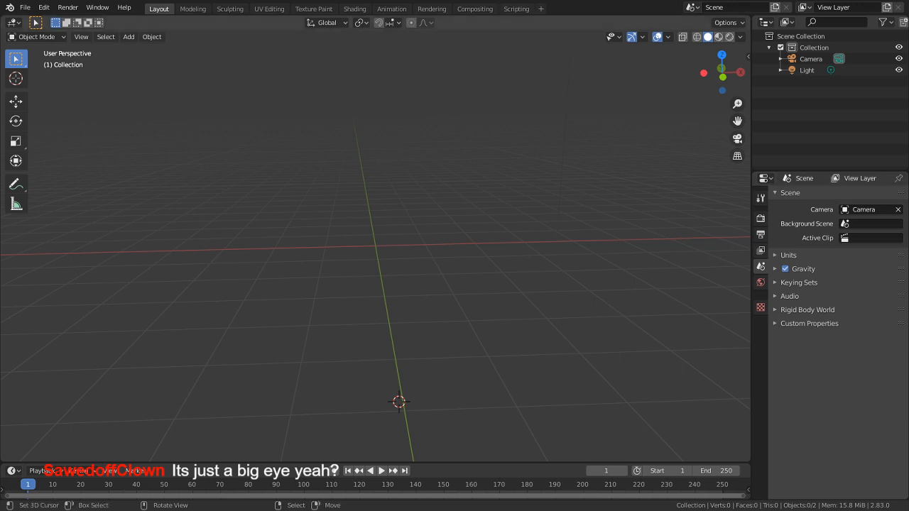
Step: Add a cube mesh and move it up along Z to a height of about 0.53 m
{"action": "scroll", "coordinate": [463, 203], "scroll_direction": "up", "scroll_amount": 3}
{"action": "middle_click_drag", "start_coordinate": [457, 205], "coordinate": [433, 250]}
{"action": "key", "text": "shift+a"}
{"action": "mouse_move", "coordinate": [434, 249]}
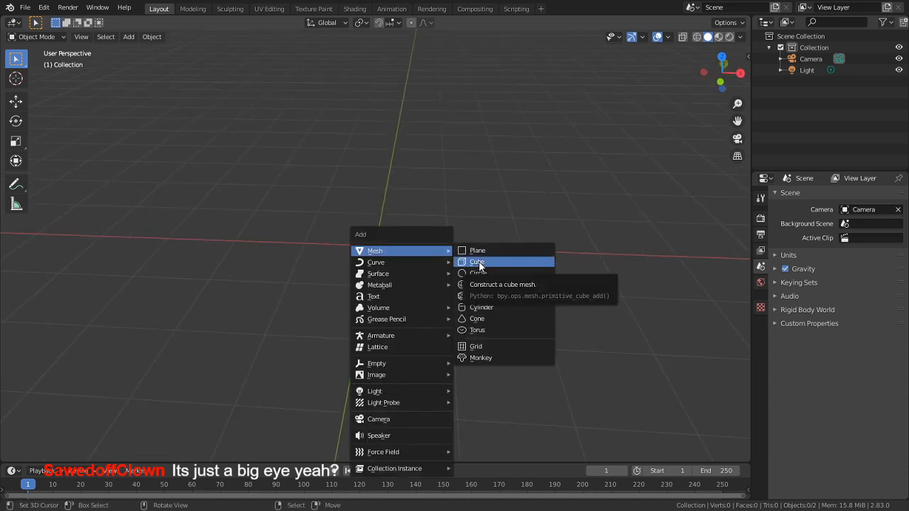
{"action": "left_click", "coordinate": [477, 263]}
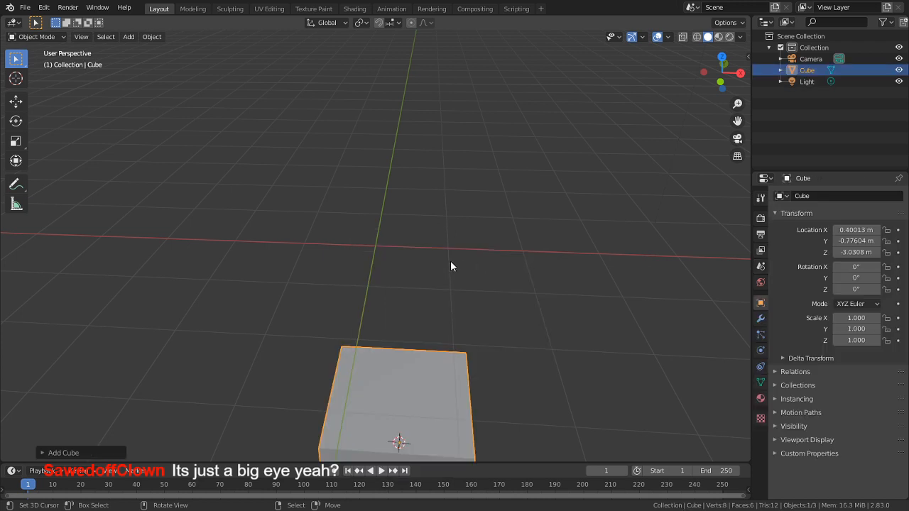
{"action": "key", "text": "g"}
{"action": "key", "text": "z"}
{"action": "left_click", "coordinate": [422, 155]}
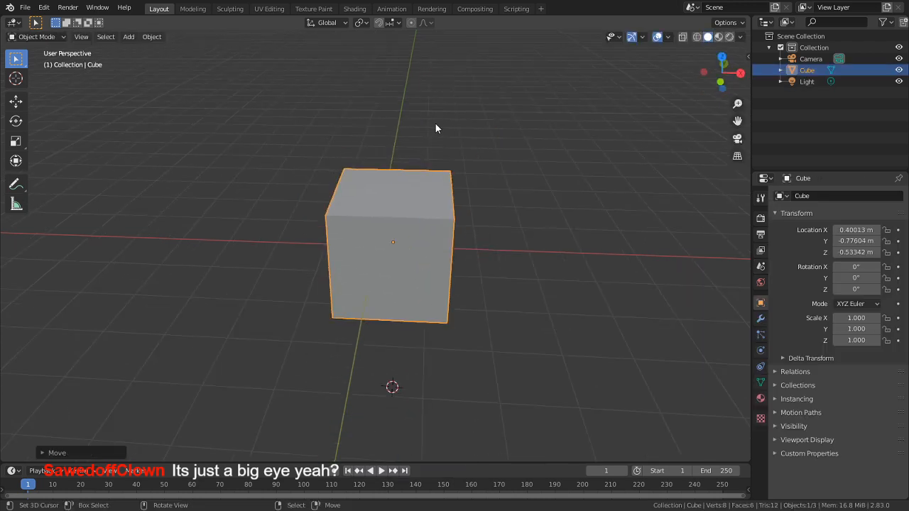
Step: Edit the cube's mesh and scale it along X by about 0.1 into a thin upright slab
{"action": "middle_click_drag", "start_coordinate": [402, 137], "coordinate": [526, 81]}
{"action": "key", "text": "Tab"}
{"action": "key", "text": "x"}
{"action": "key", "text": "Escape"}
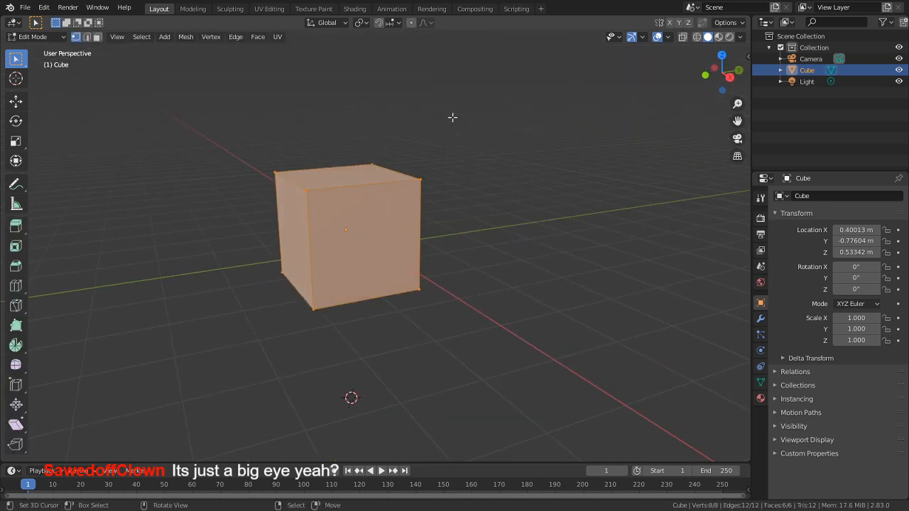
{"action": "key", "text": "s"}
{"action": "key", "text": "x"}
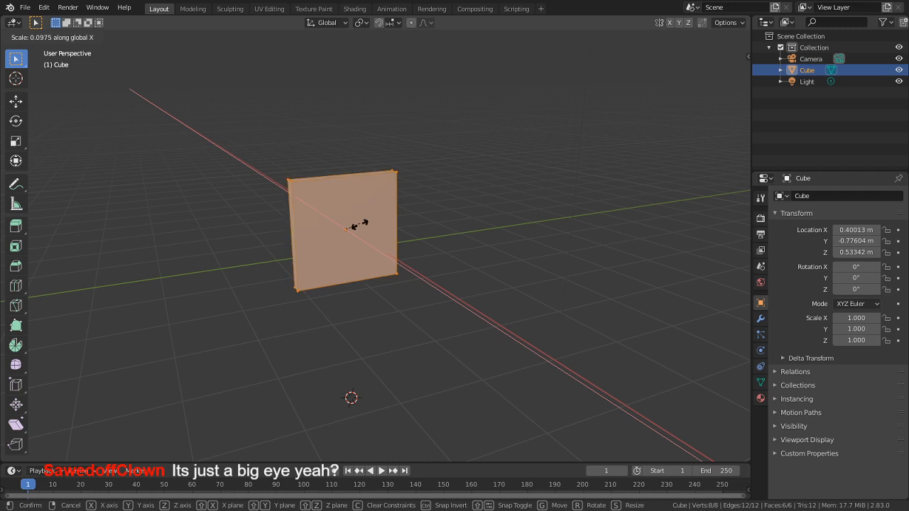
{"action": "left_click", "coordinate": [360, 225]}
Step: Rotate the whole slab mesh 90 degrees about the Z axis
{"action": "middle_click_drag", "start_coordinate": [360, 225], "coordinate": [481, 223]}
{"action": "key", "text": "r"}
{"action": "key", "text": "z"}
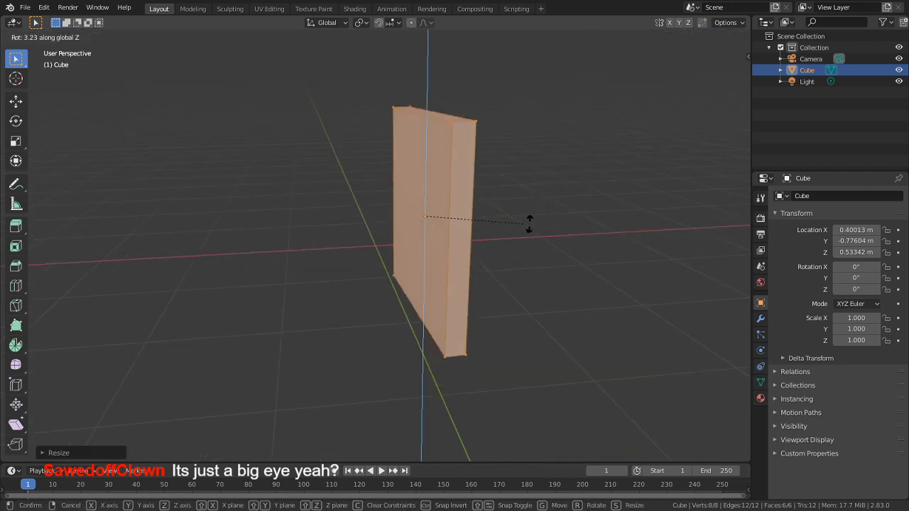
{"action": "key", "text": "Escape"}
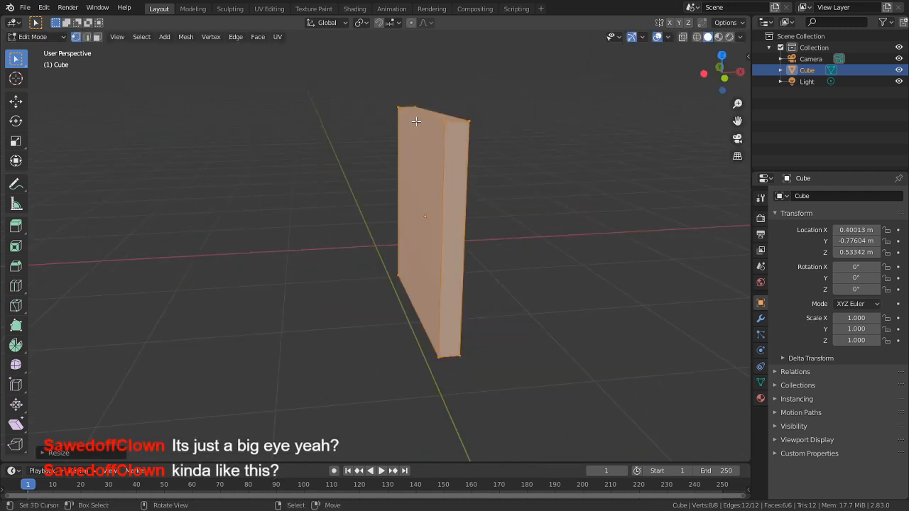
{"action": "left_click", "coordinate": [416, 122]}
{"action": "type", "text": "a"}
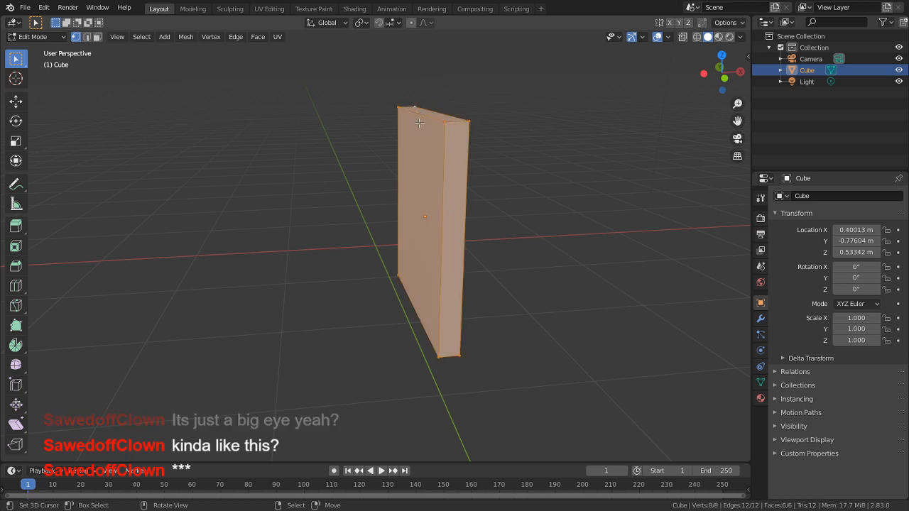
{"action": "type", "text": "rz90"}
{"action": "key", "text": "Return"}
Step: Scale the slab mesh along Y to make it thinner
{"action": "scroll", "coordinate": [420, 123], "scroll_direction": "up", "scroll_amount": 2}
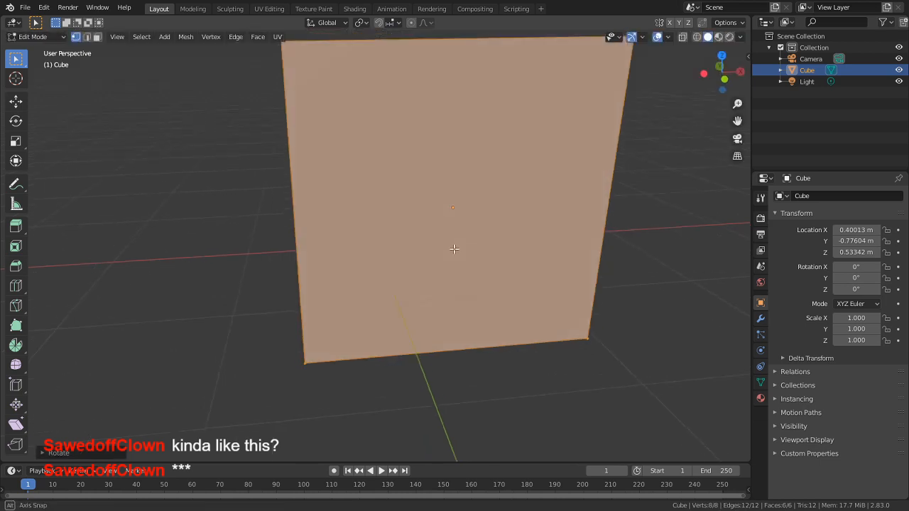
{"action": "middle_click_drag", "start_coordinate": [494, 231], "coordinate": [503, 282]}
{"action": "scroll", "coordinate": [503, 282], "scroll_direction": "down", "scroll_amount": 1}
{"action": "key", "text": "s"}
{"action": "key", "text": "z"}
{"action": "key", "text": "y"}
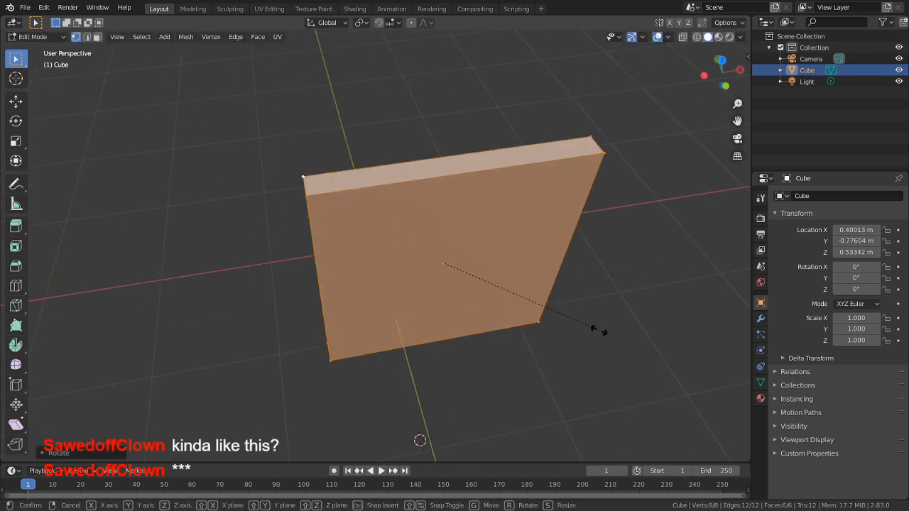
{"action": "left_click", "coordinate": [533, 313]}
Step: Narrow the slab along X to about 1.4 m wide, forming a portrait-shaped panel
{"action": "key", "text": "s"}
{"action": "key", "text": "x"}
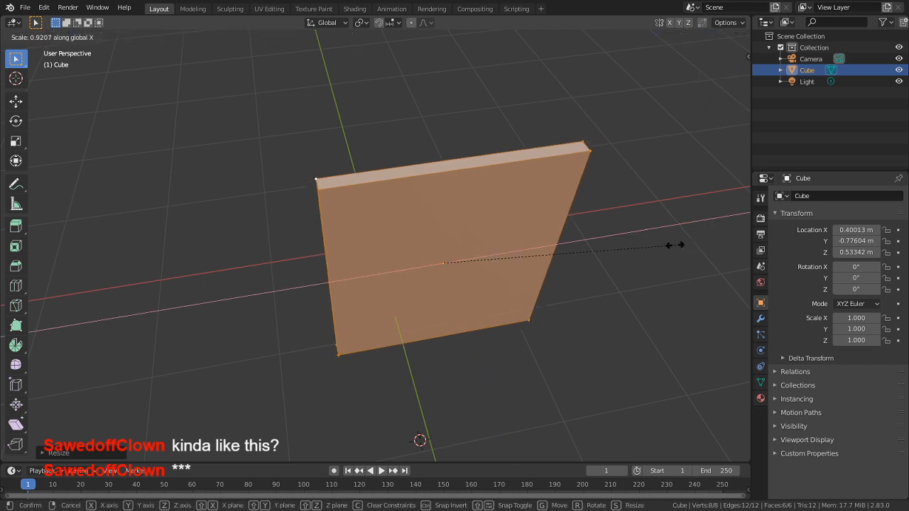
{"action": "left_click", "coordinate": [617, 247]}
{"action": "middle_click_drag", "start_coordinate": [601, 256], "coordinate": [571, 193]}
{"action": "scroll", "coordinate": [561, 195], "scroll_direction": "down", "scroll_amount": 3}
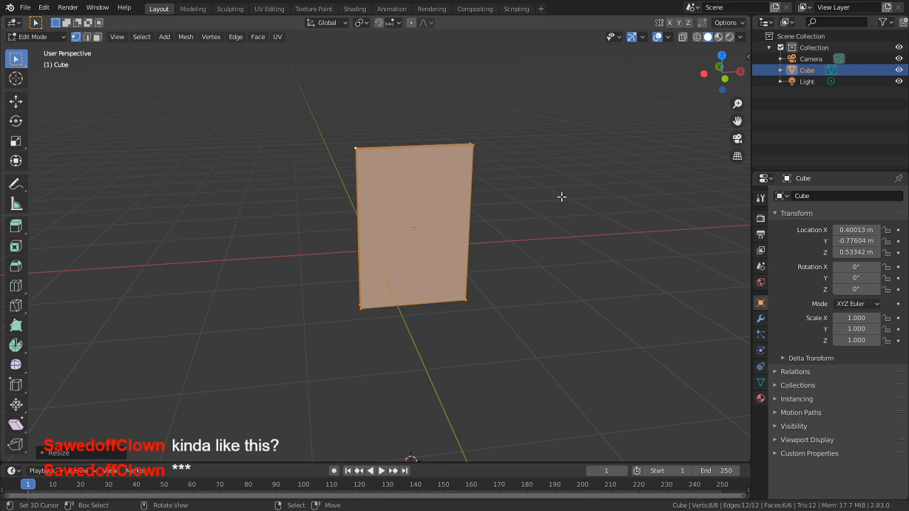
{"action": "scroll", "coordinate": [559, 196], "scroll_direction": "down", "scroll_amount": 2}
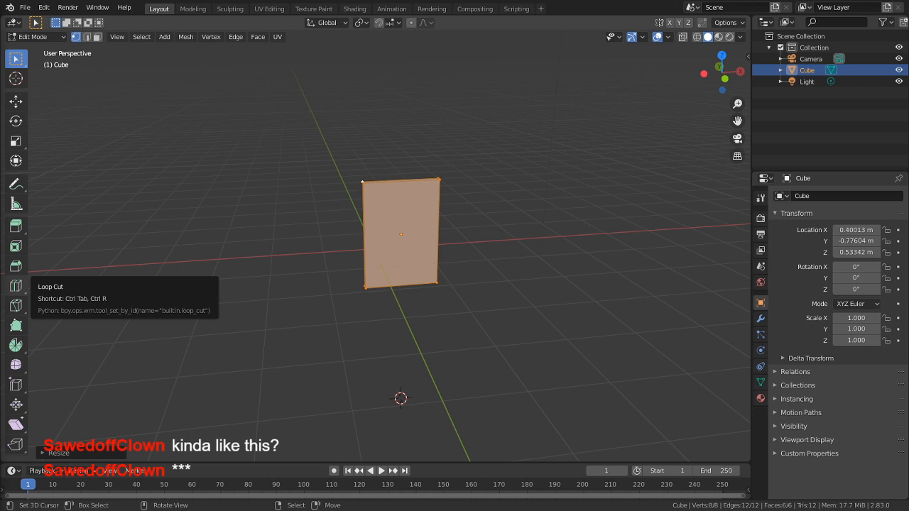
Step: Try to move the panel's large front face in face selection, splitting it from the rest of the mesh
{"action": "scroll", "coordinate": [377, 263], "scroll_direction": "up", "scroll_amount": 4}
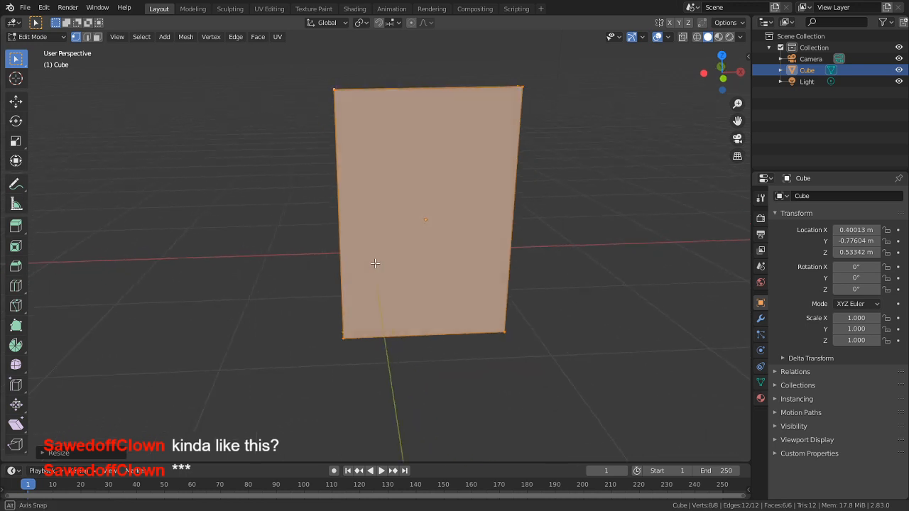
{"action": "mouse_move", "coordinate": [377, 263]}
{"action": "middle_mouse_down"}
{"action": "mouse_move", "coordinate": [391, 341]}
{"action": "mouse_move", "coordinate": [371, 280]}
{"action": "middle_mouse_up"}
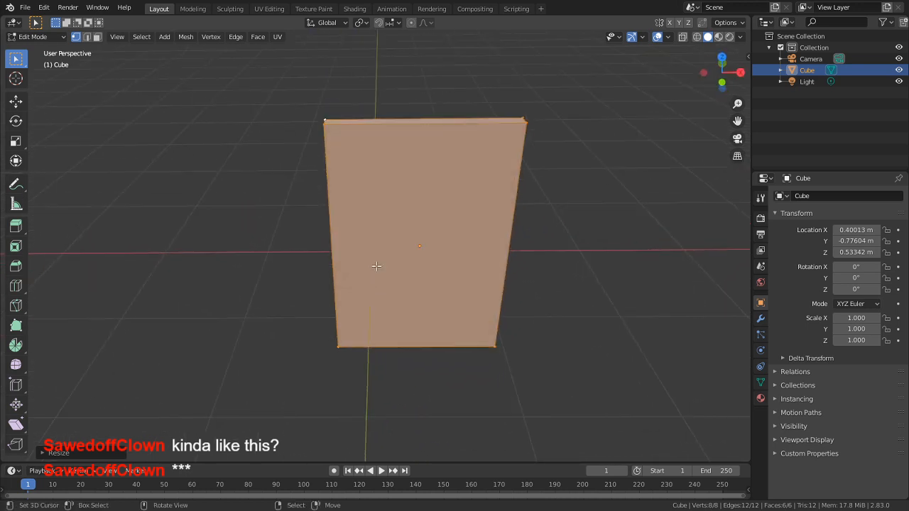
{"action": "middle_click_drag", "start_coordinate": [404, 311], "coordinate": [392, 386]}
{"action": "left_click", "coordinate": [398, 355]}
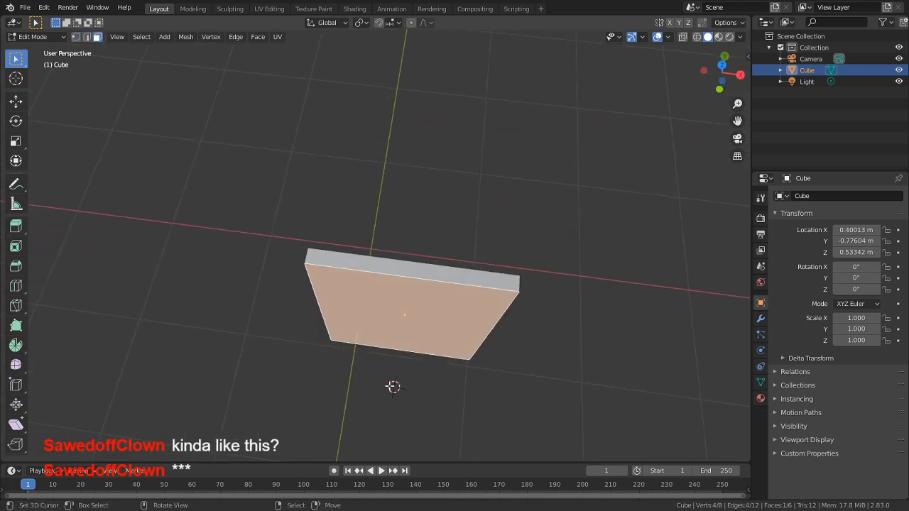
{"action": "key", "text": "g"}
{"action": "key", "text": "y"}
{"action": "key", "text": "z"}
{"action": "right_click", "coordinate": [391, 374]}
{"action": "key", "text": "y"}
{"action": "key", "text": "alt+a"}
{"action": "right_click", "coordinate": [401, 313]}
{"action": "middle_click_drag", "start_coordinate": [401, 310], "coordinate": [399, 317]}
{"action": "key", "text": "g"}
{"action": "right_click", "coordinate": [397, 314]}
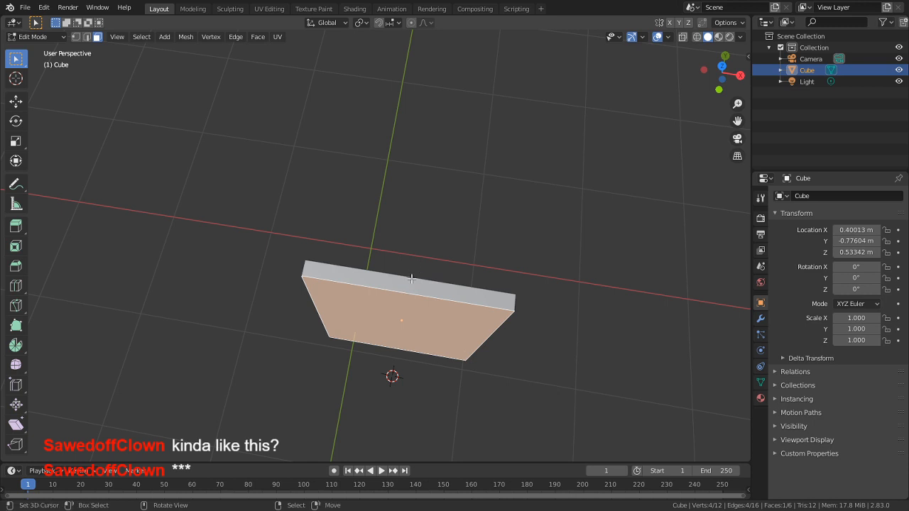
{"action": "key", "text": "g"}
{"action": "right_click", "coordinate": [392, 310]}
Step: Merge all of the panel's vertices by distance to rejoin the split face, and clear the selection
{"action": "key", "text": "a"}
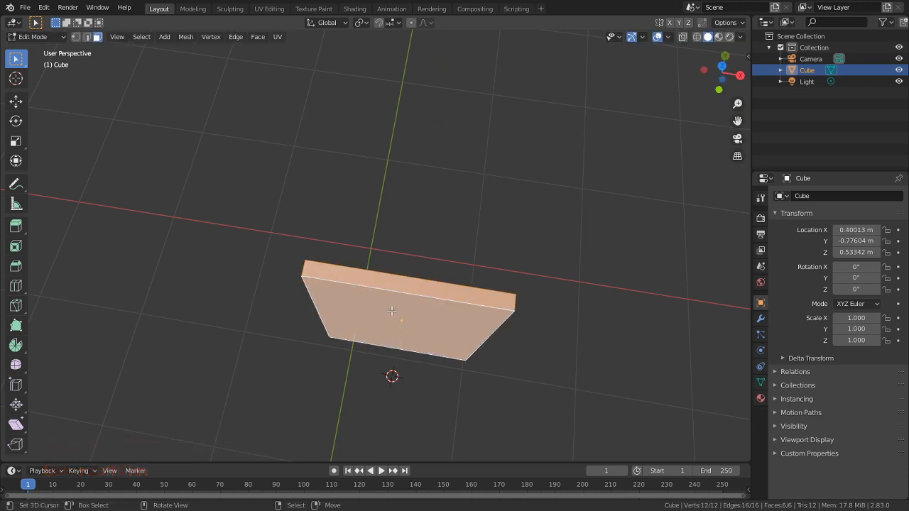
{"action": "key", "text": "m"}
{"action": "left_click", "coordinate": [348, 353]}
{"action": "key", "text": "alt+a"}
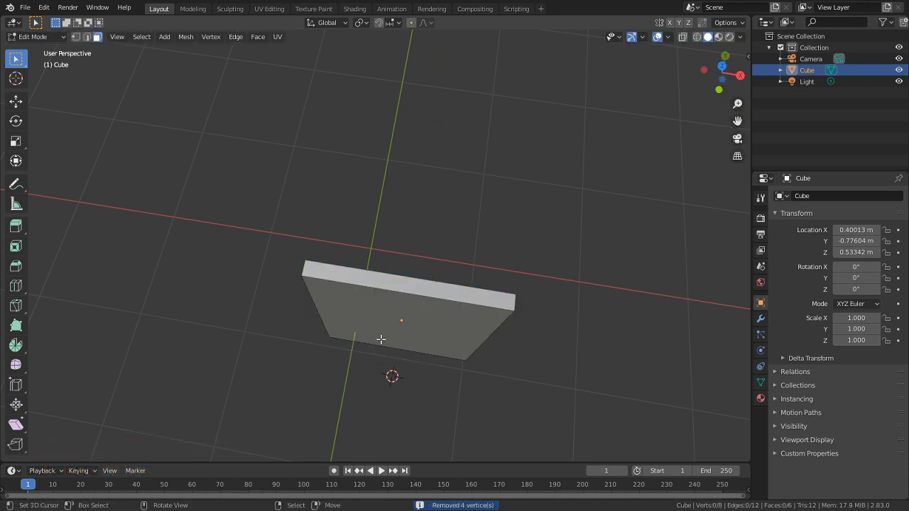
Step: Move the panel's large front face back along Y to roughly halve the panel's thickness
{"action": "right_click", "coordinate": [386, 334]}
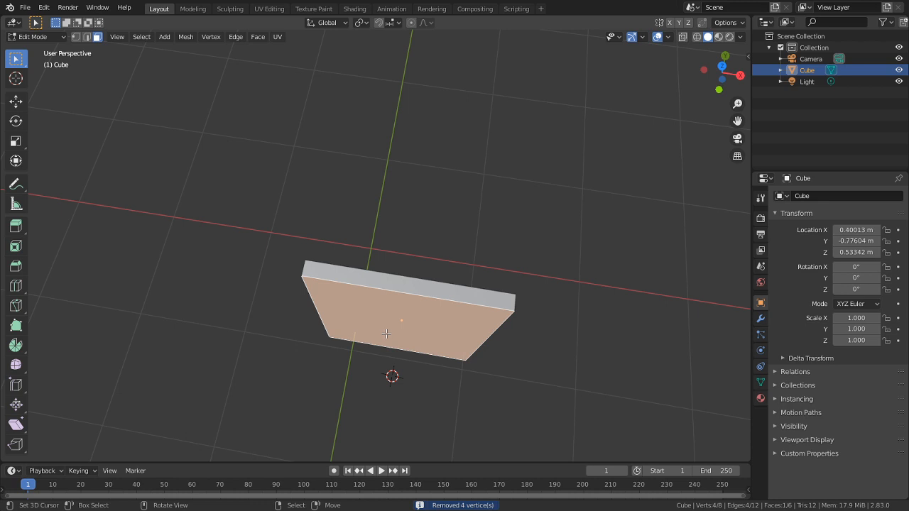
{"action": "key", "text": "g"}
{"action": "key", "text": "y"}
{"action": "left_click", "coordinate": [402, 268]}
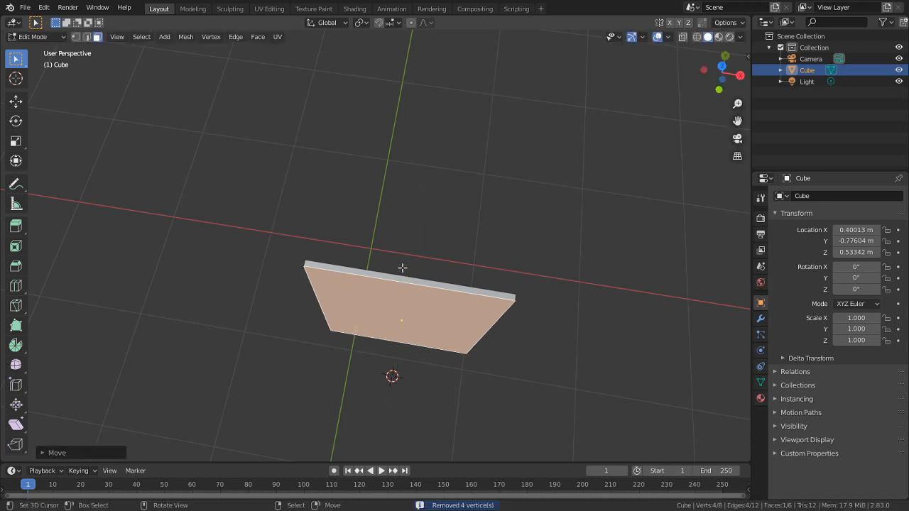
Step: Add two evenly spaced vertical loop cuts to the panel, leaving them unshifted
{"action": "middle_click_drag", "start_coordinate": [402, 267], "coordinate": [425, 234]}
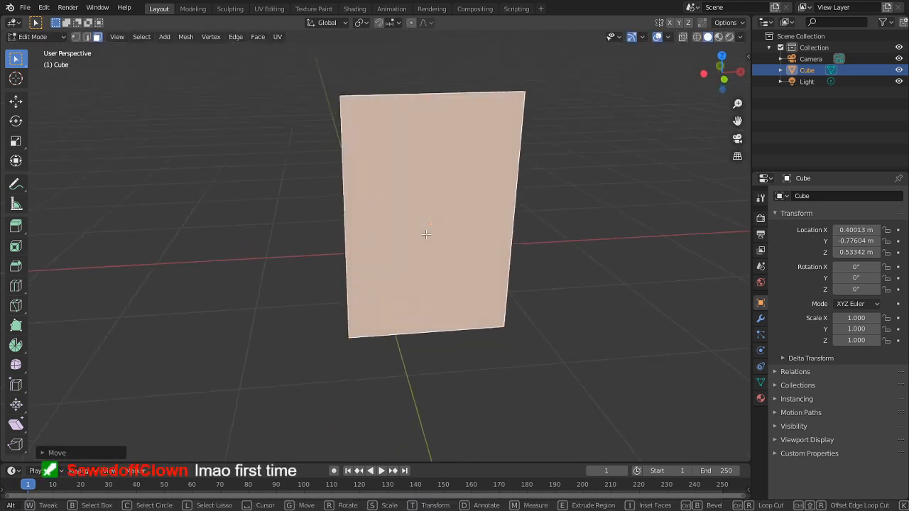
{"action": "middle_click_drag", "start_coordinate": [606, 246], "coordinate": [552, 221]}
{"action": "key", "text": "KP_1"}
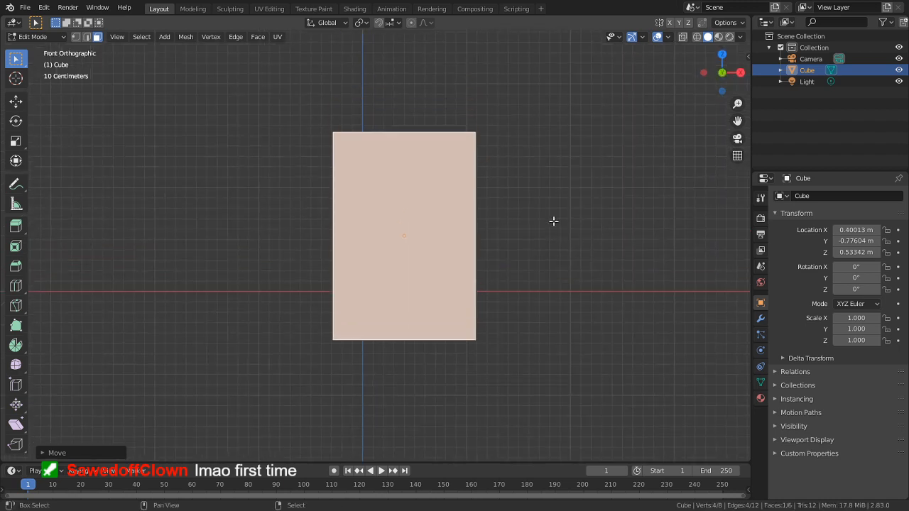
{"action": "scroll", "coordinate": [553, 221], "scroll_direction": "up", "scroll_amount": 2}
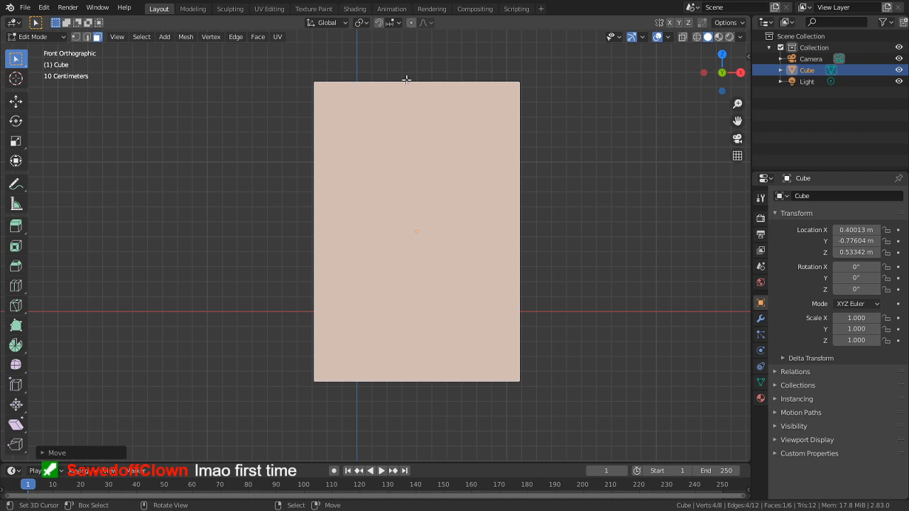
{"action": "middle_click_drag", "start_coordinate": [383, 70], "coordinate": [394, 159]}
{"action": "middle_click_drag", "start_coordinate": [411, 203], "coordinate": [421, 166]}
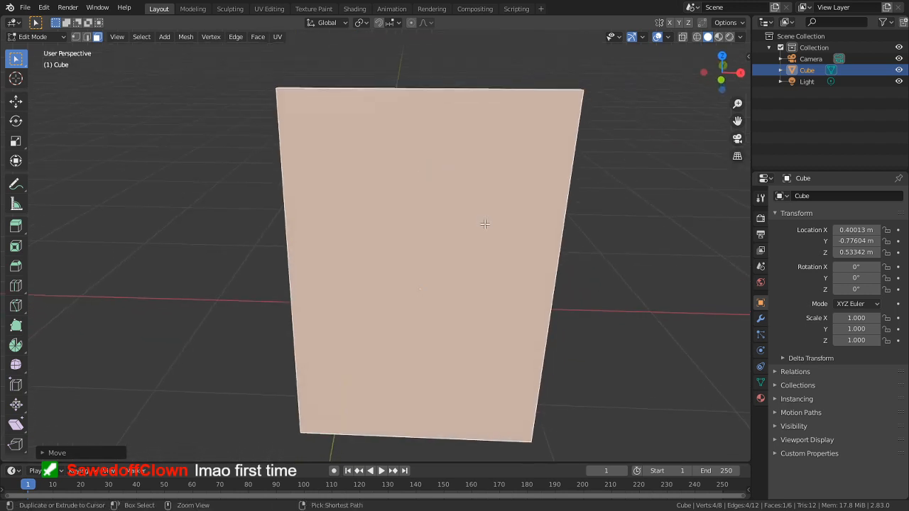
{"action": "key", "text": "ctrl+r"}
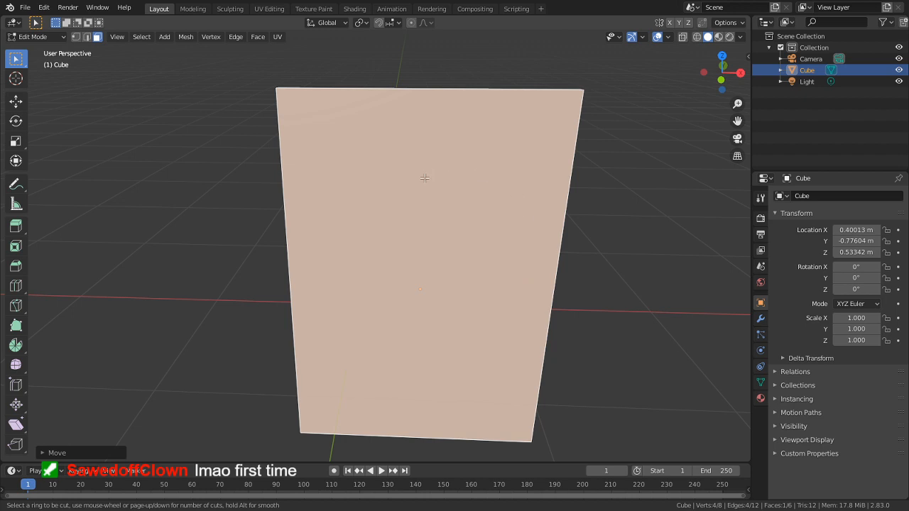
{"action": "scroll", "coordinate": [441, 78], "scroll_direction": "up", "scroll_amount": 2}
{"action": "scroll", "coordinate": [442, 78], "scroll_direction": "down", "scroll_amount": 1}
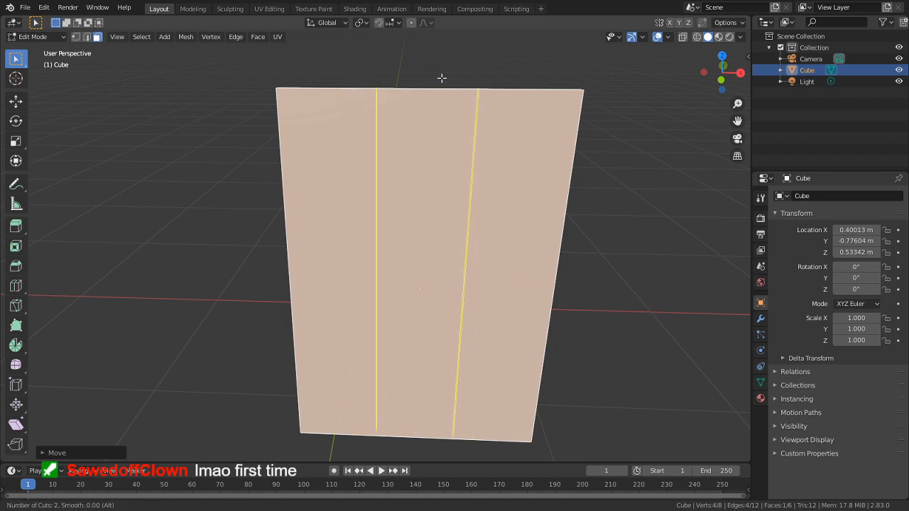
{"action": "left_click", "coordinate": [441, 78]}
{"action": "right_click", "coordinate": [441, 78]}
Step: Edge-slide the right vertical loop by about 0.32 toward the panel's right edge
{"action": "left_click", "coordinate": [465, 217]}
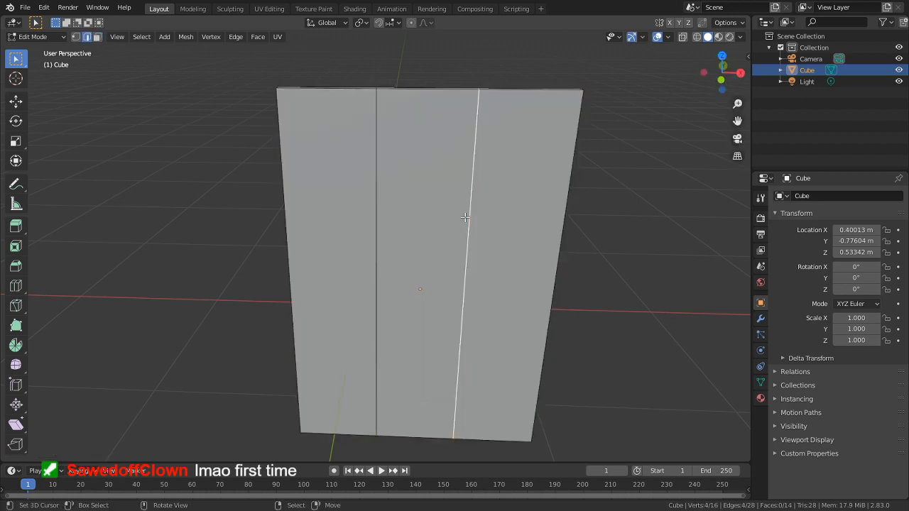
{"action": "key", "text": "g"}
{"action": "key", "text": "g"}
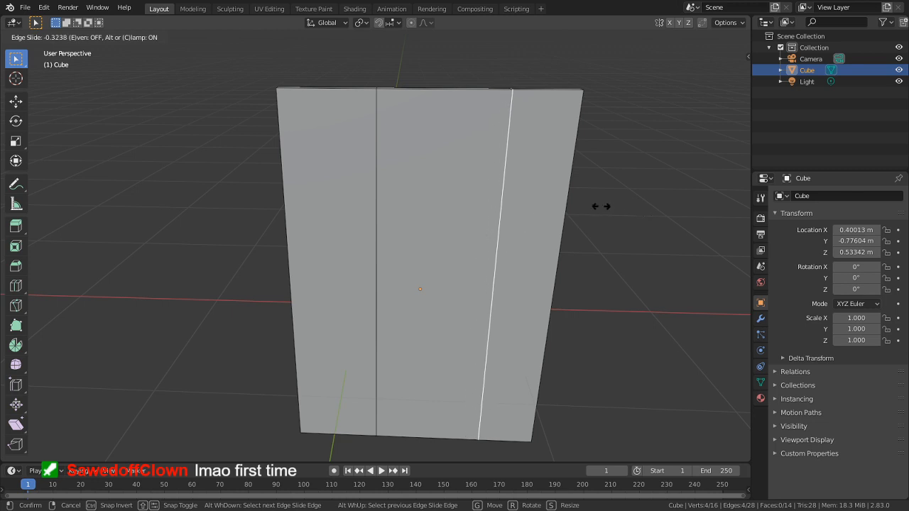
{"action": "left_click", "coordinate": [600, 206]}
Step: Add two evenly spaced horizontal loop cuts across the panel, leaving them unshifted
{"action": "key", "text": "ctrl+r"}
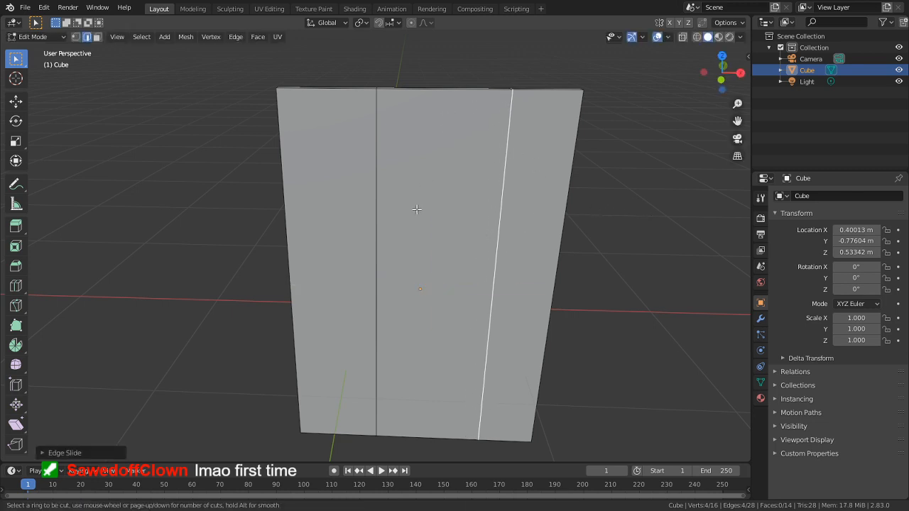
{"action": "scroll", "coordinate": [381, 304], "scroll_direction": "up", "scroll_amount": 1}
{"action": "left_click", "coordinate": [384, 291]}
{"action": "right_click", "coordinate": [384, 291]}
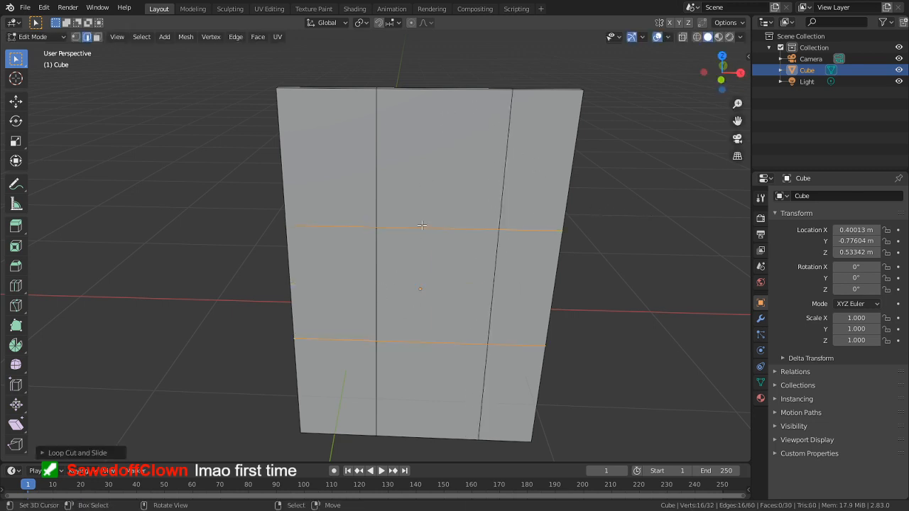
Step: Move the upper horizontal loop up along Z until it sits close to the panel's top edge
{"action": "left_click", "coordinate": [419, 228], "text": "alt"}
{"action": "key", "text": "g"}
{"action": "key", "text": "z"}
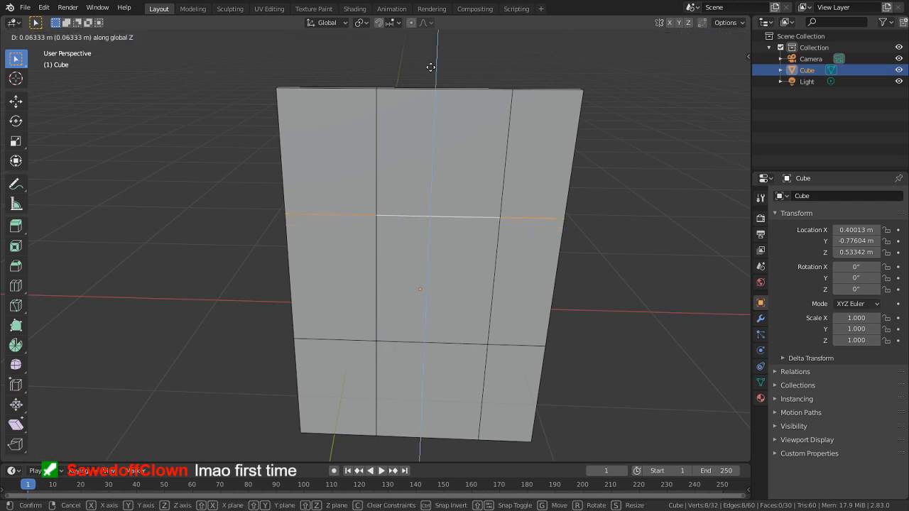
{"action": "left_click", "coordinate": [385, 434]}
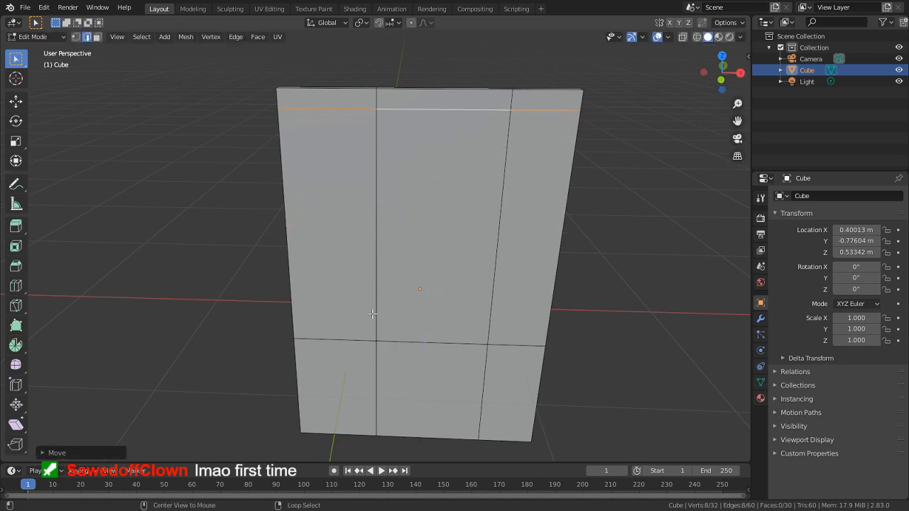
Step: Move the left vertical loop along X until it sits close to the panel's left edge
{"action": "left_click", "coordinate": [375, 311], "text": "alt"}
{"action": "key", "text": "g"}
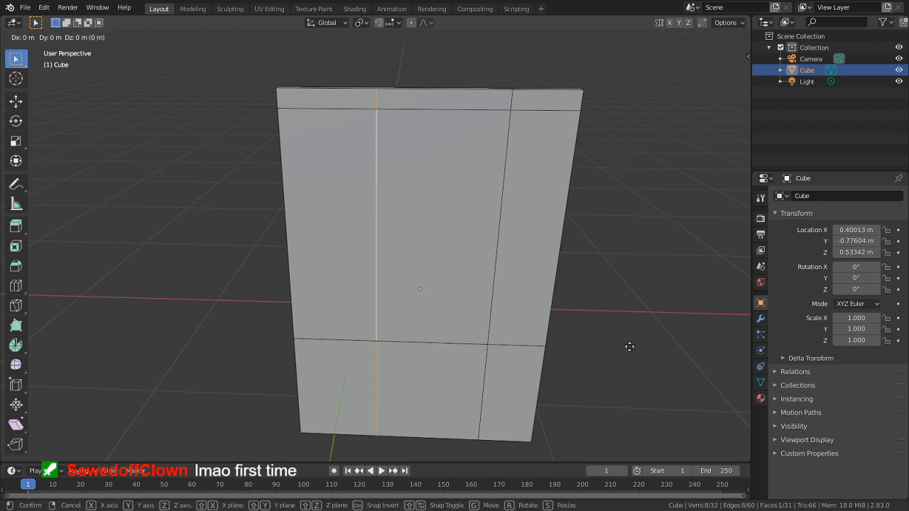
{"action": "key", "text": "x"}
{"action": "left_click", "coordinate": [535, 338]}
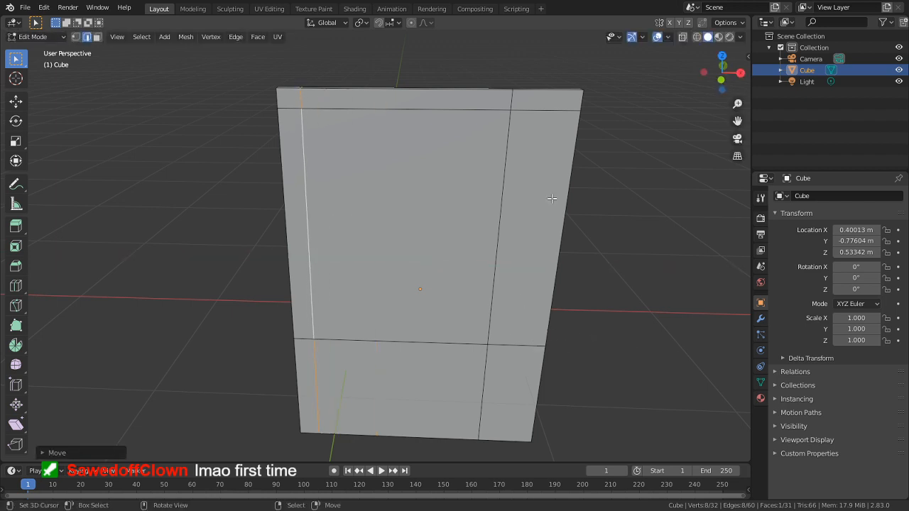
Step: Edge-slide the right vertical loop by about 0.6 so it sits close to the panel's right edge
{"action": "middle_click_drag", "start_coordinate": [619, 106], "coordinate": [519, 180], "text": "shift"}
{"action": "left_click", "coordinate": [486, 197], "text": "alt"}
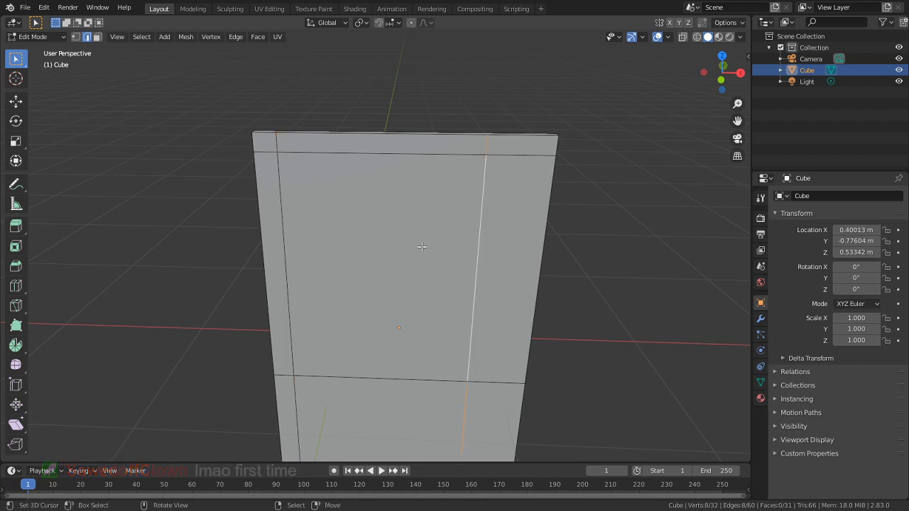
{"action": "key", "text": "g"}
{"action": "key", "text": "g"}
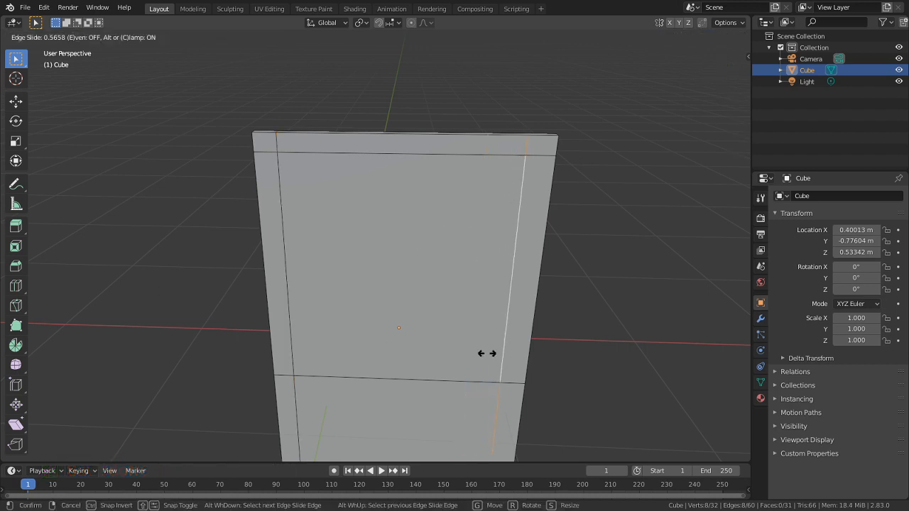
{"action": "left_click", "coordinate": [505, 344]}
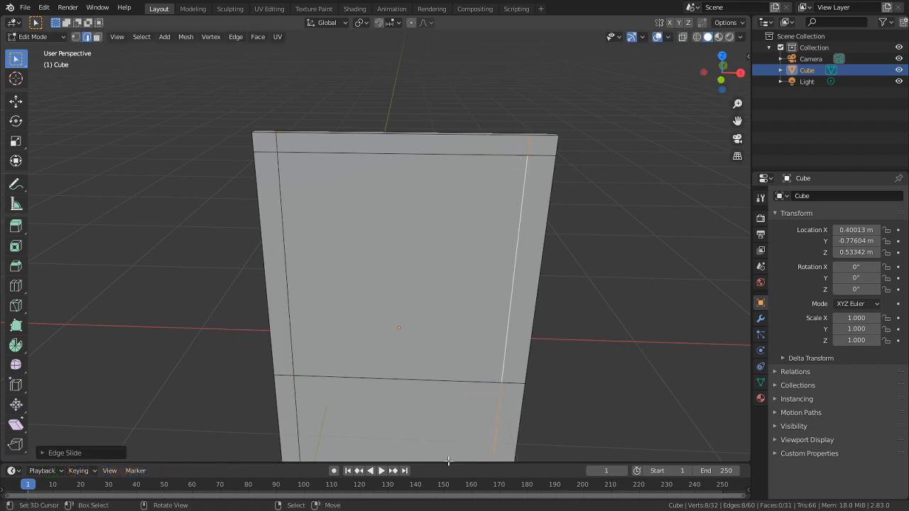
Step: Try to select the whole lower horizontal loop and edge-slide it toward the panel's bottom edge
{"action": "left_click", "coordinate": [414, 376], "text": "alt"}
{"action": "middle_click_drag", "start_coordinate": [410, 249], "coordinate": [414, 167], "text": "shift"}
{"action": "key", "text": "g"}
{"action": "key", "text": "g"}
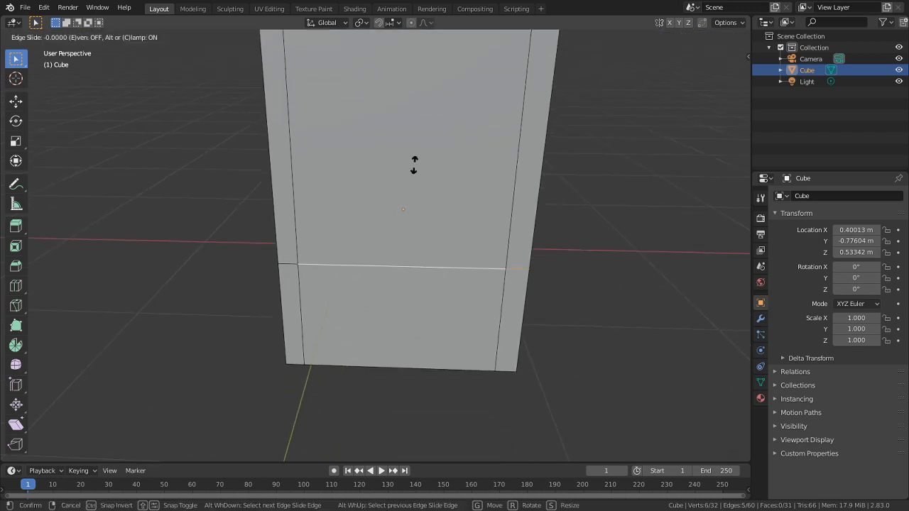
{"action": "right_click", "coordinate": [401, 265]}
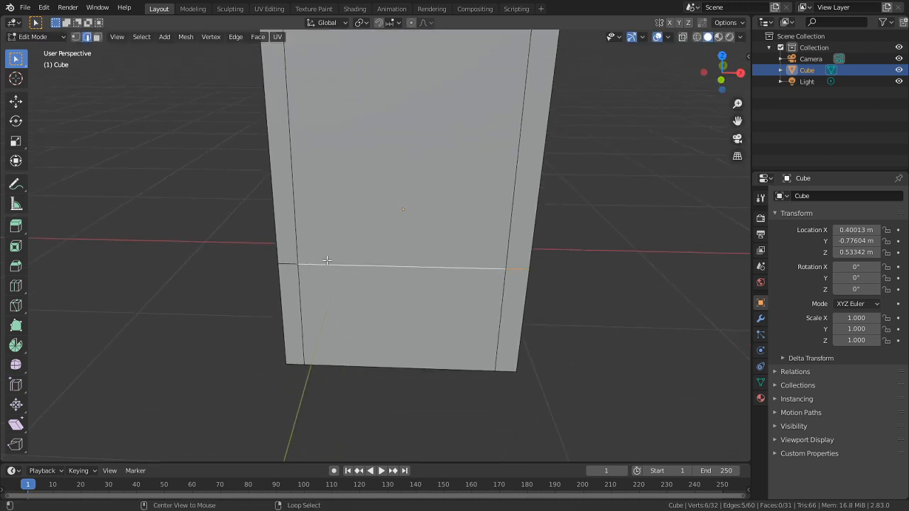
{"action": "right_click", "coordinate": [270, 263], "text": "alt"}
{"action": "right_click", "coordinate": [282, 264], "text": "alt"}
{"action": "right_click", "coordinate": [395, 269], "text": "alt"}
Step: Merge all of the panel's vertices by distance and try again to select the full lower horizontal loop
{"action": "middle_click_drag", "start_coordinate": [394, 266], "coordinate": [355, 270]}
{"action": "key", "text": "a"}
{"action": "key", "text": "m"}
{"action": "left_click", "coordinate": [412, 222]}
{"action": "right_click", "coordinate": [414, 268], "text": "alt"}
{"action": "right_click", "coordinate": [508, 288], "text": "alt"}
{"action": "scroll", "coordinate": [379, 271], "scroll_direction": "up", "scroll_amount": 3}
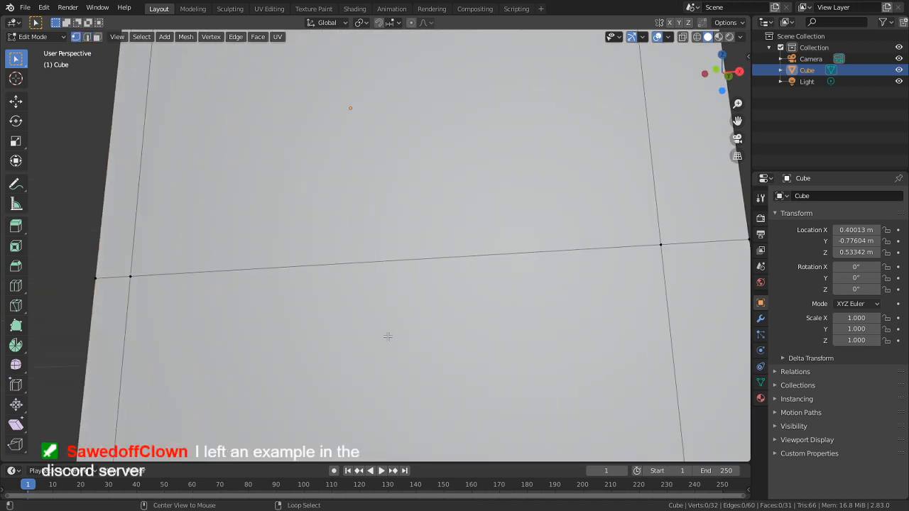
Step: Switch to Discord, enlarge the book reference picture in the announcement board channel, and return to Blender
{"action": "key", "text": "alt+Tab"}
{"action": "key", "text": "alt+Tab"}
{"action": "key", "text": "alt+Tab"}
{"action": "key", "text": "alt+Tab"}
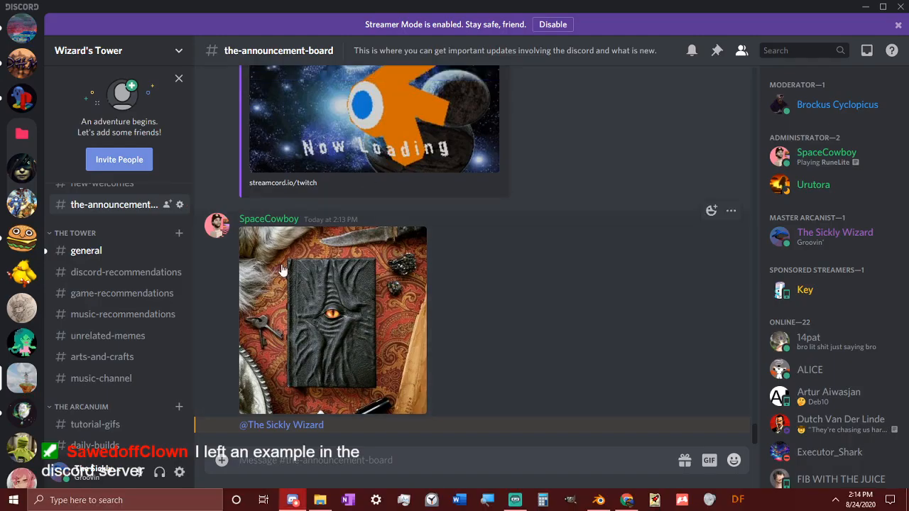
{"action": "left_click", "coordinate": [353, 345]}
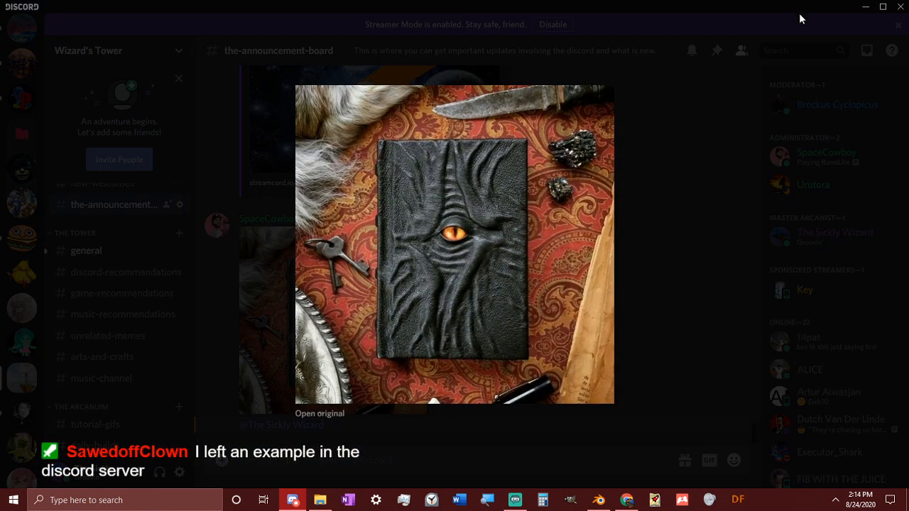
{"action": "left_click", "coordinate": [865, 7]}
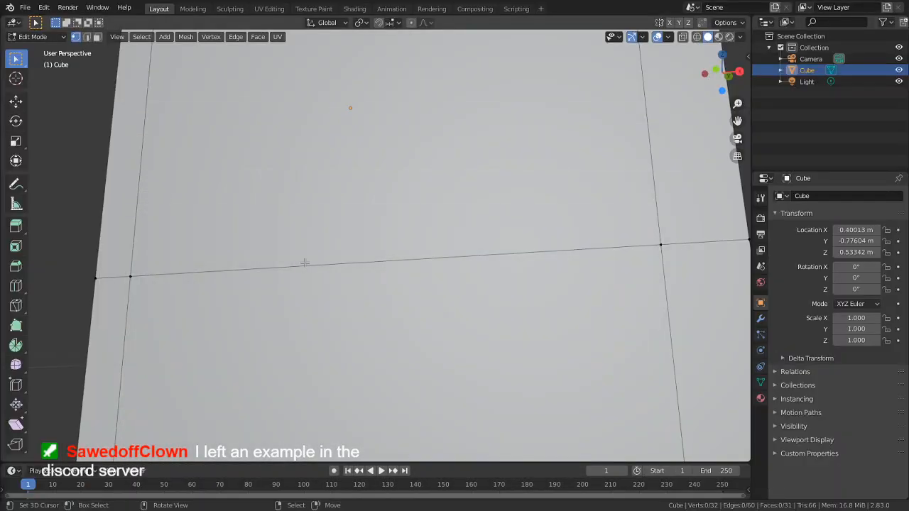
Step: Retry the lower loop selection, select the whole mesh, and merge its vertices by distance
{"action": "scroll", "coordinate": [295, 264], "scroll_direction": "down", "scroll_amount": 1}
{"action": "scroll", "coordinate": [295, 264], "scroll_direction": "down", "scroll_amount": 3}
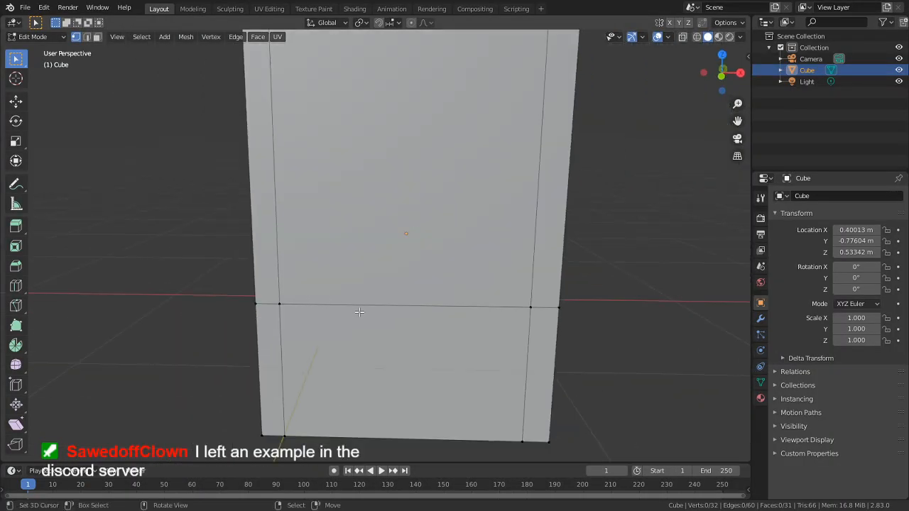
{"action": "left_click", "coordinate": [439, 303], "text": "alt"}
{"action": "middle_click_drag", "start_coordinate": [439, 298], "coordinate": [348, 306]}
{"action": "key", "text": "a"}
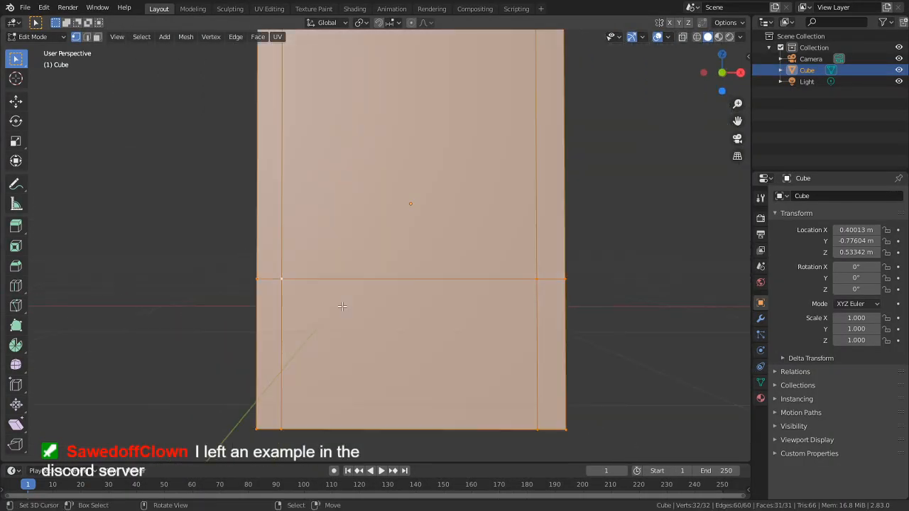
{"action": "key", "text": "m"}
{"action": "left_click", "coordinate": [342, 311]}
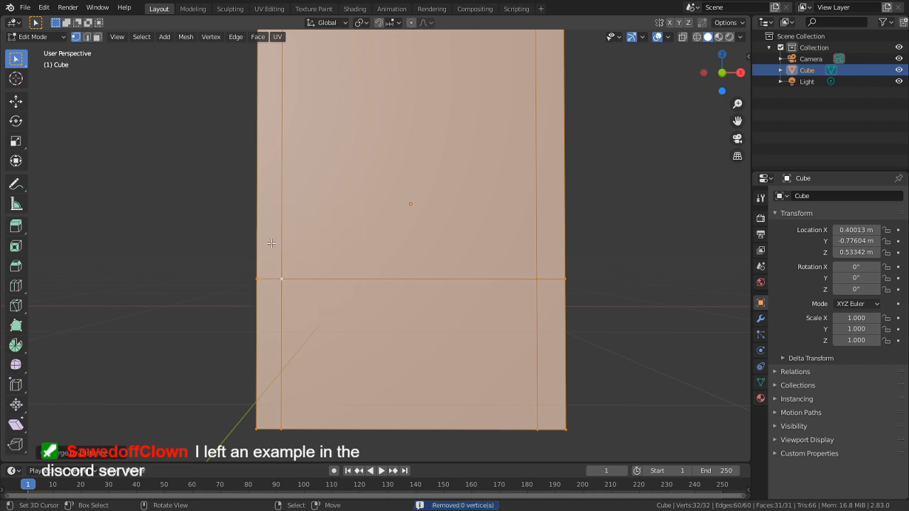
Step: In wireframe front view, circle-select the lower horizontal loop and move it down along Z until it sits close to the panel's bottom edge
{"action": "key", "text": "alt+a"}
{"action": "key", "text": "KP_1"}
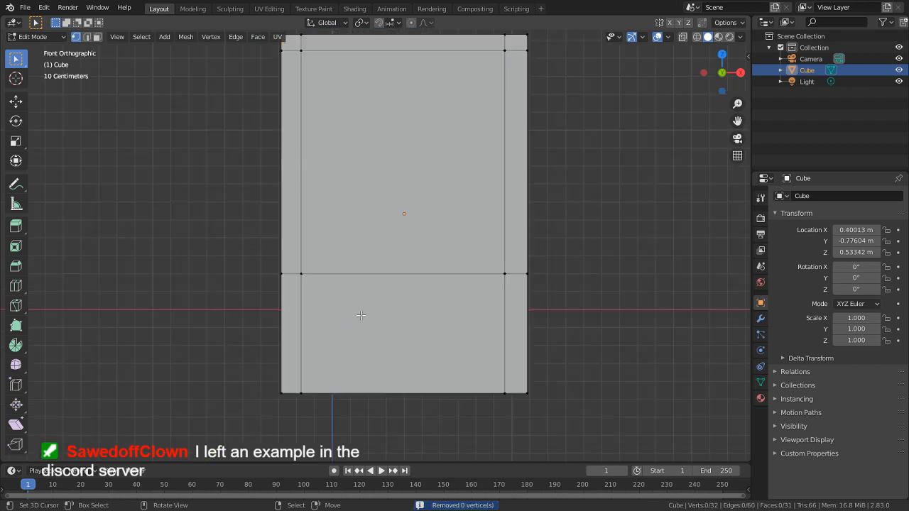
{"action": "key", "text": "z"}
{"action": "left_click", "coordinate": [177, 241]}
{"action": "key", "text": "c"}
{"action": "scroll", "coordinate": [270, 250], "scroll_direction": "down", "scroll_amount": 5}
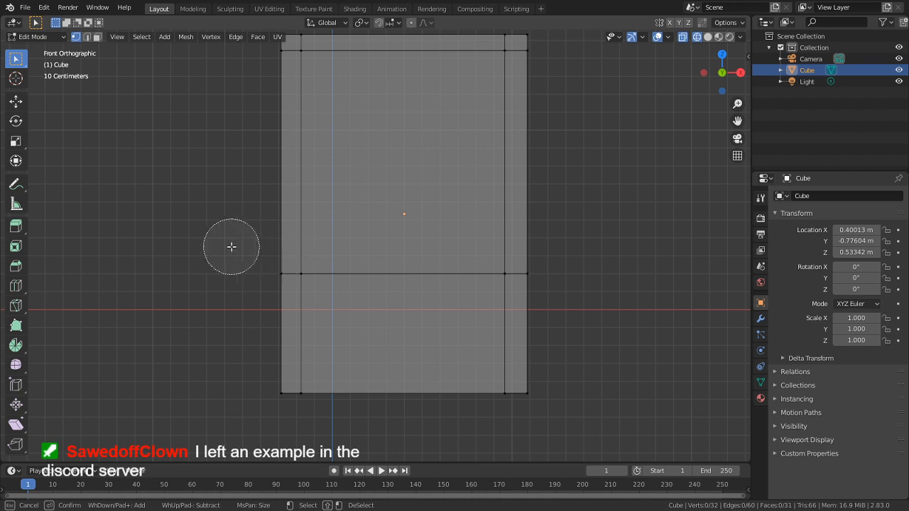
{"action": "left_click_drag", "start_coordinate": [232, 247], "coordinate": [660, 290]}
{"action": "key", "text": "Escape"}
{"action": "key", "text": "g"}
{"action": "key", "text": "z"}
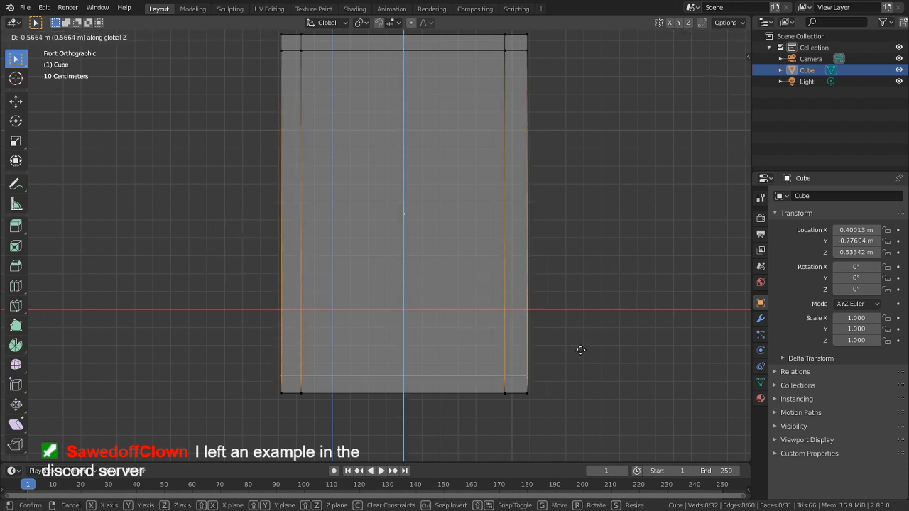
{"action": "left_click", "coordinate": [581, 344]}
Step: Examine the panel and its lower loop from an angle, the side and the front, and clear the selection
{"action": "mouse_move", "coordinate": [236, 364]}
{"action": "middle_mouse_down"}
{"action": "mouse_move", "coordinate": [427, 367]}
{"action": "mouse_move", "coordinate": [270, 360]}
{"action": "mouse_move", "coordinate": [250, 323]}
{"action": "mouse_move", "coordinate": [238, 370]}
{"action": "middle_mouse_up"}
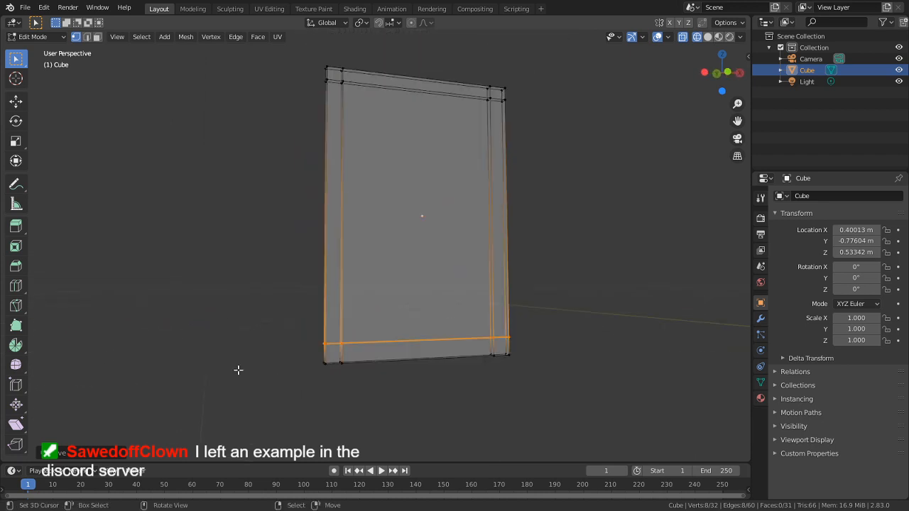
{"action": "key", "text": "KP_Decimal"}
{"action": "key", "text": "KP_3"}
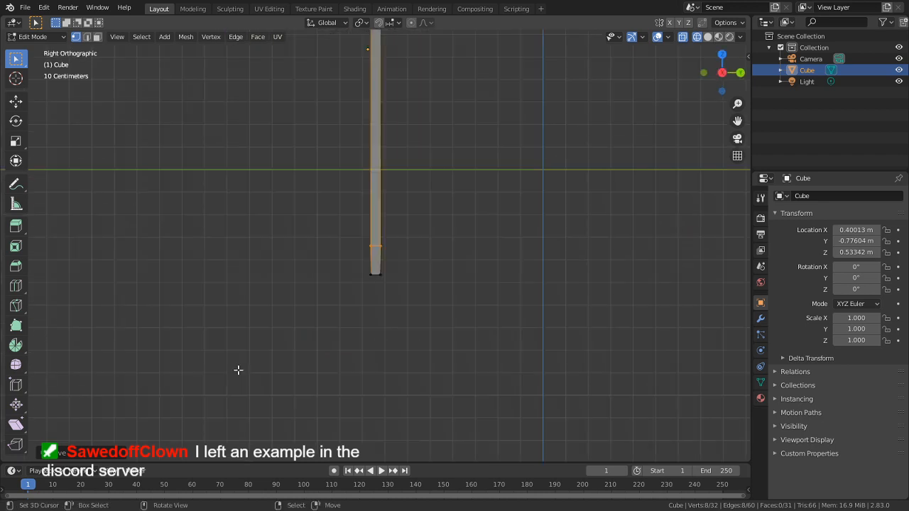
{"action": "key", "text": "KP_1"}
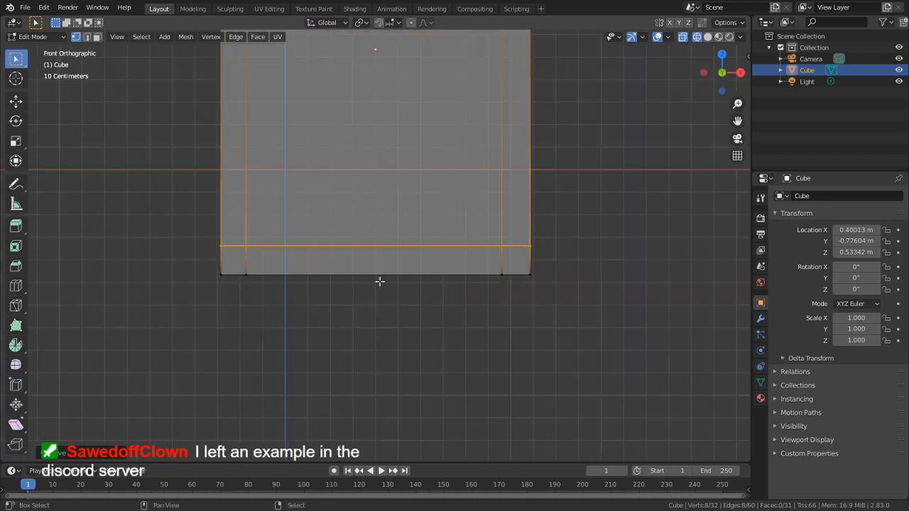
{"action": "middle_click_drag", "start_coordinate": [379, 280], "coordinate": [408, 433], "text": "shift"}
{"action": "left_click", "coordinate": [687, 333]}
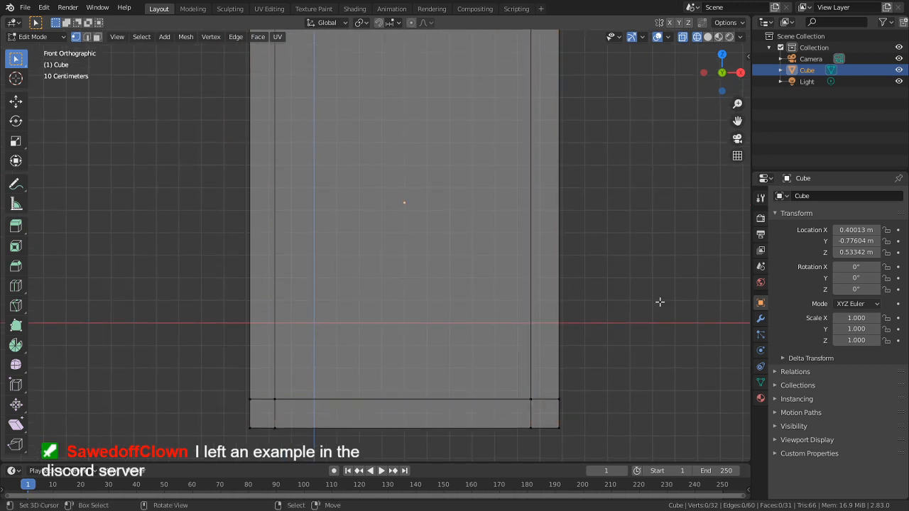
{"action": "middle_click_drag", "start_coordinate": [660, 302], "coordinate": [609, 279], "text": "ctrl"}
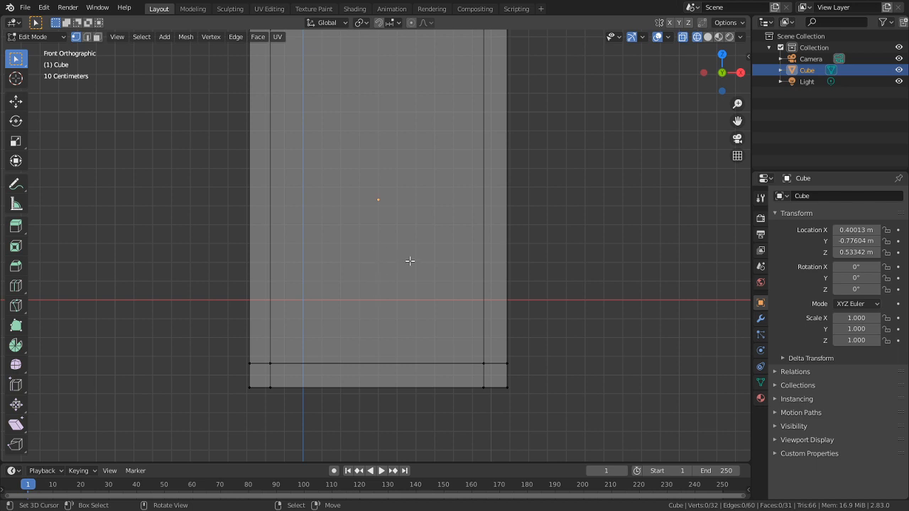
Step: Select the three faces of the bottom border strip in face mode and duplicate them in place
{"action": "scroll", "coordinate": [410, 261], "scroll_direction": "down", "scroll_amount": 2}
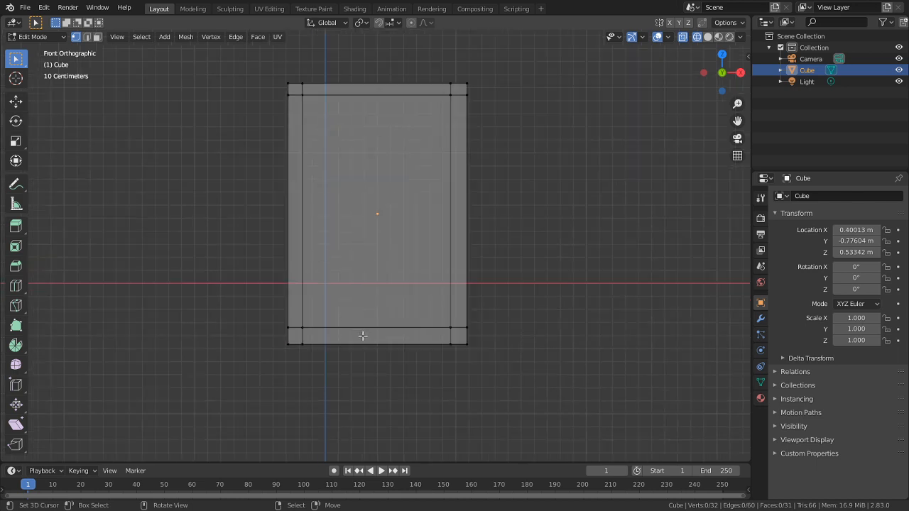
{"action": "key", "text": "3"}
{"action": "right_click", "coordinate": [363, 335]}
{"action": "right_click", "coordinate": [295, 337], "text": "shift"}
{"action": "right_click", "coordinate": [459, 336], "text": "shift"}
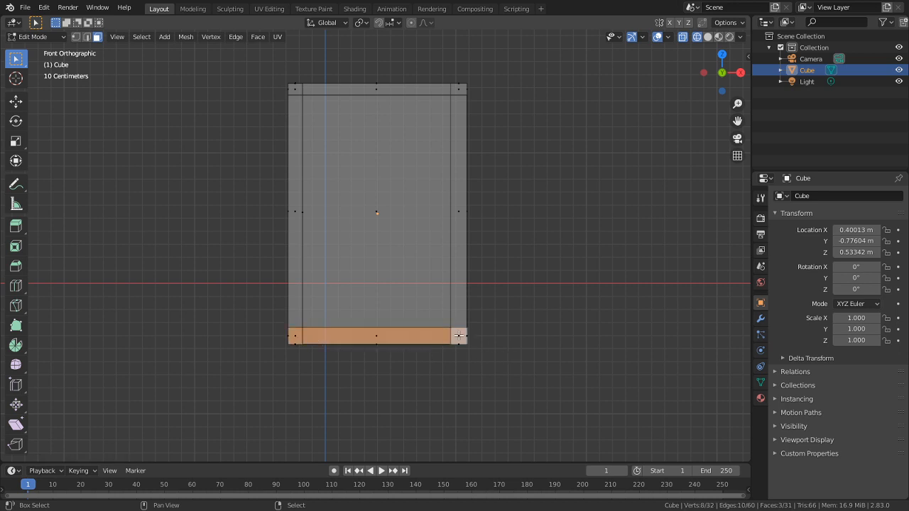
{"action": "key", "text": "shift+d"}
{"action": "right_click", "coordinate": [541, 316]}
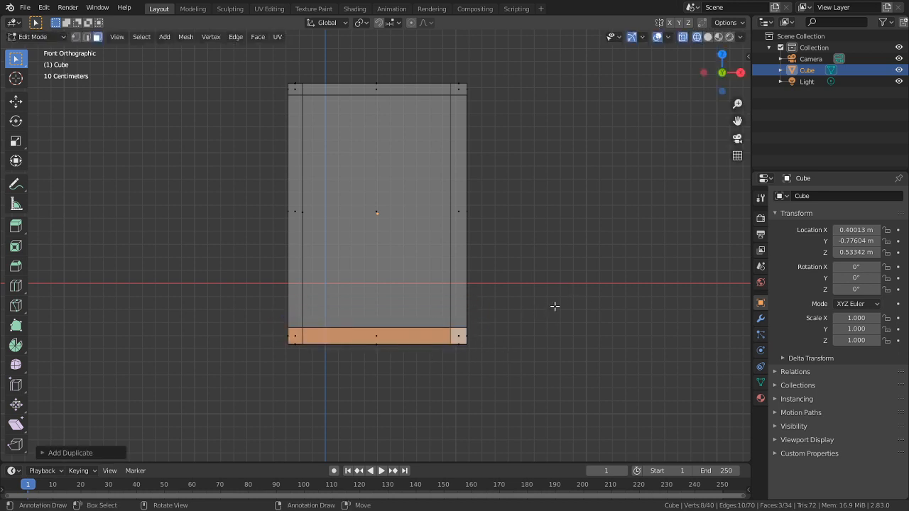
Step: Merge the whole mesh by distance to collapse the duplicated strip back into the panel, and deselect everything
{"action": "key", "text": "KP_3"}
{"action": "scroll", "coordinate": [525, 313], "scroll_direction": "up", "scroll_amount": 4}
{"action": "middle_click_drag", "start_coordinate": [445, 322], "coordinate": [435, 265], "text": "shift"}
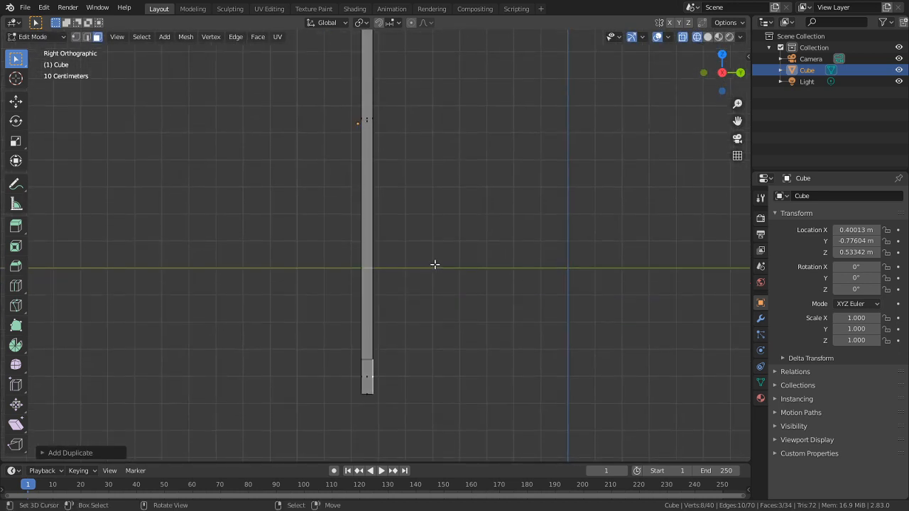
{"action": "key", "text": "KP_1"}
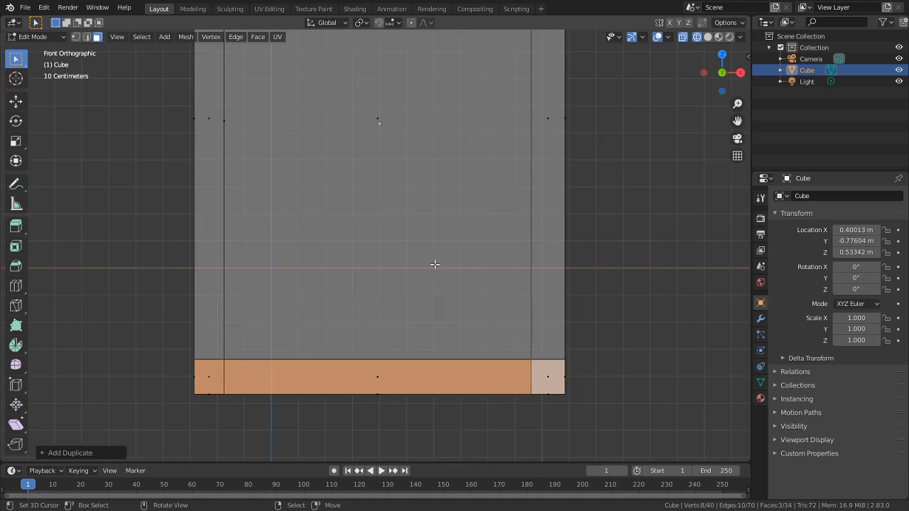
{"action": "key", "text": "KP_5"}
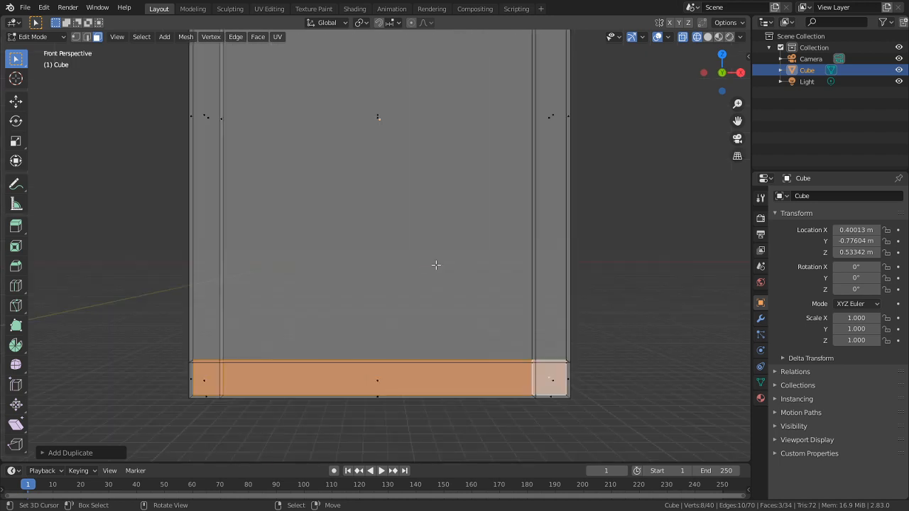
{"action": "key", "text": "a"}
{"action": "key", "text": "m"}
{"action": "left_click", "coordinate": [443, 306]}
{"action": "key", "text": "alt+a"}
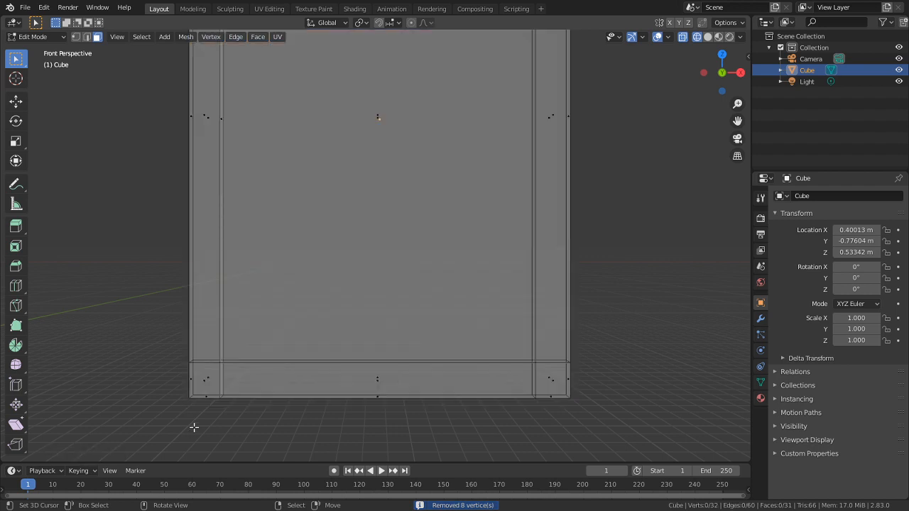
{"action": "left_click", "coordinate": [204, 382]}
{"action": "left_click", "coordinate": [374, 374], "text": "shift"}
{"action": "left_click", "coordinate": [568, 378], "text": "shift"}
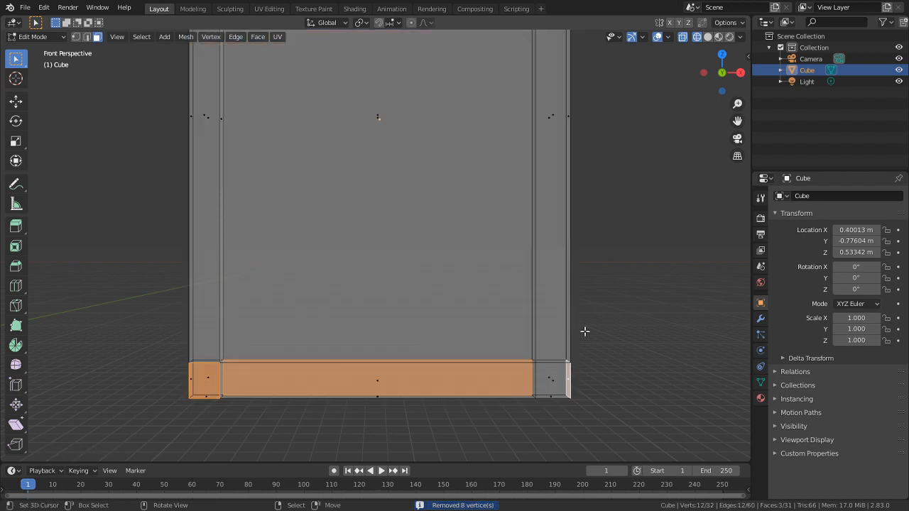
Step: In solid shading, select the three front faces of the bottom border strip and duplicate them in place
{"action": "left_click", "coordinate": [709, 37]}
{"action": "right_click", "coordinate": [668, 334]}
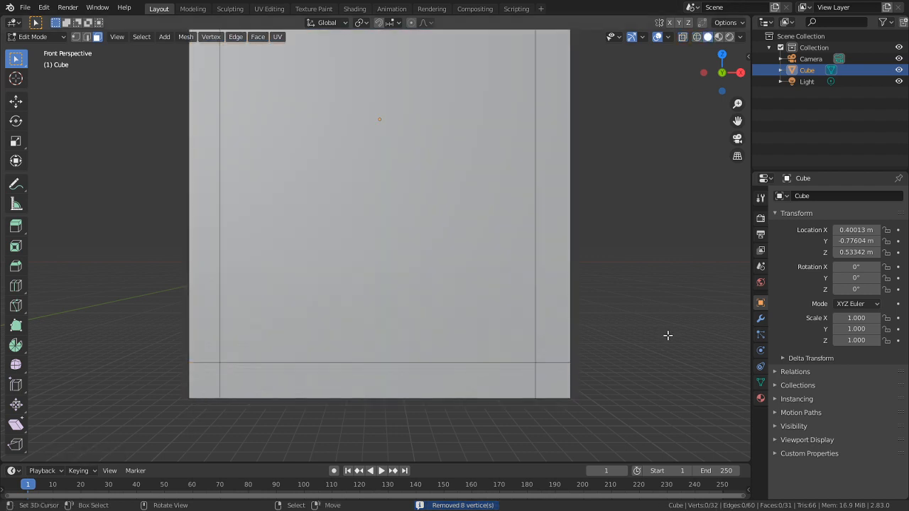
{"action": "right_click", "coordinate": [204, 383], "text": "shift"}
{"action": "right_click", "coordinate": [306, 396], "text": "shift"}
{"action": "right_click", "coordinate": [567, 382], "text": "shift"}
{"action": "key", "text": "KP_3"}
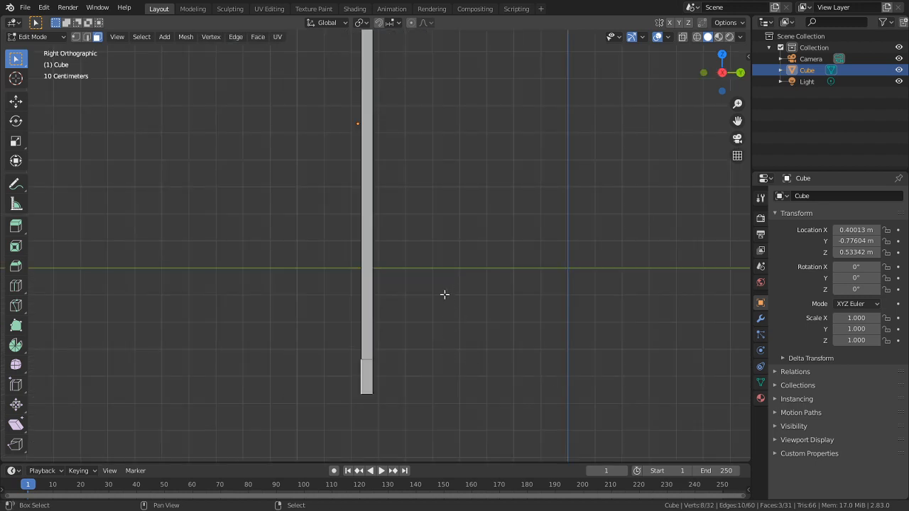
{"action": "key", "text": "shift+d"}
{"action": "right_click", "coordinate": [439, 298]}
Step: Extrude the duplicated bottom strip about 0.02 m along its normal, outward from the panel's front
{"action": "key", "text": "g"}
{"action": "key", "text": "z"}
{"action": "key", "text": "z"}
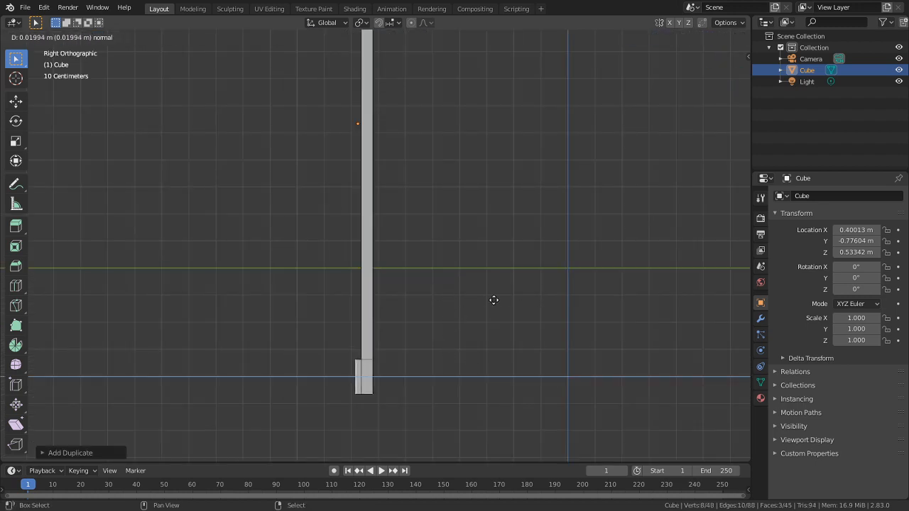
{"action": "left_click", "coordinate": [493, 298]}
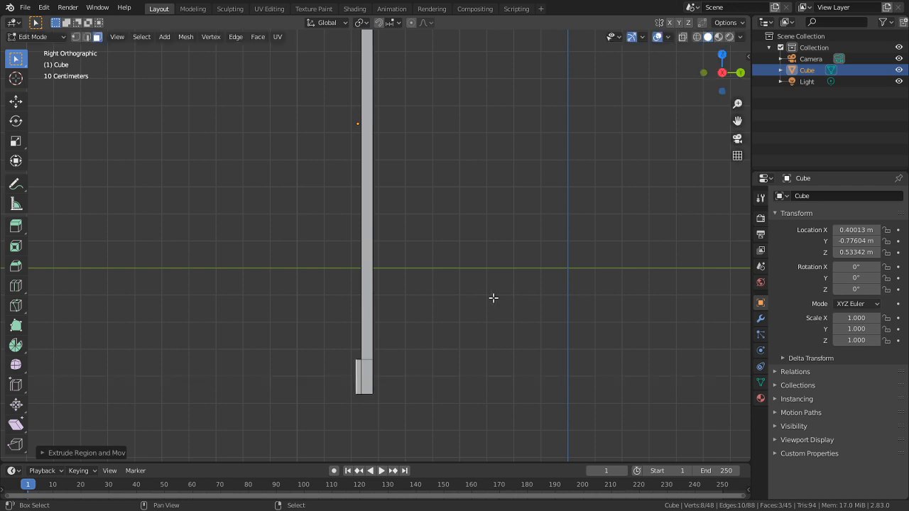
Step: Try to scale the extruded strip's front faces along X
{"action": "middle_click_drag", "start_coordinate": [493, 299], "coordinate": [657, 296]}
{"action": "key", "text": "s"}
{"action": "key", "text": "x"}
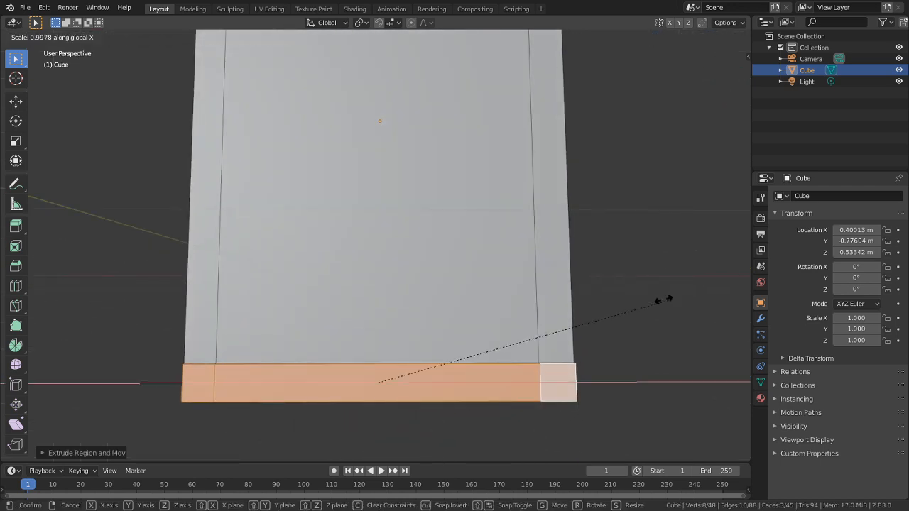
{"action": "left_click", "coordinate": [615, 315]}
{"action": "mouse_move", "coordinate": [615, 314]}
{"action": "middle_mouse_down"}
{"action": "mouse_move", "coordinate": [617, 380]}
{"action": "mouse_move", "coordinate": [621, 308]}
{"action": "middle_mouse_up"}
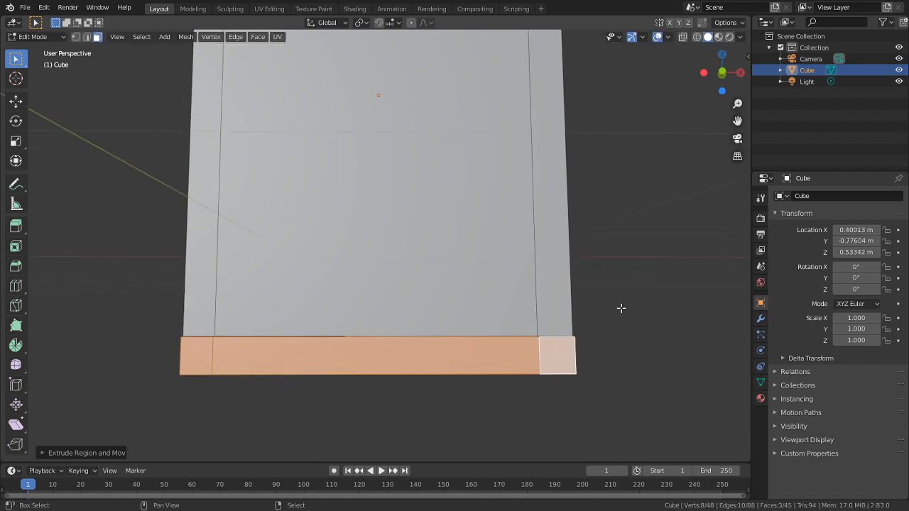
Step: Scale the extruded bottom strip's front faces to about 0.97 along local X
{"action": "key", "text": "s"}
{"action": "key", "text": "shift+z"}
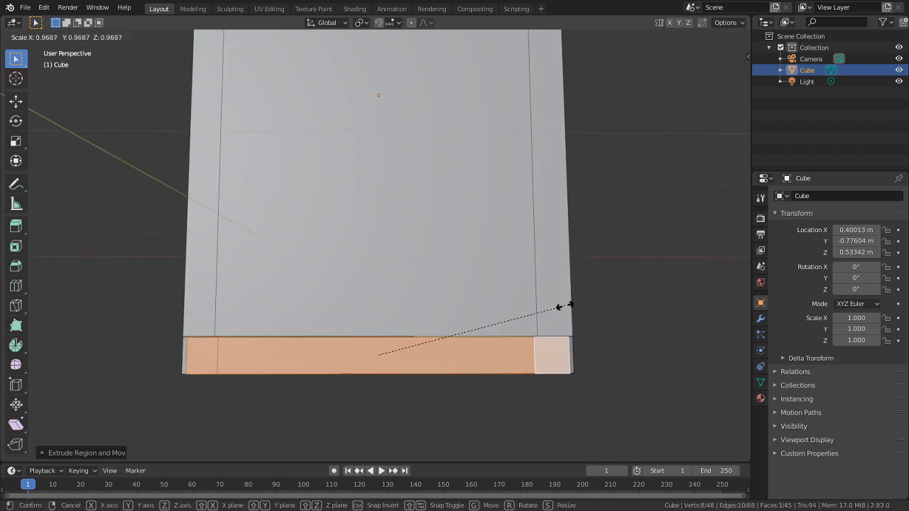
{"action": "key", "text": "x"}
{"action": "key", "text": "x"}
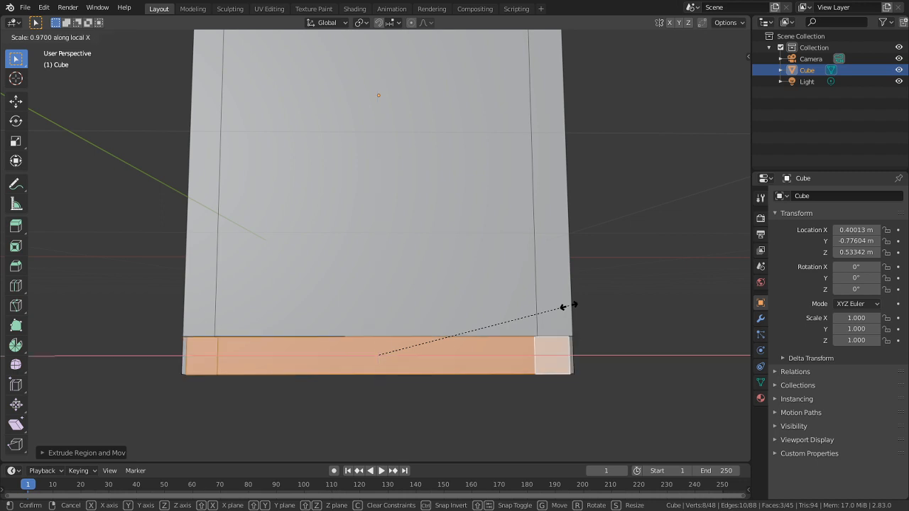
{"action": "left_click", "coordinate": [564, 302]}
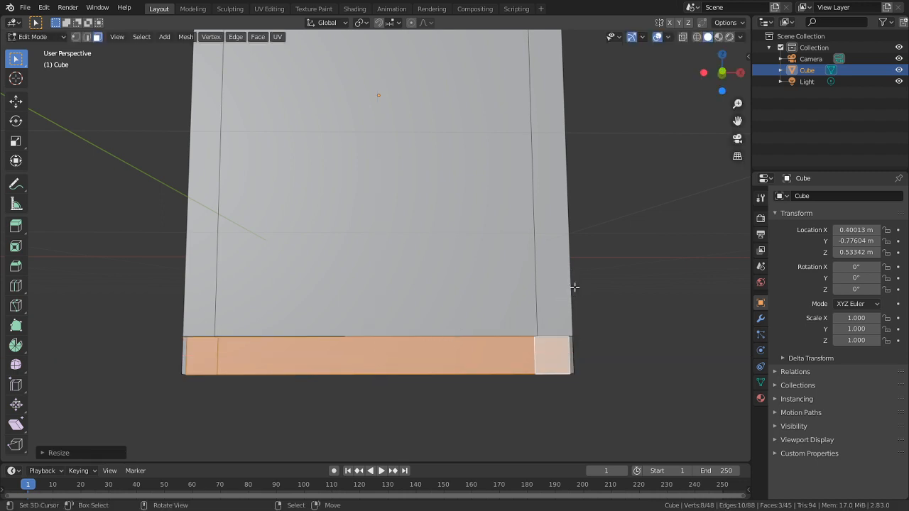
Step: Select the whole linked bottom strip and scale it to about 0.98 along local X
{"action": "middle_click_drag", "start_coordinate": [561, 242], "coordinate": [611, 333]}
{"action": "key", "text": "l"}
{"action": "key", "text": "s"}
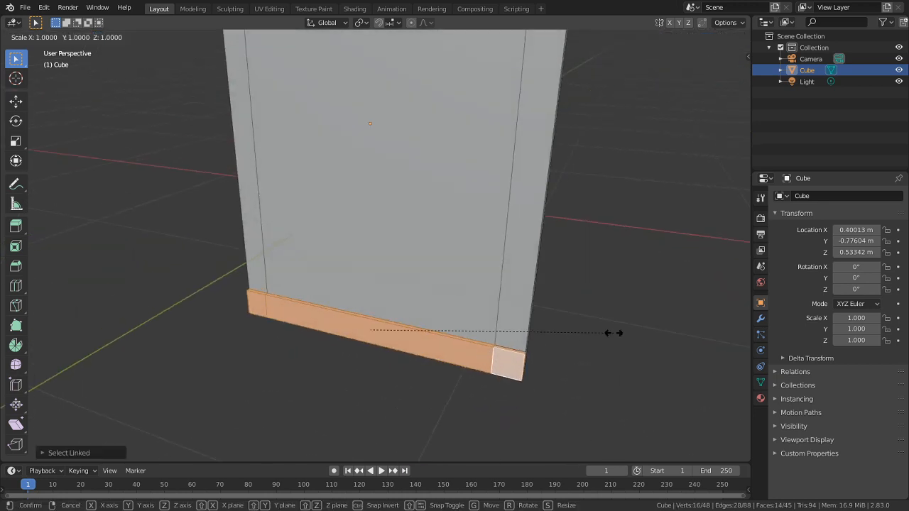
{"action": "key", "text": "shift+x"}
{"action": "key", "text": "x"}
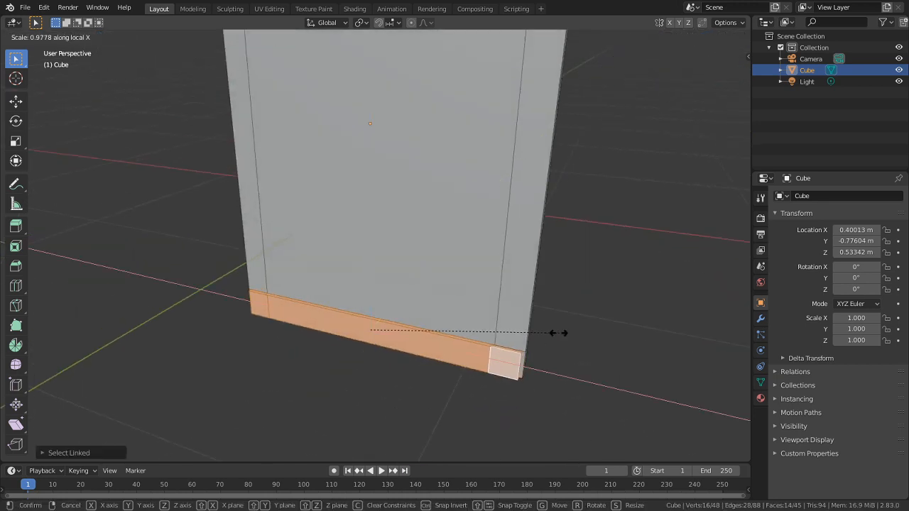
{"action": "left_click", "coordinate": [561, 334]}
{"action": "middle_click_drag", "start_coordinate": [568, 331], "coordinate": [510, 328]}
{"action": "key", "text": "Tab"}
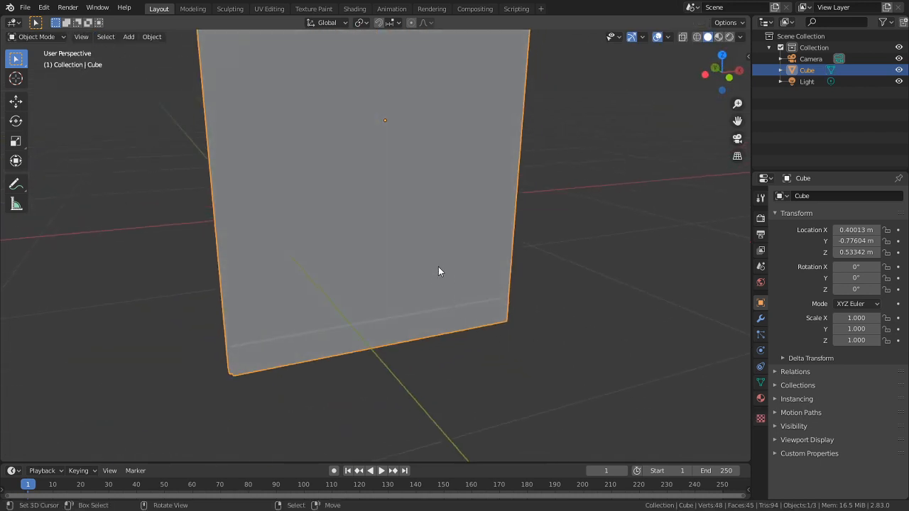
Step: In Edit Mode, select the two tall side border faces on the panel's front and duplicate them in place
{"action": "key", "text": "Tab"}
{"action": "scroll", "coordinate": [394, 202], "scroll_direction": "down", "scroll_amount": 4}
{"action": "middle_click_drag", "start_coordinate": [398, 190], "coordinate": [375, 337]}
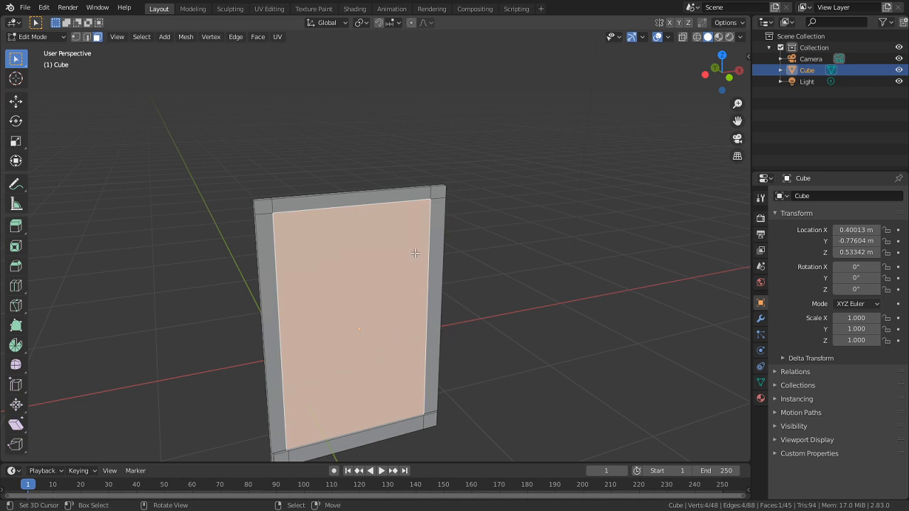
{"action": "key", "text": "alt+a"}
{"action": "left_click", "coordinate": [436, 290]}
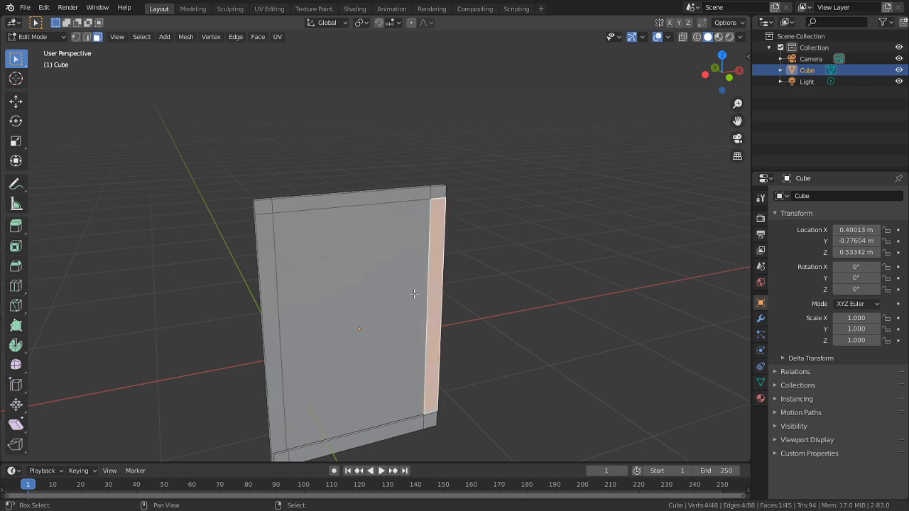
{"action": "left_click", "coordinate": [278, 300], "text": "shift"}
{"action": "left_click", "coordinate": [274, 301]}
{"action": "left_click", "coordinate": [436, 265], "text": "shift"}
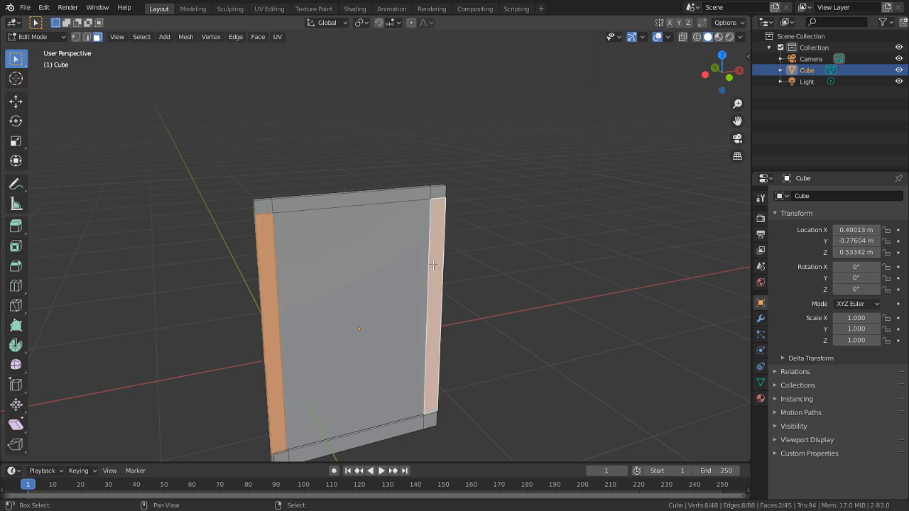
{"action": "middle_click_drag", "start_coordinate": [435, 265], "coordinate": [524, 252]}
{"action": "key", "text": "shift+d"}
{"action": "left_click", "coordinate": [543, 242]}
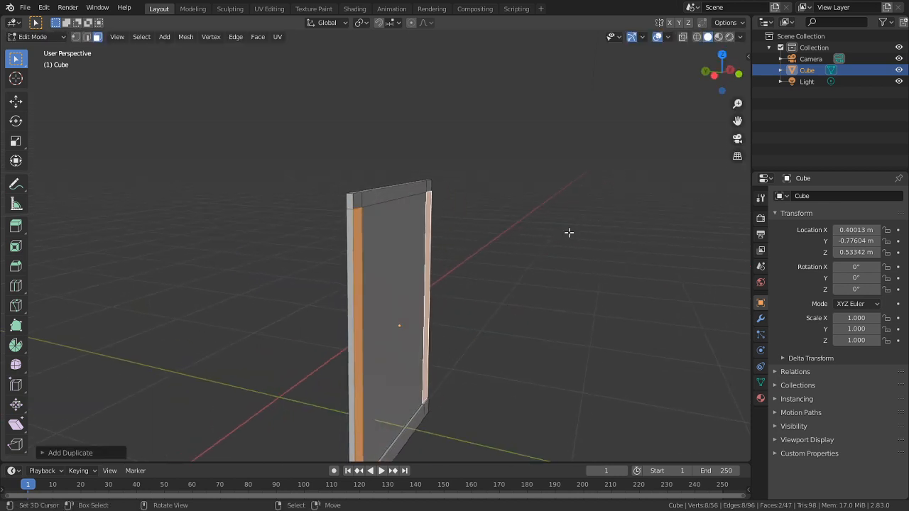
Step: Enable vertex snapping and extrude the duplicated side strips outward until flush with the bottom strip's front
{"action": "scroll", "coordinate": [414, 270], "scroll_direction": "up", "scroll_amount": 5}
{"action": "middle_click_drag", "start_coordinate": [439, 372], "coordinate": [403, 273], "text": "shift"}
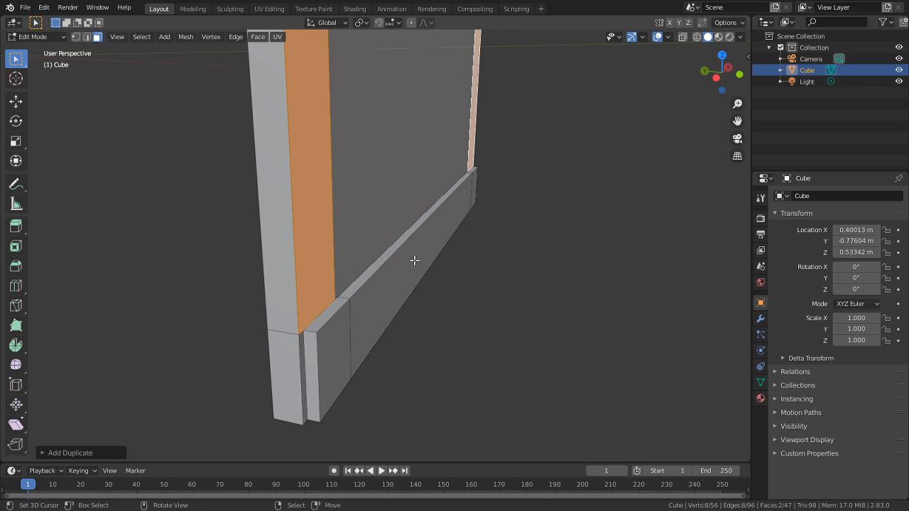
{"action": "left_click", "coordinate": [381, 23]}
{"action": "left_click", "coordinate": [389, 23]}
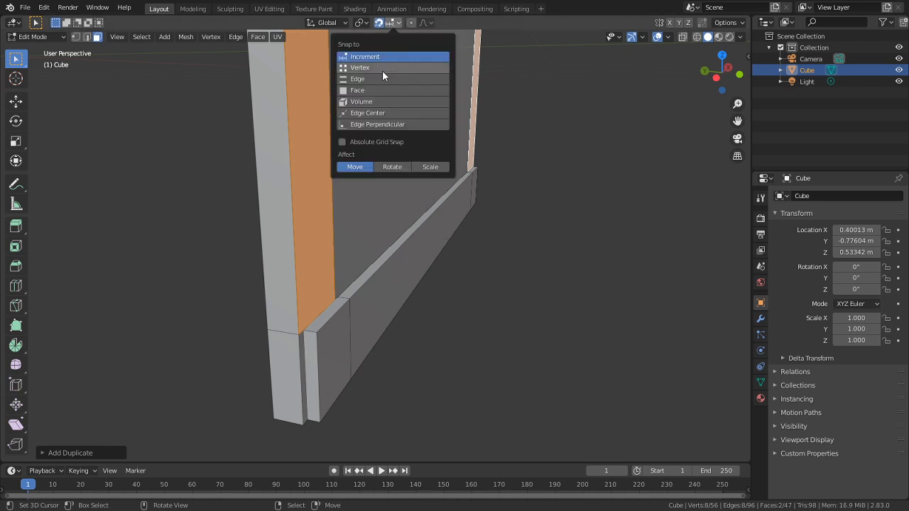
{"action": "key", "text": "e"}
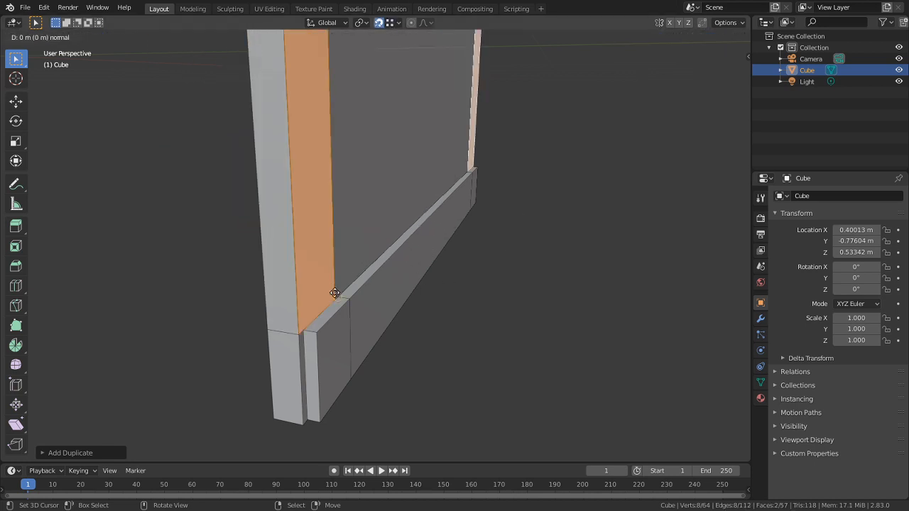
{"action": "left_click", "coordinate": [363, 299]}
{"action": "scroll", "coordinate": [405, 314], "scroll_direction": "down", "scroll_amount": 4}
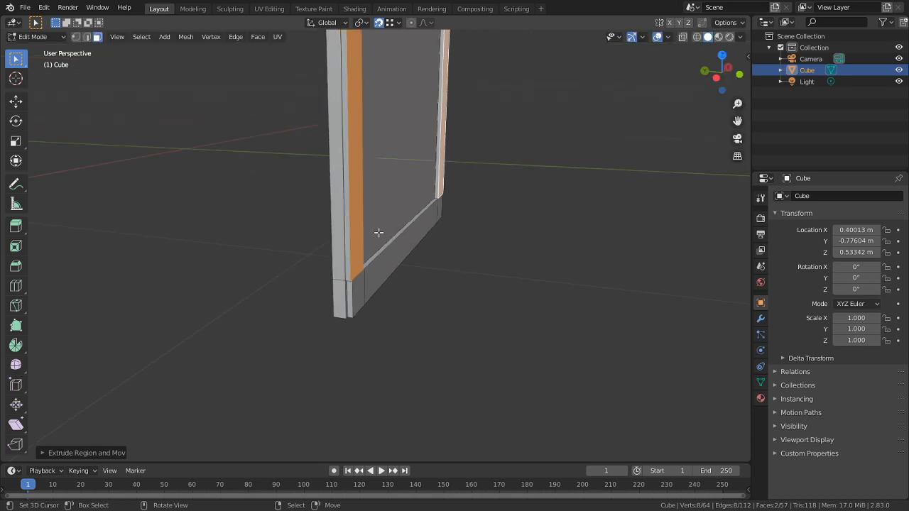
Step: Select both linked side strips completely and scale them to about 0.92 along Z
{"action": "key", "text": "l"}
{"action": "key", "text": "l"}
{"action": "scroll", "coordinate": [455, 178], "scroll_direction": "up", "scroll_amount": 3}
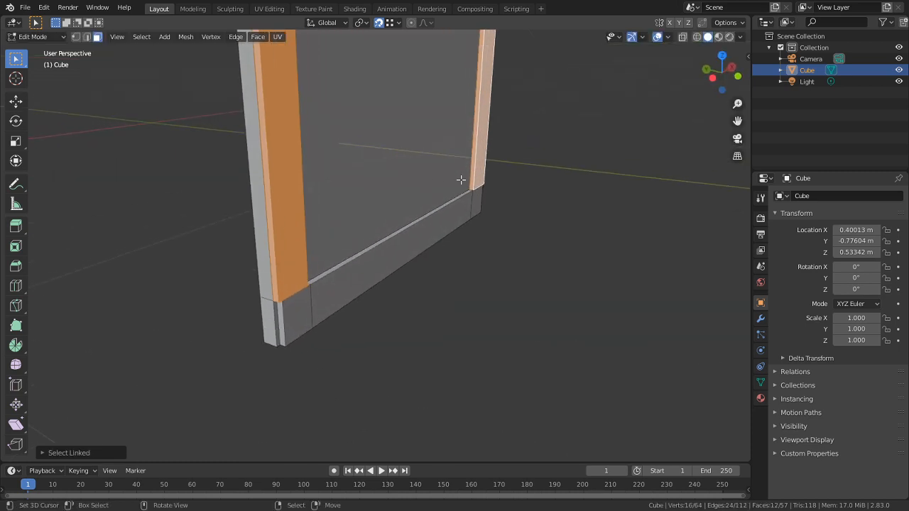
{"action": "key", "text": "s"}
{"action": "key", "text": "z"}
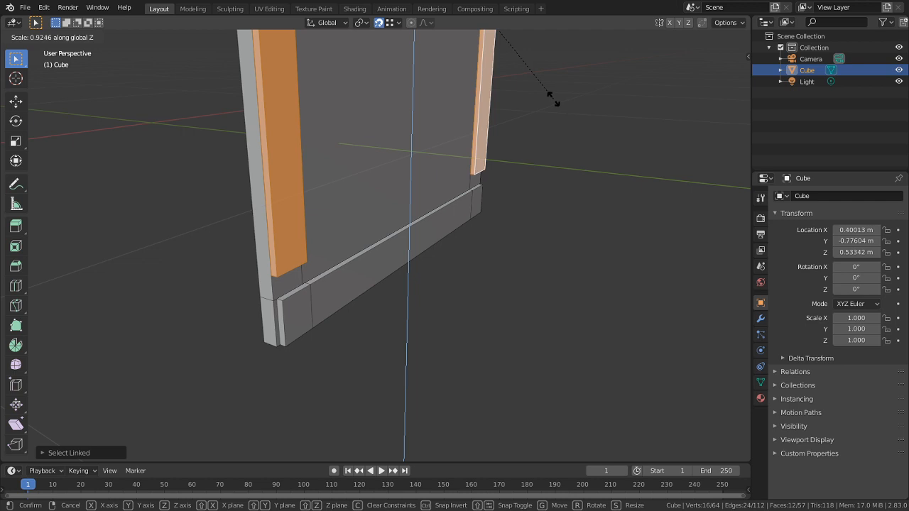
{"action": "left_click", "coordinate": [551, 100]}
{"action": "scroll", "coordinate": [534, 182], "scroll_direction": "down", "scroll_amount": 4}
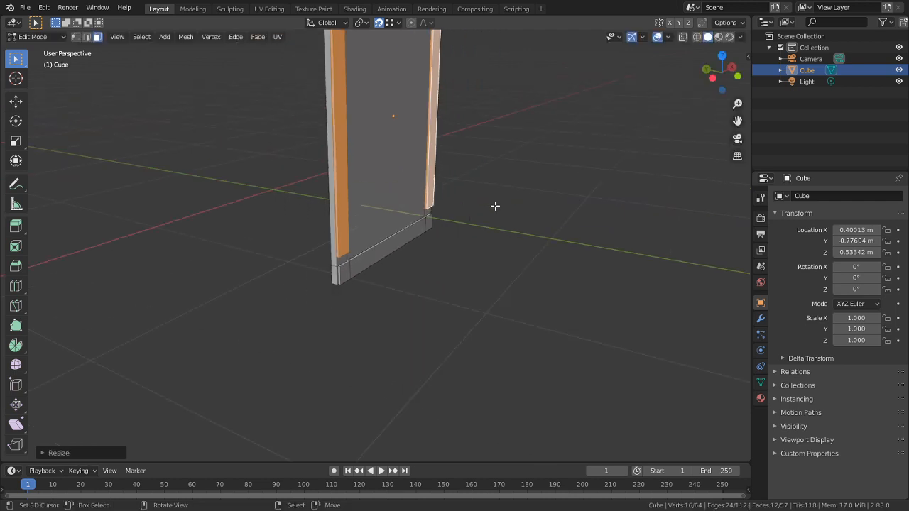
Step: Try to bring the 1106552 image from the Monster Compendium folder into the front view, and switch to Object Mode
{"action": "key", "text": "KP_1"}
{"action": "middle_click_drag", "start_coordinate": [446, 313], "coordinate": [479, 419], "text": "shift"}
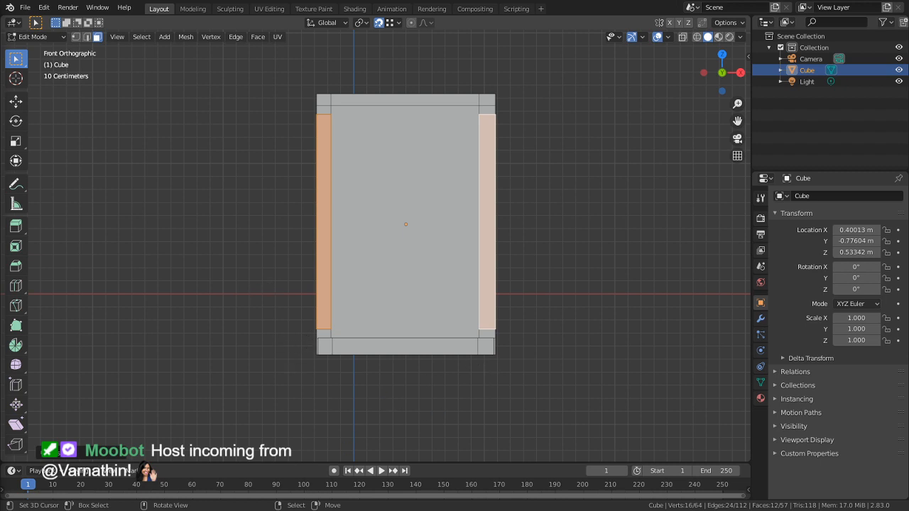
{"action": "key", "text": "alt+Tab"}
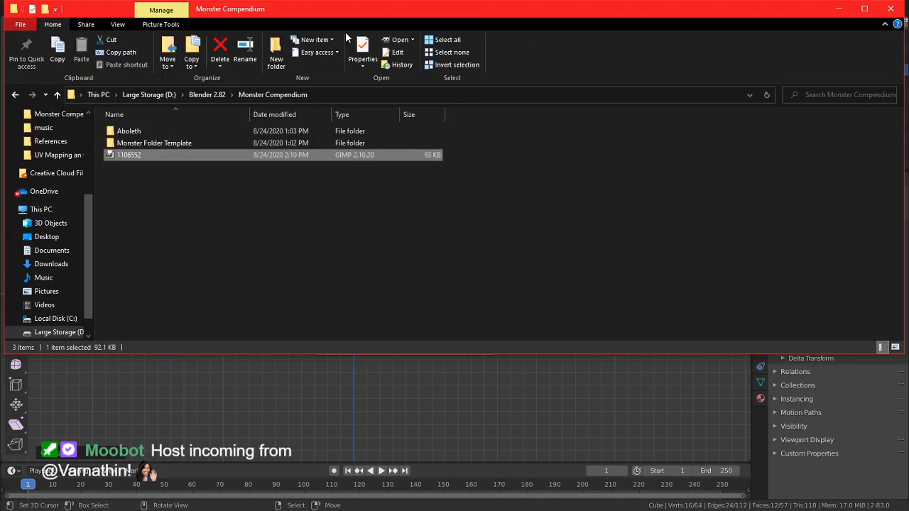
{"action": "left_click_drag", "start_coordinate": [172, 198], "coordinate": [325, 417]}
{"action": "left_click", "coordinate": [325, 416]}
{"action": "key", "text": "Tab"}
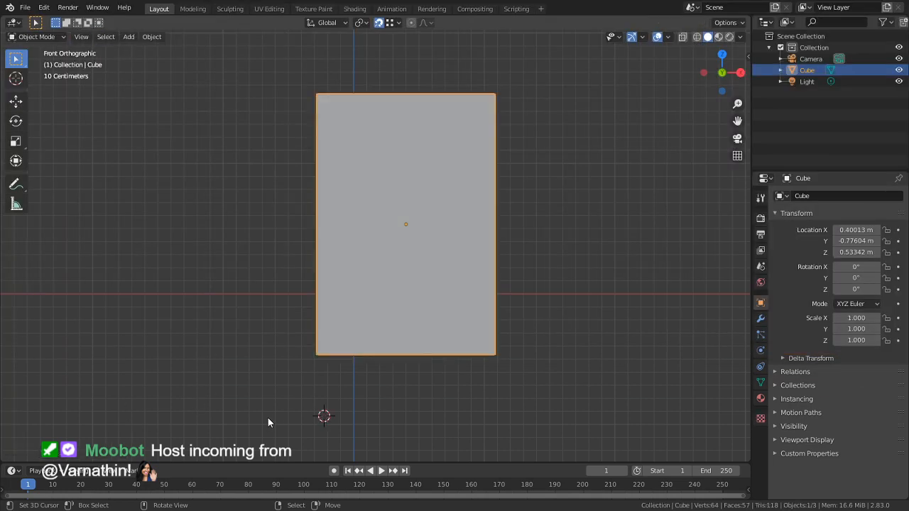
Step: Add the 1106552 image from the Monster Compendium folder to the front view as a reference, and minimize the folder window
{"action": "key", "text": "alt+Tab"}
{"action": "key", "text": "alt+Tab"}
{"action": "key", "text": "alt+Tab"}
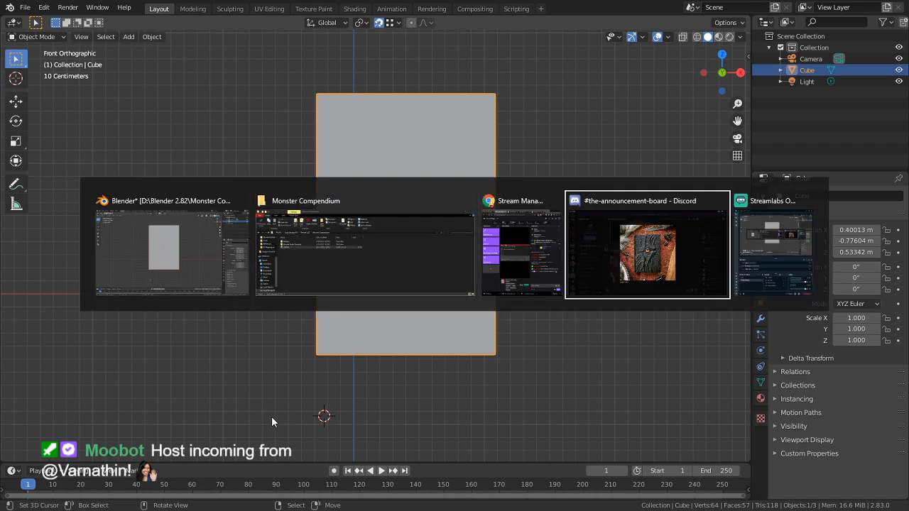
{"action": "key", "text": "alt+Tab"}
{"action": "key", "text": "alt+Tab"}
{"action": "key", "text": "alt+Tab"}
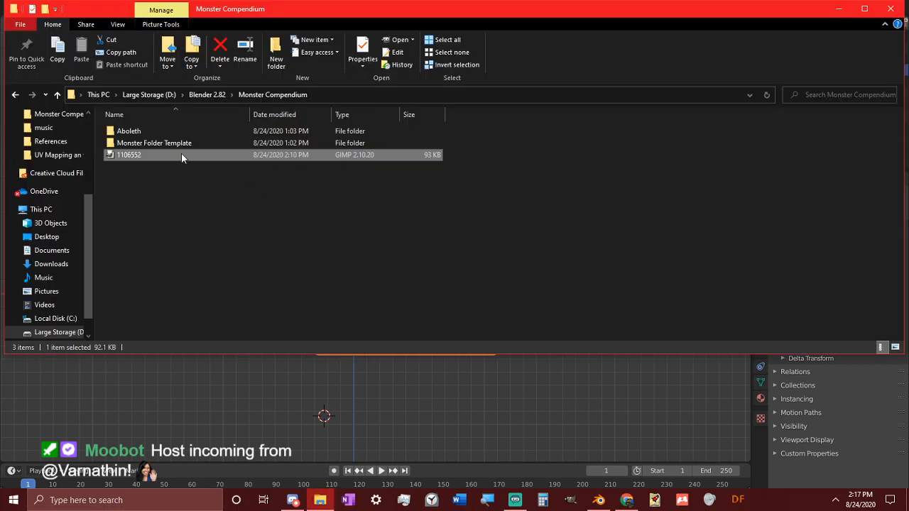
{"action": "left_click_drag", "start_coordinate": [181, 156], "coordinate": [183, 400]}
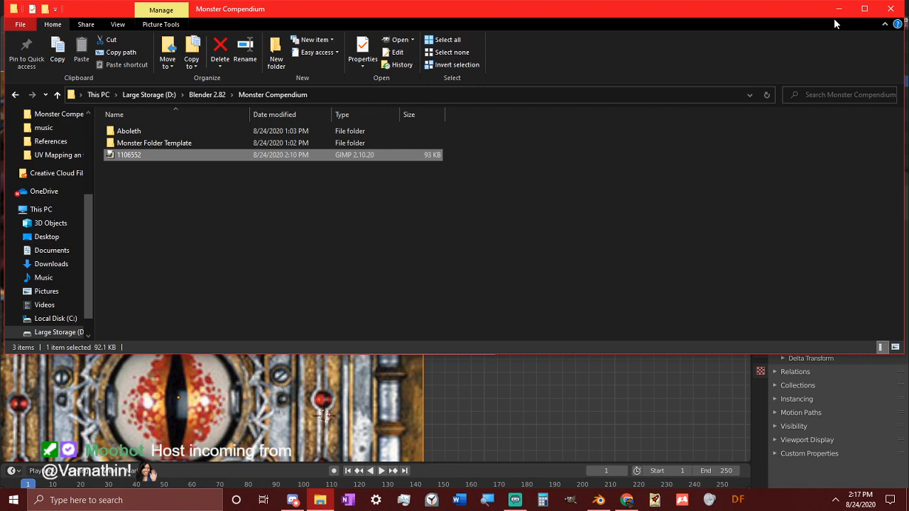
{"action": "left_click", "coordinate": [838, 9]}
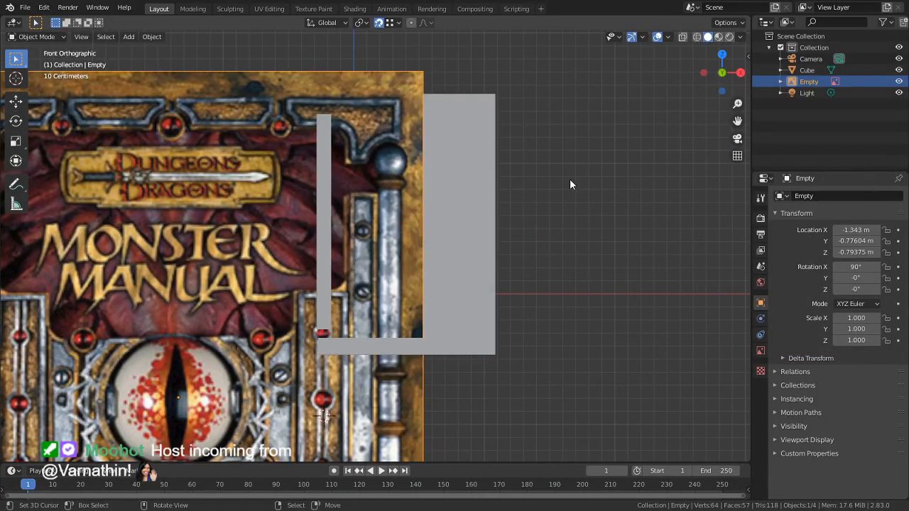
Step: Turn off snapping, scale the reference image to about 0.416, and place it beside the panel at about X -1.31 m, Z 0.56 m
{"action": "key", "text": "s"}
{"action": "left_click", "coordinate": [270, 332]}
{"action": "key", "text": "g"}
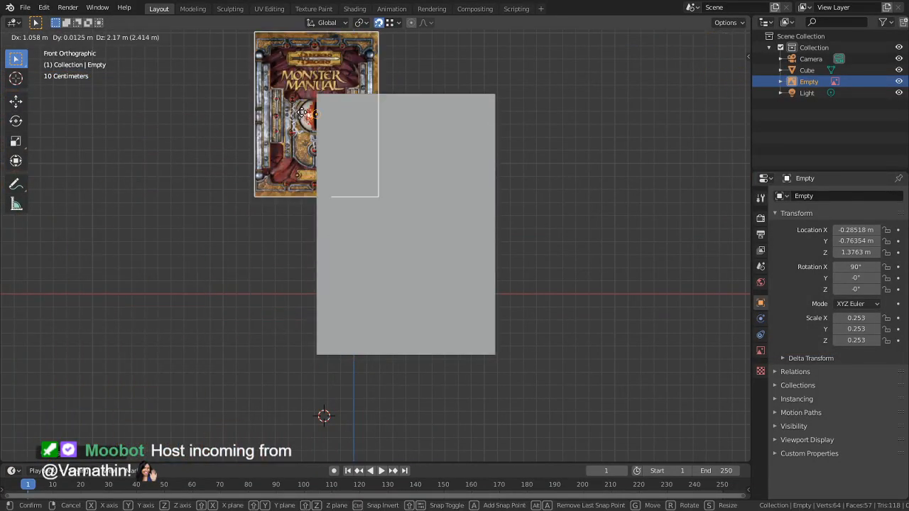
{"action": "left_click", "coordinate": [308, 55]}
{"action": "key", "text": "shift+Tab"}
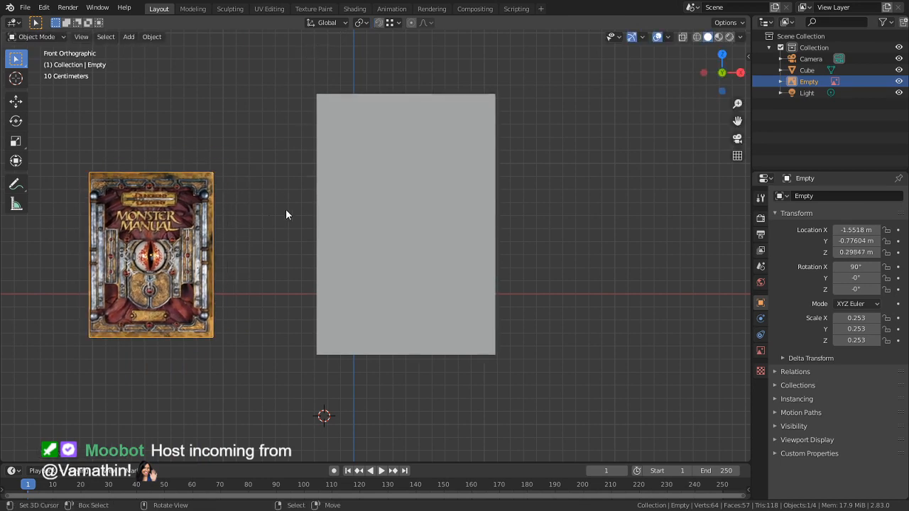
{"action": "key", "text": "s"}
{"action": "left_click", "coordinate": [587, 289]}
{"action": "key", "text": "g"}
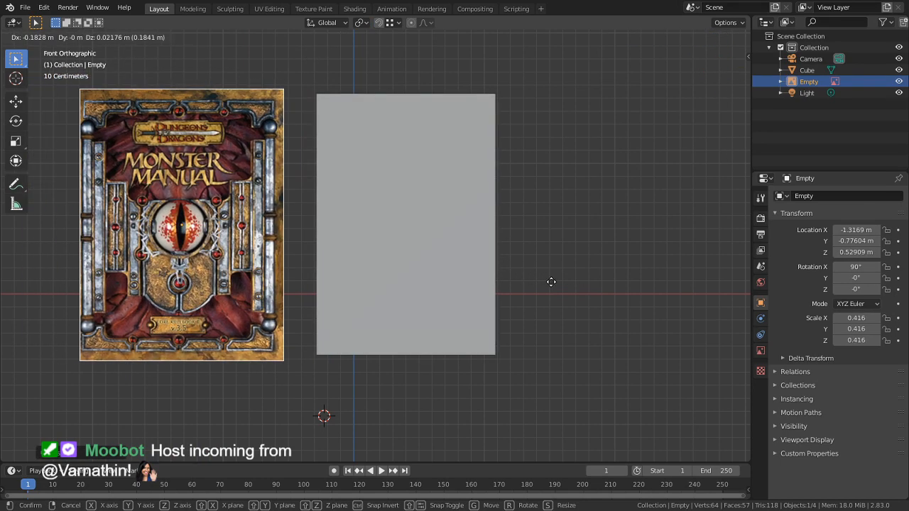
{"action": "left_click", "coordinate": [553, 282]}
Step: Set the solid viewport shading to MatCap lighting with a red clay material
{"action": "scroll", "coordinate": [447, 302], "scroll_direction": "up", "scroll_amount": 2}
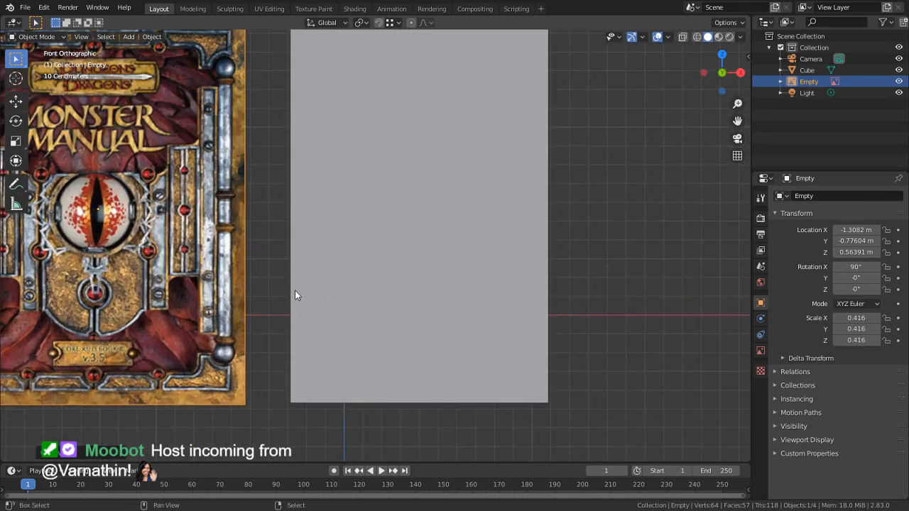
{"action": "middle_click_drag", "start_coordinate": [297, 263], "coordinate": [472, 231], "text": "shift"}
{"action": "middle_click_drag", "start_coordinate": [485, 318], "coordinate": [433, 318], "text": "shift"}
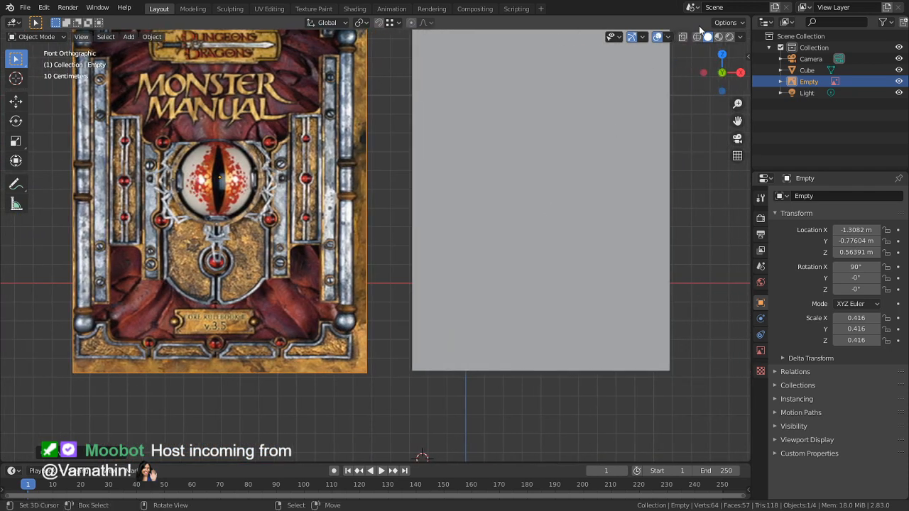
{"action": "left_click", "coordinate": [740, 36]}
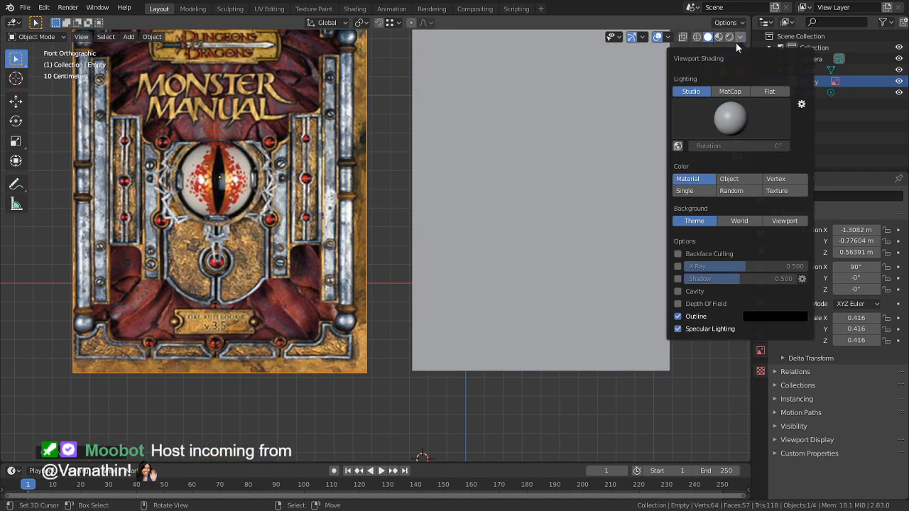
{"action": "left_click", "coordinate": [729, 93]}
{"action": "left_click", "coordinate": [746, 121]}
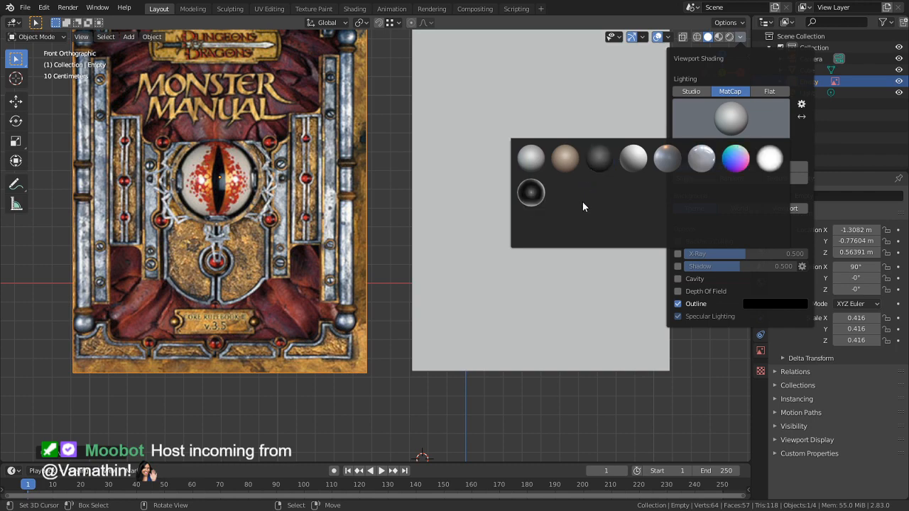
{"action": "left_click", "coordinate": [561, 196]}
Step: Examine the reference cover's border, corners and side columns alongside the panel's raised strips, and select the panel
{"action": "middle_click_drag", "start_coordinate": [505, 301], "coordinate": [400, 319]}
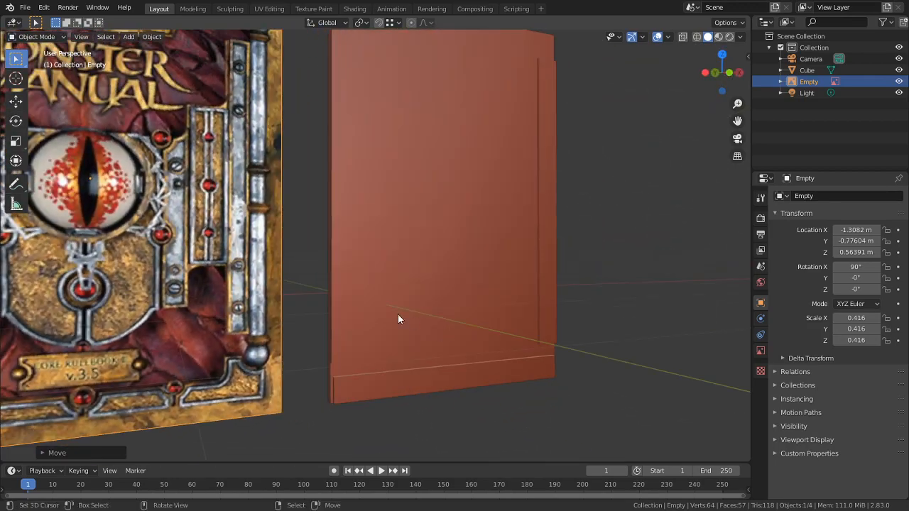
{"action": "scroll", "coordinate": [562, 229], "scroll_direction": "up", "scroll_amount": 4}
{"action": "scroll", "coordinate": [562, 224], "scroll_direction": "down", "scroll_amount": 4}
{"action": "middle_click_drag", "start_coordinate": [505, 269], "coordinate": [486, 242]}
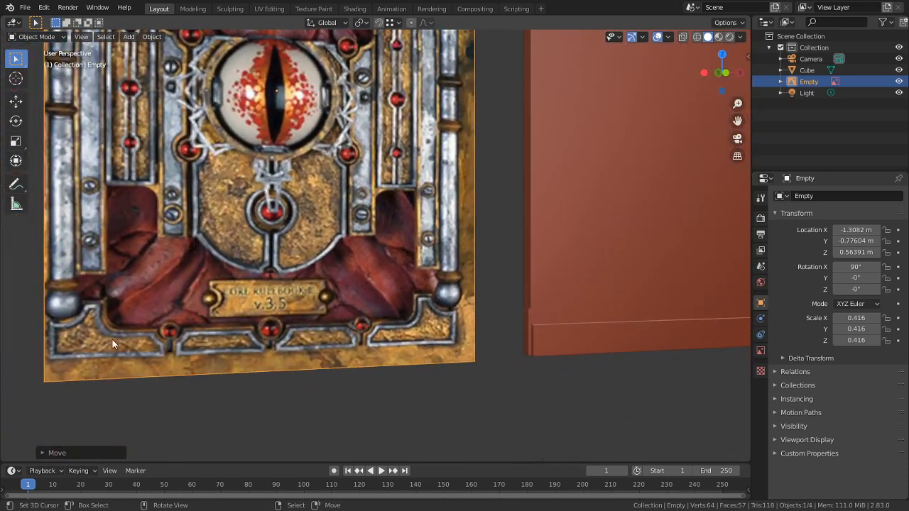
{"action": "middle_click_drag", "start_coordinate": [304, 312], "coordinate": [211, 377], "text": "shift"}
{"action": "scroll", "coordinate": [206, 318], "scroll_direction": "down", "scroll_amount": 2}
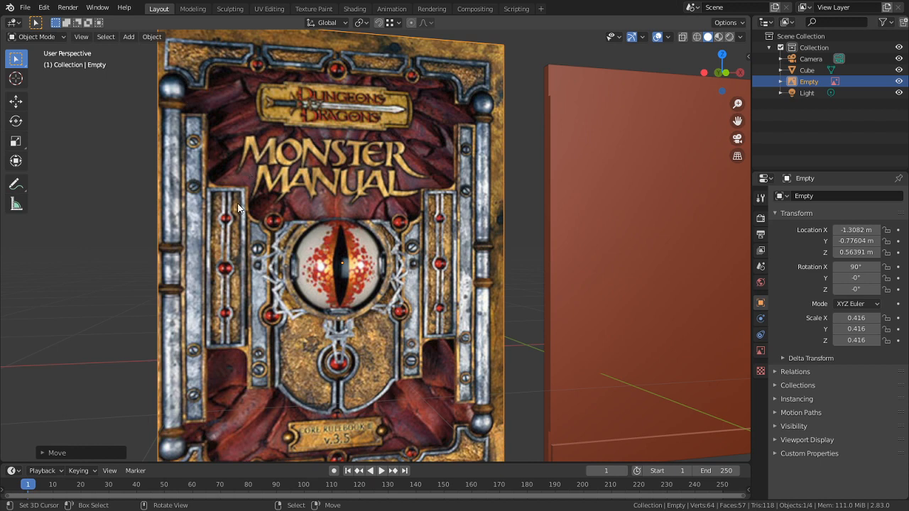
{"action": "middle_click_drag", "start_coordinate": [518, 204], "coordinate": [443, 239], "text": "shift"}
{"action": "left_click", "coordinate": [492, 198]}
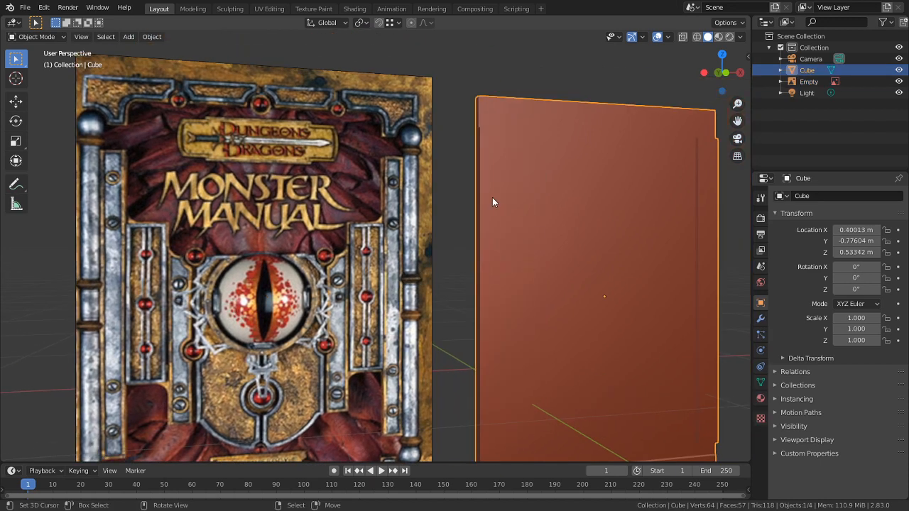
Step: In Edit Mode, cut a centred vertical edge loop through the panel's main face
{"action": "key", "text": "Tab"}
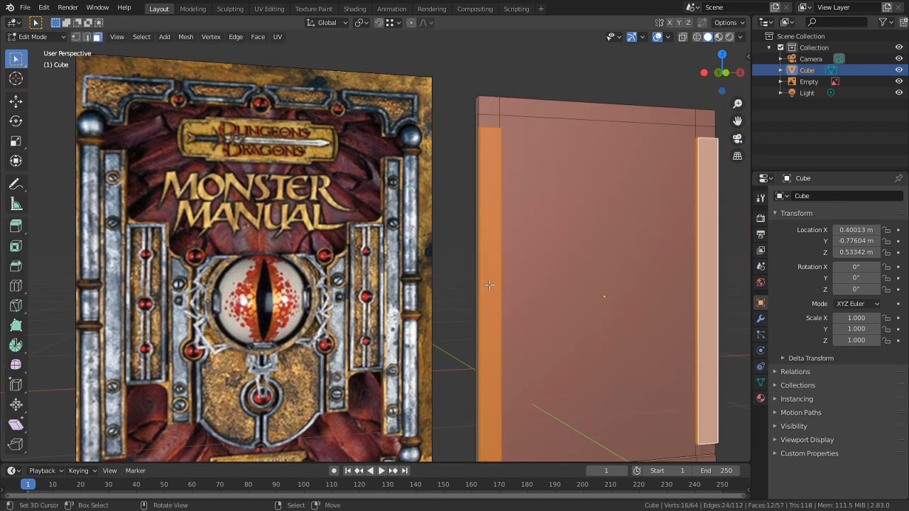
{"action": "middle_click_drag", "start_coordinate": [587, 257], "coordinate": [480, 243]}
{"action": "left_click", "coordinate": [480, 243]}
{"action": "key", "text": "ctrl+r"}
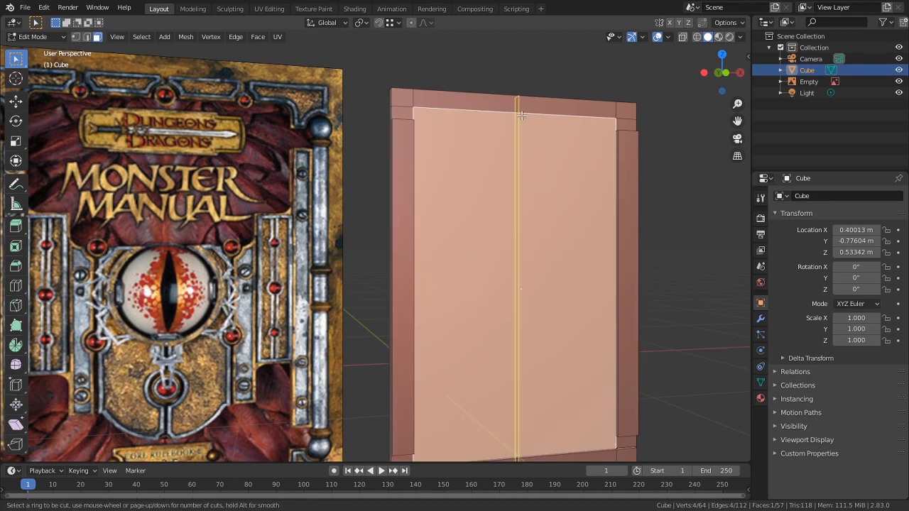
{"action": "left_click", "coordinate": [521, 115]}
{"action": "right_click", "coordinate": [521, 115]}
{"action": "scroll", "coordinate": [516, 365], "scroll_direction": "down", "scroll_amount": 4}
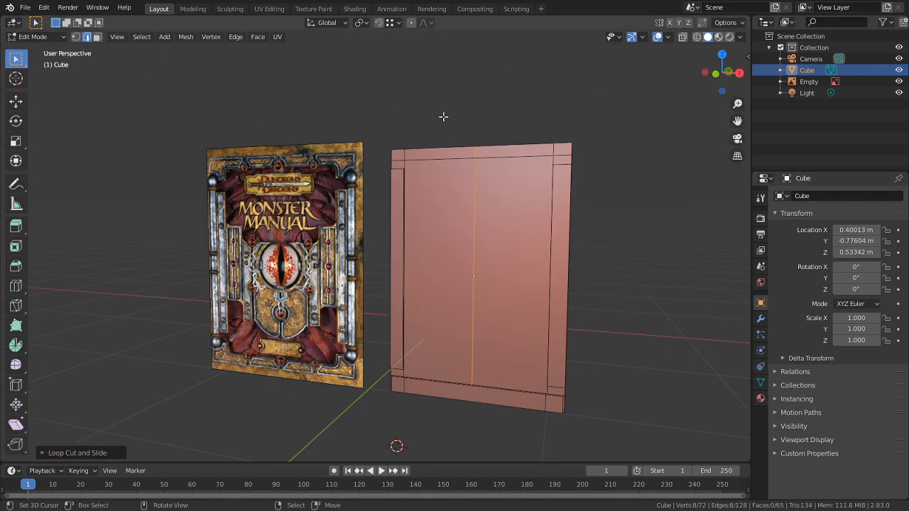
{"action": "key", "text": "c"}
{"action": "key", "text": "Escape"}
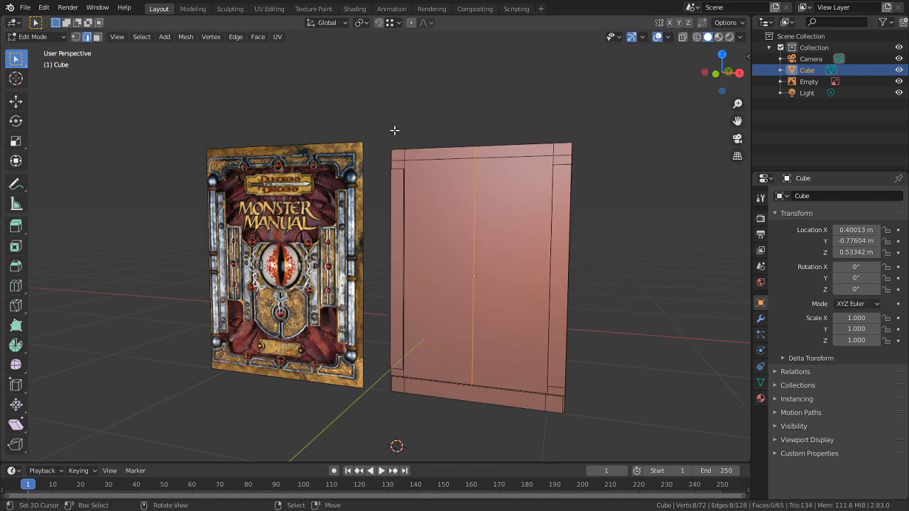
{"action": "left_click", "coordinate": [761, 319]}
{"action": "left_click", "coordinate": [812, 197]}
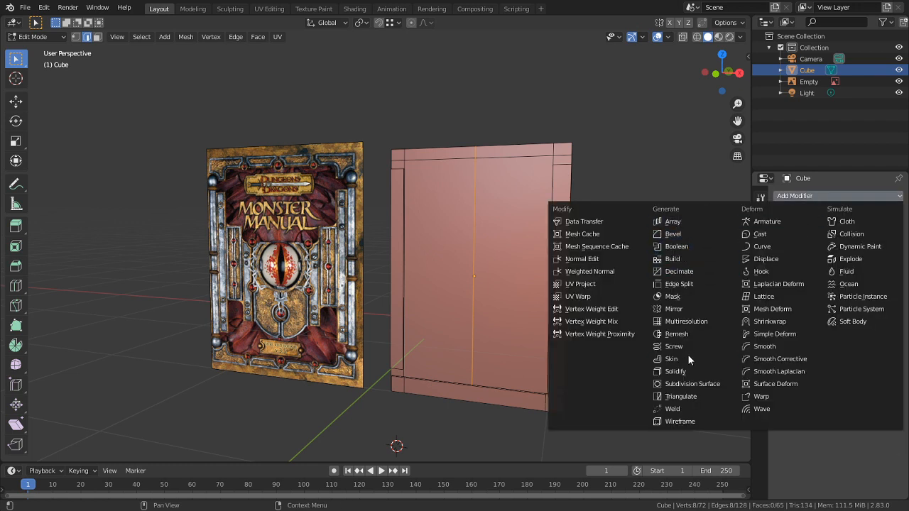
{"action": "left_click", "coordinate": [681, 271]}
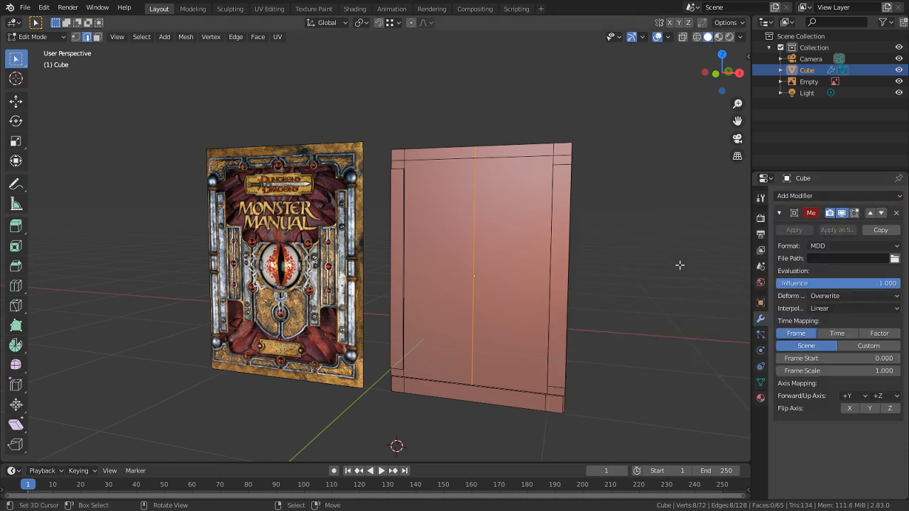
{"action": "key", "text": "ctrl+z"}
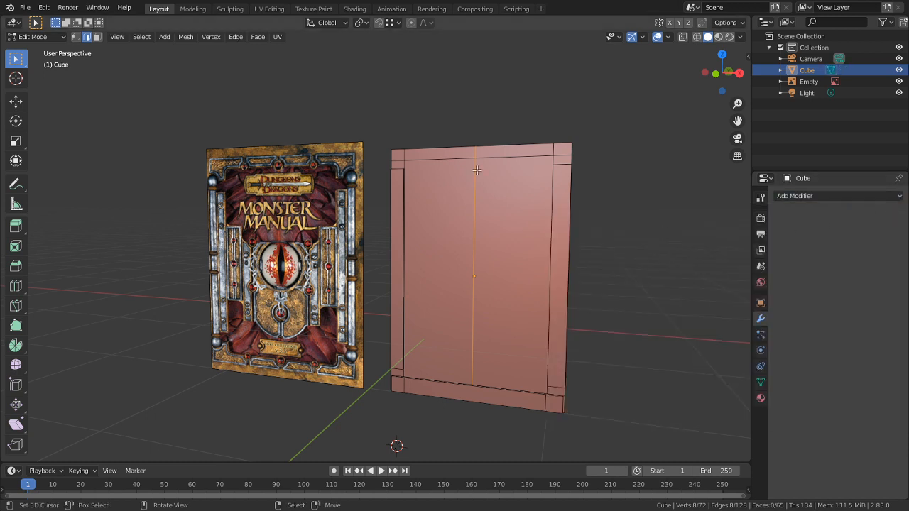
Step: Add an X-axis Mirror modifier to the panel and cut a centred vertical edge loop through its bottom trim strip
{"action": "key", "text": "q"}
{"action": "left_click", "coordinate": [438, 228]}
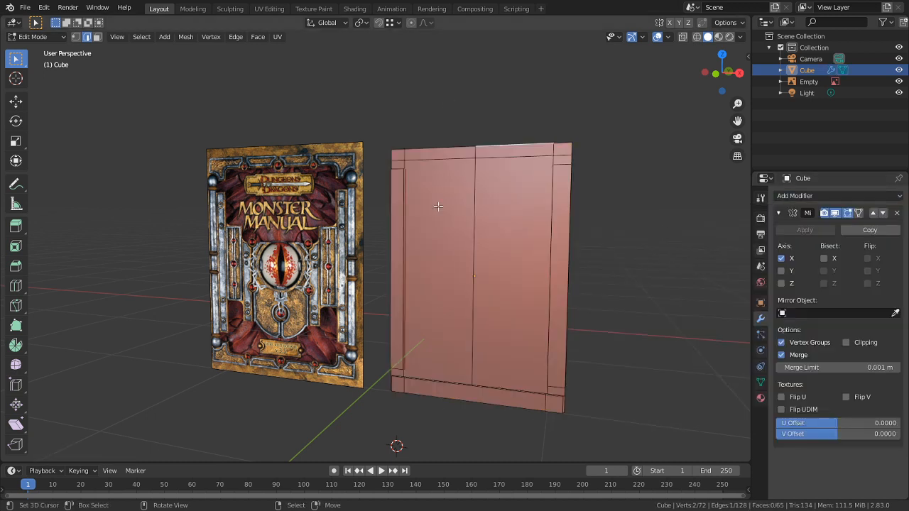
{"action": "key", "text": "ctrl+r"}
{"action": "left_click", "coordinate": [473, 392]}
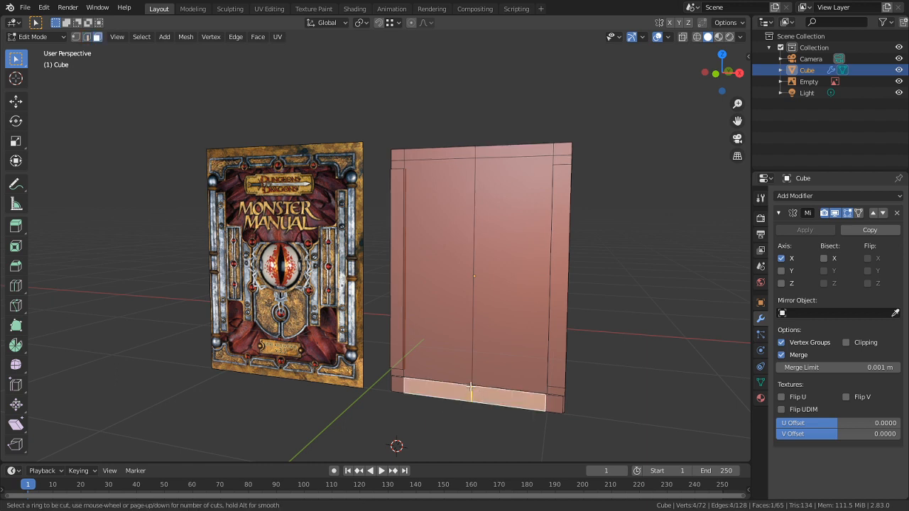
{"action": "left_click", "coordinate": [468, 386]}
{"action": "right_click_drag", "start_coordinate": [391, 418], "coordinate": [395, 427]}
Step: Delete the vertices of the panel's left half using wireframe display, and return the viewport to solid shading
{"action": "scroll", "coordinate": [394, 399], "scroll_direction": "down", "scroll_amount": 2}
{"action": "mouse_move", "coordinate": [394, 399]}
{"action": "middle_mouse_down"}
{"action": "mouse_move", "coordinate": [414, 418]}
{"action": "mouse_move", "coordinate": [403, 405]}
{"action": "middle_mouse_up"}
{"action": "key", "text": "1"}
{"action": "key", "text": "alt+a"}
{"action": "key", "text": "z"}
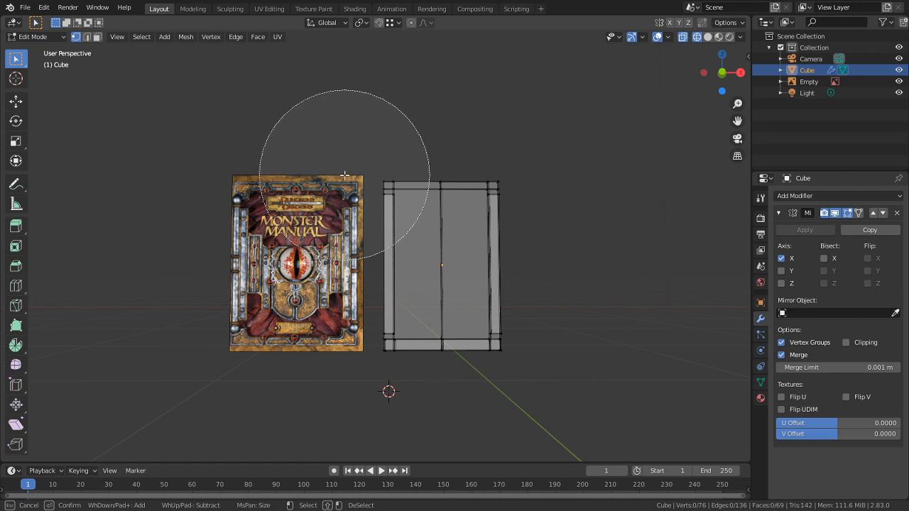
{"action": "left_click_drag", "start_coordinate": [335, 172], "coordinate": [326, 412]}
{"action": "key", "text": "Escape"}
{"action": "key", "text": "x"}
{"action": "left_click", "coordinate": [294, 364]}
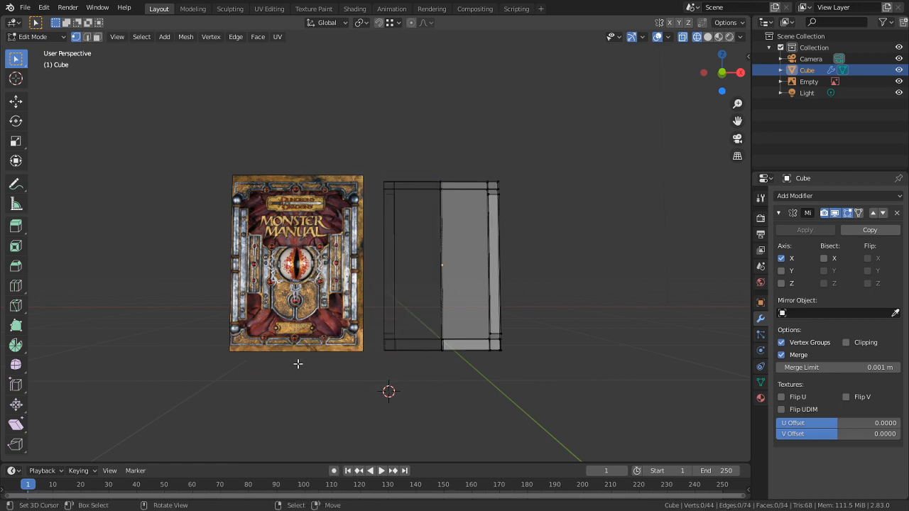
{"action": "scroll", "coordinate": [510, 320], "scroll_direction": "up", "scroll_amount": 4}
{"action": "scroll", "coordinate": [430, 311], "scroll_direction": "up", "scroll_amount": 2}
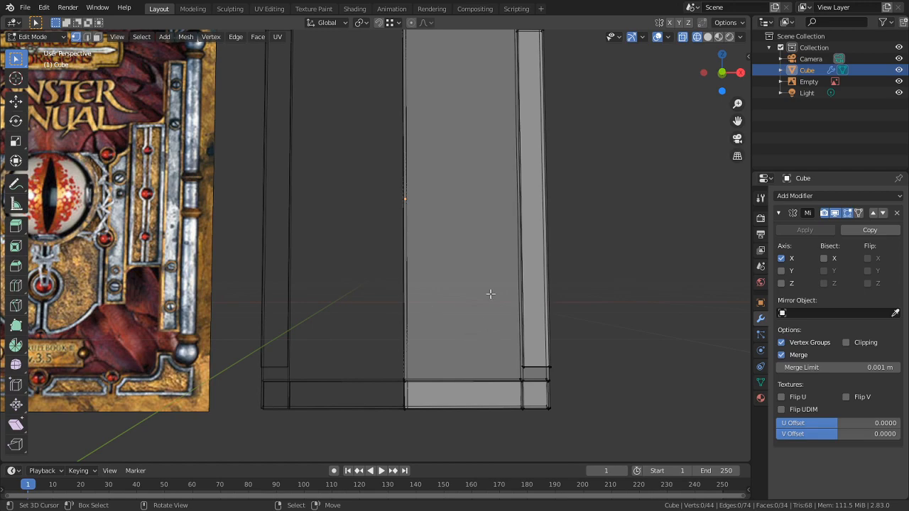
{"action": "middle_click_drag", "start_coordinate": [490, 293], "coordinate": [493, 313]}
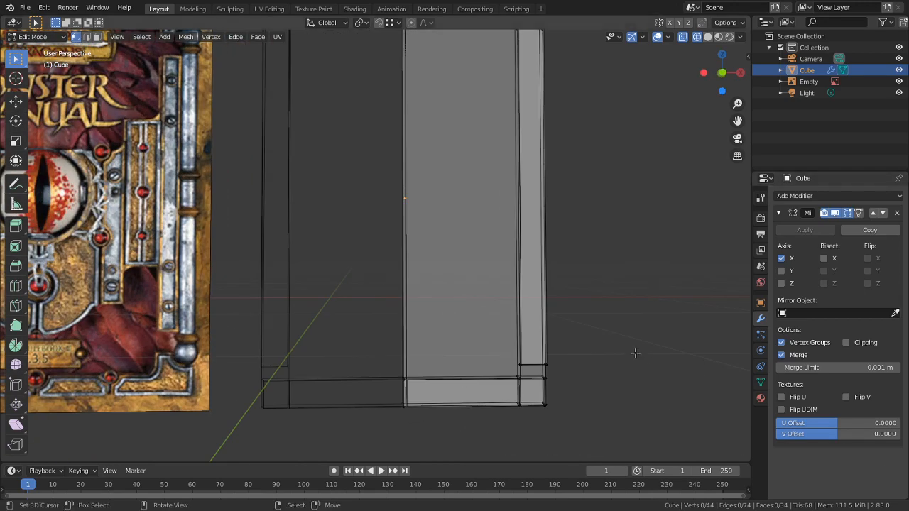
{"action": "mouse_move", "coordinate": [635, 353]}
{"action": "middle_mouse_down"}
{"action": "mouse_move", "coordinate": [481, 395]}
{"action": "mouse_move", "coordinate": [633, 353]}
{"action": "middle_mouse_up"}
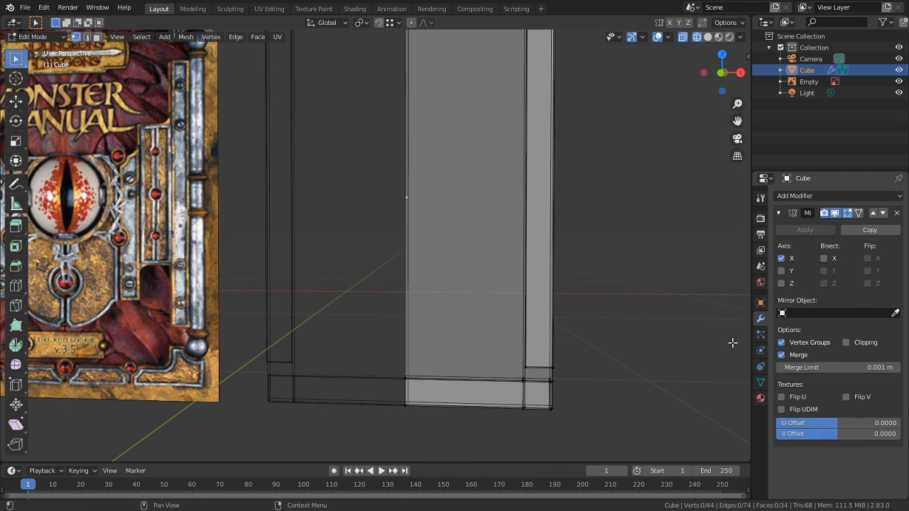
{"action": "left_click", "coordinate": [707, 36]}
Step: Try moving the entire half-panel mesh along the X axis with the Mirror modifier active
{"action": "mouse_move", "coordinate": [603, 191]}
{"action": "middle_mouse_down"}
{"action": "mouse_move", "coordinate": [493, 254]}
{"action": "mouse_move", "coordinate": [479, 313]}
{"action": "middle_mouse_up"}
{"action": "key", "text": "a"}
{"action": "key", "text": "g"}
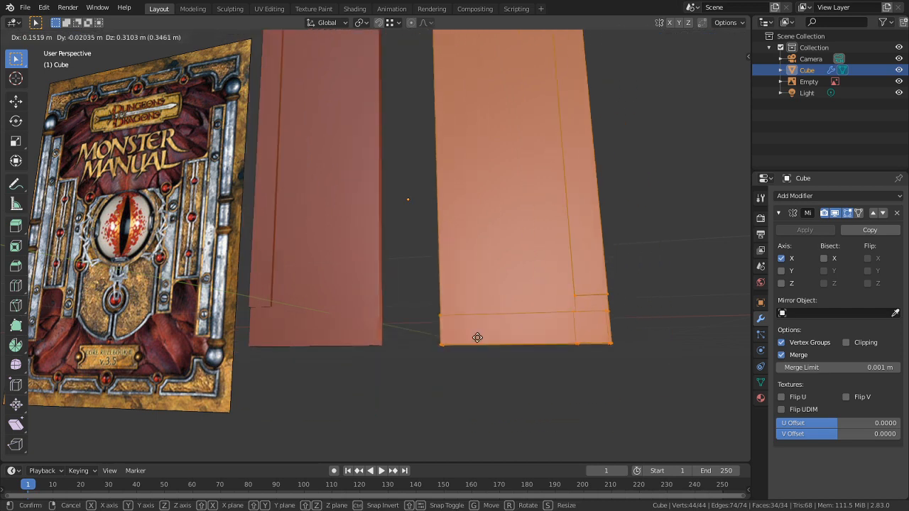
{"action": "key", "text": "Escape"}
{"action": "key", "text": "g"}
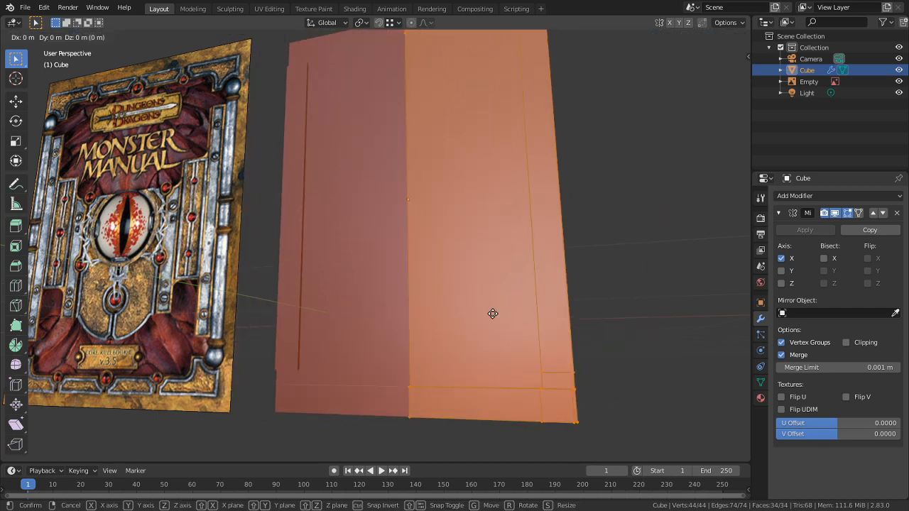
{"action": "key", "text": "x"}
{"action": "left_click", "coordinate": [479, 315]}
{"action": "key", "text": "g"}
{"action": "key", "text": "x"}
{"action": "key", "text": "Escape"}
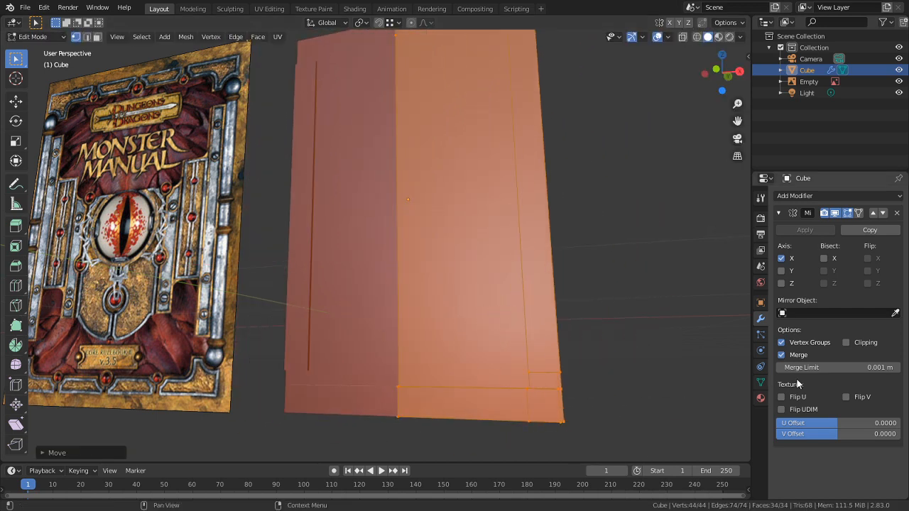
Step: Enable Clipping on the Mirror modifier, move the half-panel along X until its inner edge meets the mirror plane, and deselect it in front view
{"action": "left_click", "coordinate": [846, 343]}
{"action": "key", "text": "g"}
{"action": "key", "text": "x"}
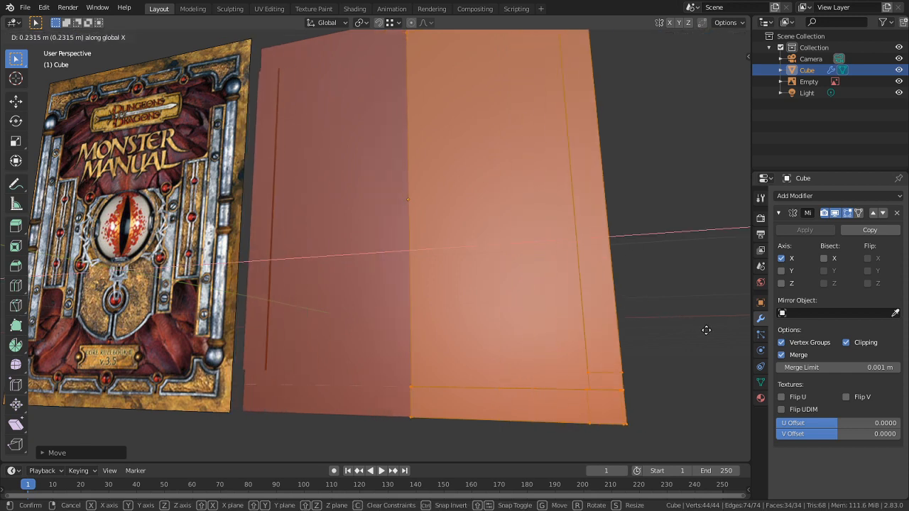
{"action": "left_click", "coordinate": [531, 318]}
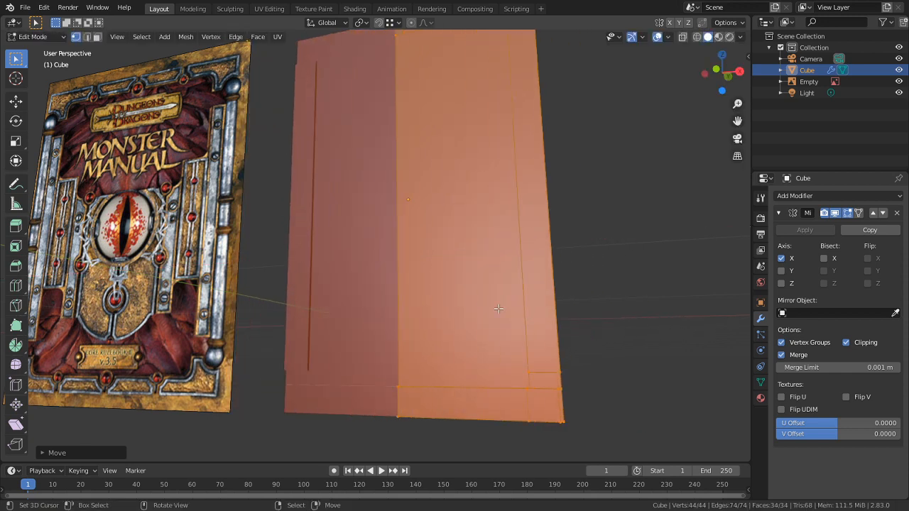
{"action": "key", "text": "g"}
{"action": "key", "text": "x"}
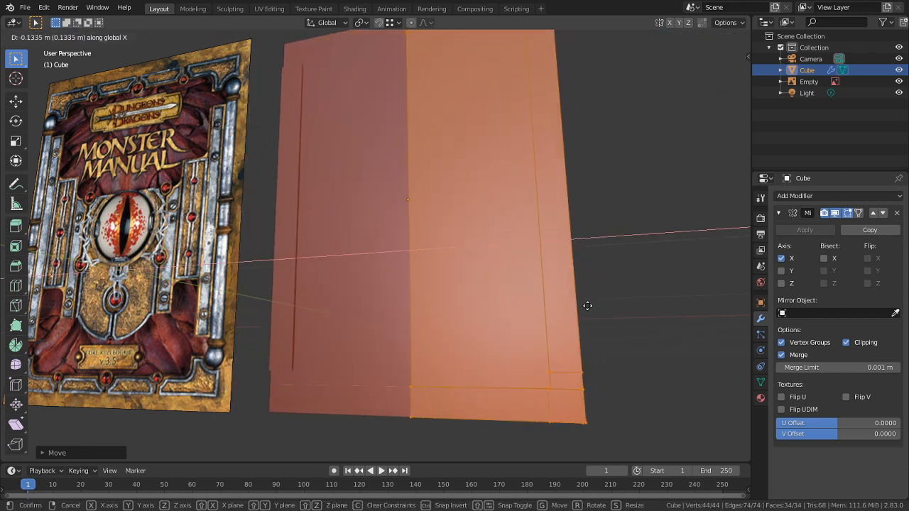
{"action": "left_click", "coordinate": [577, 306]}
{"action": "middle_click_drag", "start_coordinate": [576, 306], "coordinate": [538, 338]}
{"action": "scroll", "coordinate": [547, 314], "scroll_direction": "down", "scroll_amount": 2}
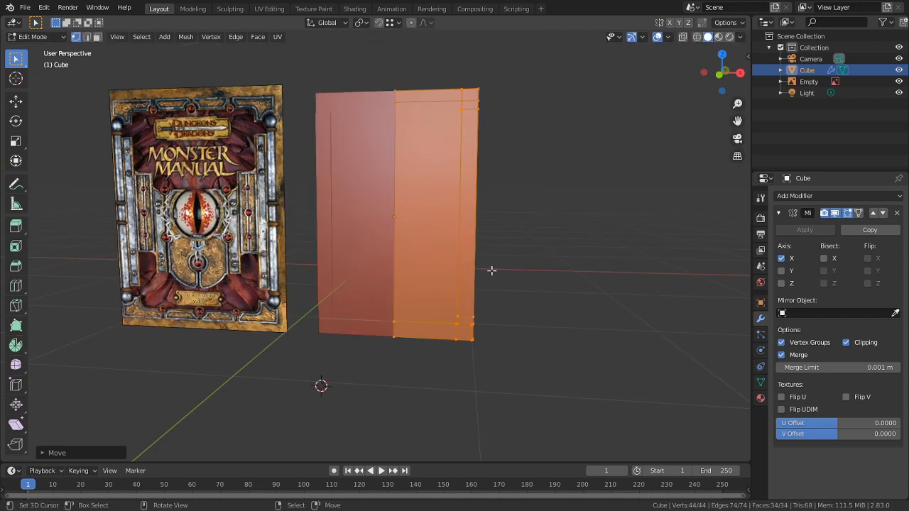
{"action": "key", "text": "KP_1"}
{"action": "scroll", "coordinate": [548, 266], "scroll_direction": "up", "scroll_amount": 3}
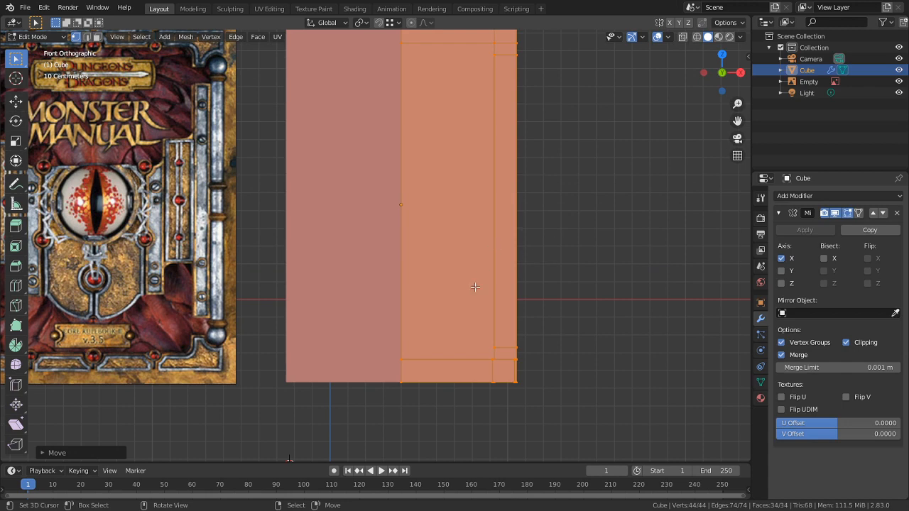
{"action": "mouse_move", "coordinate": [476, 282]}
{"action": "middle_mouse_down", "text": "shift"}
{"action": "mouse_move", "coordinate": [479, 239]}
{"action": "mouse_move", "coordinate": [461, 290]}
{"action": "middle_mouse_up", "text": "shift"}
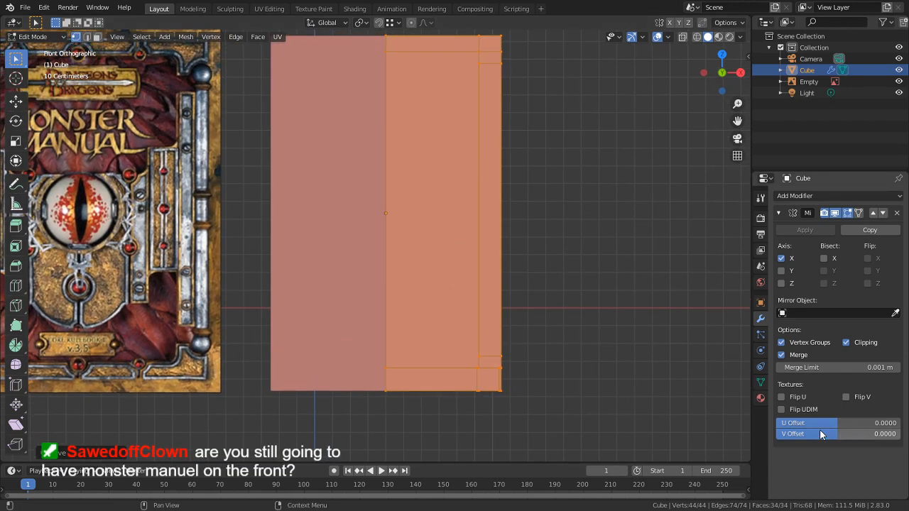
{"action": "left_click", "coordinate": [608, 319]}
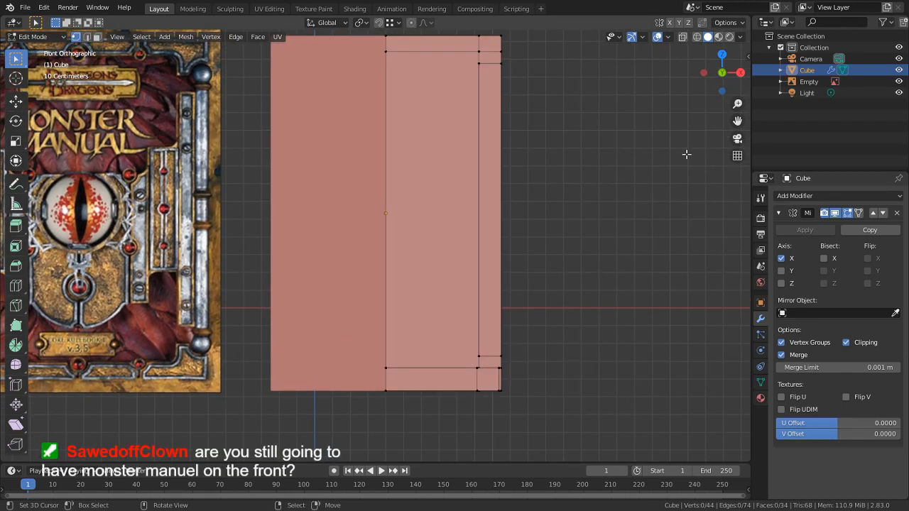
Step: Return to Object Mode, switch the viewport to material preview shading, and create a new material on the panel
{"action": "key", "text": "Tab"}
{"action": "left_click", "coordinate": [719, 37]}
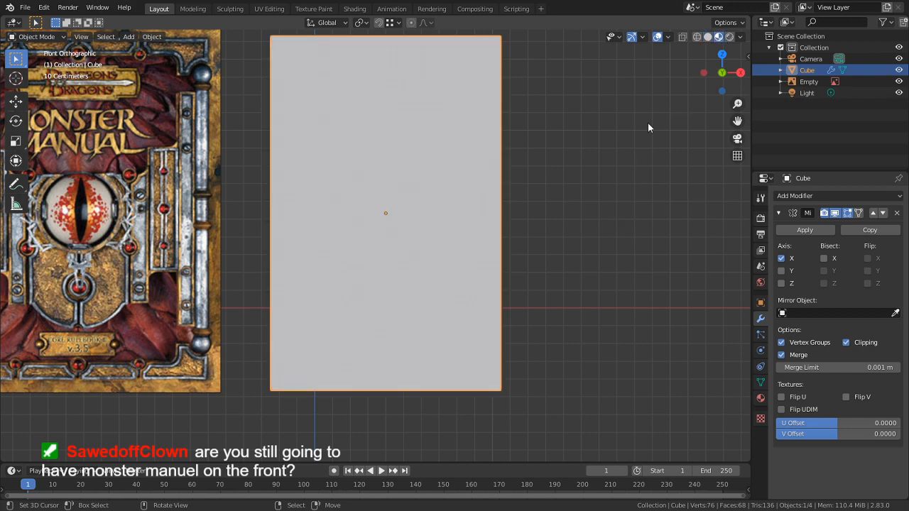
{"action": "mouse_move", "coordinate": [635, 152]}
{"action": "middle_mouse_down"}
{"action": "mouse_move", "coordinate": [625, 197]}
{"action": "mouse_move", "coordinate": [625, 155]}
{"action": "mouse_move", "coordinate": [583, 153]}
{"action": "mouse_move", "coordinate": [735, 379]}
{"action": "middle_mouse_up"}
{"action": "left_click", "coordinate": [760, 397]}
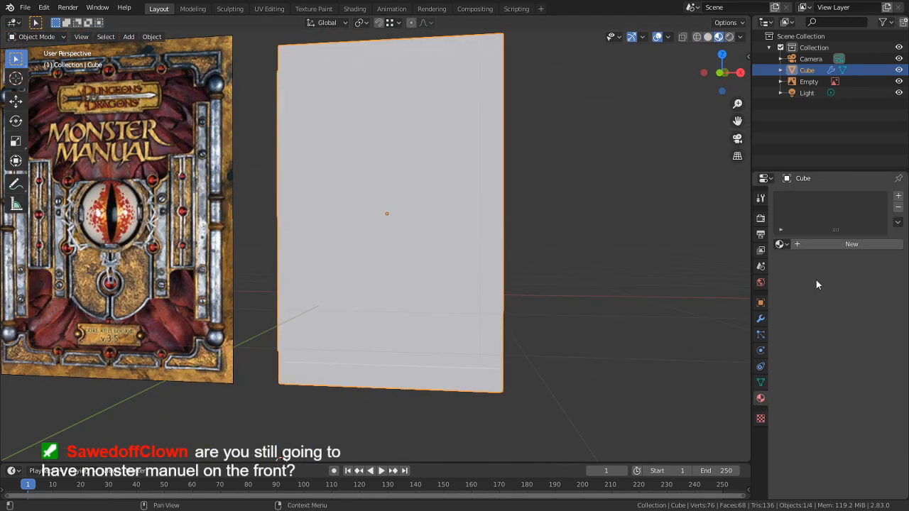
{"action": "left_click", "coordinate": [830, 245]}
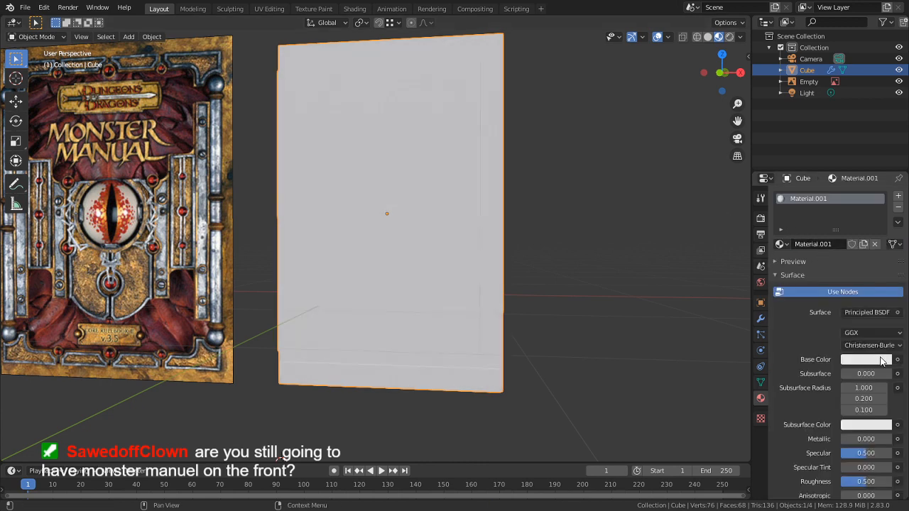
{"action": "left_click", "coordinate": [897, 360]}
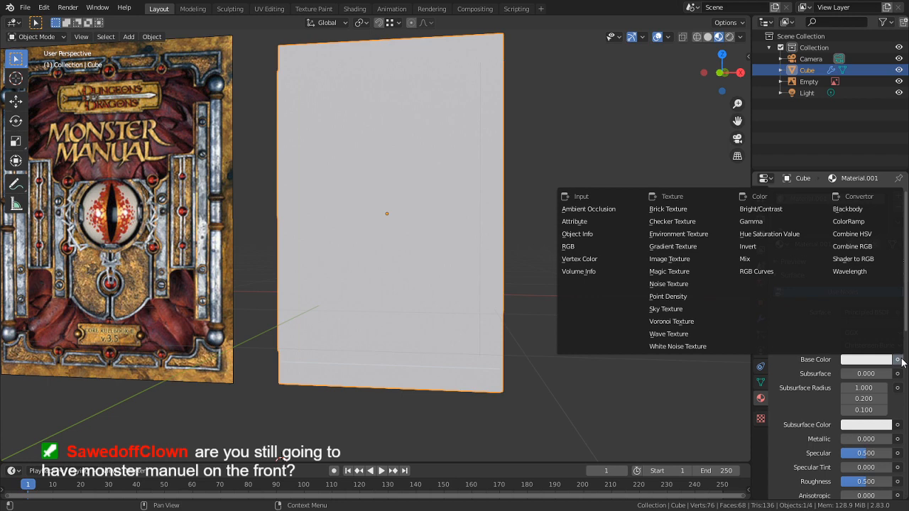
{"action": "left_click", "coordinate": [902, 360]}
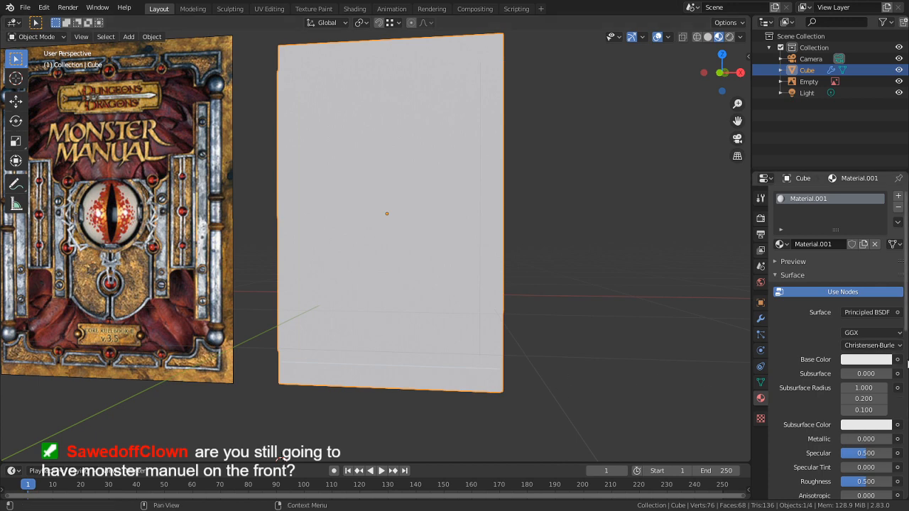
Step: Open the Shading workspace and delete the Principled BSDF node from the panel's material
{"action": "left_click", "coordinate": [348, 7]}
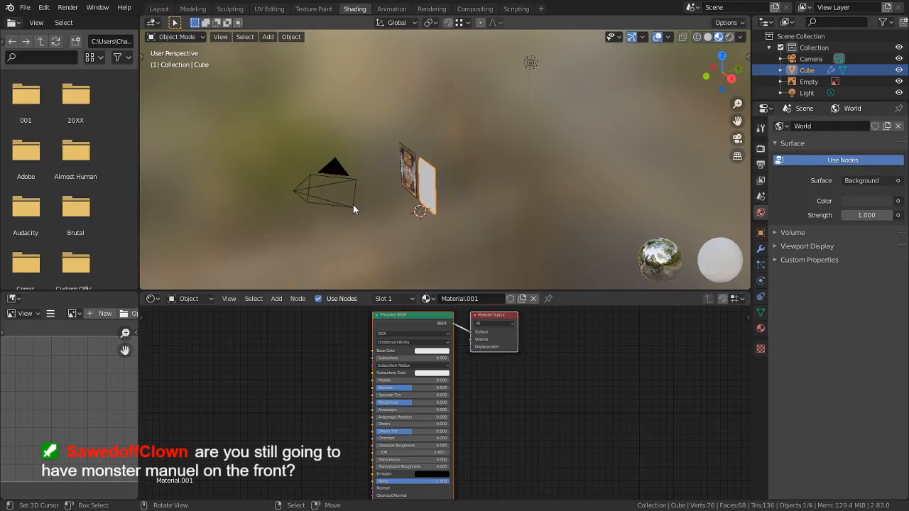
{"action": "middle_click_drag", "start_coordinate": [353, 204], "coordinate": [419, 192]}
{"action": "scroll", "coordinate": [419, 193], "scroll_direction": "up", "scroll_amount": 4}
{"action": "middle_click_drag", "start_coordinate": [329, 360], "coordinate": [431, 392]}
{"action": "scroll", "coordinate": [430, 392], "scroll_direction": "up", "scroll_amount": 2}
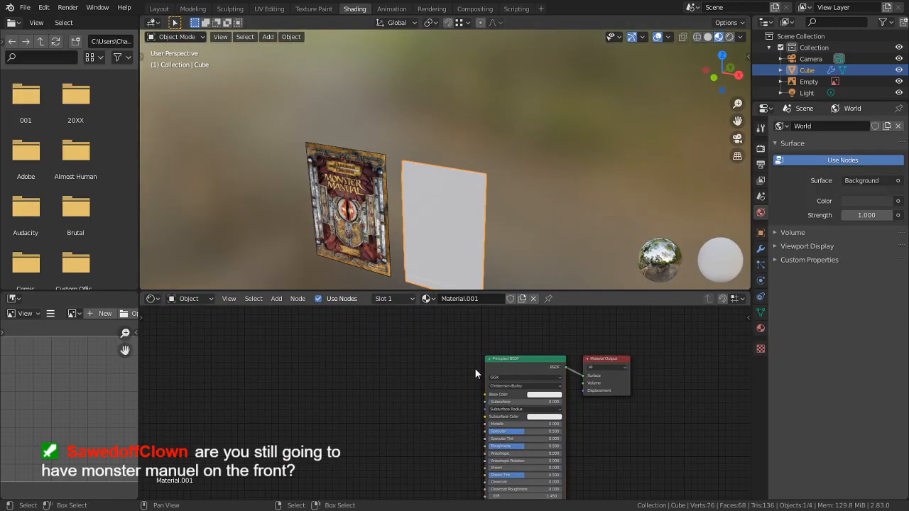
{"action": "left_click", "coordinate": [554, 349]}
{"action": "key", "text": "x"}
Step: Add an Emission shader node beside the Material Output node
{"action": "key", "text": "shift+a"}
{"action": "left_click", "coordinate": [488, 357]}
{"action": "type", "text": "e"}
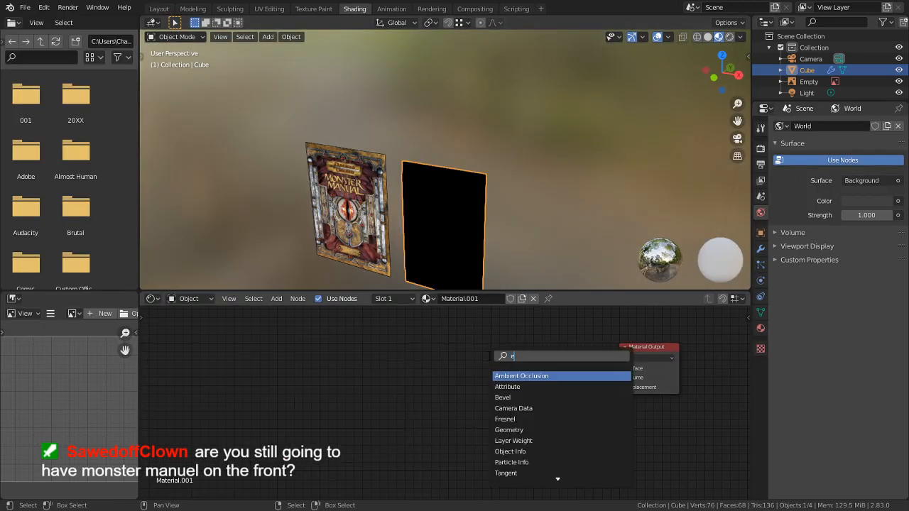
{"action": "type", "text": "mmi"}
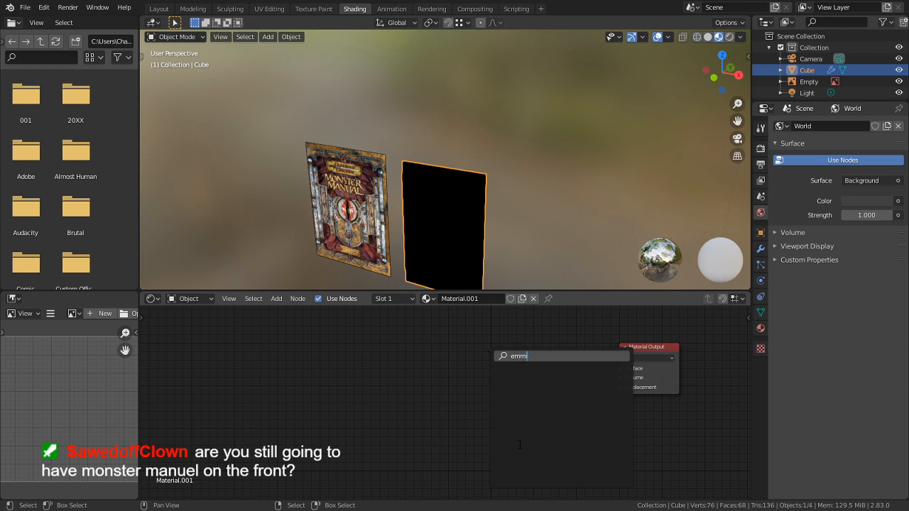
{"action": "key", "text": "BackSpace"}
{"action": "key", "text": "BackSpace"}
{"action": "key", "text": "Return"}
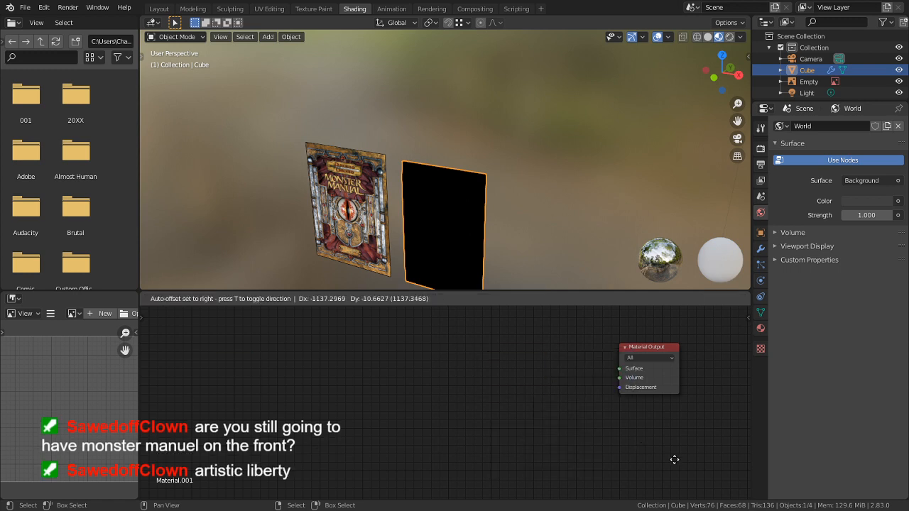
{"action": "left_click", "coordinate": [525, 471]}
{"action": "scroll", "coordinate": [462, 398], "scroll_direction": "up", "scroll_amount": 1}
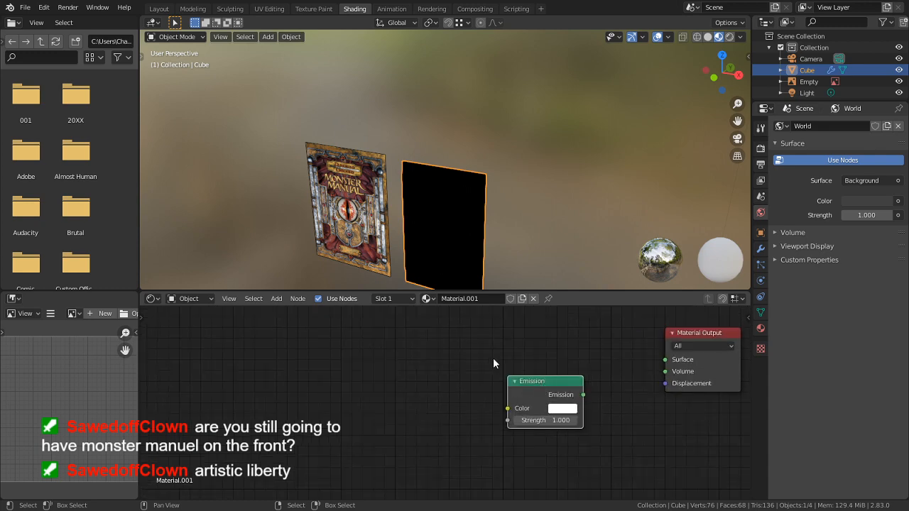
Step: Set the Emission node's color to red and reposition the node away from the Material Output
{"action": "key", "text": "g"}
{"action": "left_click", "coordinate": [439, 317]}
{"action": "left_click", "coordinate": [512, 363]}
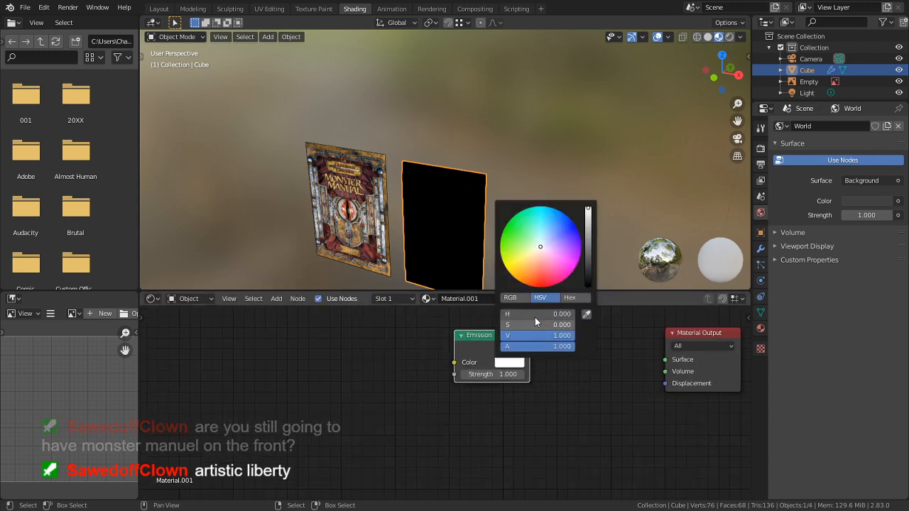
{"action": "left_click_drag", "start_coordinate": [535, 325], "coordinate": [568, 324]}
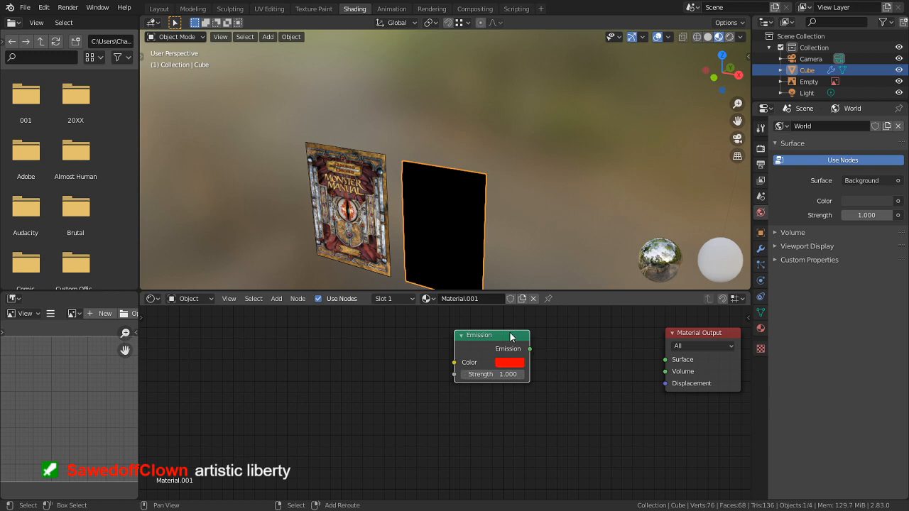
{"action": "middle_click_drag", "start_coordinate": [501, 354], "coordinate": [463, 389]}
{"action": "left_click_drag", "start_coordinate": [458, 377], "coordinate": [458, 393]}
Step: Add a Layer Weight node beside the red Emission node
{"action": "key", "text": "shift+a"}
{"action": "left_click", "coordinate": [333, 368]}
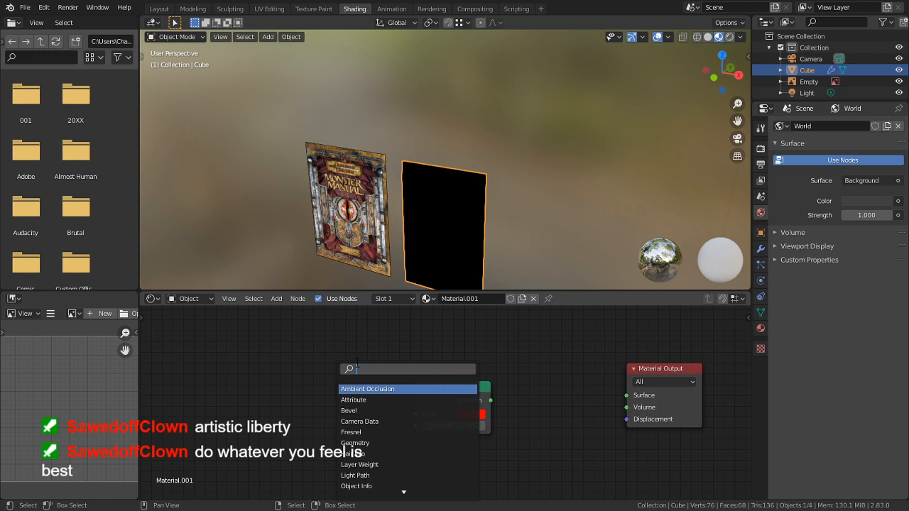
{"action": "type", "text": "layer"}
{"action": "key", "text": "Return"}
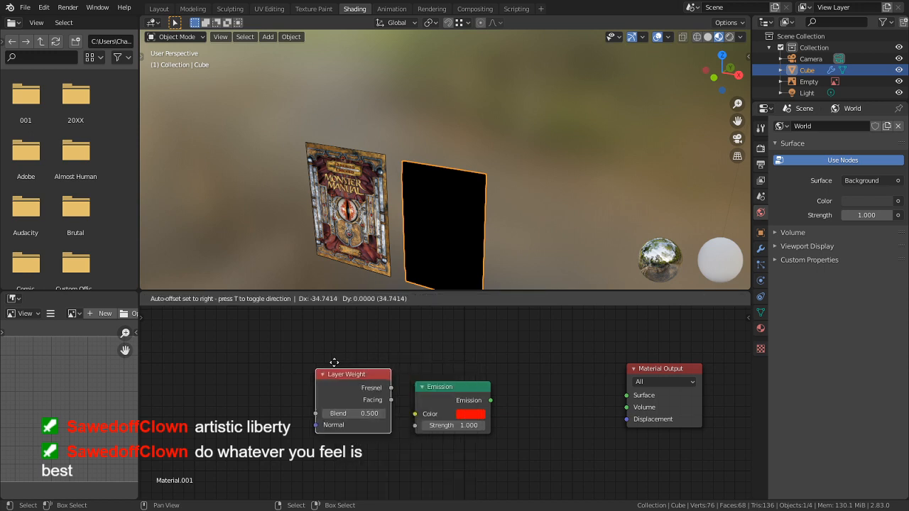
{"action": "left_click", "coordinate": [311, 363]}
Step: Collapse the Emission node below the Layer Weight node and duplicate it, placing the copy nearby
{"action": "left_click_drag", "start_coordinate": [364, 388], "coordinate": [392, 462]}
{"action": "left_click", "coordinate": [422, 387]}
{"action": "left_click_drag", "start_coordinate": [330, 370], "coordinate": [330, 335]}
{"action": "left_click", "coordinate": [408, 458]}
{"action": "middle_click_drag", "start_coordinate": [419, 433], "coordinate": [430, 350]}
{"action": "key", "text": "shift+d"}
{"action": "left_click", "coordinate": [424, 393]}
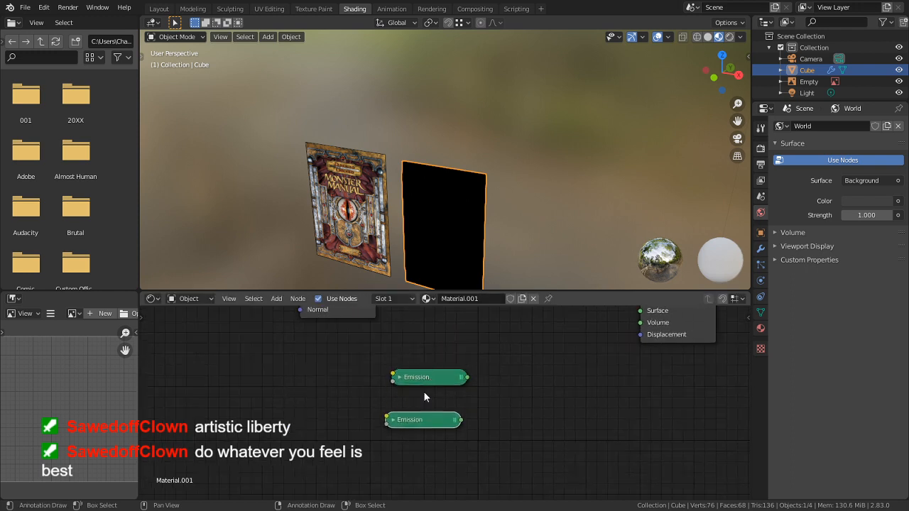
Step: Add a Mix Shader node between the Layer Weight and Material Output nodes
{"action": "middle_click_drag", "start_coordinate": [424, 394], "coordinate": [389, 465]}
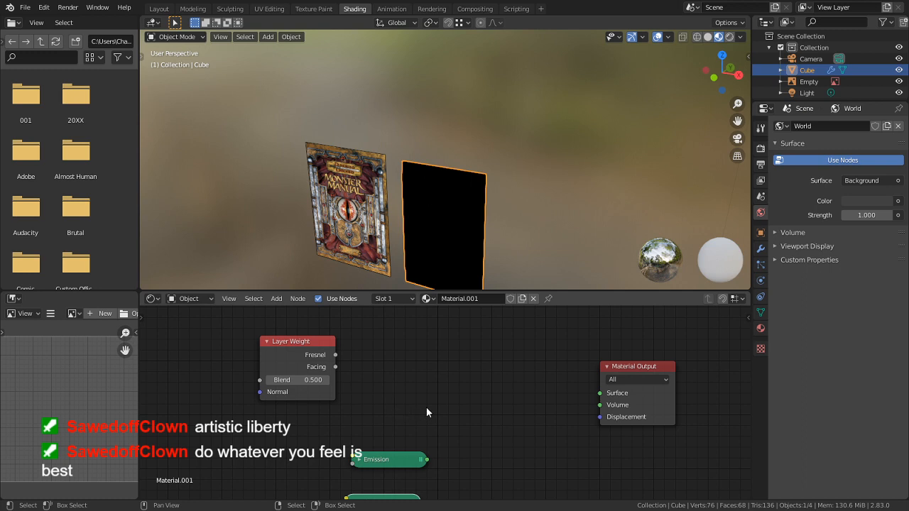
{"action": "key", "text": "shift+a"}
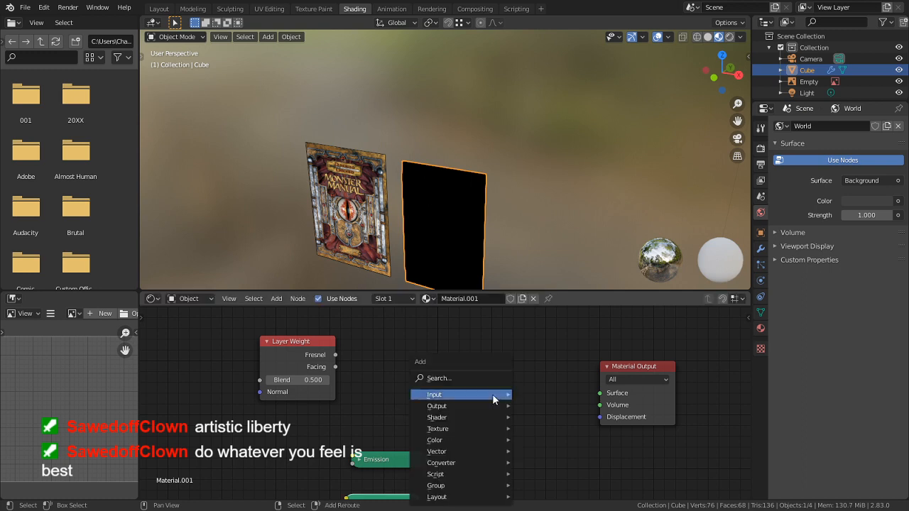
{"action": "left_click", "coordinate": [460, 378]}
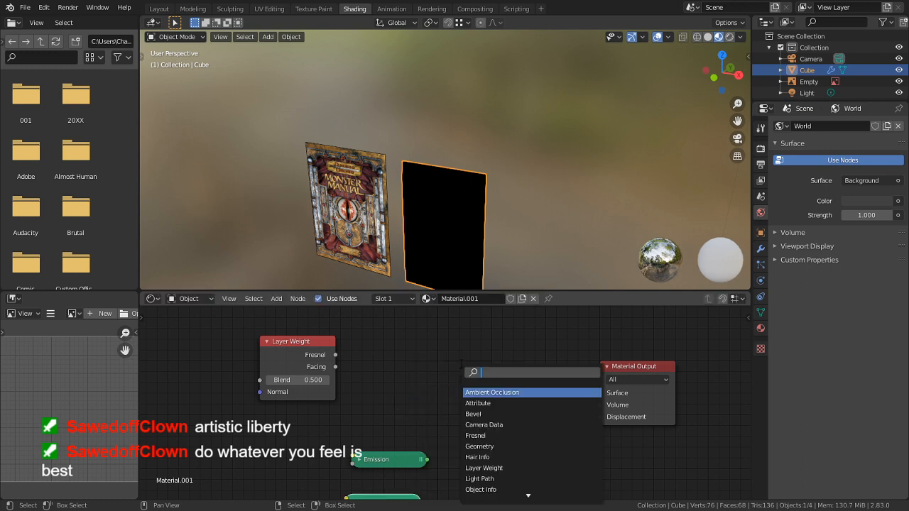
{"action": "type", "text": "m"}
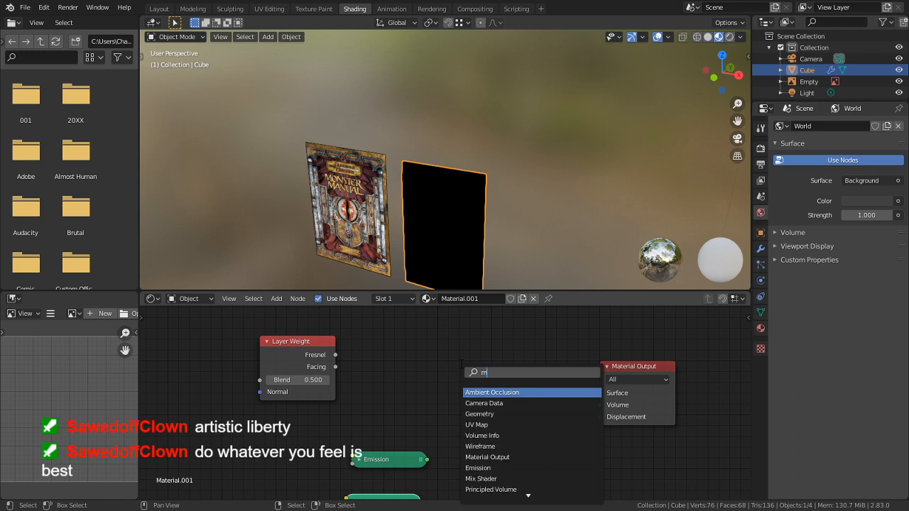
{"action": "type", "text": "ix"}
{"action": "left_click", "coordinate": [480, 392]}
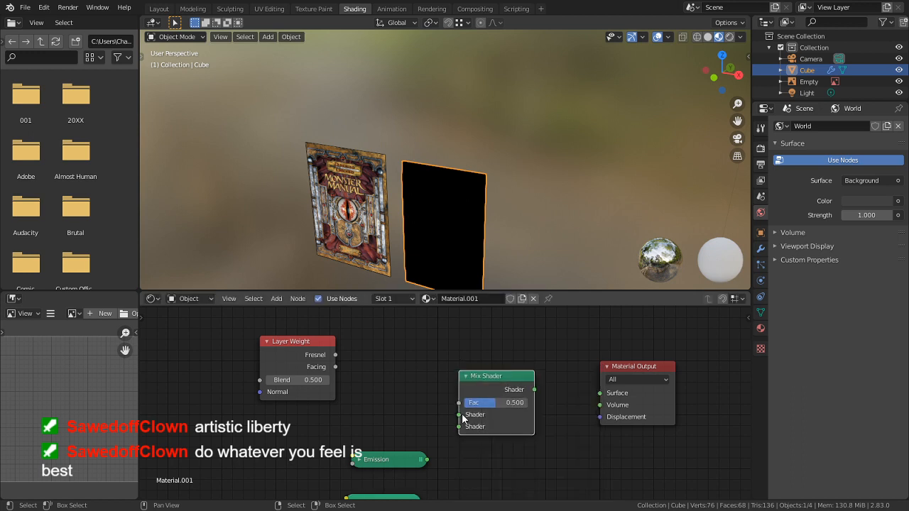
Step: Expand both Emission nodes, place the upper one beneath Layer Weight, and set the lower one's color to yellow
{"action": "left_click", "coordinate": [377, 427]}
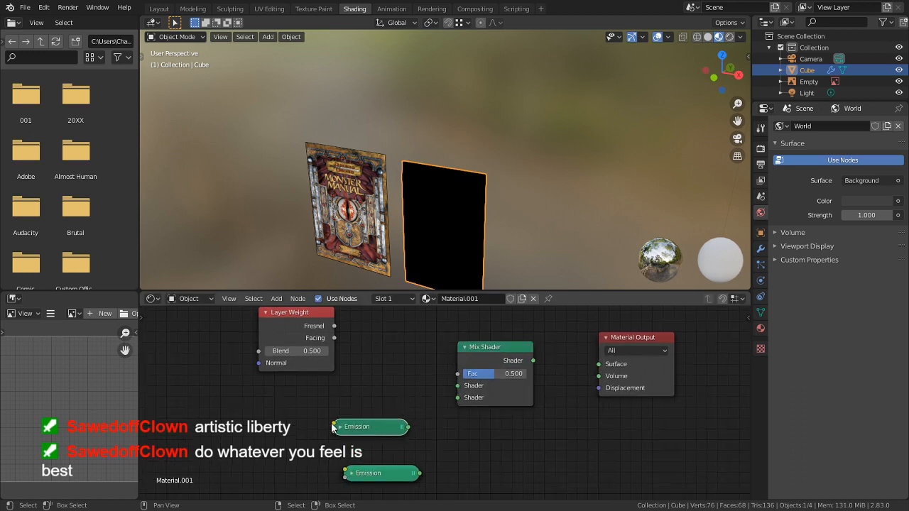
{"action": "left_click", "coordinate": [340, 427]}
{"action": "left_click_drag", "start_coordinate": [346, 429], "coordinate": [323, 403]}
{"action": "left_click", "coordinate": [352, 474]}
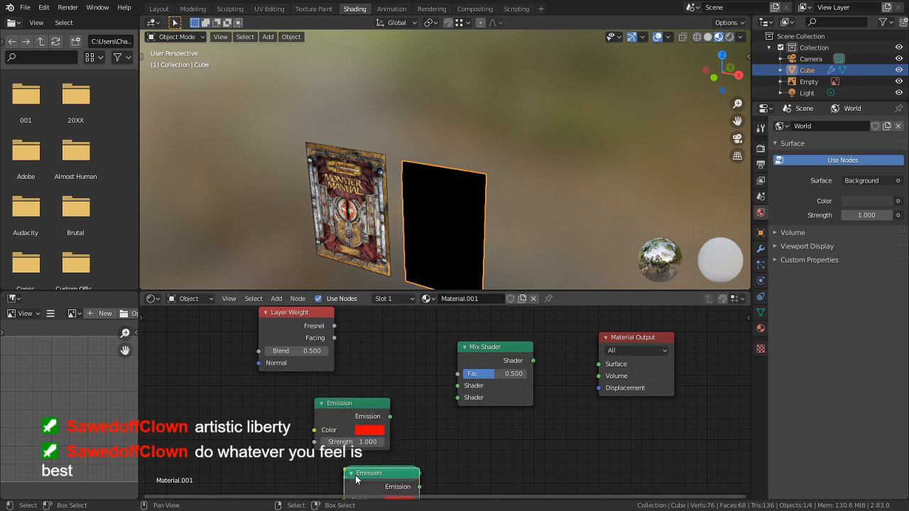
{"action": "middle_click_drag", "start_coordinate": [356, 481], "coordinate": [359, 429]}
{"action": "left_click", "coordinate": [405, 448]}
{"action": "left_click", "coordinate": [401, 351]}
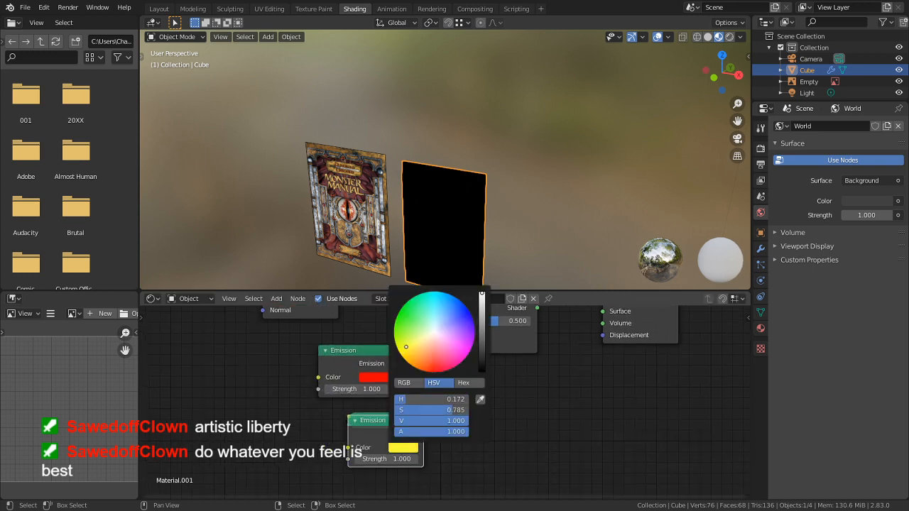
Step: Connect the red and yellow Emission nodes to the Mix Shader's inputs and its output to the Material Output's Surface
{"action": "left_click_drag", "start_coordinate": [394, 364], "coordinate": [461, 334]}
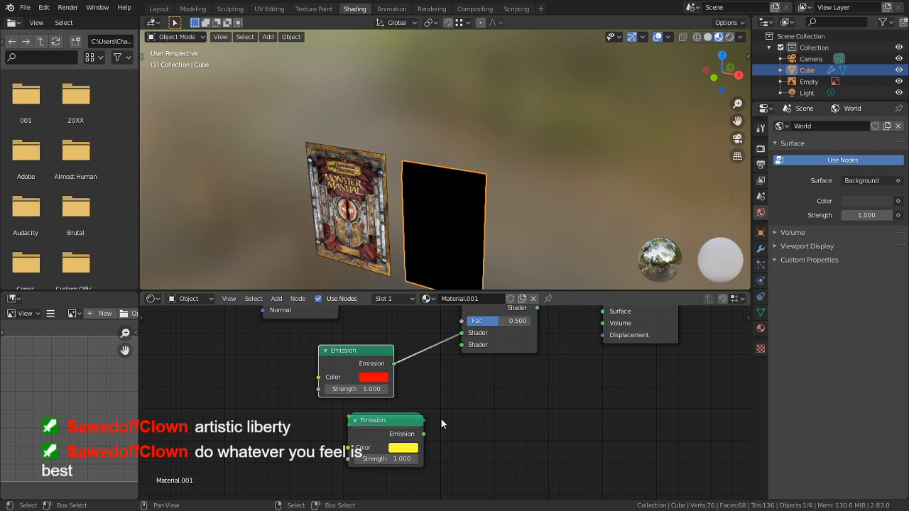
{"action": "left_click_drag", "start_coordinate": [423, 436], "coordinate": [464, 346]}
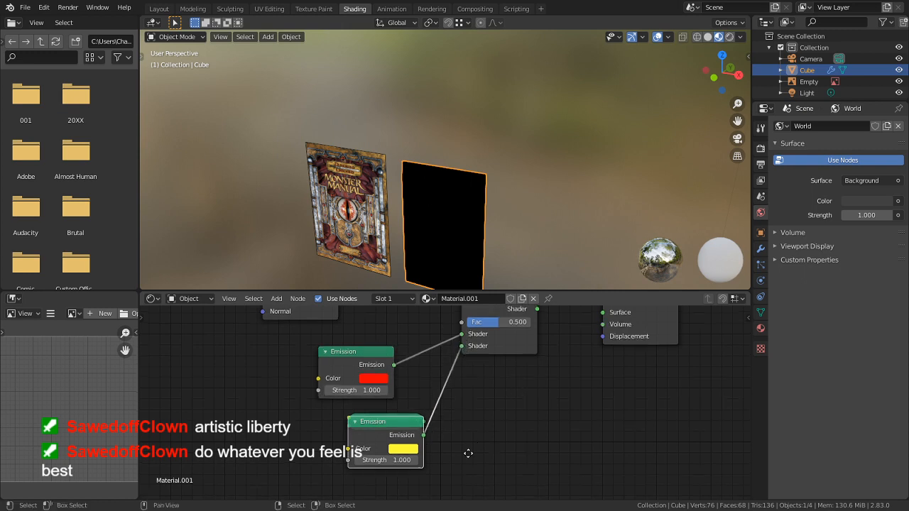
{"action": "middle_click_drag", "start_coordinate": [552, 315], "coordinate": [533, 347]}
{"action": "left_click_drag", "start_coordinate": [518, 341], "coordinate": [583, 344]}
Step: Connect the Layer Weight's Fresnel output to the Mix Shader's Fac input
{"action": "middle_click_drag", "start_coordinate": [462, 204], "coordinate": [433, 206], "text": "alt"}
{"action": "middle_click_drag", "start_coordinate": [341, 344], "coordinate": [345, 367]}
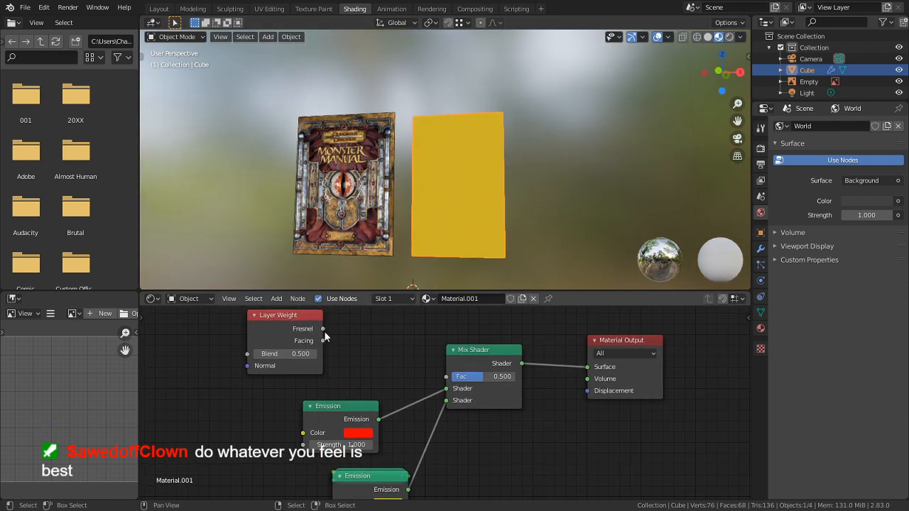
{"action": "left_click_drag", "start_coordinate": [323, 329], "coordinate": [448, 375]}
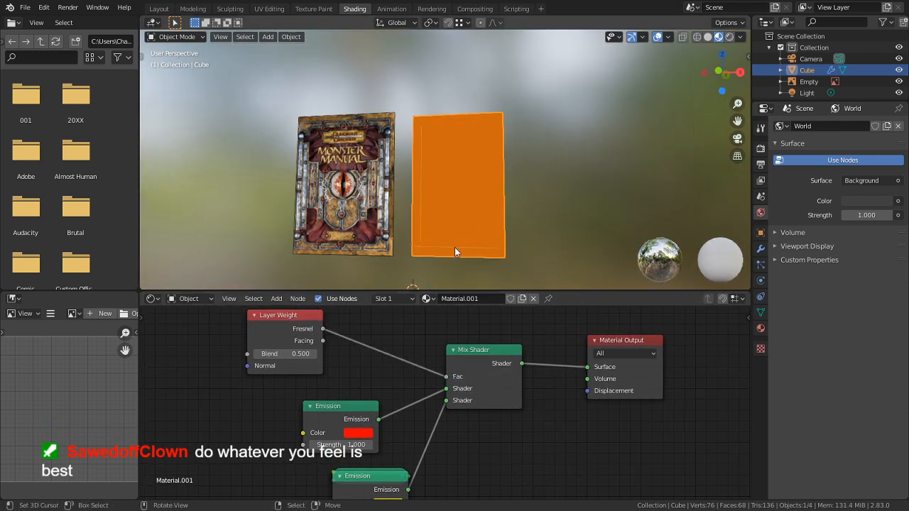
Step: Try the Layer Weight's Facing output as the Mix Shader's Fac with Blend at 0.880, and restore the Fresnel connection
{"action": "middle_click_drag", "start_coordinate": [455, 247], "coordinate": [382, 223]}
{"action": "scroll", "coordinate": [440, 169], "scroll_direction": "up", "scroll_amount": 6}
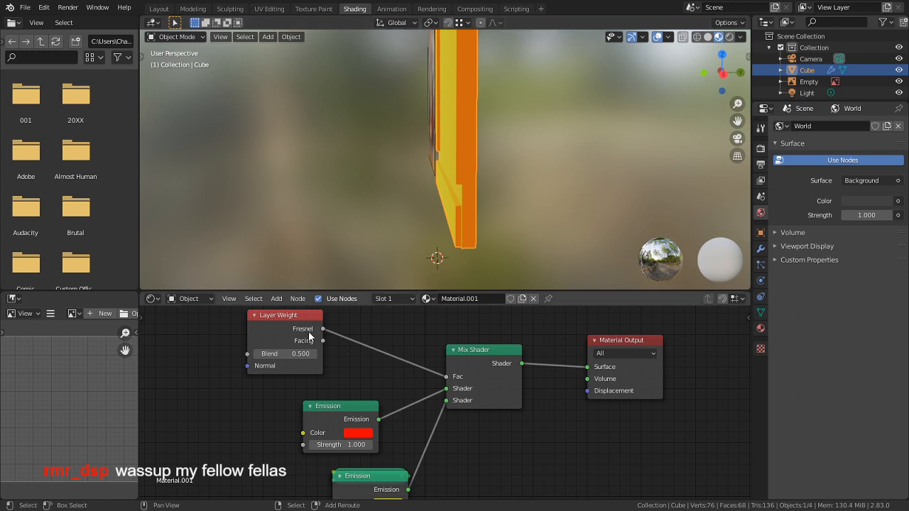
{"action": "left_click_drag", "start_coordinate": [284, 353], "coordinate": [447, 376]}
{"action": "middle_click_drag", "start_coordinate": [394, 220], "coordinate": [502, 88]}
{"action": "left_click_drag", "start_coordinate": [302, 354], "coordinate": [323, 328]}
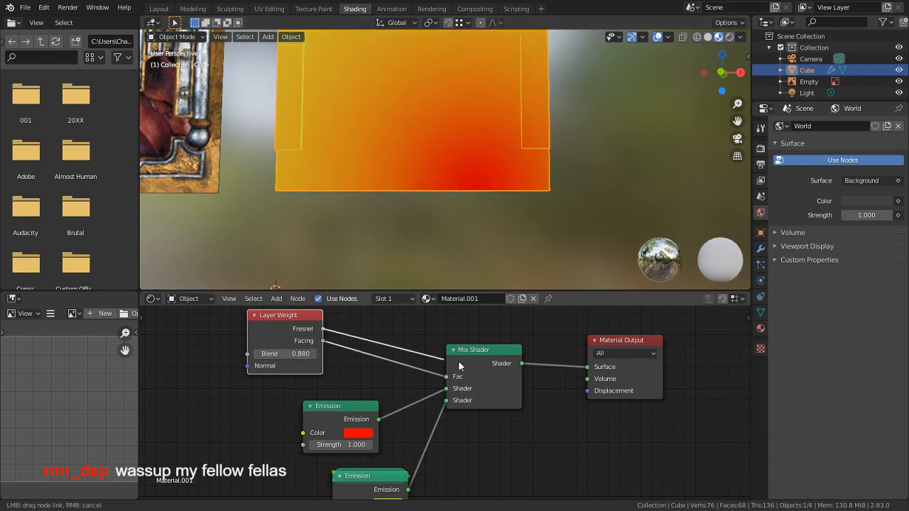
Step: Lower the Layer Weight's Blend to 0.390 and check the shading on the panel from several angles
{"action": "middle_click_drag", "start_coordinate": [470, 210], "coordinate": [390, 234]}
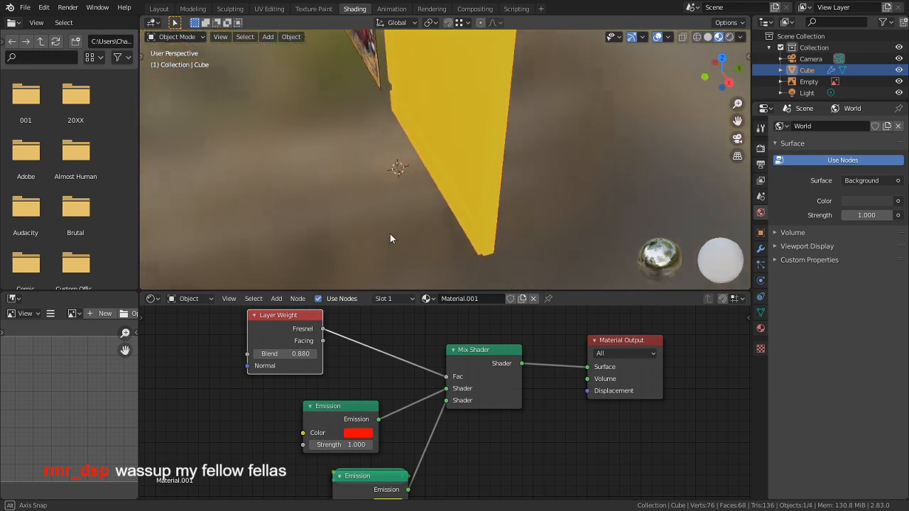
{"action": "left_click_drag", "start_coordinate": [304, 354], "coordinate": [247, 354]}
{"action": "middle_click_drag", "start_coordinate": [377, 286], "coordinate": [407, 269]}
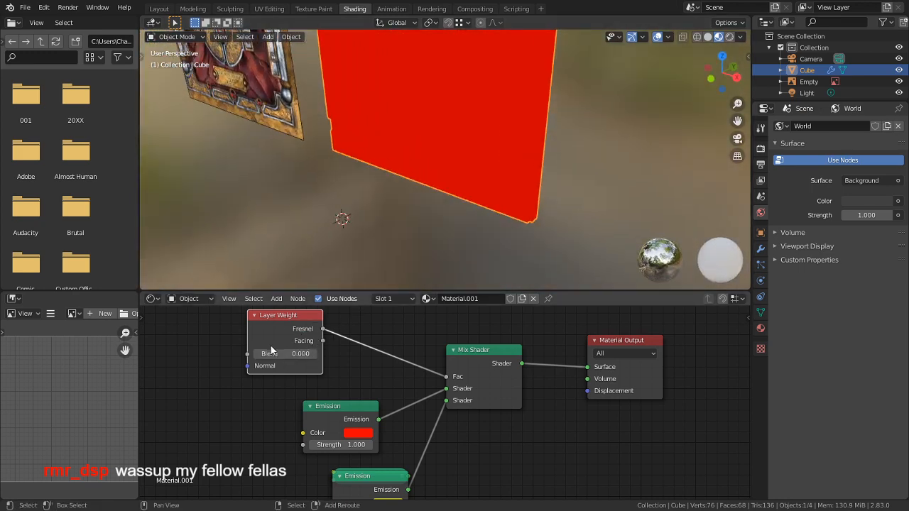
{"action": "left_click_drag", "start_coordinate": [274, 354], "coordinate": [293, 353]}
{"action": "middle_click_drag", "start_coordinate": [398, 242], "coordinate": [473, 39]}
Step: Darken the red color of the upper Emission node
{"action": "left_click", "coordinate": [364, 435]}
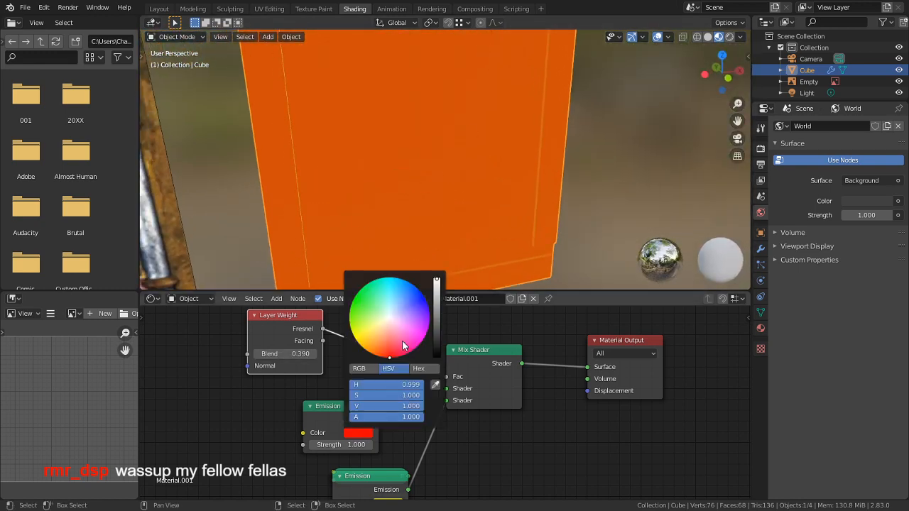
{"action": "mouse_move", "coordinate": [436, 316]}
{"action": "left_mouse_down"}
{"action": "mouse_move", "coordinate": [436, 329]}
{"action": "mouse_move", "coordinate": [436, 310]}
{"action": "left_mouse_up"}
{"action": "key", "text": "shift+a"}
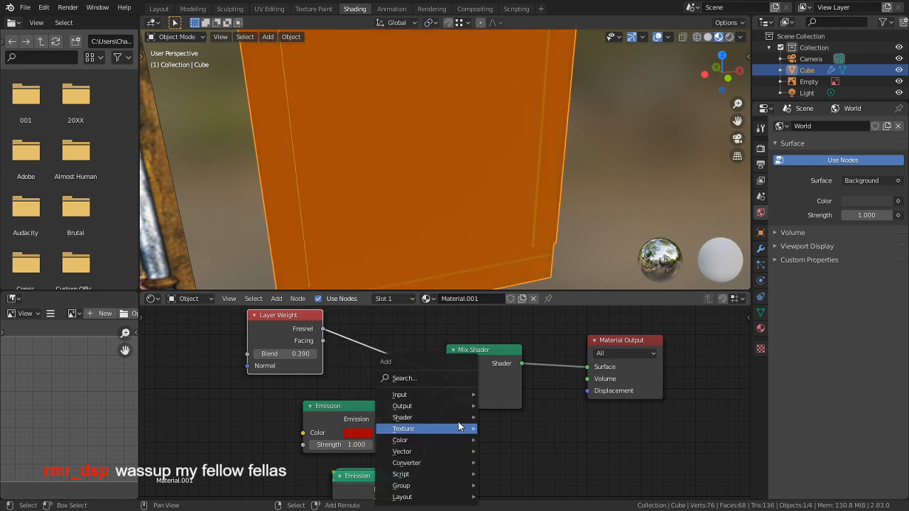
{"action": "middle_click_drag", "start_coordinate": [489, 489], "coordinate": [499, 433]}
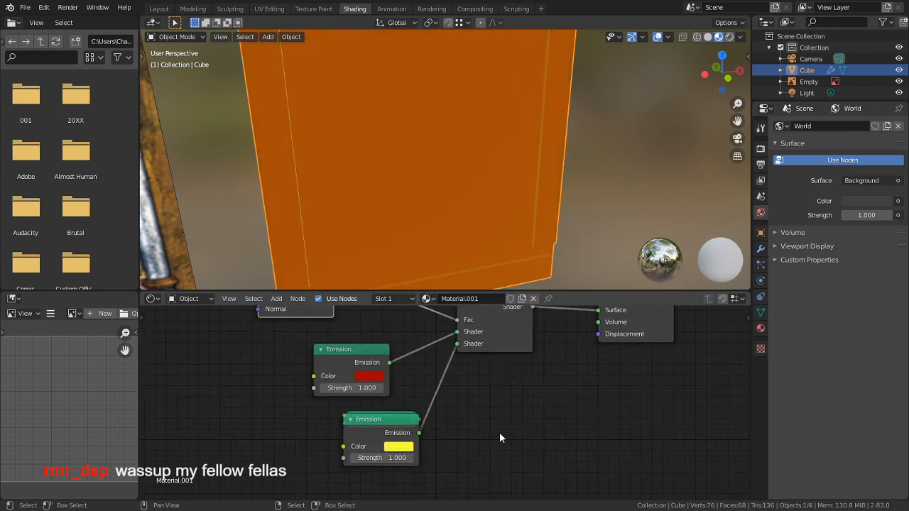
Step: Change the yellow Emission node's color to cyan with hue 0.499, saturation 1.000 and value 0.730
{"action": "left_click", "coordinate": [397, 449]}
{"action": "left_click_drag", "start_coordinate": [478, 329], "coordinate": [478, 334]}
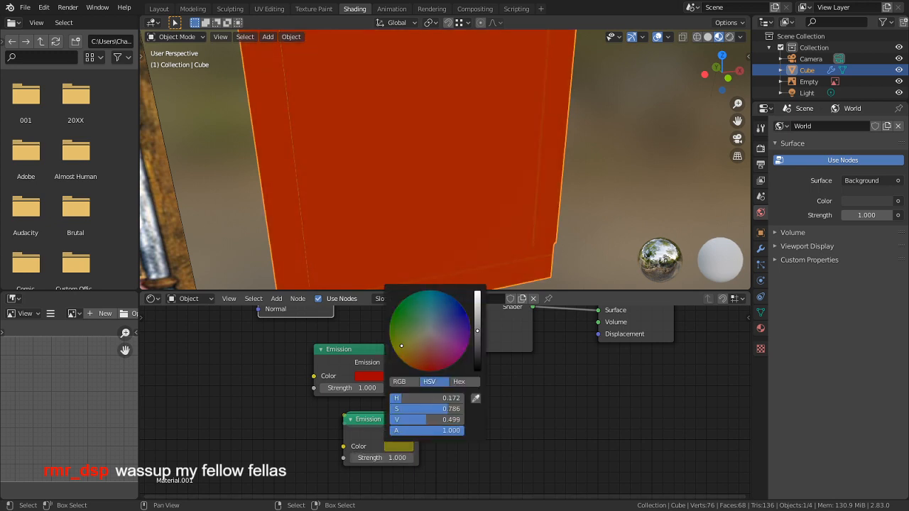
{"action": "left_click_drag", "start_coordinate": [438, 359], "coordinate": [435, 304]}
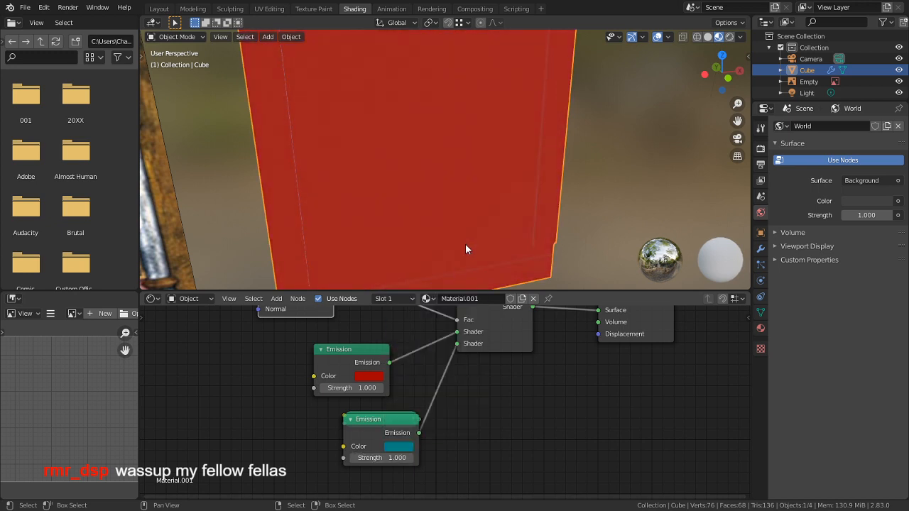
{"action": "left_click", "coordinate": [401, 446]}
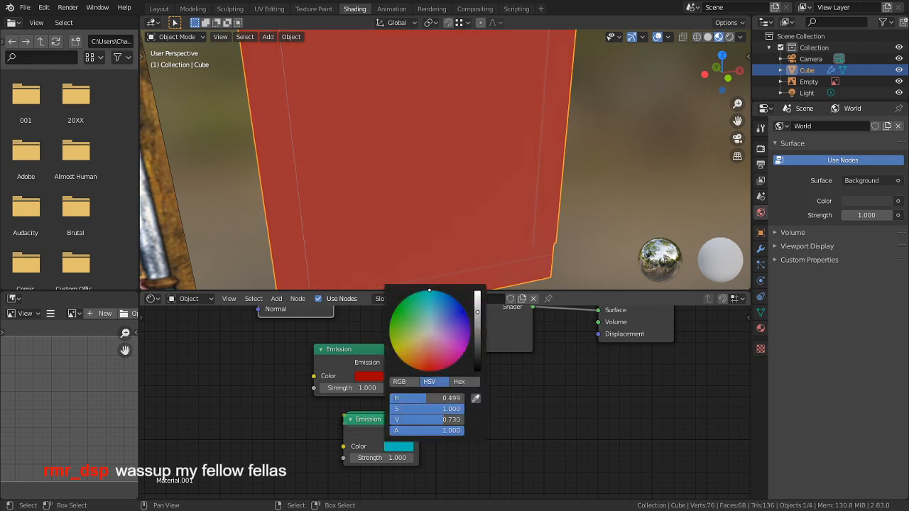
{"action": "middle_click_drag", "start_coordinate": [559, 156], "coordinate": [447, 163]}
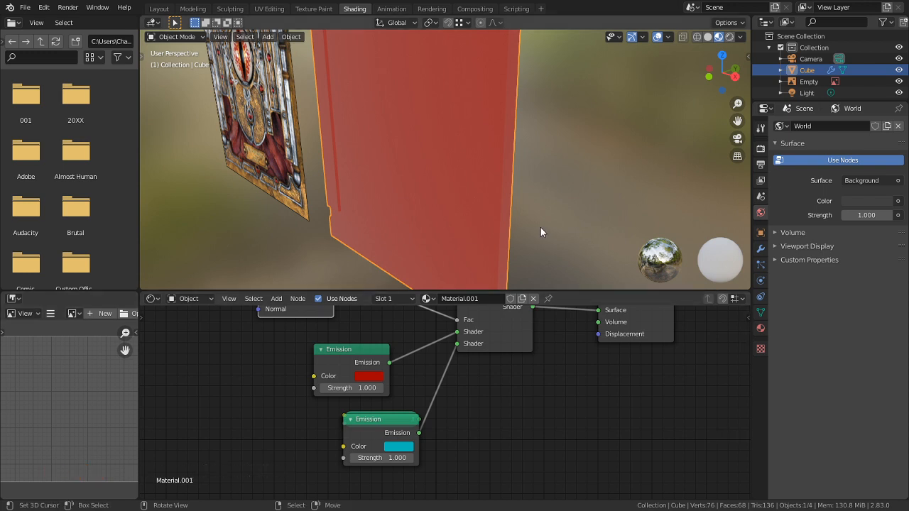
{"action": "middle_click_drag", "start_coordinate": [540, 228], "coordinate": [483, 170]}
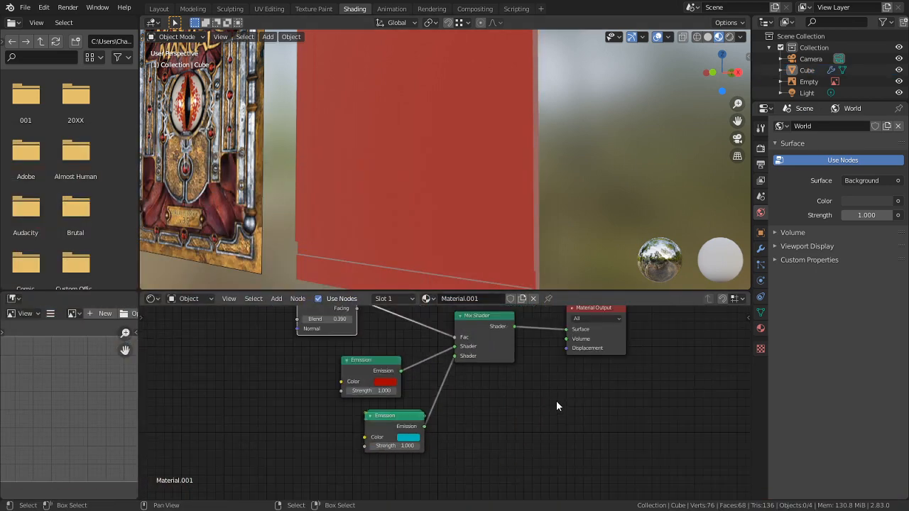
Step: Switch the viewport to solid shading and enter Edit Mode on the panel
{"action": "scroll", "coordinate": [522, 434], "scroll_direction": "up", "scroll_amount": 2}
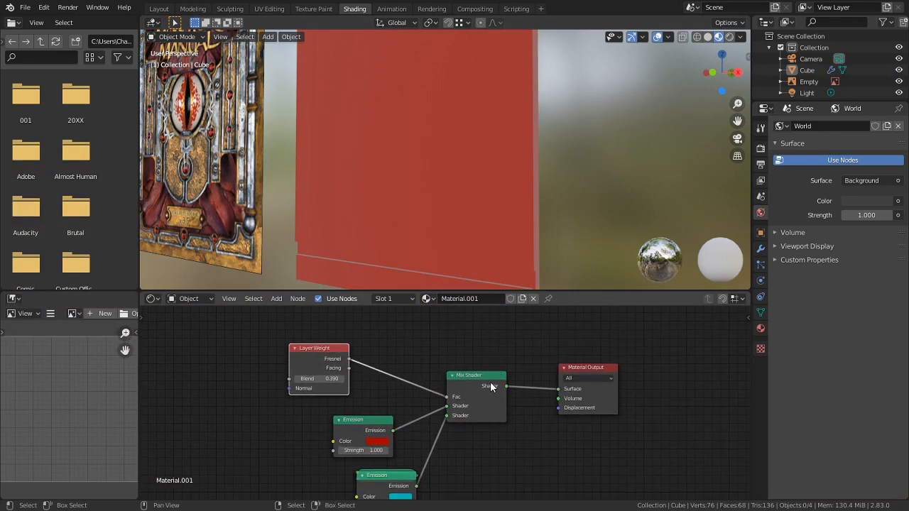
{"action": "left_click", "coordinate": [708, 36]}
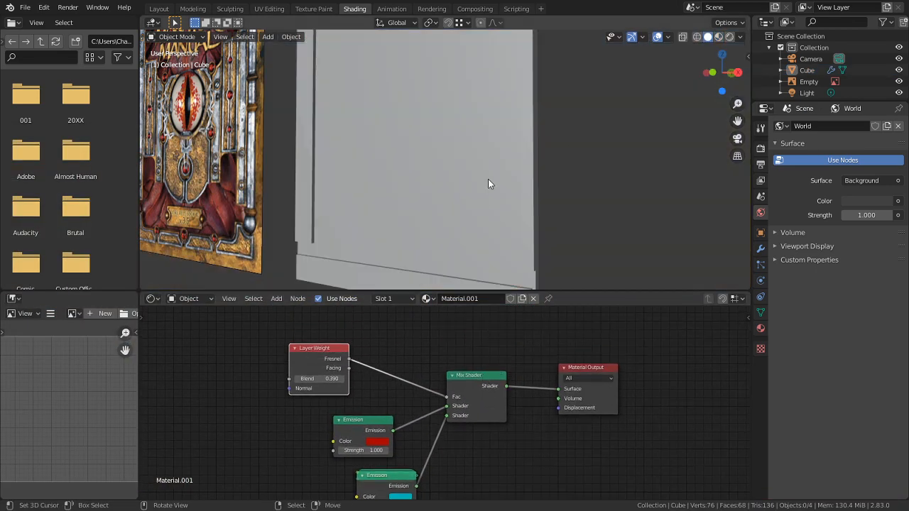
{"action": "middle_click_drag", "start_coordinate": [488, 184], "coordinate": [498, 211]}
{"action": "key", "text": "KP_1"}
{"action": "left_click", "coordinate": [480, 182]}
{"action": "key", "text": "Tab"}
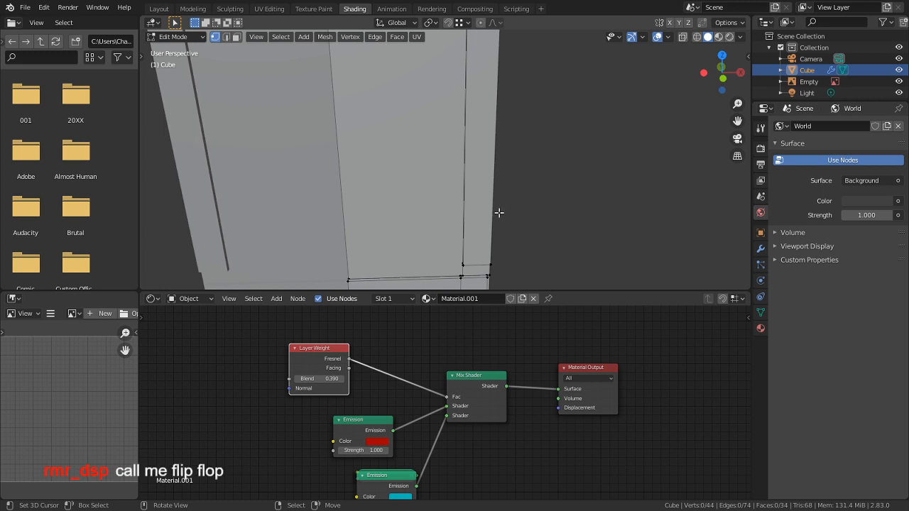
Step: Try a loop cut across the panel's outer vertical trim strip near its lower end
{"action": "middle_click_drag", "start_coordinate": [500, 209], "coordinate": [478, 196]}
{"action": "key", "text": "ctrl+r"}
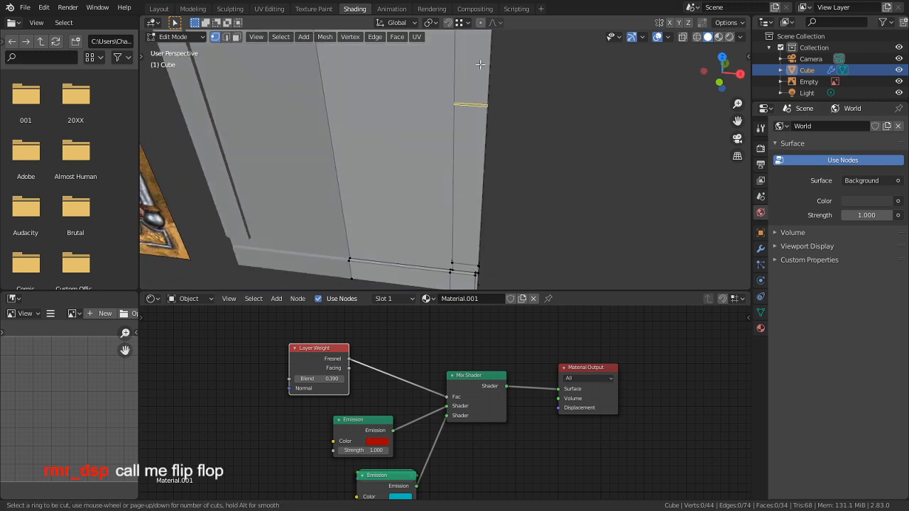
{"action": "left_click", "coordinate": [464, 257]}
{"action": "left_click", "coordinate": [463, 256]}
Step: Dissolve the edge loop just added across the lower end of the vertical trim strip
{"action": "middle_click_drag", "start_coordinate": [462, 256], "coordinate": [438, 243]}
{"action": "key", "text": "2"}
{"action": "left_click", "coordinate": [447, 235]}
{"action": "left_click", "coordinate": [488, 223], "text": "ctrl"}
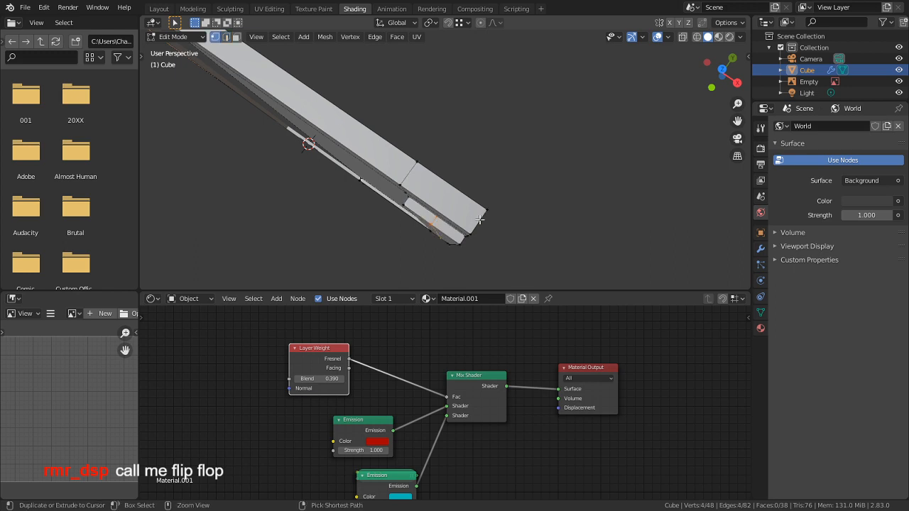
{"action": "key", "text": "ctrl+x"}
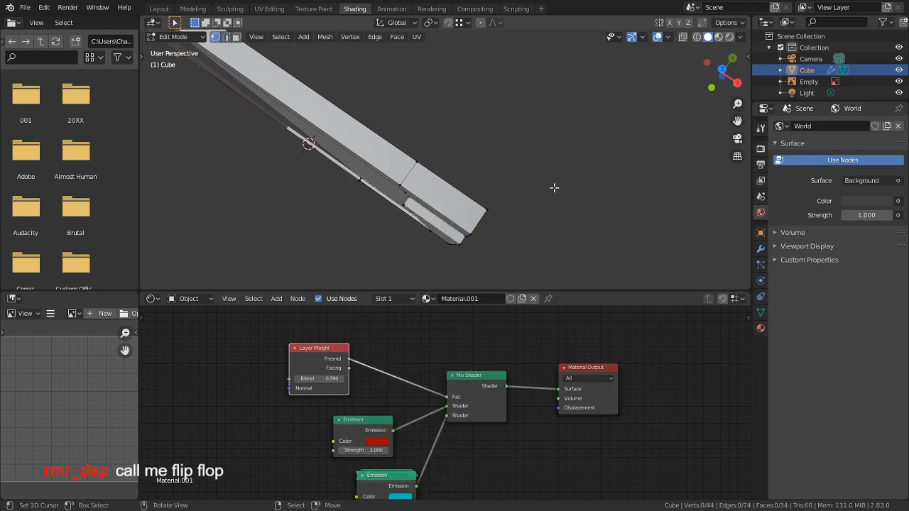
Step: Add a single centered loop cut running lengthwise down the panel's outer vertical trim strip
{"action": "scroll", "coordinate": [469, 206], "scroll_direction": "up", "scroll_amount": 4}
{"action": "key", "text": "ctrl+r"}
{"action": "scroll", "coordinate": [481, 163], "scroll_direction": "up", "scroll_amount": 2}
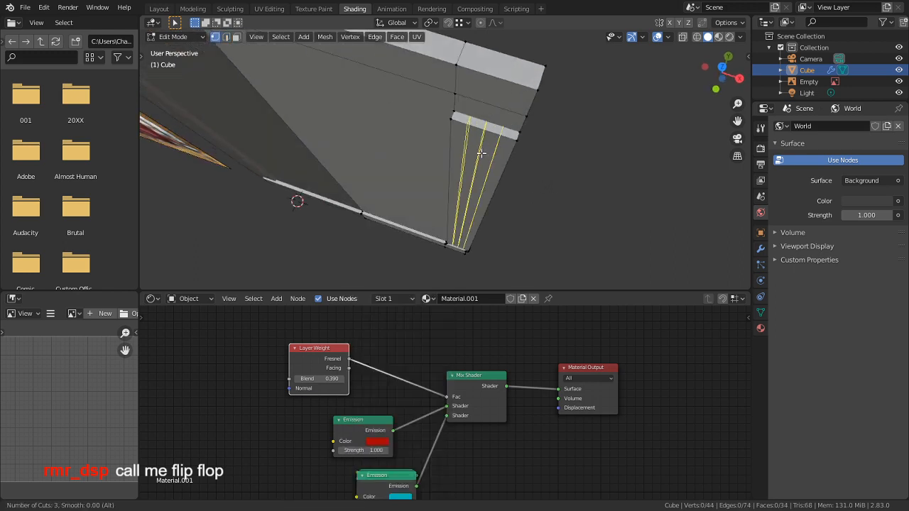
{"action": "scroll", "coordinate": [481, 153], "scroll_direction": "down", "scroll_amount": 2}
{"action": "left_click", "coordinate": [481, 153]}
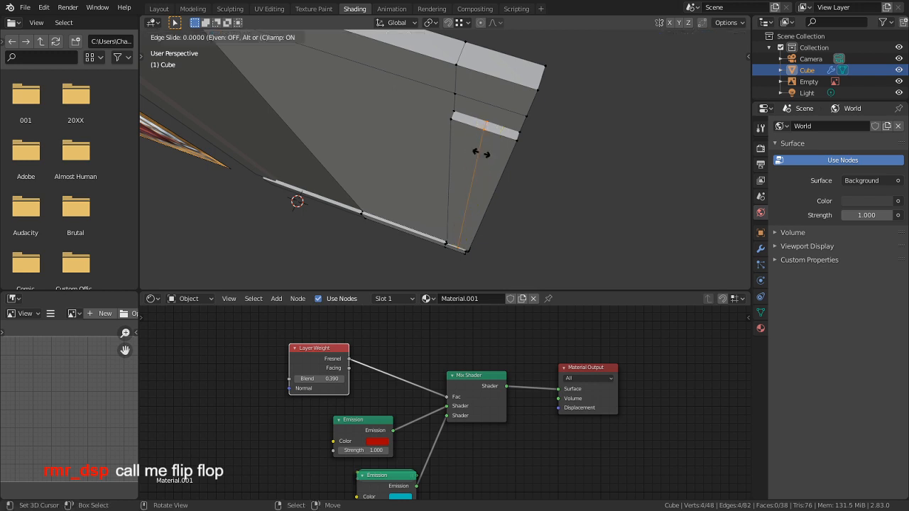
{"action": "left_click", "coordinate": [481, 153]}
Step: Move the trim strip's new center edge outward about 0.035 m along the global Y axis
{"action": "key", "text": "g"}
{"action": "key", "text": "y"}
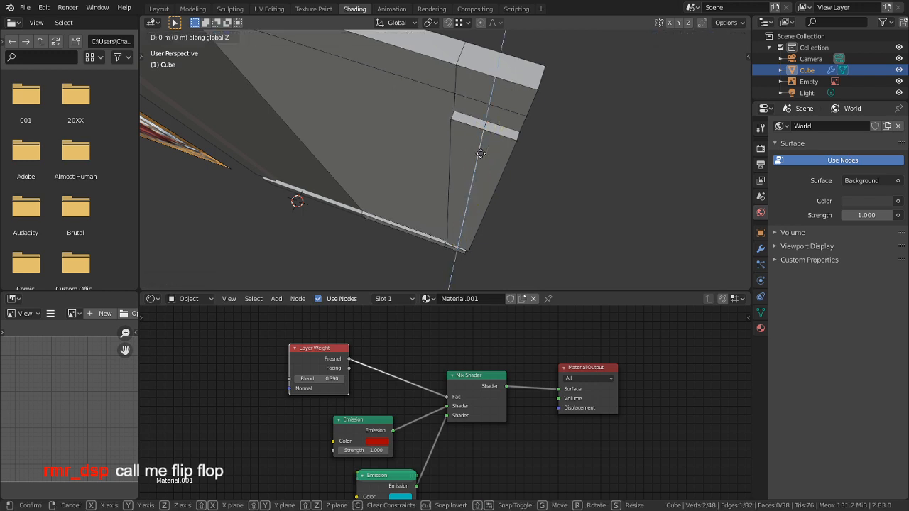
{"action": "key", "text": "y"}
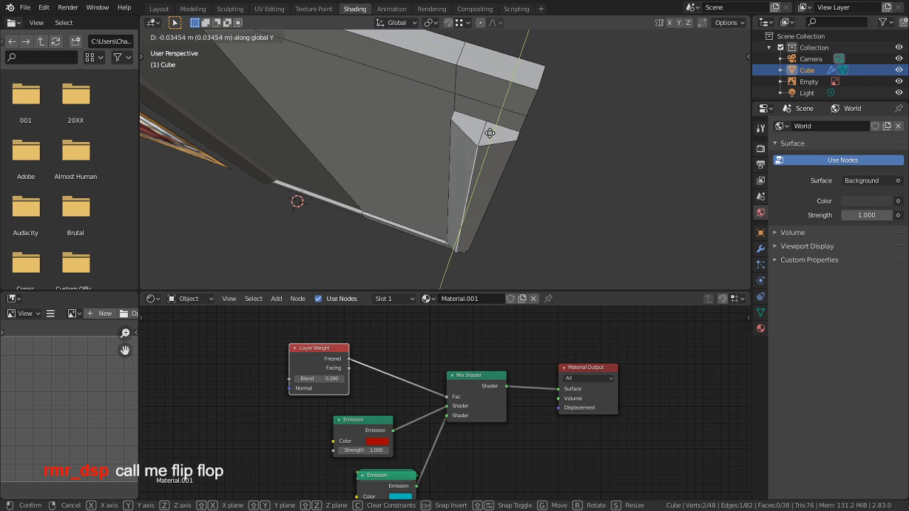
{"action": "left_click", "coordinate": [490, 133]}
Step: Add one more lengthwise loop cut on each side of the trim strip's center ridge
{"action": "key", "text": "ctrl+r"}
{"action": "left_click", "coordinate": [489, 154]}
{"action": "left_click", "coordinate": [489, 154]}
{"action": "key", "text": "ctrl+t"}
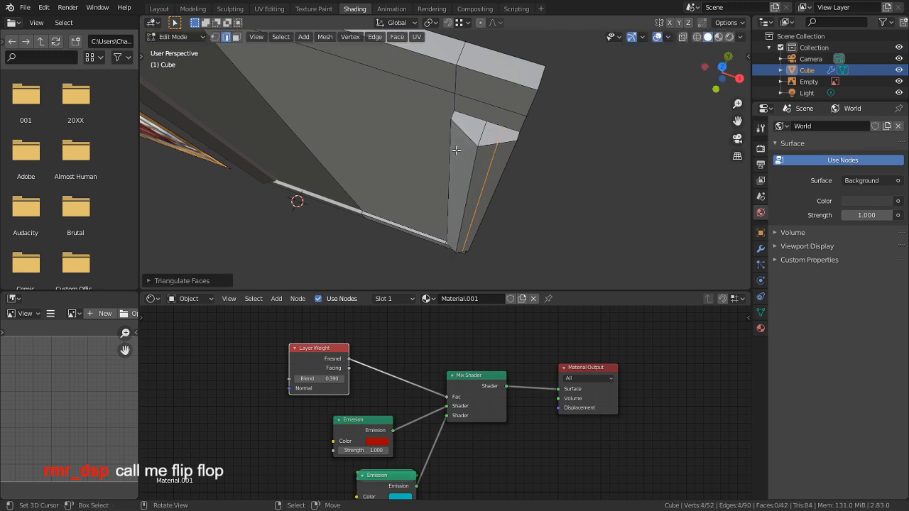
{"action": "key", "text": "ctrl+r"}
{"action": "left_click", "coordinate": [469, 152]}
{"action": "left_click", "coordinate": [462, 166]}
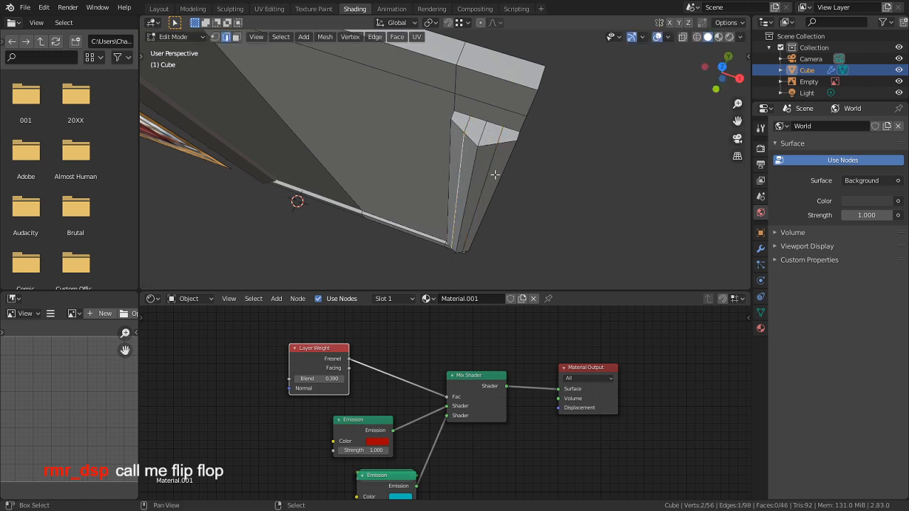
Step: Select the two edges flanking the ridge and move them along Y to round the strip's profile
{"action": "middle_click_drag", "start_coordinate": [493, 184], "coordinate": [506, 122]}
{"action": "left_click", "coordinate": [467, 152]}
{"action": "left_click", "coordinate": [451, 143], "text": "shift"}
{"action": "key", "text": "g"}
{"action": "key", "text": "y"}
{"action": "left_click", "coordinate": [489, 168]}
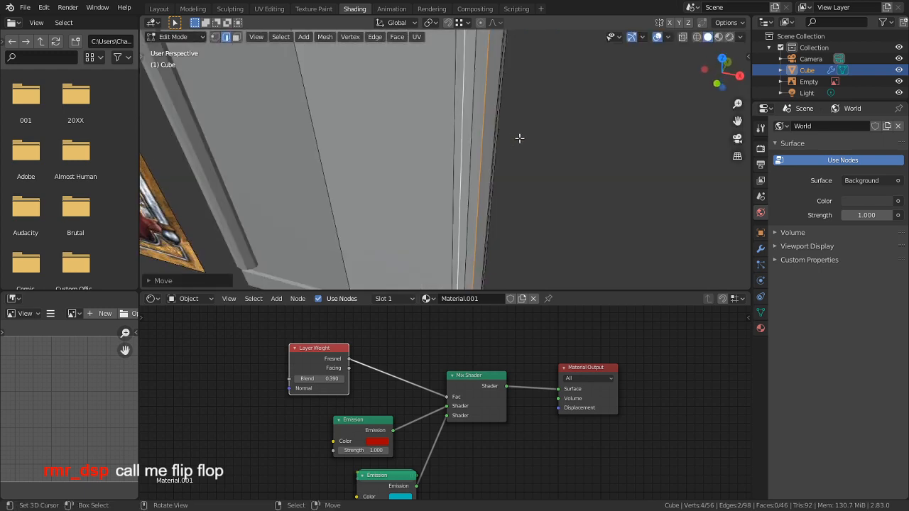
Step: Select the four end faces at the lower end of the rounded trim strip in face mode
{"action": "middle_click_drag", "start_coordinate": [544, 161], "coordinate": [488, 232]}
{"action": "key", "text": "3"}
{"action": "middle_click_drag", "start_coordinate": [471, 199], "coordinate": [437, 187]}
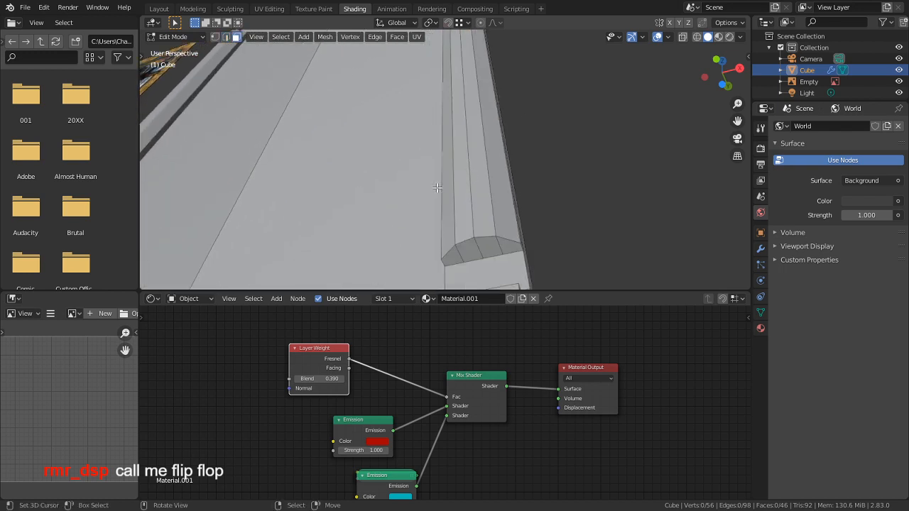
{"action": "middle_click_drag", "start_coordinate": [523, 210], "coordinate": [551, 186], "text": "shift"}
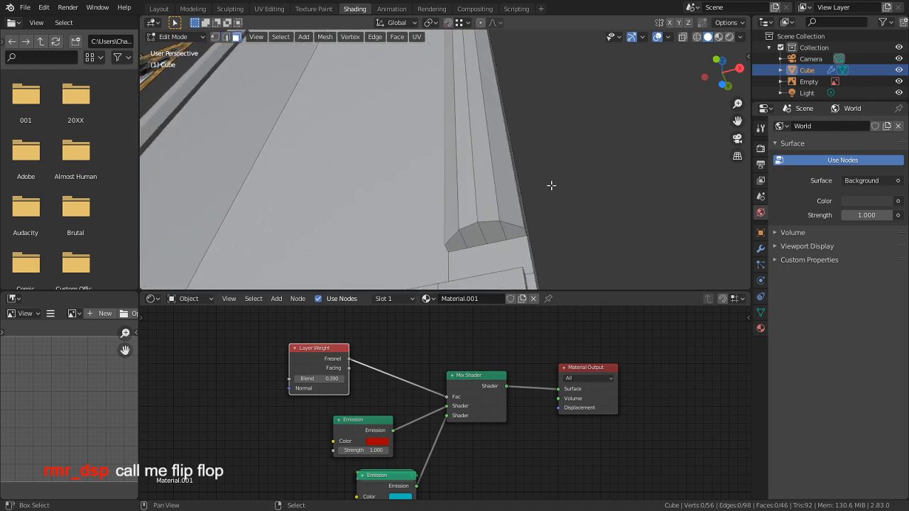
{"action": "left_click", "coordinate": [477, 240], "text": "alt"}
{"action": "left_click", "coordinate": [494, 234]}
{"action": "left_click", "coordinate": [513, 233], "text": "shift"}
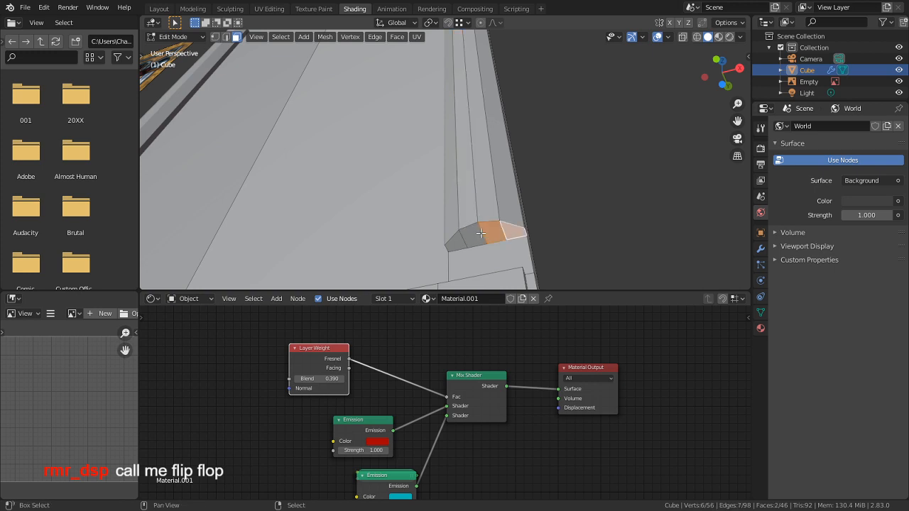
{"action": "left_click", "coordinate": [472, 238], "text": "shift"}
{"action": "left_click", "coordinate": [455, 243], "text": "shift"}
{"action": "middle_click_drag", "start_coordinate": [454, 243], "coordinate": [520, 185]}
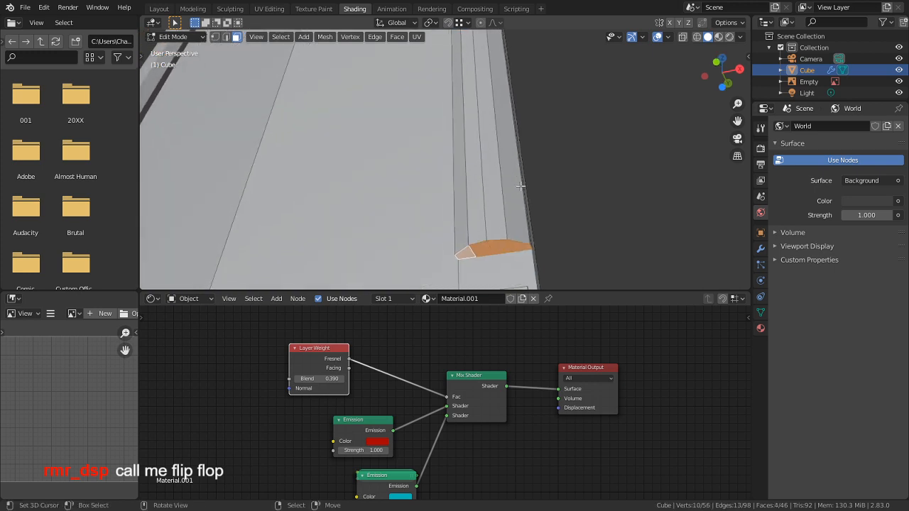
Step: Examine the rod's lower collar and ball in the reference image from the front, against the strip's lower end
{"action": "key", "text": "KP_1"}
{"action": "middle_click_drag", "start_coordinate": [597, 213], "coordinate": [563, 117], "text": "shift"}
{"action": "middle_click_drag", "start_coordinate": [392, 167], "coordinate": [211, 184], "text": "shift"}
{"action": "scroll", "coordinate": [446, 201], "scroll_direction": "down", "scroll_amount": 2}
{"action": "scroll", "coordinate": [445, 201], "scroll_direction": "up", "scroll_amount": 3}
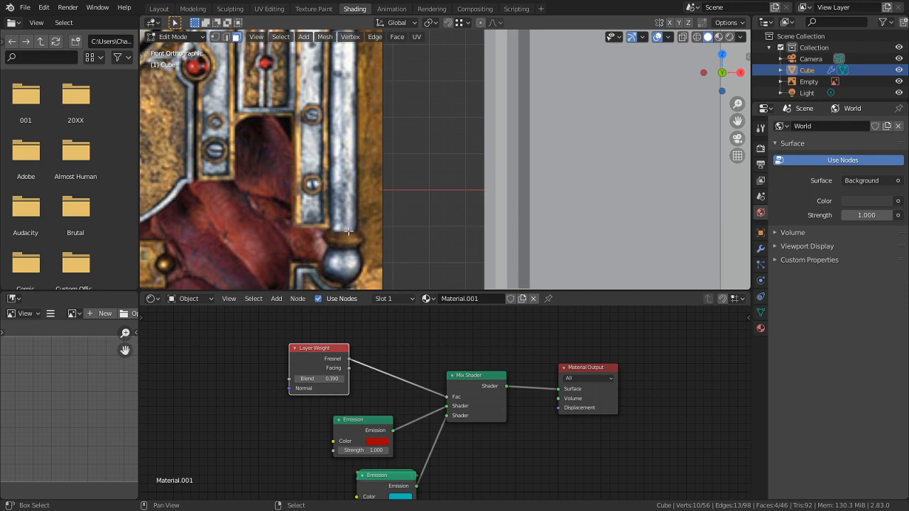
{"action": "middle_click_drag", "start_coordinate": [341, 234], "coordinate": [294, 186], "text": "shift"}
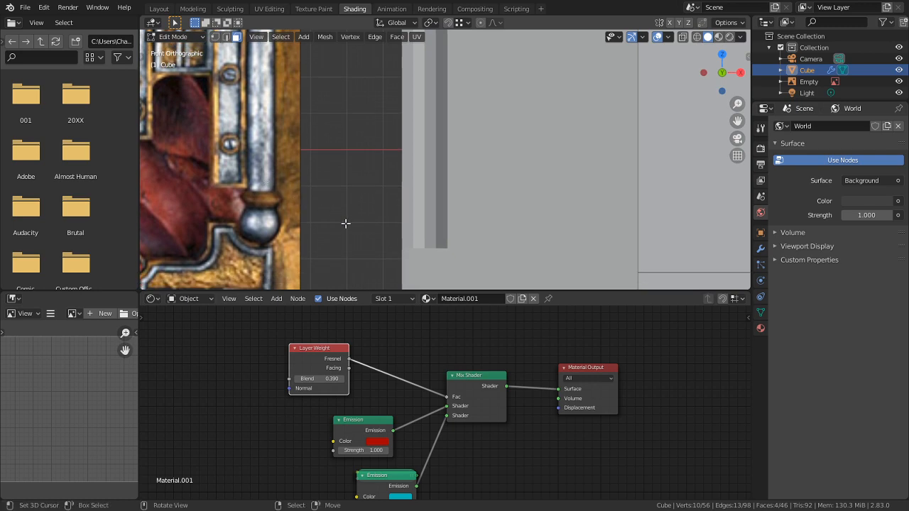
{"action": "middle_click_drag", "start_coordinate": [582, 156], "coordinate": [278, 156], "text": "shift"}
{"action": "middle_click_drag", "start_coordinate": [388, 195], "coordinate": [386, 144], "text": "shift"}
{"action": "scroll", "coordinate": [452, 179], "scroll_direction": "up", "scroll_amount": 2}
{"action": "middle_click_drag", "start_coordinate": [561, 199], "coordinate": [505, 188], "text": "shift"}
{"action": "scroll", "coordinate": [505, 188], "scroll_direction": "up", "scroll_amount": 2}
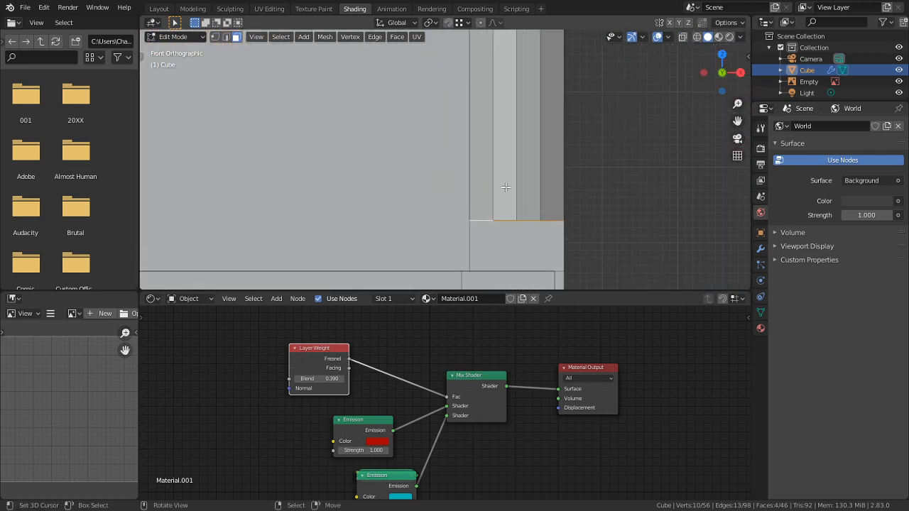
Step: Extrude the strip's four end faces and scale them up into a flared collar rim
{"action": "key", "text": "e"}
{"action": "right_click", "coordinate": [618, 202]}
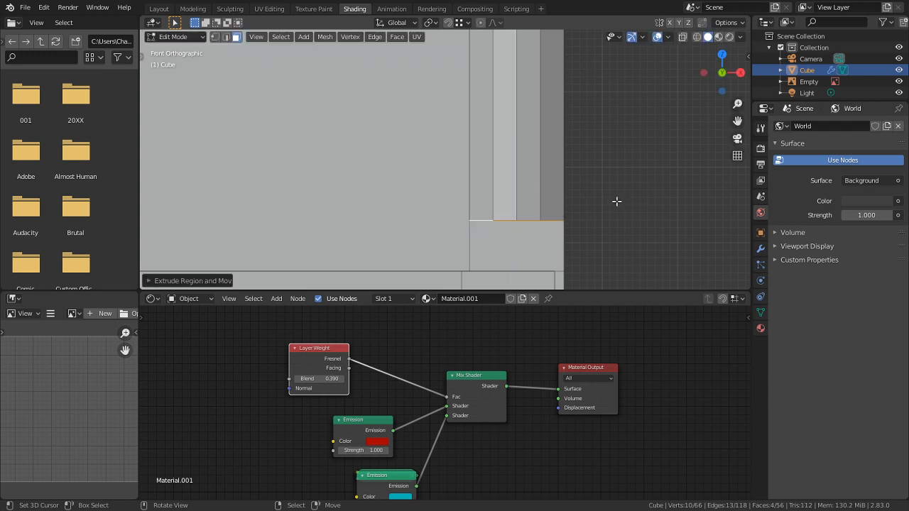
{"action": "key", "text": "s"}
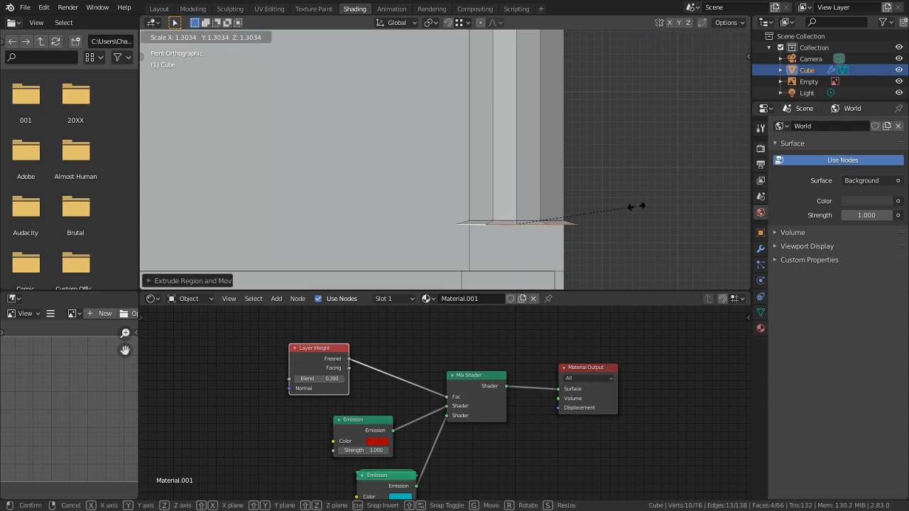
{"action": "left_click", "coordinate": [647, 203]}
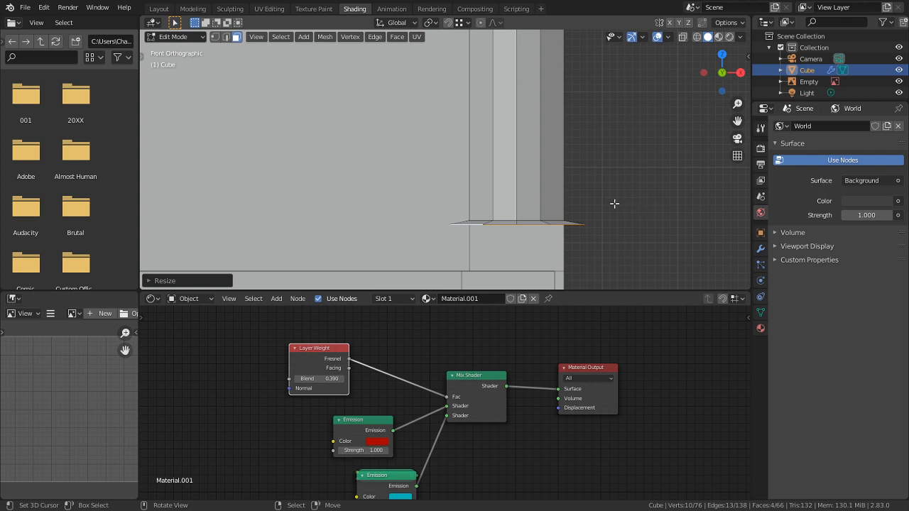
Step: Extrude the flared end faces downward and scale them in to about 0.71 to taper the collar
{"action": "key", "text": "e"}
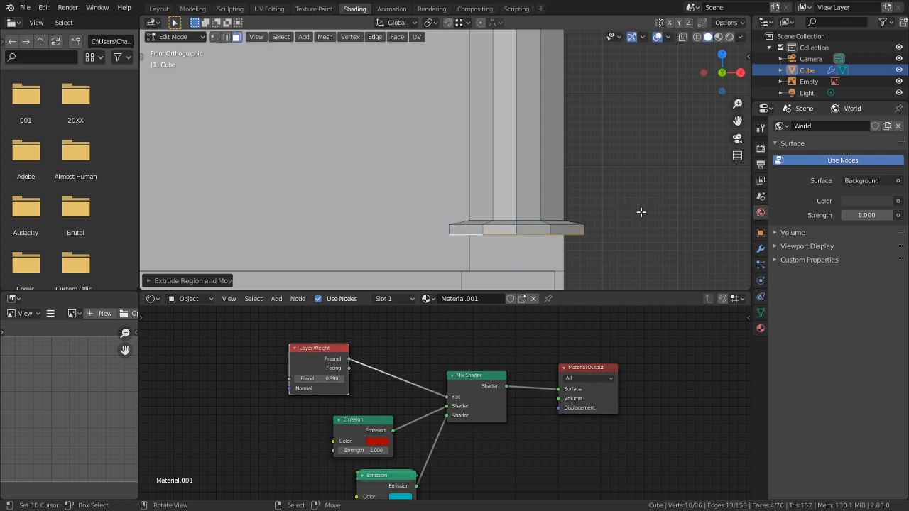
{"action": "key", "text": "s"}
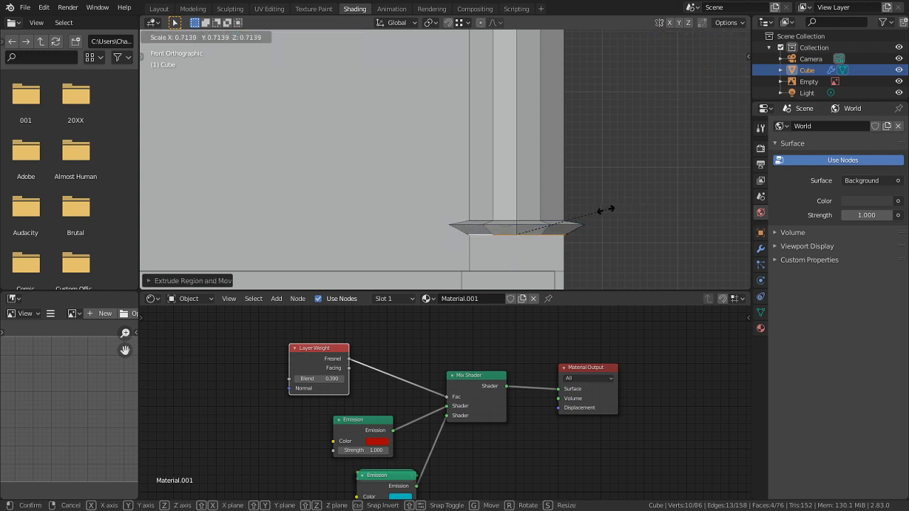
{"action": "left_click", "coordinate": [604, 210]}
Step: Select the collar's widest edge loop and move it down slightly along Z
{"action": "scroll", "coordinate": [556, 239], "scroll_direction": "up", "scroll_amount": 1}
{"action": "left_click", "coordinate": [546, 236], "text": "alt"}
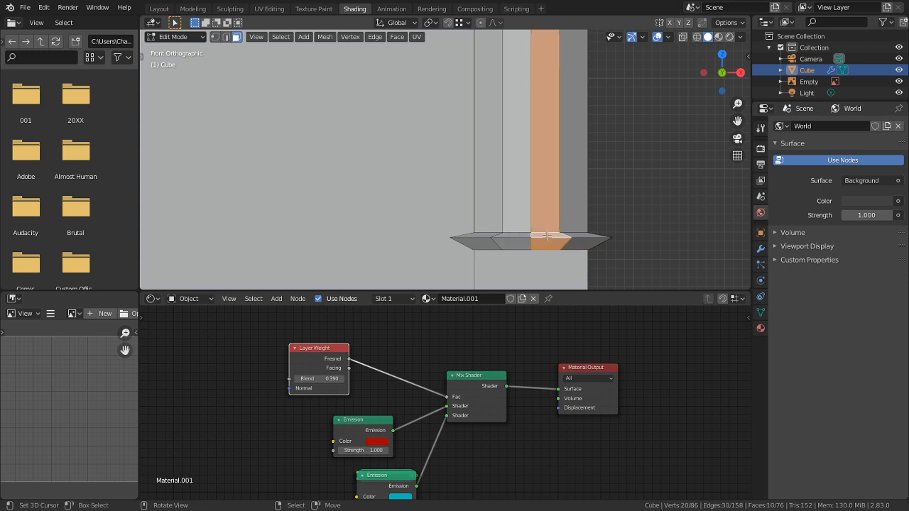
{"action": "key", "text": "2"}
{"action": "left_click", "coordinate": [548, 238], "text": "alt"}
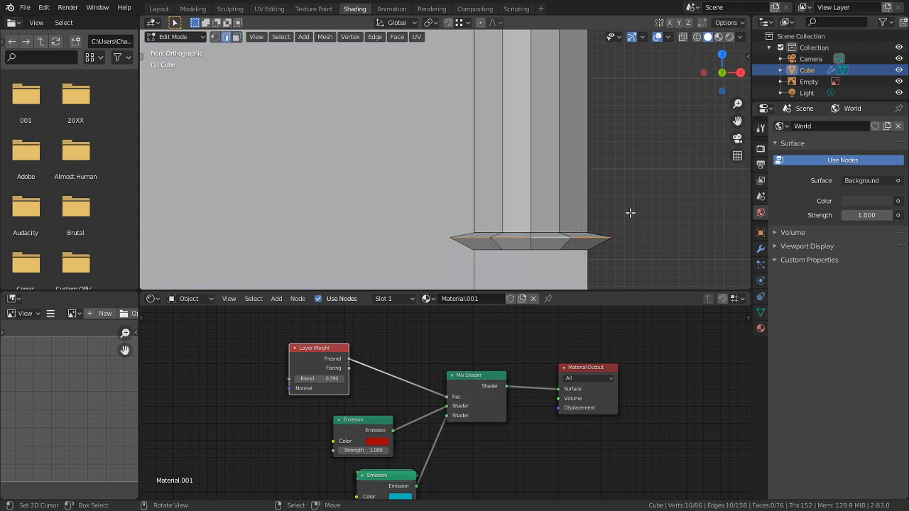
{"action": "key", "text": "g"}
{"action": "key", "text": "z"}
{"action": "left_click", "coordinate": [616, 248]}
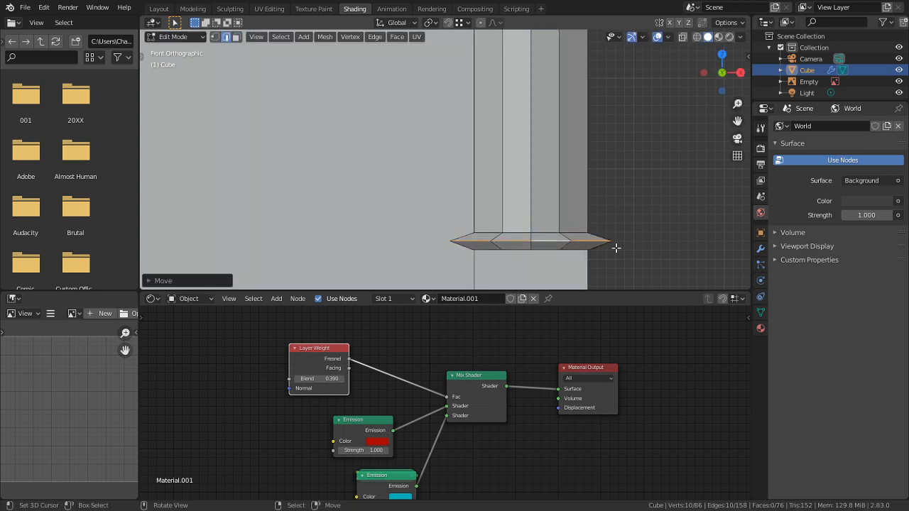
Step: Lower the collar's front bottom edges about 0.012 m along Z and shift its widest loop down to match
{"action": "left_click", "coordinate": [614, 249], "text": "alt"}
{"action": "key", "text": "g"}
{"action": "key", "text": "z"}
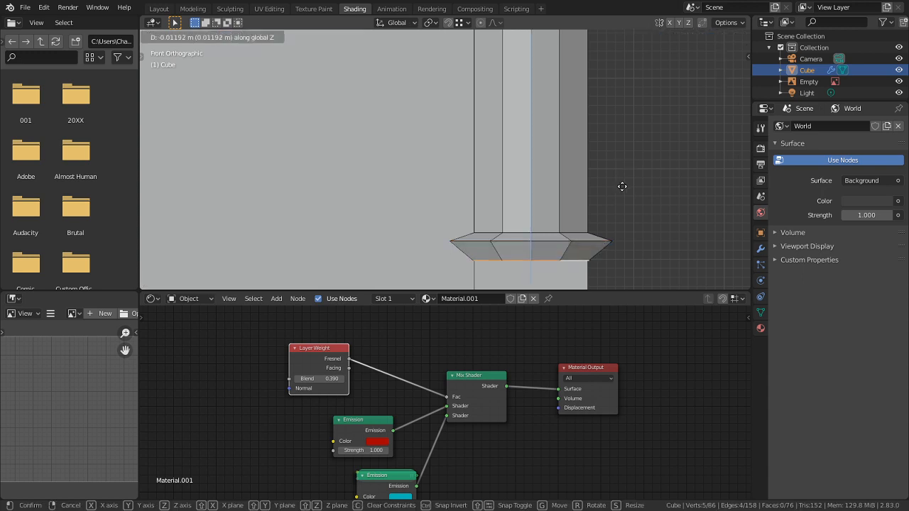
{"action": "left_click", "coordinate": [621, 187]}
{"action": "left_click", "coordinate": [616, 186], "text": "alt"}
{"action": "key", "text": "g"}
{"action": "key", "text": "z"}
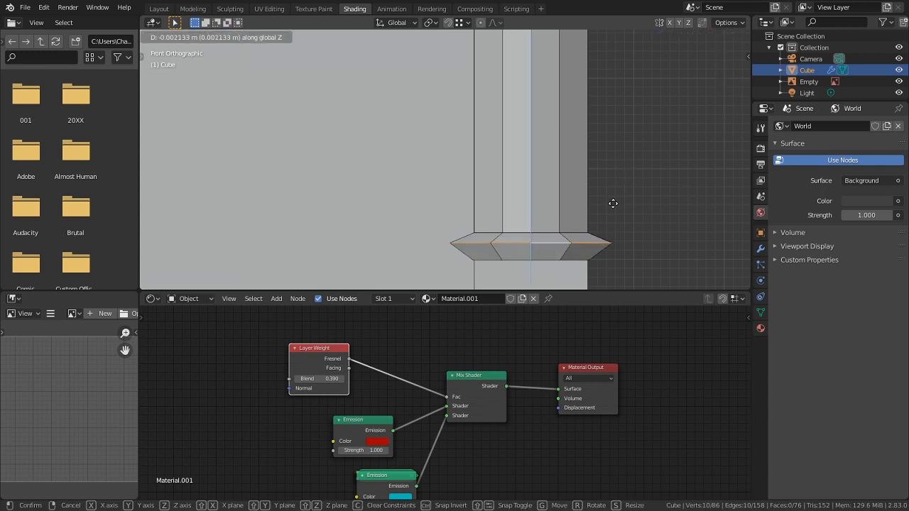
{"action": "left_click", "coordinate": [613, 218]}
Step: Switch the viewport to wireframe and select the collar's lower back edges against the panel
{"action": "middle_click_drag", "start_coordinate": [613, 218], "coordinate": [554, 214]}
{"action": "scroll", "coordinate": [525, 211], "scroll_direction": "down", "scroll_amount": 4}
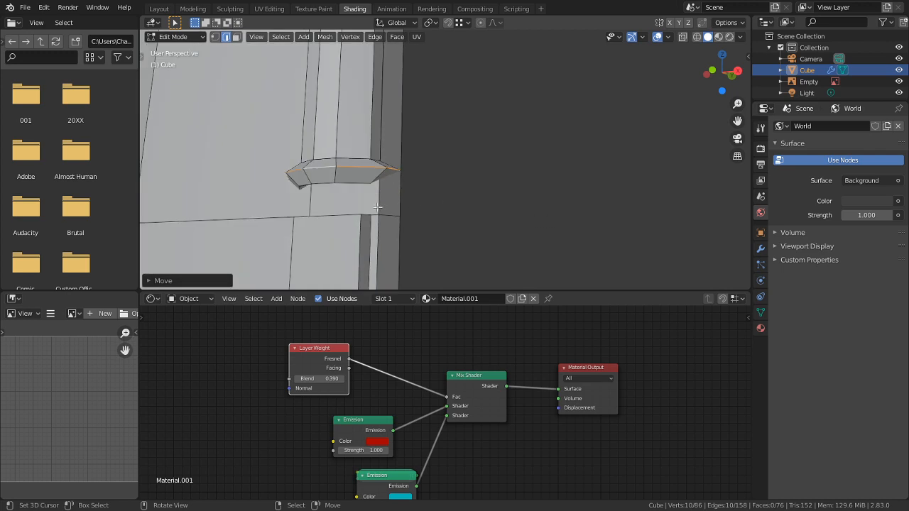
{"action": "scroll", "coordinate": [347, 193], "scroll_direction": "down", "scroll_amount": 1}
{"action": "middle_click_drag", "start_coordinate": [286, 216], "coordinate": [440, 138], "text": "shift"}
{"action": "scroll", "coordinate": [347, 193], "scroll_direction": "up", "scroll_amount": 4}
{"action": "left_click", "coordinate": [426, 145], "text": "alt"}
{"action": "left_click", "coordinate": [433, 144], "text": "alt"}
{"action": "mouse_move", "coordinate": [440, 103]}
{"action": "middle_mouse_down"}
{"action": "mouse_move", "coordinate": [430, 112]}
{"action": "mouse_move", "coordinate": [404, 101]}
{"action": "mouse_move", "coordinate": [424, 105]}
{"action": "middle_mouse_up"}
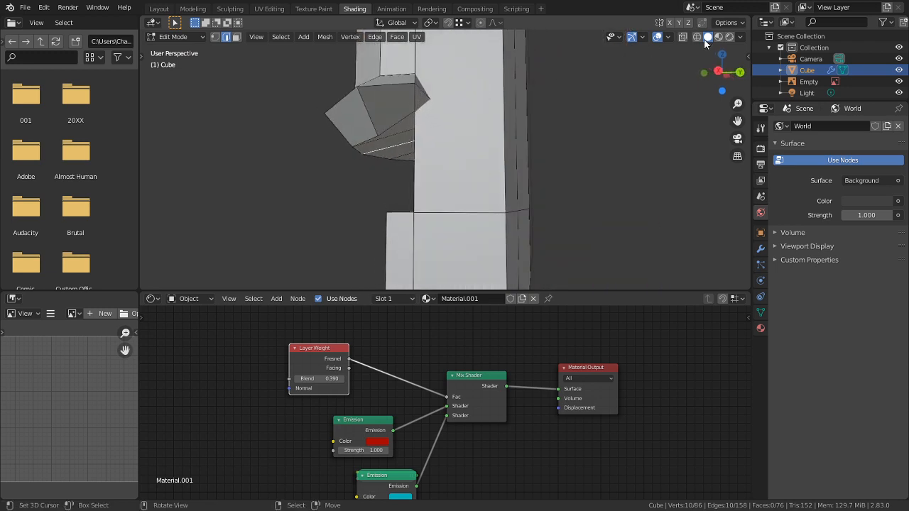
{"action": "left_click", "coordinate": [697, 37]}
{"action": "middle_click_drag", "start_coordinate": [540, 102], "coordinate": [471, 53]}
{"action": "left_click", "coordinate": [446, 130], "text": "alt"}
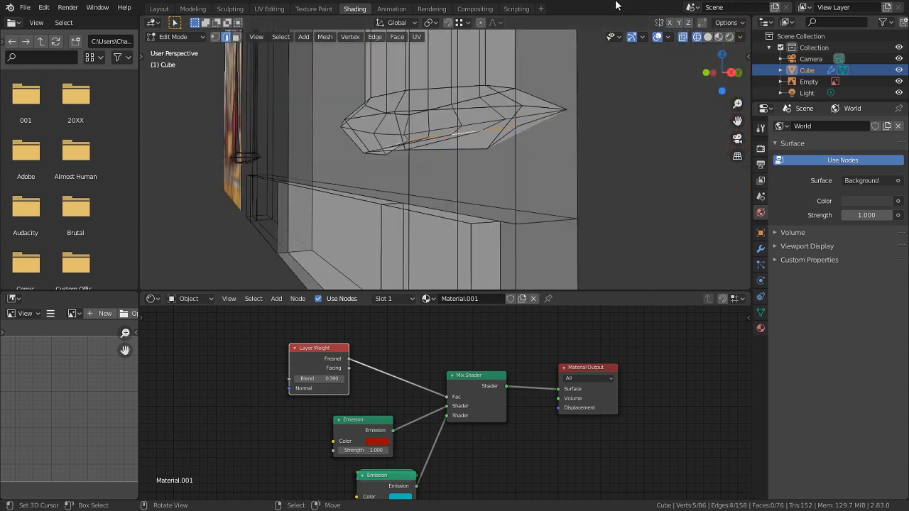
Step: Enable snapping and move the selected back edges along Z, level with the collar's front bottom edge
{"action": "left_click", "coordinate": [451, 25]}
{"action": "mouse_move", "coordinate": [420, 163]}
{"action": "middle_mouse_down"}
{"action": "mouse_move", "coordinate": [384, 179]}
{"action": "mouse_move", "coordinate": [421, 171]}
{"action": "middle_mouse_up"}
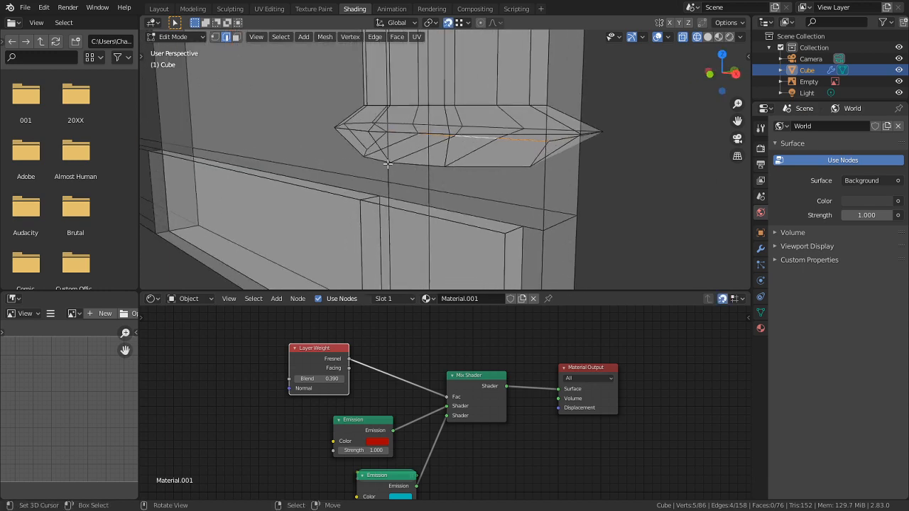
{"action": "key", "text": "g"}
{"action": "key", "text": "z"}
{"action": "left_click", "coordinate": [385, 163]}
Step: Scale the collar's widest edge loop to about 0.82 with the Y axis locked
{"action": "middle_click_drag", "start_coordinate": [417, 202], "coordinate": [596, 171]}
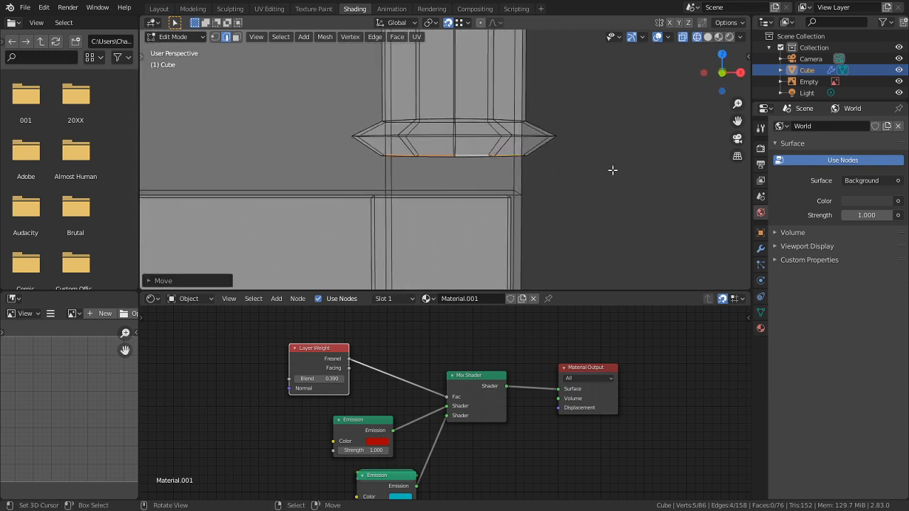
{"action": "left_click", "coordinate": [544, 136], "text": "alt"}
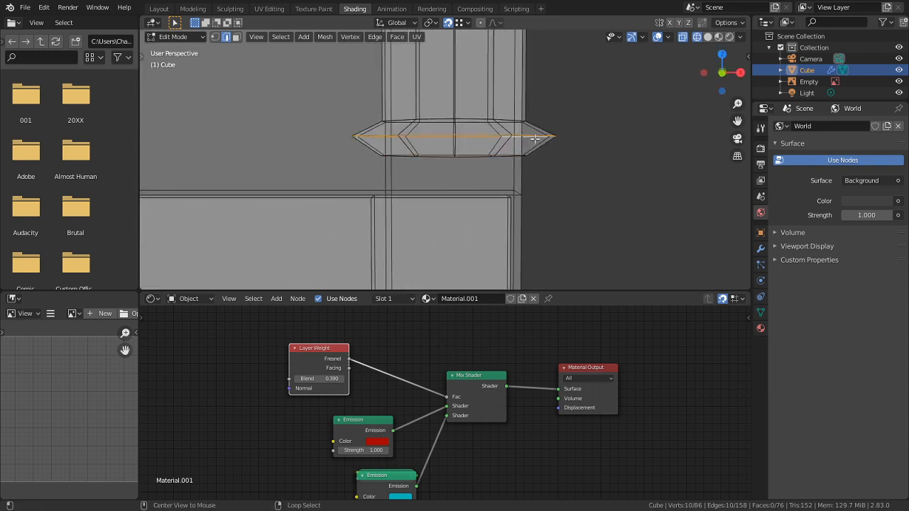
{"action": "key", "text": "s"}
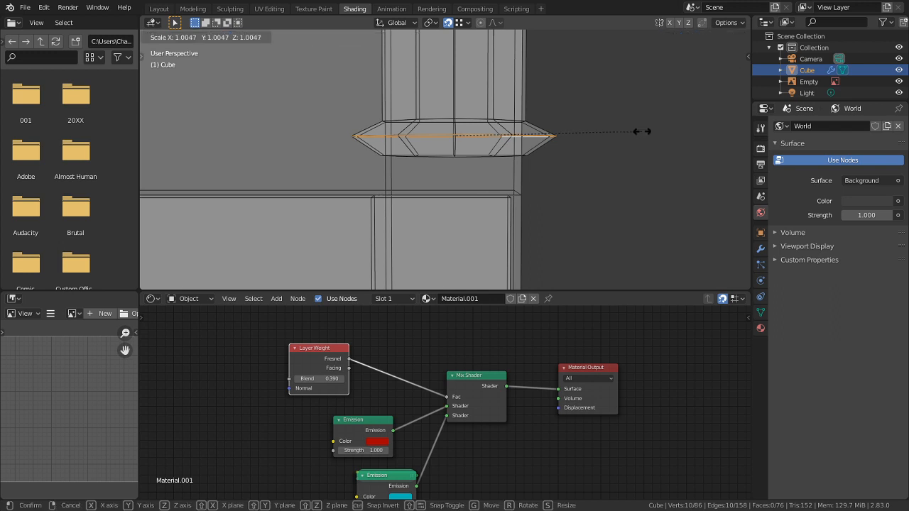
{"action": "key", "text": "shift+z"}
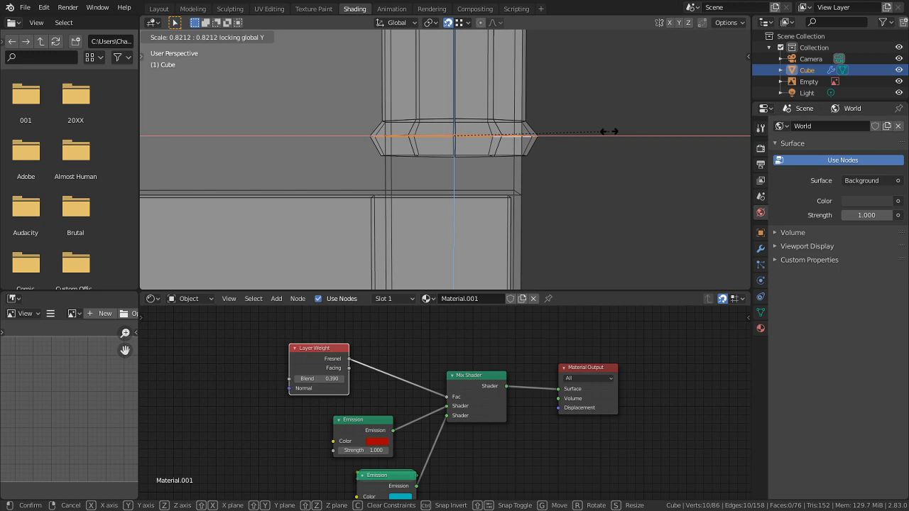
{"action": "left_click", "coordinate": [609, 131]}
Step: Move the collar's widest edge loop along Y, away from the panel, using snapping
{"action": "middle_click_drag", "start_coordinate": [605, 152], "coordinate": [455, 121]}
{"action": "left_click", "coordinate": [462, 145], "text": "alt"}
{"action": "left_click", "coordinate": [439, 145], "text": "alt"}
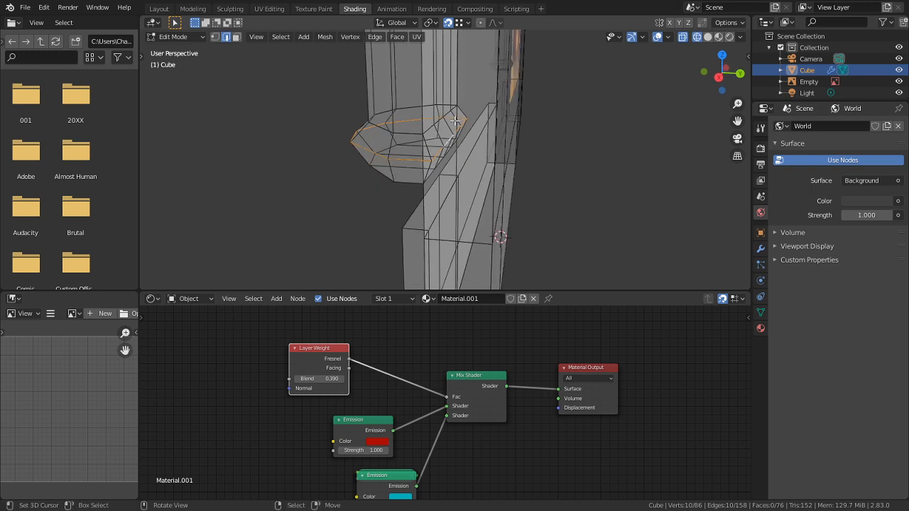
{"action": "key", "text": "g"}
{"action": "key", "text": "y"}
{"action": "left_click", "coordinate": [446, 123]}
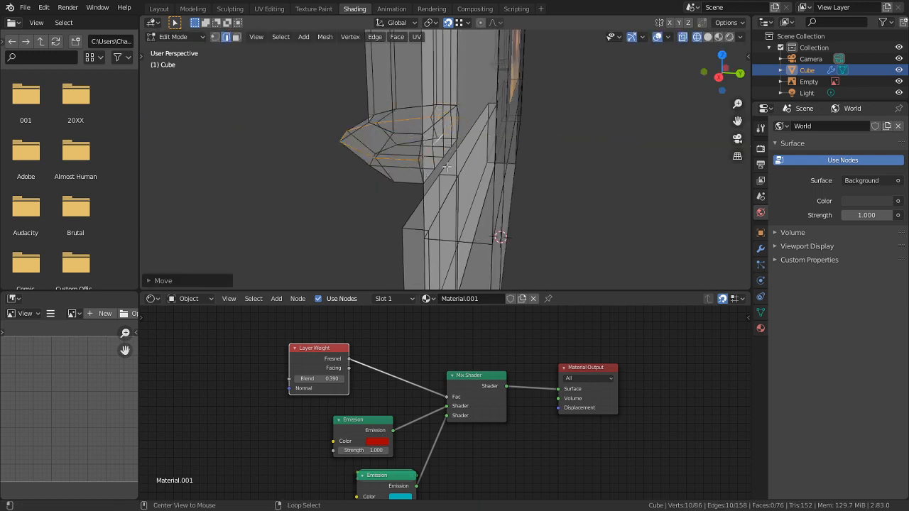
Step: Move the collar's bottom back edges along Y against the panel, using snapping
{"action": "left_click", "coordinate": [442, 159], "text": "alt"}
{"action": "key", "text": "g"}
{"action": "key", "text": "y"}
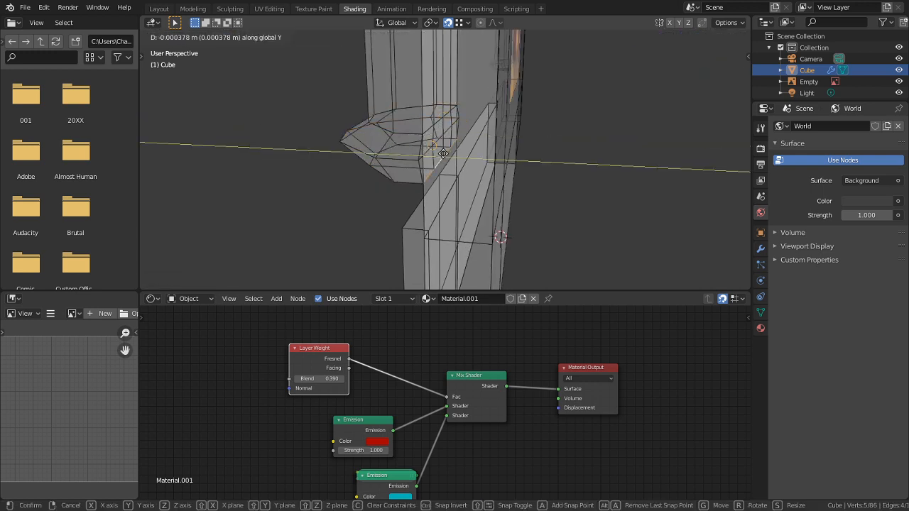
{"action": "left_click", "coordinate": [447, 143]}
Step: Select the whole linked rod with its collar and scale it narrower along X so it fits inside the panel's side border
{"action": "middle_click_drag", "start_coordinate": [448, 143], "coordinate": [591, 135]}
{"action": "key", "text": "Tab"}
{"action": "key", "text": "Tab"}
{"action": "key", "text": "l"}
{"action": "middle_click_drag", "start_coordinate": [519, 150], "coordinate": [582, 130]}
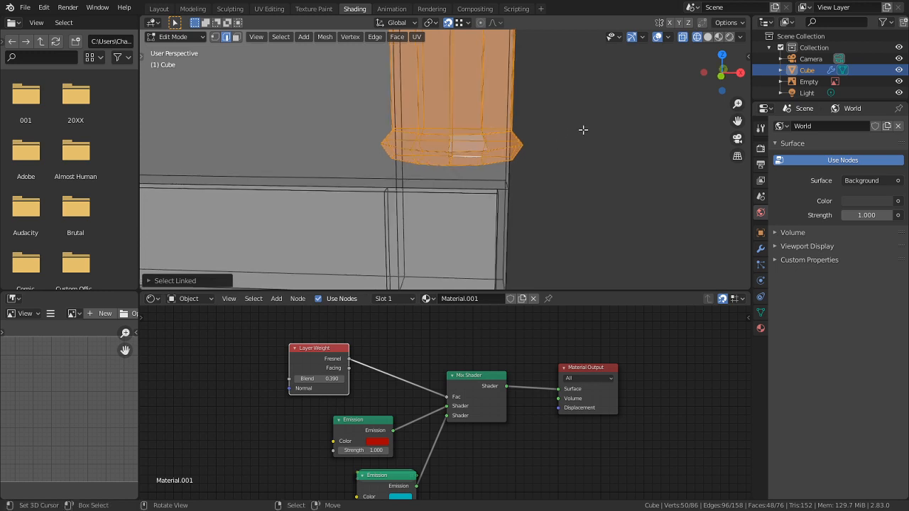
{"action": "key", "text": "s"}
{"action": "key", "text": "x"}
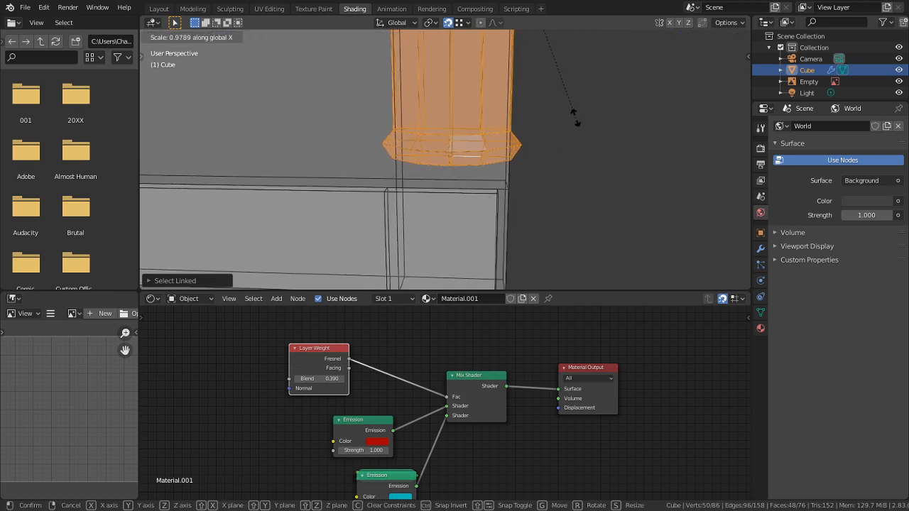
{"action": "key", "text": "x"}
{"action": "left_click", "coordinate": [487, 53]}
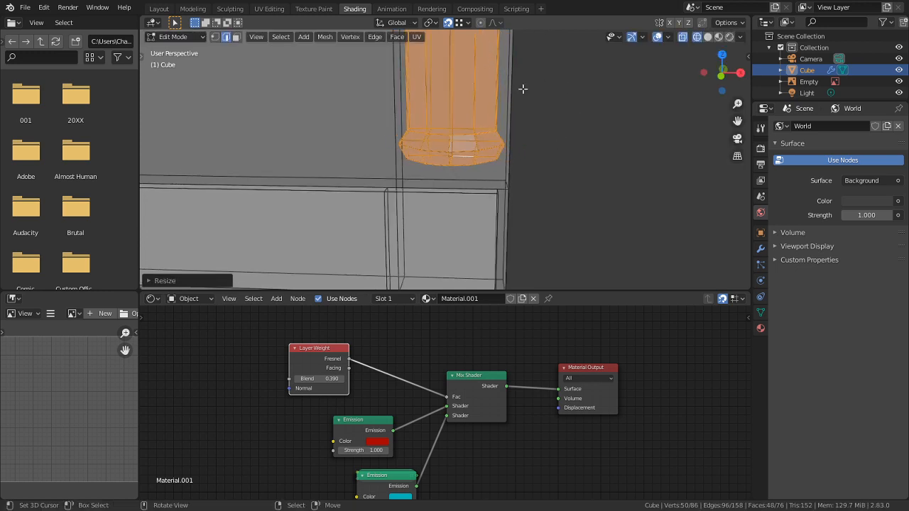
{"action": "middle_click_drag", "start_coordinate": [521, 90], "coordinate": [542, 178]}
{"action": "scroll", "coordinate": [547, 160], "scroll_direction": "down", "scroll_amount": 4}
{"action": "middle_click_drag", "start_coordinate": [553, 99], "coordinate": [514, 258], "text": "shift"}
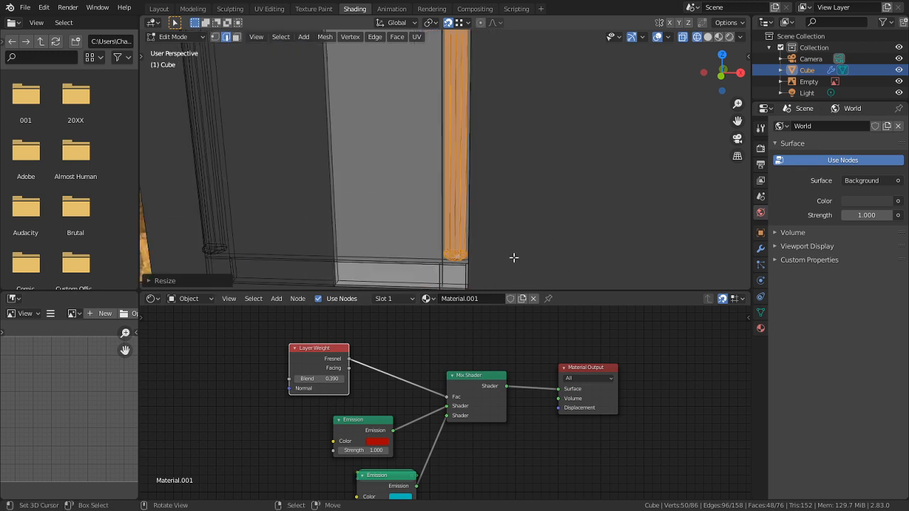
Step: Add horizontal loop cuts across the middle of the panel and the middle of the rod
{"action": "left_click", "coordinate": [494, 165]}
{"action": "scroll", "coordinate": [494, 170], "scroll_direction": "down", "scroll_amount": 4}
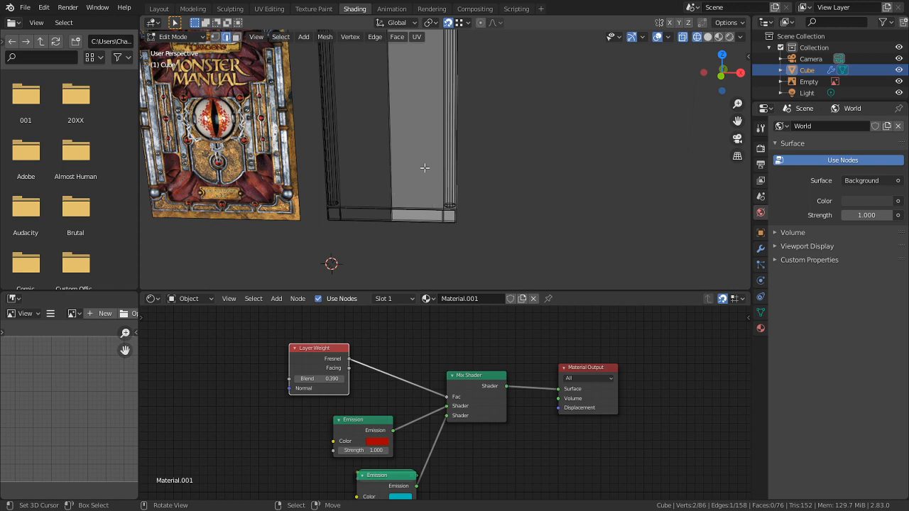
{"action": "mouse_move", "coordinate": [425, 167]}
{"action": "middle_mouse_down", "text": "shift"}
{"action": "mouse_move", "coordinate": [426, 227]}
{"action": "mouse_move", "coordinate": [436, 176]}
{"action": "middle_mouse_up", "text": "shift"}
{"action": "scroll", "coordinate": [436, 176], "scroll_direction": "up", "scroll_amount": 2}
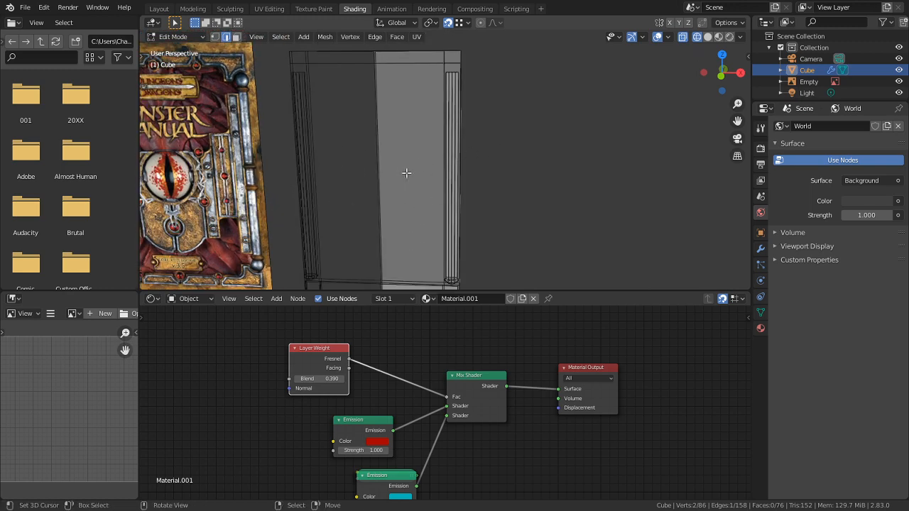
{"action": "key", "text": "ctrl+r"}
{"action": "left_click", "coordinate": [400, 188]}
{"action": "left_click", "coordinate": [426, 189]}
{"action": "scroll", "coordinate": [440, 190], "scroll_direction": "up", "scroll_amount": 3}
{"action": "key", "text": "ctrl+r"}
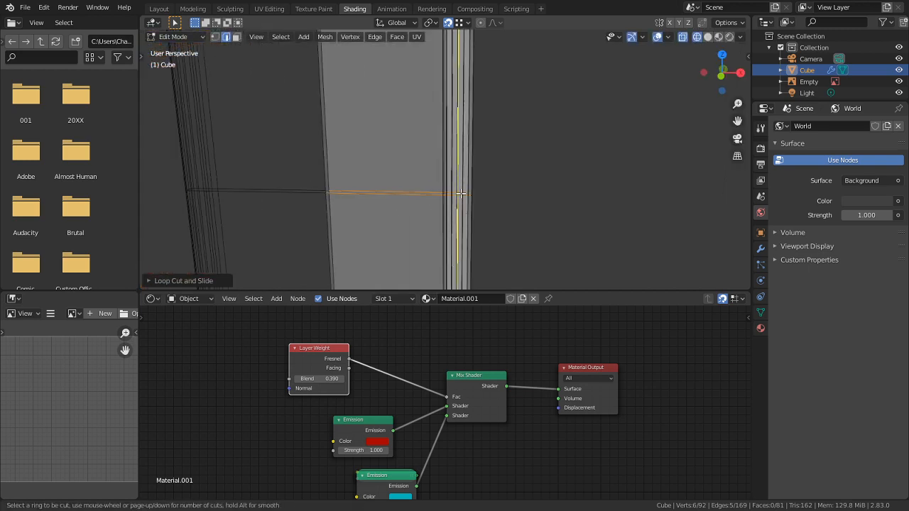
{"action": "left_click", "coordinate": [461, 189]}
{"action": "left_click", "coordinate": [461, 189]}
{"action": "mouse_move", "coordinate": [462, 189]}
{"action": "middle_mouse_down"}
{"action": "mouse_move", "coordinate": [476, 180]}
{"action": "mouse_move", "coordinate": [460, 182]}
{"action": "middle_mouse_up"}
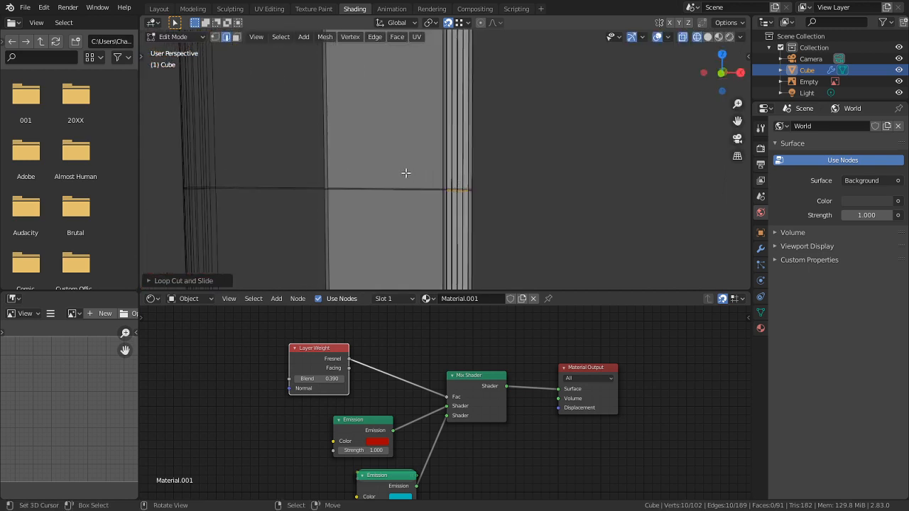
Step: Circle-select the vertices above the middle loop cuts, leave the cuts themselves unselected, and delete the selected vertices
{"action": "scroll", "coordinate": [407, 173], "scroll_direction": "down", "scroll_amount": 5}
{"action": "key", "text": "c"}
{"action": "scroll", "coordinate": [497, 104], "scroll_direction": "up", "scroll_amount": 3}
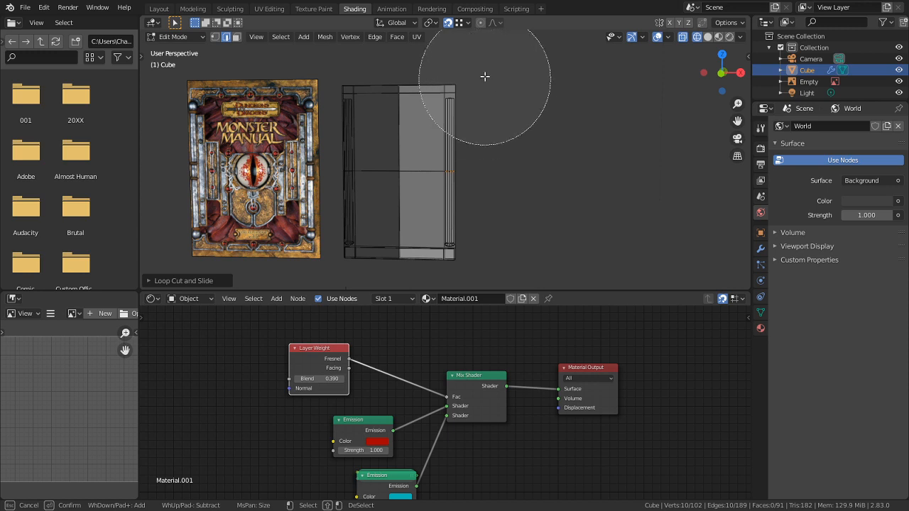
{"action": "left_click_drag", "start_coordinate": [485, 78], "coordinate": [403, 67]}
{"action": "key", "text": "Escape"}
{"action": "key", "text": "1"}
{"action": "key", "text": "c"}
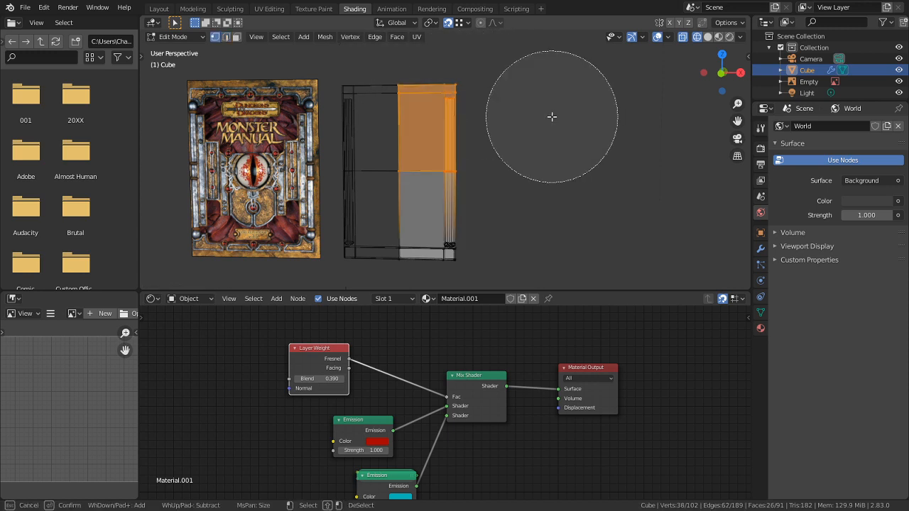
{"action": "middle_click_drag", "start_coordinate": [513, 189], "coordinate": [370, 178]}
{"action": "key", "text": "Escape"}
{"action": "key", "text": "x"}
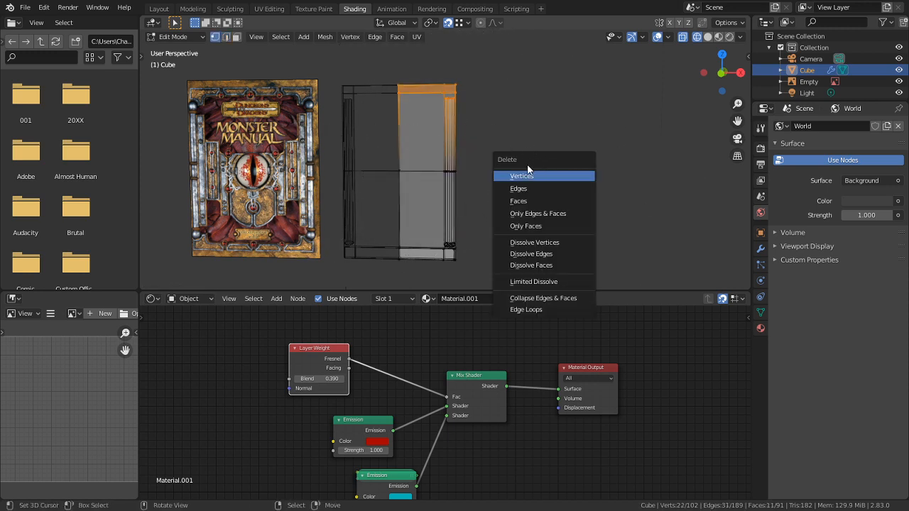
{"action": "left_click", "coordinate": [523, 175]}
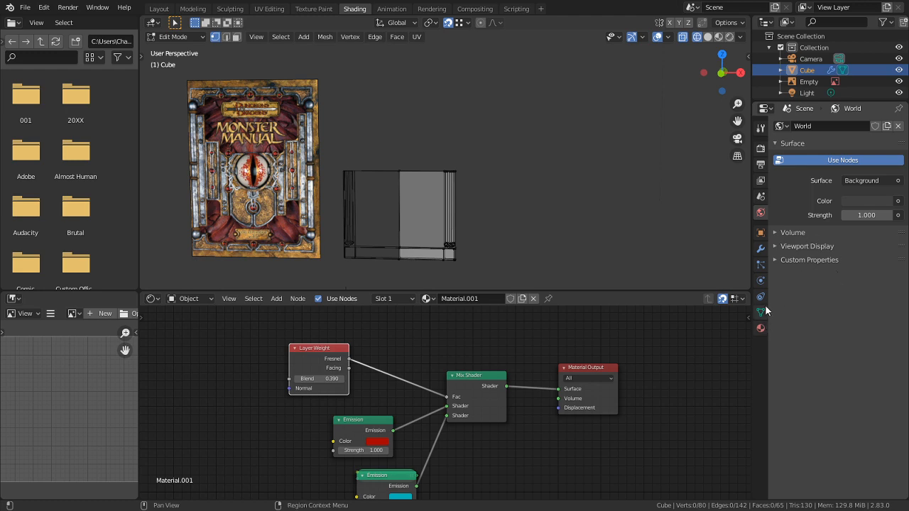
Step: Mirror the remaining lower half upward by enabling the Z axis on the Mirror modifier, with Y left off
{"action": "left_click", "coordinate": [761, 249]}
{"action": "left_click", "coordinate": [782, 201]}
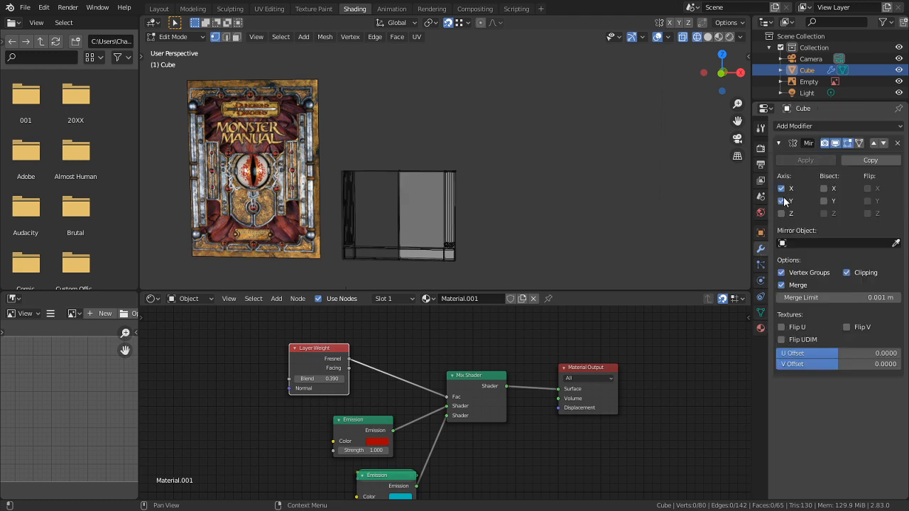
{"action": "left_click", "coordinate": [782, 213]}
Step: Move the entire mesh up along Z so its cut edges meet the mirror plane, and deselect everything
{"action": "scroll", "coordinate": [569, 164], "scroll_direction": "up", "scroll_amount": 6}
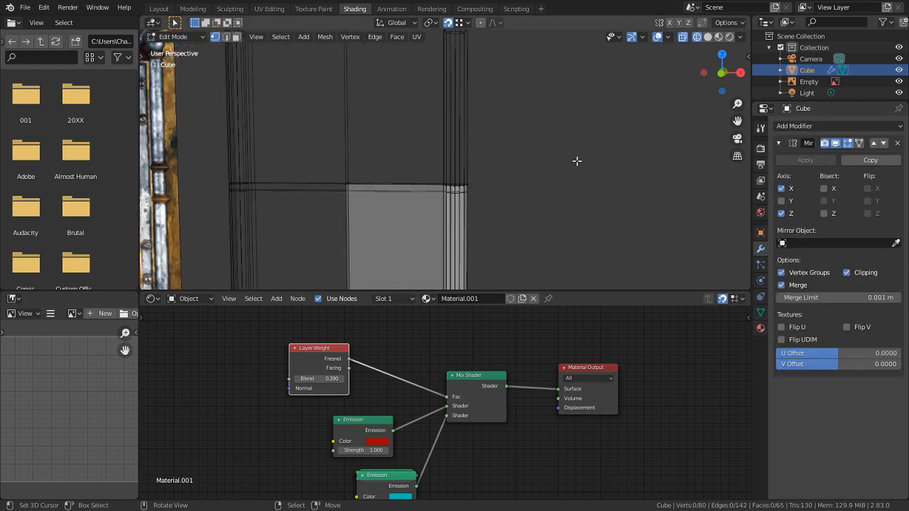
{"action": "key", "text": "a"}
{"action": "key", "text": "g"}
{"action": "key", "text": "z"}
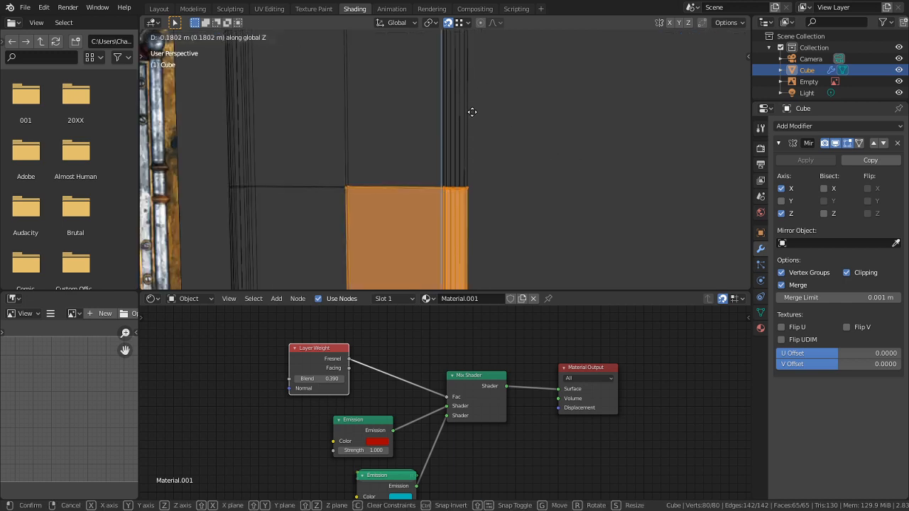
{"action": "left_click", "coordinate": [471, 156]}
{"action": "scroll", "coordinate": [497, 99], "scroll_direction": "down", "scroll_amount": 4}
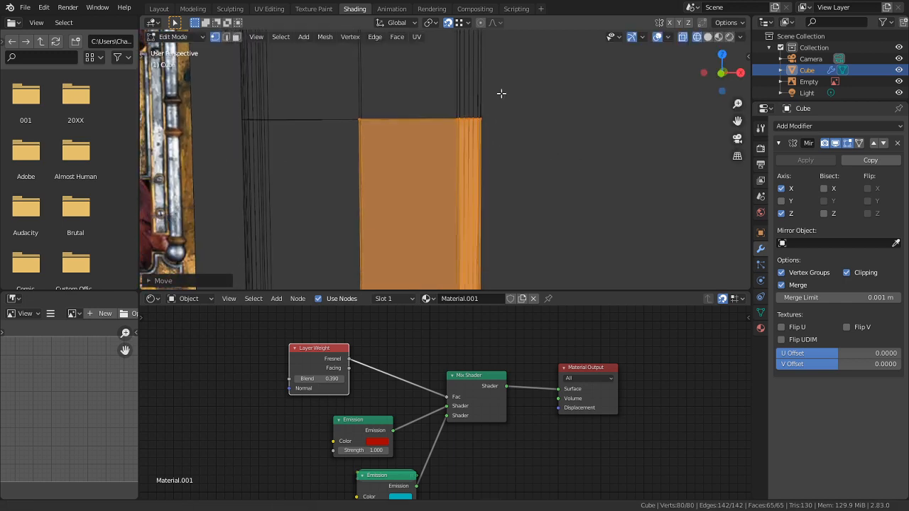
{"action": "key", "text": "g"}
{"action": "key", "text": "z"}
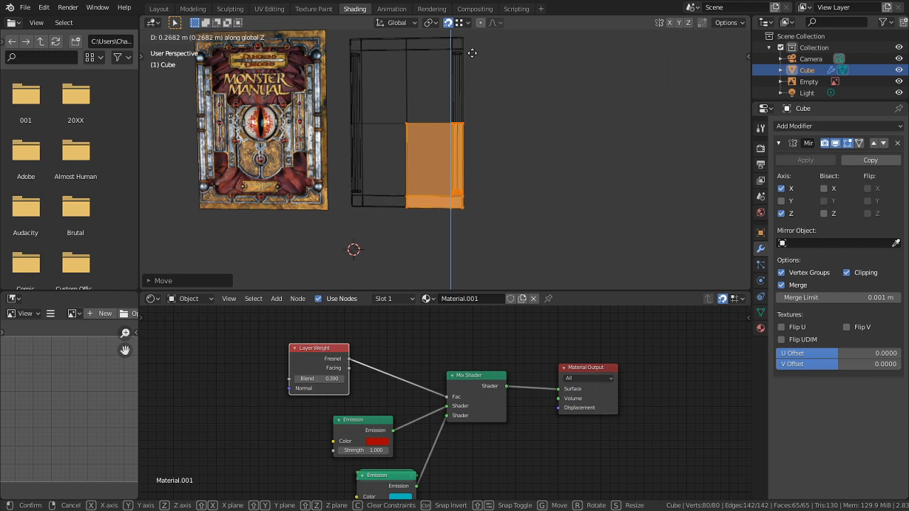
{"action": "left_click", "coordinate": [475, 101]}
{"action": "middle_click_drag", "start_coordinate": [477, 142], "coordinate": [484, 259], "text": "shift"}
{"action": "left_click", "coordinate": [548, 179]}
Step: Examine the rod bands, collars and ball ends on the Monster Manual reference beside the mesh
{"action": "scroll", "coordinate": [529, 176], "scroll_direction": "up", "scroll_amount": 6}
{"action": "middle_click_drag", "start_coordinate": [467, 181], "coordinate": [448, 110], "text": "shift"}
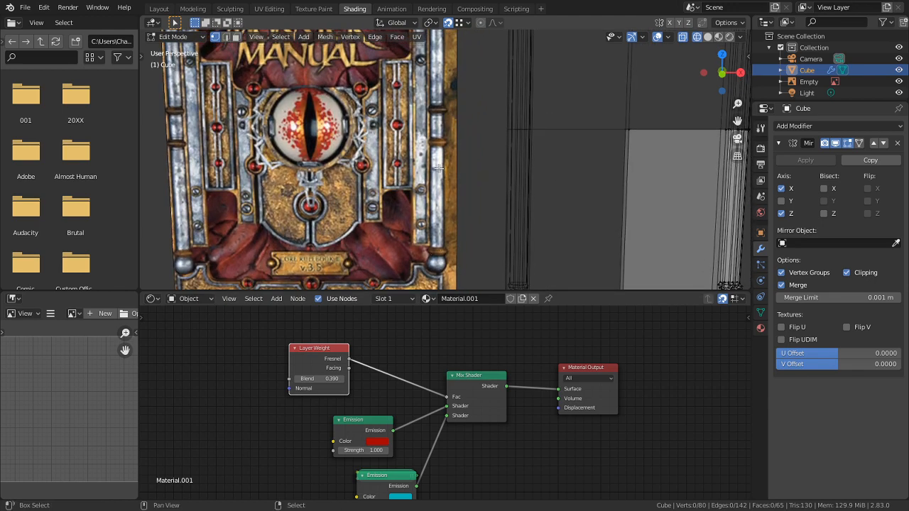
{"action": "scroll", "coordinate": [440, 142], "scroll_direction": "up", "scroll_amount": 6, "text": "shift"}
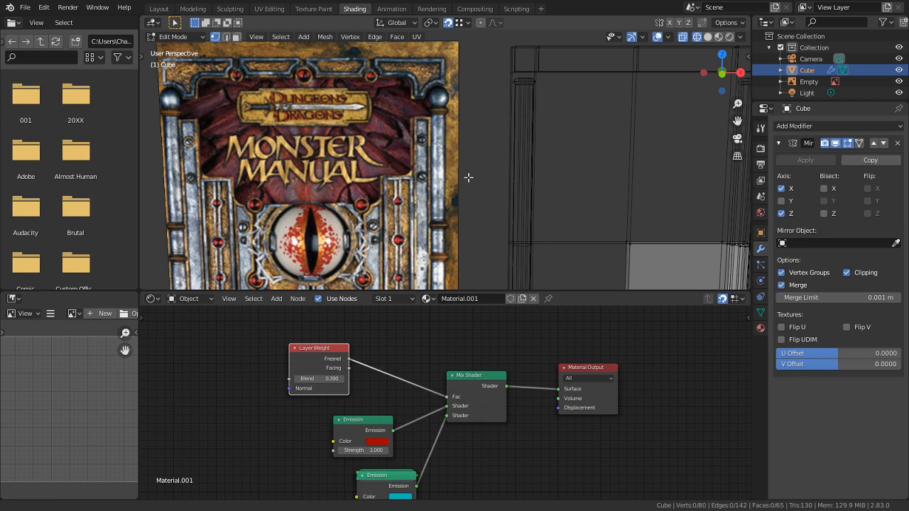
{"action": "middle_click_drag", "start_coordinate": [469, 177], "coordinate": [457, 135], "text": "shift"}
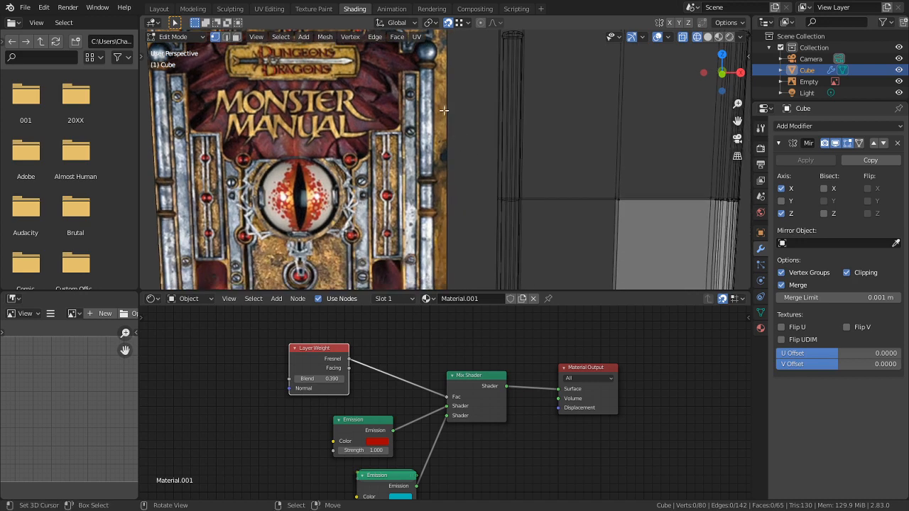
{"action": "scroll", "coordinate": [436, 143], "scroll_direction": "up", "scroll_amount": 4}
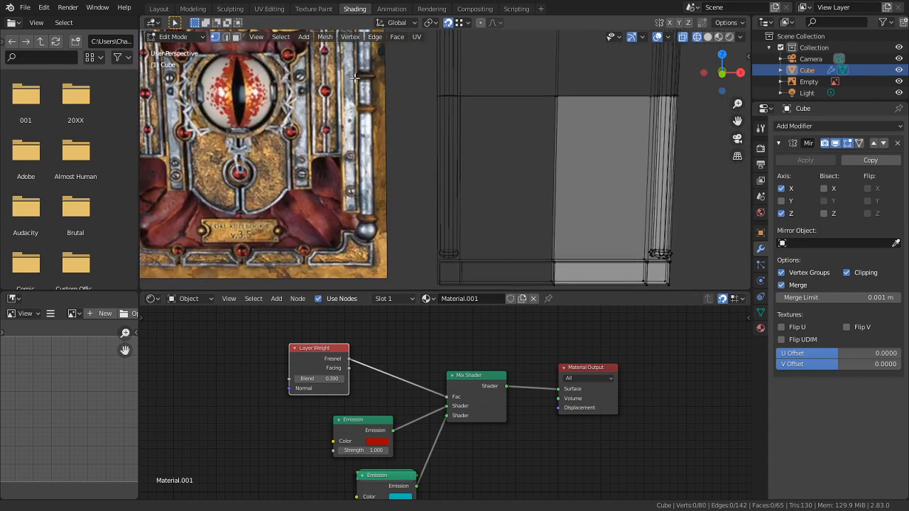
{"action": "scroll", "coordinate": [410, 156], "scroll_direction": "up", "scroll_amount": 4}
{"action": "middle_click_drag", "start_coordinate": [387, 157], "coordinate": [727, 91], "text": "shift"}
Step: Select the rod and collar through linked selection from the collar's bottom faces, and hide all other geometry
{"action": "scroll", "coordinate": [604, 208], "scroll_direction": "up", "scroll_amount": 3}
{"action": "middle_click_drag", "start_coordinate": [544, 205], "coordinate": [543, 164]}
{"action": "scroll", "coordinate": [543, 171], "scroll_direction": "up", "scroll_amount": 2}
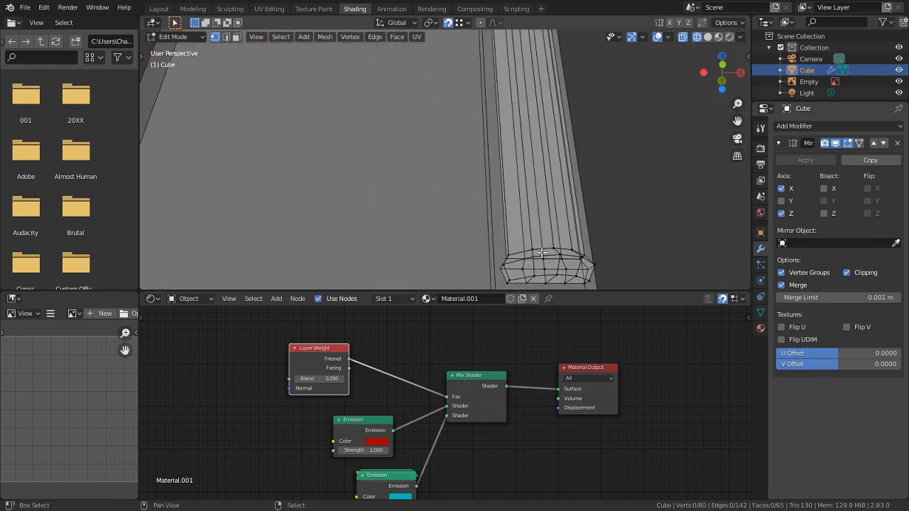
{"action": "middle_click_drag", "start_coordinate": [522, 271], "coordinate": [509, 188], "text": "shift"}
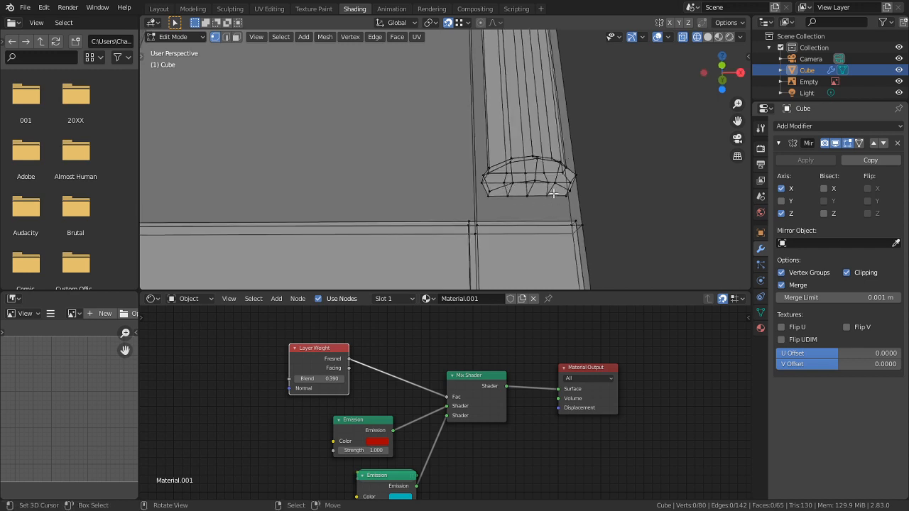
{"action": "key", "text": "3"}
{"action": "right_click", "coordinate": [510, 191], "text": "alt"}
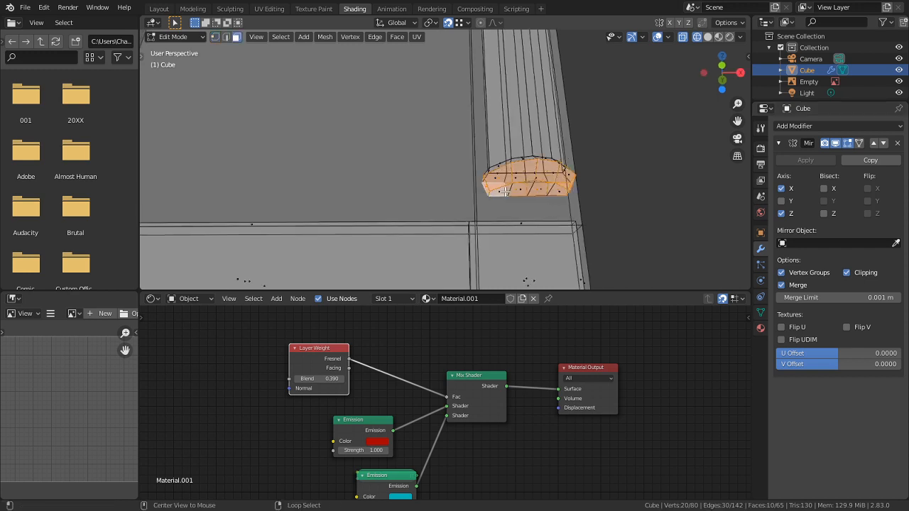
{"action": "right_click", "coordinate": [520, 192]}
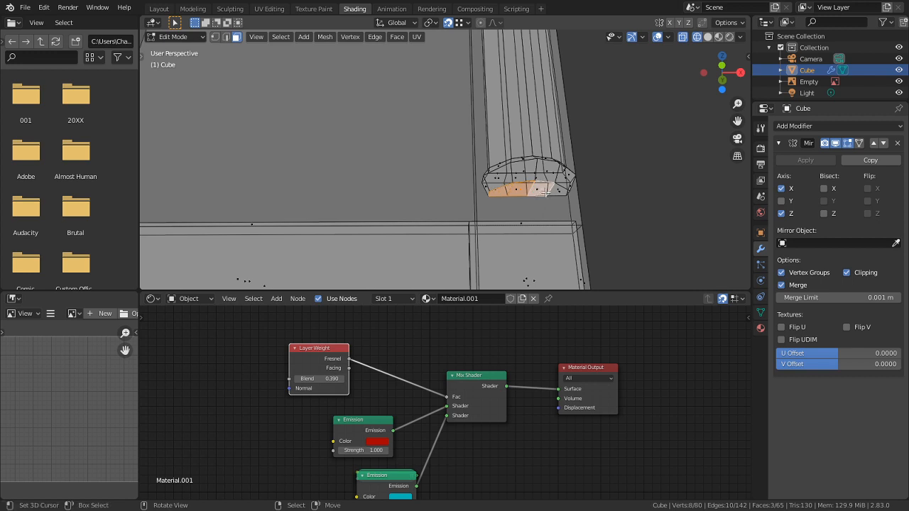
{"action": "key", "text": "ctrl+l"}
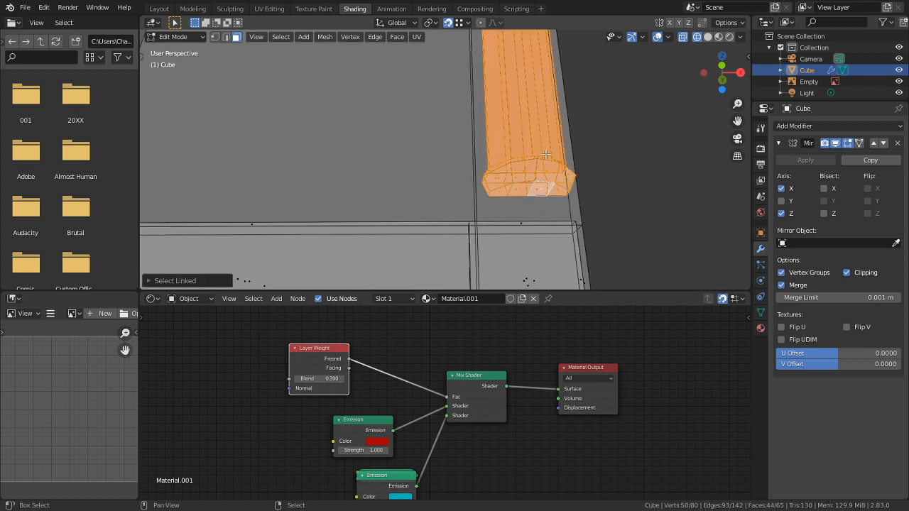
{"action": "key", "text": "shift+h"}
{"action": "left_click", "coordinate": [635, 175]}
{"action": "middle_click_drag", "start_coordinate": [635, 175], "coordinate": [461, 252]}
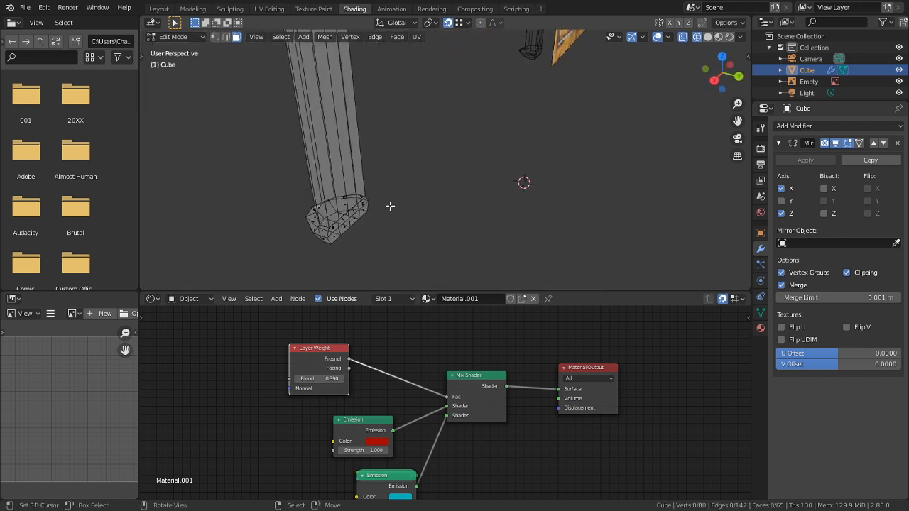
Step: Switch to solid shading, circle-select the back faces of the isolated rod and collar, and delete them
{"action": "left_click", "coordinate": [708, 37]}
{"action": "middle_click_drag", "start_coordinate": [542, 163], "coordinate": [503, 167]}
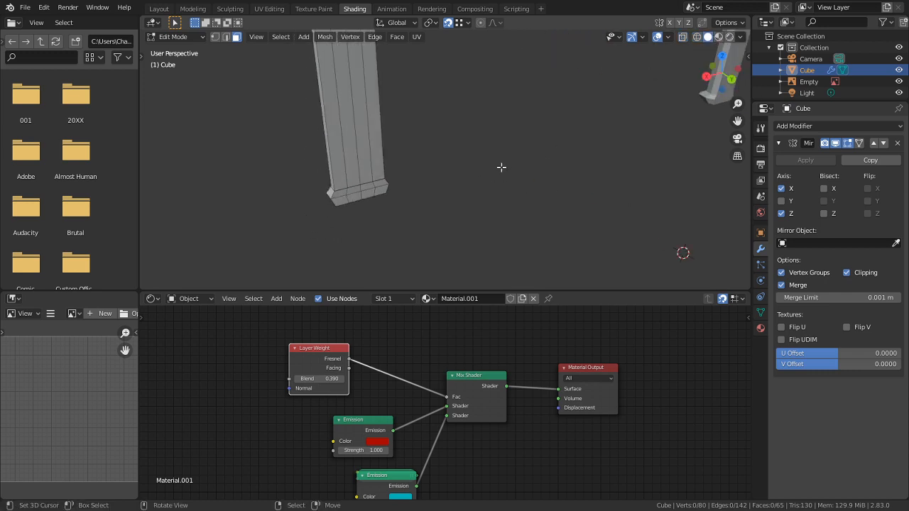
{"action": "key", "text": "ctrl+KP_1"}
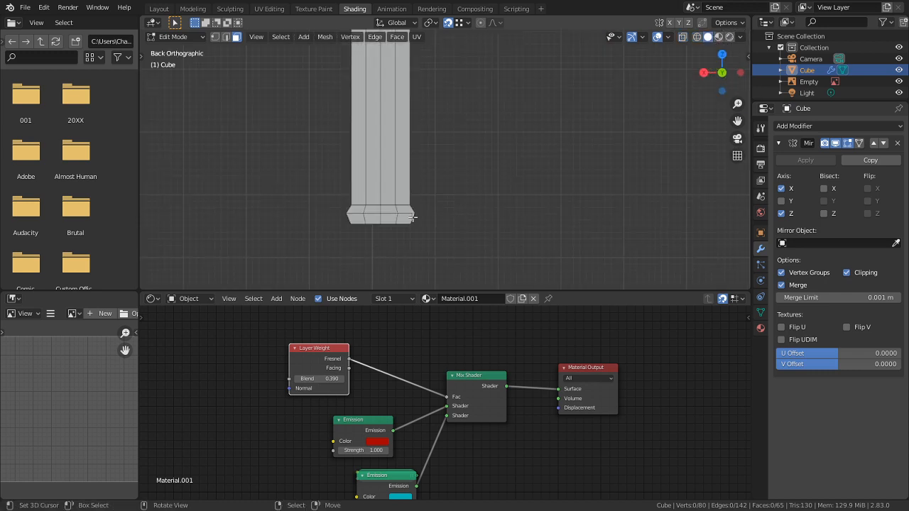
{"action": "scroll", "coordinate": [453, 175], "scroll_direction": "down", "scroll_amount": 3}
{"action": "mouse_move", "coordinate": [453, 175]}
{"action": "middle_mouse_down", "text": "shift"}
{"action": "mouse_move", "coordinate": [483, 258]}
{"action": "mouse_move", "coordinate": [462, 71]}
{"action": "middle_mouse_up", "text": "shift"}
{"action": "scroll", "coordinate": [489, 237], "scroll_direction": "down", "scroll_amount": 3}
{"action": "key", "text": "c"}
{"action": "left_click", "coordinate": [460, 206]}
{"action": "left_click", "coordinate": [461, 212]}
{"action": "right_click", "coordinate": [461, 213]}
{"action": "key", "text": "c"}
{"action": "left_click", "coordinate": [407, 211]}
{"action": "right_click", "coordinate": [411, 210]}
{"action": "scroll", "coordinate": [418, 212], "scroll_direction": "up", "scroll_amount": 1}
{"action": "mouse_move", "coordinate": [419, 212]}
{"action": "middle_mouse_down"}
{"action": "mouse_move", "coordinate": [492, 230]}
{"action": "mouse_move", "coordinate": [435, 96]}
{"action": "mouse_move", "coordinate": [238, 149]}
{"action": "mouse_move", "coordinate": [478, 103]}
{"action": "mouse_move", "coordinate": [455, 287]}
{"action": "mouse_move", "coordinate": [493, 39]}
{"action": "mouse_move", "coordinate": [513, 146]}
{"action": "mouse_move", "coordinate": [495, 159]}
{"action": "mouse_move", "coordinate": [485, 234]}
{"action": "mouse_move", "coordinate": [497, 197]}
{"action": "mouse_move", "coordinate": [469, 85]}
{"action": "mouse_move", "coordinate": [469, 289]}
{"action": "mouse_move", "coordinate": [583, 122]}
{"action": "mouse_move", "coordinate": [548, 166]}
{"action": "mouse_move", "coordinate": [512, 183]}
{"action": "mouse_move", "coordinate": [526, 195]}
{"action": "mouse_move", "coordinate": [433, 162]}
{"action": "mouse_move", "coordinate": [465, 146]}
{"action": "mouse_move", "coordinate": [434, 198]}
{"action": "middle_mouse_up"}
{"action": "key", "text": "c"}
{"action": "middle_click", "coordinate": [435, 93]}
{"action": "right_click", "coordinate": [432, 80]}
{"action": "key", "text": "c"}
{"action": "middle_click", "coordinate": [472, 107]}
{"action": "right_click", "coordinate": [472, 106]}
{"action": "key", "text": "x"}
{"action": "left_click", "coordinate": [466, 145]}
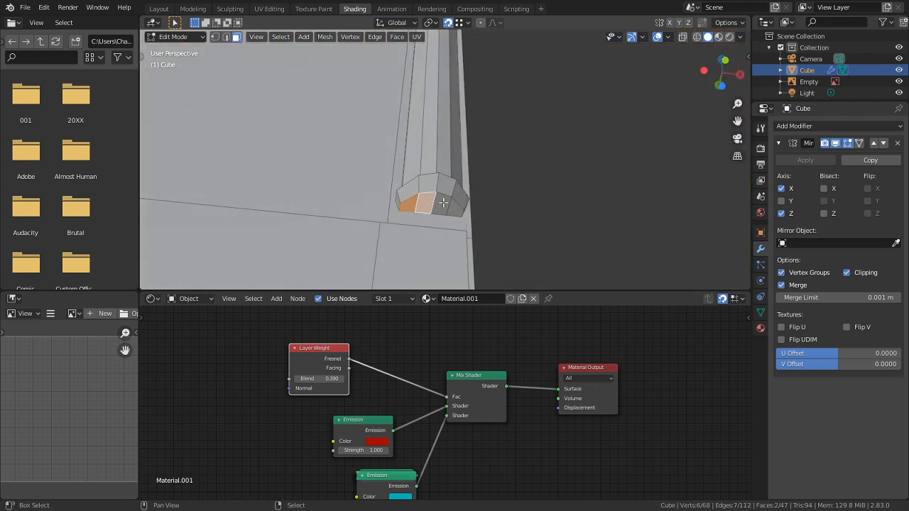
Step: Add the remaining faces of the collar's underside to the selection and delete them
{"action": "left_click", "coordinate": [444, 203], "text": "shift"}
{"action": "left_click", "coordinate": [456, 204], "text": "shift"}
{"action": "key", "text": "x"}
{"action": "left_click", "coordinate": [451, 206]}
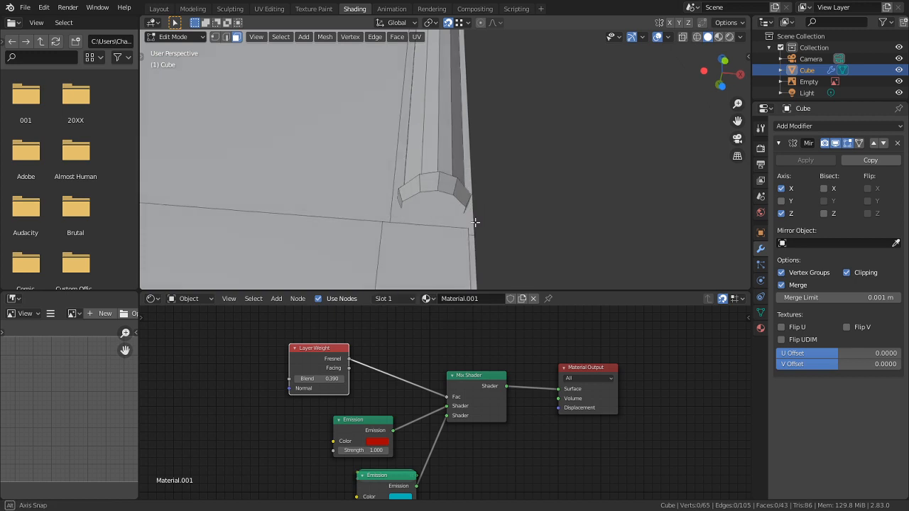
Step: Select the collar's bottom edge loop, extrude it slightly downward and scale it outward to begin the ball end
{"action": "middle_click_drag", "start_coordinate": [474, 222], "coordinate": [448, 192]}
{"action": "key", "text": "2"}
{"action": "left_click", "coordinate": [441, 180], "text": "alt"}
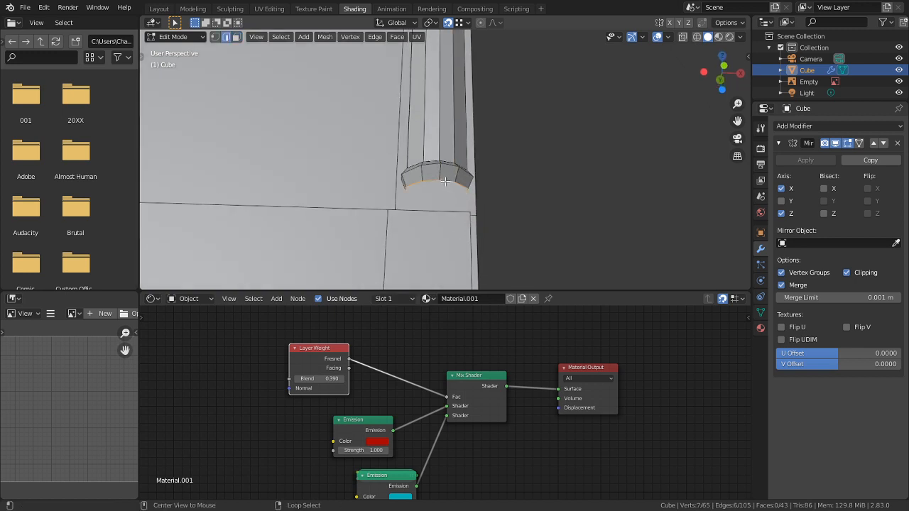
{"action": "key", "text": "KP_1"}
{"action": "scroll", "coordinate": [463, 194], "scroll_direction": "down", "scroll_amount": 5}
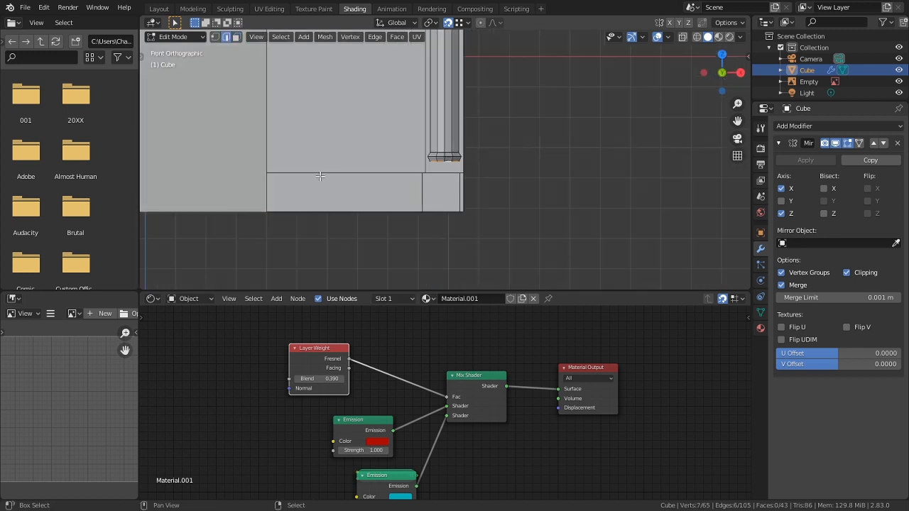
{"action": "middle_click_drag", "start_coordinate": [324, 175], "coordinate": [570, 248], "text": "shift"}
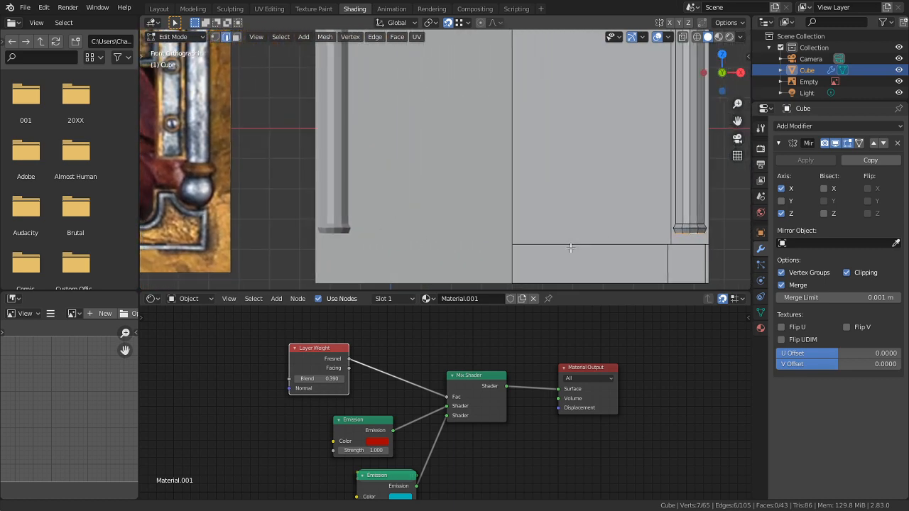
{"action": "middle_click_drag", "start_coordinate": [638, 215], "coordinate": [507, 155], "text": "shift"}
{"action": "scroll", "coordinate": [554, 186], "scroll_direction": "up", "scroll_amount": 5}
{"action": "middle_click_drag", "start_coordinate": [604, 213], "coordinate": [435, 171], "text": "shift"}
{"action": "scroll", "coordinate": [482, 168], "scroll_direction": "up", "scroll_amount": 2}
{"action": "scroll", "coordinate": [519, 165], "scroll_direction": "up", "scroll_amount": 1}
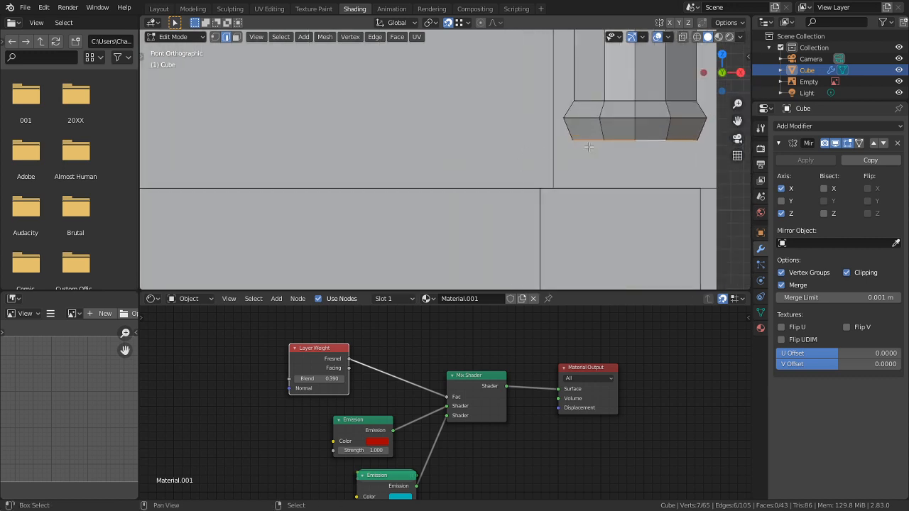
{"action": "middle_click_drag", "start_coordinate": [576, 178], "coordinate": [473, 170], "text": "shift"}
{"action": "key", "text": "e"}
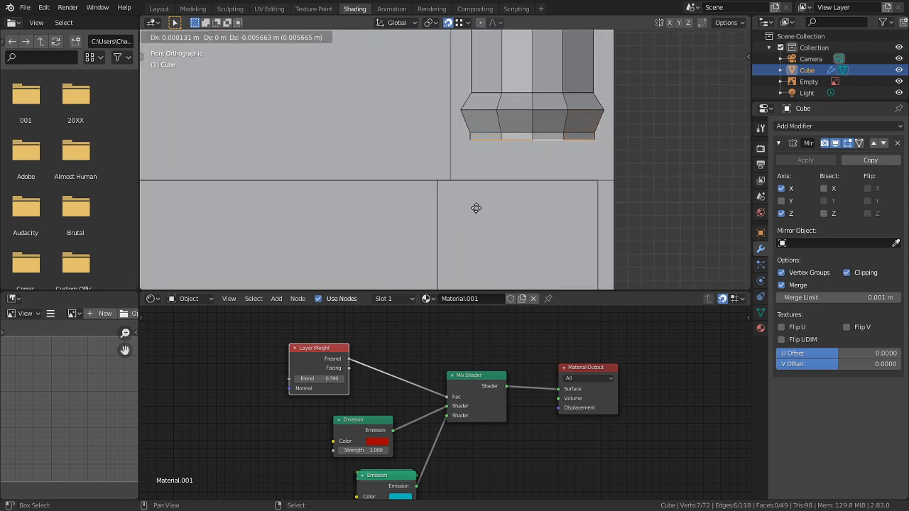
{"action": "left_click", "coordinate": [476, 207]}
{"action": "key", "text": "s"}
{"action": "left_click", "coordinate": [618, 197]}
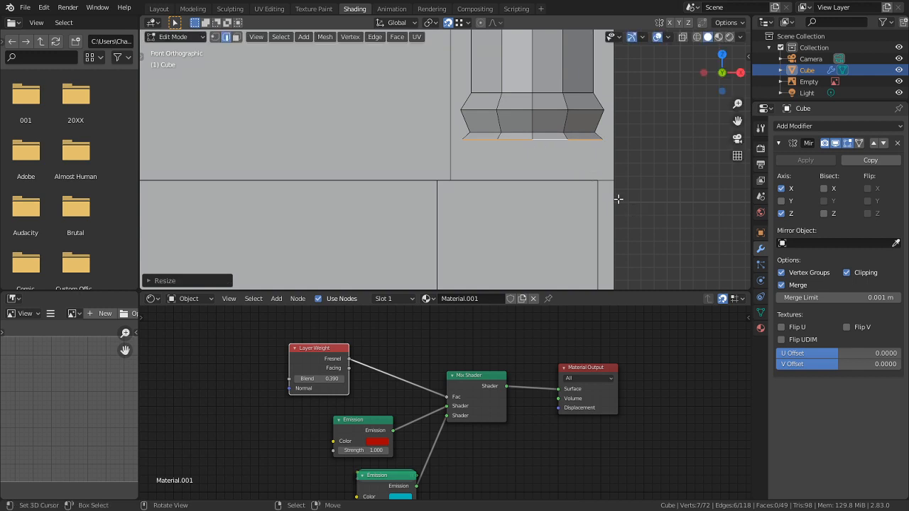
Step: Extrude the bottom edge loop downward two more times, widening each ring to form the ball's upper half
{"action": "key", "text": "e"}
{"action": "left_click", "coordinate": [607, 218]}
{"action": "key", "text": "s"}
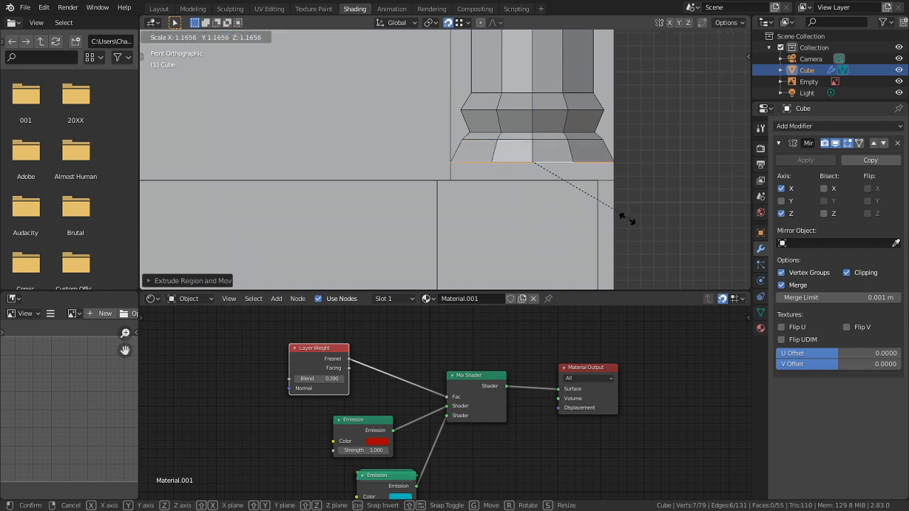
{"action": "left_click", "coordinate": [628, 216]}
{"action": "key", "text": "e"}
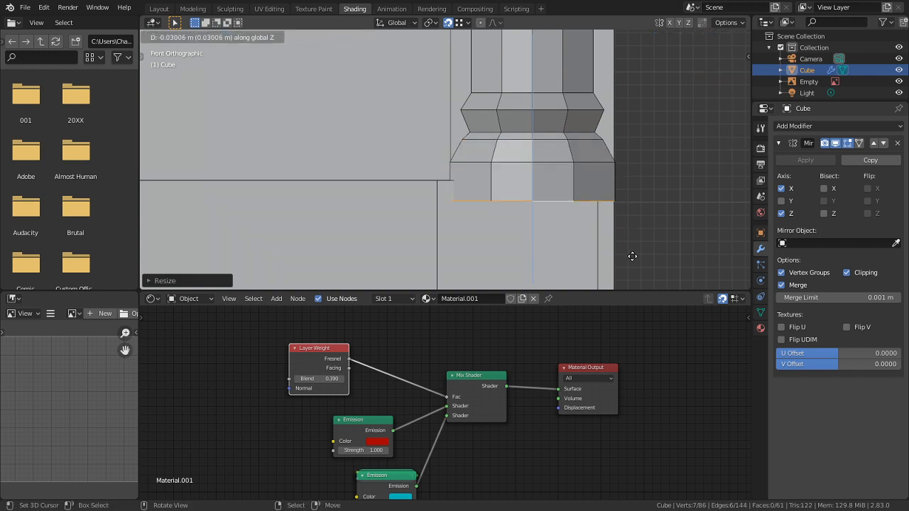
{"action": "left_click", "coordinate": [630, 251]}
{"action": "key", "text": "s"}
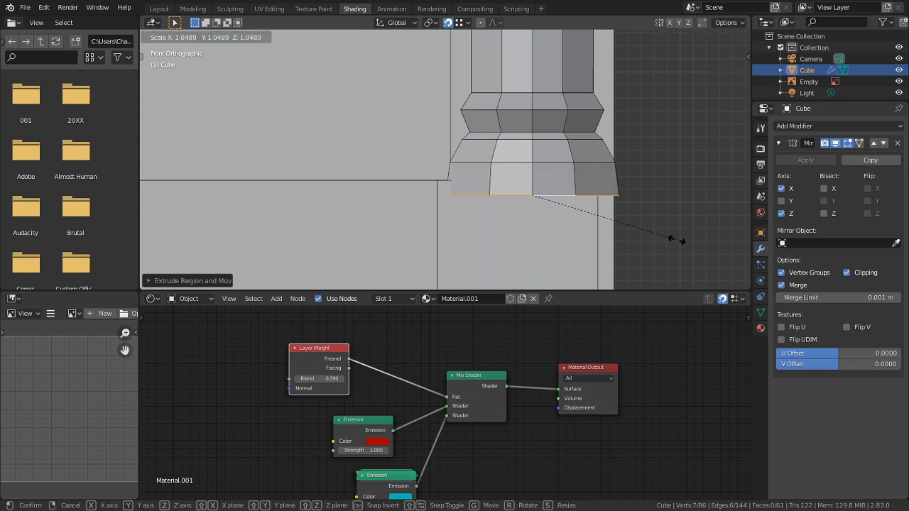
{"action": "left_click", "coordinate": [696, 240]}
Step: Extrude two more rings down along Z, scaling them inward to about 0.86 and 0.54 to round off the ball's lower half
{"action": "key", "text": "e"}
{"action": "key", "text": "z"}
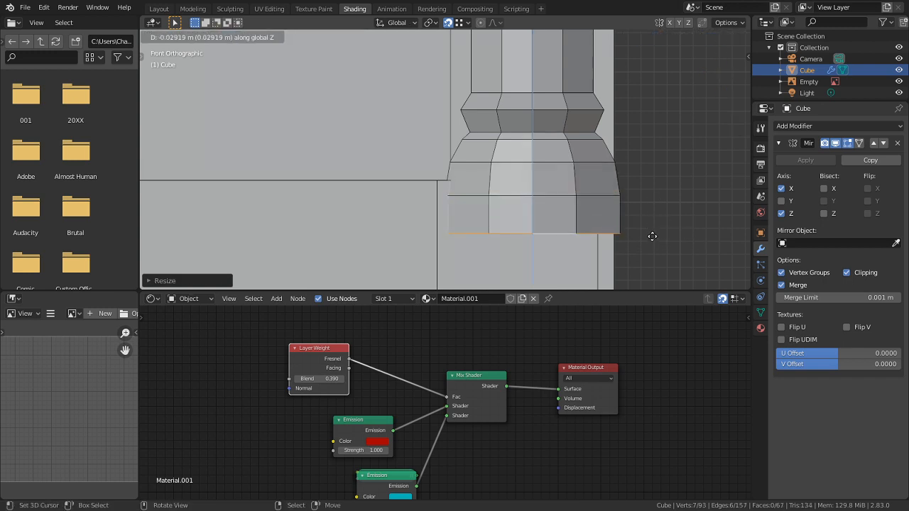
{"action": "left_click", "coordinate": [652, 238]}
{"action": "key", "text": "s"}
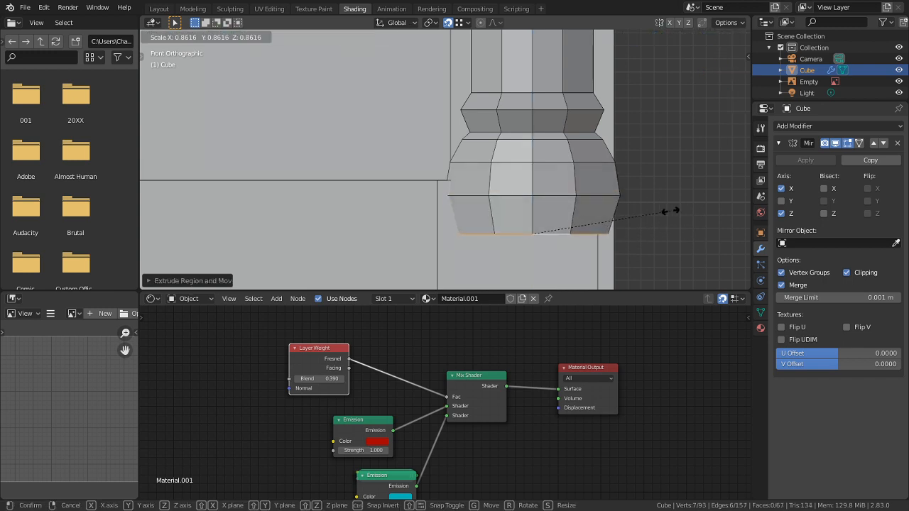
{"action": "left_click", "coordinate": [657, 211]}
{"action": "middle_click_drag", "start_coordinate": [657, 211], "coordinate": [674, 166], "text": "shift"}
{"action": "key", "text": "e"}
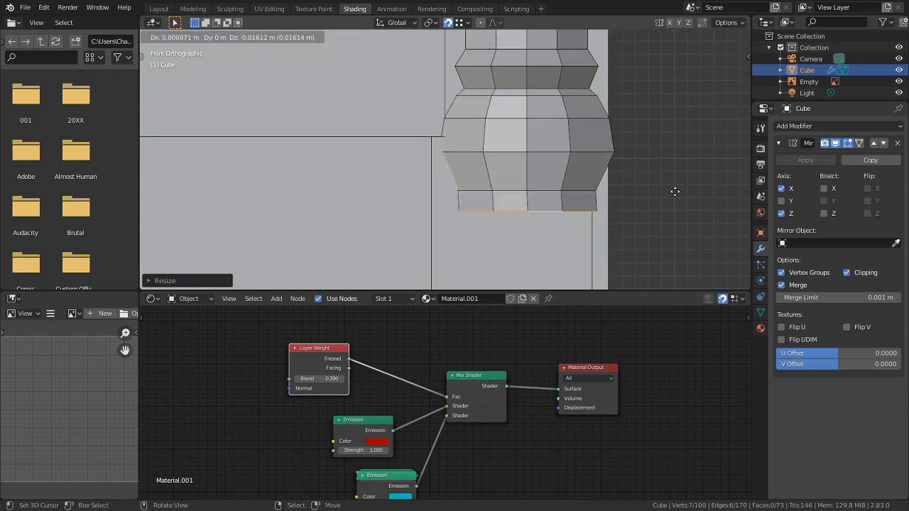
{"action": "key", "text": "z"}
{"action": "left_click", "coordinate": [678, 195]}
{"action": "key", "text": "s"}
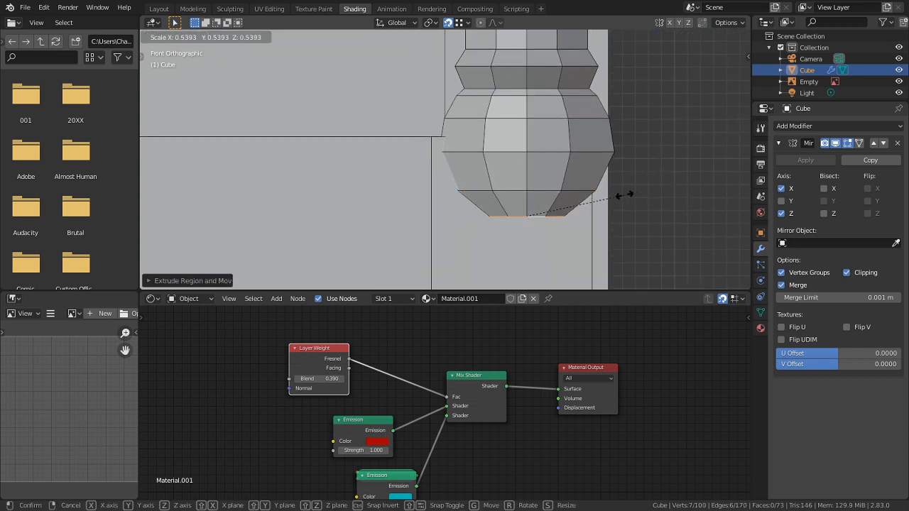
{"action": "left_click", "coordinate": [625, 197]}
Step: Select the whole linked rod with its ball end and hide all other geometry
{"action": "middle_click_drag", "start_coordinate": [626, 197], "coordinate": [604, 105]}
{"action": "middle_click_drag", "start_coordinate": [603, 105], "coordinate": [609, 132], "text": "shift"}
{"action": "scroll", "coordinate": [610, 135], "scroll_direction": "up", "scroll_amount": 1}
{"action": "scroll", "coordinate": [604, 236], "scroll_direction": "down", "scroll_amount": 3}
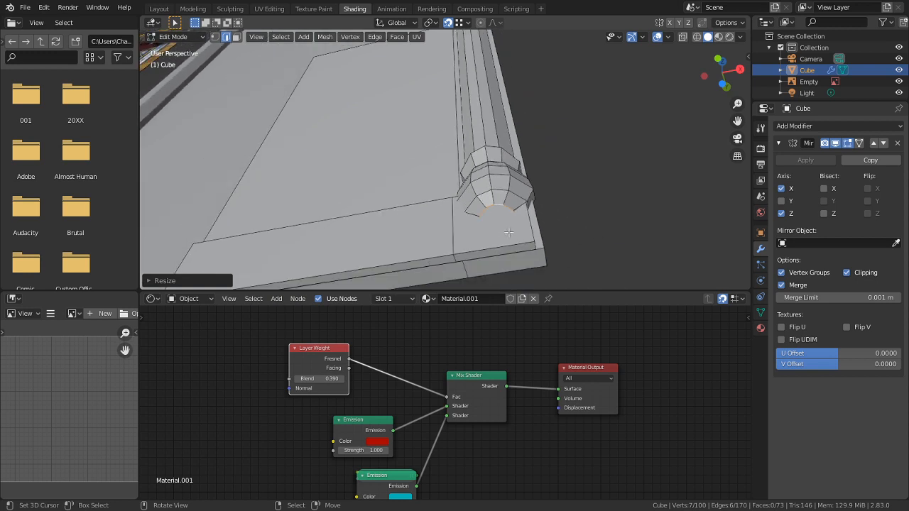
{"action": "key", "text": "Tab"}
{"action": "key", "text": "Tab"}
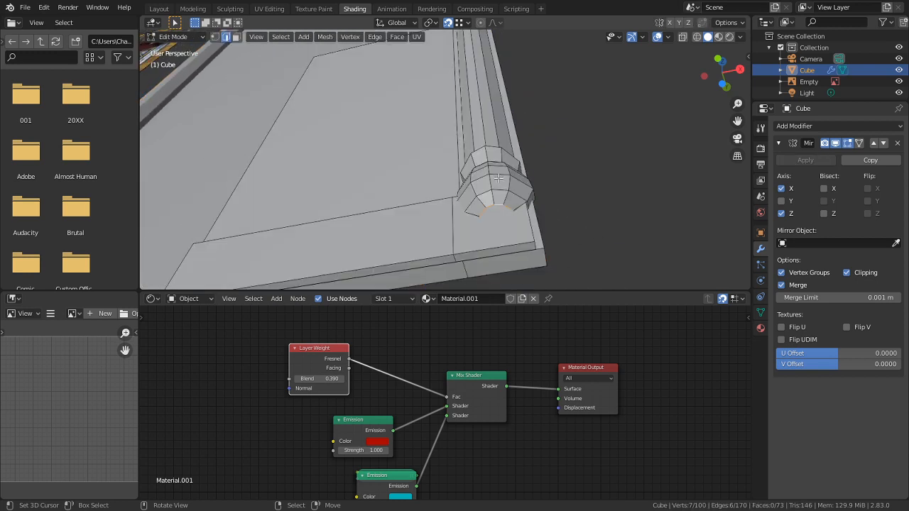
{"action": "key", "text": "l"}
{"action": "key", "text": "shift+h"}
{"action": "middle_click_drag", "start_coordinate": [499, 179], "coordinate": [526, 264]}
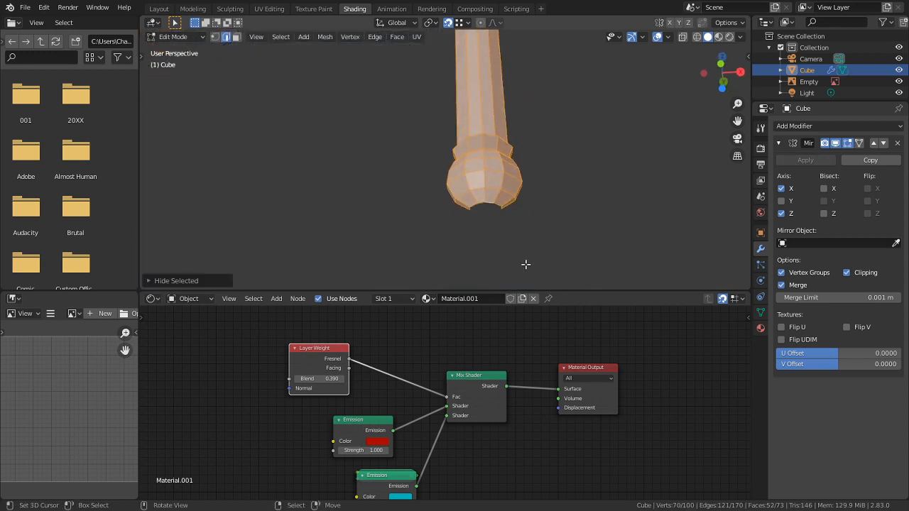
{"action": "key", "text": "KP_1"}
{"action": "scroll", "coordinate": [526, 264], "scroll_direction": "up", "scroll_amount": 6}
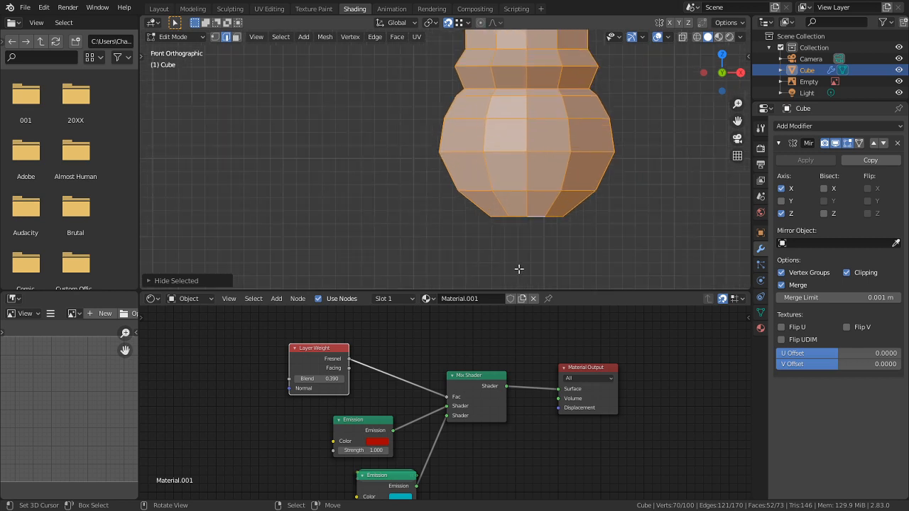
Step: Extrude the middle vertex of the ball's bottom opening toward the back with X locked, and fill the faces on both sides
{"action": "middle_click_drag", "start_coordinate": [524, 226], "coordinate": [511, 144]}
{"action": "middle_click_drag", "start_coordinate": [526, 263], "coordinate": [469, 131]}
{"action": "left_click", "coordinate": [455, 132]}
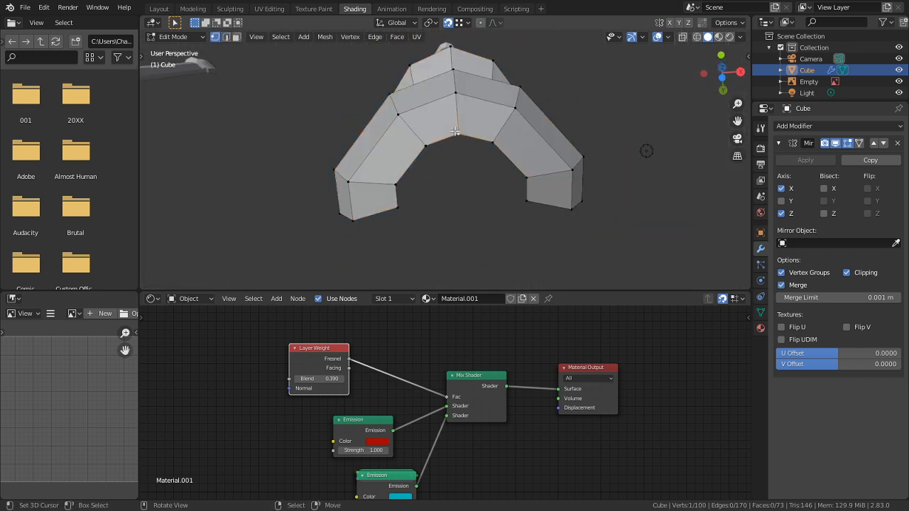
{"action": "key", "text": "e"}
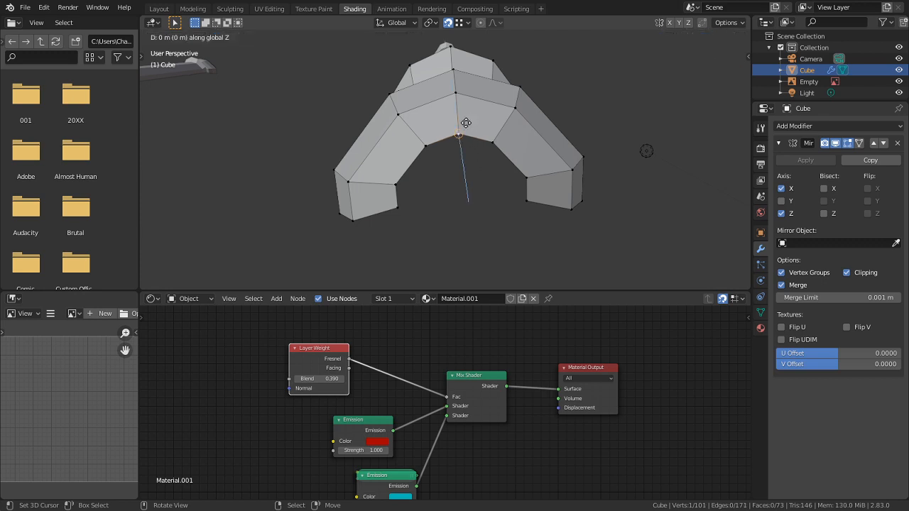
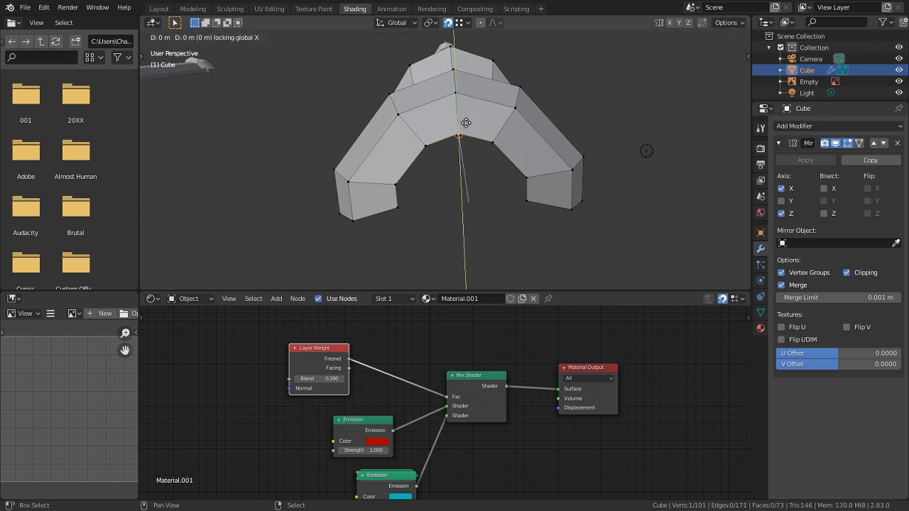
{"action": "left_click", "coordinate": [465, 162]}
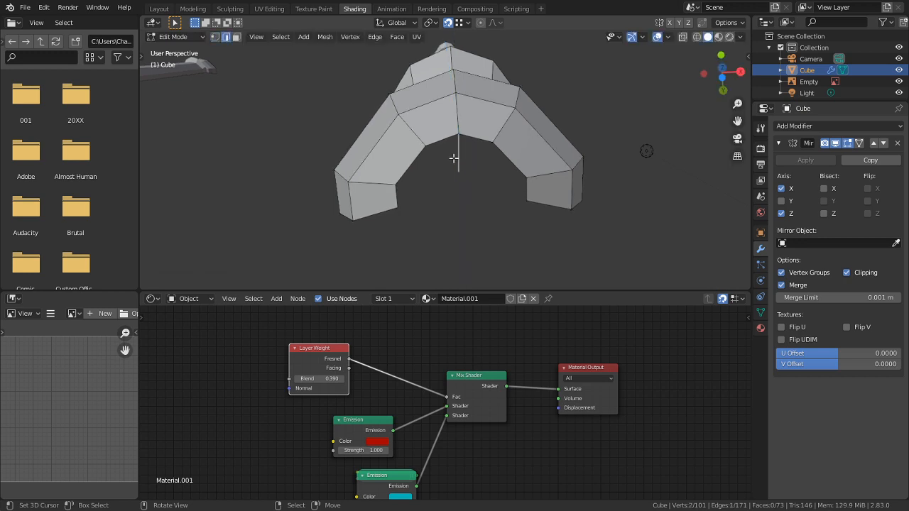
{"action": "key", "text": "f"}
{"action": "key", "text": "f"}
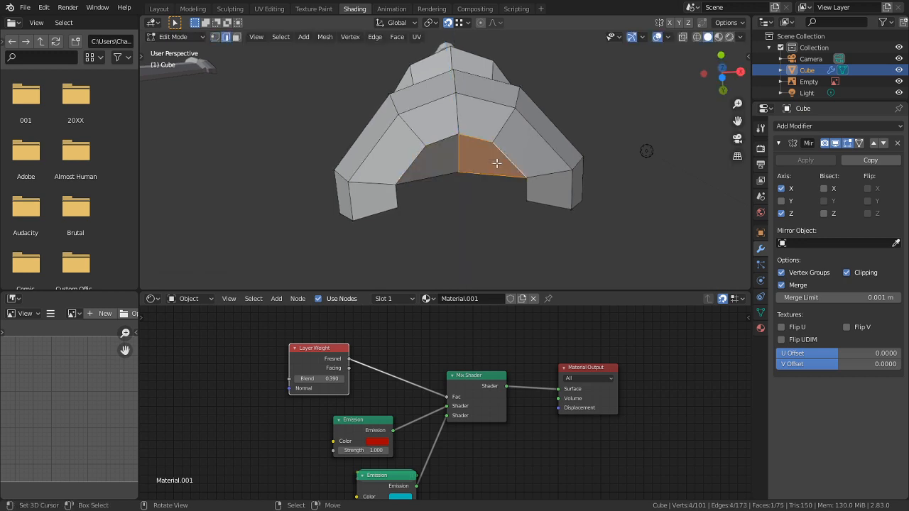
Step: Extrude the opening's centre vertex again with X locked, snapping it level with the opening's back corner
{"action": "key", "text": "e"}
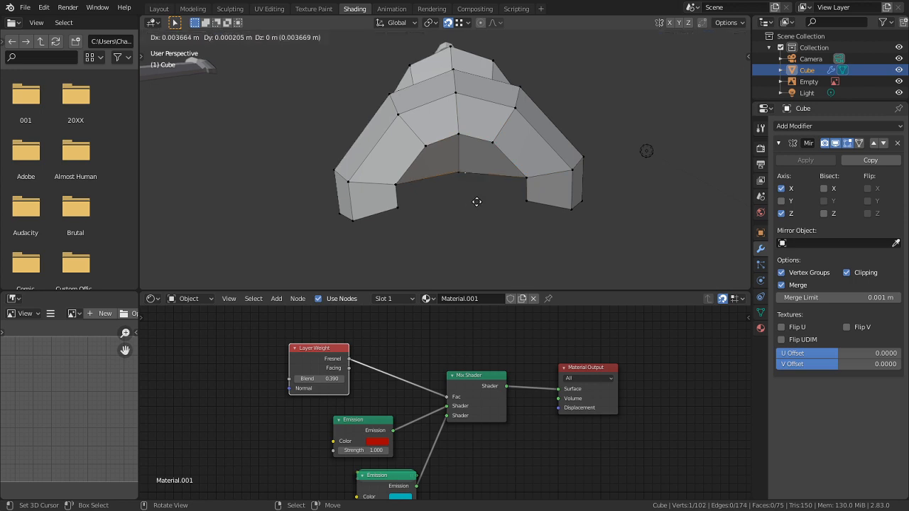
{"action": "key", "text": "shift+x"}
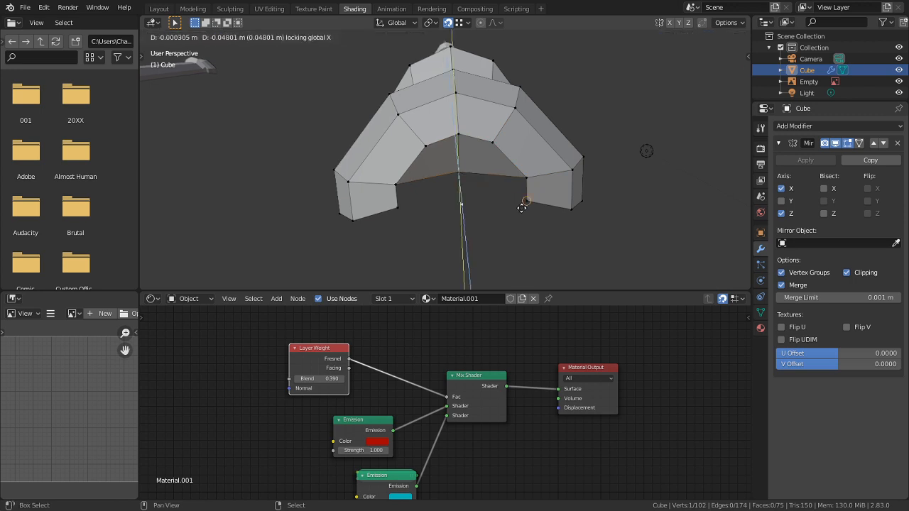
{"action": "left_click", "coordinate": [522, 208]}
Step: Move the centre vertex shared by the two filled faces down about 0.048 m along Z, level with the back vertex
{"action": "middle_click_drag", "start_coordinate": [523, 208], "coordinate": [470, 73]}
{"action": "key", "text": "2"}
{"action": "key", "text": "1"}
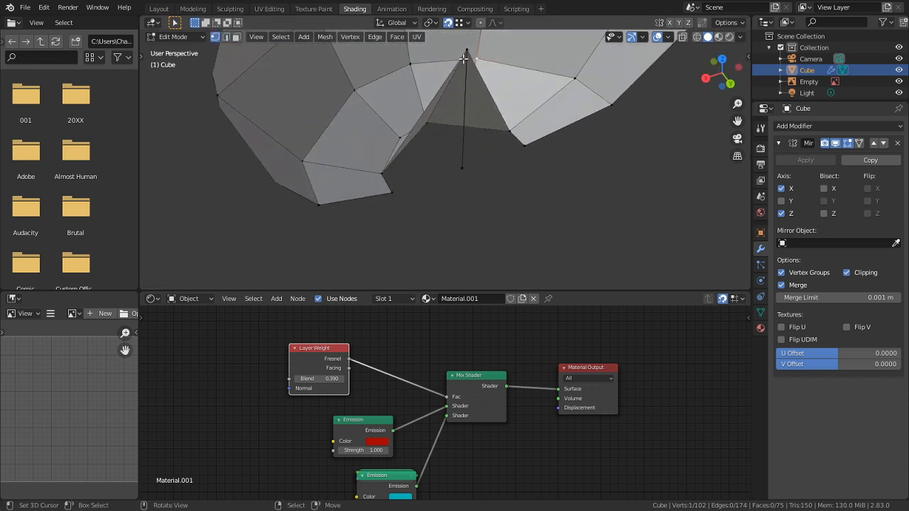
{"action": "key", "text": "g"}
{"action": "key", "text": "z"}
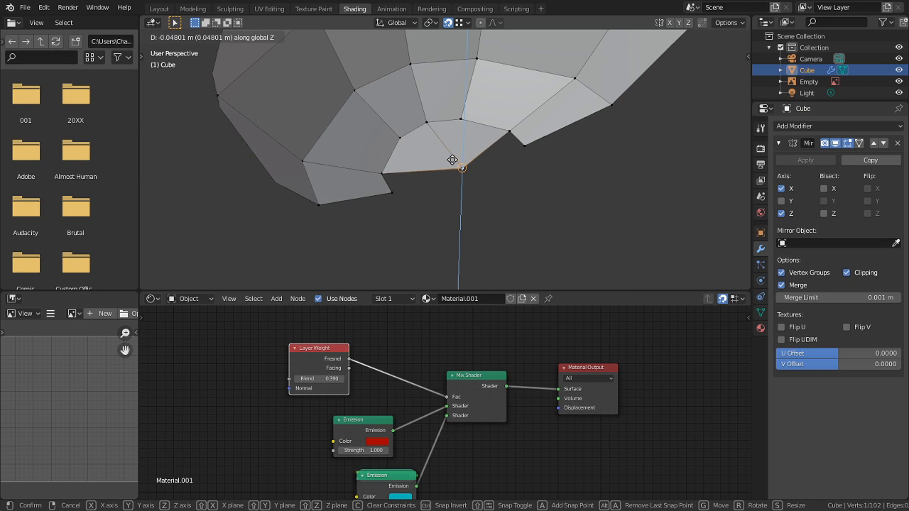
{"action": "left_click", "coordinate": [452, 159]}
Step: Reposition the shared centre vertex in depth and height with X locked to round the ball's underside
{"action": "middle_click_drag", "start_coordinate": [452, 159], "coordinate": [437, 206]}
{"action": "key", "text": "g"}
{"action": "key", "text": "shift+z"}
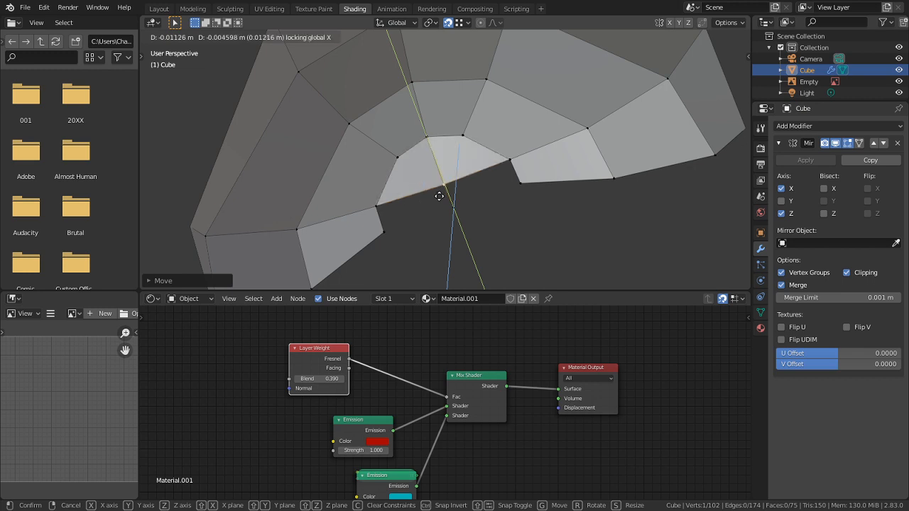
{"action": "left_click", "coordinate": [440, 195]}
{"action": "mouse_move", "coordinate": [440, 195]}
{"action": "middle_mouse_down"}
{"action": "mouse_move", "coordinate": [461, 126]}
{"action": "mouse_move", "coordinate": [597, 145]}
{"action": "middle_mouse_up"}
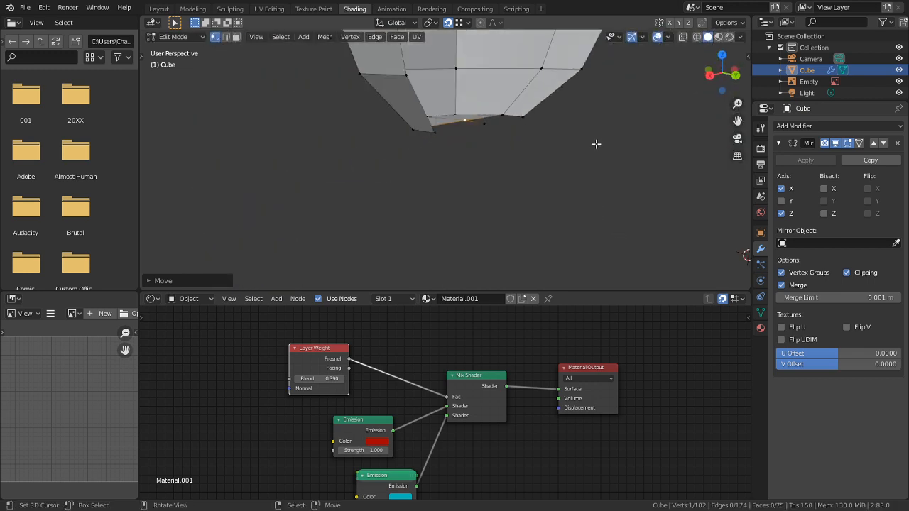
{"action": "key", "text": "g"}
{"action": "key", "text": "x"}
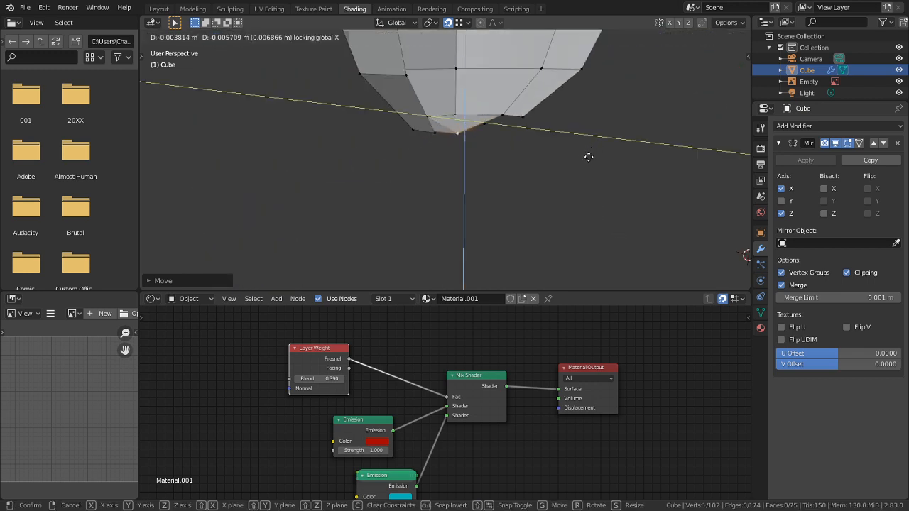
{"action": "left_click", "coordinate": [588, 156]}
Step: Fill the two remaining faces between the centre edge and the side edges at the back of the ball's underside
{"action": "middle_click_drag", "start_coordinate": [503, 129], "coordinate": [434, 194]}
{"action": "key", "text": "2"}
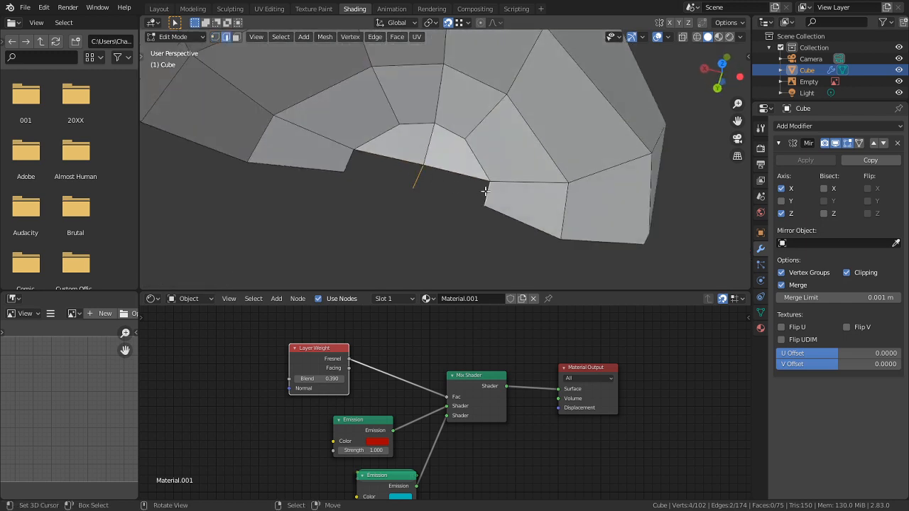
{"action": "key", "text": "f"}
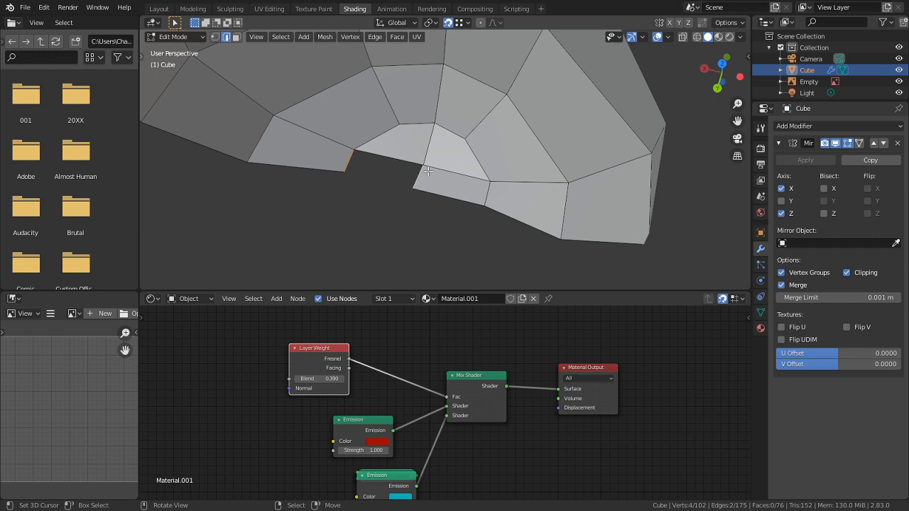
{"action": "key", "text": "f"}
Step: Move the rear centre vertex of the ball's underside along Z to continue the rounded shape
{"action": "middle_click_drag", "start_coordinate": [427, 173], "coordinate": [723, 69]}
{"action": "key", "text": "g"}
{"action": "key", "text": "z"}
{"action": "left_click", "coordinate": [362, 119]}
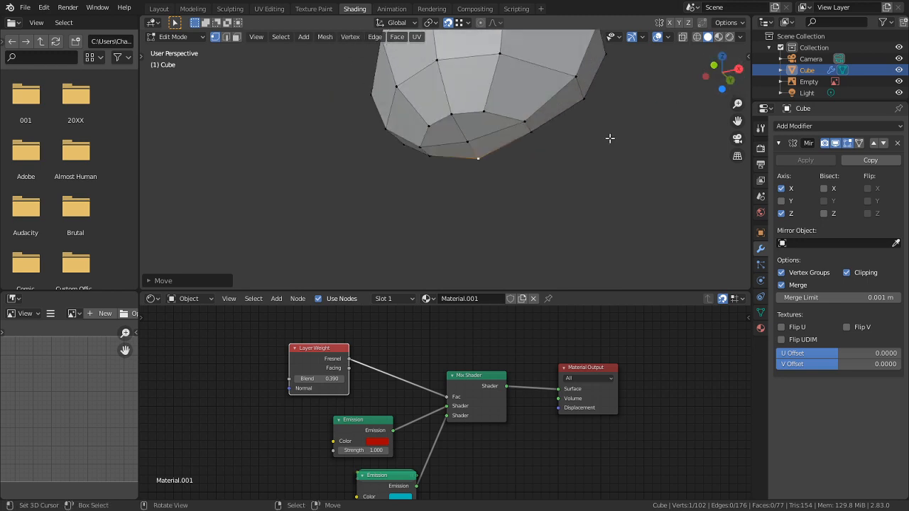
Step: Select the vertices beside the ball's lowest point and shift them along Y to smooth its side profile
{"action": "middle_click_drag", "start_coordinate": [610, 138], "coordinate": [498, 150]}
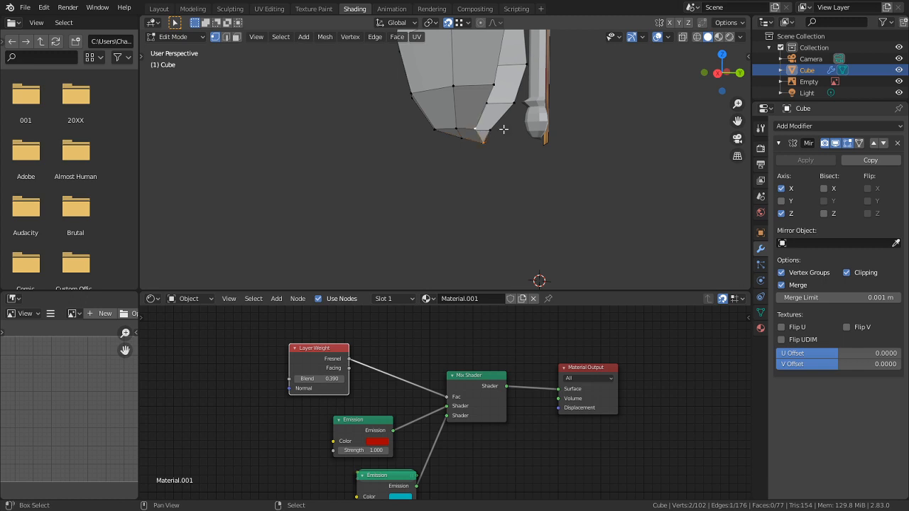
{"action": "middle_click_drag", "start_coordinate": [504, 129], "coordinate": [504, 219], "text": "shift"}
{"action": "left_click", "coordinate": [513, 160], "text": "shift"}
{"action": "key", "text": "g"}
{"action": "key", "text": "y"}
{"action": "left_click", "coordinate": [513, 129]}
{"action": "scroll", "coordinate": [497, 206], "scroll_direction": "up", "scroll_amount": 8}
{"action": "left_click", "coordinate": [478, 91], "text": "alt"}
{"action": "middle_click_drag", "start_coordinate": [503, 165], "coordinate": [472, 134]}
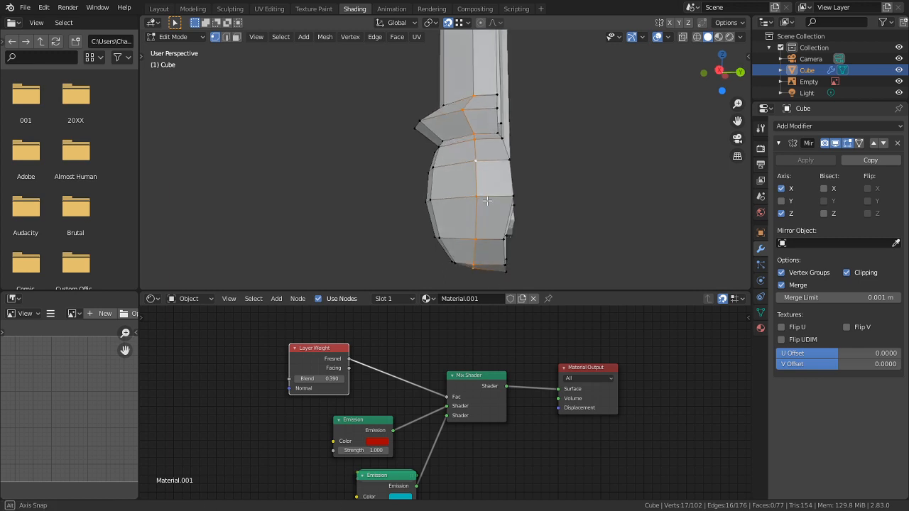
{"action": "key", "text": "c"}
{"action": "key", "text": "Escape"}
{"action": "scroll", "coordinate": [470, 89], "scroll_direction": "down", "scroll_amount": 4}
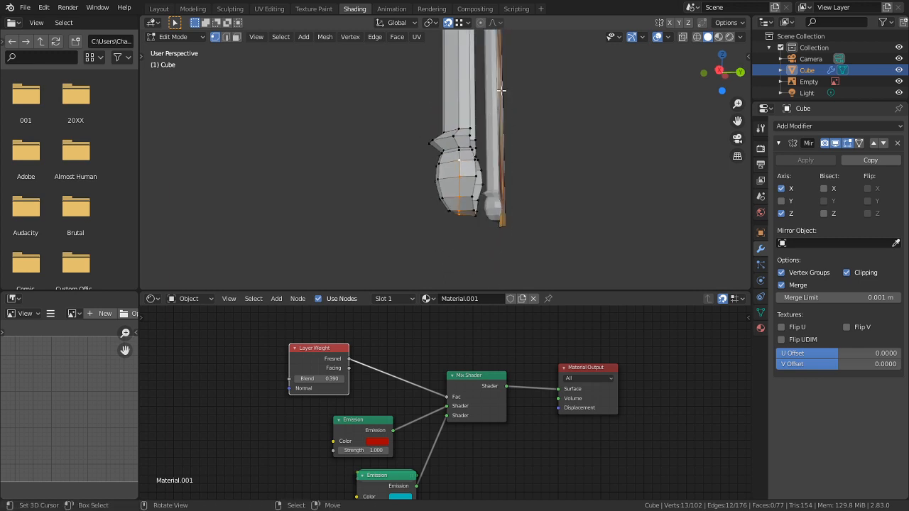
{"action": "scroll", "coordinate": [586, 210], "scroll_direction": "up", "scroll_amount": 3}
{"action": "right_click", "coordinate": [630, 184]}
Step: Select the vertical edge loop down the middle of the ball's side and scale it along Y to straighten it
{"action": "key", "text": "2"}
{"action": "left_click", "coordinate": [470, 154]}
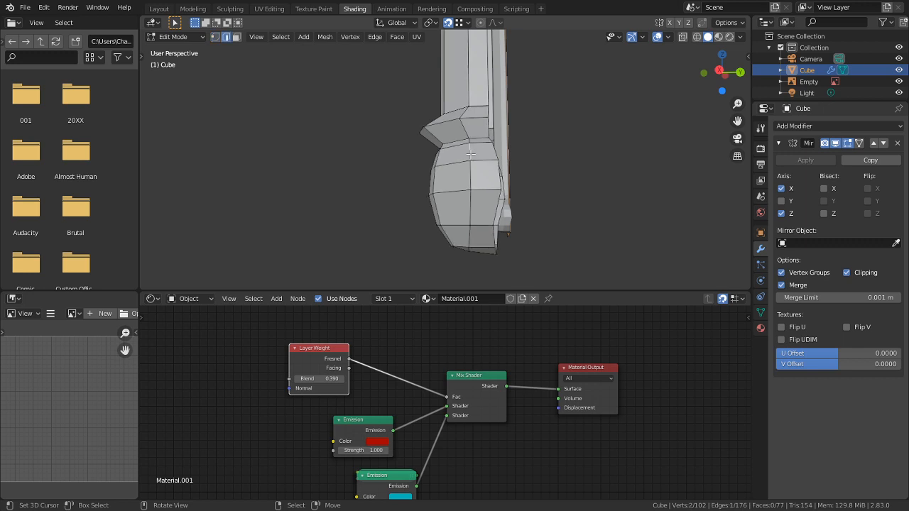
{"action": "middle_click_drag", "start_coordinate": [478, 256], "coordinate": [474, 245]}
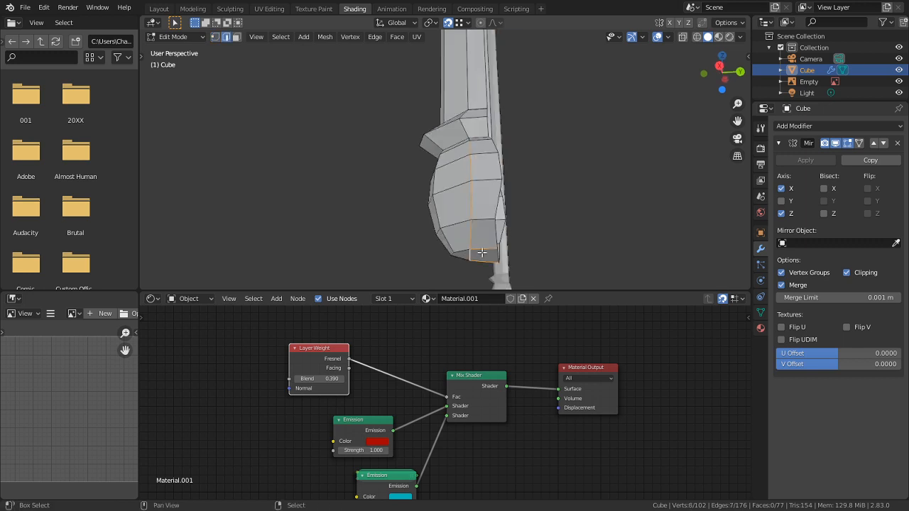
{"action": "middle_click_drag", "start_coordinate": [584, 174], "coordinate": [554, 225]}
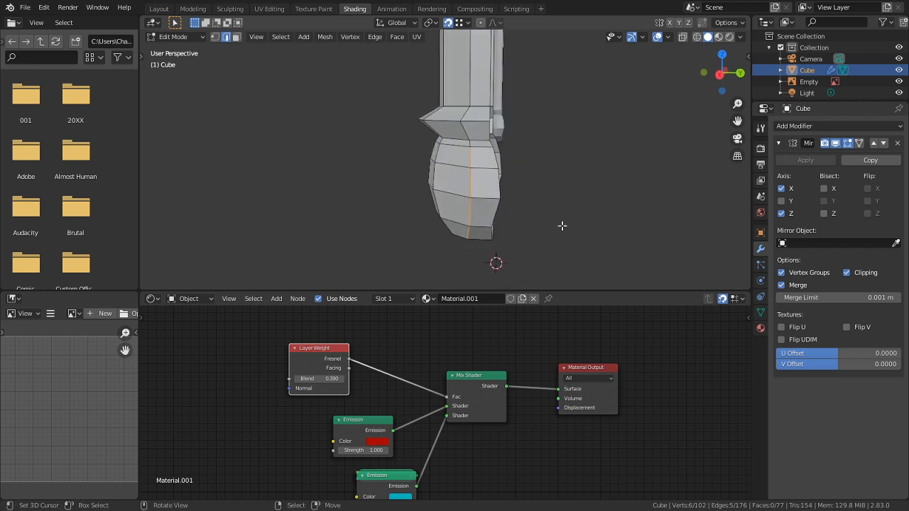
{"action": "key", "text": "s"}
{"action": "key", "text": "y"}
{"action": "key", "text": "Return"}
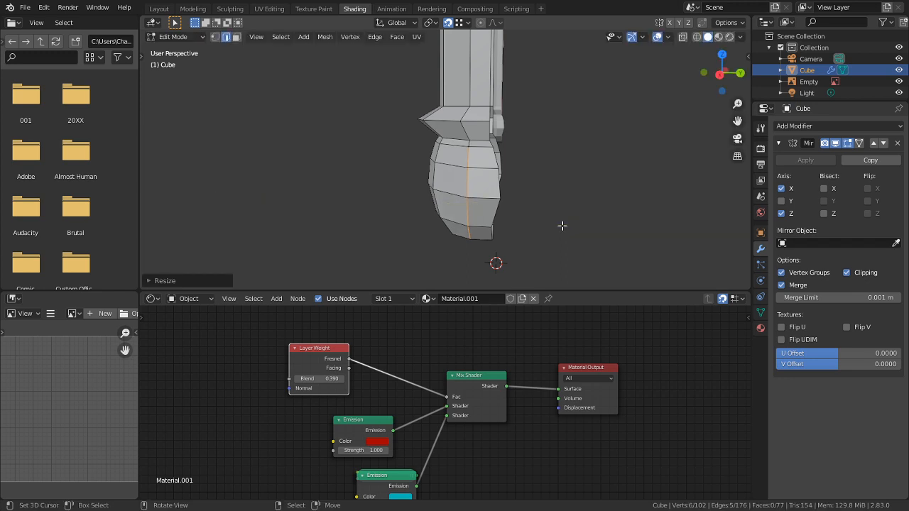
Step: Hide the ring between the collar and the ball, and flatten the ball's rear edge loop by scaling along Y
{"action": "middle_click_drag", "start_coordinate": [567, 122], "coordinate": [517, 153]}
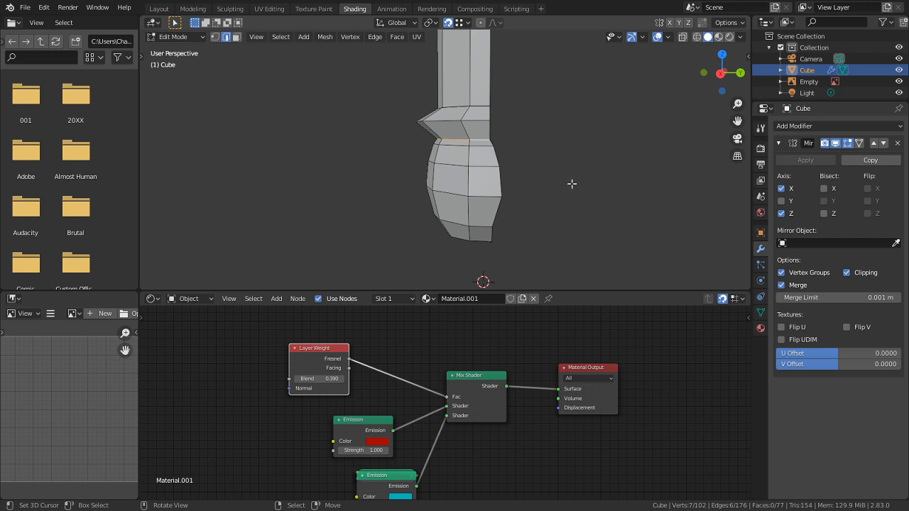
{"action": "key", "text": "h"}
{"action": "key", "text": "1"}
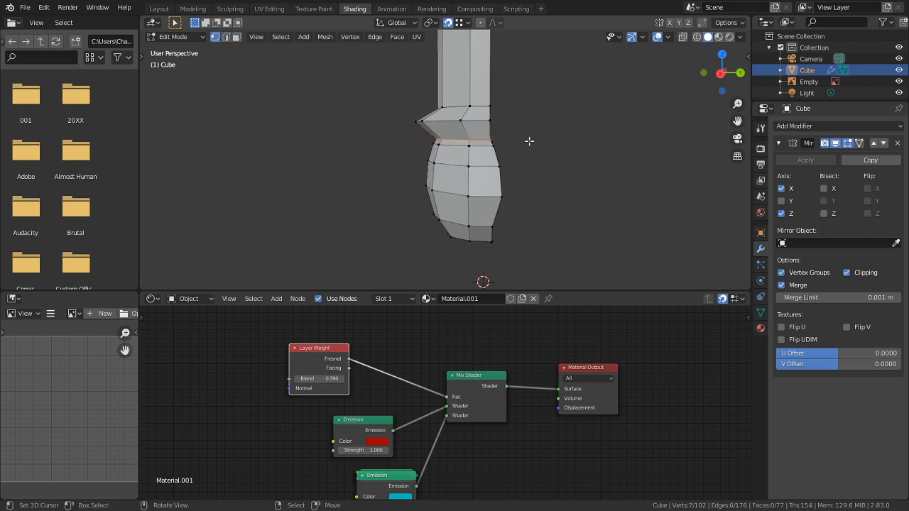
{"action": "left_click", "coordinate": [508, 183], "text": "alt"}
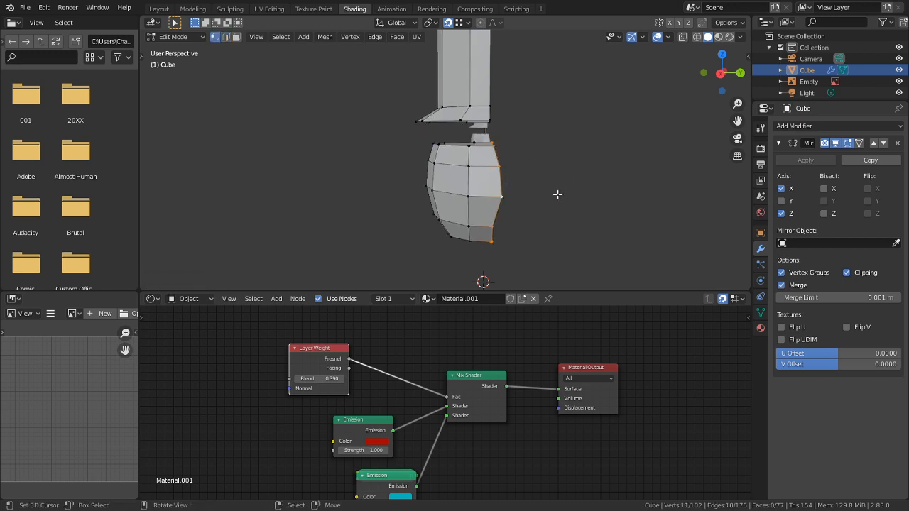
{"action": "key", "text": "s"}
{"action": "key", "text": "y"}
{"action": "key", "text": "Return"}
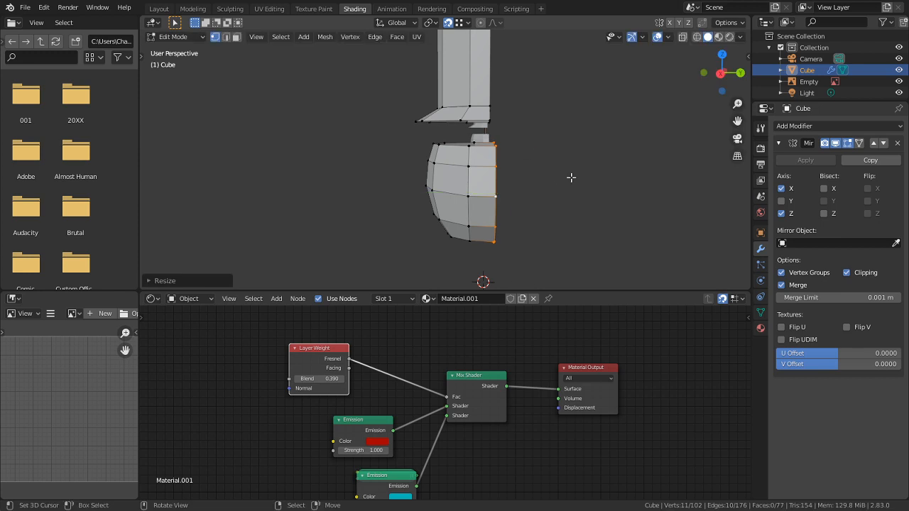
Step: Move the ball's flattened rear edge loop along Y and reveal the hidden geometry
{"action": "middle_click_drag", "start_coordinate": [572, 177], "coordinate": [572, 188]}
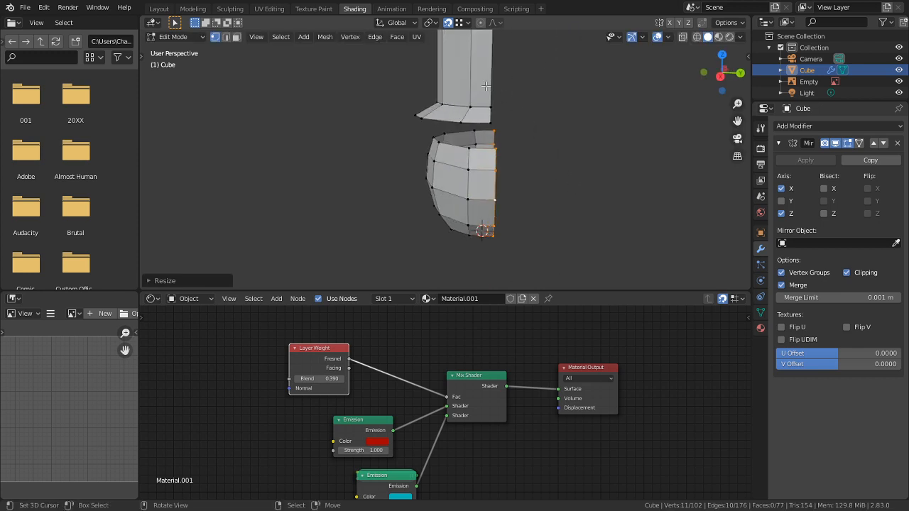
{"action": "key", "text": "alt+a"}
{"action": "key", "text": "u"}
{"action": "key", "text": "Escape"}
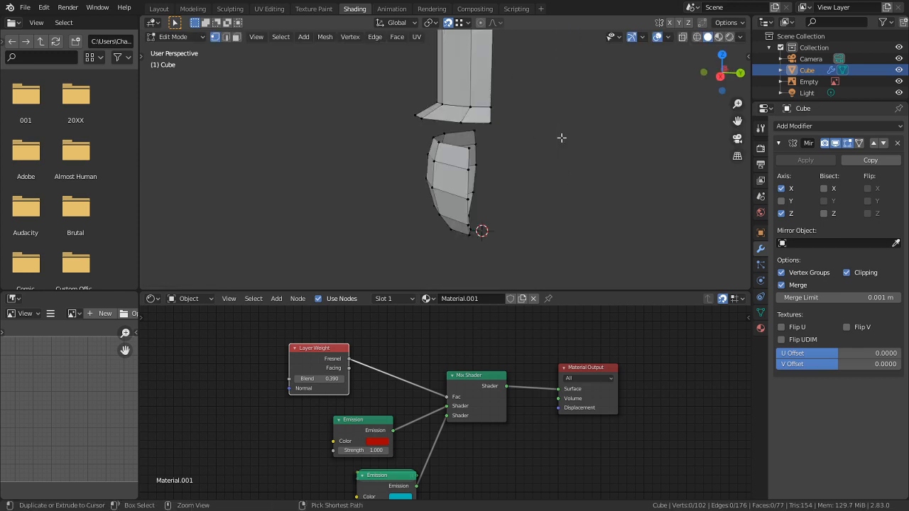
{"action": "key", "text": "ctrl+z"}
{"action": "key", "text": "g"}
{"action": "key", "text": "y"}
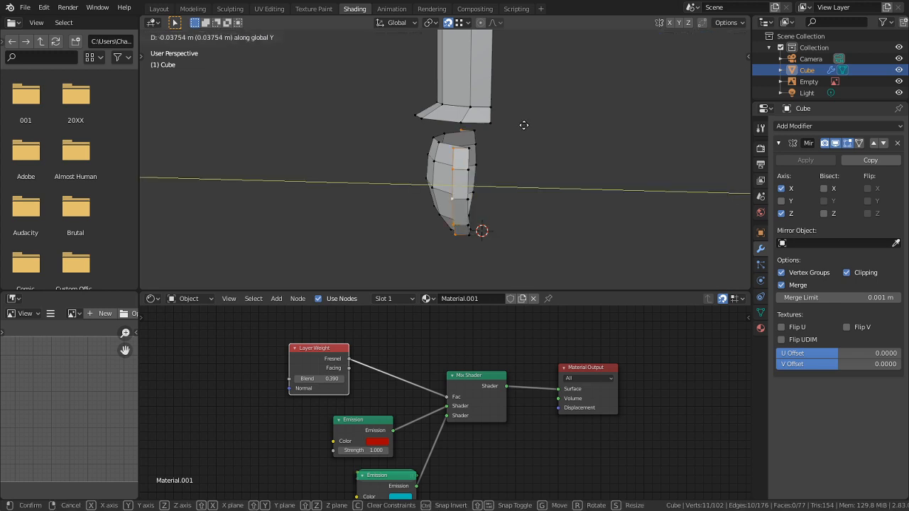
{"action": "left_click", "coordinate": [524, 125]}
{"action": "key", "text": "alt+h"}
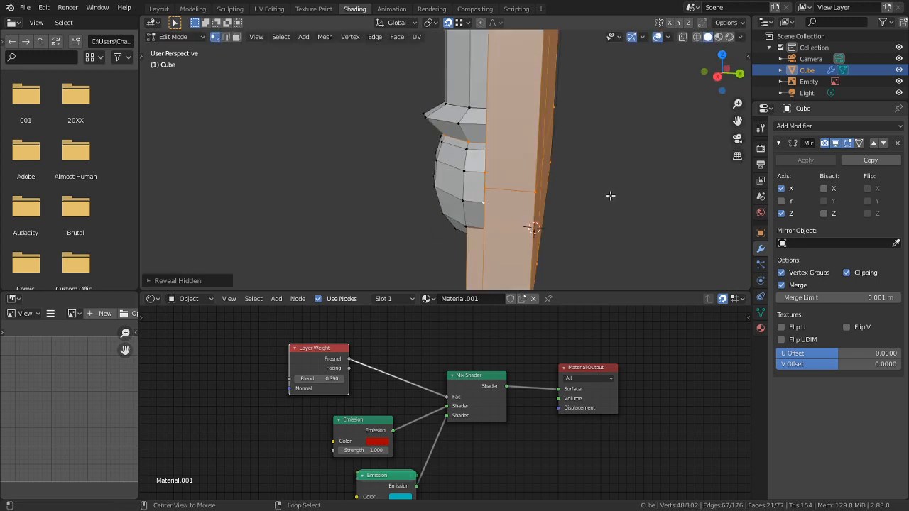
Step: Select the whole linked outer rod and hide all the other geometry to isolate it
{"action": "middle_click_drag", "start_coordinate": [610, 196], "coordinate": [505, 221]}
{"action": "scroll", "coordinate": [512, 176], "scroll_direction": "up", "scroll_amount": 1}
{"action": "left_click", "coordinate": [512, 175]}
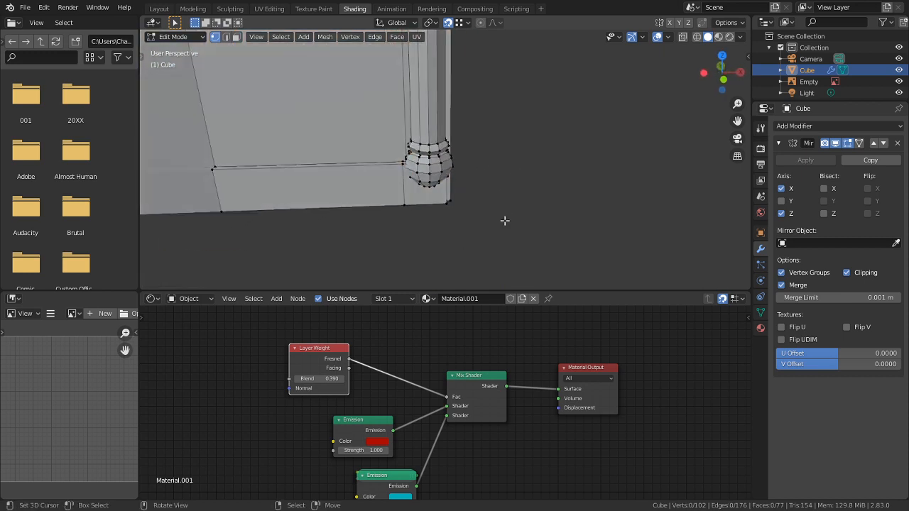
{"action": "scroll", "coordinate": [514, 213], "scroll_direction": "up", "scroll_amount": 3}
{"action": "key", "text": "l"}
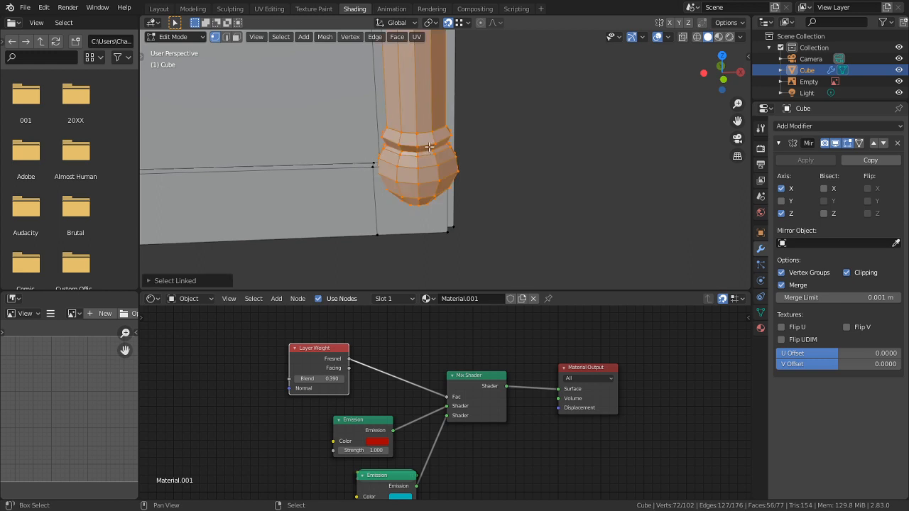
{"action": "key", "text": "shift+h"}
Step: Select the rod's collar and ball end in wireframe, move them up along Z, and reveal the hidden geometry
{"action": "left_click", "coordinate": [509, 171]}
{"action": "key", "text": "z"}
{"action": "key", "text": "c"}
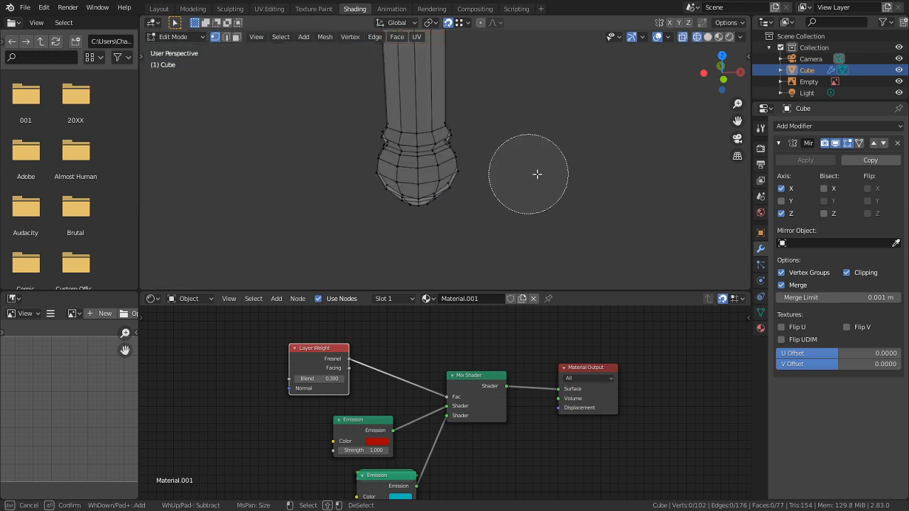
{"action": "mouse_move", "coordinate": [537, 174]}
{"action": "left_mouse_down"}
{"action": "mouse_move", "coordinate": [467, 158]}
{"action": "mouse_move", "coordinate": [379, 158]}
{"action": "left_mouse_up"}
{"action": "key", "text": "Escape"}
{"action": "key", "text": "g"}
{"action": "key", "text": "z"}
{"action": "left_click", "coordinate": [385, 81]}
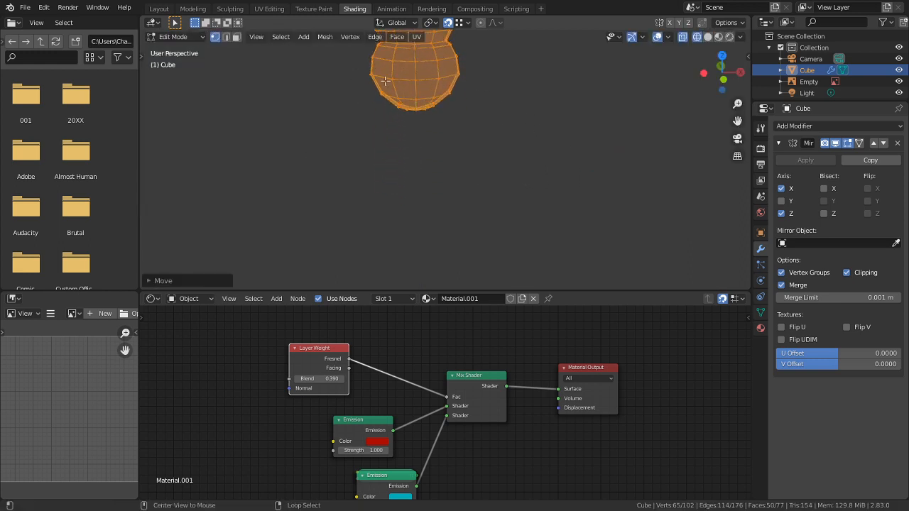
{"action": "key", "text": "alt+h"}
Step: Examine the repositioned ball ends on the mirrored rods against the cover panel and the reference image
{"action": "middle_click_drag", "start_coordinate": [564, 184], "coordinate": [657, 181]}
{"action": "key", "text": "Tab"}
{"action": "scroll", "coordinate": [640, 135], "scroll_direction": "down", "scroll_amount": 2}
{"action": "middle_click_drag", "start_coordinate": [638, 130], "coordinate": [603, 230], "text": "shift"}
{"action": "key", "text": "Tab"}
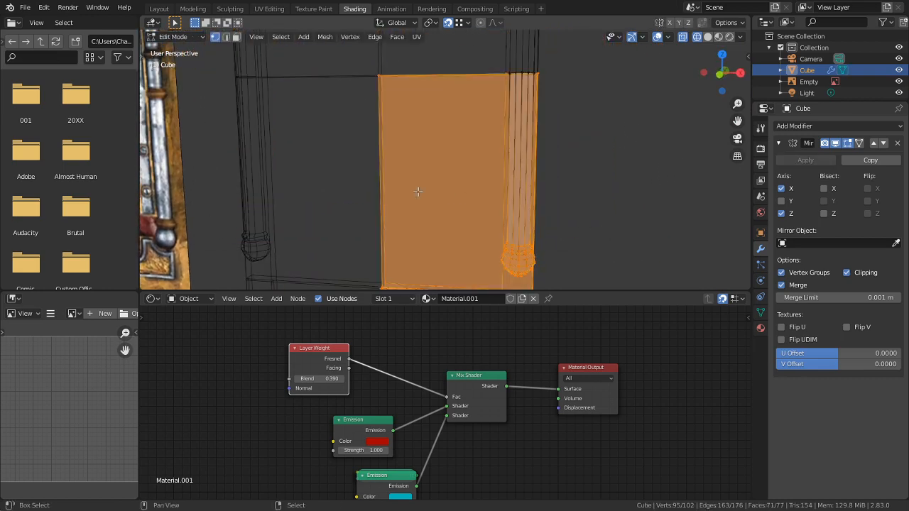
{"action": "middle_click_drag", "start_coordinate": [419, 192], "coordinate": [420, 173], "text": "shift"}
{"action": "scroll", "coordinate": [525, 206], "scroll_direction": "up", "scroll_amount": 2}
{"action": "middle_click_drag", "start_coordinate": [606, 230], "coordinate": [537, 197], "text": "shift"}
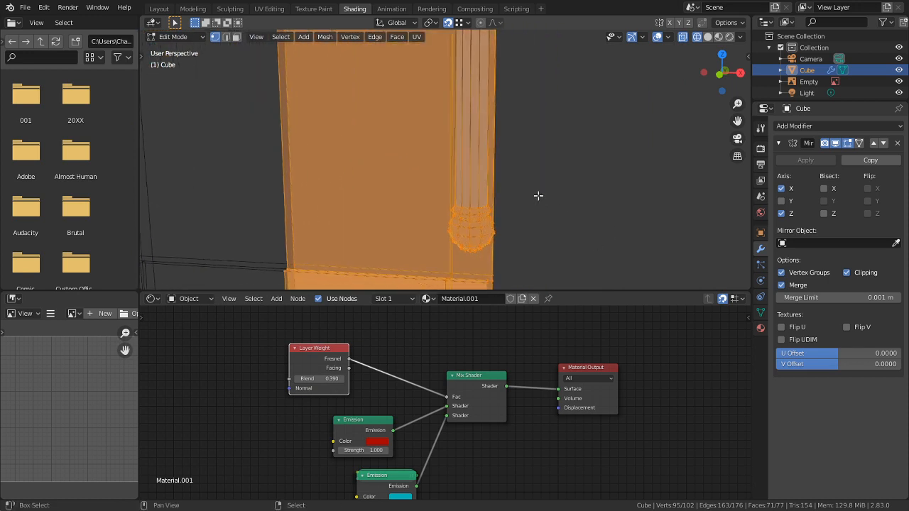
Step: Select the linked outer rod, remove Material.001 from the cover object, and create a new default material in its place
{"action": "key", "text": "alt+a"}
{"action": "left_click", "coordinate": [761, 327]}
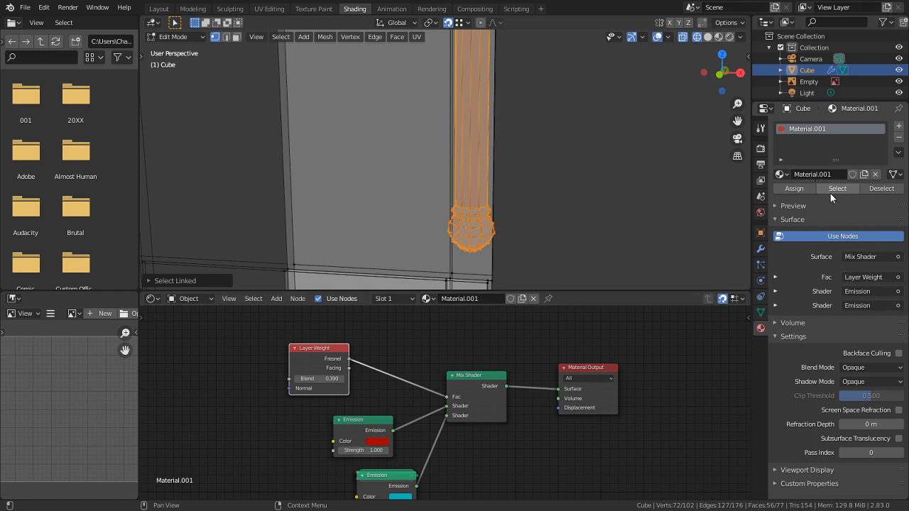
{"action": "left_click", "coordinate": [472, 382]}
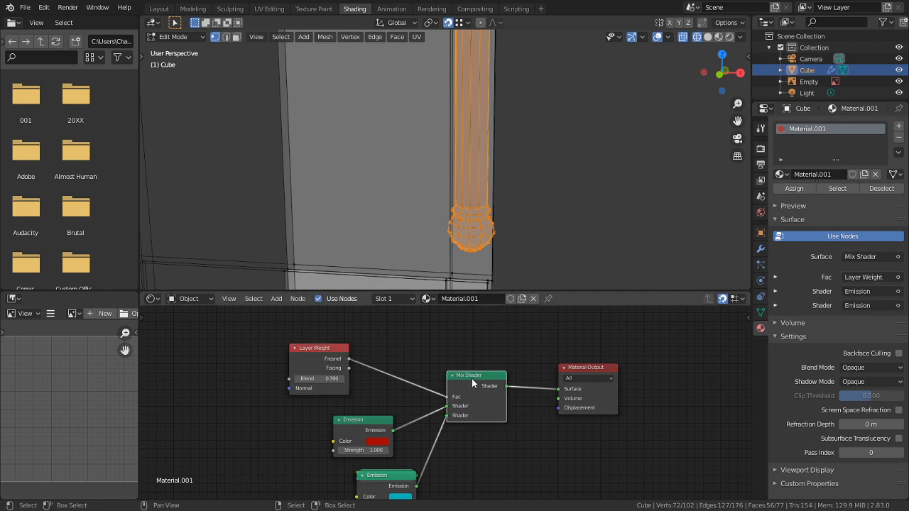
{"action": "left_click", "coordinate": [355, 440], "text": "shift"}
{"action": "left_click", "coordinate": [897, 136]}
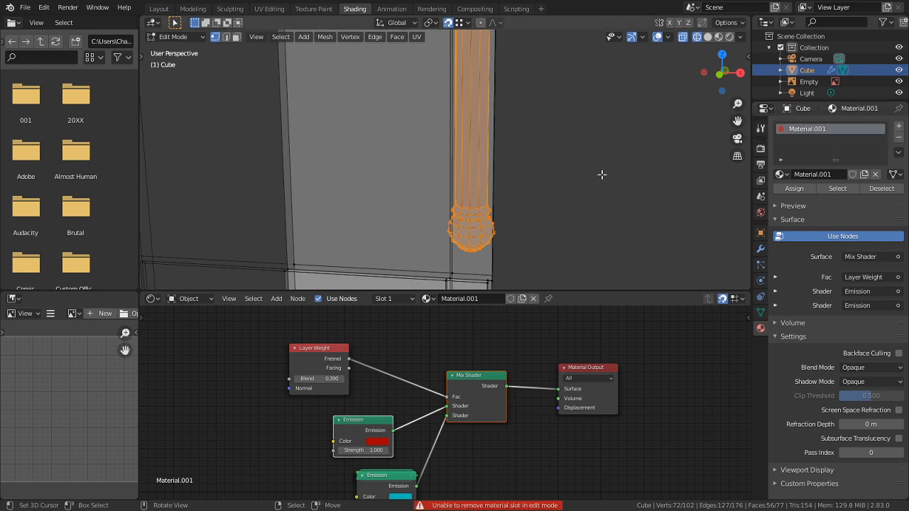
{"action": "key", "text": "Tab"}
{"action": "left_click", "coordinate": [897, 138]}
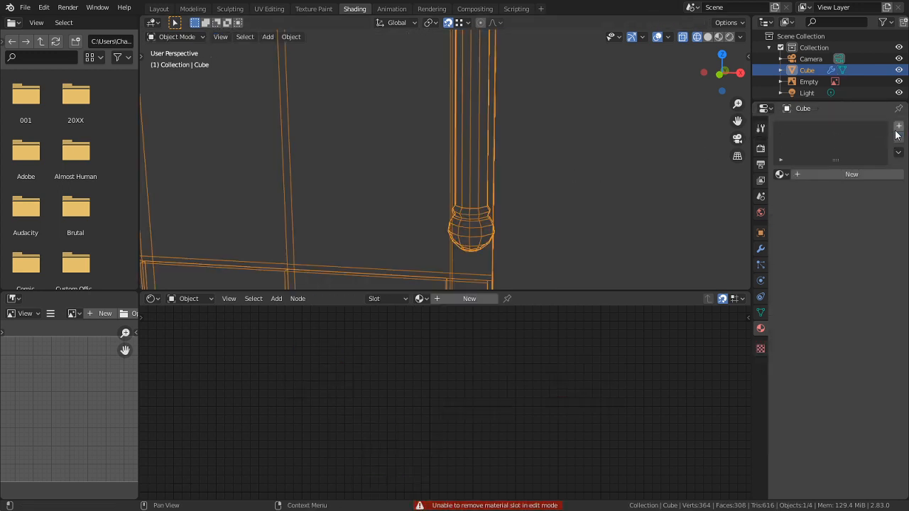
{"action": "left_click", "coordinate": [835, 174]}
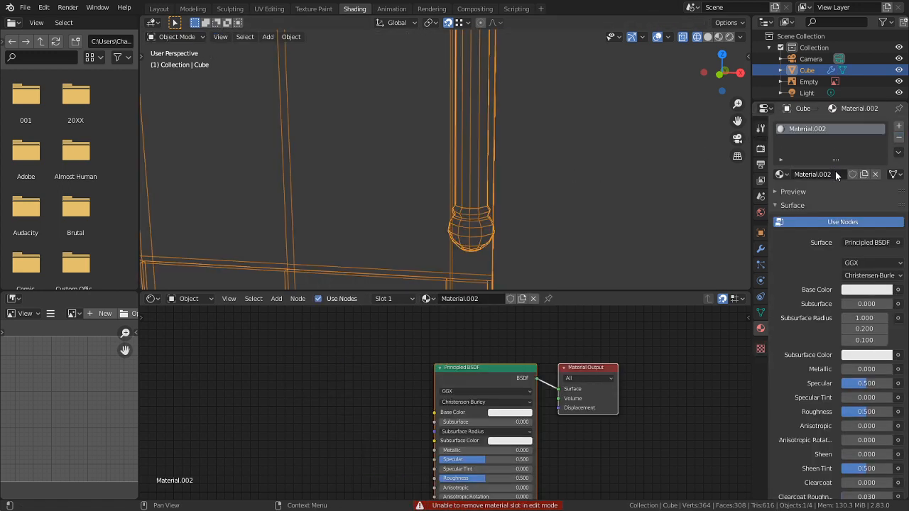
Step: Add a second material with Metallic 1.000, Specular 0.578 and Roughness 0.399, and assign it to the selected outer rod
{"action": "left_click", "coordinate": [900, 129]}
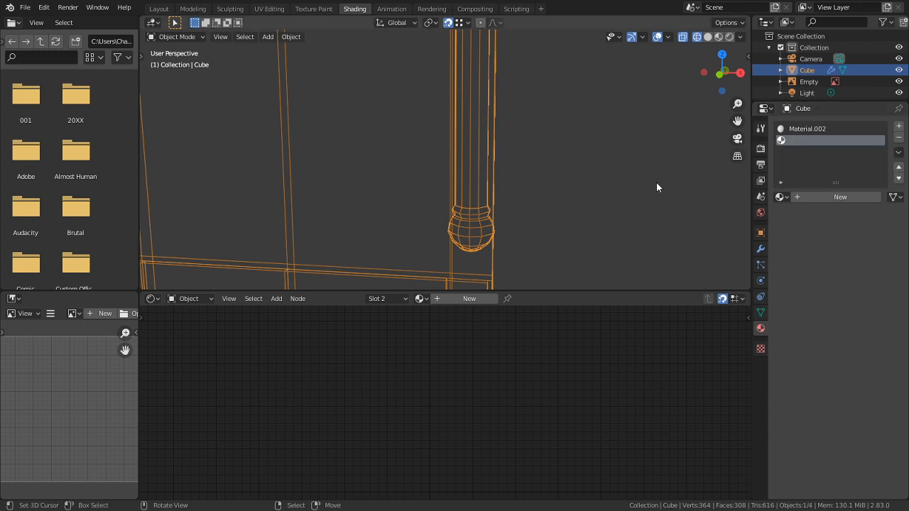
{"action": "scroll", "coordinate": [414, 204], "scroll_direction": "down", "scroll_amount": 4}
{"action": "middle_click_drag", "start_coordinate": [442, 209], "coordinate": [431, 188]}
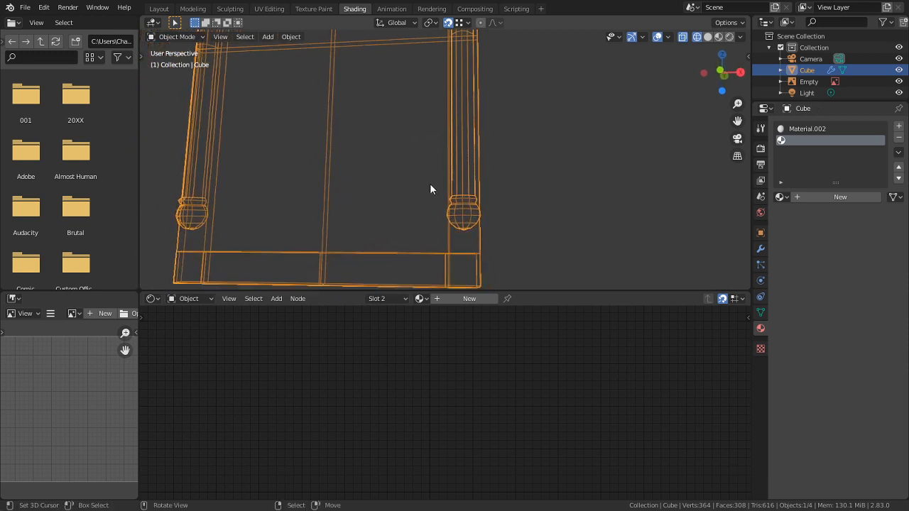
{"action": "key", "text": "Tab"}
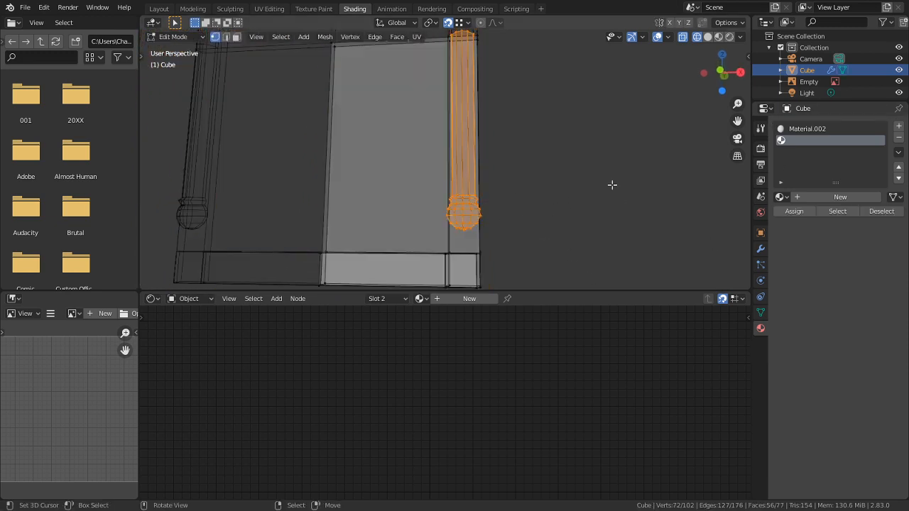
{"action": "left_click", "coordinate": [843, 197]}
{"action": "left_click_drag", "start_coordinate": [851, 407], "coordinate": [857, 412]}
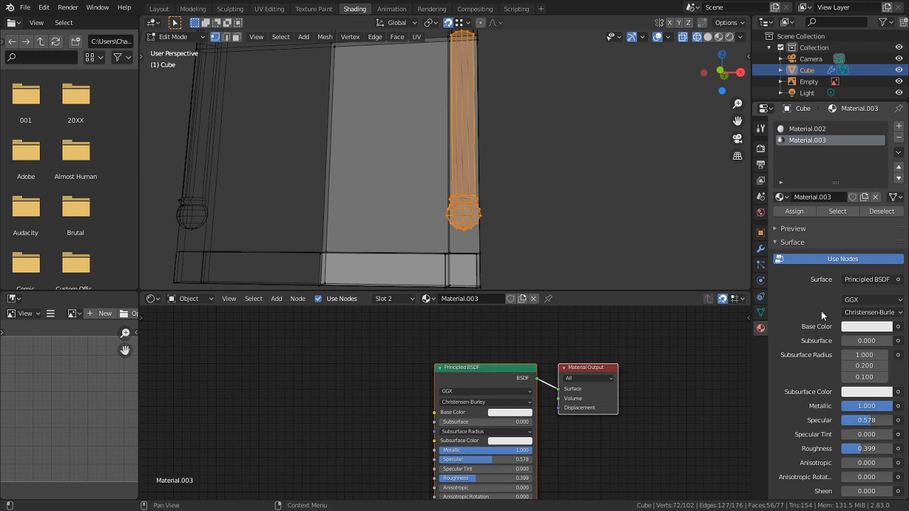
{"action": "left_click", "coordinate": [795, 212]}
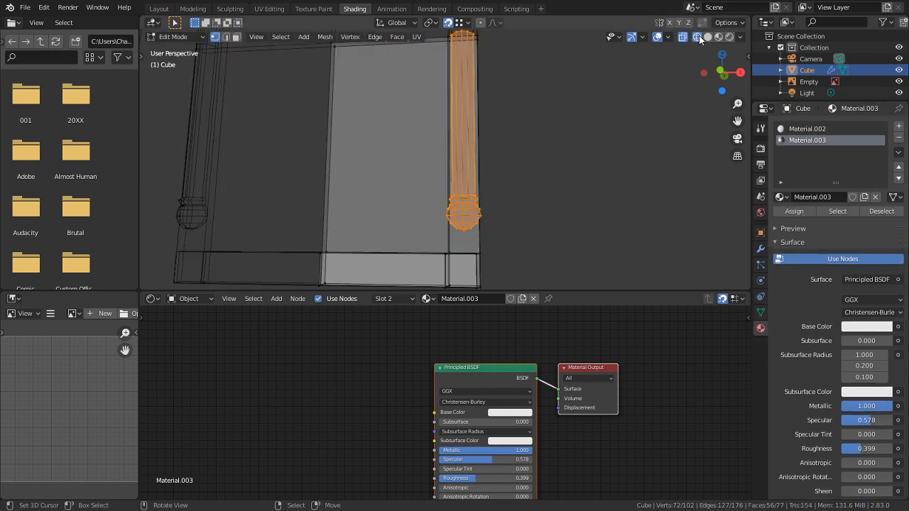
Step: Show the model in material preview shading and clear the selection
{"action": "left_click", "coordinate": [722, 40]}
{"action": "middle_click_drag", "start_coordinate": [619, 161], "coordinate": [615, 185]}
{"action": "key", "text": "alt+a"}
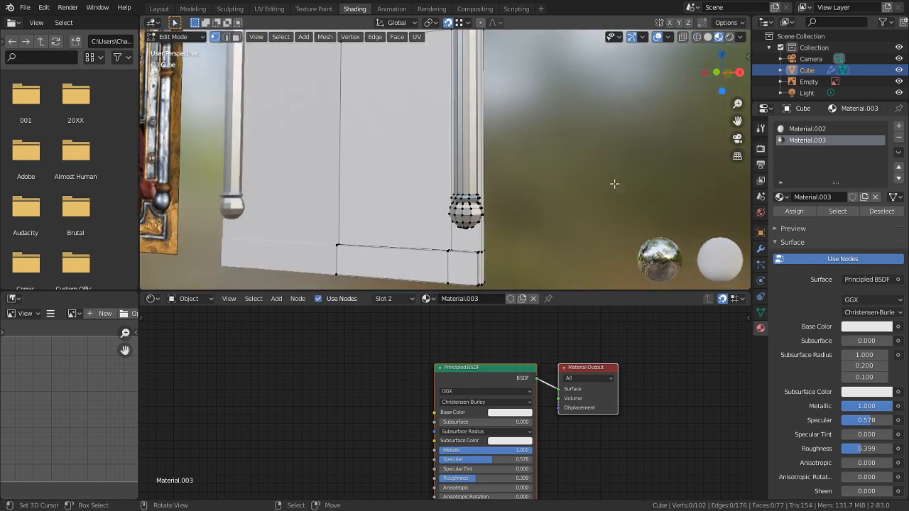
Step: Select the linked outer rod, apply smooth shading to its faces, and inspect the collar and ball end
{"action": "scroll", "coordinate": [610, 188], "scroll_direction": "up", "scroll_amount": 5}
{"action": "key", "text": "l"}
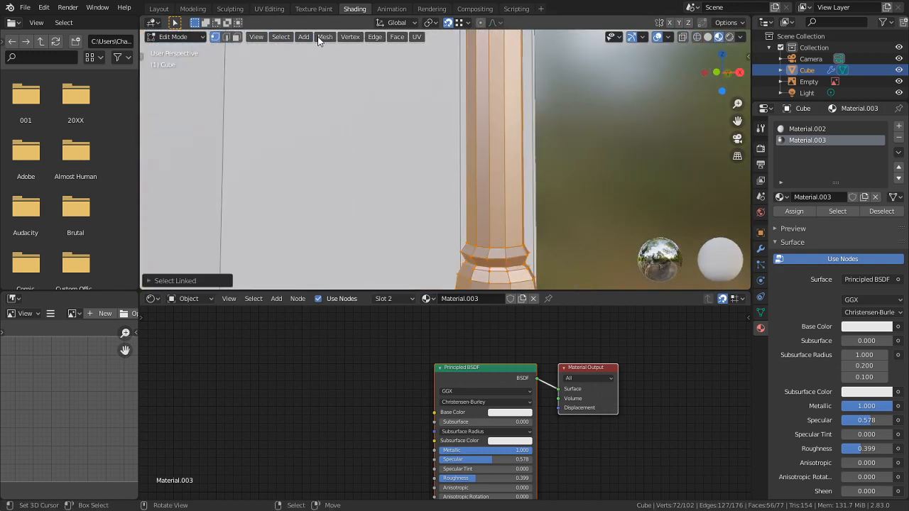
{"action": "left_click", "coordinate": [336, 38]}
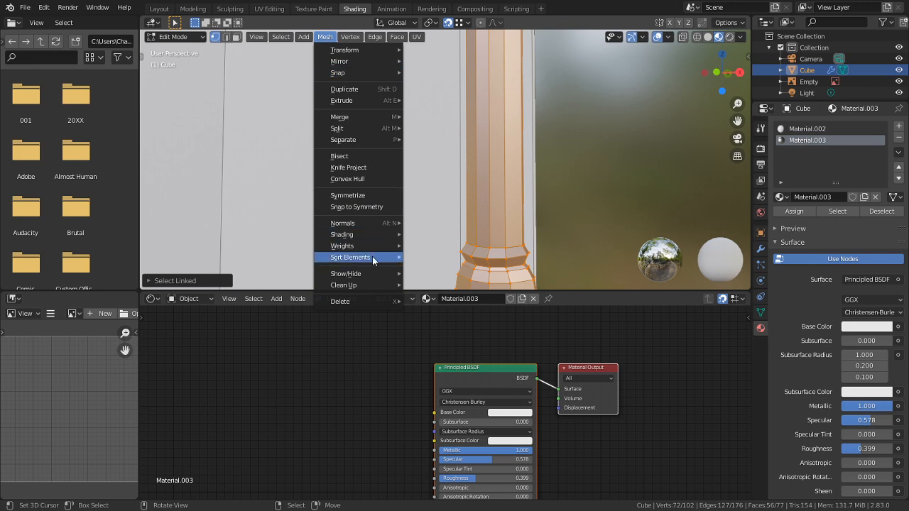
{"action": "mouse_move", "coordinate": [365, 233]}
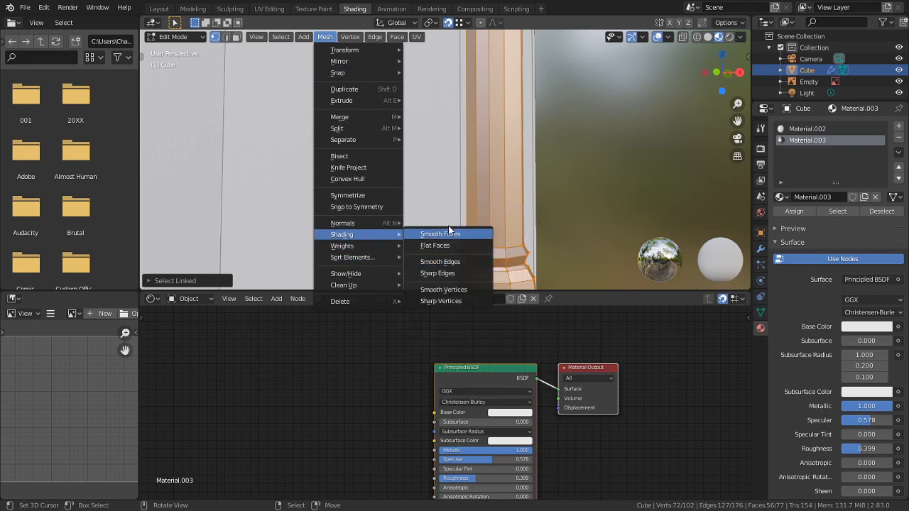
{"action": "left_click", "coordinate": [465, 234]}
{"action": "key", "text": "alt+a"}
{"action": "middle_click_drag", "start_coordinate": [553, 191], "coordinate": [460, 150]}
{"action": "scroll", "coordinate": [459, 198], "scroll_direction": "down", "scroll_amount": 3}
{"action": "middle_click_drag", "start_coordinate": [686, 213], "coordinate": [675, 231]}
{"action": "scroll", "coordinate": [733, 238], "scroll_direction": "up", "scroll_amount": 3}
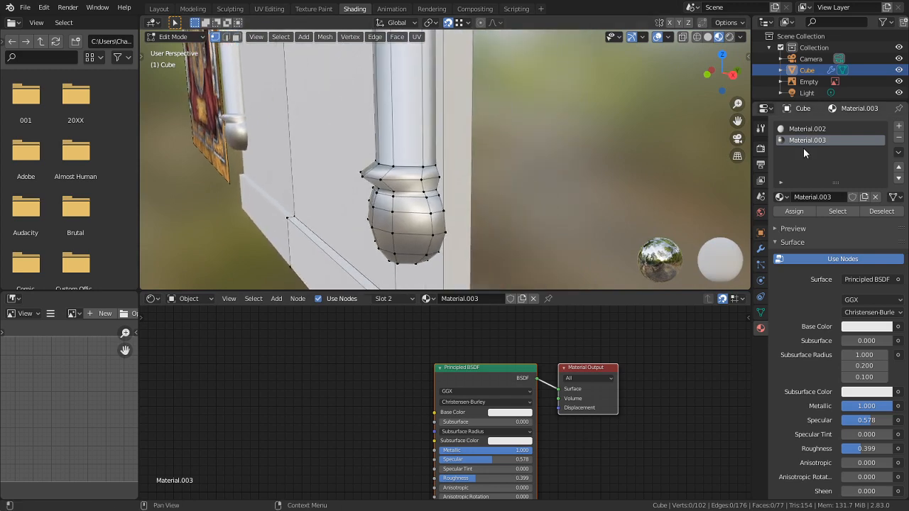
Step: Replace Material.002 in the first slot with an independent copy of Material.003 and set its base color to orange-gold, H 0.124, S 1.000, V 0.906
{"action": "left_click", "coordinate": [807, 129]}
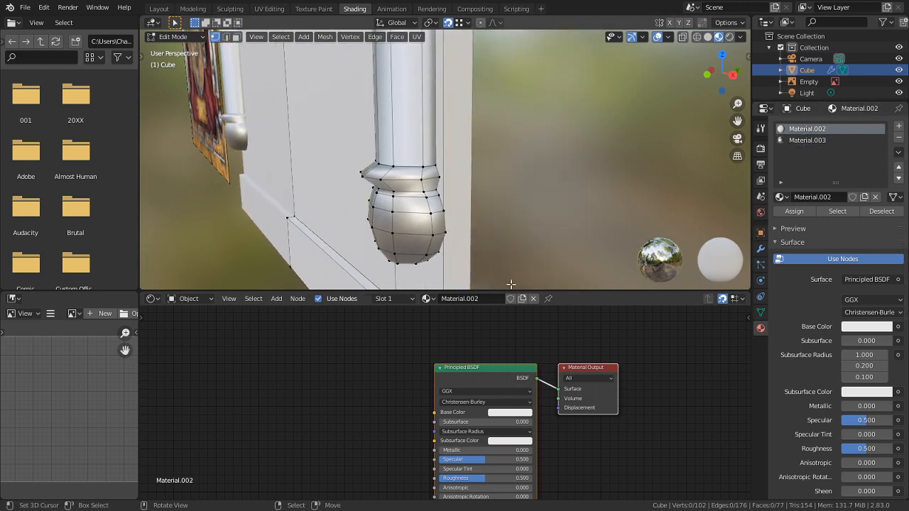
{"action": "left_click", "coordinate": [785, 197]}
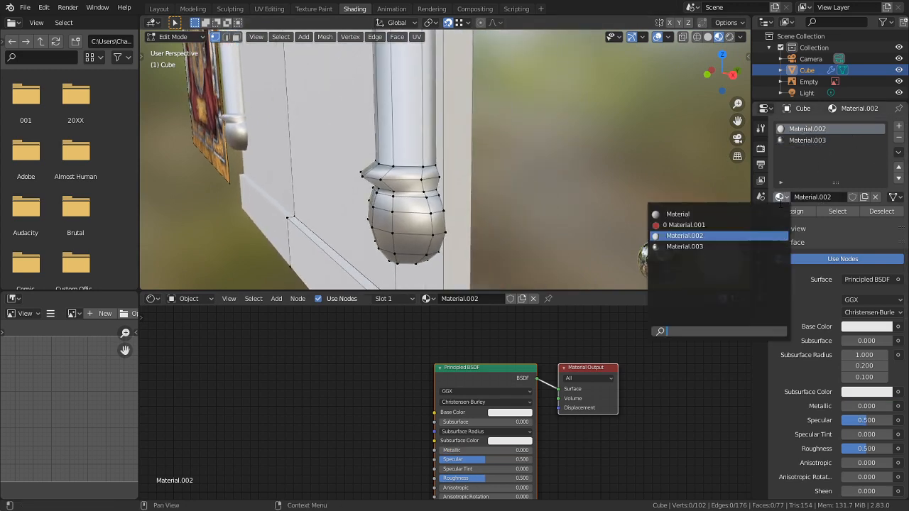
{"action": "left_click", "coordinate": [753, 248]}
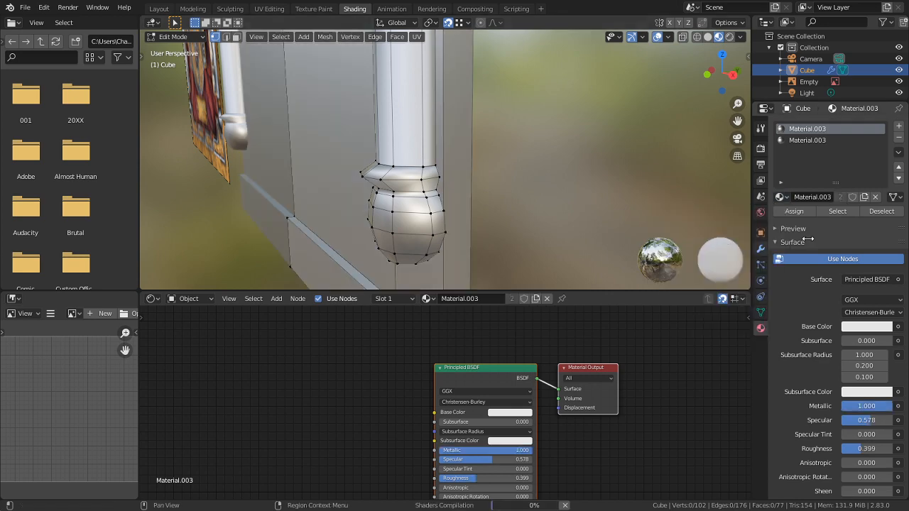
{"action": "left_click", "coordinate": [865, 197]}
{"action": "middle_click_drag", "start_coordinate": [561, 192], "coordinate": [588, 178]}
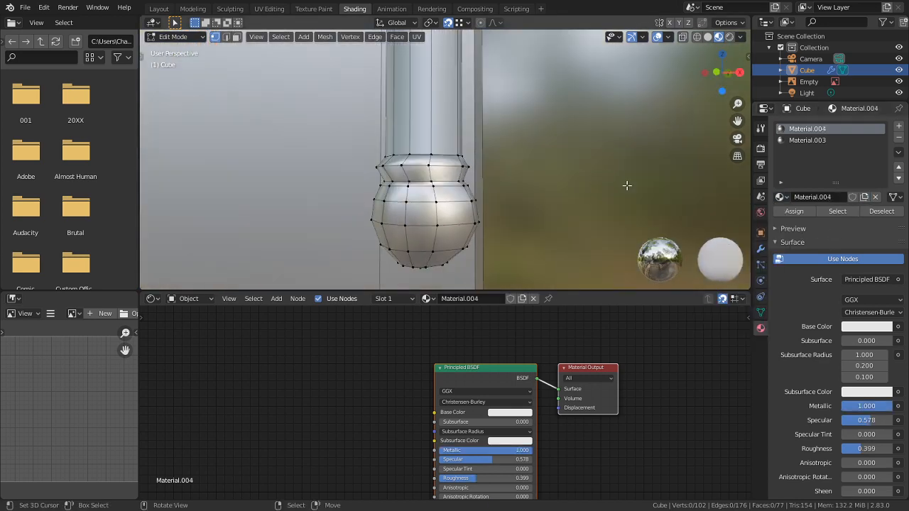
{"action": "left_click", "coordinate": [867, 327]}
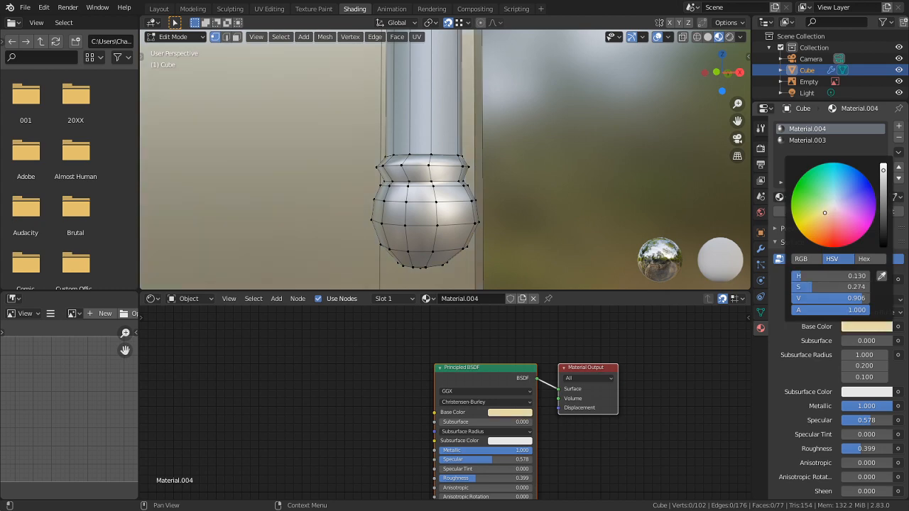
{"action": "left_click", "coordinate": [811, 229]}
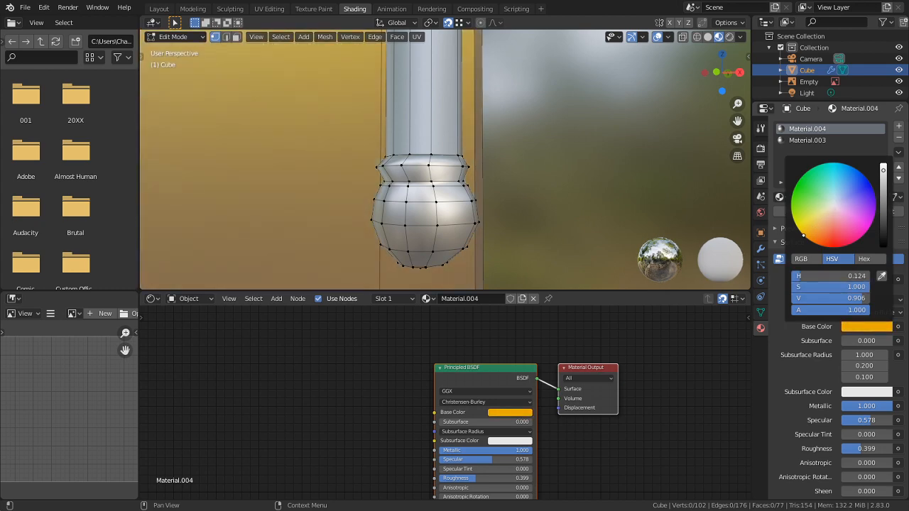
Step: Assign the gold Material.004 to the face loops of the rod's lower collar, and clear the selection
{"action": "middle_click_drag", "start_coordinate": [326, 175], "coordinate": [460, 186]}
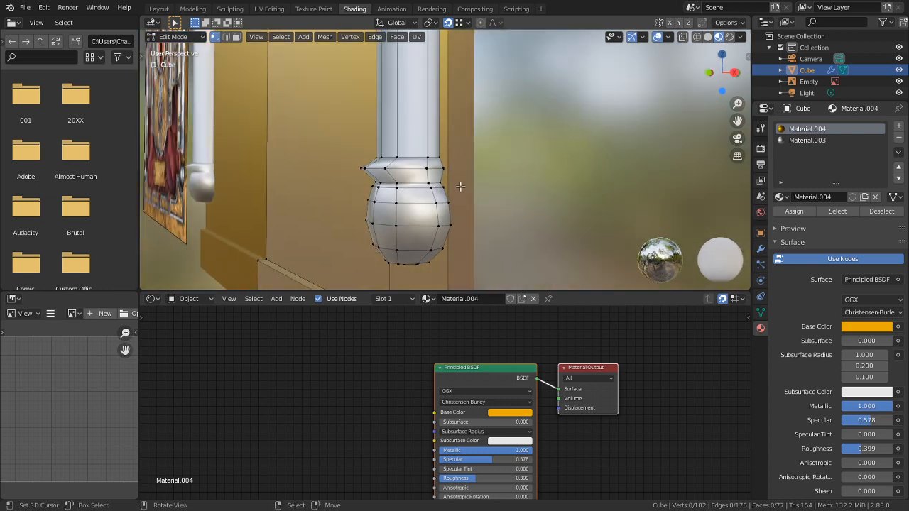
{"action": "left_click", "coordinate": [427, 165], "text": "alt"}
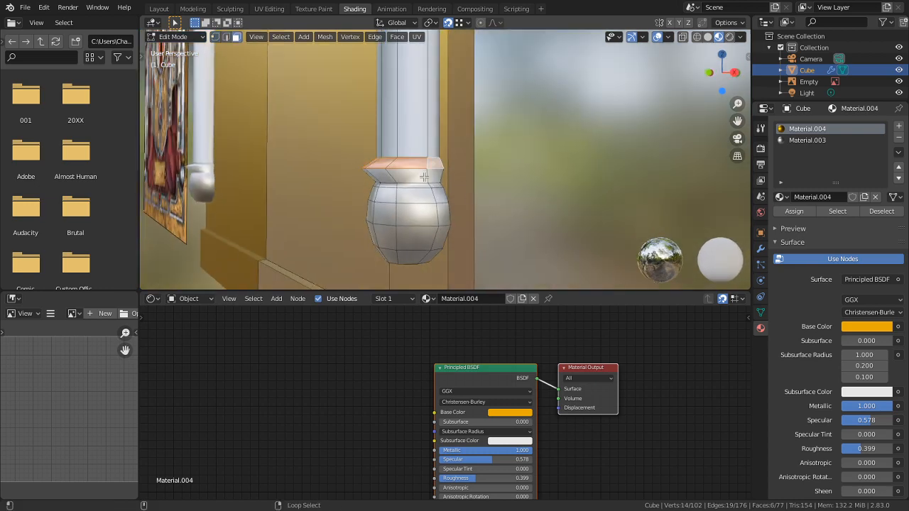
{"action": "left_click", "coordinate": [788, 212]}
{"action": "left_click", "coordinate": [621, 172]}
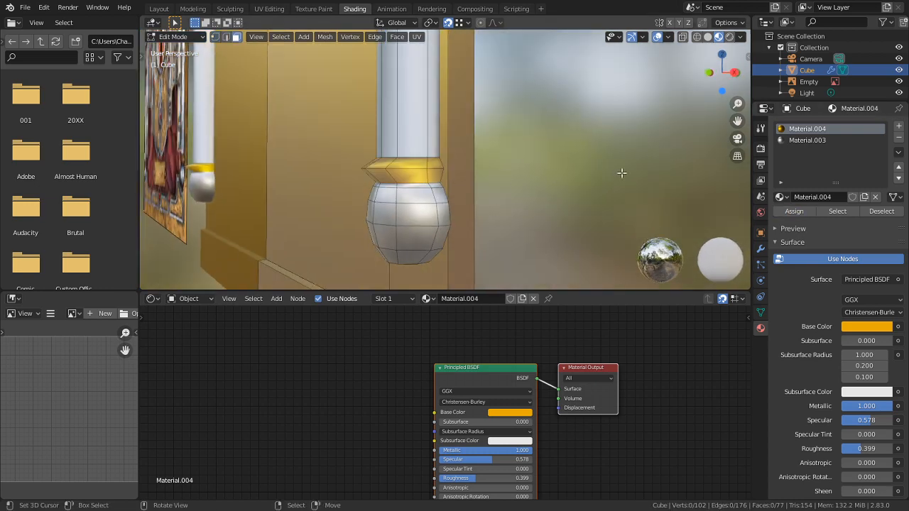
Step: Select the linked faces of the main cover panel and assign Material.002 to them from a new third material slot
{"action": "key", "text": "l"}
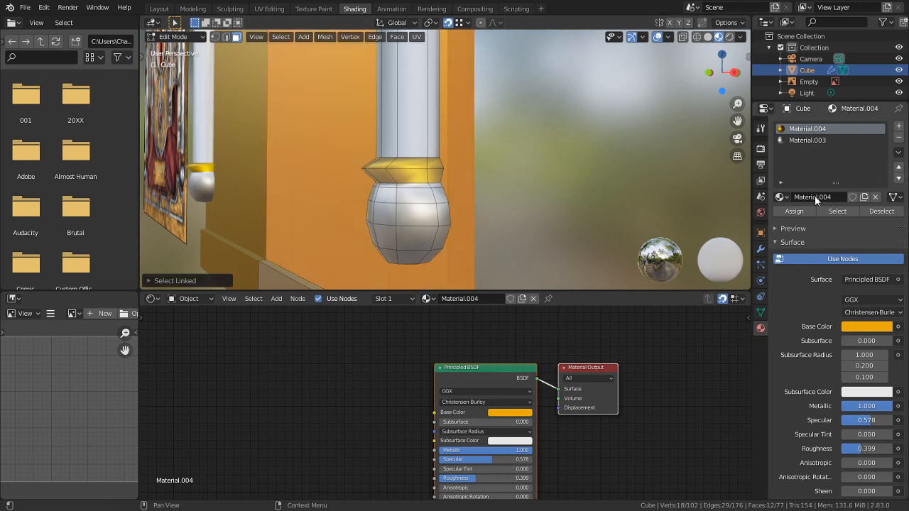
{"action": "scroll", "coordinate": [412, 235], "scroll_direction": "down", "scroll_amount": 3}
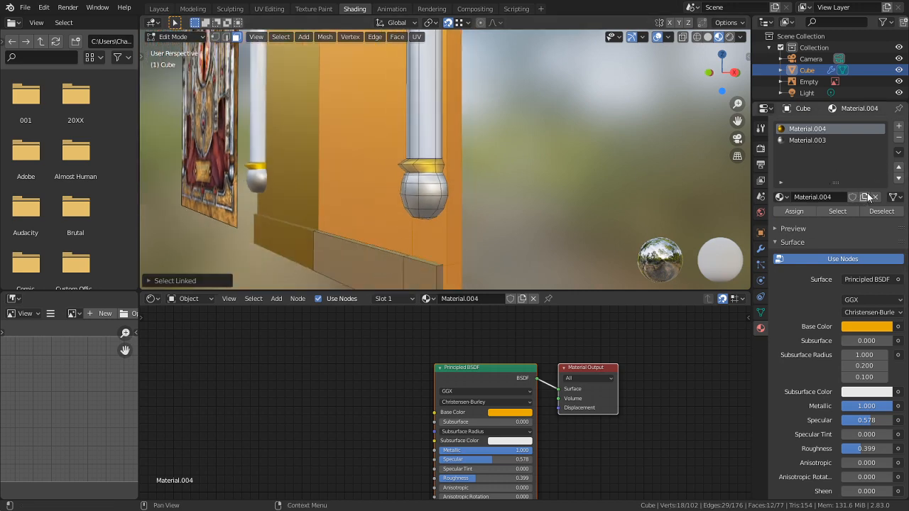
{"action": "left_click", "coordinate": [898, 127]}
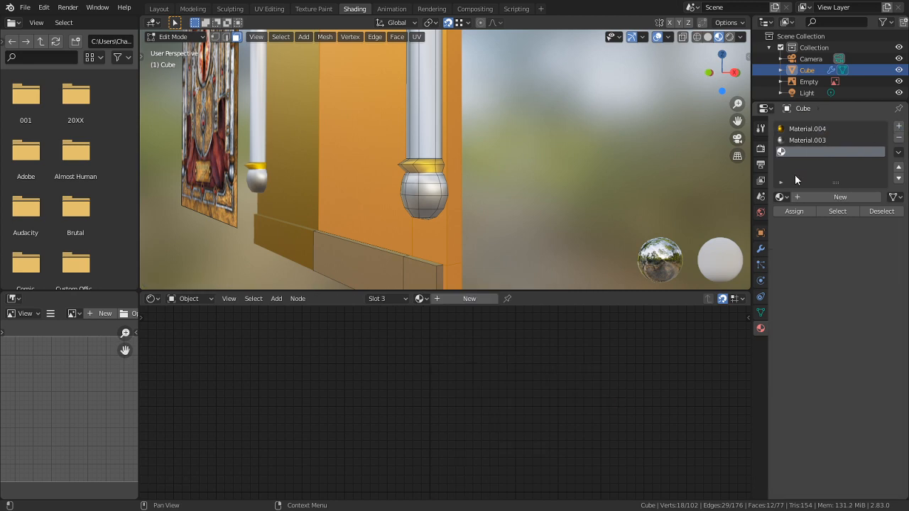
{"action": "left_click", "coordinate": [781, 197]}
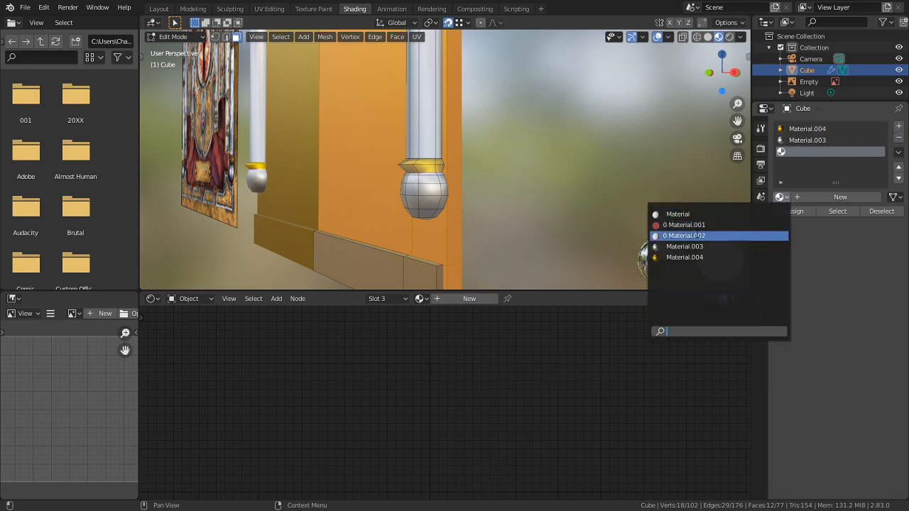
{"action": "left_click", "coordinate": [696, 233]}
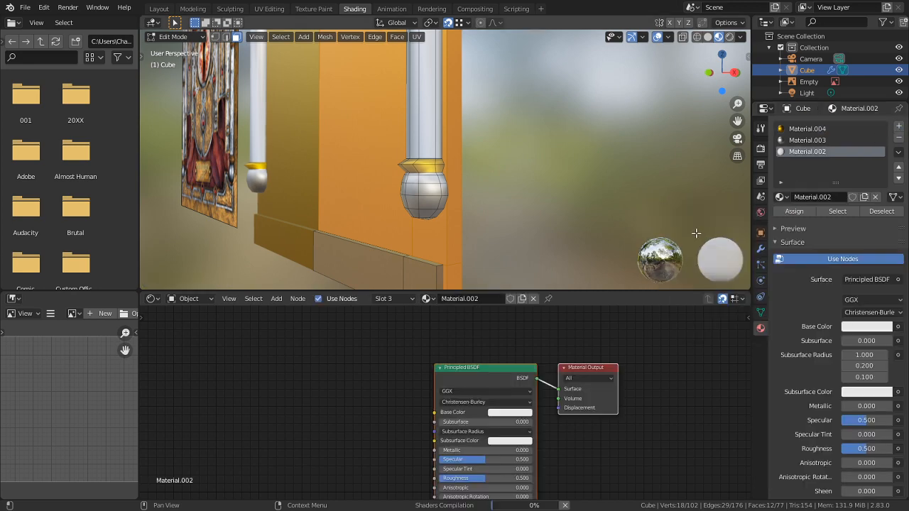
{"action": "left_click", "coordinate": [795, 212]}
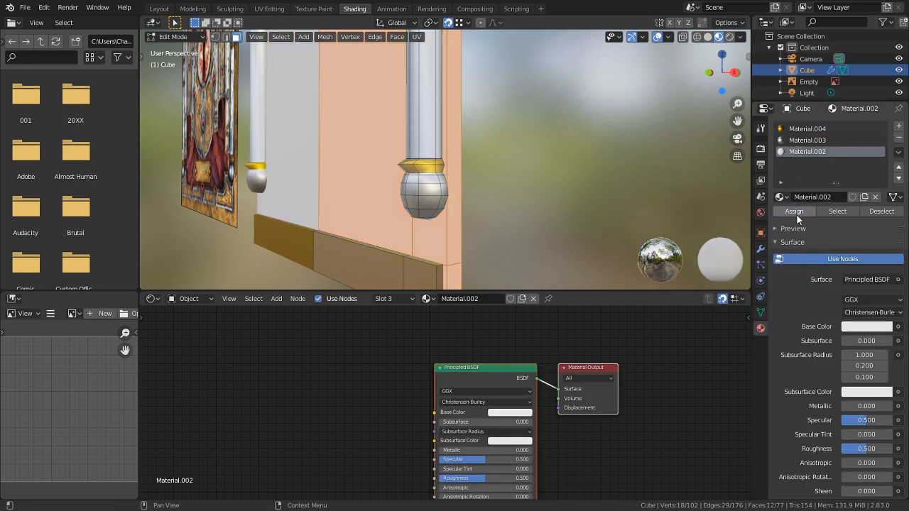
Step: Set Material.002's base color to dark red and return to Object Mode
{"action": "left_click", "coordinate": [864, 326]}
{"action": "left_click", "coordinate": [837, 238]}
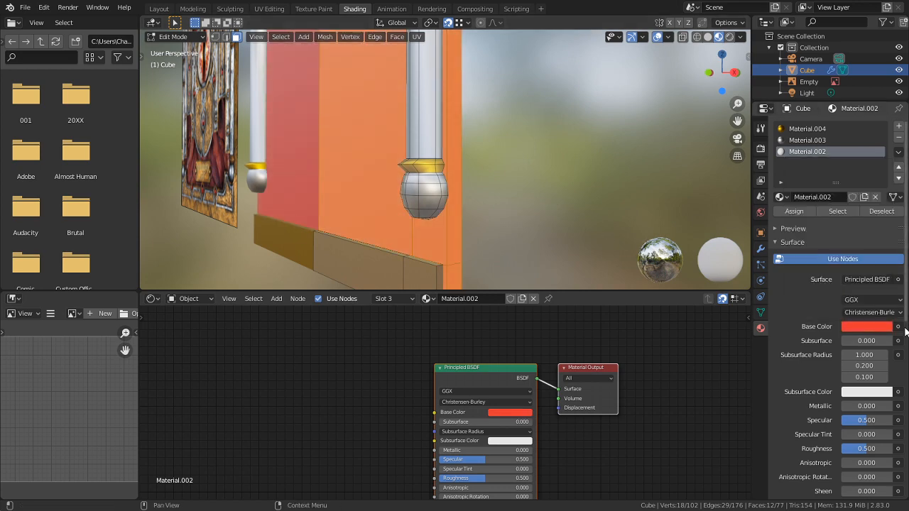
{"action": "left_click", "coordinate": [867, 327]}
{"action": "left_click", "coordinate": [885, 216]}
{"action": "key", "text": "Tab"}
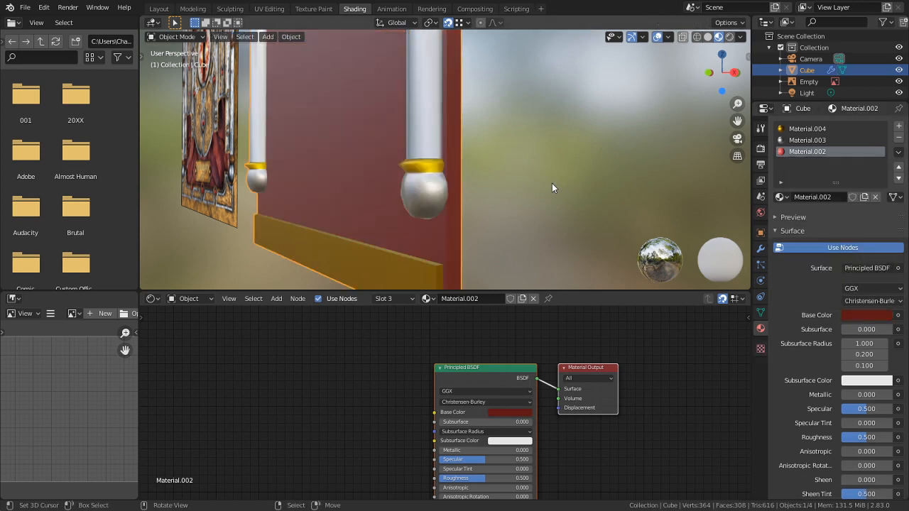
Step: Examine the colored cover panel, silver rods and gold collars against the Monster Manual reference image
{"action": "scroll", "coordinate": [544, 180], "scroll_direction": "down", "scroll_amount": 5}
{"action": "middle_click_drag", "start_coordinate": [467, 163], "coordinate": [522, 263]}
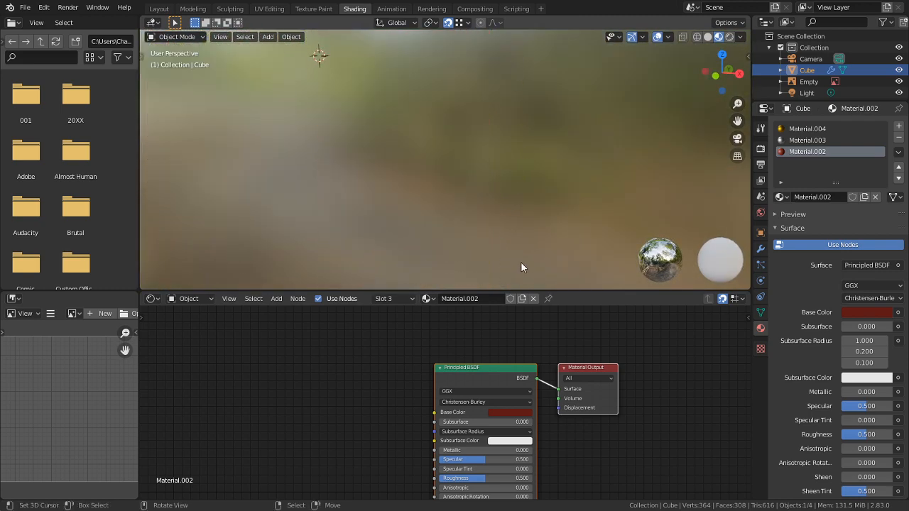
{"action": "key", "text": "KP_Decimal"}
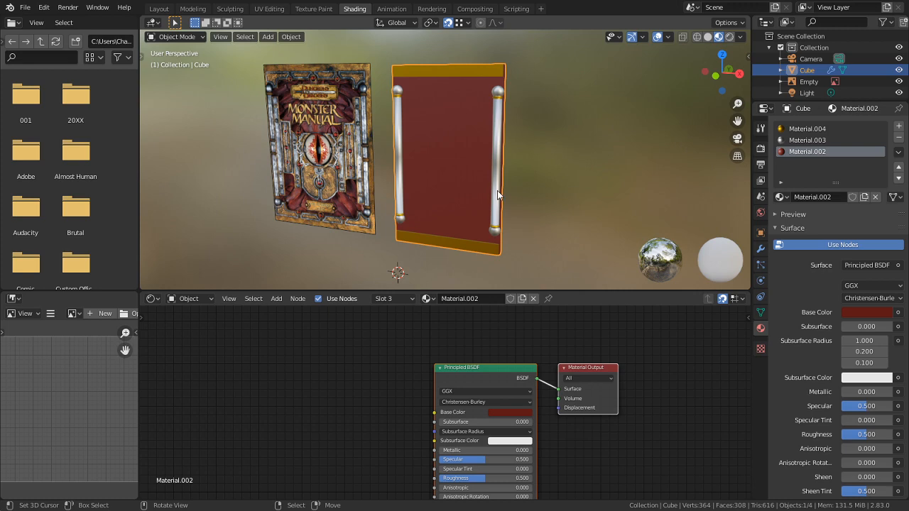
{"action": "middle_click_drag", "start_coordinate": [497, 190], "coordinate": [495, 157]}
{"action": "scroll", "coordinate": [479, 190], "scroll_direction": "up", "scroll_amount": 3}
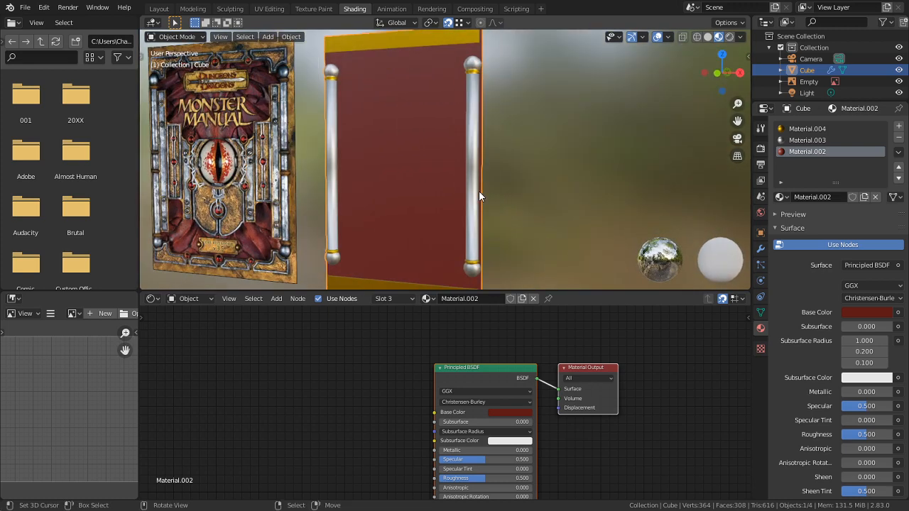
{"action": "middle_click_drag", "start_coordinate": [364, 202], "coordinate": [398, 203]}
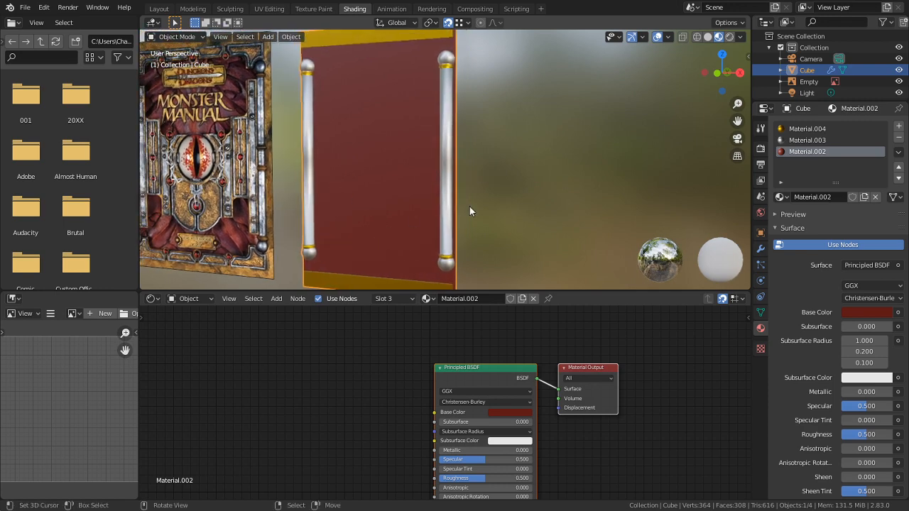
{"action": "scroll", "coordinate": [479, 205], "scroll_direction": "up", "scroll_amount": 4}
{"action": "middle_click_drag", "start_coordinate": [480, 241], "coordinate": [425, 182]}
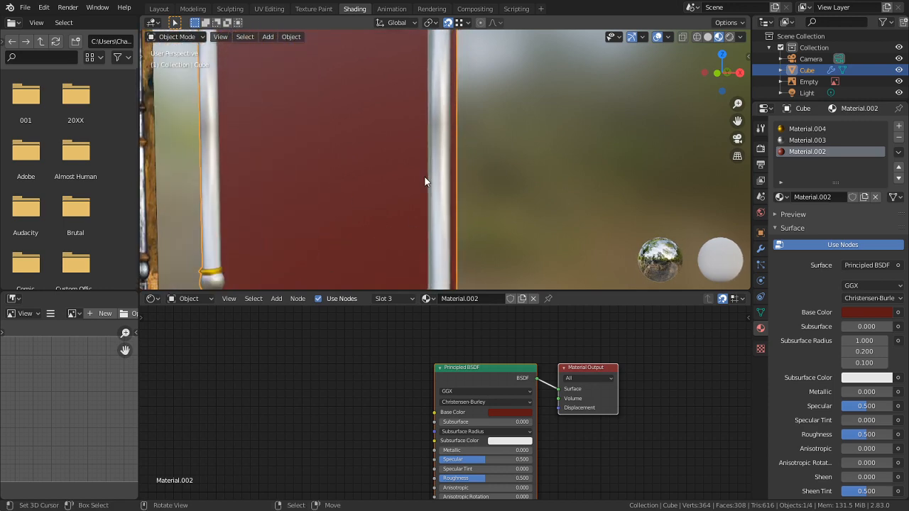
Step: Select both face loops of the rod's lower gold collar and duplicate them upward along Z to near the rod's middle
{"action": "key", "text": "Tab"}
{"action": "middle_click_drag", "start_coordinate": [460, 216], "coordinate": [487, 109], "text": "shift"}
{"action": "scroll", "coordinate": [573, 224], "scroll_direction": "up", "scroll_amount": 9}
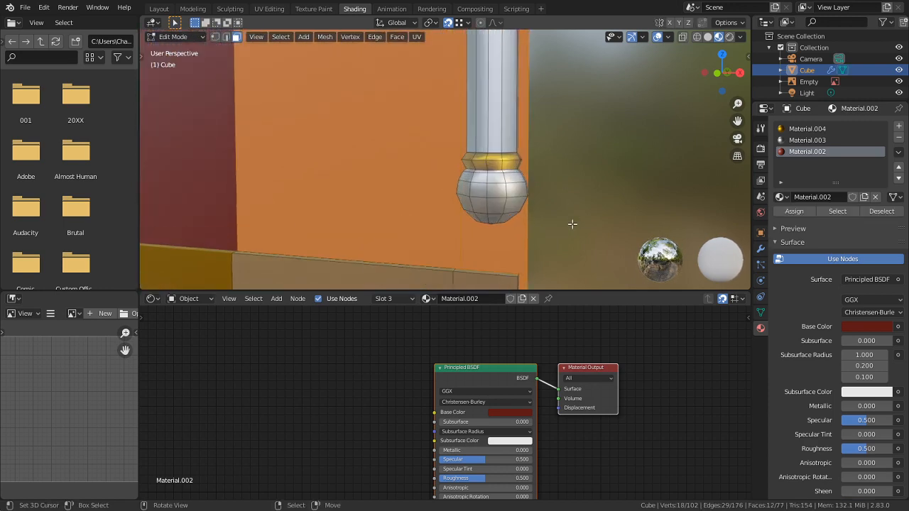
{"action": "left_click", "coordinate": [553, 141], "text": "alt"}
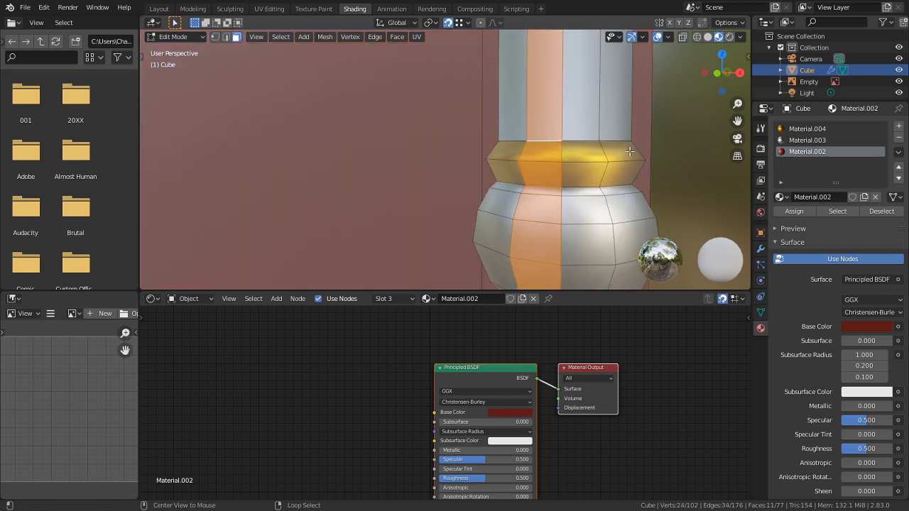
{"action": "left_click", "coordinate": [605, 154], "text": "alt"}
{"action": "left_click", "coordinate": [598, 175], "text": "alt+shift"}
{"action": "scroll", "coordinate": [594, 168], "scroll_direction": "down", "scroll_amount": 8}
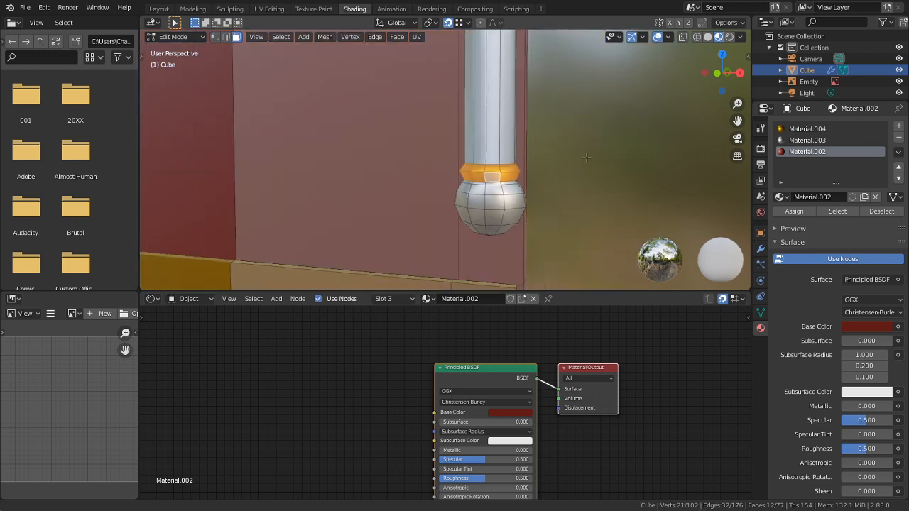
{"action": "middle_click_drag", "start_coordinate": [586, 151], "coordinate": [547, 65], "text": "shift"}
{"action": "key", "text": "shift+d"}
{"action": "key", "text": "z"}
{"action": "left_click", "coordinate": [547, 185]}
Step: Move the duplicated gold collar about 0.06 m along Z and clear the selection
{"action": "middle_click_drag", "start_coordinate": [564, 139], "coordinate": [551, 168]}
{"action": "key", "text": "g"}
{"action": "key", "text": "z"}
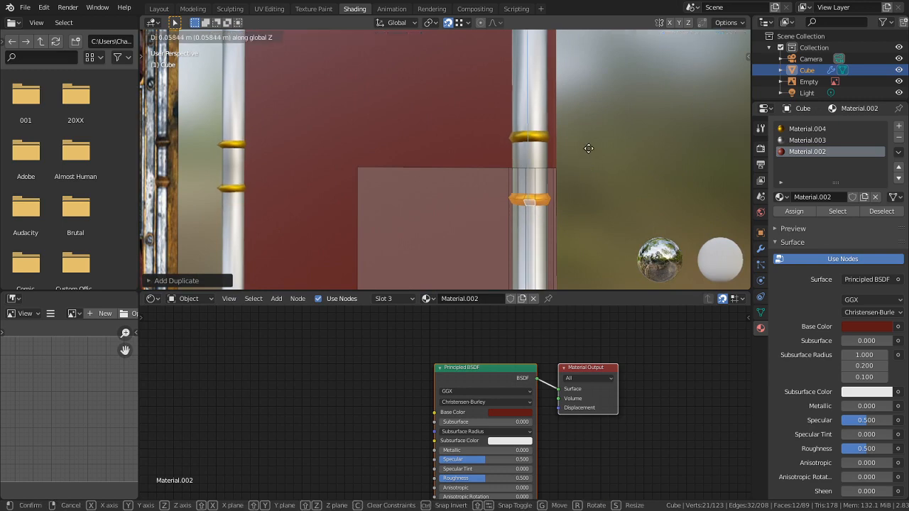
{"action": "left_click", "coordinate": [590, 152]}
{"action": "scroll", "coordinate": [645, 224], "scroll_direction": "up", "scroll_amount": 2}
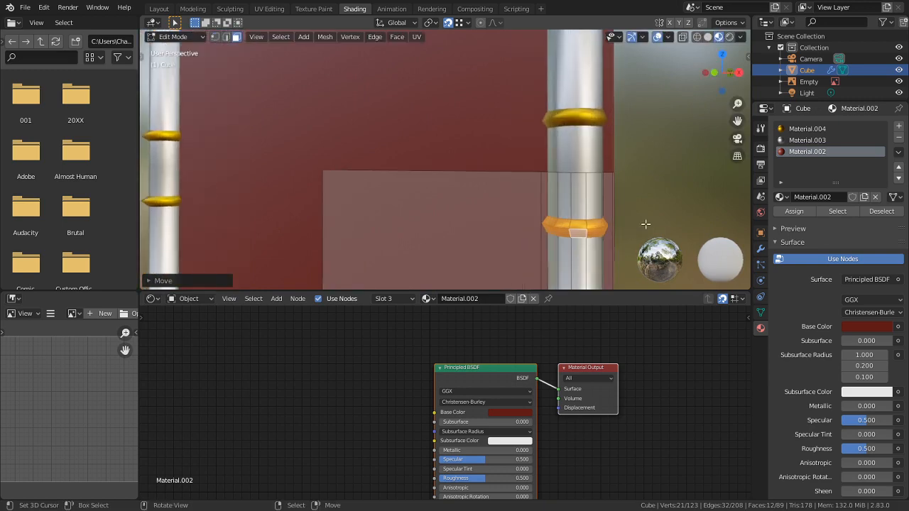
{"action": "left_click", "coordinate": [710, 208]}
Step: Switch to the Layout workspace and bring the outer rod's middle collar into close view
{"action": "key", "text": "ctrl+r"}
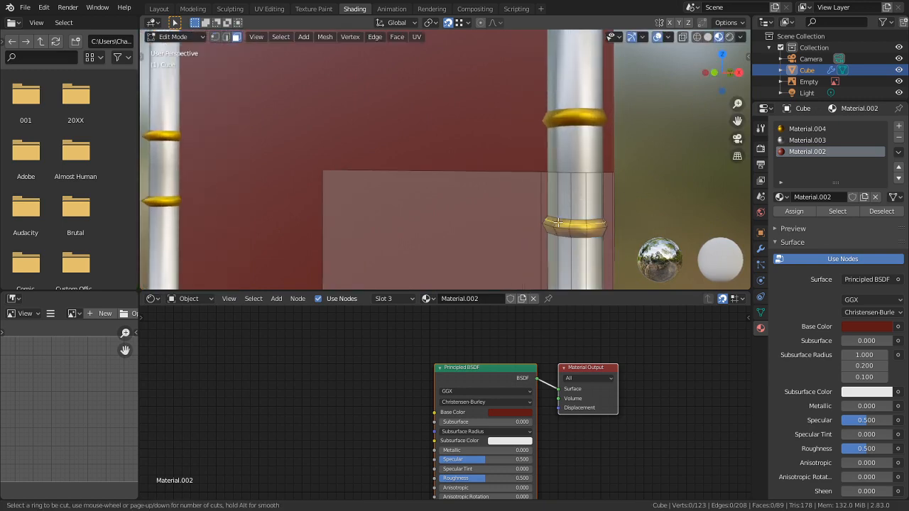
{"action": "key", "text": "Escape"}
{"action": "mouse_move", "coordinate": [558, 222]}
{"action": "middle_mouse_down"}
{"action": "mouse_move", "coordinate": [593, 234]}
{"action": "mouse_move", "coordinate": [483, 178]}
{"action": "mouse_move", "coordinate": [430, 57]}
{"action": "middle_mouse_up"}
{"action": "left_click", "coordinate": [312, 8]}
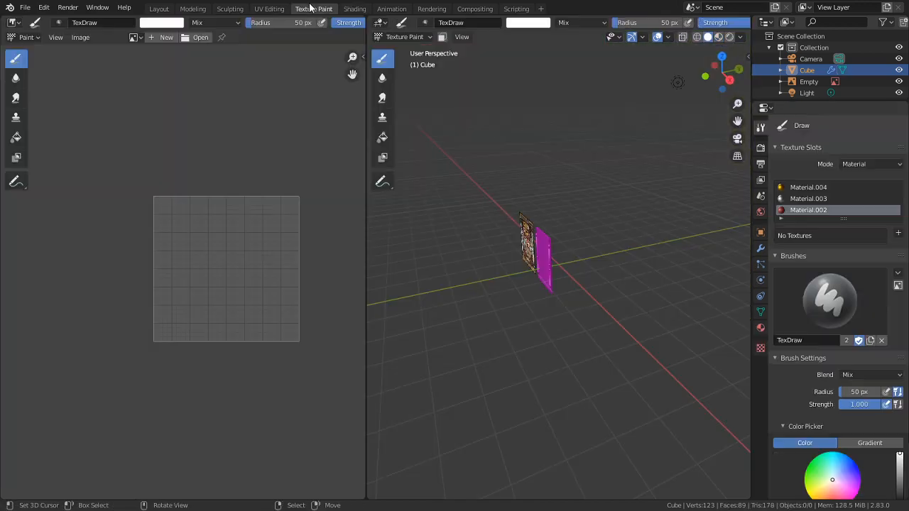
{"action": "left_click", "coordinate": [192, 9]}
{"action": "left_click", "coordinate": [160, 8]}
{"action": "scroll", "coordinate": [520, 286], "scroll_direction": "up", "scroll_amount": 3}
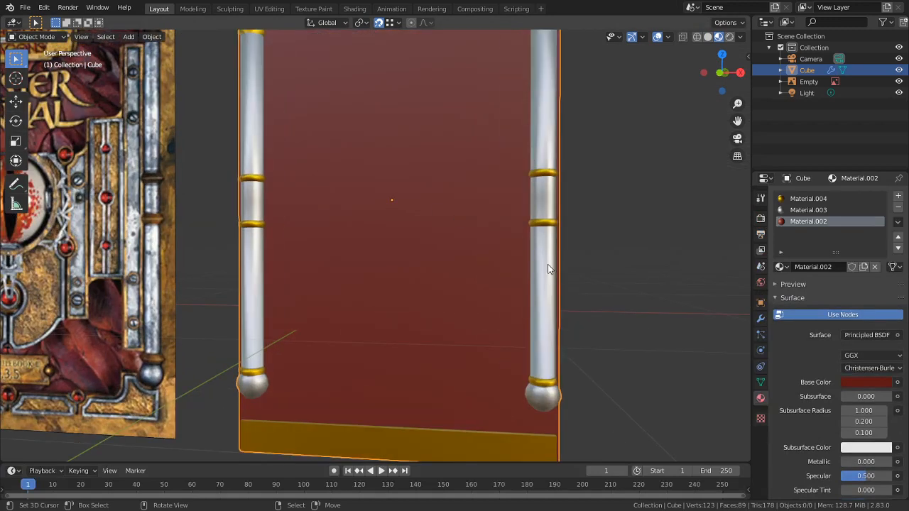
{"action": "scroll", "coordinate": [542, 273], "scroll_direction": "up", "scroll_amount": 3}
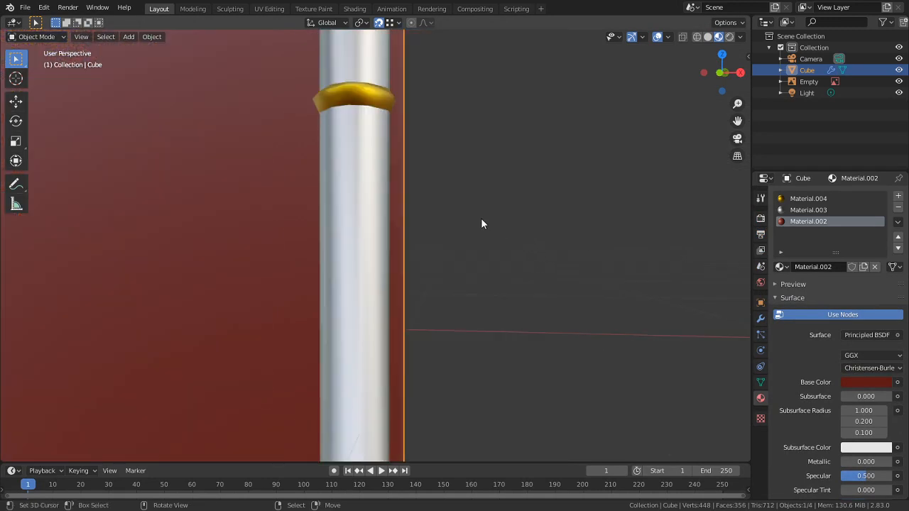
Step: Add a centered loop cut across the long rod section below the middle collar in Edit Mode
{"action": "key", "text": "Tab"}
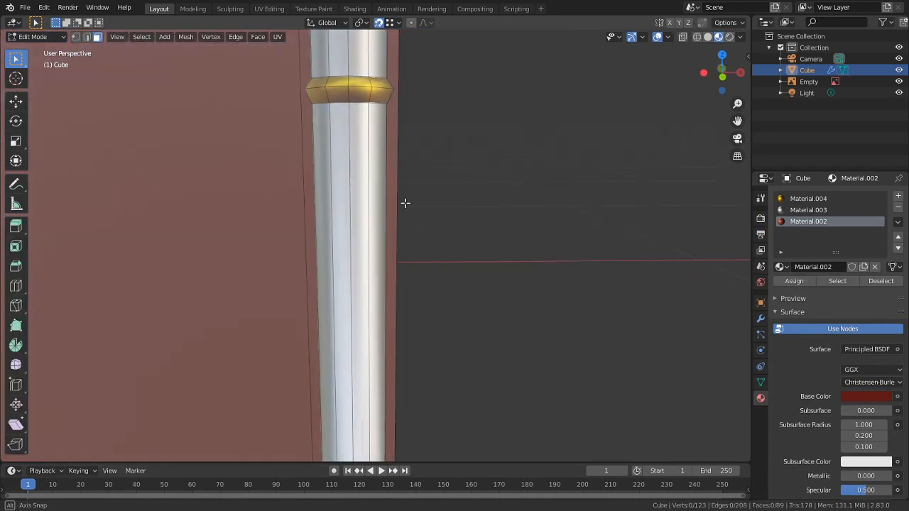
{"action": "key", "text": "ctrl+r"}
{"action": "left_click", "coordinate": [345, 177]}
{"action": "right_click", "coordinate": [347, 162]}
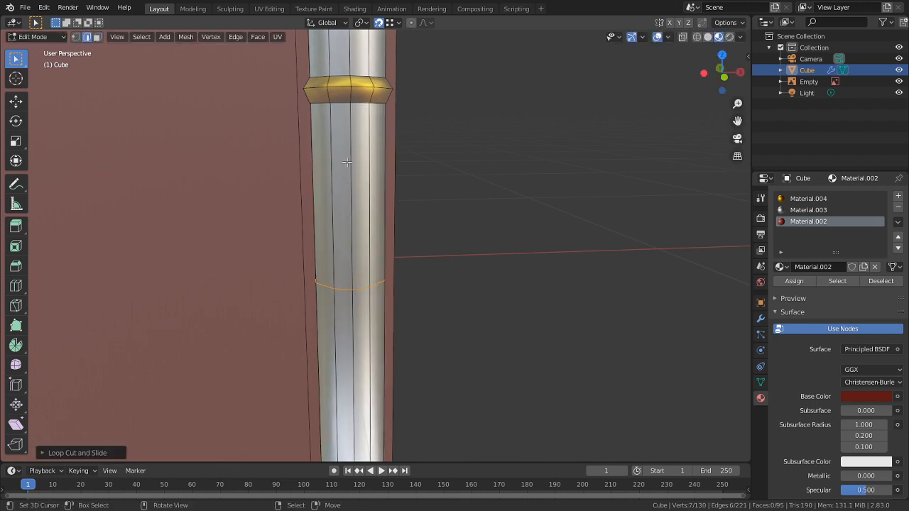
Step: Add a centered loop cut across the short rod section between the middle collar and the mirror seam
{"action": "middle_click_drag", "start_coordinate": [348, 123], "coordinate": [384, 126]}
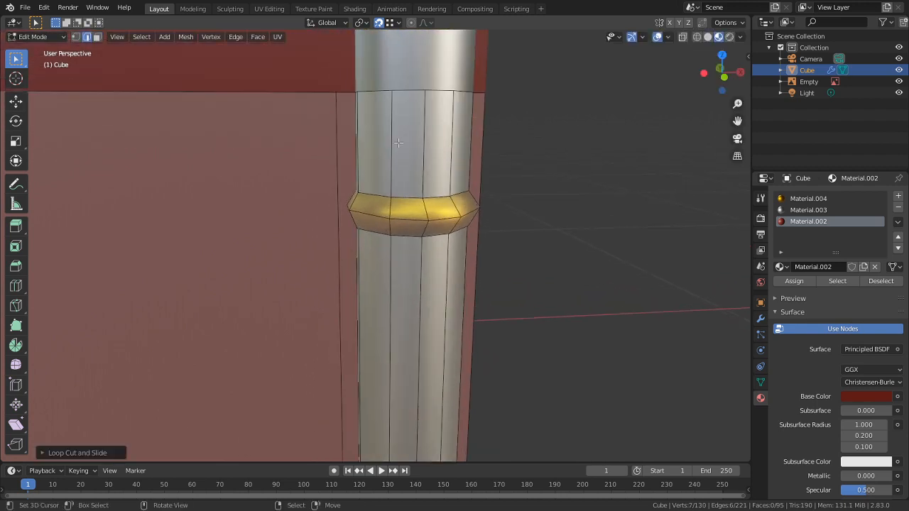
{"action": "key", "text": "ctrl+r"}
{"action": "left_click", "coordinate": [384, 126]}
{"action": "right_click", "coordinate": [398, 406]}
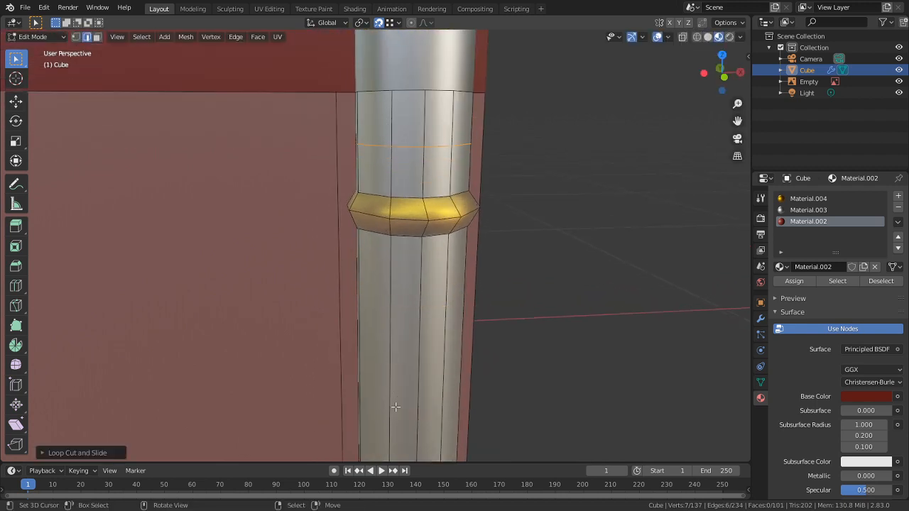
Step: Delete the ring of silver rod faces between the two loop cuts, where the rod passes through the gold middle collar
{"action": "scroll", "coordinate": [446, 254], "scroll_direction": "up", "scroll_amount": 2}
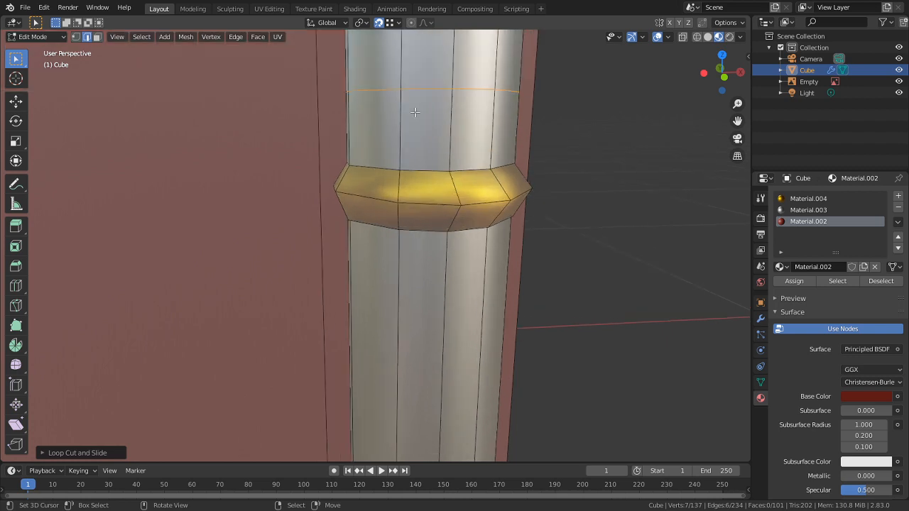
{"action": "key", "text": "3"}
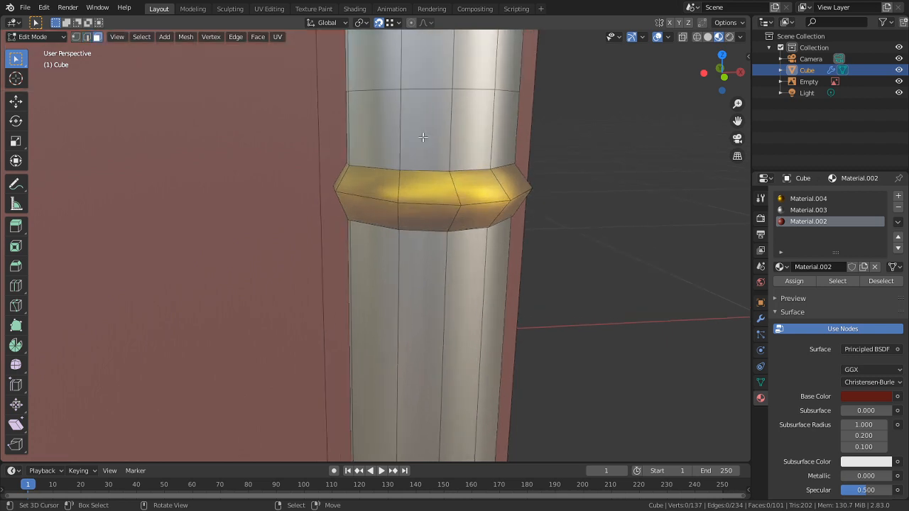
{"action": "left_click", "coordinate": [454, 138], "text": "alt"}
{"action": "key", "text": "x"}
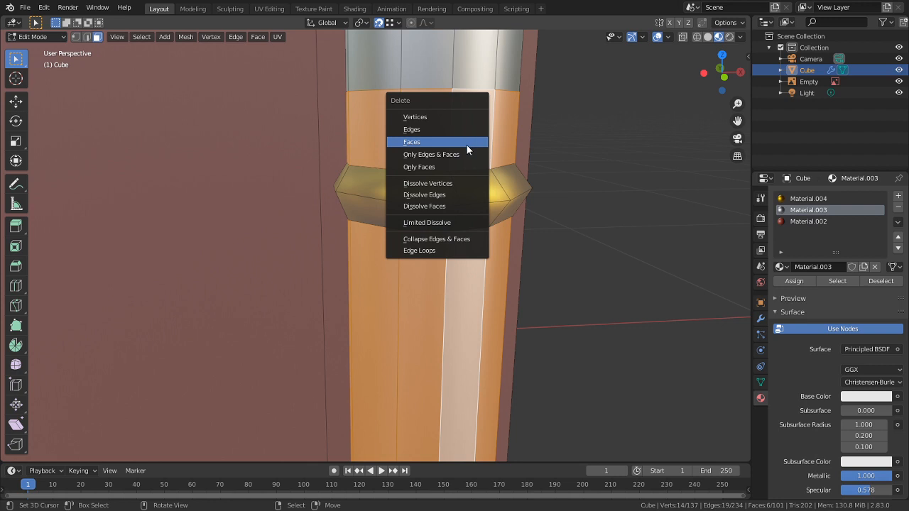
{"action": "left_click", "coordinate": [467, 145]}
Step: Snap the open edge loop of the upper rod section onto the upper rim of the gold collar
{"action": "key", "text": "2"}
{"action": "left_click", "coordinate": [449, 142], "text": "alt"}
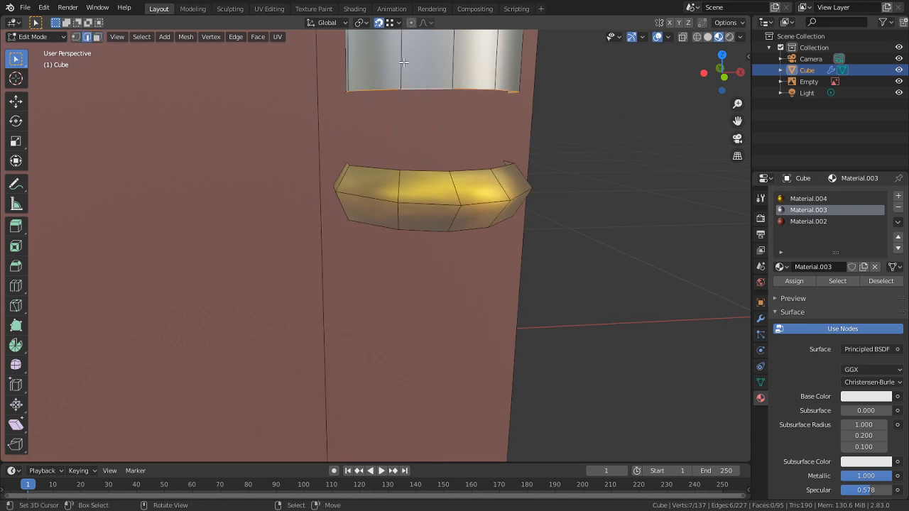
{"action": "key", "text": "g"}
{"action": "left_click", "coordinate": [436, 174]}
Step: Move the open edge loop of the lower rod section along Z, snapping it to the lower rim of the gold collar
{"action": "middle_click_drag", "start_coordinate": [453, 264], "coordinate": [438, 162], "text": "shift"}
{"action": "scroll", "coordinate": [441, 184], "scroll_direction": "down", "scroll_amount": 3}
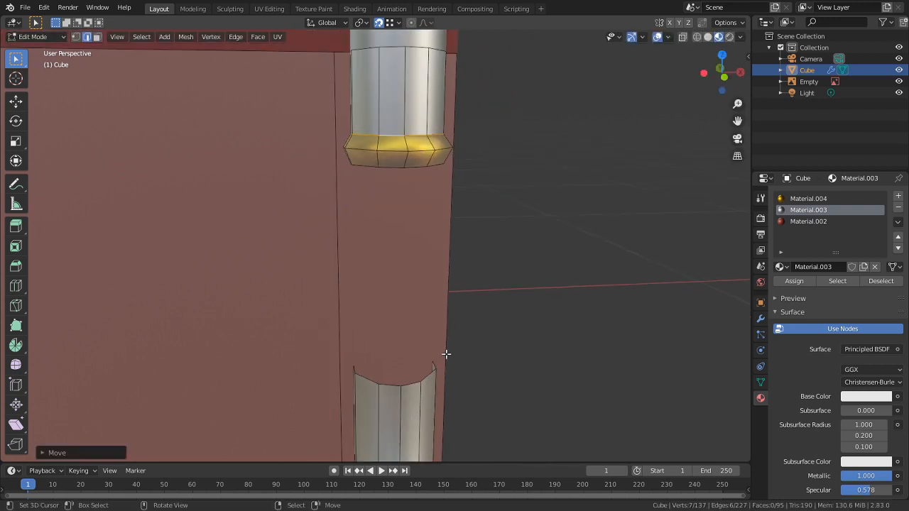
{"action": "left_click", "coordinate": [405, 376], "text": "alt"}
{"action": "key", "text": "g"}
{"action": "key", "text": "z"}
{"action": "left_click", "coordinate": [405, 165]}
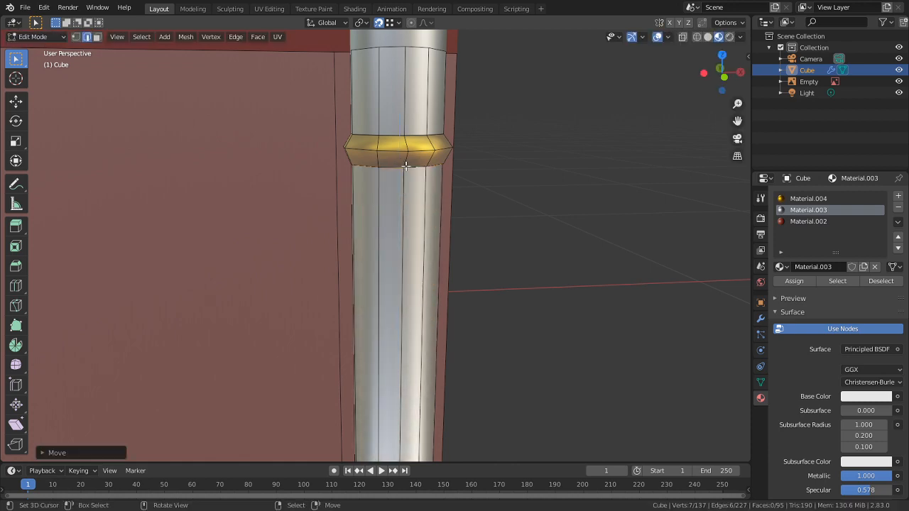
Step: Merge all of the mesh's vertices by distance and clear the selection
{"action": "key", "text": "a"}
{"action": "key", "text": "m"}
{"action": "left_click", "coordinate": [510, 241]}
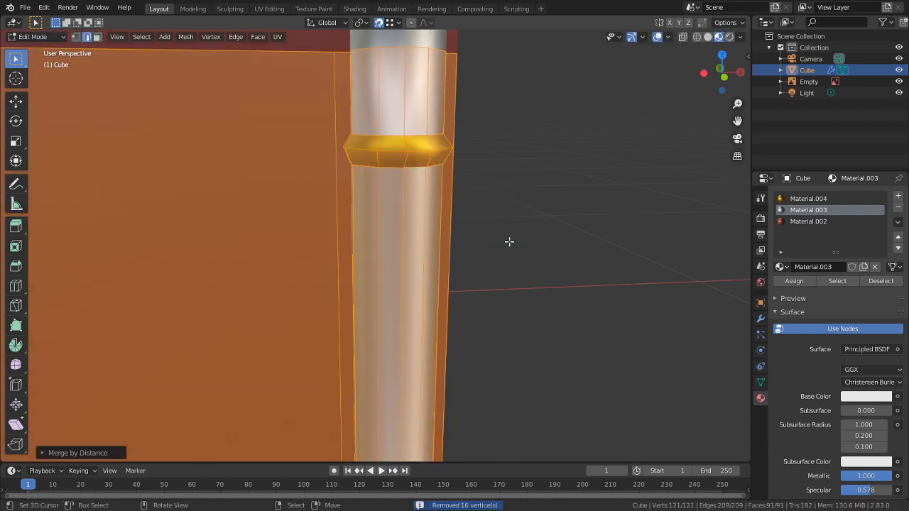
{"action": "key", "text": "alt+a"}
Step: Isolate the outer rod with its gold collar by hiding the surrounding cover geometry
{"action": "middle_click_drag", "start_coordinate": [540, 235], "coordinate": [409, 220]}
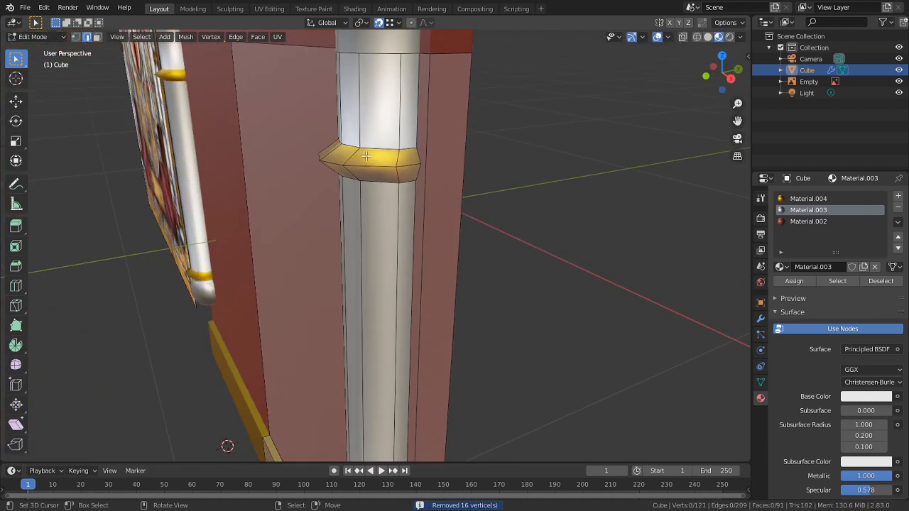
{"action": "key", "text": "l"}
{"action": "key", "text": "l"}
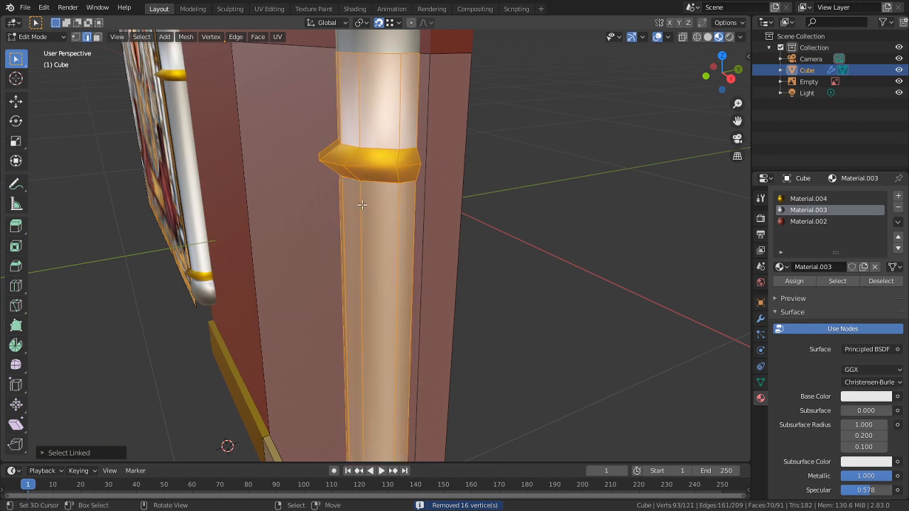
{"action": "key", "text": "h"}
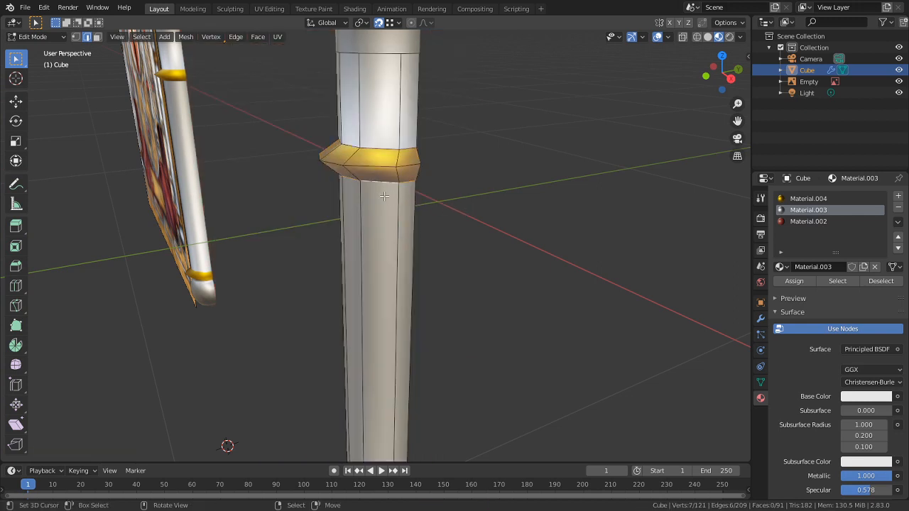
Step: Try to join the lower rod section to the collar by snapping its end loop and merging the linked vertices by distance
{"action": "left_click", "coordinate": [412, 226], "text": "alt"}
{"action": "key", "text": "g"}
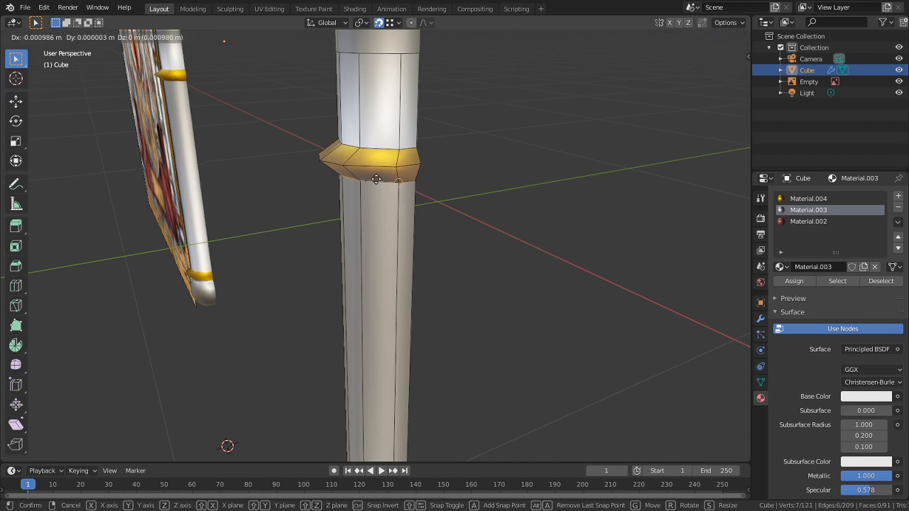
{"action": "left_click", "coordinate": [415, 184]}
{"action": "key", "text": "l"}
{"action": "key", "text": "m"}
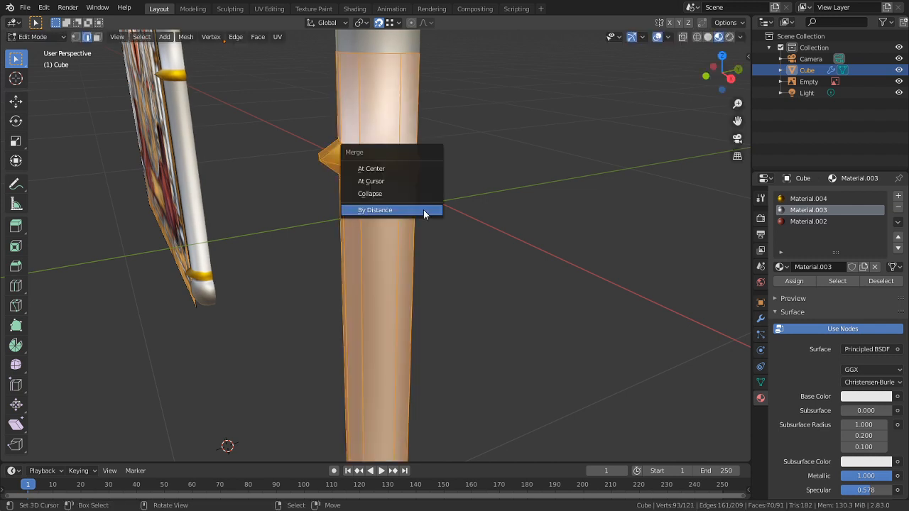
{"action": "left_click", "coordinate": [424, 210]}
{"action": "left_click", "coordinate": [424, 209]}
Step: Snap the lower rod section's end loop to a corner vertex on the underside of the collar in vertex select mode
{"action": "scroll", "coordinate": [400, 162], "scroll_direction": "up", "scroll_amount": 2}
{"action": "left_click", "coordinate": [400, 144], "text": "alt"}
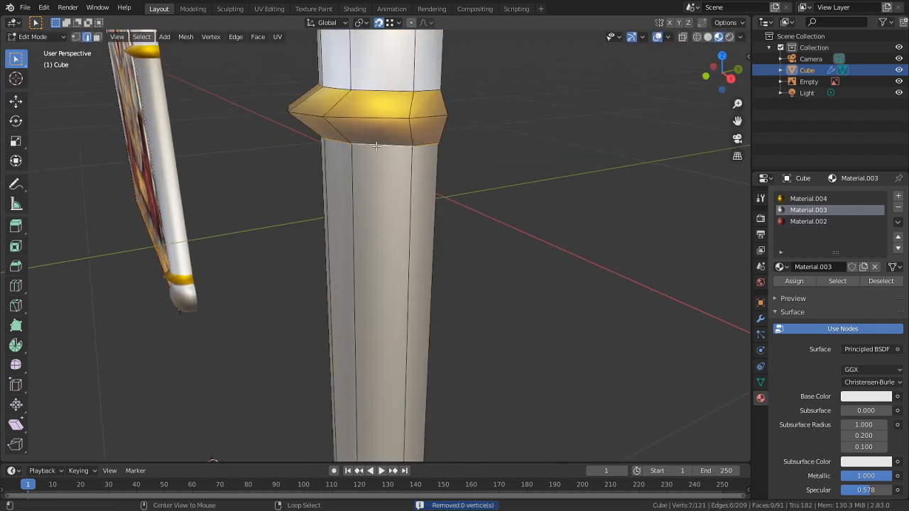
{"action": "scroll", "coordinate": [451, 208], "scroll_direction": "up", "scroll_amount": 4}
{"action": "middle_click_drag", "start_coordinate": [451, 208], "coordinate": [497, 222]}
{"action": "key", "text": "alt+a"}
{"action": "key", "text": "1"}
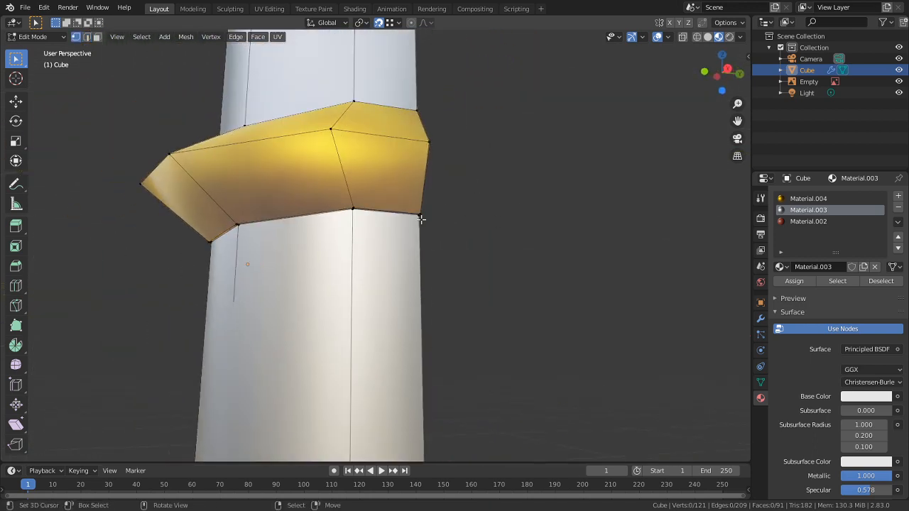
{"action": "middle_click_drag", "start_coordinate": [441, 224], "coordinate": [135, 181]}
{"action": "left_click", "coordinate": [339, 223], "text": "alt"}
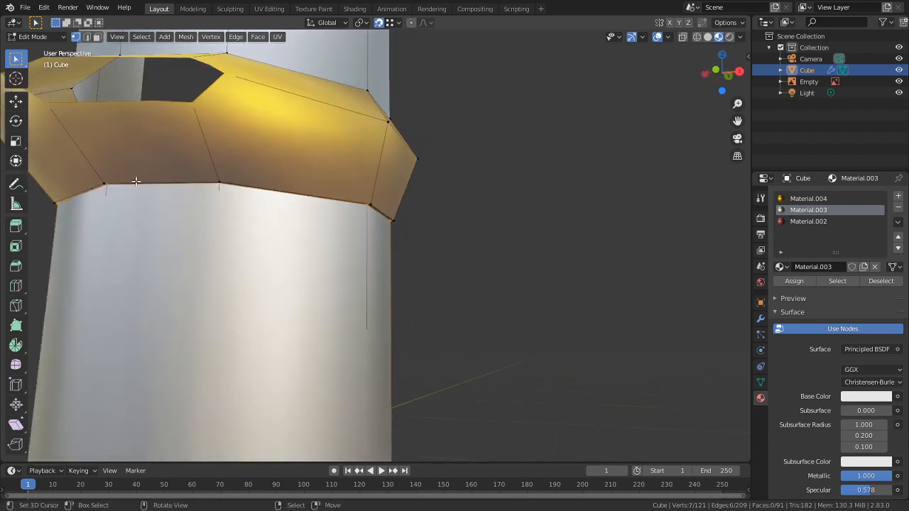
{"action": "key", "text": "g"}
{"action": "left_click", "coordinate": [109, 182]}
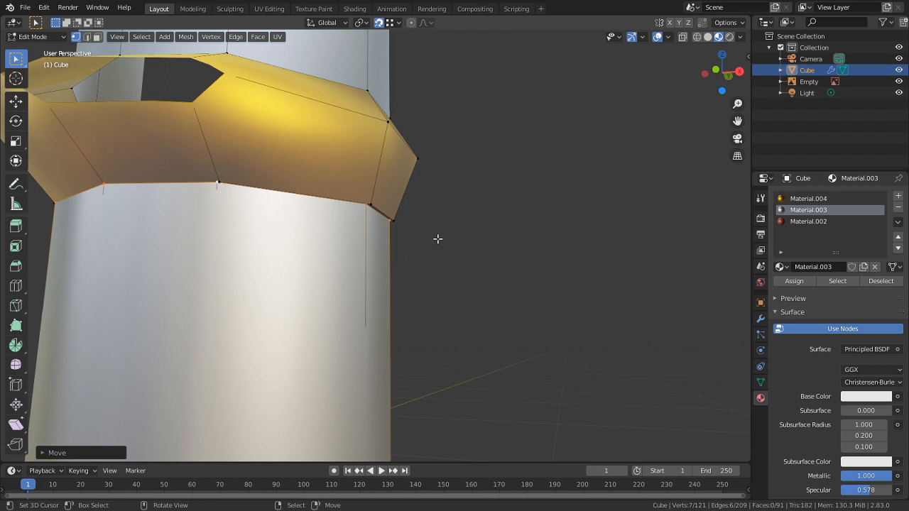
Step: Select the geometry linked to the rod's end loop, merge it by distance, and clear the selection
{"action": "key", "text": "ctrl+l"}
{"action": "key", "text": "m"}
{"action": "left_click", "coordinate": [438, 240]}
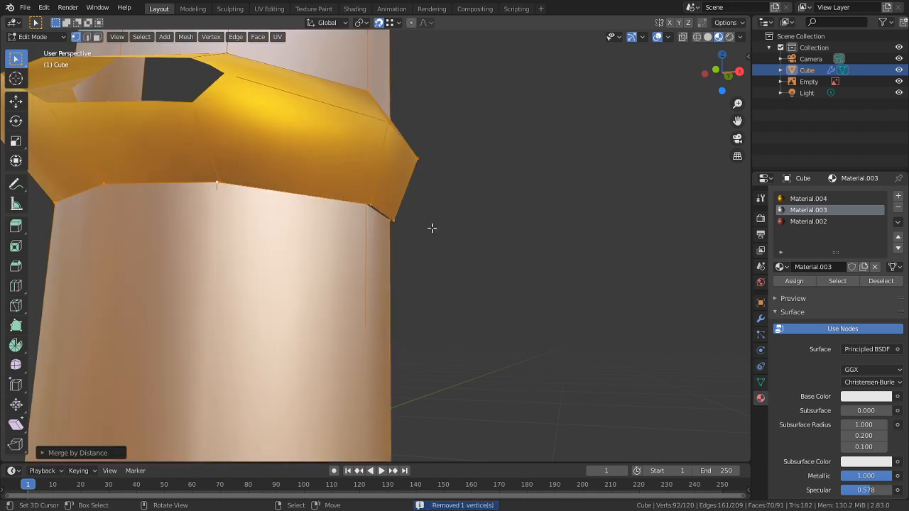
{"action": "left_click", "coordinate": [432, 228]}
Step: Maximize the viewport, snap the rod's unmerged front end vertex onto the adjacent lower collar vertex, and hide it
{"action": "left_click", "coordinate": [215, 198]}
{"action": "middle_click_drag", "start_coordinate": [215, 198], "coordinate": [248, 201]}
{"action": "key", "text": "ctrl+space"}
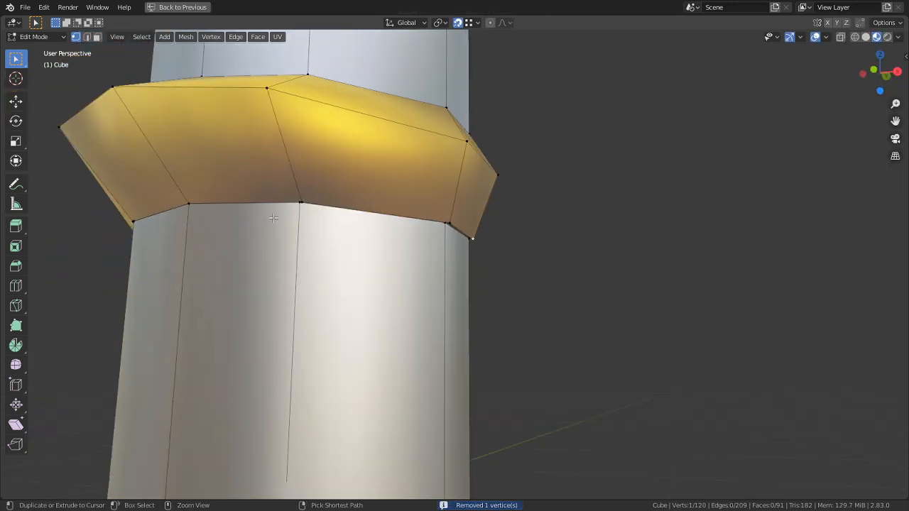
{"action": "middle_click_drag", "start_coordinate": [335, 229], "coordinate": [460, 255]}
{"action": "key", "text": "g"}
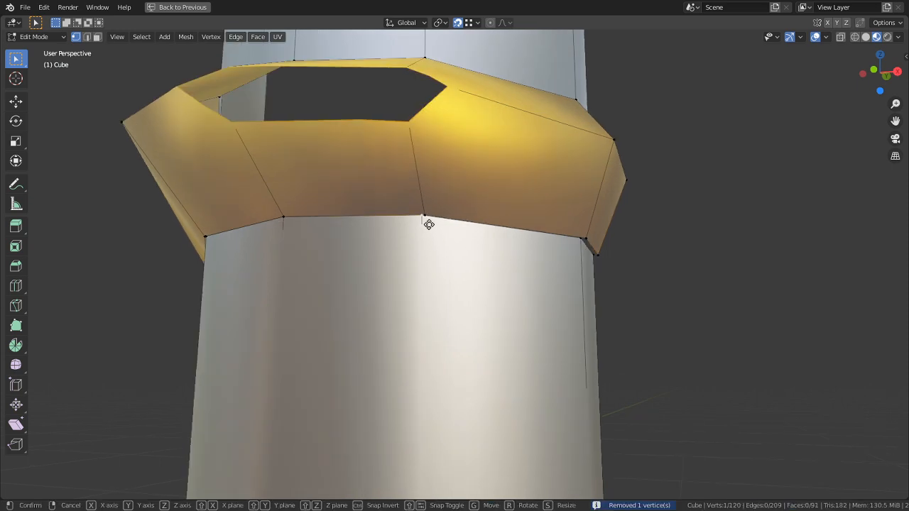
{"action": "left_click", "coordinate": [428, 216]}
{"action": "key", "text": "h"}
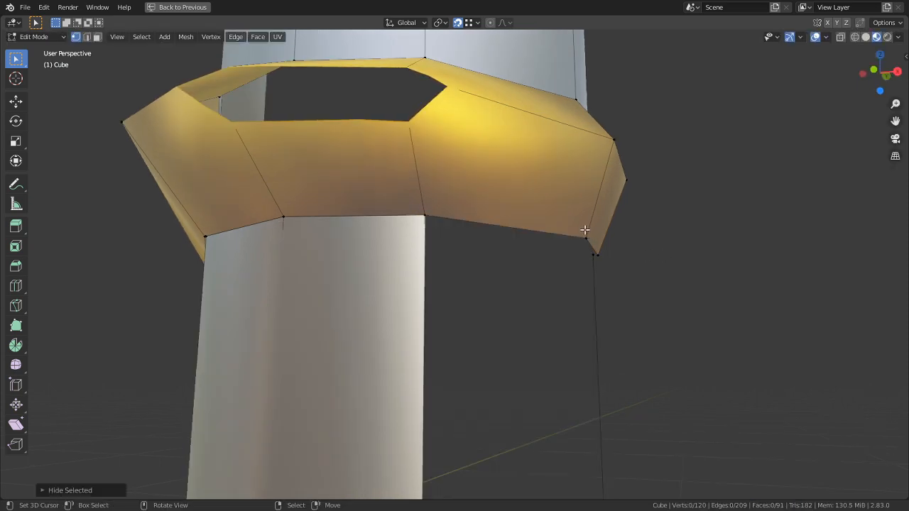
Step: Undo the last hide and snap the loose vertices at the pole's top corner onto the gold ring's lower edge
{"action": "key", "text": "ctrl+z"}
{"action": "key", "text": "g"}
{"action": "key", "text": "Escape"}
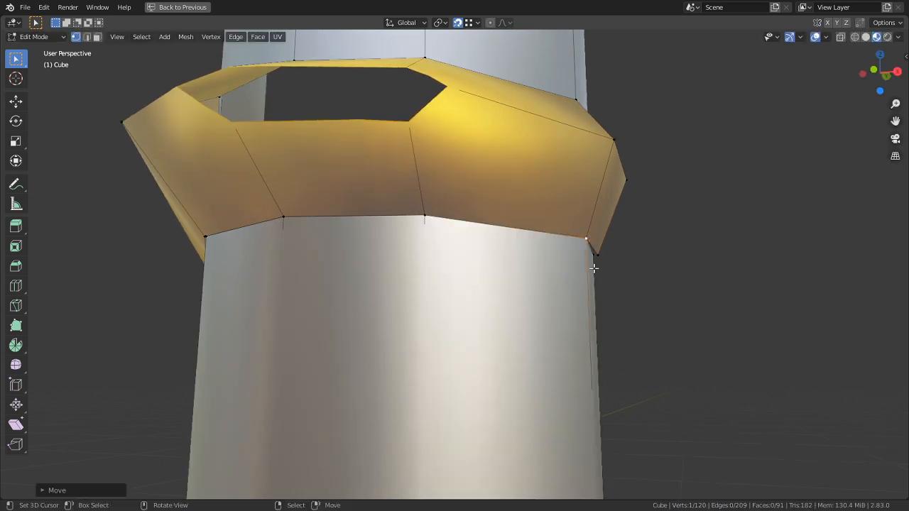
{"action": "left_click", "coordinate": [590, 258]}
{"action": "key", "text": "g"}
{"action": "left_click", "coordinate": [602, 260]}
Step: Snap the stray vertices on the other side of the pole onto the gold ring's lower edge
{"action": "middle_click_drag", "start_coordinate": [602, 260], "coordinate": [320, 259]}
{"action": "middle_click_drag", "start_coordinate": [404, 258], "coordinate": [301, 250]}
{"action": "left_click", "coordinate": [417, 235]}
{"action": "scroll", "coordinate": [428, 247], "scroll_direction": "up", "scroll_amount": 2}
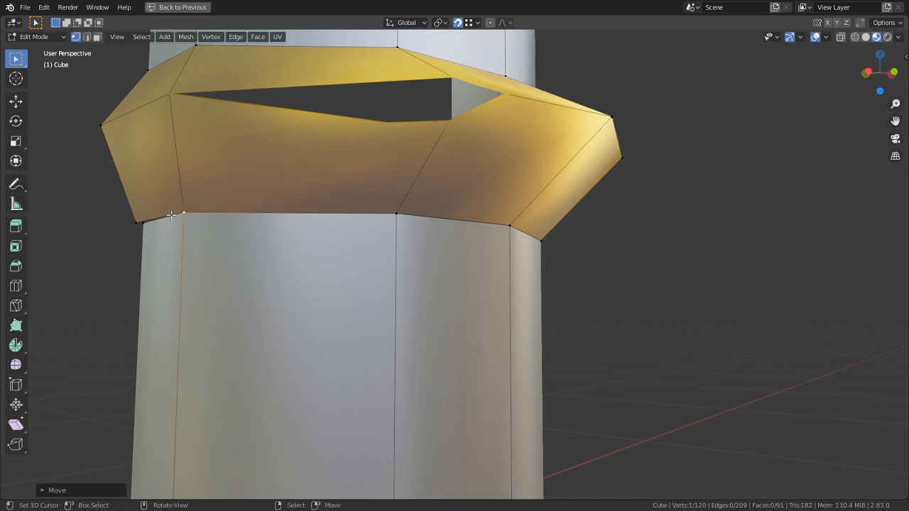
{"action": "left_click", "coordinate": [135, 224]}
{"action": "key", "text": "g"}
{"action": "left_click", "coordinate": [135, 226]}
Step: Merge all visible vertices by distance and clear the selection
{"action": "key", "text": "a"}
{"action": "key", "text": "m"}
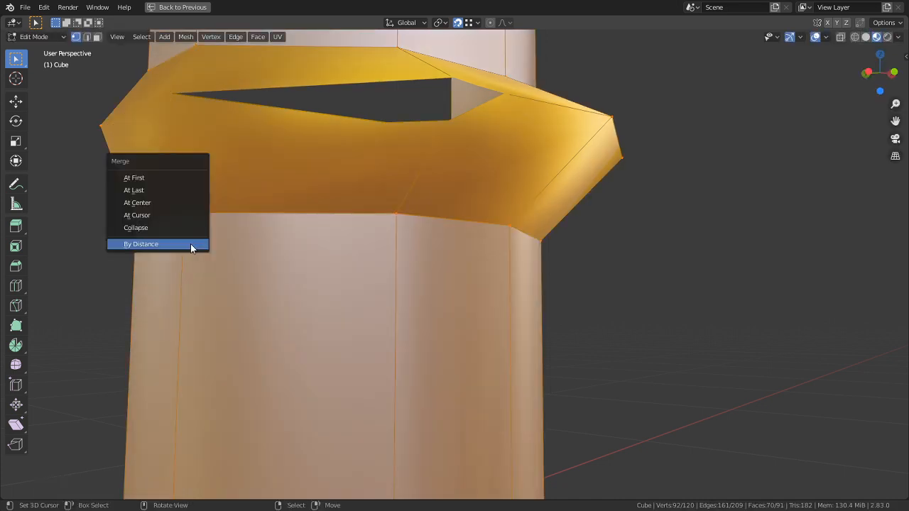
{"action": "left_click", "coordinate": [190, 244]}
{"action": "key", "text": "alt+a"}
Step: Examine the repaired pole, the reference cover's lower corner and the model's gold strip along the bottom edge
{"action": "scroll", "coordinate": [558, 300], "scroll_direction": "down", "scroll_amount": 4}
{"action": "middle_click_drag", "start_coordinate": [632, 315], "coordinate": [481, 336]}
{"action": "scroll", "coordinate": [552, 341], "scroll_direction": "down", "scroll_amount": 7}
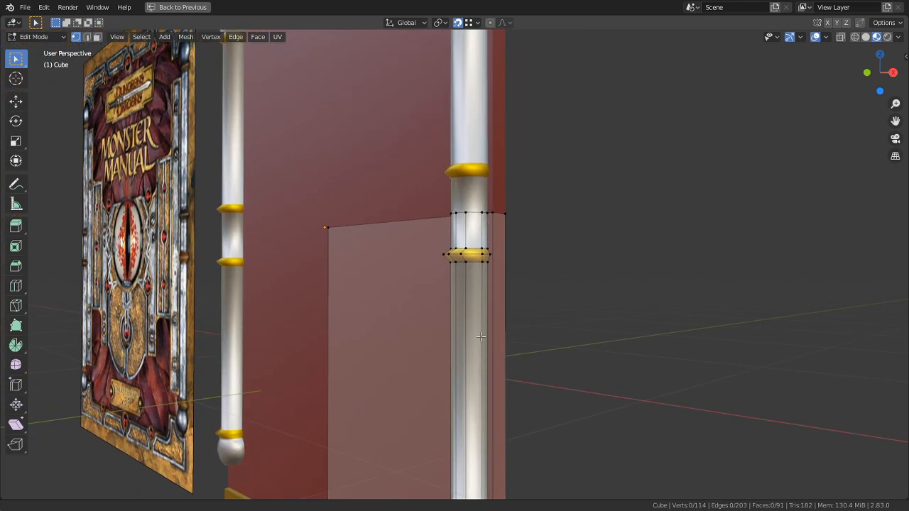
{"action": "scroll", "coordinate": [295, 290], "scroll_direction": "up", "scroll_amount": 4}
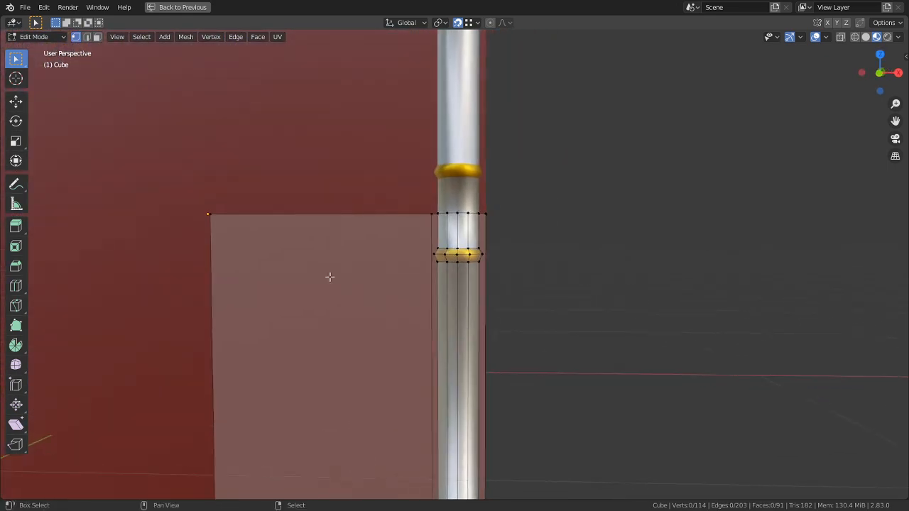
{"action": "middle_click_drag", "start_coordinate": [329, 276], "coordinate": [677, 204], "text": "shift"}
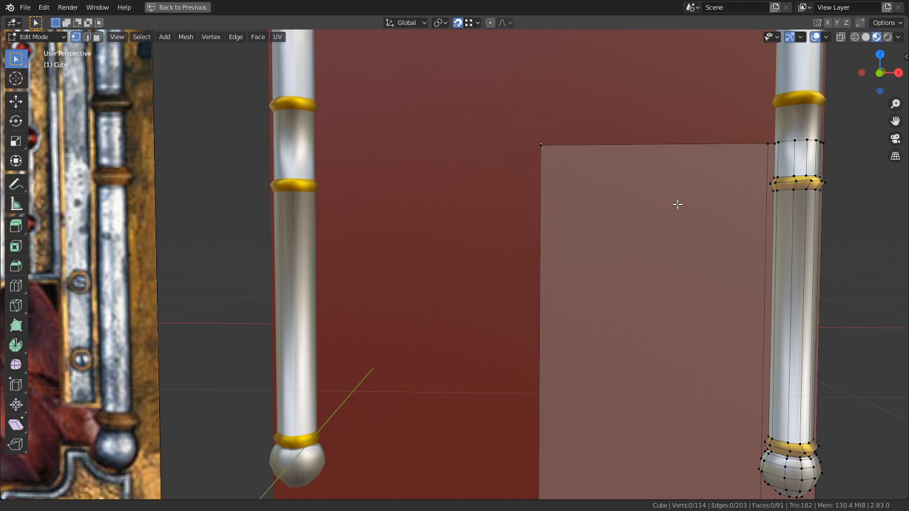
{"action": "middle_click_drag", "start_coordinate": [678, 204], "coordinate": [511, 93], "text": "shift"}
{"action": "middle_click_drag", "start_coordinate": [460, 193], "coordinate": [878, 147], "text": "shift"}
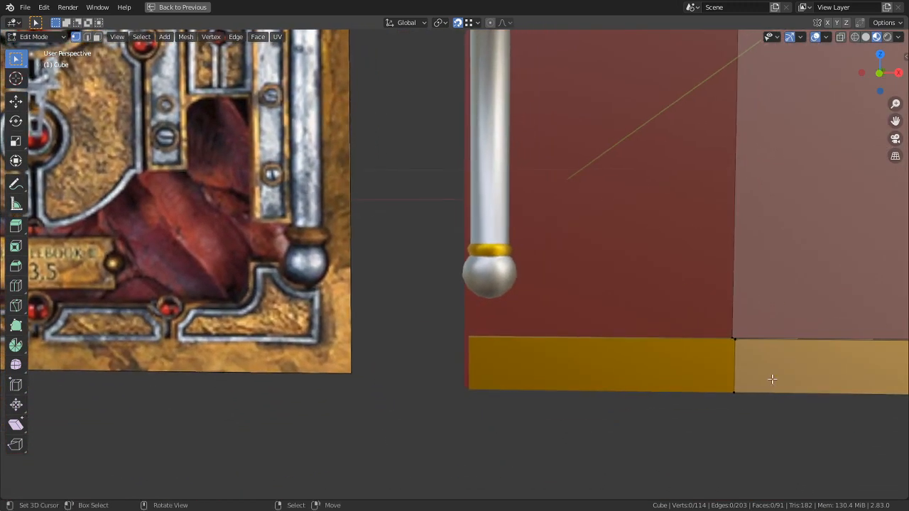
{"action": "middle_click_drag", "start_coordinate": [807, 382], "coordinate": [518, 308], "text": "shift"}
{"action": "scroll", "coordinate": [666, 377], "scroll_direction": "up", "scroll_amount": 4}
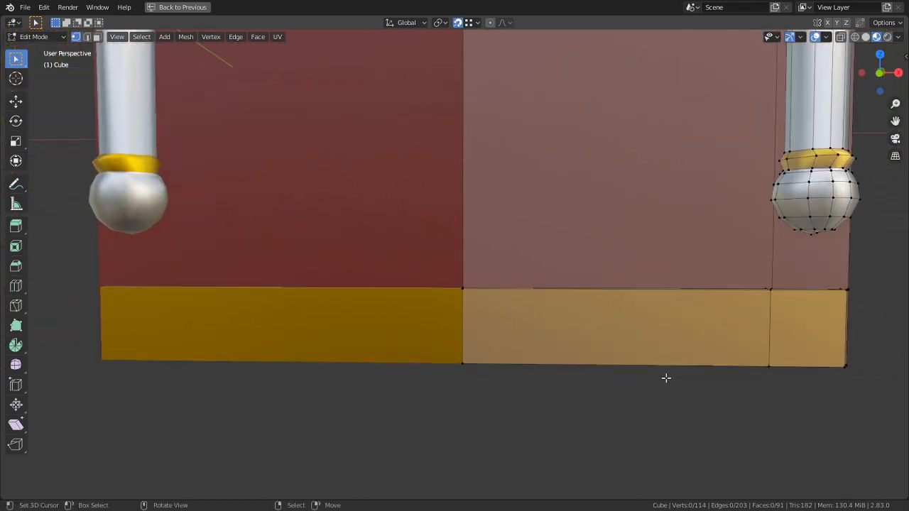
{"action": "middle_click_drag", "start_coordinate": [603, 345], "coordinate": [360, 339], "text": "shift"}
{"action": "scroll", "coordinate": [500, 341], "scroll_direction": "up", "scroll_amount": 2}
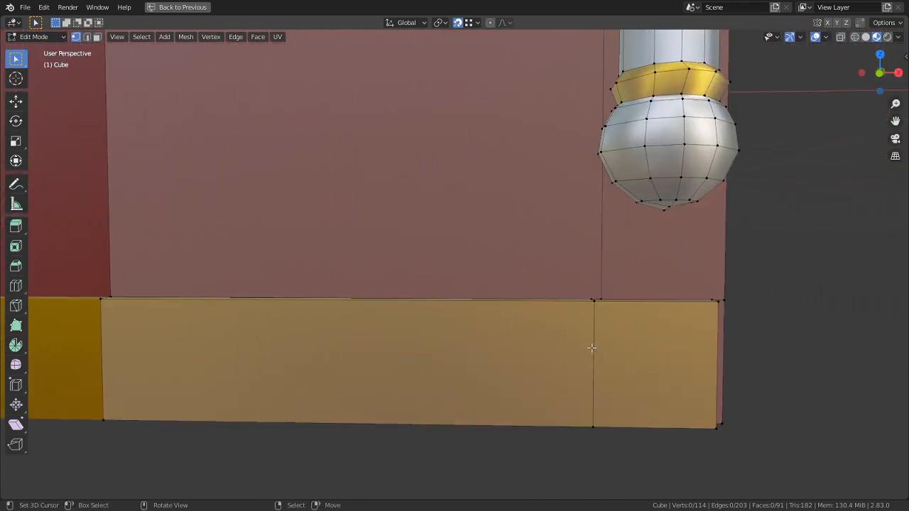
{"action": "middle_click_drag", "start_coordinate": [592, 348], "coordinate": [599, 326]}
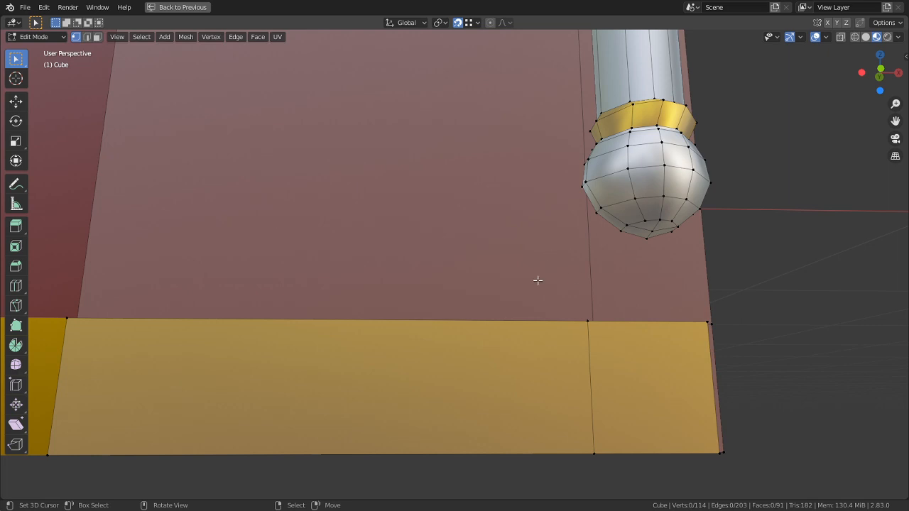
Step: Select the two front faces of the gold strip along the cover's bottom edge
{"action": "middle_click_drag", "start_coordinate": [538, 280], "coordinate": [511, 320]}
{"action": "key", "text": "3"}
{"action": "left_click", "coordinate": [519, 325]}
{"action": "left_click", "coordinate": [635, 324], "text": "shift"}
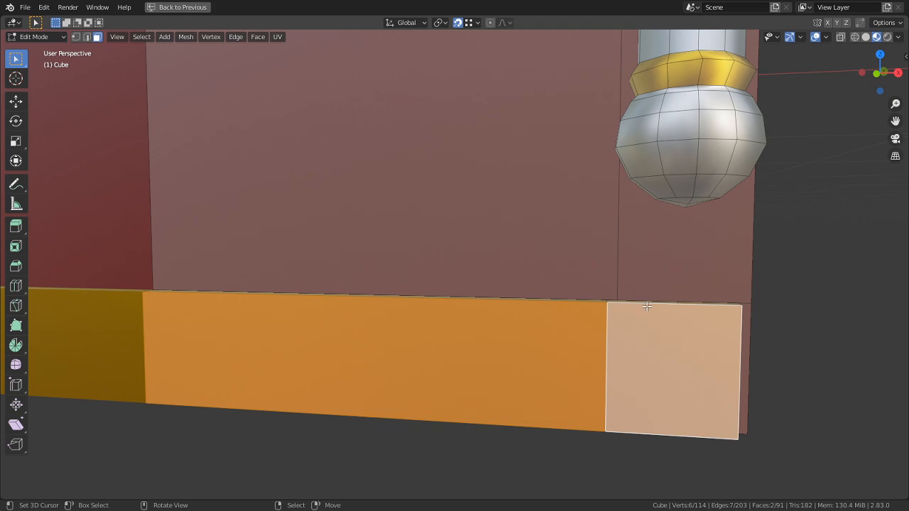
Step: Compare the reference cover's stepped corner trim with the plain gold strip below the model's pole
{"action": "scroll", "coordinate": [498, 362], "scroll_direction": "down", "scroll_amount": 3}
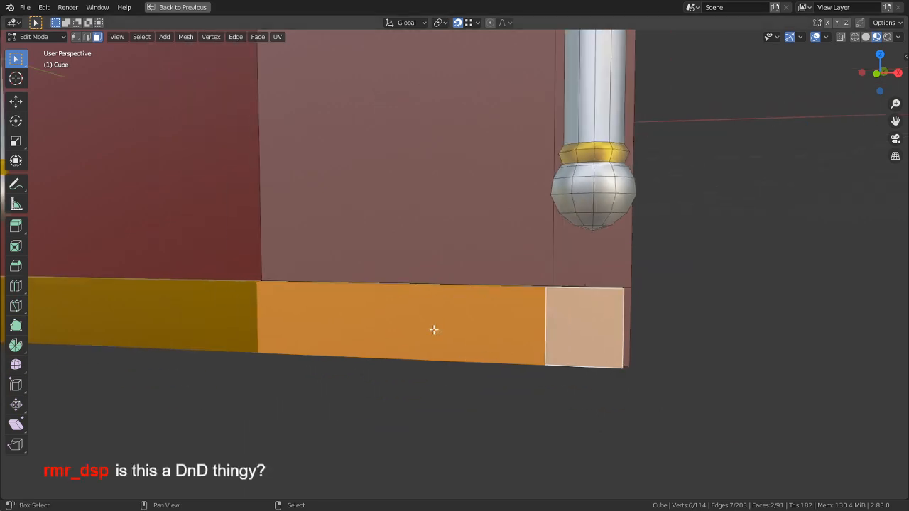
{"action": "middle_click_drag", "start_coordinate": [432, 329], "coordinate": [439, 457], "text": "shift"}
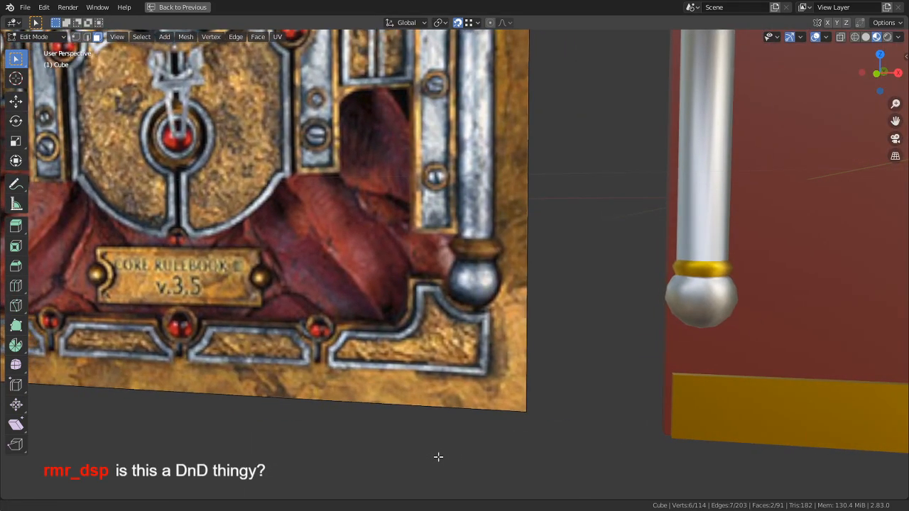
{"action": "scroll", "coordinate": [572, 473], "scroll_direction": "down", "scroll_amount": 4}
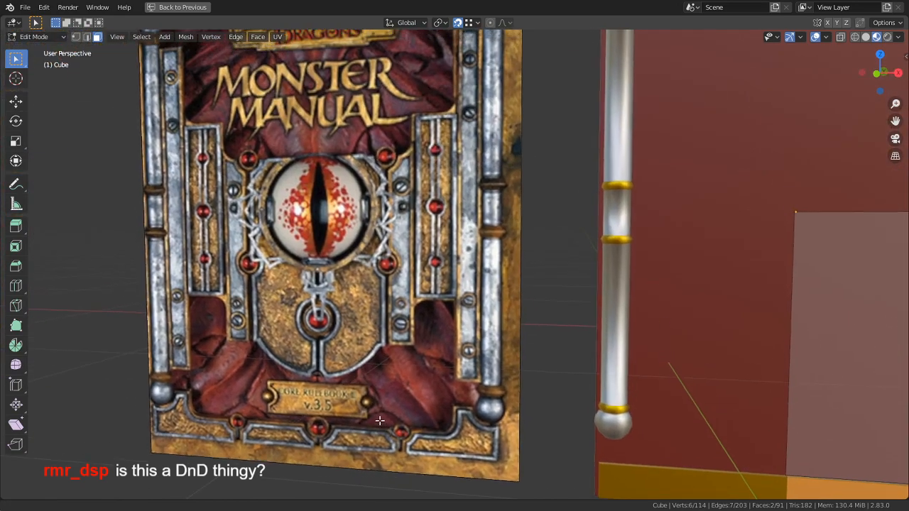
{"action": "middle_click_drag", "start_coordinate": [356, 332], "coordinate": [365, 298]}
{"action": "middle_click_drag", "start_coordinate": [369, 258], "coordinate": [407, 308], "text": "shift"}
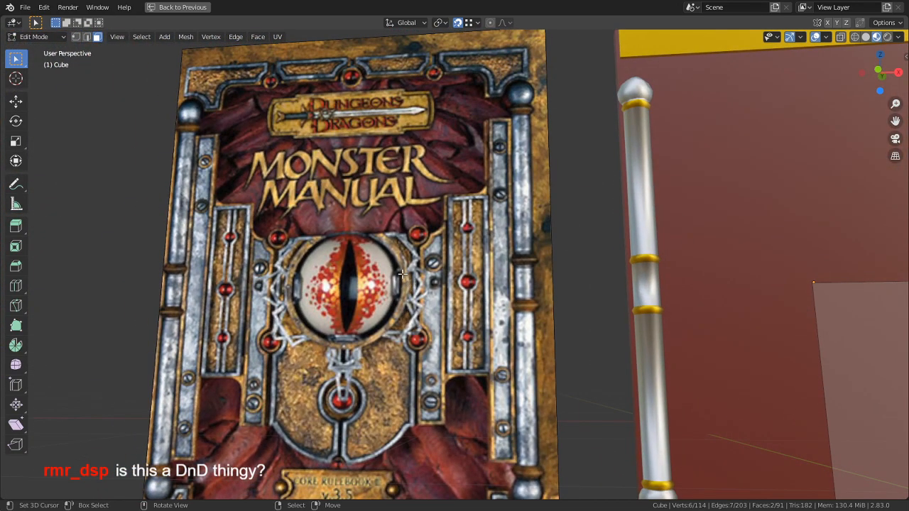
{"action": "middle_click_drag", "start_coordinate": [378, 343], "coordinate": [386, 405]}
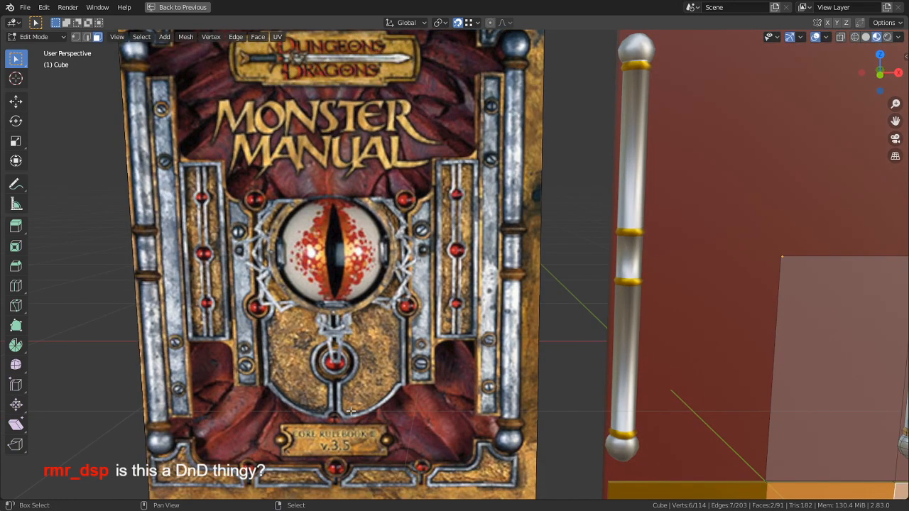
{"action": "middle_click_drag", "start_coordinate": [366, 420], "coordinate": [139, 279], "text": "shift"}
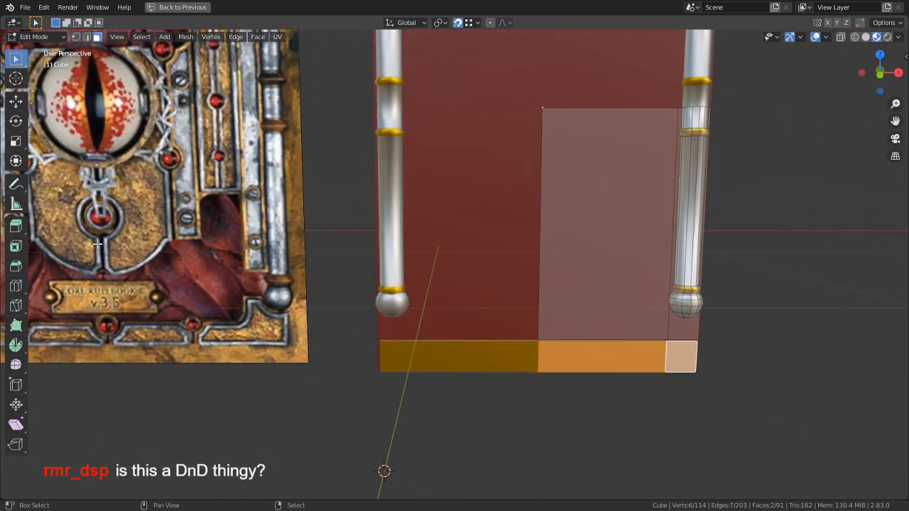
{"action": "middle_click_drag", "start_coordinate": [479, 292], "coordinate": [380, 271], "text": "shift"}
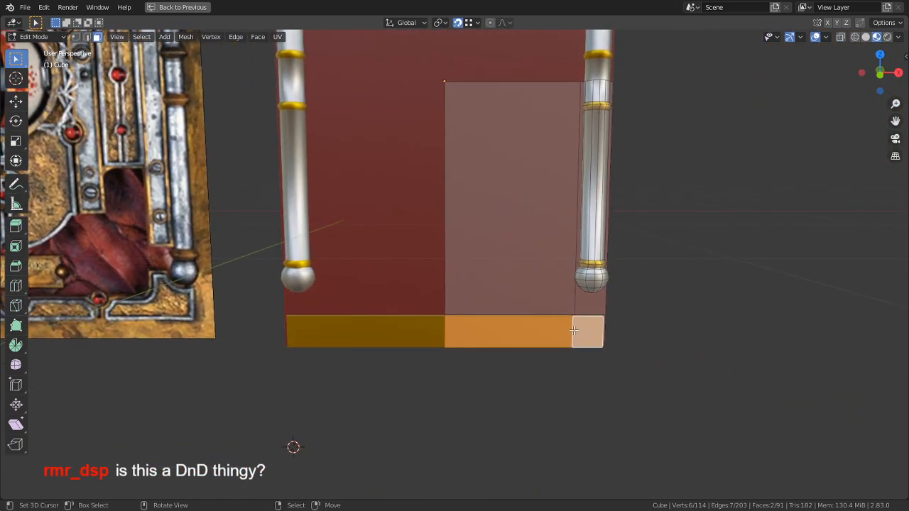
{"action": "scroll", "coordinate": [554, 316], "scroll_direction": "up", "scroll_amount": 6}
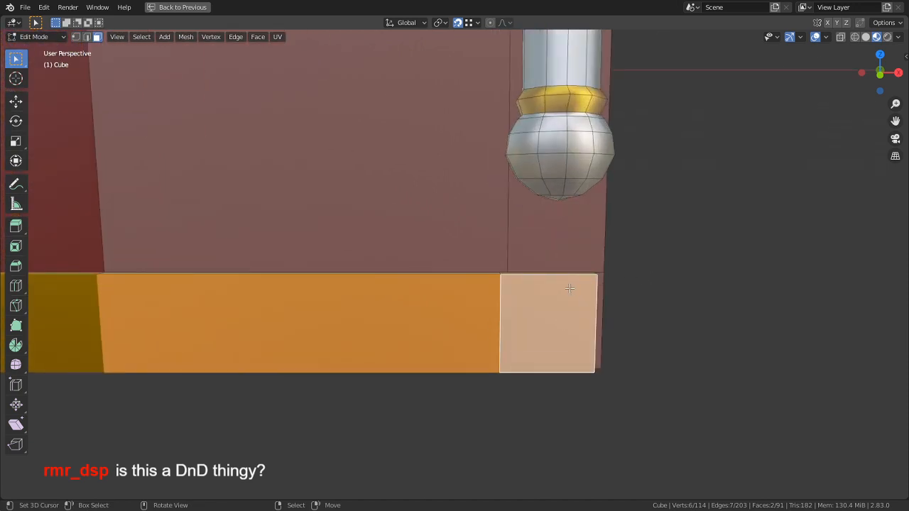
{"action": "middle_click_drag", "start_coordinate": [570, 288], "coordinate": [510, 304], "text": "shift"}
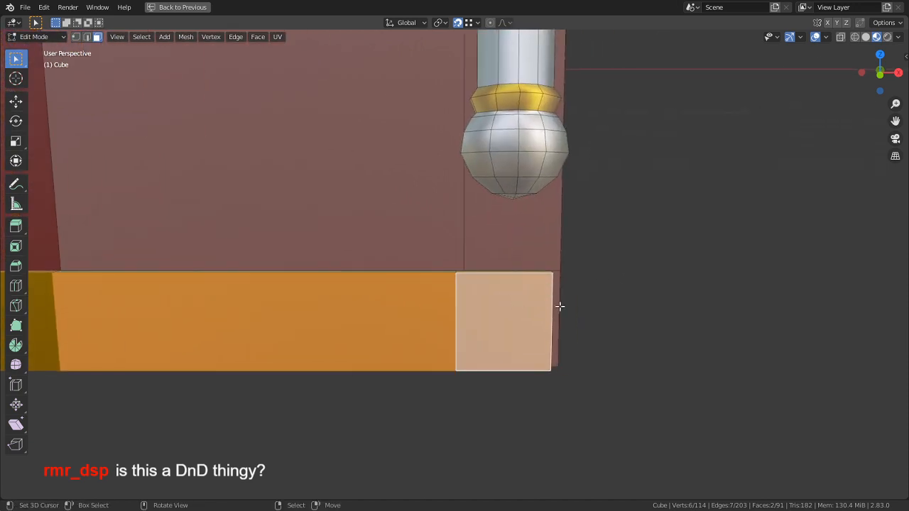
Step: Add two vertical loop cuts to the gold strip, one midway through the corner section and one just inward of it
{"action": "scroll", "coordinate": [560, 306], "scroll_direction": "up", "scroll_amount": 1}
{"action": "scroll", "coordinate": [551, 304], "scroll_direction": "up", "scroll_amount": 2}
{"action": "middle_click_drag", "start_coordinate": [524, 257], "coordinate": [496, 279]}
{"action": "left_click", "coordinate": [495, 282]}
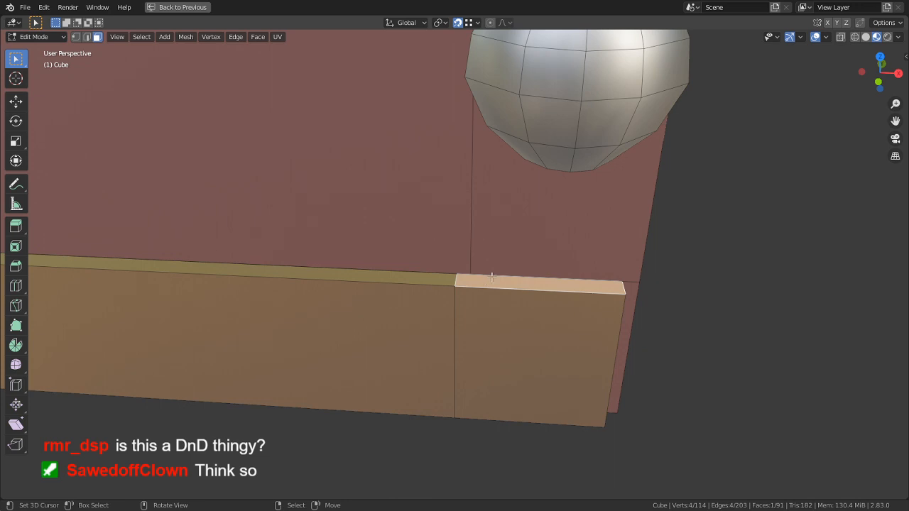
{"action": "middle_click_drag", "start_coordinate": [492, 278], "coordinate": [498, 273]}
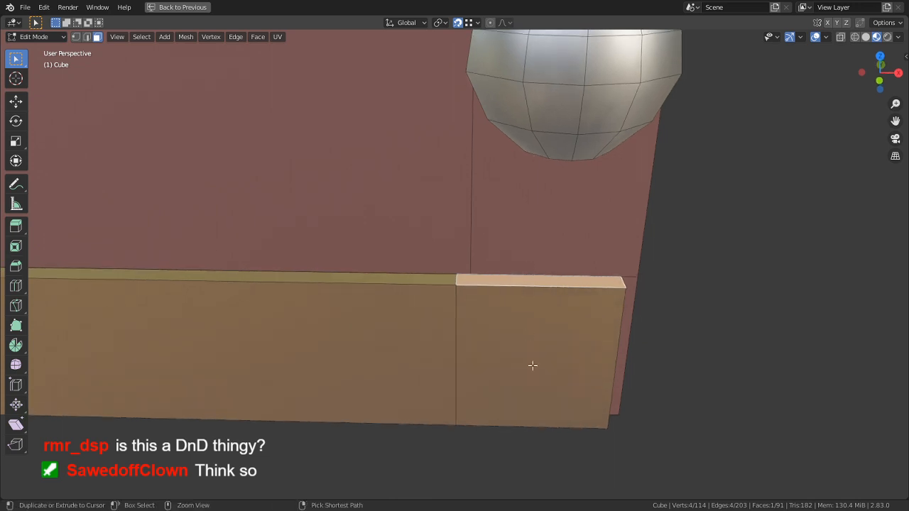
{"action": "key", "text": "ctrl+r"}
{"action": "left_click", "coordinate": [539, 299]}
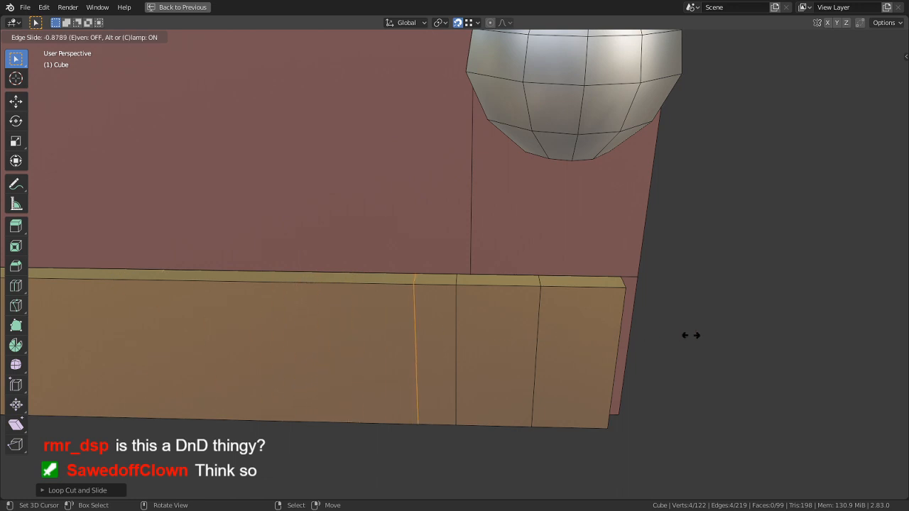
{"action": "left_click", "coordinate": [656, 327]}
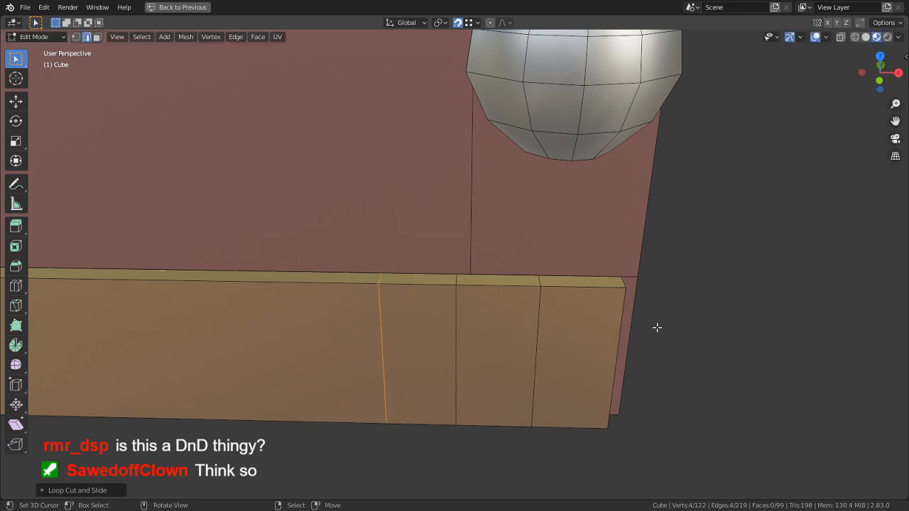
Step: Extrude the three top faces at the corner end of the gold strip upward toward the pole's ball
{"action": "right_click", "coordinate": [433, 278]}
{"action": "key", "text": "3"}
{"action": "right_click", "coordinate": [424, 277]}
{"action": "right_click", "coordinate": [497, 279], "text": "shift"}
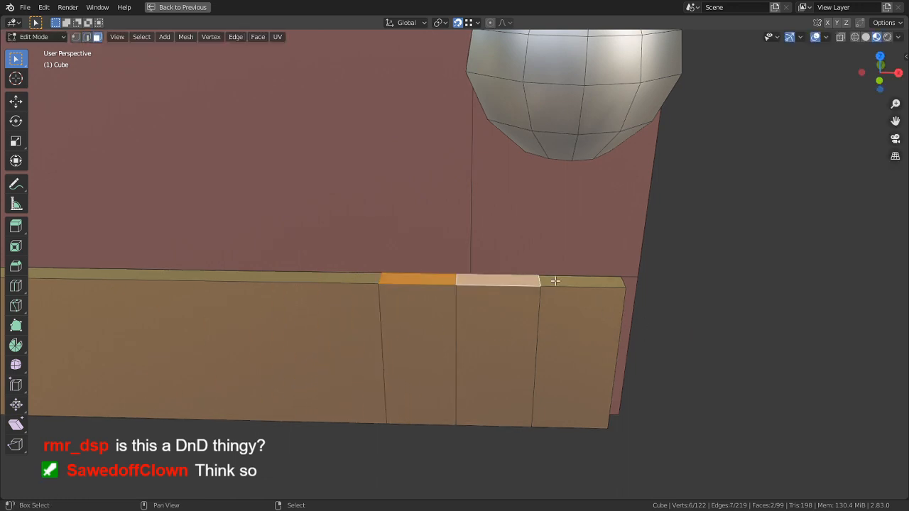
{"action": "right_click", "coordinate": [555, 281], "text": "shift"}
{"action": "key", "text": "e"}
{"action": "left_click", "coordinate": [561, 214]}
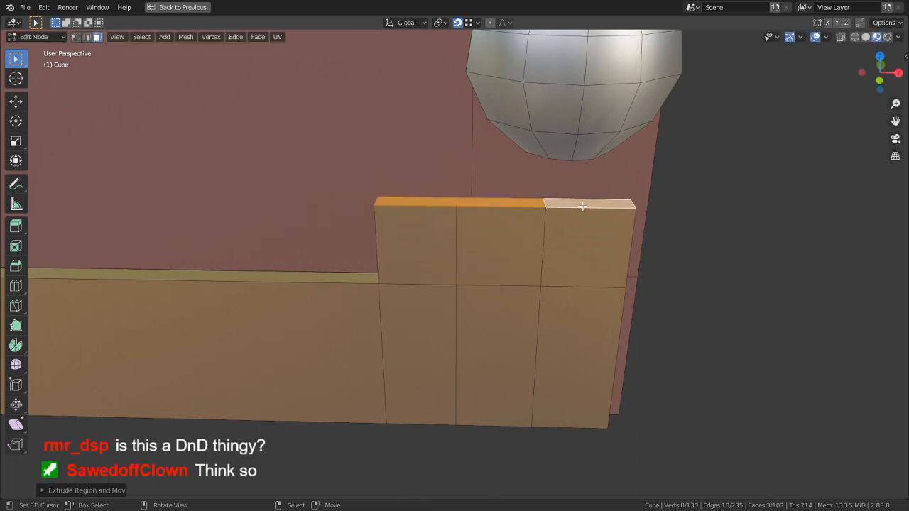
Step: Lower the raised section's outermost top face along Z and raise its innermost top face about 0.026 m
{"action": "right_click", "coordinate": [583, 206]}
{"action": "key", "text": "g"}
{"action": "key", "text": "z"}
{"action": "left_click", "coordinate": [582, 253]}
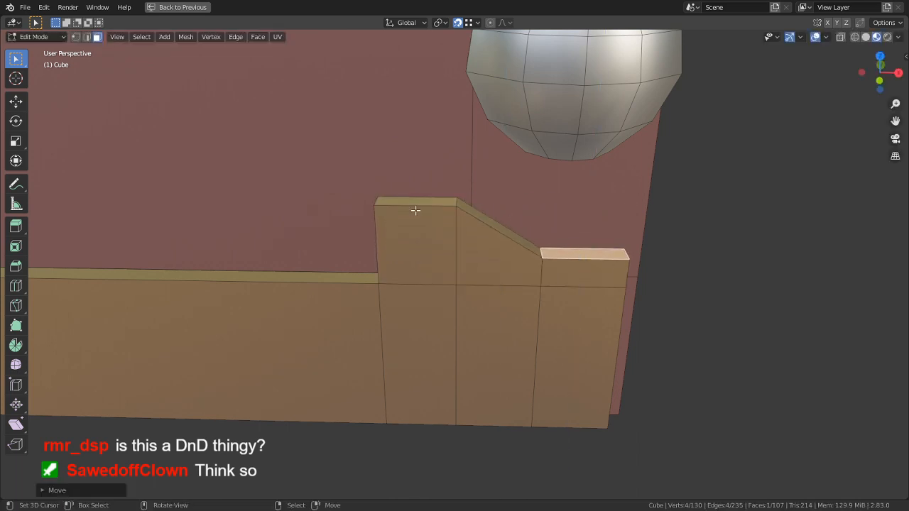
{"action": "right_click", "coordinate": [418, 201]}
{"action": "key", "text": "g"}
{"action": "key", "text": "z"}
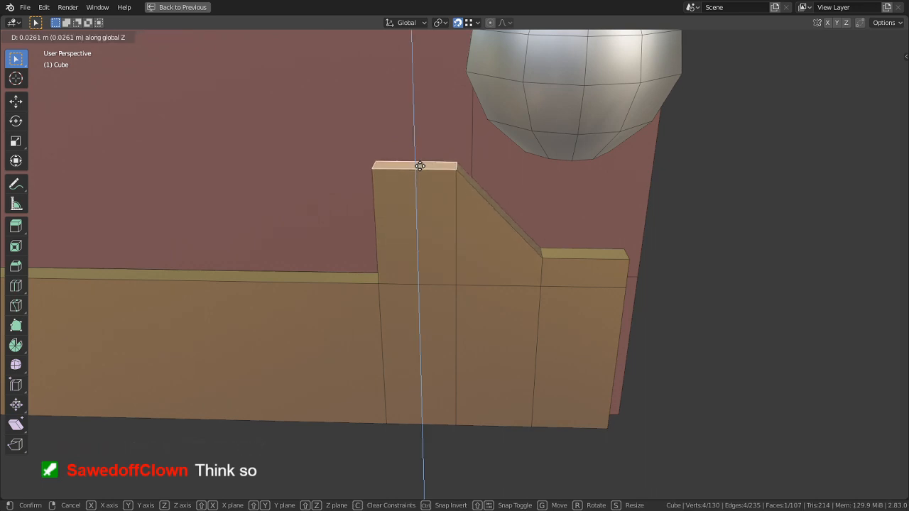
{"action": "left_click", "coordinate": [420, 165]}
Step: Add a centred vertical loop cut through the sloped section and lower its top edge along Z into a concave curve
{"action": "key", "text": "ctrl+r"}
{"action": "left_click", "coordinate": [491, 211]}
{"action": "right_click", "coordinate": [491, 211]}
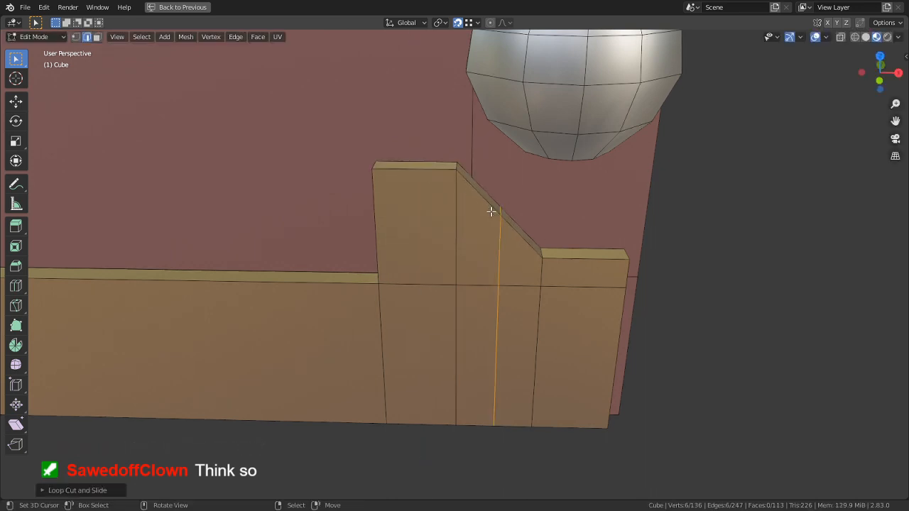
{"action": "right_click", "coordinate": [504, 210]}
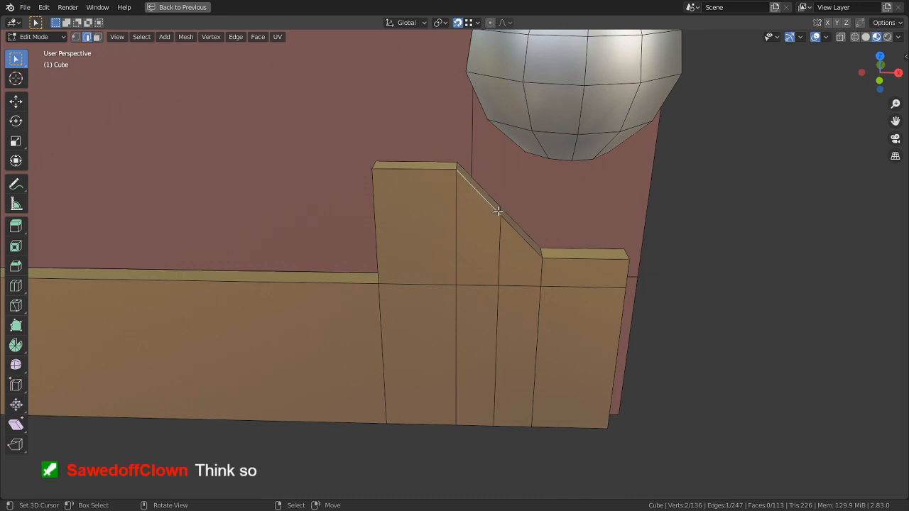
{"action": "middle_click_drag", "start_coordinate": [514, 225], "coordinate": [488, 230]}
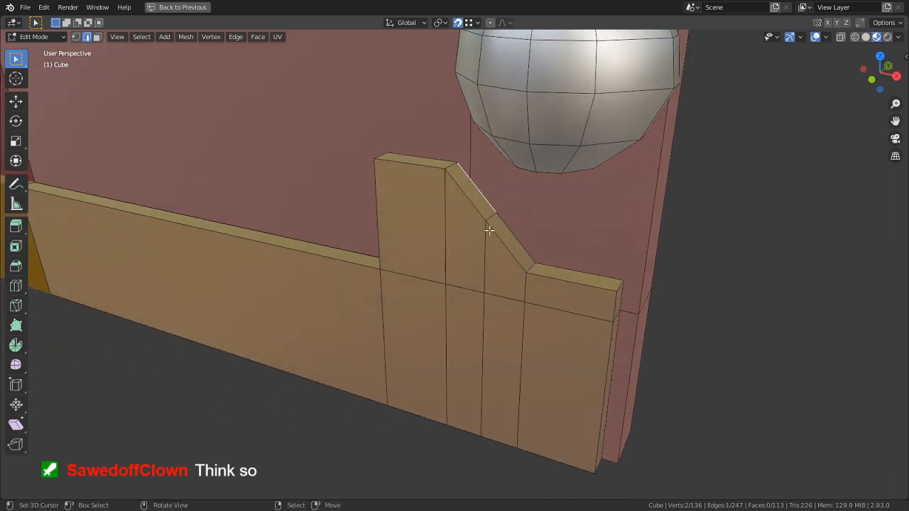
{"action": "key", "text": "g"}
{"action": "key", "text": "z"}
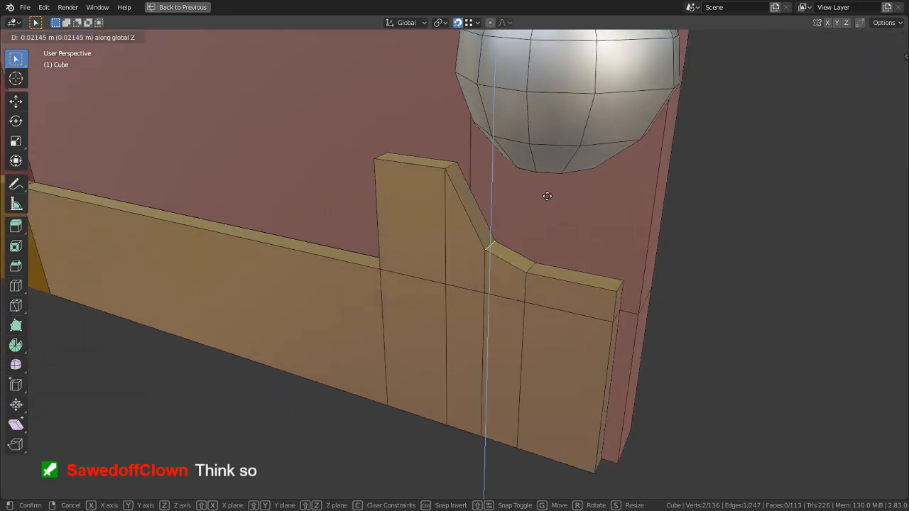
{"action": "left_click", "coordinate": [700, 192]}
Step: Add a centred vertical loop cut through the outermost section of the gold corner piece
{"action": "middle_click_drag", "start_coordinate": [698, 193], "coordinate": [725, 146]}
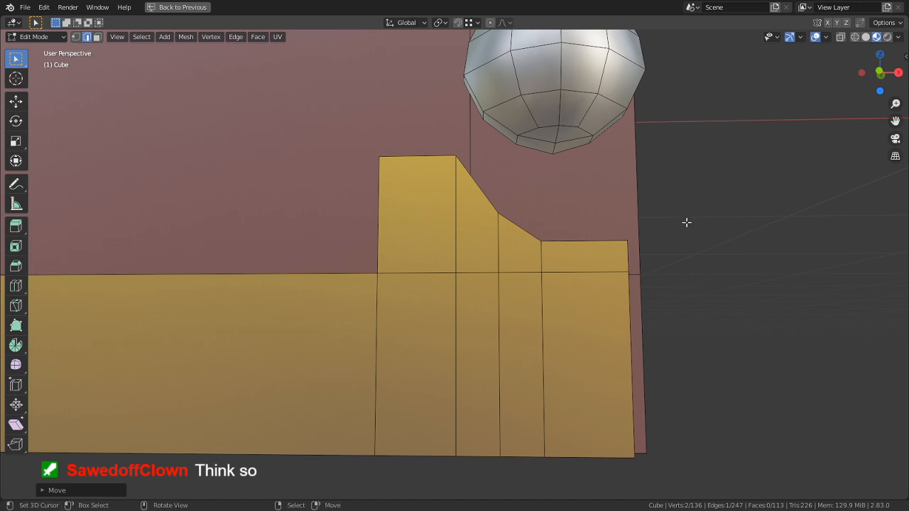
{"action": "middle_click_drag", "start_coordinate": [686, 221], "coordinate": [605, 260]}
{"action": "key", "text": "ctrl+r"}
{"action": "left_click", "coordinate": [586, 263]}
{"action": "right_click", "coordinate": [625, 253]}
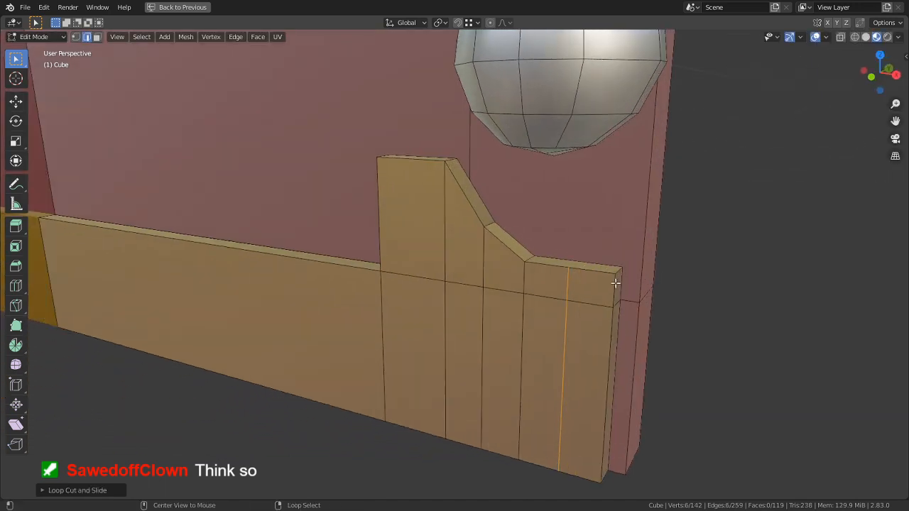
Step: Scale the two outer end faces of the gold corner piece to about 0.9 along Z
{"action": "right_click", "coordinate": [614, 278]}
{"action": "key", "text": "3"}
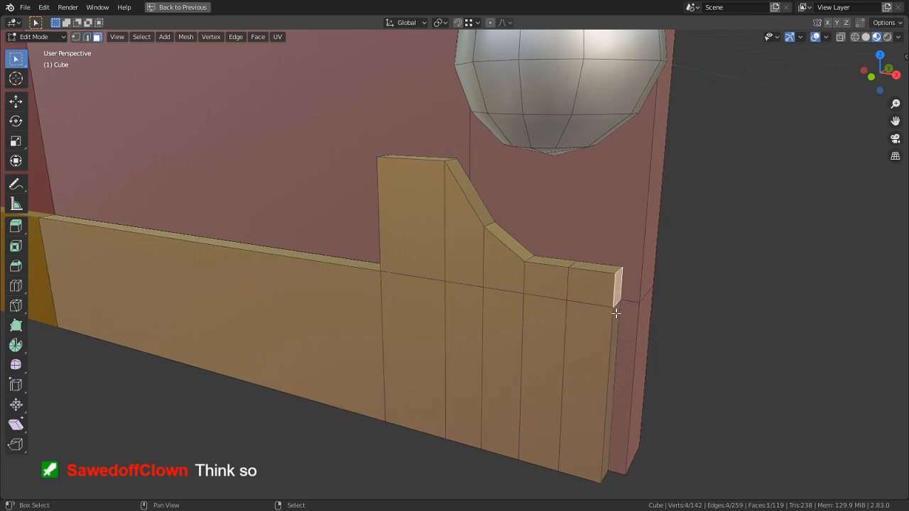
{"action": "right_click", "coordinate": [616, 330], "text": "shift"}
{"action": "key", "text": "s"}
{"action": "key", "text": "z"}
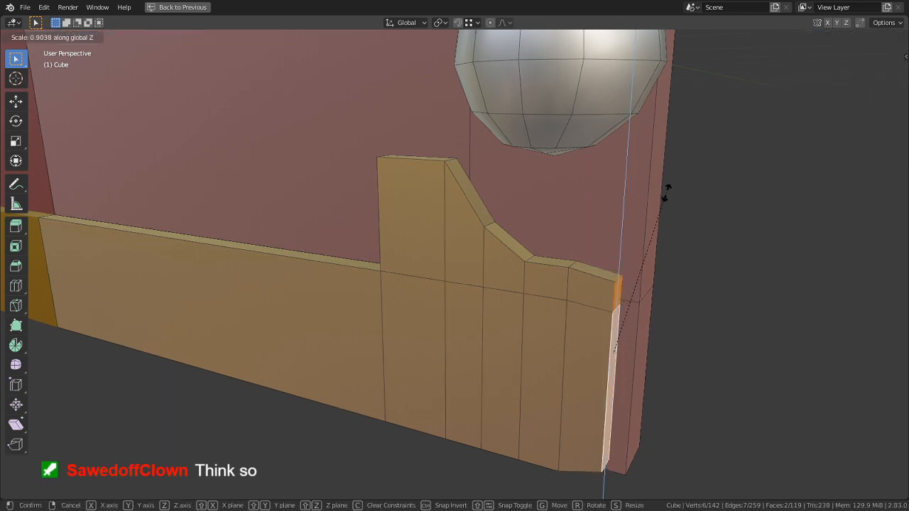
{"action": "left_click", "coordinate": [608, 319]}
Step: Enable snapping and move the corner piece's two end faces down so their lower edge lines up with the strip's bottom
{"action": "middle_click_drag", "start_coordinate": [609, 319], "coordinate": [608, 363]}
{"action": "key", "text": "h"}
{"action": "key", "text": "shift+Tab"}
{"action": "right_click", "coordinate": [608, 363]}
{"action": "right_click", "coordinate": [620, 360]}
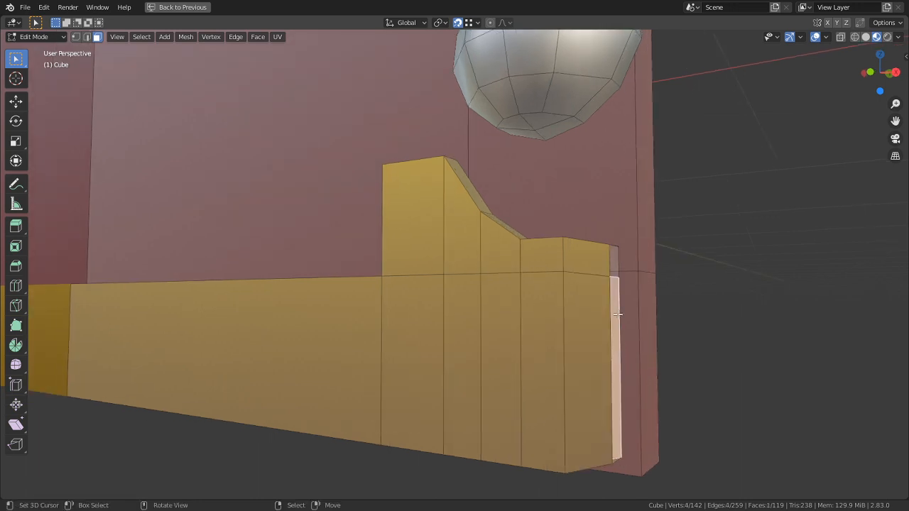
{"action": "right_click", "coordinate": [617, 260], "text": "shift"}
{"action": "middle_click_drag", "start_coordinate": [620, 295], "coordinate": [570, 313]}
{"action": "key", "text": "ctrl+z"}
{"action": "key", "text": "ctrl+z"}
{"action": "key", "text": "ctrl+z"}
{"action": "key", "text": "ctrl+z"}
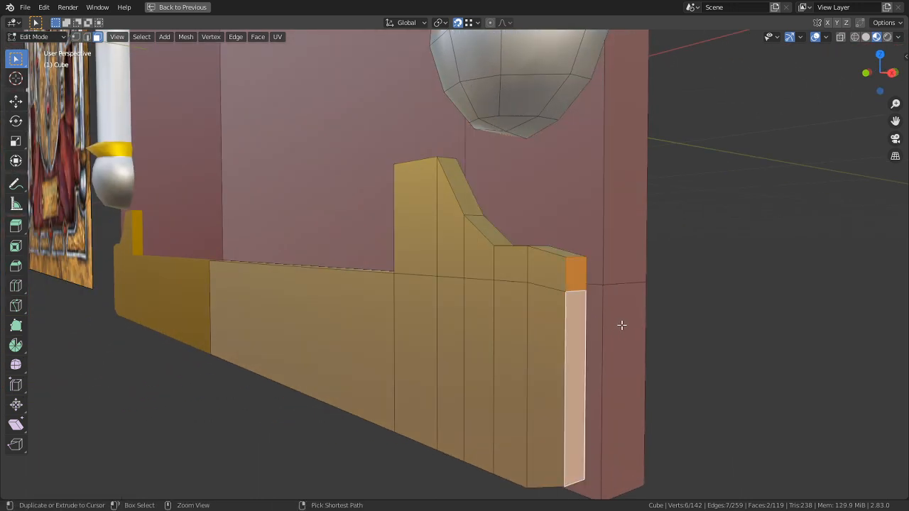
{"action": "middle_click_drag", "start_coordinate": [483, 332], "coordinate": [559, 363]}
{"action": "key", "text": "g"}
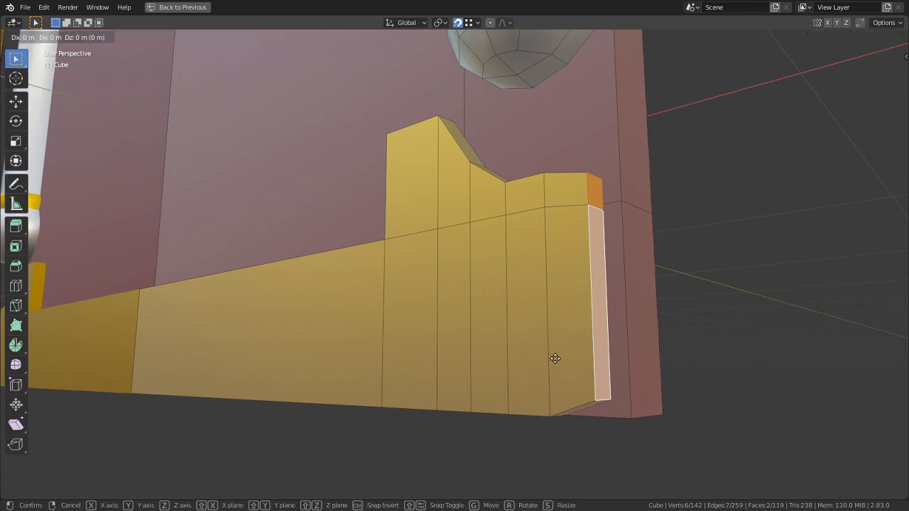
{"action": "left_click", "coordinate": [542, 325]}
{"action": "middle_click_drag", "start_coordinate": [541, 325], "coordinate": [583, 349]}
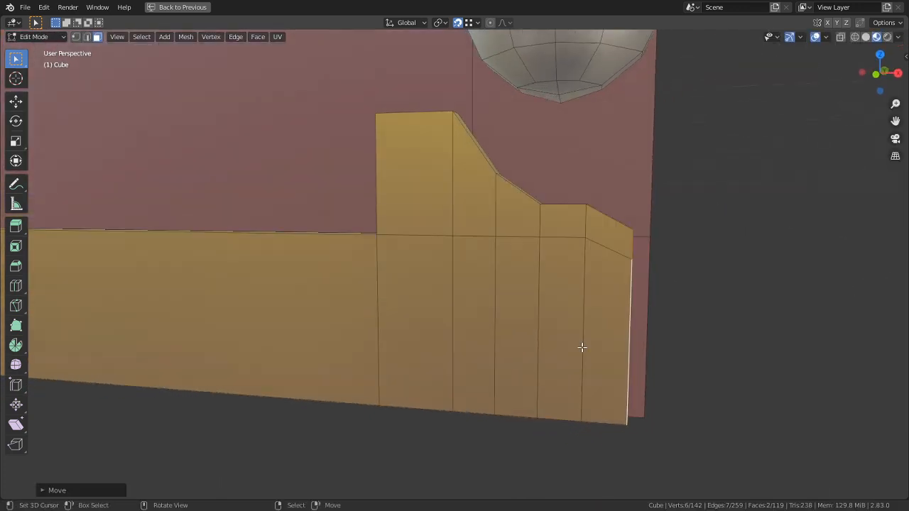
Step: Snap the 3D cursor to the bottom edge of the corner piece's outer end
{"action": "middle_click_drag", "start_coordinate": [601, 394], "coordinate": [524, 365]}
{"action": "key", "text": "2"}
{"action": "right_click", "coordinate": [611, 431]}
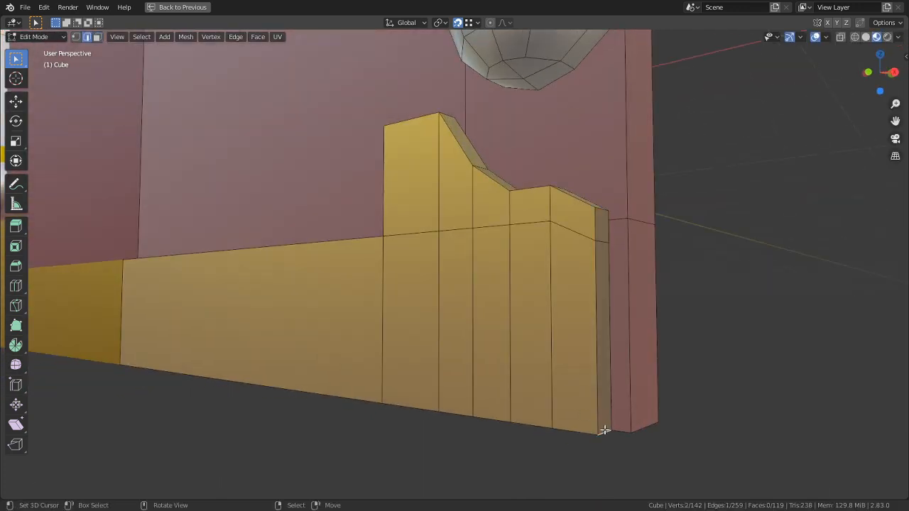
{"action": "key", "text": "shift+s"}
{"action": "left_click", "coordinate": [603, 470]}
Step: Move the outer end's middle edge along Z level with the horizontal seam and raise its top edge about 0.009 m
{"action": "mouse_move", "coordinate": [595, 220]}
{"action": "middle_mouse_down"}
{"action": "mouse_move", "coordinate": [576, 244]}
{"action": "mouse_move", "coordinate": [596, 233]}
{"action": "middle_mouse_up"}
{"action": "right_click", "coordinate": [582, 255]}
{"action": "key", "text": "g"}
{"action": "key", "text": "z"}
{"action": "left_click", "coordinate": [536, 235]}
{"action": "key", "text": "g"}
{"action": "key", "text": "z"}
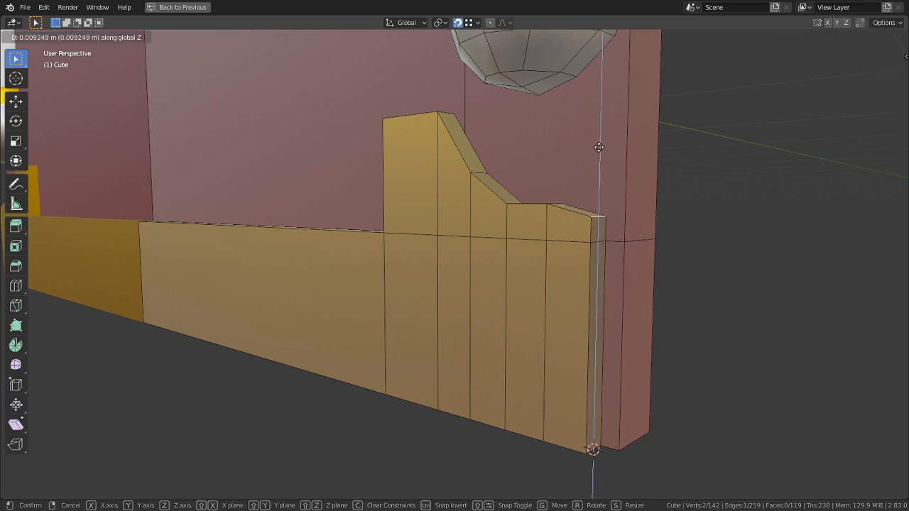
{"action": "left_click", "coordinate": [599, 172]}
Step: Lower the top edge next to the outer end along Z to smooth the concave curve
{"action": "middle_click_drag", "start_coordinate": [599, 173], "coordinate": [593, 252]}
{"action": "key", "text": "g"}
{"action": "key", "text": "z"}
{"action": "left_click", "coordinate": [609, 196]}
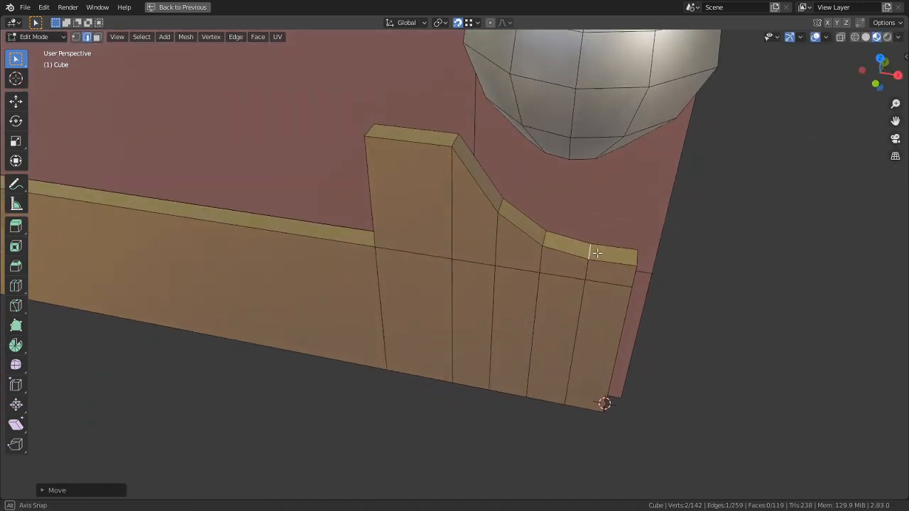
Step: Raise the corner piece's five top faces together along Z until the curve sits close beneath the pole's ball
{"action": "key", "text": "3"}
{"action": "right_click", "coordinate": [442, 137]}
{"action": "right_click", "coordinate": [481, 178], "text": "shift"}
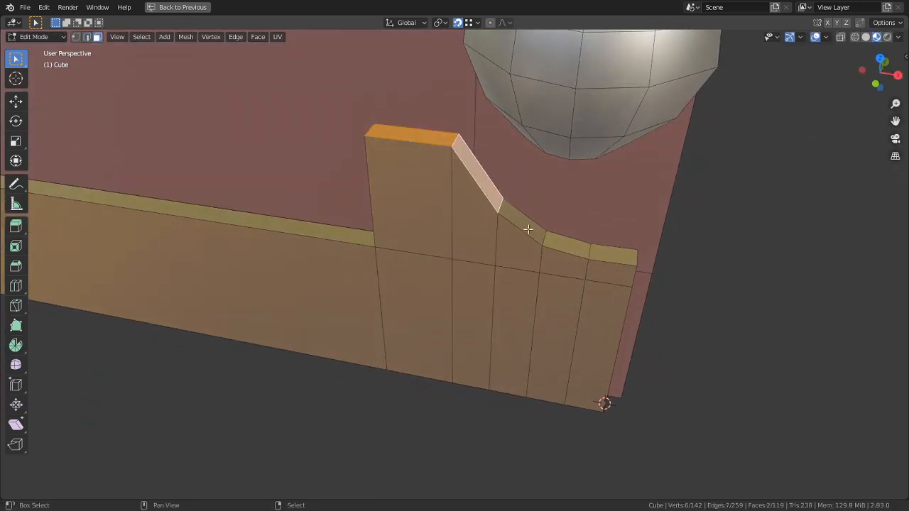
{"action": "right_click", "coordinate": [522, 224], "text": "shift"}
{"action": "right_click", "coordinate": [567, 243], "text": "shift"}
{"action": "right_click", "coordinate": [612, 256], "text": "shift"}
{"action": "middle_click_drag", "start_coordinate": [612, 256], "coordinate": [536, 190]}
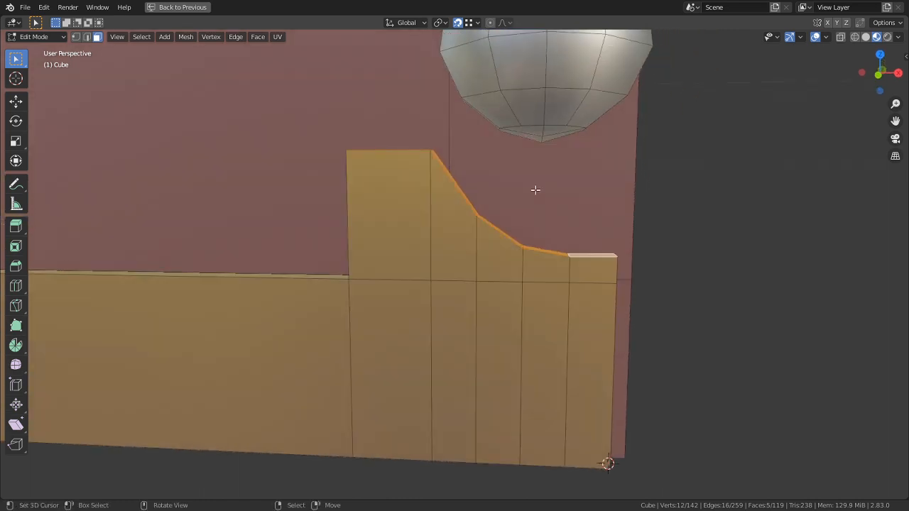
{"action": "key", "text": "g"}
{"action": "key", "text": "z"}
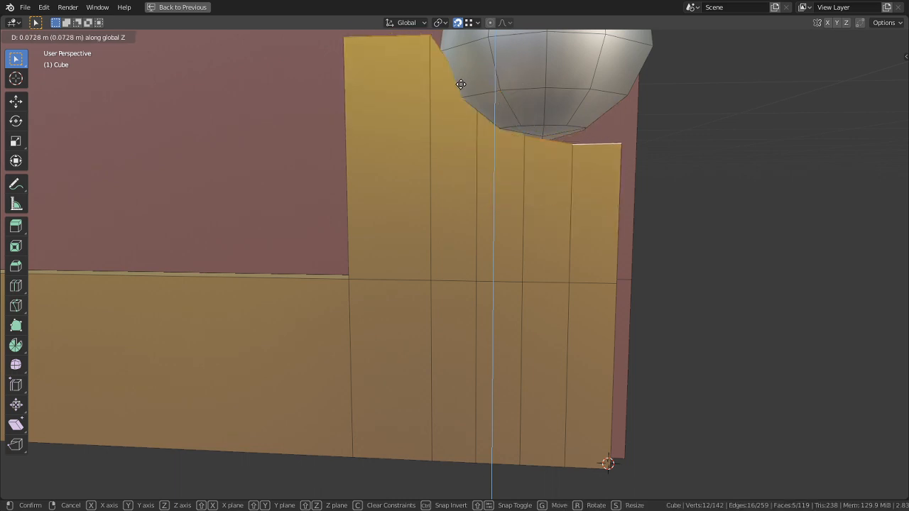
{"action": "left_click", "coordinate": [428, 105]}
Step: Raise the curve's top edge just below the middle of the ball along Z
{"action": "middle_click_drag", "start_coordinate": [526, 221], "coordinate": [513, 283], "text": "shift"}
{"action": "scroll", "coordinate": [520, 270], "scroll_direction": "up", "scroll_amount": 4}
{"action": "key", "text": "2"}
{"action": "middle_click_drag", "start_coordinate": [563, 228], "coordinate": [555, 250]}
{"action": "right_click", "coordinate": [552, 214]}
{"action": "key", "text": "g"}
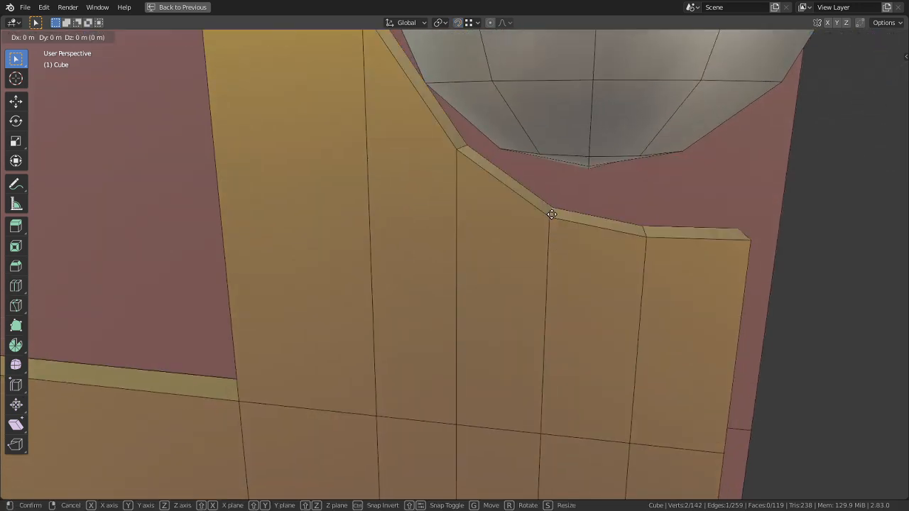
{"action": "key", "text": "z"}
{"action": "left_click", "coordinate": [547, 180]}
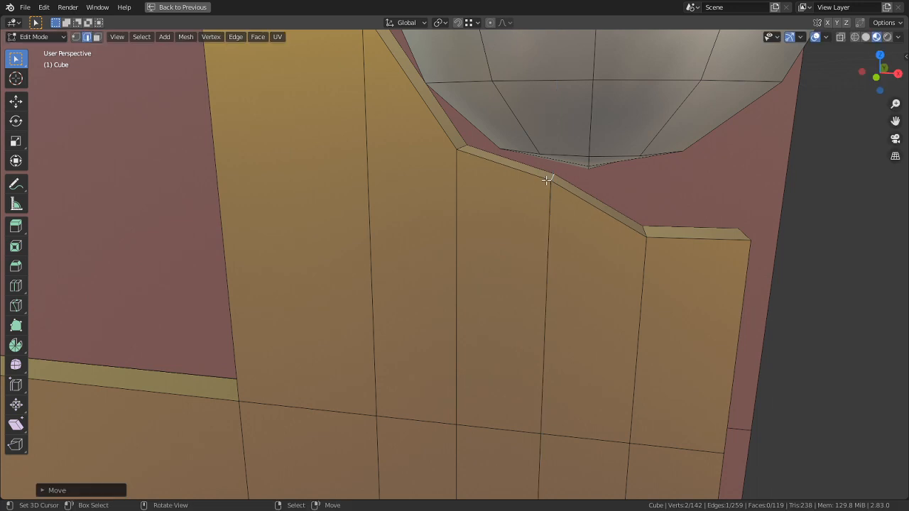
Step: Raise the next top edge about 0.012 m and the outermost top edge about 0.011 m along Z
{"action": "right_click", "coordinate": [645, 228]}
{"action": "key", "text": "g"}
{"action": "key", "text": "z"}
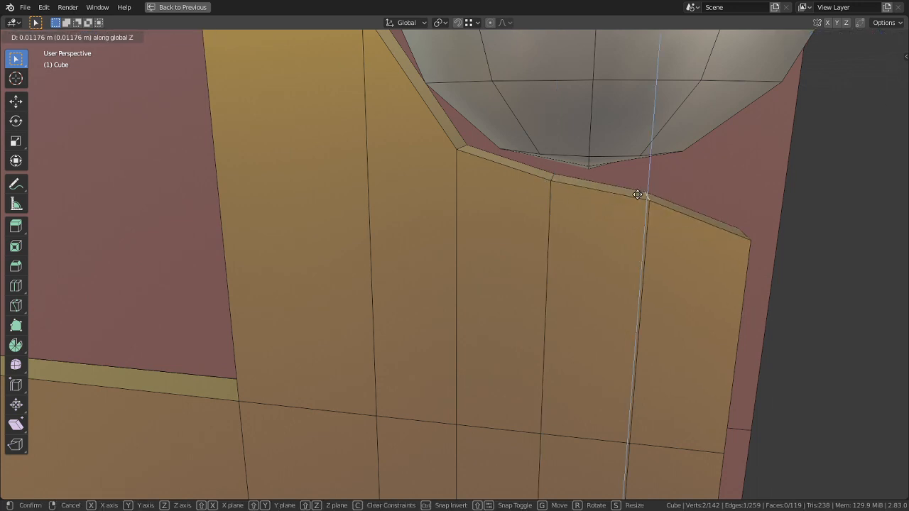
{"action": "left_click", "coordinate": [638, 194]}
{"action": "right_click", "coordinate": [736, 232]}
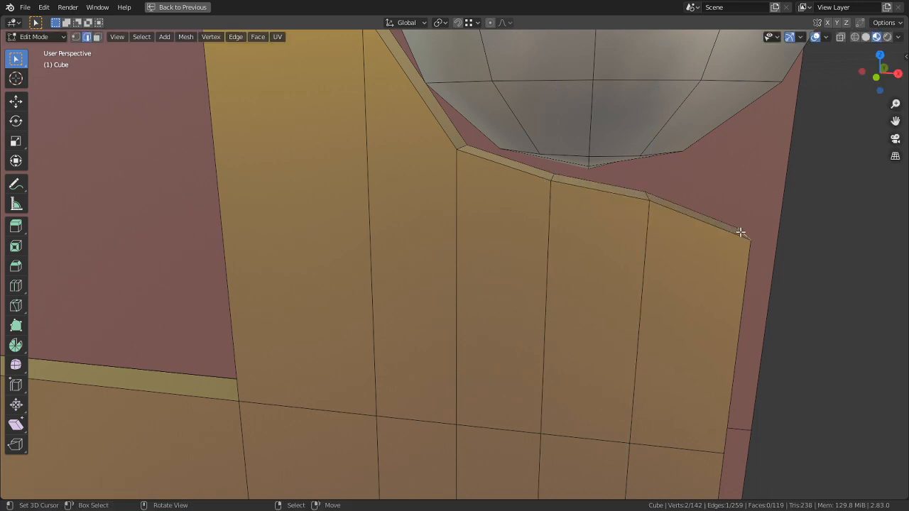
{"action": "key", "text": "g"}
{"action": "key", "text": "z"}
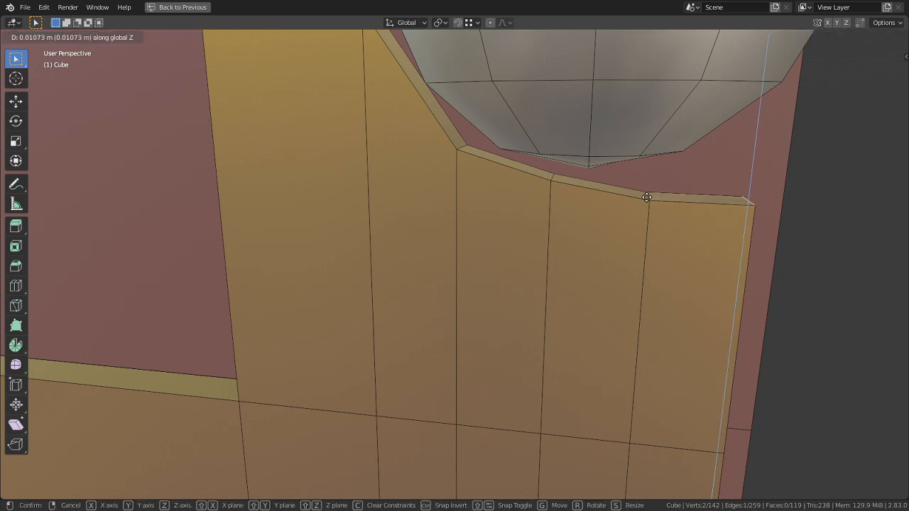
{"action": "left_click", "coordinate": [640, 195]}
Step: Delete the two faces closing the outer end of the gold corner piece
{"action": "scroll", "coordinate": [663, 225], "scroll_direction": "down", "scroll_amount": 5}
{"action": "middle_click_drag", "start_coordinate": [664, 225], "coordinate": [582, 235]}
{"action": "key", "text": "3"}
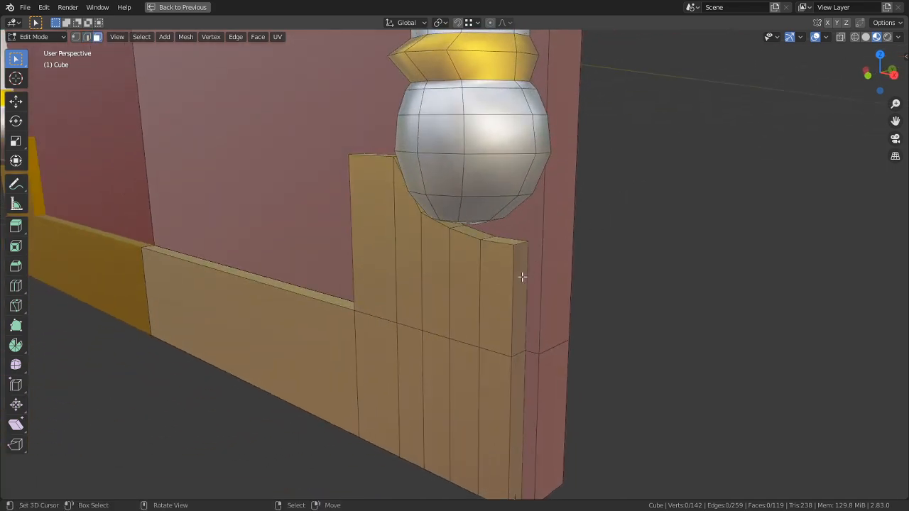
{"action": "left_click", "coordinate": [521, 276]}
{"action": "left_click", "coordinate": [518, 385], "text": "shift"}
{"action": "key", "text": "x"}
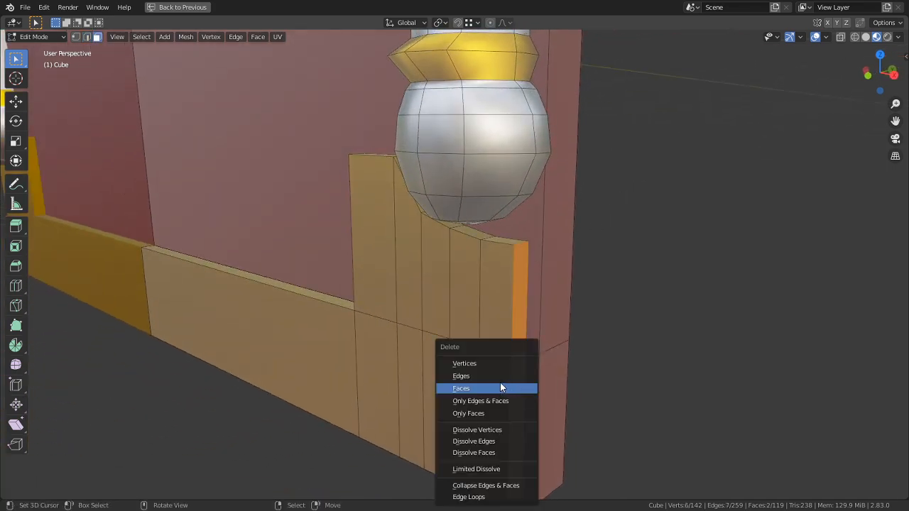
{"action": "left_click", "coordinate": [483, 387]}
Step: Delete the open end's edges to remove the outermost section, and fill the new end with two faces
{"action": "left_click", "coordinate": [519, 334], "text": "shift"}
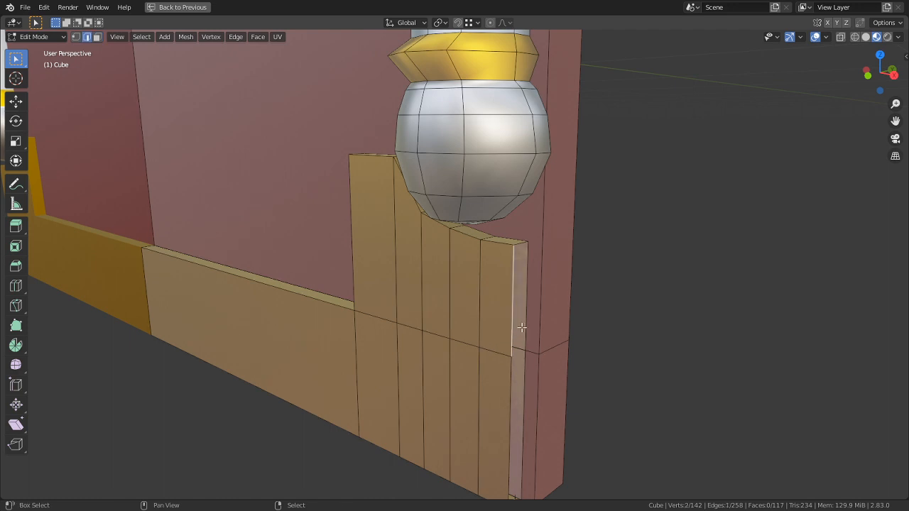
{"action": "key", "text": "x"}
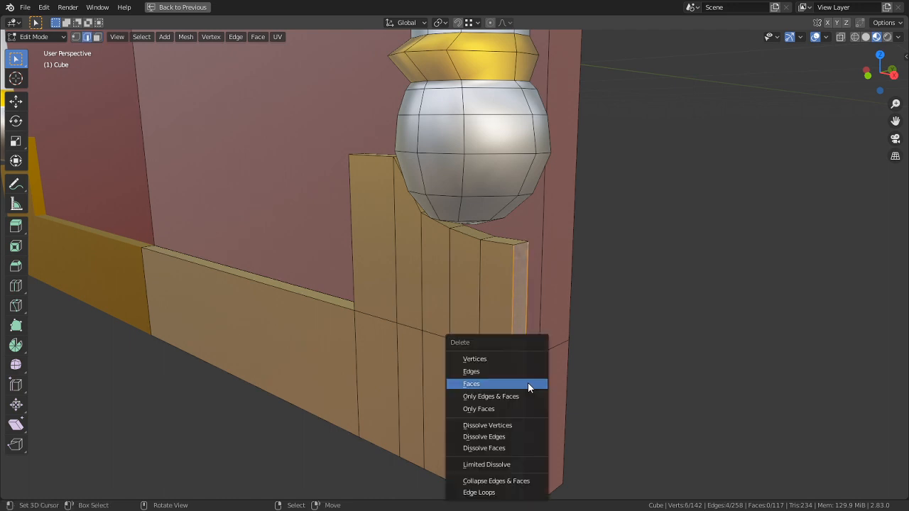
{"action": "left_click", "coordinate": [488, 370]}
{"action": "key", "text": "ctrl+z"}
{"action": "key", "text": "x"}
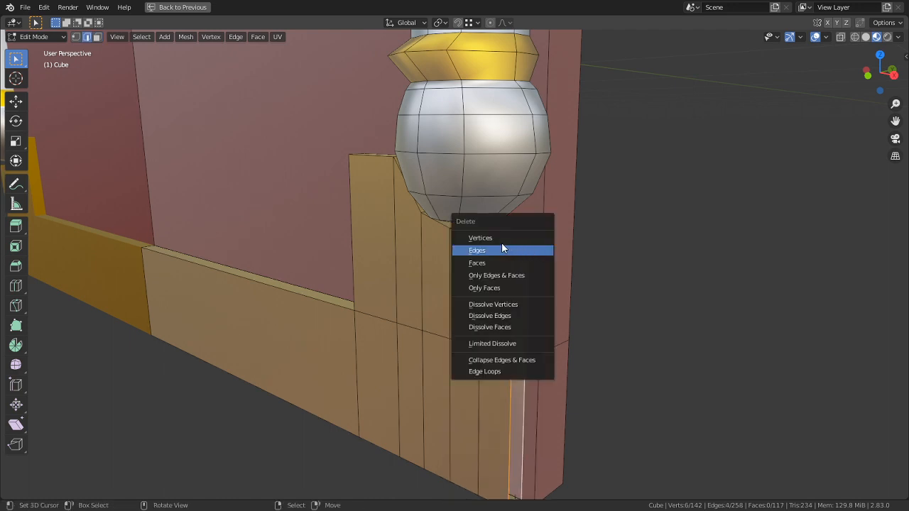
{"action": "left_click", "coordinate": [501, 250]}
{"action": "left_click", "coordinate": [490, 284]}
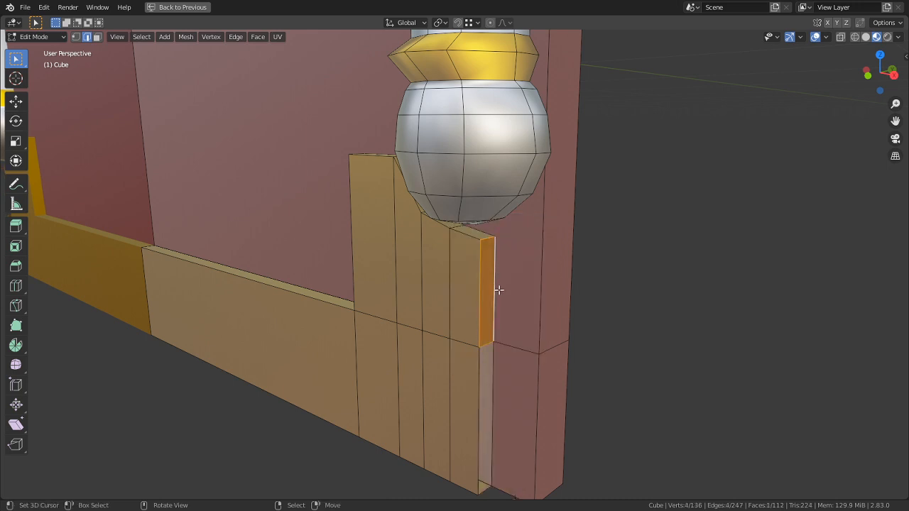
{"action": "left_click", "coordinate": [485, 385]}
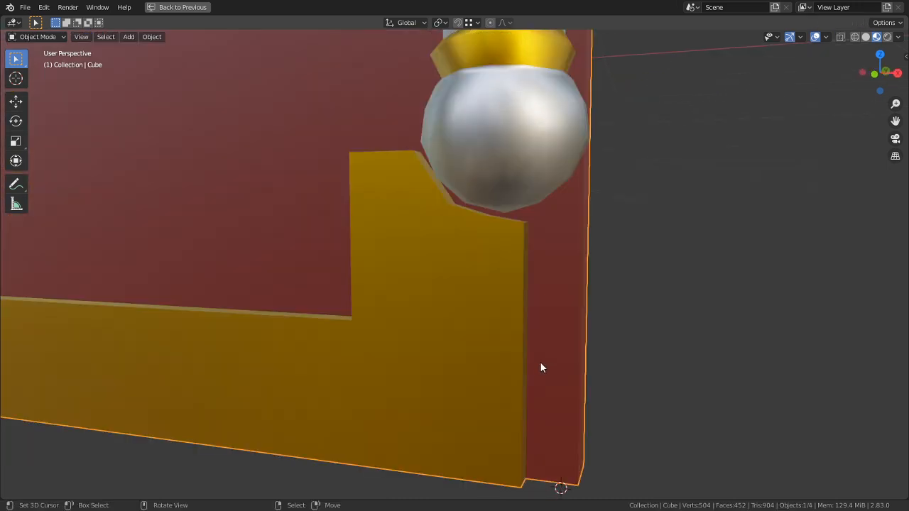
Step: Compare the shape of the gold trim's bottom corners with the reference image
{"action": "scroll", "coordinate": [540, 368], "scroll_direction": "down", "scroll_amount": 10}
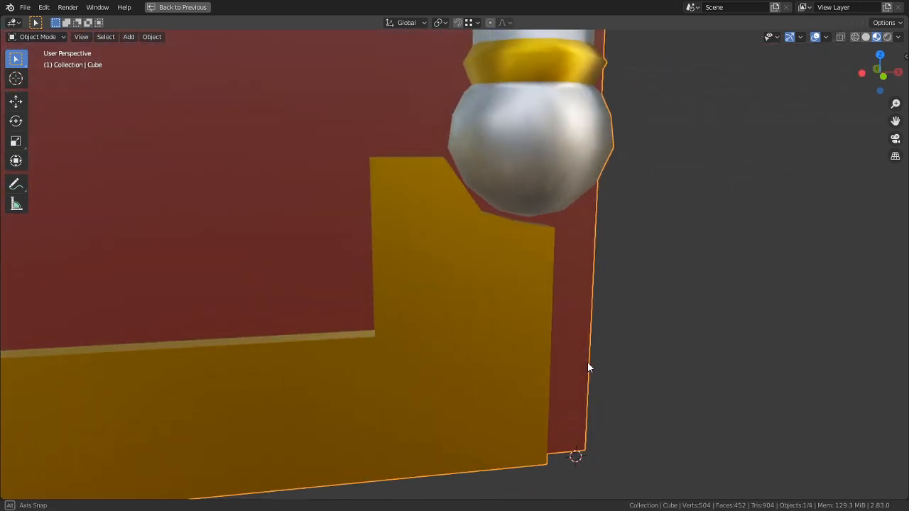
{"action": "middle_click_drag", "start_coordinate": [439, 251], "coordinate": [561, 261], "text": "shift"}
{"action": "scroll", "coordinate": [447, 431], "scroll_direction": "down", "scroll_amount": 1}
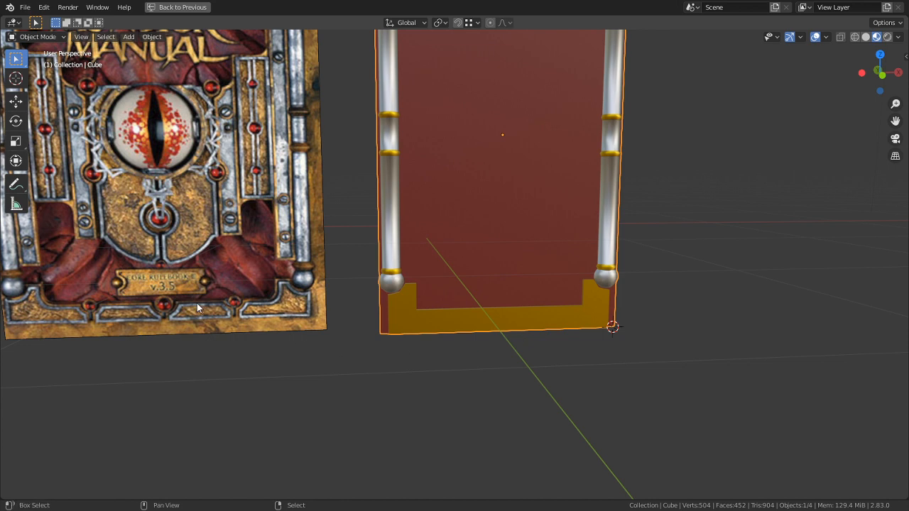
{"action": "scroll", "coordinate": [191, 307], "scroll_direction": "up", "scroll_amount": 2}
{"action": "middle_click_drag", "start_coordinate": [191, 307], "coordinate": [429, 302], "text": "shift"}
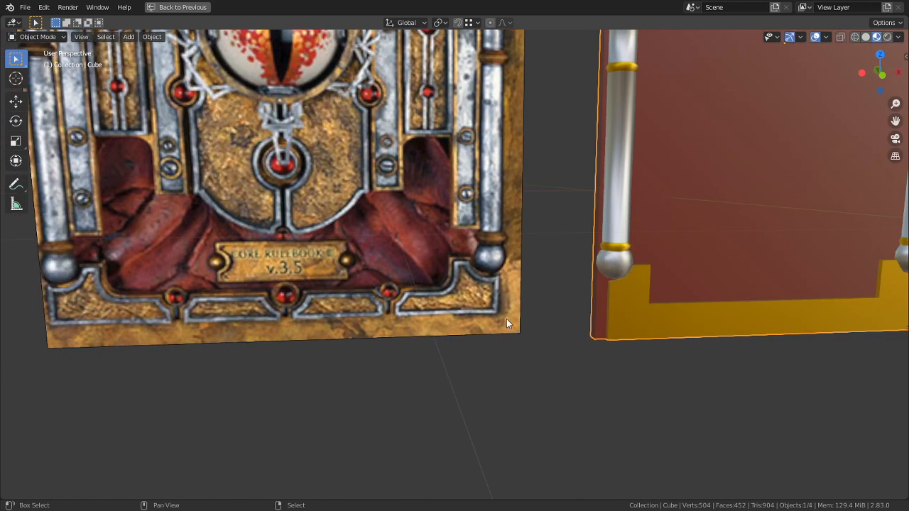
{"action": "middle_click_drag", "start_coordinate": [507, 324], "coordinate": [219, 284], "text": "shift"}
{"action": "scroll", "coordinate": [527, 325], "scroll_direction": "up", "scroll_amount": 1}
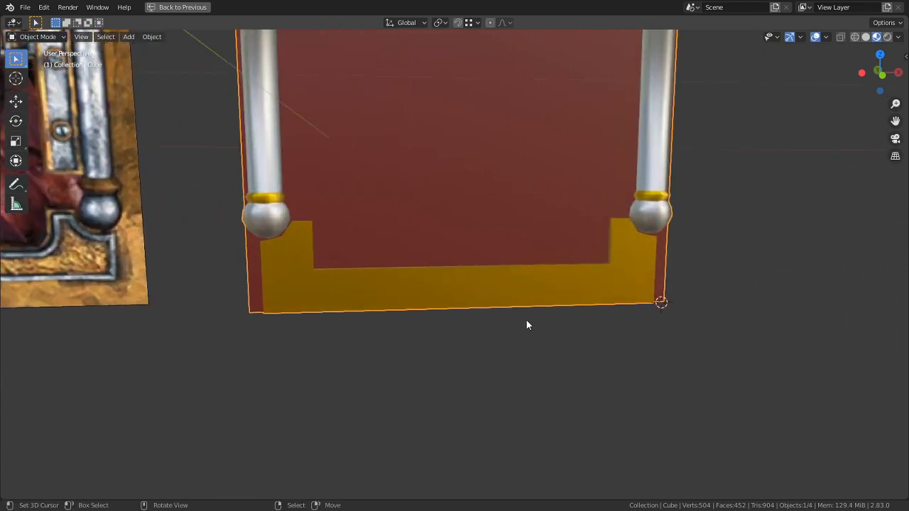
Step: Try to raise the gold strip's five bottom faces about 0.028 m along Z
{"action": "key", "text": "Tab"}
{"action": "middle_click_drag", "start_coordinate": [527, 325], "coordinate": [619, 279]}
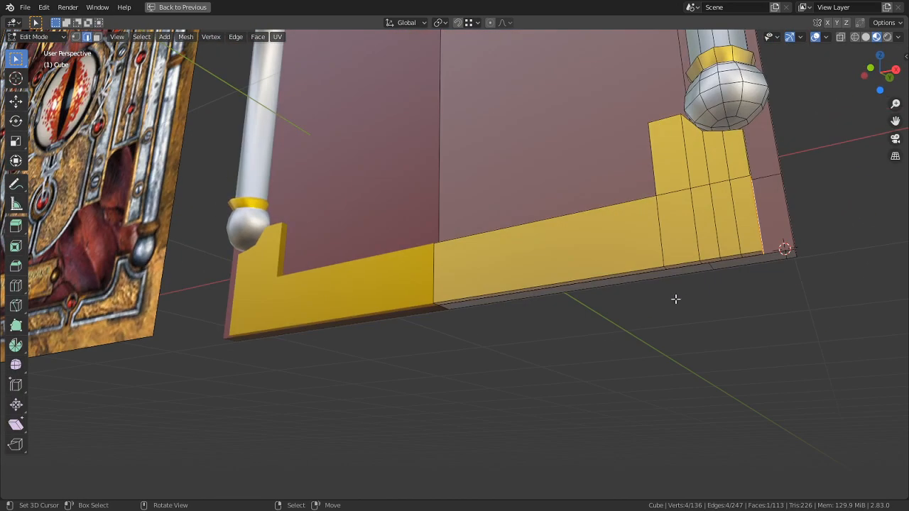
{"action": "middle_click_drag", "start_coordinate": [676, 299], "coordinate": [574, 294]}
{"action": "scroll", "coordinate": [641, 297], "scroll_direction": "up", "scroll_amount": 5}
{"action": "left_click", "coordinate": [710, 300]}
{"action": "scroll", "coordinate": [566, 273], "scroll_direction": "up", "scroll_amount": 3}
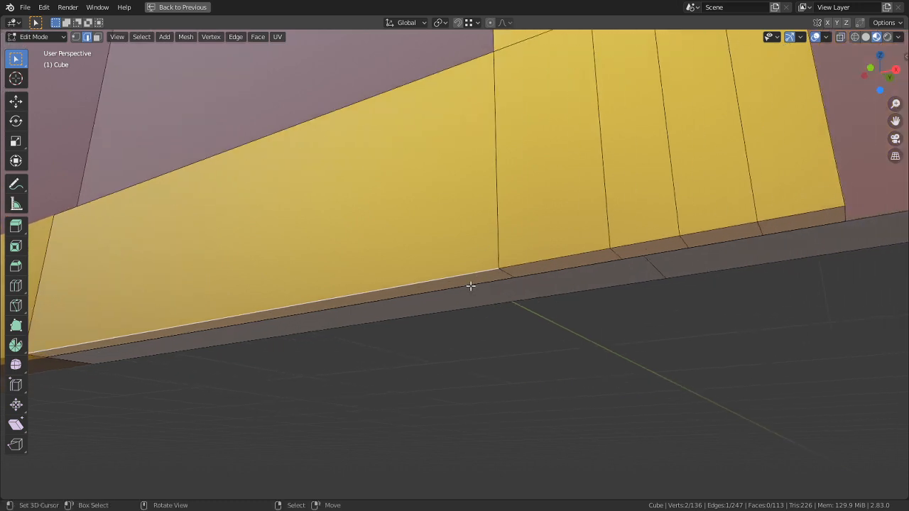
{"action": "key", "text": "3"}
{"action": "left_click", "coordinate": [470, 286]}
{"action": "left_click", "coordinate": [556, 263], "text": "shift"}
{"action": "left_click", "coordinate": [650, 248], "text": "shift"}
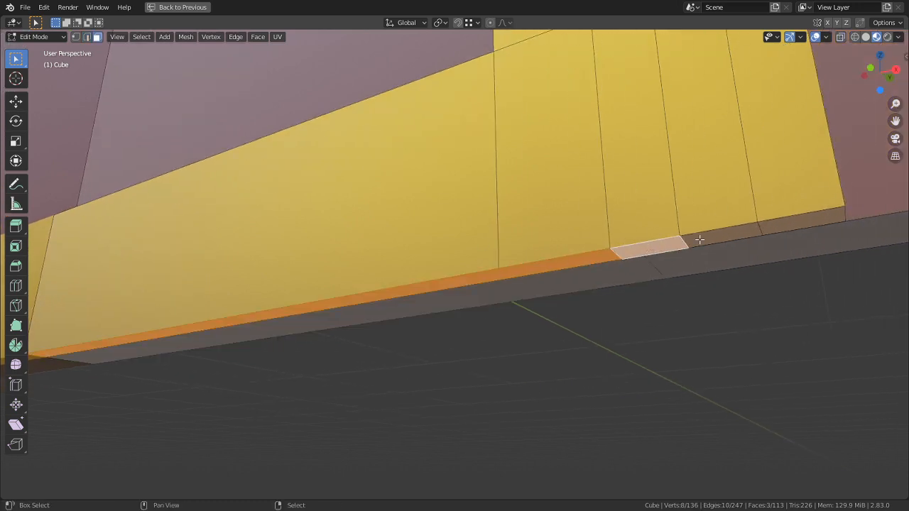
{"action": "left_click", "coordinate": [721, 231], "text": "shift"}
{"action": "left_click", "coordinate": [801, 219], "text": "shift"}
{"action": "key", "text": "g"}
{"action": "key", "text": "z"}
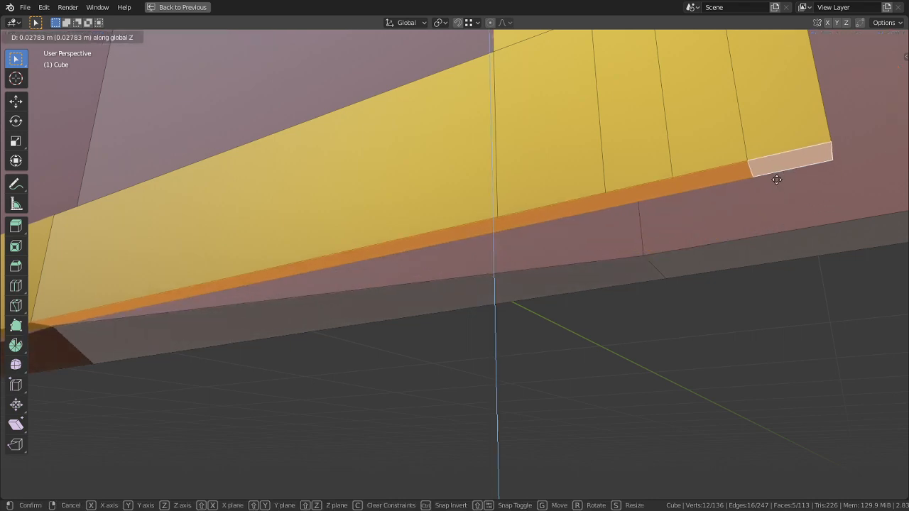
{"action": "left_click", "coordinate": [777, 180]}
Step: Rip one vertex of the gold strip and place it about 0.011 m away
{"action": "middle_click_drag", "start_coordinate": [554, 274], "coordinate": [294, 342]}
{"action": "scroll", "coordinate": [344, 342], "scroll_direction": "up", "scroll_amount": 2}
{"action": "key", "text": "1"}
{"action": "middle_click_drag", "start_coordinate": [421, 302], "coordinate": [431, 363]}
{"action": "left_click", "coordinate": [382, 311]}
{"action": "key", "text": "v"}
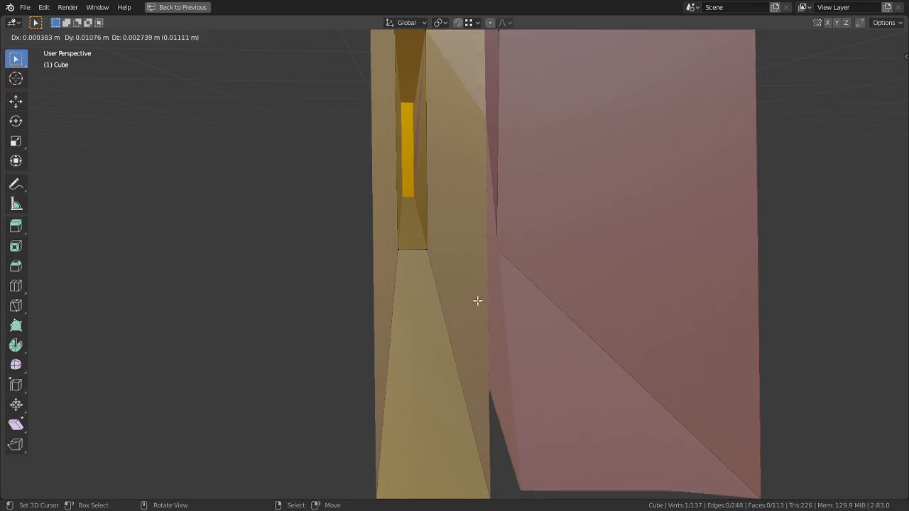
{"action": "left_click", "coordinate": [476, 300]}
{"action": "middle_click_drag", "start_coordinate": [476, 300], "coordinate": [394, 280]}
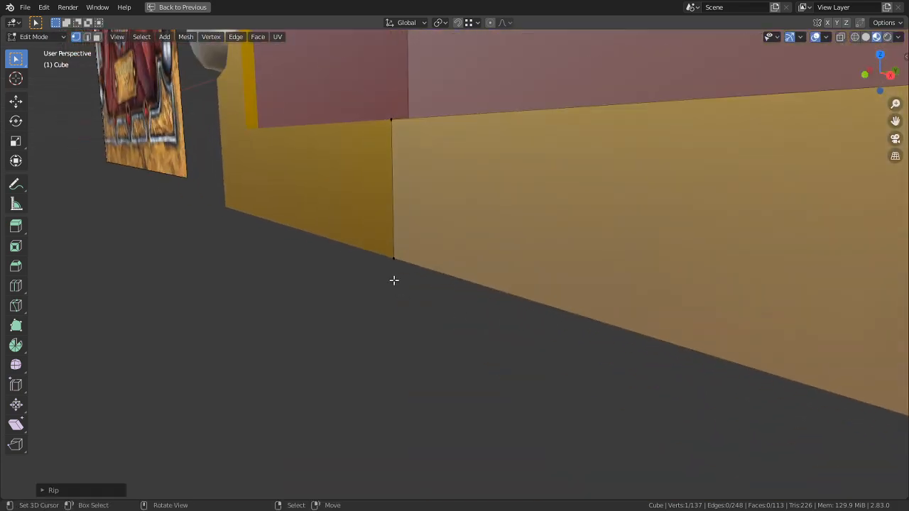
{"action": "middle_click_drag", "start_coordinate": [419, 250], "coordinate": [431, 202]}
{"action": "left_click", "coordinate": [431, 260]}
{"action": "middle_click_drag", "start_coordinate": [431, 260], "coordinate": [448, 245]}
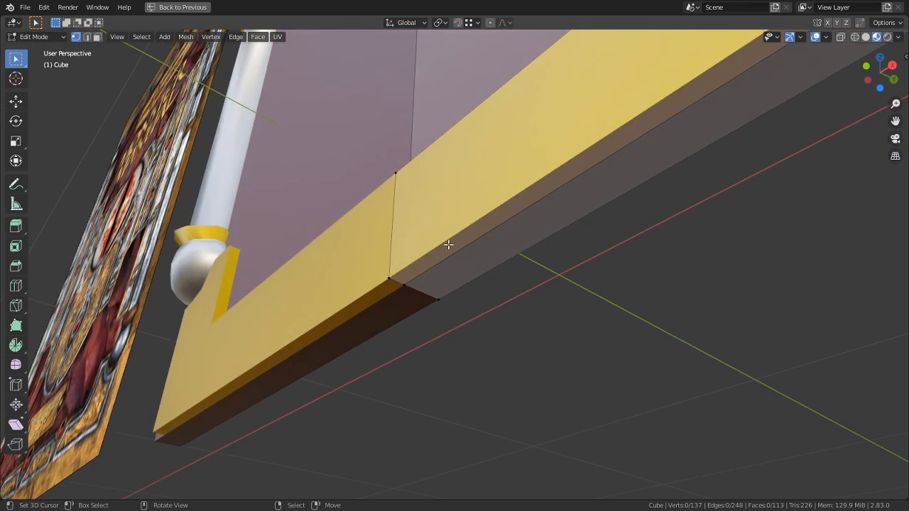
Step: Try to rip the gold strip's long bottom face free and move it along Z
{"action": "left_click", "coordinate": [455, 244]}
{"action": "key", "text": "v"}
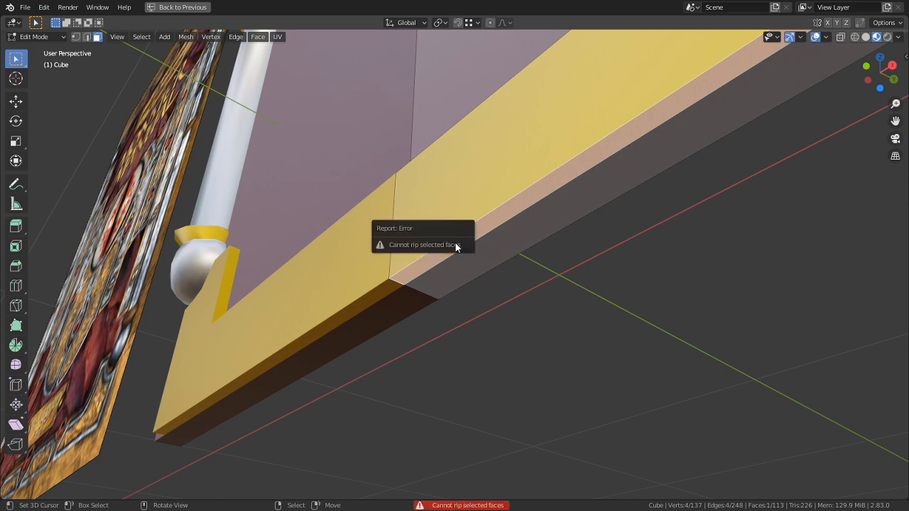
{"action": "key", "text": "g"}
{"action": "key", "text": "z"}
{"action": "left_click", "coordinate": [560, 286]}
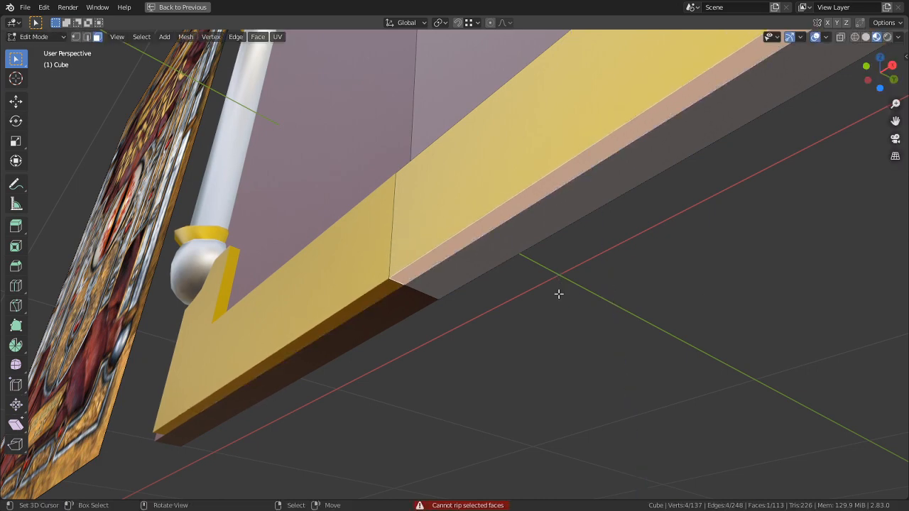
Step: Select only the five bottom faces of the gold trim and raise them along Z above the cover's lower edge
{"action": "middle_click_drag", "start_coordinate": [558, 294], "coordinate": [627, 311]}
{"action": "left_click", "coordinate": [703, 247], "text": "alt"}
{"action": "middle_click_drag", "start_coordinate": [718, 251], "coordinate": [621, 357]}
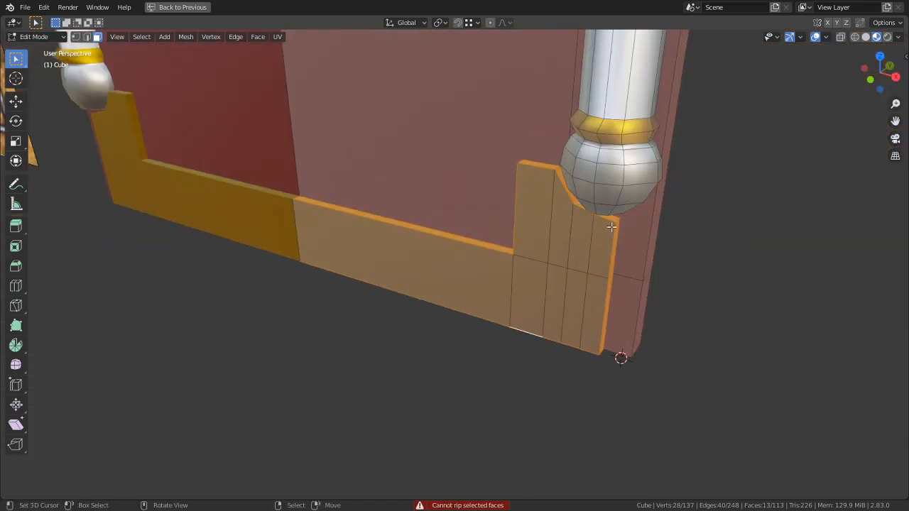
{"action": "scroll", "coordinate": [653, 325], "scroll_direction": "up", "scroll_amount": 2}
{"action": "key", "text": "c"}
{"action": "middle_click_drag", "start_coordinate": [509, 235], "coordinate": [585, 197]}
{"action": "right_click", "coordinate": [719, 252]}
{"action": "key", "text": "c"}
{"action": "middle_click", "coordinate": [593, 206]}
{"action": "right_click", "coordinate": [599, 208]}
{"action": "key", "text": "c"}
{"action": "middle_click", "coordinate": [583, 199]}
{"action": "right_click", "coordinate": [580, 201]}
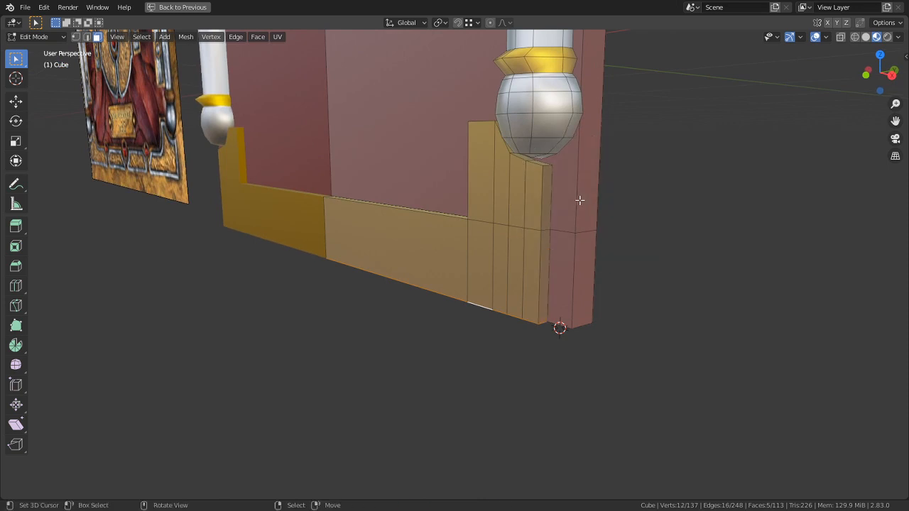
{"action": "middle_click_drag", "start_coordinate": [479, 271], "coordinate": [498, 213]}
{"action": "key", "text": "g"}
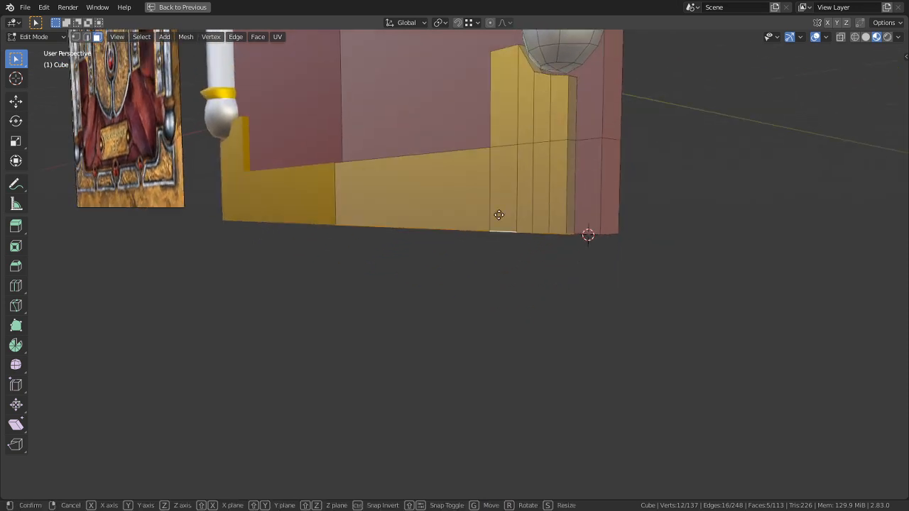
{"action": "key", "text": "z"}
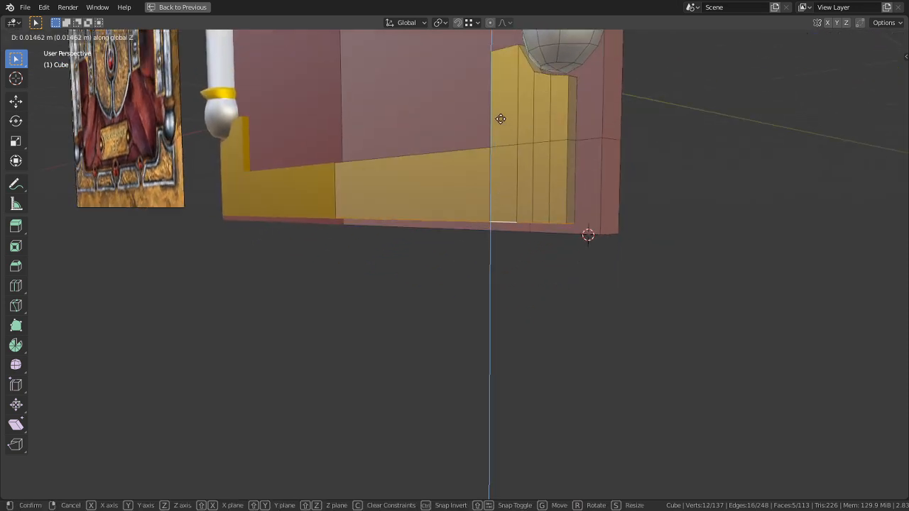
{"action": "left_click", "coordinate": [501, 78]}
Step: Try adding an edge loop along the gold trim, slid close to its lower edge
{"action": "middle_click_drag", "start_coordinate": [536, 193], "coordinate": [529, 217]}
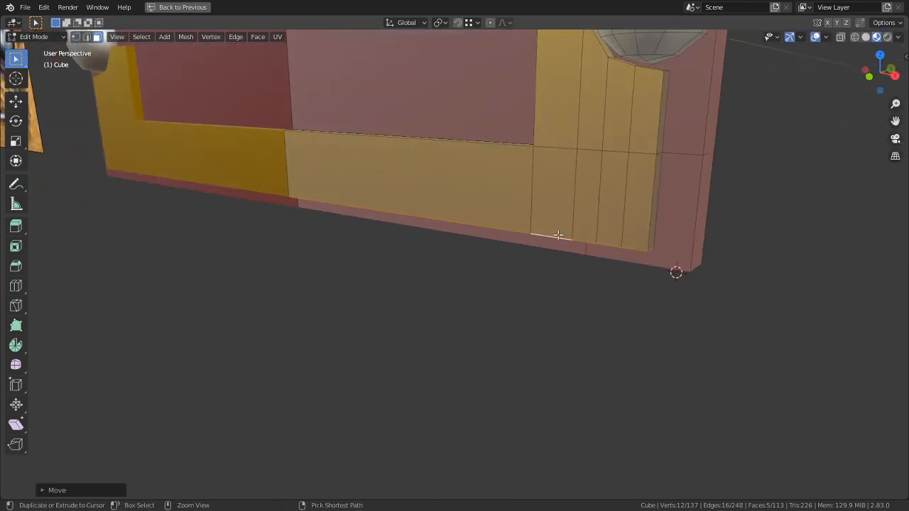
{"action": "key", "text": "ctrl+r"}
{"action": "left_click", "coordinate": [520, 211]}
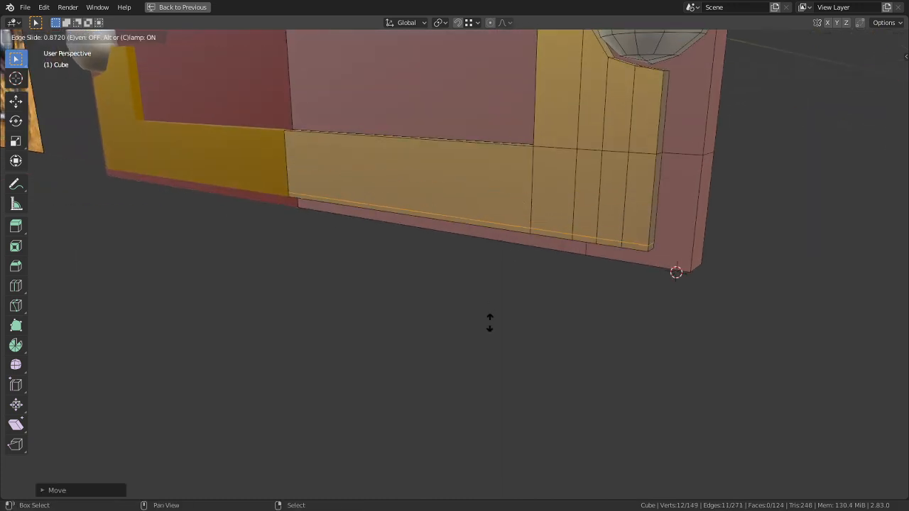
{"action": "left_click", "coordinate": [492, 293]}
{"action": "middle_click_drag", "start_coordinate": [504, 302], "coordinate": [608, 300]}
{"action": "scroll", "coordinate": [625, 302], "scroll_direction": "up", "scroll_amount": 2}
{"action": "key", "text": "ctrl+r"}
{"action": "key", "text": "Escape"}
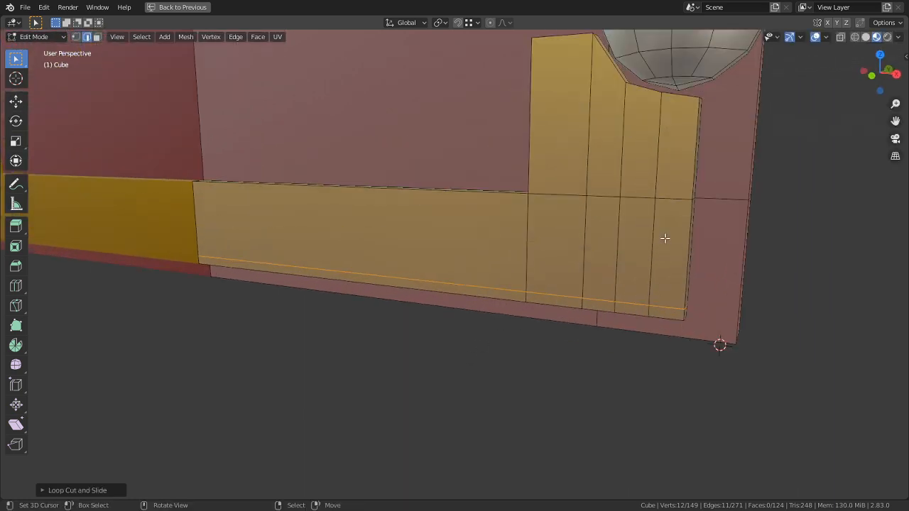
{"action": "key", "text": "ctrl+z"}
Step: Bevel the edges outlining the gold trim's front with one segment, about 0.008 m wide
{"action": "left_click", "coordinate": [674, 256], "text": "alt"}
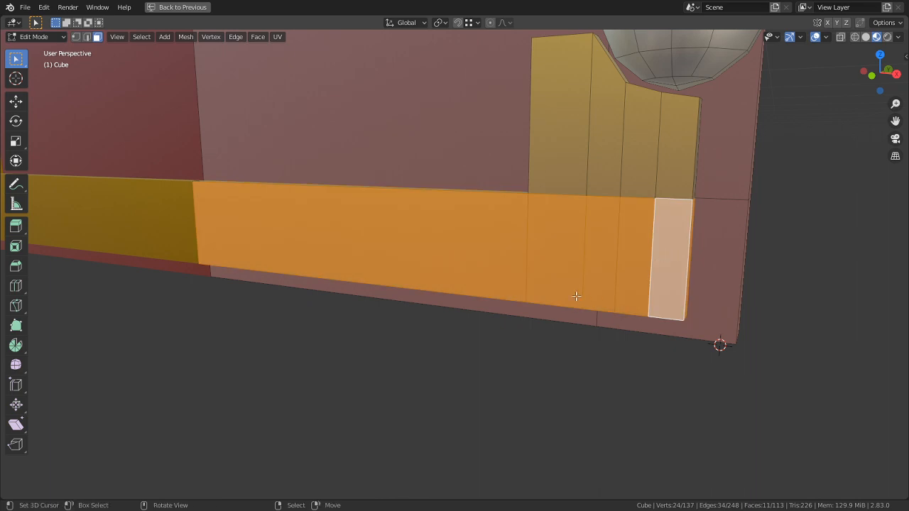
{"action": "key", "text": "2"}
{"action": "left_click", "coordinate": [467, 297], "text": "alt"}
{"action": "left_click", "coordinate": [530, 167], "text": "shift"}
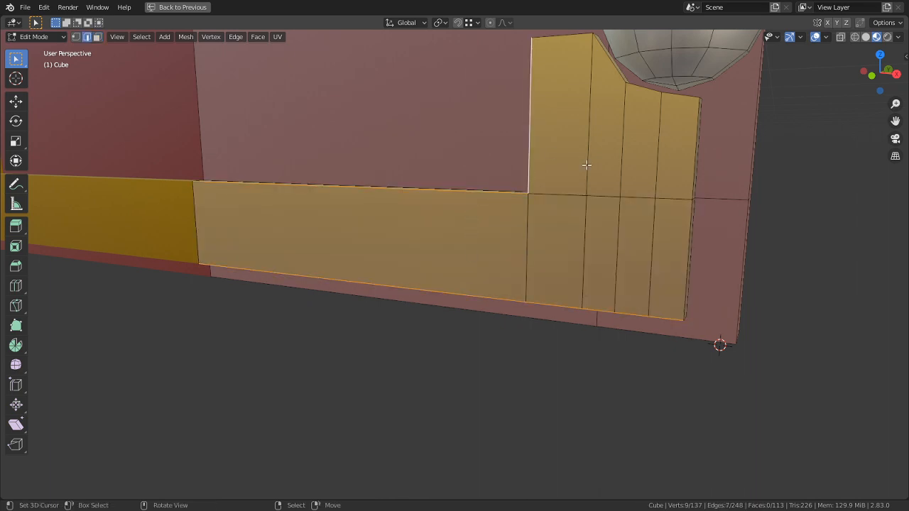
{"action": "middle_click_drag", "start_coordinate": [529, 167], "coordinate": [592, 147]}
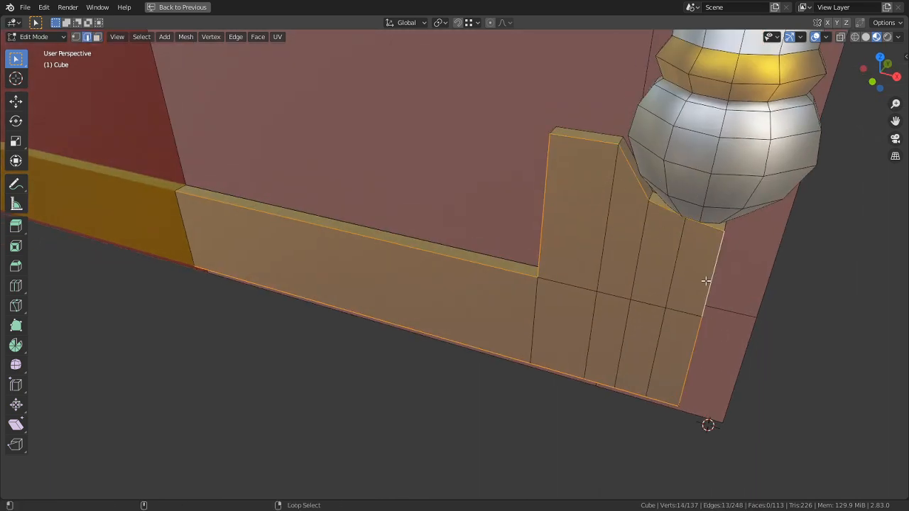
{"action": "key", "text": "ctrl+b"}
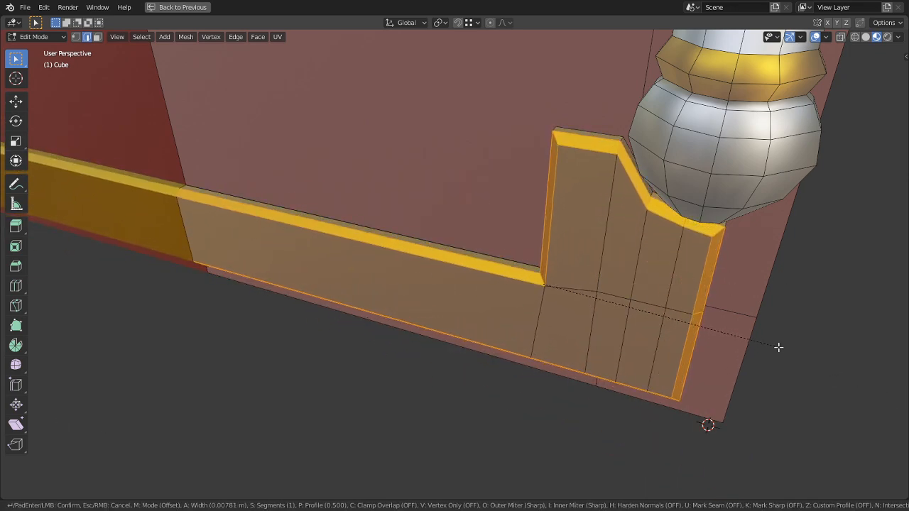
{"action": "left_click", "coordinate": [789, 349]}
Step: Extrude the beveled border faces outward and flatten them with a scale of 0 along Y
{"action": "middle_click_drag", "start_coordinate": [790, 349], "coordinate": [636, 261]}
{"action": "key", "text": "e"}
{"action": "left_click", "coordinate": [587, 260]}
{"action": "type", "text": "s"}
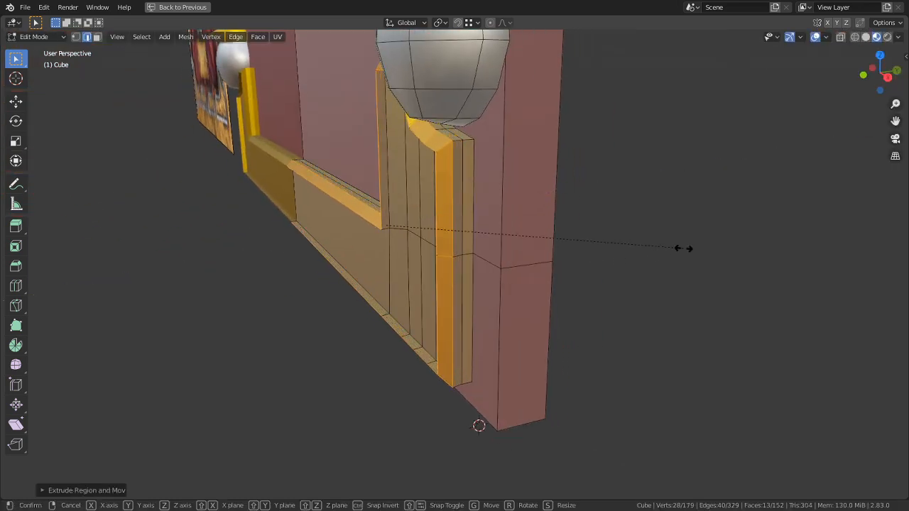
{"action": "type", "text": "y0"}
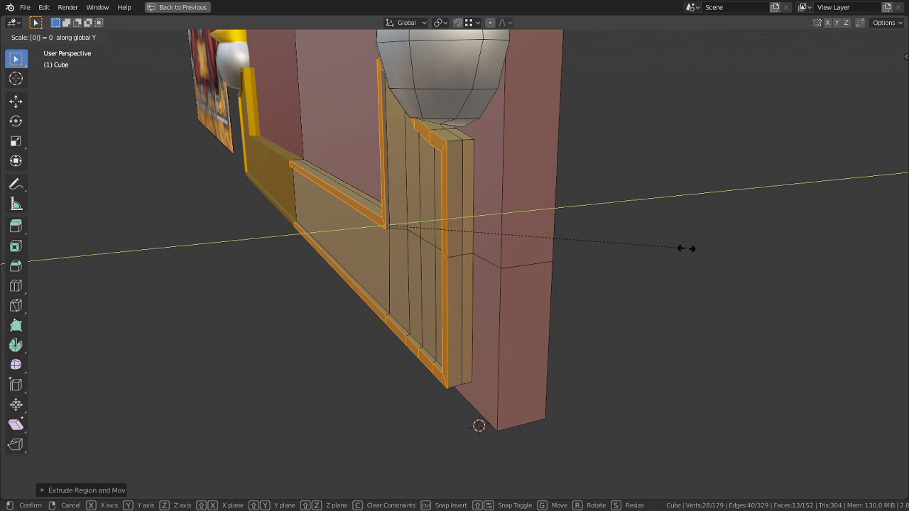
{"action": "key", "text": "Return"}
Step: Move the flattened border faces about 0.005 m with the Y axis locked
{"action": "scroll", "coordinate": [450, 211], "scroll_direction": "up", "scroll_amount": 4}
{"action": "middle_click_drag", "start_coordinate": [451, 211], "coordinate": [443, 219]}
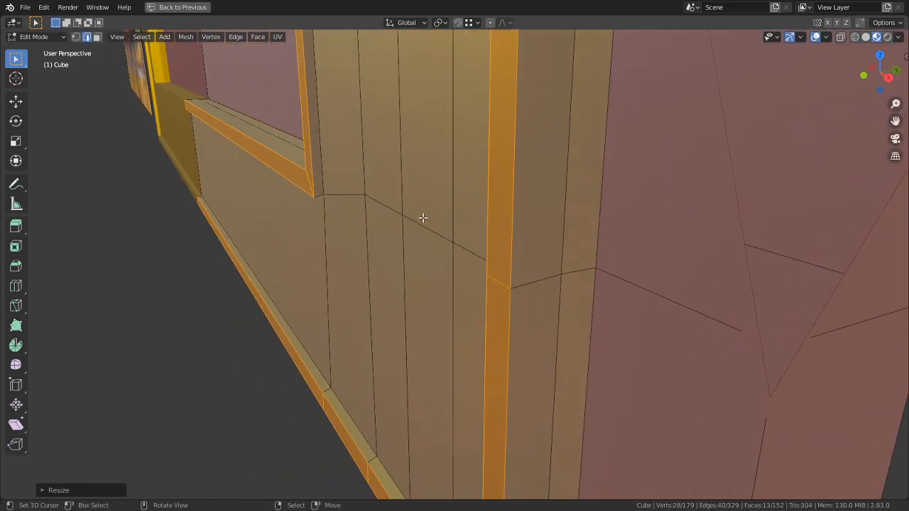
{"action": "key", "text": "g"}
{"action": "key", "text": "shift+y"}
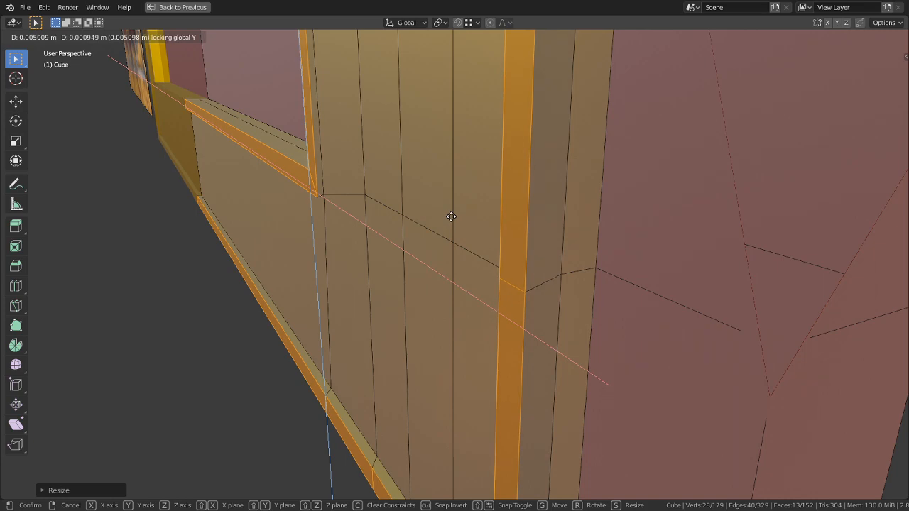
{"action": "left_click", "coordinate": [458, 216]}
Step: Assign Material.003 to the border faces around the gold trim's front
{"action": "middle_click_drag", "start_coordinate": [459, 215], "coordinate": [469, 346]}
{"action": "middle_click_drag", "start_coordinate": [459, 303], "coordinate": [499, 431]}
{"action": "key", "text": "ctrl+space"}
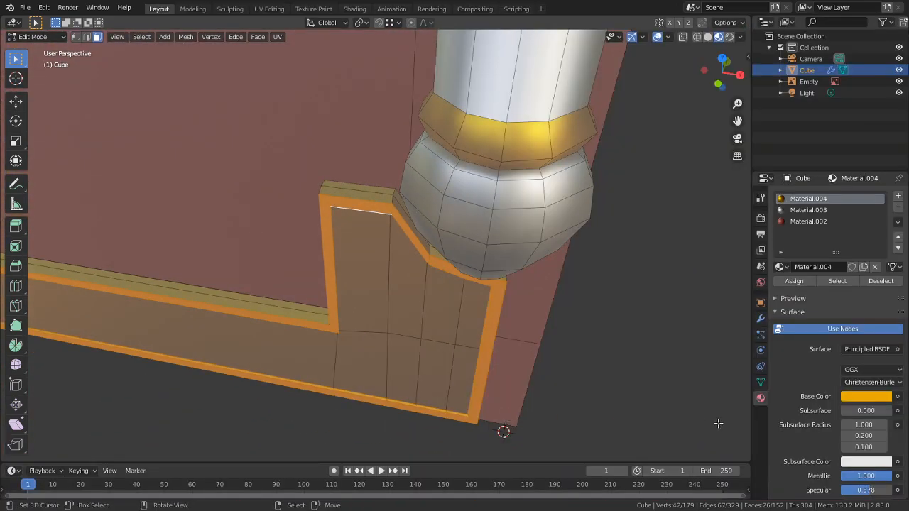
{"action": "left_click", "coordinate": [818, 211]}
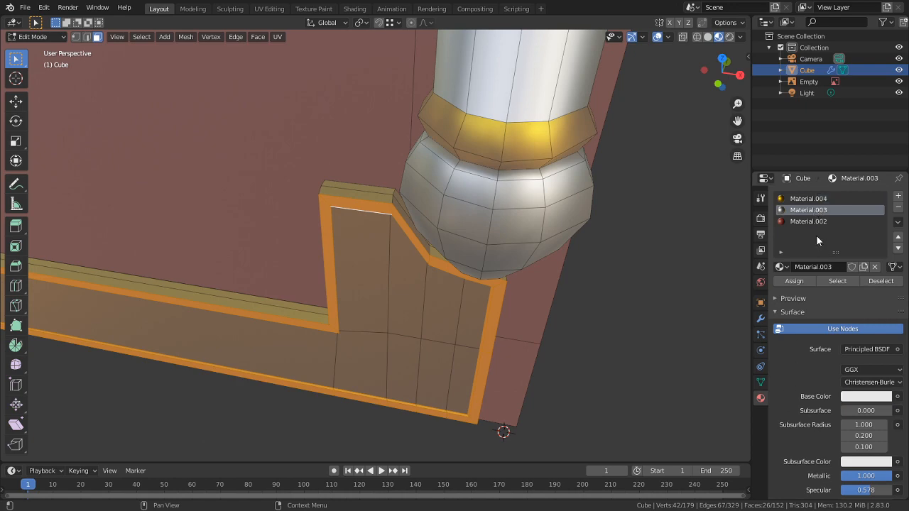
{"action": "left_click", "coordinate": [795, 282]}
Step: Select the loop of faces along the trim's sides and inspect the silver border in Object Mode
{"action": "middle_click_drag", "start_coordinate": [416, 258], "coordinate": [474, 264]}
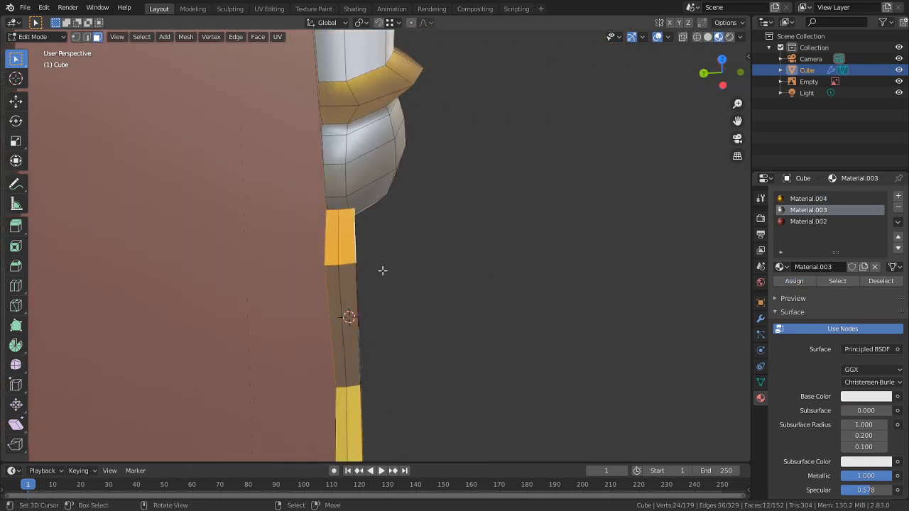
{"action": "middle_click_drag", "start_coordinate": [383, 271], "coordinate": [285, 233]}
{"action": "left_click", "coordinate": [312, 251], "text": "alt"}
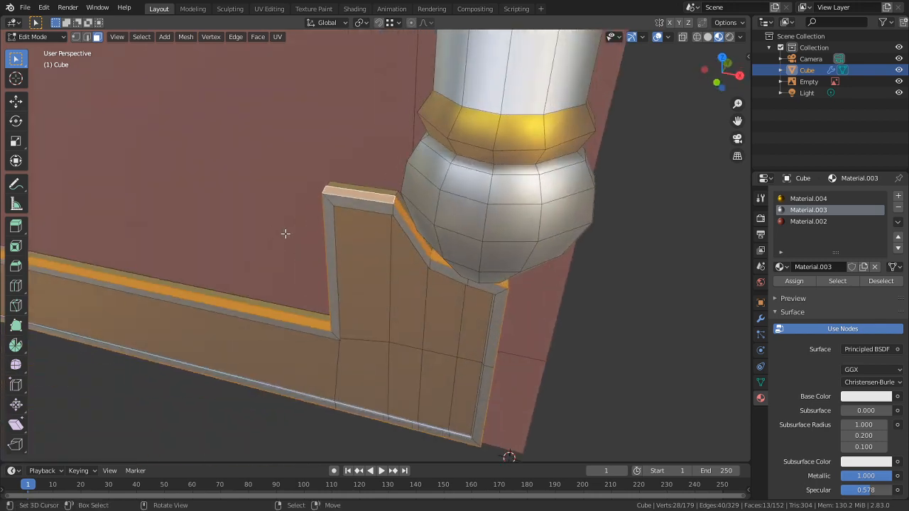
{"action": "key", "text": "Tab"}
{"action": "middle_click_drag", "start_coordinate": [675, 285], "coordinate": [562, 299]}
{"action": "middle_click_drag", "start_coordinate": [478, 333], "coordinate": [463, 287]}
{"action": "key", "text": "Tab"}
Step: Select the nine gold front faces of the trim inside the silver border
{"action": "mouse_move", "coordinate": [394, 331]}
{"action": "middle_mouse_down", "text": "shift"}
{"action": "mouse_move", "coordinate": [505, 313]}
{"action": "mouse_move", "coordinate": [403, 340]}
{"action": "middle_mouse_up", "text": "shift"}
{"action": "scroll", "coordinate": [505, 313], "scroll_direction": "up", "scroll_amount": 4}
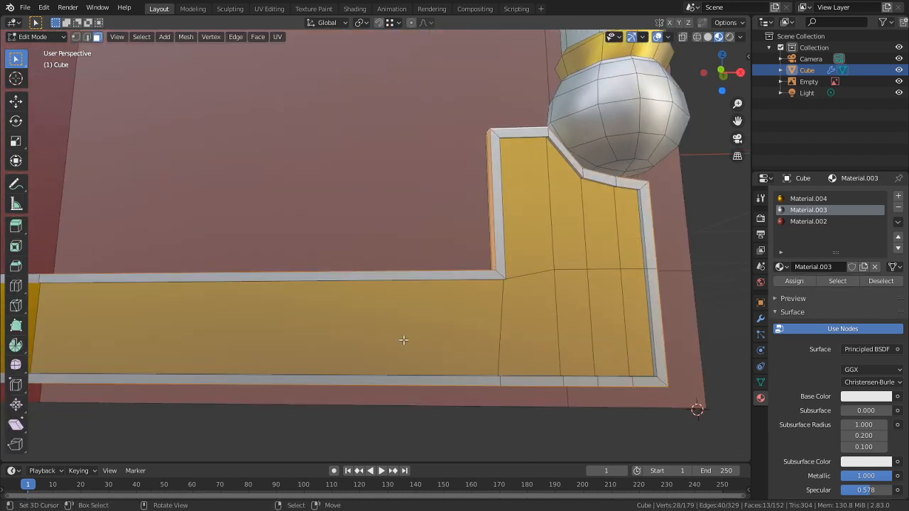
{"action": "left_click", "coordinate": [404, 341]}
{"action": "left_click", "coordinate": [534, 335], "text": "shift"}
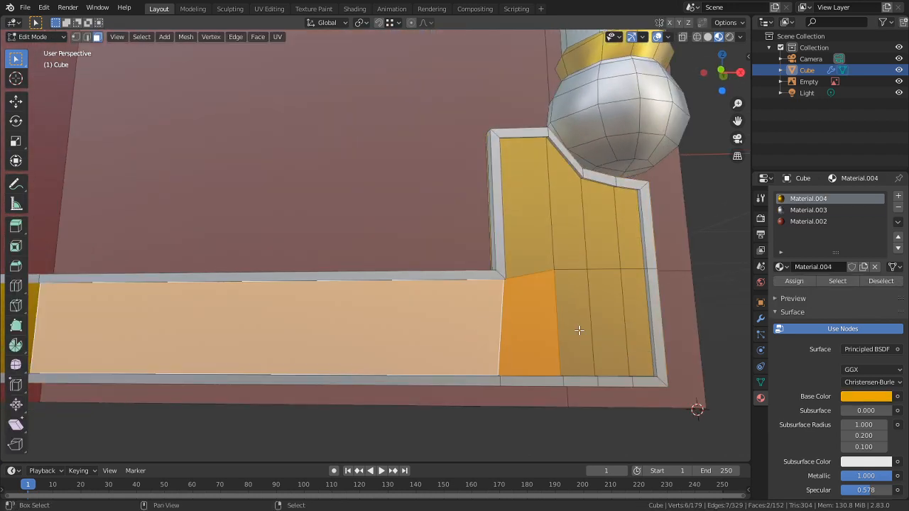
{"action": "left_click", "coordinate": [573, 331], "text": "shift"}
{"action": "left_click", "coordinate": [593, 331], "text": "shift"}
{"action": "left_click", "coordinate": [643, 327], "text": "shift"}
{"action": "left_click", "coordinate": [597, 241], "text": "shift"}
{"action": "left_click", "coordinate": [542, 237], "text": "shift"}
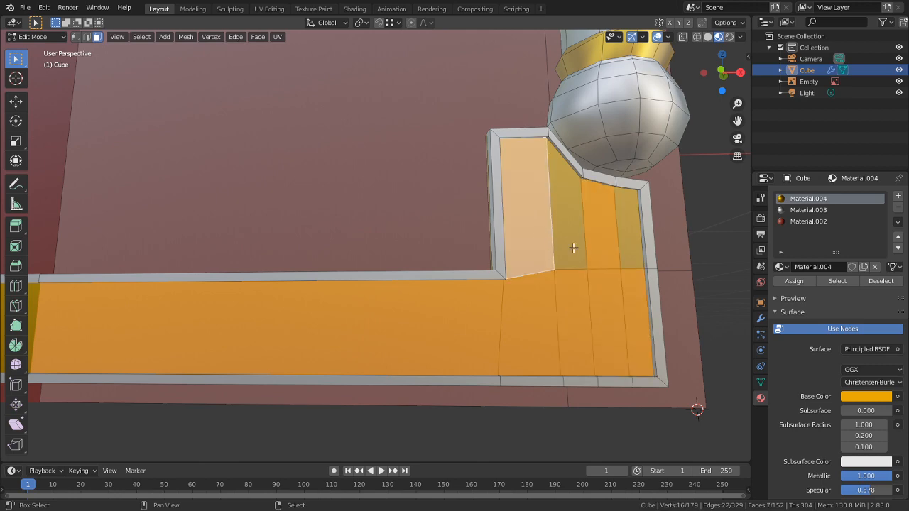
{"action": "left_click", "coordinate": [572, 246], "text": "shift"}
{"action": "left_click", "coordinate": [631, 253], "text": "shift"}
Step: Undo the face selections, border material, extrusion and bevel on the gold trim
{"action": "middle_click_drag", "start_coordinate": [631, 253], "coordinate": [512, 370]}
{"action": "key", "text": "ctrl+z"}
{"action": "key", "text": "ctrl+z"}
{"action": "key", "text": "ctrl+z"}
{"action": "key", "text": "ctrl+z"}
{"action": "key", "text": "ctrl+z"}
{"action": "key", "text": "ctrl+z"}
{"action": "key", "text": "ctrl+z"}
{"action": "key", "text": "ctrl+z"}
{"action": "key", "text": "ctrl+z"}
{"action": "key", "text": "ctrl+z"}
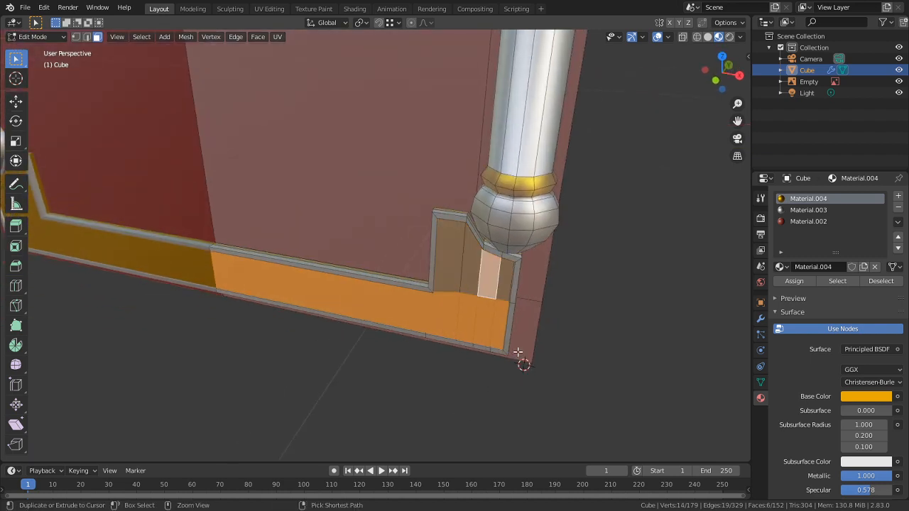
{"action": "key", "text": "ctrl+z"}
{"action": "key", "text": "ctrl+z"}
{"action": "key", "text": "ctrl+z"}
{"action": "key", "text": "ctrl+z"}
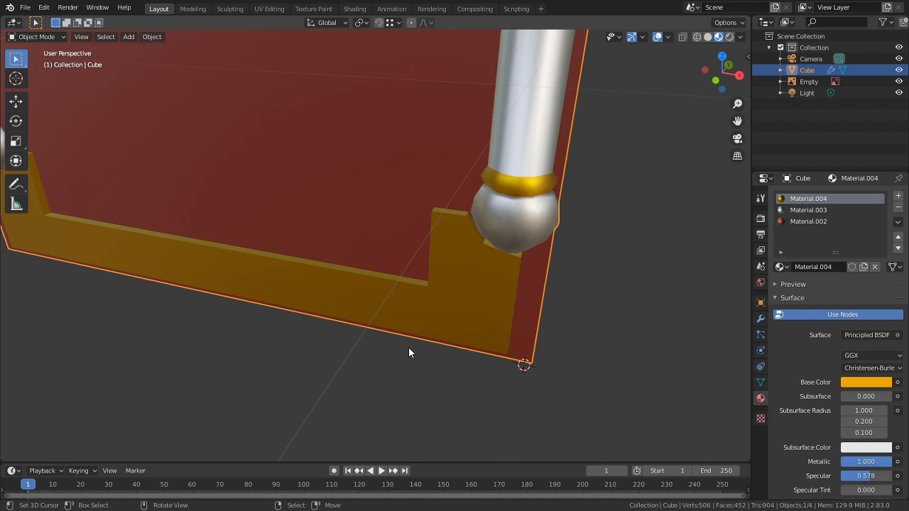
Step: Compare the gold trim's bottom strip and corner with the reference image in the front view
{"action": "middle_click_drag", "start_coordinate": [353, 297], "coordinate": [365, 277]}
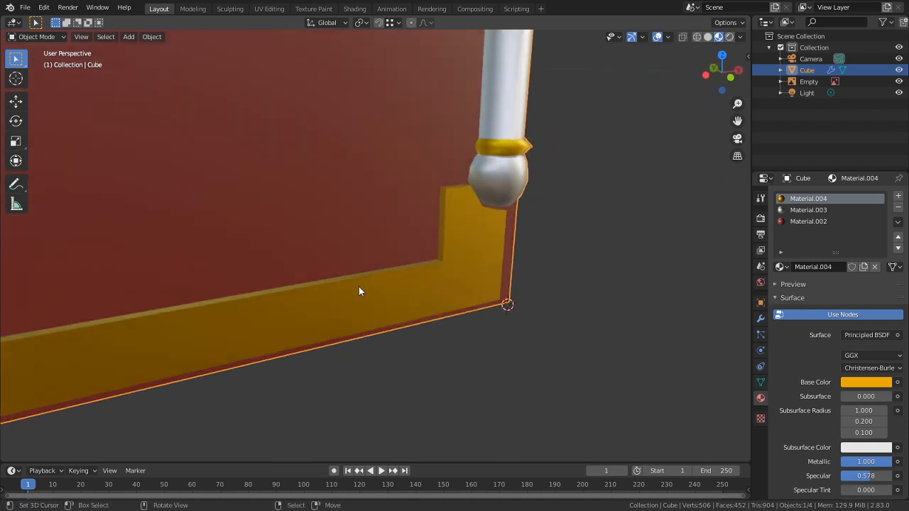
{"action": "middle_click_drag", "start_coordinate": [374, 278], "coordinate": [556, 187], "text": "shift"}
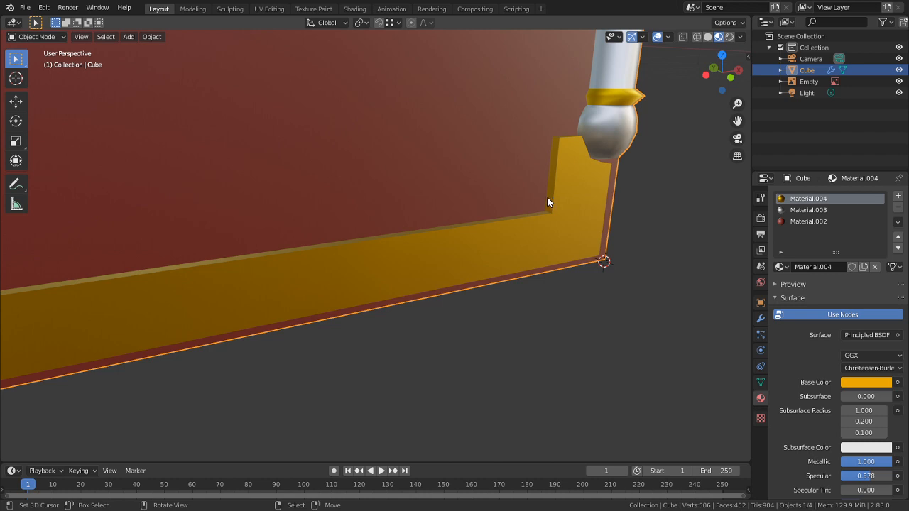
{"action": "key", "text": "KP_1"}
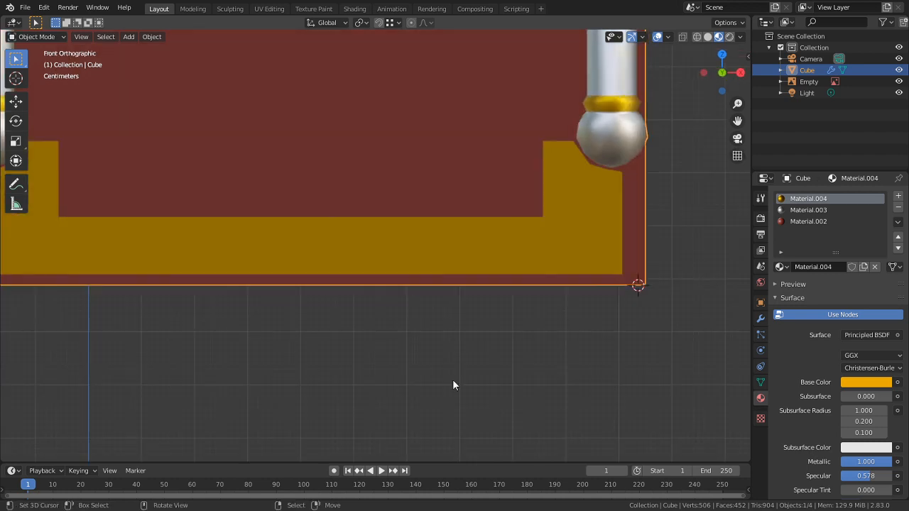
{"action": "mouse_move", "coordinate": [448, 326]}
{"action": "middle_mouse_down", "text": "shift"}
{"action": "mouse_move", "coordinate": [298, 441]}
{"action": "mouse_move", "coordinate": [367, 410]}
{"action": "middle_mouse_up", "text": "shift"}
{"action": "middle_click_drag", "start_coordinate": [244, 302], "coordinate": [433, 286], "text": "shift"}
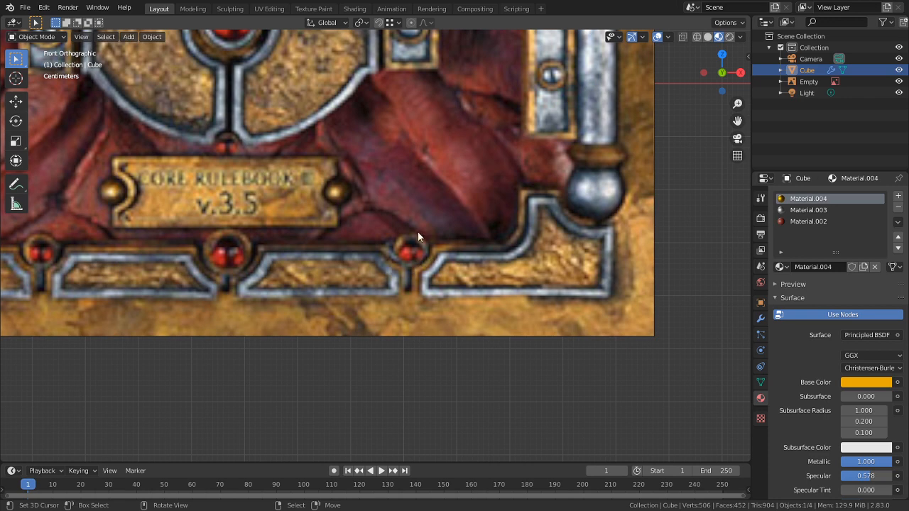
{"action": "middle_click_drag", "start_coordinate": [418, 232], "coordinate": [231, 255], "text": "shift"}
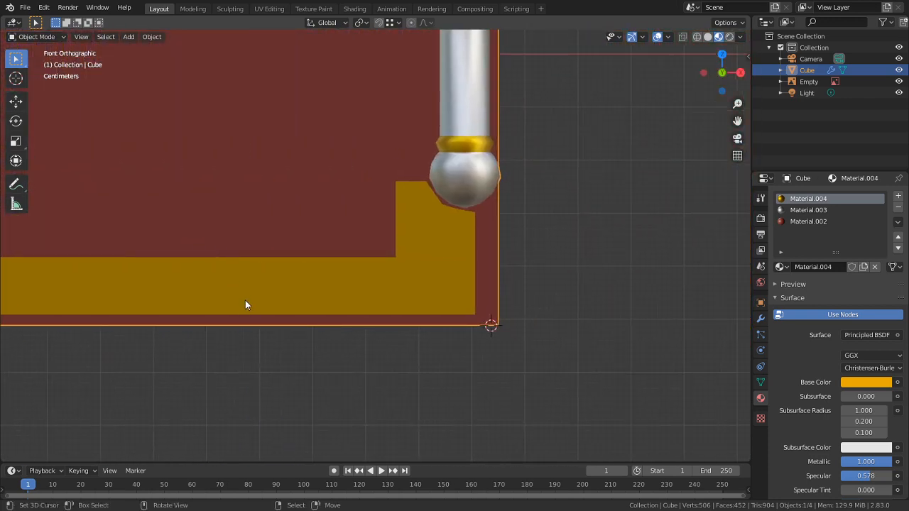
Step: In Edit Mode, add a horizontal loop cut along the lower part of the gold bottom strip
{"action": "key", "text": "Tab"}
{"action": "key", "text": "Tab"}
{"action": "key", "text": "Tab"}
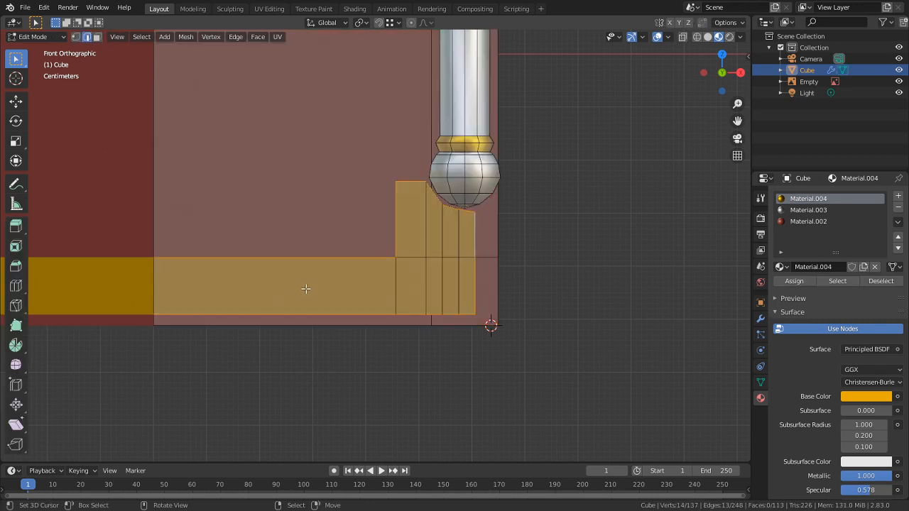
{"action": "middle_click_drag", "start_coordinate": [324, 289], "coordinate": [434, 286], "text": "shift"}
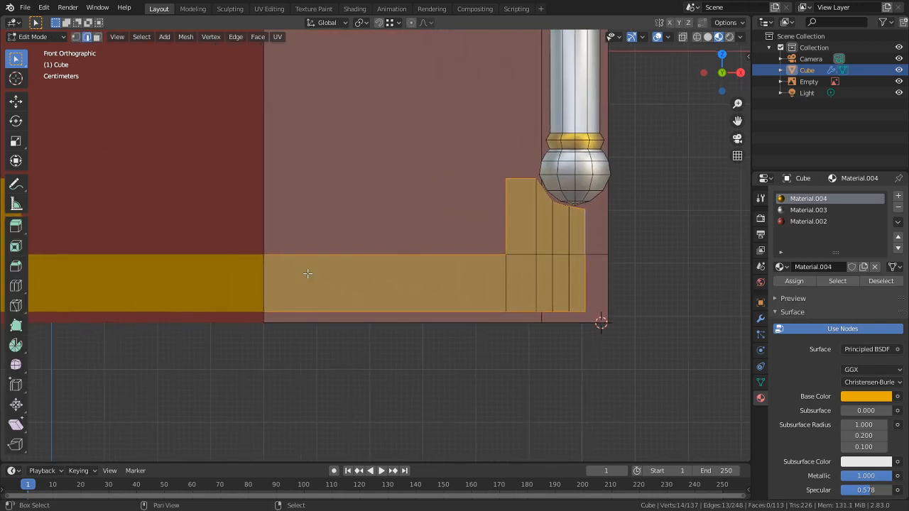
{"action": "middle_click_drag", "start_coordinate": [307, 273], "coordinate": [525, 288], "text": "shift"}
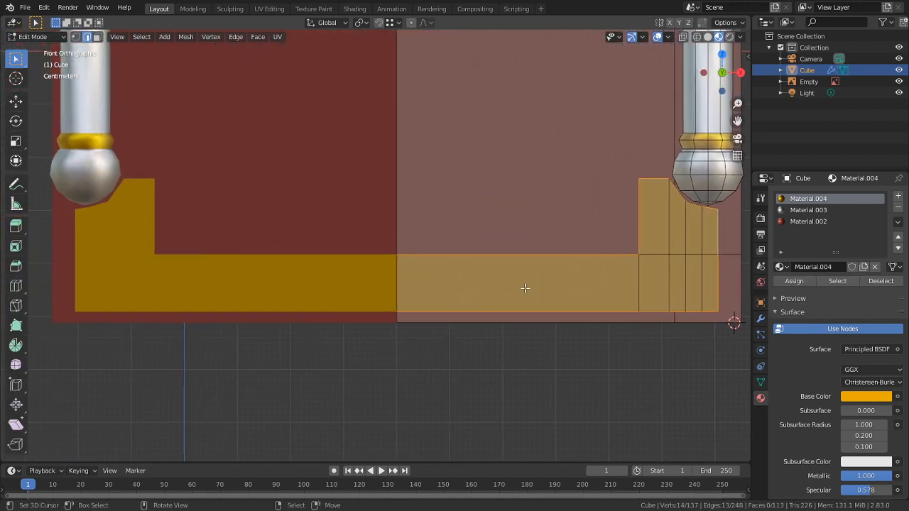
{"action": "scroll", "coordinate": [540, 306], "scroll_direction": "up", "scroll_amount": 3}
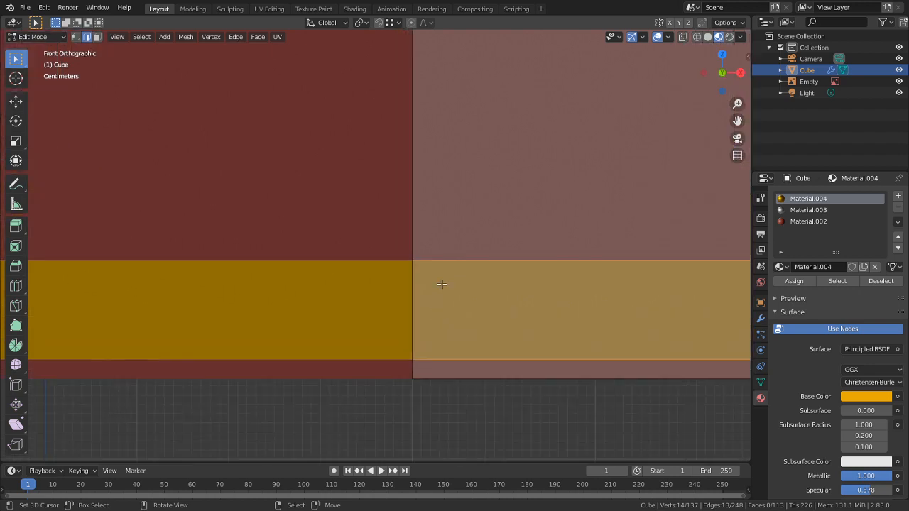
{"action": "key", "text": "ctrl+r"}
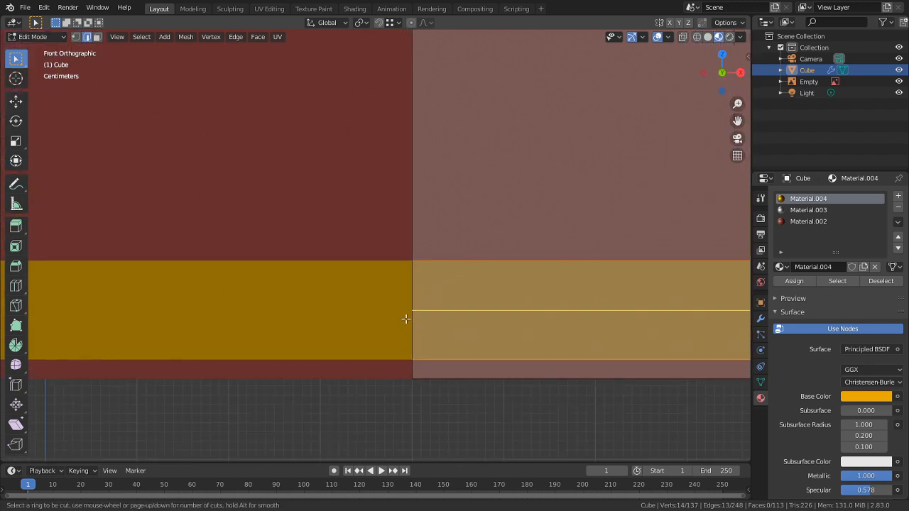
{"action": "left_click", "coordinate": [406, 319]}
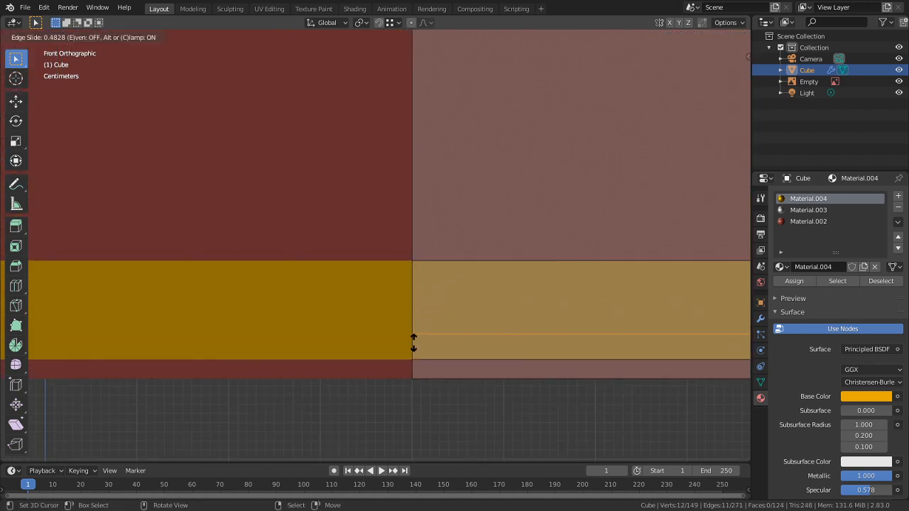
{"action": "left_click", "coordinate": [414, 344]}
Step: Add a vertical loop cut through the gold bottom strip, shifted toward the book's centre line
{"action": "key", "text": "ctrl+r"}
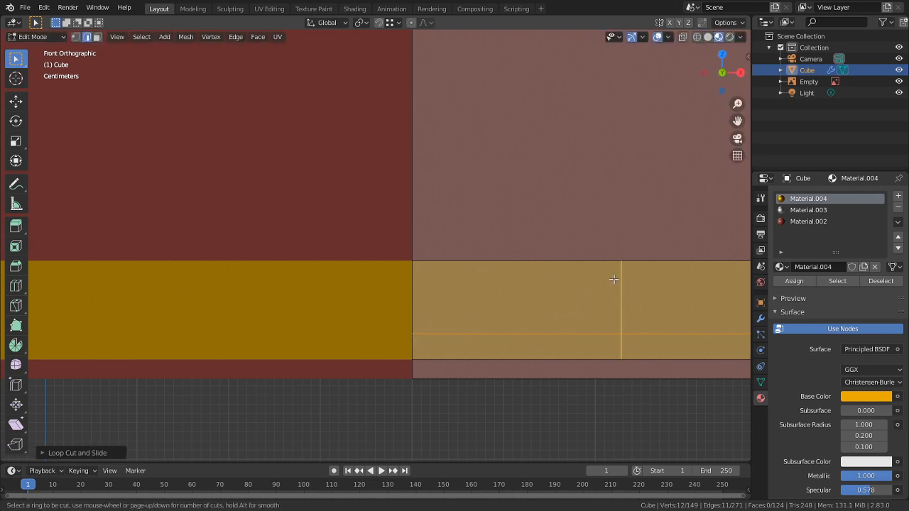
{"action": "left_click", "coordinate": [614, 279]}
{"action": "left_click", "coordinate": [529, 281]}
{"action": "middle_click_drag", "start_coordinate": [524, 280], "coordinate": [468, 326]}
{"action": "middle_click_drag", "start_coordinate": [599, 361], "coordinate": [517, 272], "text": "shift"}
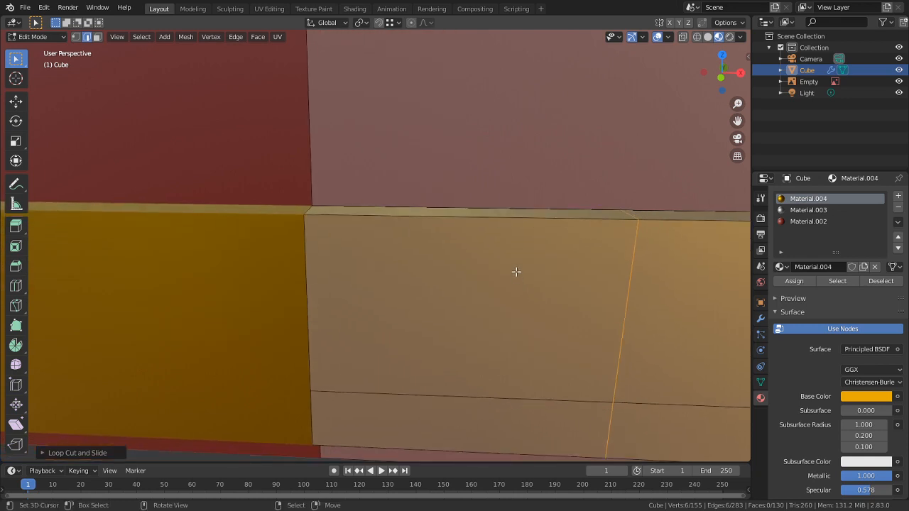
Step: Delete the front and top faces of the gold strip's upper segment next to the centre line
{"action": "left_click", "coordinate": [412, 217]}
{"action": "key", "text": "3"}
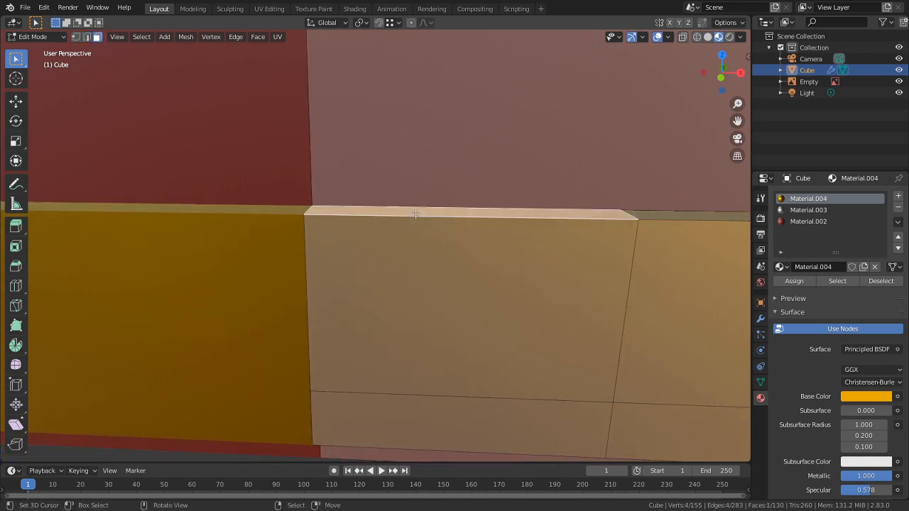
{"action": "left_click", "coordinate": [429, 284], "text": "shift"}
{"action": "key", "text": "x"}
{"action": "left_click", "coordinate": [431, 287]}
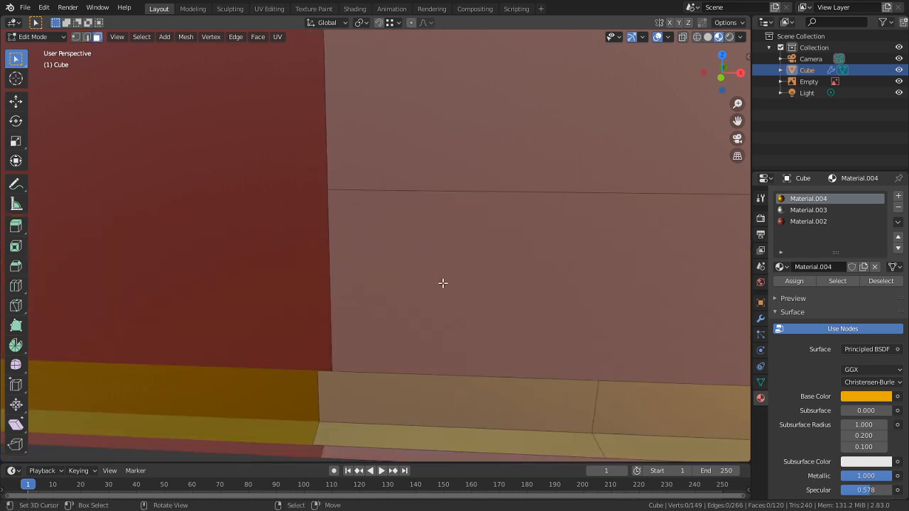
{"action": "key", "text": "ctrl+z"}
{"action": "key", "text": "x"}
{"action": "left_click", "coordinate": [418, 294]}
{"action": "key", "text": "ctrl+z"}
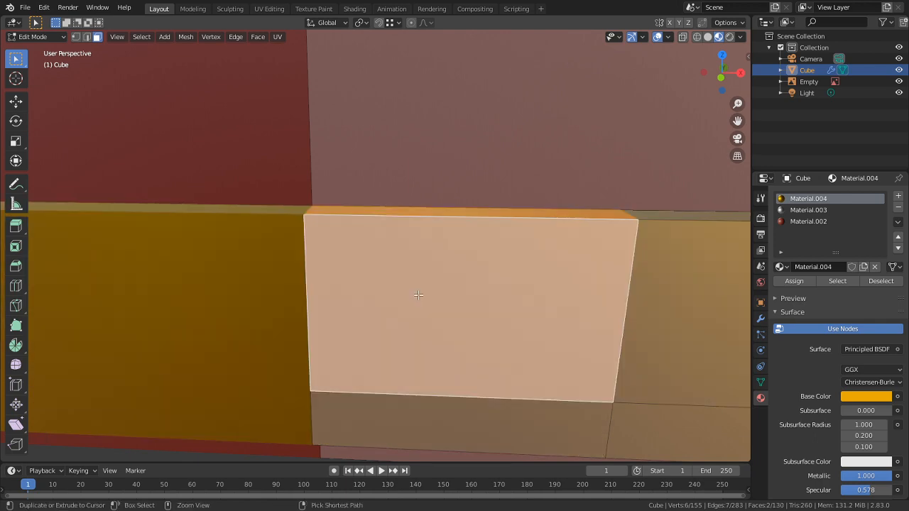
{"action": "key", "text": "x"}
{"action": "left_click", "coordinate": [396, 307]}
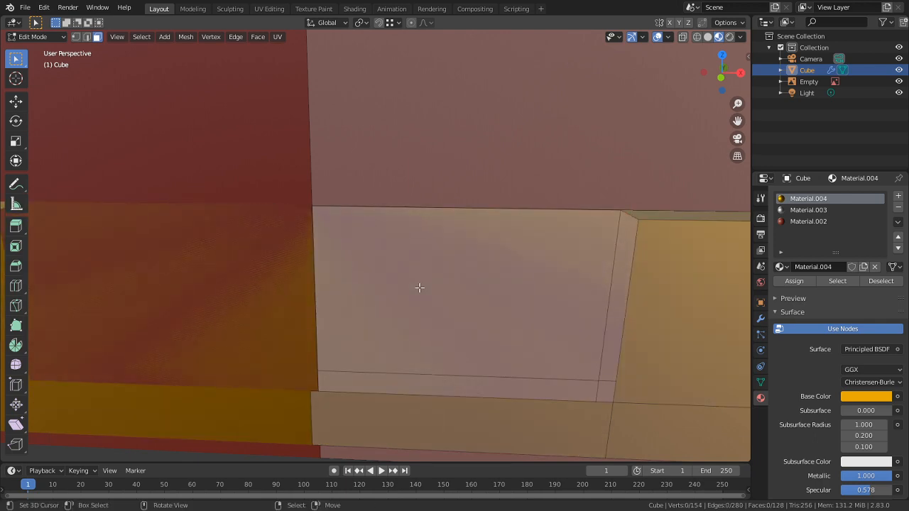
Step: Isolate the connected trim geometry, examine its back faces around the centre opening, and reveal the hidden parts again
{"action": "left_click", "coordinate": [418, 287]}
{"action": "middle_click_drag", "start_coordinate": [419, 286], "coordinate": [435, 276]}
{"action": "key", "text": "l"}
{"action": "key", "text": "shift+h"}
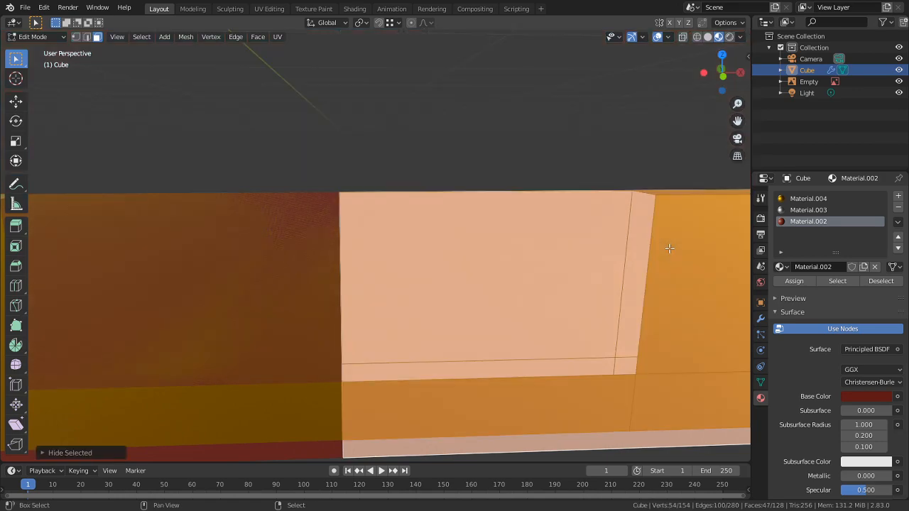
{"action": "middle_click_drag", "start_coordinate": [670, 249], "coordinate": [466, 361]}
{"action": "right_click", "coordinate": [462, 357]}
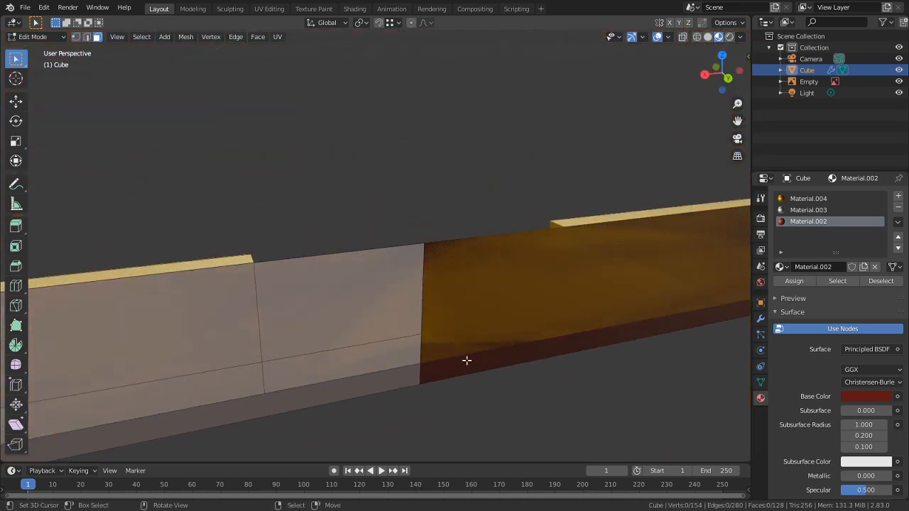
{"action": "left_click", "coordinate": [376, 355]}
{"action": "left_click", "coordinate": [376, 377], "text": "shift"}
{"action": "middle_click_drag", "start_coordinate": [376, 377], "coordinate": [556, 430]}
{"action": "key", "text": "alt+h"}
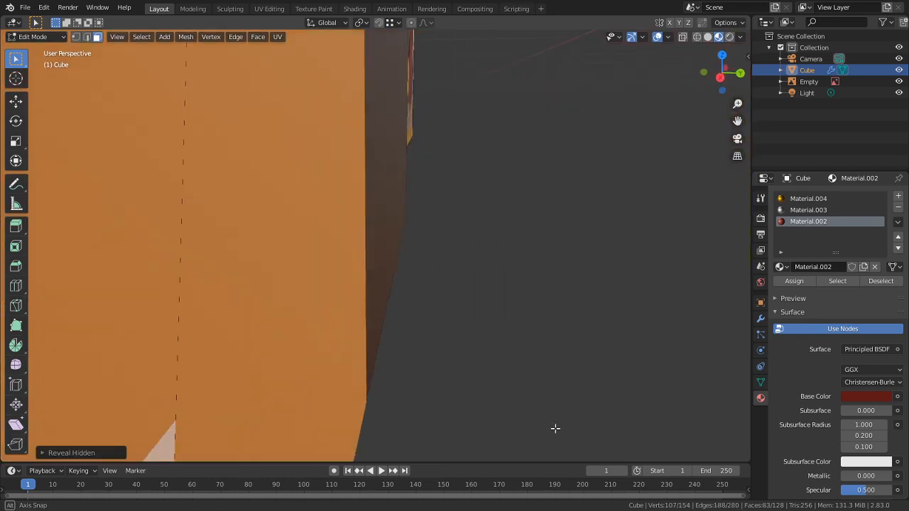
{"action": "right_click", "coordinate": [536, 412]}
Step: Dissolve the leftover inner edge loops on the isolated red cover panel and reveal the hidden geometry
{"action": "scroll", "coordinate": [498, 395], "scroll_direction": "down", "scroll_amount": 1}
{"action": "middle_click_drag", "start_coordinate": [404, 329], "coordinate": [348, 335]}
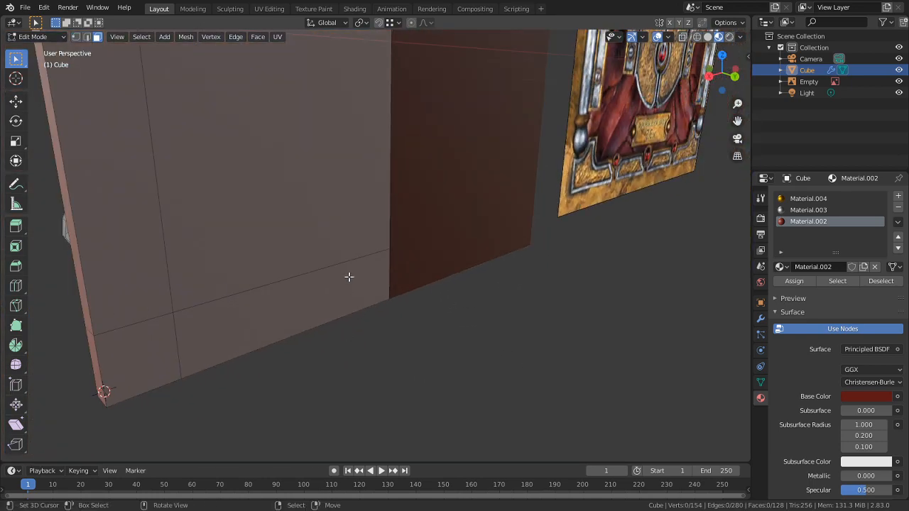
{"action": "key", "text": "l"}
{"action": "middle_click_drag", "start_coordinate": [348, 277], "coordinate": [493, 353]}
{"action": "key", "text": "h"}
{"action": "left_click", "coordinate": [493, 353]}
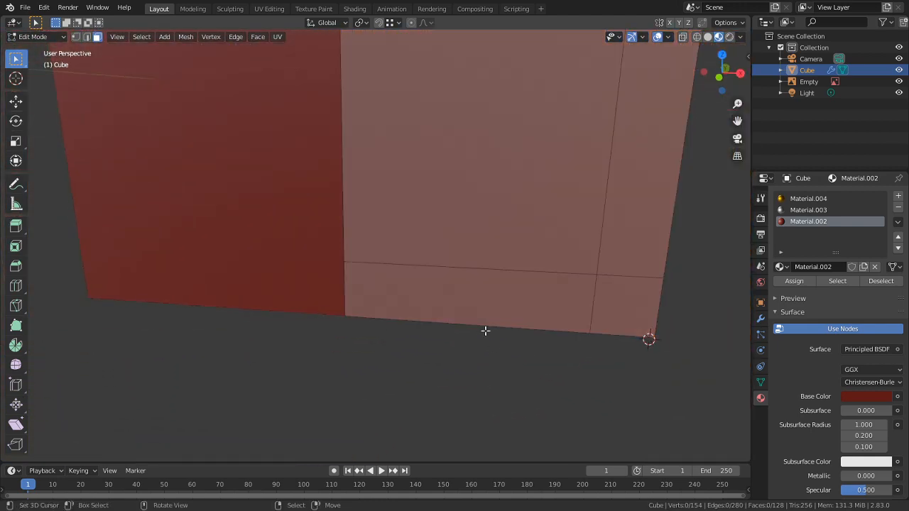
{"action": "left_click", "coordinate": [593, 304], "text": "alt"}
{"action": "key", "text": "ctrl+x"}
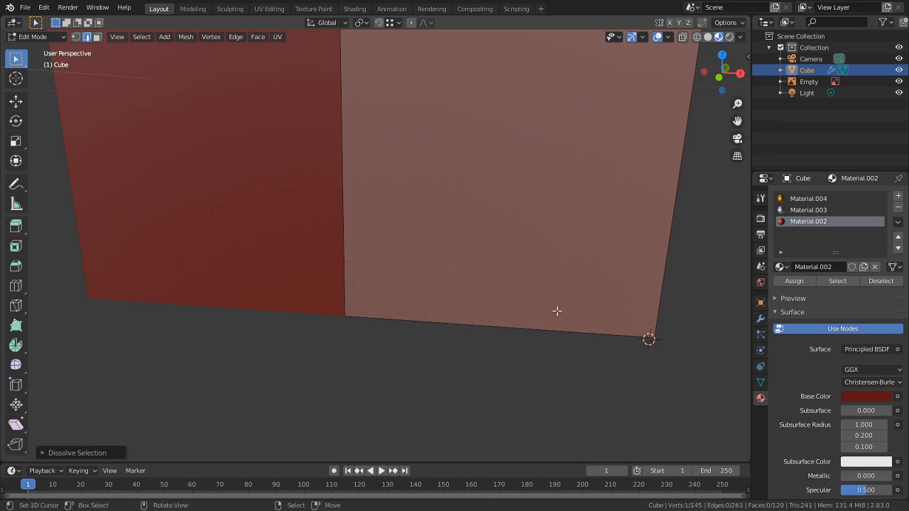
{"action": "middle_click_drag", "start_coordinate": [556, 313], "coordinate": [500, 263]}
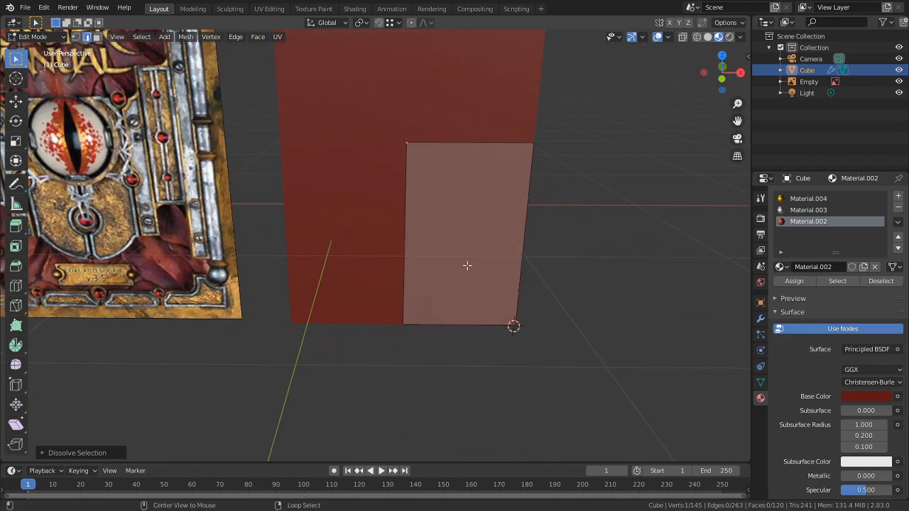
{"action": "key", "text": "alt+h"}
{"action": "middle_click_drag", "start_coordinate": [476, 396], "coordinate": [486, 411]}
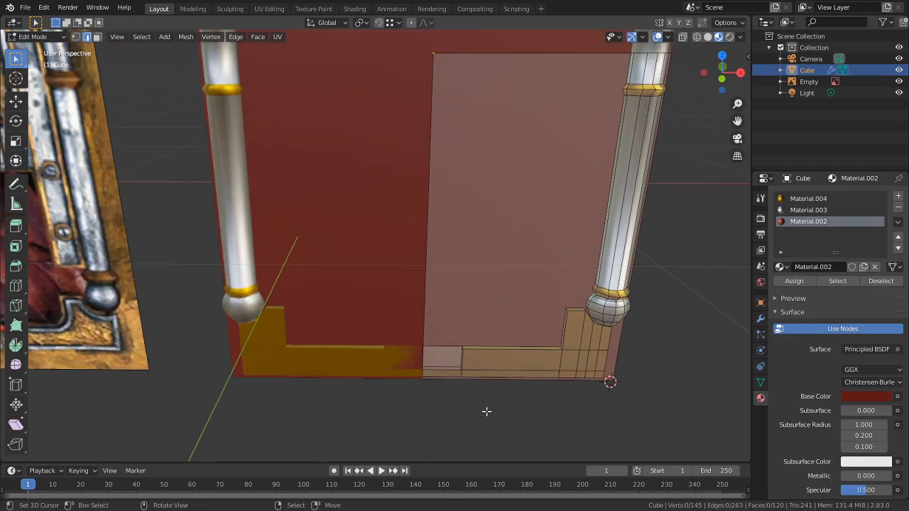
Step: Try to select the red cover panel separately from the gold trim using linked selection
{"action": "key", "text": "l"}
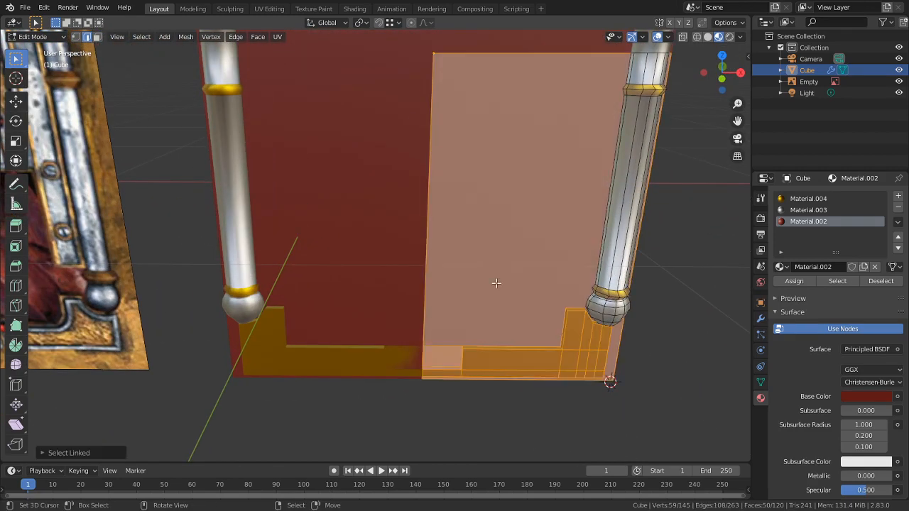
{"action": "middle_click_drag", "start_coordinate": [496, 282], "coordinate": [444, 318]}
{"action": "left_click", "coordinate": [433, 347]}
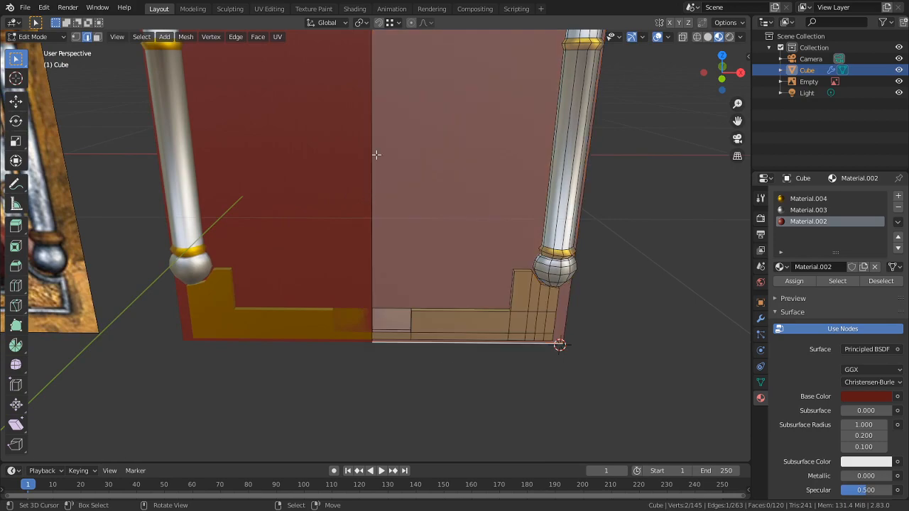
{"action": "key", "text": "l"}
{"action": "middle_click_drag", "start_coordinate": [420, 211], "coordinate": [331, 358]}
{"action": "scroll", "coordinate": [427, 257], "scroll_direction": "up", "scroll_amount": 4}
{"action": "left_click", "coordinate": [331, 359]}
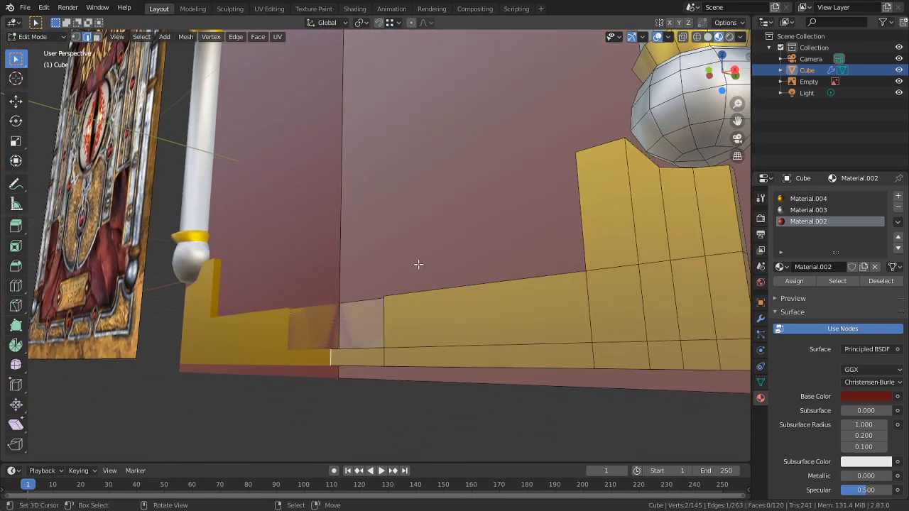
{"action": "key", "text": "ctrl+l"}
Step: Select all Material.002 faces, split them from the gold trim and hide them
{"action": "key", "text": "alt+a"}
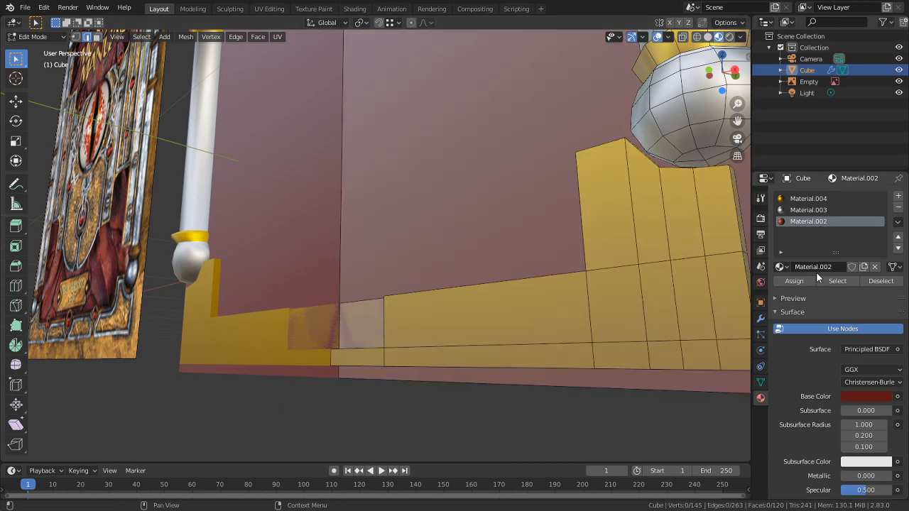
{"action": "left_click", "coordinate": [837, 283]}
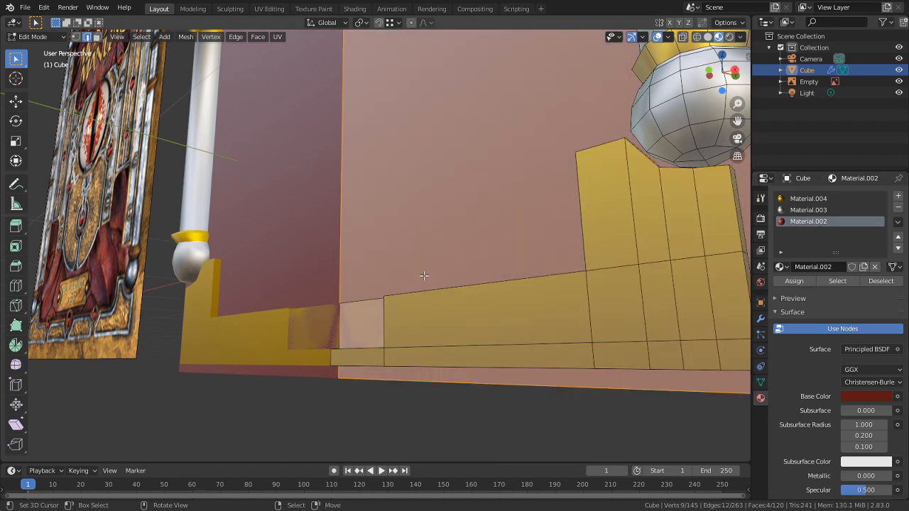
{"action": "key", "text": "y"}
{"action": "middle_click_drag", "start_coordinate": [368, 323], "coordinate": [394, 347]}
{"action": "key", "text": "h"}
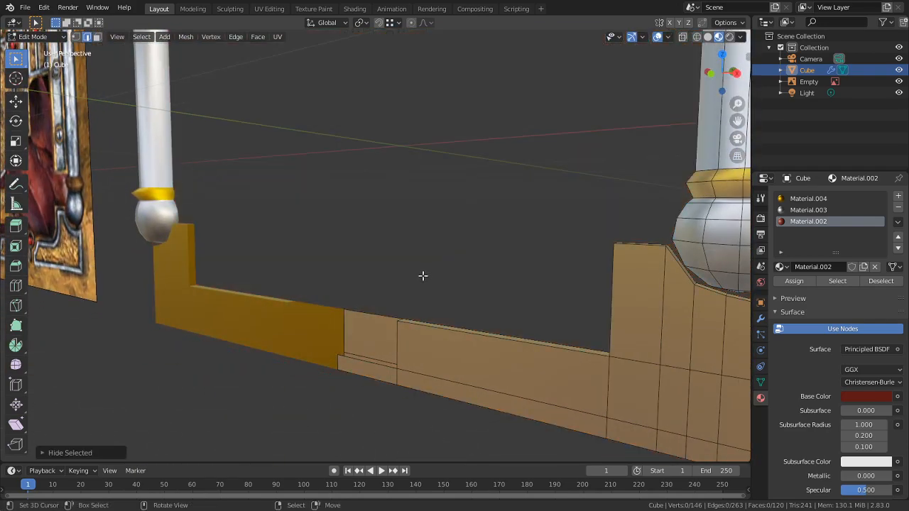
Step: Reveal the split red panel, select it as its own linked piece and hide it again
{"action": "middle_click_drag", "start_coordinate": [422, 276], "coordinate": [265, 313]}
{"action": "middle_click_drag", "start_coordinate": [373, 384], "coordinate": [404, 344]}
{"action": "key", "text": "alt+h"}
{"action": "middle_click_drag", "start_coordinate": [438, 375], "coordinate": [458, 289]}
{"action": "key", "text": "l"}
{"action": "key", "text": "k"}
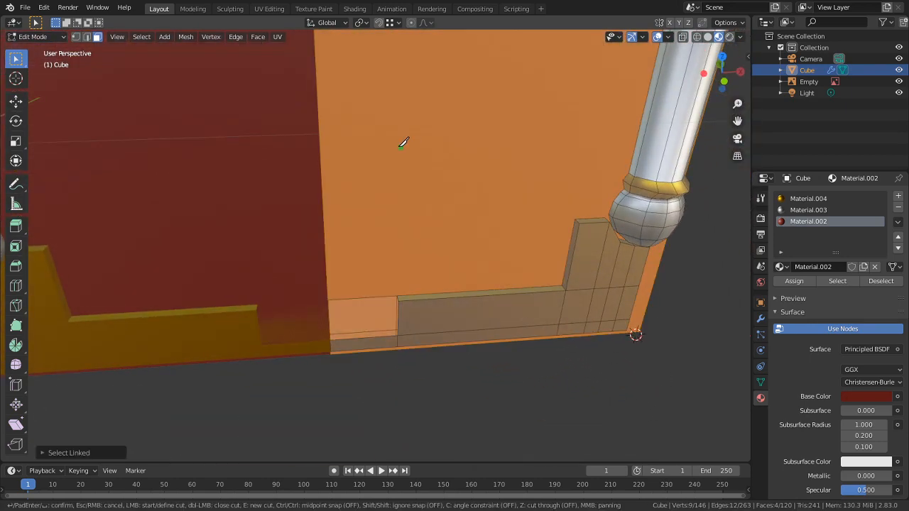
{"action": "key", "text": "Escape"}
{"action": "key", "text": "h"}
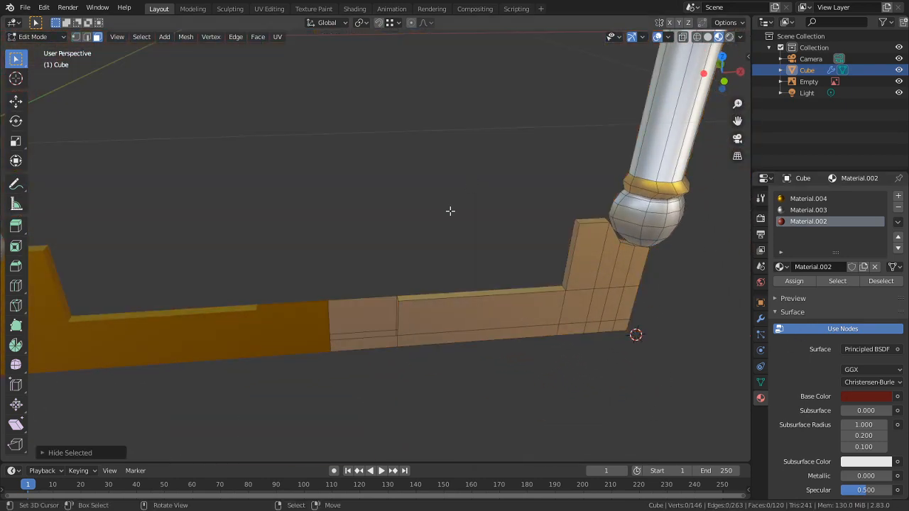
Step: Delete all back faces of the gold trim, along the bottom strip and in the corner block
{"action": "left_click", "coordinate": [368, 327]}
{"action": "middle_click_drag", "start_coordinate": [429, 334], "coordinate": [417, 308]}
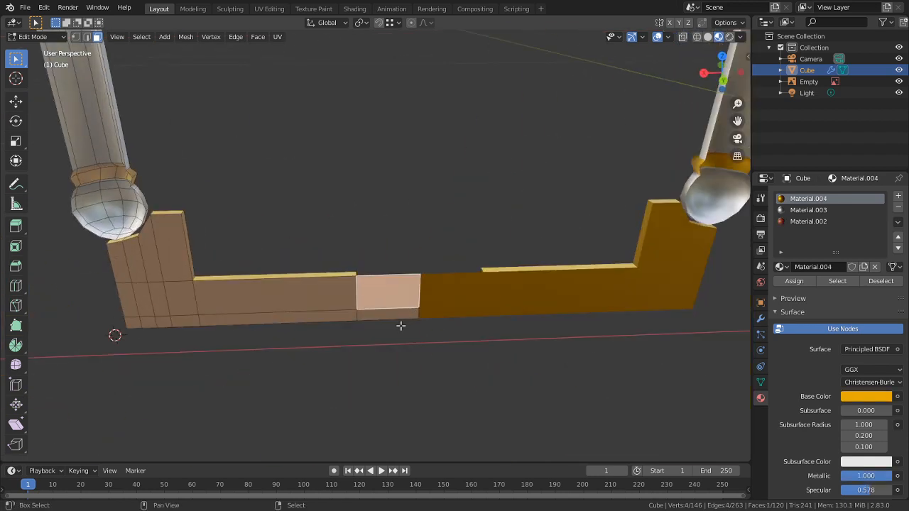
{"action": "left_click", "coordinate": [386, 317], "text": "shift"}
{"action": "left_click", "coordinate": [348, 316], "text": "shift"}
{"action": "left_click", "coordinate": [335, 305], "text": "shift"}
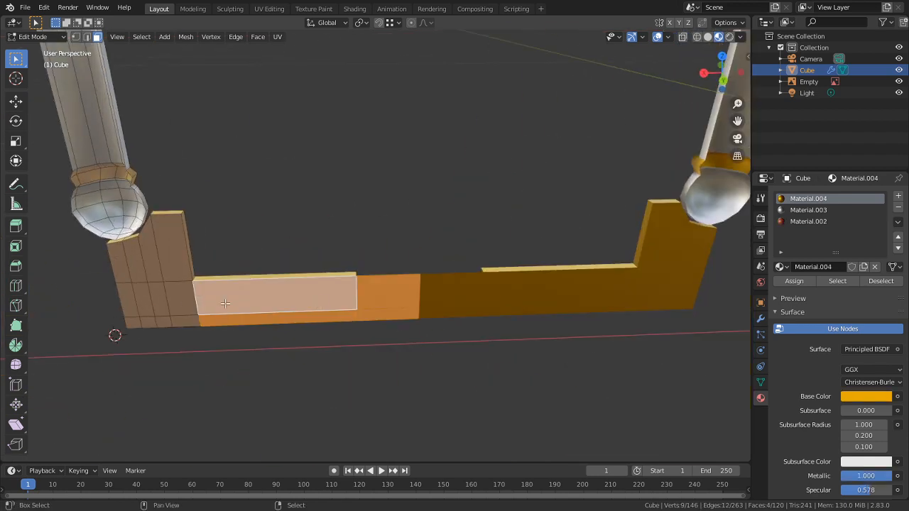
{"action": "left_click", "coordinate": [177, 305], "text": "shift"}
{"action": "left_click", "coordinate": [190, 322], "text": "shift"}
{"action": "scroll", "coordinate": [334, 334], "scroll_direction": "up", "scroll_amount": 5, "text": "ctrl"}
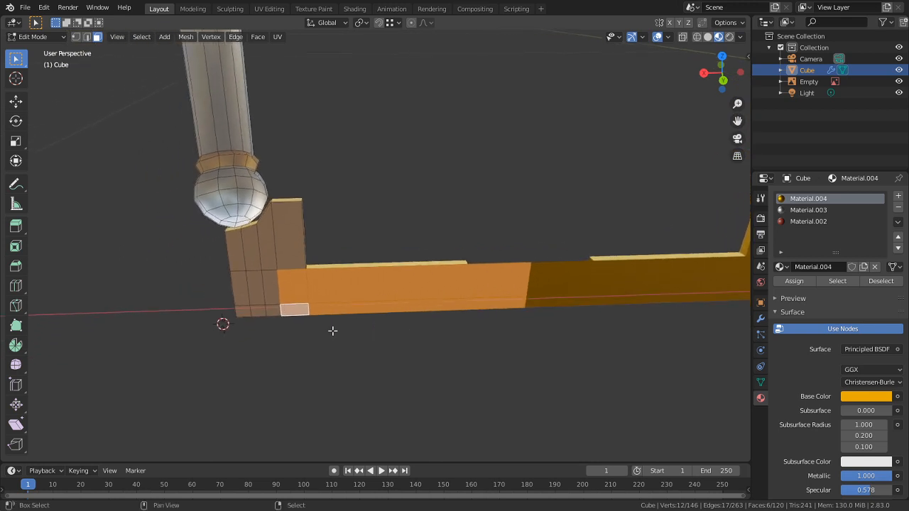
{"action": "key", "text": "c"}
{"action": "scroll", "coordinate": [260, 277], "scroll_direction": "up", "scroll_amount": 2}
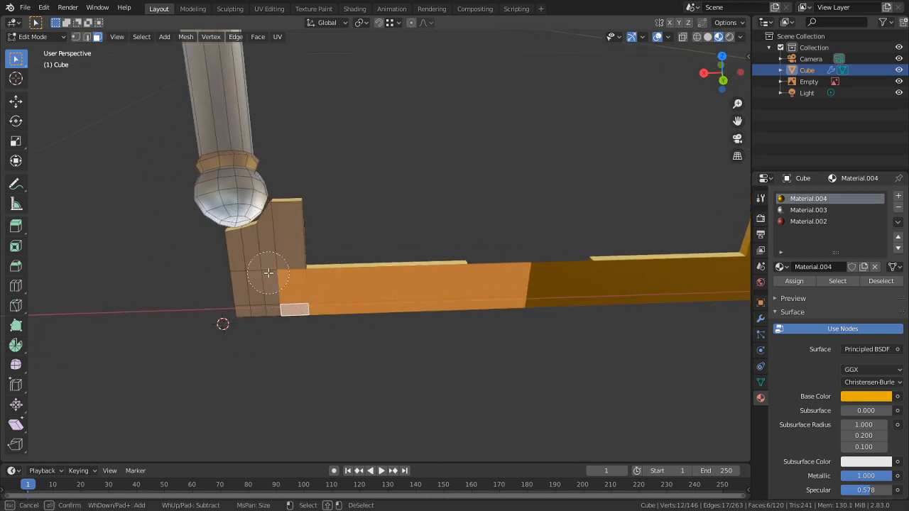
{"action": "left_click", "coordinate": [264, 278]}
{"action": "right_click", "coordinate": [269, 295]}
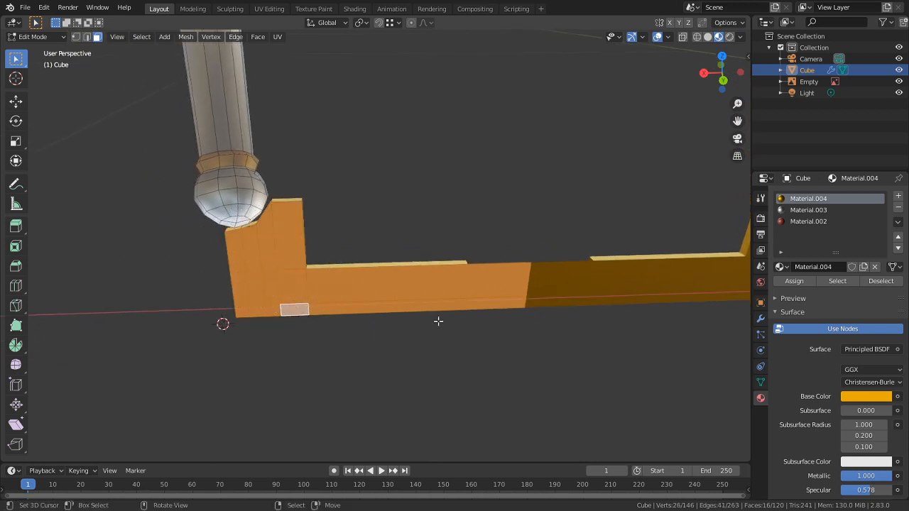
{"action": "key", "text": "x"}
{"action": "left_click", "coordinate": [447, 323]}
Step: Reveal the red cover panel, clear the selection and show the trim's centre notch in the front view
{"action": "middle_click_drag", "start_coordinate": [471, 345], "coordinate": [308, 363]}
{"action": "key", "text": "alt+h"}
{"action": "key", "text": "alt+a"}
{"action": "middle_click_drag", "start_coordinate": [422, 435], "coordinate": [428, 291]}
{"action": "scroll", "coordinate": [384, 348], "scroll_direction": "up", "scroll_amount": 3}
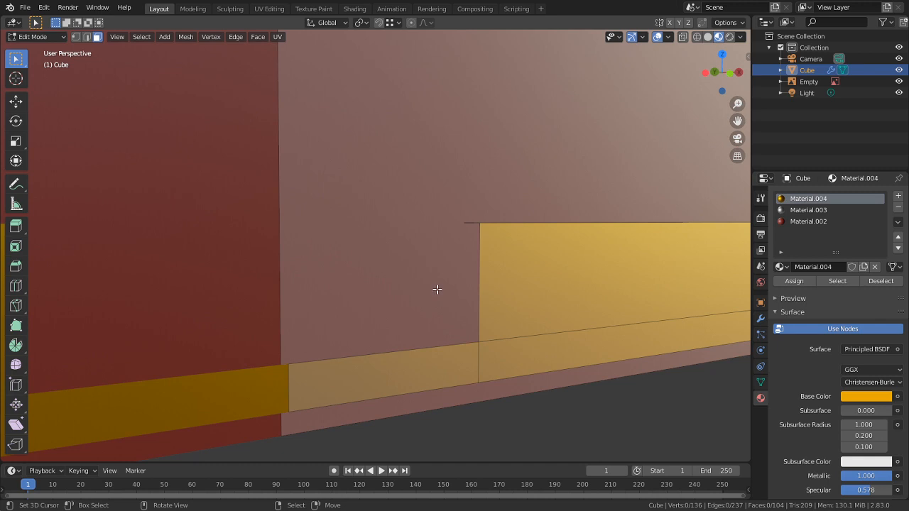
{"action": "key", "text": "KP_1"}
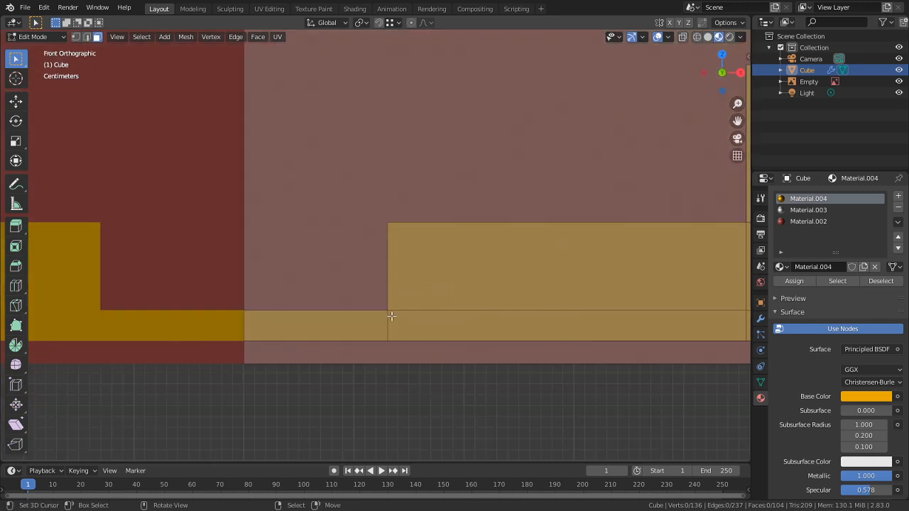
Step: Select the red panel's vertical centre edge and place the 3D cursor on it at the trim's centre notch
{"action": "middle_click_drag", "start_coordinate": [391, 319], "coordinate": [320, 244]}
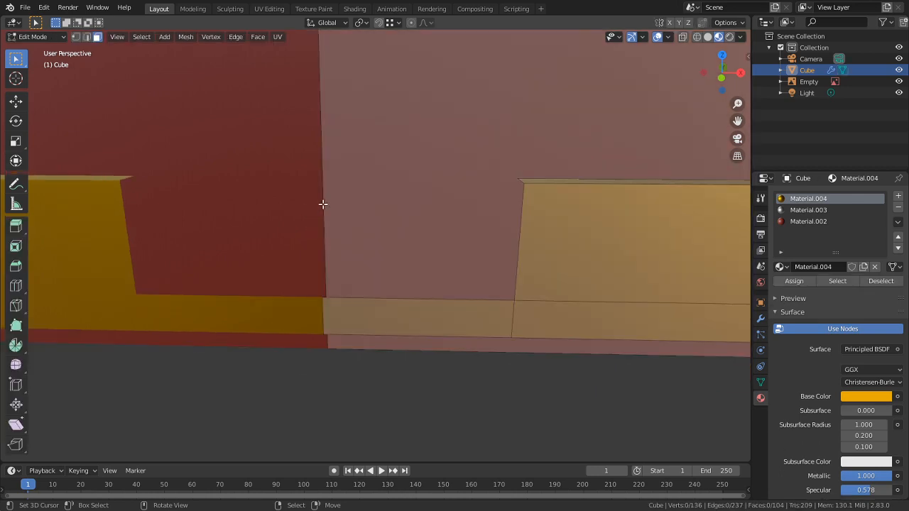
{"action": "key", "text": "2"}
{"action": "right_click", "coordinate": [323, 204], "text": "shift"}
{"action": "left_click", "coordinate": [317, 200]}
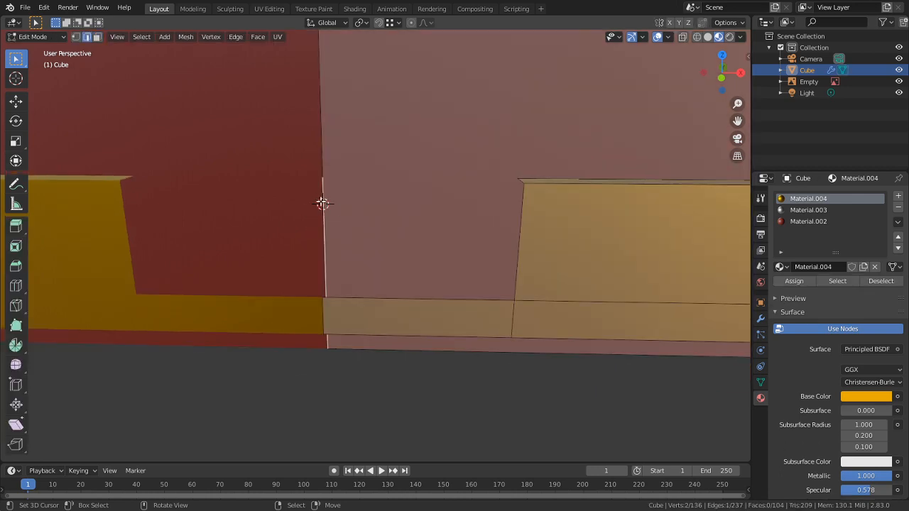
{"action": "key", "text": "shift+s"}
{"action": "left_click", "coordinate": [324, 277]}
{"action": "key", "text": "shift+a"}
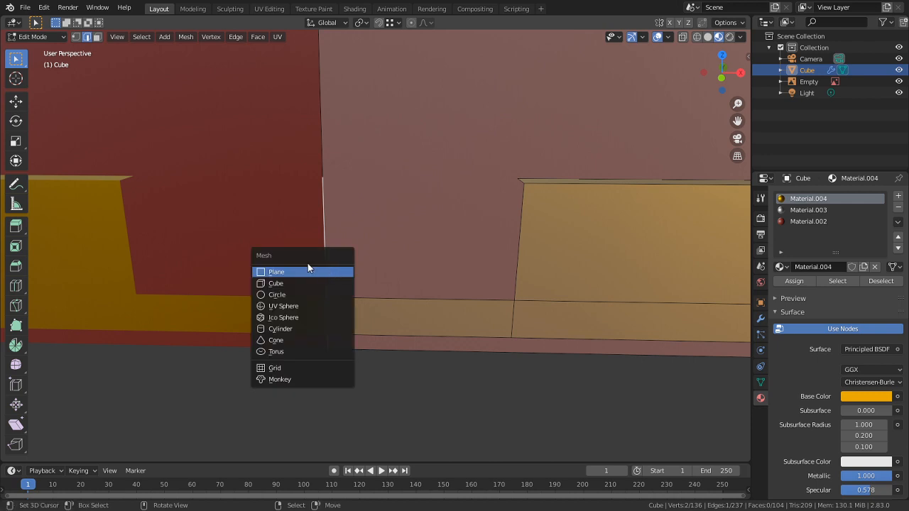
{"action": "left_click", "coordinate": [305, 308]}
{"action": "scroll", "coordinate": [337, 292], "scroll_direction": "down", "scroll_amount": 6}
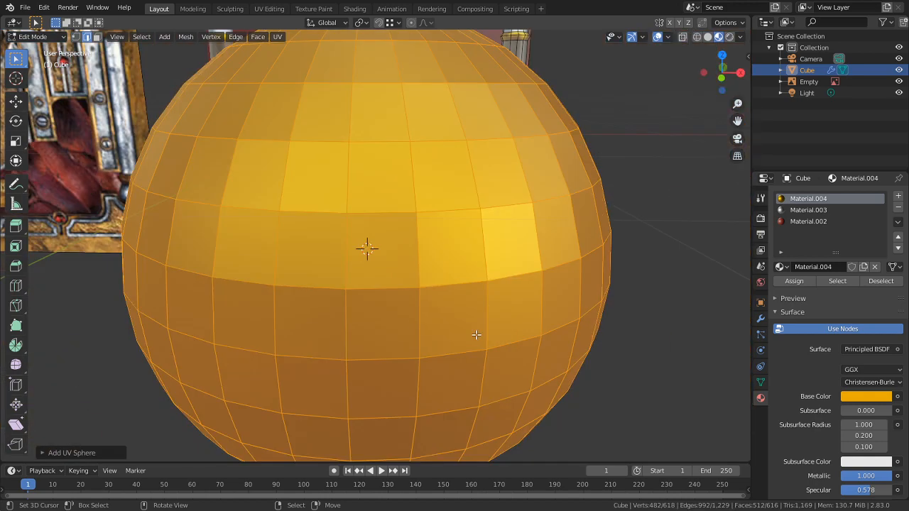
{"action": "key", "text": "s"}
{"action": "right_click", "coordinate": [456, 301]}
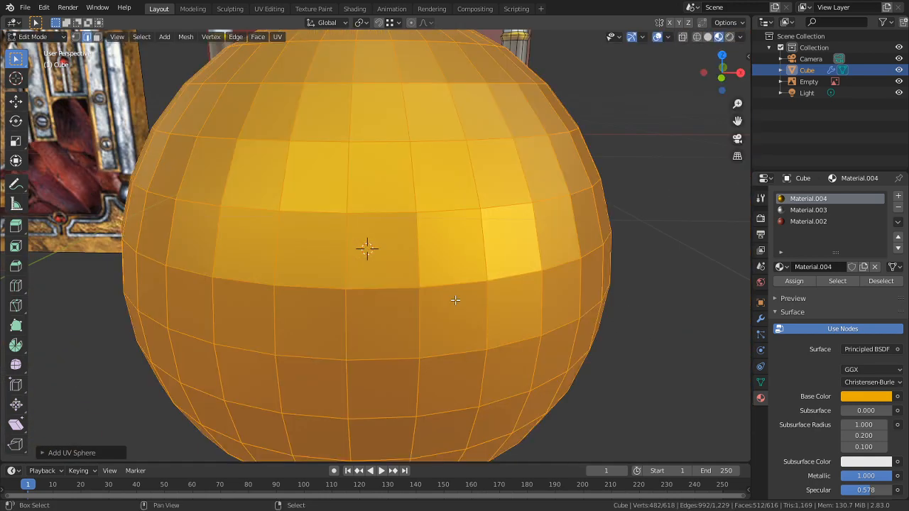
{"action": "middle_click_drag", "start_coordinate": [488, 220], "coordinate": [492, 336], "text": "shift"}
{"action": "scroll", "coordinate": [505, 335], "scroll_direction": "down", "scroll_amount": 5}
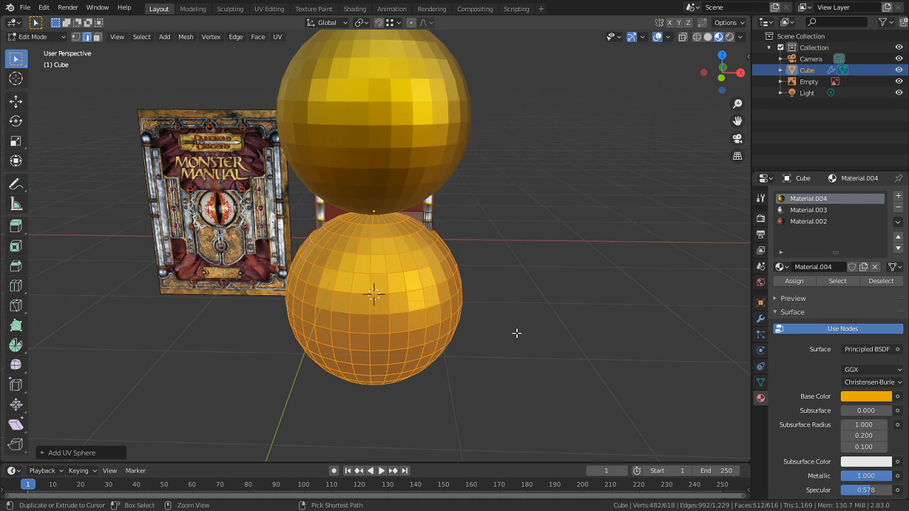
{"action": "key", "text": "ctrl+z"}
{"action": "scroll", "coordinate": [525, 331], "scroll_direction": "up", "scroll_amount": 2}
{"action": "key", "text": "shift+s"}
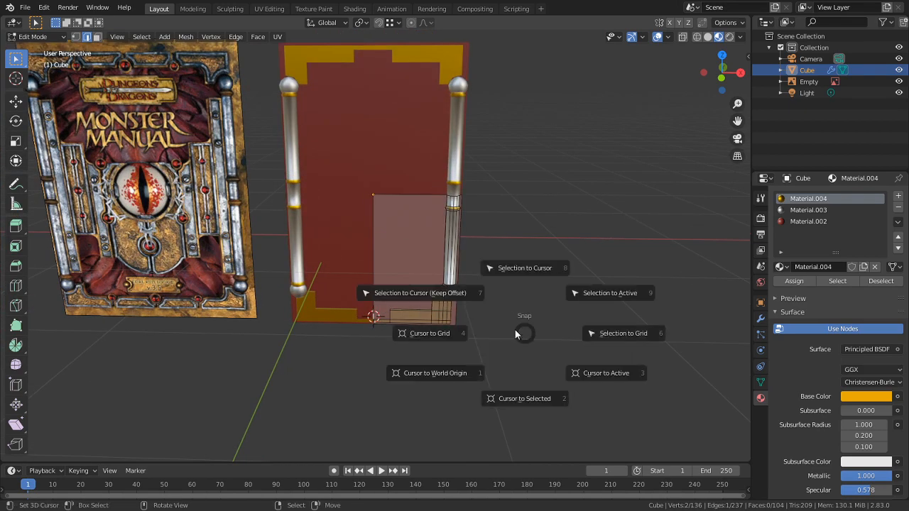
{"action": "key", "text": "Escape"}
Step: Add a UV sphere at the 3D cursor with 6 segments, 4 rings and a radius of 0.07 m
{"action": "key", "text": "shift+a"}
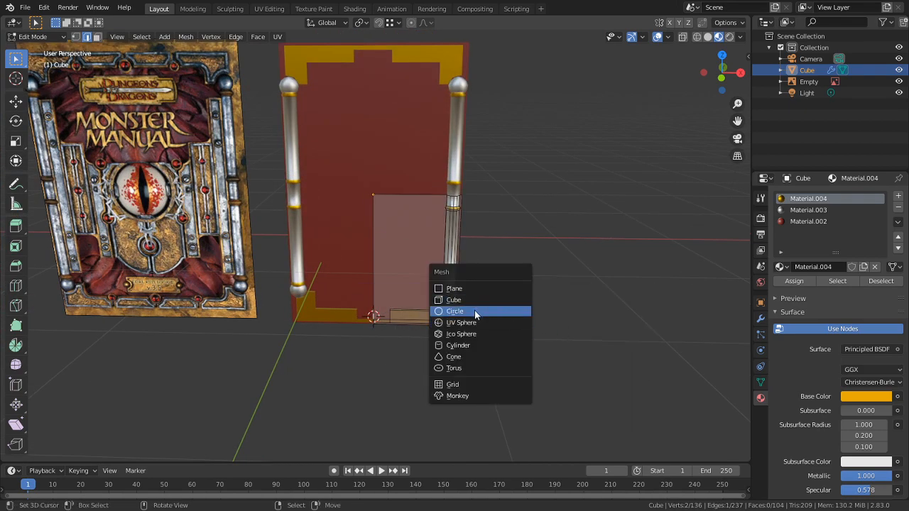
{"action": "left_click", "coordinate": [480, 323]}
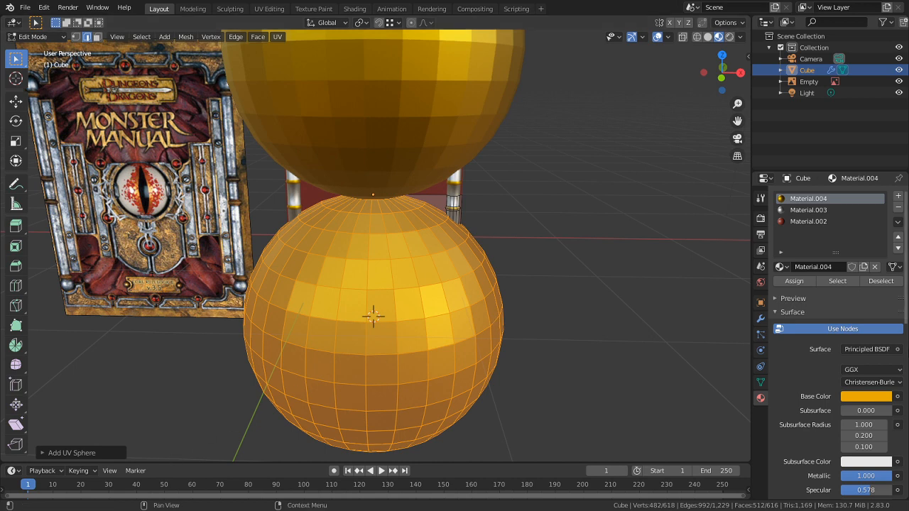
{"action": "left_click", "coordinate": [86, 453]}
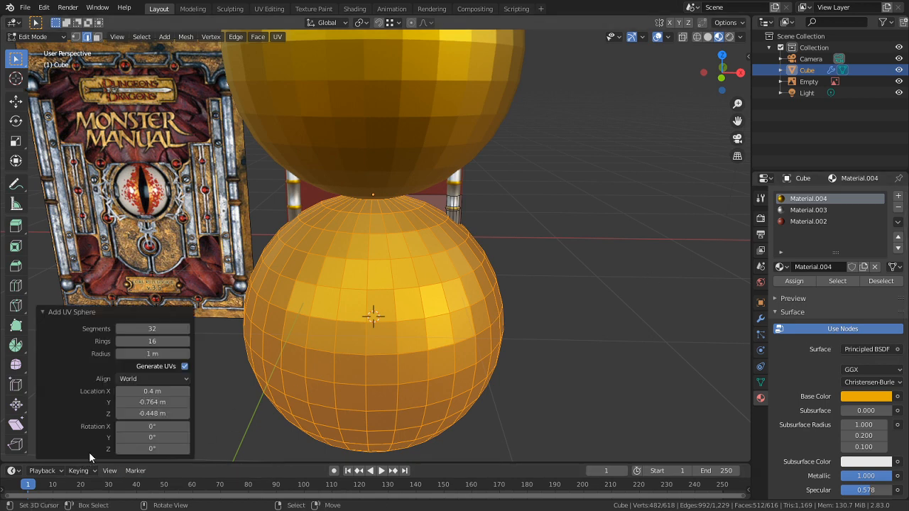
{"action": "left_click", "coordinate": [162, 329]}
{"action": "type", "text": "6"}
{"action": "key", "text": "Return"}
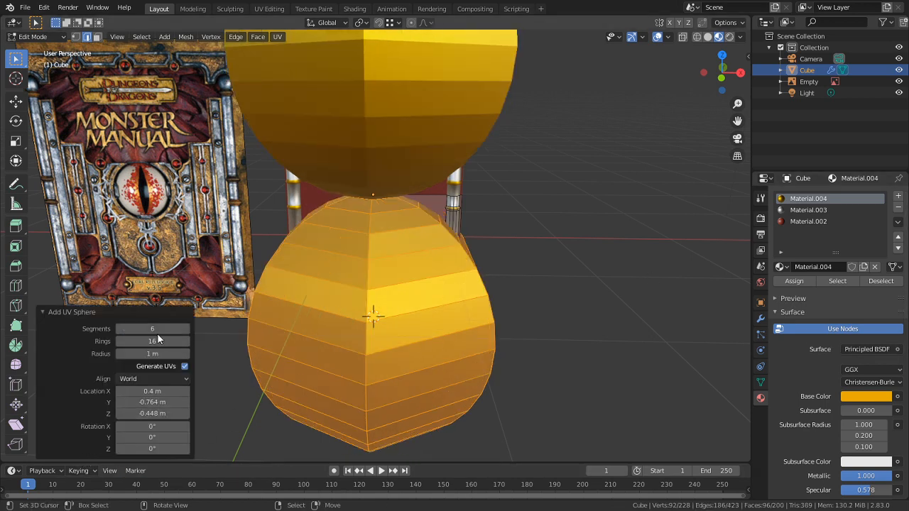
{"action": "left_click", "coordinate": [157, 341]}
{"action": "type", "text": "4"}
{"action": "key", "text": "Return"}
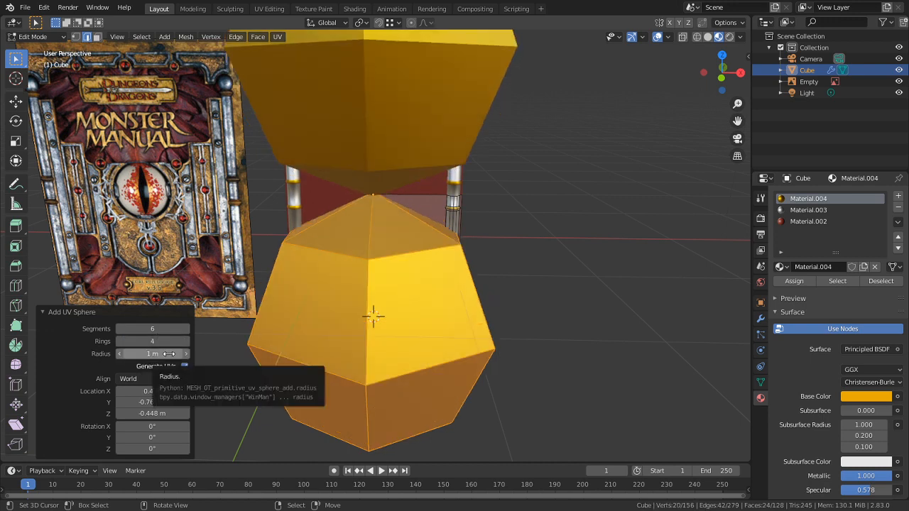
{"action": "left_click_drag", "start_coordinate": [168, 353], "coordinate": [140, 353]}
{"action": "scroll", "coordinate": [448, 328], "scroll_direction": "up", "scroll_amount": 4}
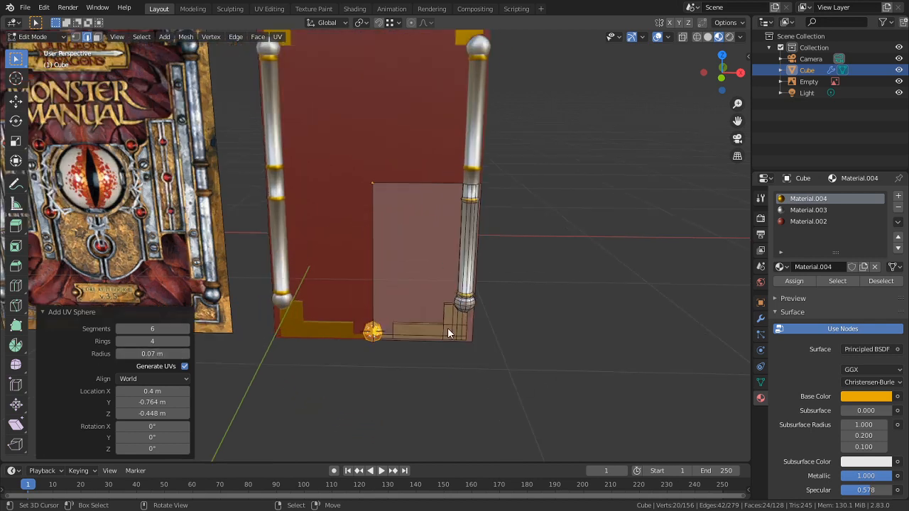
{"action": "scroll", "coordinate": [449, 331], "scroll_direction": "up", "scroll_amount": 4}
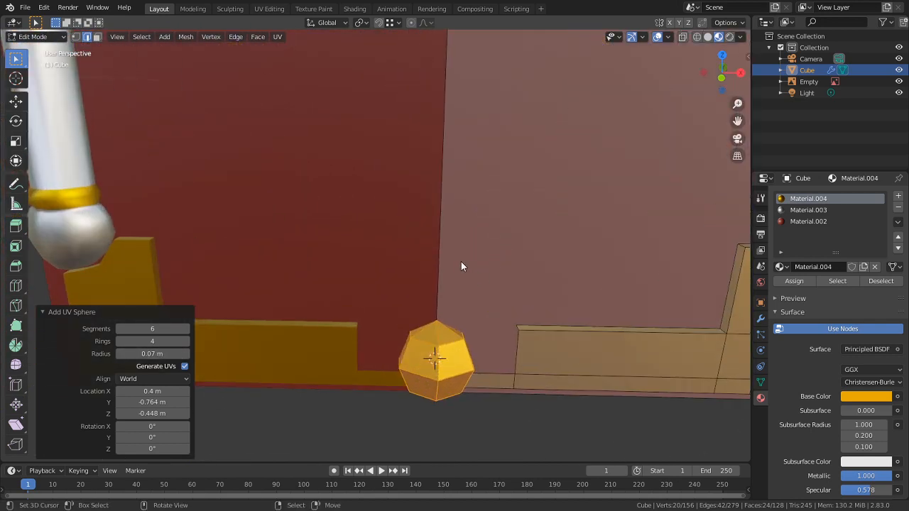
{"action": "scroll", "coordinate": [461, 263], "scroll_direction": "up", "scroll_amount": 4}
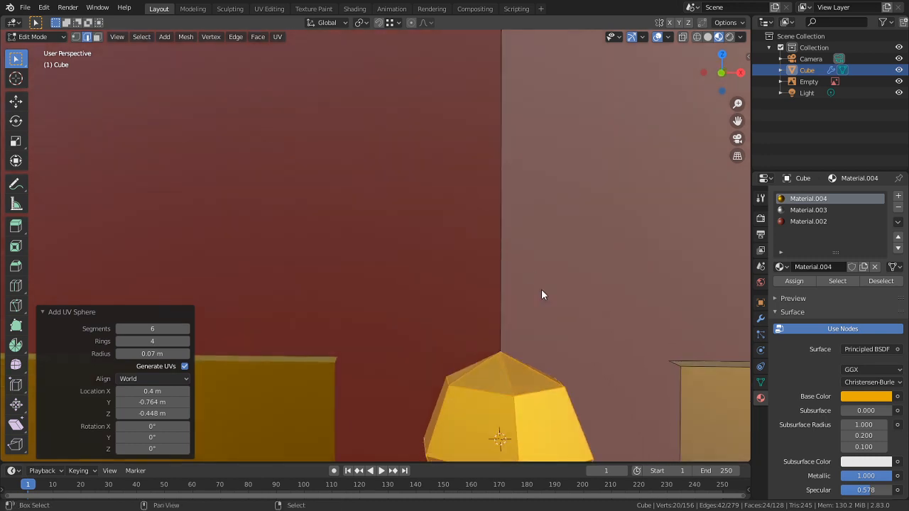
Step: Select the whole low-poly sphere as a linked piece and rotate it 90° about the global X axis
{"action": "scroll", "coordinate": [530, 256], "scroll_direction": "down", "scroll_amount": 2}
{"action": "middle_click_drag", "start_coordinate": [558, 337], "coordinate": [389, 316]}
{"action": "left_click", "coordinate": [495, 386]}
{"action": "middle_click_drag", "start_coordinate": [372, 273], "coordinate": [417, 250]}
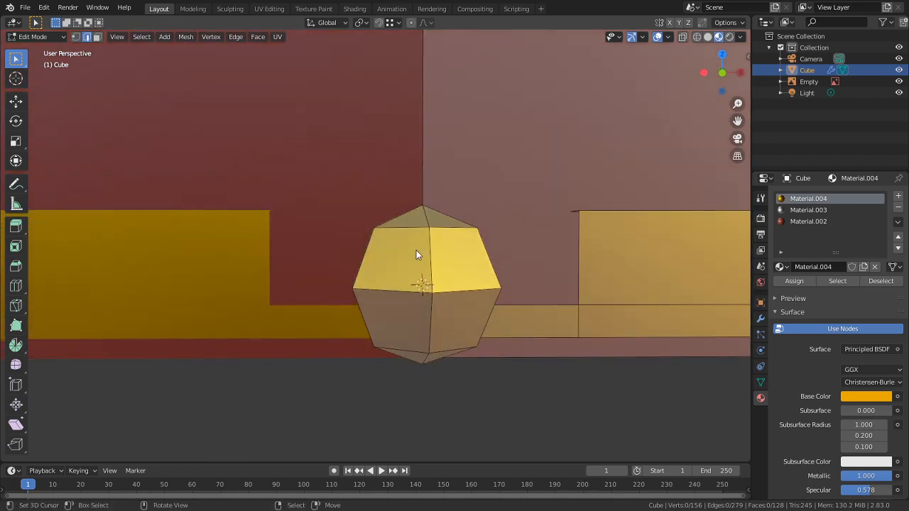
{"action": "key", "text": "a"}
{"action": "left_click", "coordinate": [444, 261]}
{"action": "key", "text": "ctrl+l"}
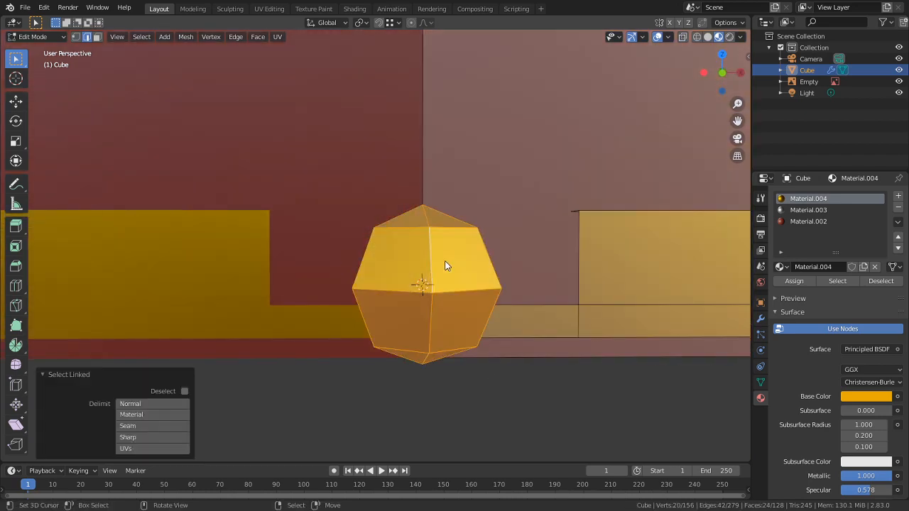
{"action": "middle_click_drag", "start_coordinate": [416, 263], "coordinate": [345, 270]}
{"action": "type", "text": "rx"}
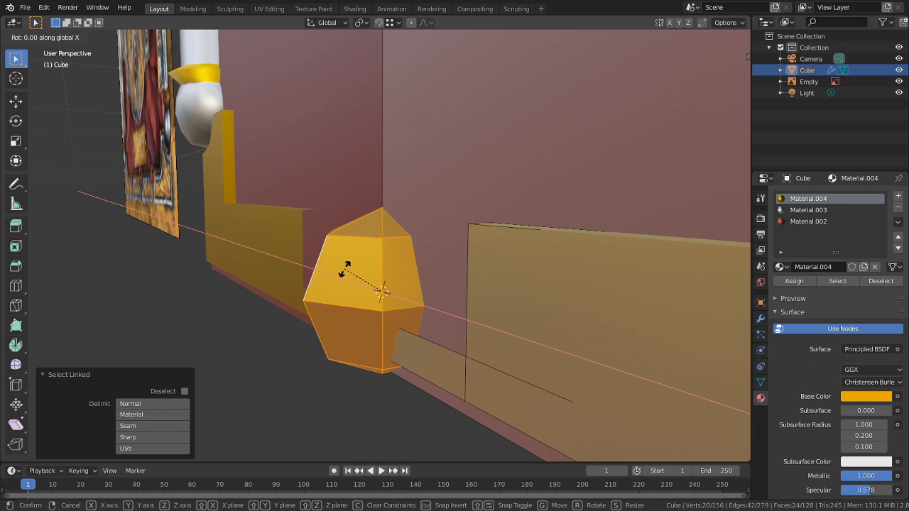
{"action": "type", "text": "90"}
{"action": "key", "text": "Return"}
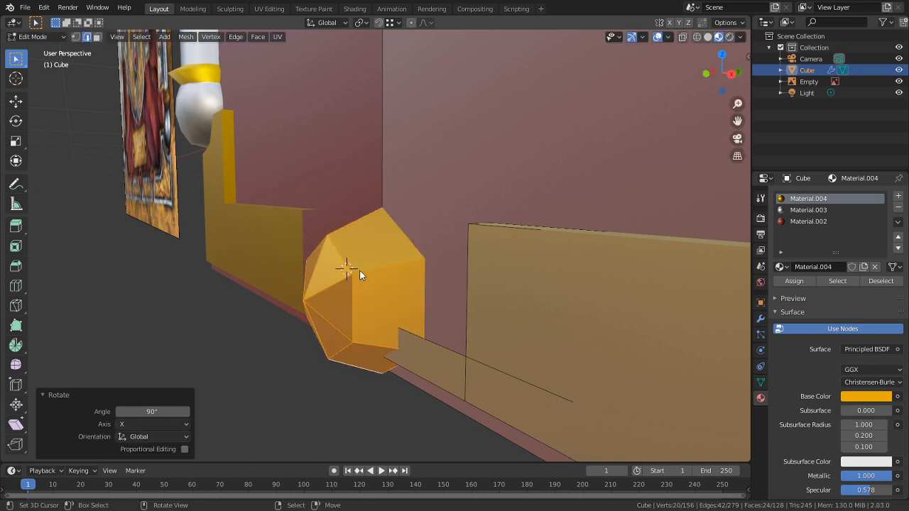
Step: Create a new material with a bright red base colour, value 0.906, and assign it to the whole gem
{"action": "middle_click_drag", "start_coordinate": [361, 270], "coordinate": [469, 245]}
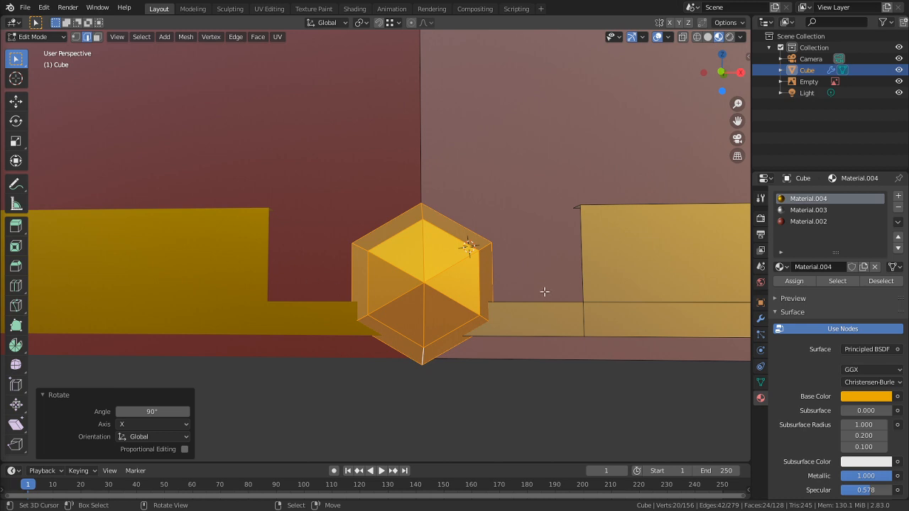
{"action": "left_click", "coordinate": [530, 259]}
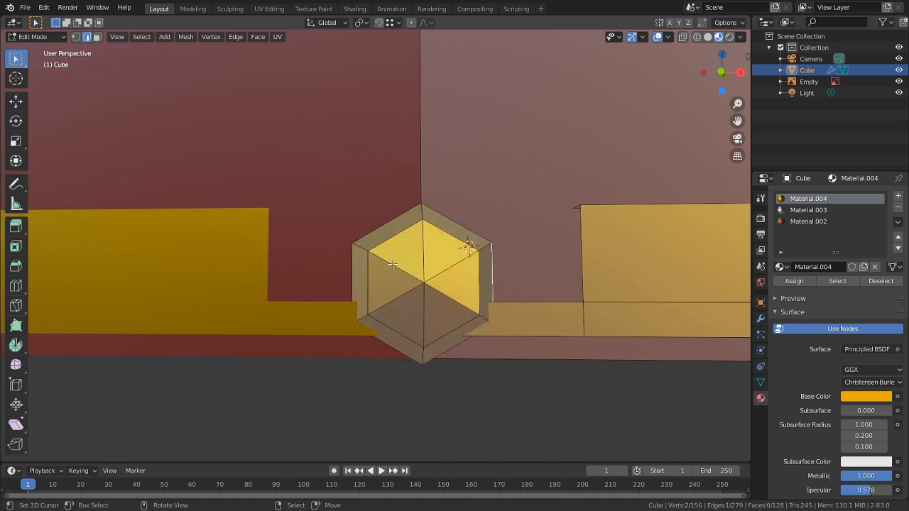
{"action": "key", "text": "l"}
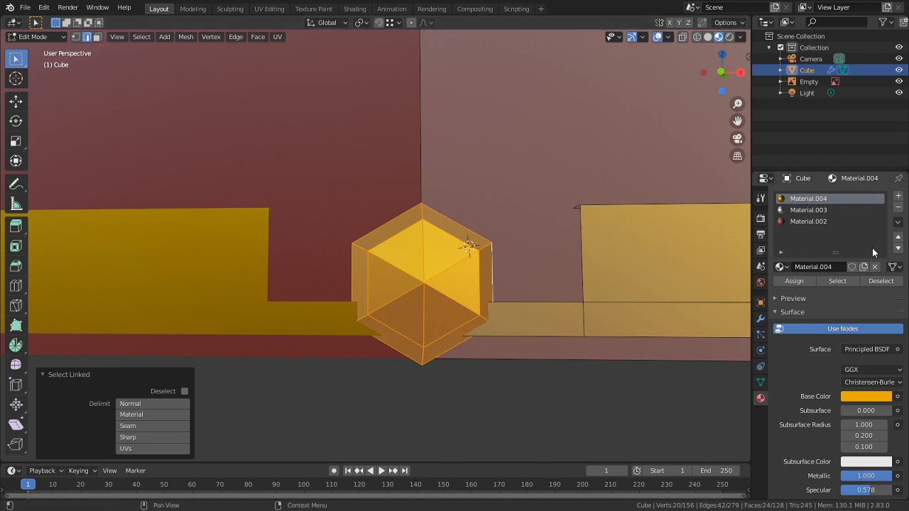
{"action": "left_click", "coordinate": [899, 197]}
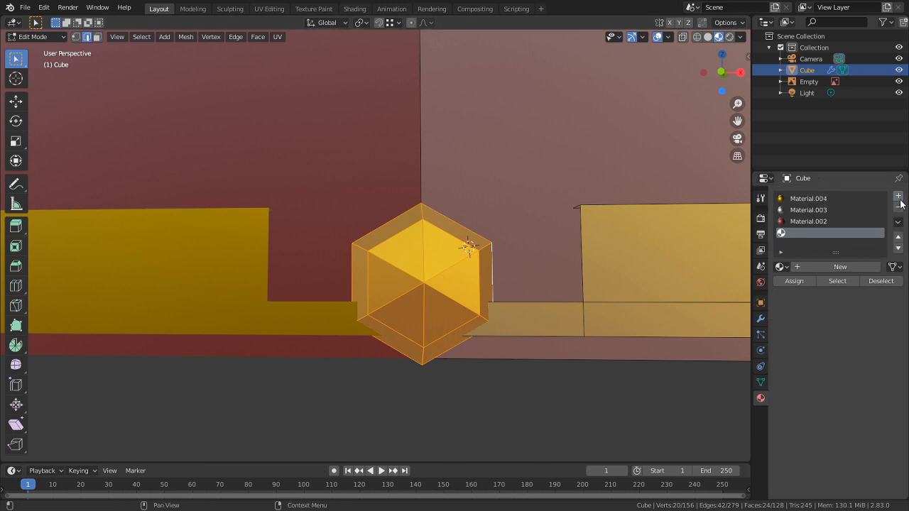
{"action": "left_click", "coordinate": [807, 265]}
{"action": "left_click", "coordinate": [866, 396]}
{"action": "left_click", "coordinate": [870, 298]}
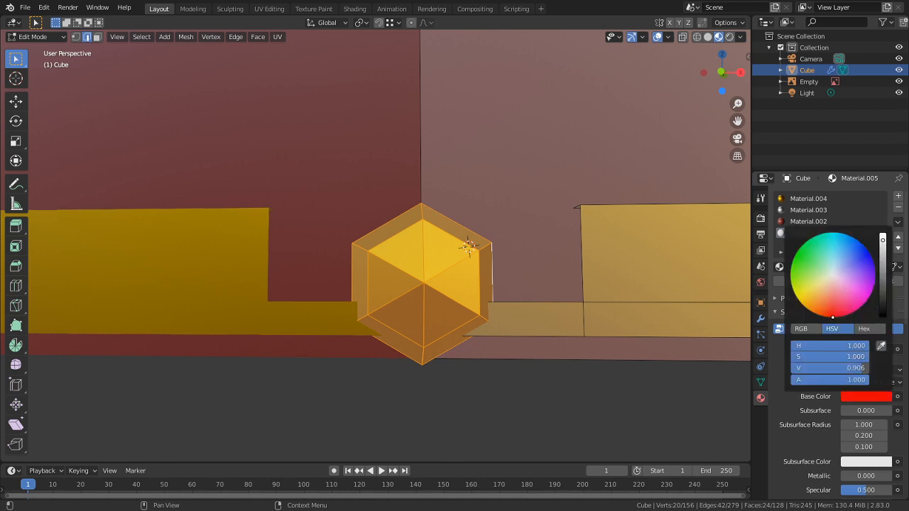
{"action": "left_click", "coordinate": [805, 280]}
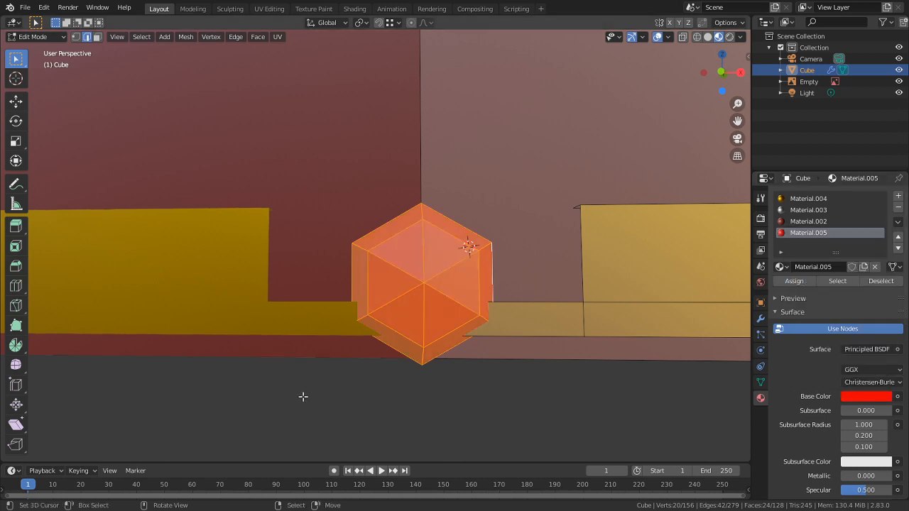
{"action": "left_click", "coordinate": [521, 420]}
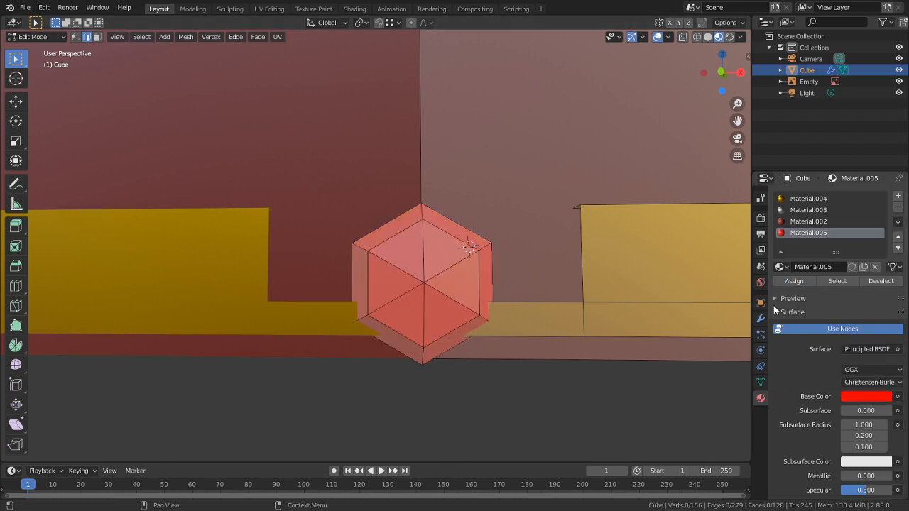
Step: Enable Ambient Occlusion, Bloom and Screen Space Reflections in the Eevee render settings and expand the reflection options
{"action": "left_click", "coordinate": [761, 233]}
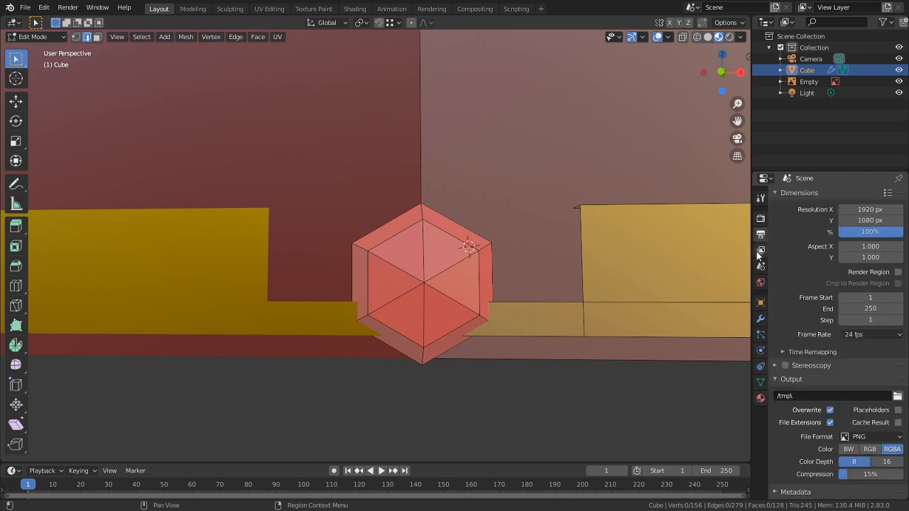
{"action": "left_click", "coordinate": [761, 219]}
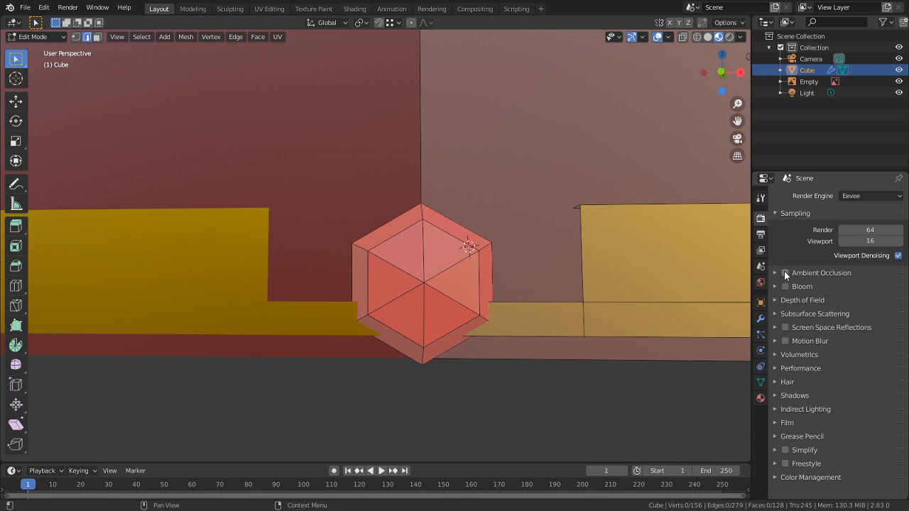
{"action": "left_click", "coordinate": [785, 273]}
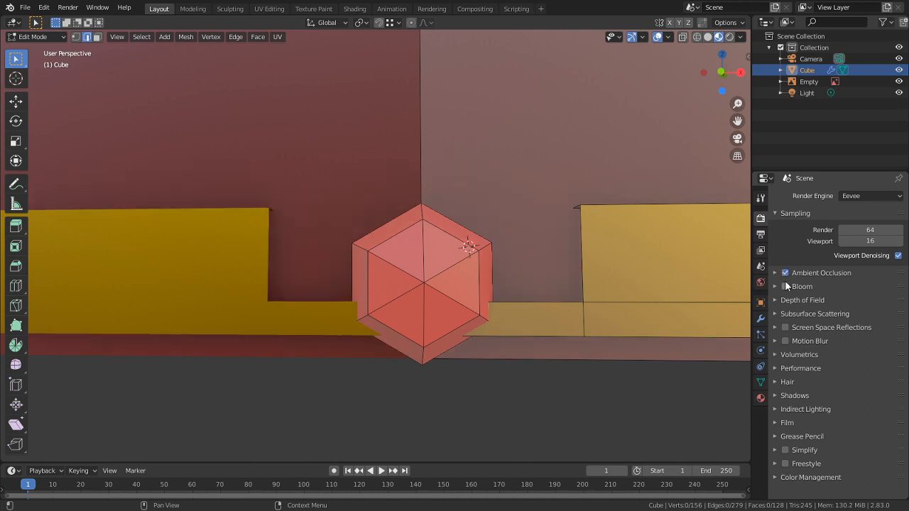
{"action": "left_click", "coordinate": [785, 327]}
{"action": "left_click", "coordinate": [831, 327]}
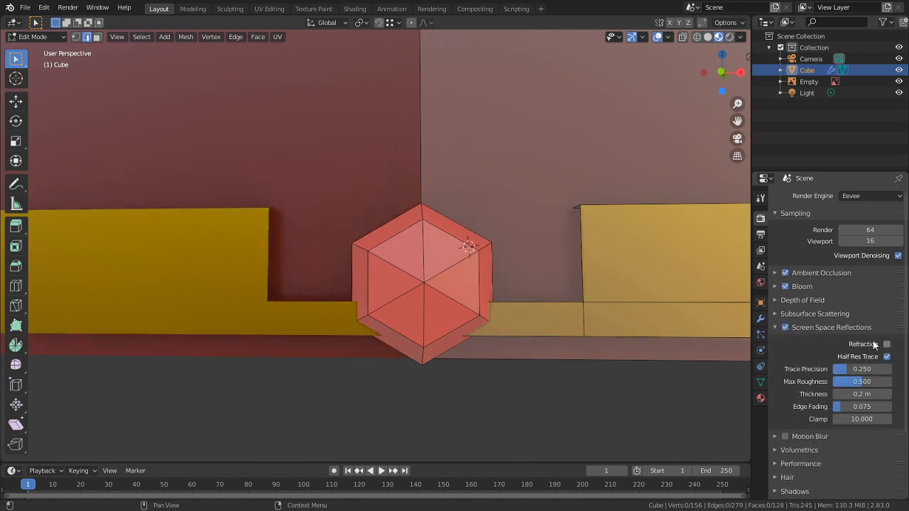
Step: Hide the viewport overlays and set the red gem material's transmission to 1.000
{"action": "left_click", "coordinate": [761, 398]}
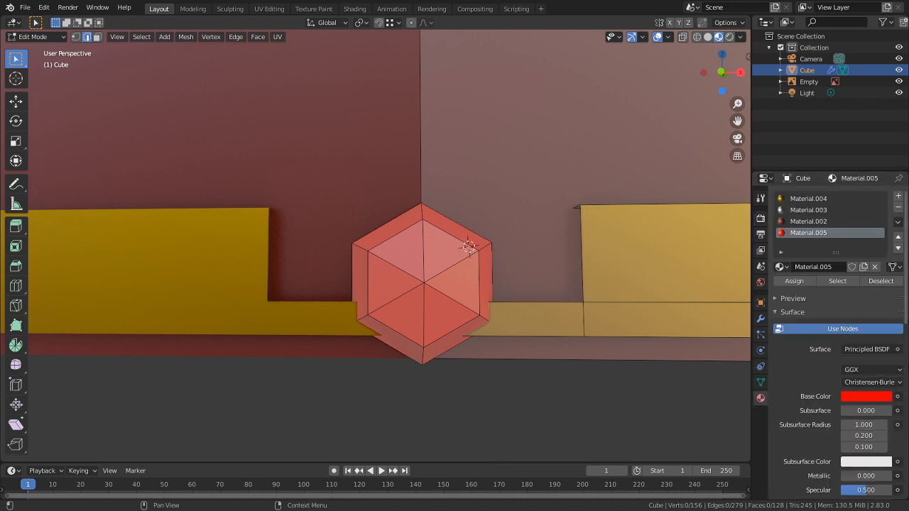
{"action": "scroll", "coordinate": [795, 380], "scroll_direction": "down", "scroll_amount": 7}
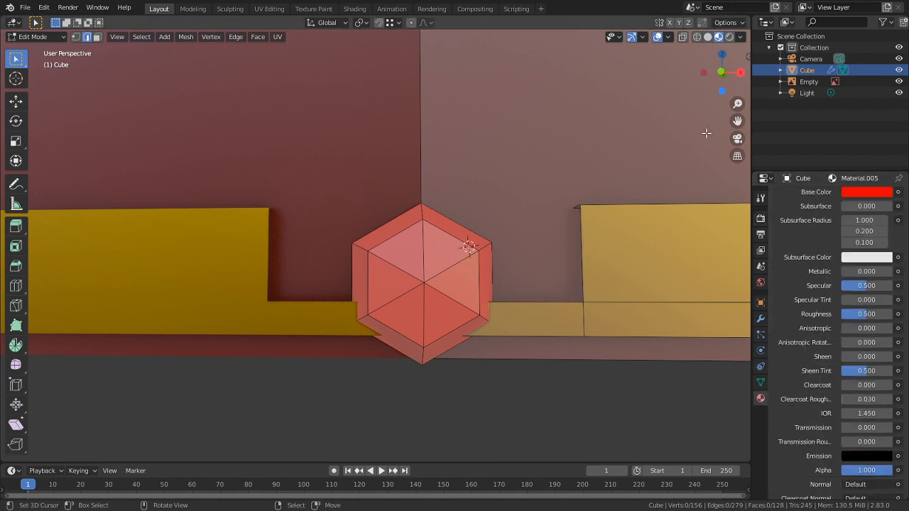
{"action": "left_click", "coordinate": [658, 37]}
{"action": "scroll", "coordinate": [860, 375], "scroll_direction": "down", "scroll_amount": 3}
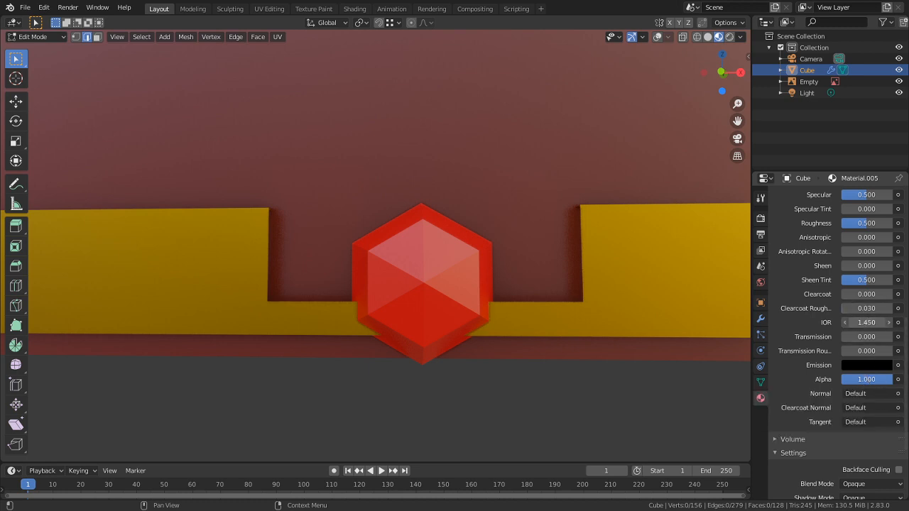
{"action": "left_click_drag", "start_coordinate": [846, 337], "coordinate": [893, 338]}
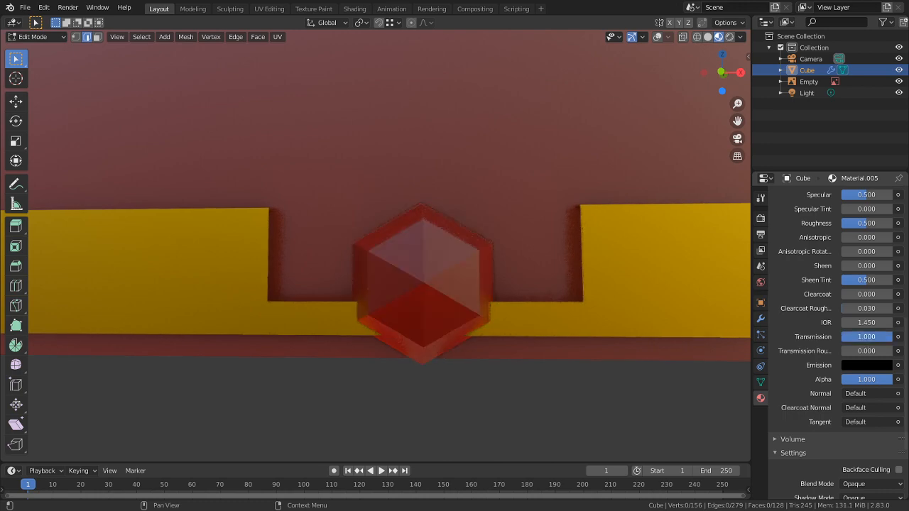
{"action": "mouse_move", "coordinate": [508, 291]}
{"action": "middle_mouse_down"}
{"action": "mouse_move", "coordinate": [436, 321]}
{"action": "mouse_move", "coordinate": [391, 311]}
{"action": "mouse_move", "coordinate": [478, 296]}
{"action": "mouse_move", "coordinate": [596, 339]}
{"action": "mouse_move", "coordinate": [477, 294]}
{"action": "mouse_move", "coordinate": [495, 284]}
{"action": "mouse_move", "coordinate": [539, 298]}
{"action": "middle_mouse_up"}
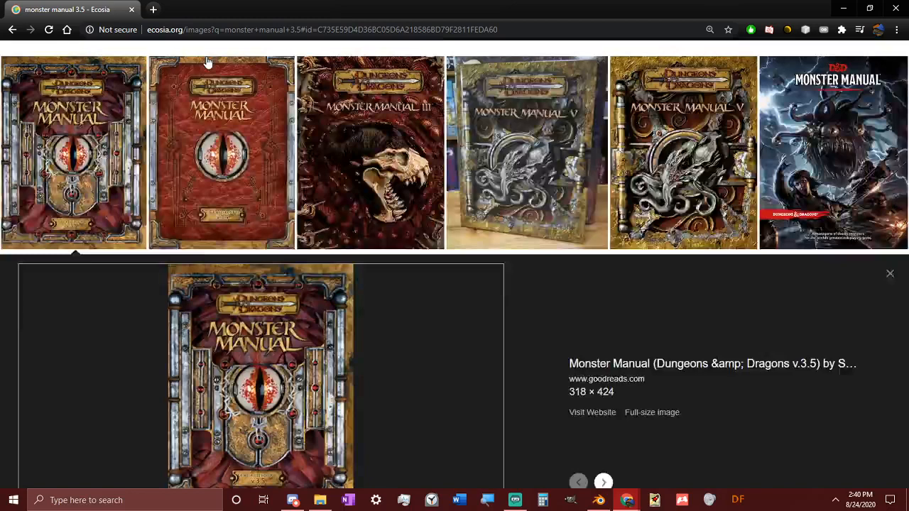
Step: Search the web for "index of refraction reference" and open the PhysLink list of absolute indices of refraction
{"action": "type", "text": "index of ref"}
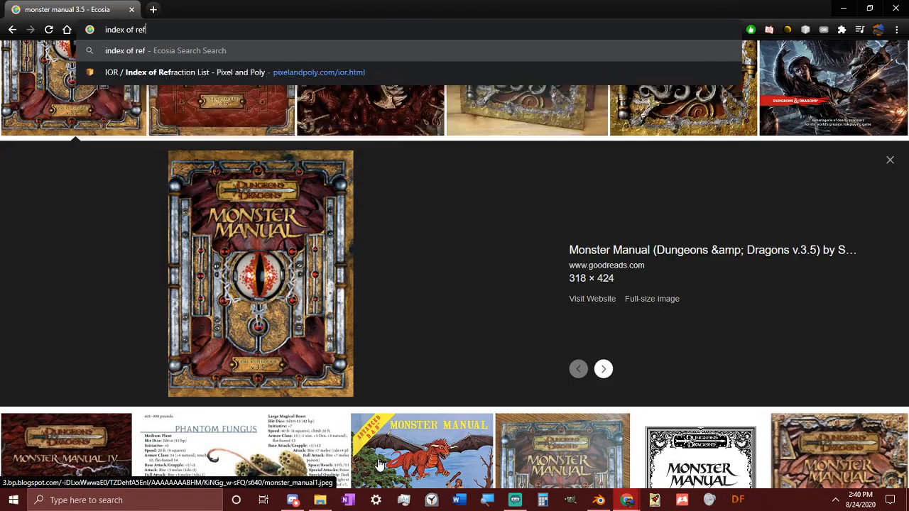
{"action": "type", "text": "raction "}
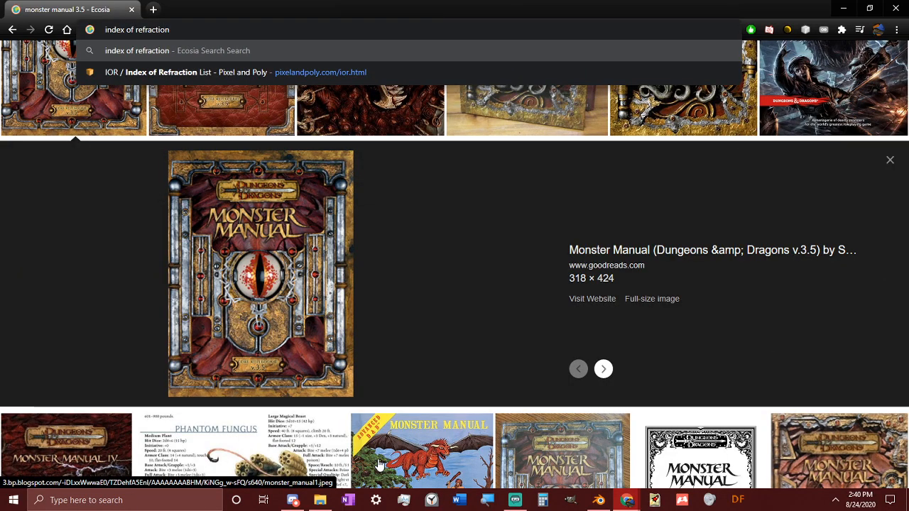
{"action": "type", "text": "refere3n"}
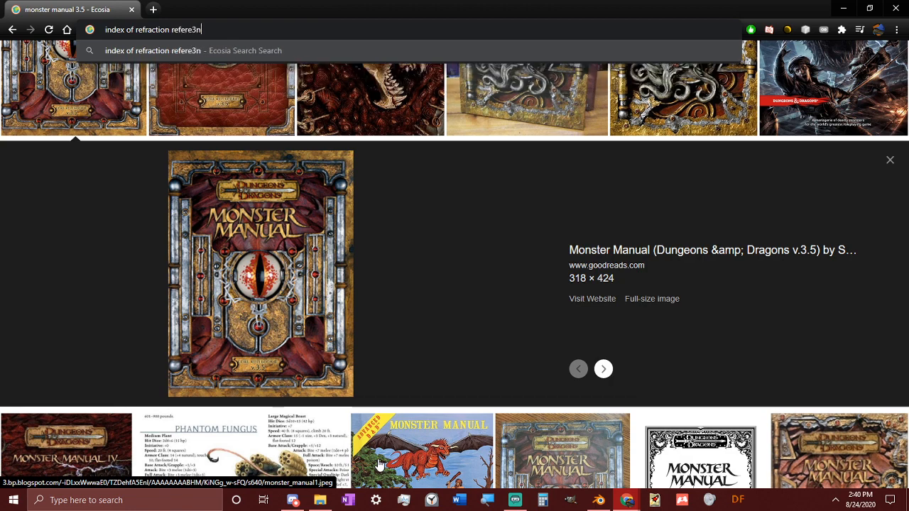
{"action": "key", "text": "BackSpace"}
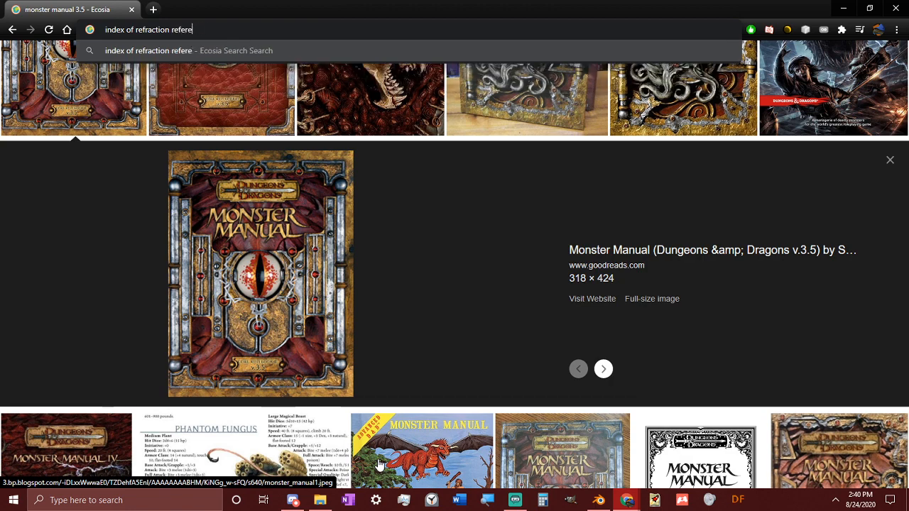
{"action": "type", "text": "nce"}
{"action": "key", "text": "Return"}
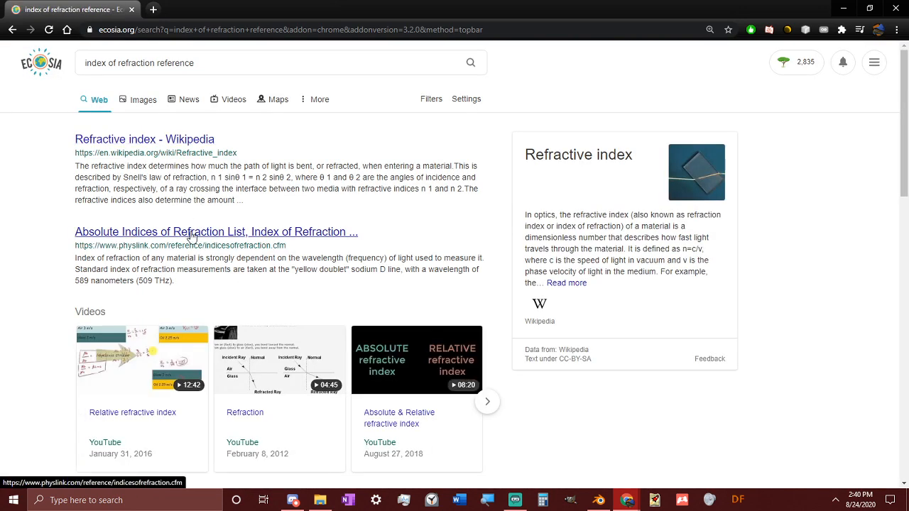
{"action": "left_click", "coordinate": [190, 234]}
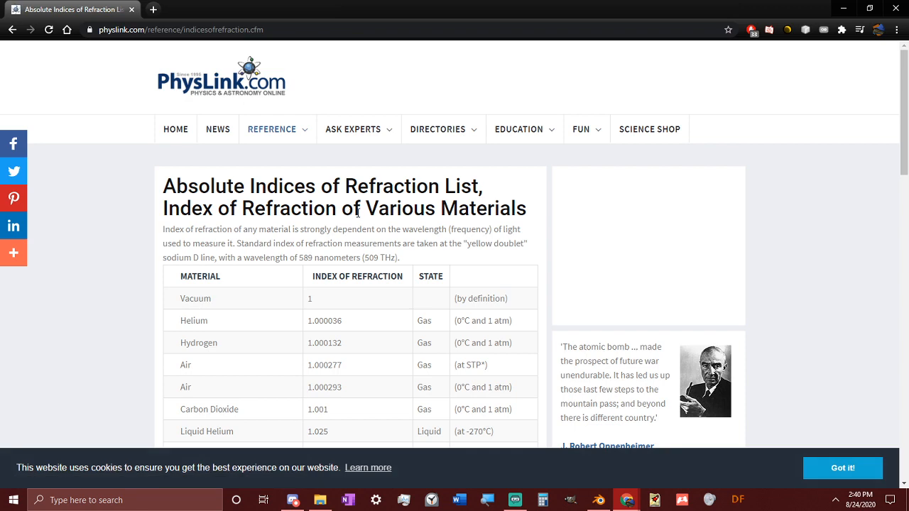
Step: Look through the refraction index list for ruby and sapphire values, searching the page for "rub" and "saph"
{"action": "scroll", "coordinate": [387, 225], "scroll_direction": "down", "scroll_amount": 2}
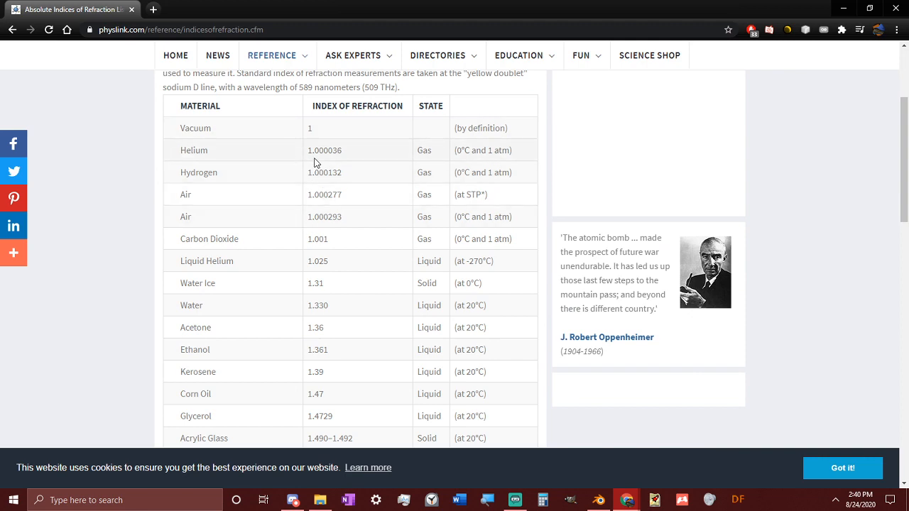
{"action": "scroll", "coordinate": [315, 163], "scroll_direction": "down", "scroll_amount": 1}
{"action": "scroll", "coordinate": [325, 162], "scroll_direction": "up", "scroll_amount": 5}
{"action": "key", "text": "ctrl+f"}
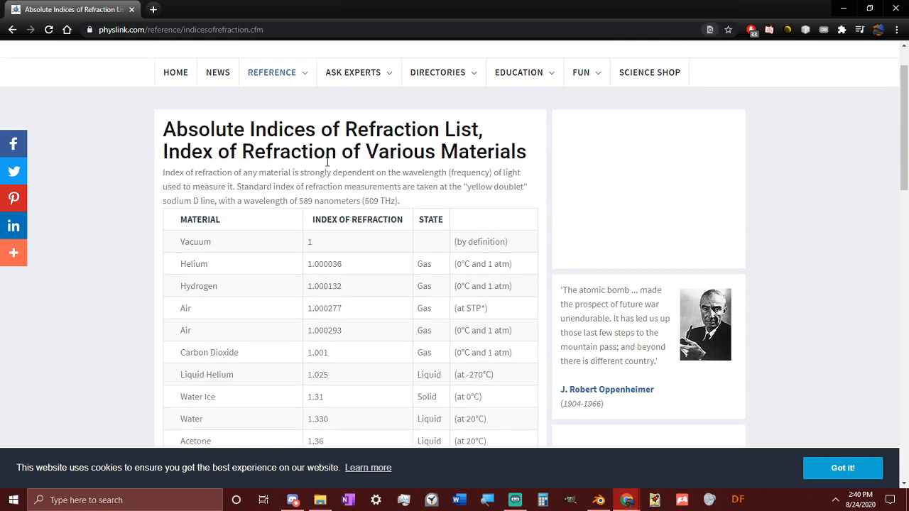
{"action": "type", "text": "sapha"}
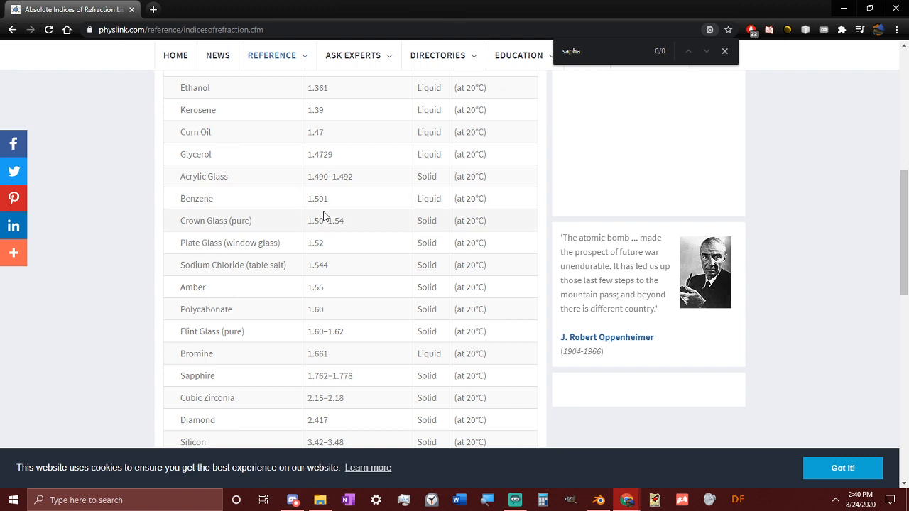
{"action": "key", "text": "BackSpace"}
{"action": "key", "text": "BackSpace"}
{"action": "key", "text": "BackSpace"}
{"action": "type", "text": "rub"}
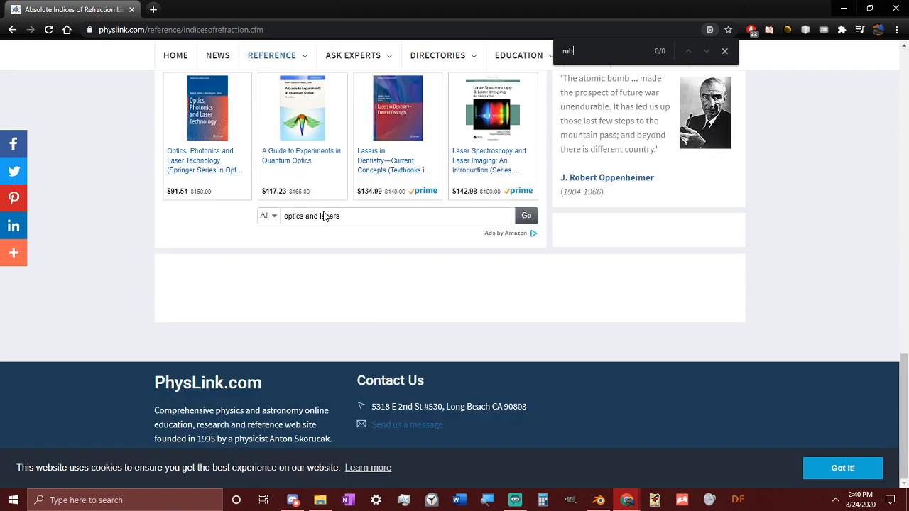
{"action": "key", "text": "BackSpace"}
{"action": "key", "text": "BackSpace"}
{"action": "key", "text": "BackSpace"}
{"action": "type", "text": "saph"}
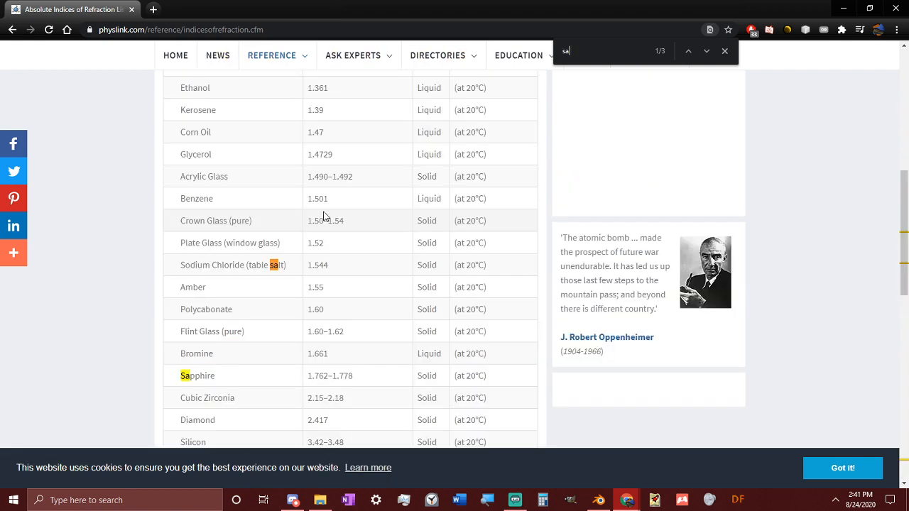
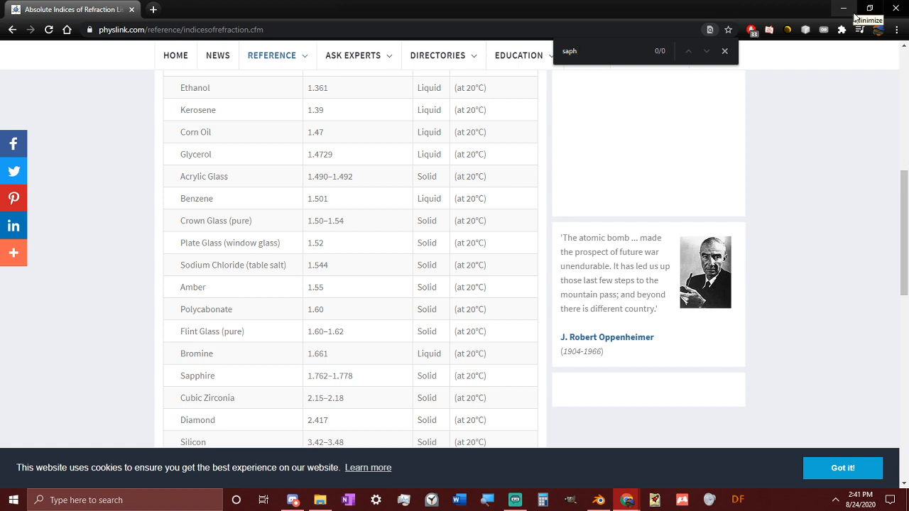
Step: Switch back to Blender and set the red gem material's IOR to 1.762 and its roughness to about 0.267
{"action": "left_click", "coordinate": [855, 15]}
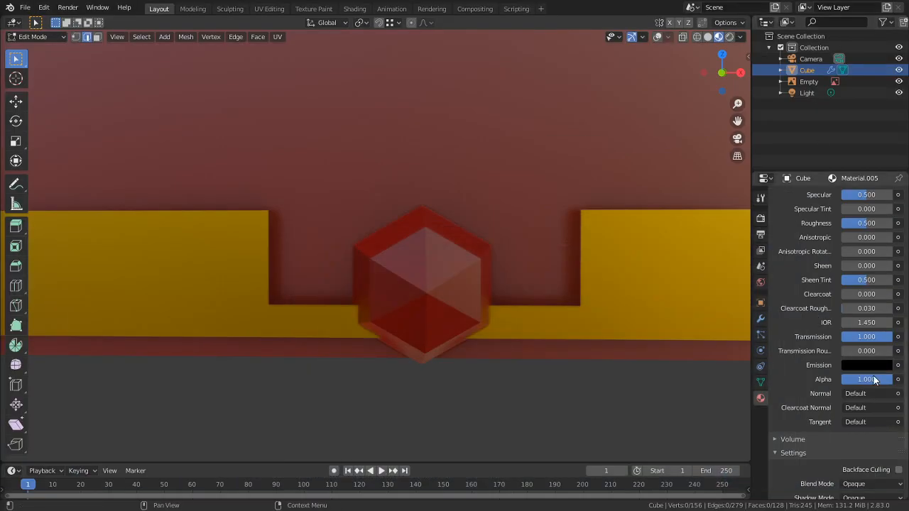
{"action": "scroll", "coordinate": [878, 280], "scroll_direction": "up", "scroll_amount": 2}
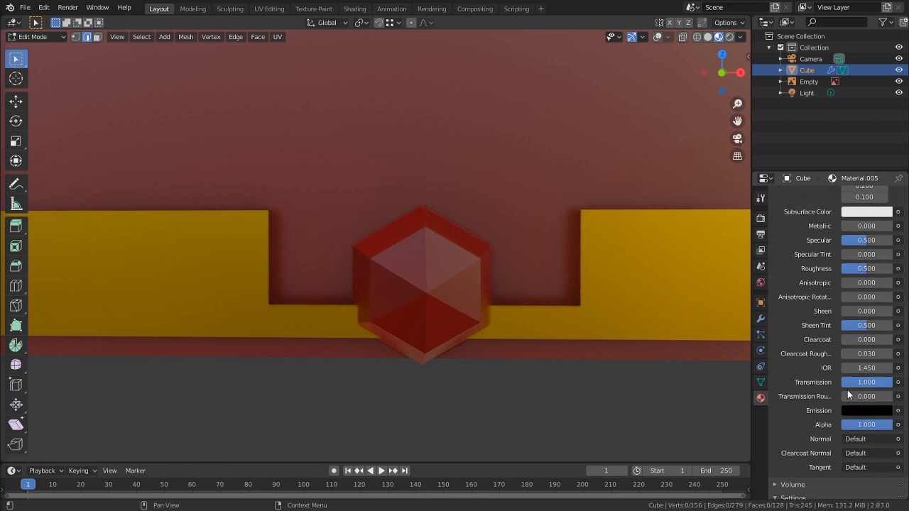
{"action": "left_click", "coordinate": [871, 368]}
{"action": "type", "text": "1.7"}
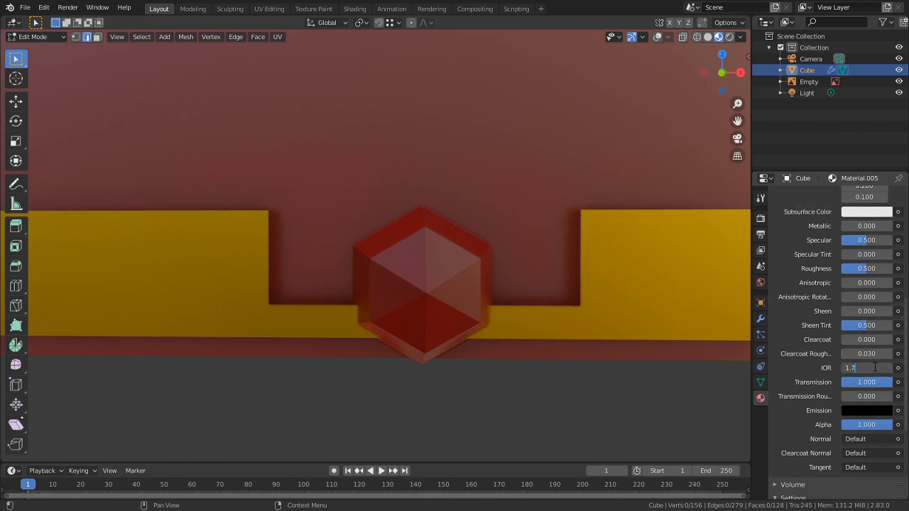
{"action": "type", "text": "62"}
{"action": "key", "text": "Return"}
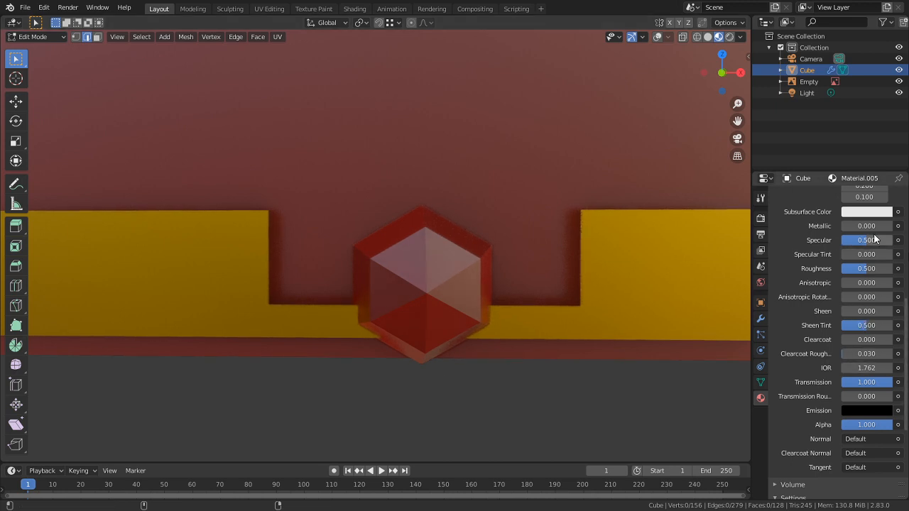
{"action": "left_click_drag", "start_coordinate": [881, 267], "coordinate": [872, 267]}
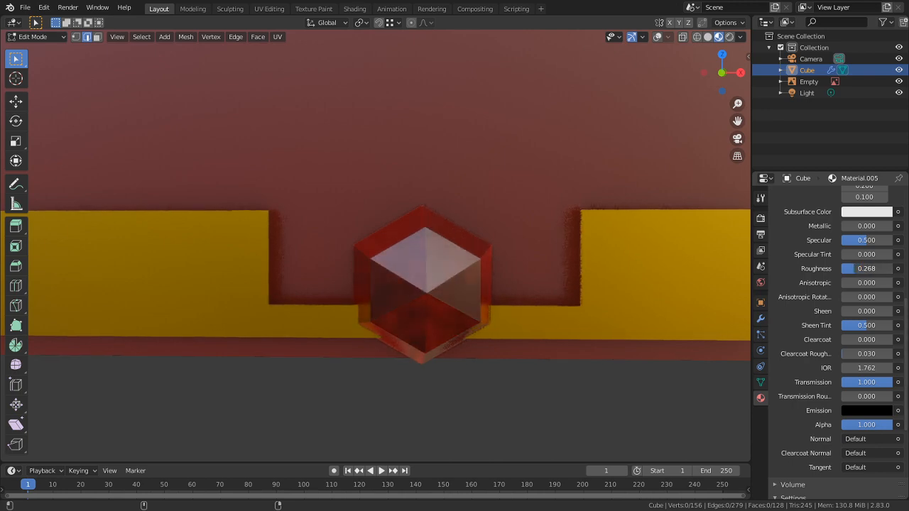
Step: Turn the viewport overlays back on while editing the book cover mesh
{"action": "middle_click_drag", "start_coordinate": [611, 277], "coordinate": [433, 238]}
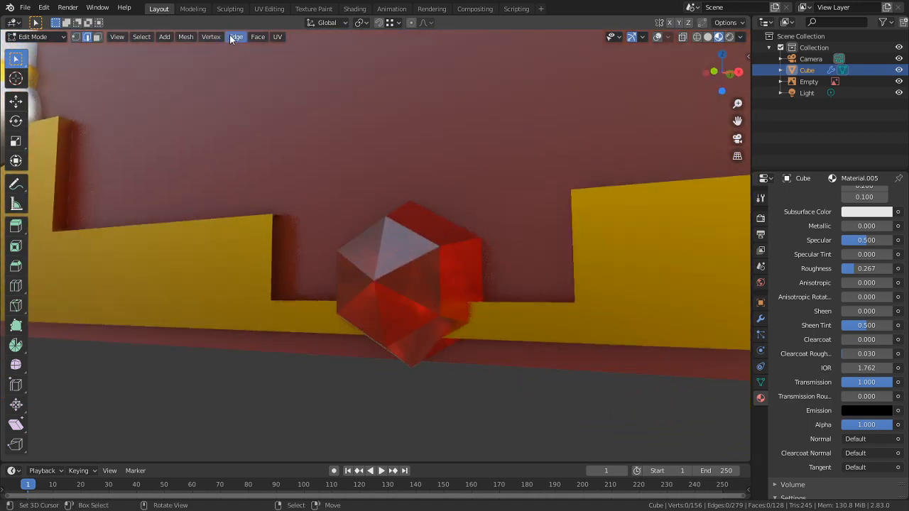
{"action": "key", "text": "Tab"}
{"action": "middle_click_drag", "start_coordinate": [330, 195], "coordinate": [441, 308]}
{"action": "key", "text": "Tab"}
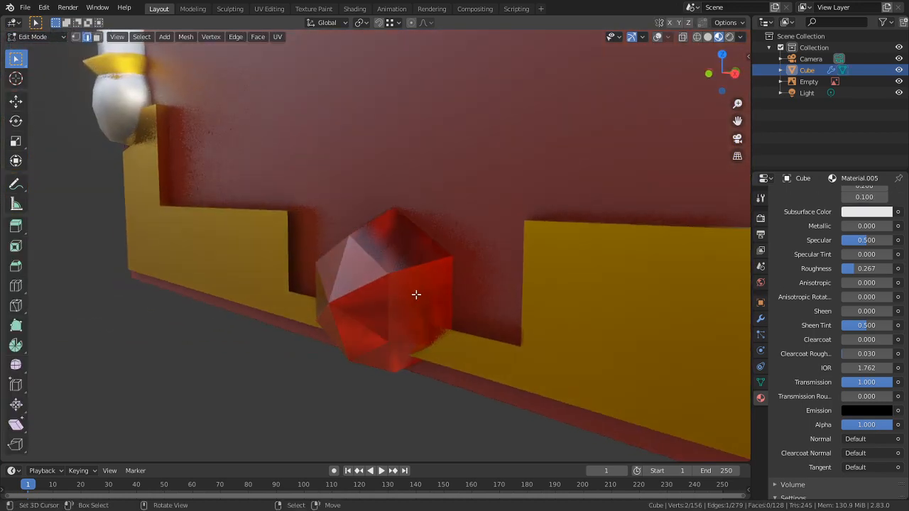
{"action": "left_click", "coordinate": [657, 38]}
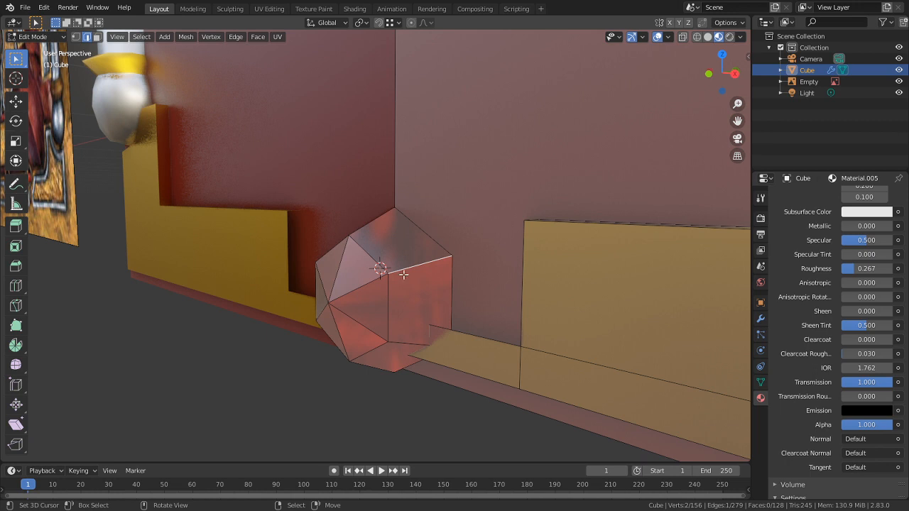
Step: Select the whole linked gem and apply Smooth Faces shading to it
{"action": "key", "text": "ctrl+l"}
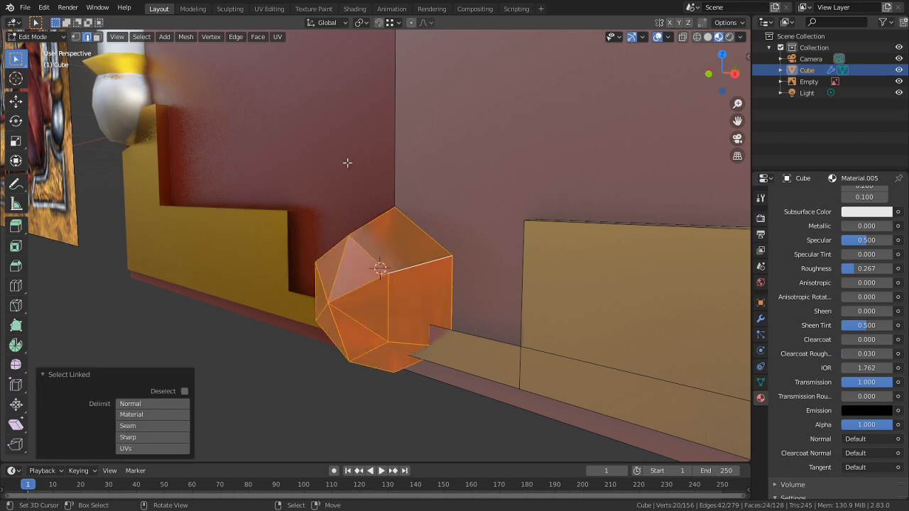
{"action": "left_click", "coordinate": [184, 36]}
{"action": "mouse_move", "coordinate": [227, 237]}
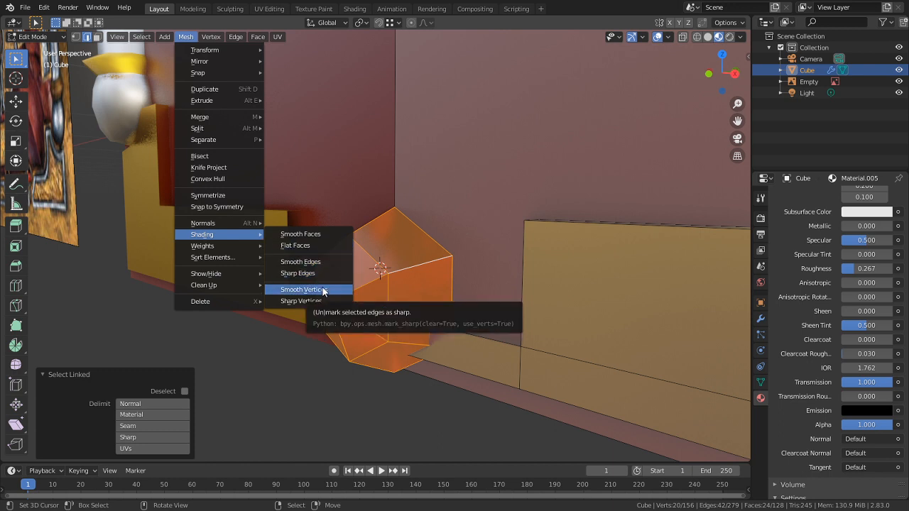
{"action": "left_click", "coordinate": [313, 235]}
{"action": "mouse_move", "coordinate": [314, 238]}
{"action": "middle_mouse_down"}
{"action": "mouse_move", "coordinate": [471, 295]}
{"action": "mouse_move", "coordinate": [420, 273]}
{"action": "mouse_move", "coordinate": [476, 304]}
{"action": "mouse_move", "coordinate": [435, 270]}
{"action": "mouse_move", "coordinate": [466, 308]}
{"action": "middle_mouse_up"}
{"action": "key", "text": "Tab"}
{"action": "key", "text": "Tab"}
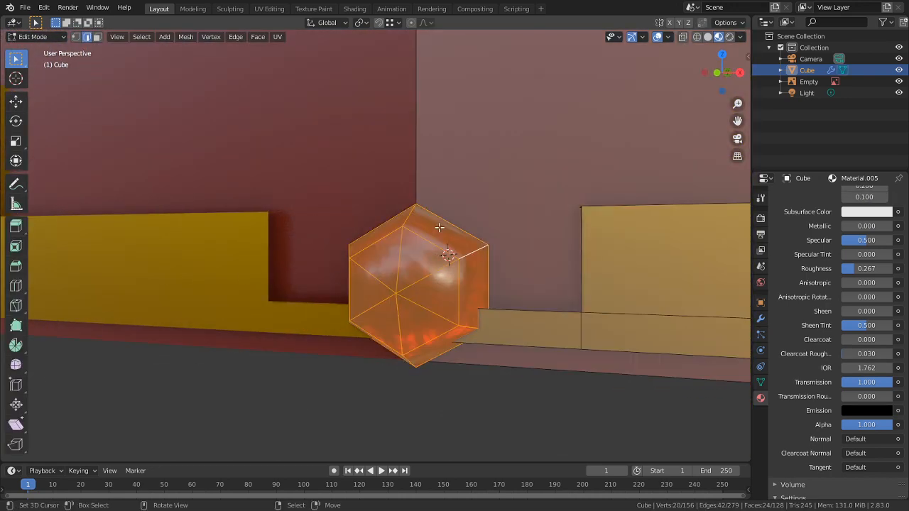
Step: Reselect the whole gem and bevel all its edges by about 0.01 m with one segment
{"action": "key", "text": "alt+a"}
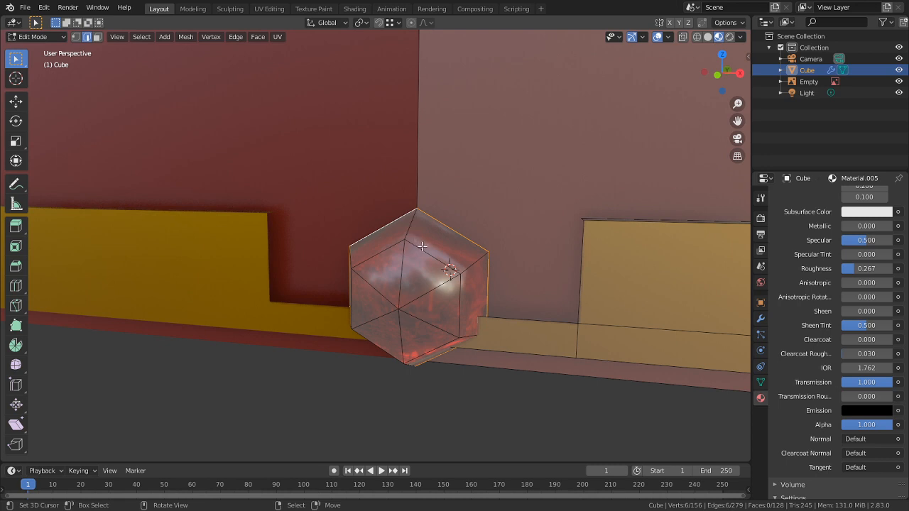
{"action": "key", "text": "a"}
{"action": "left_click", "coordinate": [434, 247]}
{"action": "key", "text": "l"}
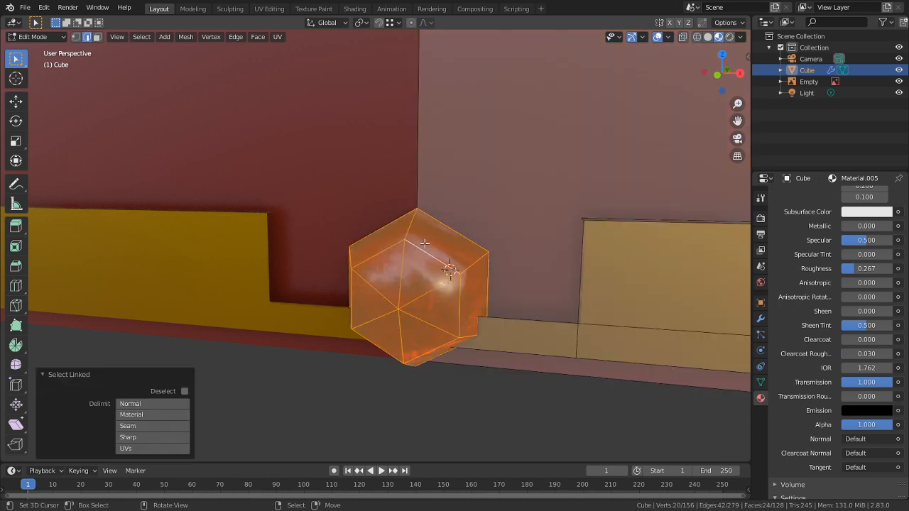
{"action": "key", "text": "ctrl+b"}
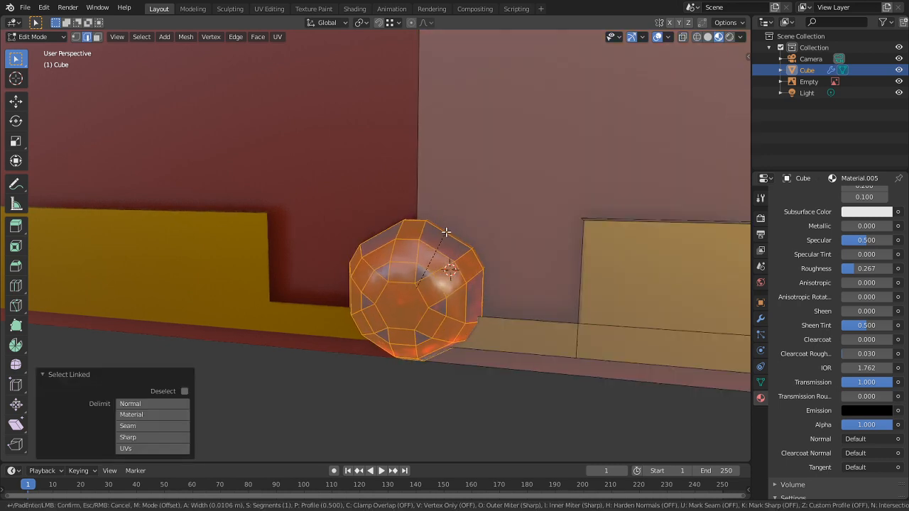
{"action": "left_click", "coordinate": [444, 231]}
{"action": "key", "text": "Tab"}
{"action": "middle_click_drag", "start_coordinate": [451, 231], "coordinate": [444, 311]}
{"action": "key", "text": "Tab"}
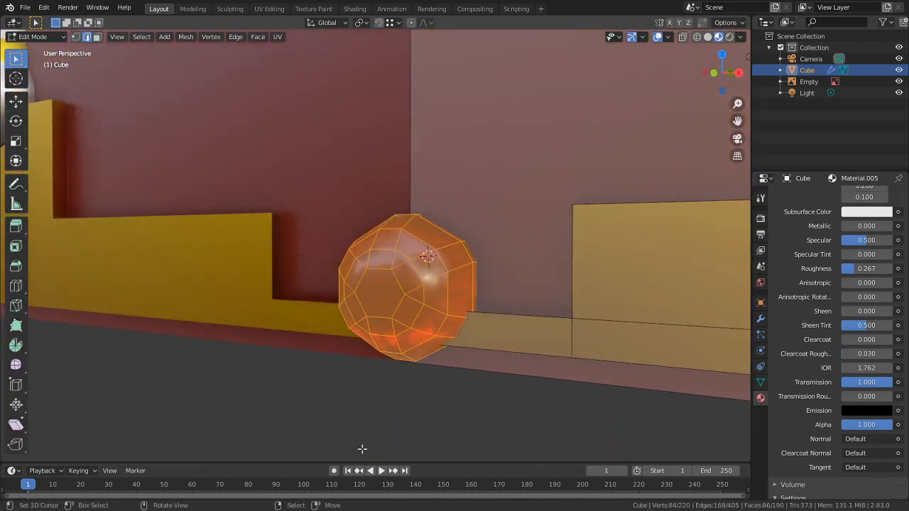
Step: Select the entire beveled gem as a linked piece and delete its faces
{"action": "left_click", "coordinate": [363, 449]}
{"action": "middle_click_drag", "start_coordinate": [400, 363], "coordinate": [393, 310]}
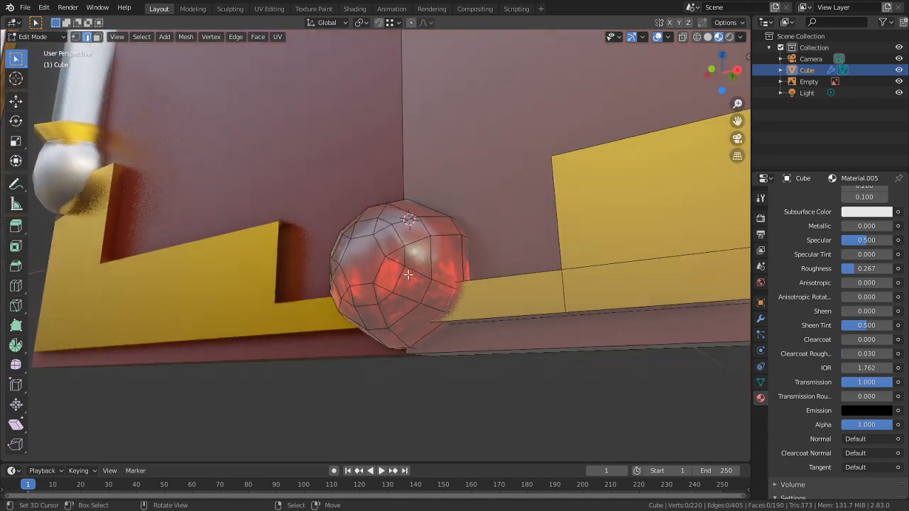
{"action": "key", "text": "l"}
{"action": "key", "text": "x"}
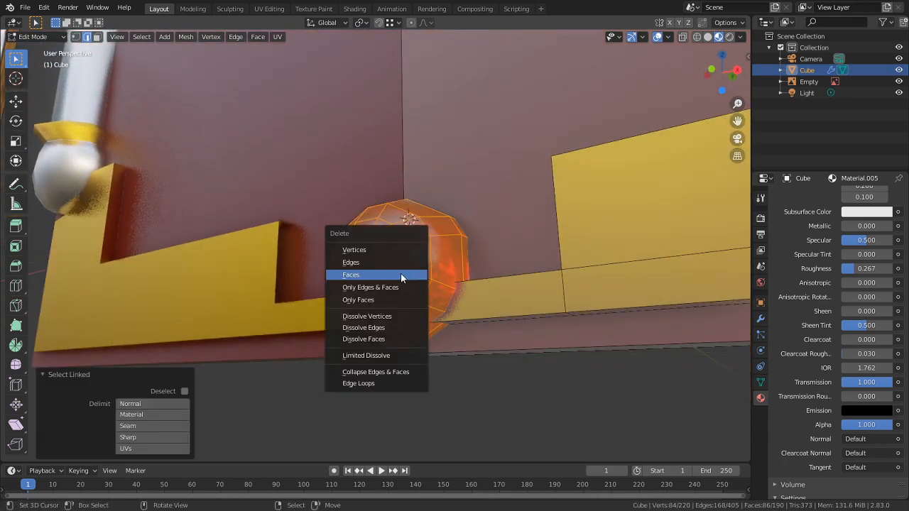
{"action": "left_click", "coordinate": [400, 275]}
Step: Add a UV sphere at the 3D cursor with 12 segments, 8 rings and a 0.07 m radius
{"action": "key", "text": "shift+a"}
{"action": "left_click", "coordinate": [401, 274]}
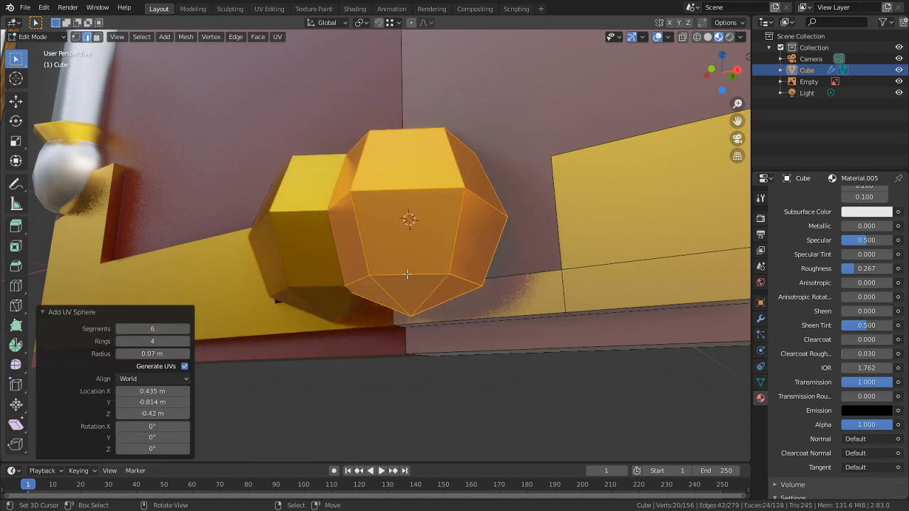
{"action": "middle_click_drag", "start_coordinate": [407, 274], "coordinate": [435, 330]}
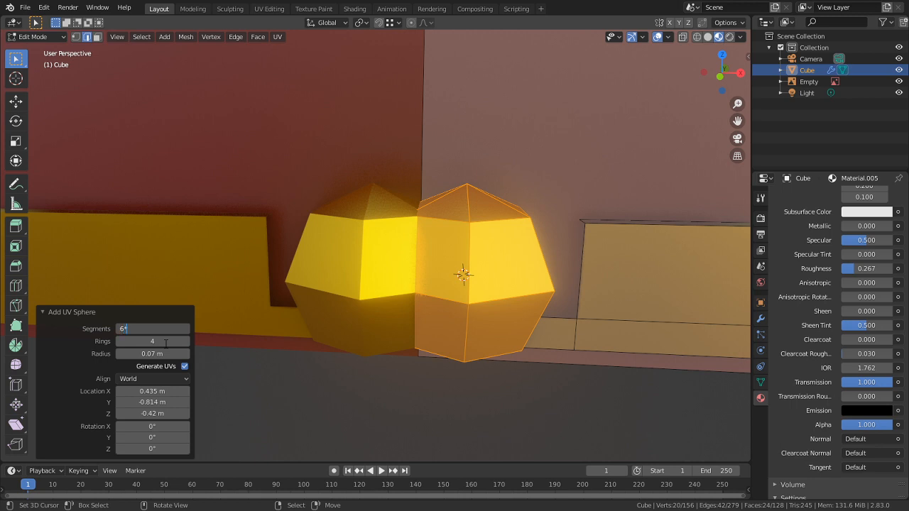
{"action": "key", "text": "Return"}
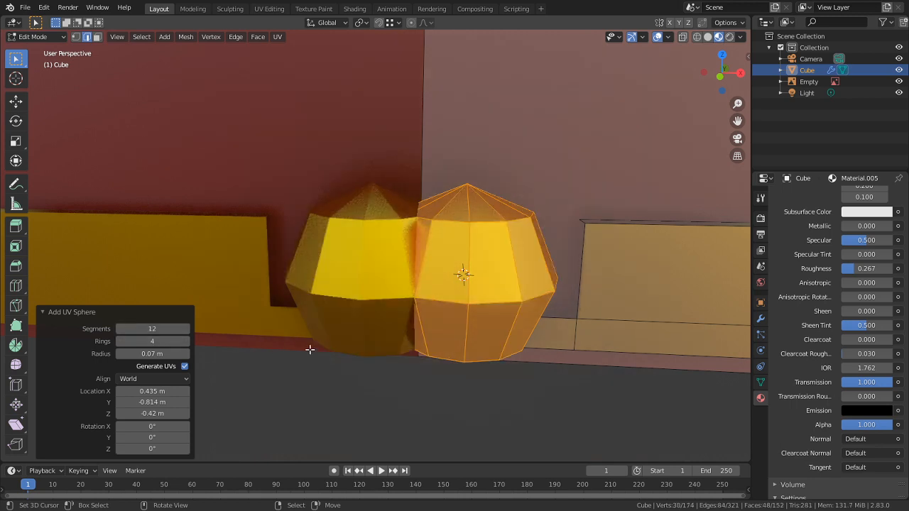
{"action": "double_click", "coordinate": [176, 343]}
{"action": "type", "text": "8"}
{"action": "key", "text": "Return"}
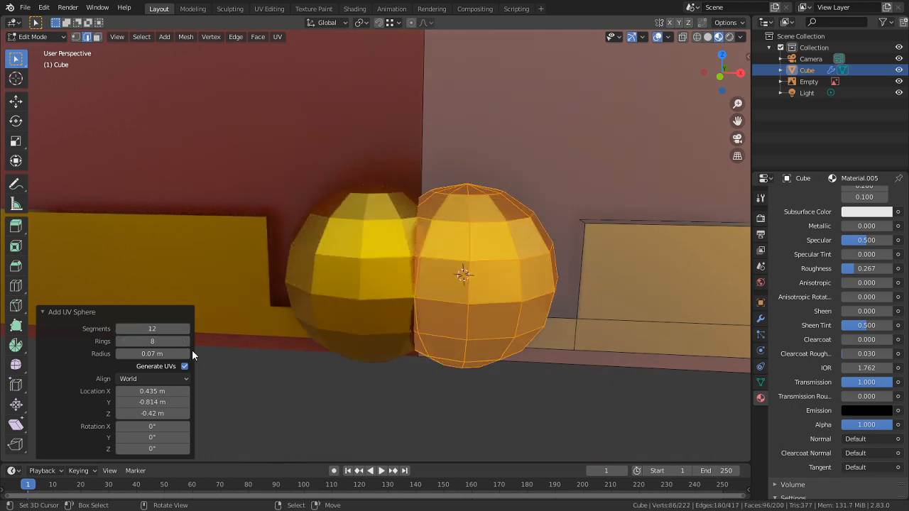
Step: Select the whole new sphere as a linked piece and rotate it 90° about the global X axis
{"action": "left_click", "coordinate": [502, 275]}
{"action": "key", "text": "ctrl+l"}
{"action": "type", "text": "rx"}
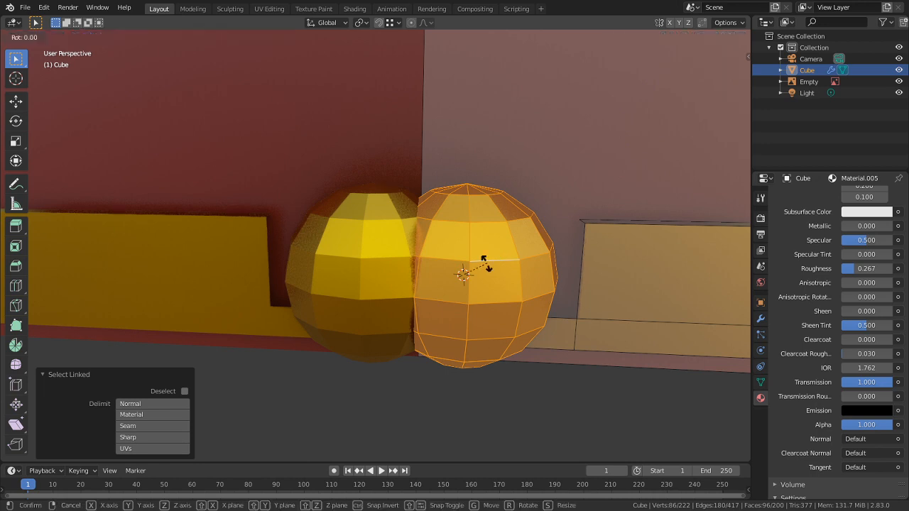
{"action": "type", "text": "90"}
{"action": "key", "text": "Return"}
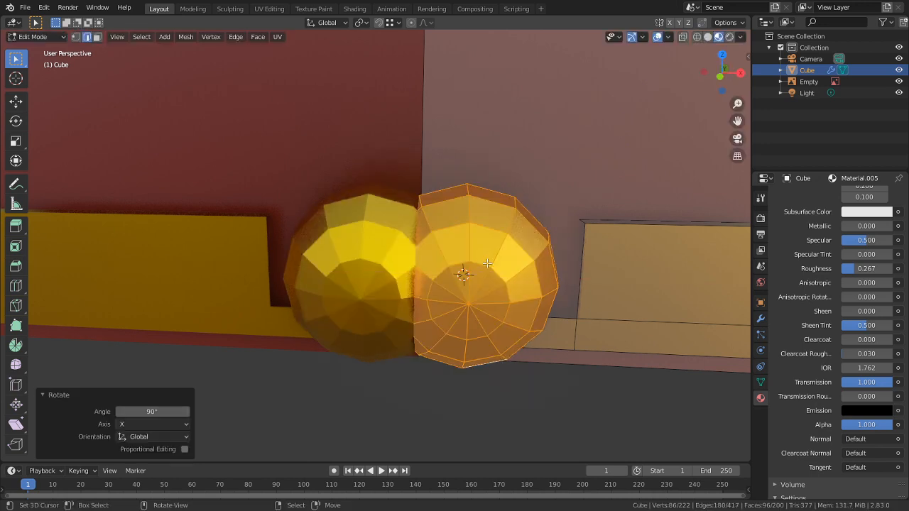
Step: Hide the sphere's central vertical edge loop, delete the vertices of the half crossing the mirror plane, and reveal the loop
{"action": "left_click", "coordinate": [469, 217], "text": "alt"}
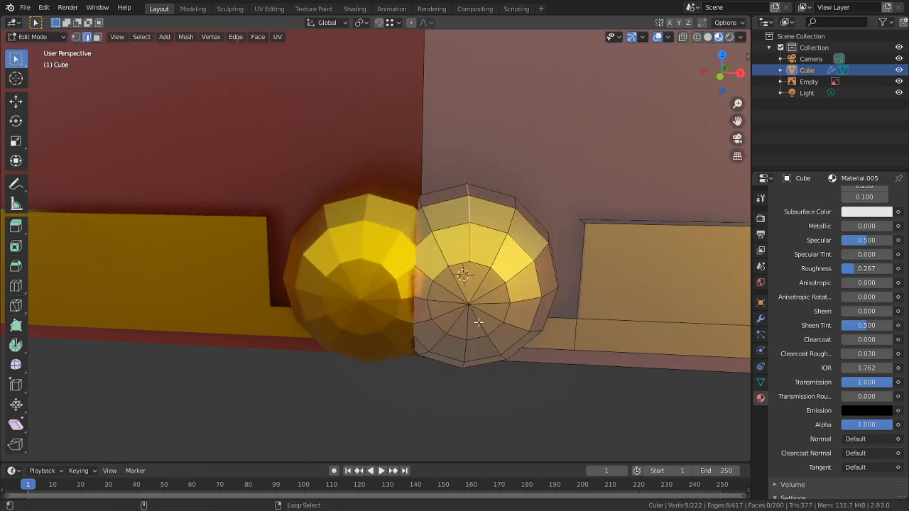
{"action": "key", "text": "h"}
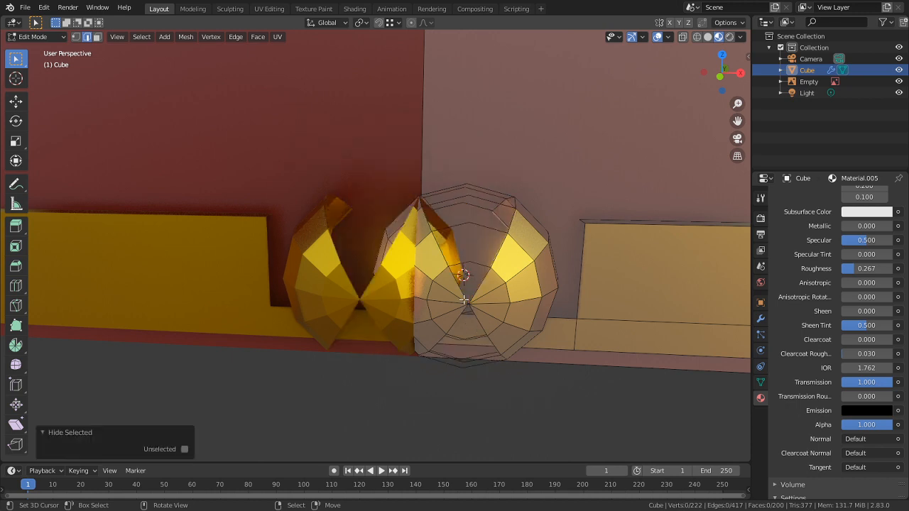
{"action": "key", "text": "alt+h"}
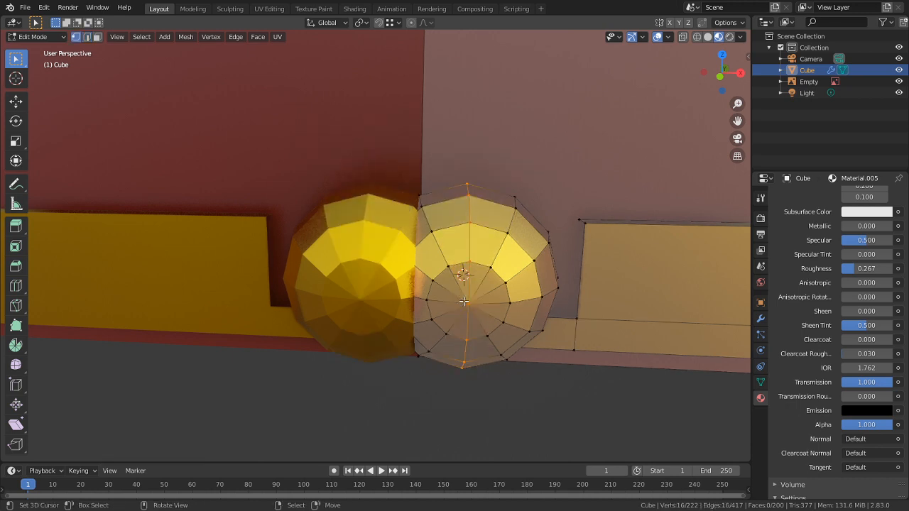
{"action": "key", "text": "h"}
{"action": "key", "text": "l"}
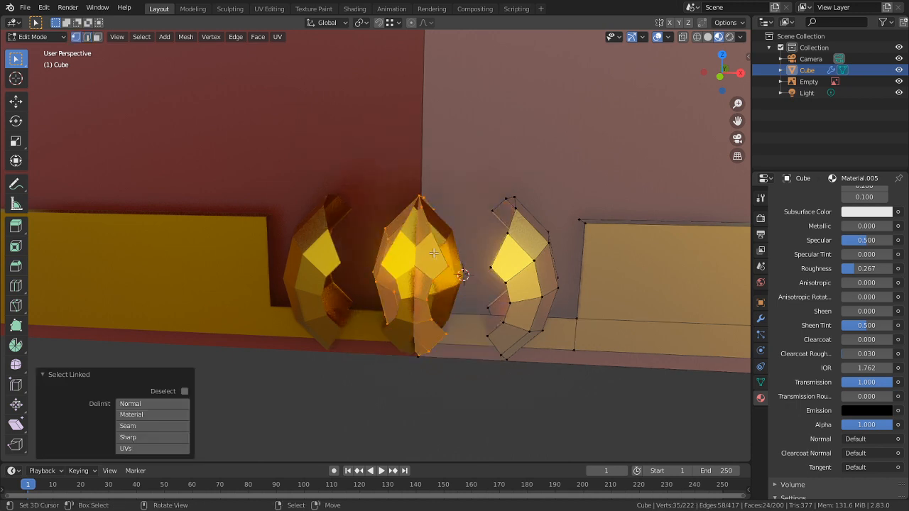
{"action": "key", "text": "x"}
{"action": "left_click", "coordinate": [415, 228]}
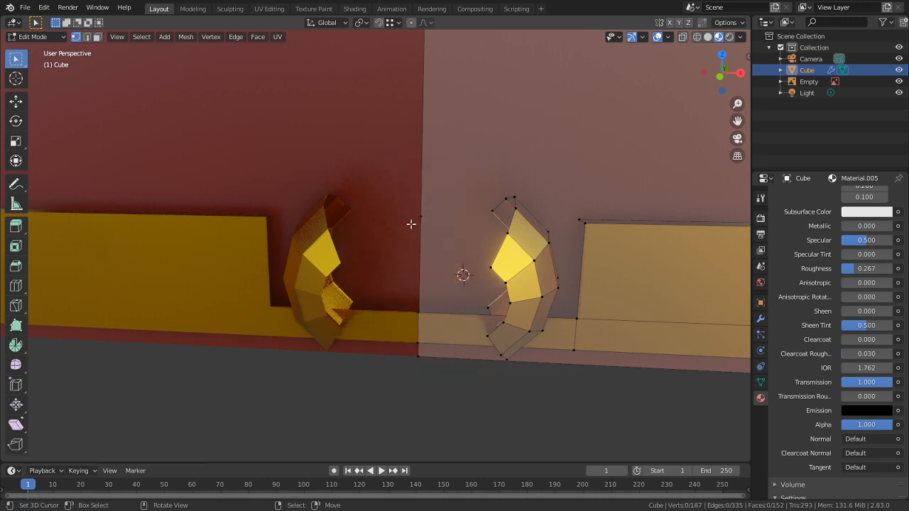
{"action": "key", "text": "alt+h"}
Step: Select the remaining half sphere as a linked piece and move it about -0.0355 m along global X to the mirror seam
{"action": "left_click", "coordinate": [516, 252]}
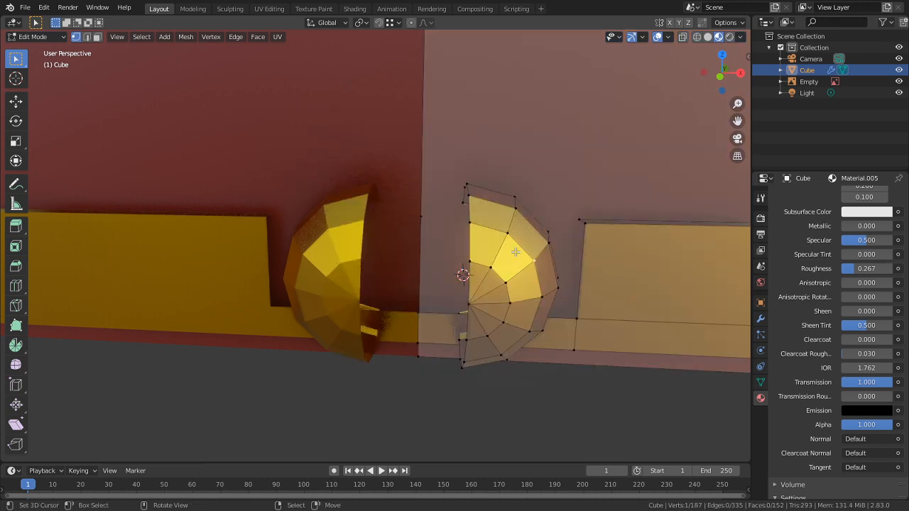
{"action": "key", "text": "l"}
{"action": "key", "text": "g"}
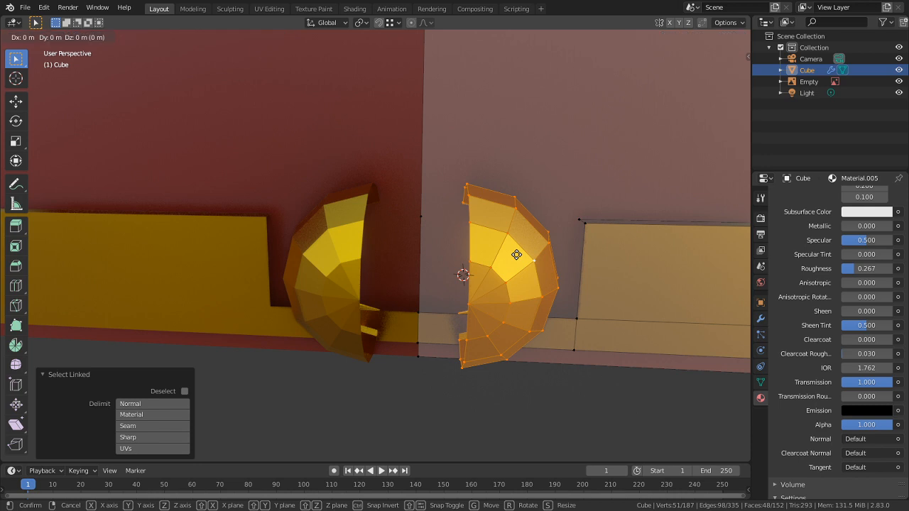
{"action": "key", "text": "x"}
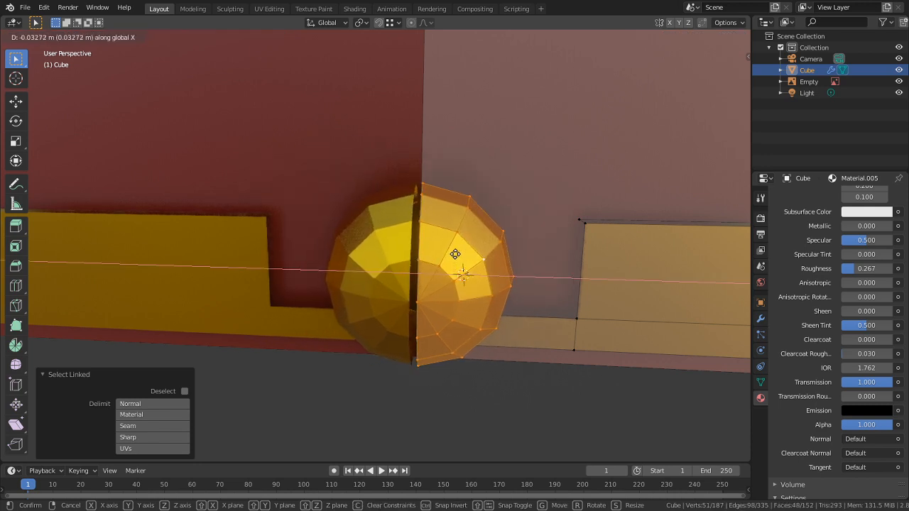
{"action": "left_click", "coordinate": [420, 254]}
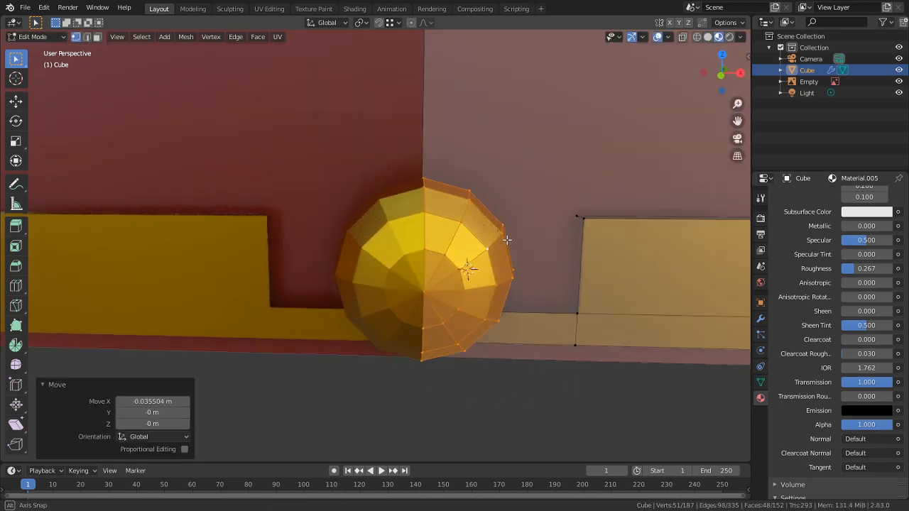
{"action": "middle_click_drag", "start_coordinate": [505, 239], "coordinate": [503, 211]}
{"action": "key", "text": "g"}
{"action": "right_click", "coordinate": [526, 213]}
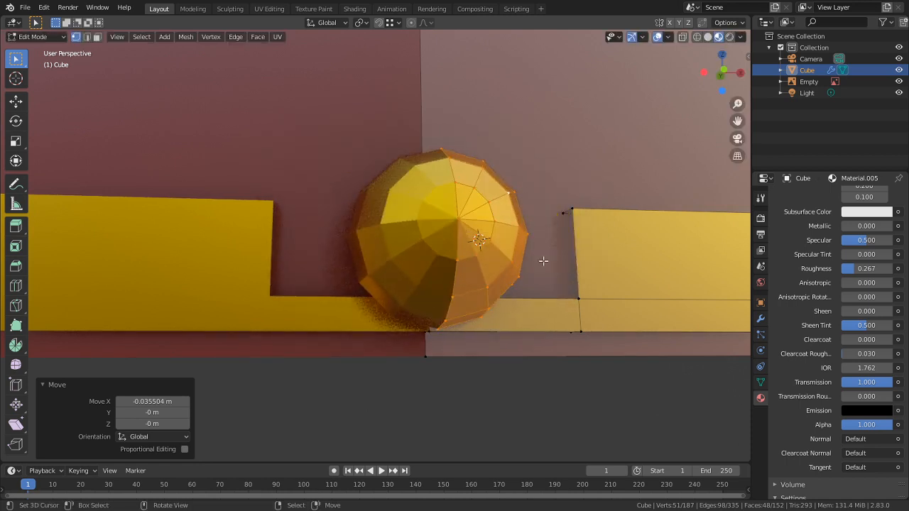
Step: Assign the red Material.005 to the whole linked half sphere
{"action": "left_click", "coordinate": [457, 233]}
{"action": "key", "text": "ctrl+l"}
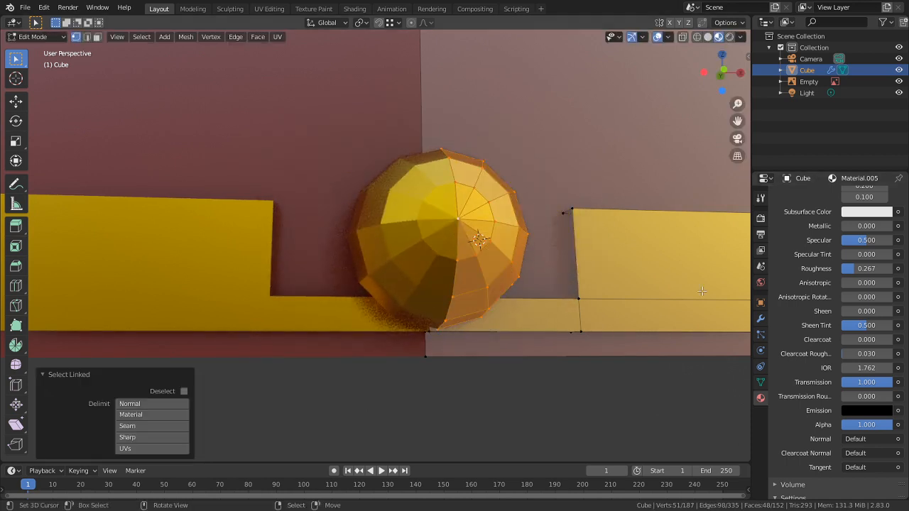
{"action": "scroll", "coordinate": [810, 302], "scroll_direction": "up", "scroll_amount": 8}
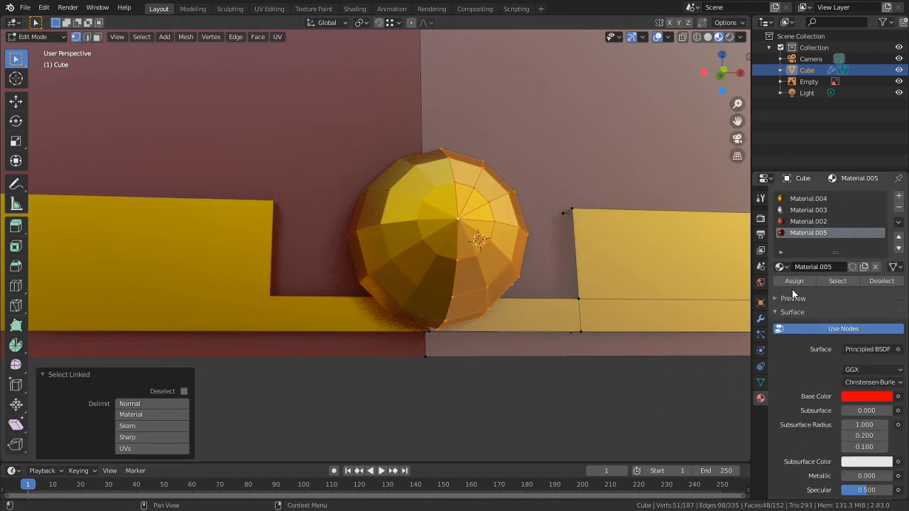
{"action": "left_click", "coordinate": [794, 282]}
{"action": "middle_click_drag", "start_coordinate": [497, 298], "coordinate": [487, 346]}
{"action": "key", "text": "Tab"}
{"action": "middle_click_drag", "start_coordinate": [511, 315], "coordinate": [484, 359]}
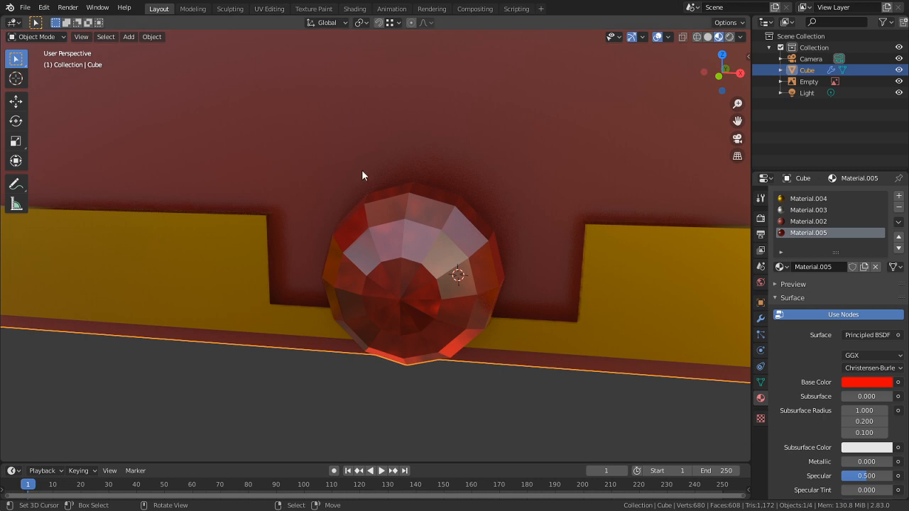
Step: Apply flat face shading to the selected half sphere
{"action": "key", "text": "Tab"}
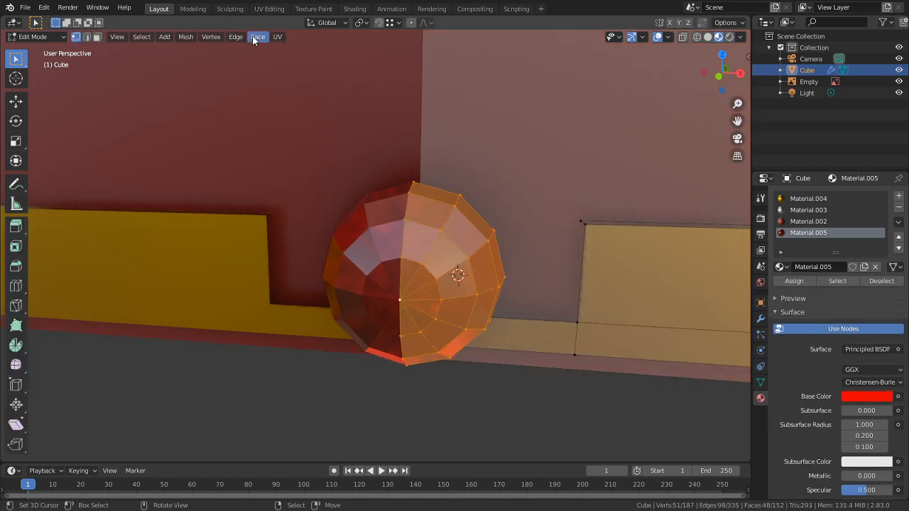
{"action": "left_click", "coordinate": [185, 37]}
{"action": "mouse_move", "coordinate": [217, 243]}
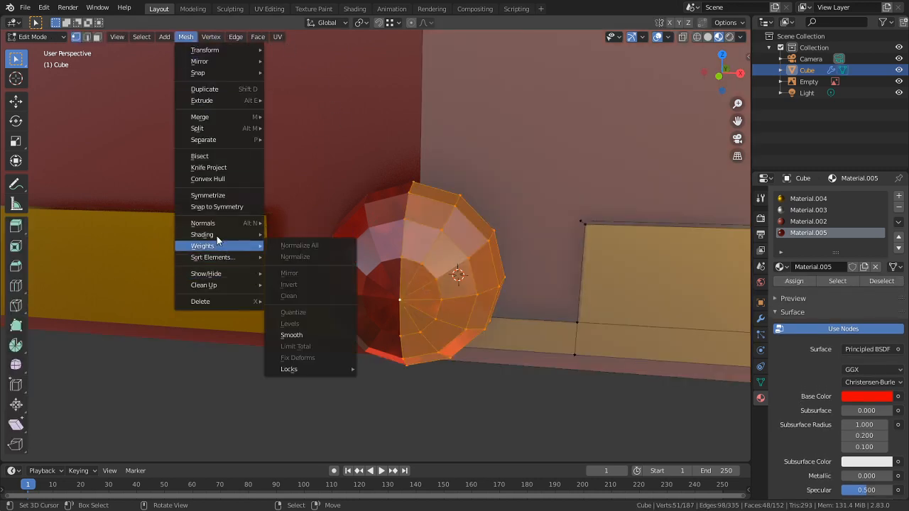
{"action": "left_click", "coordinate": [306, 246]}
{"action": "middle_click_drag", "start_coordinate": [399, 313], "coordinate": [391, 312]}
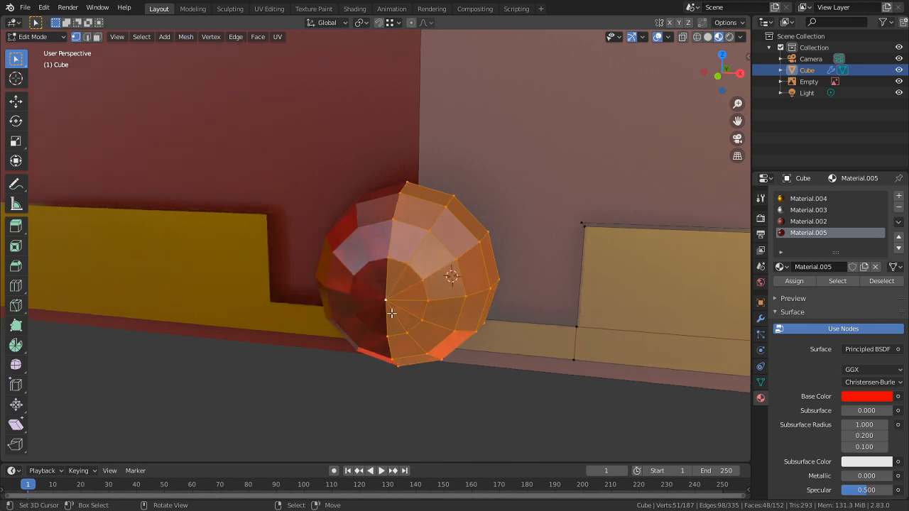
{"action": "left_click", "coordinate": [184, 37]}
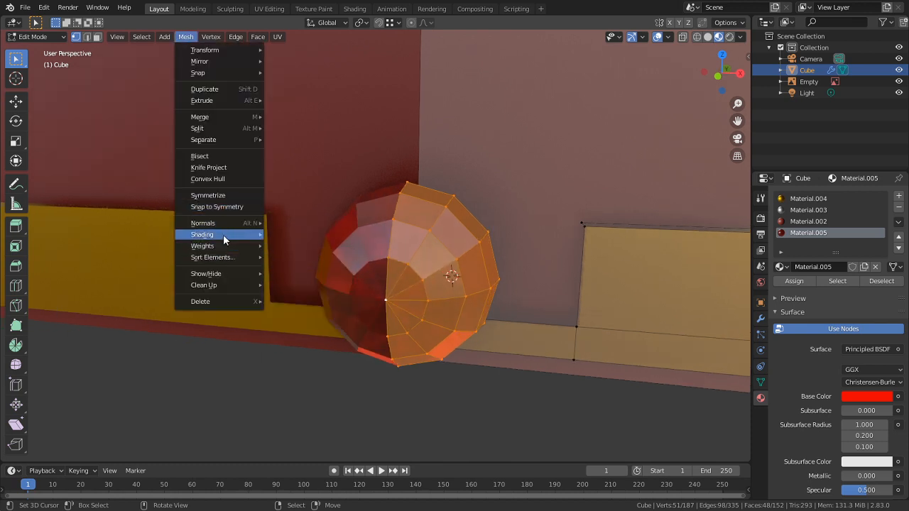
{"action": "mouse_move", "coordinate": [223, 235]}
{"action": "right_click", "coordinate": [285, 235]}
{"action": "key", "text": "Escape"}
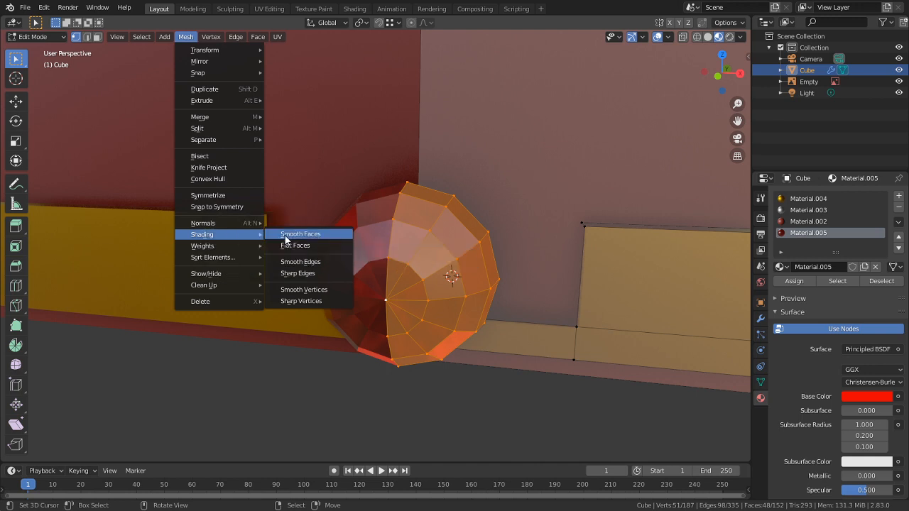
{"action": "left_click", "coordinate": [293, 243]}
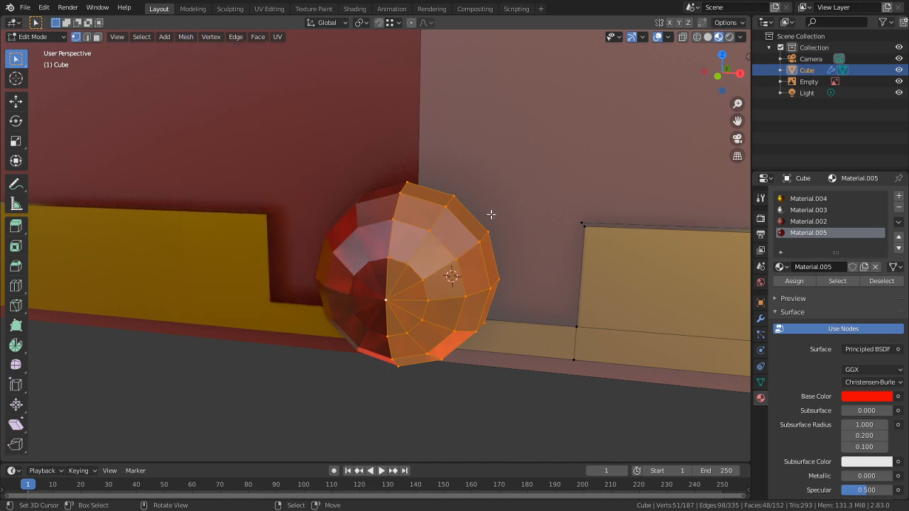
Step: Shade the selected half sphere's faces smooth
{"action": "key", "text": "q"}
{"action": "left_click", "coordinate": [472, 192]}
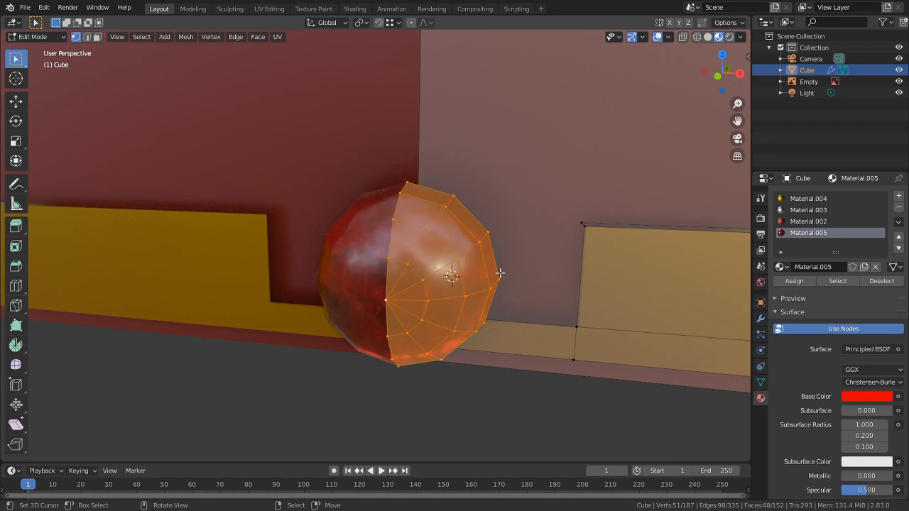
{"action": "key", "text": "Tab"}
{"action": "key", "text": "Tab"}
Step: Hide the gem's middle edge loop between front and back, delete the back part's vertices, and reveal the hidden loop
{"action": "middle_click_drag", "start_coordinate": [493, 275], "coordinate": [404, 270]}
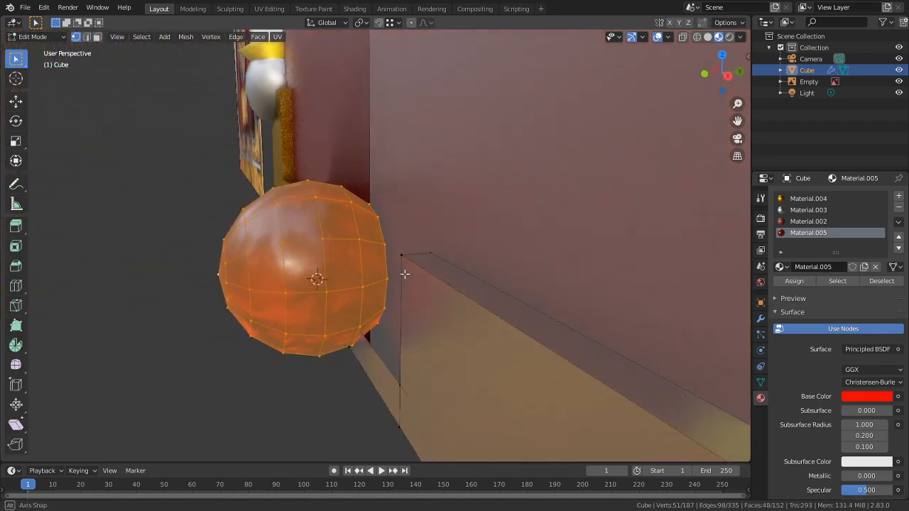
{"action": "left_click", "coordinate": [324, 220], "text": "alt"}
{"action": "key", "text": "h"}
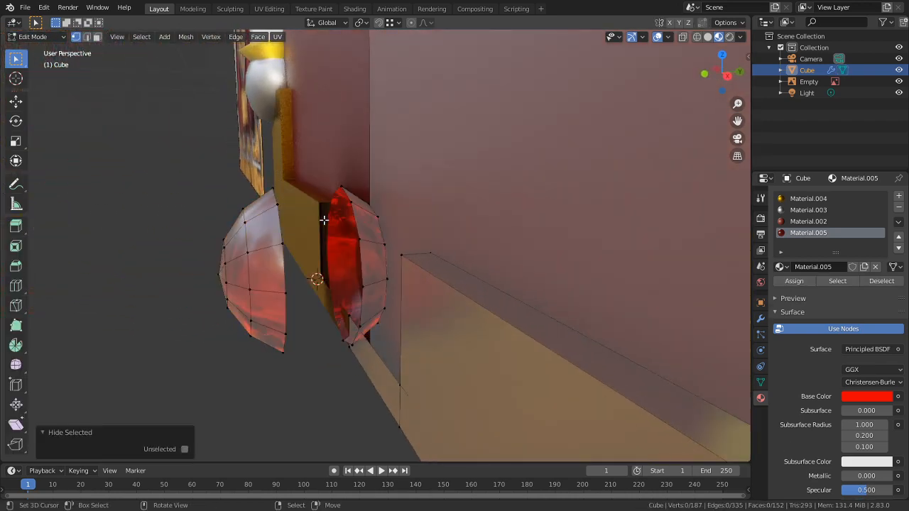
{"action": "key", "text": "l"}
{"action": "key", "text": "x"}
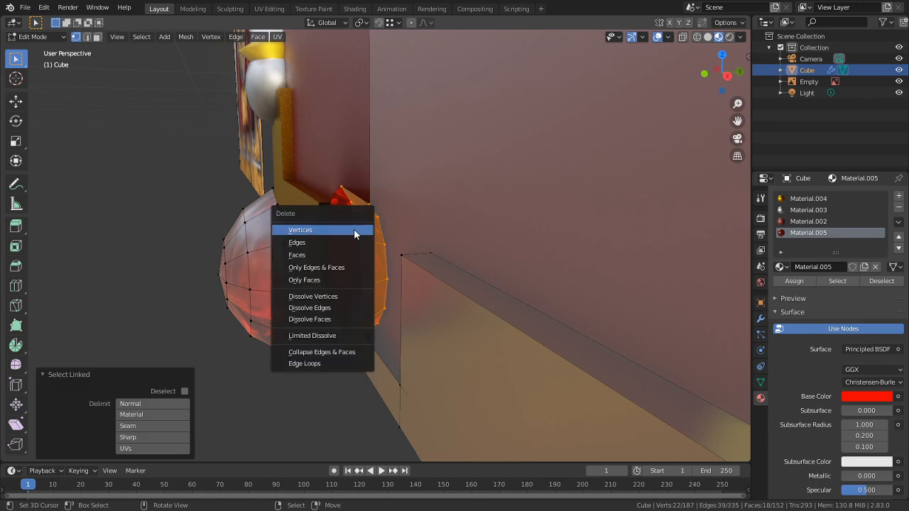
{"action": "key", "text": "Escape"}
{"action": "key", "text": "x"}
{"action": "left_click", "coordinate": [356, 231]}
{"action": "key", "text": "alt+h"}
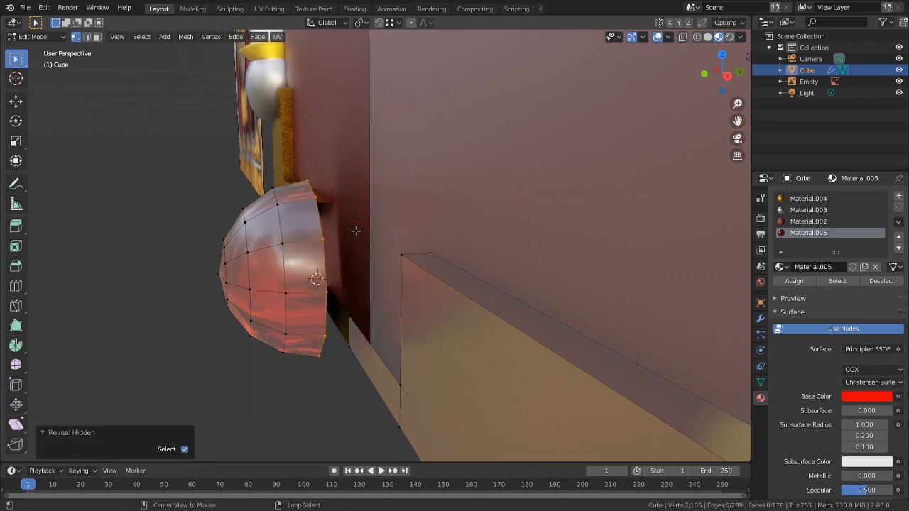
Step: Select the remaining gem as a linked piece, enable face snapping, and move it about 0.05 m along global Y to the cover
{"action": "middle_click_drag", "start_coordinate": [356, 230], "coordinate": [305, 257]}
{"action": "key", "text": "l"}
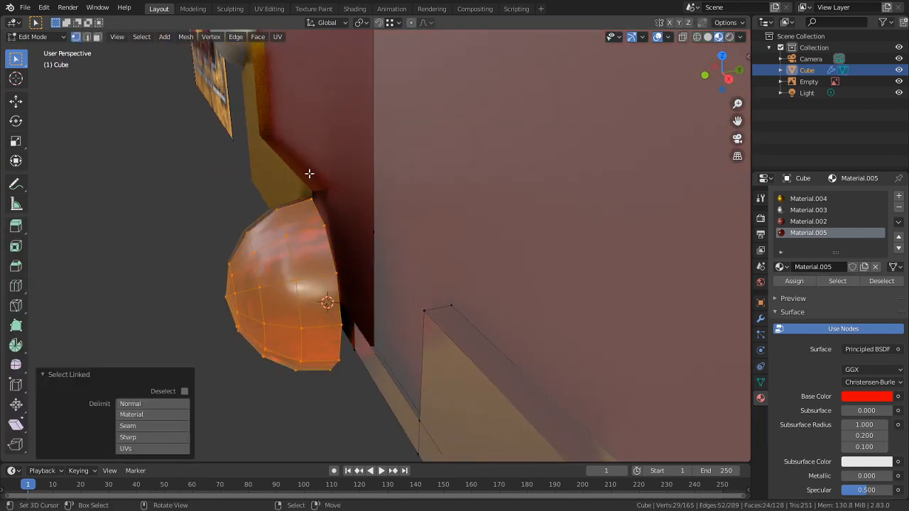
{"action": "left_click", "coordinate": [395, 22]}
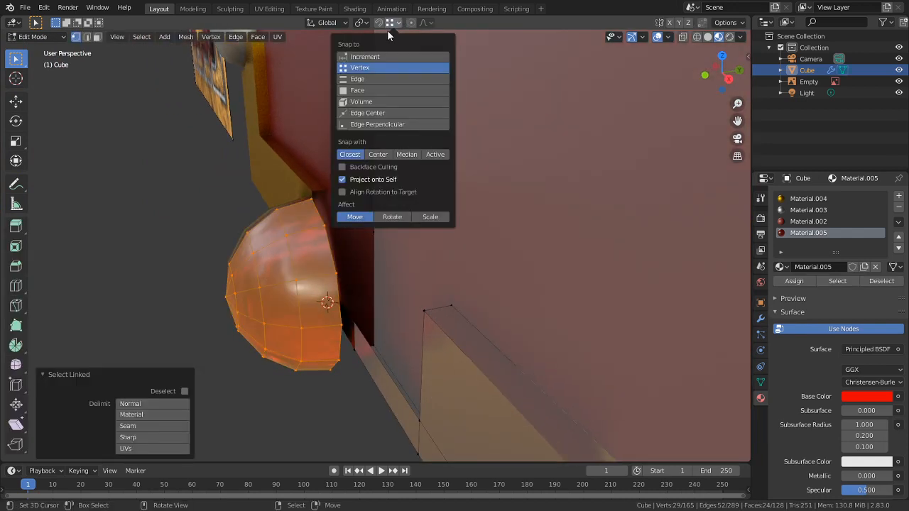
{"action": "left_click", "coordinate": [357, 91]}
{"action": "key", "text": "shift+Tab"}
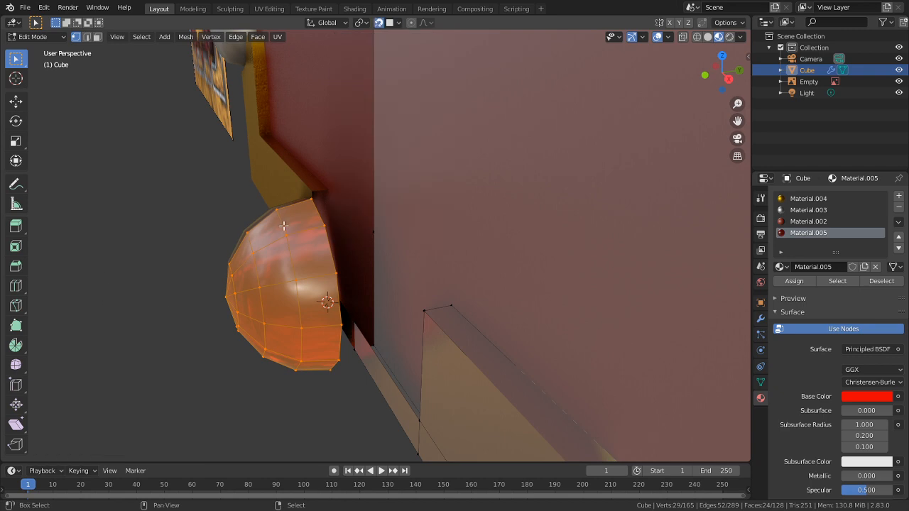
{"action": "key", "text": "g"}
{"action": "key", "text": "y"}
{"action": "left_click", "coordinate": [386, 246]}
{"action": "middle_click_drag", "start_coordinate": [385, 246], "coordinate": [480, 194]}
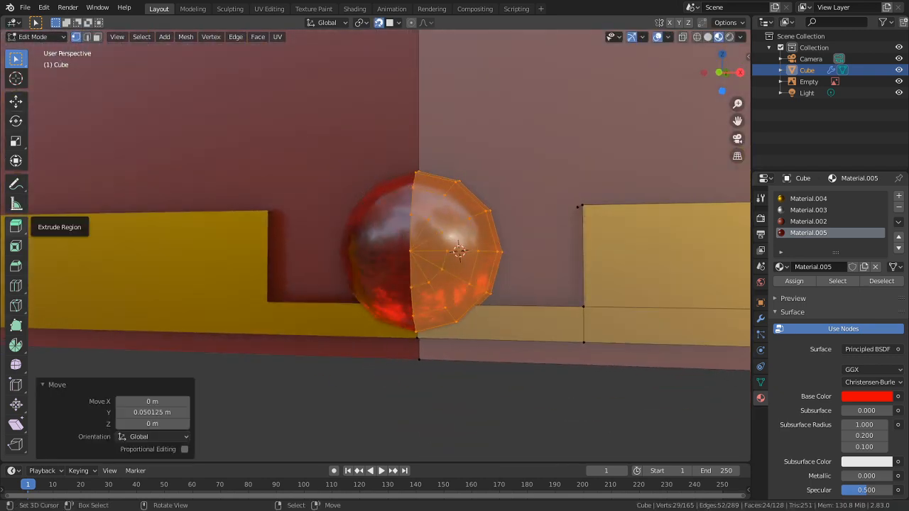
{"action": "scroll", "coordinate": [372, 238], "scroll_direction": "down", "scroll_amount": 3}
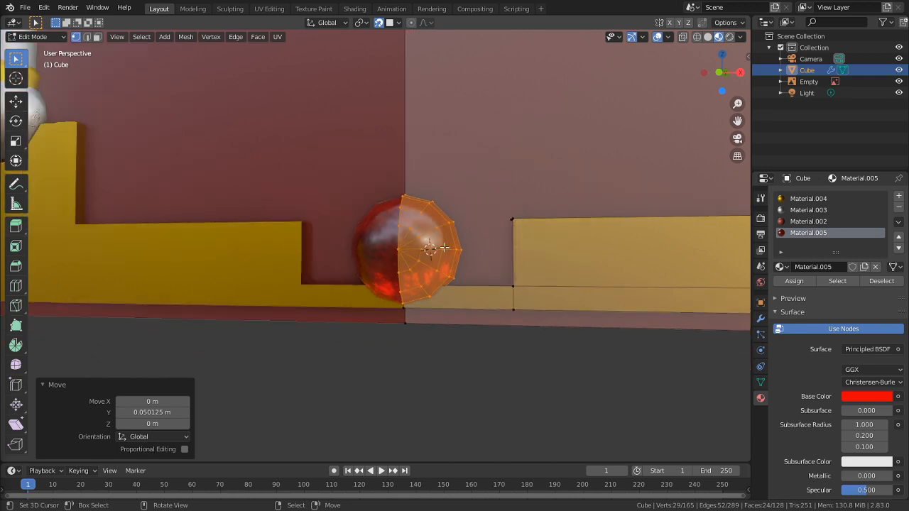
{"action": "middle_click_drag", "start_coordinate": [434, 234], "coordinate": [428, 324]}
{"action": "scroll", "coordinate": [428, 325], "scroll_direction": "up", "scroll_amount": 3}
{"action": "key", "text": "s"}
{"action": "key", "text": "Escape"}
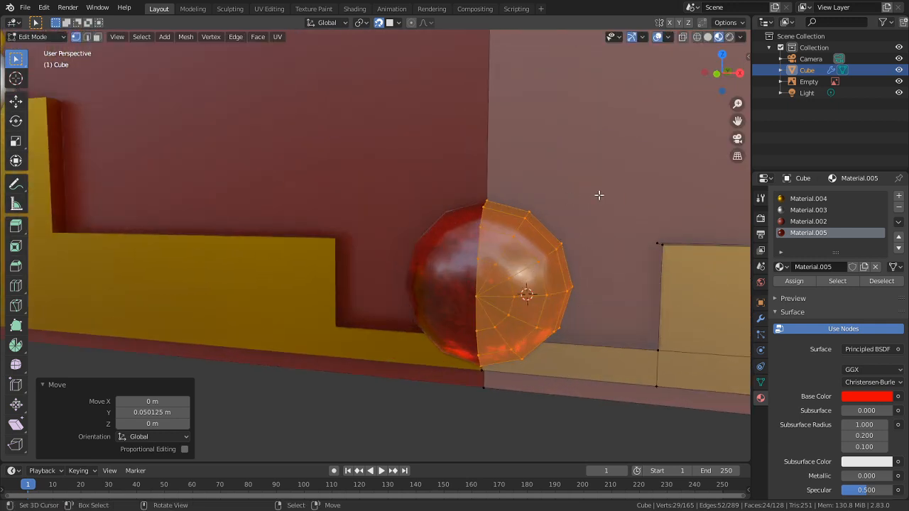
{"action": "key", "text": "s"}
{"action": "key", "text": "Escape"}
Step: Snap the 3D cursor to the vertex at the gem's front centre on the mirror seam
{"action": "left_click", "coordinate": [363, 23]}
{"action": "left_click", "coordinate": [392, 37]}
{"action": "left_click", "coordinate": [476, 296]}
{"action": "key", "text": "shift+s"}
{"action": "left_click", "coordinate": [473, 364]}
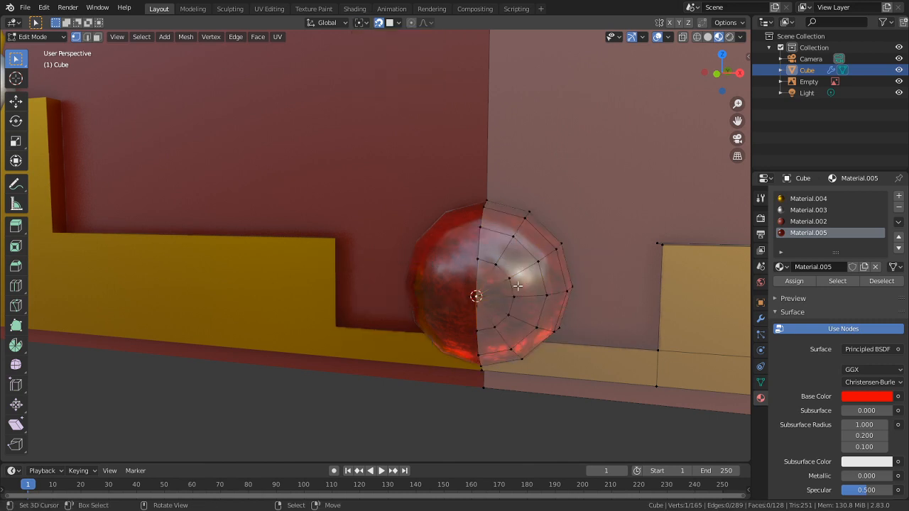
Step: Select the whole linked gem piece, set the transform pivot to the 3D cursor, and scale the gem by 0.525
{"action": "key", "text": "l"}
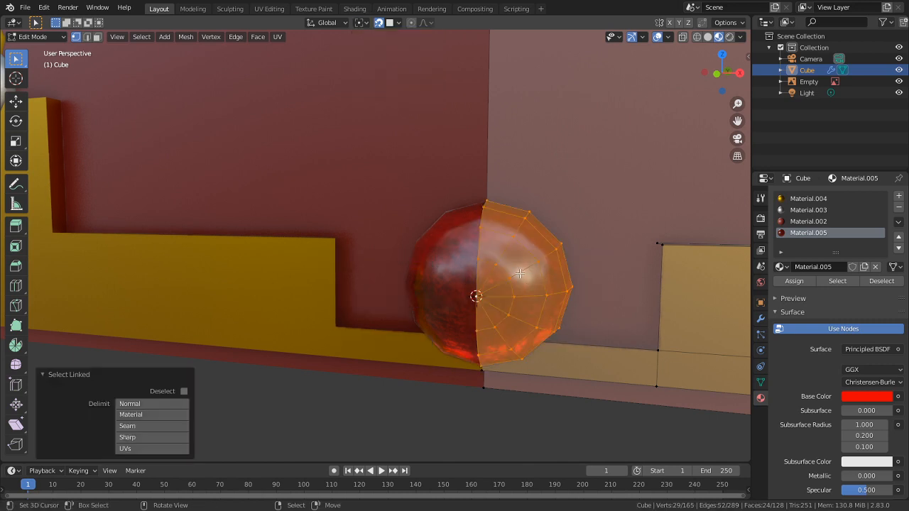
{"action": "left_click", "coordinate": [361, 21]}
{"action": "left_click", "coordinate": [387, 54]}
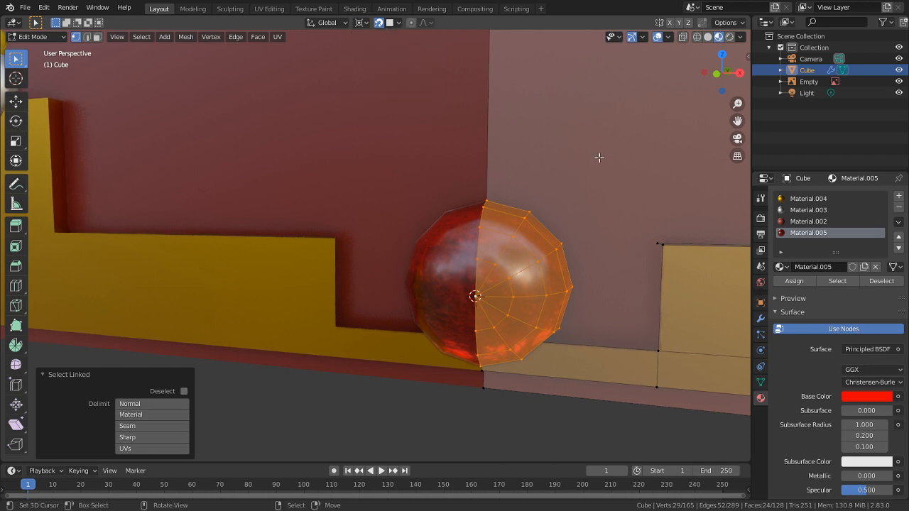
{"action": "key", "text": "s"}
{"action": "left_click", "coordinate": [532, 213]}
Step: Move the scaled gem about 0.033 m along global Y with face snapping so it sits against the cover, and show the front view
{"action": "middle_click_drag", "start_coordinate": [493, 221], "coordinate": [413, 243]}
{"action": "key", "text": "g"}
{"action": "key", "text": "y"}
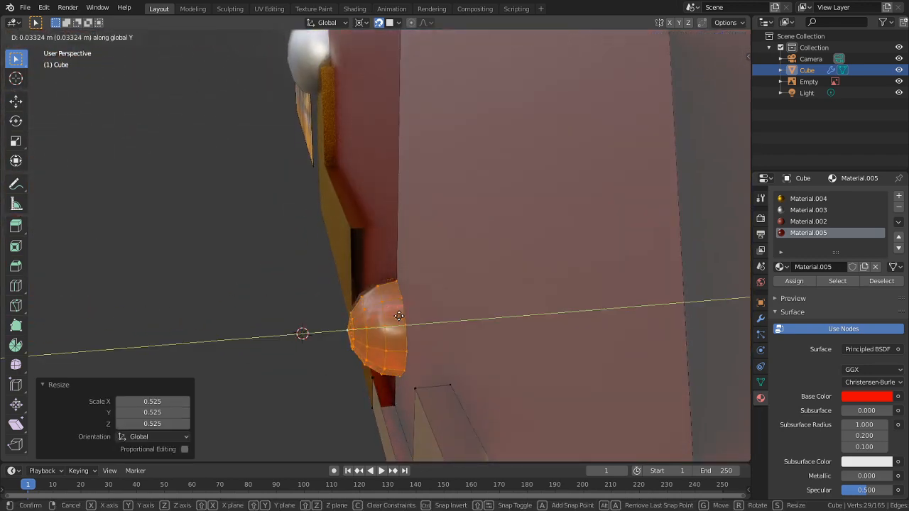
{"action": "left_click", "coordinate": [398, 316]}
{"action": "middle_click_drag", "start_coordinate": [398, 316], "coordinate": [547, 318]}
{"action": "key", "text": "KP_1"}
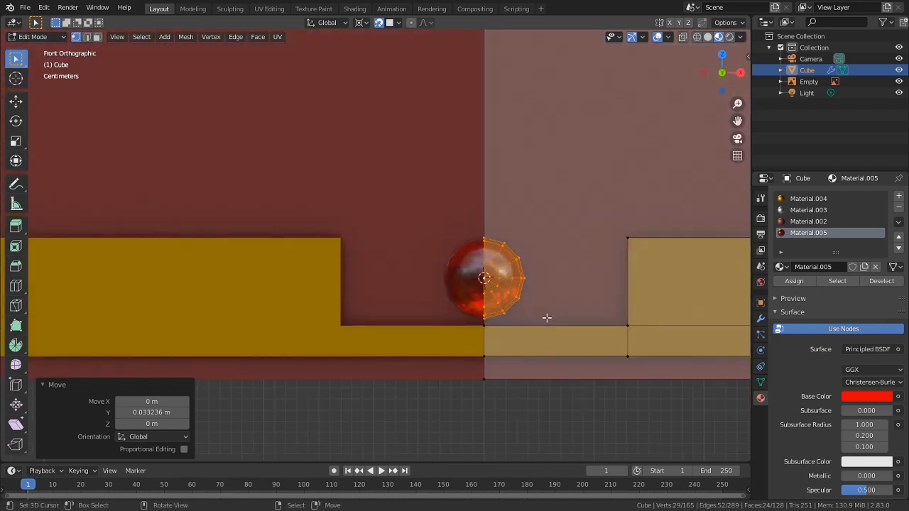
Step: Move the gem up about 0.018 m along global Z in the front view
{"action": "scroll", "coordinate": [547, 318], "scroll_direction": "down", "scroll_amount": 3}
{"action": "middle_click_drag", "start_coordinate": [438, 273], "coordinate": [346, 310], "text": "shift"}
{"action": "scroll", "coordinate": [408, 322], "scroll_direction": "up", "scroll_amount": 4}
{"action": "key", "text": "g"}
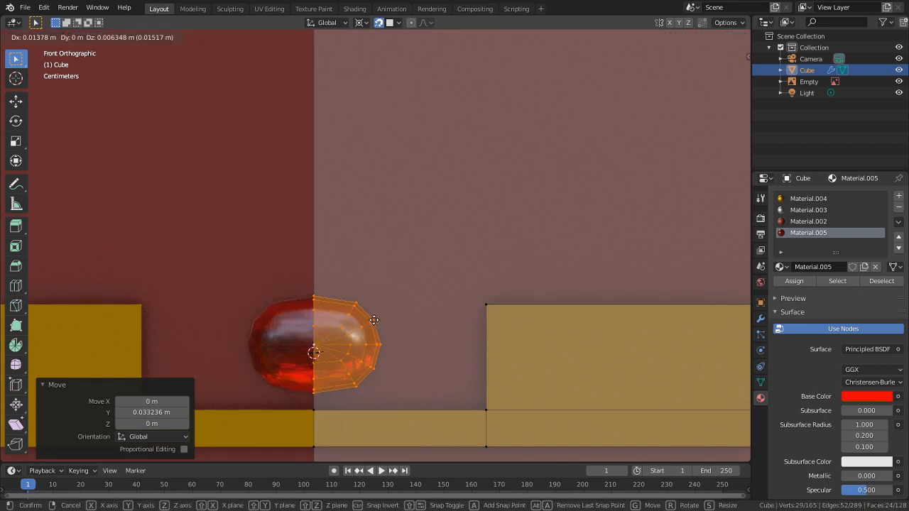
{"action": "key", "text": "z"}
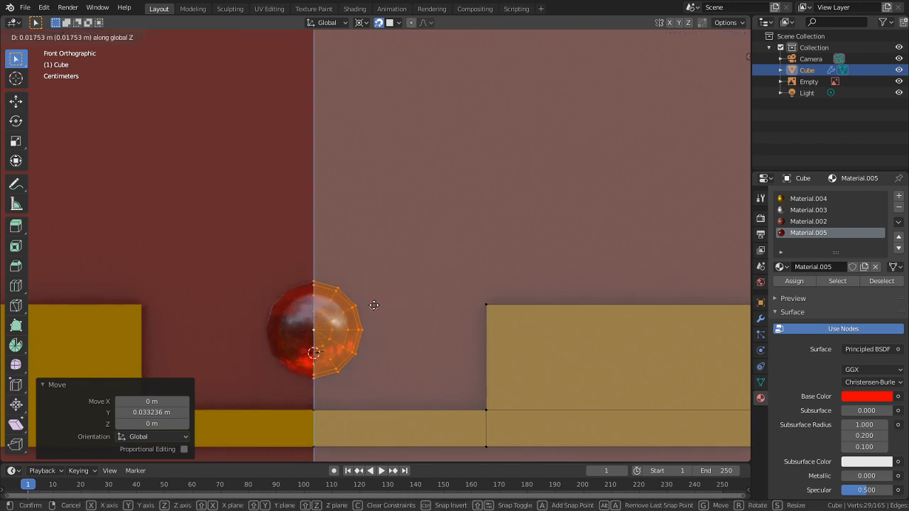
{"action": "left_click", "coordinate": [375, 305]}
{"action": "middle_click_drag", "start_coordinate": [362, 311], "coordinate": [434, 163], "text": "shift"}
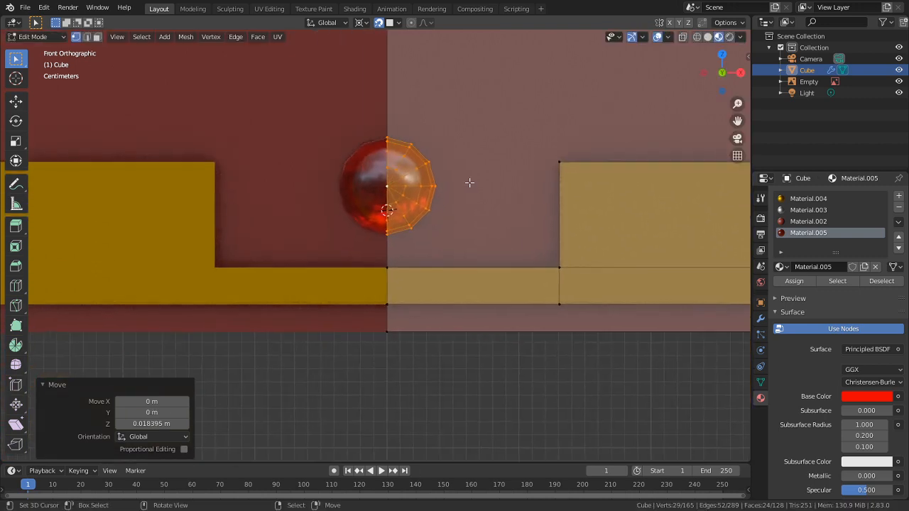
Step: Select the gold trim's upper vertex on the mirror seam and raise it about 0.019 m along global Z toward the gem
{"action": "scroll", "coordinate": [439, 329], "scroll_direction": "up", "scroll_amount": 5}
{"action": "key", "text": "alt+a"}
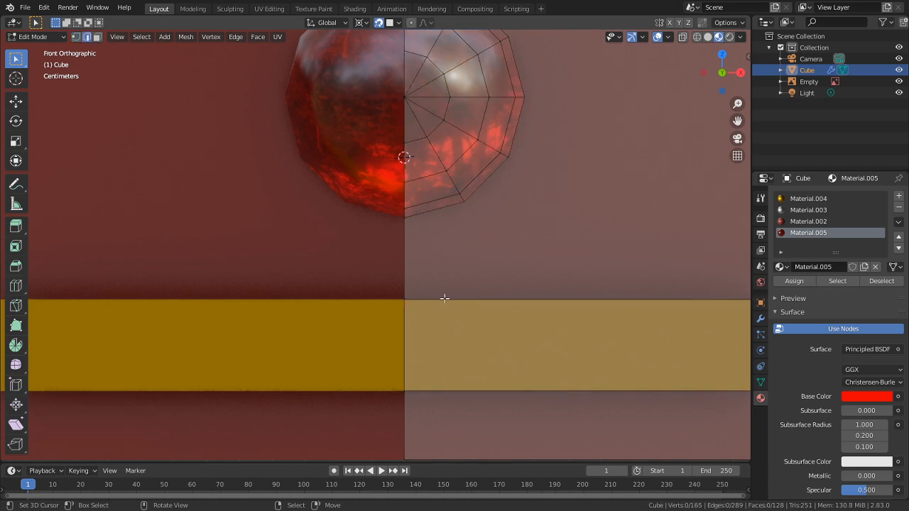
{"action": "middle_click_drag", "start_coordinate": [445, 299], "coordinate": [412, 319]}
{"action": "key", "text": "KP_1"}
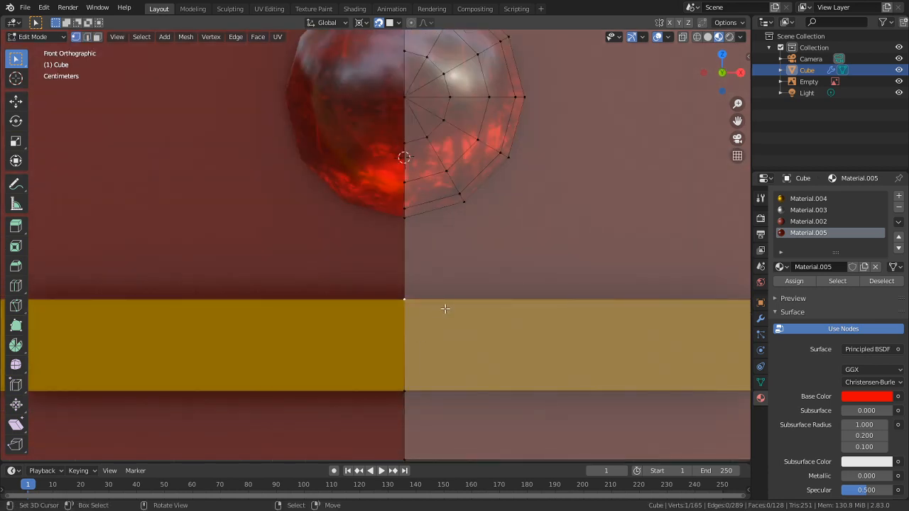
{"action": "key", "text": "g"}
{"action": "key", "text": "z"}
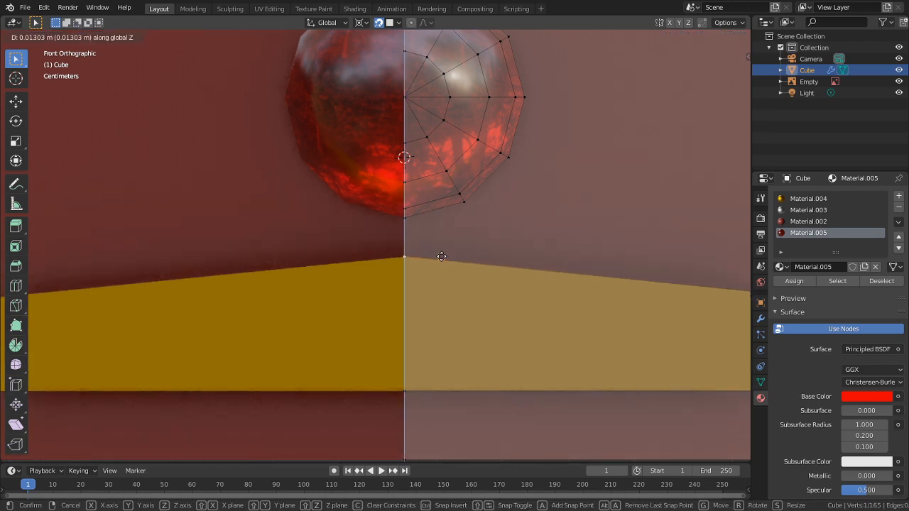
{"action": "left_click", "coordinate": [442, 237]}
{"action": "scroll", "coordinate": [324, 274], "scroll_direction": "down", "scroll_amount": 5}
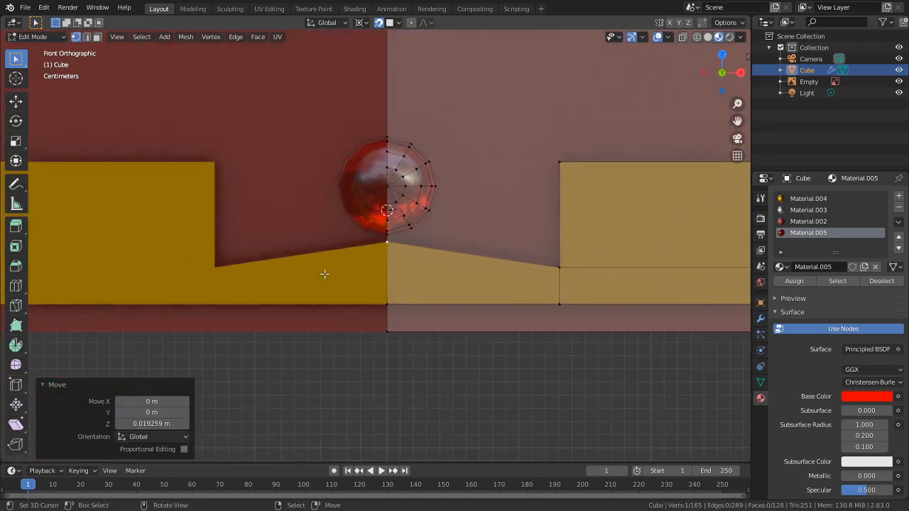
Step: Examine the gem mounts and the gaps beneath them along the bottom trim of the reference image
{"action": "scroll", "coordinate": [324, 274], "scroll_direction": "down", "scroll_amount": 8}
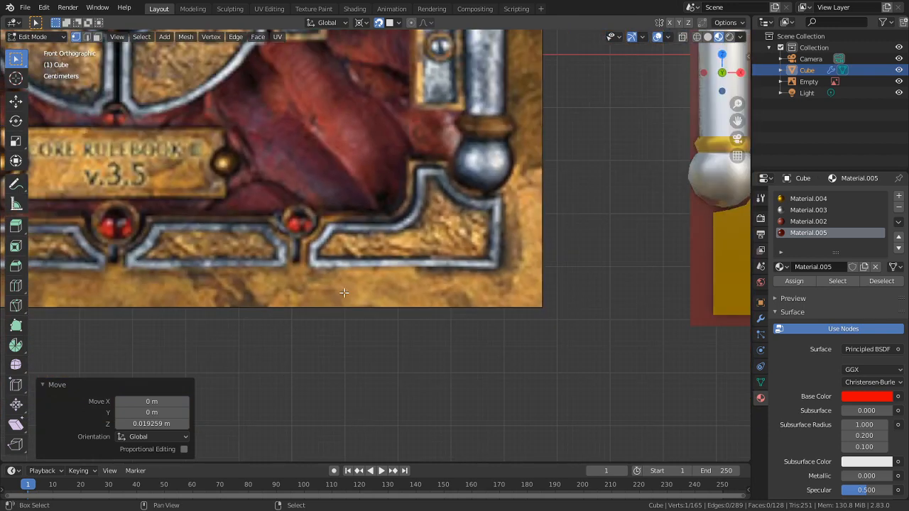
{"action": "scroll", "coordinate": [141, 262], "scroll_direction": "up", "scroll_amount": 3}
{"action": "middle_click_drag", "start_coordinate": [229, 274], "coordinate": [396, 296], "text": "shift"}
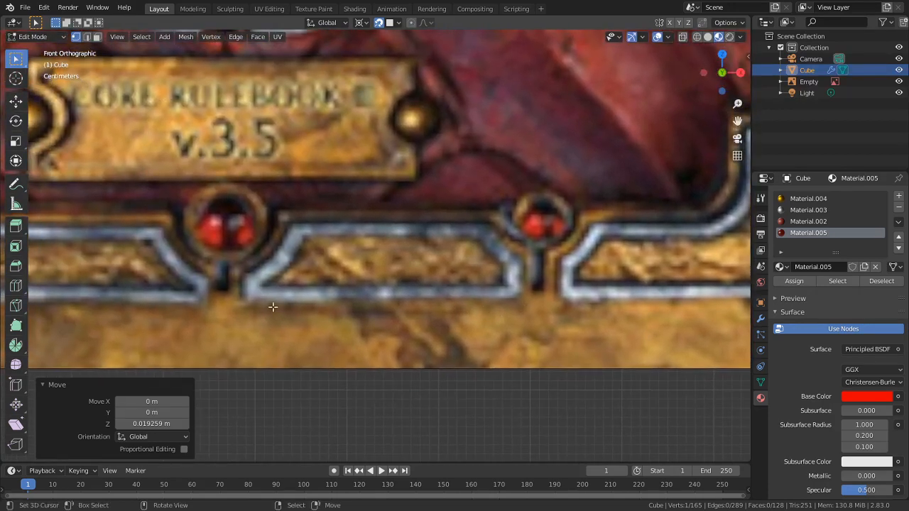
{"action": "scroll", "coordinate": [401, 309], "scroll_direction": "down", "scroll_amount": 2}
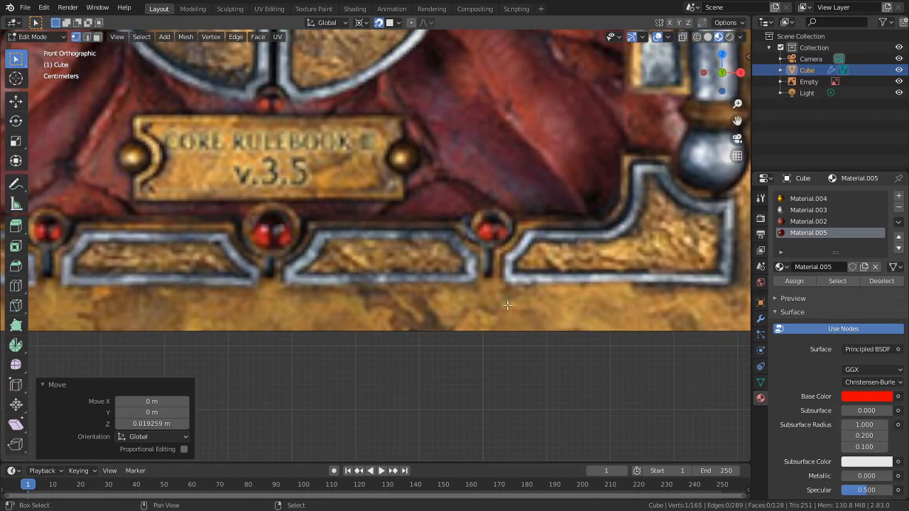
{"action": "middle_click_drag", "start_coordinate": [509, 298], "coordinate": [386, 260], "text": "shift"}
{"action": "scroll", "coordinate": [525, 320], "scroll_direction": "up", "scroll_amount": 1}
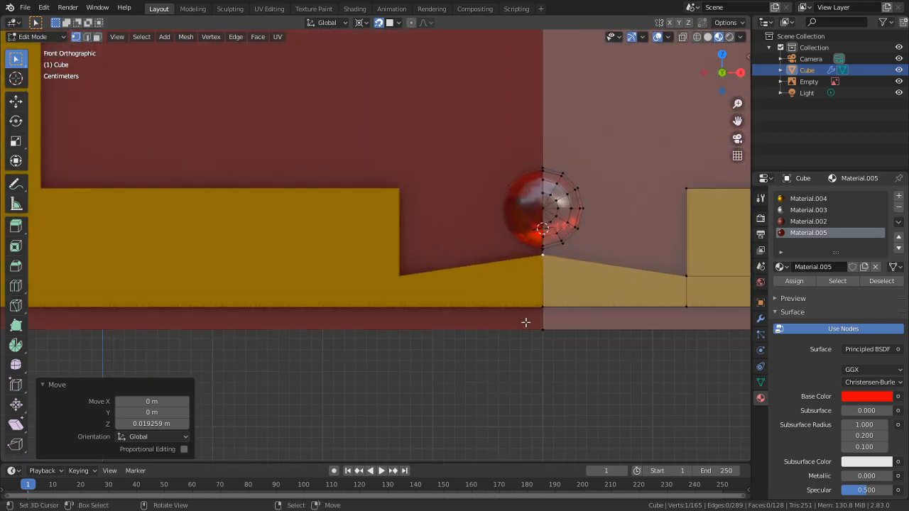
{"action": "middle_click_drag", "start_coordinate": [525, 321], "coordinate": [439, 303], "text": "shift"}
{"action": "scroll", "coordinate": [502, 287], "scroll_direction": "up", "scroll_amount": 3}
Step: Select the trim's end edges at the mirror seam, disable the Mirror modifier's Clipping, and move them along global X to open a narrow gap
{"action": "left_click", "coordinate": [477, 284], "text": "alt"}
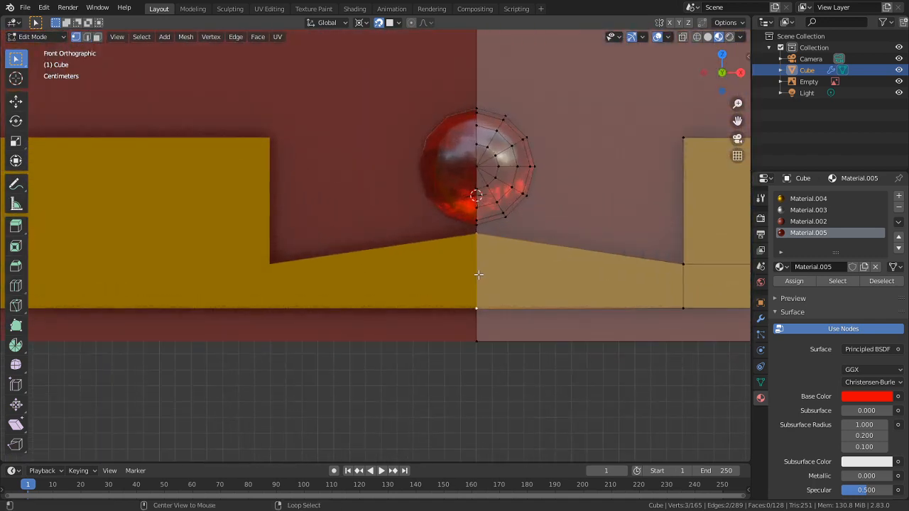
{"action": "middle_click_drag", "start_coordinate": [509, 277], "coordinate": [442, 277], "text": "shift"}
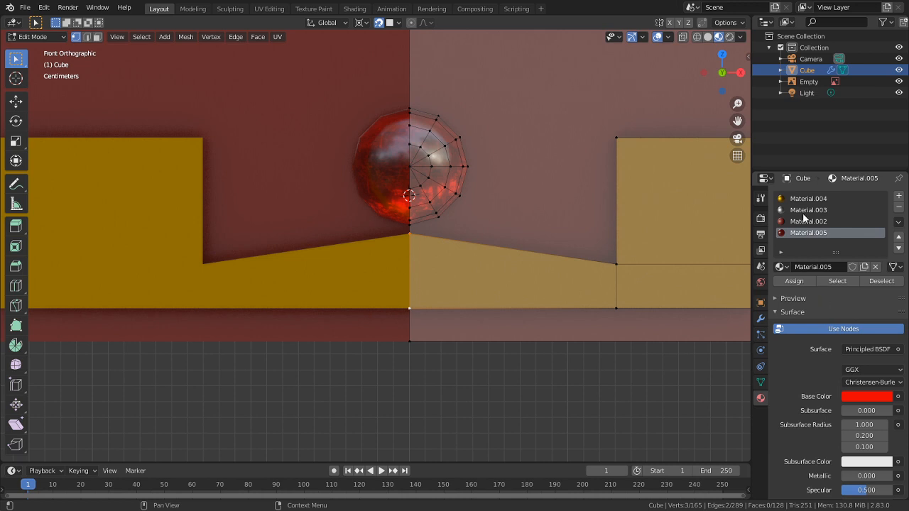
{"action": "scroll", "coordinate": [813, 428], "scroll_direction": "down", "scroll_amount": 14}
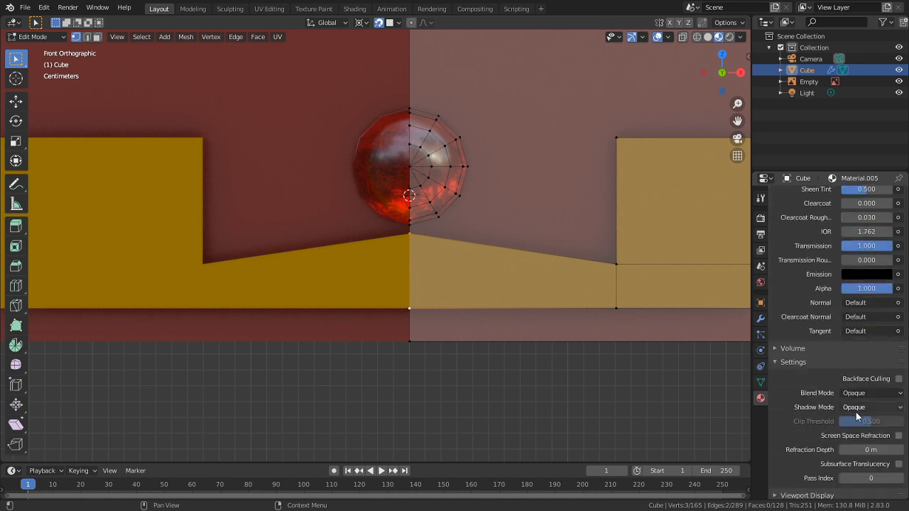
{"action": "left_click", "coordinate": [761, 319]}
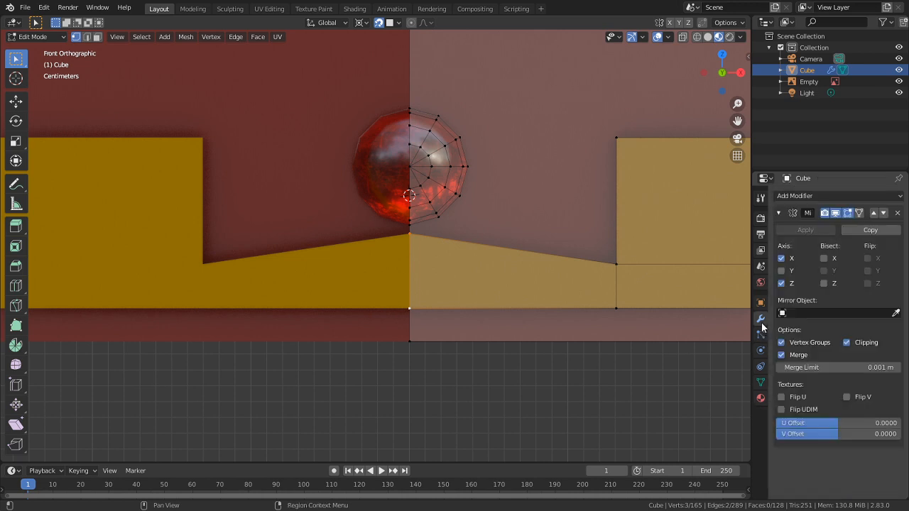
{"action": "scroll", "coordinate": [450, 335], "scroll_direction": "up", "scroll_amount": 2}
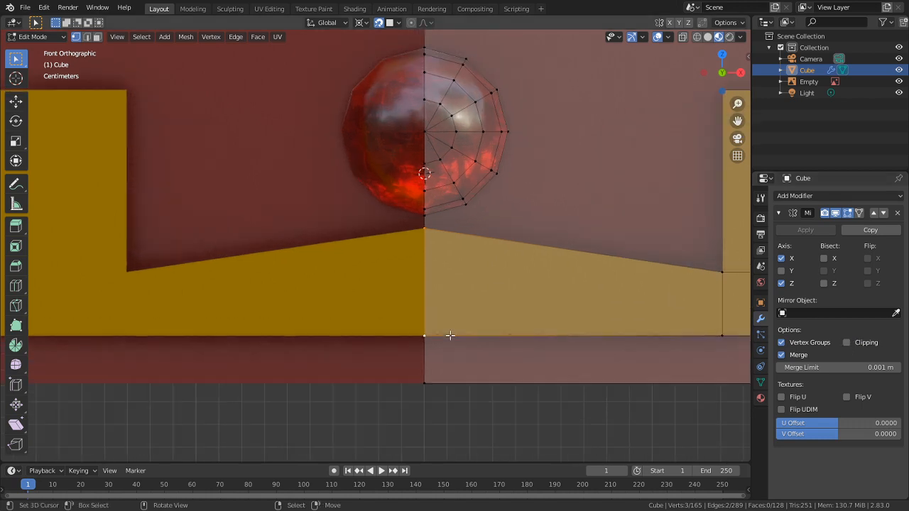
{"action": "key", "text": "g"}
{"action": "key", "text": "x"}
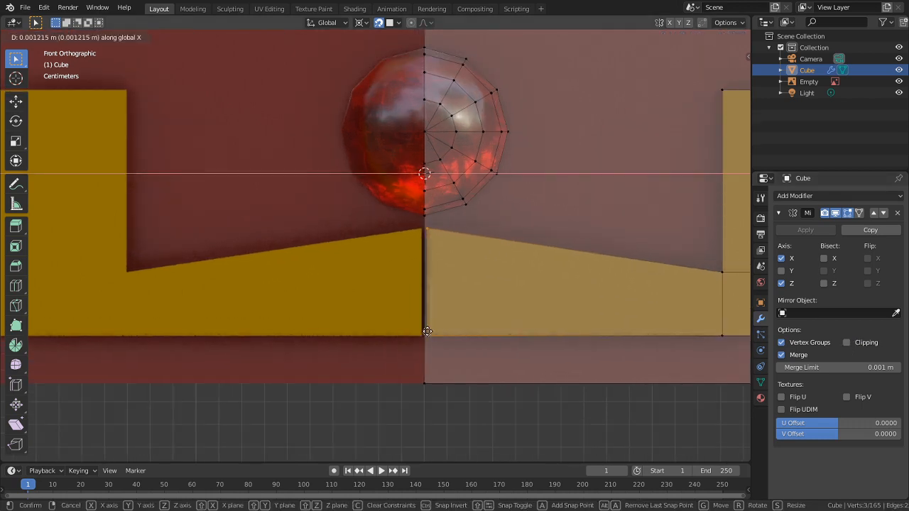
{"action": "left_click", "coordinate": [436, 339]}
Step: Extrude the trim's vertical front edge at the gap about 0.018 m along global Y to form an end face
{"action": "middle_click_drag", "start_coordinate": [458, 327], "coordinate": [445, 316]}
{"action": "scroll", "coordinate": [455, 334], "scroll_direction": "up", "scroll_amount": 5}
{"action": "key", "text": "2"}
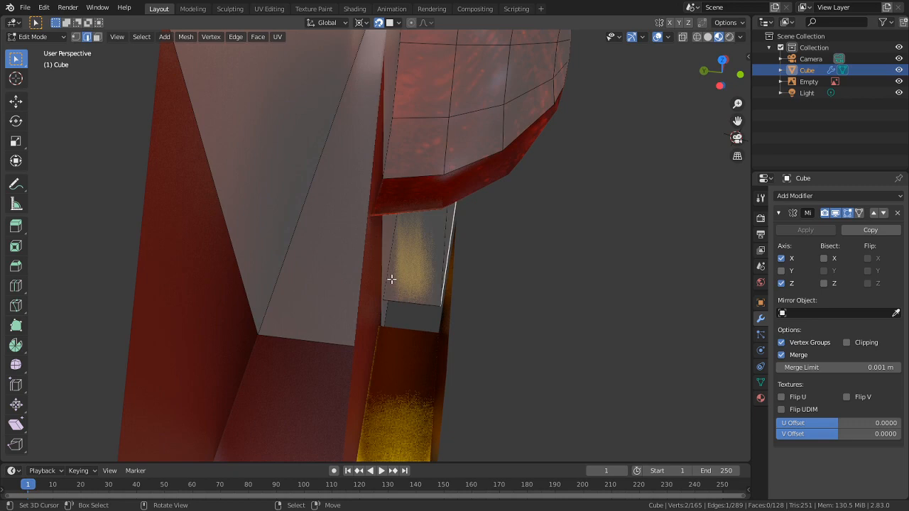
{"action": "middle_click_drag", "start_coordinate": [395, 115], "coordinate": [389, 395]}
{"action": "key", "text": "e"}
{"action": "key", "text": "y"}
{"action": "left_click", "coordinate": [398, 239]}
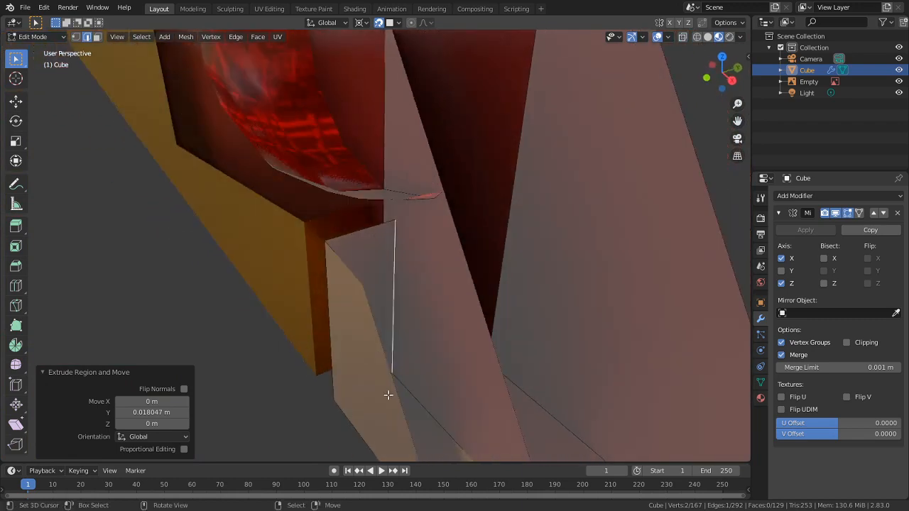
Step: Select the whole linked trim piece, merge its vertices by distance at 0.0001 m, and check the gap in Object Mode
{"action": "key", "text": "a"}
{"action": "key", "text": "m"}
{"action": "left_click", "coordinate": [377, 399]}
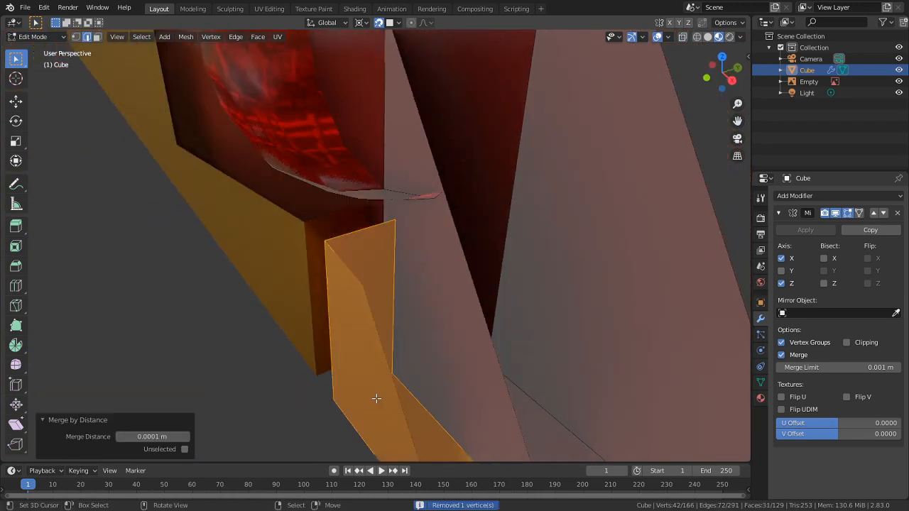
{"action": "key", "text": "Tab"}
{"action": "middle_click_drag", "start_coordinate": [332, 402], "coordinate": [400, 204]}
{"action": "key", "text": "Tab"}
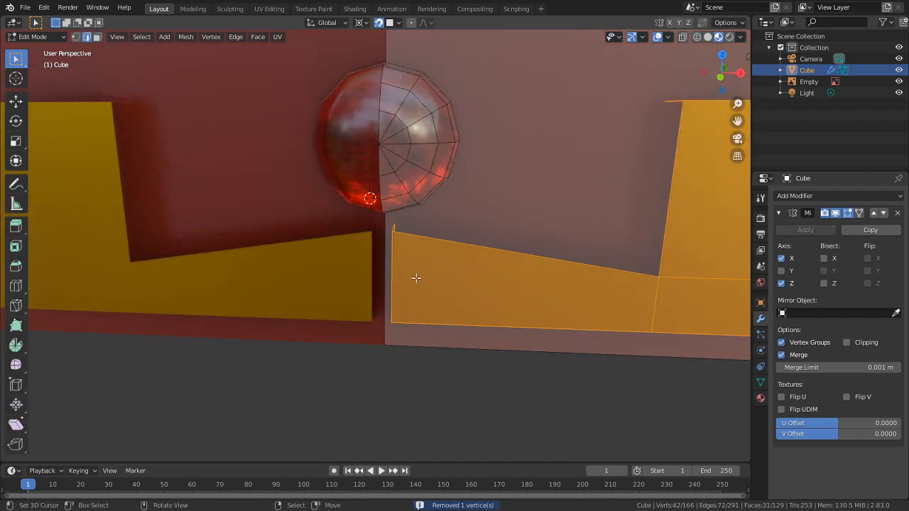
Step: Select all front faces of the gold trim, from the gap at the seam to the corner section beneath the silver ball
{"action": "left_click", "coordinate": [428, 282]}
{"action": "left_click", "coordinate": [392, 260]}
{"action": "middle_click_drag", "start_coordinate": [392, 260], "coordinate": [402, 311]}
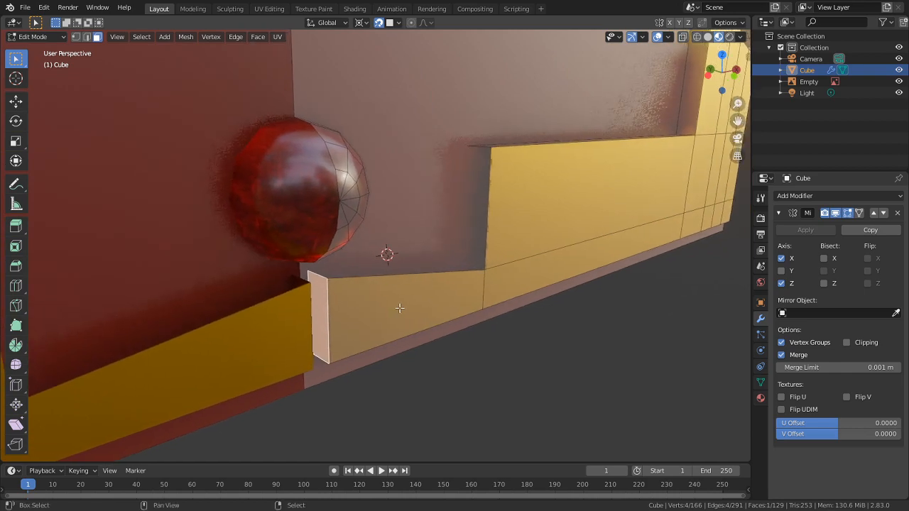
{"action": "left_click", "coordinate": [444, 293], "text": "shift"}
{"action": "left_click", "coordinate": [552, 233], "text": "shift"}
{"action": "middle_click_drag", "start_coordinate": [552, 232], "coordinate": [182, 237]}
{"action": "middle_click_drag", "start_coordinate": [496, 334], "coordinate": [445, 307]}
{"action": "middle_click_drag", "start_coordinate": [581, 297], "coordinate": [547, 295]}
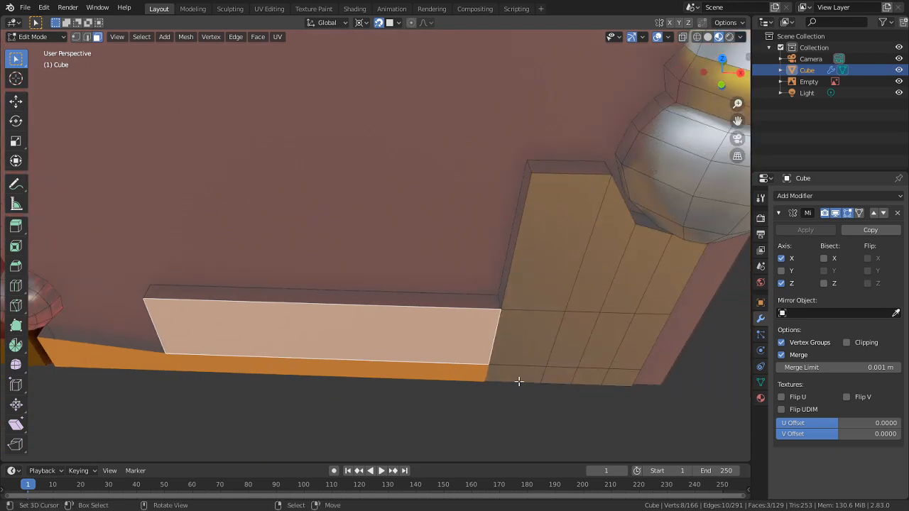
{"action": "key", "text": "c"}
{"action": "mouse_move", "coordinate": [552, 337]}
{"action": "left_mouse_down"}
{"action": "mouse_move", "coordinate": [579, 341]}
{"action": "mouse_move", "coordinate": [542, 345]}
{"action": "mouse_move", "coordinate": [596, 352]}
{"action": "mouse_move", "coordinate": [631, 305]}
{"action": "mouse_move", "coordinate": [578, 275]}
{"action": "left_mouse_up"}
{"action": "key", "text": "Escape"}
{"action": "middle_click_drag", "start_coordinate": [578, 274], "coordinate": [461, 302]}
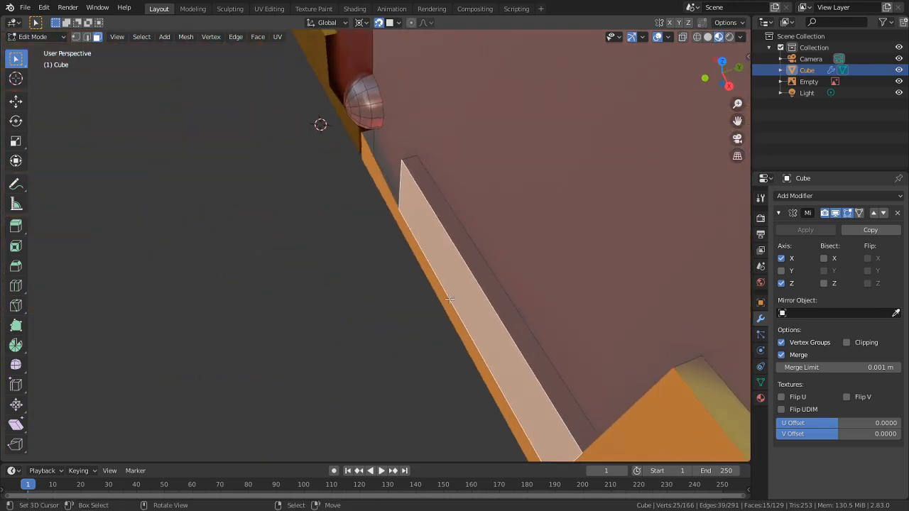
Step: Move the trim's front faces back along global Y, first about 0.003 m and again slightly, and check the thickness from the side
{"action": "key", "text": "y"}
{"action": "key", "text": "ctrl+z"}
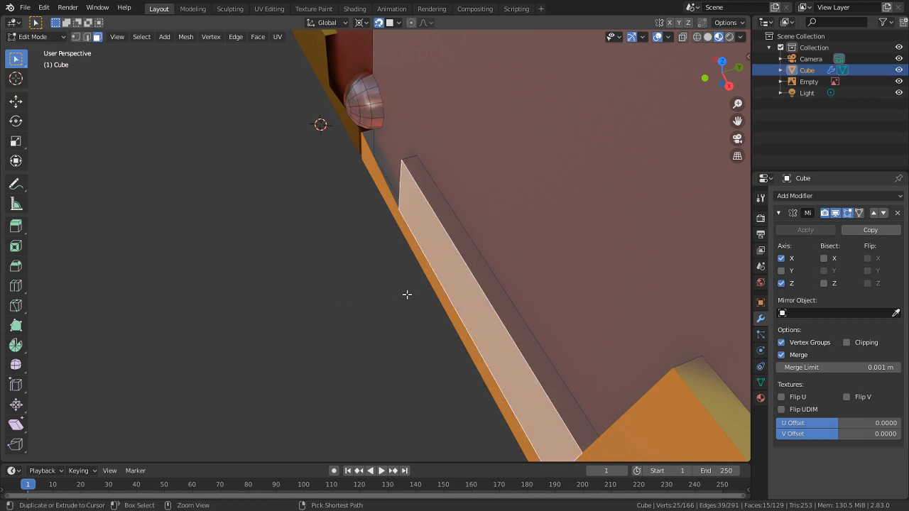
{"action": "key", "text": "g"}
{"action": "key", "text": "y"}
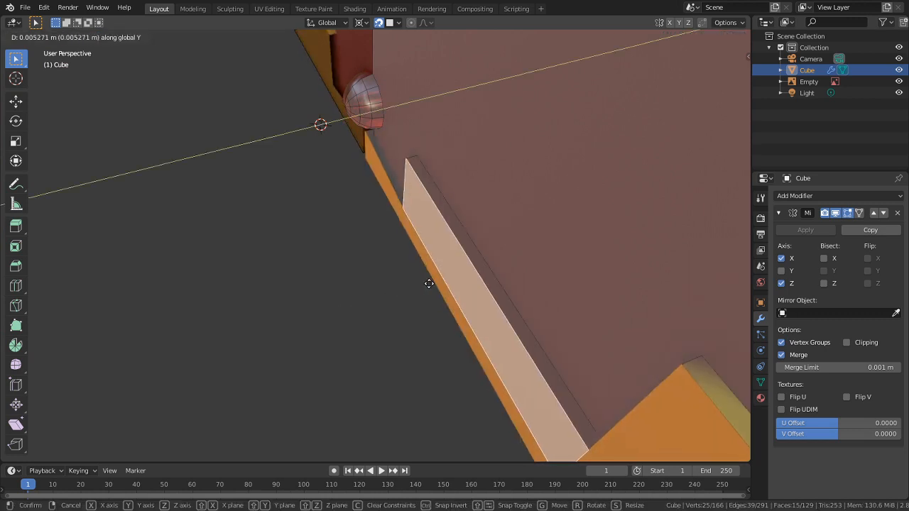
{"action": "left_click", "coordinate": [409, 279]}
{"action": "key", "text": "g"}
{"action": "key", "text": "y"}
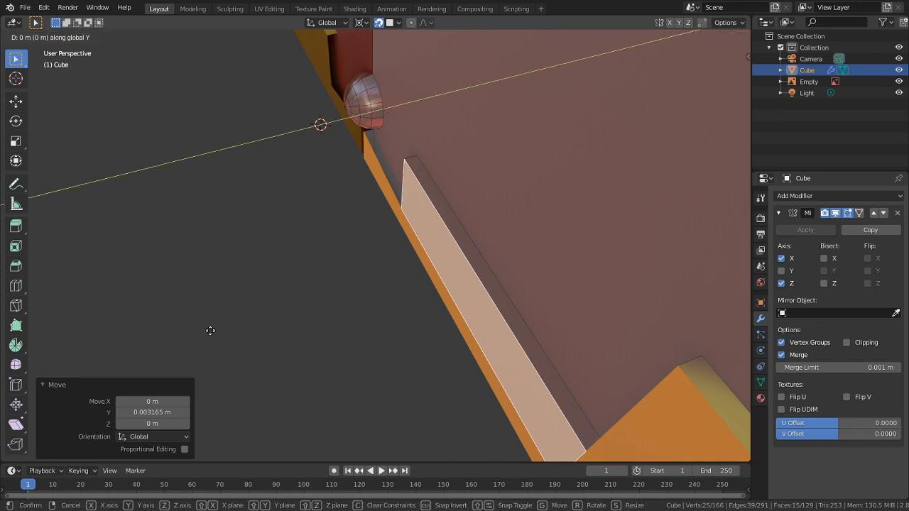
{"action": "left_click", "coordinate": [260, 326]}
{"action": "key", "text": "Tab"}
{"action": "middle_click_drag", "start_coordinate": [261, 324], "coordinate": [168, 349]}
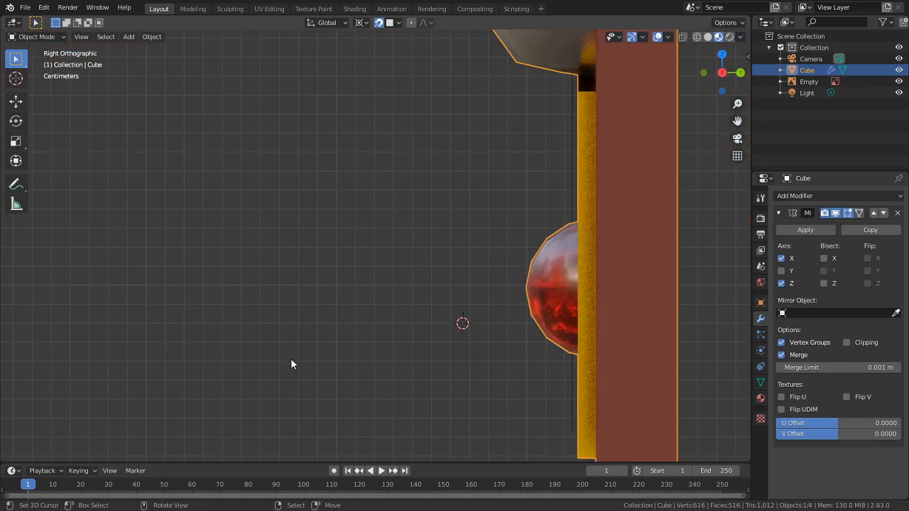
{"action": "middle_click_drag", "start_coordinate": [291, 365], "coordinate": [381, 189]}
Step: Return to Edit Mode and select the face at the top of the gem's outer rim
{"action": "key", "text": "Tab"}
{"action": "middle_click_drag", "start_coordinate": [315, 170], "coordinate": [337, 154]}
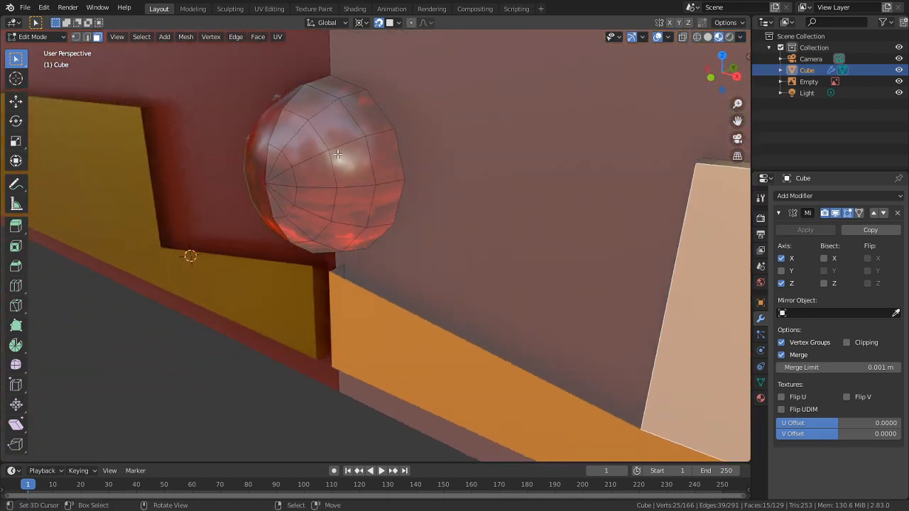
{"action": "left_click", "coordinate": [344, 94]}
Step: Examine the round gold settings around the red gems in the reference image's bottom trim
{"action": "scroll", "coordinate": [437, 248], "scroll_direction": "down", "scroll_amount": 10}
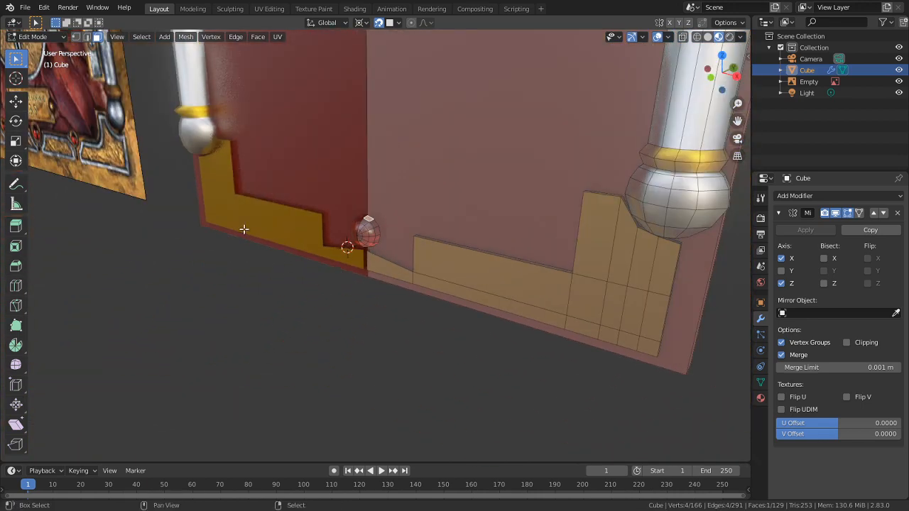
{"action": "middle_click", "coordinate": [51, 139], "text": "alt"}
{"action": "scroll", "coordinate": [299, 231], "scroll_direction": "up", "scroll_amount": 5}
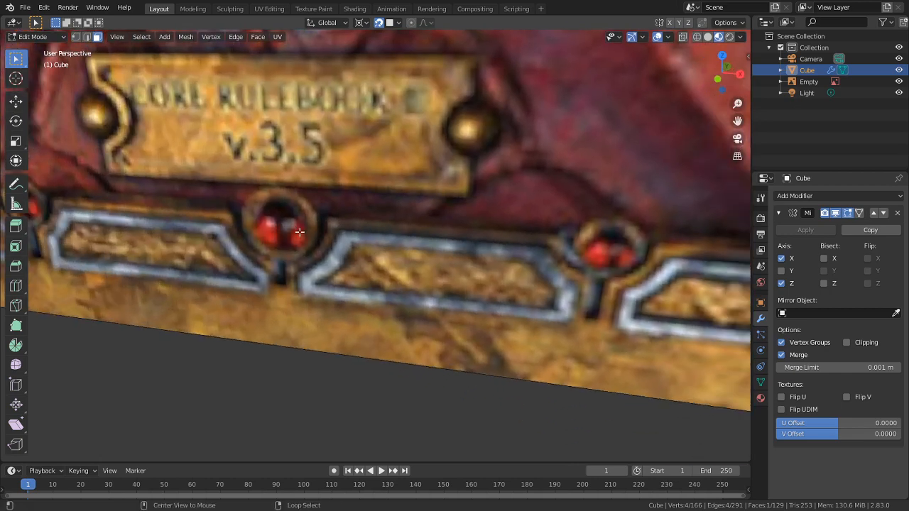
{"action": "scroll", "coordinate": [299, 231], "scroll_direction": "up", "scroll_amount": 1, "text": "alt"}
{"action": "middle_click_drag", "start_coordinate": [295, 230], "coordinate": [375, 250], "text": "alt"}
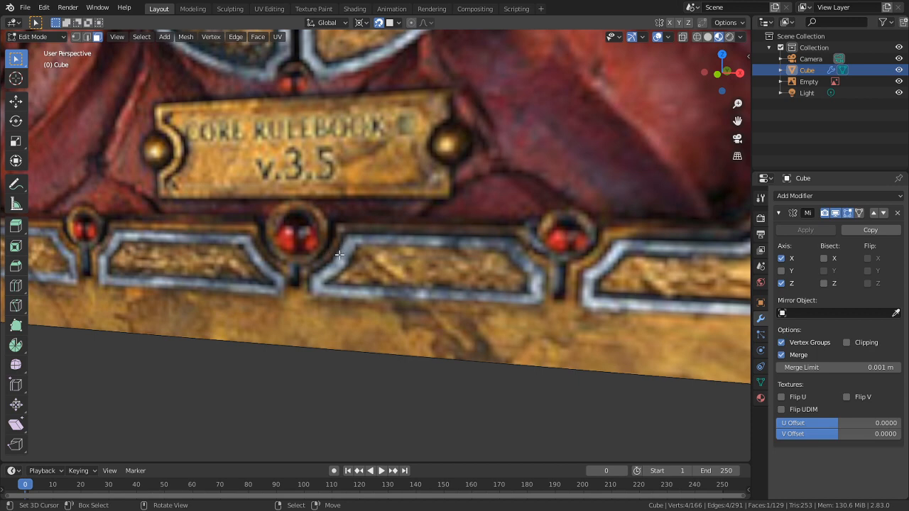
{"action": "scroll", "coordinate": [340, 254], "scroll_direction": "down", "scroll_amount": 2}
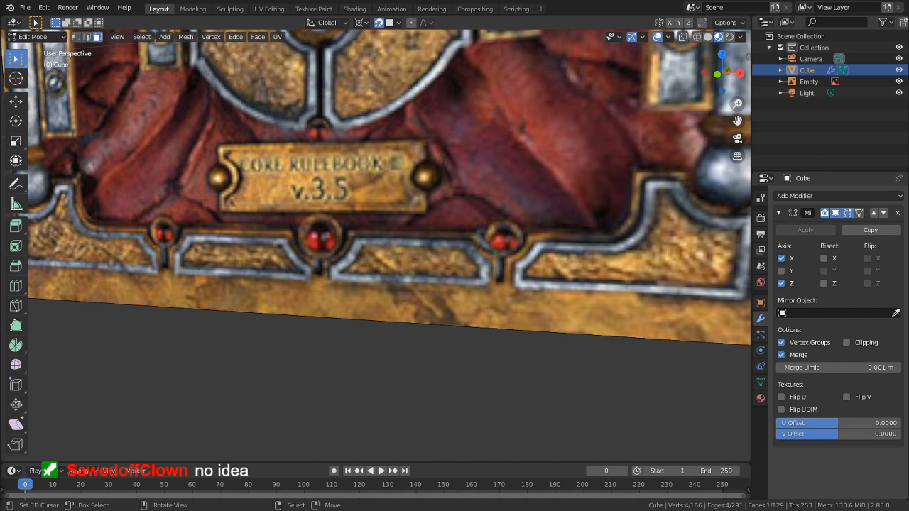
{"action": "scroll", "coordinate": [330, 236], "scroll_direction": "up", "scroll_amount": 3}
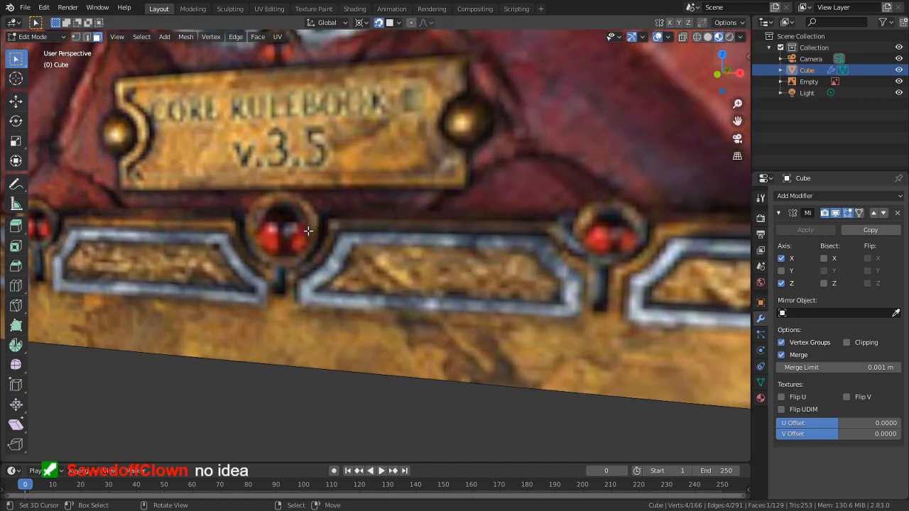
{"action": "middle_click_drag", "start_coordinate": [303, 221], "coordinate": [355, 240]}
{"action": "scroll", "coordinate": [505, 282], "scroll_direction": "down", "scroll_amount": 4}
{"action": "middle_click_drag", "start_coordinate": [718, 230], "coordinate": [405, 277], "text": "shift"}
Step: Select the gem's outer rim face loop, duplicate it in place, and hide all other geometry
{"action": "middle_click", "coordinate": [607, 235], "text": "alt"}
{"action": "scroll", "coordinate": [509, 282], "scroll_direction": "up", "scroll_amount": 6}
{"action": "right_click", "coordinate": [396, 263], "text": "alt"}
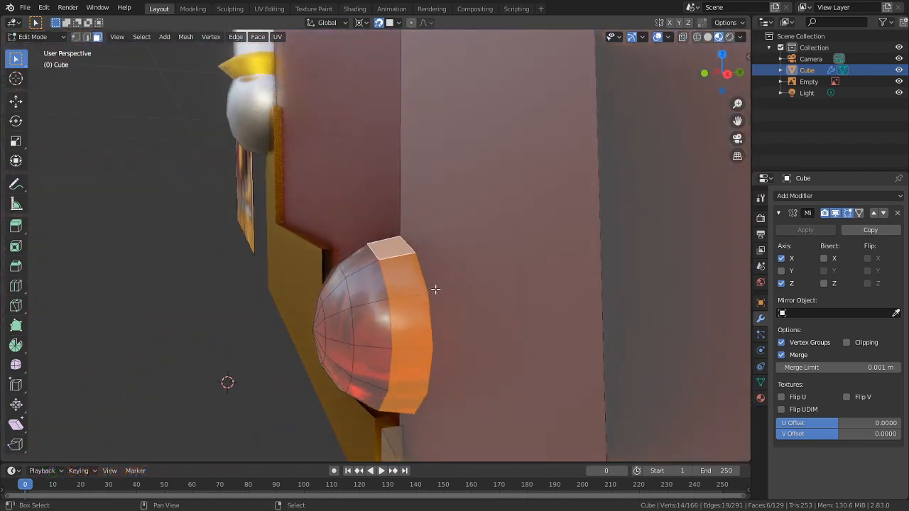
{"action": "key", "text": "shift+d"}
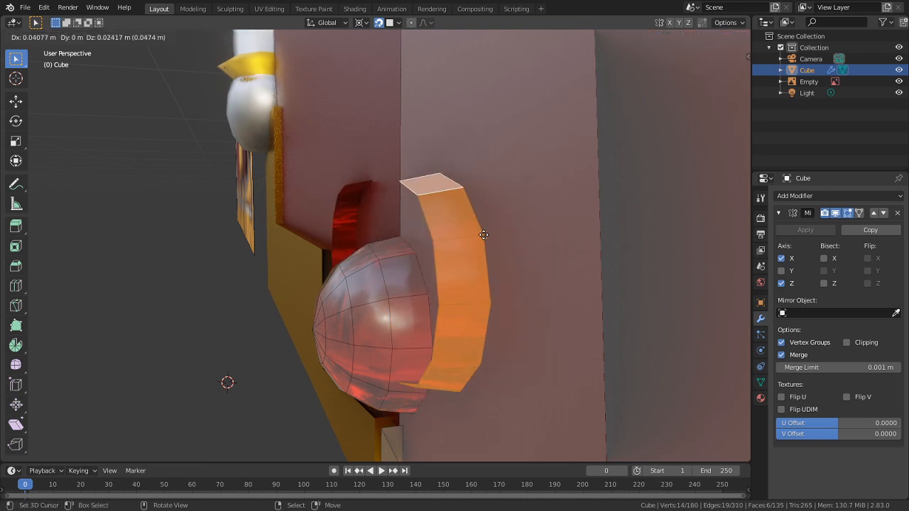
{"action": "right_click", "coordinate": [489, 245]}
{"action": "scroll", "coordinate": [390, 290], "scroll_direction": "up", "scroll_amount": 2}
{"action": "key", "text": "shift+h"}
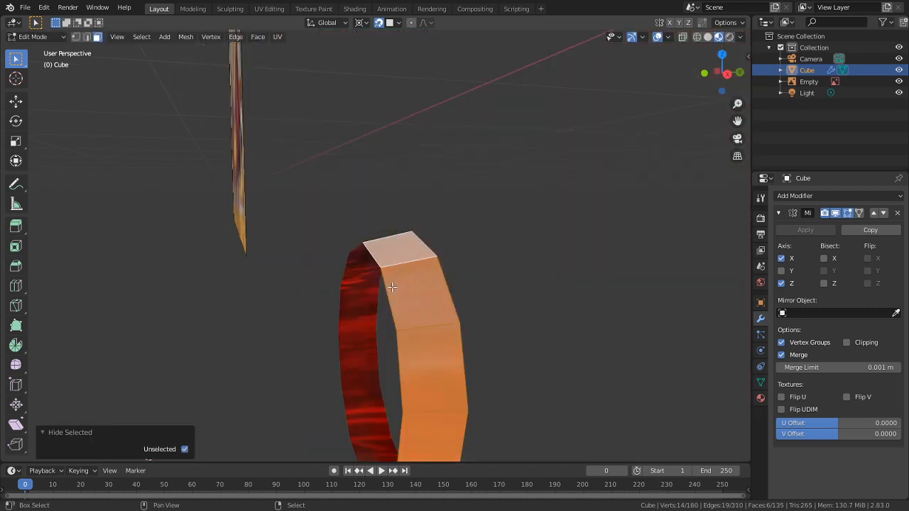
Step: Narrow the duplicated ring by sliding its front edge loop back with an edge slide factor of 0.650
{"action": "key", "text": "2"}
{"action": "right_click", "coordinate": [392, 295], "text": "alt"}
{"action": "key", "text": "g"}
{"action": "key", "text": "g"}
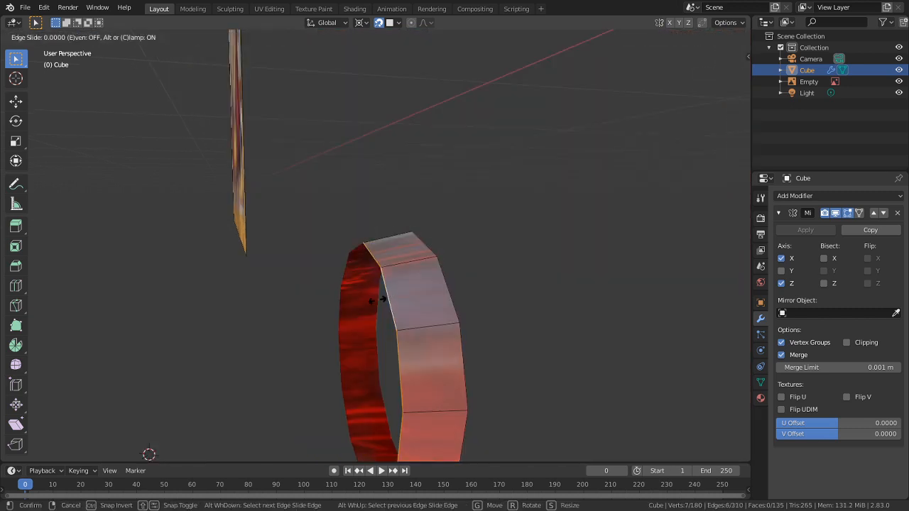
{"action": "left_click", "coordinate": [571, 300]}
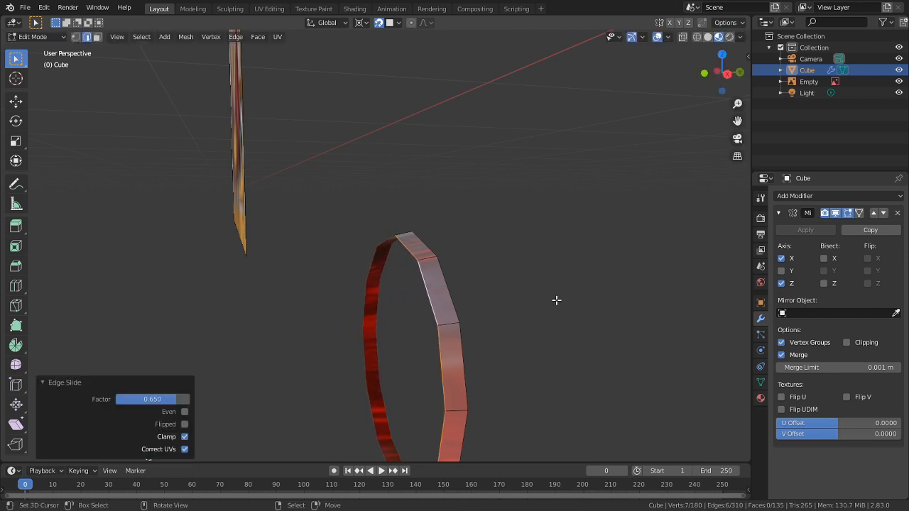
Step: Select the whole linked ring and assign the gold Material.004 to it
{"action": "key", "text": "l"}
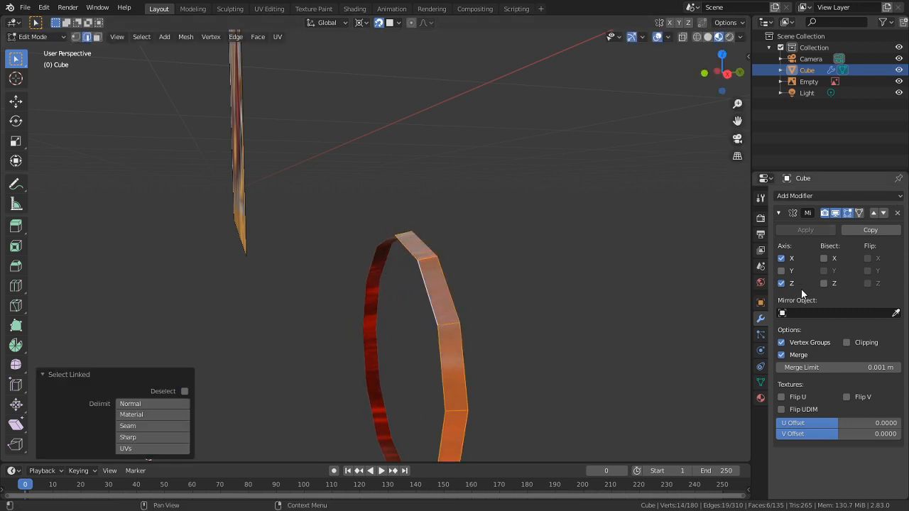
{"action": "left_click", "coordinate": [761, 398]}
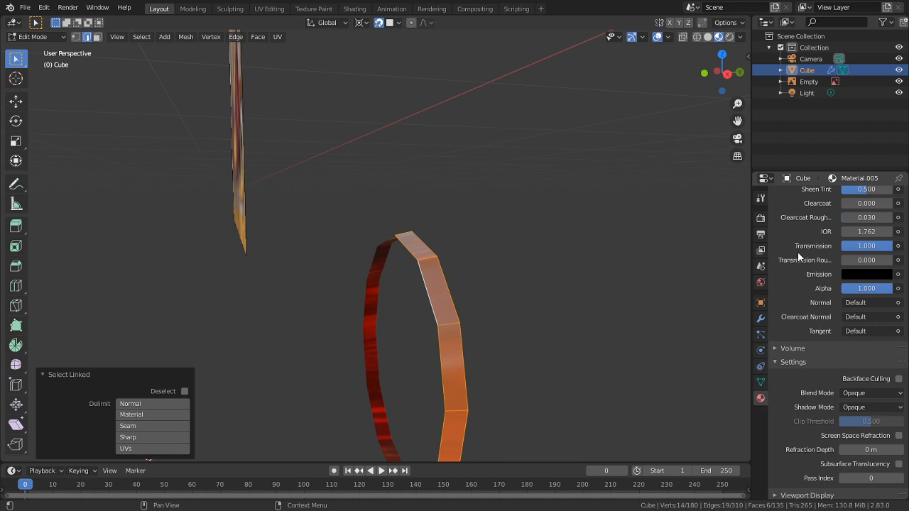
{"action": "scroll", "coordinate": [811, 259], "scroll_direction": "up", "scroll_amount": 5}
{"action": "scroll", "coordinate": [811, 259], "scroll_direction": "up", "scroll_amount": 5}
{"action": "left_click", "coordinate": [798, 201]}
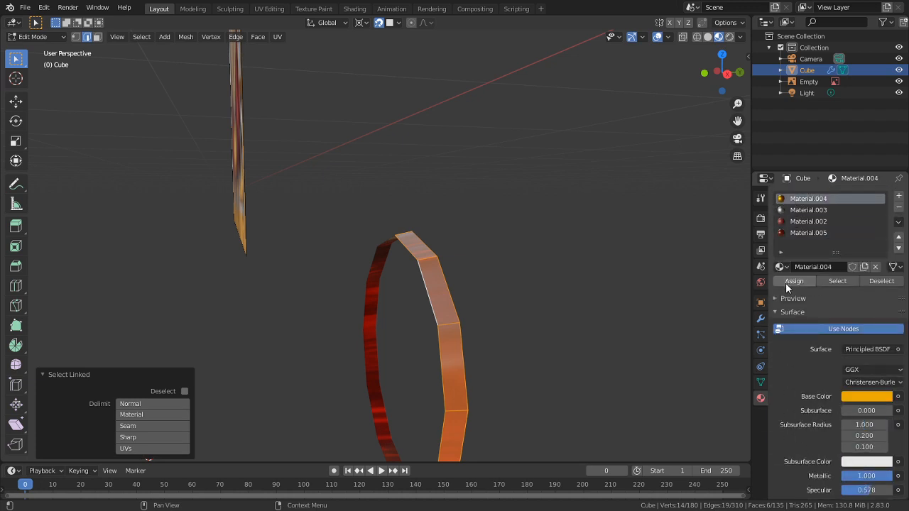
{"action": "left_click", "coordinate": [784, 281]}
{"action": "middle_click_drag", "start_coordinate": [455, 285], "coordinate": [586, 301]}
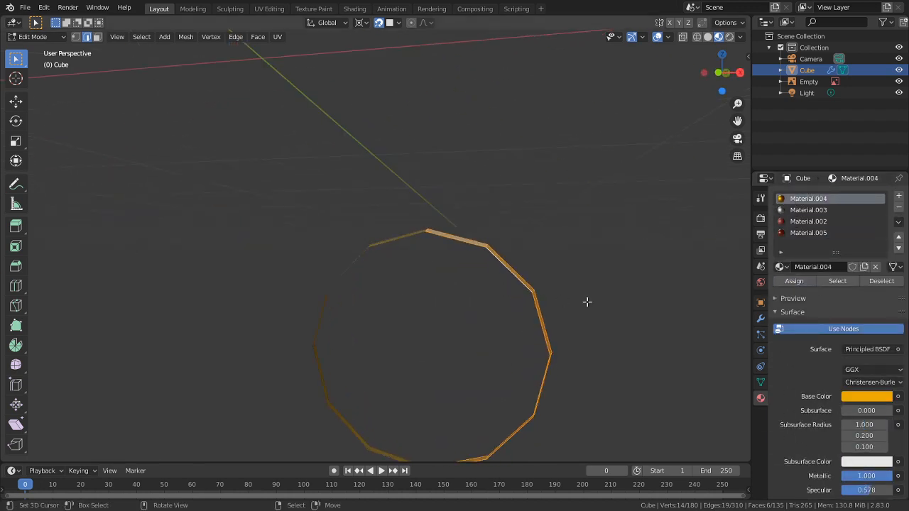
Step: Extrude the gold ring's faces in place with zero offset, keeping the original scale
{"action": "key", "text": "e"}
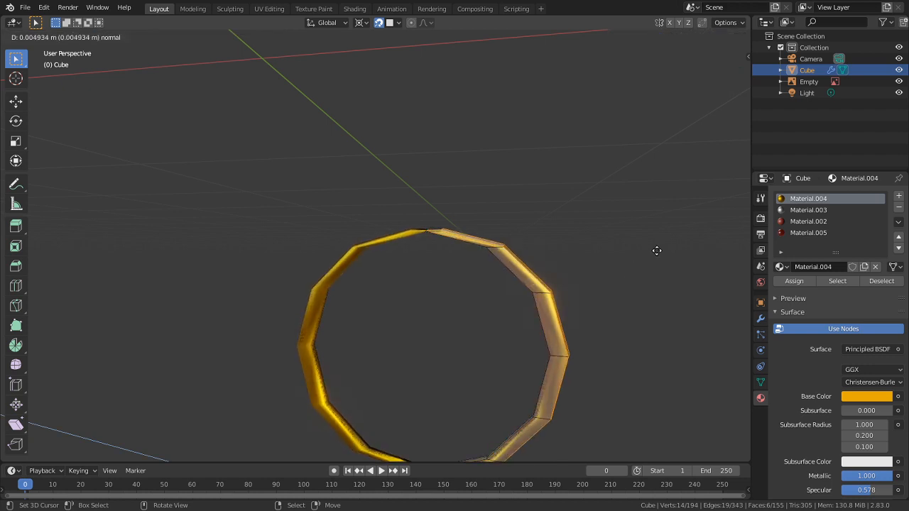
{"action": "key", "text": "Escape"}
{"action": "key", "text": "s"}
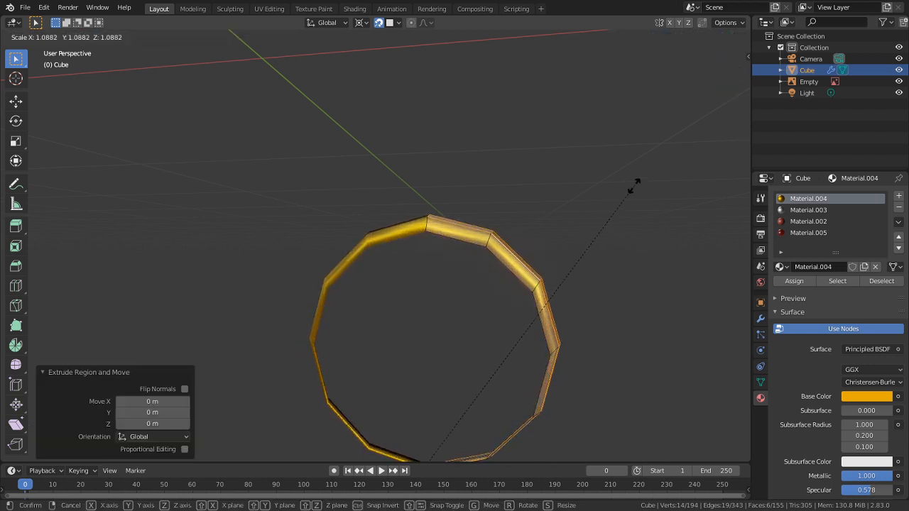
{"action": "key", "text": "Escape"}
Step: Try fattening the extruded ring about 0.0065 and moving its top edge toward the centre seam, then undo both changes
{"action": "key", "text": "alt+s"}
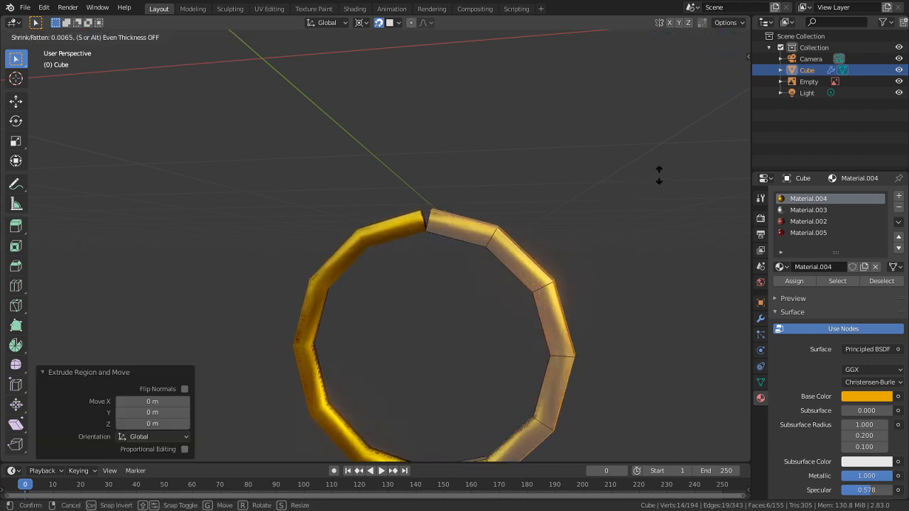
{"action": "left_click", "coordinate": [658, 171]}
{"action": "middle_click_drag", "start_coordinate": [580, 194], "coordinate": [482, 181]}
{"action": "left_click", "coordinate": [444, 135]}
{"action": "middle_click_drag", "start_coordinate": [444, 135], "coordinate": [479, 96]}
{"action": "key", "text": "g"}
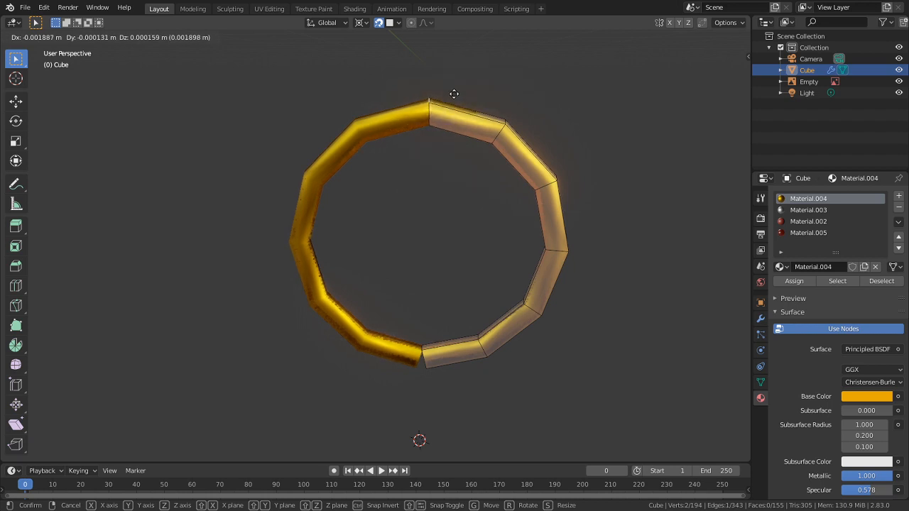
{"action": "left_click", "coordinate": [469, 95]}
{"action": "key", "text": "ctrl+z"}
{"action": "key", "text": "ctrl+z"}
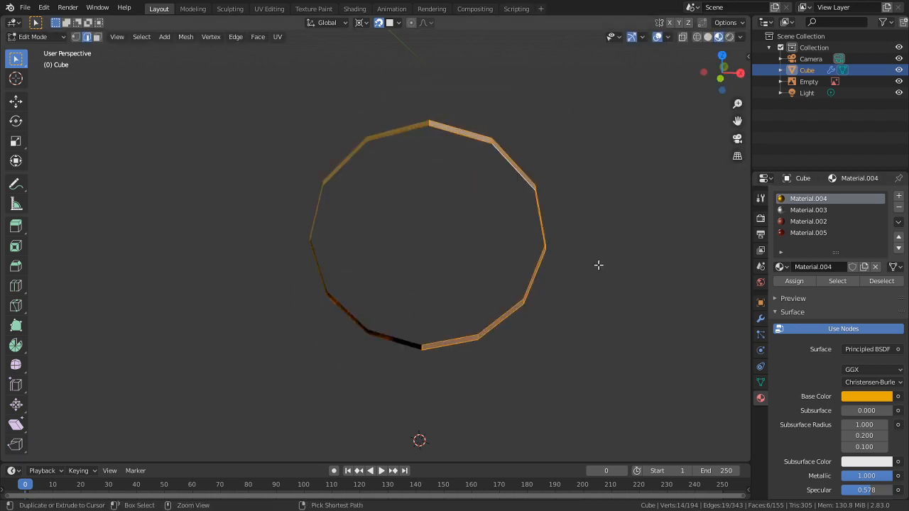
Step: Enable Clipping on the Mirror modifier and thicken the extruded ring outward with Shrink/Fatten
{"action": "left_click", "coordinate": [762, 320]}
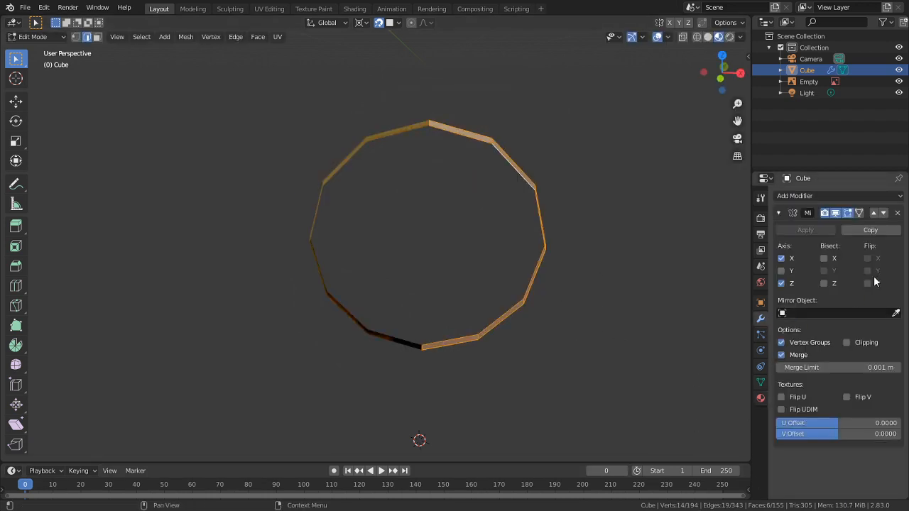
{"action": "left_click", "coordinate": [845, 342]}
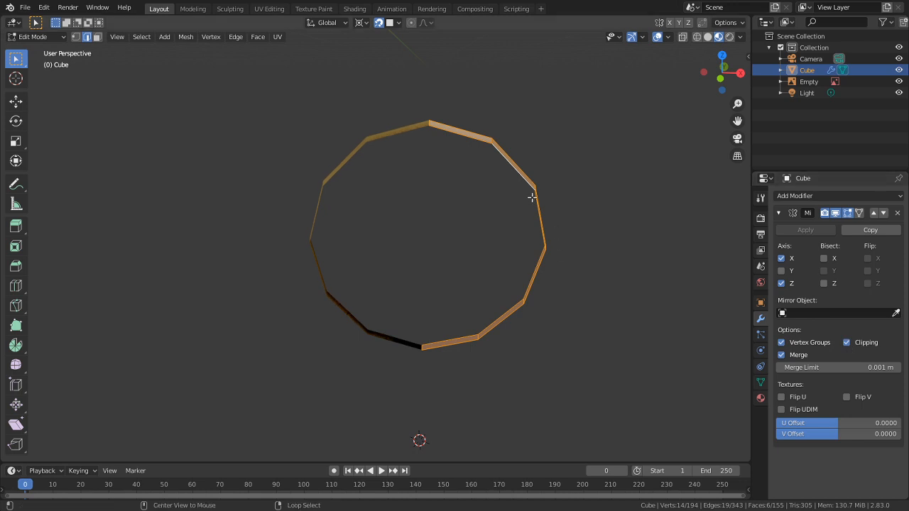
{"action": "key", "text": "alt+s"}
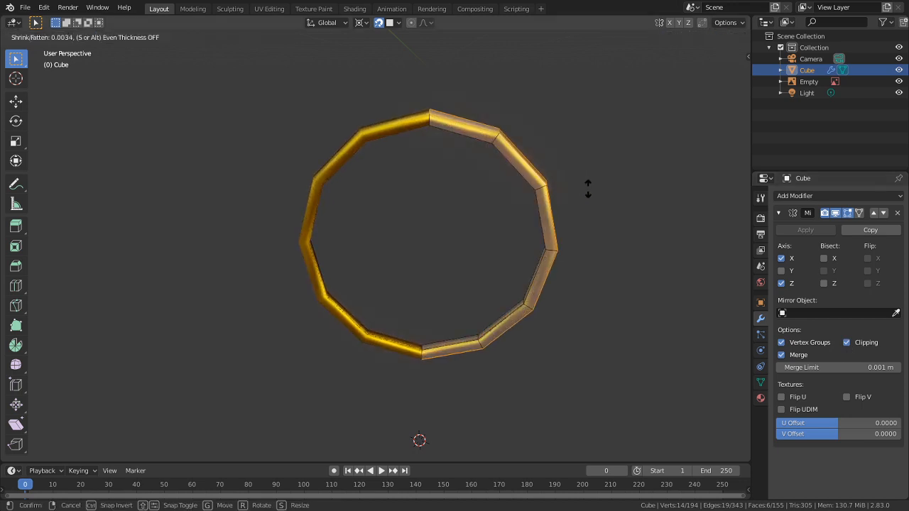
{"action": "left_click", "coordinate": [620, 185]}
Step: Reveal the hidden geometry and inspect the gold ring around the gem in Object Mode before resuming mesh editing
{"action": "key", "text": "alt+h"}
{"action": "key", "text": "Tab"}
{"action": "scroll", "coordinate": [575, 310], "scroll_direction": "down", "scroll_amount": 4}
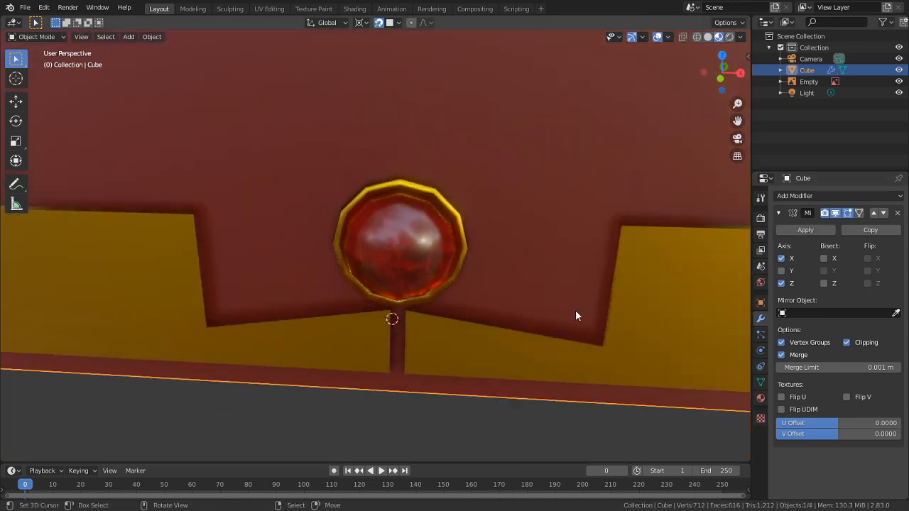
{"action": "middle_click_drag", "start_coordinate": [575, 309], "coordinate": [513, 300]}
{"action": "key", "text": "Tab"}
{"action": "scroll", "coordinate": [358, 282], "scroll_direction": "down", "scroll_amount": 6}
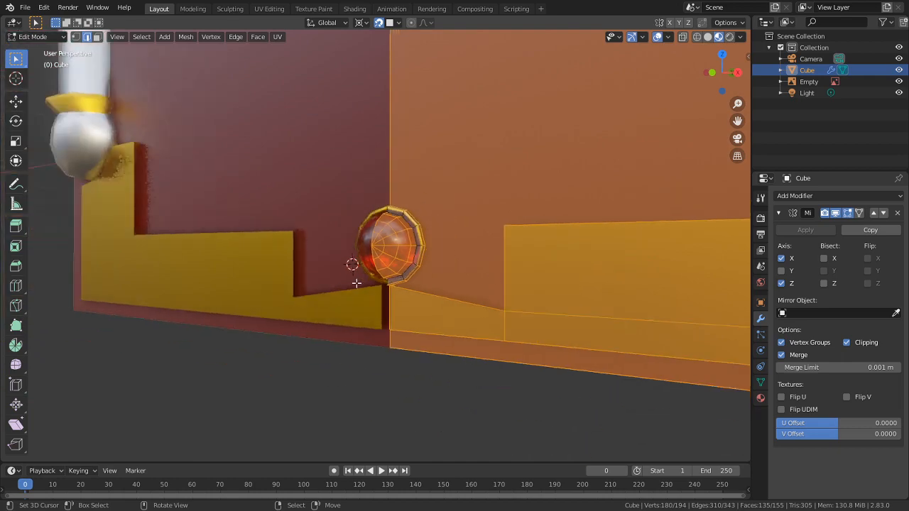
Step: Compare the gems along the reference image's bottom trim with the modelled gem, leaving the mesh deselected
{"action": "middle_click_drag", "start_coordinate": [280, 323], "coordinate": [134, 419], "text": "shift"}
{"action": "scroll", "coordinate": [207, 371], "scroll_direction": "up", "scroll_amount": 2}
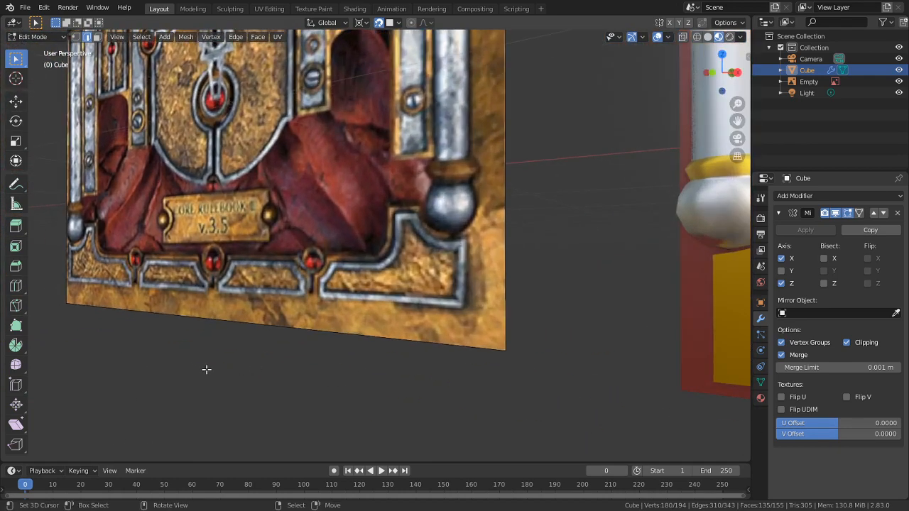
{"action": "middle_click_drag", "start_coordinate": [207, 372], "coordinate": [250, 336]}
{"action": "middle_click_drag", "start_coordinate": [305, 327], "coordinate": [480, 363], "text": "shift"}
{"action": "left_click", "coordinate": [480, 363]}
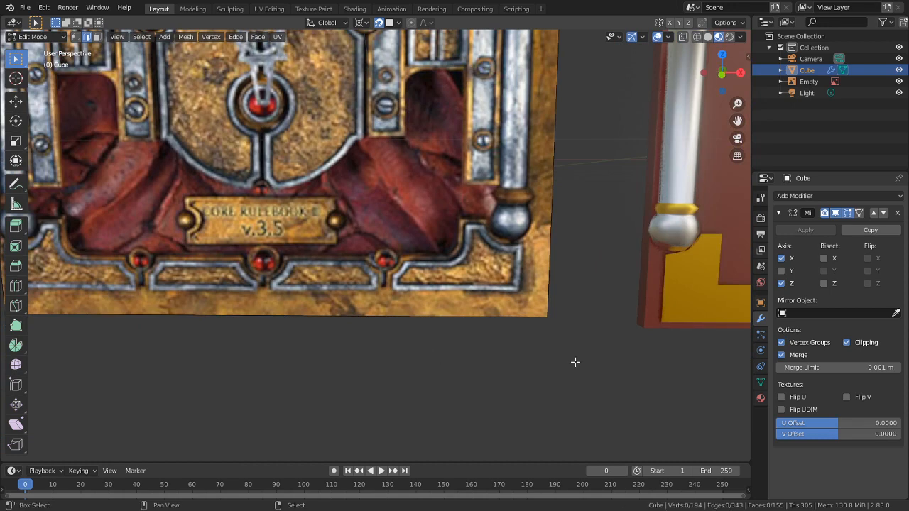
{"action": "middle_click_drag", "start_coordinate": [575, 362], "coordinate": [110, 340], "text": "shift"}
{"action": "scroll", "coordinate": [589, 324], "scroll_direction": "up", "scroll_amount": 5}
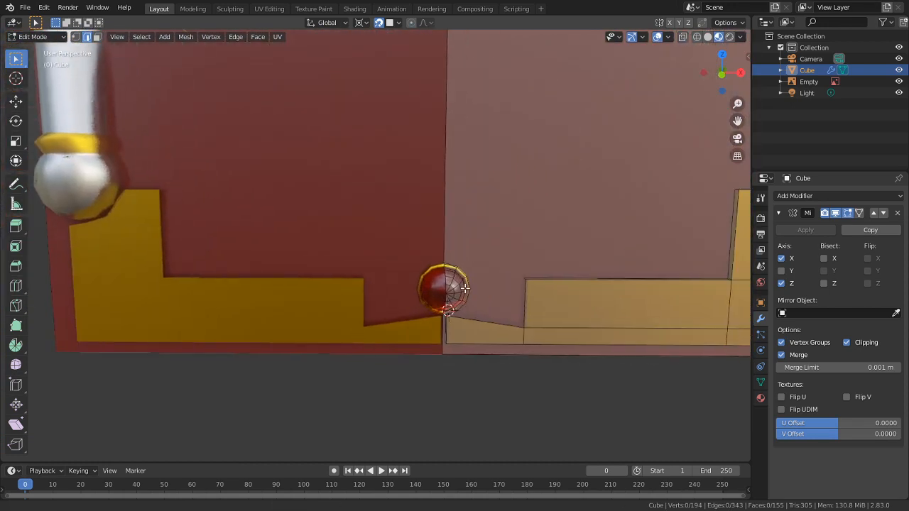
Step: Duplicate the linked gem and gold ring, and move the copy up about 0.125 m along global Z
{"action": "key", "text": "Tab"}
{"action": "key", "text": "Tab"}
{"action": "middle_click_drag", "start_coordinate": [474, 311], "coordinate": [448, 297]}
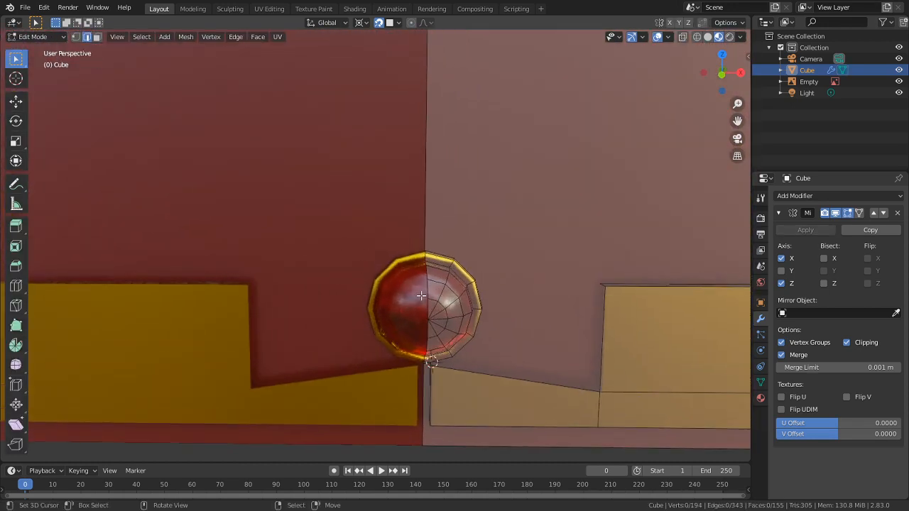
{"action": "key", "text": "l"}
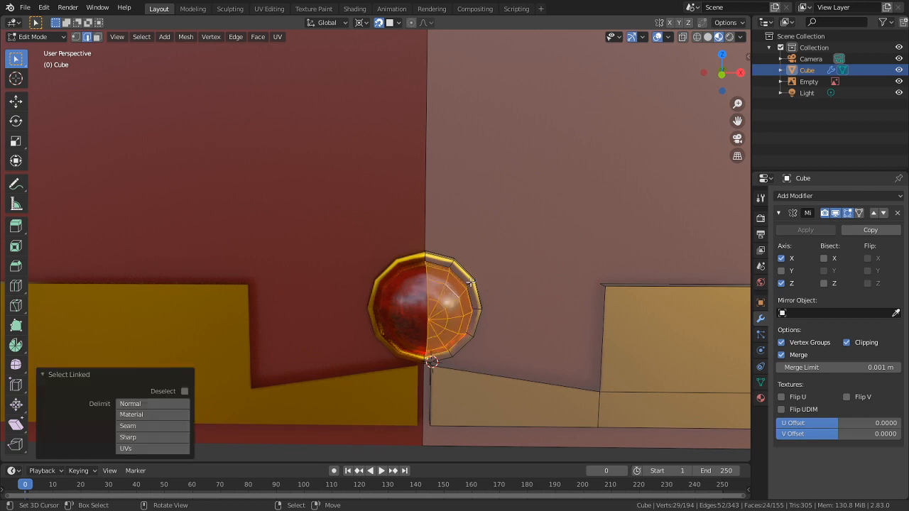
{"action": "key", "text": "l"}
{"action": "key", "text": "shift+d"}
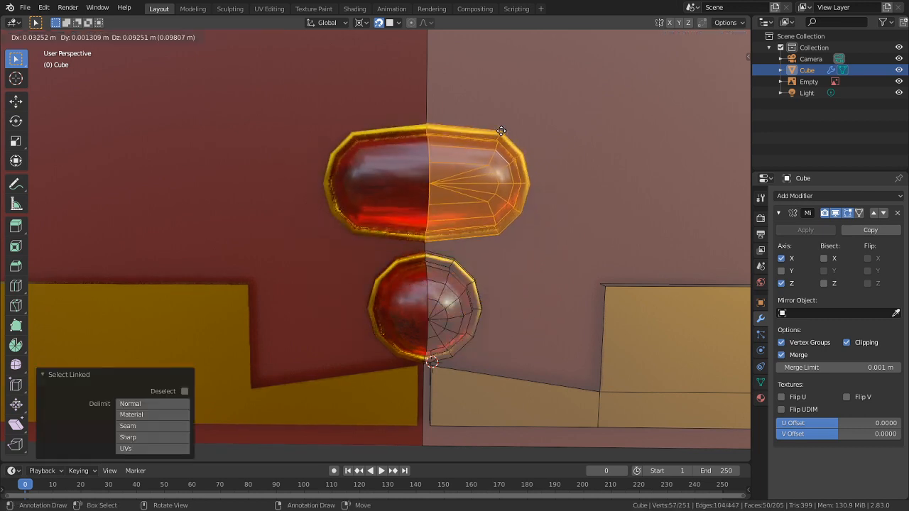
{"action": "right_click", "coordinate": [479, 90]}
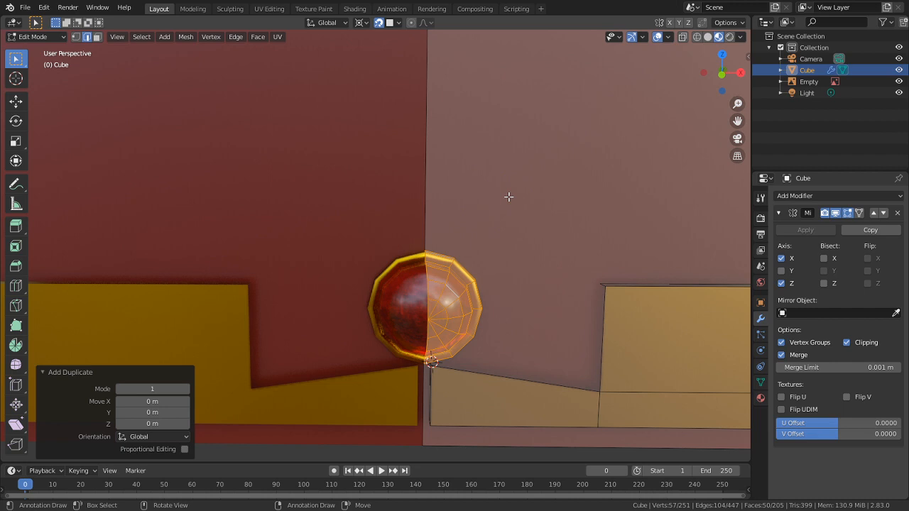
{"action": "key", "text": "g"}
{"action": "key", "text": "z"}
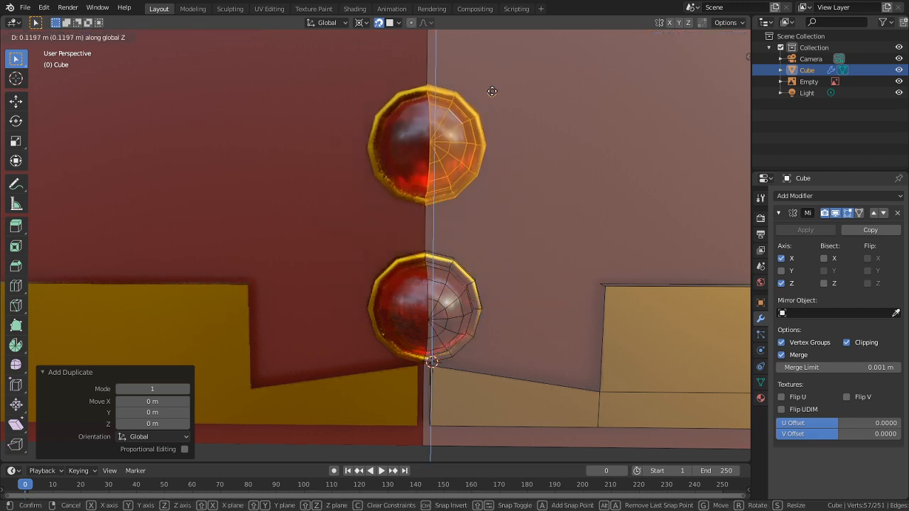
{"action": "left_click", "coordinate": [492, 122]}
Step: Scale the copied gem and ring to 0.587 and separate them into their own object
{"action": "key", "text": "s"}
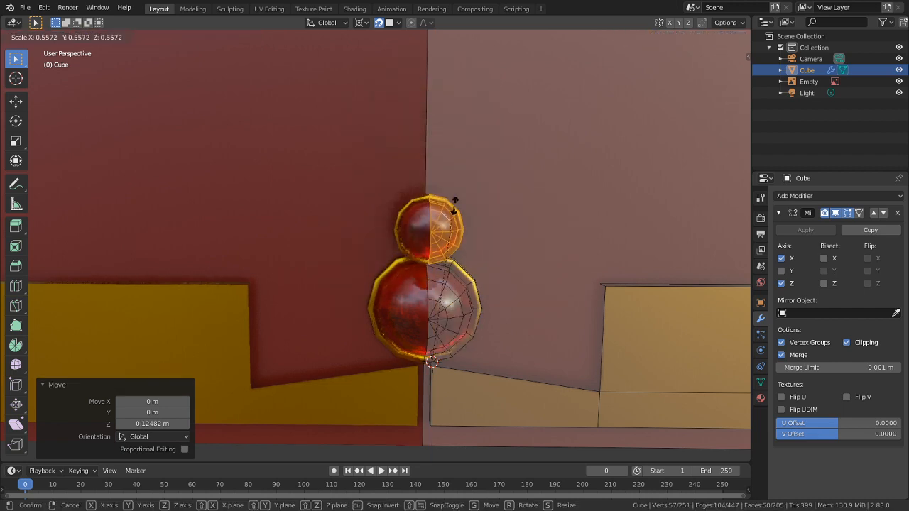
{"action": "left_click", "coordinate": [461, 200]}
{"action": "middle_click_drag", "start_coordinate": [461, 199], "coordinate": [412, 260]}
{"action": "key", "text": "KP_Decimal"}
{"action": "key", "text": "p"}
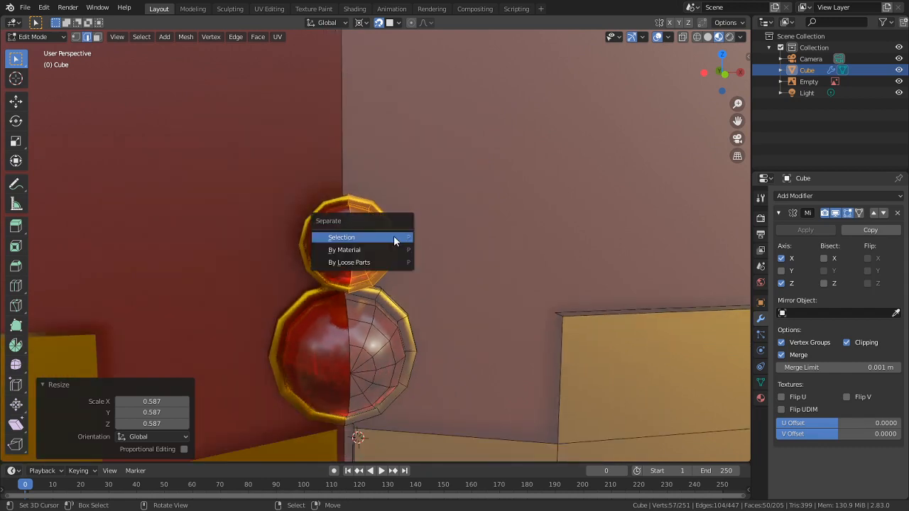
{"action": "left_click", "coordinate": [394, 236]}
{"action": "key", "text": "Tab"}
Step: Select the separated small gem and check its mesh in Edit Mode against the main cover object
{"action": "left_click", "coordinate": [361, 238]}
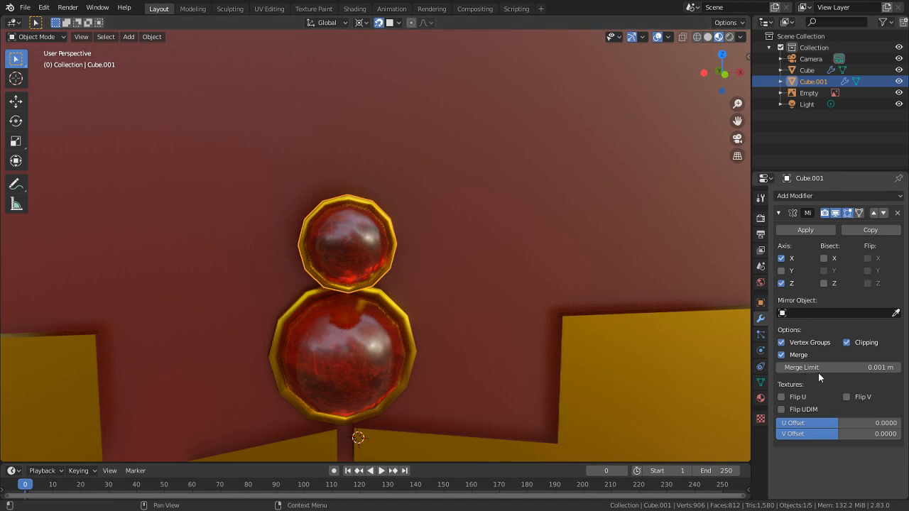
{"action": "key", "text": "Tab"}
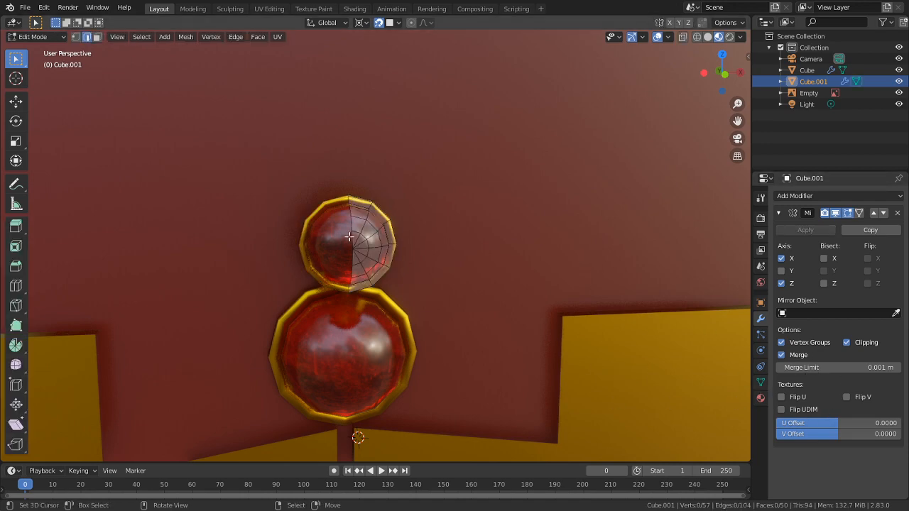
{"action": "key", "text": "Tab"}
{"action": "left_click", "coordinate": [386, 252]}
{"action": "scroll", "coordinate": [426, 248], "scroll_direction": "down", "scroll_amount": 3}
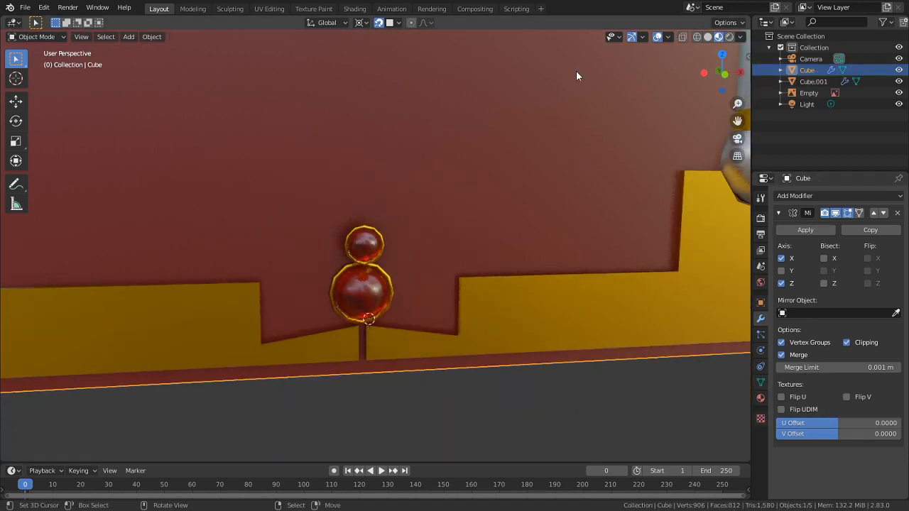
{"action": "middle_click_drag", "start_coordinate": [578, 78], "coordinate": [406, 177]}
Step: Apply the Mirror modifier on the small gem object Cube.001 and keep the object selected
{"action": "left_click", "coordinate": [372, 251]}
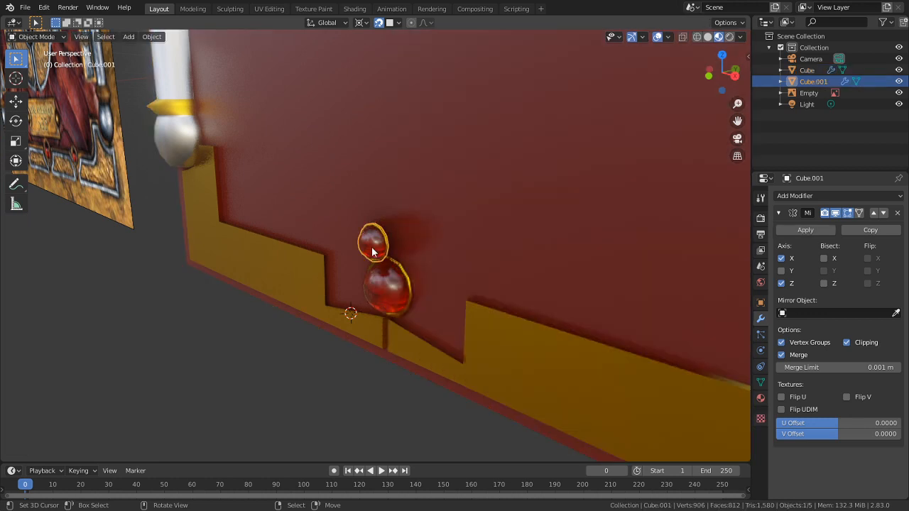
{"action": "key", "text": "Tab"}
{"action": "middle_click_drag", "start_coordinate": [375, 251], "coordinate": [546, 238]}
{"action": "key", "text": "Tab"}
{"action": "left_click", "coordinate": [808, 230]}
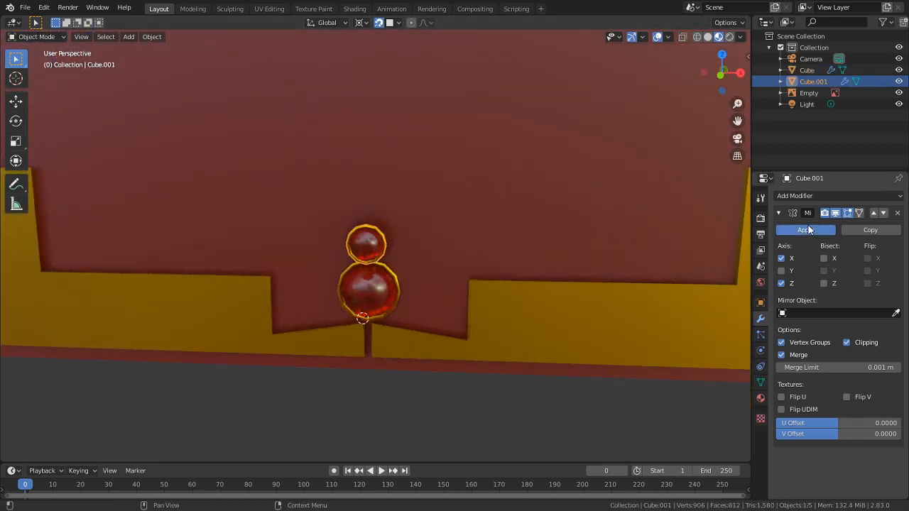
{"action": "key", "text": "Tab"}
{"action": "key", "text": "Tab"}
{"action": "left_click", "coordinate": [358, 245]}
{"action": "left_click", "coordinate": [358, 247]}
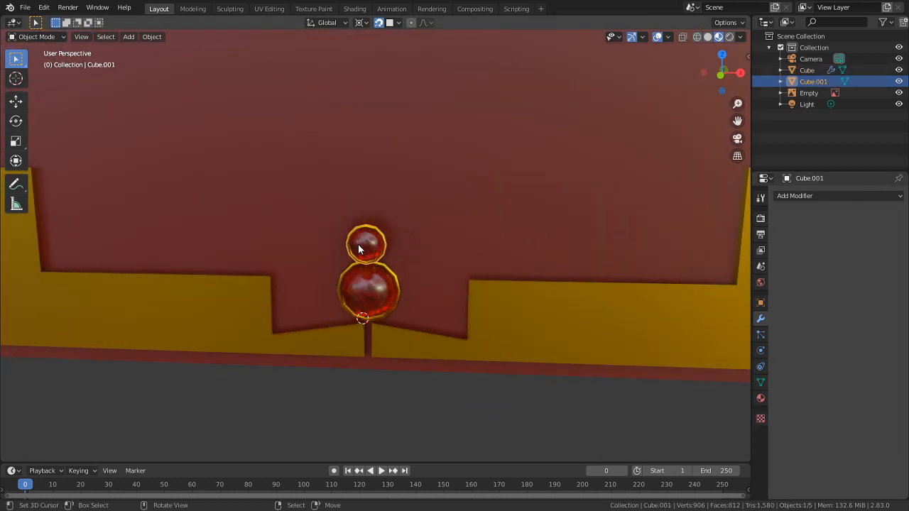
Step: Move the small gem object Cube.001 about 0.29 m along X, above the stepped gold trim beside the large gem
{"action": "key", "text": "g"}
{"action": "left_click", "coordinate": [615, 269]}
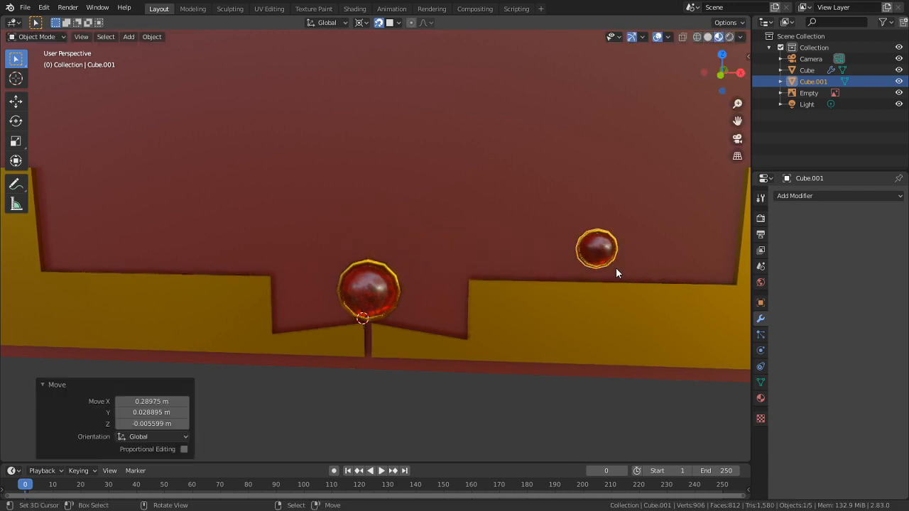
{"action": "key", "text": "Tab"}
{"action": "key", "text": "Tab"}
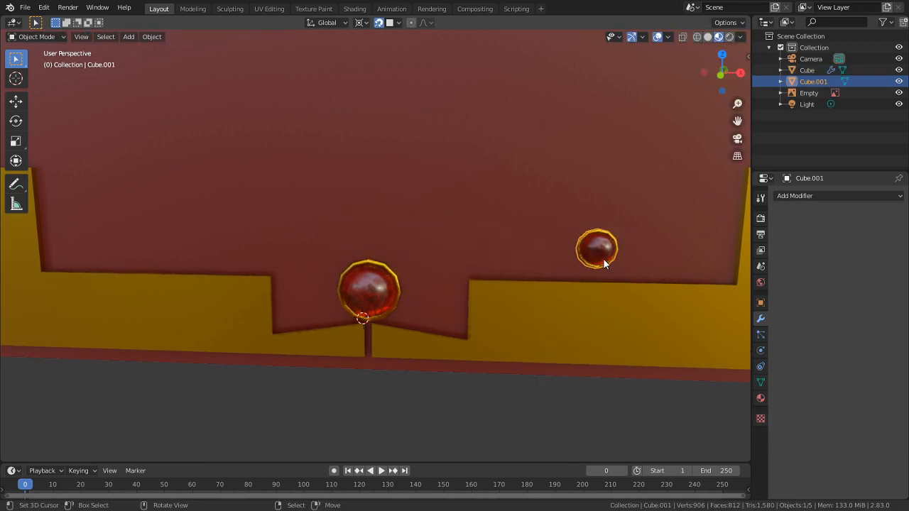
Step: Add the main cover object Cube to the selection as active and join the small gem into it
{"action": "left_click", "coordinate": [636, 240], "text": "shift"}
{"action": "key", "text": "ctrl+j"}
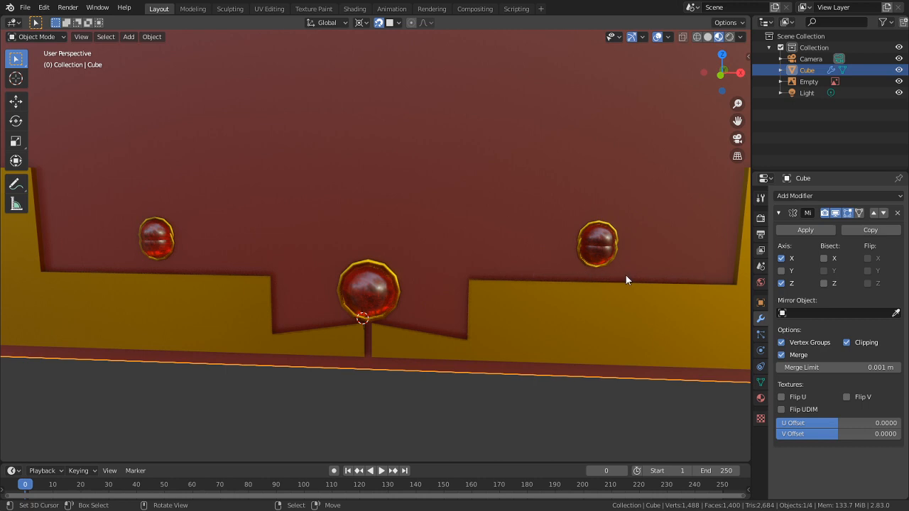
{"action": "scroll", "coordinate": [610, 254], "scroll_direction": "up", "scroll_amount": 2}
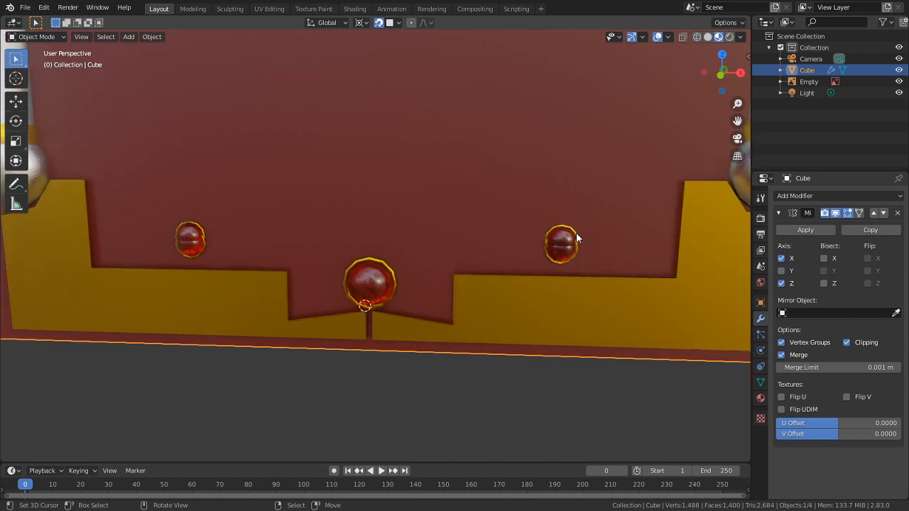
Step: Try to separate the overlapping small gems by moving one linked gem and ring about -0.094 m in X and 0.157 m in Z
{"action": "key", "text": "Tab"}
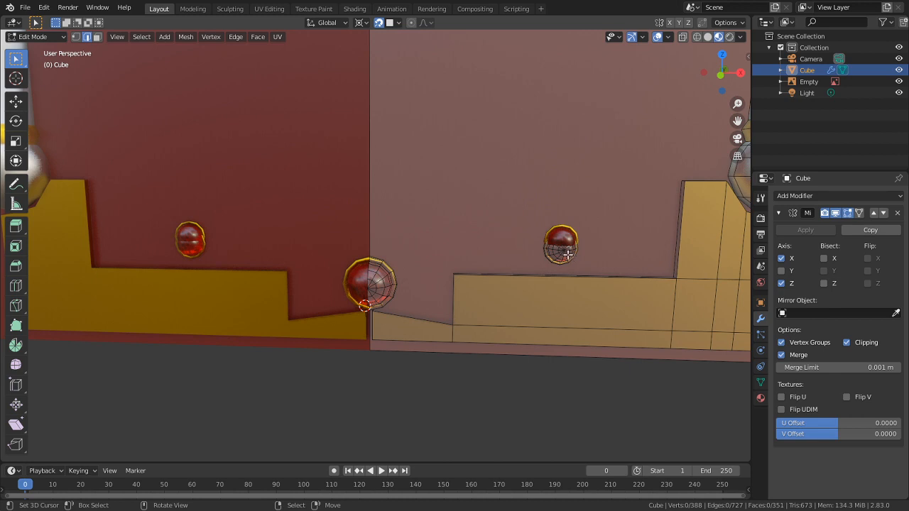
{"action": "key", "text": "l"}
{"action": "key", "text": "g"}
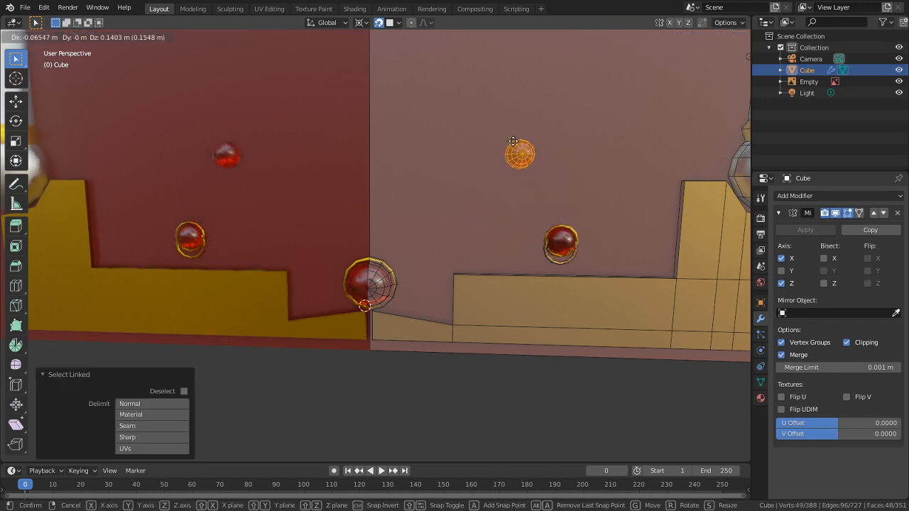
{"action": "key", "text": "Escape"}
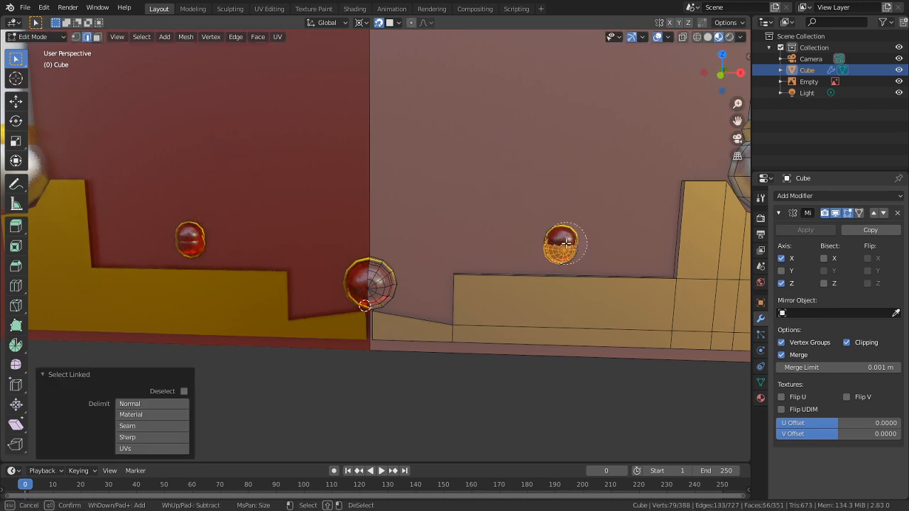
{"action": "key", "text": "shift+d"}
{"action": "key", "text": "Escape"}
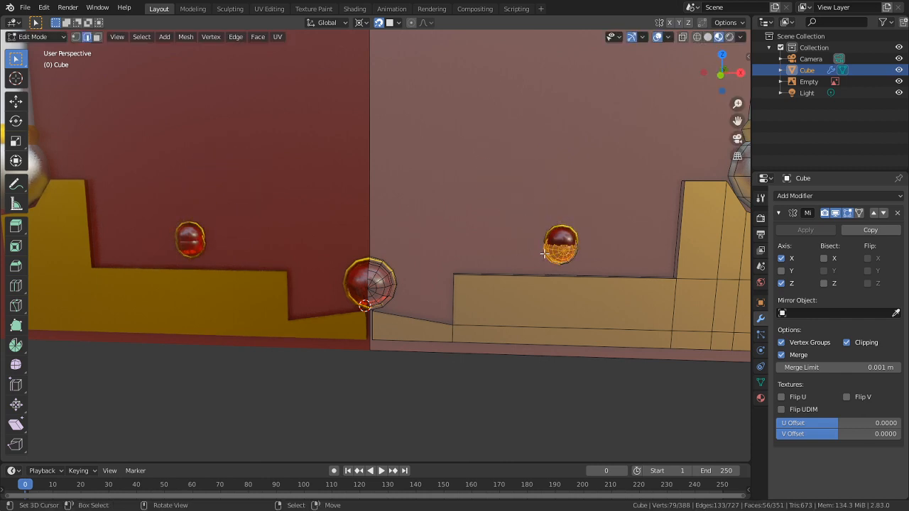
{"action": "key", "text": "l"}
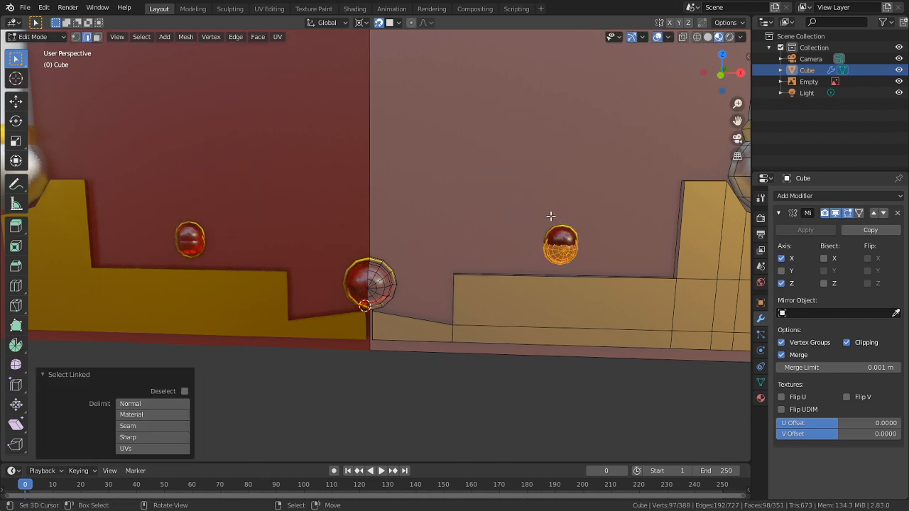
{"action": "key", "text": "shift+d"}
{"action": "left_click", "coordinate": [493, 128]}
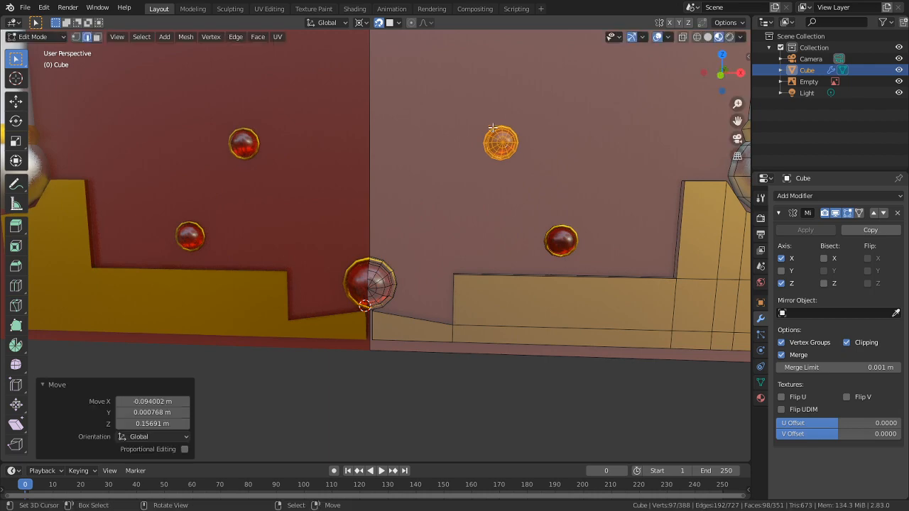
{"action": "key", "text": "Tab"}
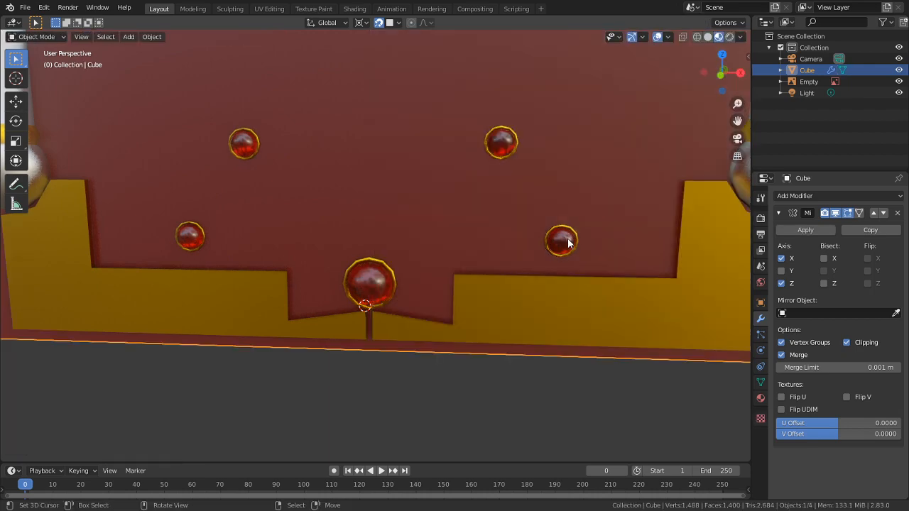
Step: Check the mirrored small gems at both ends of the cover, and undo the gem move and the join with Cube
{"action": "scroll", "coordinate": [565, 244], "scroll_direction": "down", "scroll_amount": 6}
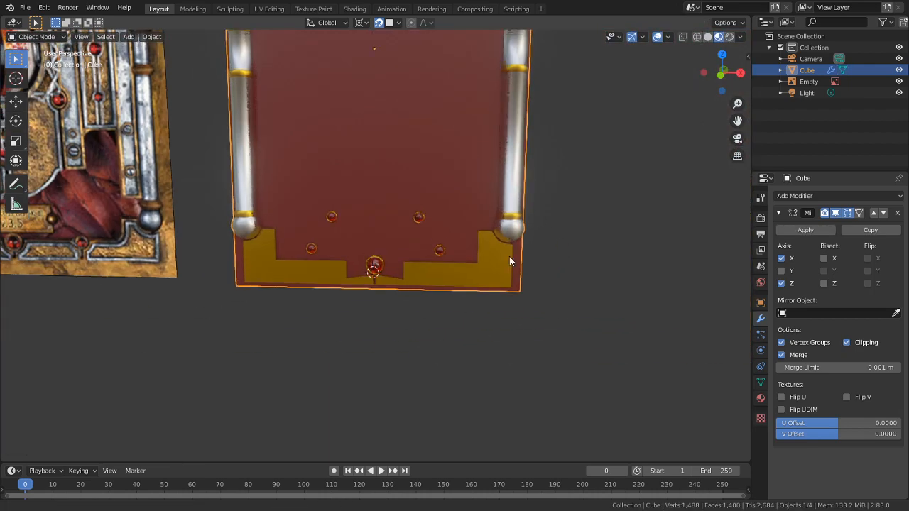
{"action": "middle_click_drag", "start_coordinate": [509, 261], "coordinate": [518, 230]}
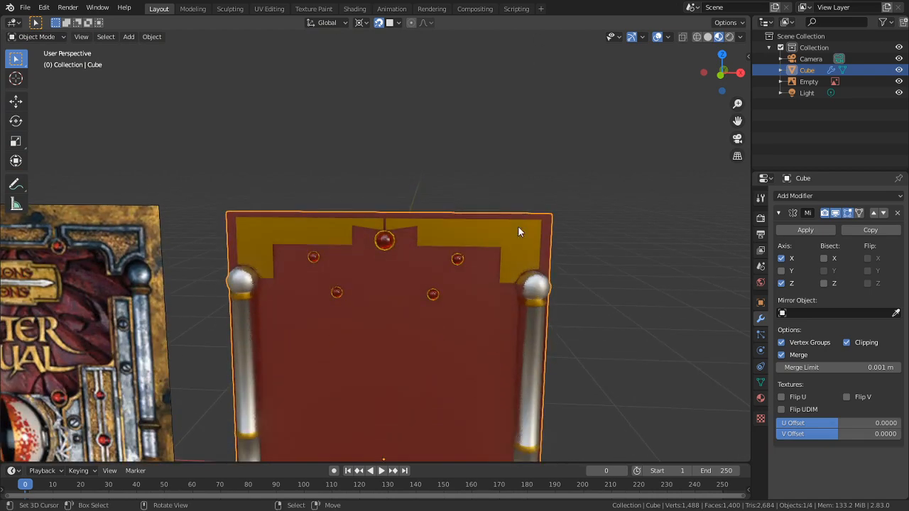
{"action": "middle_click_drag", "start_coordinate": [469, 339], "coordinate": [497, 199]}
{"action": "key", "text": "Tab"}
{"action": "key", "text": "Tab"}
{"action": "key", "text": "Tab"}
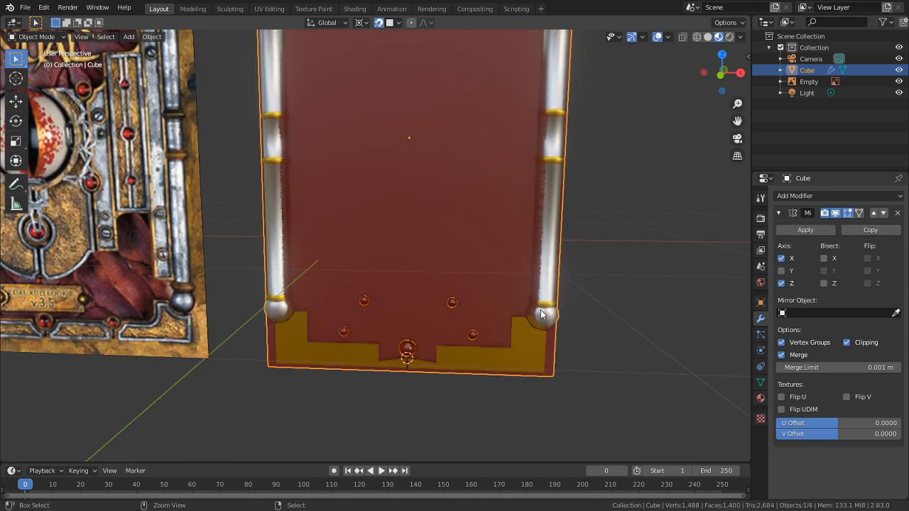
{"action": "key", "text": "ctrl+z"}
{"action": "key", "text": "ctrl+z"}
{"action": "key", "text": "ctrl+z"}
{"action": "key", "text": "ctrl+z"}
{"action": "key", "text": "ctrl+z"}
{"action": "middle_click_drag", "start_coordinate": [538, 320], "coordinate": [391, 247], "text": "shift"}
{"action": "scroll", "coordinate": [419, 260], "scroll_direction": "up", "scroll_amount": 2}
{"action": "scroll", "coordinate": [407, 346], "scroll_direction": "up", "scroll_amount": 1}
{"action": "scroll", "coordinate": [394, 234], "scroll_direction": "up", "scroll_amount": 3}
{"action": "scroll", "coordinate": [428, 310], "scroll_direction": "up", "scroll_amount": 3}
{"action": "key", "text": "ctrl+z"}
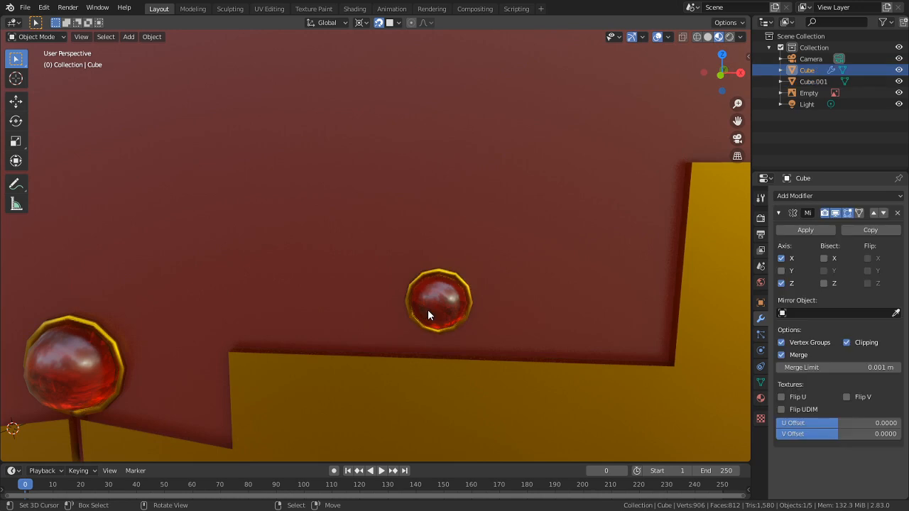
{"action": "key", "text": "ctrl+shift+z"}
Step: Select the whole mesh of Cube.001 in Edit Mode and snap the 3D cursor to the selection
{"action": "key", "text": "Tab"}
{"action": "key", "text": "a"}
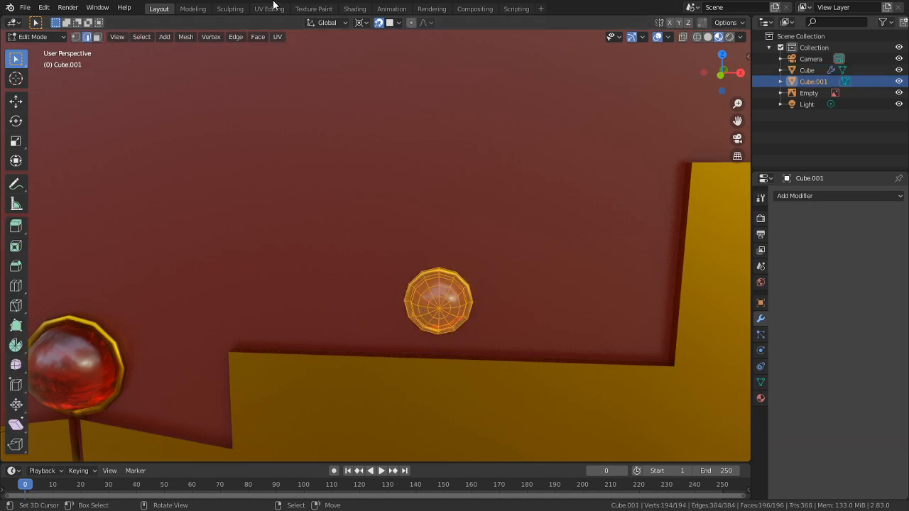
{"action": "key", "text": "shift+s"}
{"action": "left_click", "coordinate": [273, 209]}
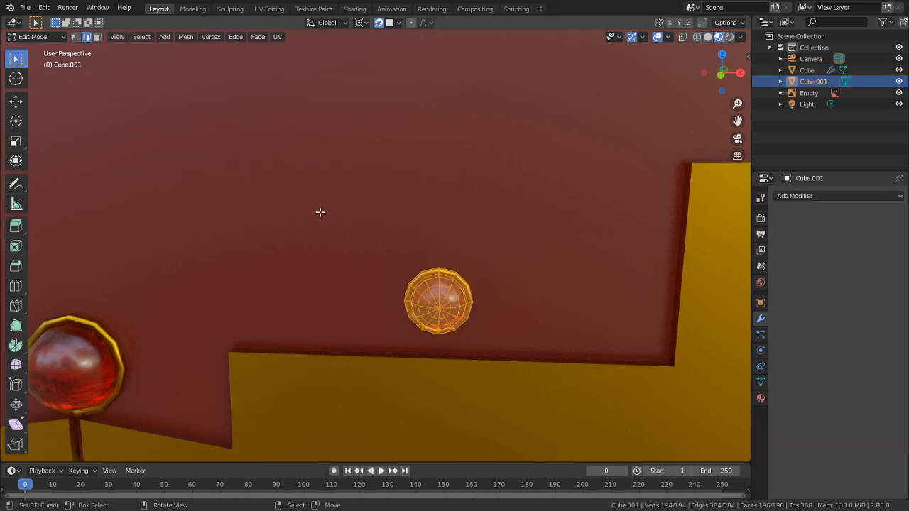
{"action": "scroll", "coordinate": [367, 234], "scroll_direction": "down", "scroll_amount": 5}
{"action": "key", "text": "shift+s"}
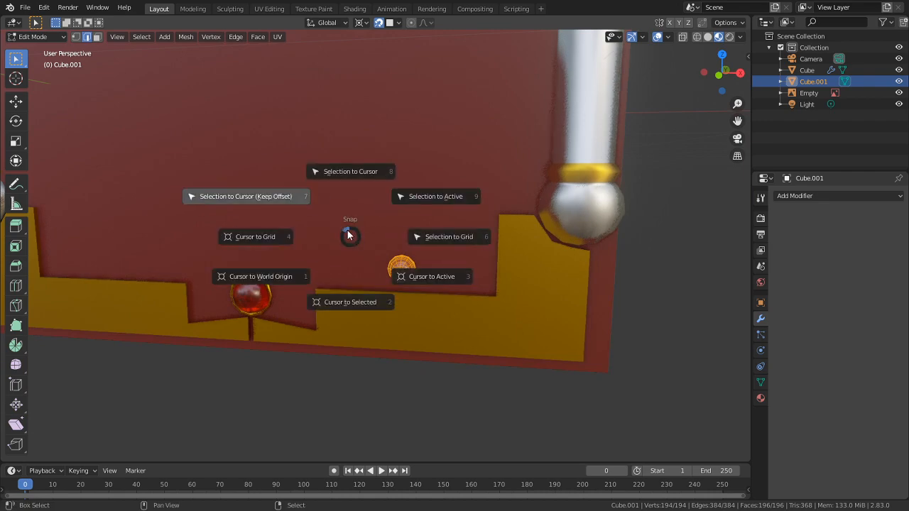
{"action": "left_click", "coordinate": [365, 296]}
Step: Delete the leftover mirrored copy of the small gem and ring at the upper end of the cover
{"action": "scroll", "coordinate": [383, 288], "scroll_direction": "down", "scroll_amount": 5}
{"action": "middle_click_drag", "start_coordinate": [384, 289], "coordinate": [390, 265]}
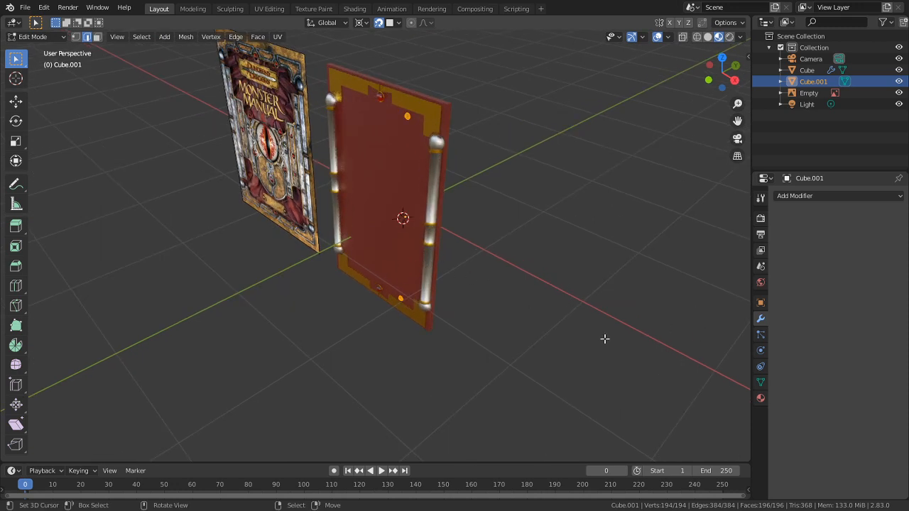
{"action": "scroll", "coordinate": [502, 314], "scroll_direction": "up", "scroll_amount": 2}
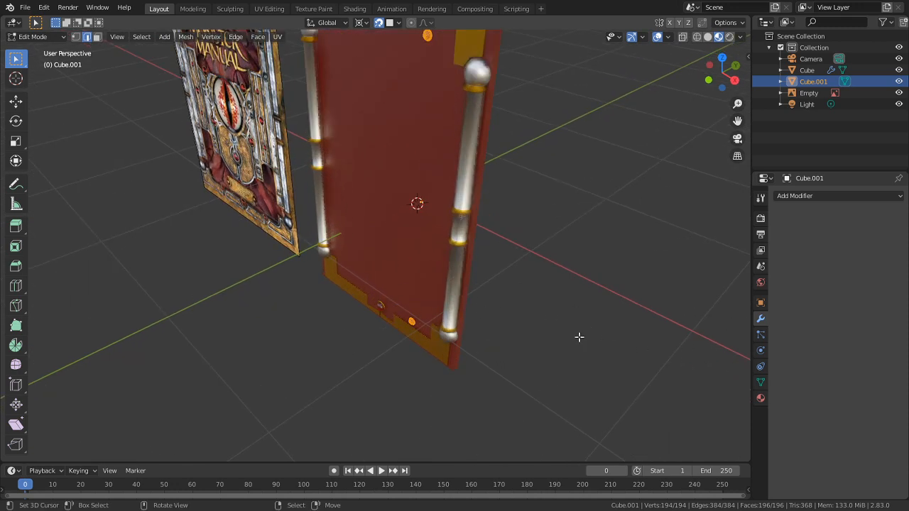
{"action": "middle_click_drag", "start_coordinate": [450, 175], "coordinate": [588, 279]}
{"action": "left_click", "coordinate": [588, 279]}
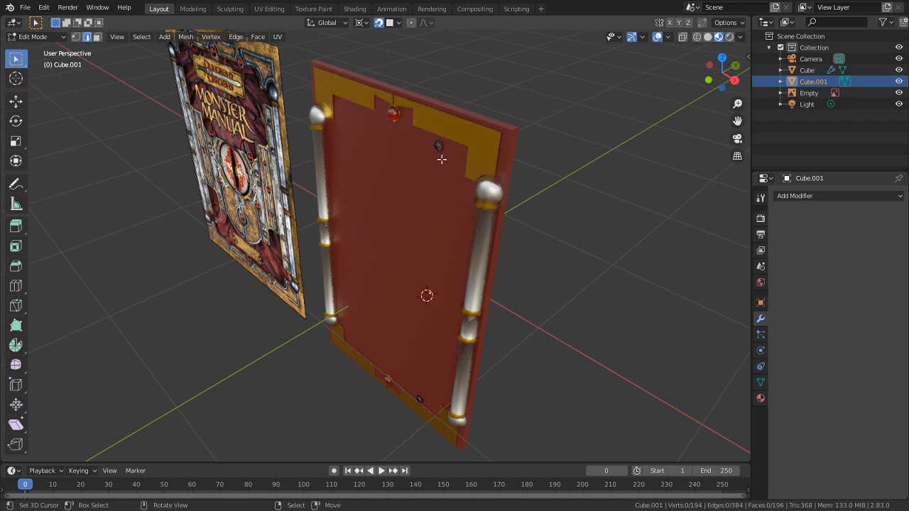
{"action": "key", "text": "l"}
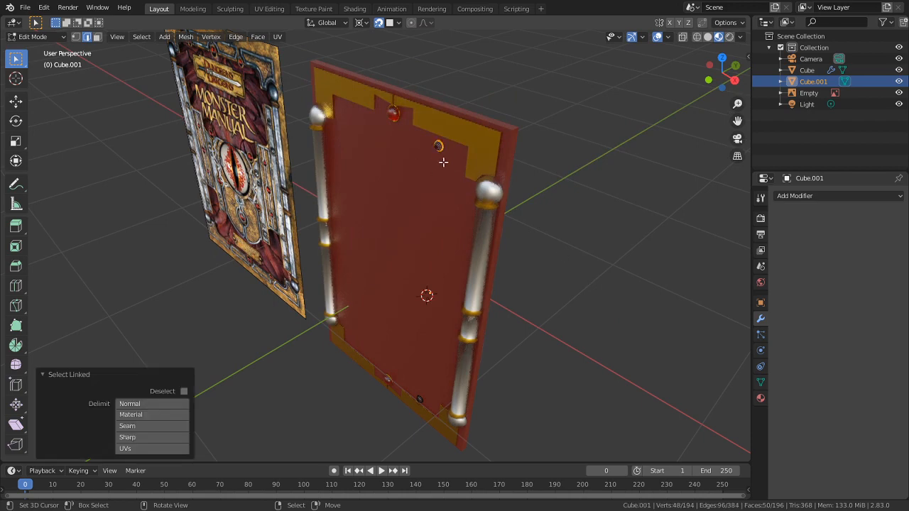
{"action": "middle_click_drag", "start_coordinate": [433, 162], "coordinate": [432, 203], "text": "shift"}
{"action": "scroll", "coordinate": [433, 204], "scroll_direction": "up", "scroll_amount": 5}
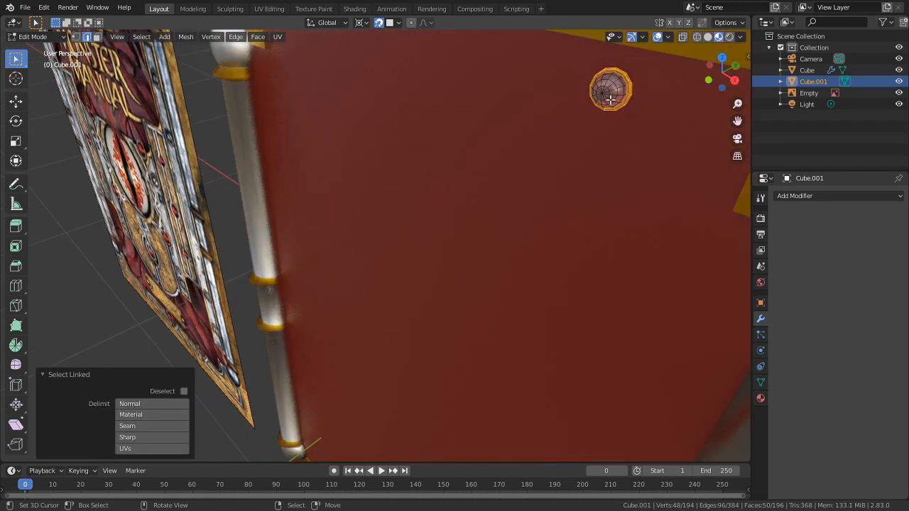
{"action": "key", "text": "x"}
{"action": "left_click", "coordinate": [610, 98]}
Step: Select the linked mesh of the small gem at the cover's lower end and snap the 3D cursor to it
{"action": "middle_click_drag", "start_coordinate": [530, 264], "coordinate": [551, 438]}
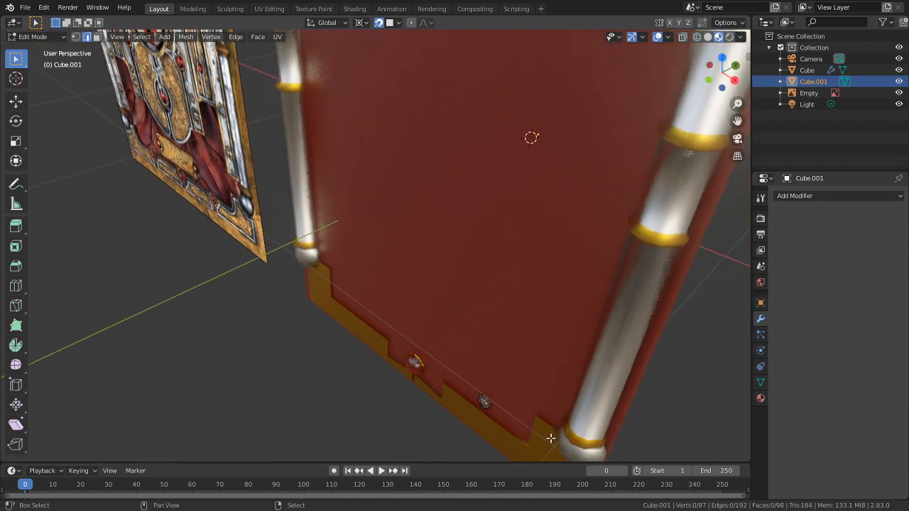
{"action": "key", "text": "l"}
{"action": "key", "text": "shift+s"}
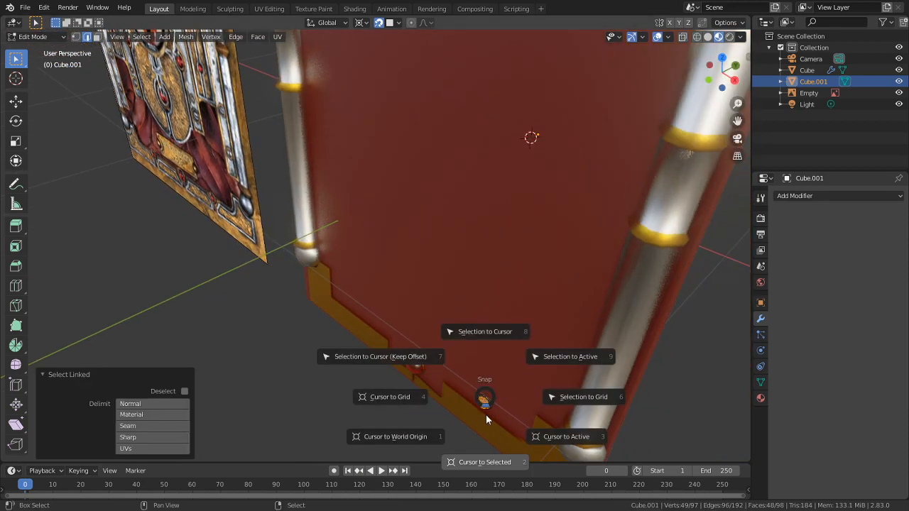
{"action": "left_click", "coordinate": [490, 446]}
{"action": "middle_click_drag", "start_coordinate": [491, 442], "coordinate": [507, 287]}
{"action": "scroll", "coordinate": [467, 345], "scroll_direction": "up", "scroll_amount": 3}
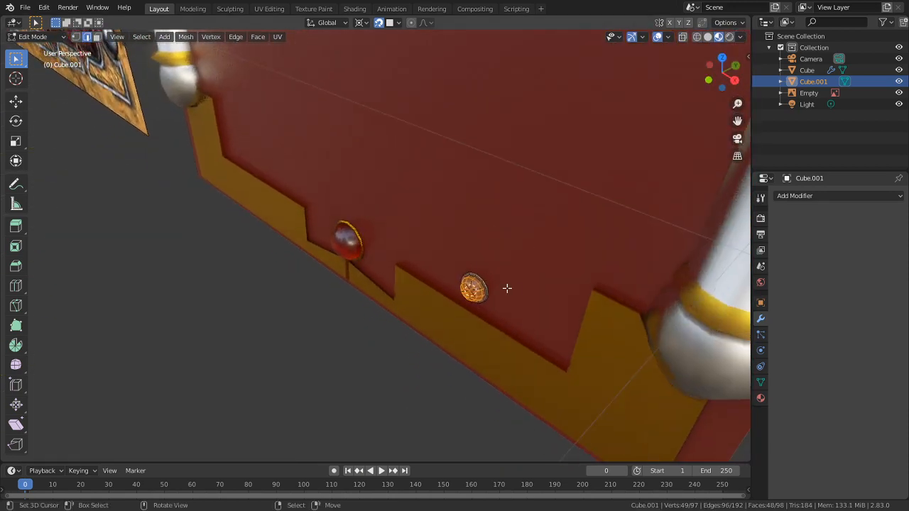
Step: Join the cleaned-up small gem object Cube.001 into the main cover object Cube in Object Mode
{"action": "key", "text": "Tab"}
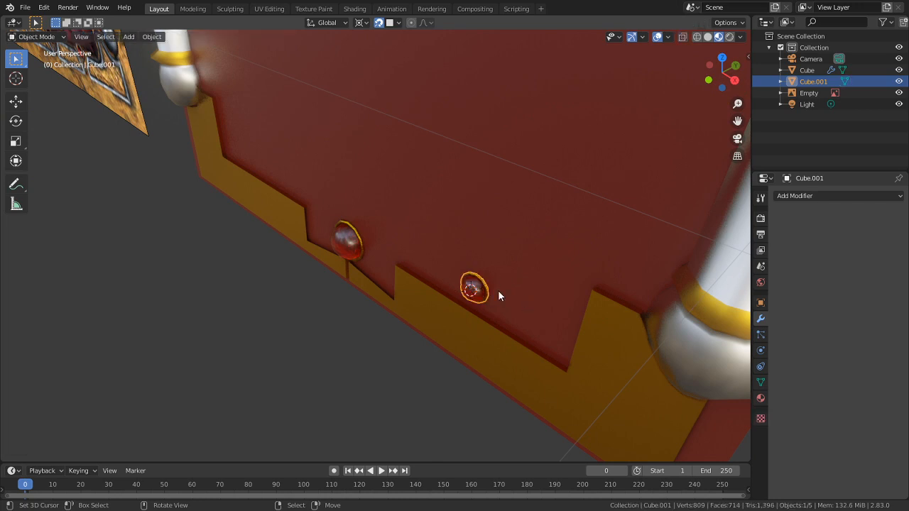
{"action": "left_click", "coordinate": [485, 296], "text": "shift"}
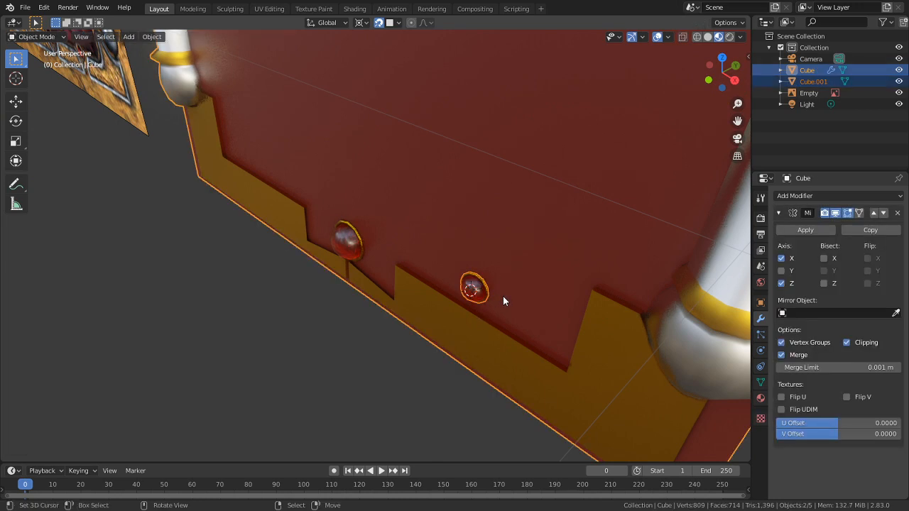
{"action": "key", "text": "ctrl+j"}
{"action": "key", "text": "Tab"}
{"action": "key", "text": "Tab"}
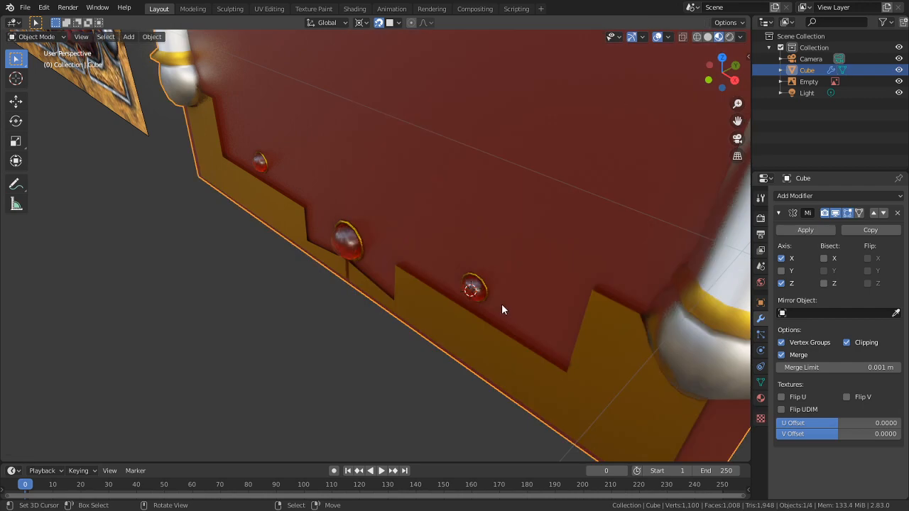
Step: Move the linked small gem and ring about -0.015 m in X and -0.049 m in Z, onto the lower gold trim's upper edge
{"action": "key", "text": "KP_1"}
{"action": "scroll", "coordinate": [501, 310], "scroll_direction": "up", "scroll_amount": 5}
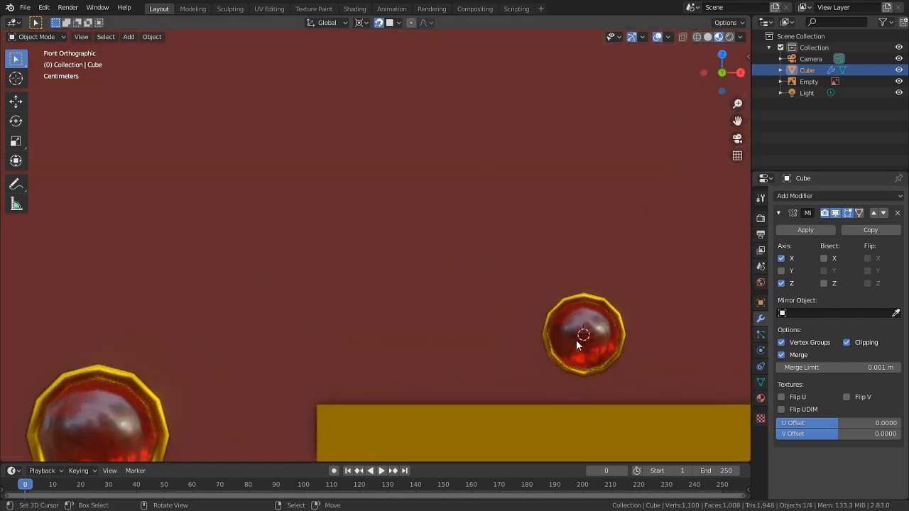
{"action": "key", "text": "Tab"}
{"action": "key", "text": "ctrl+l"}
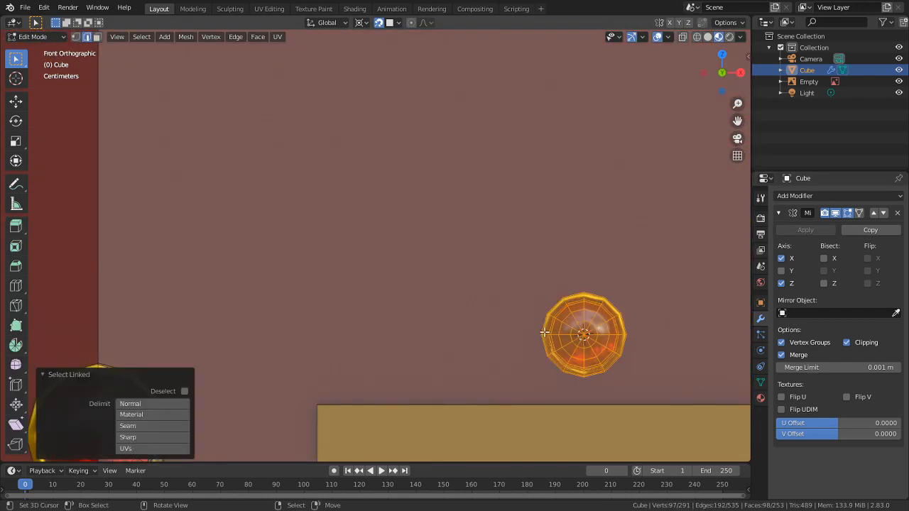
{"action": "middle_click_drag", "start_coordinate": [554, 334], "coordinate": [502, 303]}
{"action": "key", "text": "KP_1"}
{"action": "scroll", "coordinate": [466, 249], "scroll_direction": "down", "scroll_amount": 6}
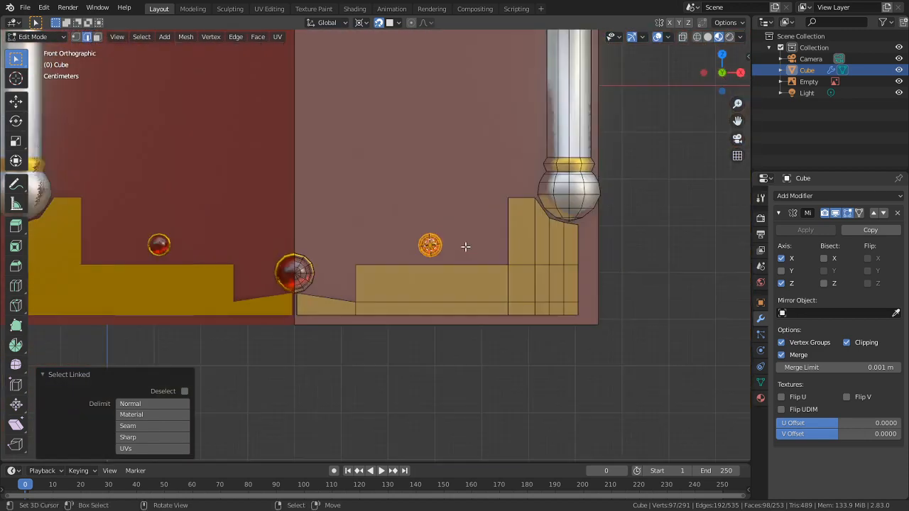
{"action": "middle_click_drag", "start_coordinate": [394, 225], "coordinate": [532, 227], "text": "shift"}
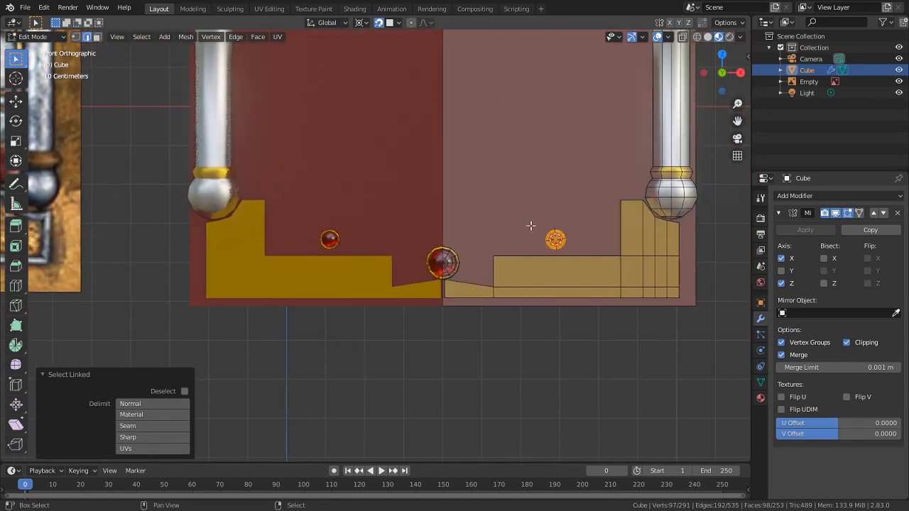
{"action": "key", "text": "g"}
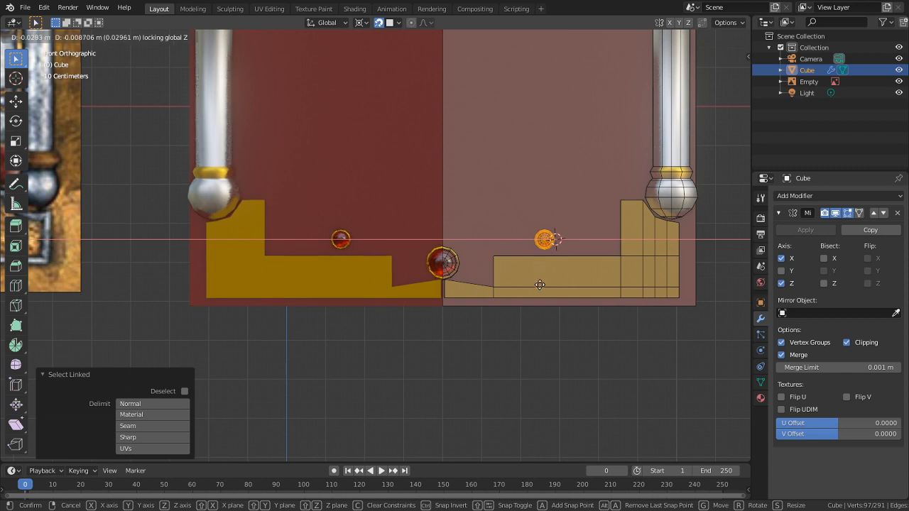
{"action": "key", "text": "shift+x"}
{"action": "key", "text": "shift+y"}
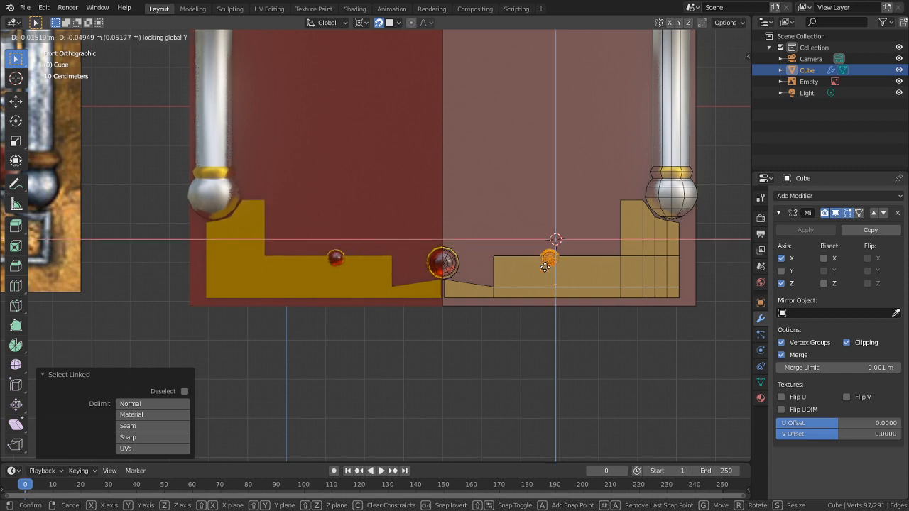
{"action": "left_click", "coordinate": [545, 267]}
Step: Lower the short upper edge at the gold trim's inner end, just beneath the large center gem, along Z
{"action": "middle_click_drag", "start_coordinate": [453, 263], "coordinate": [381, 258], "text": "shift"}
{"action": "scroll", "coordinate": [381, 259], "scroll_direction": "up", "scroll_amount": 10}
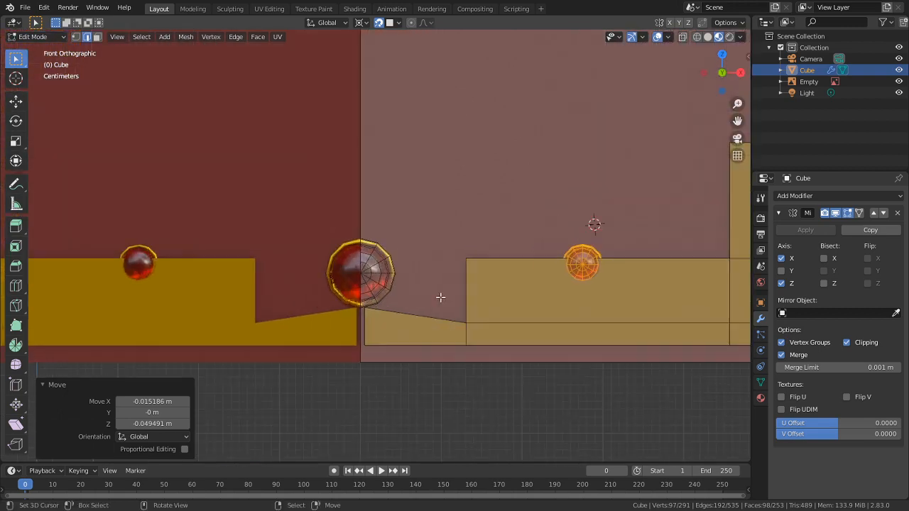
{"action": "scroll", "coordinate": [411, 312], "scroll_direction": "up", "scroll_amount": 5}
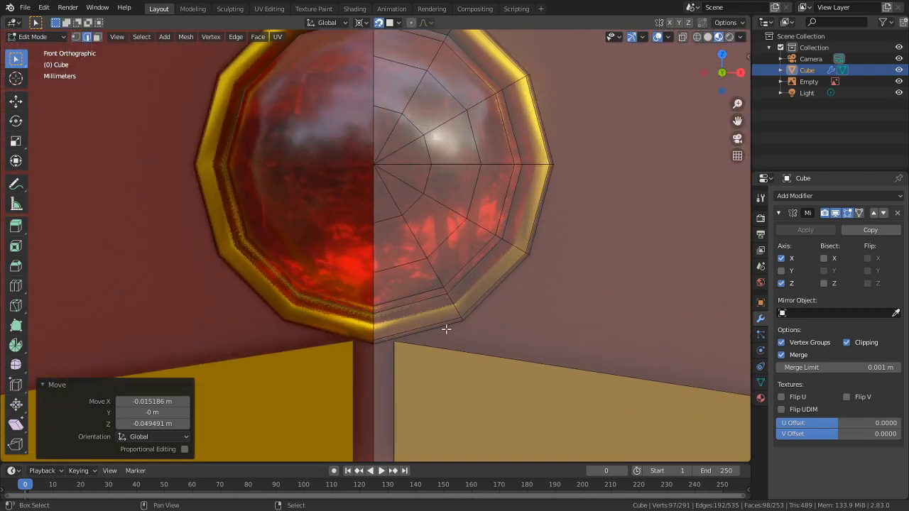
{"action": "middle_click_drag", "start_coordinate": [412, 326], "coordinate": [398, 321]}
{"action": "left_click", "coordinate": [395, 323]}
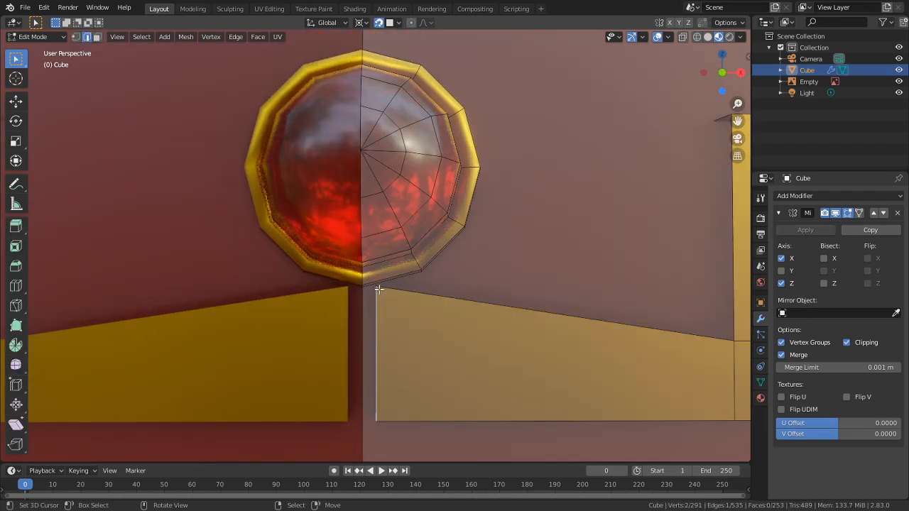
{"action": "middle_click_drag", "start_coordinate": [379, 289], "coordinate": [402, 329]}
{"action": "scroll", "coordinate": [402, 329], "scroll_direction": "up", "scroll_amount": 1}
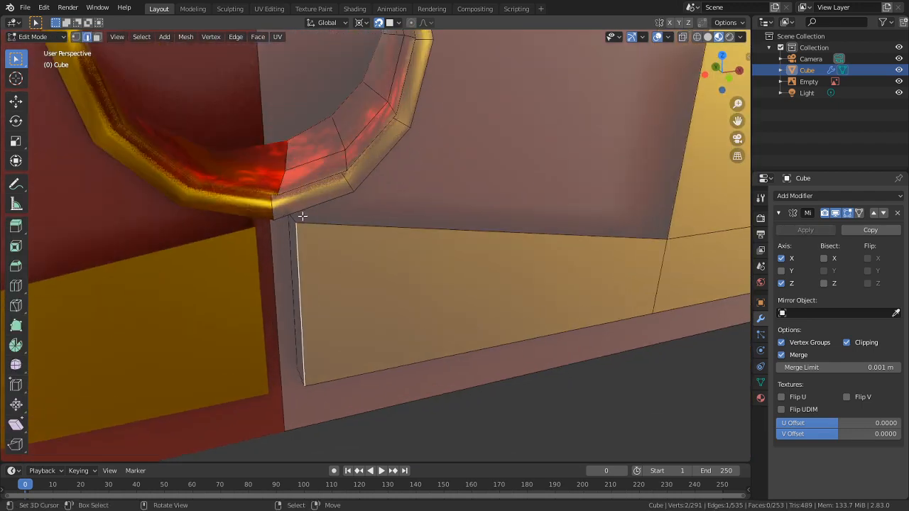
{"action": "left_click", "coordinate": [296, 215]}
{"action": "left_click", "coordinate": [294, 223]}
{"action": "key", "text": "g"}
{"action": "key", "text": "z"}
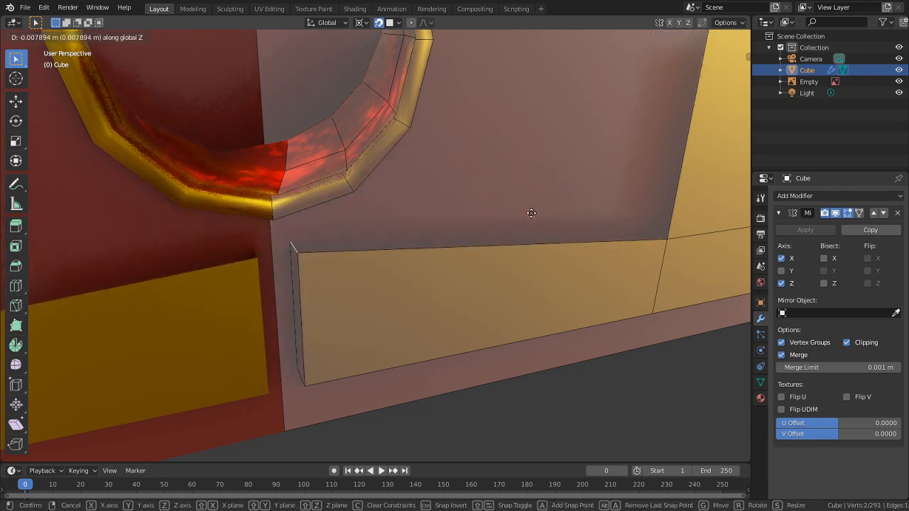
{"action": "left_click", "coordinate": [532, 213]}
{"action": "key", "text": "ctrl+z"}
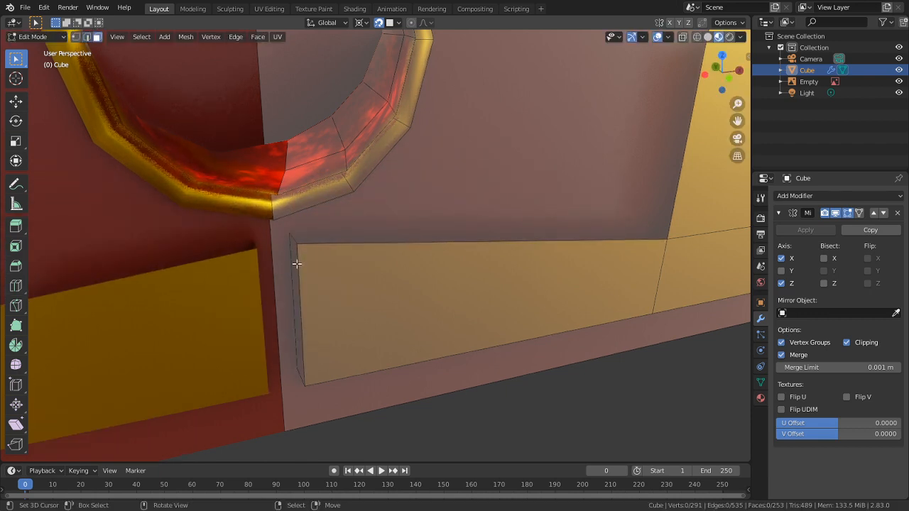
Step: Move the gold trim's inner end face 0.0039 m along X, away from the mirror seam
{"action": "left_click", "coordinate": [296, 263]}
{"action": "key", "text": "g"}
{"action": "key", "text": "x"}
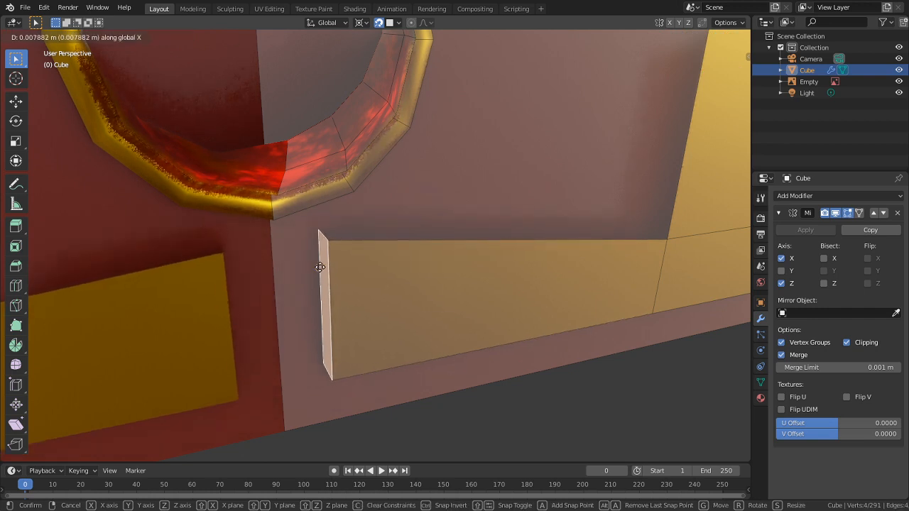
{"action": "left_click", "coordinate": [313, 262]}
Step: Add five evenly spaced vertical loop cuts to the sloped gold trim section beside the large center gem
{"action": "middle_click_drag", "start_coordinate": [313, 262], "coordinate": [304, 250]}
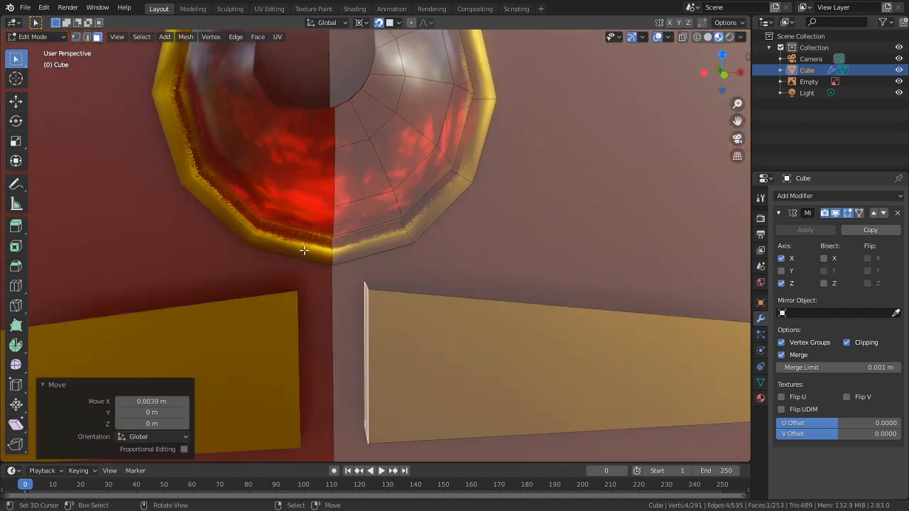
{"action": "key", "text": "ctrl+r"}
{"action": "scroll", "coordinate": [505, 314], "scroll_direction": "up", "scroll_amount": 4}
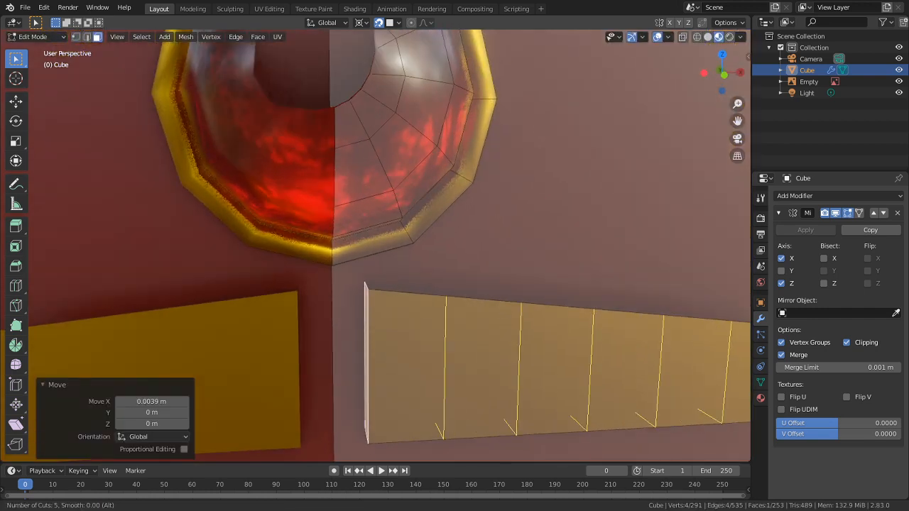
{"action": "left_click", "coordinate": [533, 302]}
{"action": "right_click", "coordinate": [533, 302]}
Step: Raise the upper front vertex of the first new loop from the trim's inner end by about 0.005 m in Z
{"action": "middle_click_drag", "start_coordinate": [534, 303], "coordinate": [349, 339], "text": "shift"}
{"action": "key", "text": "1"}
{"action": "left_click", "coordinate": [351, 313]}
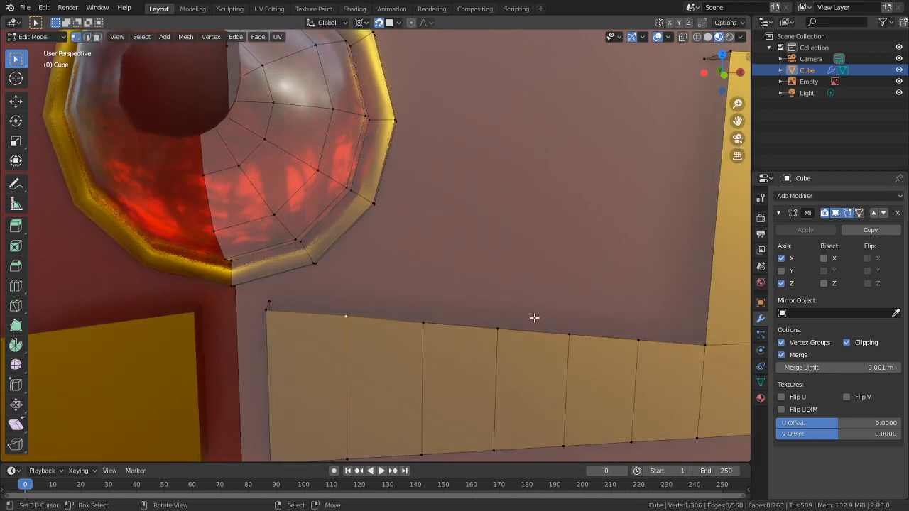
{"action": "key", "text": "g"}
{"action": "key", "text": "z"}
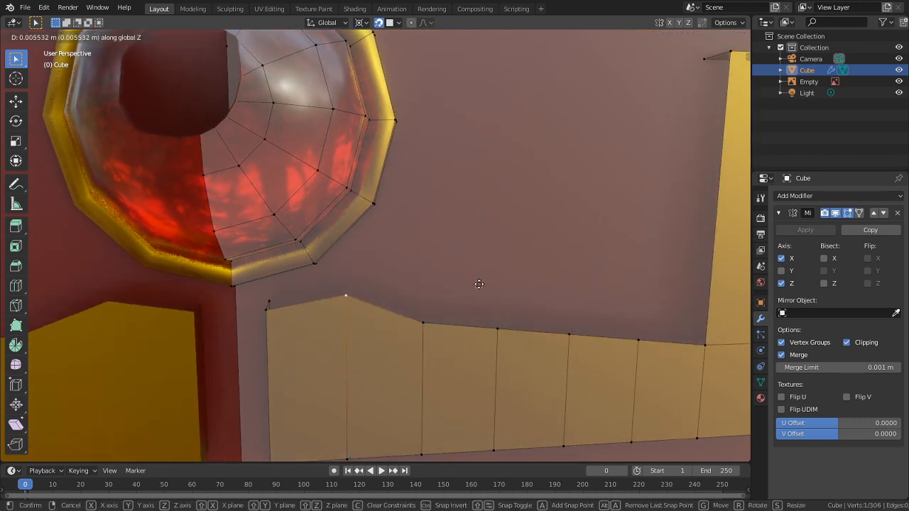
{"action": "left_click", "coordinate": [465, 285]}
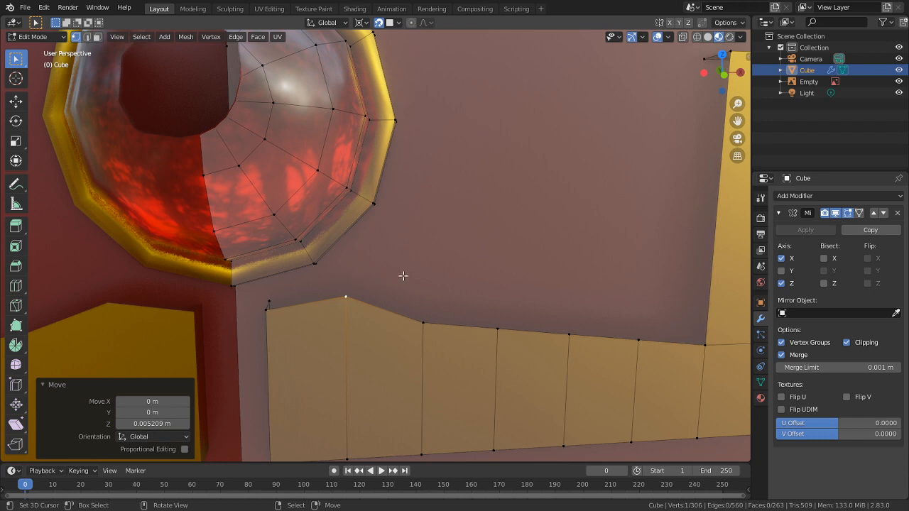
Step: Raise the second loop's upper front vertex about 0.025 m in Z in two moves, so the trim curves around the large gem
{"action": "left_click", "coordinate": [425, 321]}
{"action": "key", "text": "g"}
{"action": "key", "text": "z"}
{"action": "right_click", "coordinate": [434, 274]}
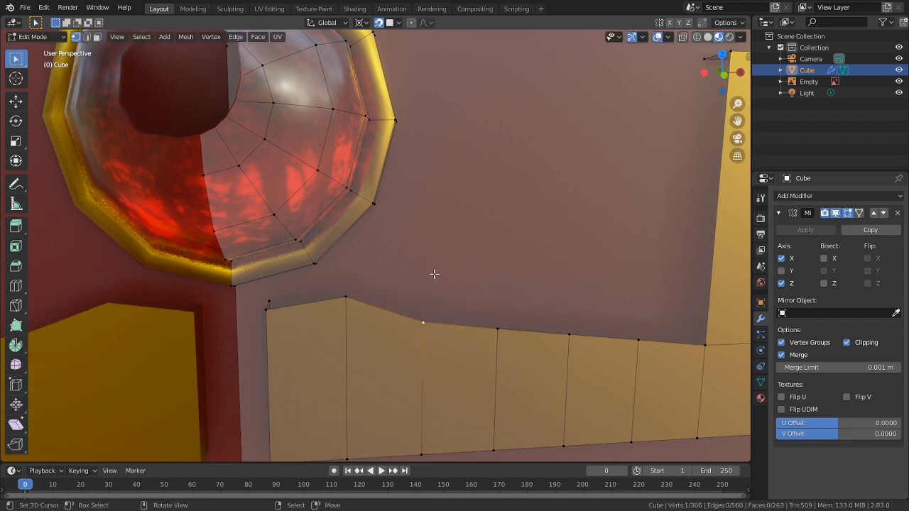
{"action": "key", "text": "g"}
{"action": "key", "text": "z"}
{"action": "left_click", "coordinate": [431, 257]}
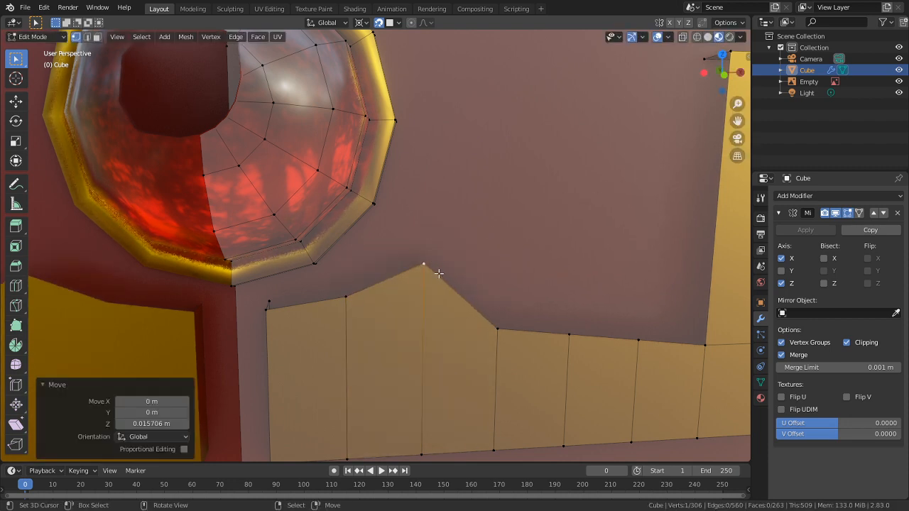
{"action": "key", "text": "g"}
{"action": "key", "text": "z"}
{"action": "left_click", "coordinate": [433, 226]}
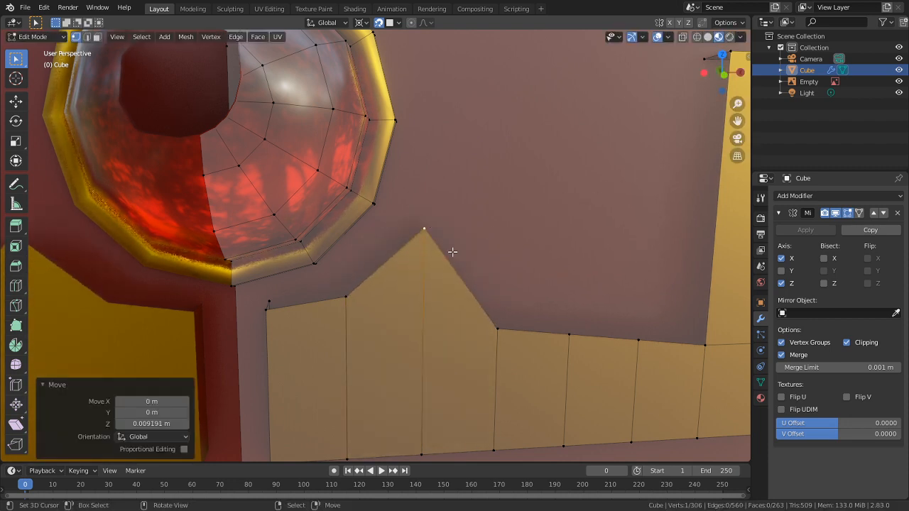
Step: Raise the third loop's upper front vertex about 0.053 m in Z to form a pointed peak beside the large gem
{"action": "left_click", "coordinate": [497, 329]}
{"action": "key", "text": "g"}
{"action": "key", "text": "z"}
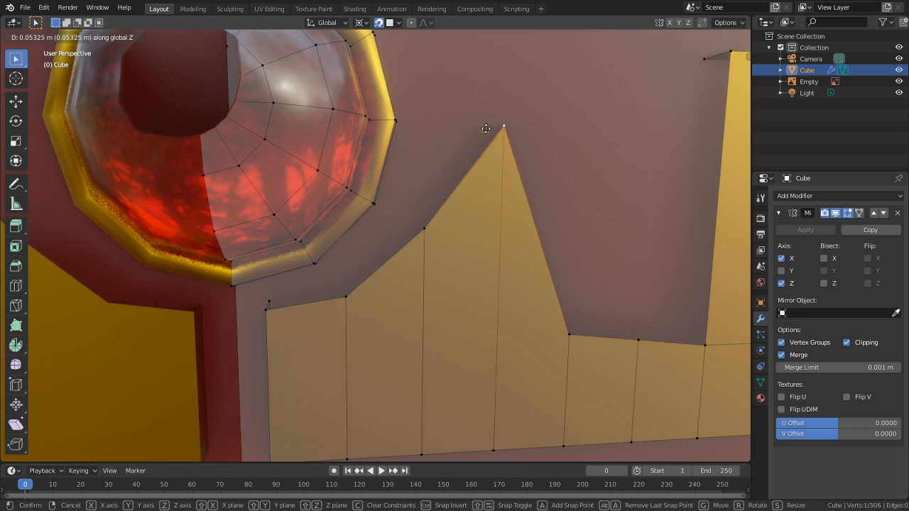
{"action": "left_click", "coordinate": [488, 126]}
Step: Shift the peak vertex and the edges below it about -0.008 m along X, toward the large gem
{"action": "middle_click_drag", "start_coordinate": [597, 163], "coordinate": [587, 156]}
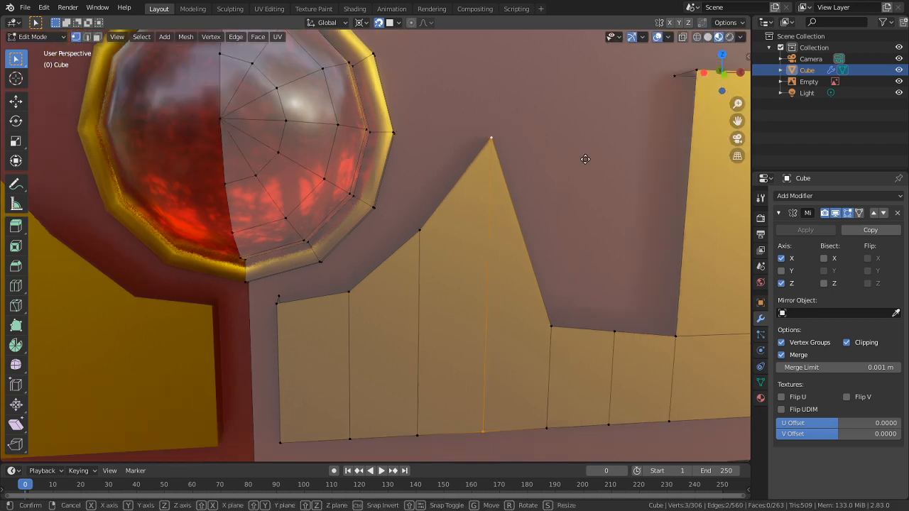
{"action": "key", "text": "g"}
{"action": "key", "text": "x"}
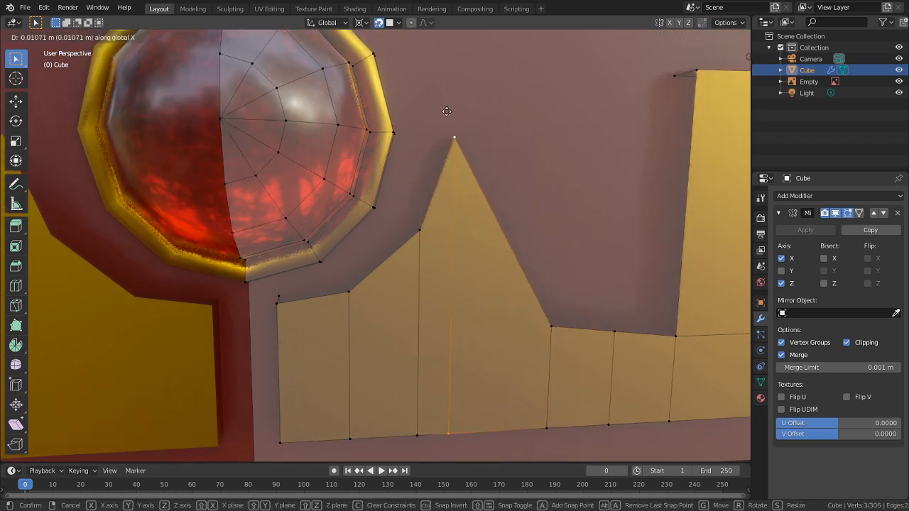
{"action": "left_click", "coordinate": [456, 111]}
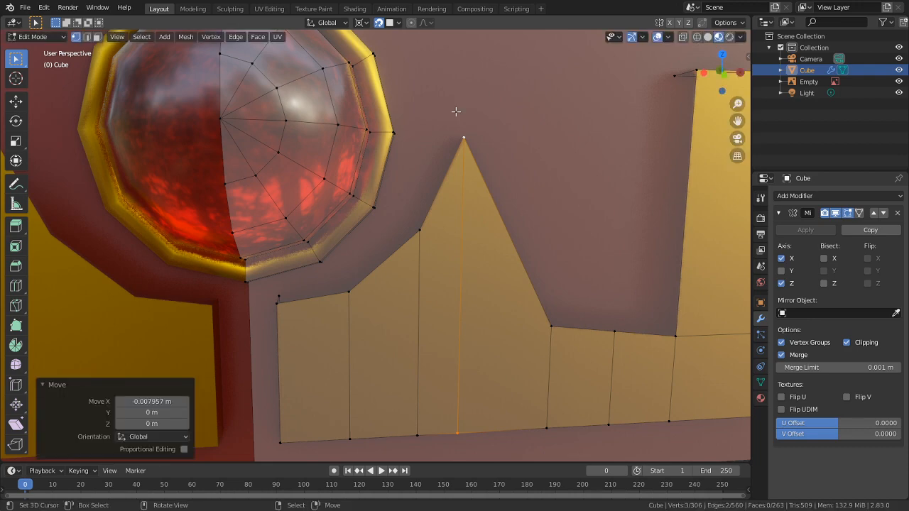
{"action": "middle_click_drag", "start_coordinate": [571, 170], "coordinate": [420, 166], "text": "shift"}
{"action": "scroll", "coordinate": [472, 210], "scroll_direction": "down", "scroll_amount": 4}
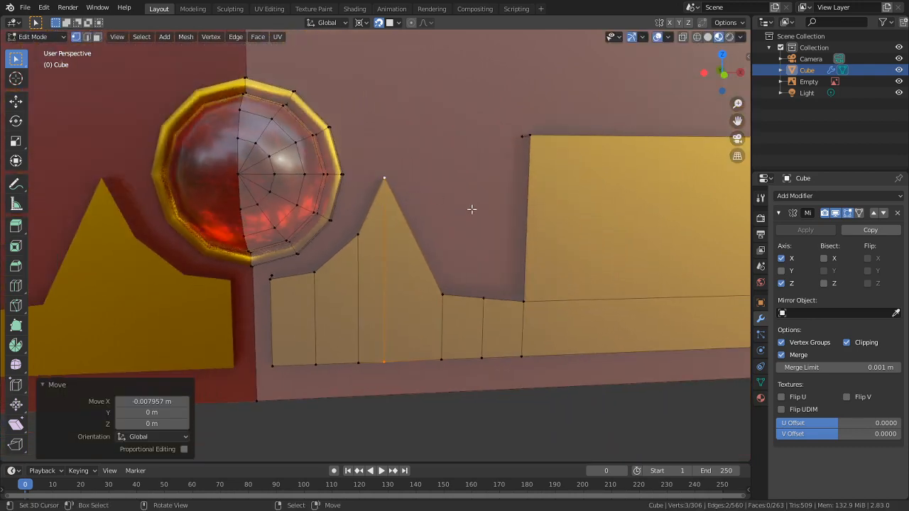
Step: Select the small gem together with its gold ring and set snapping to Vertex
{"action": "scroll", "coordinate": [491, 245], "scroll_direction": "down", "scroll_amount": 2}
{"action": "middle_click_drag", "start_coordinate": [492, 242], "coordinate": [431, 238], "text": "shift"}
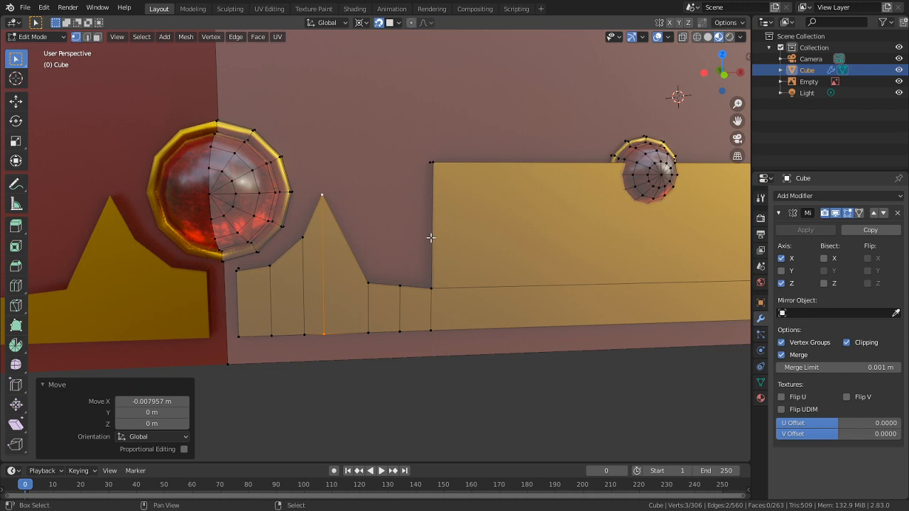
{"action": "middle_click_drag", "start_coordinate": [483, 243], "coordinate": [414, 241], "text": "shift"}
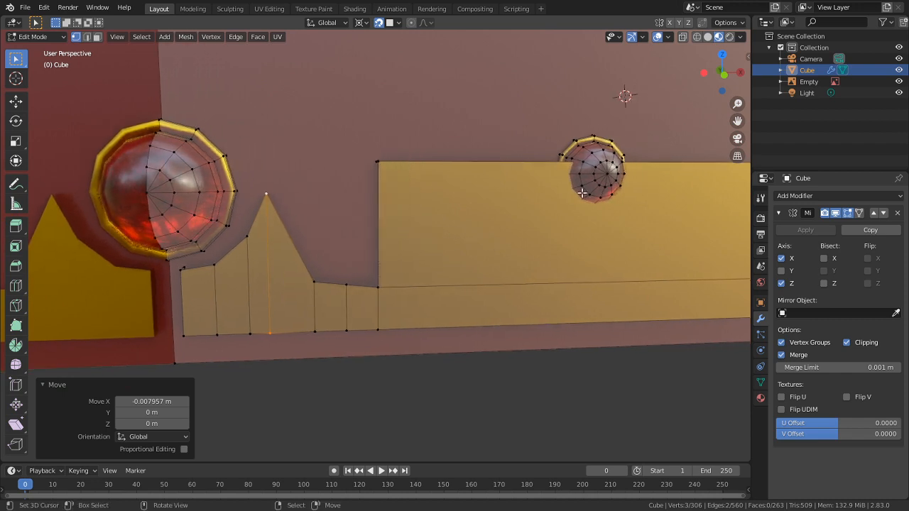
{"action": "key", "text": "l"}
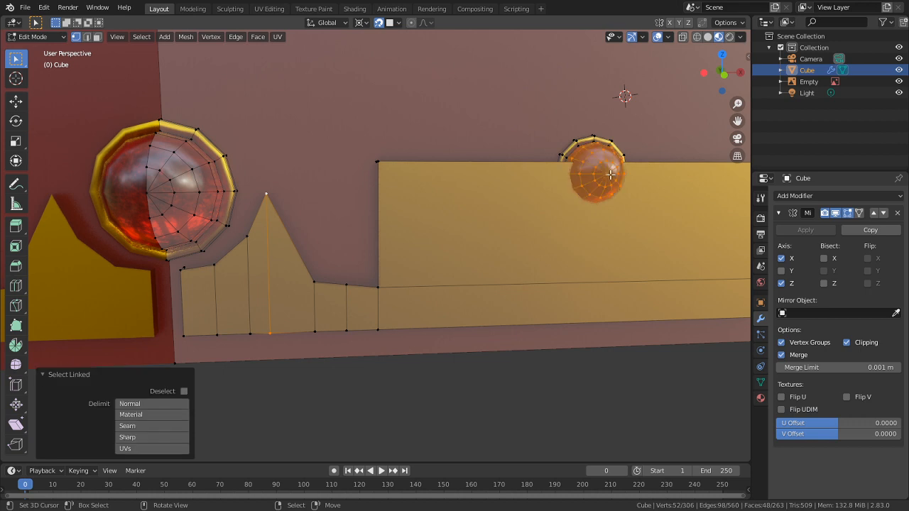
{"action": "key", "text": "l"}
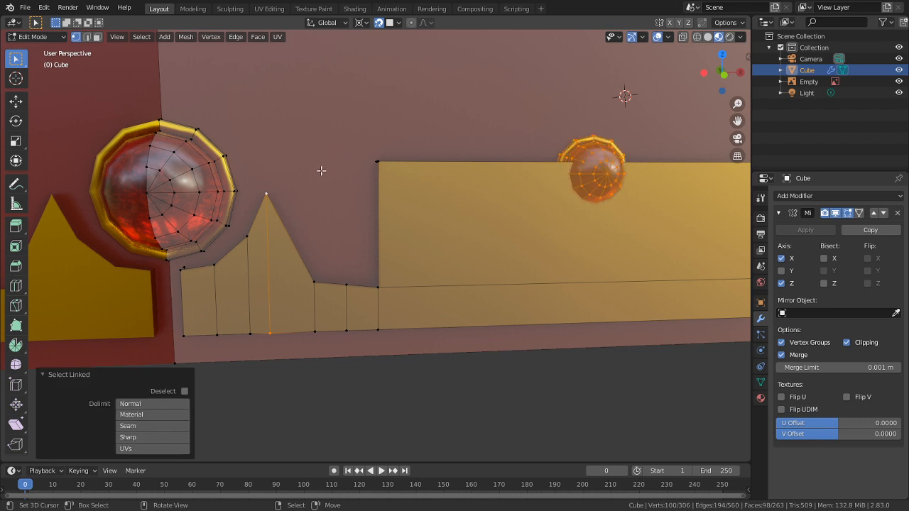
{"action": "left_click", "coordinate": [395, 22]}
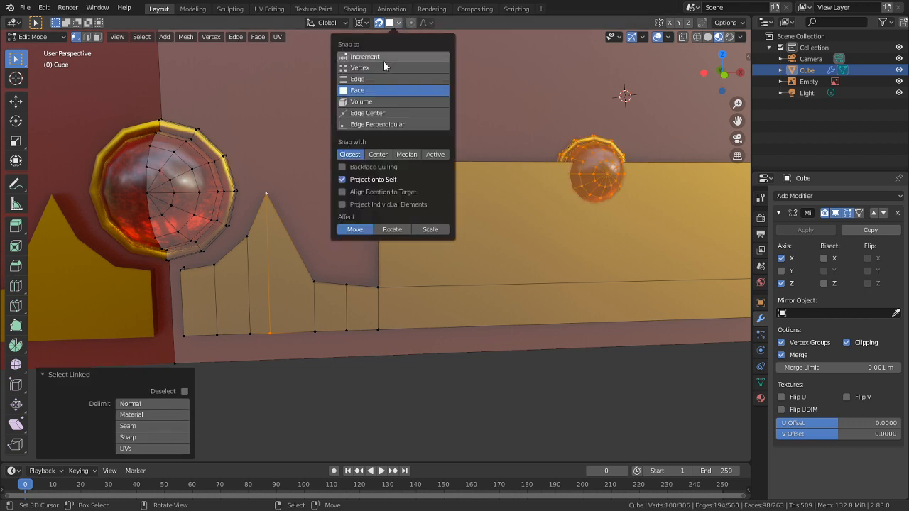
{"action": "left_click", "coordinate": [369, 66]}
{"action": "key", "text": "h"}
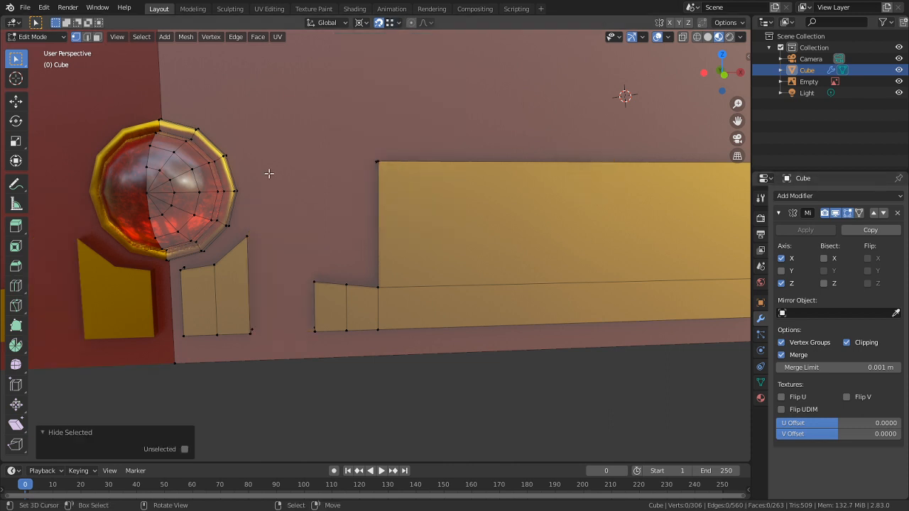
{"action": "key", "text": "alt+h"}
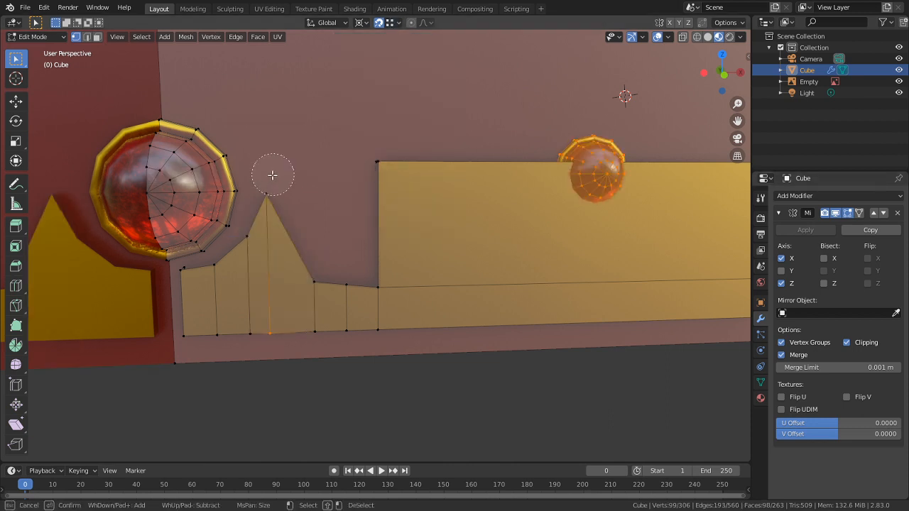
Step: Move only the small gem and its ring about -0.0121 m along Z, snapping to the height of the gold spike's tip
{"action": "left_click", "coordinate": [596, 155]}
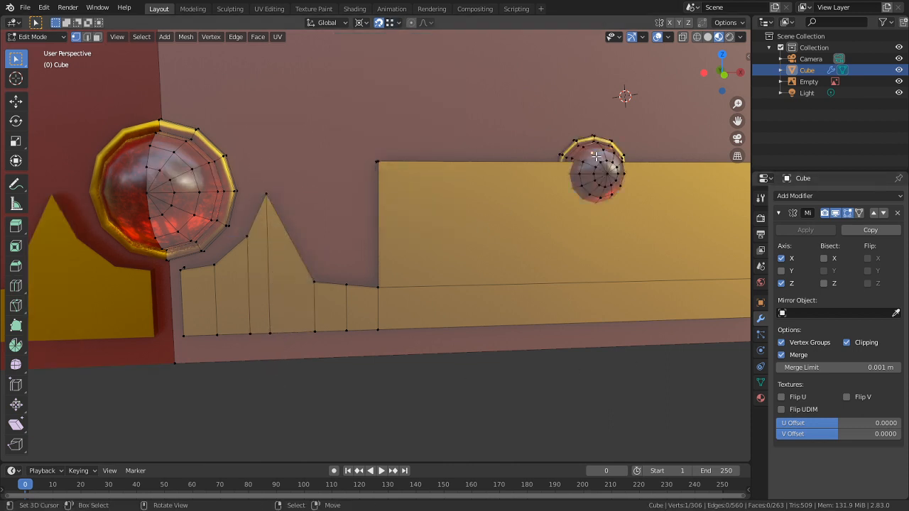
{"action": "key", "text": "l"}
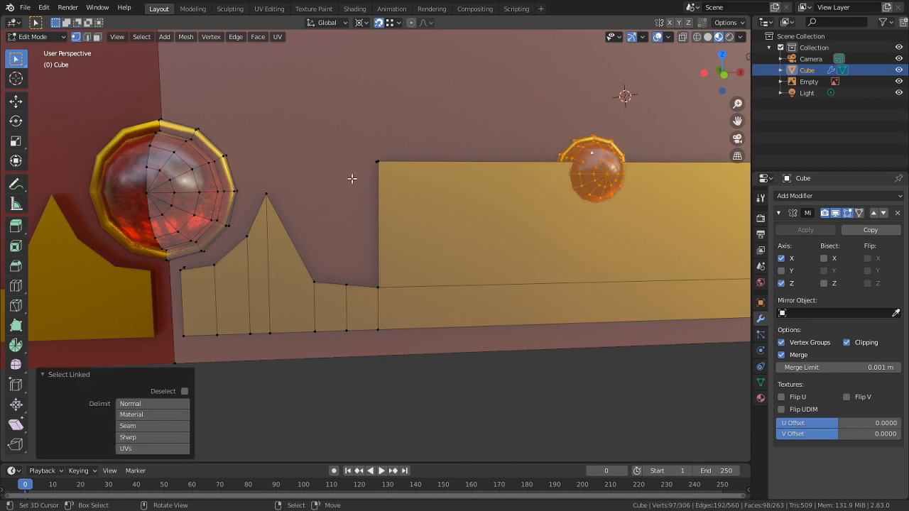
{"action": "key", "text": "g"}
{"action": "key", "text": "z"}
{"action": "left_click", "coordinate": [265, 190]}
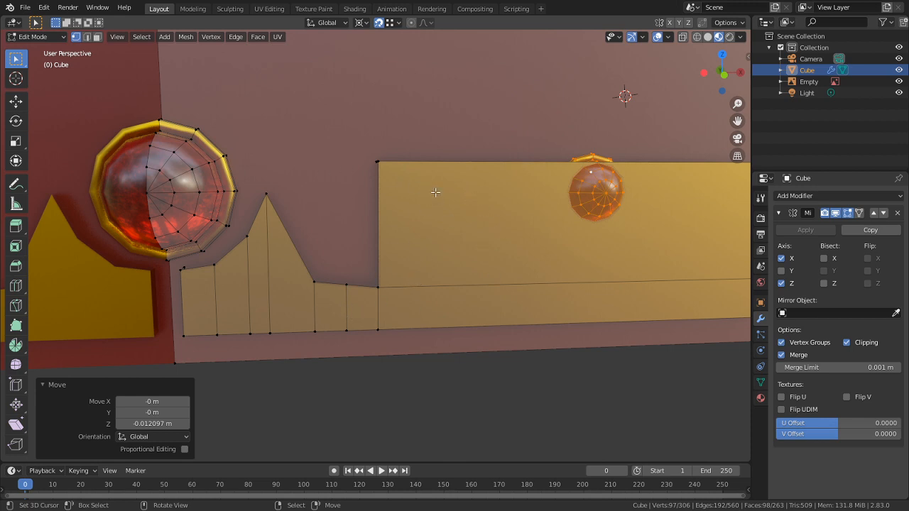
Step: Delete the edge loop at the spike's outer foot and the entire separated gold plate behind the small gem
{"action": "left_click", "coordinate": [313, 303]}
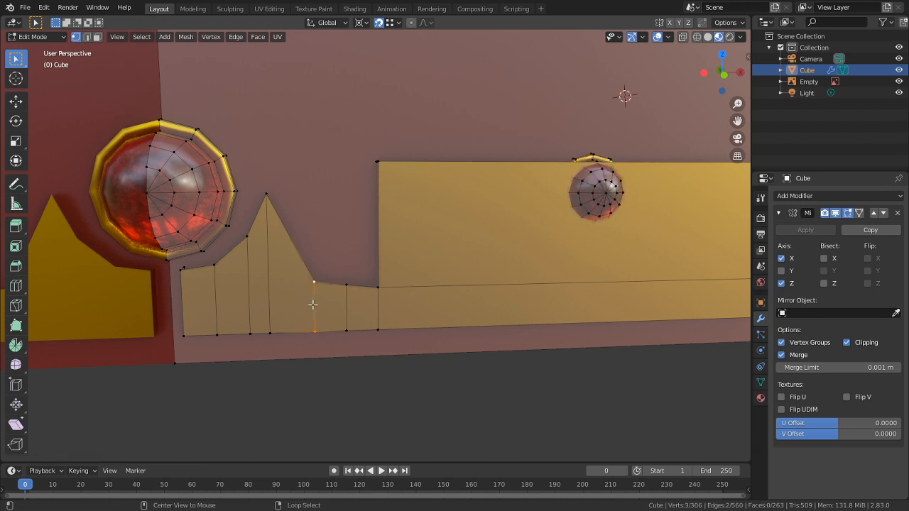
{"action": "key", "text": "x"}
{"action": "left_click", "coordinate": [346, 302]}
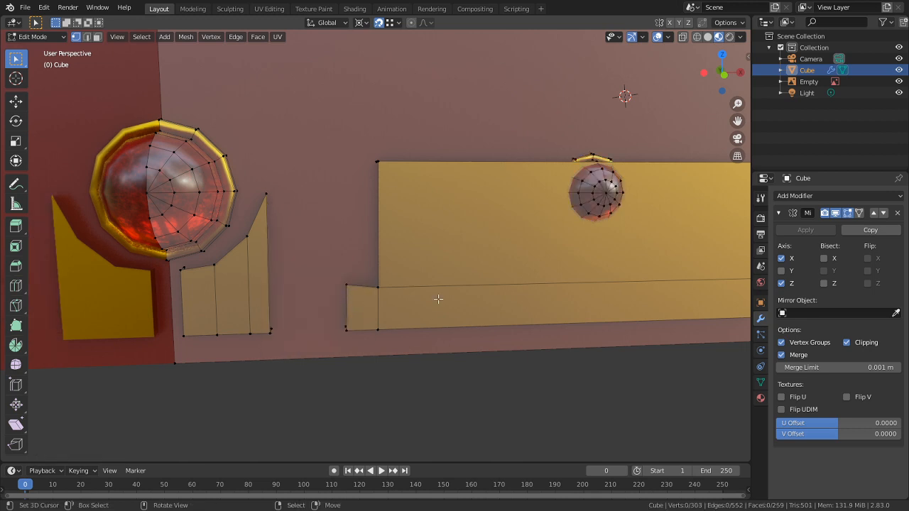
{"action": "middle_click_drag", "start_coordinate": [455, 298], "coordinate": [292, 323], "text": "shift"}
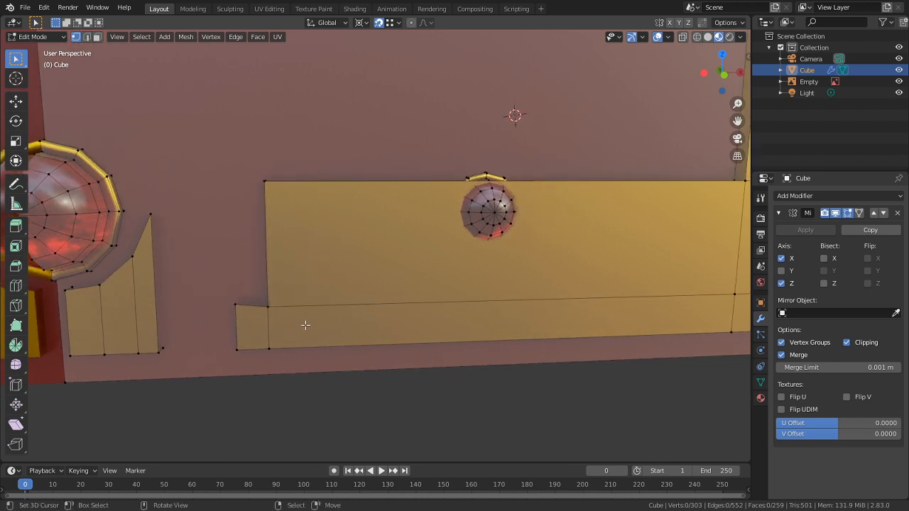
{"action": "key", "text": "l"}
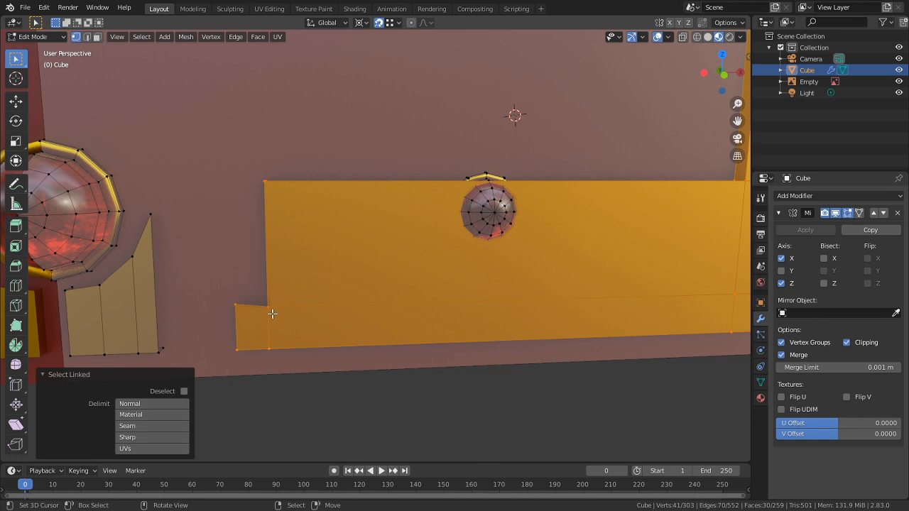
{"action": "key", "text": "x"}
{"action": "left_click", "coordinate": [272, 313]}
Step: Extrude the trim's open edge at the spike's peak about 0.177 m along X, ending just before the small gem
{"action": "middle_click", "coordinate": [192, 303], "text": "alt"}
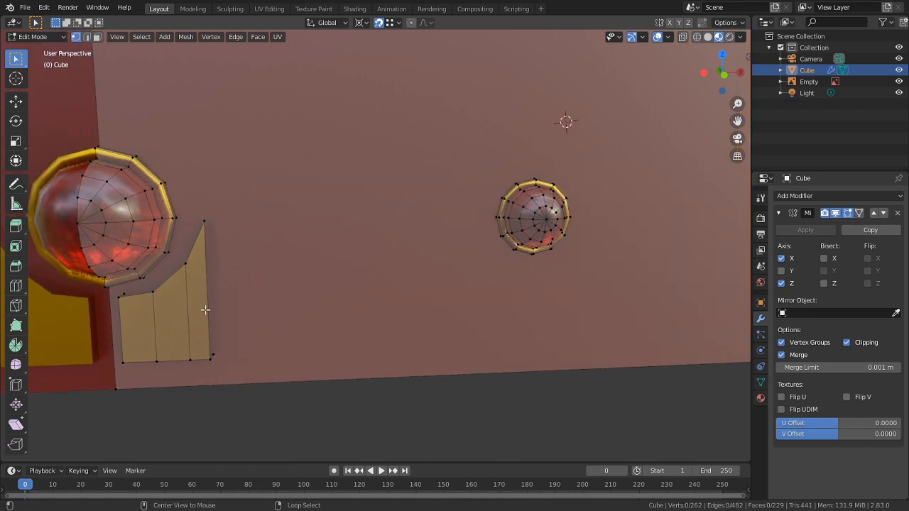
{"action": "left_click", "coordinate": [205, 310], "text": "alt"}
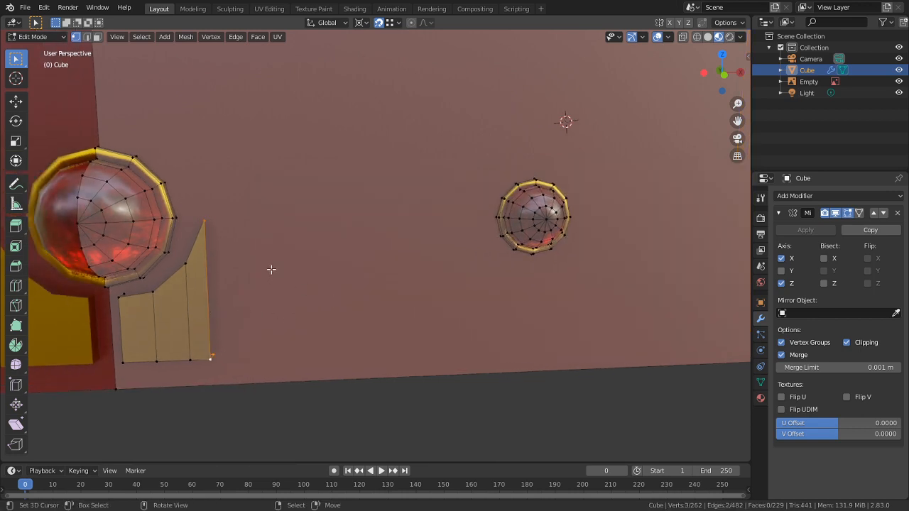
{"action": "key", "text": "e"}
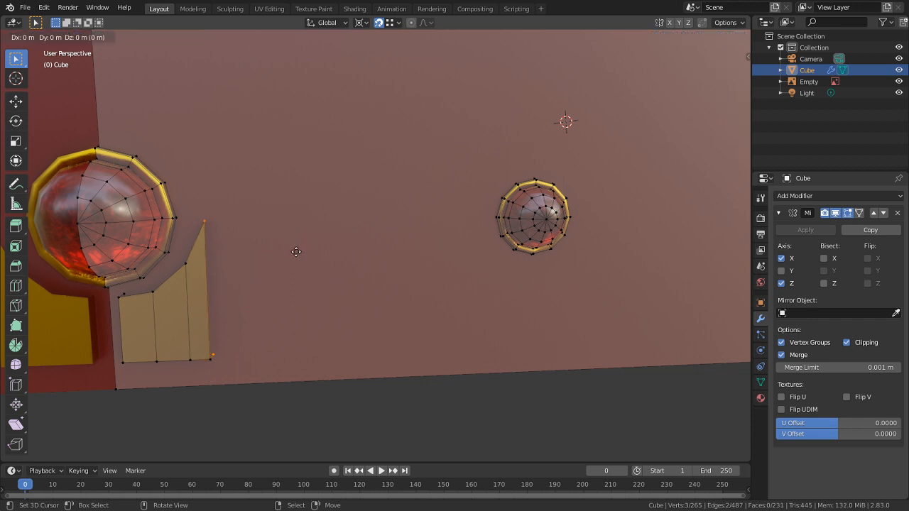
{"action": "key", "text": "x"}
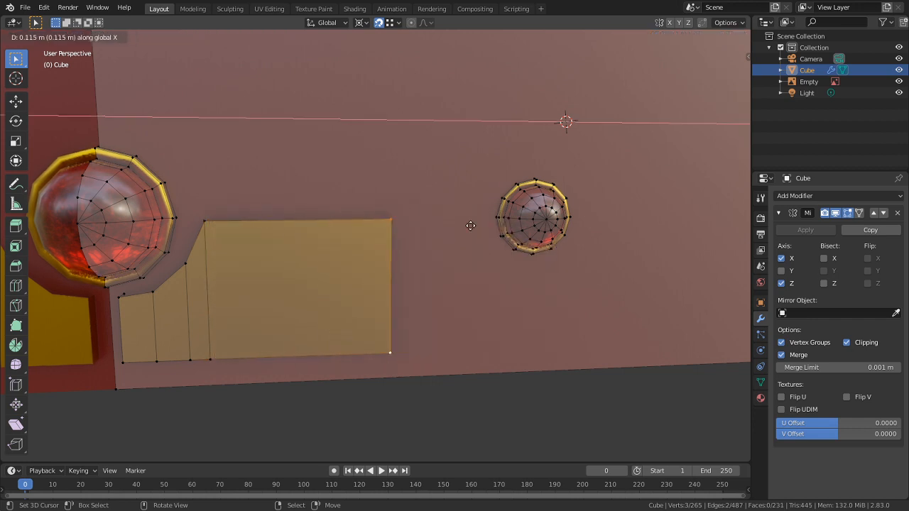
{"action": "left_click", "coordinate": [564, 61]}
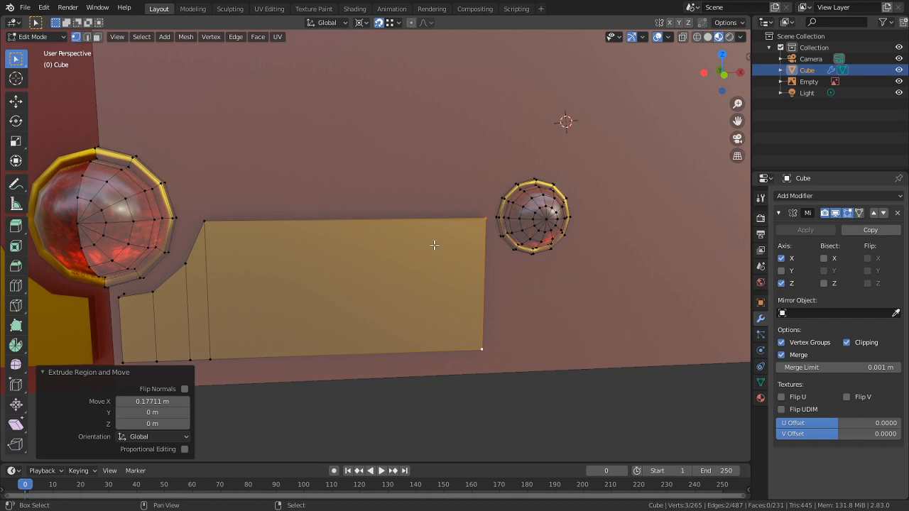
Step: Select the trim's bottom edges and snap the 3D cursor to them
{"action": "middle_click_drag", "start_coordinate": [434, 245], "coordinate": [315, 248], "text": "shift"}
{"action": "scroll", "coordinate": [366, 220], "scroll_direction": "up", "scroll_amount": 4}
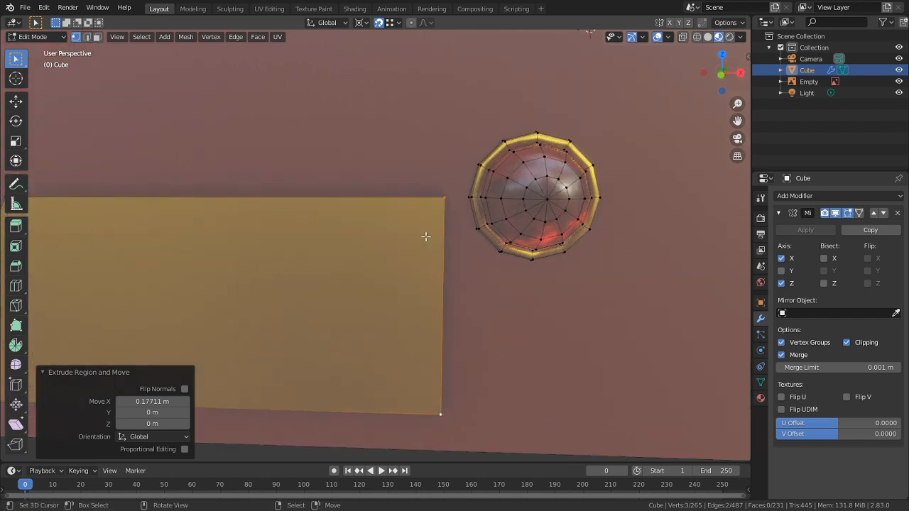
{"action": "middle_click_drag", "start_coordinate": [459, 319], "coordinate": [329, 297], "text": "shift"}
{"action": "key", "text": "shift+s"}
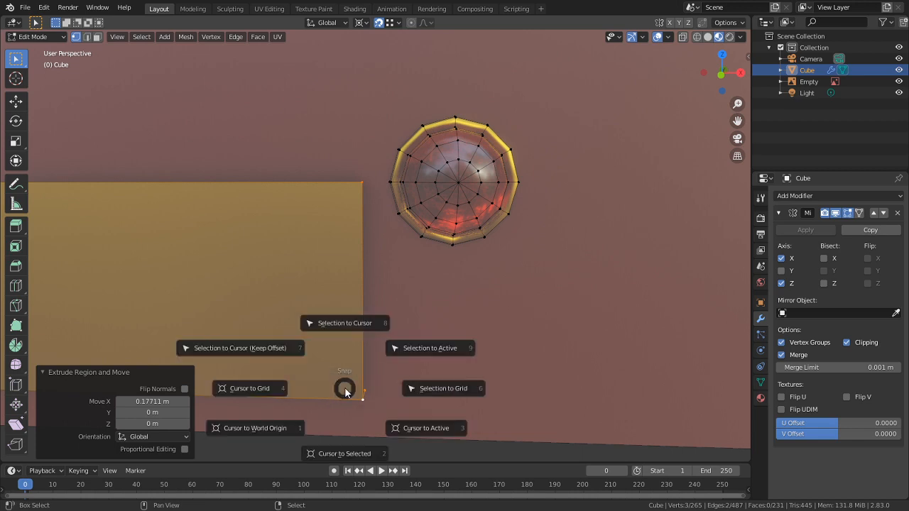
{"action": "right_click", "coordinate": [346, 388]}
{"action": "right_click", "coordinate": [342, 397], "text": "alt"}
{"action": "key", "text": "shift+s"}
{"action": "left_click", "coordinate": [345, 425]}
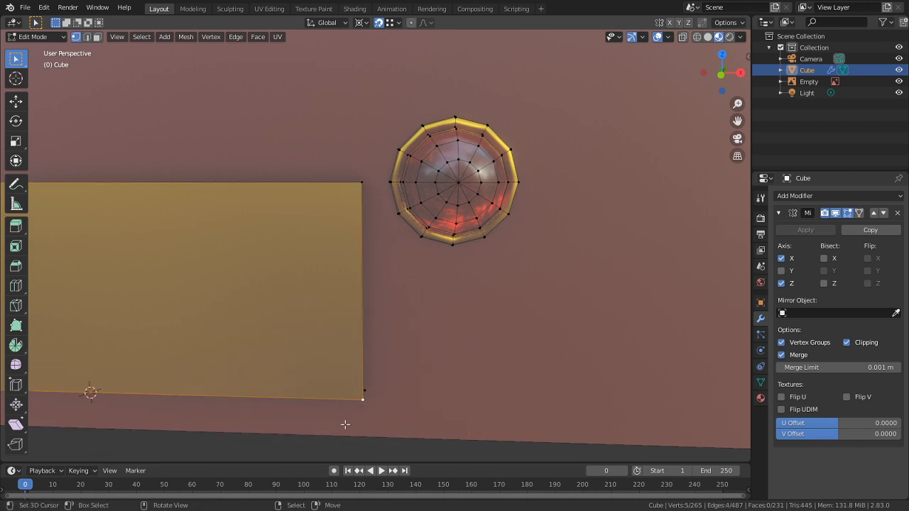
{"action": "middle_click_drag", "start_coordinate": [365, 277], "coordinate": [416, 187]}
{"action": "middle_click_drag", "start_coordinate": [426, 116], "coordinate": [308, 249]}
{"action": "left_click", "coordinate": [347, 214], "text": "shift"}
{"action": "left_click", "coordinate": [387, 201], "text": "shift"}
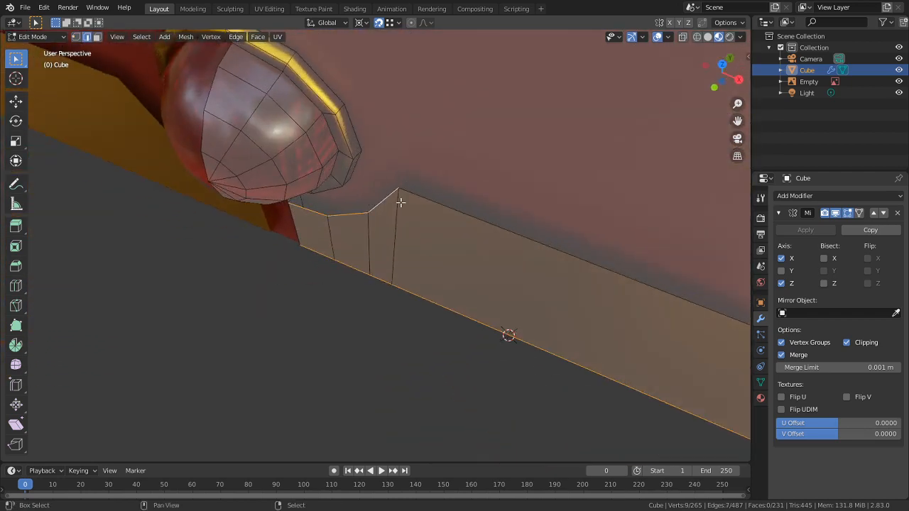
{"action": "left_click", "coordinate": [430, 201], "text": "shift"}
{"action": "middle_click_drag", "start_coordinate": [420, 197], "coordinate": [393, 179]}
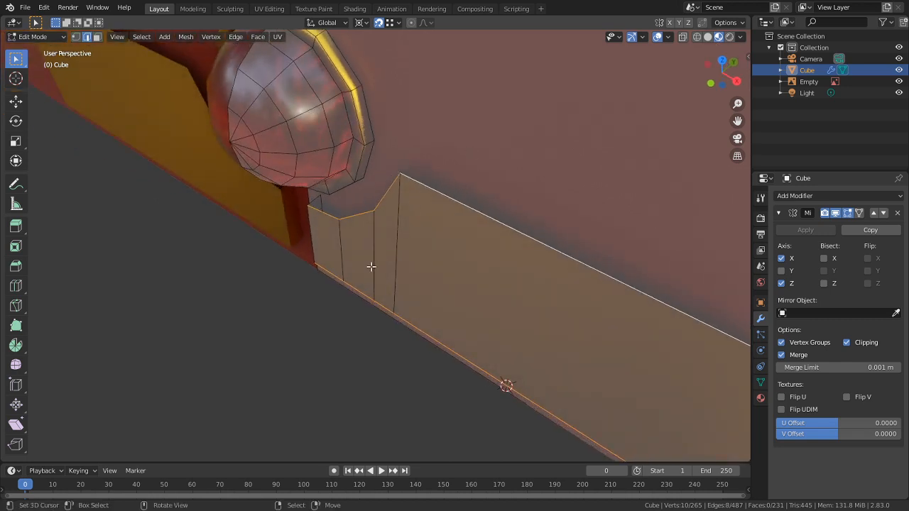
{"action": "left_click", "coordinate": [567, 137]}
Step: Set snapping to Face and extrude the trim's upper outline edges about 0.0095 m along Y to meet the red surface
{"action": "left_click", "coordinate": [325, 211]}
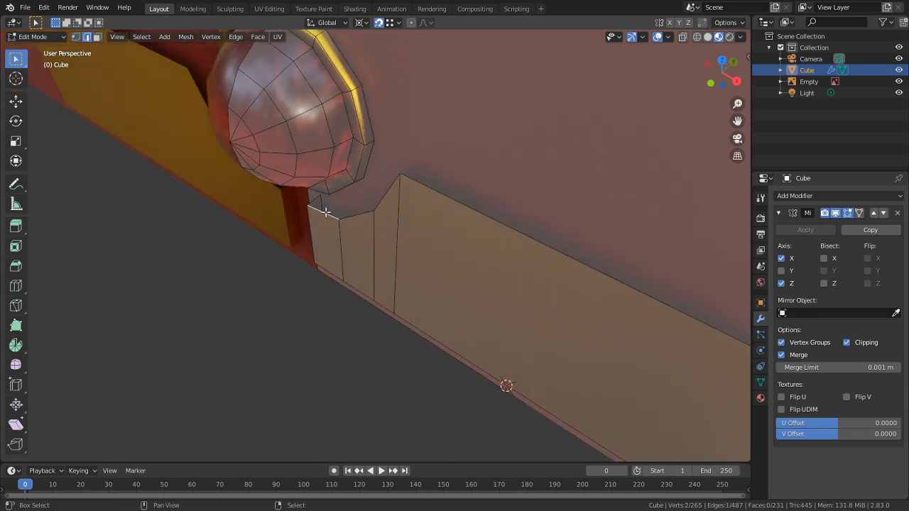
{"action": "left_click", "coordinate": [382, 202], "text": "shift"}
{"action": "left_click", "coordinate": [460, 189], "text": "shift"}
{"action": "middle_click_drag", "start_coordinate": [542, 257], "coordinate": [367, 177], "text": "shift"}
{"action": "scroll", "coordinate": [367, 177], "scroll_direction": "down", "scroll_amount": 2}
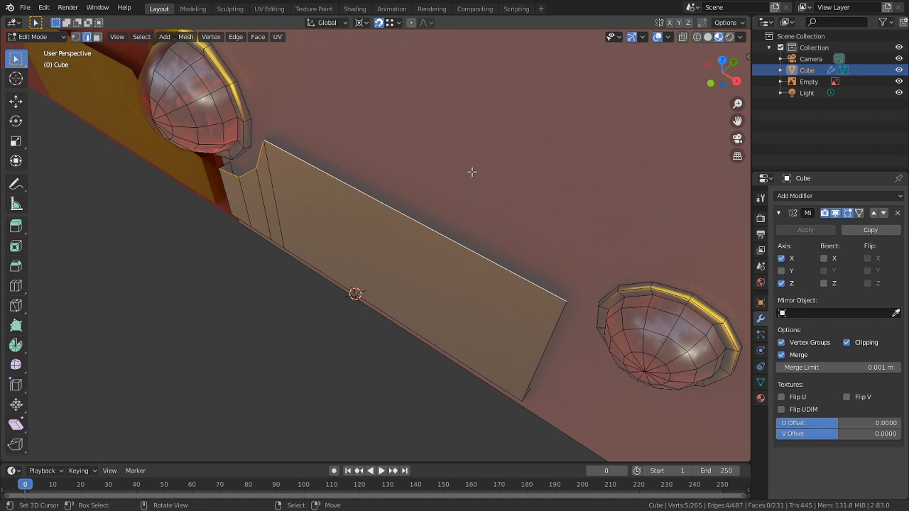
{"action": "left_click", "coordinate": [395, 23]}
{"action": "left_click", "coordinate": [359, 86]}
{"action": "key", "text": "e"}
{"action": "key", "text": "y"}
{"action": "left_click", "coordinate": [436, 163]}
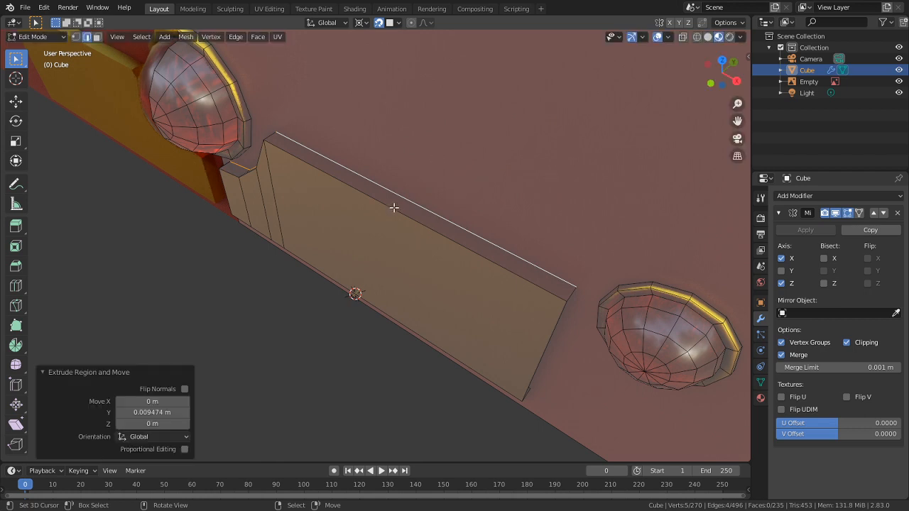
Step: Isolate the linked gold trim, merge its vertices by distance at 0.0001 m, and reveal the hidden geometry again
{"action": "key", "text": "a"}
{"action": "key", "text": "alt+a"}
{"action": "key", "text": "l"}
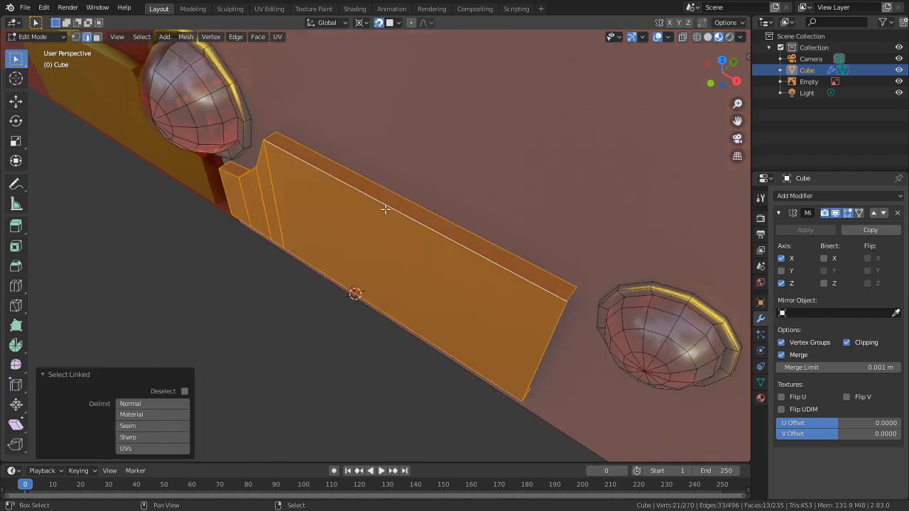
{"action": "key", "text": "shift+h"}
{"action": "key", "text": "m"}
{"action": "left_click", "coordinate": [385, 210]}
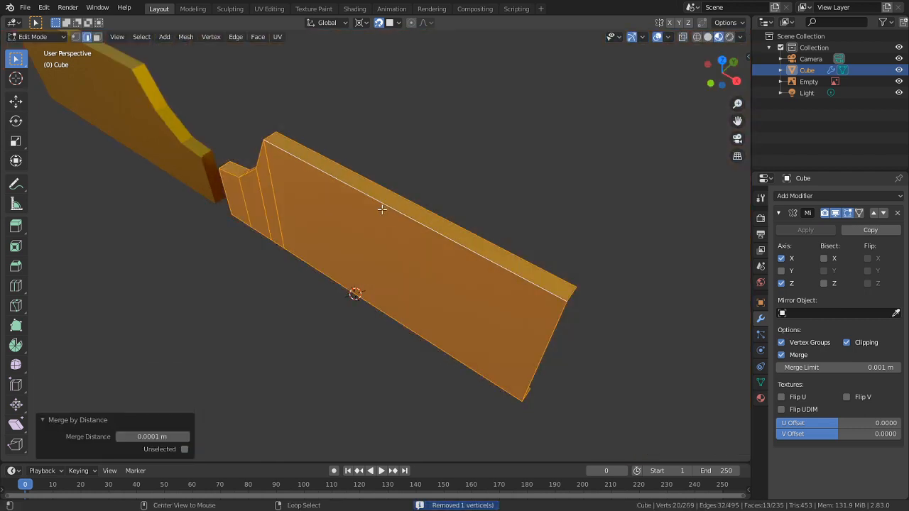
{"action": "key", "text": "alt+h"}
{"action": "key", "text": "alt+a"}
Step: In front view, extrude the trim's end edges beside the small gem about 0.014 m along X
{"action": "middle_click_drag", "start_coordinate": [305, 317], "coordinate": [296, 271]}
{"action": "key", "text": "KP_1"}
{"action": "scroll", "coordinate": [327, 265], "scroll_direction": "up", "scroll_amount": 5}
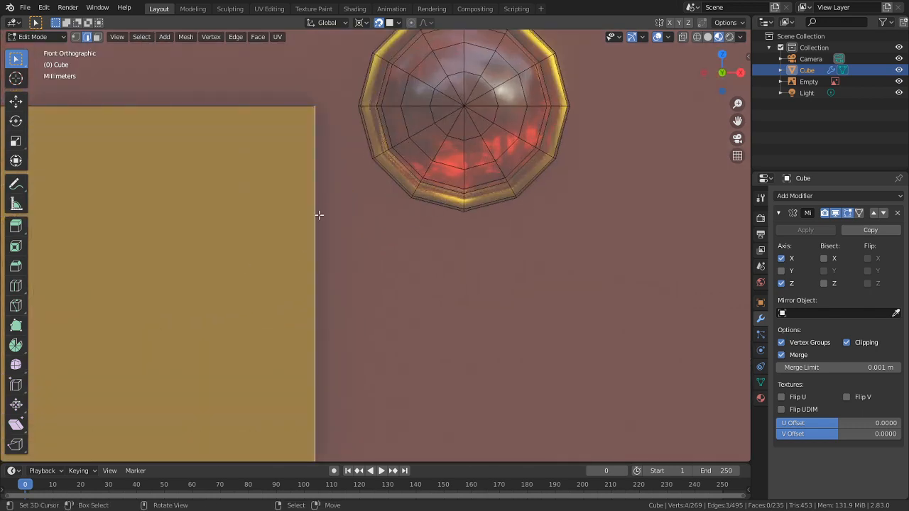
{"action": "key", "text": "e"}
{"action": "key", "text": "x"}
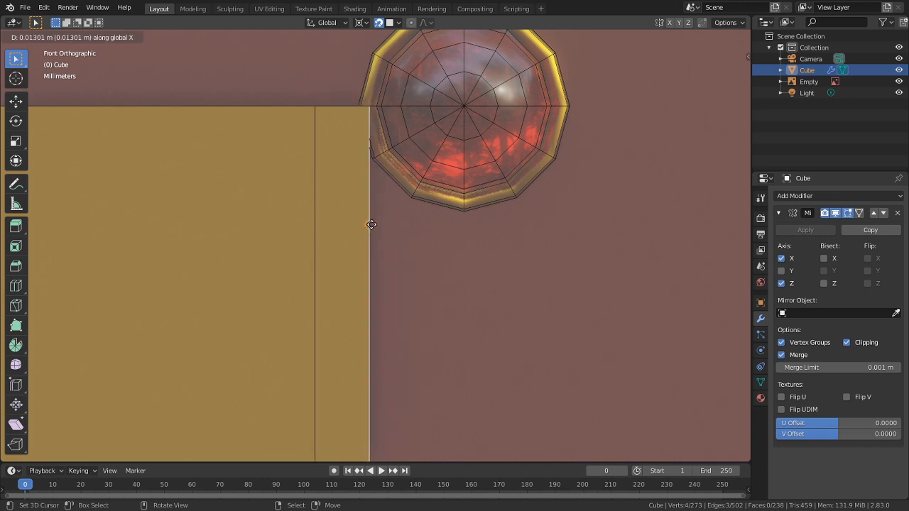
{"action": "left_click", "coordinate": [371, 225]}
Step: Scale the extruded end edges to 0.712 along Z and move them about -0.0034 m along X to form a bevelled corner
{"action": "key", "text": "s"}
{"action": "key", "text": "z"}
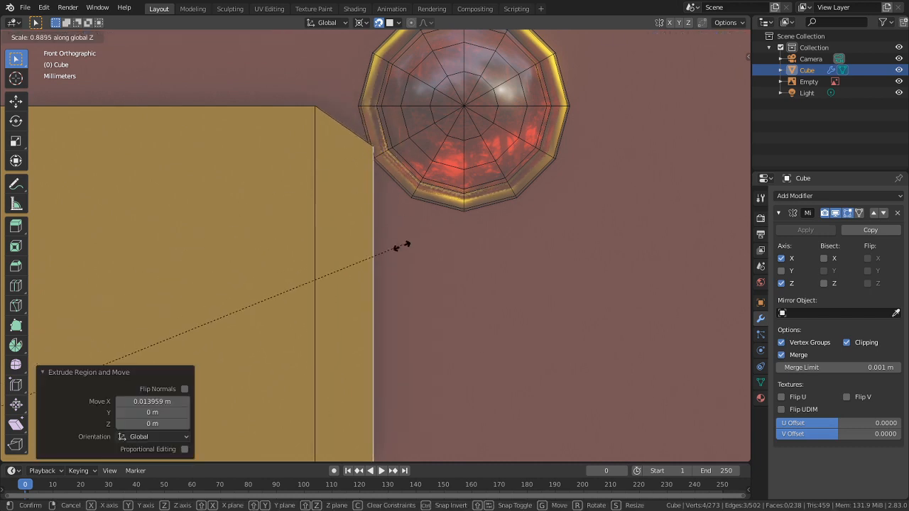
{"action": "left_click", "coordinate": [308, 348]}
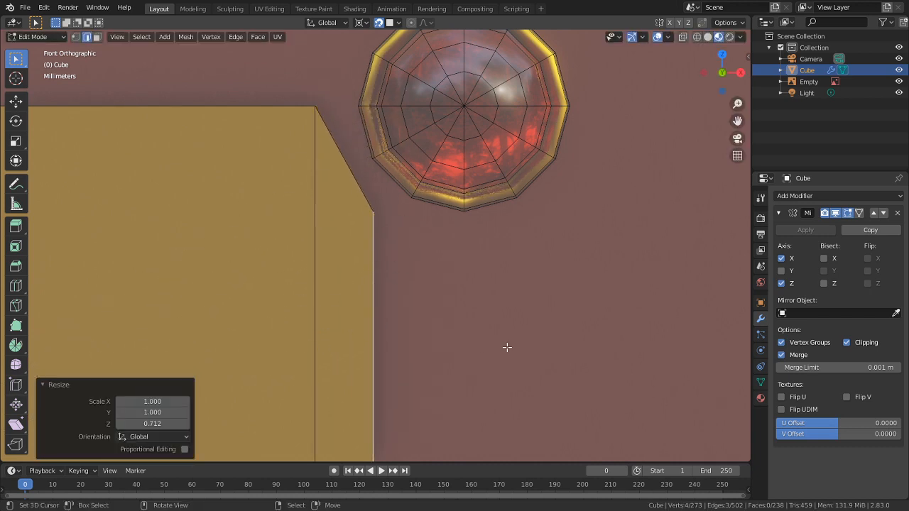
{"action": "key", "text": "g"}
{"action": "right_click", "coordinate": [530, 347]}
{"action": "key", "text": "g"}
{"action": "key", "text": "x"}
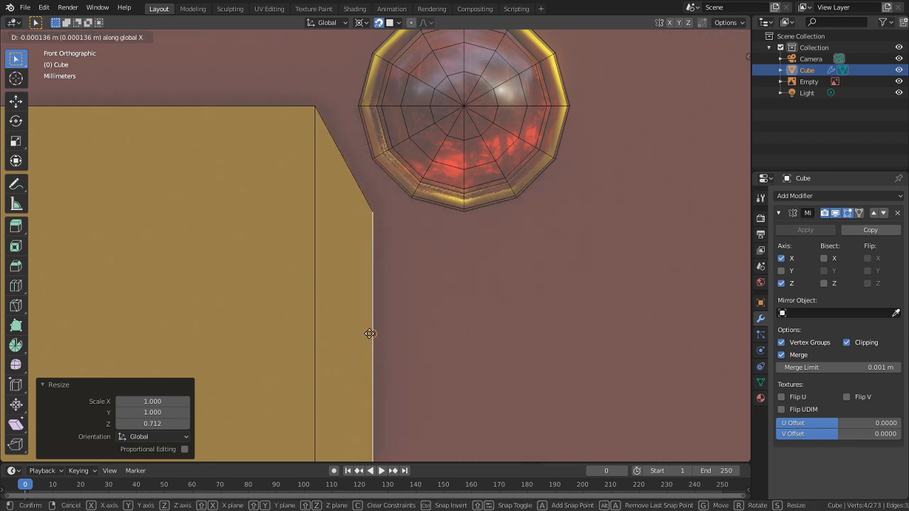
{"action": "left_click", "coordinate": [358, 333]}
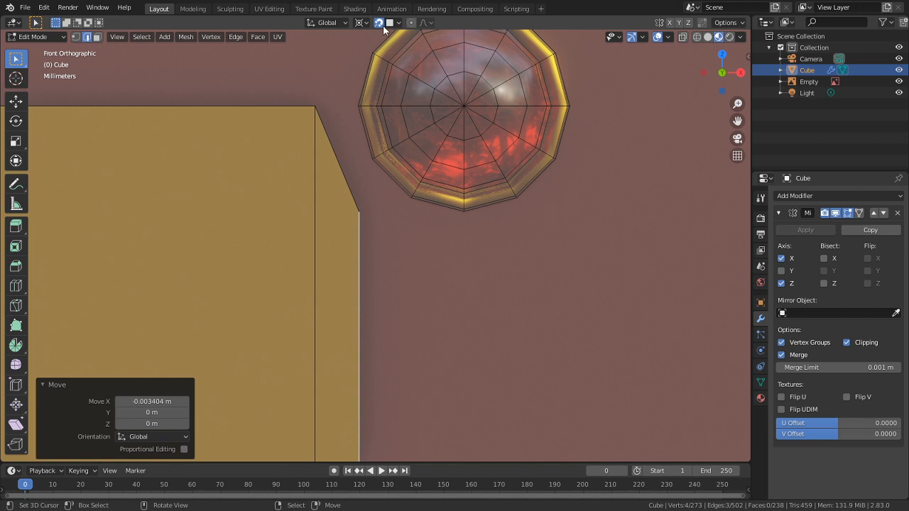
Step: Extrude the trim's end edges beside the small gem about 0.013 m along X
{"action": "key", "text": "e"}
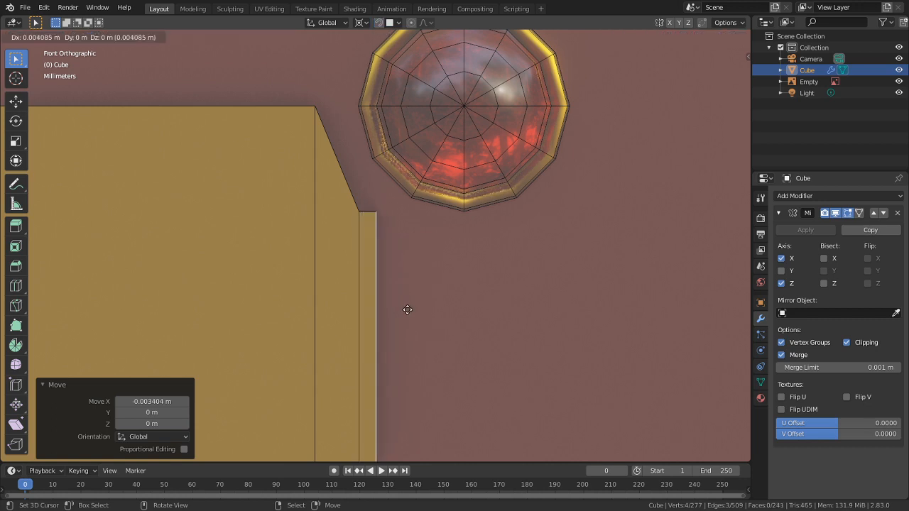
{"action": "key", "text": "x"}
{"action": "left_click", "coordinate": [441, 315]}
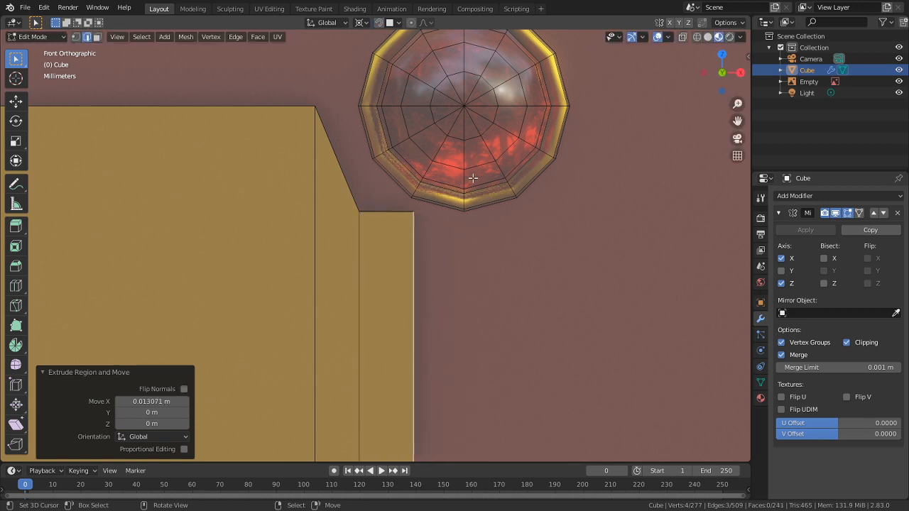
{"action": "key", "text": "e"}
{"action": "key", "text": "z"}
{"action": "right_click", "coordinate": [463, 225]}
{"action": "key", "text": "ctrl+z"}
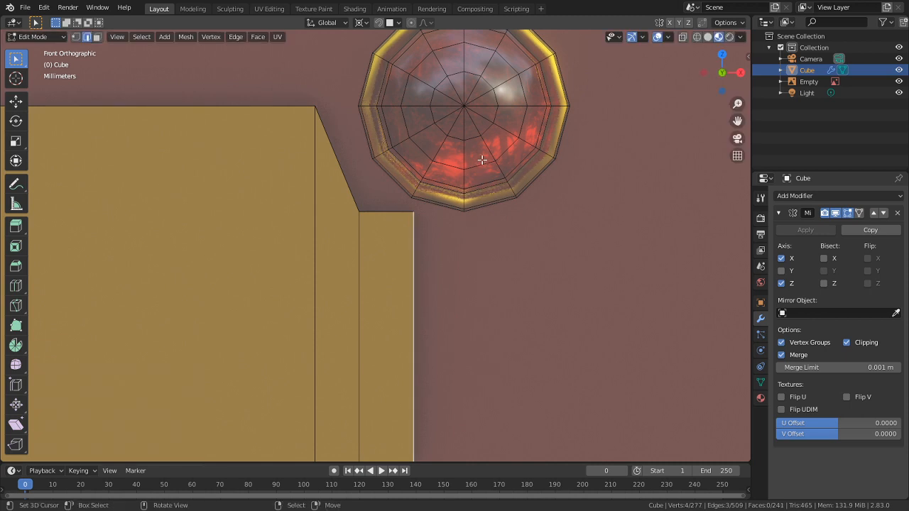
Step: Scale the extruded end edges to 0.875 along Z to slope the trim's corner below the small gem
{"action": "key", "text": "s"}
{"action": "key", "text": "z"}
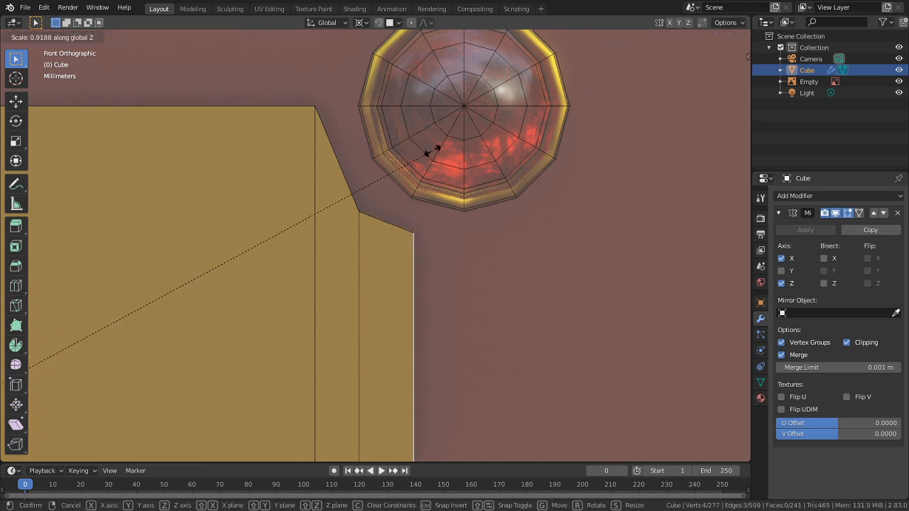
{"action": "left_click", "coordinate": [403, 165]}
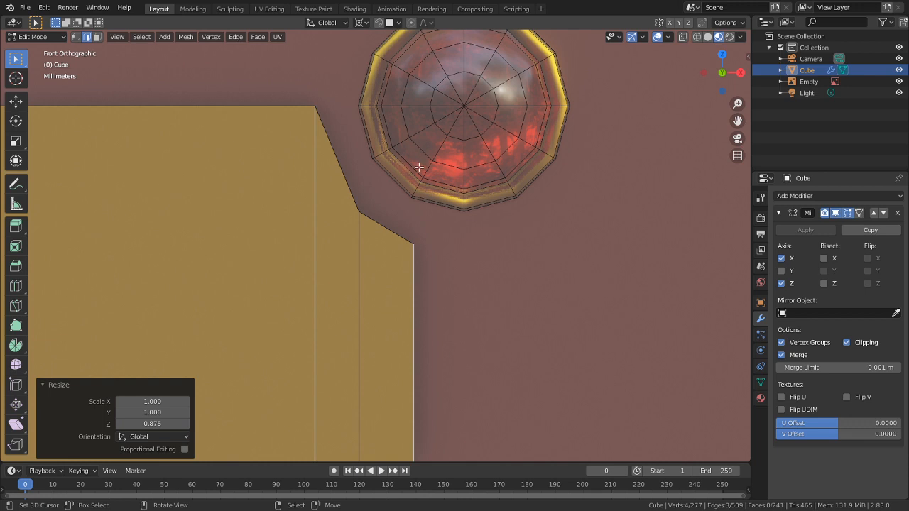
{"action": "key", "text": "e"}
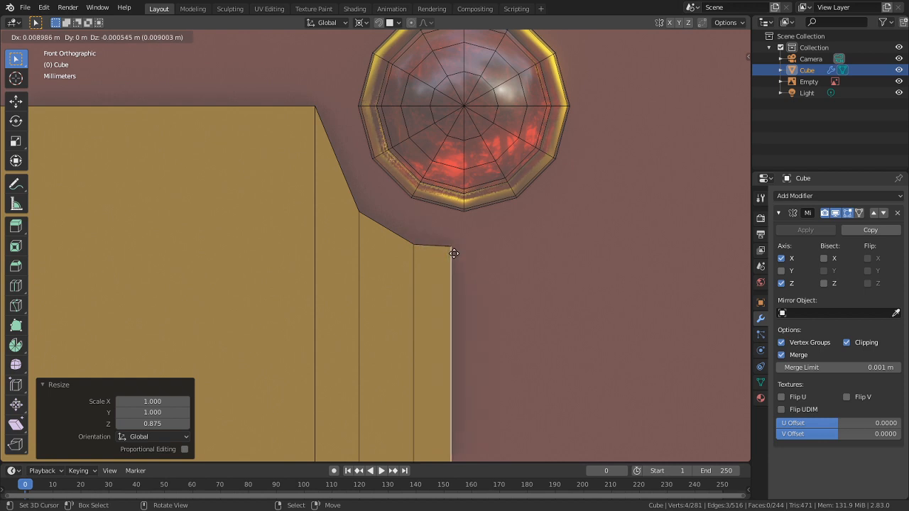
{"action": "key", "text": "z"}
{"action": "right_click", "coordinate": [502, 253]}
{"action": "key", "text": "ctrl+z"}
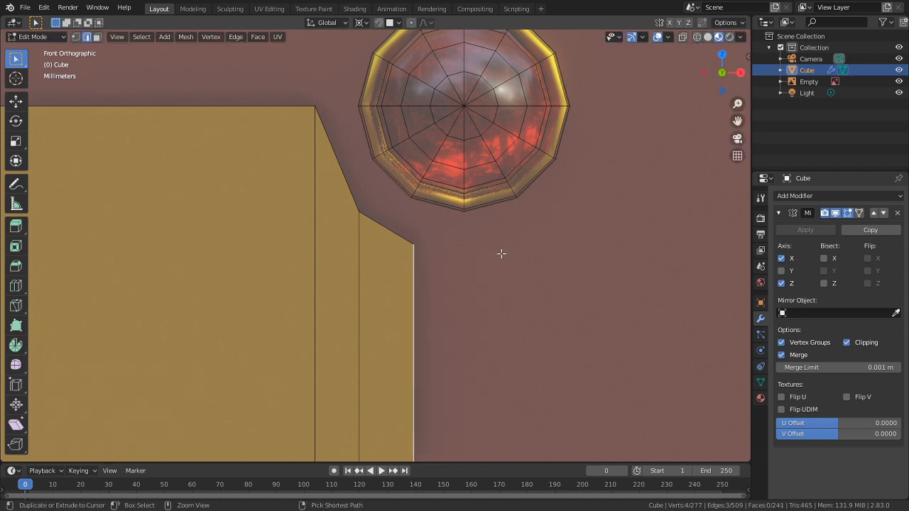
Step: Extrude the trim's sloped end edges about 0.0086 m along X beneath the small gem
{"action": "key", "text": "e"}
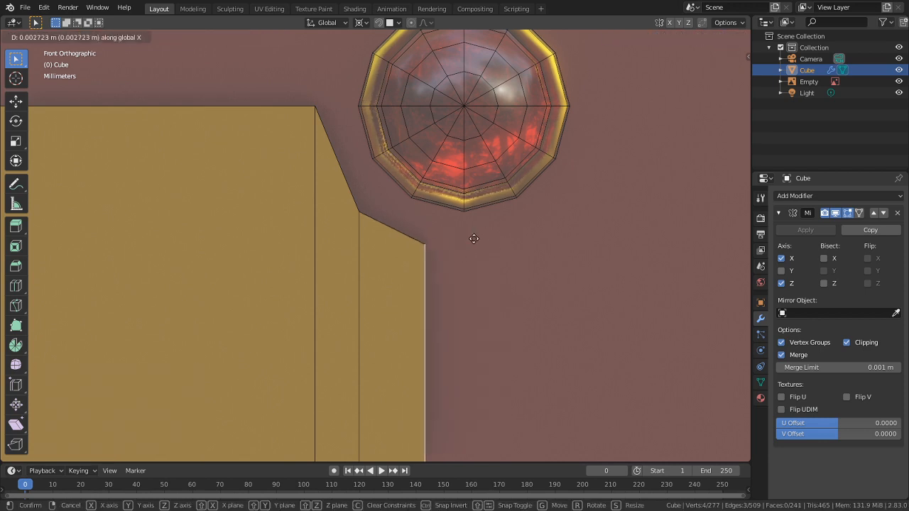
{"action": "key", "text": "x"}
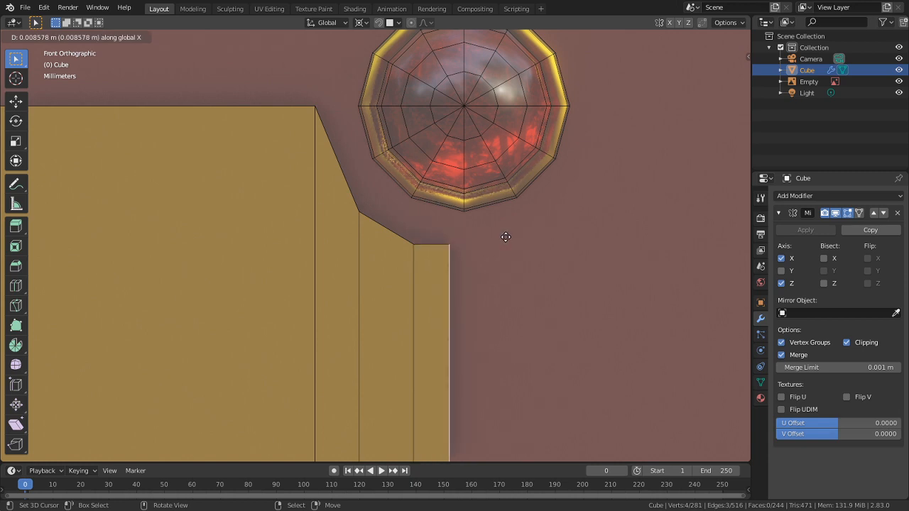
{"action": "left_click", "coordinate": [505, 227]}
{"action": "key", "text": "e"}
{"action": "key", "text": "z"}
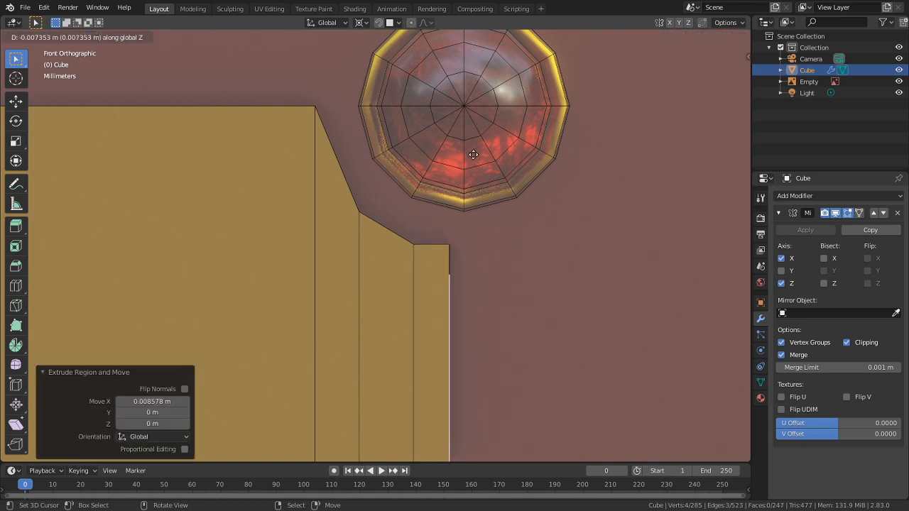
{"action": "right_click", "coordinate": [474, 154]}
{"action": "key", "text": "ctrl+z"}
Step: Scale the new end edges to 0.956 along Z and move them about -0.0031 m along X
{"action": "key", "text": "s"}
{"action": "key", "text": "z"}
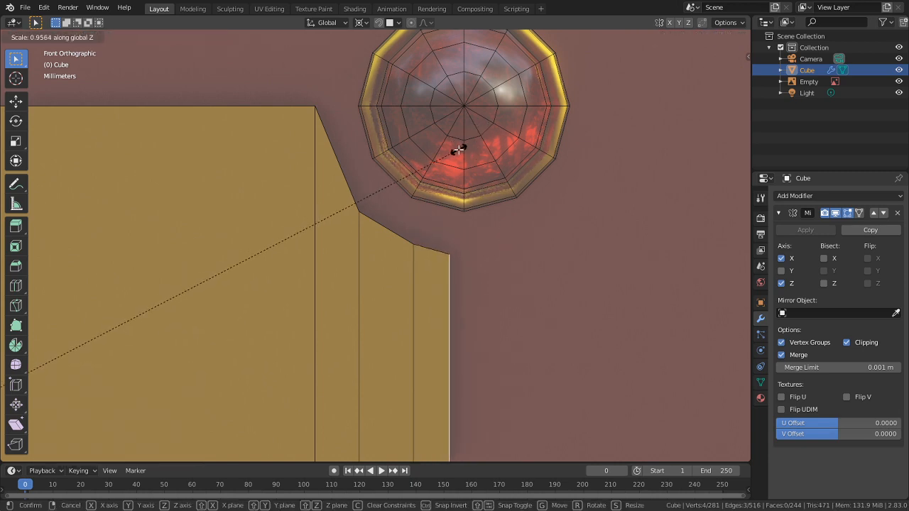
{"action": "left_click", "coordinate": [460, 150]}
{"action": "key", "text": "g"}
{"action": "key", "text": "x"}
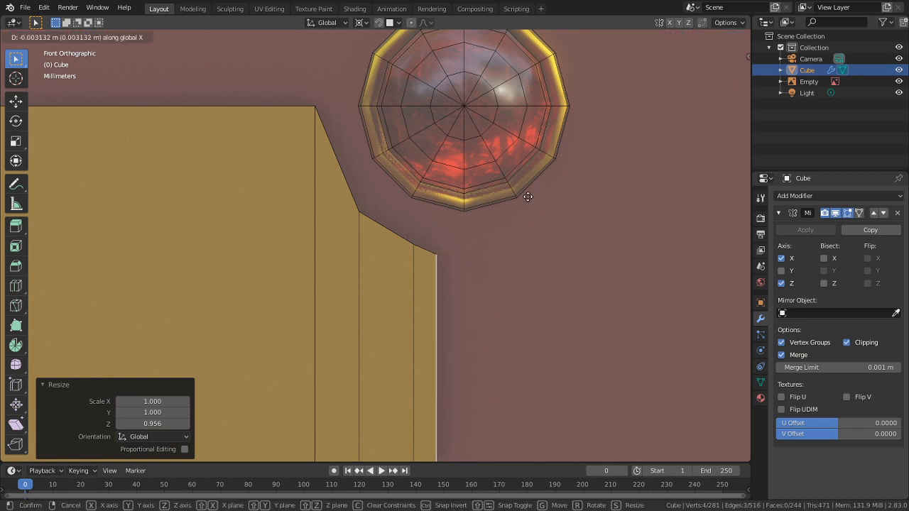
{"action": "left_click", "coordinate": [528, 198]}
Step: Select the bottom rim vertex of the small gem and snap the 3D cursor to it
{"action": "scroll", "coordinate": [487, 269], "scroll_direction": "down", "scroll_amount": 8}
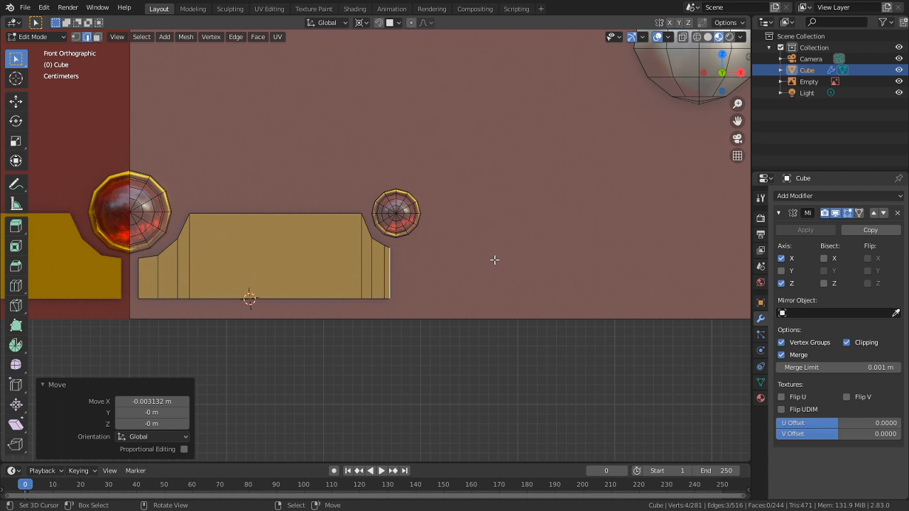
{"action": "scroll", "coordinate": [454, 277], "scroll_direction": "up", "scroll_amount": 7}
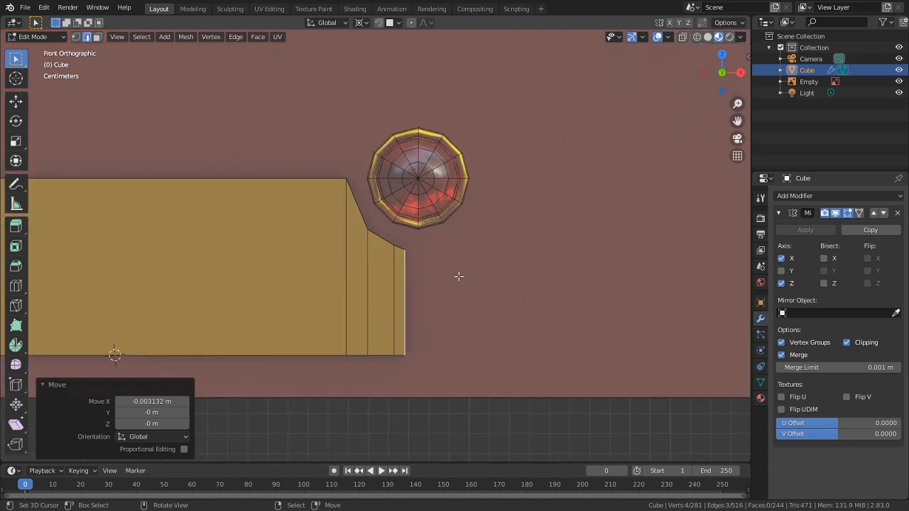
{"action": "left_click", "coordinate": [449, 215]}
{"action": "key", "text": "shift+s"}
{"action": "left_click", "coordinate": [476, 263]}
{"action": "scroll", "coordinate": [367, 277], "scroll_direction": "down", "scroll_amount": 3}
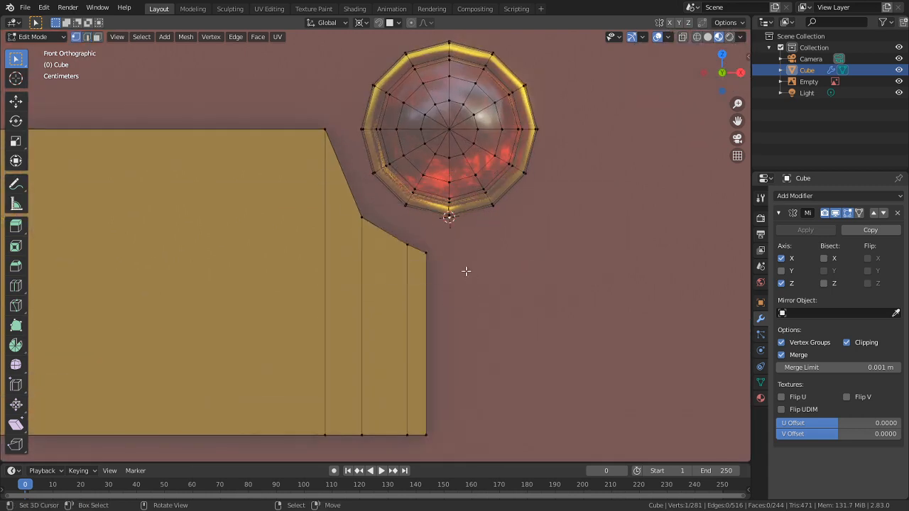
Step: Try to duplicate the linked gold trim in place, and undo the duplication
{"action": "scroll", "coordinate": [383, 264], "scroll_direction": "down", "scroll_amount": 4}
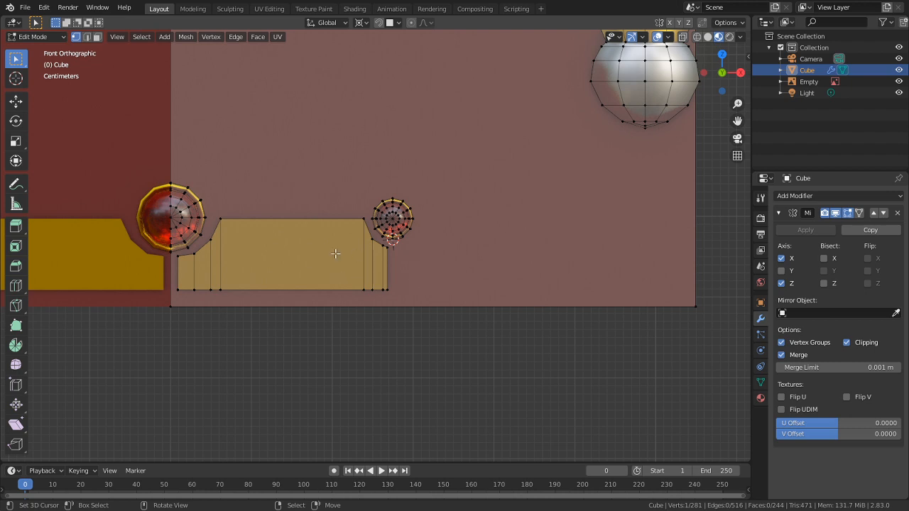
{"action": "key", "text": "l"}
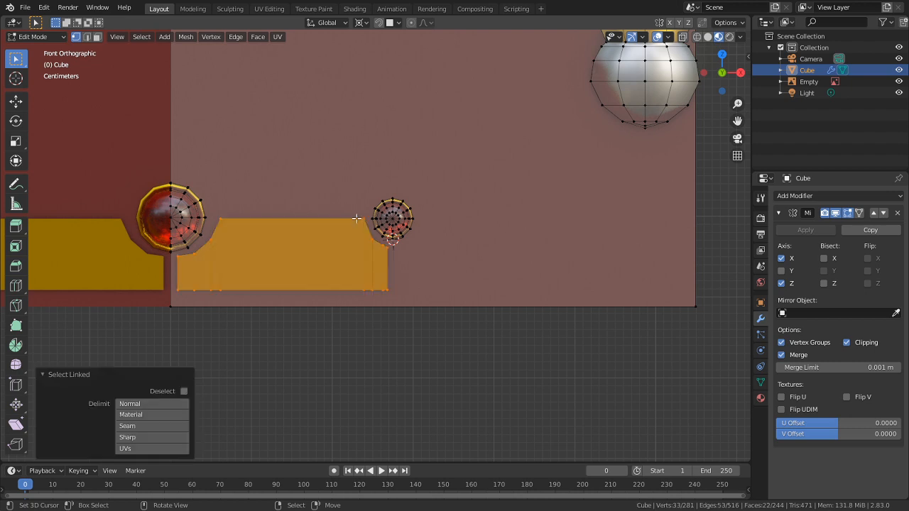
{"action": "key", "text": "shift+d"}
{"action": "right_click", "coordinate": [519, 275]}
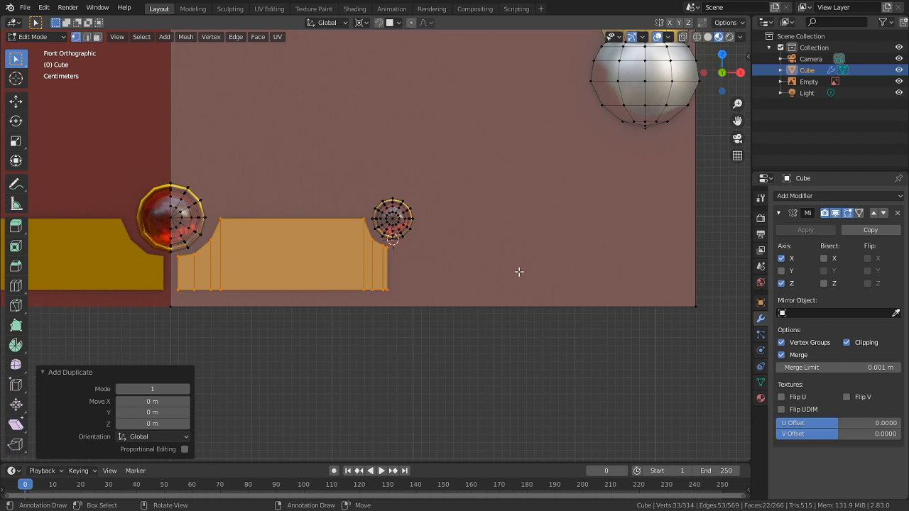
{"action": "key", "text": "KP_Decimal"}
{"action": "key", "text": "ctrl+z"}
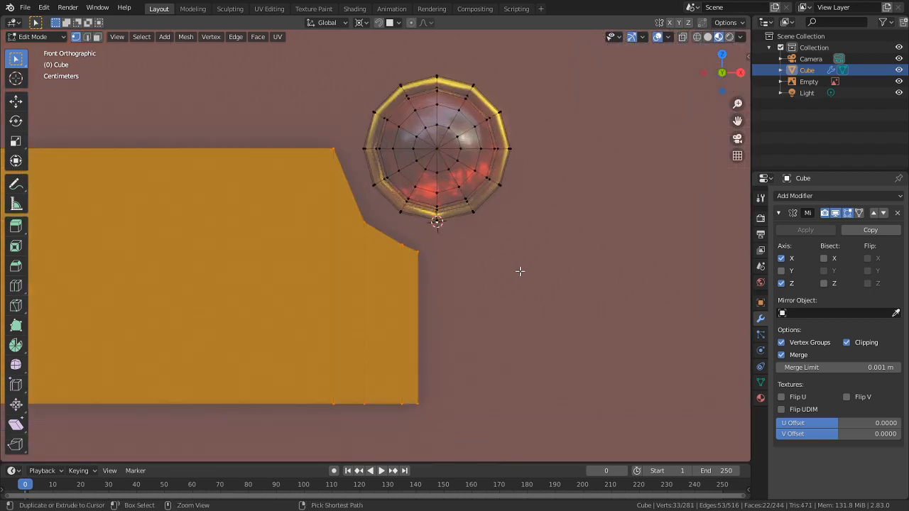
Step: Try merging the linked small gem's vertices by distance at 0.0001 m, and undo the merge
{"action": "scroll", "coordinate": [472, 235], "scroll_direction": "up", "scroll_amount": 2}
{"action": "key", "text": "a"}
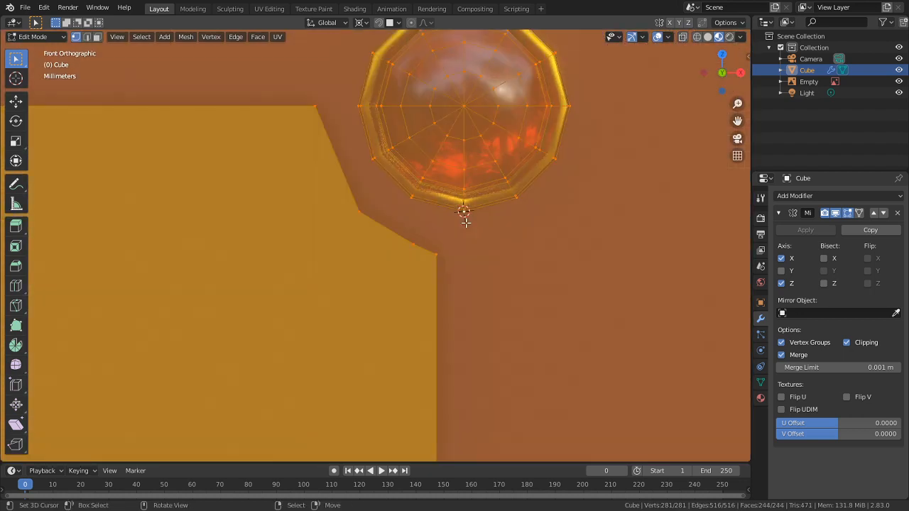
{"action": "key", "text": "ctrl+z"}
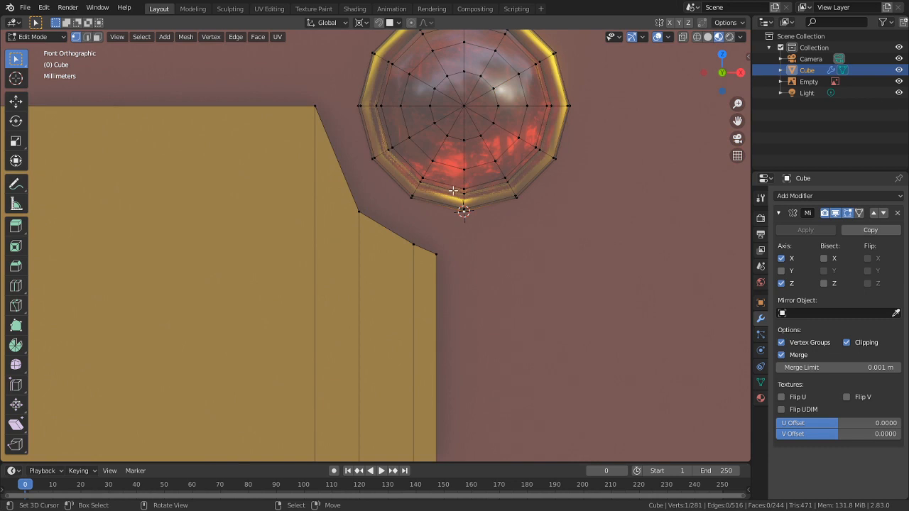
{"action": "key", "text": "l"}
{"action": "key", "text": "m"}
{"action": "left_click", "coordinate": [456, 202]}
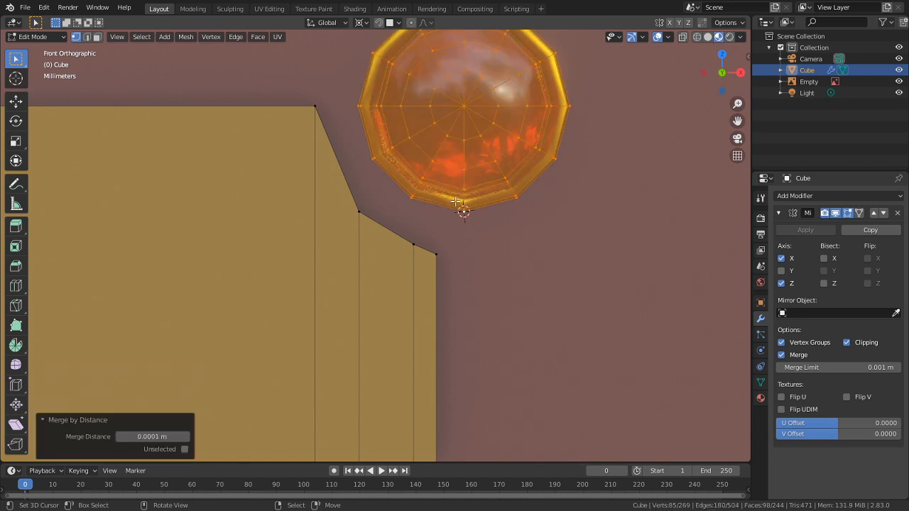
{"action": "right_click", "coordinate": [456, 201]}
{"action": "middle_click_drag", "start_coordinate": [456, 202], "coordinate": [521, 171]}
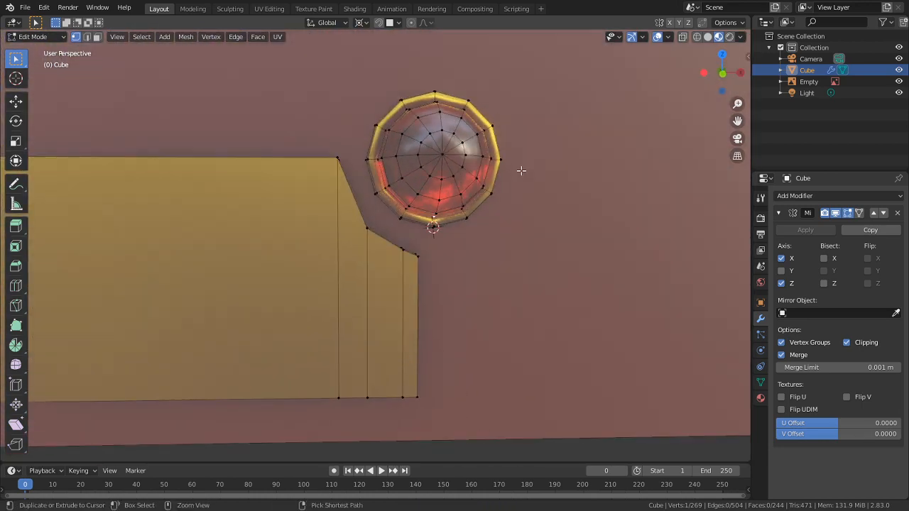
{"action": "key", "text": "ctrl+z"}
{"action": "key", "text": "ctrl+z"}
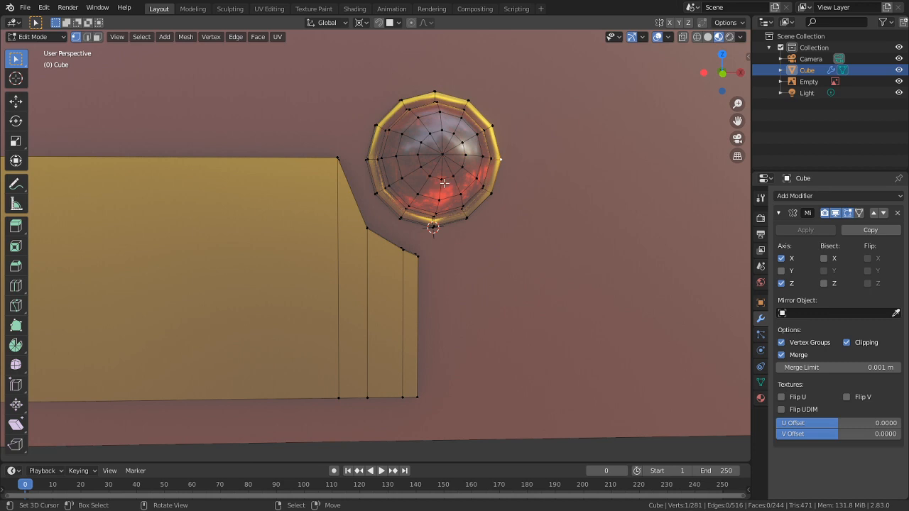
Step: Snap the 3D cursor to the selected vertex at the bottom of the small gem's rim
{"action": "scroll", "coordinate": [467, 230], "scroll_direction": "up", "scroll_amount": 1}
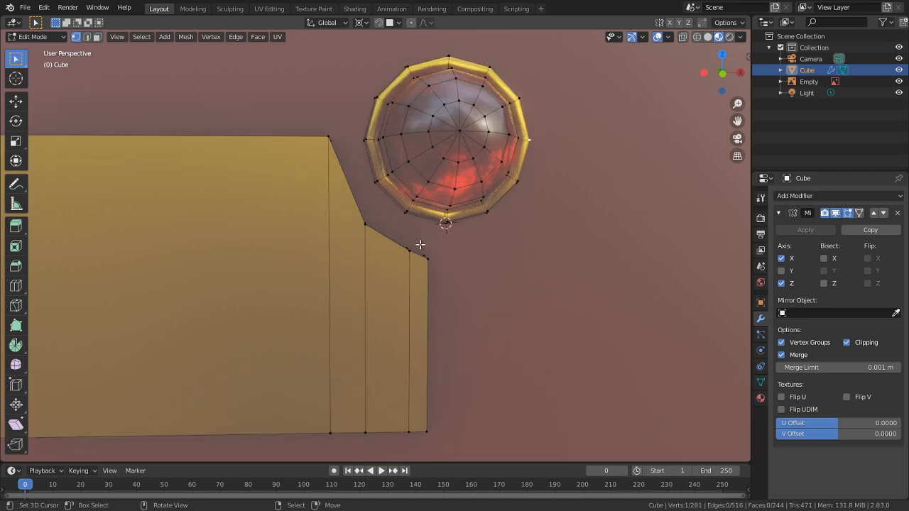
{"action": "scroll", "coordinate": [421, 244], "scroll_direction": "up", "scroll_amount": 1}
{"action": "key", "text": "shift+s"}
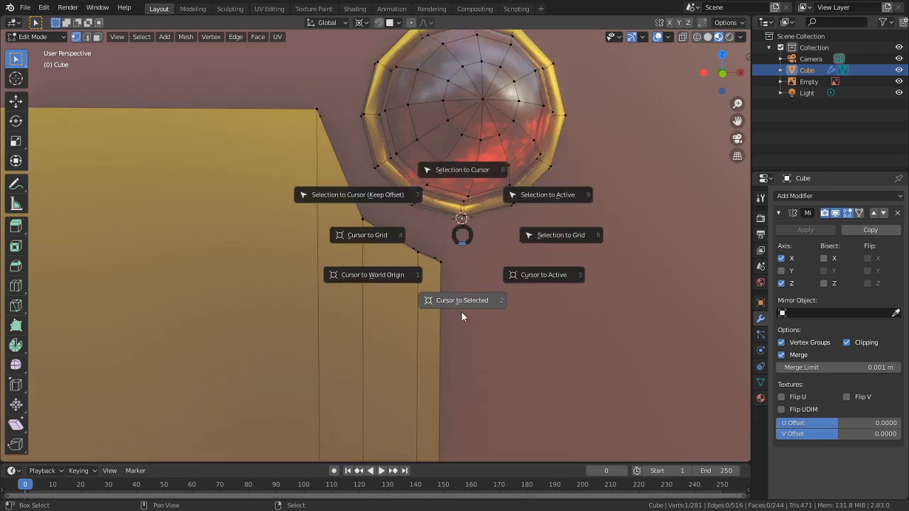
{"action": "left_click", "coordinate": [461, 311]}
Step: Duplicate the linked gold trim in place and mirror the copy along global X about the 3D cursor
{"action": "key", "text": "alt+a"}
{"action": "middle_click_drag", "start_coordinate": [411, 277], "coordinate": [395, 293]}
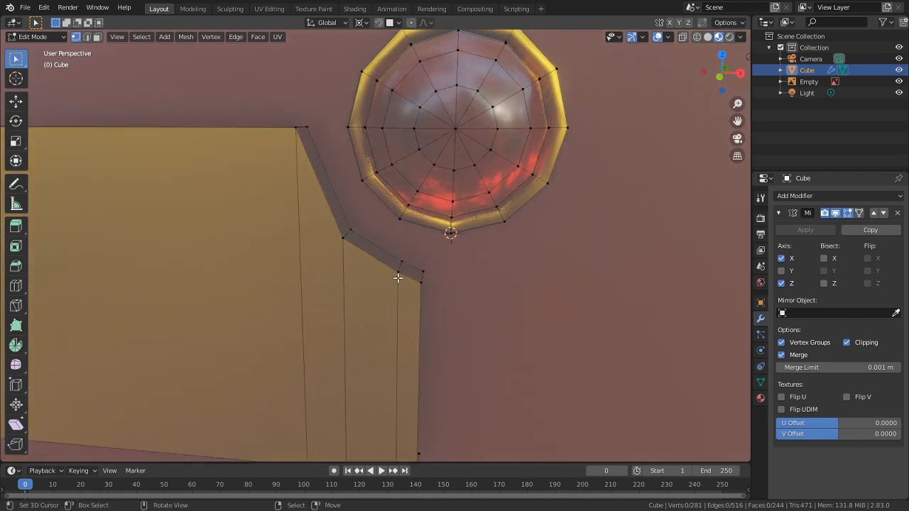
{"action": "key", "text": "l"}
{"action": "key", "text": "shift+d"}
{"action": "key", "text": "Escape"}
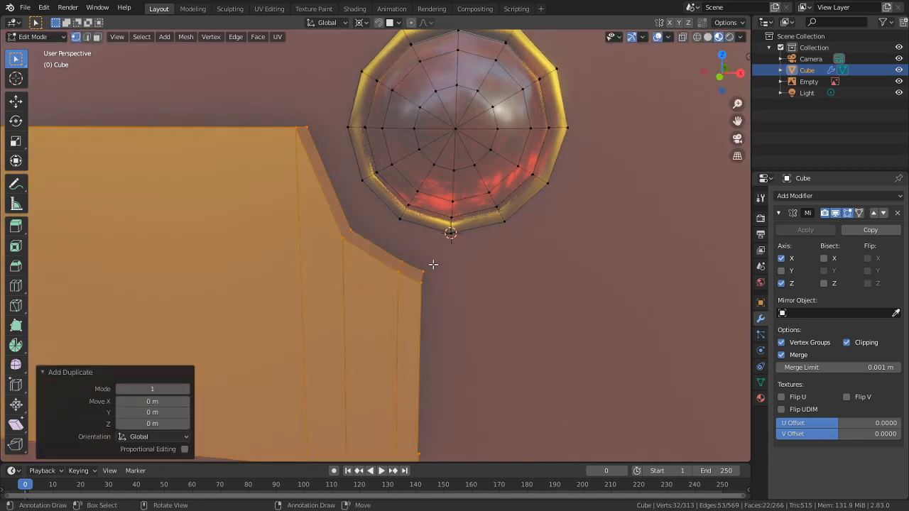
{"action": "key", "text": "m"}
{"action": "key", "text": "Escape"}
{"action": "key", "text": "ctrl+m"}
{"action": "key", "text": "x"}
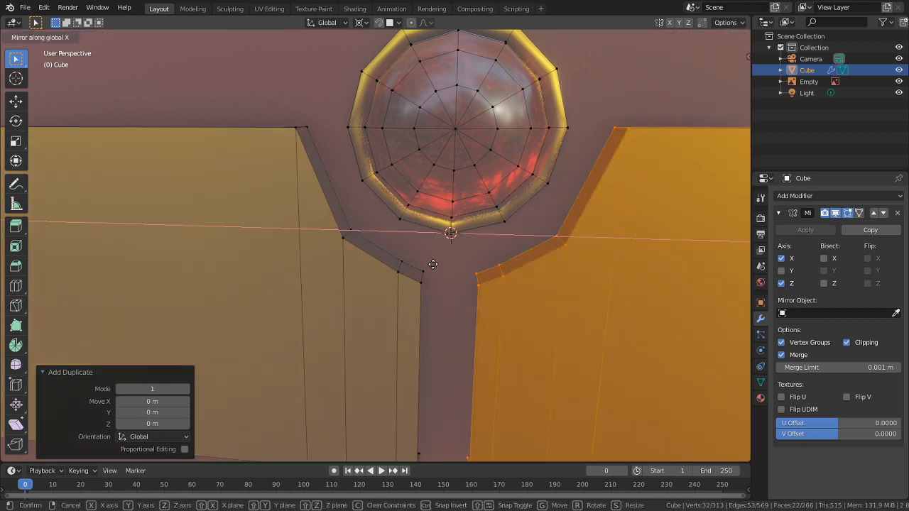
{"action": "key", "text": "Return"}
Step: Set the viewport's clip start to 0.001 m
{"action": "scroll", "coordinate": [415, 240], "scroll_direction": "down", "scroll_amount": 5}
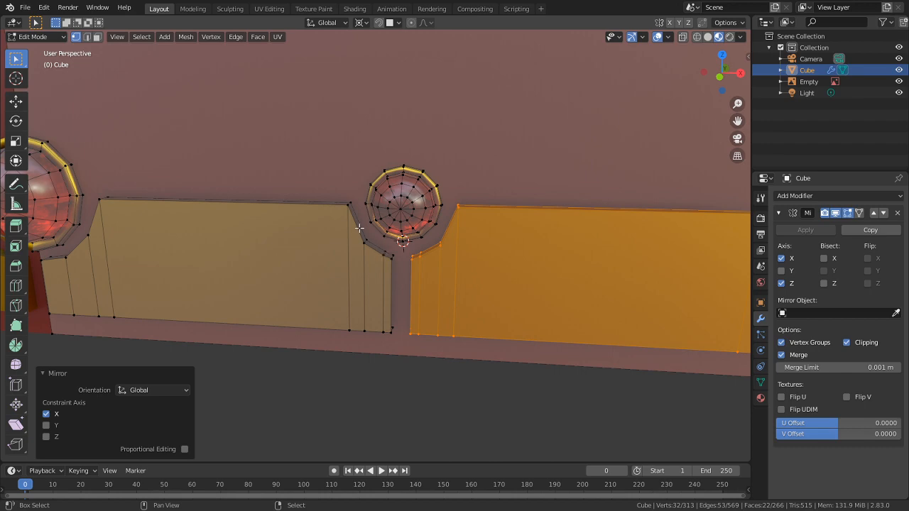
{"action": "middle_click_drag", "start_coordinate": [334, 217], "coordinate": [428, 227]}
{"action": "scroll", "coordinate": [419, 240], "scroll_direction": "up", "scroll_amount": 4}
{"action": "scroll", "coordinate": [427, 240], "scroll_direction": "up", "scroll_amount": 1}
{"action": "scroll", "coordinate": [458, 285], "scroll_direction": "down", "scroll_amount": 2}
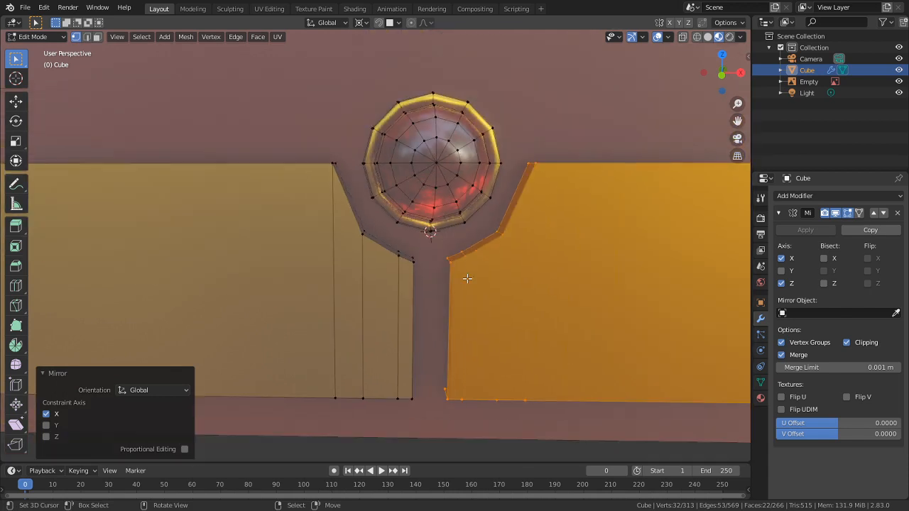
{"action": "key", "text": "n"}
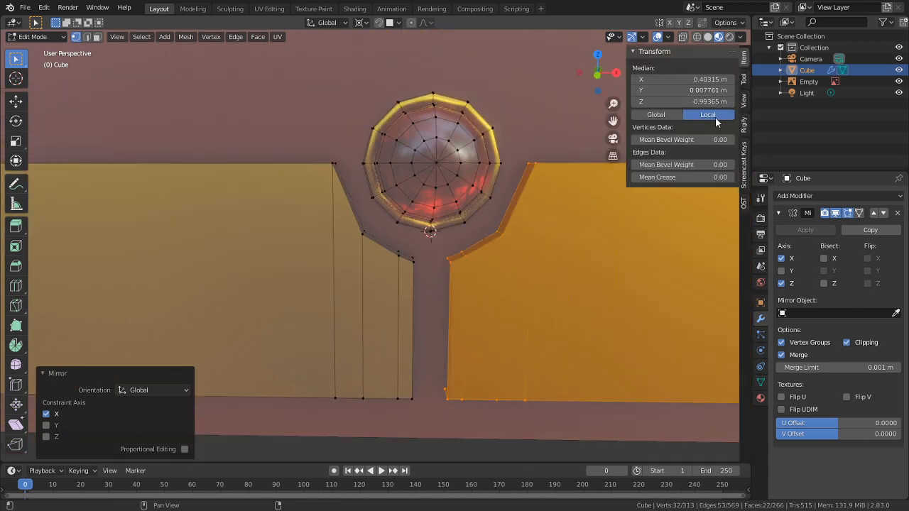
{"action": "left_click", "coordinate": [740, 99]}
{"action": "left_click_drag", "start_coordinate": [709, 81], "coordinate": [686, 81]}
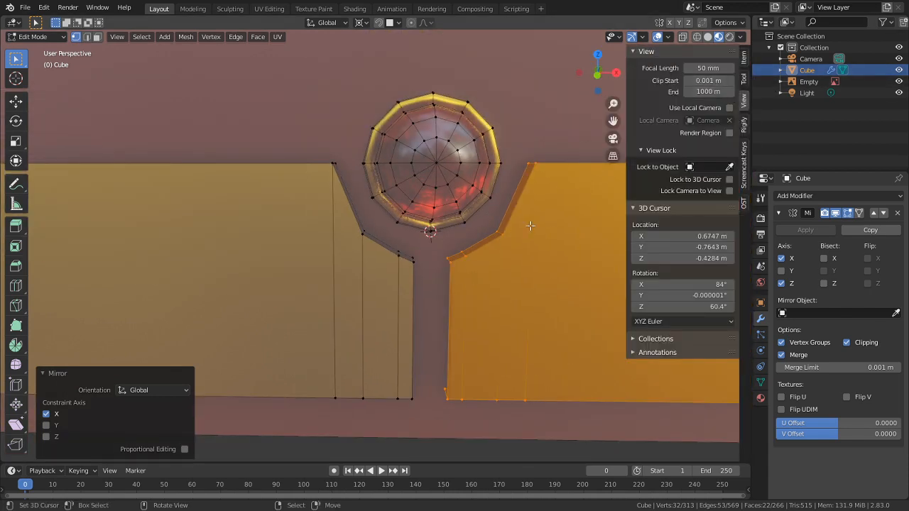
Step: Switch to Object Mode and examine the mirrored trim around the gems, both close up and across the whole object
{"action": "key", "text": "Tab"}
{"action": "scroll", "coordinate": [505, 244], "scroll_direction": "up", "scroll_amount": 10}
{"action": "scroll", "coordinate": [534, 242], "scroll_direction": "down", "scroll_amount": 12}
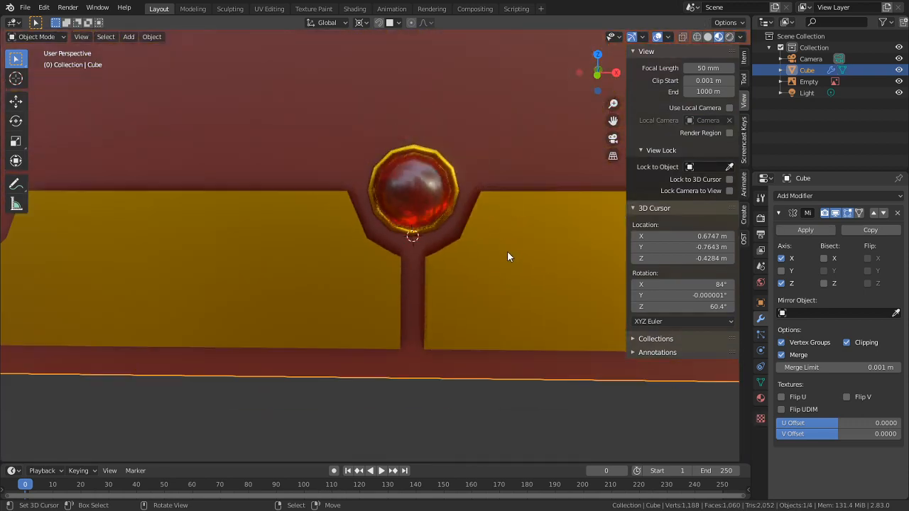
{"action": "middle_click_drag", "start_coordinate": [440, 242], "coordinate": [500, 228], "text": "shift"}
{"action": "scroll", "coordinate": [392, 232], "scroll_direction": "down", "scroll_amount": 4}
{"action": "scroll", "coordinate": [499, 228], "scroll_direction": "down", "scroll_amount": 5}
{"action": "scroll", "coordinate": [499, 233], "scroll_direction": "down", "scroll_amount": 5}
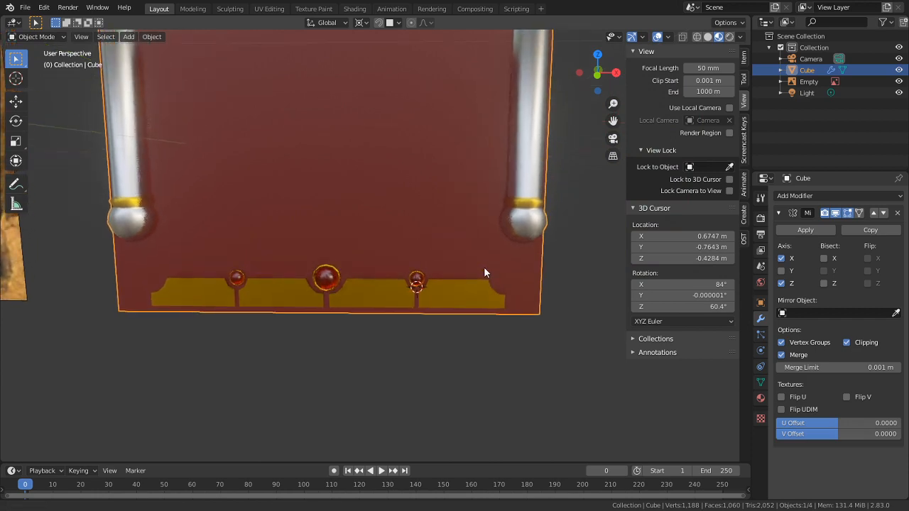
Step: In Edit Mode with face selection, select the bottom faces of the gold trim plate between the large and small gems
{"action": "middle_click_drag", "start_coordinate": [461, 191], "coordinate": [434, 143], "text": "shift"}
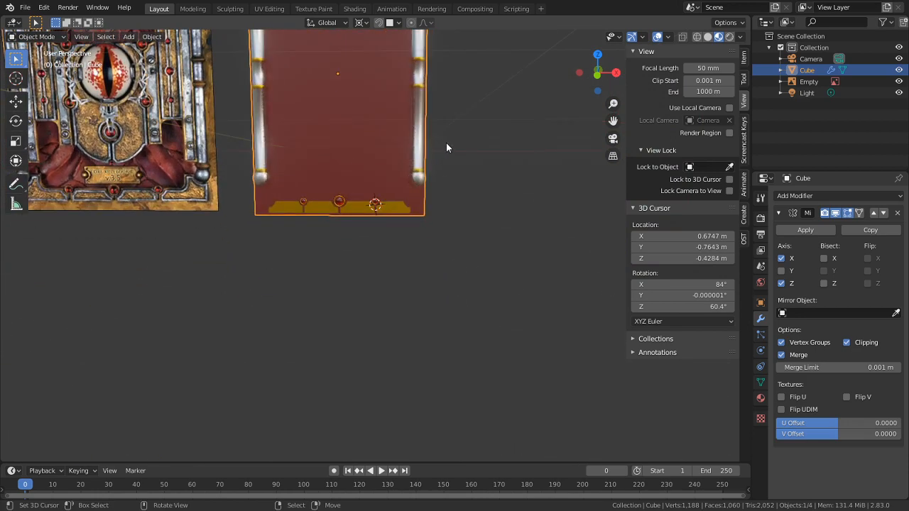
{"action": "scroll", "coordinate": [450, 169], "scroll_direction": "up", "scroll_amount": 4}
{"action": "middle_click_drag", "start_coordinate": [448, 181], "coordinate": [362, 177], "text": "shift"}
{"action": "scroll", "coordinate": [426, 239], "scroll_direction": "up", "scroll_amount": 3}
{"action": "scroll", "coordinate": [398, 231], "scroll_direction": "up", "scroll_amount": 3}
{"action": "key", "text": "Tab"}
{"action": "scroll", "coordinate": [362, 177], "scroll_direction": "up", "scroll_amount": 2}
{"action": "scroll", "coordinate": [362, 177], "scroll_direction": "up", "scroll_amount": 1}
{"action": "right_click", "coordinate": [418, 319]}
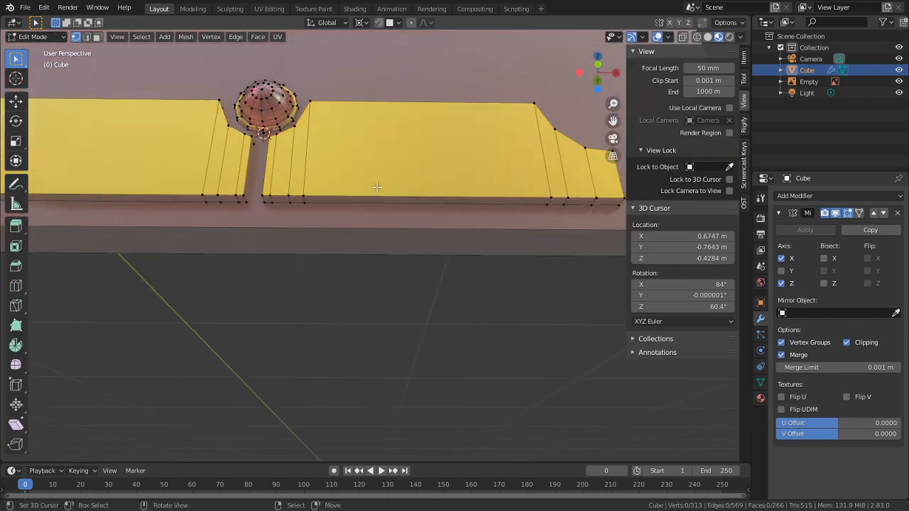
{"action": "key", "text": "3"}
{"action": "scroll", "coordinate": [391, 228], "scroll_direction": "up", "scroll_amount": 2}
{"action": "right_click", "coordinate": [391, 228]}
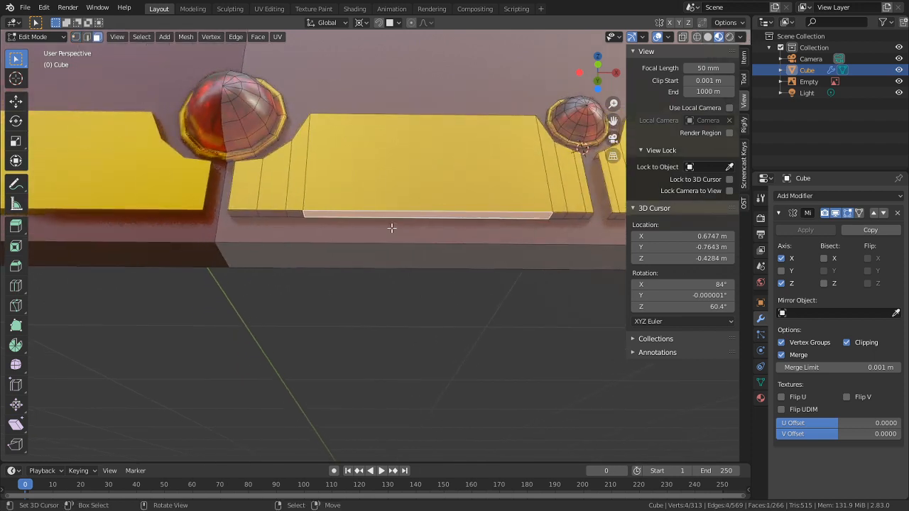
{"action": "right_click", "coordinate": [244, 213], "text": "shift"}
{"action": "right_click", "coordinate": [273, 214], "text": "shift"}
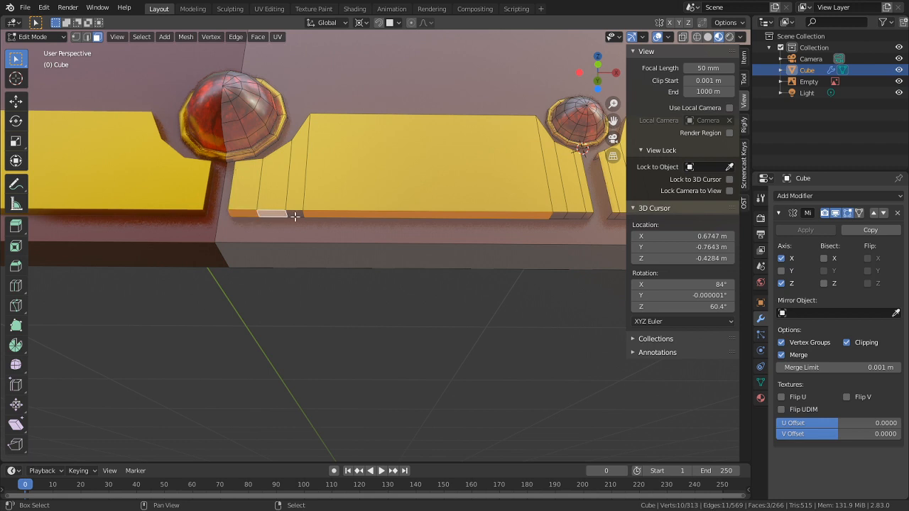
{"action": "right_click", "coordinate": [295, 214], "text": "shift"}
{"action": "middle_click_drag", "start_coordinate": [583, 234], "coordinate": [256, 232], "text": "shift"}
{"action": "right_click", "coordinate": [274, 232], "text": "shift"}
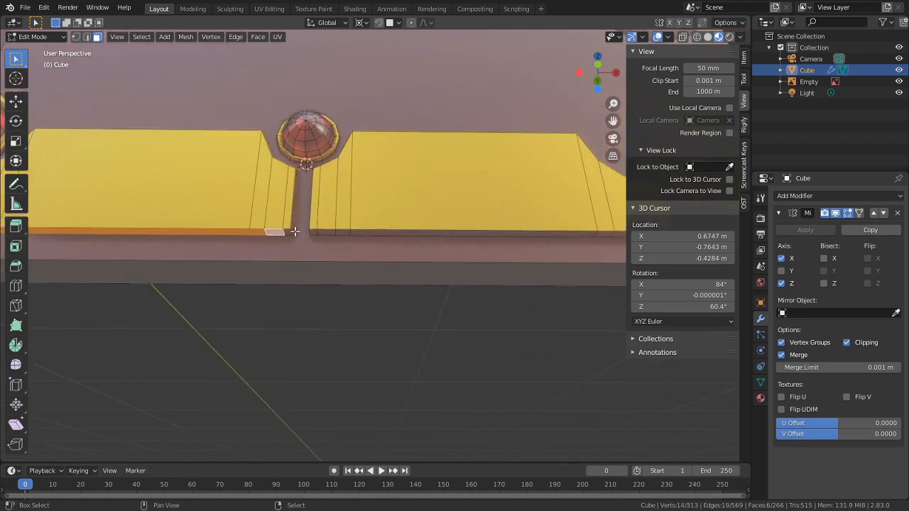
{"action": "right_click", "coordinate": [287, 232], "text": "shift"}
Step: Add the outer trim plate's bottom faces to the selection and extrude them all downward by about 0.0077 m
{"action": "right_click", "coordinate": [314, 232], "text": "shift"}
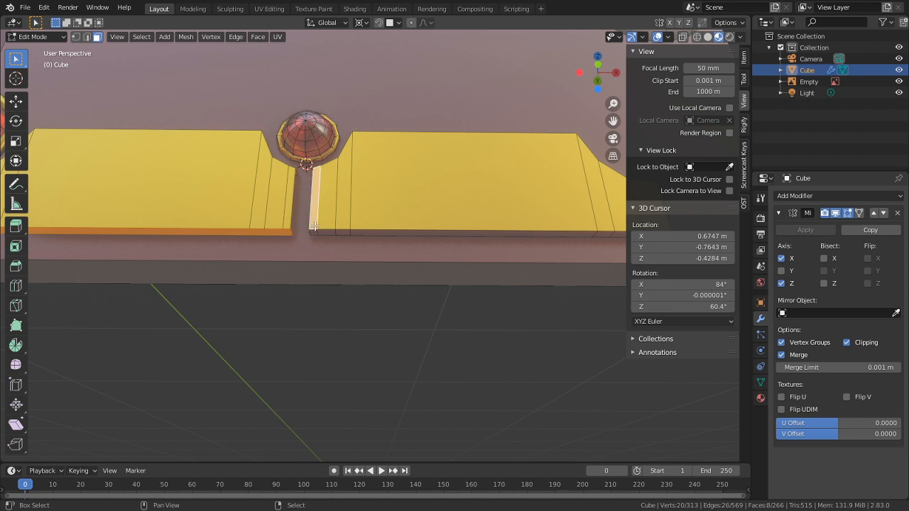
{"action": "right_click", "coordinate": [314, 234], "text": "shift"}
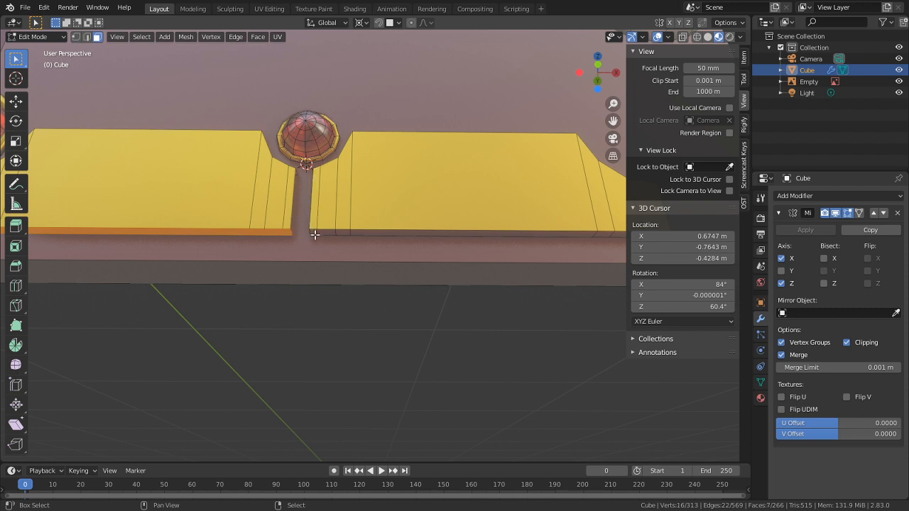
{"action": "right_click", "coordinate": [367, 232], "text": "shift"}
{"action": "middle_click_drag", "start_coordinate": [367, 232], "coordinate": [280, 235], "text": "shift"}
{"action": "right_click", "coordinate": [526, 233], "text": "shift"}
{"action": "right_click", "coordinate": [527, 233], "text": "shift"}
{"action": "right_click", "coordinate": [561, 234], "text": "shift"}
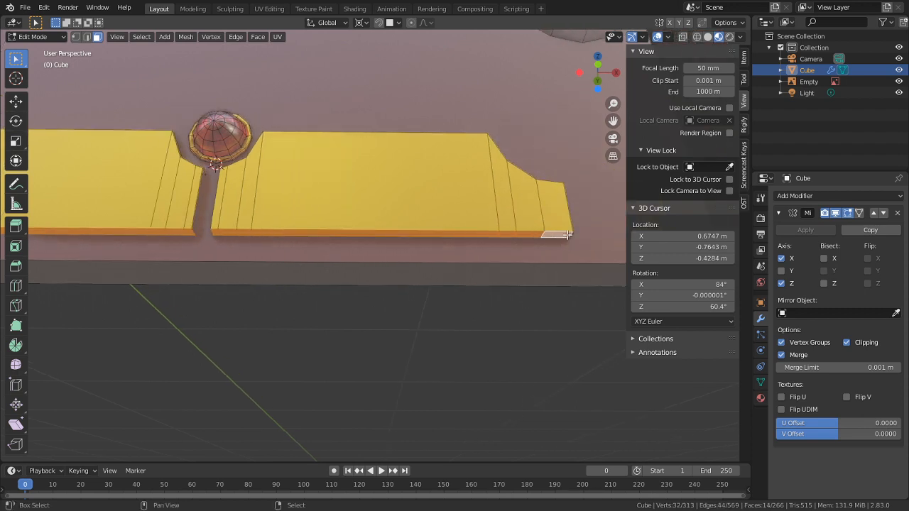
{"action": "key", "text": "e"}
{"action": "left_click", "coordinate": [514, 189]}
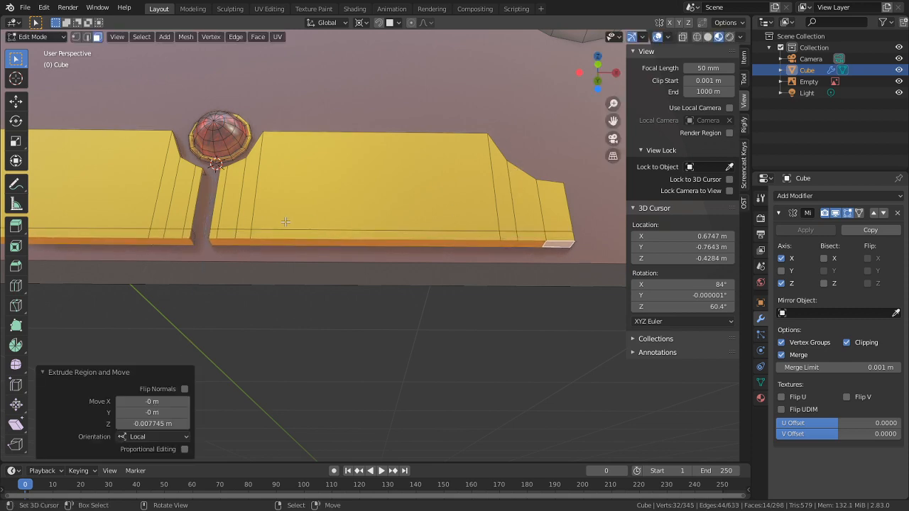
Step: With snapping enabled, extrude the inner plate's vertical front edge in the gap below the small gem about 0.0095 m along global Y
{"action": "middle_click_drag", "start_coordinate": [314, 284], "coordinate": [296, 325]}
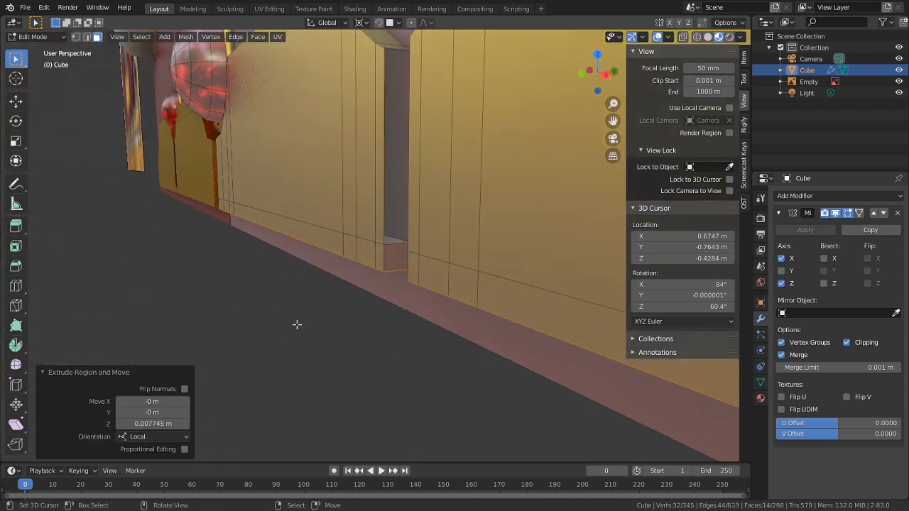
{"action": "key", "text": "2"}
{"action": "right_click", "coordinate": [391, 319]}
{"action": "scroll", "coordinate": [390, 329], "scroll_direction": "up", "scroll_amount": 2}
{"action": "middle_click_drag", "start_coordinate": [390, 328], "coordinate": [423, 191]}
{"action": "key", "text": "shift+Tab"}
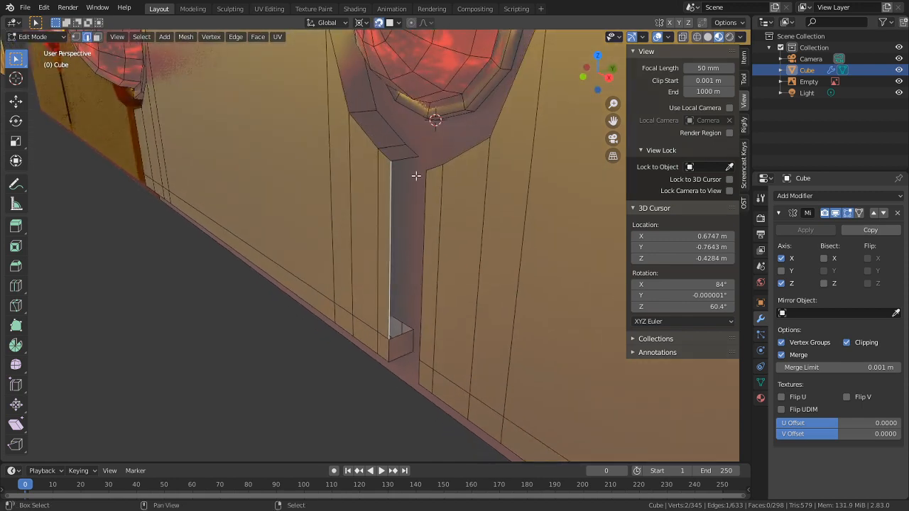
{"action": "key", "text": "e"}
{"action": "key", "text": "y"}
{"action": "left_click", "coordinate": [414, 169]}
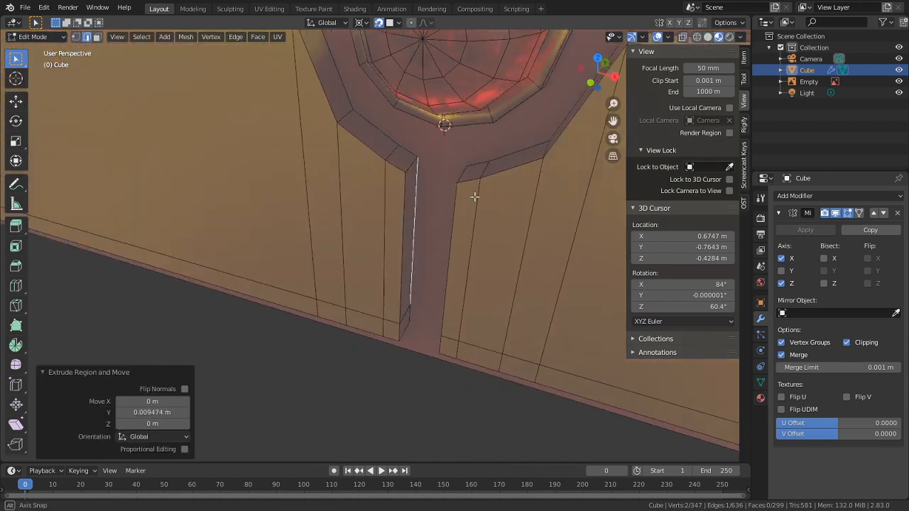
Step: Extrude the outer plate's facing vertical edge in the same gap about 0.0095 m along global Y
{"action": "middle_click_drag", "start_coordinate": [474, 197], "coordinate": [455, 201]}
{"action": "right_click", "coordinate": [450, 201]}
{"action": "key", "text": "e"}
{"action": "key", "text": "y"}
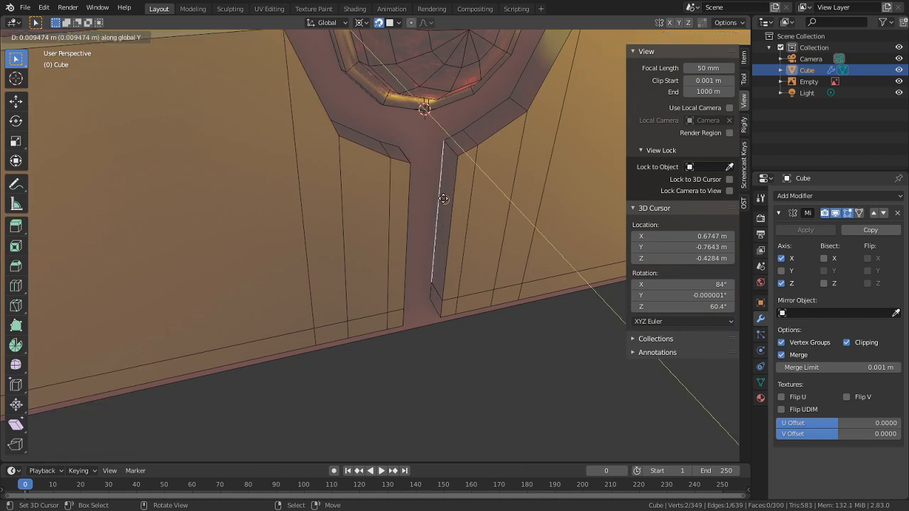
{"action": "left_click", "coordinate": [442, 199]}
Step: Isolate the two linked trim plates, merge their vertices by distance, and reveal the hidden mesh with nothing selected
{"action": "key", "text": "a"}
{"action": "key", "text": "ctrl+z"}
{"action": "key", "text": "l"}
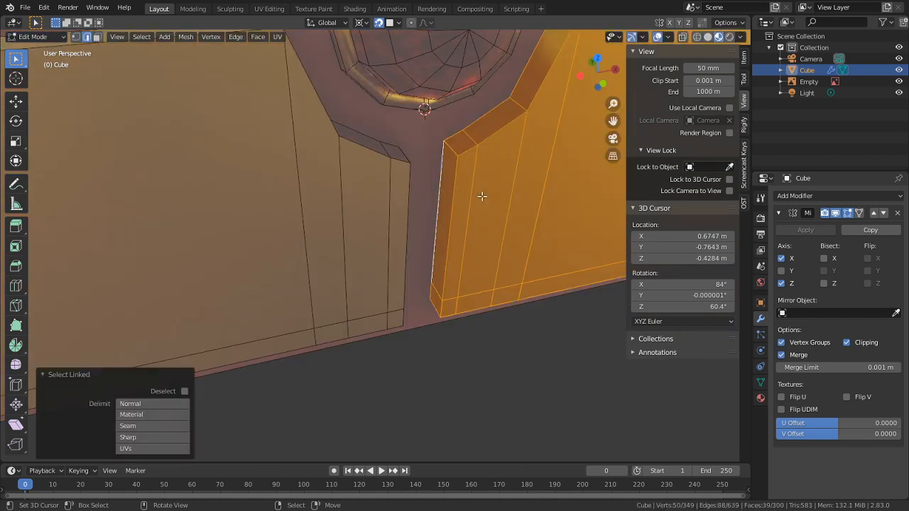
{"action": "key", "text": "l"}
{"action": "key", "text": "shift+h"}
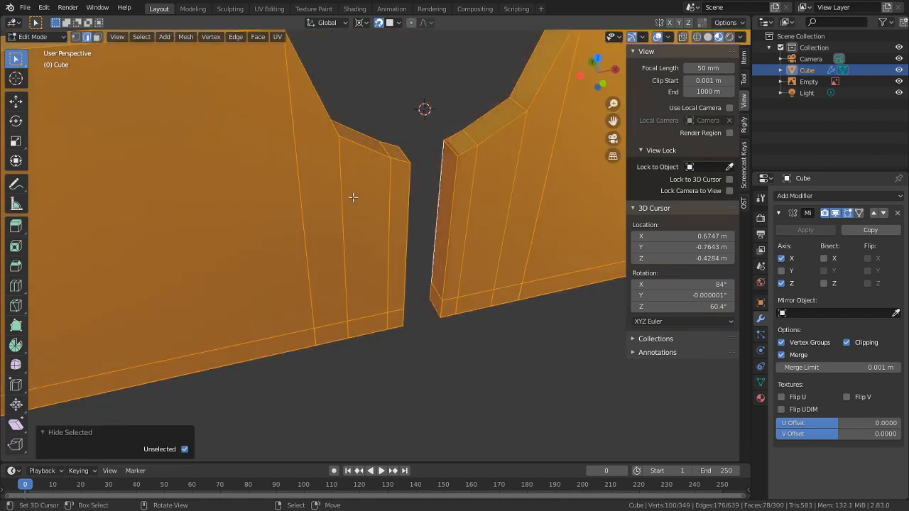
{"action": "key", "text": "alt+m"}
{"action": "left_click", "coordinate": [353, 197]}
{"action": "key", "text": "alt+h"}
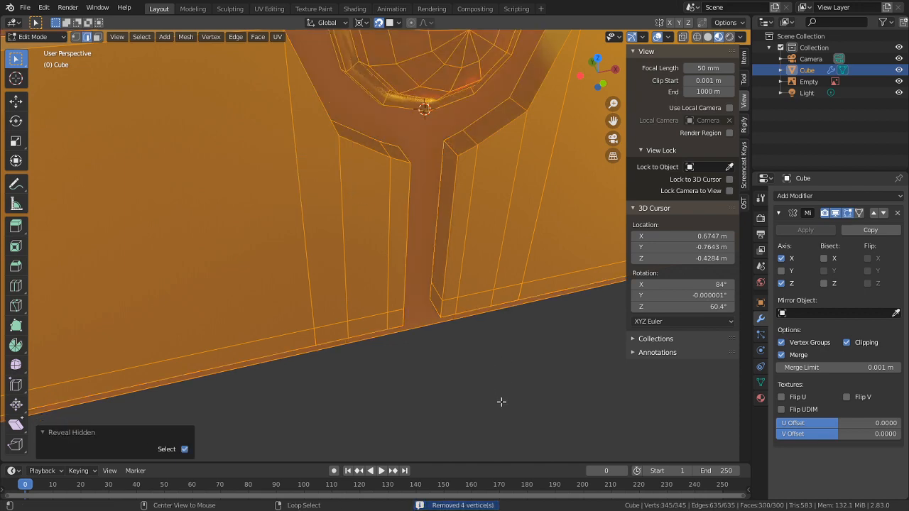
{"action": "key", "text": "alt+a"}
Step: Bridge the two small facing end faces of the bottom strips across the gap below the small gem
{"action": "middle_click_drag", "start_coordinate": [483, 377], "coordinate": [452, 353]}
{"action": "key", "text": "3"}
{"action": "left_click", "coordinate": [407, 347]}
{"action": "left_click", "coordinate": [439, 349], "text": "shift"}
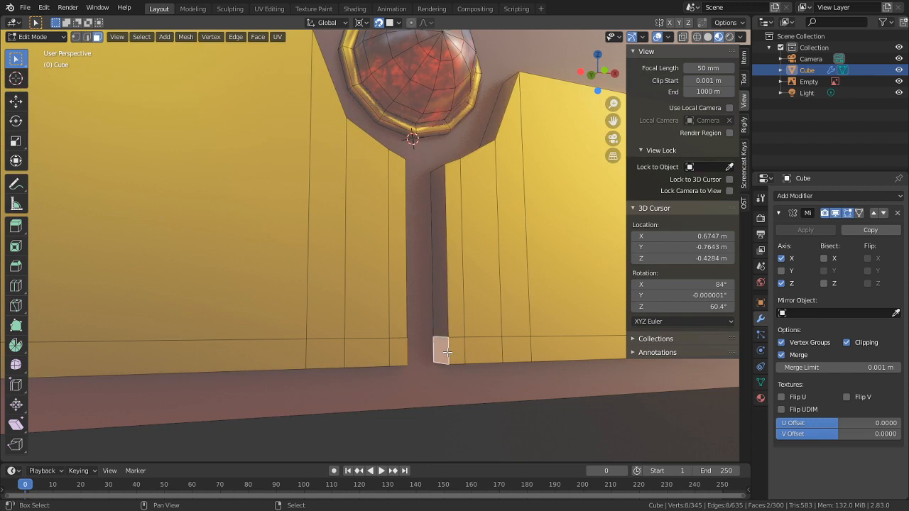
{"action": "key", "text": "alt+m"}
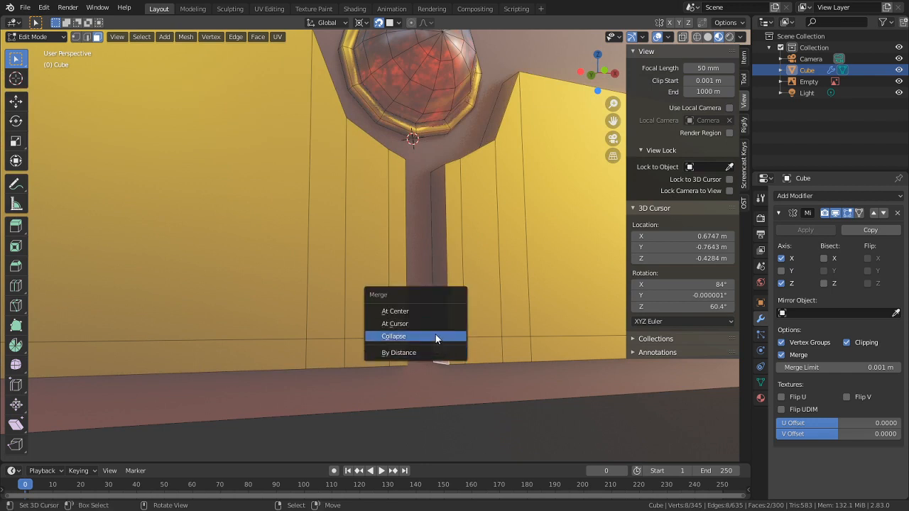
{"action": "left_click", "coordinate": [436, 335]}
{"action": "key", "text": "ctrl+e"}
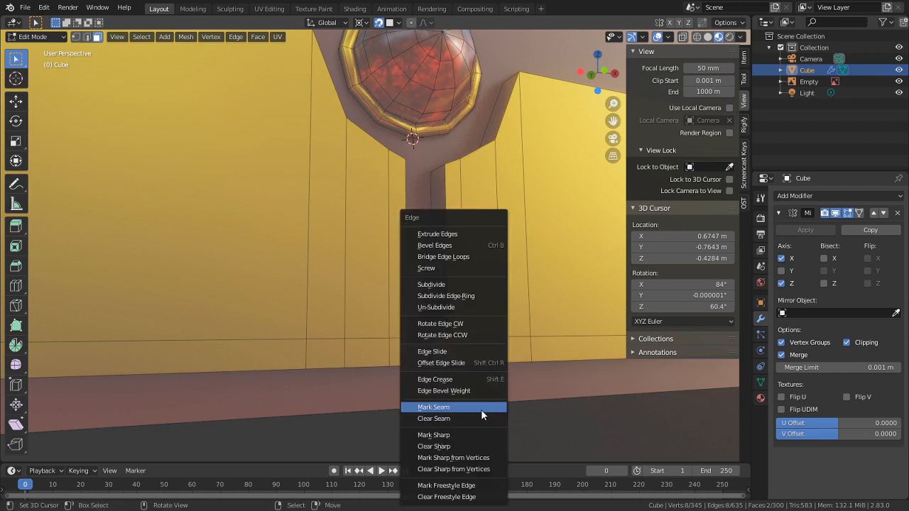
{"action": "left_click", "coordinate": [454, 256]}
Step: Extrude the bottom strip's end face below the large gem along global X to the mirror centre
{"action": "middle_click_drag", "start_coordinate": [454, 334], "coordinate": [376, 335]}
{"action": "key", "text": "Tab"}
{"action": "middle_click_drag", "start_coordinate": [328, 311], "coordinate": [76, 253]}
{"action": "middle_click_drag", "start_coordinate": [37, 276], "coordinate": [286, 278]}
{"action": "key", "text": "Tab"}
{"action": "left_click", "coordinate": [343, 262]}
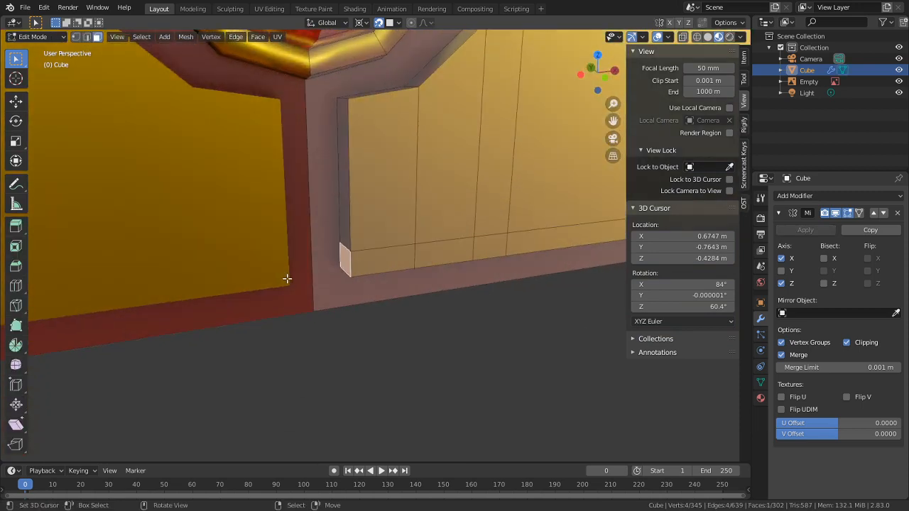
{"action": "key", "text": "e"}
{"action": "key", "text": "x"}
{"action": "left_click", "coordinate": [174, 294]}
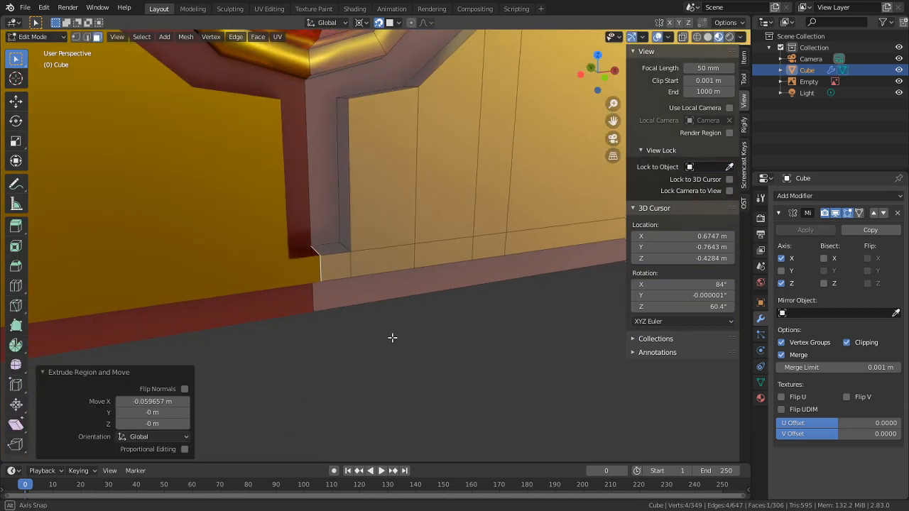
Step: Delete the strip's inner end face lying on the mirror plane and reveal any hidden geometry
{"action": "scroll", "coordinate": [461, 325], "scroll_direction": "up", "scroll_amount": 8}
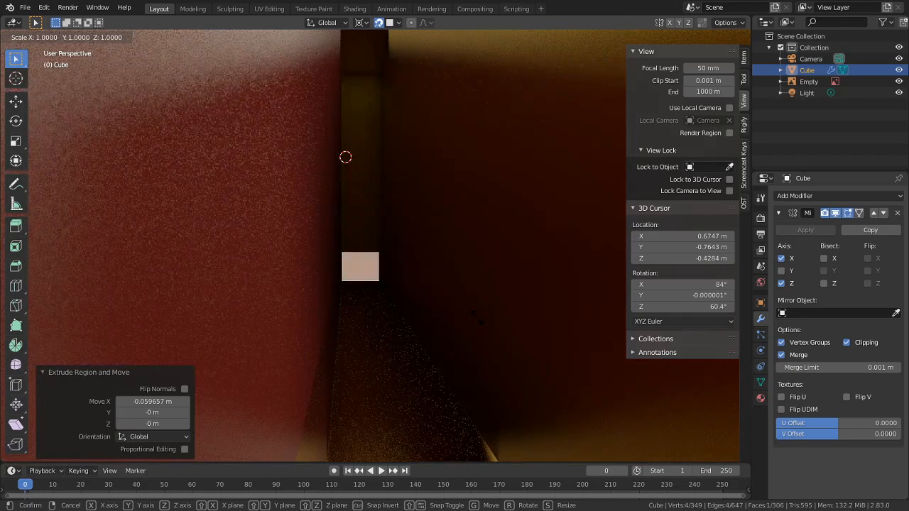
{"action": "left_click", "coordinate": [361, 267]}
{"action": "key", "text": "x"}
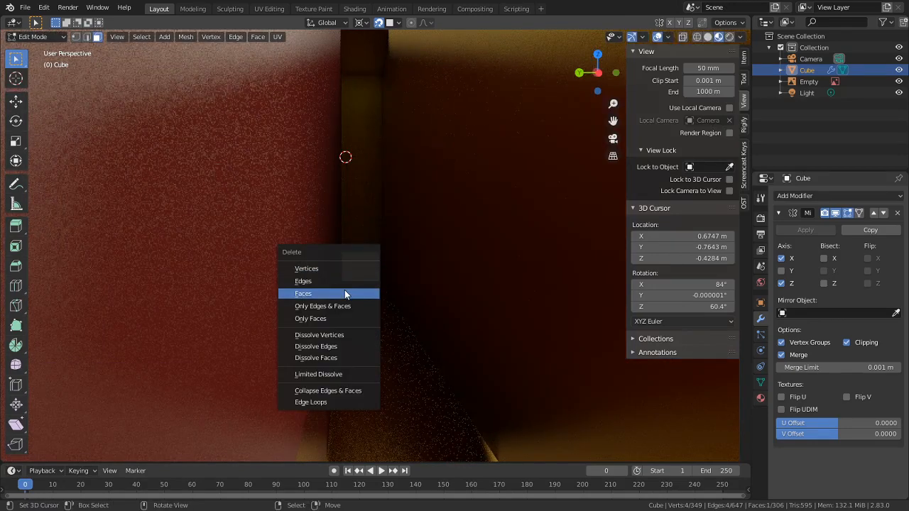
{"action": "left_click", "coordinate": [345, 290]}
{"action": "key", "text": "alt+h"}
{"action": "middle_click_drag", "start_coordinate": [455, 300], "coordinate": [326, 325]}
{"action": "scroll", "coordinate": [356, 369], "scroll_direction": "down", "scroll_amount": 11}
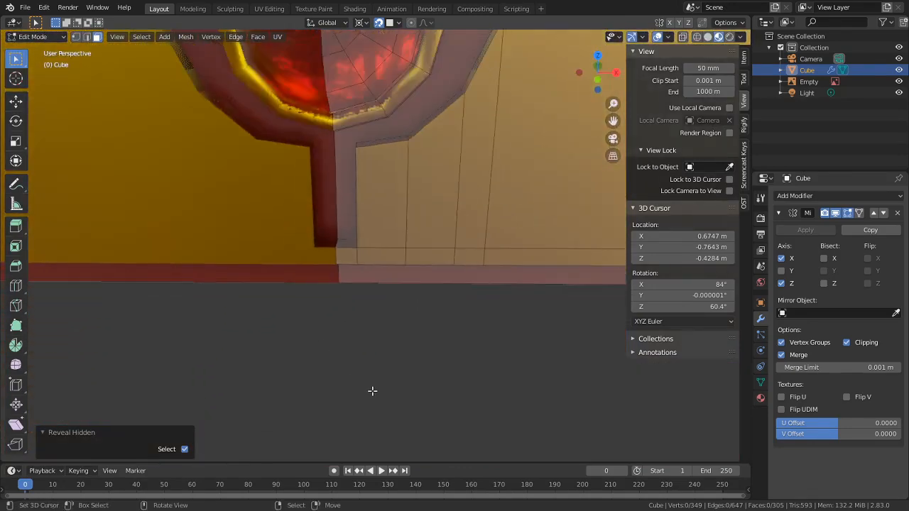
{"action": "middle_click_drag", "start_coordinate": [425, 375], "coordinate": [265, 383]}
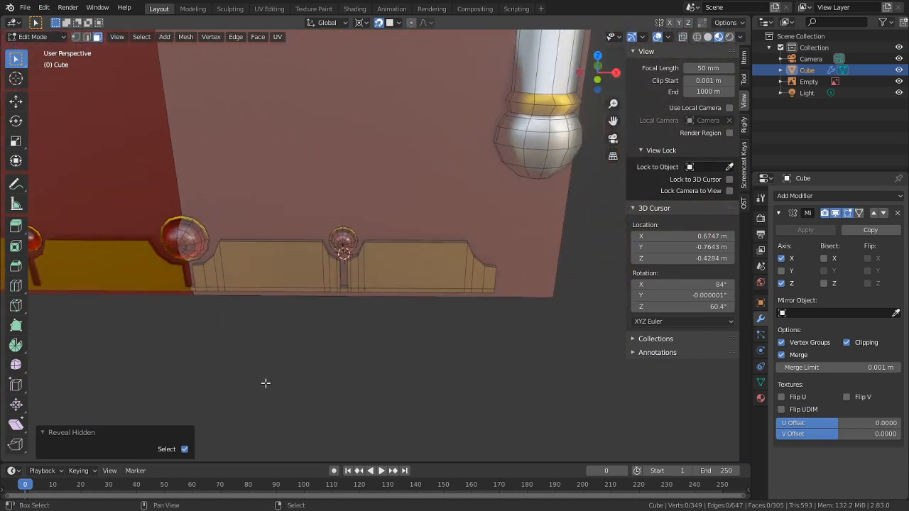
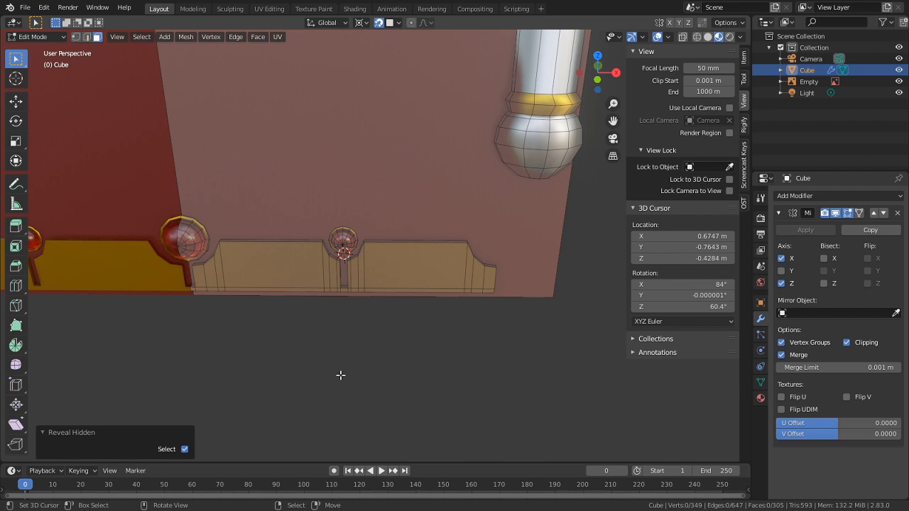
Step: Try to select the small gem's gold rim by picking its face loops
{"action": "key", "text": "Tab"}
{"action": "middle_click_drag", "start_coordinate": [395, 305], "coordinate": [381, 331]}
{"action": "scroll", "coordinate": [355, 213], "scroll_direction": "up", "scroll_amount": 4}
{"action": "middle_click_drag", "start_coordinate": [353, 199], "coordinate": [426, 224]}
{"action": "key", "text": "Tab"}
{"action": "scroll", "coordinate": [245, 185], "scroll_direction": "up", "scroll_amount": 2}
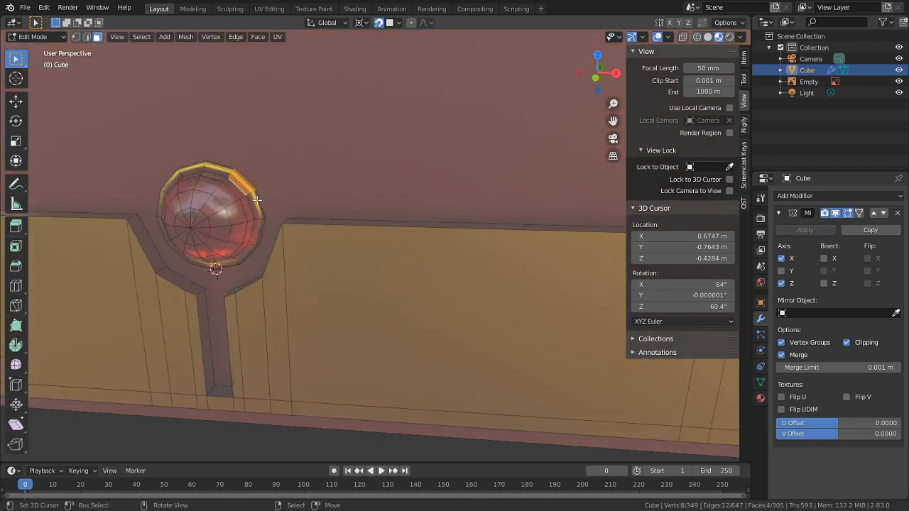
{"action": "scroll", "coordinate": [387, 227], "scroll_direction": "up", "scroll_amount": 3}
{"action": "left_click", "coordinate": [374, 196]}
{"action": "left_click", "coordinate": [382, 204], "text": "alt"}
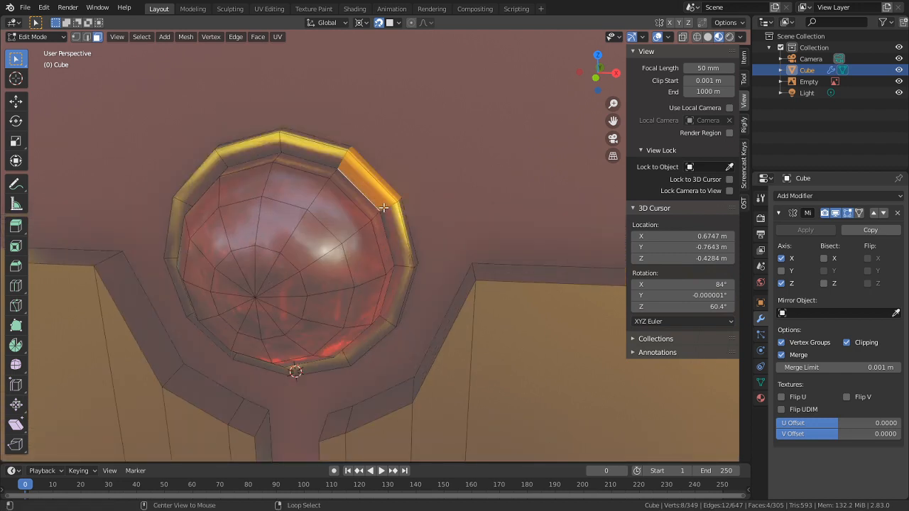
{"action": "left_click", "coordinate": [390, 207], "text": "alt"}
{"action": "middle_click_drag", "start_coordinate": [340, 178], "coordinate": [335, 249]}
{"action": "left_click", "coordinate": [313, 195], "text": "alt"}
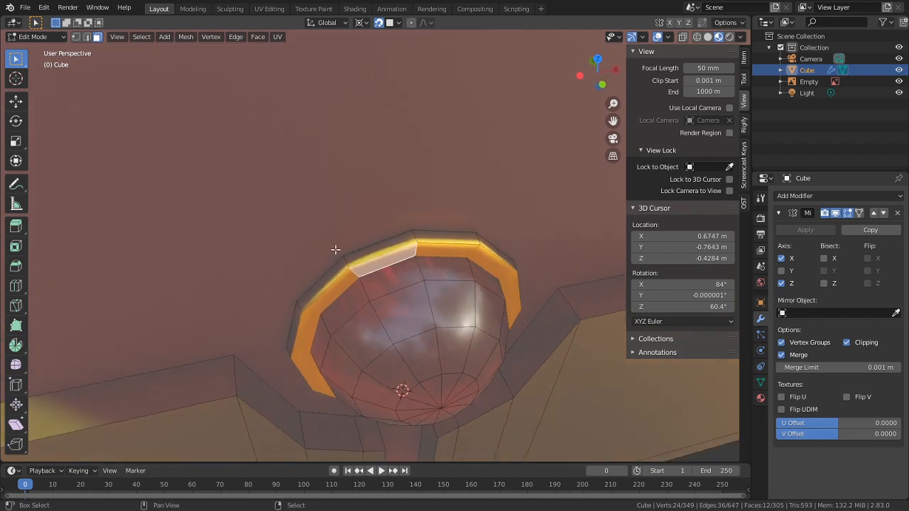
{"action": "left_click", "coordinate": [346, 255], "text": "alt"}
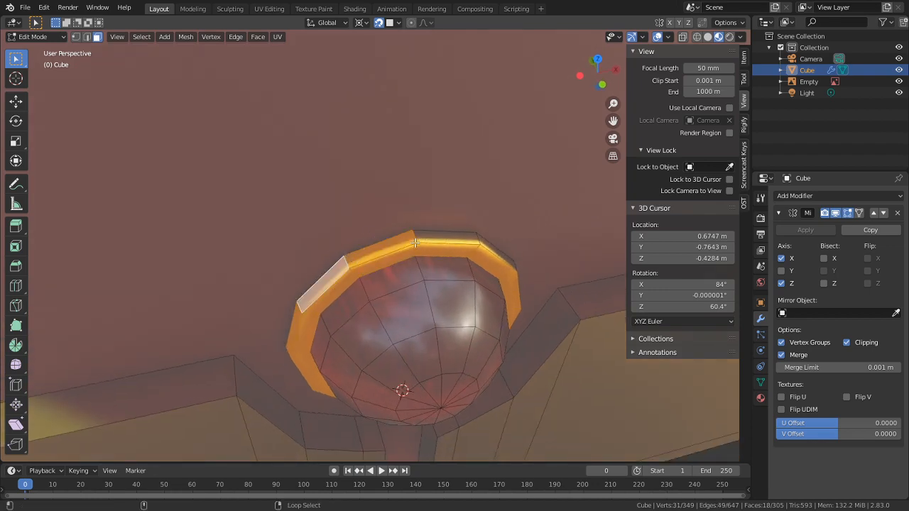
{"action": "left_click", "coordinate": [482, 243], "text": "alt+shift"}
{"action": "middle_click_drag", "start_coordinate": [481, 243], "coordinate": [378, 206]}
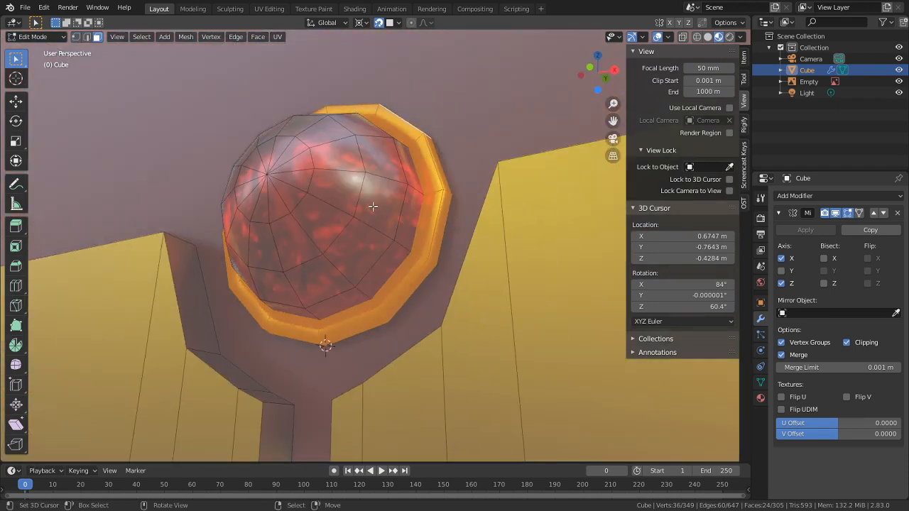
Step: Select and hide all faces using Material.005, and select the small gem's entire linked gold rim
{"action": "left_click", "coordinate": [373, 206]}
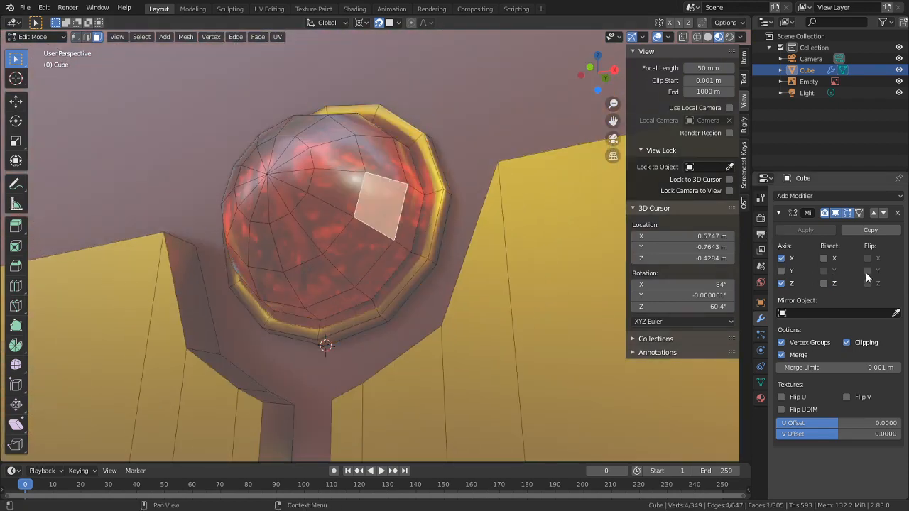
{"action": "left_click", "coordinate": [760, 398]}
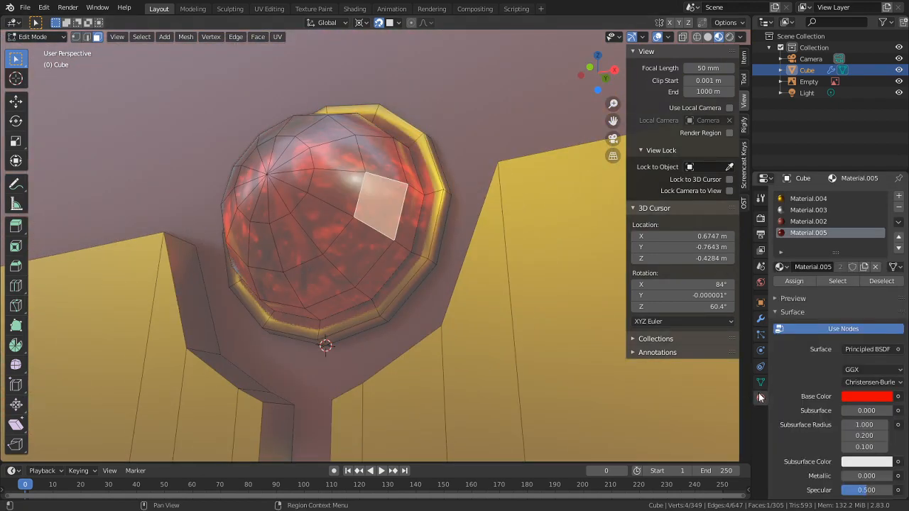
{"action": "left_click", "coordinate": [841, 281]}
{"action": "key", "text": "h"}
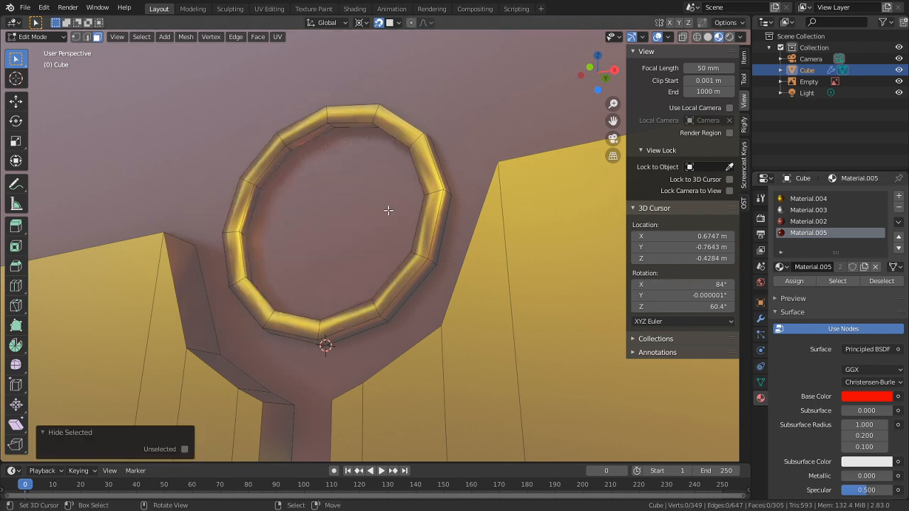
{"action": "middle_click_drag", "start_coordinate": [386, 208], "coordinate": [405, 217]}
{"action": "key", "text": "l"}
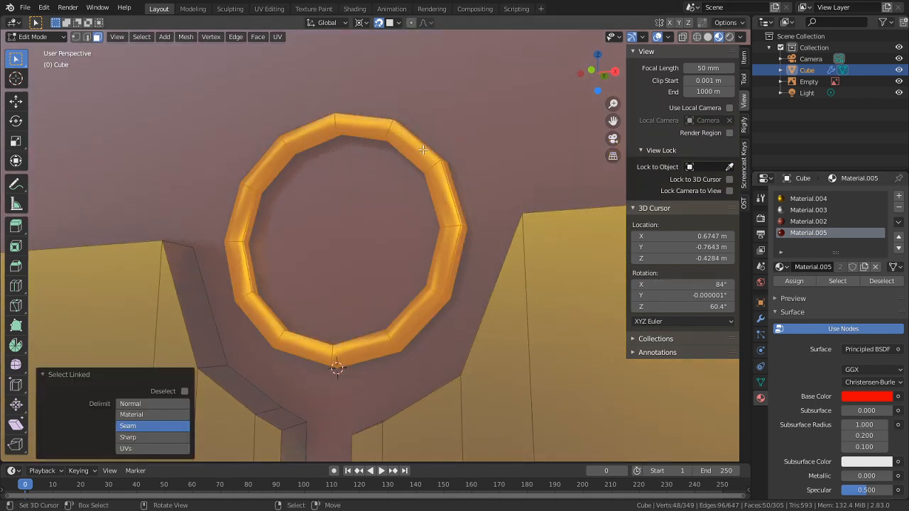
Step: Merge the small gem rim's vertices by a distance of 0.0001 m and test its face loops by selecting them
{"action": "key", "text": "m"}
{"action": "left_click", "coordinate": [420, 149]}
{"action": "middle_click_drag", "start_coordinate": [420, 148], "coordinate": [438, 228]}
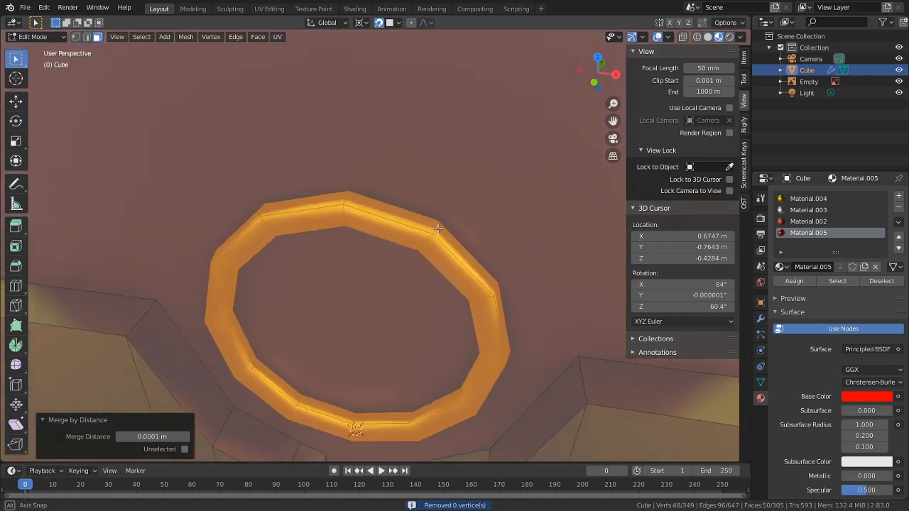
{"action": "left_click", "coordinate": [405, 227]}
{"action": "left_click", "coordinate": [417, 244], "text": "alt"}
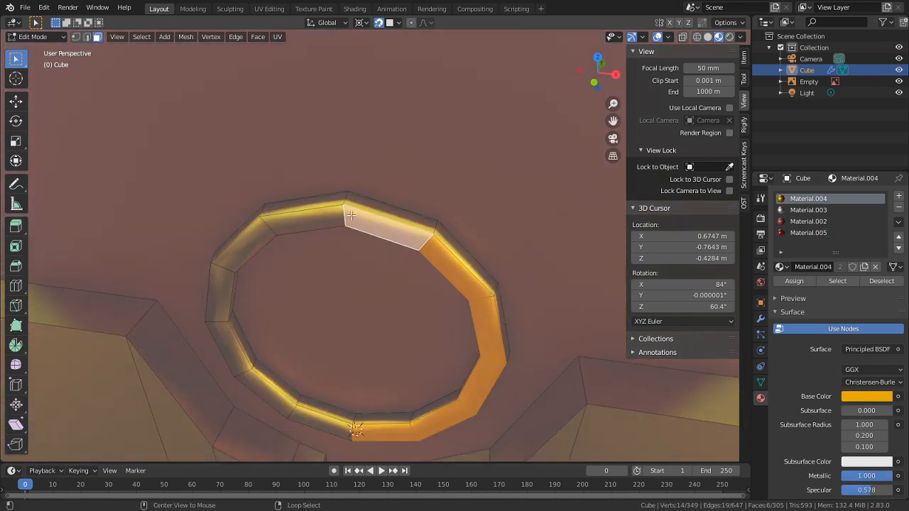
{"action": "left_click", "coordinate": [260, 228], "text": "alt"}
Step: Hide the inner-side face at the top joint of the small gem's rim and delete the interior face behind it
{"action": "scroll", "coordinate": [327, 250], "scroll_direction": "up", "scroll_amount": 5}
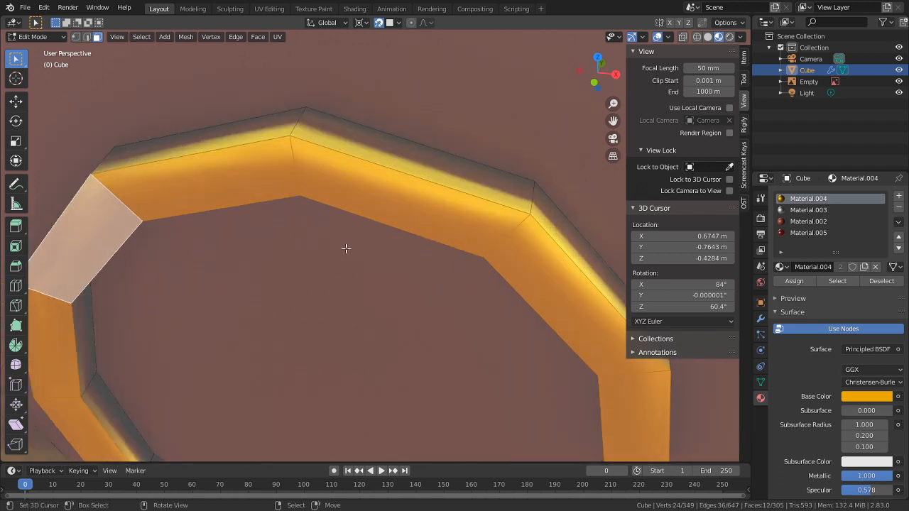
{"action": "left_click", "coordinate": [313, 178]}
{"action": "left_click", "coordinate": [311, 176]}
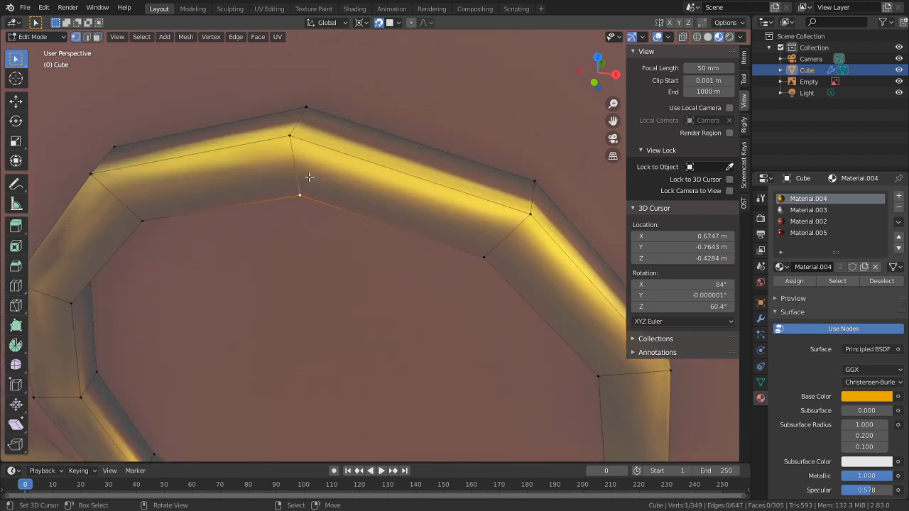
{"action": "key", "text": "3"}
{"action": "left_click", "coordinate": [303, 165]}
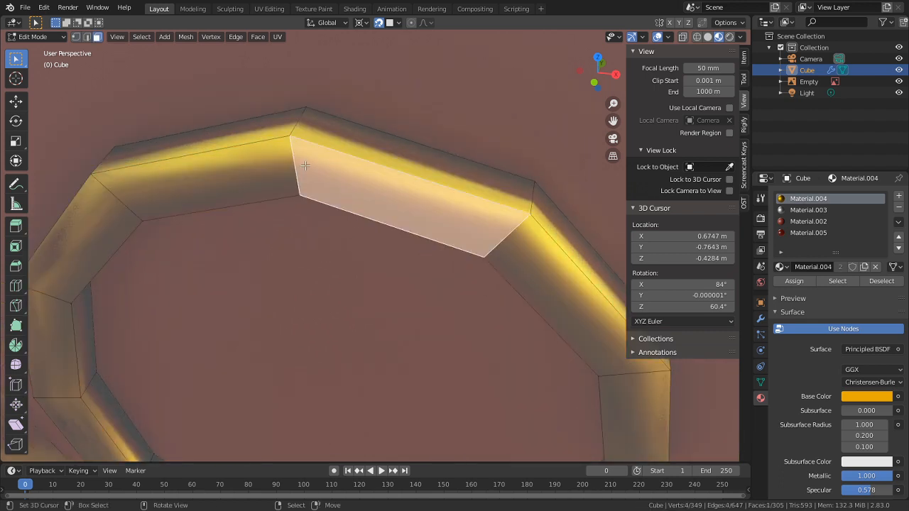
{"action": "key", "text": "h"}
{"action": "middle_click_drag", "start_coordinate": [306, 165], "coordinate": [297, 169]}
{"action": "right_click", "coordinate": [237, 150]}
{"action": "key", "text": "x"}
{"action": "left_click", "coordinate": [237, 150]}
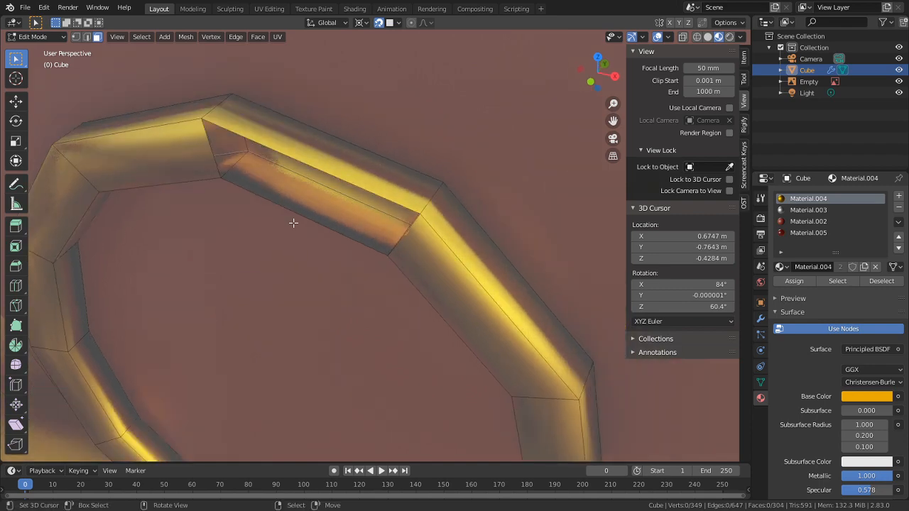
Step: Hide the face at the bottom joint of the small gem's rim and delete the interior face there
{"action": "middle_click_drag", "start_coordinate": [293, 223], "coordinate": [414, 217]}
{"action": "scroll", "coordinate": [380, 280], "scroll_direction": "down", "scroll_amount": 3}
{"action": "middle_click_drag", "start_coordinate": [388, 344], "coordinate": [342, 232]}
{"action": "scroll", "coordinate": [363, 255], "scroll_direction": "up", "scroll_amount": 4}
{"action": "left_click", "coordinate": [358, 246]}
{"action": "left_click", "coordinate": [342, 230]}
{"action": "key", "text": "x"}
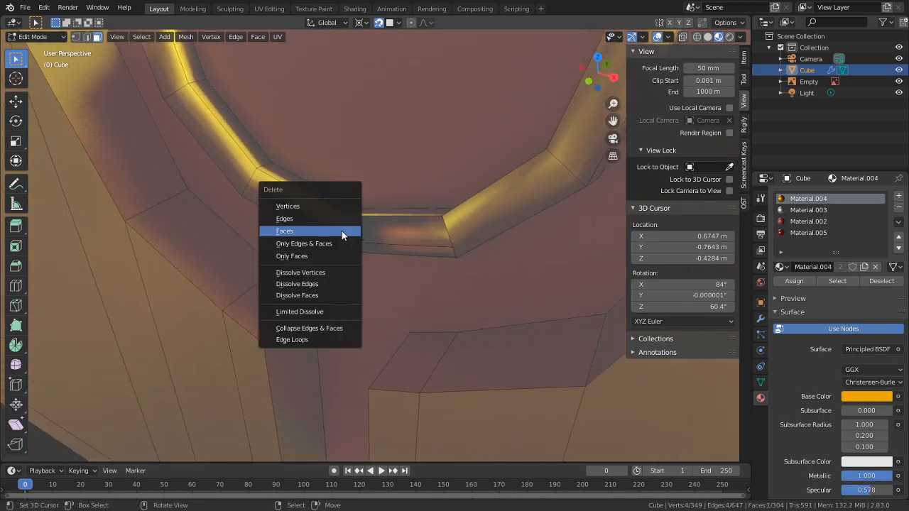
{"action": "left_click", "coordinate": [342, 233]}
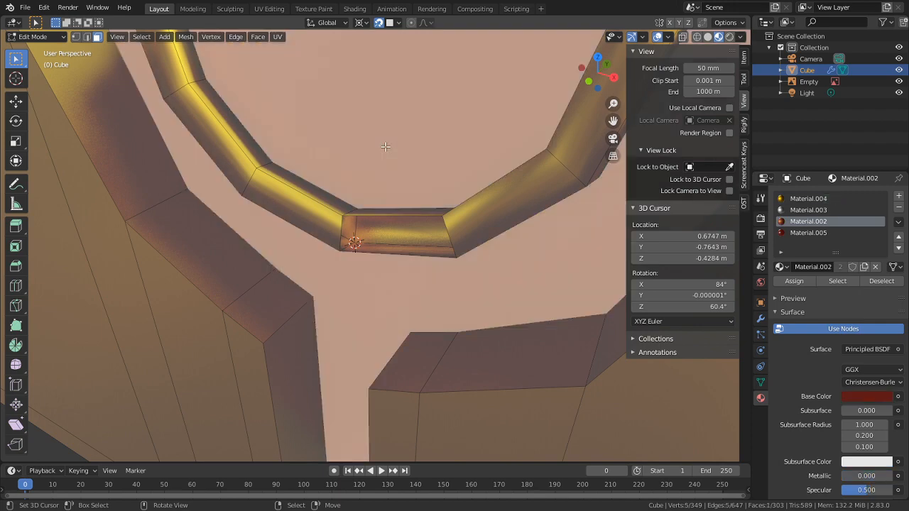
Step: Hide the cover surface, delete the rear face loop of the small gem's rim, and reveal the hidden geometry
{"action": "key", "text": "h"}
{"action": "middle_click_drag", "start_coordinate": [390, 146], "coordinate": [227, 177]}
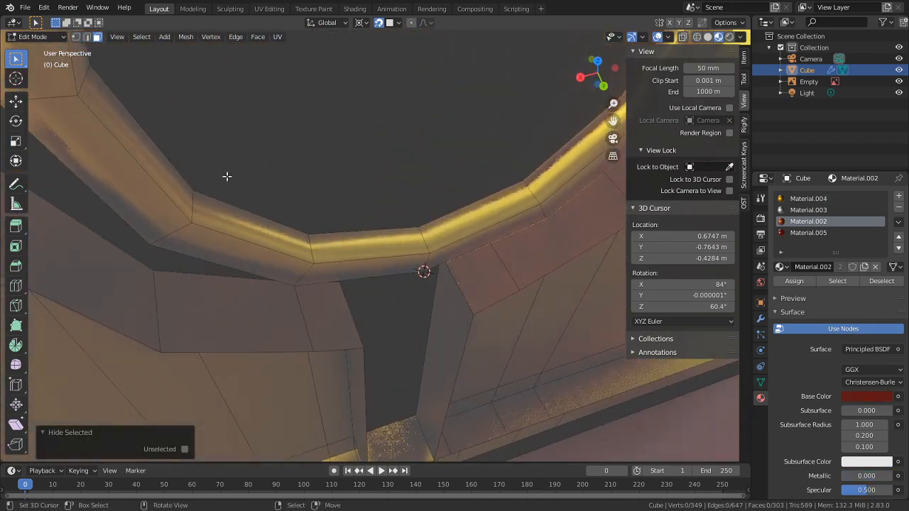
{"action": "left_click", "coordinate": [304, 262], "text": "alt"}
{"action": "key", "text": "x"}
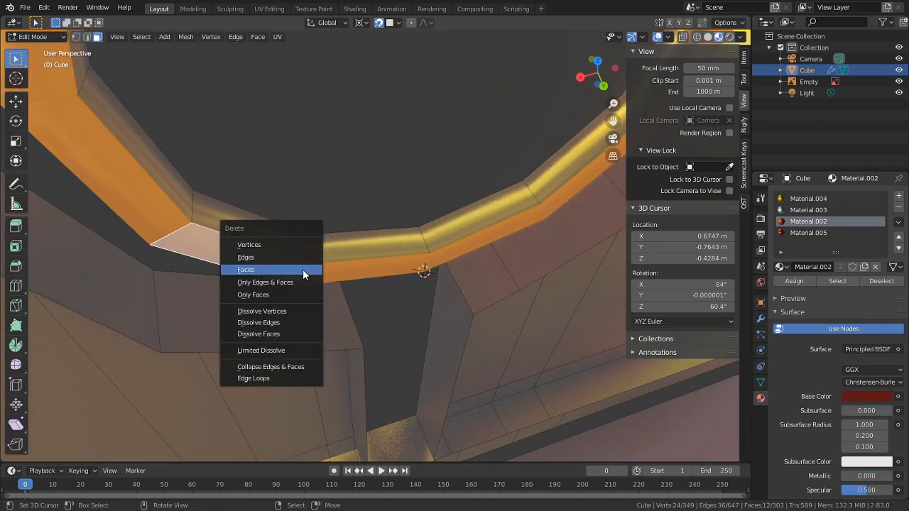
{"action": "left_click", "coordinate": [302, 269]}
{"action": "middle_click_drag", "start_coordinate": [354, 207], "coordinate": [358, 200]}
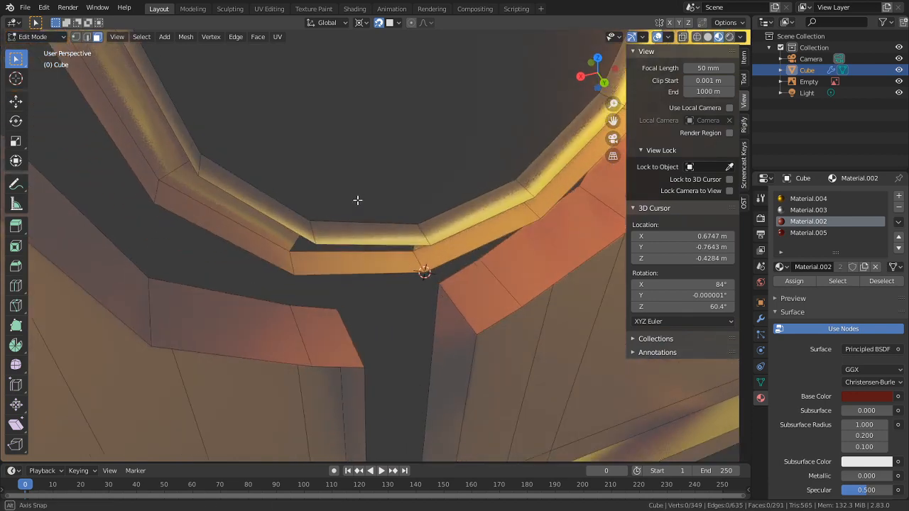
{"action": "key", "text": "alt+h"}
{"action": "middle_click_drag", "start_coordinate": [367, 166], "coordinate": [348, 327]}
{"action": "key", "text": "Tab"}
{"action": "key", "text": "Tab"}
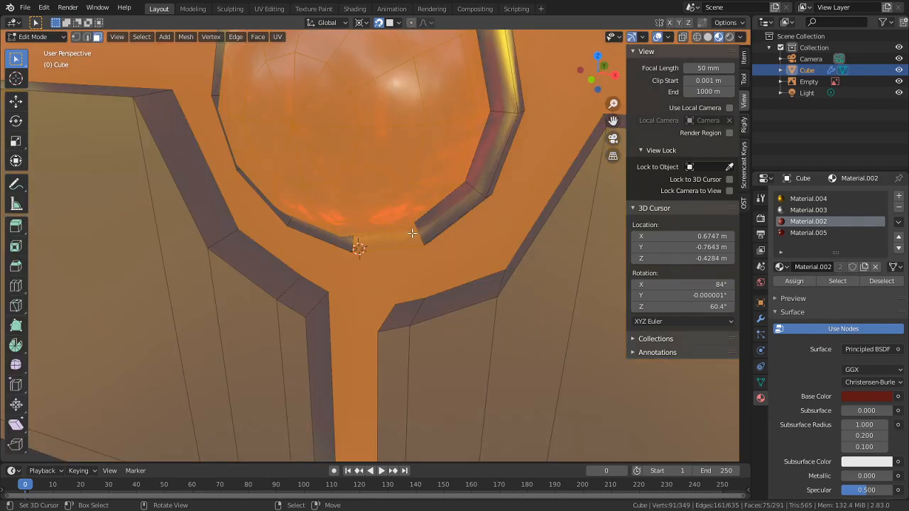
Step: Check the continuity of the front face loop on the small gem's rim by selecting it
{"action": "left_click", "coordinate": [414, 233], "text": "alt"}
{"action": "middle_click_drag", "start_coordinate": [414, 232], "coordinate": [171, 85]}
{"action": "scroll", "coordinate": [378, 209], "scroll_direction": "down", "scroll_amount": 3}
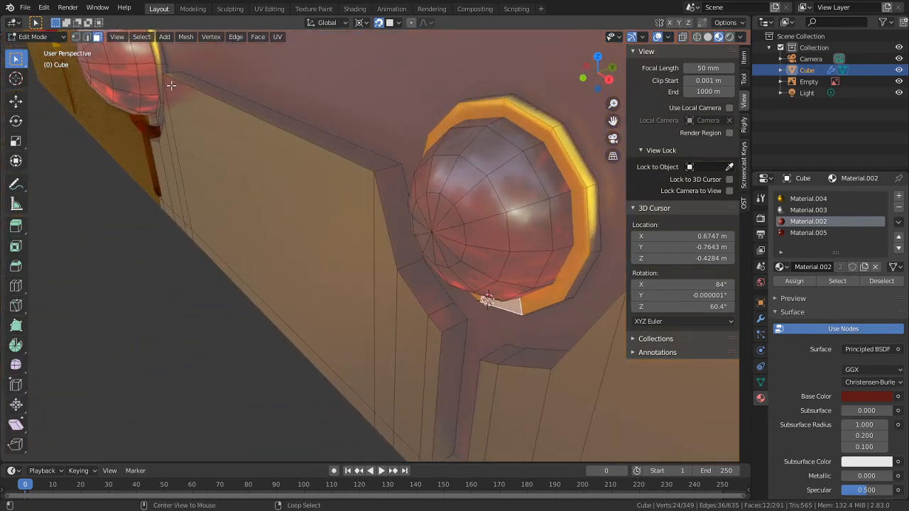
Step: Hide the front face at the upper end of the large gem's rim and delete the end face on the mirror plane
{"action": "middle_click", "coordinate": [156, 79], "text": "alt"}
{"action": "scroll", "coordinate": [190, 108], "scroll_direction": "down", "scroll_amount": 3}
{"action": "middle_click_drag", "start_coordinate": [325, 121], "coordinate": [475, 240], "text": "shift"}
{"action": "left_click", "coordinate": [486, 187]}
{"action": "scroll", "coordinate": [483, 170], "scroll_direction": "up", "scroll_amount": 3}
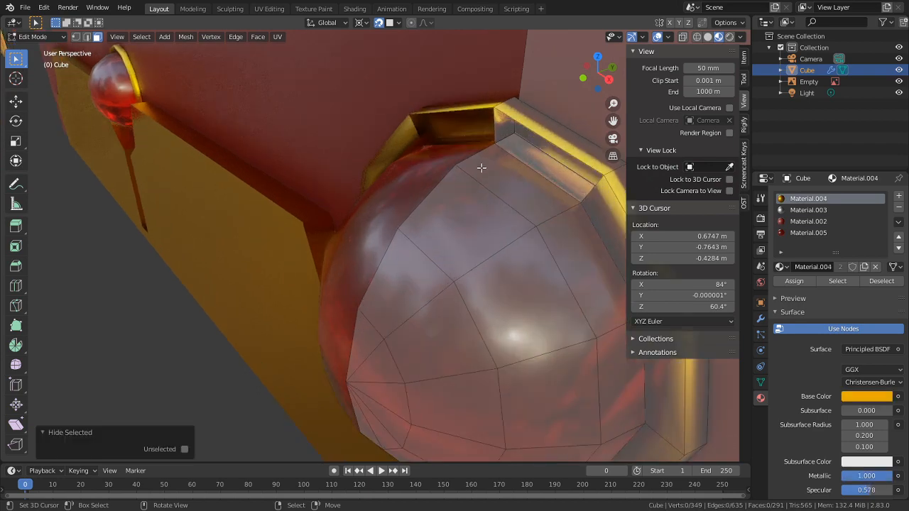
{"action": "key", "text": "x"}
{"action": "left_click", "coordinate": [500, 132]}
Step: Delete the lower end face of the large gem's rim on the mirror plane and reveal the hidden faces
{"action": "middle_click_drag", "start_coordinate": [500, 132], "coordinate": [454, 410]}
{"action": "left_click", "coordinate": [454, 395]}
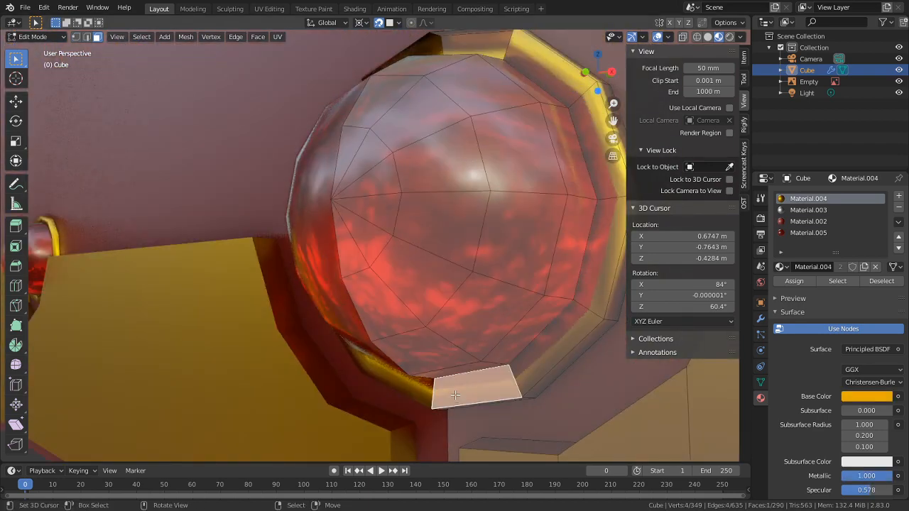
{"action": "key", "text": "x"}
{"action": "left_click", "coordinate": [442, 401]}
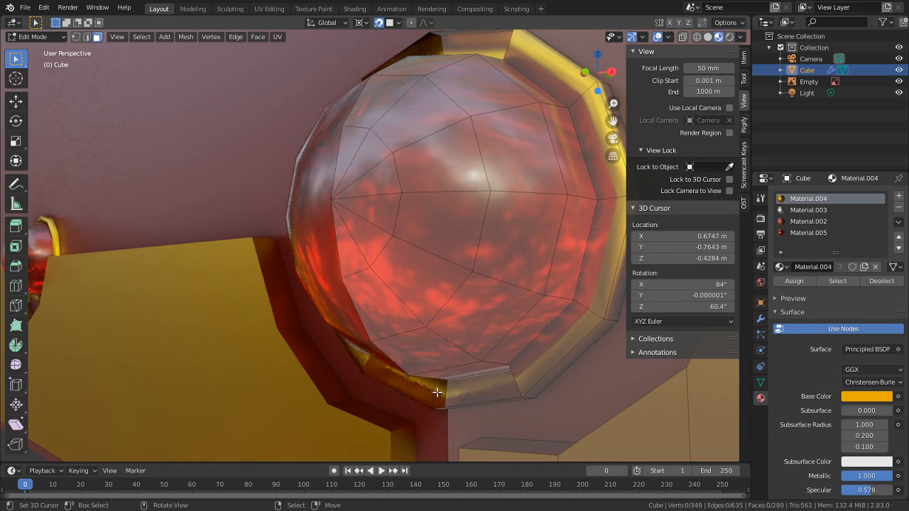
{"action": "key", "text": "alt+h"}
{"action": "mouse_move", "coordinate": [451, 392]}
{"action": "middle_mouse_down"}
{"action": "mouse_move", "coordinate": [469, 408]}
{"action": "mouse_move", "coordinate": [458, 384]}
{"action": "middle_mouse_up"}
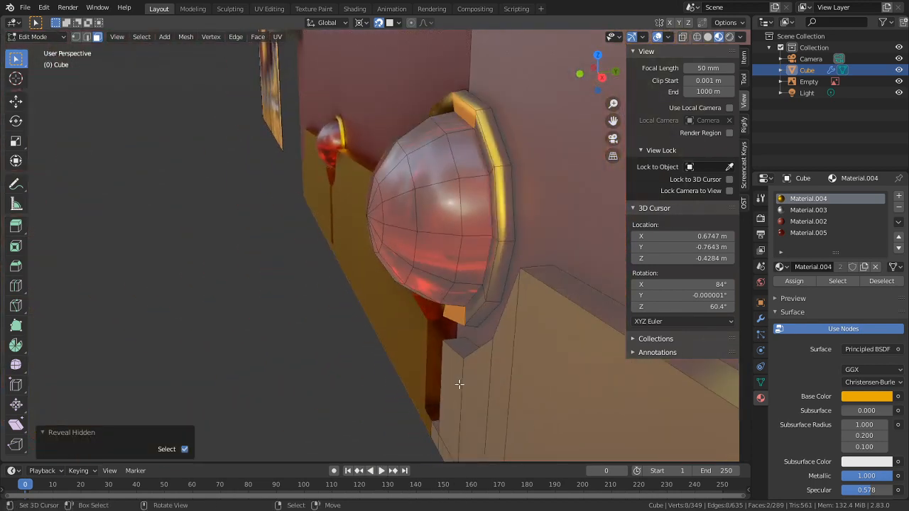
Step: Isolate the large gem's linked rim, delete its rear face loop, and reveal the rest of the mesh
{"action": "key", "text": "l"}
{"action": "key", "text": "shift+h"}
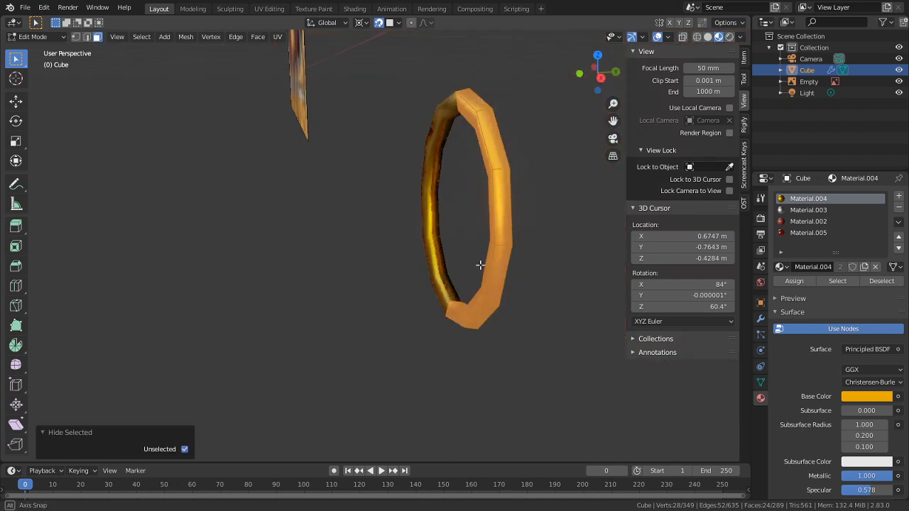
{"action": "middle_click_drag", "start_coordinate": [481, 263], "coordinate": [353, 225]}
{"action": "left_click", "coordinate": [431, 216]}
{"action": "left_click", "coordinate": [378, 140], "text": "alt"}
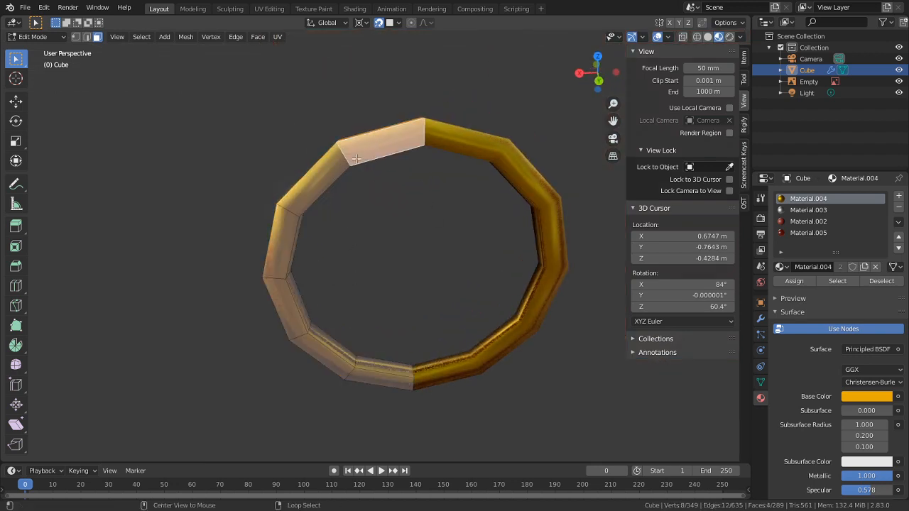
{"action": "left_click", "coordinate": [346, 158], "text": "alt"}
{"action": "key", "text": "x"}
{"action": "left_click", "coordinate": [347, 158]}
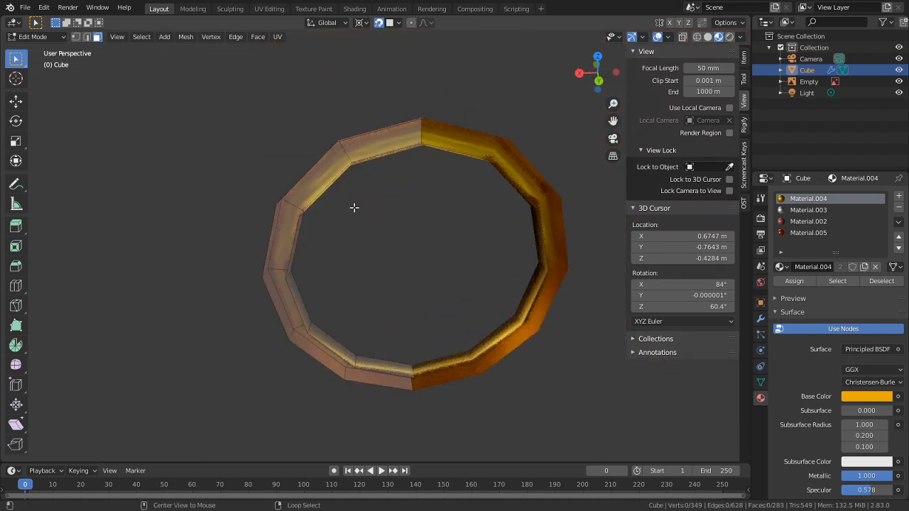
{"action": "key", "text": "alt+h"}
Step: With snapping off, move the front face loops of the large and small gem rims about -0.0038 m along global Y
{"action": "middle_click_drag", "start_coordinate": [373, 227], "coordinate": [462, 204]}
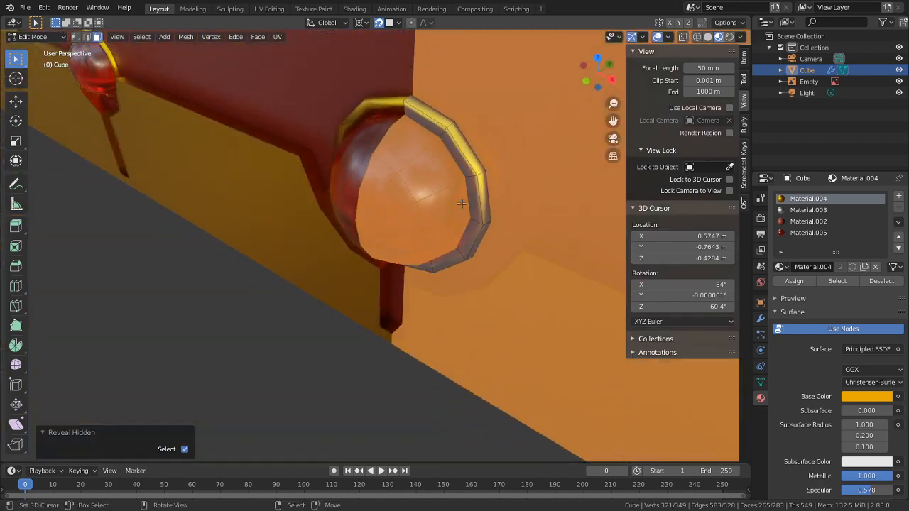
{"action": "left_click", "coordinate": [445, 136], "text": "alt"}
{"action": "middle_click_drag", "start_coordinate": [512, 277], "coordinate": [222, 139]}
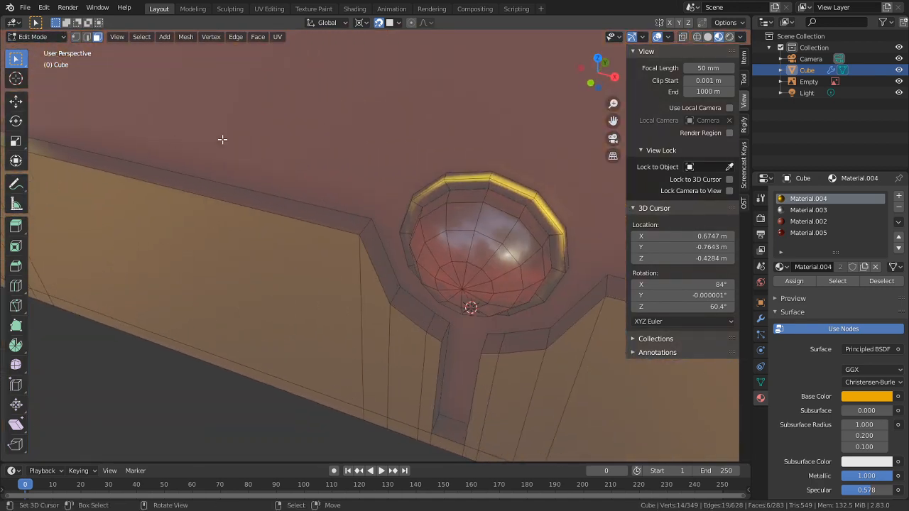
{"action": "left_click", "coordinate": [530, 202], "text": "alt"}
{"action": "middle_click_drag", "start_coordinate": [530, 201], "coordinate": [436, 193]}
{"action": "key", "text": "g"}
{"action": "key", "text": "y"}
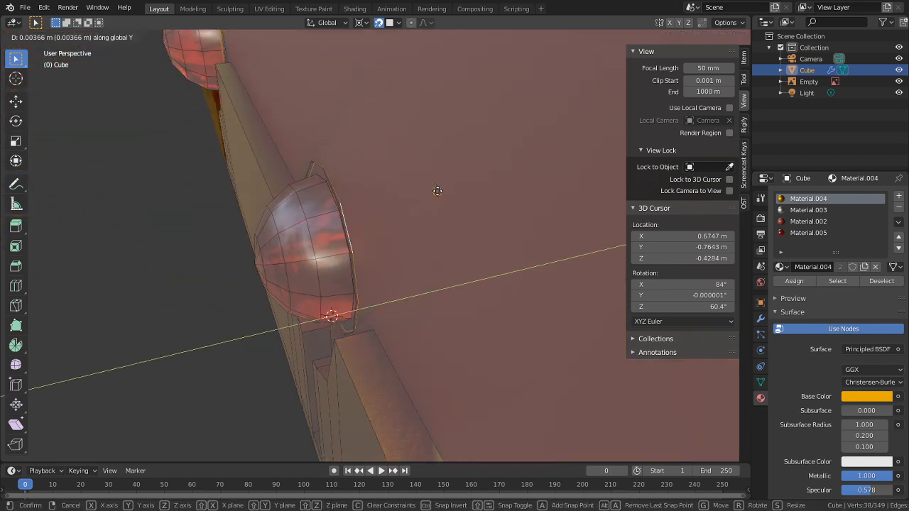
{"action": "right_click", "coordinate": [177, 154]}
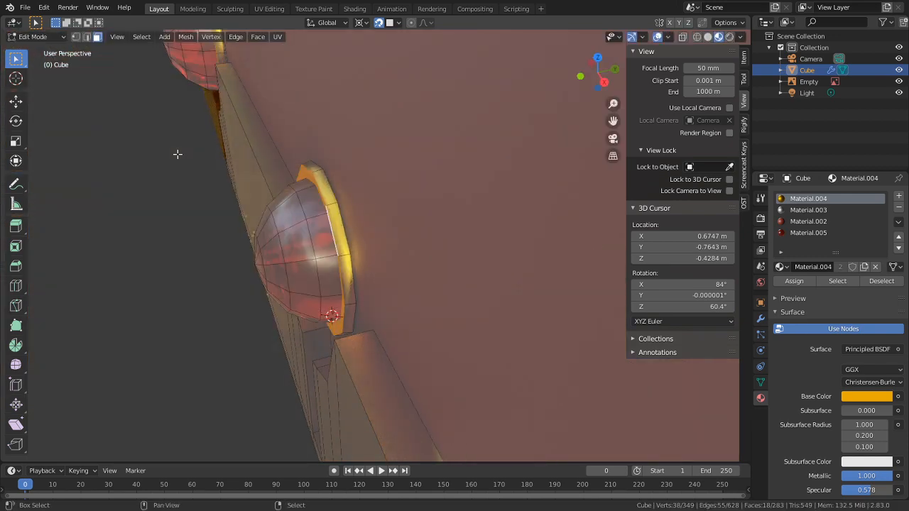
{"action": "key", "text": "g"}
{"action": "key", "text": "y"}
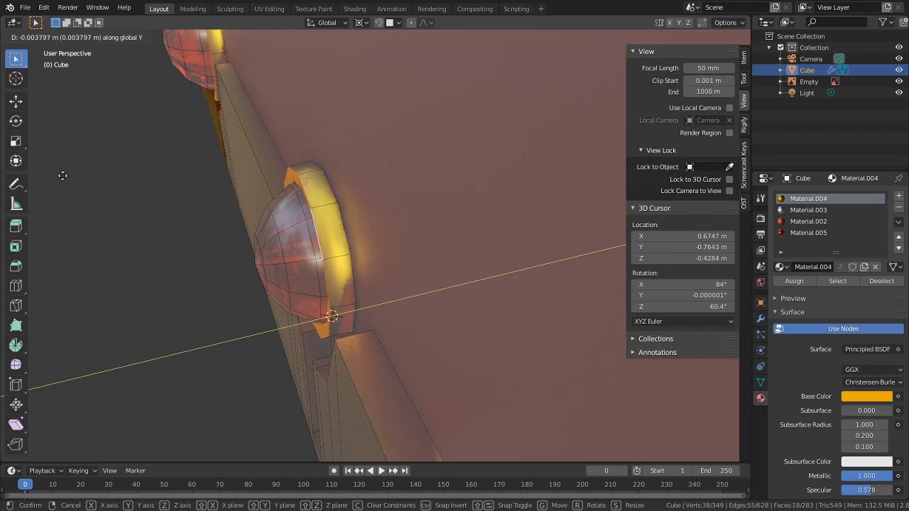
{"action": "left_click", "coordinate": [57, 175]}
{"action": "key", "text": "alt+h"}
{"action": "key", "text": "Tab"}
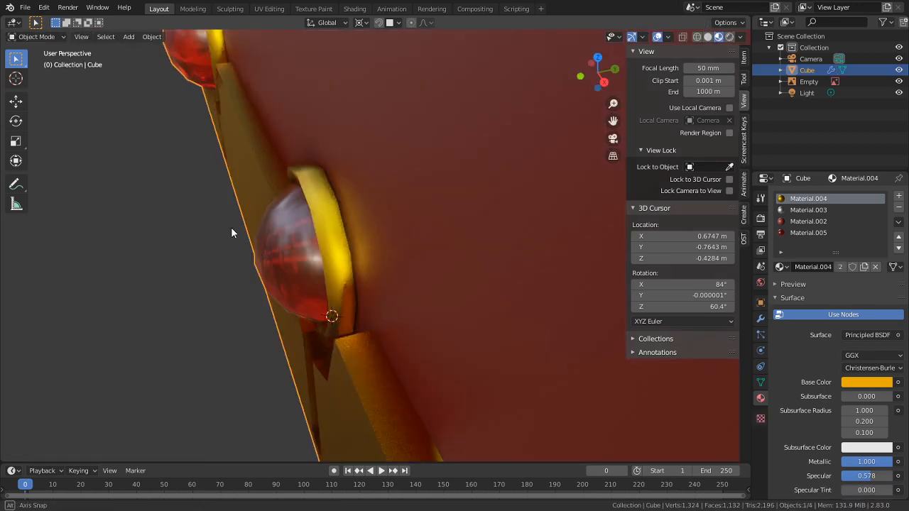
Step: Select the outer face loops of both gem rims and fatten them by about 0.0016 with Shrink/Fatten
{"action": "middle_click_drag", "start_coordinate": [231, 226], "coordinate": [293, 224]}
{"action": "key", "text": "Tab"}
{"action": "right_click", "coordinate": [288, 212], "text": "alt"}
{"action": "key", "text": "alt+a"}
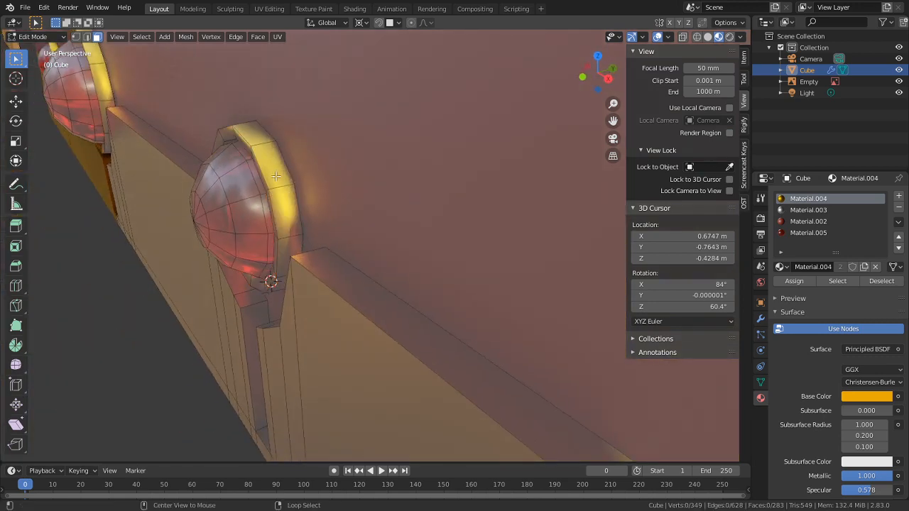
{"action": "right_click", "coordinate": [278, 177], "text": "alt"}
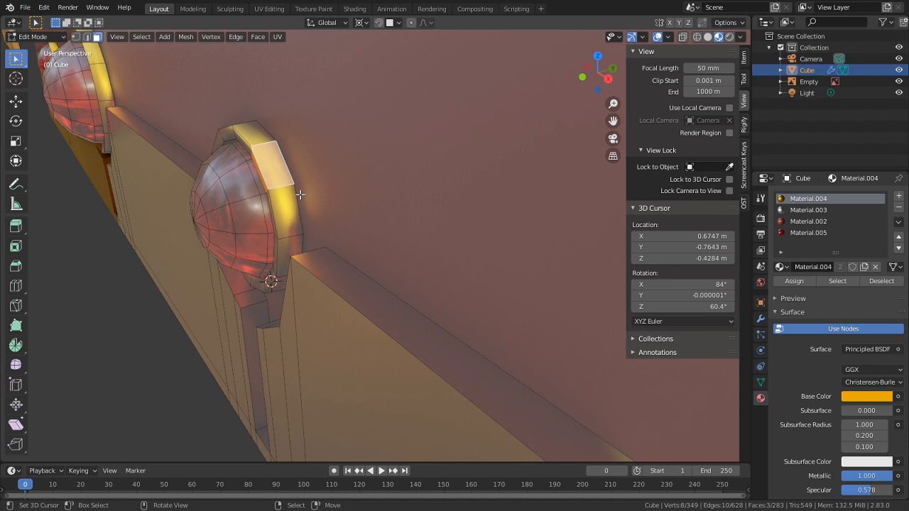
{"action": "right_click", "coordinate": [285, 186], "text": "alt"}
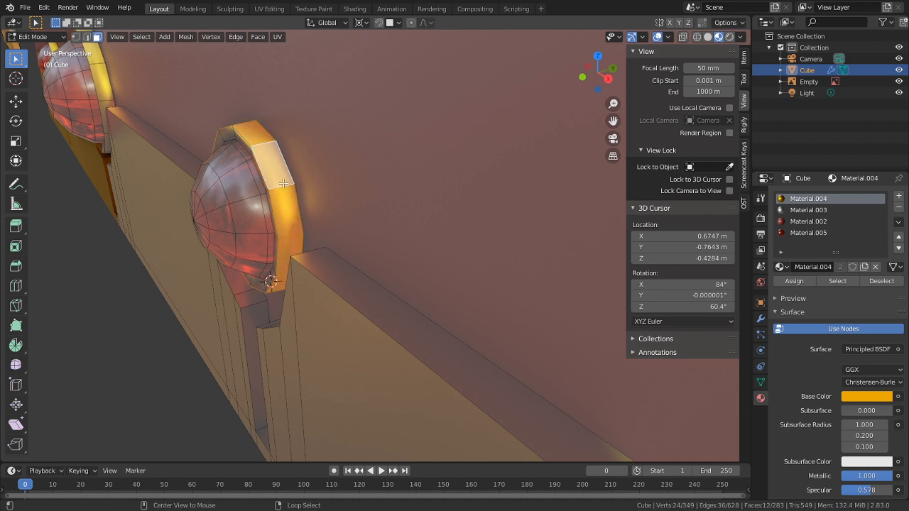
{"action": "middle_click_drag", "start_coordinate": [197, 162], "coordinate": [248, 263], "text": "shift"}
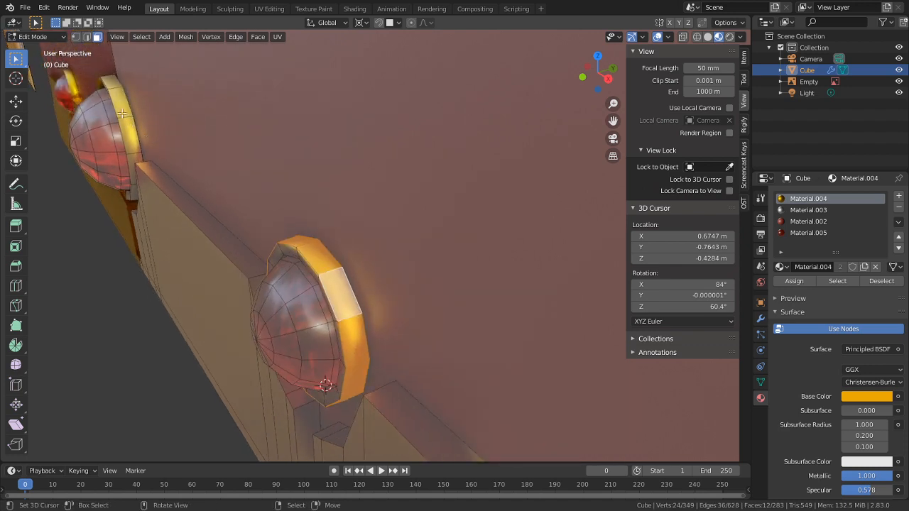
{"action": "middle_click", "coordinate": [118, 125], "text": "alt"}
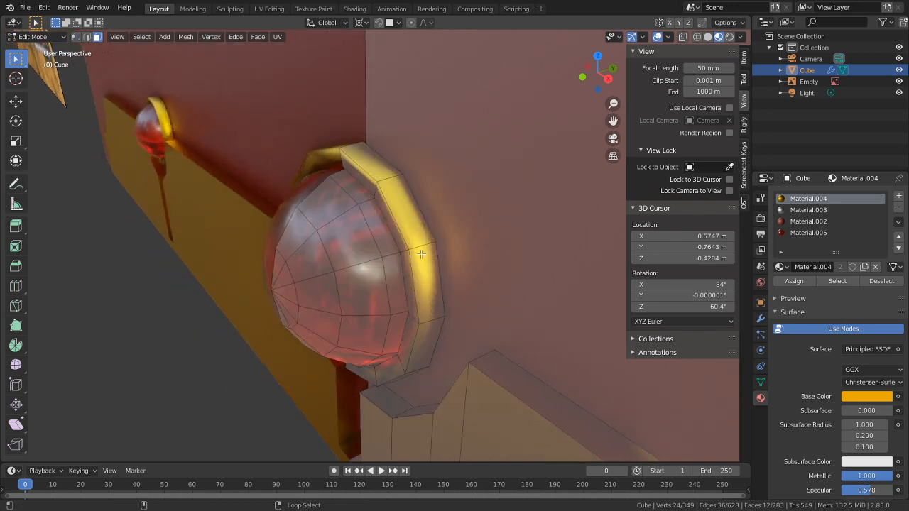
{"action": "middle_click_drag", "start_coordinate": [422, 246], "coordinate": [461, 223]}
{"action": "key", "text": "alt+s"}
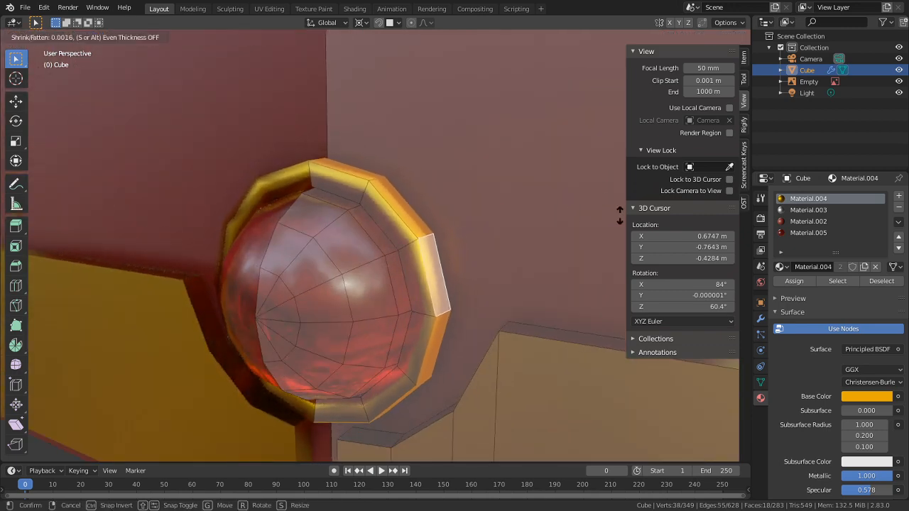
{"action": "left_click", "coordinate": [451, 205]}
Step: Leave mesh editing and examine the thickened gem rims along the cover's gold border
{"action": "key", "text": "Tab"}
{"action": "scroll", "coordinate": [462, 270], "scroll_direction": "down", "scroll_amount": 5}
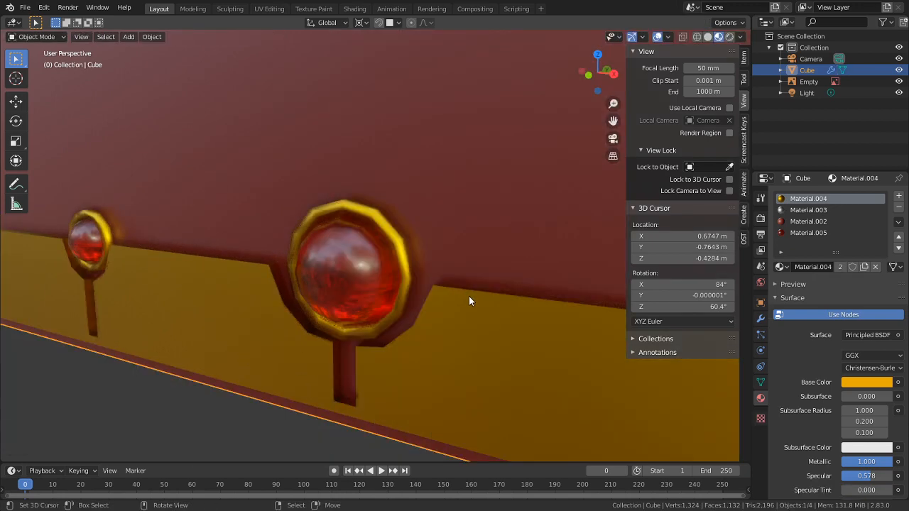
{"action": "scroll", "coordinate": [471, 300], "scroll_direction": "up", "scroll_amount": 2}
{"action": "middle_click_drag", "start_coordinate": [456, 323], "coordinate": [194, 298]}
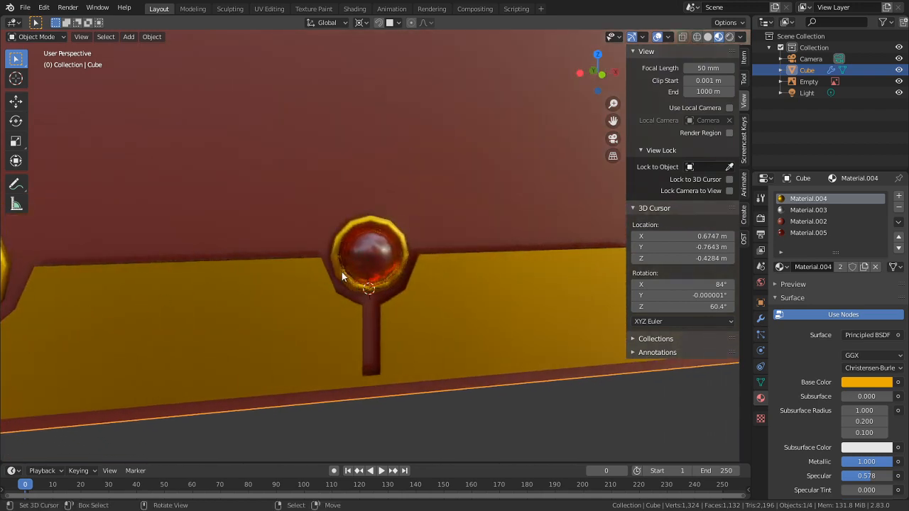
{"action": "mouse_move", "coordinate": [342, 276]}
{"action": "middle_mouse_down"}
{"action": "mouse_move", "coordinate": [333, 230]}
{"action": "mouse_move", "coordinate": [344, 277]}
{"action": "middle_mouse_up"}
{"action": "scroll", "coordinate": [377, 322], "scroll_direction": "down", "scroll_amount": 3}
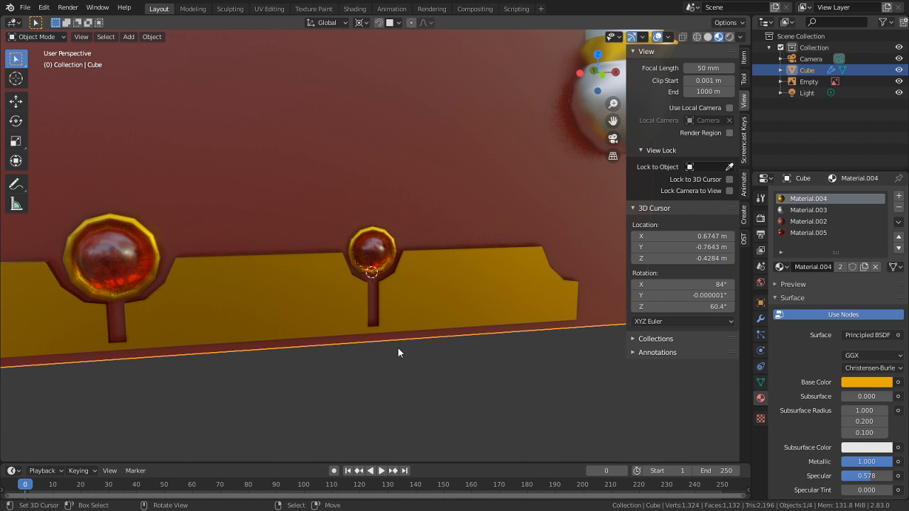
Step: Enter mesh editing on the cover mesh
{"action": "middle_click_drag", "start_coordinate": [398, 352], "coordinate": [371, 249]}
{"action": "key", "text": "Tab"}
{"action": "scroll", "coordinate": [384, 278], "scroll_direction": "up", "scroll_amount": 3}
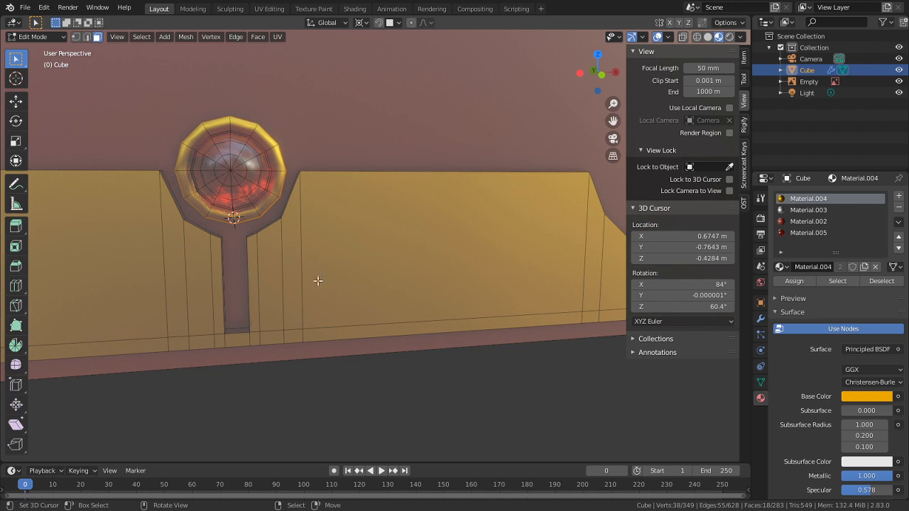
Step: Try insetting the front faces of the gold border section between the small gem and its outer end by about 0.0085 m
{"action": "mouse_move", "coordinate": [384, 297]}
{"action": "middle_mouse_down"}
{"action": "mouse_move", "coordinate": [589, 278]}
{"action": "mouse_move", "coordinate": [501, 286]}
{"action": "middle_mouse_up"}
{"action": "key", "text": "c"}
{"action": "mouse_move", "coordinate": [355, 308]}
{"action": "left_mouse_down"}
{"action": "mouse_move", "coordinate": [365, 312]}
{"action": "mouse_move", "coordinate": [359, 322]}
{"action": "left_mouse_up"}
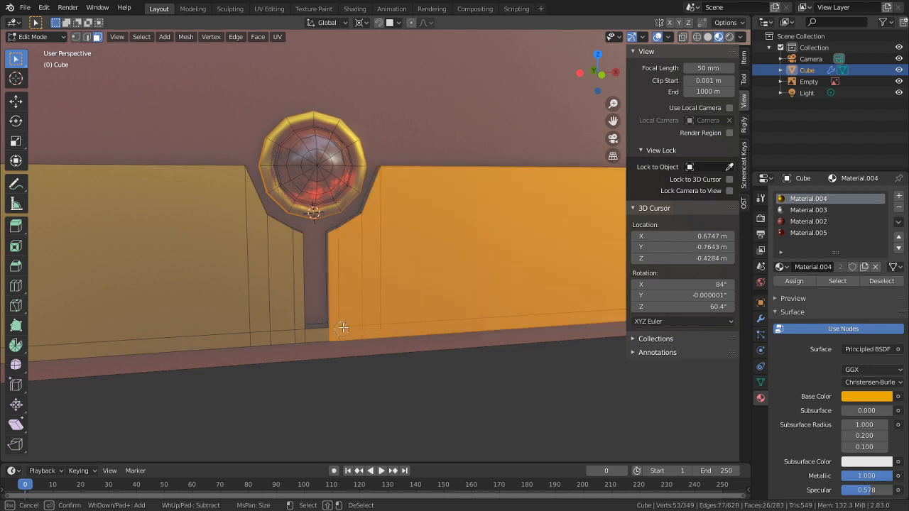
{"action": "mouse_move", "coordinate": [342, 327]}
{"action": "middle_mouse_down"}
{"action": "mouse_move", "coordinate": [369, 316]}
{"action": "mouse_move", "coordinate": [406, 321]}
{"action": "middle_mouse_up"}
{"action": "left_click", "coordinate": [427, 321]}
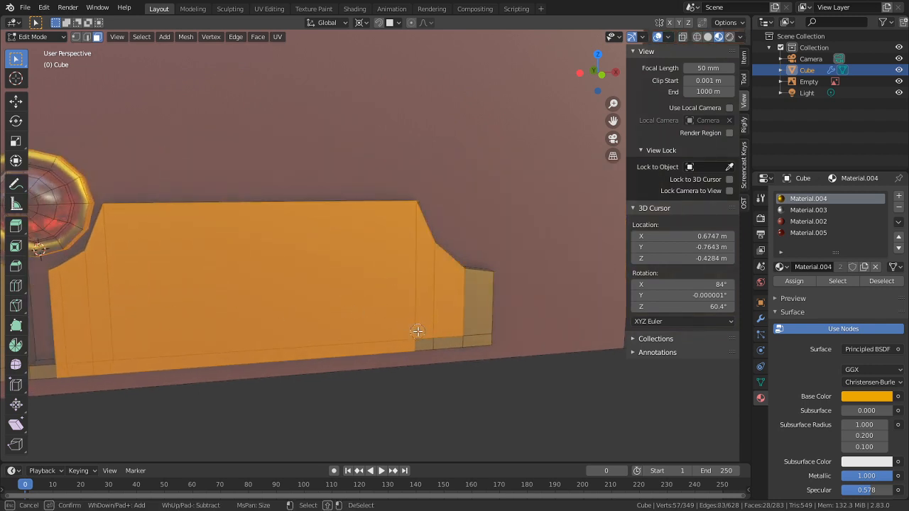
{"action": "left_click", "coordinate": [467, 329]}
{"action": "key", "text": "Escape"}
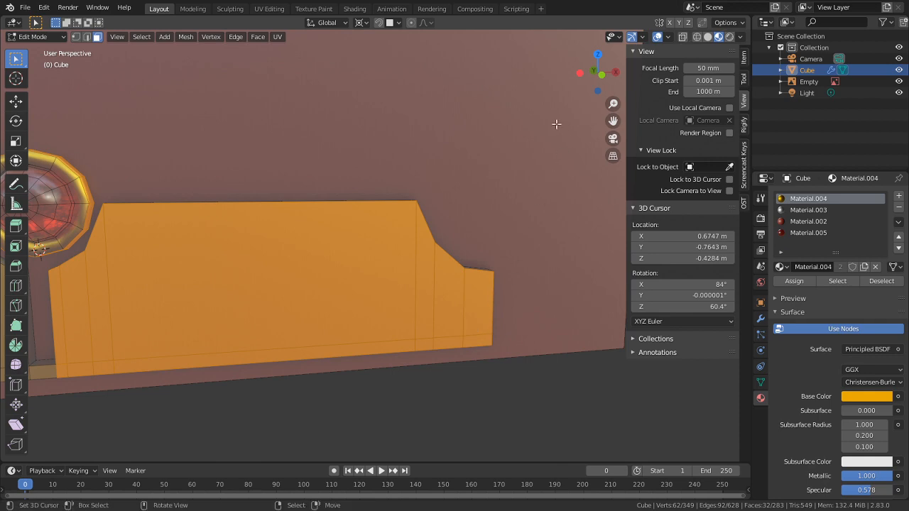
{"action": "key", "text": "i"}
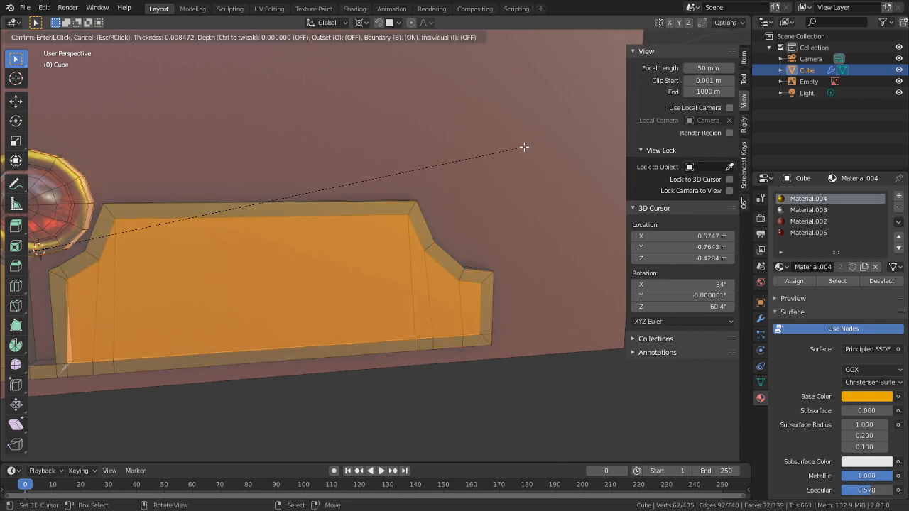
{"action": "left_click", "coordinate": [524, 147]}
{"action": "middle_click_drag", "start_coordinate": [524, 147], "coordinate": [469, 171], "text": "shift"}
{"action": "scroll", "coordinate": [372, 244], "scroll_direction": "up", "scroll_amount": 4}
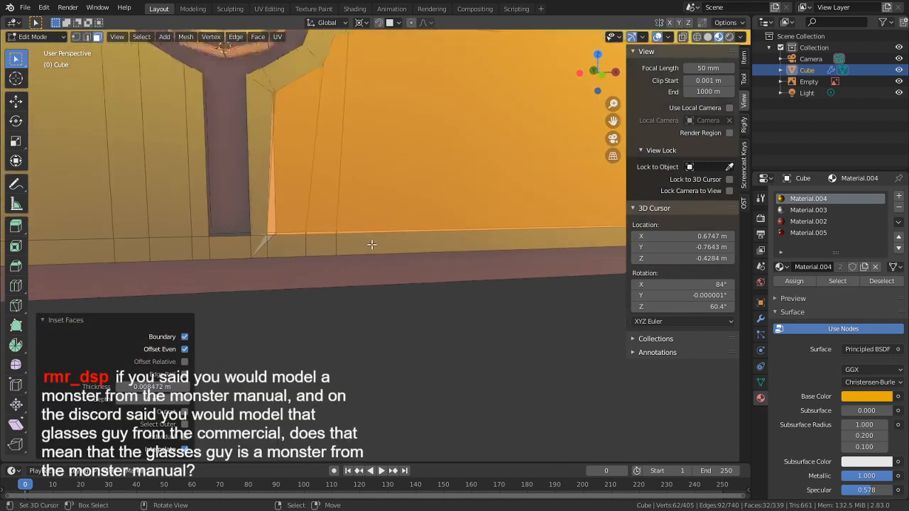
{"action": "middle_click_drag", "start_coordinate": [371, 245], "coordinate": [314, 235], "text": "shift"}
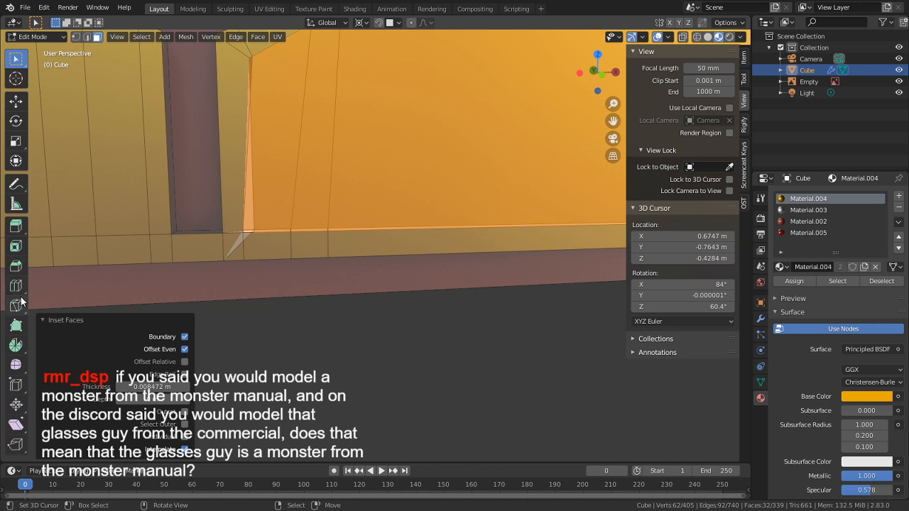
Step: Undo the inset on the gold border section's front faces
{"action": "key", "text": "ctrl+z"}
{"action": "key", "text": "ctrl+z"}
{"action": "key", "text": "ctrl+z"}
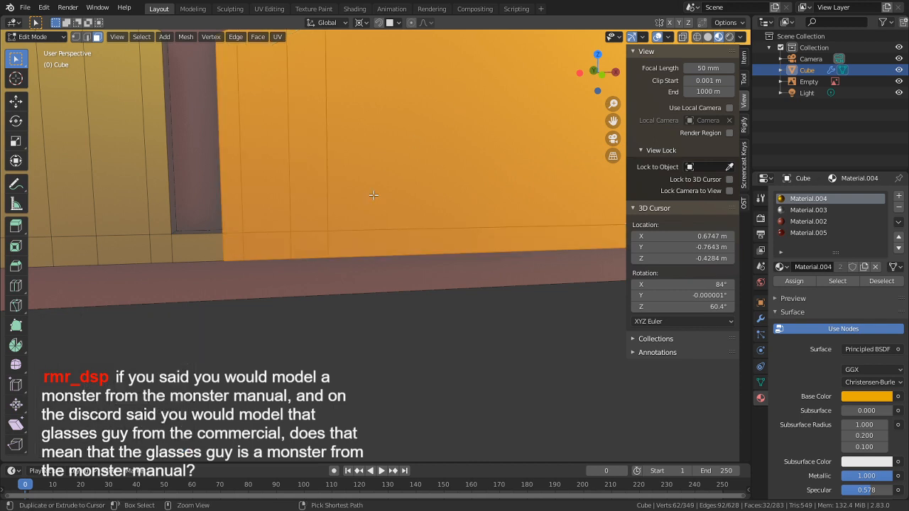
Step: Select the whole linked gold border and merge its overlapping vertices by distance
{"action": "right_click", "coordinate": [374, 195]}
{"action": "key", "text": "l"}
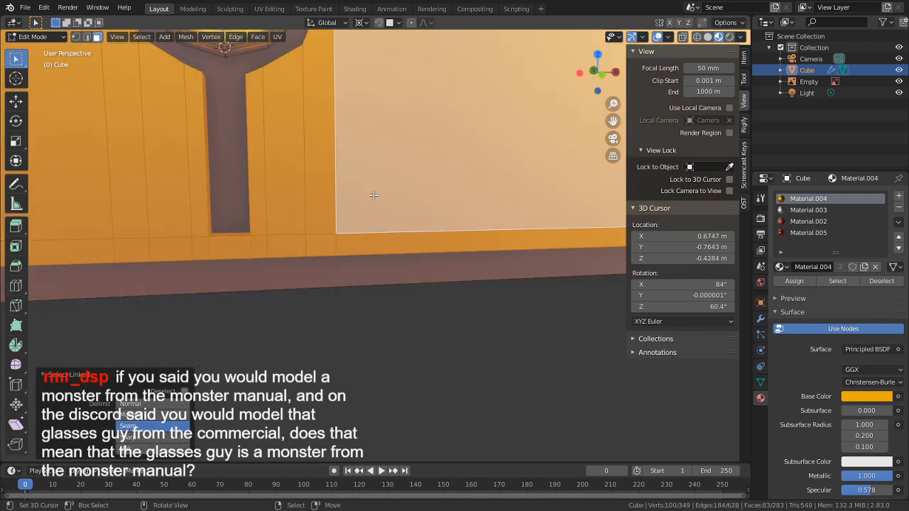
{"action": "key", "text": "m"}
{"action": "left_click", "coordinate": [373, 196]}
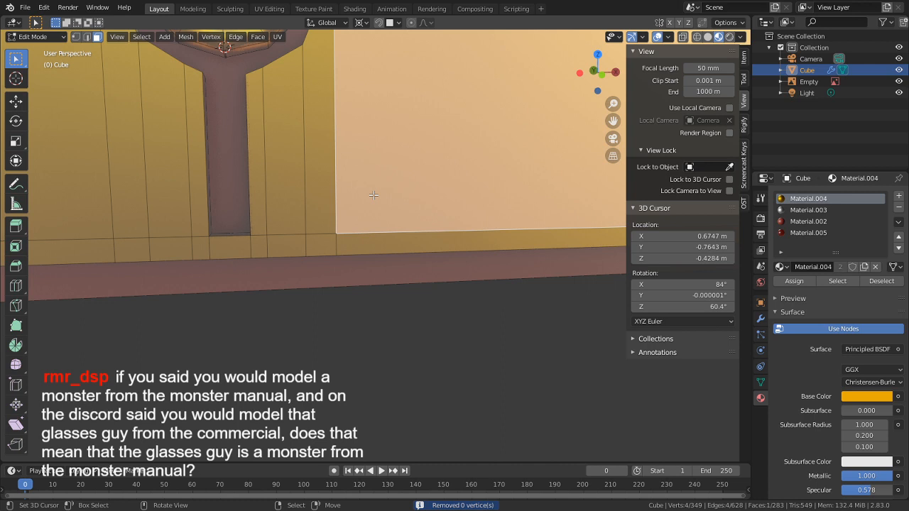
Step: Select every front face of the gold border section between the small gem's slot and the outer end, and delete the faces
{"action": "middle_click_drag", "start_coordinate": [373, 194], "coordinate": [368, 195]}
{"action": "left_click", "coordinate": [312, 234]}
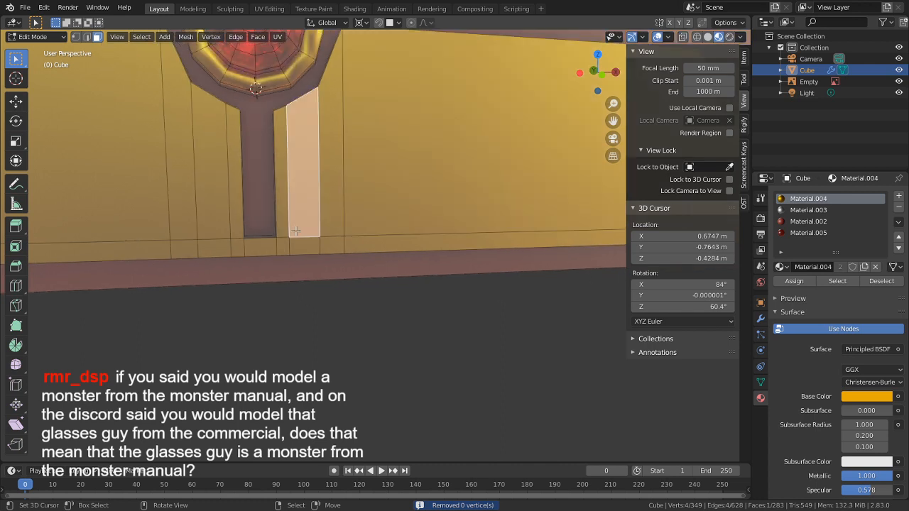
{"action": "left_click", "coordinate": [285, 242], "text": "shift"}
{"action": "left_click", "coordinate": [281, 226], "text": "shift"}
{"action": "left_click", "coordinate": [302, 247], "text": "shift"}
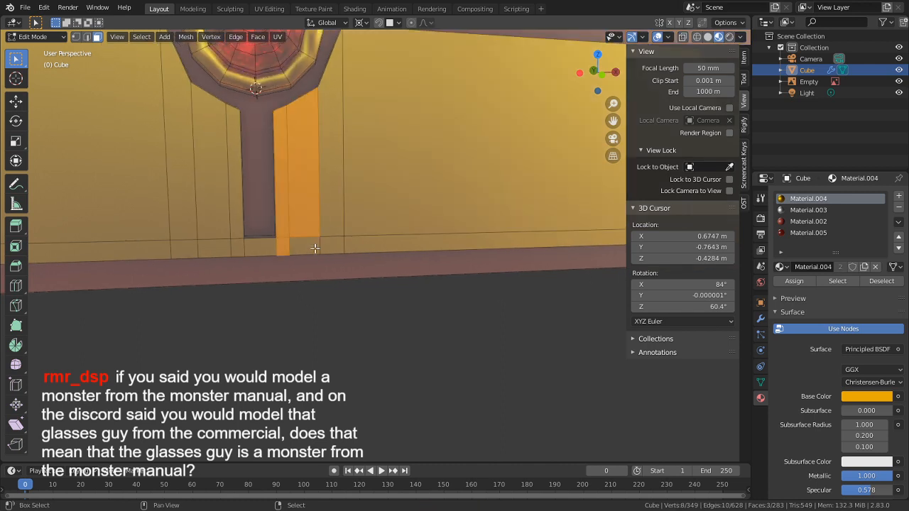
{"action": "left_click", "coordinate": [328, 226], "text": "shift"}
{"action": "left_click", "coordinate": [333, 247], "text": "shift"}
{"action": "left_click", "coordinate": [366, 240], "text": "shift"}
{"action": "left_click", "coordinate": [417, 176], "text": "shift"}
{"action": "middle_click_drag", "start_coordinate": [455, 174], "coordinate": [67, 244], "text": "shift"}
{"action": "left_click", "coordinate": [497, 221], "text": "shift"}
{"action": "left_click", "coordinate": [465, 284], "text": "shift"}
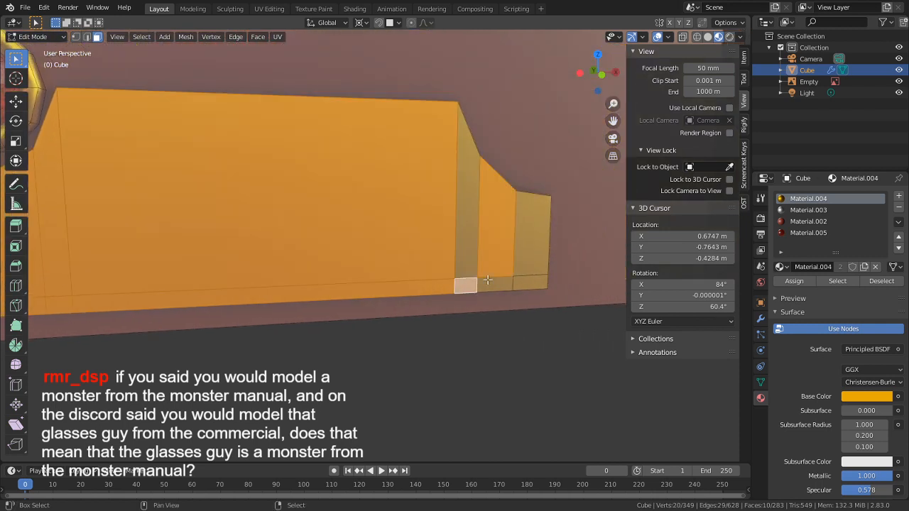
{"action": "left_click", "coordinate": [522, 271], "text": "shift"}
{"action": "left_click", "coordinate": [498, 266], "text": "shift"}
{"action": "left_click", "coordinate": [420, 254], "text": "shift"}
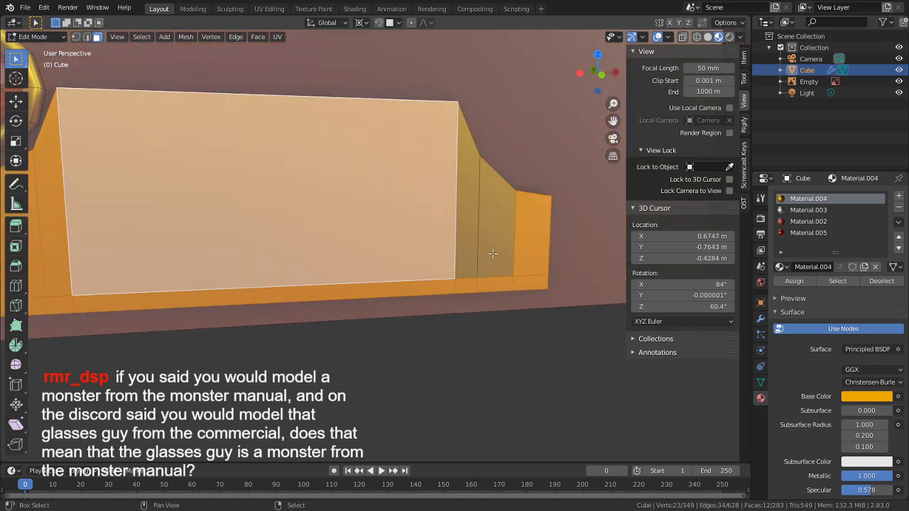
{"action": "left_click", "coordinate": [465, 257], "text": "shift"}
{"action": "key", "text": "x"}
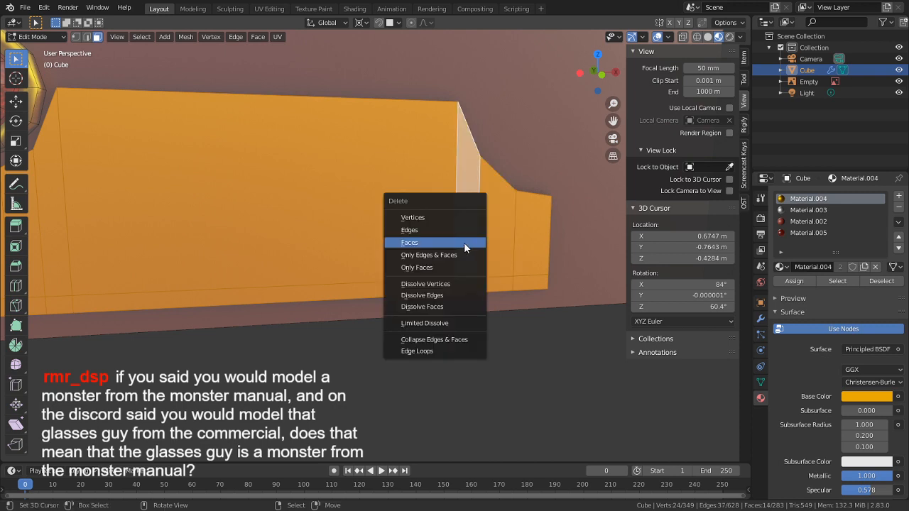
{"action": "left_click", "coordinate": [463, 242]}
Step: Extrude the open section's front edge loop in place and move the 3D cursor to the selection
{"action": "left_click", "coordinate": [501, 175], "text": "alt"}
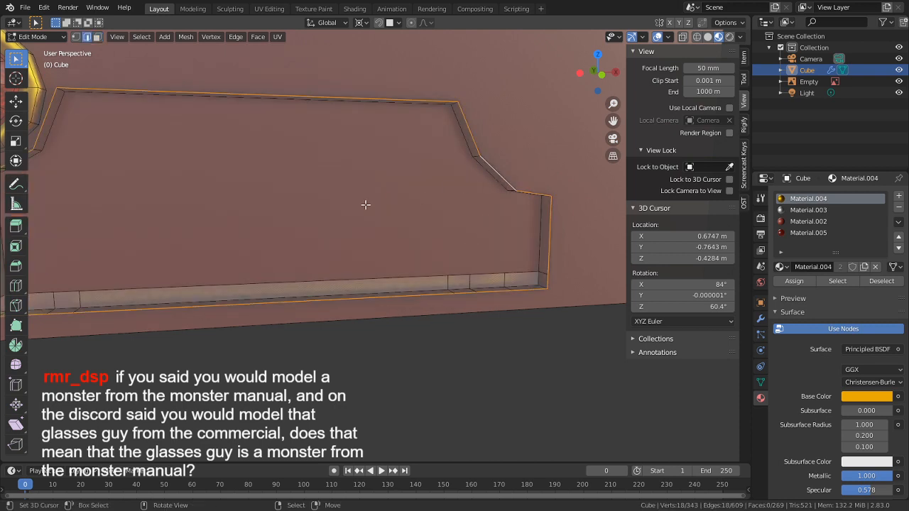
{"action": "scroll", "coordinate": [512, 163], "scroll_direction": "down", "scroll_amount": 2}
{"action": "key", "text": "e"}
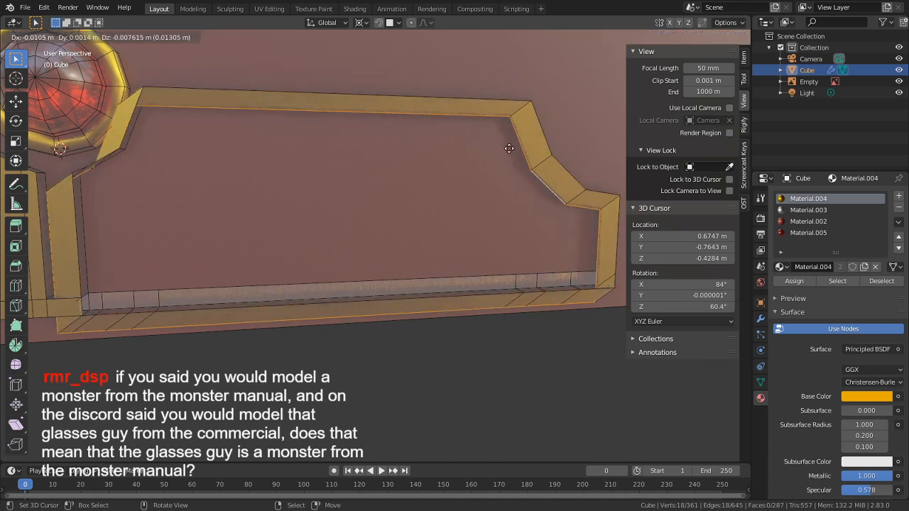
{"action": "right_click", "coordinate": [503, 146]}
{"action": "key", "text": "shift+s"}
{"action": "left_click", "coordinate": [483, 215]}
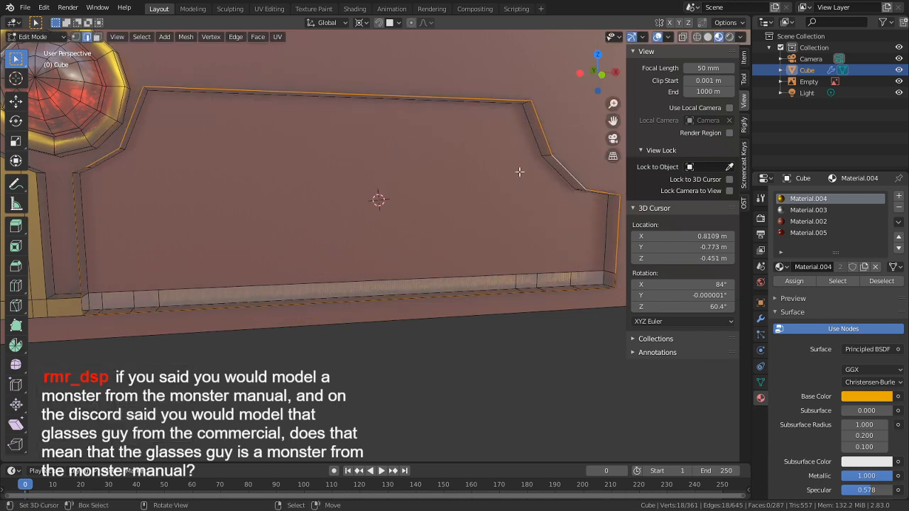
Step: Try narrowing the extruded edge loop inward, scaling it to 0.945, and undo the resize
{"action": "key", "text": "s"}
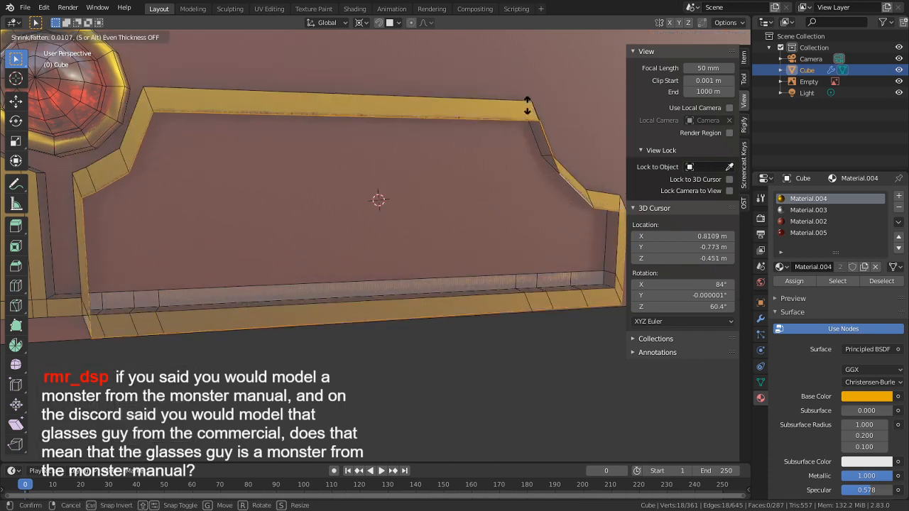
{"action": "right_click", "coordinate": [544, 98]}
{"action": "key", "text": "alt+s"}
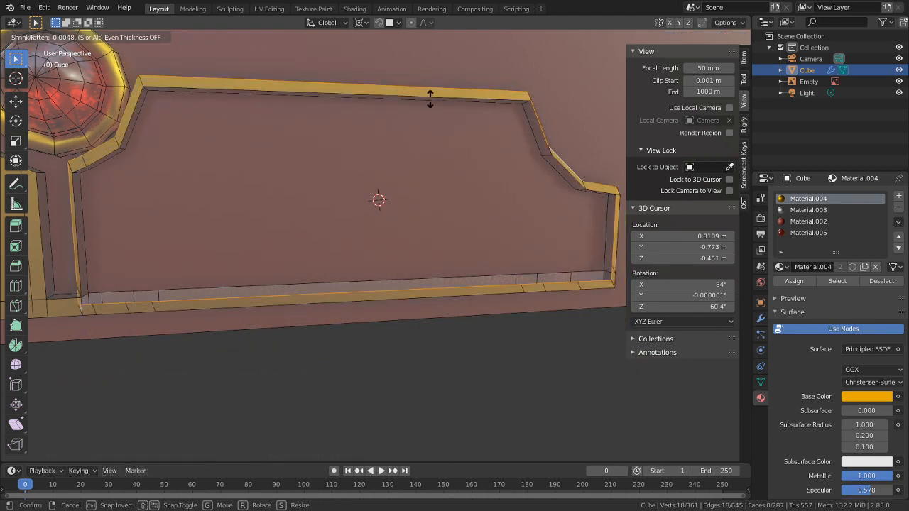
{"action": "right_click", "coordinate": [430, 100]}
{"action": "key", "text": "s"}
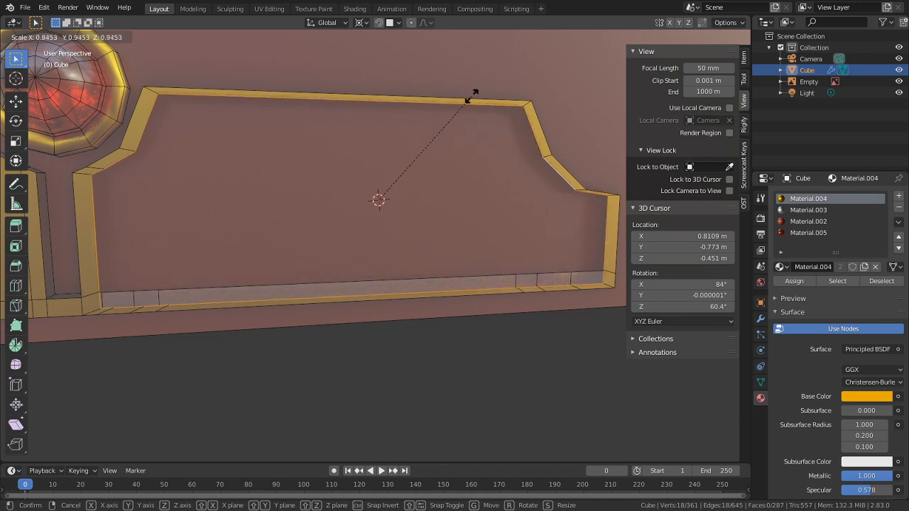
{"action": "left_click", "coordinate": [472, 95]}
{"action": "middle_click_drag", "start_coordinate": [481, 144], "coordinate": [454, 169], "text": "shift"}
{"action": "middle_click_drag", "start_coordinate": [528, 159], "coordinate": [481, 183], "text": "shift"}
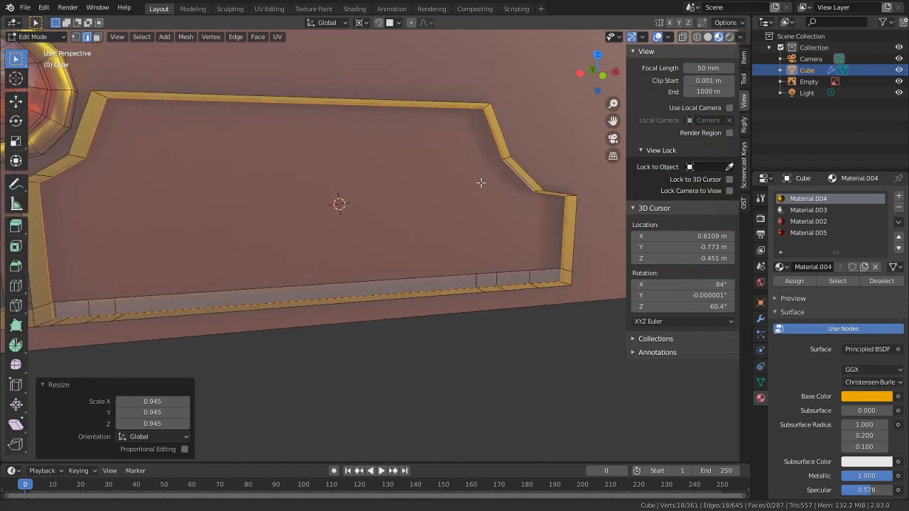
{"action": "left_click", "coordinate": [528, 220], "text": "ctrl"}
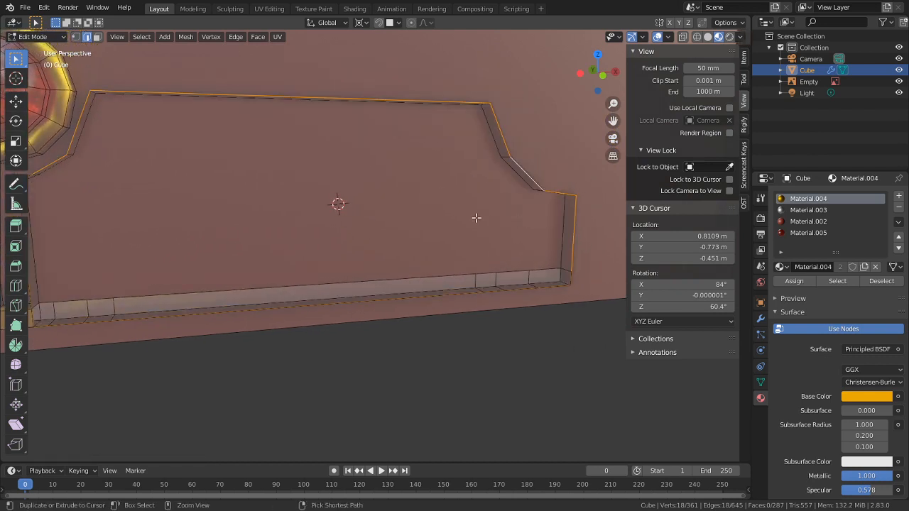
Step: Fill the section's open front edge loop with a single face
{"action": "key", "text": "i"}
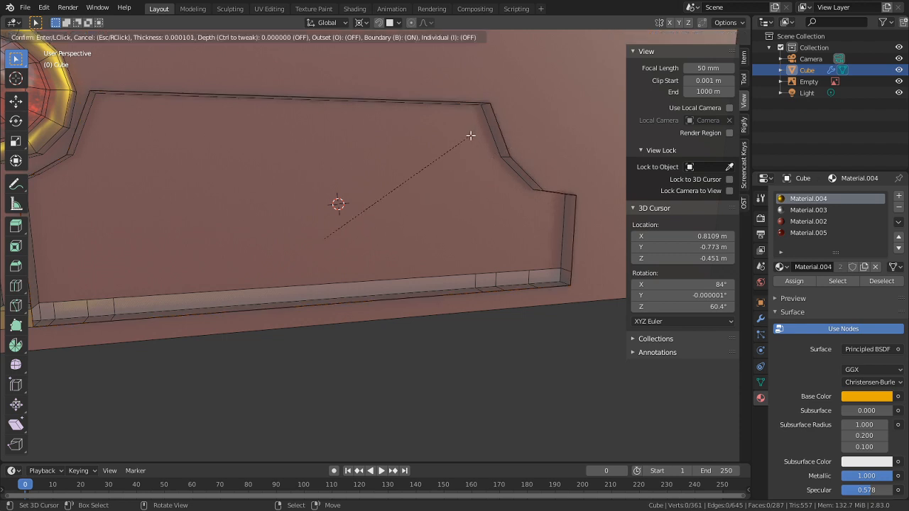
{"action": "key", "text": "Escape"}
{"action": "key", "text": "f"}
Step: Try insetting the filled front face by about 0.013 m, examine its lower corner by the gem slot, and undo the inset
{"action": "key", "text": "i"}
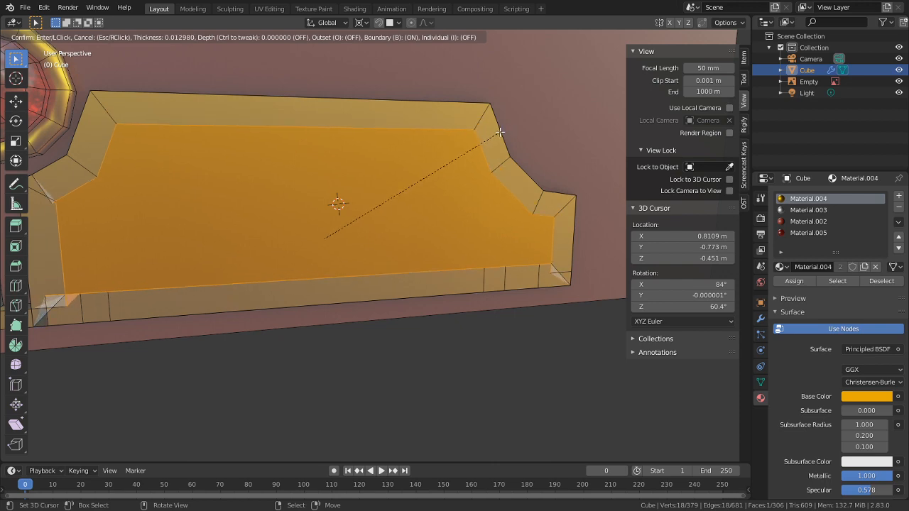
{"action": "left_click", "coordinate": [500, 131]}
{"action": "middle_click_drag", "start_coordinate": [500, 131], "coordinate": [448, 148]}
{"action": "scroll", "coordinate": [334, 244], "scroll_direction": "up", "scroll_amount": 5}
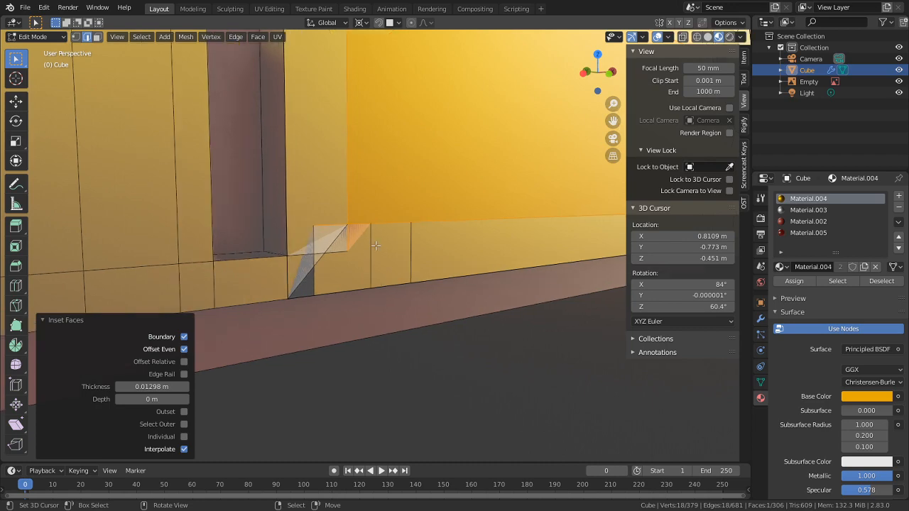
{"action": "middle_click_drag", "start_coordinate": [376, 246], "coordinate": [339, 258]}
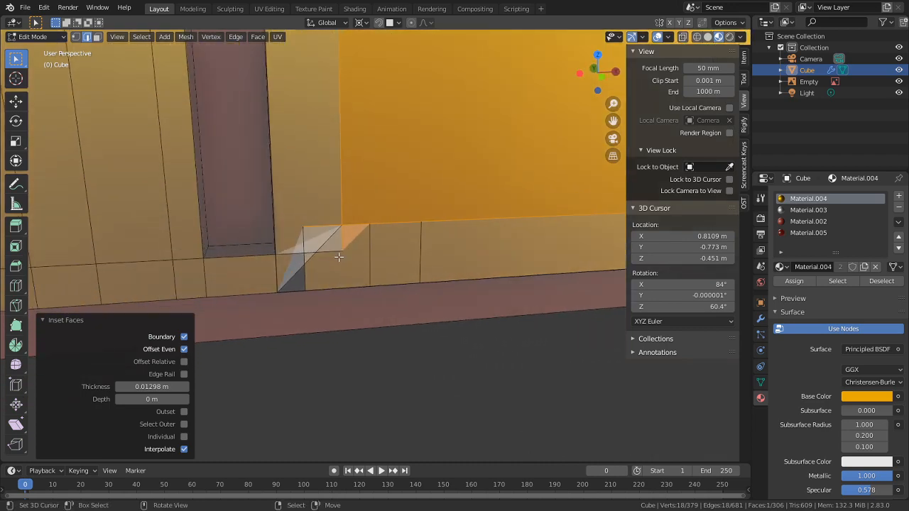
{"action": "key", "text": "ctrl+z"}
Step: Dissolve the three extra edges crossing the filled section's underside beside the small gem's slot
{"action": "middle_click_drag", "start_coordinate": [351, 256], "coordinate": [347, 196]}
{"action": "left_click", "coordinate": [303, 282], "text": "alt"}
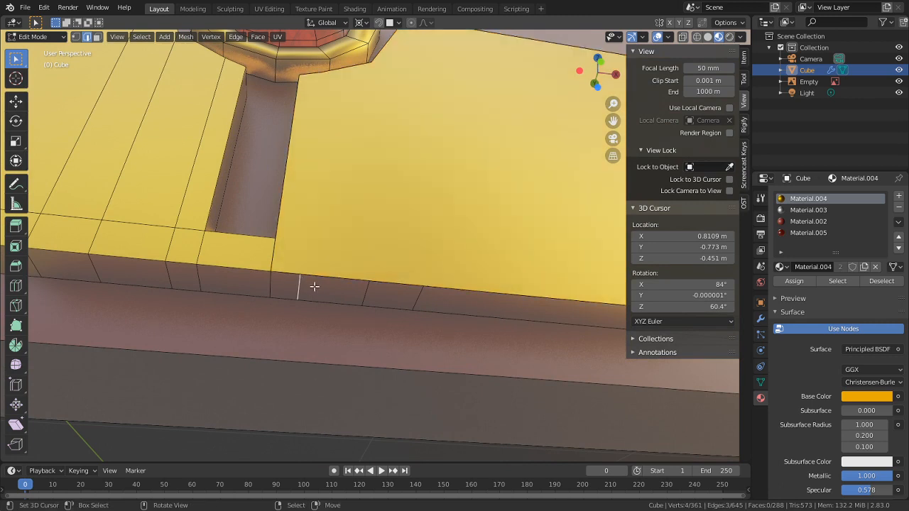
{"action": "key", "text": "ctrl+x"}
{"action": "left_click", "coordinate": [369, 297], "text": "alt"}
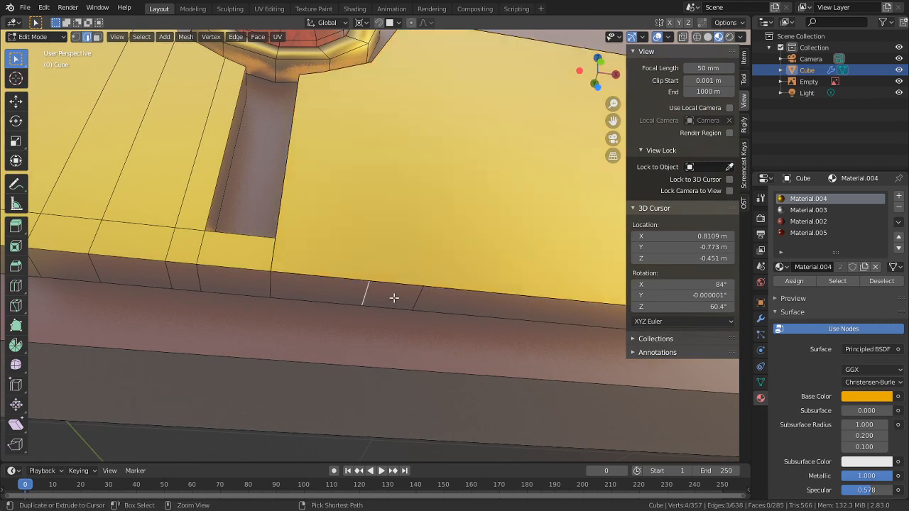
{"action": "key", "text": "ctrl+x"}
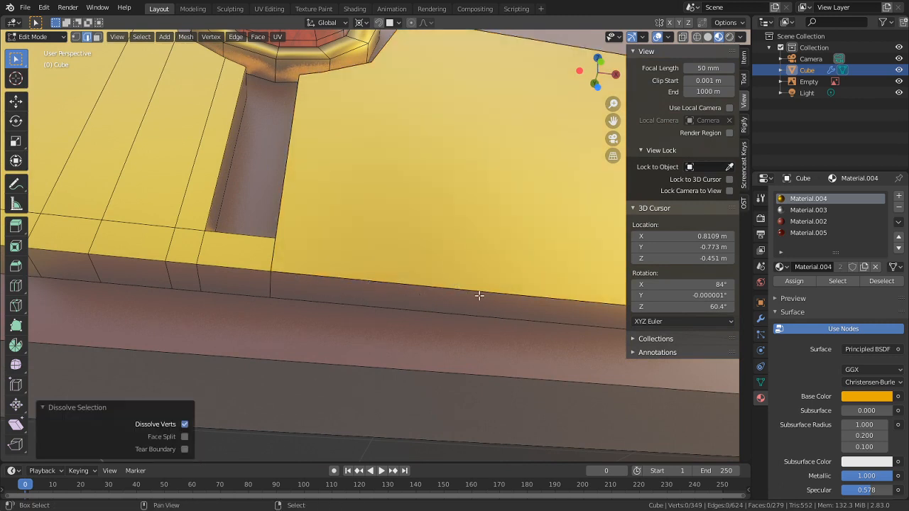
Step: Dissolve the three extra edges crossing the section's underside near its outer end
{"action": "middle_click_drag", "start_coordinate": [479, 296], "coordinate": [196, 247], "text": "shift"}
{"action": "middle_click_drag", "start_coordinate": [610, 206], "coordinate": [99, 164], "text": "shift"}
{"action": "right_click", "coordinate": [215, 258], "text": "alt"}
{"action": "right_click", "coordinate": [262, 255], "text": "alt+shift"}
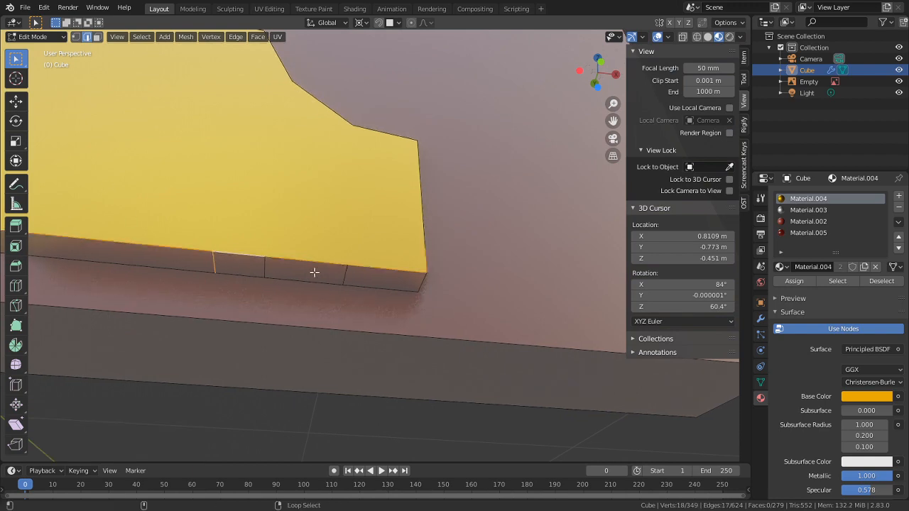
{"action": "right_click", "coordinate": [212, 257], "text": "alt"}
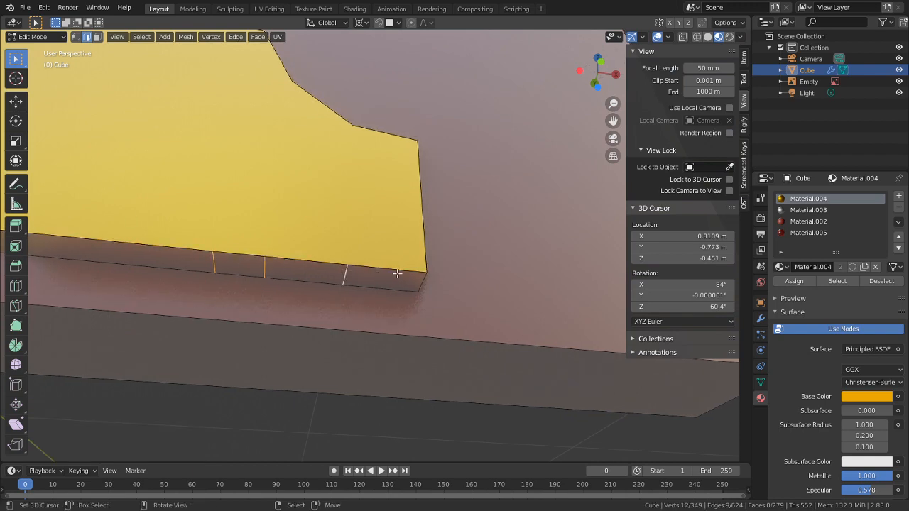
{"action": "key", "text": "ctrl+x"}
Step: Dissolve the extra edge on the side wall at the section's outer end, near the lower corner
{"action": "mouse_move", "coordinate": [397, 273]}
{"action": "middle_mouse_down"}
{"action": "mouse_move", "coordinate": [349, 266]}
{"action": "mouse_move", "coordinate": [386, 266]}
{"action": "middle_mouse_up"}
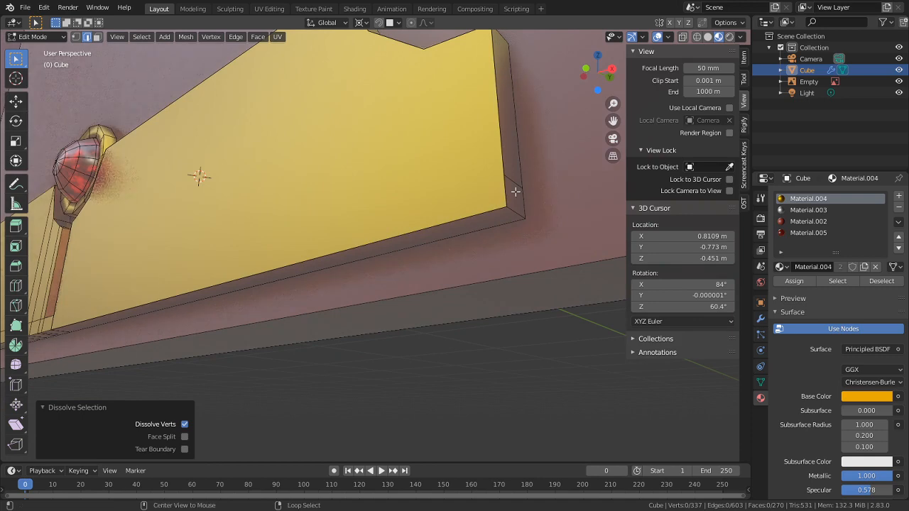
{"action": "right_click", "coordinate": [514, 187], "text": "alt"}
{"action": "key", "text": "ctrl+x"}
{"action": "middle_click_drag", "start_coordinate": [504, 97], "coordinate": [226, 235]}
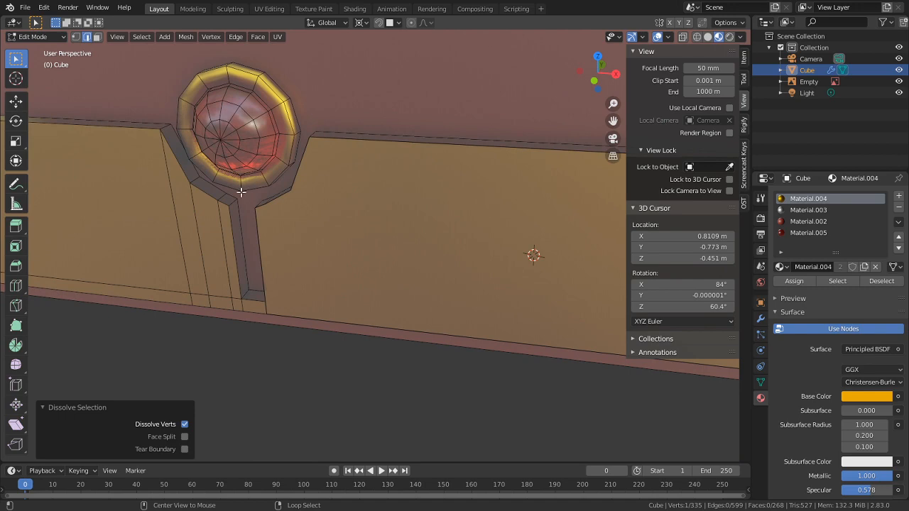
{"action": "mouse_move", "coordinate": [242, 191]}
{"action": "middle_mouse_down"}
{"action": "mouse_move", "coordinate": [318, 241]}
{"action": "mouse_move", "coordinate": [436, 235]}
{"action": "mouse_move", "coordinate": [503, 337]}
{"action": "mouse_move", "coordinate": [404, 125]}
{"action": "middle_mouse_up"}
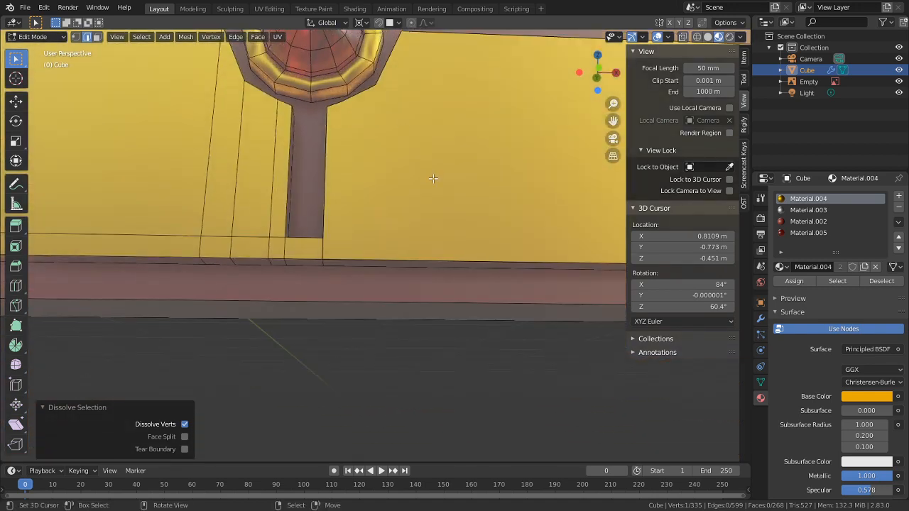
Step: Inset the filled front face beside the gem's slot by about 0.0054 m and check its lower corner
{"action": "key", "text": "3"}
{"action": "left_click", "coordinate": [455, 178]}
{"action": "middle_click_drag", "start_coordinate": [455, 178], "coordinate": [355, 213]}
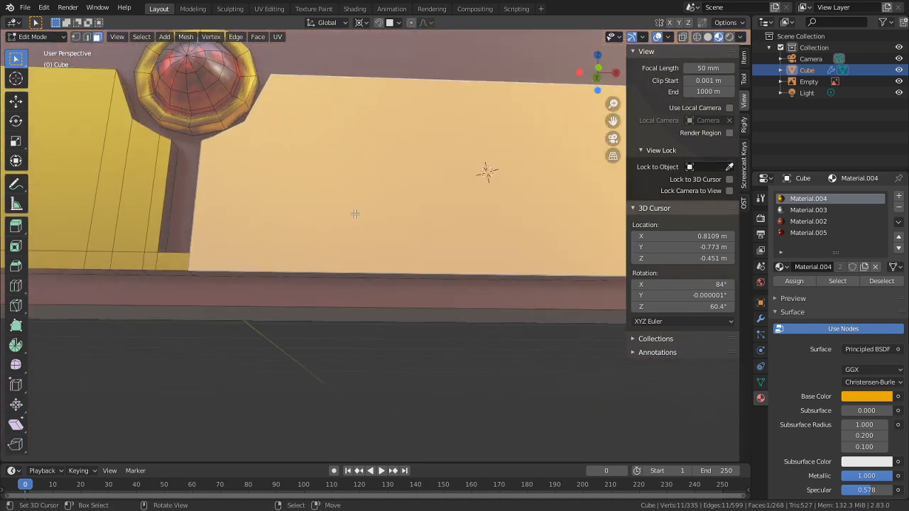
{"action": "key", "text": "i"}
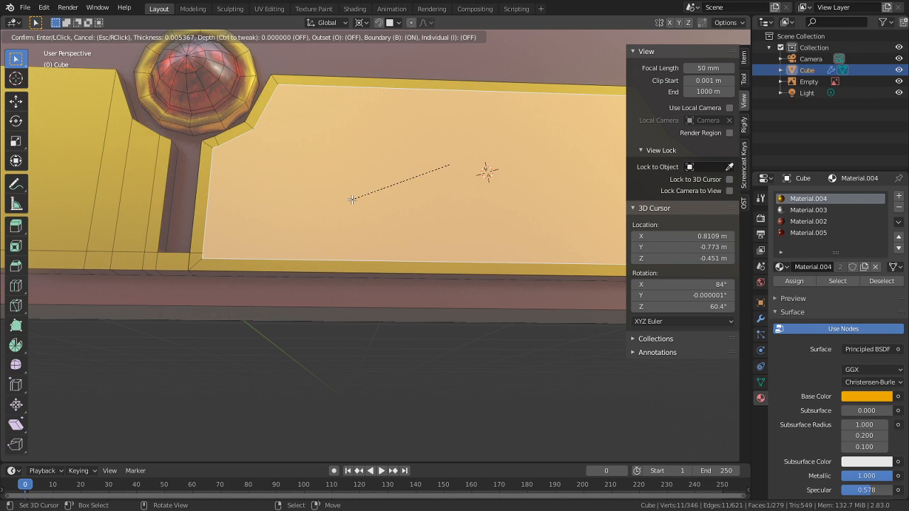
{"action": "left_click", "coordinate": [352, 199]}
{"action": "middle_click_drag", "start_coordinate": [246, 233], "coordinate": [267, 262]}
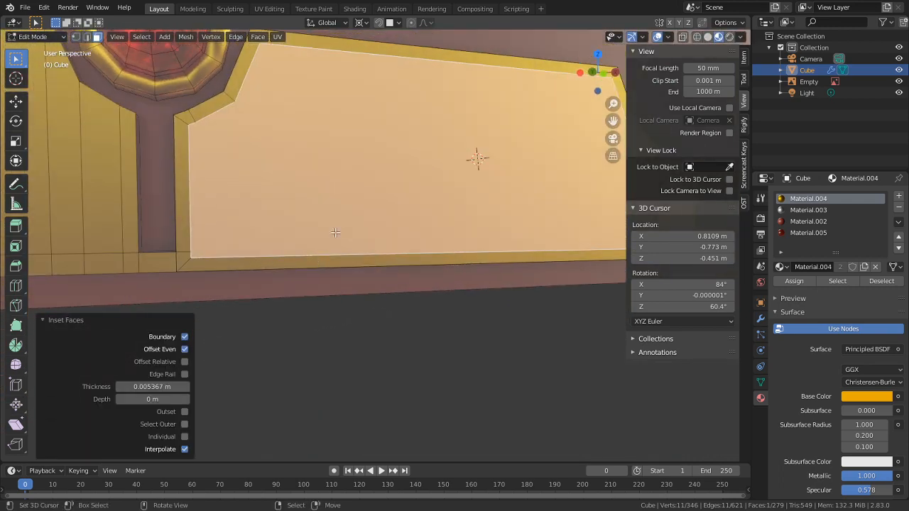
{"action": "middle_click_drag", "start_coordinate": [375, 198], "coordinate": [428, 212]}
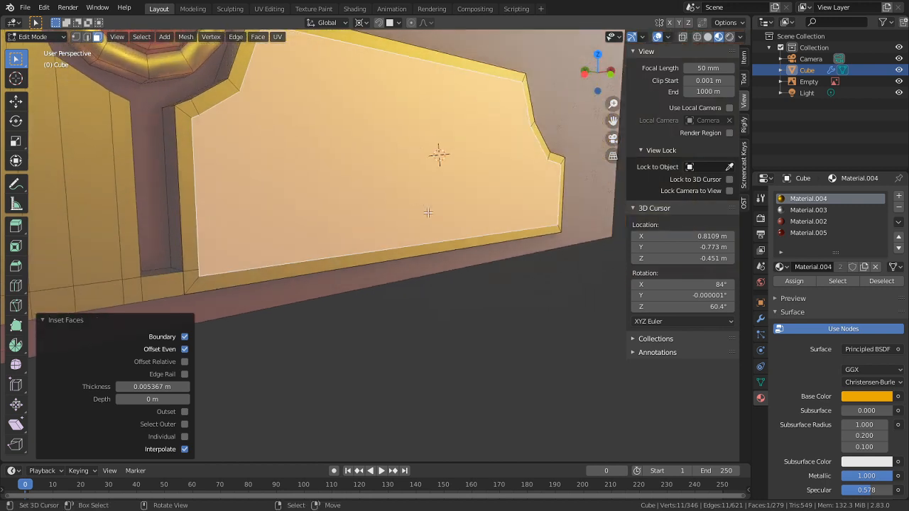
{"action": "scroll", "coordinate": [368, 221], "scroll_direction": "up", "scroll_amount": 8}
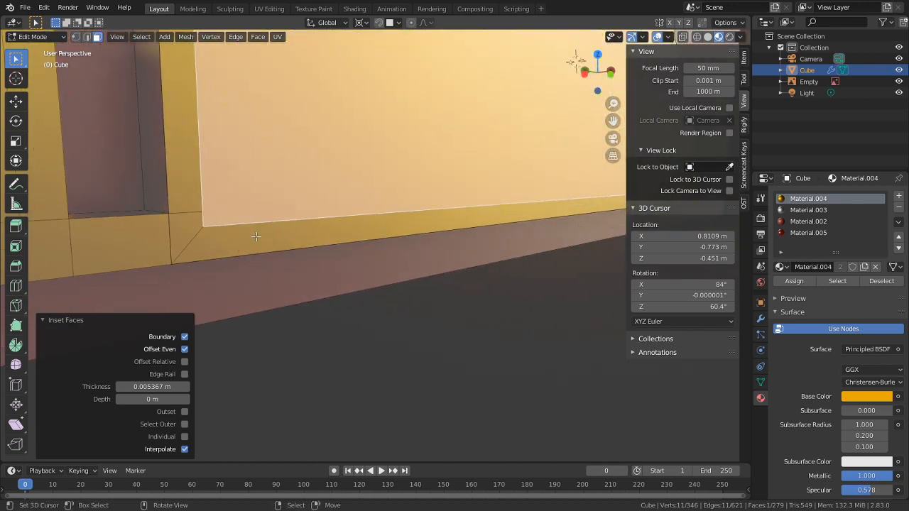
{"action": "scroll", "coordinate": [383, 228], "scroll_direction": "down", "scroll_amount": 4}
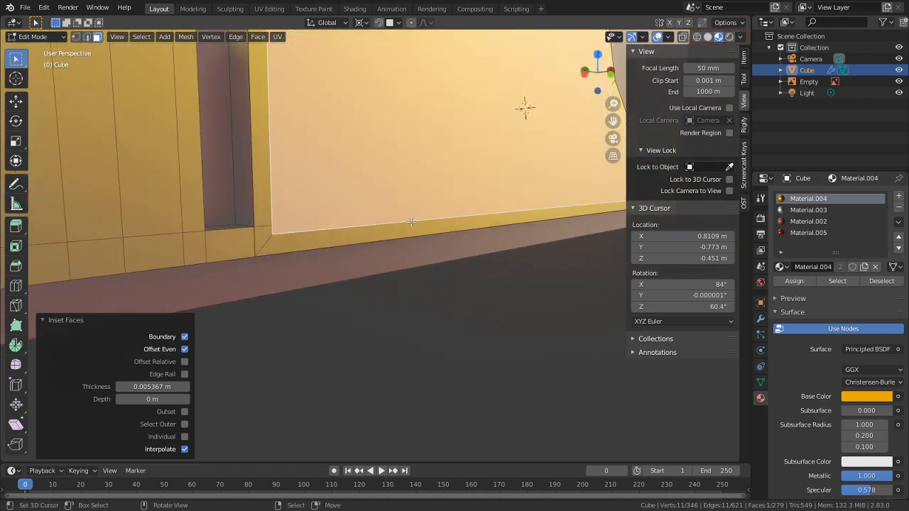
Step: Select the lower edge of the inset front face and set the snapping target to Vertex
{"action": "middle_click_drag", "start_coordinate": [411, 222], "coordinate": [317, 238]}
{"action": "key", "text": "2"}
{"action": "left_click", "coordinate": [339, 211]}
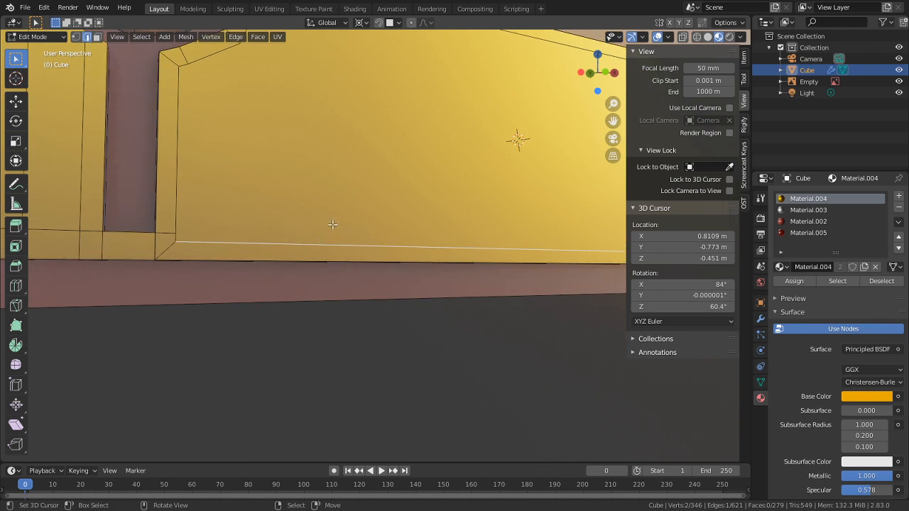
{"action": "key", "text": "g"}
{"action": "key", "text": "g"}
{"action": "key", "text": "Escape"}
{"action": "middle_click_drag", "start_coordinate": [284, 207], "coordinate": [297, 203]}
{"action": "left_click", "coordinate": [405, 24]}
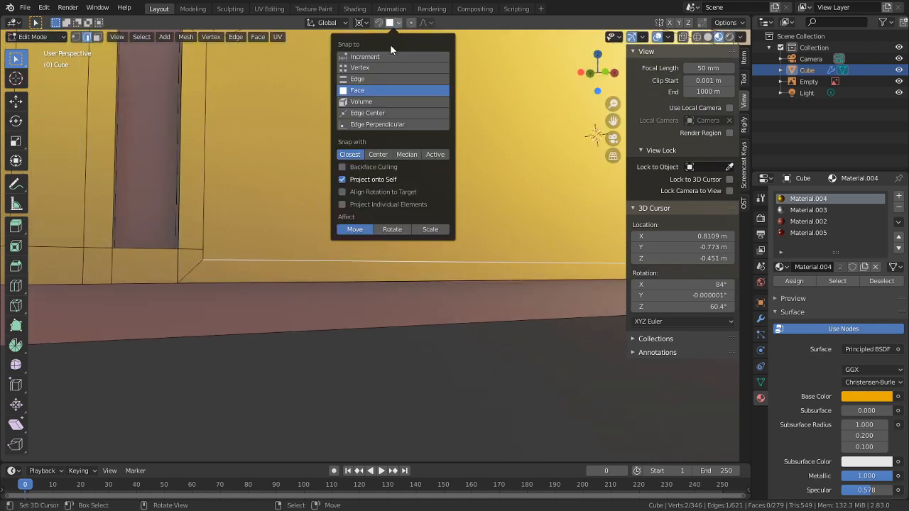
{"action": "left_click", "coordinate": [369, 56]}
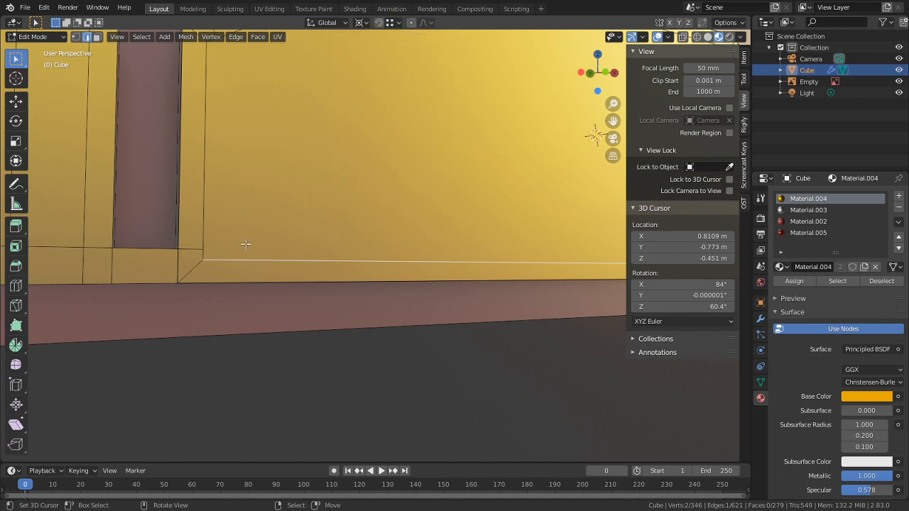
Step: Move the inset's lower edge up about 0.0024 m along Z, snapping it to the vertex near the slot's corner
{"action": "middle_click_drag", "start_coordinate": [245, 244], "coordinate": [225, 275]}
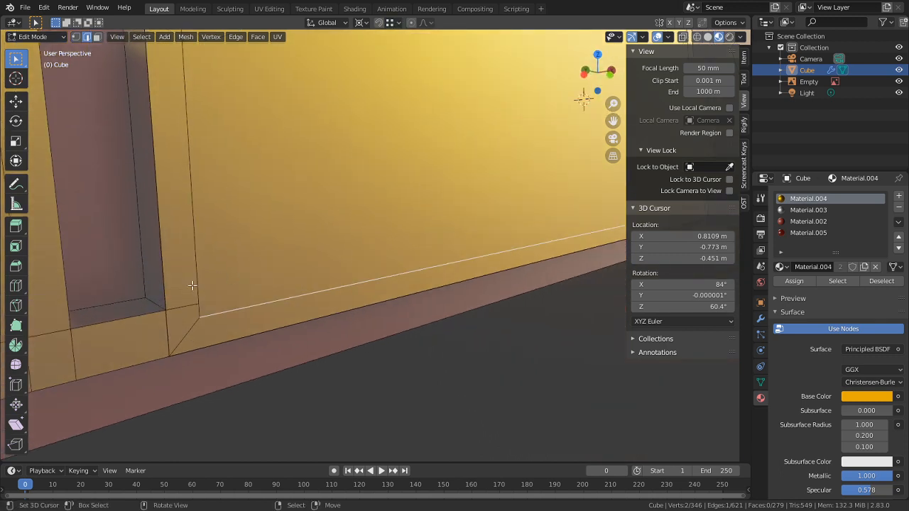
{"action": "key", "text": "g"}
{"action": "key", "text": "z"}
{"action": "right_click", "coordinate": [203, 296]}
{"action": "key", "text": "shift+Tab"}
{"action": "key", "text": "g"}
{"action": "key", "text": "z"}
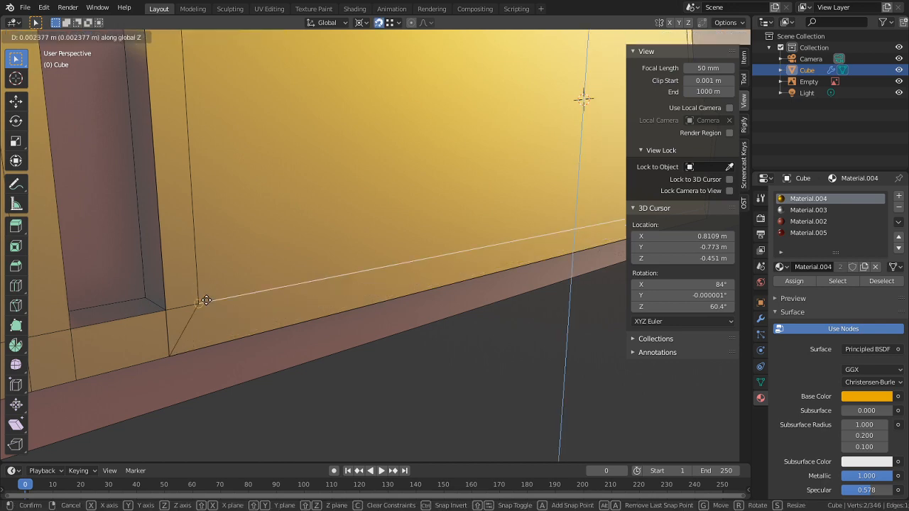
{"action": "left_click", "coordinate": [206, 300]}
{"action": "scroll", "coordinate": [284, 285], "scroll_direction": "down", "scroll_amount": 3}
{"action": "middle_click_drag", "start_coordinate": [365, 263], "coordinate": [237, 304], "text": "shift"}
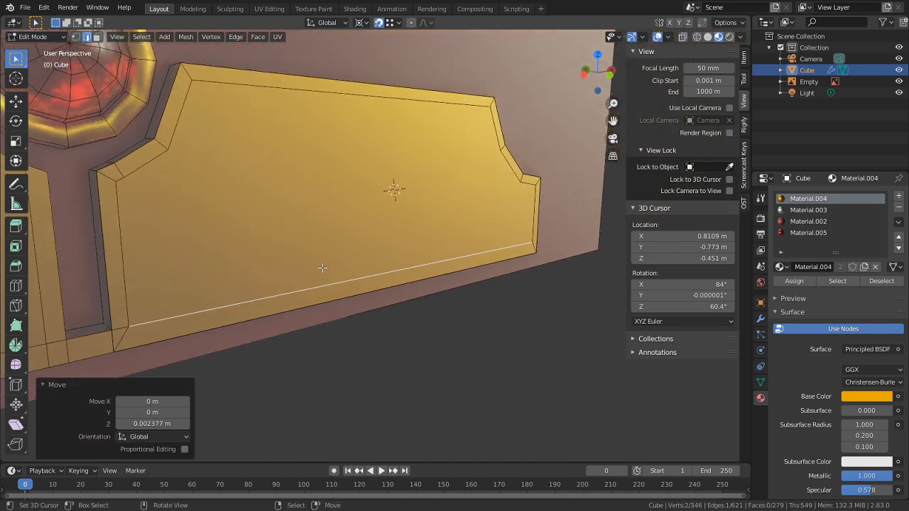
Step: Merge all vertices of the mesh by distance, using a merge distance of 0.0001 m
{"action": "key", "text": "a"}
{"action": "key", "text": "m"}
{"action": "left_click", "coordinate": [322, 264]}
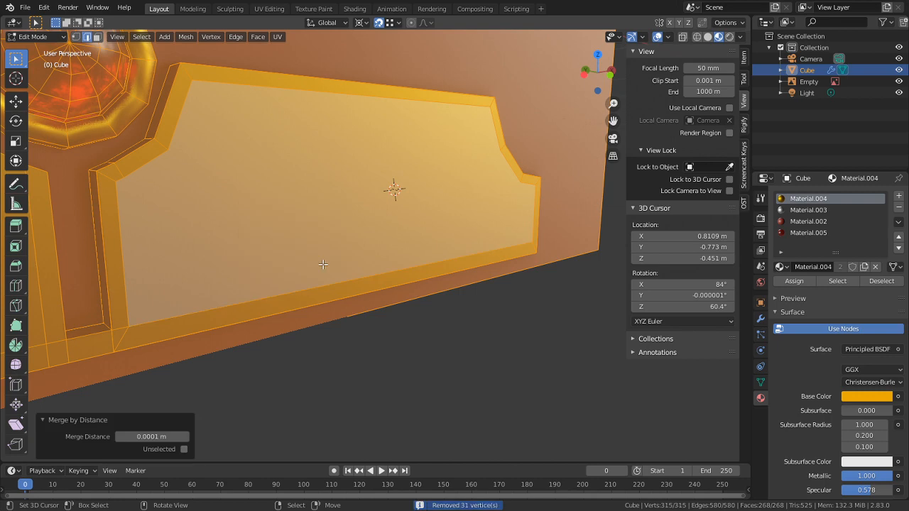
{"action": "key", "text": "alt+a"}
Step: Isolate the gold border by selecting its linked geometry and hiding everything else
{"action": "left_click", "coordinate": [323, 265]}
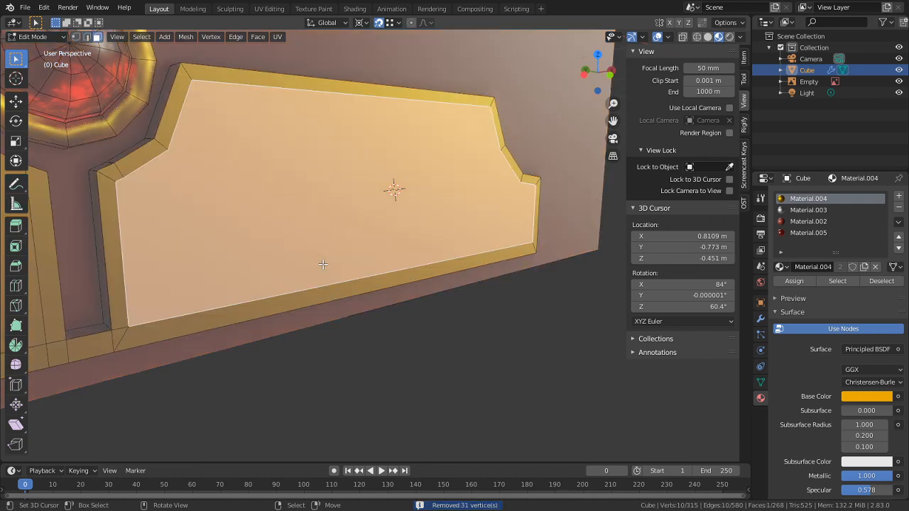
{"action": "key", "text": "alt+a"}
{"action": "key", "text": "2"}
{"action": "key", "text": "a"}
{"action": "left_click", "coordinate": [323, 263]}
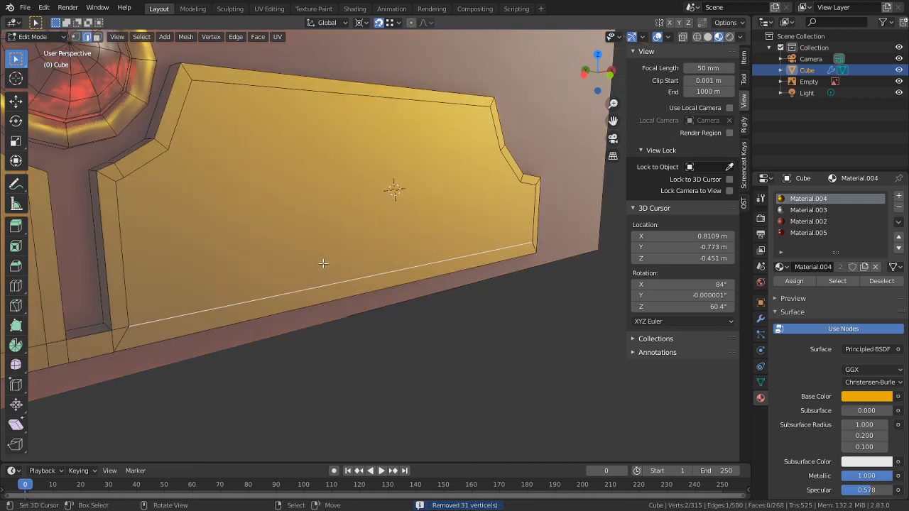
{"action": "key", "text": "l"}
{"action": "key", "text": "shift+h"}
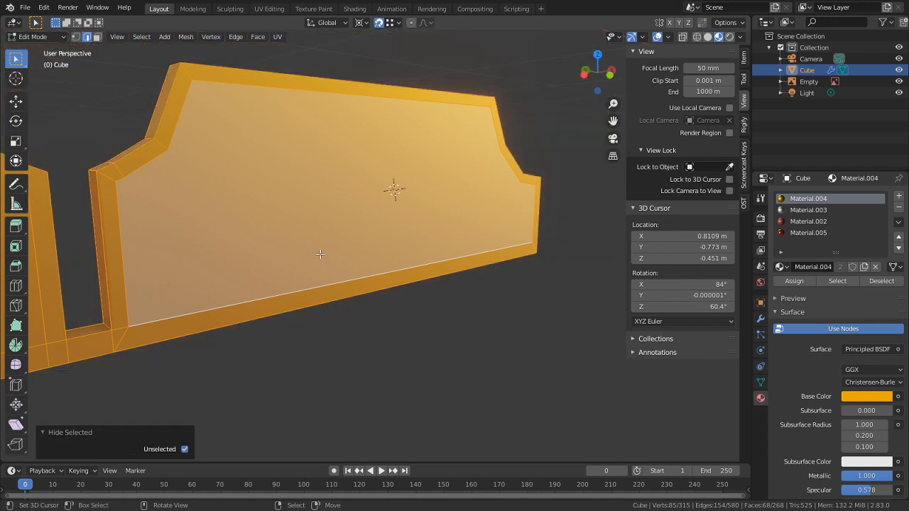
Step: Merge the isolated border's vertices by distance and clear the selection
{"action": "key", "text": "m"}
{"action": "left_click", "coordinate": [320, 253]}
{"action": "left_click", "coordinate": [479, 428]}
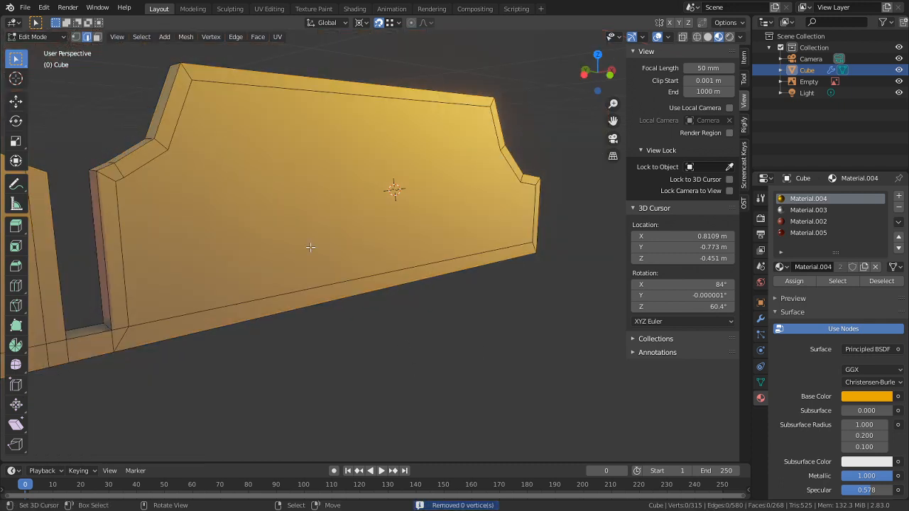
{"action": "left_click", "coordinate": [313, 248]}
{"action": "middle_click", "coordinate": [322, 250]}
Step: Extrude the section's inset front face about -0.0035 m along its normal to form a raised panel
{"action": "key", "text": "3"}
{"action": "left_click", "coordinate": [312, 221]}
{"action": "middle_click_drag", "start_coordinate": [313, 222], "coordinate": [345, 236]}
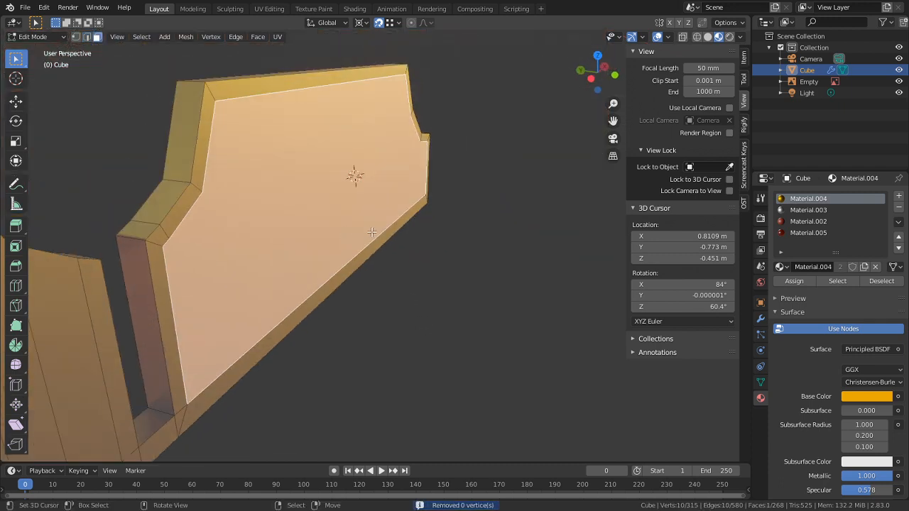
{"action": "key", "text": "e"}
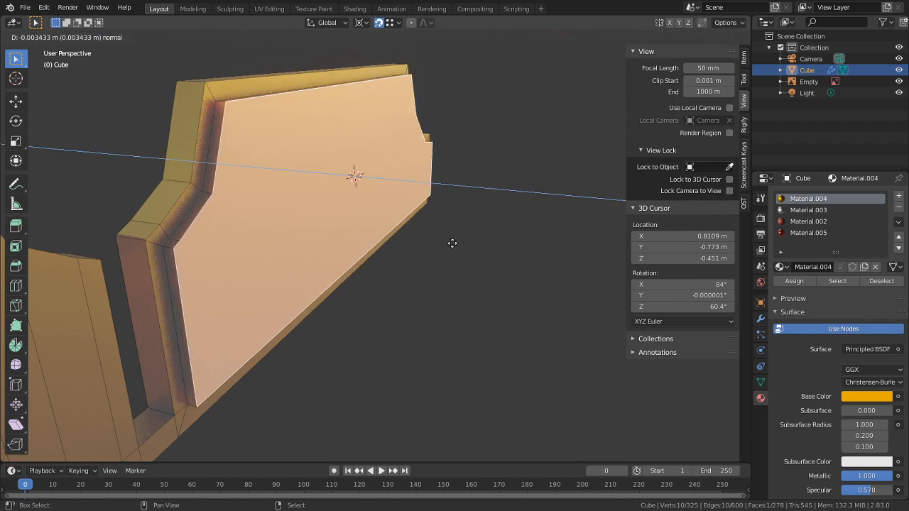
{"action": "left_click", "coordinate": [453, 244]}
Step: Inset the raised panel's front face by about 0.0042 m
{"action": "middle_click_drag", "start_coordinate": [452, 243], "coordinate": [441, 208]}
{"action": "key", "text": "i"}
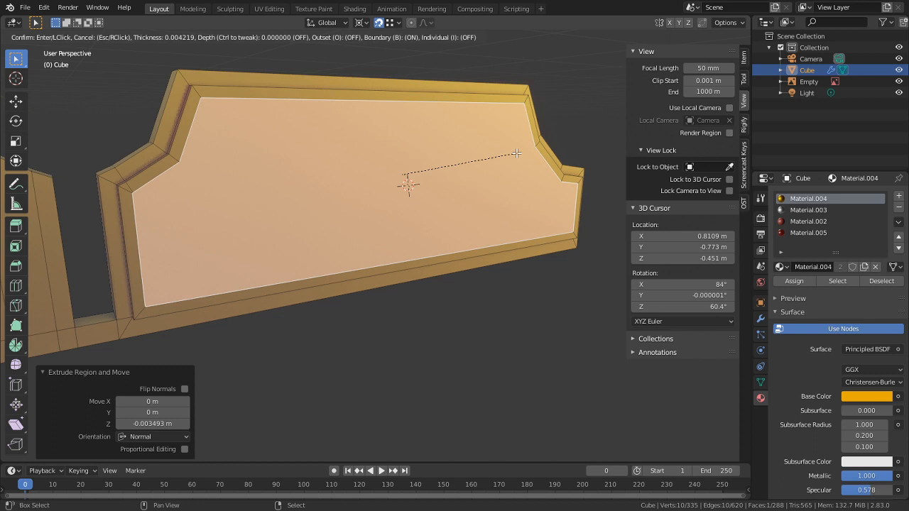
{"action": "left_click", "coordinate": [516, 153]}
{"action": "middle_click_drag", "start_coordinate": [481, 152], "coordinate": [503, 164]}
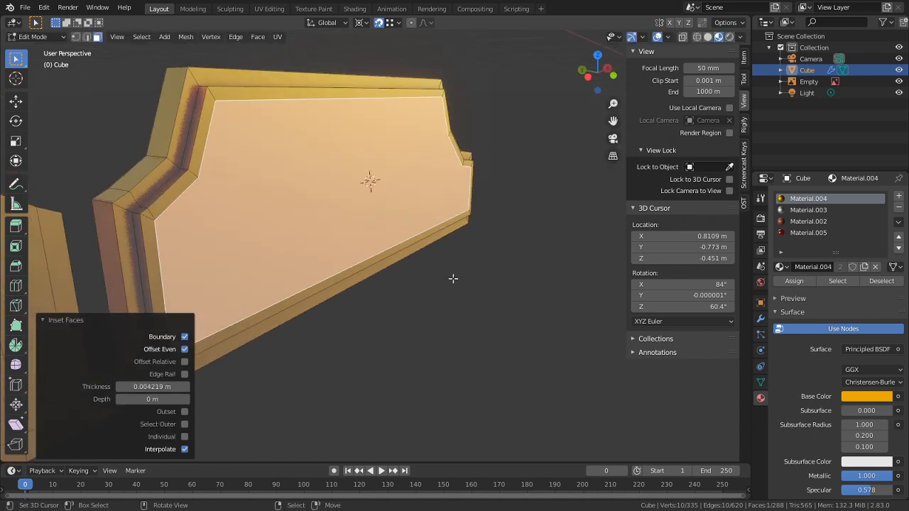
Step: Extrude the inner panel face about 0.0021 m along its normal to recess it within the rim
{"action": "key", "text": "e"}
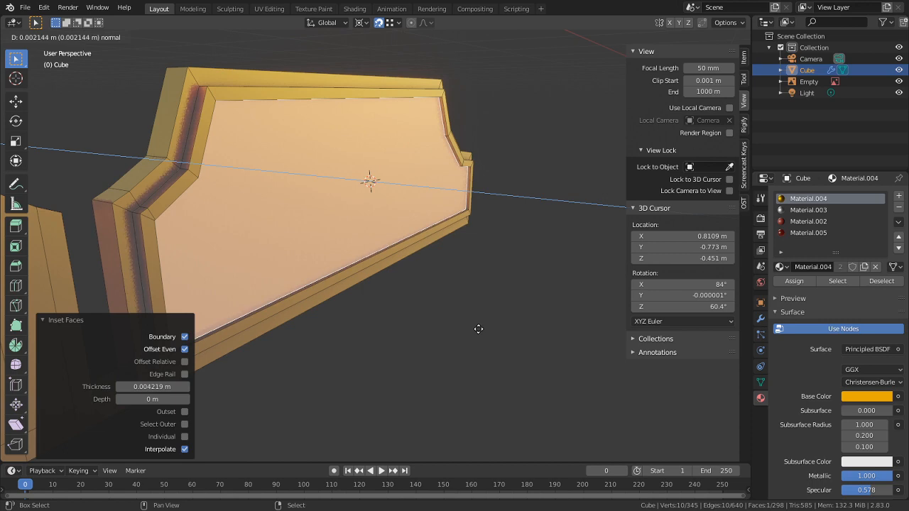
{"action": "left_click", "coordinate": [479, 329]}
{"action": "middle_click_drag", "start_coordinate": [479, 329], "coordinate": [362, 247]}
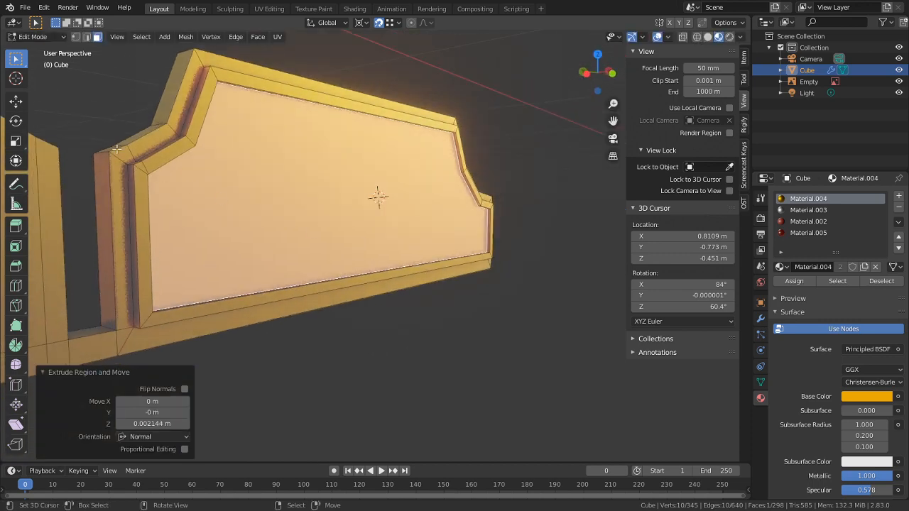
Step: Assign Material.003 to the face loops of the raised rim's front, outer walls and inner walls
{"action": "right_click", "coordinate": [130, 171], "text": "alt"}
{"action": "middle_click_drag", "start_coordinate": [323, 281], "coordinate": [372, 302]}
{"action": "key", "text": "alt+a"}
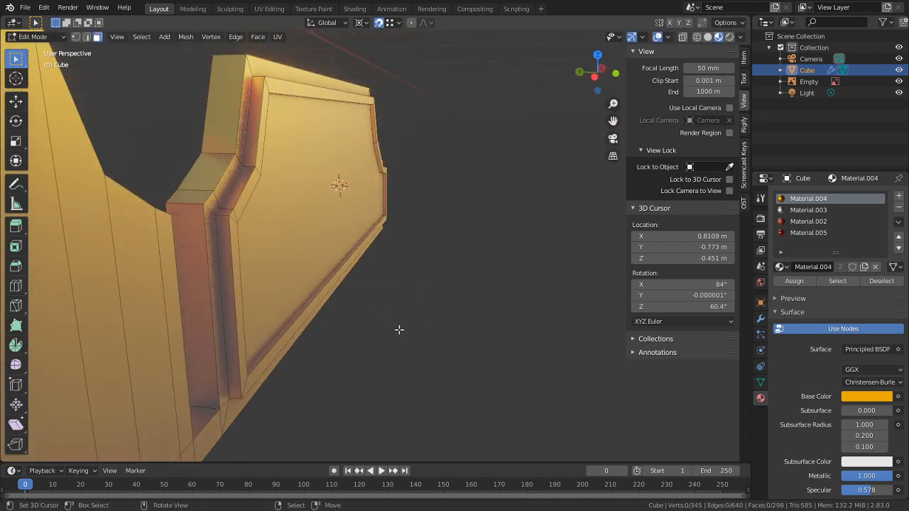
{"action": "right_click", "coordinate": [228, 218], "text": "alt"}
{"action": "right_click", "coordinate": [226, 214], "text": "alt"}
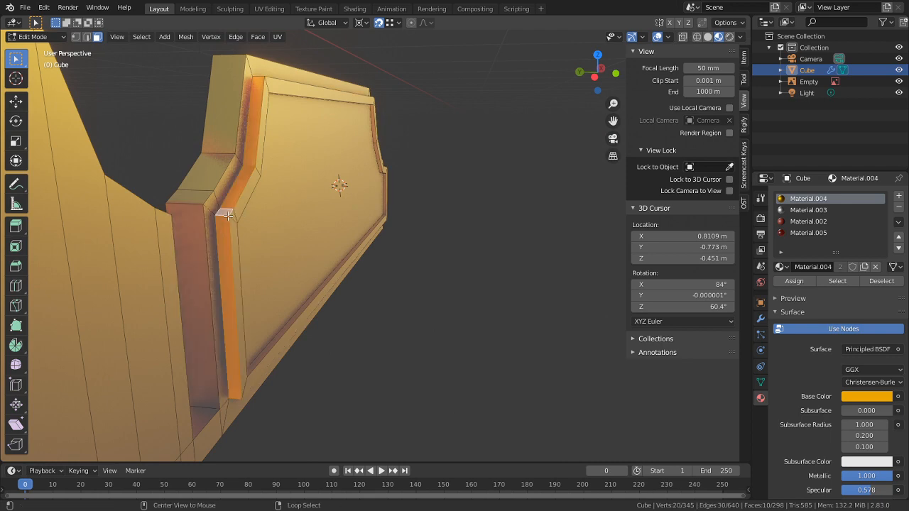
{"action": "right_click", "coordinate": [233, 216], "text": "alt"}
{"action": "middle_click_drag", "start_coordinate": [233, 213], "coordinate": [318, 222]}
{"action": "scroll", "coordinate": [318, 221], "scroll_direction": "up", "scroll_amount": 4}
{"action": "middle_click_drag", "start_coordinate": [380, 335], "coordinate": [395, 387], "text": "shift"}
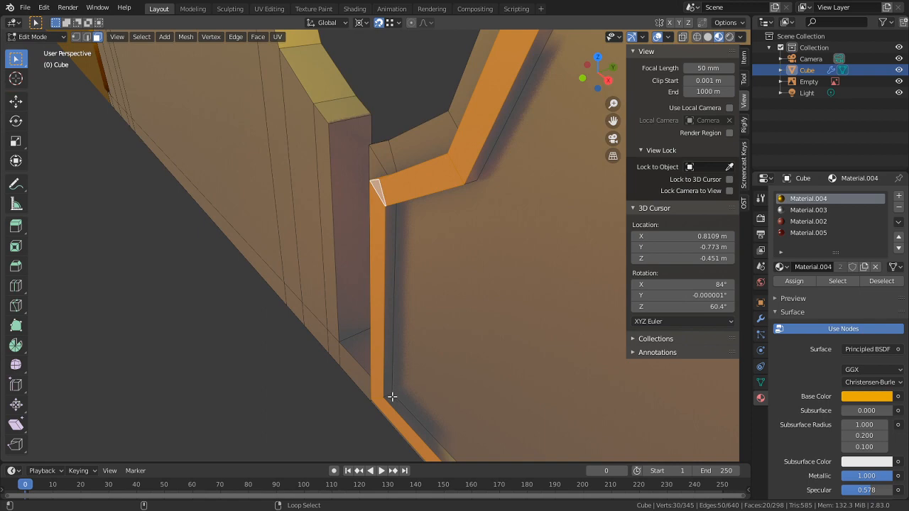
{"action": "right_click", "coordinate": [401, 398], "text": "alt+shift"}
{"action": "key", "text": "ctrl+z"}
{"action": "right_click", "coordinate": [386, 395], "text": "alt+shift"}
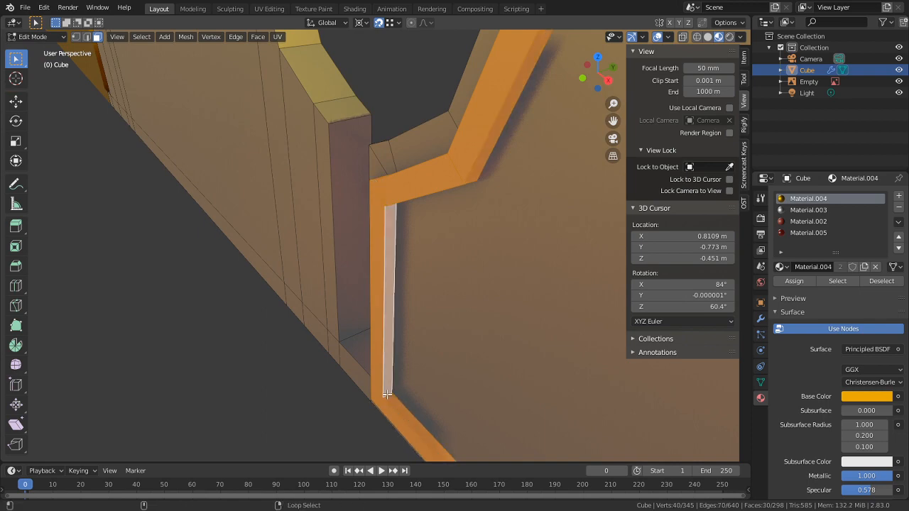
{"action": "middle_click_drag", "start_coordinate": [388, 394], "coordinate": [538, 282]}
{"action": "scroll", "coordinate": [538, 281], "scroll_direction": "down", "scroll_amount": 1}
{"action": "left_click", "coordinate": [804, 212]}
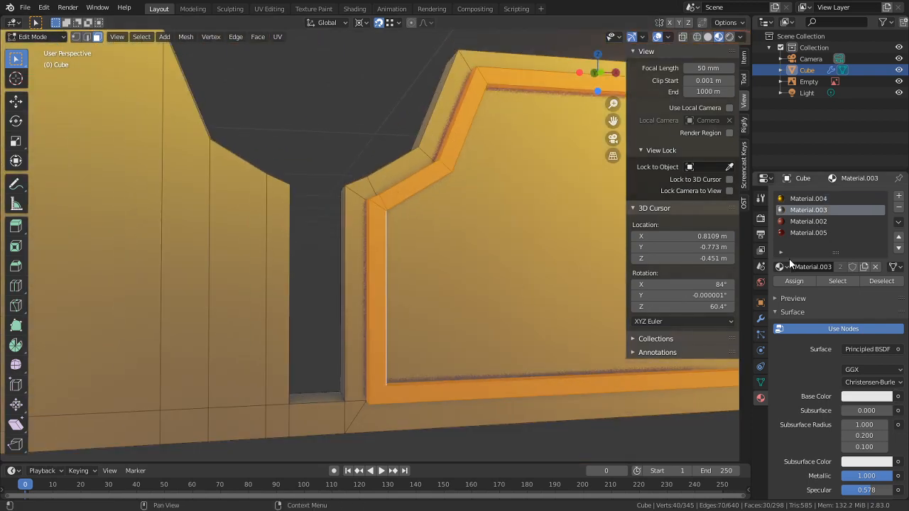
{"action": "left_click", "coordinate": [789, 281]}
Step: Reveal the hidden parts of the mesh and view the finished border section in Object Mode
{"action": "key", "text": "alt+h"}
{"action": "key", "text": "Tab"}
{"action": "scroll", "coordinate": [564, 409], "scroll_direction": "down", "scroll_amount": 4}
{"action": "left_click", "coordinate": [564, 410]}
{"action": "middle_click_drag", "start_coordinate": [564, 411], "coordinate": [333, 209]}
Step: Widen the white rim by applying Shrink/Fatten with a 0.00422 m offset to its inner wall face loop
{"action": "key", "text": "Tab"}
{"action": "left_click", "coordinate": [128, 174], "text": "alt"}
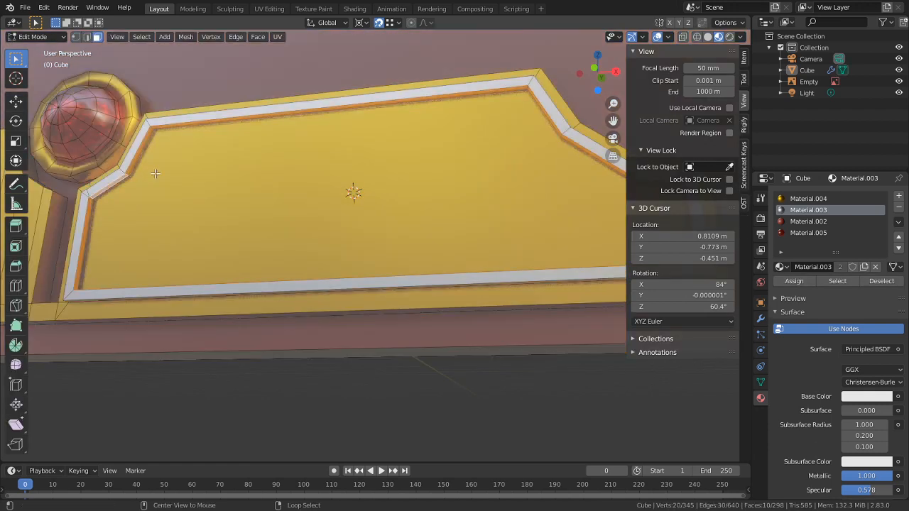
{"action": "key", "text": "alt+s"}
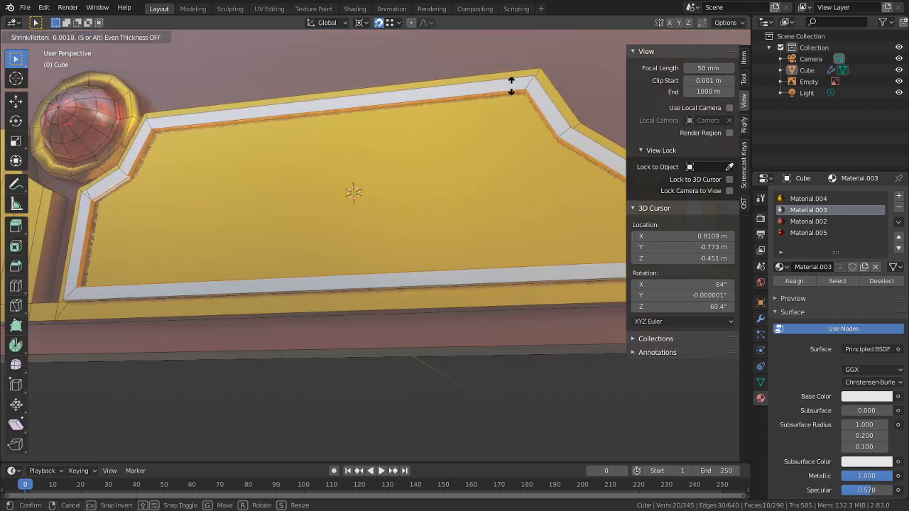
{"action": "left_click", "coordinate": [570, 70]}
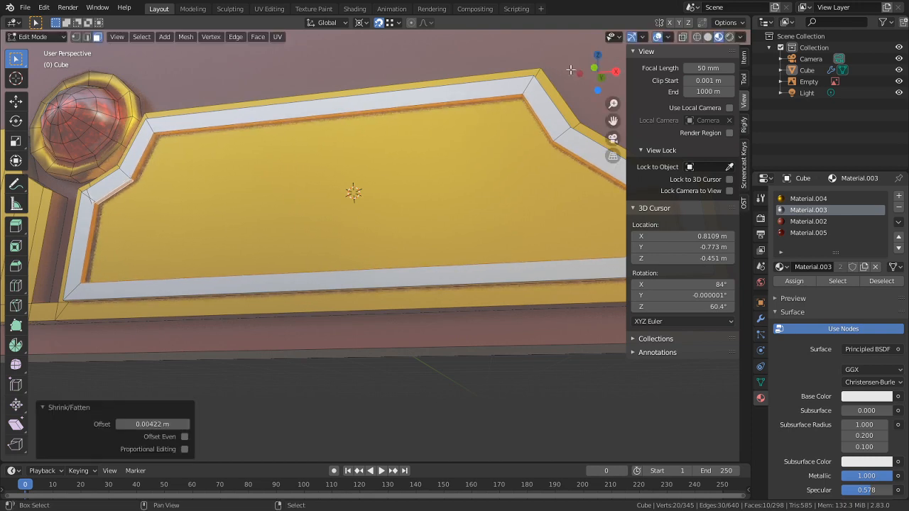
Step: Try to edge-slide the stray edge at the white rim's inner corner near the red gem onto the proper corner
{"action": "middle_click_drag", "start_coordinate": [152, 203], "coordinate": [142, 206]}
{"action": "scroll", "coordinate": [142, 206], "scroll_direction": "up", "scroll_amount": 5}
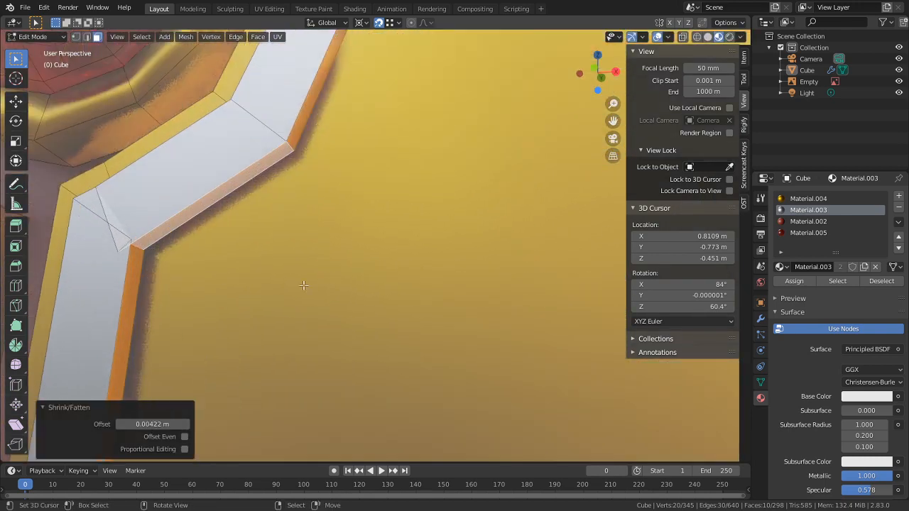
{"action": "left_click", "coordinate": [126, 247]}
{"action": "middle_click_drag", "start_coordinate": [127, 246], "coordinate": [195, 261]}
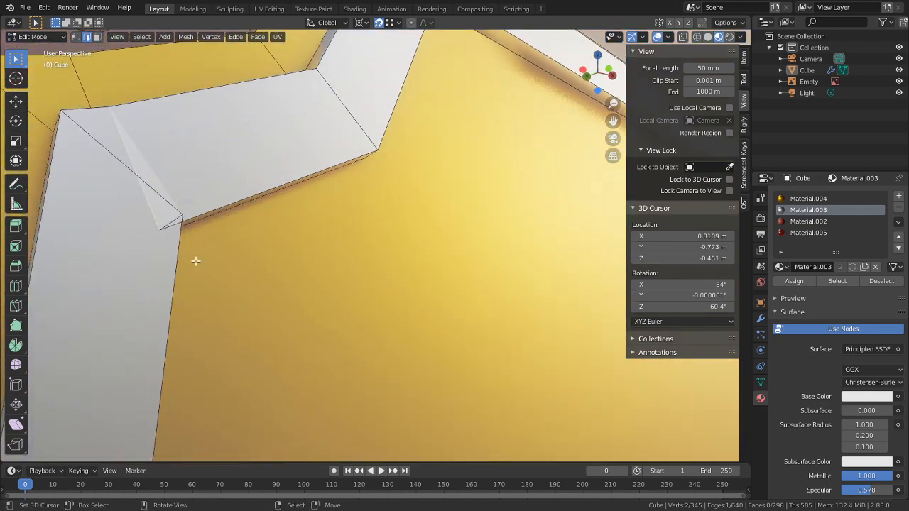
{"action": "scroll", "coordinate": [237, 240], "scroll_direction": "down", "scroll_amount": 3}
{"action": "scroll", "coordinate": [214, 258], "scroll_direction": "up", "scroll_amount": 3}
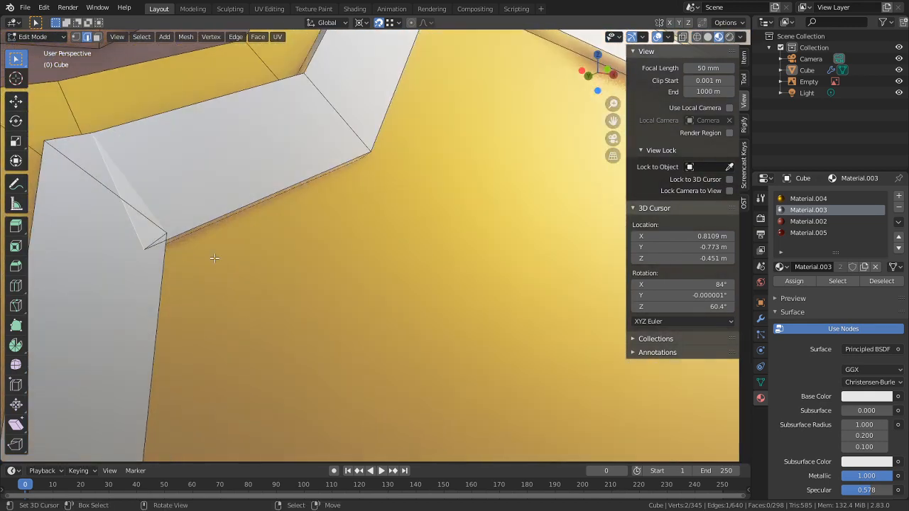
{"action": "middle_click_drag", "start_coordinate": [164, 240], "coordinate": [165, 253]}
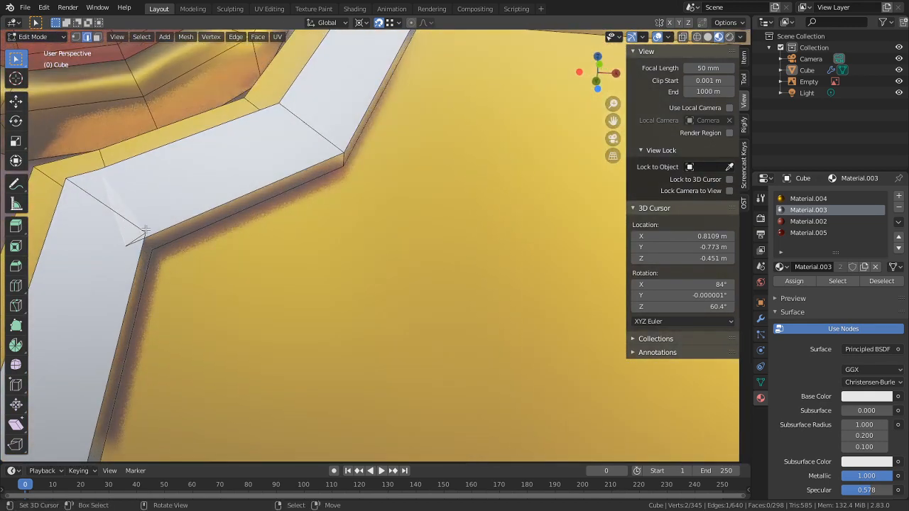
{"action": "key", "text": "shift+z"}
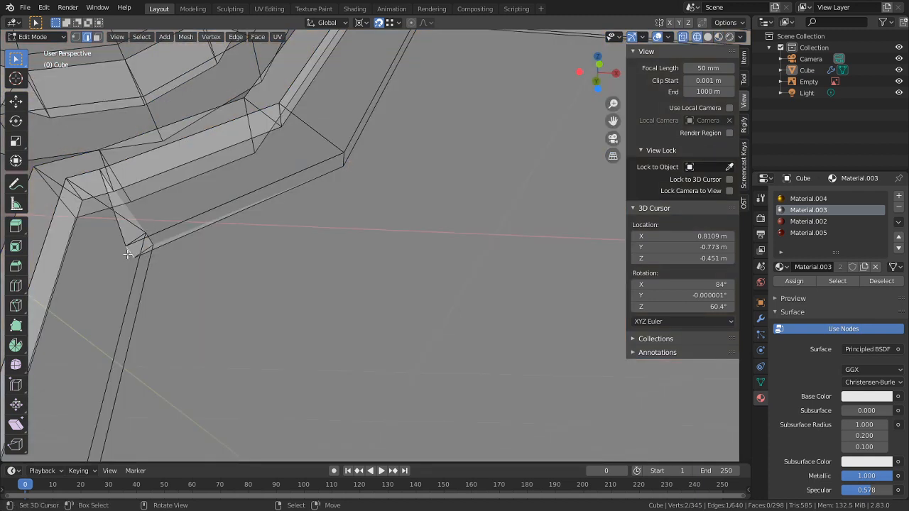
{"action": "key", "text": "g"}
{"action": "key", "text": "g"}
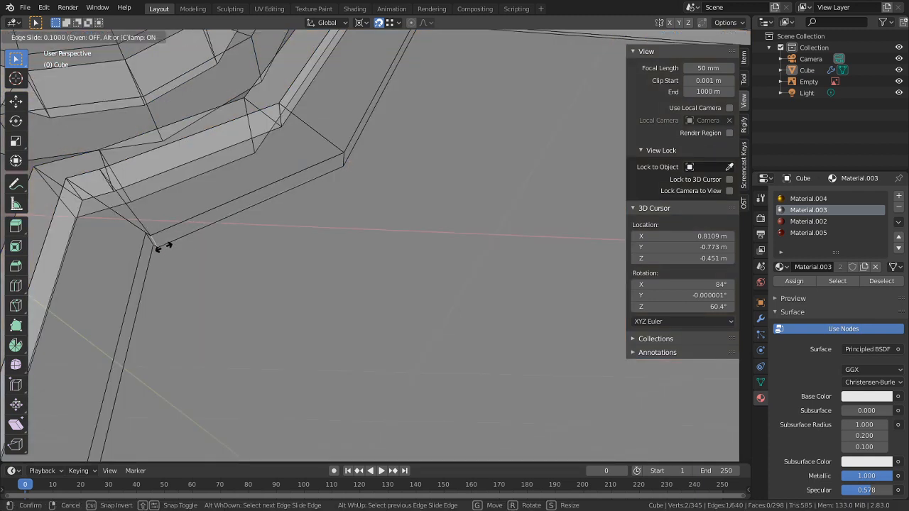
{"action": "left_click", "coordinate": [175, 244]}
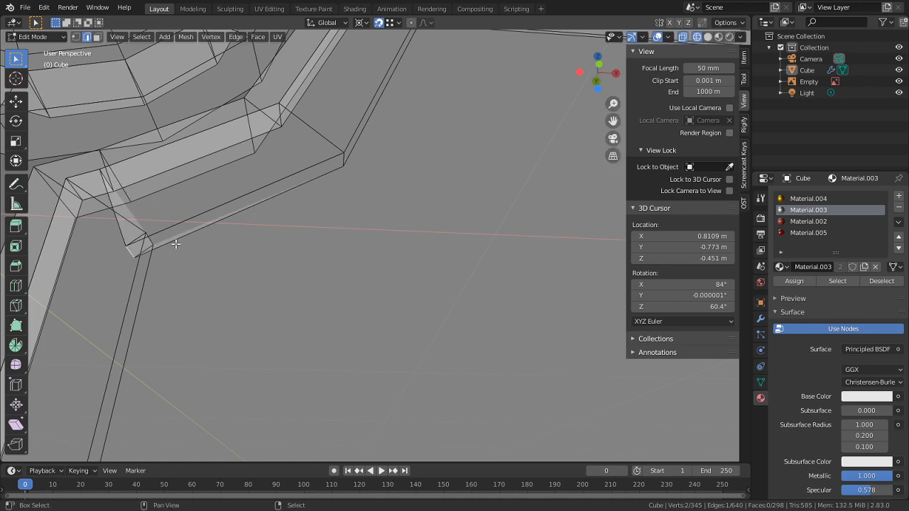
Step: Snap the stray rim edge onto the adjacent inner corner and merge all of the mesh's vertices by distance
{"action": "key", "text": "g"}
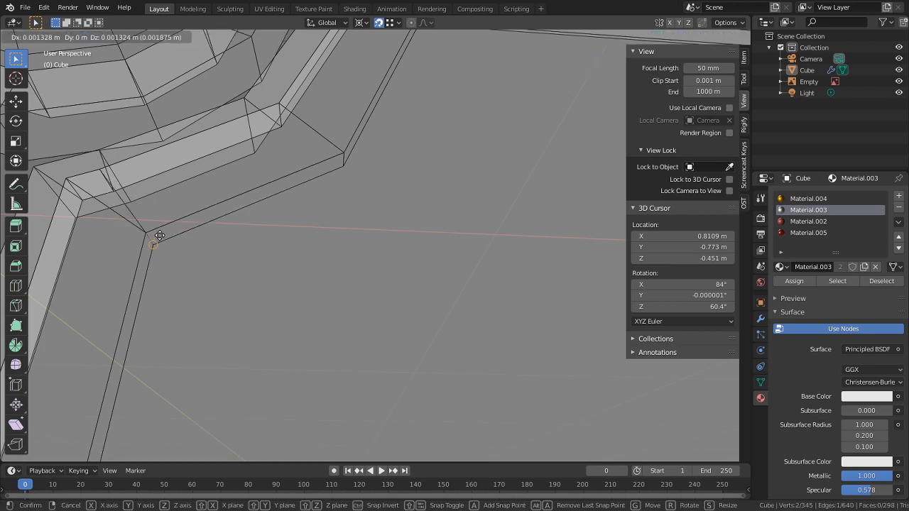
{"action": "left_click", "coordinate": [149, 240]}
{"action": "middle_click_drag", "start_coordinate": [149, 240], "coordinate": [260, 344]}
{"action": "key", "text": "a"}
{"action": "key", "text": "m"}
{"action": "left_click", "coordinate": [199, 304]}
{"action": "scroll", "coordinate": [260, 344], "scroll_direction": "down", "scroll_amount": 2}
{"action": "key", "text": "alt+a"}
Step: Examine the corrected rim section in Object Mode with solid and Material Preview shading
{"action": "key", "text": "Tab"}
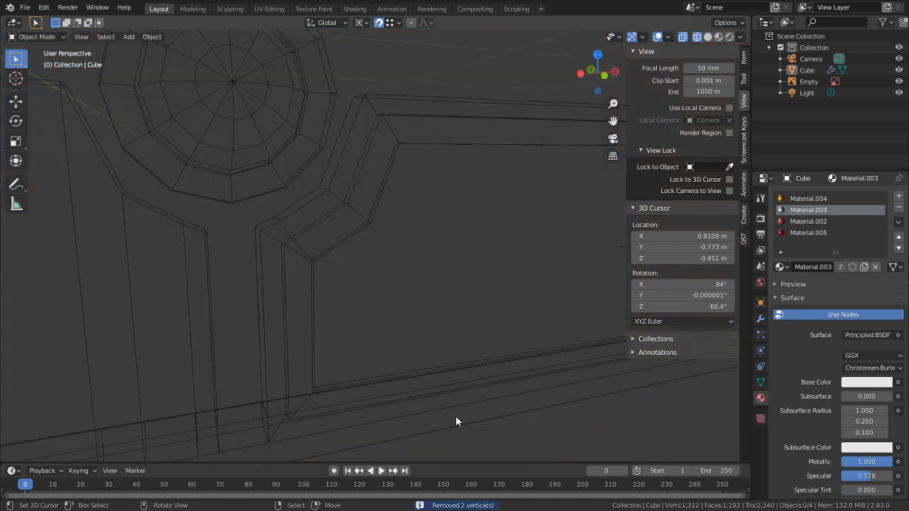
{"action": "left_click", "coordinate": [708, 37]}
{"action": "mouse_move", "coordinate": [426, 234]}
{"action": "middle_mouse_down"}
{"action": "mouse_move", "coordinate": [374, 262]}
{"action": "mouse_move", "coordinate": [326, 251]}
{"action": "mouse_move", "coordinate": [336, 269]}
{"action": "mouse_move", "coordinate": [399, 249]}
{"action": "mouse_move", "coordinate": [325, 271]}
{"action": "mouse_move", "coordinate": [440, 270]}
{"action": "middle_mouse_up"}
{"action": "left_click", "coordinate": [719, 37]}
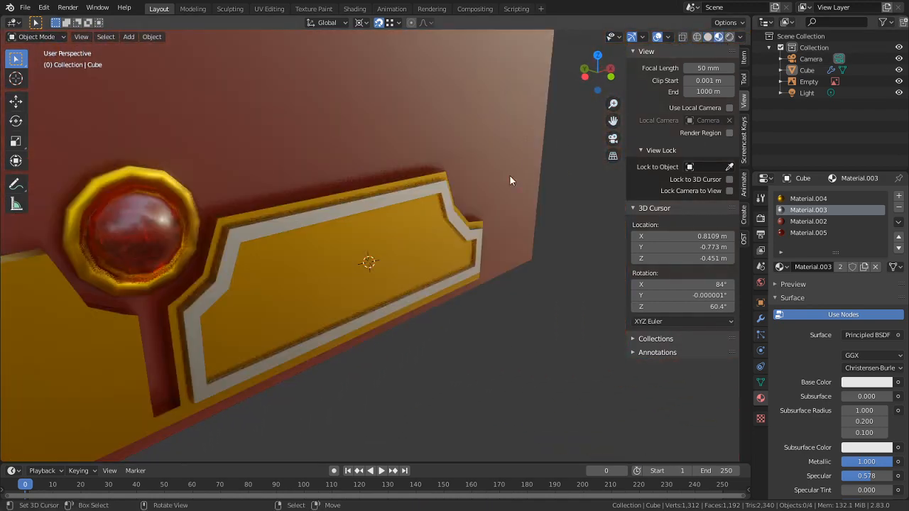
{"action": "mouse_move", "coordinate": [510, 174]}
{"action": "middle_mouse_down"}
{"action": "mouse_move", "coordinate": [406, 140]}
{"action": "mouse_move", "coordinate": [416, 126]}
{"action": "mouse_move", "coordinate": [412, 137]}
{"action": "mouse_move", "coordinate": [446, 177]}
{"action": "mouse_move", "coordinate": [410, 174]}
{"action": "mouse_move", "coordinate": [467, 223]}
{"action": "mouse_move", "coordinate": [450, 225]}
{"action": "middle_mouse_up"}
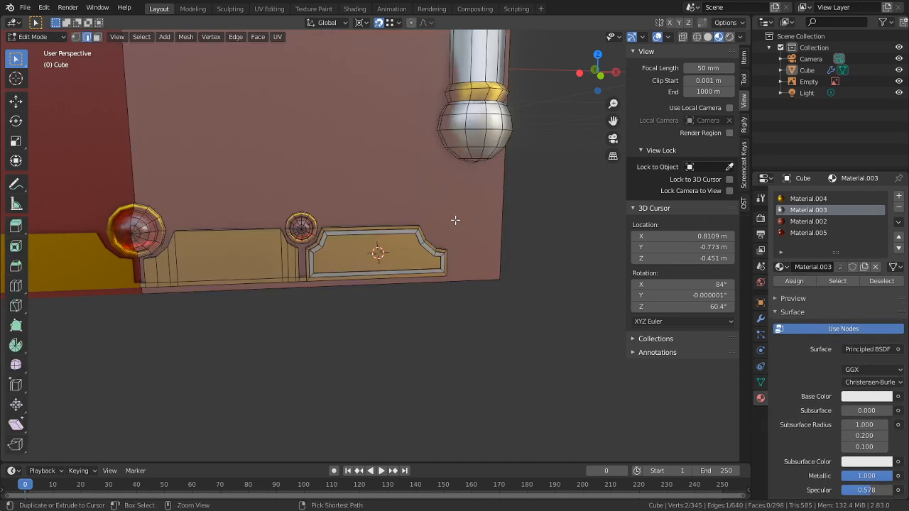
Step: Undo the white rim edits back to the plain gold section with its inset front face
{"action": "key", "text": "ctrl+z"}
{"action": "key", "text": "ctrl+z"}
{"action": "key", "text": "ctrl+z"}
{"action": "key", "text": "ctrl+z"}
{"action": "key", "text": "ctrl+z"}
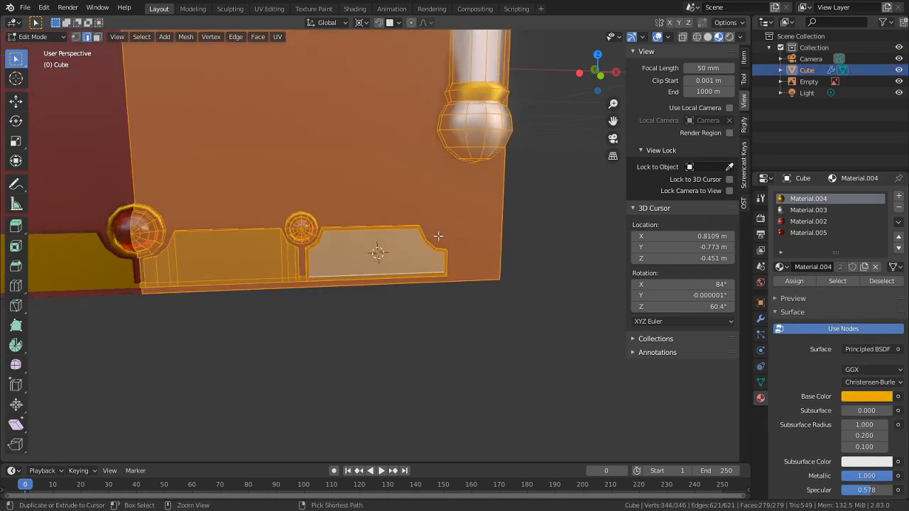
{"action": "scroll", "coordinate": [392, 264], "scroll_direction": "up", "scroll_amount": 3}
{"action": "key", "text": "ctrl+z"}
Step: Delete the inset front face and its surrounding border faces from the gold section beside the red gem
{"action": "middle_click_drag", "start_coordinate": [392, 264], "coordinate": [409, 280]}
{"action": "middle_click_drag", "start_coordinate": [318, 298], "coordinate": [355, 262], "text": "shift"}
{"action": "scroll", "coordinate": [341, 263], "scroll_direction": "up", "scroll_amount": 3}
{"action": "scroll", "coordinate": [306, 317], "scroll_direction": "up", "scroll_amount": 2}
{"action": "key", "text": "3"}
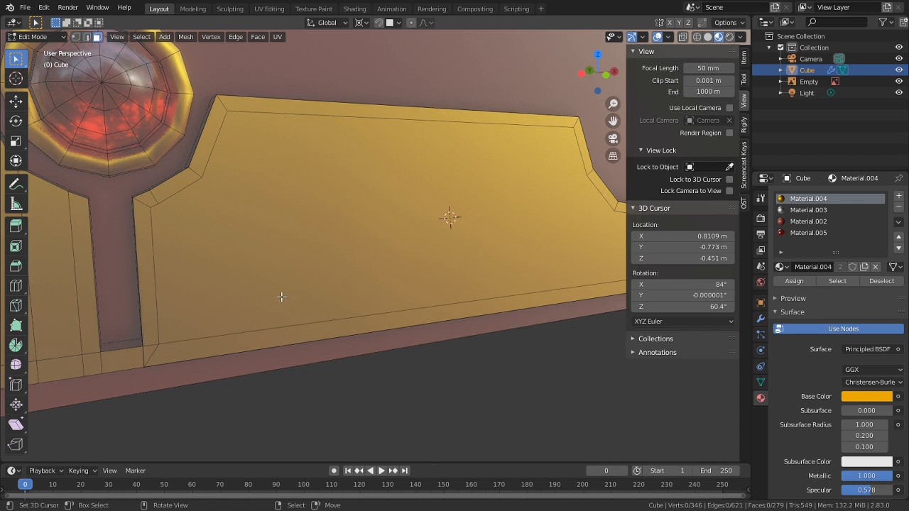
{"action": "left_click", "coordinate": [281, 299]}
{"action": "key", "text": "ctrl+KP_Add"}
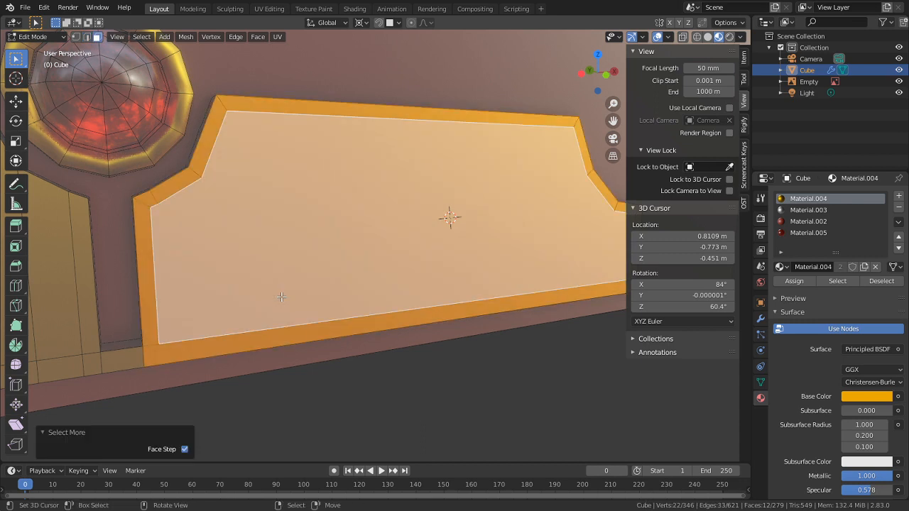
{"action": "key", "text": "x"}
{"action": "left_click", "coordinate": [282, 297]}
Step: Select the front opening's edge loop, extend the selection to the linked gold border geometry, and hide everything else
{"action": "middle_click_drag", "start_coordinate": [238, 366], "coordinate": [255, 398]}
{"action": "key", "text": "2"}
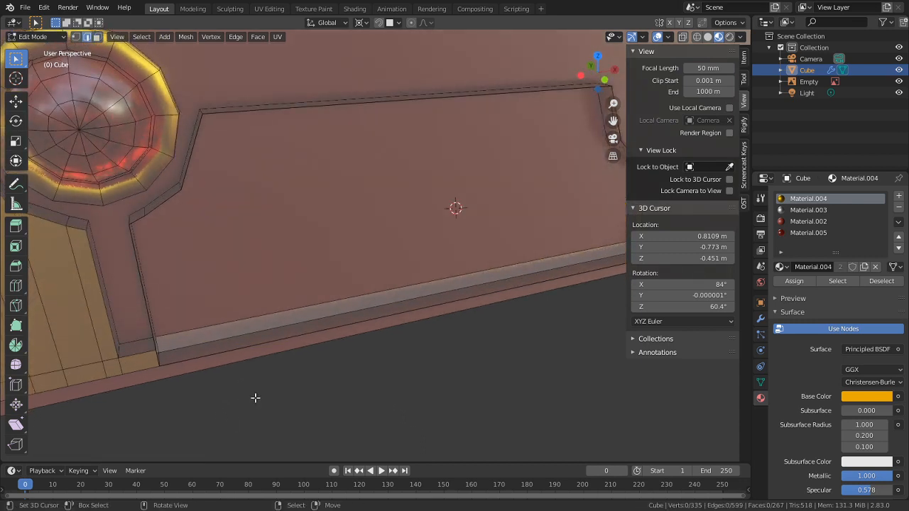
{"action": "left_click", "coordinate": [230, 358], "text": "alt"}
{"action": "middle_click_drag", "start_coordinate": [270, 367], "coordinate": [338, 345]}
{"action": "left_click", "coordinate": [289, 272], "text": "alt+shift"}
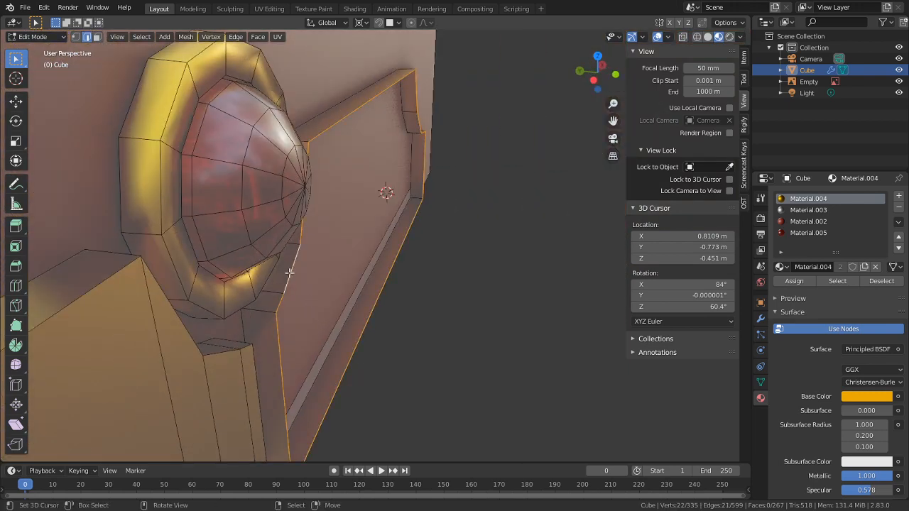
{"action": "middle_click_drag", "start_coordinate": [301, 282], "coordinate": [242, 276]}
{"action": "key", "text": "ctrl+e"}
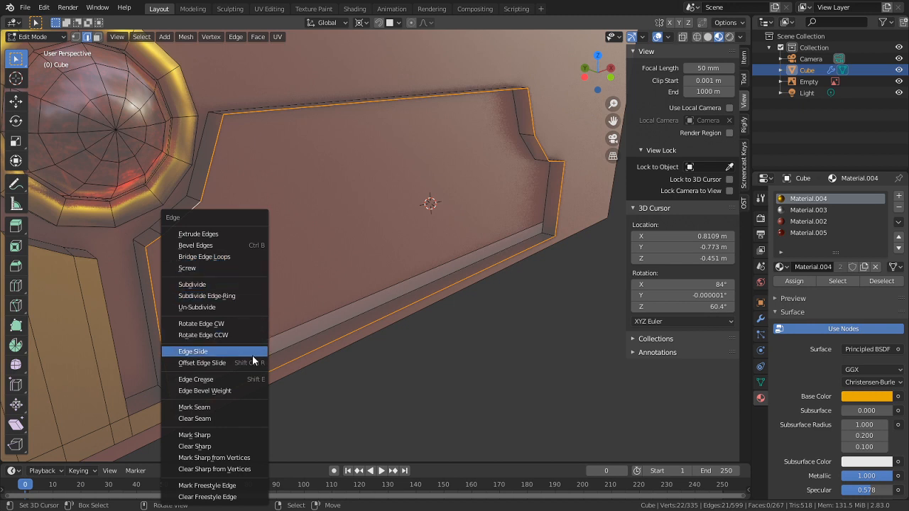
{"action": "key", "text": "ctrl+l"}
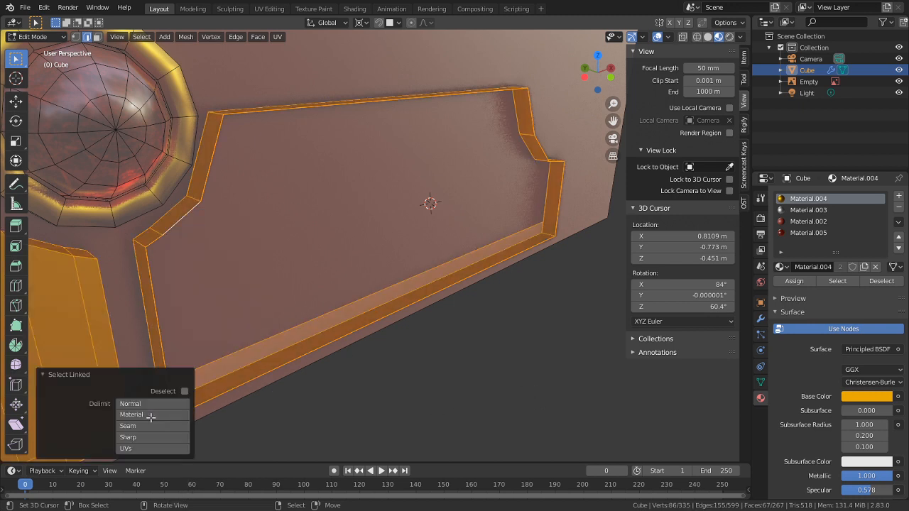
{"action": "key", "text": "shift+h"}
Step: Merge the isolated border geometry's vertices by distance and clear the selection
{"action": "key", "text": "m"}
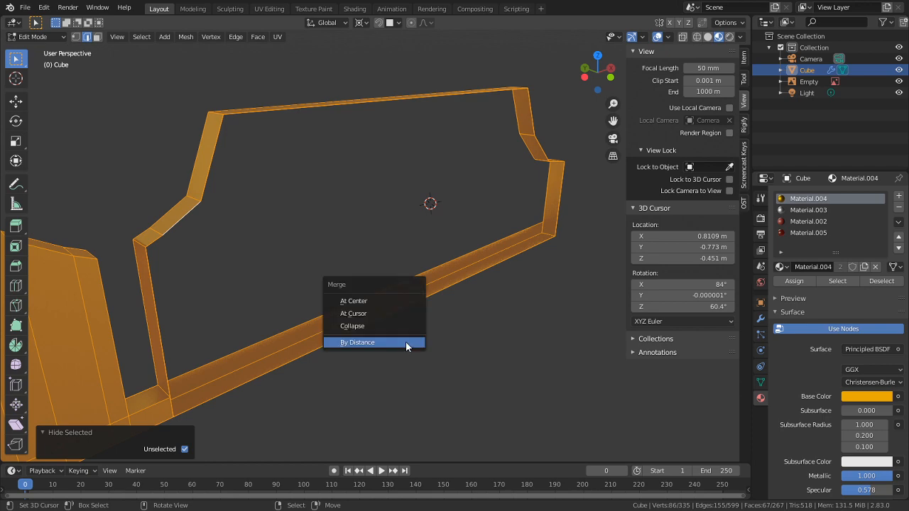
{"action": "left_click", "coordinate": [407, 345]}
{"action": "left_click", "coordinate": [433, 381]}
Step: Try to close the section's front opening with Grid Fill on its outer edge loop
{"action": "middle_click_drag", "start_coordinate": [355, 353], "coordinate": [335, 347]}
{"action": "left_click", "coordinate": [325, 324], "text": "alt"}
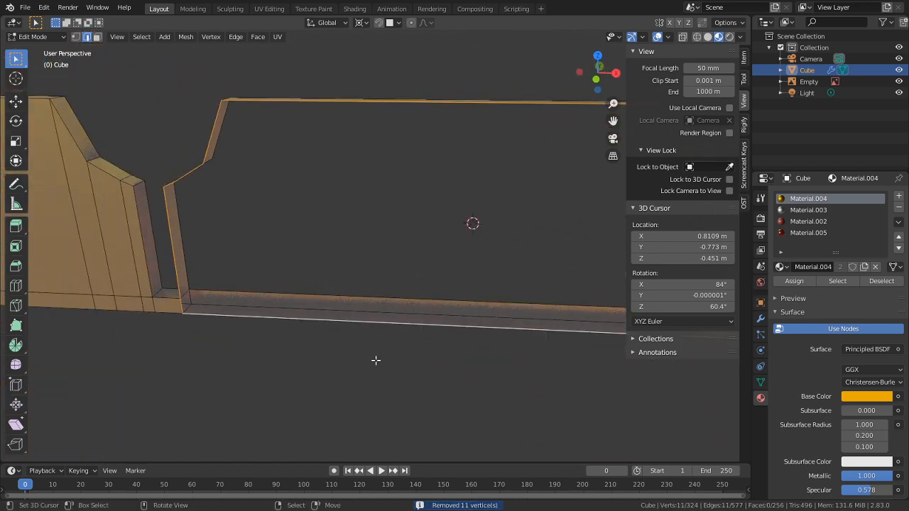
{"action": "key", "text": "ctrl+e"}
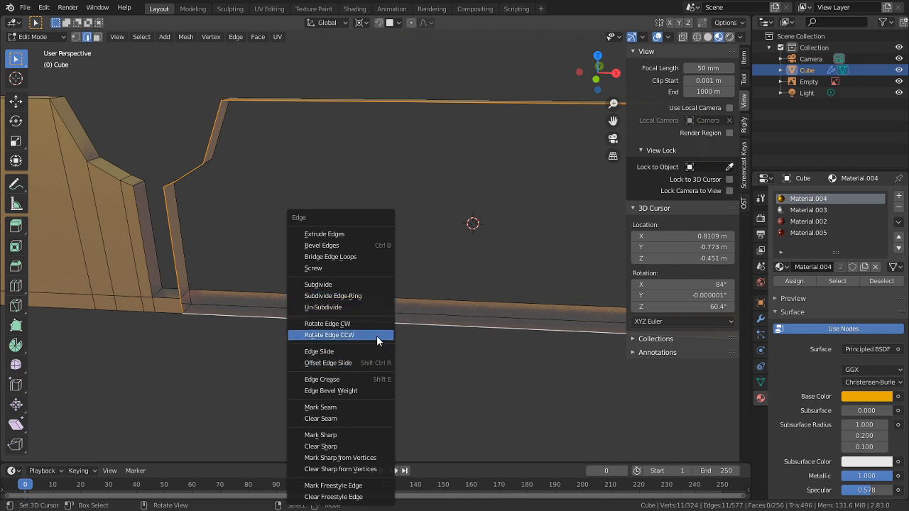
{"action": "left_click", "coordinate": [377, 335]}
{"action": "key", "text": "ctrl+f"}
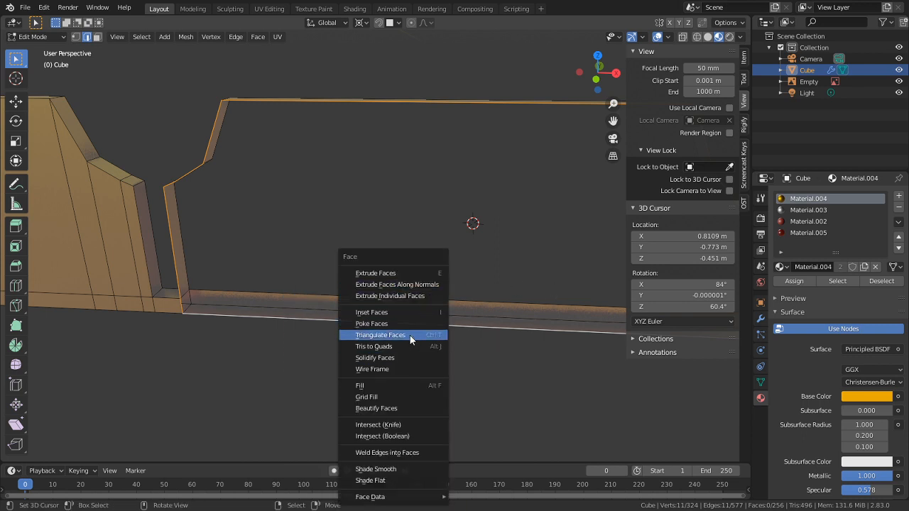
{"action": "left_click", "coordinate": [371, 395]}
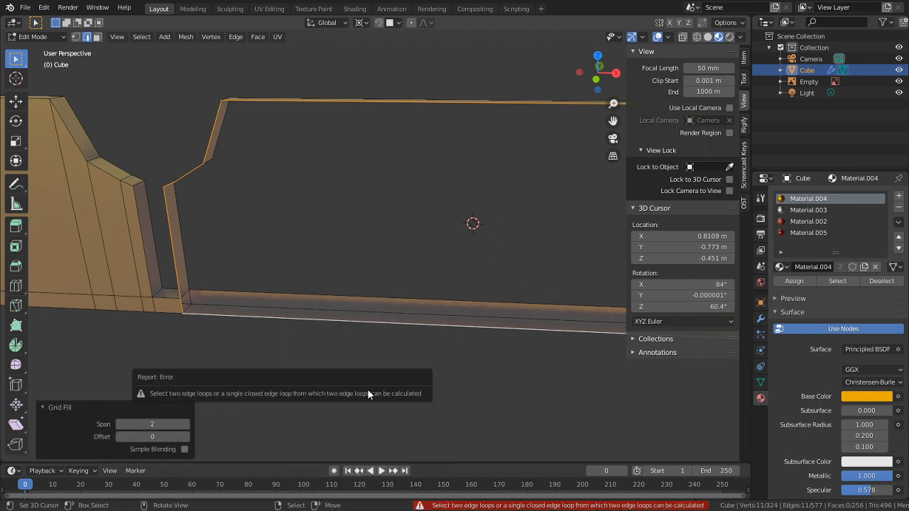
Step: Delete the extra inner face running along the bottom of the open section
{"action": "key", "text": "3"}
{"action": "left_click", "coordinate": [331, 310]}
{"action": "key", "text": "x"}
{"action": "left_click", "coordinate": [332, 308]}
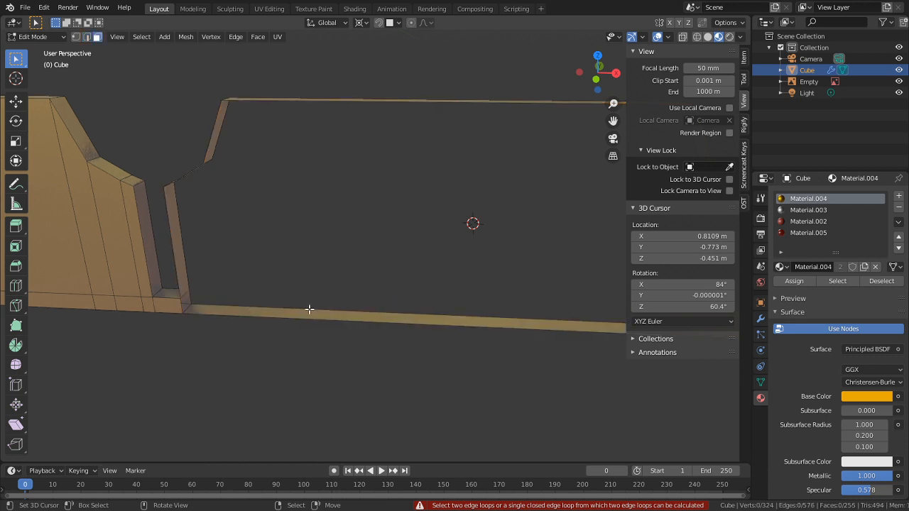
Step: Fill the section's front opening from its outer edge loop and check the resulting faces from several angles
{"action": "key", "text": "2"}
{"action": "left_click", "coordinate": [325, 335], "text": "alt"}
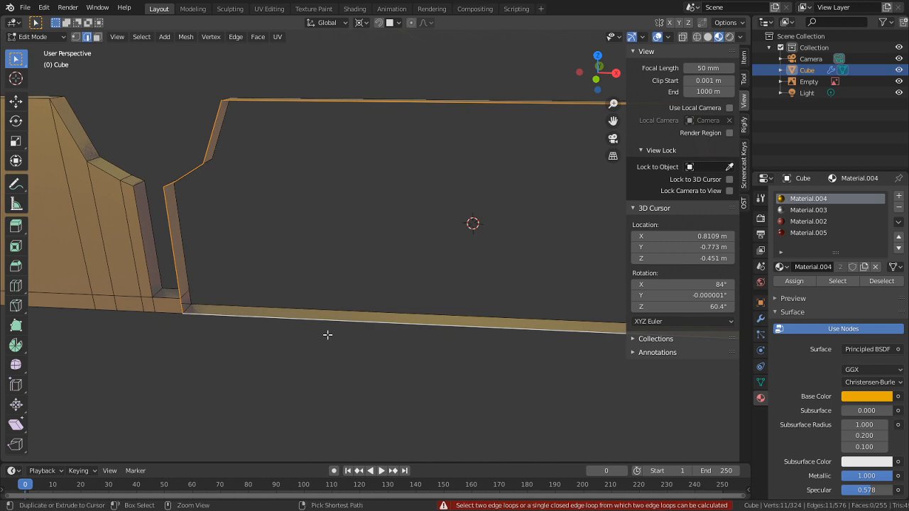
{"action": "key", "text": "ctrl+f"}
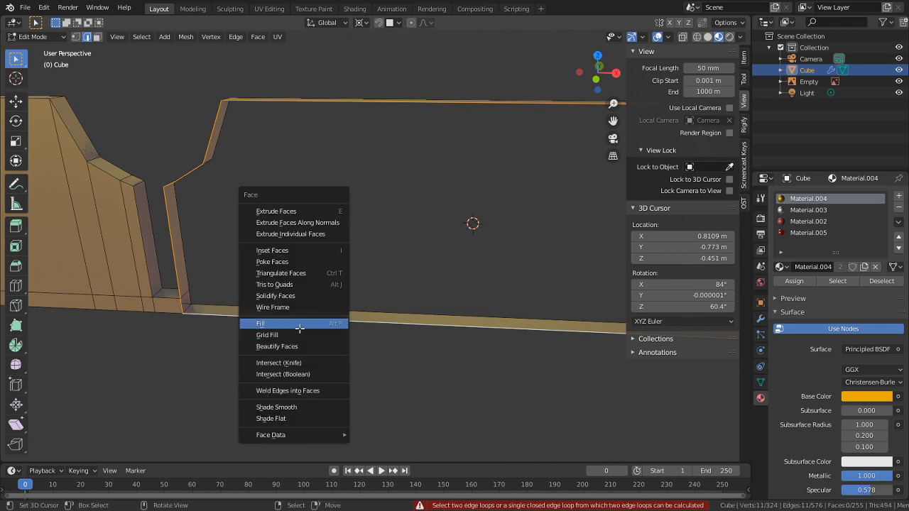
{"action": "left_click", "coordinate": [299, 328]}
{"action": "middle_click_drag", "start_coordinate": [300, 329], "coordinate": [368, 348]}
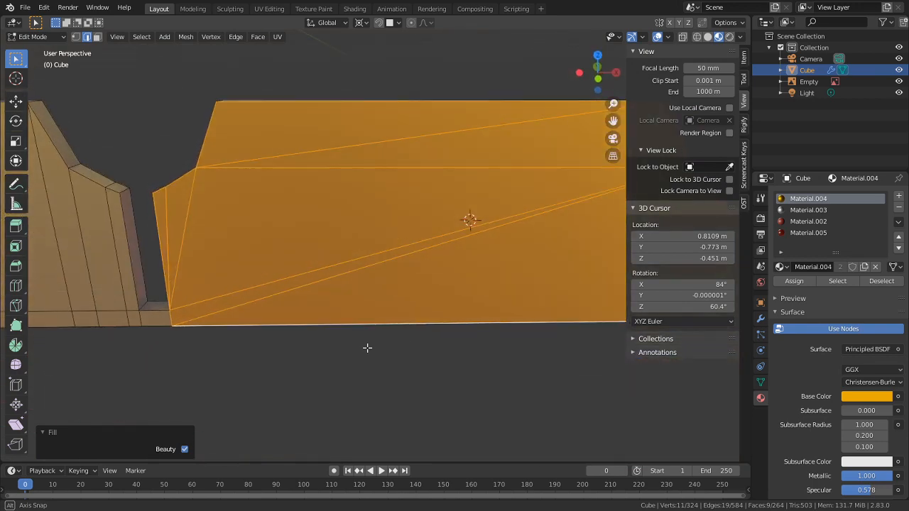
{"action": "middle_click_drag", "start_coordinate": [296, 315], "coordinate": [327, 349]}
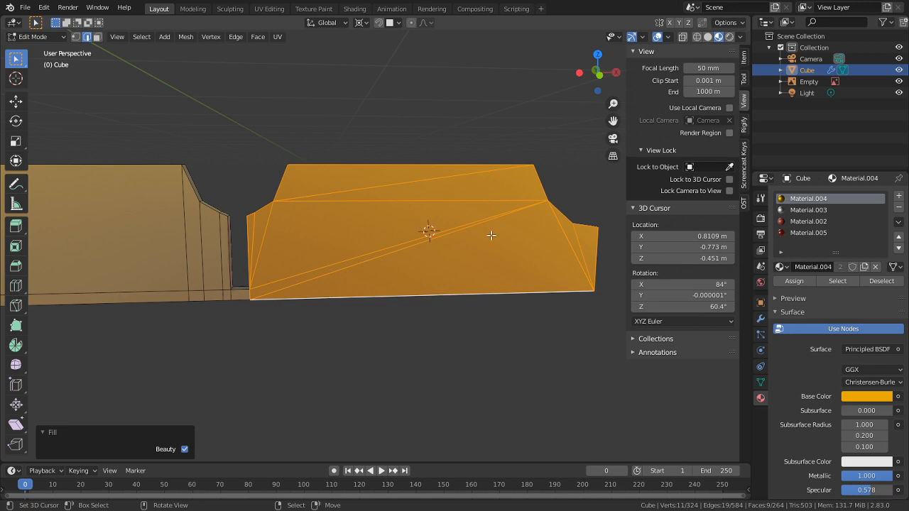
{"action": "middle_click_drag", "start_coordinate": [491, 235], "coordinate": [452, 276]}
{"action": "middle_click_drag", "start_coordinate": [343, 272], "coordinate": [432, 240]}
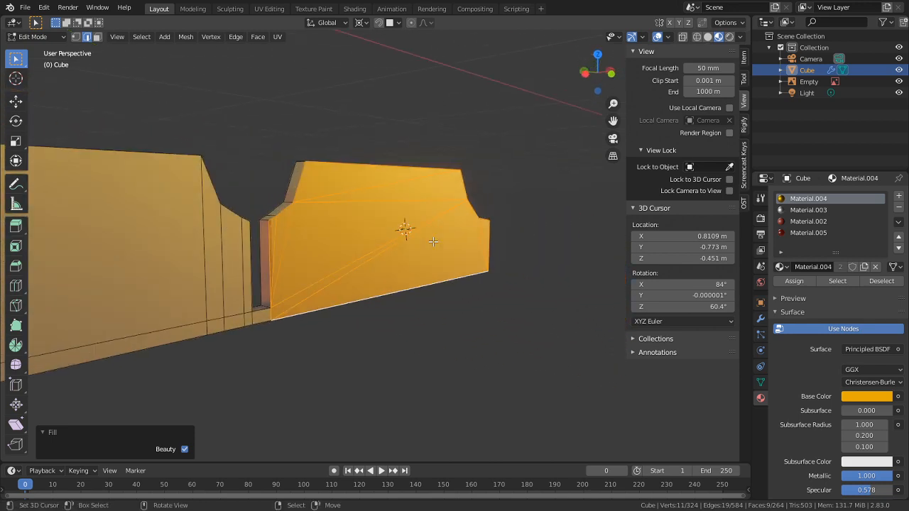
Step: Undo the fill, face deletions, merge and isolation to restore the gold section with its inset front
{"action": "key", "text": "ctrl+z"}
{"action": "key", "text": "ctrl+z"}
{"action": "key", "text": "ctrl+z"}
{"action": "key", "text": "ctrl+z"}
{"action": "key", "text": "ctrl+z"}
{"action": "key", "text": "ctrl+z"}
{"action": "key", "text": "ctrl+z"}
{"action": "key", "text": "ctrl+z"}
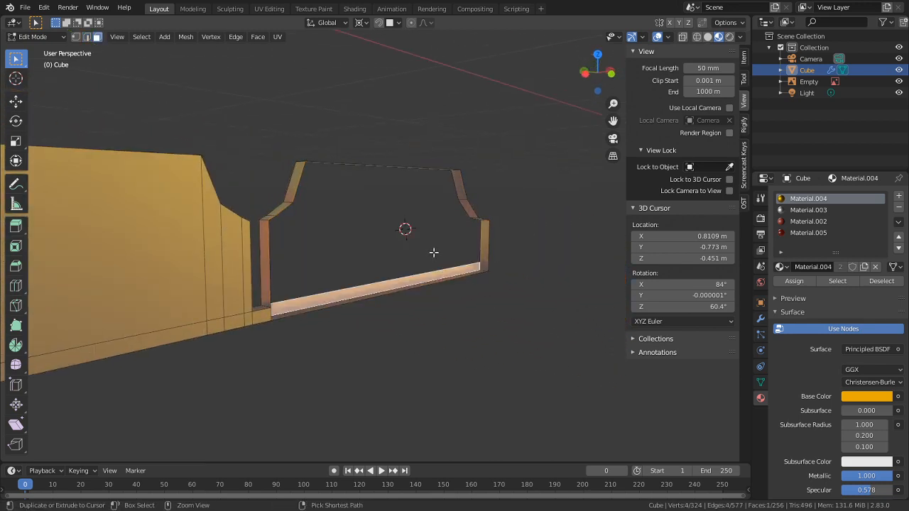
{"action": "middle_click_drag", "start_coordinate": [433, 252], "coordinate": [416, 274]}
{"action": "middle_click_drag", "start_coordinate": [356, 276], "coordinate": [197, 327], "text": "shift"}
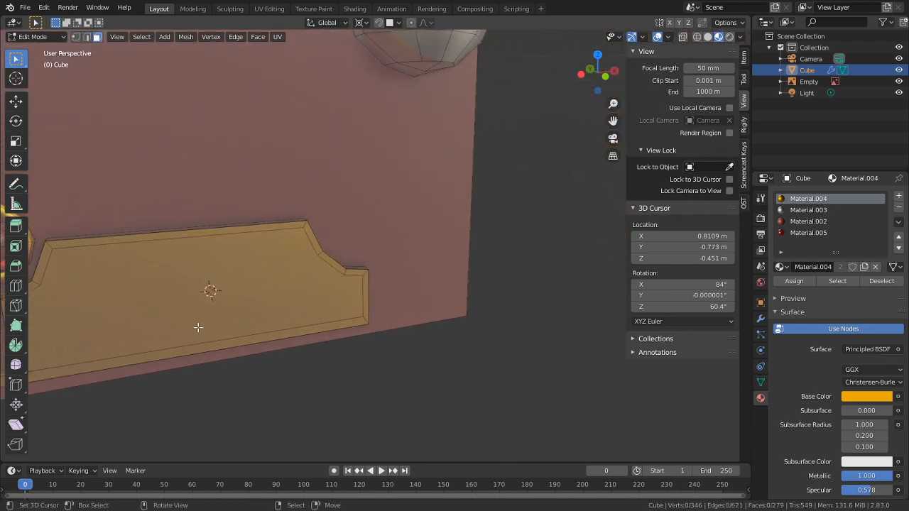
Step: Try to delete the narrow side face at the gold section's outer end
{"action": "key", "text": "KP_3"}
{"action": "key", "text": "KP_1"}
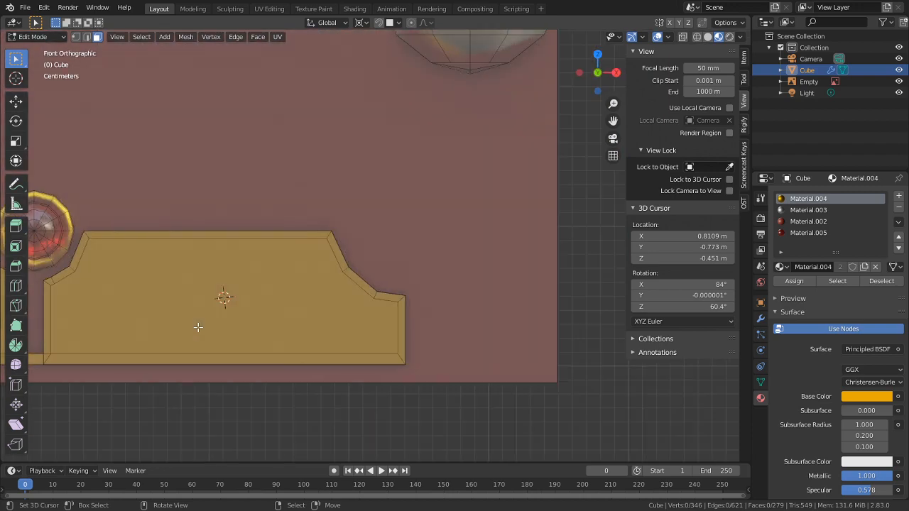
{"action": "middle_click_drag", "start_coordinate": [198, 327], "coordinate": [359, 308], "text": "shift"}
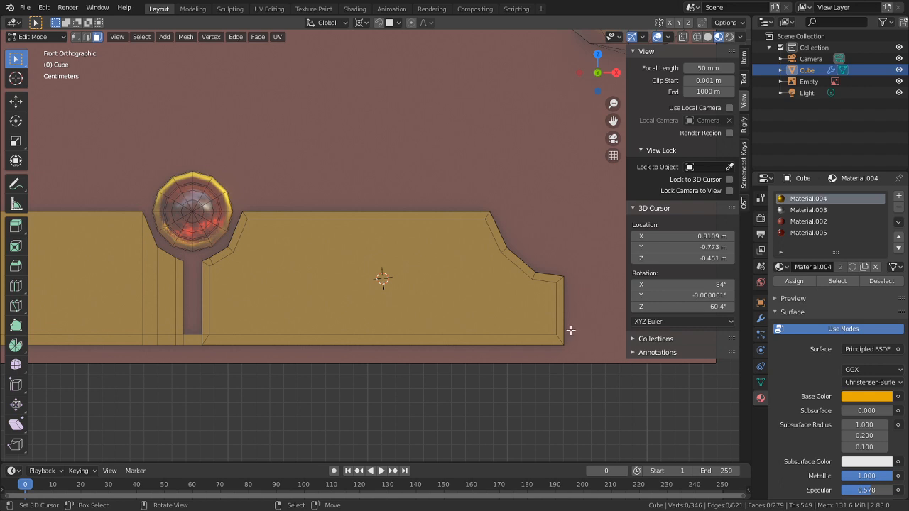
{"action": "middle_click_drag", "start_coordinate": [571, 330], "coordinate": [488, 335]}
{"action": "left_click", "coordinate": [601, 327]}
{"action": "key", "text": "x"}
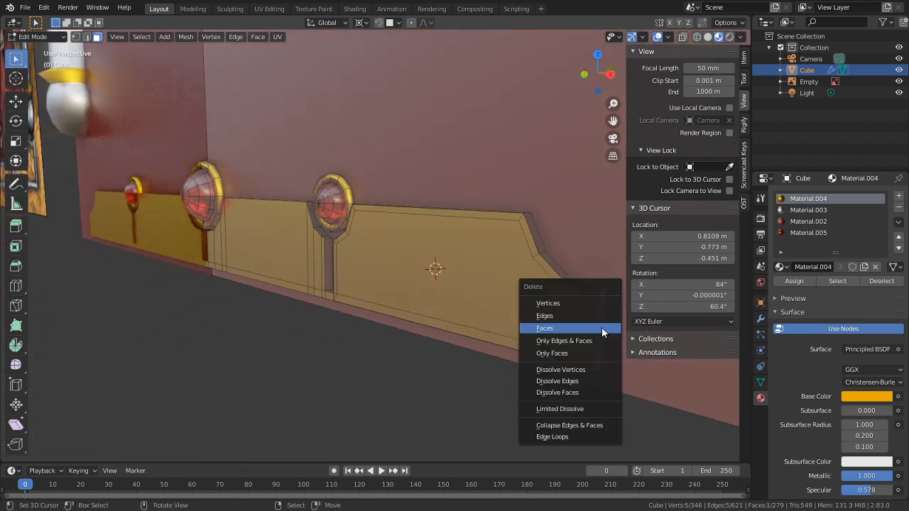
{"action": "left_click", "coordinate": [570, 301]}
{"action": "key", "text": "ctrl+z"}
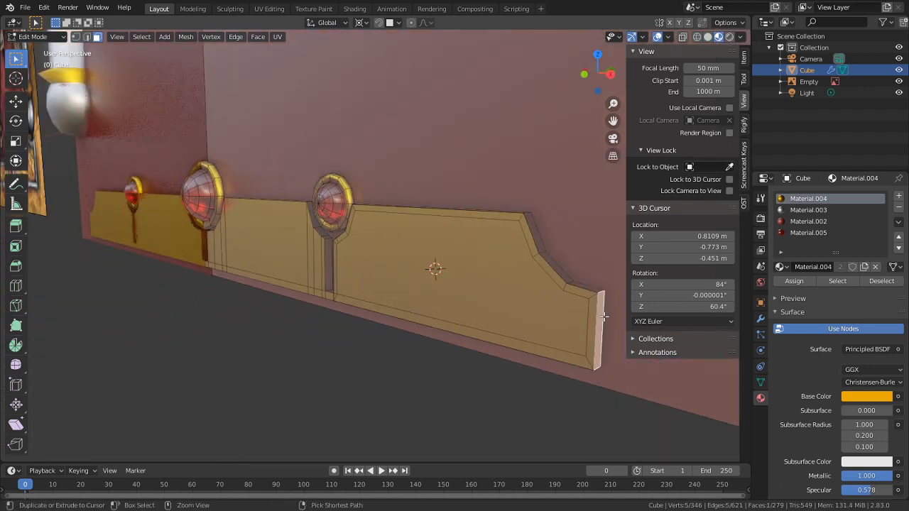
{"action": "key", "text": "c"}
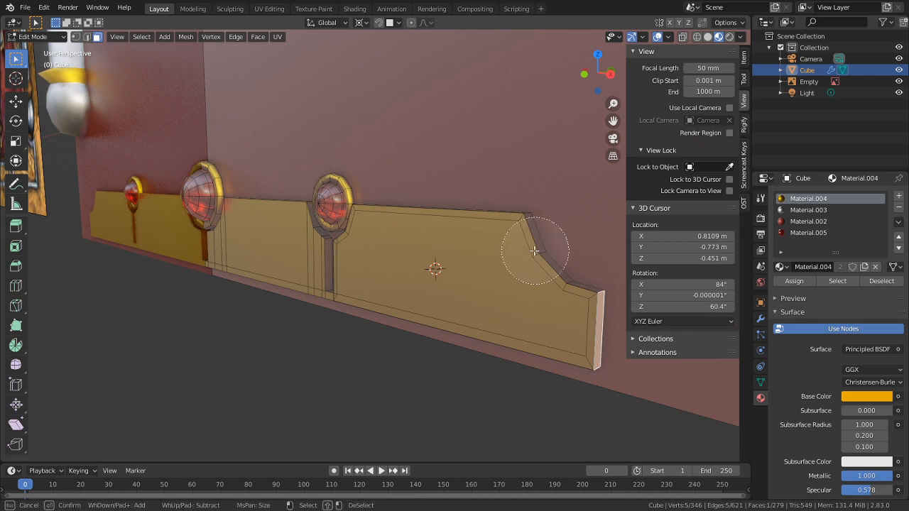
{"action": "left_click_drag", "start_coordinate": [534, 251], "coordinate": [625, 402]}
{"action": "right_click", "coordinate": [599, 365]}
{"action": "key", "text": "alt+a"}
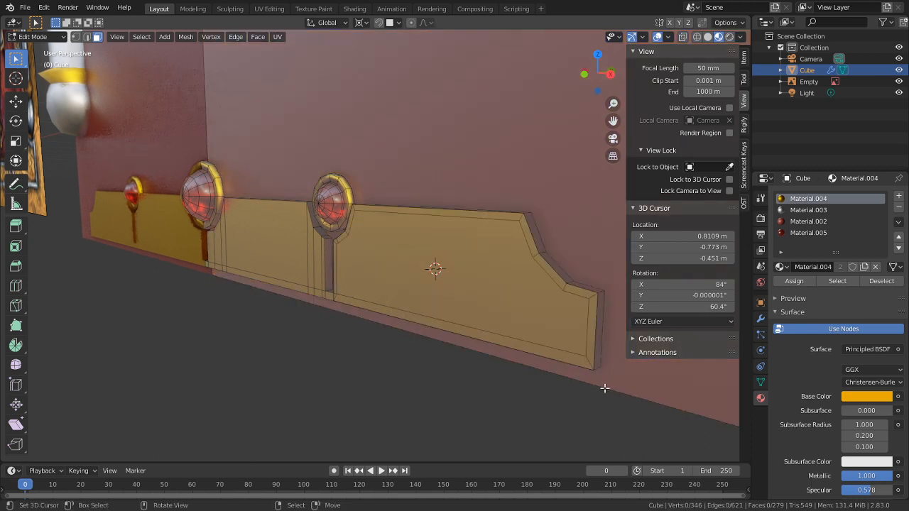
Step: Isolate the linked gold border geometry and delete the vertices along the stepped outer end of its last section
{"action": "key", "text": "l"}
{"action": "key", "text": "shift+h"}
{"action": "key", "text": "alt+a"}
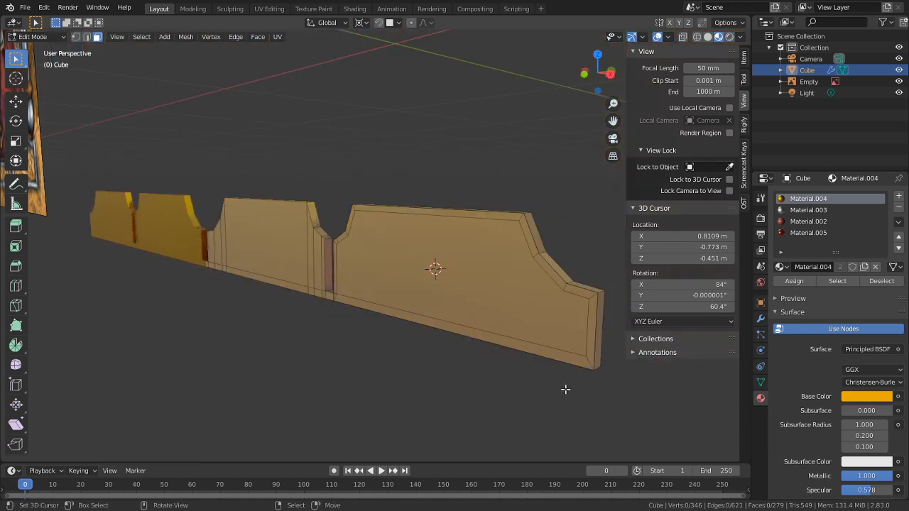
{"action": "key", "text": "1"}
{"action": "key", "text": "c"}
{"action": "mouse_move", "coordinate": [588, 233]}
{"action": "left_mouse_down"}
{"action": "mouse_move", "coordinate": [568, 361]}
{"action": "mouse_move", "coordinate": [538, 179]}
{"action": "left_mouse_up"}
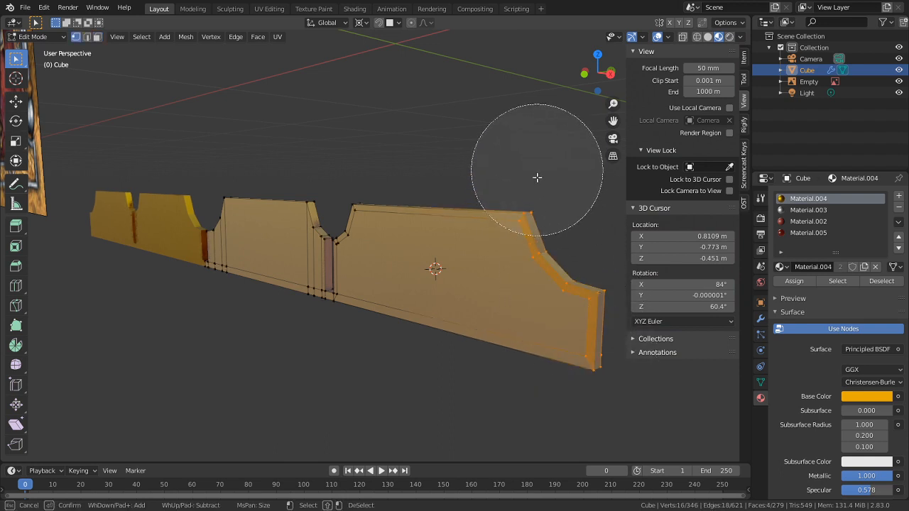
{"action": "right_click", "coordinate": [565, 348]}
{"action": "middle_click_drag", "start_coordinate": [565, 347], "coordinate": [587, 349]}
{"action": "key", "text": "x"}
{"action": "left_click", "coordinate": [461, 283]}
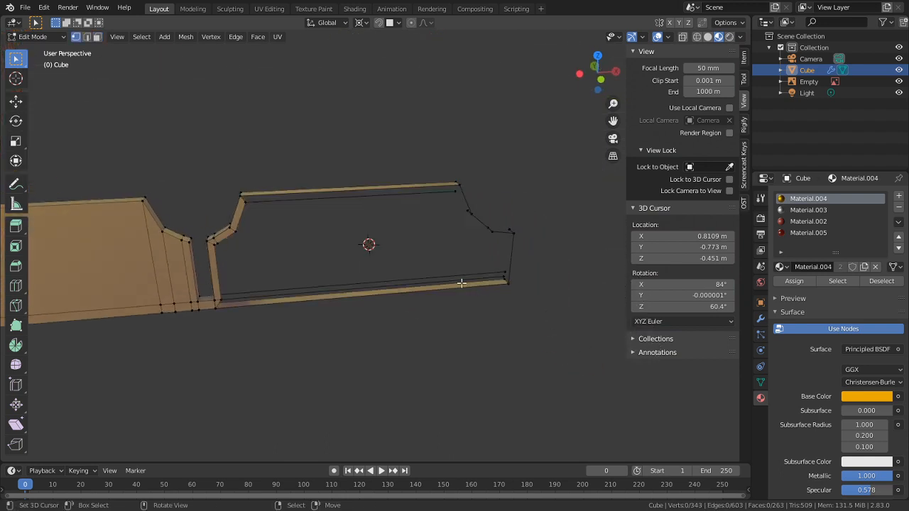
Step: Delete the leftover outline and rear vertices at the last section's open outer end
{"action": "key", "text": "c"}
{"action": "mouse_move", "coordinate": [446, 178]}
{"action": "left_mouse_down"}
{"action": "mouse_move", "coordinate": [488, 263]}
{"action": "mouse_move", "coordinate": [509, 262]}
{"action": "left_mouse_up"}
{"action": "right_click", "coordinate": [508, 262]}
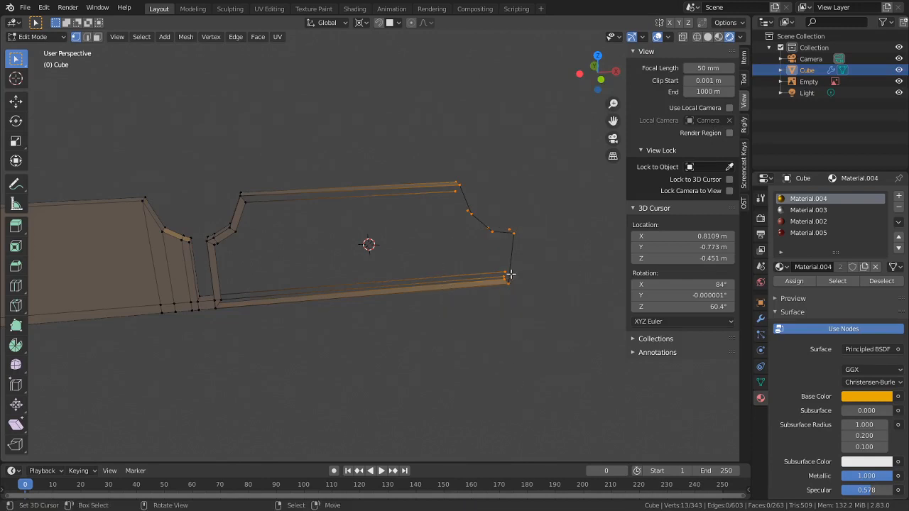
{"action": "key", "text": "z"}
{"action": "key", "text": "Escape"}
{"action": "key", "text": "x"}
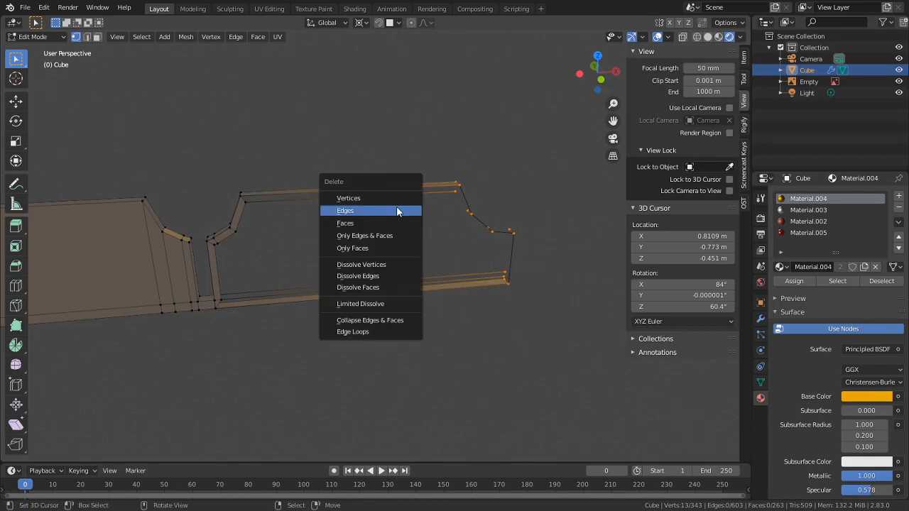
{"action": "left_click", "coordinate": [386, 198]}
{"action": "key", "text": "c"}
{"action": "right_click", "coordinate": [537, 300]}
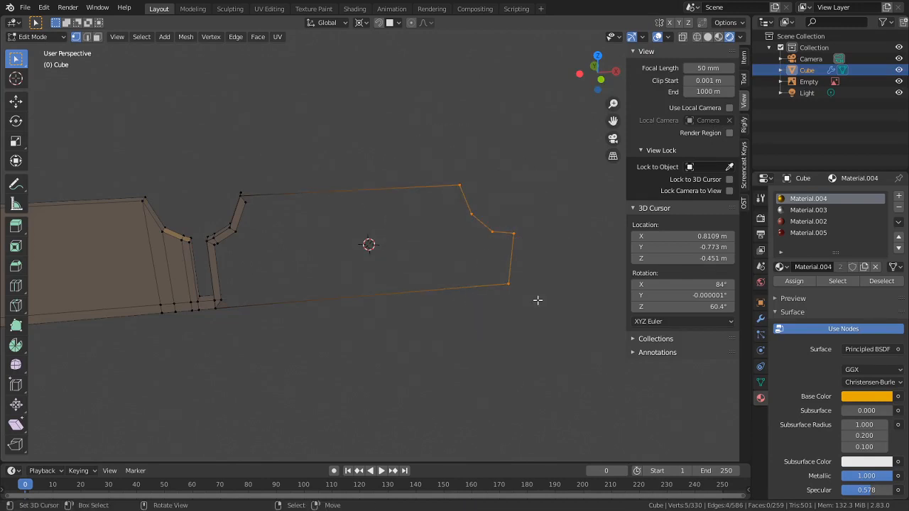
{"action": "key", "text": "x"}
{"action": "left_click", "coordinate": [532, 299]}
Step: Merge the duplicate vertices of the remaining gold border by distance
{"action": "middle_click_drag", "start_coordinate": [325, 309], "coordinate": [437, 316], "text": "shift"}
{"action": "scroll", "coordinate": [425, 311], "scroll_direction": "up", "scroll_amount": 2}
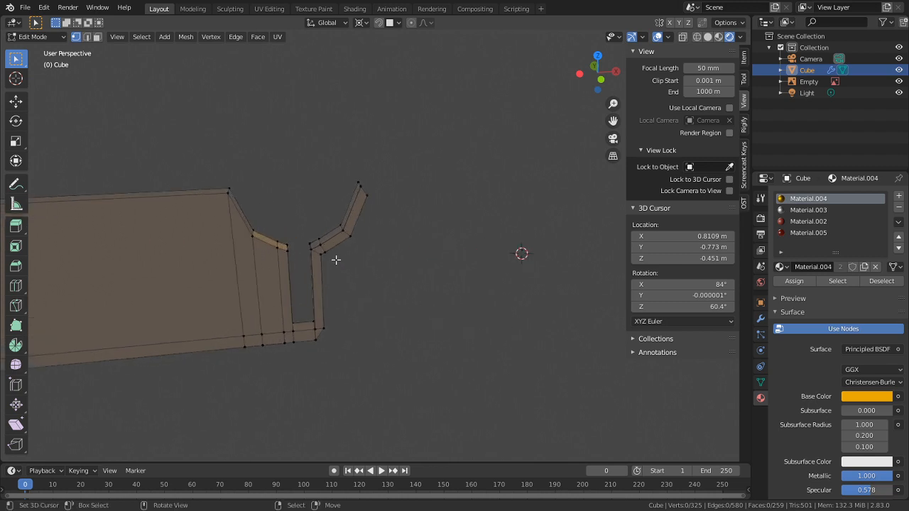
{"action": "key", "text": "l"}
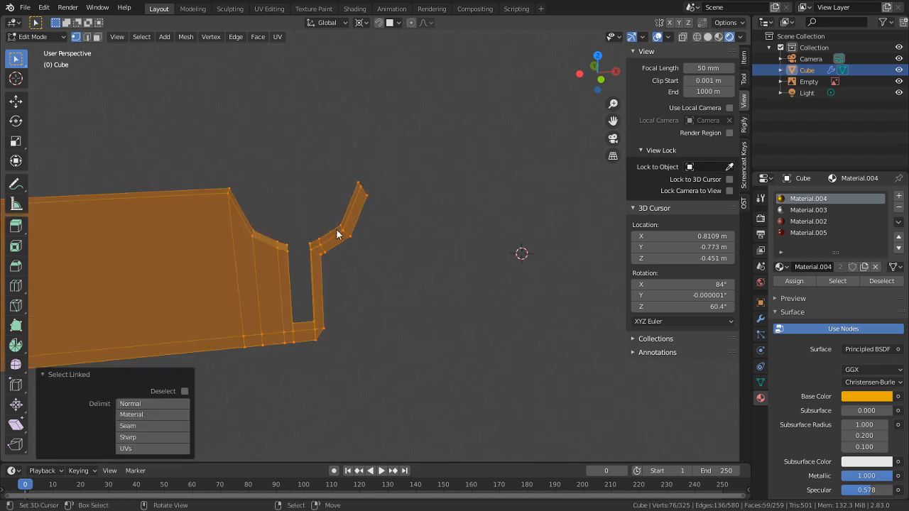
{"action": "key", "text": "m"}
{"action": "left_click", "coordinate": [338, 232]}
{"action": "key", "text": "alt+a"}
{"action": "scroll", "coordinate": [437, 364], "scroll_direction": "up", "scroll_amount": 3}
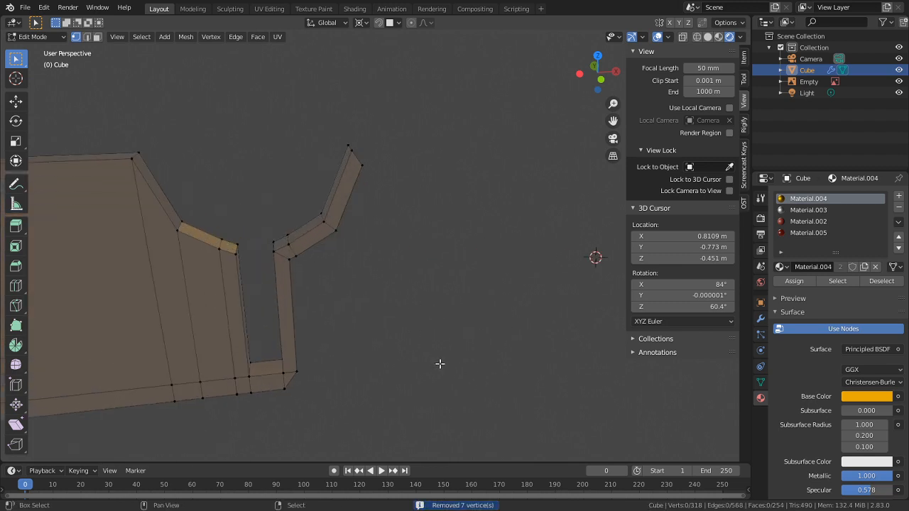
Step: Switch to wireframe shading and delete the angled and vertical rim strip left beyond the notch
{"action": "scroll", "coordinate": [441, 340], "scroll_direction": "up", "scroll_amount": 3}
{"action": "key", "text": "c"}
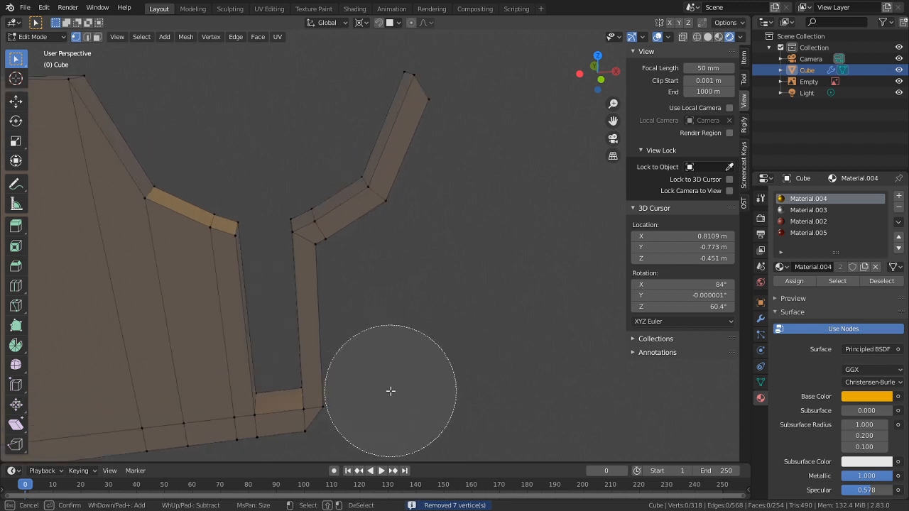
{"action": "key", "text": "Escape"}
{"action": "key", "text": "z"}
{"action": "left_click", "coordinate": [355, 387]}
{"action": "key", "text": "c"}
{"action": "mouse_move", "coordinate": [384, 376]}
{"action": "left_mouse_down"}
{"action": "mouse_move", "coordinate": [379, 398]}
{"action": "mouse_move", "coordinate": [371, 266]}
{"action": "mouse_move", "coordinate": [427, 93]}
{"action": "left_mouse_up"}
{"action": "key", "text": "Escape"}
{"action": "key", "text": "x"}
{"action": "left_click", "coordinate": [384, 95]}
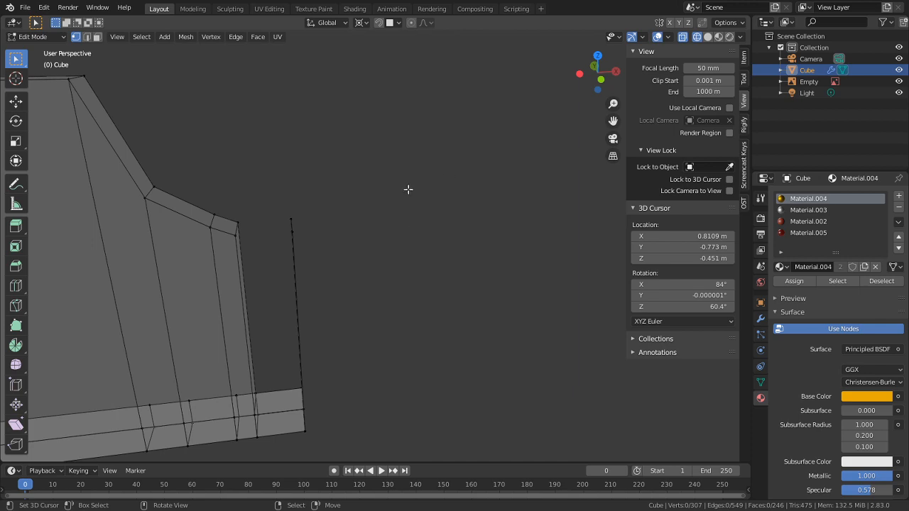
Step: Reveal the hidden cover geometry and inspect the leftover upright strip under the gem
{"action": "key", "text": "KP_1"}
{"action": "key", "text": "alt+h"}
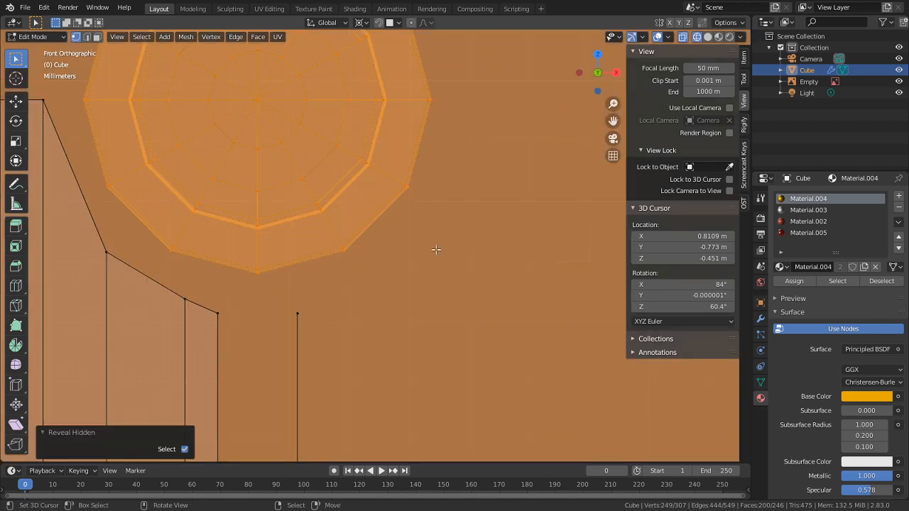
{"action": "middle_click_drag", "start_coordinate": [426, 239], "coordinate": [448, 112], "text": "shift"}
{"action": "key", "text": "alt+a"}
{"action": "middle_click_drag", "start_coordinate": [427, 183], "coordinate": [376, 207]}
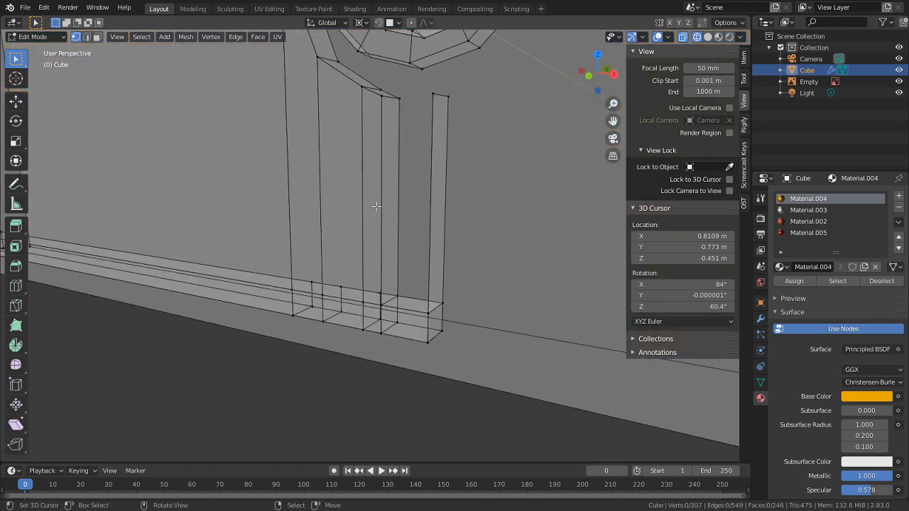
Step: Delete the short cross edge and the two rear vertical edges of the upright strip beside the notch
{"action": "left_click", "coordinate": [438, 241]}
{"action": "key", "text": "2"}
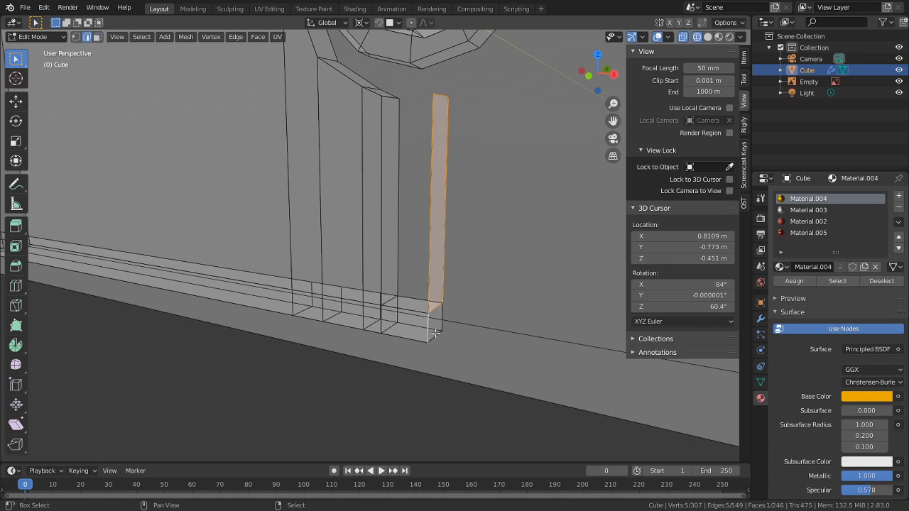
{"action": "left_click", "coordinate": [436, 310]}
{"action": "key", "text": "x"}
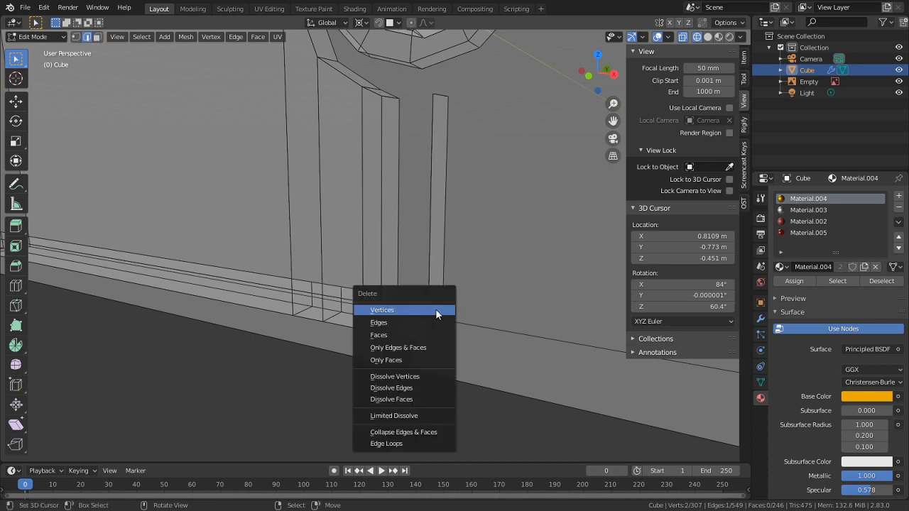
{"action": "left_click", "coordinate": [411, 320]}
{"action": "left_click", "coordinate": [444, 288]}
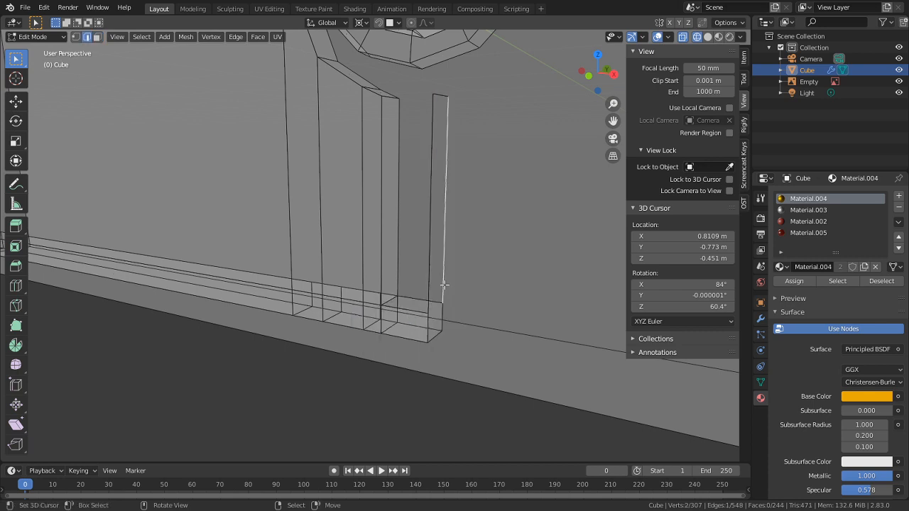
{"action": "left_click", "coordinate": [442, 311], "text": "shift"}
{"action": "key", "text": "x"}
{"action": "left_click", "coordinate": [443, 311]}
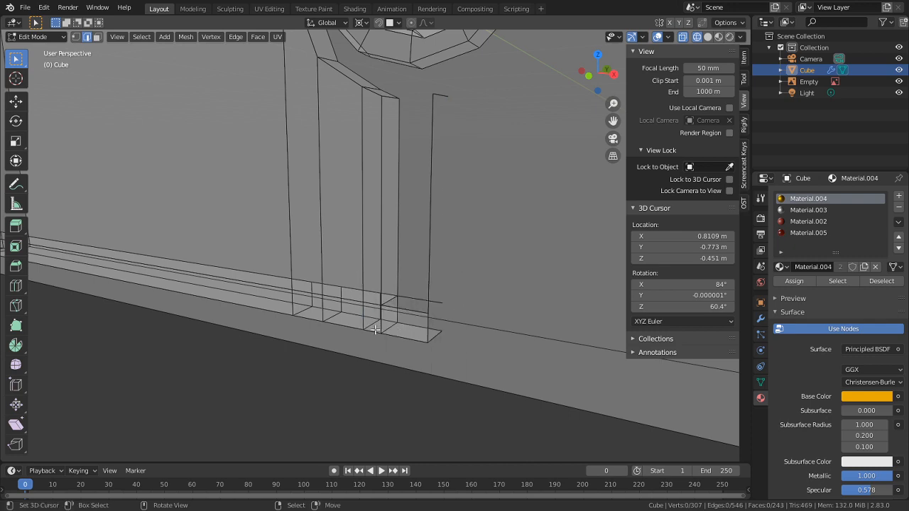
Step: Isolate the gold border in solid shading and delete the face loop along its underside
{"action": "key", "text": "l"}
{"action": "key", "text": "shift+h"}
{"action": "key", "text": "alt+a"}
{"action": "middle_click_drag", "start_coordinate": [286, 371], "coordinate": [284, 348]}
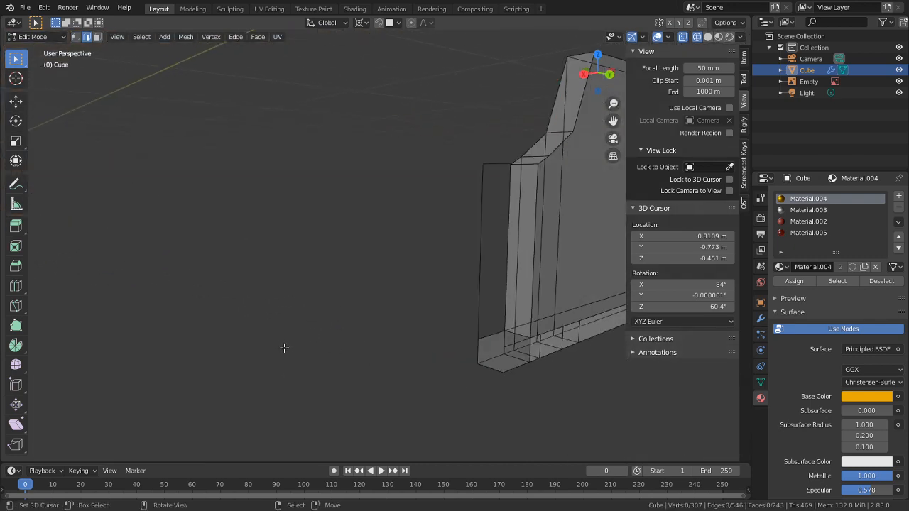
{"action": "mouse_move", "coordinate": [423, 349]}
{"action": "middle_mouse_down", "text": "shift"}
{"action": "mouse_move", "coordinate": [285, 377]}
{"action": "mouse_move", "coordinate": [181, 382]}
{"action": "middle_mouse_up", "text": "shift"}
{"action": "left_click", "coordinate": [708, 37]}
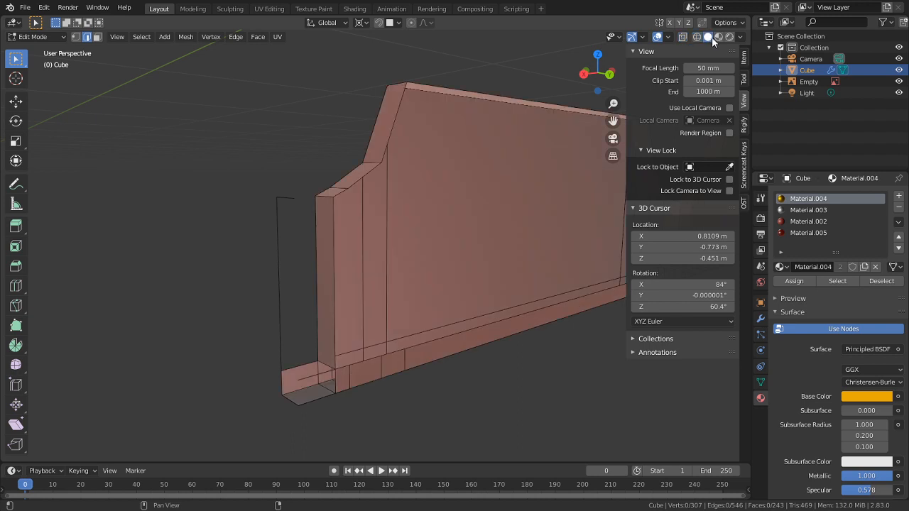
{"action": "middle_click_drag", "start_coordinate": [452, 426], "coordinate": [388, 92]}
{"action": "left_click", "coordinate": [353, 375], "text": "alt"}
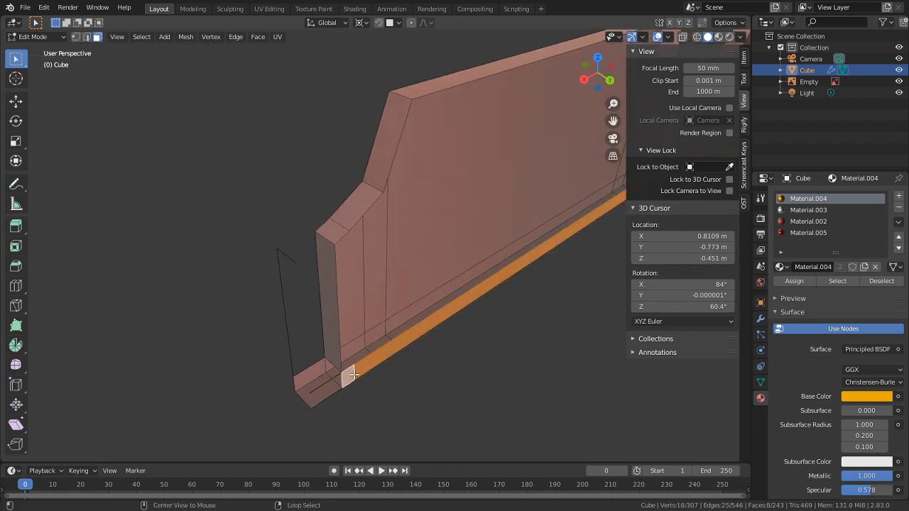
{"action": "middle_click_drag", "start_coordinate": [353, 374], "coordinate": [420, 333]}
{"action": "key", "text": "x"}
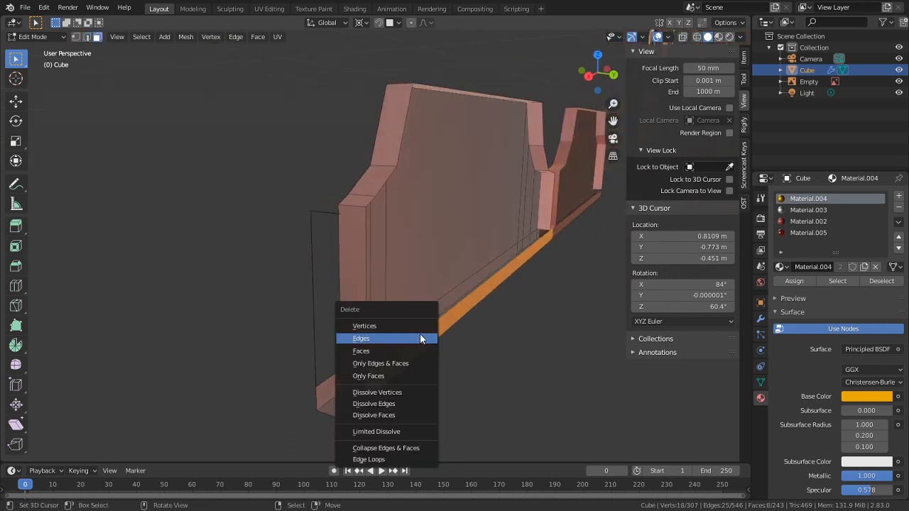
{"action": "left_click", "coordinate": [380, 349]}
Step: Fill a face between the top and bottom short edges of the upright strip beyond the notch
{"action": "mouse_move", "coordinate": [454, 322]}
{"action": "middle_mouse_down"}
{"action": "mouse_move", "coordinate": [373, 265]}
{"action": "mouse_move", "coordinate": [465, 334]}
{"action": "mouse_move", "coordinate": [456, 386]}
{"action": "mouse_move", "coordinate": [490, 361]}
{"action": "mouse_move", "coordinate": [535, 351]}
{"action": "mouse_move", "coordinate": [464, 335]}
{"action": "middle_mouse_up"}
{"action": "key", "text": "2"}
{"action": "right_click", "coordinate": [474, 343]}
{"action": "key", "text": "f"}
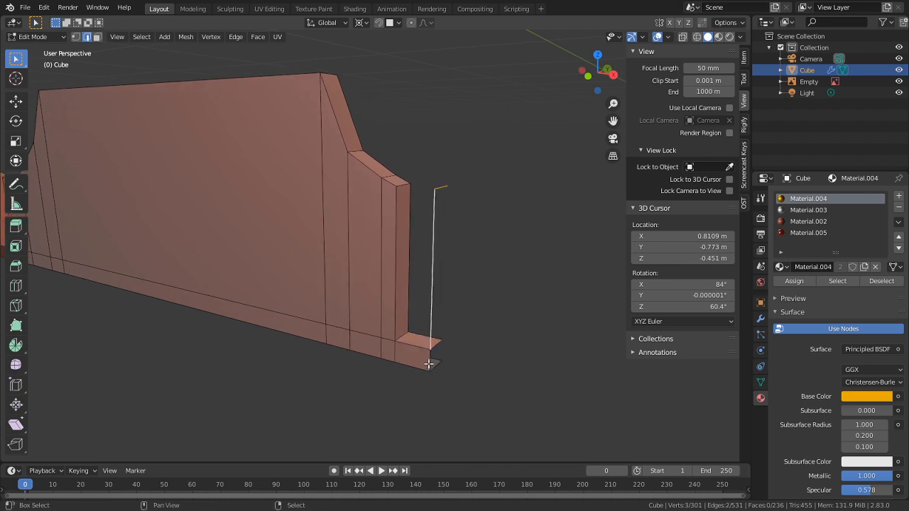
{"action": "right_click", "coordinate": [432, 366], "text": "shift"}
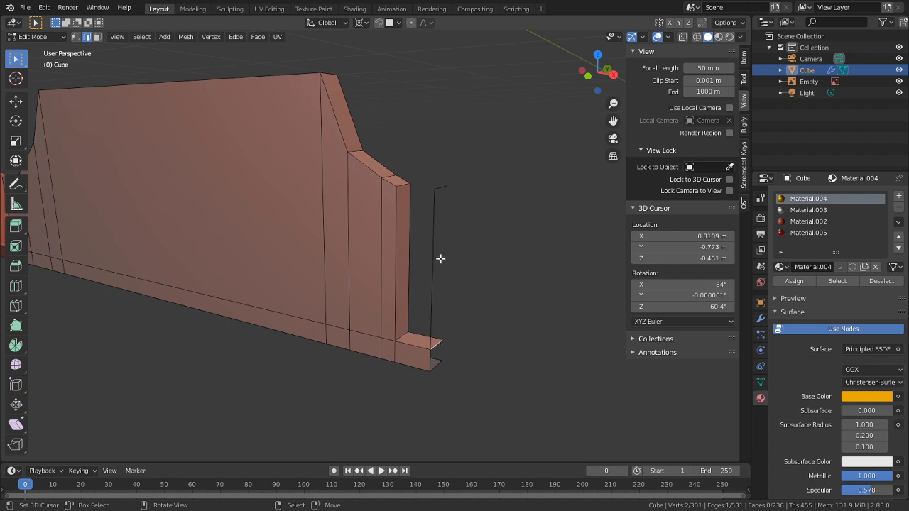
{"action": "right_click", "coordinate": [440, 188], "text": "shift"}
{"action": "key", "text": "f"}
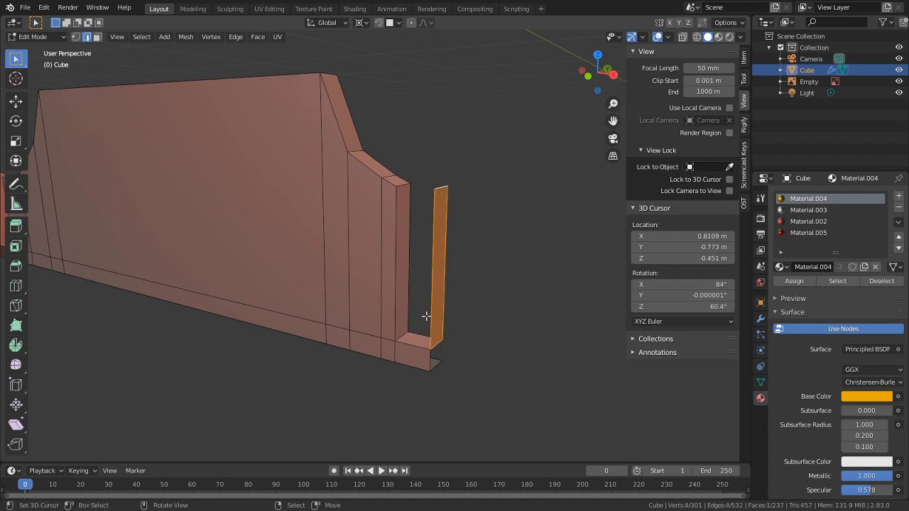
Step: Try to extrude the upright strip's front and end edges outward along the X axis
{"action": "right_click", "coordinate": [435, 189]}
{"action": "right_click", "coordinate": [435, 247], "text": "shift"}
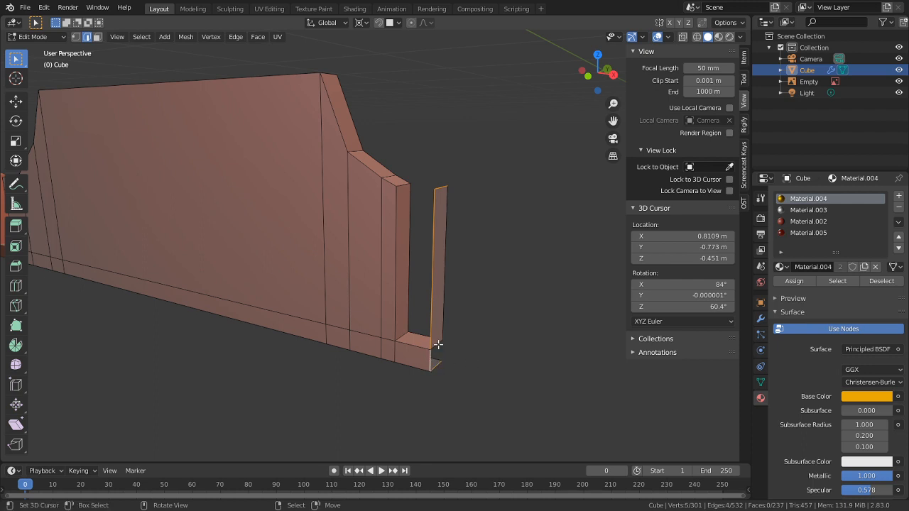
{"action": "key", "text": "e"}
{"action": "key", "text": "x"}
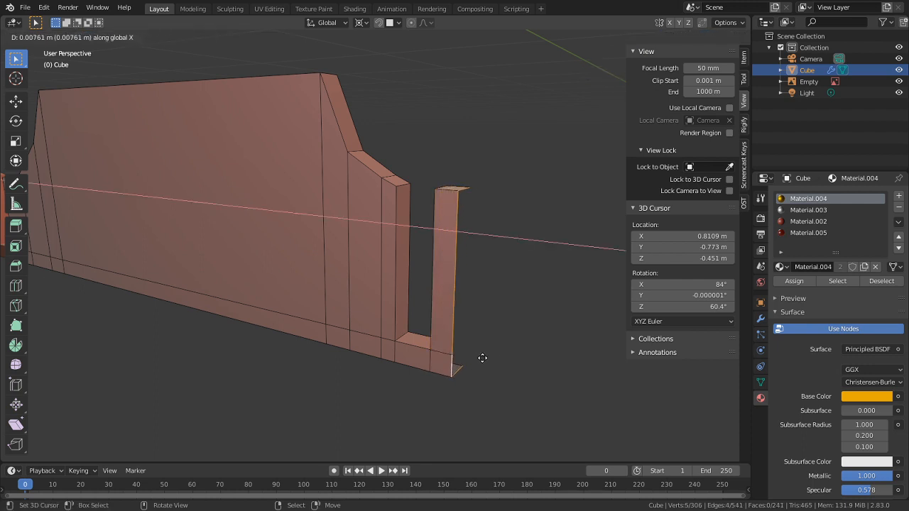
{"action": "left_click", "coordinate": [478, 358]}
Step: Delete the upright strip and its remaining loose edges beyond the notch
{"action": "middle_click_drag", "start_coordinate": [479, 359], "coordinate": [500, 315]}
{"action": "left_click", "coordinate": [500, 316]}
{"action": "key", "text": "c"}
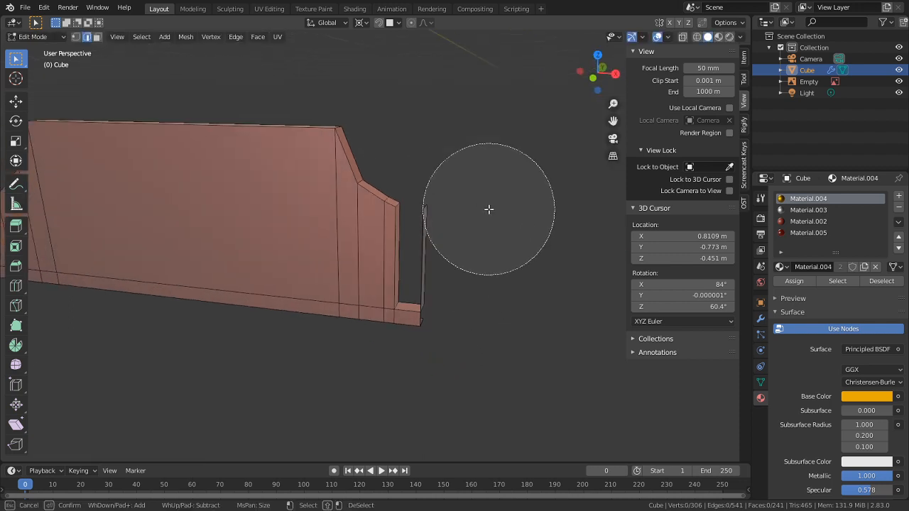
{"action": "left_click_drag", "start_coordinate": [487, 194], "coordinate": [481, 306]}
{"action": "key", "text": "Escape"}
{"action": "key", "text": "x"}
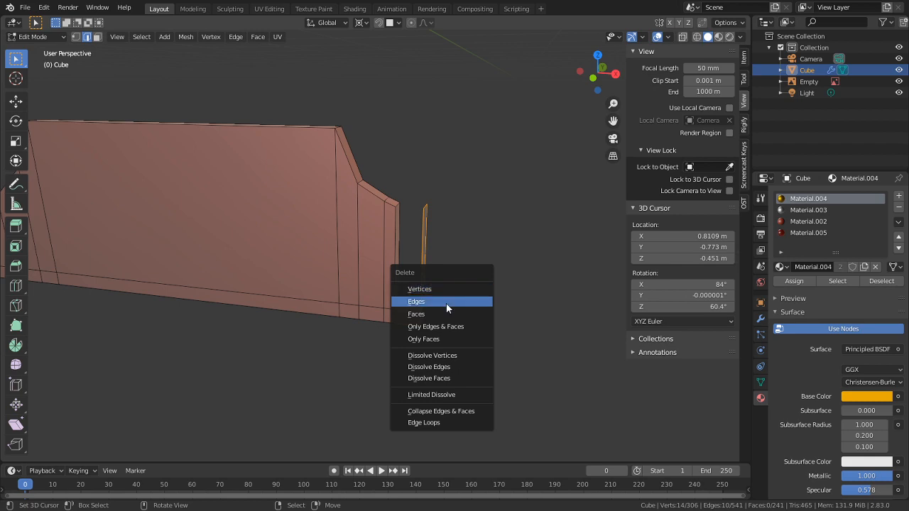
{"action": "left_click", "coordinate": [446, 301]}
{"action": "key", "text": "c"}
{"action": "left_click_drag", "start_coordinate": [422, 331], "coordinate": [483, 264]}
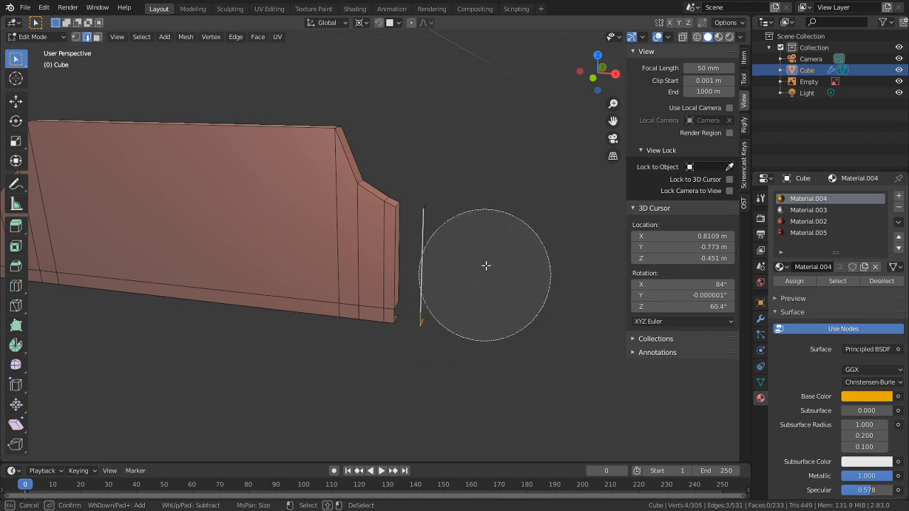
{"action": "key", "text": "Escape"}
{"action": "key", "text": "x"}
{"action": "left_click", "coordinate": [495, 204]}
Step: Reveal the hidden cover geometry and snap the 3D cursor to the lowest vertex of the gem's ring
{"action": "key", "text": "alt+h"}
{"action": "right_click", "coordinate": [451, 382]}
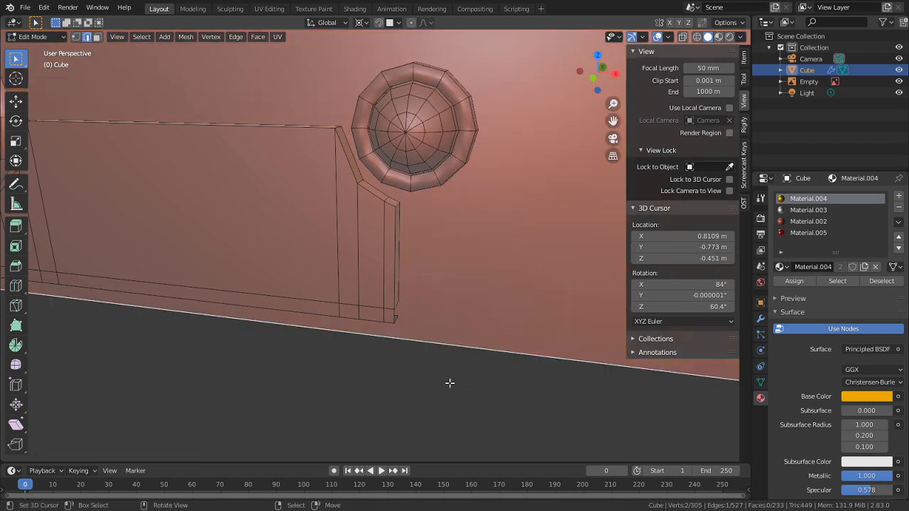
{"action": "middle_click_drag", "start_coordinate": [427, 336], "coordinate": [408, 312]}
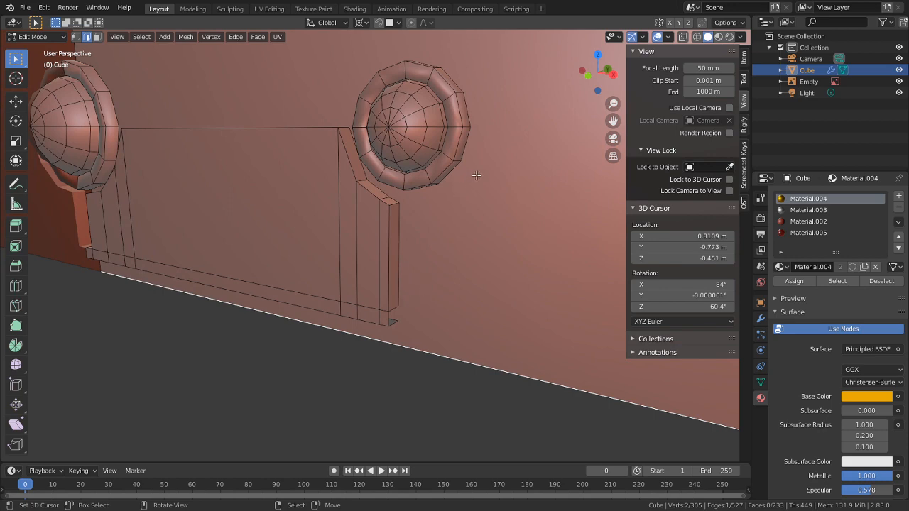
{"action": "scroll", "coordinate": [476, 175], "scroll_direction": "up", "scroll_amount": 5}
{"action": "key", "text": "1"}
{"action": "left_click", "coordinate": [448, 125]}
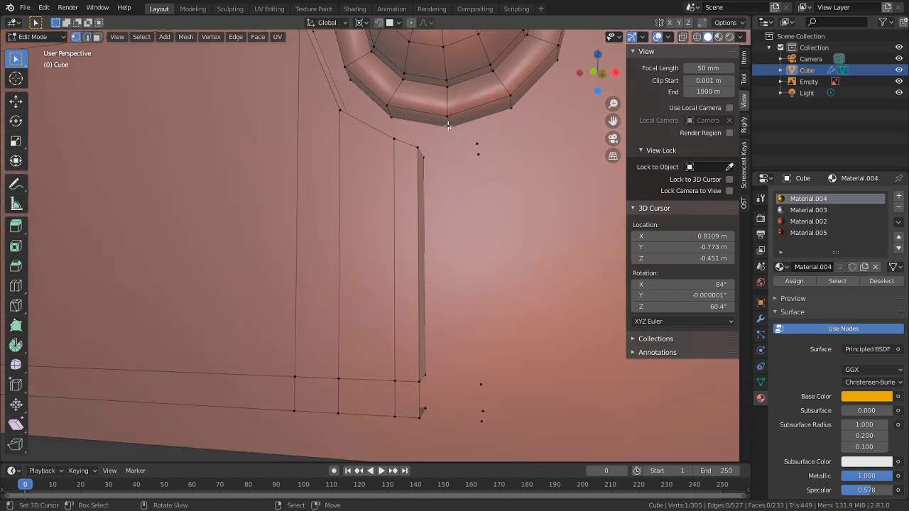
{"action": "key", "text": "shift+s"}
{"action": "left_click", "coordinate": [458, 202]}
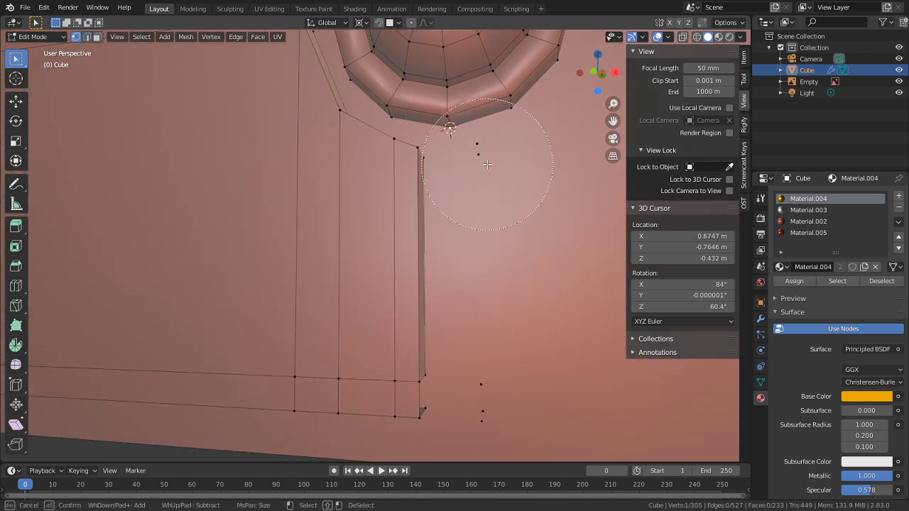
Step: Delete the loose vertices left beyond the gold border's end, both below the gem and near the cover's bottom edge
{"action": "key", "text": "c"}
{"action": "left_click", "coordinate": [482, 418]}
{"action": "right_click", "coordinate": [517, 365]}
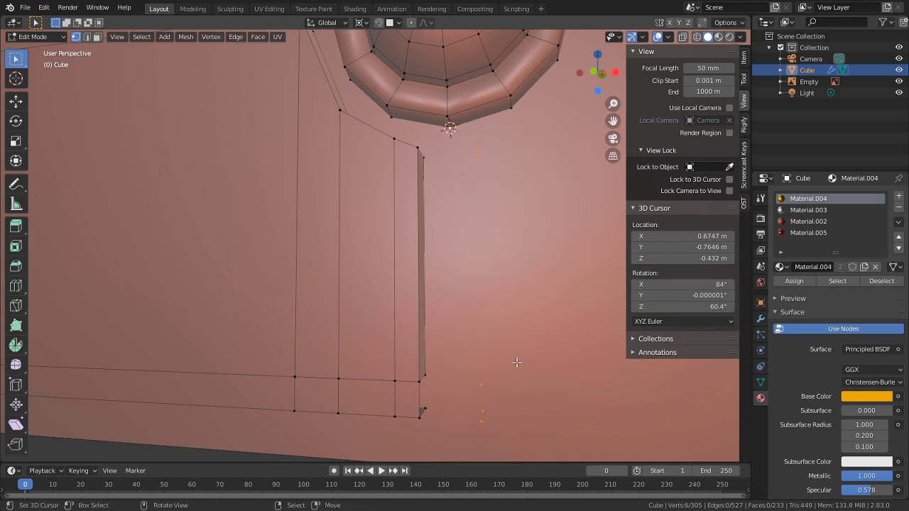
{"action": "key", "text": "c"}
{"action": "middle_click", "coordinate": [417, 116]}
{"action": "key", "text": "Escape"}
{"action": "key", "text": "x"}
{"action": "left_click", "coordinate": [426, 140]}
{"action": "key", "text": "c"}
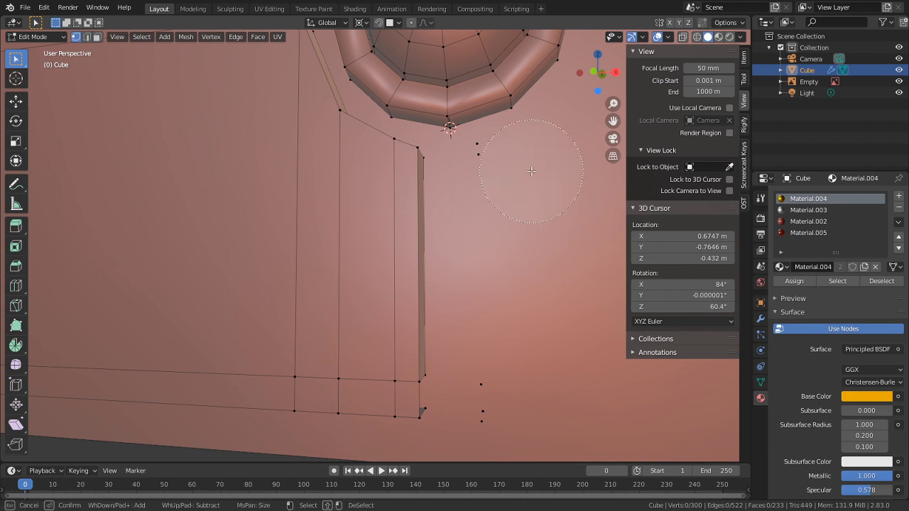
{"action": "left_click", "coordinate": [511, 390]}
{"action": "key", "text": "Escape"}
{"action": "key", "text": "x"}
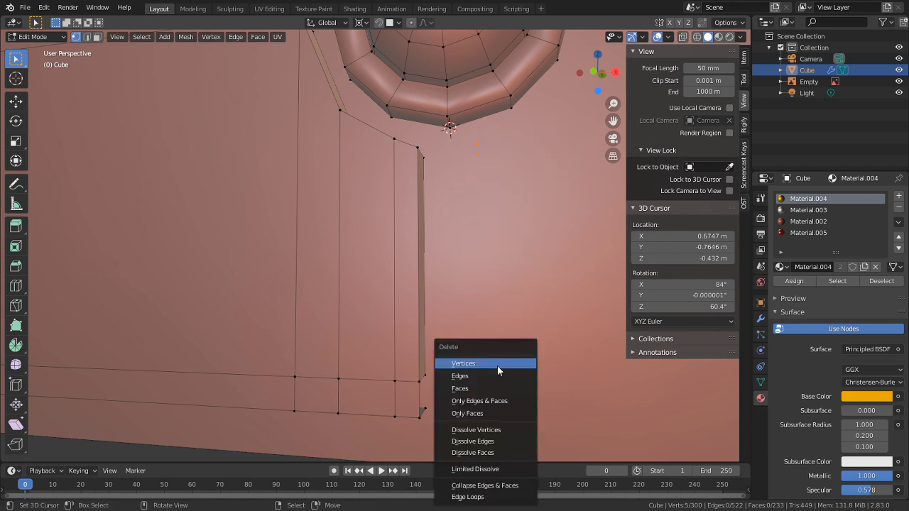
{"action": "left_click", "coordinate": [498, 369]}
{"action": "middle_click_drag", "start_coordinate": [497, 290], "coordinate": [554, 284]}
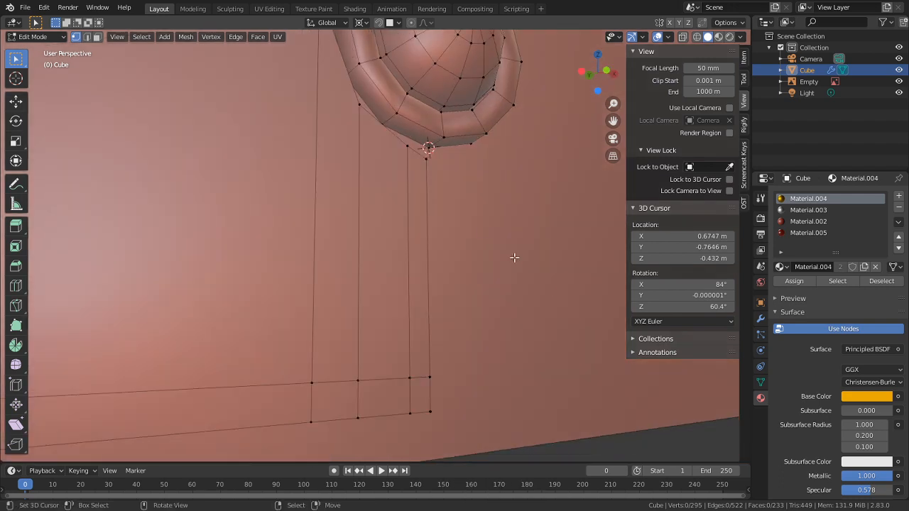
{"action": "middle_click_drag", "start_coordinate": [487, 233], "coordinate": [377, 258]}
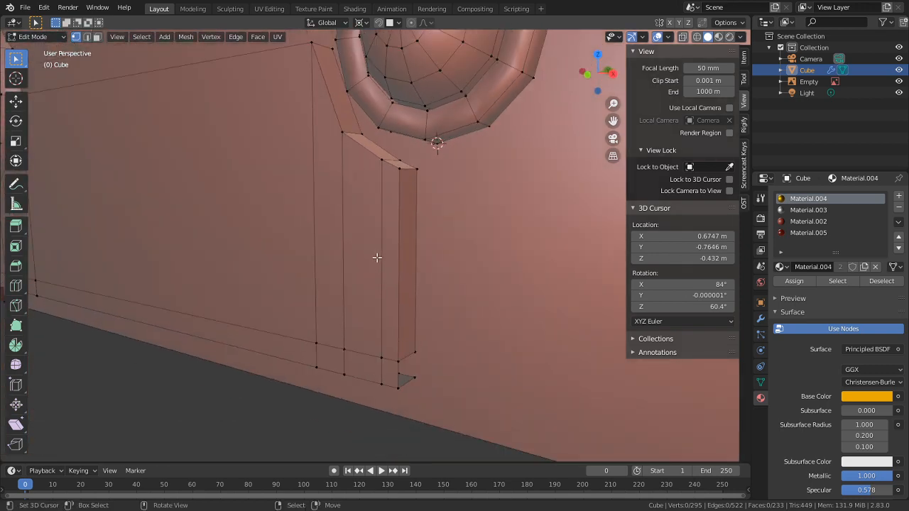
Step: Duplicate the whole linked gold border piece in place and try to mirror the copy along the global X axis
{"action": "scroll", "coordinate": [360, 232], "scroll_direction": "down", "scroll_amount": 2}
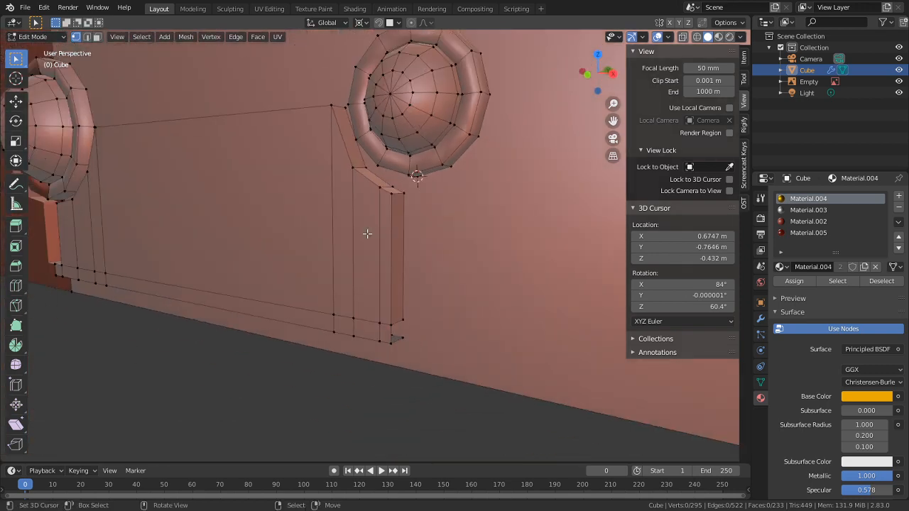
{"action": "key", "text": "l"}
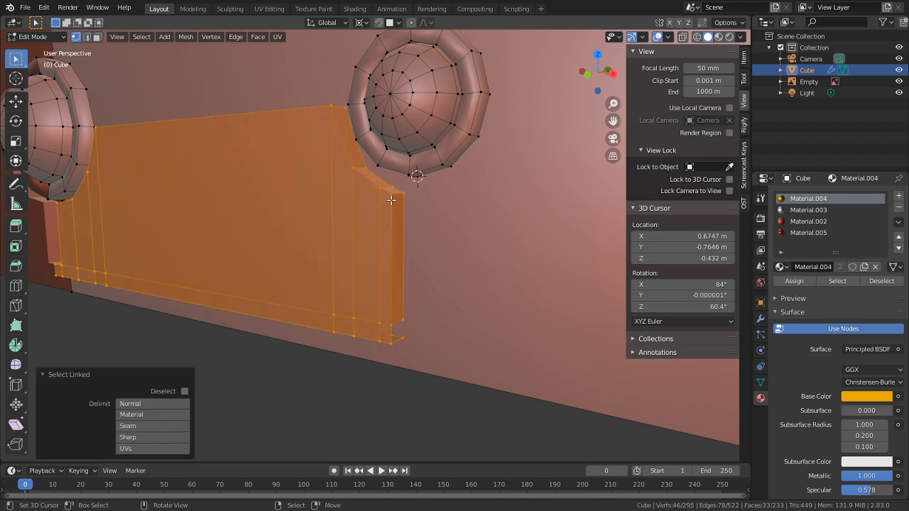
{"action": "key", "text": "shift+d"}
{"action": "right_click", "coordinate": [440, 245]}
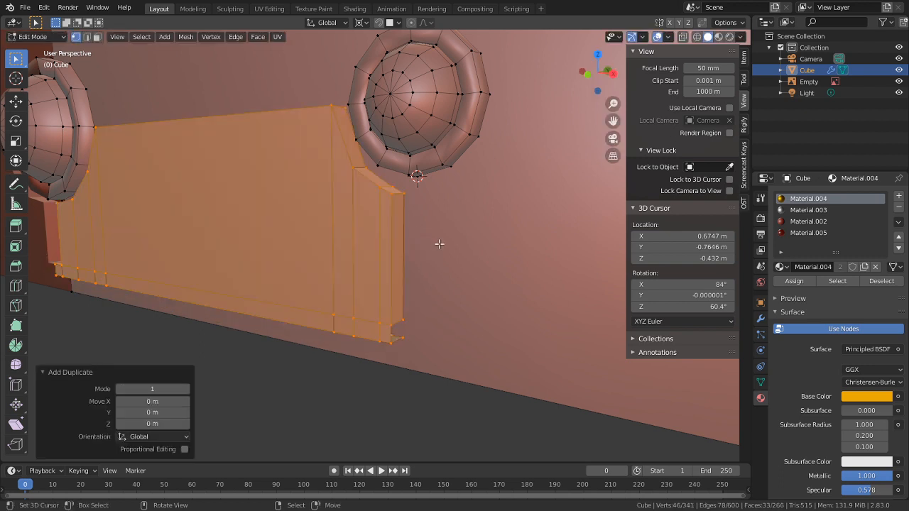
{"action": "key", "text": "ctrl+m"}
{"action": "key", "text": "x"}
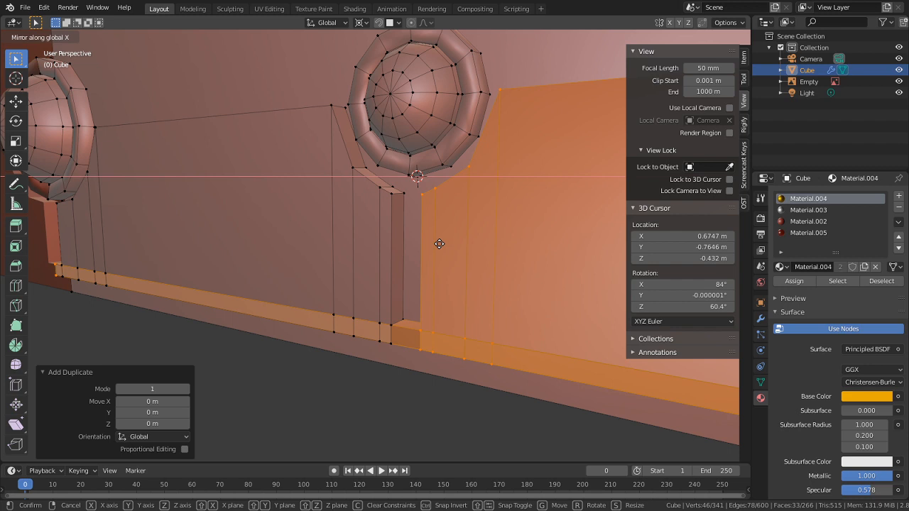
{"action": "right_click", "coordinate": [440, 243]}
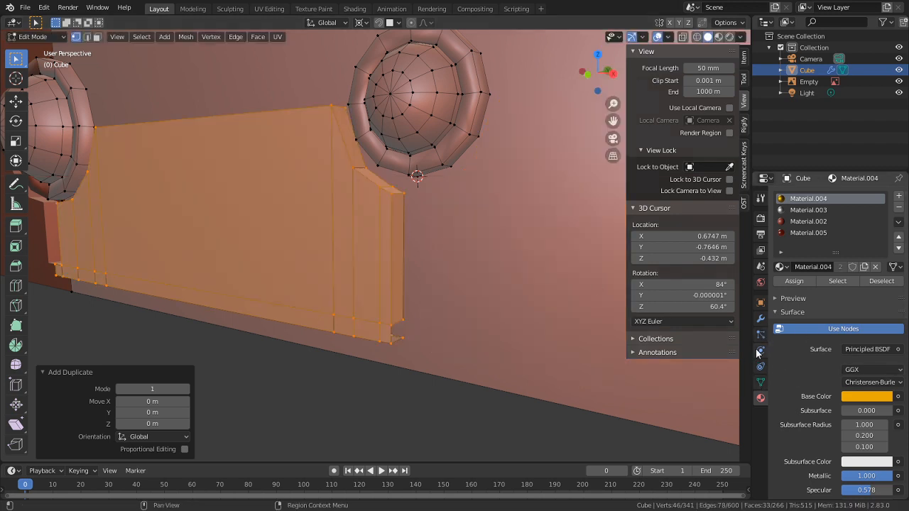
Step: Turn off Clipping in the Mirror modifier and mirror the duplicated border piece along the global X axis around the 3D cursor
{"action": "left_click", "coordinate": [760, 319]}
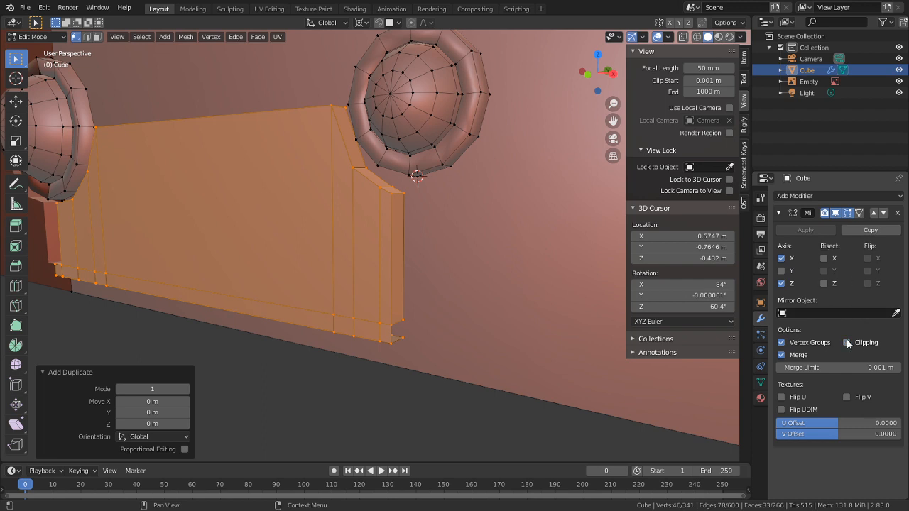
{"action": "key", "text": "ctrl+m"}
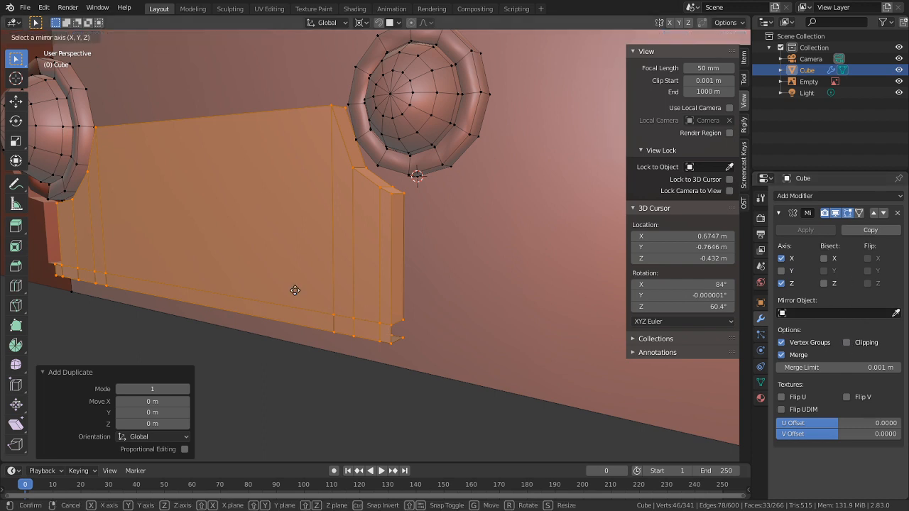
{"action": "key", "text": "x"}
{"action": "key", "text": "Return"}
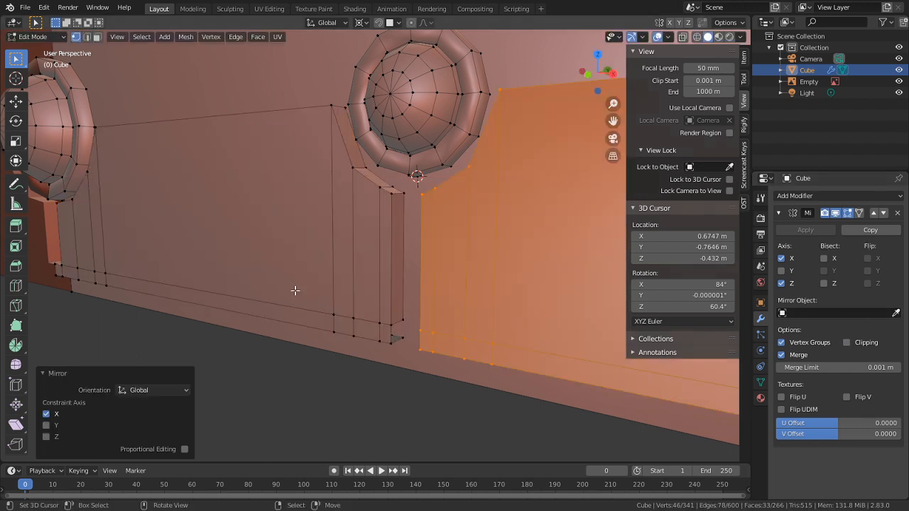
Step: Bridge the short lower end edge loops of the original and mirrored border pieces beneath the gem
{"action": "middle_click_drag", "start_coordinate": [347, 359], "coordinate": [519, 357]}
{"action": "scroll", "coordinate": [464, 349], "scroll_direction": "up", "scroll_amount": 1}
{"action": "key", "text": "2"}
{"action": "right_click", "coordinate": [454, 348], "text": "alt"}
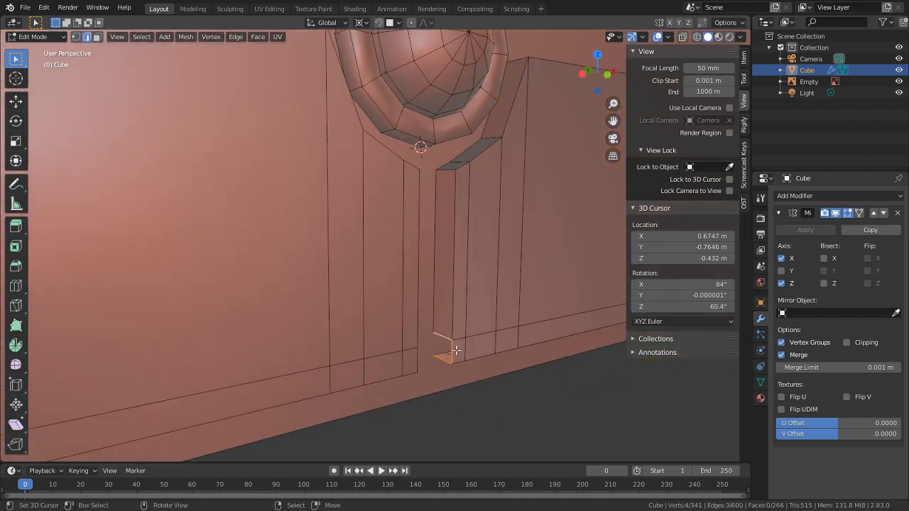
{"action": "middle_click_drag", "start_coordinate": [455, 350], "coordinate": [408, 363]}
{"action": "key", "text": "ctrl+e"}
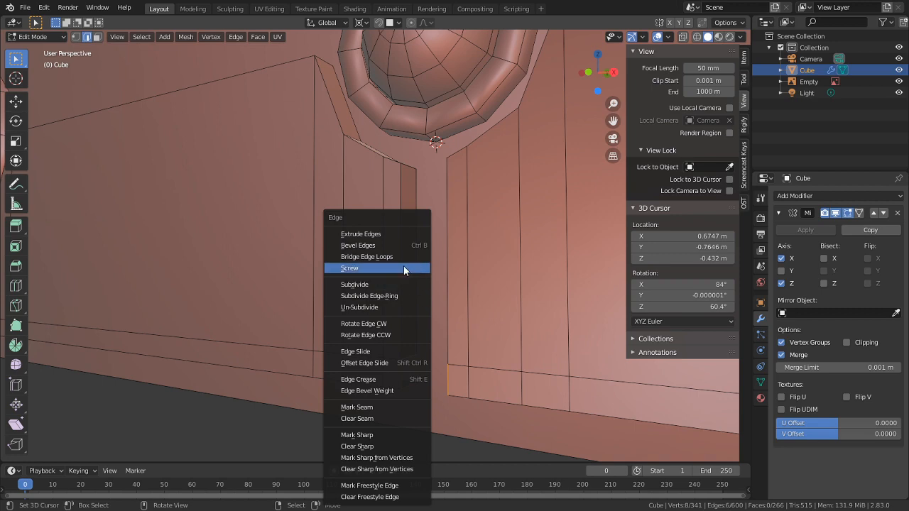
{"action": "left_click", "coordinate": [367, 257]}
{"action": "middle_click_drag", "start_coordinate": [367, 257], "coordinate": [434, 406]}
Step: Delete the edge loop of the small lower tab protruding from the mirrored border's far end
{"action": "key", "text": "3"}
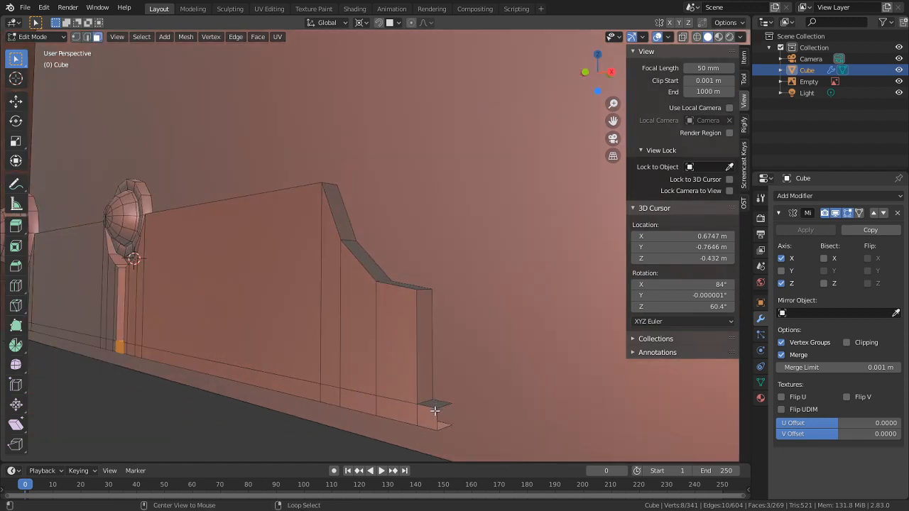
{"action": "key", "text": "alt+z"}
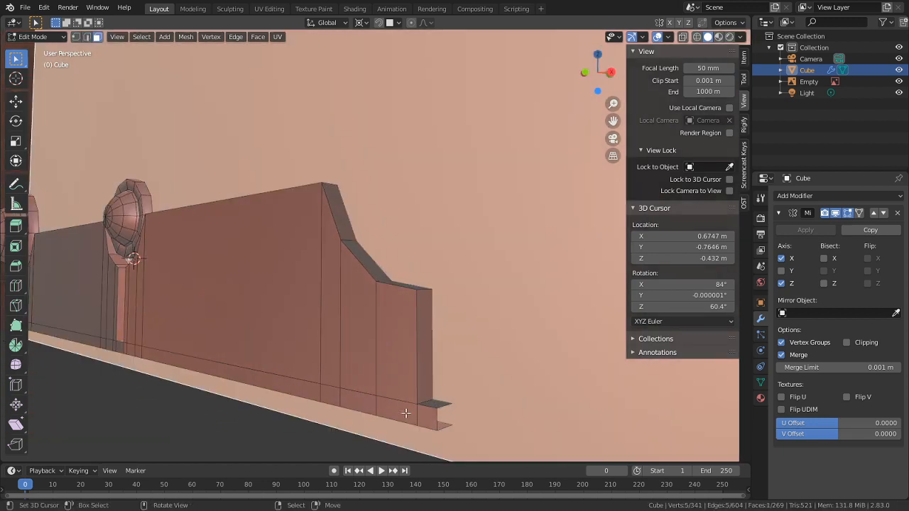
{"action": "right_click", "coordinate": [407, 414]}
{"action": "key", "text": "2"}
{"action": "right_click", "coordinate": [430, 419], "text": "alt"}
{"action": "key", "text": "ctrl+x"}
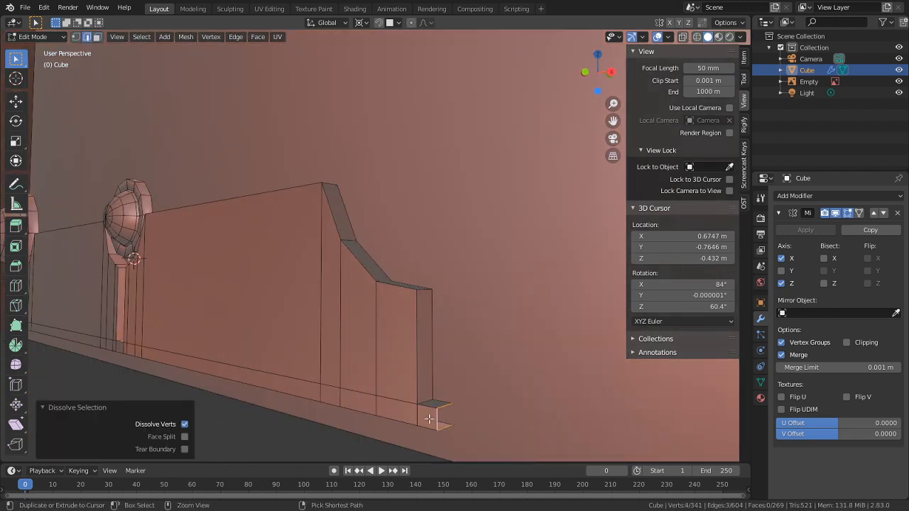
{"action": "key", "text": "x"}
{"action": "left_click", "coordinate": [389, 362]}
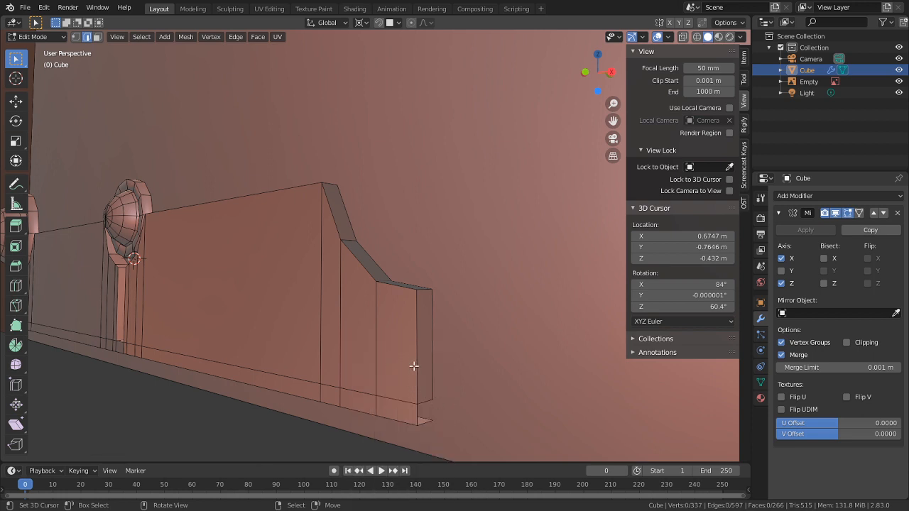
Step: Delete the stepped notch sections at the mirrored border's far end, back to its straight full-height edge
{"action": "key", "text": "3"}
{"action": "right_click", "coordinate": [418, 335]}
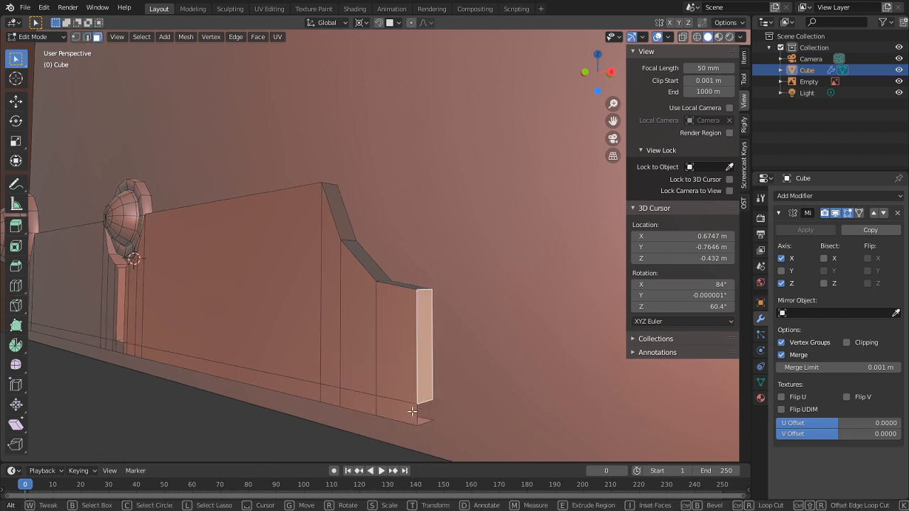
{"action": "right_click", "coordinate": [367, 314]}
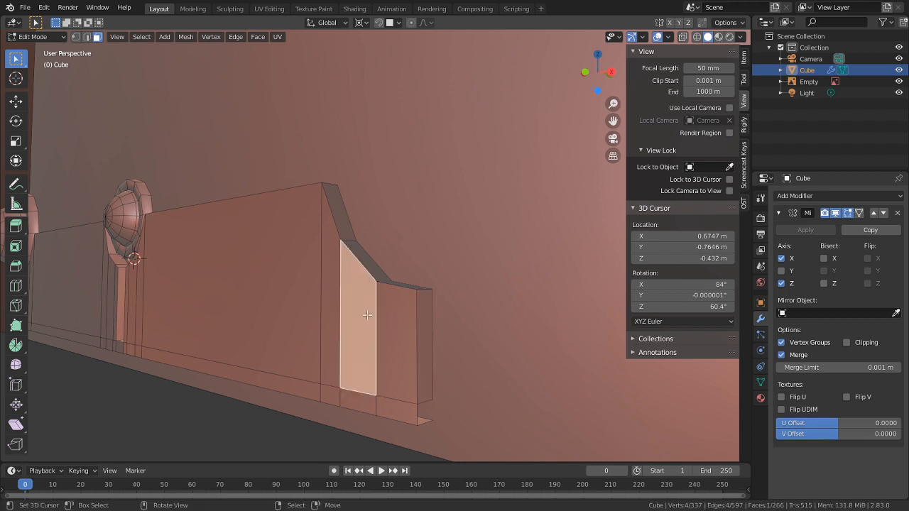
{"action": "right_click", "coordinate": [403, 329], "text": "alt"}
{"action": "key", "text": "x"}
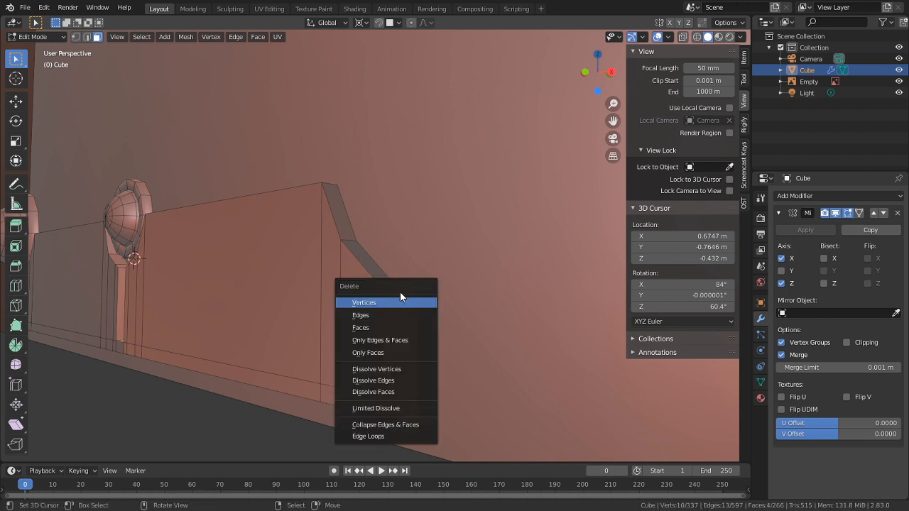
{"action": "left_click", "coordinate": [395, 301]}
{"action": "key", "text": "2"}
{"action": "right_click", "coordinate": [346, 266], "text": "alt"}
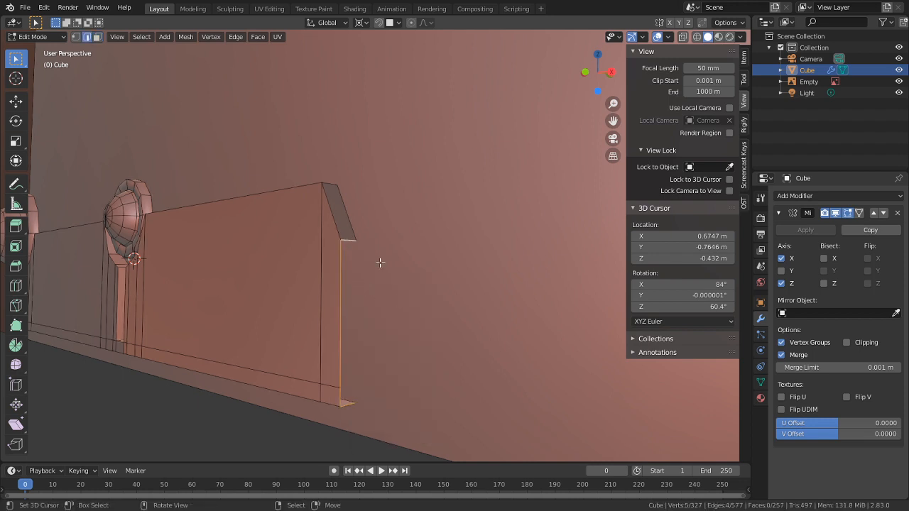
{"action": "key", "text": "x"}
{"action": "left_click", "coordinate": [380, 263]}
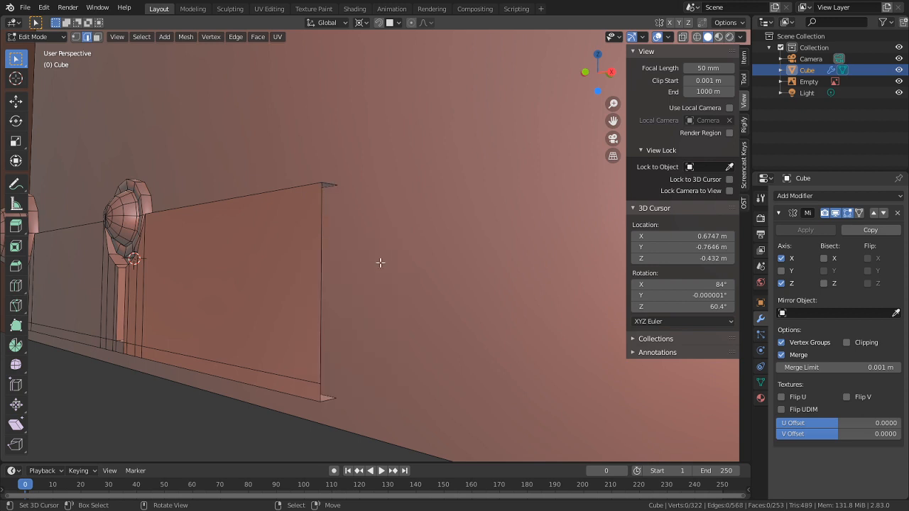
Step: Compare the gold border with the reference picture's bottom corner in front view with material preview shading
{"action": "key", "text": "KP_1"}
{"action": "scroll", "coordinate": [380, 263], "scroll_direction": "down", "scroll_amount": 5}
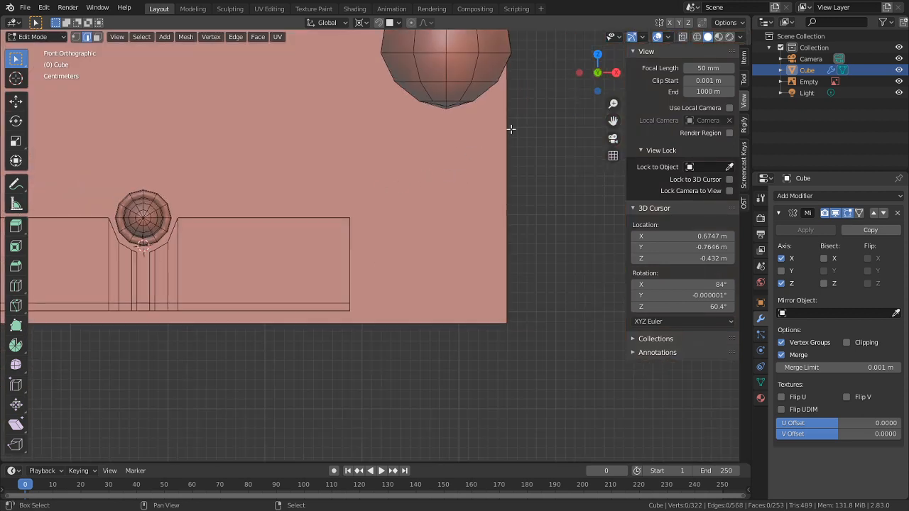
{"action": "left_click", "coordinate": [720, 37]}
{"action": "middle_click_drag", "start_coordinate": [402, 151], "coordinate": [499, 187], "text": "shift"}
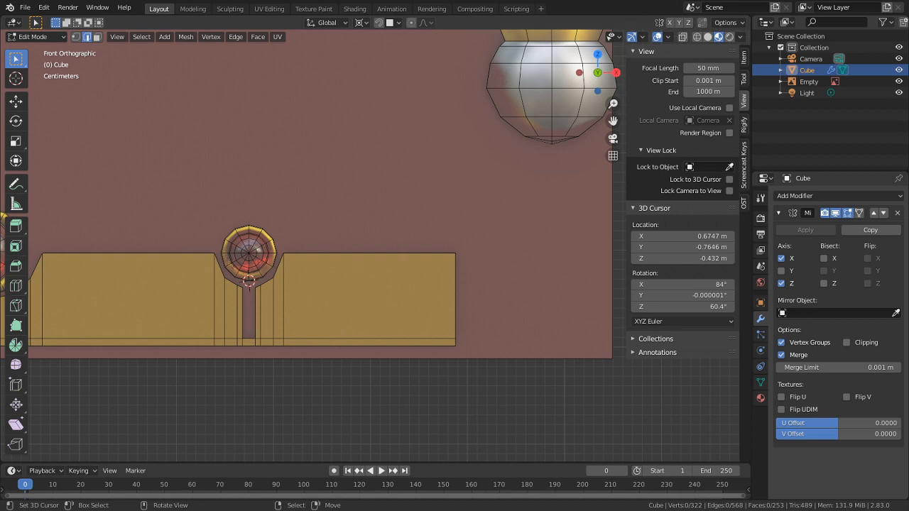
{"action": "scroll", "coordinate": [197, 242], "scroll_direction": "down", "scroll_amount": 5}
{"action": "middle_click_drag", "start_coordinate": [217, 248], "coordinate": [557, 309], "text": "shift"}
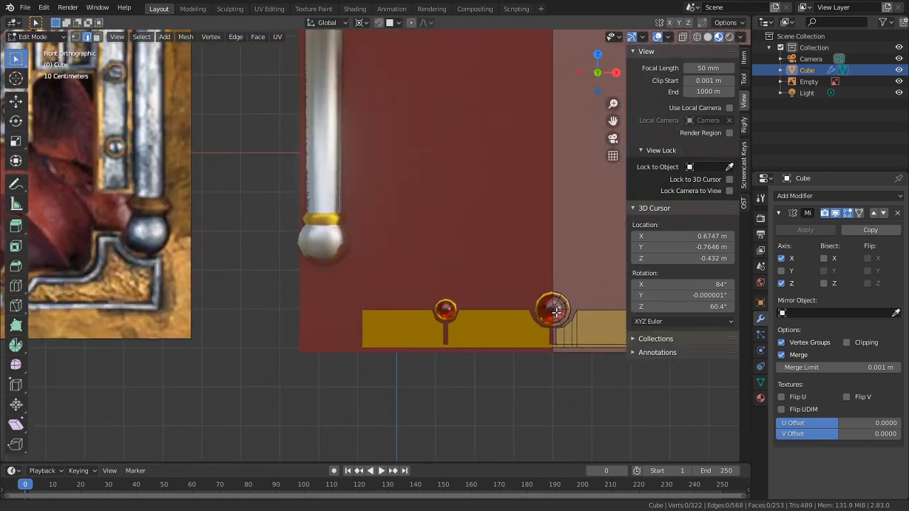
{"action": "middle_click_drag", "start_coordinate": [32, 199], "coordinate": [282, 200], "text": "shift"}
{"action": "scroll", "coordinate": [359, 354], "scroll_direction": "up", "scroll_amount": 2}
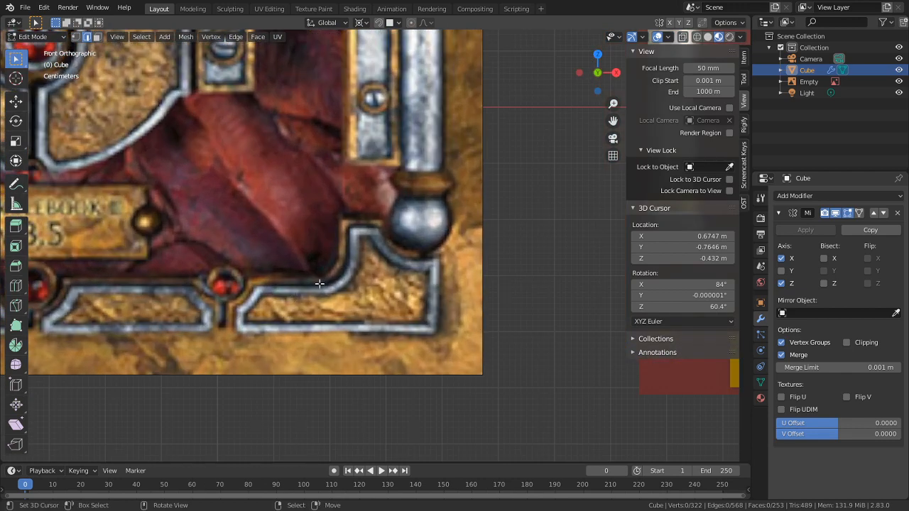
{"action": "middle_click_drag", "start_coordinate": [355, 223], "coordinate": [509, 235], "text": "shift"}
{"action": "scroll", "coordinate": [431, 288], "scroll_direction": "up", "scroll_amount": 5}
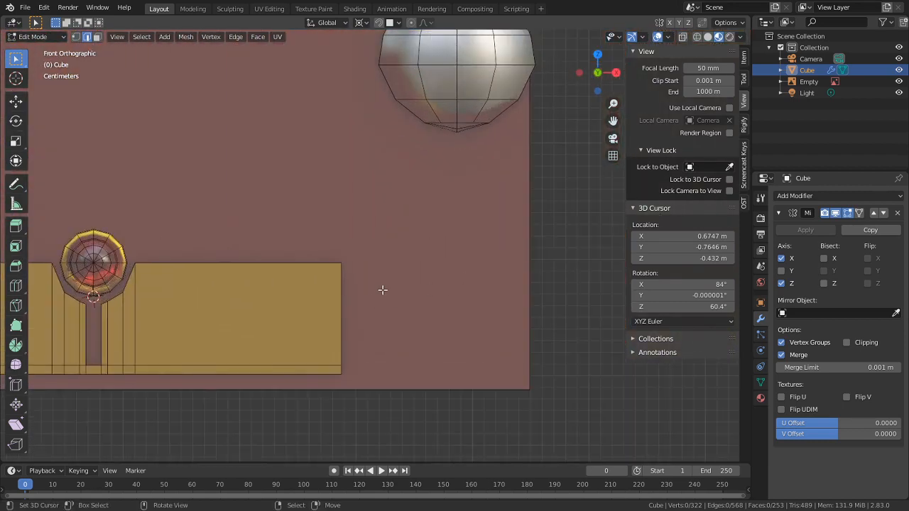
{"action": "middle_click_drag", "start_coordinate": [263, 282], "coordinate": [645, 297], "text": "shift"}
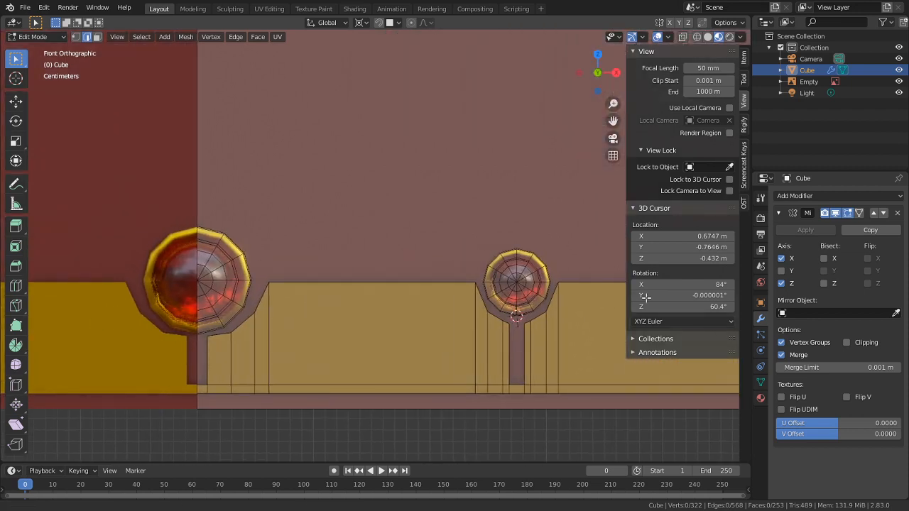
{"action": "middle_click_drag", "start_coordinate": [646, 297], "coordinate": [207, 345], "text": "shift"}
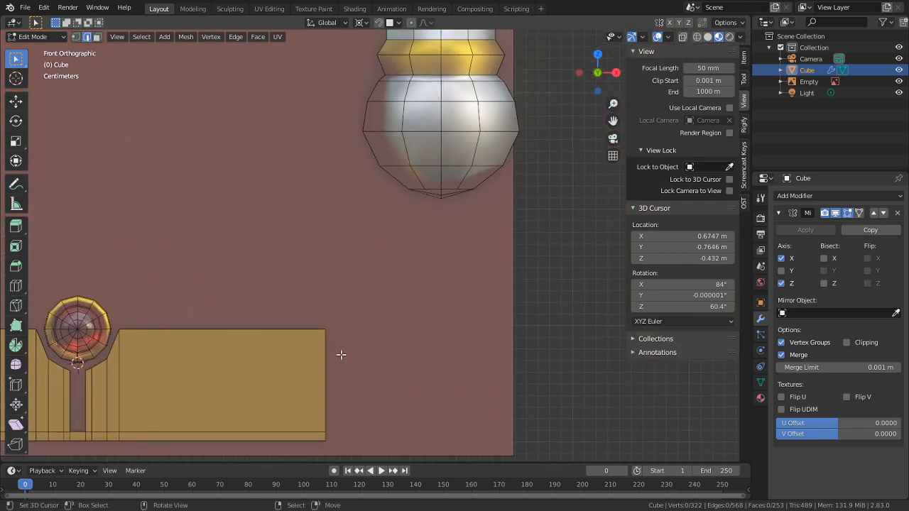
Step: Move the border's open end edge loop about 0.053 m along the X axis, back toward the gem
{"action": "middle_click_drag", "start_coordinate": [395, 347], "coordinate": [347, 353]}
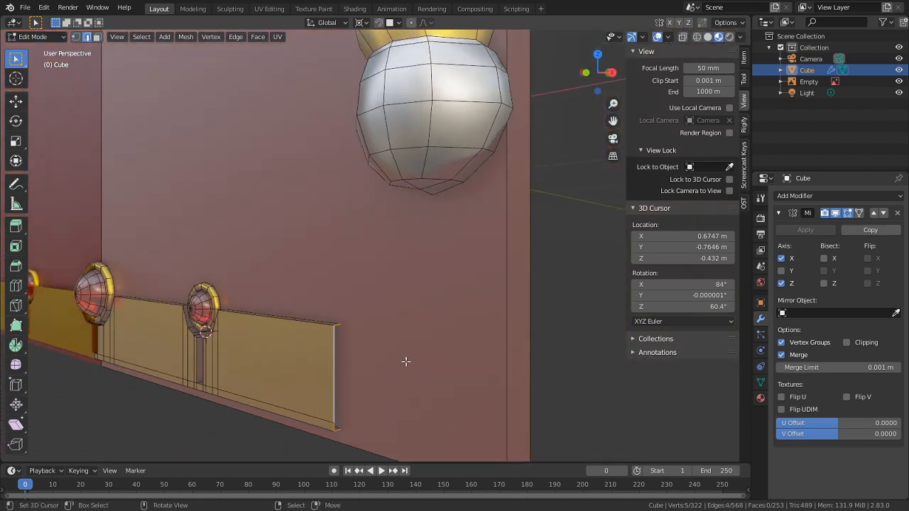
{"action": "key", "text": "KP_1"}
{"action": "key", "text": "g"}
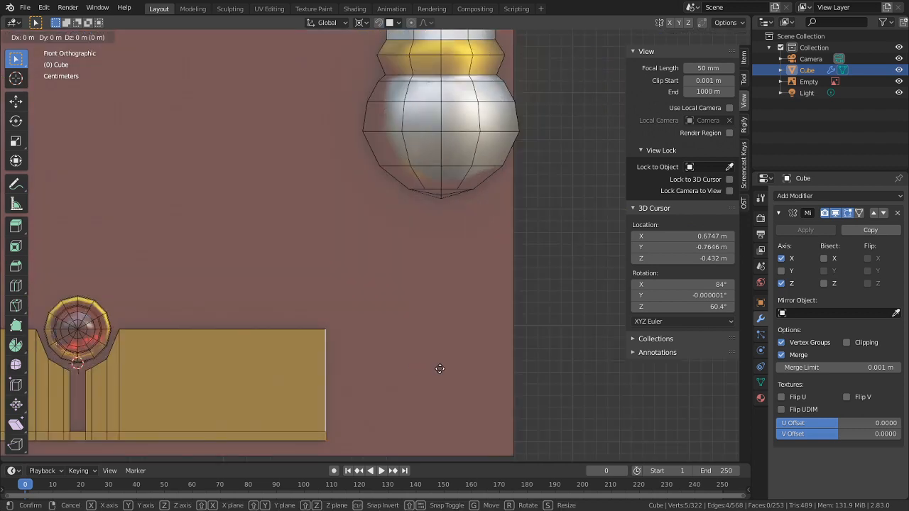
{"action": "key", "text": "x"}
{"action": "left_click", "coordinate": [378, 372]}
Step: Extrude the gold border's open end edge loop in place and try moving the new end outward along X
{"action": "key", "text": "e"}
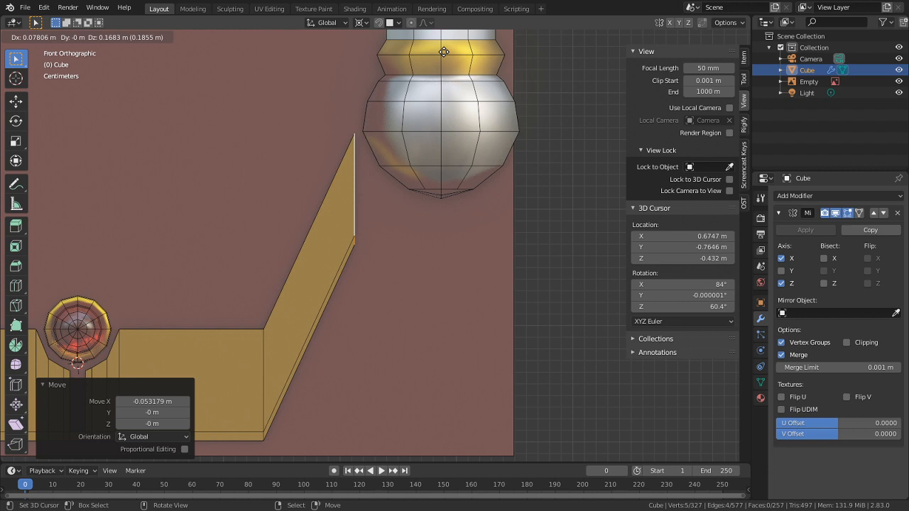
{"action": "key", "text": "Escape"}
{"action": "key", "text": "g"}
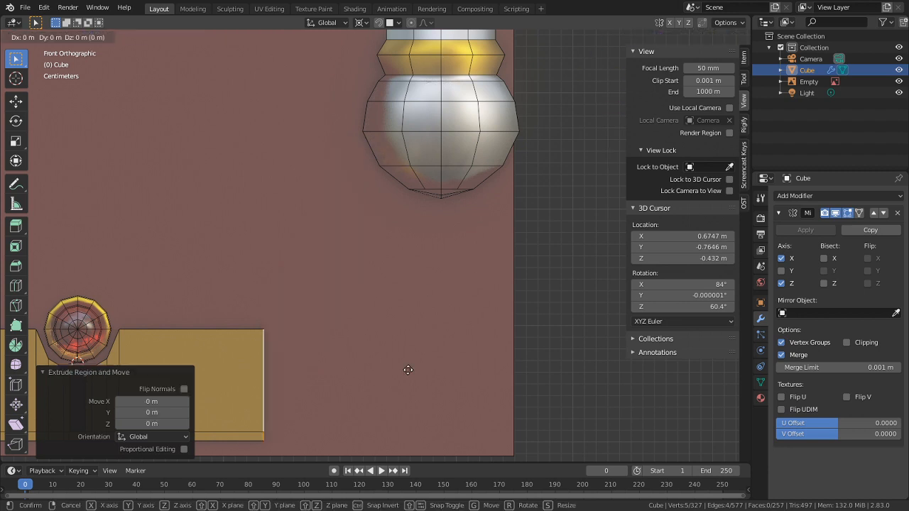
{"action": "key", "text": "x"}
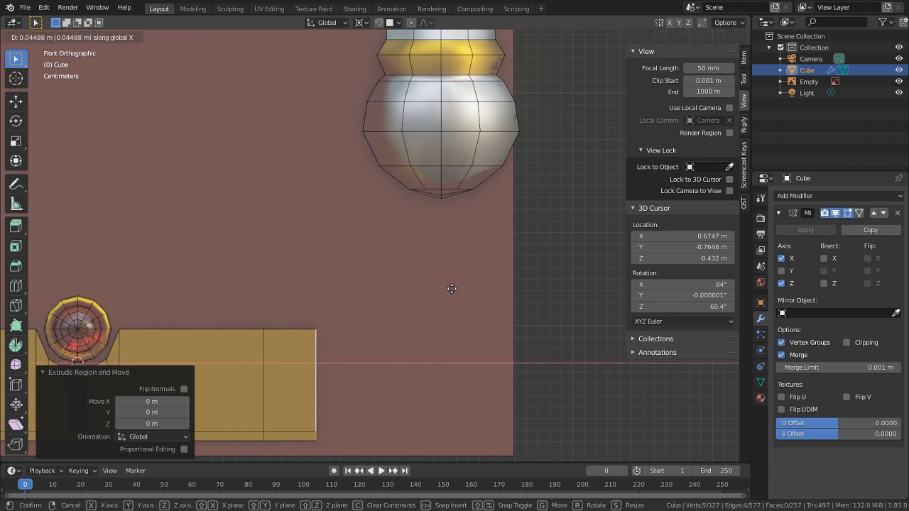
{"action": "left_click", "coordinate": [383, 145]}
Step: Enable vertex snapping and move the extruded end loop about 0.085 m along X to the silver ball's outermost vertex on the gem side
{"action": "left_click", "coordinate": [394, 22]}
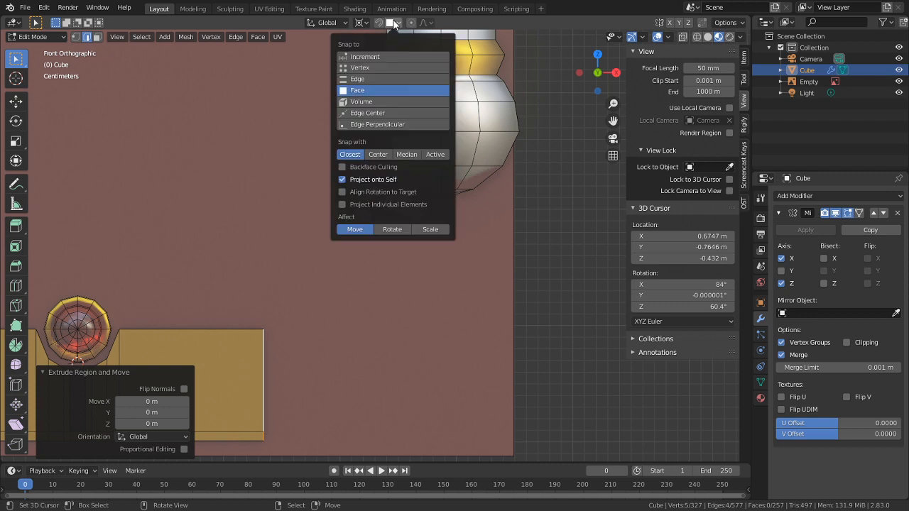
{"action": "left_click", "coordinate": [369, 68]}
{"action": "key", "text": "g"}
{"action": "key", "text": "x"}
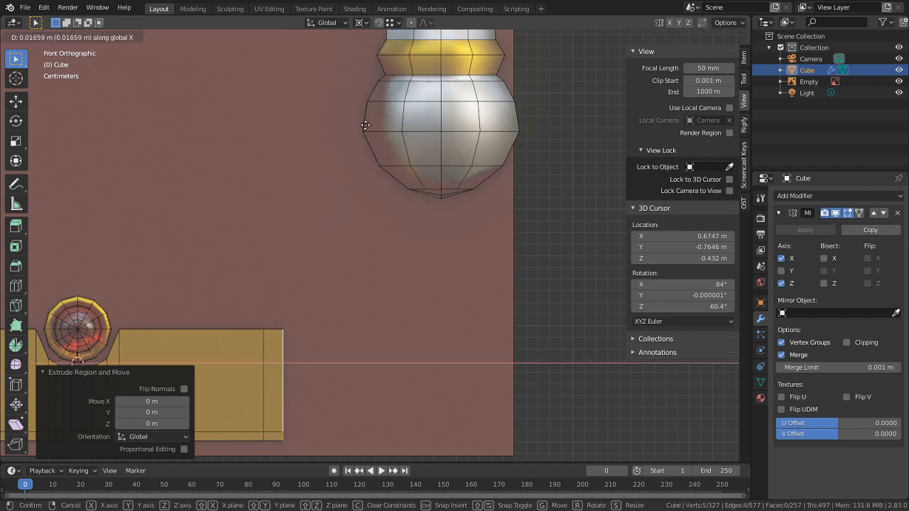
{"action": "right_click", "coordinate": [366, 125]}
{"action": "key", "text": "shift+Tab"}
{"action": "key", "text": "g"}
{"action": "key", "text": "x"}
{"action": "left_click", "coordinate": [358, 131]}
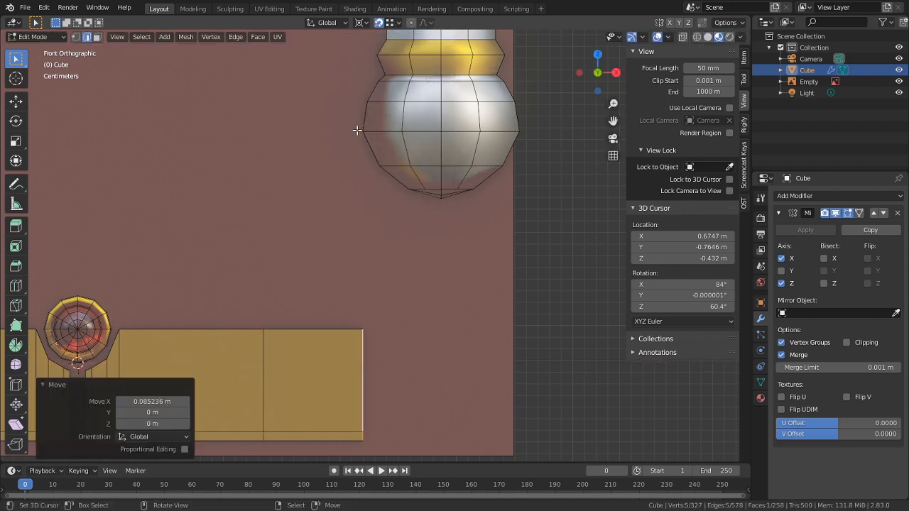
Step: Raise the upper edge of the border's new end about 0.17 m along Z, snapped to the silver ball's widest vertex
{"action": "middle_click_drag", "start_coordinate": [377, 336], "coordinate": [358, 367]}
{"action": "left_click", "coordinate": [366, 326]}
{"action": "left_click", "coordinate": [359, 325]}
{"action": "left_click", "coordinate": [357, 358]}
{"action": "key", "text": "KP_1"}
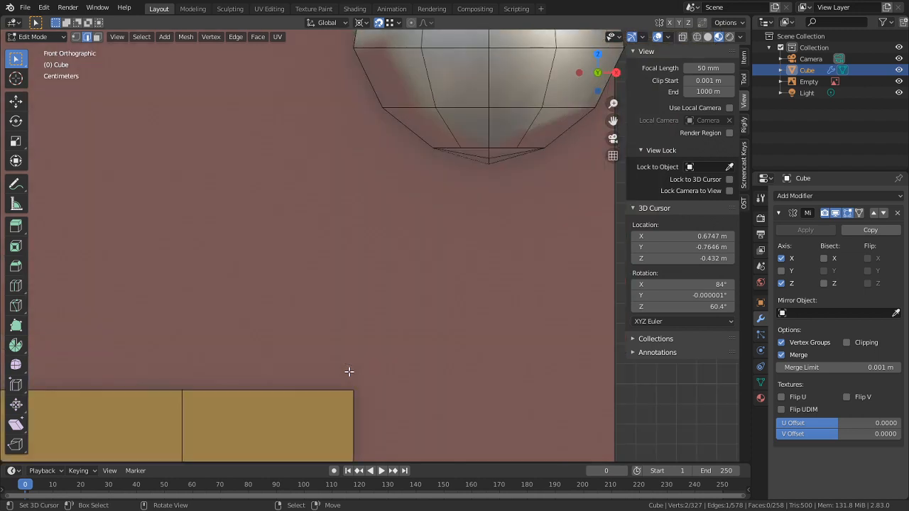
{"action": "key", "text": "e"}
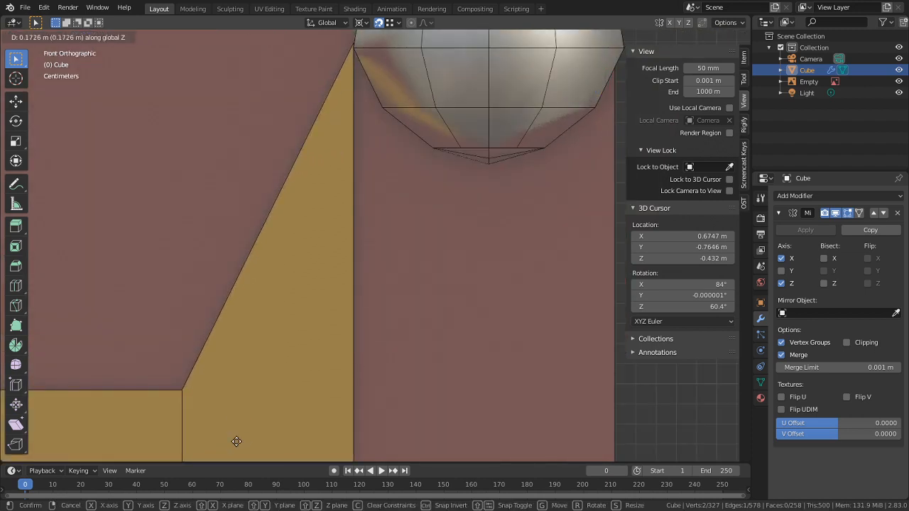
{"action": "left_click", "coordinate": [359, 48]}
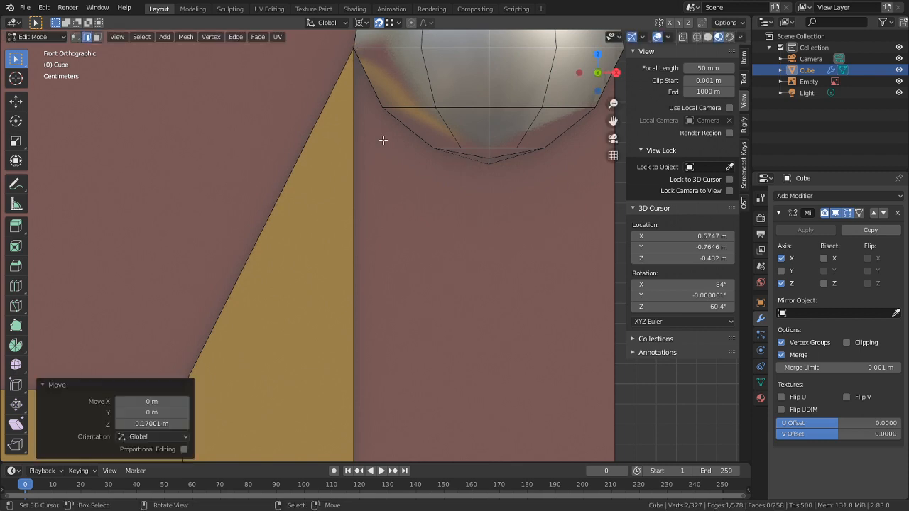
Step: Turn off snapping and move the border's end edge loop about 0.01 m along X, away from the silver ball
{"action": "scroll", "coordinate": [430, 183], "scroll_direction": "down", "scroll_amount": 2}
{"action": "key", "text": "g"}
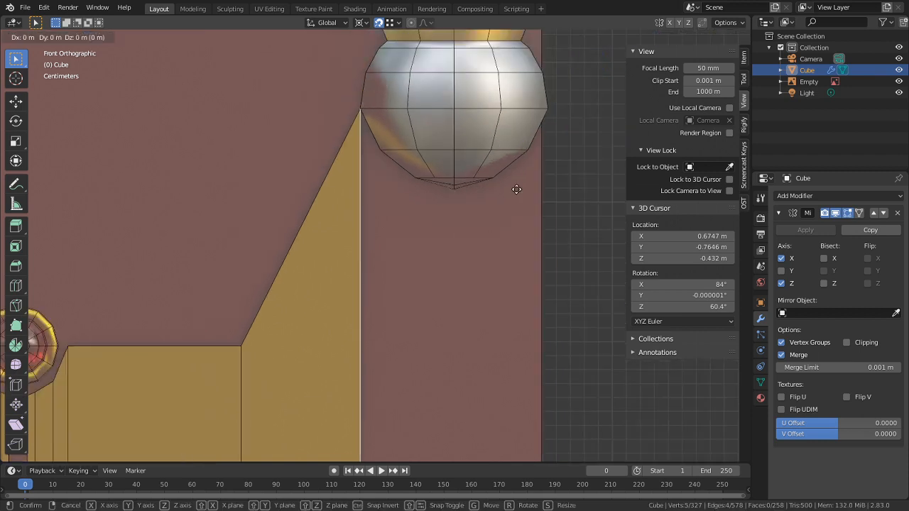
{"action": "key", "text": "x"}
{"action": "right_click", "coordinate": [327, 96]}
{"action": "key", "text": "shift+Tab"}
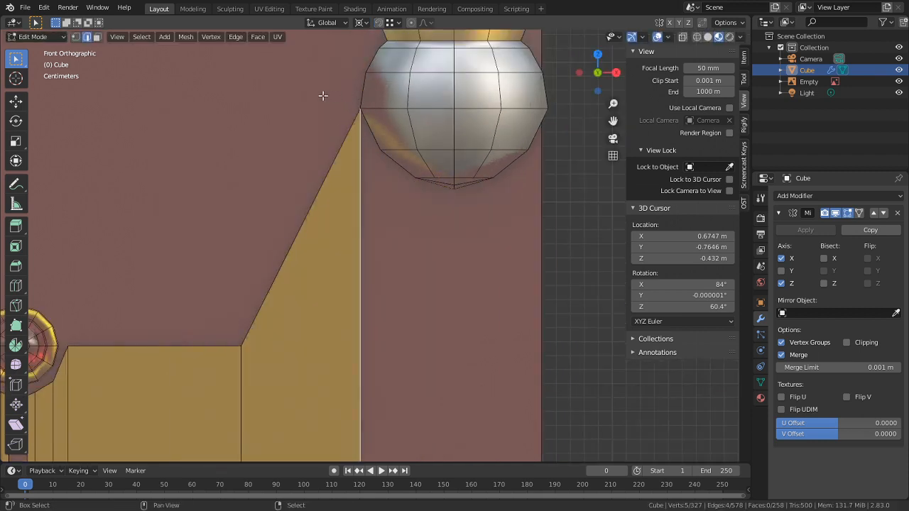
{"action": "key", "text": "g"}
{"action": "key", "text": "x"}
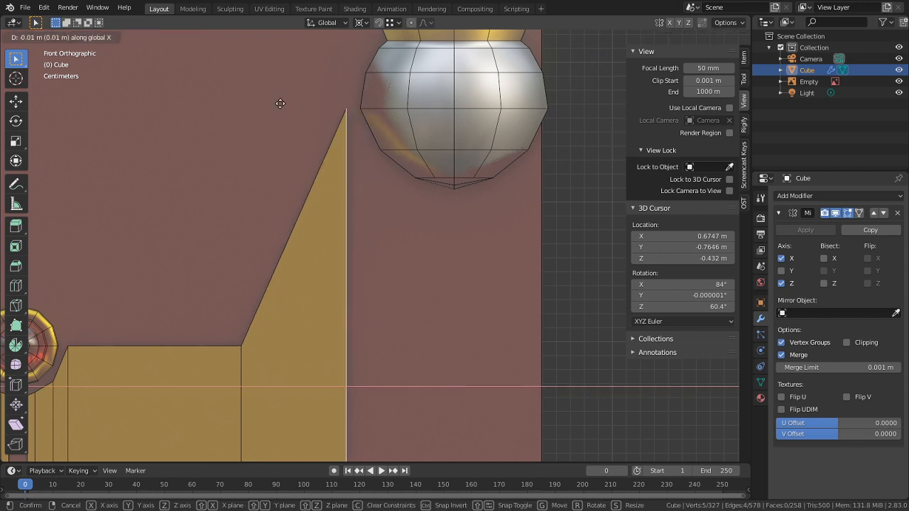
{"action": "left_click", "coordinate": [284, 103]}
Step: Add three evenly spaced vertical loop cuts to the border's sloping end section
{"action": "middle_click_drag", "start_coordinate": [365, 205], "coordinate": [409, 137], "text": "shift"}
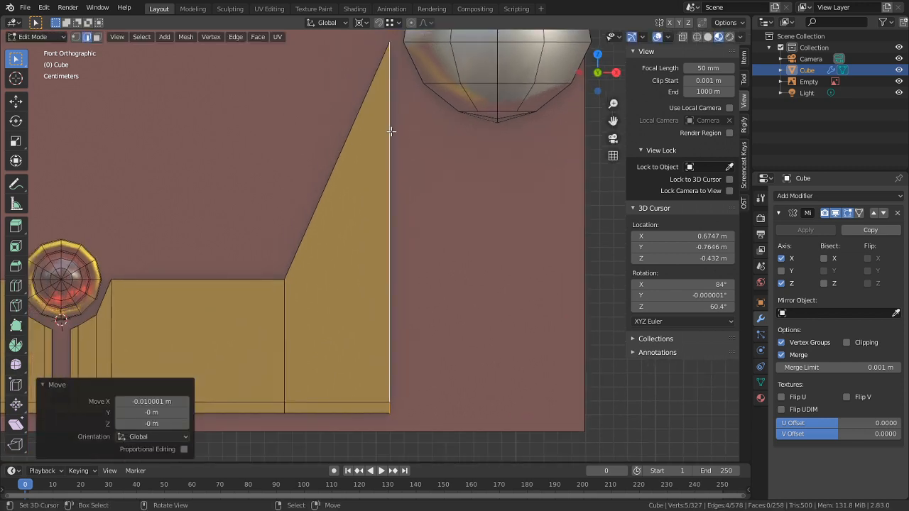
{"action": "key", "text": "ctrl+r"}
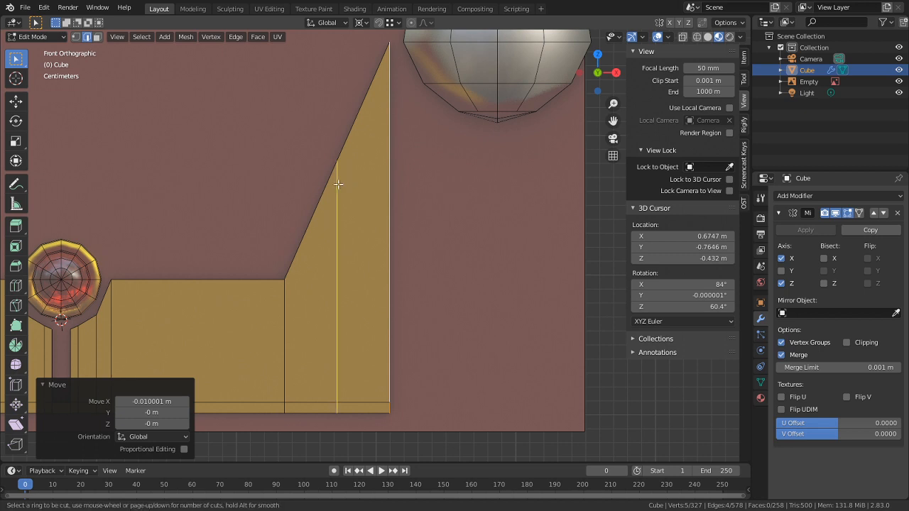
{"action": "scroll", "coordinate": [331, 184], "scroll_direction": "up", "scroll_amount": 2}
{"action": "left_click", "coordinate": [330, 184]}
{"action": "right_click", "coordinate": [370, 180]}
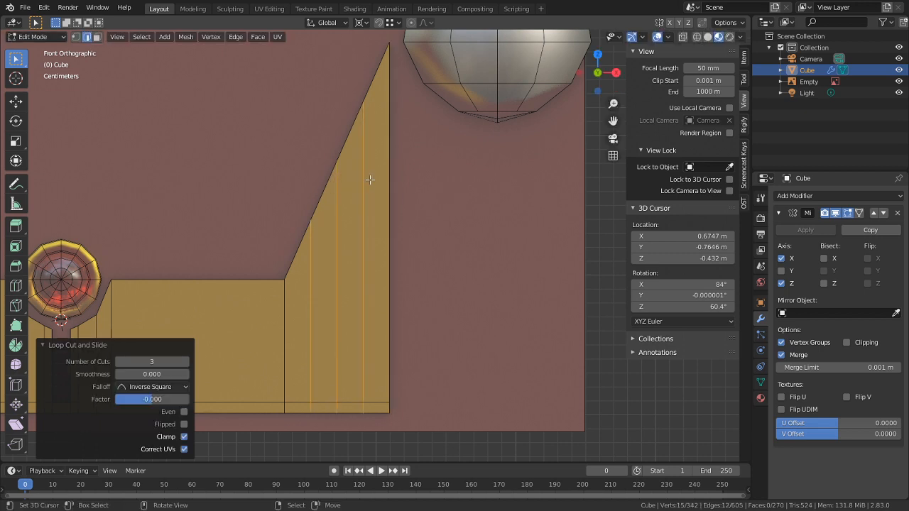
Step: Lower the upper edge of the loop cut nearest the gem about 0.029 m along Z
{"action": "middle_click_drag", "start_coordinate": [350, 193], "coordinate": [393, 256]}
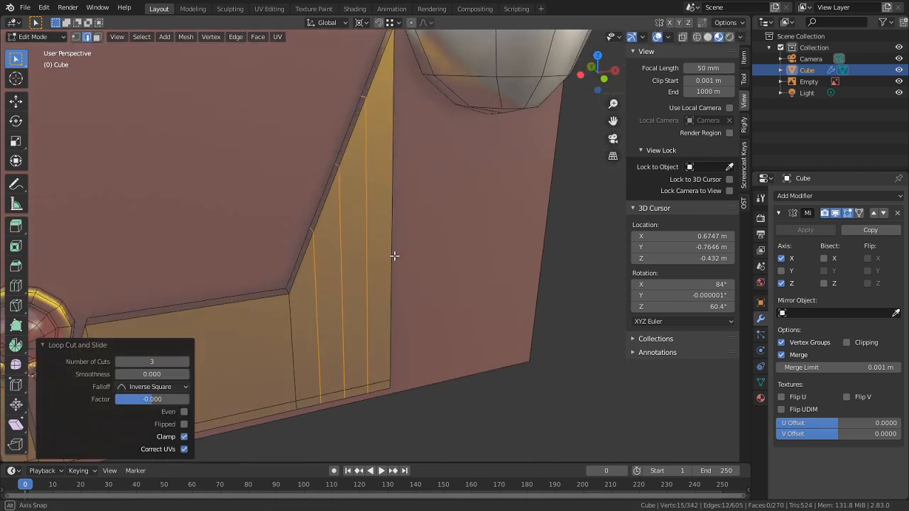
{"action": "left_click", "coordinate": [311, 226]}
{"action": "key", "text": "g"}
{"action": "key", "text": "z"}
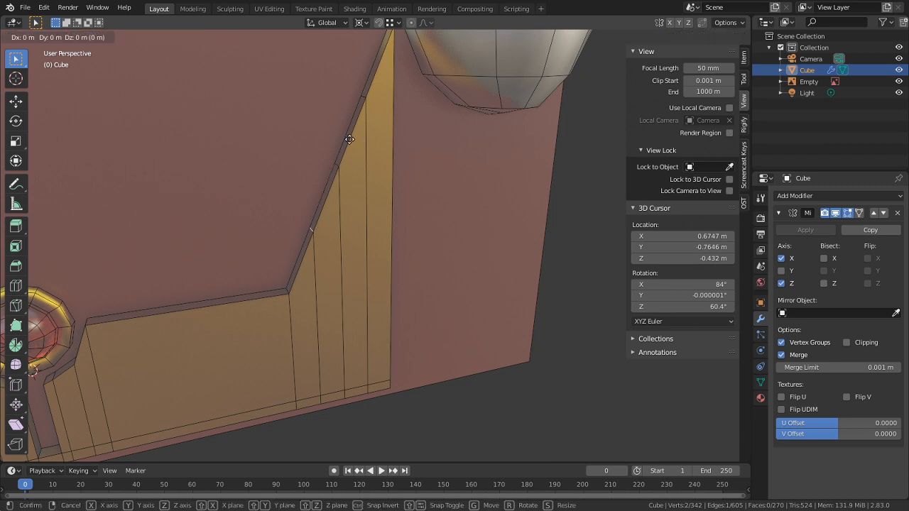
{"action": "left_click", "coordinate": [343, 177]}
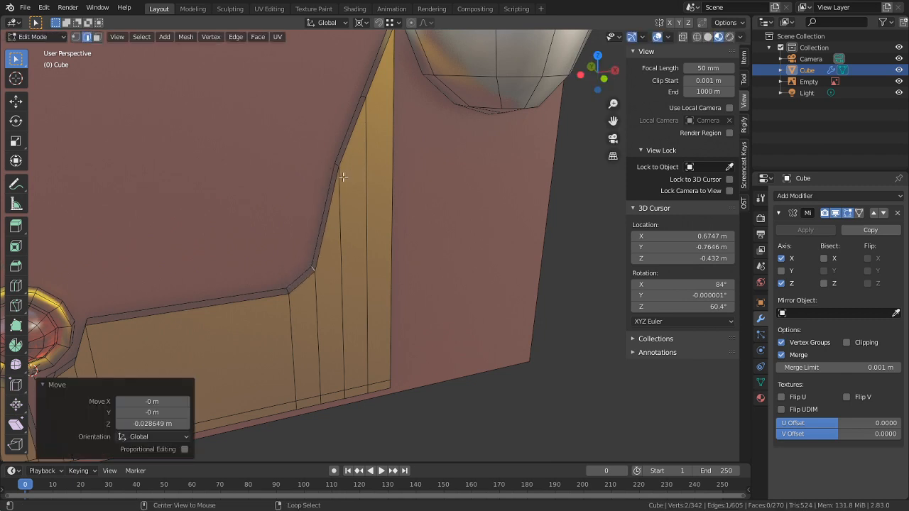
Step: Lower the upper edge of the middle loop cut about 0.061 m along Z
{"action": "left_click", "coordinate": [336, 167], "text": "alt"}
{"action": "left_click", "coordinate": [332, 167]}
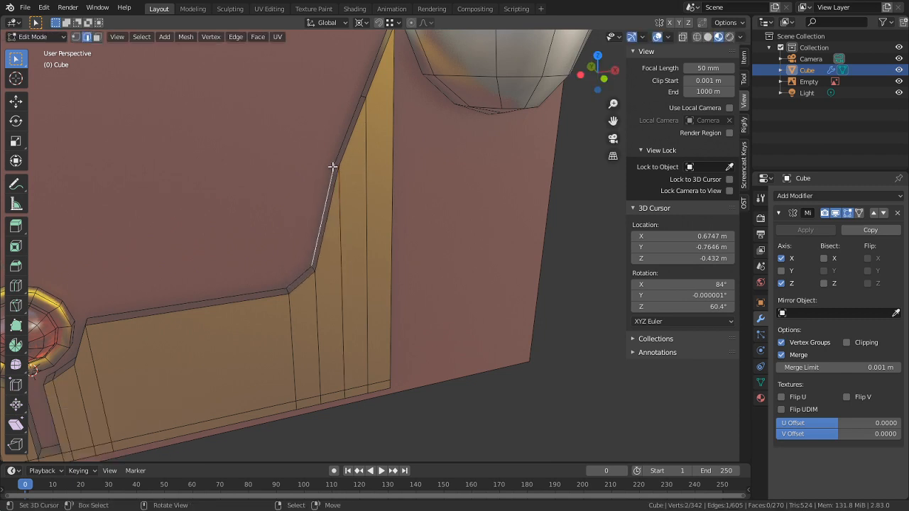
{"action": "scroll", "coordinate": [360, 161], "scroll_direction": "up", "scroll_amount": 2}
{"action": "middle_click_drag", "start_coordinate": [341, 148], "coordinate": [355, 151]}
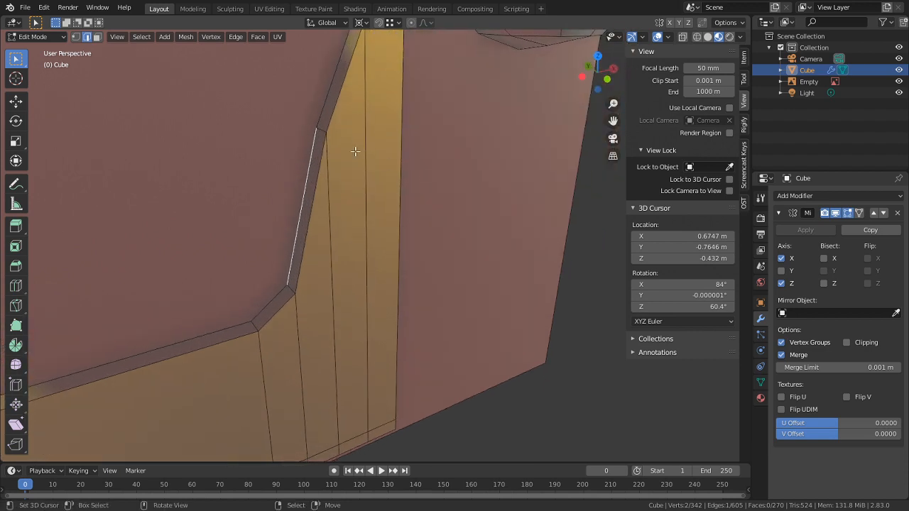
{"action": "left_click", "coordinate": [326, 136]}
{"action": "scroll", "coordinate": [306, 117], "scroll_direction": "down", "scroll_amount": 5}
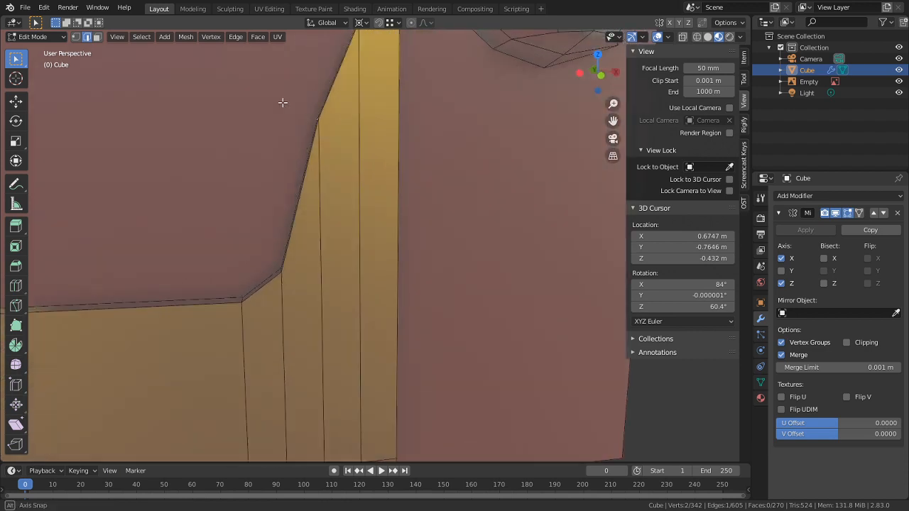
{"action": "key", "text": "g"}
{"action": "key", "text": "z"}
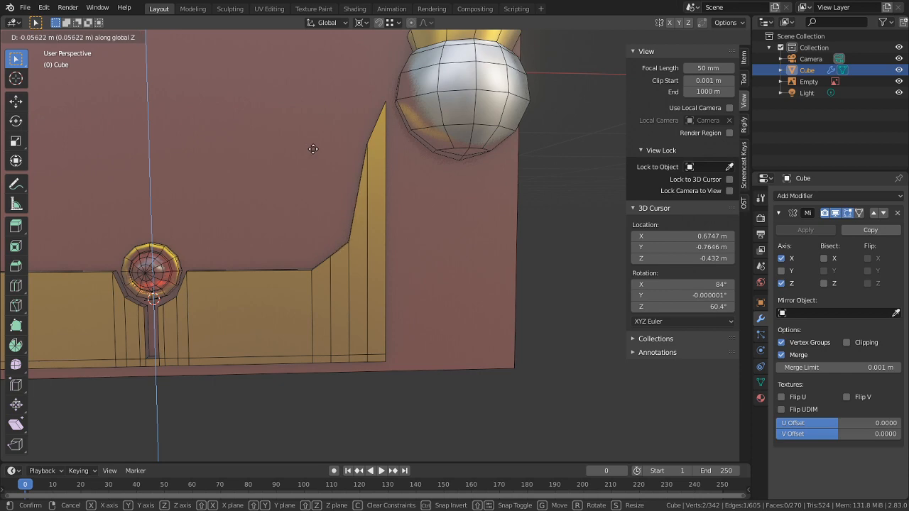
{"action": "left_click", "coordinate": [314, 150]}
Step: Lower the upper edge of the outermost loop cut about 0.075 m along Z in front view
{"action": "middle_click_drag", "start_coordinate": [314, 150], "coordinate": [408, 148]}
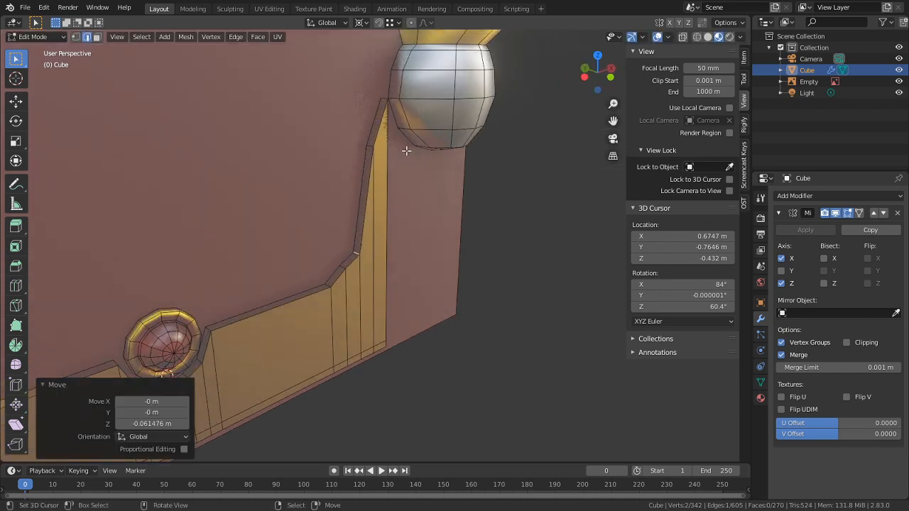
{"action": "left_click", "coordinate": [371, 146]}
{"action": "key", "text": "KP_3"}
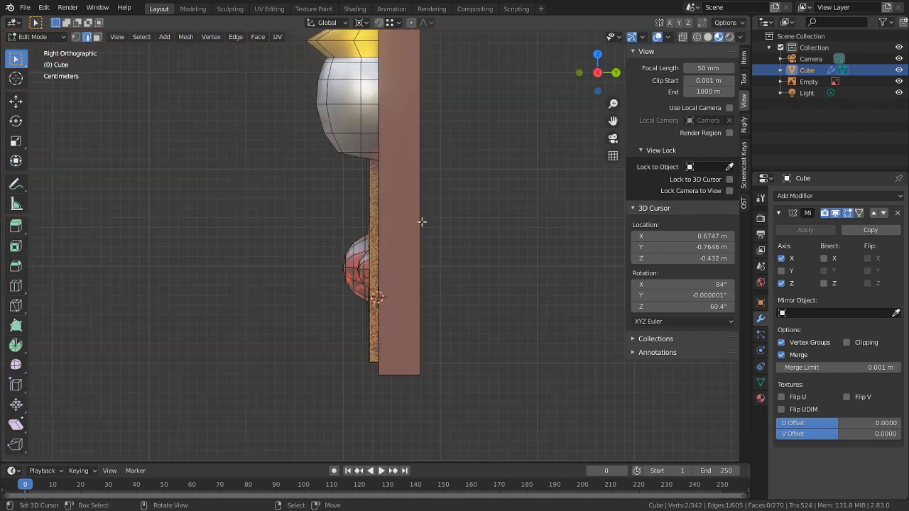
{"action": "key", "text": "KP_1"}
{"action": "scroll", "coordinate": [363, 138], "scroll_direction": "up", "scroll_amount": 2}
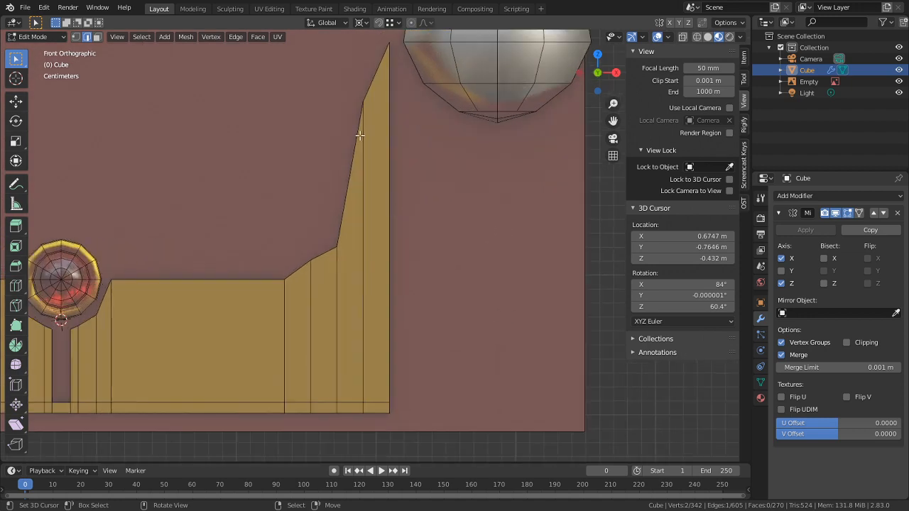
{"action": "key", "text": "g"}
{"action": "key", "text": "z"}
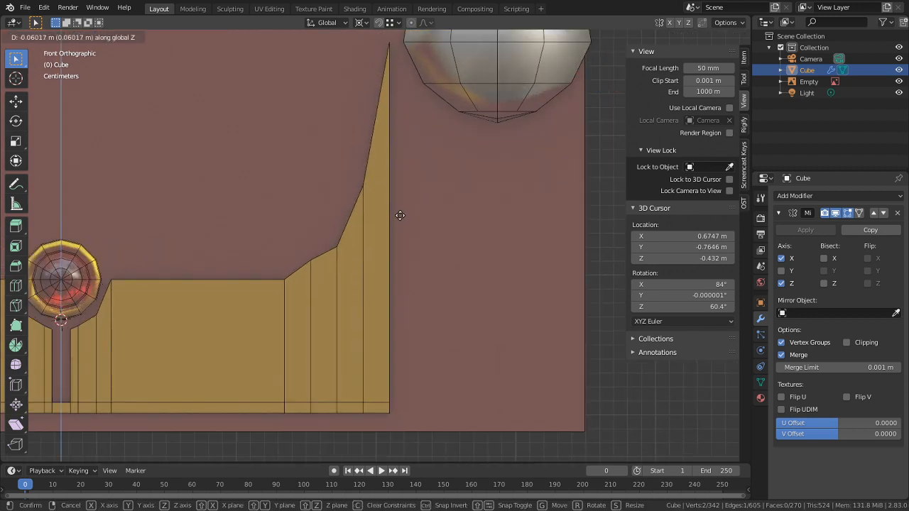
{"action": "left_click", "coordinate": [407, 236]}
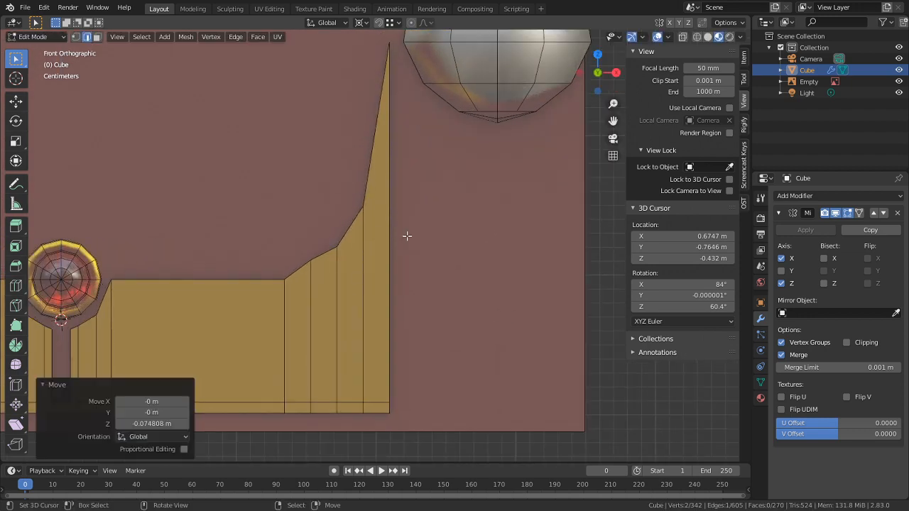
Step: Lower the upper edge of the loop cut nearest the gem another 0.009 m along Z to smooth the curve
{"action": "middle_click_drag", "start_coordinate": [366, 252], "coordinate": [313, 282]}
{"action": "left_click", "coordinate": [314, 271]}
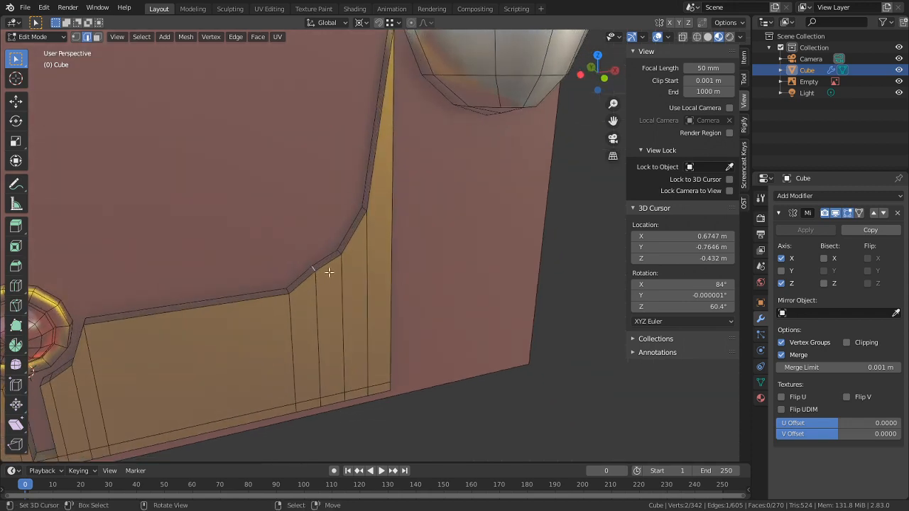
{"action": "key", "text": "KP_1"}
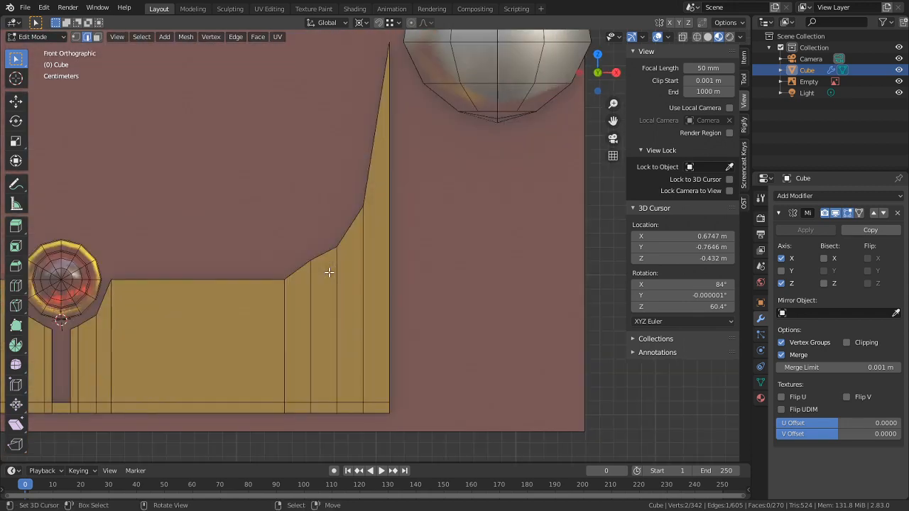
{"action": "key", "text": "g"}
{"action": "key", "text": "z"}
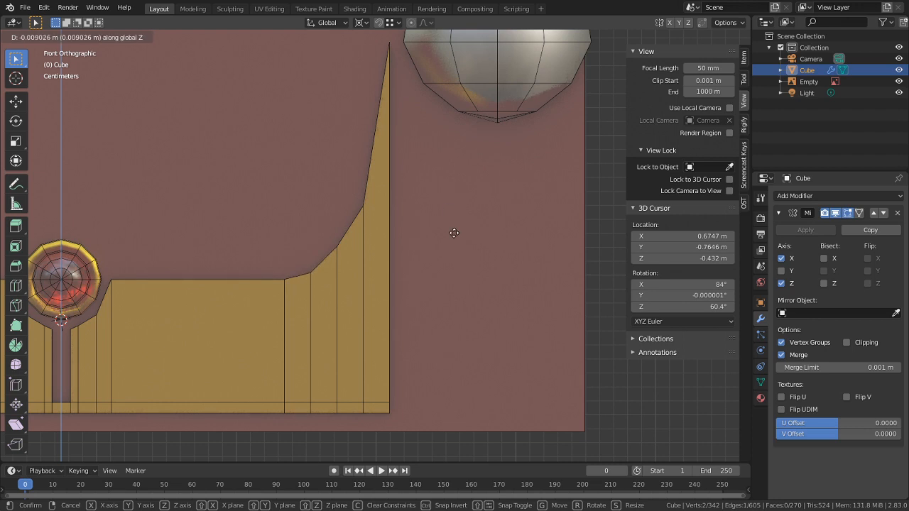
{"action": "left_click", "coordinate": [454, 233]}
Step: Select the whole curved corner section in wireframe view and move it about 0.038 m along X toward the gem
{"action": "scroll", "coordinate": [429, 250], "scroll_direction": "down", "scroll_amount": 1}
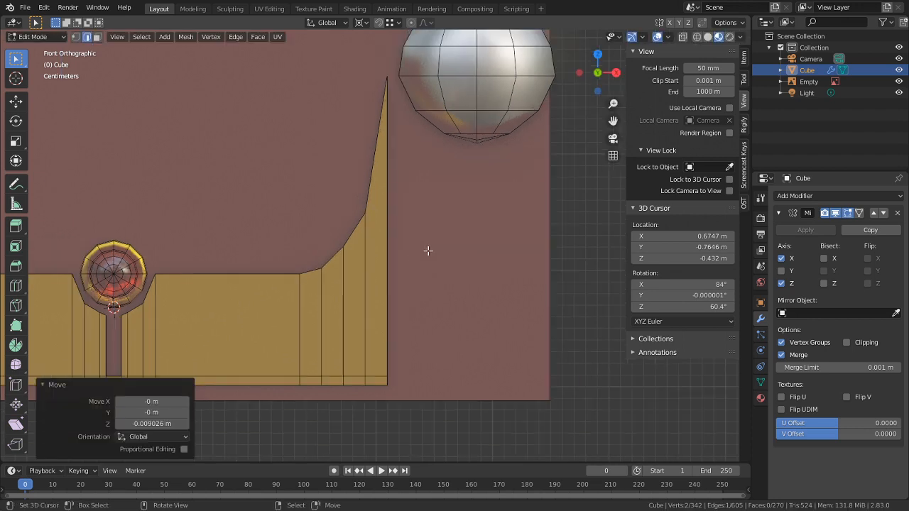
{"action": "scroll", "coordinate": [313, 253], "scroll_direction": "down", "scroll_amount": 4}
{"action": "key", "text": "alt+z"}
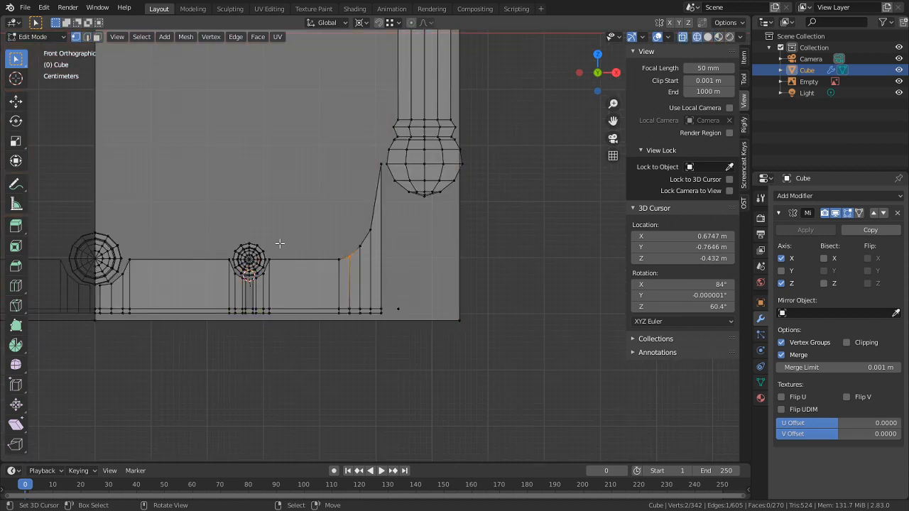
{"action": "key", "text": "c"}
{"action": "scroll", "coordinate": [361, 284], "scroll_direction": "up", "scroll_amount": 5}
{"action": "mouse_move", "coordinate": [347, 166]}
{"action": "left_mouse_down"}
{"action": "mouse_move", "coordinate": [362, 166]}
{"action": "mouse_move", "coordinate": [353, 304]}
{"action": "mouse_move", "coordinate": [364, 299]}
{"action": "mouse_move", "coordinate": [365, 308]}
{"action": "left_mouse_up"}
{"action": "key", "text": "Escape"}
{"action": "key", "text": "g"}
{"action": "key", "text": "x"}
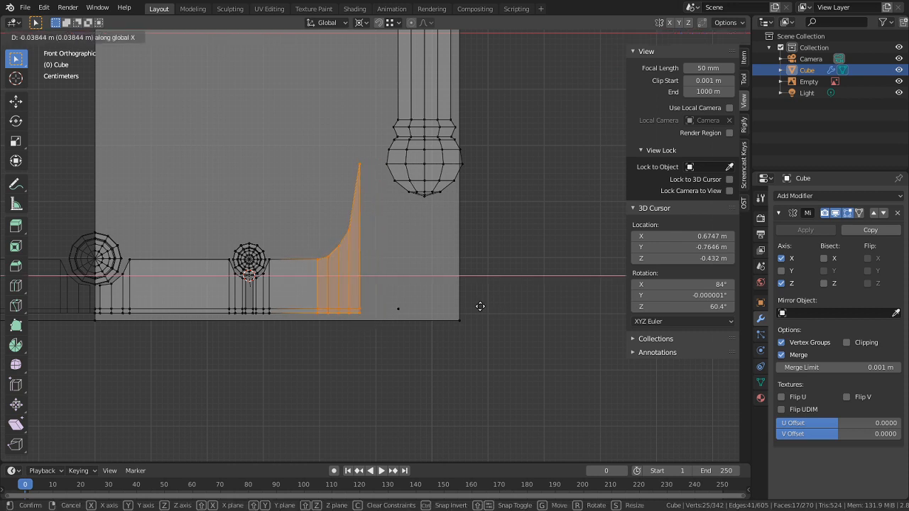
{"action": "left_click", "coordinate": [480, 306]}
Step: Delete the stray loose vertex beyond the border's outer end
{"action": "scroll", "coordinate": [427, 313], "scroll_direction": "up", "scroll_amount": 2}
{"action": "key", "text": "alt+a"}
{"action": "key", "text": "c"}
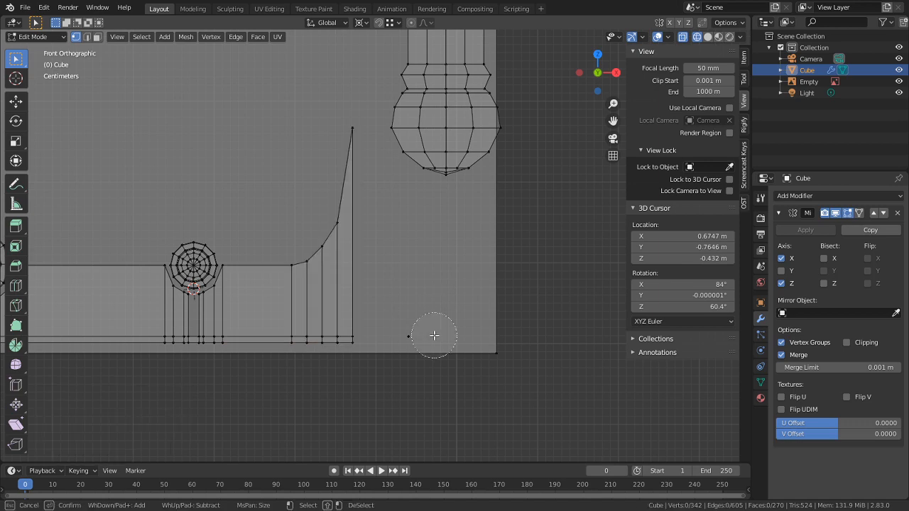
{"action": "left_click", "coordinate": [426, 336]}
{"action": "key", "text": "Escape"}
{"action": "key", "text": "x"}
{"action": "left_click", "coordinate": [403, 284]}
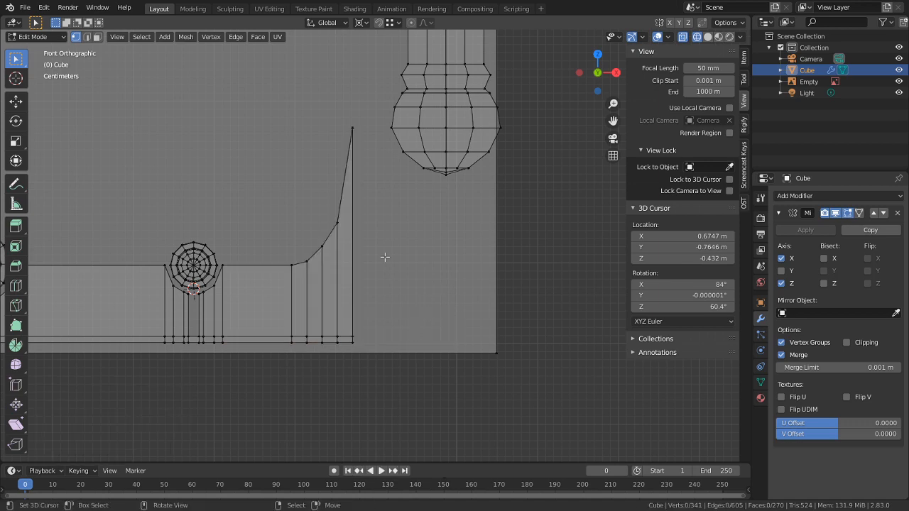
Step: Delete the face capping the outer end of the border's curved corner section
{"action": "key", "text": "2"}
{"action": "left_click", "coordinate": [373, 260], "text": "alt"}
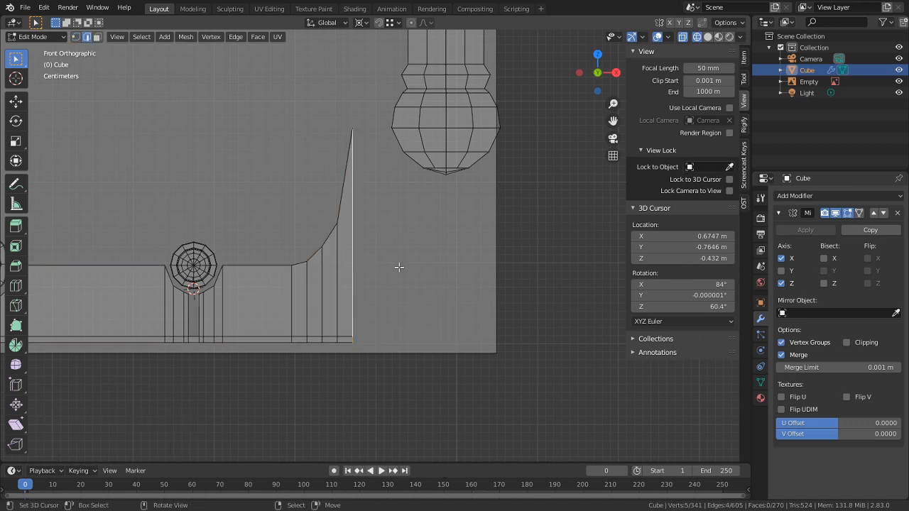
{"action": "middle_click_drag", "start_coordinate": [398, 266], "coordinate": [243, 289]}
{"action": "key", "text": "x"}
{"action": "left_click", "coordinate": [339, 312]}
Step: Select the open end loop of the corner section and extrude it about 0.042 m along X in front view
{"action": "left_click", "coordinate": [401, 249], "text": "alt"}
{"action": "key", "text": "KP_3"}
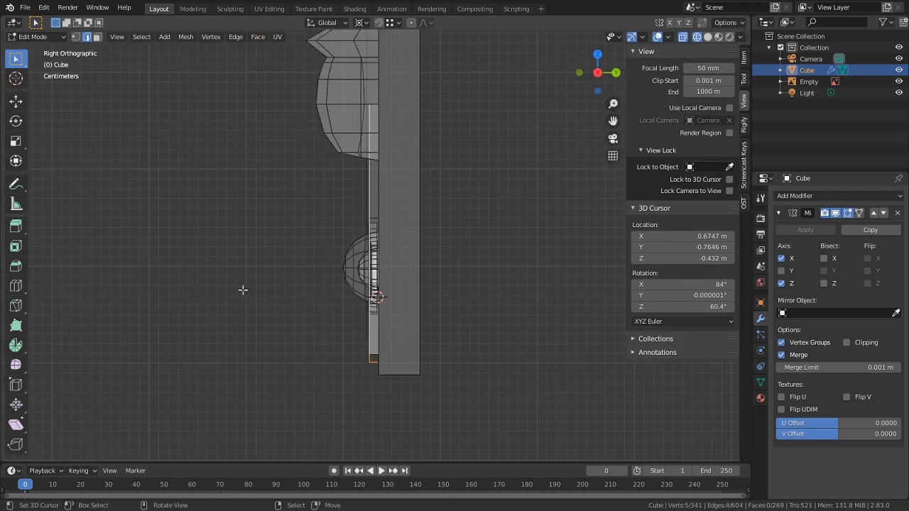
{"action": "key", "text": "KP_1"}
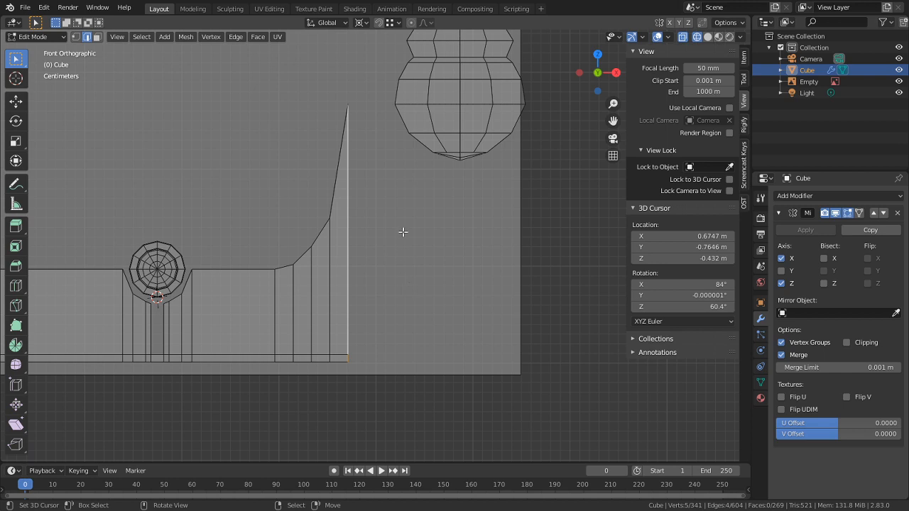
{"action": "key", "text": "e"}
{"action": "key", "text": "x"}
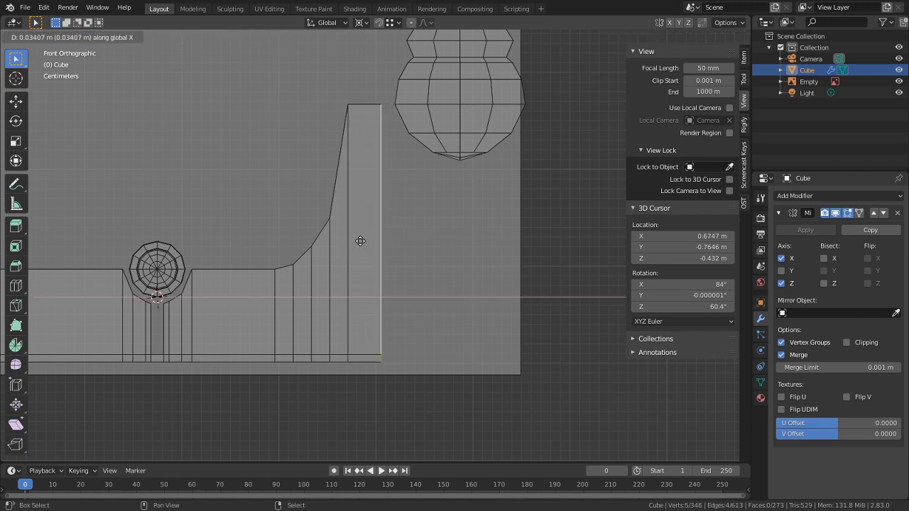
{"action": "left_click", "coordinate": [436, 245]}
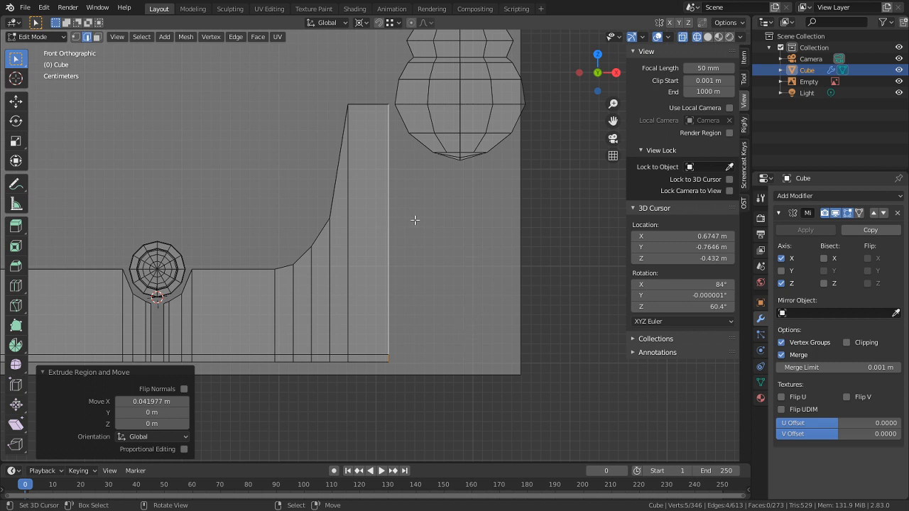
Step: Extrude the outer end loop another 0.13 m or so along X, beneath the silver ball to near the cover's outer edge
{"action": "key", "text": "ctrl+e"}
{"action": "key", "text": "e"}
{"action": "key", "text": "x"}
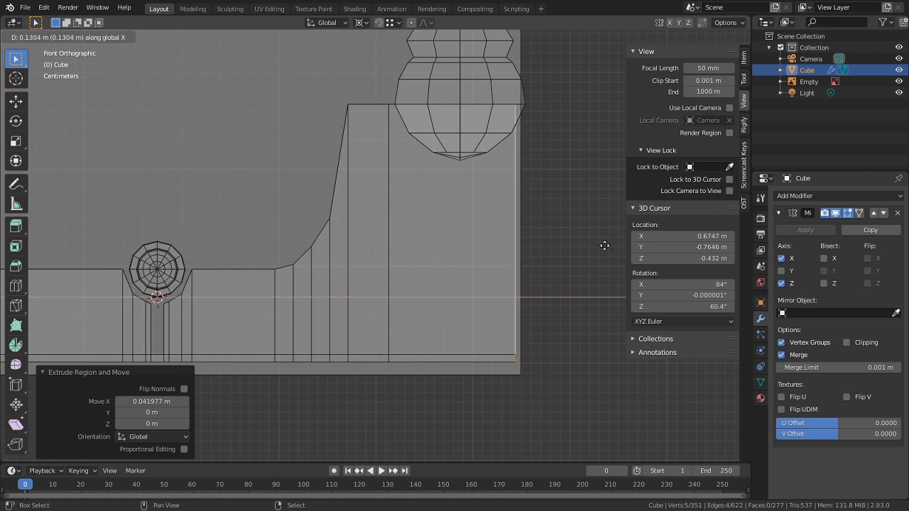
{"action": "left_click", "coordinate": [605, 246]}
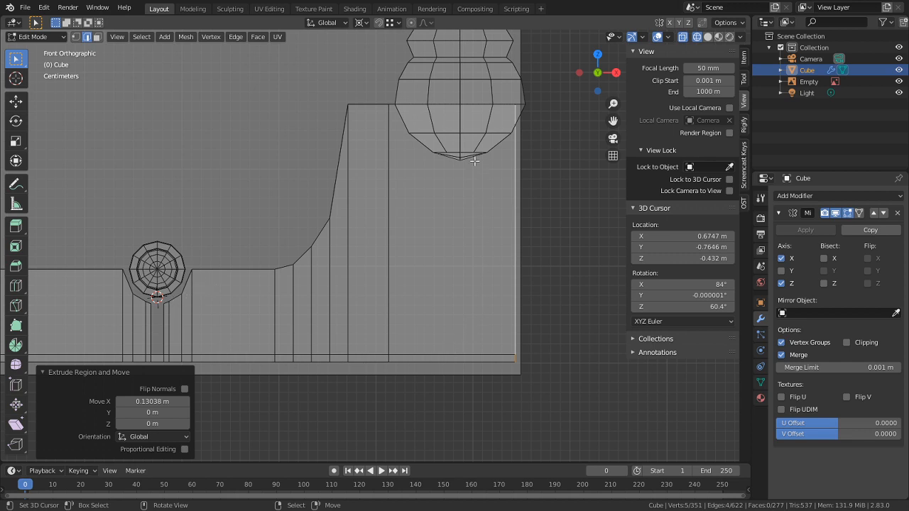
Step: Add five evenly spaced vertical loop cuts to the wide extruded section beneath the silver ball
{"action": "key", "text": "ctrl+r"}
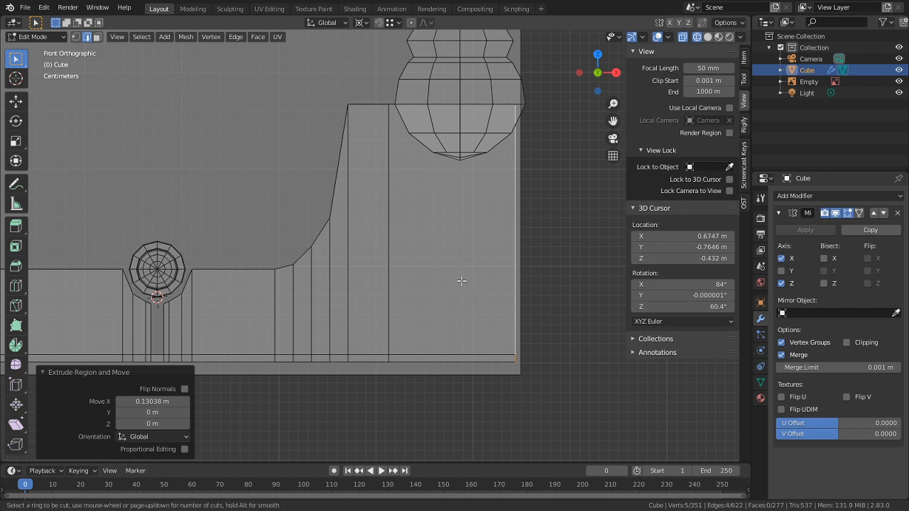
{"action": "scroll", "coordinate": [459, 349], "scroll_direction": "up", "scroll_amount": 3}
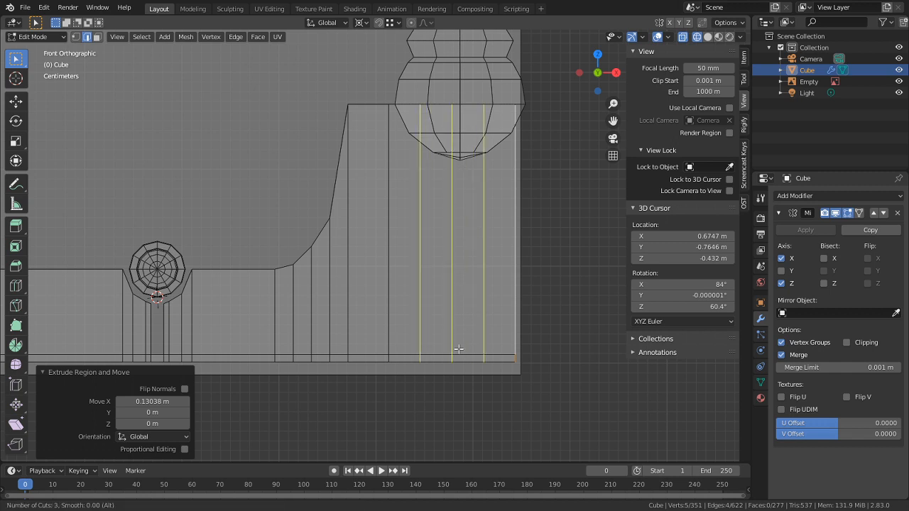
{"action": "scroll", "coordinate": [458, 348], "scroll_direction": "up", "scroll_amount": 1}
{"action": "left_click", "coordinate": [458, 348]}
{"action": "right_click", "coordinate": [463, 340]}
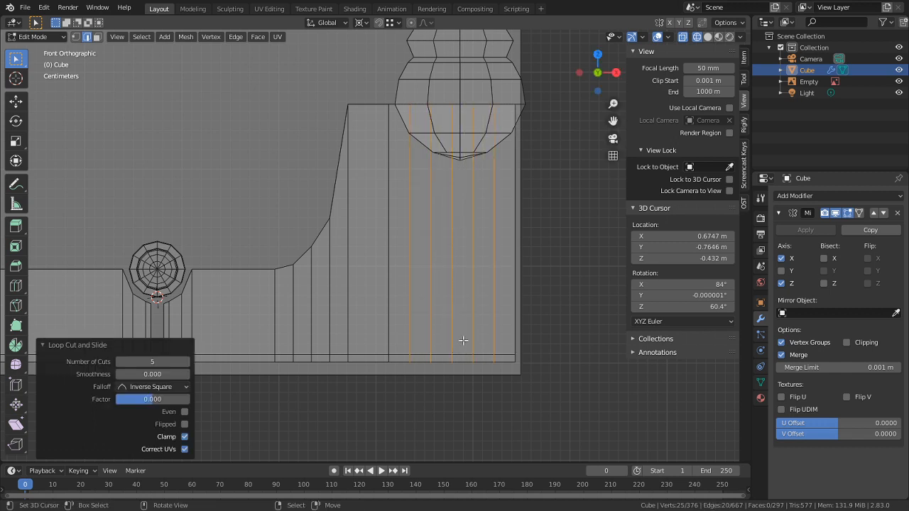
Step: Select the border's lowest horizontal edge loop and snap the 3D cursor to it
{"action": "left_click", "coordinate": [451, 306]}
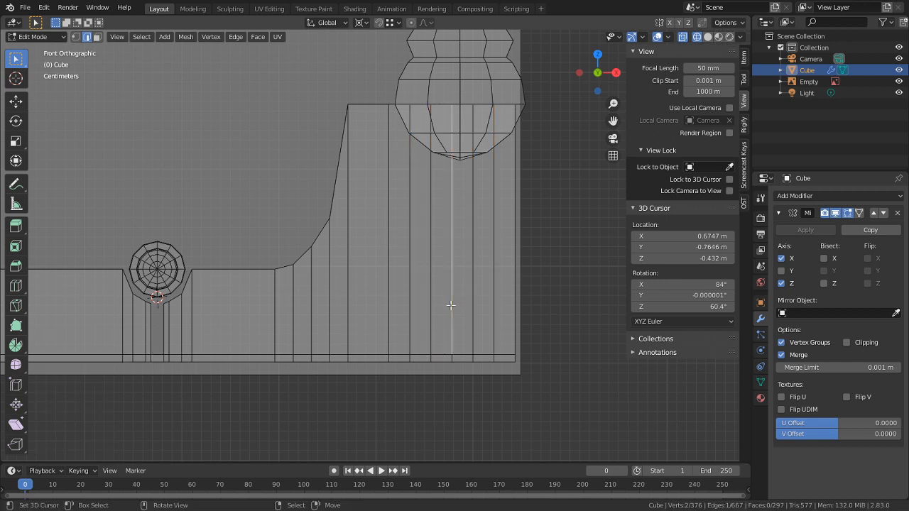
{"action": "left_click", "coordinate": [457, 361], "text": "alt"}
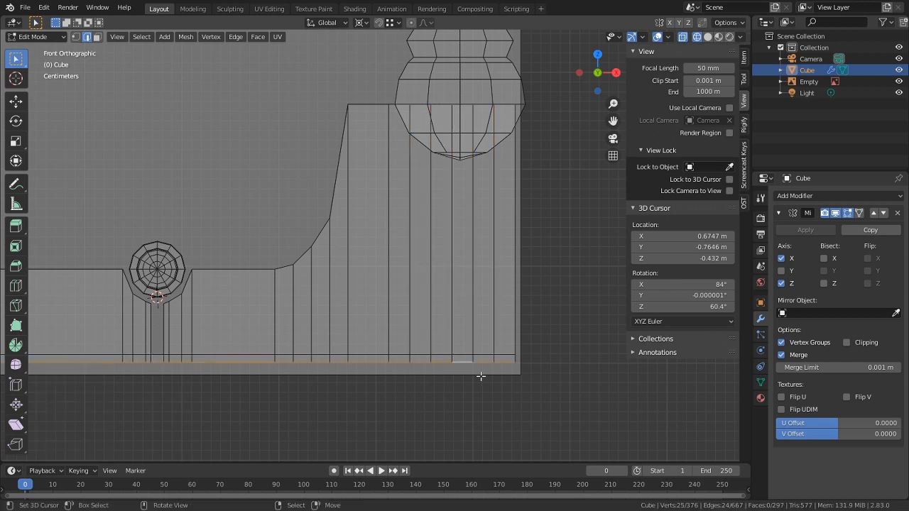
{"action": "key", "text": "shift+s"}
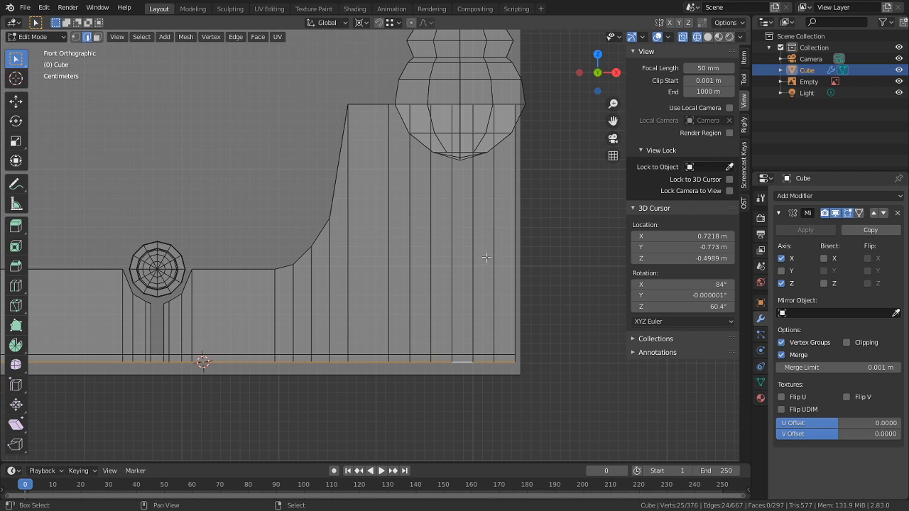
{"action": "middle_click_drag", "start_coordinate": [460, 143], "coordinate": [460, 165], "text": "shift"}
{"action": "key", "text": "1"}
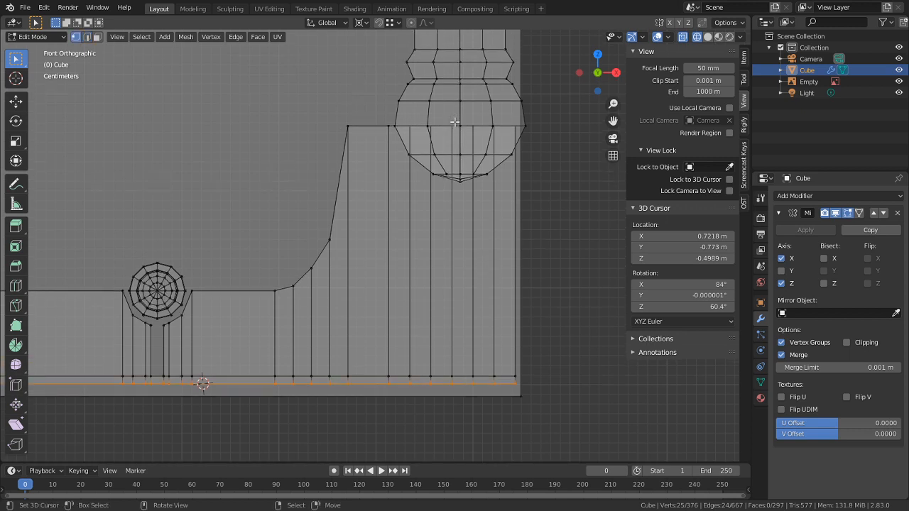
{"action": "key", "text": "2"}
{"action": "key", "text": "1"}
{"action": "key", "text": "c"}
{"action": "left_click_drag", "start_coordinate": [446, 128], "coordinate": [452, 126]}
{"action": "right_click", "coordinate": [453, 127]}
{"action": "key", "text": "g"}
{"action": "key", "text": "z"}
{"action": "right_click", "coordinate": [461, 156]}
{"action": "key", "text": "c"}
{"action": "right_click", "coordinate": [570, 383]}
{"action": "right_click", "coordinate": [633, 304]}
{"action": "key", "text": "alt+a"}
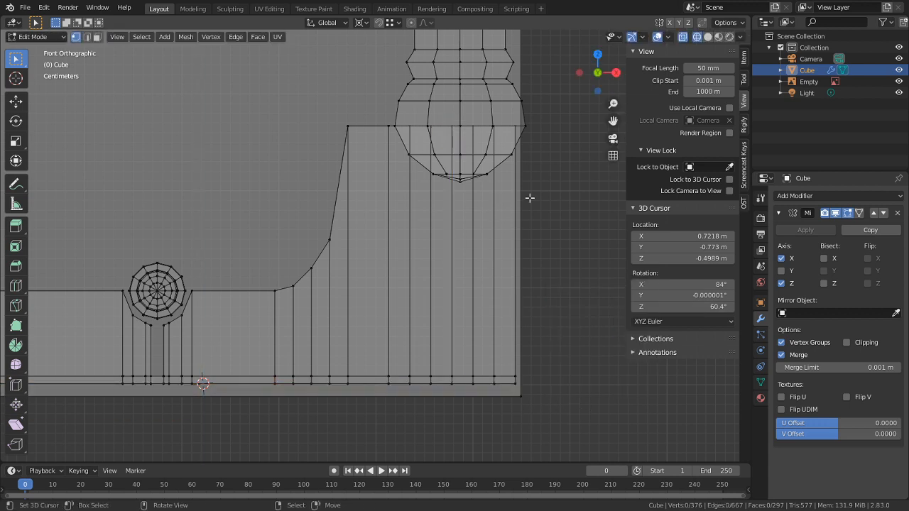
Step: Lower the upper edge of the middle loop cut beneath the silver ball about 0.062 m along Z
{"action": "right_click", "coordinate": [452, 140], "text": "alt"}
{"action": "key", "text": "c"}
{"action": "middle_click_drag", "start_coordinate": [439, 389], "coordinate": [449, 390]}
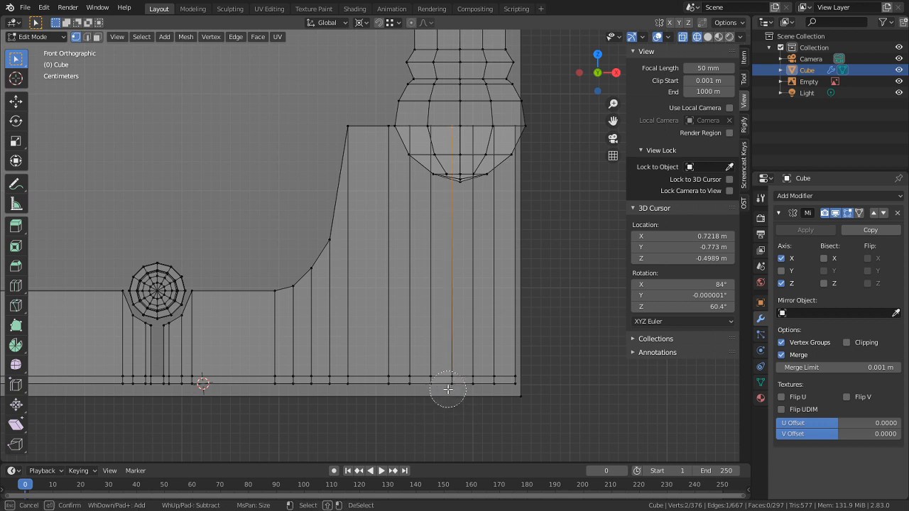
{"action": "right_click", "coordinate": [450, 389]}
{"action": "key", "text": "g"}
{"action": "key", "text": "z"}
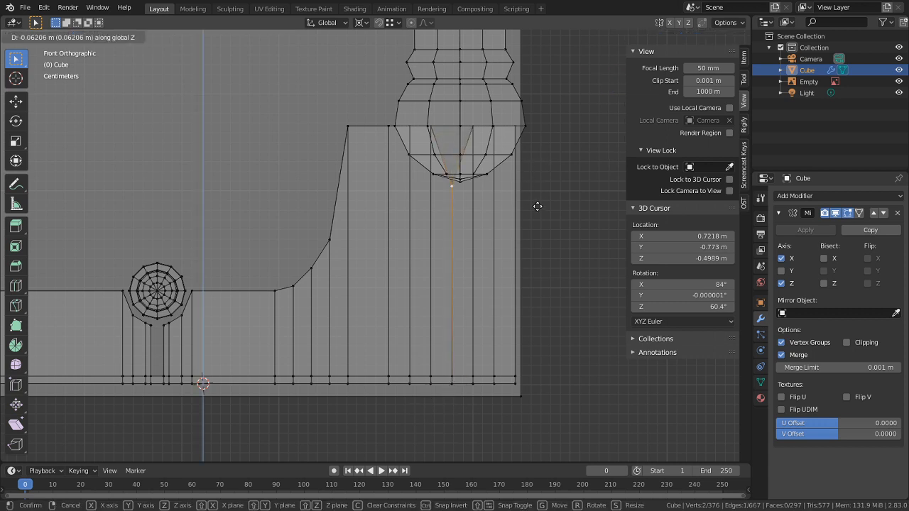
{"action": "left_click", "coordinate": [538, 207]}
Step: Select only the upper edge of the loop cut next to the middle one, on the gem side
{"action": "key", "text": "alt+a"}
{"action": "key", "text": "c"}
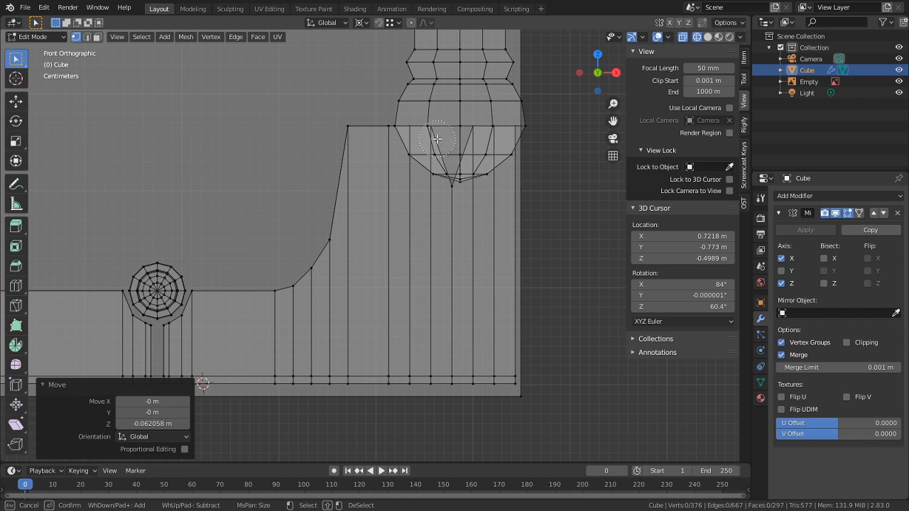
{"action": "left_click", "coordinate": [433, 130]}
{"action": "right_click", "coordinate": [436, 129]}
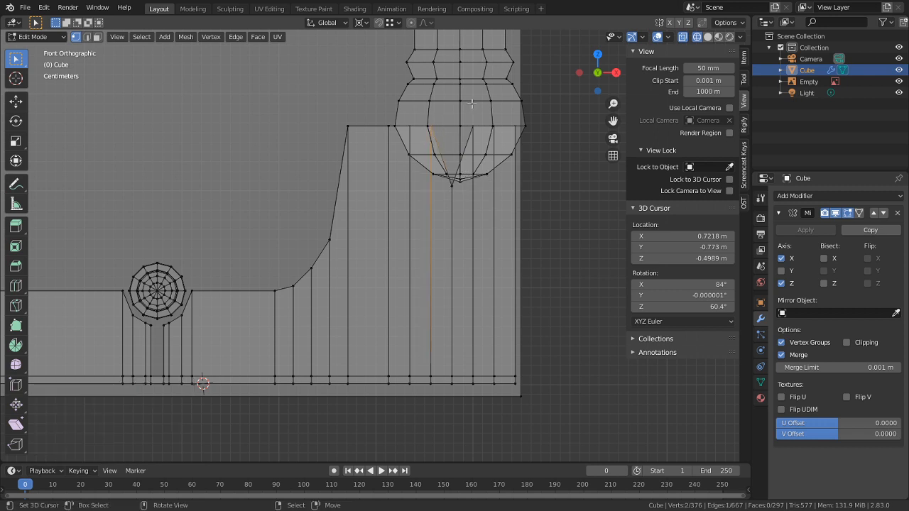
Step: Move the selected top edge beneath the bulb down about 0.057 m along Z
{"action": "key", "text": "g"}
{"action": "key", "text": "z"}
{"action": "left_click", "coordinate": [477, 164]}
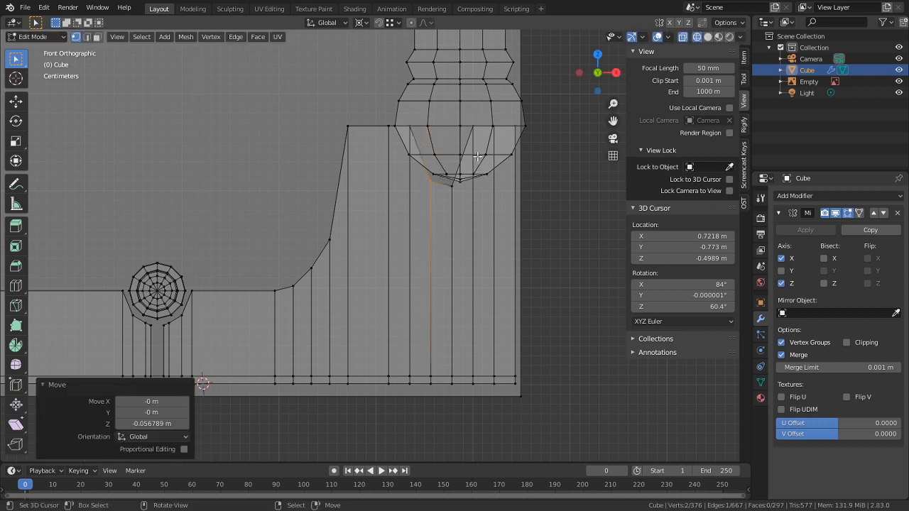
Step: Lower the top edge of the adjacent left column about 0.043 m along Z to continue the curved notch, and clear the selection
{"action": "key", "text": "c"}
{"action": "middle_click", "coordinate": [426, 181]}
{"action": "left_click", "coordinate": [410, 126]}
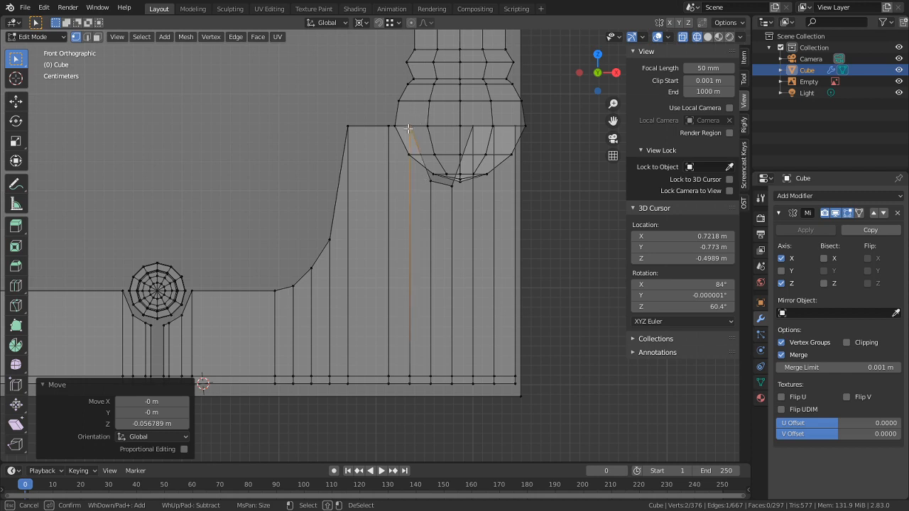
{"action": "right_click", "coordinate": [410, 121]}
{"action": "key", "text": "g"}
{"action": "key", "text": "z"}
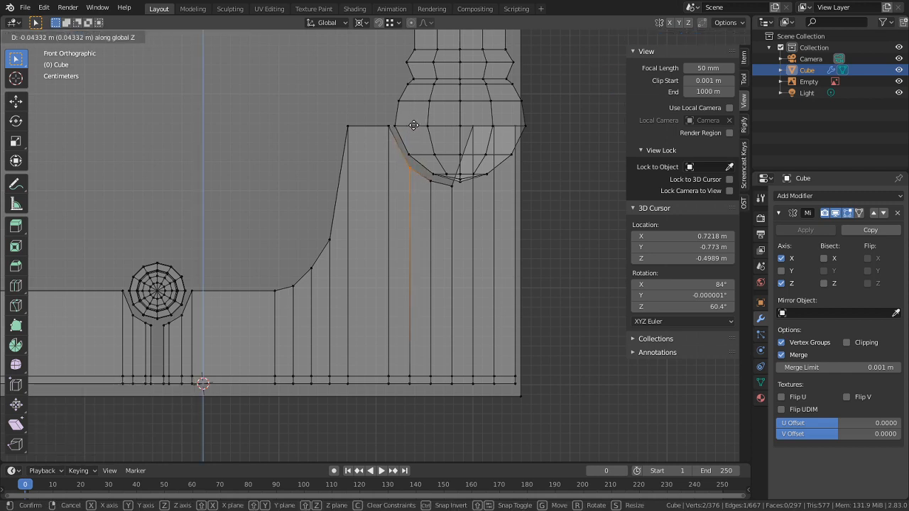
{"action": "left_click", "coordinate": [413, 125]}
{"action": "key", "text": "alt+a"}
{"action": "scroll", "coordinate": [424, 111], "scroll_direction": "up", "scroll_amount": 2}
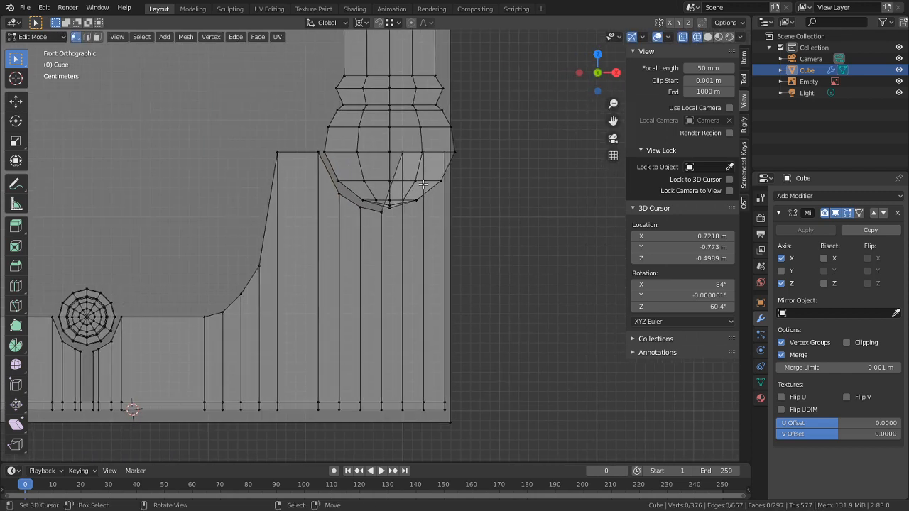
Step: Turn on snapping and lower the first top edge right of the notch's lowest point along Z to match its left counterpart
{"action": "left_click", "coordinate": [419, 103], "text": "alt"}
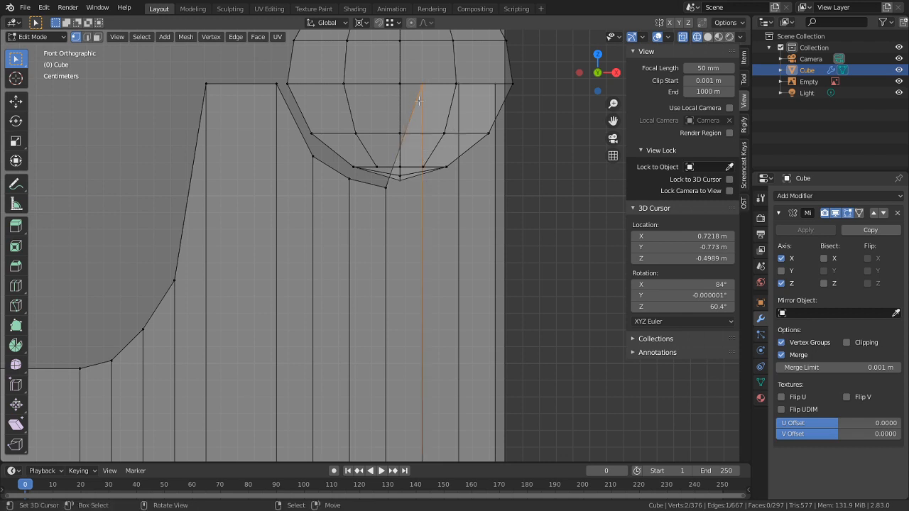
{"action": "key", "text": "shift+Tab"}
{"action": "key", "text": "g"}
{"action": "key", "text": "z"}
{"action": "left_click", "coordinate": [352, 176]}
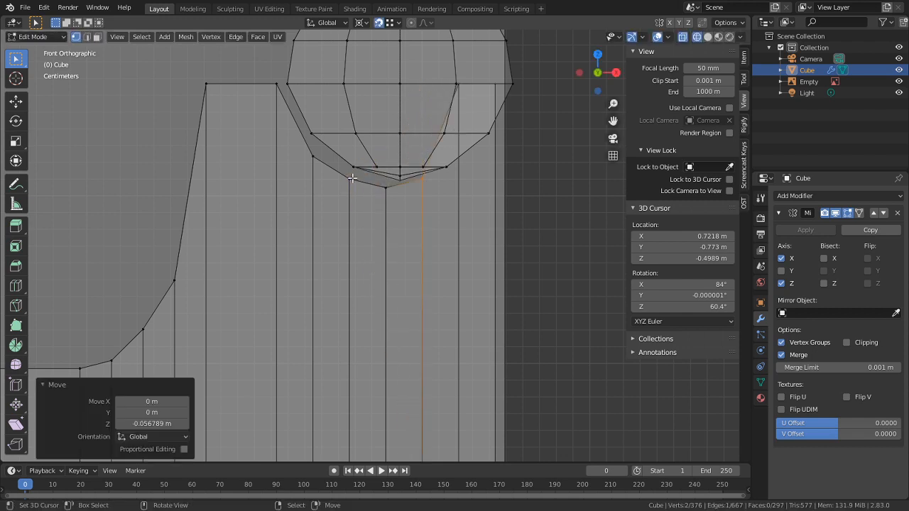
Step: Lower the next top edge to the right along Z, snapping it to the height of the matching left notch vertex
{"action": "key", "text": "c"}
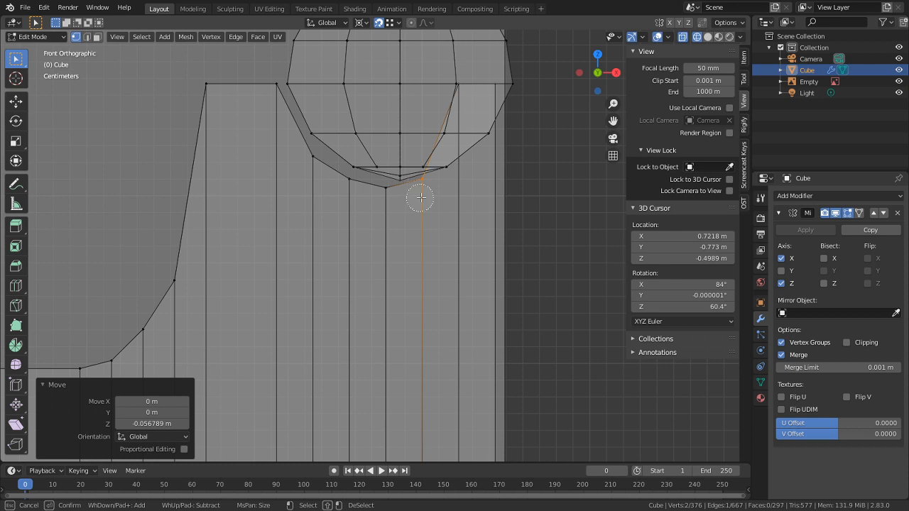
{"action": "middle_click_drag", "start_coordinate": [417, 192], "coordinate": [465, 83]}
{"action": "left_click", "coordinate": [465, 82]}
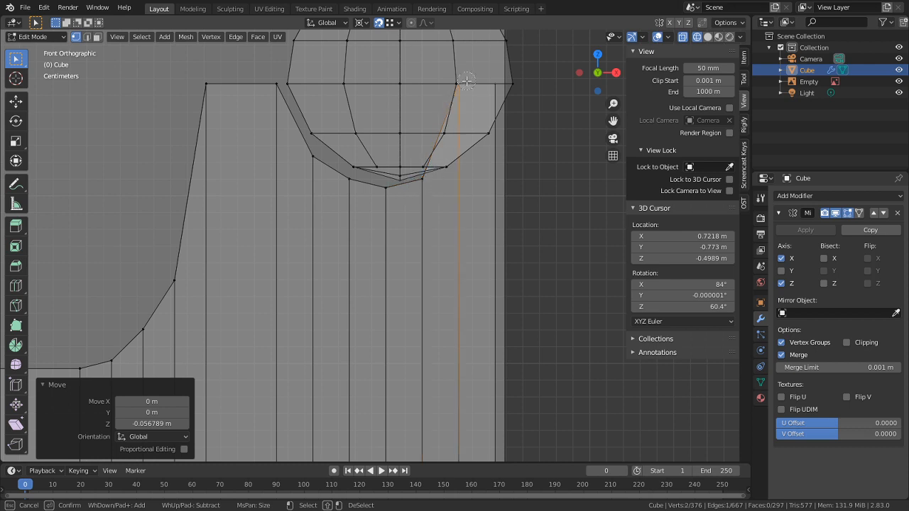
{"action": "right_click", "coordinate": [465, 82]}
{"action": "key", "text": "g"}
{"action": "key", "text": "z"}
{"action": "left_click", "coordinate": [318, 156]}
Step: Snap the rightmost column's top edge along Z to the height of the notch's left rim
{"action": "key", "text": "c"}
{"action": "middle_click_drag", "start_coordinate": [482, 142], "coordinate": [442, 164]}
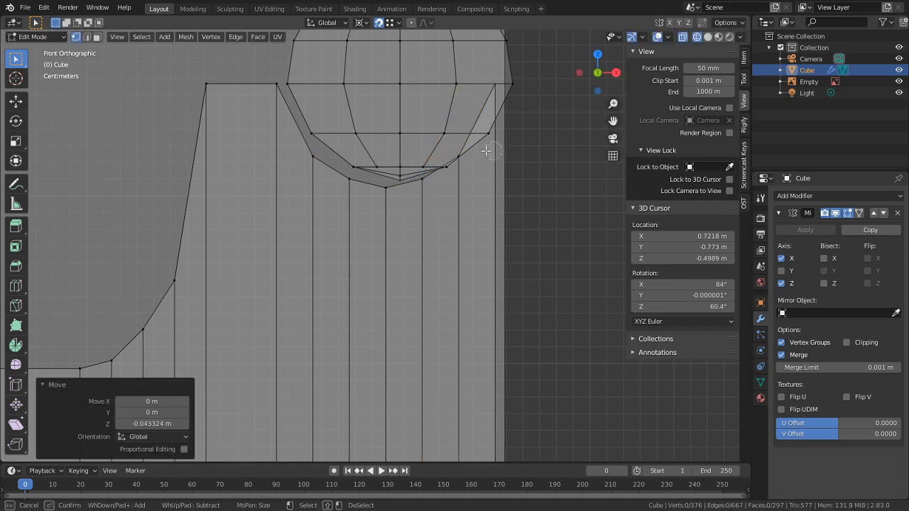
{"action": "left_click", "coordinate": [498, 86]}
{"action": "right_click", "coordinate": [498, 86]}
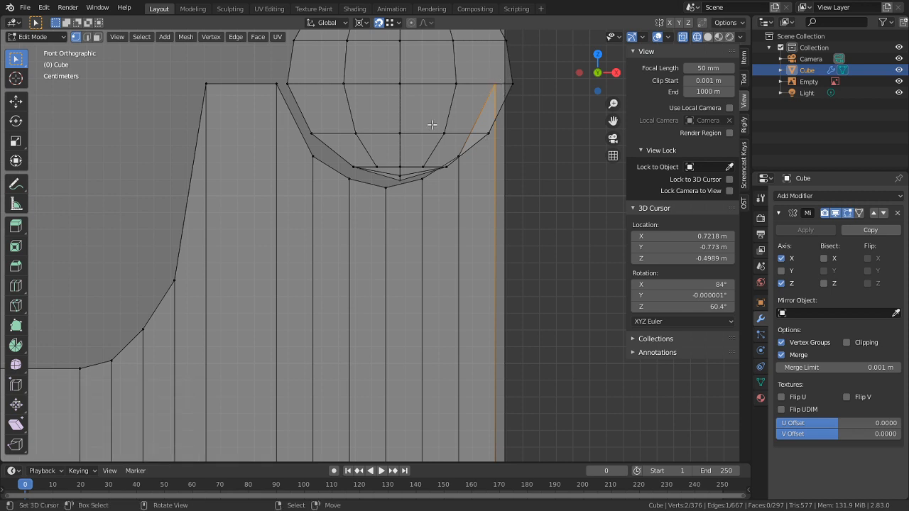
{"action": "key", "text": "g"}
{"action": "key", "text": "z"}
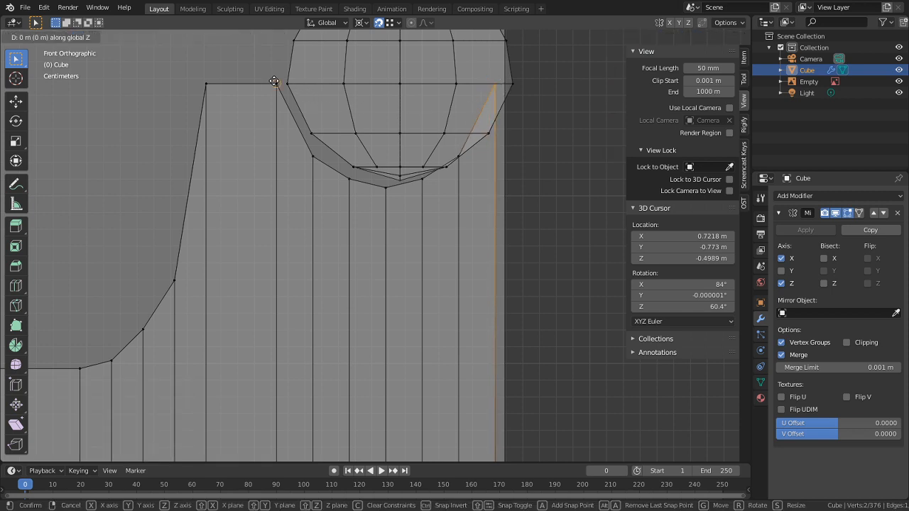
{"action": "left_click", "coordinate": [274, 81]}
{"action": "scroll", "coordinate": [497, 175], "scroll_direction": "up", "scroll_amount": 4}
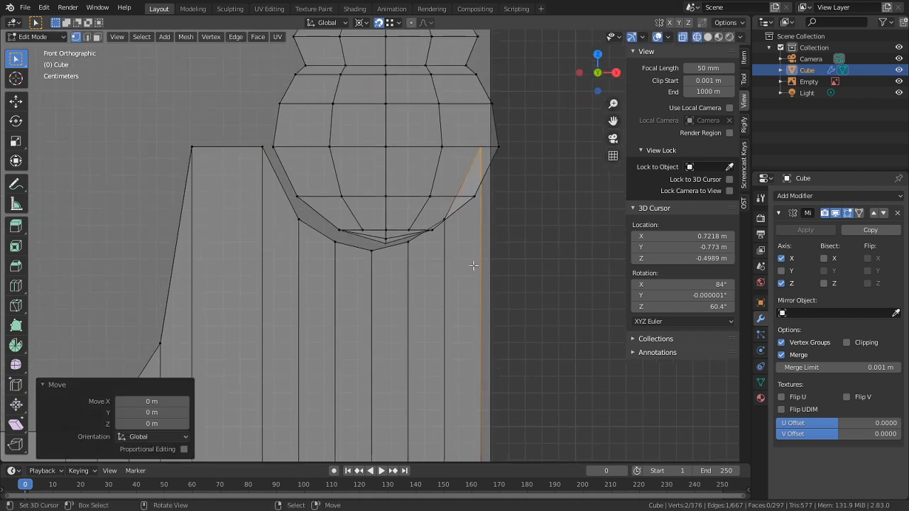
{"action": "key", "text": "c"}
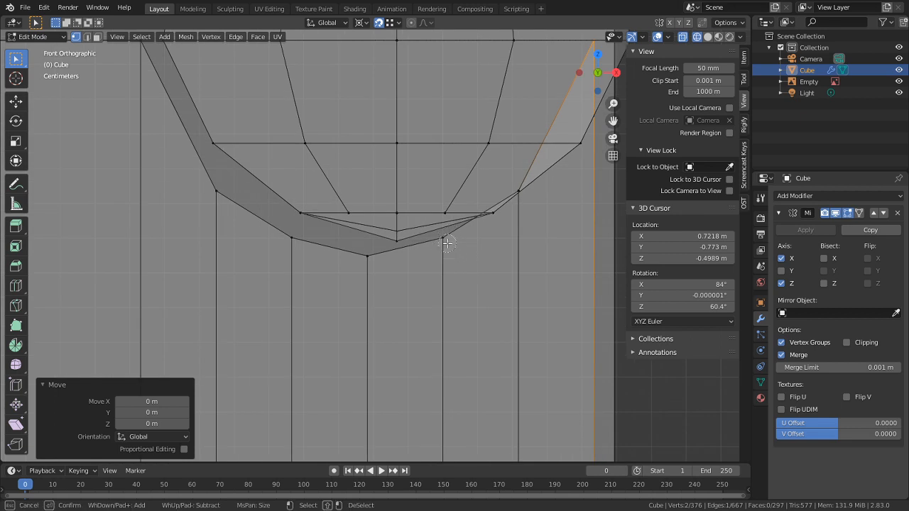
{"action": "scroll", "coordinate": [557, 275], "scroll_direction": "down", "scroll_amount": 3}
{"action": "right_click", "coordinate": [556, 275]}
{"action": "scroll", "coordinate": [418, 321], "scroll_direction": "down", "scroll_amount": 5}
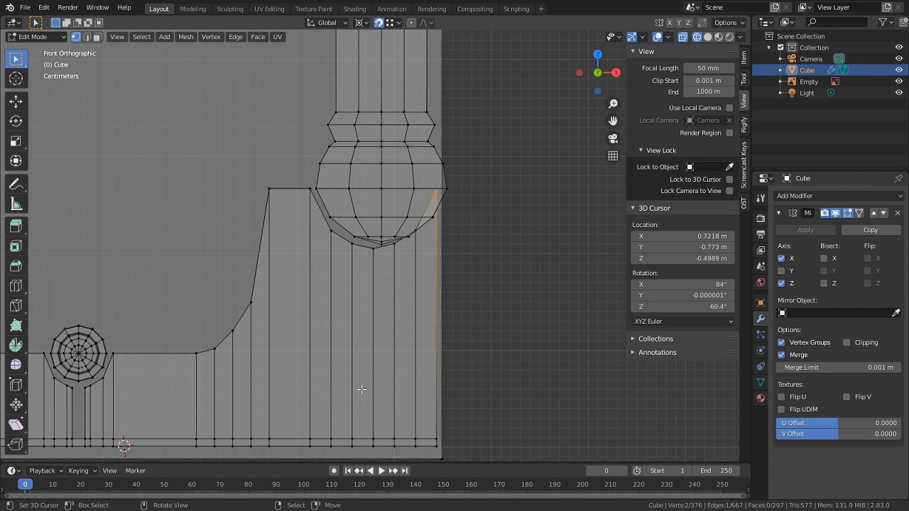
Step: Switch to face selection and hide the whole linked bulb and column mesh above the notch
{"action": "key", "text": "3"}
{"action": "key", "text": "c"}
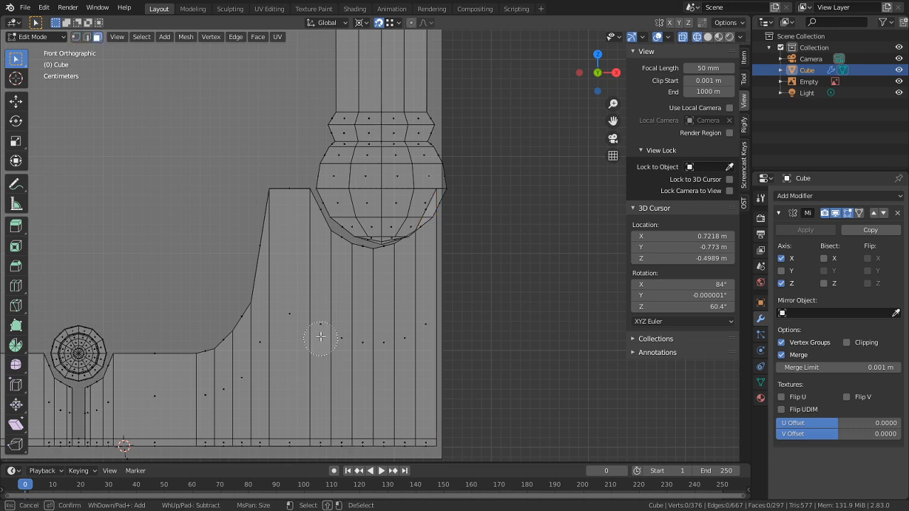
{"action": "right_click", "coordinate": [354, 206]}
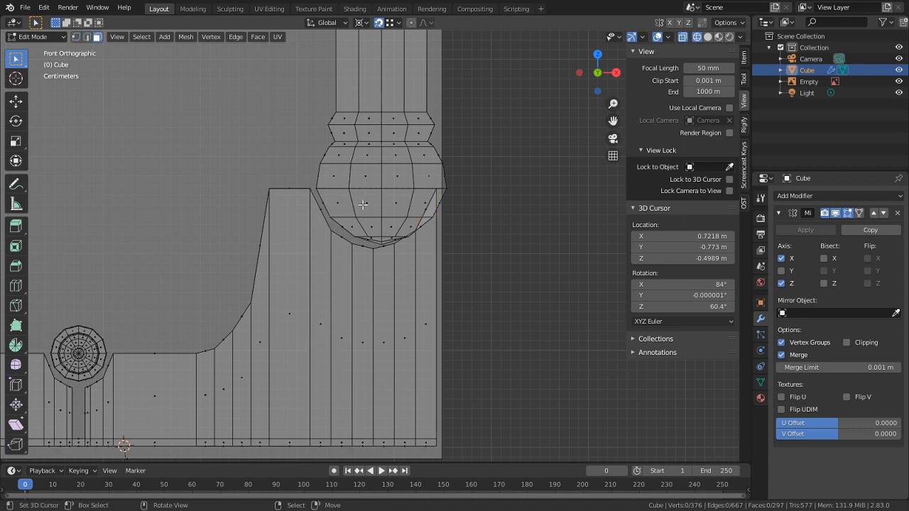
{"action": "key", "text": "l"}
{"action": "key", "text": "h"}
{"action": "key", "text": "c"}
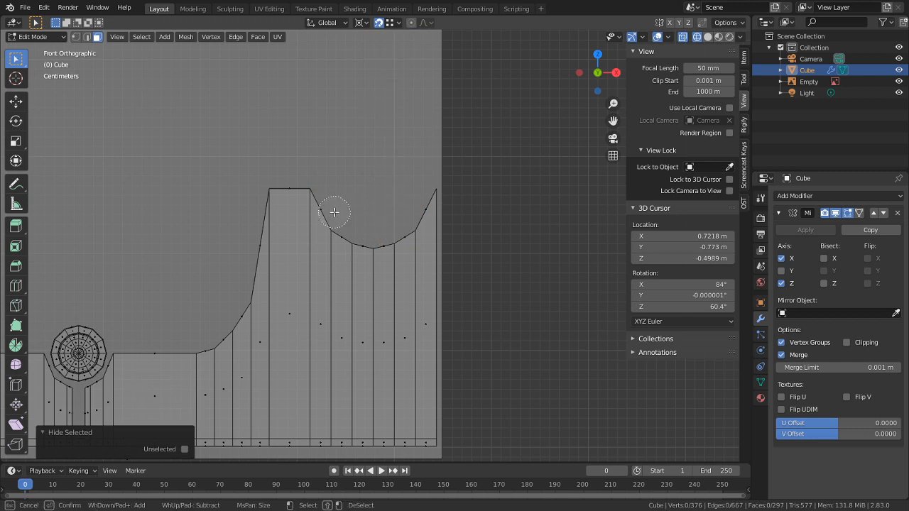
{"action": "mouse_move", "coordinate": [337, 230]}
{"action": "left_mouse_down"}
{"action": "mouse_move", "coordinate": [326, 206]}
{"action": "mouse_move", "coordinate": [337, 416]}
{"action": "mouse_move", "coordinate": [324, 437]}
{"action": "mouse_move", "coordinate": [425, 440]}
{"action": "mouse_move", "coordinate": [442, 331]}
{"action": "mouse_move", "coordinate": [354, 257]}
{"action": "mouse_move", "coordinate": [391, 253]}
{"action": "left_mouse_up"}
{"action": "right_click", "coordinate": [448, 178]}
{"action": "key", "text": "s"}
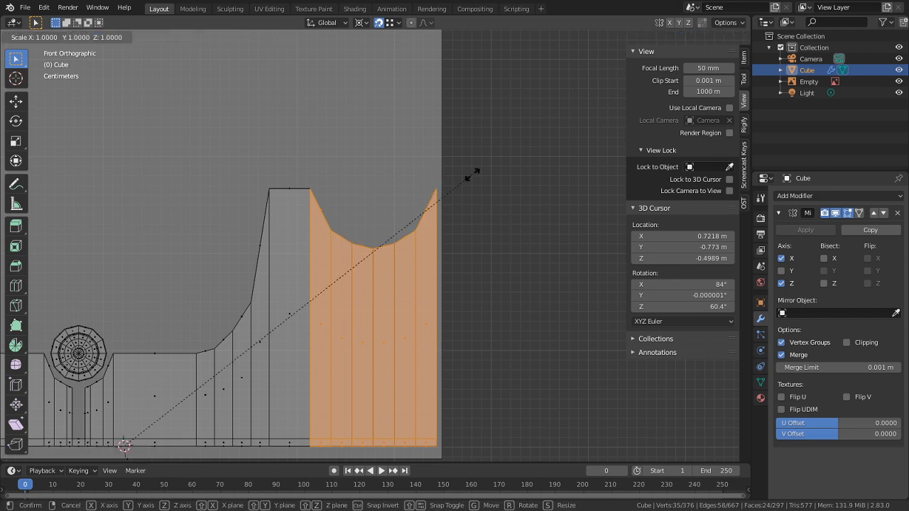
{"action": "key", "text": "x"}
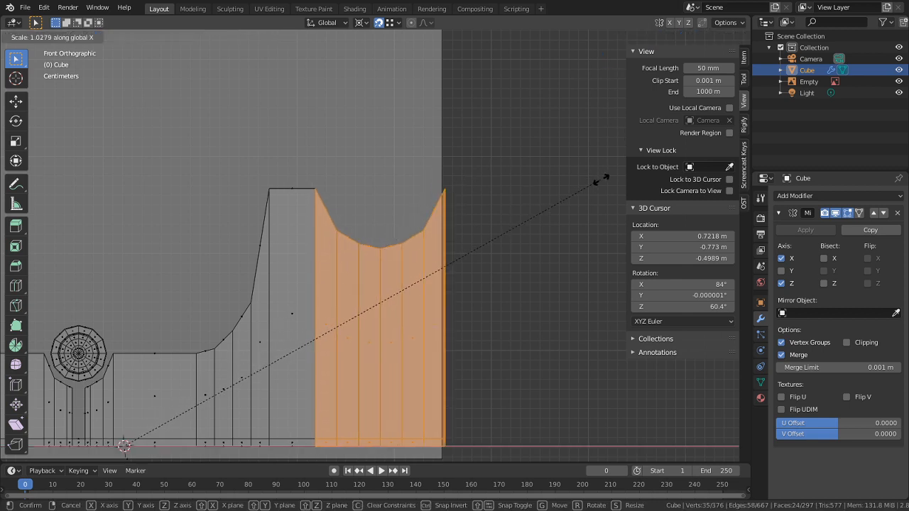
{"action": "right_click", "coordinate": [605, 181]}
Step: Select the vertical edge loop at the notch's left rim and place the 3D cursor on it
{"action": "key", "text": "2"}
{"action": "left_click", "coordinate": [307, 310], "text": "alt"}
{"action": "key", "text": "shift+s"}
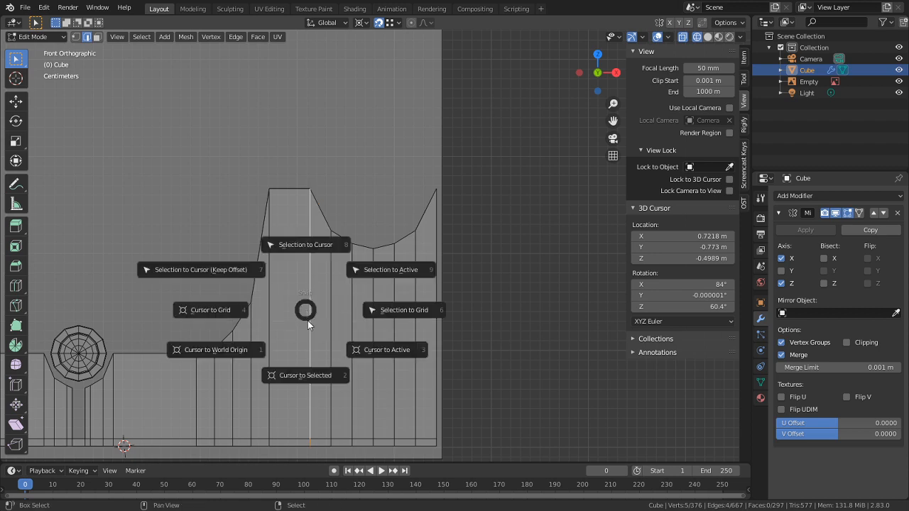
{"action": "left_click", "coordinate": [317, 361]}
{"action": "key", "text": "1"}
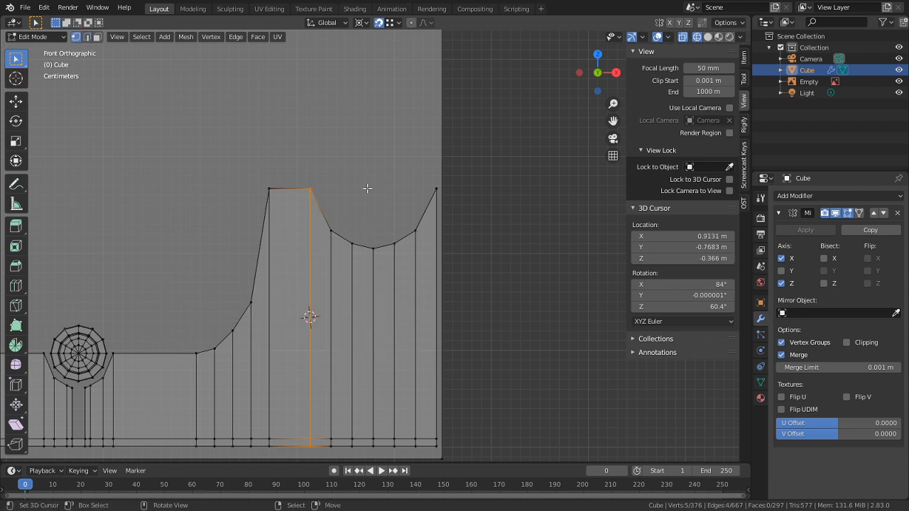
Step: Select all faces of the notched section and scale them by about 1.132 along X from the 3D cursor
{"action": "key", "text": "3"}
{"action": "key", "text": "c"}
{"action": "left_click_drag", "start_coordinate": [343, 193], "coordinate": [348, 236]}
{"action": "mouse_move", "coordinate": [343, 314]}
{"action": "left_mouse_down"}
{"action": "mouse_move", "coordinate": [343, 446]}
{"action": "mouse_move", "coordinate": [443, 355]}
{"action": "mouse_move", "coordinate": [410, 204]}
{"action": "mouse_move", "coordinate": [397, 356]}
{"action": "mouse_move", "coordinate": [409, 334]}
{"action": "left_mouse_up"}
{"action": "key", "text": "Escape"}
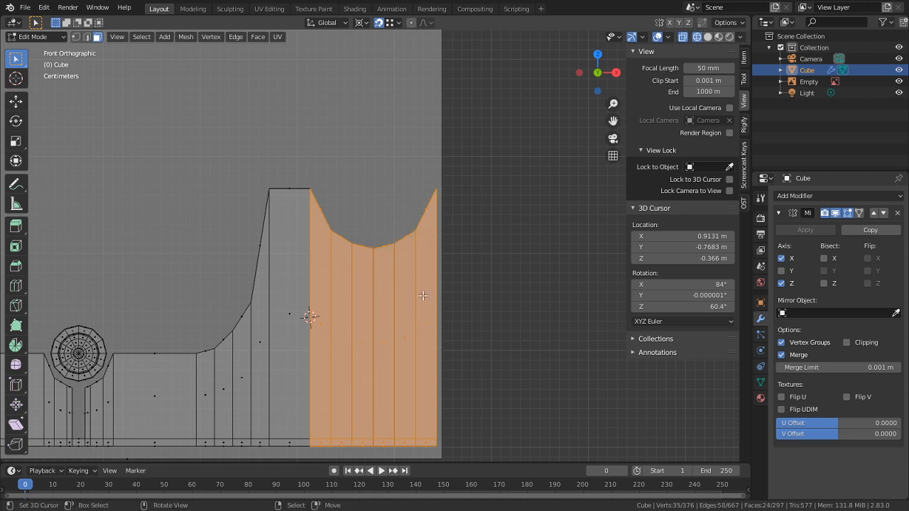
{"action": "key", "text": "alt"}
{"action": "key", "text": "s"}
{"action": "key", "text": "x"}
{"action": "key", "text": "Escape"}
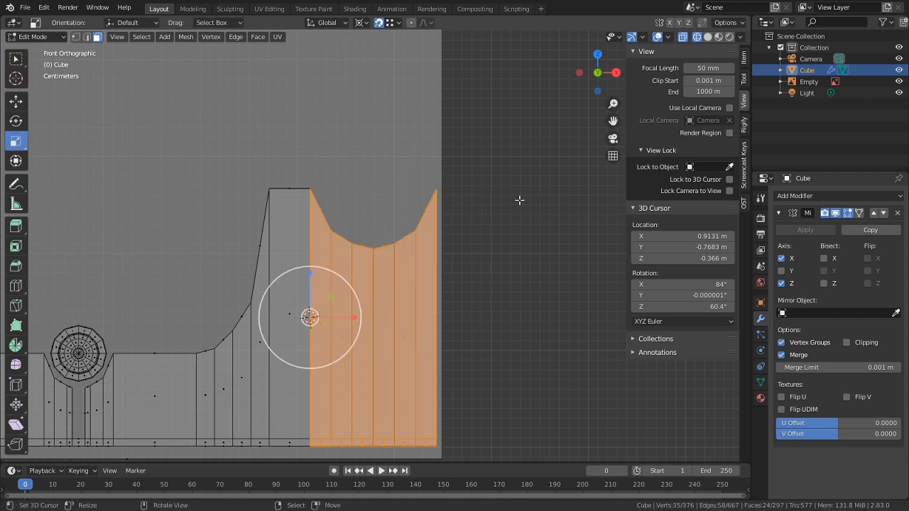
{"action": "key", "text": "s"}
{"action": "key", "text": "x"}
{"action": "left_click", "coordinate": [542, 241]}
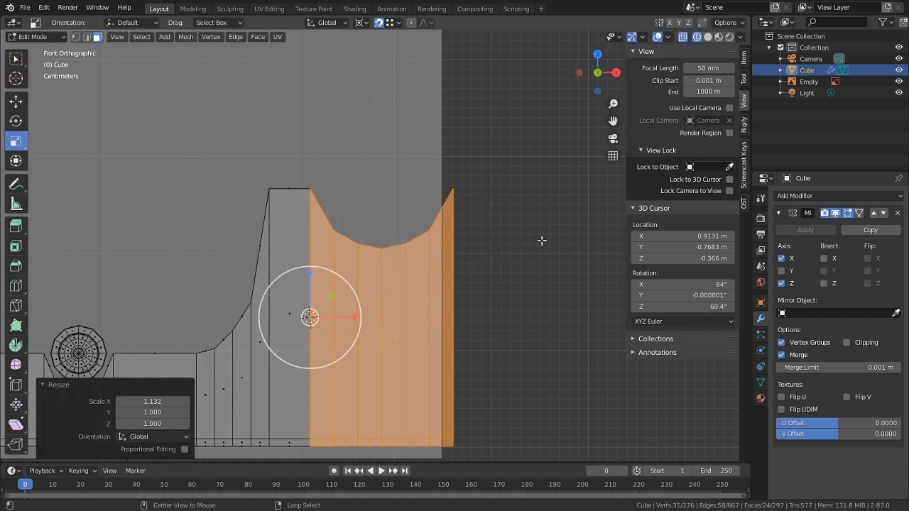
Step: Reveal the hidden bulb and column mesh and clear the selection
{"action": "key", "text": "alt+h"}
{"action": "key", "text": "alt+a"}
{"action": "scroll", "coordinate": [526, 240], "scroll_direction": "up", "scroll_amount": 3}
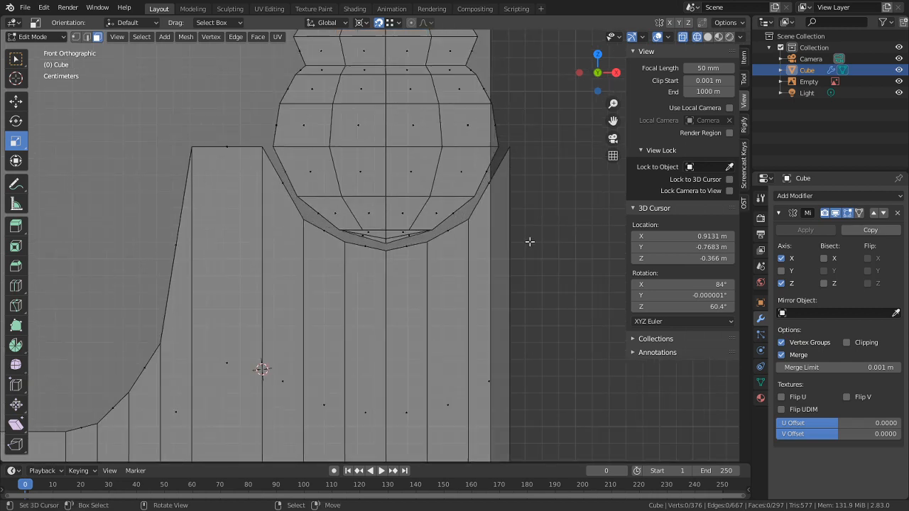
{"action": "scroll", "coordinate": [515, 245], "scroll_direction": "down", "scroll_amount": 4}
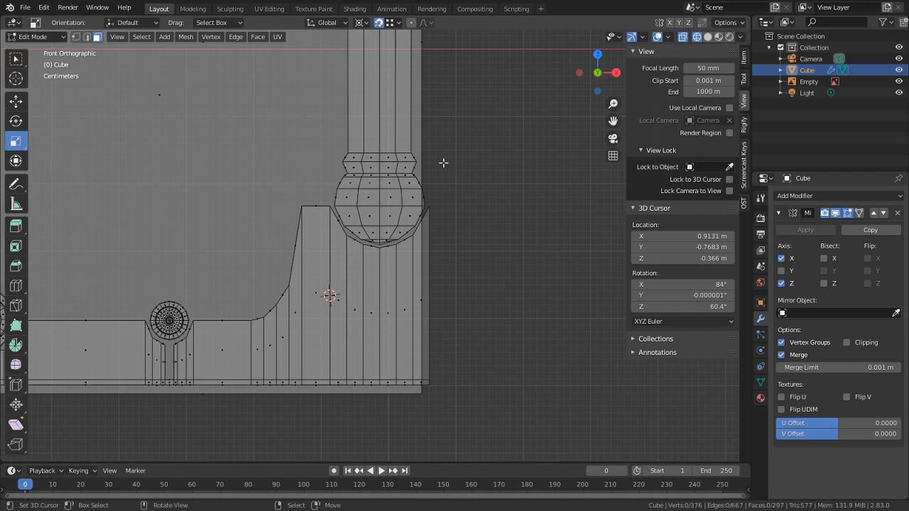
{"action": "scroll", "coordinate": [454, 142], "scroll_direction": "up", "scroll_amount": 2}
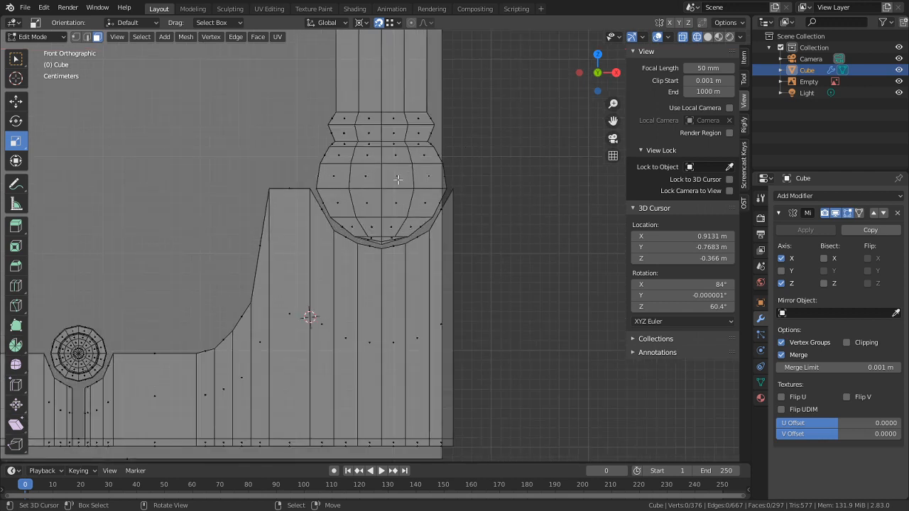
Step: Select the horizontal edge loop around the collar above the bulb and hide its vertices to isolate the bulb
{"action": "middle_click_drag", "start_coordinate": [405, 177], "coordinate": [450, 184]}
{"action": "key", "text": "2"}
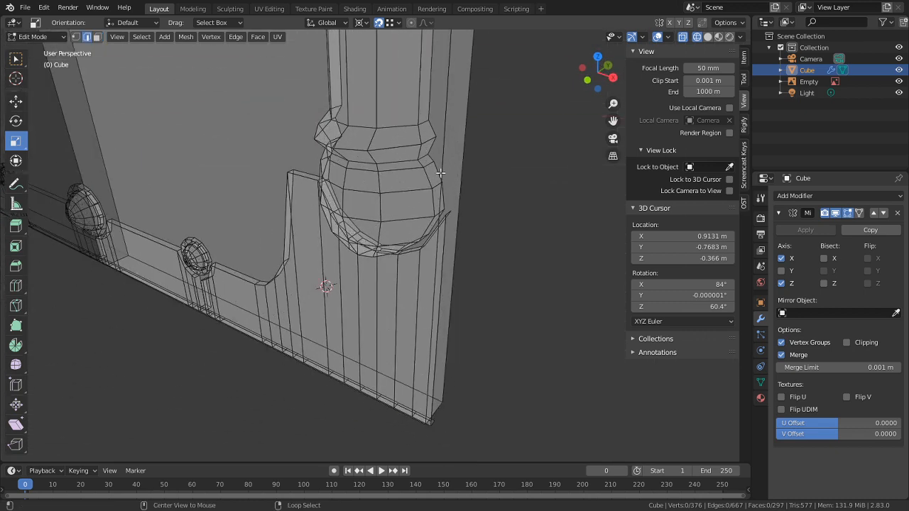
{"action": "left_click", "coordinate": [435, 171], "text": "alt"}
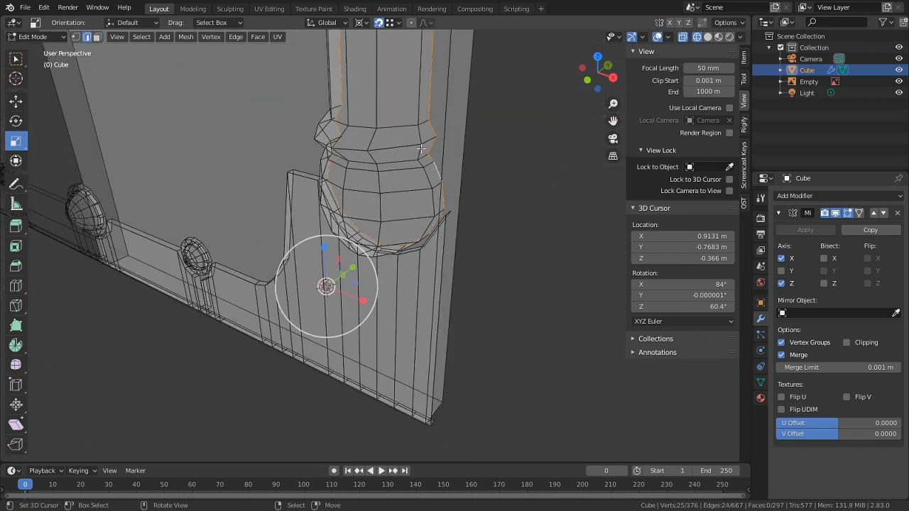
{"action": "left_click", "coordinate": [433, 157], "text": "alt"}
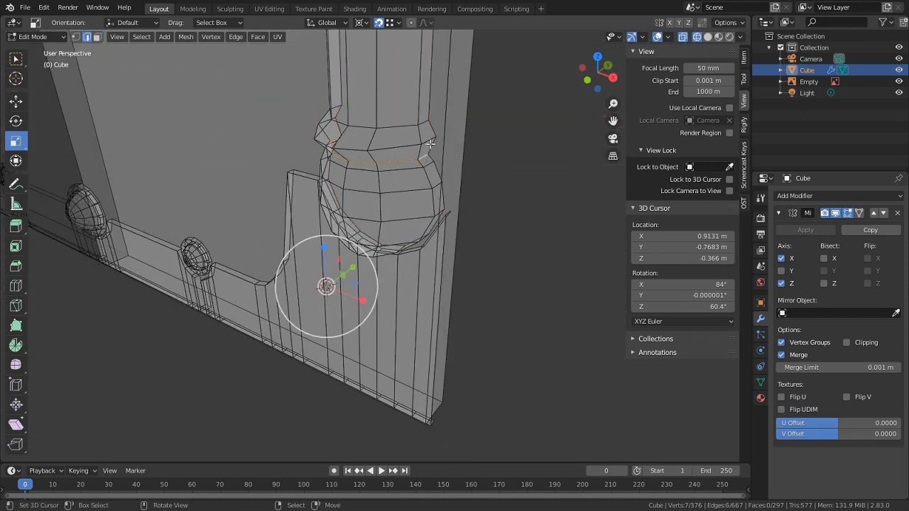
{"action": "left_click", "coordinate": [431, 143], "text": "alt"}
{"action": "key", "text": "1"}
{"action": "key", "text": "h"}
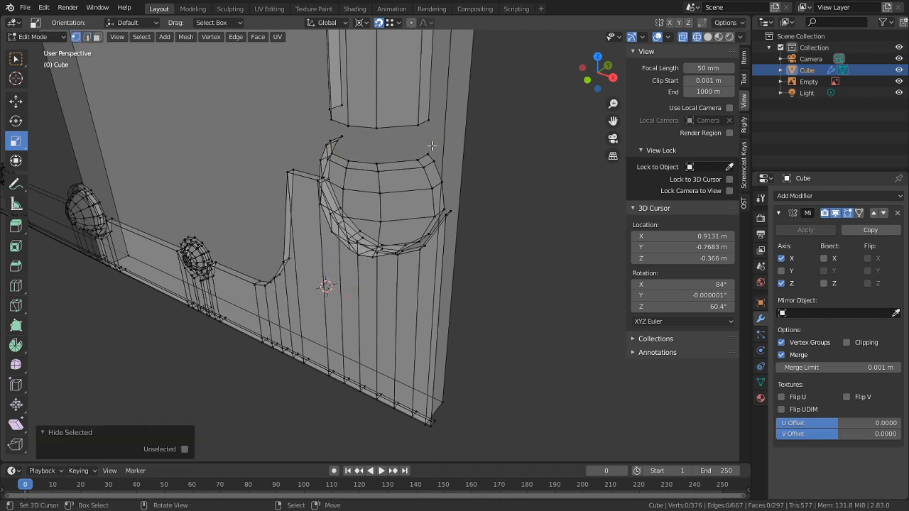
Step: Select the vertical edge loop on the bulb and place the 3D cursor at its centre
{"action": "right_click", "coordinate": [438, 164], "text": "alt"}
{"action": "key", "text": "shift+s"}
{"action": "left_click", "coordinate": [425, 191]}
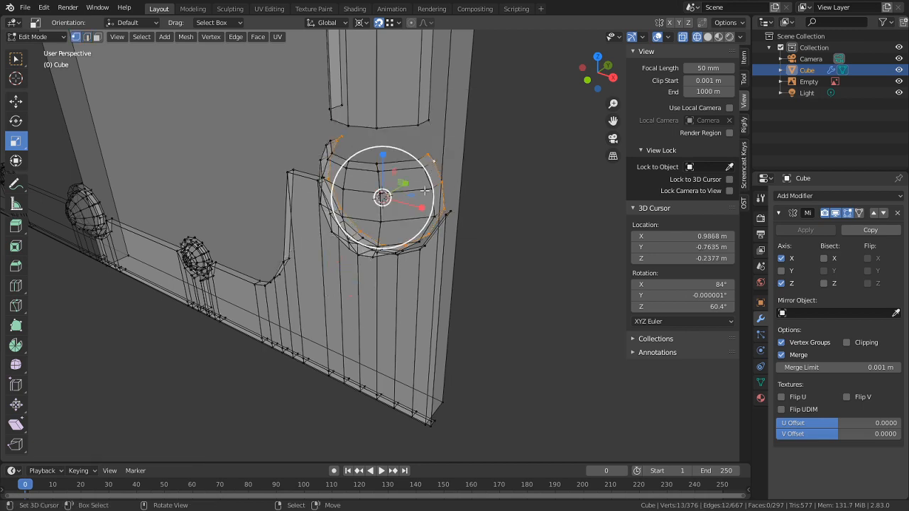
Step: Select the linked bulb mesh, scale it down slightly around the 3D cursor, reveal the hidden collar and clear the selection in front view
{"action": "key", "text": "ctrl+l"}
{"action": "middle_click_drag", "start_coordinate": [418, 186], "coordinate": [488, 149]}
{"action": "key", "text": "s"}
{"action": "left_click", "coordinate": [526, 151]}
{"action": "key", "text": "alt+h"}
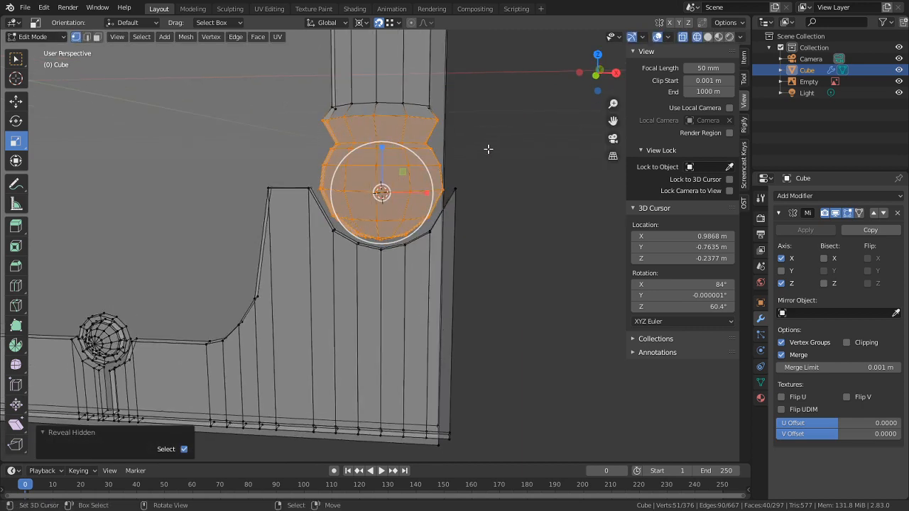
{"action": "key", "text": "KP_1"}
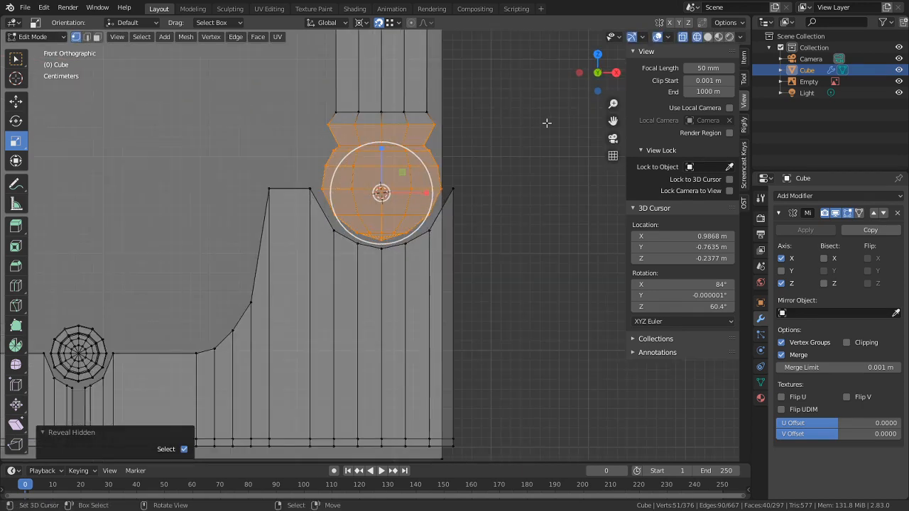
{"action": "left_click", "coordinate": [528, 174]}
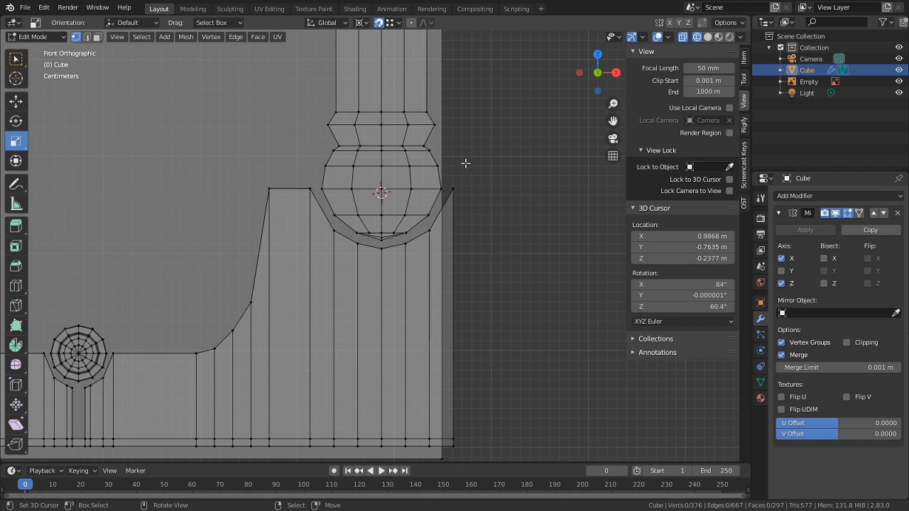
Step: Select the cover slab's outer side face in face select mode and move it about 0.0113 m along X to the base panel's outer edge
{"action": "middle_click_drag", "start_coordinate": [465, 164], "coordinate": [405, 148]}
{"action": "left_click", "coordinate": [443, 179]}
{"action": "left_click", "coordinate": [424, 141]}
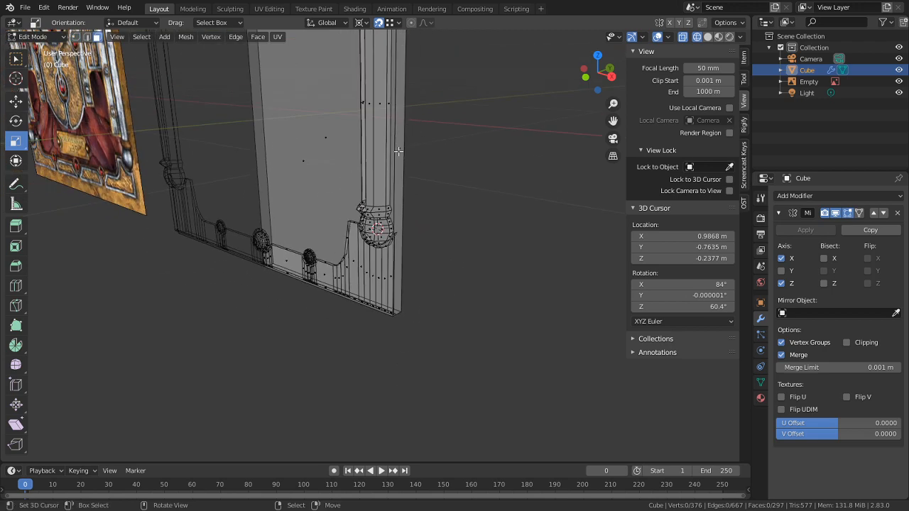
{"action": "right_click", "coordinate": [398, 152]}
{"action": "scroll", "coordinate": [412, 192], "scroll_direction": "up", "scroll_amount": 8}
{"action": "key", "text": "KP_1"}
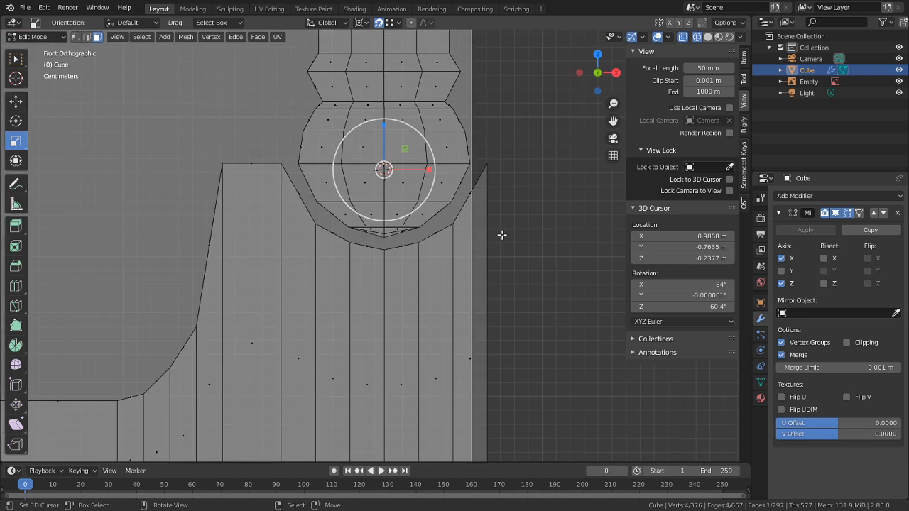
{"action": "key", "text": "g"}
{"action": "key", "text": "x"}
{"action": "left_click", "coordinate": [488, 162]}
{"action": "scroll", "coordinate": [537, 243], "scroll_direction": "down", "scroll_amount": 4}
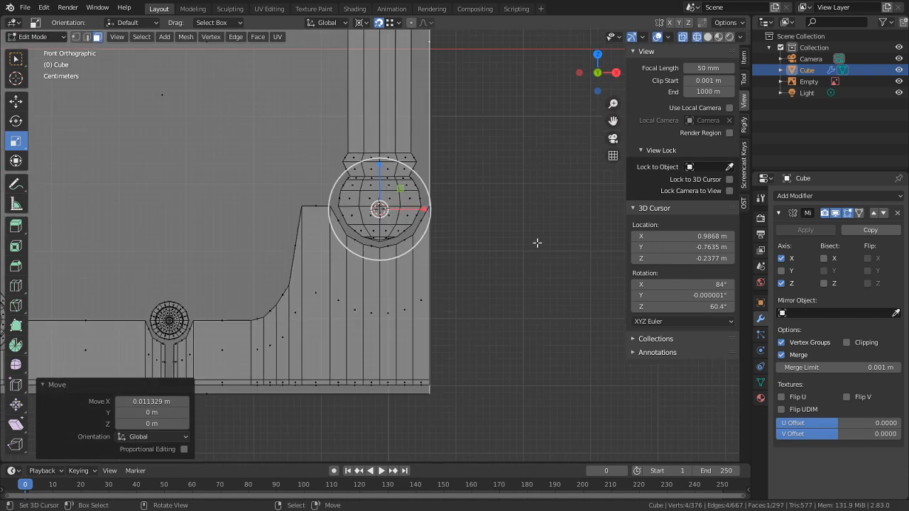
Step: Reveal any hidden mesh, return to Object Mode with nothing selected and display the model in solid shading
{"action": "key", "text": "alt+h"}
{"action": "key", "text": "Tab"}
{"action": "key", "text": "alt+a"}
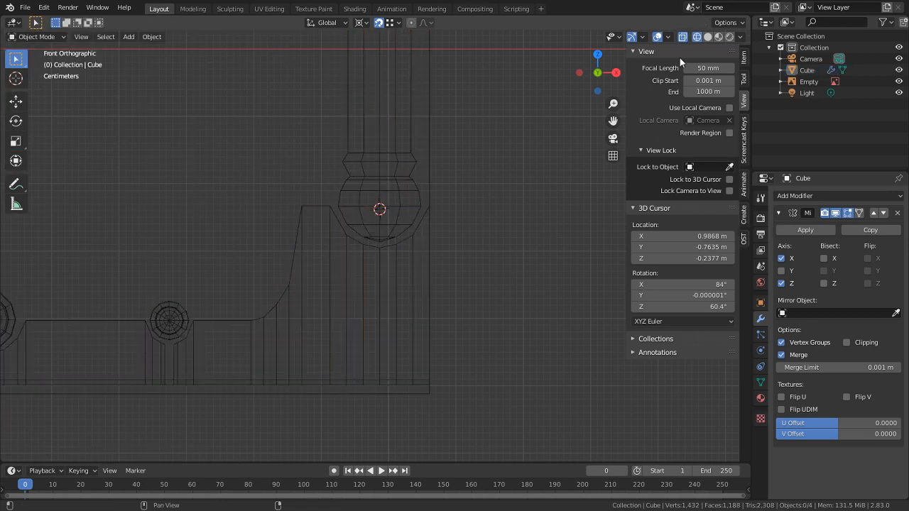
{"action": "left_click", "coordinate": [707, 36]}
{"action": "mouse_move", "coordinate": [597, 127]}
{"action": "middle_mouse_down"}
{"action": "mouse_move", "coordinate": [432, 201]}
{"action": "mouse_move", "coordinate": [447, 268]}
{"action": "mouse_move", "coordinate": [377, 239]}
{"action": "mouse_move", "coordinate": [512, 243]}
{"action": "middle_mouse_up"}
{"action": "middle_click_drag", "start_coordinate": [361, 275], "coordinate": [495, 249], "text": "shift"}
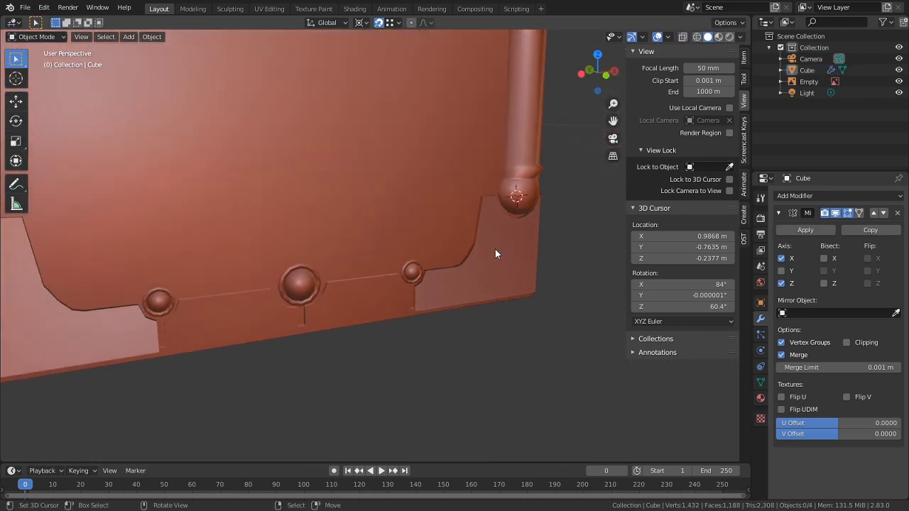
Step: Recalculate the normals of the entire cover mesh to the outside, clear the selection and return to Object Mode
{"action": "scroll", "coordinate": [500, 273], "scroll_direction": "up", "scroll_amount": 3}
{"action": "key", "text": "Tab"}
{"action": "scroll", "coordinate": [459, 305], "scroll_direction": "up", "scroll_amount": 1}
{"action": "middle_click_drag", "start_coordinate": [502, 319], "coordinate": [367, 289], "text": "shift"}
{"action": "key", "text": "a"}
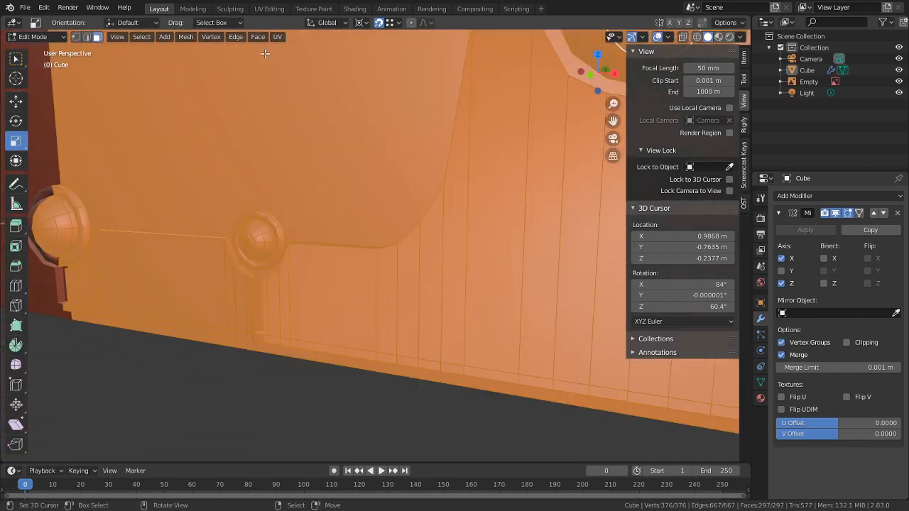
{"action": "left_click", "coordinate": [186, 36]}
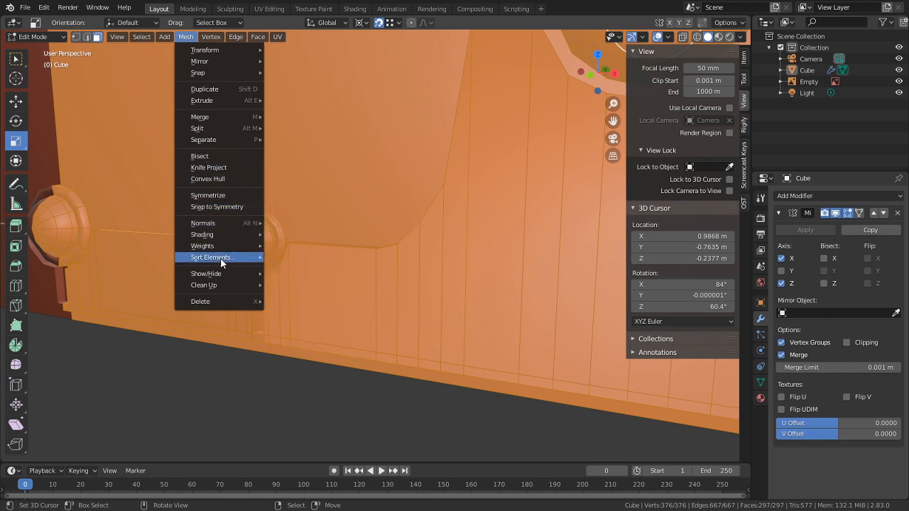
{"action": "mouse_move", "coordinate": [231, 222]}
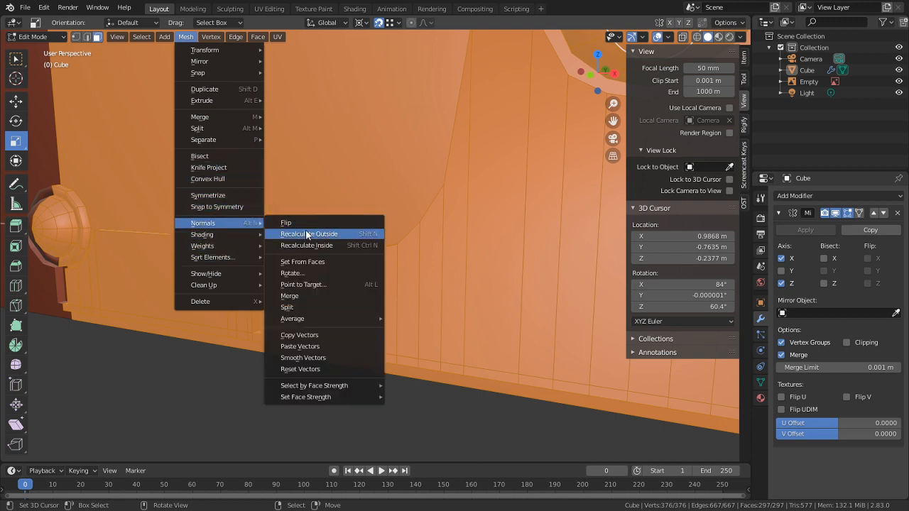
{"action": "left_click", "coordinate": [307, 234]}
{"action": "key", "text": "alt+a"}
{"action": "key", "text": "Tab"}
Step: Display the whole cover in Material Preview shading alongside the reference image
{"action": "middle_click_drag", "start_coordinate": [328, 383], "coordinate": [412, 211]}
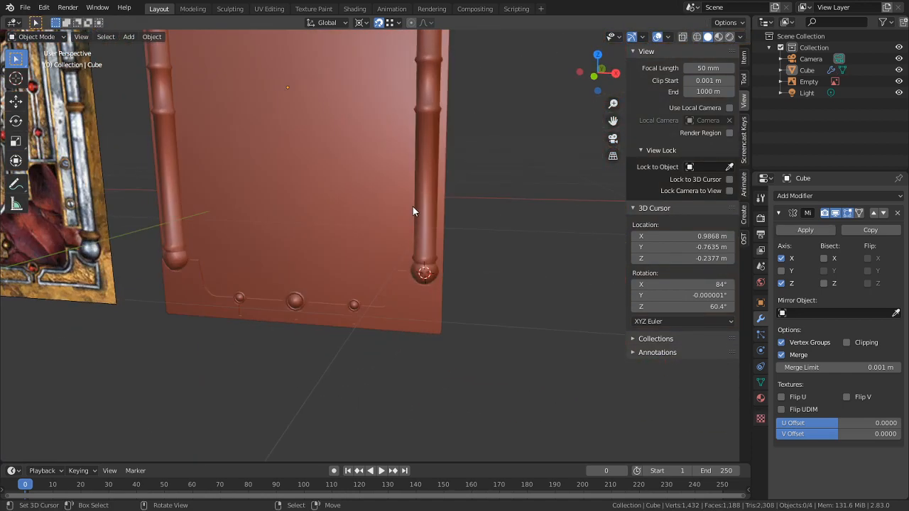
{"action": "scroll", "coordinate": [426, 227], "scroll_direction": "down", "scroll_amount": 5}
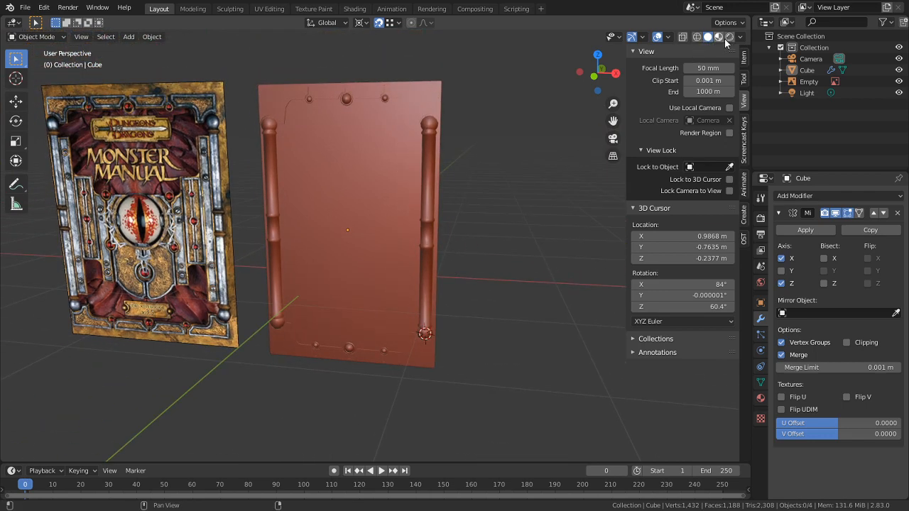
{"action": "left_click", "coordinate": [720, 37]}
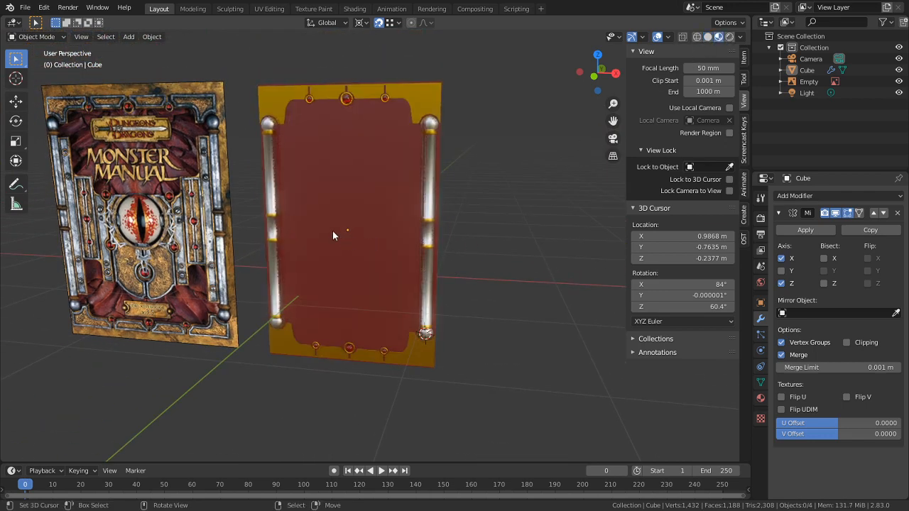
{"action": "middle_click_drag", "start_coordinate": [291, 250], "coordinate": [341, 282]}
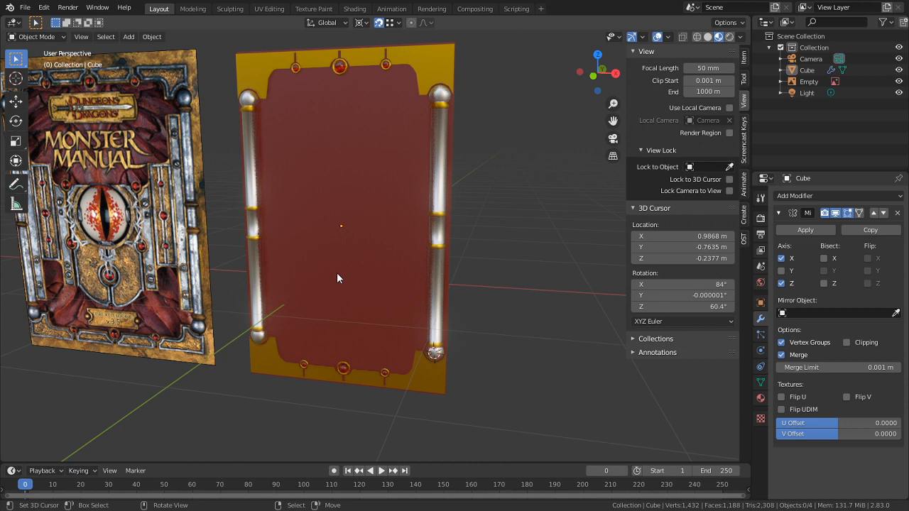
{"action": "middle_click_drag", "start_coordinate": [337, 273], "coordinate": [412, 201]}
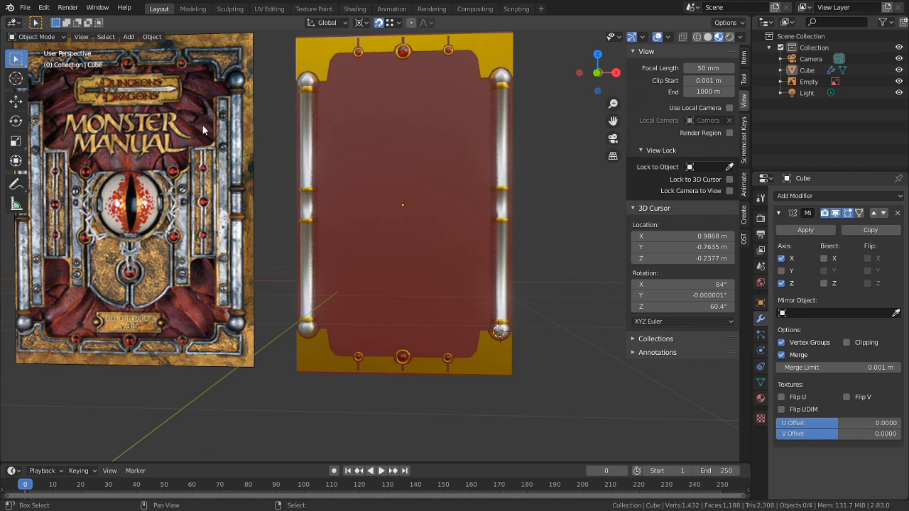
Step: Examine the reference cover's corner frames, columns, metal strips and lower details against the model
{"action": "middle_click_drag", "start_coordinate": [203, 130], "coordinate": [361, 293], "text": "shift"}
{"action": "scroll", "coordinate": [342, 176], "scroll_direction": "up", "scroll_amount": 6}
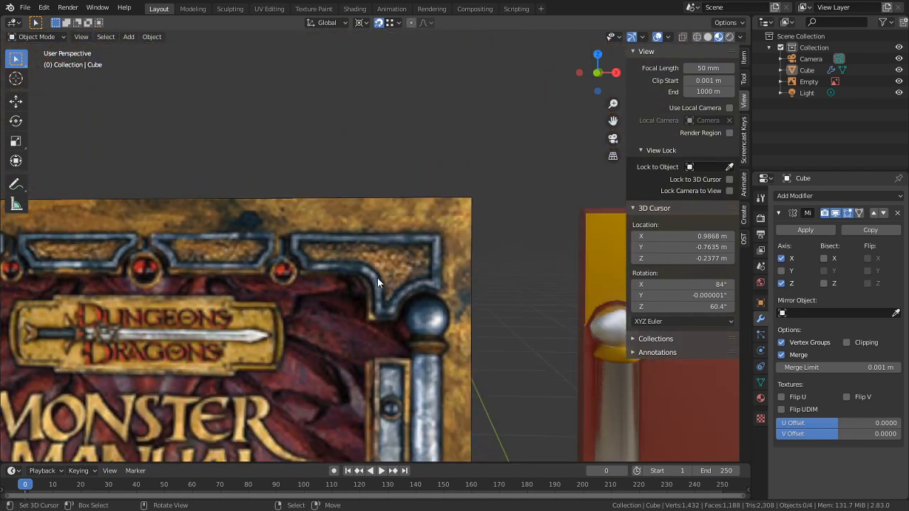
{"action": "middle_click_drag", "start_coordinate": [382, 277], "coordinate": [375, 142], "text": "shift"}
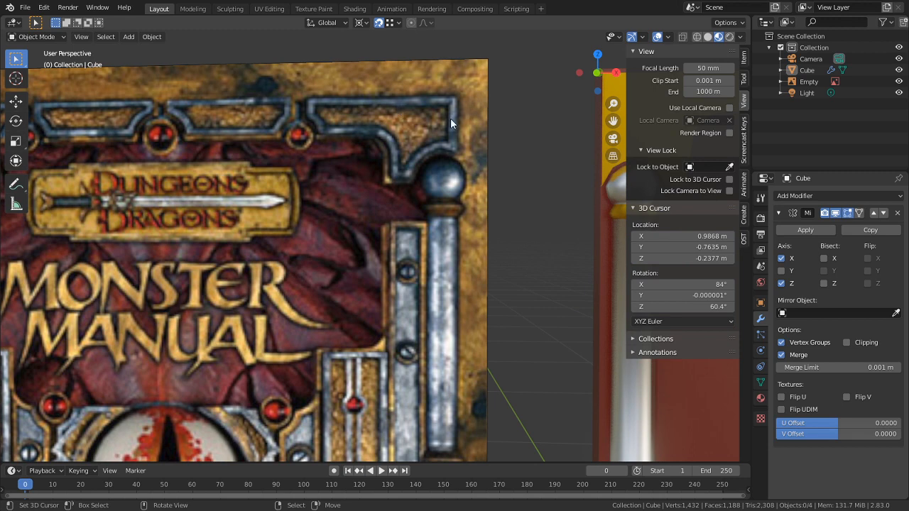
{"action": "middle_click_drag", "start_coordinate": [450, 123], "coordinate": [395, 93], "text": "shift"}
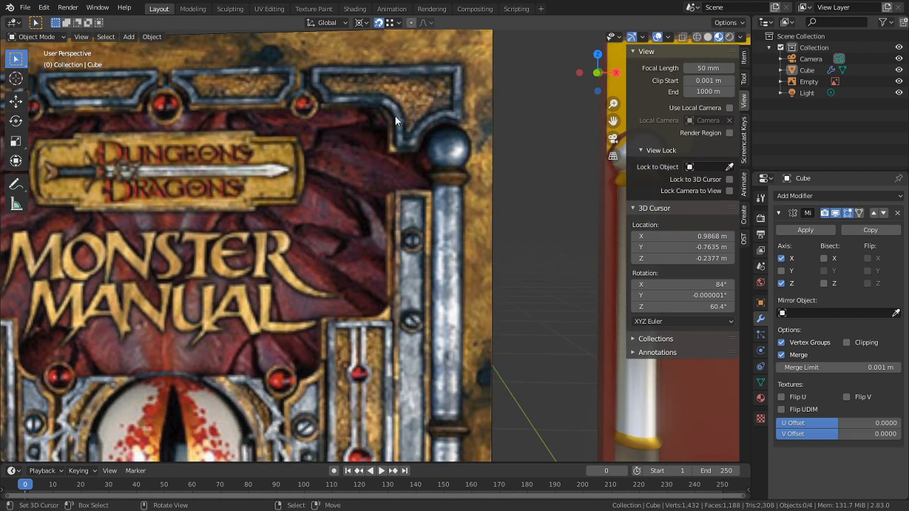
{"action": "middle_click_drag", "start_coordinate": [425, 168], "coordinate": [378, 235], "text": "shift"}
{"action": "middle_click_drag", "start_coordinate": [403, 390], "coordinate": [368, 263], "text": "shift"}
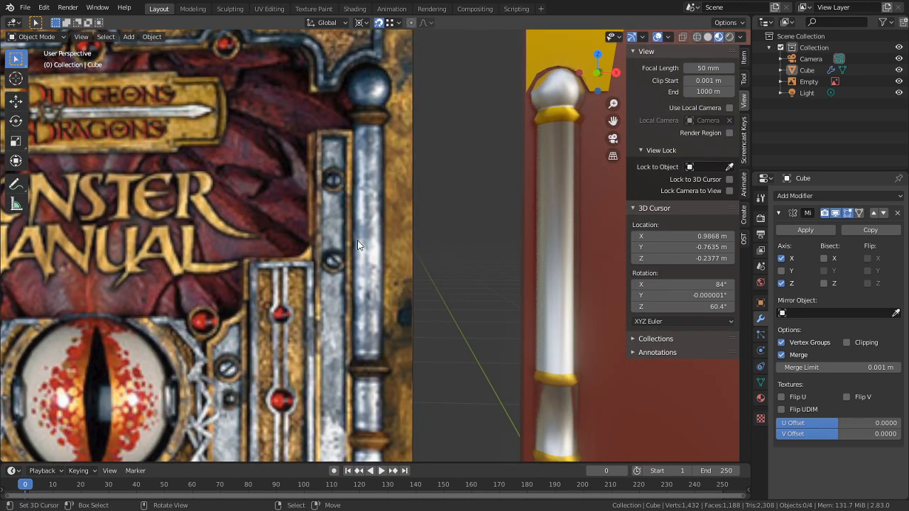
{"action": "middle_click_drag", "start_coordinate": [365, 360], "coordinate": [354, 338], "text": "shift"}
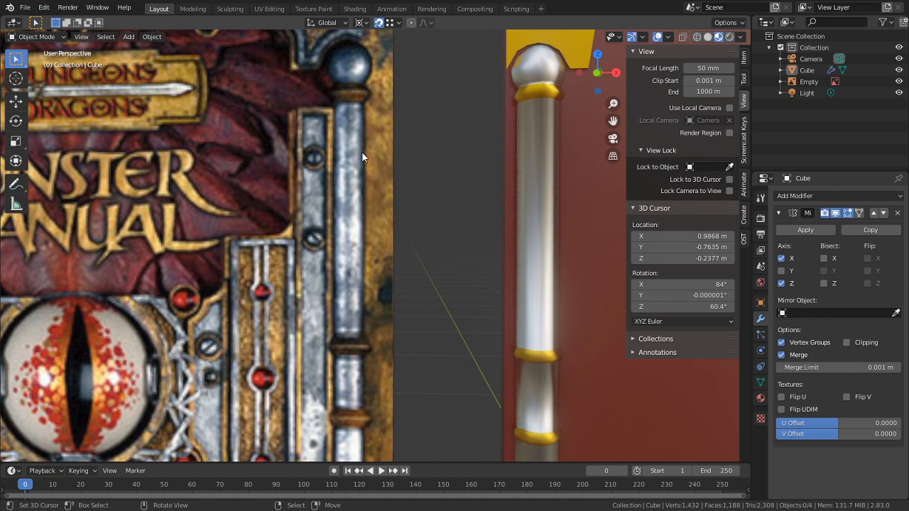
{"action": "middle_click_drag", "start_coordinate": [330, 282], "coordinate": [317, 221], "text": "shift"}
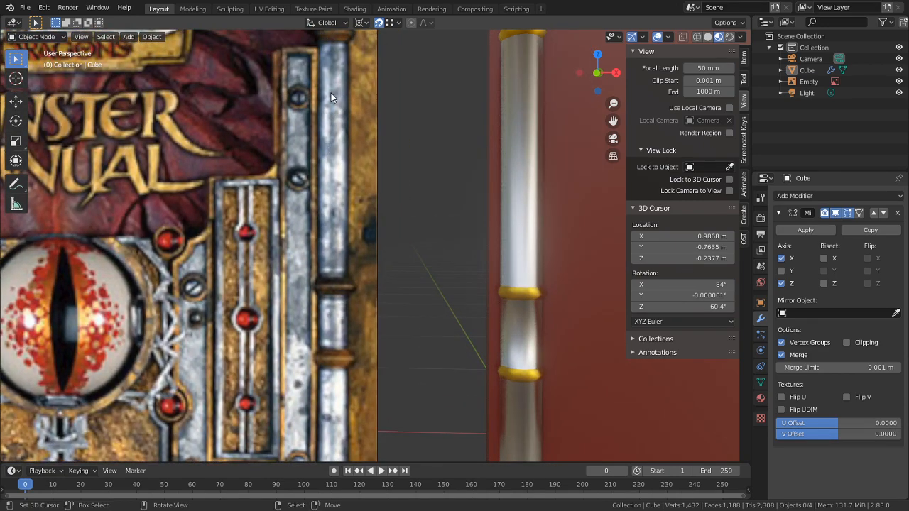
{"action": "middle_click_drag", "start_coordinate": [374, 286], "coordinate": [405, 139], "text": "shift"}
{"action": "middle_click_drag", "start_coordinate": [348, 265], "coordinate": [392, 59], "text": "shift"}
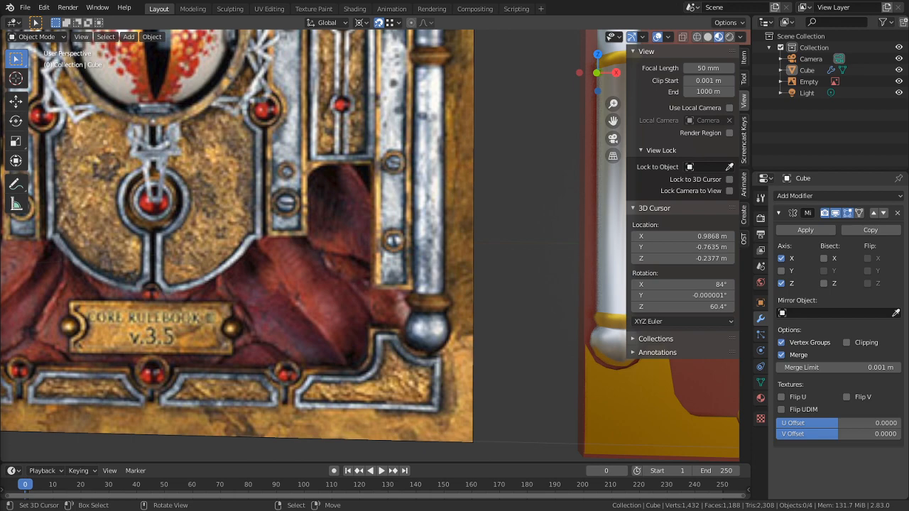
Step: Switch to the browser, look through the oxidized silver jewelry images, open the oxidized silver earrings with brown stones and return to Blender
{"action": "left_click_drag", "start_coordinate": [1, 256], "coordinate": [556, 1]}
{"action": "scroll", "coordinate": [285, 324], "scroll_direction": "down", "scroll_amount": 2}
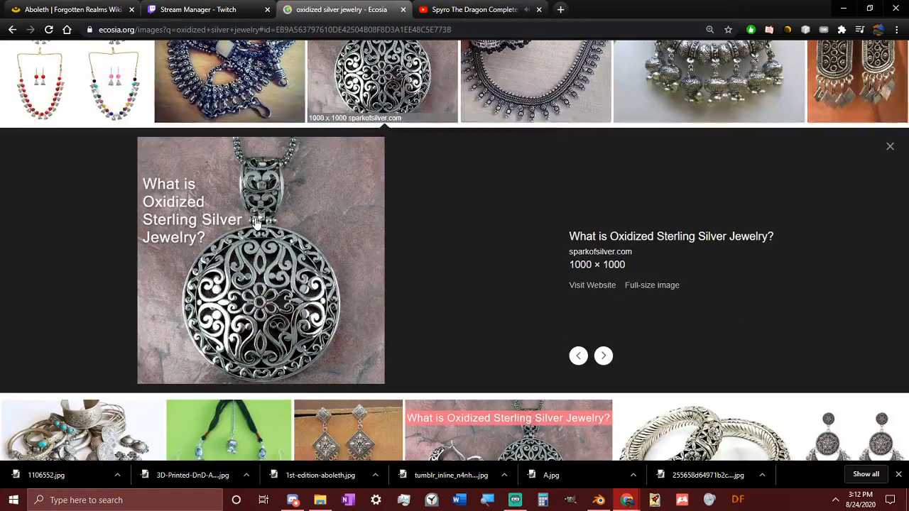
{"action": "key", "text": "Right"}
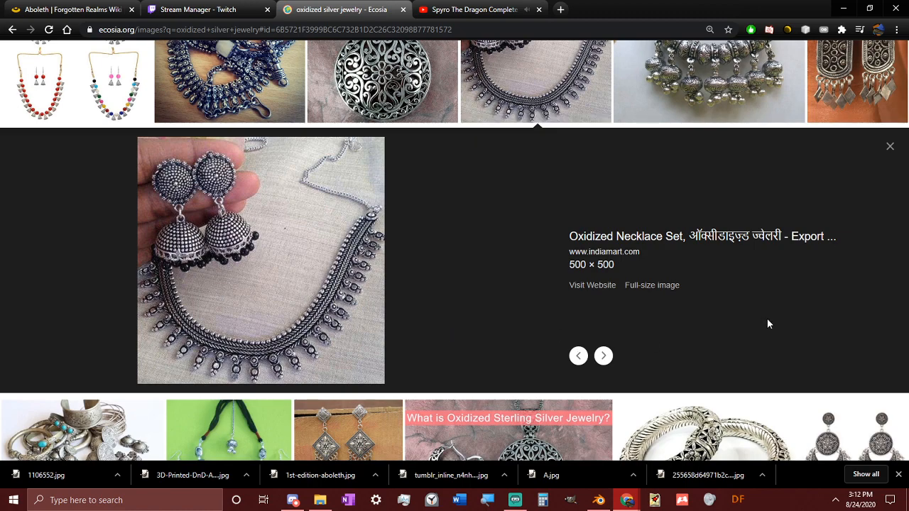
{"action": "left_click", "coordinate": [890, 147]}
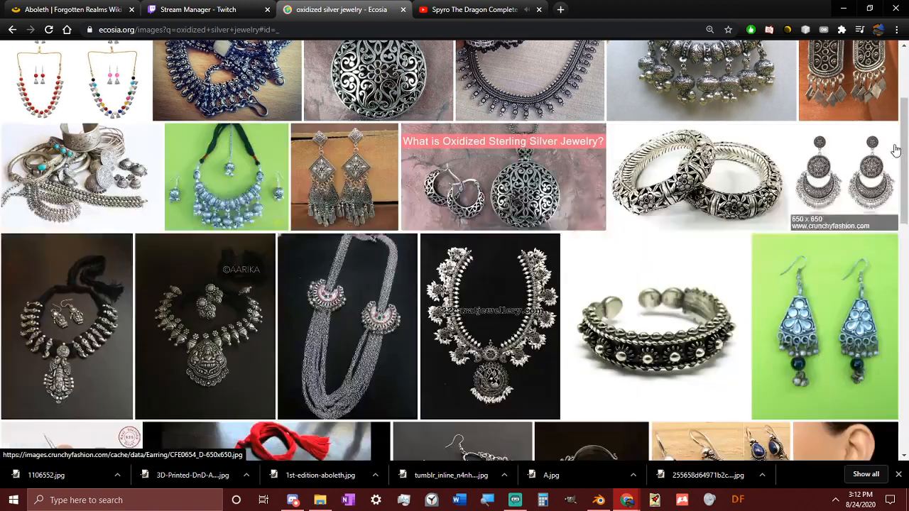
{"action": "scroll", "coordinate": [845, 170], "scroll_direction": "down", "scroll_amount": 5}
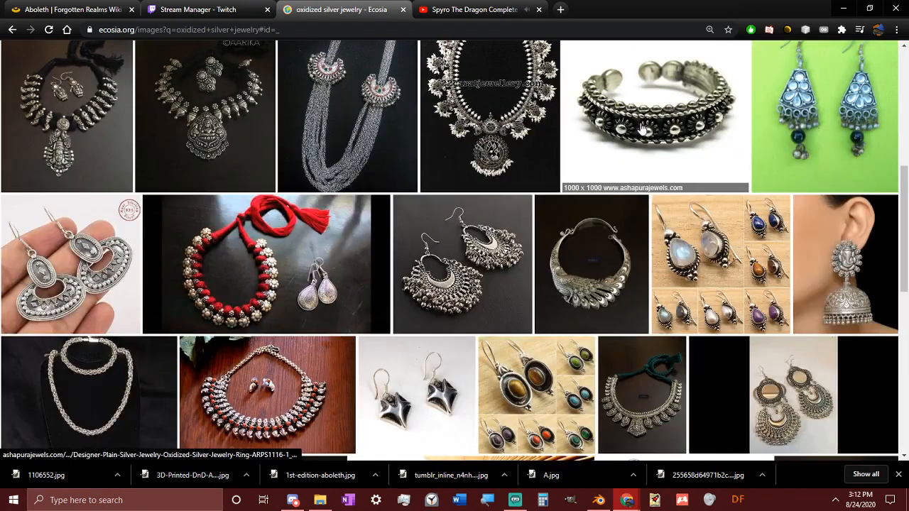
{"action": "scroll", "coordinate": [853, 299], "scroll_direction": "down", "scroll_amount": 5}
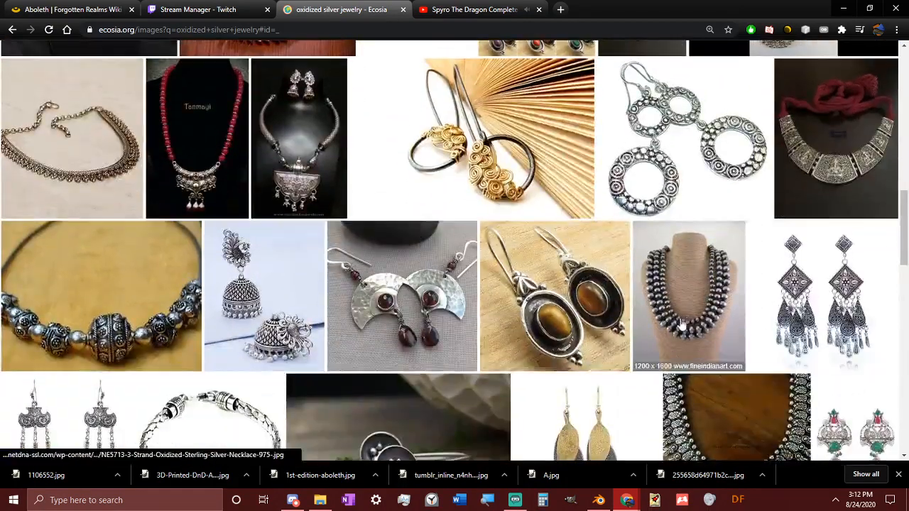
{"action": "left_click", "coordinate": [497, 320]}
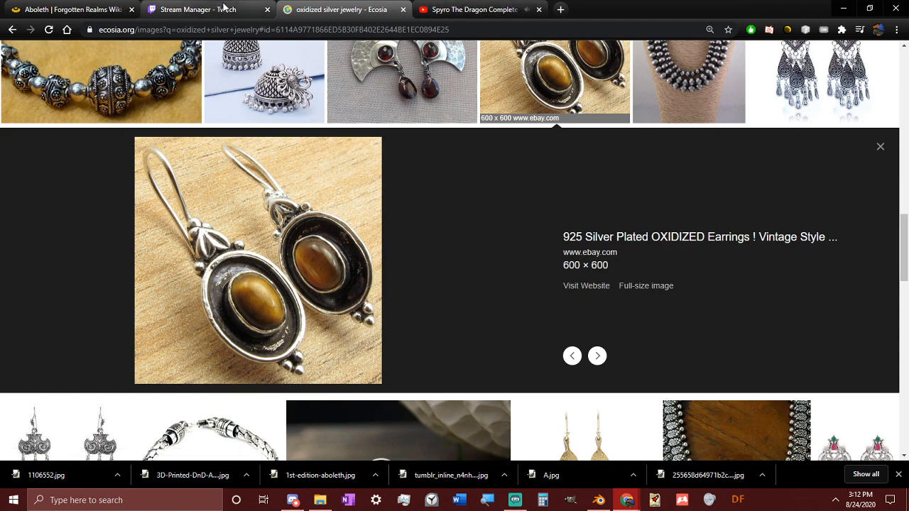
{"action": "left_click_drag", "start_coordinate": [714, 5], "coordinate": [0, 145]}
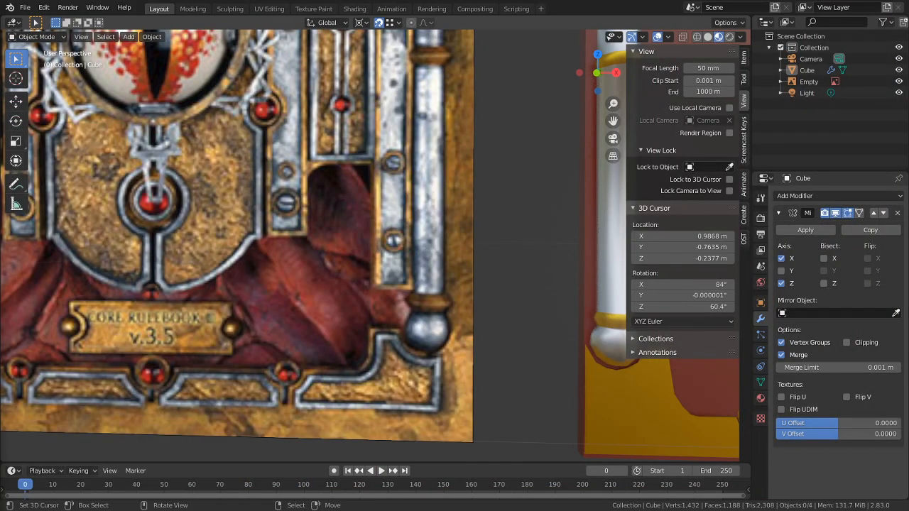
Step: In Edit Mode, select the border edge loop of the base panel's open outer side and fill it with a face
{"action": "scroll", "coordinate": [421, 152], "scroll_direction": "down", "scroll_amount": 4}
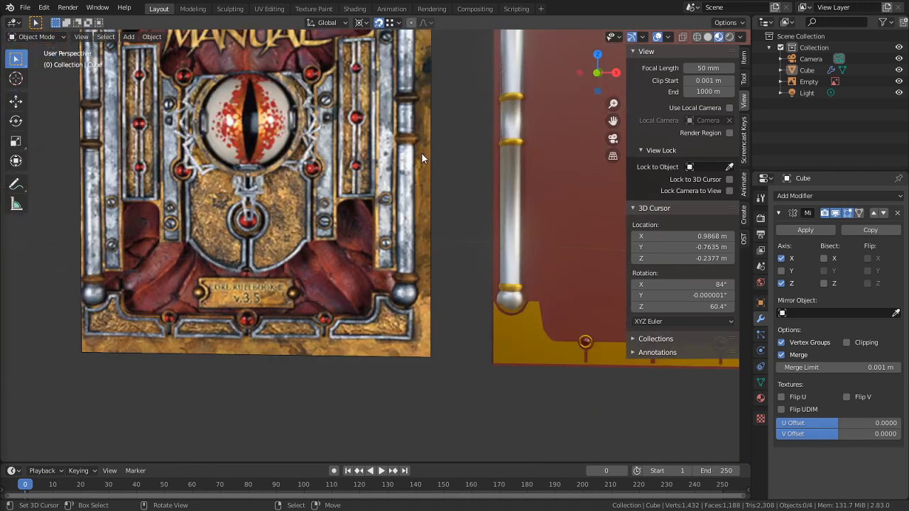
{"action": "middle_click_drag", "start_coordinate": [431, 175], "coordinate": [91, 182]}
{"action": "scroll", "coordinate": [385, 268], "scroll_direction": "up", "scroll_amount": 3}
{"action": "middle_click_drag", "start_coordinate": [384, 267], "coordinate": [287, 237], "text": "shift"}
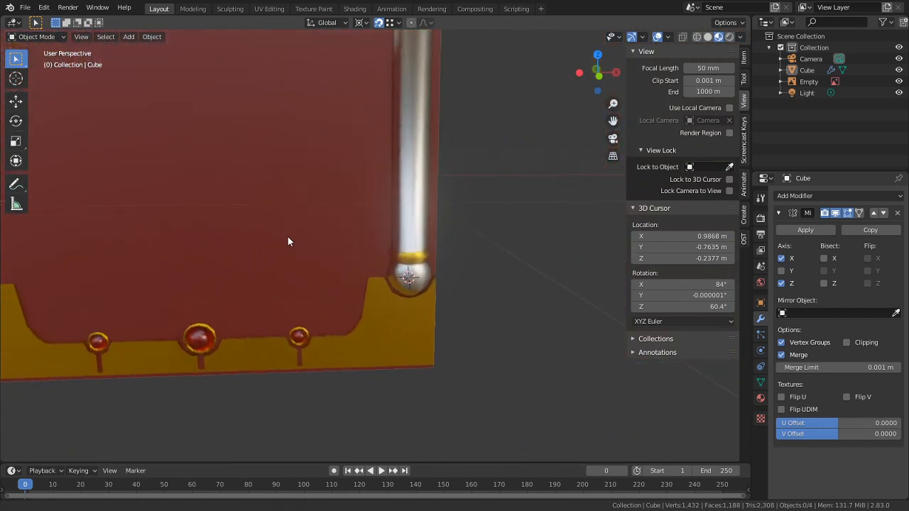
{"action": "scroll", "coordinate": [431, 287], "scroll_direction": "up", "scroll_amount": 2}
{"action": "middle_click_drag", "start_coordinate": [431, 287], "coordinate": [458, 332]}
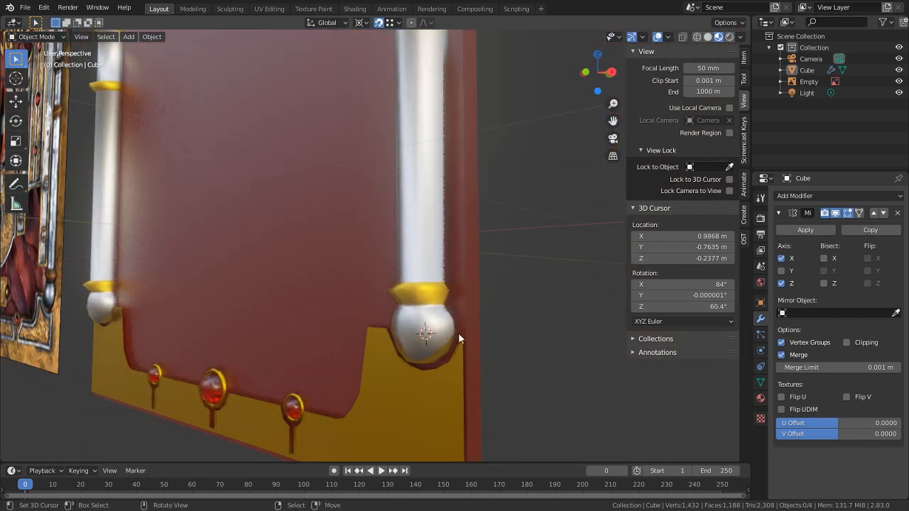
{"action": "key", "text": "Tab"}
{"action": "right_click", "coordinate": [466, 378]}
{"action": "middle_click_drag", "start_coordinate": [474, 399], "coordinate": [371, 229], "text": "shift"}
{"action": "scroll", "coordinate": [404, 335], "scroll_direction": "up", "scroll_amount": 3}
{"action": "key", "text": "2"}
{"action": "right_click", "coordinate": [406, 336], "text": "alt"}
{"action": "key", "text": "f"}
Step: Extrude the filled side face of the base panel outward past the cover slab's edge
{"action": "middle_click_drag", "start_coordinate": [430, 289], "coordinate": [433, 257]}
{"action": "key", "text": "e"}
{"action": "left_click", "coordinate": [474, 256]}
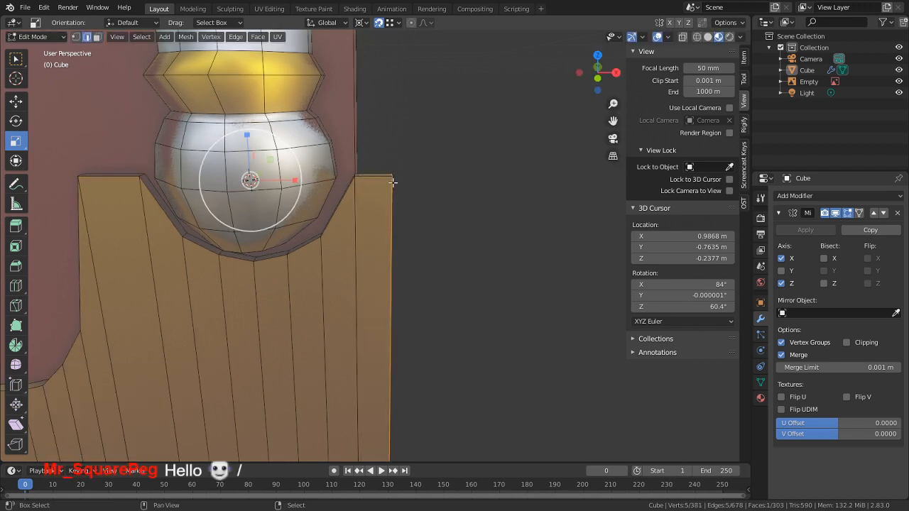
Step: Select the upper face of the base panel's outer extension and extrude it upward about 0.61 m along the cover's side
{"action": "middle_click_drag", "start_coordinate": [385, 179], "coordinate": [415, 275], "text": "shift"}
{"action": "scroll", "coordinate": [395, 284], "scroll_direction": "down", "scroll_amount": 4}
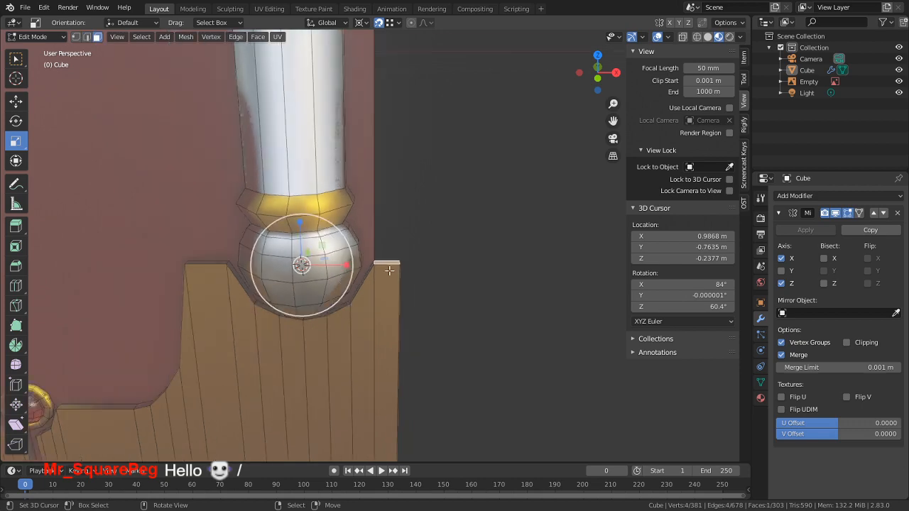
{"action": "scroll", "coordinate": [395, 288], "scroll_direction": "down", "scroll_amount": 6}
{"action": "middle_click_drag", "start_coordinate": [408, 182], "coordinate": [412, 254], "text": "shift"}
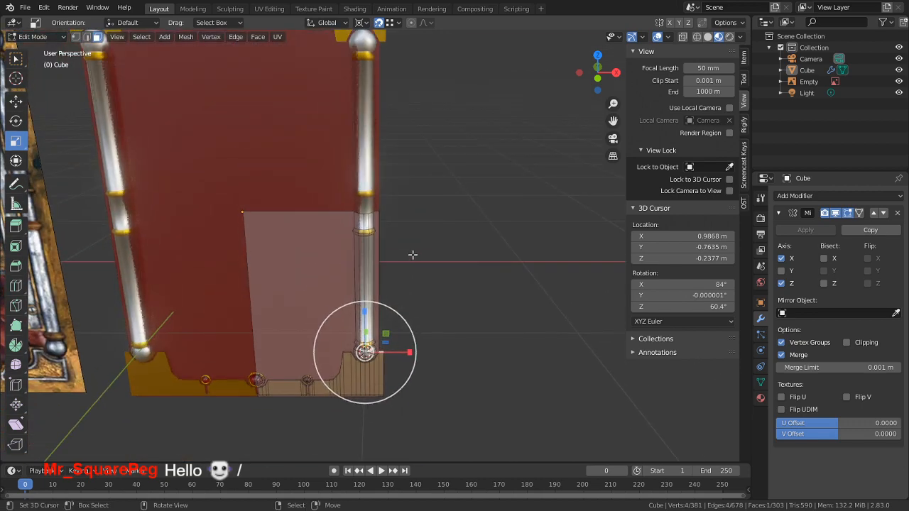
{"action": "key", "text": "e"}
{"action": "left_click", "coordinate": [414, 144]}
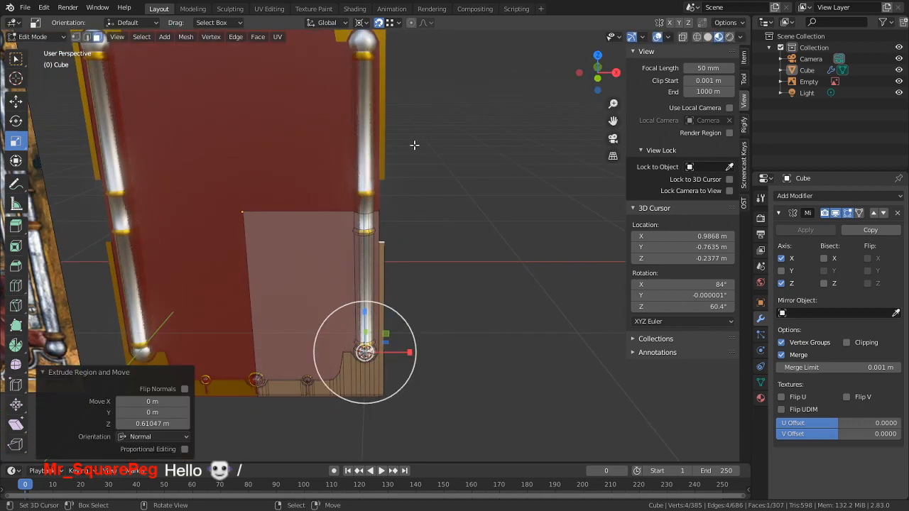
Step: Delete the face capping the upper end of the extruded side strip
{"action": "key", "text": "x"}
{"action": "left_click", "coordinate": [409, 158]}
{"action": "scroll", "coordinate": [410, 246], "scroll_direction": "up", "scroll_amount": 8}
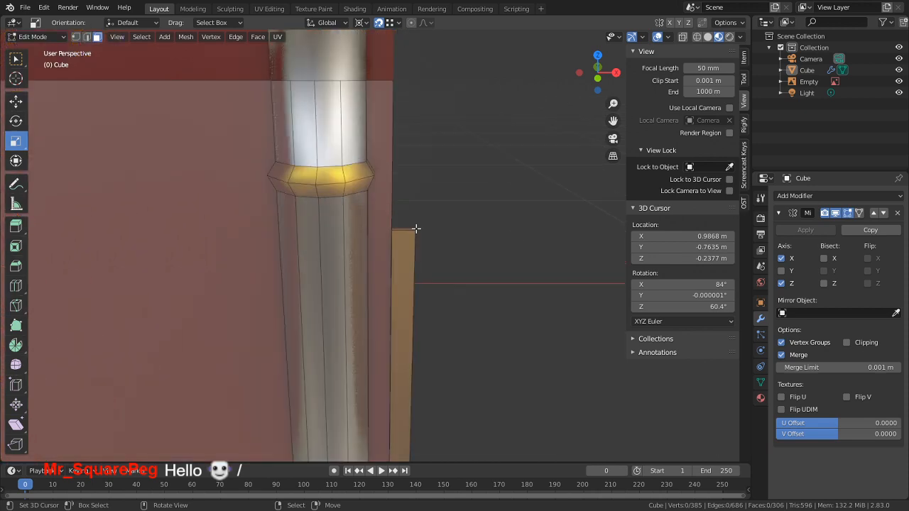
Step: Delete the long rear face of the gold side strip and the short face below it at the base panel
{"action": "middle_click_drag", "start_coordinate": [410, 245], "coordinate": [258, 238]}
{"action": "left_click", "coordinate": [216, 242]}
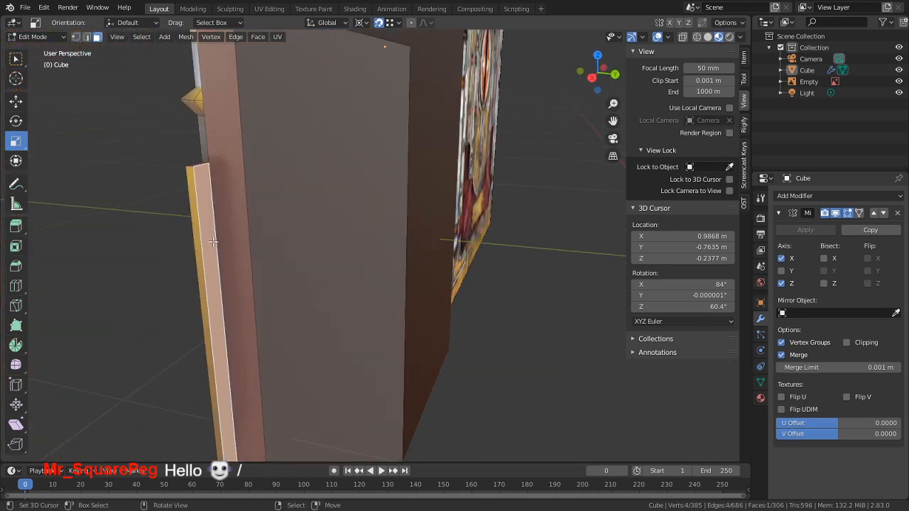
{"action": "key", "text": "x"}
{"action": "left_click", "coordinate": [213, 241]}
{"action": "middle_click_drag", "start_coordinate": [221, 291], "coordinate": [258, 214]}
{"action": "left_click", "coordinate": [272, 331]}
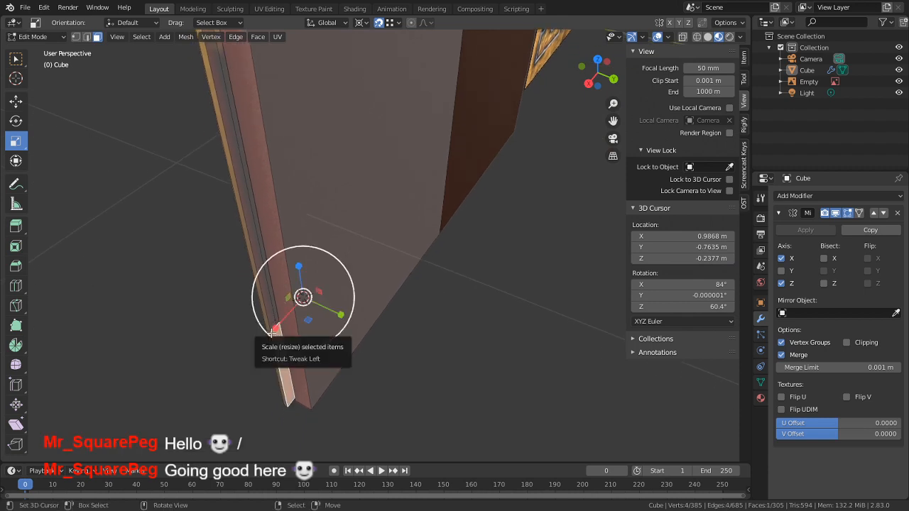
{"action": "key", "text": "x"}
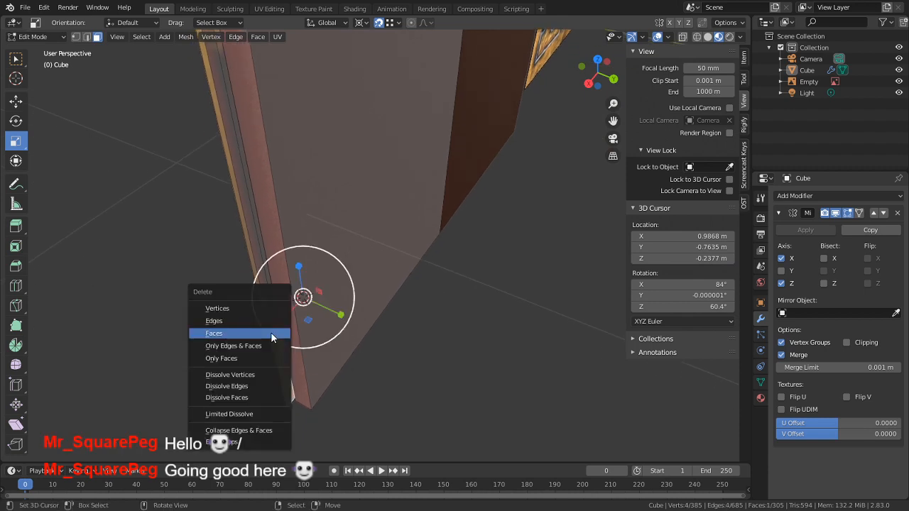
{"action": "left_click", "coordinate": [272, 333]}
Step: Select the entire linked gold border, hide all other geometry, and clear the selection
{"action": "key", "text": "l"}
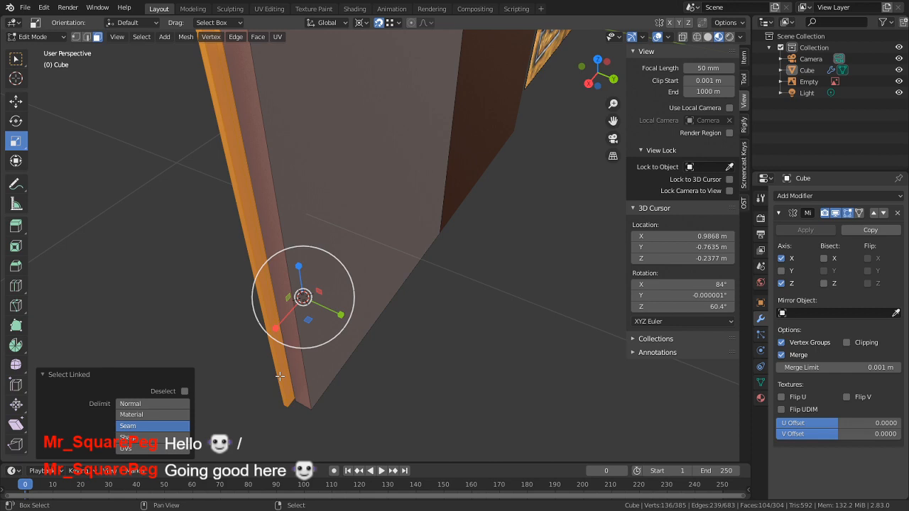
{"action": "key", "text": "shift+h"}
{"action": "key", "text": "Tab"}
{"action": "middle_click_drag", "start_coordinate": [280, 377], "coordinate": [281, 344]}
{"action": "key", "text": "Tab"}
{"action": "key", "text": "alt+a"}
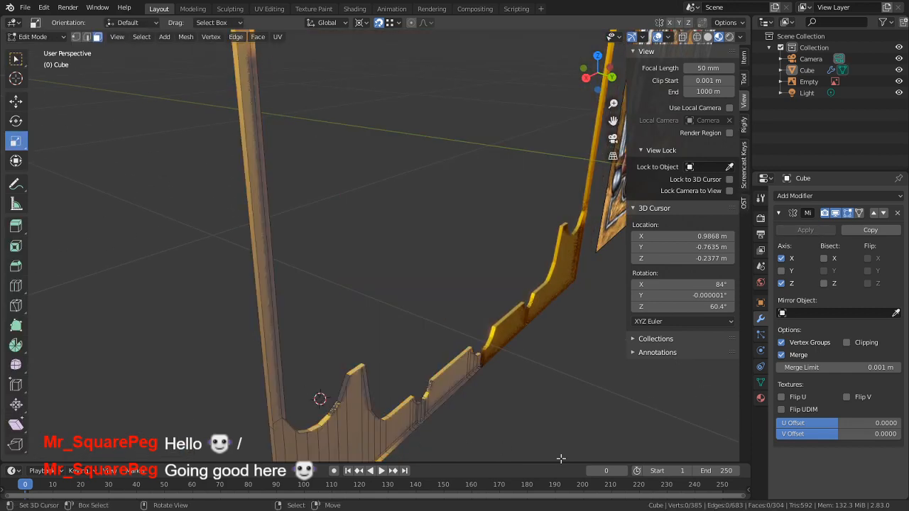
Step: Select the open edge loop at the side strip's upper end and raise it about 0.064 m along Z
{"action": "middle_click_drag", "start_coordinate": [520, 424], "coordinate": [533, 69], "text": "shift"}
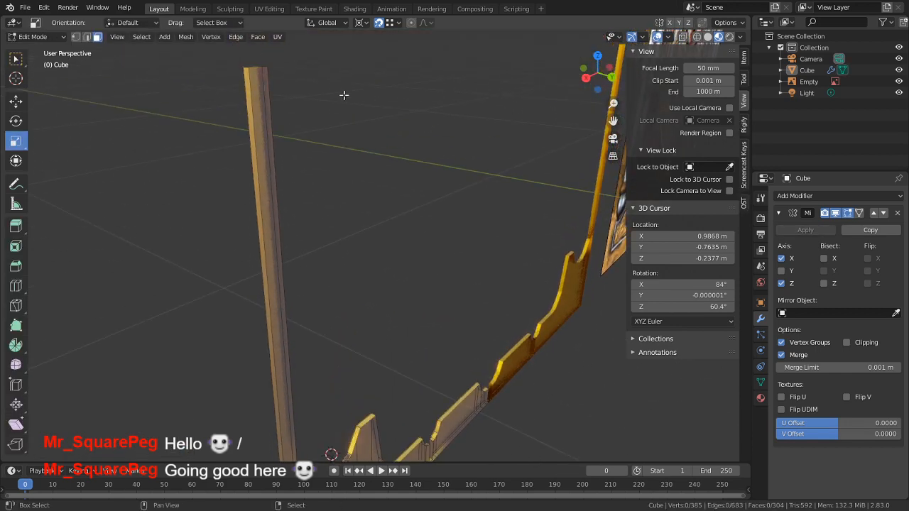
{"action": "middle_click_drag", "start_coordinate": [343, 95], "coordinate": [346, 135], "text": "shift"}
{"action": "key", "text": "2"}
{"action": "left_click", "coordinate": [247, 104], "text": "alt"}
{"action": "middle_click_drag", "start_coordinate": [293, 117], "coordinate": [371, 145]}
{"action": "key", "text": "g"}
{"action": "key", "text": "z"}
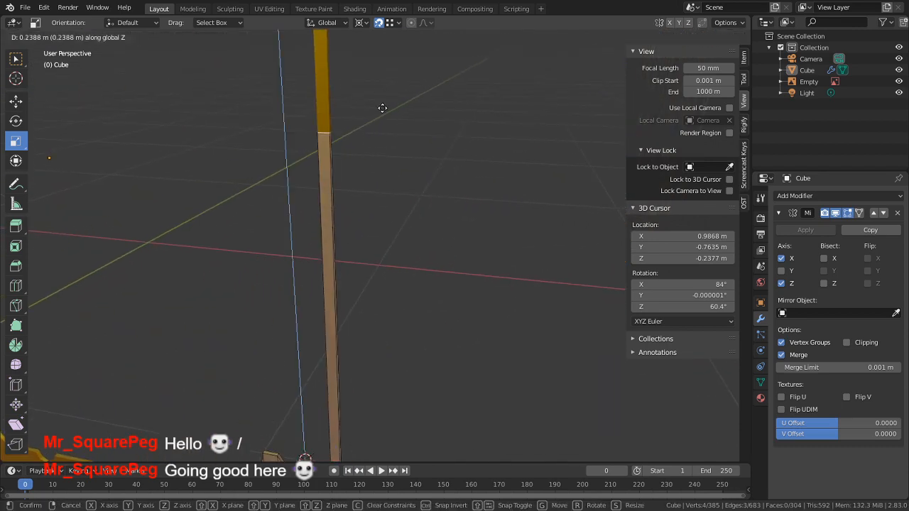
{"action": "left_click", "coordinate": [393, 152]}
Step: Enable Clipping on the Mirror modifier and raise the strip's upper edge loop along Z until it meets its mirrored half
{"action": "left_click", "coordinate": [849, 343]}
{"action": "key", "text": "g"}
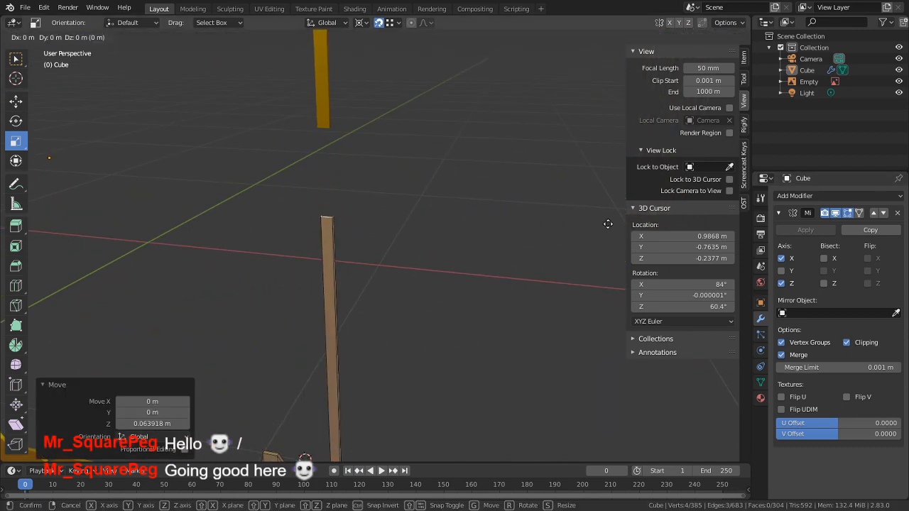
{"action": "key", "text": "z"}
{"action": "left_click", "coordinate": [581, 169]}
{"action": "key", "text": "Tab"}
Step: Reveal the hidden parts of the Cube mesh in face select mode and clear the selection
{"action": "scroll", "coordinate": [454, 252], "scroll_direction": "down", "scroll_amount": 5}
{"action": "middle_click_drag", "start_coordinate": [450, 258], "coordinate": [324, 241]}
{"action": "key", "text": "Tab"}
{"action": "scroll", "coordinate": [331, 241], "scroll_direction": "up", "scroll_amount": 2}
{"action": "key", "text": "Tab"}
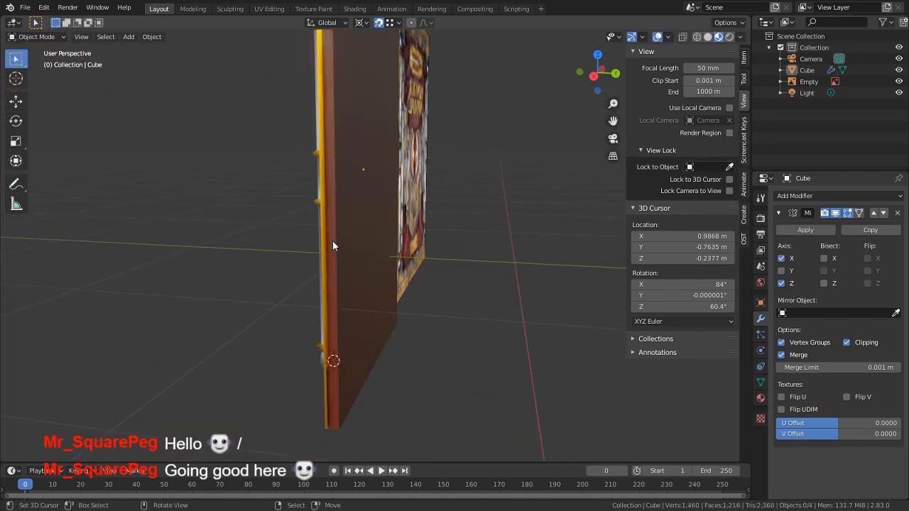
{"action": "right_click", "coordinate": [333, 240]}
{"action": "key", "text": "Tab"}
{"action": "key", "text": "3"}
{"action": "key", "text": "alt+h"}
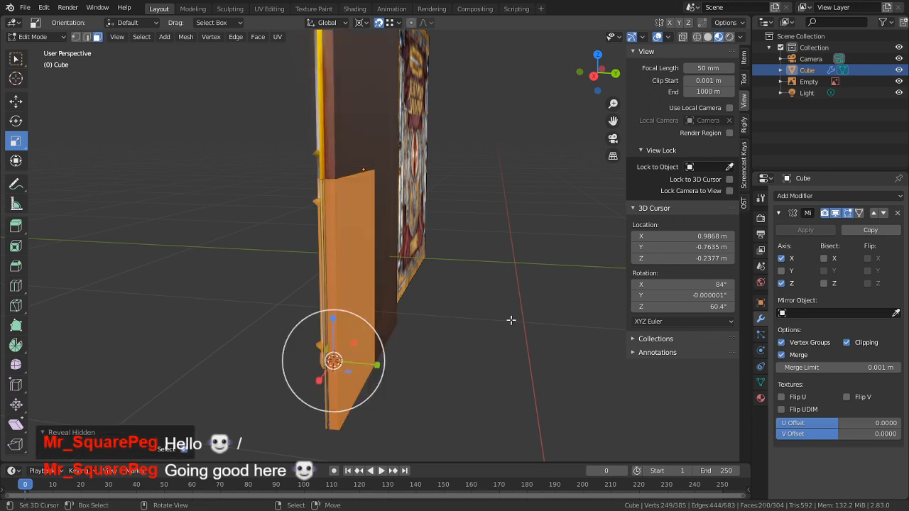
{"action": "key", "text": "alt+a"}
Step: Move the cover slab's narrow outer side face along X, snapping it to the gold strip's outer edge
{"action": "key", "text": "2"}
{"action": "right_click", "coordinate": [333, 217]}
{"action": "key", "text": "3"}
{"action": "right_click", "coordinate": [332, 217]}
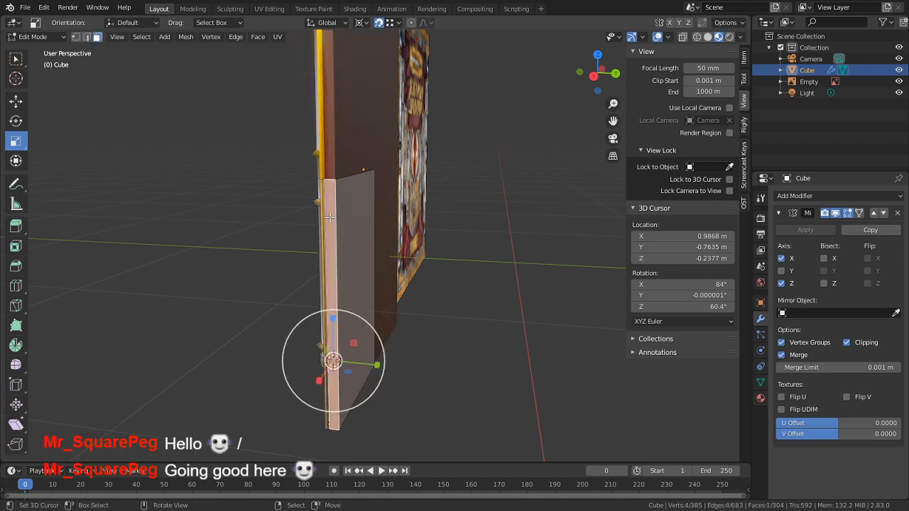
{"action": "middle_click_drag", "start_coordinate": [331, 218], "coordinate": [417, 252]}
{"action": "scroll", "coordinate": [490, 235], "scroll_direction": "up", "scroll_amount": 4}
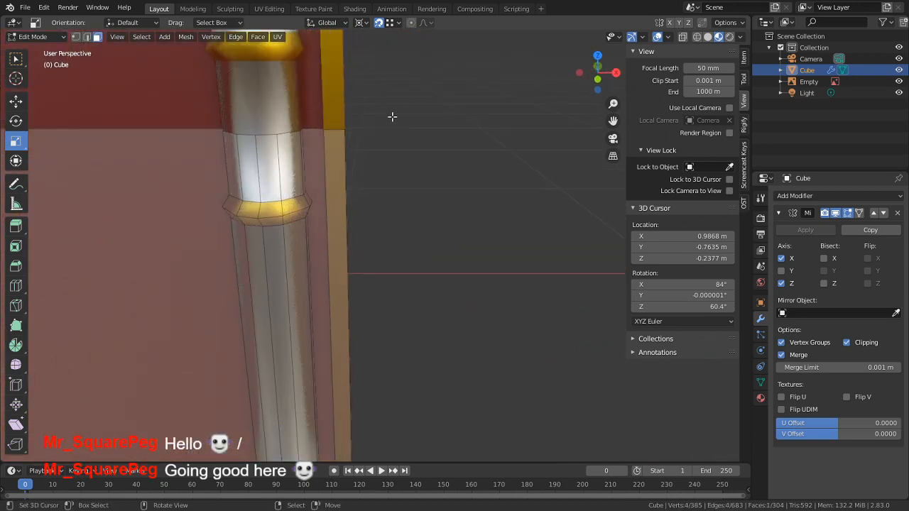
{"action": "middle_click_drag", "start_coordinate": [392, 116], "coordinate": [373, 146]}
{"action": "scroll", "coordinate": [373, 146], "scroll_direction": "up", "scroll_amount": 5}
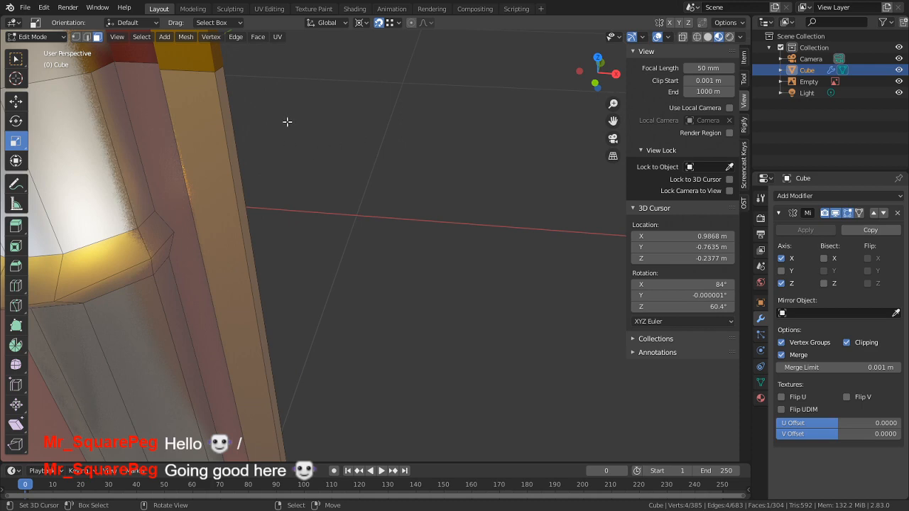
{"action": "key", "text": "g"}
{"action": "key", "text": "x"}
{"action": "left_click", "coordinate": [222, 72]}
{"action": "key", "text": "Tab"}
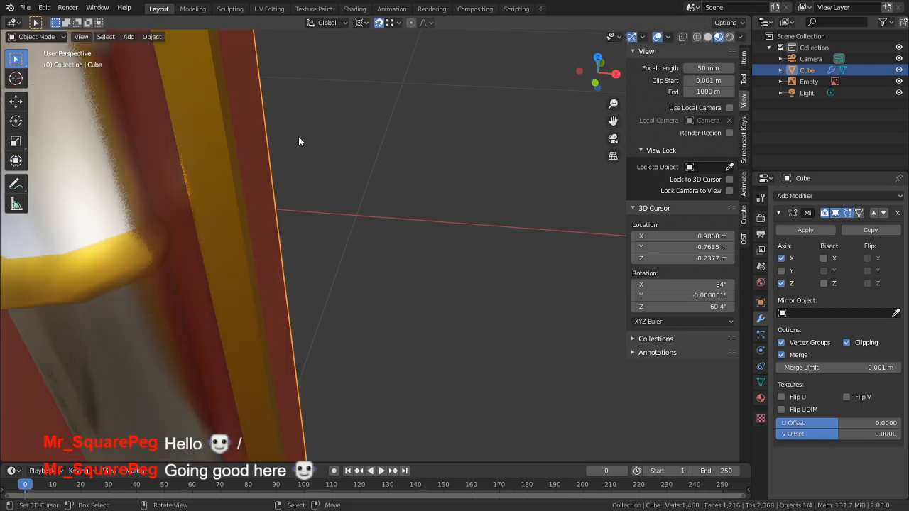
Step: Compare the modelled border, columns and jewels with the lower half of the Monster Manual reference cover
{"action": "middle_click_drag", "start_coordinate": [298, 136], "coordinate": [444, 146]}
{"action": "scroll", "coordinate": [439, 182], "scroll_direction": "down", "scroll_amount": 5}
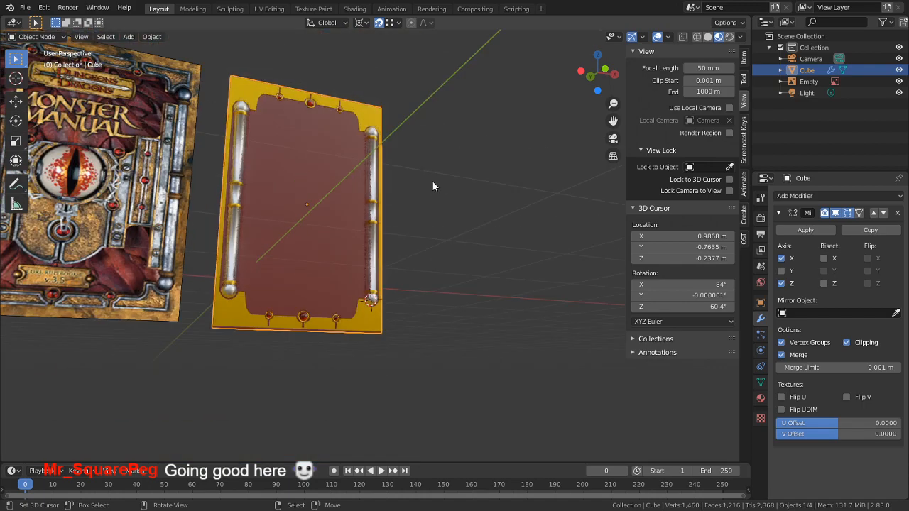
{"action": "middle_click_drag", "start_coordinate": [432, 180], "coordinate": [625, 264]}
{"action": "scroll", "coordinate": [336, 291], "scroll_direction": "up", "scroll_amount": 4}
{"action": "scroll", "coordinate": [533, 262], "scroll_direction": "up", "scroll_amount": 4}
{"action": "middle_click_drag", "start_coordinate": [431, 219], "coordinate": [342, 74], "text": "shift"}
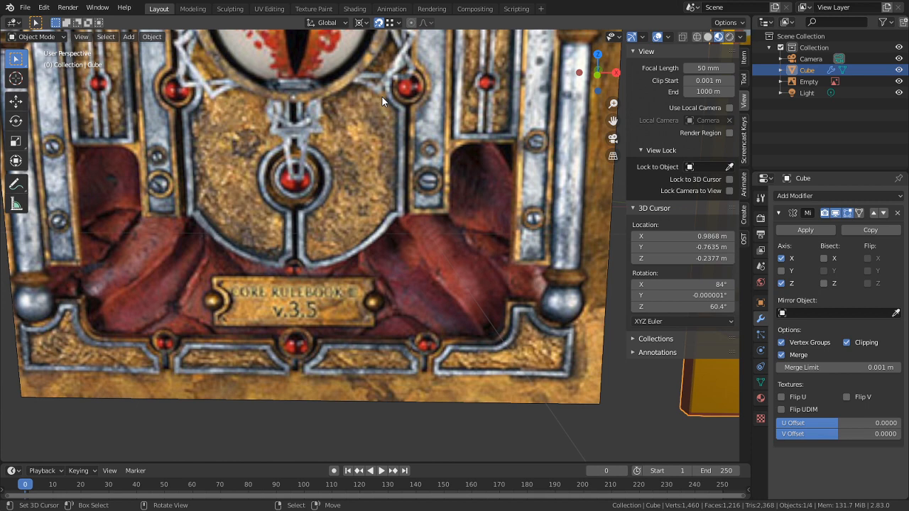
{"action": "scroll", "coordinate": [352, 184], "scroll_direction": "down", "scroll_amount": 5}
{"action": "middle_click_drag", "start_coordinate": [353, 184], "coordinate": [186, 374], "text": "shift"}
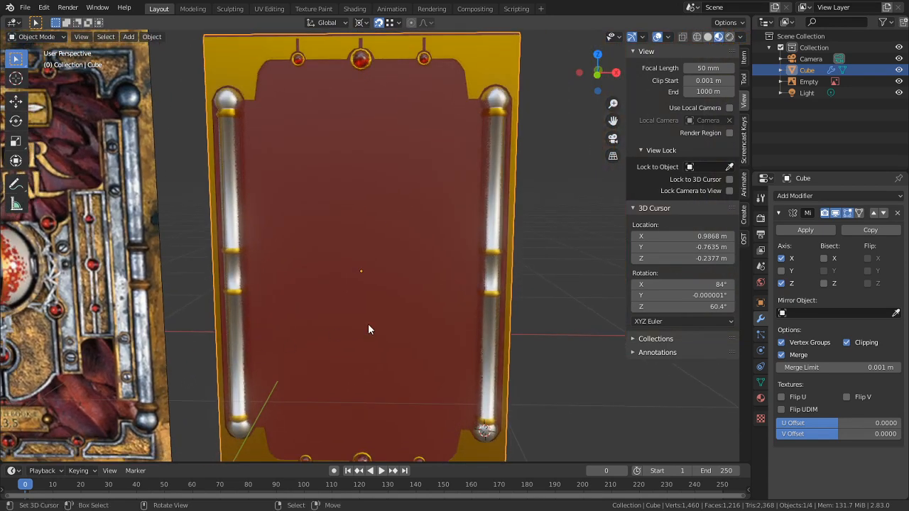
{"action": "middle_click_drag", "start_coordinate": [427, 325], "coordinate": [398, 277]}
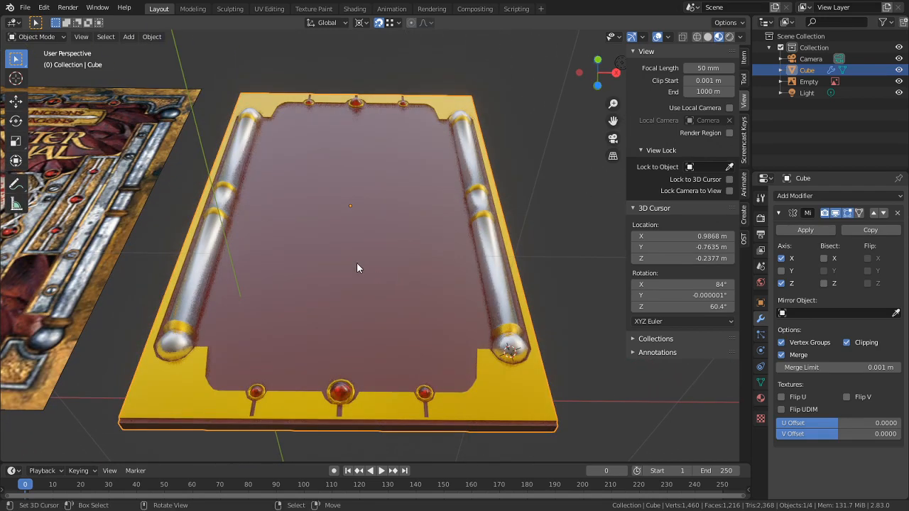
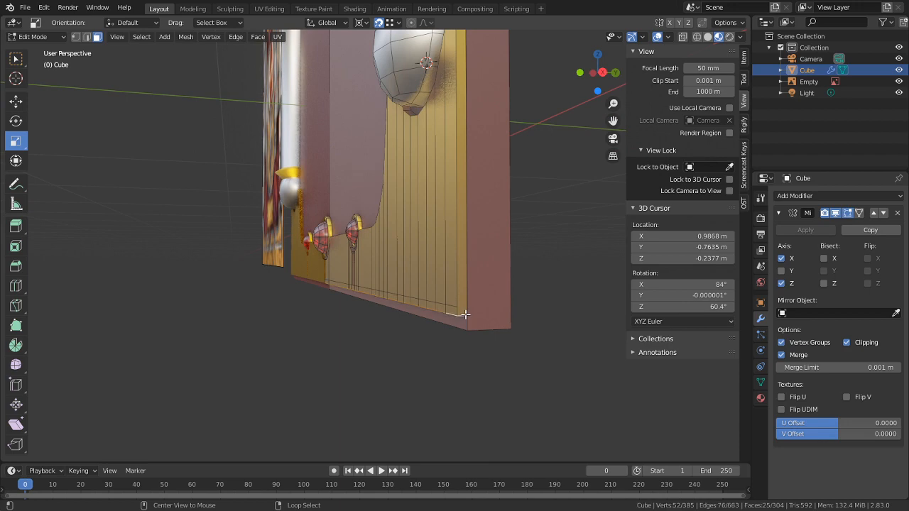
Step: Knife-cut straight across the gold border's outer side face, continuing the front panel's lower horizontal edge line
{"action": "scroll", "coordinate": [497, 332], "scroll_direction": "up", "scroll_amount": 4}
{"action": "middle_click_drag", "start_coordinate": [504, 333], "coordinate": [496, 314]}
{"action": "key", "text": "space"}
{"action": "key", "text": "space"}
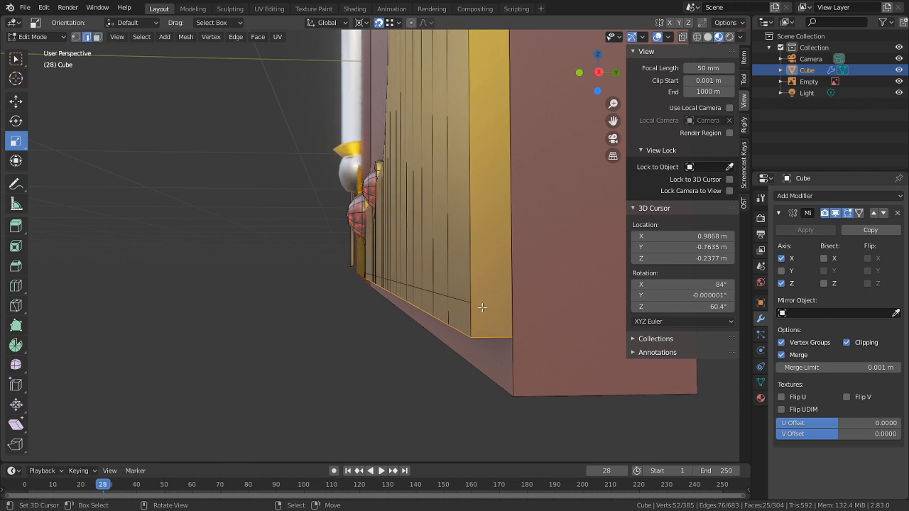
{"action": "left_click", "coordinate": [483, 307]}
{"action": "key", "text": "x"}
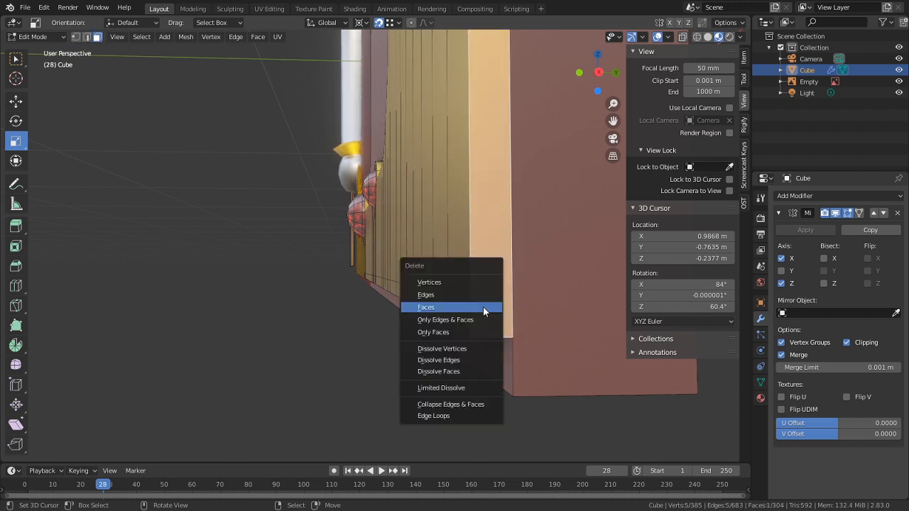
{"action": "key", "text": "Escape"}
{"action": "key", "text": "k"}
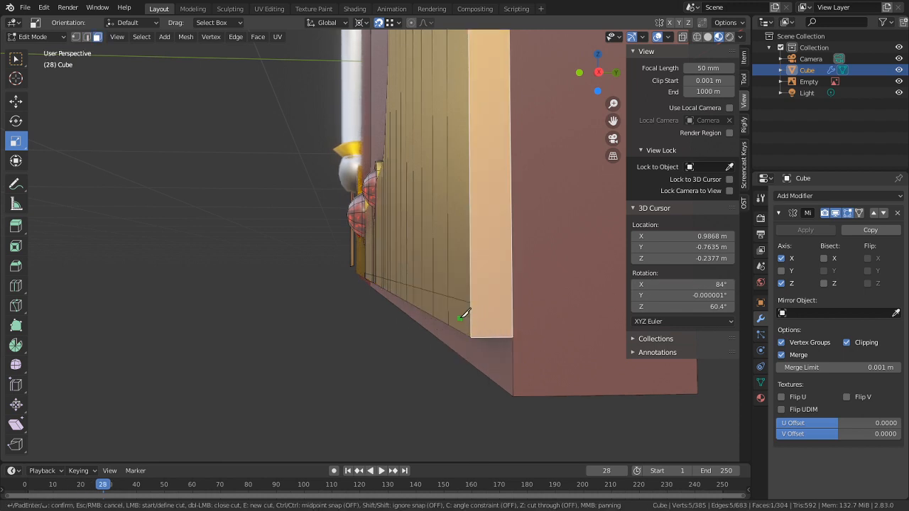
{"action": "left_click", "coordinate": [471, 303]}
{"action": "left_click", "coordinate": [512, 303]}
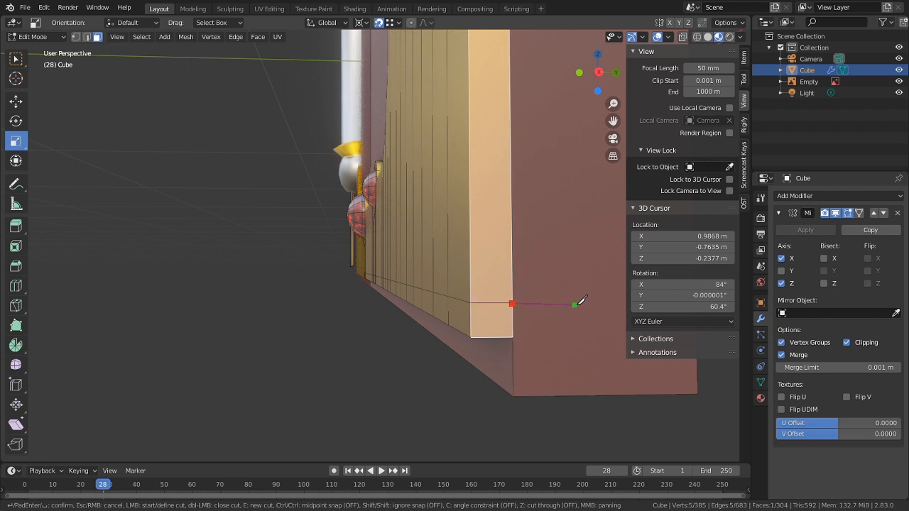
{"action": "key", "text": "Return"}
{"action": "key", "text": "Tab"}
{"action": "key", "text": "Tab"}
Step: Select the new cut's rear vertex on the side face and move it 0.000135 m along Z
{"action": "key", "text": "1"}
{"action": "right_click", "coordinate": [518, 303]}
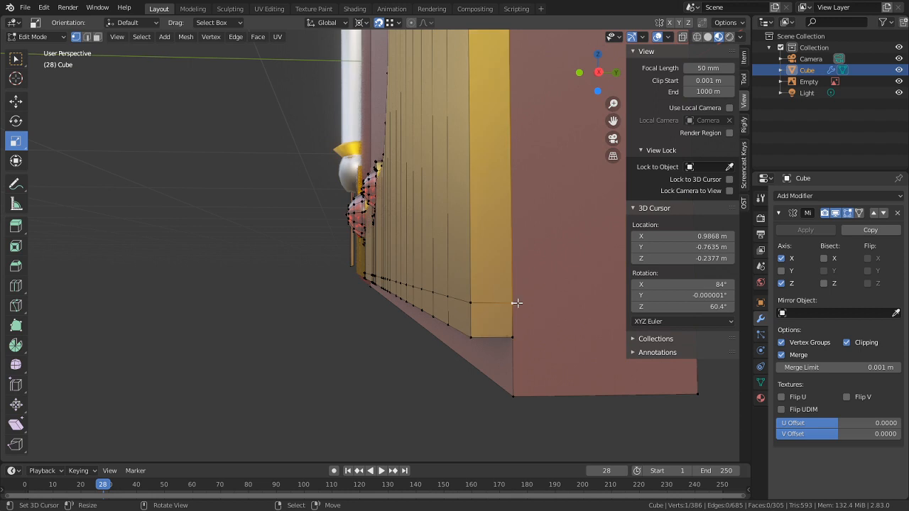
{"action": "key", "text": "h"}
{"action": "key", "text": "z"}
{"action": "key", "text": "Escape"}
{"action": "key", "text": "ctrl+z"}
{"action": "key", "text": "g"}
{"action": "key", "text": "z"}
{"action": "left_click", "coordinate": [473, 304]}
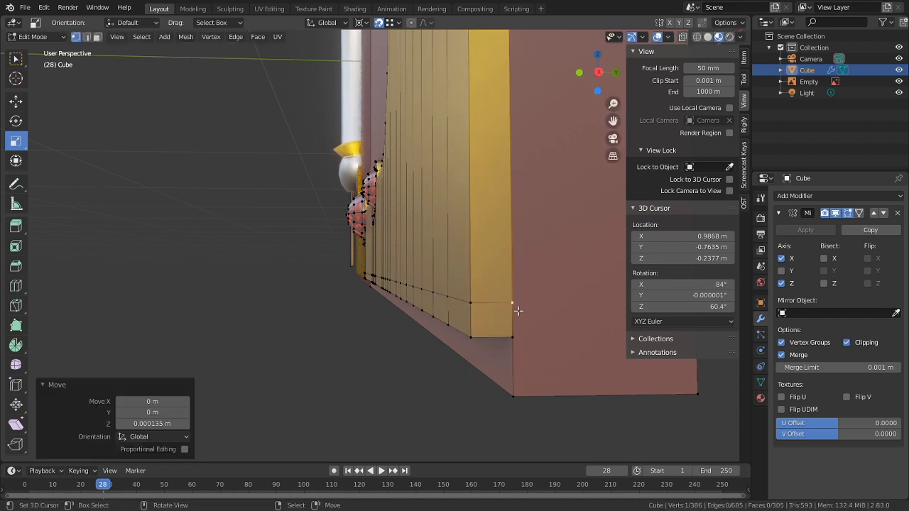
{"action": "key", "text": "Tab"}
{"action": "key", "text": "Tab"}
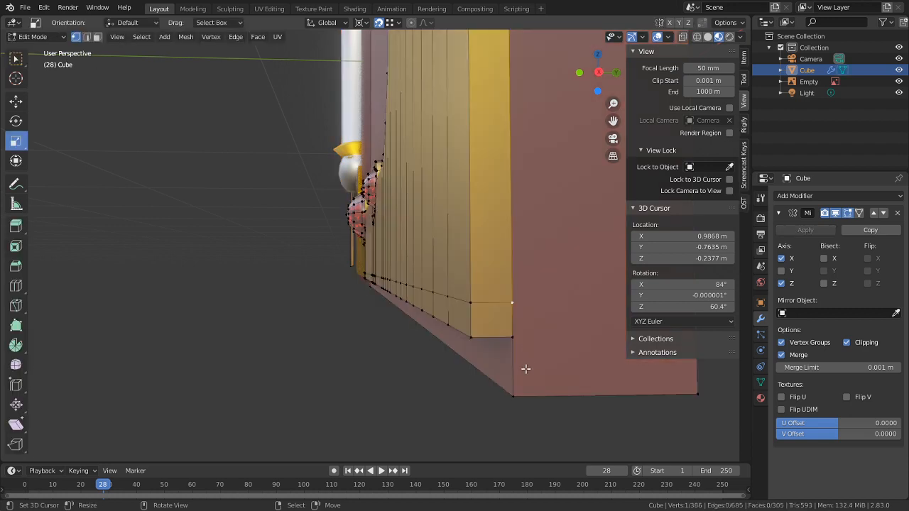
Step: Select the linked geometry of the cover slab and hide it so the gold border stands free
{"action": "key", "text": "ctrl+l"}
{"action": "key", "text": "h"}
{"action": "key", "text": "alt+h"}
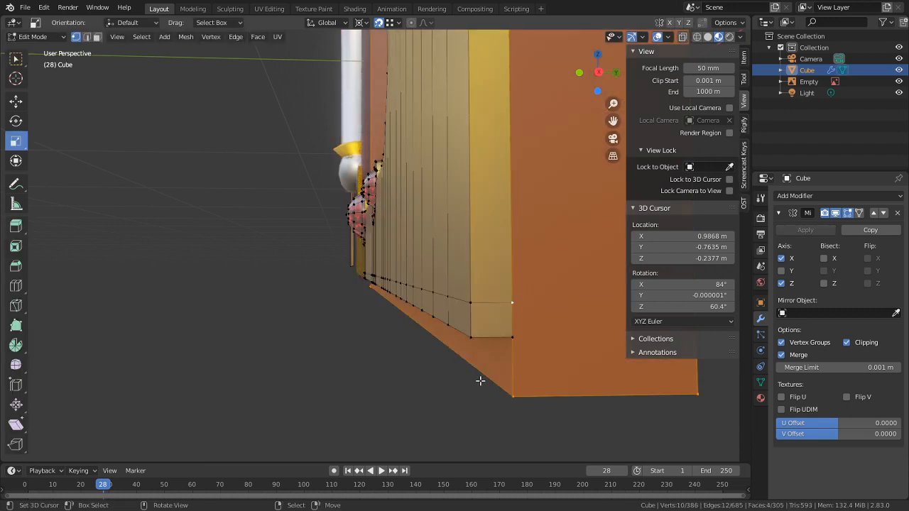
{"action": "key", "text": "ctrl+l"}
{"action": "key", "text": "h"}
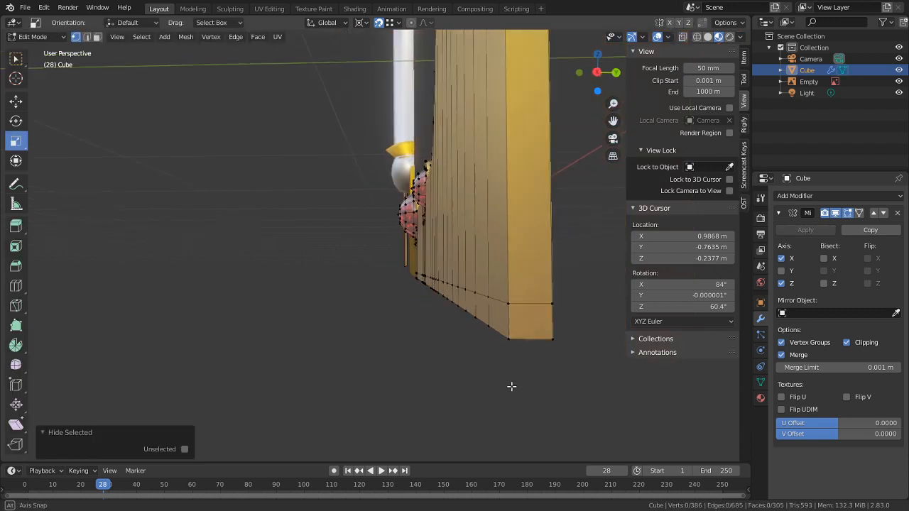
{"action": "middle_click_drag", "start_coordinate": [512, 385], "coordinate": [373, 357]}
{"action": "middle_click_drag", "start_coordinate": [357, 295], "coordinate": [516, 301]}
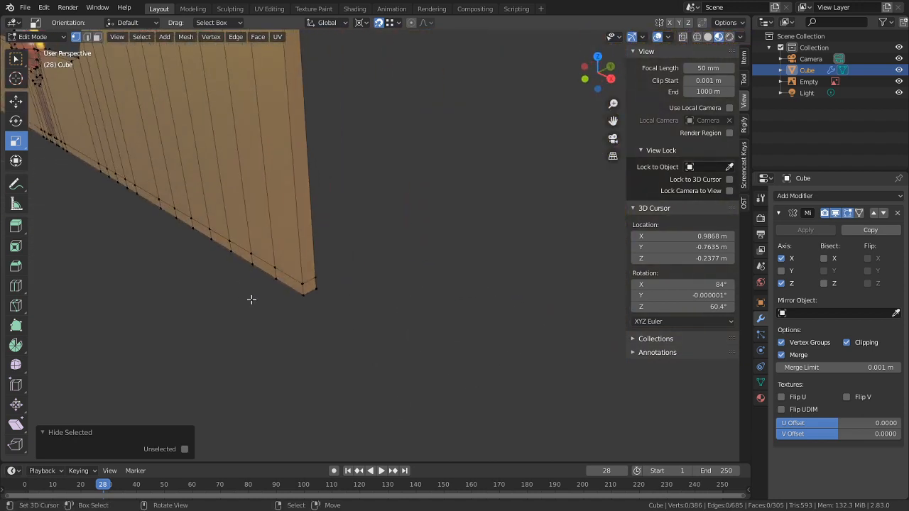
Step: Select the whole linked gold border panel and shift it forward about 0.008 m along negative Y
{"action": "key", "text": "3"}
{"action": "key", "text": "alt+h"}
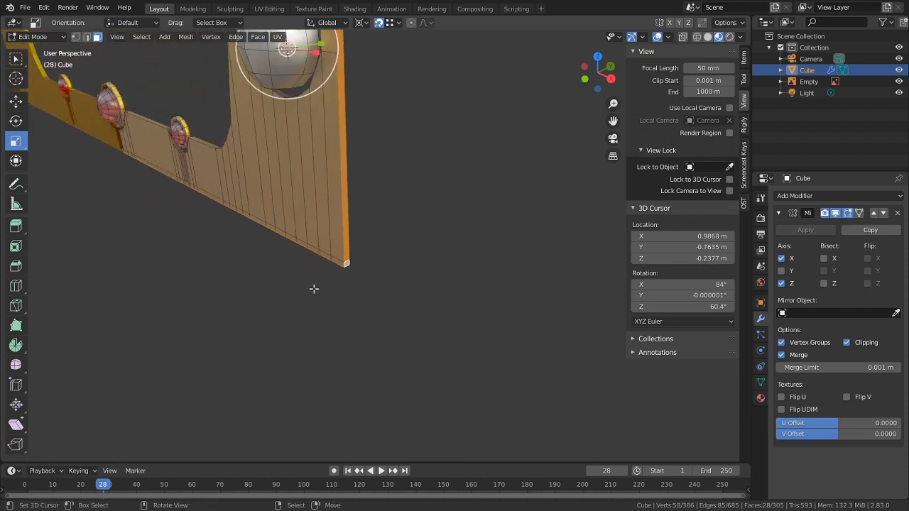
{"action": "middle_click_drag", "start_coordinate": [314, 288], "coordinate": [304, 238]}
{"action": "key", "text": "h"}
{"action": "key", "text": "ctrl+l"}
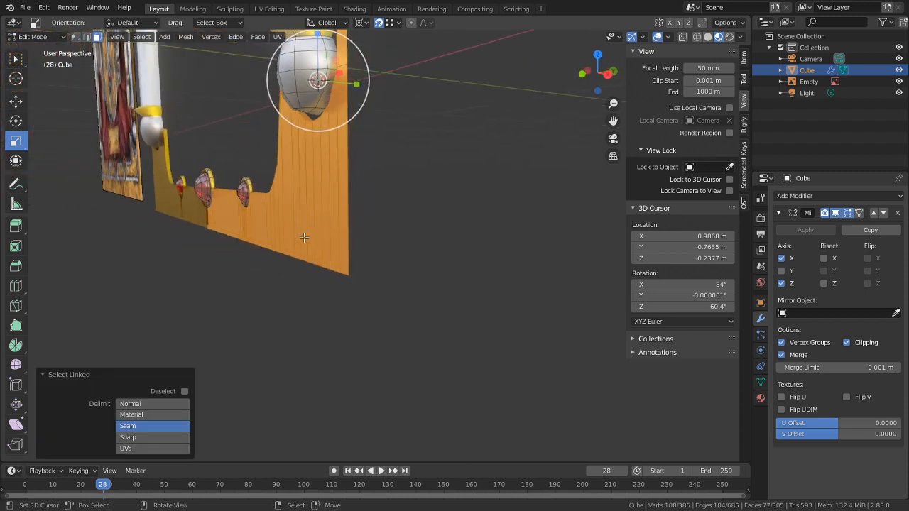
{"action": "key", "text": "g"}
{"action": "key", "text": "y"}
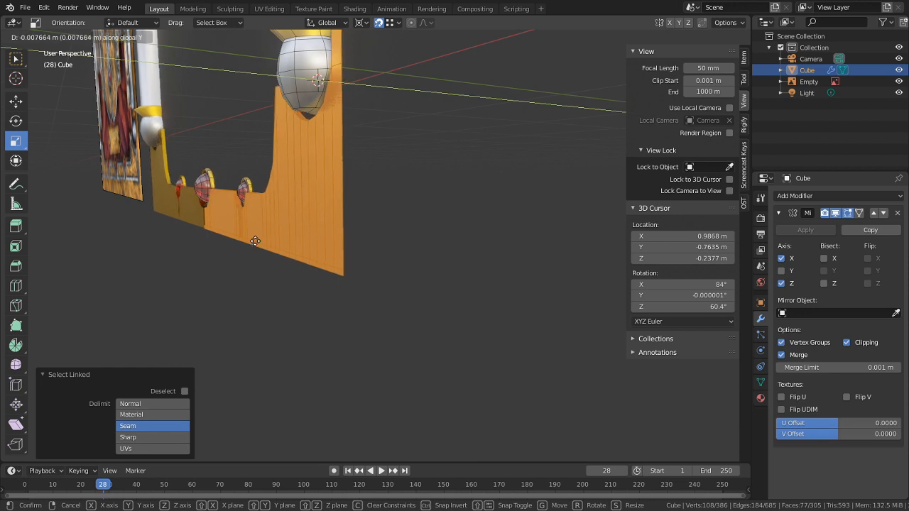
{"action": "left_click", "coordinate": [250, 242]}
{"action": "key", "text": "alt+h"}
Step: Examine the gold border's fit against the cover slab, the small jewel and the column's bulb, with nothing selected
{"action": "key", "text": "Tab"}
{"action": "middle_click_drag", "start_coordinate": [247, 265], "coordinate": [346, 390]}
{"action": "key", "text": "Tab"}
{"action": "key", "text": "Tab"}
{"action": "left_click", "coordinate": [392, 360]}
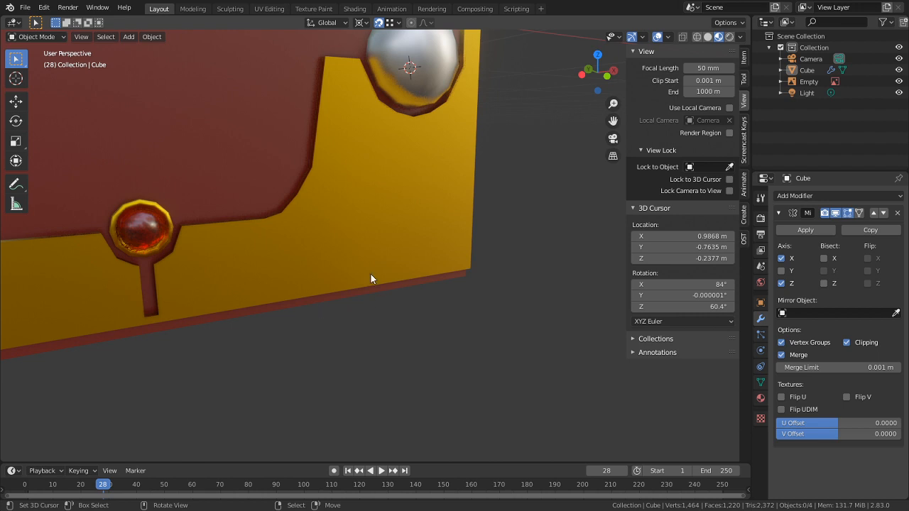
{"action": "key", "text": "Tab"}
{"action": "key", "text": "alt+a"}
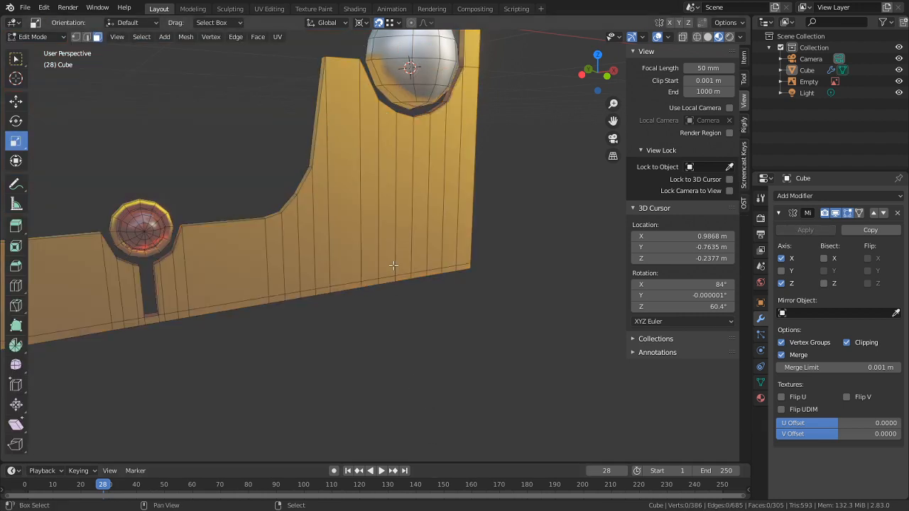
{"action": "middle_click_drag", "start_coordinate": [392, 319], "coordinate": [360, 469], "text": "shift"}
{"action": "middle_click_drag", "start_coordinate": [546, 176], "coordinate": [528, 319], "text": "shift"}
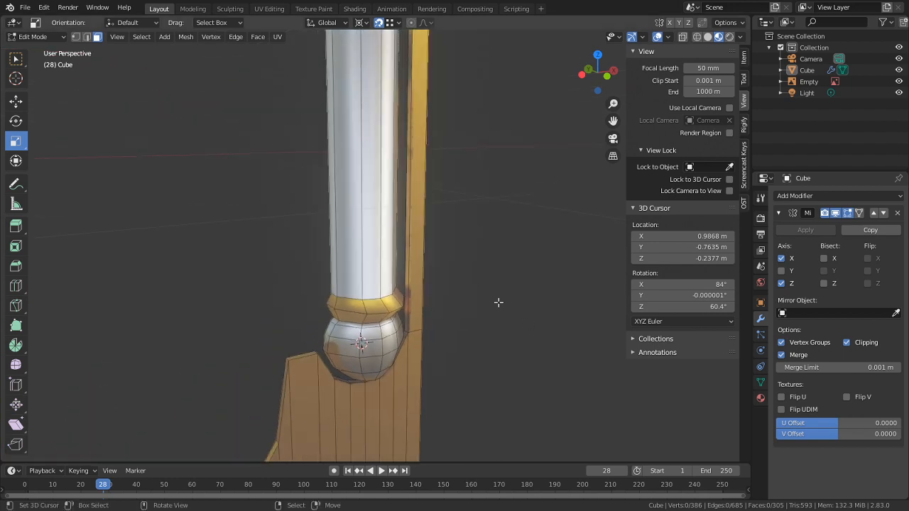
Step: Unhide the hidden cover slab so it shows again behind the gold border and columns
{"action": "scroll", "coordinate": [491, 301], "scroll_direction": "down", "scroll_amount": 5}
{"action": "middle_click_drag", "start_coordinate": [471, 299], "coordinate": [553, 181], "text": "shift"}
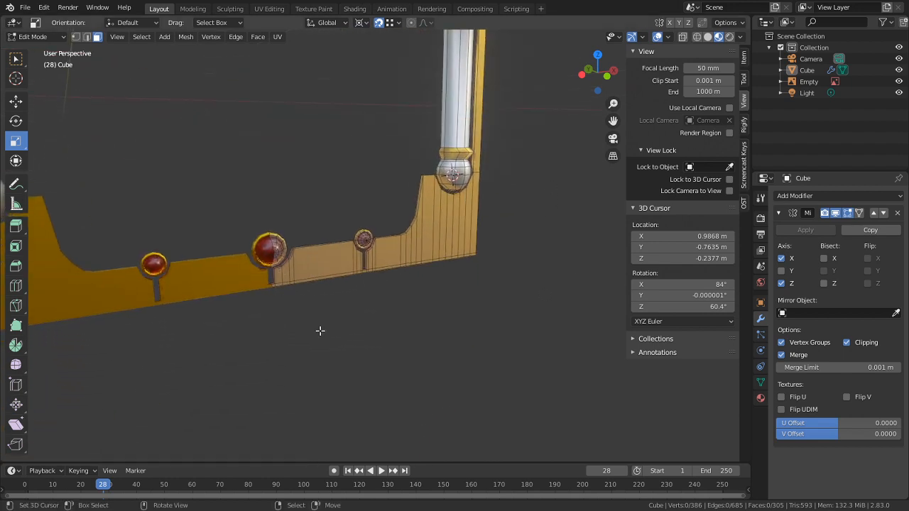
{"action": "scroll", "coordinate": [356, 241], "scroll_direction": "down", "scroll_amount": 6}
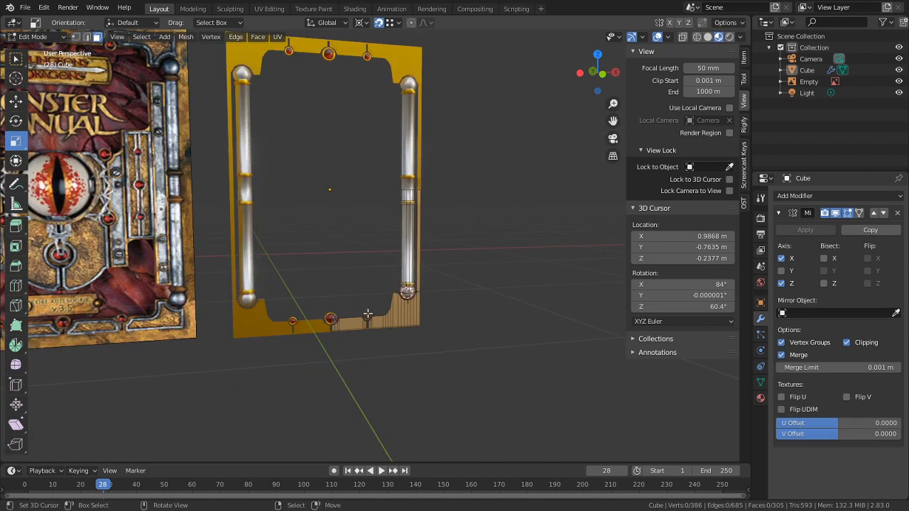
{"action": "left_click", "coordinate": [334, 301]}
{"action": "scroll", "coordinate": [495, 323], "scroll_direction": "up", "scroll_amount": 3}
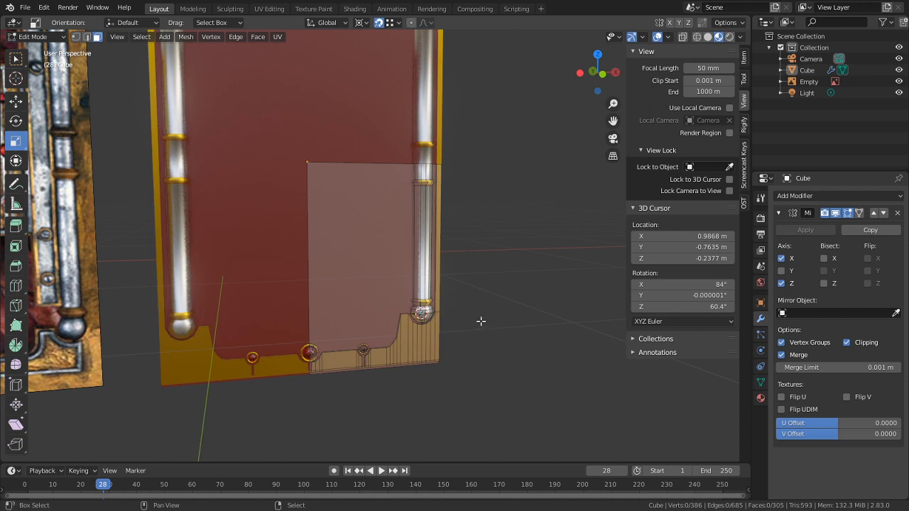
{"action": "middle_click_drag", "start_coordinate": [481, 321], "coordinate": [441, 205], "text": "shift"}
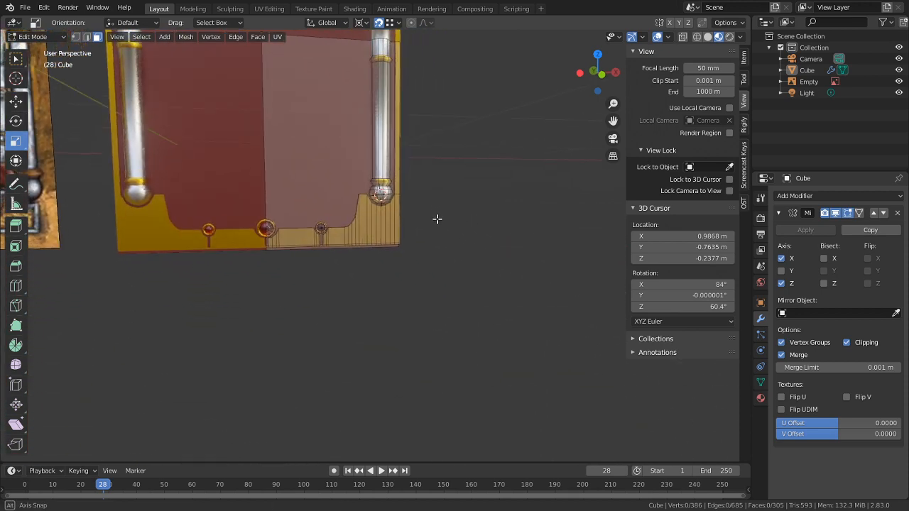
{"action": "scroll", "coordinate": [422, 219], "scroll_direction": "up", "scroll_amount": 4}
{"action": "scroll", "coordinate": [405, 201], "scroll_direction": "up", "scroll_amount": 2}
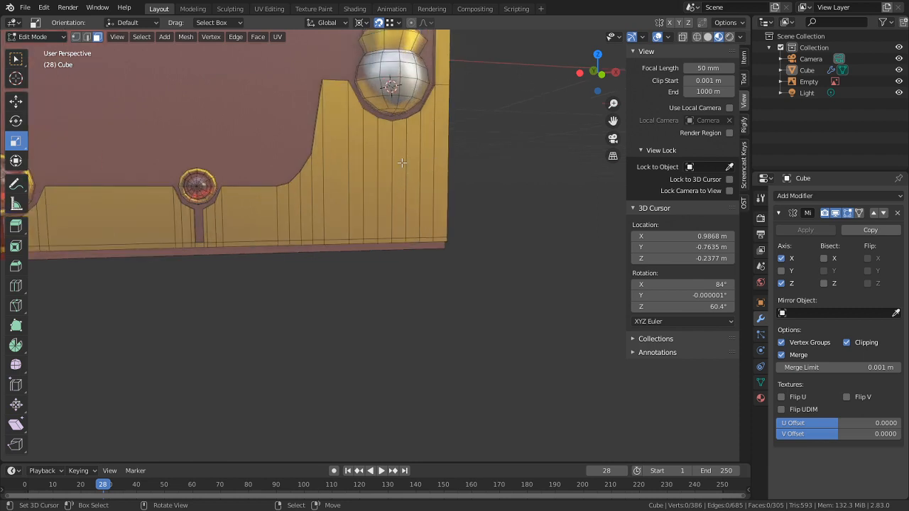
Step: Select the four inner side faces of the column, covering the middle section, both ring faces and the long lower shaft
{"action": "middle_click_drag", "start_coordinate": [402, 162], "coordinate": [406, 412], "text": "shift"}
{"action": "scroll", "coordinate": [387, 384], "scroll_direction": "down", "scroll_amount": 5}
{"action": "middle_click_drag", "start_coordinate": [304, 186], "coordinate": [309, 295], "text": "shift"}
{"action": "scroll", "coordinate": [518, 273], "scroll_direction": "up", "scroll_amount": 7}
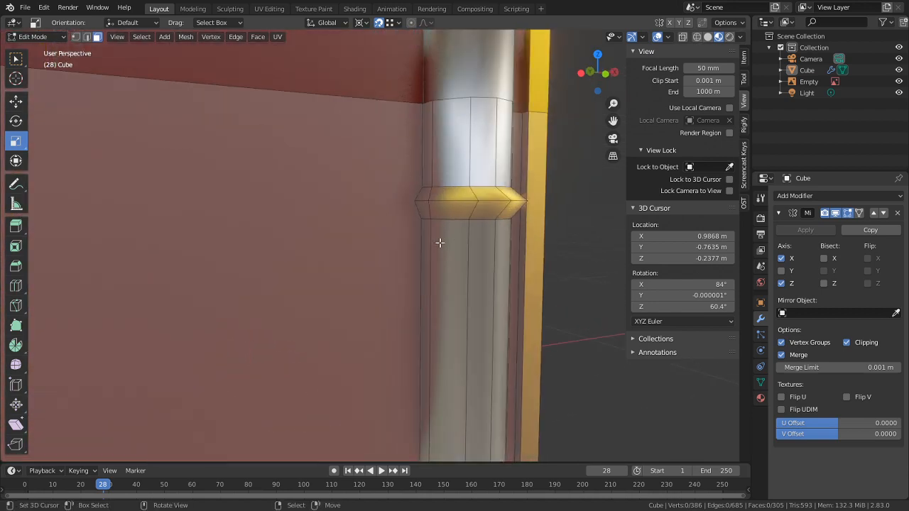
{"action": "left_click", "coordinate": [430, 179]}
{"action": "left_click", "coordinate": [423, 194], "text": "shift"}
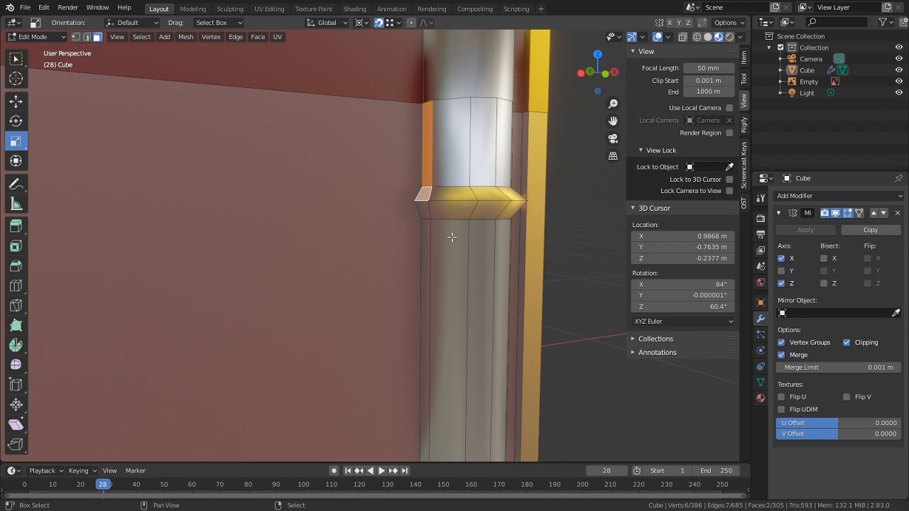
{"action": "left_click", "coordinate": [420, 208], "text": "shift"}
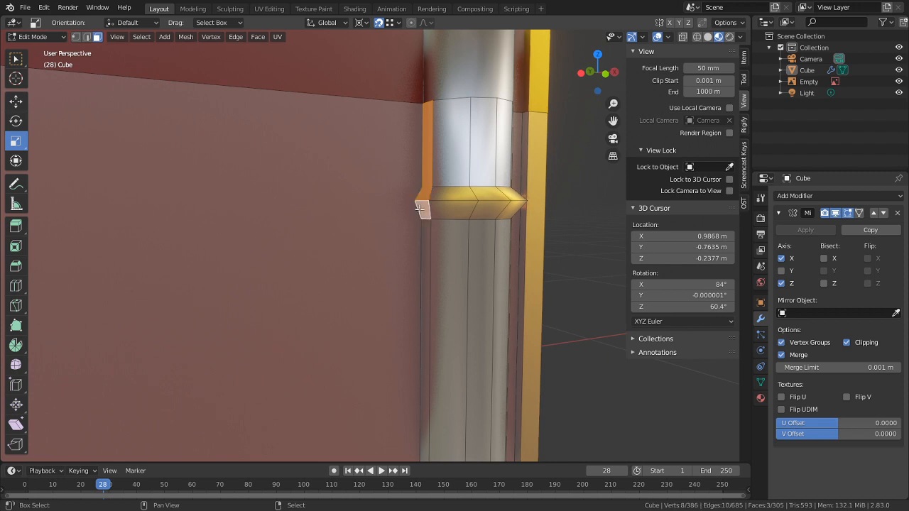
{"action": "left_click", "coordinate": [428, 247], "text": "shift"}
{"action": "scroll", "coordinate": [437, 305], "scroll_direction": "down", "scroll_amount": 5}
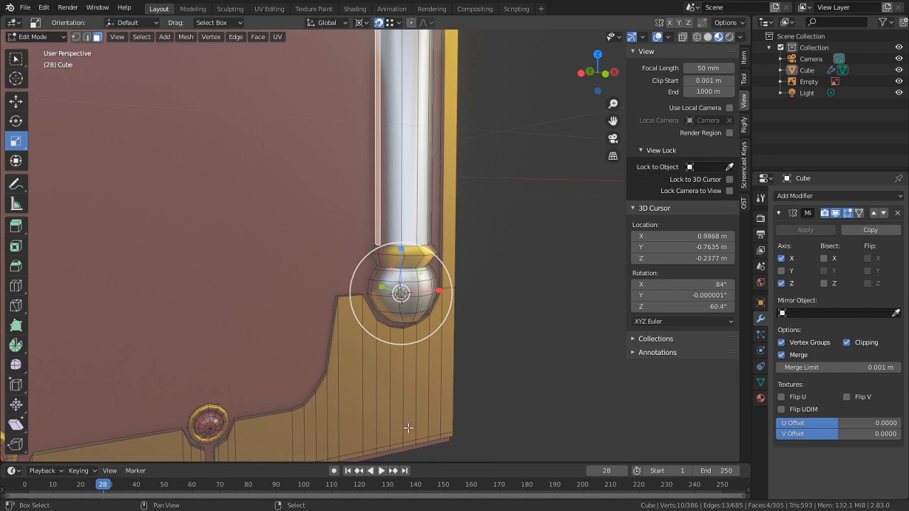
Step: In the front view, examine the riveted metal strip beside the column in the Monster Manual reference and compare it with the modelled column
{"action": "middle_click_drag", "start_coordinate": [343, 357], "coordinate": [336, 409]}
{"action": "key", "text": "KP_1"}
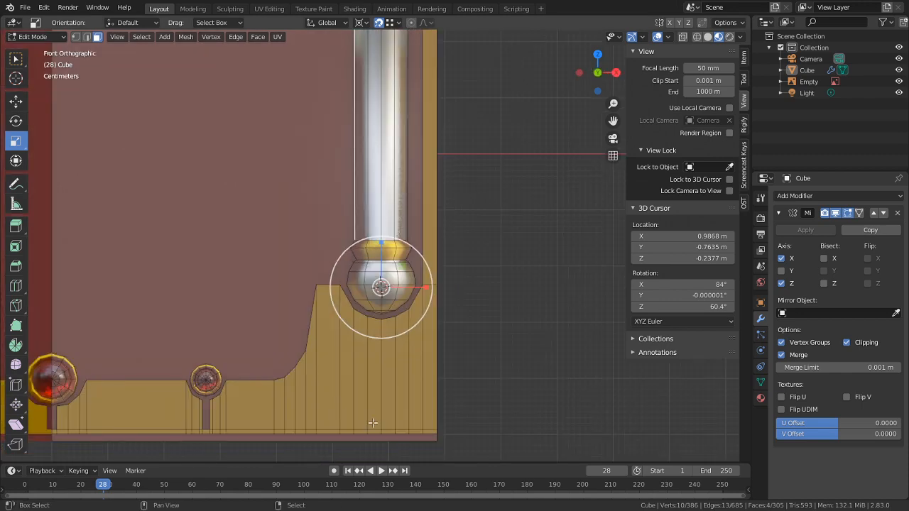
{"action": "scroll", "coordinate": [315, 198], "scroll_direction": "down", "scroll_amount": 5}
{"action": "middle_click_drag", "start_coordinate": [279, 192], "coordinate": [691, 269], "text": "shift"}
{"action": "scroll", "coordinate": [441, 301], "scroll_direction": "up", "scroll_amount": 5}
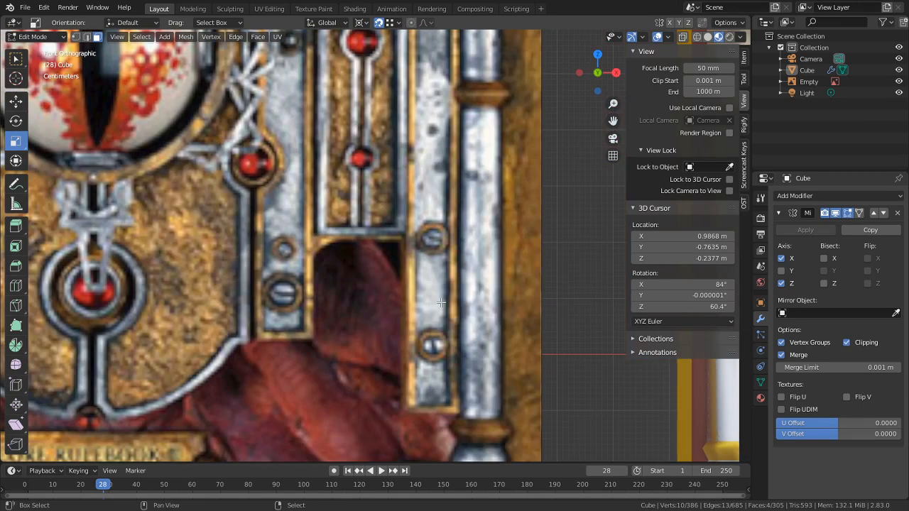
{"action": "scroll", "coordinate": [441, 302], "scroll_direction": "up", "scroll_amount": 5, "text": "shift"}
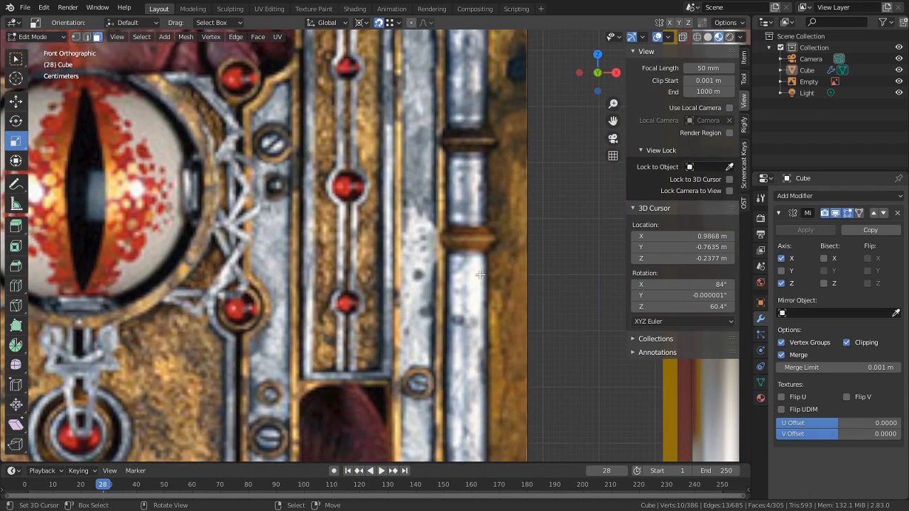
{"action": "middle_click_drag", "start_coordinate": [480, 275], "coordinate": [458, 385], "text": "shift"}
{"action": "middle_click_drag", "start_coordinate": [441, 227], "coordinate": [336, 372], "text": "shift"}
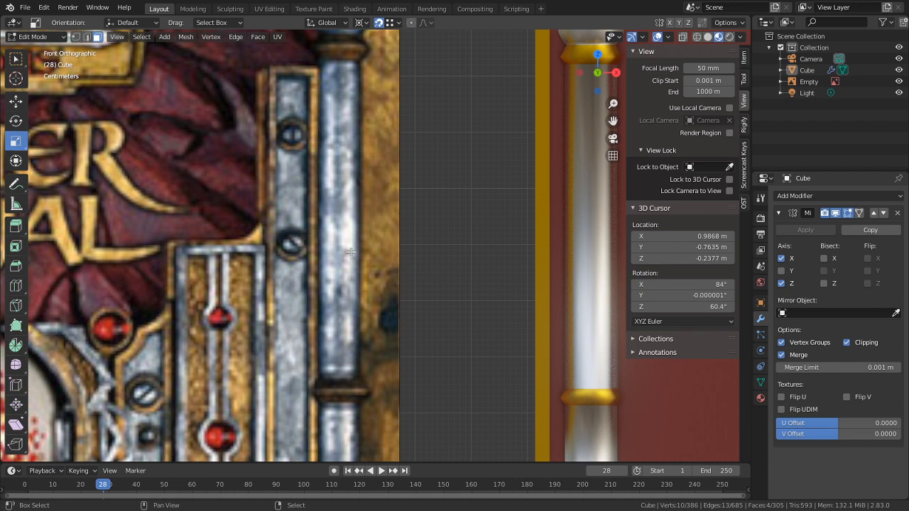
{"action": "middle_click_drag", "start_coordinate": [392, 119], "coordinate": [482, 195], "text": "shift"}
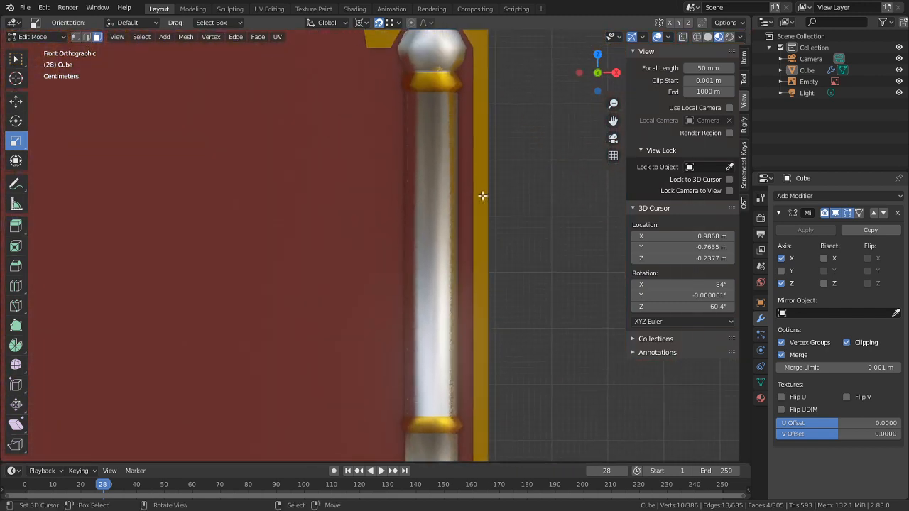
Step: Extrude the column's selected inner side faces about 0.102 m along negative X to form a flat strip
{"action": "key", "text": "e"}
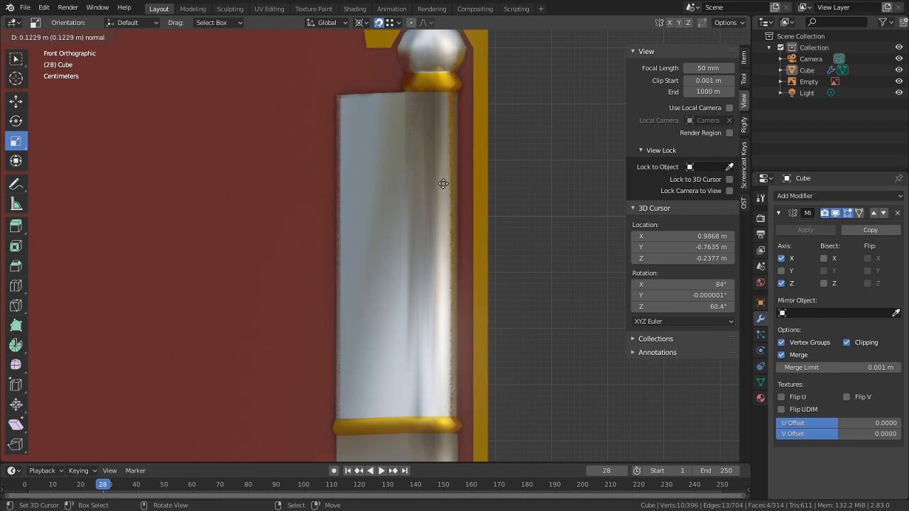
{"action": "key", "text": "x"}
{"action": "left_click", "coordinate": [454, 183]}
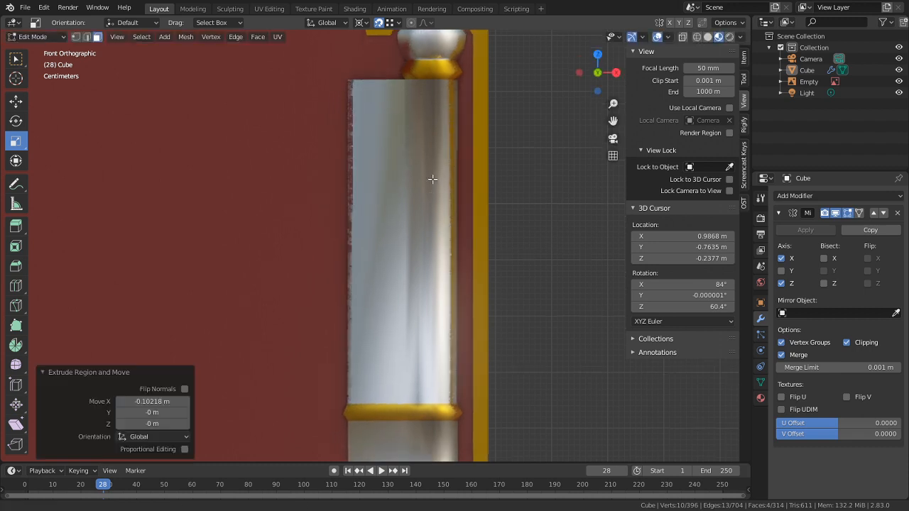
{"action": "key", "text": "Tab"}
{"action": "key", "text": "Tab"}
Step: Select the protruding middle edge at the ring's extruded end and snap it along X into line with the strip's side
{"action": "middle_click_drag", "start_coordinate": [403, 419], "coordinate": [406, 198], "text": "shift"}
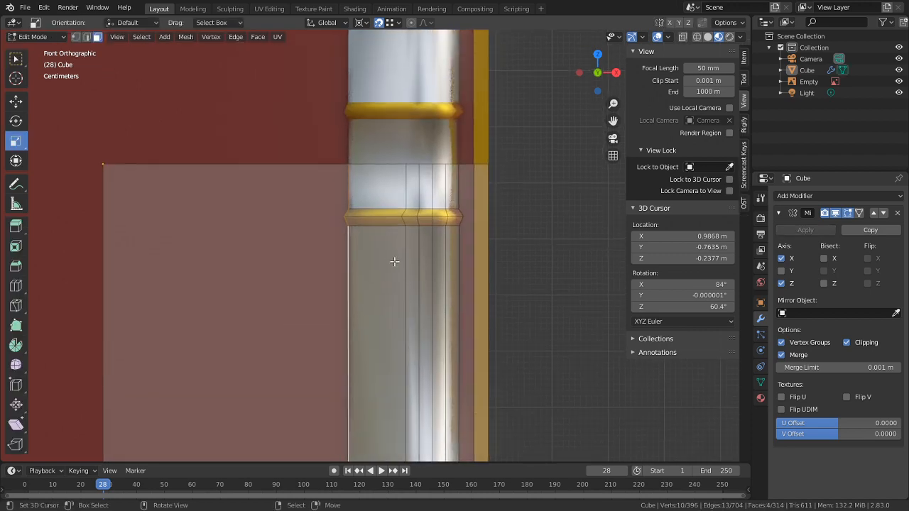
{"action": "middle_click_drag", "start_coordinate": [395, 262], "coordinate": [467, 245]}
{"action": "key", "text": "2"}
{"action": "left_click", "coordinate": [388, 291]}
{"action": "scroll", "coordinate": [443, 260], "scroll_direction": "up", "scroll_amount": 3}
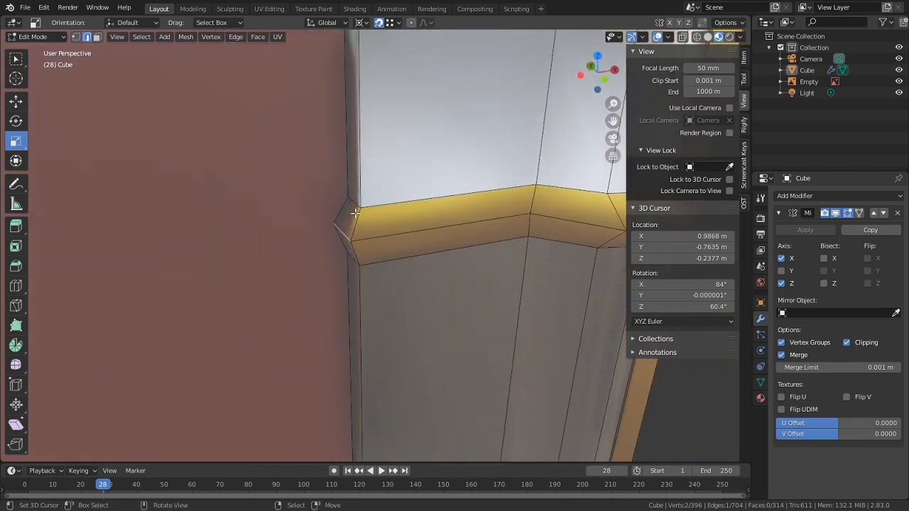
{"action": "key", "text": "g"}
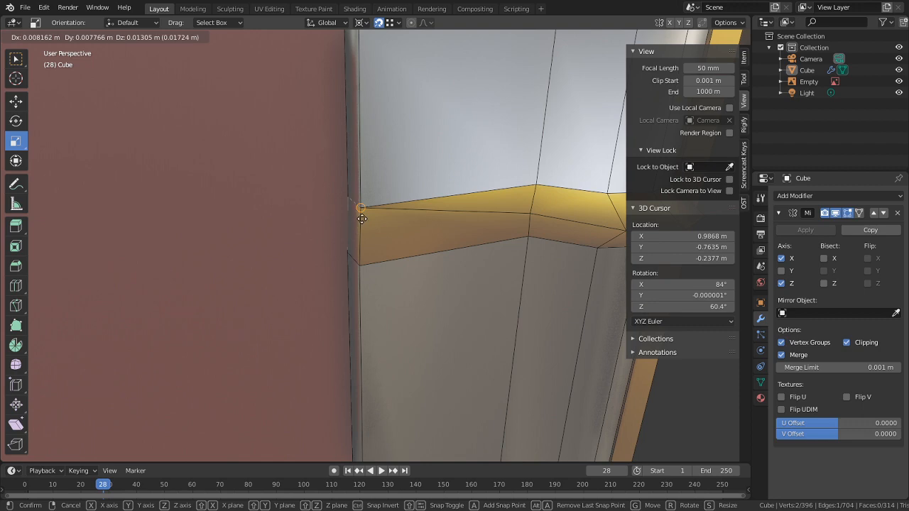
{"action": "key", "text": "x"}
{"action": "left_click", "coordinate": [370, 214]}
Step: Select the middle edge across the front of the extruded ring and snap it along Y flush with the strip's front face
{"action": "middle_click_drag", "start_coordinate": [381, 263], "coordinate": [355, 39]}
{"action": "middle_click_drag", "start_coordinate": [390, 261], "coordinate": [416, 174], "text": "shift"}
{"action": "key", "text": "1"}
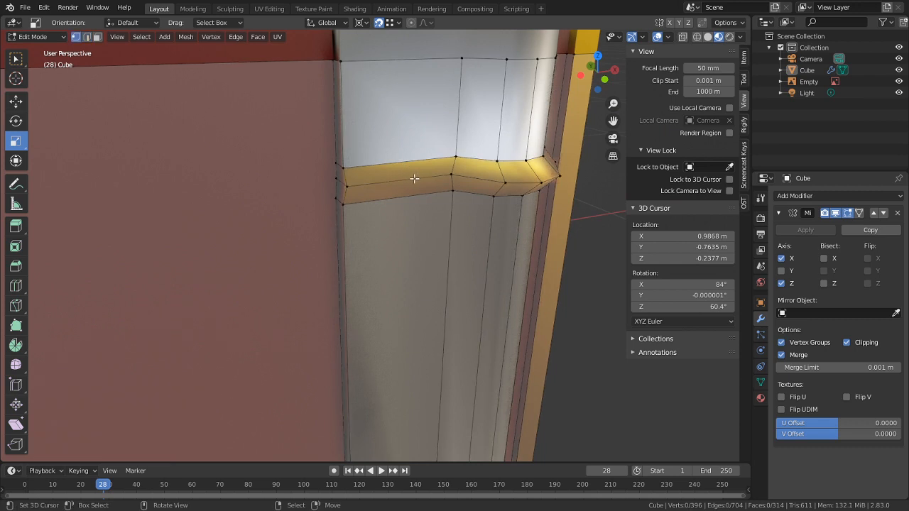
{"action": "middle_click_drag", "start_coordinate": [362, 183], "coordinate": [468, 164]}
{"action": "right_click", "coordinate": [453, 169], "text": "shift"}
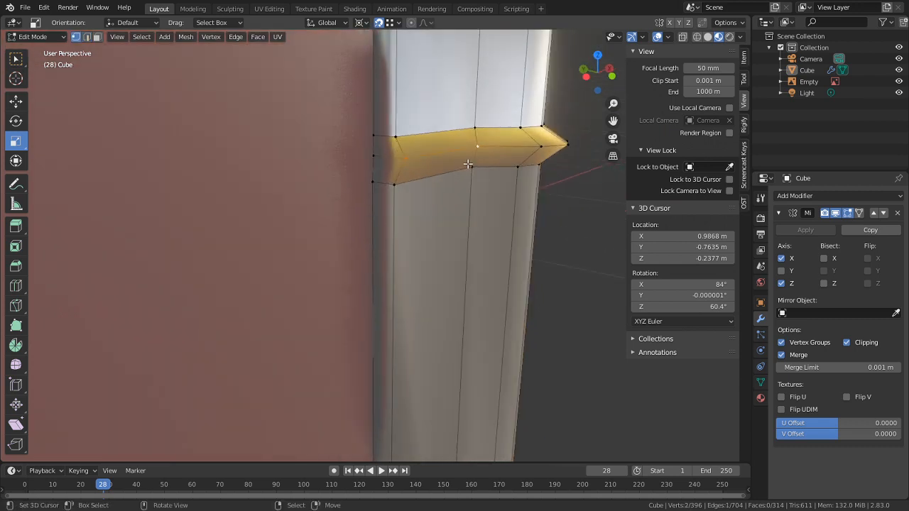
{"action": "key", "text": "g"}
{"action": "key", "text": "y"}
{"action": "left_click", "coordinate": [396, 133]}
{"action": "key", "text": "Tab"}
{"action": "middle_click_drag", "start_coordinate": [426, 145], "coordinate": [396, 204]}
{"action": "key", "text": "Tab"}
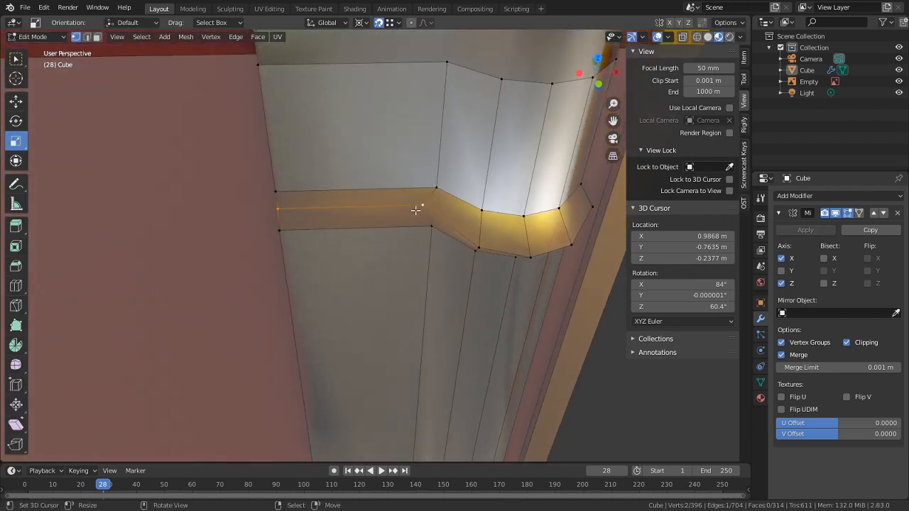
Step: Try to shift the vertex where the flattened ring meets the column along Y and X to straighten the junction
{"action": "key", "text": "g"}
{"action": "key", "text": "y"}
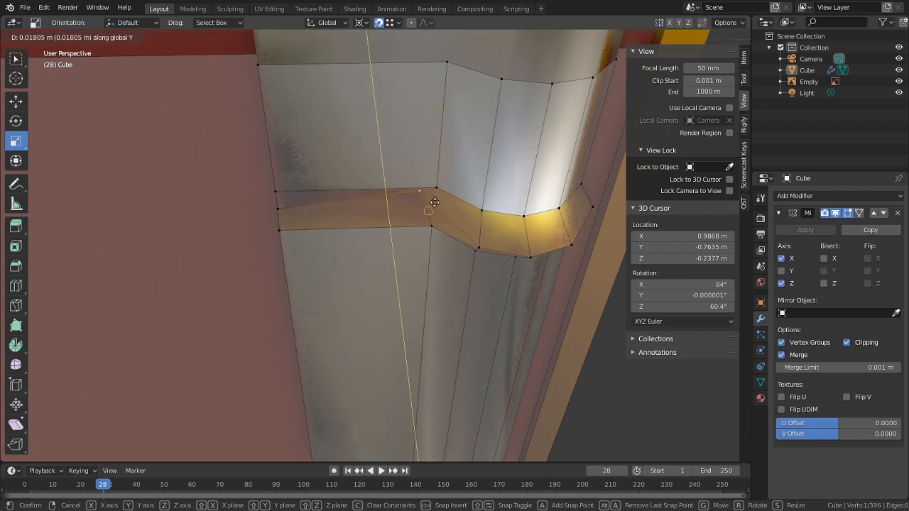
{"action": "right_click", "coordinate": [436, 188]}
{"action": "middle_click_drag", "start_coordinate": [436, 188], "coordinate": [421, 252]}
{"action": "key", "text": "g"}
{"action": "key", "text": "x"}
{"action": "left_click", "coordinate": [441, 216]}
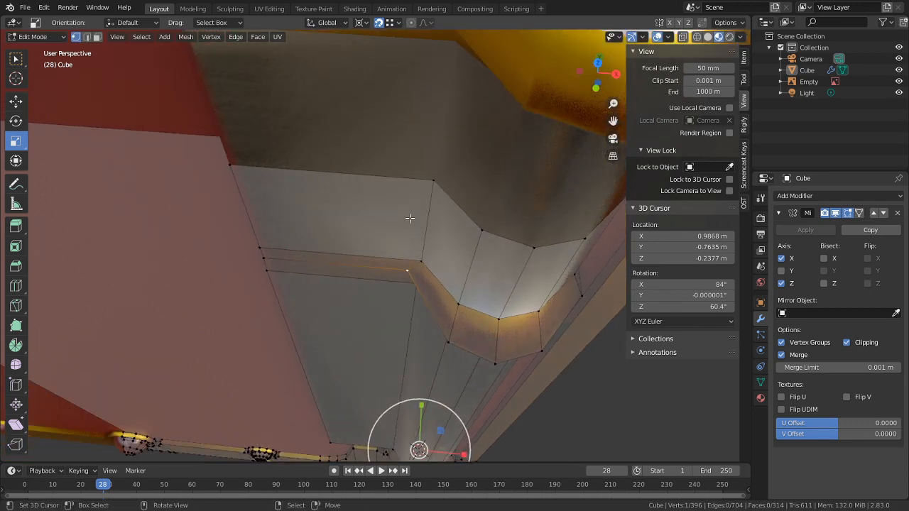
Step: Select the four front faces of the strip beside the column and assign the gold Material.004 to them
{"action": "middle_click_drag", "start_coordinate": [409, 218], "coordinate": [389, 205]}
{"action": "key", "text": "3"}
{"action": "left_click", "coordinate": [386, 208]}
{"action": "left_click", "coordinate": [371, 244], "text": "shift"}
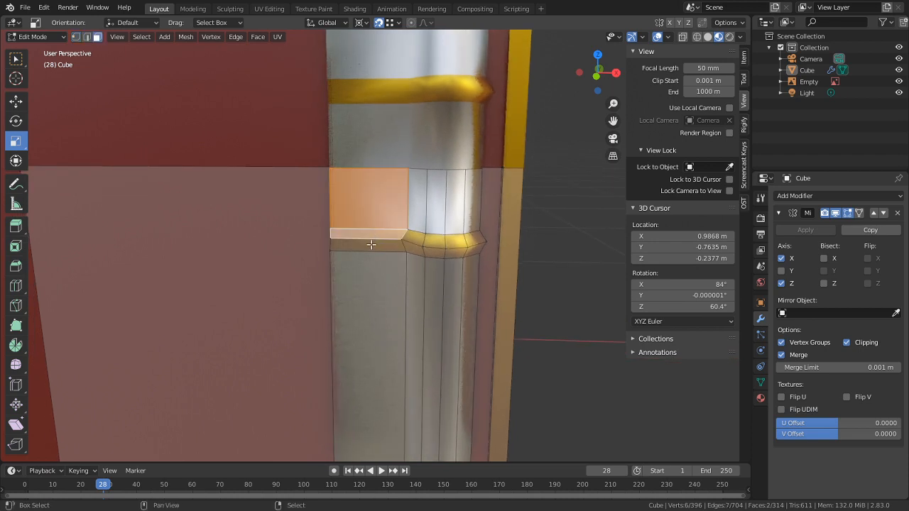
{"action": "left_click", "coordinate": [372, 244], "text": "shift"}
{"action": "middle_click_drag", "start_coordinate": [377, 306], "coordinate": [391, 83]}
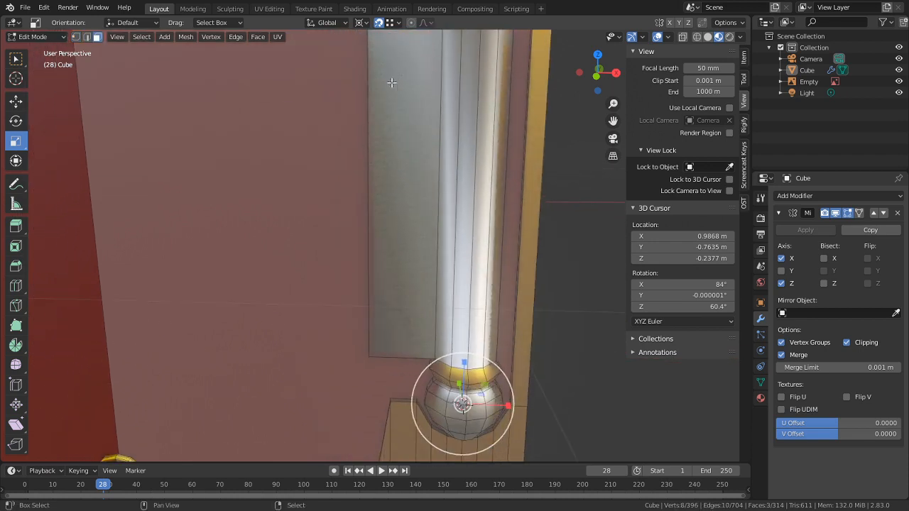
{"action": "left_click", "coordinate": [399, 315], "text": "shift"}
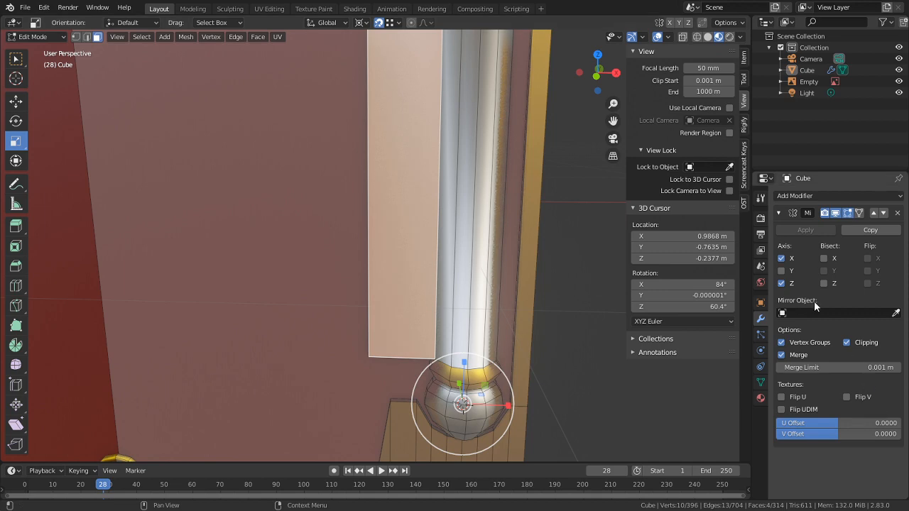
{"action": "left_click", "coordinate": [761, 398]}
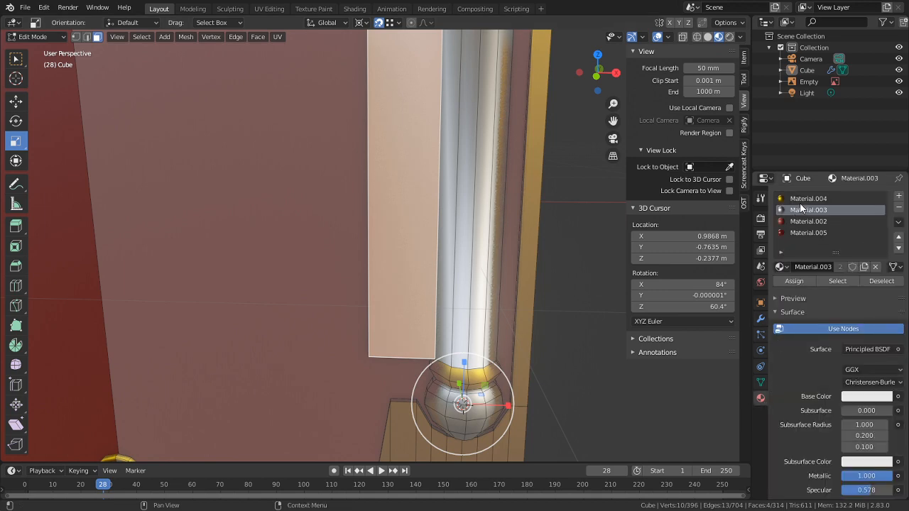
{"action": "left_click", "coordinate": [800, 201]}
{"action": "left_click", "coordinate": [795, 280]}
{"action": "key", "text": "Tab"}
{"action": "middle_click_drag", "start_coordinate": [604, 305], "coordinate": [321, 144]}
{"action": "key", "text": "Tab"}
Step: Merge the gold strip's four front faces into a single face by removing the cross edges at the ring
{"action": "middle_click_drag", "start_coordinate": [400, 170], "coordinate": [400, 267], "text": "shift"}
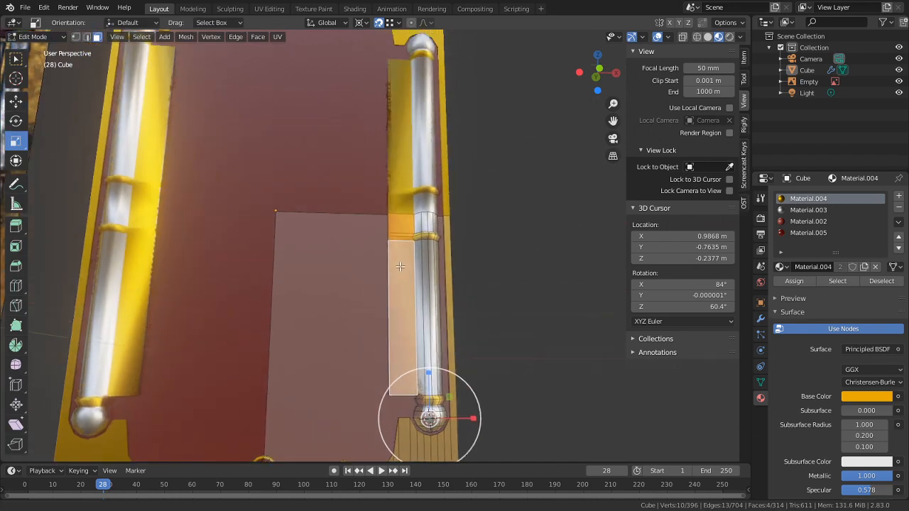
{"action": "scroll", "coordinate": [399, 267], "scroll_direction": "up", "scroll_amount": 6}
{"action": "left_click", "coordinate": [395, 237]}
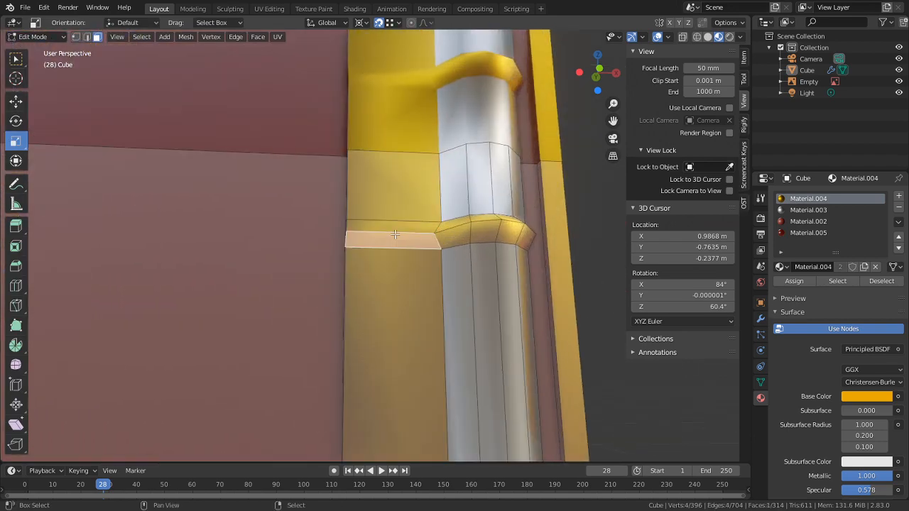
{"action": "key", "text": "2"}
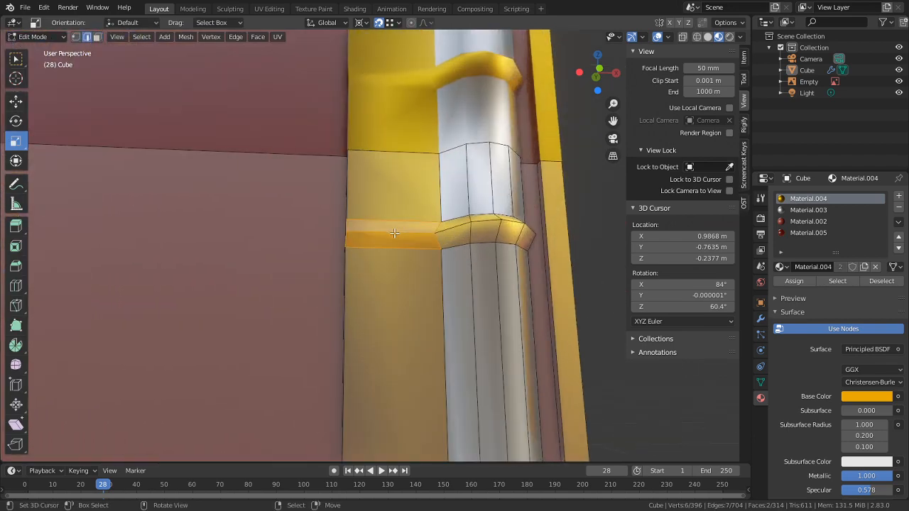
{"action": "left_click", "coordinate": [394, 239]}
{"action": "key", "text": "3"}
{"action": "middle_click_drag", "start_coordinate": [386, 227], "coordinate": [400, 248]}
Step: Inset the gold strip's merged front face by about 0.014 m to leave a narrow frame around it
{"action": "left_click", "coordinate": [424, 237]}
{"action": "scroll", "coordinate": [424, 237], "scroll_direction": "down", "scroll_amount": 1}
{"action": "key", "text": "i"}
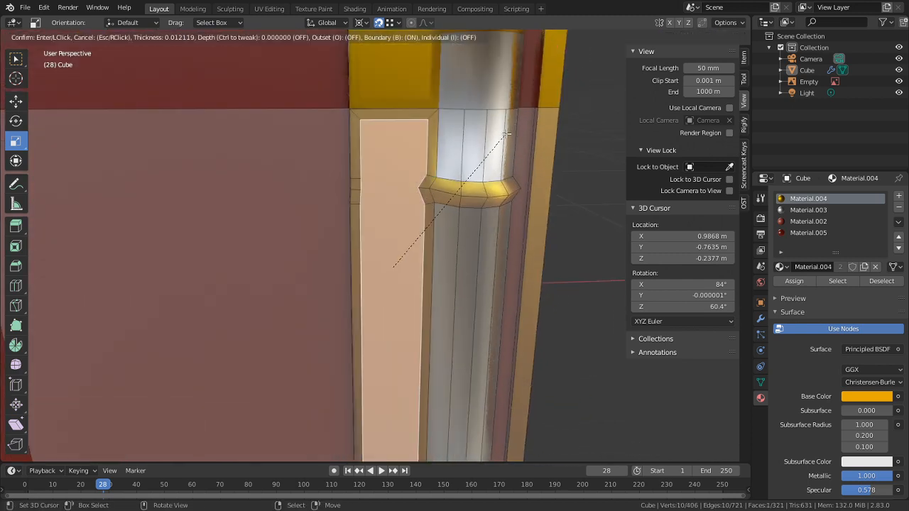
{"action": "left_click", "coordinate": [505, 134]}
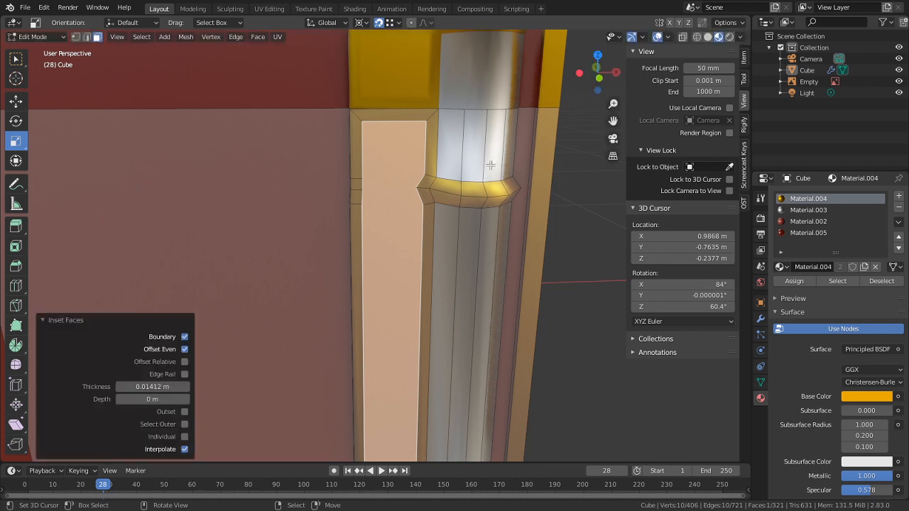
{"action": "scroll", "coordinate": [414, 157], "scroll_direction": "down", "scroll_amount": 3, "text": "shift"}
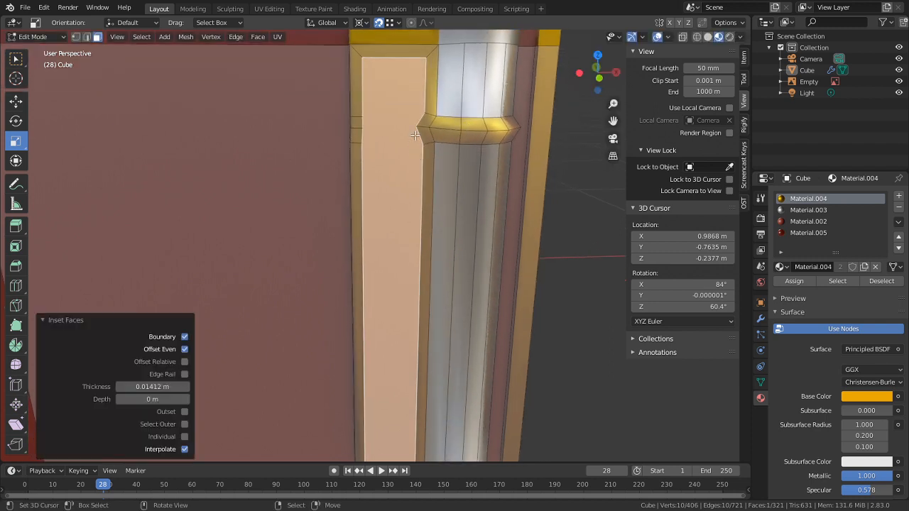
{"action": "scroll", "coordinate": [416, 142], "scroll_direction": "down", "scroll_amount": 2}
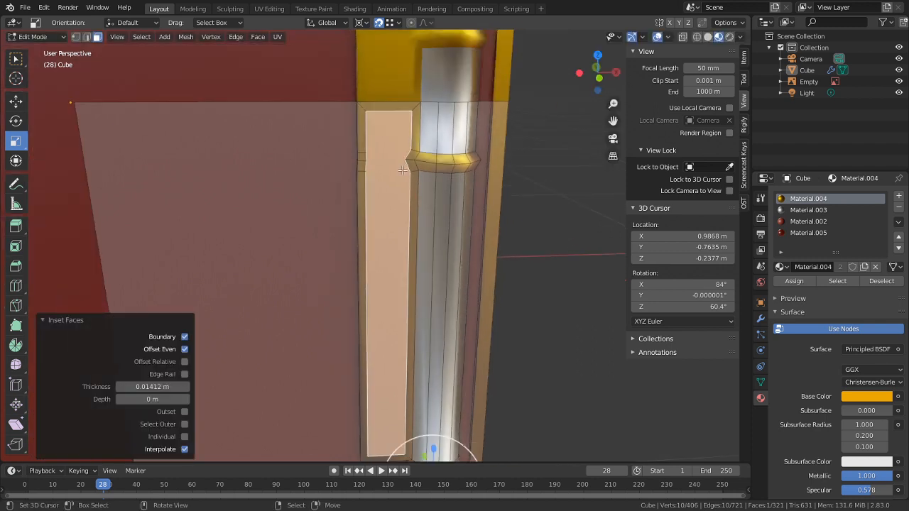
Step: Undo the inset and dissolve the cross edges on the gold strip's narrow side near the column ring
{"action": "key", "text": "ctrl+z"}
{"action": "middle_click_drag", "start_coordinate": [427, 167], "coordinate": [480, 171]}
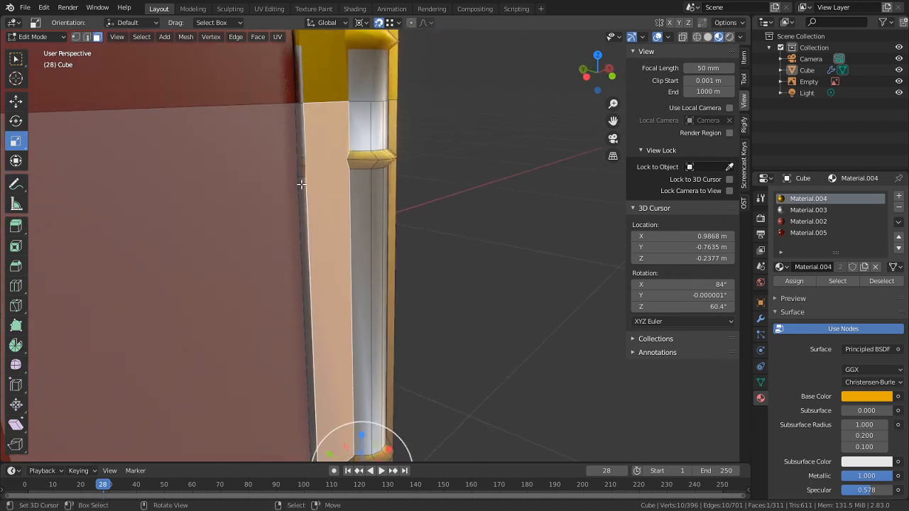
{"action": "left_click", "coordinate": [302, 185]}
{"action": "scroll", "coordinate": [332, 178], "scroll_direction": "up", "scroll_amount": 4}
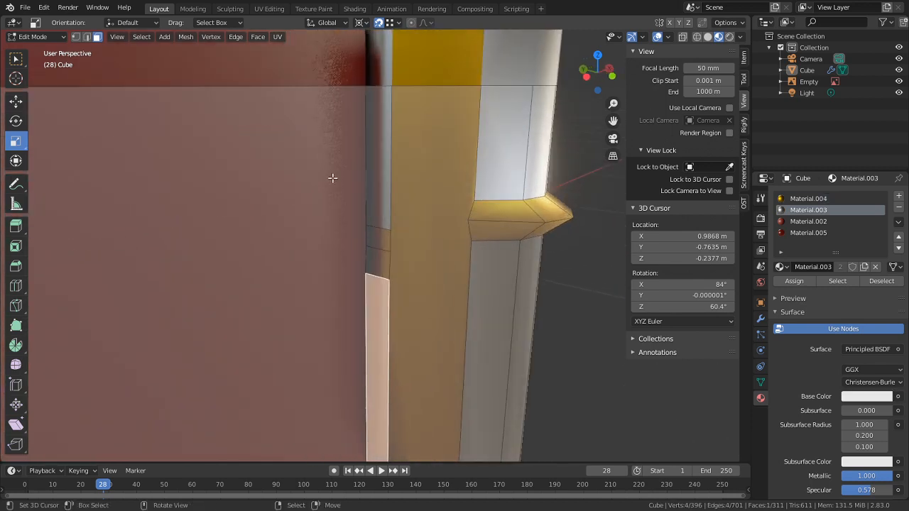
{"action": "scroll", "coordinate": [380, 252], "scroll_direction": "up", "scroll_amount": 2}
{"action": "key", "text": "2"}
{"action": "key", "text": "ctrl+x"}
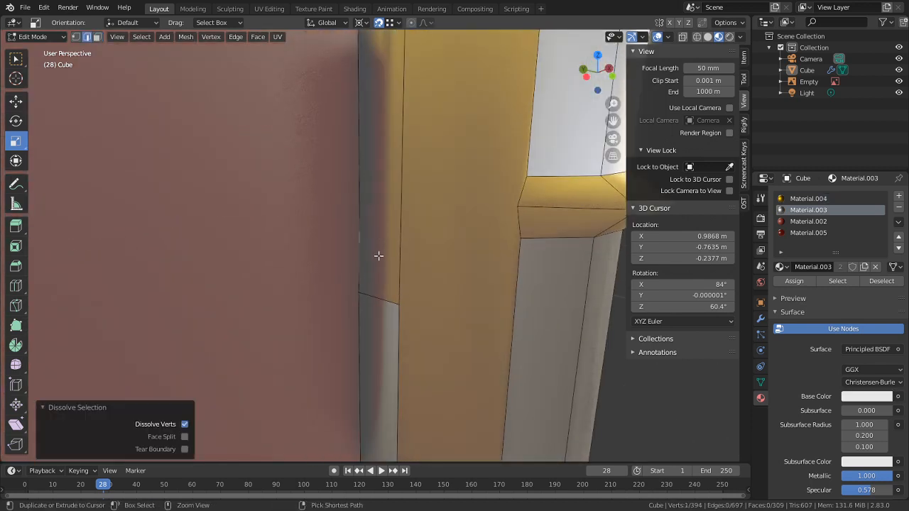
{"action": "key", "text": "ctrl+x"}
{"action": "middle_click_drag", "start_coordinate": [378, 256], "coordinate": [373, 231]}
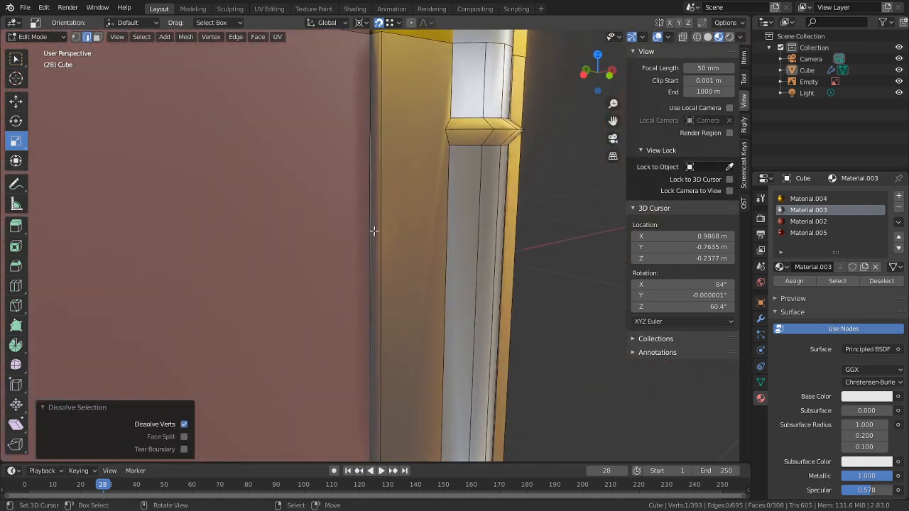
Step: Move the strip's narrow side face about 0.028 m along X towards the column to make the strip narrower
{"action": "key", "text": "3"}
{"action": "left_click", "coordinate": [373, 231]}
{"action": "key", "text": "KP_3"}
{"action": "key", "text": "KP_1"}
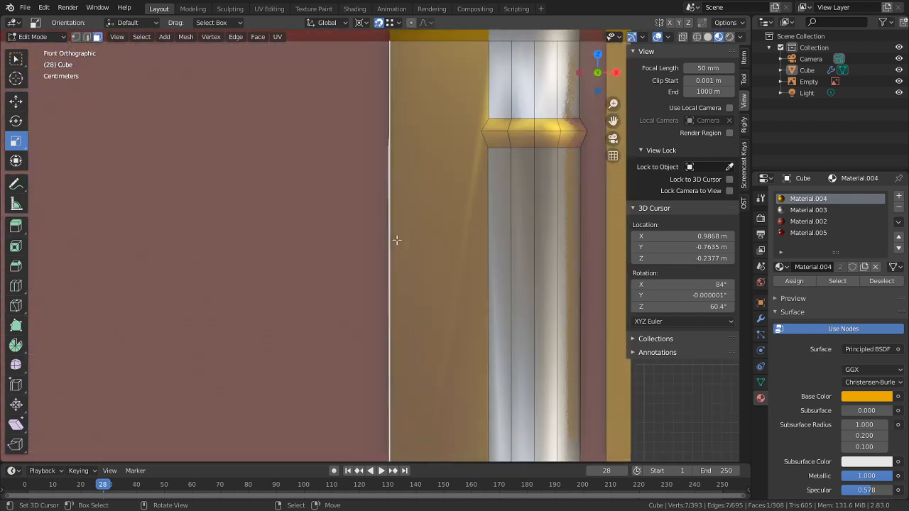
{"action": "key", "text": "g"}
{"action": "key", "text": "x"}
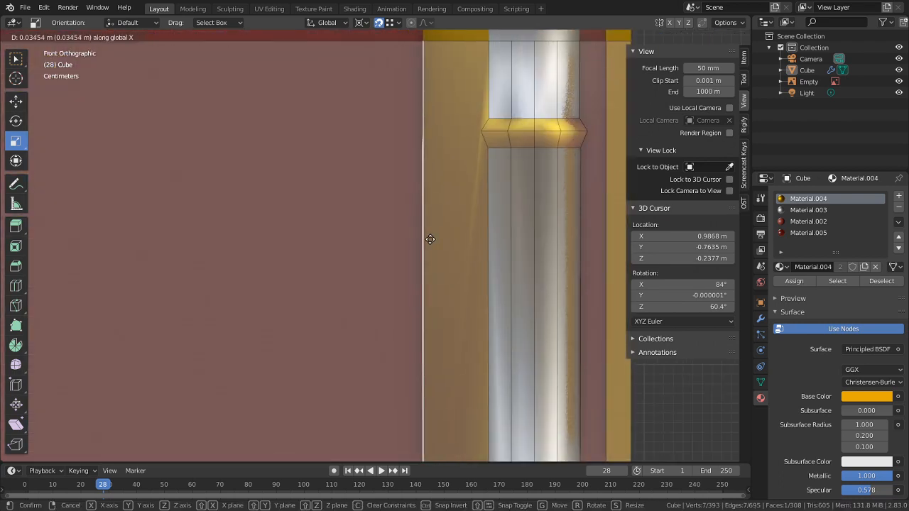
{"action": "left_click", "coordinate": [367, 238]}
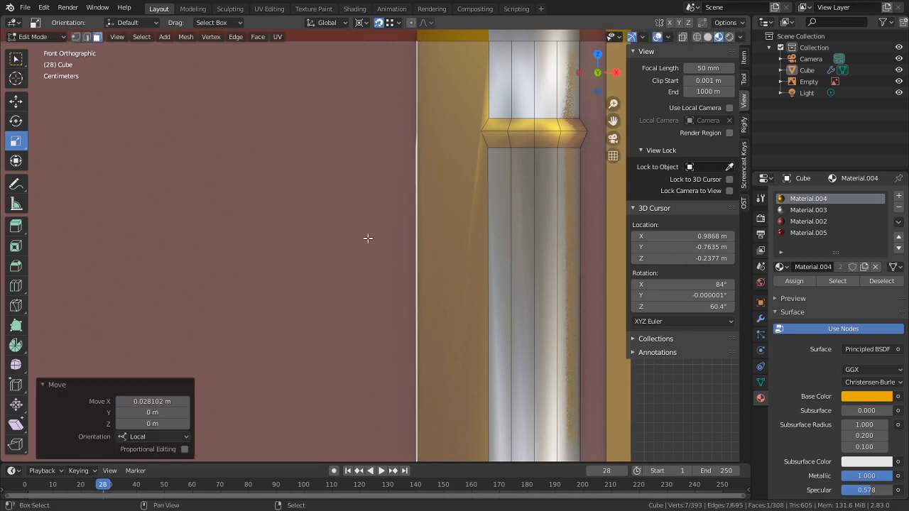
Step: Inset the gold strip's front face by about 0.008 m
{"action": "left_click", "coordinate": [460, 225]}
{"action": "key", "text": "i"}
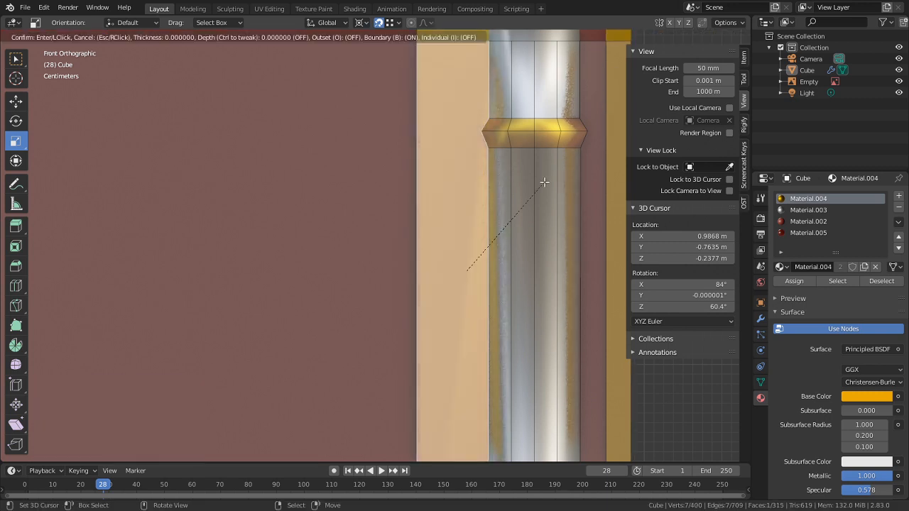
{"action": "left_click", "coordinate": [600, 192]}
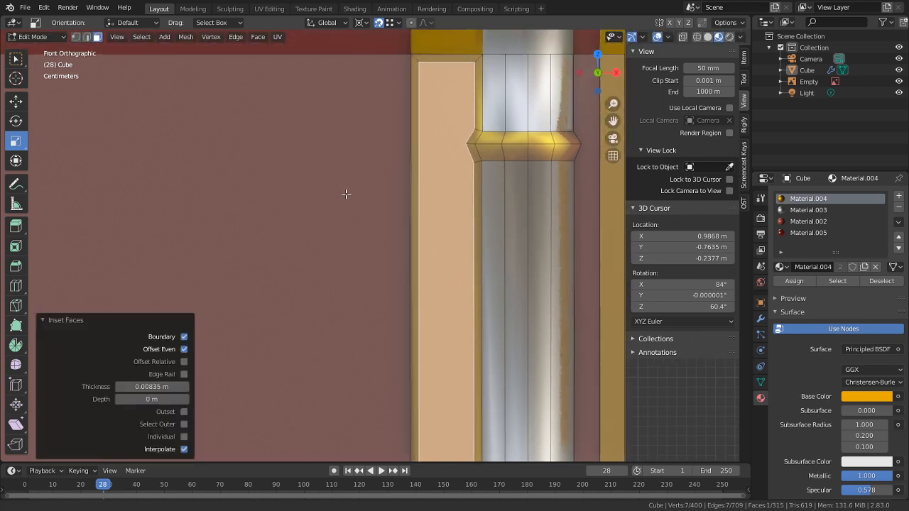
{"action": "middle_click_drag", "start_coordinate": [346, 193], "coordinate": [301, 298], "text": "shift"}
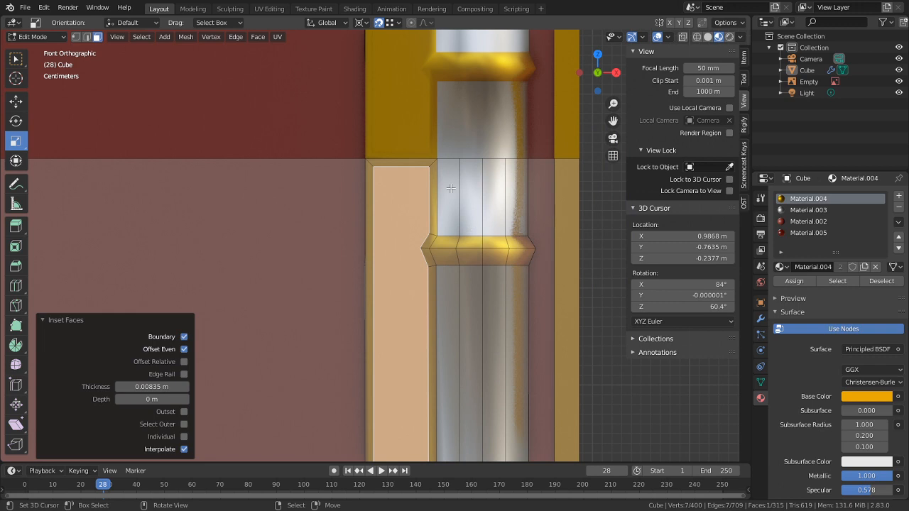
{"action": "scroll", "coordinate": [449, 203], "scroll_direction": "up", "scroll_amount": 1}
{"action": "middle_click_drag", "start_coordinate": [419, 265], "coordinate": [400, 190], "text": "shift"}
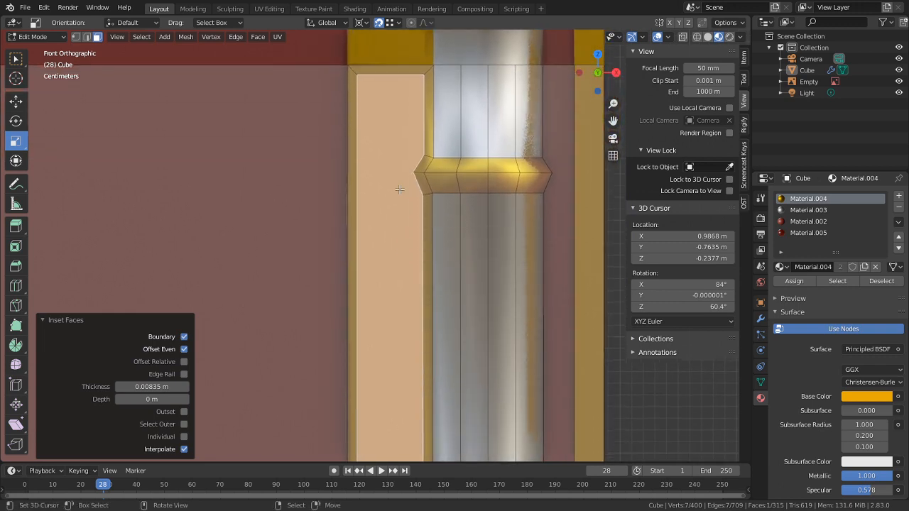
Step: Move the inset face's upper edge about 0.0136 m up along Z to meet the strip's upper end
{"action": "middle_click_drag", "start_coordinate": [381, 127], "coordinate": [382, 200], "text": "shift"}
{"action": "scroll", "coordinate": [383, 199], "scroll_direction": "up", "scroll_amount": 2}
{"action": "key", "text": "2"}
{"action": "right_click", "coordinate": [397, 114]}
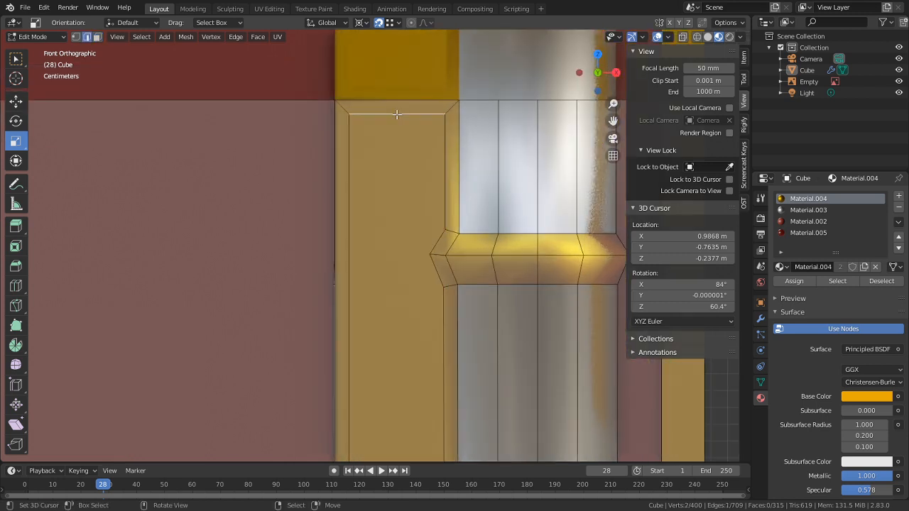
{"action": "key", "text": "g"}
{"action": "key", "text": "z"}
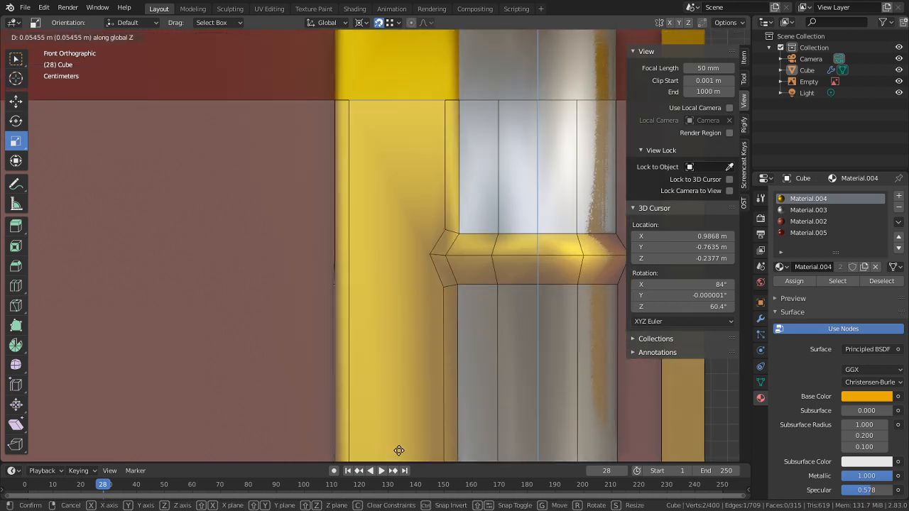
{"action": "key", "text": "Escape"}
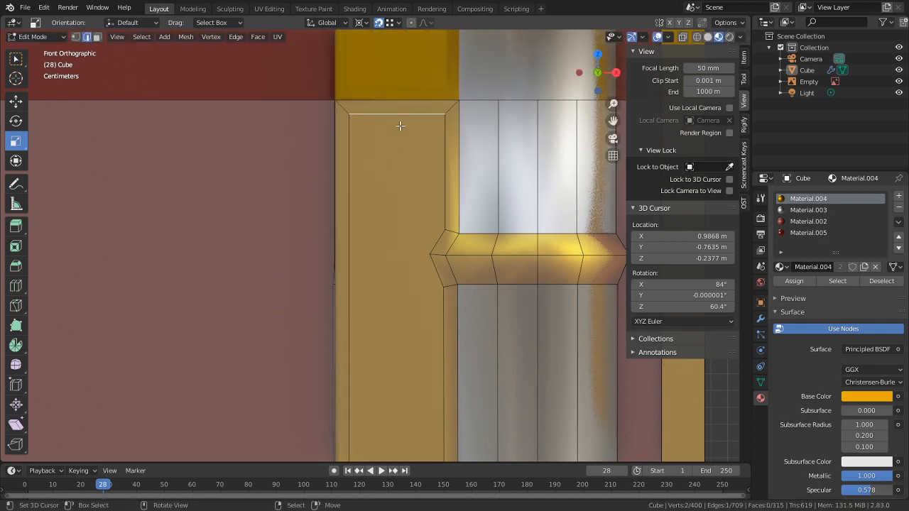
{"action": "key", "text": "g"}
{"action": "key", "text": "z"}
{"action": "left_click", "coordinate": [413, 103]}
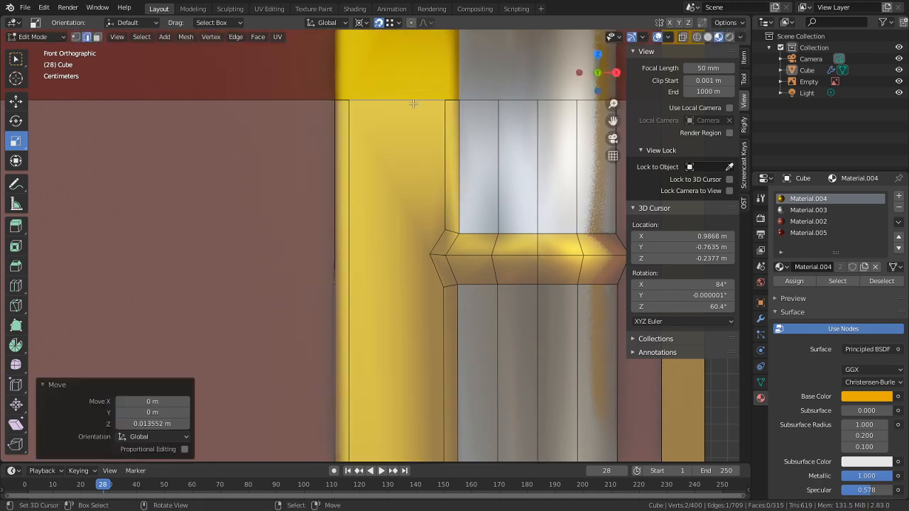
Step: Try merging the vertices of the linked column and strip geometry by distance at 0.0001 m, then clear the selection
{"action": "middle_click_drag", "start_coordinate": [414, 104], "coordinate": [386, 203]}
{"action": "key", "text": "a"}
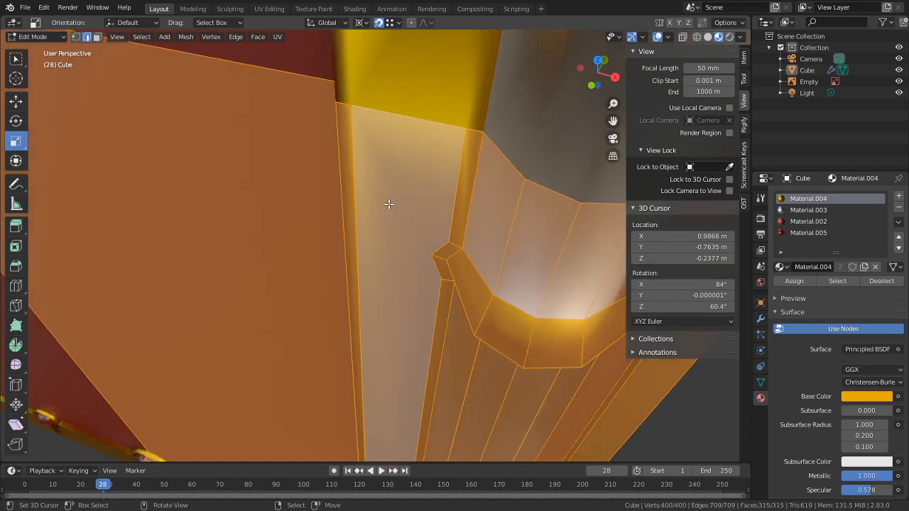
{"action": "left_click", "coordinate": [388, 204]}
{"action": "key", "text": "ctrl+l"}
{"action": "scroll", "coordinate": [403, 207], "scroll_direction": "down", "scroll_amount": 3}
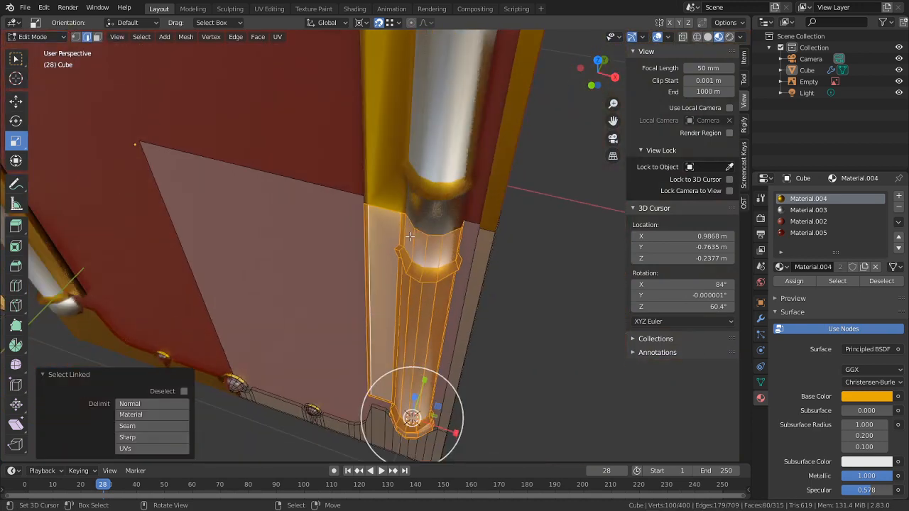
{"action": "key", "text": "m"}
{"action": "left_click", "coordinate": [410, 237]}
{"action": "scroll", "coordinate": [410, 237], "scroll_direction": "up", "scroll_amount": 4}
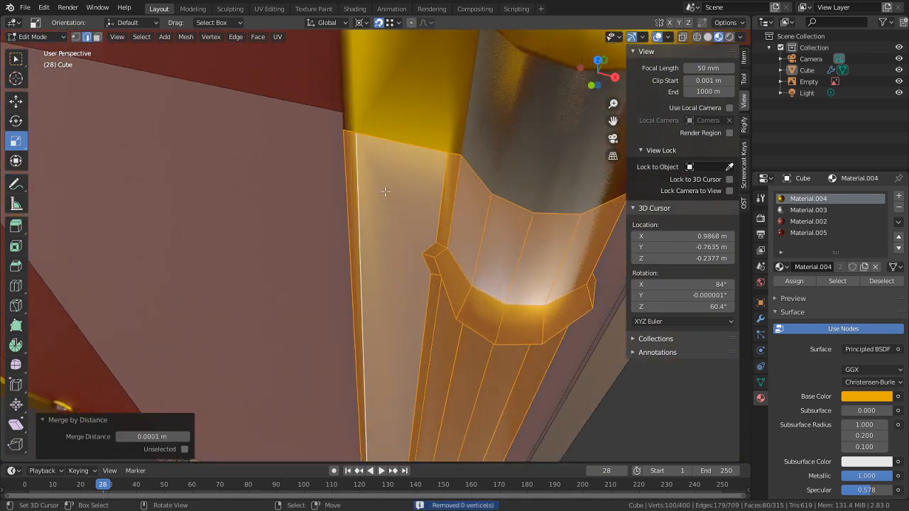
{"action": "middle_click_drag", "start_coordinate": [409, 236], "coordinate": [418, 116]}
{"action": "key", "text": "ctrl+l"}
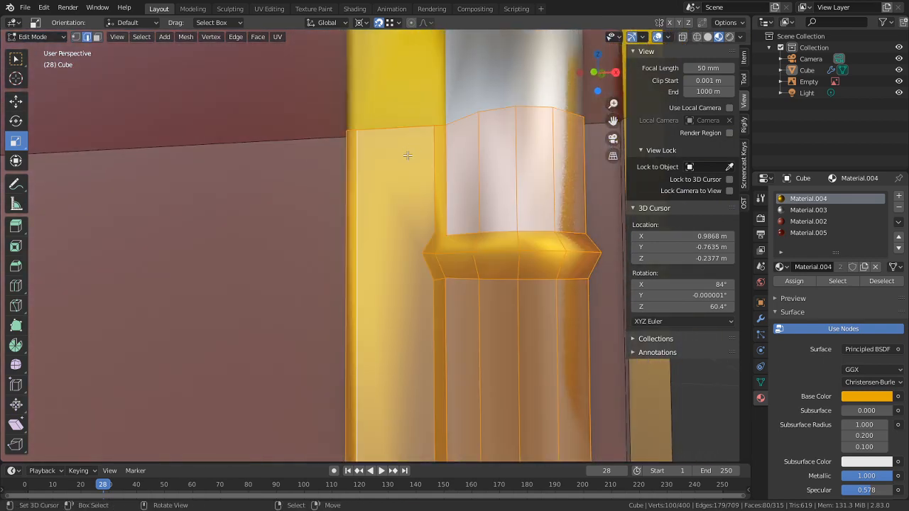
{"action": "key", "text": "ctrl+z"}
{"action": "middle_click_drag", "start_coordinate": [407, 156], "coordinate": [406, 165]}
{"action": "key", "text": "1"}
{"action": "key", "text": "2"}
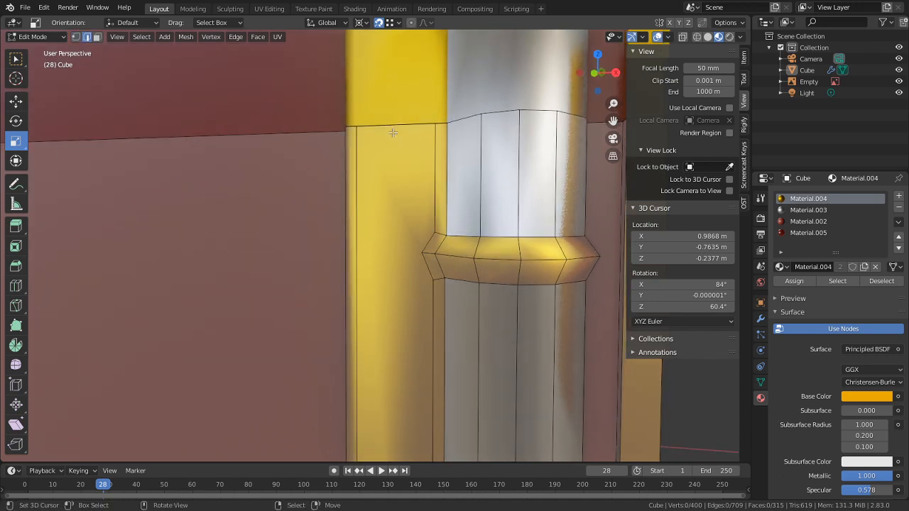
Step: Delete the overlapping outer edge at the gold strip's upper end and reveal the hidden geometry
{"action": "scroll", "coordinate": [402, 291], "scroll_direction": "up", "scroll_amount": 4}
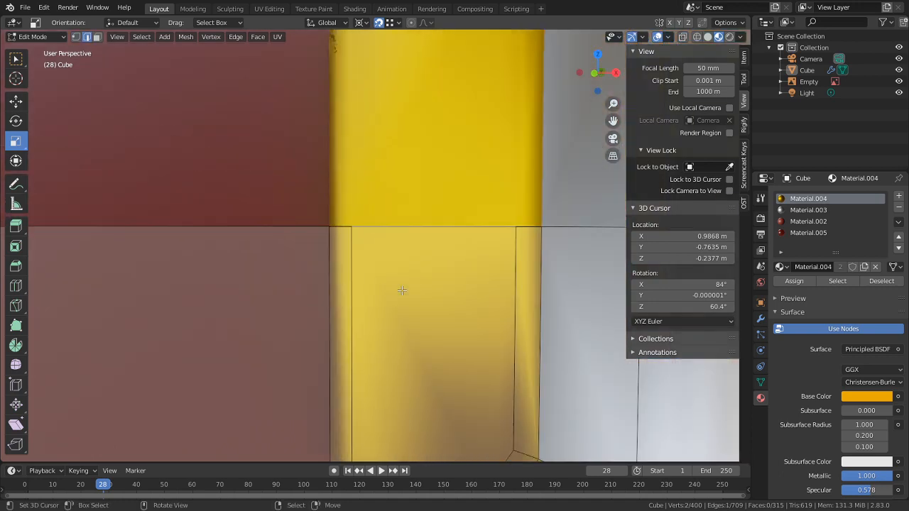
{"action": "middle_click_drag", "start_coordinate": [387, 232], "coordinate": [396, 280]}
{"action": "key", "text": "x"}
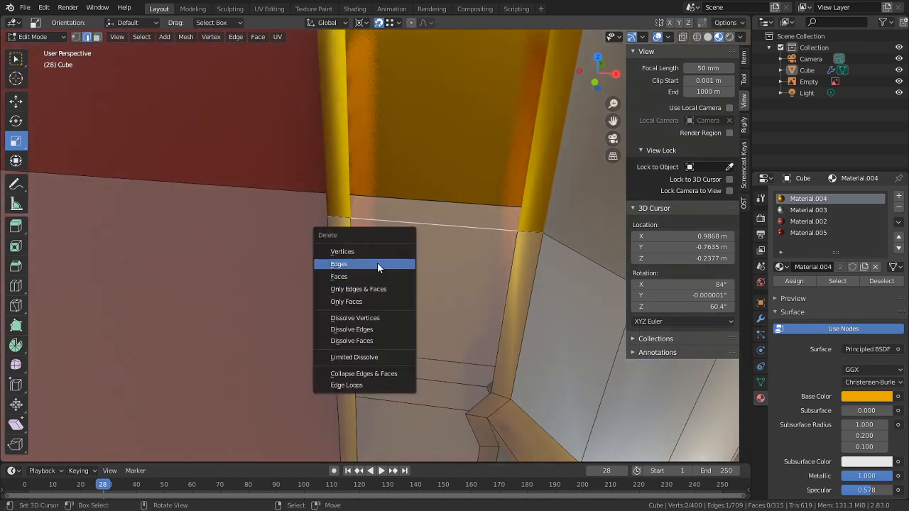
{"action": "left_click", "coordinate": [350, 263]}
{"action": "left_click", "coordinate": [349, 262]}
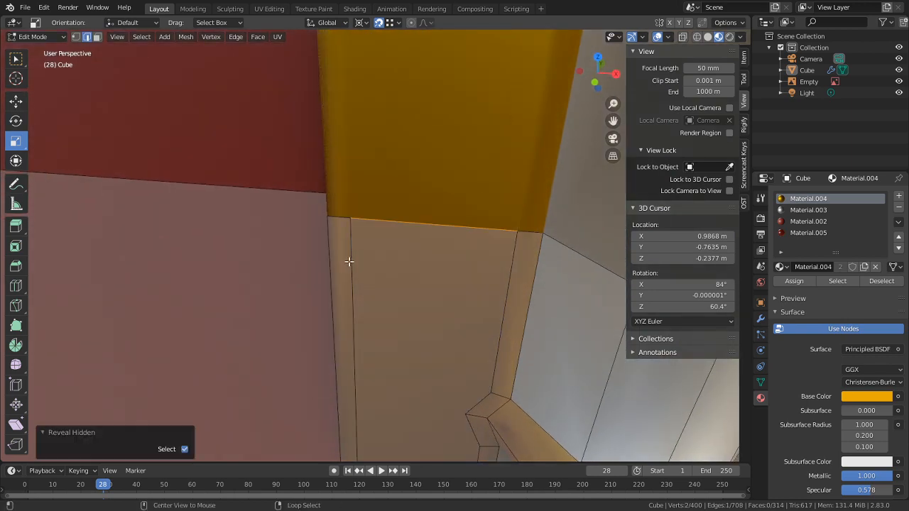
Step: Move the inset vertex beside the ring's outermost point about 0.009 m along X towards the column
{"action": "middle_click_drag", "start_coordinate": [348, 261], "coordinate": [414, 222]}
{"action": "scroll", "coordinate": [414, 226], "scroll_direction": "down", "scroll_amount": 5}
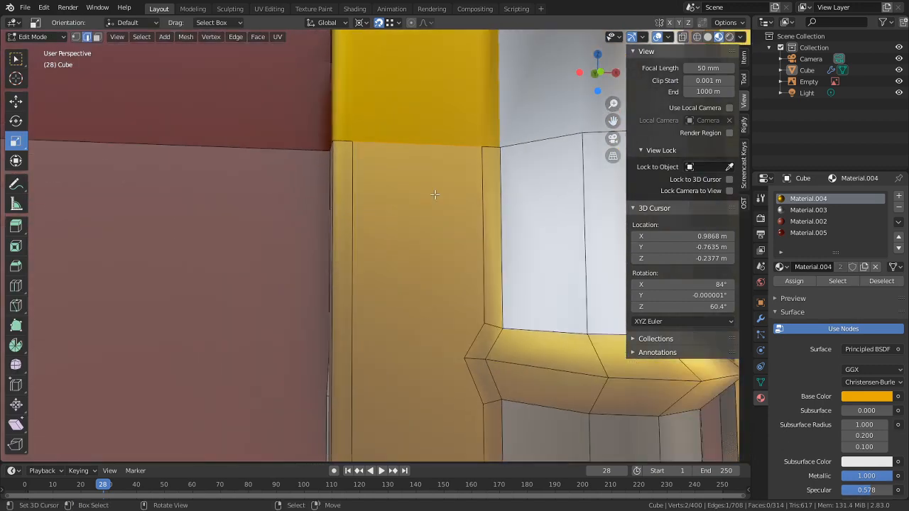
{"action": "middle_click_drag", "start_coordinate": [415, 278], "coordinate": [416, 212], "text": "shift"}
{"action": "scroll", "coordinate": [416, 212], "scroll_direction": "down", "scroll_amount": 4}
{"action": "middle_click_drag", "start_coordinate": [379, 235], "coordinate": [367, 83], "text": "shift"}
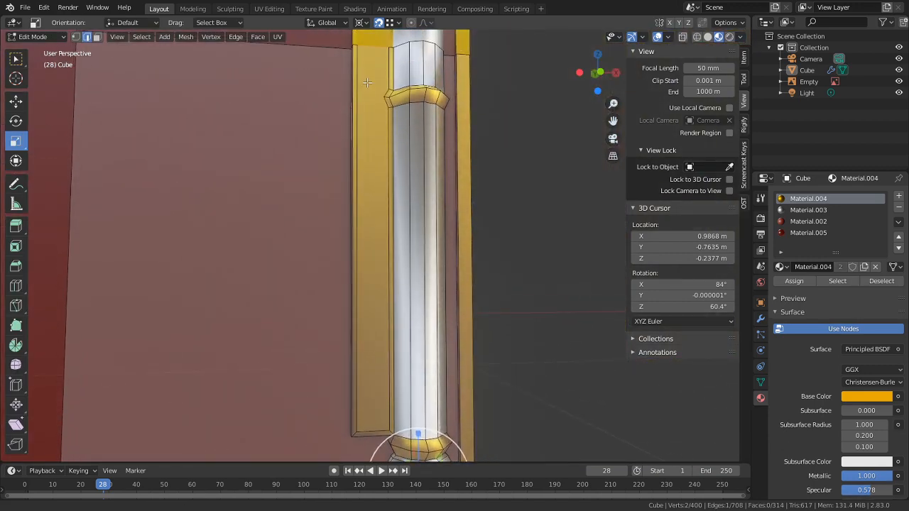
{"action": "key", "text": "alt+a"}
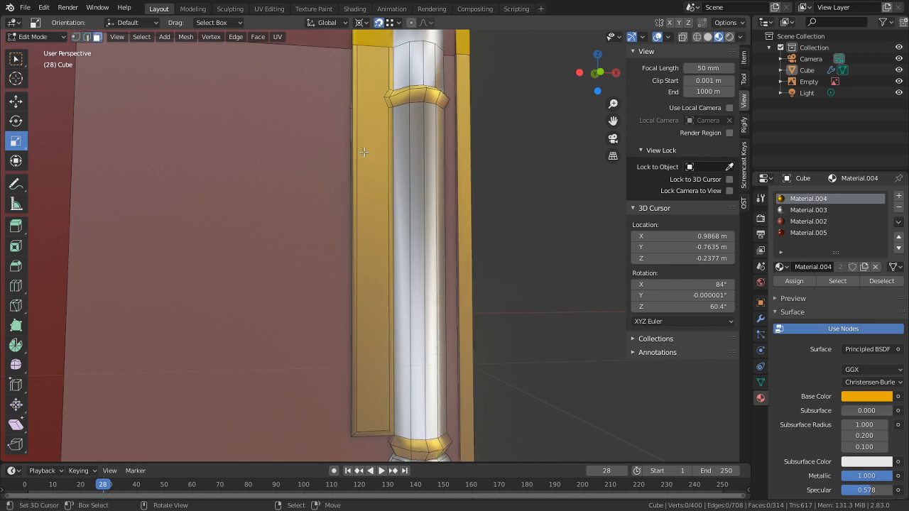
{"action": "left_click", "coordinate": [374, 152]}
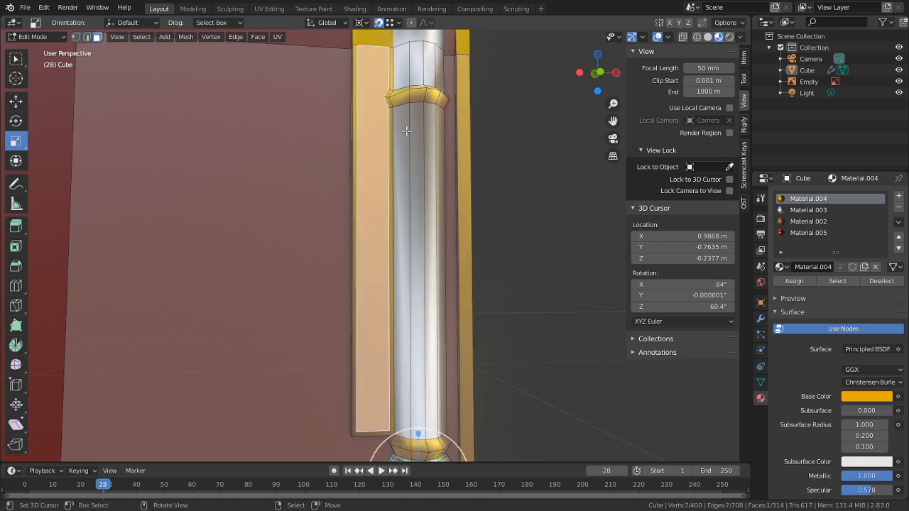
{"action": "middle_click_drag", "start_coordinate": [403, 115], "coordinate": [398, 226], "text": "shift"}
{"action": "scroll", "coordinate": [398, 226], "scroll_direction": "up", "scroll_amount": 6}
{"action": "middle_click_drag", "start_coordinate": [396, 182], "coordinate": [341, 308], "text": "shift"}
{"action": "scroll", "coordinate": [382, 313], "scroll_direction": "up", "scroll_amount": 2}
{"action": "middle_click_drag", "start_coordinate": [369, 280], "coordinate": [410, 261]}
{"action": "left_click", "coordinate": [398, 253]}
{"action": "key", "text": "1"}
{"action": "left_click", "coordinate": [393, 257]}
{"action": "key", "text": "g"}
{"action": "key", "text": "x"}
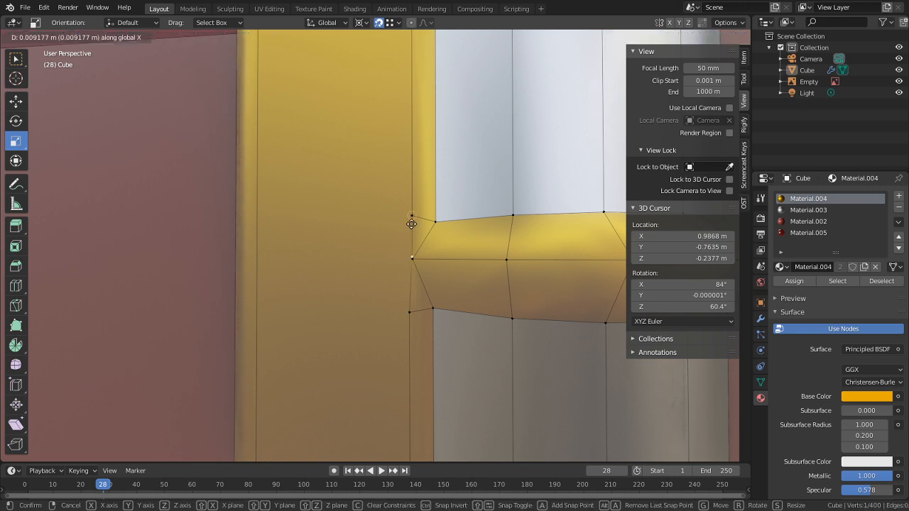
{"action": "left_click", "coordinate": [411, 224]}
Step: Straighten the inset's four column-side edges by scaling them to 0 along X with the pivot set to Bounding Box Center
{"action": "scroll", "coordinate": [409, 254], "scroll_direction": "up", "scroll_amount": 6}
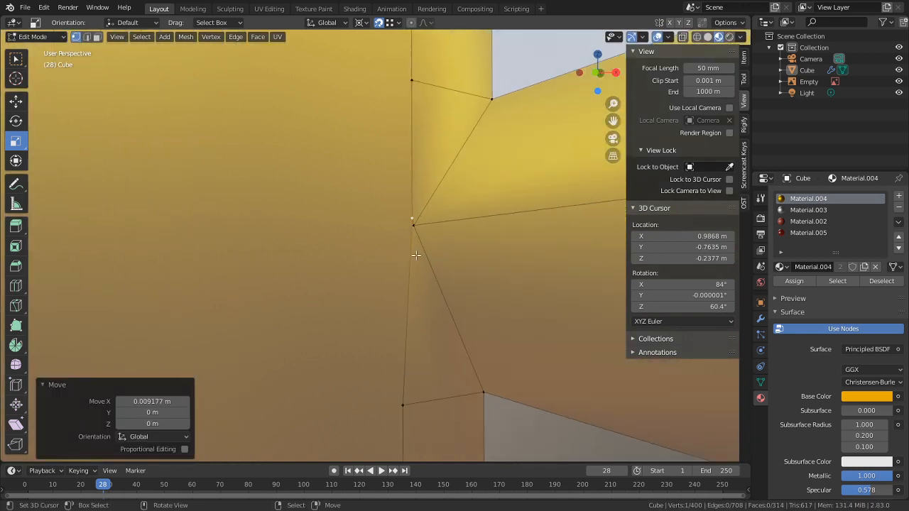
{"action": "scroll", "coordinate": [413, 233], "scroll_direction": "down", "scroll_amount": 5}
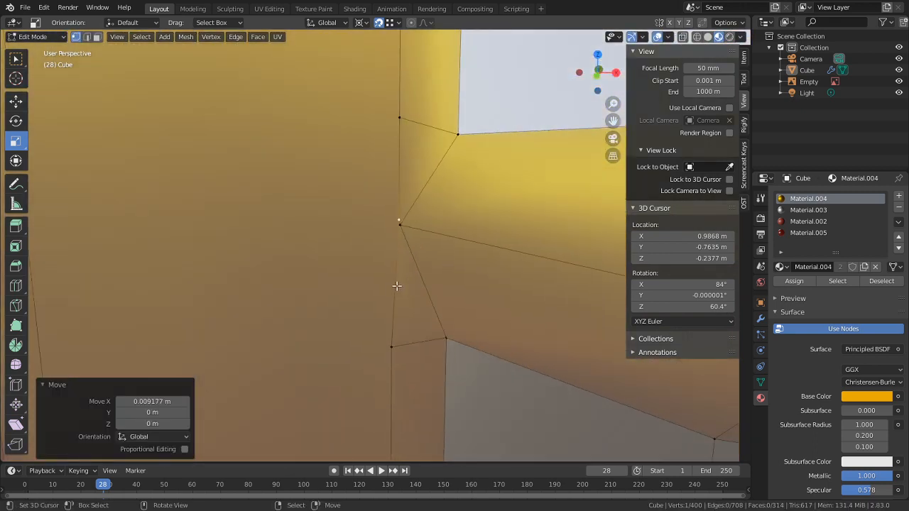
{"action": "right_click", "coordinate": [392, 155], "text": "alt"}
{"action": "scroll", "coordinate": [387, 157], "scroll_direction": "down", "scroll_amount": 3}
{"action": "key", "text": "2"}
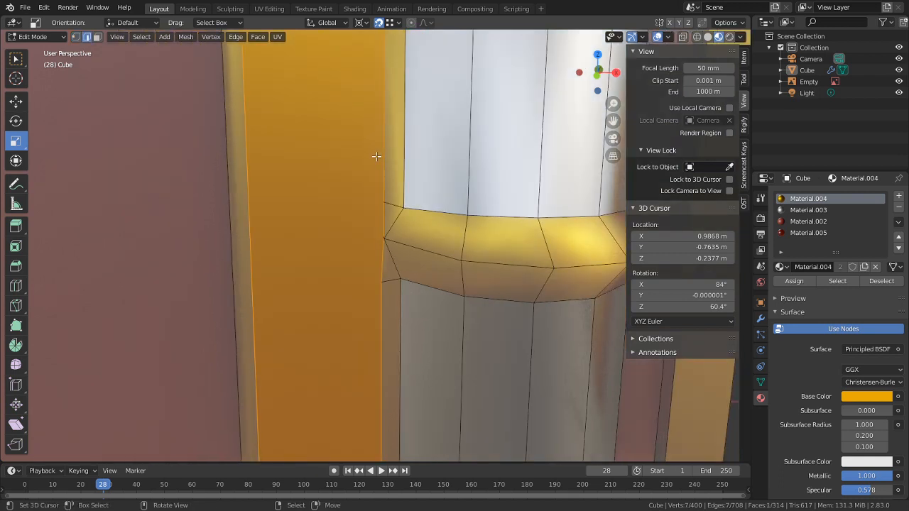
{"action": "right_click", "coordinate": [376, 159]}
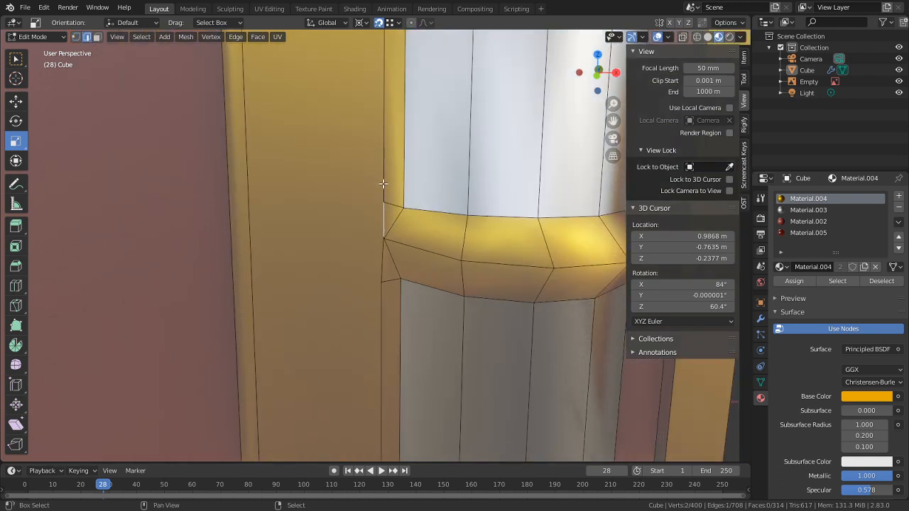
{"action": "scroll", "coordinate": [387, 289], "scroll_direction": "down", "scroll_amount": 6}
{"action": "middle_click_drag", "start_coordinate": [387, 289], "coordinate": [394, 3], "text": "shift"}
{"action": "left_click", "coordinate": [361, 22]}
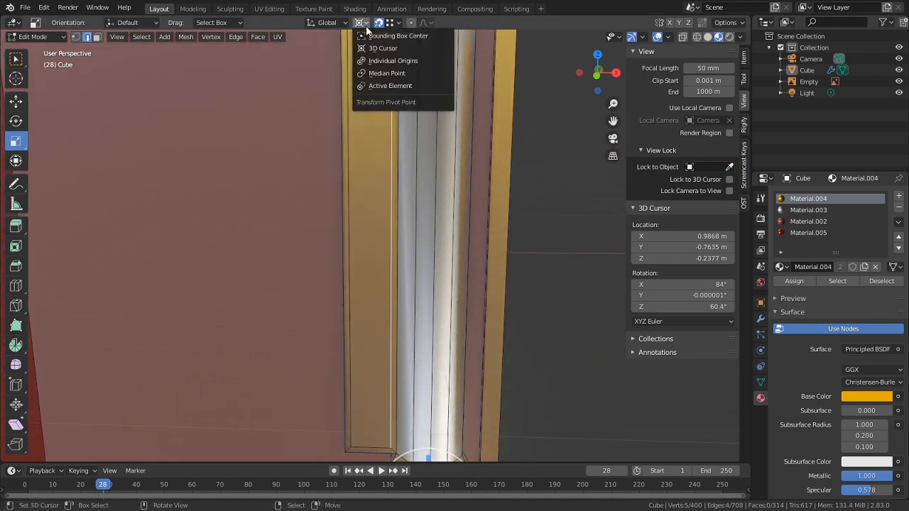
{"action": "left_click", "coordinate": [367, 36]}
{"action": "key", "text": "s"}
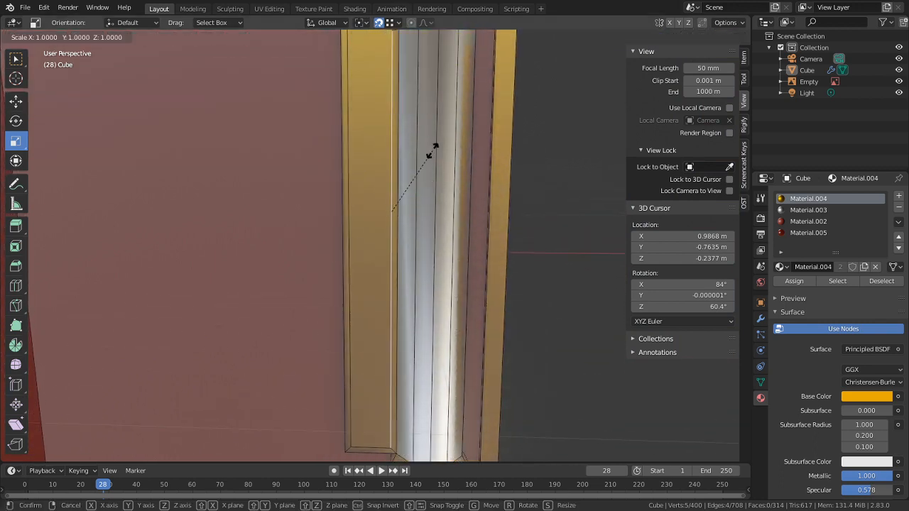
{"action": "key", "text": "x"}
{"action": "key", "text": "0"}
{"action": "key", "text": "Return"}
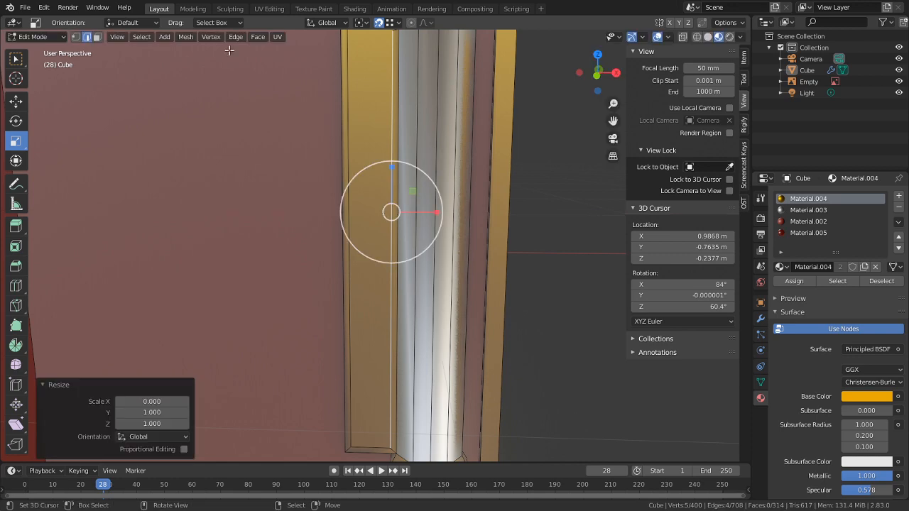
Step: Lower the inset vertex beside the ring about 0.0008 m along Z, snapping it level with the ring's outermost point
{"action": "middle_click_drag", "start_coordinate": [242, 84], "coordinate": [253, 286], "text": "shift"}
{"action": "scroll", "coordinate": [375, 307], "scroll_direction": "up", "scroll_amount": 4}
{"action": "middle_click_drag", "start_coordinate": [495, 227], "coordinate": [486, 270], "text": "shift"}
{"action": "scroll", "coordinate": [530, 266], "scroll_direction": "up", "scroll_amount": 5}
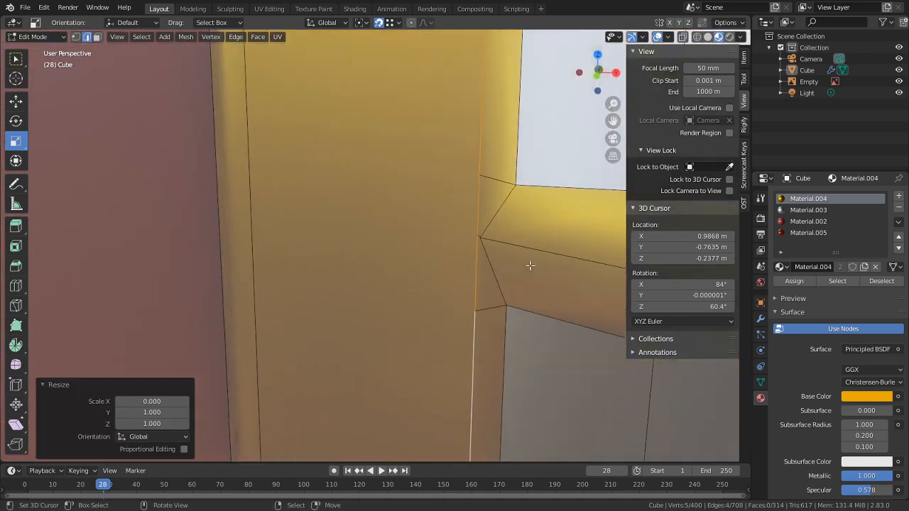
{"action": "left_click_drag", "start_coordinate": [470, 246], "coordinate": [429, 225], "text": "shift"}
{"action": "middle_click_drag", "start_coordinate": [428, 225], "coordinate": [396, 222], "text": "shift"}
{"action": "key", "text": "Tab"}
{"action": "key", "text": "Tab"}
{"action": "scroll", "coordinate": [405, 219], "scroll_direction": "up", "scroll_amount": 3}
{"action": "key", "text": "1"}
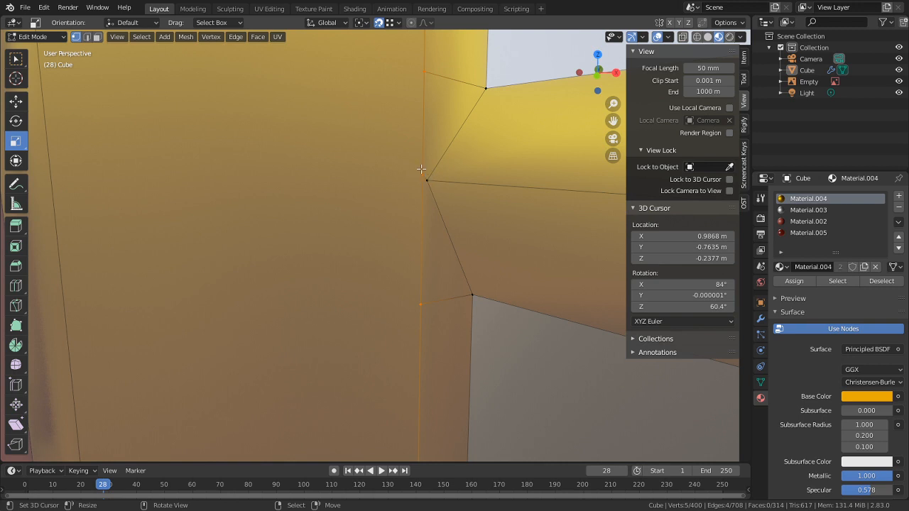
{"action": "left_click", "coordinate": [420, 174]}
{"action": "key", "text": "g"}
{"action": "key", "text": "z"}
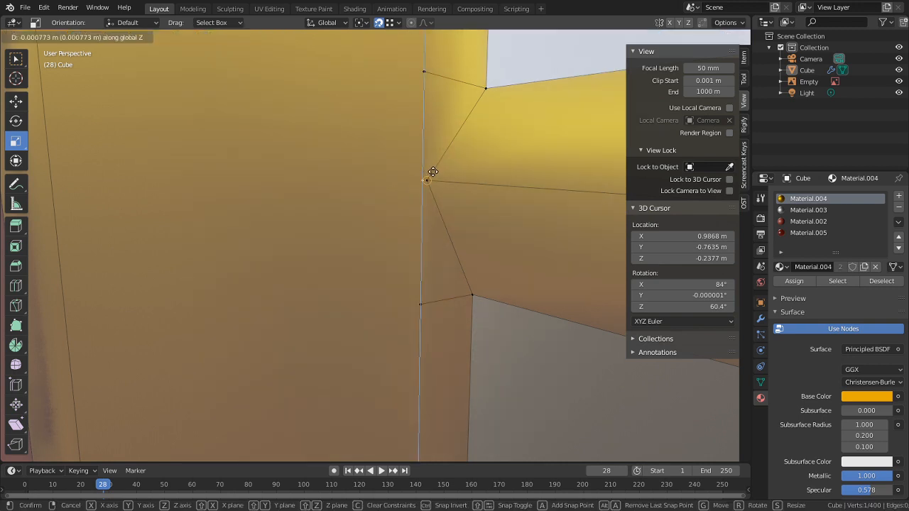
{"action": "left_click", "coordinate": [428, 178]}
{"action": "scroll", "coordinate": [369, 235], "scroll_direction": "down", "scroll_amount": 3}
Step: Extrude the long inset face beside the column about 0.0037 m inward along its normal
{"action": "key", "text": "3"}
{"action": "left_click", "coordinate": [329, 237]}
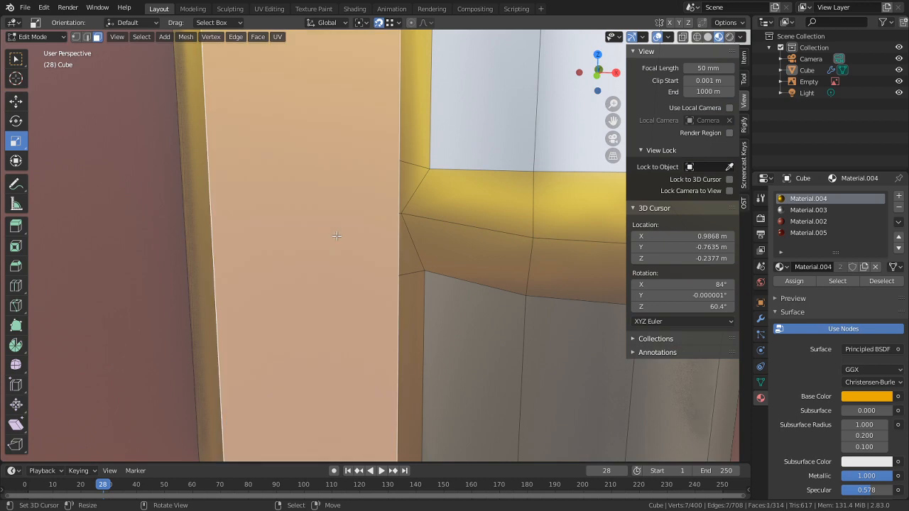
{"action": "scroll", "coordinate": [338, 245], "scroll_direction": "down", "scroll_amount": 4}
{"action": "middle_click_drag", "start_coordinate": [361, 256], "coordinate": [454, 306]}
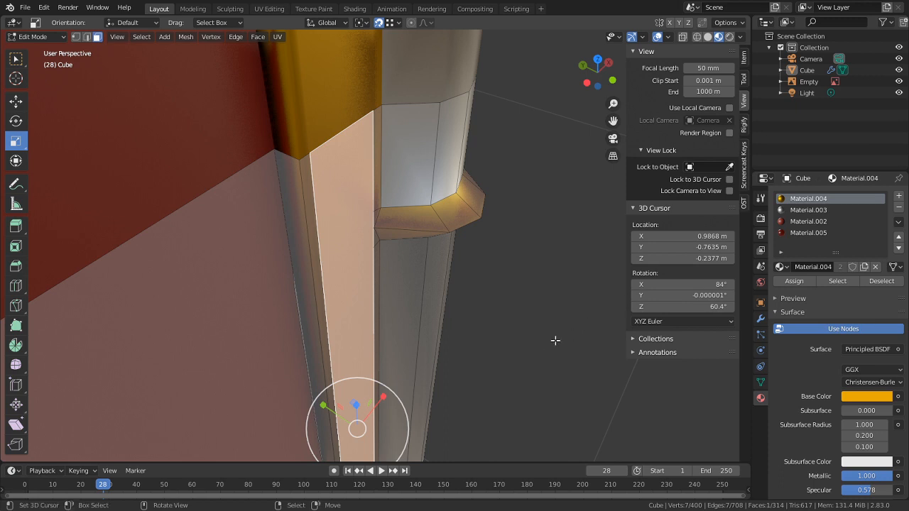
{"action": "key", "text": "e"}
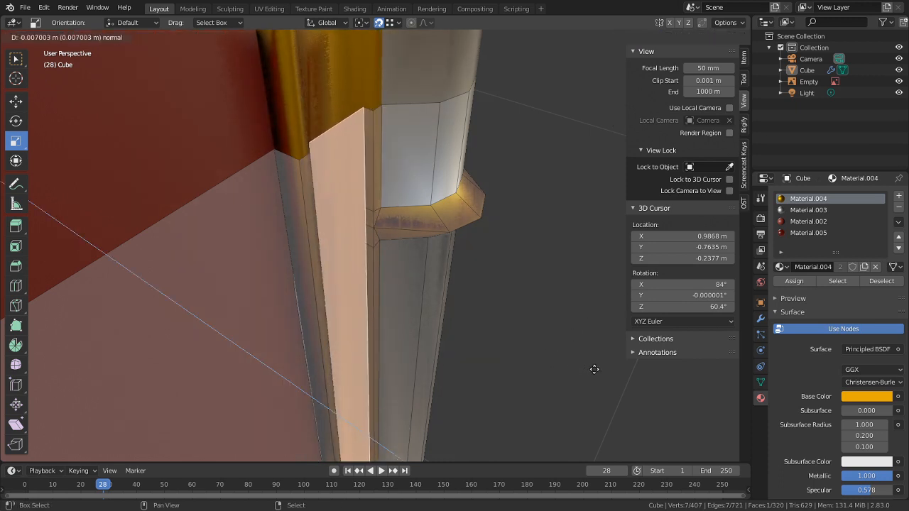
{"action": "left_click", "coordinate": [626, 379]}
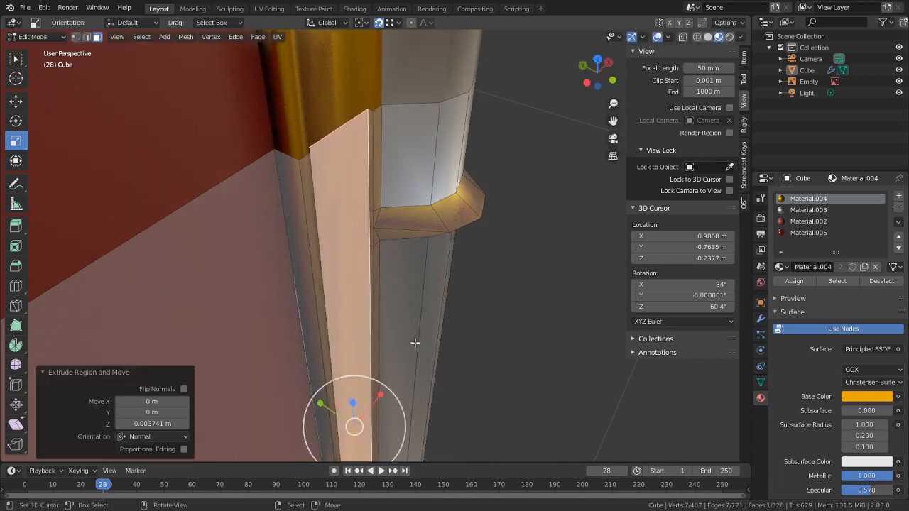
Step: Assign Material.003 to the recessed strip face and check the strip against the whole cover
{"action": "left_click", "coordinate": [809, 210]}
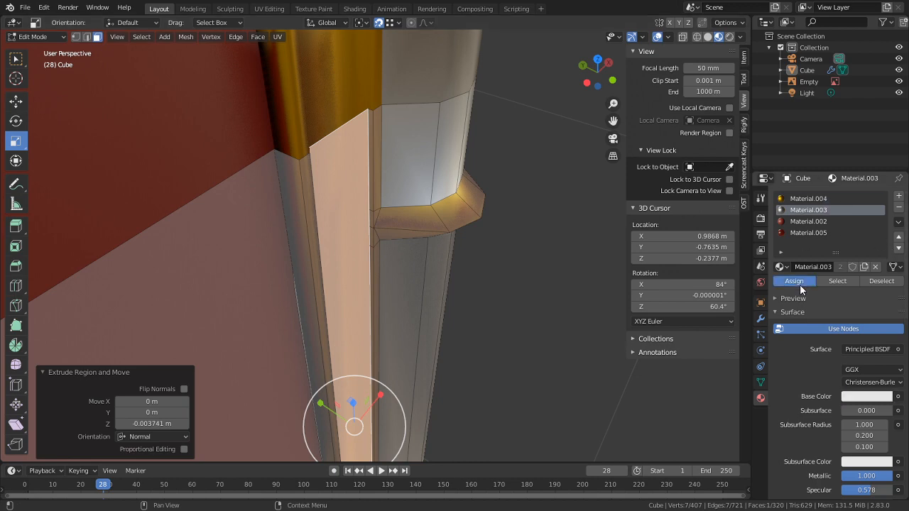
{"action": "left_click", "coordinate": [796, 281]}
{"action": "mouse_move", "coordinate": [488, 328]}
{"action": "middle_mouse_down"}
{"action": "mouse_move", "coordinate": [412, 299]}
{"action": "mouse_move", "coordinate": [405, 285]}
{"action": "mouse_move", "coordinate": [327, 270]}
{"action": "mouse_move", "coordinate": [390, 272]}
{"action": "mouse_move", "coordinate": [400, 305]}
{"action": "mouse_move", "coordinate": [384, 334]}
{"action": "middle_mouse_up"}
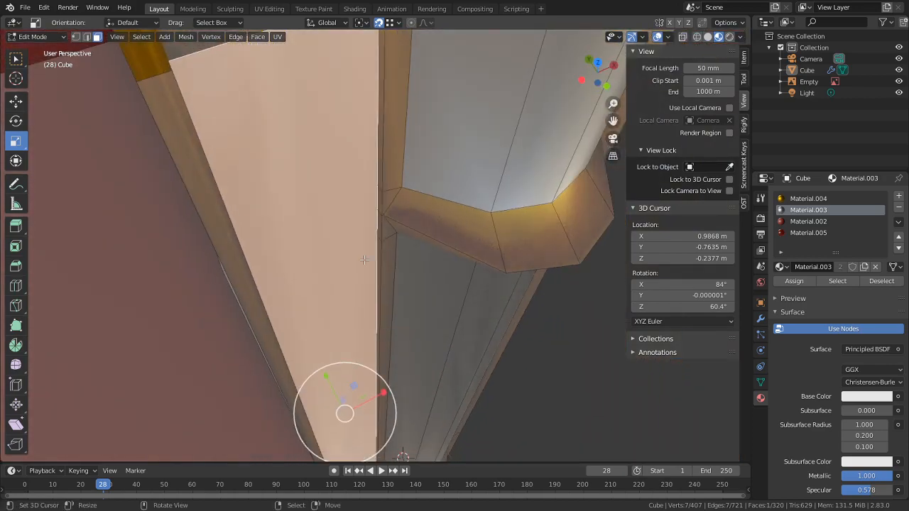
{"action": "middle_click_drag", "start_coordinate": [363, 260], "coordinate": [333, 147]}
{"action": "scroll", "coordinate": [333, 147], "scroll_direction": "down", "scroll_amount": 6}
{"action": "key", "text": "Tab"}
{"action": "scroll", "coordinate": [377, 321], "scroll_direction": "down", "scroll_amount": 4}
{"action": "middle_click_drag", "start_coordinate": [391, 254], "coordinate": [354, 308]}
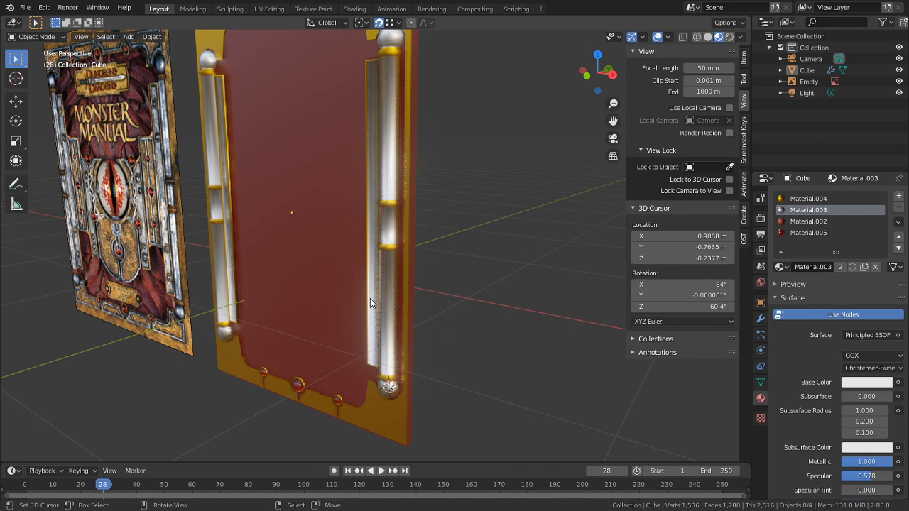
Step: Isolate the silver strip face by hiding all unselected geometry, and clear the selection in vertex mode
{"action": "scroll", "coordinate": [362, 182], "scroll_direction": "up", "scroll_amount": 4}
{"action": "key", "text": "Tab"}
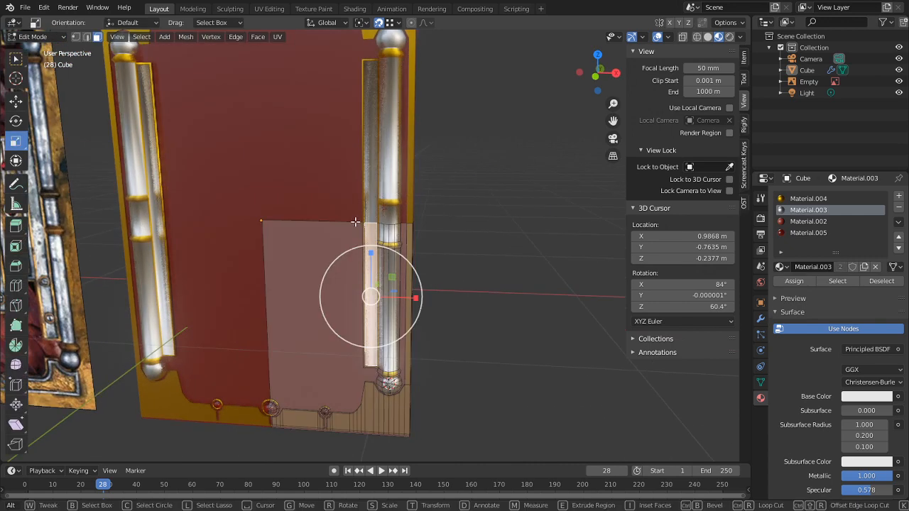
{"action": "scroll", "coordinate": [384, 262], "scroll_direction": "up", "scroll_amount": 6}
{"action": "key", "text": "shift+h"}
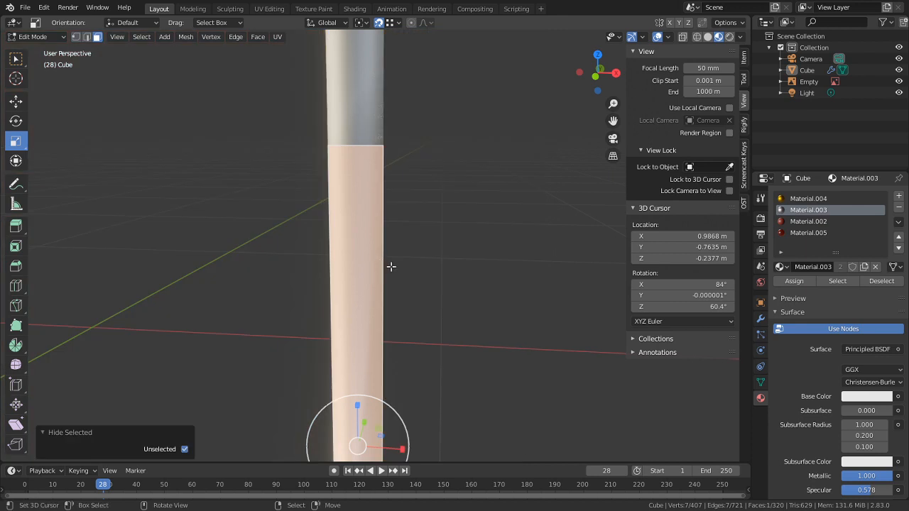
{"action": "middle_click_drag", "start_coordinate": [390, 266], "coordinate": [444, 266]}
{"action": "key", "text": "Tab"}
{"action": "key", "text": "Tab"}
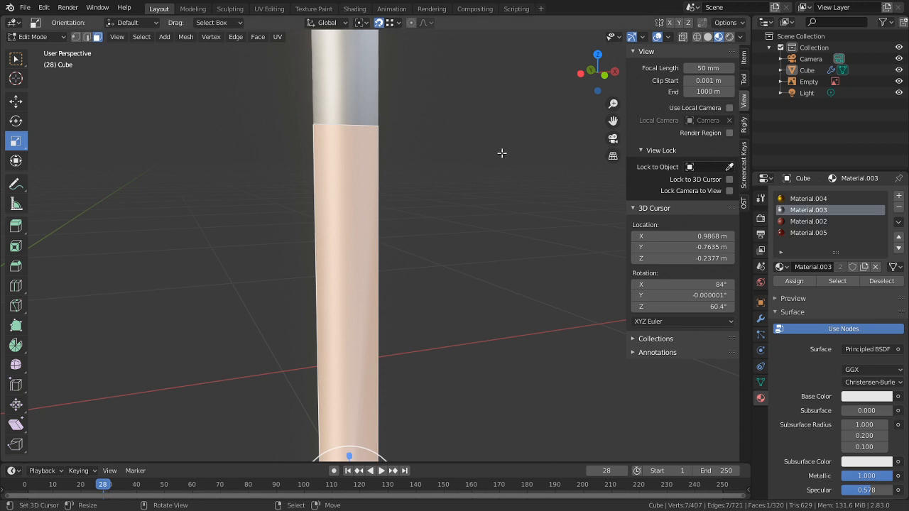
{"action": "key", "text": "1"}
{"action": "scroll", "coordinate": [442, 255], "scroll_direction": "up", "scroll_amount": 2}
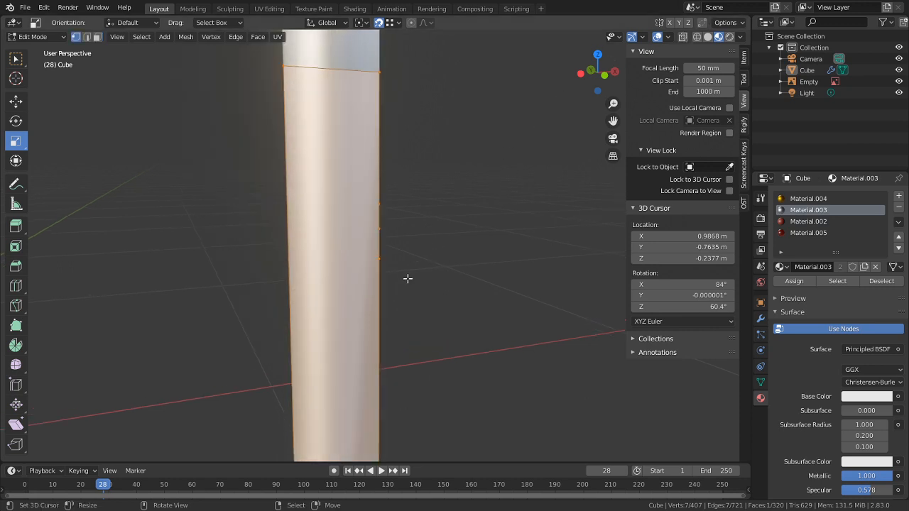
{"action": "key", "text": "alt+a"}
{"action": "middle_click_drag", "start_coordinate": [441, 261], "coordinate": [414, 302]}
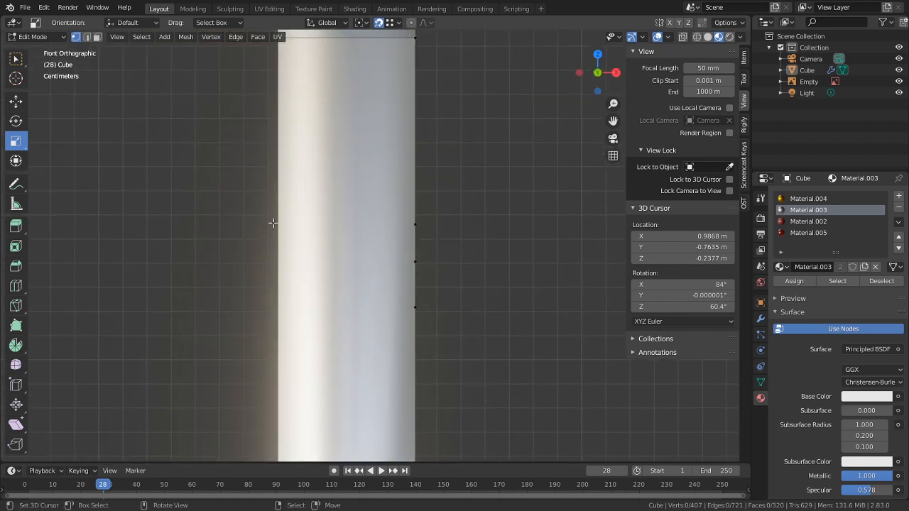
Step: Knife-cut two edges across the silver strip from the upper and middle of the three column-side vertices
{"action": "left_click", "coordinate": [415, 223]}
{"action": "key", "text": "ctrl+l"}
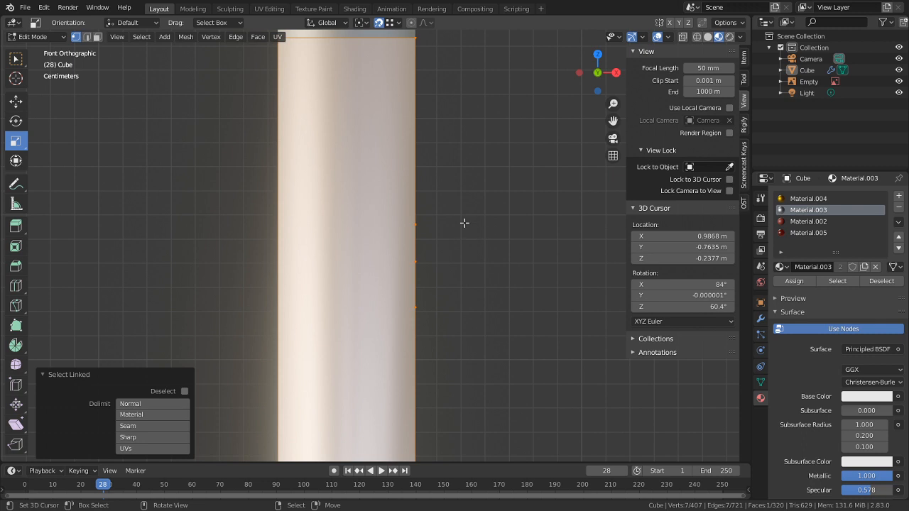
{"action": "key", "text": "k"}
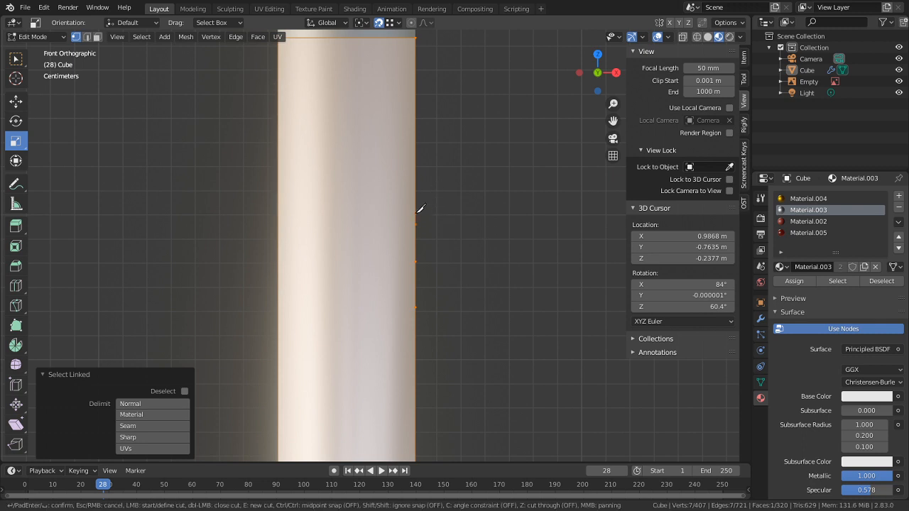
{"action": "left_click", "coordinate": [415, 225]}
{"action": "left_click", "coordinate": [288, 232]}
{"action": "key", "text": "Return"}
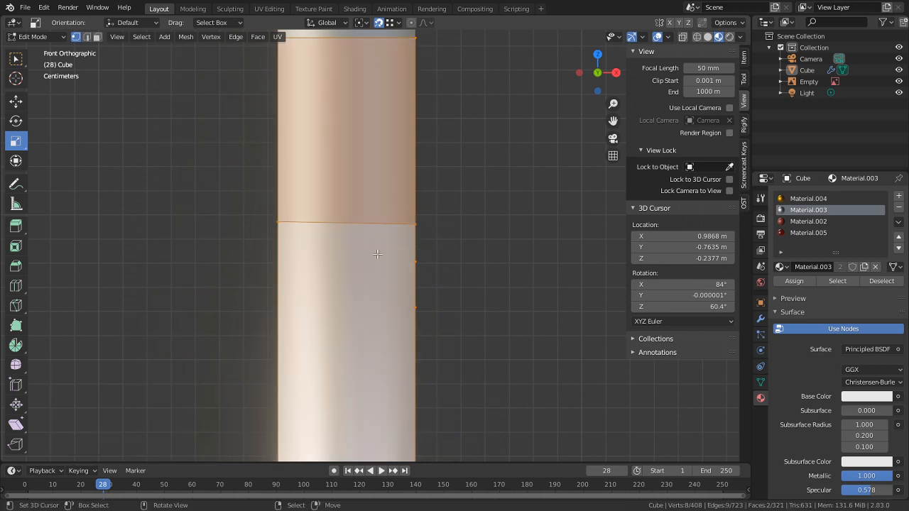
{"action": "key", "text": "k"}
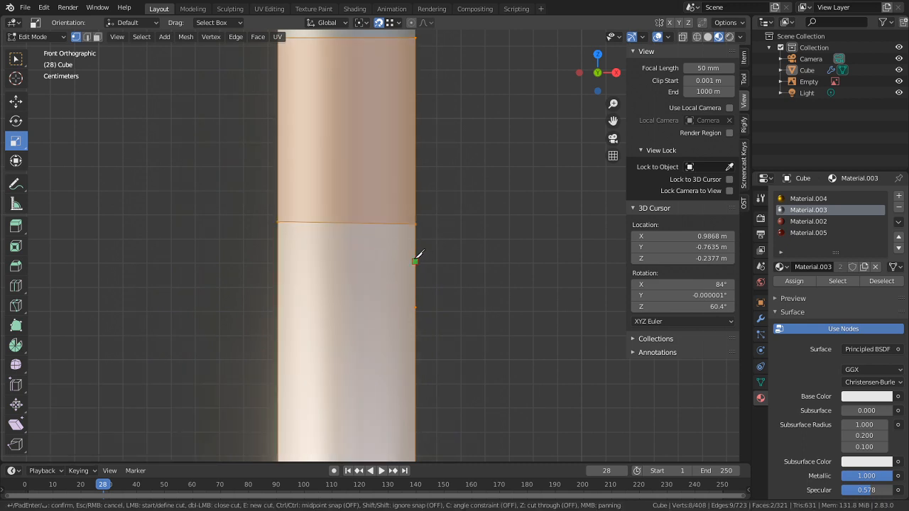
{"action": "left_click", "coordinate": [242, 253]}
{"action": "key", "text": "Return"}
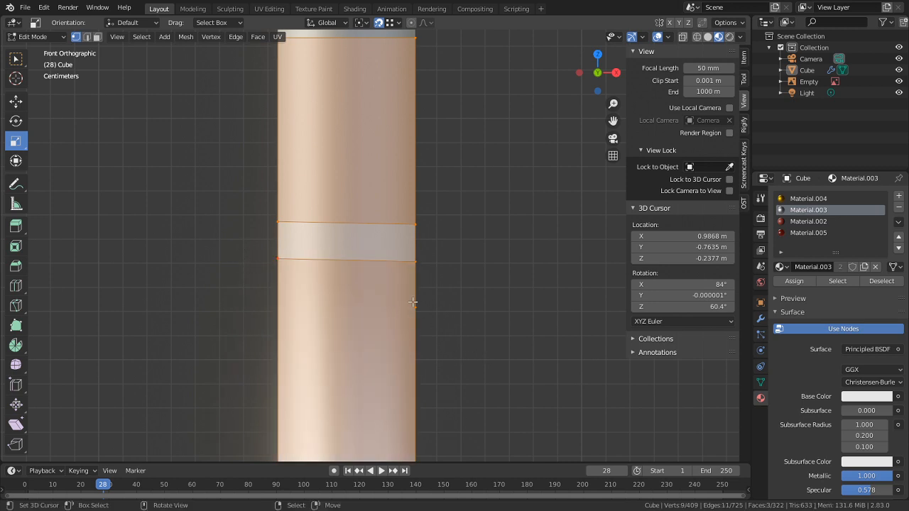
{"action": "key", "text": "k"}
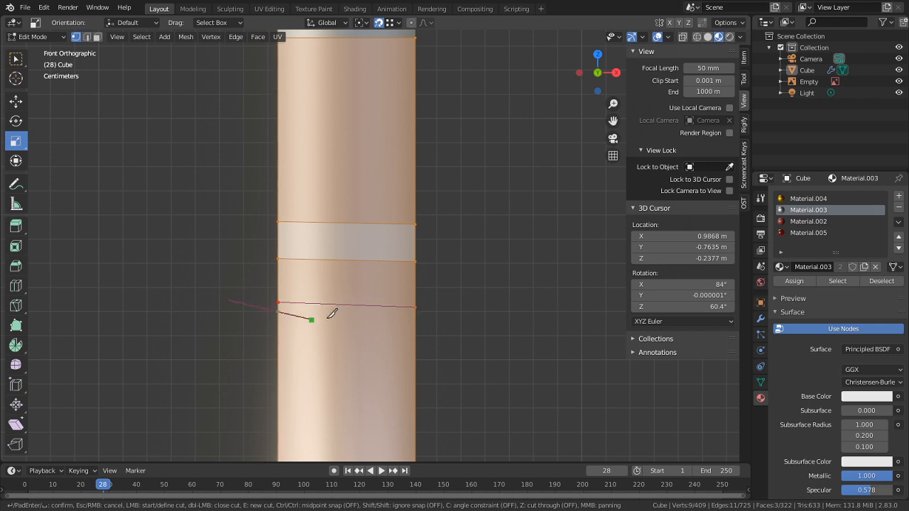
{"action": "key", "text": "Escape"}
{"action": "key", "text": "k"}
{"action": "key", "text": "Escape"}
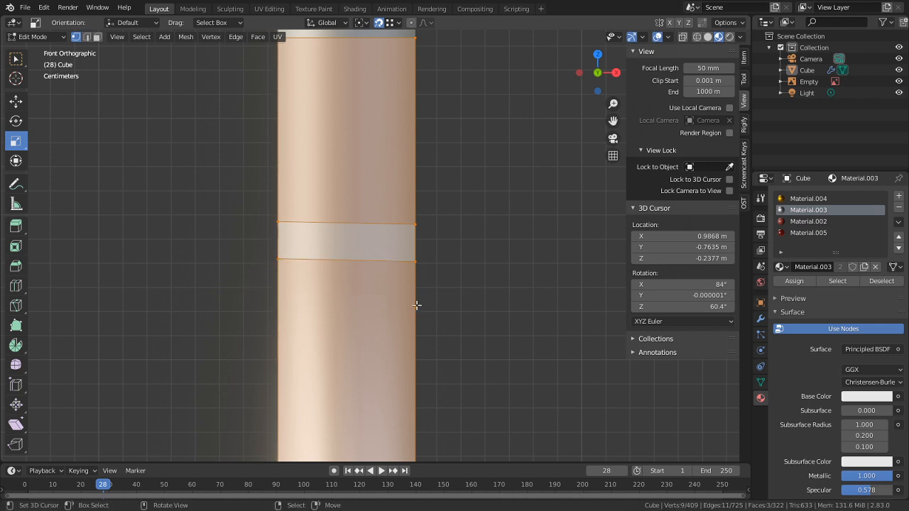
Step: Knife-cut across the strip from the lowest of the three column-side vertices and level the cut's far end along Z
{"action": "key", "text": "k"}
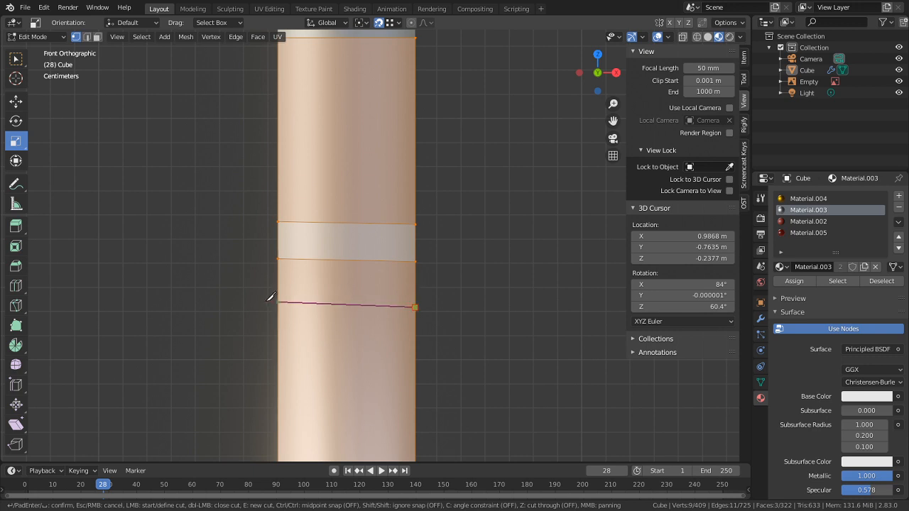
{"action": "key", "text": "Return"}
{"action": "right_click", "coordinate": [279, 303]}
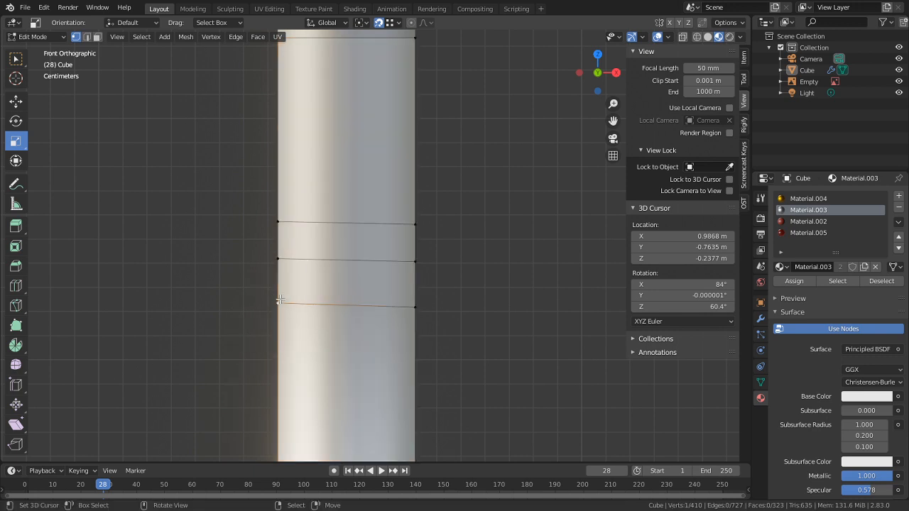
{"action": "key", "text": "g"}
{"action": "key", "text": "z"}
{"action": "left_click", "coordinate": [419, 306]}
Step: Level the middle and upper cuts by snapping their far-end vertices along Z to the column-side vertices
{"action": "right_click", "coordinate": [270, 260]}
{"action": "key", "text": "g"}
{"action": "key", "text": "z"}
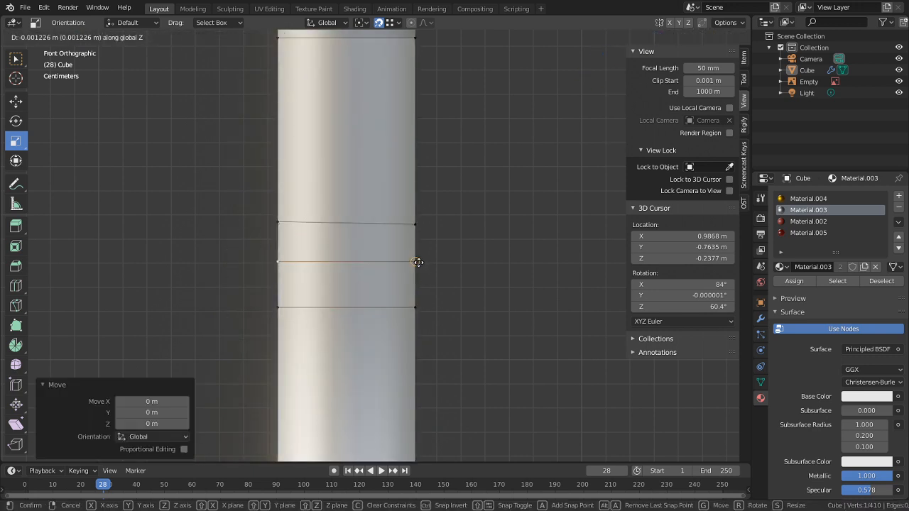
{"action": "left_click", "coordinate": [418, 263]}
{"action": "right_click", "coordinate": [276, 221]}
{"action": "key", "text": "g"}
{"action": "key", "text": "z"}
{"action": "left_click", "coordinate": [419, 222]}
Step: Reveal the hidden geometry and inspect how the strip's three cuts line up with the gold frame and ring
{"action": "mouse_move", "coordinate": [414, 219]}
{"action": "middle_mouse_down"}
{"action": "mouse_move", "coordinate": [448, 249]}
{"action": "mouse_move", "coordinate": [391, 256]}
{"action": "mouse_move", "coordinate": [496, 273]}
{"action": "mouse_move", "coordinate": [426, 271]}
{"action": "middle_mouse_up"}
{"action": "key", "text": "Tab"}
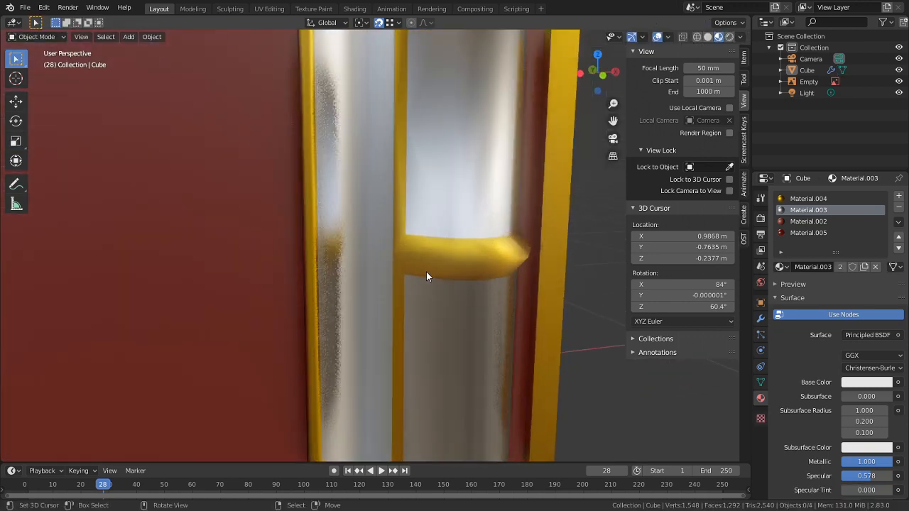
{"action": "key", "text": "Tab"}
{"action": "key", "text": "alt+h"}
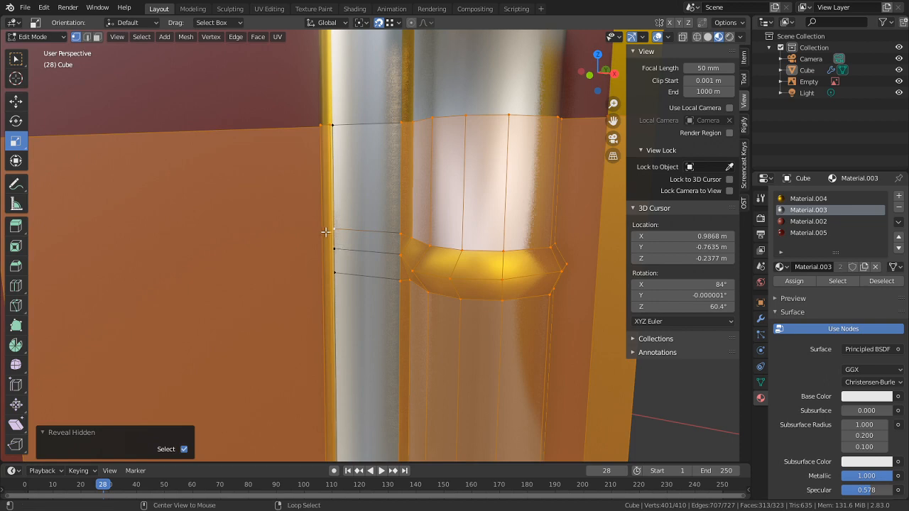
{"action": "scroll", "coordinate": [326, 250], "scroll_direction": "up", "scroll_amount": 3}
{"action": "mouse_move", "coordinate": [349, 255]}
{"action": "middle_mouse_down"}
{"action": "mouse_move", "coordinate": [294, 263]}
{"action": "mouse_move", "coordinate": [379, 264]}
{"action": "mouse_move", "coordinate": [360, 261]}
{"action": "middle_mouse_up"}
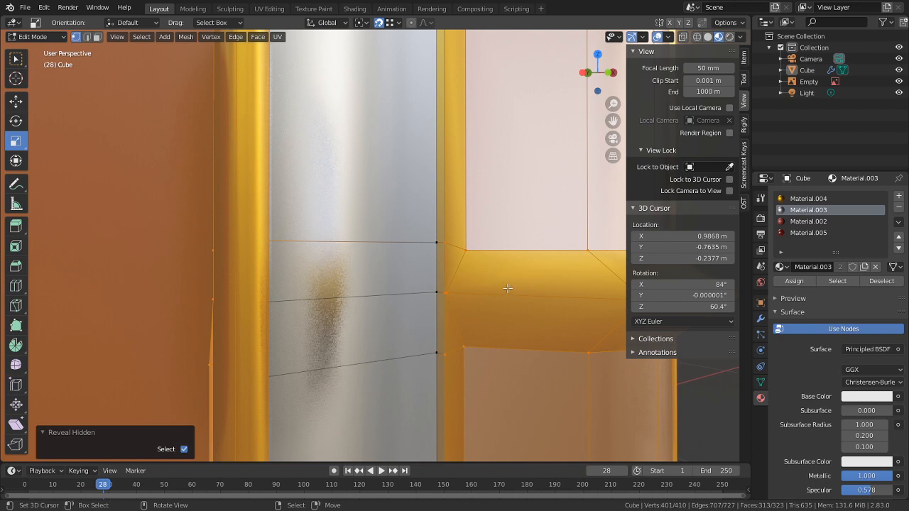
{"action": "mouse_move", "coordinate": [514, 276]}
{"action": "middle_mouse_down"}
{"action": "mouse_move", "coordinate": [473, 298]}
{"action": "mouse_move", "coordinate": [450, 288]}
{"action": "mouse_move", "coordinate": [386, 319]}
{"action": "mouse_move", "coordinate": [470, 307]}
{"action": "mouse_move", "coordinate": [481, 299]}
{"action": "mouse_move", "coordinate": [431, 299]}
{"action": "mouse_move", "coordinate": [426, 267]}
{"action": "mouse_move", "coordinate": [544, 208]}
{"action": "mouse_move", "coordinate": [497, 249]}
{"action": "middle_mouse_up"}
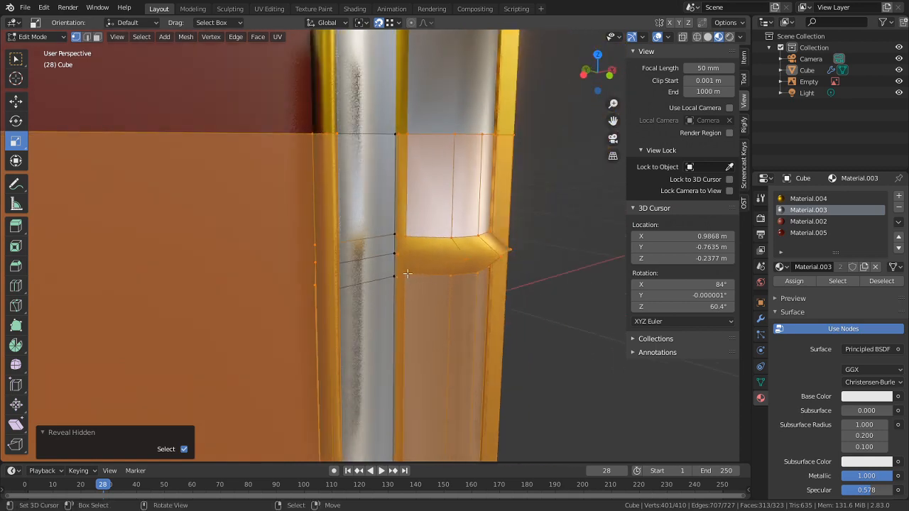
{"action": "scroll", "coordinate": [418, 258], "scroll_direction": "up", "scroll_amount": 5}
{"action": "middle_click_drag", "start_coordinate": [417, 258], "coordinate": [414, 301]}
{"action": "scroll", "coordinate": [376, 263], "scroll_direction": "up", "scroll_amount": 4}
{"action": "middle_click_drag", "start_coordinate": [376, 262], "coordinate": [401, 257]}
{"action": "middle_click_drag", "start_coordinate": [291, 209], "coordinate": [377, 248]}
Step: Isolate the three long gold frame faces on the strip's side away from the column by hiding everything else
{"action": "left_click", "coordinate": [377, 248]}
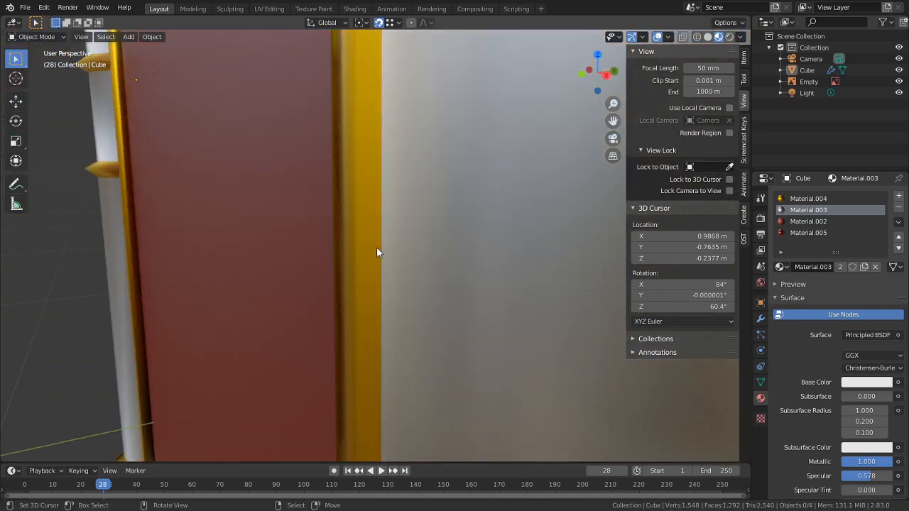
{"action": "key", "text": "s"}
{"action": "key", "text": "3"}
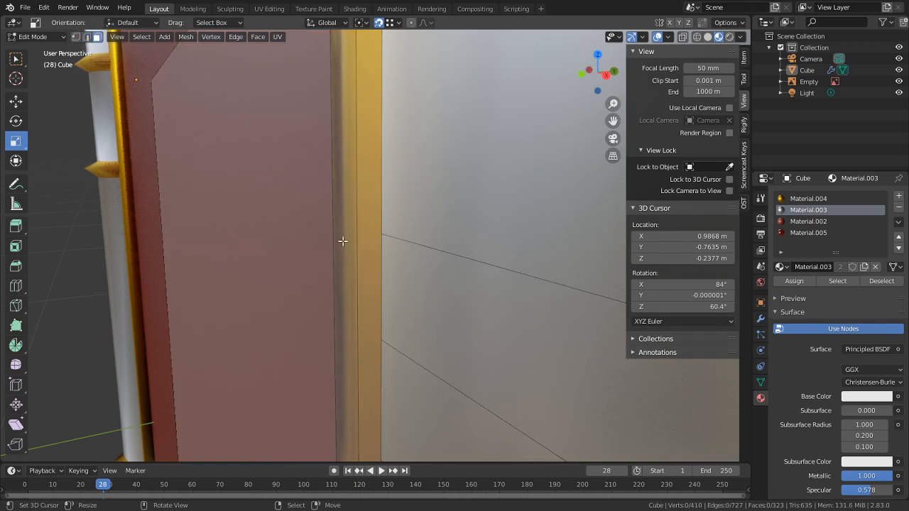
{"action": "left_click", "coordinate": [356, 240]}
{"action": "left_click", "coordinate": [366, 241], "text": "shift"}
{"action": "middle_click_drag", "start_coordinate": [366, 241], "coordinate": [463, 241]}
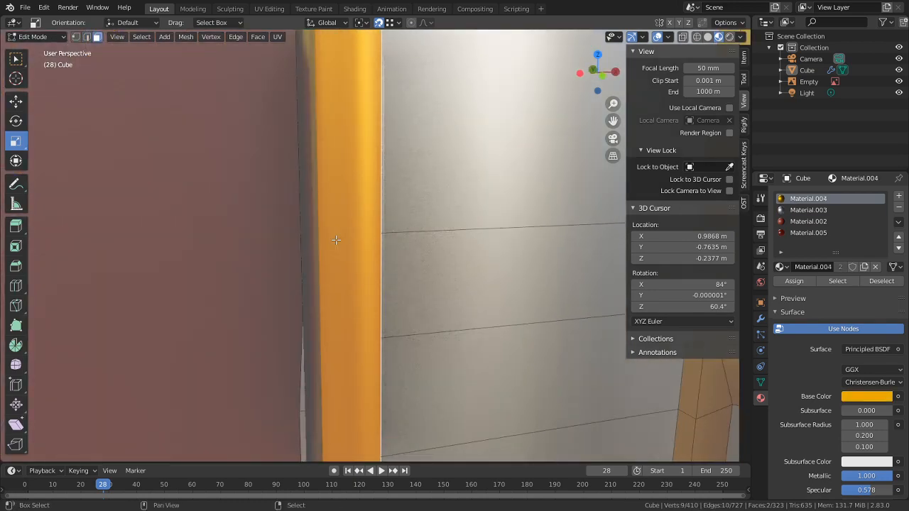
{"action": "left_click", "coordinate": [311, 242], "text": "shift"}
{"action": "middle_click_drag", "start_coordinate": [311, 244], "coordinate": [341, 293]}
{"action": "middle_click_drag", "start_coordinate": [370, 278], "coordinate": [342, 277]}
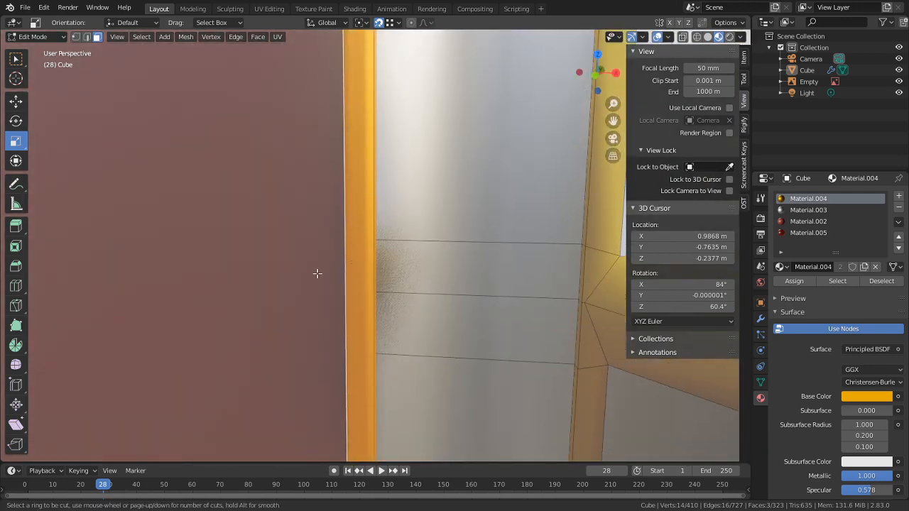
{"action": "key", "text": "shift+h"}
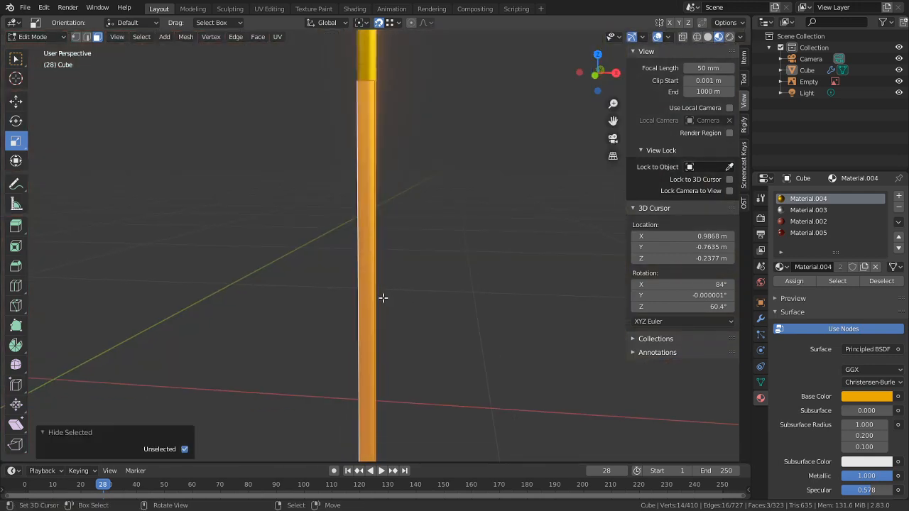
{"action": "middle_click_drag", "start_coordinate": [329, 284], "coordinate": [355, 329], "text": "ctrl"}
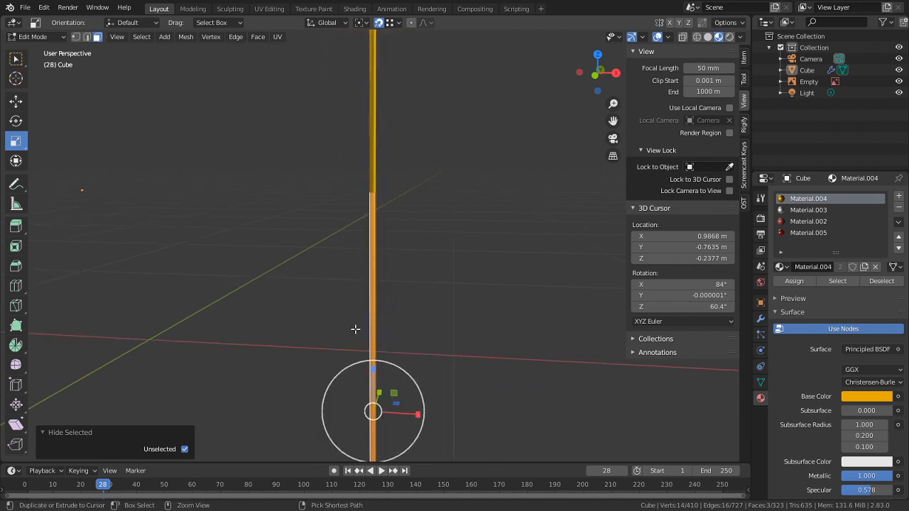
Step: Try a loop cut across the isolated gold frame faces, and undo it
{"action": "left_click", "coordinate": [370, 390]}
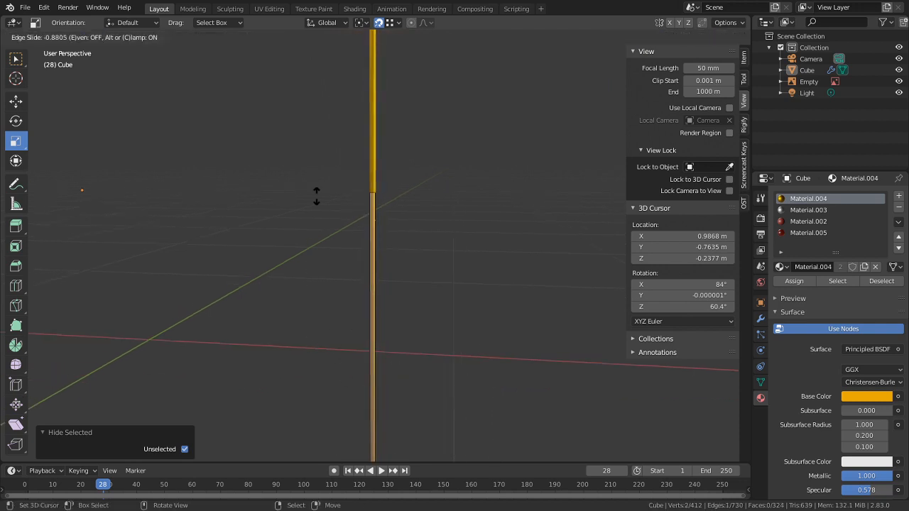
{"action": "left_click", "coordinate": [316, 197]}
{"action": "middle_click_drag", "start_coordinate": [319, 268], "coordinate": [475, 64]}
{"action": "key", "text": "ctrl+z"}
{"action": "middle_click_drag", "start_coordinate": [444, 275], "coordinate": [554, 287]}
{"action": "key", "text": "alt+a"}
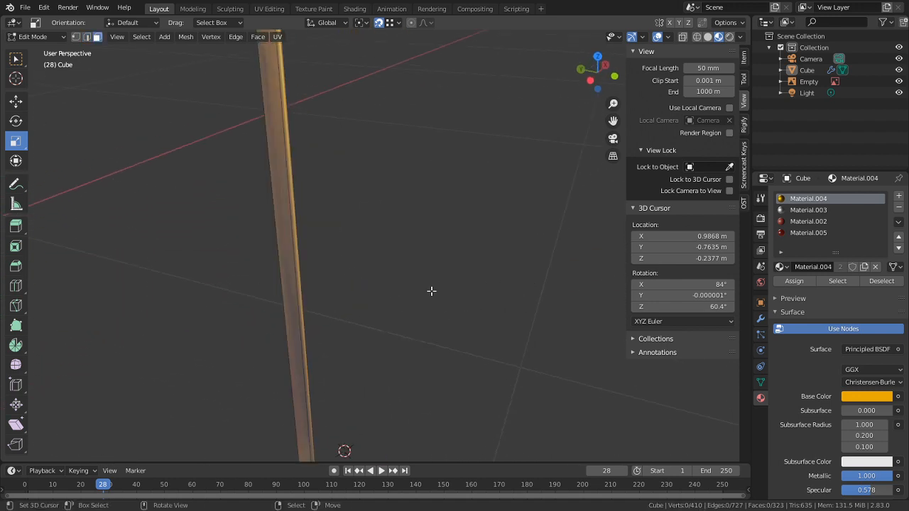
Step: Isolate the frame's wide gold side face by hiding everything else, and switch to vertex selection with nothing selected
{"action": "left_click", "coordinate": [290, 298]}
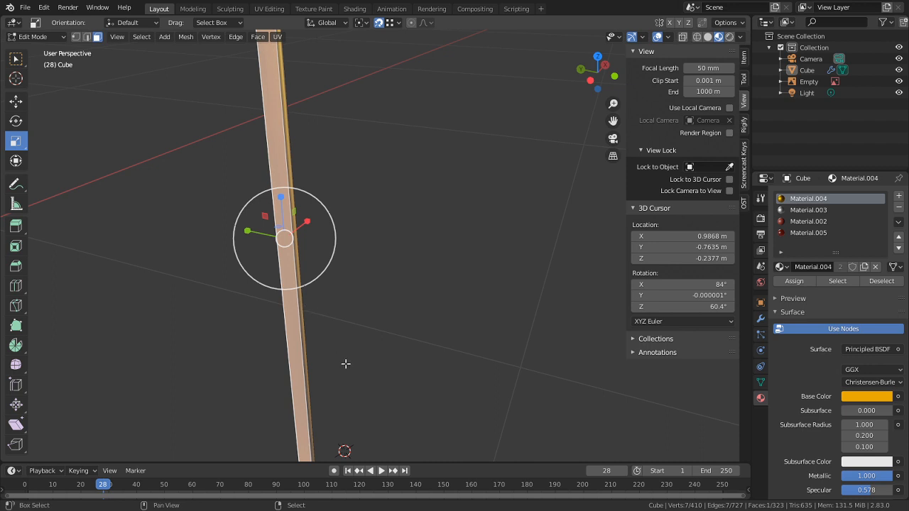
{"action": "middle_click_drag", "start_coordinate": [345, 363], "coordinate": [436, 246], "text": "shift"}
{"action": "key", "text": "shift+h"}
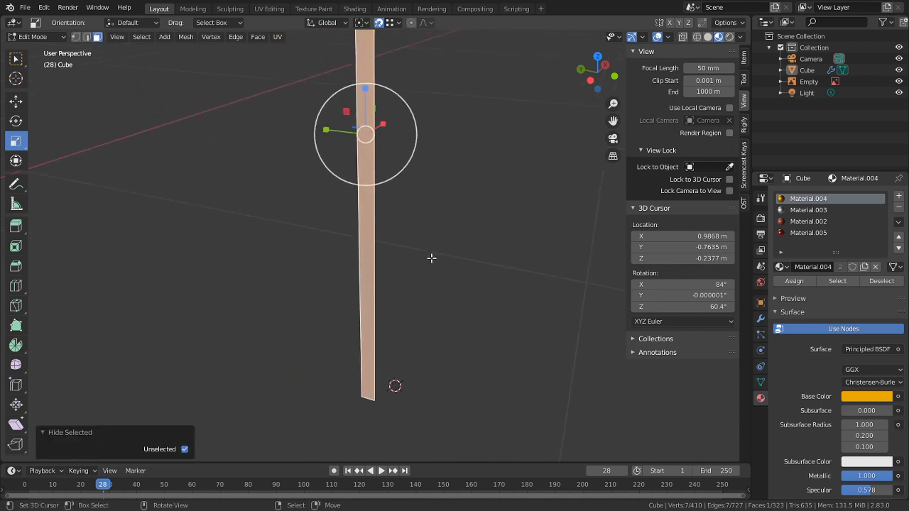
{"action": "key", "text": "alt+a"}
{"action": "right_click", "coordinate": [372, 259]}
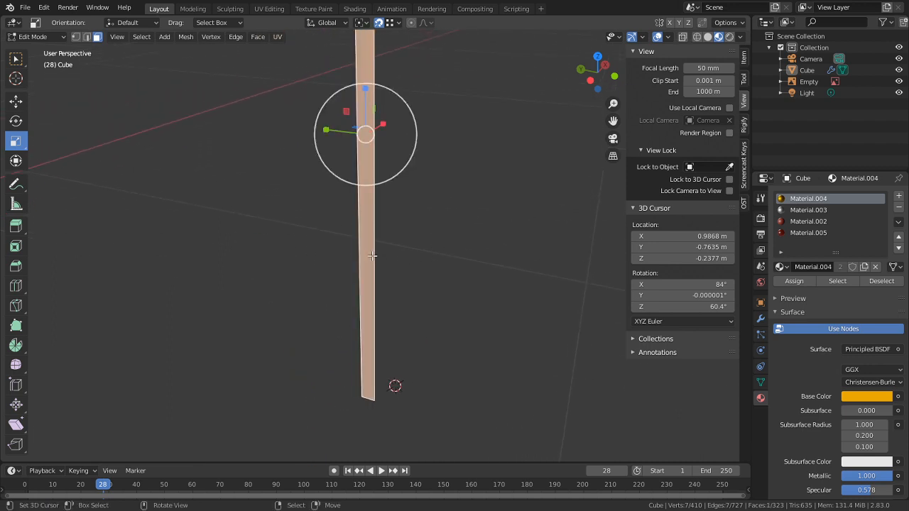
{"action": "middle_click_drag", "start_coordinate": [375, 387], "coordinate": [369, 324], "text": "shift"}
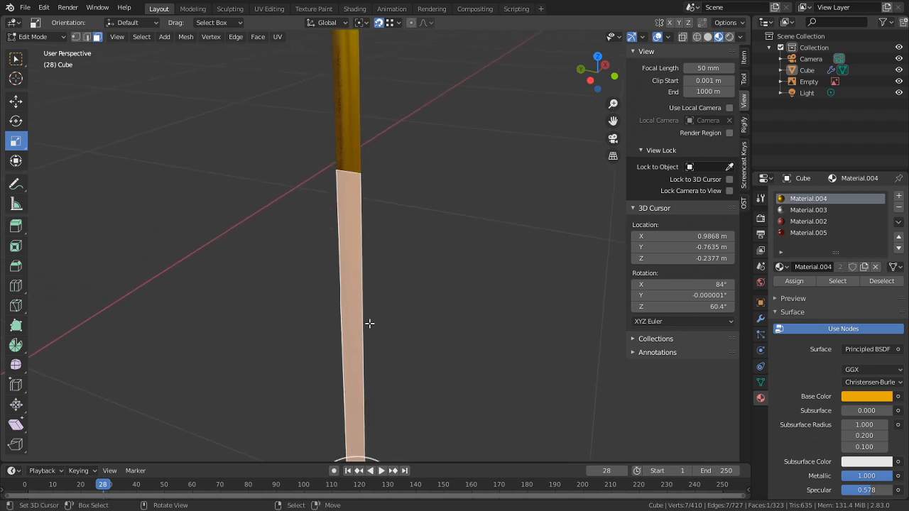
{"action": "key", "text": "1"}
{"action": "middle_click_drag", "start_coordinate": [473, 320], "coordinate": [467, 267]}
{"action": "key", "text": "alt+a"}
{"action": "scroll", "coordinate": [467, 268], "scroll_direction": "up", "scroll_amount": 5}
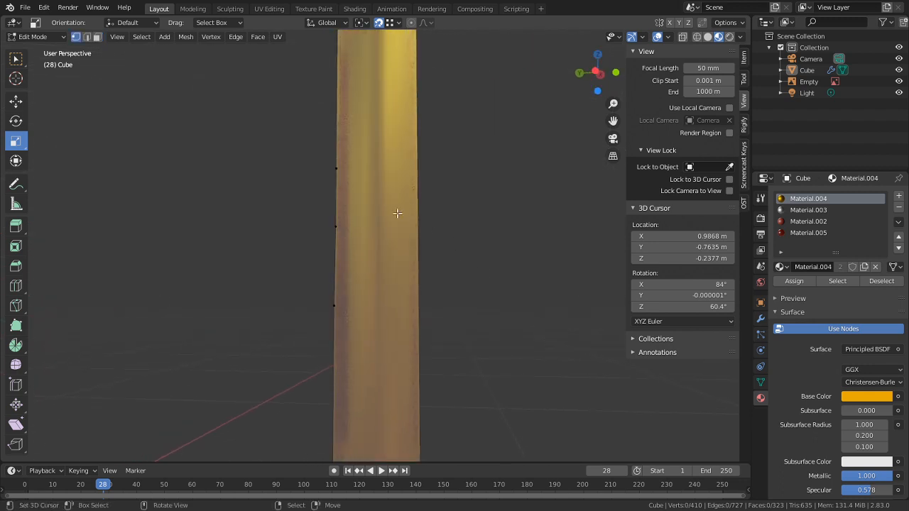
Step: Try dissolving the extra middle vertex and the short edges around it on the isolated gold face, undoing each attempt
{"action": "right_click", "coordinate": [337, 226], "text": "shift"}
{"action": "key", "text": "ctrl+z"}
{"action": "right_click", "coordinate": [336, 230]}
{"action": "key", "text": "ctrl+x"}
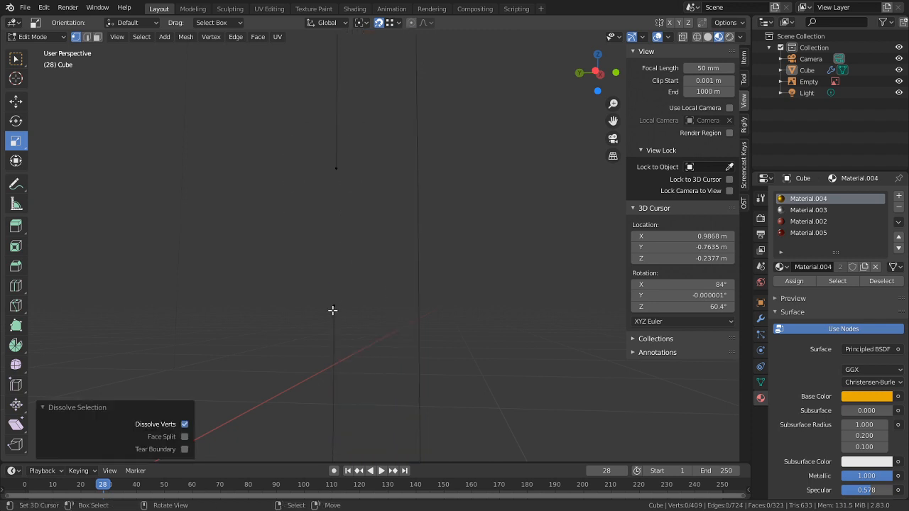
{"action": "key", "text": "ctrl+z"}
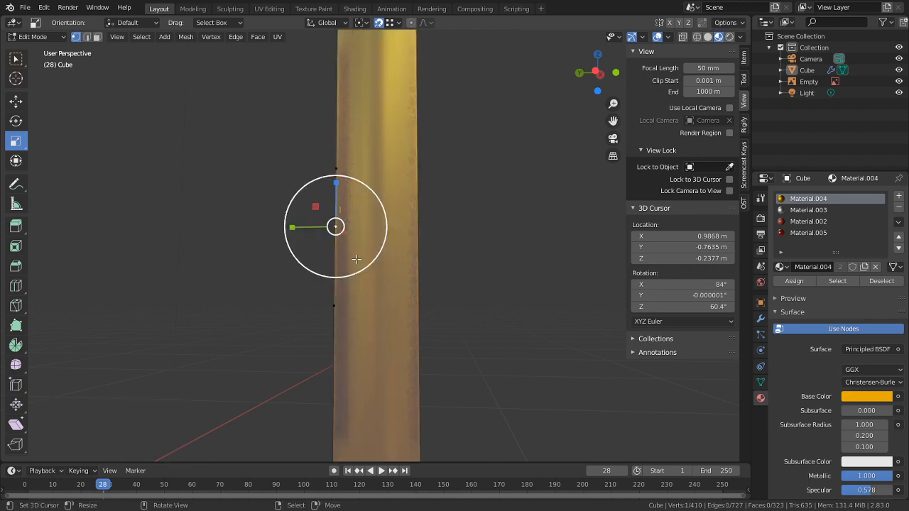
{"action": "key", "text": "ctrl+x"}
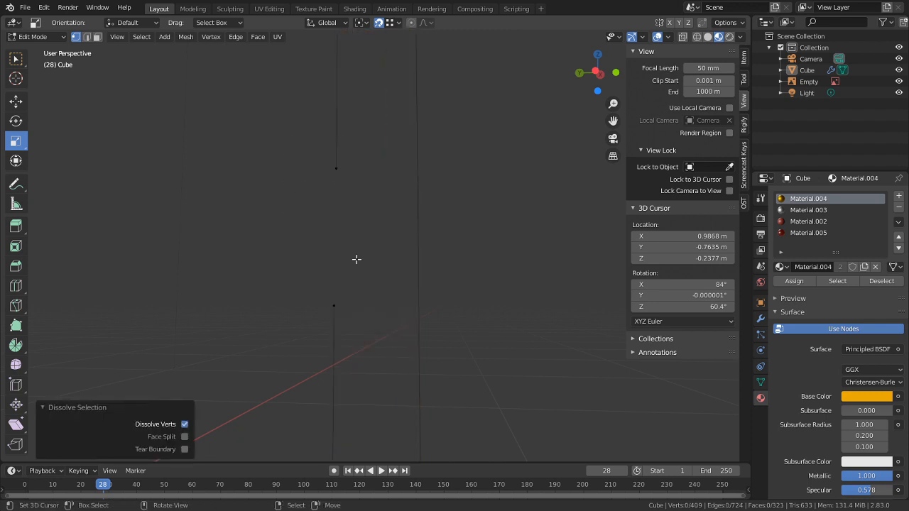
{"action": "key", "text": "ctrl+z"}
{"action": "right_click", "coordinate": [336, 186], "text": "shift"}
{"action": "right_click", "coordinate": [344, 282], "text": "shift"}
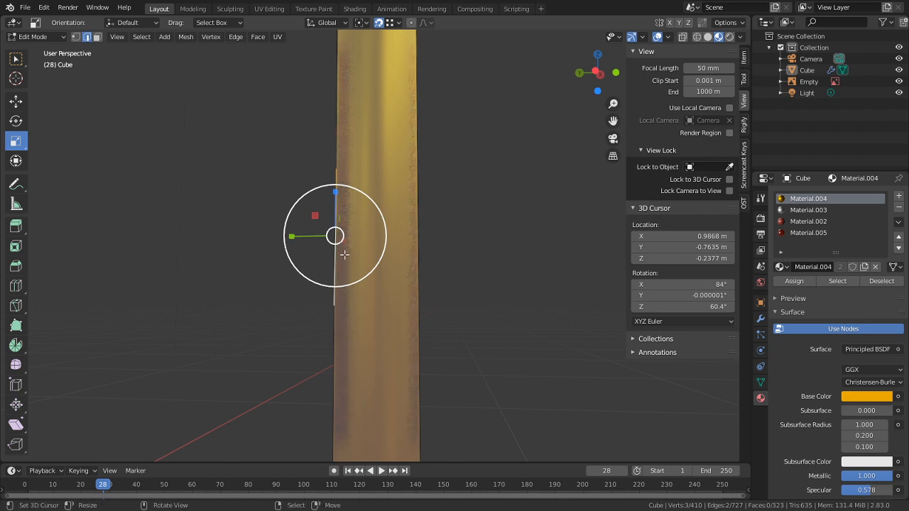
{"action": "key", "text": "ctrl+x"}
{"action": "key", "text": "ctrl+z"}
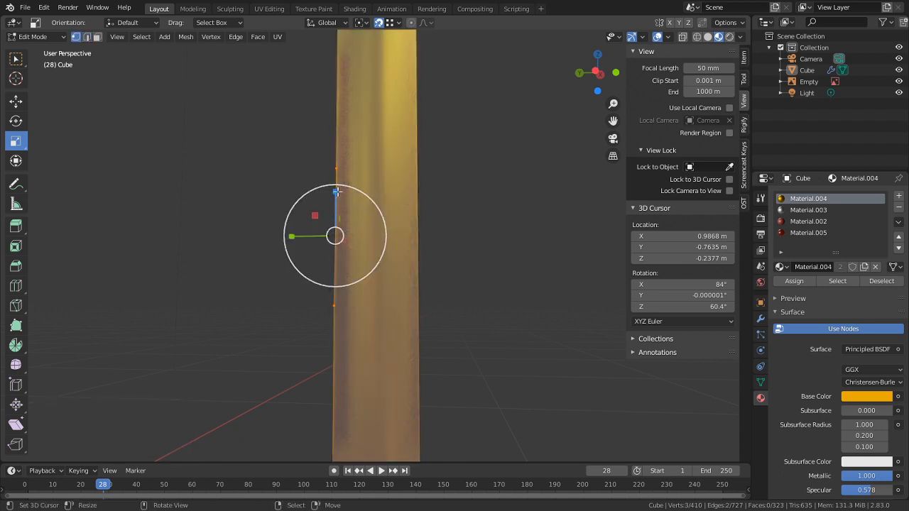
Step: Slide the upper and lower extra vertices along the gold face's edge onto the middle one and merge by distance
{"action": "left_click", "coordinate": [336, 192]}
{"action": "key", "text": "g"}
{"action": "key", "text": "g"}
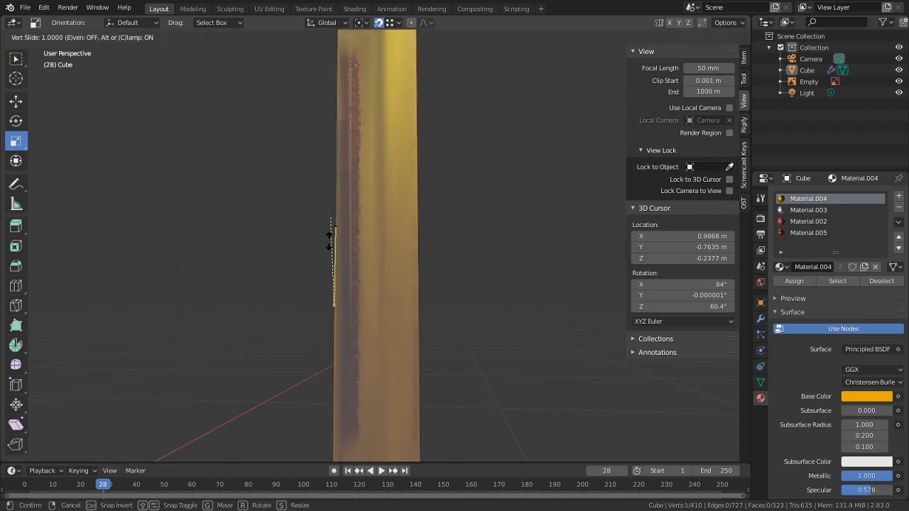
{"action": "left_click", "coordinate": [328, 151]}
{"action": "key", "text": "l"}
{"action": "key", "text": "m"}
{"action": "left_click", "coordinate": [328, 150]}
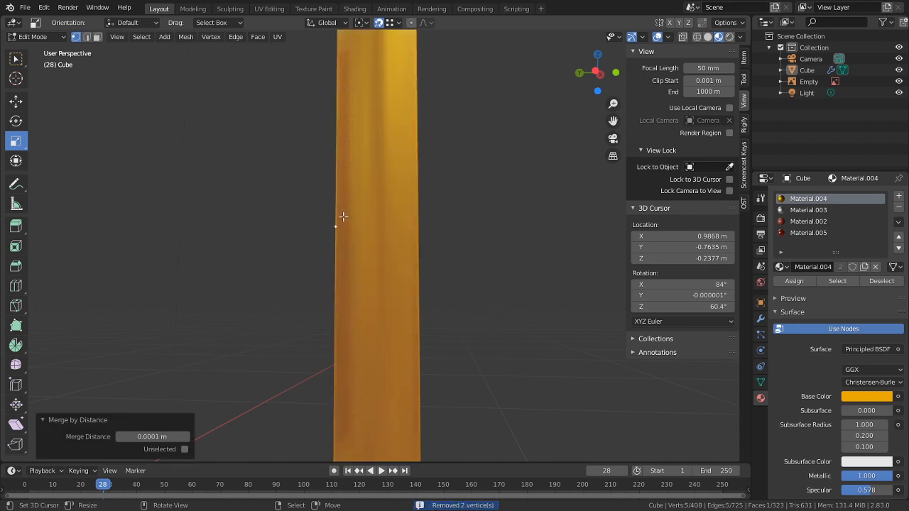
Step: Slide the remaining extra vertex to the gold face's upper corner, merge by distance, and reveal the hidden geometry
{"action": "left_click", "coordinate": [343, 217]}
{"action": "scroll", "coordinate": [343, 217], "scroll_direction": "down", "scroll_amount": 4}
{"action": "middle_click_drag", "start_coordinate": [343, 217], "coordinate": [343, 233]}
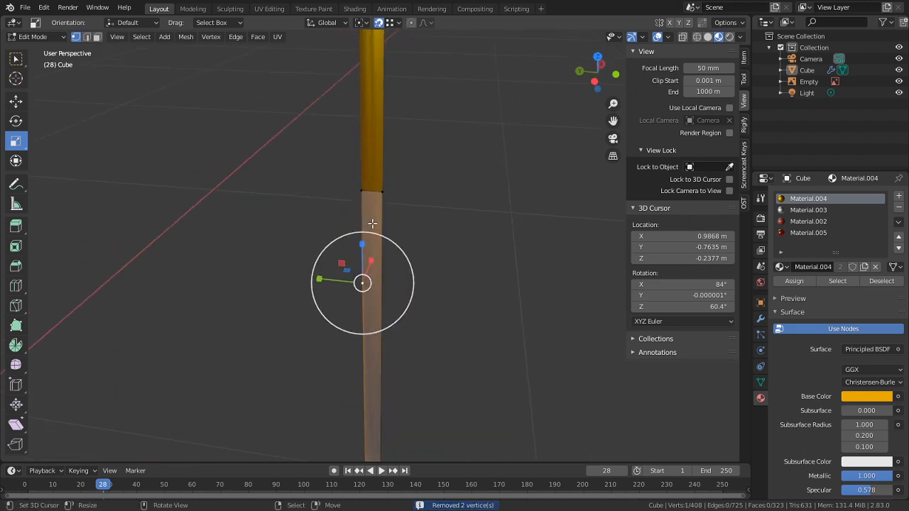
{"action": "key", "text": "g"}
{"action": "key", "text": "g"}
{"action": "left_click", "coordinate": [339, 431]}
{"action": "key", "text": "l"}
{"action": "key", "text": "m"}
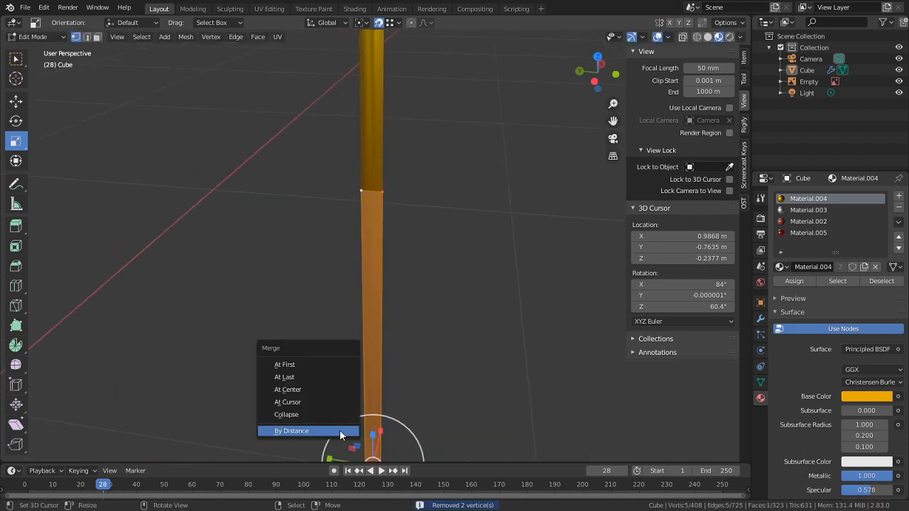
{"action": "left_click", "coordinate": [339, 432]}
{"action": "key", "text": "alt+h"}
{"action": "key", "text": "alt+a"}
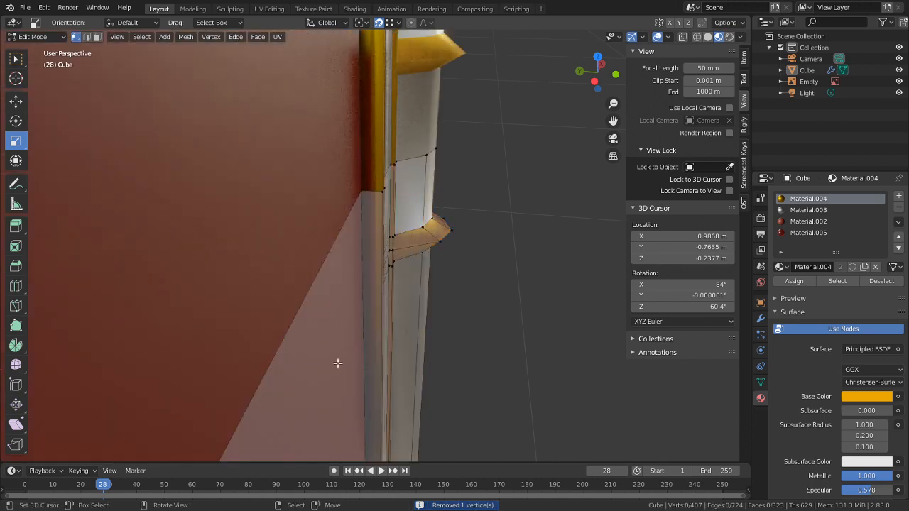
Step: Isolate the long gold frame faces beside the silver strip again by hiding everything else
{"action": "middle_click_drag", "start_coordinate": [337, 363], "coordinate": [285, 315]}
{"action": "scroll", "coordinate": [324, 283], "scroll_direction": "up", "scroll_amount": 6}
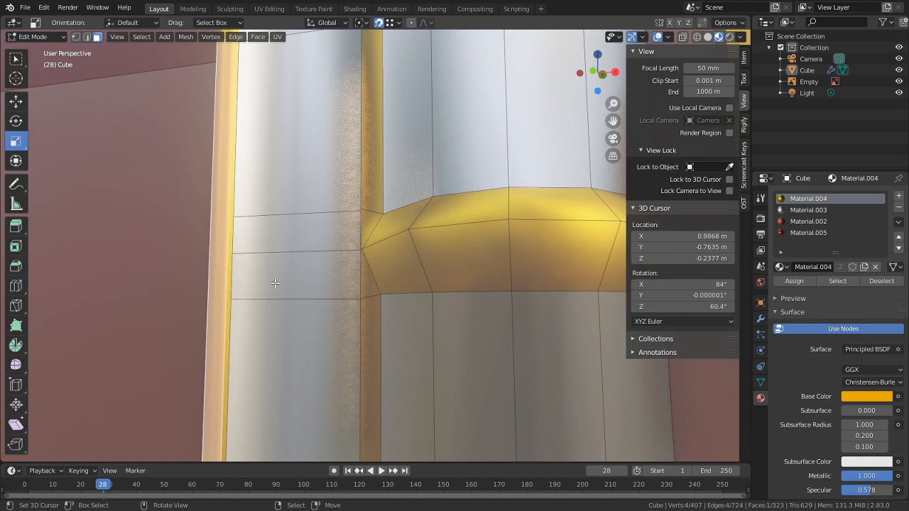
{"action": "middle_click_drag", "start_coordinate": [275, 284], "coordinate": [379, 293]}
{"action": "left_click", "coordinate": [319, 292], "text": "shift"}
{"action": "middle_click_drag", "start_coordinate": [318, 292], "coordinate": [339, 304]}
{"action": "left_click", "coordinate": [246, 302], "text": "shift"}
{"action": "key", "text": "shift+h"}
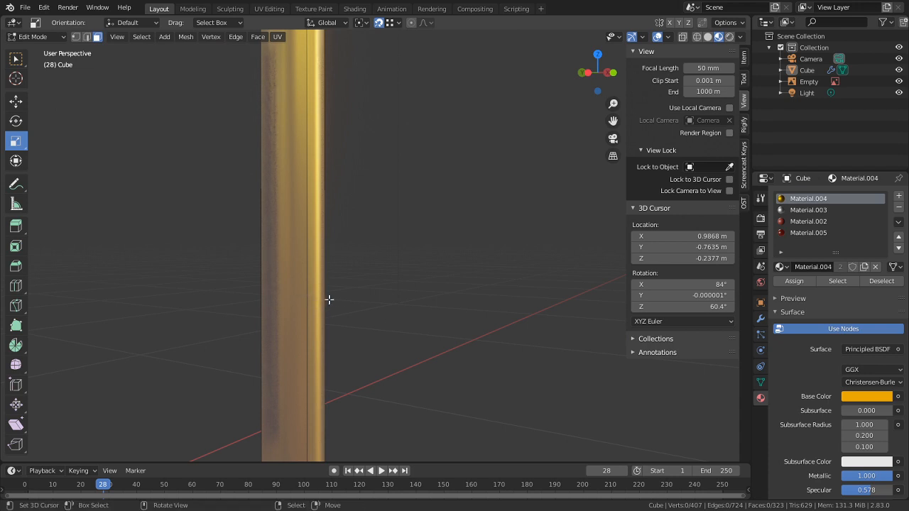
{"action": "scroll", "coordinate": [329, 300], "scroll_direction": "down", "scroll_amount": 8}
{"action": "middle_click_drag", "start_coordinate": [367, 253], "coordinate": [348, 203], "text": "shift"}
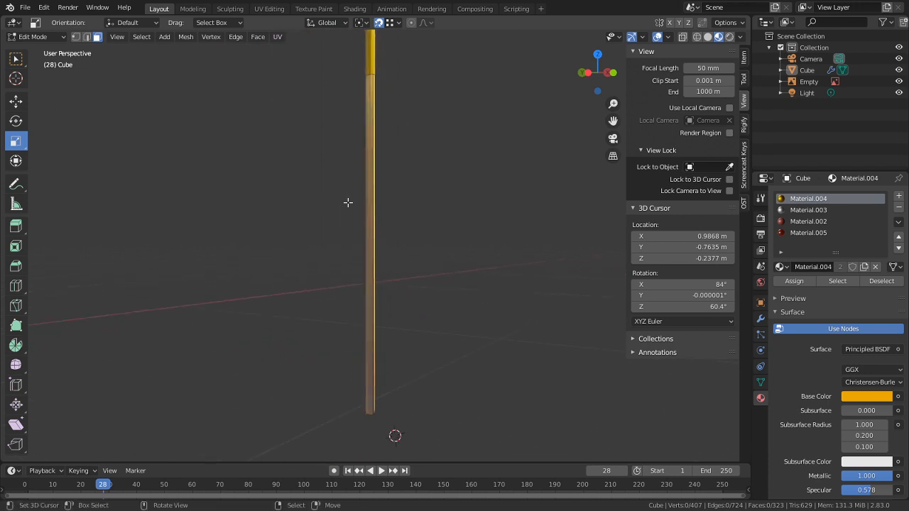
Step: Add one loop cut at factor 0.738 across the isolated gold frame faces and reveal the hidden geometry
{"action": "left_click", "coordinate": [369, 263]}
{"action": "left_click", "coordinate": [366, 136]}
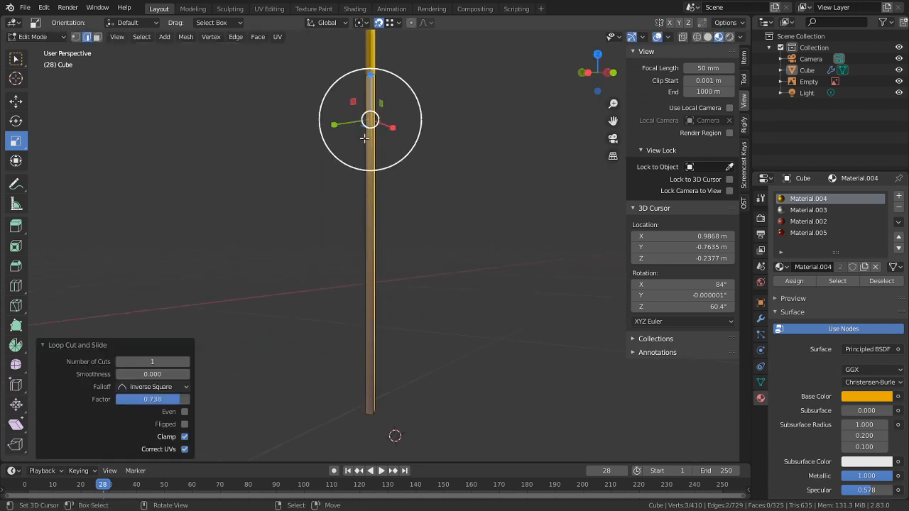
{"action": "key", "text": "ctrl+space"}
{"action": "middle_click_drag", "start_coordinate": [412, 136], "coordinate": [422, 335], "text": "shift"}
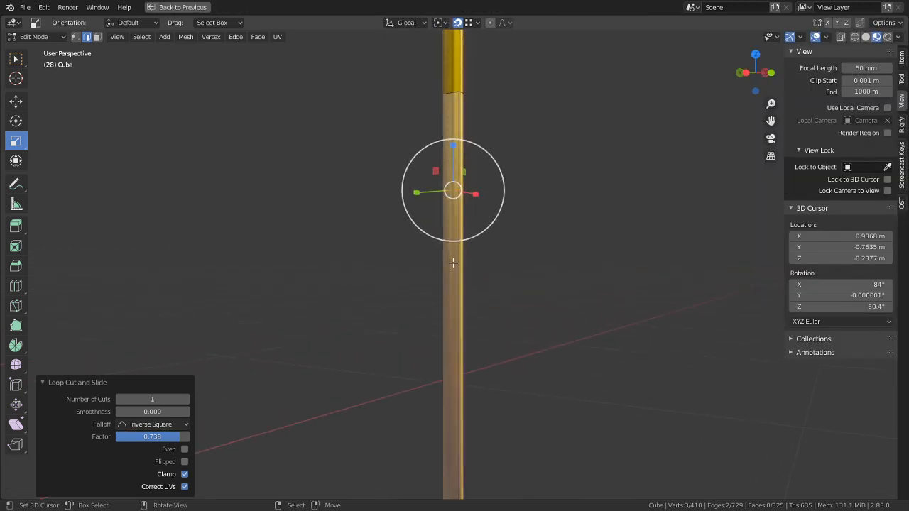
{"action": "scroll", "coordinate": [458, 135], "scroll_direction": "up", "scroll_amount": 4}
{"action": "middle_click_drag", "start_coordinate": [449, 219], "coordinate": [457, 241]}
{"action": "key", "text": "alt+h"}
Step: Add two more loop cuts across the gold frame and examine how they line up with the strip's three cuts
{"action": "right_click", "coordinate": [465, 203]}
{"action": "key", "text": "ctrl+r"}
{"action": "left_click", "coordinate": [468, 180]}
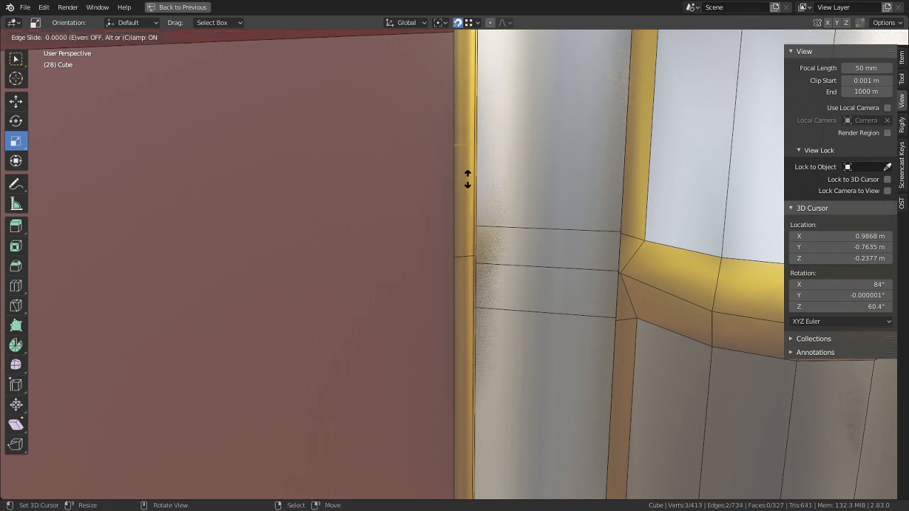
{"action": "left_click", "coordinate": [461, 250]}
{"action": "key", "text": "ctrl+r"}
{"action": "double_click", "coordinate": [469, 183]}
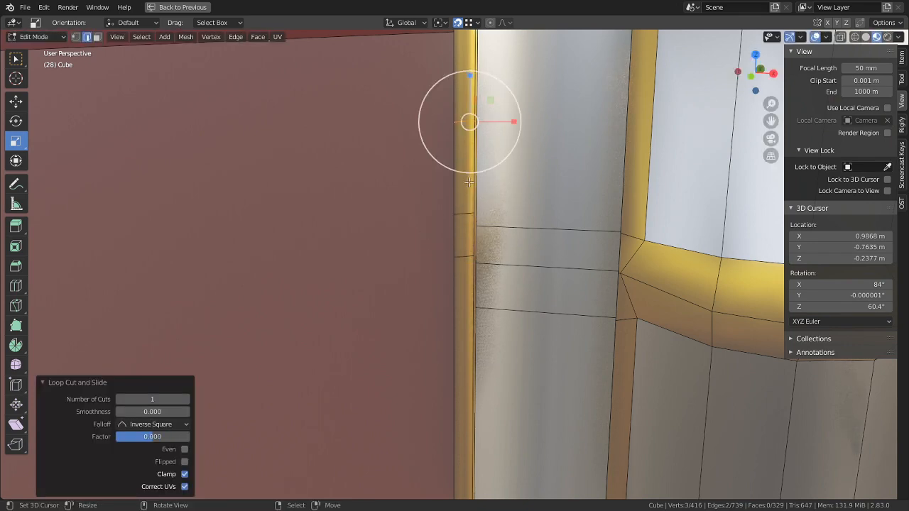
{"action": "scroll", "coordinate": [475, 320], "scroll_direction": "up", "scroll_amount": 2}
{"action": "key", "text": "1"}
{"action": "right_click", "coordinate": [467, 249], "text": "alt"}
{"action": "middle_click_drag", "start_coordinate": [465, 262], "coordinate": [485, 323]}
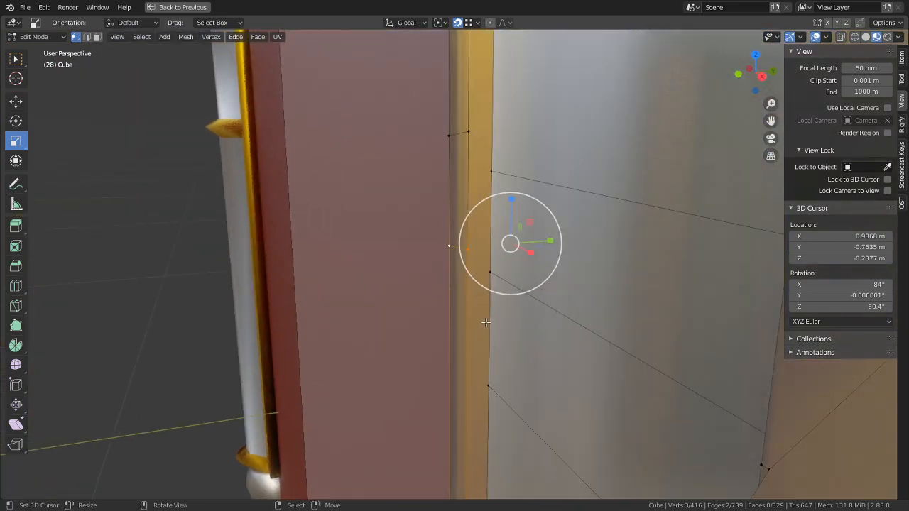
{"action": "middle_click_drag", "start_coordinate": [469, 256], "coordinate": [517, 256]}
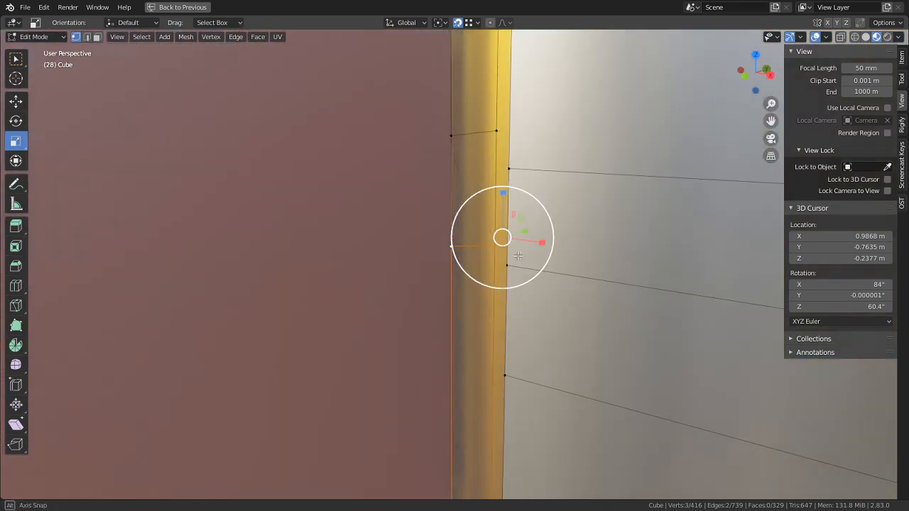
Step: Undo the last two loop cuts and dissolve the remaining one across the gold frame
{"action": "key", "text": "ctrl+z"}
{"action": "key", "text": "ctrl+z"}
{"action": "key", "text": "ctrl+z"}
{"action": "key", "text": "ctrl+z"}
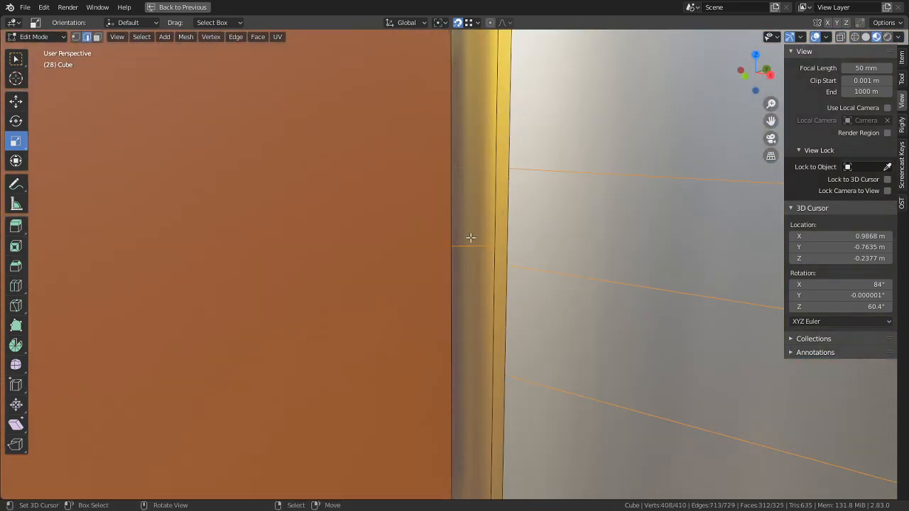
{"action": "right_click", "coordinate": [471, 240], "text": "alt"}
{"action": "key", "text": "ctrl+x"}
{"action": "right_click", "coordinate": [503, 263]}
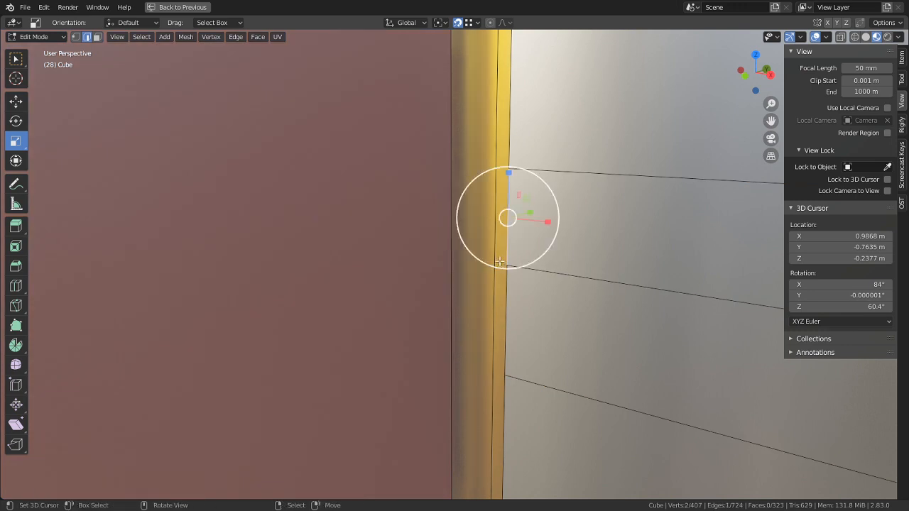
{"action": "key", "text": "3"}
{"action": "right_click", "coordinate": [499, 261]}
{"action": "key", "text": "shift+h"}
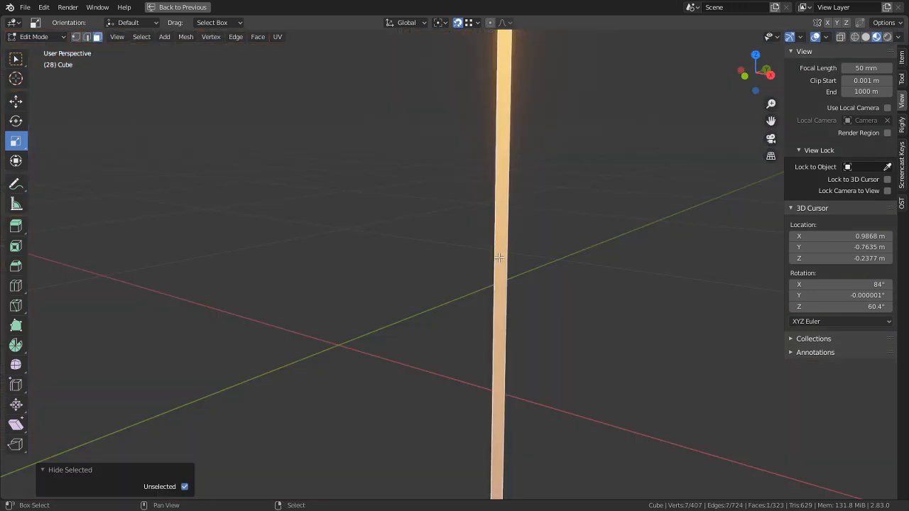
{"action": "key", "text": "alt+h"}
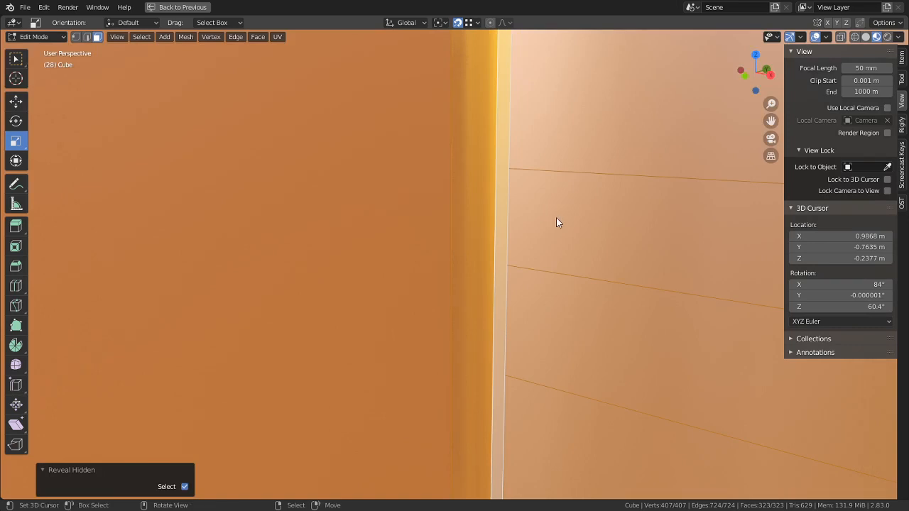
{"action": "key", "text": "Tab"}
{"action": "key", "text": "Tab"}
Step: Isolate the narrow gold face bordering the silver strip, and switch to vertex selection with nothing selected
{"action": "right_click", "coordinate": [497, 241]}
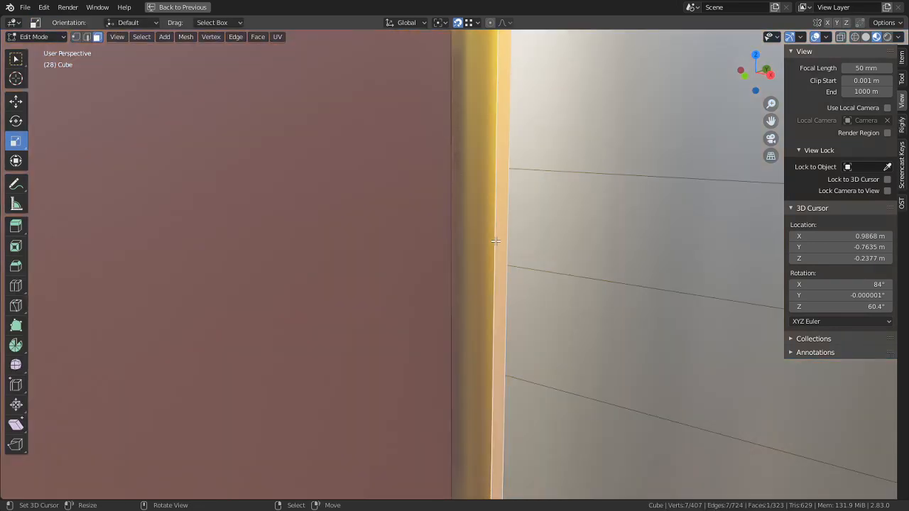
{"action": "key", "text": "shift+h"}
{"action": "key", "text": "alt+a"}
{"action": "key", "text": "1"}
{"action": "middle_click_drag", "start_coordinate": [547, 227], "coordinate": [499, 278]}
Step: Try dissolving the three cut-end vertices on the narrow gold face's edge, and undo it
{"action": "left_click", "coordinate": [499, 270], "text": "shift"}
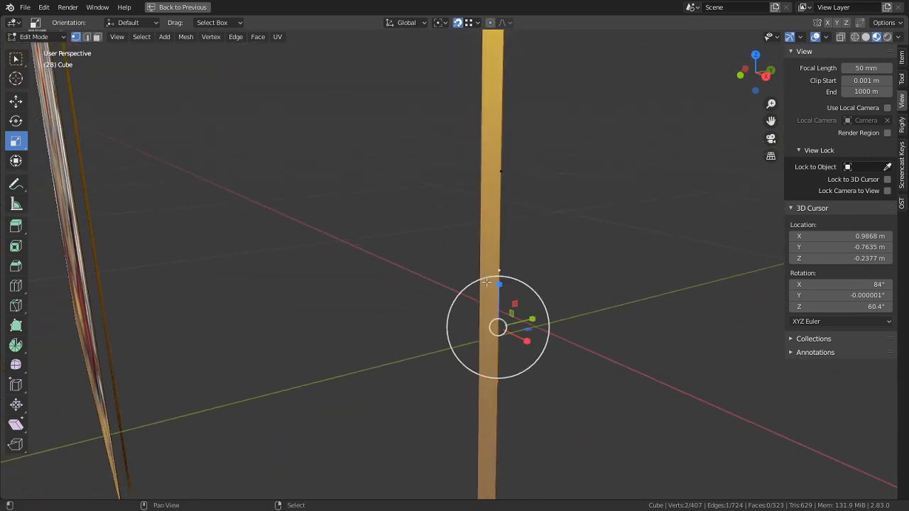
{"action": "left_click", "coordinate": [512, 179], "text": "shift"}
{"action": "key", "text": "ctrl+x"}
{"action": "key", "text": "ctrl+z"}
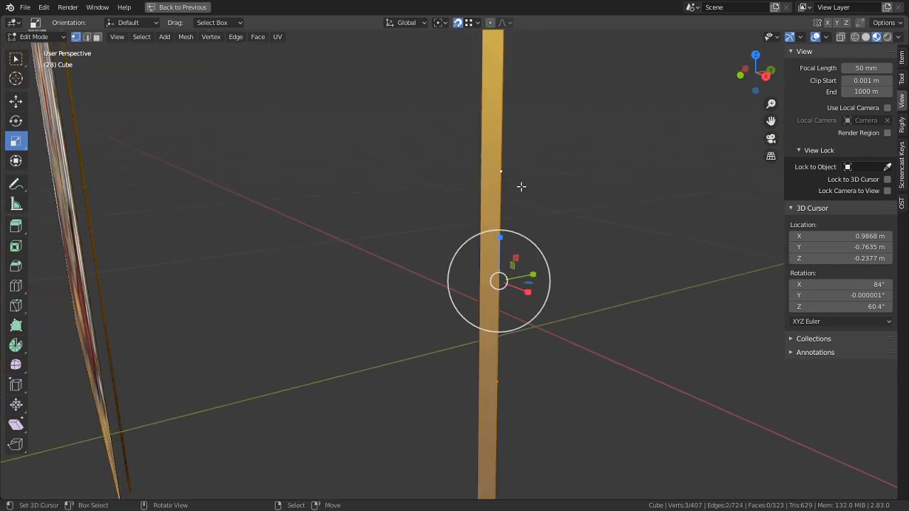
Step: Try sliding the upper and lower cut-end vertices onto the middle one along the narrow gold face's edge, and merge them by distance
{"action": "right_click", "coordinate": [519, 186]}
{"action": "right_click", "coordinate": [497, 343]}
{"action": "key", "text": "g"}
{"action": "key", "text": "g"}
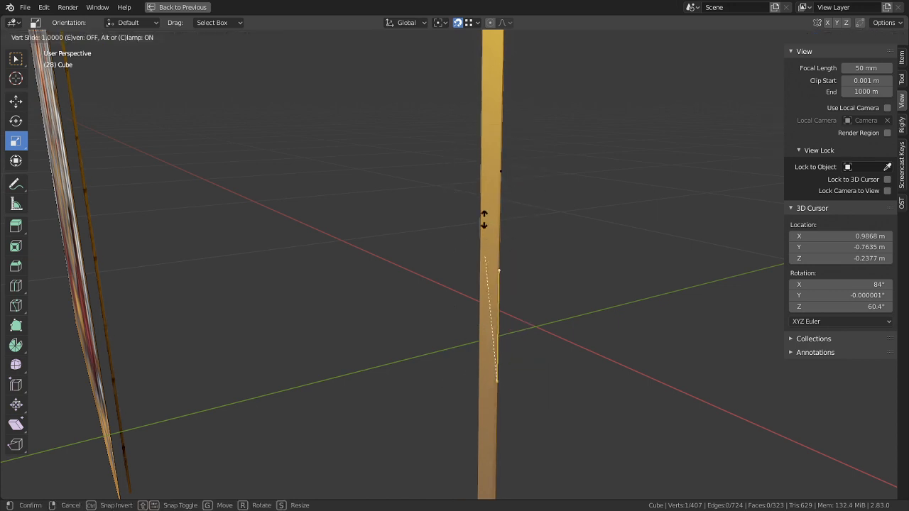
{"action": "left_click", "coordinate": [487, 155]}
{"action": "right_click", "coordinate": [515, 177]}
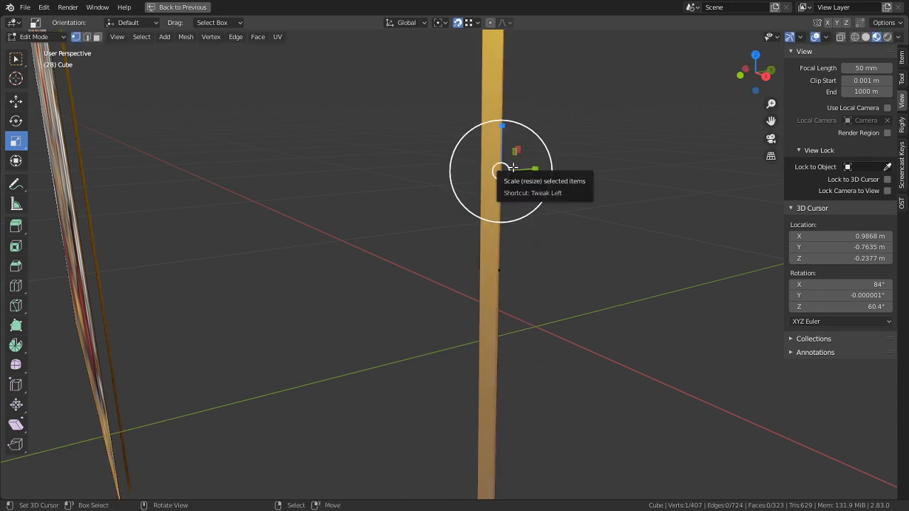
{"action": "key", "text": "g"}
{"action": "key", "text": "g"}
{"action": "left_click", "coordinate": [517, 375]}
{"action": "right_click", "coordinate": [517, 371], "text": "alt"}
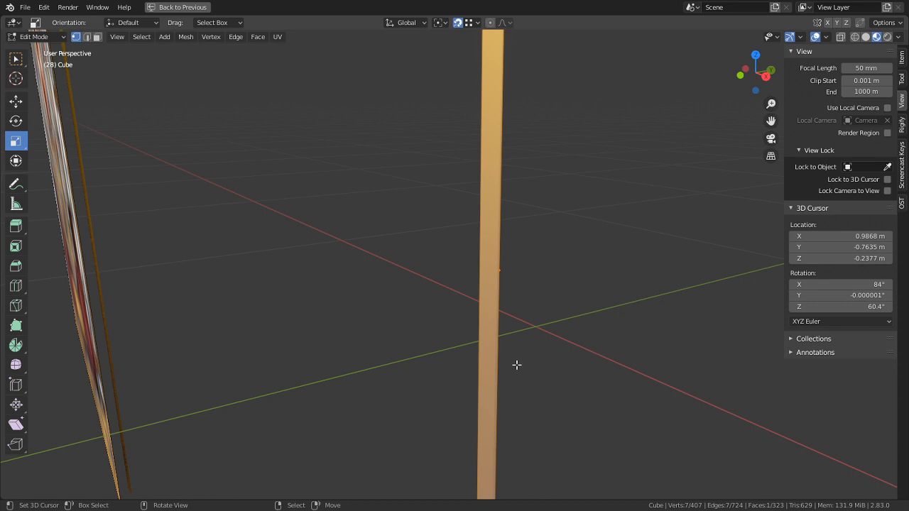
{"action": "key", "text": "m"}
{"action": "left_click", "coordinate": [522, 360]}
{"action": "right_click", "coordinate": [523, 292]}
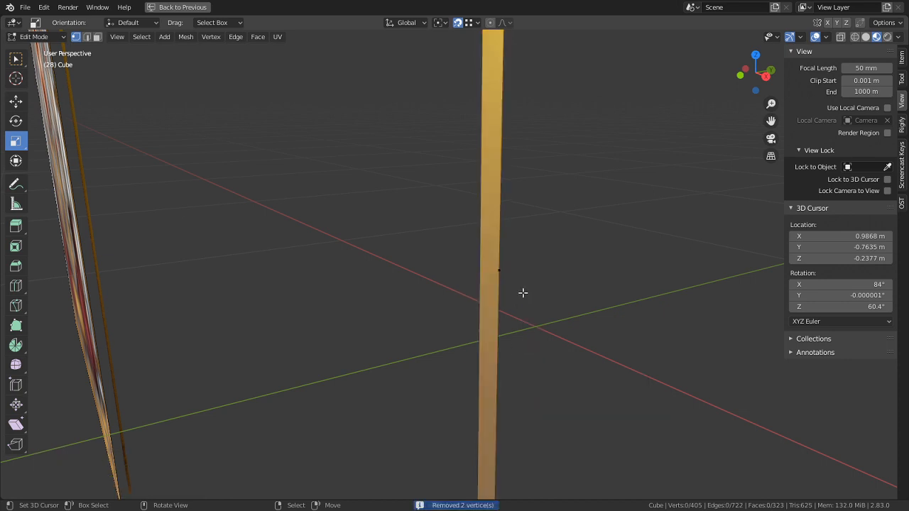
Step: Try sliding the remaining cut-end vertex up to the narrow gold face's upper corner and merge everything by distance
{"action": "middle_click_drag", "start_coordinate": [509, 270], "coordinate": [505, 364]}
{"action": "key", "text": "g"}
{"action": "key", "text": "g"}
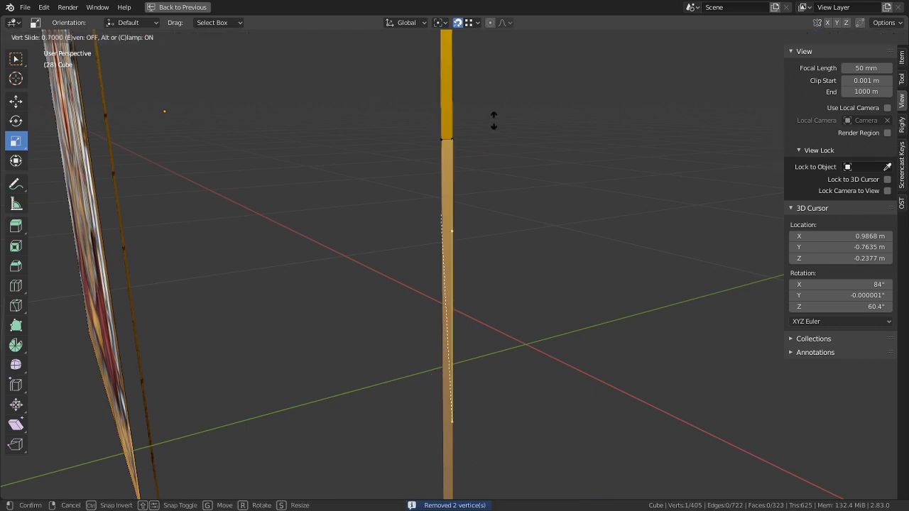
{"action": "left_click", "coordinate": [496, 426]}
{"action": "key", "text": "a"}
{"action": "key", "text": "m"}
{"action": "left_click", "coordinate": [498, 428]}
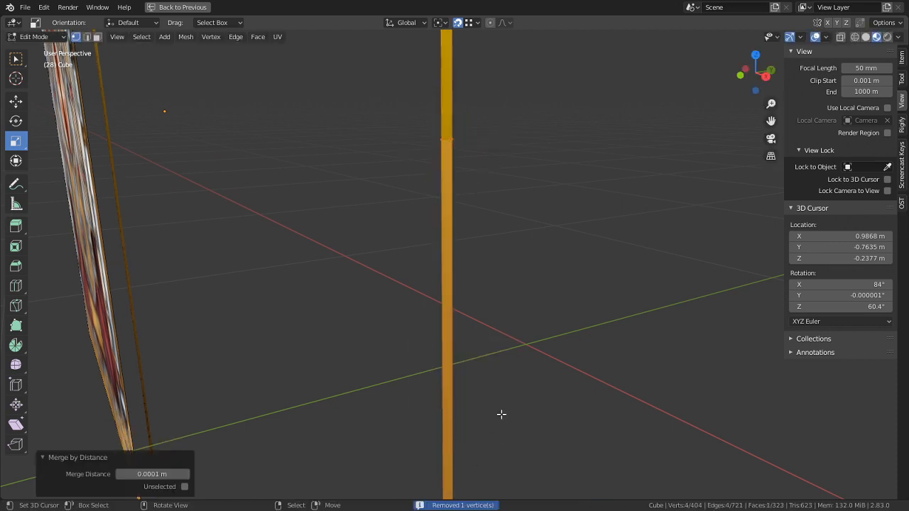
Step: Reveal the rest of the mesh to check the silver strip's cuts, and undo the vertex slides and merges
{"action": "key", "text": "alt+a"}
{"action": "key", "text": "alt+h"}
{"action": "middle_click_drag", "start_coordinate": [495, 328], "coordinate": [576, 319]}
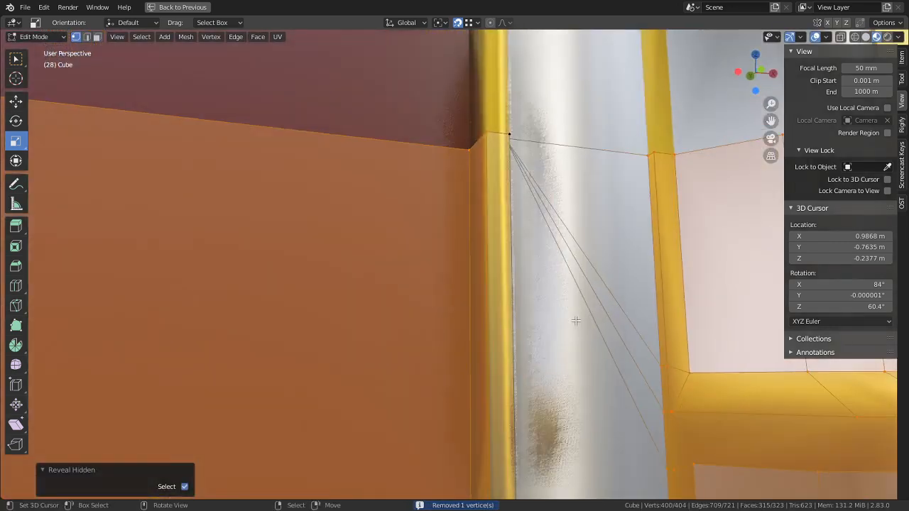
{"action": "middle_click_drag", "start_coordinate": [488, 278], "coordinate": [523, 315]}
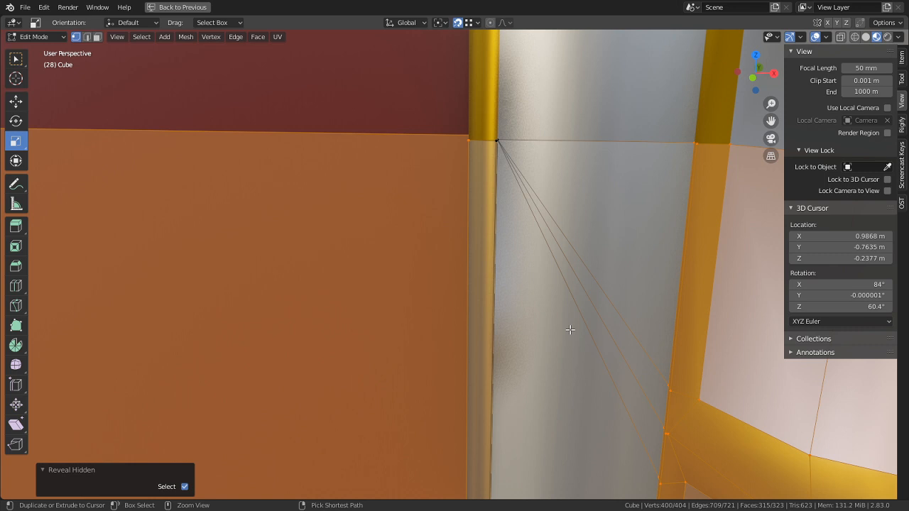
{"action": "key", "text": "ctrl+z"}
{"action": "key", "text": "ctrl+z"}
{"action": "key", "text": "ctrl+z"}
{"action": "key", "text": "ctrl+z"}
{"action": "key", "text": "ctrl+z"}
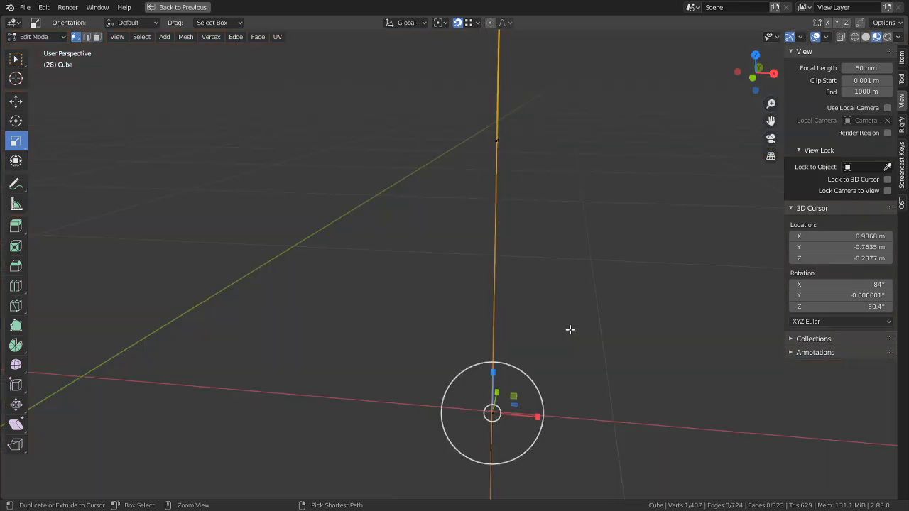
Step: Reveal the hidden mesh and select only the two narrow gold faces running beside the silver strip
{"action": "key", "text": "alt+h"}
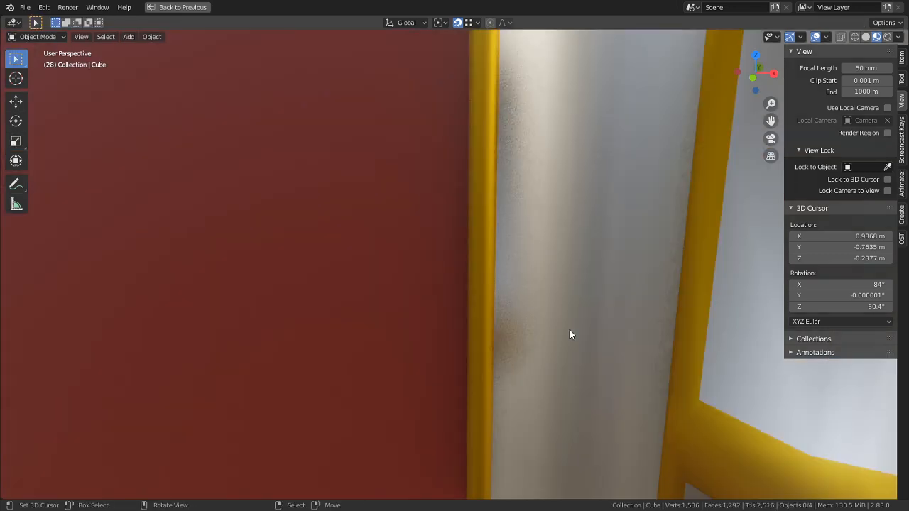
{"action": "key", "text": "ctrl+z"}
{"action": "key", "text": "alt+h"}
{"action": "mouse_move", "coordinate": [477, 334]}
{"action": "middle_mouse_down"}
{"action": "mouse_move", "coordinate": [514, 281]}
{"action": "mouse_move", "coordinate": [531, 365]}
{"action": "mouse_move", "coordinate": [485, 334]}
{"action": "middle_mouse_up"}
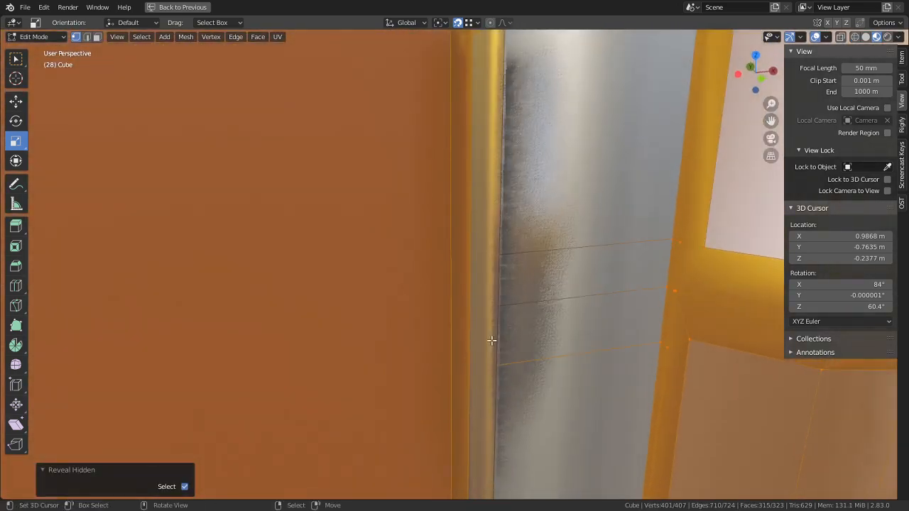
{"action": "key", "text": "Tab"}
{"action": "key", "text": "Tab"}
{"action": "key", "text": "alt+a"}
{"action": "key", "text": "3"}
{"action": "left_click", "coordinate": [481, 333]}
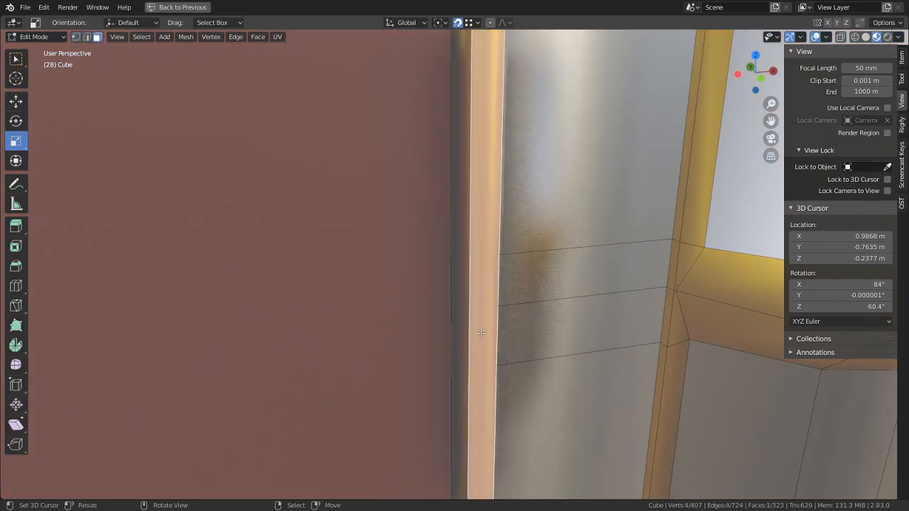
{"action": "left_click", "coordinate": [459, 338], "text": "shift"}
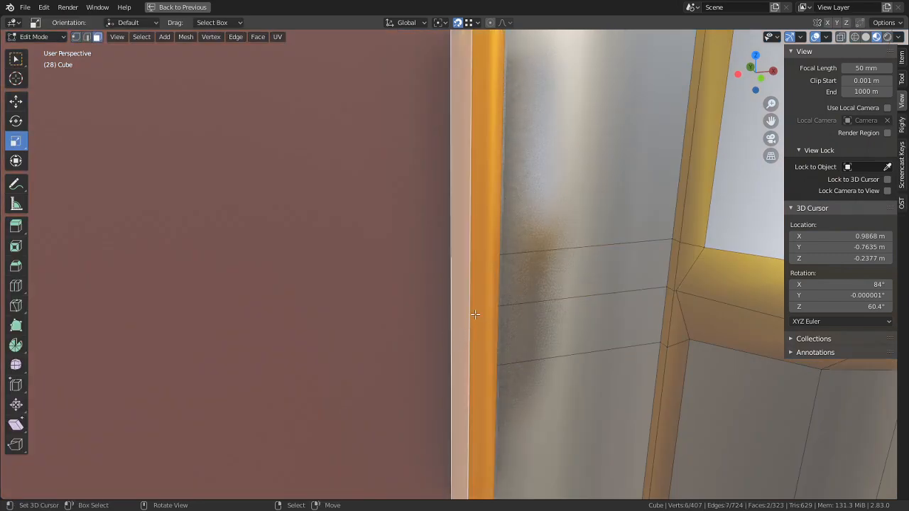
{"action": "middle_click_drag", "start_coordinate": [475, 315], "coordinate": [466, 301]}
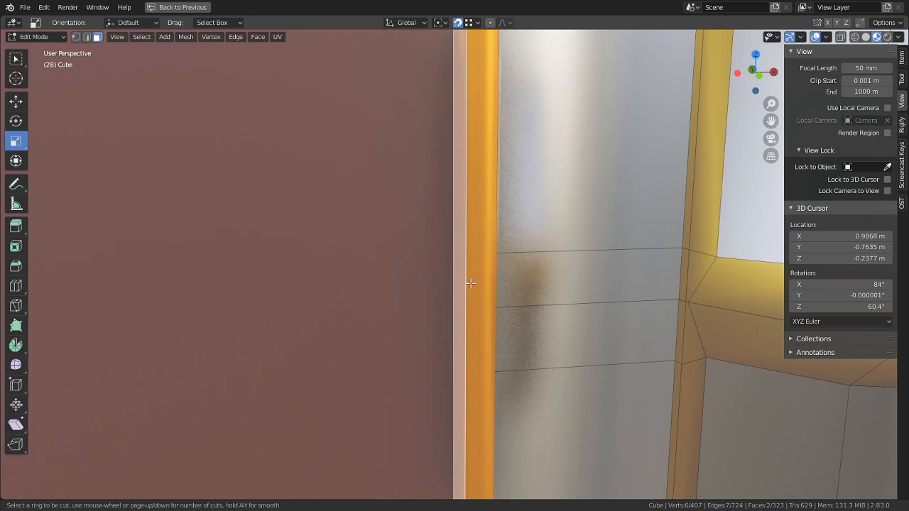
{"action": "scroll", "coordinate": [477, 377], "scroll_direction": "down", "scroll_amount": 4}
{"action": "key", "text": "ctrl+r"}
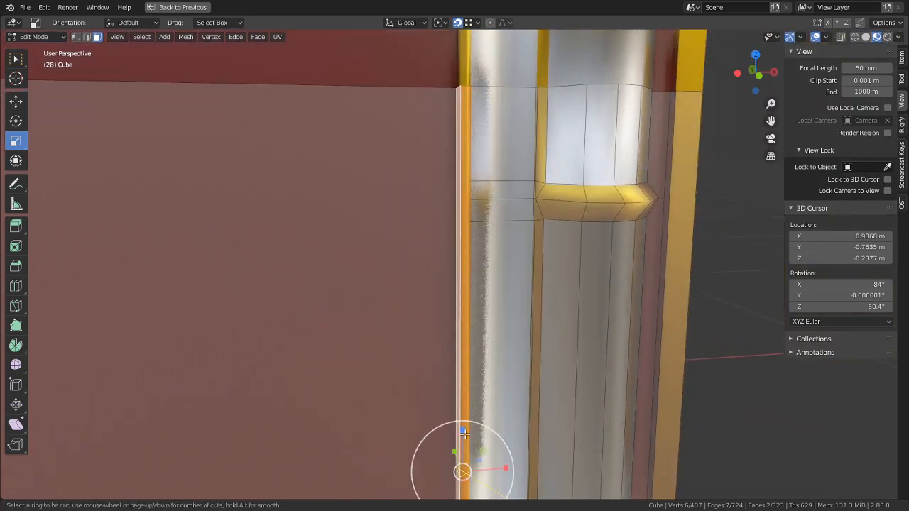
{"action": "key", "text": "Escape"}
{"action": "middle_click_drag", "start_coordinate": [466, 462], "coordinate": [395, 334], "text": "shift"}
{"action": "scroll", "coordinate": [477, 380], "scroll_direction": "up", "scroll_amount": 3}
{"action": "key", "text": "ctrl+r"}
{"action": "key", "text": "Escape"}
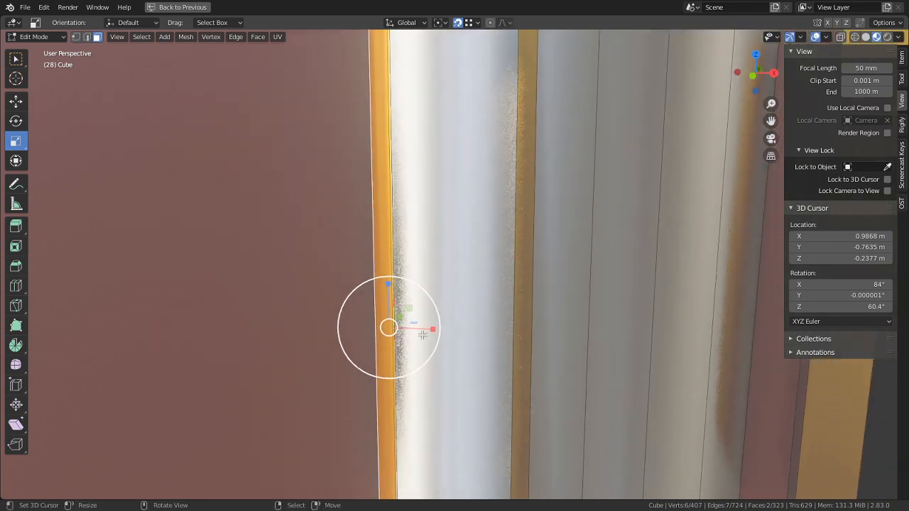
Step: Isolate the two selected gold faces and add three evenly spaced loop cuts across them
{"action": "key", "text": "shift+h"}
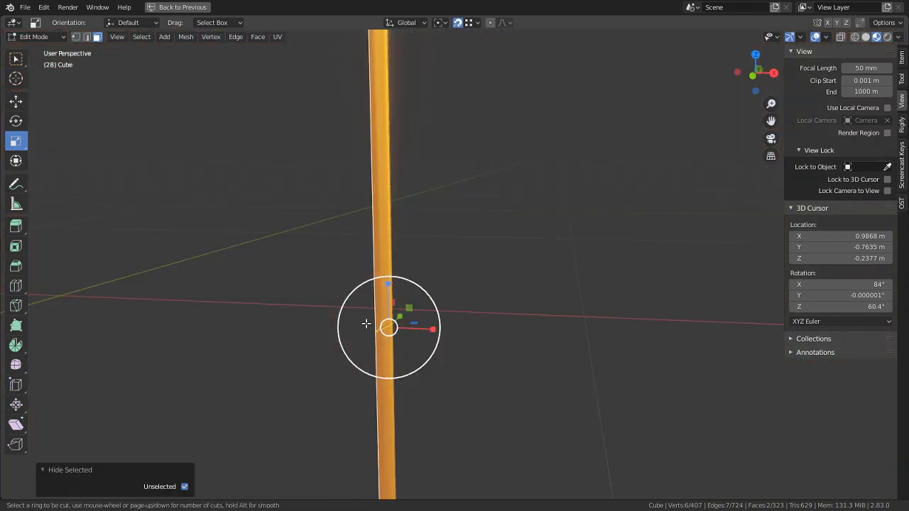
{"action": "left_click", "coordinate": [367, 325]}
{"action": "right_click", "coordinate": [367, 324]}
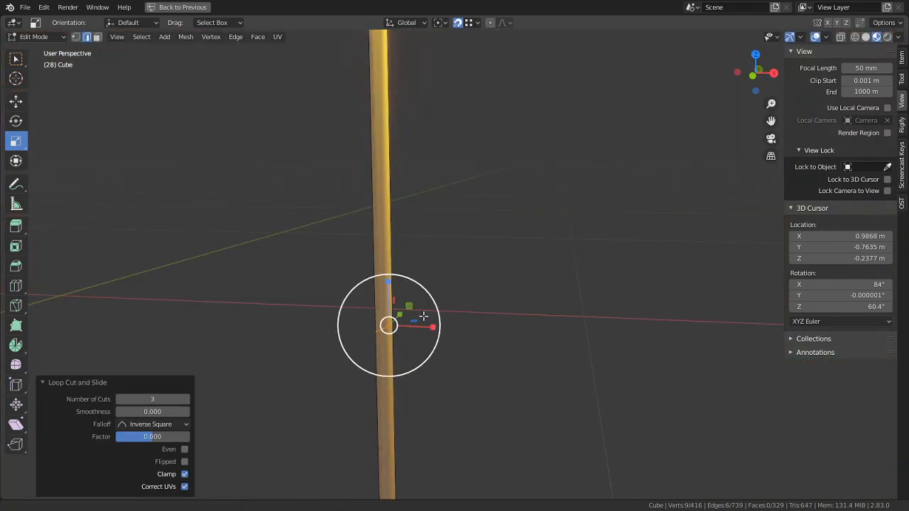
Step: Slide all three new cuts up the gold strip so the first sits just below its upper edge
{"action": "middle_click_drag", "start_coordinate": [367, 324], "coordinate": [439, 499]}
{"action": "scroll", "coordinate": [437, 242], "scroll_direction": "down", "scroll_amount": 4}
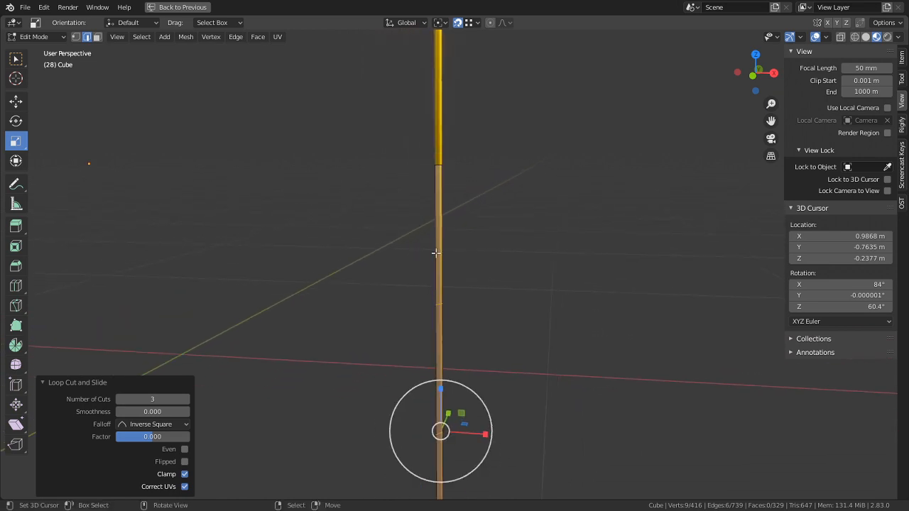
{"action": "key", "text": "g"}
{"action": "key", "text": "g"}
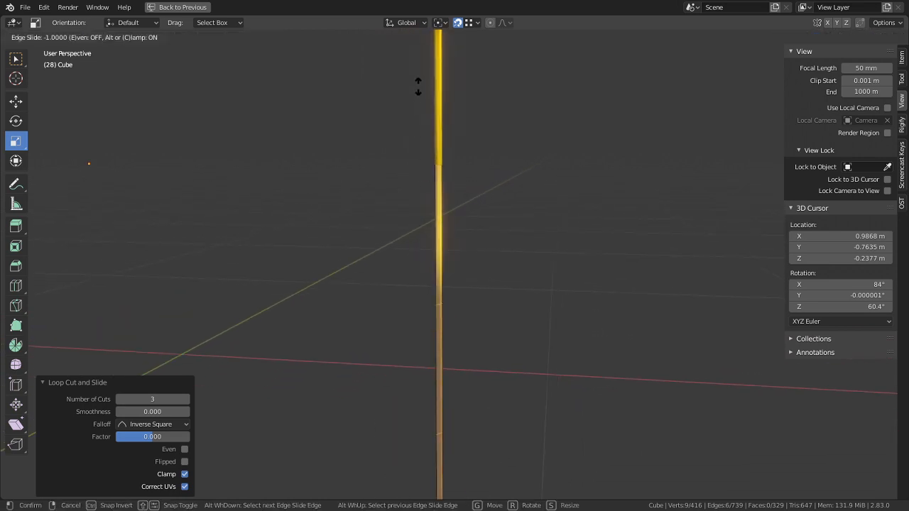
{"action": "left_click", "coordinate": [409, 140]}
{"action": "left_click", "coordinate": [540, 239]}
Step: Switch to wireframe shading and slide the middle cut up beneath the first one with a factor of -0.8
{"action": "key", "text": "z"}
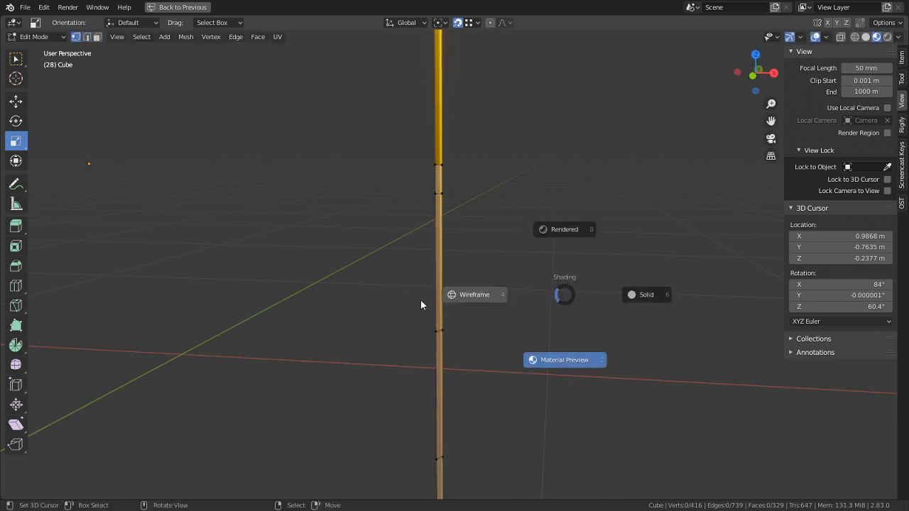
{"action": "left_click", "coordinate": [422, 305]}
{"action": "key", "text": "c"}
{"action": "left_click_drag", "start_coordinate": [530, 318], "coordinate": [329, 320]}
{"action": "right_click", "coordinate": [291, 319]}
{"action": "key", "text": "g"}
{"action": "key", "text": "g"}
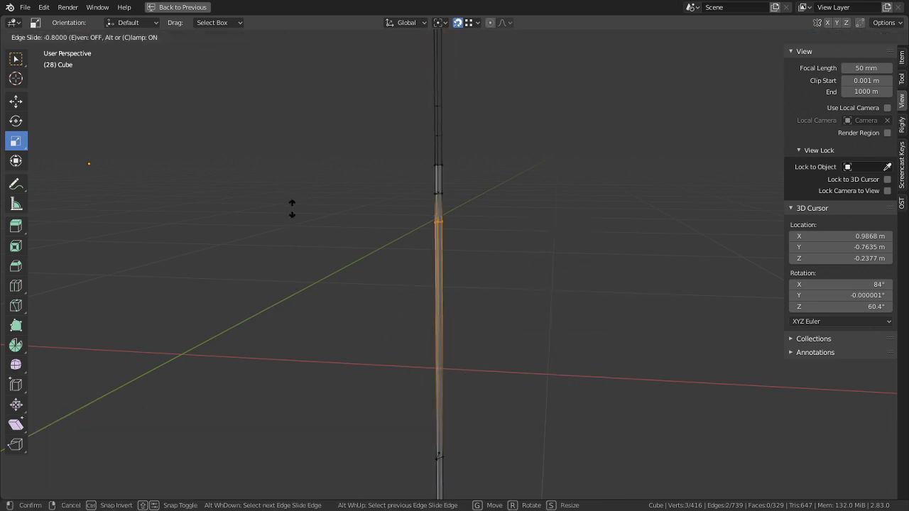
{"action": "left_click", "coordinate": [291, 209]}
Step: Slide the lowest cut up to just below the middle cut, fine-tuning its position with snapping off
{"action": "key", "text": "c"}
{"action": "middle_click_drag", "start_coordinate": [432, 444], "coordinate": [432, 219]}
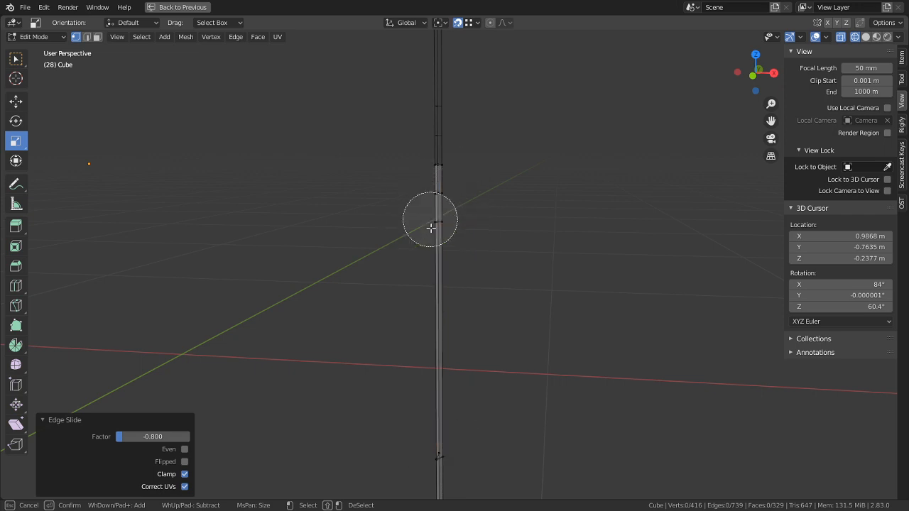
{"action": "left_click", "coordinate": [448, 446]}
{"action": "right_click", "coordinate": [447, 446]}
{"action": "key", "text": "g"}
{"action": "key", "text": "g"}
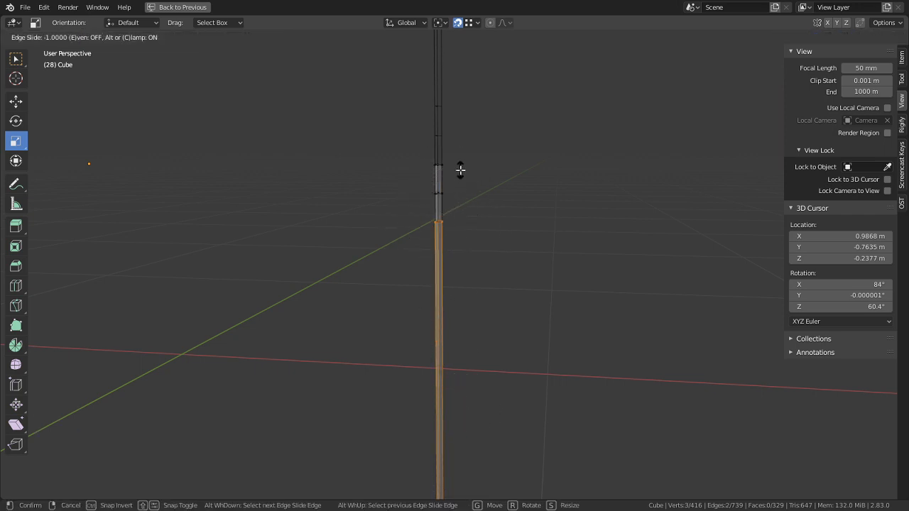
{"action": "left_click", "coordinate": [460, 169]}
{"action": "scroll", "coordinate": [516, 164], "scroll_direction": "up", "scroll_amount": 4}
{"action": "key", "text": "g"}
{"action": "key", "text": "g"}
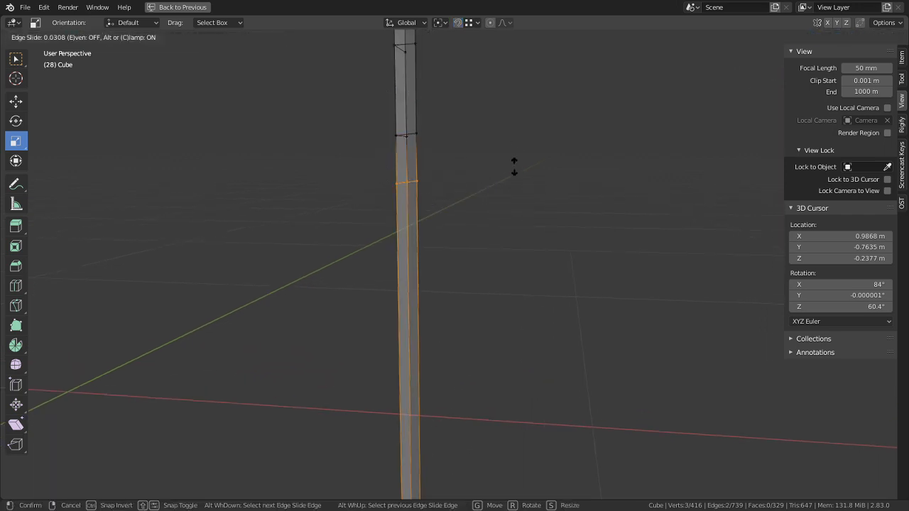
{"action": "left_click", "coordinate": [515, 170]}
Step: Reveal the hidden mesh with nothing selected, and view the back of the strip and columns in solid shading
{"action": "key", "text": "alt+h"}
{"action": "key", "text": "alt+a"}
{"action": "scroll", "coordinate": [384, 245], "scroll_direction": "down", "scroll_amount": 4}
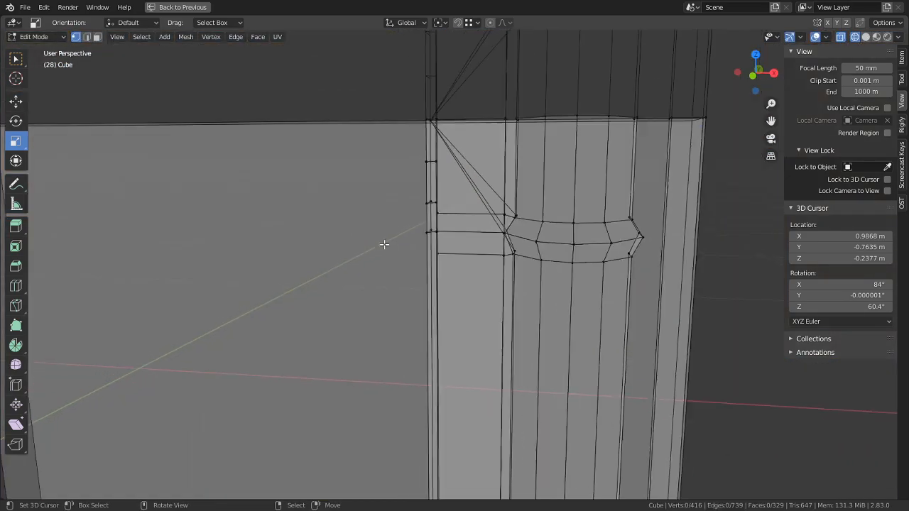
{"action": "middle_click_drag", "start_coordinate": [385, 244], "coordinate": [639, 142]}
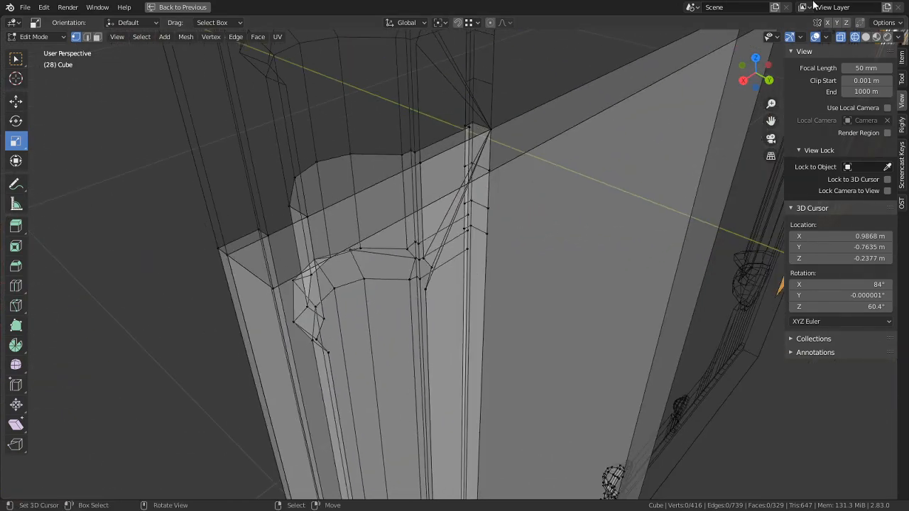
{"action": "left_click", "coordinate": [865, 37]}
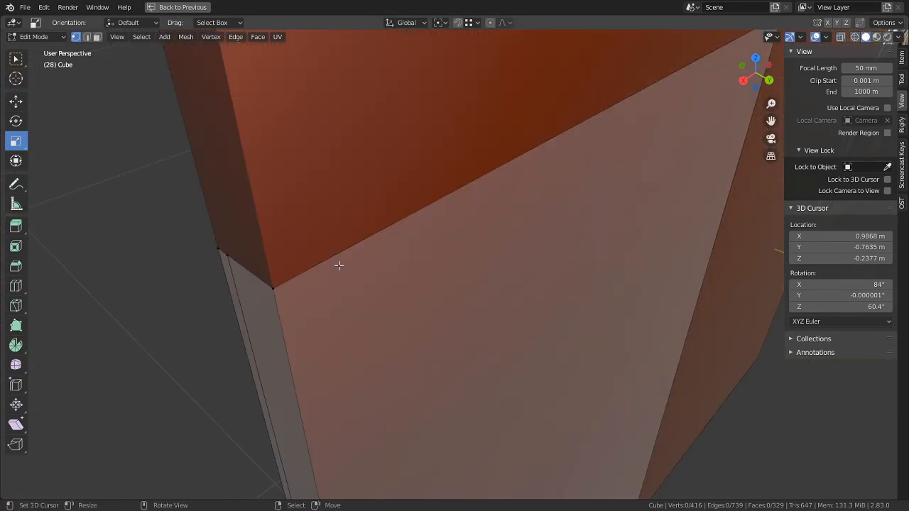
Step: Select the outer cover faces linked within their seams and hide them to expose the back of the column
{"action": "left_click", "coordinate": [397, 286]}
{"action": "key", "text": "ctrl+l"}
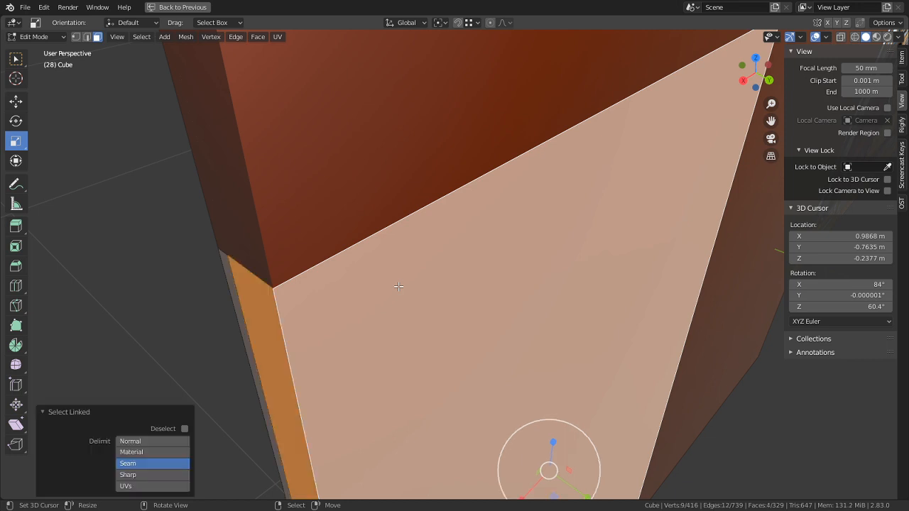
{"action": "key", "text": "shift+h"}
{"action": "left_click", "coordinate": [185, 486]}
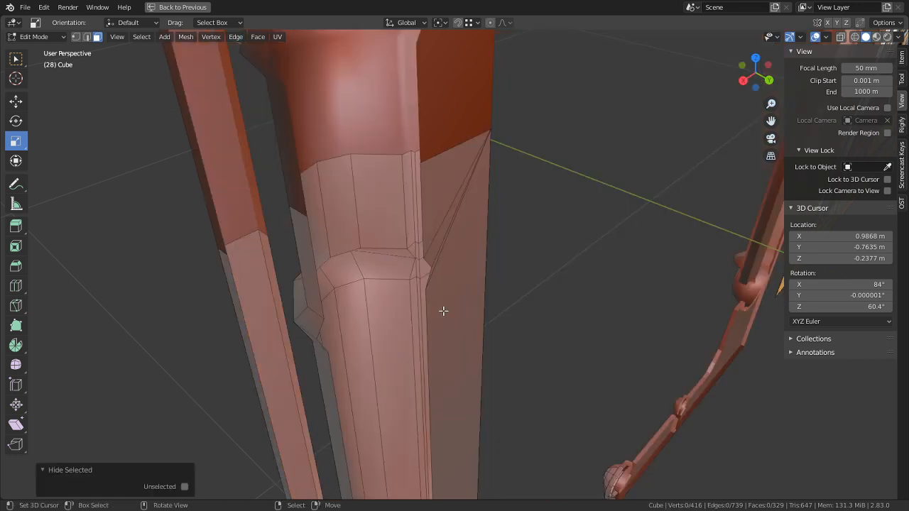
Step: Delete the four fanned faces covering the back of the silver strip beside the column
{"action": "middle_click_drag", "start_coordinate": [450, 288], "coordinate": [408, 321]}
{"action": "left_click", "coordinate": [440, 254]}
{"action": "left_click", "coordinate": [441, 256], "text": "shift"}
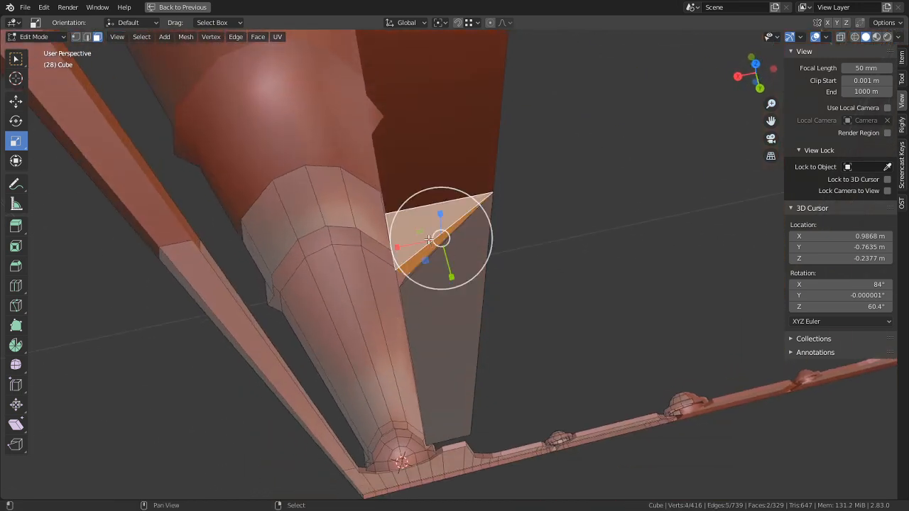
{"action": "left_click", "coordinate": [440, 256], "text": "shift"}
{"action": "scroll", "coordinate": [462, 234], "scroll_direction": "up", "scroll_amount": 3}
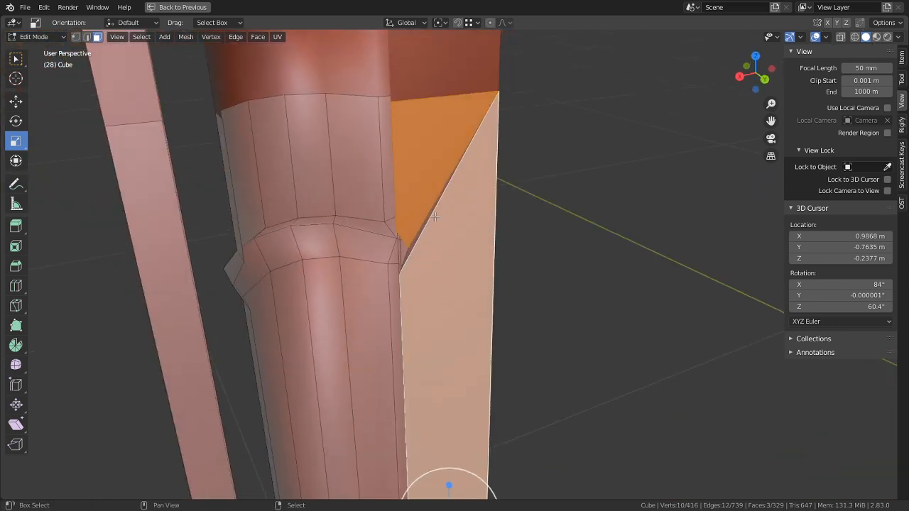
{"action": "left_click", "coordinate": [467, 243], "text": "shift"}
{"action": "key", "text": "KP_Decimal"}
{"action": "key", "text": "x"}
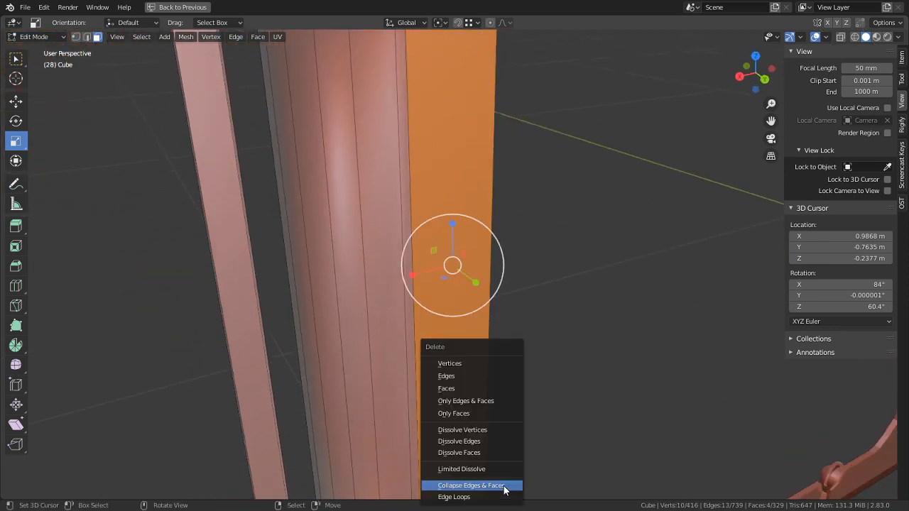
{"action": "left_click", "coordinate": [459, 388]}
{"action": "scroll", "coordinate": [497, 424], "scroll_direction": "down", "scroll_amount": 4}
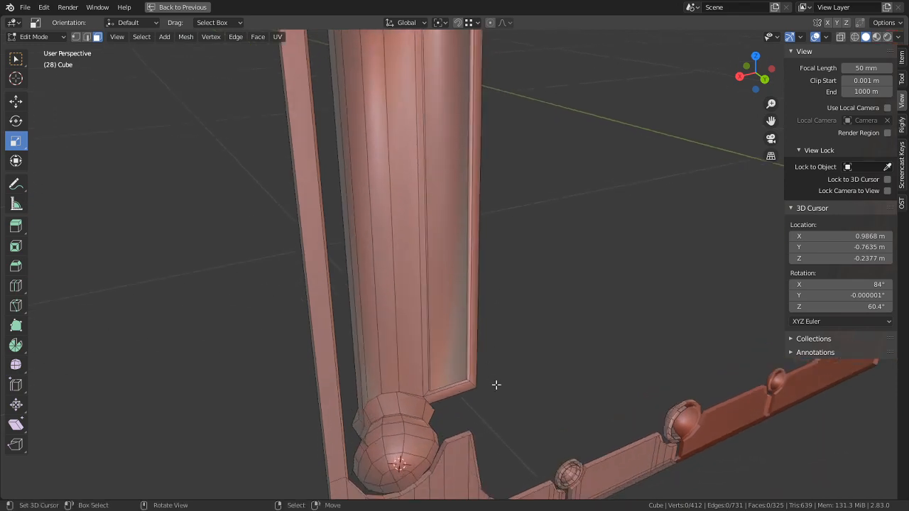
{"action": "middle_click_drag", "start_coordinate": [496, 385], "coordinate": [454, 256]}
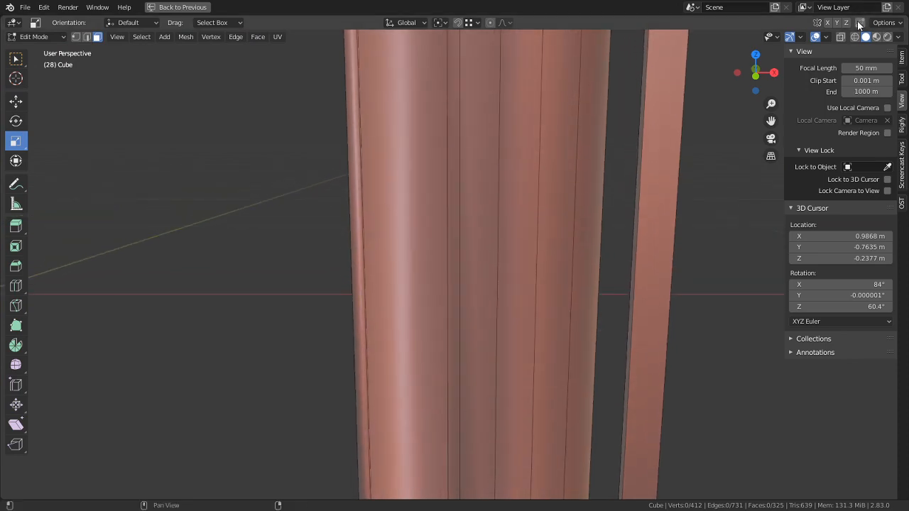
Step: In material preview, select the lowest cut's edges across the gold frame beside the strip and flatten them by scaling Z to 0
{"action": "left_click", "coordinate": [877, 37]}
{"action": "scroll", "coordinate": [428, 213], "scroll_direction": "down", "scroll_amount": 3}
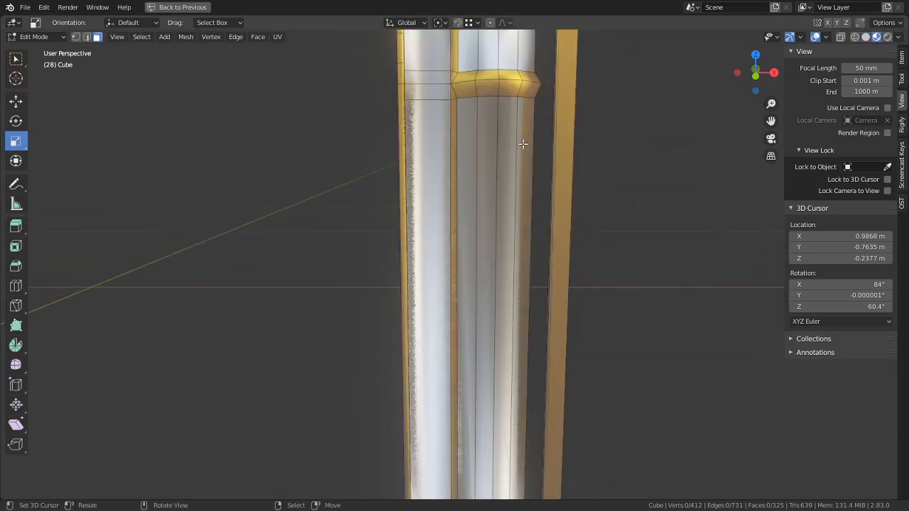
{"action": "middle_click_drag", "start_coordinate": [428, 214], "coordinate": [428, 202]}
{"action": "scroll", "coordinate": [428, 203], "scroll_direction": "up", "scroll_amount": 5}
{"action": "key", "text": "2"}
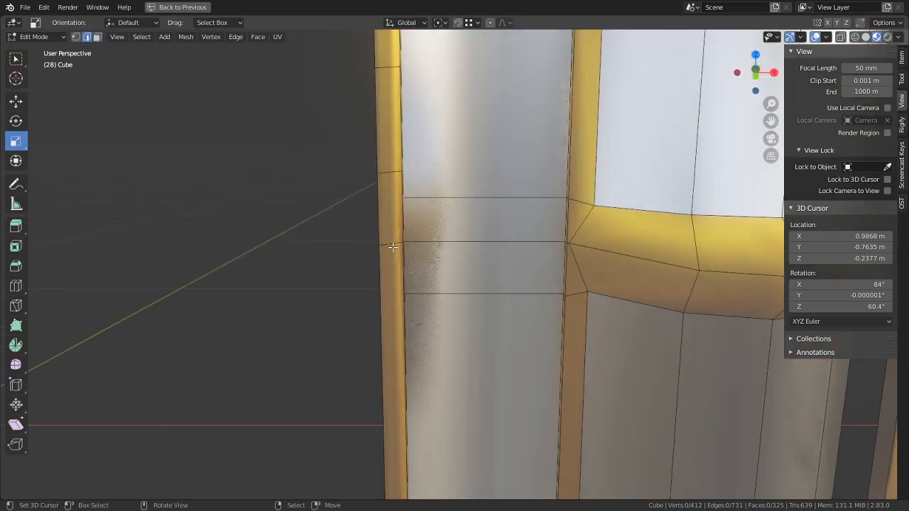
{"action": "left_click", "coordinate": [390, 244]}
{"action": "middle_click_drag", "start_coordinate": [390, 243], "coordinate": [462, 233]}
{"action": "left_click", "coordinate": [512, 224], "text": "shift"}
{"action": "key", "text": "s"}
{"action": "key", "text": "z"}
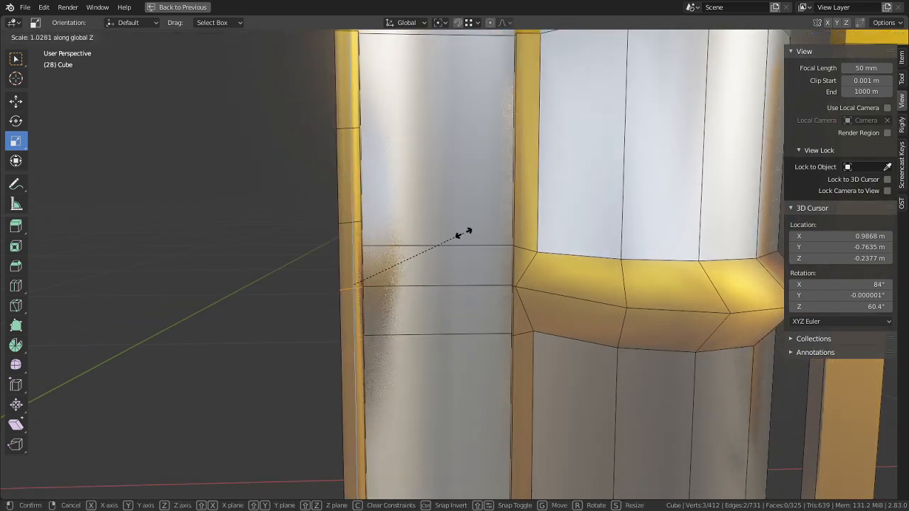
{"action": "key", "text": "0"}
{"action": "key", "text": "Return"}
Step: Set snapping to edges and lower the flattened frame cut along Z onto the silver strip's lowest cut, working in solid shading
{"action": "middle_click_drag", "start_coordinate": [427, 171], "coordinate": [657, 134]}
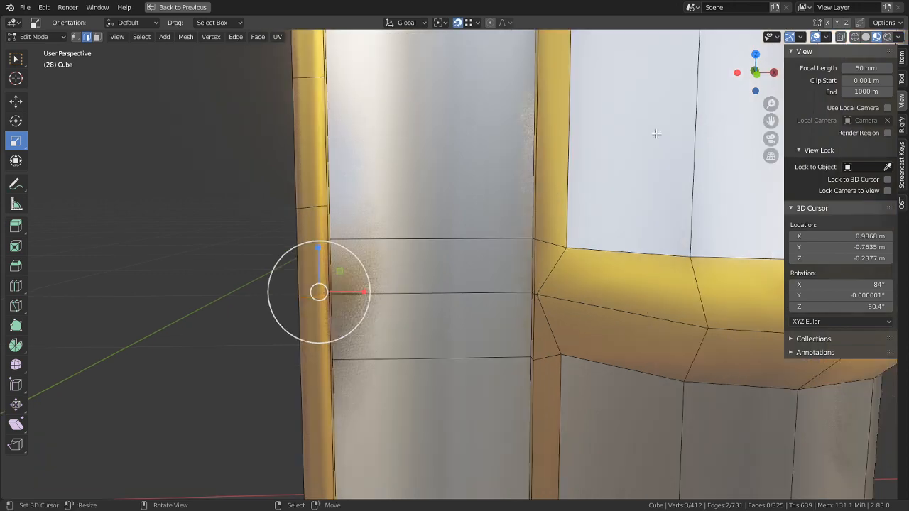
{"action": "left_click", "coordinate": [865, 38]}
{"action": "middle_click_drag", "start_coordinate": [410, 339], "coordinate": [523, 206], "text": "shift"}
{"action": "scroll", "coordinate": [524, 205], "scroll_direction": "up", "scroll_amount": 4}
{"action": "key", "text": "g"}
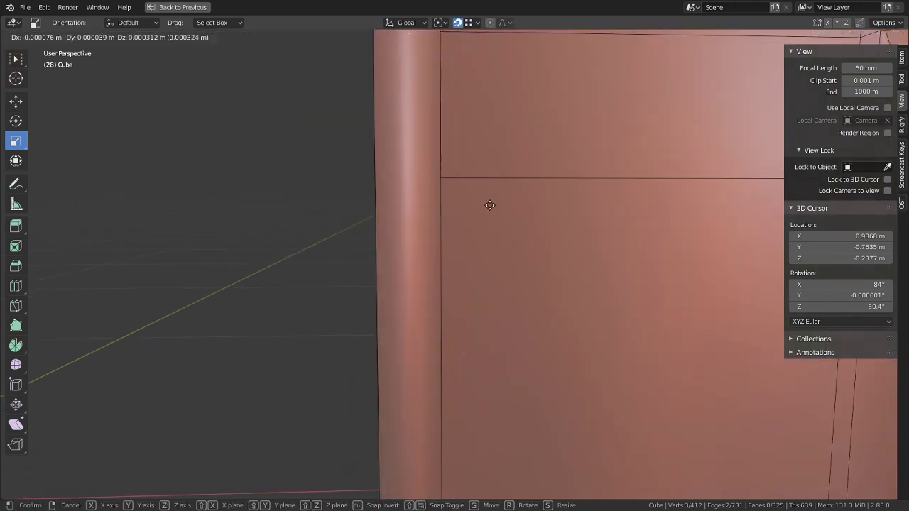
{"action": "right_click", "coordinate": [471, 177]}
{"action": "left_click", "coordinate": [440, 22]}
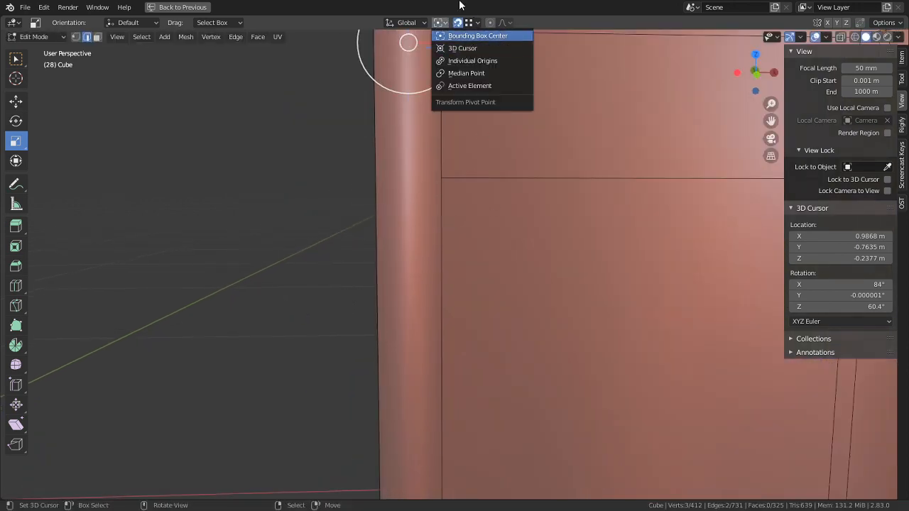
{"action": "left_click", "coordinate": [475, 23]}
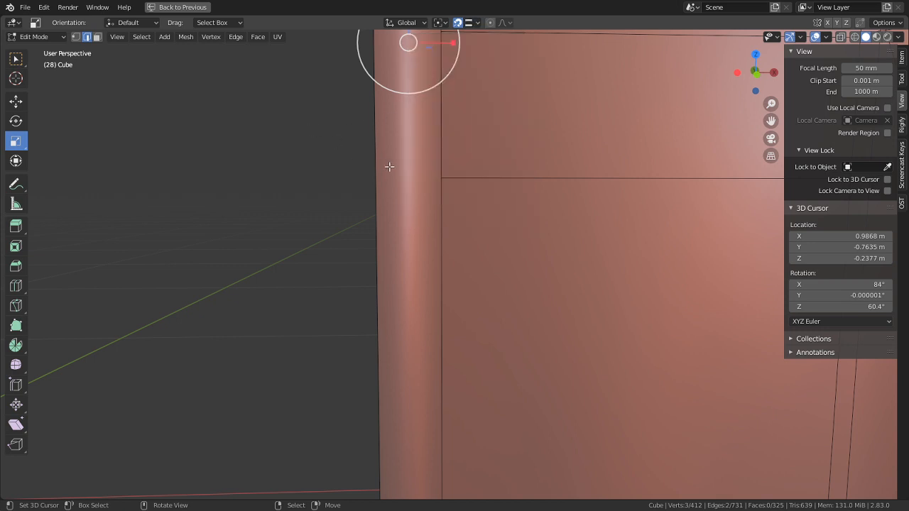
{"action": "scroll", "coordinate": [390, 167], "scroll_direction": "up", "scroll_amount": 2}
{"action": "key", "text": "g"}
{"action": "key", "text": "z"}
{"action": "middle_click_drag", "start_coordinate": [465, 207], "coordinate": [452, 441], "text": "shift"}
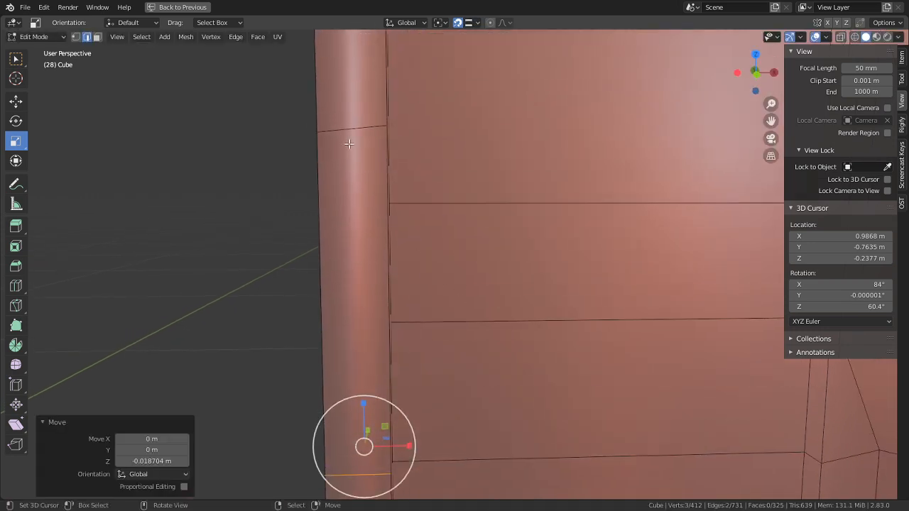
Step: Flatten the frame's middle cut by scaling Z to 0 and lower it along Z onto the strip's middle cut
{"action": "right_click", "coordinate": [371, 133], "text": "alt"}
{"action": "type", "text": "sz0"}
{"action": "key", "text": "Return"}
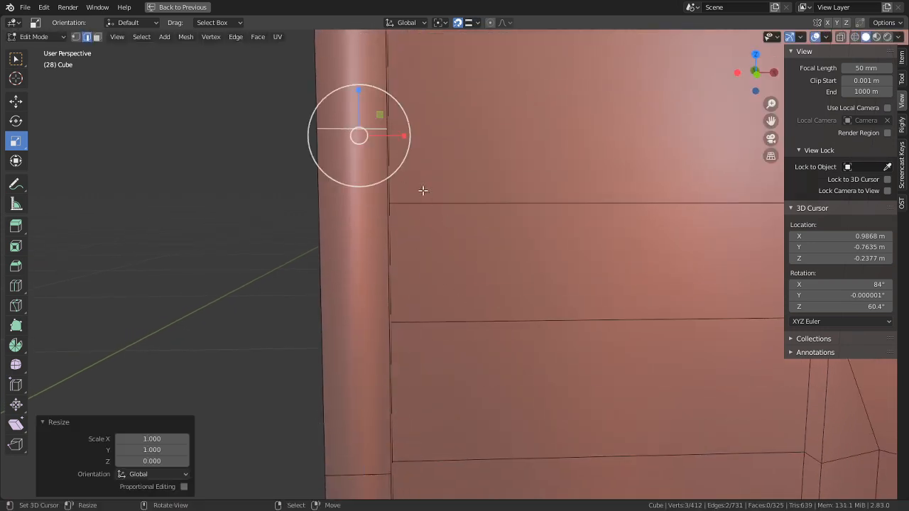
{"action": "key", "text": "g"}
{"action": "key", "text": "z"}
{"action": "left_click", "coordinate": [473, 325]}
{"action": "middle_click_drag", "start_coordinate": [473, 325], "coordinate": [362, 237]}
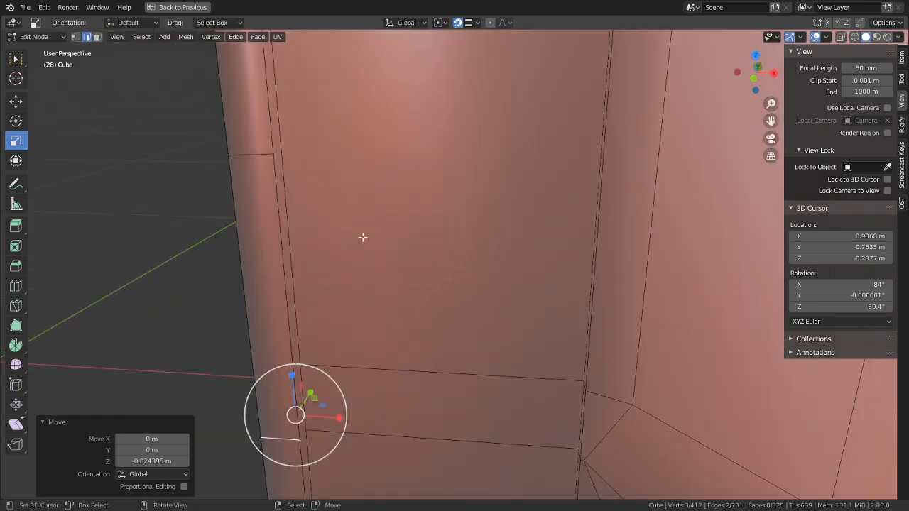
Step: Flatten the frame's uppermost cut with a Z scale of 0 and lower it along Z onto the strip's upper cut
{"action": "right_click", "coordinate": [245, 149], "text": "alt"}
{"action": "type", "text": "sz0"}
{"action": "key", "text": "Return"}
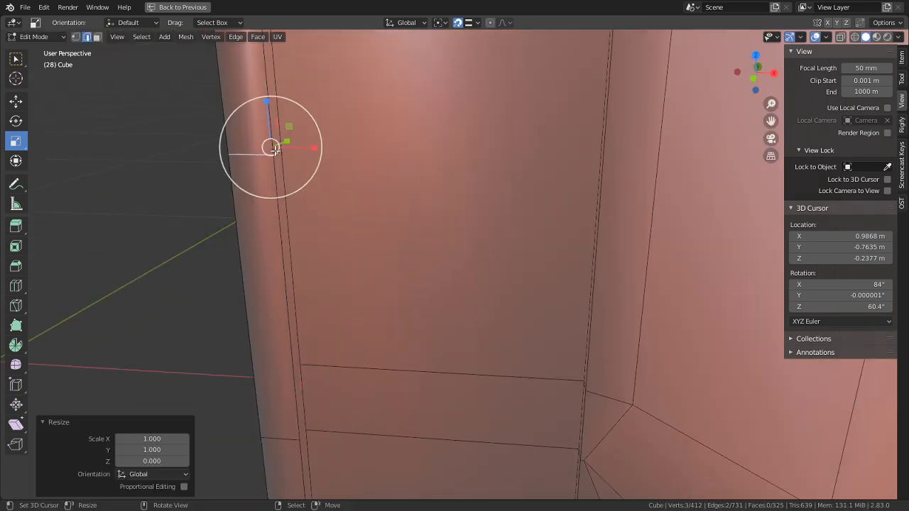
{"action": "key", "text": "g"}
{"action": "key", "text": "z"}
{"action": "left_click", "coordinate": [325, 365]}
Step: Knife three short edges across the narrow face between frame and strip, joining each frame cut to its matching strip cut
{"action": "middle_click_drag", "start_coordinate": [324, 366], "coordinate": [298, 279]}
{"action": "middle_click_drag", "start_coordinate": [205, 198], "coordinate": [248, 237]}
{"action": "key", "text": "alt+a"}
{"action": "key", "text": "k"}
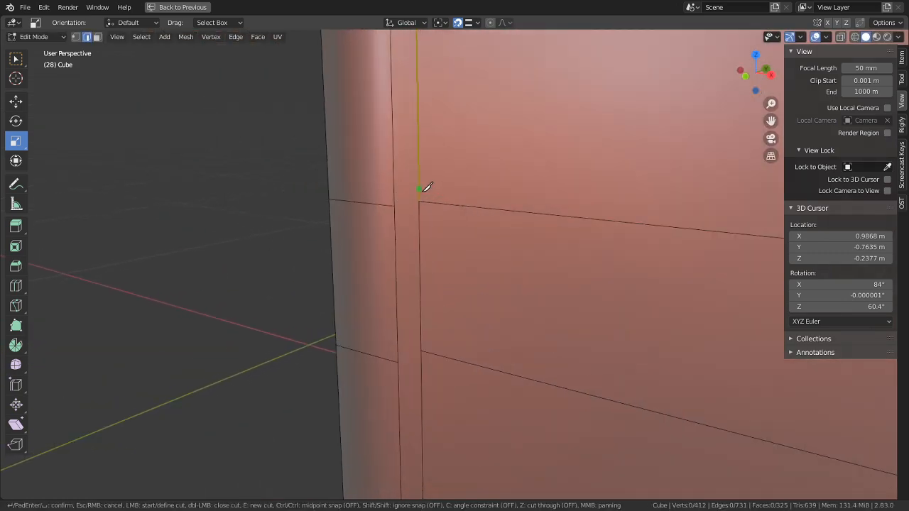
{"action": "left_click", "coordinate": [395, 204]}
{"action": "key", "text": "Return"}
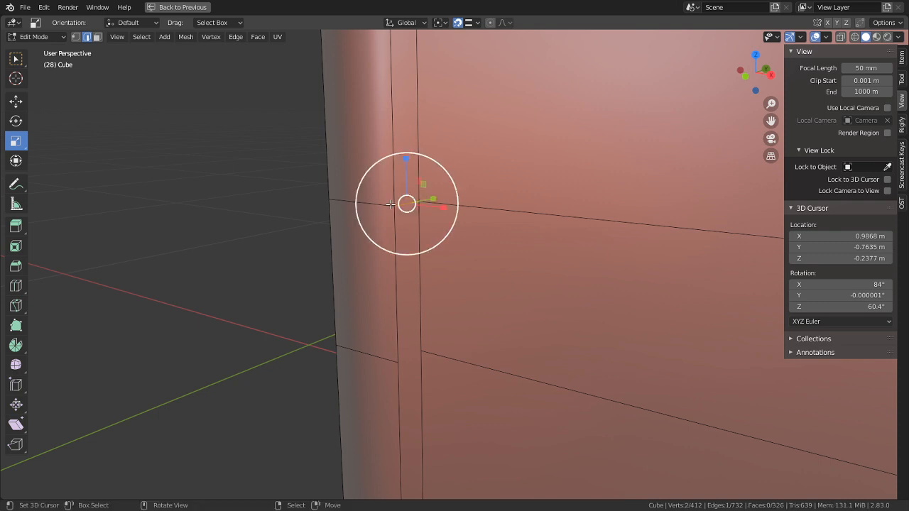
{"action": "key", "text": "k"}
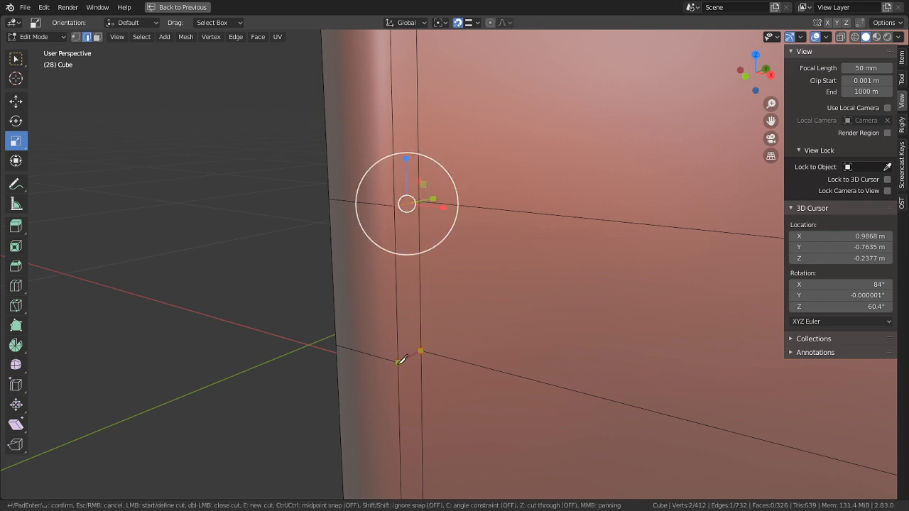
{"action": "left_click", "coordinate": [398, 362]}
{"action": "key", "text": "Return"}
{"action": "middle_click_drag", "start_coordinate": [396, 369], "coordinate": [402, 174], "text": "shift"}
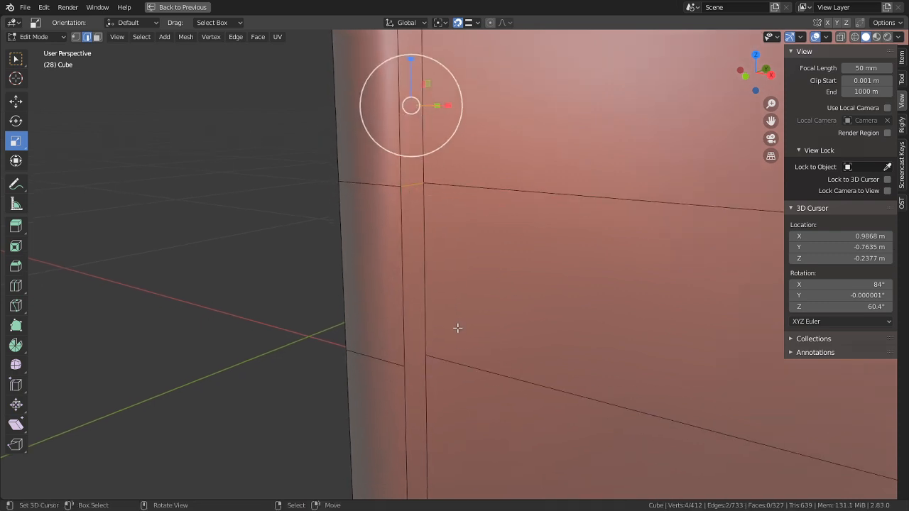
{"action": "key", "text": "k"}
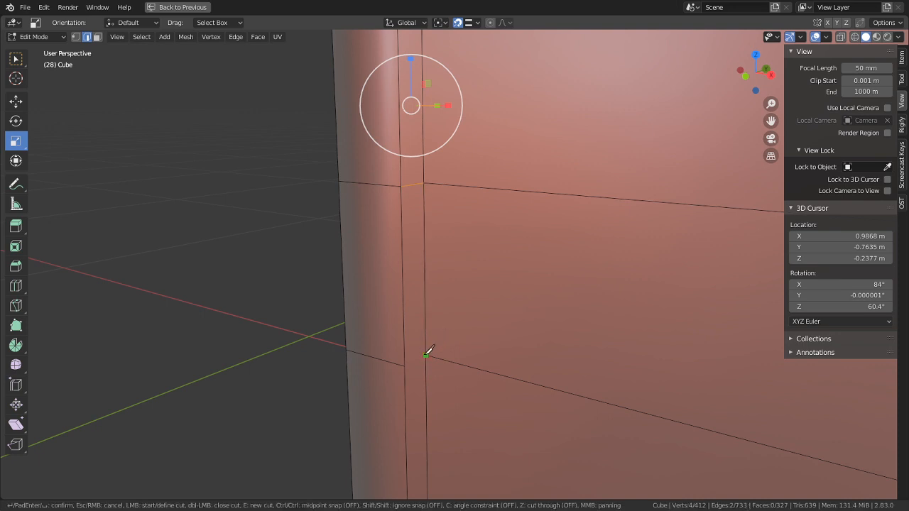
{"action": "left_click", "coordinate": [407, 363]}
{"action": "key", "text": "Return"}
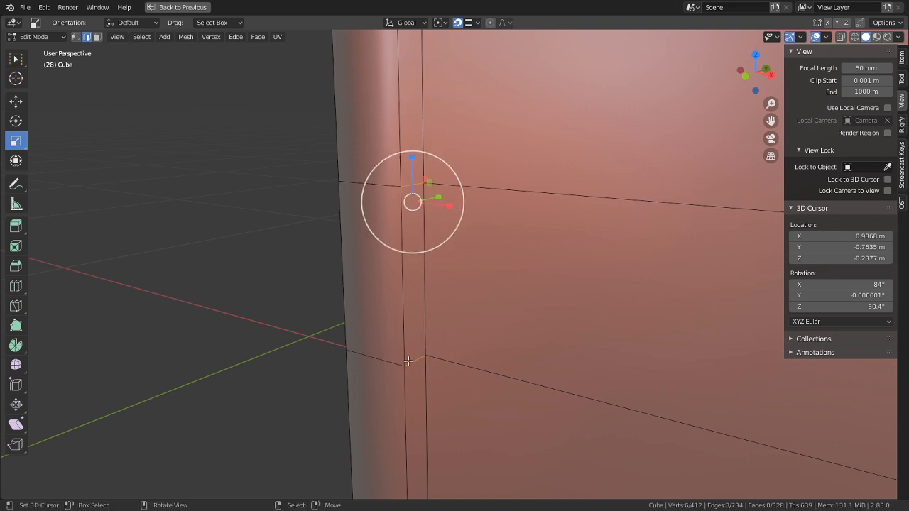
Step: Examine the joined cuts and the smoothed ringed column from several angles in edit and object mode
{"action": "middle_click_drag", "start_coordinate": [426, 326], "coordinate": [495, 303]}
{"action": "scroll", "coordinate": [496, 301], "scroll_direction": "down", "scroll_amount": 6}
{"action": "key", "text": "Tab"}
{"action": "key", "text": "Tab"}
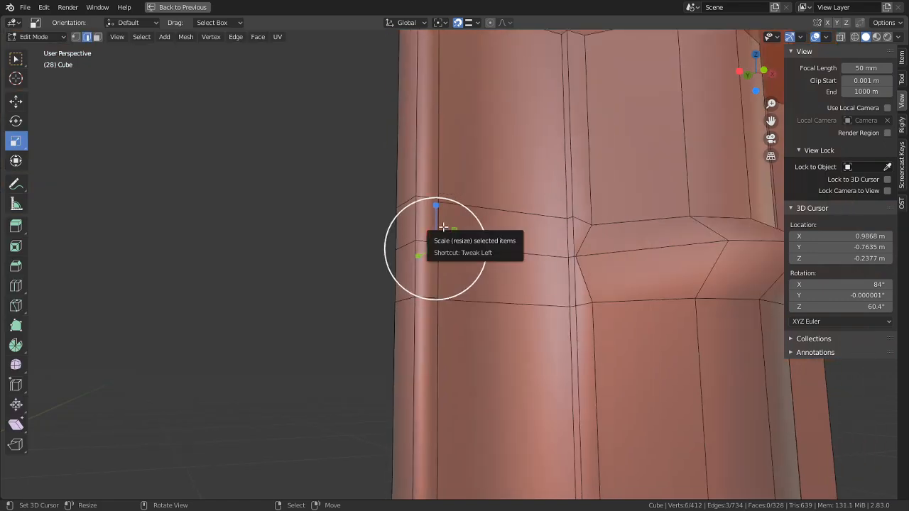
{"action": "middle_click_drag", "start_coordinate": [442, 225], "coordinate": [440, 266]}
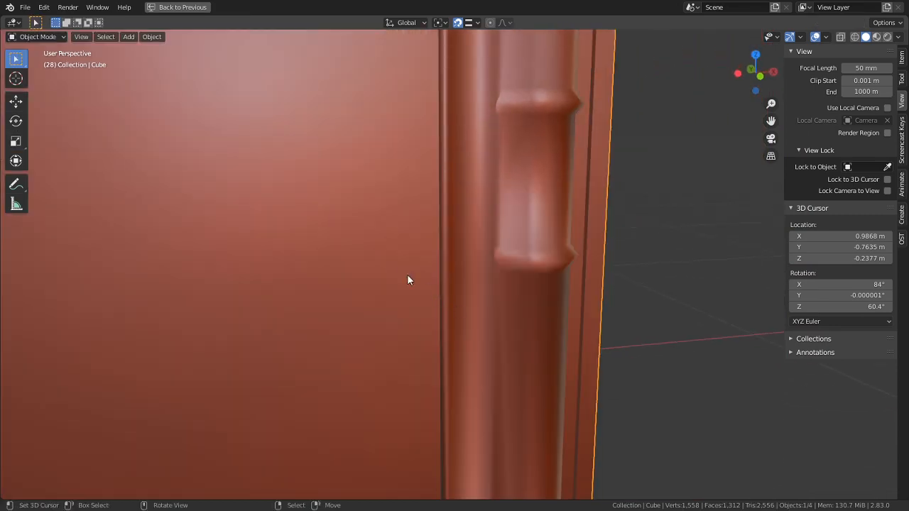
{"action": "middle_click_drag", "start_coordinate": [407, 274], "coordinate": [385, 257]}
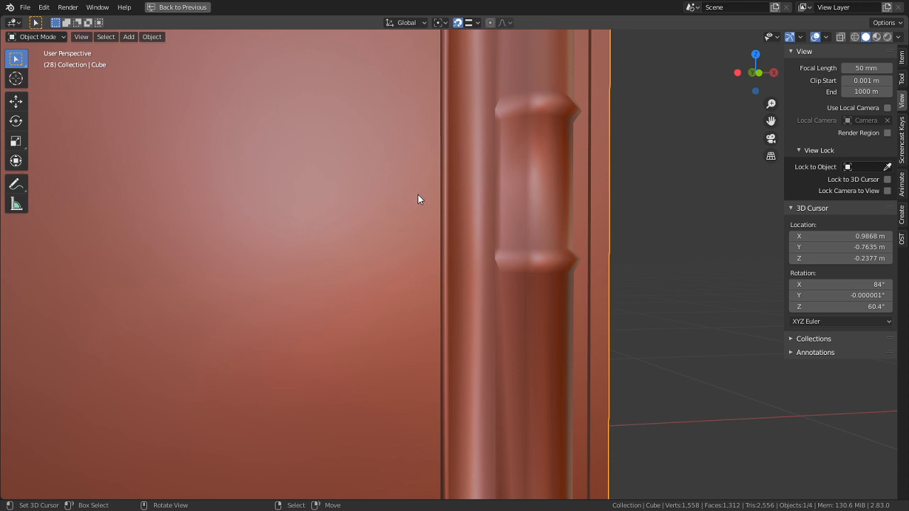
{"action": "middle_click_drag", "start_coordinate": [431, 203], "coordinate": [447, 311]}
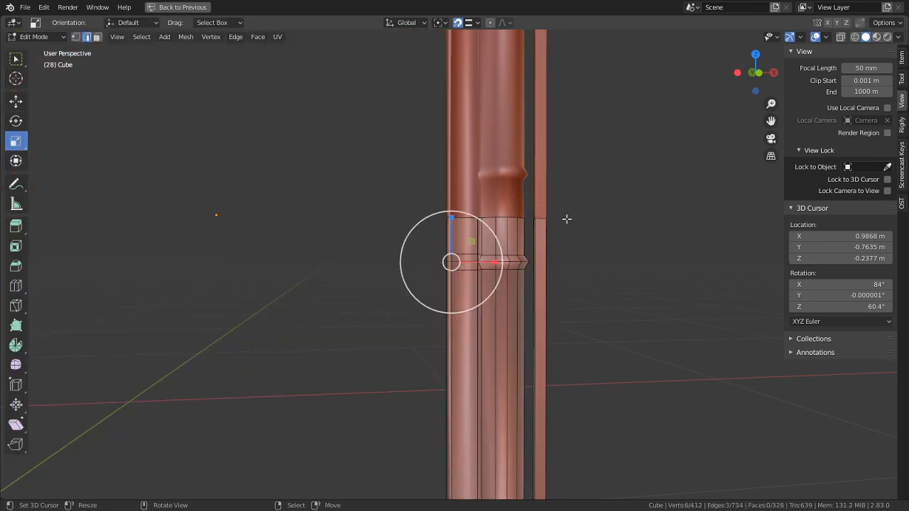
Step: Reveal the hidden mesh with nothing selected and show the cover in material preview without overlays
{"action": "left_click", "coordinate": [816, 36]}
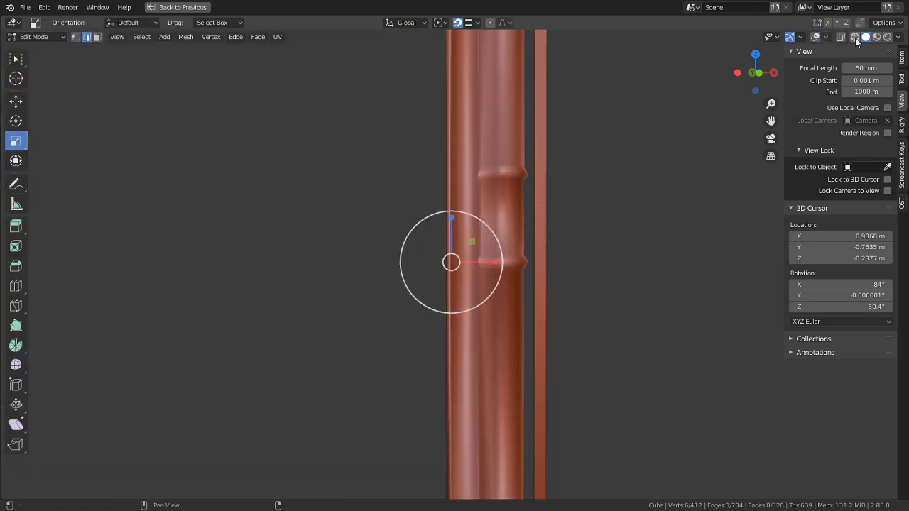
{"action": "left_click", "coordinate": [876, 36]}
{"action": "key", "text": "alt+h"}
{"action": "key", "text": "alt+a"}
{"action": "scroll", "coordinate": [692, 354], "scroll_direction": "down", "scroll_amount": 4}
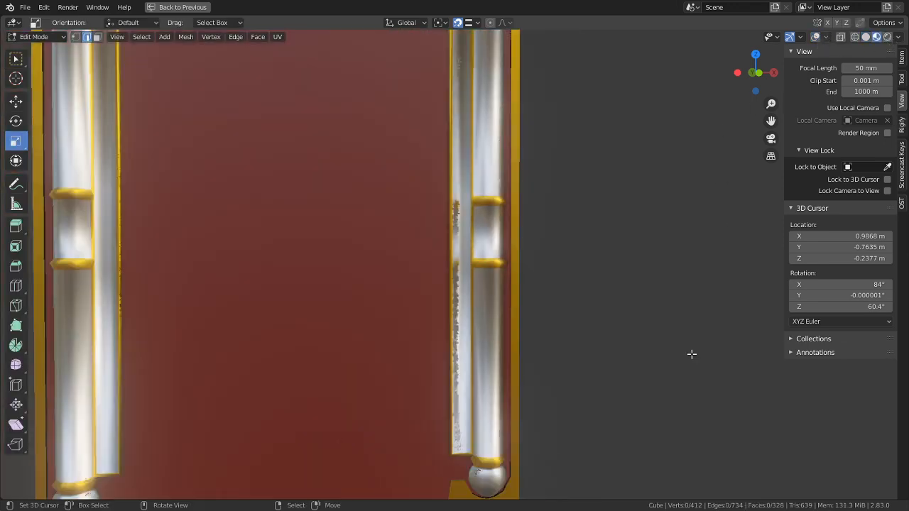
Step: Inspect the whole cover and the gold and silver transitions beside the rings, leaving edit mode and restoring the overlays
{"action": "middle_click_drag", "start_coordinate": [671, 355], "coordinate": [657, 285], "text": "shift"}
{"action": "middle_click_drag", "start_coordinate": [617, 278], "coordinate": [535, 370]}
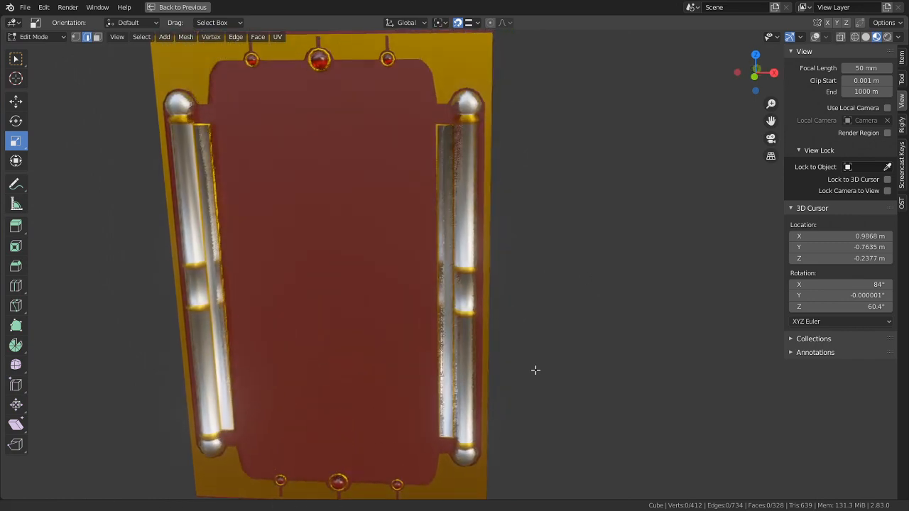
{"action": "middle_click_drag", "start_coordinate": [526, 319], "coordinate": [535, 289]}
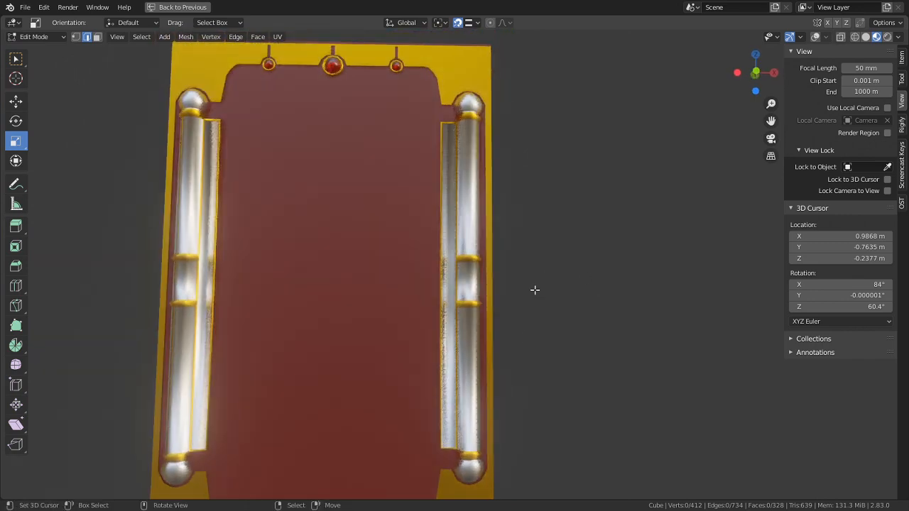
{"action": "scroll", "coordinate": [531, 277], "scroll_direction": "up", "scroll_amount": 5}
{"action": "key", "text": "Tab"}
{"action": "scroll", "coordinate": [477, 256], "scroll_direction": "up", "scroll_amount": 4}
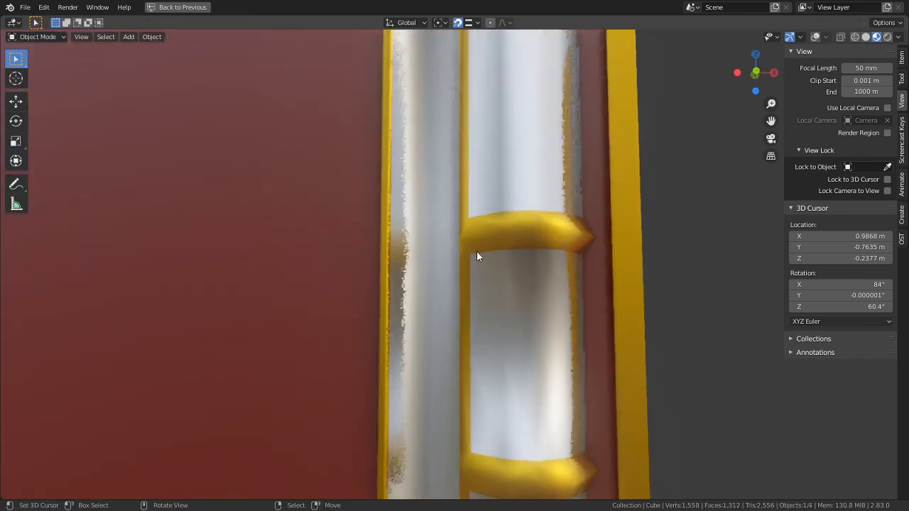
{"action": "middle_click_drag", "start_coordinate": [556, 176], "coordinate": [569, 207]}
{"action": "left_click", "coordinate": [816, 37]}
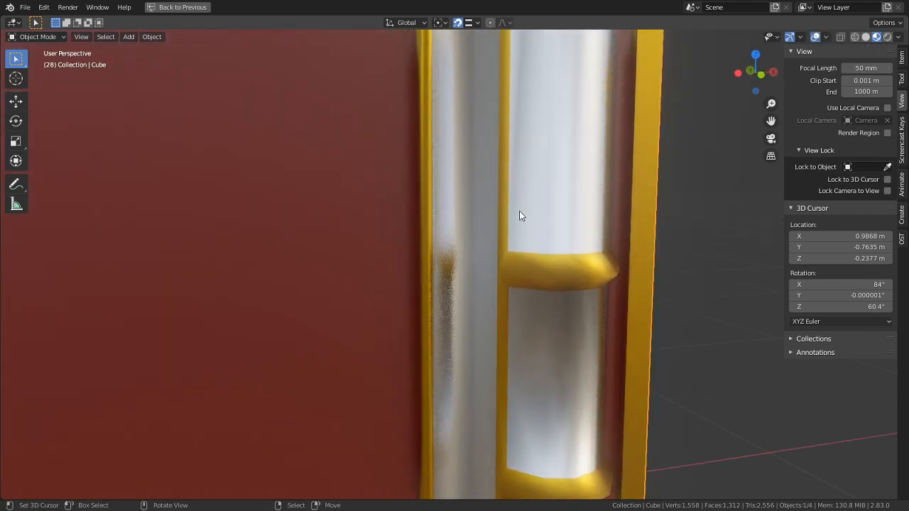
Step: In face selection, select the narrow vertical face loop on the gold frame between the silver strip and the ringed column
{"action": "key", "text": "Tab"}
{"action": "middle_click_drag", "start_coordinate": [477, 406], "coordinate": [452, 220], "text": "shift"}
{"action": "scroll", "coordinate": [448, 201], "scroll_direction": "up", "scroll_amount": 2}
{"action": "key", "text": "3"}
{"action": "scroll", "coordinate": [452, 219], "scroll_direction": "up", "scroll_amount": 3}
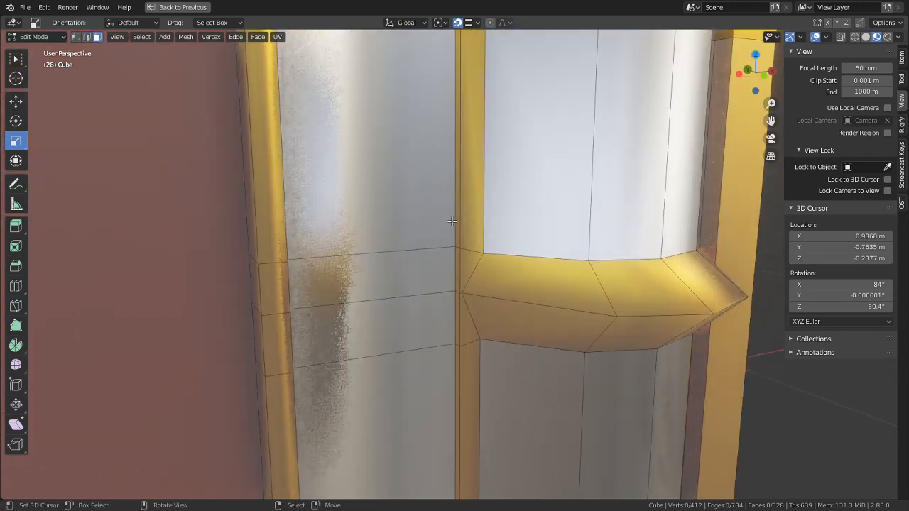
{"action": "left_click", "coordinate": [460, 229]}
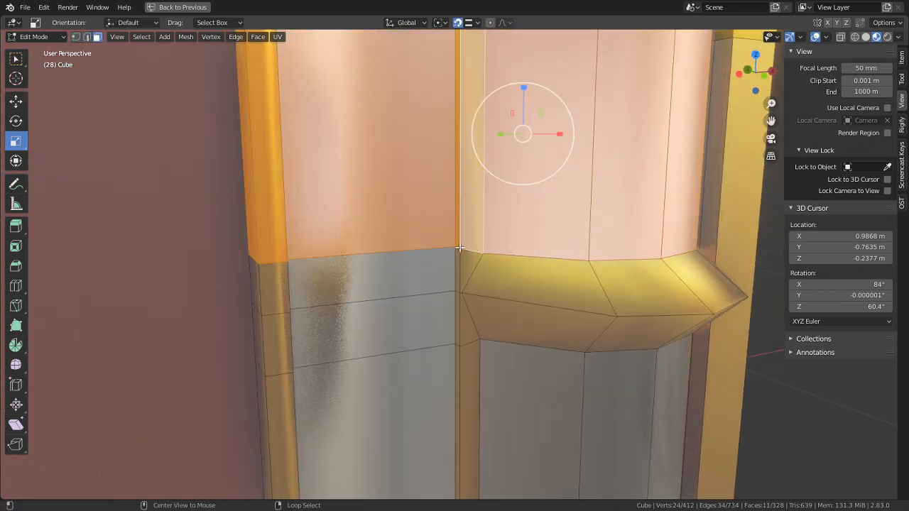
{"action": "left_click", "coordinate": [463, 245]}
{"action": "left_click", "coordinate": [458, 243], "text": "alt"}
{"action": "right_click", "coordinate": [458, 259], "text": "alt"}
{"action": "middle_click_drag", "start_coordinate": [458, 258], "coordinate": [560, 267]}
{"action": "right_click", "coordinate": [402, 231]}
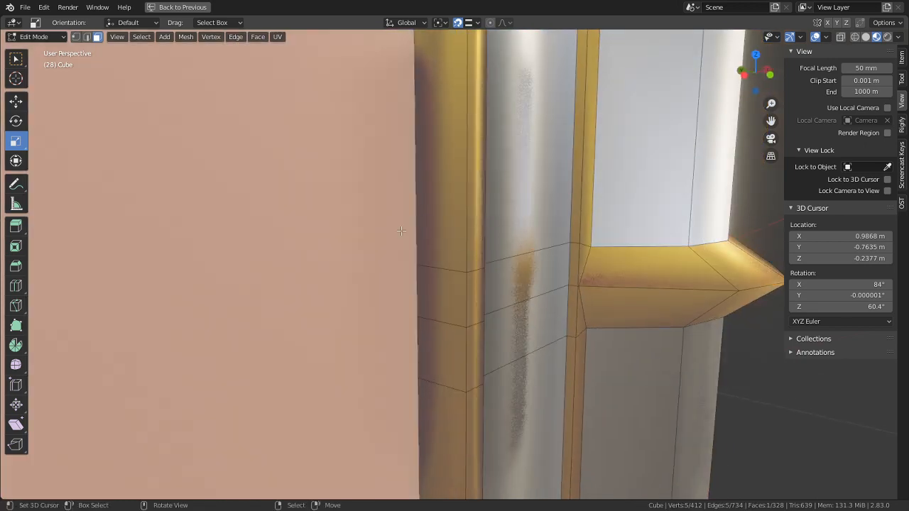
{"action": "left_click", "coordinate": [571, 244], "text": "alt"}
{"action": "left_click", "coordinate": [573, 241], "text": "alt"}
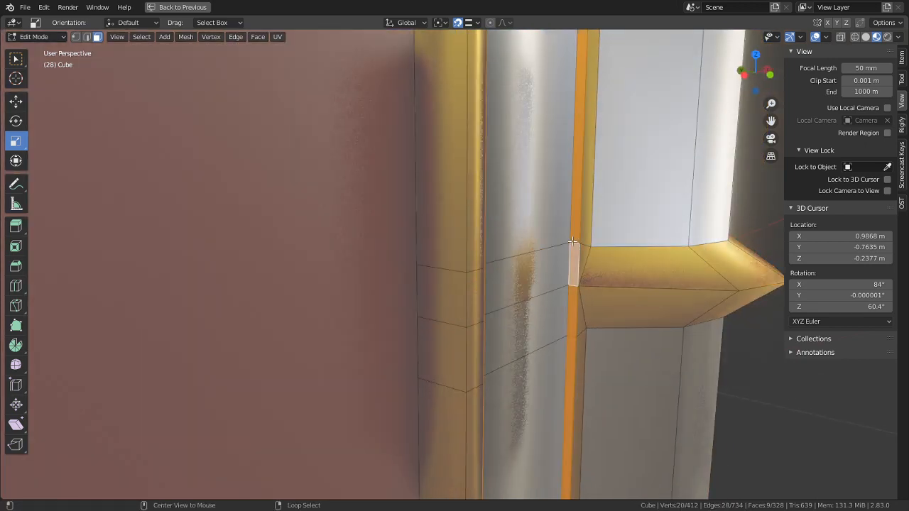
Step: Add the vertical face loops along the strip's gold frame on the cover side to the selection
{"action": "middle_click_drag", "start_coordinate": [524, 252], "coordinate": [393, 304]}
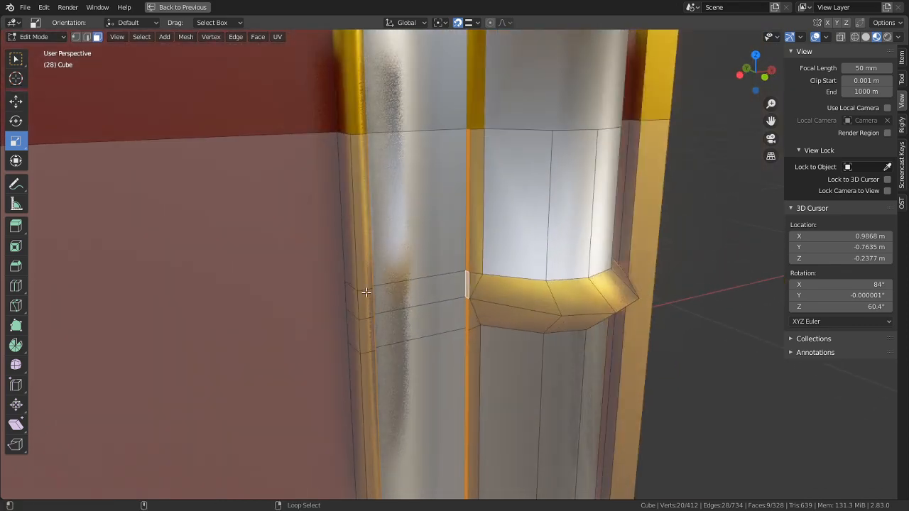
{"action": "left_click", "coordinate": [365, 292], "text": "alt+shift"}
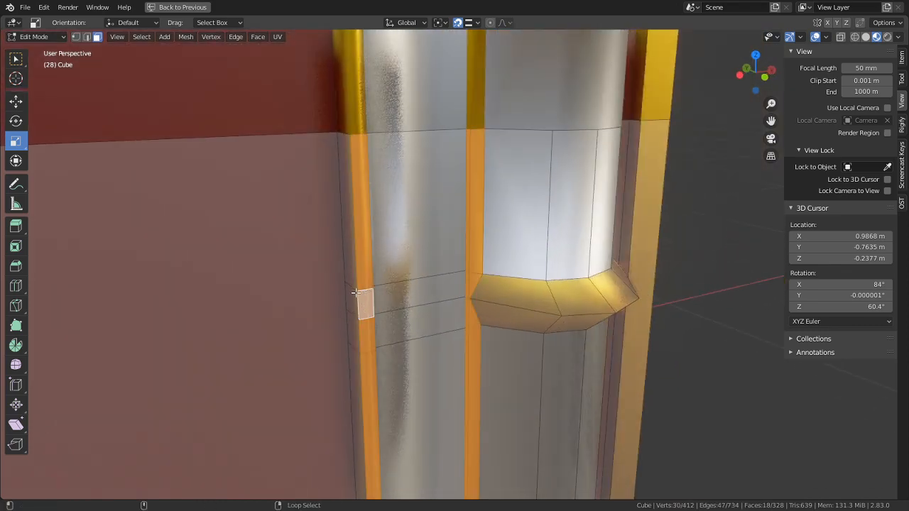
{"action": "left_click", "coordinate": [350, 288], "text": "alt+shift"}
{"action": "middle_click_drag", "start_coordinate": [434, 327], "coordinate": [442, 279]}
{"action": "scroll", "coordinate": [448, 269], "scroll_direction": "up", "scroll_amount": 3}
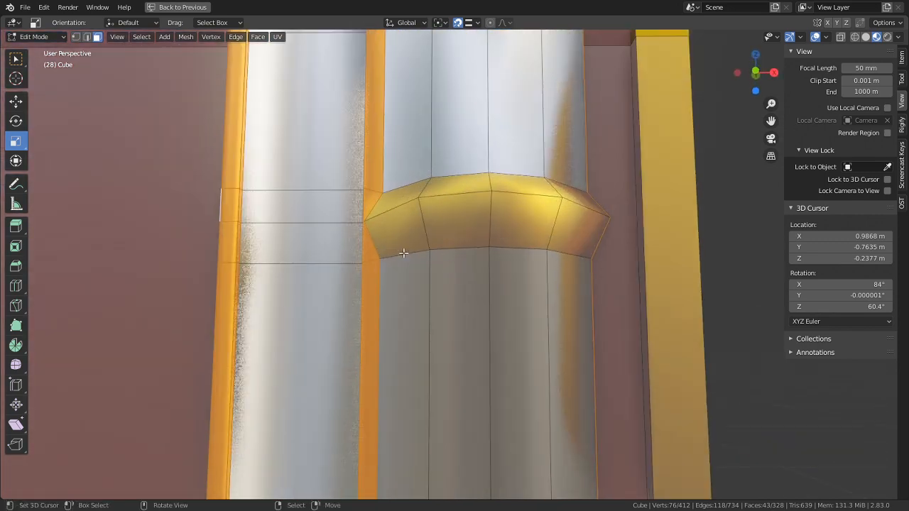
Step: In vertex mode, remove the ringed column's vertices beside the silver strip from the selection with Circle Select
{"action": "scroll", "coordinate": [408, 253], "scroll_direction": "up", "scroll_amount": 3}
{"action": "key", "text": "1"}
{"action": "middle_click_drag", "start_coordinate": [333, 202], "coordinate": [421, 270]}
{"action": "key", "text": "c"}
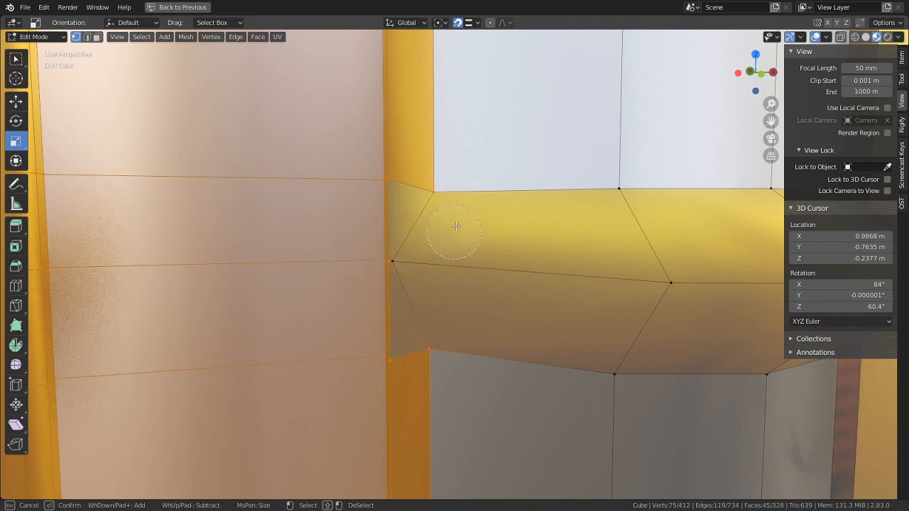
{"action": "right_click", "coordinate": [456, 196]}
{"action": "key", "text": "c"}
{"action": "middle_click", "coordinate": [448, 334]}
{"action": "right_click", "coordinate": [451, 339]}
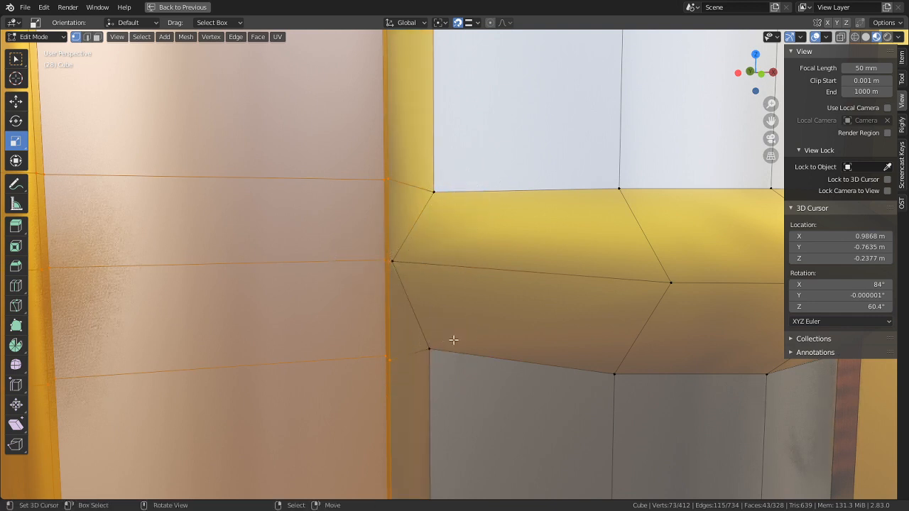
{"action": "scroll", "coordinate": [459, 331], "scroll_direction": "down", "scroll_amount": 6}
{"action": "key", "text": "c"}
{"action": "right_click", "coordinate": [466, 84]}
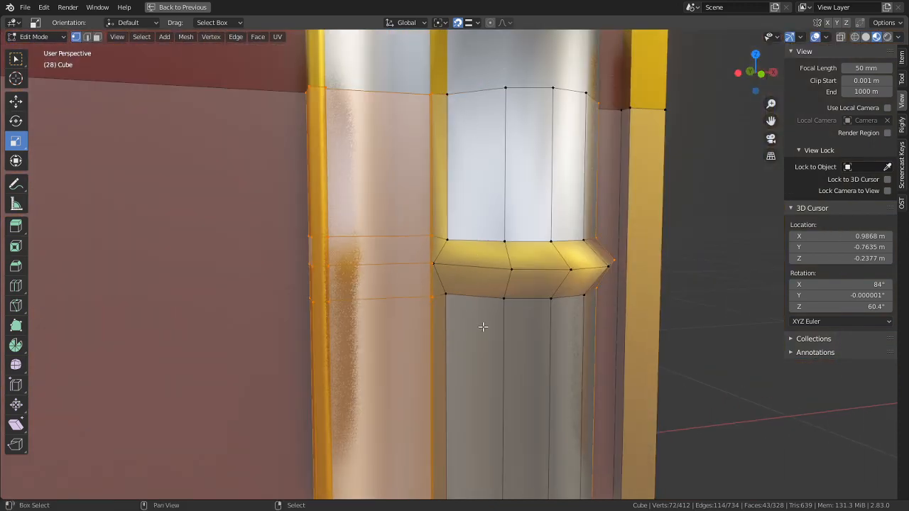
Step: Deselect the vertices on the column's lower gold collar and the upper part of the silver ball with Circle Select
{"action": "middle_click_drag", "start_coordinate": [494, 441], "coordinate": [536, 81], "text": "shift"}
{"action": "scroll", "coordinate": [561, 398], "scroll_direction": "down", "scroll_amount": 2}
{"action": "middle_click_drag", "start_coordinate": [567, 408], "coordinate": [567, 265], "text": "shift"}
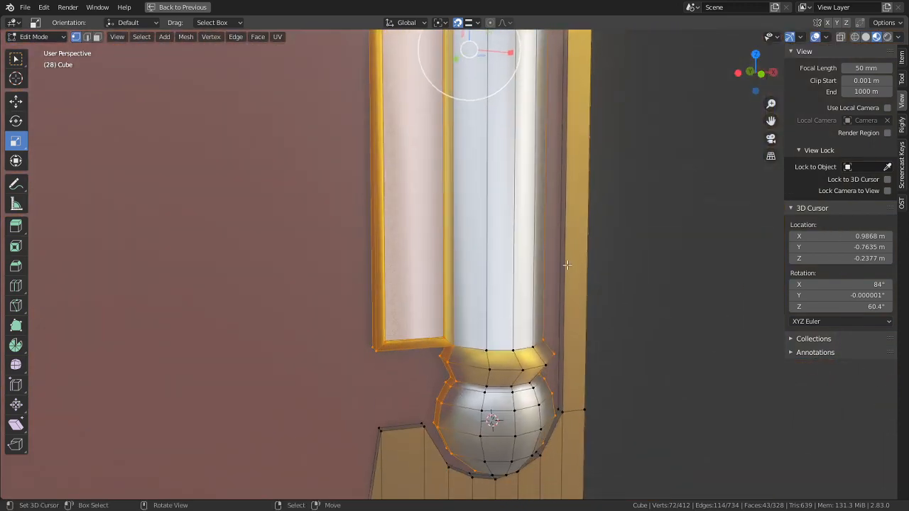
{"action": "scroll", "coordinate": [475, 261], "scroll_direction": "up", "scroll_amount": 2}
{"action": "mouse_move", "coordinate": [481, 361]}
{"action": "middle_mouse_down"}
{"action": "mouse_move", "coordinate": [465, 282]}
{"action": "mouse_move", "coordinate": [505, 311]}
{"action": "mouse_move", "coordinate": [531, 356]}
{"action": "middle_mouse_up"}
{"action": "key", "text": "c"}
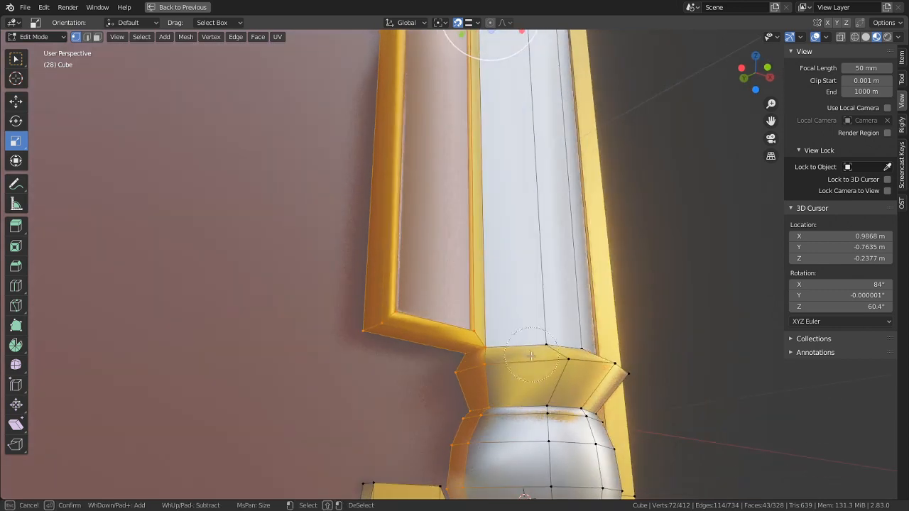
{"action": "middle_click", "coordinate": [511, 357]}
{"action": "mouse_move", "coordinate": [499, 386]}
{"action": "middle_mouse_down"}
{"action": "mouse_move", "coordinate": [455, 386]}
{"action": "mouse_move", "coordinate": [472, 385]}
{"action": "middle_mouse_up"}
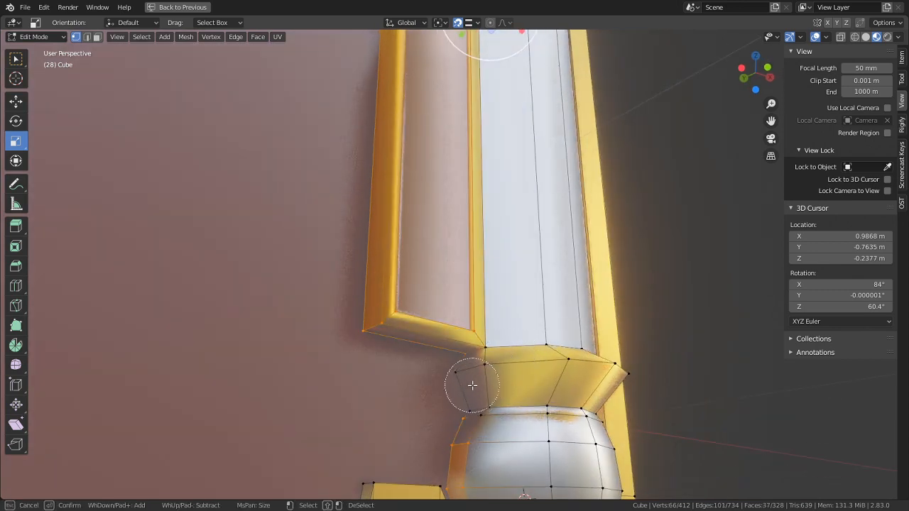
{"action": "scroll", "coordinate": [468, 412], "scroll_direction": "down", "scroll_amount": 5}
{"action": "middle_click", "coordinate": [458, 456]}
{"action": "key", "text": "Escape"}
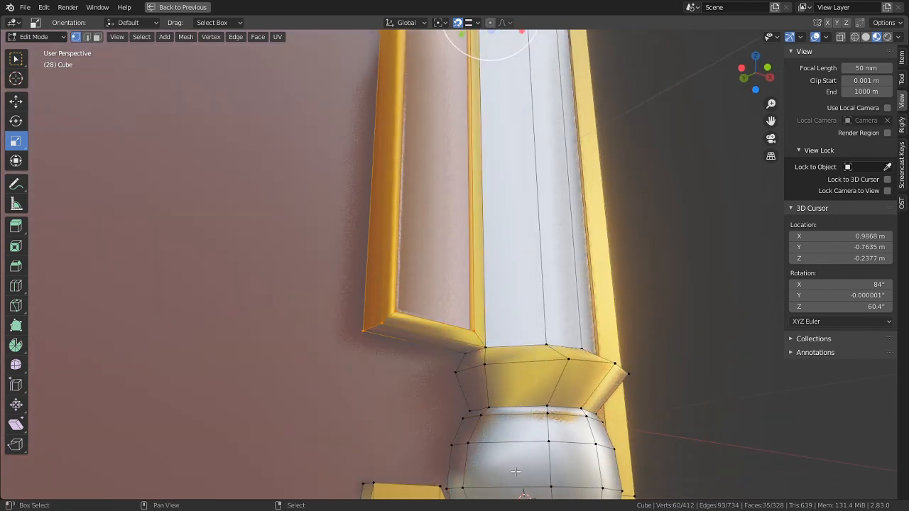
Step: Deselect the remaining vertices on the ball end and along the column, keeping only the silver strip and its gold frame selected
{"action": "middle_click_drag", "start_coordinate": [483, 465], "coordinate": [441, 305], "text": "shift"}
{"action": "key", "text": "c"}
{"action": "mouse_move", "coordinate": [452, 374]}
{"action": "middle_mouse_down"}
{"action": "mouse_move", "coordinate": [561, 387]}
{"action": "mouse_move", "coordinate": [543, 419]}
{"action": "mouse_move", "coordinate": [459, 431]}
{"action": "mouse_move", "coordinate": [468, 284]}
{"action": "mouse_move", "coordinate": [462, 186]}
{"action": "middle_mouse_up"}
{"action": "key", "text": "Escape"}
{"action": "key", "text": "c"}
{"action": "key", "text": "Escape"}
{"action": "scroll", "coordinate": [457, 158], "scroll_direction": "down", "scroll_amount": 2}
{"action": "middle_click_drag", "start_coordinate": [485, 152], "coordinate": [470, 499], "text": "shift"}
{"action": "middle_click_drag", "start_coordinate": [467, 209], "coordinate": [482, 470], "text": "shift"}
{"action": "key", "text": "c"}
{"action": "middle_click_drag", "start_coordinate": [471, 327], "coordinate": [471, 102]}
{"action": "key", "text": "Escape"}
{"action": "middle_click_drag", "start_coordinate": [458, 180], "coordinate": [492, 195]}
{"action": "key", "text": "f"}
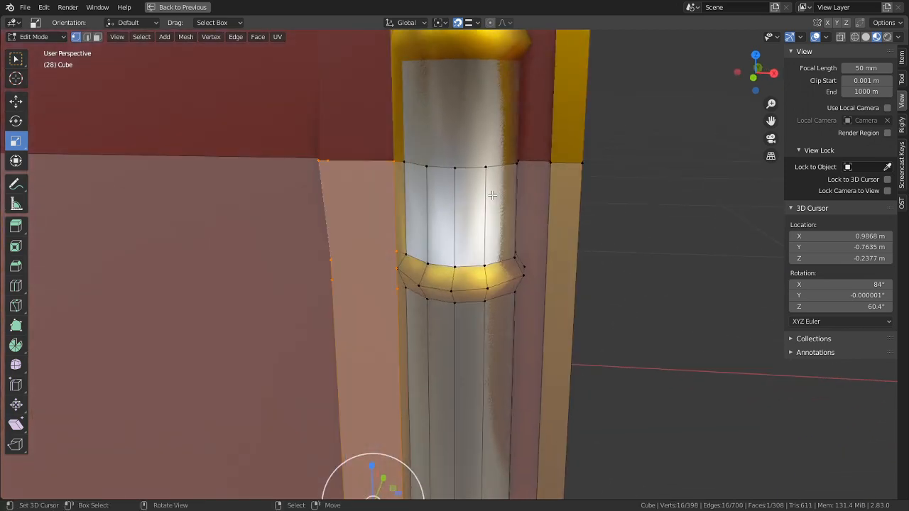
{"action": "key", "text": "ctrl+z"}
{"action": "key", "text": "g"}
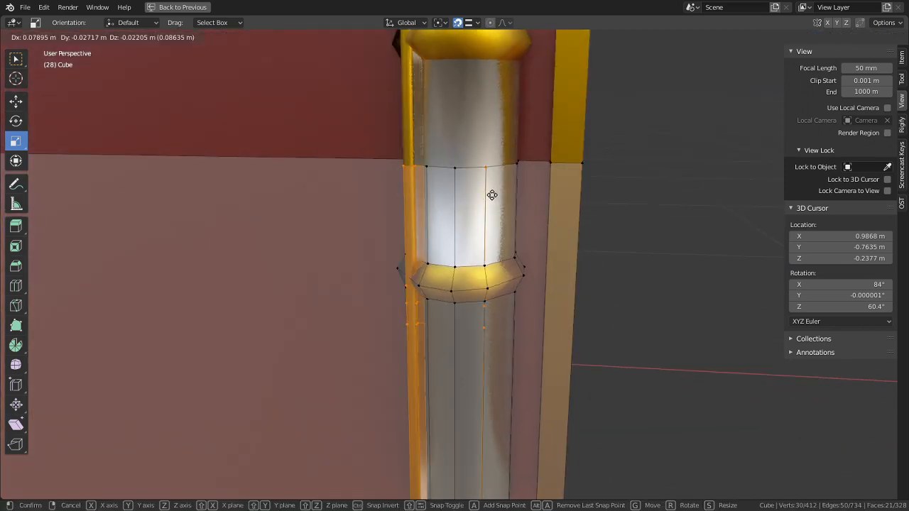
{"action": "key", "text": "x"}
{"action": "right_click", "coordinate": [349, 177]}
Step: Turn snapping off and move the selected silver strip and frame about -0.008 m along the X axis, away from the column
{"action": "key", "text": "shift+Tab"}
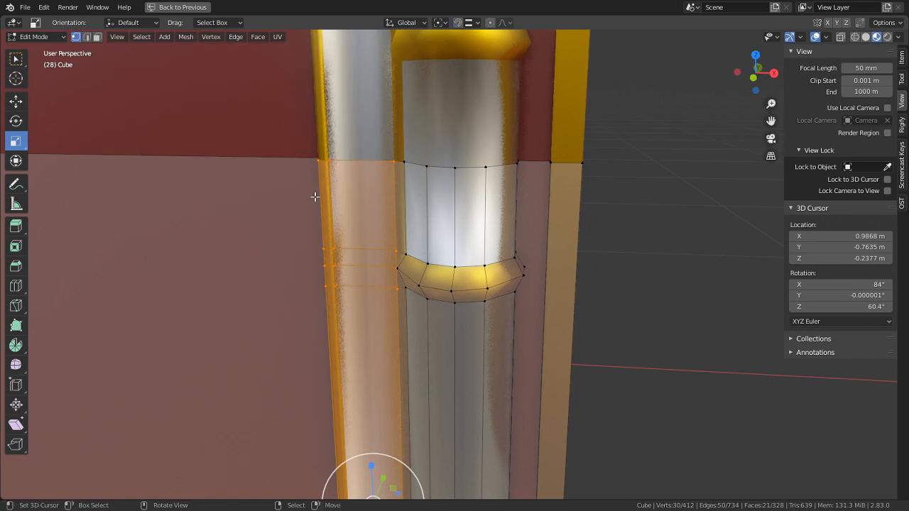
{"action": "key", "text": "g"}
{"action": "key", "text": "x"}
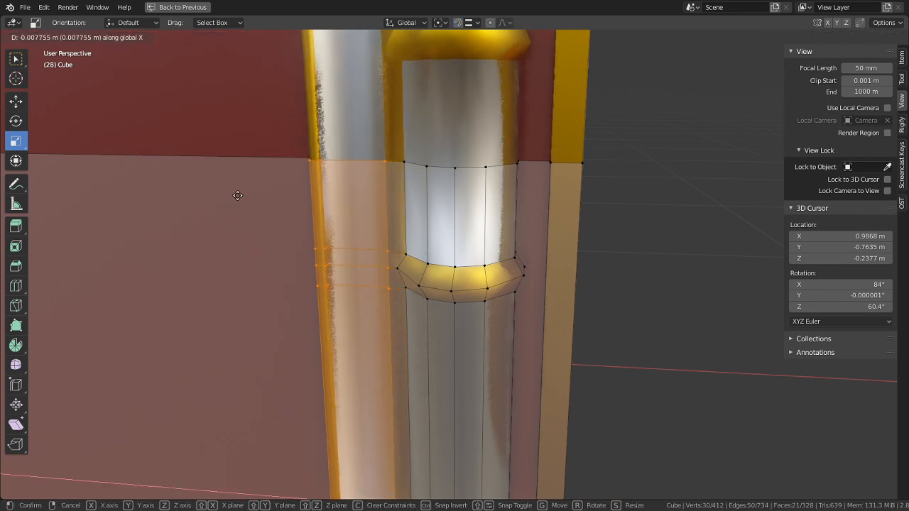
{"action": "left_click", "coordinate": [235, 195]}
{"action": "middle_click_drag", "start_coordinate": [266, 209], "coordinate": [383, 208]}
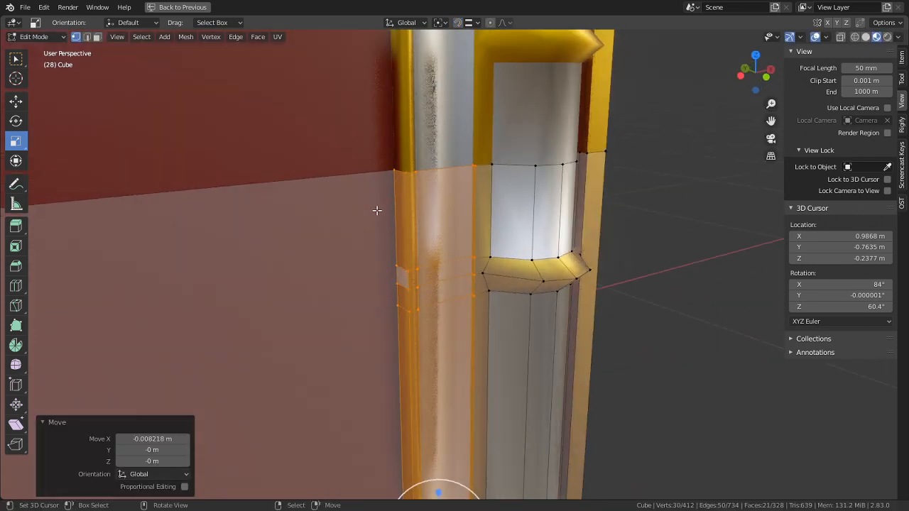
Step: Select the frame's narrow outer side faces on the cover side and move them about -0.006 m along X to widen the border
{"action": "left_click", "coordinate": [400, 202]}
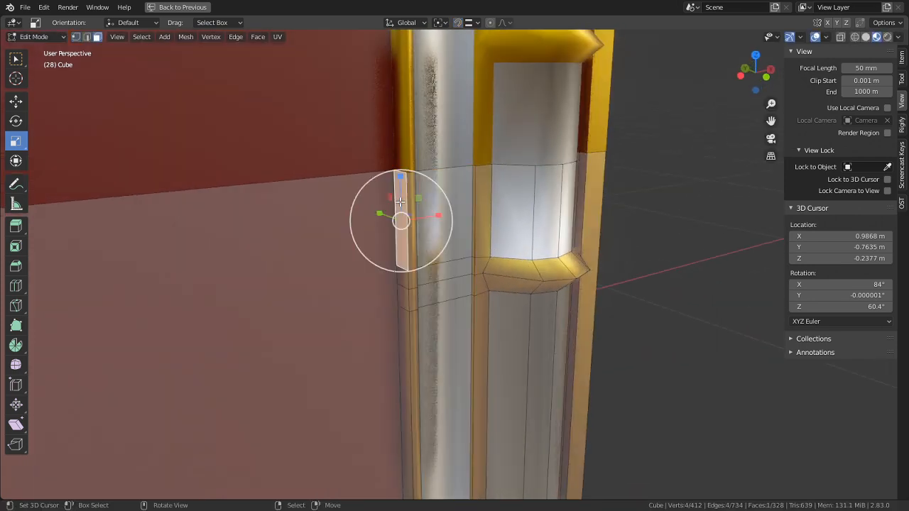
{"action": "left_click", "coordinate": [402, 280], "text": "shift"}
{"action": "left_click", "coordinate": [402, 301], "text": "shift"}
{"action": "left_click", "coordinate": [405, 345], "text": "shift"}
{"action": "mouse_move", "coordinate": [417, 385]}
{"action": "middle_mouse_down", "text": "shift"}
{"action": "mouse_move", "coordinate": [431, 332]}
{"action": "mouse_move", "coordinate": [469, 406]}
{"action": "mouse_move", "coordinate": [487, 391]}
{"action": "mouse_move", "coordinate": [417, 368]}
{"action": "middle_mouse_up", "text": "shift"}
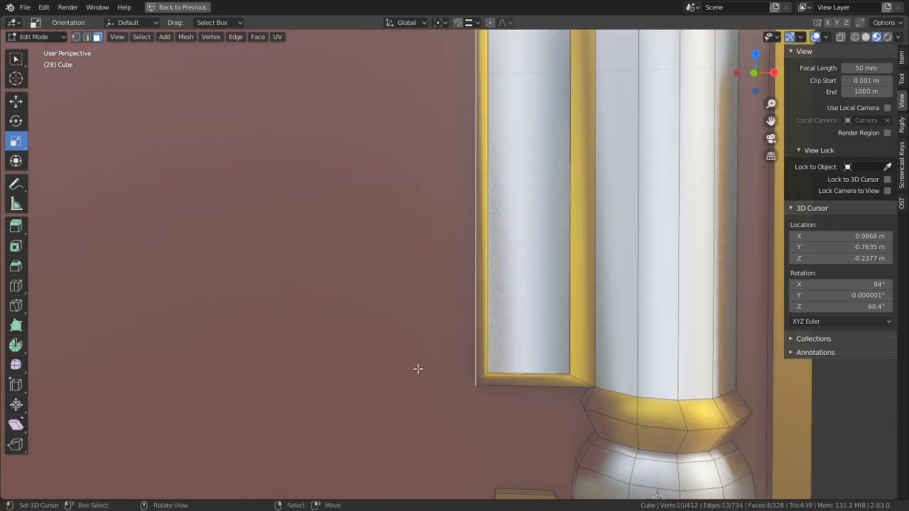
{"action": "key", "text": "g"}
{"action": "key", "text": "x"}
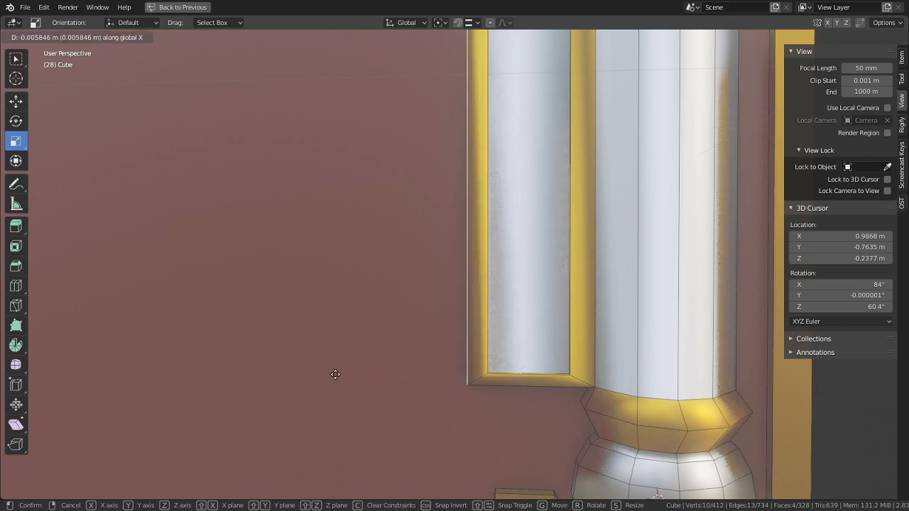
{"action": "left_click", "coordinate": [336, 374]}
Step: Move the narrow bottom face of the silver strip's frame slightly down along the Z axis
{"action": "middle_click_drag", "start_coordinate": [335, 375], "coordinate": [445, 382]}
{"action": "key", "text": "g"}
{"action": "key", "text": "z"}
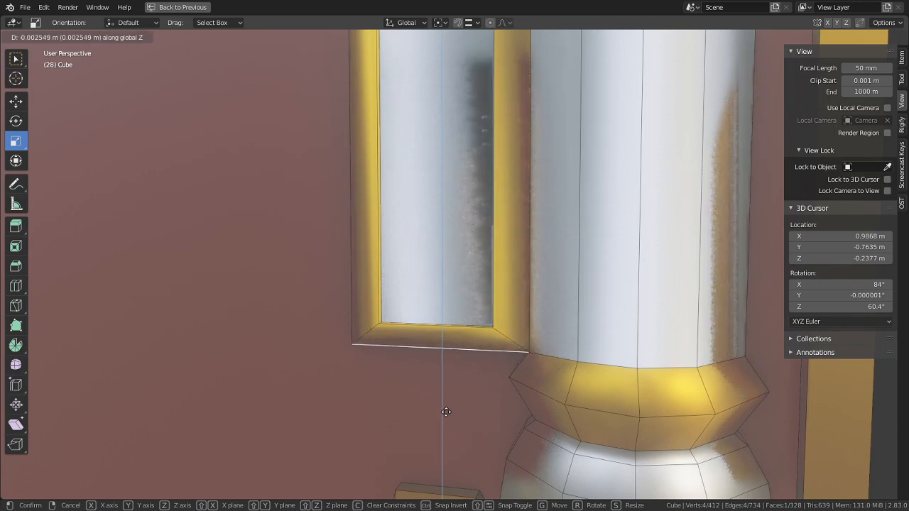
{"action": "left_click", "coordinate": [521, 396]}
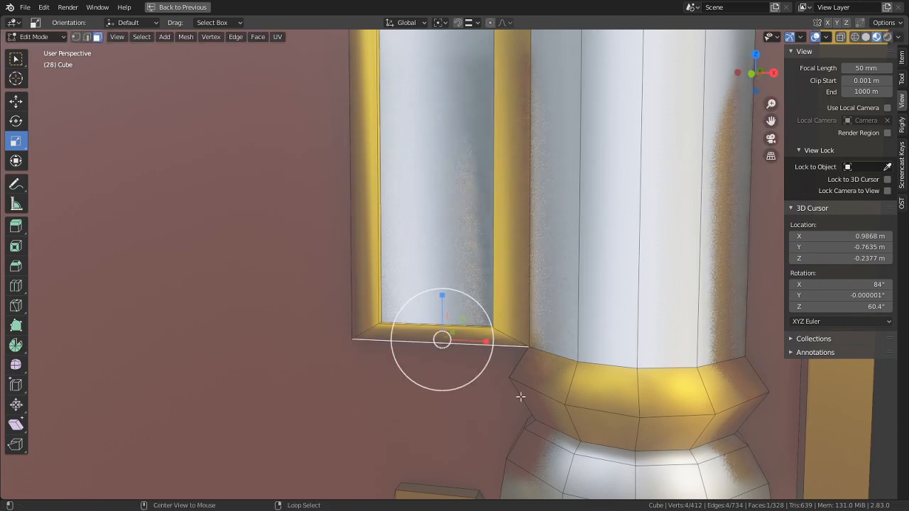
Step: Select the collar's upper edge loop with the frame's bottom edges, lower them slightly along Z, and return to Object Mode
{"action": "key", "text": "2"}
{"action": "left_click", "coordinate": [538, 360], "text": "alt"}
{"action": "middle_click_drag", "start_coordinate": [538, 360], "coordinate": [499, 334]}
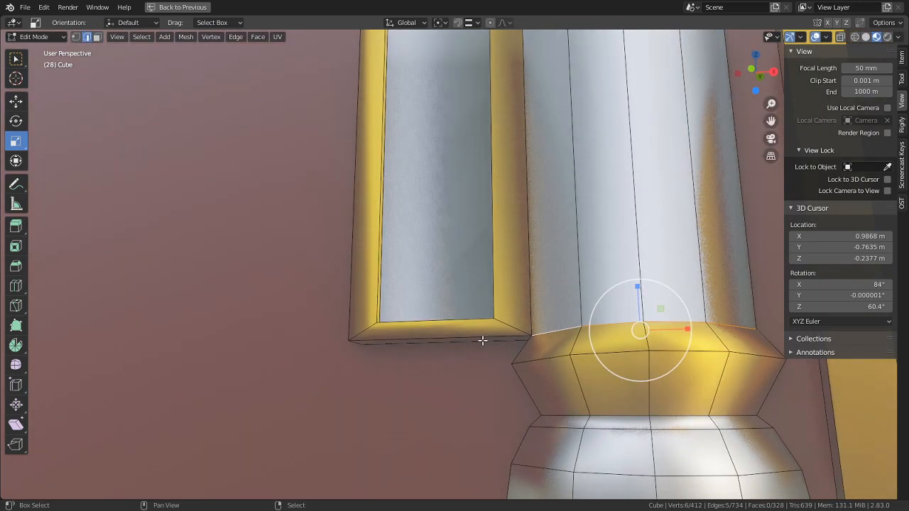
{"action": "left_click", "coordinate": [483, 341], "text": "shift"}
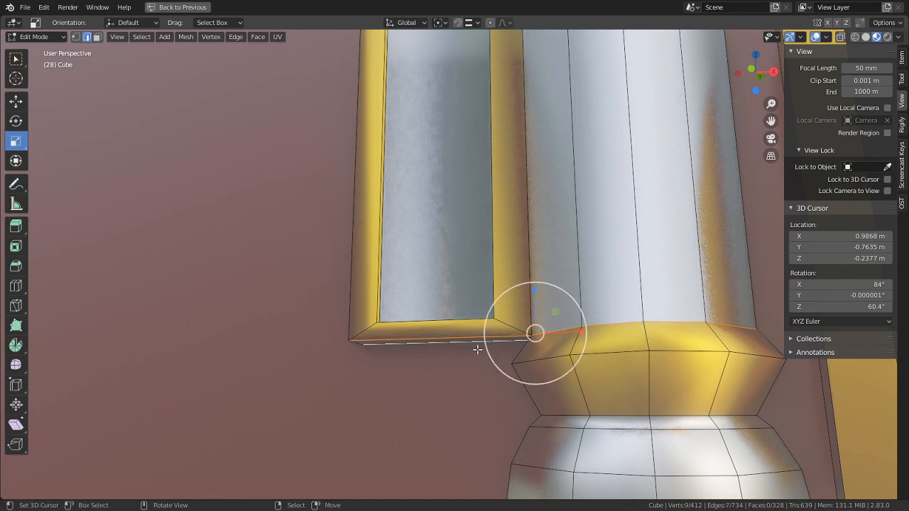
{"action": "key", "text": "g"}
{"action": "key", "text": "z"}
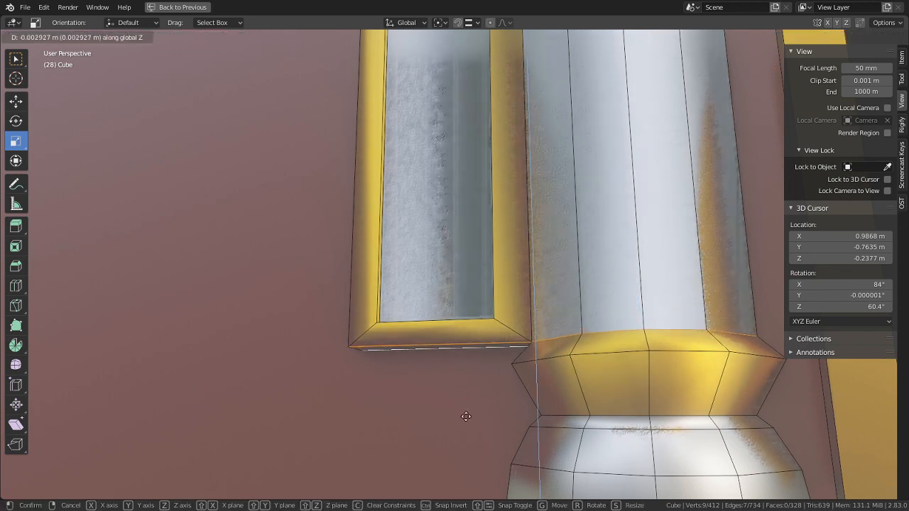
{"action": "left_click", "coordinate": [464, 399]}
{"action": "scroll", "coordinate": [464, 399], "scroll_direction": "down", "scroll_amount": 4}
{"action": "key", "text": "Tab"}
{"action": "middle_click_drag", "start_coordinate": [469, 235], "coordinate": [439, 392]}
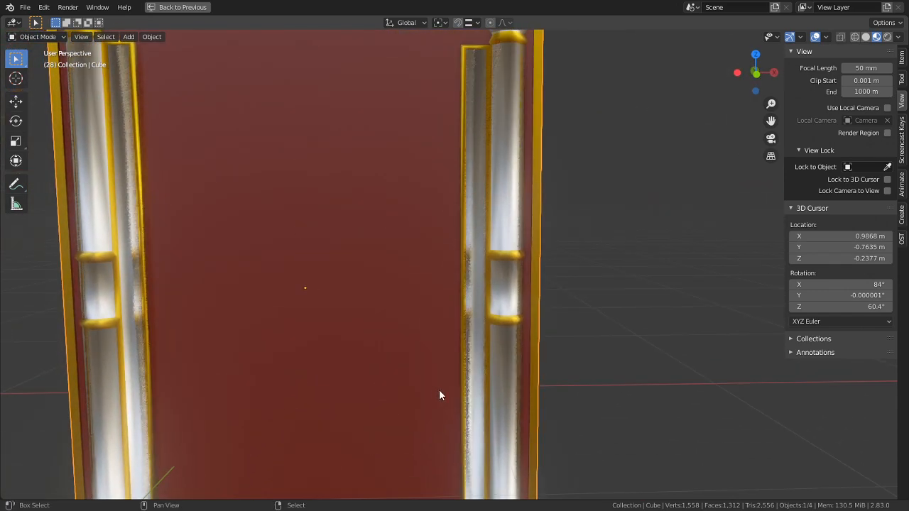
{"action": "scroll", "coordinate": [459, 386], "scroll_direction": "down", "scroll_amount": 3}
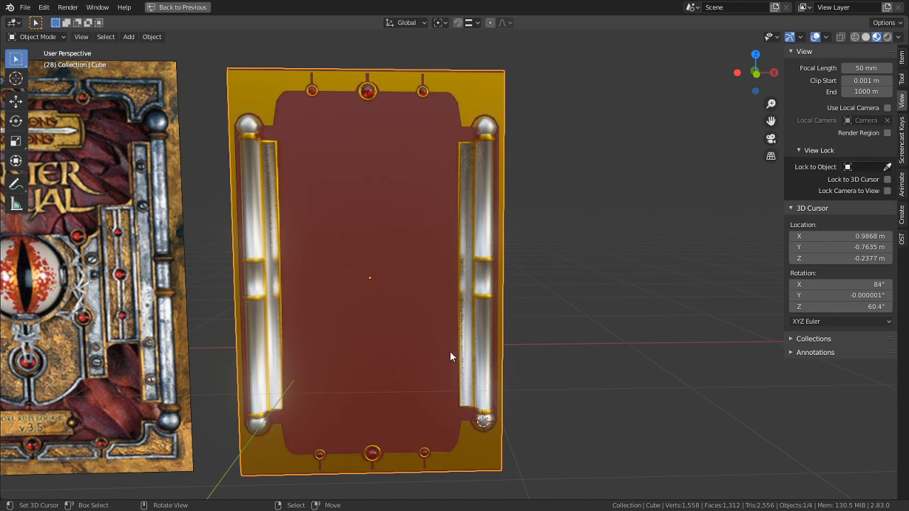
Step: In face mode, select the linked gold ring around the small gem at the cover's lower edge and duplicate it in place
{"action": "middle_click_drag", "start_coordinate": [424, 490], "coordinate": [431, 390], "text": "shift"}
{"action": "scroll", "coordinate": [432, 390], "scroll_direction": "up", "scroll_amount": 8}
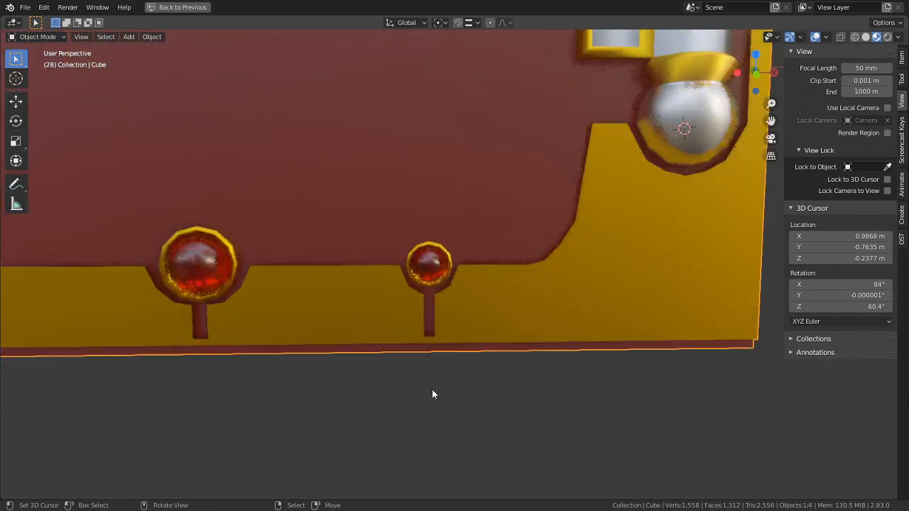
{"action": "key", "text": "Tab"}
{"action": "key", "text": "3"}
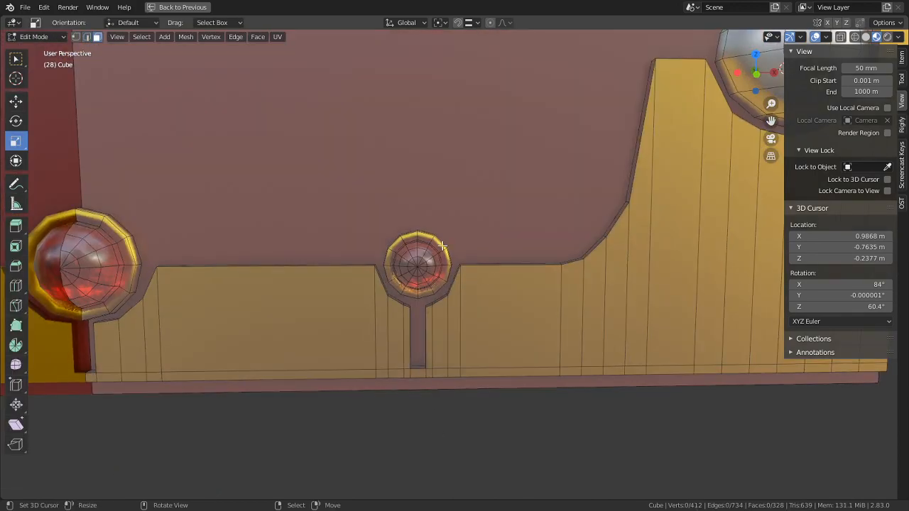
{"action": "left_click", "coordinate": [442, 245]}
{"action": "key", "text": "l"}
{"action": "scroll", "coordinate": [442, 244], "scroll_direction": "down", "scroll_amount": 5}
{"action": "middle_click_drag", "start_coordinate": [441, 245], "coordinate": [434, 336], "text": "shift"}
{"action": "key", "text": "shift+d"}
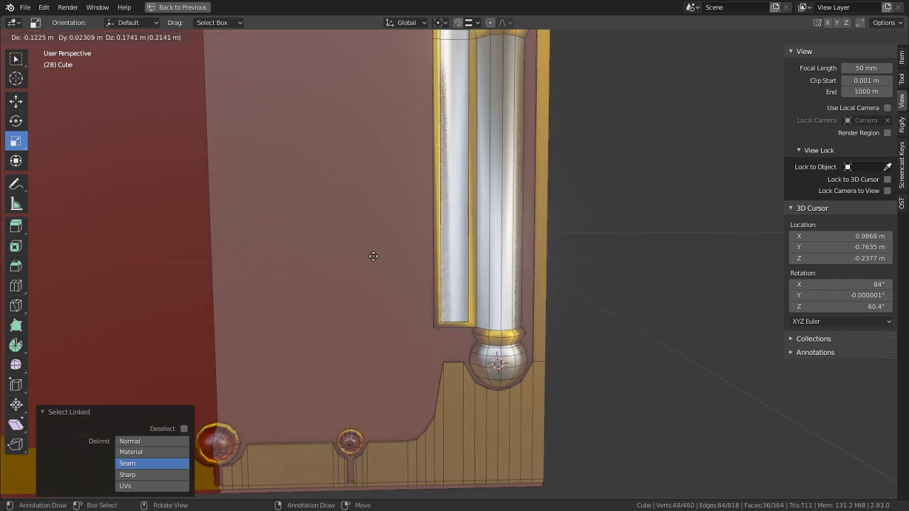
{"action": "right_click", "coordinate": [374, 253]}
Step: Enable snapping to faces and move the duplicated ring onto the lower part of the silver strip
{"action": "key", "text": "shift+Tab"}
{"action": "left_click", "coordinate": [473, 21]}
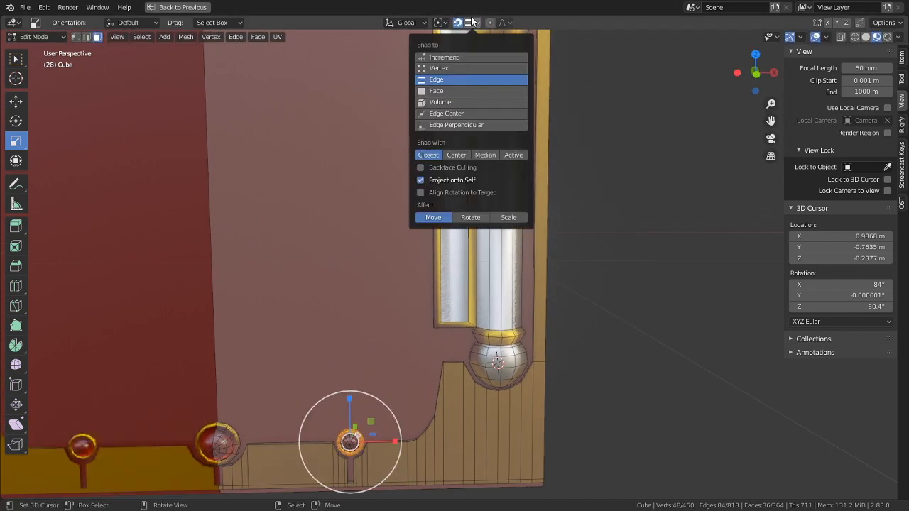
{"action": "left_click", "coordinate": [439, 90]}
{"action": "key", "text": "g"}
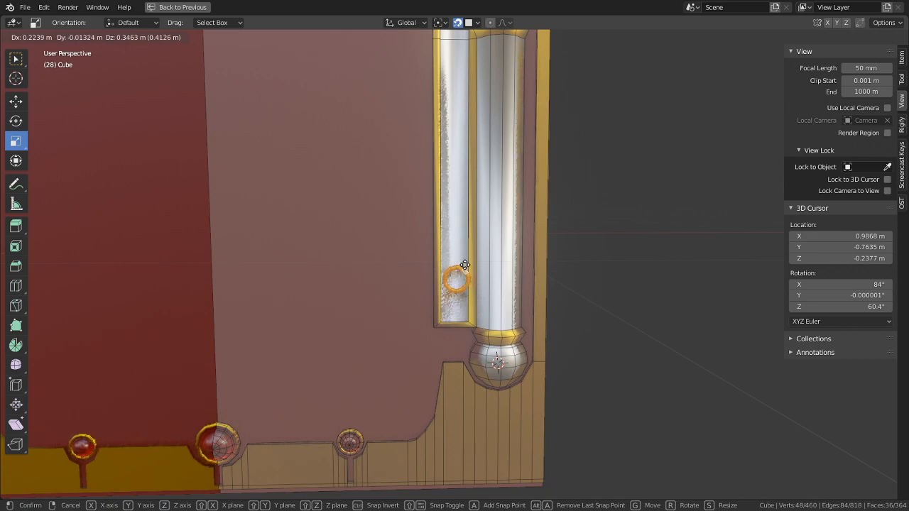
{"action": "left_click", "coordinate": [462, 262]}
Step: In front view, scale the duplicated ring by 0.966 to fit between the strip's gold borders
{"action": "scroll", "coordinate": [461, 263], "scroll_direction": "up", "scroll_amount": 9}
{"action": "middle_click_drag", "start_coordinate": [462, 264], "coordinate": [509, 292]}
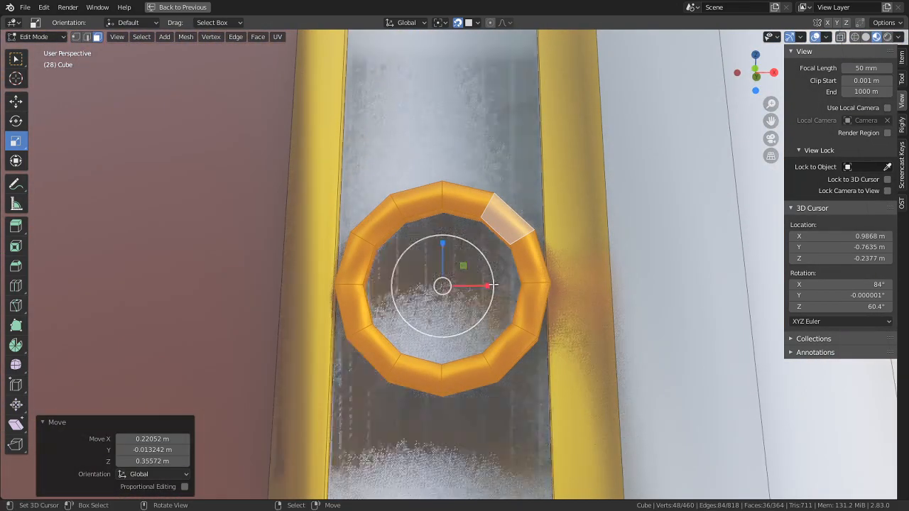
{"action": "key", "text": "KP_1"}
{"action": "scroll", "coordinate": [621, 282], "scroll_direction": "up", "scroll_amount": 6}
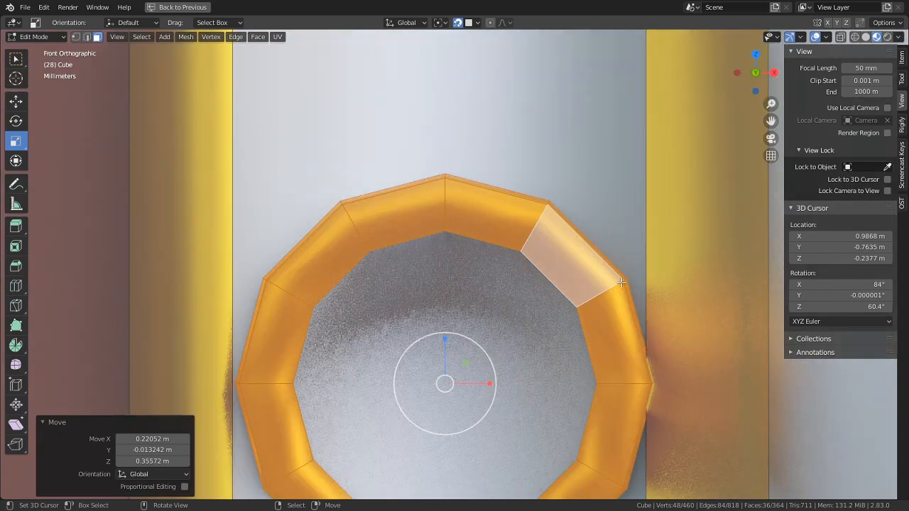
{"action": "key", "text": "s"}
{"action": "left_click", "coordinate": [654, 218]}
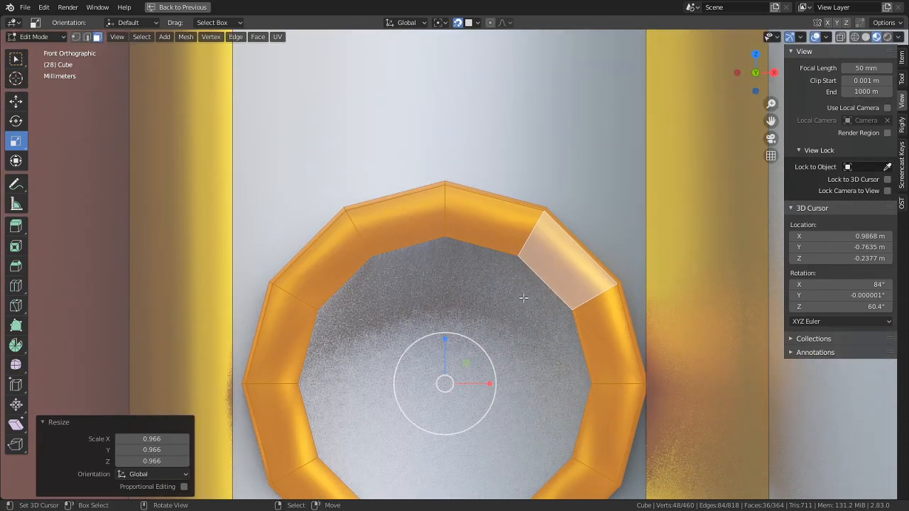
Step: Shift the ring about -0.001 m in X and 0.003 m in Z to adjust its position on the silver strip
{"action": "key", "text": "g"}
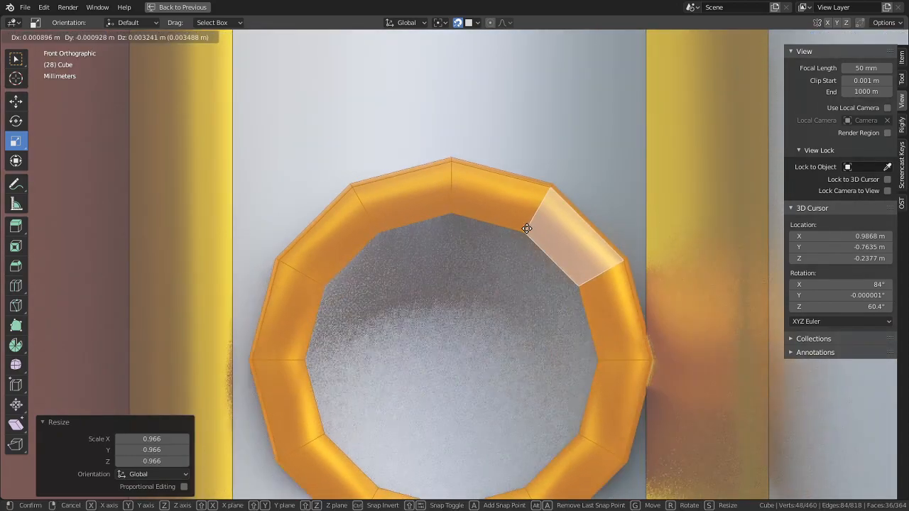
{"action": "left_click", "coordinate": [514, 228]}
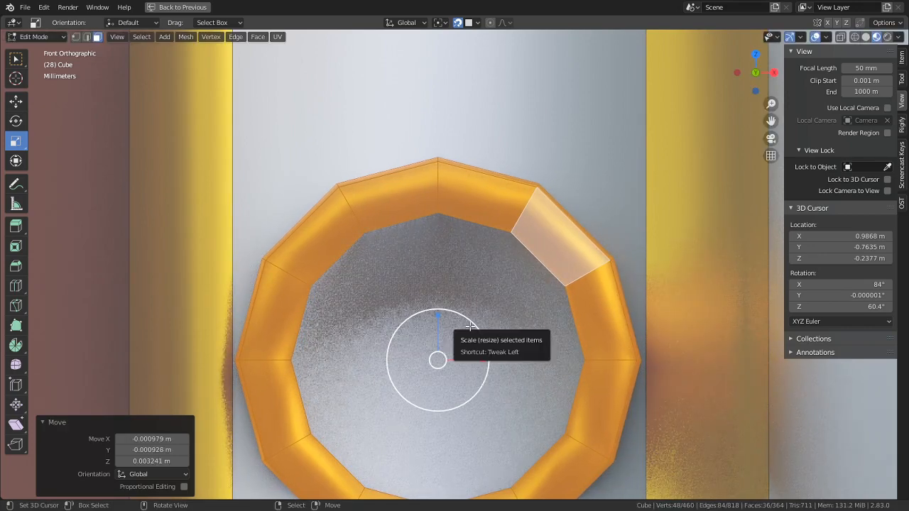
{"action": "scroll", "coordinate": [470, 325], "scroll_direction": "down", "scroll_amount": 5}
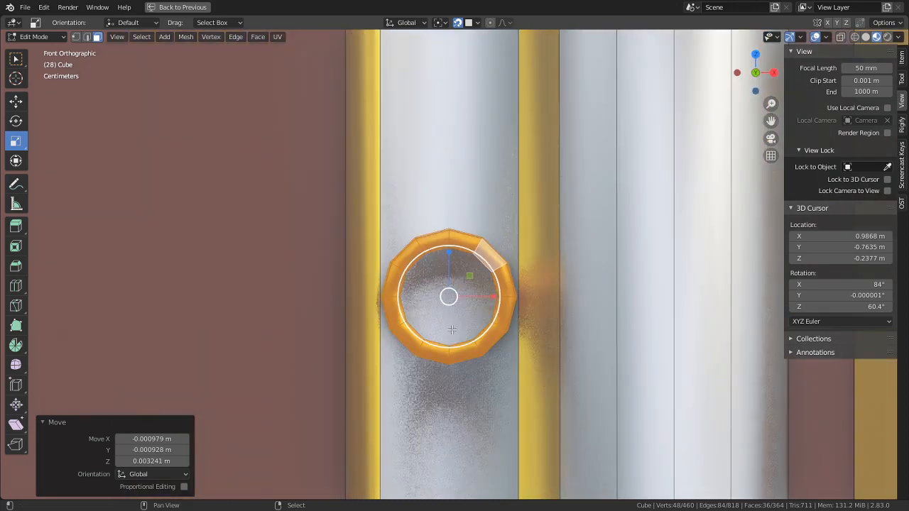
{"action": "middle_click_drag", "start_coordinate": [424, 366], "coordinate": [396, 392], "text": "shift"}
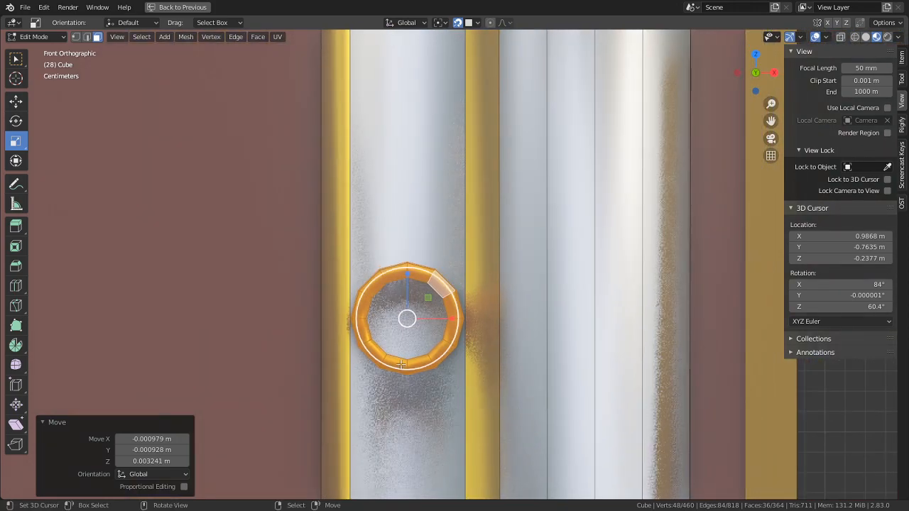
{"action": "middle_click_drag", "start_coordinate": [428, 235], "coordinate": [407, 333], "text": "shift"}
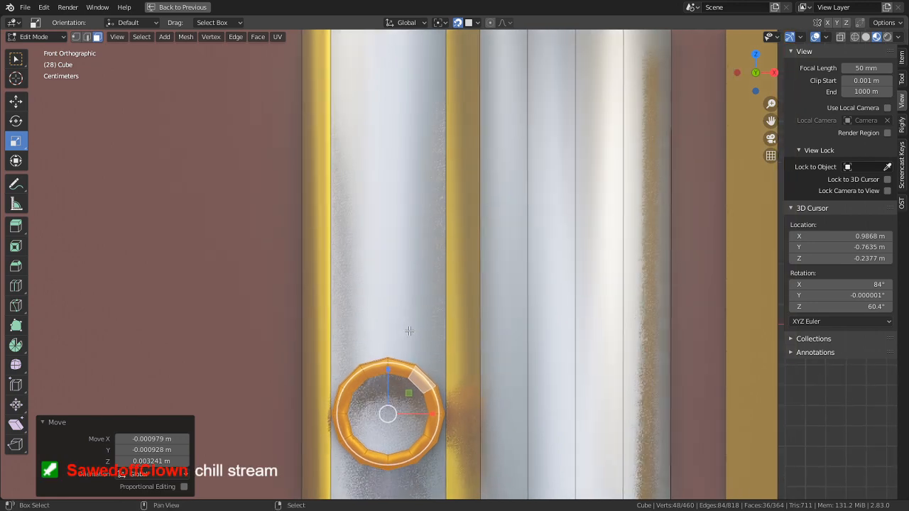
Step: Duplicate the ring about 0.129 m up the silver strip and raise the copy another 0.074 m along Z
{"action": "key", "text": "shift+d"}
{"action": "key", "text": "z"}
{"action": "left_click", "coordinate": [394, 135]}
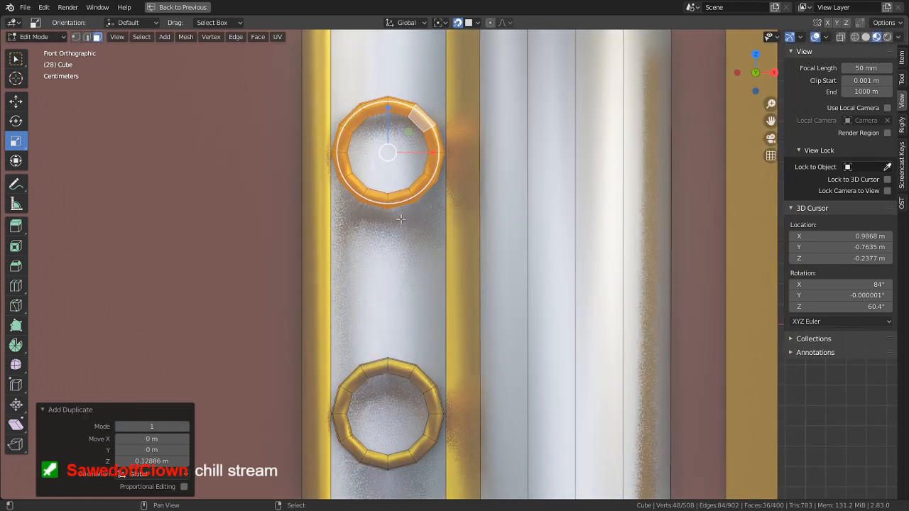
{"action": "middle_click_drag", "start_coordinate": [407, 208], "coordinate": [384, 290], "text": "shift"}
{"action": "key", "text": "g"}
{"action": "key", "text": "z"}
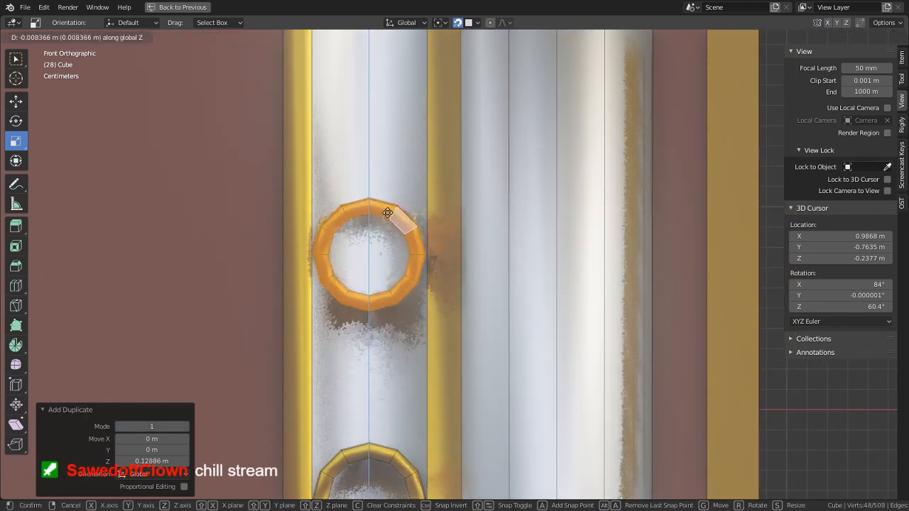
{"action": "left_click", "coordinate": [395, 84]}
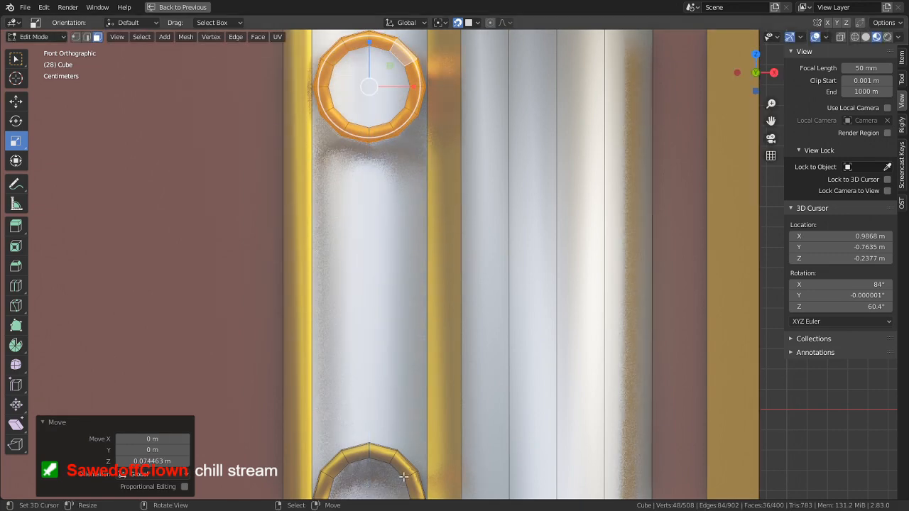
{"action": "scroll", "coordinate": [435, 275], "scroll_direction": "down", "scroll_amount": 6}
{"action": "middle_click_drag", "start_coordinate": [436, 275], "coordinate": [432, 331], "text": "shift"}
{"action": "scroll", "coordinate": [431, 331], "scroll_direction": "down", "scroll_amount": 5}
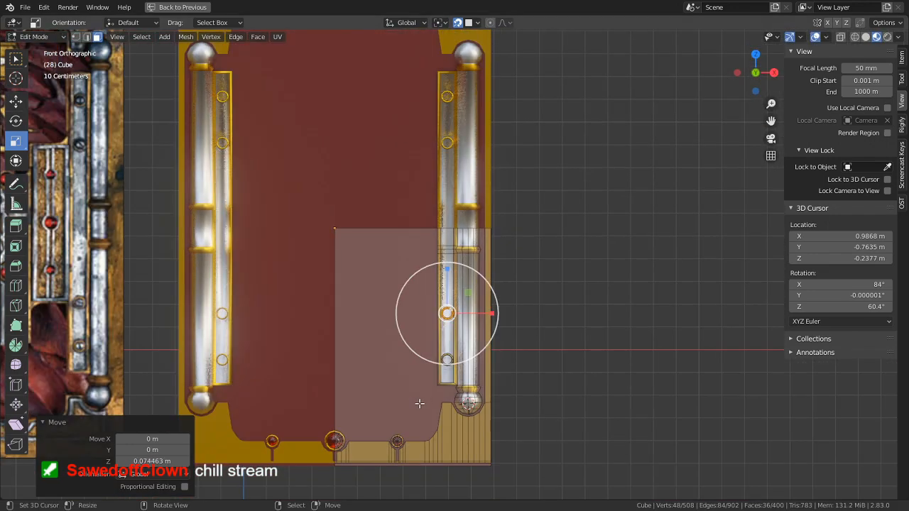
{"action": "scroll", "coordinate": [388, 392], "scroll_direction": "up", "scroll_amount": 10}
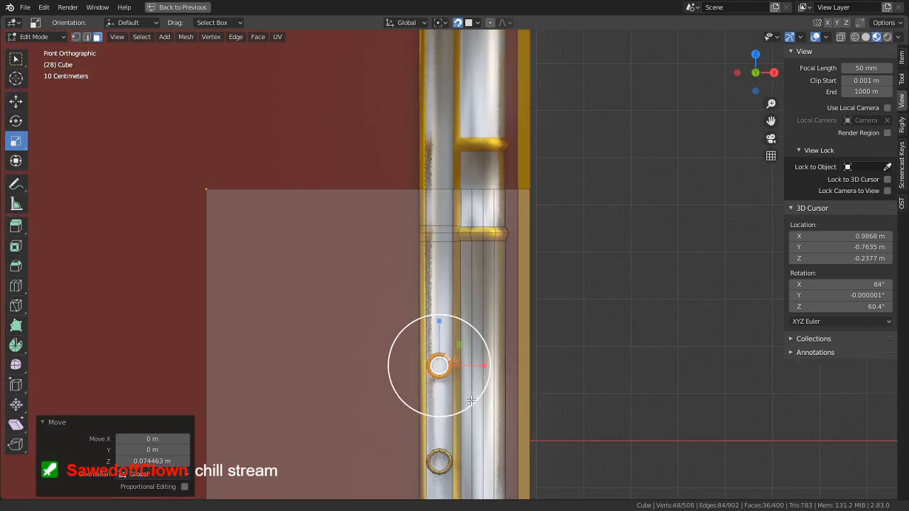
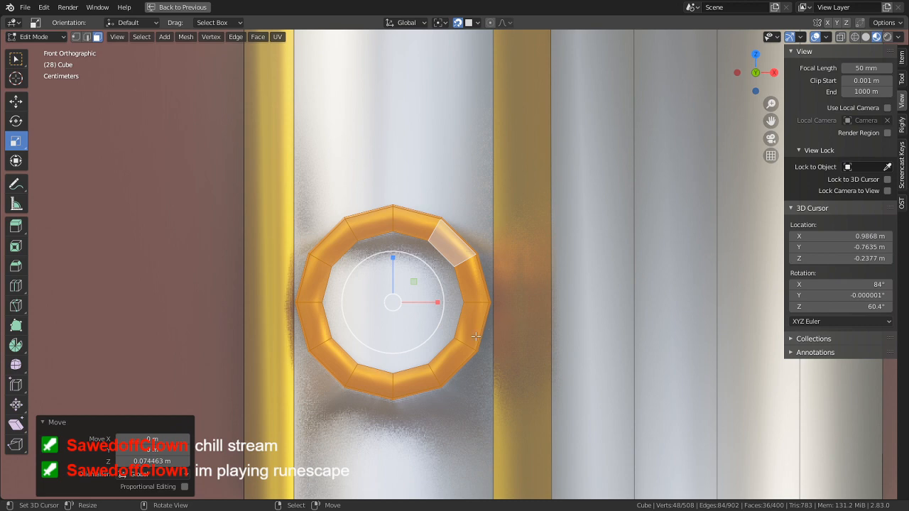
Step: Clear the selection and select the inner face loop of the upper ring copy on the silver strip
{"action": "middle_click_drag", "start_coordinate": [476, 337], "coordinate": [418, 173]}
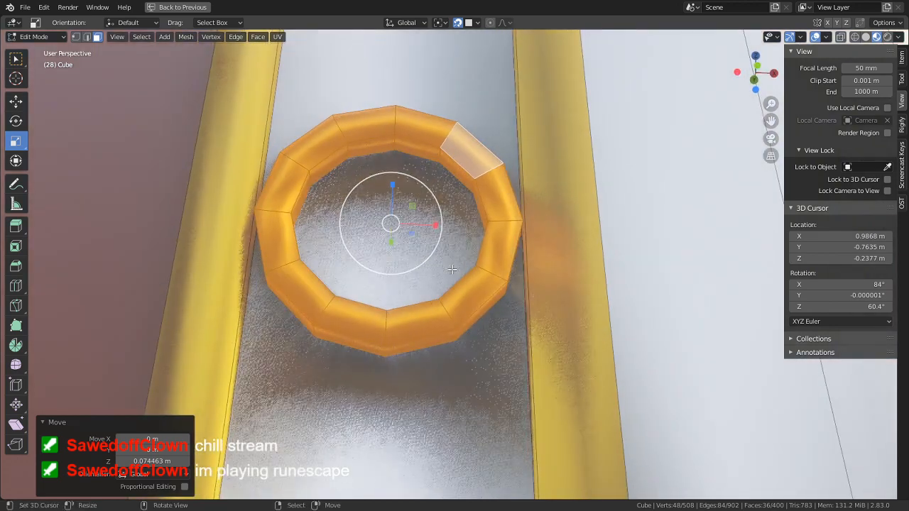
{"action": "key", "text": "alt+a"}
{"action": "left_click", "coordinate": [418, 154], "text": "alt"}
{"action": "middle_click_drag", "start_coordinate": [418, 155], "coordinate": [440, 210]}
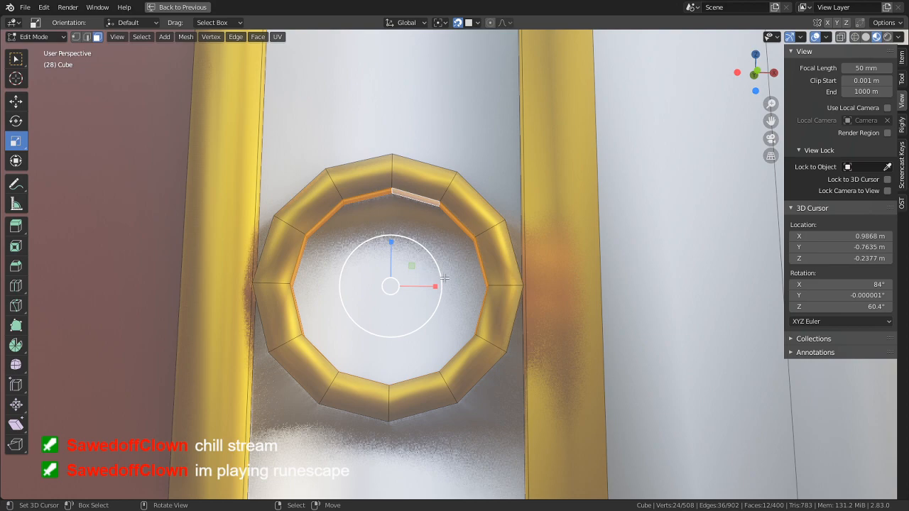
{"action": "middle_click_drag", "start_coordinate": [492, 270], "coordinate": [521, 240]}
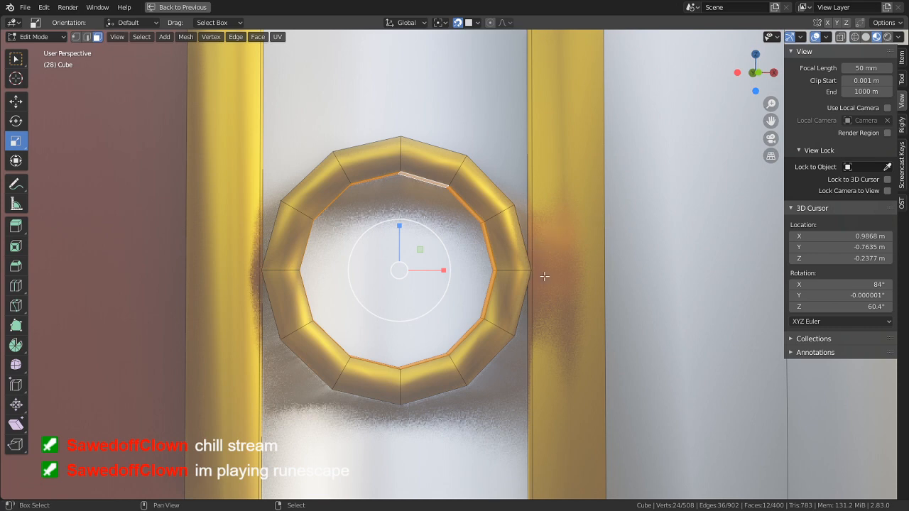
Step: Select all linked geometry of the upper ring copy and delete it from the silver strip
{"action": "scroll", "coordinate": [544, 276], "scroll_direction": "down", "scroll_amount": 5}
{"action": "middle_click_drag", "start_coordinate": [523, 291], "coordinate": [468, 218], "text": "shift"}
{"action": "middle_click_drag", "start_coordinate": [476, 278], "coordinate": [418, 290], "text": "shift"}
{"action": "key", "text": "l"}
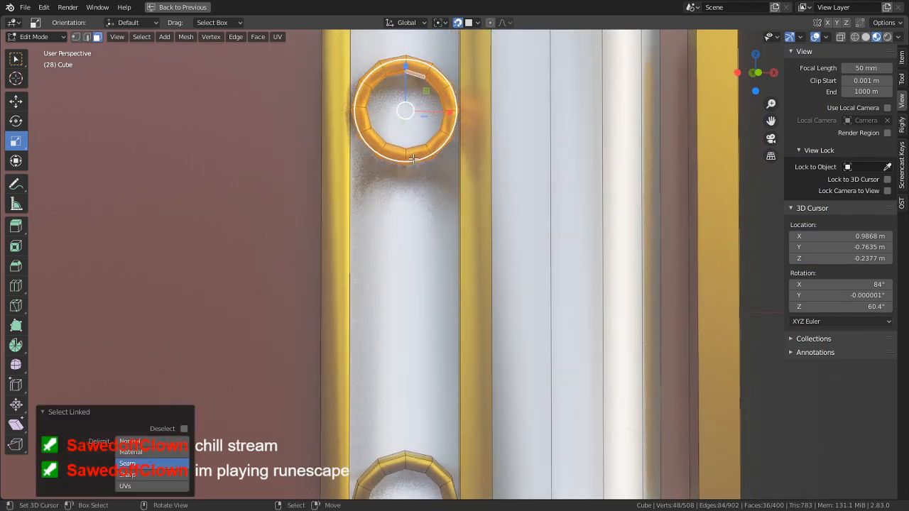
{"action": "key", "text": "x"}
{"action": "left_click", "coordinate": [403, 137]}
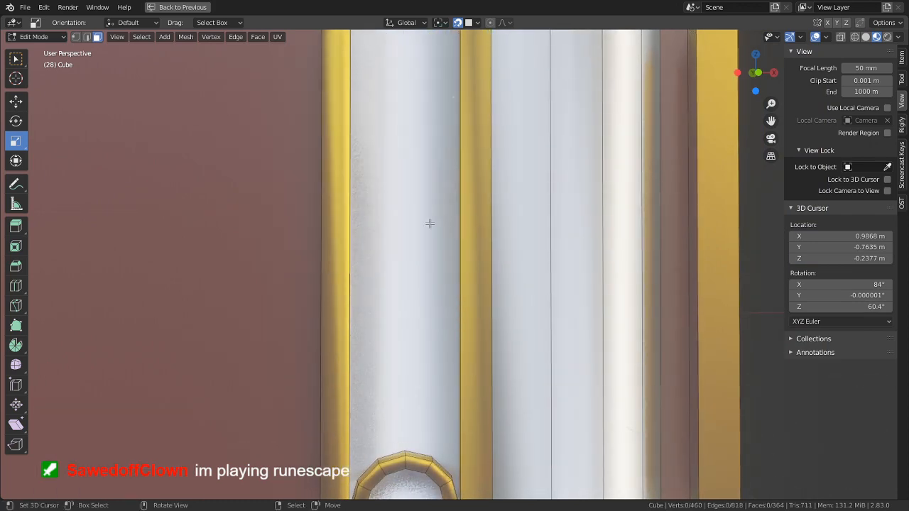
Step: Select the inner face loop of the remaining lower ring on the silver strip and duplicate it in place
{"action": "middle_click_drag", "start_coordinate": [426, 220], "coordinate": [446, 176], "text": "shift"}
{"action": "scroll", "coordinate": [402, 306], "scroll_direction": "up", "scroll_amount": 4}
{"action": "middle_click_drag", "start_coordinate": [403, 306], "coordinate": [356, 213]}
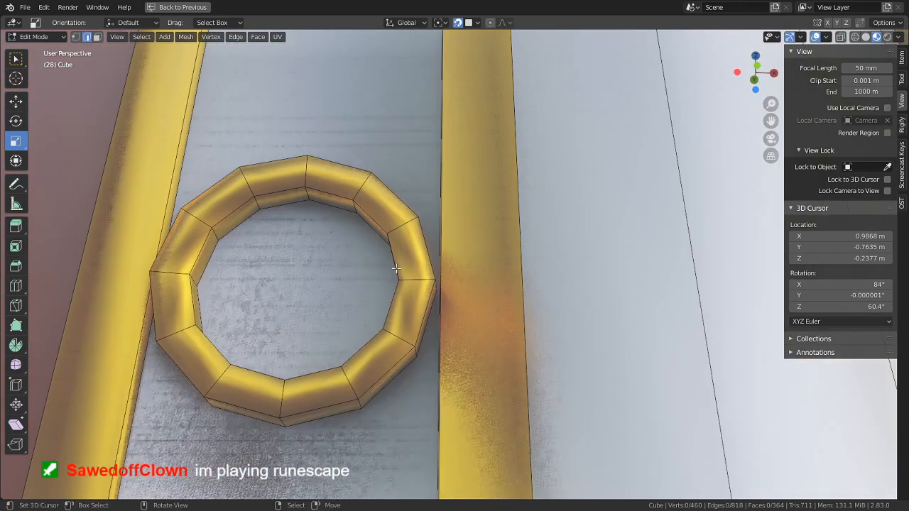
{"action": "key", "text": "2"}
{"action": "left_click", "coordinate": [357, 208], "text": "alt"}
{"action": "key", "text": "3"}
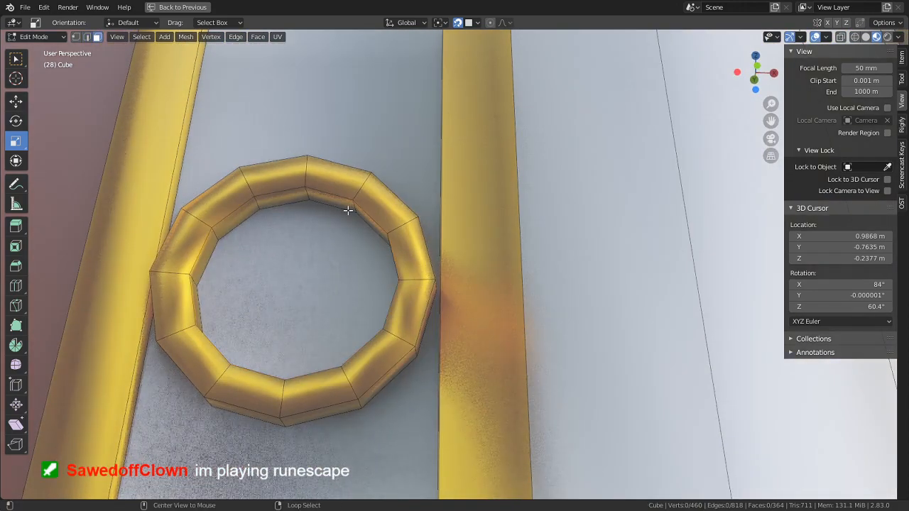
{"action": "left_click", "coordinate": [349, 206], "text": "alt"}
{"action": "key", "text": "shift+d"}
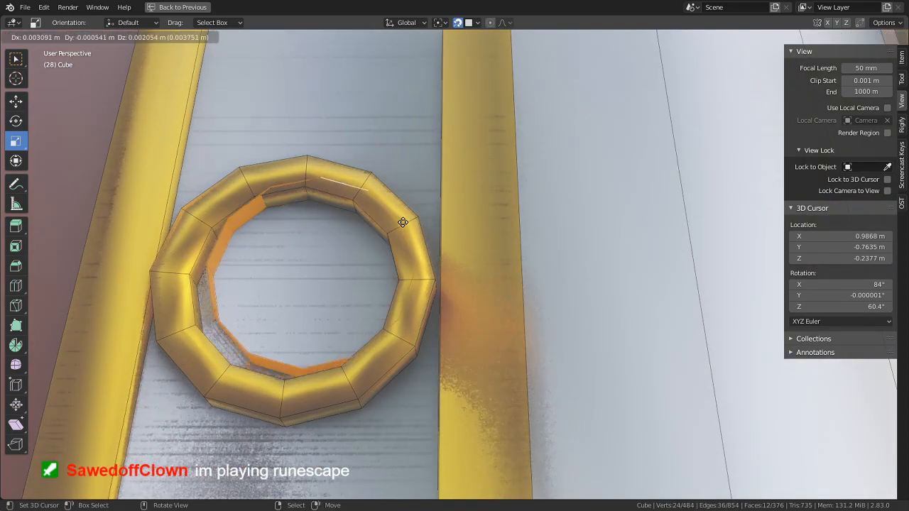
{"action": "key", "text": "Escape"}
Step: Restore the full window layout and assign Material.003 to the duplicated inner face loop
{"action": "key", "text": "ctrl+space"}
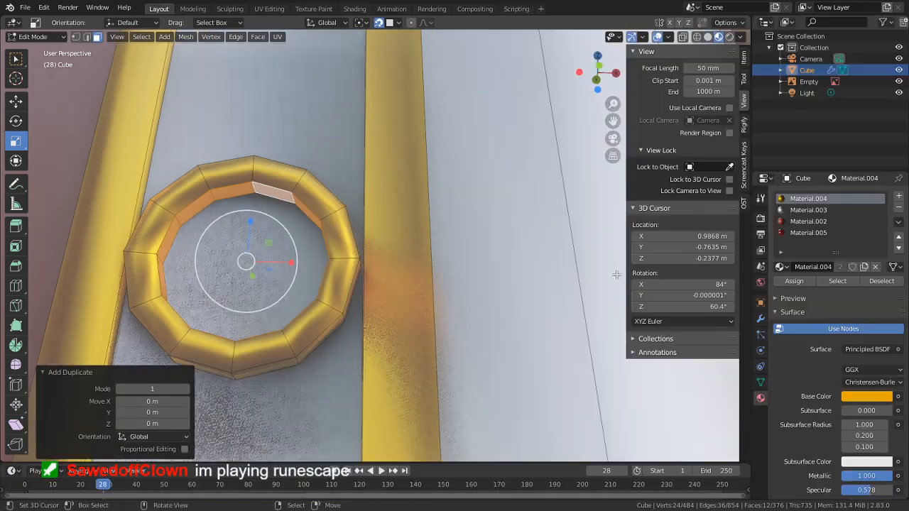
{"action": "left_click", "coordinate": [809, 210]}
{"action": "left_click", "coordinate": [794, 282]}
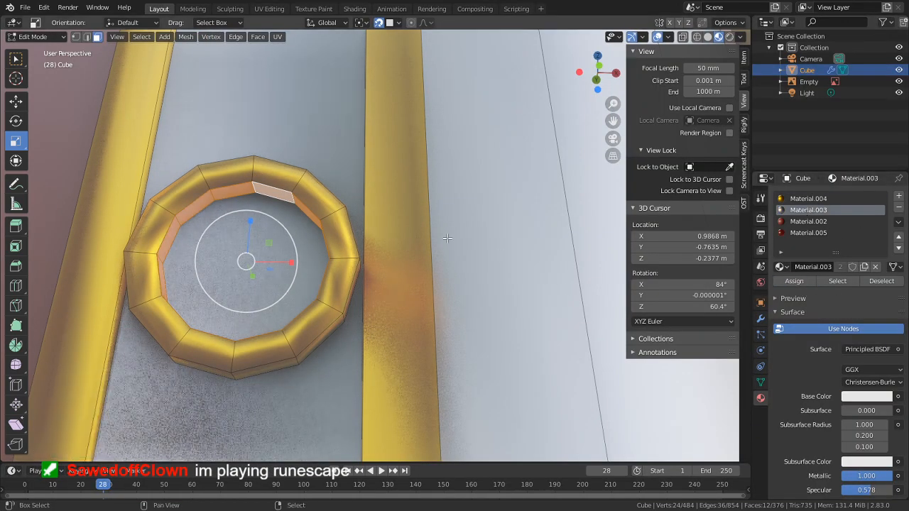
Step: Isolate the gold ring's inner faces, then scale their front edge loop to about 0.97 and move it about 0.0044 m along negative Y
{"action": "key", "text": "shift+h"}
{"action": "middle_click_drag", "start_coordinate": [333, 185], "coordinate": [396, 193]}
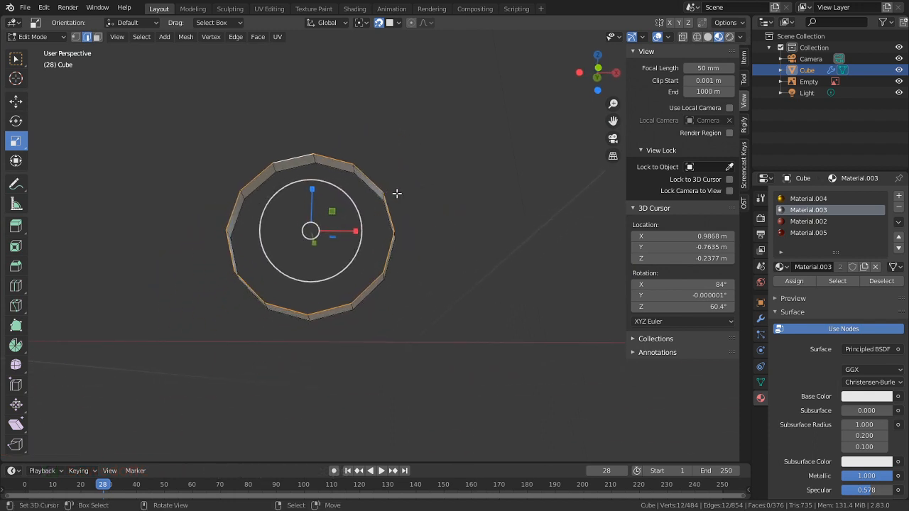
{"action": "key", "text": "KP_3"}
{"action": "middle_click_drag", "start_coordinate": [260, 328], "coordinate": [329, 311], "text": "shift"}
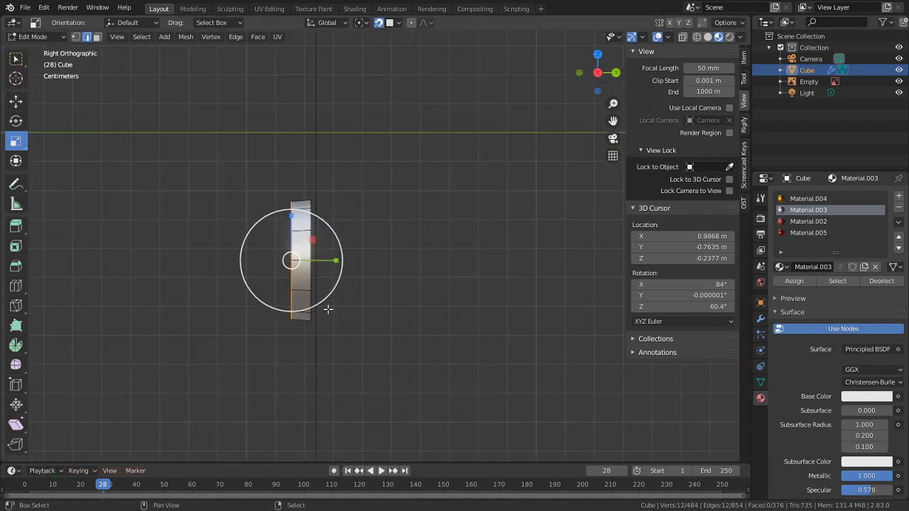
{"action": "scroll", "coordinate": [346, 306], "scroll_direction": "up", "scroll_amount": 3}
{"action": "key", "text": "s"}
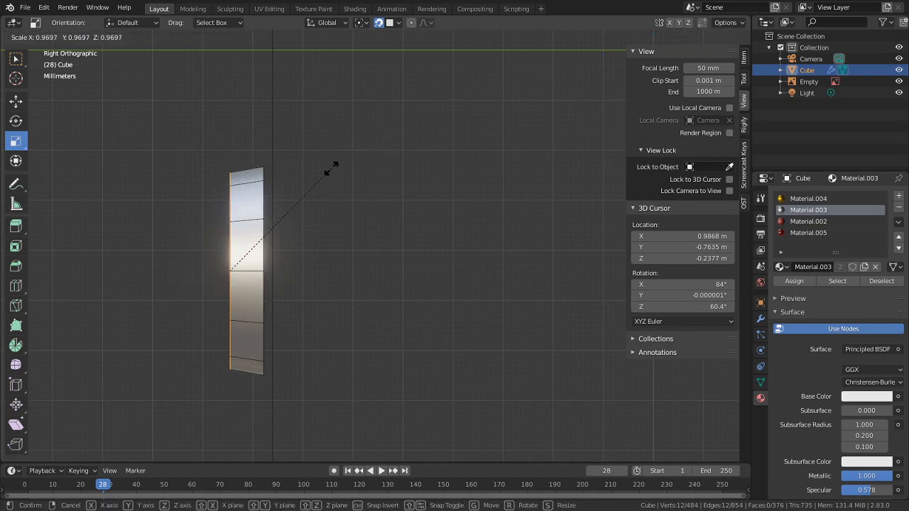
{"action": "left_click", "coordinate": [331, 169]}
{"action": "key", "text": "g"}
{"action": "left_click", "coordinate": [386, 209]}
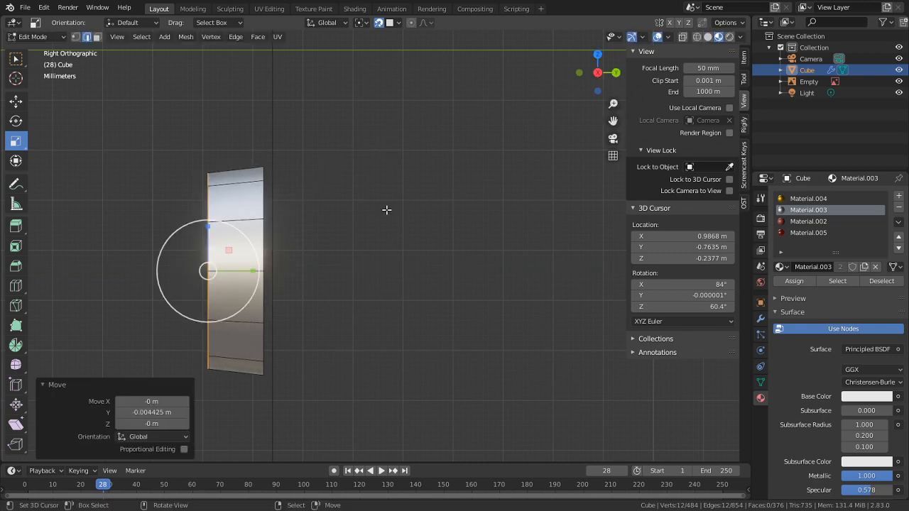
Step: Extrude the front edge loop about 0.0098 m along negative Y and scale the new loop to about 0.621
{"action": "key", "text": "g"}
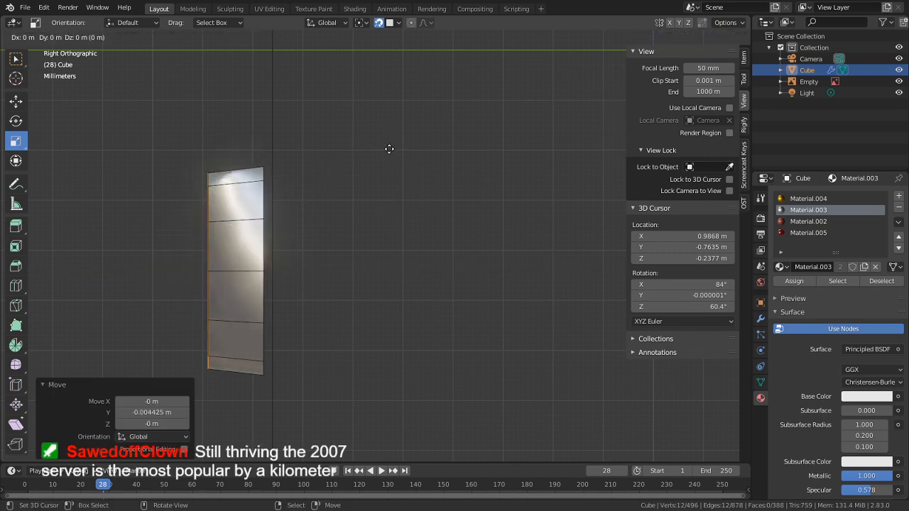
{"action": "key", "text": "Escape"}
{"action": "key", "text": "e"}
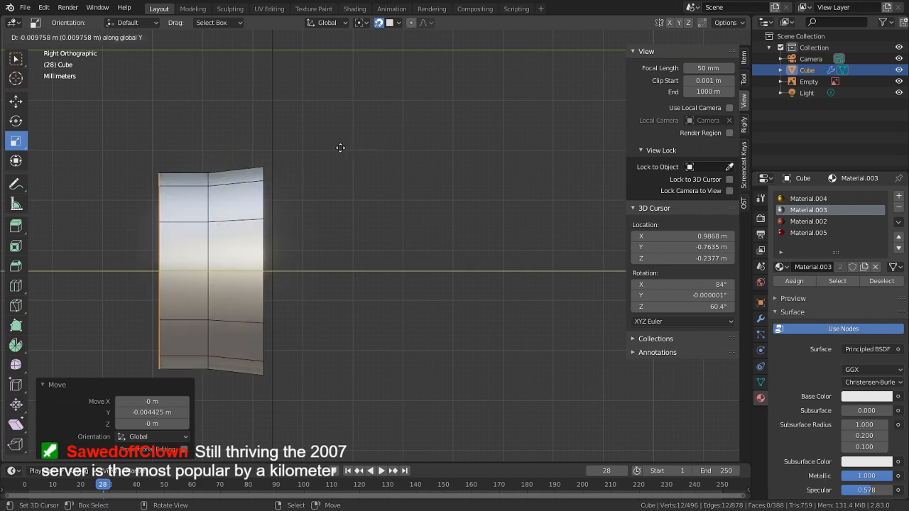
{"action": "left_click", "coordinate": [341, 148]}
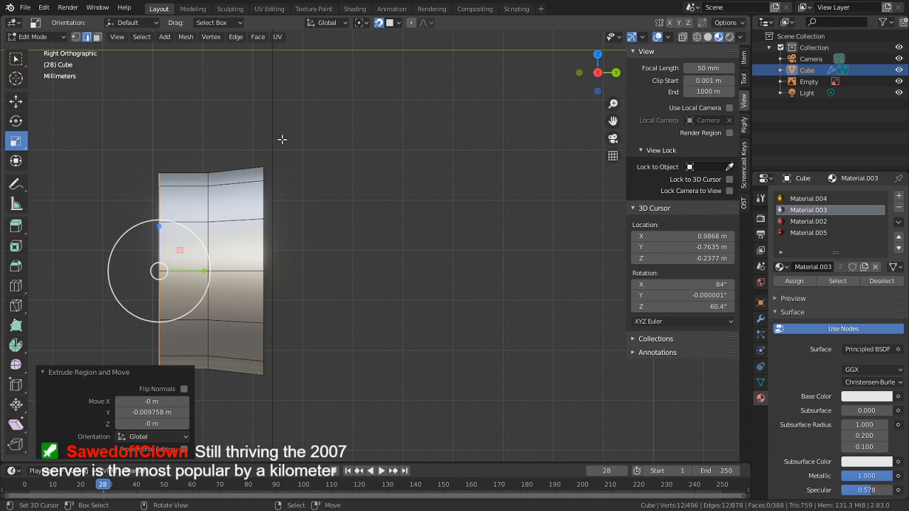
{"action": "key", "text": "s"}
{"action": "left_click", "coordinate": [293, 158]}
{"action": "middle_click_drag", "start_coordinate": [293, 157], "coordinate": [311, 187]}
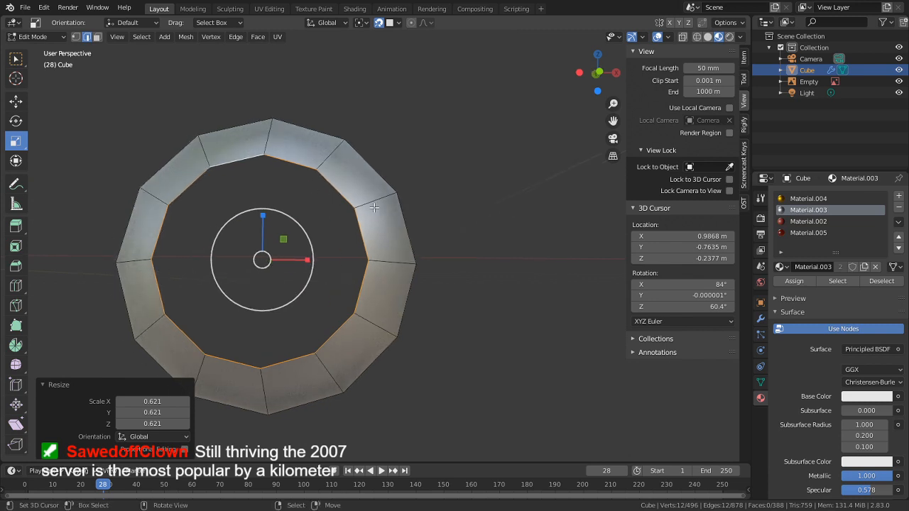
Step: Try to close the open front loop with a Grid Fill using span 3 and offset 3
{"action": "key", "text": "ctrl+e"}
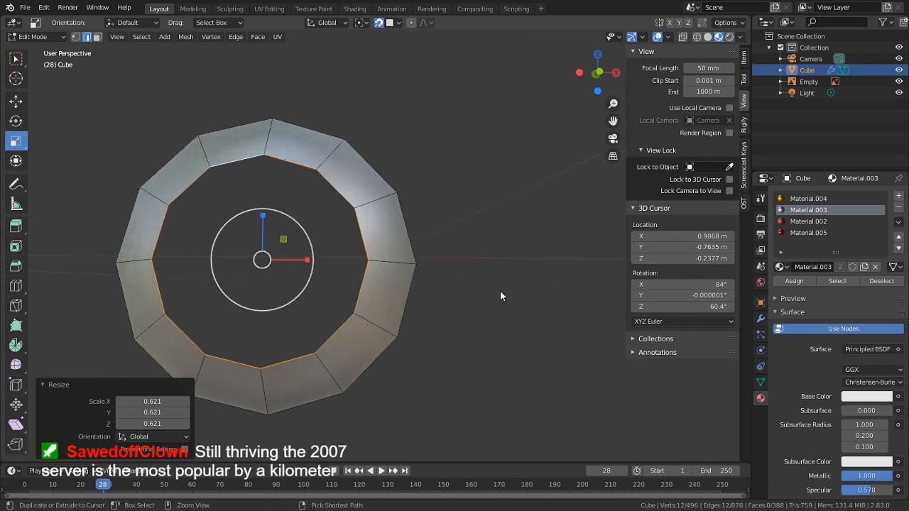
{"action": "key", "text": "ctrl+f"}
{"action": "left_click", "coordinate": [461, 302]}
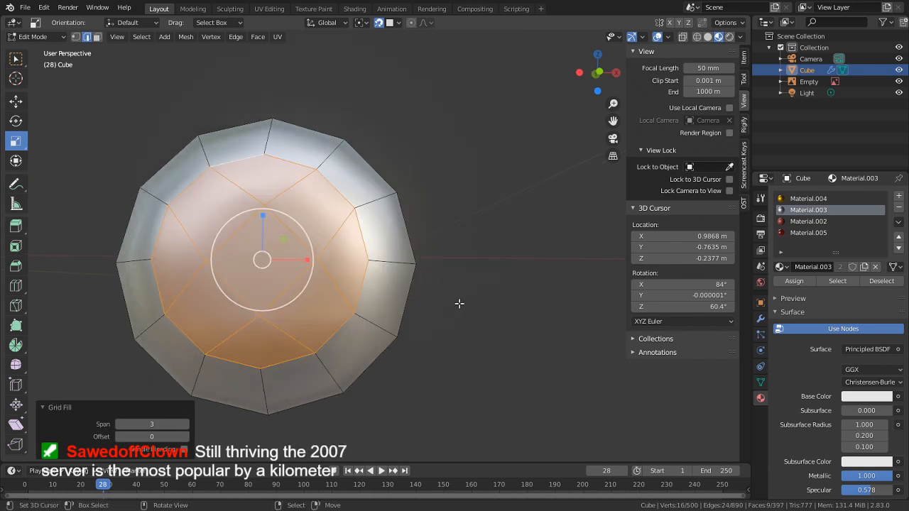
{"action": "left_click", "coordinate": [185, 437]}
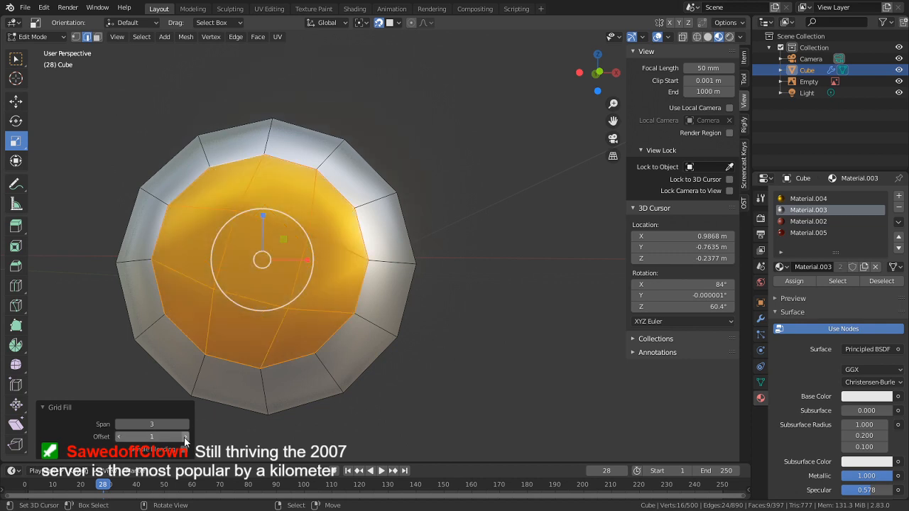
{"action": "left_click", "coordinate": [184, 436]}
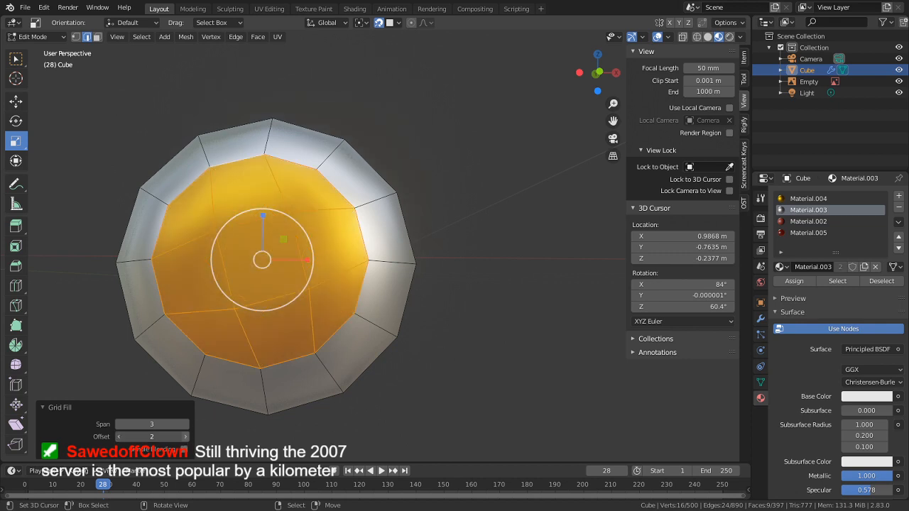
{"action": "left_click", "coordinate": [185, 437]}
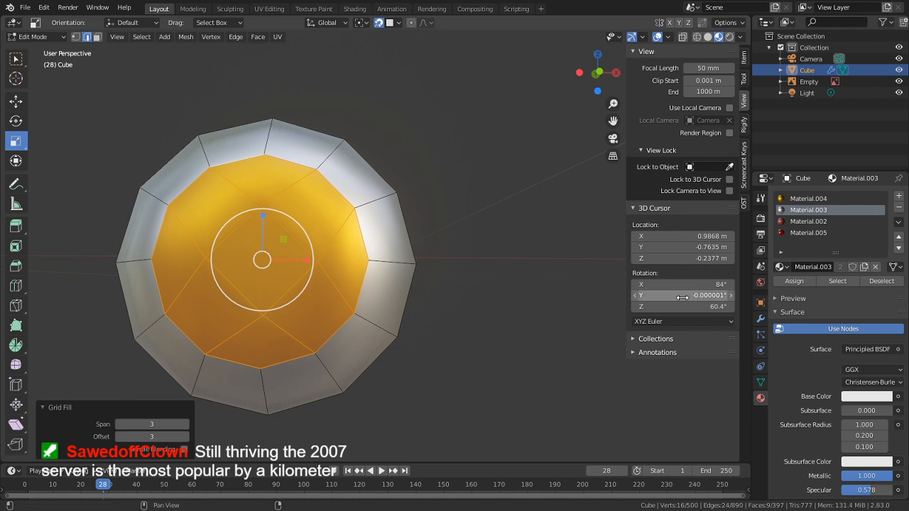
{"action": "key", "text": "ctrl+z"}
Step: Extrude the four left and four right edges of the open loop and scale them inward along X, leaving a narrow vertical slit
{"action": "middle_click_drag", "start_coordinate": [284, 195], "coordinate": [333, 235]}
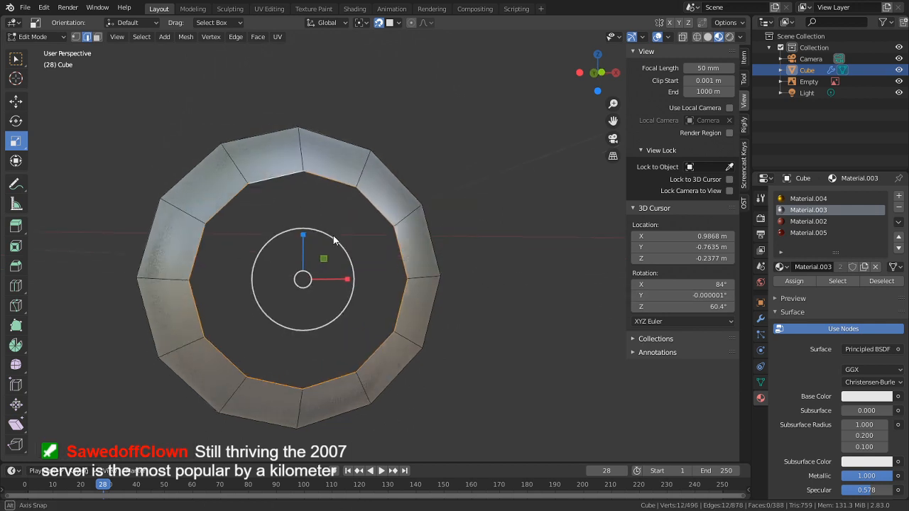
{"action": "left_click", "coordinate": [202, 262]}
{"action": "left_click", "coordinate": [197, 310], "text": "shift"}
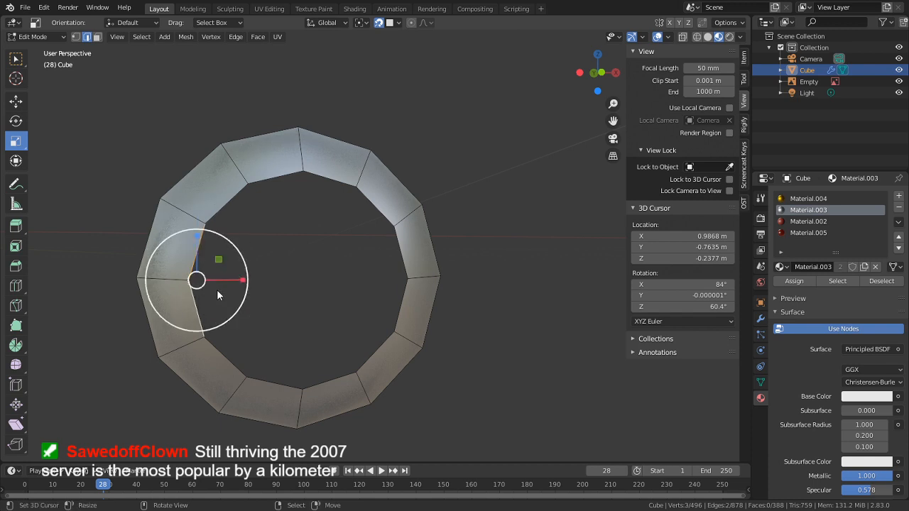
{"action": "middle_click_drag", "start_coordinate": [217, 289], "coordinate": [208, 288], "text": "shift"}
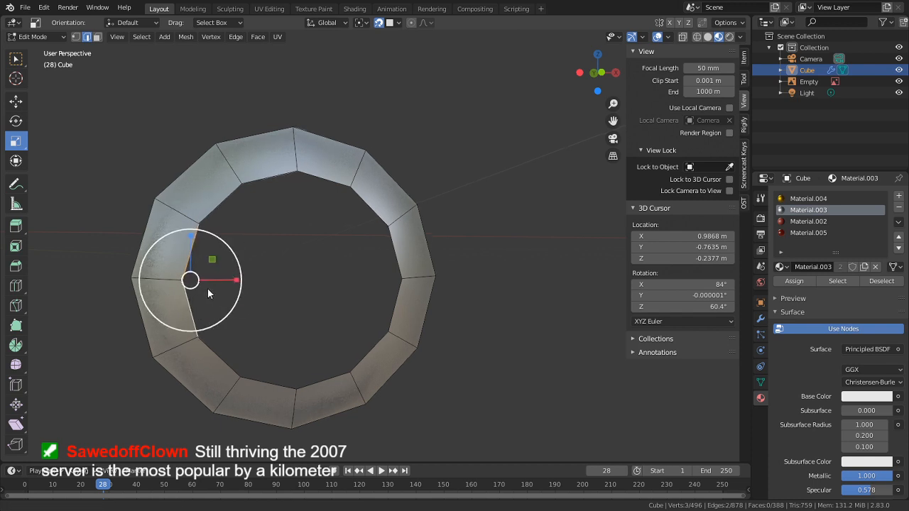
{"action": "left_click", "coordinate": [221, 202], "text": "shift"}
{"action": "left_click", "coordinate": [217, 349], "text": "shift"}
{"action": "middle_click_drag", "start_coordinate": [239, 308], "coordinate": [218, 307], "text": "shift"}
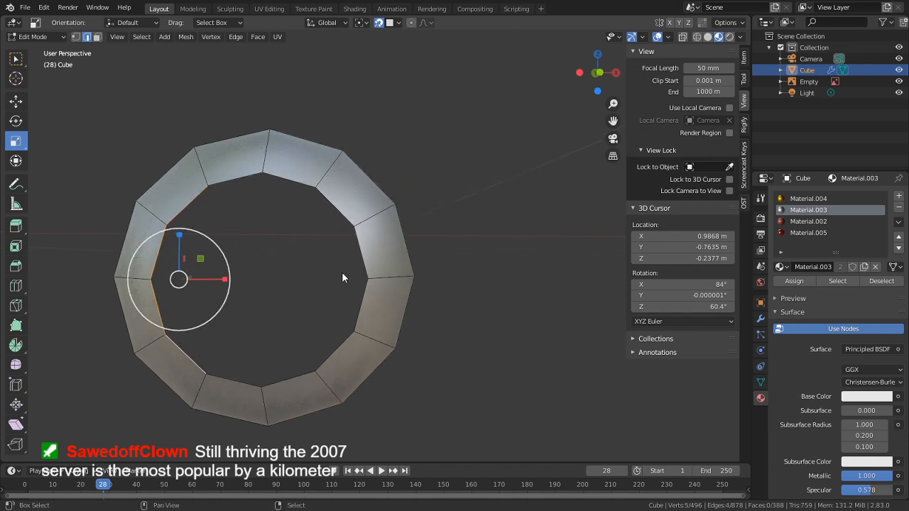
{"action": "right_click", "coordinate": [348, 222], "text": "shift"}
{"action": "right_click", "coordinate": [360, 264], "text": "shift"}
{"action": "right_click", "coordinate": [308, 352], "text": "shift"}
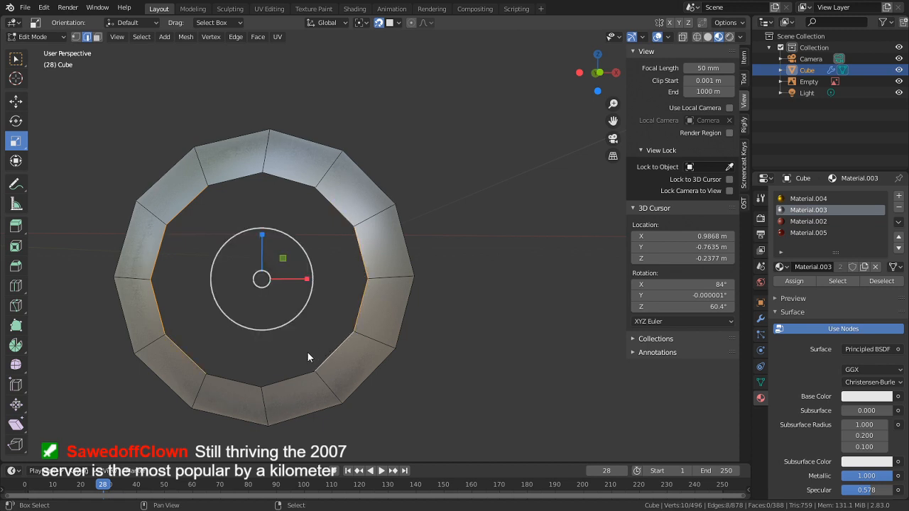
{"action": "key", "text": "e"}
{"action": "key", "text": "Escape"}
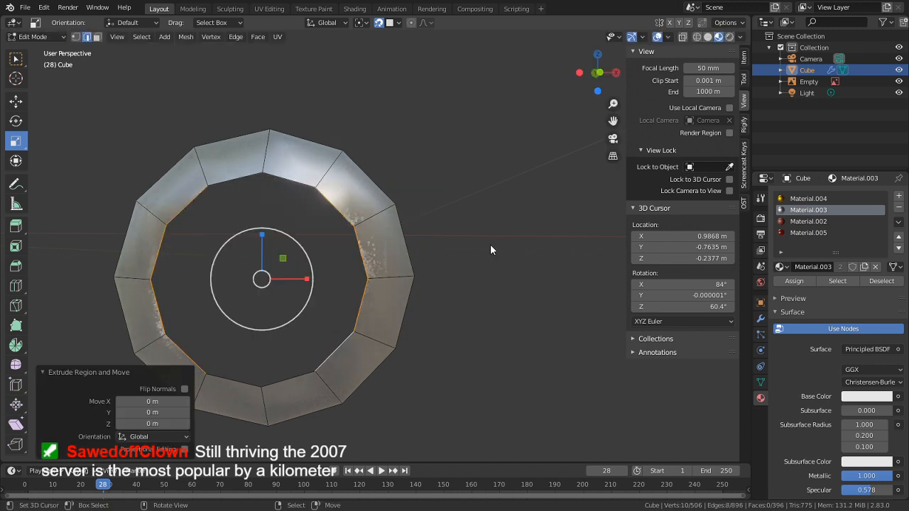
{"action": "key", "text": "s"}
{"action": "key", "text": "x"}
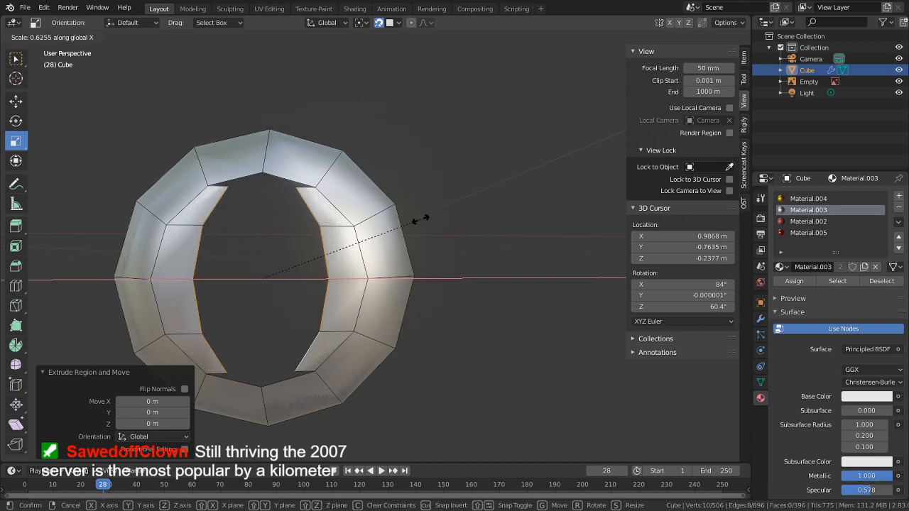
{"action": "left_click", "coordinate": [265, 224]}
Step: Fill the triangular gaps on both sides of the slit's upper and lower ends with faces
{"action": "left_click", "coordinate": [276, 185]}
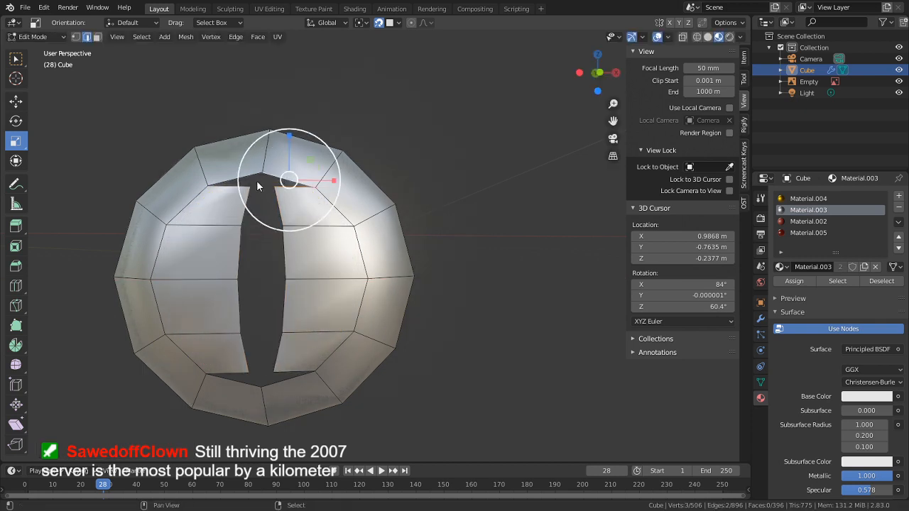
{"action": "key", "text": "m"}
{"action": "left_click", "coordinate": [226, 185]}
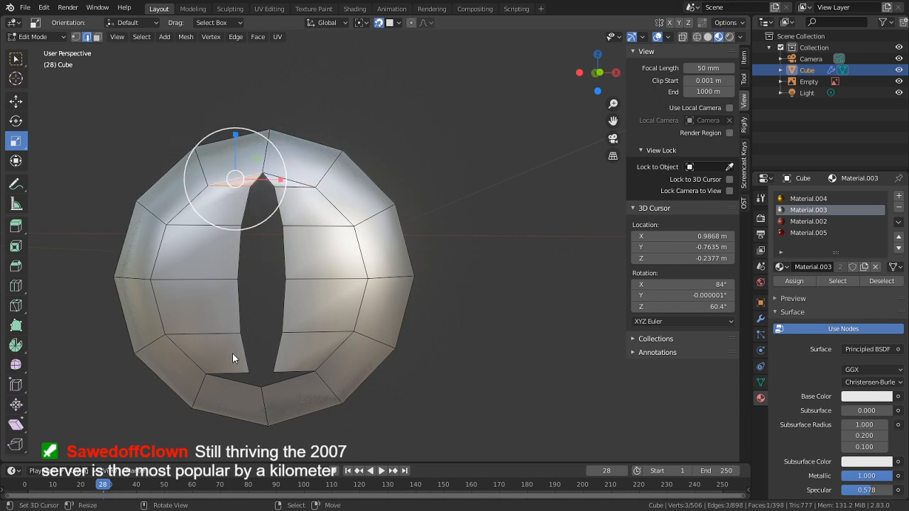
{"action": "left_click", "coordinate": [227, 376]}
{"action": "left_click", "coordinate": [254, 384], "text": "shift"}
{"action": "key", "text": "f"}
{"action": "right_click", "coordinate": [289, 381]}
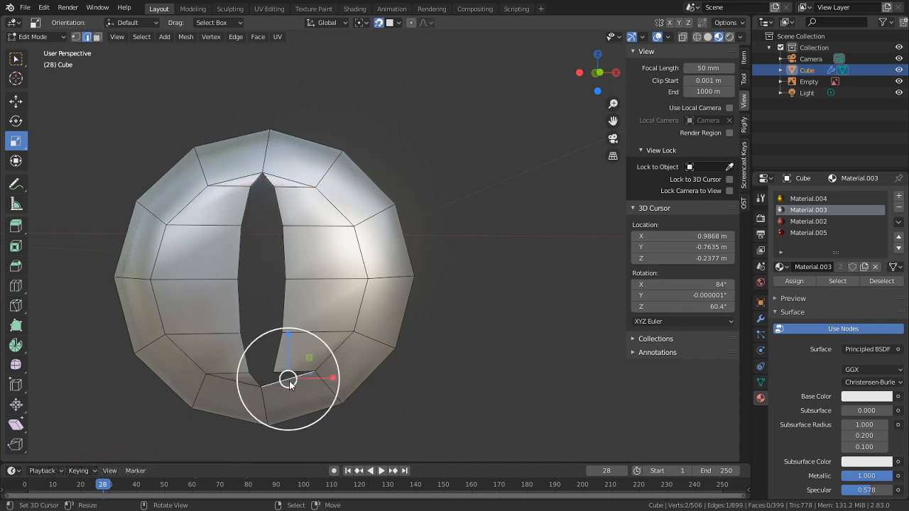
{"action": "right_click", "coordinate": [289, 375], "text": "shift"}
{"action": "key", "text": "f"}
{"action": "right_click", "coordinate": [253, 373]}
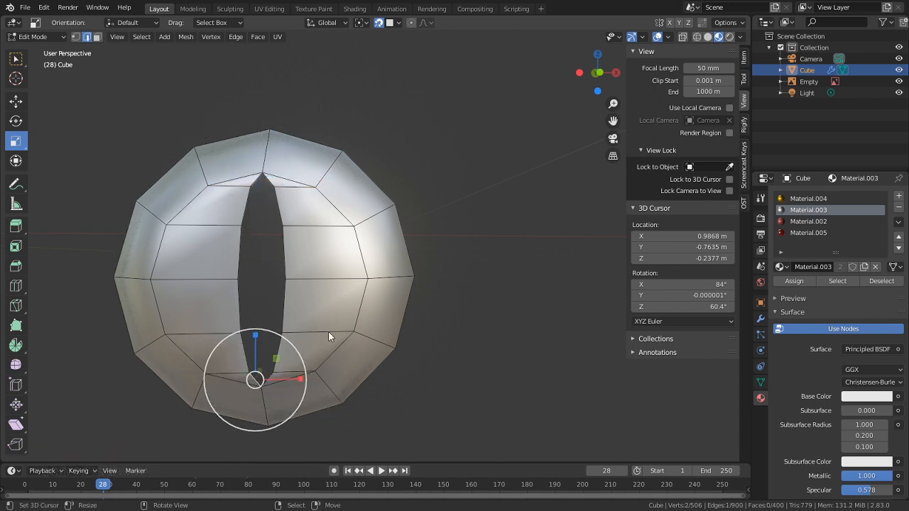
Step: Vertex-slide the two corner vertices at the slit's upper end onto the top centre vertex
{"action": "middle_click_drag", "start_coordinate": [328, 331], "coordinate": [374, 334]}
{"action": "scroll", "coordinate": [401, 318], "scroll_direction": "up", "scroll_amount": 2}
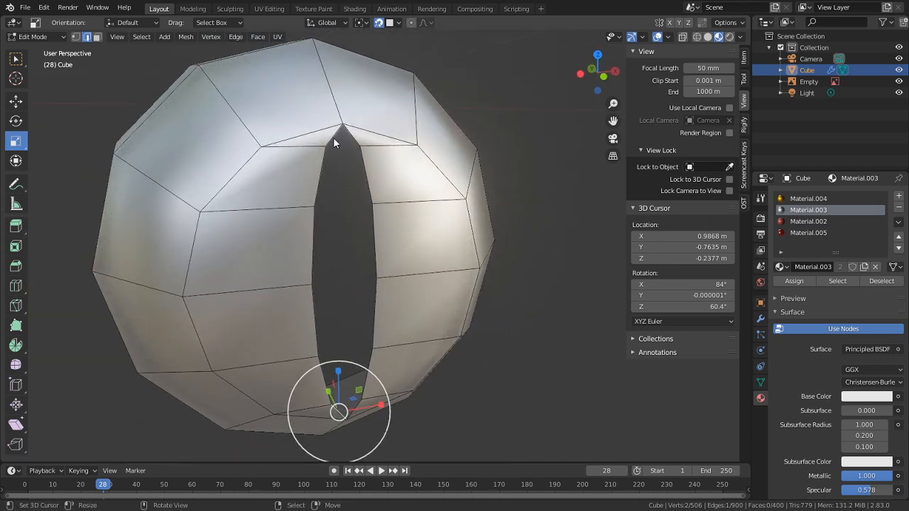
{"action": "key", "text": "1"}
{"action": "right_click", "coordinate": [378, 156]}
{"action": "key", "text": "g"}
{"action": "key", "text": "g"}
{"action": "left_click", "coordinate": [357, 126]}
{"action": "right_click", "coordinate": [327, 165]}
{"action": "key", "text": "g"}
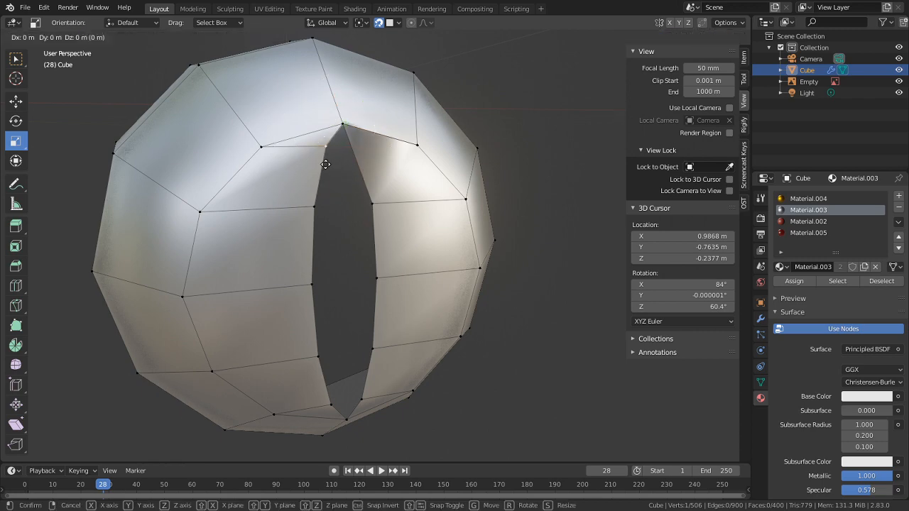
{"action": "key", "text": "g"}
{"action": "left_click", "coordinate": [348, 77]}
Step: Vertex-slide the two corner vertices at the slit's lower end onto the bottom centre vertex
{"action": "middle_click_drag", "start_coordinate": [333, 347], "coordinate": [340, 238], "text": "shift"}
{"action": "right_click", "coordinate": [337, 310]}
{"action": "key", "text": "g"}
{"action": "key", "text": "g"}
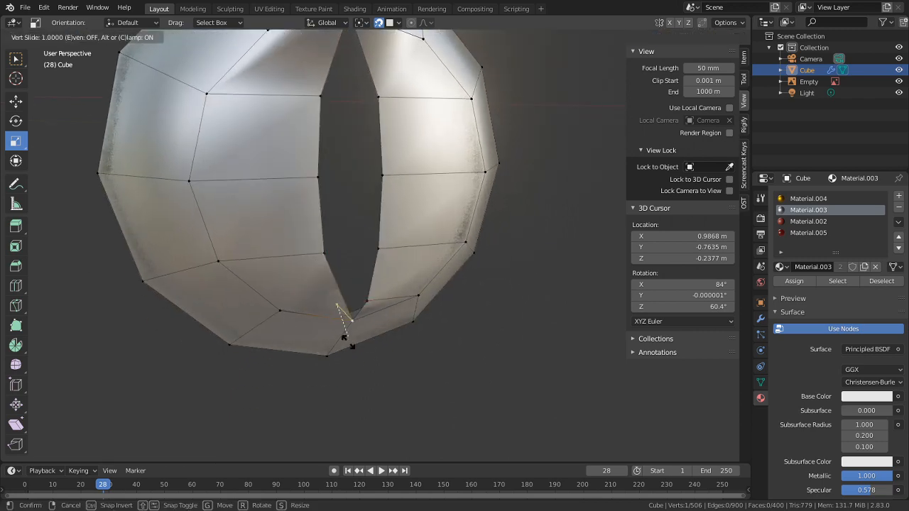
{"action": "left_click", "coordinate": [348, 342]}
{"action": "right_click", "coordinate": [366, 304]}
{"action": "key", "text": "g"}
{"action": "key", "text": "g"}
{"action": "left_click", "coordinate": [338, 346]}
Step: Merge all overlapping vertices of the visible mesh by distance at 0.0001 m
{"action": "scroll", "coordinate": [381, 305], "scroll_direction": "up", "scroll_amount": 2}
{"action": "middle_click_drag", "start_coordinate": [384, 304], "coordinate": [397, 239]}
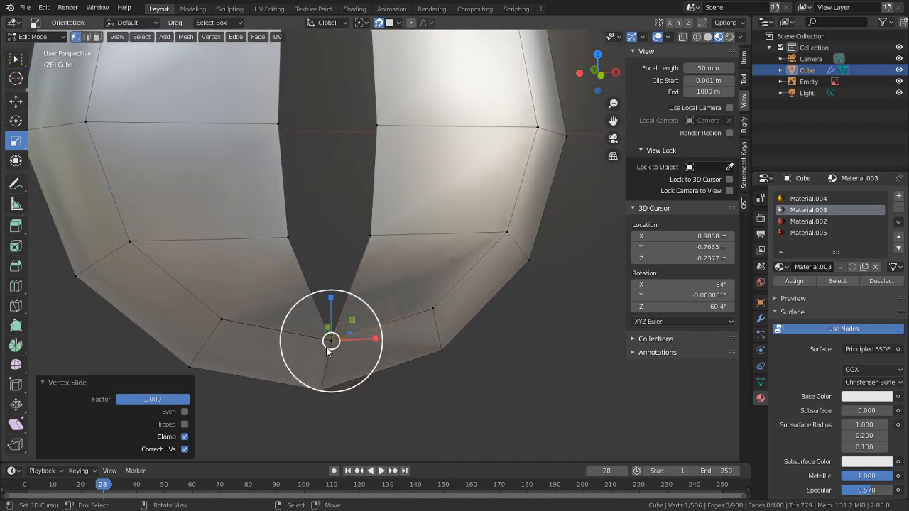
{"action": "key", "text": "a"}
{"action": "key", "text": "m"}
{"action": "left_click", "coordinate": [351, 290]}
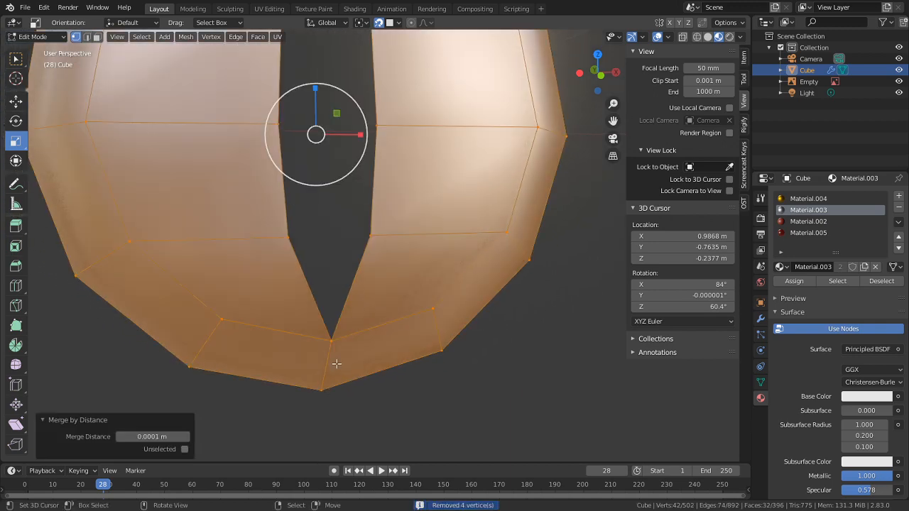
Step: Bevel the centre edges above and below the slit with one segment and an offset of about 0.0021 m
{"action": "key", "text": "2"}
{"action": "right_click", "coordinate": [334, 364]}
{"action": "middle_click_drag", "start_coordinate": [363, 213], "coordinate": [348, 276]}
{"action": "right_click", "coordinate": [334, 165], "text": "shift"}
{"action": "key", "text": "ctrl+b"}
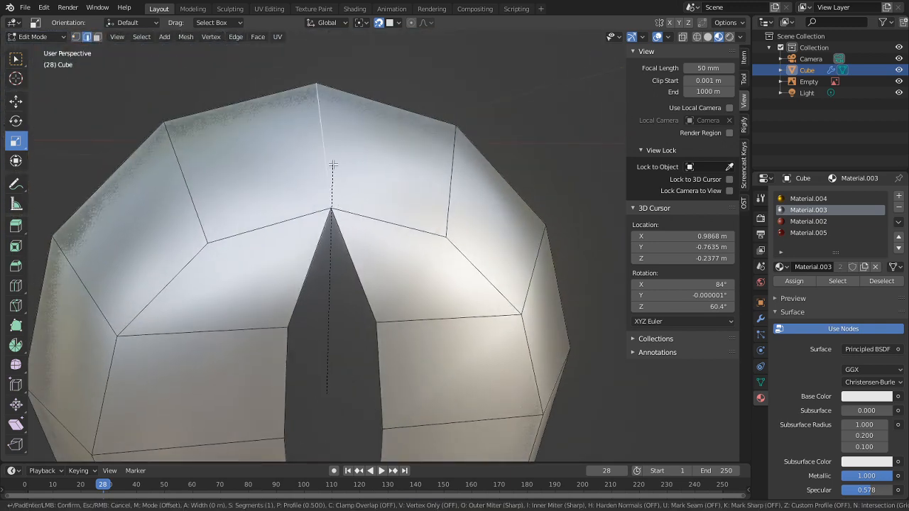
{"action": "left_click", "coordinate": [443, 151]}
{"action": "middle_click_drag", "start_coordinate": [412, 286], "coordinate": [445, 170], "text": "shift"}
{"action": "key", "text": "alt"}
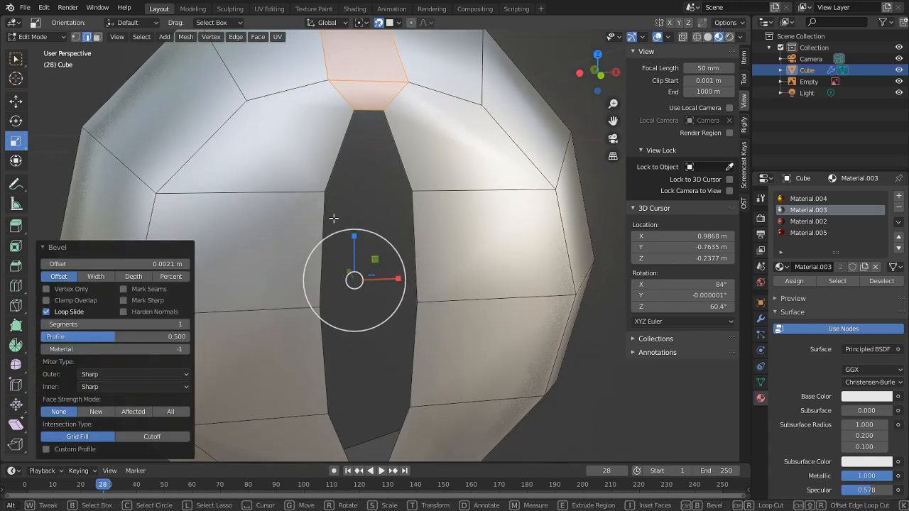
{"action": "right_click", "coordinate": [333, 221], "text": "shift"}
{"action": "right_click", "coordinate": [334, 433], "text": "shift"}
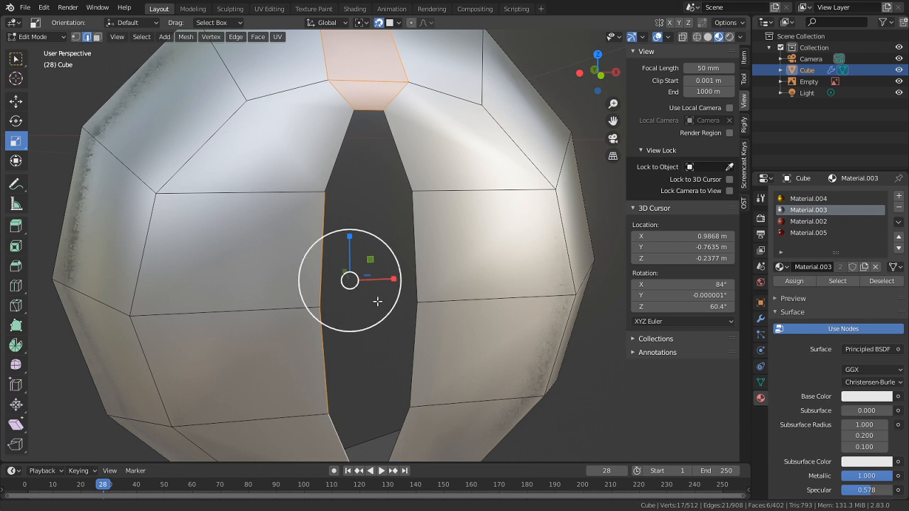
{"action": "middle_click_drag", "start_coordinate": [447, 250], "coordinate": [464, 192], "text": "shift"}
{"action": "right_click", "coordinate": [412, 376]}
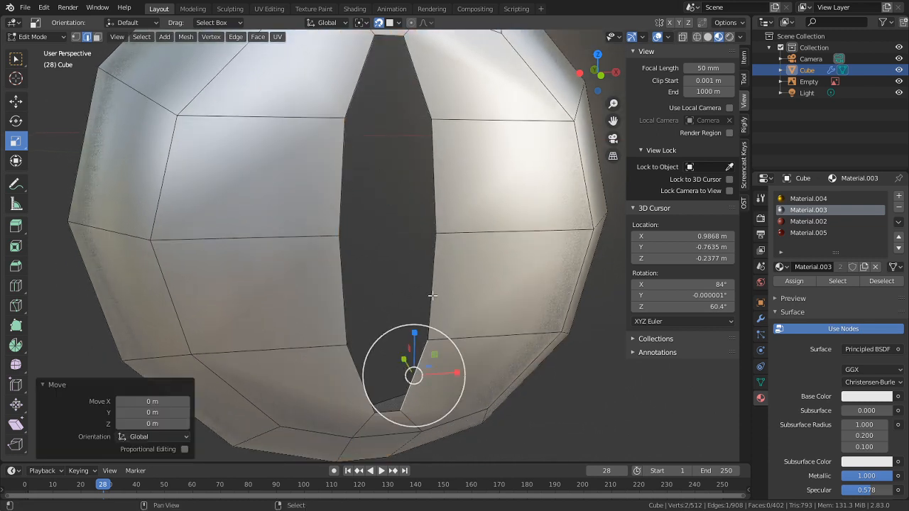
Step: Scale the six side vertices of the slit along X by about 0.43 to narrow the opening
{"action": "key", "text": "1"}
{"action": "right_click", "coordinate": [431, 340]}
{"action": "right_click", "coordinate": [439, 232], "text": "shift"}
{"action": "right_click", "coordinate": [425, 113], "text": "shift"}
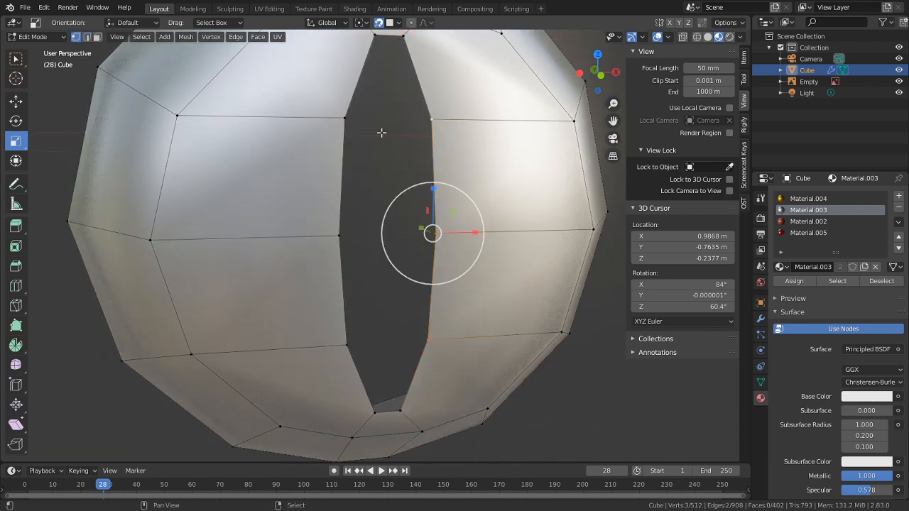
{"action": "right_click", "coordinate": [381, 133], "text": "shift"}
{"action": "right_click", "coordinate": [331, 240], "text": "shift"}
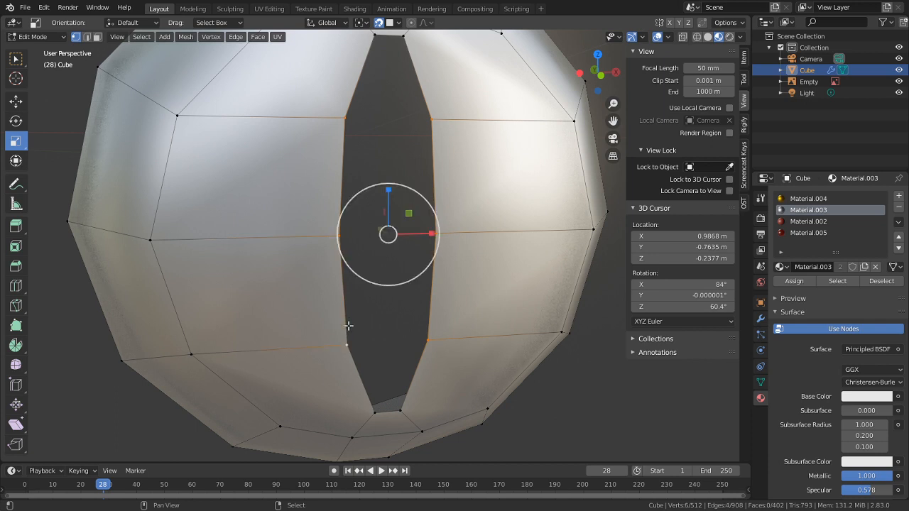
{"action": "key", "text": "s"}
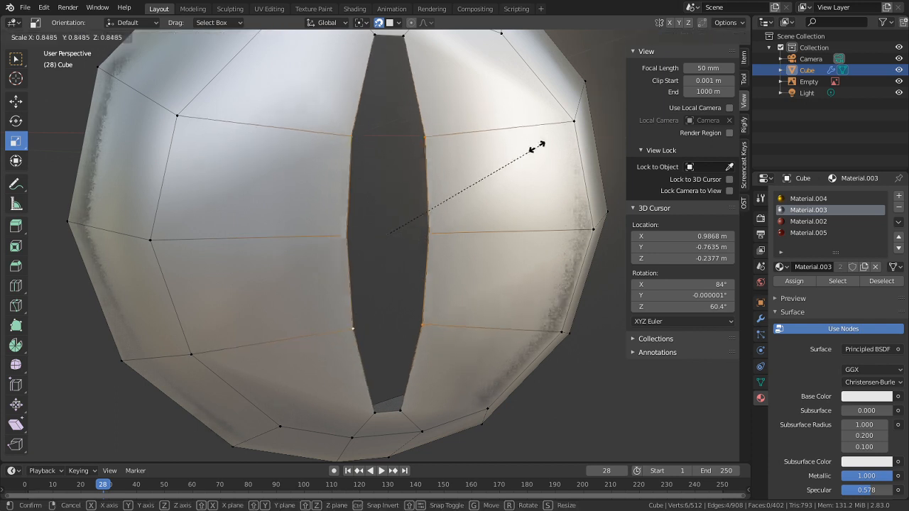
{"action": "key", "text": "x"}
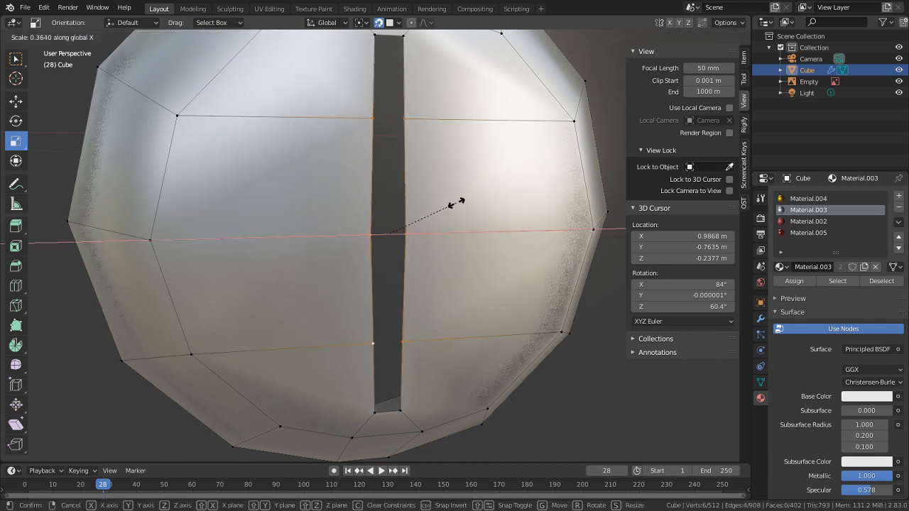
{"action": "left_click", "coordinate": [470, 203]}
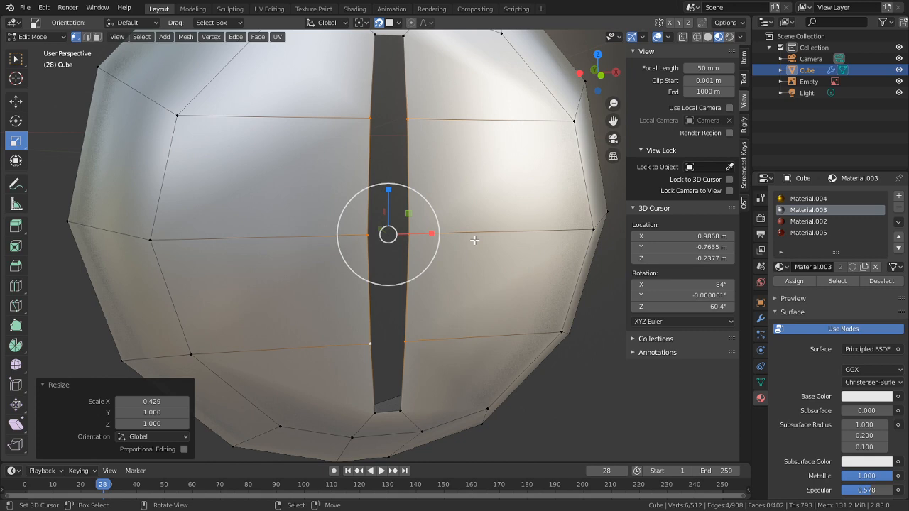
{"action": "middle_click_drag", "start_coordinate": [411, 369], "coordinate": [380, 349]}
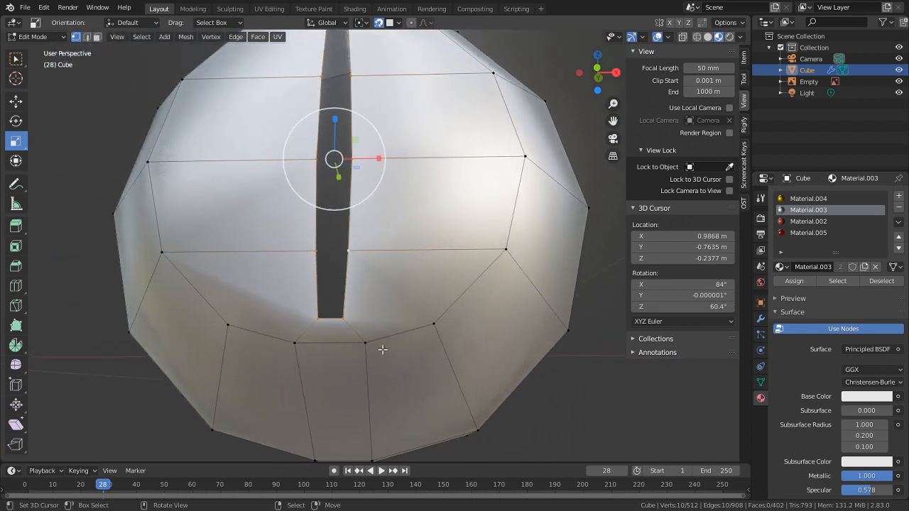
{"action": "left_click", "coordinate": [368, 371], "text": "alt"}
{"action": "left_click", "coordinate": [300, 371], "text": "alt+shift"}
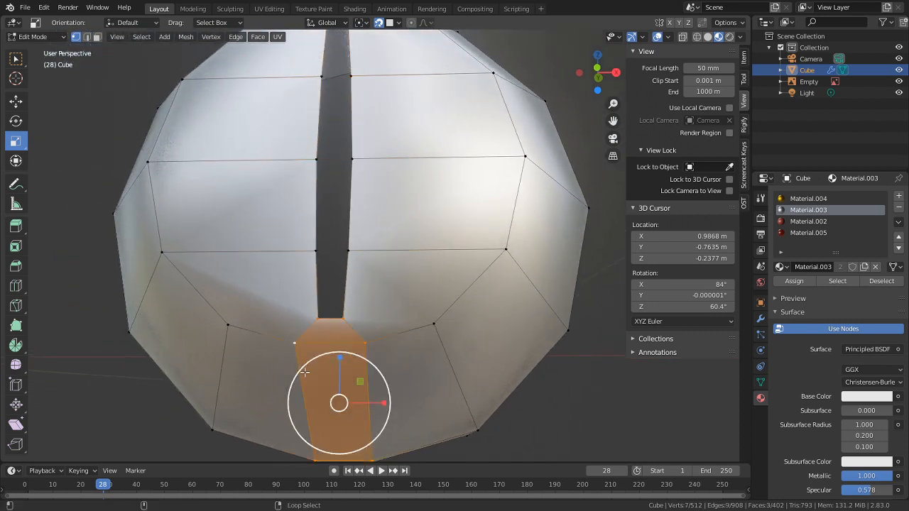
{"action": "key", "text": "ctrl+z"}
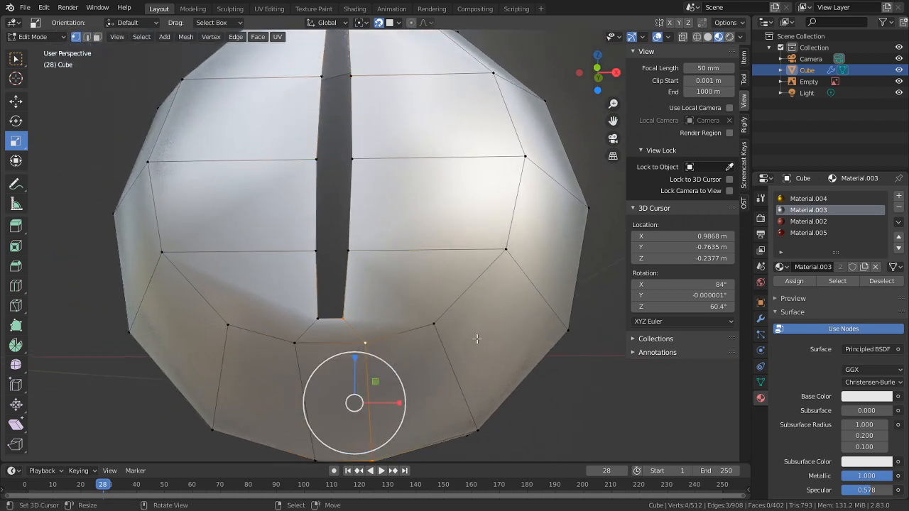
{"action": "middle_click_drag", "start_coordinate": [460, 343], "coordinate": [466, 320]}
{"action": "key", "text": "c"}
{"action": "key", "text": "Escape"}
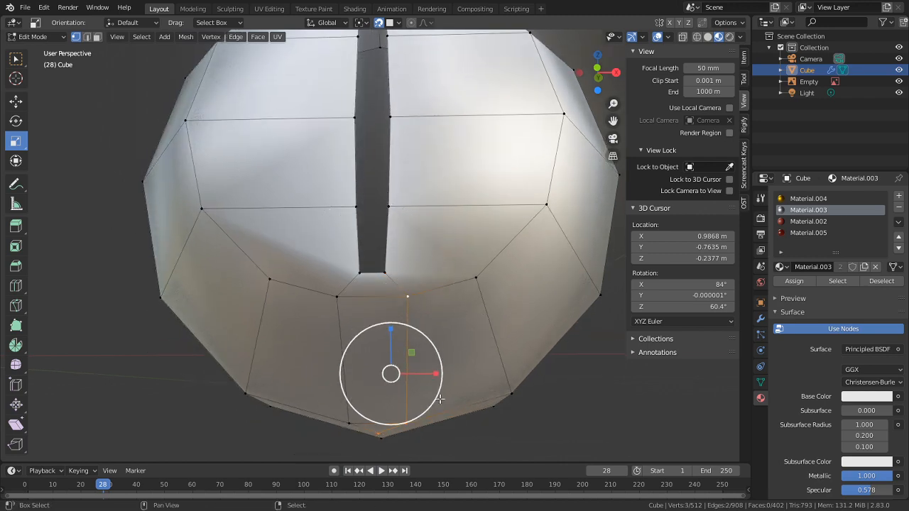
{"action": "middle_click_drag", "start_coordinate": [381, 403], "coordinate": [403, 308]}
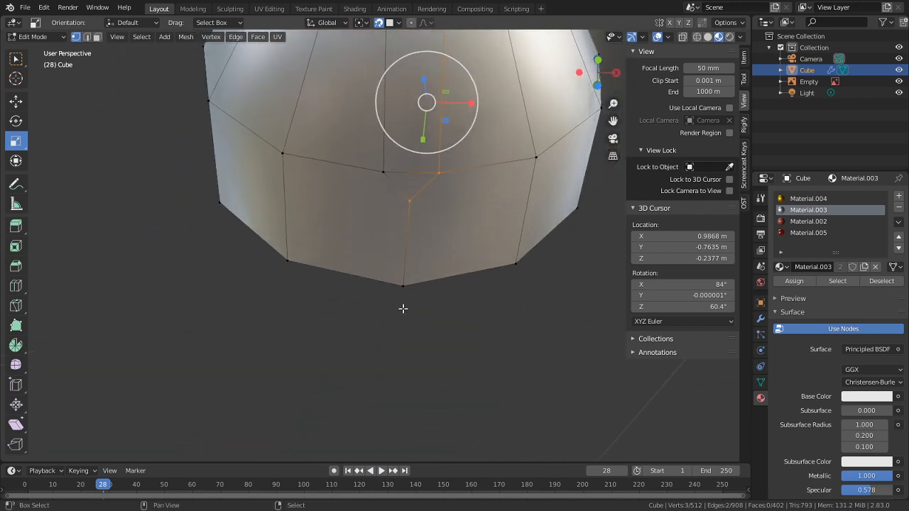
{"action": "mouse_move", "coordinate": [410, 206]}
{"action": "middle_mouse_down"}
{"action": "mouse_move", "coordinate": [414, 320]}
{"action": "mouse_move", "coordinate": [409, 200]}
{"action": "middle_mouse_up"}
{"action": "key", "text": "alt+a"}
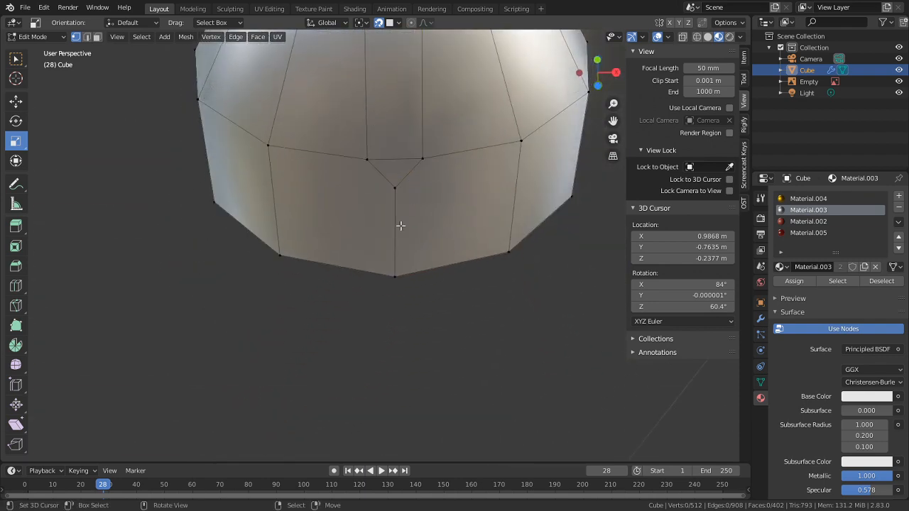
Step: Bevel the outer centre edges at the dome's bottom and top together with one segment and a width of about 0.003 m
{"action": "key", "text": "2"}
{"action": "right_click", "coordinate": [400, 225]}
{"action": "key", "text": "ctrl+v"}
{"action": "key", "text": "Escape"}
{"action": "key", "text": "ctrl+b"}
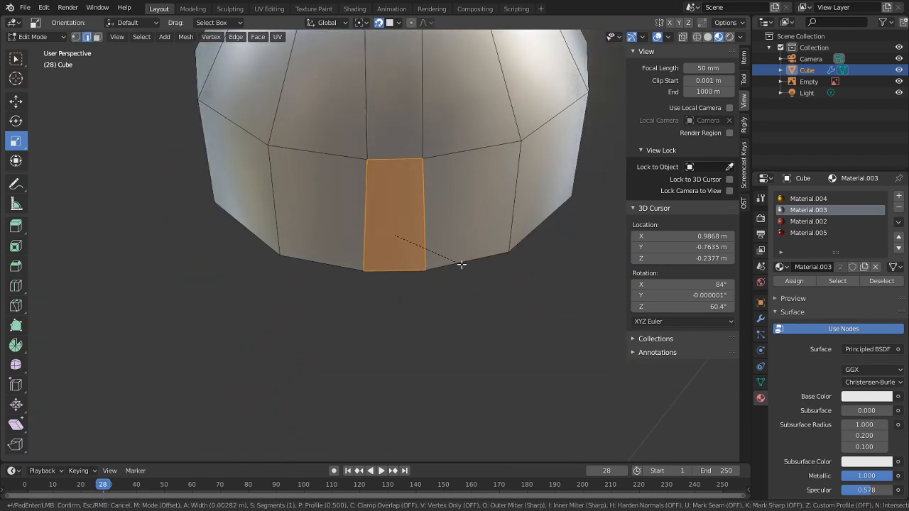
{"action": "right_click", "coordinate": [460, 262]}
{"action": "middle_click_drag", "start_coordinate": [457, 203], "coordinate": [430, 284]}
{"action": "right_click", "coordinate": [411, 248]}
{"action": "key", "text": "ctrl+b"}
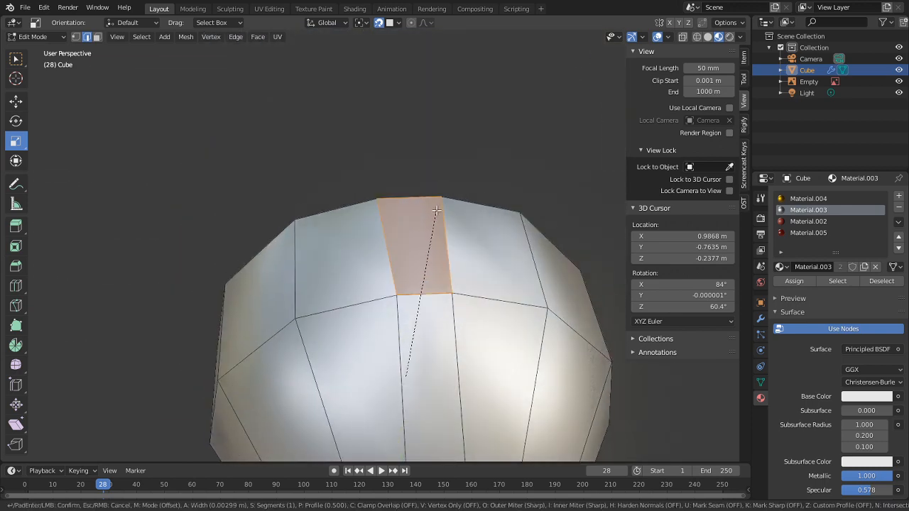
{"action": "left_click", "coordinate": [434, 211]}
{"action": "key", "text": "Tab"}
{"action": "middle_click_drag", "start_coordinate": [451, 327], "coordinate": [451, 260]}
{"action": "key", "text": "Tab"}
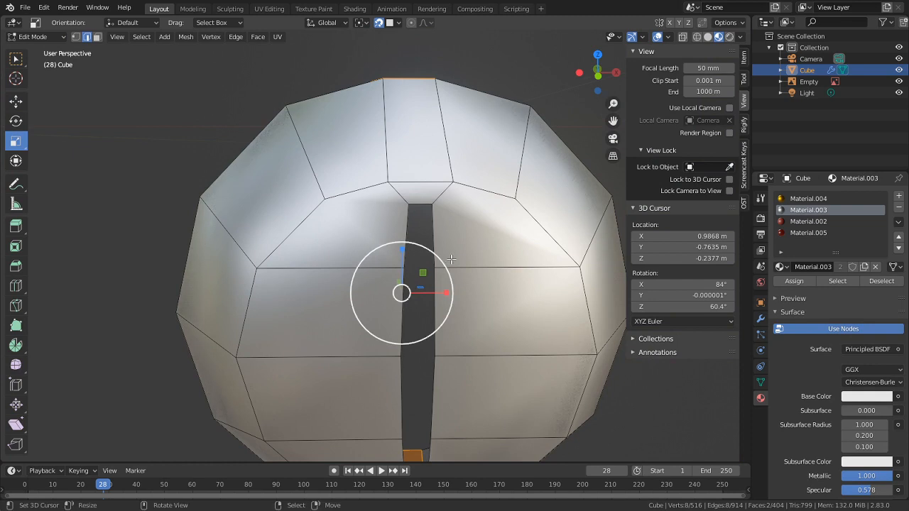
Step: Delete the short edges that close the slit at its upper and lower ends
{"action": "right_click", "coordinate": [419, 202]}
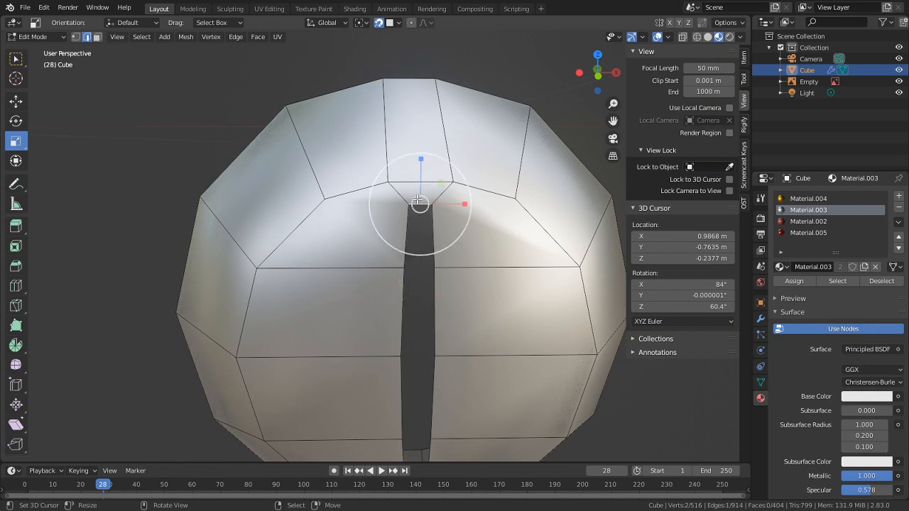
{"action": "middle_click_drag", "start_coordinate": [426, 323], "coordinate": [428, 221], "text": "shift"}
{"action": "right_click", "coordinate": [422, 325], "text": "shift"}
{"action": "key", "text": "ctrl+x"}
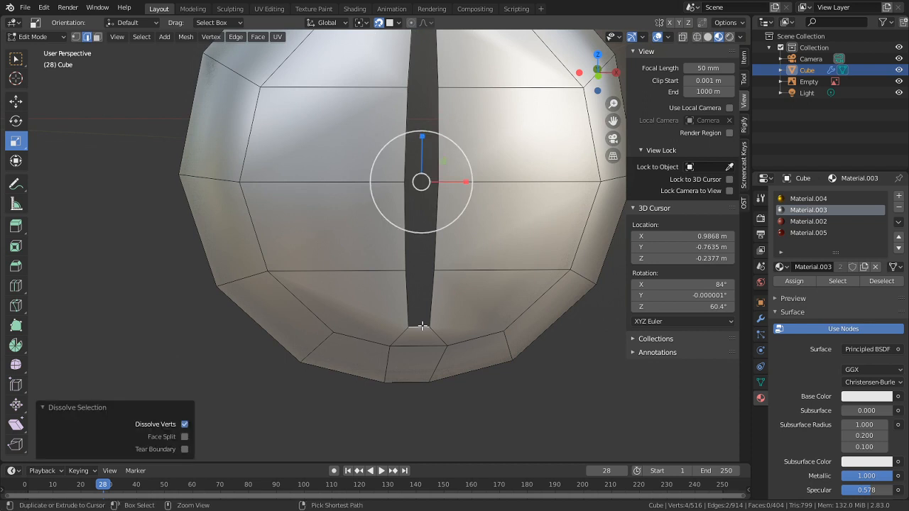
{"action": "key", "text": "x"}
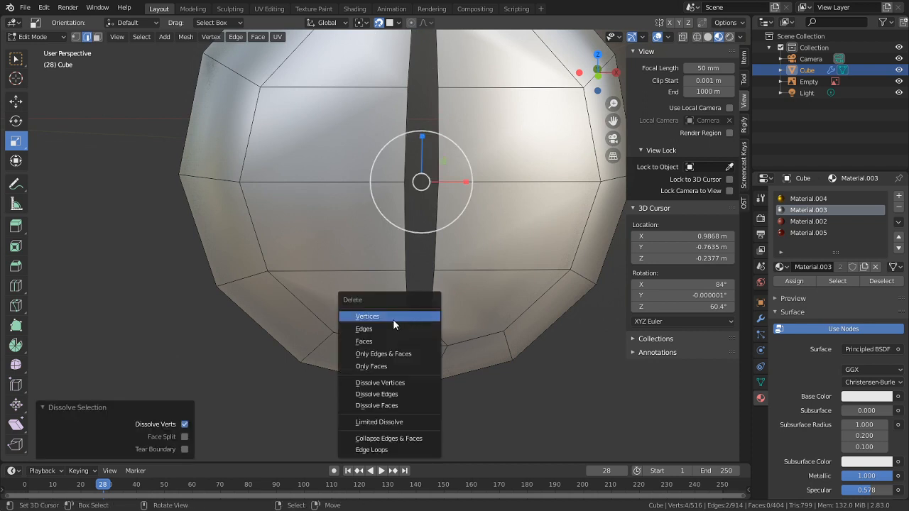
{"action": "left_click", "coordinate": [381, 328]}
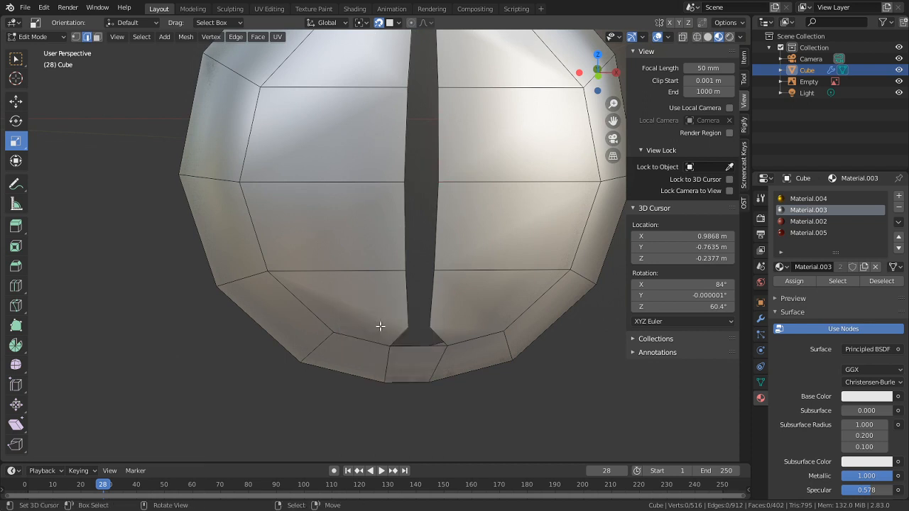
Step: Widen the slit by scaling the edges along both of its long sides by about 2.89 on the X axis
{"action": "right_click", "coordinate": [433, 309], "text": "alt"}
{"action": "right_click", "coordinate": [436, 223]}
{"action": "right_click", "coordinate": [428, 288], "text": "shift"}
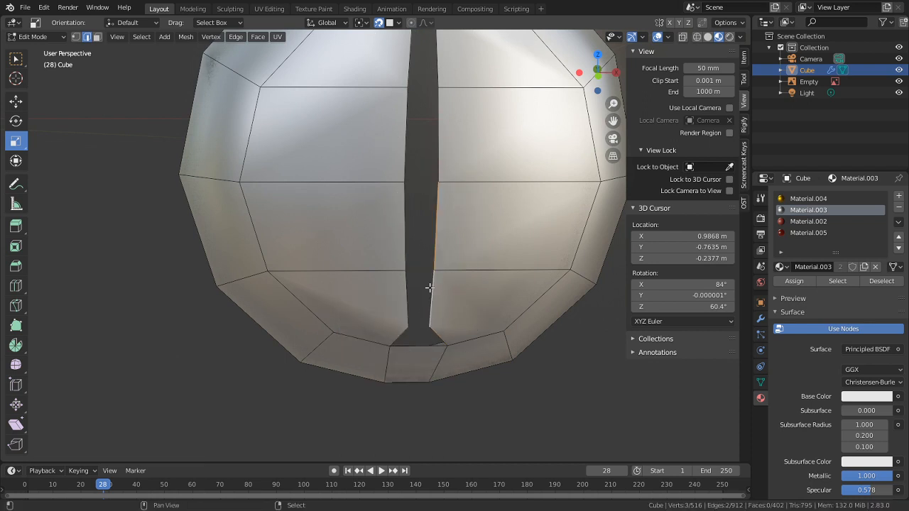
{"action": "right_click", "coordinate": [434, 136], "text": "shift"}
{"action": "right_click", "coordinate": [427, 90], "text": "shift"}
{"action": "right_click", "coordinate": [415, 79], "text": "shift"}
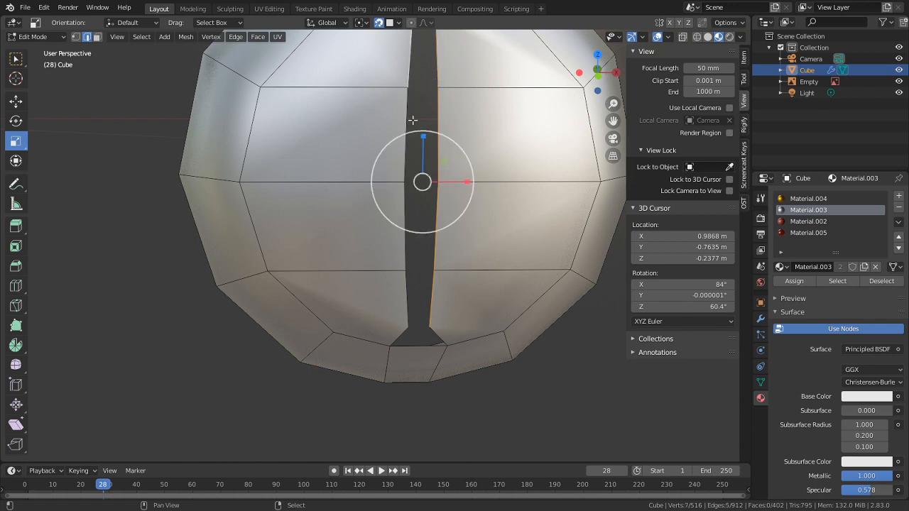
{"action": "right_click", "coordinate": [413, 127], "text": "shift"}
{"action": "right_click", "coordinate": [405, 223], "text": "shift"}
{"action": "right_click", "coordinate": [405, 309], "text": "shift"}
{"action": "key", "text": "s"}
{"action": "key", "text": "x"}
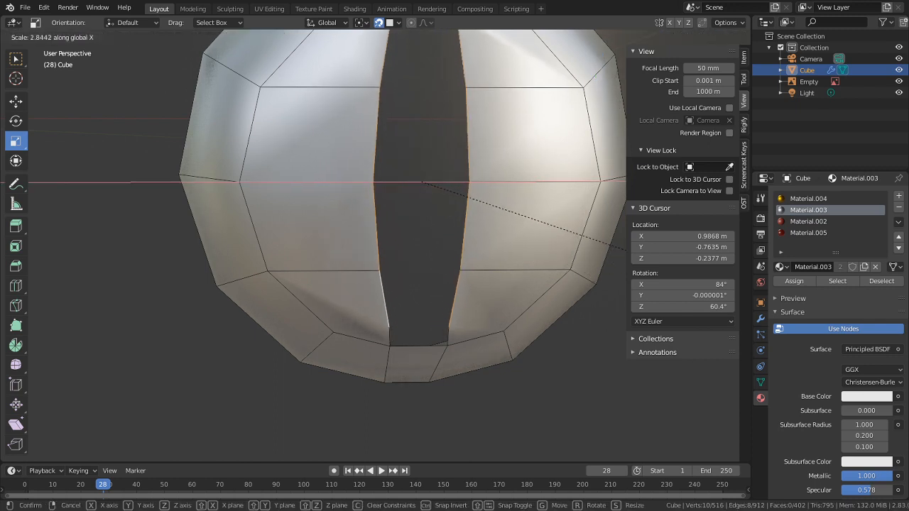
{"action": "left_click", "coordinate": [720, 293]}
Step: Straighten each side of the slit by scaling it to 0 along X around individual origins
{"action": "middle_click_drag", "start_coordinate": [508, 85], "coordinate": [505, 184]}
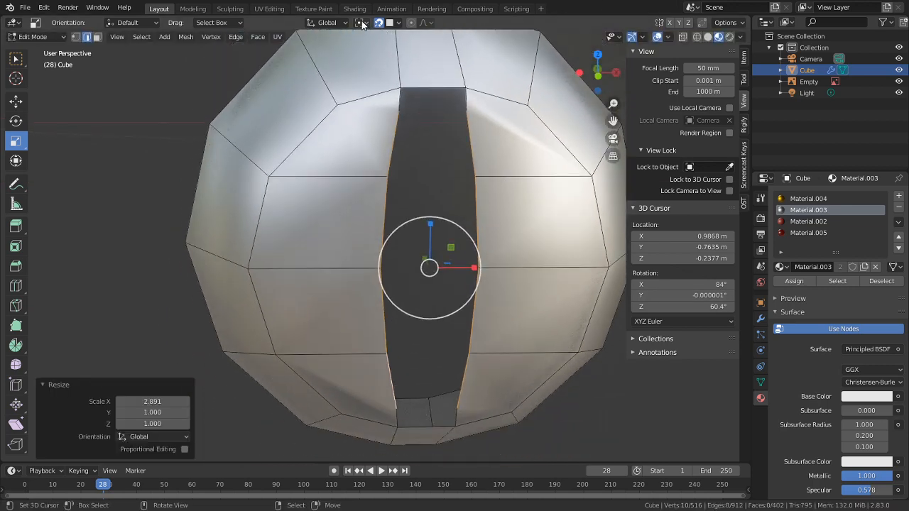
{"action": "left_click", "coordinate": [362, 23]}
{"action": "left_click", "coordinate": [387, 64]}
{"action": "key", "text": "s"}
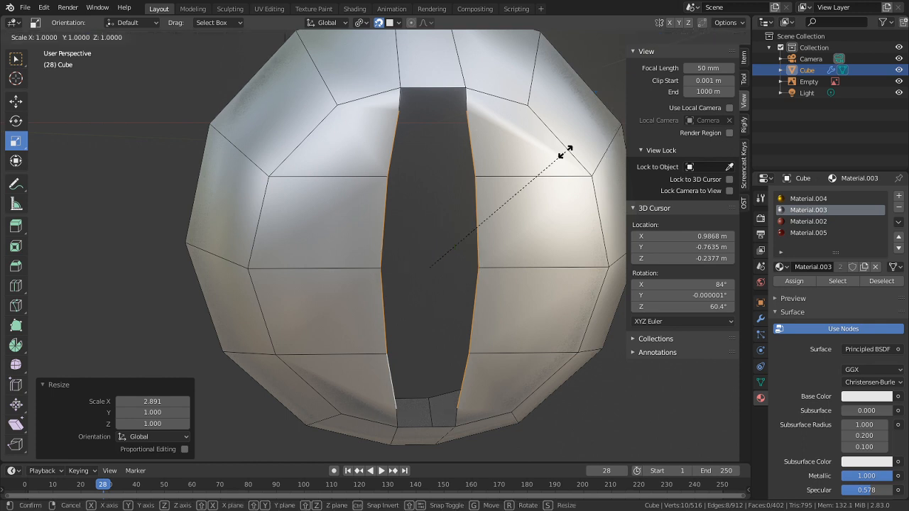
{"action": "key", "text": "x"}
{"action": "key", "text": "0"}
{"action": "key", "text": "Return"}
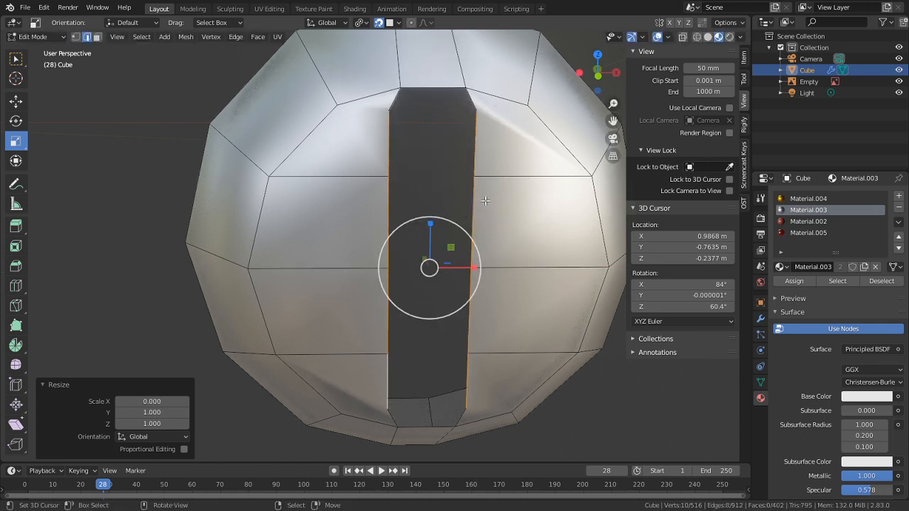
{"action": "key", "text": "s"}
{"action": "key", "text": "x"}
{"action": "key", "text": "Escape"}
Step: Scale both slit sides along X by about 0.74 around their shared centre to meet the end corners
{"action": "left_click", "coordinate": [341, 22]}
{"action": "left_click", "coordinate": [387, 47]}
{"action": "key", "text": "s"}
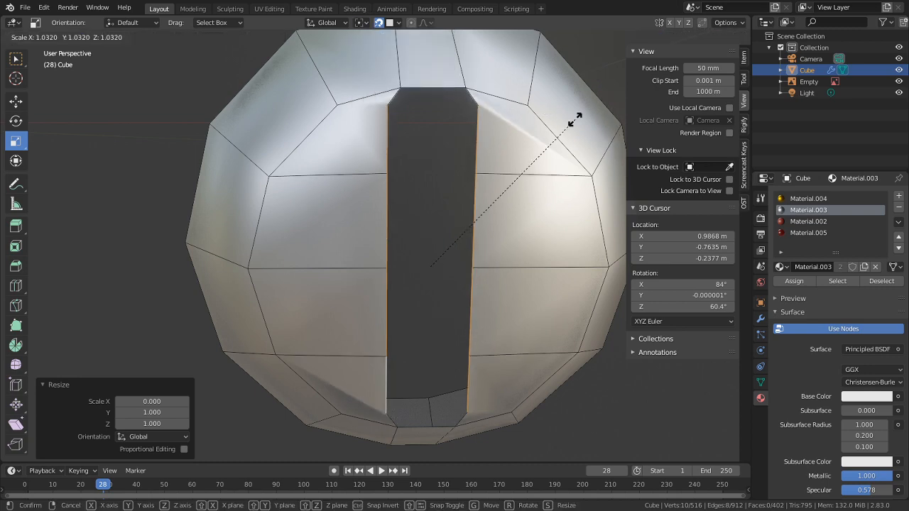
{"action": "key", "text": "x"}
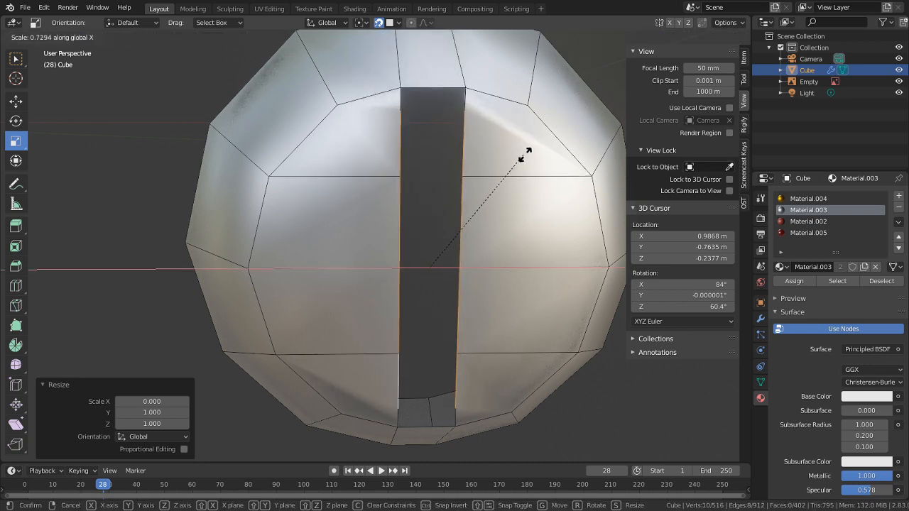
{"action": "left_click", "coordinate": [526, 155]}
{"action": "middle_click_drag", "start_coordinate": [449, 209], "coordinate": [298, 263]}
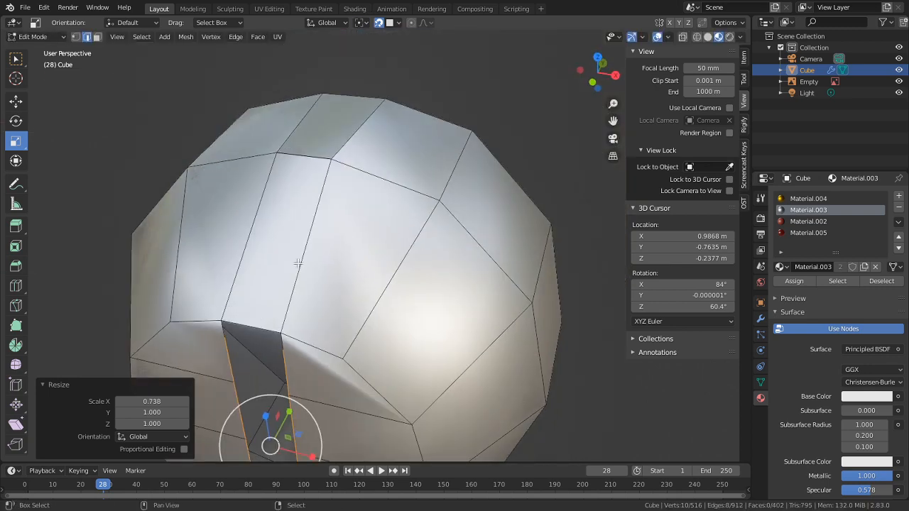
{"action": "right_click", "coordinate": [235, 340], "text": "alt"}
{"action": "key", "text": "e"}
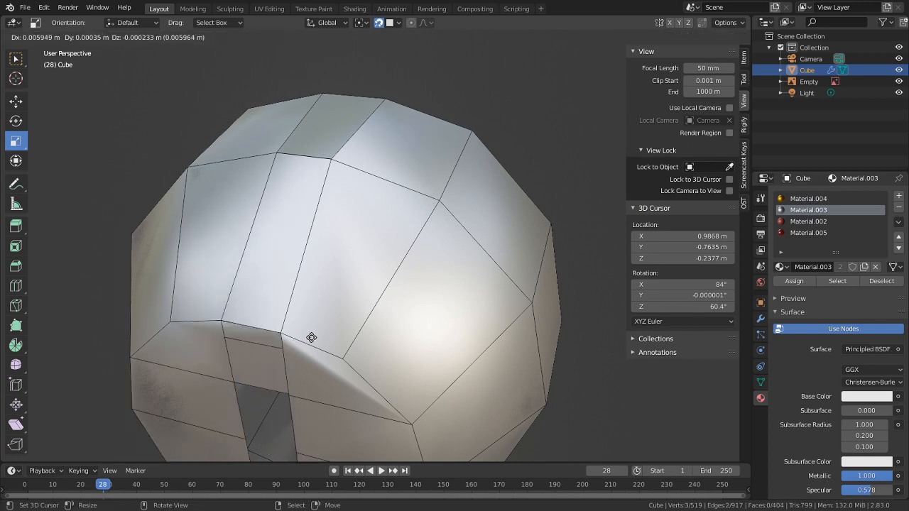
{"action": "right_click", "coordinate": [263, 340]}
Step: Merge all overlapping vertices of the visible dome mesh by distance to join the slit corners
{"action": "middle_click_drag", "start_coordinate": [263, 340], "coordinate": [300, 300]}
{"action": "key", "text": "a"}
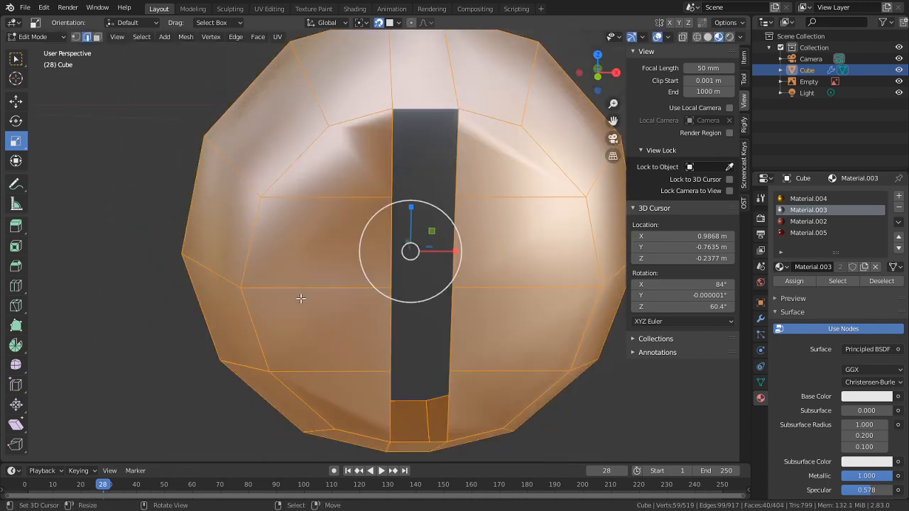
{"action": "key", "text": "m"}
{"action": "left_click", "coordinate": [300, 298]}
Step: Extrude the slit's complete border edge loop inward by about 0.005 m along the Y axis
{"action": "key", "text": "alt+a"}
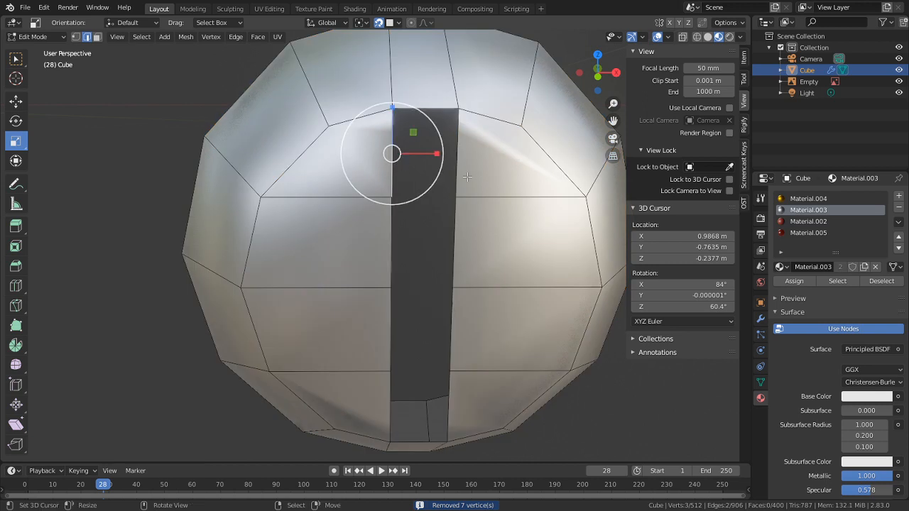
{"action": "left_click", "coordinate": [458, 193], "text": "alt+shift"}
{"action": "left_click", "coordinate": [429, 103], "text": "shift"}
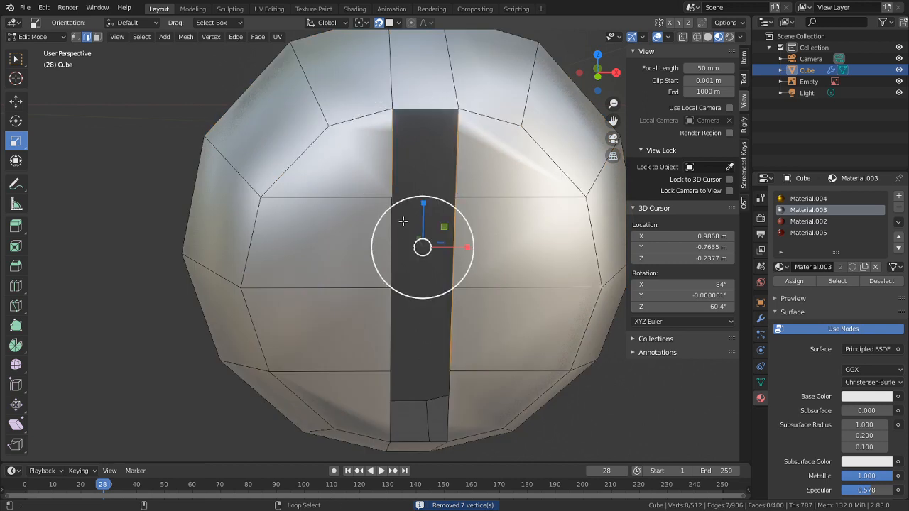
{"action": "left_click", "coordinate": [391, 398], "text": "alt+shift"}
{"action": "left_click", "coordinate": [469, 412], "text": "alt+shift"}
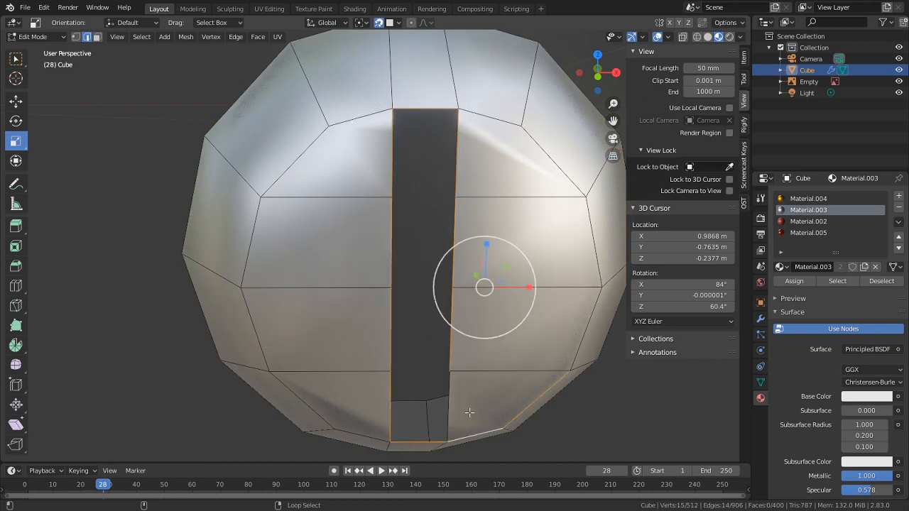
{"action": "left_click", "coordinate": [471, 426], "text": "alt+shift"}
{"action": "middle_click_drag", "start_coordinate": [471, 426], "coordinate": [573, 287]}
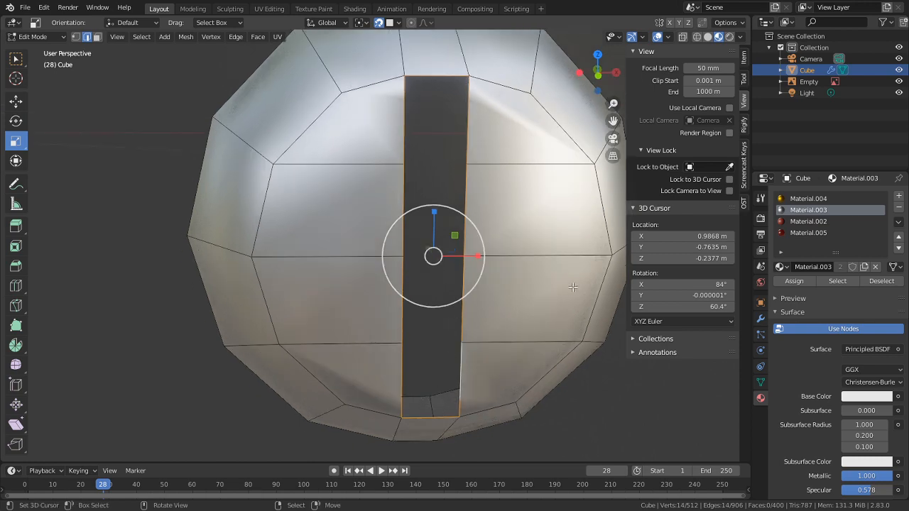
{"action": "middle_click_drag", "start_coordinate": [503, 295], "coordinate": [462, 378]}
{"action": "key", "text": "e"}
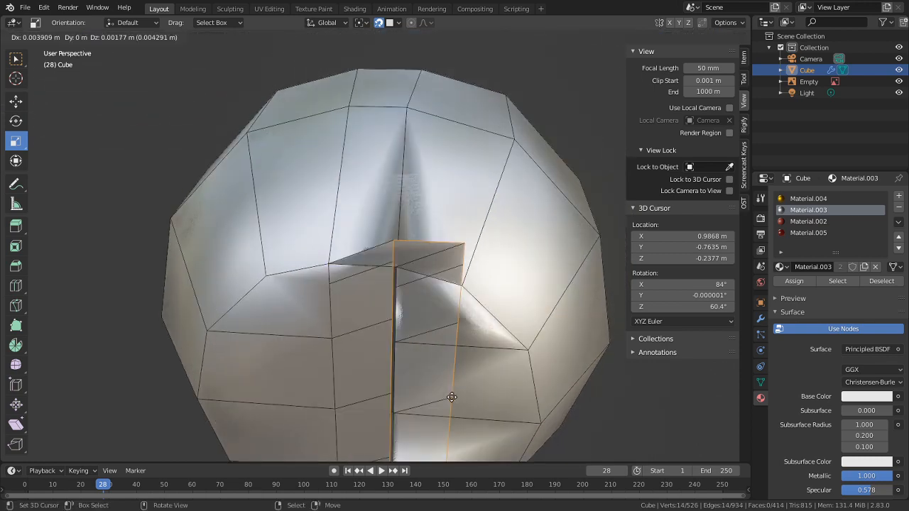
{"action": "key", "text": "y"}
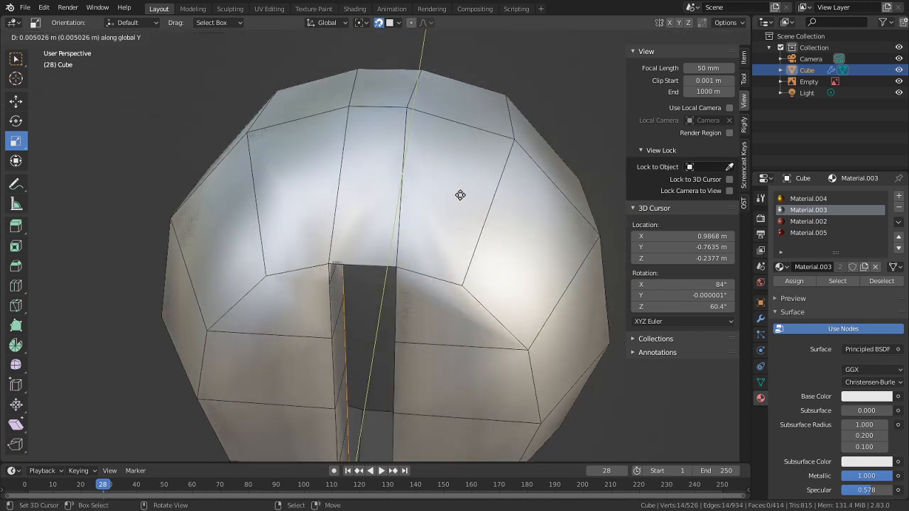
{"action": "left_click", "coordinate": [460, 195]}
Step: Close the back of the slit with a Grid Fill across the extruded border loop
{"action": "middle_click_drag", "start_coordinate": [372, 365], "coordinate": [404, 253]}
{"action": "key", "text": "ctrl+e"}
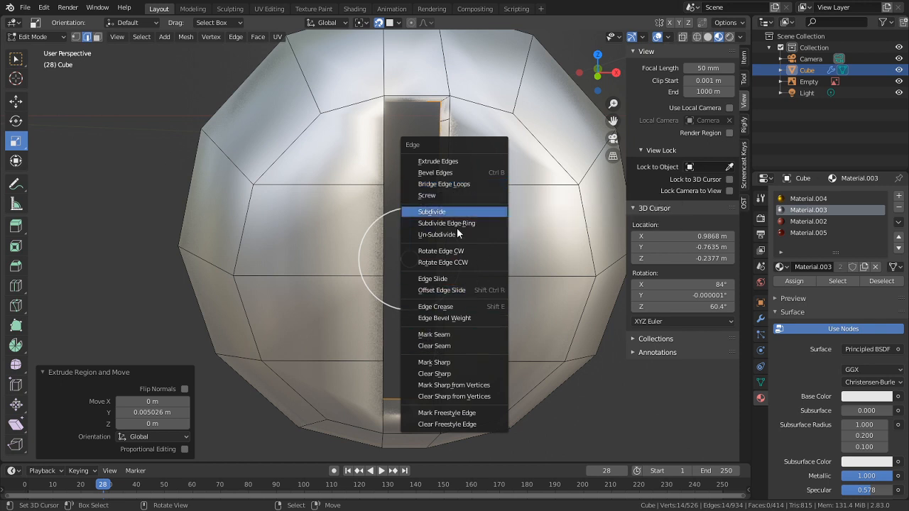
{"action": "key", "text": "Escape"}
{"action": "key", "text": "ctrl+f"}
{"action": "left_click", "coordinate": [439, 252]}
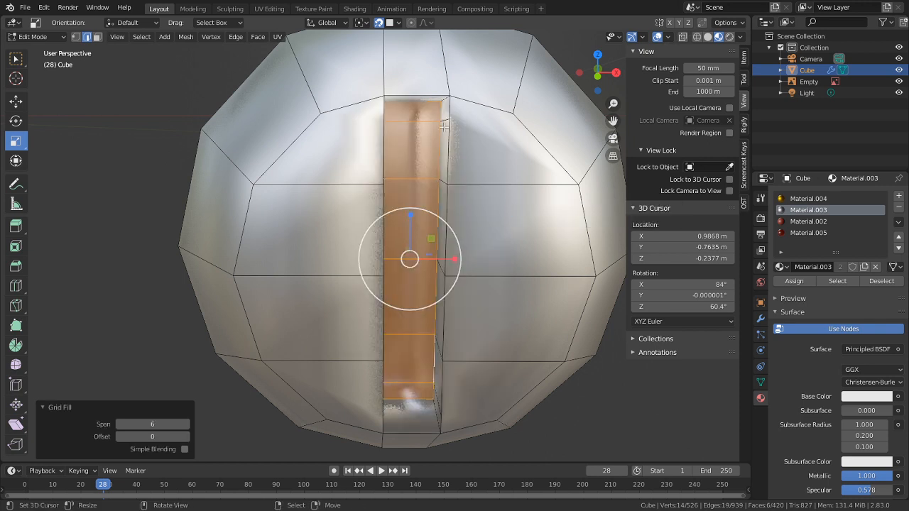
{"action": "right_click", "coordinate": [430, 88]}
{"action": "key", "text": "g"}
{"action": "key", "text": "g"}
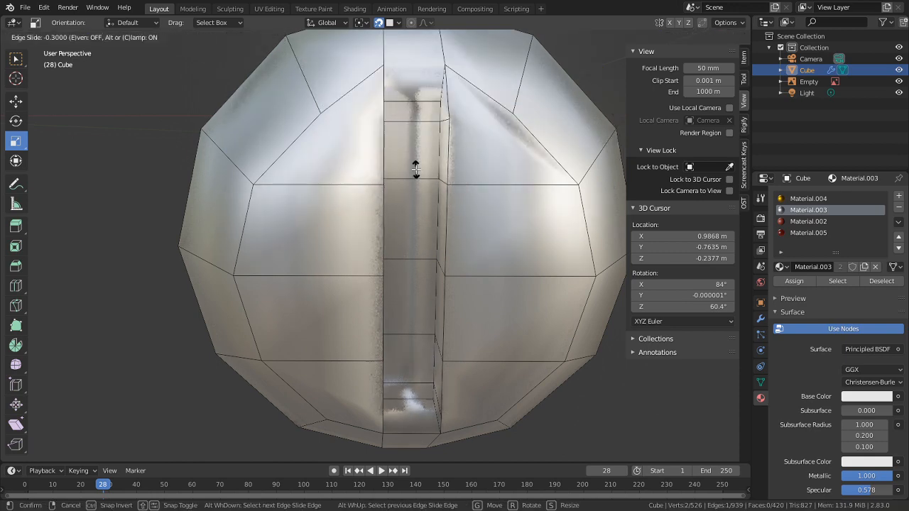
{"action": "left_click", "coordinate": [416, 172]}
Step: Scale the slit's outer top and bottom edges apart by about 1.276 along the Z axis
{"action": "middle_click_drag", "start_coordinate": [464, 241], "coordinate": [462, 351]}
{"action": "scroll", "coordinate": [463, 351], "scroll_direction": "down", "scroll_amount": 2}
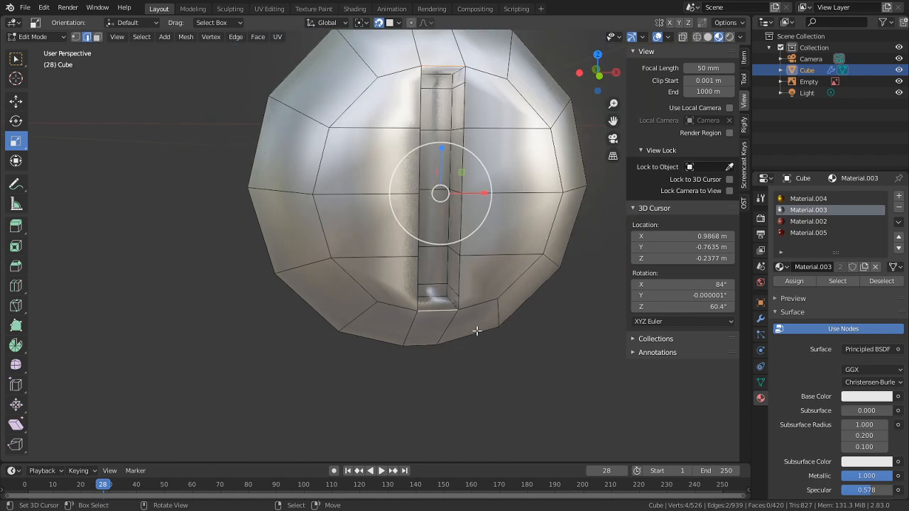
{"action": "key", "text": "s"}
{"action": "key", "text": "z"}
{"action": "left_click", "coordinate": [487, 368]}
Step: Move the slit's outer top and bottom edges about 0.01 m inward along the Y axis
{"action": "middle_click_drag", "start_coordinate": [487, 368], "coordinate": [483, 401]}
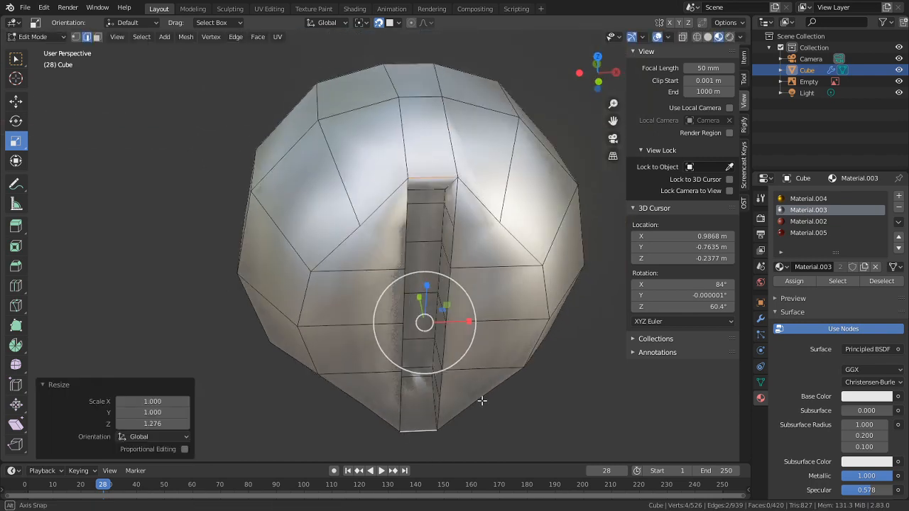
{"action": "key", "text": "g"}
{"action": "key", "text": "x"}
{"action": "key", "text": "y"}
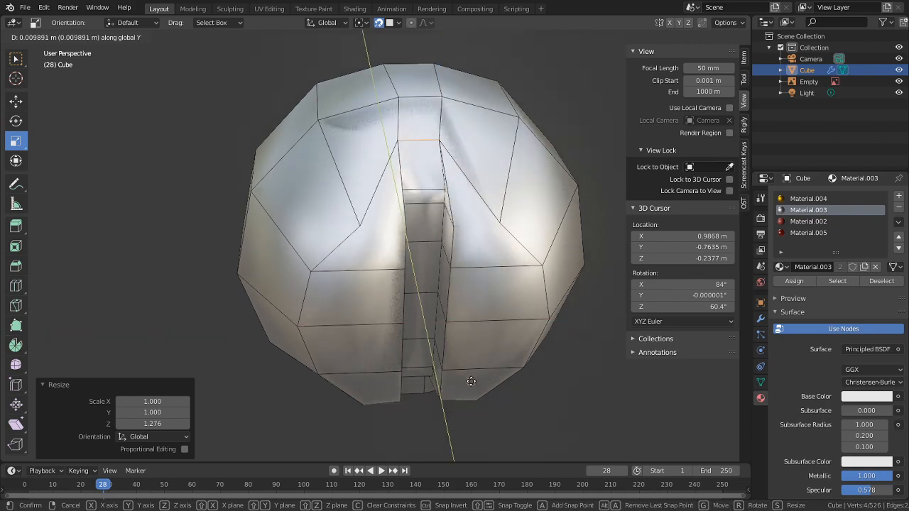
{"action": "left_click", "coordinate": [469, 385]}
{"action": "key", "text": "Tab"}
{"action": "middle_click_drag", "start_coordinate": [471, 383], "coordinate": [495, 173]}
{"action": "key", "text": "Tab"}
{"action": "key", "text": "ctrl+l"}
{"action": "key", "text": "s"}
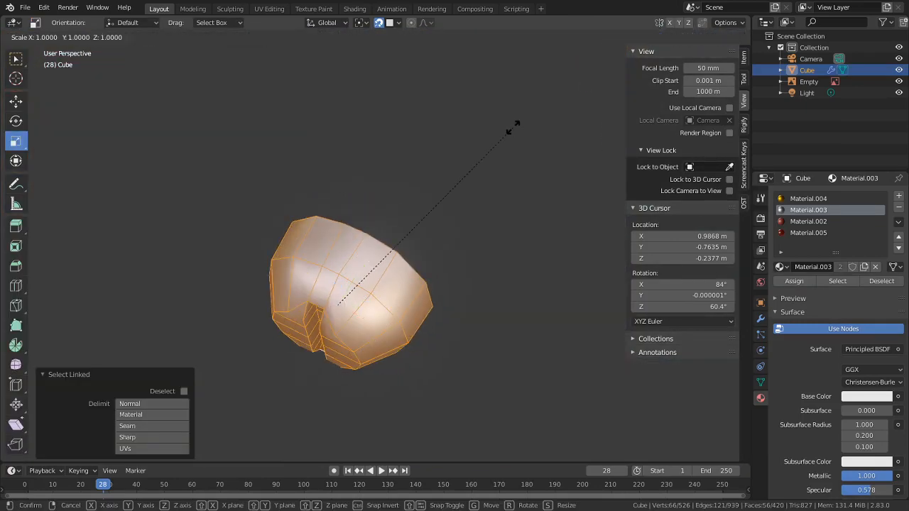
{"action": "key", "text": "y"}
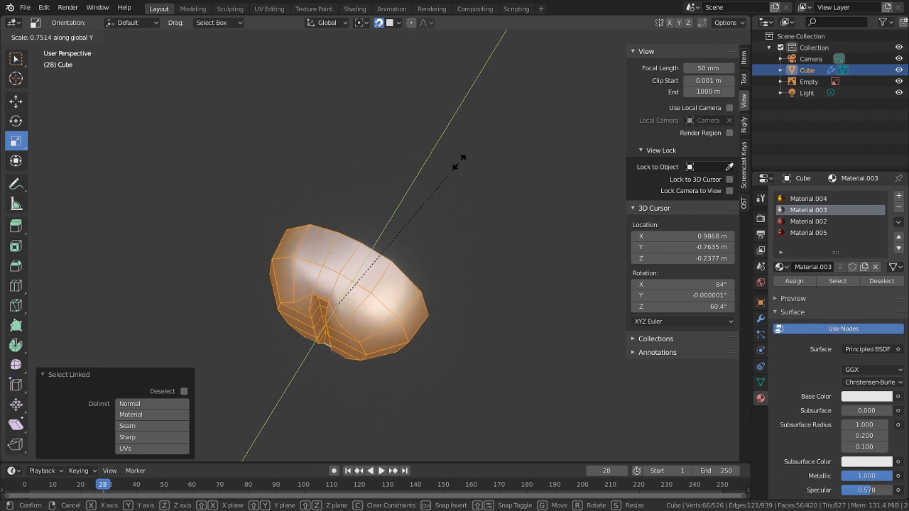
{"action": "key", "text": "Escape"}
Step: Snap the 3D cursor to the centre of the dome's open rear edge loop
{"action": "key", "text": "alt+a"}
{"action": "key", "text": "s"}
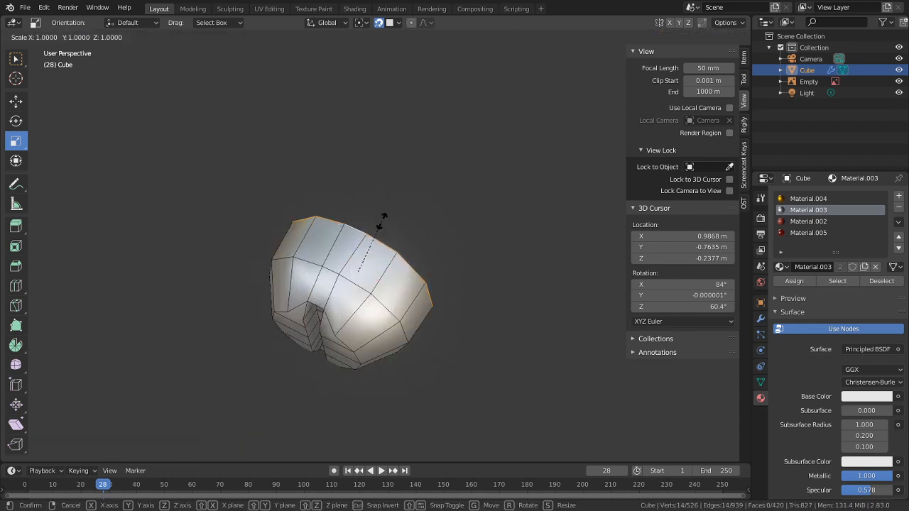
{"action": "key", "text": "Escape"}
{"action": "key", "text": "shift+s"}
{"action": "key", "text": "2"}
Step: Flatten the whole linked dome by scaling it to about 0.625 along Y with the 3D cursor as pivot point
{"action": "key", "text": "ctrl+l"}
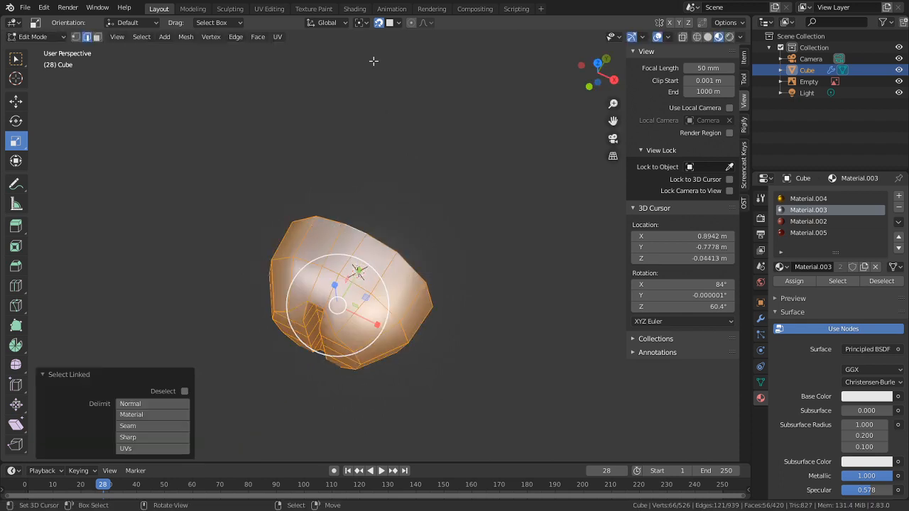
{"action": "left_click", "coordinate": [360, 22]}
{"action": "left_click", "coordinate": [383, 48]}
{"action": "key", "text": "s"}
{"action": "key", "text": "y"}
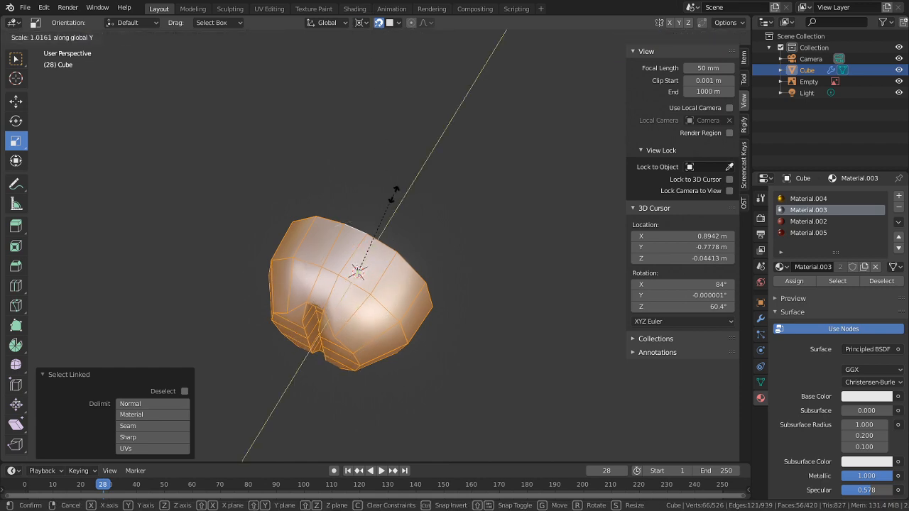
{"action": "left_click", "coordinate": [395, 237]}
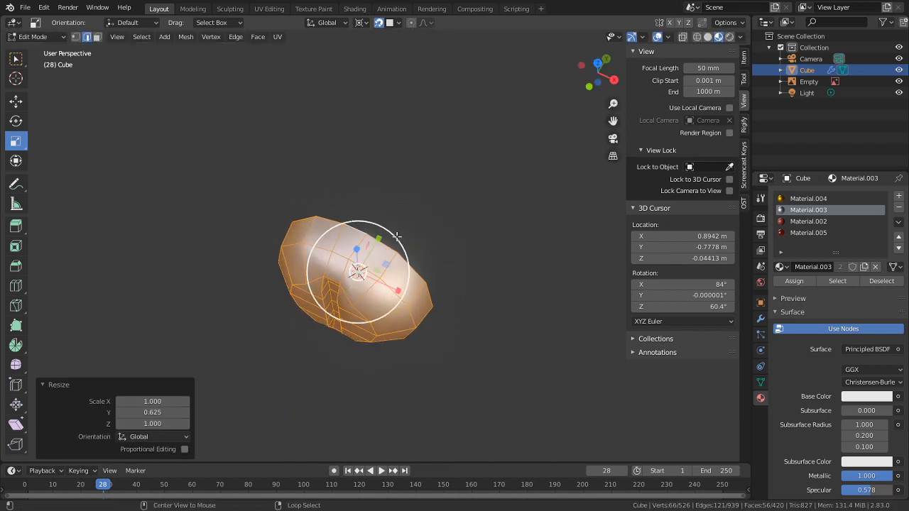
Step: Reveal all hidden mesh geometry and inspect the slotted dome inside its gold ring in Object Mode
{"action": "key", "text": "alt+h"}
{"action": "key", "text": "Tab"}
{"action": "middle_click_drag", "start_coordinate": [387, 268], "coordinate": [442, 219]}
{"action": "scroll", "coordinate": [440, 228], "scroll_direction": "down", "scroll_amount": 2}
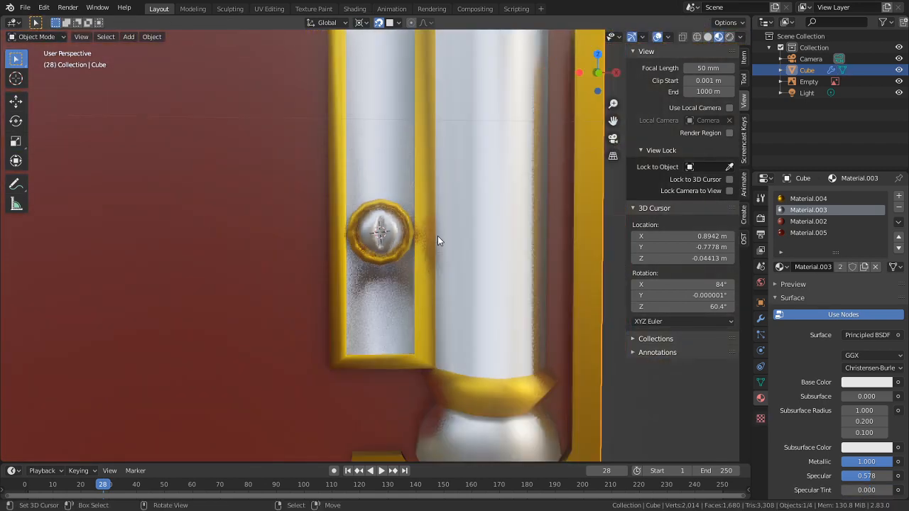
{"action": "scroll", "coordinate": [433, 236], "scroll_direction": "up", "scroll_amount": 4}
{"action": "scroll", "coordinate": [420, 223], "scroll_direction": "down", "scroll_amount": 5}
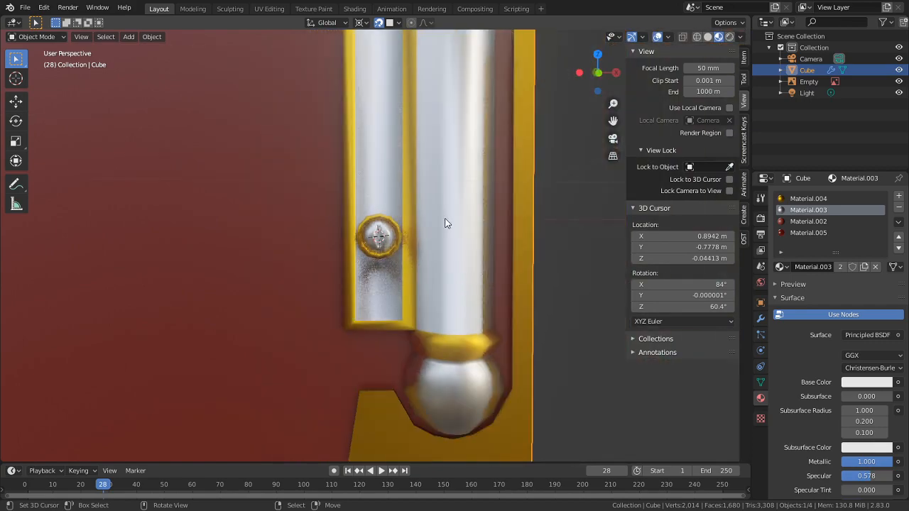
{"action": "scroll", "coordinate": [450, 231], "scroll_direction": "down", "scroll_amount": 2}
{"action": "scroll", "coordinate": [446, 235], "scroll_direction": "up", "scroll_amount": 3}
{"action": "scroll", "coordinate": [447, 297], "scroll_direction": "up", "scroll_amount": 7}
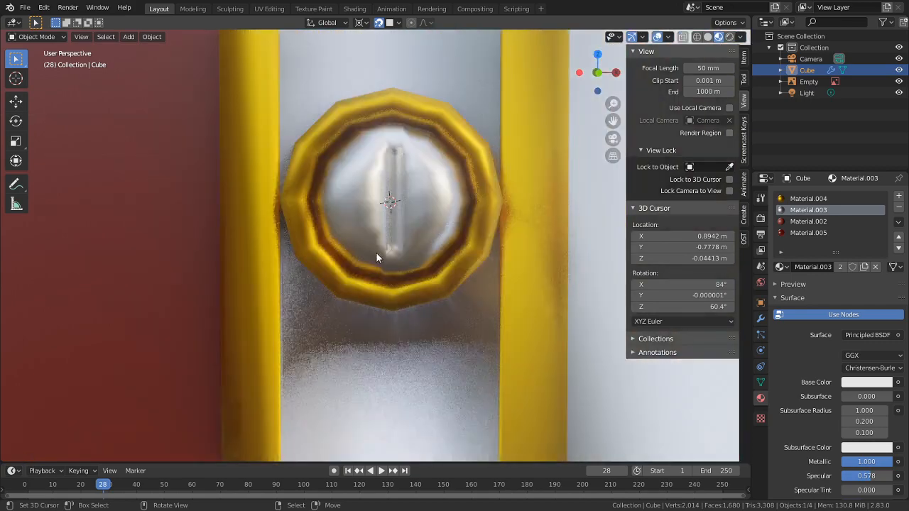
Step: Duplicate the gold ring together with its slotted dome and move the copy up about 0.154 m along Z
{"action": "mouse_move", "coordinate": [376, 257]}
{"action": "middle_mouse_down"}
{"action": "mouse_move", "coordinate": [336, 178]}
{"action": "mouse_move", "coordinate": [366, 267]}
{"action": "middle_mouse_up"}
{"action": "key", "text": "Tab"}
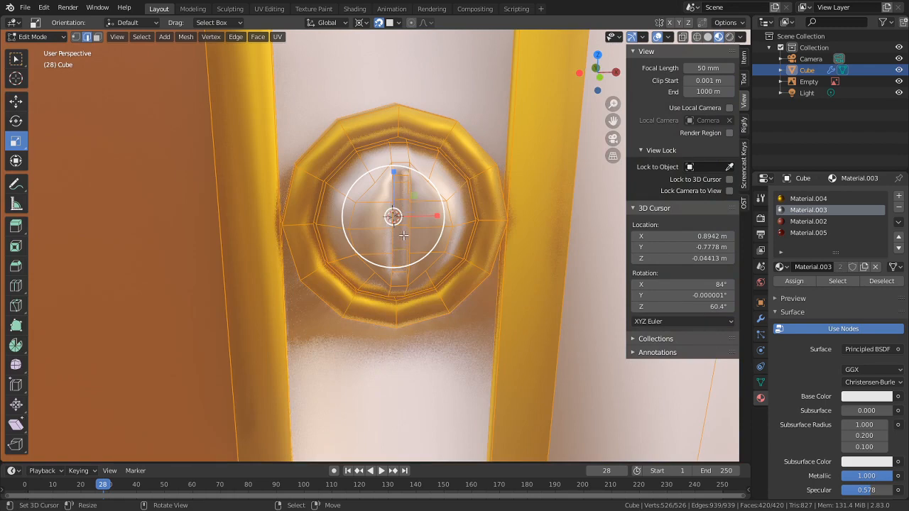
{"action": "left_click", "coordinate": [402, 235]}
{"action": "key", "text": "l"}
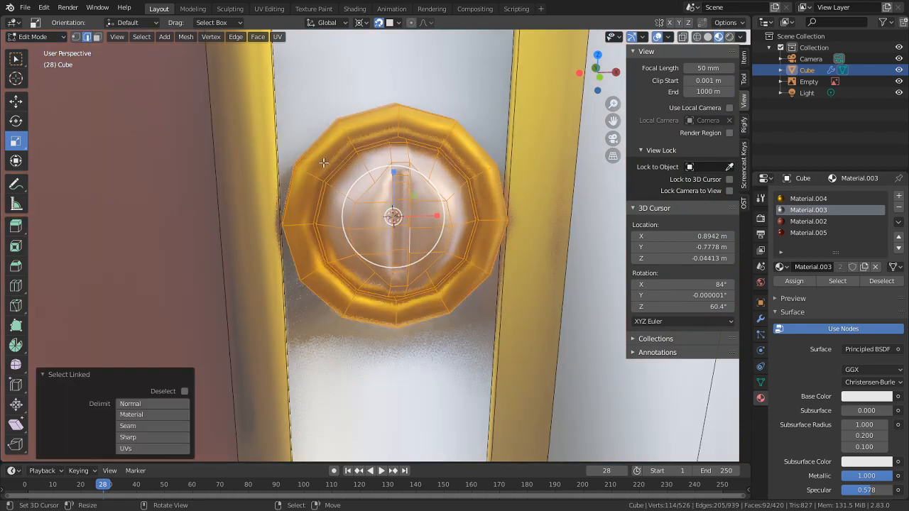
{"action": "scroll", "coordinate": [324, 163], "scroll_direction": "down", "scroll_amount": 5}
{"action": "middle_click_drag", "start_coordinate": [377, 152], "coordinate": [390, 264]}
{"action": "key", "text": "shift+d"}
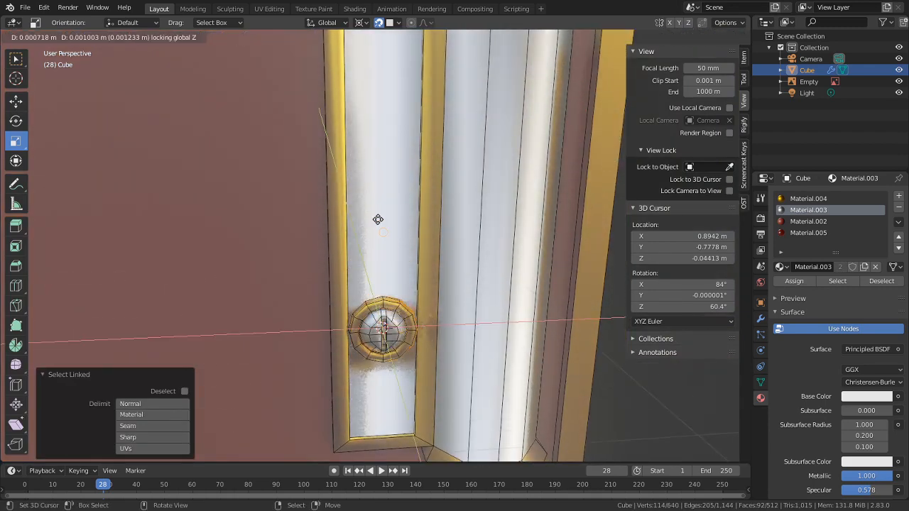
{"action": "right_click", "coordinate": [381, 141]}
{"action": "key", "text": "g"}
{"action": "key", "text": "z"}
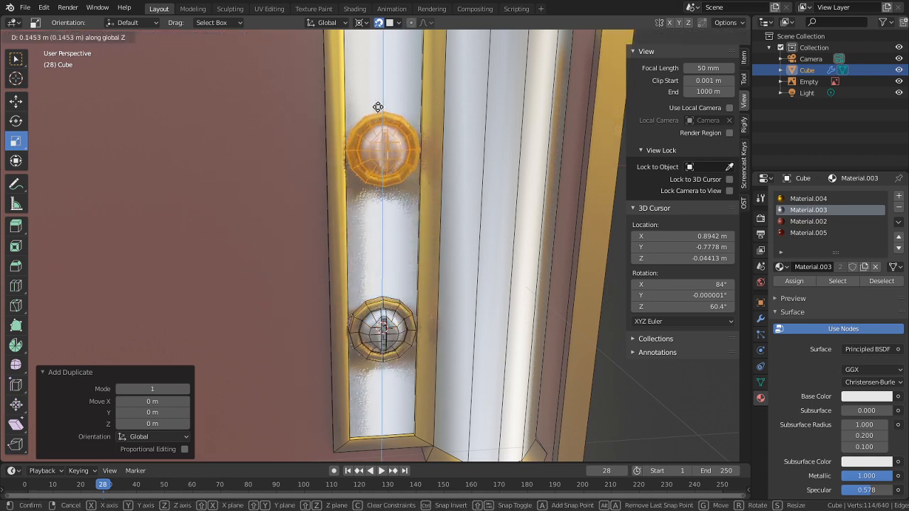
{"action": "left_click", "coordinate": [377, 103]}
{"action": "key", "text": "r"}
{"action": "key", "text": "z"}
{"action": "right_click", "coordinate": [470, 88]}
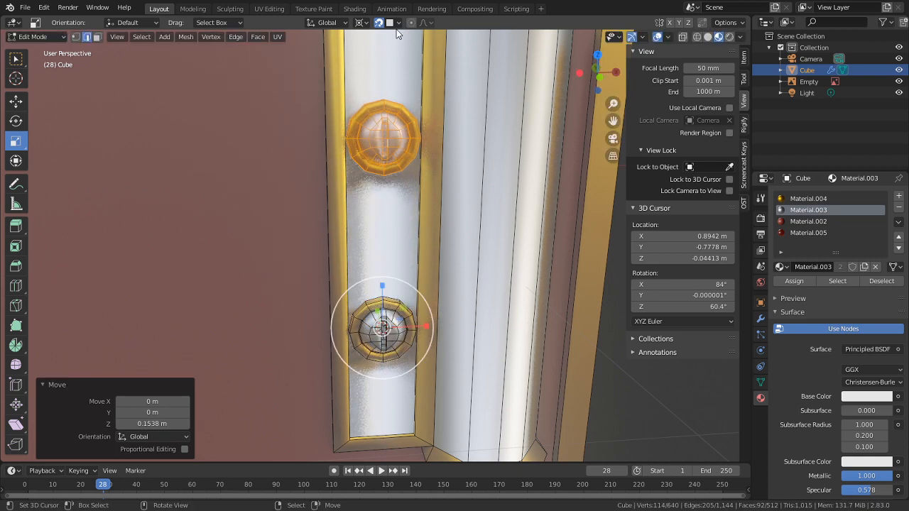
Step: Change the transform pivot point from the 3D cursor to the centre of the selection
{"action": "left_click", "coordinate": [346, 23]}
{"action": "left_click", "coordinate": [360, 23]}
{"action": "left_click", "coordinate": [376, 36]}
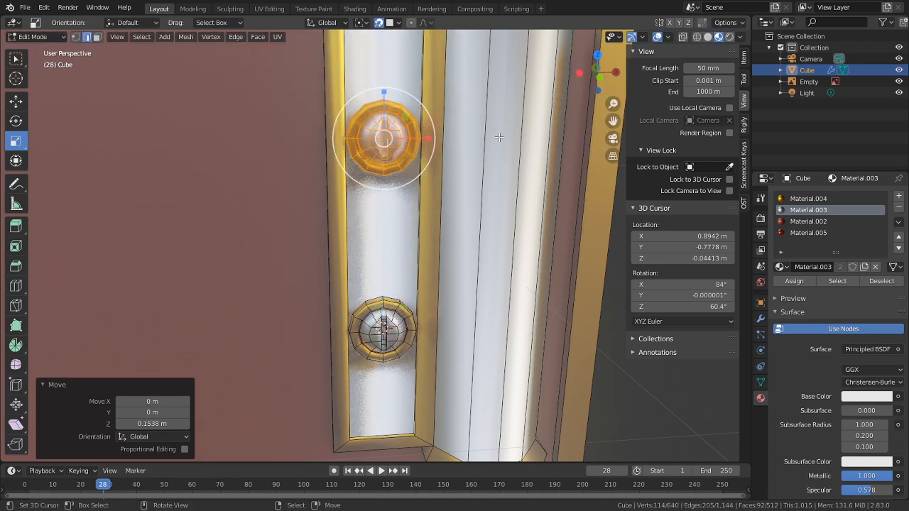
Step: Try rotating the whole copied ring and dome by about -64.7° around the Y axis
{"action": "key", "text": "r"}
{"action": "key", "text": "y"}
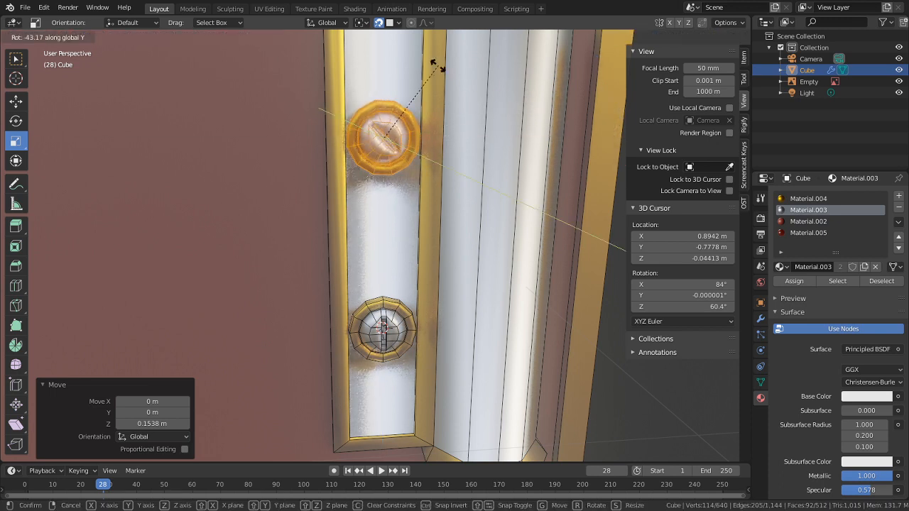
{"action": "left_click", "coordinate": [403, 65]}
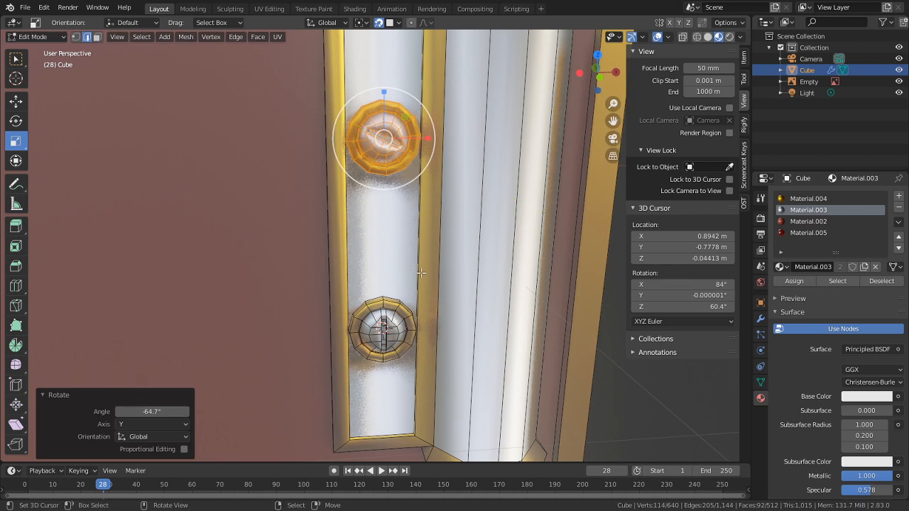
Step: Rotate only the slotted dome of the upper copy by about -69.3° around the Y axis
{"action": "left_click", "coordinate": [375, 128]}
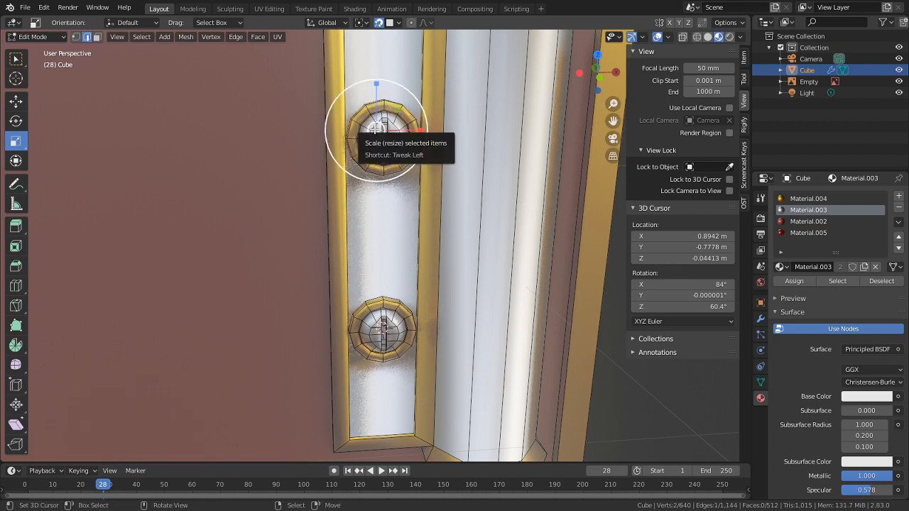
{"action": "key", "text": "l"}
{"action": "key", "text": "r"}
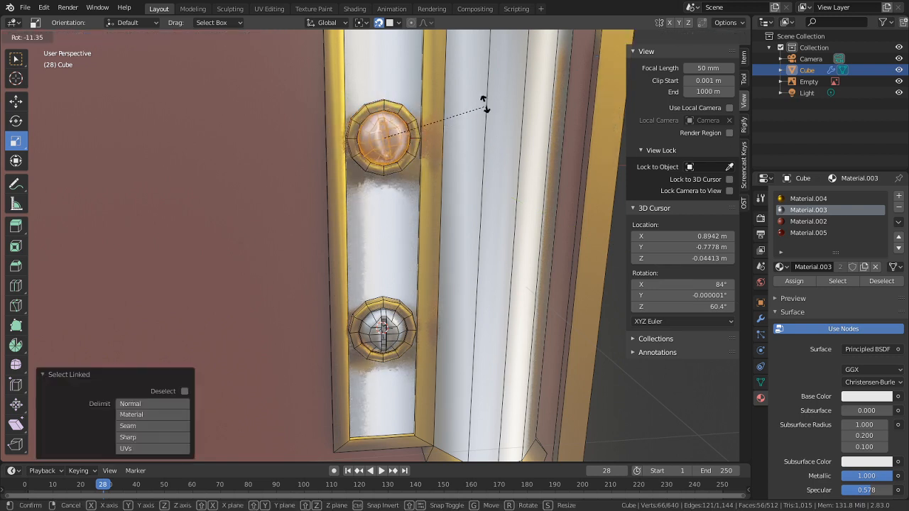
{"action": "key", "text": "y"}
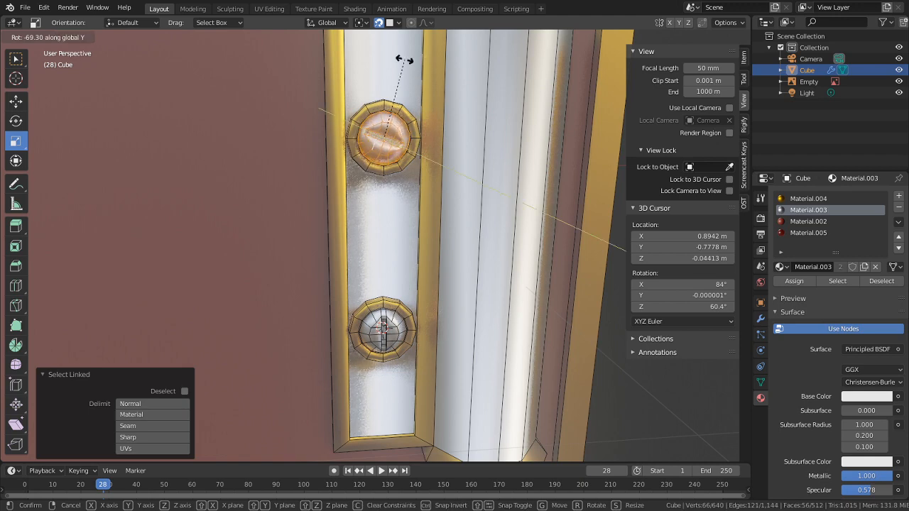
{"action": "left_click", "coordinate": [405, 59]}
Step: Rotate only the slotted dome of the lower screw so its slot tilts slightly, and return to Object Mode
{"action": "middle_click_drag", "start_coordinate": [399, 300], "coordinate": [406, 228], "text": "shift"}
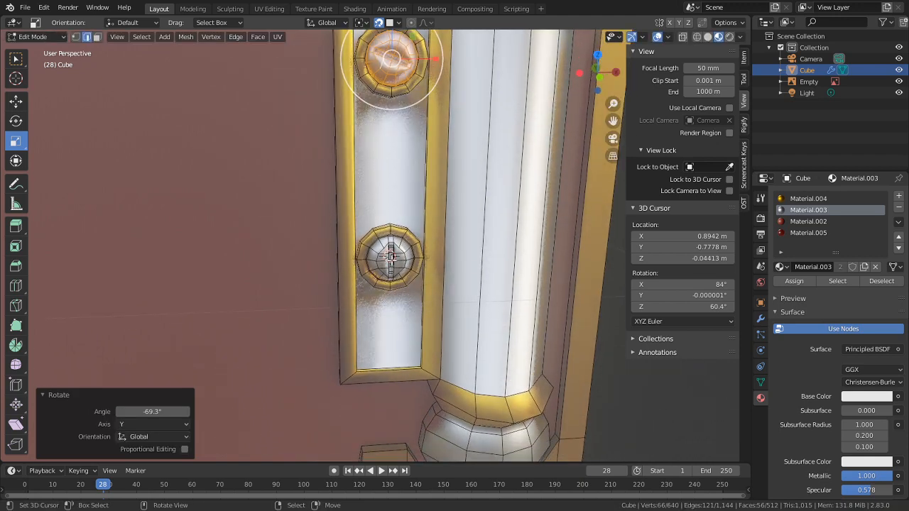
{"action": "right_click", "coordinate": [393, 261]}
{"action": "scroll", "coordinate": [393, 260], "scroll_direction": "up", "scroll_amount": 5}
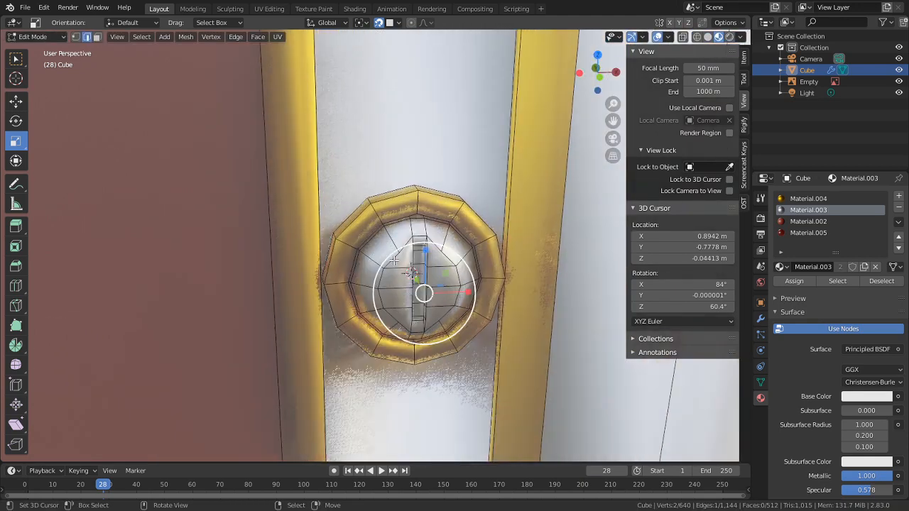
{"action": "key", "text": "l"}
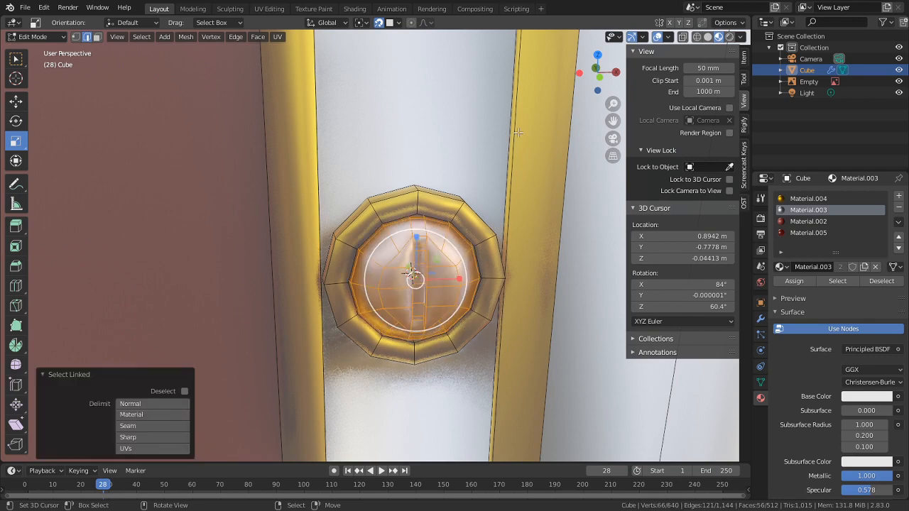
{"action": "key", "text": "r"}
{"action": "left_click", "coordinate": [445, 132]}
{"action": "key", "text": "Tab"}
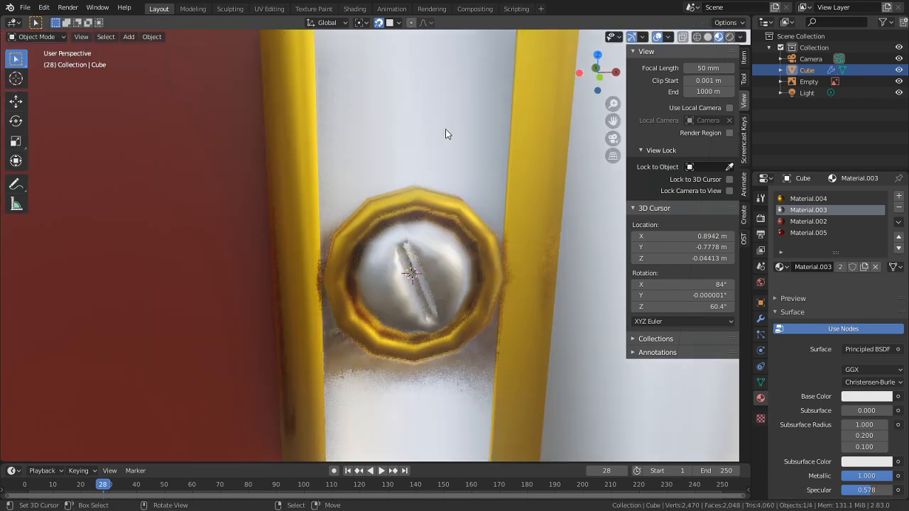
Step: Examine the mirrored screws and strips on the whole cover beside the reference image
{"action": "scroll", "coordinate": [462, 199], "scroll_direction": "down", "scroll_amount": 1}
{"action": "middle_click_drag", "start_coordinate": [466, 207], "coordinate": [425, 318]}
{"action": "scroll", "coordinate": [426, 168], "scroll_direction": "down", "scroll_amount": 4}
{"action": "scroll", "coordinate": [427, 234], "scroll_direction": "down", "scroll_amount": 6}
{"action": "scroll", "coordinate": [416, 288], "scroll_direction": "down", "scroll_amount": 2}
{"action": "middle_click_drag", "start_coordinate": [414, 284], "coordinate": [461, 347], "text": "shift"}
{"action": "scroll", "coordinate": [425, 335], "scroll_direction": "down", "scroll_amount": 1}
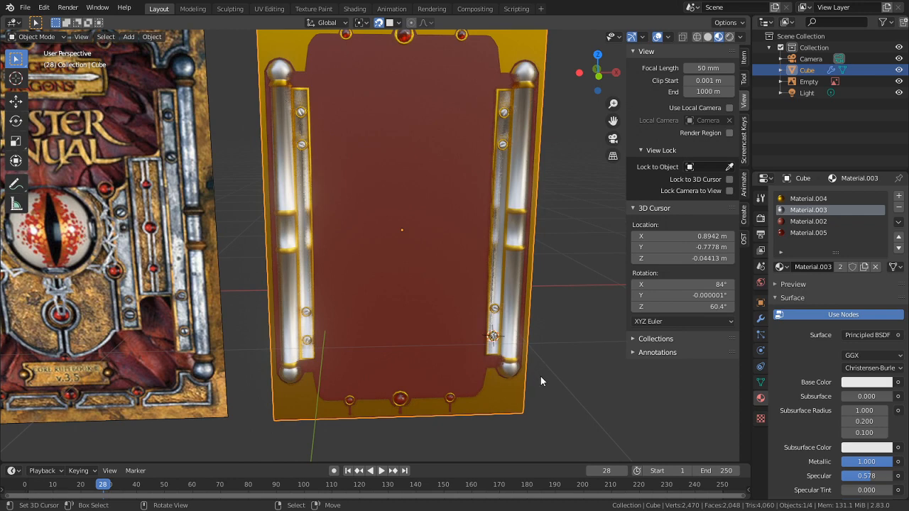
Step: Select the narrow gold side faces along the inner edge of the strip in Edit Mode
{"action": "key", "text": "Tab"}
{"action": "scroll", "coordinate": [561, 341], "scroll_direction": "up", "scroll_amount": 5}
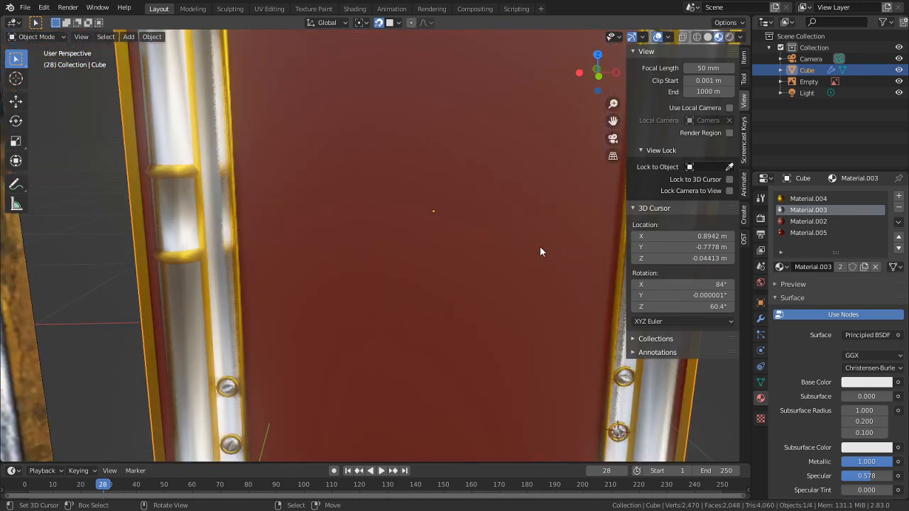
{"action": "left_click", "coordinate": [566, 256]}
{"action": "middle_click_drag", "start_coordinate": [527, 268], "coordinate": [412, 268], "text": "shift"}
{"action": "middle_click_drag", "start_coordinate": [506, 309], "coordinate": [452, 131], "text": "shift"}
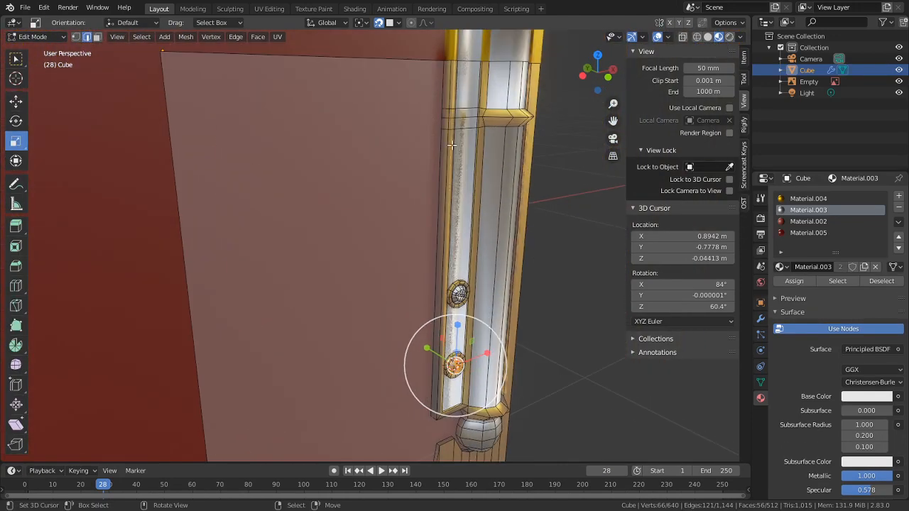
{"action": "left_click", "coordinate": [452, 126]}
{"action": "left_click", "coordinate": [446, 115], "text": "shift"}
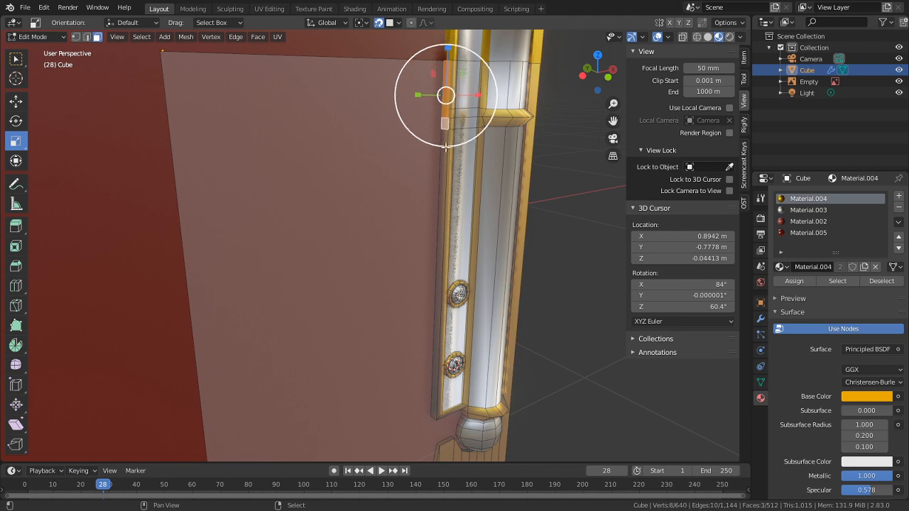
{"action": "left_click", "coordinate": [445, 176], "text": "shift"}
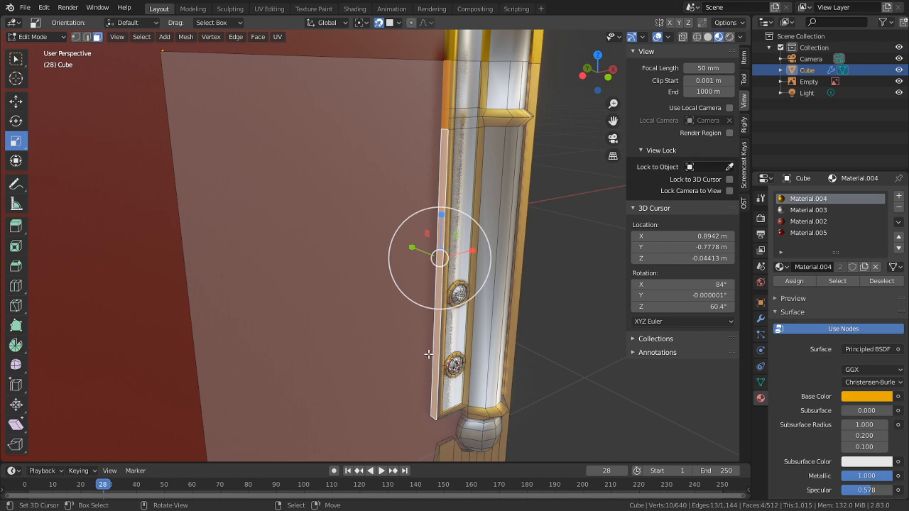
Step: Examine the cover's frame, side strips and pipes from several angles
{"action": "middle_click_drag", "start_coordinate": [547, 359], "coordinate": [455, 284]}
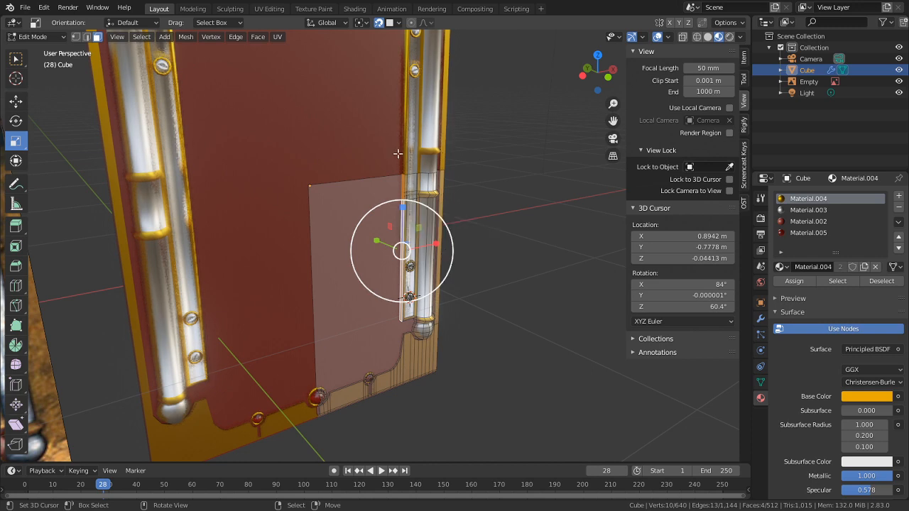
{"action": "middle_click_drag", "start_coordinate": [414, 203], "coordinate": [416, 287]}
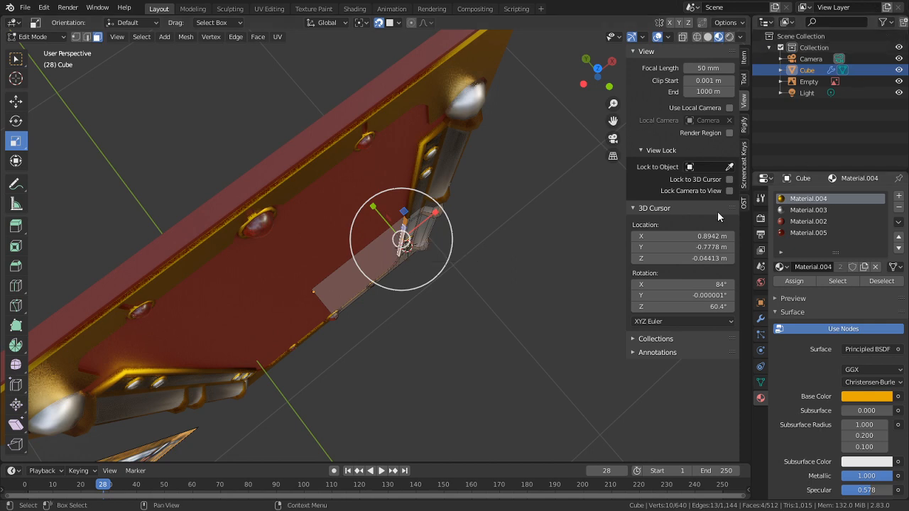
{"action": "middle_click_drag", "start_coordinate": [522, 238], "coordinate": [460, 227]}
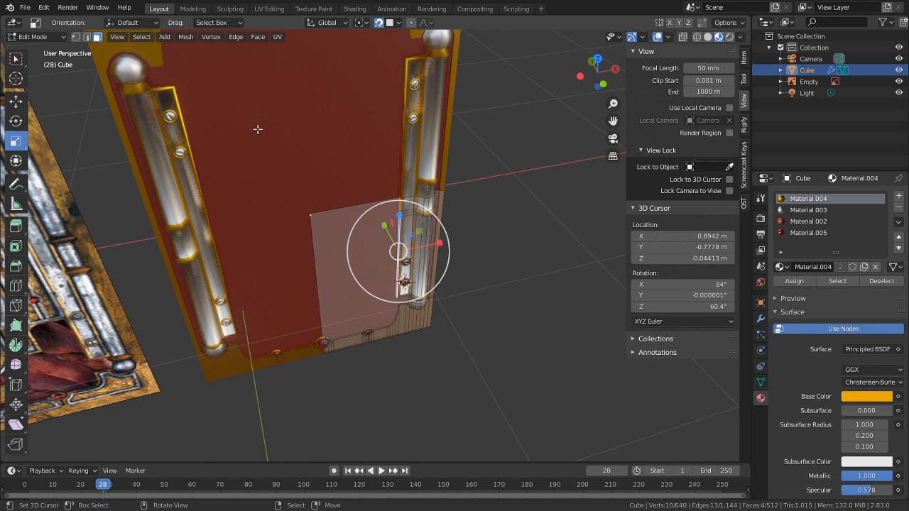
{"action": "middle_click_drag", "start_coordinate": [258, 129], "coordinate": [322, 145]}
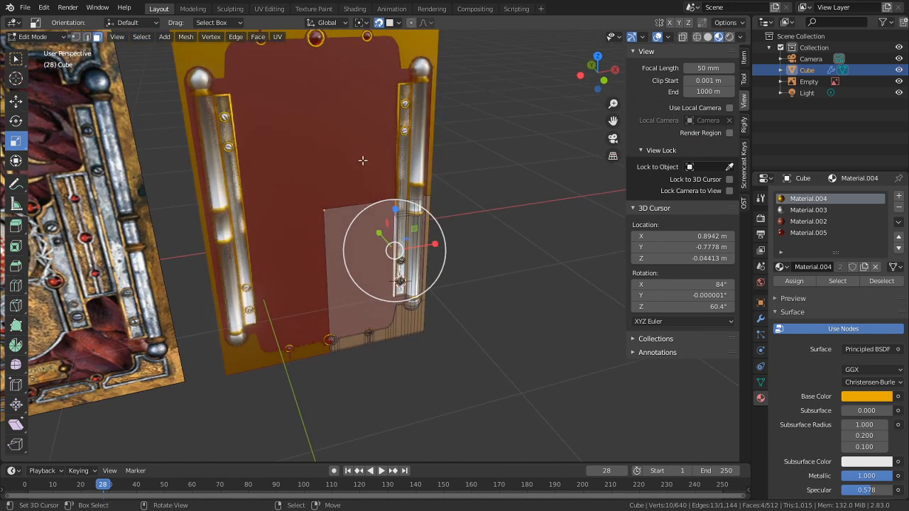
{"action": "key", "text": "Tab"}
{"action": "key", "text": "Tab"}
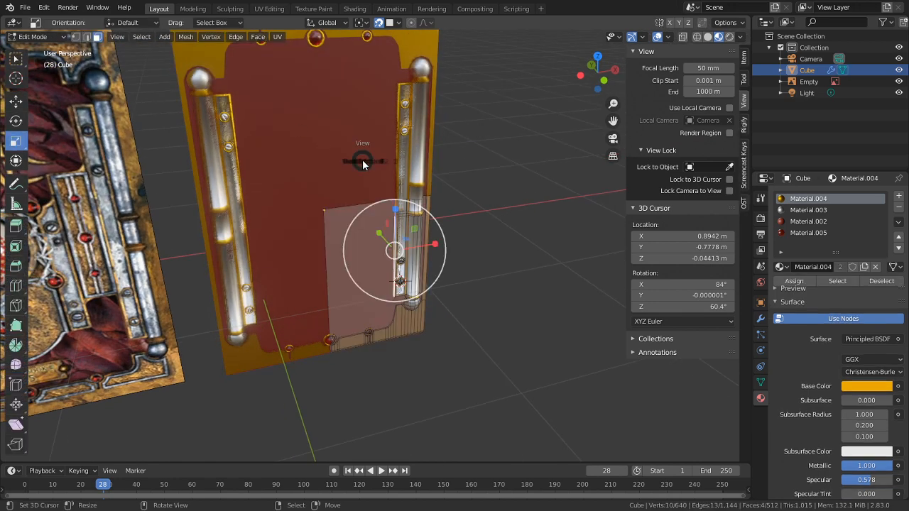
{"action": "key", "text": "grave"}
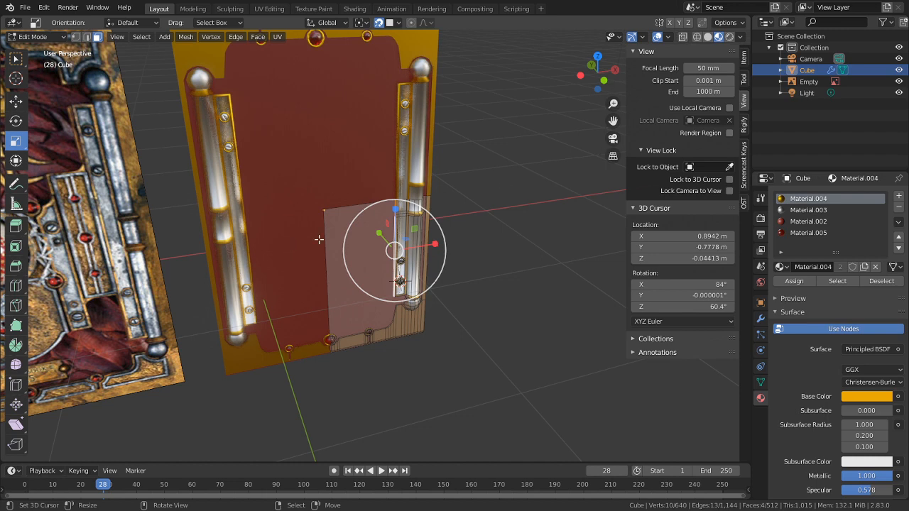
Step: Hide the red centre panel of the cover
{"action": "key", "text": "l"}
{"action": "key", "text": "h"}
{"action": "middle_click_drag", "start_coordinate": [344, 238], "coordinate": [330, 334]}
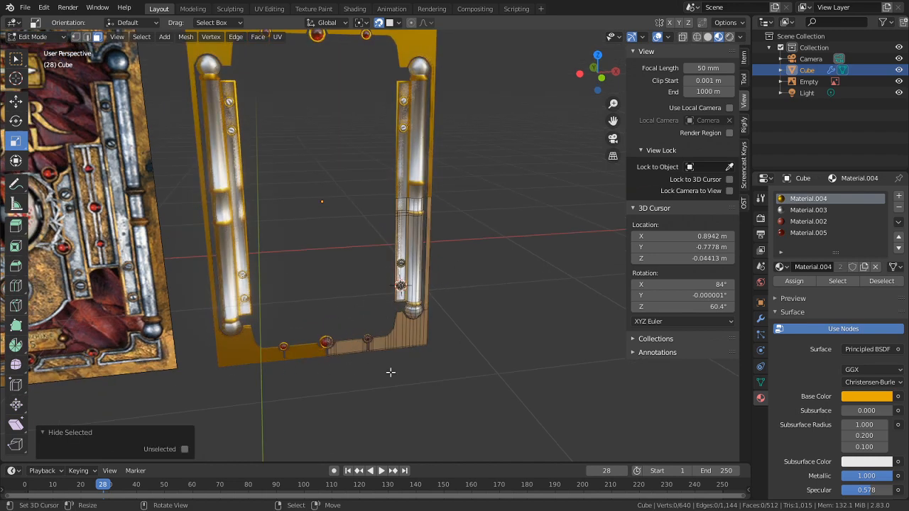
Step: Study the side gem bars, central eye and lower frame on the reference cover, and unhide the centre panel
{"action": "middle_click_drag", "start_coordinate": [389, 137], "coordinate": [415, 186]}
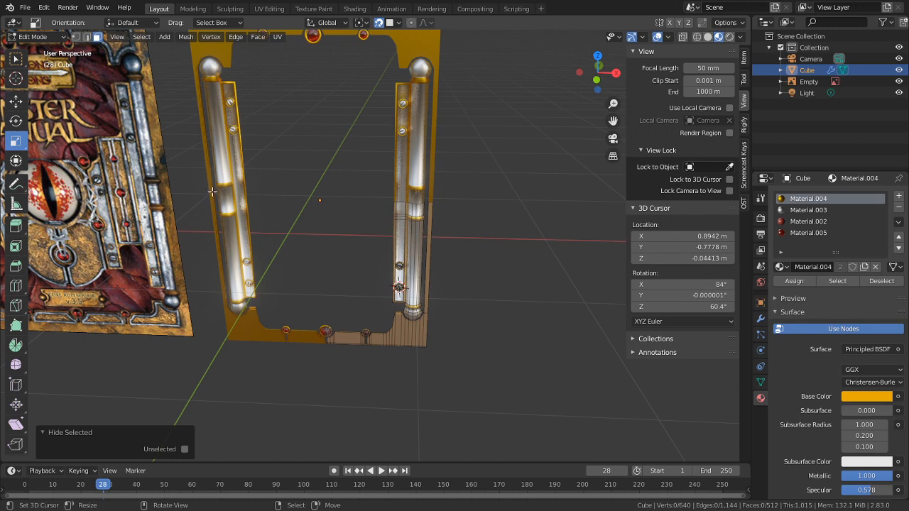
{"action": "middle_click_drag", "start_coordinate": [212, 191], "coordinate": [264, 225]}
{"action": "scroll", "coordinate": [241, 210], "scroll_direction": "up", "scroll_amount": 3}
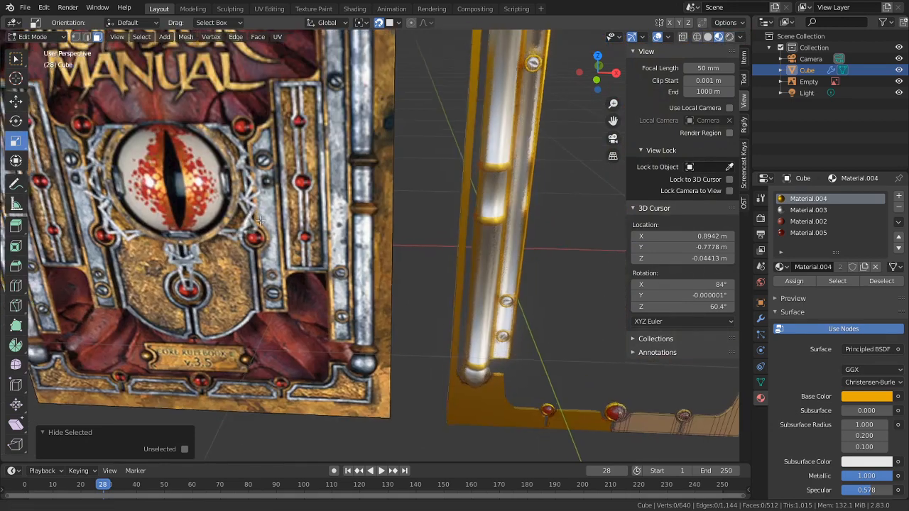
{"action": "middle_click_drag", "start_coordinate": [132, 210], "coordinate": [239, 242], "text": "shift"}
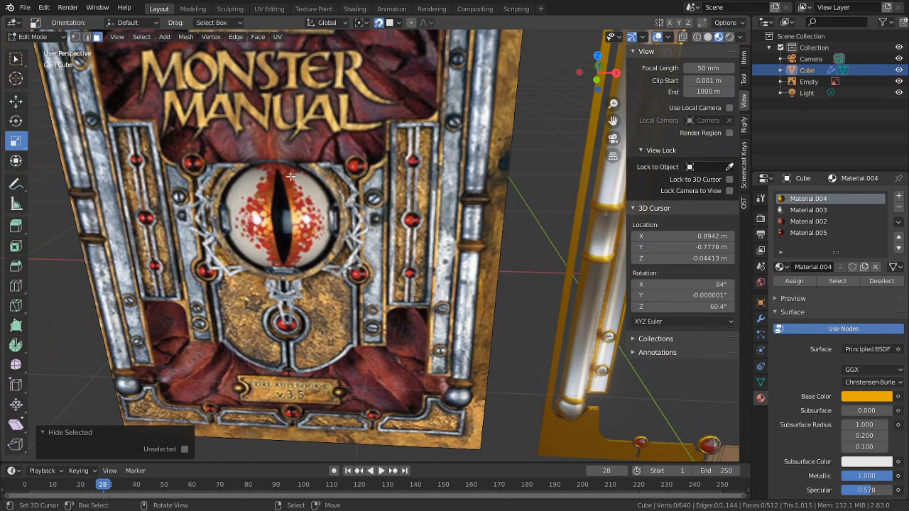
{"action": "middle_click_drag", "start_coordinate": [291, 176], "coordinate": [399, 218]}
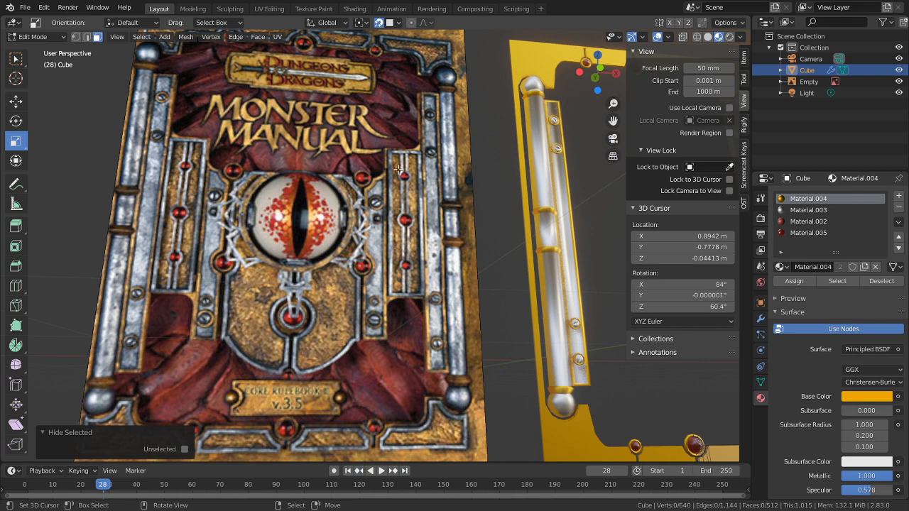
{"action": "middle_click_drag", "start_coordinate": [473, 247], "coordinate": [483, 296]}
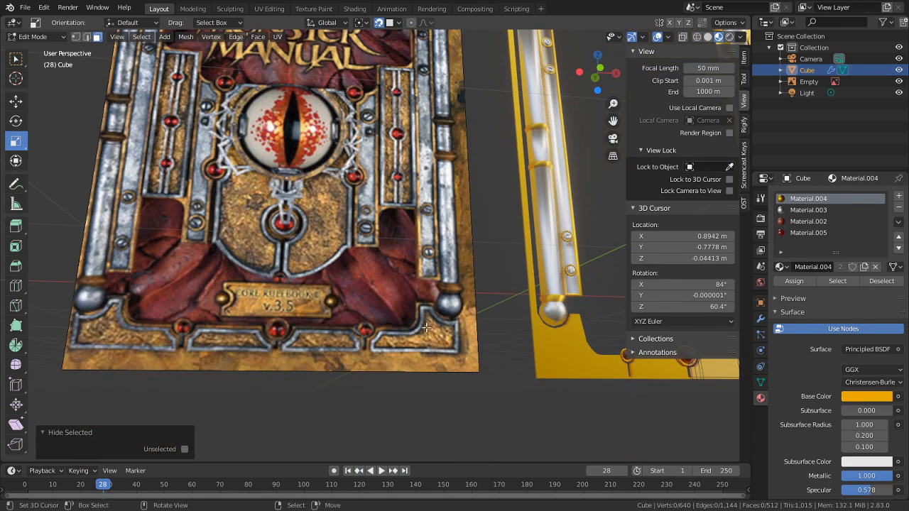
{"action": "middle_click_drag", "start_coordinate": [430, 186], "coordinate": [463, 191]}
{"action": "middle_click_drag", "start_coordinate": [434, 246], "coordinate": [538, 319]}
{"action": "key", "text": "alt+h"}
{"action": "left_click", "coordinate": [544, 315]}
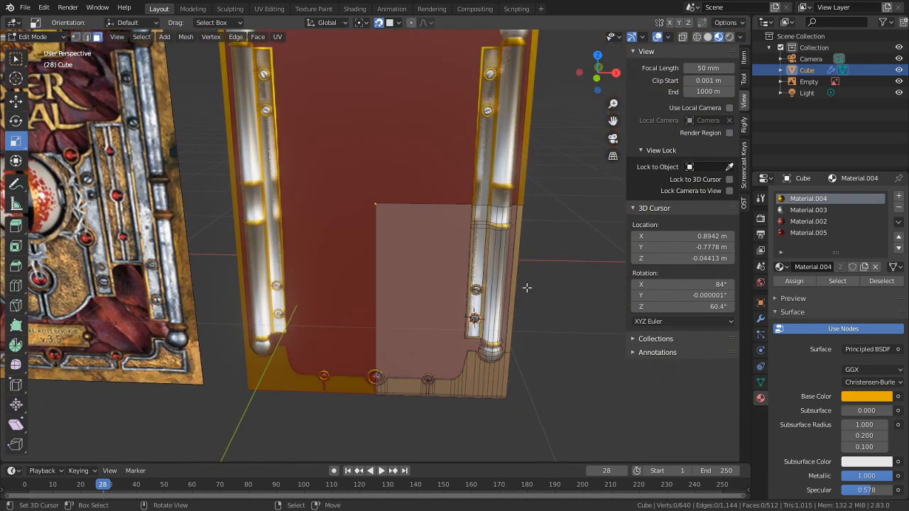
Step: Pick the vertex beside the pipe on the silver strip's lowest middle cross edge, using vertex selection
{"action": "scroll", "coordinate": [513, 274], "scroll_direction": "up", "scroll_amount": 10}
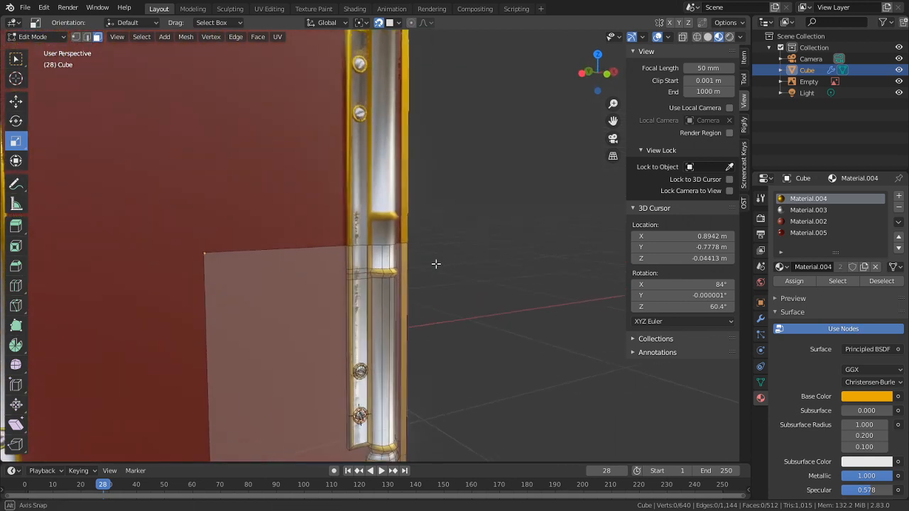
{"action": "scroll", "coordinate": [399, 306], "scroll_direction": "up", "scroll_amount": 3}
{"action": "middle_click_drag", "start_coordinate": [380, 329], "coordinate": [420, 240], "text": "shift"}
{"action": "left_click", "coordinate": [397, 248]}
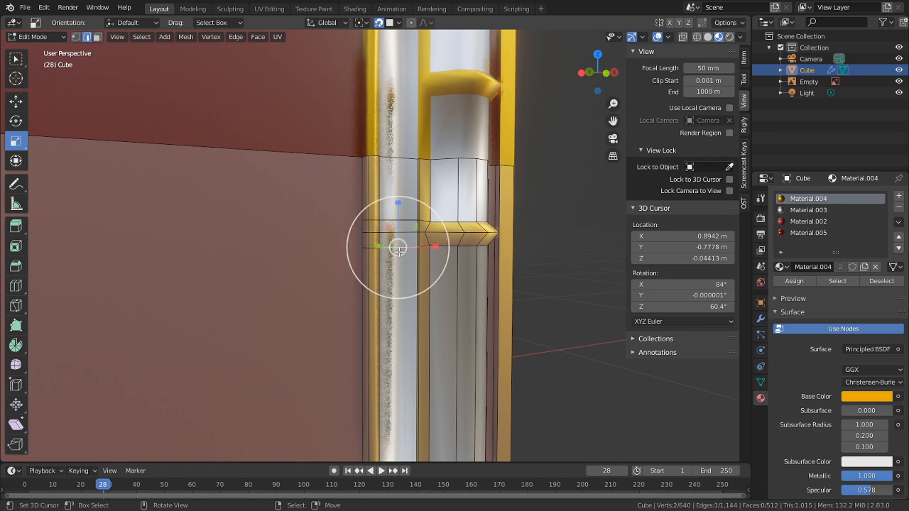
{"action": "middle_click_drag", "start_coordinate": [402, 250], "coordinate": [439, 253]}
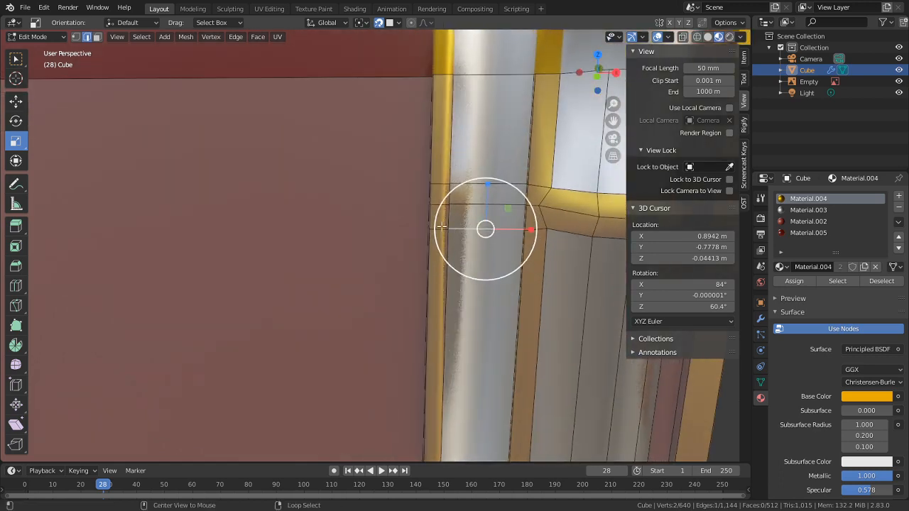
{"action": "left_click", "coordinate": [444, 227], "text": "alt"}
{"action": "key", "text": "1"}
{"action": "left_click", "coordinate": [526, 230]}
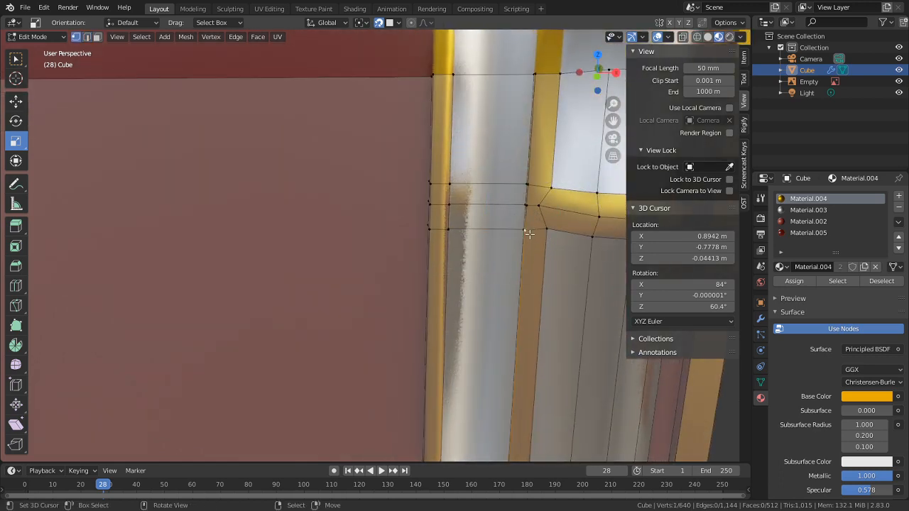
Step: Try selecting the inner gold border's vertices on the lowest cross edge and edge-sliding them down the strip
{"action": "middle_click_drag", "start_coordinate": [555, 232], "coordinate": [428, 206]}
{"action": "key", "text": "g"}
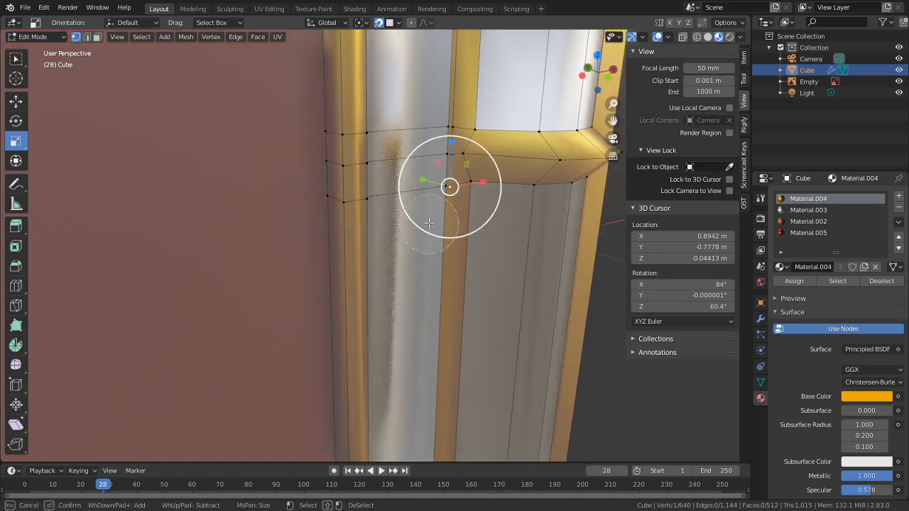
{"action": "left_click_drag", "start_coordinate": [436, 210], "coordinate": [304, 221]}
{"action": "right_click", "coordinate": [305, 221]}
{"action": "mouse_move", "coordinate": [304, 220]}
{"action": "middle_mouse_down"}
{"action": "mouse_move", "coordinate": [292, 219]}
{"action": "mouse_move", "coordinate": [287, 235]}
{"action": "mouse_move", "coordinate": [238, 180]}
{"action": "mouse_move", "coordinate": [263, 226]}
{"action": "middle_mouse_up"}
{"action": "scroll", "coordinate": [287, 234], "scroll_direction": "down", "scroll_amount": 3}
{"action": "scroll", "coordinate": [272, 239], "scroll_direction": "up", "scroll_amount": 4}
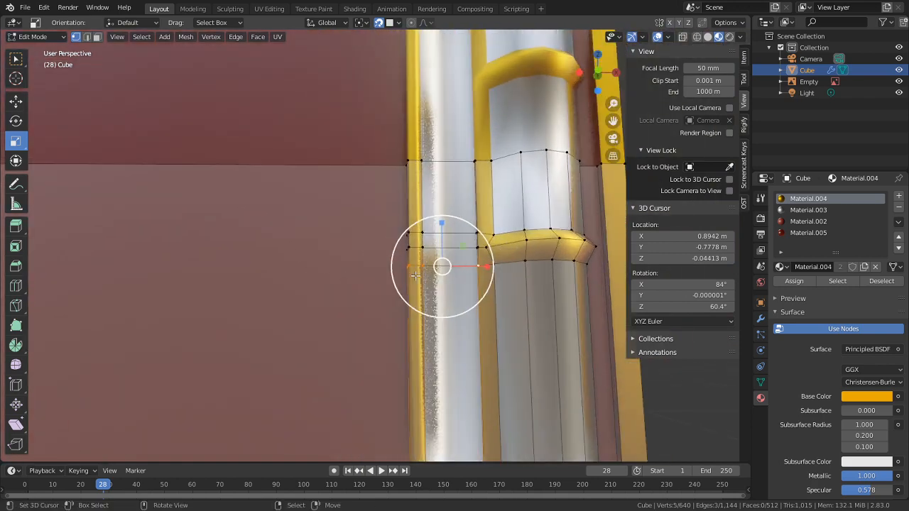
{"action": "key", "text": "g"}
{"action": "key", "text": "g"}
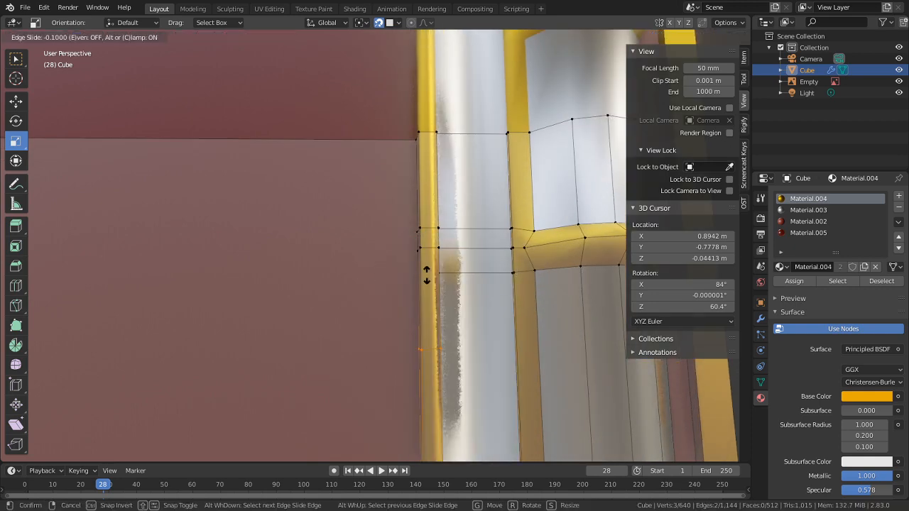
{"action": "left_click", "coordinate": [427, 389]}
Step: Isolate the connected strip and pipe geometry and merge its vertices by distance
{"action": "middle_click_drag", "start_coordinate": [468, 376], "coordinate": [522, 283]}
{"action": "key", "text": "l"}
{"action": "key", "text": "shift+h"}
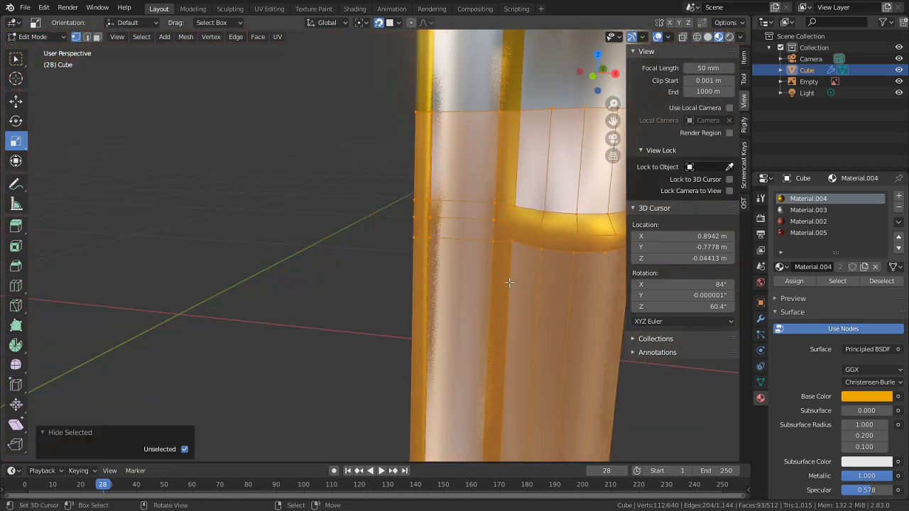
{"action": "scroll", "coordinate": [497, 284], "scroll_direction": "down", "scroll_amount": 4}
{"action": "key", "text": "m"}
{"action": "left_click", "coordinate": [483, 285]}
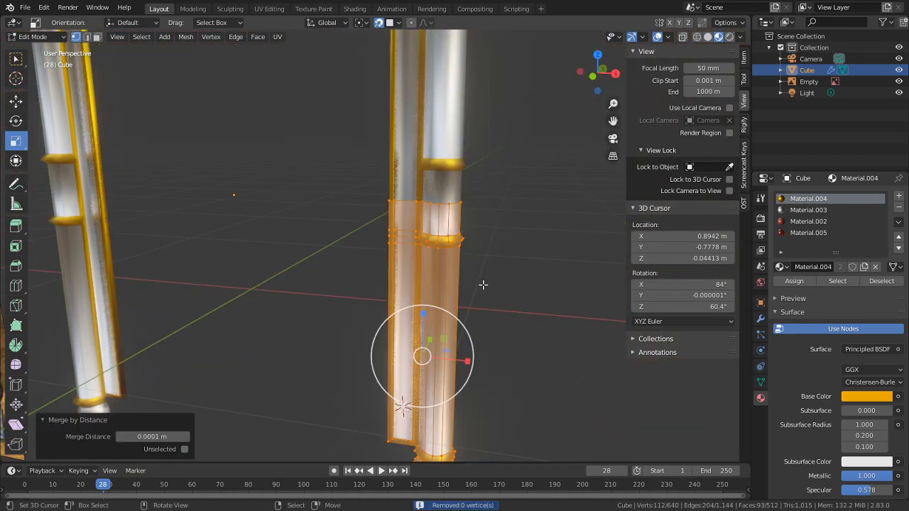
Step: Circle-select the front vertices of the inner gold border on the lowest cross edge
{"action": "scroll", "coordinate": [498, 270], "scroll_direction": "up", "scroll_amount": 6}
{"action": "left_click", "coordinate": [432, 242], "text": "alt"}
{"action": "middle_click_drag", "start_coordinate": [436, 241], "coordinate": [420, 241]}
{"action": "left_click", "coordinate": [462, 236]}
{"action": "key", "text": "c"}
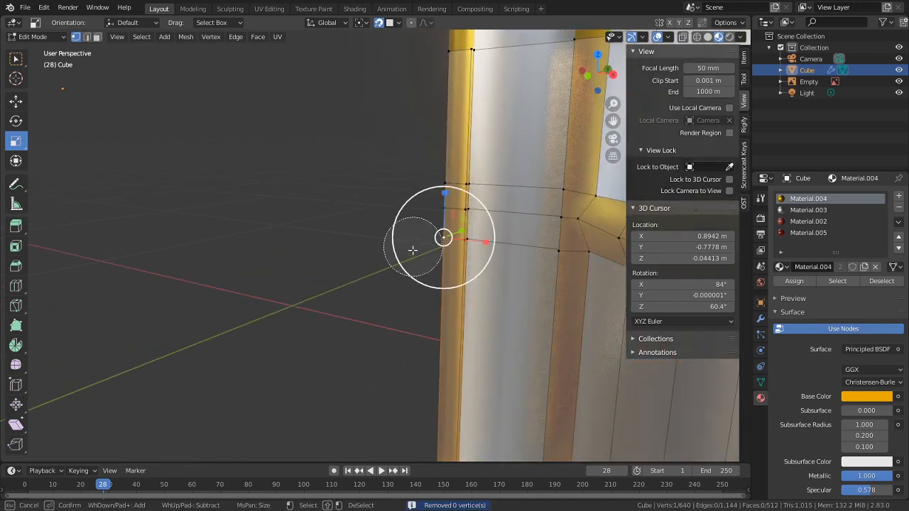
{"action": "left_click", "coordinate": [458, 250]}
{"action": "key", "text": "Escape"}
Step: Try edge-sliding the gold border's four inner vertices on the lowest cross edge down the strip
{"action": "middle_click_drag", "start_coordinate": [434, 248], "coordinate": [473, 254]}
{"action": "key", "text": "c"}
{"action": "left_click", "coordinate": [354, 240]}
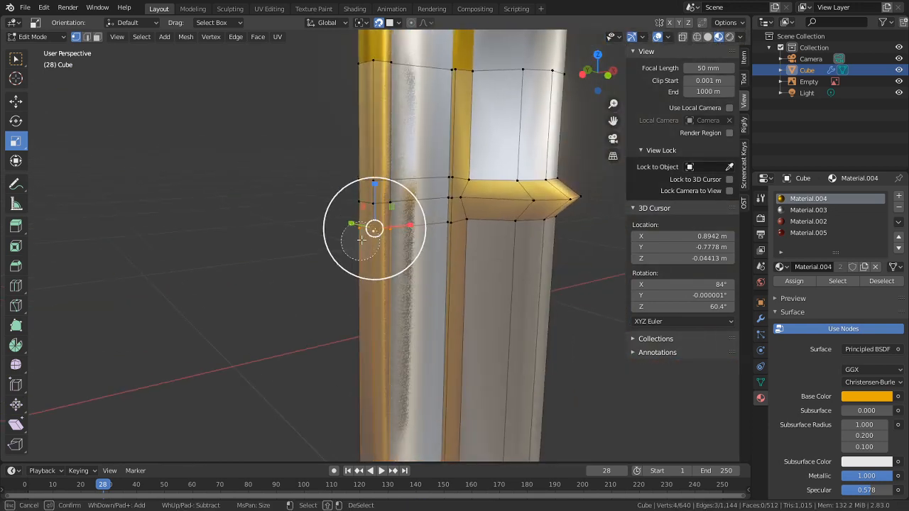
{"action": "key", "text": "Escape"}
{"action": "middle_click_drag", "start_coordinate": [353, 243], "coordinate": [241, 238]}
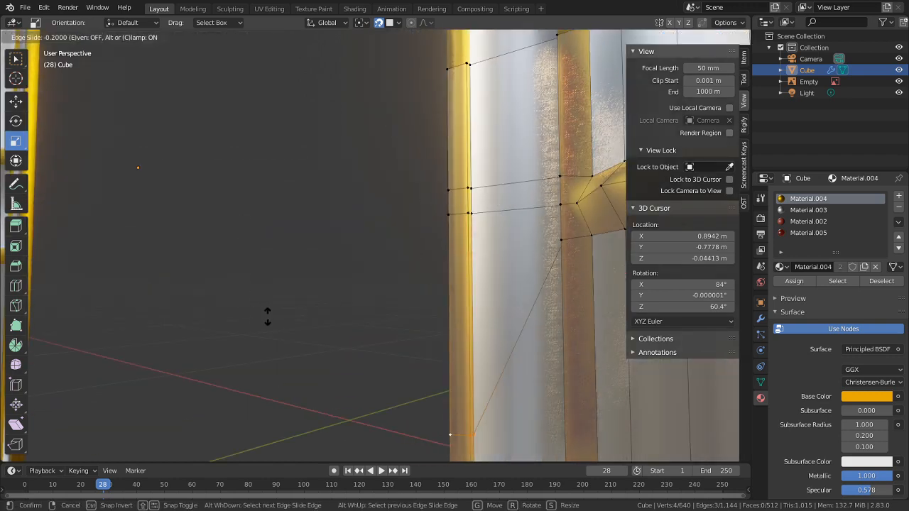
{"action": "middle_click_drag", "start_coordinate": [272, 317], "coordinate": [420, 342]}
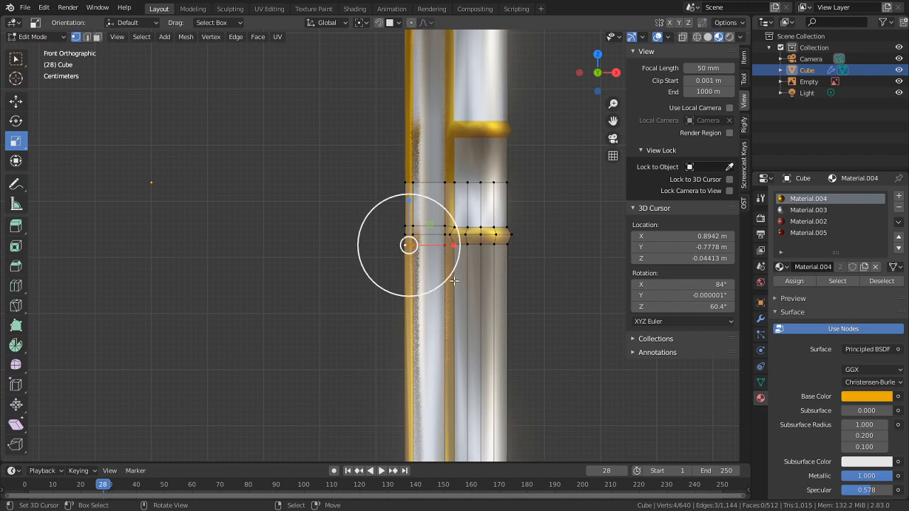
Step: Reveal the hidden cover and screw geometry, and clear the selection
{"action": "scroll", "coordinate": [312, 286], "scroll_direction": "down", "scroll_amount": 3}
{"action": "middle_click_drag", "start_coordinate": [313, 302], "coordinate": [405, 286], "text": "shift"}
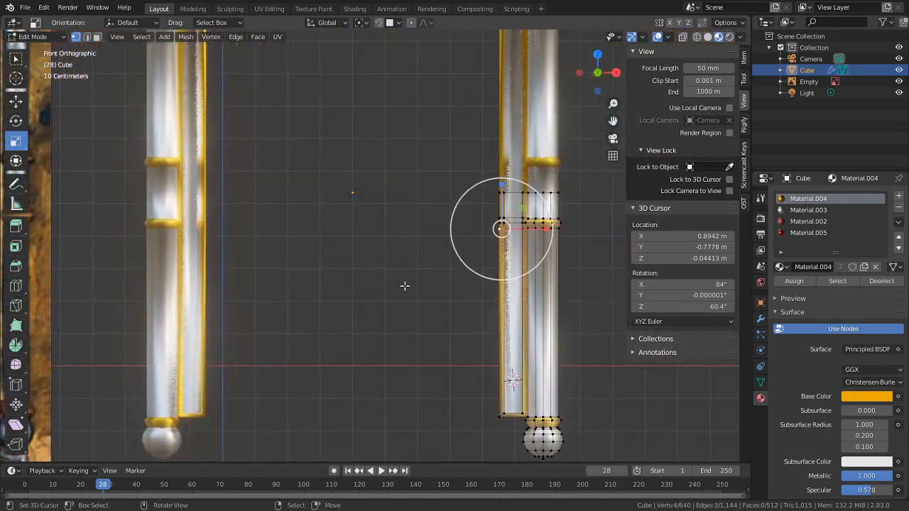
{"action": "scroll", "coordinate": [424, 290], "scroll_direction": "up", "scroll_amount": 2}
{"action": "key", "text": "alt+h"}
{"action": "middle_click_drag", "start_coordinate": [662, 352], "coordinate": [394, 276], "text": "shift"}
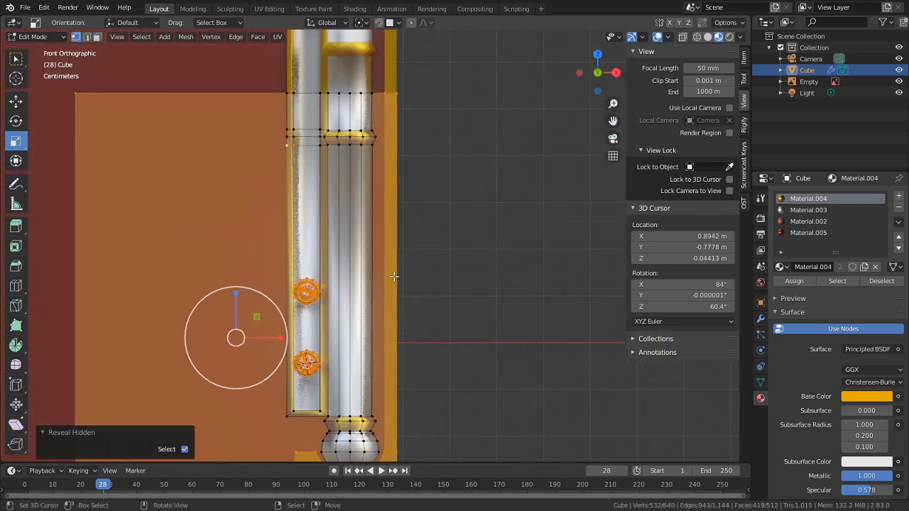
{"action": "key", "text": "alt+a"}
Step: Select the lowest cross edge's vertices across strip and pipe, keeping only the four on the inner gold border
{"action": "middle_click_drag", "start_coordinate": [424, 244], "coordinate": [541, 259]}
{"action": "scroll", "coordinate": [299, 145], "scroll_direction": "up", "scroll_amount": 2}
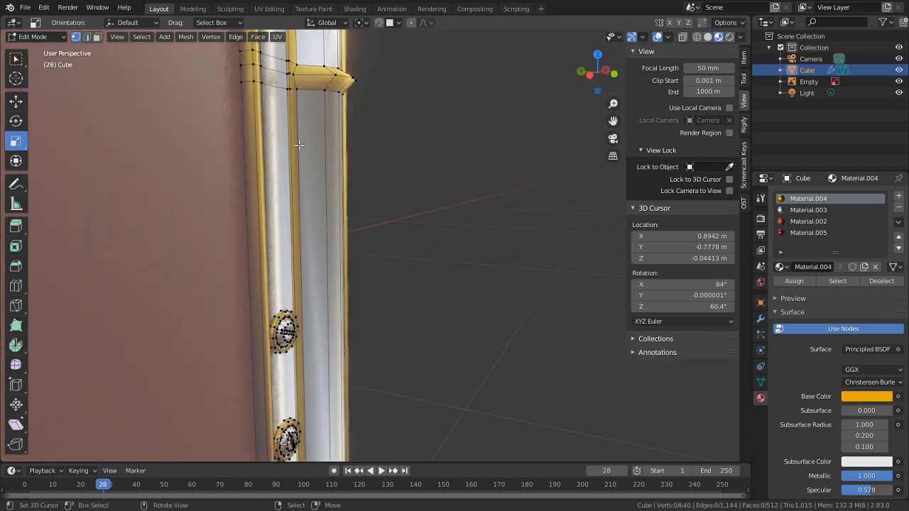
{"action": "left_click", "coordinate": [242, 79], "text": "alt"}
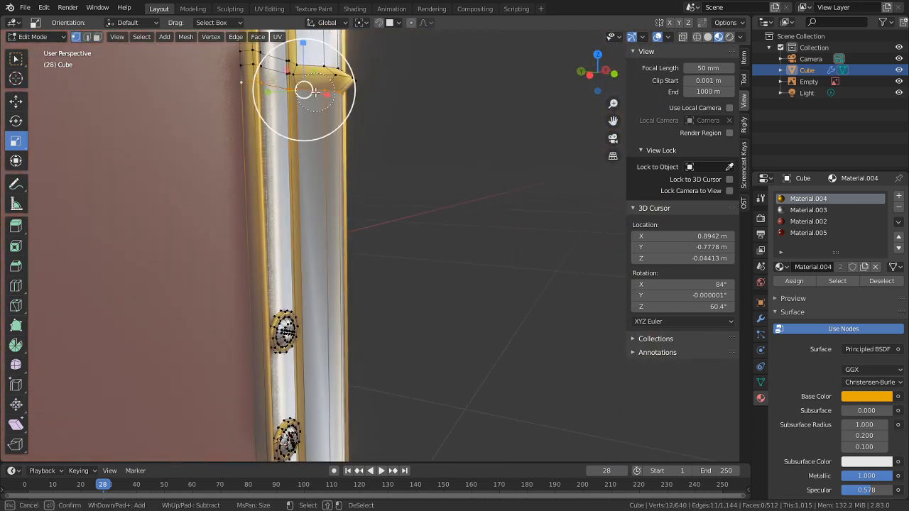
{"action": "middle_click_drag", "start_coordinate": [466, 125], "coordinate": [376, 117]}
{"action": "key", "text": "c"}
{"action": "middle_click", "coordinate": [429, 105]}
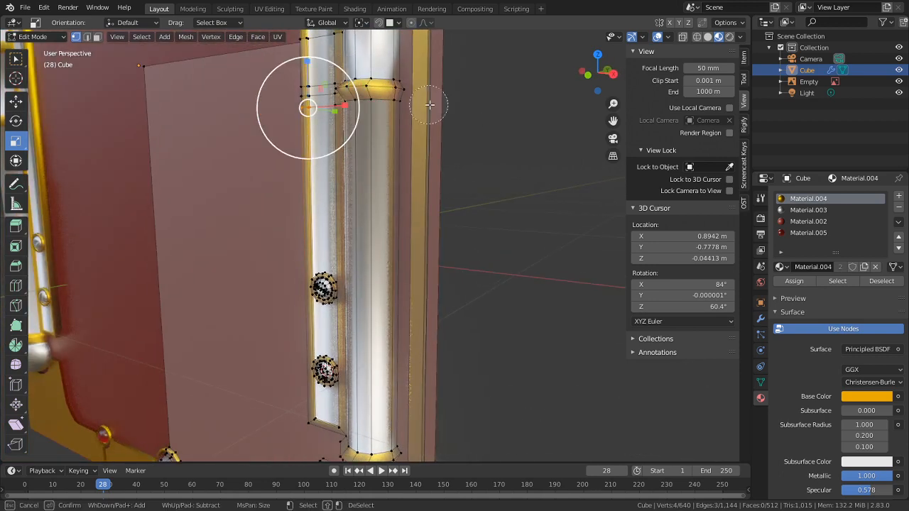
{"action": "right_click", "coordinate": [426, 106]}
Step: Edge-slide the selected inner-border vertices down the strip to the height of the upper screw
{"action": "middle_click_drag", "start_coordinate": [455, 122], "coordinate": [498, 132]}
{"action": "key", "text": "g"}
{"action": "key", "text": "g"}
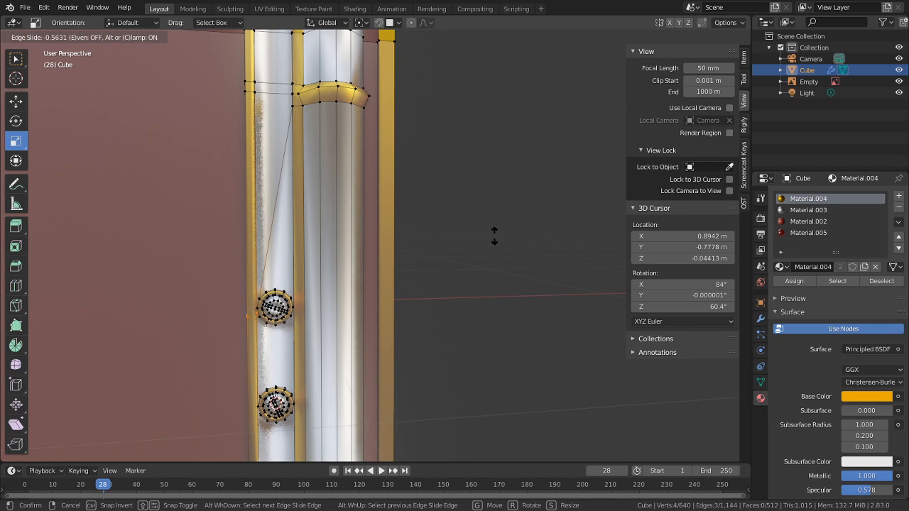
{"action": "left_click", "coordinate": [495, 211]}
Step: Select the three stacked faces on the gold border's inner side, from the mirror line down to the upper screw
{"action": "middle_click_drag", "start_coordinate": [399, 286], "coordinate": [437, 281]}
{"action": "left_click", "coordinate": [565, 300]}
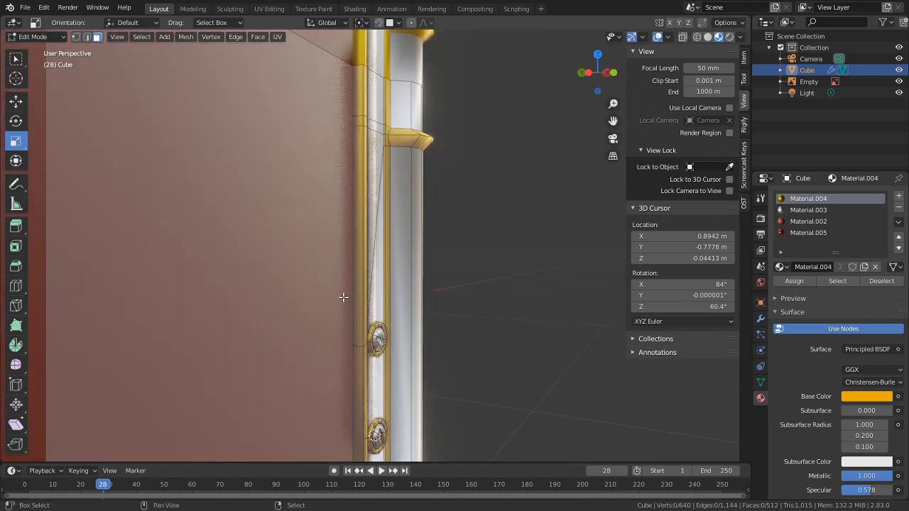
{"action": "left_click", "coordinate": [364, 277]}
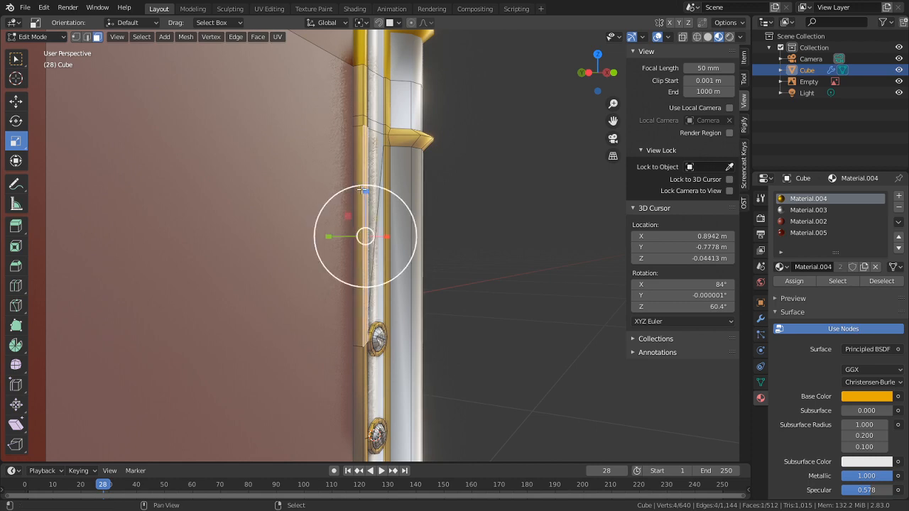
{"action": "left_click", "coordinate": [361, 135], "text": "shift"}
{"action": "left_click", "coordinate": [358, 96], "text": "shift"}
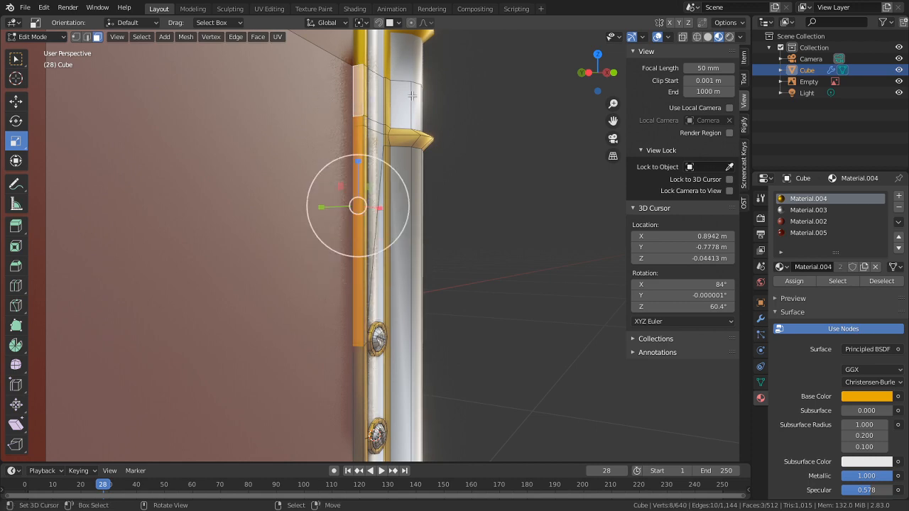
Step: Extrude the selected side faces about 0.175 m along their normal toward the middle of the cover
{"action": "key", "text": "KP_3"}
{"action": "key", "text": "KP_1"}
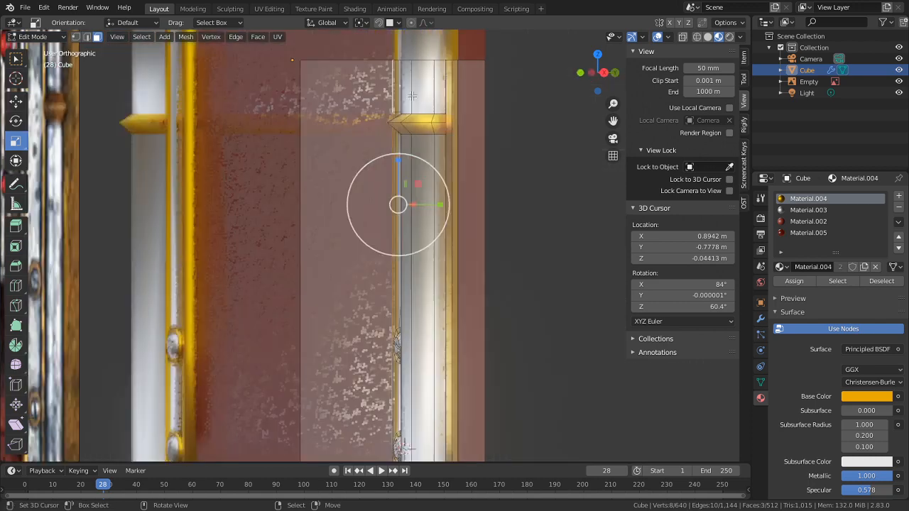
{"action": "key", "text": "e"}
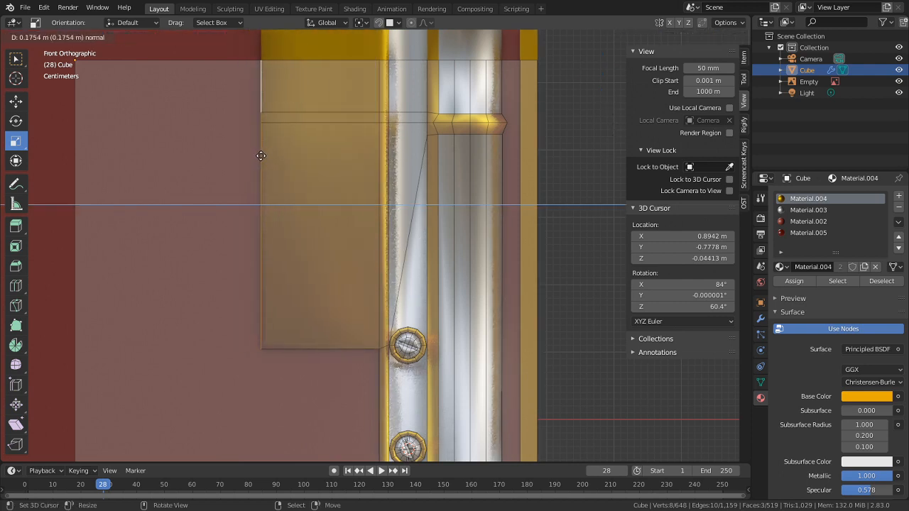
{"action": "left_click", "coordinate": [260, 154]}
Step: Examine the Monster Manual reference for the framed panel with red gems beside the screwed silver strip
{"action": "scroll", "coordinate": [312, 213], "scroll_direction": "down", "scroll_amount": 3}
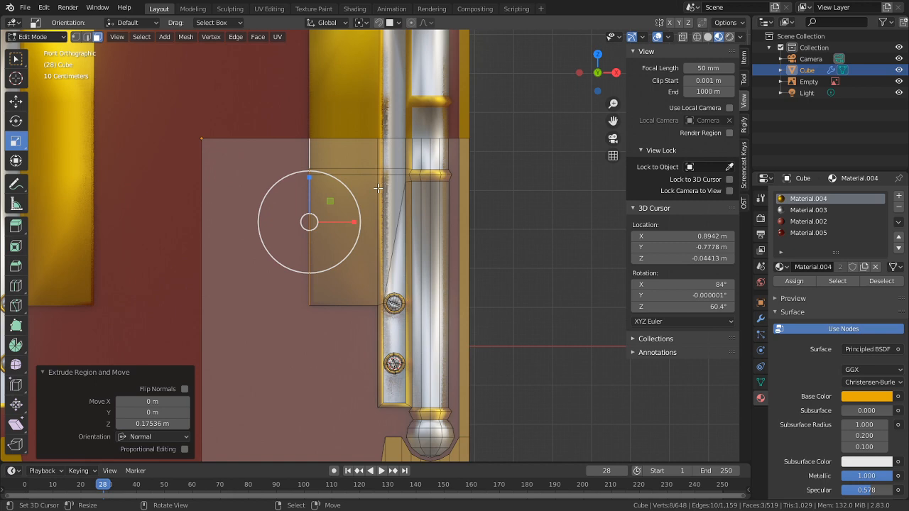
{"action": "middle_click_drag", "start_coordinate": [250, 213], "coordinate": [108, 297], "text": "shift"}
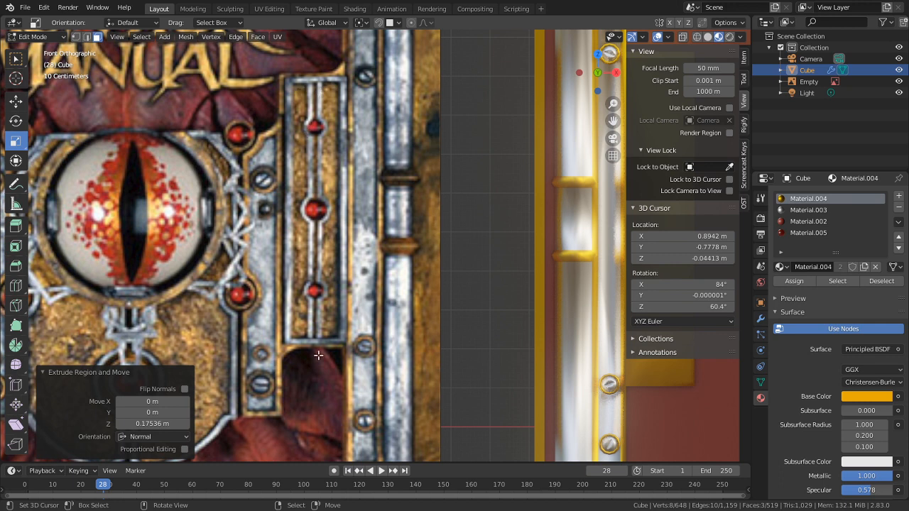
{"action": "middle_click_drag", "start_coordinate": [346, 187], "coordinate": [342, 354], "text": "shift"}
{"action": "scroll", "coordinate": [343, 354], "scroll_direction": "up", "scroll_amount": 8}
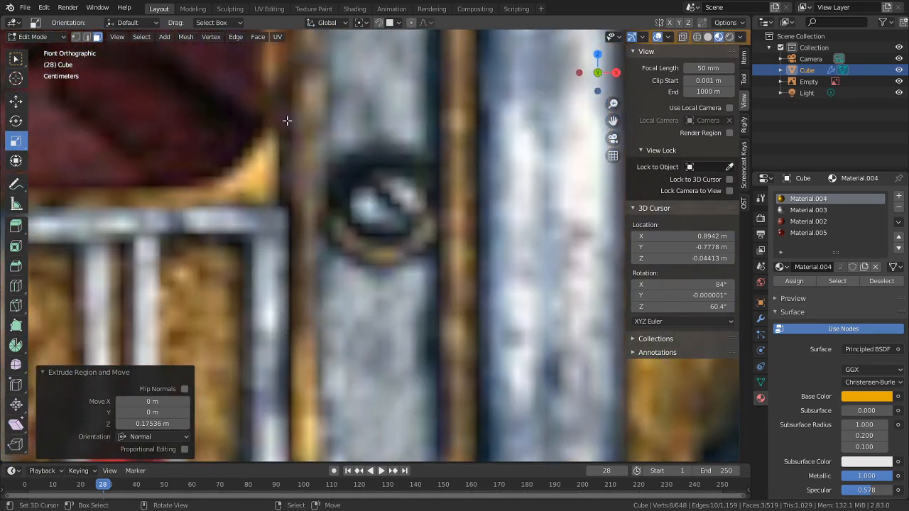
{"action": "scroll", "coordinate": [264, 187], "scroll_direction": "down", "scroll_amount": 2}
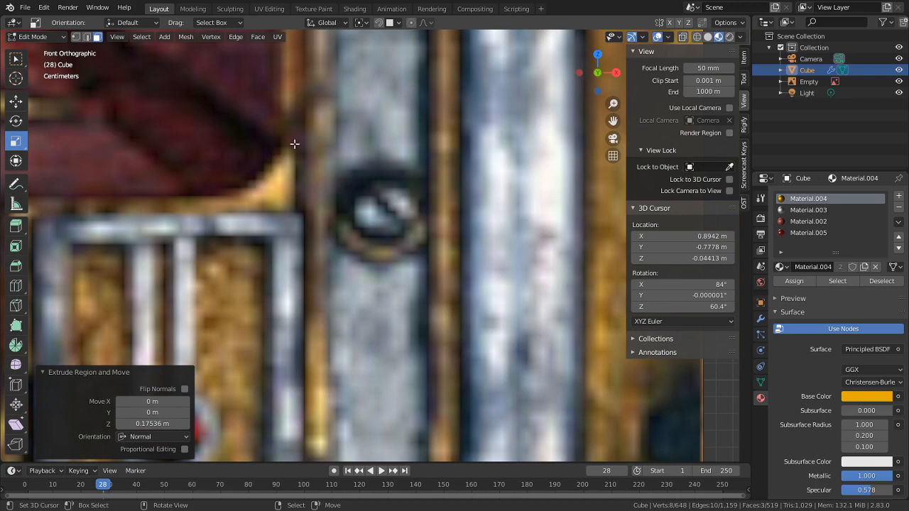
{"action": "scroll", "coordinate": [298, 288], "scroll_direction": "down", "scroll_amount": 6}
{"action": "scroll", "coordinate": [362, 427], "scroll_direction": "up", "scroll_amount": 3}
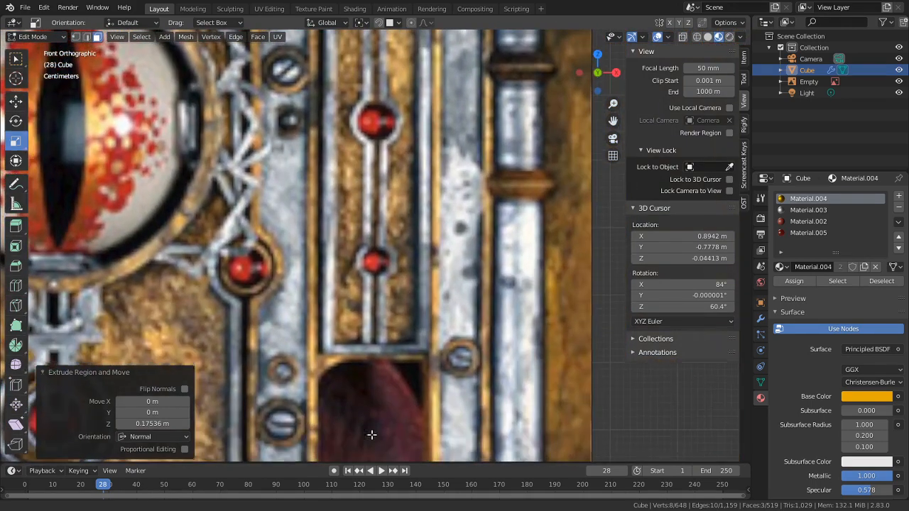
{"action": "middle_click_drag", "start_coordinate": [335, 257], "coordinate": [340, 436], "text": "shift"}
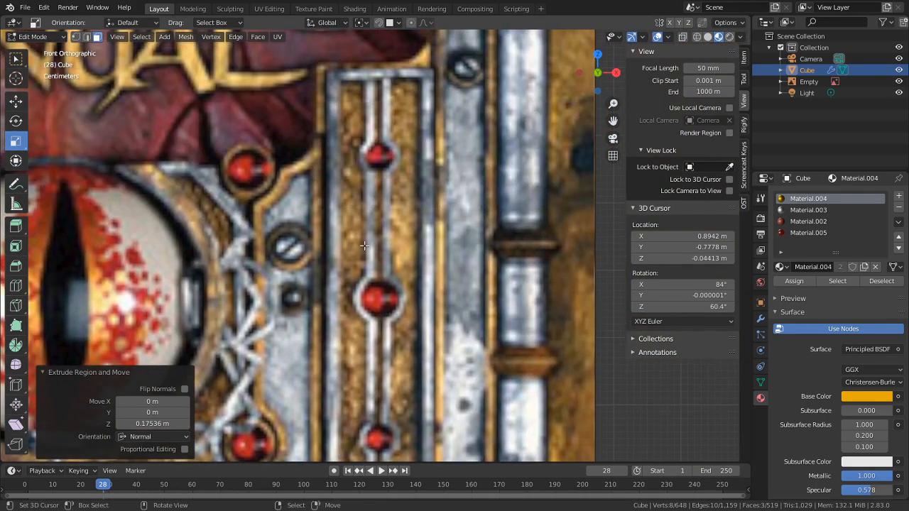
{"action": "middle_click_drag", "start_coordinate": [324, 333], "coordinate": [329, 151], "text": "shift"}
Step: Inspect the extruded gold block's end beside the screw and its junction with the silver strip
{"action": "scroll", "coordinate": [429, 370], "scroll_direction": "down", "scroll_amount": 6}
{"action": "middle_click_drag", "start_coordinate": [490, 334], "coordinate": [210, 413], "text": "shift"}
{"action": "scroll", "coordinate": [494, 317], "scroll_direction": "up", "scroll_amount": 3}
{"action": "middle_click_drag", "start_coordinate": [458, 246], "coordinate": [295, 318], "text": "shift"}
{"action": "scroll", "coordinate": [294, 319], "scroll_direction": "up", "scroll_amount": 4}
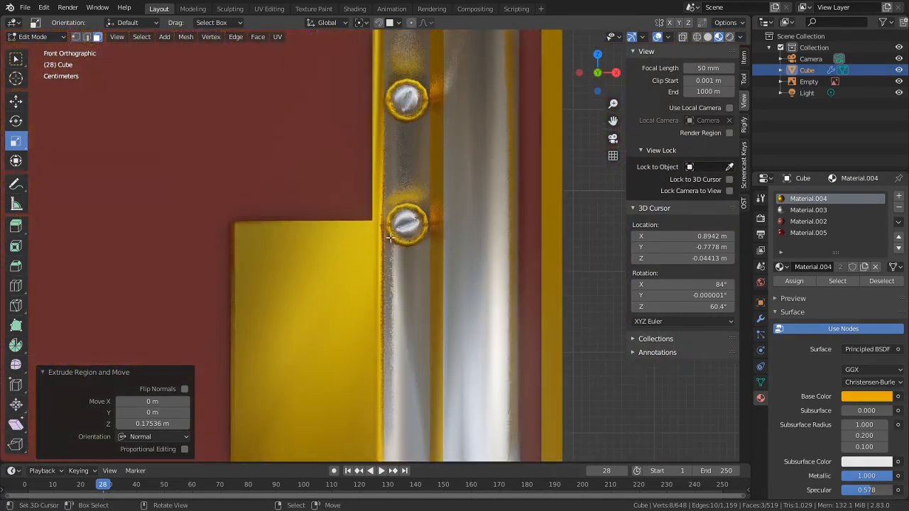
{"action": "middle_click_drag", "start_coordinate": [369, 236], "coordinate": [404, 307]}
{"action": "key", "text": "Tab"}
{"action": "key", "text": "Tab"}
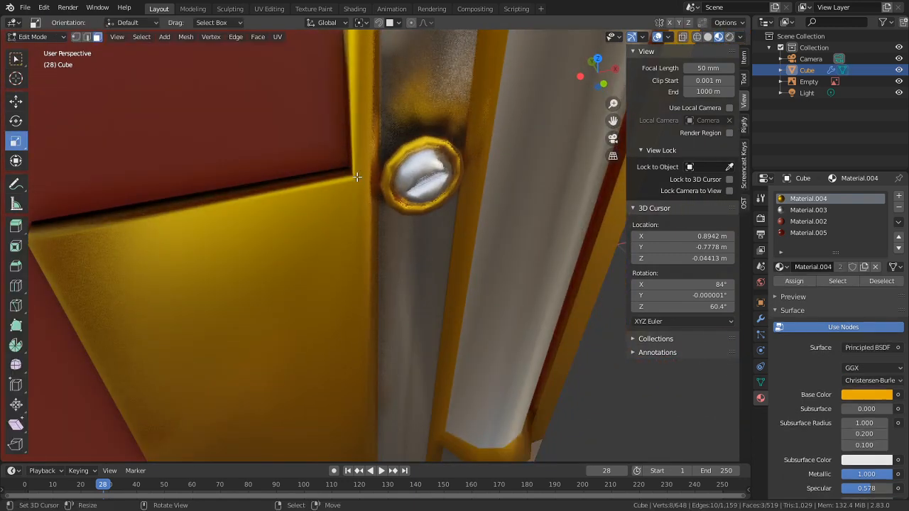
{"action": "scroll", "coordinate": [351, 322], "scroll_direction": "down", "scroll_amount": 5}
{"action": "middle_click_drag", "start_coordinate": [385, 231], "coordinate": [415, 99], "text": "shift"}
{"action": "middle_click_drag", "start_coordinate": [349, 318], "coordinate": [339, 220]}
{"action": "middle_click_drag", "start_coordinate": [349, 298], "coordinate": [393, 63], "text": "shift"}
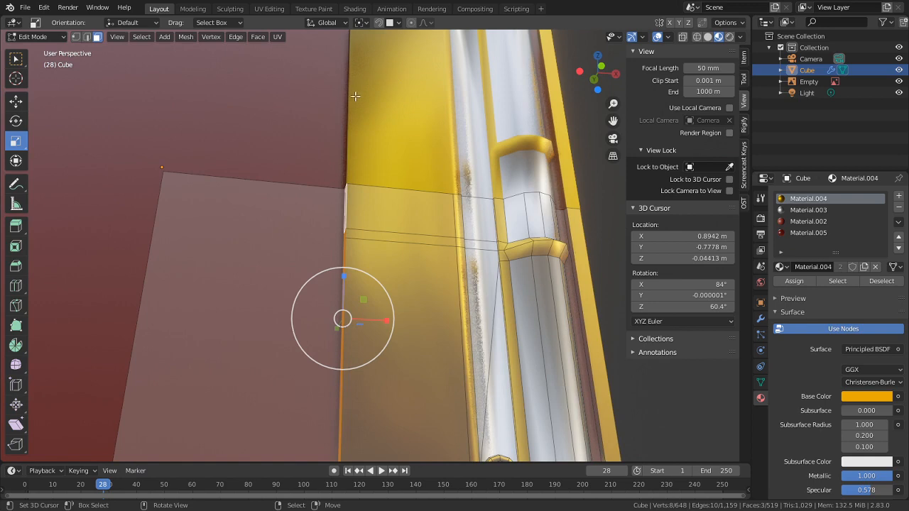
{"action": "middle_click_drag", "start_coordinate": [382, 206], "coordinate": [380, 262]}
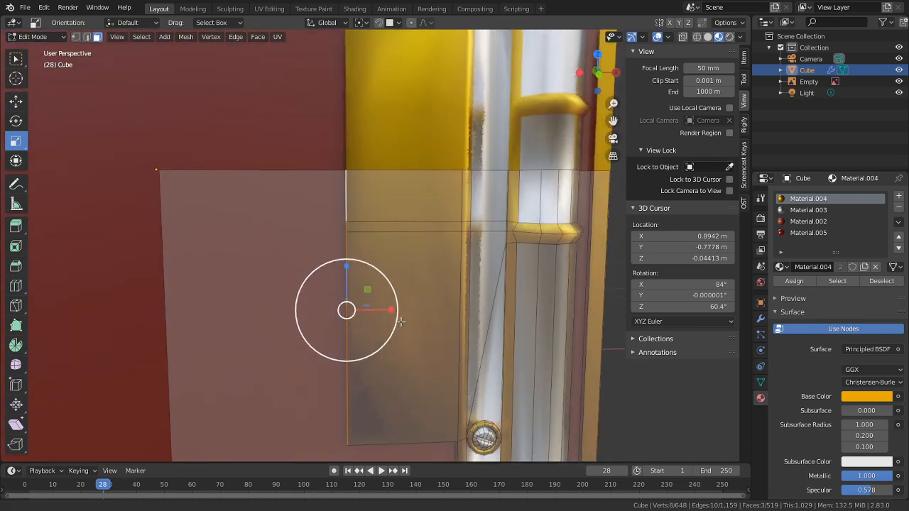
Step: Select the gold block's three front faces and inset them together by about 0.017 m
{"action": "middle_click_drag", "start_coordinate": [380, 334], "coordinate": [411, 234], "text": "shift"}
{"action": "scroll", "coordinate": [449, 380], "scroll_direction": "up", "scroll_amount": 5}
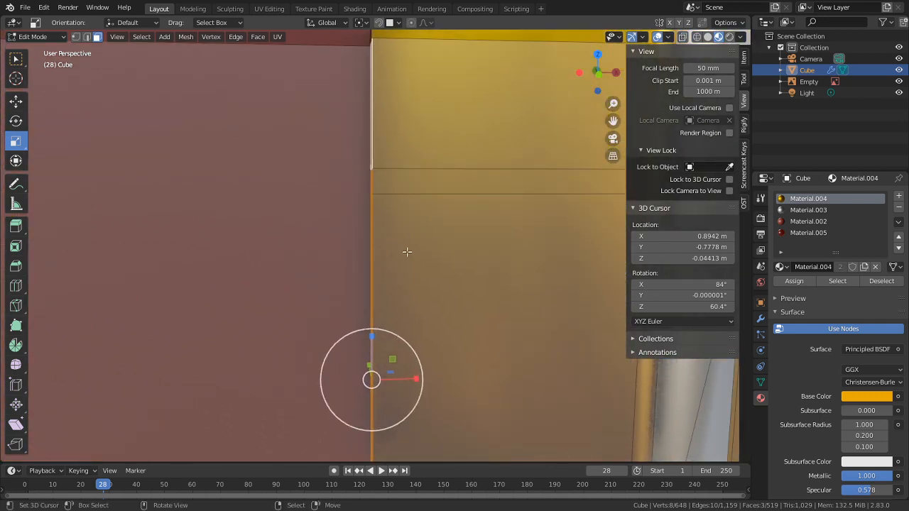
{"action": "left_click", "coordinate": [428, 248]}
{"action": "middle_click_drag", "start_coordinate": [449, 216], "coordinate": [321, 296], "text": "shift"}
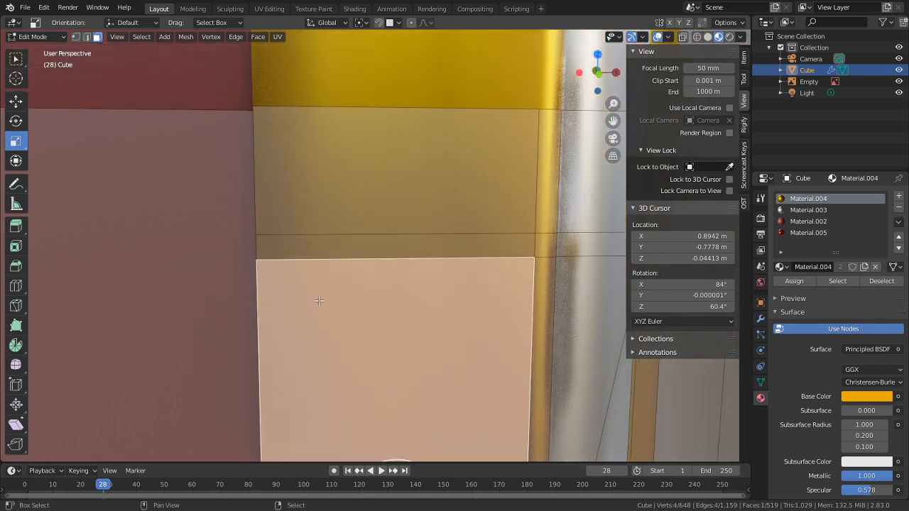
{"action": "left_click", "coordinate": [382, 249], "text": "shift"}
{"action": "left_click", "coordinate": [396, 214], "text": "shift"}
{"action": "scroll", "coordinate": [419, 266], "scroll_direction": "down", "scroll_amount": 5}
{"action": "middle_click_drag", "start_coordinate": [431, 296], "coordinate": [436, 276], "text": "shift"}
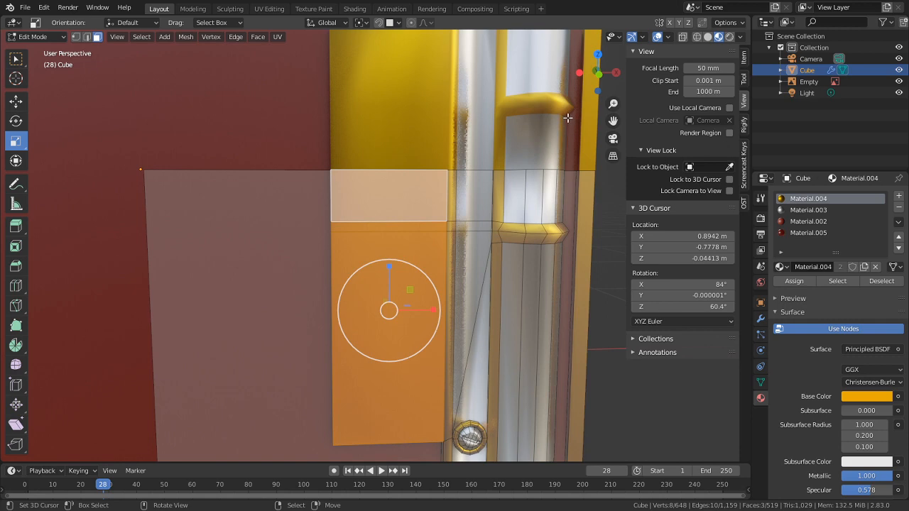
{"action": "key", "text": "i"}
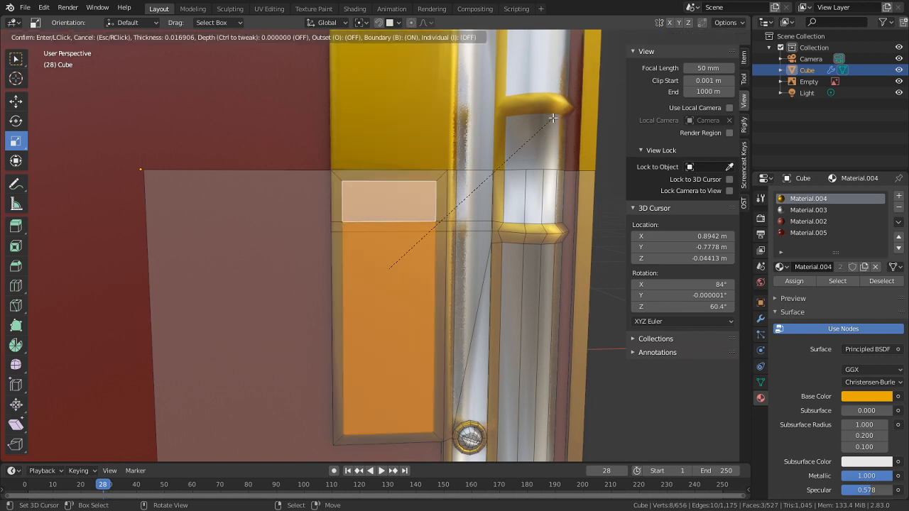
{"action": "left_click", "coordinate": [553, 118]}
Step: Delete the inset frame's outer edge along the mirror line at the top of the editable block
{"action": "scroll", "coordinate": [383, 223], "scroll_direction": "up", "scroll_amount": 4}
{"action": "left_click", "coordinate": [402, 114]}
{"action": "key", "text": "x"}
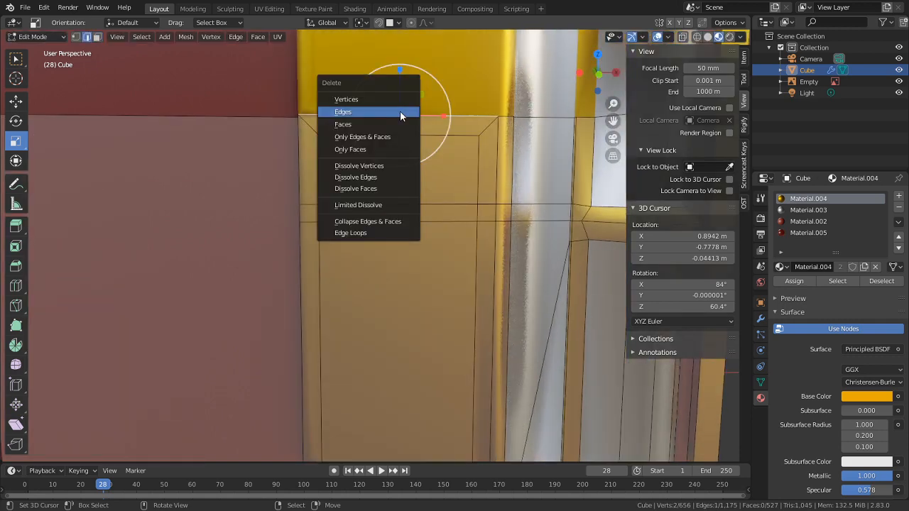
{"action": "left_click", "coordinate": [400, 111]}
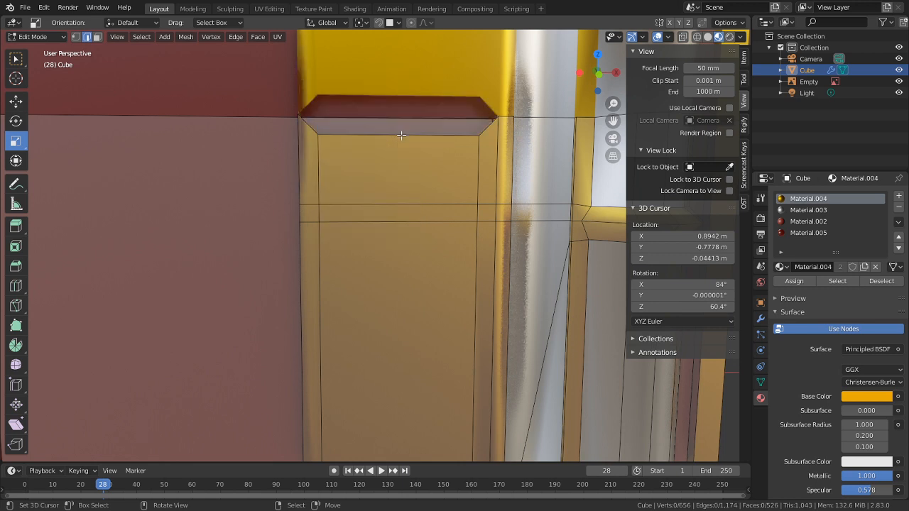
Step: Move the inset's inner top edge up about 0.05 m along Z to the mirror line
{"action": "left_click", "coordinate": [398, 135]}
{"action": "key", "text": "g"}
{"action": "key", "text": "y"}
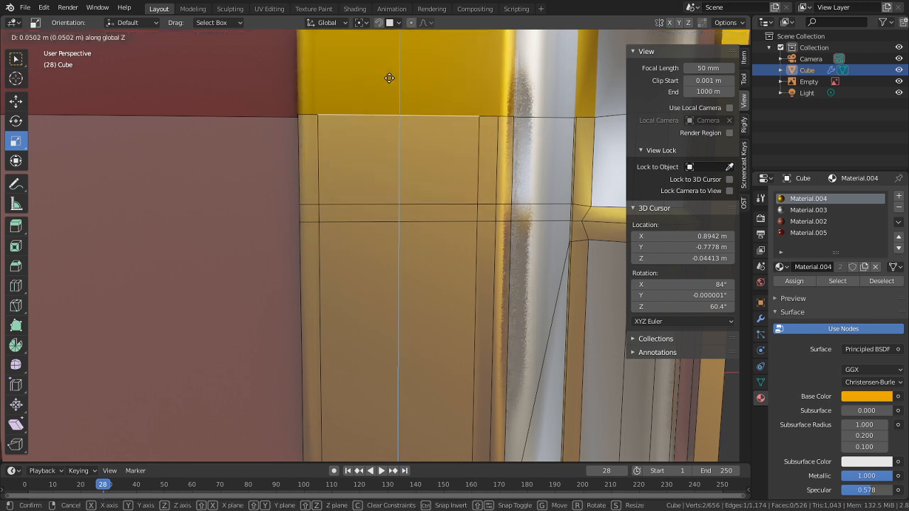
{"action": "left_click", "coordinate": [390, 79]}
Step: Select the three inner front faces of the inset and scale them slightly wider along X
{"action": "key", "text": "3"}
{"action": "left_click", "coordinate": [397, 206]}
{"action": "left_click", "coordinate": [398, 212], "text": "shift"}
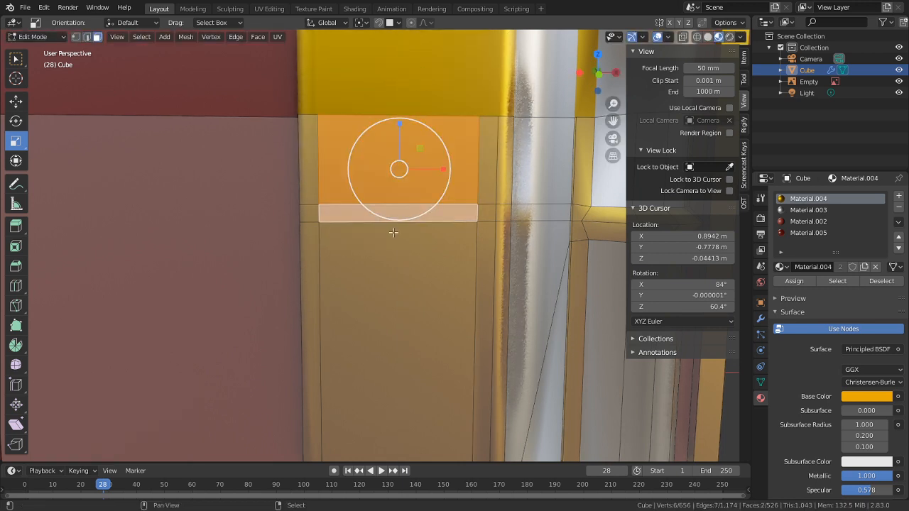
{"action": "left_click", "coordinate": [392, 285], "text": "shift"}
{"action": "middle_click_drag", "start_coordinate": [405, 315], "coordinate": [410, 202], "text": "shift"}
{"action": "scroll", "coordinate": [410, 202], "scroll_direction": "down", "scroll_amount": 2}
{"action": "key", "text": "s"}
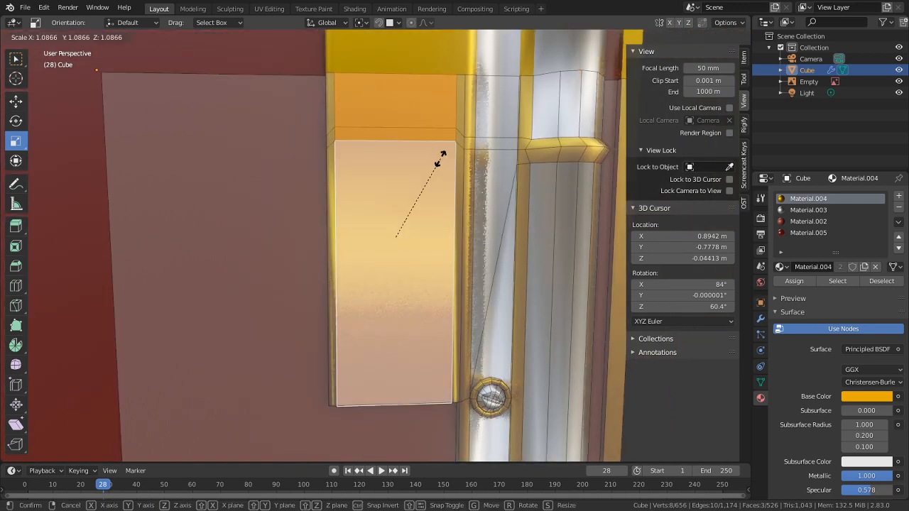
{"action": "key", "text": "Escape"}
{"action": "key", "text": "s"}
{"action": "key", "text": "x"}
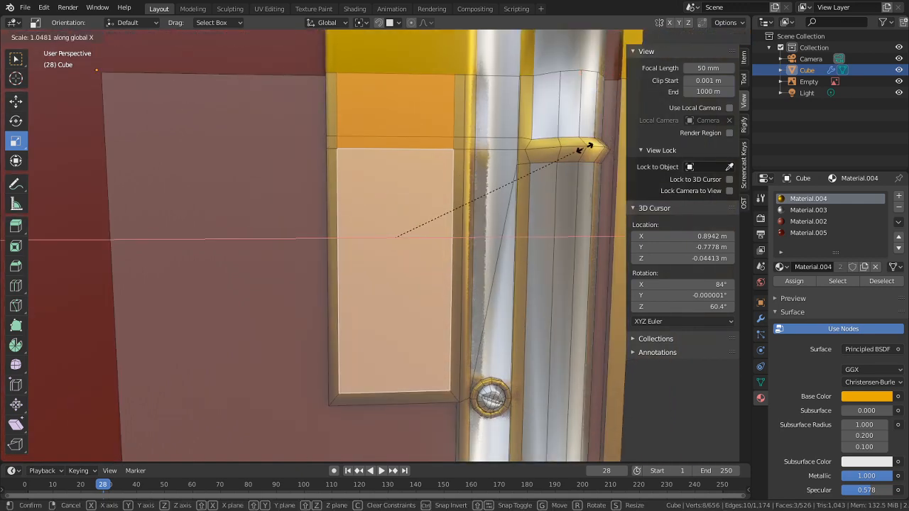
Step: Snap the 3D cursor to the inset's inner top edge on the mirror line
{"action": "left_click", "coordinate": [446, 70]}
{"action": "left_click", "coordinate": [448, 71]}
{"action": "key", "text": "shift+s"}
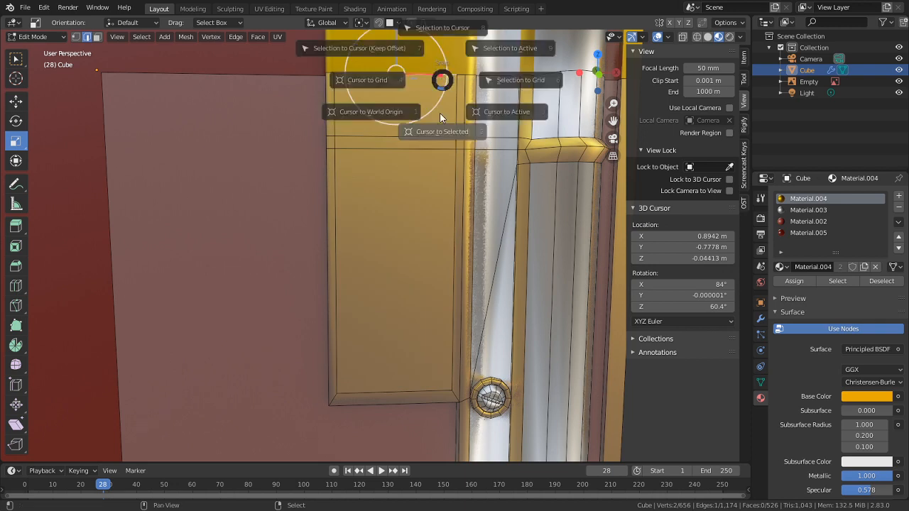
{"action": "left_click", "coordinate": [441, 146]}
Step: Try scaling the inset's three inner front faces to about 1.018 along Z, and undo it
{"action": "key", "text": "3"}
{"action": "key", "text": "b"}
{"action": "left_click_drag", "start_coordinate": [403, 126], "coordinate": [401, 175]}
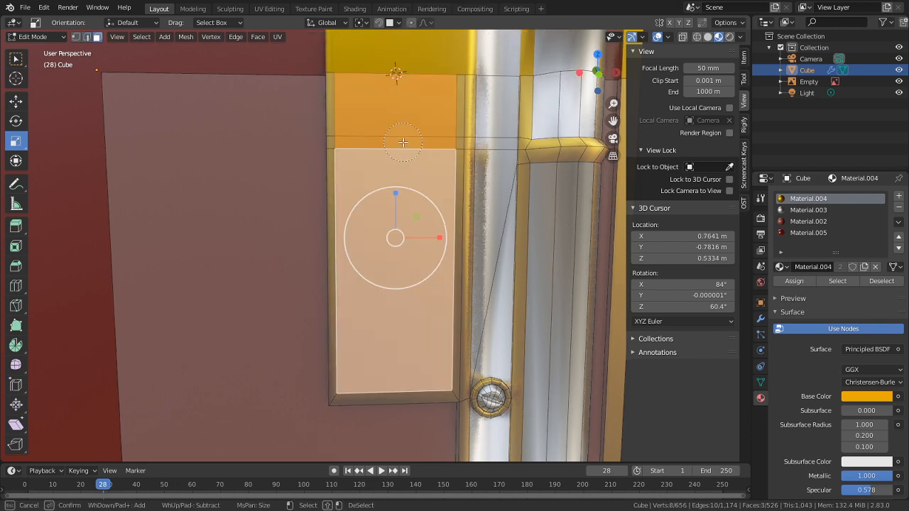
{"action": "key", "text": "s"}
{"action": "key", "text": "z"}
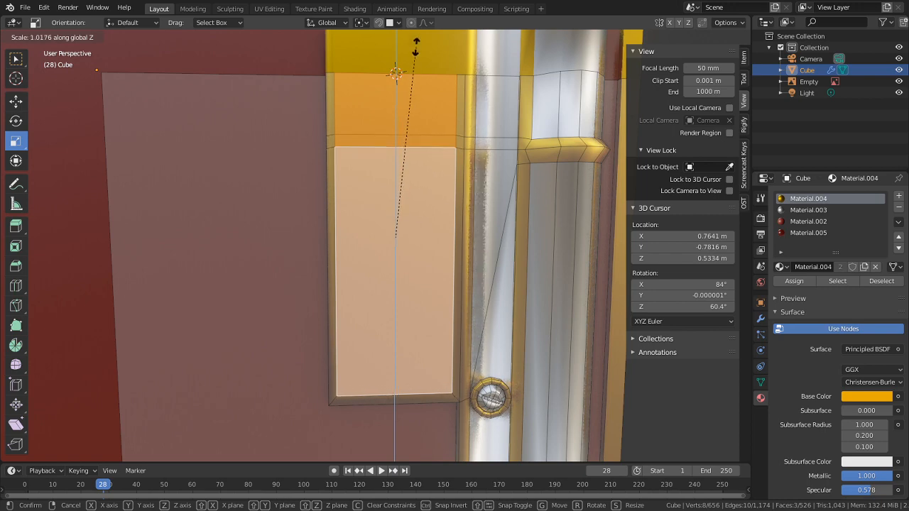
{"action": "left_click", "coordinate": [392, 123]}
{"action": "key", "text": "Tab"}
{"action": "key", "text": "ctrl+z"}
{"action": "key", "text": "ctrl+z"}
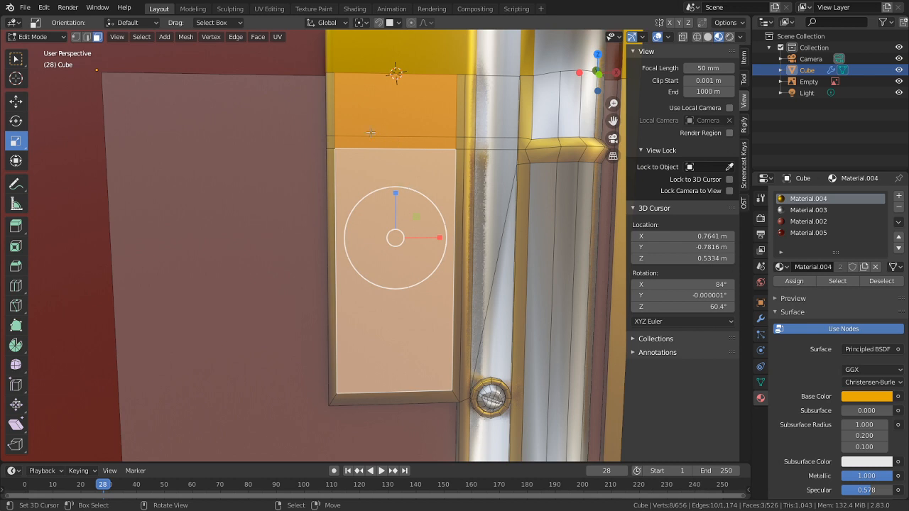
Step: Move the inset's inner bottom edge down about 0.003 m along Z
{"action": "key", "text": "2"}
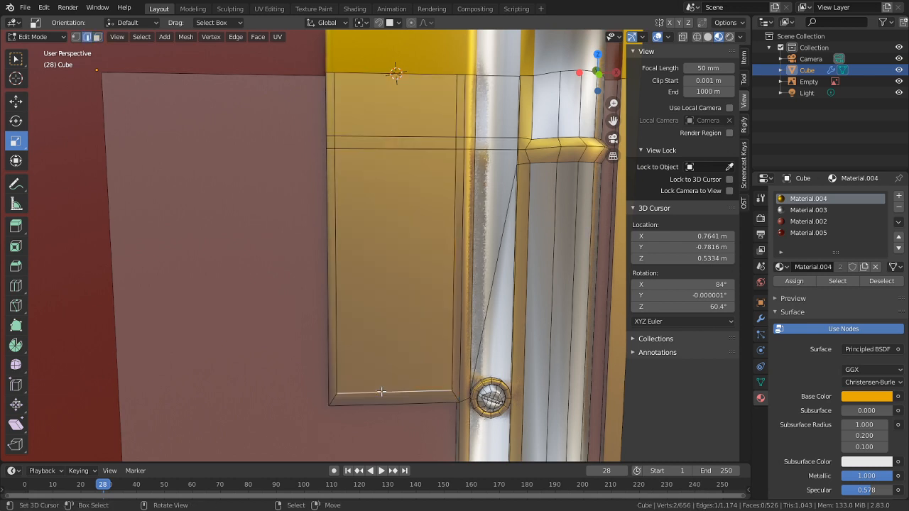
{"action": "left_click", "coordinate": [387, 380]}
{"action": "key", "text": "g"}
{"action": "key", "text": "z"}
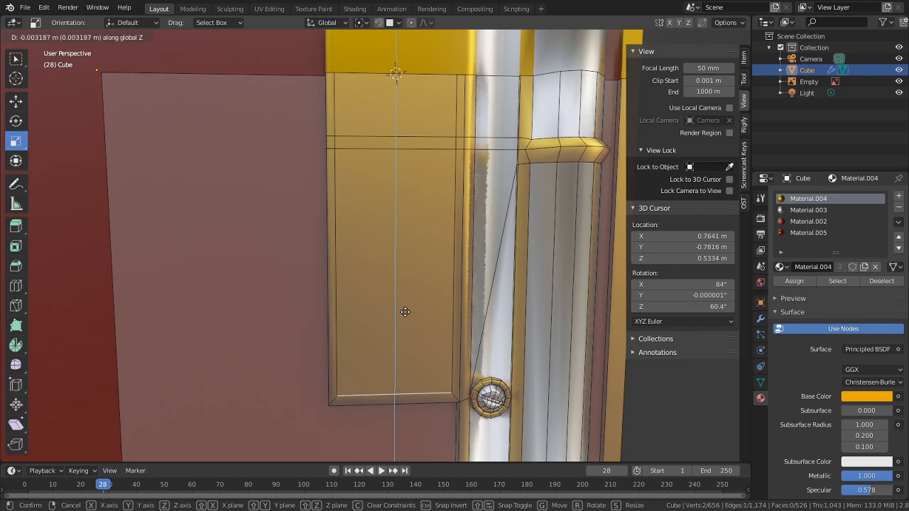
{"action": "left_click", "coordinate": [402, 314]}
{"action": "key", "text": "Tab"}
{"action": "key", "text": "Tab"}
{"action": "scroll", "coordinate": [406, 307], "scroll_direction": "down", "scroll_amount": 1}
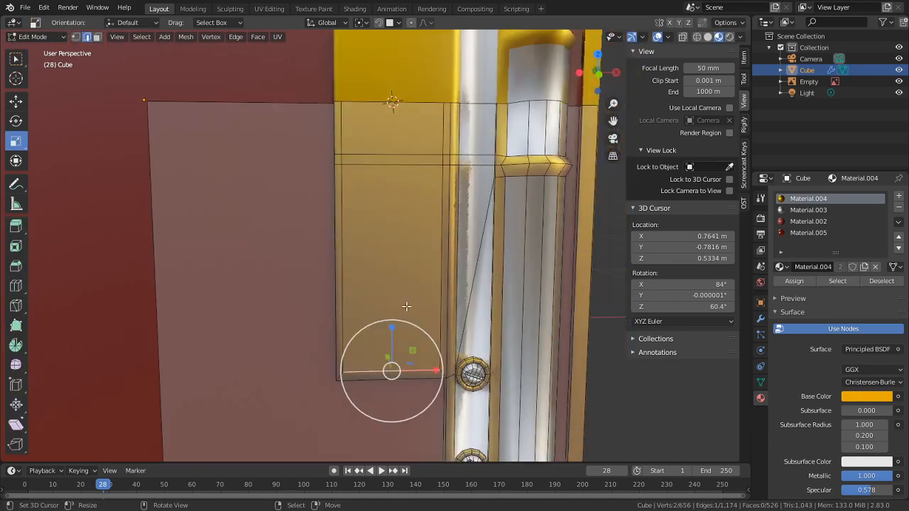
Step: Add four evenly spaced vertical loop cuts across the gold side panel without sliding them
{"action": "scroll", "coordinate": [406, 307], "scroll_direction": "down", "scroll_amount": 3}
{"action": "key", "text": "3"}
{"action": "middle_click_drag", "start_coordinate": [253, 233], "coordinate": [647, 255], "text": "shift"}
{"action": "scroll", "coordinate": [611, 250], "scroll_direction": "down", "scroll_amount": 3}
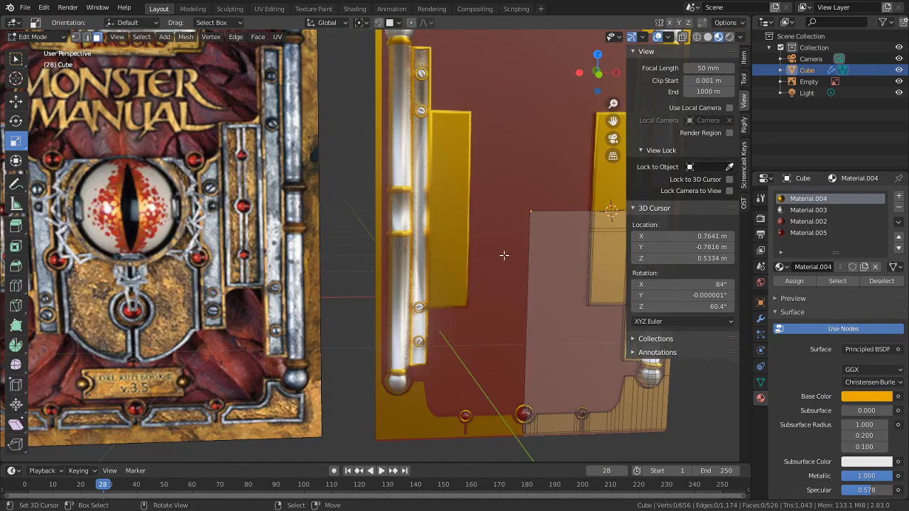
{"action": "scroll", "coordinate": [271, 294], "scroll_direction": "up", "scroll_amount": 4}
{"action": "middle_click_drag", "start_coordinate": [433, 264], "coordinate": [368, 270], "text": "shift"}
{"action": "key", "text": "ctrl+r"}
{"action": "scroll", "coordinate": [371, 268], "scroll_direction": "up", "scroll_amount": 1}
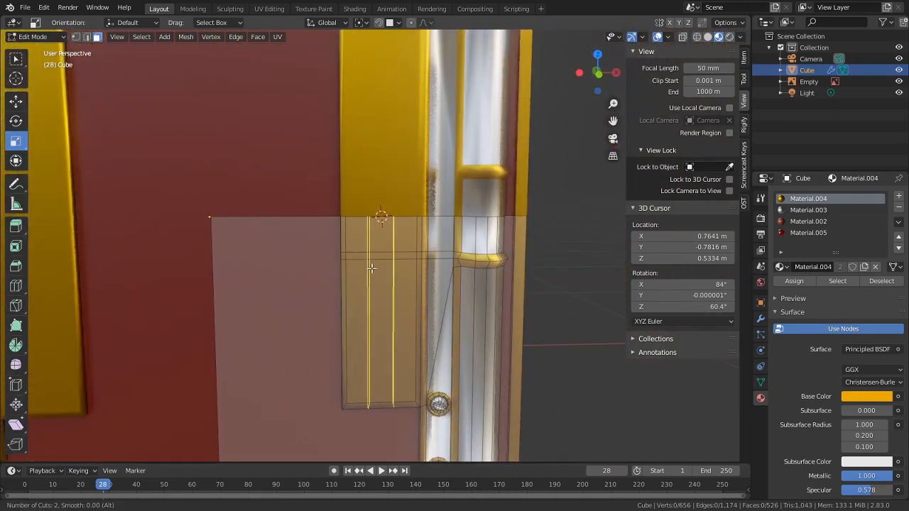
{"action": "scroll", "coordinate": [371, 268], "scroll_direction": "up", "scroll_amount": 2}
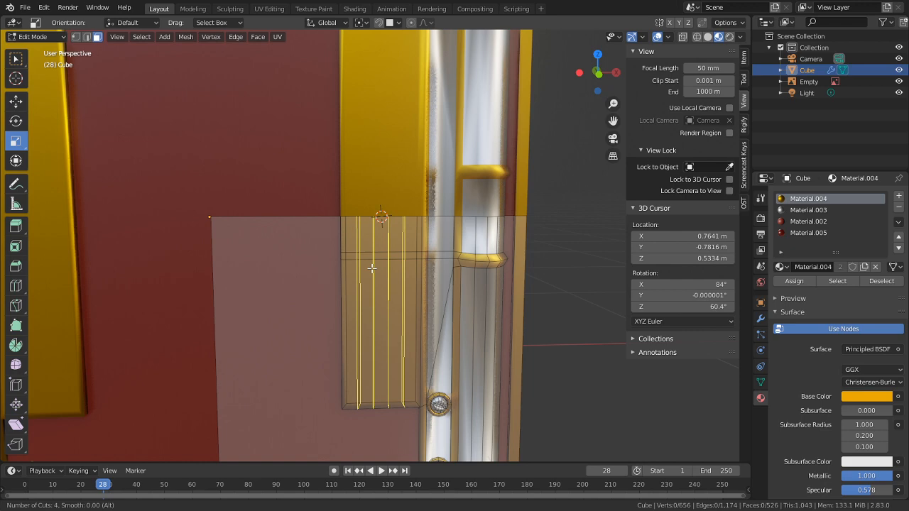
{"action": "left_click", "coordinate": [371, 268]}
{"action": "right_click", "coordinate": [371, 268]}
Step: Select the divided inner front faces of the gold panel, starting with the strip nearest the red cover
{"action": "scroll", "coordinate": [381, 276], "scroll_direction": "up", "scroll_amount": 3}
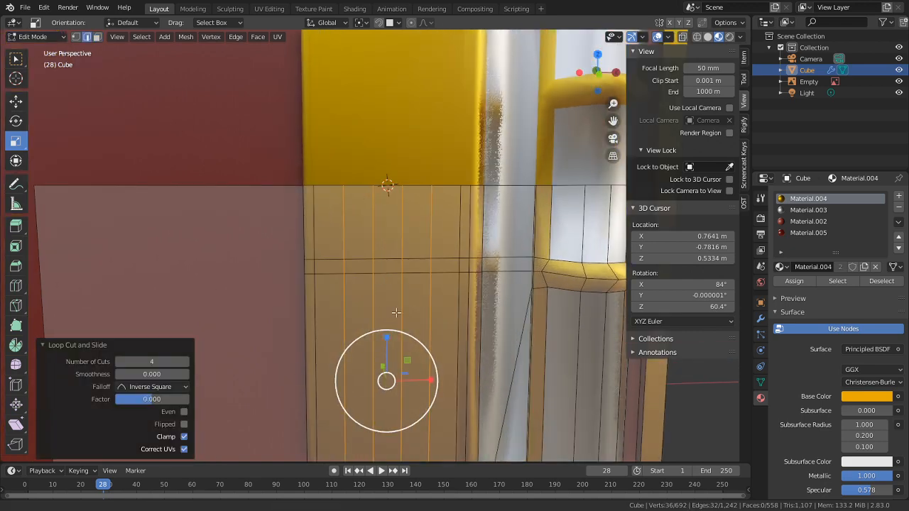
{"action": "middle_click_drag", "start_coordinate": [396, 313], "coordinate": [399, 289]}
{"action": "middle_click_drag", "start_coordinate": [397, 327], "coordinate": [398, 256]}
{"action": "key", "text": "3"}
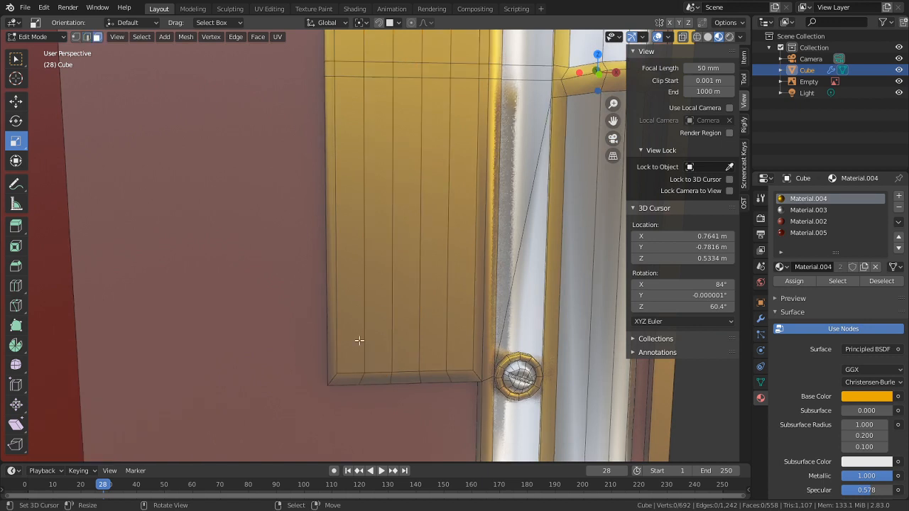
{"action": "left_click", "coordinate": [355, 299]}
{"action": "key", "text": "c"}
{"action": "middle_click_drag", "start_coordinate": [389, 153], "coordinate": [391, 245], "text": "shift"}
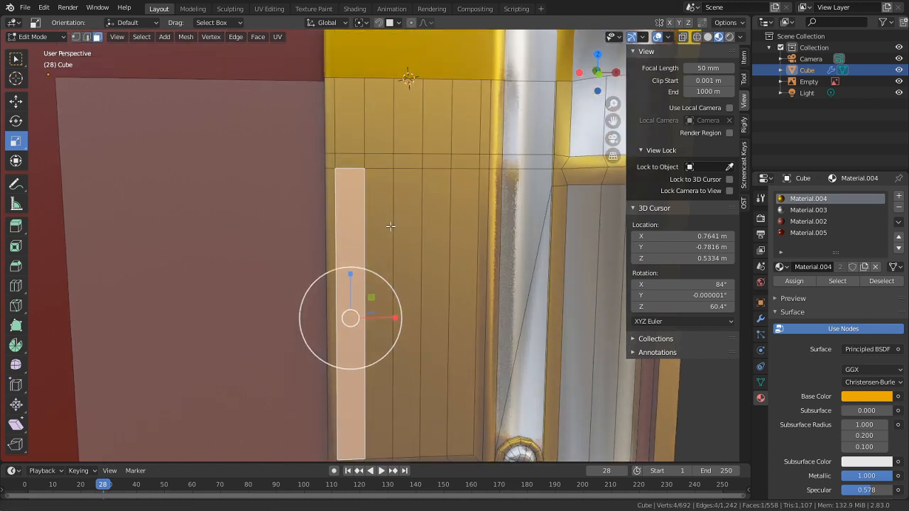
{"action": "mouse_move", "coordinate": [391, 245]}
{"action": "left_mouse_down"}
{"action": "mouse_move", "coordinate": [432, 156]}
{"action": "mouse_move", "coordinate": [450, 199]}
{"action": "left_mouse_up"}
{"action": "right_click", "coordinate": [450, 202]}
Step: Try to inset the panel's inner front faces, and undo back to the single strip selection
{"action": "middle_click_drag", "start_coordinate": [446, 226], "coordinate": [448, 182], "text": "shift"}
{"action": "middle_click_drag", "start_coordinate": [512, 363], "coordinate": [451, 213]}
{"action": "key", "text": "i"}
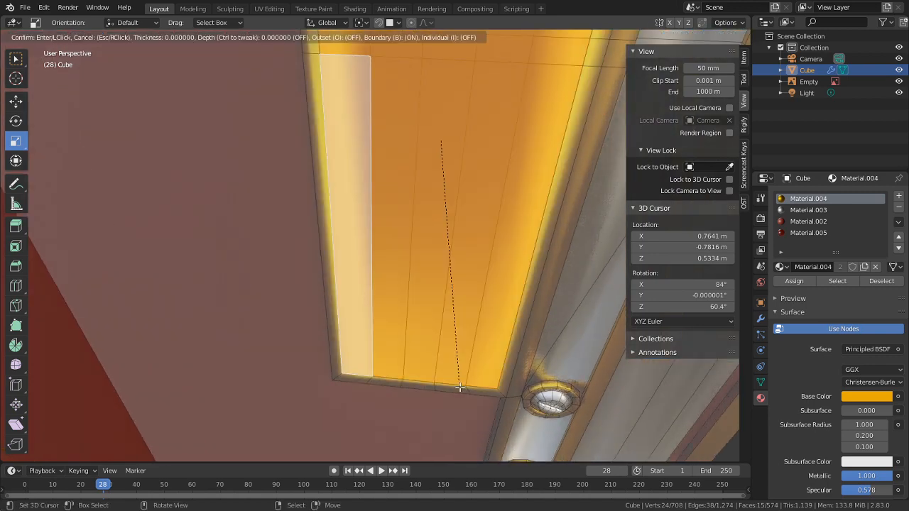
{"action": "right_click", "coordinate": [466, 310]}
{"action": "middle_click_drag", "start_coordinate": [466, 311], "coordinate": [357, 383]}
{"action": "key", "text": "a"}
{"action": "right_click", "coordinate": [357, 383]}
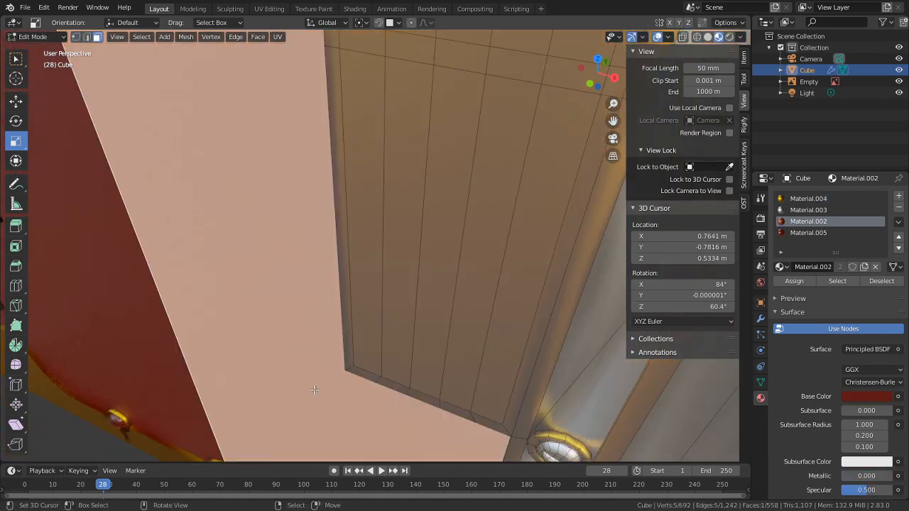
{"action": "key", "text": "ctrl+z"}
{"action": "key", "text": "ctrl+z"}
{"action": "key", "text": "ctrl+z"}
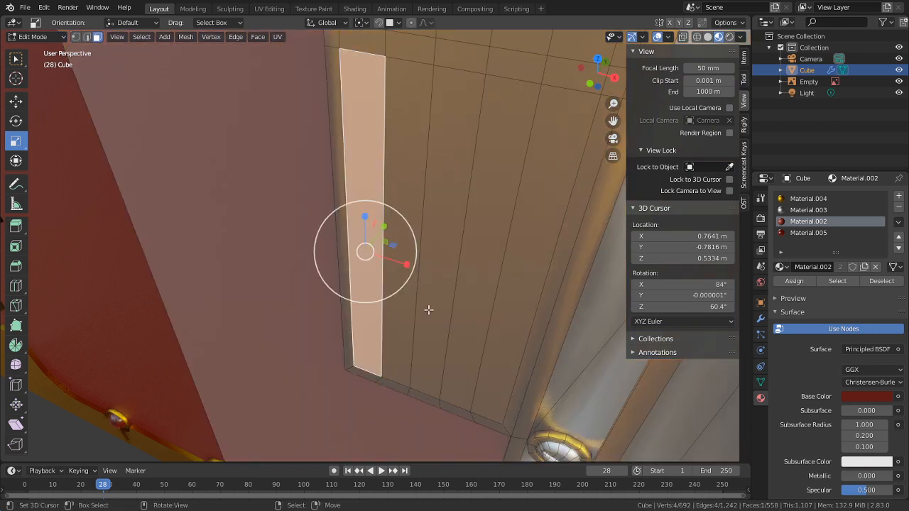
Step: Add the remaining inner strips to the selection, leaving out the faces of the surrounding frame
{"action": "scroll", "coordinate": [429, 310], "scroll_direction": "down", "scroll_amount": 1}
{"action": "key", "text": "c"}
{"action": "mouse_move", "coordinate": [397, 117]}
{"action": "left_mouse_down"}
{"action": "mouse_move", "coordinate": [404, 63]}
{"action": "mouse_move", "coordinate": [512, 125]}
{"action": "mouse_move", "coordinate": [536, 120]}
{"action": "mouse_move", "coordinate": [441, 128]}
{"action": "left_mouse_up"}
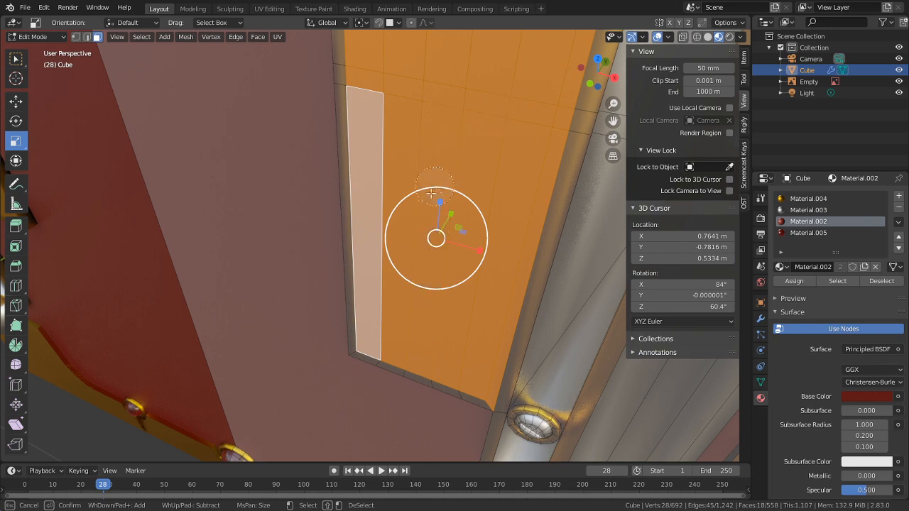
{"action": "key", "text": "Escape"}
{"action": "mouse_move", "coordinate": [522, 398]}
{"action": "middle_mouse_down"}
{"action": "mouse_move", "coordinate": [533, 419]}
{"action": "mouse_move", "coordinate": [508, 421]}
{"action": "middle_mouse_up"}
{"action": "key", "text": "c"}
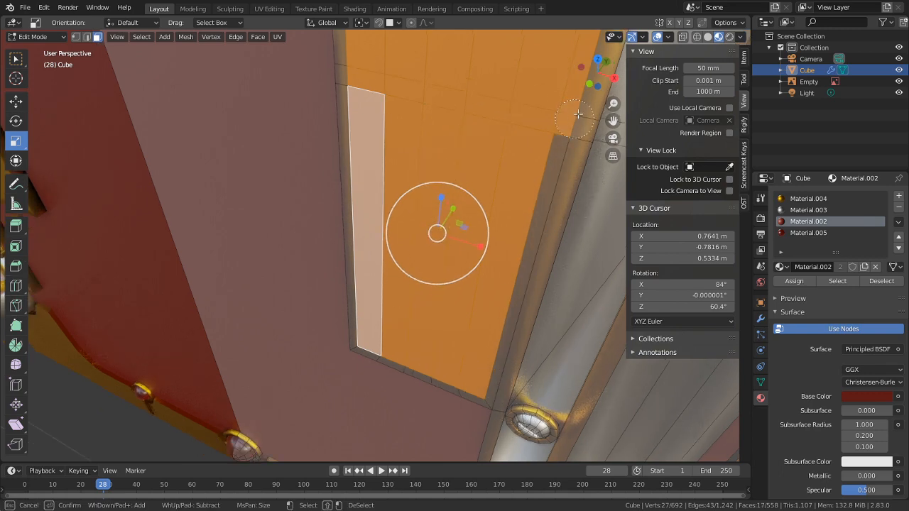
{"action": "middle_click_drag", "start_coordinate": [578, 114], "coordinate": [450, 178]}
{"action": "key", "text": "Escape"}
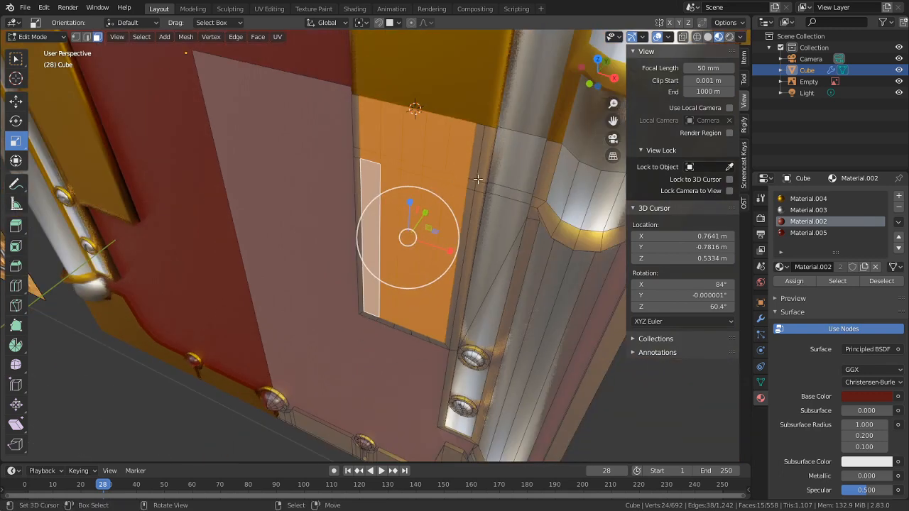
Step: Extrude the selected inner faces about 0.007 m inward along their normals to recess the panel
{"action": "scroll", "coordinate": [456, 234], "scroll_direction": "up", "scroll_amount": 2}
{"action": "middle_click_drag", "start_coordinate": [461, 249], "coordinate": [473, 265]}
{"action": "key", "text": "ctrl+r"}
{"action": "left_click", "coordinate": [448, 288]}
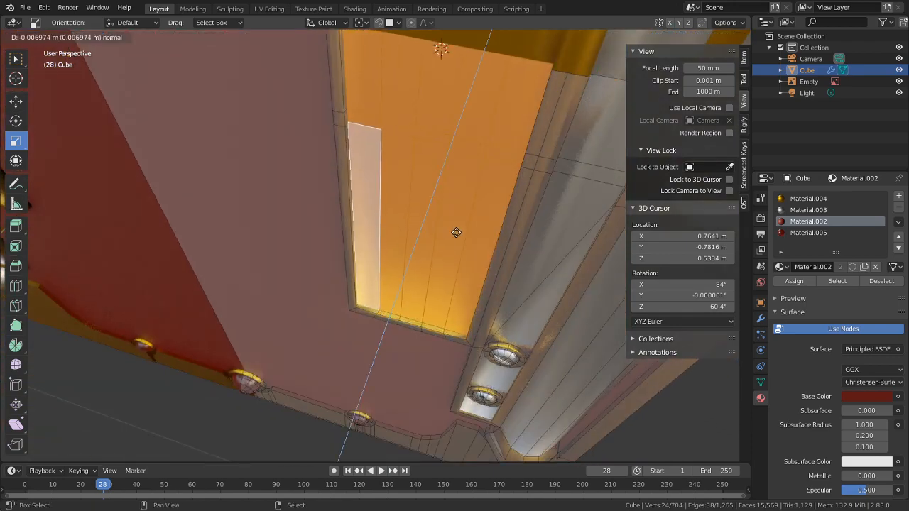
{"action": "left_click", "coordinate": [457, 232]}
{"action": "key", "text": "Tab"}
{"action": "mouse_move", "coordinate": [420, 302]}
{"action": "middle_mouse_down"}
{"action": "mouse_move", "coordinate": [498, 234]}
{"action": "mouse_move", "coordinate": [415, 292]}
{"action": "middle_mouse_up"}
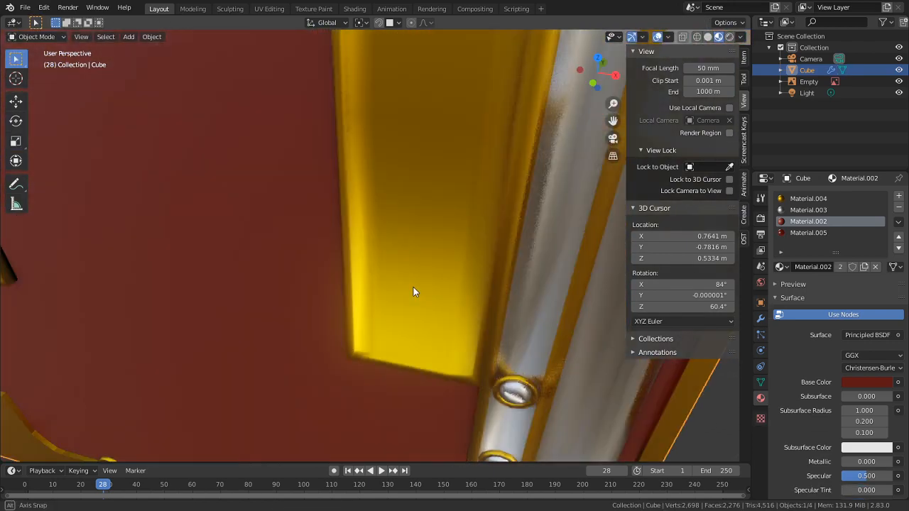
{"action": "key", "text": "Tab"}
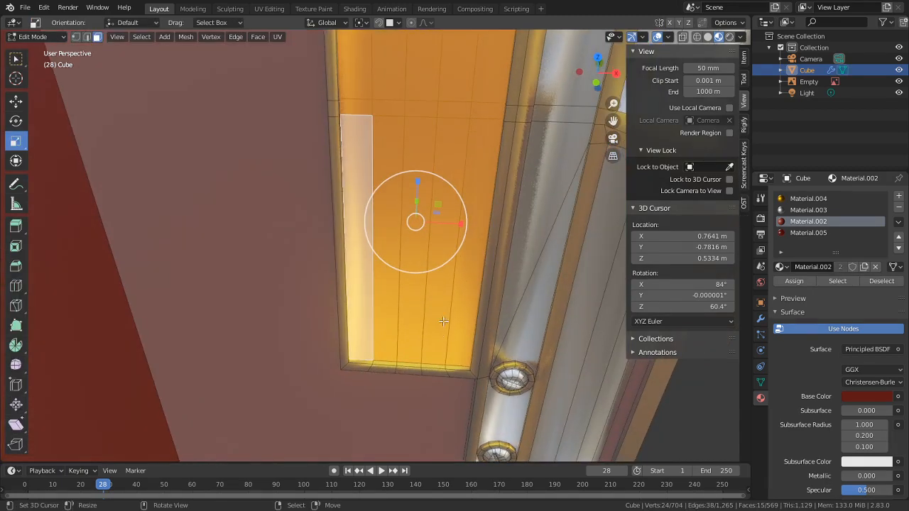
Step: Select the recess's two central vertical edge lines up to the mirror line and scale them to about 0.203 along X
{"action": "middle_click", "coordinate": [423, 352], "text": "alt"}
{"action": "key", "text": "2"}
{"action": "right_click", "coordinate": [365, 201]}
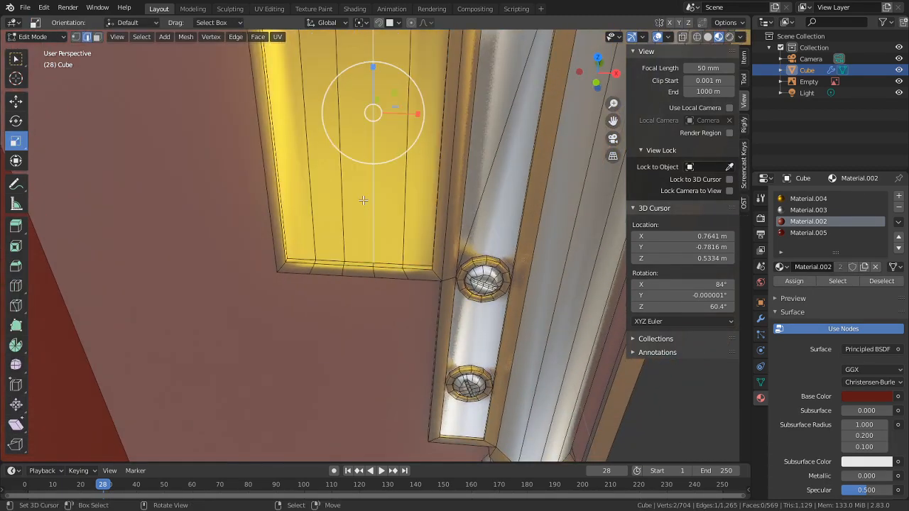
{"action": "middle_click_drag", "start_coordinate": [366, 199], "coordinate": [359, 354], "text": "shift"}
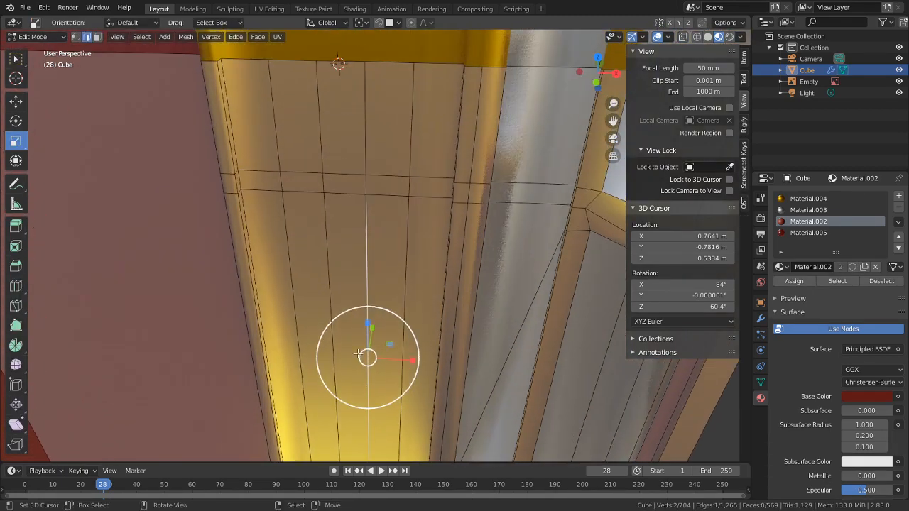
{"action": "right_click", "coordinate": [367, 164], "text": "shift"}
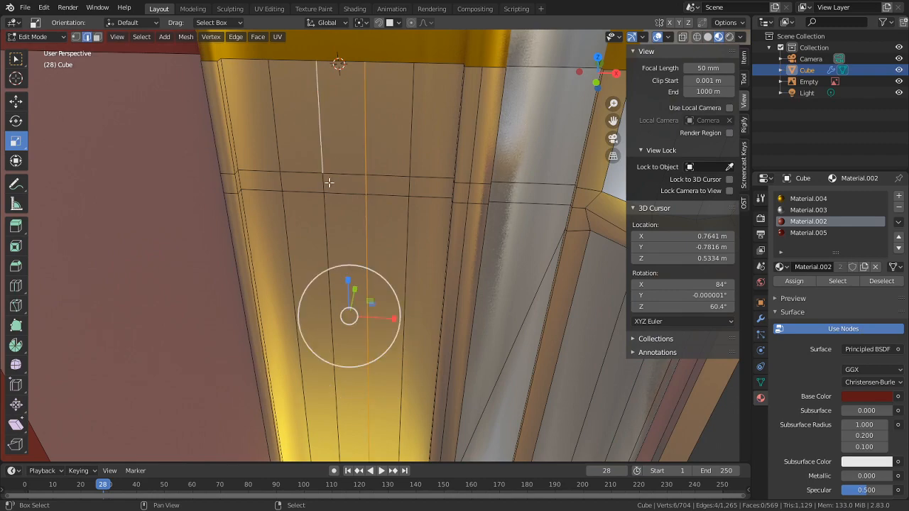
{"action": "middle_click_drag", "start_coordinate": [329, 208], "coordinate": [433, 239]}
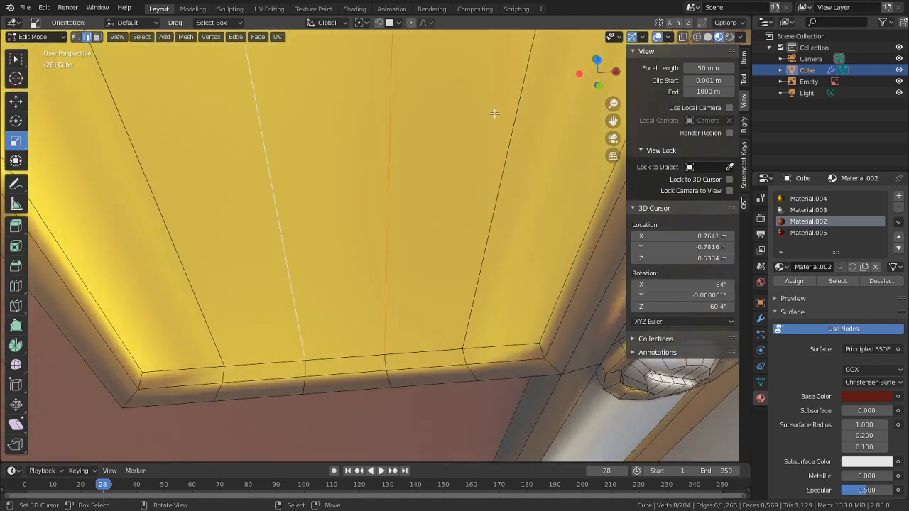
{"action": "key", "text": "s"}
{"action": "key", "text": "x"}
{"action": "right_click", "coordinate": [422, 456]}
{"action": "scroll", "coordinate": [422, 369], "scroll_direction": "down", "scroll_amount": 4}
{"action": "middle_click_drag", "start_coordinate": [422, 341], "coordinate": [452, 232]}
{"action": "key", "text": "s"}
{"action": "key", "text": "x"}
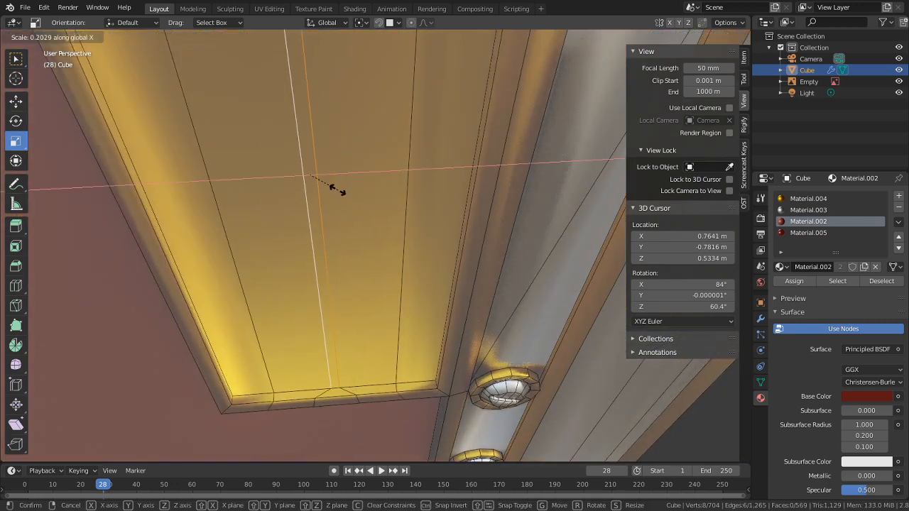
{"action": "left_click", "coordinate": [335, 189]}
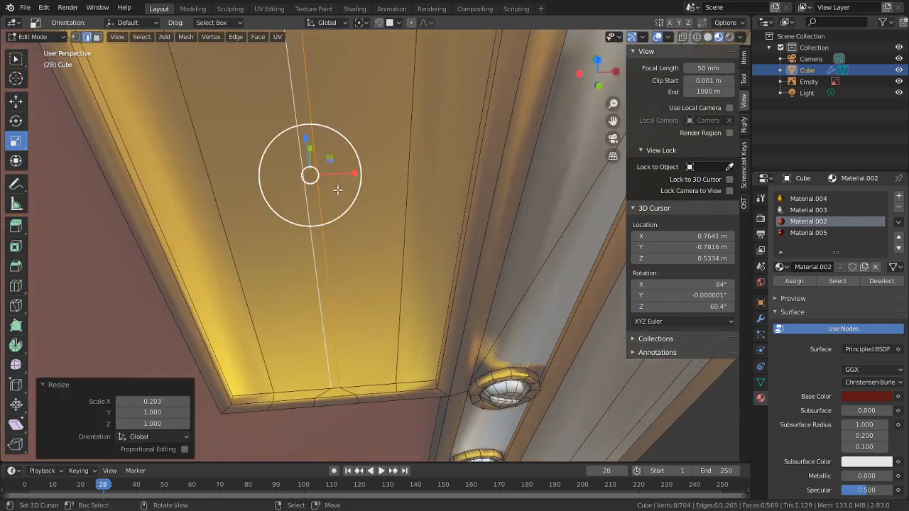
Step: Select the recess's two outer vertical cut lines up to the mirror line and scale them closer together along X
{"action": "right_click", "coordinate": [404, 183], "text": "alt"}
{"action": "right_click", "coordinate": [217, 201], "text": "alt+shift"}
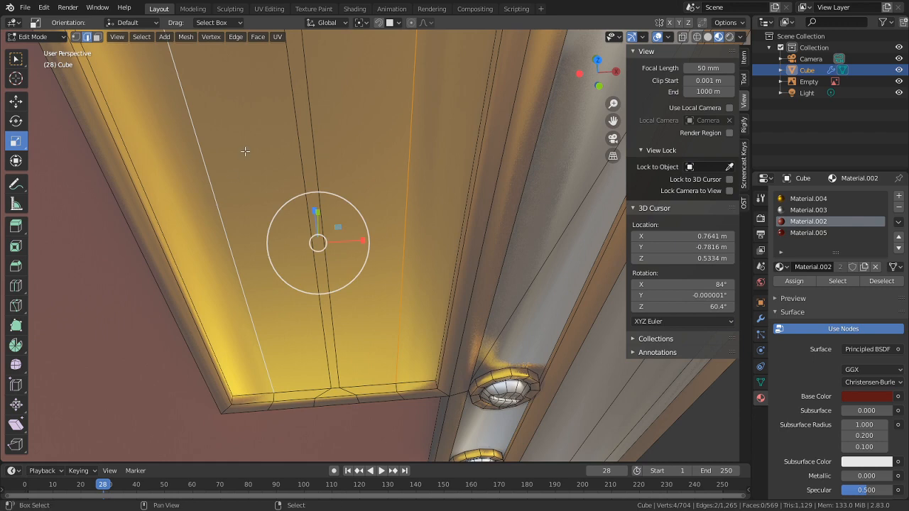
{"action": "middle_click_drag", "start_coordinate": [246, 150], "coordinate": [249, 293], "text": "shift"}
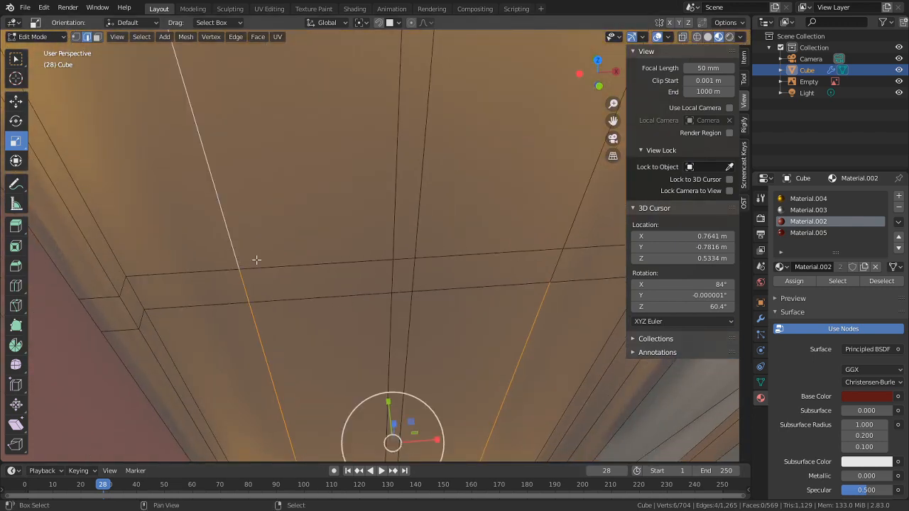
{"action": "key", "text": "s"}
{"action": "key", "text": "x"}
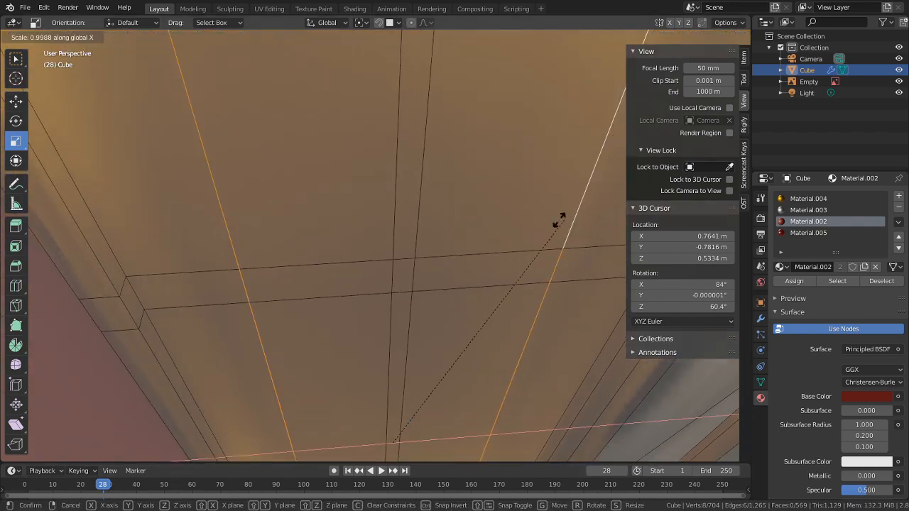
{"action": "left_click", "coordinate": [337, 369]}
{"action": "scroll", "coordinate": [380, 366], "scroll_direction": "down", "scroll_amount": 4}
{"action": "middle_click_drag", "start_coordinate": [380, 366], "coordinate": [424, 206], "text": "shift"}
{"action": "scroll", "coordinate": [424, 206], "scroll_direction": "down", "scroll_amount": 3}
{"action": "key", "text": "3"}
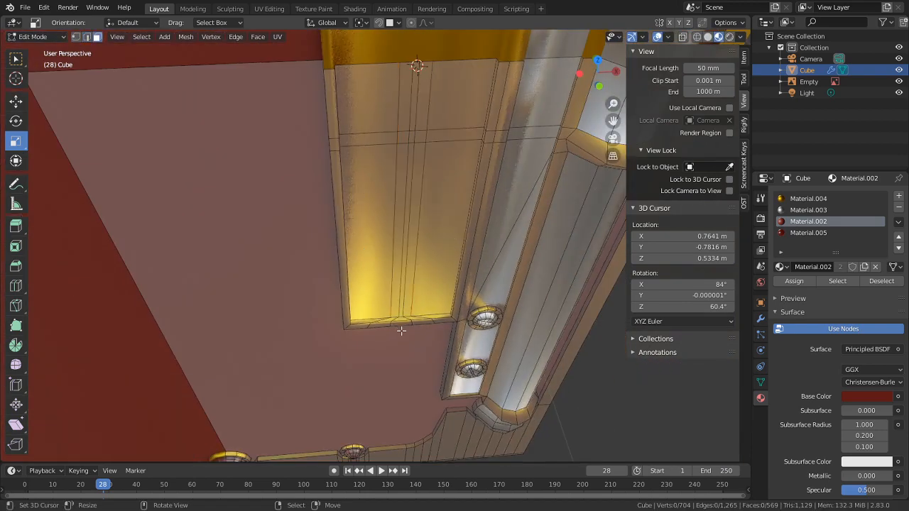
{"action": "scroll", "coordinate": [391, 261], "scroll_direction": "up", "scroll_amount": 3}
{"action": "middle_click_drag", "start_coordinate": [402, 329], "coordinate": [391, 252]}
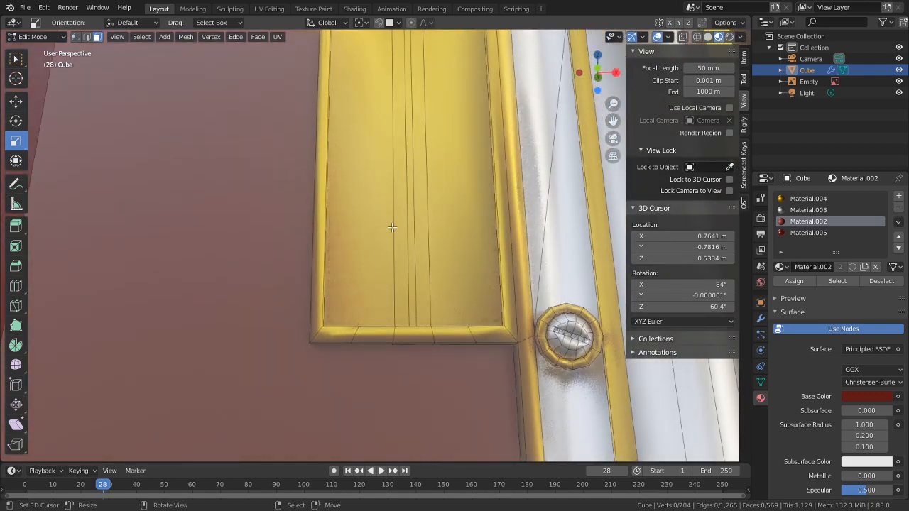
{"action": "middle_click_drag", "start_coordinate": [390, 230], "coordinate": [437, 253]}
{"action": "key", "text": "ctrl+e"}
{"action": "key", "text": "ctrl+r"}
{"action": "right_click", "coordinate": [384, 243]}
{"action": "scroll", "coordinate": [390, 258], "scroll_direction": "down", "scroll_amount": 4}
Step: Undo the cut lines' X scaling and the inward extrusion of the panel's inner faces
{"action": "key", "text": "ctrl+z"}
{"action": "key", "text": "ctrl+z"}
{"action": "key", "text": "ctrl+z"}
{"action": "key", "text": "ctrl+z"}
{"action": "key", "text": "ctrl+z"}
{"action": "key", "text": "ctrl+z"}
{"action": "key", "text": "ctrl+z"}
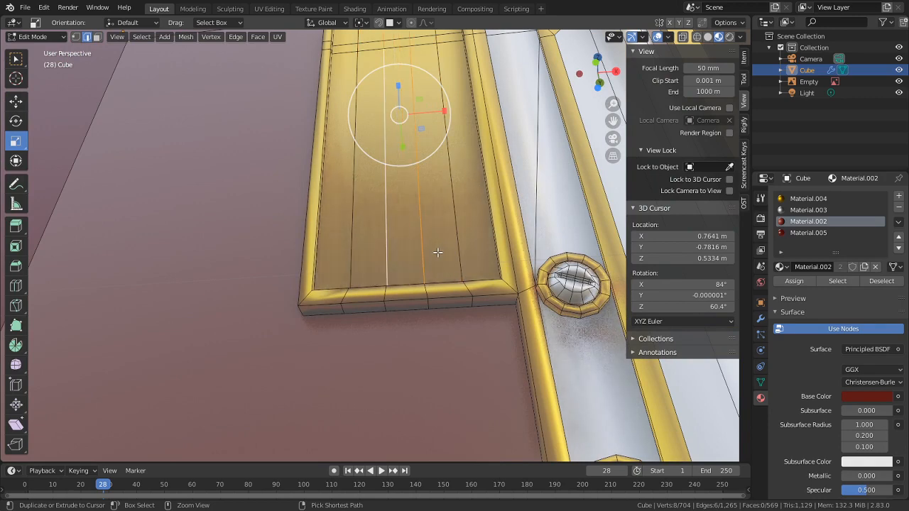
{"action": "key", "text": "ctrl+z"}
{"action": "key", "text": "ctrl+z"}
{"action": "middle_click_drag", "start_coordinate": [437, 253], "coordinate": [426, 287]}
{"action": "scroll", "coordinate": [426, 287], "scroll_direction": "up", "scroll_amount": 2}
{"action": "scroll", "coordinate": [417, 285], "scroll_direction": "down", "scroll_amount": 2}
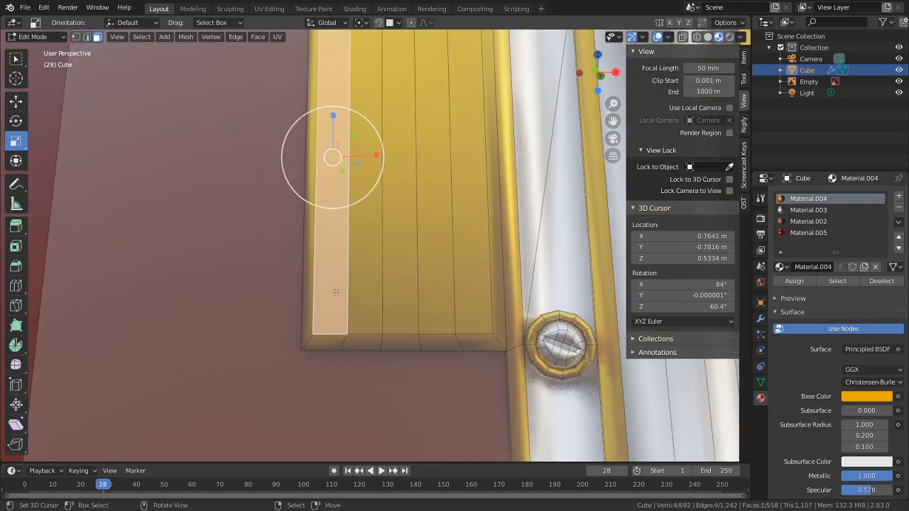
Step: Select all the inner strip faces on the front of the gold side panel up to the mirror line
{"action": "middle_click_drag", "start_coordinate": [336, 291], "coordinate": [334, 301]}
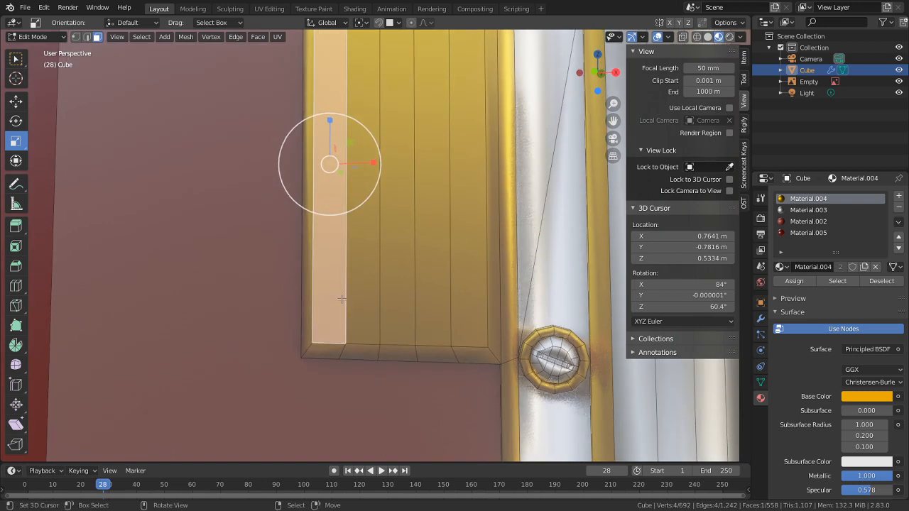
{"action": "left_click", "coordinate": [368, 296], "text": "shift"}
{"action": "left_click", "coordinate": [423, 290], "text": "shift"}
{"action": "left_click", "coordinate": [396, 284], "text": "shift"}
{"action": "left_click", "coordinate": [468, 273], "text": "shift"}
{"action": "middle_click_drag", "start_coordinate": [454, 169], "coordinate": [438, 211], "text": "shift"}
{"action": "left_click_drag", "start_coordinate": [444, 177], "coordinate": [324, 175]}
{"action": "key", "text": "Escape"}
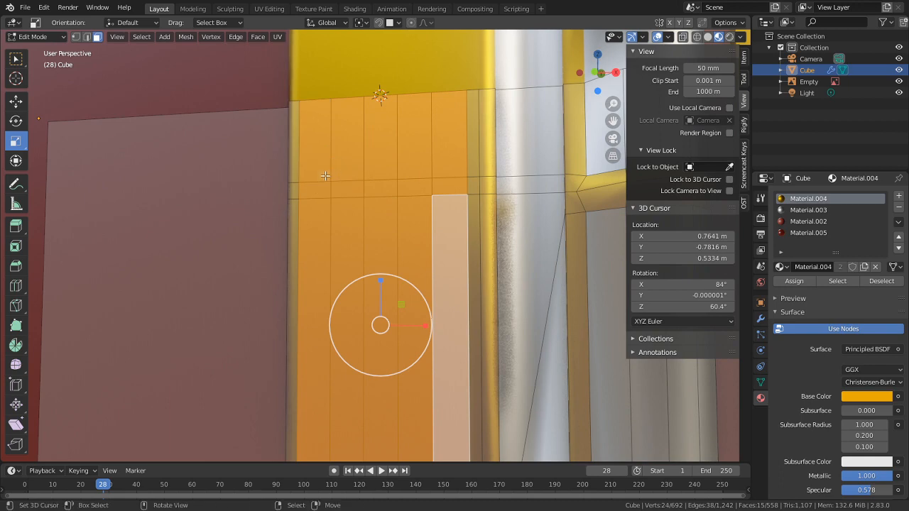
Step: Extrude the selected faces about 0.0064 m along their normals and inset them by about 0.013 m
{"action": "mouse_move", "coordinate": [389, 226]}
{"action": "middle_mouse_down"}
{"action": "mouse_move", "coordinate": [306, 256]}
{"action": "mouse_move", "coordinate": [524, 267]}
{"action": "middle_mouse_up"}
{"action": "key", "text": "e"}
{"action": "left_click", "coordinate": [275, 265]}
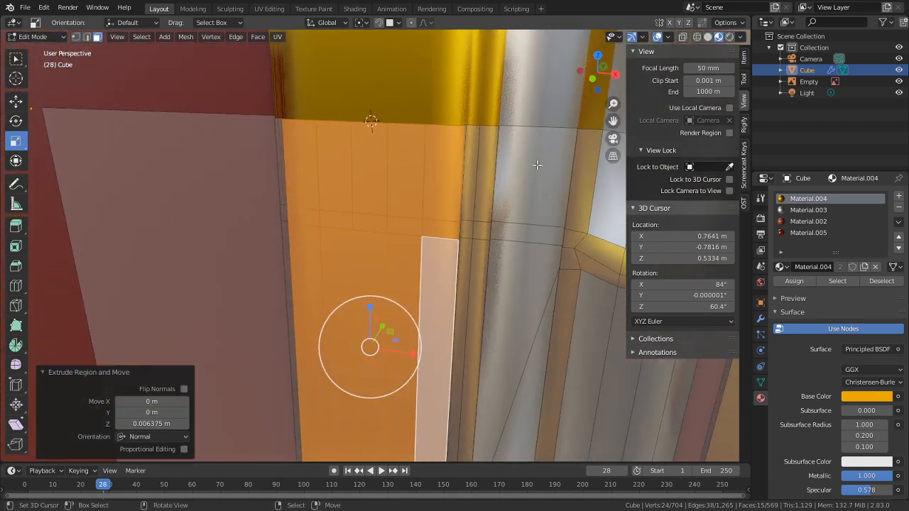
{"action": "key", "text": "i"}
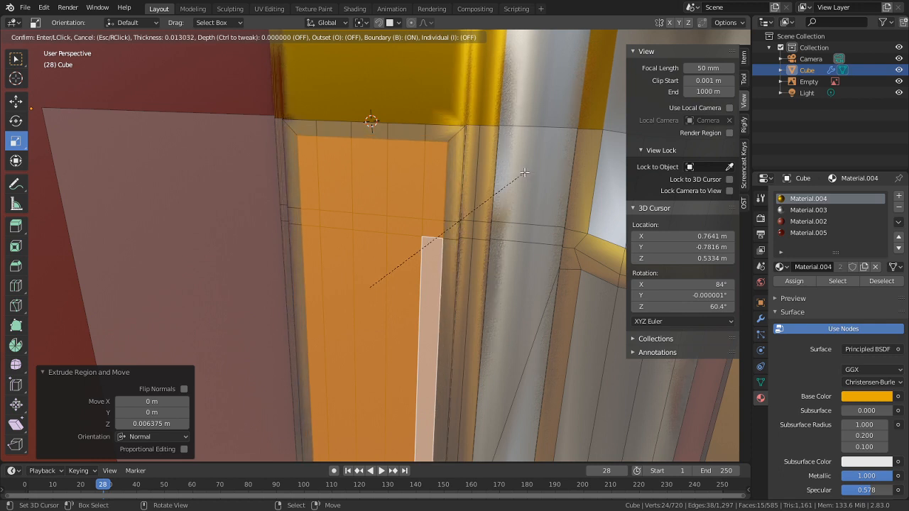
{"action": "left_click", "coordinate": [525, 173]}
{"action": "key", "text": "2"}
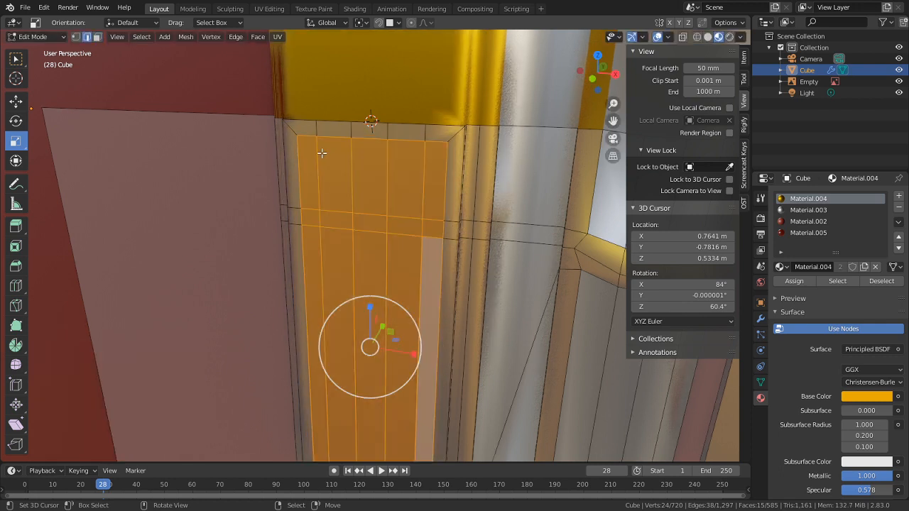
{"action": "right_click", "coordinate": [307, 120]}
{"action": "right_click", "coordinate": [326, 118], "text": "shift"}
{"action": "right_click", "coordinate": [344, 120]}
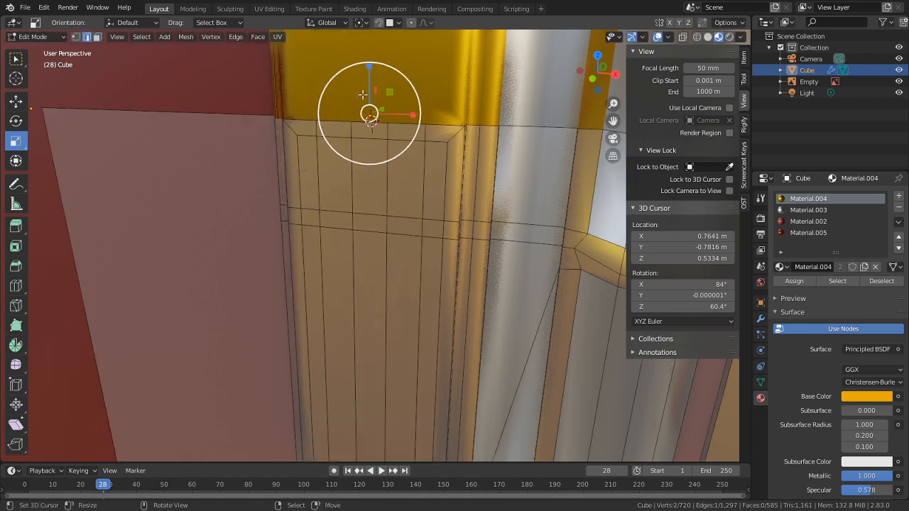
{"action": "middle_click_drag", "start_coordinate": [348, 91], "coordinate": [366, 96]}
{"action": "key", "text": "c"}
{"action": "key", "text": "Escape"}
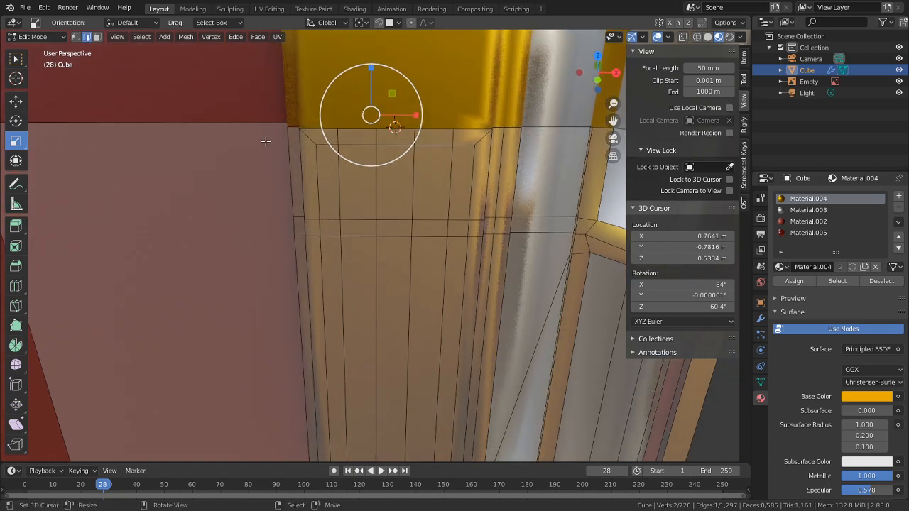
Step: Select the linked mesh of the red cover beside the panel and hide it
{"action": "right_click", "coordinate": [246, 144]}
{"action": "key", "text": "l"}
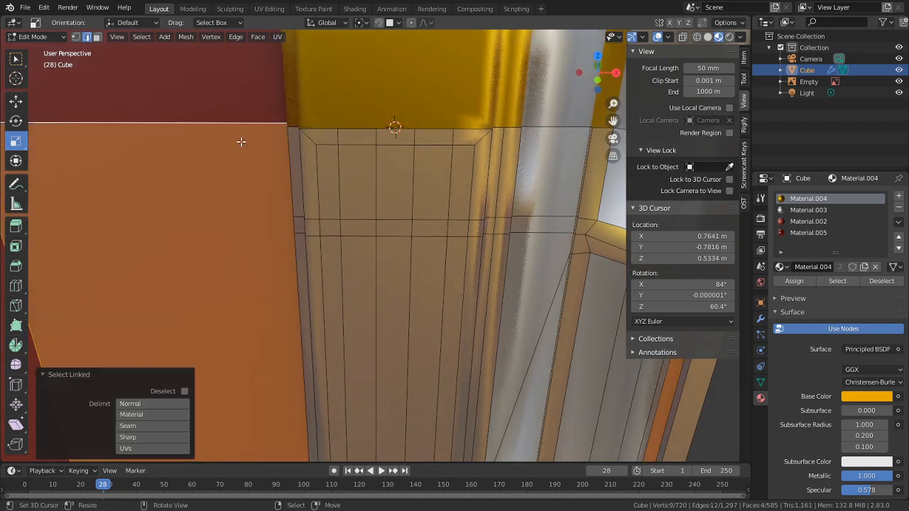
{"action": "key", "text": "h"}
{"action": "key", "text": "c"}
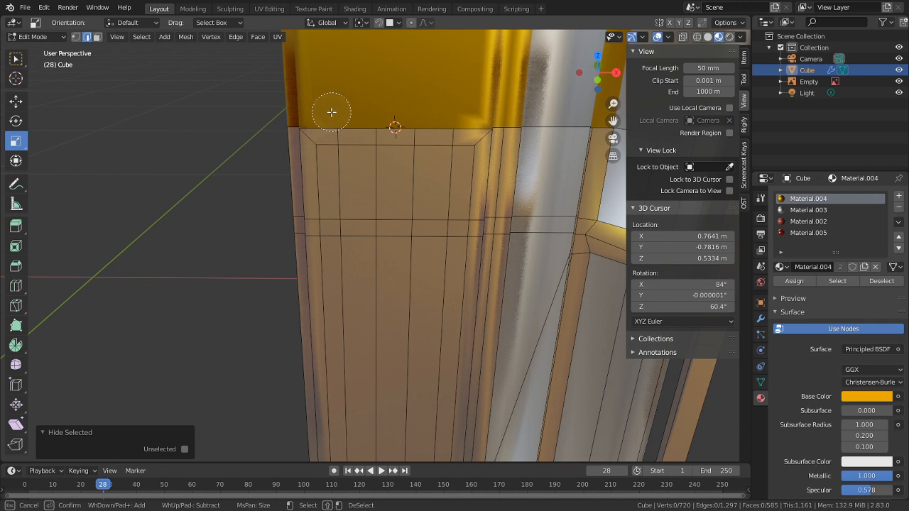
{"action": "key", "text": "Escape"}
Step: Select the five edges of the inset border that run along the mirror line
{"action": "key", "text": "1"}
{"action": "right_click", "coordinate": [327, 126], "text": "alt"}
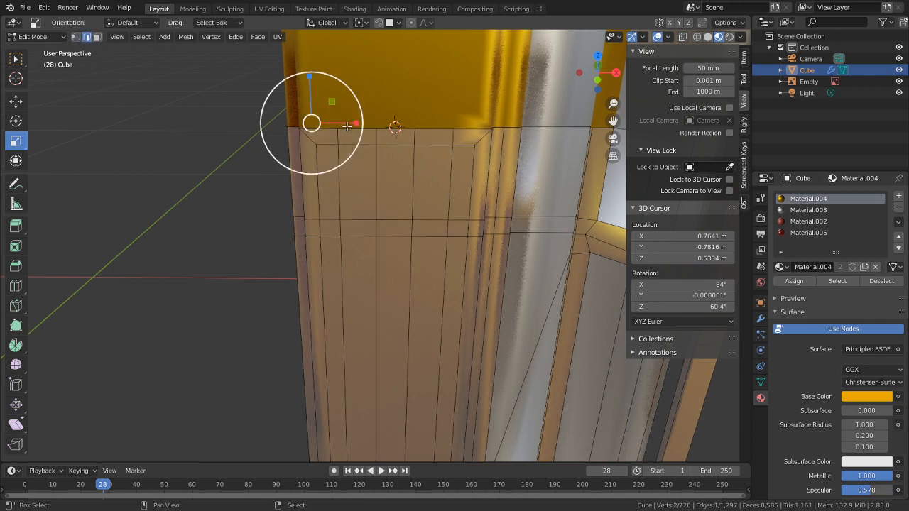
{"action": "right_click", "coordinate": [325, 128]}
{"action": "right_click", "coordinate": [361, 128], "text": "shift"}
{"action": "right_click", "coordinate": [404, 127], "text": "shift"}
{"action": "right_click", "coordinate": [443, 128], "text": "shift"}
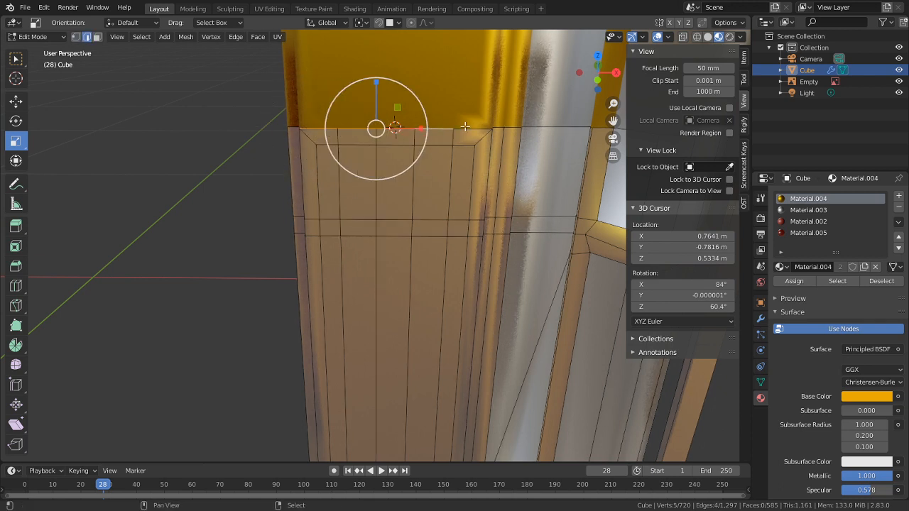
{"action": "right_click", "coordinate": [465, 128], "text": "shift"}
Step: Try deleting the selected mirror-line edges, undo that, and delete their vertices instead
{"action": "key", "text": "x"}
{"action": "left_click", "coordinate": [465, 126]}
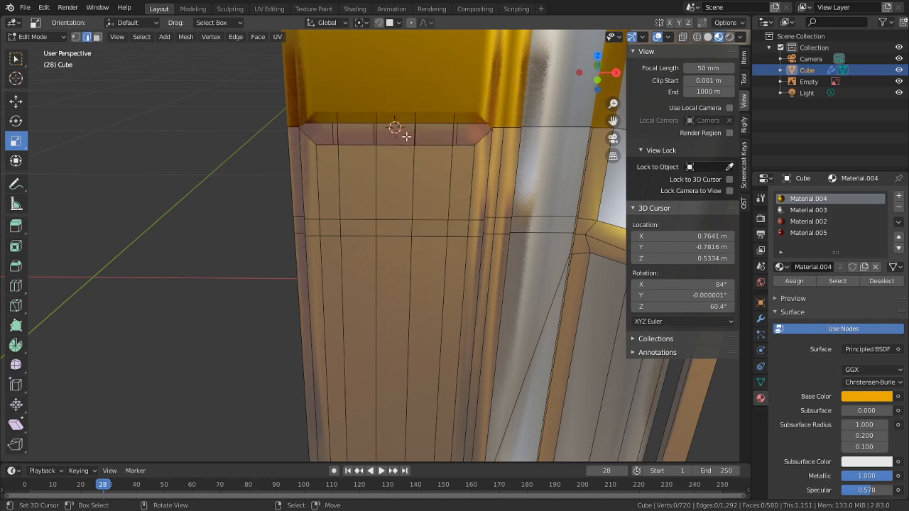
{"action": "key", "text": "ctrl+z"}
{"action": "key", "text": "x"}
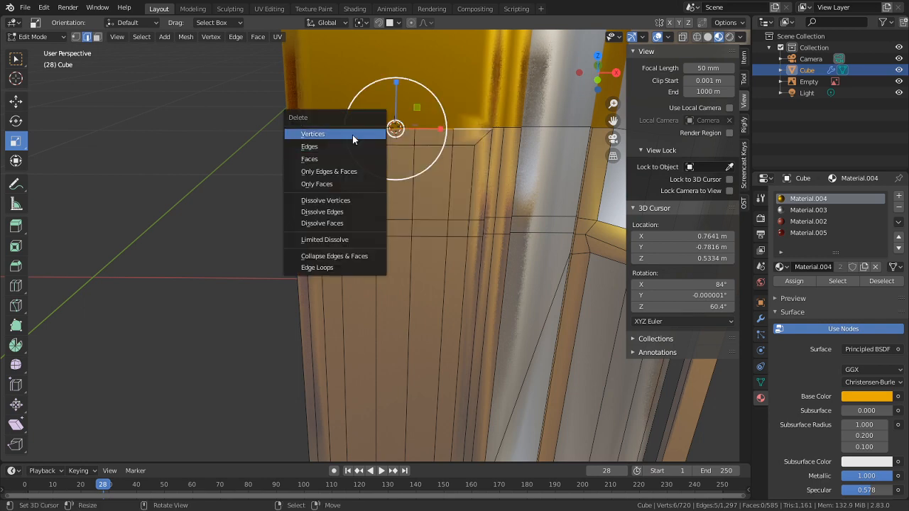
{"action": "left_click", "coordinate": [355, 134]}
Step: Select the panel's back faces and try deleting their vertices, then undo that and delete only the faces
{"action": "middle_click_drag", "start_coordinate": [355, 135], "coordinate": [462, 185]}
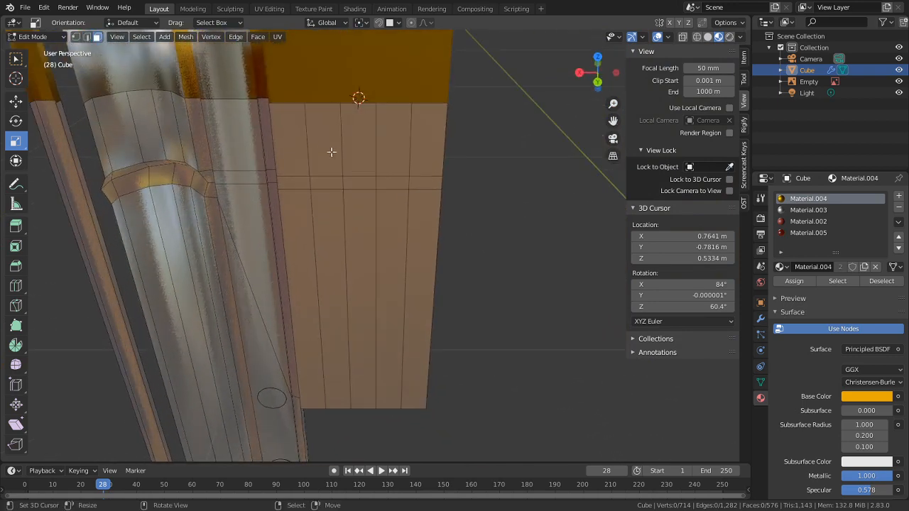
{"action": "key", "text": "c"}
{"action": "mouse_move", "coordinate": [331, 151]}
{"action": "left_mouse_down"}
{"action": "mouse_move", "coordinate": [305, 142]}
{"action": "mouse_move", "coordinate": [369, 146]}
{"action": "mouse_move", "coordinate": [362, 305]}
{"action": "mouse_move", "coordinate": [340, 291]}
{"action": "mouse_move", "coordinate": [328, 221]}
{"action": "left_mouse_up"}
{"action": "key", "text": "Escape"}
{"action": "key", "text": "x"}
{"action": "left_click", "coordinate": [323, 179]}
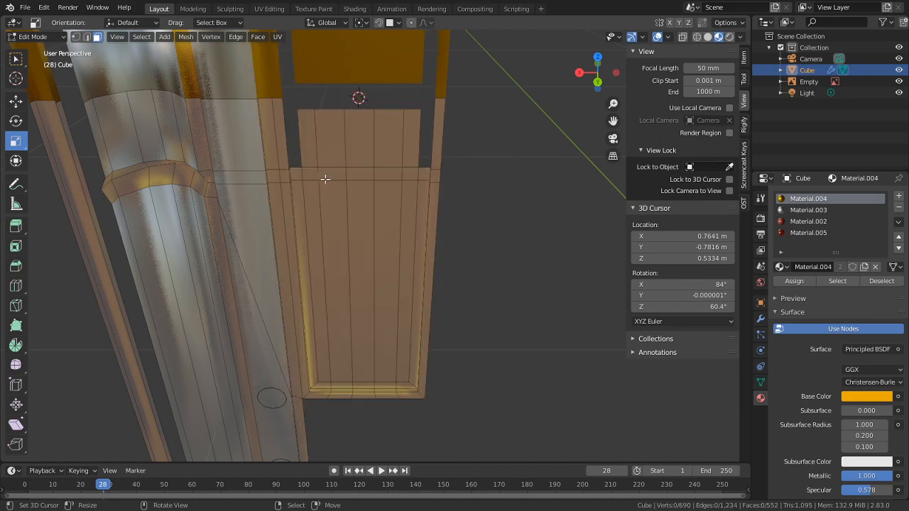
{"action": "middle_click_drag", "start_coordinate": [324, 178], "coordinate": [338, 179]}
{"action": "key", "text": "ctrl+z"}
{"action": "key", "text": "x"}
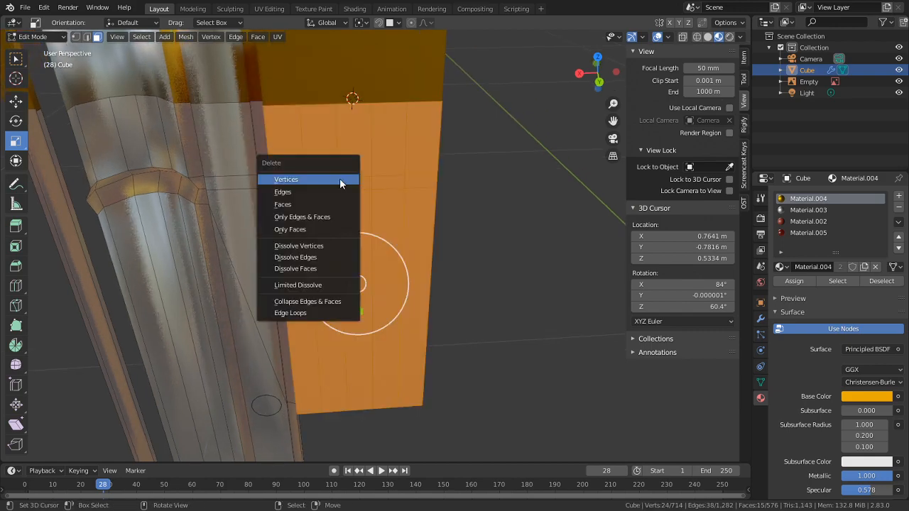
{"action": "left_click", "coordinate": [299, 205]}
Step: Undo the deletions of the panel's back faces and of the mirror-line vertices
{"action": "middle_click_drag", "start_coordinate": [300, 204], "coordinate": [429, 156]}
{"action": "key", "text": "ctrl+z"}
{"action": "key", "text": "alt+a"}
{"action": "key", "text": "ctrl+z"}
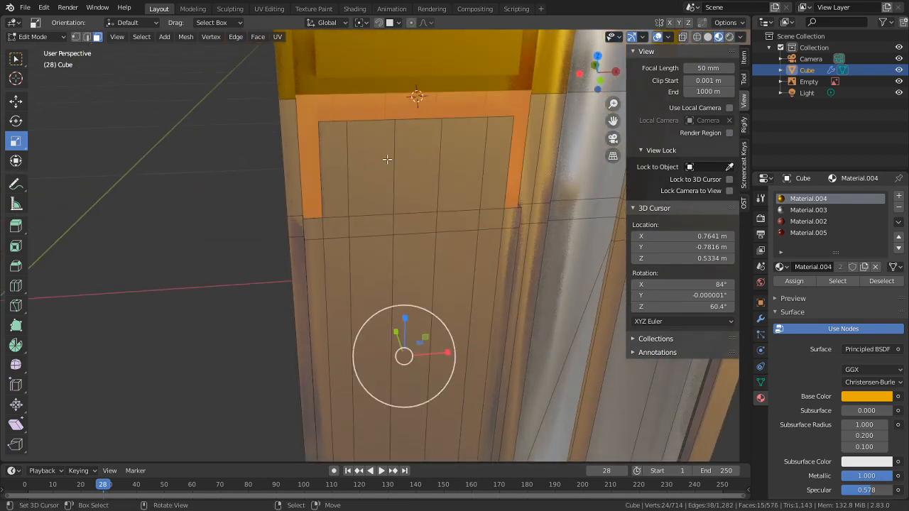
{"action": "key", "text": "ctrl+z"}
{"action": "key", "text": "ctrl+z"}
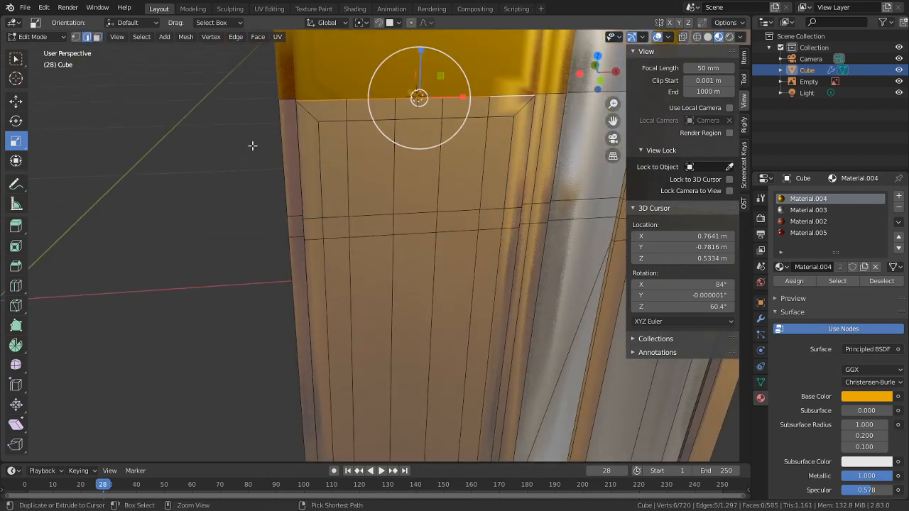
Step: Drop the two corner vertices from the mirror-line selection and delete the four vertices between them
{"action": "key", "text": "1"}
{"action": "key", "text": "c"}
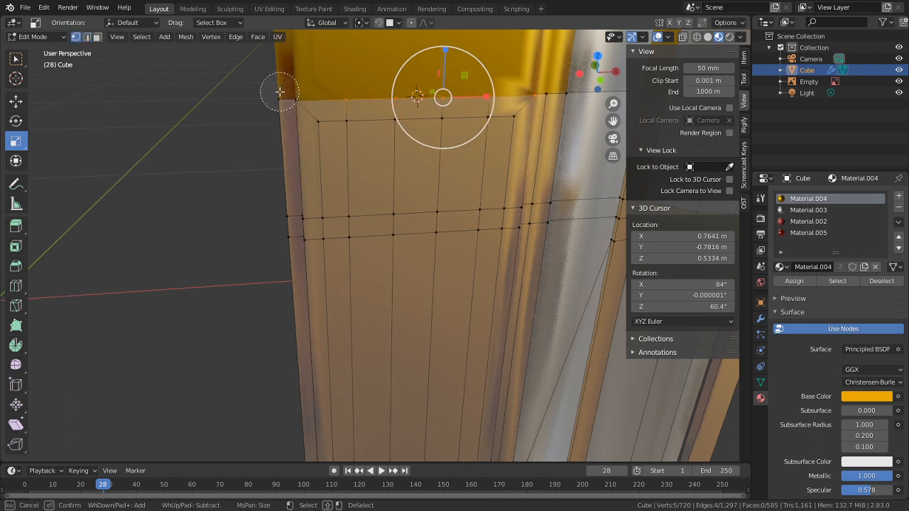
{"action": "middle_click", "coordinate": [539, 105]}
{"action": "right_click", "coordinate": [488, 112]}
{"action": "key", "text": "x"}
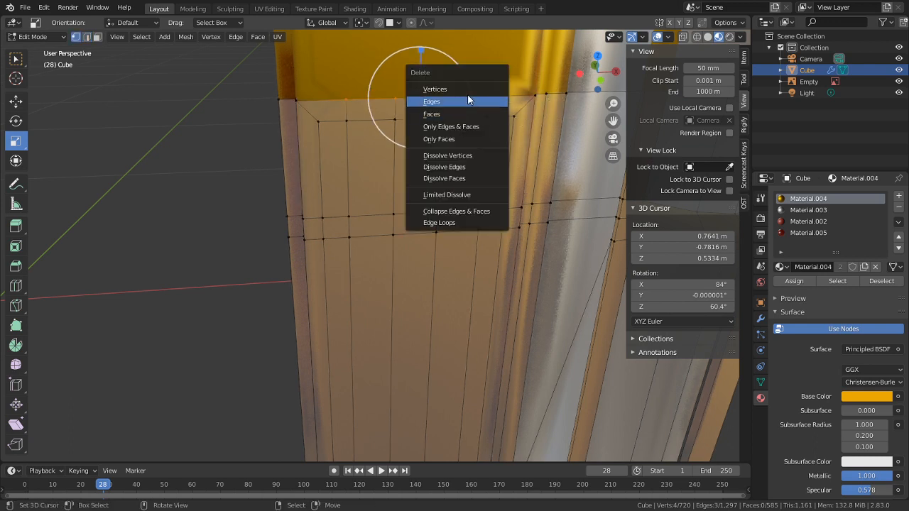
{"action": "left_click", "coordinate": [444, 89]}
Step: Select the five upper edges of the inset area and move them up along Z to the mirror line
{"action": "right_click", "coordinate": [372, 121], "text": "shift"}
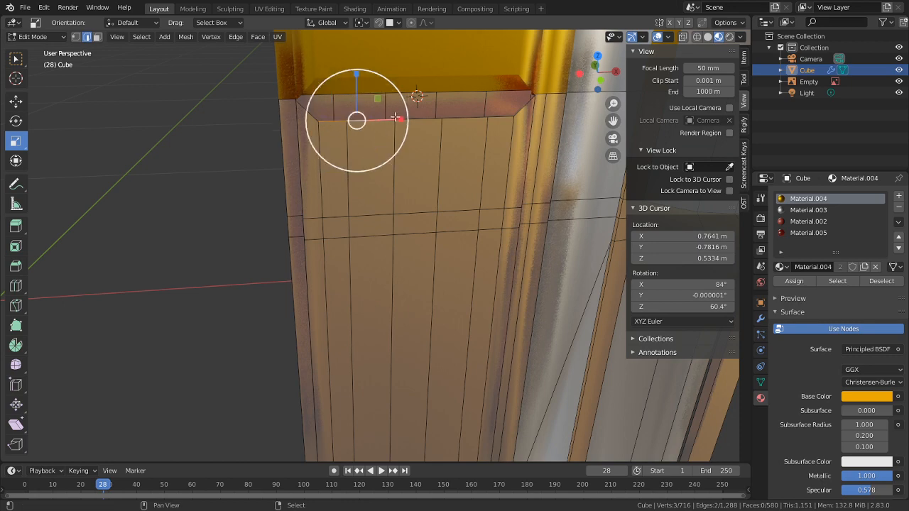
{"action": "right_click", "coordinate": [419, 120], "text": "shift"}
{"action": "right_click", "coordinate": [462, 119], "text": "shift"}
{"action": "right_click", "coordinate": [502, 120], "text": "shift"}
{"action": "key", "text": "g"}
{"action": "key", "text": "z"}
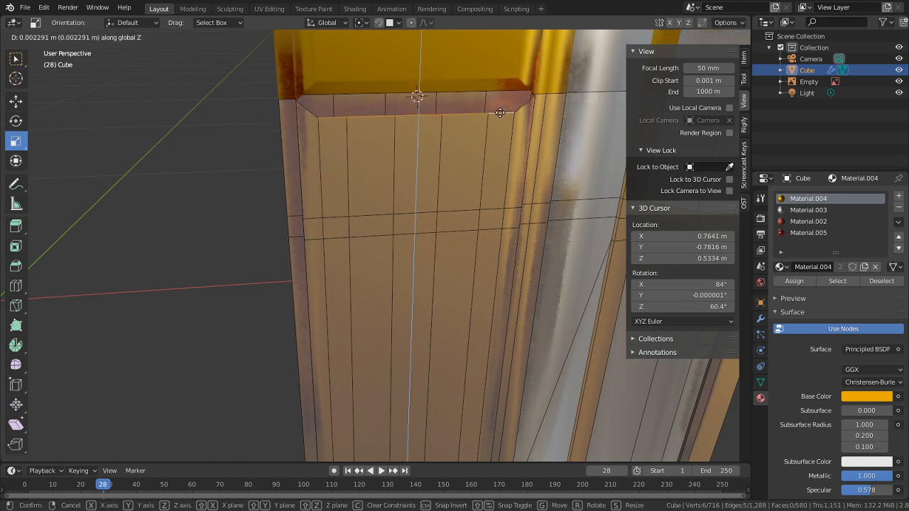
{"action": "left_click", "coordinate": [500, 87]}
Step: Clear the selection and select the faces on the back of the panel up to the mirror line
{"action": "middle_click_drag", "start_coordinate": [286, 119], "coordinate": [529, 125]}
{"action": "key", "text": "alt+a"}
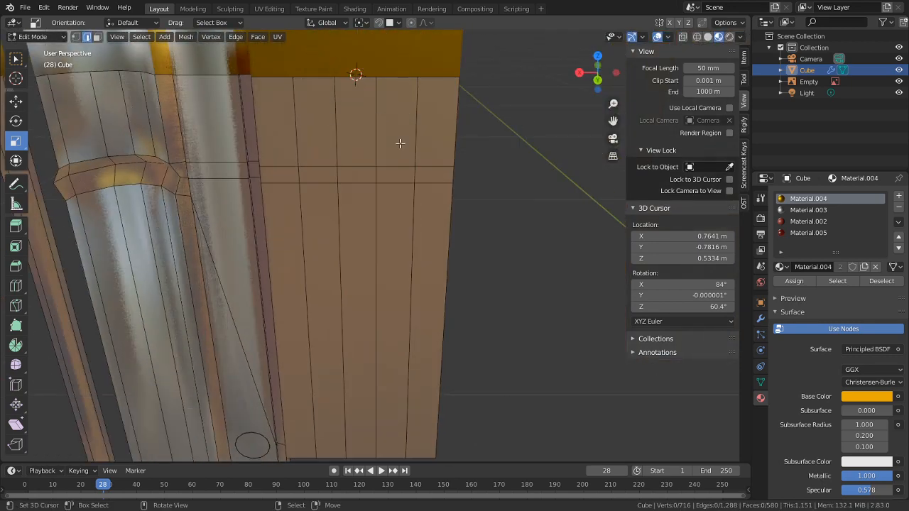
{"action": "key", "text": "3"}
{"action": "key", "text": "c"}
{"action": "mouse_move", "coordinate": [310, 157]}
{"action": "left_mouse_down"}
{"action": "mouse_move", "coordinate": [315, 132]}
{"action": "mouse_move", "coordinate": [420, 192]}
{"action": "mouse_move", "coordinate": [330, 259]}
{"action": "mouse_move", "coordinate": [305, 263]}
{"action": "left_mouse_up"}
{"action": "key", "text": "Escape"}
Step: Remove the stray extra face from the selection and delete only the panel's back faces
{"action": "key", "text": "x"}
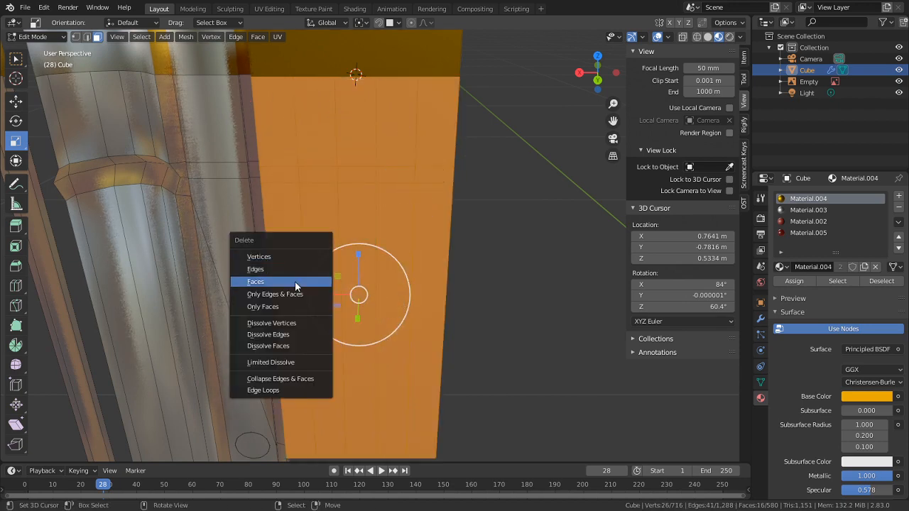
{"action": "left_click", "coordinate": [295, 282]}
{"action": "middle_click_drag", "start_coordinate": [295, 281], "coordinate": [320, 206]}
{"action": "key", "text": "alt+h"}
{"action": "scroll", "coordinate": [373, 323], "scroll_direction": "down", "scroll_amount": 7}
{"action": "key", "text": "alt+a"}
{"action": "left_click", "coordinate": [331, 198], "text": "alt"}
{"action": "key", "text": "c"}
{"action": "middle_click", "coordinate": [290, 185]}
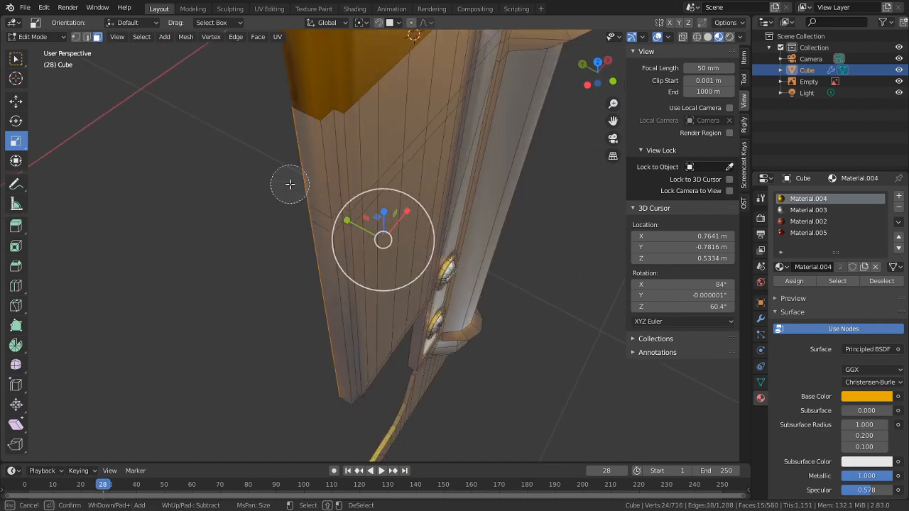
{"action": "right_click", "coordinate": [290, 185]}
{"action": "key", "text": "x"}
{"action": "left_click", "coordinate": [274, 183]}
Step: Select the panel's front faces inside the inset border and extrude them to recess the gold inlay
{"action": "middle_click_drag", "start_coordinate": [242, 231], "coordinate": [375, 221]}
{"action": "middle_click_drag", "start_coordinate": [481, 231], "coordinate": [350, 205]}
{"action": "mouse_move", "coordinate": [337, 142]}
{"action": "middle_mouse_down"}
{"action": "mouse_move", "coordinate": [333, 206]}
{"action": "mouse_move", "coordinate": [314, 175]}
{"action": "middle_mouse_up"}
{"action": "key", "text": "c"}
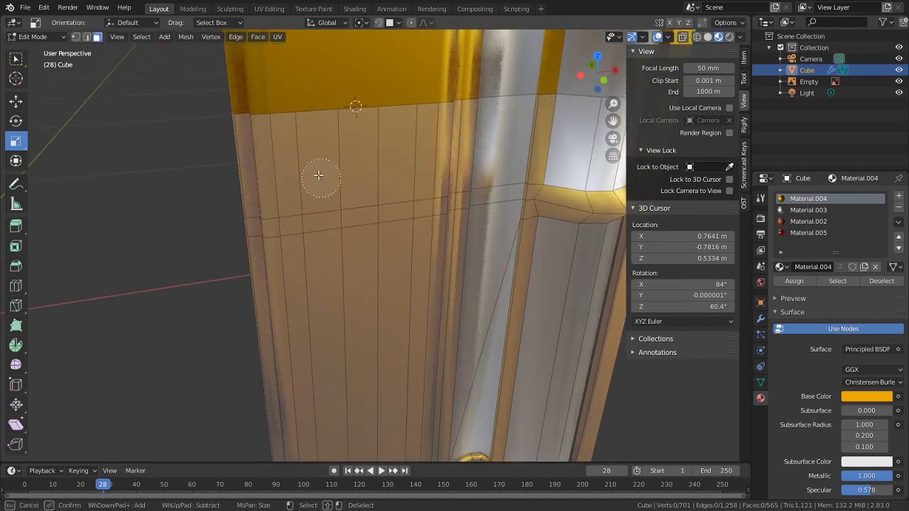
{"action": "mouse_move", "coordinate": [314, 175]}
{"action": "left_mouse_down"}
{"action": "mouse_move", "coordinate": [324, 162]}
{"action": "mouse_move", "coordinate": [399, 160]}
{"action": "mouse_move", "coordinate": [366, 181]}
{"action": "mouse_move", "coordinate": [353, 218]}
{"action": "mouse_move", "coordinate": [311, 233]}
{"action": "left_mouse_up"}
{"action": "key", "text": "Escape"}
{"action": "middle_click_drag", "start_coordinate": [364, 235], "coordinate": [431, 273]}
{"action": "key", "text": "e"}
{"action": "left_click", "coordinate": [538, 298]}
Step: Select the rim's face loop around the recess, grow the selection to its adjoining walls, and assign Material.003
{"action": "left_click", "coordinate": [429, 214], "text": "alt"}
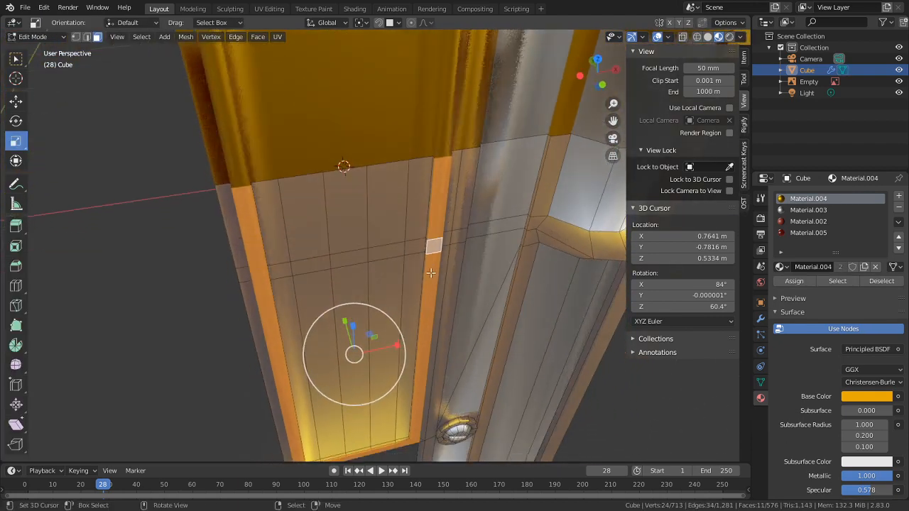
{"action": "key", "text": "ctrl+KP_Add"}
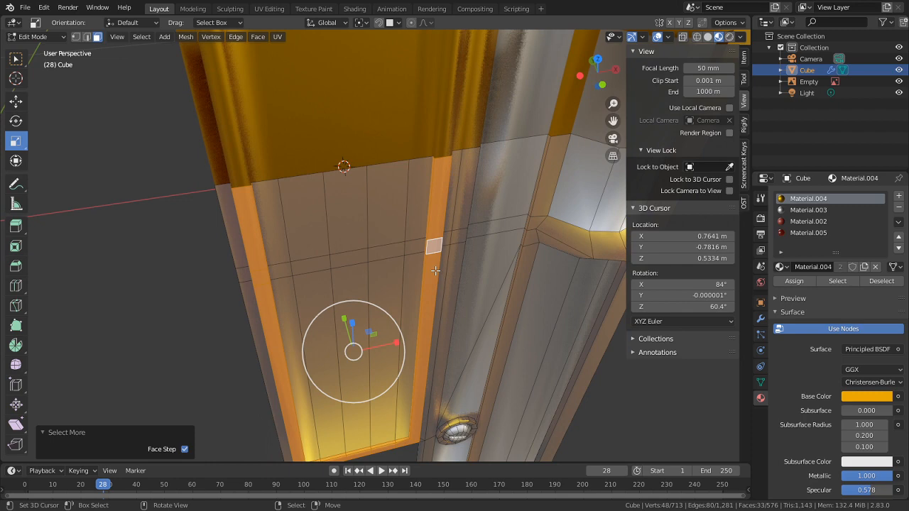
{"action": "left_click", "coordinate": [810, 211]}
{"action": "left_click", "coordinate": [797, 283]}
{"action": "key", "text": "Tab"}
{"action": "middle_click_drag", "start_coordinate": [220, 290], "coordinate": [279, 222]}
{"action": "scroll", "coordinate": [322, 221], "scroll_direction": "down", "scroll_amount": 3}
{"action": "middle_click_drag", "start_coordinate": [336, 215], "coordinate": [338, 227]}
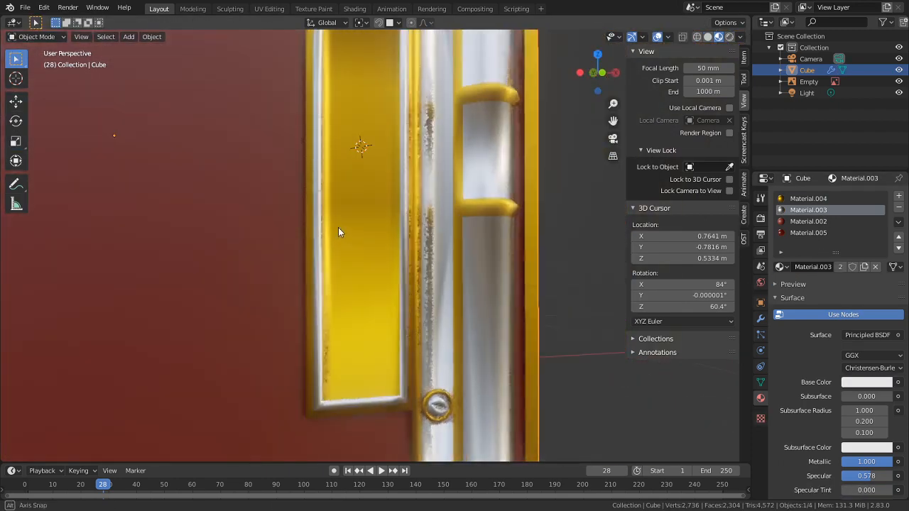
Step: Compare the recessed panel and its silver rim with the side panel and lower metalwork in the reference image
{"action": "key", "text": "Tab"}
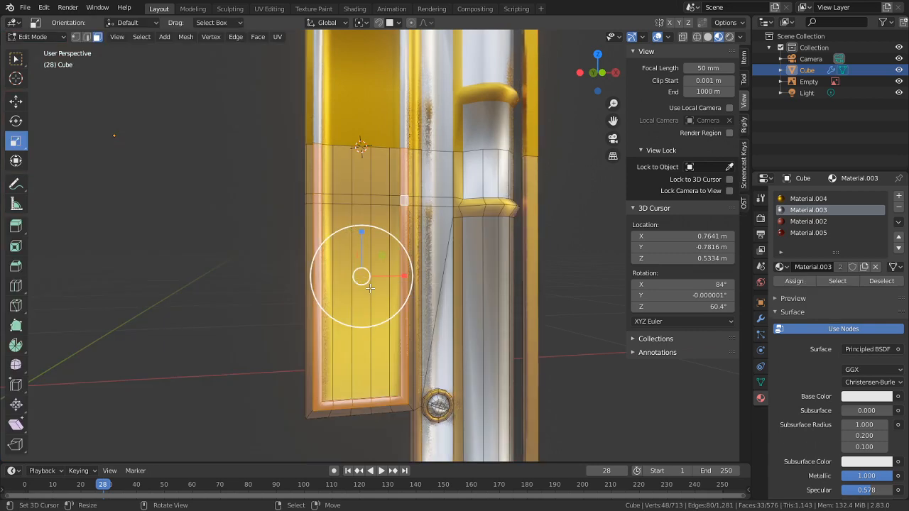
{"action": "key", "text": "2"}
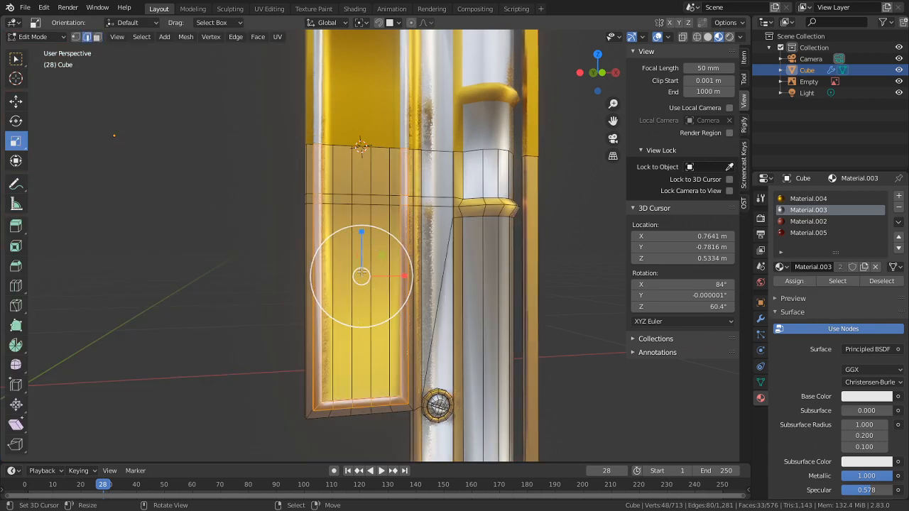
{"action": "middle_click_drag", "start_coordinate": [378, 289], "coordinate": [349, 200]}
{"action": "left_click", "coordinate": [348, 227], "text": "alt"}
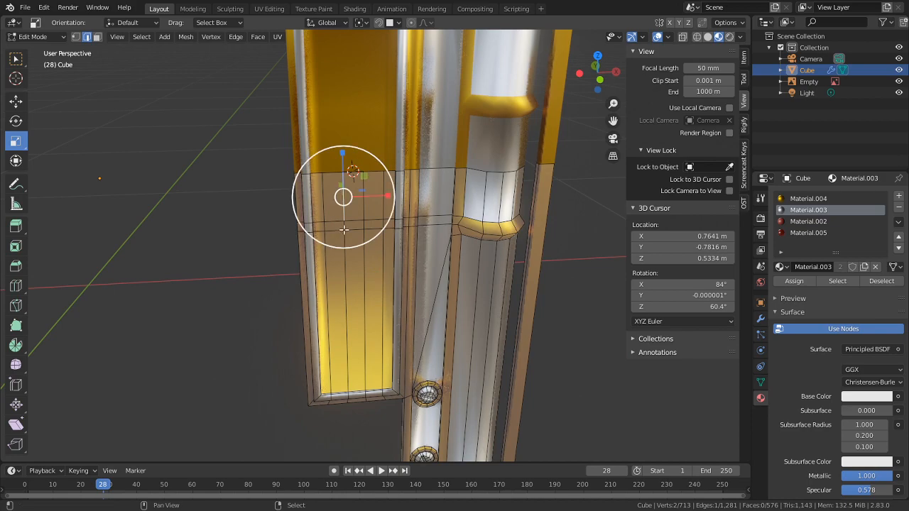
{"action": "scroll", "coordinate": [348, 227], "scroll_direction": "up", "scroll_amount": 4}
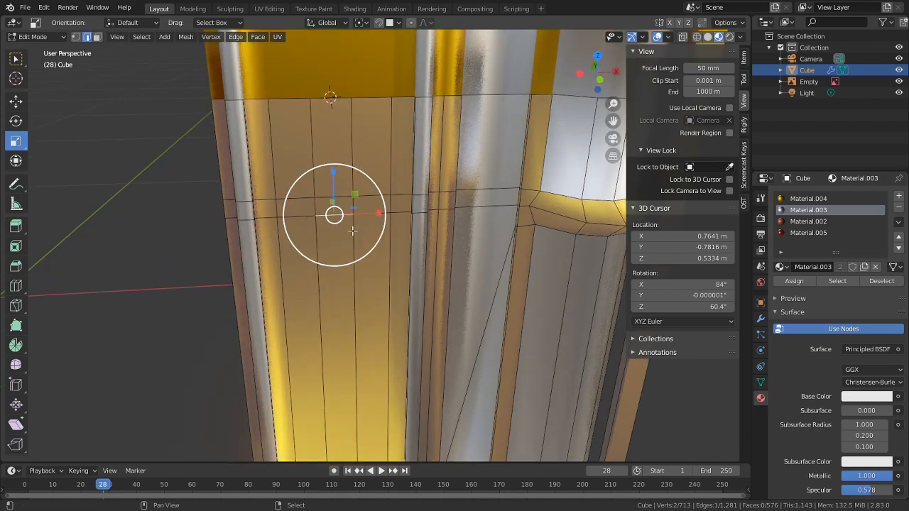
{"action": "middle_click_drag", "start_coordinate": [358, 231], "coordinate": [414, 206], "text": "shift"}
{"action": "scroll", "coordinate": [377, 218], "scroll_direction": "down", "scroll_amount": 6}
{"action": "middle_click_drag", "start_coordinate": [294, 253], "coordinate": [43, 206], "text": "shift"}
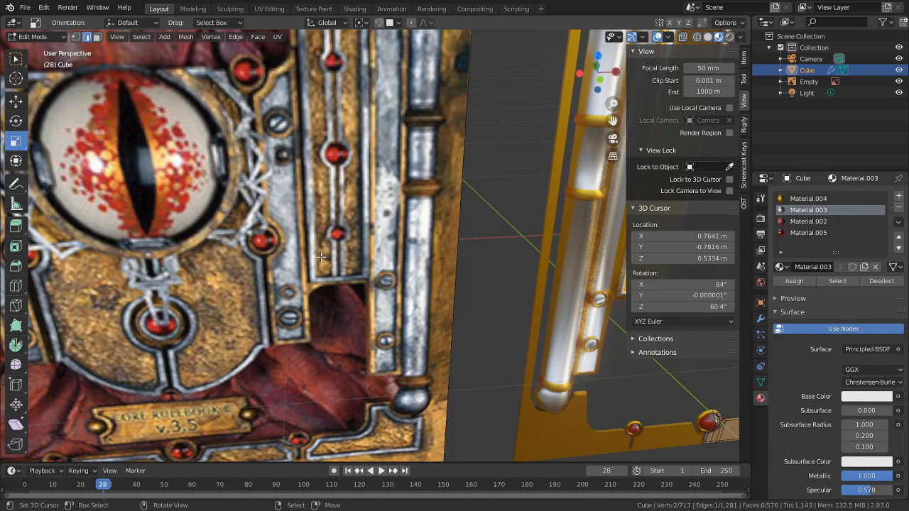
{"action": "middle_click_drag", "start_coordinate": [366, 299], "coordinate": [1, 256], "text": "shift"}
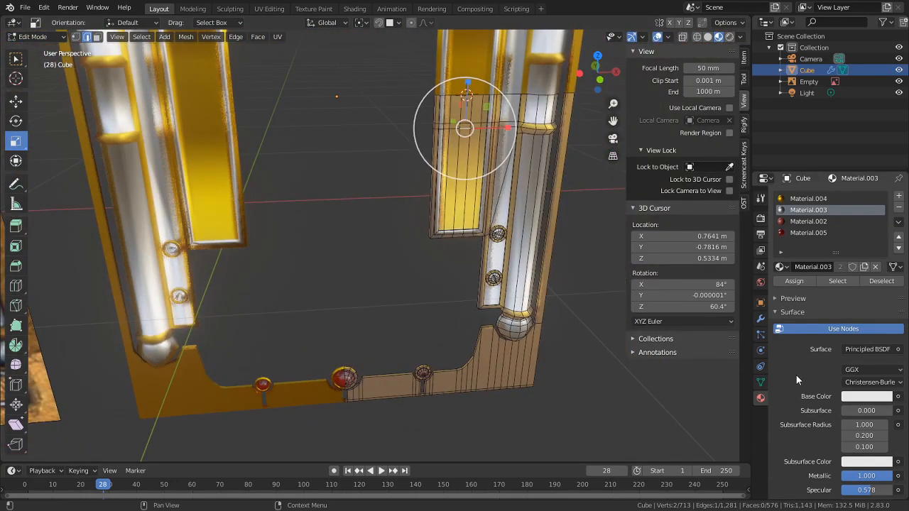
Step: Add a centred loop cut around the silver rim's inner wall on the recessed side panel
{"action": "scroll", "coordinate": [539, 217], "scroll_direction": "up", "scroll_amount": 1}
{"action": "middle_click_drag", "start_coordinate": [539, 216], "coordinate": [419, 305], "text": "shift"}
{"action": "scroll", "coordinate": [465, 234], "scroll_direction": "up", "scroll_amount": 7}
{"action": "scroll", "coordinate": [419, 305], "scroll_direction": "up", "scroll_amount": 5}
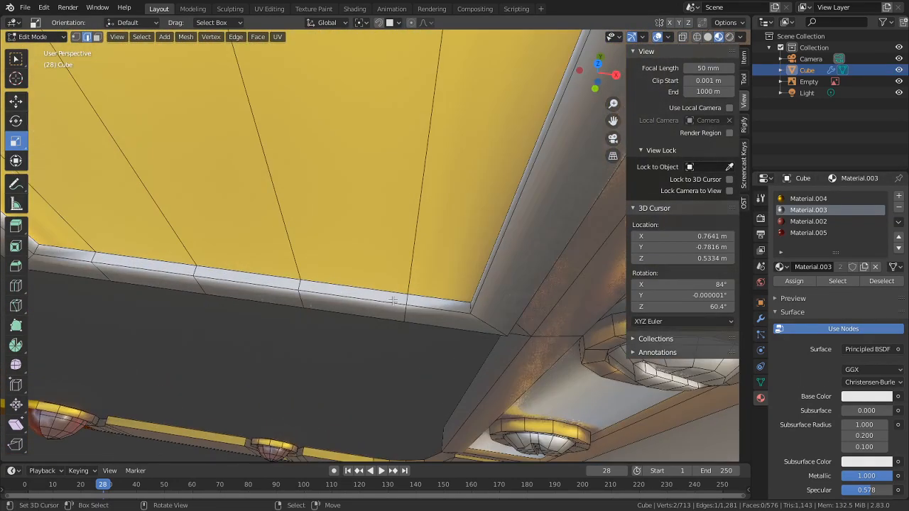
{"action": "key", "text": "ctrl+r"}
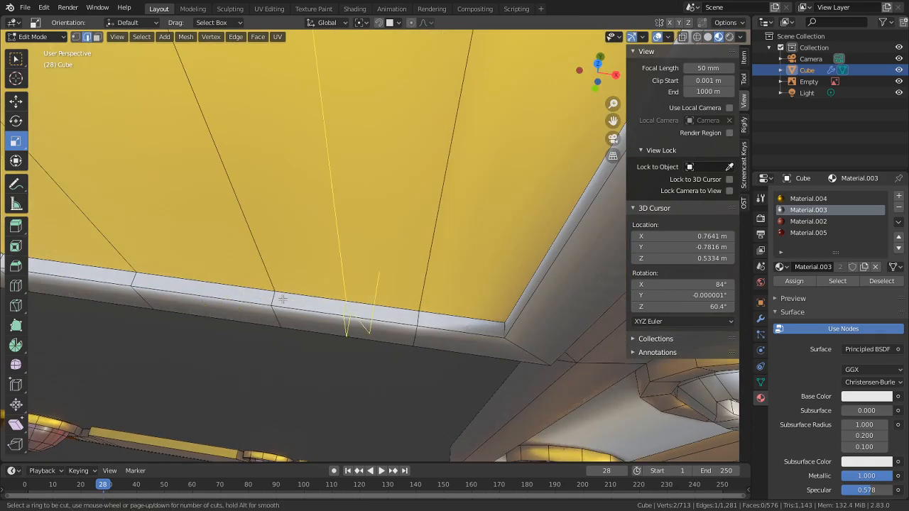
{"action": "left_click", "coordinate": [276, 299]}
{"action": "right_click", "coordinate": [278, 299]}
Step: Select the gold inlay's lower faces and try moving them along the Y axis
{"action": "key", "text": "3"}
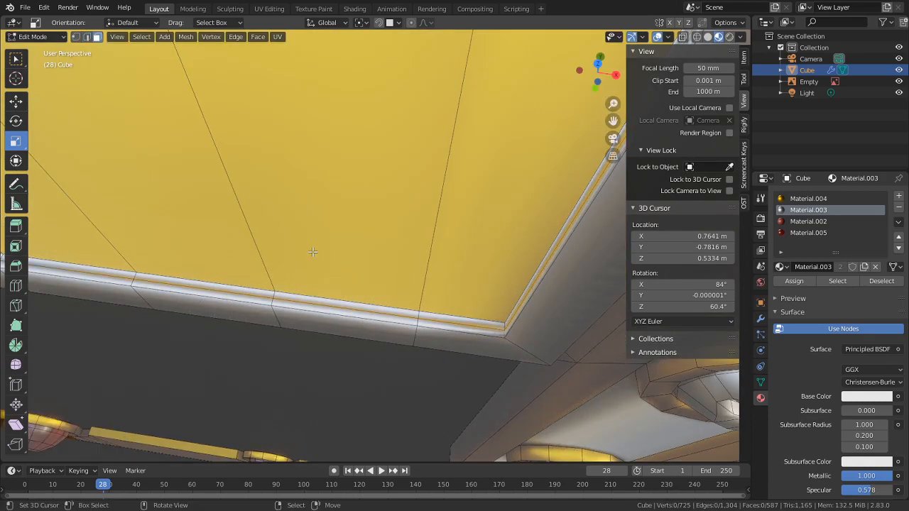
{"action": "right_click", "coordinate": [313, 252]}
{"action": "left_click", "coordinate": [453, 247], "text": "shift"}
{"action": "left_click", "coordinate": [128, 245], "text": "shift"}
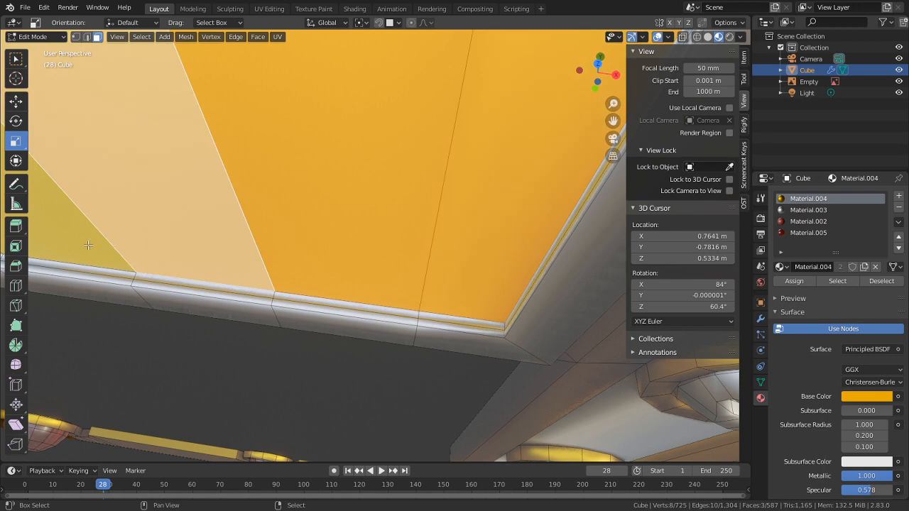
{"action": "left_click", "coordinate": [89, 245], "text": "shift"}
{"action": "middle_click_drag", "start_coordinate": [88, 245], "coordinate": [184, 270]}
{"action": "key", "text": "g"}
{"action": "key", "text": "y"}
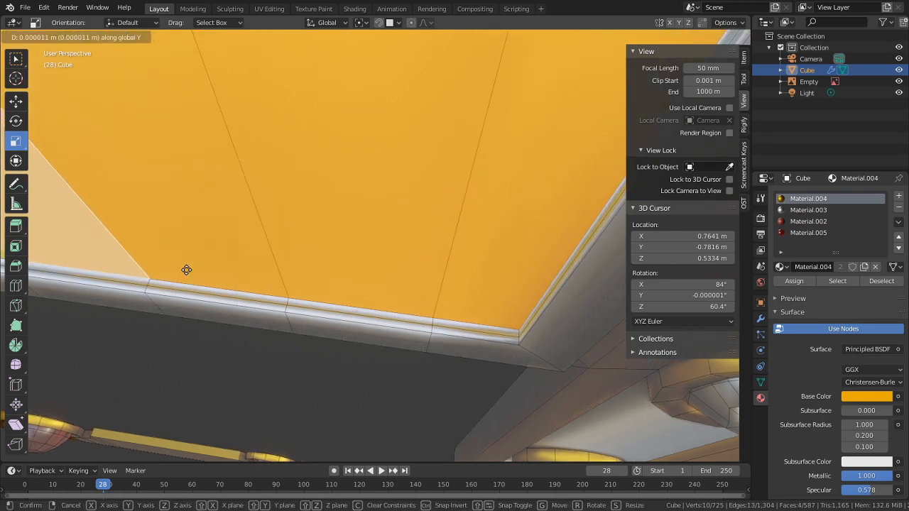
{"action": "left_click", "coordinate": [402, 400]}
Step: Add the remaining gold inlay faces to the selection and move them further back to deepen the recess
{"action": "middle_click_drag", "start_coordinate": [402, 400], "coordinate": [407, 234]}
{"action": "key", "text": "c"}
{"action": "left_click", "coordinate": [407, 230]}
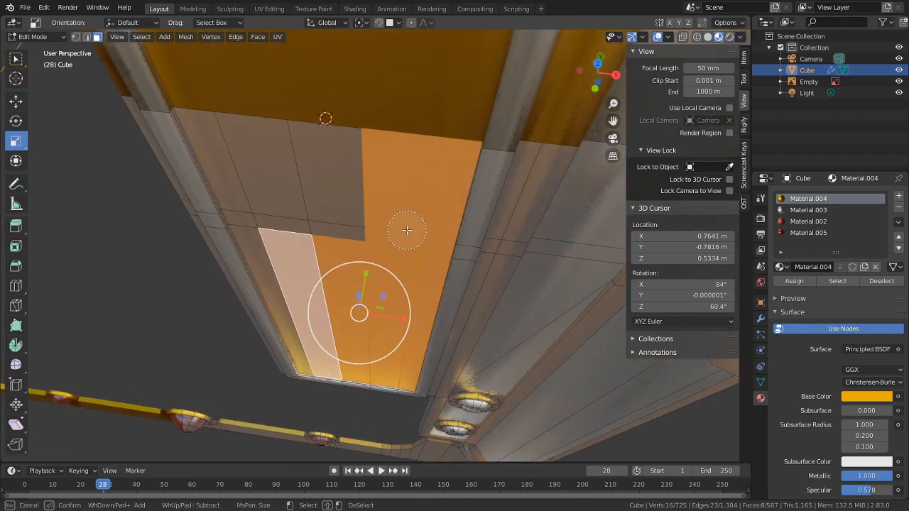
{"action": "mouse_move", "coordinate": [407, 230]}
{"action": "left_mouse_down"}
{"action": "mouse_move", "coordinate": [284, 178]}
{"action": "mouse_move", "coordinate": [263, 219]}
{"action": "left_mouse_up"}
{"action": "right_click", "coordinate": [268, 264]}
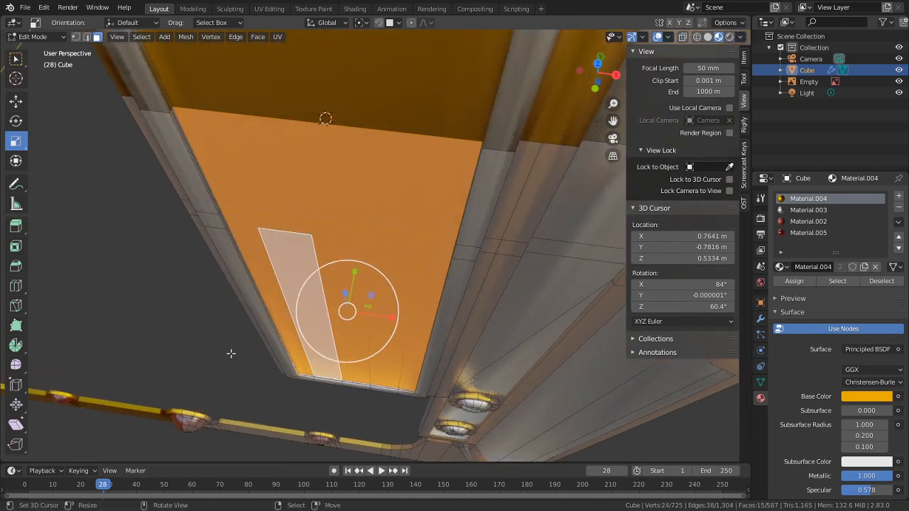
{"action": "key", "text": "g"}
{"action": "key", "text": "y"}
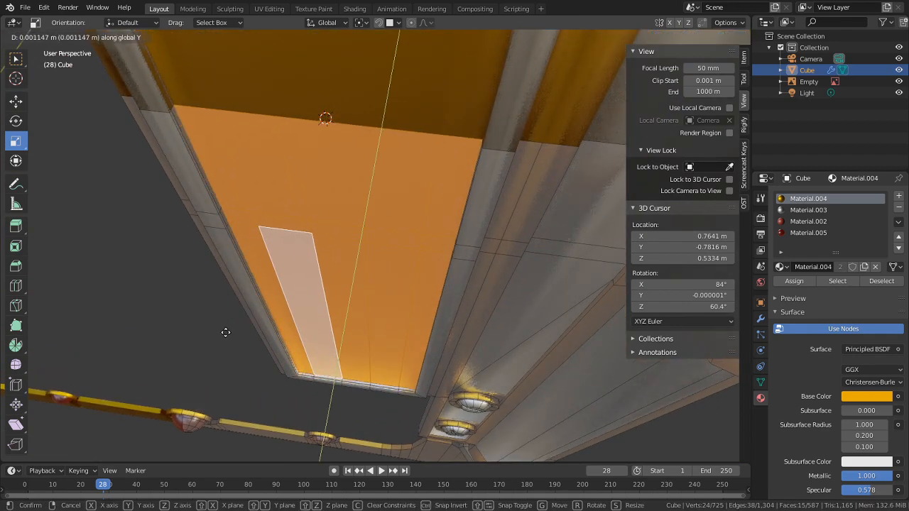
{"action": "right_click", "coordinate": [469, 277]}
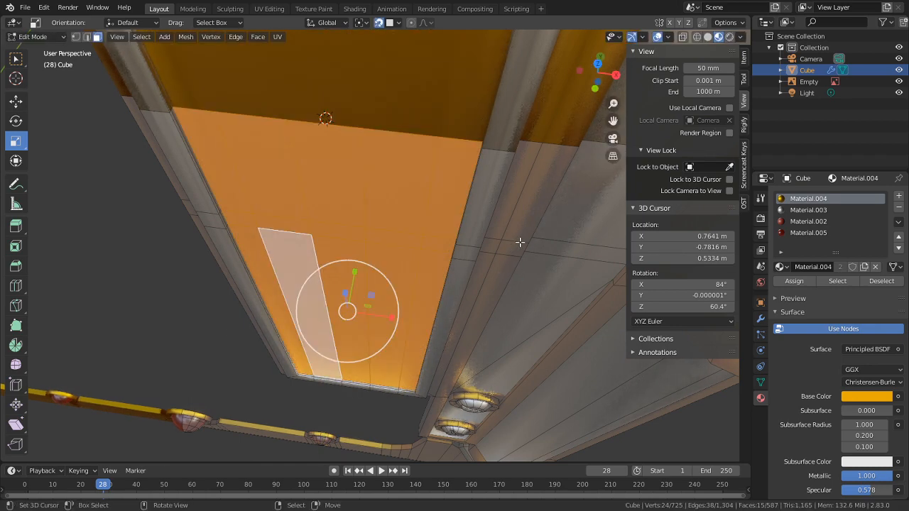
{"action": "key", "text": "g"}
{"action": "key", "text": "z"}
{"action": "left_click", "coordinate": [521, 218]}
{"action": "key", "text": "Tab"}
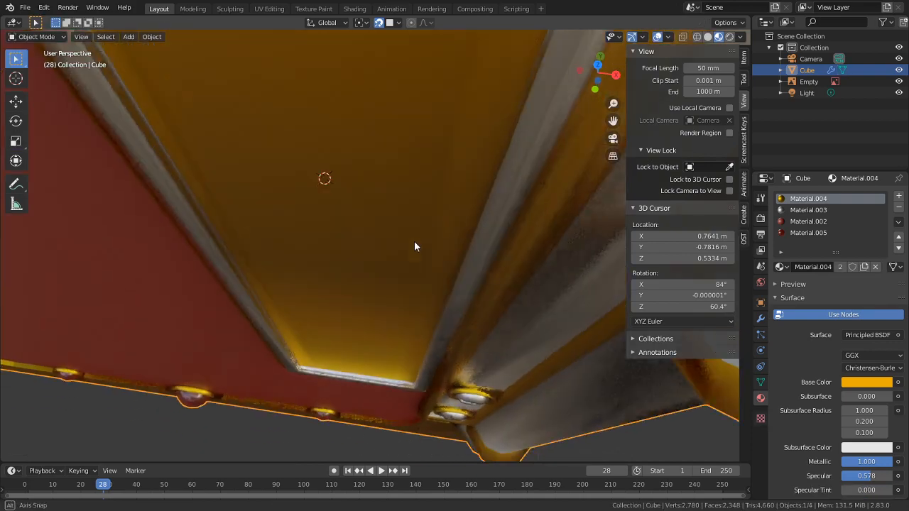
{"action": "key", "text": "Tab"}
{"action": "middle_click_drag", "start_coordinate": [414, 247], "coordinate": [409, 363]}
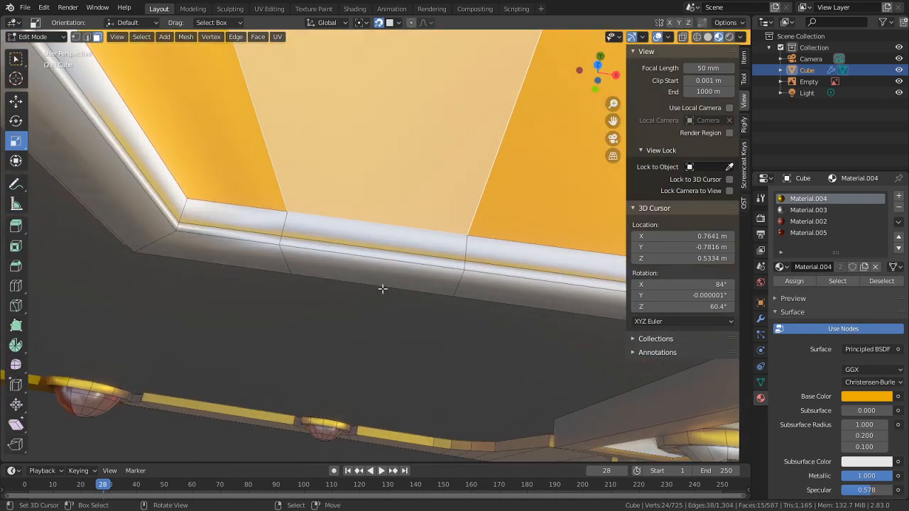
Step: Select the inlay's two middle lengthwise edge lines and scale them to 0.171 along X to form a narrow centre strip
{"action": "scroll", "coordinate": [383, 289], "scroll_direction": "down", "scroll_amount": 5}
{"action": "key", "text": "2"}
{"action": "right_click", "coordinate": [415, 201]}
{"action": "right_click", "coordinate": [482, 200], "text": "shift"}
{"action": "scroll", "coordinate": [483, 200], "scroll_direction": "down", "scroll_amount": 1}
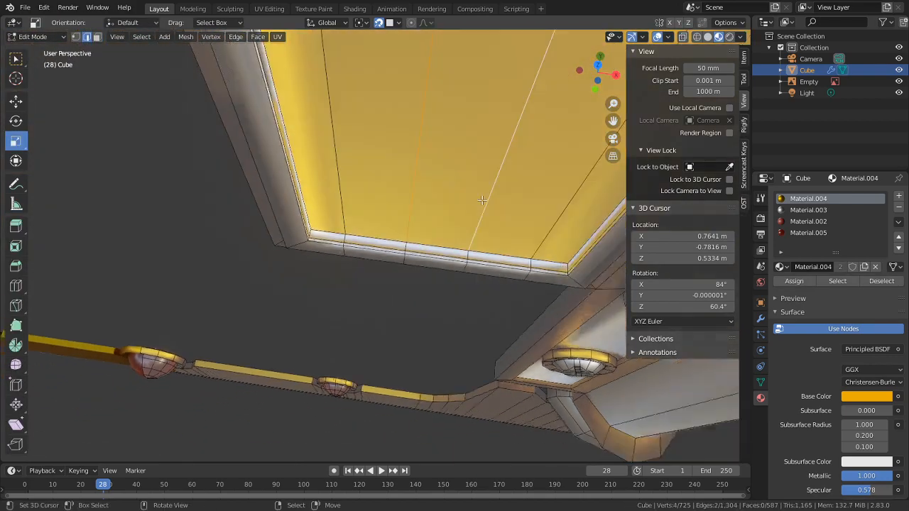
{"action": "middle_click_drag", "start_coordinate": [482, 200], "coordinate": [401, 271]}
{"action": "right_click", "coordinate": [383, 206], "text": "shift"}
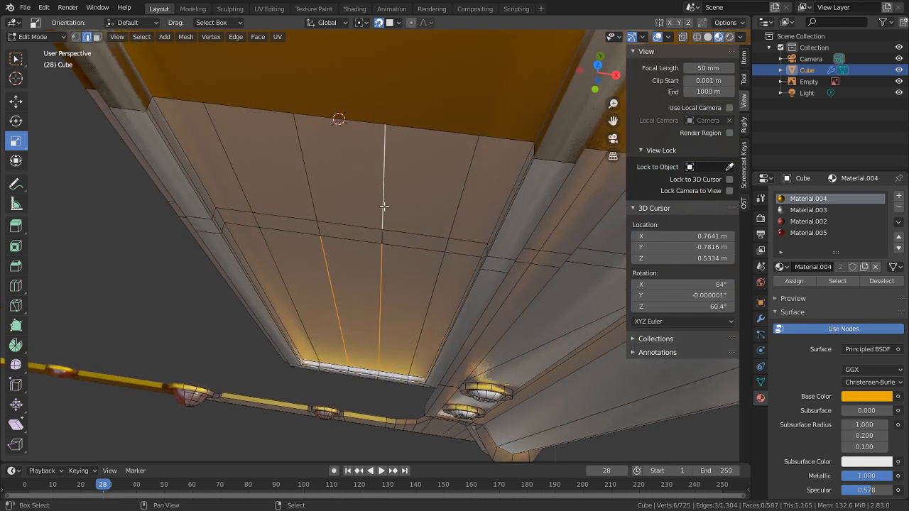
{"action": "right_click", "coordinate": [386, 243], "text": "shift"}
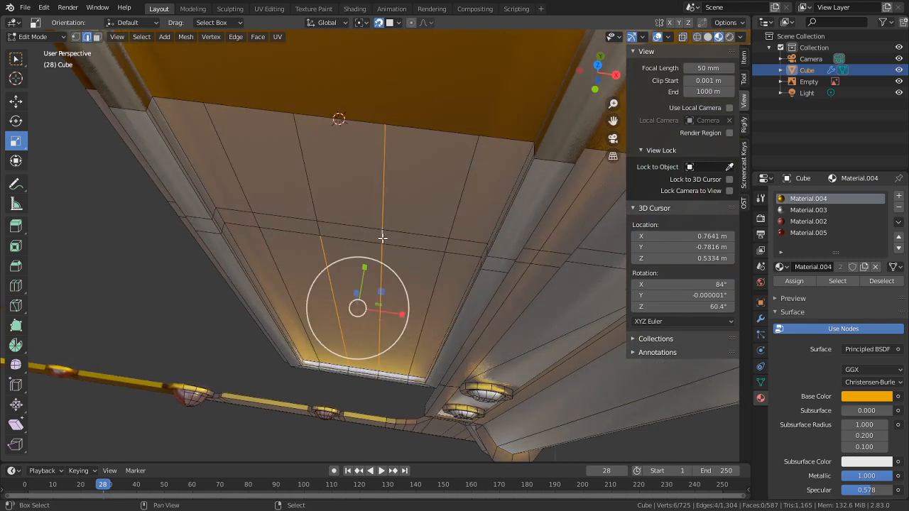
{"action": "right_click", "coordinate": [315, 209], "text": "shift"}
{"action": "middle_click_drag", "start_coordinate": [315, 209], "coordinate": [462, 206]}
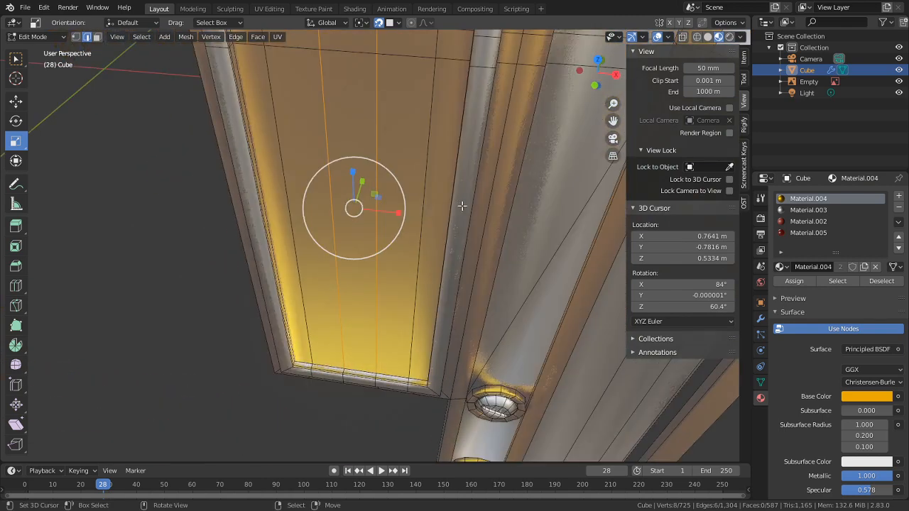
{"action": "key", "text": "s"}
{"action": "key", "text": "x"}
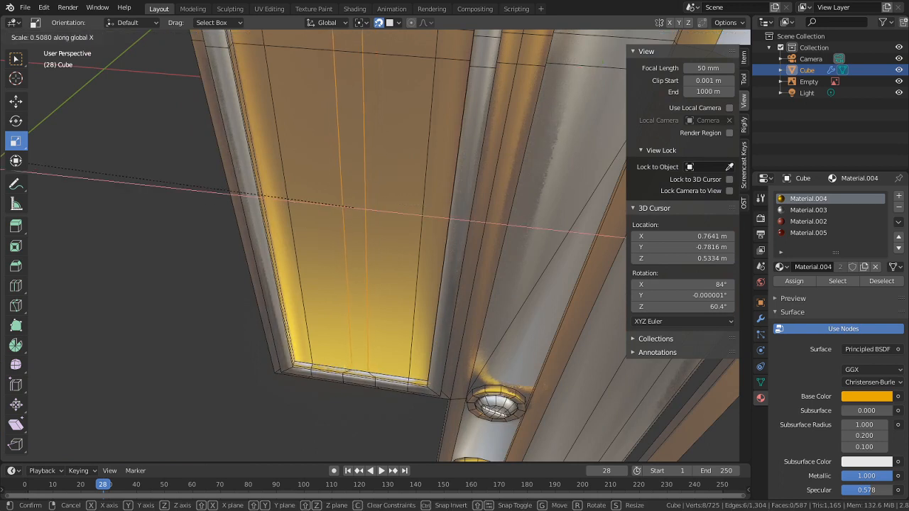
{"action": "left_click", "coordinate": [296, 142]}
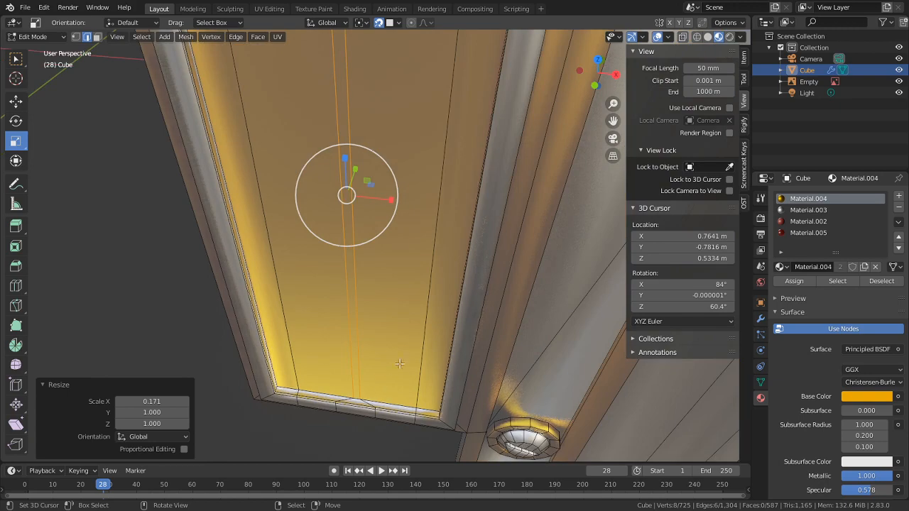
Step: Set snapping to Edge and move the rim's lower edge right of the centre strip along X into line with the strip
{"action": "middle_click_drag", "start_coordinate": [389, 401], "coordinate": [455, 275]}
{"action": "left_click", "coordinate": [433, 299]}
{"action": "scroll", "coordinate": [433, 298], "scroll_direction": "up", "scroll_amount": 3}
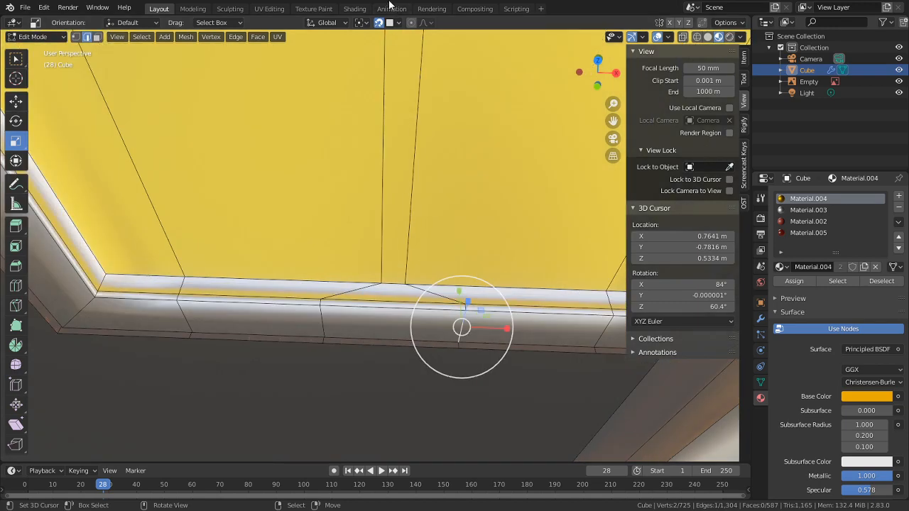
{"action": "left_click", "coordinate": [394, 22]}
{"action": "left_click", "coordinate": [368, 78]}
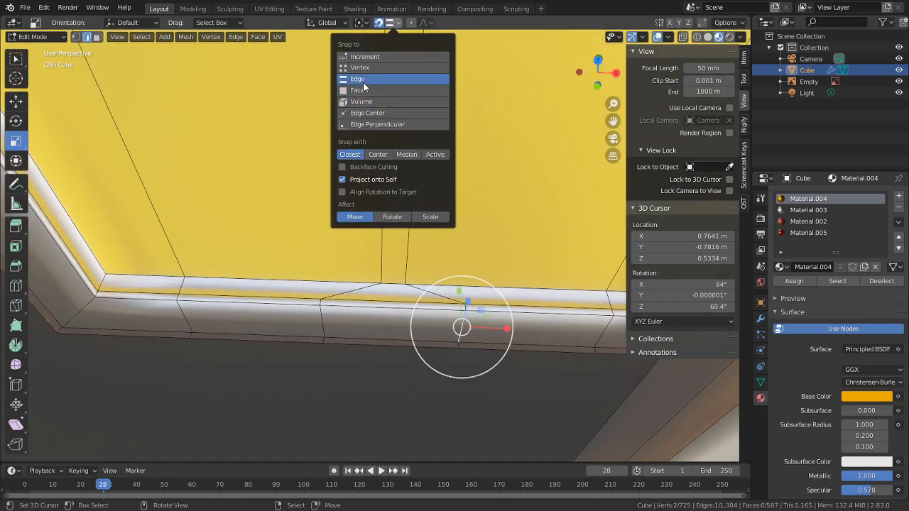
{"action": "key", "text": "g"}
{"action": "key", "text": "x"}
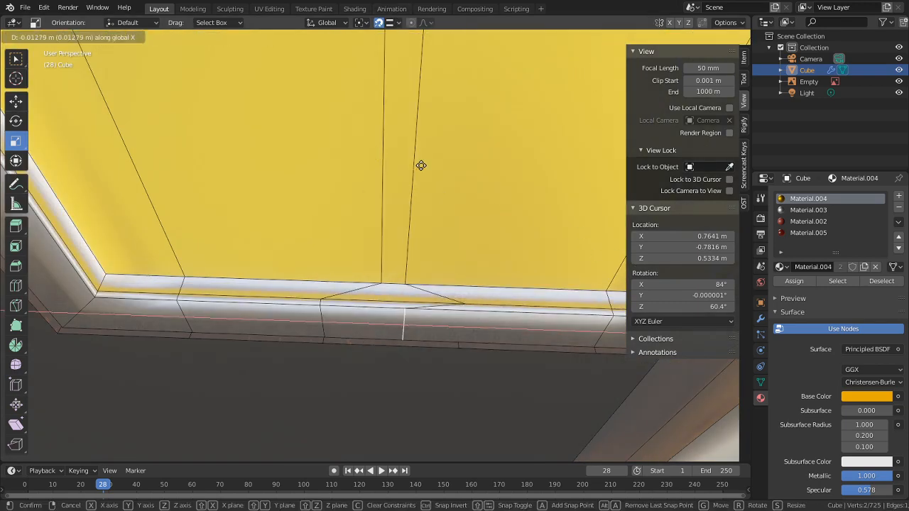
{"action": "left_click", "coordinate": [414, 166]}
Step: Move the loop-cut vertex right of the centre strip -0.012789 m along X, snapping it to the strip's right edge
{"action": "left_click", "coordinate": [323, 316]}
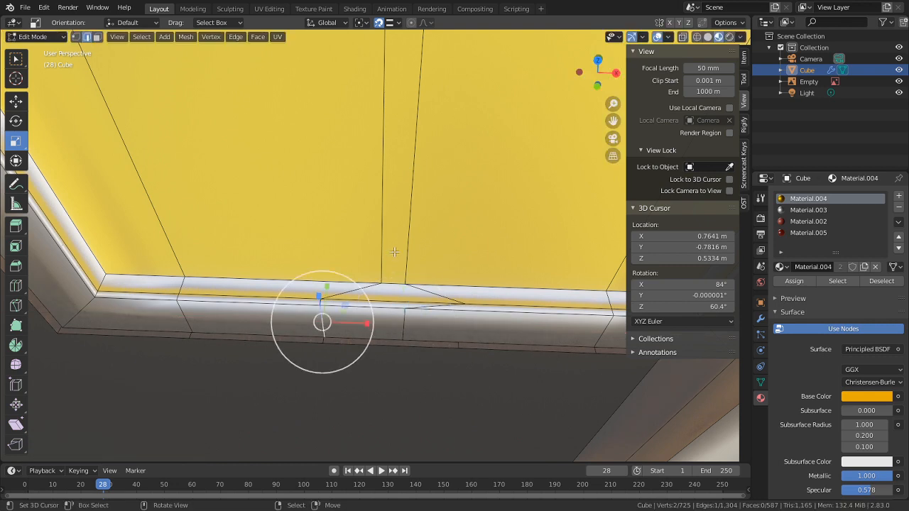
{"action": "key", "text": "1"}
{"action": "left_click", "coordinate": [465, 303]}
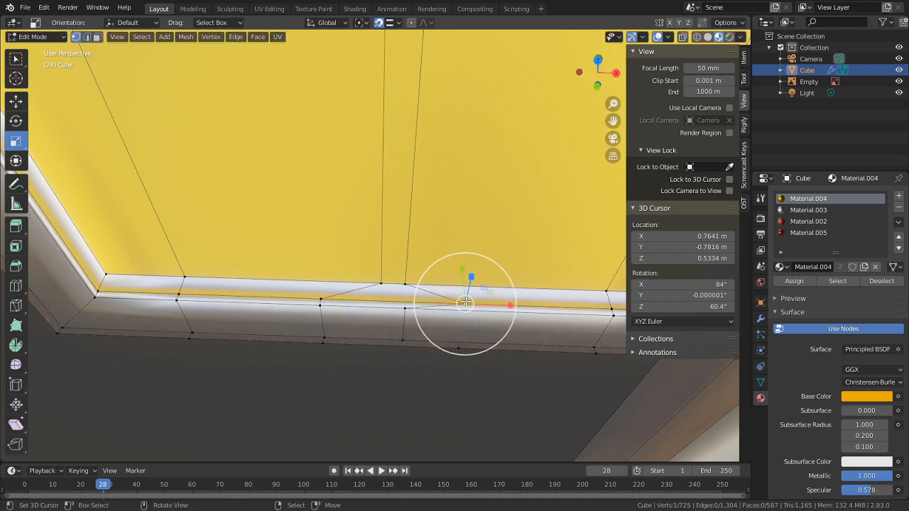
{"action": "key", "text": "g"}
{"action": "key", "text": "x"}
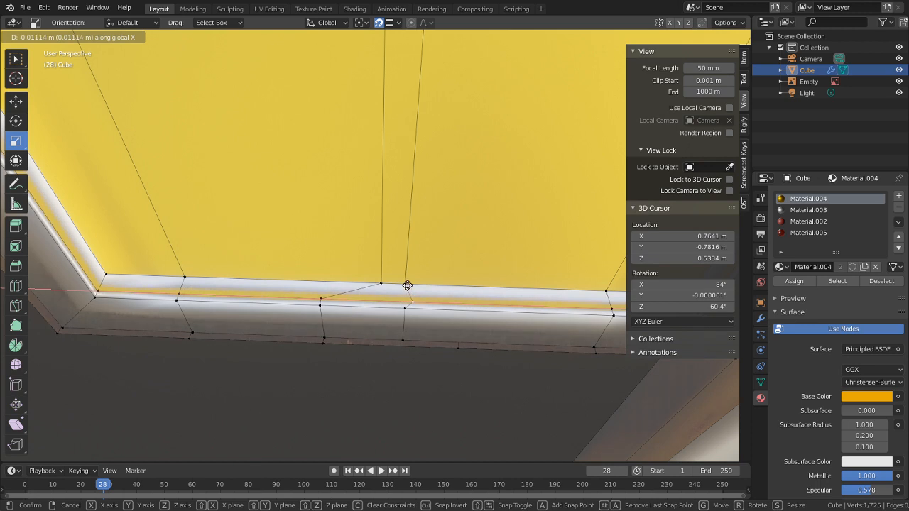
{"action": "right_click", "coordinate": [404, 288]}
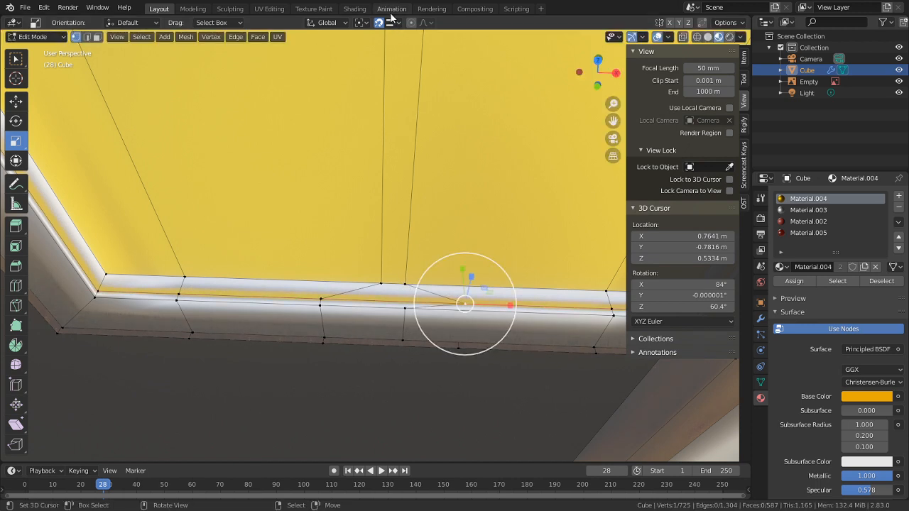
{"action": "key", "text": "g"}
{"action": "key", "text": "x"}
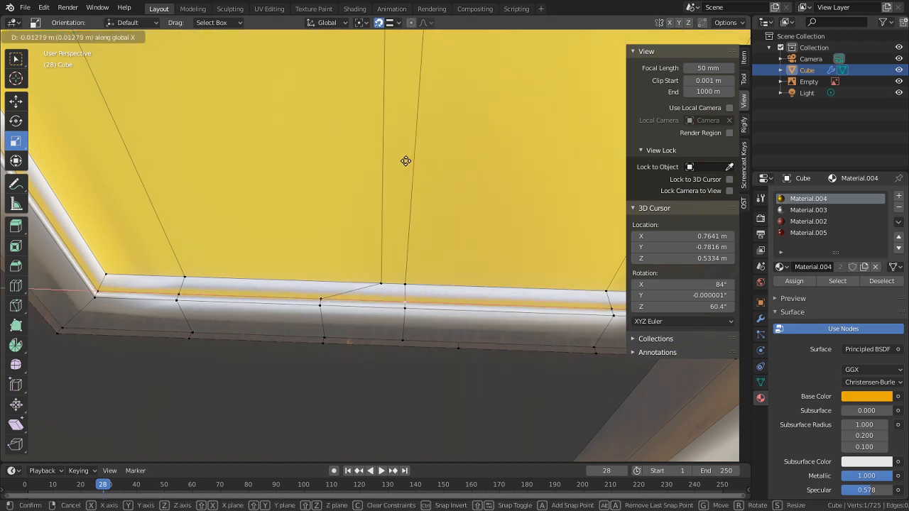
{"action": "left_click", "coordinate": [416, 166]}
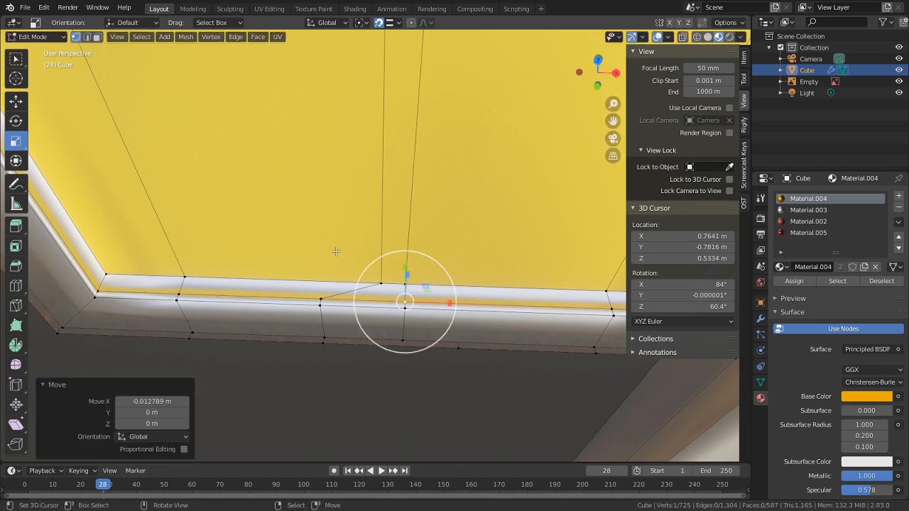
Step: Select the lower rim vertices left of the centre strip, move them 0.012789 m along X, and clear the selection
{"action": "left_click", "coordinate": [317, 300]}
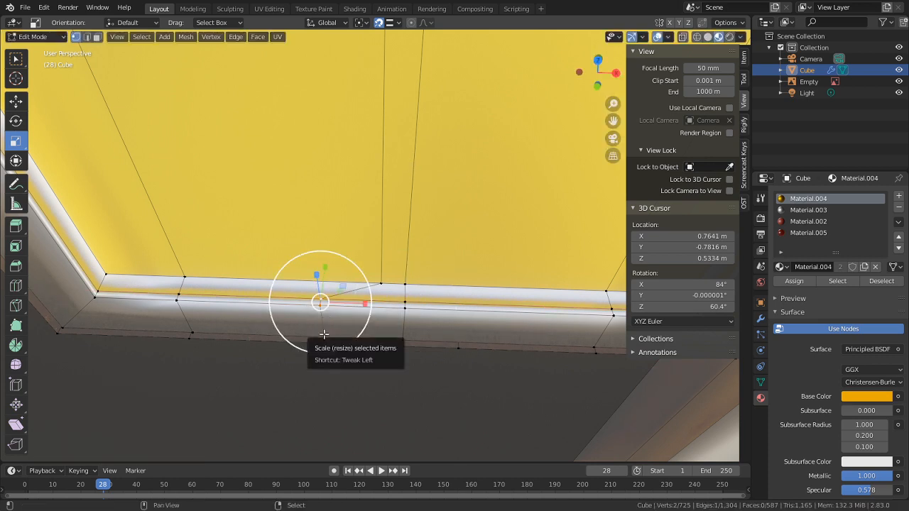
{"action": "left_click", "coordinate": [324, 336], "text": "shift"}
{"action": "key", "text": "g"}
{"action": "key", "text": "y"}
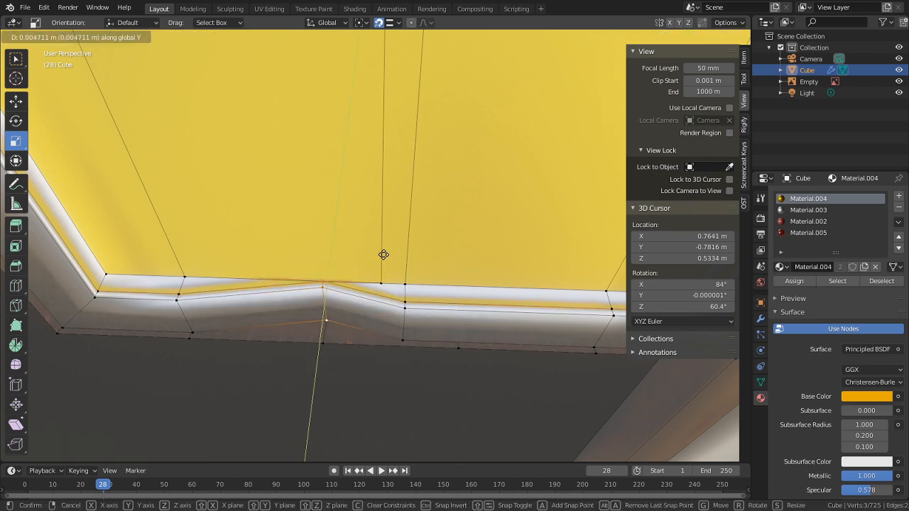
{"action": "key", "text": "x"}
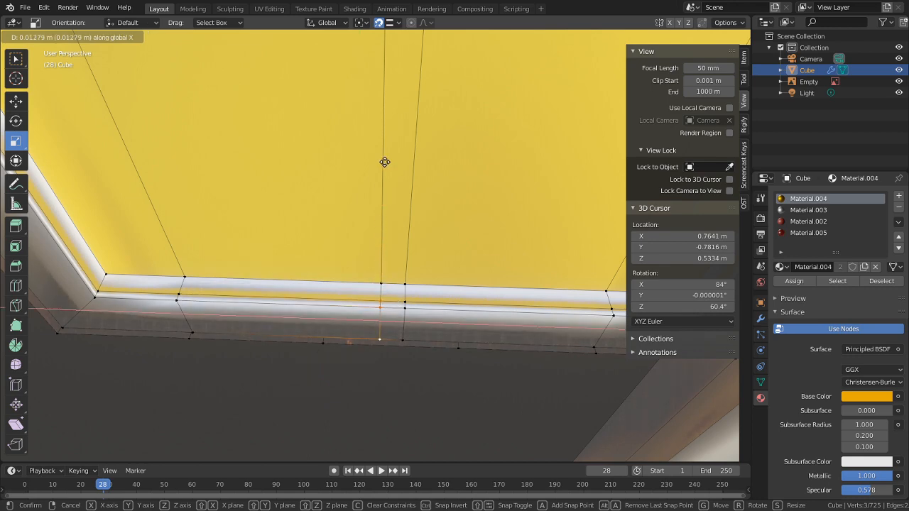
{"action": "left_click", "coordinate": [393, 157]}
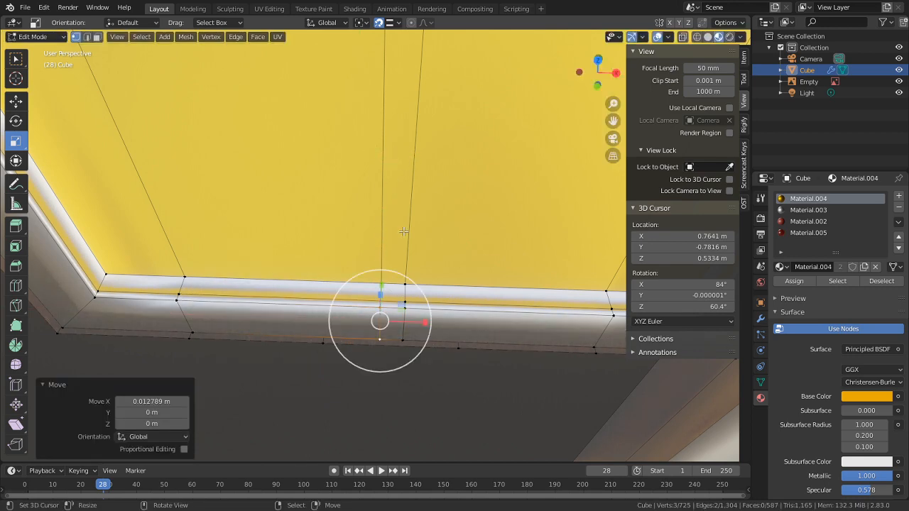
{"action": "mouse_move", "coordinate": [405, 232]}
{"action": "middle_mouse_down"}
{"action": "mouse_move", "coordinate": [415, 90]}
{"action": "mouse_move", "coordinate": [399, 219]}
{"action": "middle_mouse_up"}
{"action": "key", "text": "Tab"}
{"action": "key", "text": "Tab"}
{"action": "key", "text": "alt+a"}
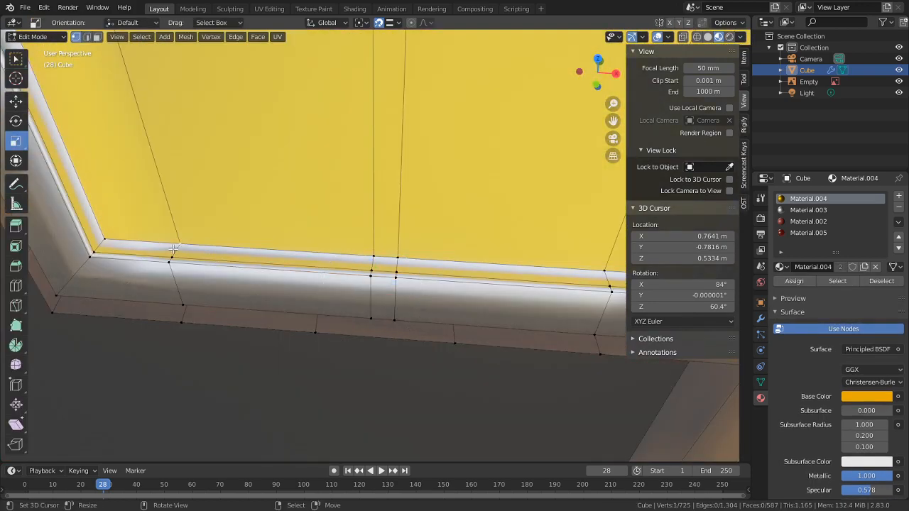
Step: Select the inlay's two outer lengthwise edge lines, including their segments across the lower rim, and scale them to 0.167 along X
{"action": "right_click", "coordinate": [177, 246]}
{"action": "scroll", "coordinate": [334, 232], "scroll_direction": "down", "scroll_amount": 7}
{"action": "scroll", "coordinate": [334, 232], "scroll_direction": "down", "scroll_amount": 2}
{"action": "middle_click_drag", "start_coordinate": [372, 160], "coordinate": [377, 334], "text": "shift"}
{"action": "scroll", "coordinate": [376, 320], "scroll_direction": "up", "scroll_amount": 2}
{"action": "key", "text": "2"}
{"action": "right_click", "coordinate": [277, 189]}
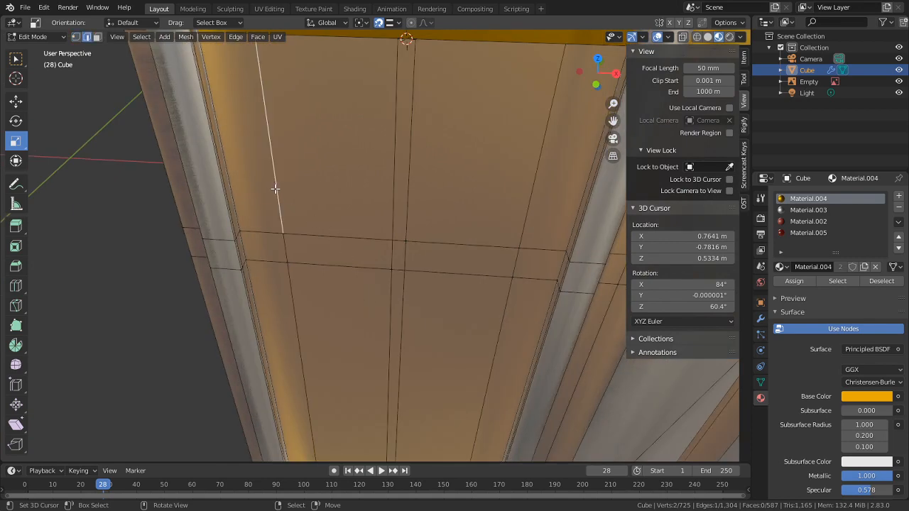
{"action": "right_click", "coordinate": [285, 249], "text": "shift"}
{"action": "right_click", "coordinate": [291, 287], "text": "shift"}
{"action": "right_click", "coordinate": [525, 252], "text": "shift"}
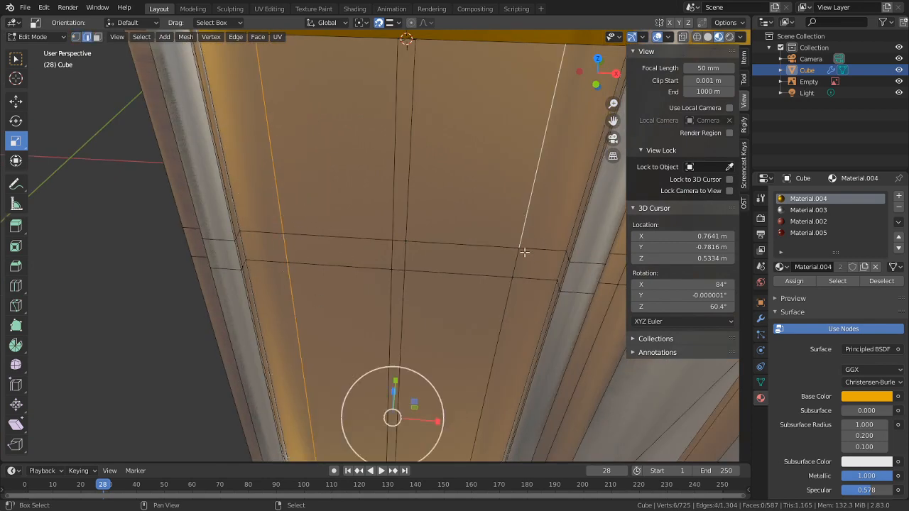
{"action": "right_click", "coordinate": [509, 303], "text": "shift"}
{"action": "middle_click_drag", "start_coordinate": [431, 436], "coordinate": [431, 148], "text": "shift"}
{"action": "scroll", "coordinate": [444, 206], "scroll_direction": "up", "scroll_amount": 2}
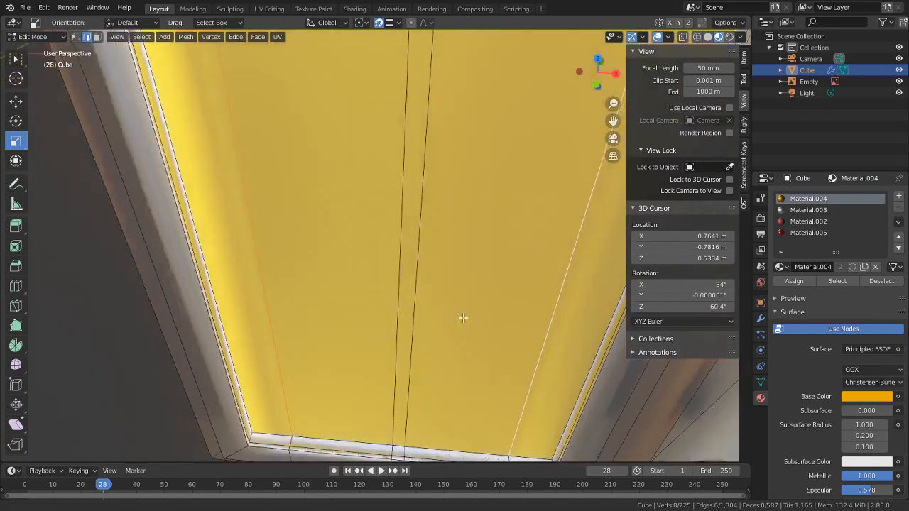
{"action": "middle_click_drag", "start_coordinate": [518, 426], "coordinate": [504, 278], "text": "shift"}
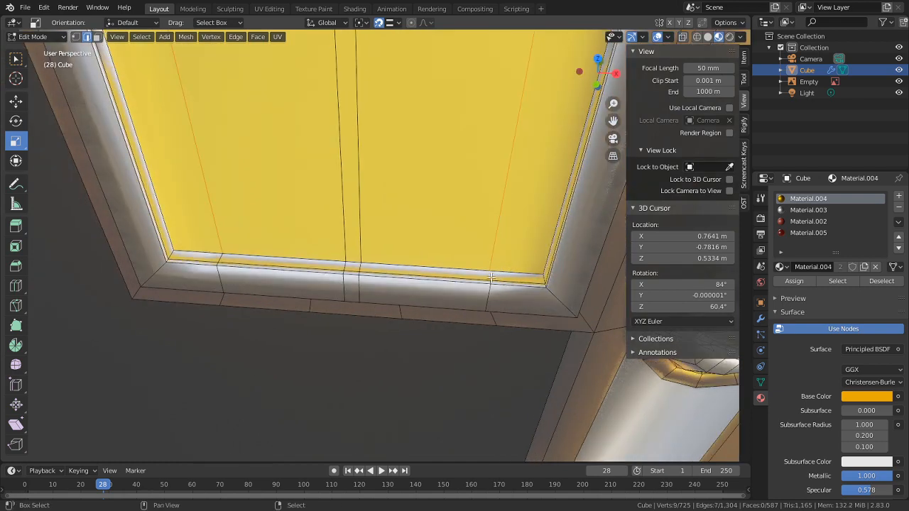
{"action": "scroll", "coordinate": [492, 280], "scroll_direction": "up", "scroll_amount": 2}
{"action": "middle_click_drag", "start_coordinate": [559, 314], "coordinate": [494, 369], "text": "shift"}
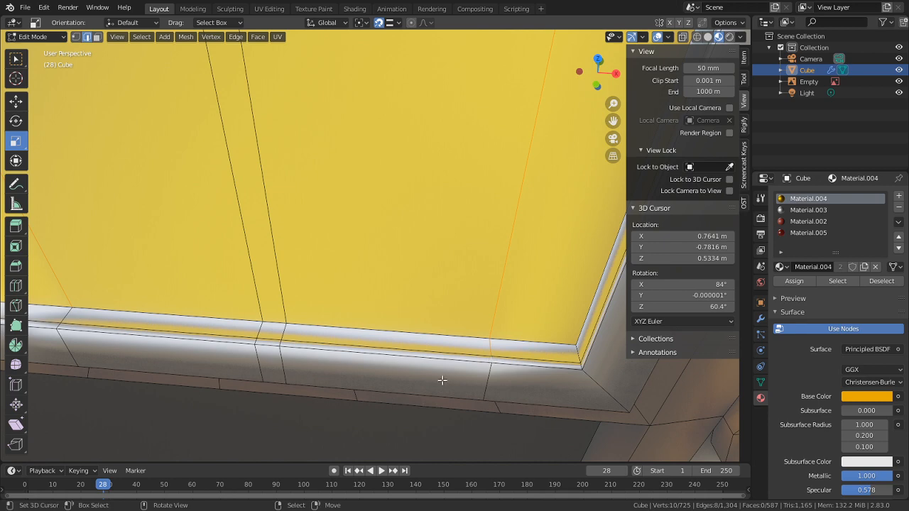
{"action": "middle_click_drag", "start_coordinate": [322, 341], "coordinate": [423, 371], "text": "shift"}
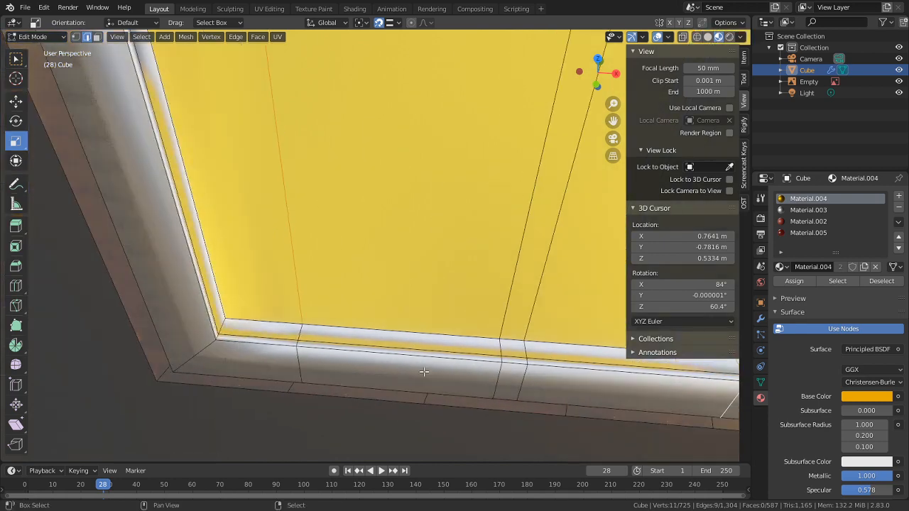
{"action": "left_click", "coordinate": [300, 357], "text": "shift"}
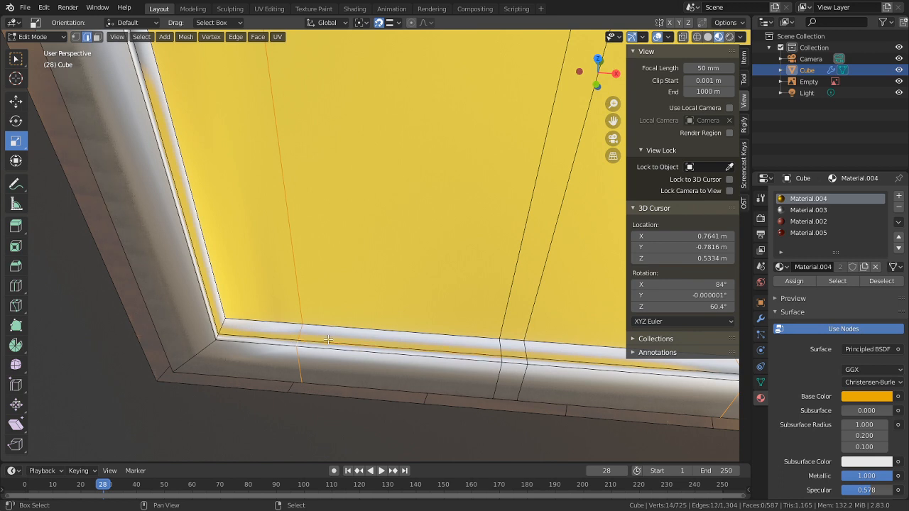
{"action": "key", "text": "s"}
{"action": "key", "text": "x"}
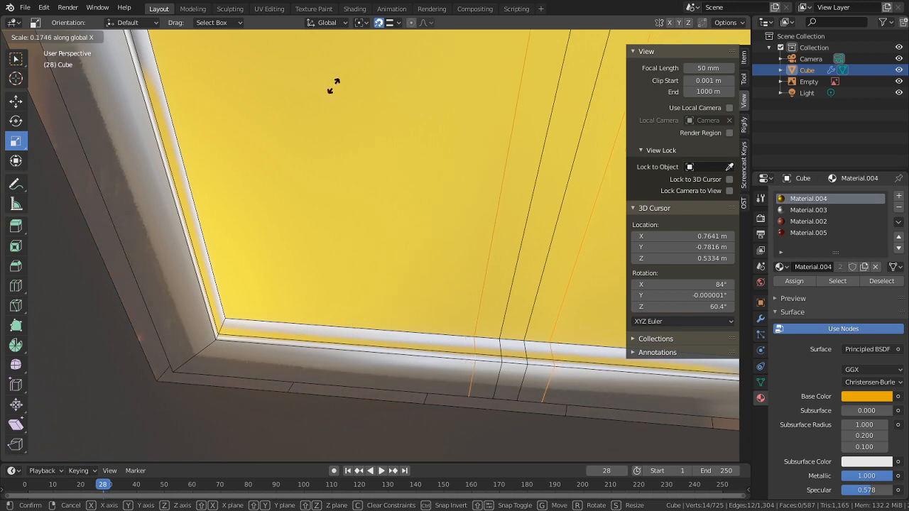
{"action": "left_click", "coordinate": [334, 44]}
Step: Inspect the spacing of the lengthwise edge lines along the gold inlay, from its lower rim to the mirror line
{"action": "scroll", "coordinate": [466, 138], "scroll_direction": "down", "scroll_amount": 3}
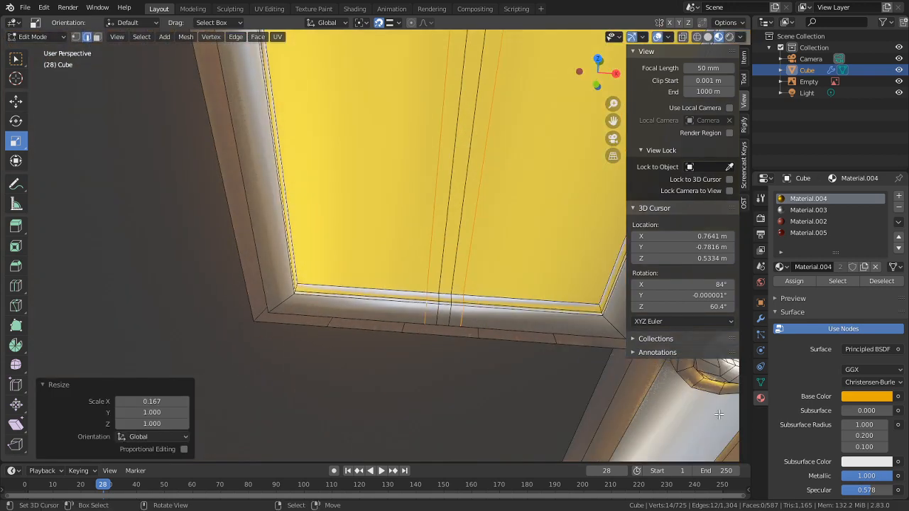
{"action": "scroll", "coordinate": [426, 156], "scroll_direction": "down", "scroll_amount": 4}
{"action": "middle_click_drag", "start_coordinate": [426, 142], "coordinate": [412, 340], "text": "shift"}
{"action": "scroll", "coordinate": [412, 341], "scroll_direction": "down", "scroll_amount": 2}
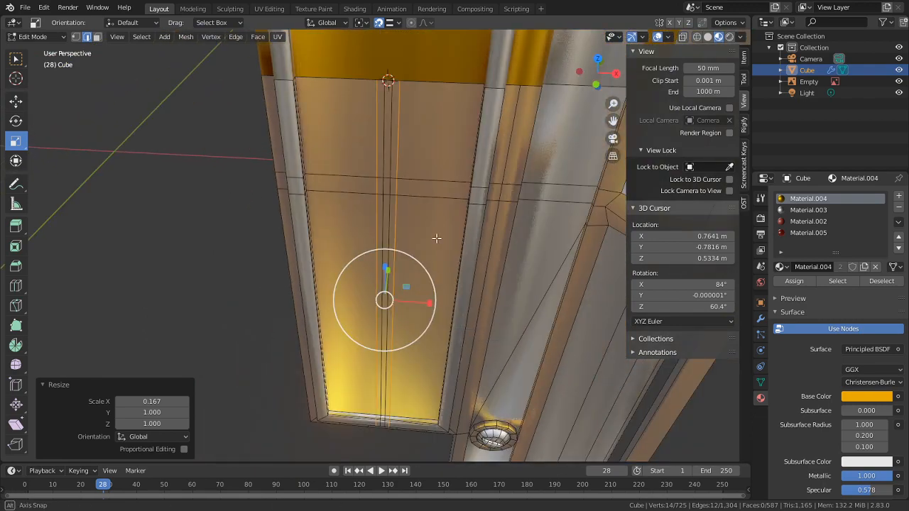
{"action": "middle_click_drag", "start_coordinate": [434, 239], "coordinate": [455, 159]}
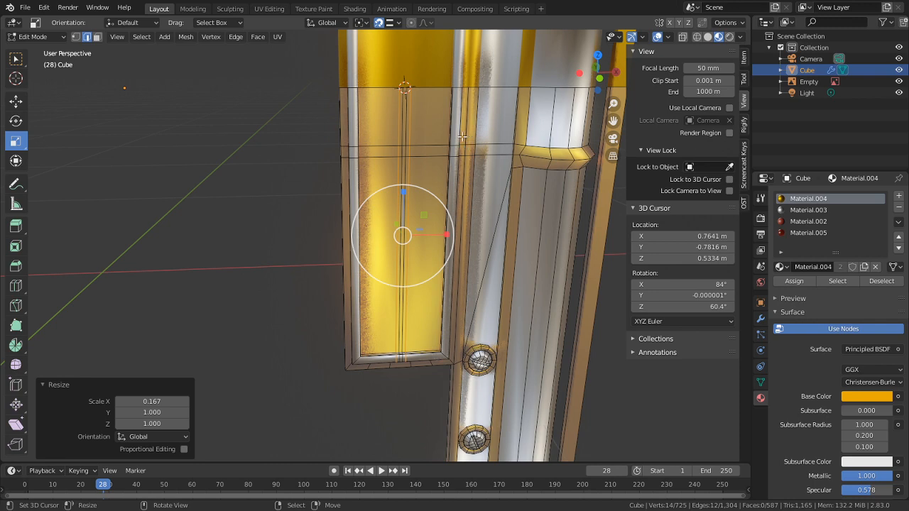
{"action": "scroll", "coordinate": [392, 94], "scroll_direction": "up", "scroll_amount": 5}
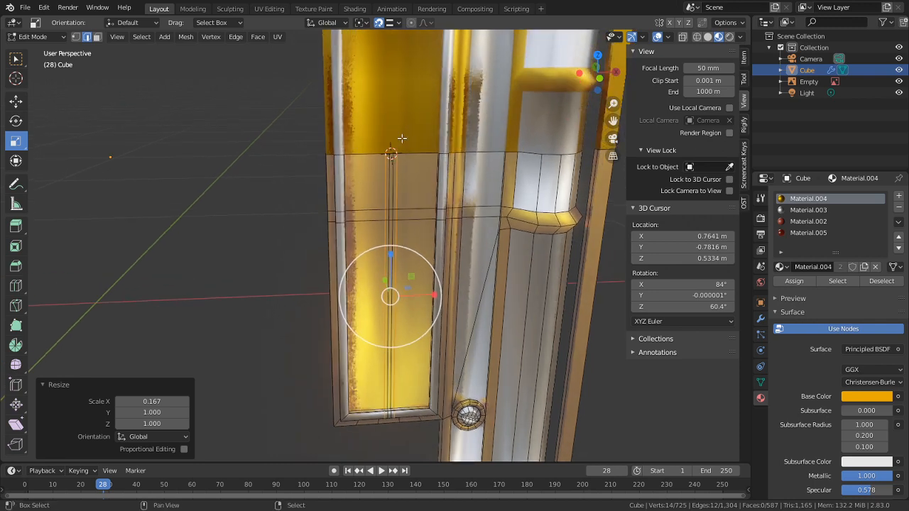
{"action": "middle_click_drag", "start_coordinate": [392, 94], "coordinate": [383, 226], "text": "shift"}
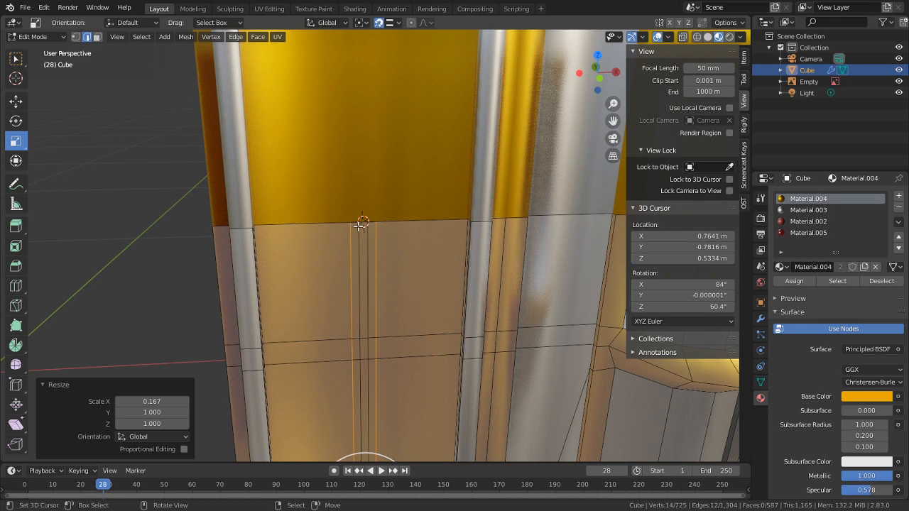
{"action": "scroll", "coordinate": [360, 226], "scroll_direction": "up", "scroll_amount": 2}
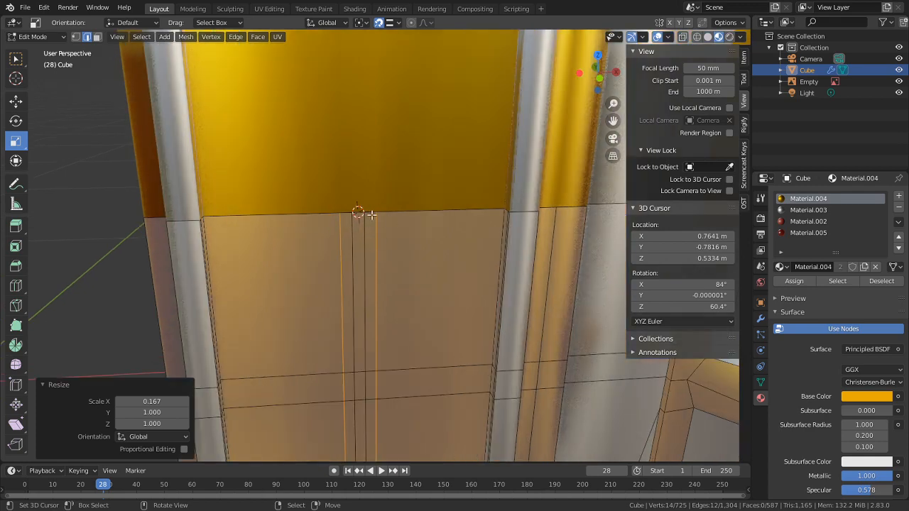
{"action": "scroll", "coordinate": [360, 217], "scroll_direction": "down", "scroll_amount": 4}
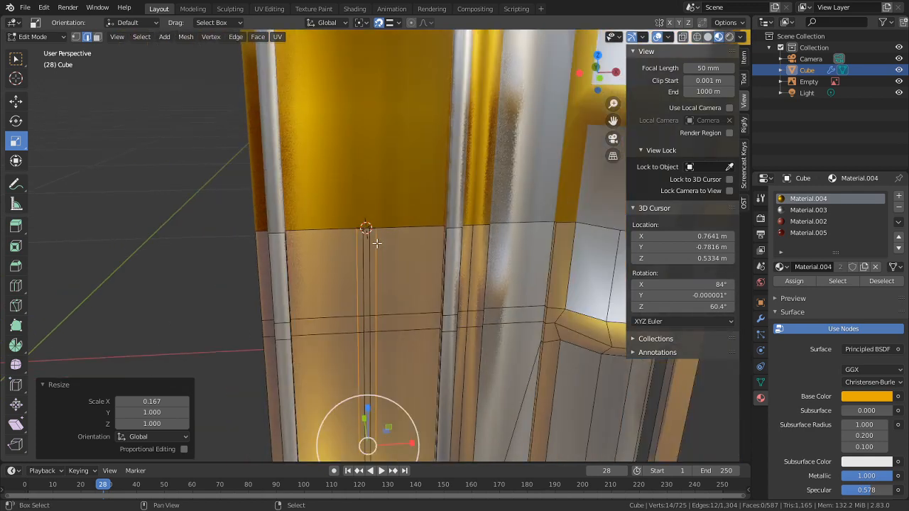
{"action": "key", "text": "KP_Decimal"}
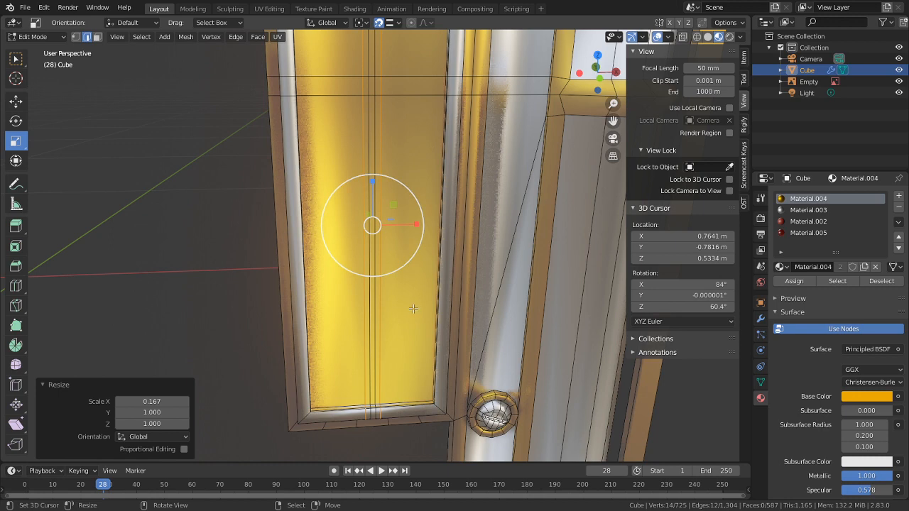
{"action": "scroll", "coordinate": [386, 291], "scroll_direction": "up", "scroll_amount": 4}
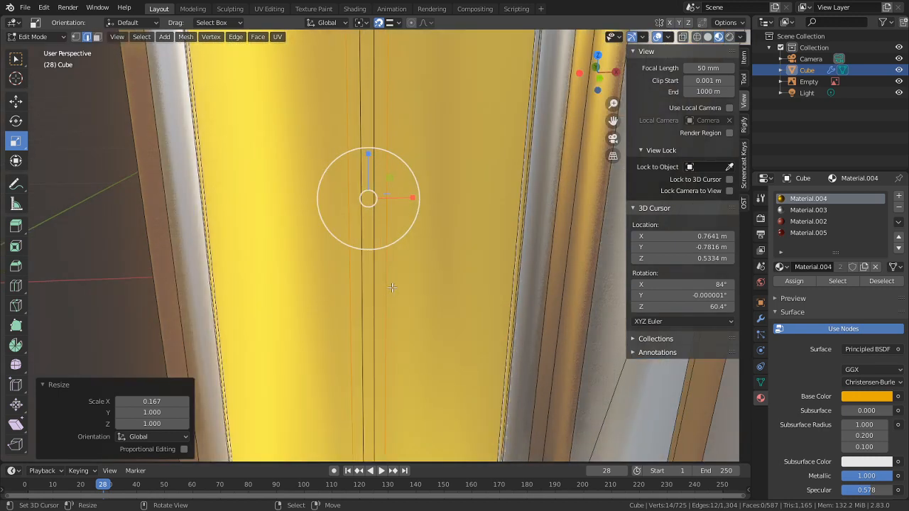
Step: Select the six narrow faces on both sides of the inlay's centre strip and extrude them -0.004711 m along Y
{"action": "key", "text": "3"}
{"action": "right_click", "coordinate": [382, 281]}
{"action": "right_click", "coordinate": [357, 281], "text": "shift"}
{"action": "middle_click_drag", "start_coordinate": [356, 281], "coordinate": [359, 332]}
{"action": "scroll", "coordinate": [364, 291], "scroll_direction": "down", "scroll_amount": 4}
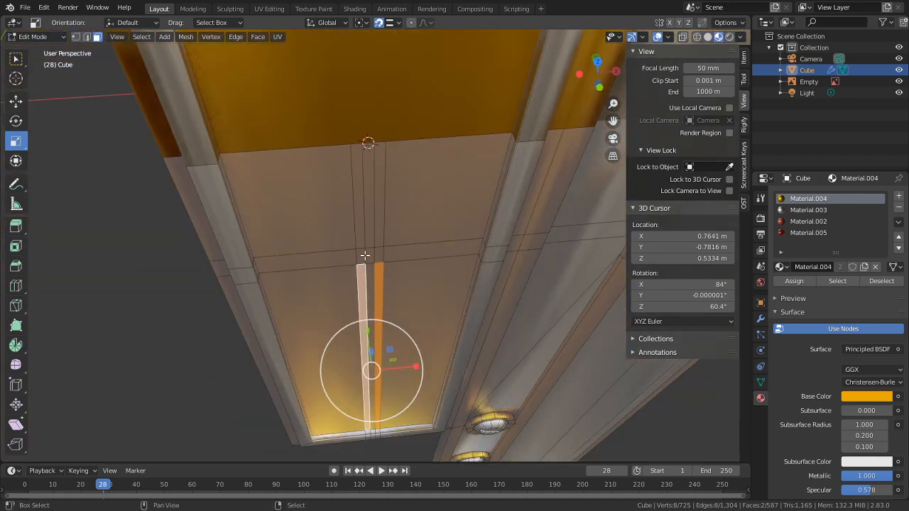
{"action": "right_click", "coordinate": [364, 253], "text": "shift"}
{"action": "right_click", "coordinate": [360, 233], "text": "shift"}
{"action": "right_click", "coordinate": [384, 224], "text": "shift"}
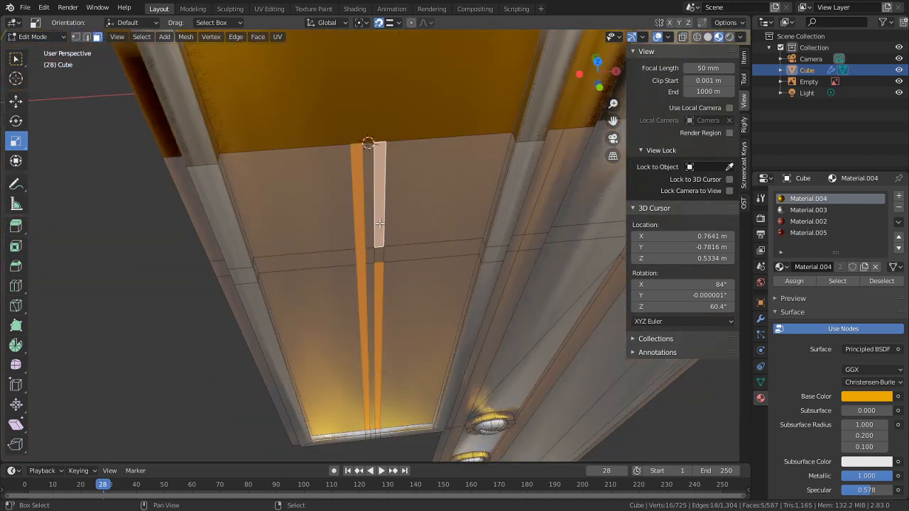
{"action": "middle_click_drag", "start_coordinate": [382, 223], "coordinate": [419, 231], "text": "shift"}
{"action": "right_click", "coordinate": [382, 172], "text": "shift"}
{"action": "middle_click_drag", "start_coordinate": [404, 368], "coordinate": [341, 317], "text": "shift"}
{"action": "scroll", "coordinate": [395, 282], "scroll_direction": "up", "scroll_amount": 6}
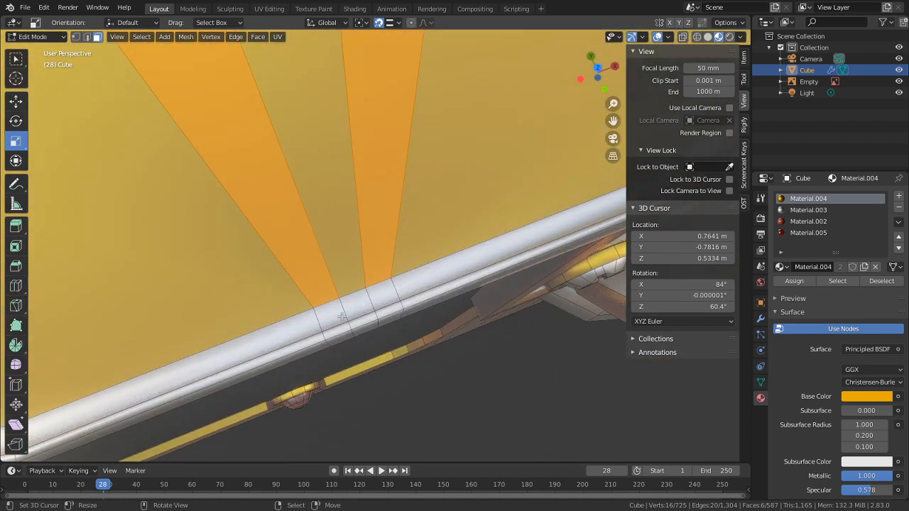
{"action": "middle_click_drag", "start_coordinate": [398, 307], "coordinate": [387, 259]}
{"action": "key", "text": "e"}
{"action": "left_click", "coordinate": [396, 305]}
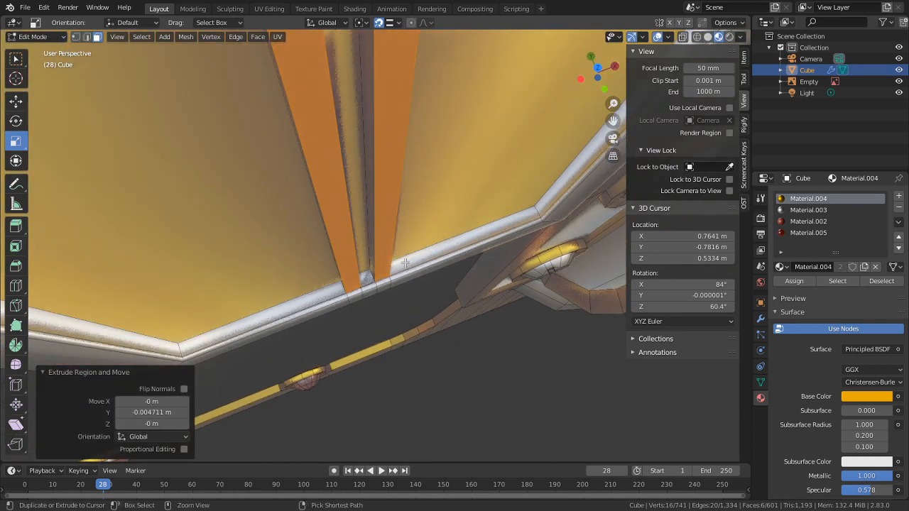
Step: Grow the selection to include the extruded strips' side faces and assign Material.003 to them
{"action": "key", "text": "ctrl+KP_Add"}
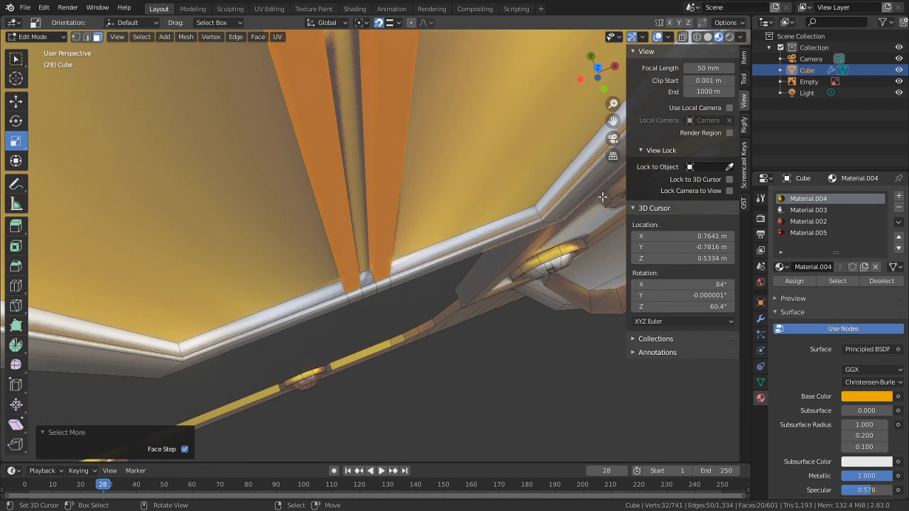
{"action": "left_click", "coordinate": [810, 210]}
{"action": "left_click", "coordinate": [802, 281]}
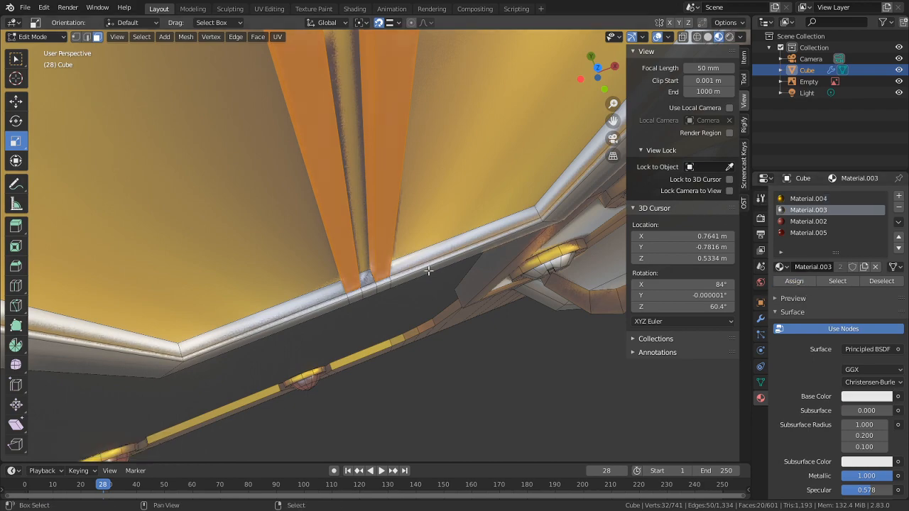
Step: Split the two extruded strips off from the surrounding inlay mesh and hide them
{"action": "middle_click_drag", "start_coordinate": [429, 274], "coordinate": [414, 233]}
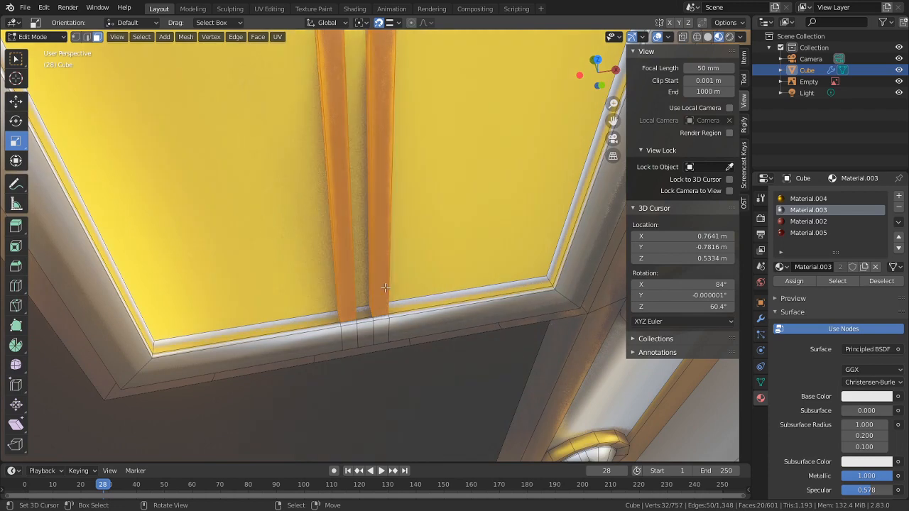
{"action": "key", "text": "g"}
{"action": "right_click", "coordinate": [385, 238]}
{"action": "key", "text": "h"}
Step: Fill the two long lower gaps beside the inlay's centre strip with faces between their edges
{"action": "key", "text": "2"}
{"action": "right_click", "coordinate": [324, 243]}
{"action": "right_click", "coordinate": [354, 236], "text": "shift"}
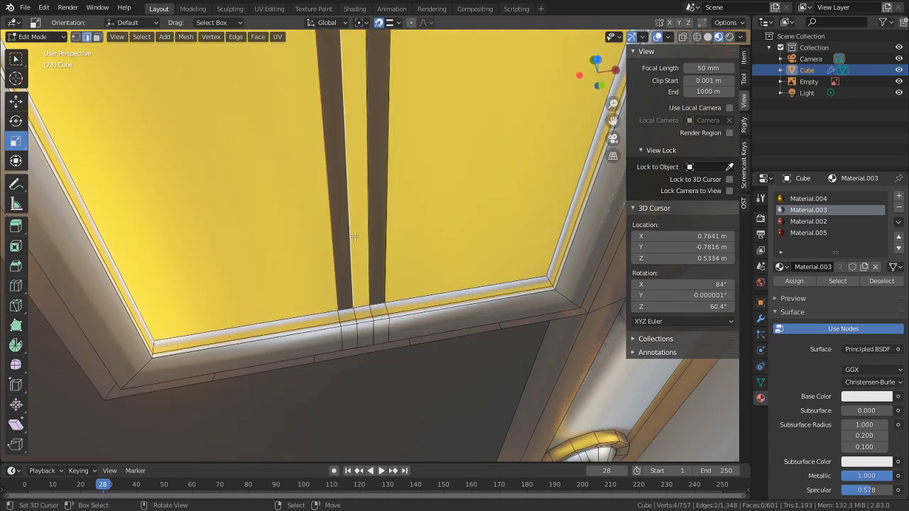
{"action": "key", "text": "f"}
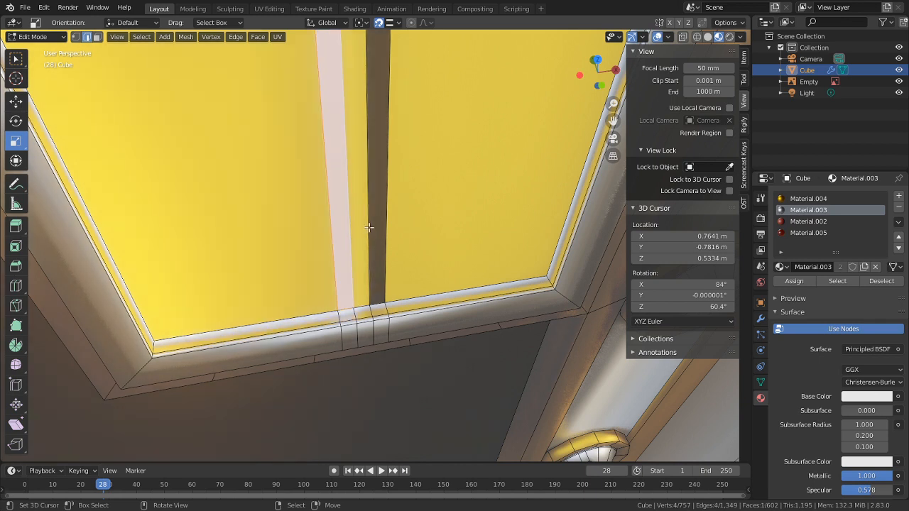
{"action": "right_click", "coordinate": [368, 190]}
{"action": "right_click", "coordinate": [387, 191], "text": "shift"}
{"action": "key", "text": "f"}
Step: Fill the two short gaps between the inlay's cross edge lines with faces
{"action": "middle_click_drag", "start_coordinate": [387, 192], "coordinate": [381, 423]}
{"action": "scroll", "coordinate": [401, 352], "scroll_direction": "down", "scroll_amount": 4}
{"action": "right_click", "coordinate": [332, 172]}
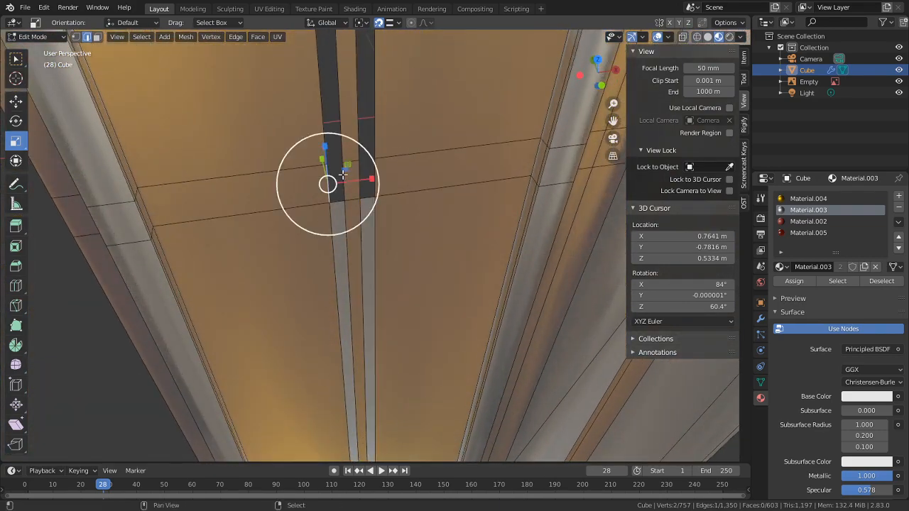
{"action": "right_click", "coordinate": [344, 174], "text": "shift"}
{"action": "key", "text": "f"}
{"action": "right_click", "coordinate": [360, 175]}
{"action": "right_click", "coordinate": [374, 174], "text": "shift"}
{"action": "key", "text": "f"}
Step: Fill the two remaining gaps above the inlay's cross edge lines with faces
{"action": "right_click", "coordinate": [375, 138]}
{"action": "right_click", "coordinate": [354, 130], "text": "shift"}
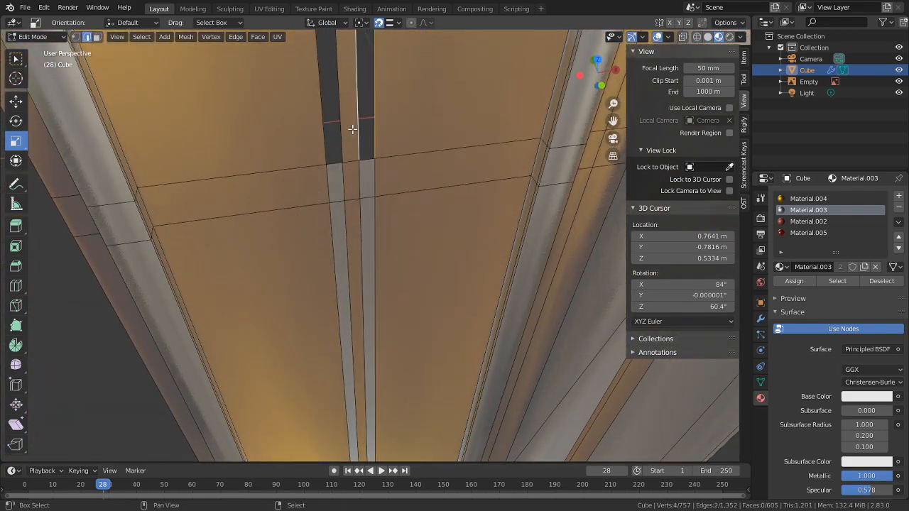
{"action": "key", "text": "f"}
{"action": "right_click", "coordinate": [314, 134]}
{"action": "right_click", "coordinate": [345, 133], "text": "shift"}
{"action": "key", "text": "f"}
{"action": "scroll", "coordinate": [349, 142], "scroll_direction": "down", "scroll_amount": 7}
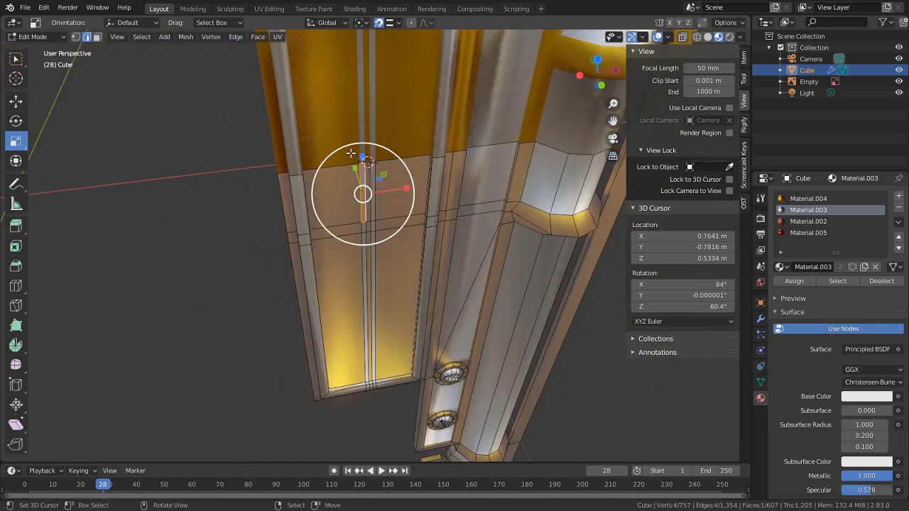
Step: Circle-select the inlay's faces, including the newly filled ones, in face mode and assign Material.004 to them
{"action": "scroll", "coordinate": [382, 217], "scroll_direction": "up", "scroll_amount": 4}
{"action": "key", "text": "c"}
{"action": "left_click_drag", "start_coordinate": [360, 207], "coordinate": [361, 293]}
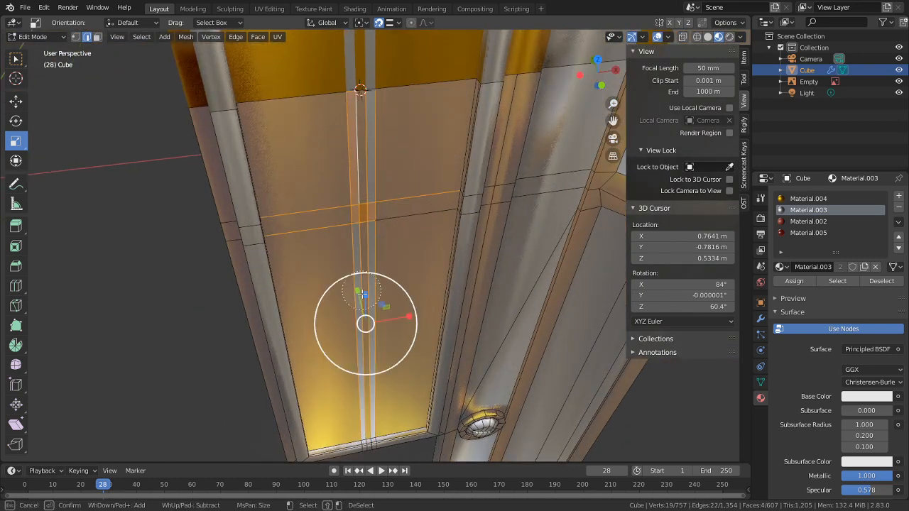
{"action": "key", "text": "Escape"}
{"action": "key", "text": "3"}
{"action": "key", "text": "c"}
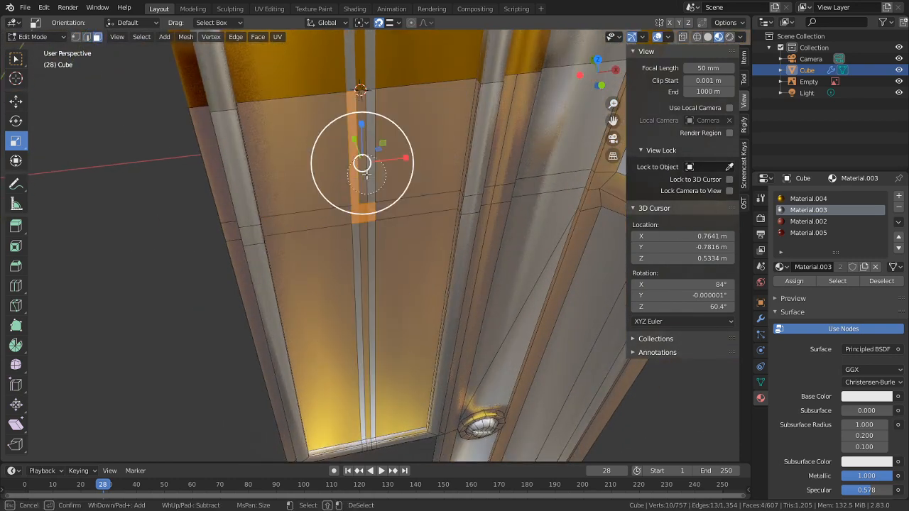
{"action": "left_click_drag", "start_coordinate": [366, 186], "coordinate": [367, 268]}
{"action": "key", "text": "Escape"}
{"action": "left_click", "coordinate": [808, 199]}
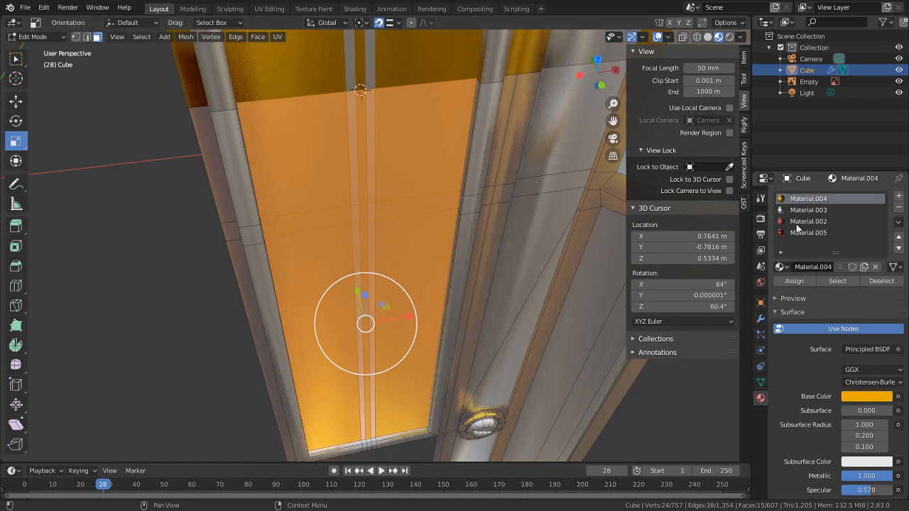
{"action": "left_click", "coordinate": [795, 280]}
Step: Unhide the silver strips and check the side panel in Object Mode before resuming mesh editing
{"action": "key", "text": "alt+h"}
{"action": "key", "text": "Tab"}
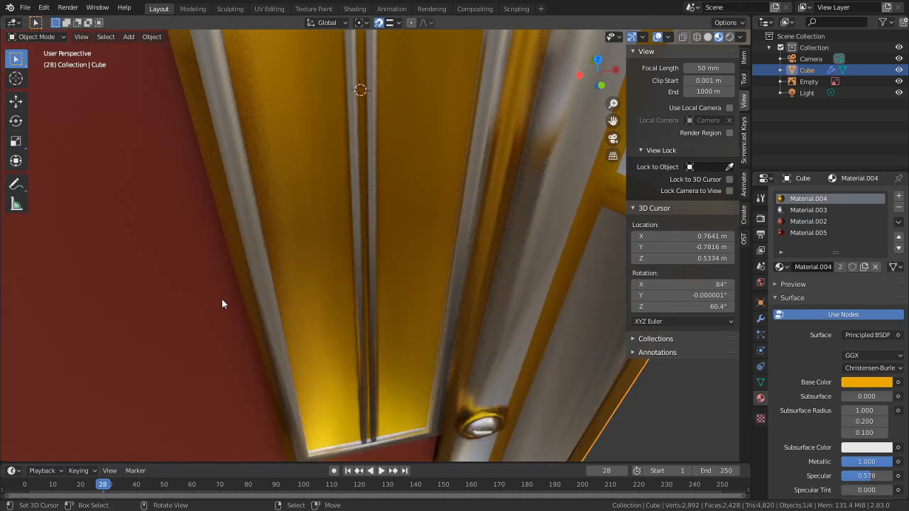
{"action": "middle_click_drag", "start_coordinate": [222, 299], "coordinate": [243, 218]}
{"action": "middle_click_drag", "start_coordinate": [403, 177], "coordinate": [401, 342], "text": "shift"}
{"action": "scroll", "coordinate": [400, 341], "scroll_direction": "down", "scroll_amount": 3}
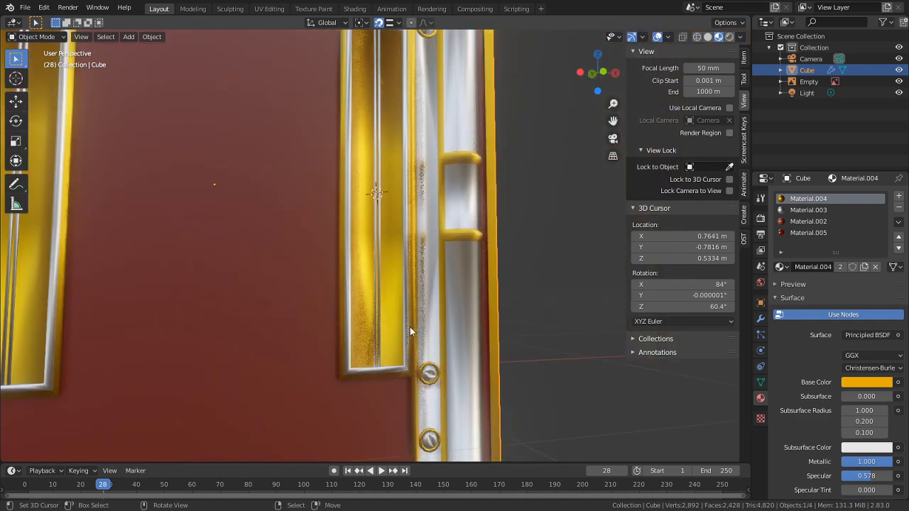
{"action": "scroll", "coordinate": [416, 323], "scroll_direction": "up", "scroll_amount": 4}
{"action": "key", "text": "Tab"}
{"action": "scroll", "coordinate": [378, 298], "scroll_direction": "up", "scroll_amount": 6}
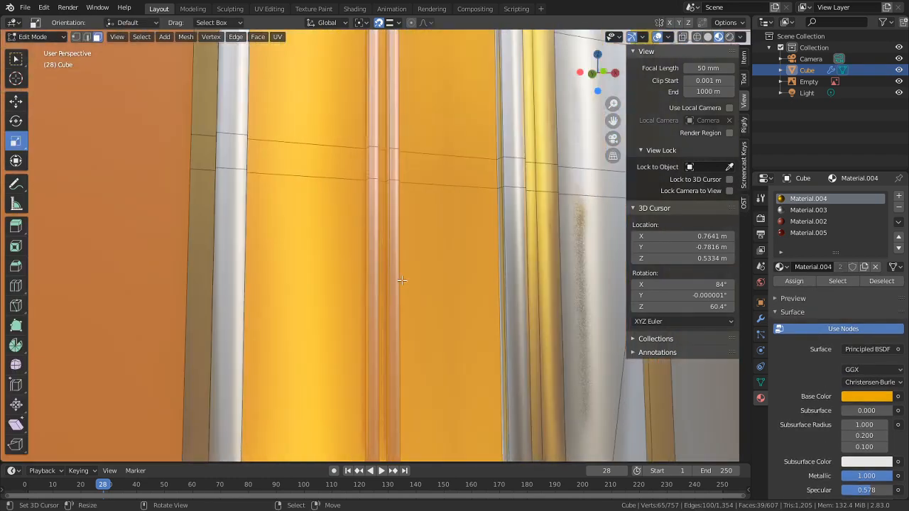
{"action": "middle_click_drag", "start_coordinate": [396, 276], "coordinate": [387, 256]}
{"action": "left_click", "coordinate": [379, 214]}
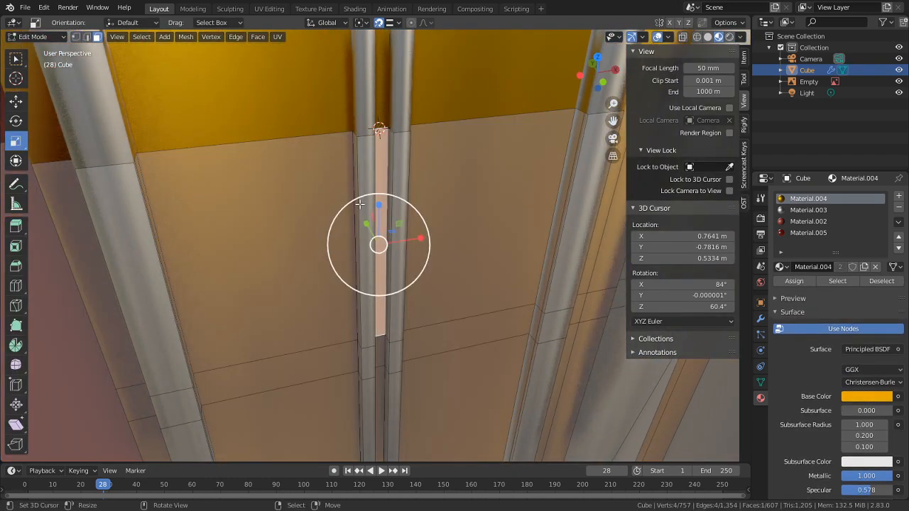
{"action": "left_click", "coordinate": [359, 193]}
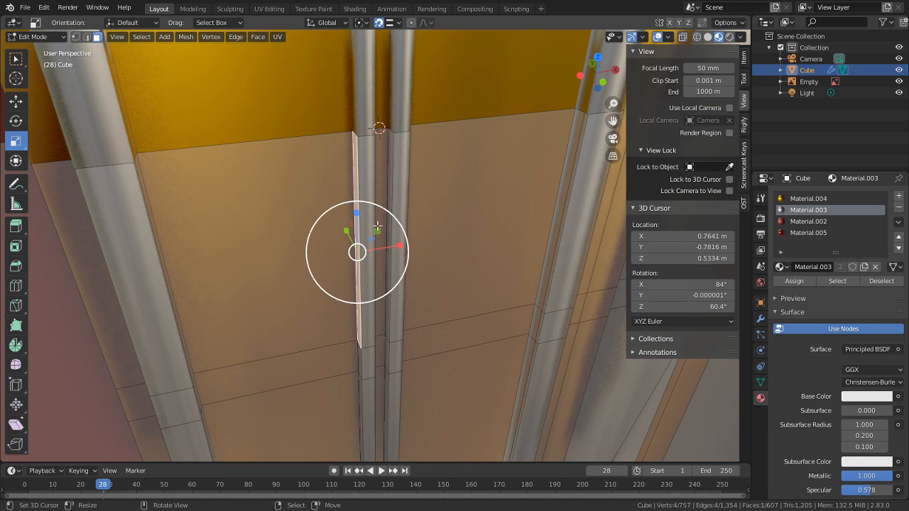
{"action": "key", "text": "alt+a"}
{"action": "left_click", "coordinate": [359, 348], "text": "alt"}
{"action": "middle_click_drag", "start_coordinate": [350, 241], "coordinate": [310, 219]}
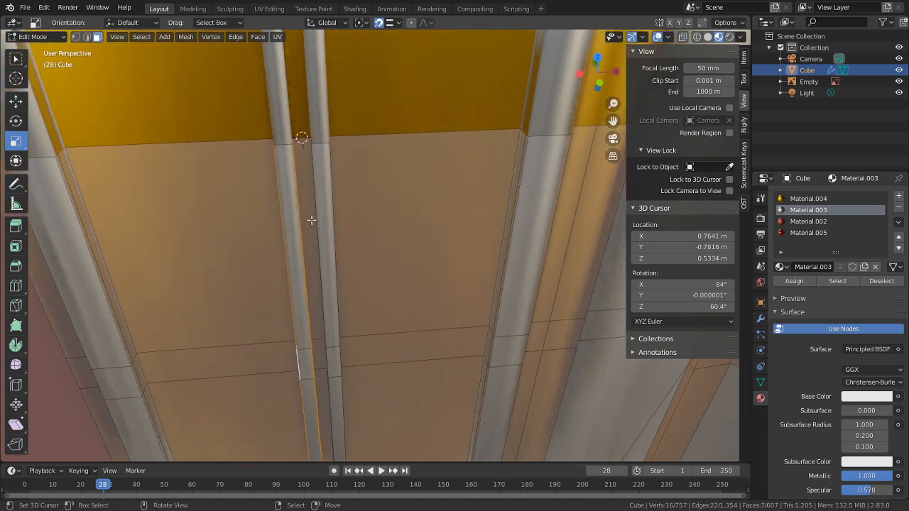
{"action": "left_click", "coordinate": [314, 187]}
{"action": "middle_click_drag", "start_coordinate": [315, 187], "coordinate": [420, 182]}
Step: Select the outer side faces of both silver strips and scale them by about 1.237 along global X
{"action": "left_click", "coordinate": [468, 277]}
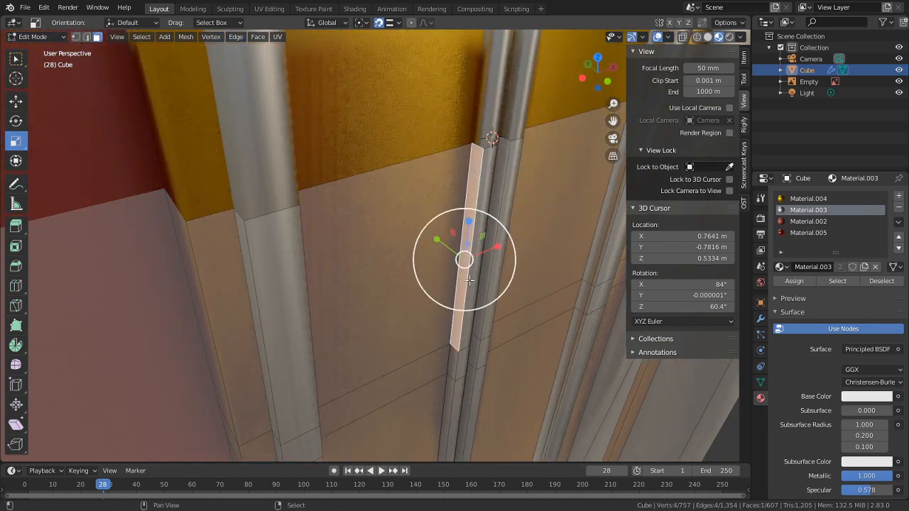
{"action": "left_click", "coordinate": [453, 364], "text": "shift"}
{"action": "left_click", "coordinate": [452, 389], "text": "shift"}
{"action": "middle_click_drag", "start_coordinate": [452, 348], "coordinate": [366, 333]}
{"action": "left_click", "coordinate": [176, 208], "text": "shift"}
{"action": "left_click", "coordinate": [199, 321], "text": "shift"}
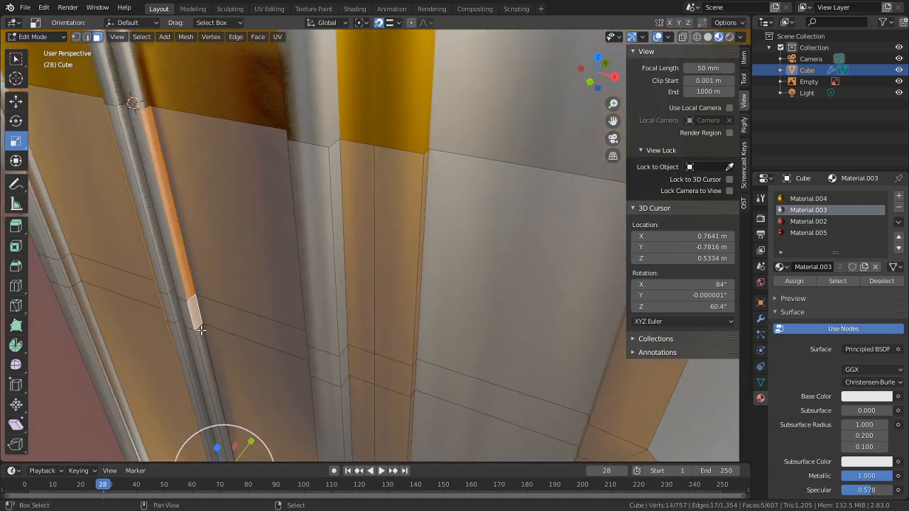
{"action": "left_click", "coordinate": [203, 338], "text": "shift"}
{"action": "middle_click_drag", "start_coordinate": [247, 324], "coordinate": [418, 279]}
{"action": "key", "text": "s"}
{"action": "key", "text": "x"}
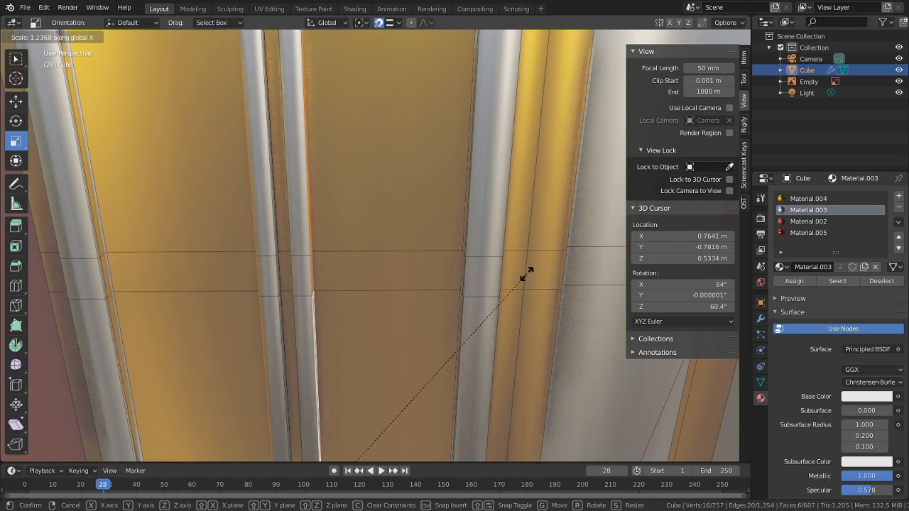
{"action": "left_click", "coordinate": [526, 275]}
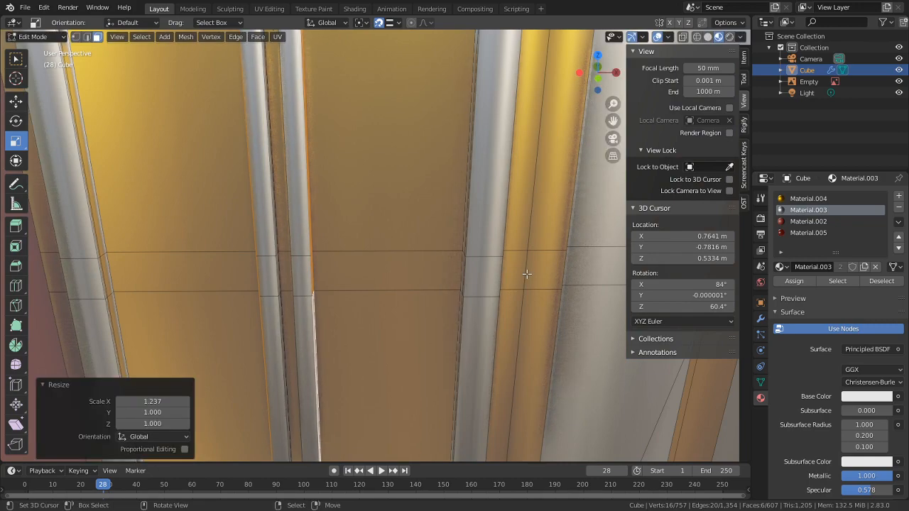
Step: Isolate the side panel by selecting its linked mesh and hiding everything else, with nothing selected in vertex mode
{"action": "middle_click_drag", "start_coordinate": [521, 274], "coordinate": [394, 163]}
{"action": "scroll", "coordinate": [410, 329], "scroll_direction": "up", "scroll_amount": 3}
{"action": "middle_click_drag", "start_coordinate": [409, 328], "coordinate": [353, 217]}
{"action": "left_click", "coordinate": [353, 217]}
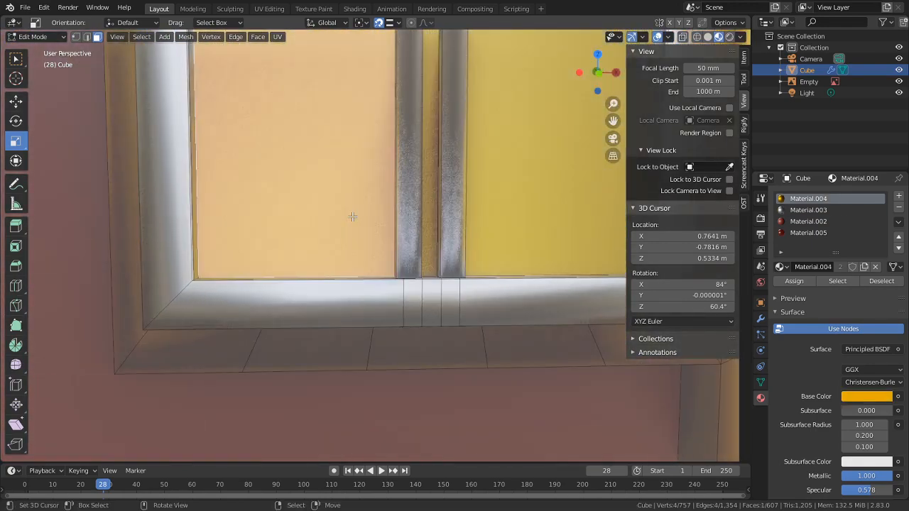
{"action": "key", "text": "l"}
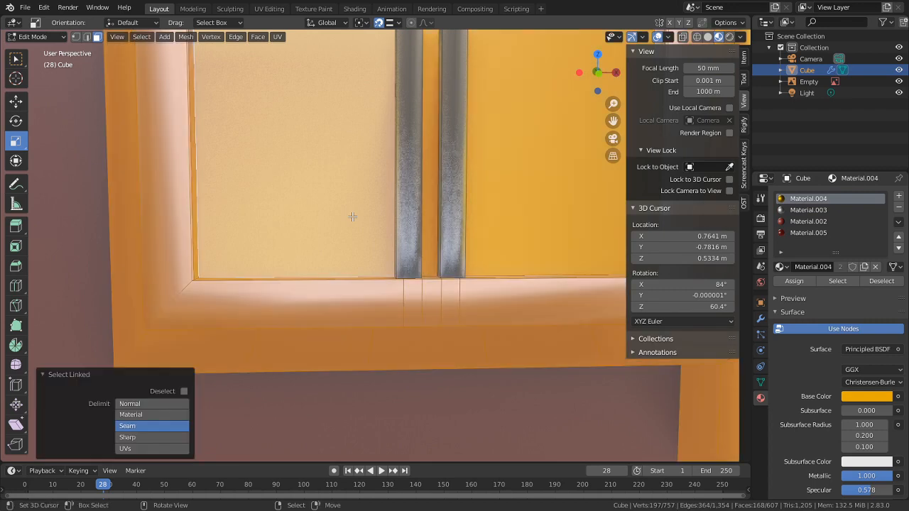
{"action": "key", "text": "shift+h"}
{"action": "key", "text": "Tab"}
{"action": "key", "text": "Tab"}
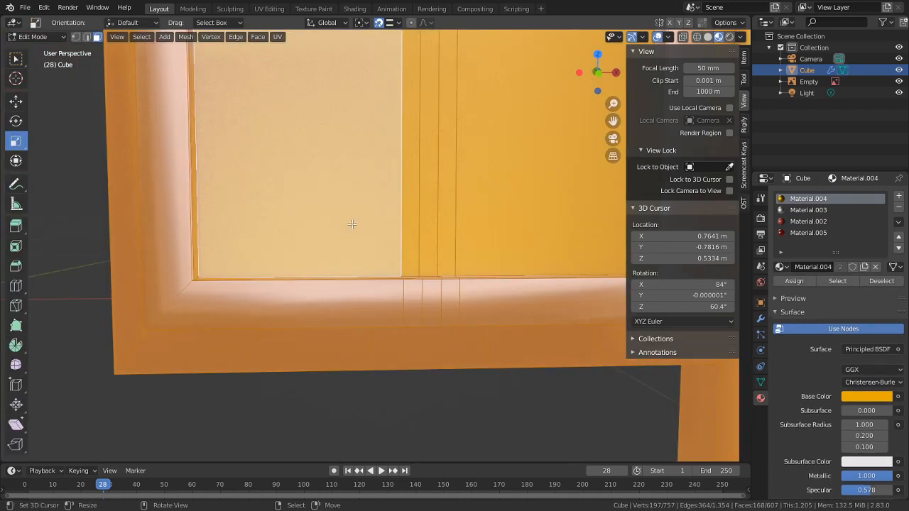
{"action": "key", "text": "alt+a"}
{"action": "key", "text": "1"}
{"action": "middle_click_drag", "start_coordinate": [249, 341], "coordinate": [269, 273]}
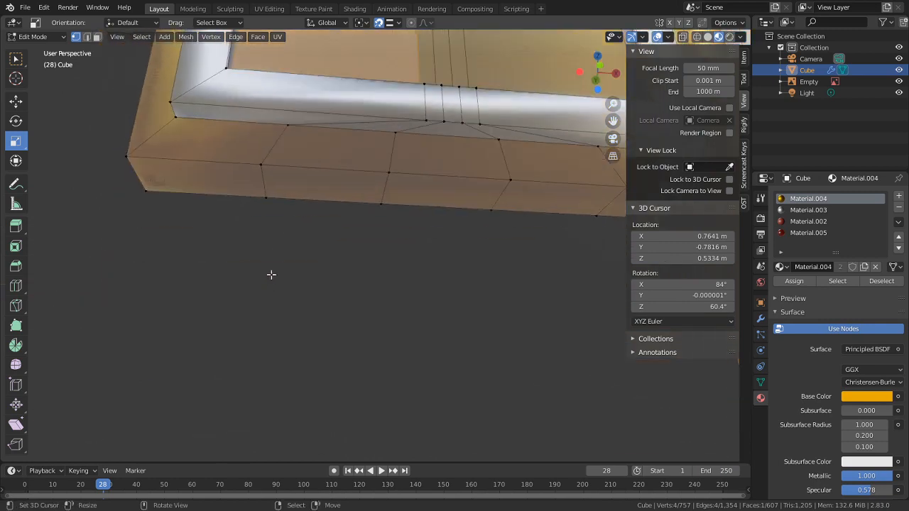
{"action": "key", "text": "shift+s"}
{"action": "left_click", "coordinate": [300, 200]}
{"action": "middle_click_drag", "start_coordinate": [372, 149], "coordinate": [402, 218]}
{"action": "left_click", "coordinate": [420, 136], "text": "alt"}
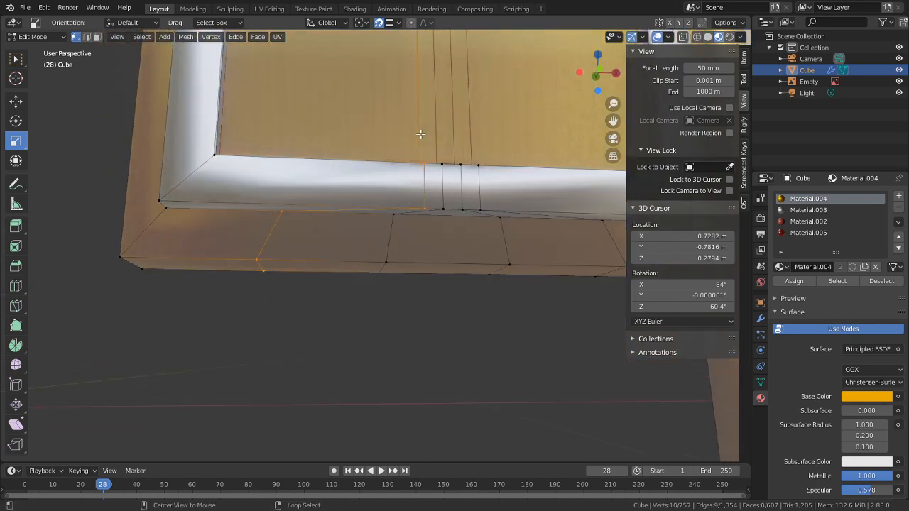
{"action": "middle_click_drag", "start_coordinate": [291, 211], "coordinate": [294, 184]}
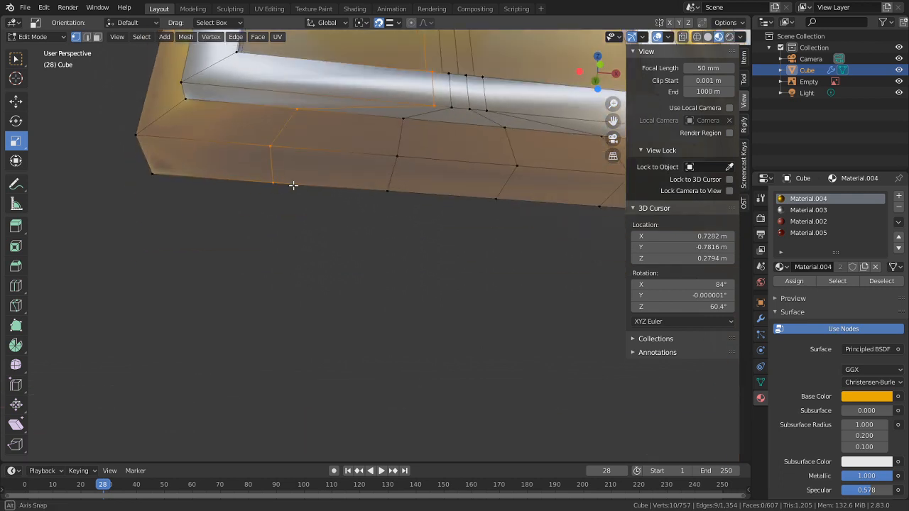
Step: Scale the first lengthwise edge loop to 0 along X, pivoting on the 3D cursor snapped to its vertex on the gold rim
{"action": "right_click", "coordinate": [298, 111]}
{"action": "key", "text": "shift+s"}
{"action": "left_click", "coordinate": [298, 154]}
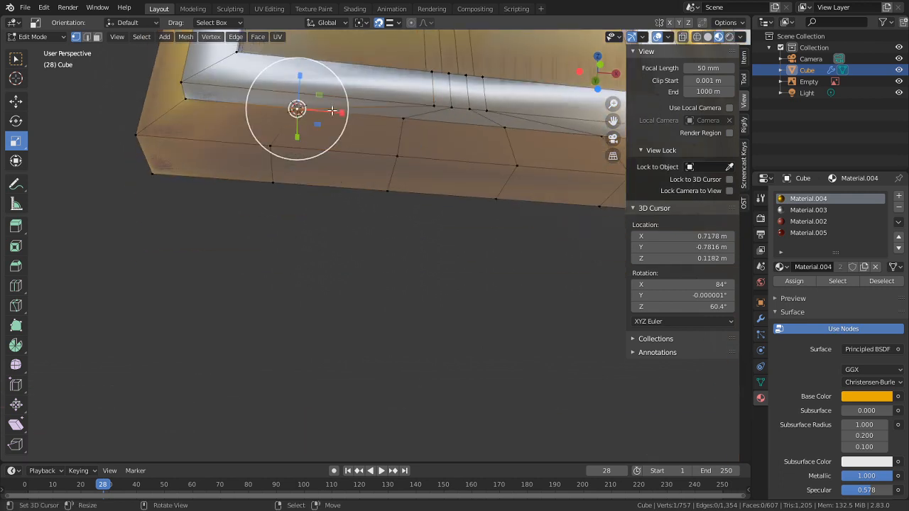
{"action": "left_click", "coordinate": [284, 128], "text": "alt"}
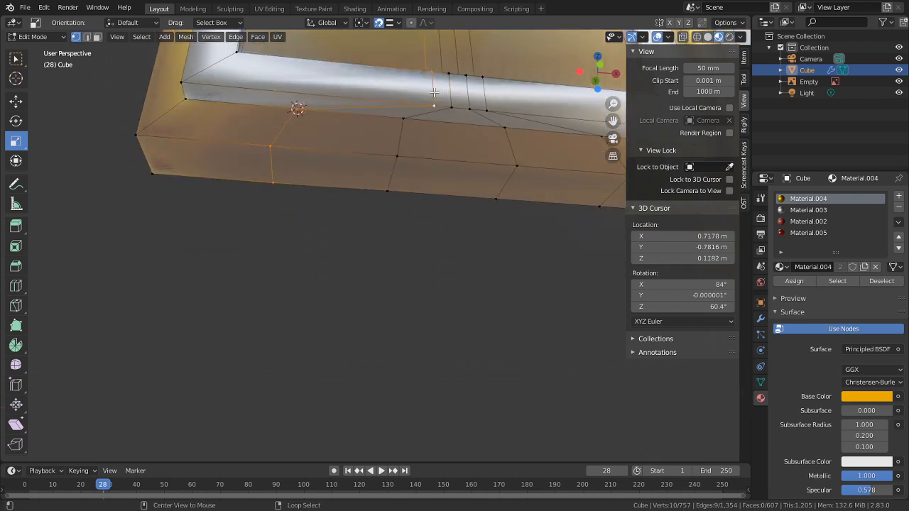
{"action": "left_click", "coordinate": [361, 22]}
{"action": "left_click", "coordinate": [383, 48]}
{"action": "middle_click_drag", "start_coordinate": [383, 48], "coordinate": [395, 100]}
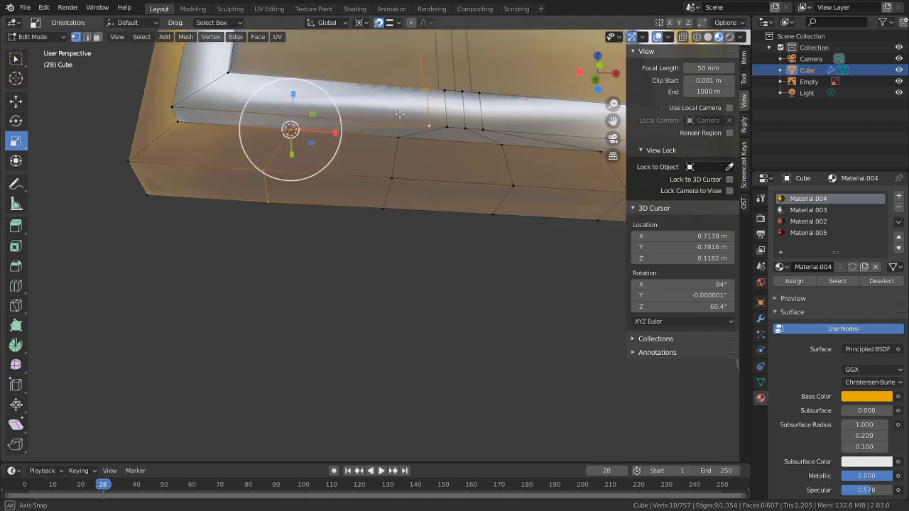
{"action": "type", "text": "sx0"}
{"action": "key", "text": "Return"}
Step: Flatten the second lengthwise edge loop to 0 along X around the 3D cursor snapped to its gold rim vertex
{"action": "right_click", "coordinate": [396, 140]}
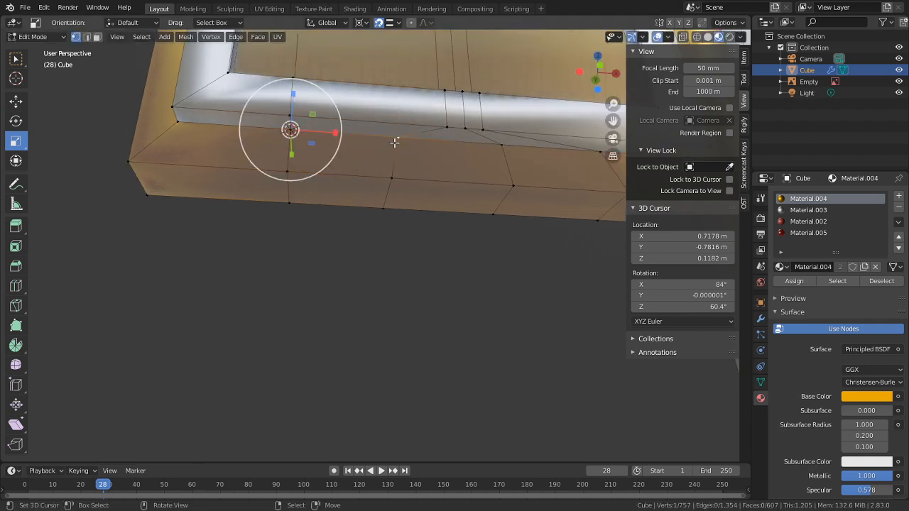
{"action": "key", "text": "shift+s"}
{"action": "left_click", "coordinate": [397, 183]}
{"action": "right_click", "coordinate": [400, 162], "text": "alt"}
{"action": "type", "text": "sx0"}
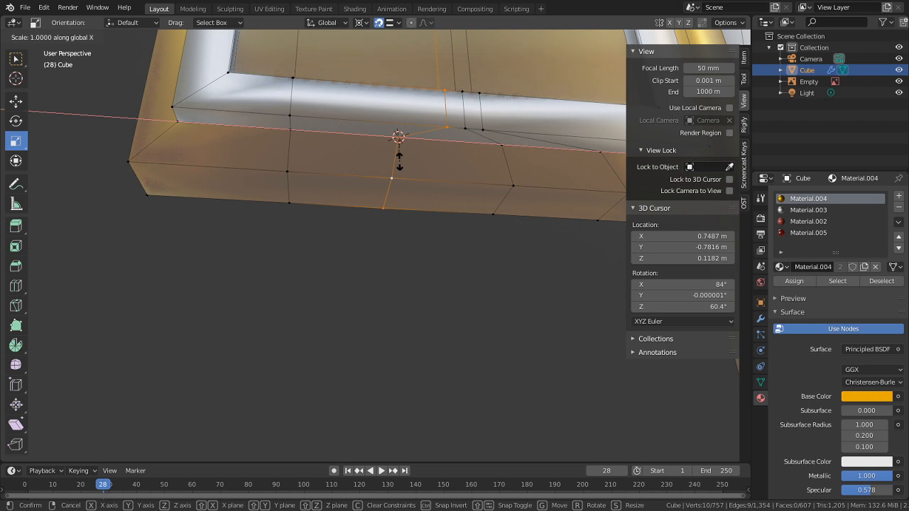
{"action": "key", "text": "Return"}
Step: Snap the 3D cursor to the third loop's vertex below the silver frame and scale that loop to 0 along X
{"action": "key", "text": "shift+s"}
{"action": "left_click", "coordinate": [461, 167]}
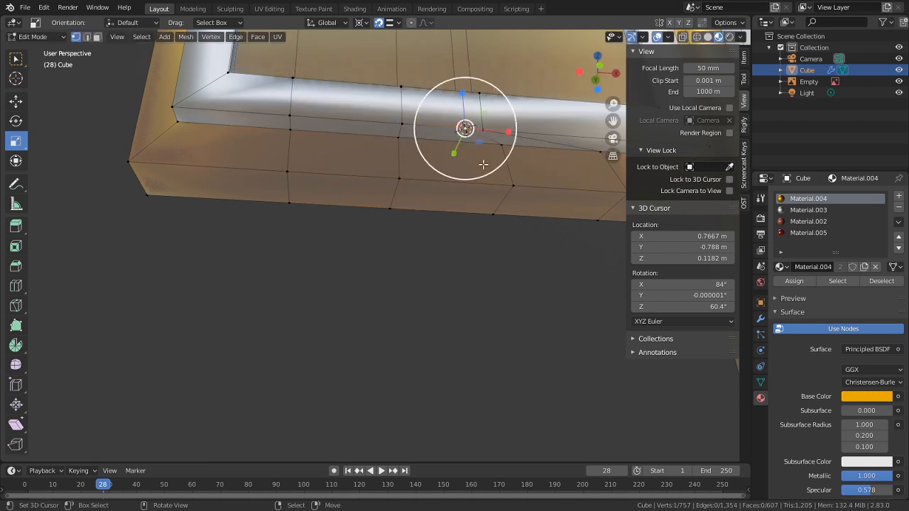
{"action": "middle_click_drag", "start_coordinate": [460, 167], "coordinate": [468, 184]}
{"action": "type", "text": "s"}
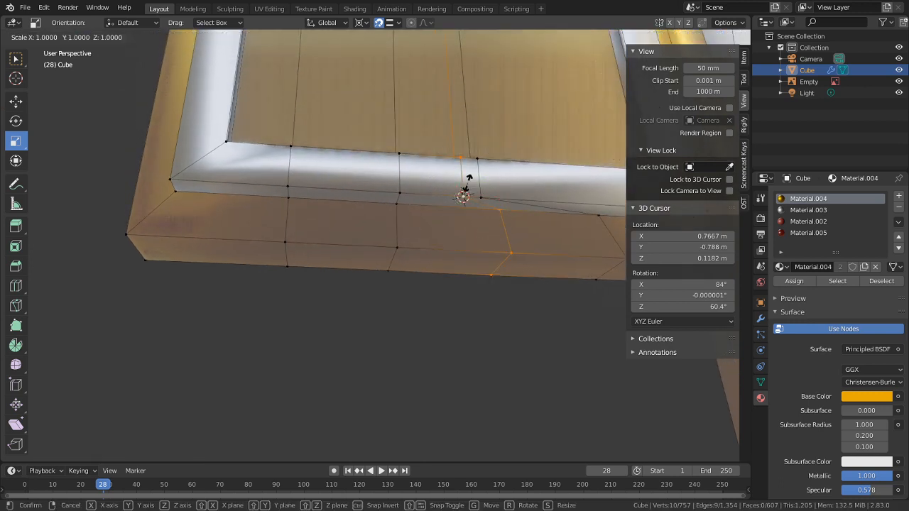
{"action": "type", "text": "x0"}
{"action": "key", "text": "Return"}
Step: Straighten the fourth lengthwise edge loop along X around the 3D cursor snapped to its gold rim vertex
{"action": "middle_click_drag", "start_coordinate": [462, 197], "coordinate": [374, 205]}
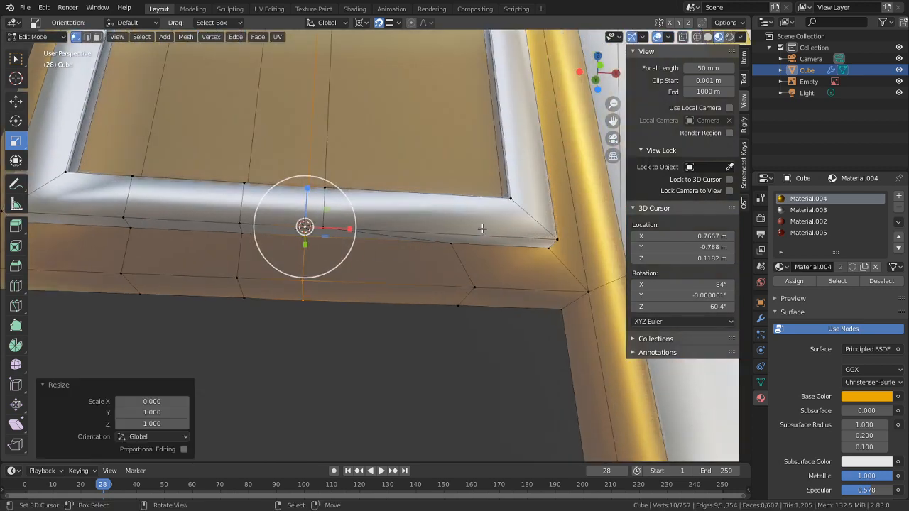
{"action": "left_click", "coordinate": [449, 243]}
{"action": "key", "text": "shift+s"}
{"action": "left_click", "coordinate": [452, 301]}
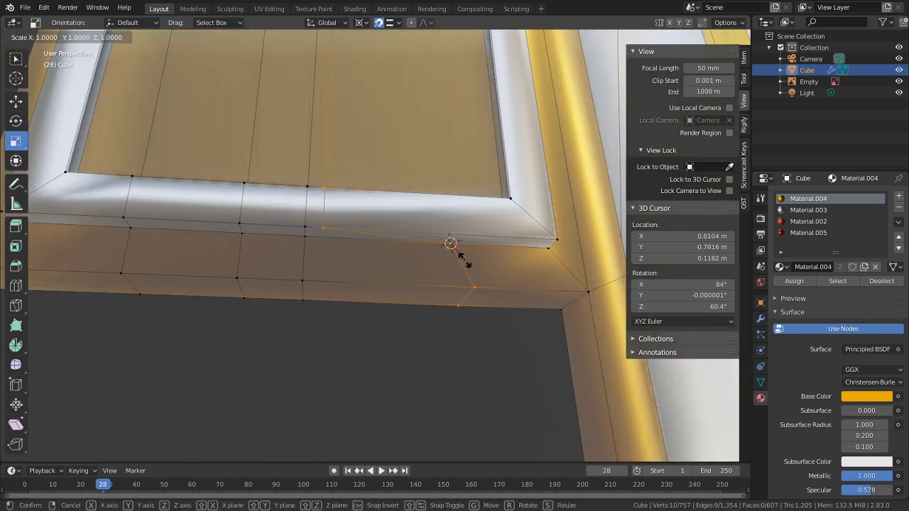
Step: Inspect the isolated side panel's straightened edge loops along its whole length, with and without the mesh overlay
{"action": "key", "text": "Tab"}
{"action": "scroll", "coordinate": [404, 186], "scroll_direction": "down", "scroll_amount": 6}
{"action": "key", "text": "Tab"}
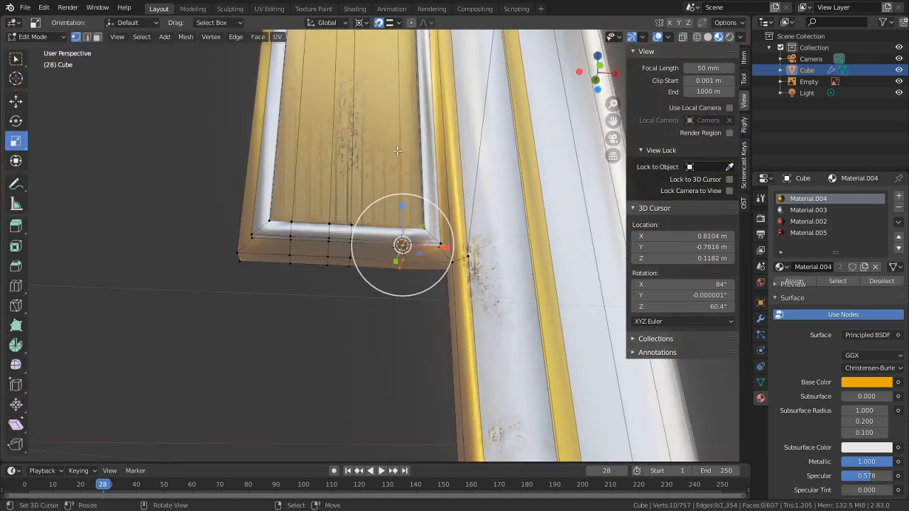
{"action": "key", "text": "Tab"}
{"action": "middle_click_drag", "start_coordinate": [382, 113], "coordinate": [355, 143], "text": "shift"}
{"action": "key", "text": "Tab"}
{"action": "middle_click_drag", "start_coordinate": [532, 144], "coordinate": [483, 247]}
{"action": "scroll", "coordinate": [454, 209], "scroll_direction": "up", "scroll_amount": 5, "text": "shift"}
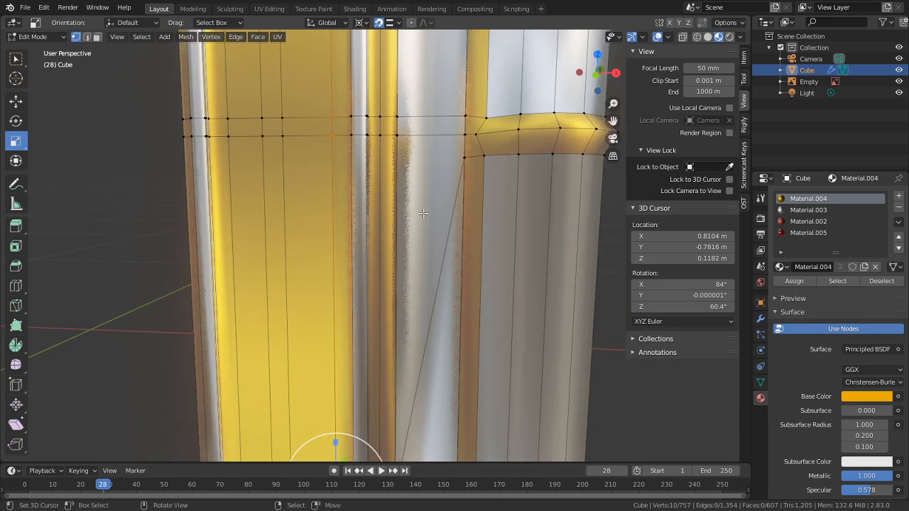
{"action": "middle_click_drag", "start_coordinate": [477, 162], "coordinate": [483, 167]}
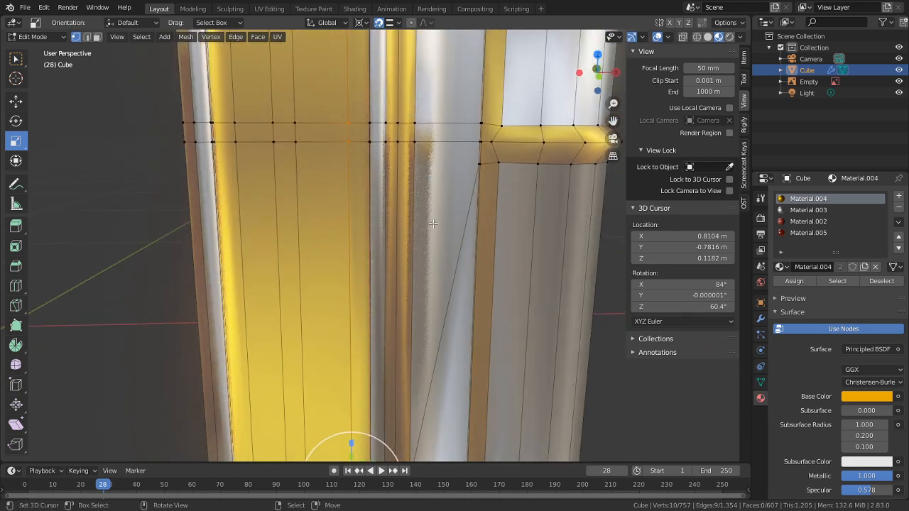
{"action": "scroll", "coordinate": [432, 223], "scroll_direction": "down", "scroll_amount": 5}
{"action": "scroll", "coordinate": [407, 250], "scroll_direction": "up", "scroll_amount": 4}
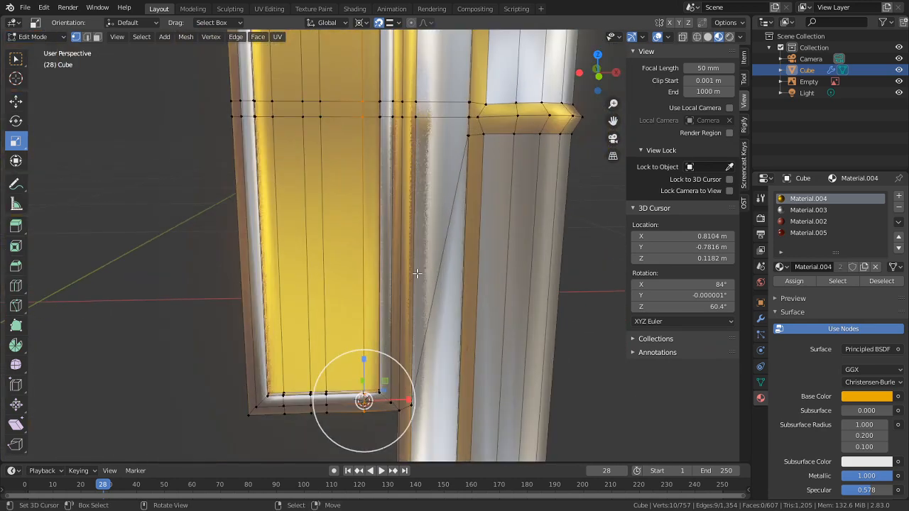
{"action": "middle_click_drag", "start_coordinate": [407, 251], "coordinate": [435, 226]}
Step: Examine both gold side panels and their silver strips on the cover in Object Mode
{"action": "key", "text": "Tab"}
{"action": "scroll", "coordinate": [345, 255], "scroll_direction": "down", "scroll_amount": 3}
{"action": "scroll", "coordinate": [344, 261], "scroll_direction": "down", "scroll_amount": 6}
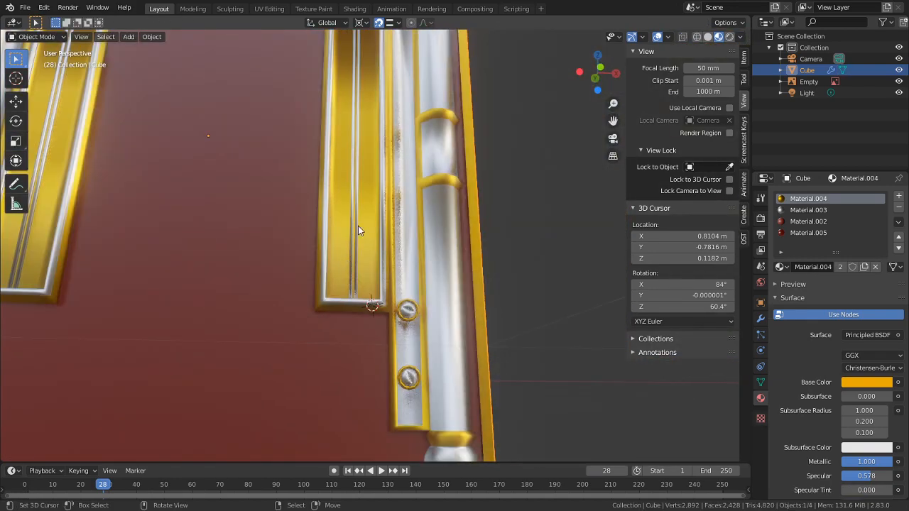
{"action": "middle_click_drag", "start_coordinate": [363, 208], "coordinate": [415, 268]}
{"action": "scroll", "coordinate": [437, 312], "scroll_direction": "up", "scroll_amount": 2}
{"action": "scroll", "coordinate": [438, 313], "scroll_direction": "up", "scroll_amount": 4}
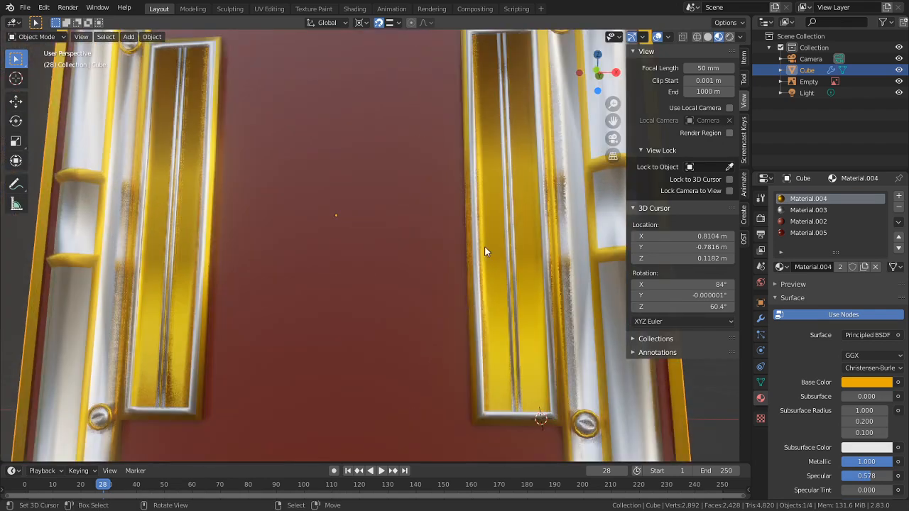
{"action": "middle_click_drag", "start_coordinate": [476, 236], "coordinate": [259, 263], "text": "shift"}
{"action": "scroll", "coordinate": [260, 267], "scroll_direction": "up", "scroll_amount": 3}
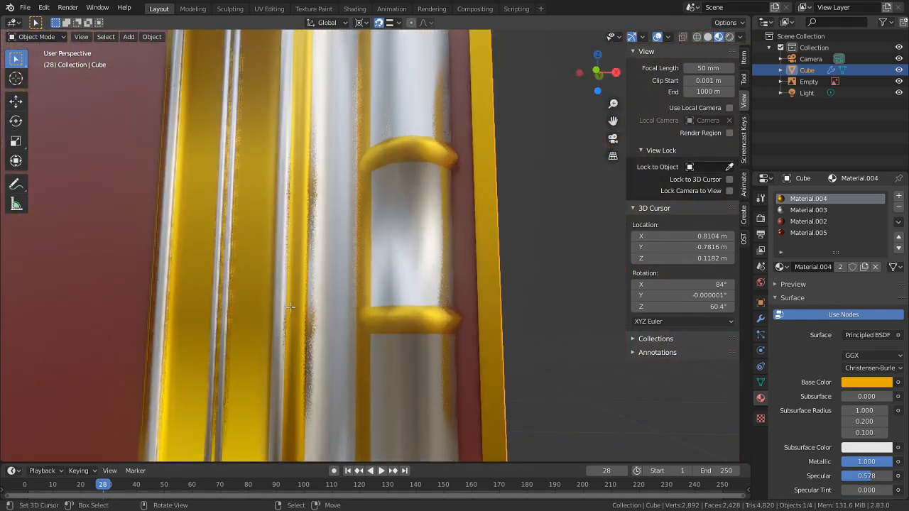
Step: Unhide the rest of the cover's mesh, clear the selection and switch to face selection
{"action": "key", "text": "Tab"}
{"action": "middle_click_drag", "start_coordinate": [279, 313], "coordinate": [411, 169], "text": "shift"}
{"action": "key", "text": "Tab"}
{"action": "key", "text": "Tab"}
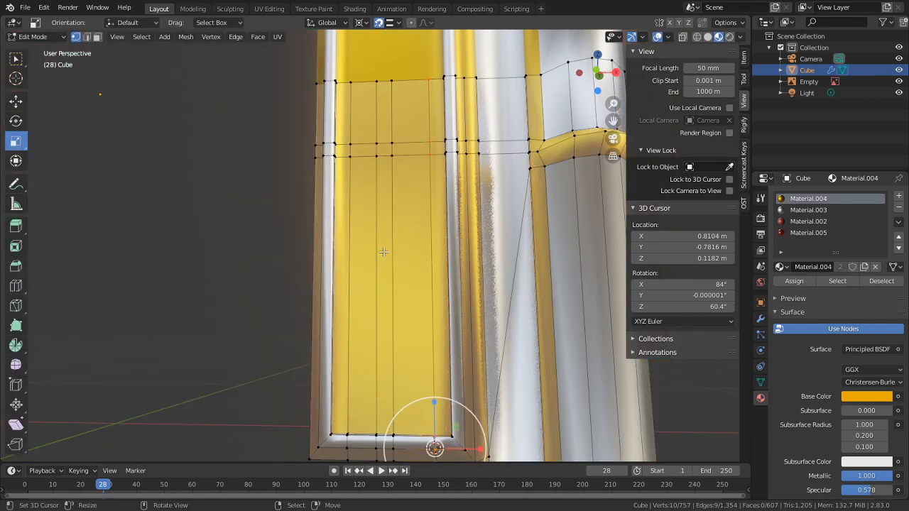
{"action": "key", "text": "alt+h"}
{"action": "key", "text": "alt+a"}
{"action": "scroll", "coordinate": [383, 253], "scroll_direction": "up", "scroll_amount": 4}
{"action": "key", "text": "3"}
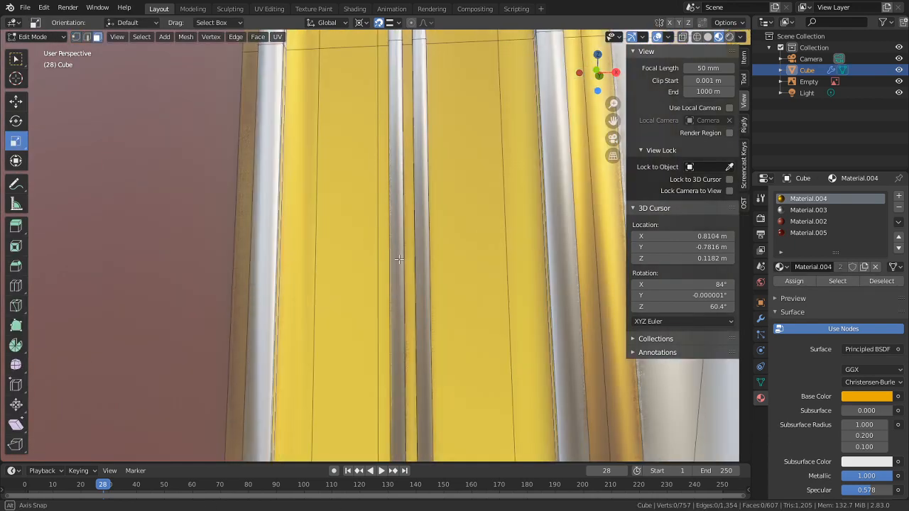
Step: Select the matching short faces on the two silver strips and snap the 3D cursor to their midpoint
{"action": "middle_click_drag", "start_coordinate": [384, 253], "coordinate": [446, 294]}
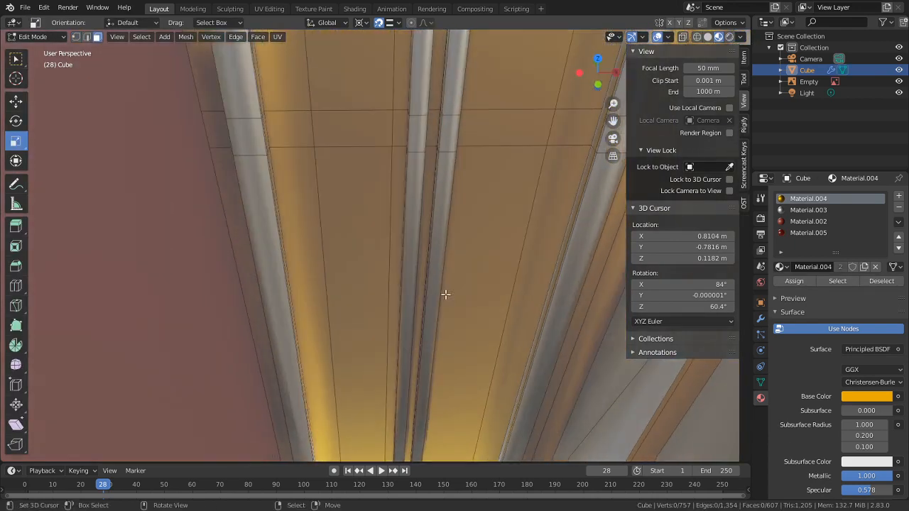
{"action": "left_click", "coordinate": [422, 145]}
{"action": "right_click", "coordinate": [452, 145], "text": "shift"}
{"action": "key", "text": "shift+s"}
{"action": "left_click", "coordinate": [450, 203]}
Step: Isolate the two silver strips of the side panel in vertex selection, hiding the rest of the mesh, and clear the selection
{"action": "middle_click_drag", "start_coordinate": [450, 203], "coordinate": [432, 187]}
{"action": "key", "text": "2"}
{"action": "scroll", "coordinate": [414, 148], "scroll_direction": "up", "scroll_amount": 3}
{"action": "middle_click_drag", "start_coordinate": [414, 99], "coordinate": [371, 277], "text": "shift"}
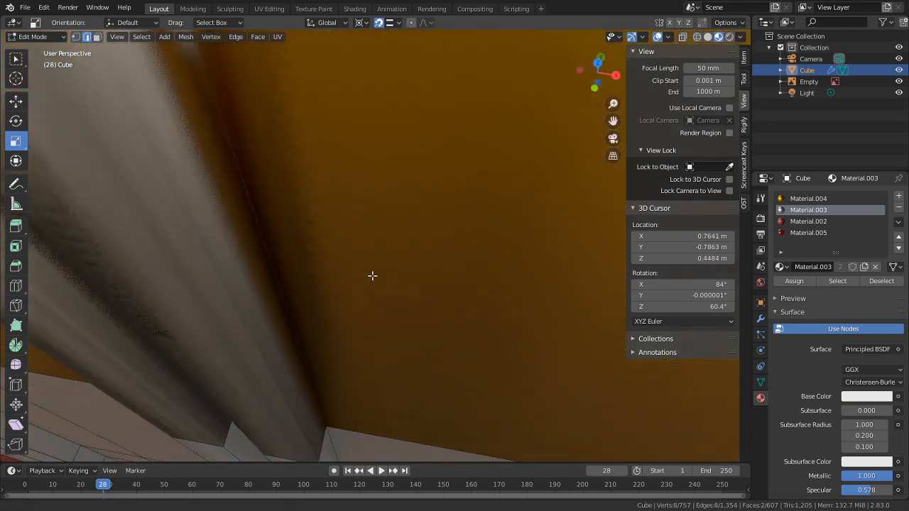
{"action": "scroll", "coordinate": [372, 276], "scroll_direction": "down", "scroll_amount": 2}
{"action": "middle_click_drag", "start_coordinate": [305, 294], "coordinate": [391, 258], "text": "shift"}
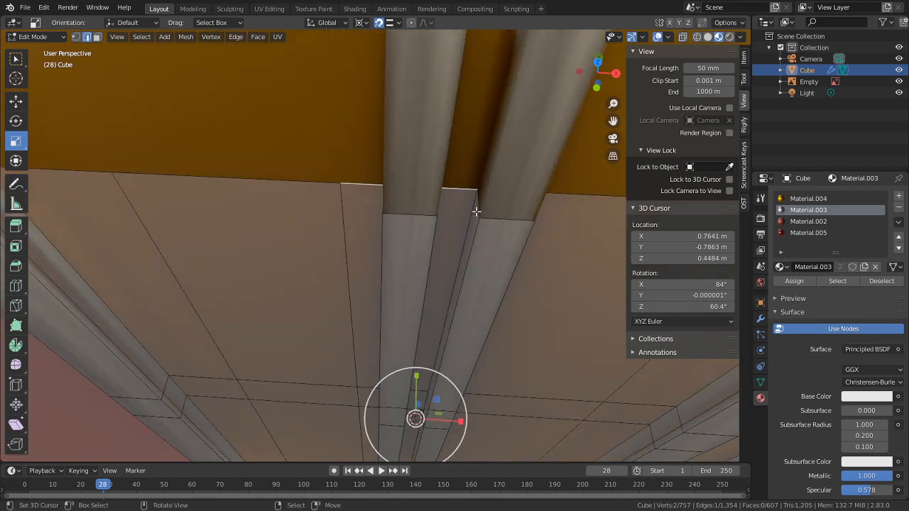
{"action": "key", "text": "1"}
{"action": "right_click", "coordinate": [479, 187]}
{"action": "middle_click_drag", "start_coordinate": [488, 191], "coordinate": [414, 243]}
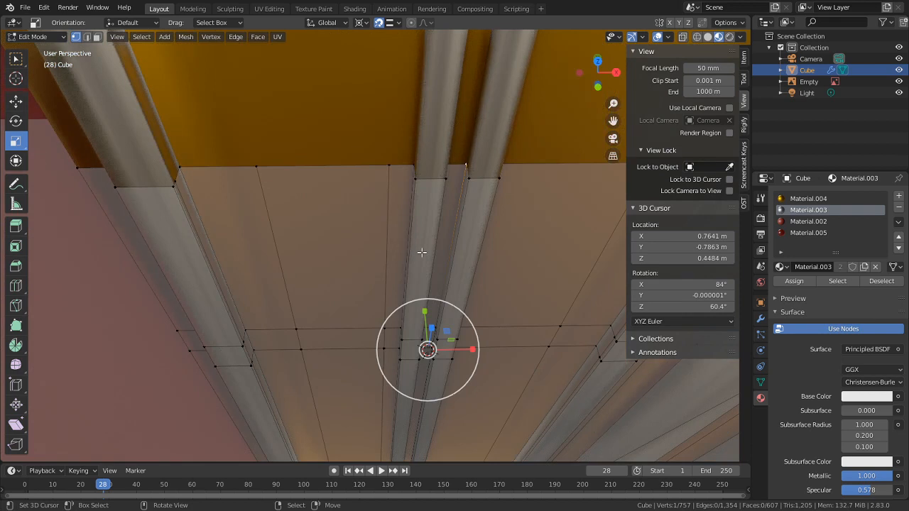
{"action": "key", "text": "l"}
{"action": "key", "text": "l"}
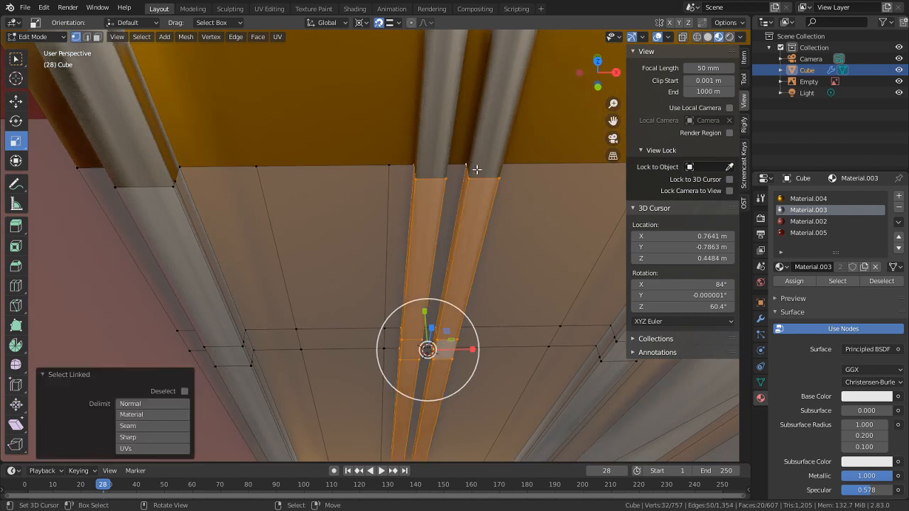
{"action": "key", "text": "shift+h"}
{"action": "key", "text": "alt+a"}
Step: Snap the 3D cursor to the midpoint between the two strips' inner corner vertices at the mirror seam
{"action": "middle_click_drag", "start_coordinate": [463, 152], "coordinate": [436, 168]}
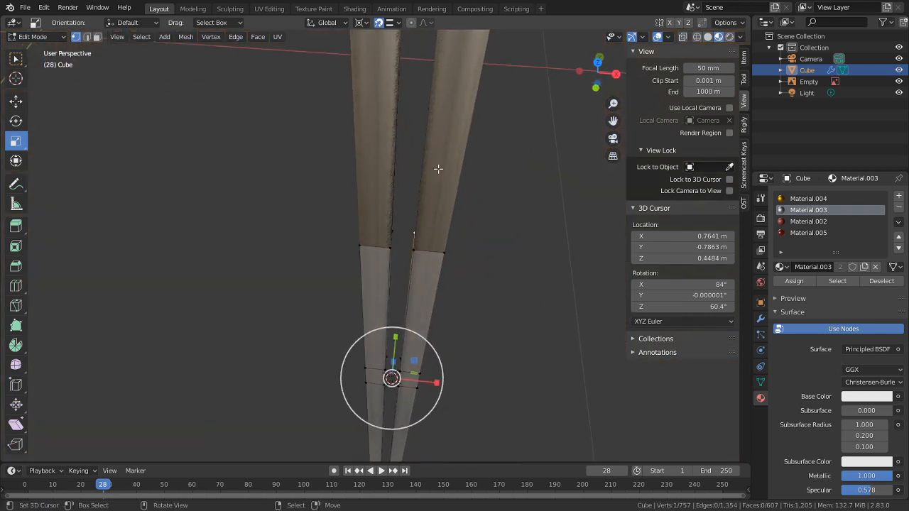
{"action": "key", "text": "shift+s"}
{"action": "left_click", "coordinate": [417, 272]}
{"action": "middle_click_drag", "start_coordinate": [426, 282], "coordinate": [446, 228]}
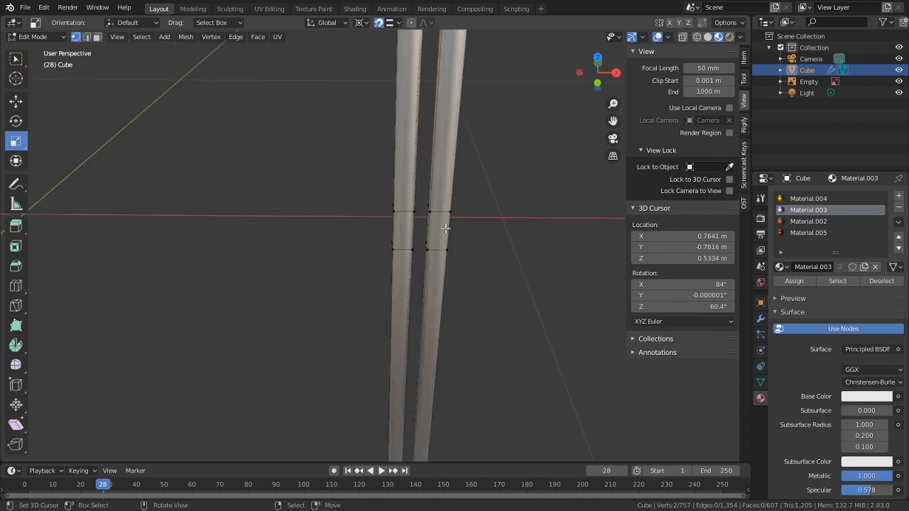
Step: Scale both silver strips up along the X axis about the 3D cursor and unhide the rest of the mesh
{"action": "key", "text": "l"}
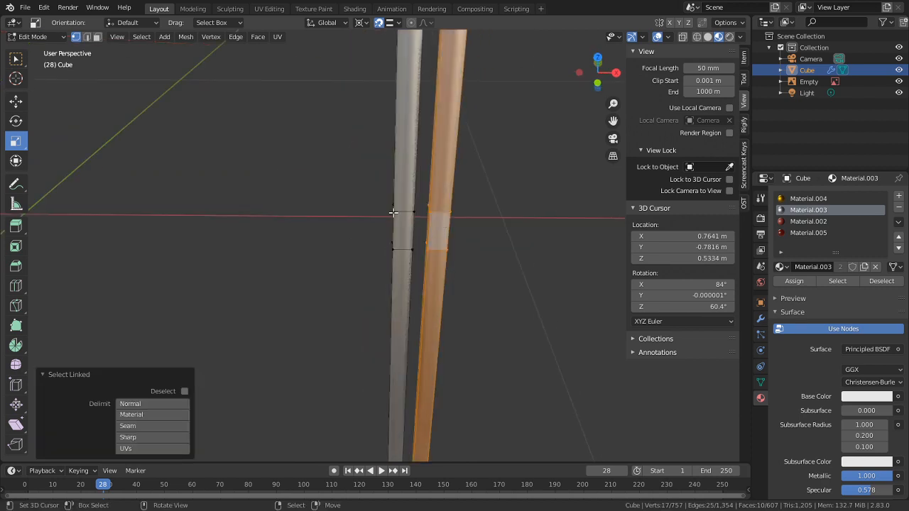
{"action": "key", "text": "l"}
{"action": "key", "text": "s"}
{"action": "key", "text": "x"}
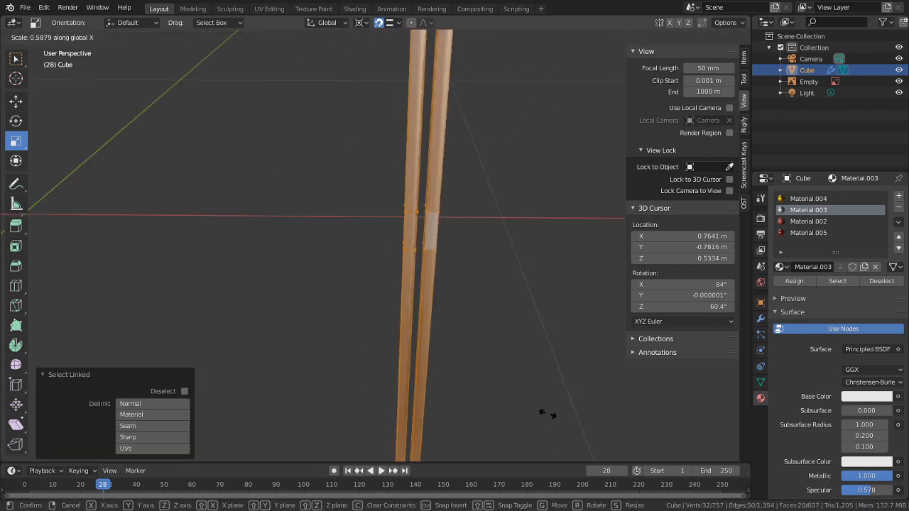
{"action": "left_click", "coordinate": [485, 310]}
{"action": "key", "text": "alt+h"}
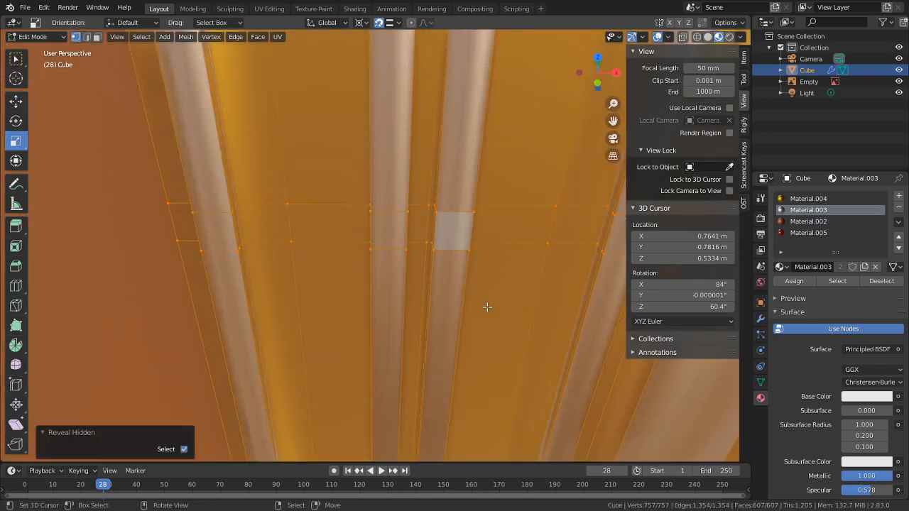
Step: Examine the silver strips on the whole cover and the small gem on its bottom border, in Object and Edit Mode
{"action": "key", "text": "Tab"}
{"action": "scroll", "coordinate": [485, 307], "scroll_direction": "down", "scroll_amount": 5}
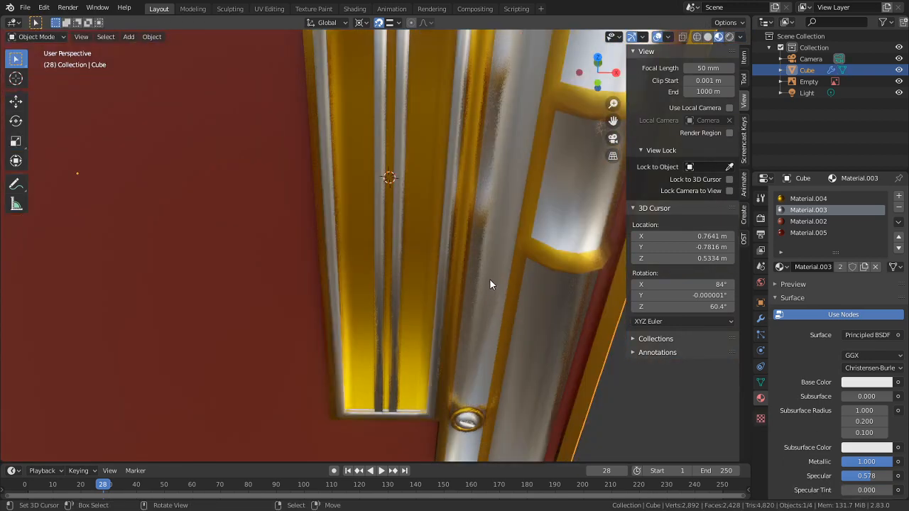
{"action": "scroll", "coordinate": [459, 239], "scroll_direction": "down", "scroll_amount": 5}
{"action": "middle_click_drag", "start_coordinate": [429, 215], "coordinate": [438, 234]}
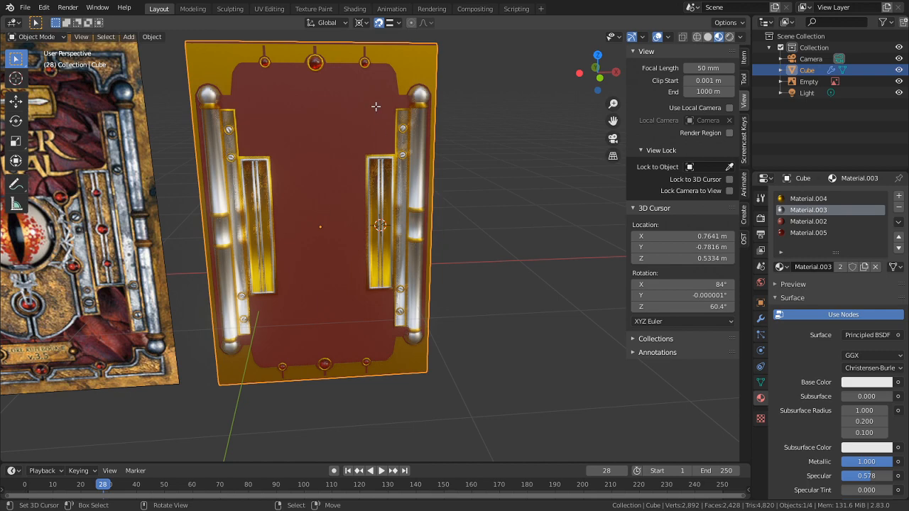
{"action": "key", "text": "Tab"}
{"action": "middle_click_drag", "start_coordinate": [365, 249], "coordinate": [371, 187], "text": "shift"}
{"action": "scroll", "coordinate": [370, 187], "scroll_direction": "up", "scroll_amount": 6}
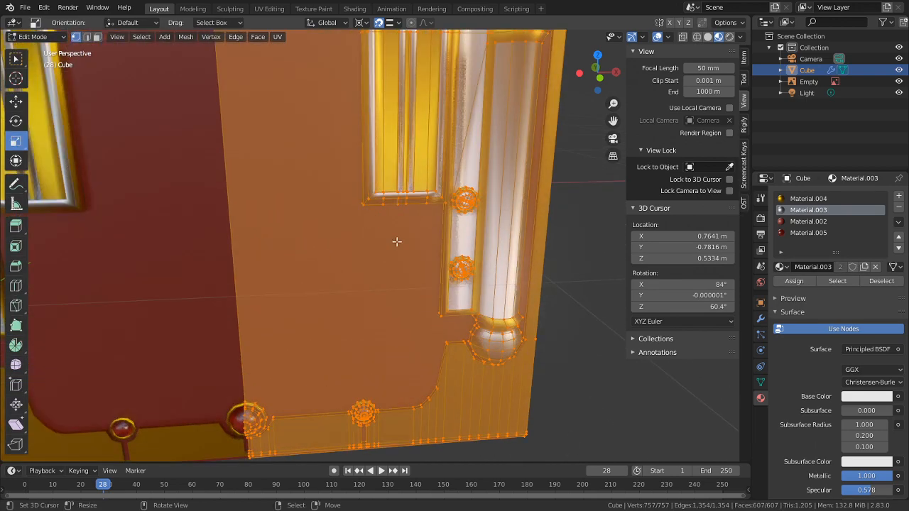
{"action": "key", "text": "Tab"}
{"action": "scroll", "coordinate": [461, 224], "scroll_direction": "up", "scroll_amount": 3}
{"action": "key", "text": "Tab"}
{"action": "scroll", "coordinate": [502, 277], "scroll_direction": "down", "scroll_amount": 2}
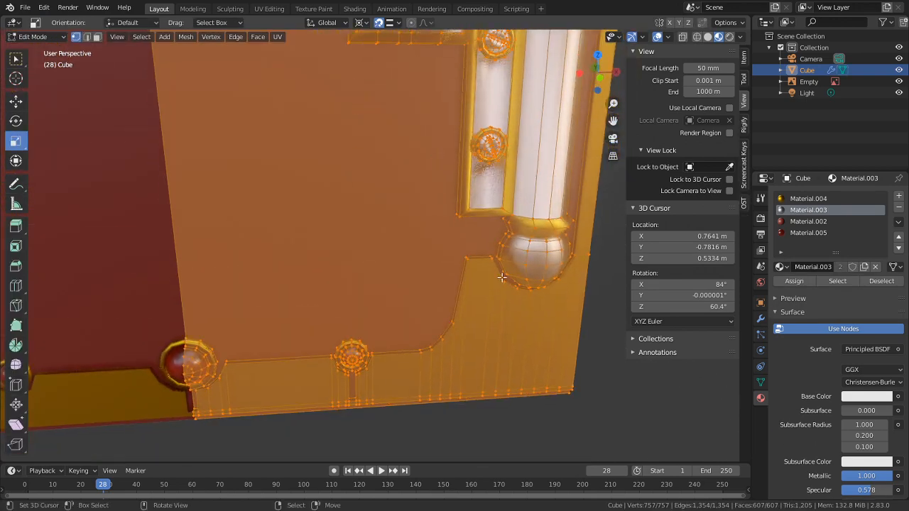
Step: Duplicate the small gem on the bottom border onto the panel's silver strips, offset 0.084618 m in X and 0.87075 m in Z with Y locked
{"action": "key", "text": "alt+a"}
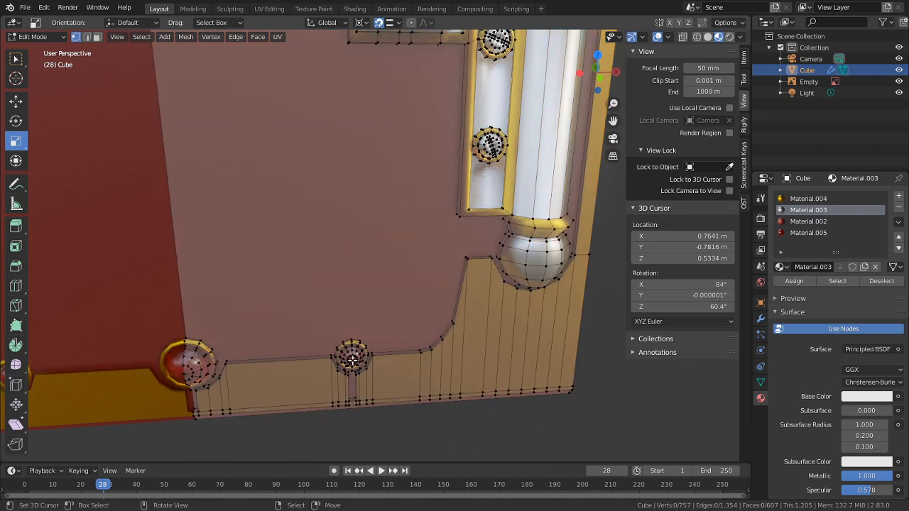
{"action": "key", "text": "l"}
{"action": "scroll", "coordinate": [353, 357], "scroll_direction": "down", "scroll_amount": 2}
{"action": "middle_click_drag", "start_coordinate": [383, 244], "coordinate": [347, 352]}
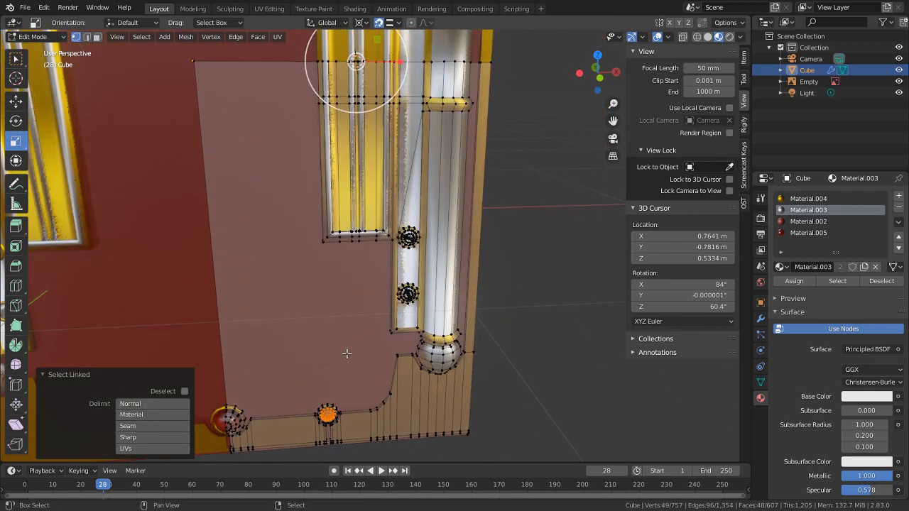
{"action": "key", "text": "shift+d"}
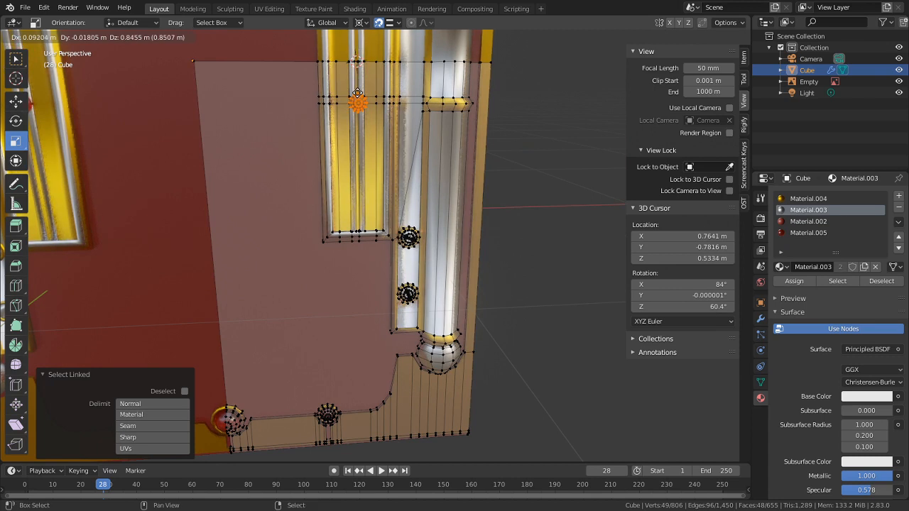
{"action": "key", "text": "shift+y"}
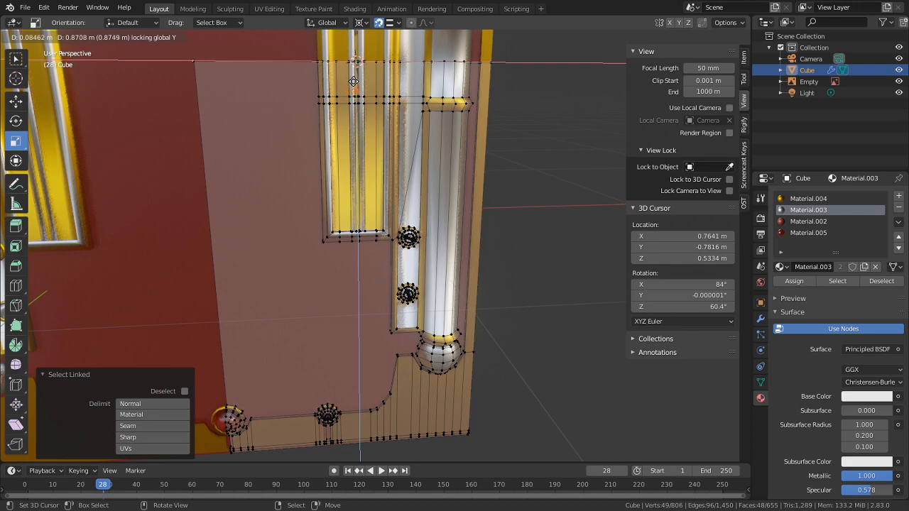
{"action": "left_click", "coordinate": [353, 82]}
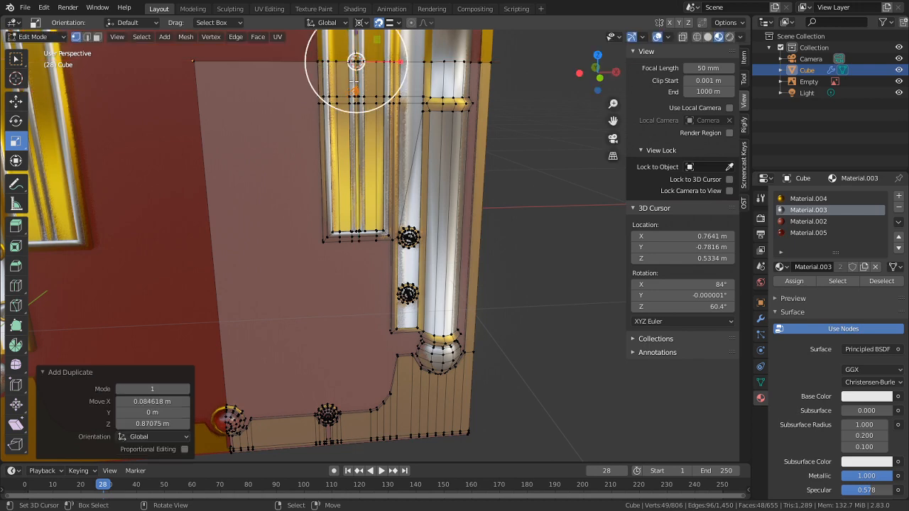
Step: Set snapping to Volume and move the duplicated gem -0.009024 m along Y, out onto the surface of the strips
{"action": "left_click", "coordinate": [397, 25]}
{"action": "middle_click_drag", "start_coordinate": [460, 121], "coordinate": [462, 203], "text": "shift"}
{"action": "scroll", "coordinate": [455, 201], "scroll_direction": "up", "scroll_amount": 4}
{"action": "middle_click_drag", "start_coordinate": [400, 241], "coordinate": [382, 170]}
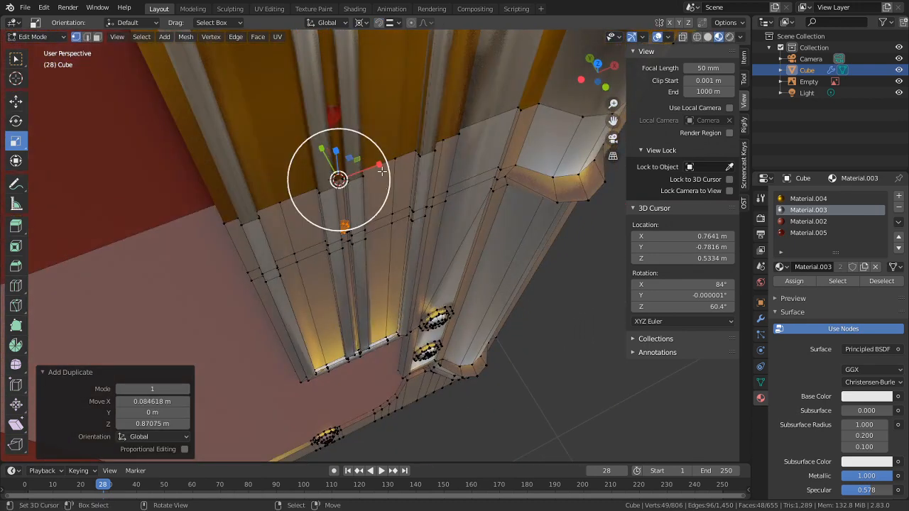
{"action": "left_click", "coordinate": [395, 24]}
{"action": "left_click", "coordinate": [368, 102]}
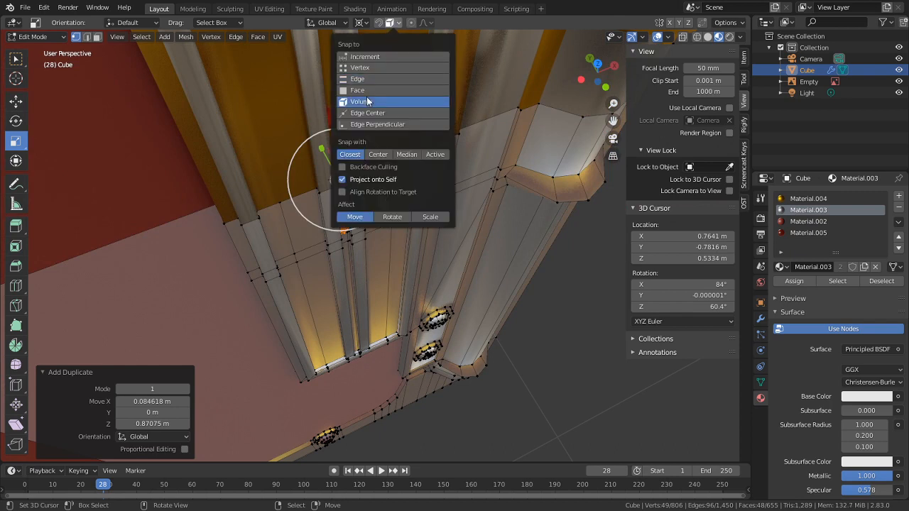
{"action": "key", "text": "g"}
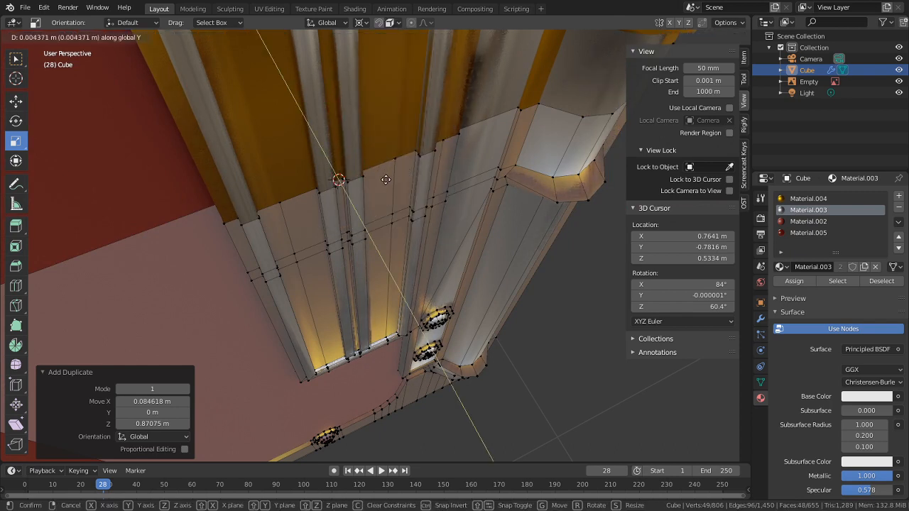
{"action": "key", "text": "Escape"}
{"action": "key", "text": "shift+Tab"}
{"action": "key", "text": "g"}
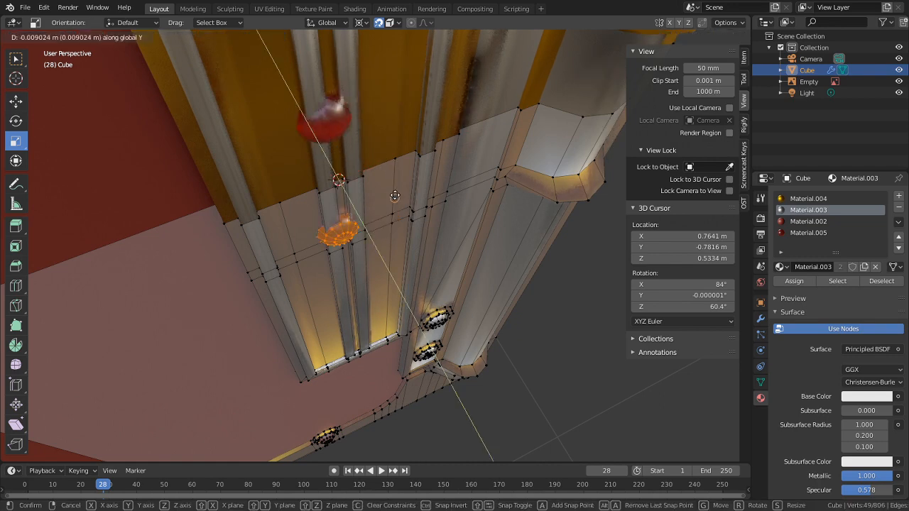
{"action": "left_click", "coordinate": [390, 196]}
Step: Centre the gem between the two silver strips in front view by moving it 0.004893 m along X
{"action": "middle_click_drag", "start_coordinate": [391, 196], "coordinate": [341, 235]}
{"action": "scroll", "coordinate": [335, 176], "scroll_direction": "up", "scroll_amount": 3}
{"action": "scroll", "coordinate": [320, 139], "scroll_direction": "up", "scroll_amount": 2}
{"action": "middle_click_drag", "start_coordinate": [321, 138], "coordinate": [378, 317]}
{"action": "key", "text": "KP_1"}
{"action": "scroll", "coordinate": [424, 286], "scroll_direction": "up", "scroll_amount": 7}
{"action": "middle_click_drag", "start_coordinate": [424, 287], "coordinate": [422, 358], "text": "shift"}
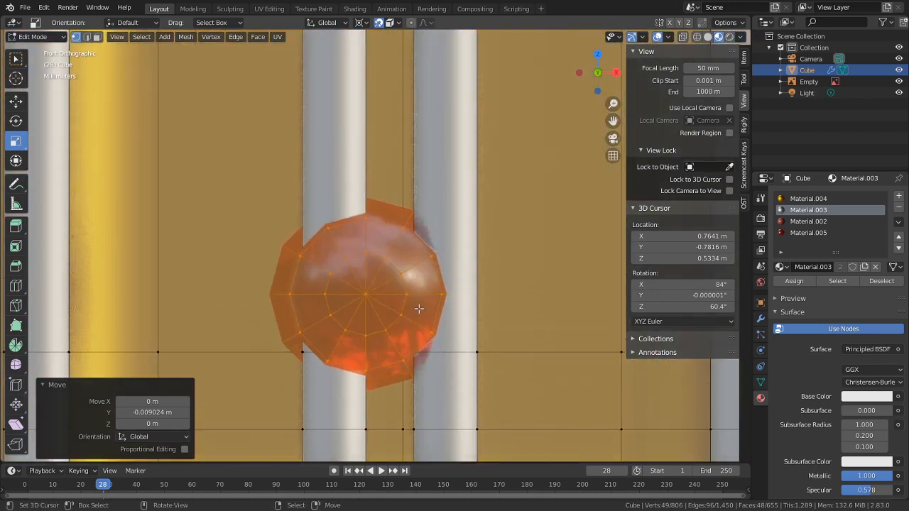
{"action": "key", "text": "g"}
{"action": "key", "text": "y"}
{"action": "key", "text": "x"}
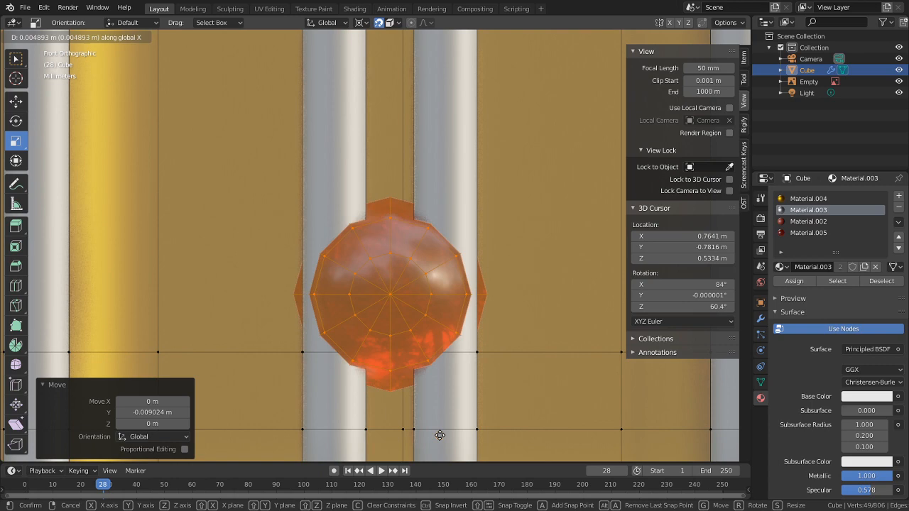
{"action": "left_click", "coordinate": [439, 446]}
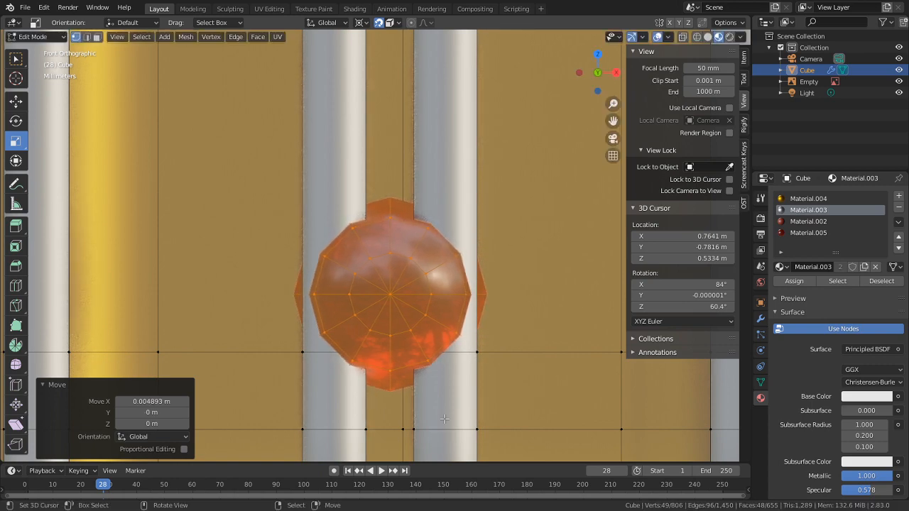
Step: Move the gem down the strips by -0.19626 m along Z
{"action": "scroll", "coordinate": [402, 289], "scroll_direction": "down", "scroll_amount": 6}
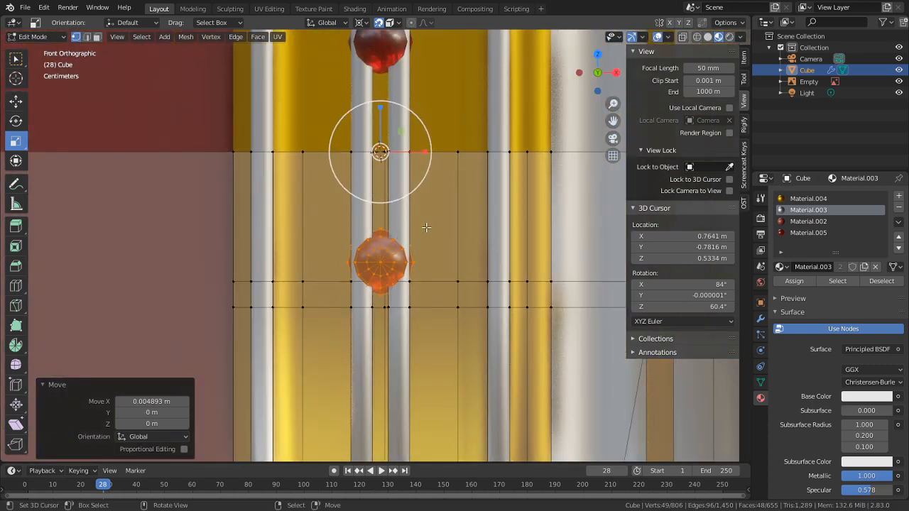
{"action": "scroll", "coordinate": [426, 227], "scroll_direction": "down", "scroll_amount": 4}
{"action": "scroll", "coordinate": [458, 160], "scroll_direction": "down", "scroll_amount": 2}
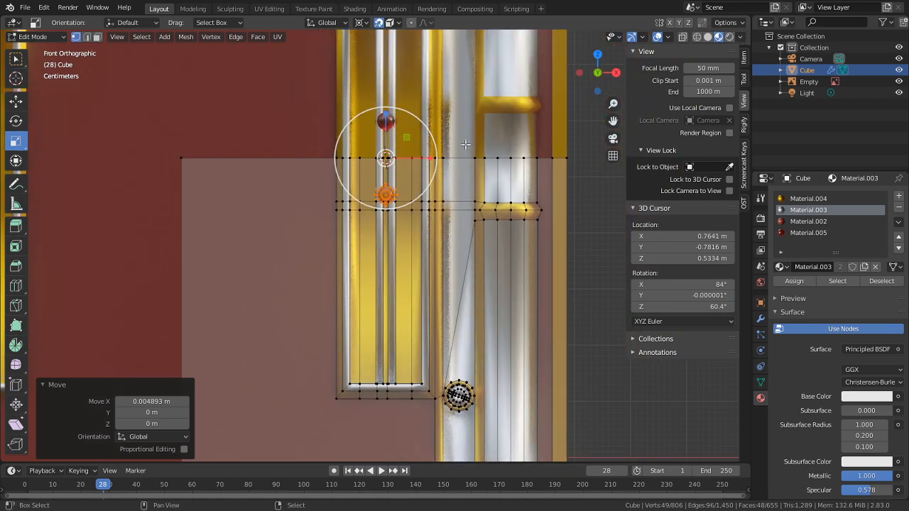
{"action": "middle_click_drag", "start_coordinate": [456, 109], "coordinate": [449, 212], "text": "shift"}
{"action": "key", "text": "g"}
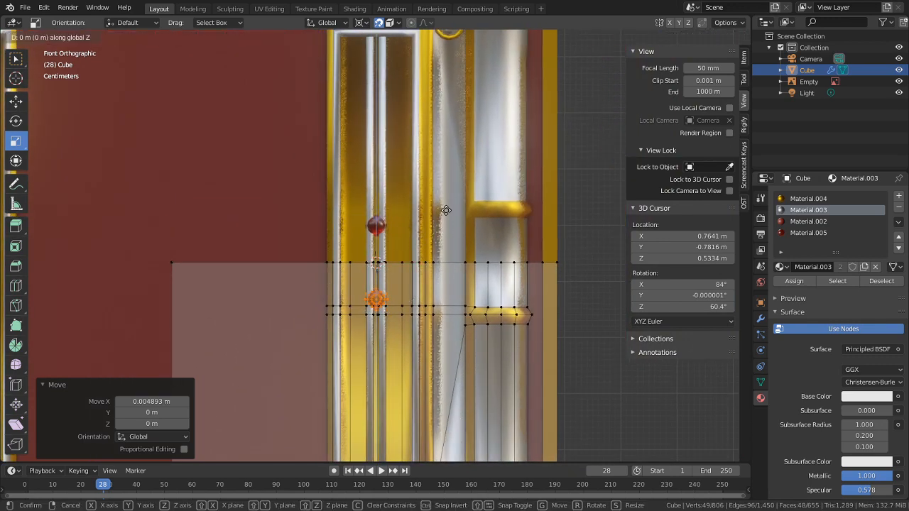
{"action": "key", "text": "z"}
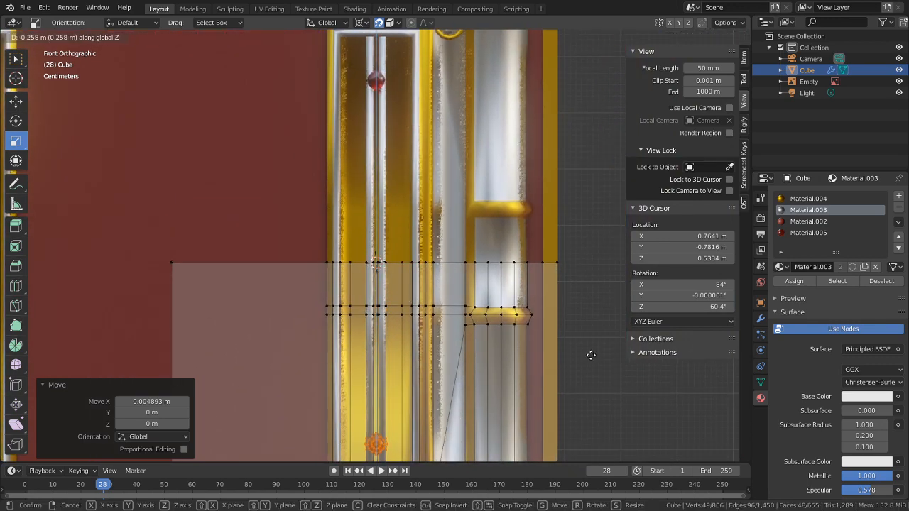
{"action": "left_click", "coordinate": [617, 321]}
Step: Duplicate the gem 0.20718 m up the strips along Z
{"action": "middle_click_drag", "start_coordinate": [515, 335], "coordinate": [522, 293], "text": "shift"}
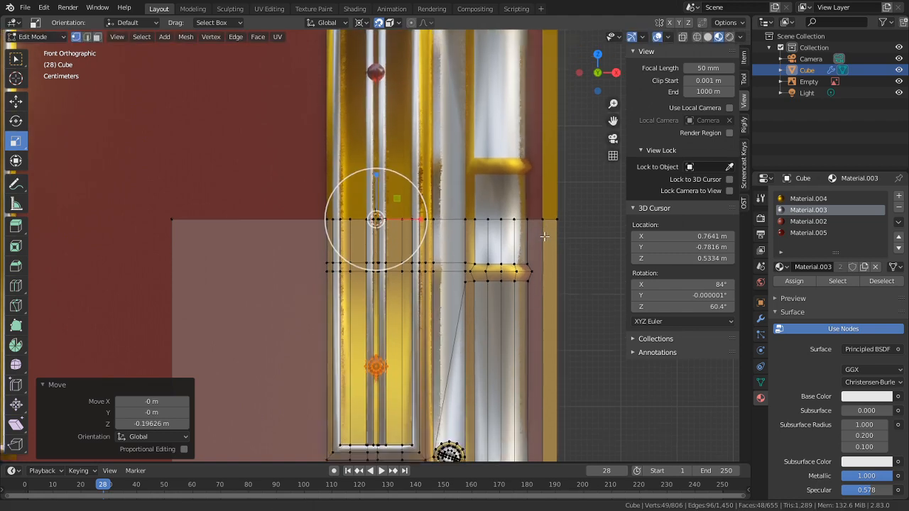
{"action": "key", "text": "shift+d"}
{"action": "key", "text": "z"}
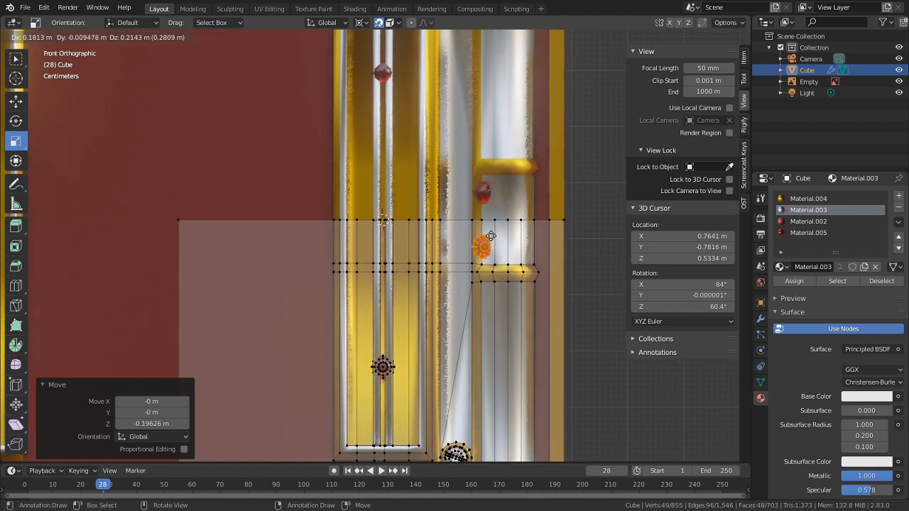
{"action": "left_click", "coordinate": [450, 261]}
Step: Hide the middle faces of the upper duplicate gem, then select its separated upper part and delete it
{"action": "scroll", "coordinate": [486, 264], "scroll_direction": "up", "scroll_amount": 5}
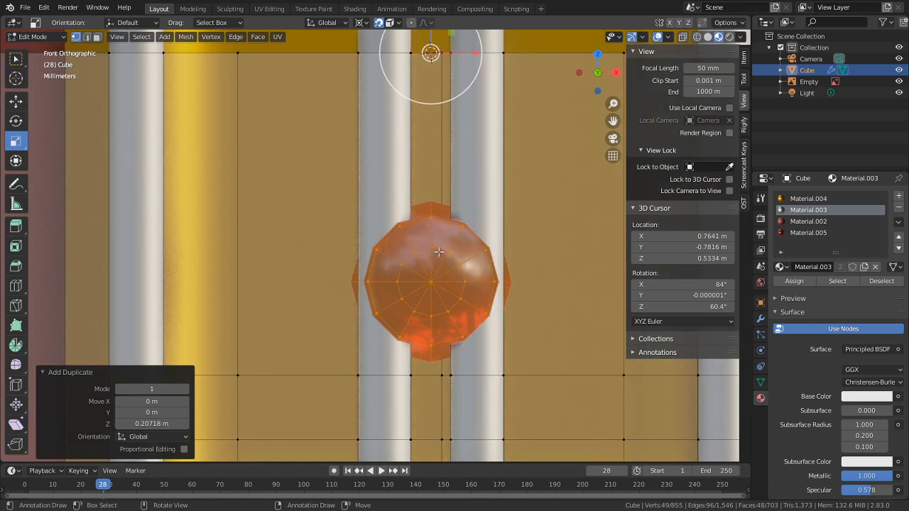
{"action": "key", "text": "alt+a"}
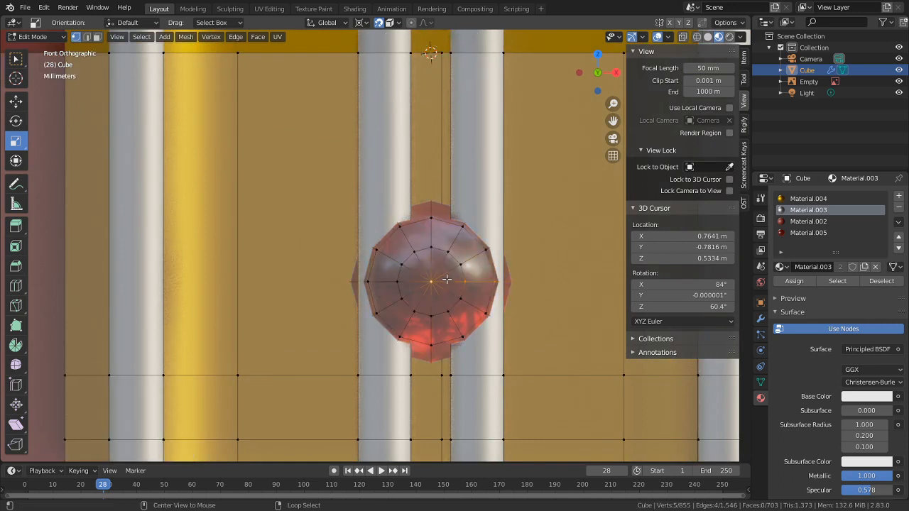
{"action": "left_click", "coordinate": [418, 282], "text": "alt"}
{"action": "key", "text": "h"}
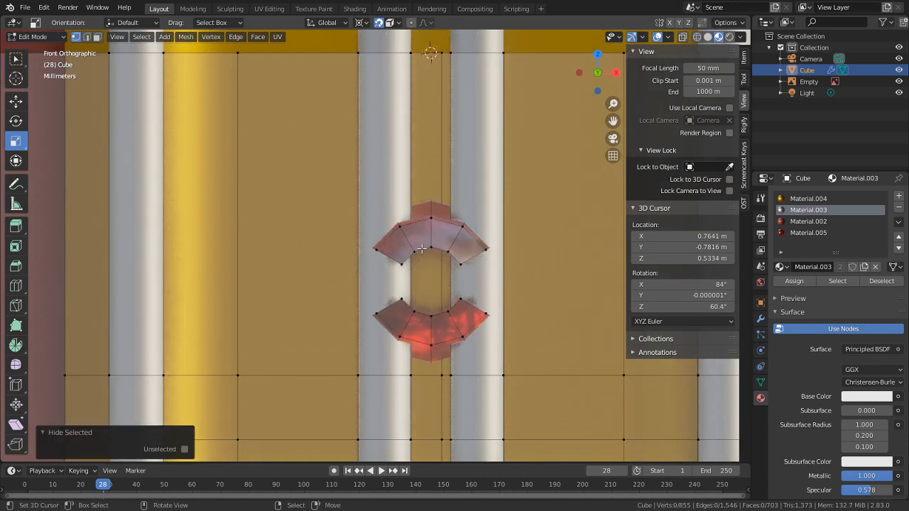
{"action": "key", "text": "l"}
{"action": "key", "text": "x"}
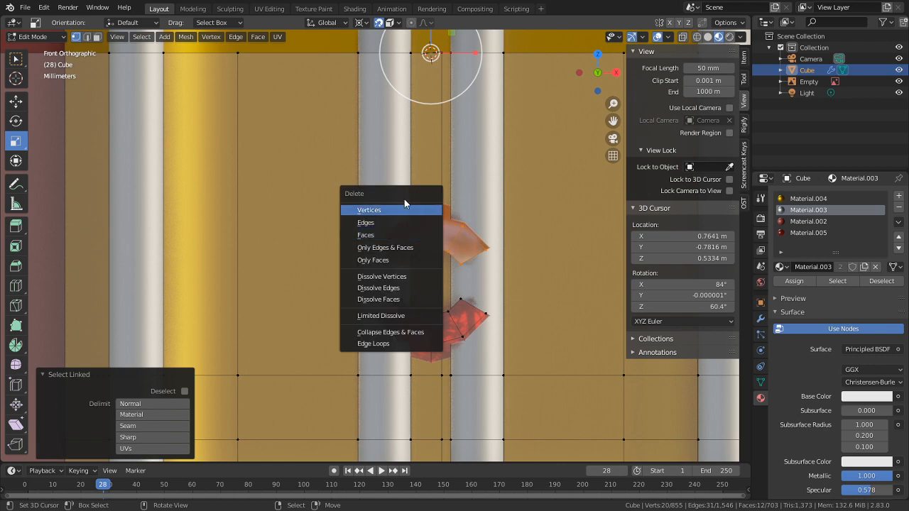
Step: Delete the vertices of the selected upper half of the red gem and reveal the hidden geometry
{"action": "left_click", "coordinate": [400, 211]}
{"action": "key", "text": "alt+h"}
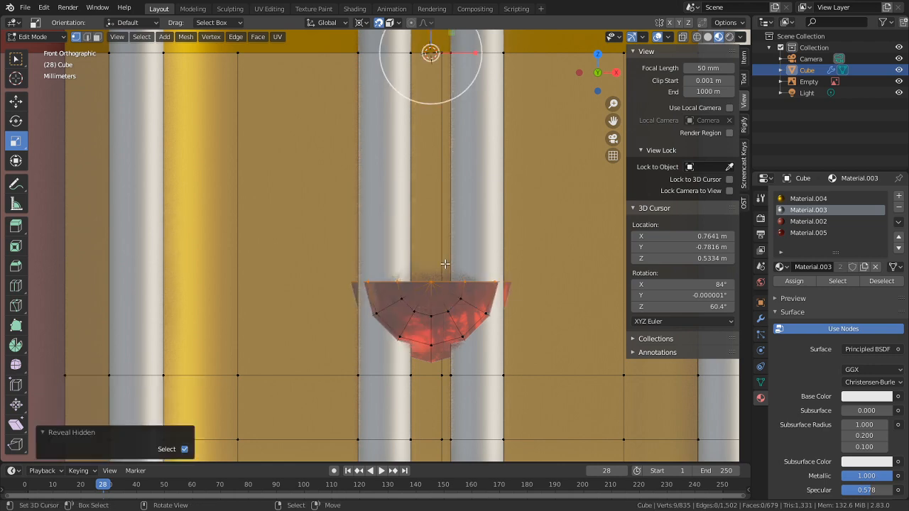
{"action": "scroll", "coordinate": [436, 221], "scroll_direction": "down", "scroll_amount": 4}
{"action": "middle_click_drag", "start_coordinate": [397, 188], "coordinate": [390, 275], "text": "shift"}
{"action": "key", "text": "g"}
{"action": "key", "text": "z"}
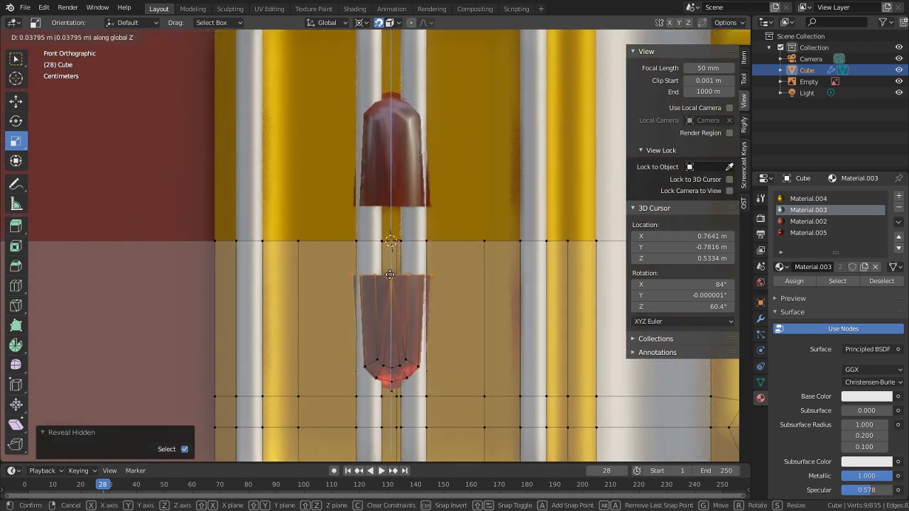
{"action": "right_click", "coordinate": [390, 276]}
Step: Select the whole connected half gem and move it up about 0.053 m along Z to the horizontal mirror line
{"action": "key", "text": "l"}
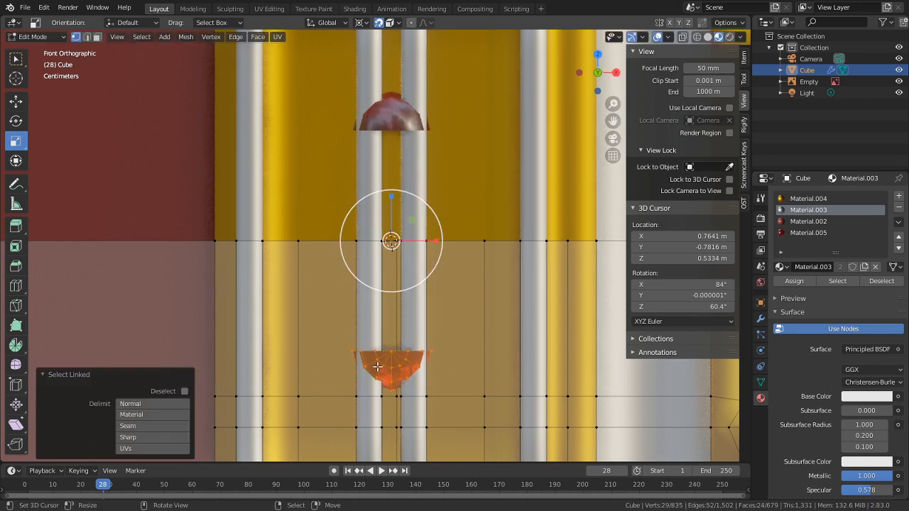
{"action": "key", "text": "g"}
{"action": "key", "text": "z"}
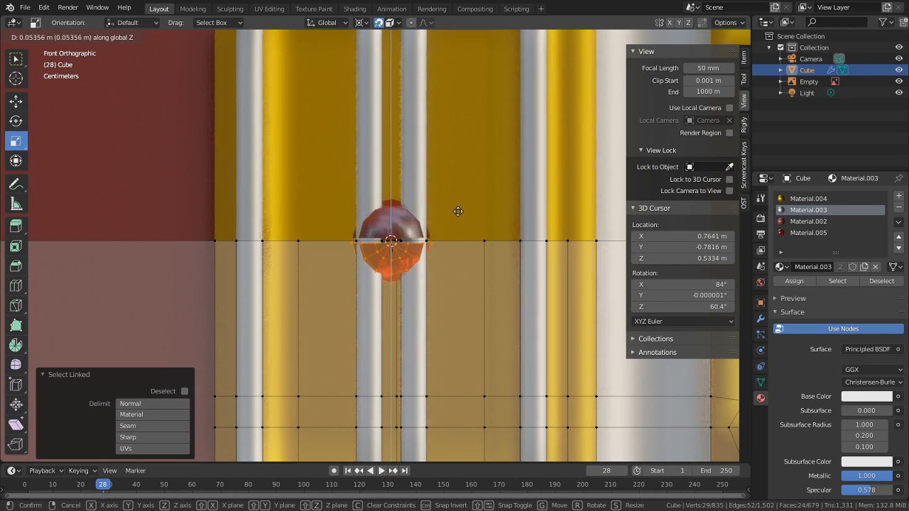
{"action": "left_click", "coordinate": [458, 199]}
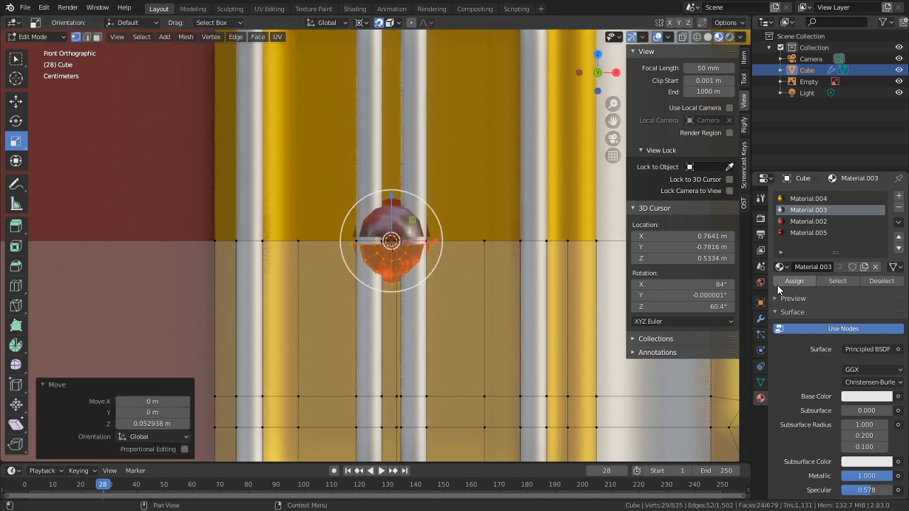
Step: Display the modifier settings and fine-tune the half gem's height along Z so its flat edge meets its mirrored copy
{"action": "left_click", "coordinate": [761, 319]}
{"action": "scroll", "coordinate": [474, 227], "scroll_direction": "up", "scroll_amount": 5}
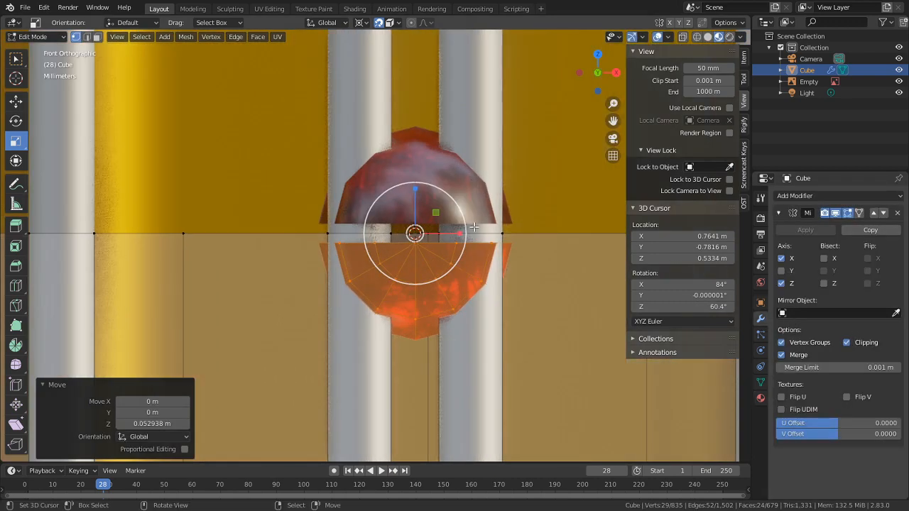
{"action": "key", "text": "g"}
{"action": "key", "text": "z"}
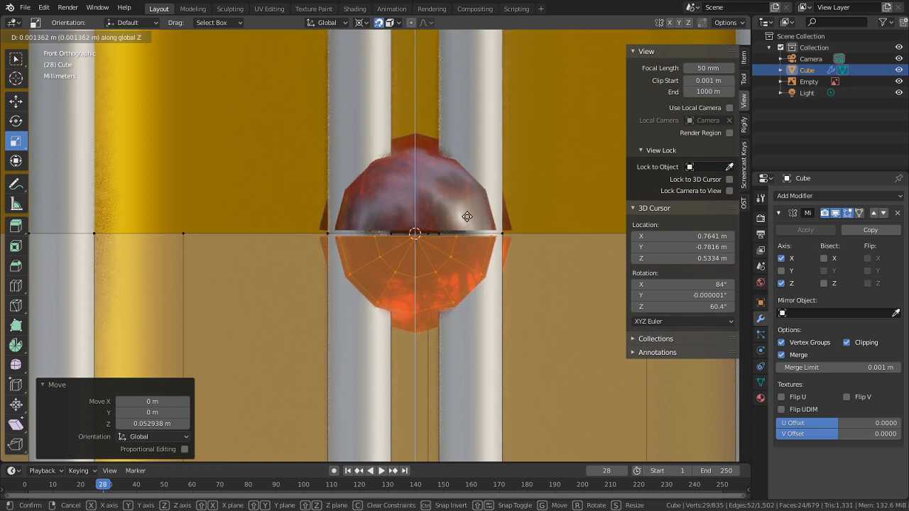
{"action": "left_click", "coordinate": [467, 210]}
{"action": "key", "text": "g"}
{"action": "key", "text": "z"}
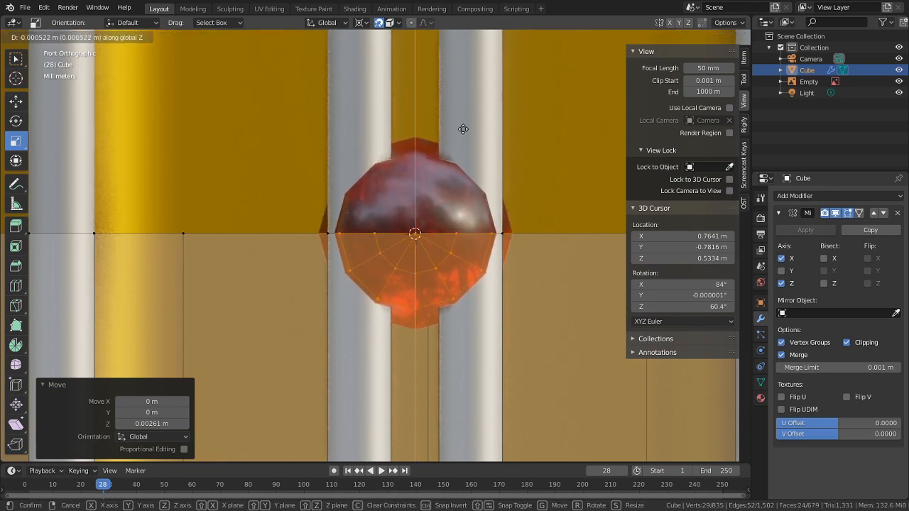
{"action": "left_click", "coordinate": [469, 155]}
Step: Scale the half gem up uniformly by about 1.35
{"action": "key", "text": "s"}
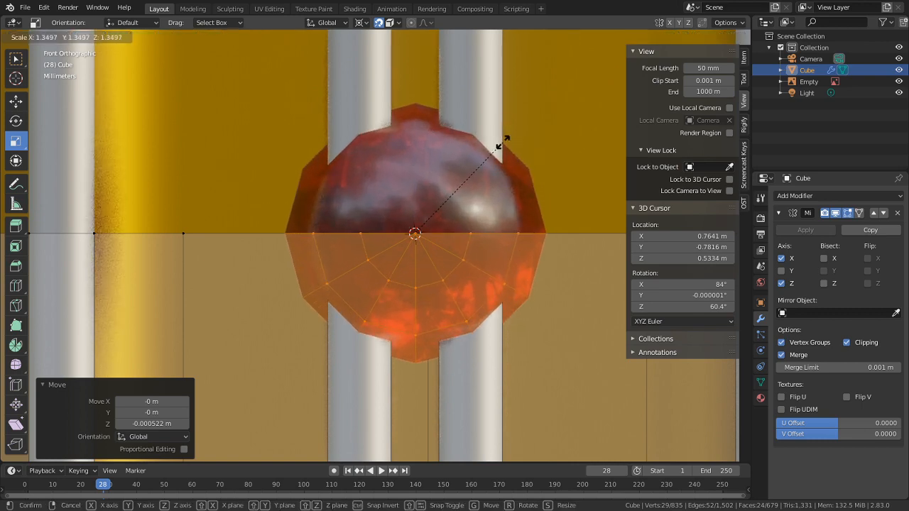
{"action": "left_click", "coordinate": [504, 140]}
{"action": "scroll", "coordinate": [483, 194], "scroll_direction": "down", "scroll_amount": 5}
{"action": "scroll", "coordinate": [508, 228], "scroll_direction": "up", "scroll_amount": 4}
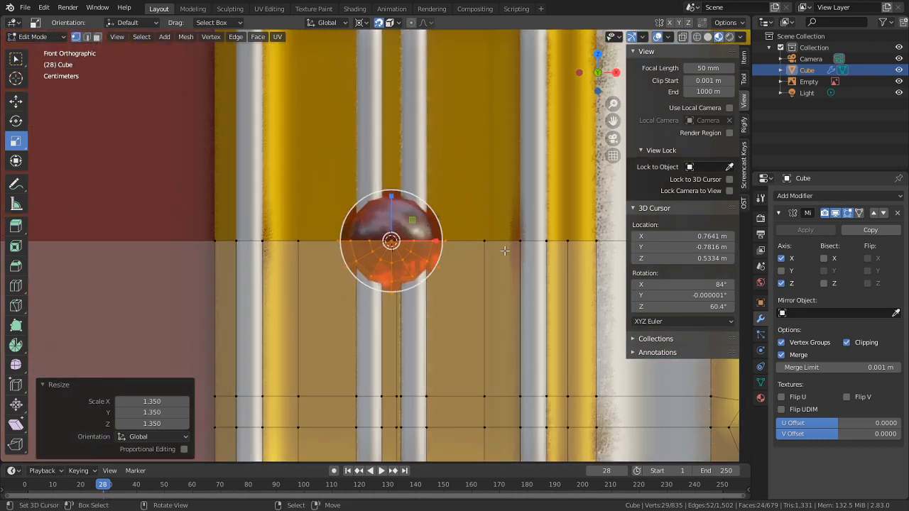
Step: Dissolve the two horizontal edge loops crossing each of the twin narrow silver strips
{"action": "scroll", "coordinate": [506, 253], "scroll_direction": "down", "scroll_amount": 5}
{"action": "middle_click_drag", "start_coordinate": [475, 301], "coordinate": [467, 147], "text": "shift"}
{"action": "scroll", "coordinate": [403, 164], "scroll_direction": "up", "scroll_amount": 3}
{"action": "left_click", "coordinate": [400, 163], "text": "alt"}
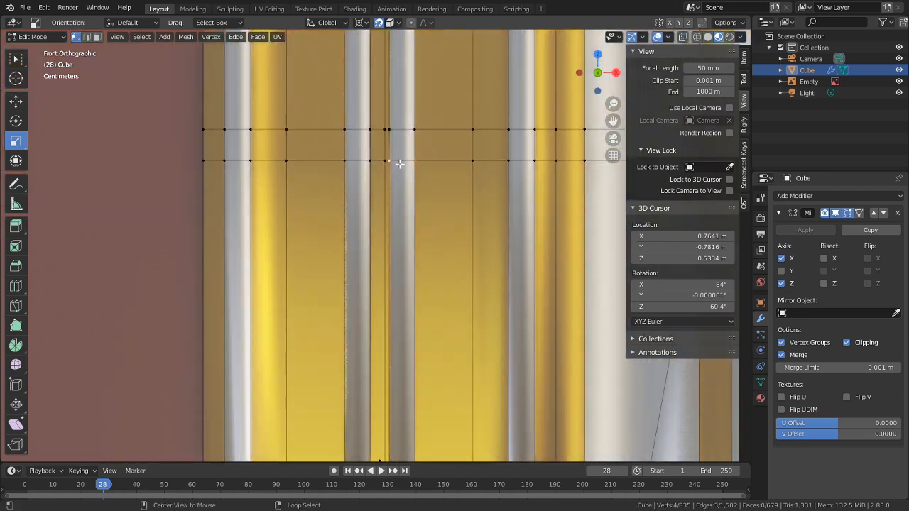
{"action": "left_click", "coordinate": [406, 130], "text": "alt+shift"}
{"action": "key", "text": "ctrl+x"}
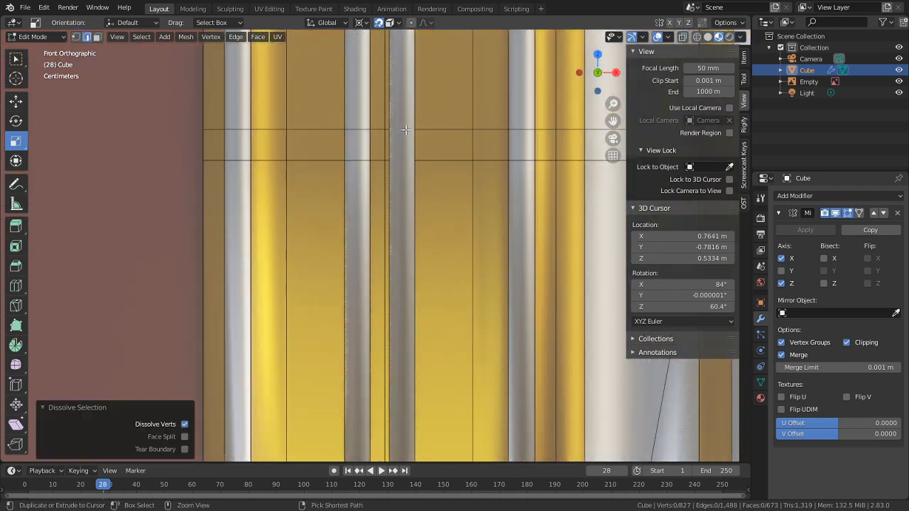
{"action": "left_click", "coordinate": [355, 160], "text": "alt"}
{"action": "key", "text": "ctrl+x"}
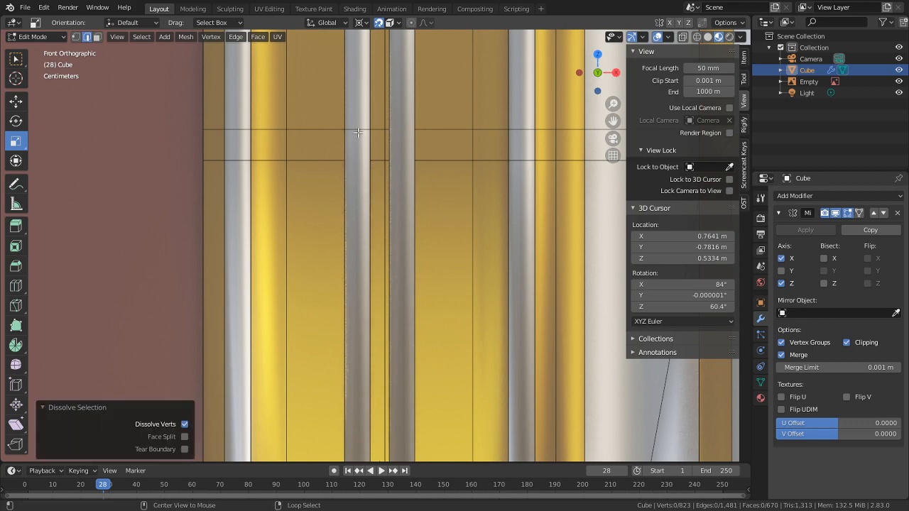
{"action": "left_click", "coordinate": [360, 131], "text": "alt"}
{"action": "key", "text": "ctrl+x"}
Step: Examine the lower red gem and the twin silver strips behind it from several angles and in front view
{"action": "middle_click_drag", "start_coordinate": [370, 132], "coordinate": [407, 148]}
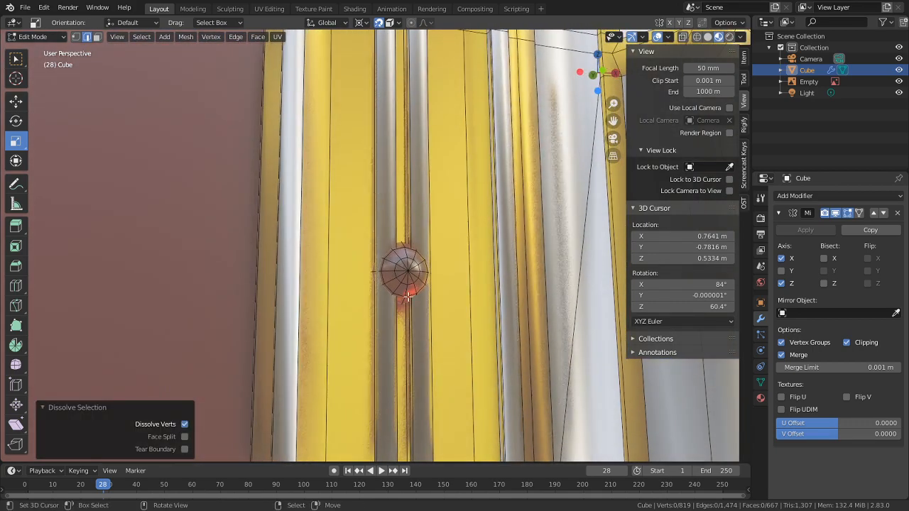
{"action": "middle_click_drag", "start_coordinate": [418, 342], "coordinate": [402, 347]}
{"action": "key", "text": "KP_1"}
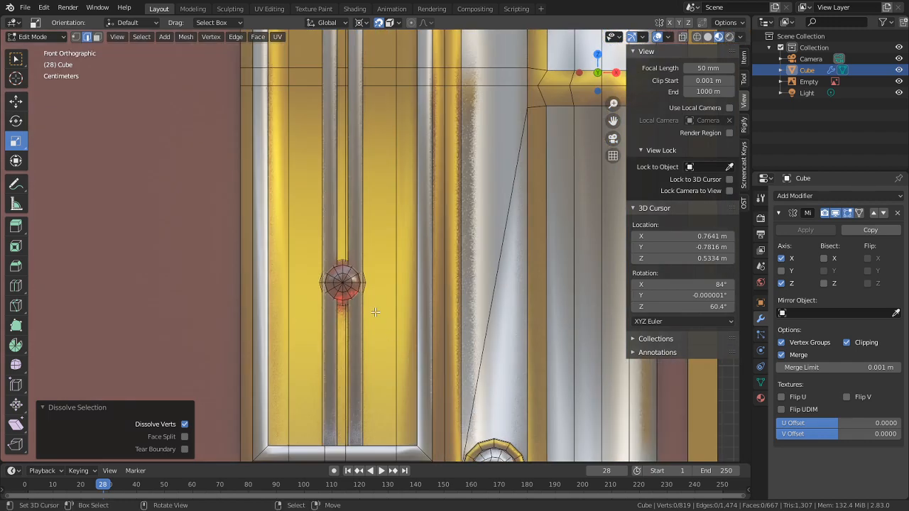
{"action": "middle_click_drag", "start_coordinate": [323, 285], "coordinate": [381, 227], "text": "shift"}
{"action": "scroll", "coordinate": [332, 251], "scroll_direction": "up", "scroll_amount": 3}
{"action": "scroll", "coordinate": [390, 228], "scroll_direction": "up", "scroll_amount": 2}
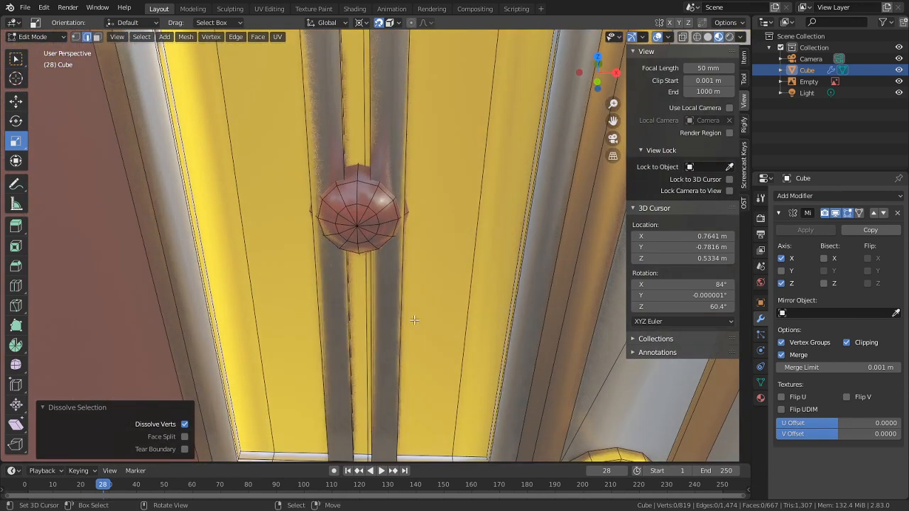
{"action": "key", "text": "KP_1"}
{"action": "scroll", "coordinate": [373, 334], "scroll_direction": "up", "scroll_amount": 5}
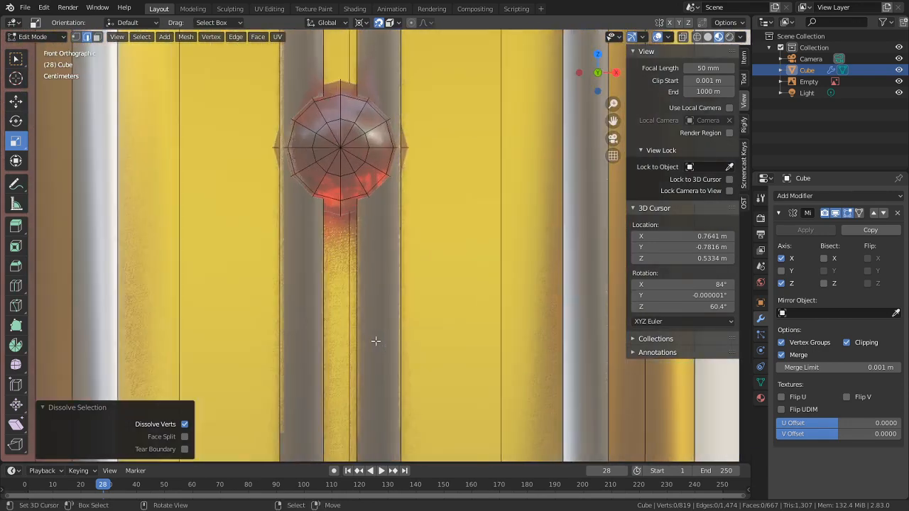
{"action": "scroll", "coordinate": [401, 275], "scroll_direction": "down", "scroll_amount": 4}
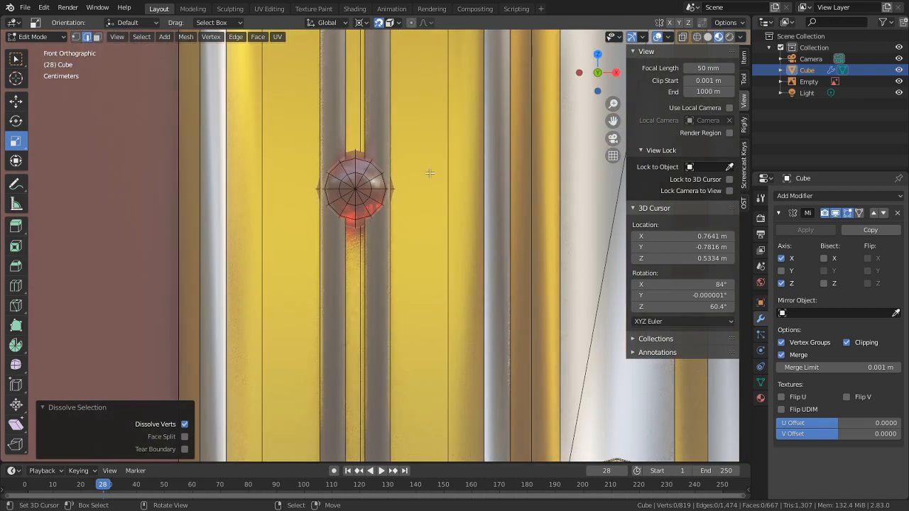
Step: Select both narrow silver strips as linked geometry and separate them into their own object
{"action": "left_click", "coordinate": [384, 269]}
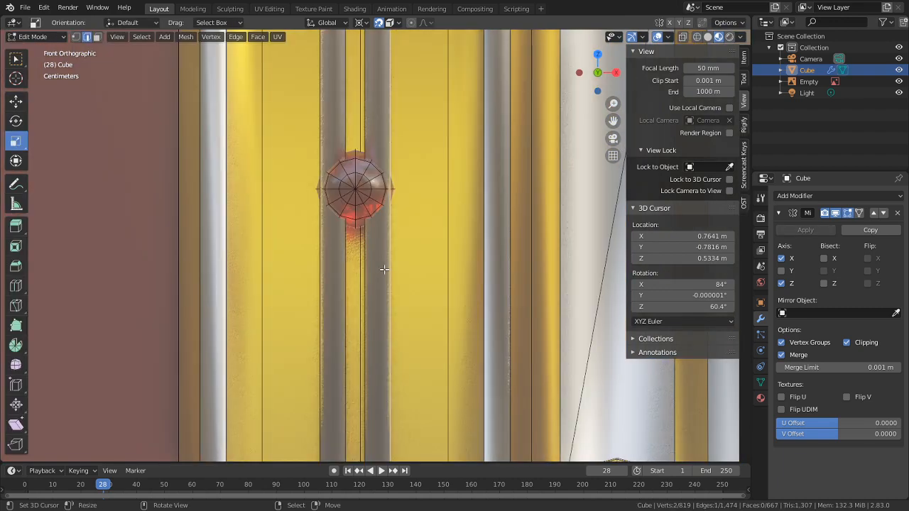
{"action": "key", "text": "ctrl+l"}
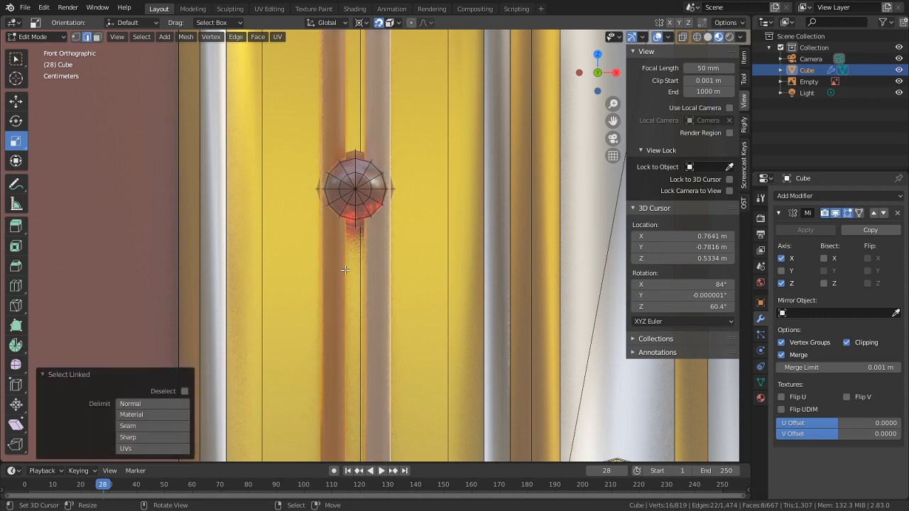
{"action": "key", "text": "p"}
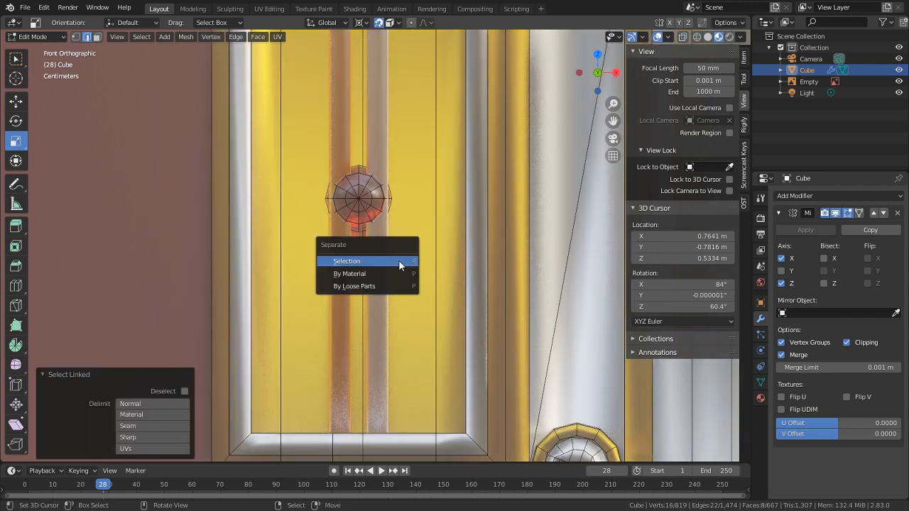
{"action": "left_click", "coordinate": [398, 260]}
{"action": "key", "text": "Tab"}
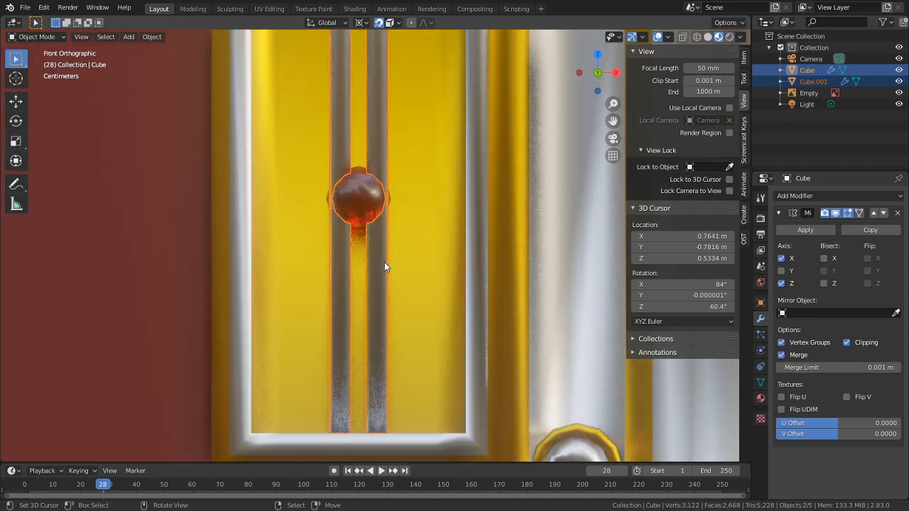
Step: Select the facing inner side faces of the two separated strips and snap the 3D cursor to their midpoint
{"action": "left_click", "coordinate": [385, 262]}
{"action": "key", "text": "Tab"}
{"action": "middle_click_drag", "start_coordinate": [384, 262], "coordinate": [293, 224]}
{"action": "right_click", "coordinate": [445, 203]}
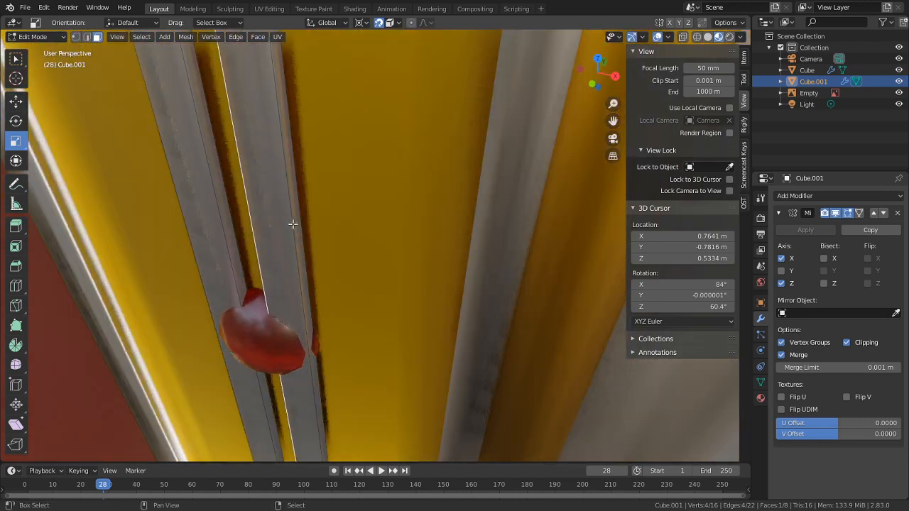
{"action": "right_click", "coordinate": [233, 233], "text": "shift"}
{"action": "key", "text": "shift+s"}
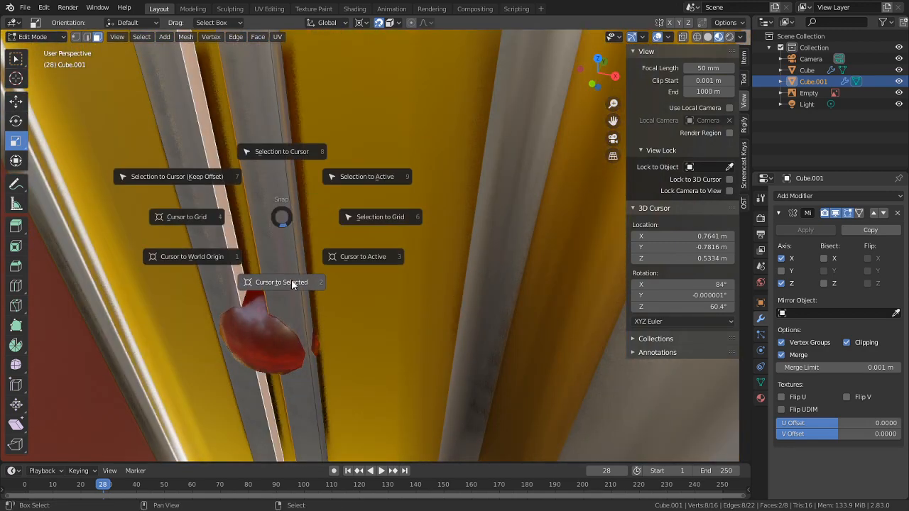
{"action": "left_click", "coordinate": [298, 277]}
Step: Set the strips object's origin to the 3D cursor and turn off Z-axis mirroring, leaving only X mirrored
{"action": "key", "text": "KP_Decimal"}
{"action": "scroll", "coordinate": [353, 223], "scroll_direction": "down", "scroll_amount": 5}
{"action": "middle_click_drag", "start_coordinate": [353, 223], "coordinate": [341, 125]}
{"action": "key", "text": "Tab"}
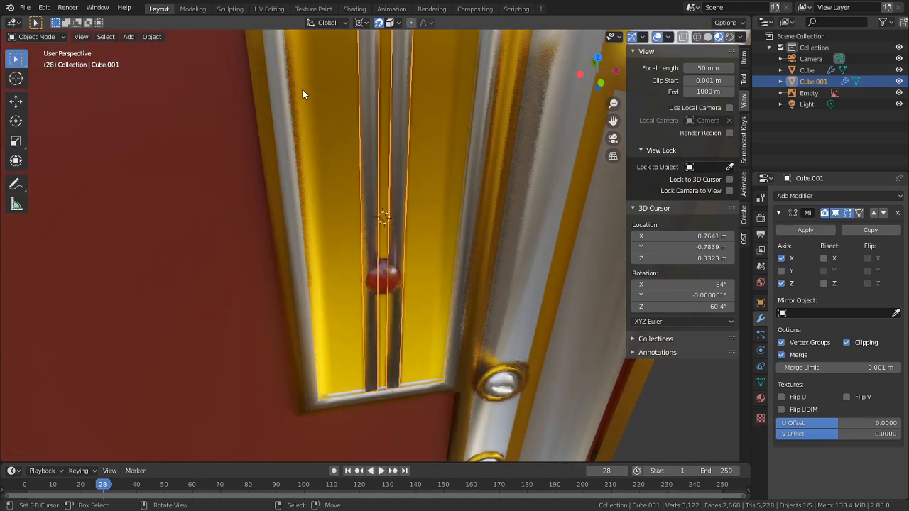
{"action": "left_click", "coordinate": [146, 37]}
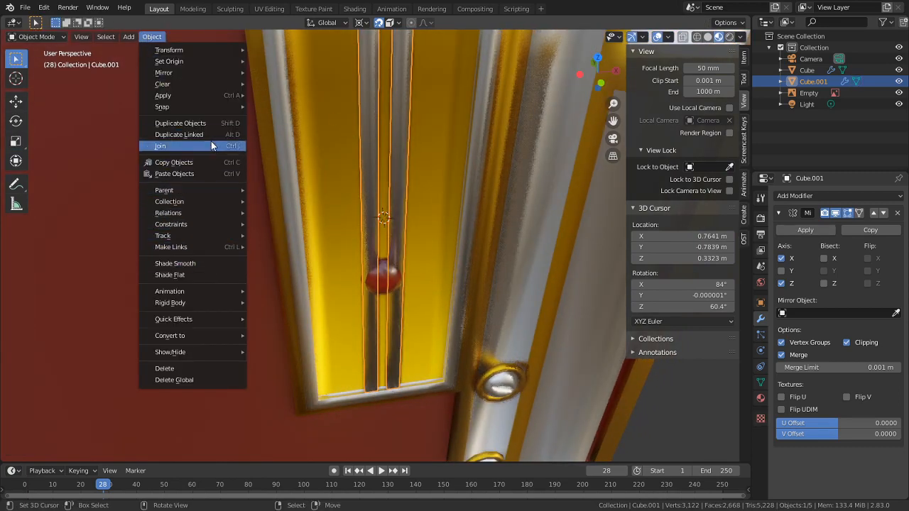
{"action": "mouse_move", "coordinate": [199, 62]}
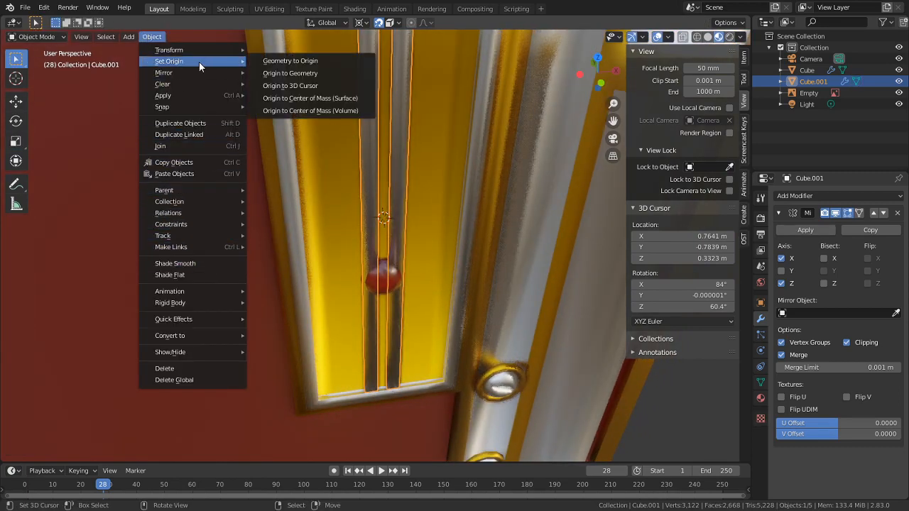
{"action": "left_click", "coordinate": [308, 86]}
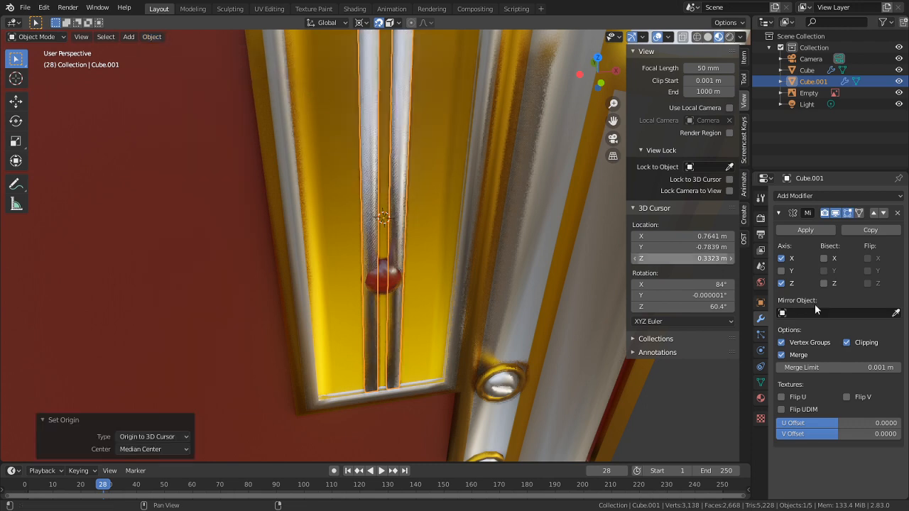
{"action": "left_click", "coordinate": [781, 259]}
{"action": "left_click", "coordinate": [781, 284]}
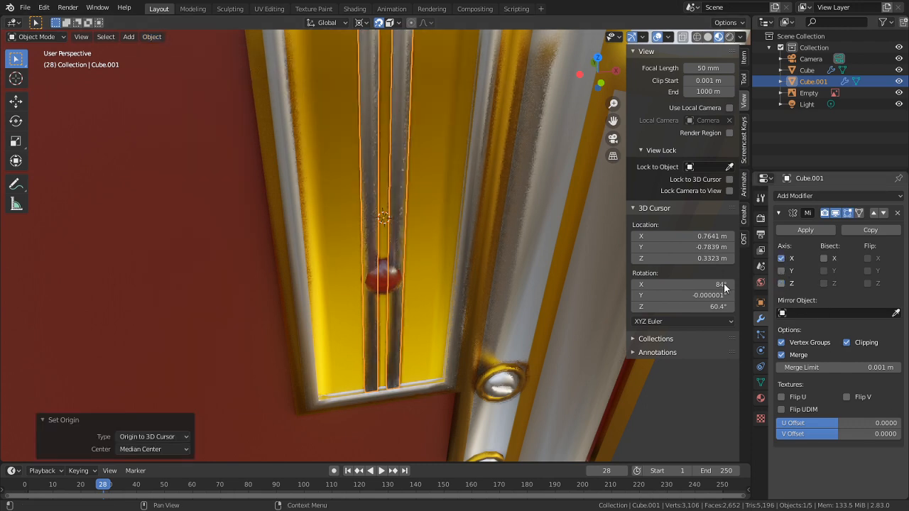
Step: Delete one of the two linked strips' geometry so the X mirror generates it from the remaining strip
{"action": "scroll", "coordinate": [357, 241], "scroll_direction": "up", "scroll_amount": 2}
{"action": "key", "text": "Tab"}
{"action": "key", "text": "ctrl+l"}
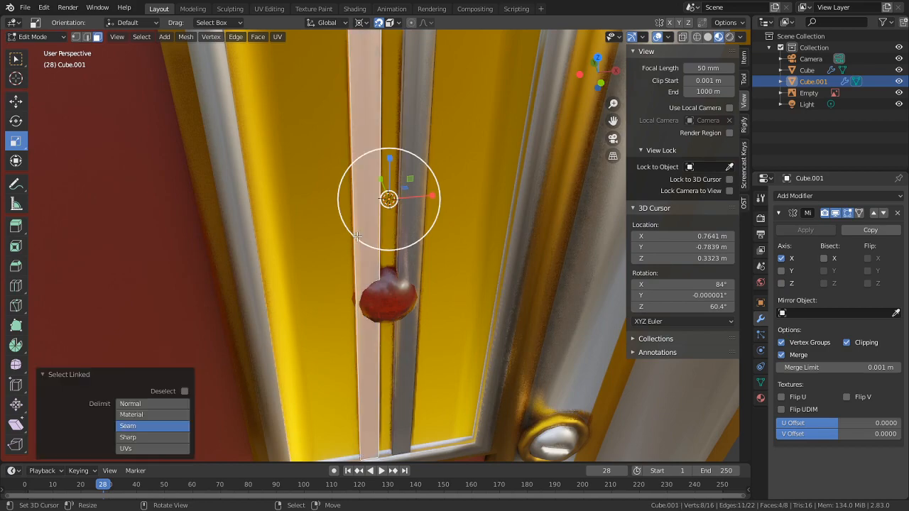
{"action": "key", "text": "x"}
{"action": "left_click", "coordinate": [356, 236]}
{"action": "key", "text": "Tab"}
{"action": "middle_click_drag", "start_coordinate": [400, 234], "coordinate": [430, 170]}
{"action": "key", "text": "Tab"}
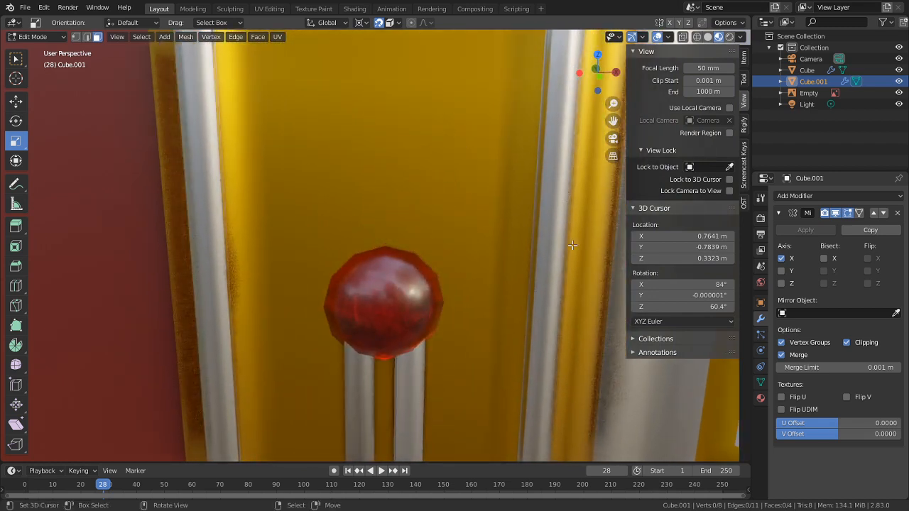
Step: Try Z-axis mirroring on the strips object, switch it back off and inspect the strips behind the gem
{"action": "left_click", "coordinate": [782, 283]}
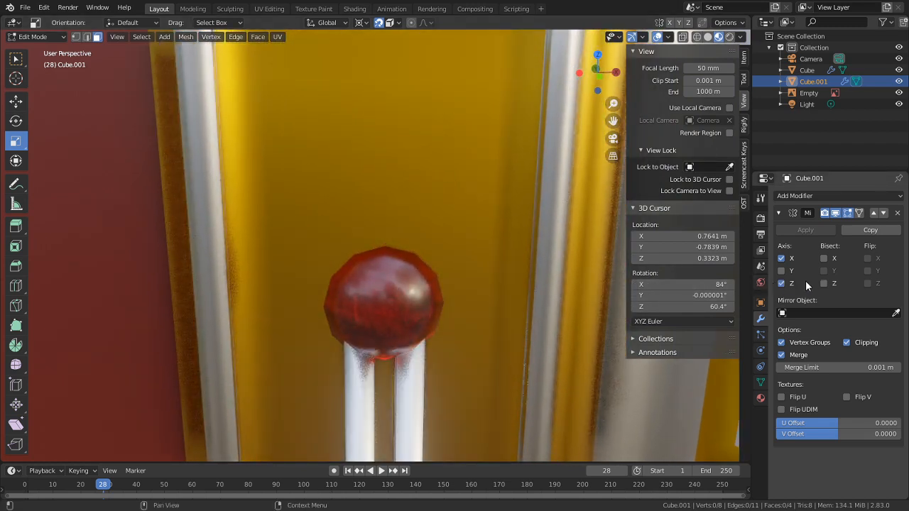
{"action": "left_click", "coordinate": [782, 284]}
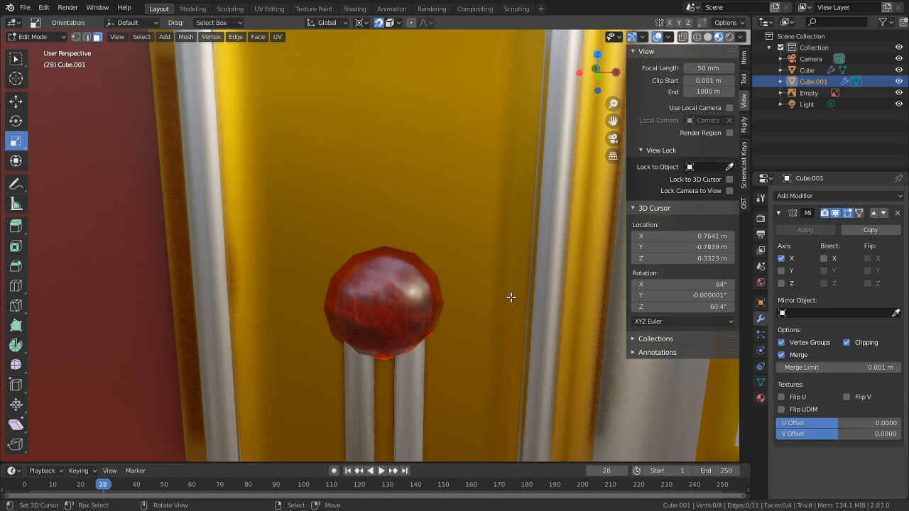
{"action": "key", "text": "Tab"}
{"action": "middle_click_drag", "start_coordinate": [429, 299], "coordinate": [385, 318]}
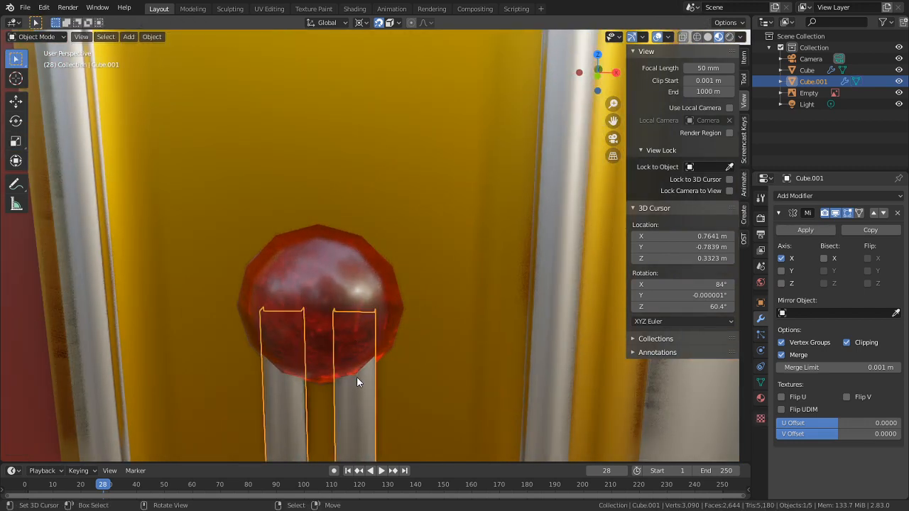
Step: Add an edge loop across the strip at the height of the gem's centre, with a slide factor of about -0.306
{"action": "key", "text": "Tab"}
{"action": "middle_click_drag", "start_coordinate": [357, 382], "coordinate": [396, 198]}
{"action": "key", "text": "ctrl+r"}
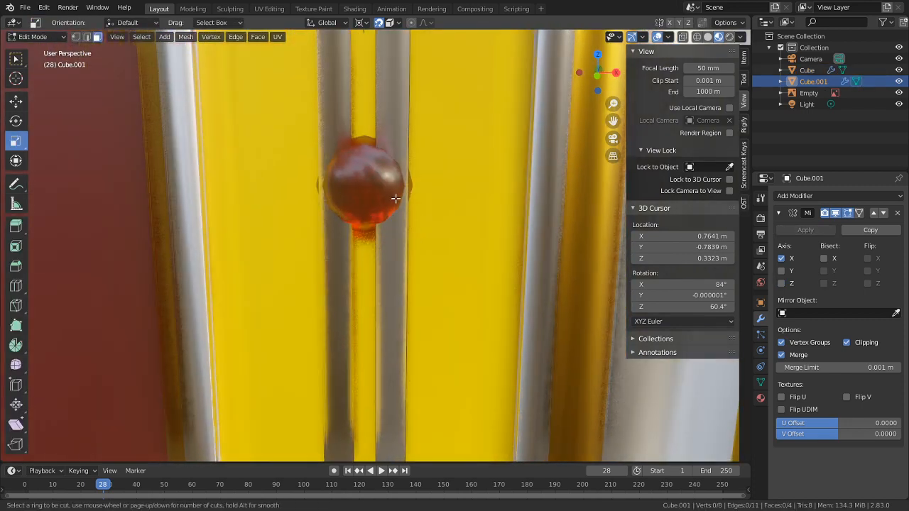
{"action": "right_click", "coordinate": [409, 242]}
{"action": "left_click", "coordinate": [405, 241]}
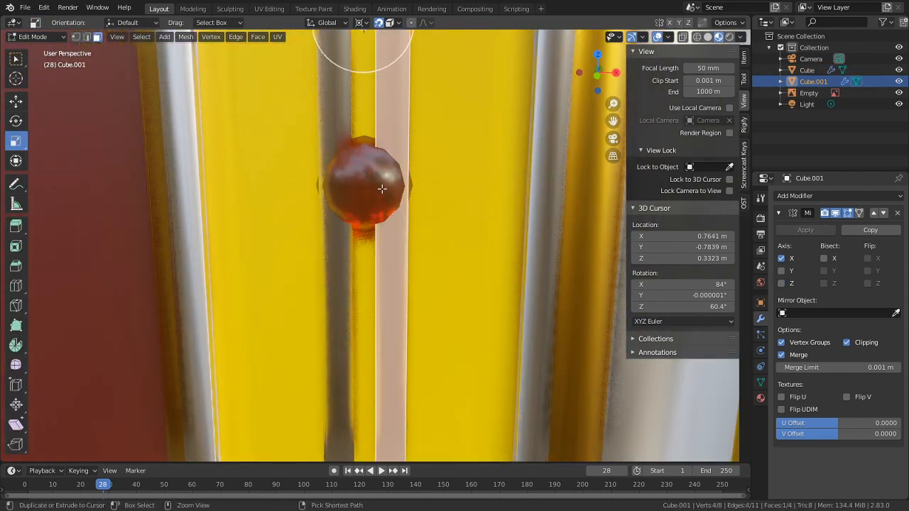
{"action": "middle_click_drag", "start_coordinate": [435, 138], "coordinate": [426, 221]}
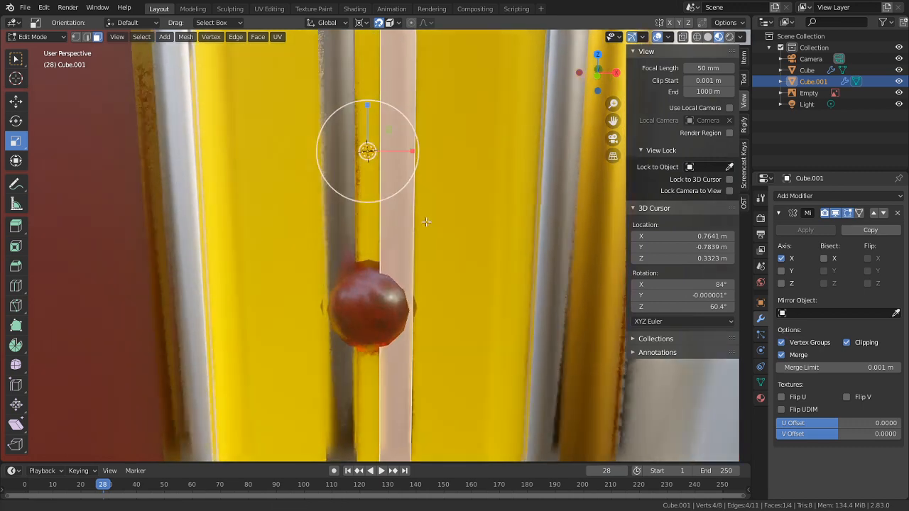
{"action": "scroll", "coordinate": [426, 221], "scroll_direction": "down", "scroll_amount": 2}
{"action": "key", "text": "ctrl+r"}
{"action": "scroll", "coordinate": [413, 193], "scroll_direction": "up", "scroll_amount": 1}
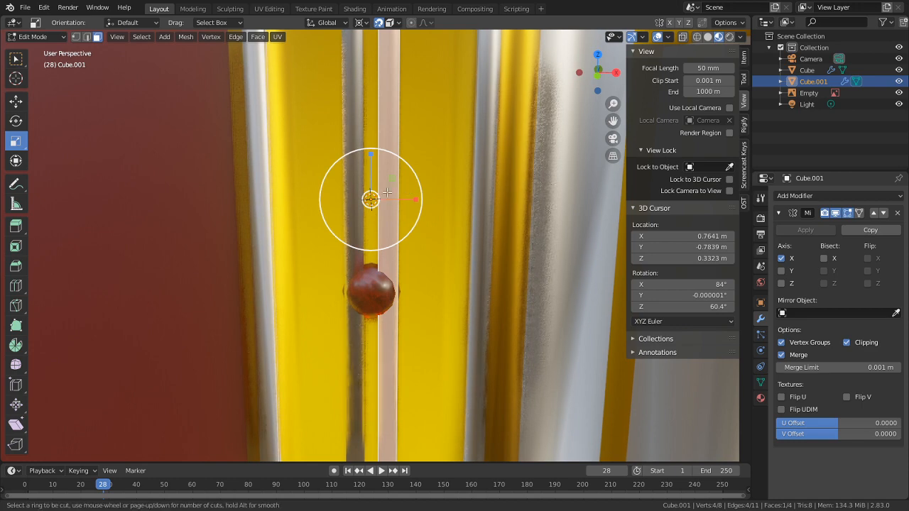
{"action": "left_click", "coordinate": [387, 192]}
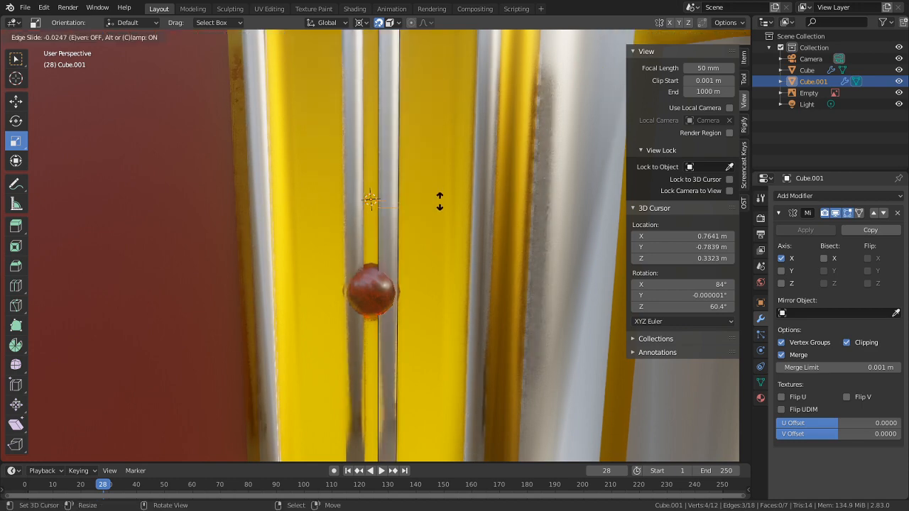
{"action": "left_click", "coordinate": [457, 302]}
Step: Add another edge loop across the strip just below the gem, with a slide factor of about 0.727
{"action": "scroll", "coordinate": [444, 306], "scroll_direction": "up", "scroll_amount": 4}
{"action": "scroll", "coordinate": [386, 266], "scroll_direction": "down", "scroll_amount": 2}
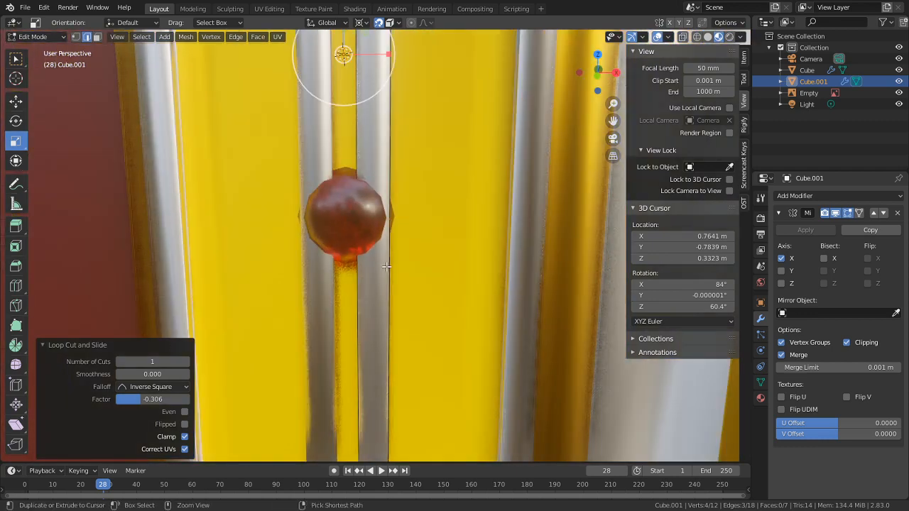
{"action": "key", "text": "ctrl+r"}
{"action": "left_click", "coordinate": [386, 264]}
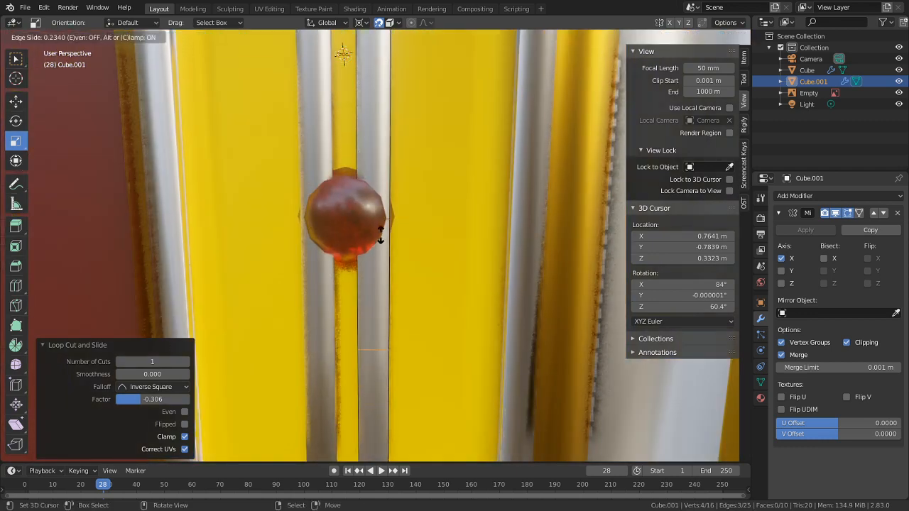
{"action": "left_click", "coordinate": [383, 158]}
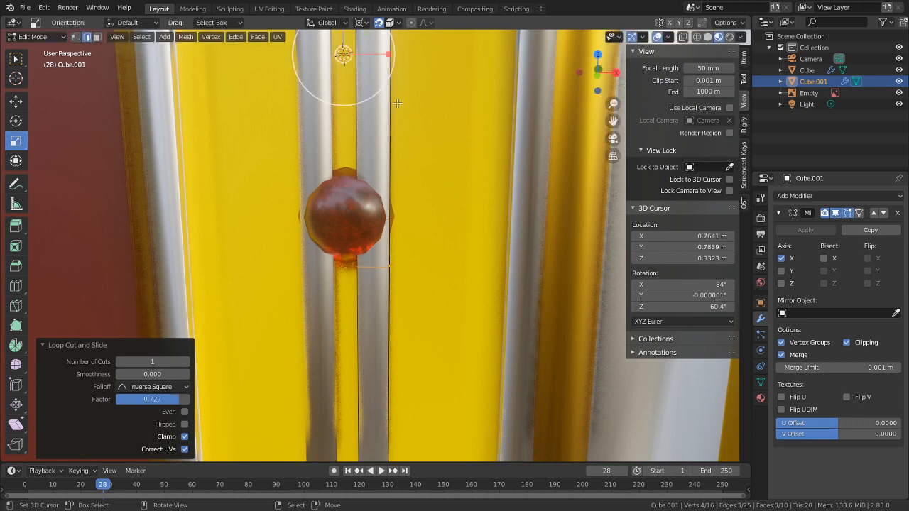
Step: Add an edge loop across the strip just above the gem, with a slide factor of about -0.858
{"action": "scroll", "coordinate": [388, 142], "scroll_direction": "down", "scroll_amount": 3}
{"action": "scroll", "coordinate": [388, 142], "scroll_direction": "up", "scroll_amount": 3}
{"action": "key", "text": "g"}
{"action": "key", "text": "g"}
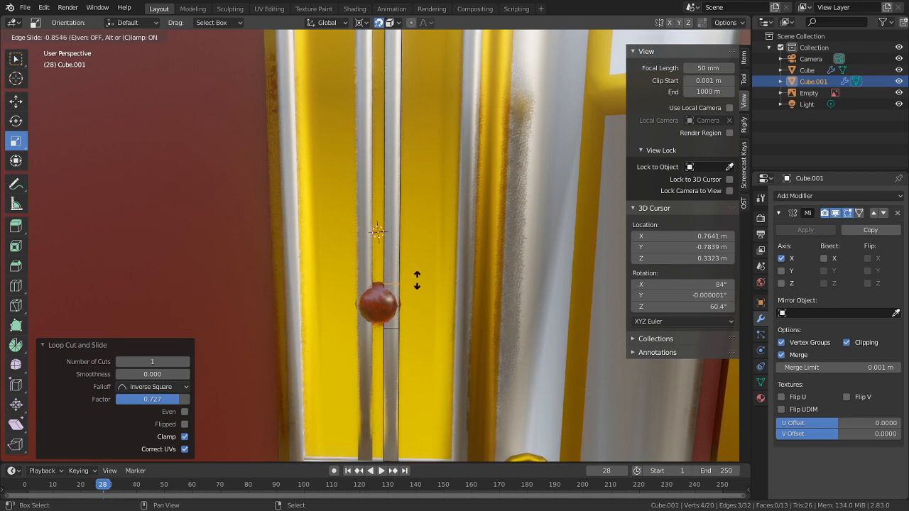
{"action": "left_click", "coordinate": [416, 284]}
{"action": "key", "text": "KP_1"}
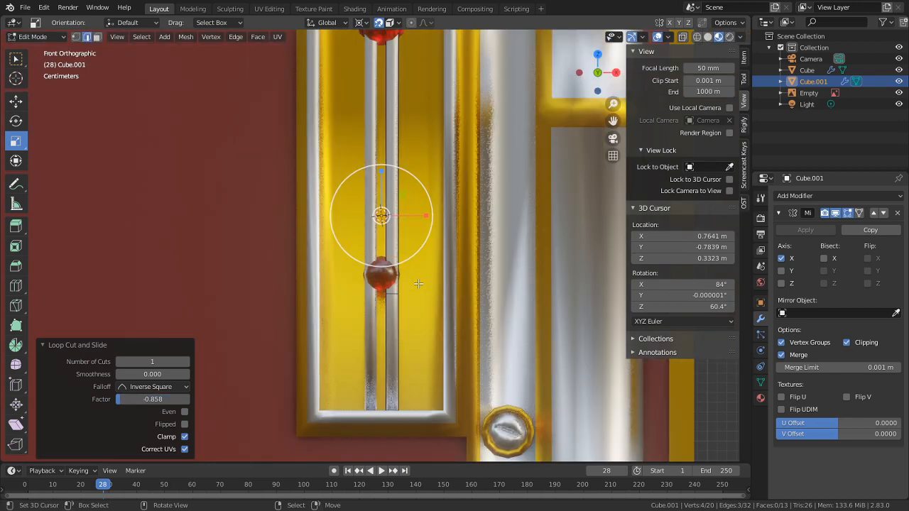
Step: Move the edge loop beside the gem's centre outward about 0.0146 m along X to bend the strip around the gem
{"action": "scroll", "coordinate": [405, 321], "scroll_direction": "up", "scroll_amount": 5}
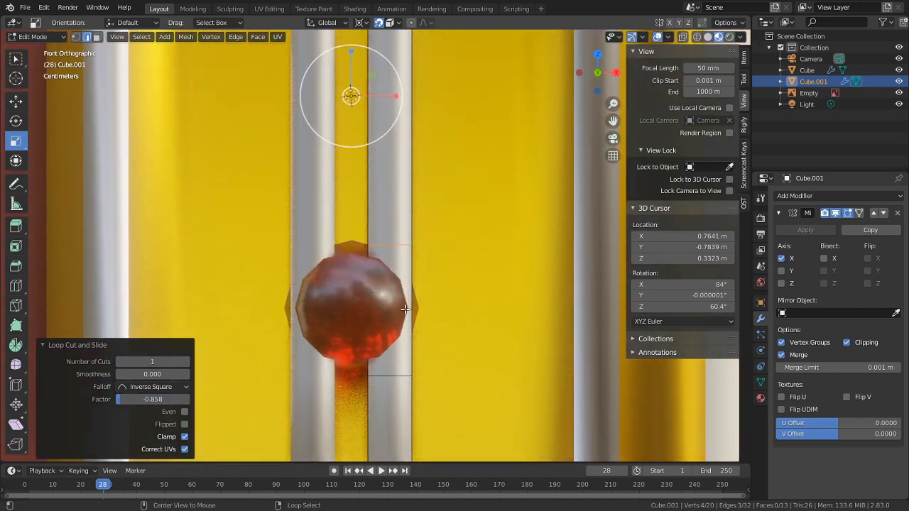
{"action": "right_click", "coordinate": [408, 309], "text": "alt"}
{"action": "key", "text": "g"}
{"action": "key", "text": "y"}
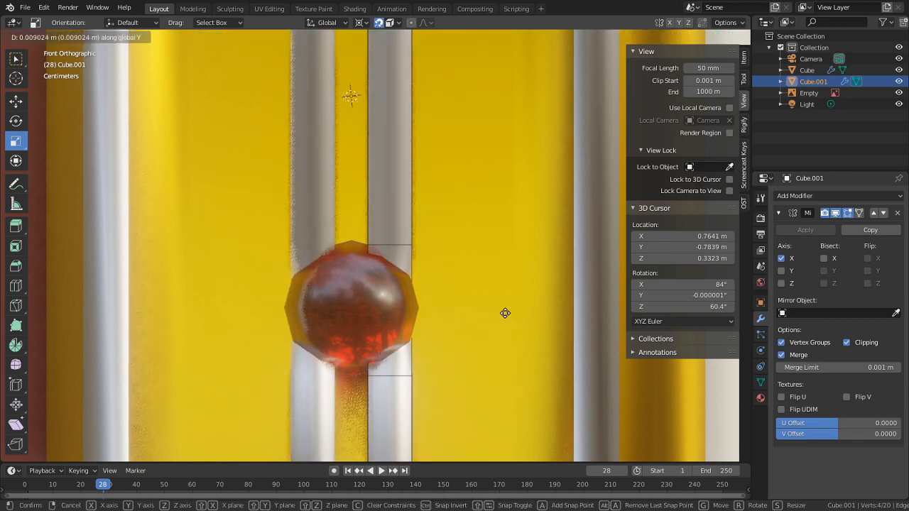
{"action": "key", "text": "x"}
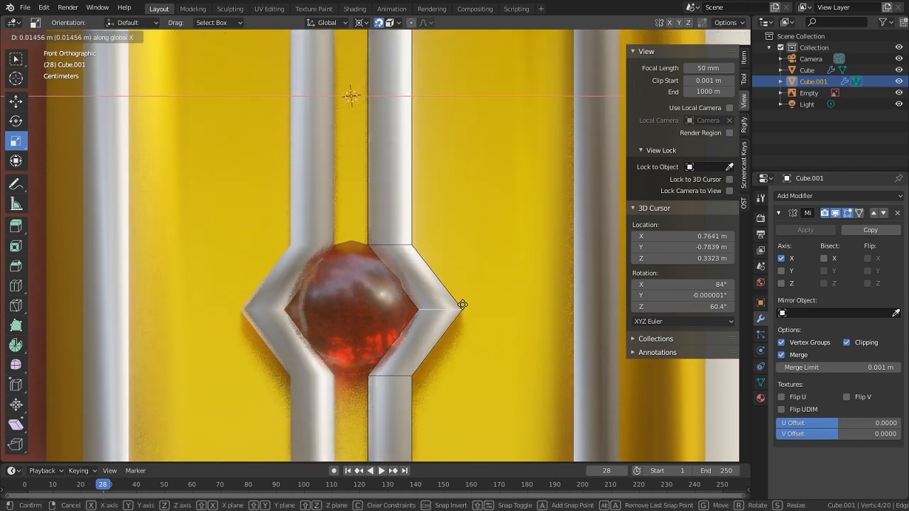
{"action": "left_click", "coordinate": [463, 305]}
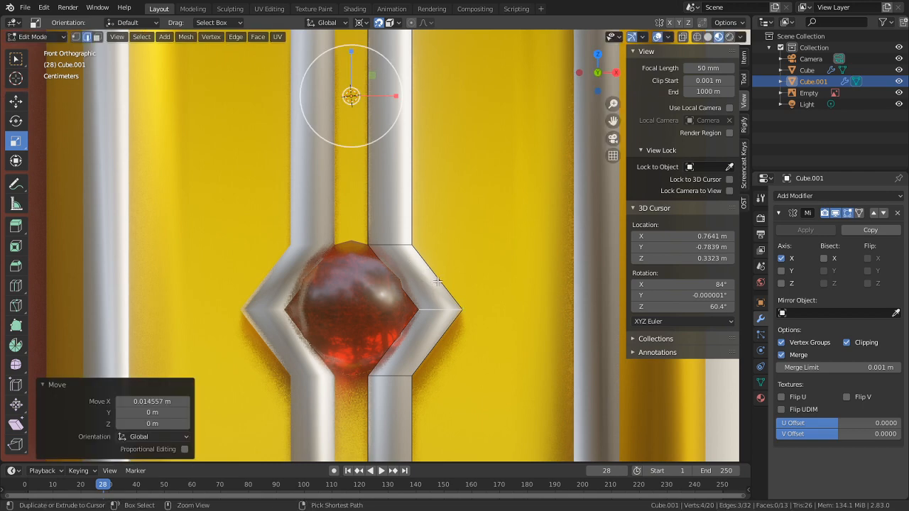
Step: Add one centred edge loop to each of the upper and lower halves of the strip's bend
{"action": "key", "text": "ctrl+r"}
{"action": "left_click", "coordinate": [438, 282]}
{"action": "right_click", "coordinate": [438, 282]}
{"action": "key", "text": "ctrl+r"}
{"action": "left_click", "coordinate": [426, 346]}
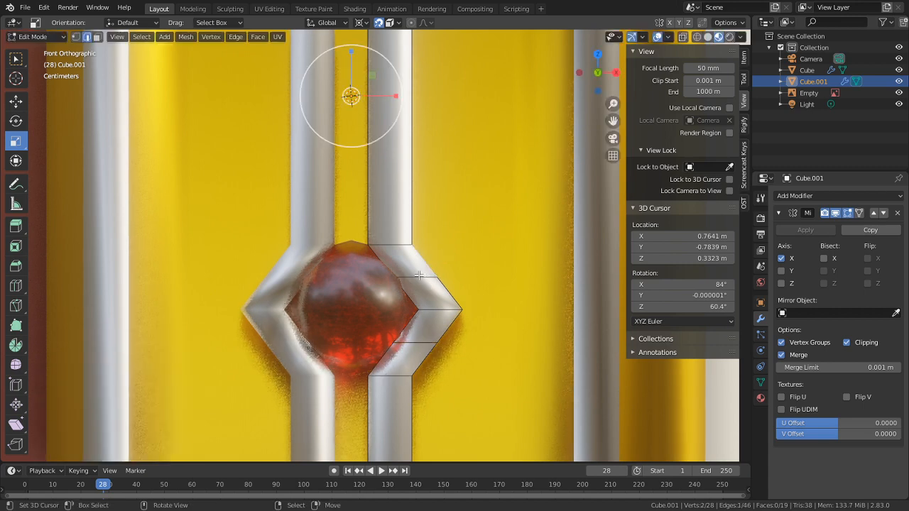
Step: Move the bend's upper edge loop about 0.0034 m outward in X and 0.0016 m up in Z to round the curve
{"action": "key", "text": "g"}
{"action": "right_click", "coordinate": [443, 277]}
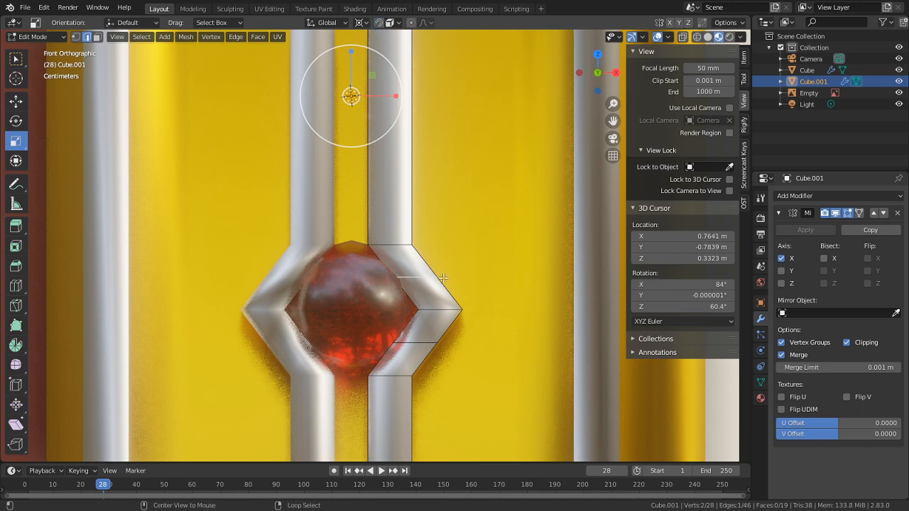
{"action": "key", "text": "g"}
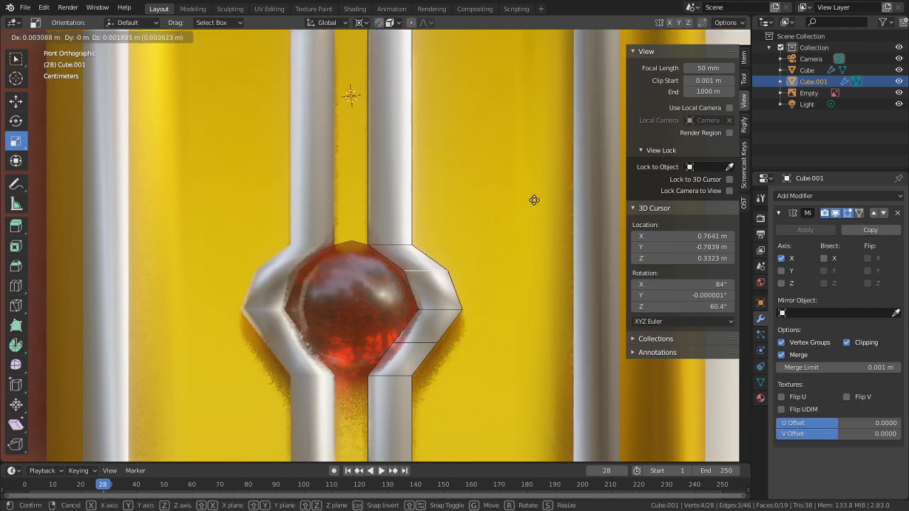
{"action": "left_click", "coordinate": [537, 215]}
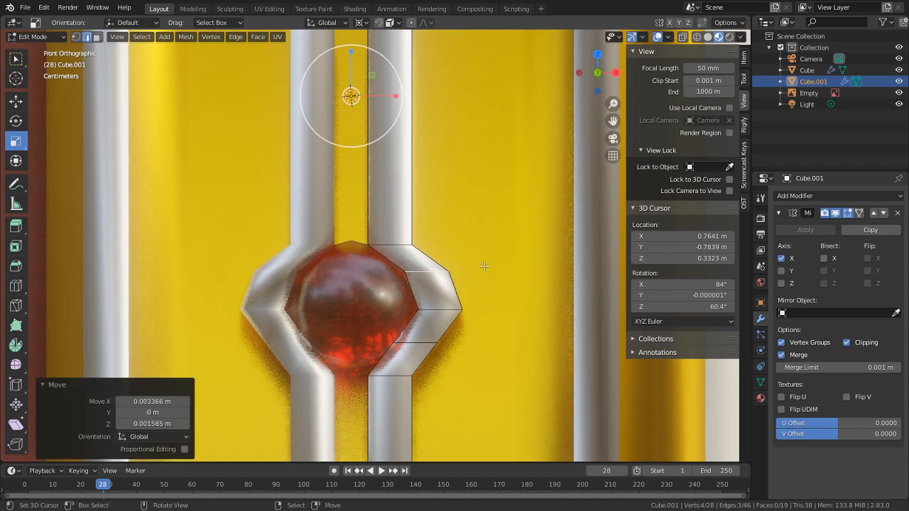
Step: Move the bend's lower edge loop about 0.0033 m outward in X and 0.0009 m down in Z
{"action": "left_click", "coordinate": [417, 347]}
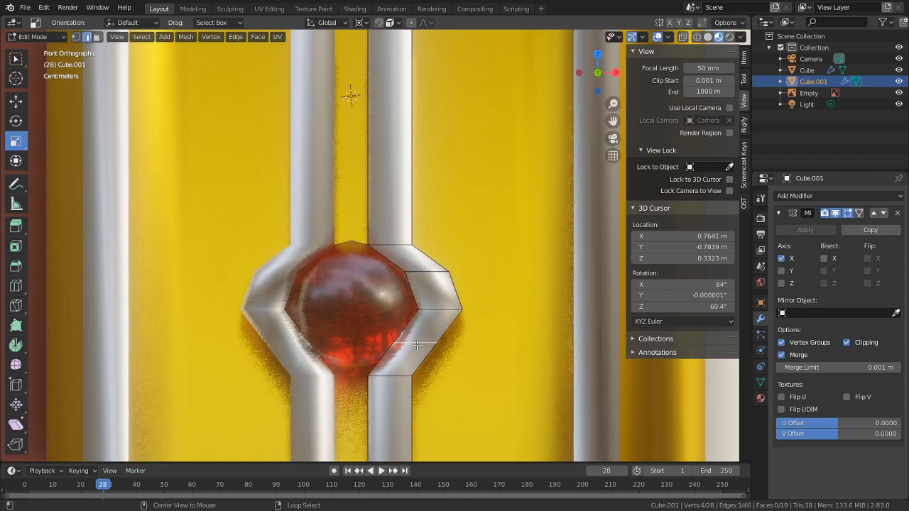
{"action": "key", "text": "g"}
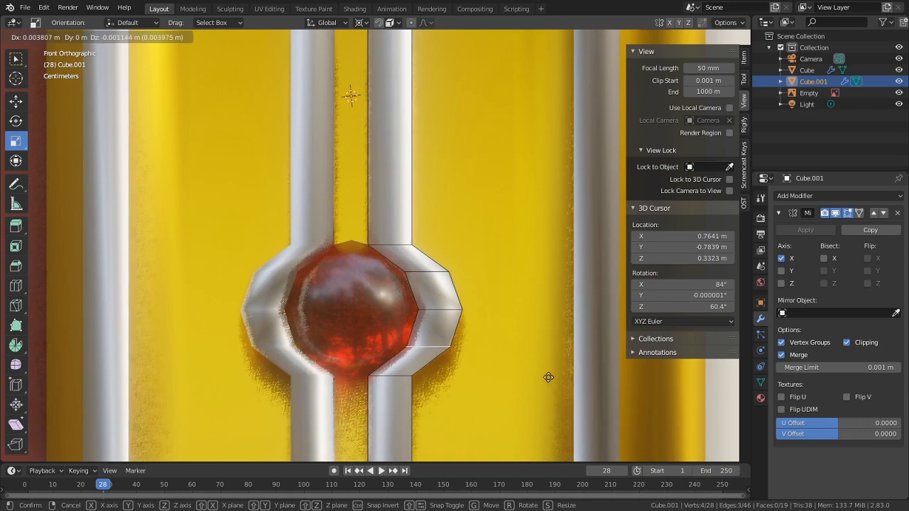
{"action": "left_click", "coordinate": [533, 369]}
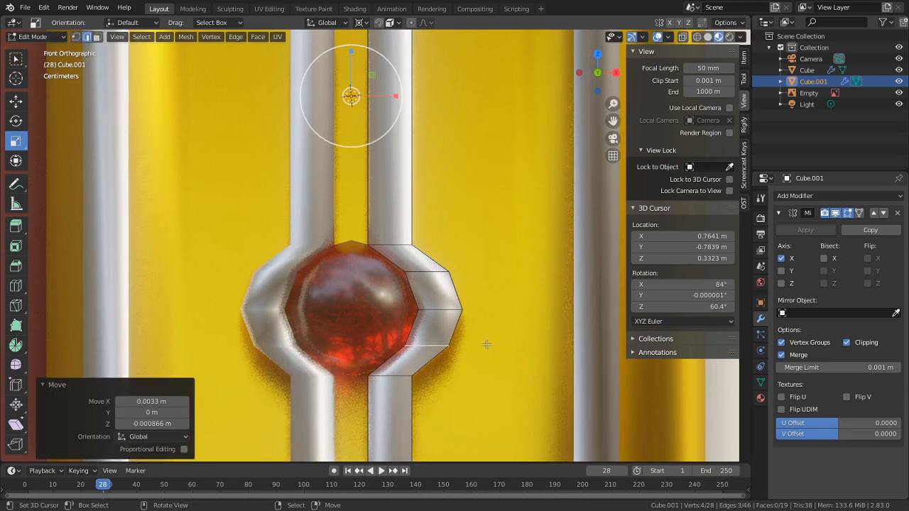
Step: Move the lower loop's outer edge about -0.0031 m in X and -0.0019 m in Z, and fine-tune it with Y locked
{"action": "middle_click_drag", "start_coordinate": [483, 341], "coordinate": [459, 334]}
{"action": "scroll", "coordinate": [433, 332], "scroll_direction": "down", "scroll_amount": 5}
{"action": "middle_click_drag", "start_coordinate": [362, 332], "coordinate": [317, 260], "text": "shift"}
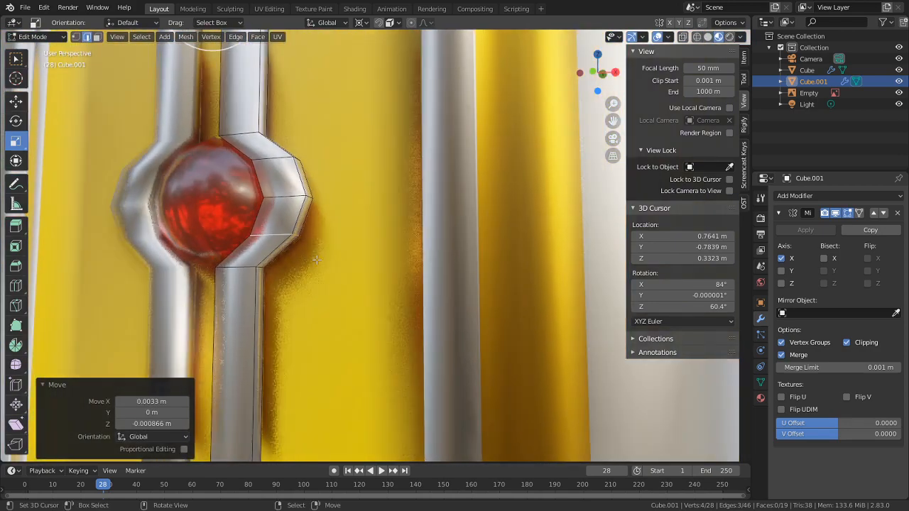
{"action": "scroll", "coordinate": [295, 249], "scroll_direction": "up", "scroll_amount": 3}
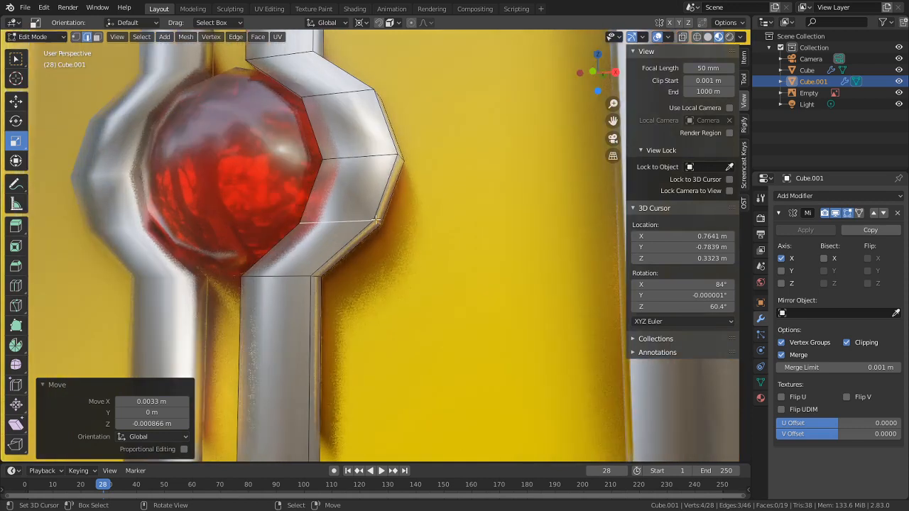
{"action": "left_click", "coordinate": [378, 220]}
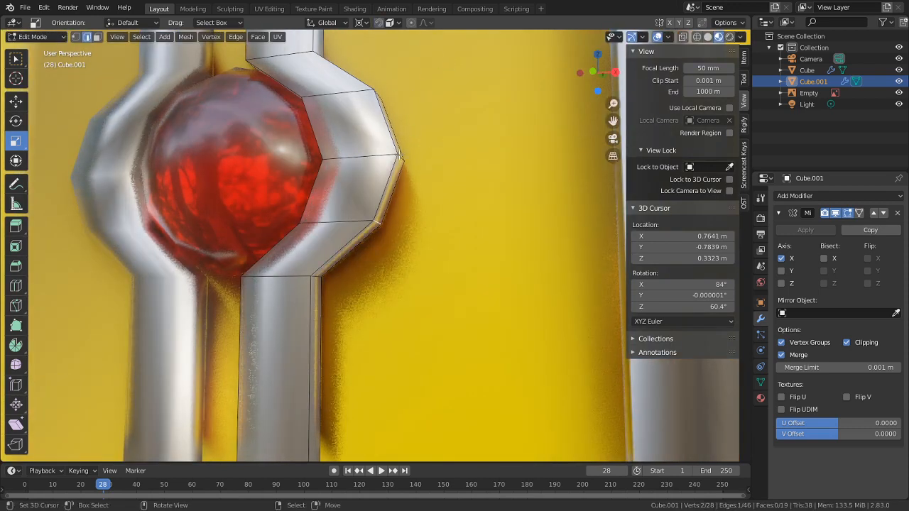
{"action": "key", "text": "g"}
{"action": "key", "text": "x"}
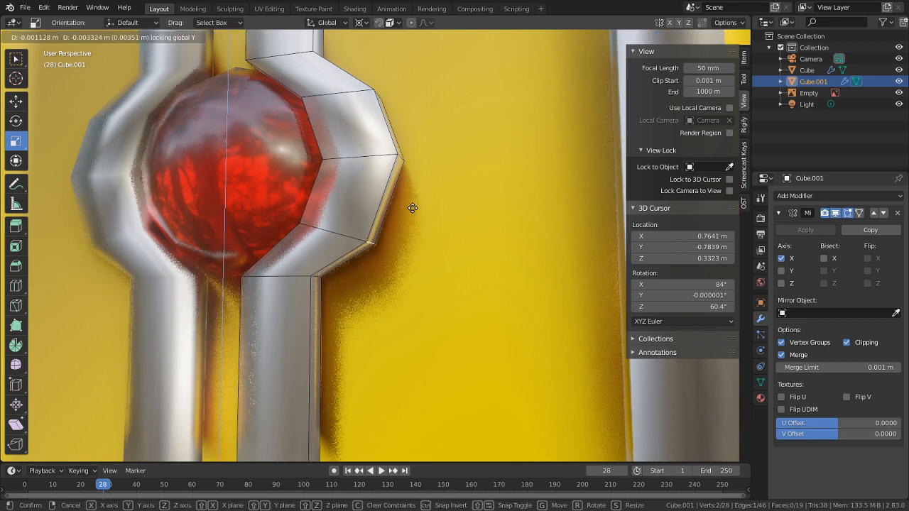
{"action": "left_click", "coordinate": [325, 165]}
{"action": "middle_click_drag", "start_coordinate": [326, 165], "coordinate": [398, 201]}
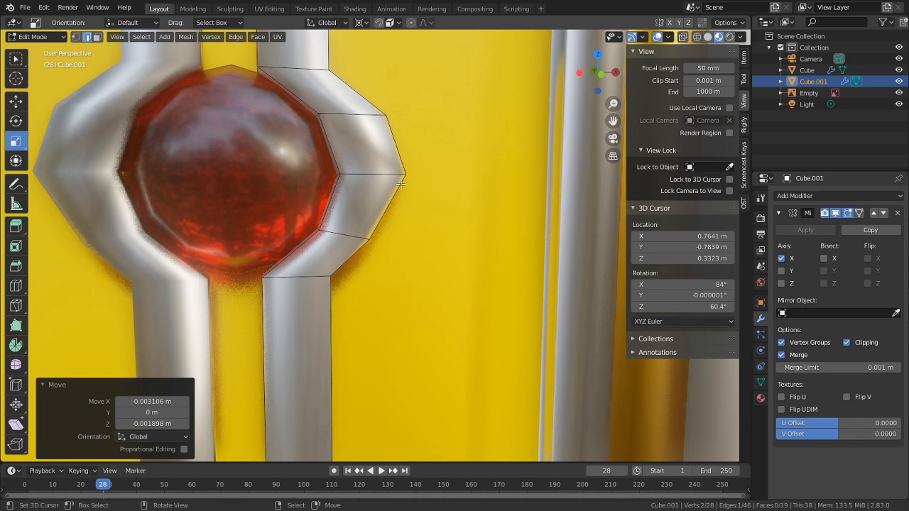
{"action": "key", "text": "g"}
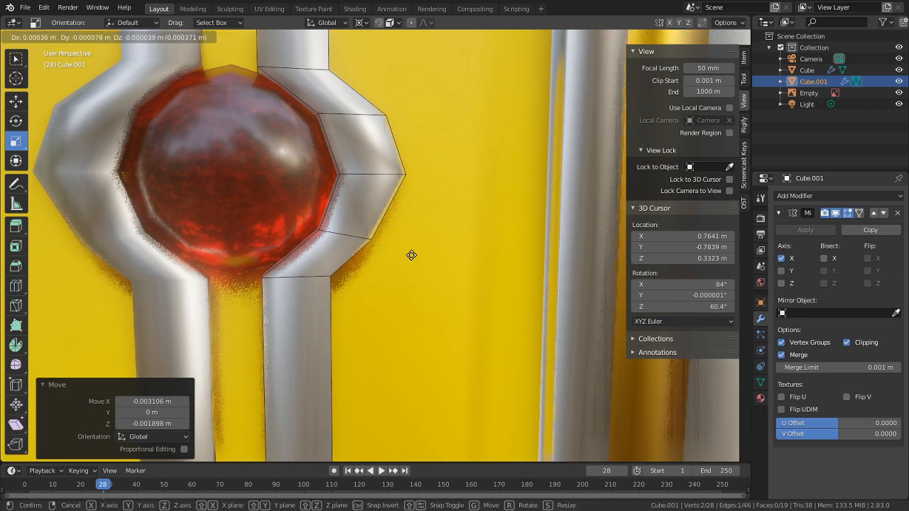
{"action": "key", "text": "y"}
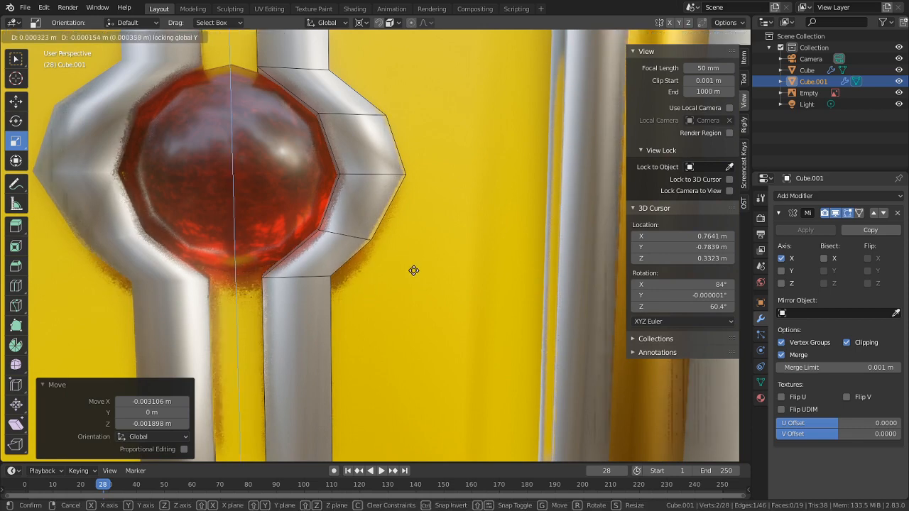
{"action": "left_click", "coordinate": [478, 347]}
Step: Move the bend's outermost middle edge about -0.0024 m in X and 0.0002 m in Z, keeping Y locked
{"action": "middle_click_drag", "start_coordinate": [479, 348], "coordinate": [471, 157]}
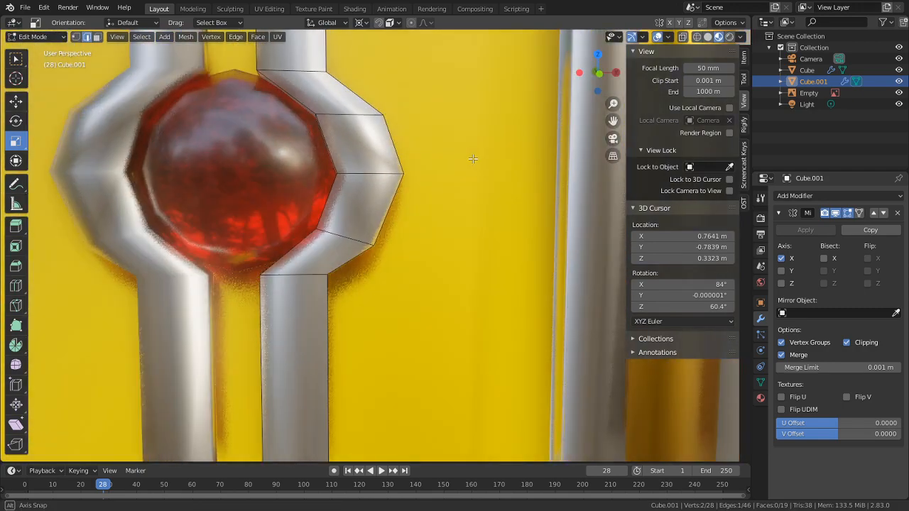
{"action": "key", "text": "g"}
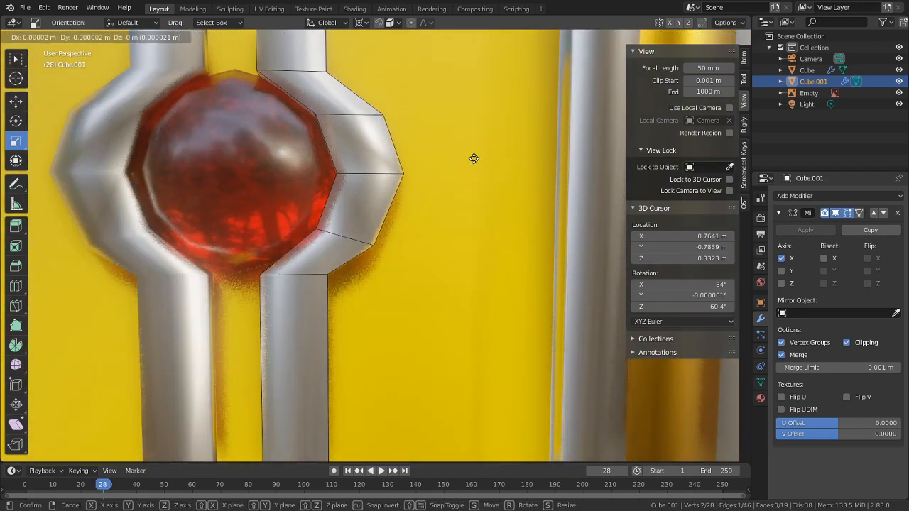
{"action": "key", "text": "y"}
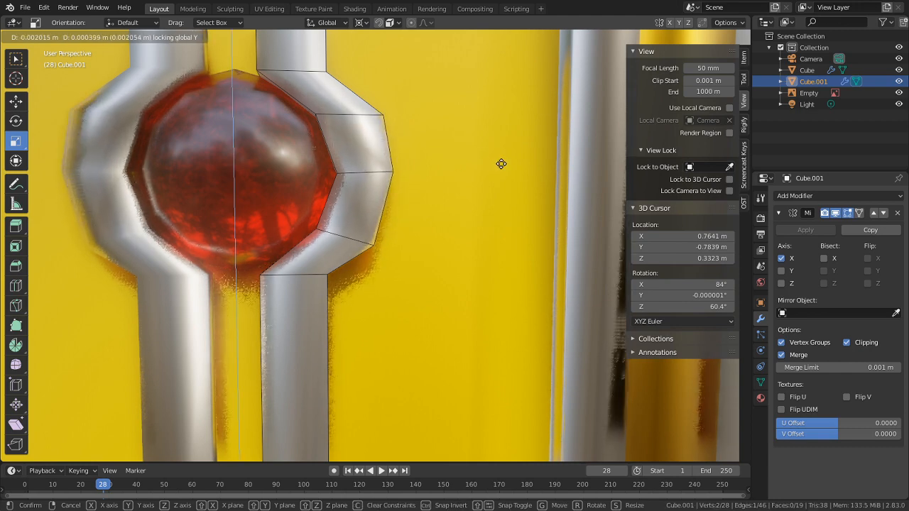
{"action": "left_click", "coordinate": [445, 178]}
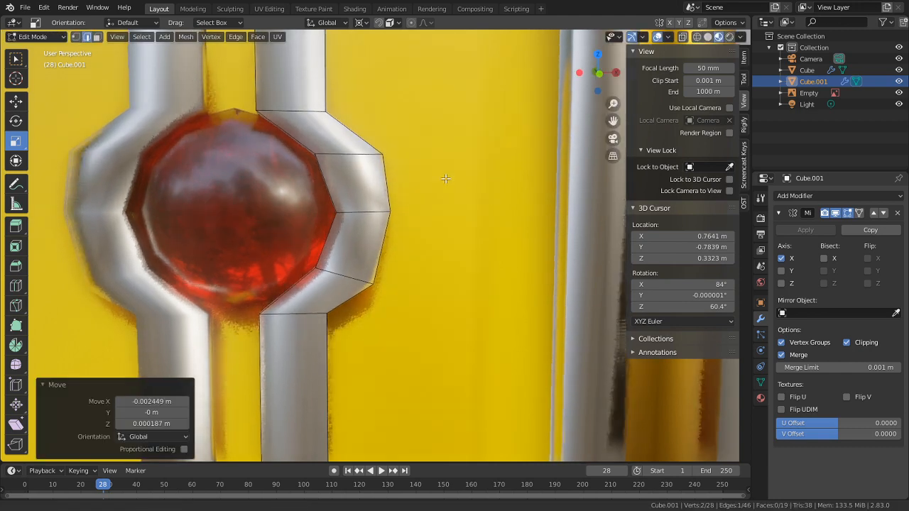
Step: Move the outer edge of the bend's upper loop inward and upward with Y locked to even out the curve
{"action": "middle_click_drag", "start_coordinate": [445, 178], "coordinate": [363, 221]}
{"action": "left_click", "coordinate": [376, 213]}
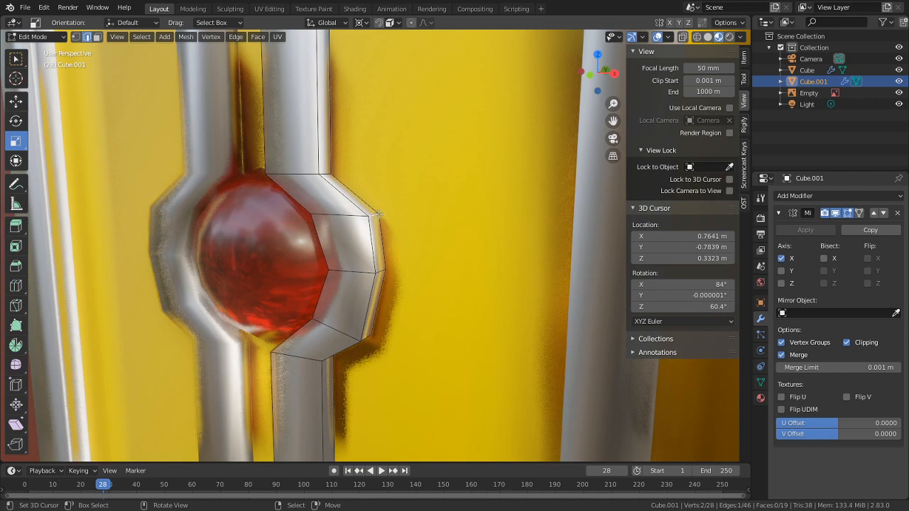
{"action": "key", "text": "g"}
{"action": "key", "text": "y"}
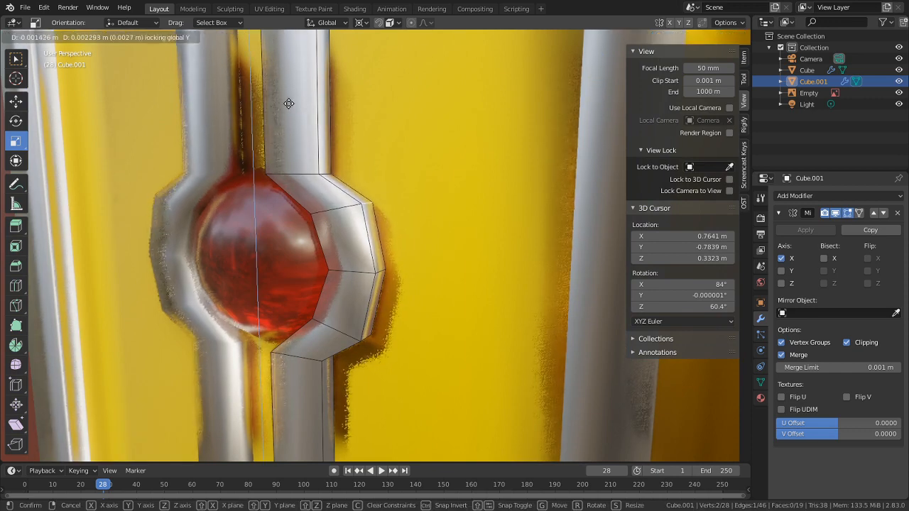
{"action": "left_click", "coordinate": [237, 112]}
{"action": "middle_click_drag", "start_coordinate": [238, 113], "coordinate": [405, 230]}
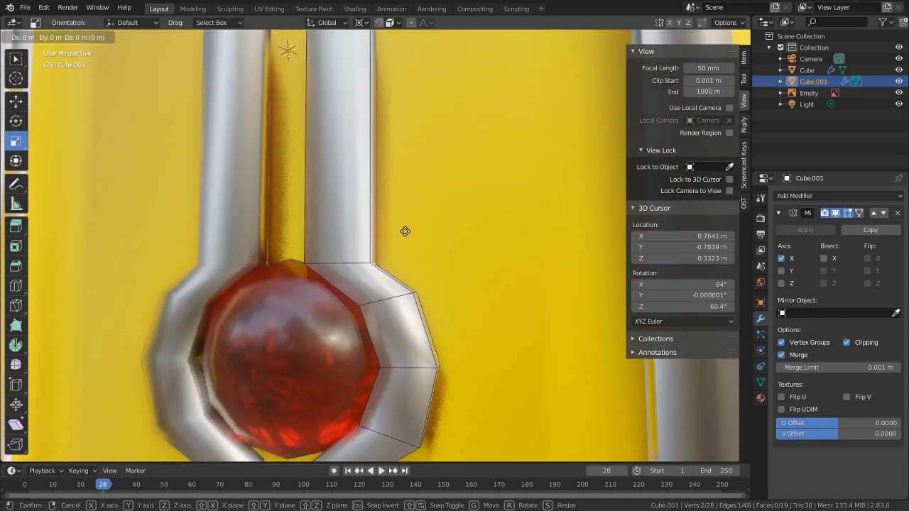
Step: Raise the outer edge where the bend meets the upper straight strip by about 0.0032 m in Z
{"action": "key", "text": "g"}
{"action": "key", "text": "z"}
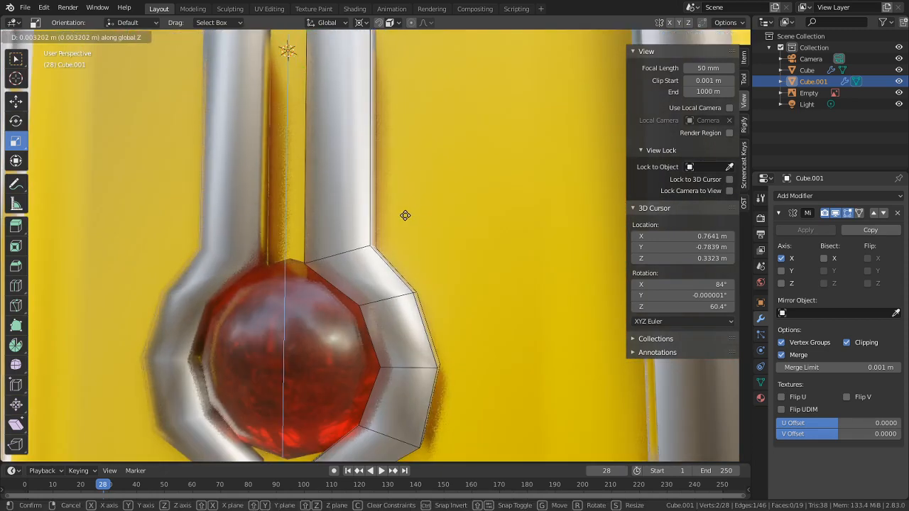
{"action": "left_click", "coordinate": [405, 215]}
Step: Lower the outer edge where the bend meets the lower straight strip by about 0.0035 m in Z and leave Edit Mode
{"action": "middle_click_drag", "start_coordinate": [407, 215], "coordinate": [419, 298]}
{"action": "key", "text": "g"}
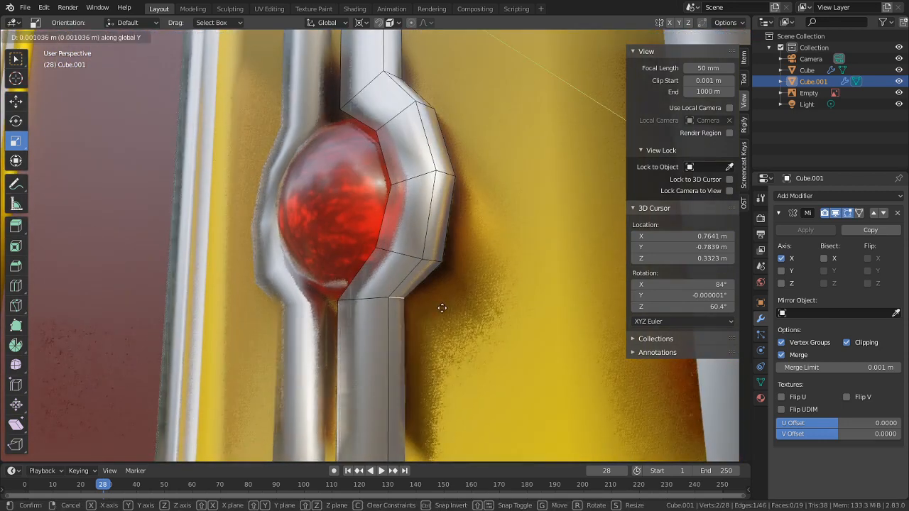
{"action": "key", "text": "x"}
{"action": "key", "text": "z"}
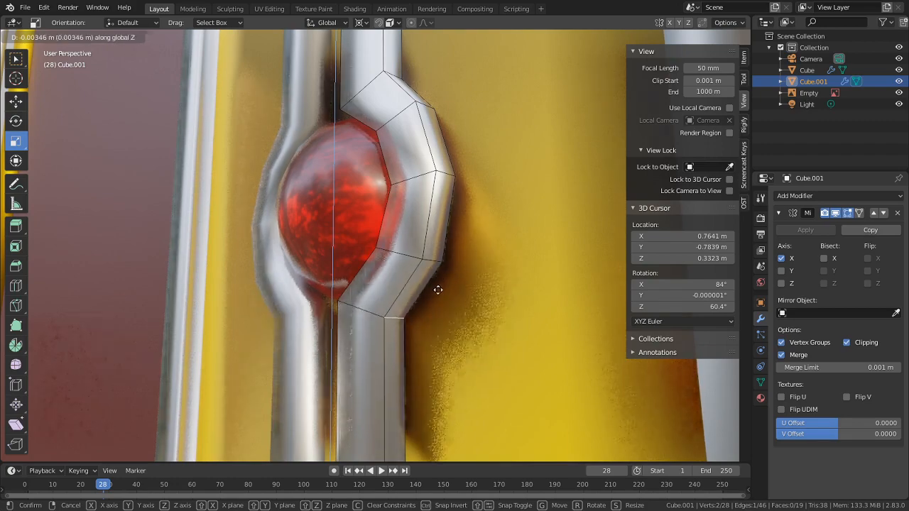
{"action": "left_click", "coordinate": [415, 187]}
{"action": "key", "text": "Tab"}
{"action": "middle_click_drag", "start_coordinate": [414, 187], "coordinate": [541, 242]}
{"action": "scroll", "coordinate": [540, 242], "scroll_direction": "down", "scroll_amount": 3}
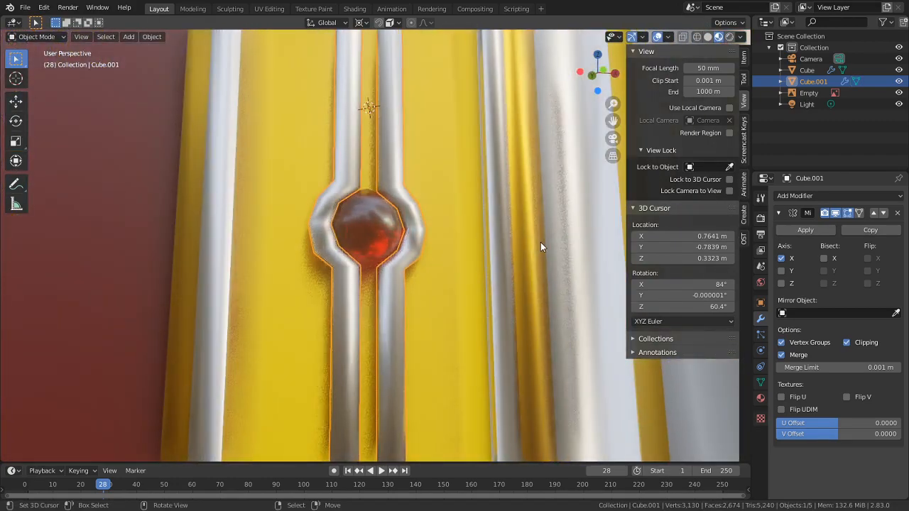
Step: Lower the upper end of the silver strips about 0.0261 m in Z to just below the larger red gem
{"action": "scroll", "coordinate": [357, 268], "scroll_direction": "down", "scroll_amount": 4}
{"action": "scroll", "coordinate": [357, 268], "scroll_direction": "down", "scroll_amount": 5}
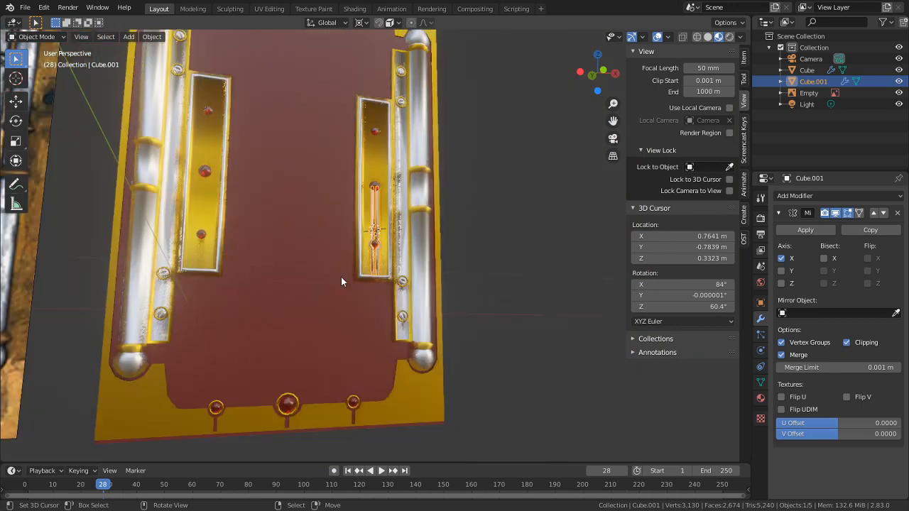
{"action": "scroll", "coordinate": [357, 312], "scroll_direction": "up", "scroll_amount": 5}
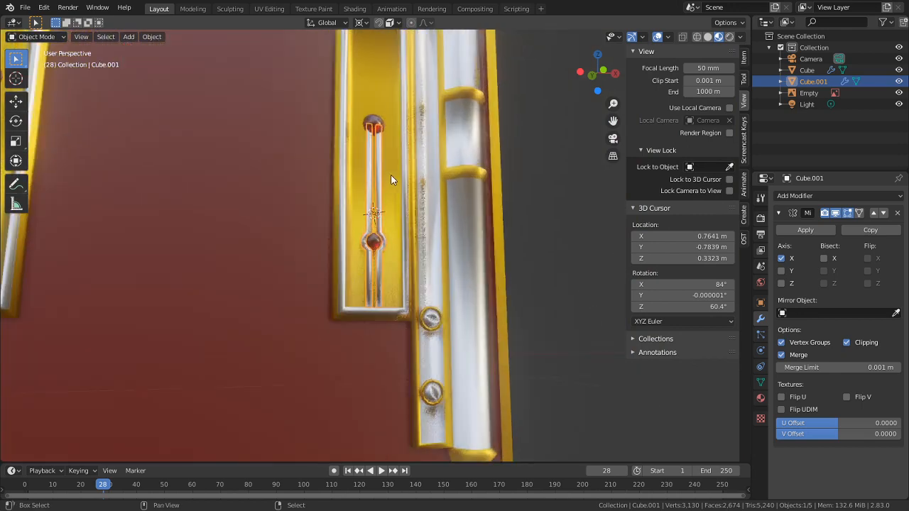
{"action": "scroll", "coordinate": [393, 251], "scroll_direction": "up", "scroll_amount": 4}
{"action": "middle_click_drag", "start_coordinate": [387, 124], "coordinate": [383, 213]}
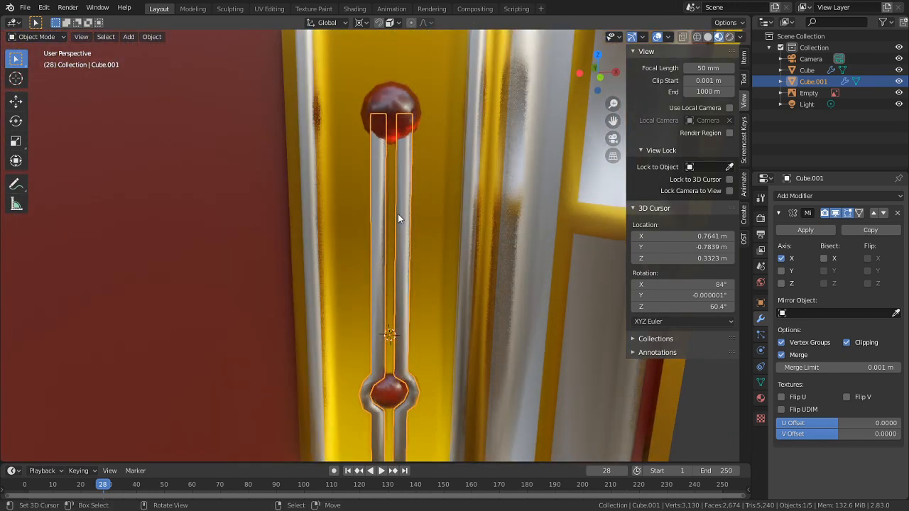
{"action": "middle_click_drag", "start_coordinate": [390, 178], "coordinate": [390, 211], "text": "shift"}
{"action": "scroll", "coordinate": [391, 213], "scroll_direction": "up", "scroll_amount": 4}
{"action": "key", "text": "Tab"}
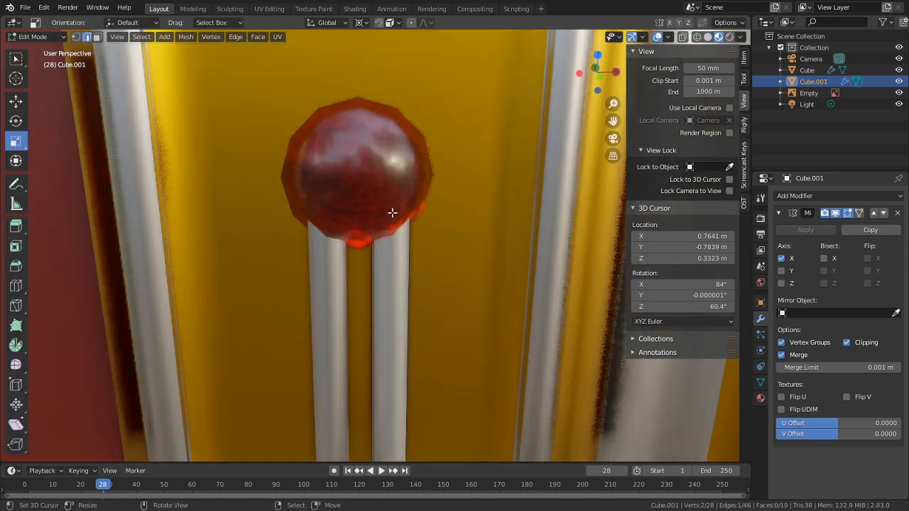
{"action": "key", "text": "Tab"}
{"action": "key", "text": "Tab"}
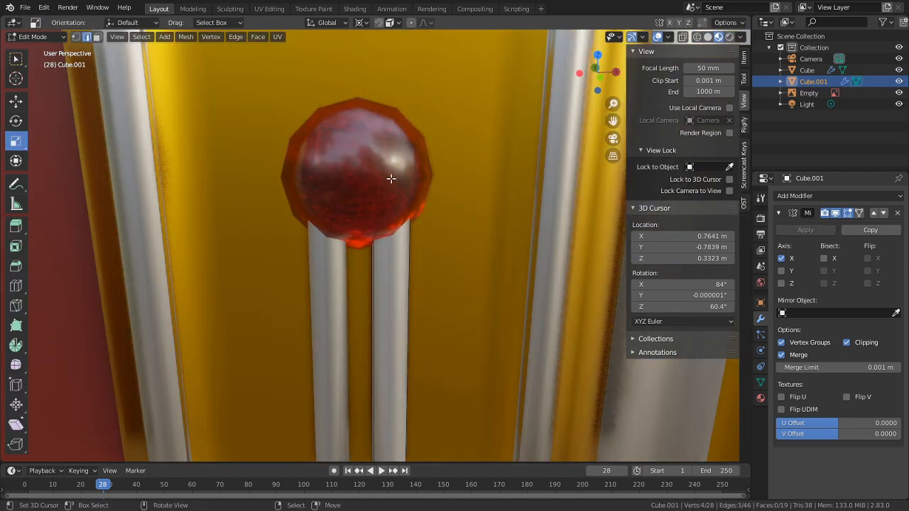
{"action": "key", "text": "g"}
{"action": "key", "text": "z"}
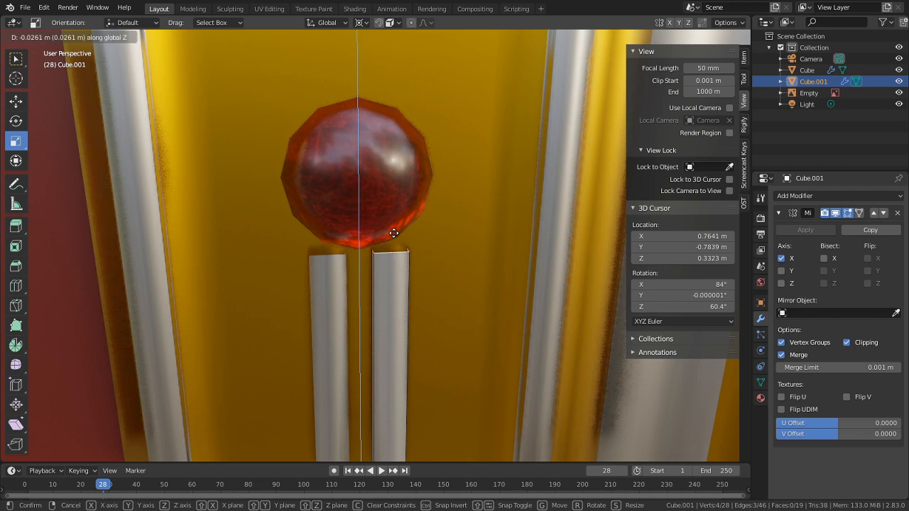
{"action": "left_click", "coordinate": [395, 233]}
Step: In front view, lower the strips' upper end a further 0.0127 m in Z to leave room for a bend
{"action": "key", "text": "KP_1"}
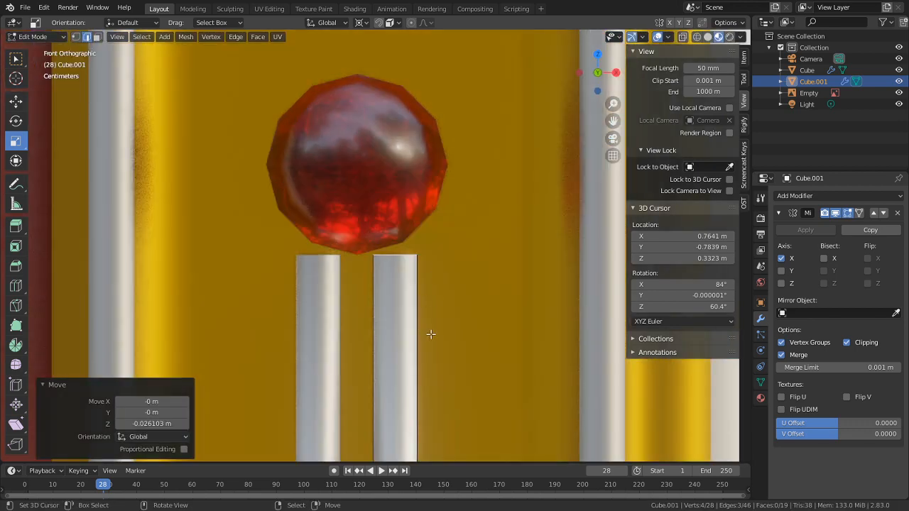
{"action": "key", "text": "g"}
{"action": "key", "text": "z"}
{"action": "left_click", "coordinate": [395, 268]}
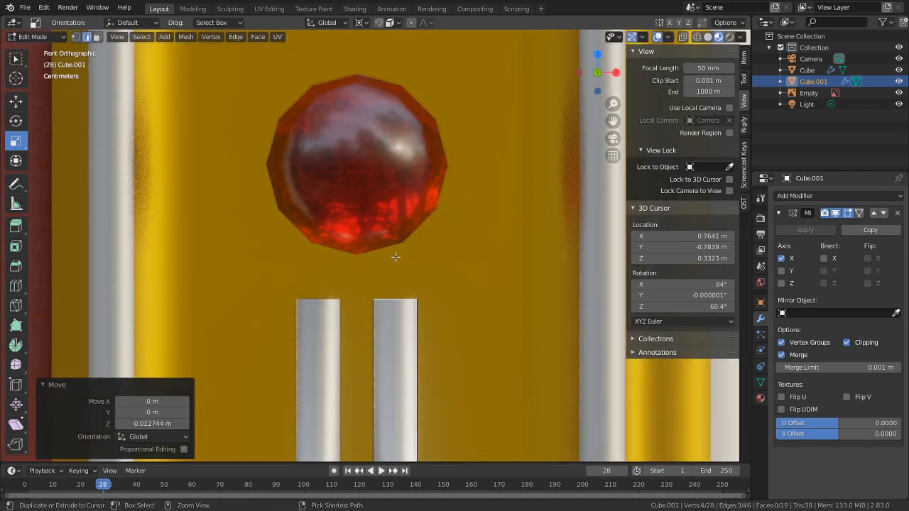
Step: Extrude the strip's upper end in four segments curving around the lower half of the larger gem, and leave Edit Mode
{"action": "left_click", "coordinate": [396, 257], "text": "ctrl"}
{"action": "left_click", "coordinate": [431, 237], "text": "ctrl"}
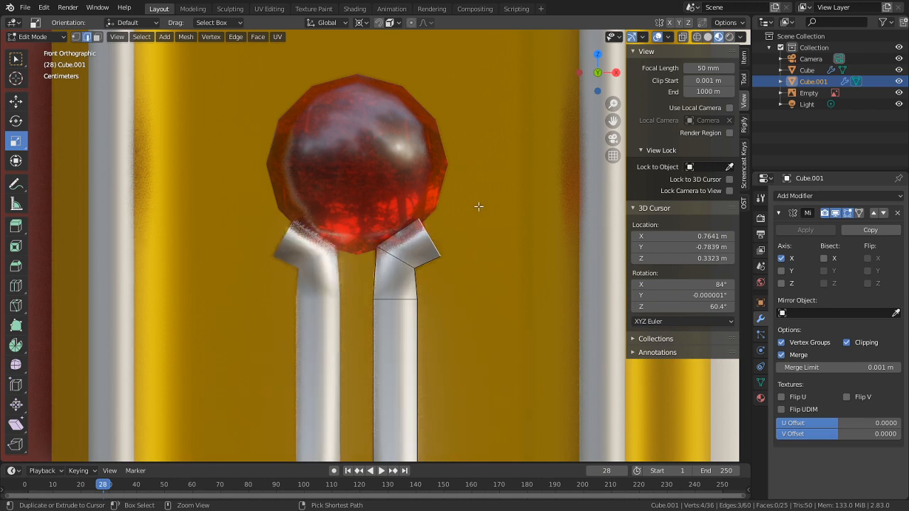
{"action": "left_click", "coordinate": [463, 174], "text": "ctrl"}
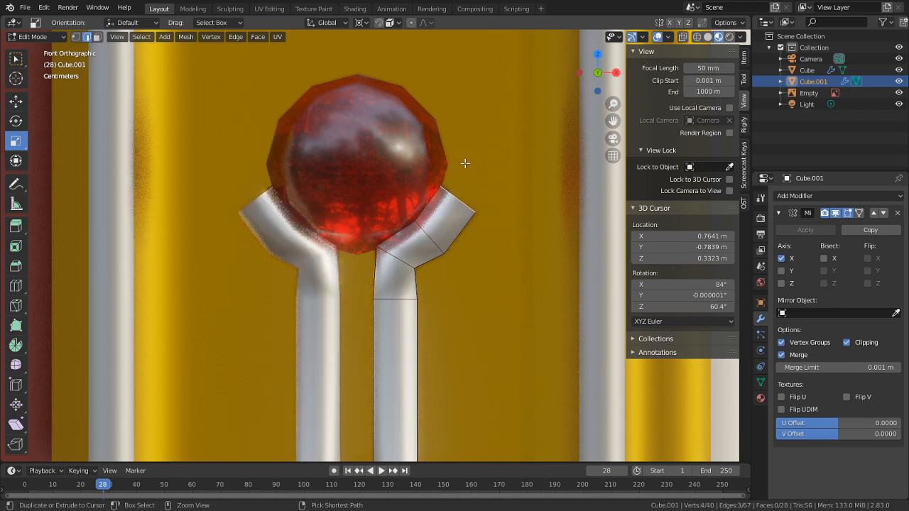
{"action": "left_click", "coordinate": [466, 163], "text": "ctrl"}
{"action": "scroll", "coordinate": [482, 241], "scroll_direction": "down", "scroll_amount": 2}
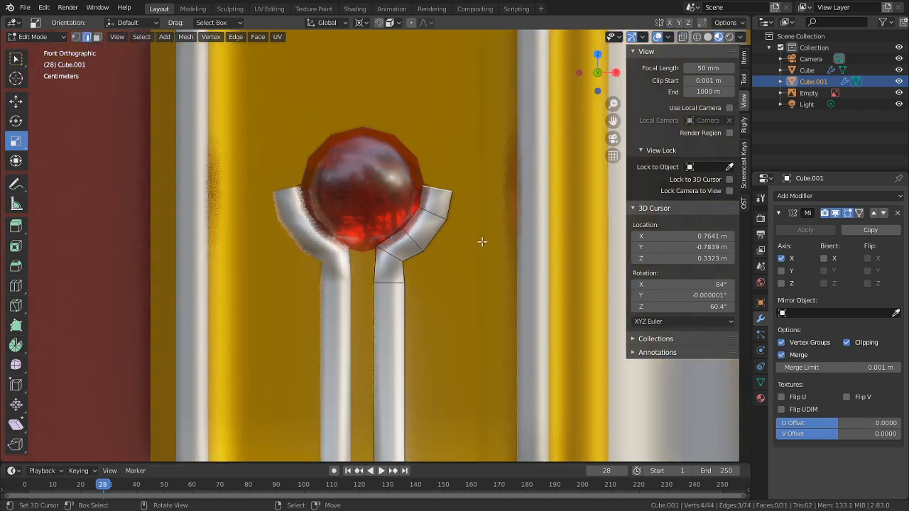
{"action": "scroll", "coordinate": [456, 286], "scroll_direction": "up", "scroll_amount": 3}
{"action": "key", "text": "Tab"}
{"action": "scroll", "coordinate": [457, 317], "scroll_direction": "down", "scroll_amount": 6}
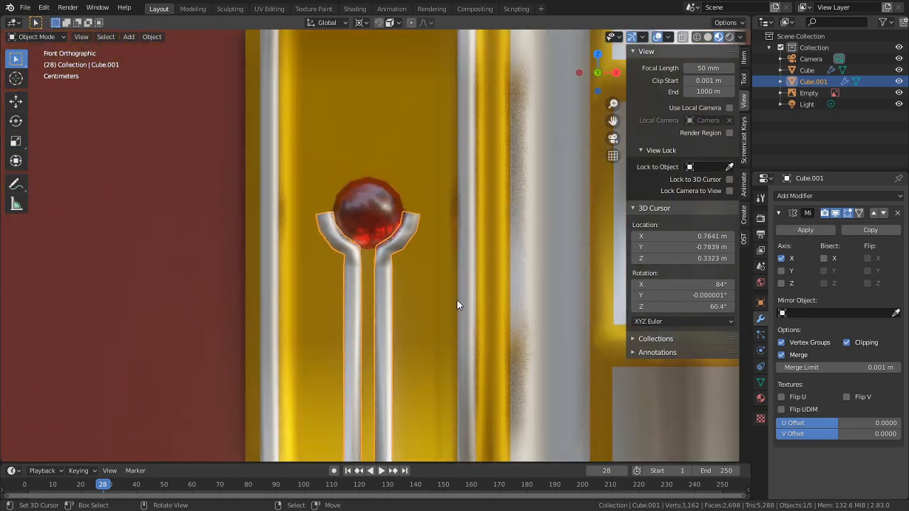
{"action": "middle_click_drag", "start_coordinate": [456, 299], "coordinate": [461, 70], "text": "shift"}
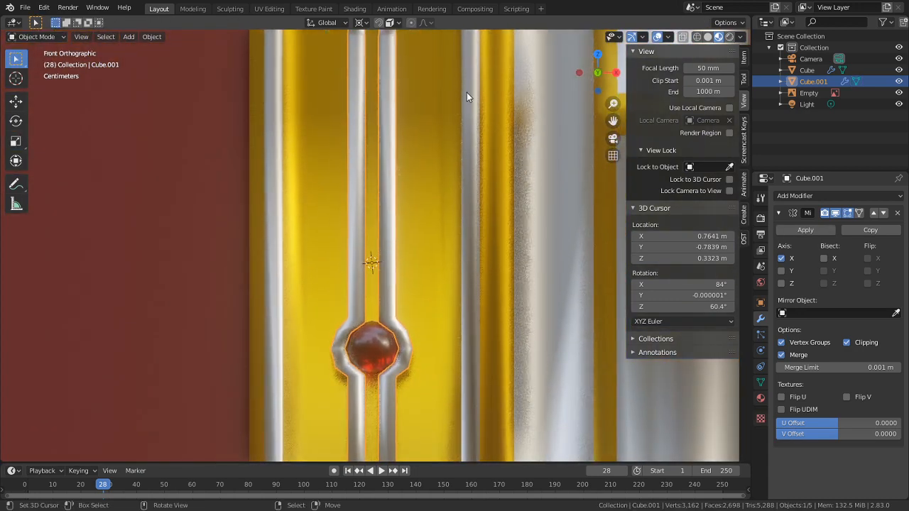
{"action": "scroll", "coordinate": [483, 242], "scroll_direction": "down", "scroll_amount": 3}
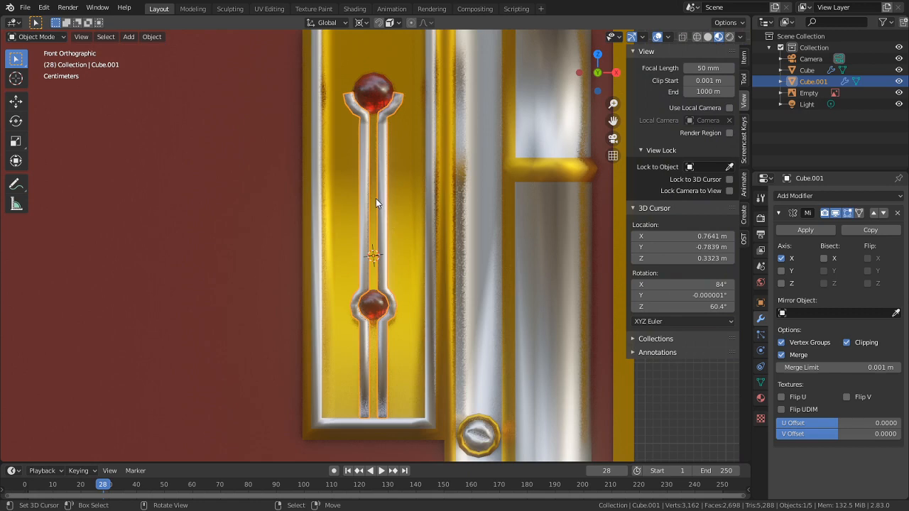
Step: Try joining the silver strips into the main Cube object, and undo the join
{"action": "key", "text": "Tab"}
{"action": "key", "text": "Tab"}
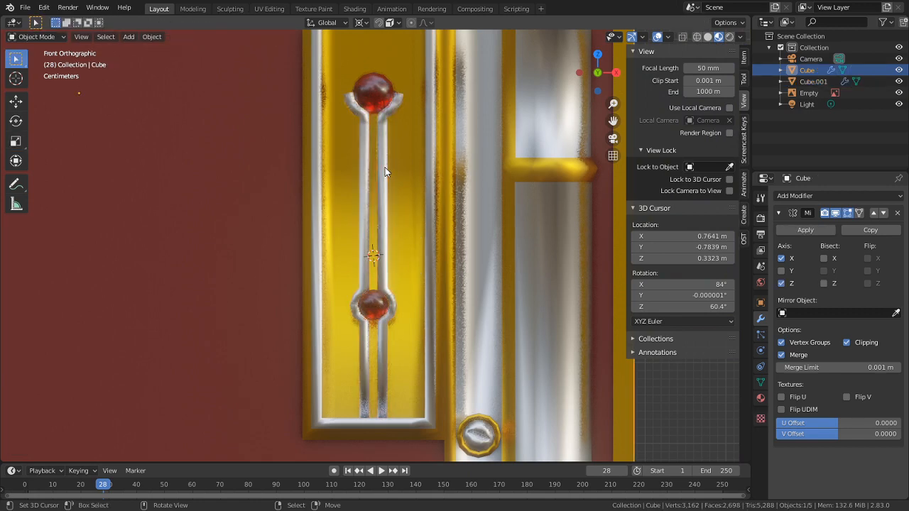
{"action": "scroll", "coordinate": [384, 187], "scroll_direction": "down", "scroll_amount": 1}
{"action": "scroll", "coordinate": [384, 186], "scroll_direction": "down", "scroll_amount": 1}
{"action": "left_click", "coordinate": [316, 170], "text": "shift"}
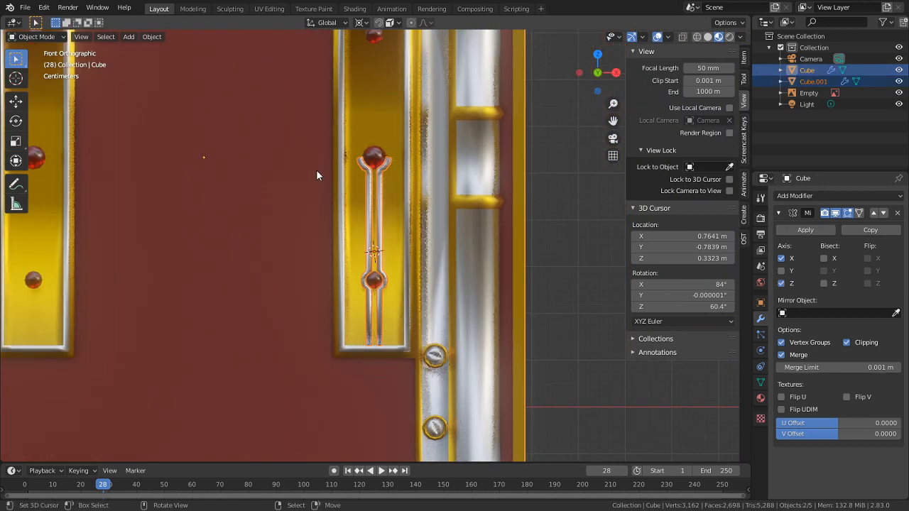
{"action": "scroll", "coordinate": [316, 170], "scroll_direction": "down", "scroll_amount": 2}
{"action": "key", "text": "ctrl+j"}
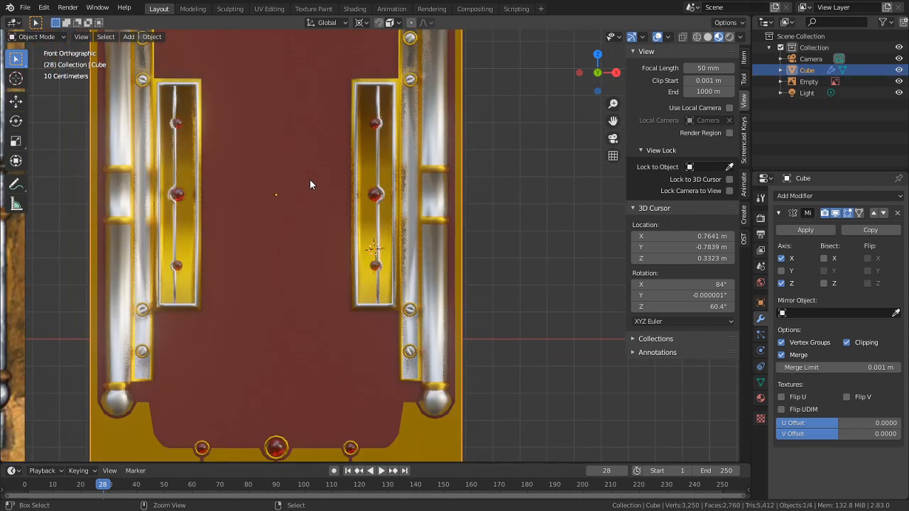
{"action": "scroll", "coordinate": [310, 180], "scroll_direction": "up", "scroll_amount": 1}
{"action": "scroll", "coordinate": [319, 200], "scroll_direction": "up", "scroll_amount": 2}
{"action": "key", "text": "ctrl+z"}
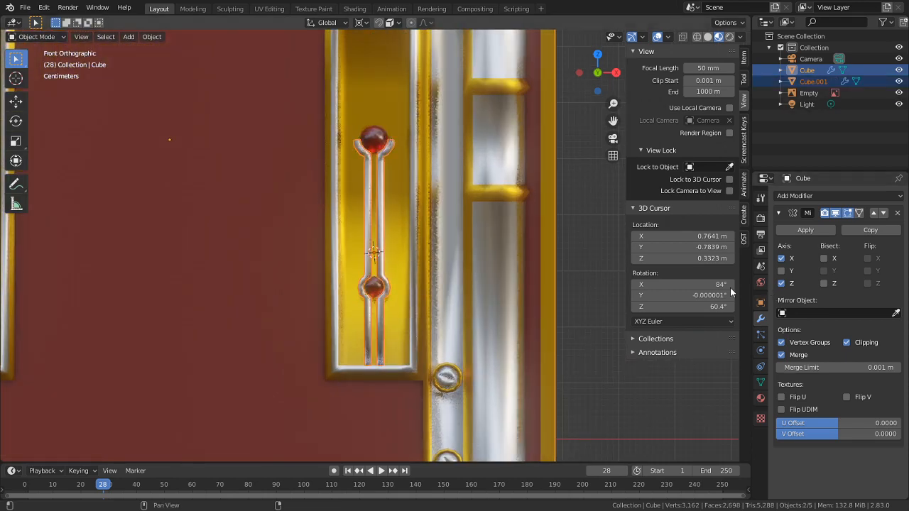
Step: Try applying the Mirror modifiers of both the main Cube object and the silver strips
{"action": "left_click", "coordinate": [809, 230]}
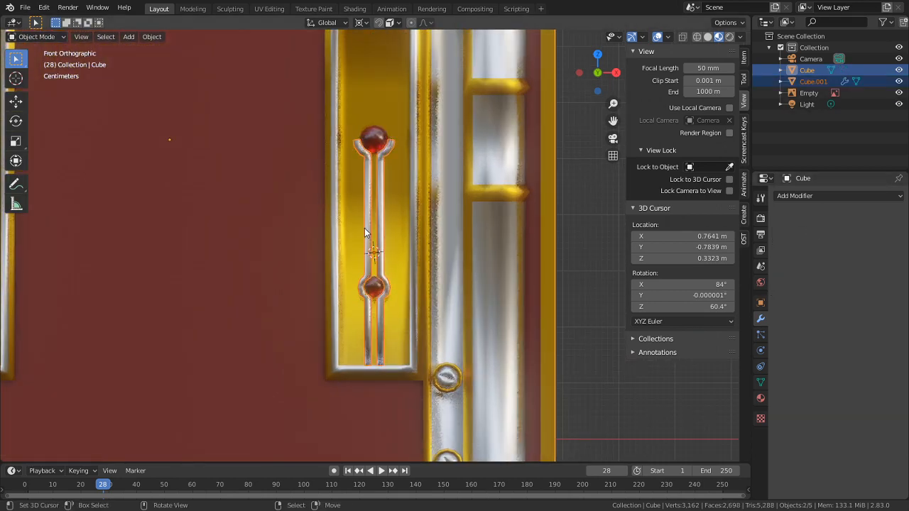
{"action": "left_click", "coordinate": [261, 214], "text": "shift"}
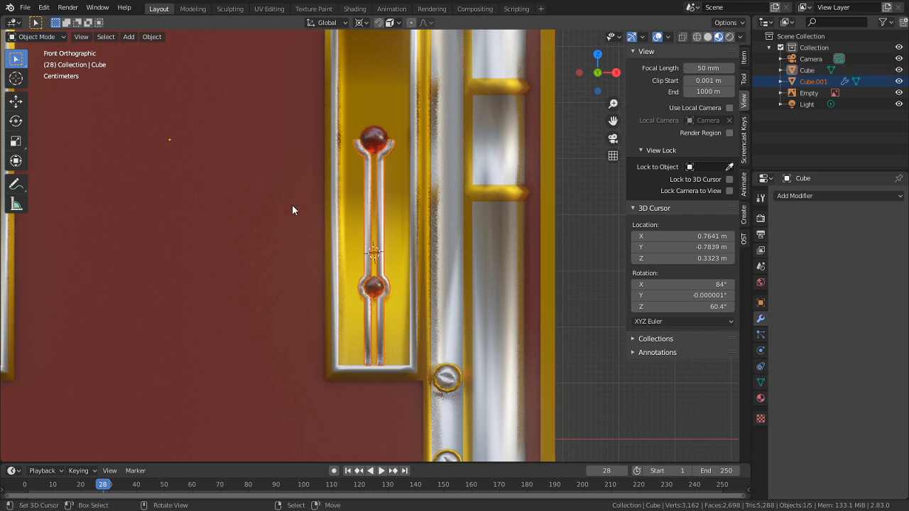
{"action": "left_click", "coordinate": [366, 162], "text": "shift"}
{"action": "left_click", "coordinate": [345, 188], "text": "shift"}
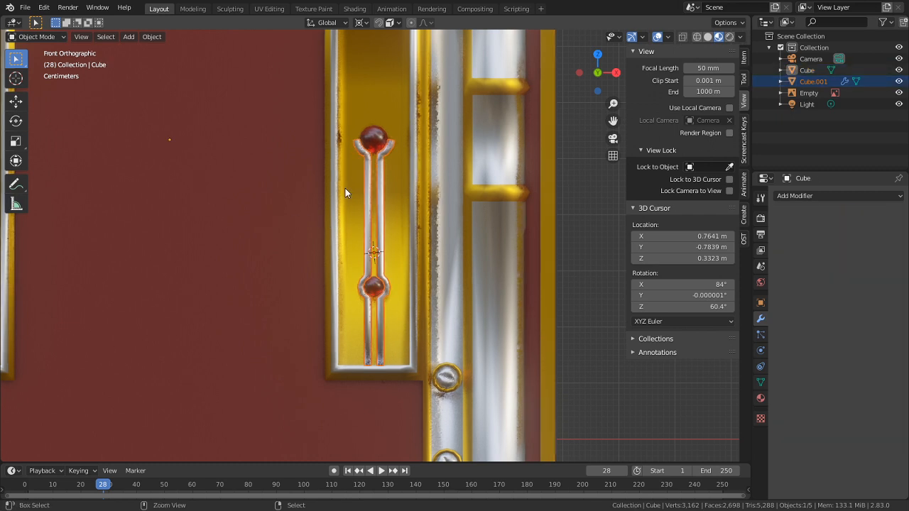
{"action": "left_click", "coordinate": [368, 179]}
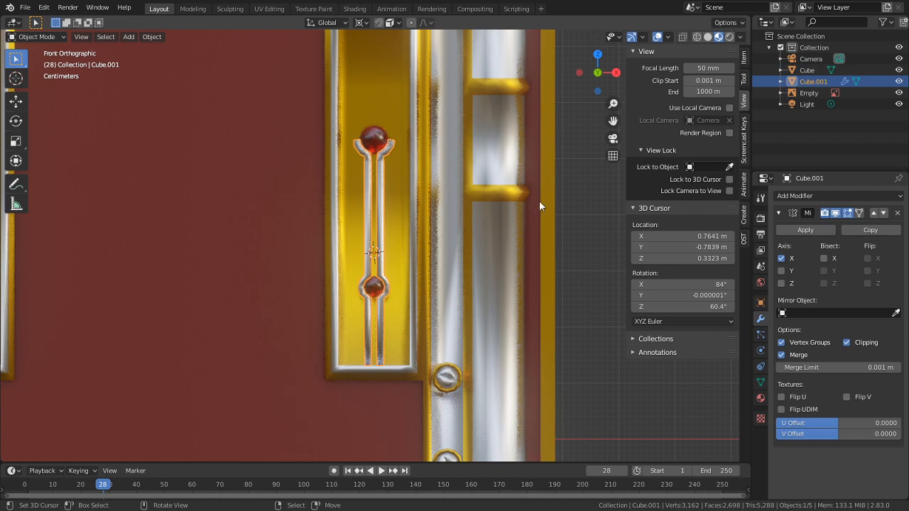
{"action": "left_click", "coordinate": [814, 228]}
{"action": "left_click", "coordinate": [497, 227]}
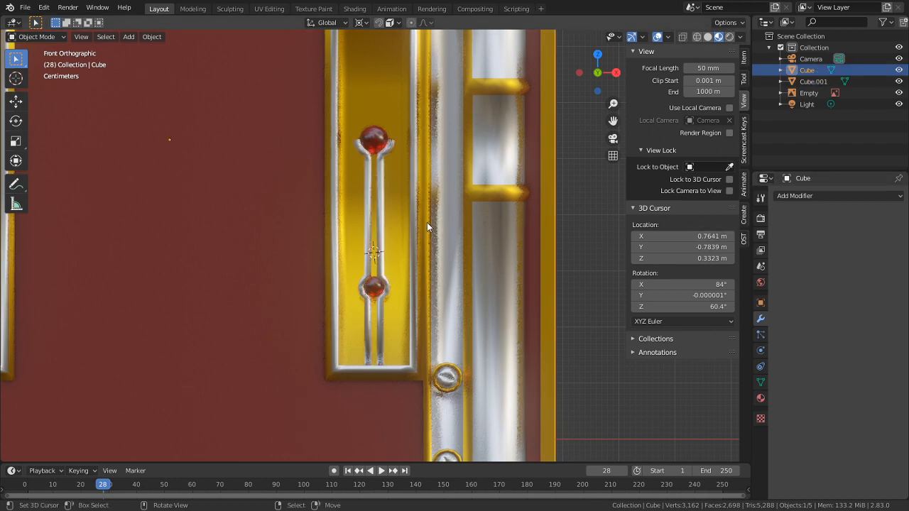
Step: Undo the applied Mirror modifiers and the selection changes on the main object and the silver strips
{"action": "scroll", "coordinate": [313, 209], "scroll_direction": "down", "scroll_amount": 3}
{"action": "key", "text": "ctrl+z"}
{"action": "key", "text": "ctrl+z"}
{"action": "key", "text": "ctrl+z"}
{"action": "key", "text": "ctrl+z"}
{"action": "key", "text": "ctrl+z"}
{"action": "key", "text": "ctrl+z"}
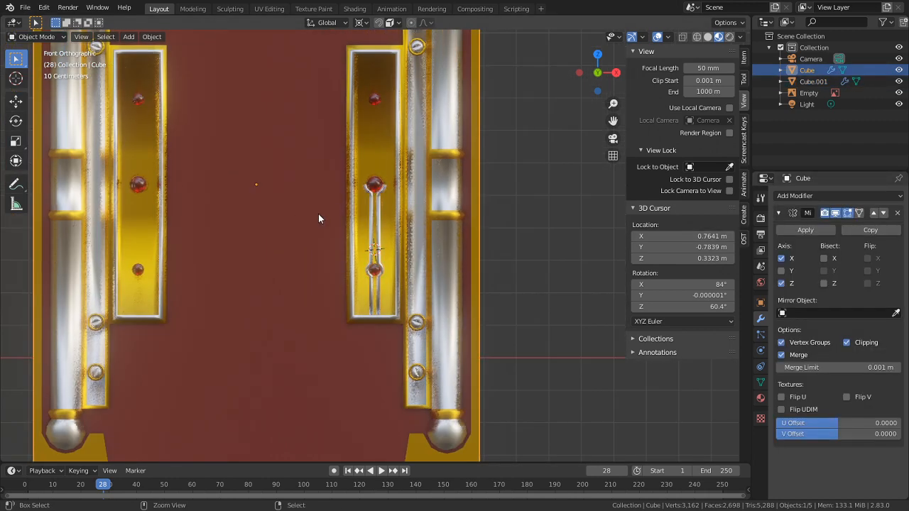
{"action": "left_click", "coordinate": [373, 201]}
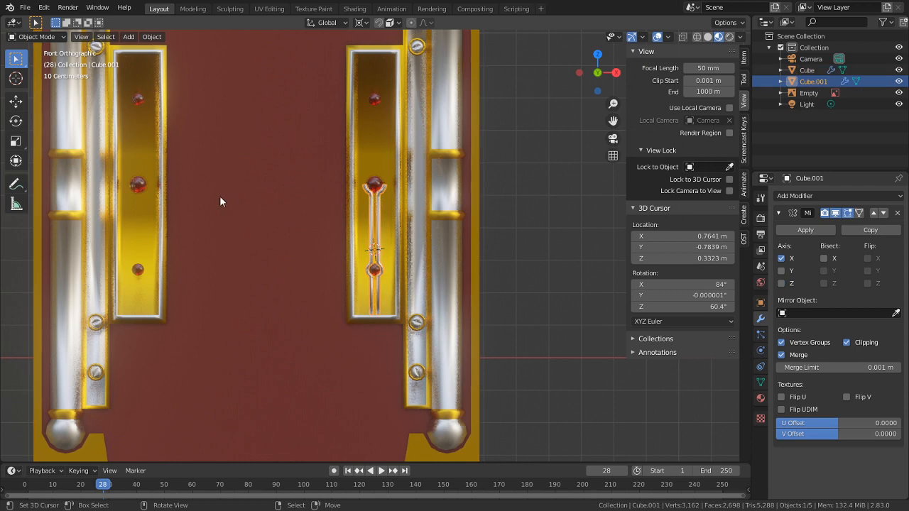
{"action": "key", "text": "ctrl+z"}
Step: Isolate the silver strips, apply their X Mirror modifier, and unhide all the other objects
{"action": "scroll", "coordinate": [370, 213], "scroll_direction": "up", "scroll_amount": 2}
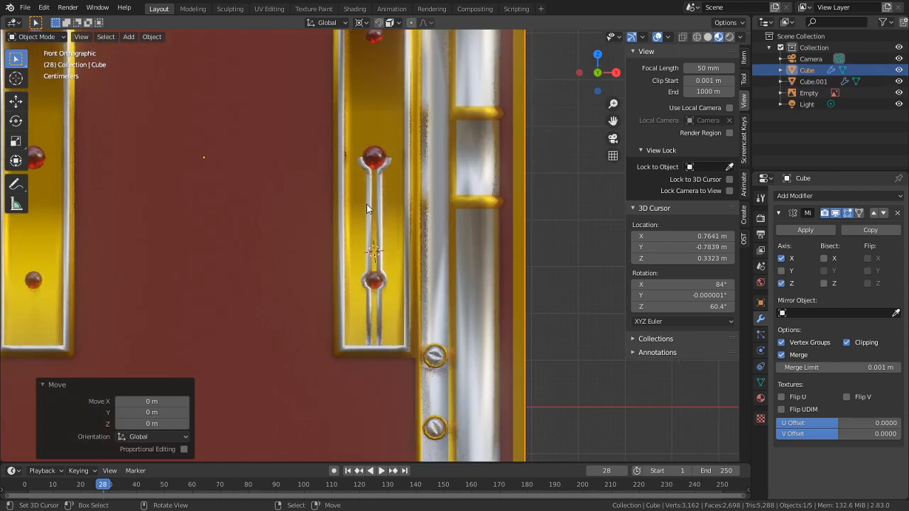
{"action": "left_click", "coordinate": [370, 201]}
{"action": "key", "text": "shift+h"}
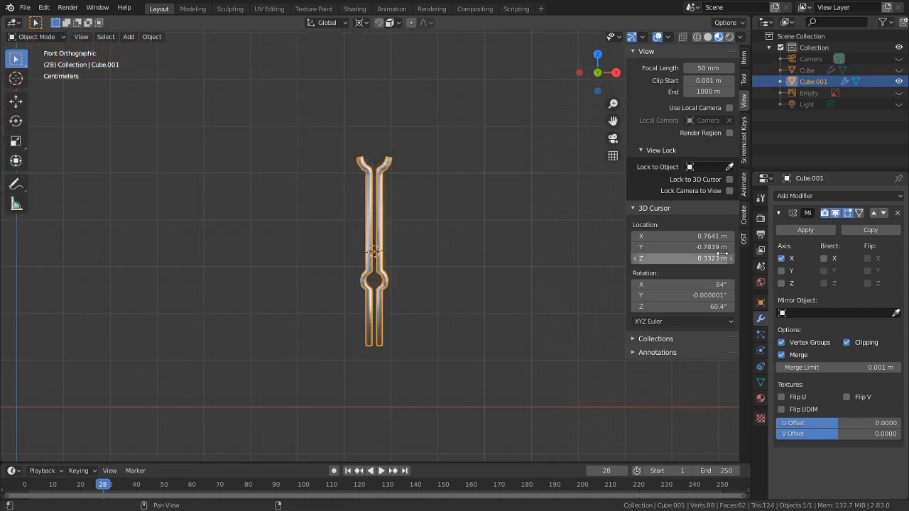
{"action": "left_click", "coordinate": [820, 236]}
{"action": "key", "text": "Tab"}
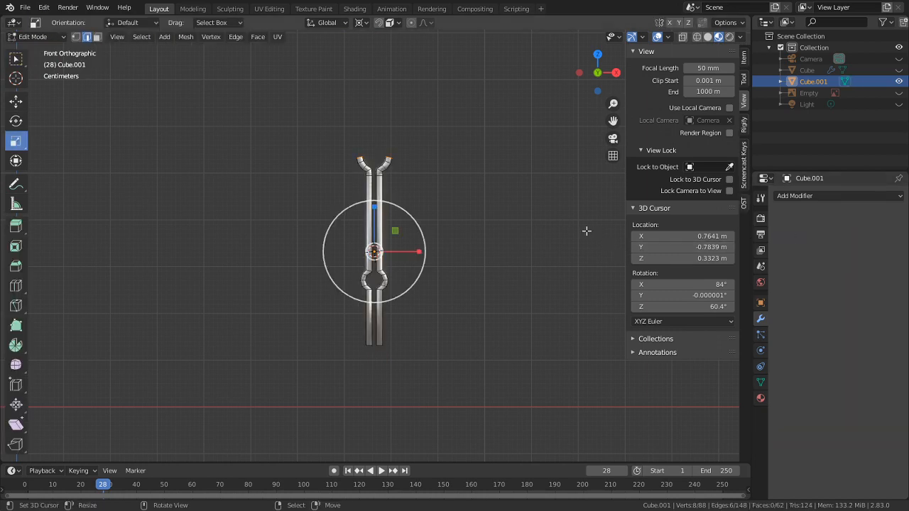
{"action": "key", "text": "Tab"}
{"action": "key", "text": "Tab"}
{"action": "key", "text": "Tab"}
{"action": "key", "text": "alt+h"}
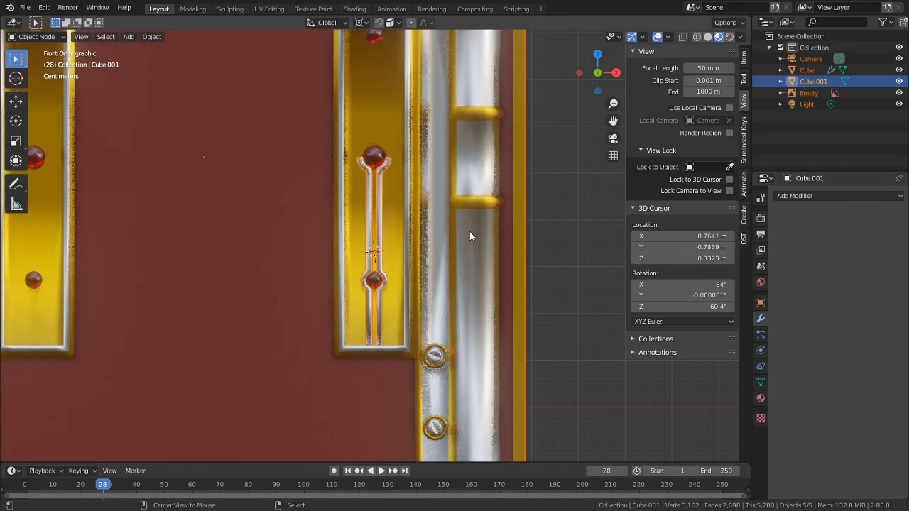
Step: Join the silver strips into the main Cube object, keeping Cube active so its X and Z mirroring applies to them
{"action": "left_click", "coordinate": [378, 227]}
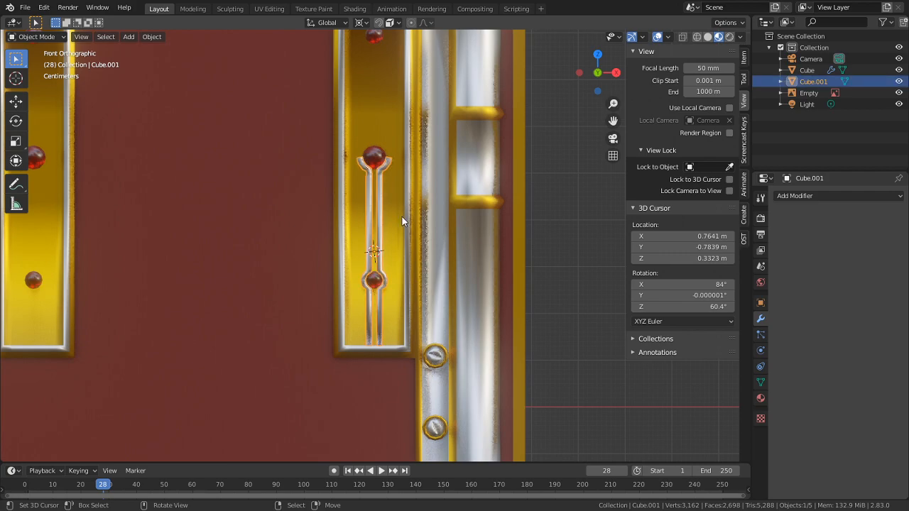
{"action": "left_click", "coordinate": [413, 215], "text": "shift"}
{"action": "key", "text": "ctrl+j"}
{"action": "scroll", "coordinate": [413, 177], "scroll_direction": "down", "scroll_amount": 1}
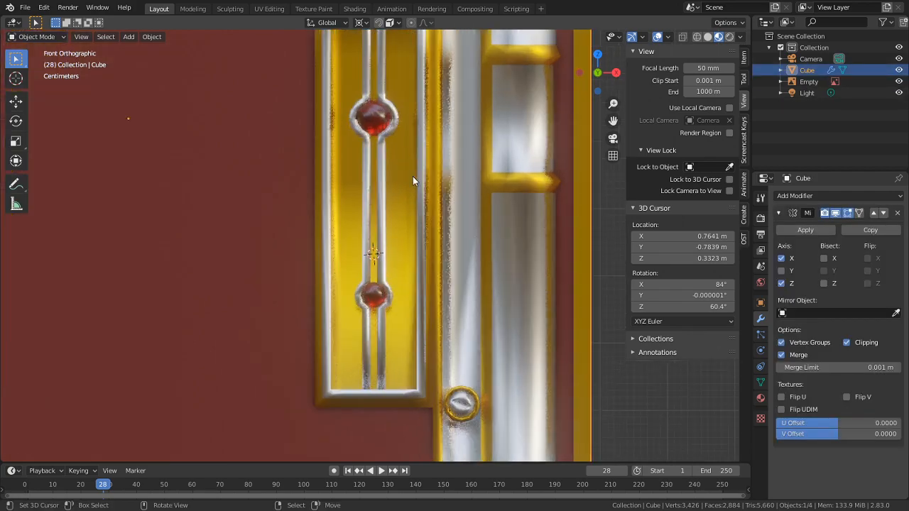
Step: Isolate the two silver strips around the central gem in the Cube's Edit Mode by hiding all other geometry
{"action": "scroll", "coordinate": [382, 236], "scroll_direction": "up", "scroll_amount": 3}
{"action": "scroll", "coordinate": [345, 321], "scroll_direction": "down", "scroll_amount": 4}
{"action": "scroll", "coordinate": [344, 322], "scroll_direction": "down", "scroll_amount": 2}
{"action": "scroll", "coordinate": [390, 319], "scroll_direction": "up", "scroll_amount": 10}
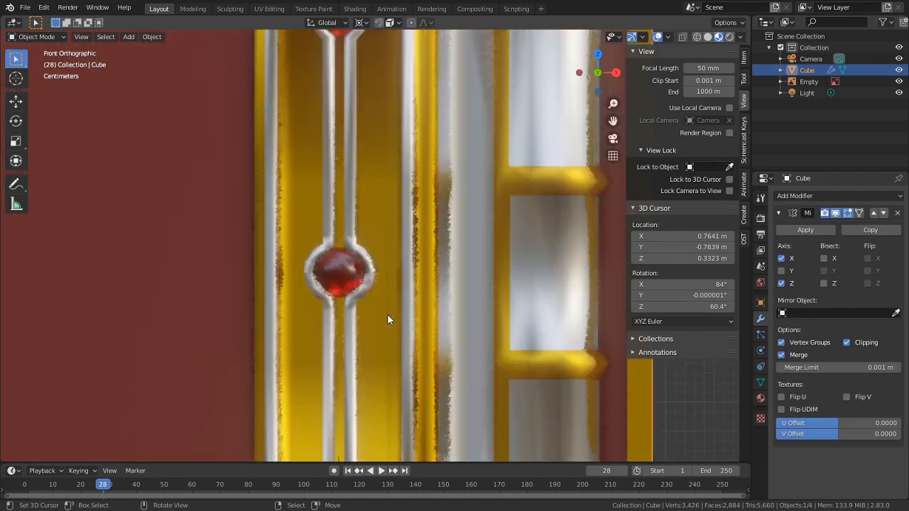
{"action": "key", "text": "Tab"}
{"action": "scroll", "coordinate": [353, 334], "scroll_direction": "up", "scroll_amount": 3}
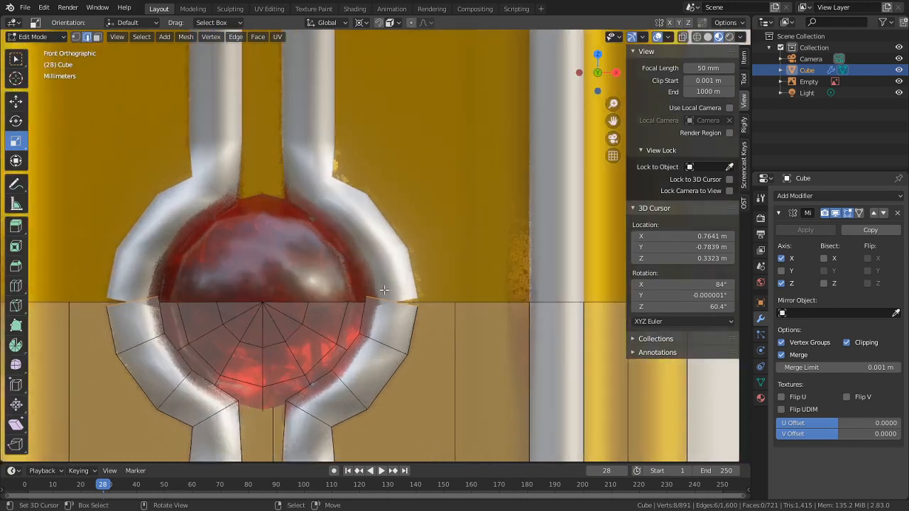
{"action": "middle_click_drag", "start_coordinate": [380, 353], "coordinate": [309, 290]}
{"action": "key", "text": "h"}
{"action": "key", "text": "alt+h"}
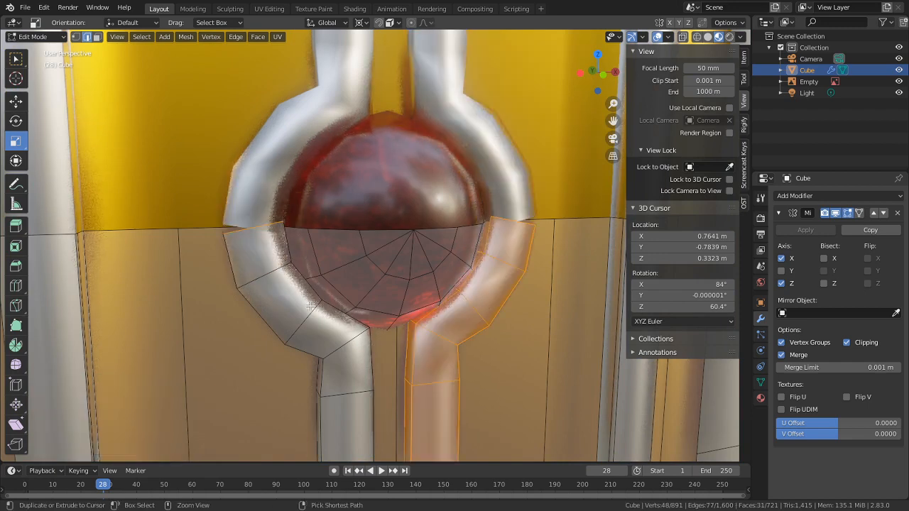
{"action": "left_click", "coordinate": [293, 304]}
{"action": "key", "text": "ctrl+l"}
{"action": "key", "text": "l"}
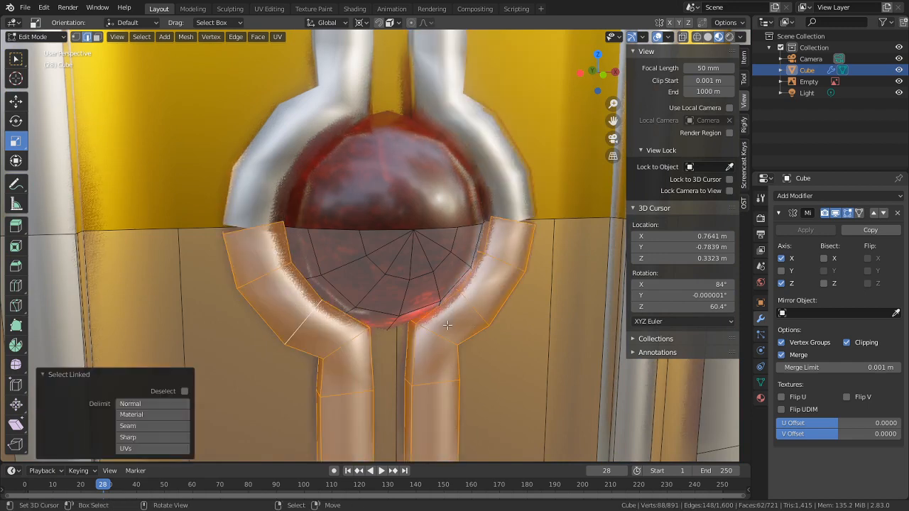
{"action": "key", "text": "shift+h"}
Step: Move the inner end edges of both silver strips down about 0.006 m along Z to the mirror seam
{"action": "middle_click_drag", "start_coordinate": [466, 280], "coordinate": [488, 244]}
{"action": "left_click", "coordinate": [488, 244]}
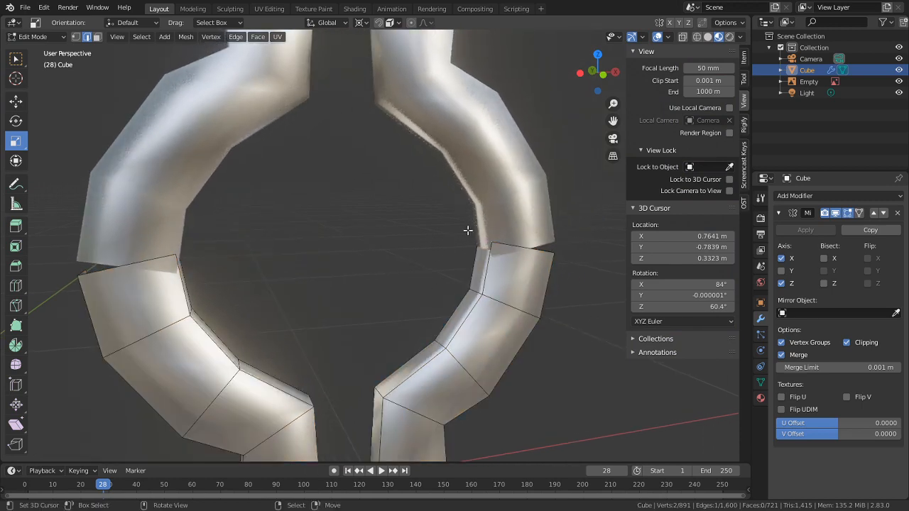
{"action": "middle_click_drag", "start_coordinate": [235, 260], "coordinate": [184, 247]}
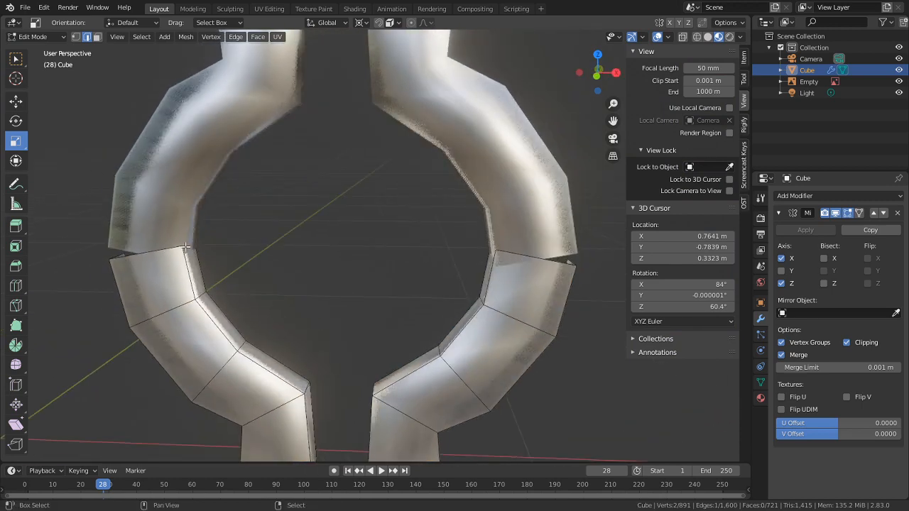
{"action": "key", "text": "g"}
{"action": "key", "text": "z"}
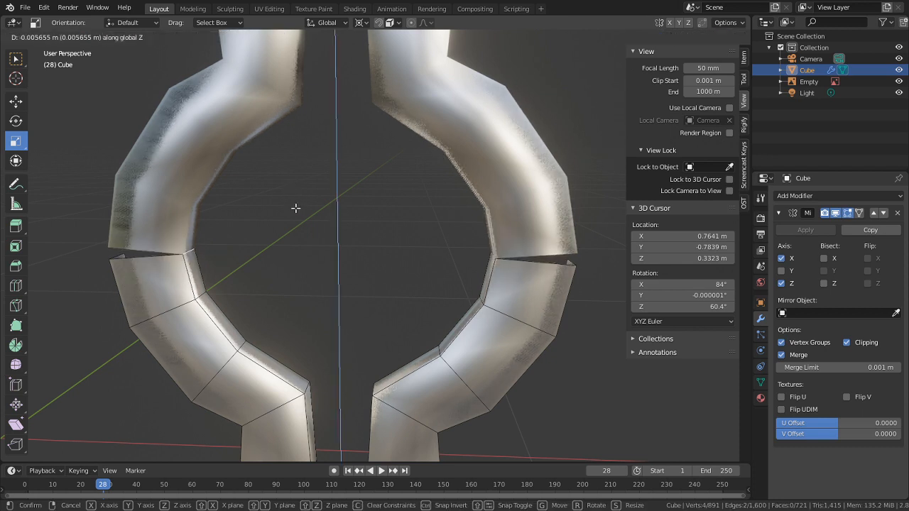
{"action": "left_click", "coordinate": [296, 208]}
Step: Move the outer end edges of both silver strips up along Z to close the mirror seam gaps, and return to Object Mode
{"action": "right_click", "coordinate": [578, 260]}
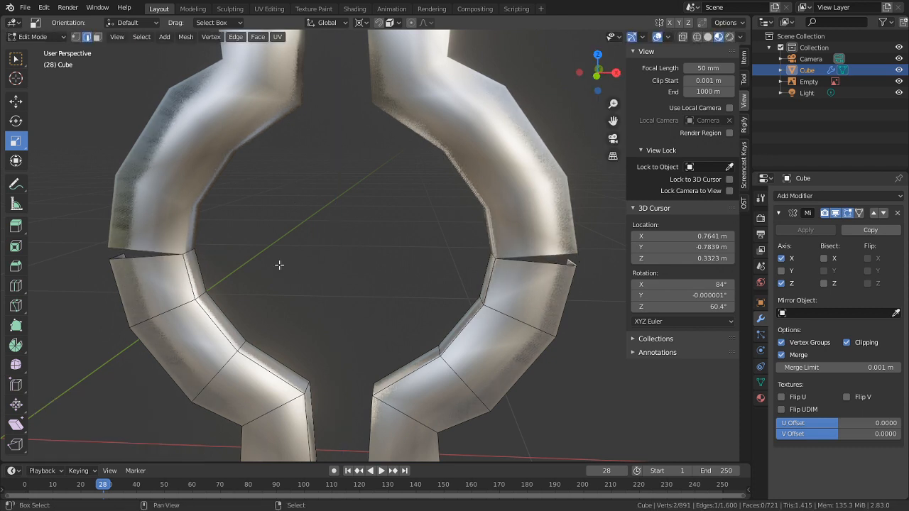
{"action": "right_click", "coordinate": [122, 253]}
{"action": "right_click", "coordinate": [579, 260], "text": "shift"}
{"action": "key", "text": "g"}
{"action": "key", "text": "z"}
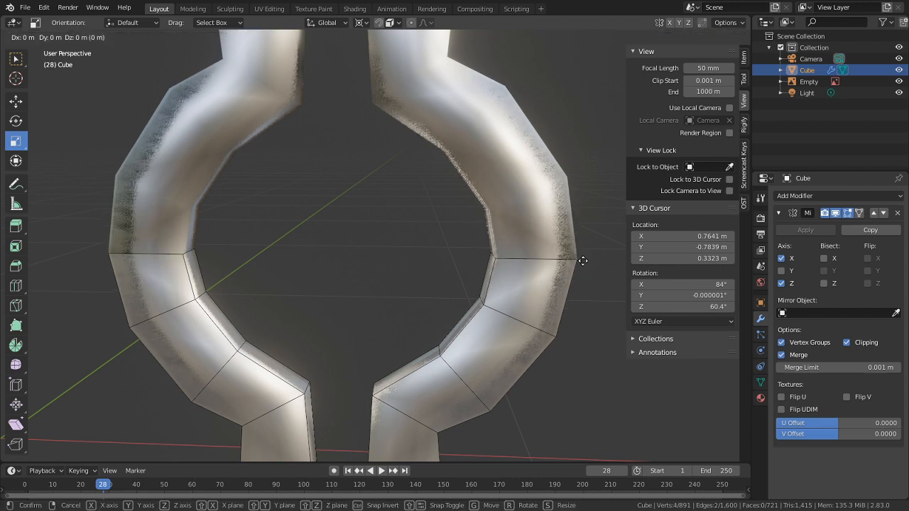
{"action": "left_click", "coordinate": [580, 192]}
{"action": "scroll", "coordinate": [581, 192], "scroll_direction": "down", "scroll_amount": 5}
{"action": "key", "text": "Tab"}
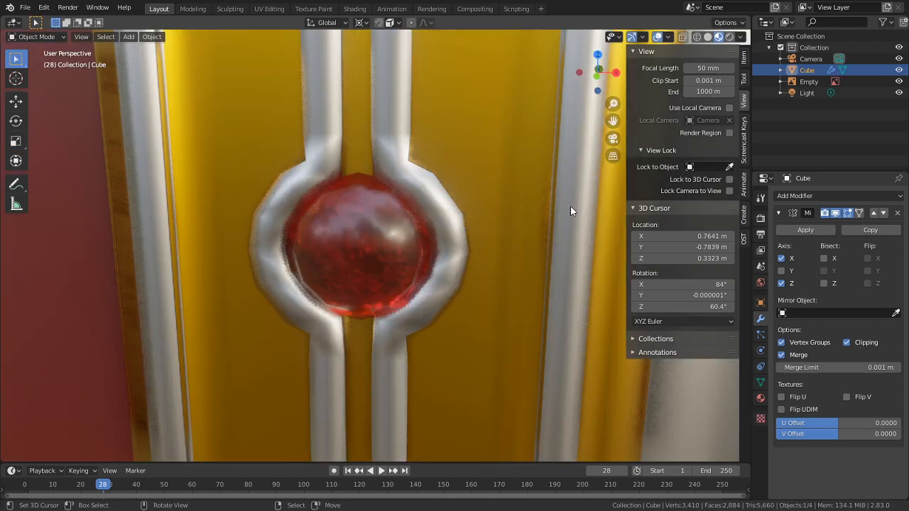
Step: Compare the modelled cover's side panels, strips and gems with the Monster Manual reference image
{"action": "scroll", "coordinate": [515, 237], "scroll_direction": "down", "scroll_amount": 8}
{"action": "middle_click_drag", "start_coordinate": [439, 288], "coordinate": [465, 261]}
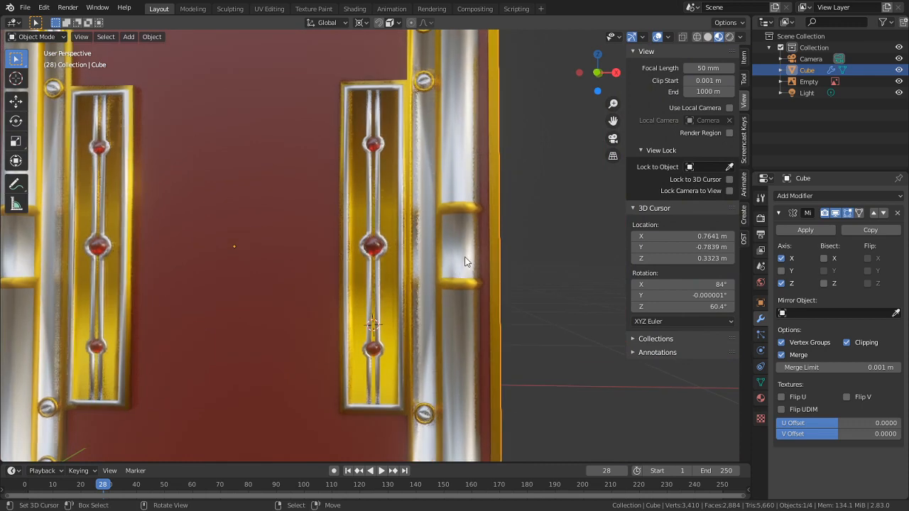
{"action": "scroll", "coordinate": [465, 262], "scroll_direction": "down", "scroll_amount": 8}
{"action": "middle_click_drag", "start_coordinate": [389, 318], "coordinate": [412, 336]}
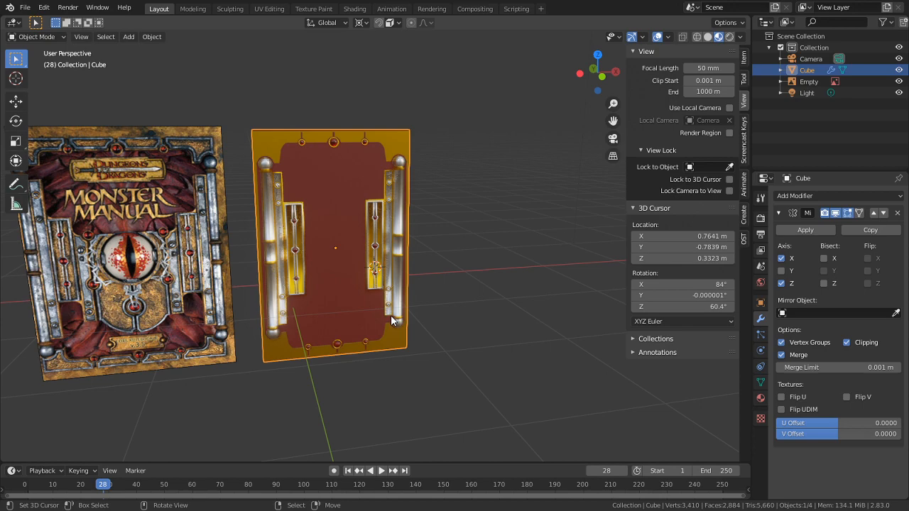
{"action": "middle_click_drag", "start_coordinate": [490, 92], "coordinate": [550, 70]}
{"action": "scroll", "coordinate": [550, 70], "scroll_direction": "up", "scroll_amount": 4}
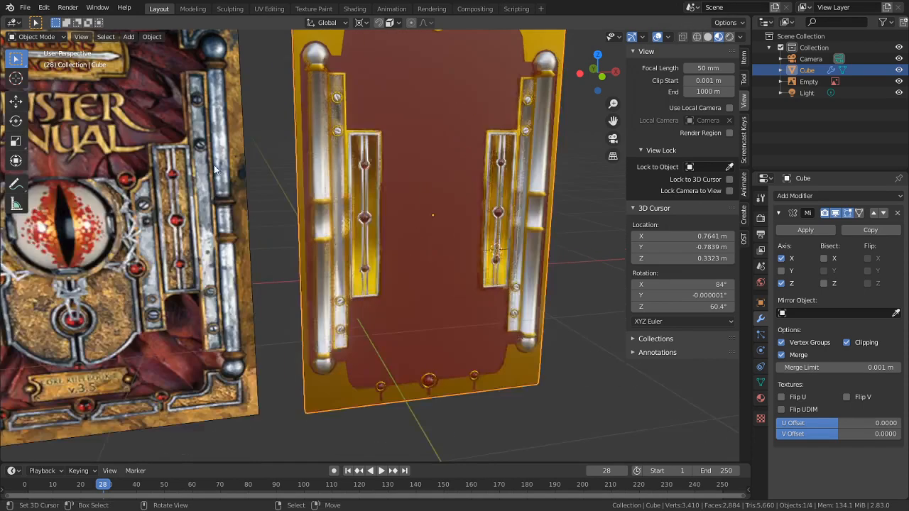
{"action": "middle_click_drag", "start_coordinate": [153, 200], "coordinate": [422, 137], "text": "shift"}
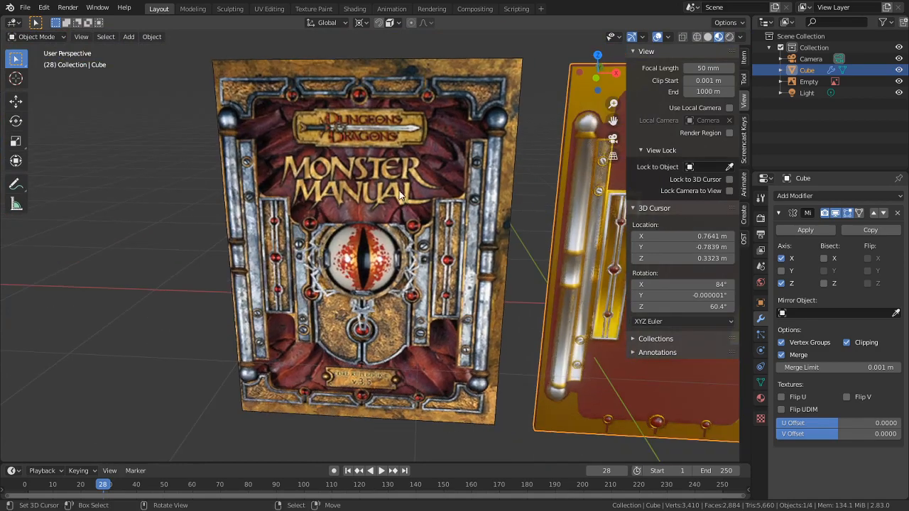
{"action": "scroll", "coordinate": [418, 189], "scroll_direction": "up", "scroll_amount": 3}
{"action": "scroll", "coordinate": [407, 244], "scroll_direction": "down", "scroll_amount": 3}
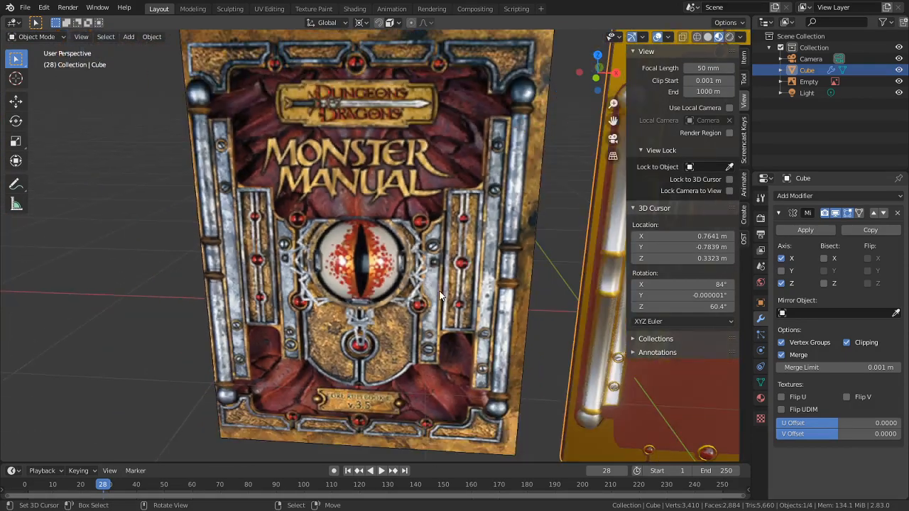
{"action": "middle_click_drag", "start_coordinate": [407, 244], "coordinate": [474, 191]}
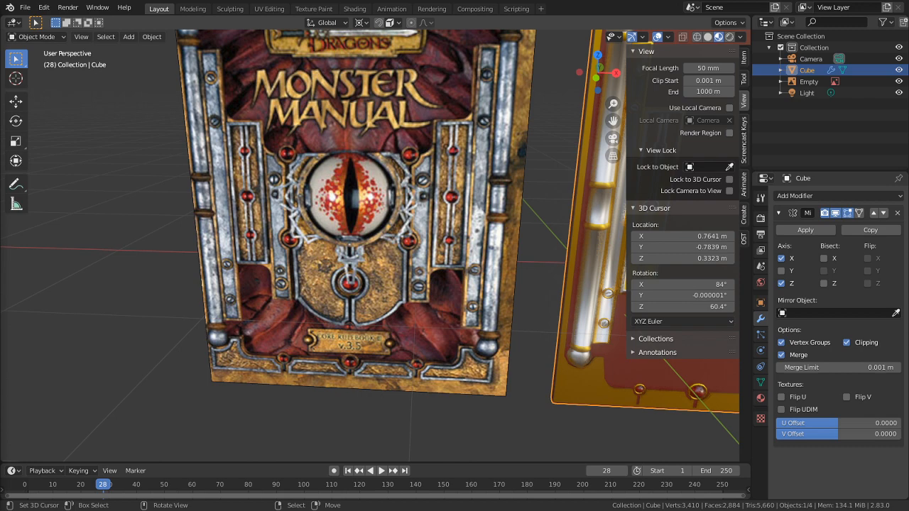
{"action": "middle_click_drag", "start_coordinate": [428, 282], "coordinate": [382, 304]}
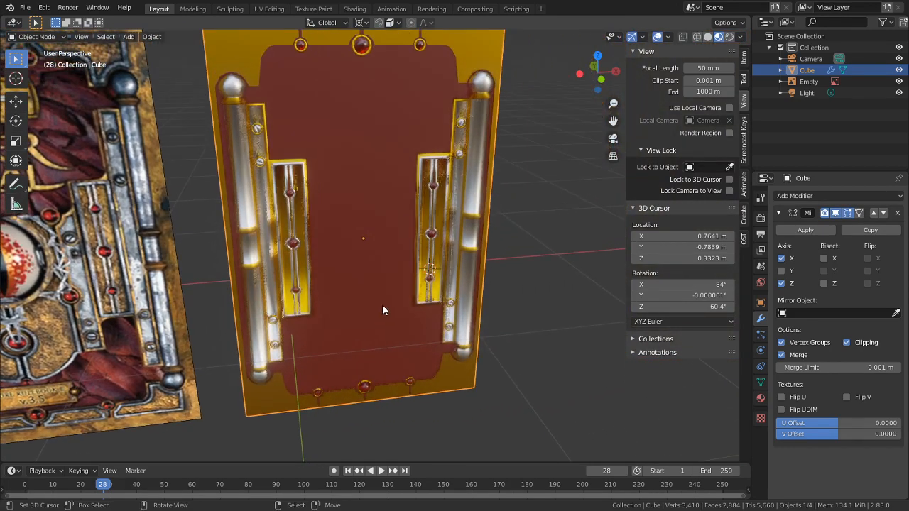
{"action": "middle_click_drag", "start_coordinate": [466, 282], "coordinate": [452, 249]}
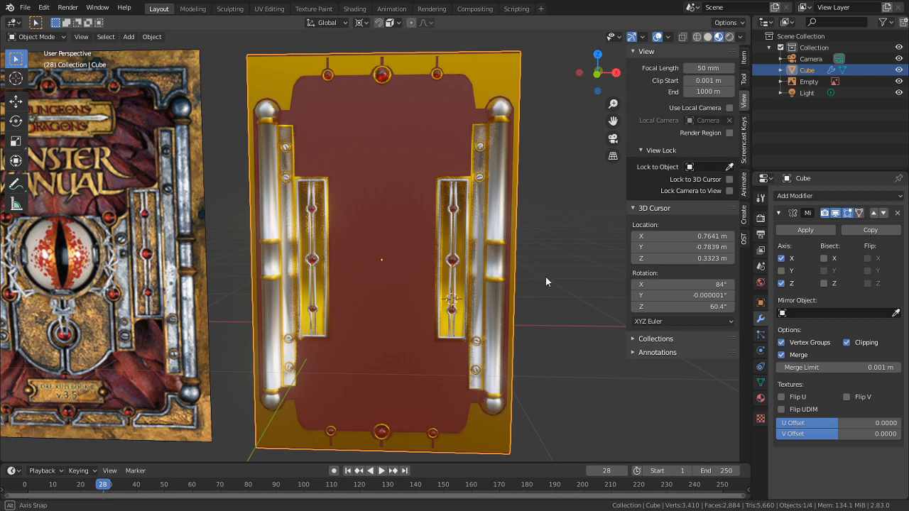
Step: Reveal all hidden geometry of the Cube in Edit Mode and frame the gems along the cover's lower border
{"action": "key", "text": "KP_1"}
{"action": "scroll", "coordinate": [532, 284], "scroll_direction": "up", "scroll_amount": 1}
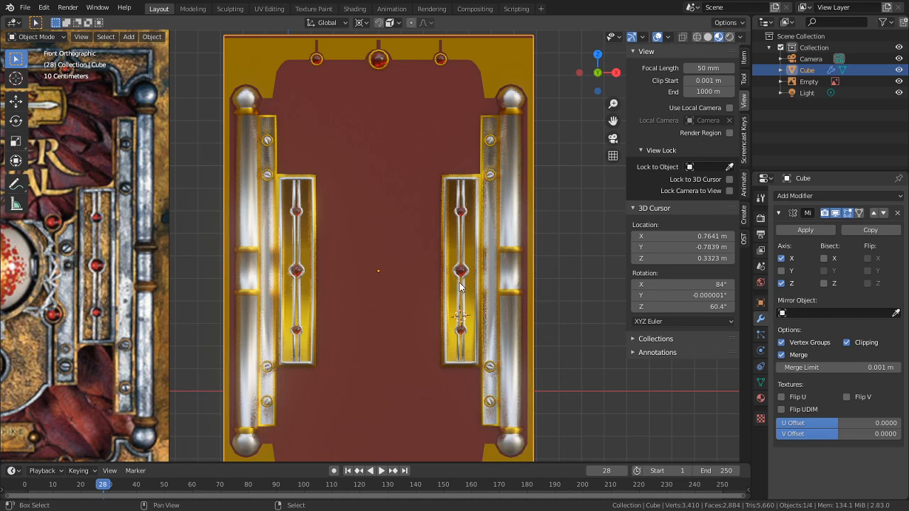
{"action": "middle_click_drag", "start_coordinate": [458, 285], "coordinate": [442, 106], "text": "shift"}
{"action": "key", "text": "Tab"}
{"action": "key", "text": "Tab"}
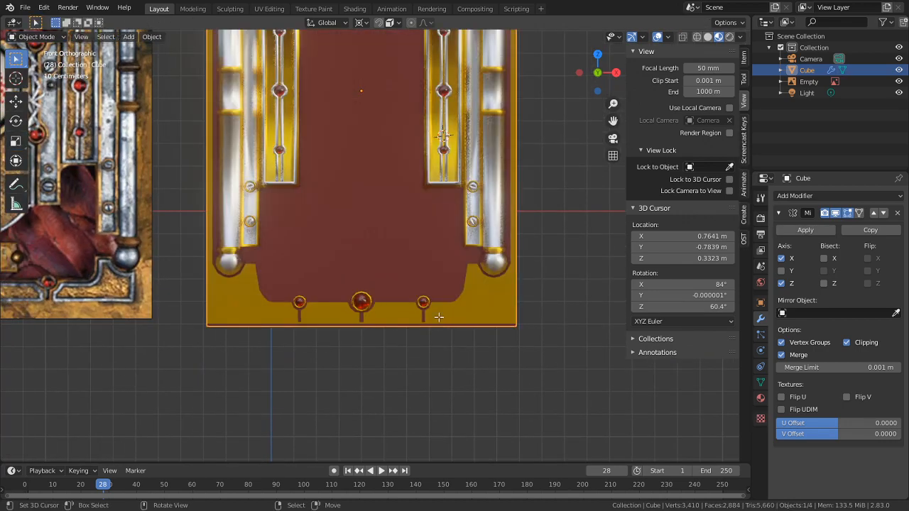
{"action": "key", "text": "Tab"}
{"action": "key", "text": "Tab"}
{"action": "key", "text": "Tab"}
{"action": "key", "text": "alt+h"}
{"action": "key", "text": "Tab"}
{"action": "key", "text": "Tab"}
{"action": "scroll", "coordinate": [437, 355], "scroll_direction": "up", "scroll_amount": 5}
{"action": "scroll", "coordinate": [436, 344], "scroll_direction": "up", "scroll_amount": 1}
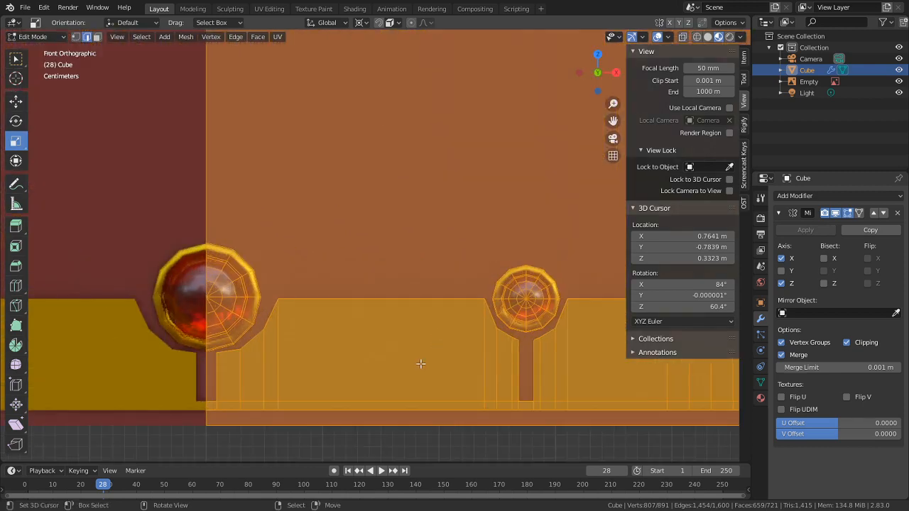
Step: Start saving the file under a new name and go up to the Monster Compendium folder
{"action": "left_click", "coordinate": [28, 8]}
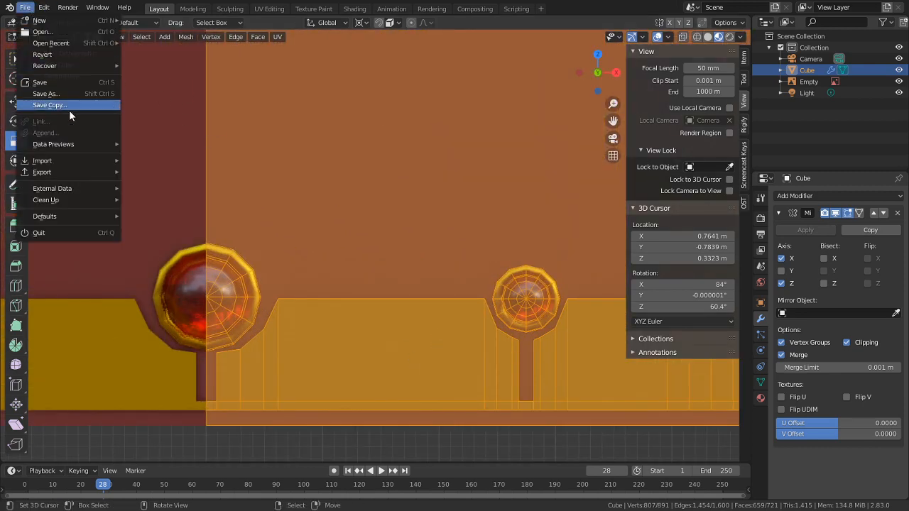
{"action": "left_click", "coordinate": [56, 92]}
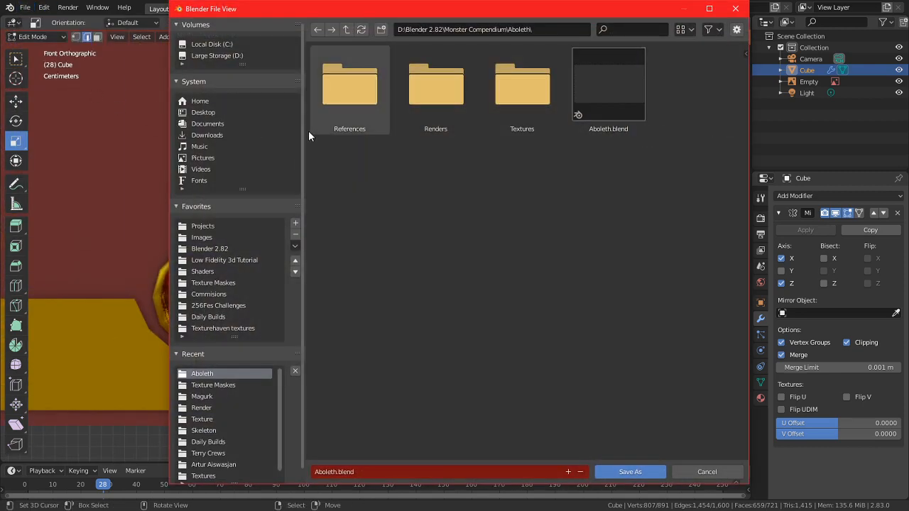
{"action": "left_click", "coordinate": [346, 31]}
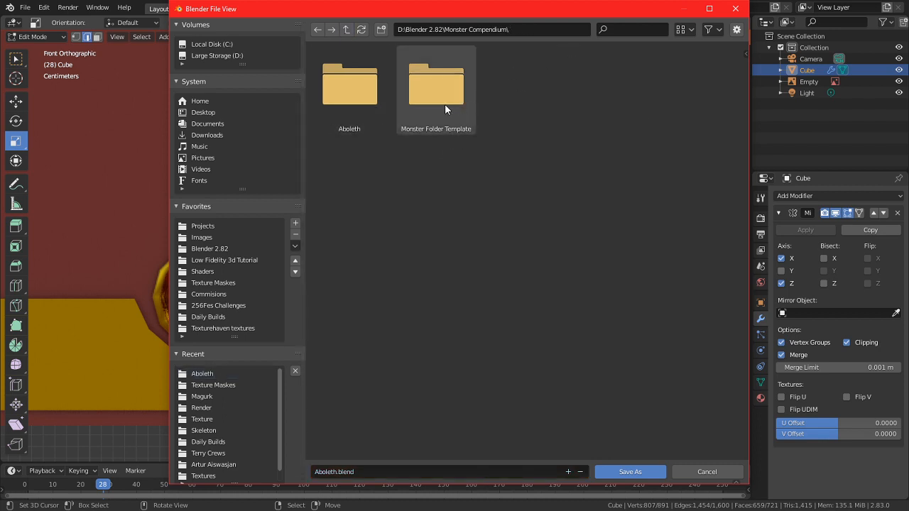
Step: Switch to File Explorer, duplicate Monster Folder Template inside Monster Compendium, and open the copy
{"action": "left_click", "coordinate": [164, 469]}
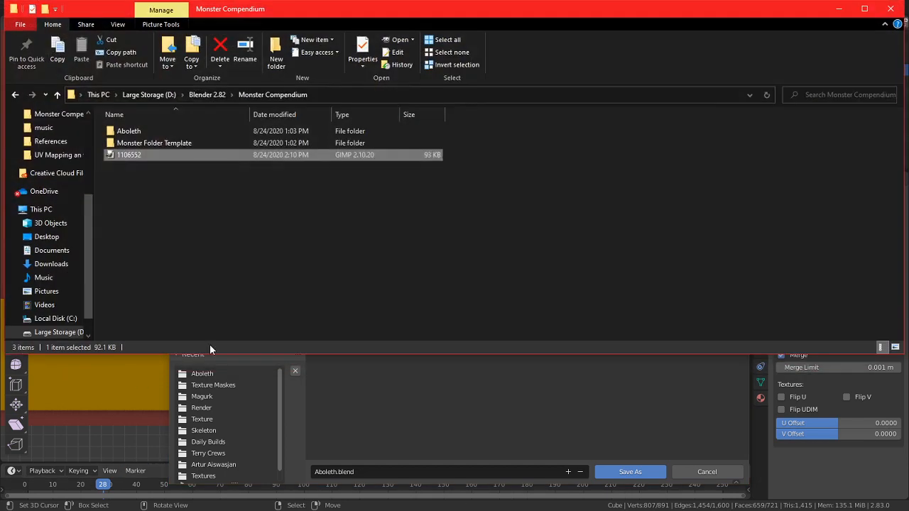
{"action": "left_click", "coordinate": [241, 143]}
{"action": "key", "text": "ctrl+c"}
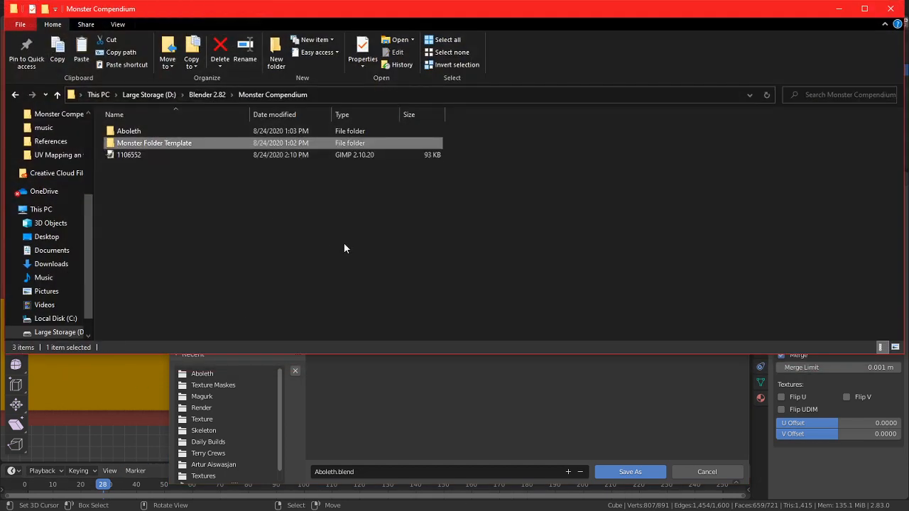
{"action": "key", "text": "ctrl+v"}
{"action": "double_click", "coordinate": [169, 156]}
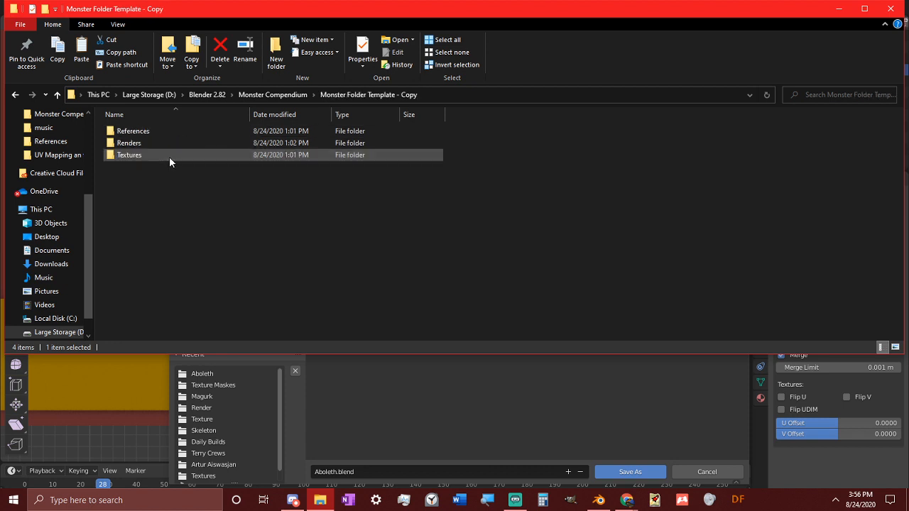
Step: Return to Monster Compendium and rename the copied template folder as Monster Manual
{"action": "left_click", "coordinate": [296, 94]}
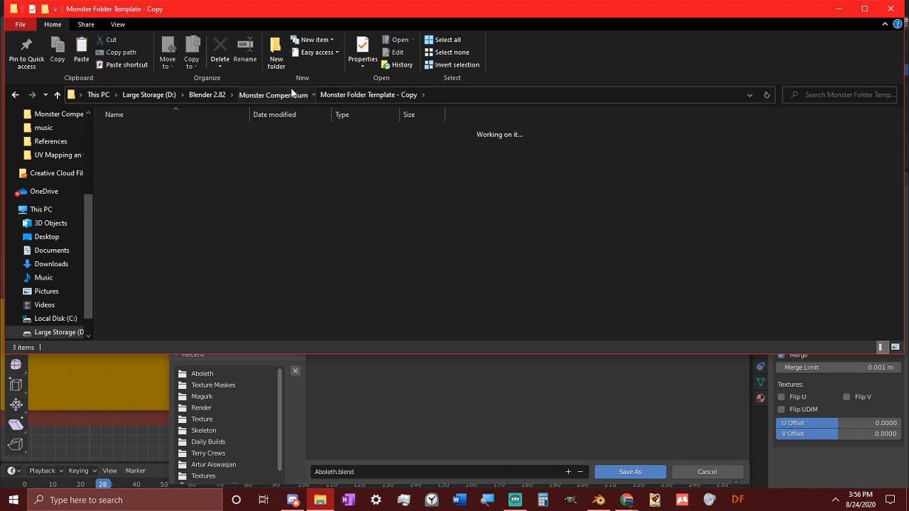
{"action": "left_click", "coordinate": [187, 155]}
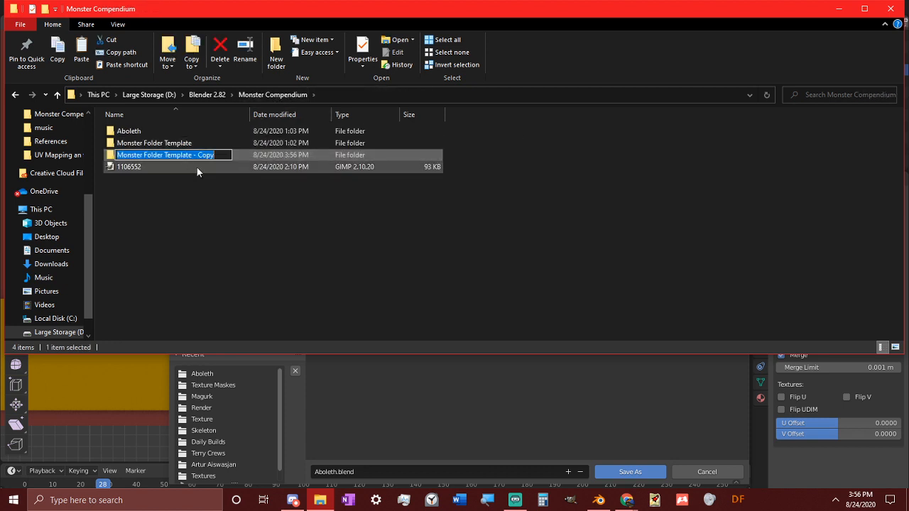
{"action": "type", "text": "Monster Manual"}
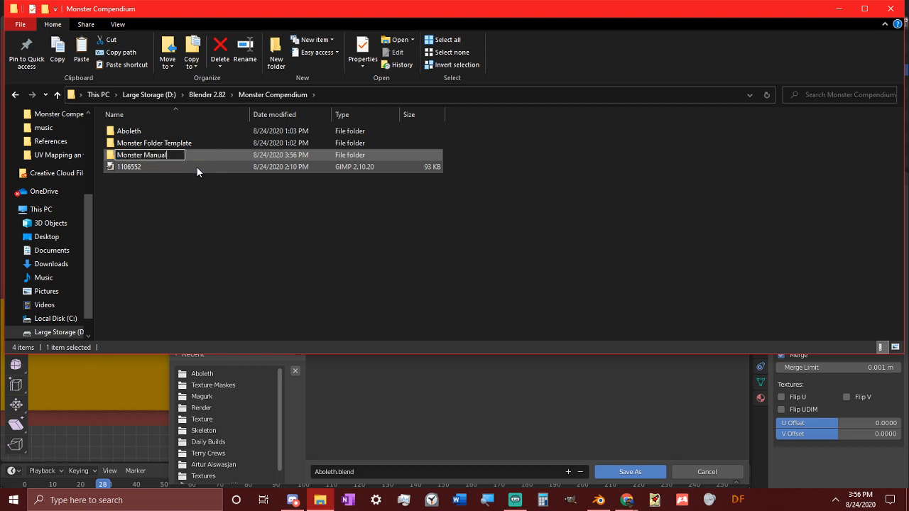
{"action": "key", "text": "Return"}
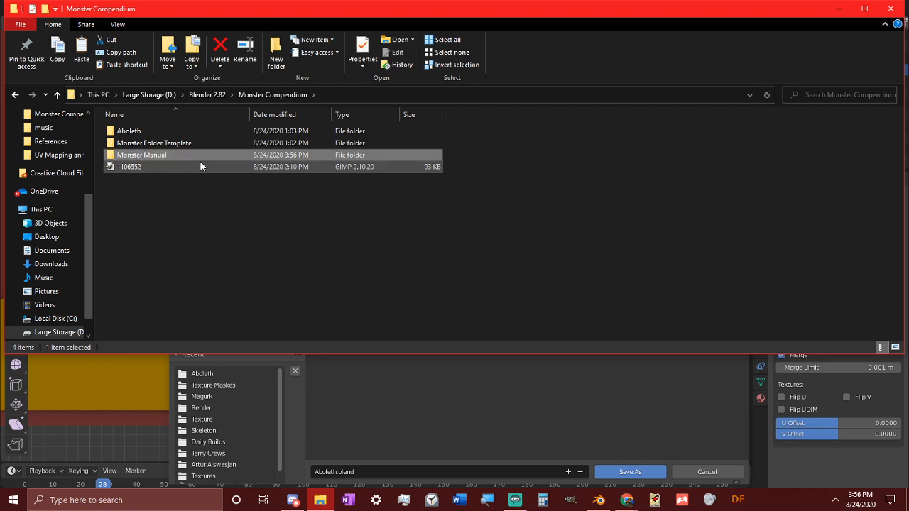
Step: Move the 1106552 image into the References subfolder of the Monster Manual folder
{"action": "left_click_drag", "start_coordinate": [148, 168], "coordinate": [136, 132]}
{"action": "double_click", "coordinate": [151, 158]}
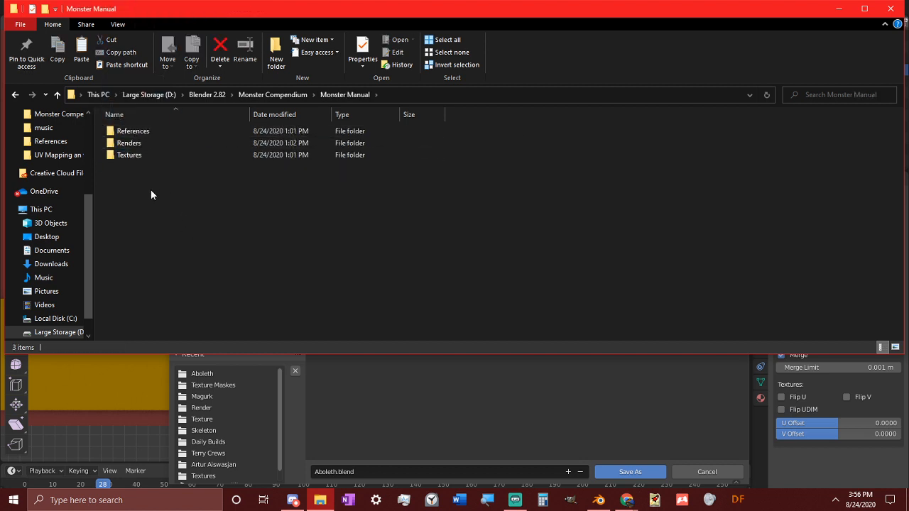
Step: Return to Blender's save dialog, refresh the folder list, open Monster Manual and save the file there as Monster's Manual.blend
{"action": "left_click", "coordinate": [582, 389]}
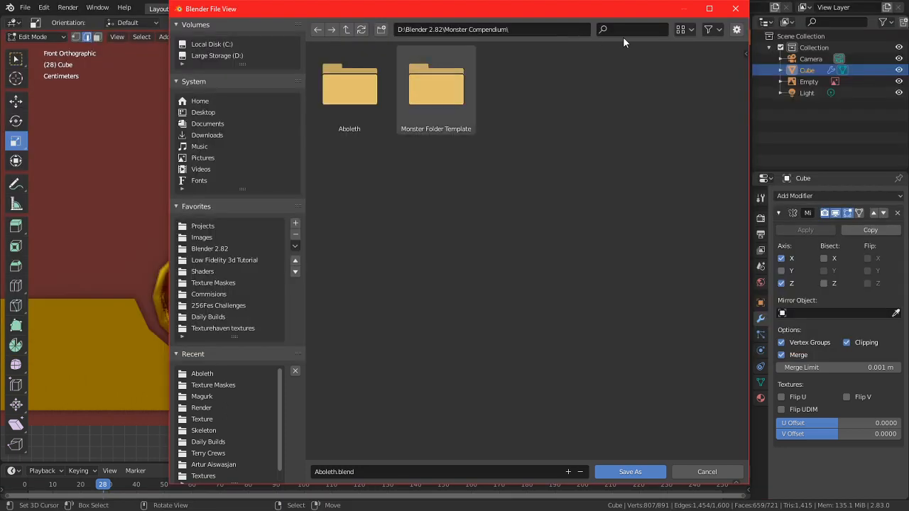
{"action": "left_click", "coordinate": [363, 29]}
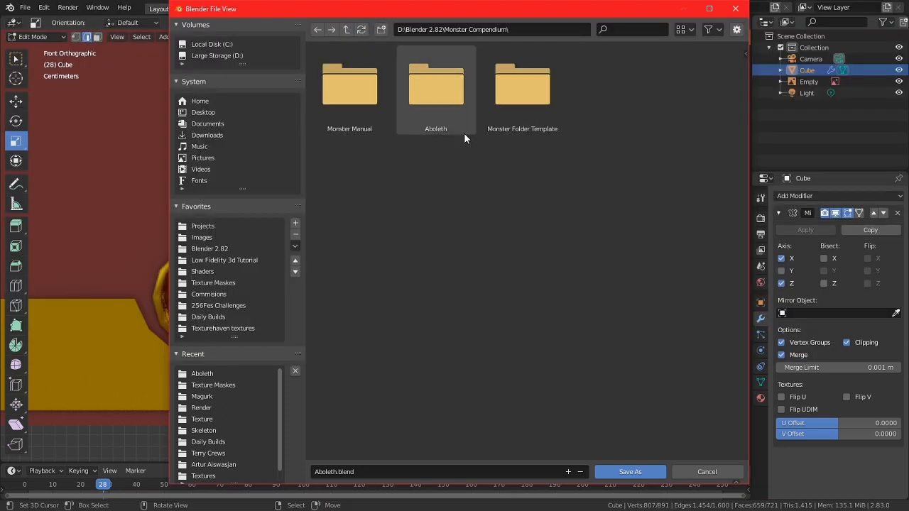
{"action": "double_click", "coordinate": [341, 103]}
{"action": "left_click", "coordinate": [465, 472]}
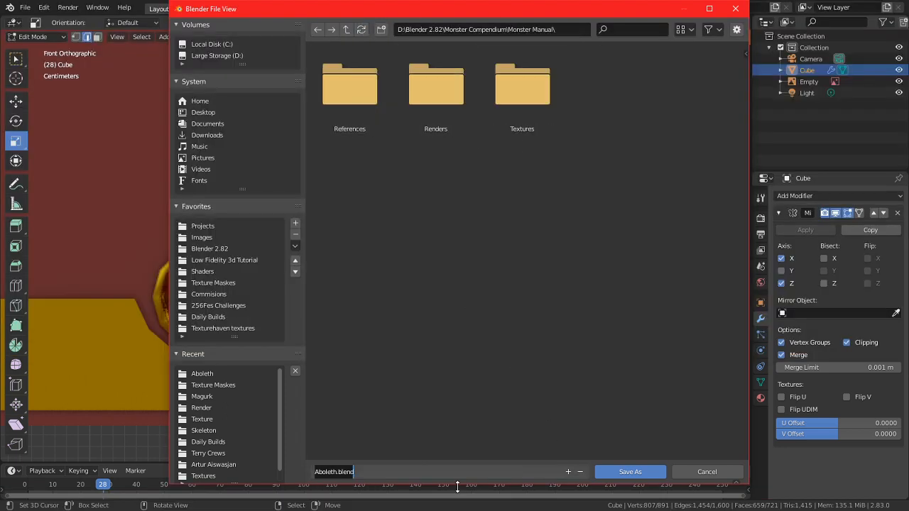
{"action": "type", "text": "M"}
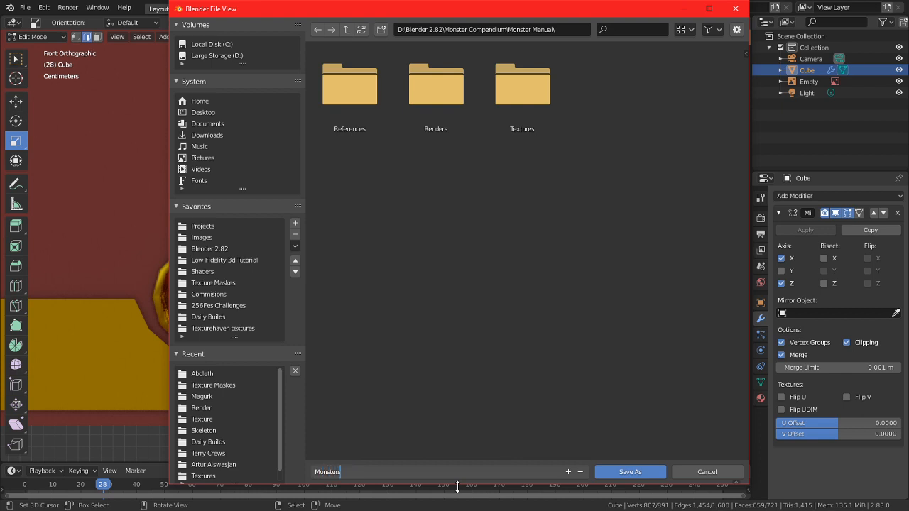
{"action": "type", "text": "onster's Manual"}
{"action": "key", "text": "Return"}
{"action": "key", "text": "Return"}
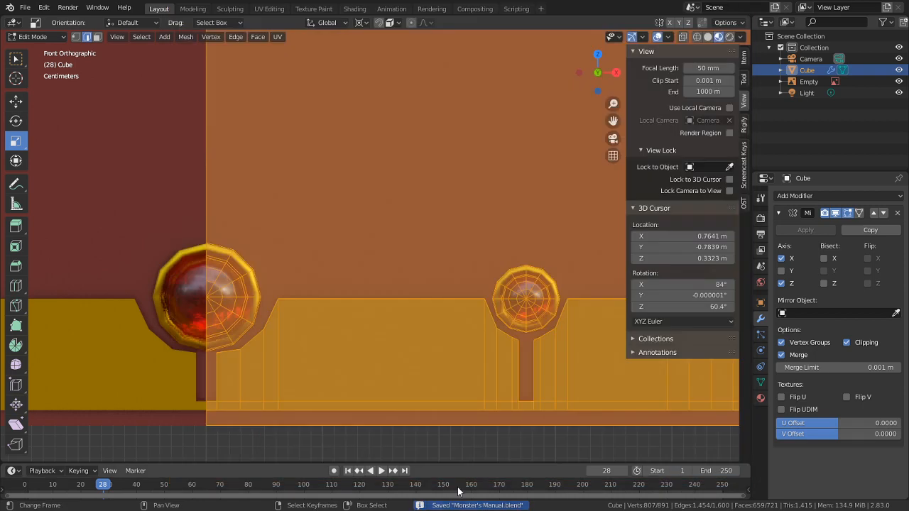
Step: Deselect the whole mesh and save an incremented copy of the file as Monster's Manual1.blend
{"action": "middle_click_drag", "start_coordinate": [431, 450], "coordinate": [274, 407], "text": "shift"}
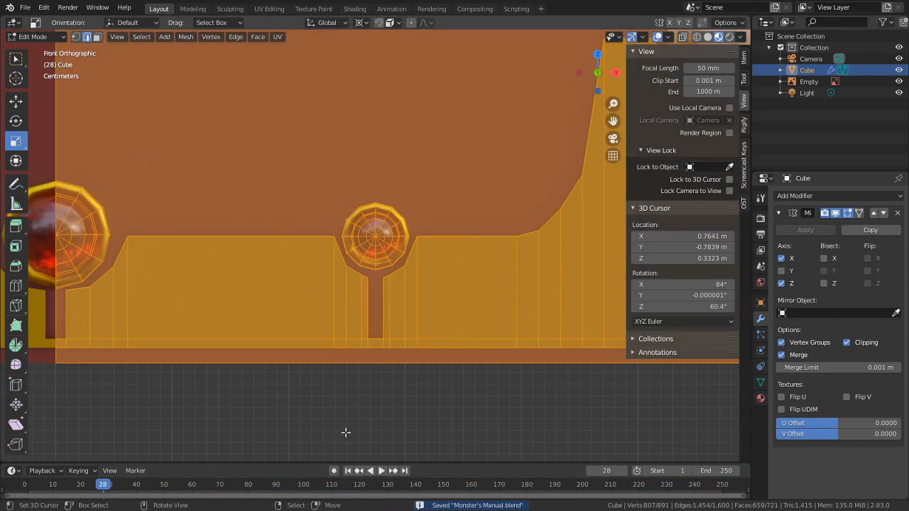
{"action": "scroll", "coordinate": [352, 435], "scroll_direction": "down", "scroll_amount": 3}
{"action": "key", "text": "alt+a"}
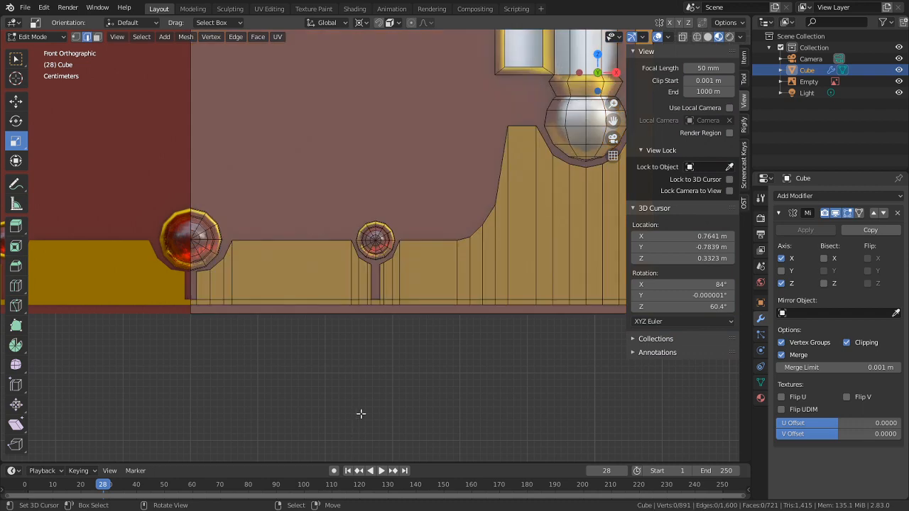
{"action": "middle_click_drag", "start_coordinate": [365, 376], "coordinate": [373, 420], "text": "shift"}
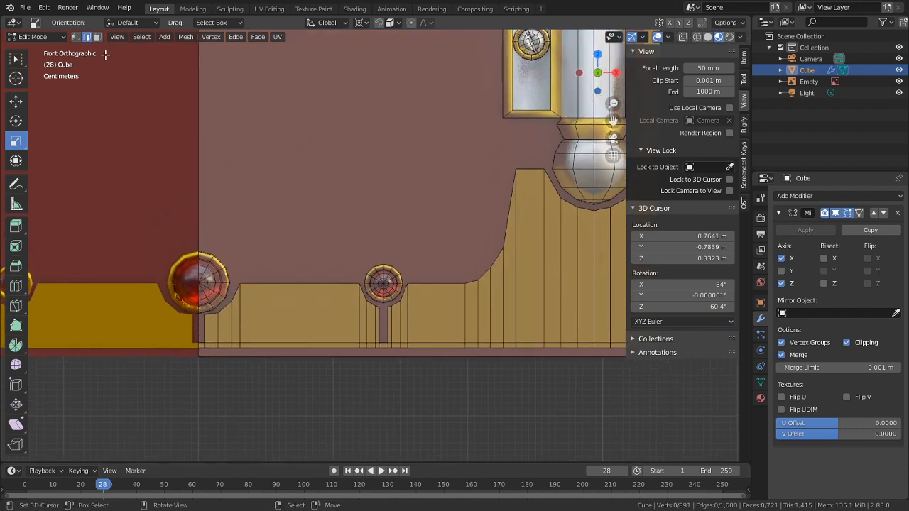
{"action": "left_click", "coordinate": [25, 7]}
{"action": "left_click", "coordinate": [80, 93]}
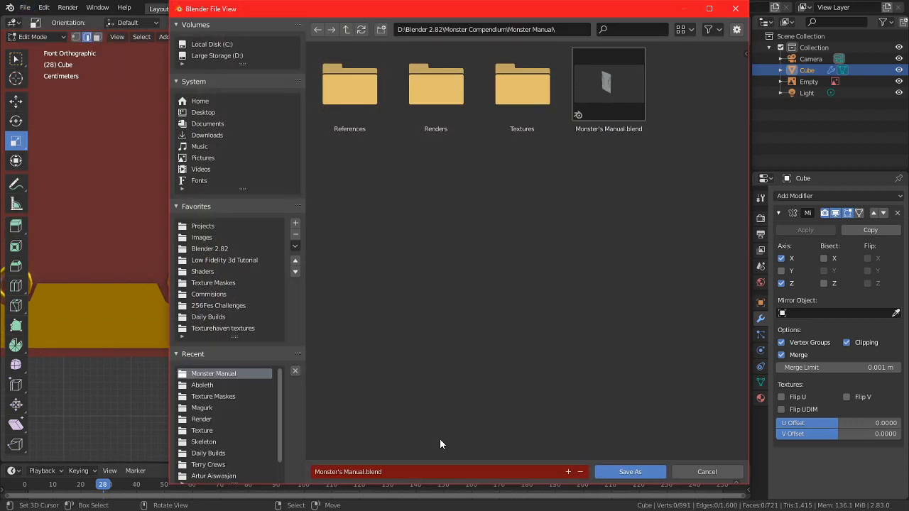
{"action": "left_click", "coordinate": [568, 471]}
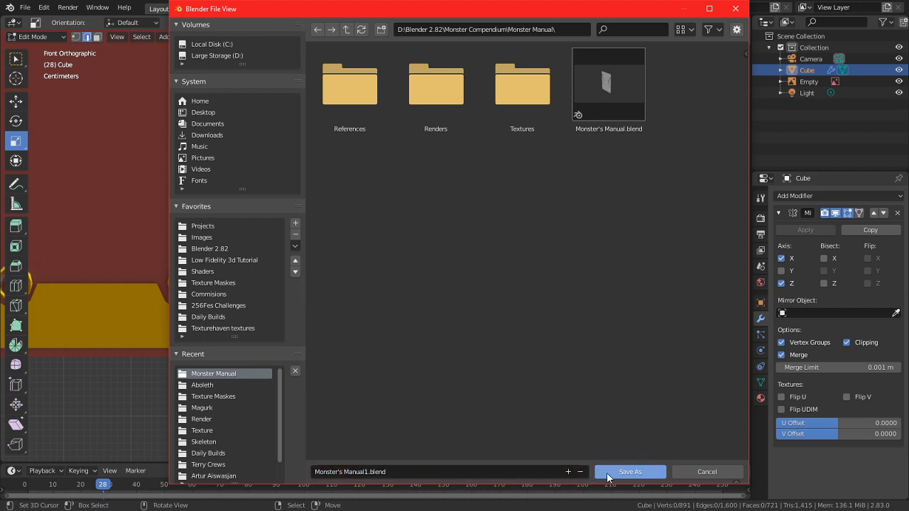
{"action": "left_click", "coordinate": [611, 471]}
Step: Select all front face strips of the gold bottom panel between the two gems and merge them into one face
{"action": "scroll", "coordinate": [366, 341], "scroll_direction": "up", "scroll_amount": 5}
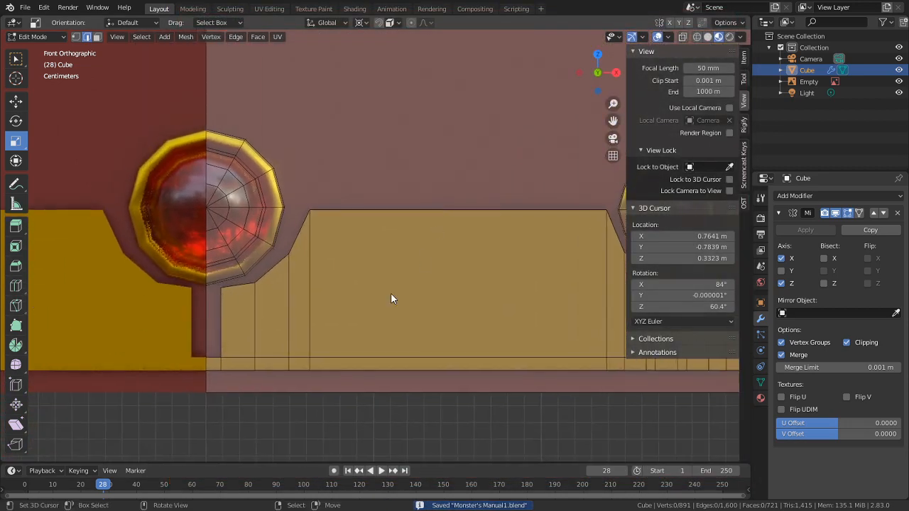
{"action": "left_click", "coordinate": [218, 361]}
{"action": "middle_click_drag", "start_coordinate": [252, 320], "coordinate": [285, 268], "text": "shift"}
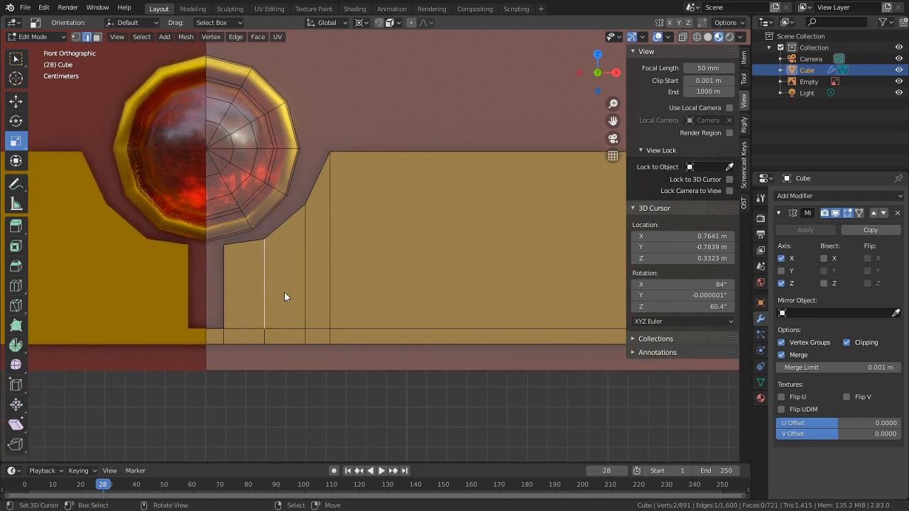
{"action": "key", "text": "3"}
{"action": "left_click", "coordinate": [279, 294]}
{"action": "left_click", "coordinate": [258, 299], "text": "shift"}
{"action": "left_click", "coordinate": [317, 294], "text": "shift"}
{"action": "left_click", "coordinate": [435, 290], "text": "shift"}
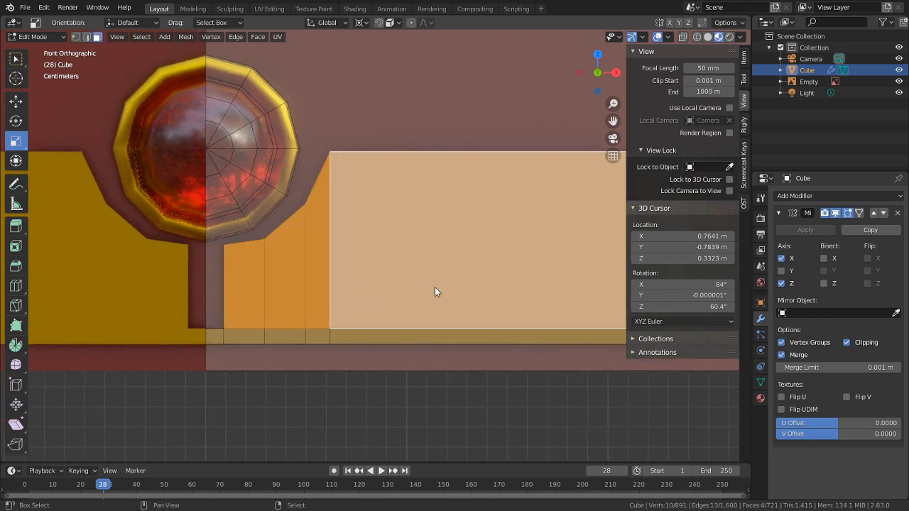
{"action": "middle_click_drag", "start_coordinate": [435, 289], "coordinate": [332, 307], "text": "shift"}
{"action": "left_click", "coordinate": [397, 289], "text": "shift"}
{"action": "left_click", "coordinate": [422, 285], "text": "shift"}
{"action": "left_click", "coordinate": [432, 284], "text": "shift"}
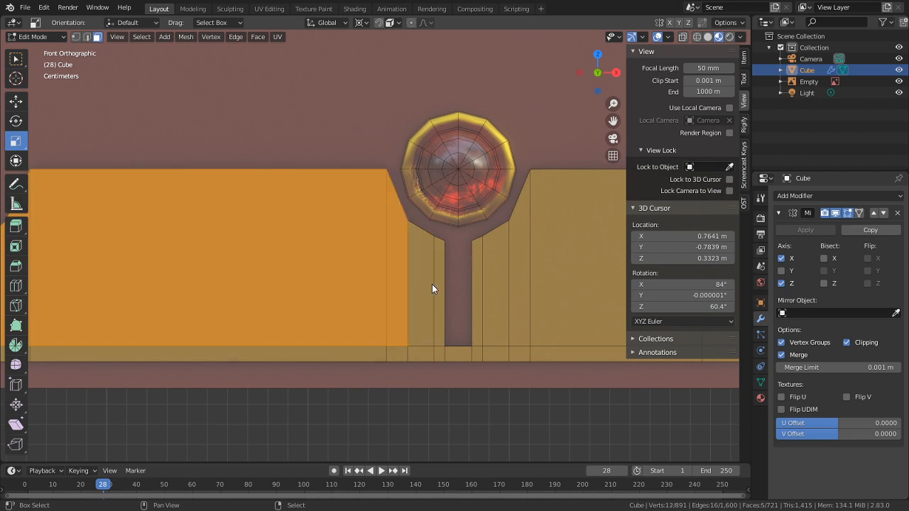
{"action": "left_click", "coordinate": [436, 280], "text": "shift"}
{"action": "left_click", "coordinate": [424, 280], "text": "shift"}
{"action": "key", "text": "f"}
Step: Try insetting the merged bottom panel face by about 0.005 m and undo the inset
{"action": "middle_click_drag", "start_coordinate": [386, 254], "coordinate": [453, 263], "text": "shift"}
{"action": "scroll", "coordinate": [451, 268], "scroll_direction": "down", "scroll_amount": 1}
{"action": "key", "text": "i"}
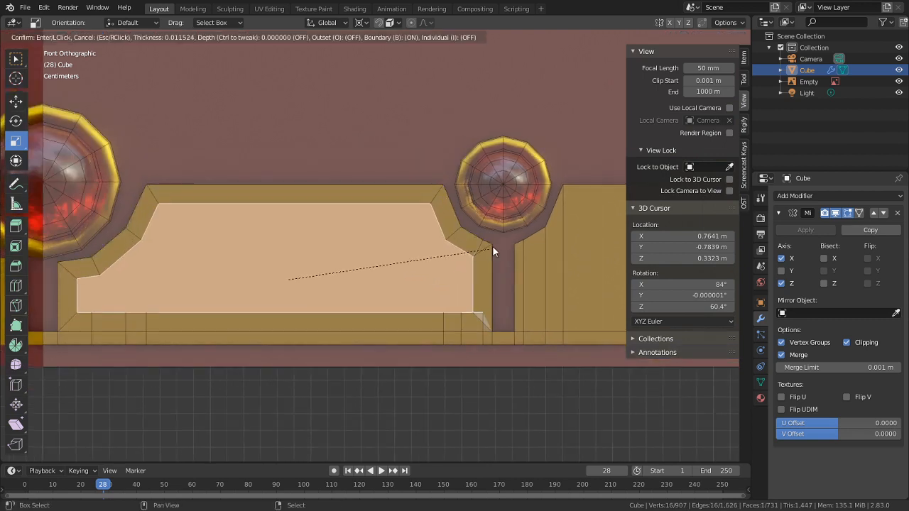
{"action": "left_click", "coordinate": [589, 205]}
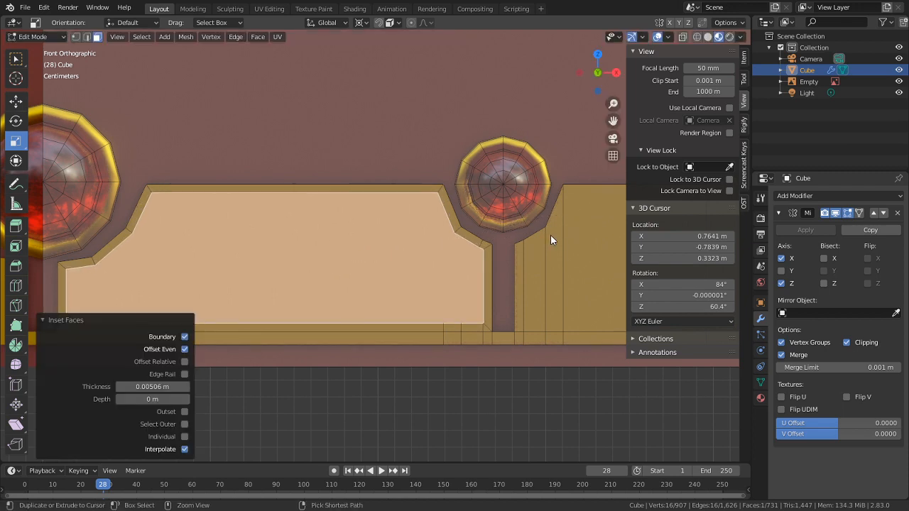
{"action": "key", "text": "ctrl+z"}
Step: Select the front face strips of the gold corner panel, from the small gem's slot past the silver ball, and dissolve them into one face
{"action": "middle_click_drag", "start_coordinate": [443, 295], "coordinate": [365, 321], "text": "shift"}
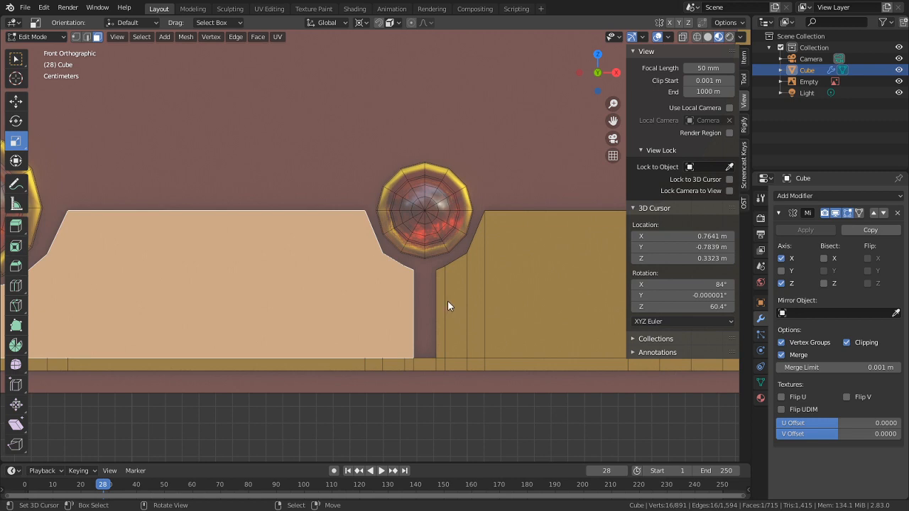
{"action": "left_click", "coordinate": [442, 305]}
{"action": "left_click", "coordinate": [452, 303], "text": "shift"}
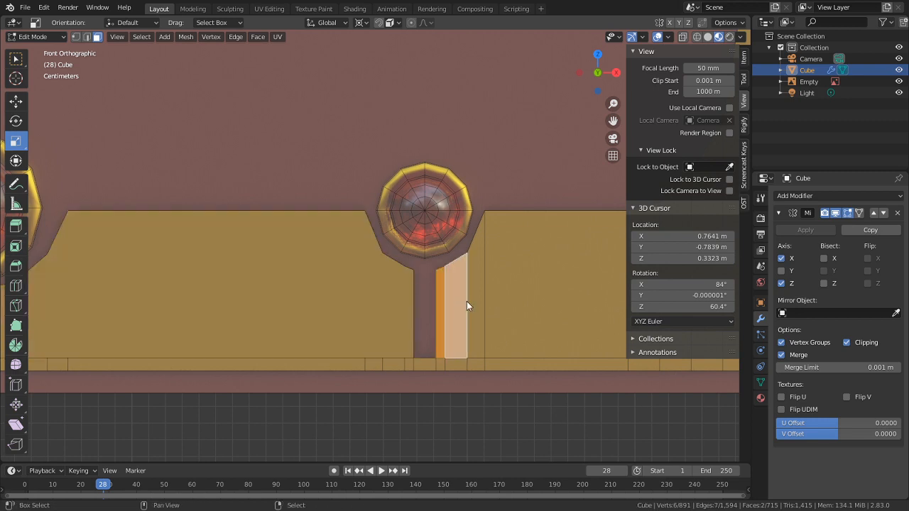
{"action": "left_click", "coordinate": [474, 301], "text": "shift"}
{"action": "left_click", "coordinate": [517, 297], "text": "shift"}
{"action": "middle_click_drag", "start_coordinate": [517, 297], "coordinate": [327, 307], "text": "shift"}
{"action": "left_click", "coordinate": [351, 304], "text": "shift"}
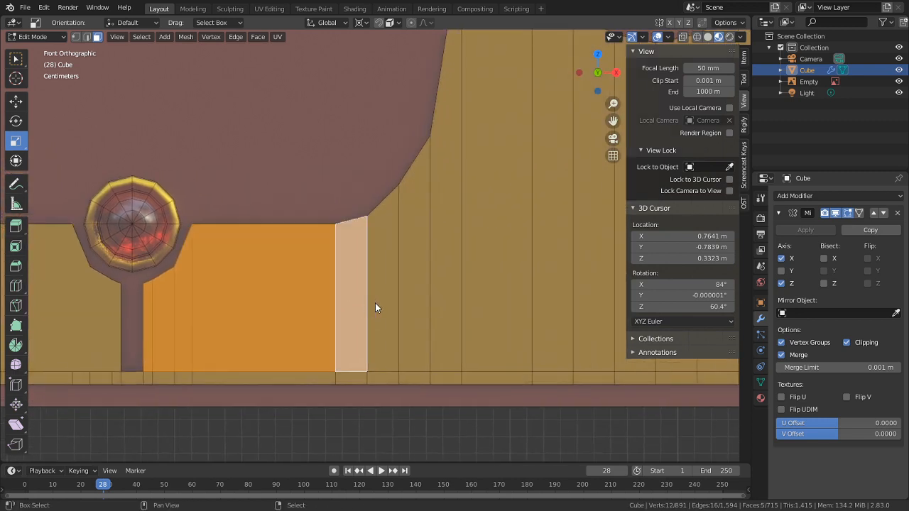
{"action": "left_click", "coordinate": [387, 300], "text": "shift"}
{"action": "left_click", "coordinate": [414, 296], "text": "shift"}
{"action": "left_click", "coordinate": [439, 292], "text": "shift"}
{"action": "left_click", "coordinate": [477, 286], "text": "shift"}
{"action": "scroll", "coordinate": [487, 284], "scroll_direction": "down", "scroll_amount": 3}
{"action": "middle_click_drag", "start_coordinate": [461, 255], "coordinate": [405, 292], "text": "shift"}
{"action": "left_click", "coordinate": [425, 277], "text": "shift"}
{"action": "left_click", "coordinate": [445, 275], "text": "shift"}
{"action": "left_click", "coordinate": [469, 271], "text": "shift"}
{"action": "left_click", "coordinate": [495, 271], "text": "shift"}
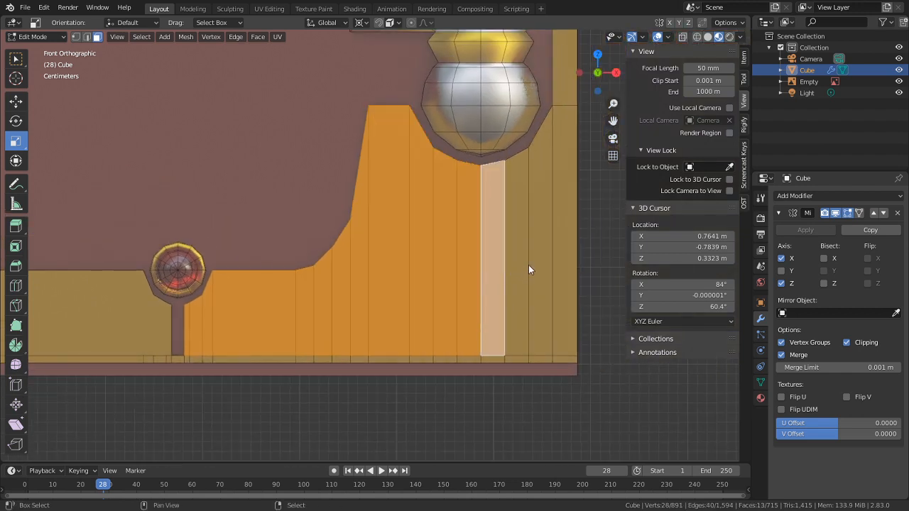
{"action": "left_click", "coordinate": [515, 264], "text": "shift"}
{"action": "key", "text": "ctrl+x"}
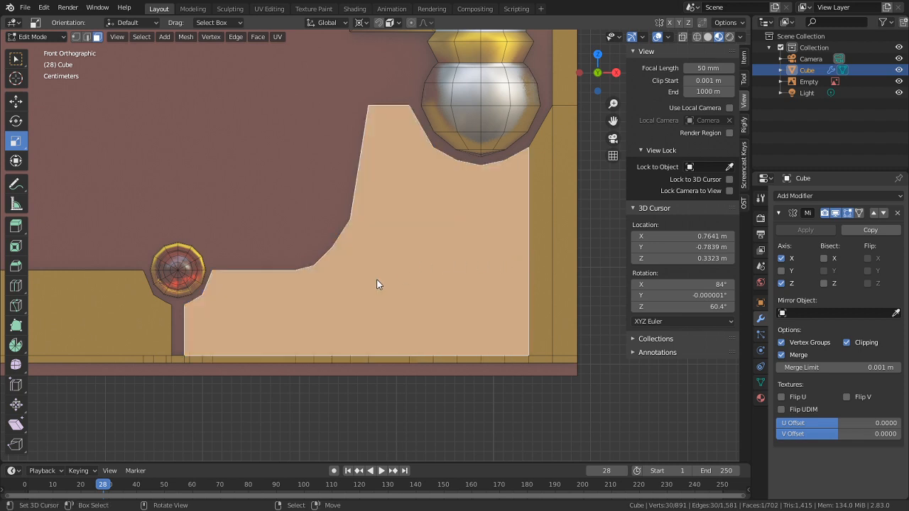
Step: Select both merged panel faces and inset them by about 0.0066 m
{"action": "middle_click_drag", "start_coordinate": [208, 313], "coordinate": [304, 298], "text": "shift"}
{"action": "left_click", "coordinate": [235, 302], "text": "shift"}
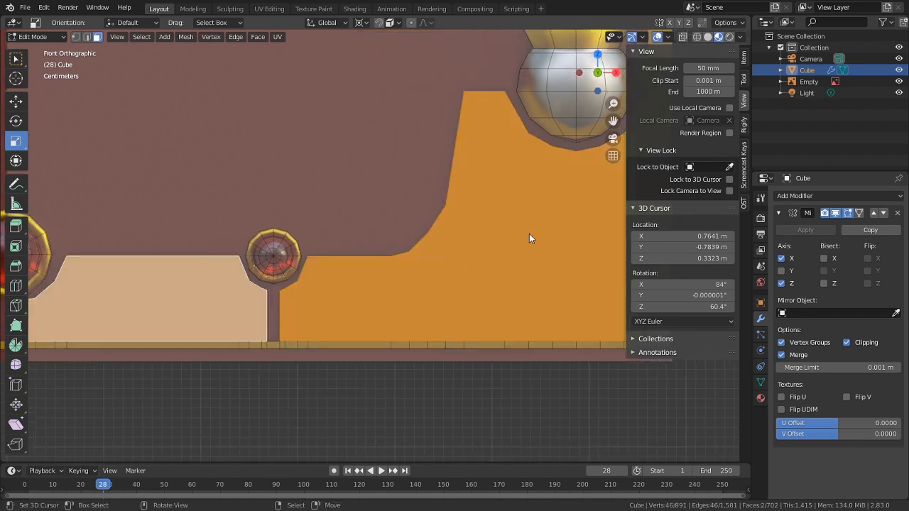
{"action": "key", "text": "i"}
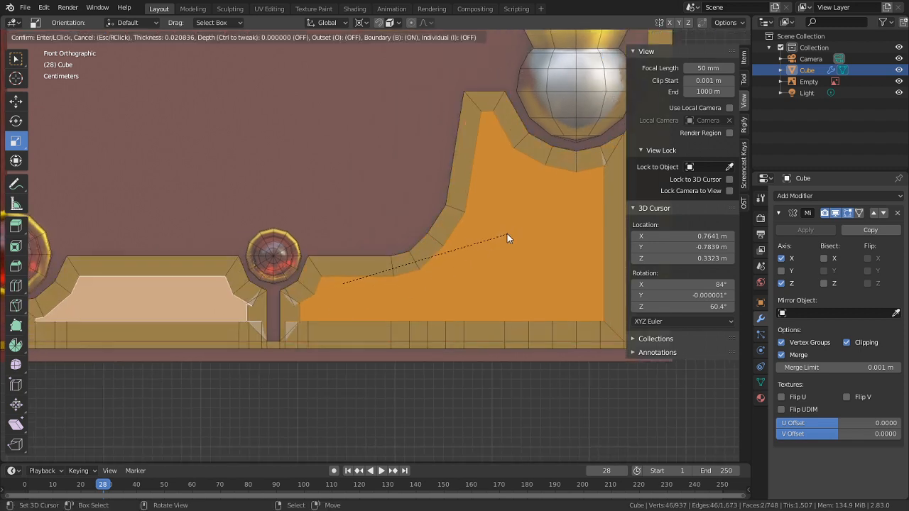
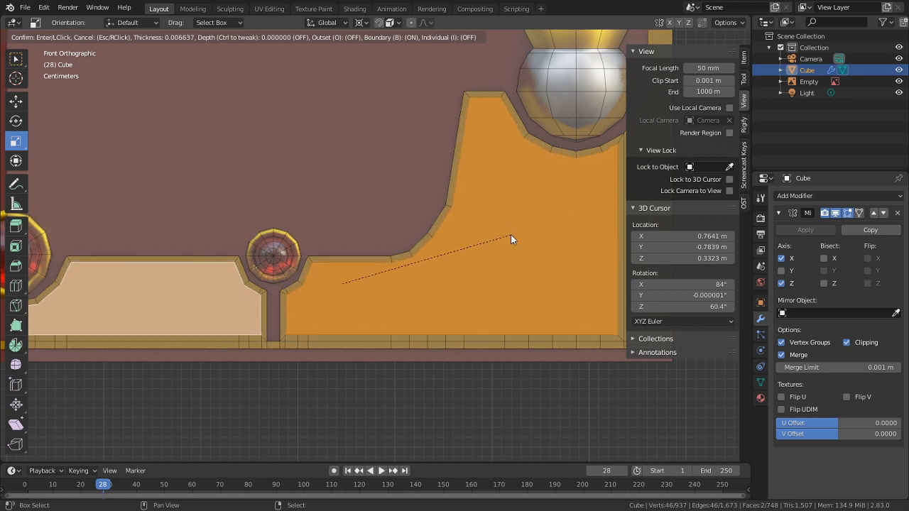
{"action": "left_click", "coordinate": [511, 235]}
Step: Extrude the inset panel faces outward by about 0.001 m, working in the right side view
{"action": "middle_click_drag", "start_coordinate": [511, 235], "coordinate": [441, 271]}
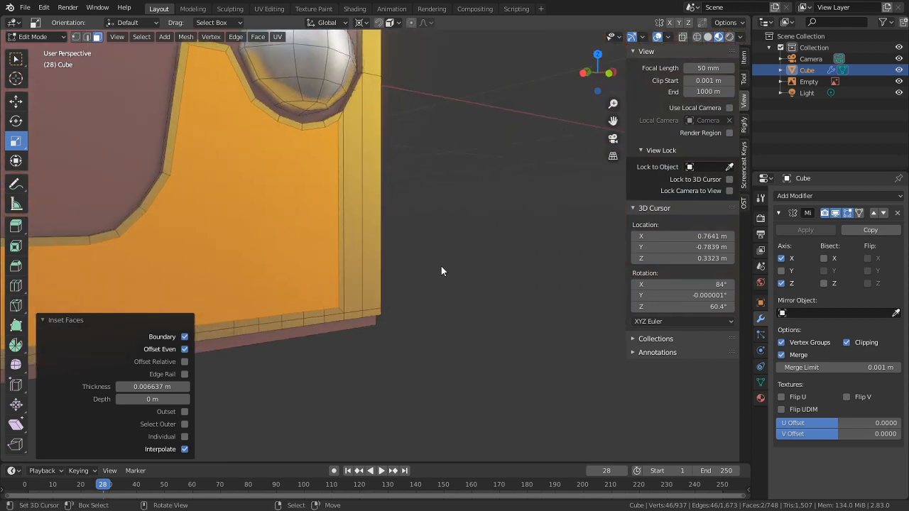
{"action": "key", "text": "KP_3"}
{"action": "key", "text": "KP_Decimal"}
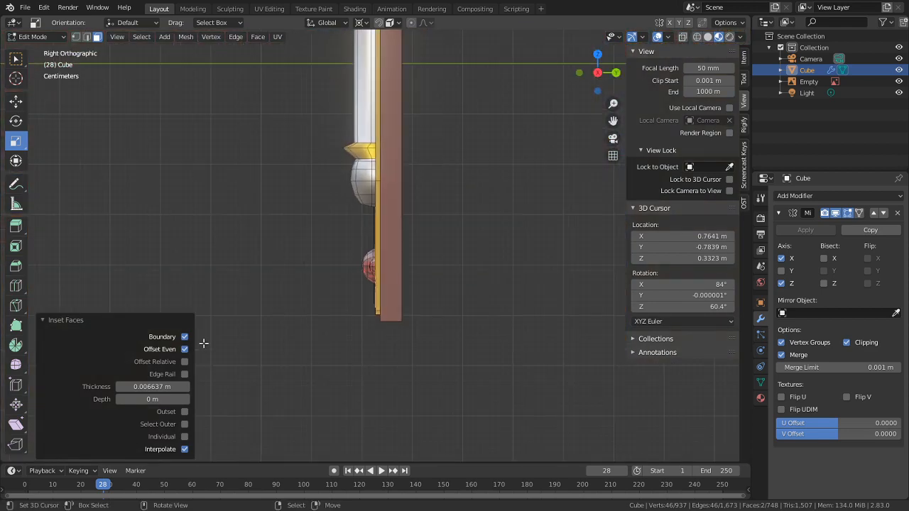
{"action": "scroll", "coordinate": [272, 294], "scroll_direction": "up", "scroll_amount": 10}
{"action": "key", "text": "e"}
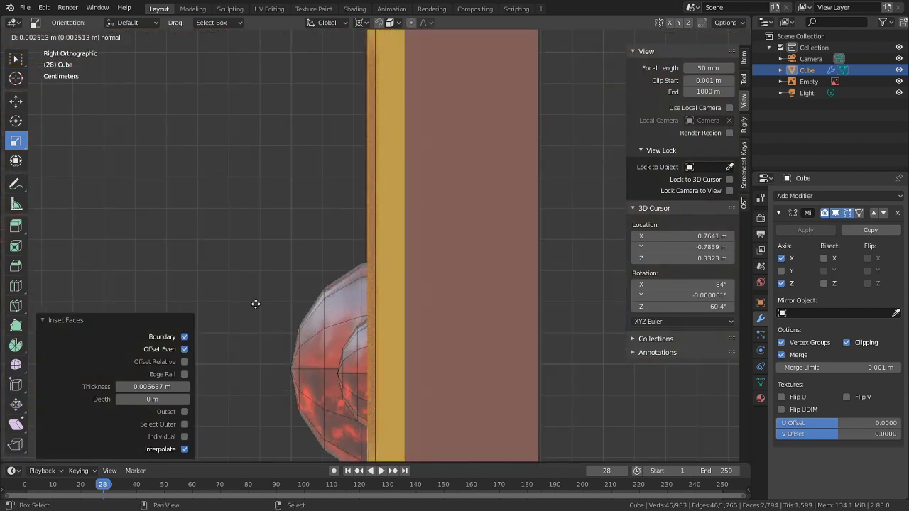
{"action": "left_click", "coordinate": [301, 299]}
Step: Try a second inset of about 0.004 m on the raised panel faces, and undo back to before the first inset
{"action": "middle_click_drag", "start_coordinate": [300, 298], "coordinate": [376, 269]}
{"action": "scroll", "coordinate": [493, 294], "scroll_direction": "up", "scroll_amount": 2}
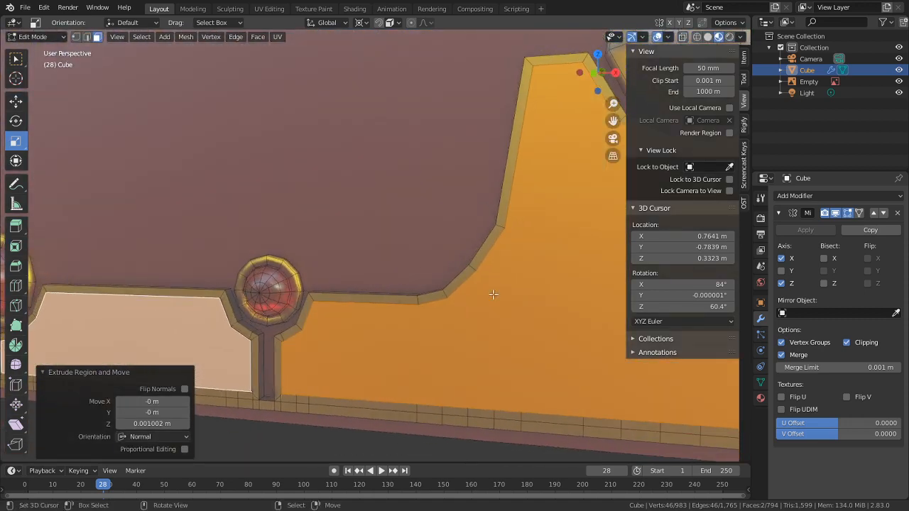
{"action": "key", "text": "i"}
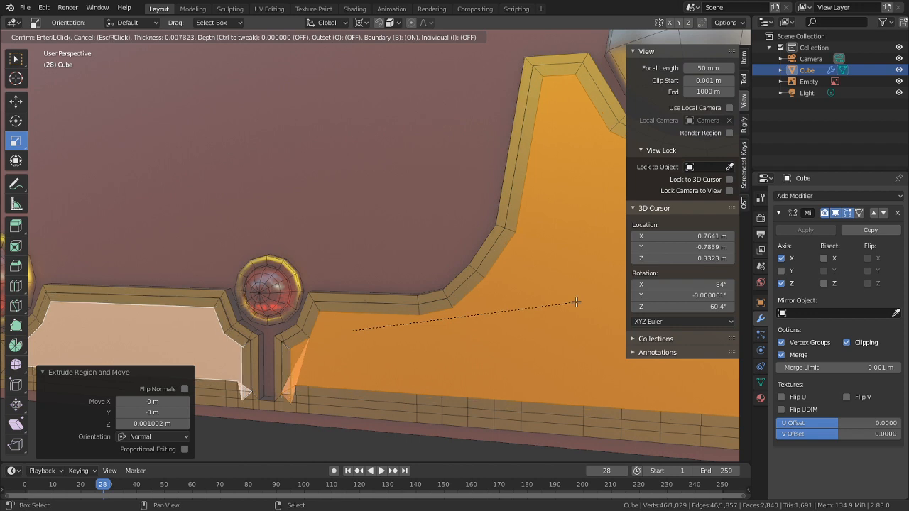
{"action": "left_click", "coordinate": [624, 307]}
{"action": "middle_click_drag", "start_coordinate": [385, 319], "coordinate": [461, 272]}
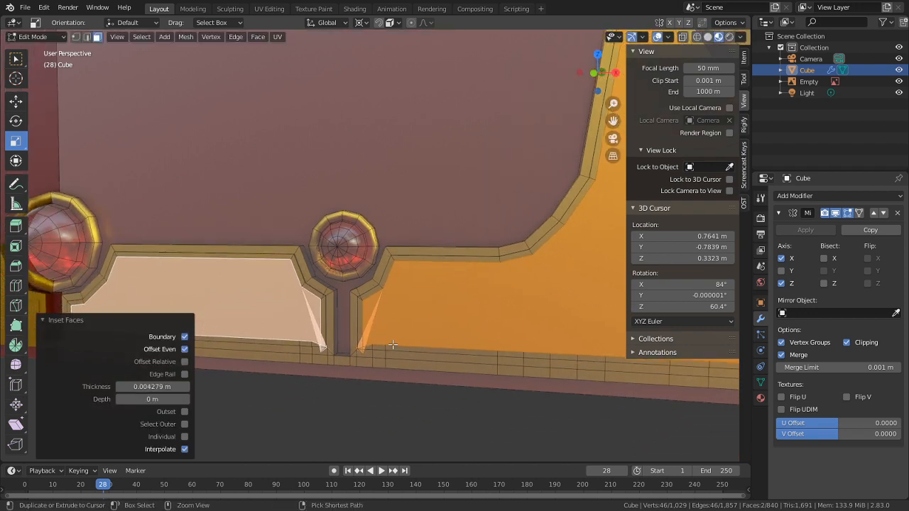
{"action": "key", "text": "ctrl+z"}
Step: Inset both selected gold panel faces by about 0.005 m, checking the corners beside the slot under the small gem
{"action": "middle_click_drag", "start_coordinate": [382, 328], "coordinate": [416, 315]}
{"action": "scroll", "coordinate": [398, 341], "scroll_direction": "up", "scroll_amount": 5}
{"action": "middle_click_drag", "start_coordinate": [348, 427], "coordinate": [364, 283], "text": "shift"}
{"action": "scroll", "coordinate": [391, 330], "scroll_direction": "up", "scroll_amount": 2}
{"action": "scroll", "coordinate": [423, 324], "scroll_direction": "up", "scroll_amount": 3}
{"action": "scroll", "coordinate": [423, 323], "scroll_direction": "down", "scroll_amount": 3}
{"action": "key", "text": "i"}
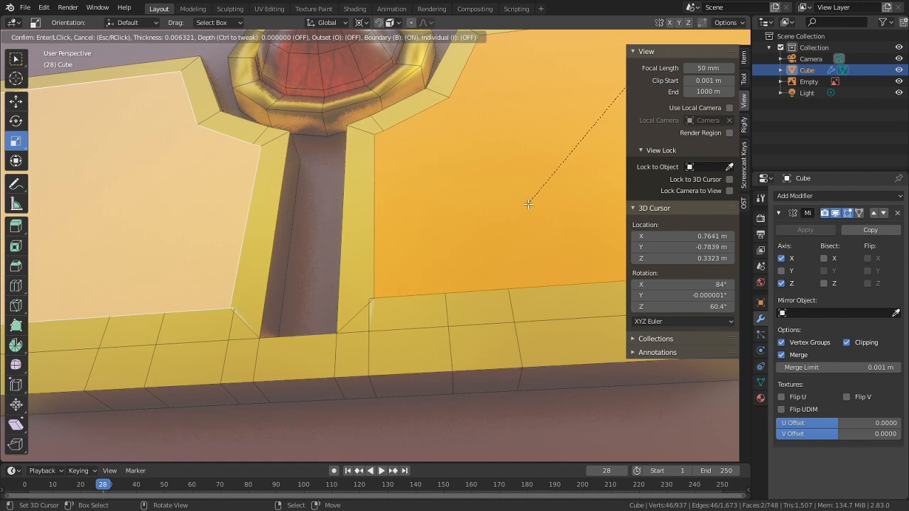
{"action": "left_click", "coordinate": [501, 223]}
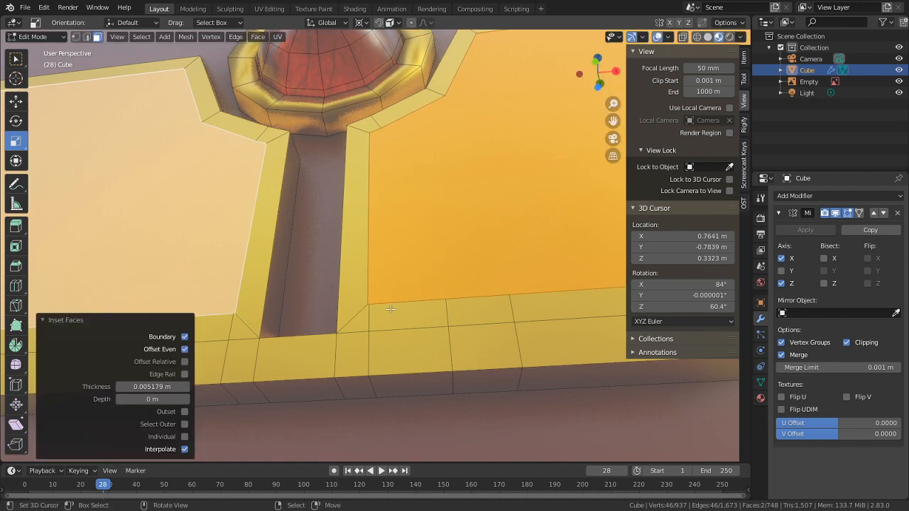
Step: Try moving the inset edge beside the slot under the small gem with snapping set to Edge, and undo the move
{"action": "scroll", "coordinate": [373, 270], "scroll_direction": "up", "scroll_amount": 5}
{"action": "key", "text": "1"}
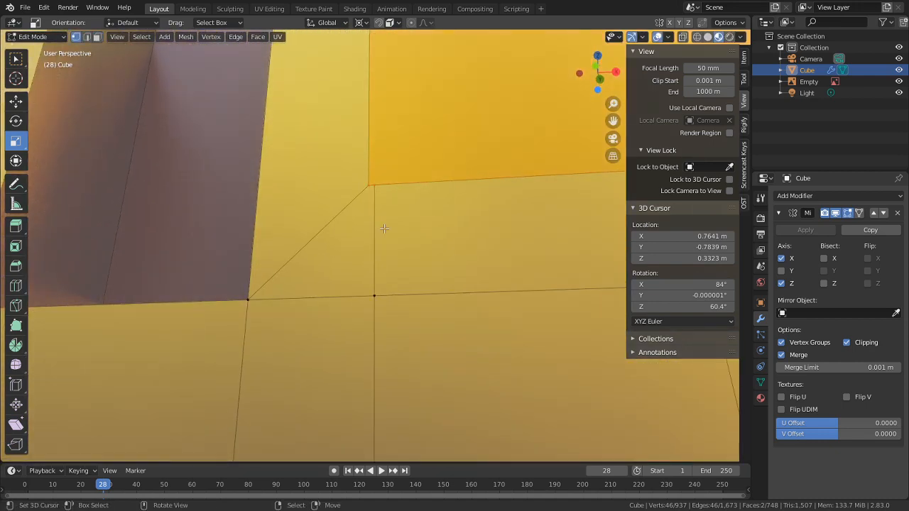
{"action": "middle_click_drag", "start_coordinate": [384, 228], "coordinate": [406, 279]}
{"action": "scroll", "coordinate": [377, 212], "scroll_direction": "up", "scroll_amount": 1}
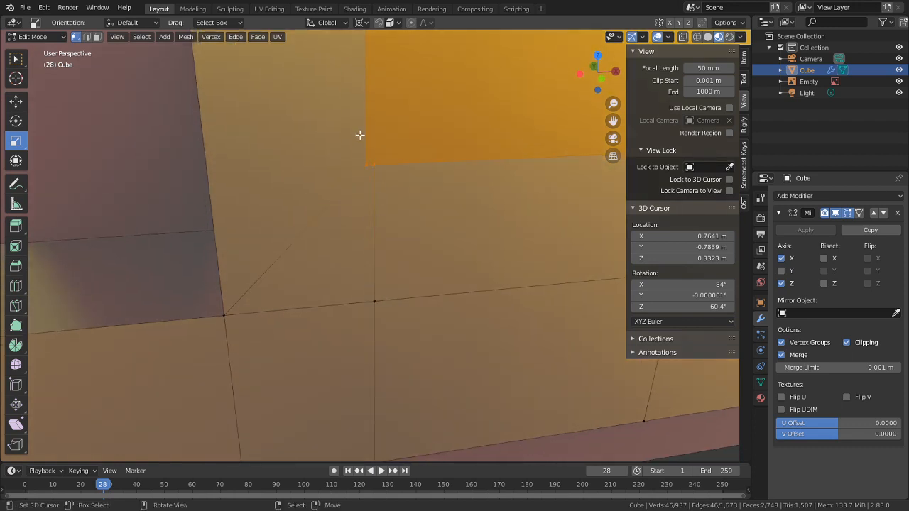
{"action": "middle_click_drag", "start_coordinate": [360, 133], "coordinate": [381, 69]}
{"action": "left_click", "coordinate": [395, 26]}
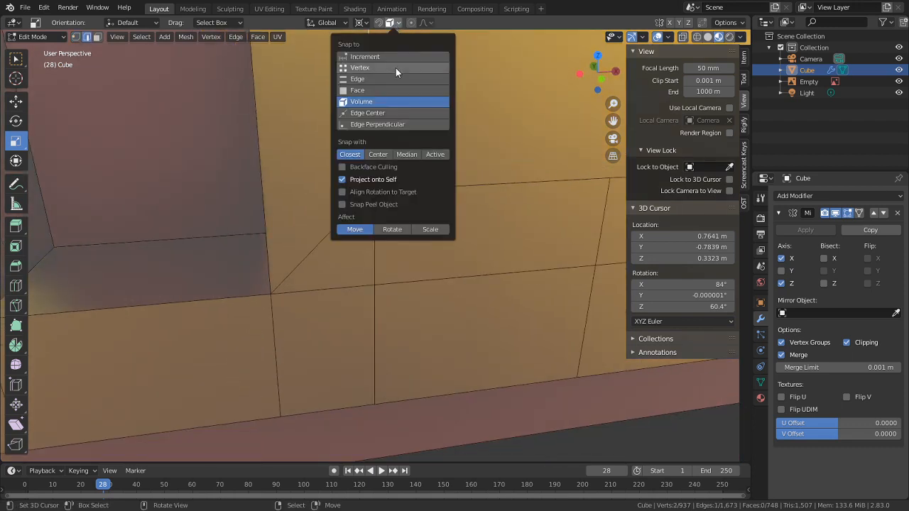
{"action": "left_click", "coordinate": [374, 91]}
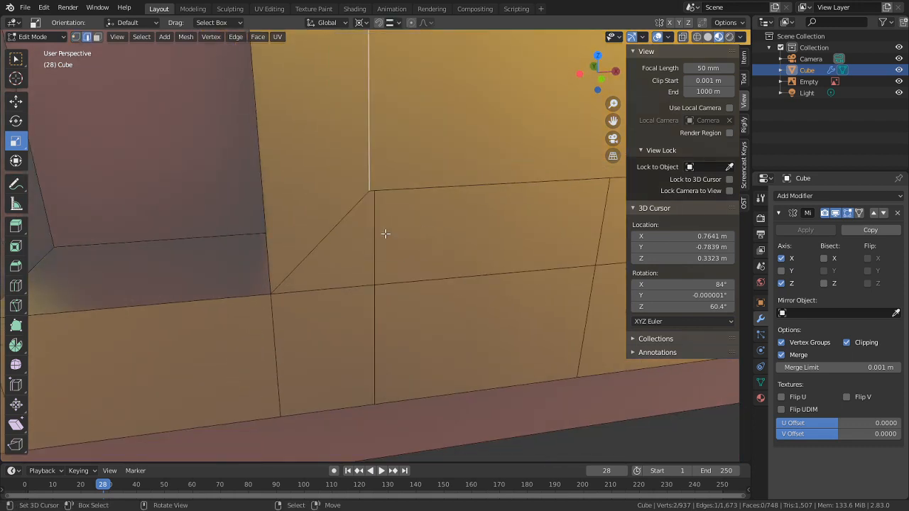
{"action": "key", "text": "x"}
{"action": "right_click", "coordinate": [375, 217]}
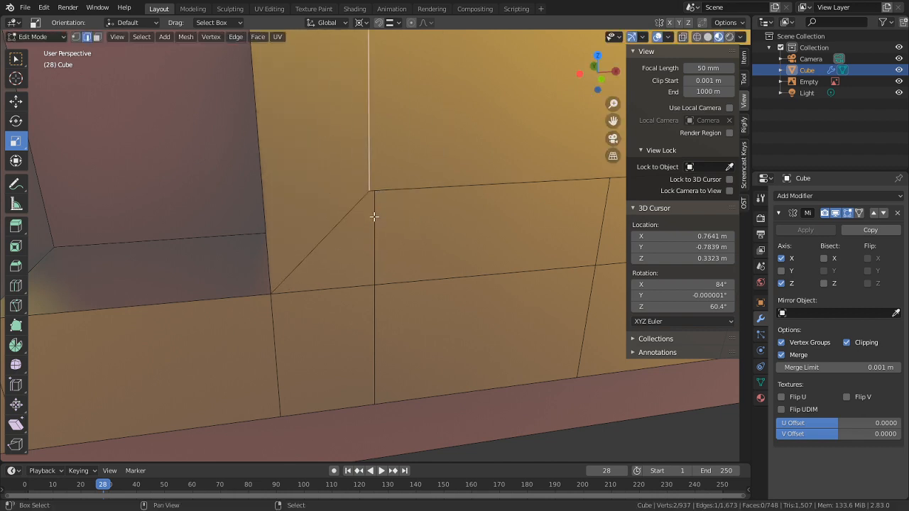
{"action": "key", "text": "g"}
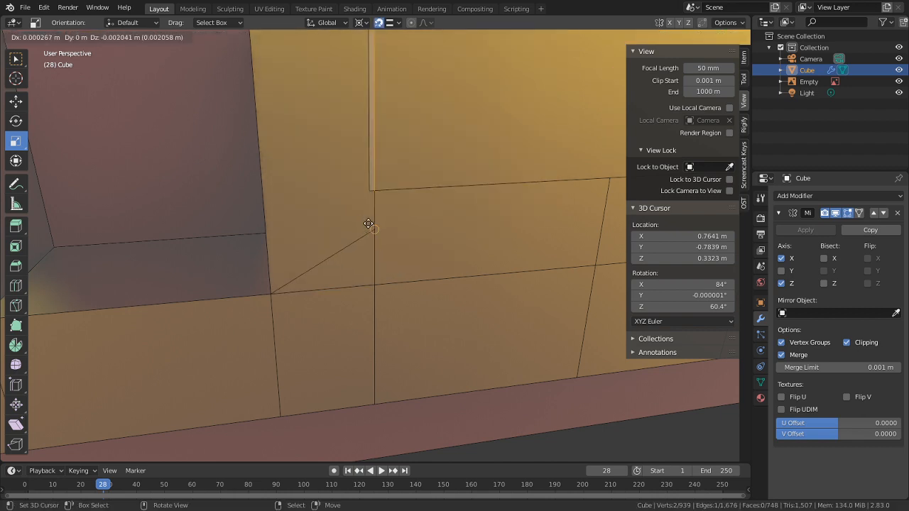
{"action": "left_click", "coordinate": [365, 223]}
{"action": "middle_click_drag", "start_coordinate": [365, 223], "coordinate": [427, 219]}
{"action": "key", "text": "ctrl+z"}
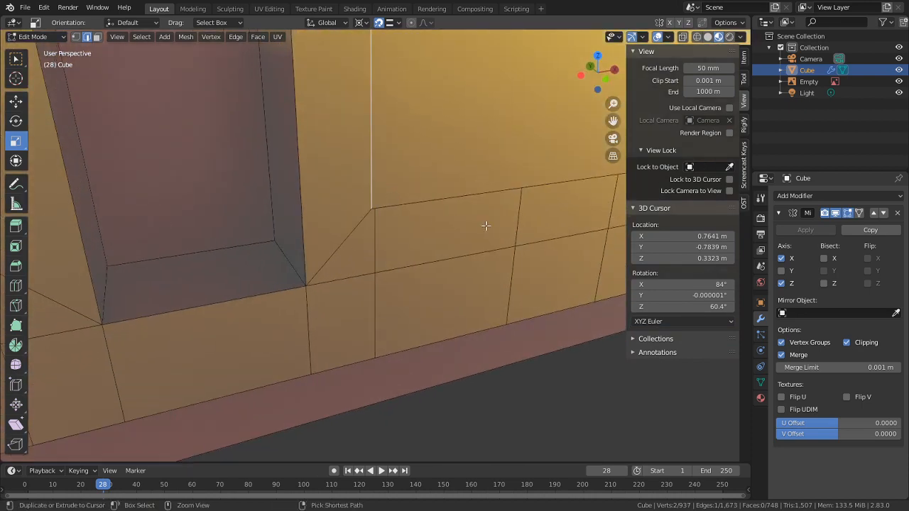
Step: Slide the stray lower inset corner vertex of the large panel beside the slot fully onto its neighbouring vertex, with factor 1.000
{"action": "scroll", "coordinate": [486, 225], "scroll_direction": "down", "scroll_amount": 6}
{"action": "middle_click_drag", "start_coordinate": [417, 149], "coordinate": [370, 162], "text": "shift"}
{"action": "scroll", "coordinate": [392, 284], "scroll_direction": "up", "scroll_amount": 2}
{"action": "scroll", "coordinate": [392, 285], "scroll_direction": "up", "scroll_amount": 1}
{"action": "scroll", "coordinate": [366, 213], "scroll_direction": "up", "scroll_amount": 4}
{"action": "key", "text": "1"}
{"action": "middle_click_drag", "start_coordinate": [336, 340], "coordinate": [357, 211], "text": "shift"}
{"action": "key", "text": "shift+v"}
{"action": "left_click", "coordinate": [348, 336]}
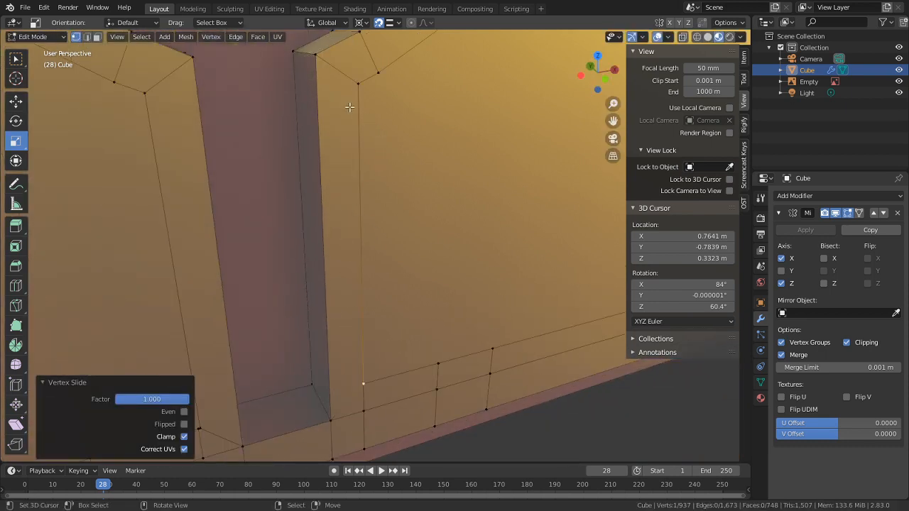
Step: Move the large panel's upper inset corner vertex 0.000267 m along X, snapping it to the lower corner vertex with Vertex snapping
{"action": "scroll", "coordinate": [344, 313], "scroll_direction": "down", "scroll_amount": 2}
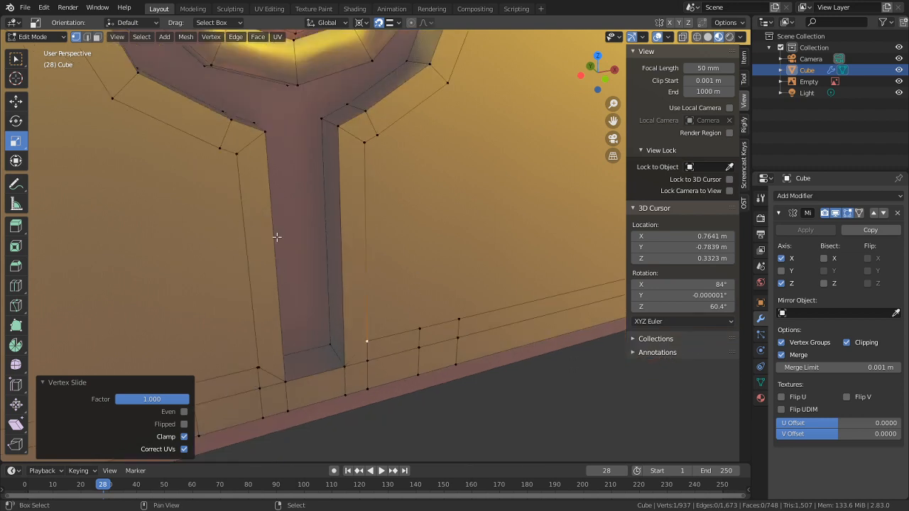
{"action": "right_click", "coordinate": [374, 138]}
{"action": "scroll", "coordinate": [379, 171], "scroll_direction": "up", "scroll_amount": 4}
{"action": "middle_click_drag", "start_coordinate": [364, 178], "coordinate": [358, 241], "text": "shift"}
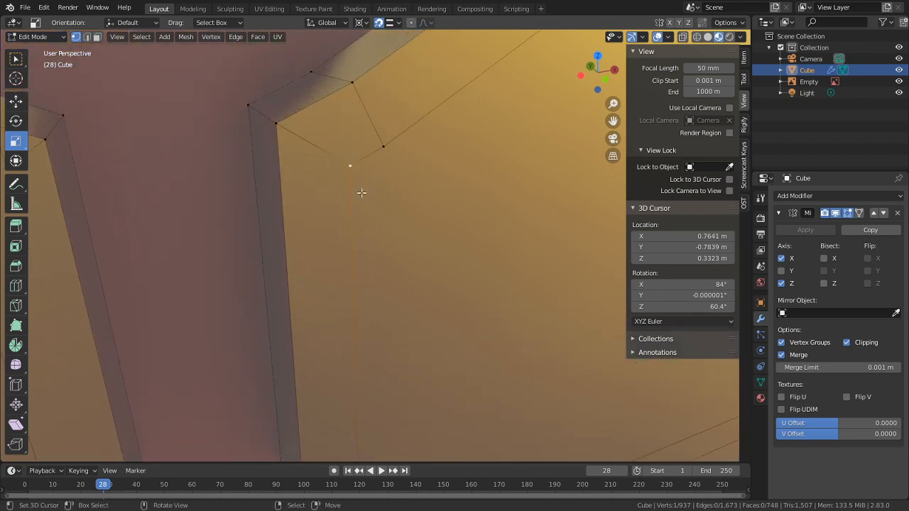
{"action": "middle_click_drag", "start_coordinate": [361, 192], "coordinate": [382, 197]}
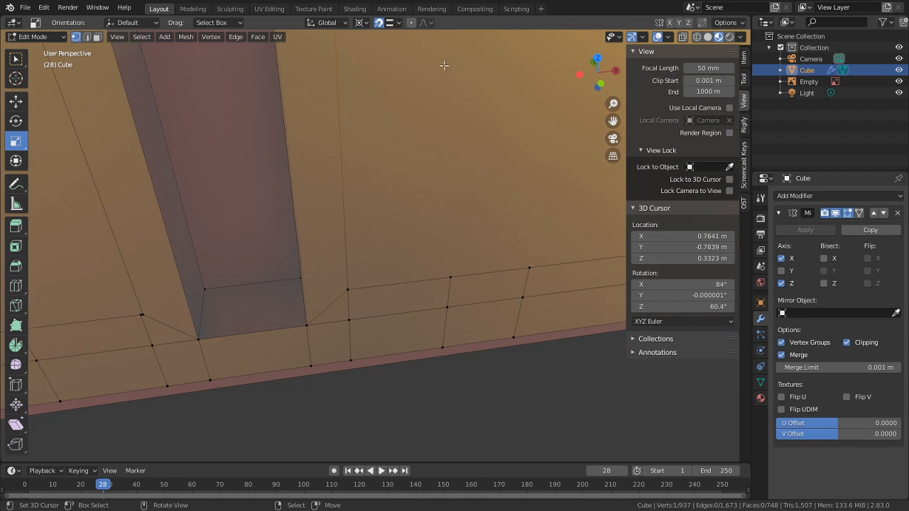
{"action": "left_click", "coordinate": [393, 23]}
{"action": "key", "text": "g"}
{"action": "key", "text": "x"}
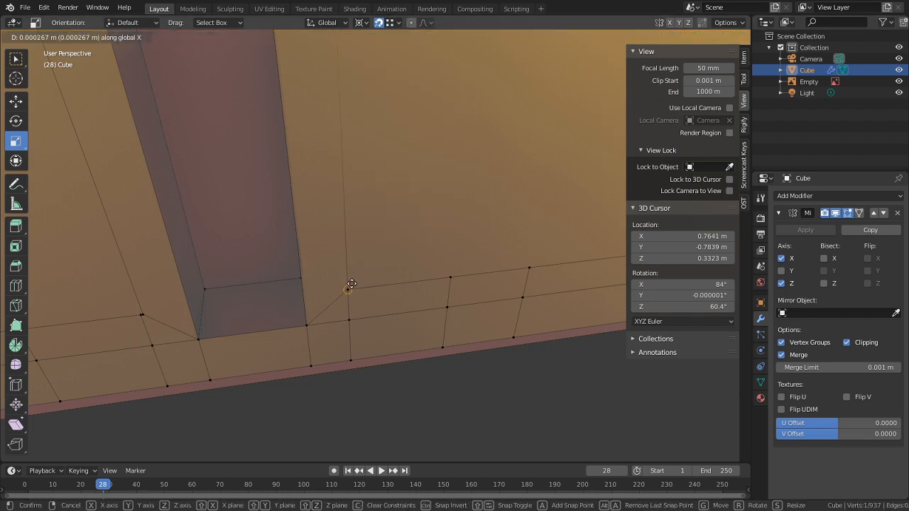
{"action": "left_click", "coordinate": [348, 287]}
Step: Slide the small panel's stray lower inset vertex beside the slot fully onto the adjacent corner vertex, with factor 1.000
{"action": "scroll", "coordinate": [385, 306], "scroll_direction": "down", "scroll_amount": 3}
{"action": "middle_click_drag", "start_coordinate": [274, 237], "coordinate": [363, 224], "text": "shift"}
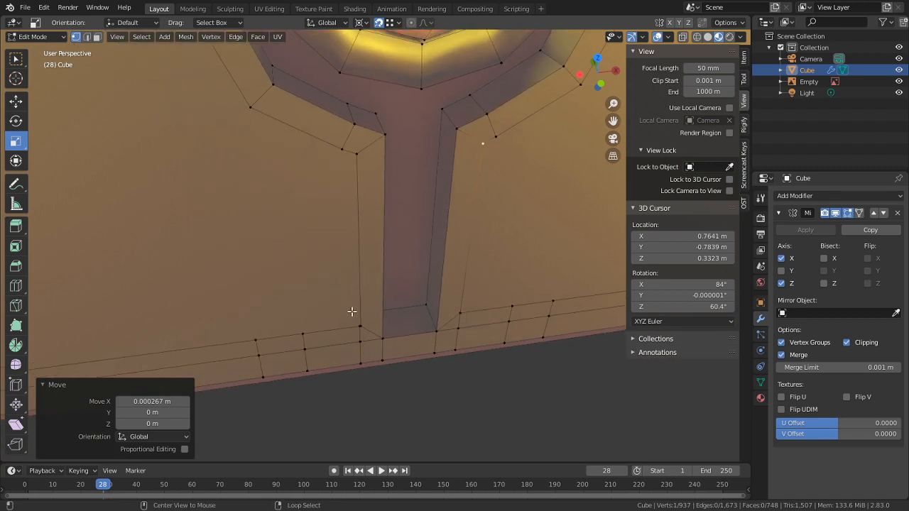
{"action": "scroll", "coordinate": [351, 311], "scroll_direction": "up", "scroll_amount": 8}
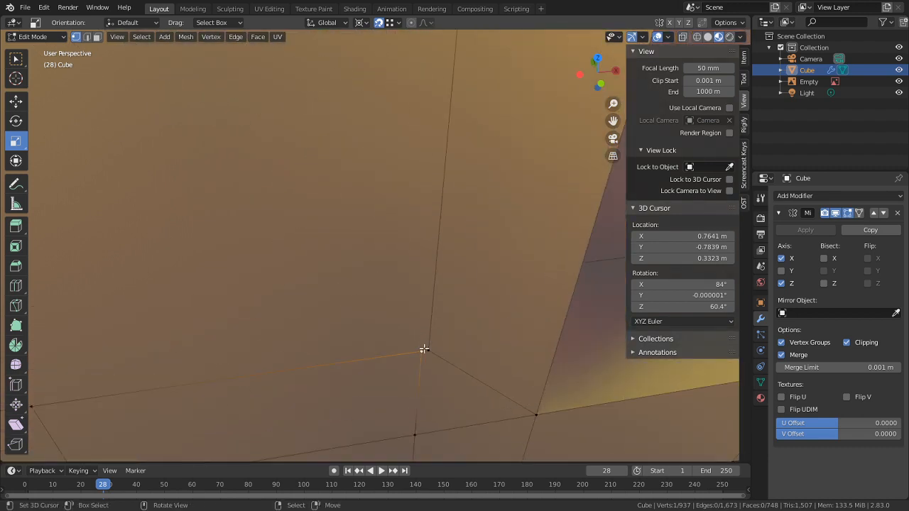
{"action": "key", "text": "shift+v"}
{"action": "left_click", "coordinate": [404, 334]}
{"action": "scroll", "coordinate": [406, 234], "scroll_direction": "down", "scroll_amount": 5}
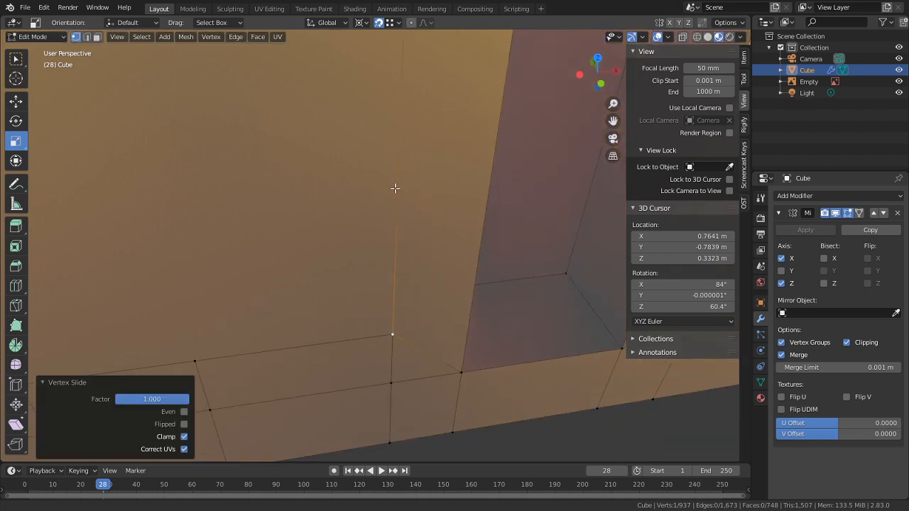
Step: Move the small panel's upper inset corner vertex -0.000267 m along X, snapping it in line with the lower corner
{"action": "scroll", "coordinate": [387, 153], "scroll_direction": "down", "scroll_amount": 2}
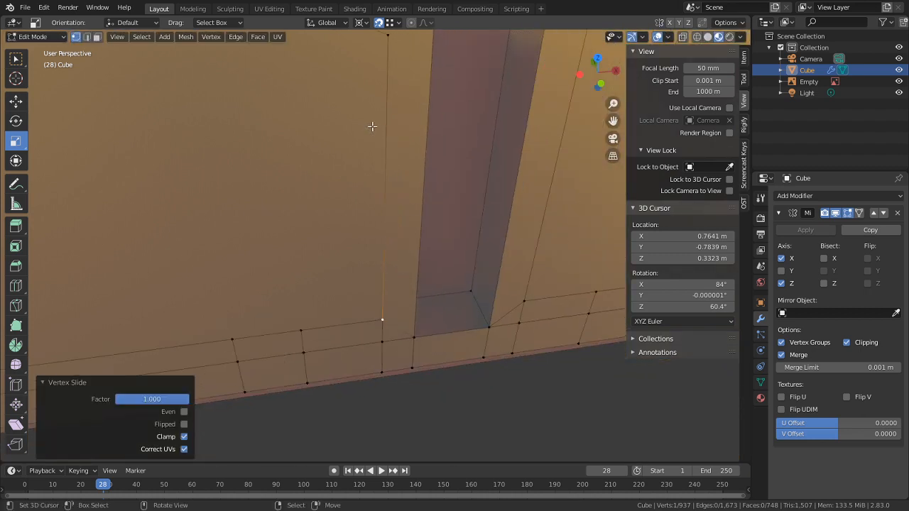
{"action": "key", "text": "g"}
{"action": "key", "text": "x"}
{"action": "left_click", "coordinate": [382, 319]}
Step: Check the panel borders, then merge the linked gold panel vertices by distance and clear the selection
{"action": "scroll", "coordinate": [388, 281], "scroll_direction": "down", "scroll_amount": 5}
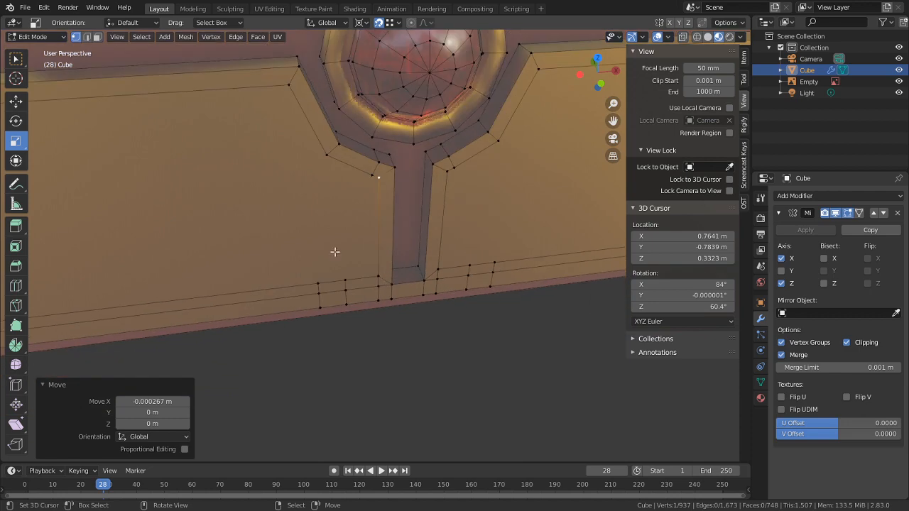
{"action": "middle_click_drag", "start_coordinate": [335, 252], "coordinate": [546, 222]}
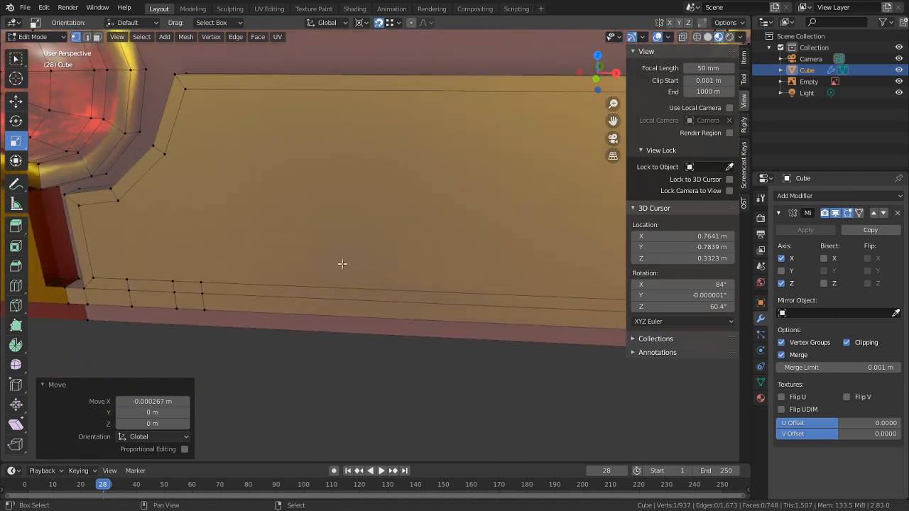
{"action": "middle_click_drag", "start_coordinate": [265, 248], "coordinate": [489, 217], "text": "shift"}
{"action": "scroll", "coordinate": [341, 278], "scroll_direction": "up", "scroll_amount": 5}
{"action": "mouse_move", "coordinate": [341, 278]}
{"action": "middle_mouse_down"}
{"action": "mouse_move", "coordinate": [402, 239]}
{"action": "mouse_move", "coordinate": [349, 262]}
{"action": "middle_mouse_up"}
{"action": "scroll", "coordinate": [349, 262], "scroll_direction": "down", "scroll_amount": 6}
{"action": "middle_click_drag", "start_coordinate": [424, 263], "coordinate": [46, 311], "text": "shift"}
{"action": "scroll", "coordinate": [290, 272], "scroll_direction": "down", "scroll_amount": 3}
{"action": "middle_click_drag", "start_coordinate": [291, 272], "coordinate": [161, 313], "text": "shift"}
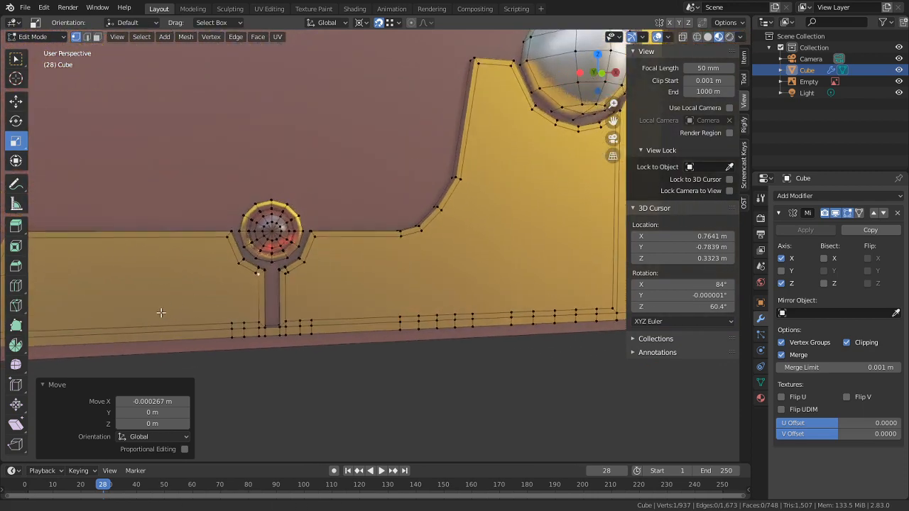
{"action": "scroll", "coordinate": [343, 275], "scroll_direction": "down", "scroll_amount": 1}
{"action": "scroll", "coordinate": [342, 275], "scroll_direction": "down", "scroll_amount": 1}
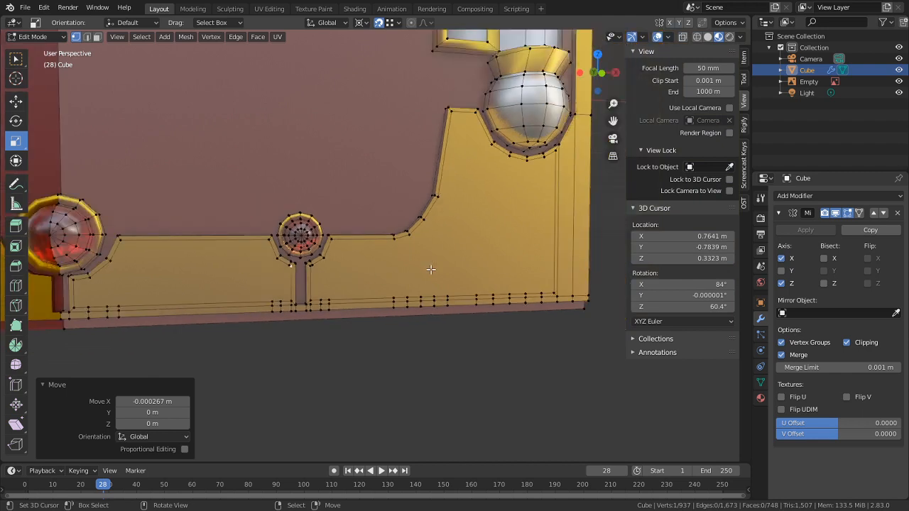
{"action": "key", "text": "l"}
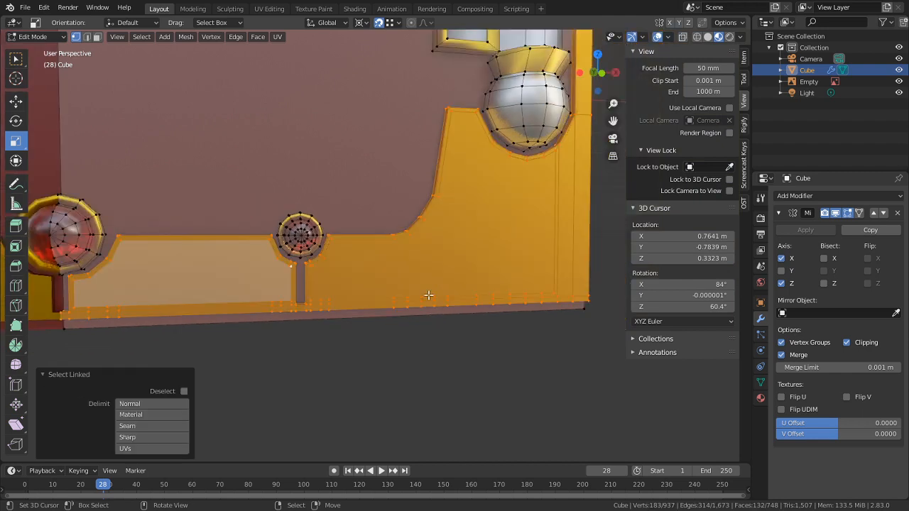
{"action": "key", "text": "m"}
{"action": "left_click", "coordinate": [429, 294]}
{"action": "key", "text": "alt+a"}
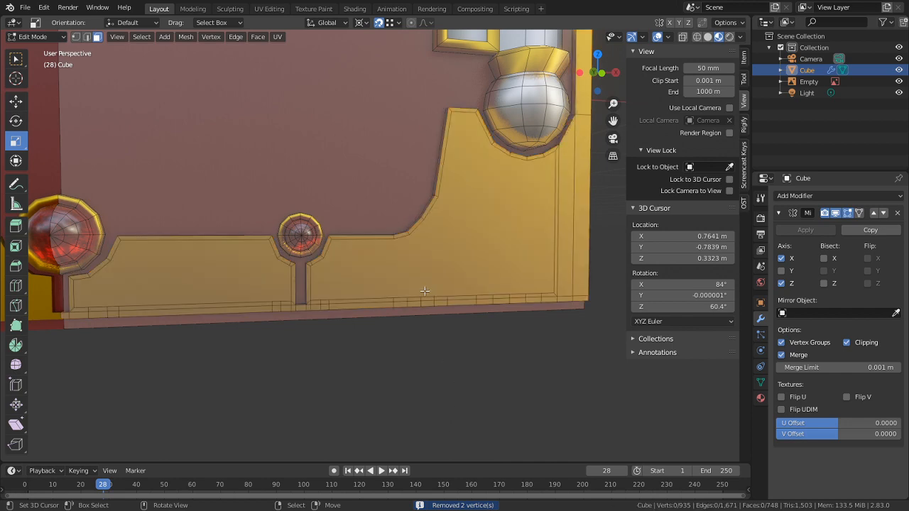
Step: Select the inner faces of both gold panels and extrude them by about 0.0027 m along their normal
{"action": "left_click", "coordinate": [424, 290]}
{"action": "left_click", "coordinate": [199, 287], "text": "shift"}
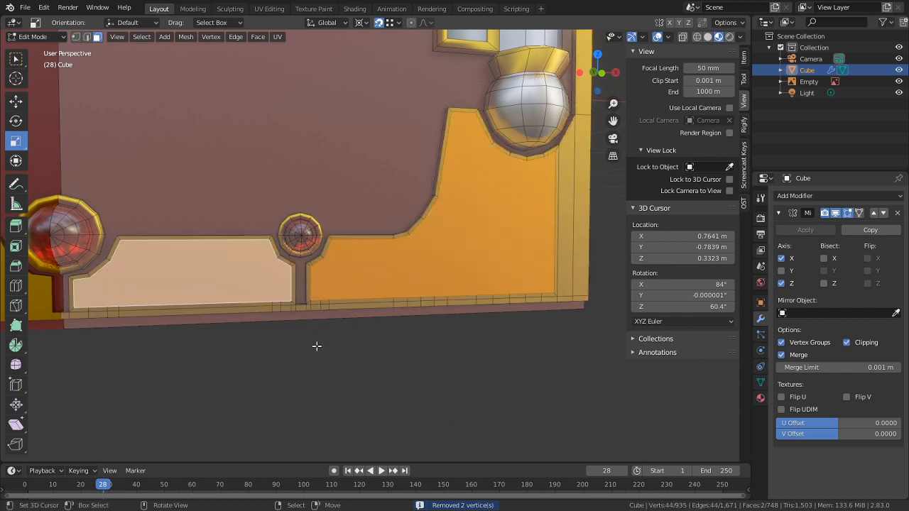
{"action": "key", "text": "KP_3"}
{"action": "scroll", "coordinate": [386, 299], "scroll_direction": "up", "scroll_amount": 2}
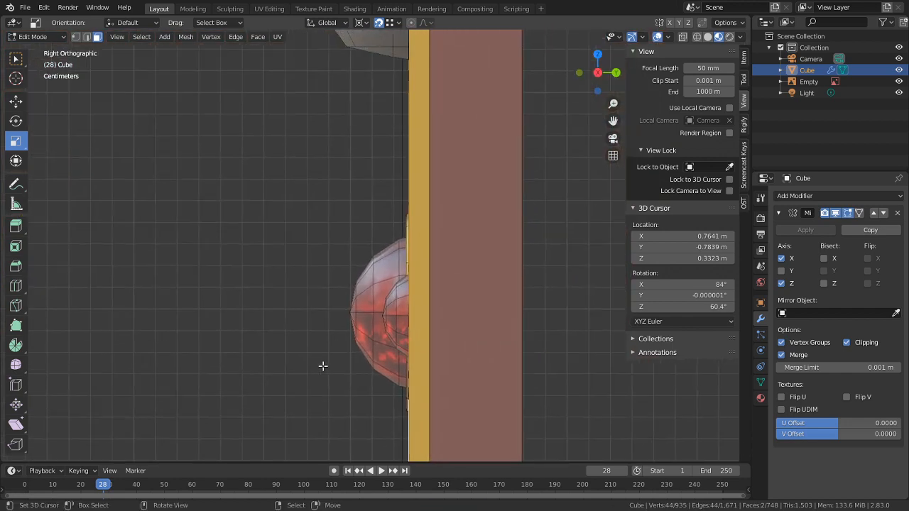
{"action": "scroll", "coordinate": [323, 366], "scroll_direction": "up", "scroll_amount": 4}
{"action": "middle_click_drag", "start_coordinate": [322, 366], "coordinate": [300, 266]}
{"action": "key", "text": "e"}
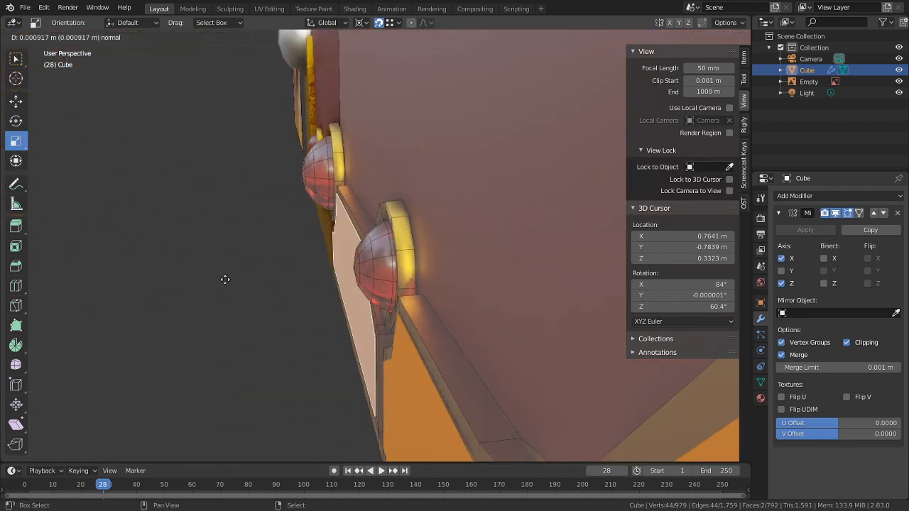
{"action": "left_click", "coordinate": [80, 304]}
Step: Inset both extruded panel faces by about 0.005 m
{"action": "middle_click_drag", "start_coordinate": [108, 306], "coordinate": [569, 310]}
{"action": "key", "text": "i"}
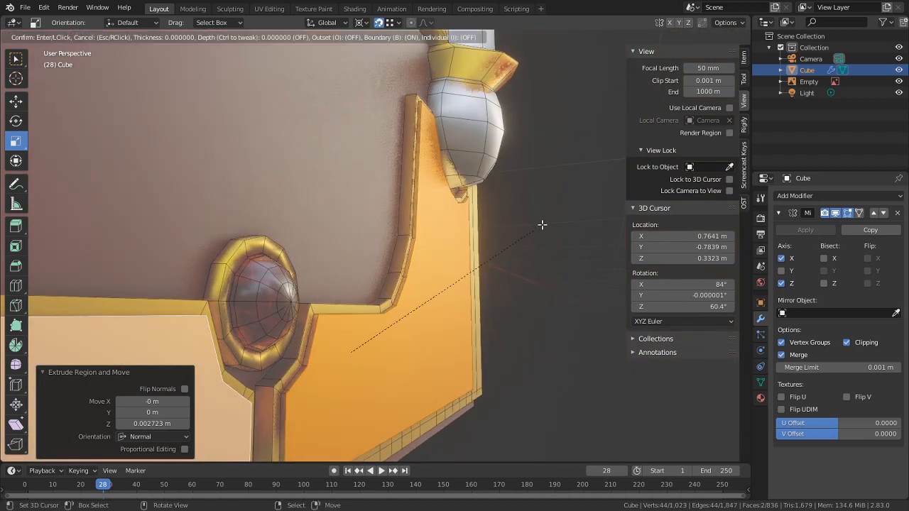
{"action": "left_click", "coordinate": [579, 198]}
Step: Snap the large panel's stray inset vertex beside the slot's upper end onto its neighbour, moving it 0.000288 m in X and 0.000141 m in Z
{"action": "middle_click_drag", "start_coordinate": [426, 333], "coordinate": [325, 349]}
{"action": "middle_click_drag", "start_coordinate": [229, 415], "coordinate": [301, 381], "text": "shift"}
{"action": "scroll", "coordinate": [302, 381], "scroll_direction": "up", "scroll_amount": 5}
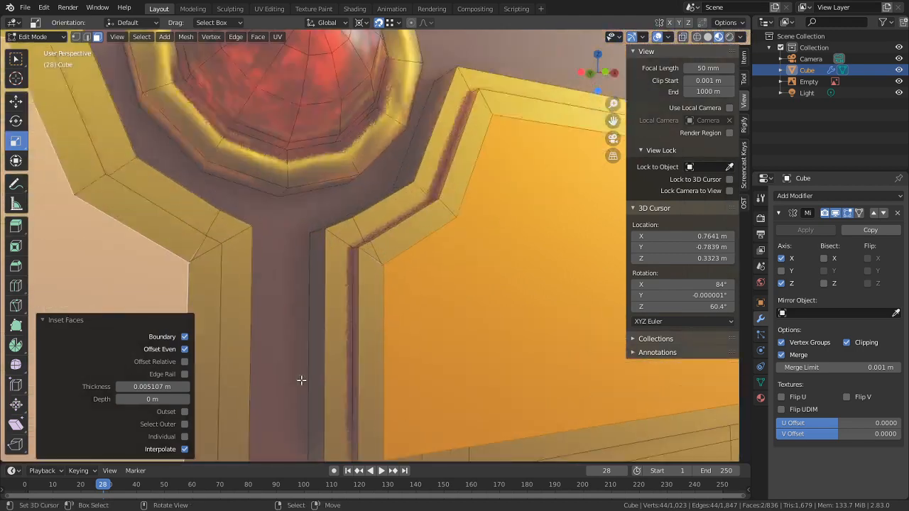
{"action": "scroll", "coordinate": [360, 342], "scroll_direction": "up", "scroll_amount": 10}
{"action": "key", "text": "1"}
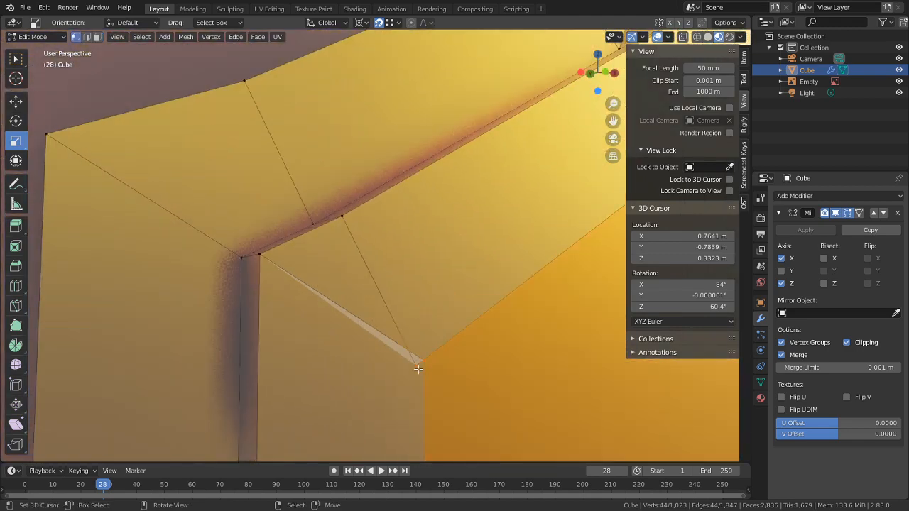
{"action": "scroll", "coordinate": [431, 373], "scroll_direction": "up", "scroll_amount": 1}
{"action": "key", "text": "g"}
{"action": "key", "text": "g"}
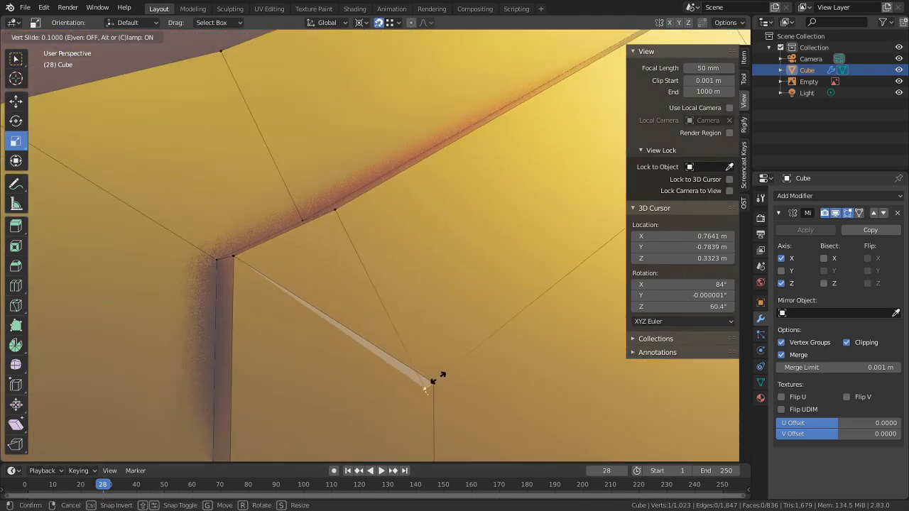
{"action": "left_click", "coordinate": [433, 381]}
Step: Snap the small panel's matching stray inset vertex onto its neighbour, moving it -0.000288 m in X and 0.000141 m in Z
{"action": "scroll", "coordinate": [274, 347], "scroll_direction": "down", "scroll_amount": 6}
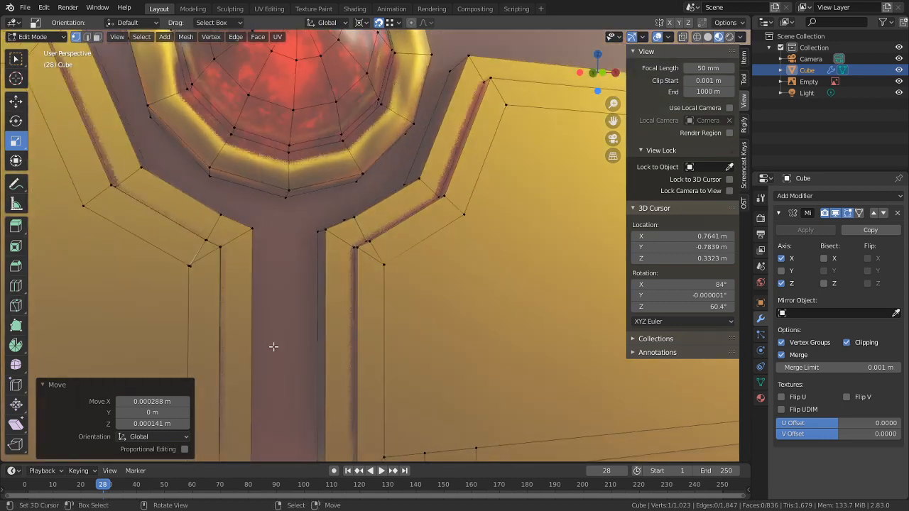
{"action": "scroll", "coordinate": [345, 300], "scroll_direction": "up", "scroll_amount": 3}
{"action": "scroll", "coordinate": [240, 249], "scroll_direction": "up", "scroll_amount": 3}
{"action": "scroll", "coordinate": [194, 306], "scroll_direction": "up", "scroll_amount": 2}
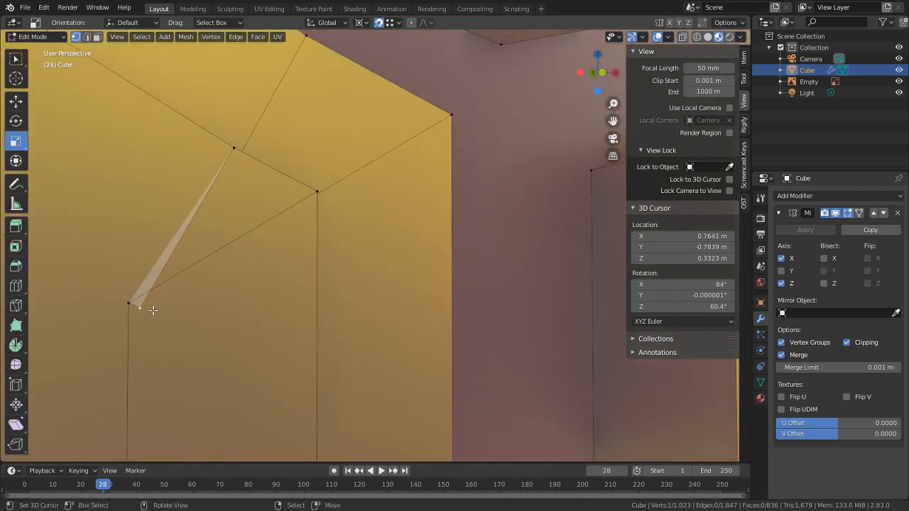
{"action": "key", "text": "g"}
{"action": "left_click", "coordinate": [126, 307]}
Step: Select all linked vertices of the gold panels and merge the overlapping ones by distance
{"action": "scroll", "coordinate": [213, 301], "scroll_direction": "down", "scroll_amount": 9}
{"action": "scroll", "coordinate": [428, 248], "scroll_direction": "up", "scroll_amount": 2}
{"action": "middle_click_drag", "start_coordinate": [428, 248], "coordinate": [700, 69], "text": "shift"}
{"action": "scroll", "coordinate": [147, 192], "scroll_direction": "down", "scroll_amount": 3}
{"action": "scroll", "coordinate": [147, 192], "scroll_direction": "up", "scroll_amount": 2}
{"action": "scroll", "coordinate": [554, 222], "scroll_direction": "down", "scroll_amount": 3}
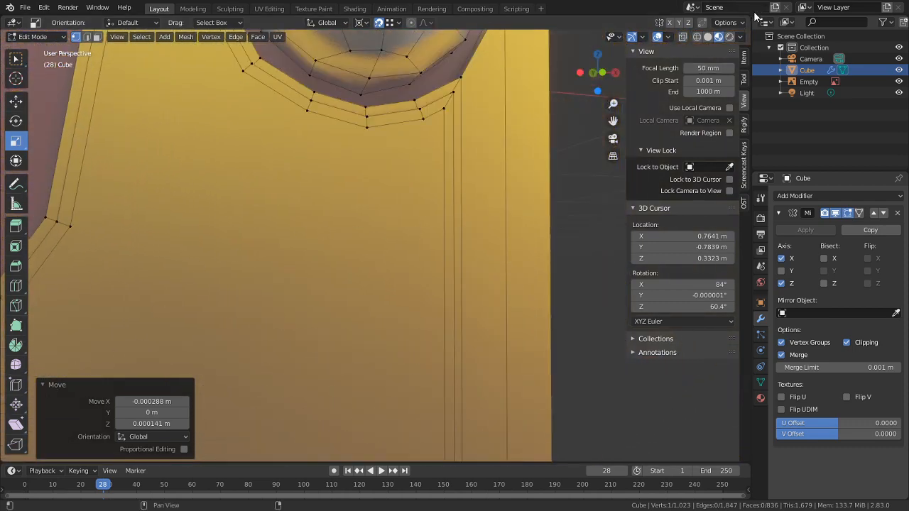
{"action": "middle_click_drag", "start_coordinate": [757, 16], "coordinate": [456, 232], "text": "shift"}
{"action": "scroll", "coordinate": [456, 232], "scroll_direction": "down", "scroll_amount": 3}
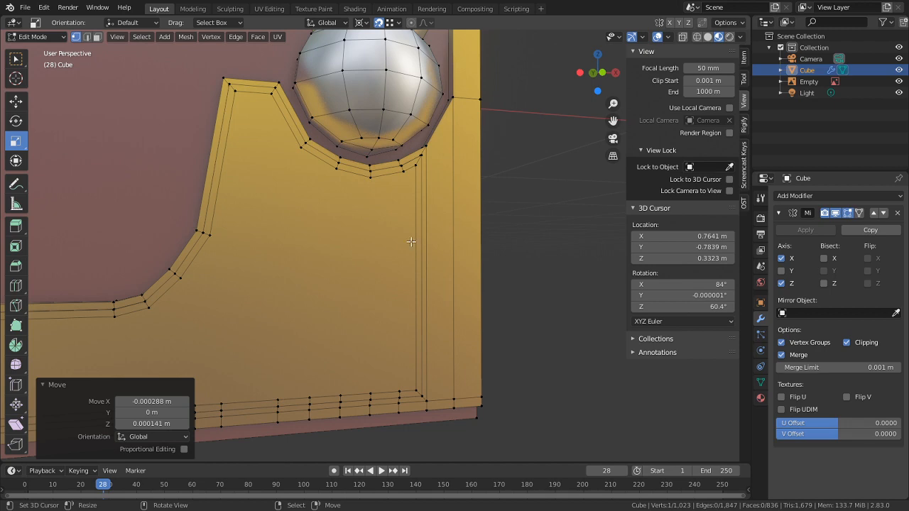
{"action": "key", "text": "l"}
{"action": "key", "text": "m"}
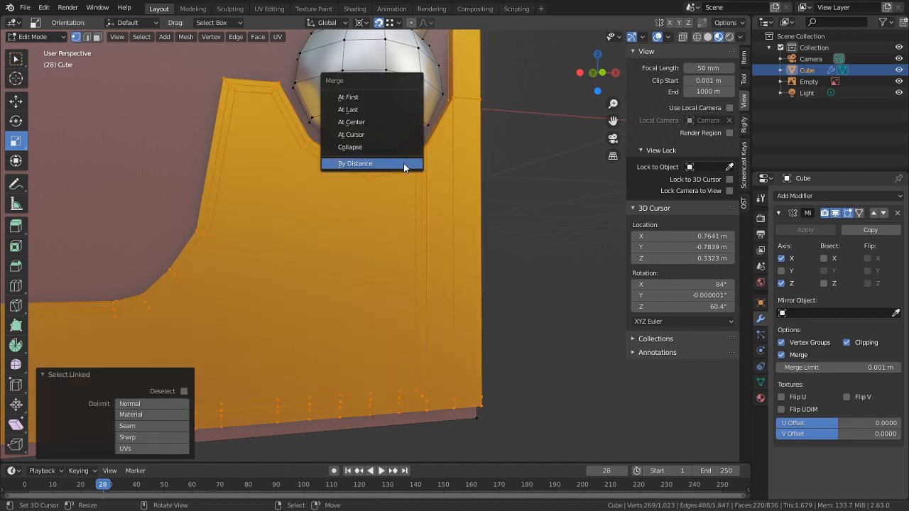
{"action": "left_click", "coordinate": [405, 167]}
{"action": "scroll", "coordinate": [402, 235], "scroll_direction": "up", "scroll_amount": 3}
{"action": "scroll", "coordinate": [388, 232], "scroll_direction": "up", "scroll_amount": 2}
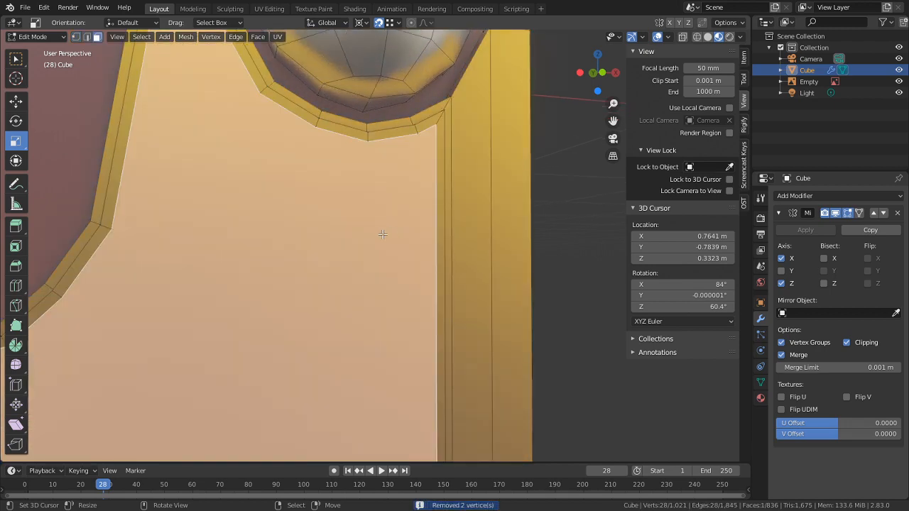
Step: Set snapping to Face and extrude both inner panel faces inward along their normals by about 0.0027 m
{"action": "scroll", "coordinate": [383, 234], "scroll_direction": "down", "scroll_amount": 4}
{"action": "middle_click_drag", "start_coordinate": [332, 232], "coordinate": [496, 201], "text": "shift"}
{"action": "right_click", "coordinate": [312, 234], "text": "shift"}
{"action": "scroll", "coordinate": [341, 245], "scroll_direction": "up", "scroll_amount": 5}
{"action": "middle_click_drag", "start_coordinate": [364, 248], "coordinate": [346, 253]}
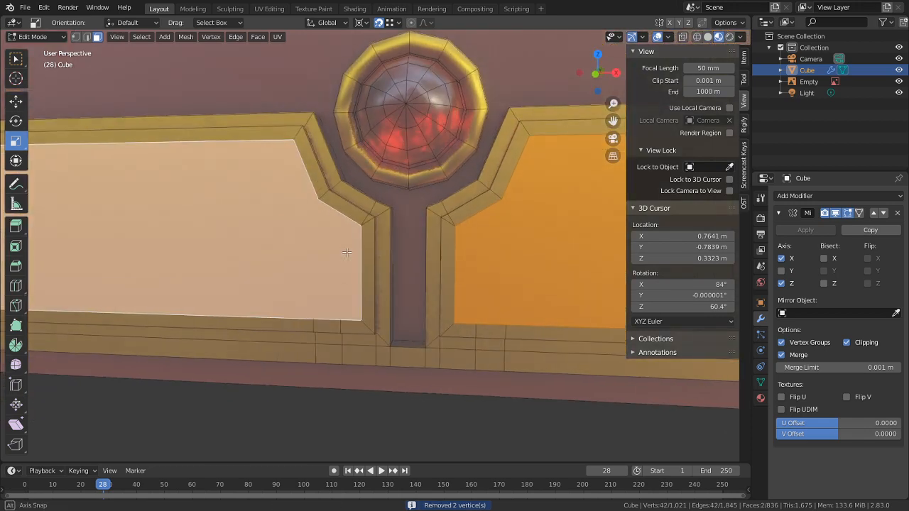
{"action": "left_click", "coordinate": [394, 23]}
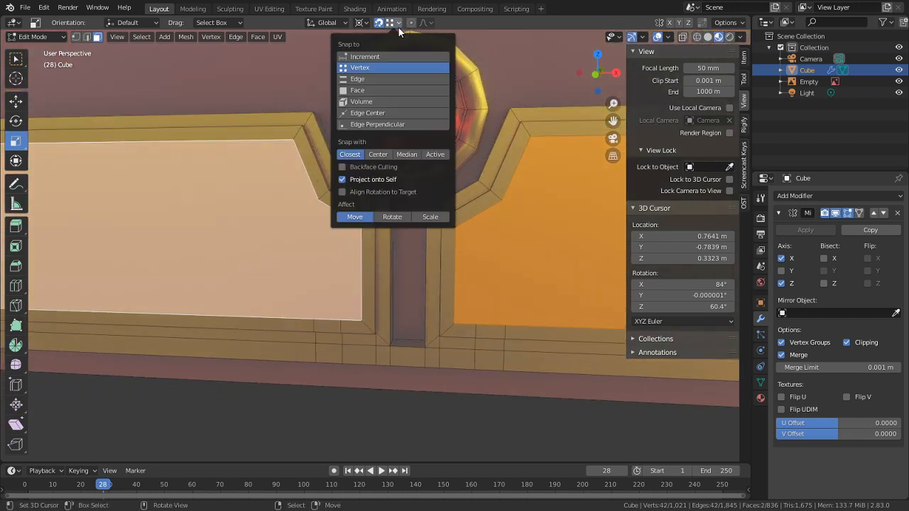
{"action": "left_click", "coordinate": [377, 90]}
{"action": "scroll", "coordinate": [370, 192], "scroll_direction": "up", "scroll_amount": 5}
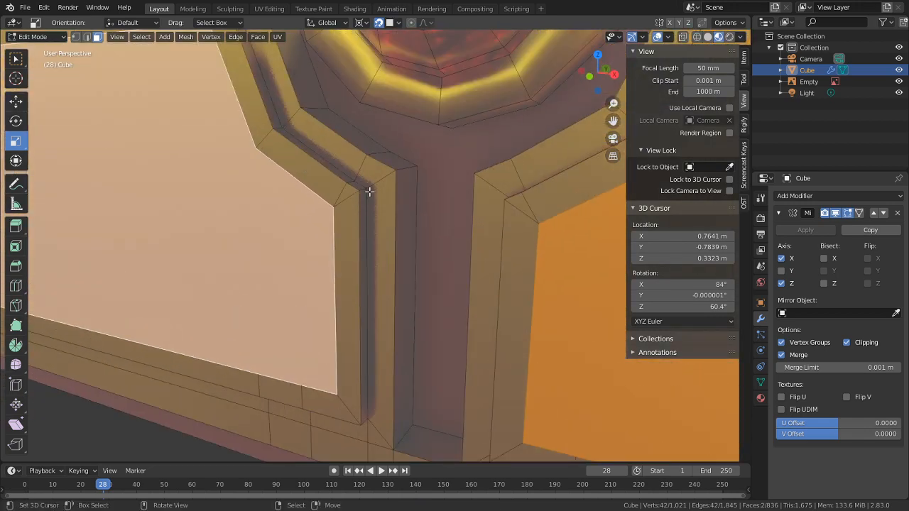
{"action": "key", "text": "e"}
{"action": "left_click", "coordinate": [380, 187]}
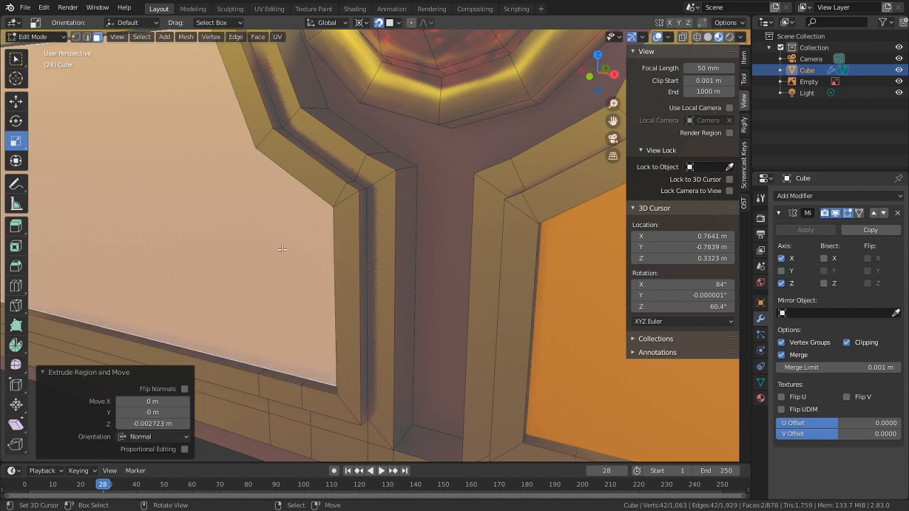
{"action": "middle_click_drag", "start_coordinate": [323, 250], "coordinate": [384, 286]}
{"action": "scroll", "coordinate": [391, 220], "scroll_direction": "down", "scroll_amount": 3}
{"action": "scroll", "coordinate": [383, 287], "scroll_direction": "down", "scroll_amount": 3}
Step: Select the inner and outer stepped wall loops of both gold panels and assign Material.003 to them
{"action": "key", "text": "Tab"}
{"action": "middle_click_drag", "start_coordinate": [426, 358], "coordinate": [390, 269]}
{"action": "key", "text": "Tab"}
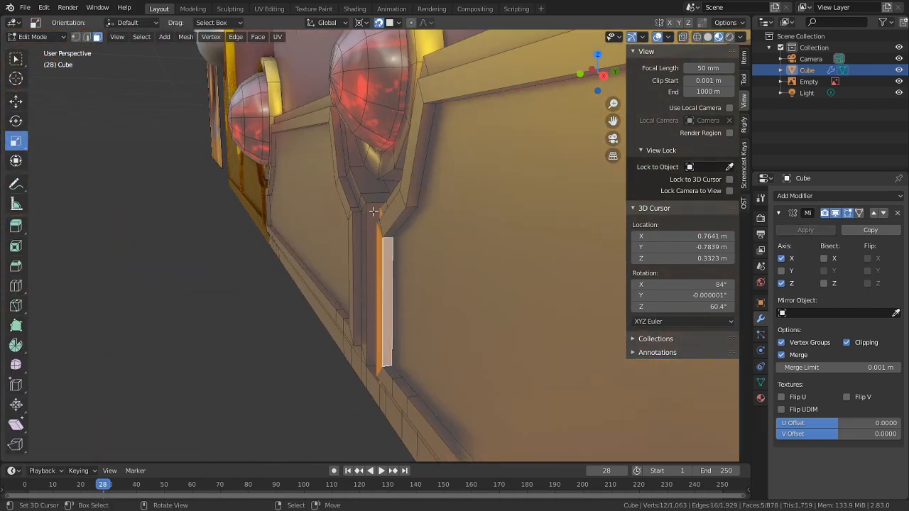
{"action": "middle_click_drag", "start_coordinate": [374, 211], "coordinate": [370, 241]}
{"action": "right_click", "coordinate": [415, 192], "text": "alt"}
{"action": "right_click", "coordinate": [404, 187], "text": "alt+shift"}
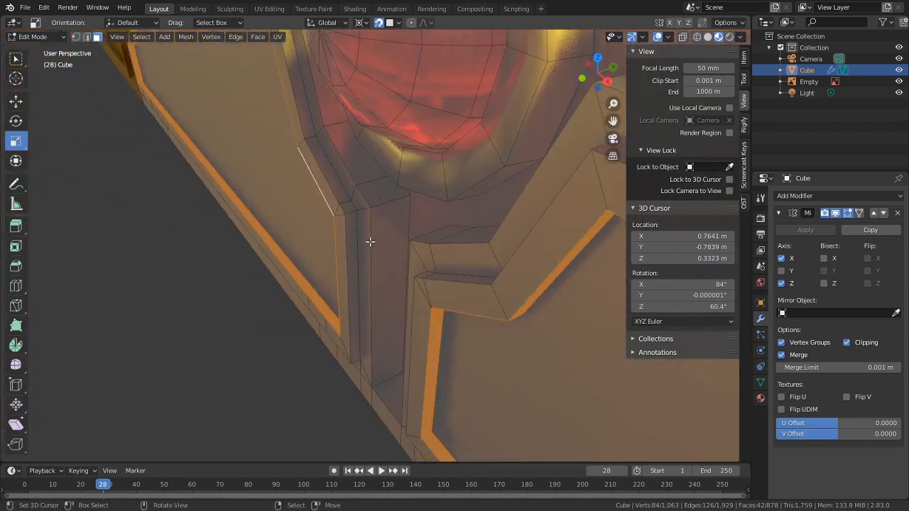
{"action": "right_click", "coordinate": [347, 211], "text": "alt+shift"}
{"action": "middle_click_drag", "start_coordinate": [347, 211], "coordinate": [496, 226]}
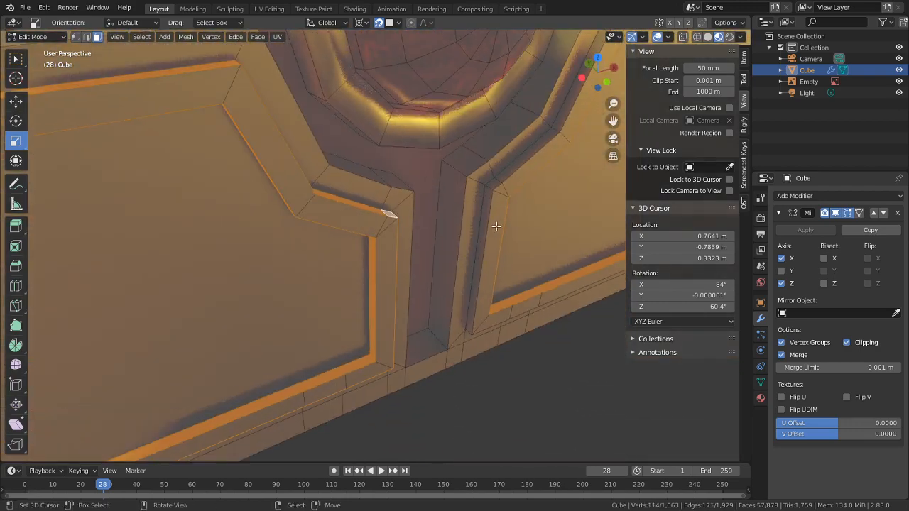
{"action": "right_click", "coordinate": [487, 188], "text": "alt+shift"}
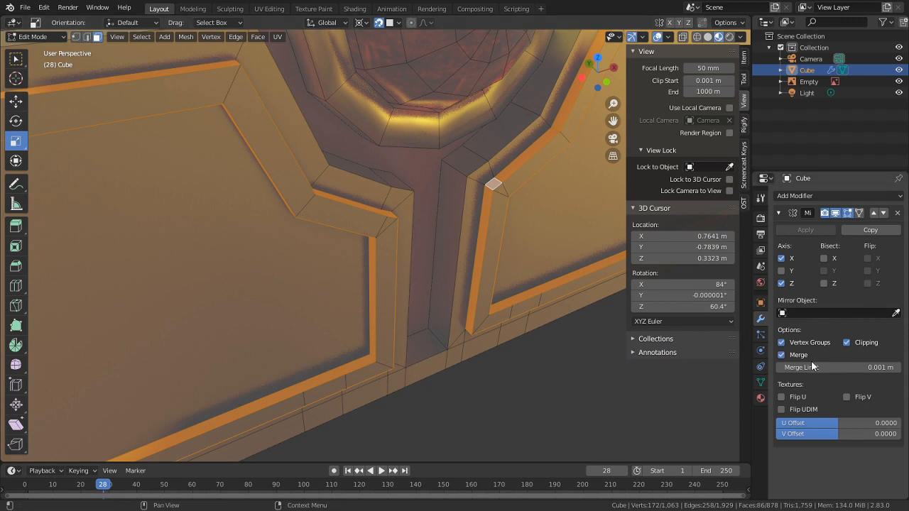
{"action": "left_click", "coordinate": [761, 399]}
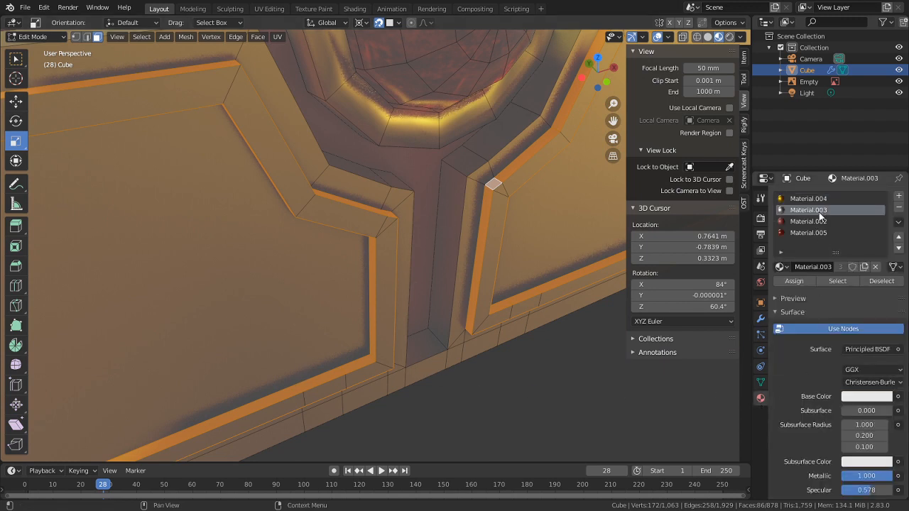
{"action": "key", "text": "alt+a"}
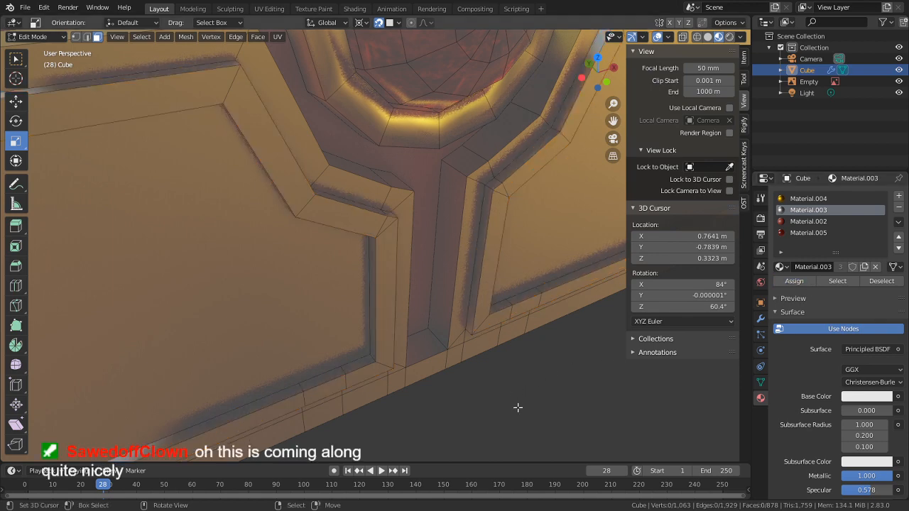
{"action": "middle_click_drag", "start_coordinate": [507, 320], "coordinate": [321, 328]}
Step: Select all linked faces of the gold panels and hide the rest of the mesh
{"action": "key", "text": "ctrl+z"}
{"action": "key", "text": "Tab"}
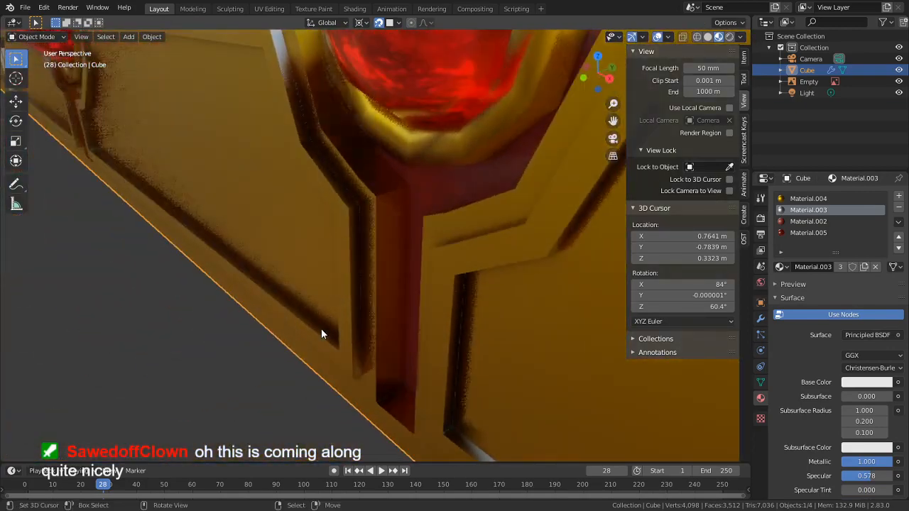
{"action": "key", "text": "a"}
{"action": "key", "text": "Tab"}
{"action": "key", "text": "a"}
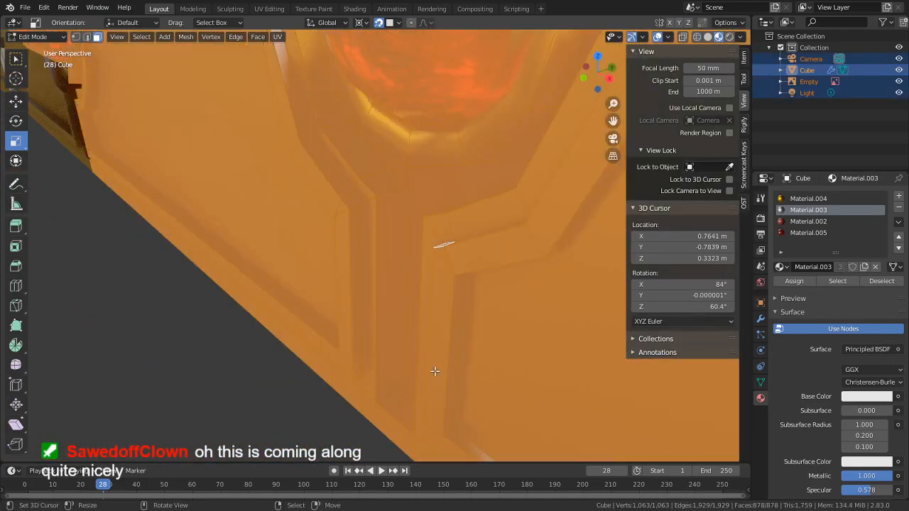
{"action": "left_click", "coordinate": [436, 371]}
{"action": "key", "text": "ctrl+l"}
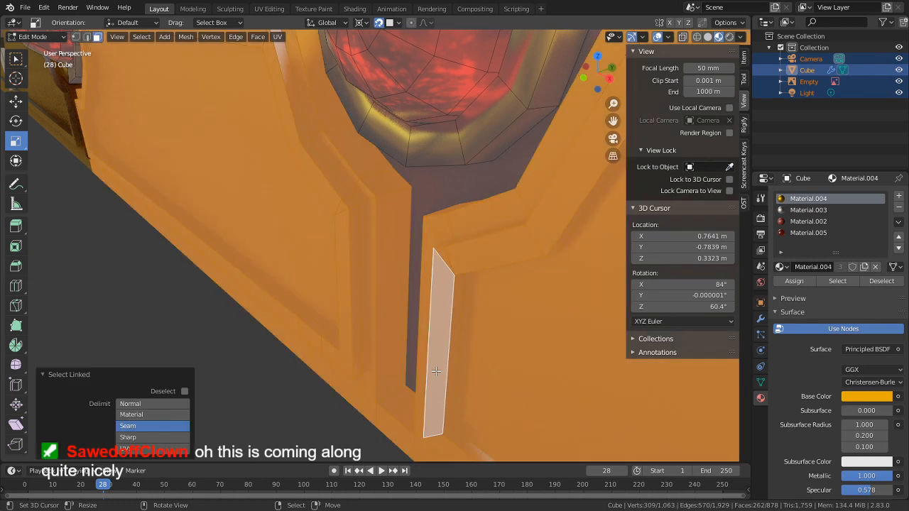
{"action": "key", "text": "shift+h"}
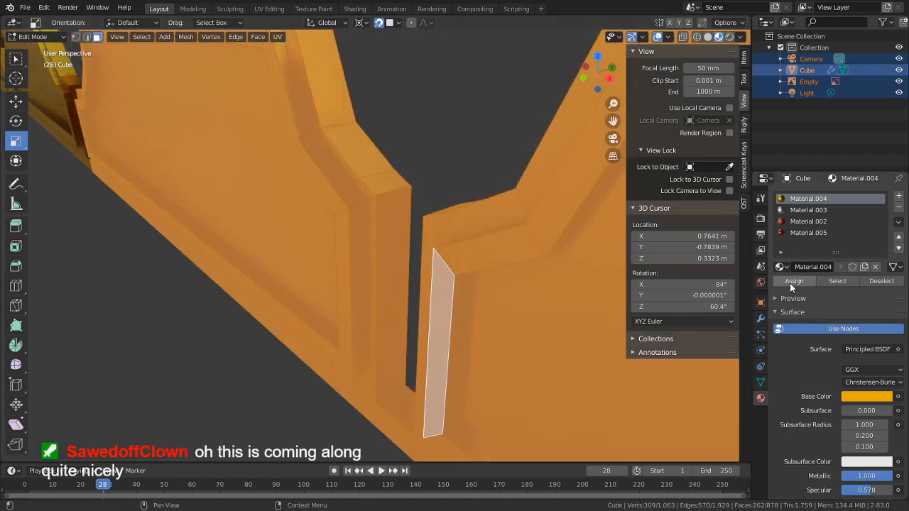
Step: Try assigning Material.004 to all faces of the isolated gold panels
{"action": "left_click", "coordinate": [793, 281]}
{"action": "key", "text": "Tab"}
{"action": "key", "text": "Tab"}
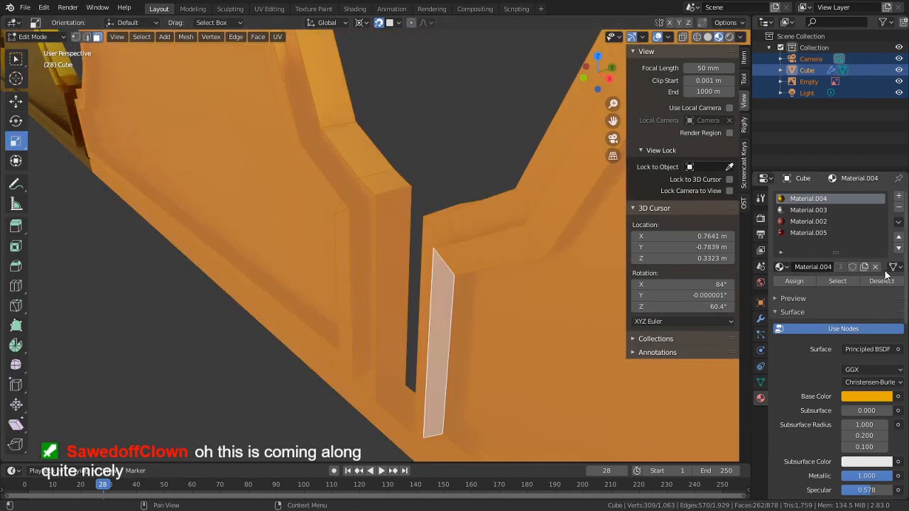
{"action": "key", "text": "ctrl+z"}
{"action": "key", "text": "ctrl+z"}
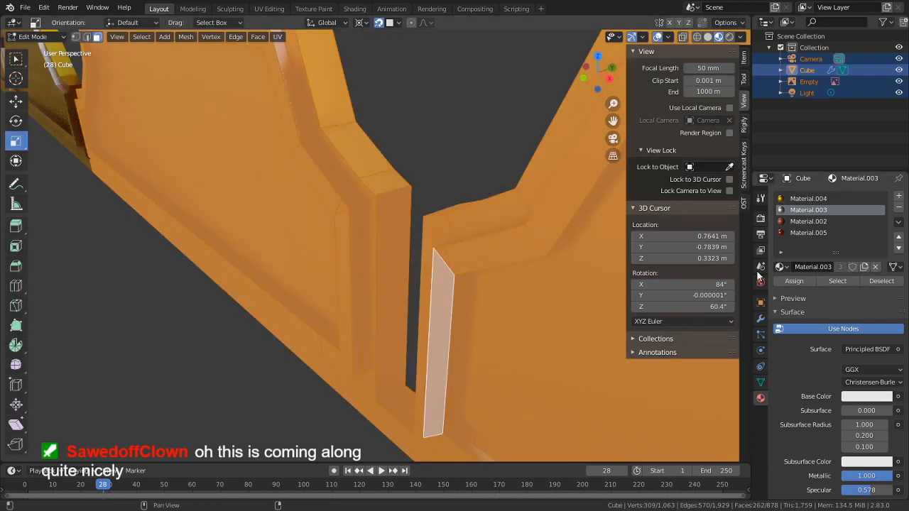
Step: Merge the overlapping vertices of the isolated panels by distance with a 0.0001 m merge distance
{"action": "key", "text": "m"}
{"action": "left_click", "coordinate": [363, 331]}
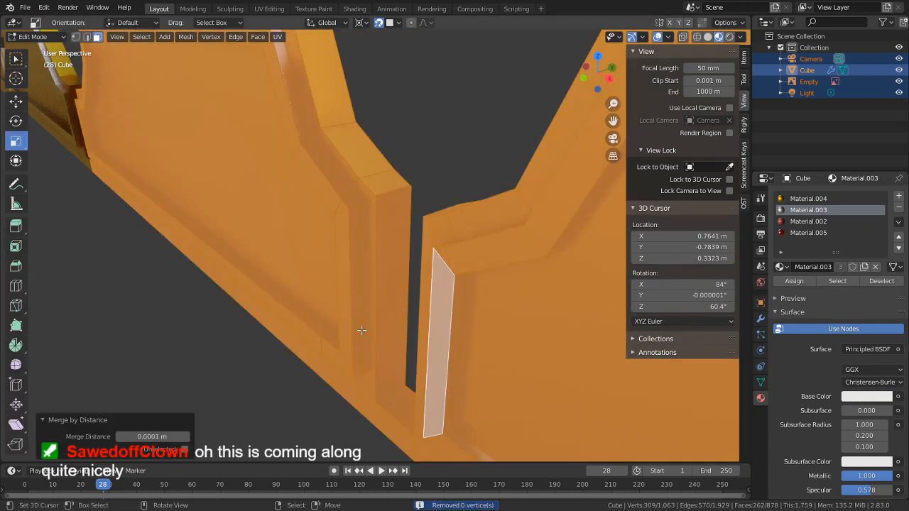
{"action": "left_click", "coordinate": [362, 330]}
Step: Assign Material.003 to the large panel's long inner recess wall face beside the slot
{"action": "key", "text": "2"}
{"action": "left_click", "coordinate": [453, 302]}
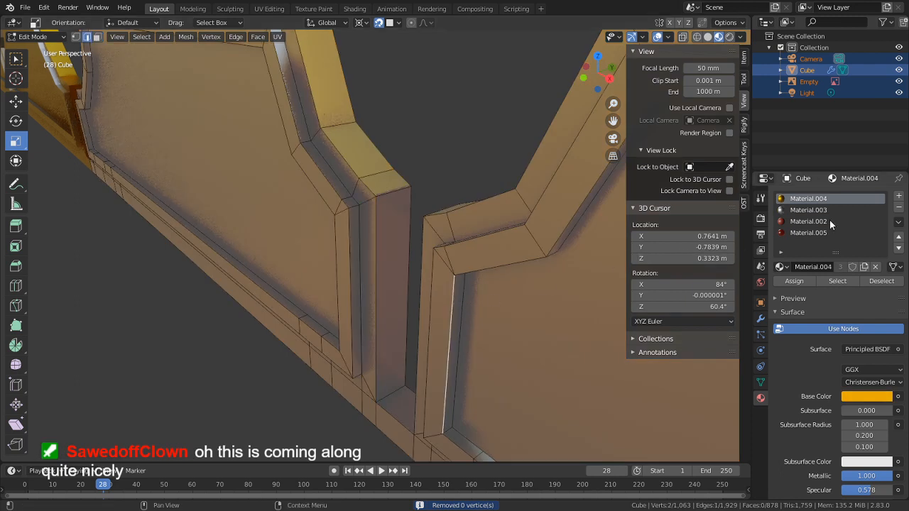
{"action": "key", "text": "3"}
{"action": "left_click", "coordinate": [462, 341]}
{"action": "left_click", "coordinate": [458, 342]}
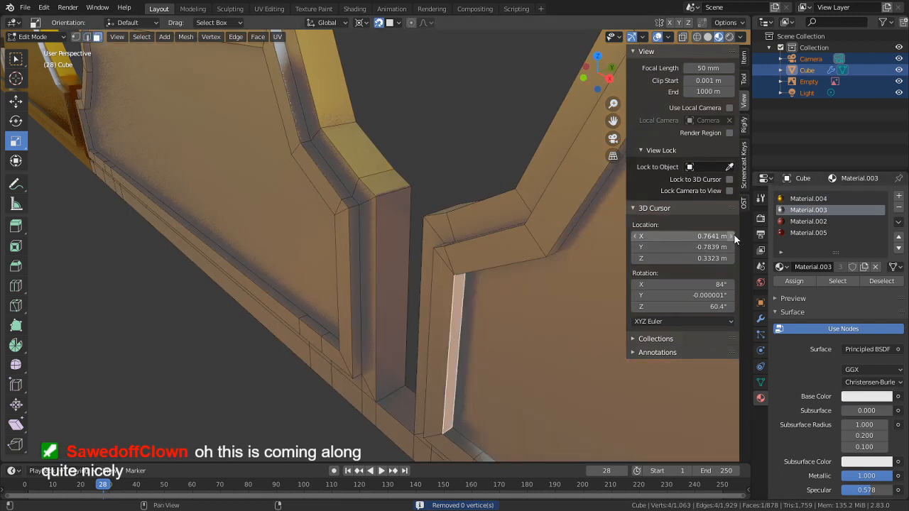
{"action": "left_click", "coordinate": [800, 279]}
{"action": "key", "text": "Tab"}
{"action": "middle_click_drag", "start_coordinate": [549, 306], "coordinate": [454, 277]}
{"action": "key", "text": "Tab"}
Step: Select the large panel's entire inner recess wall loop and assign Material.003 to it
{"action": "middle_click_drag", "start_coordinate": [518, 228], "coordinate": [375, 190]}
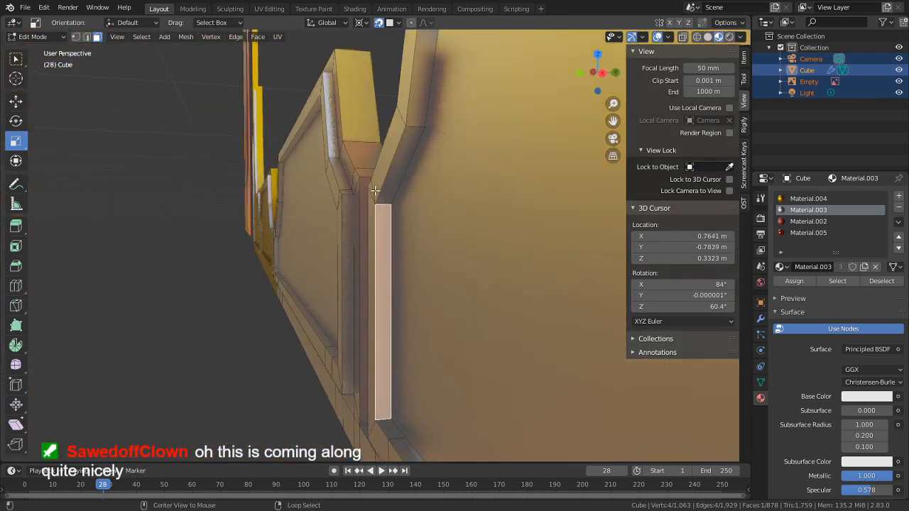
{"action": "left_click", "coordinate": [387, 202], "text": "alt"}
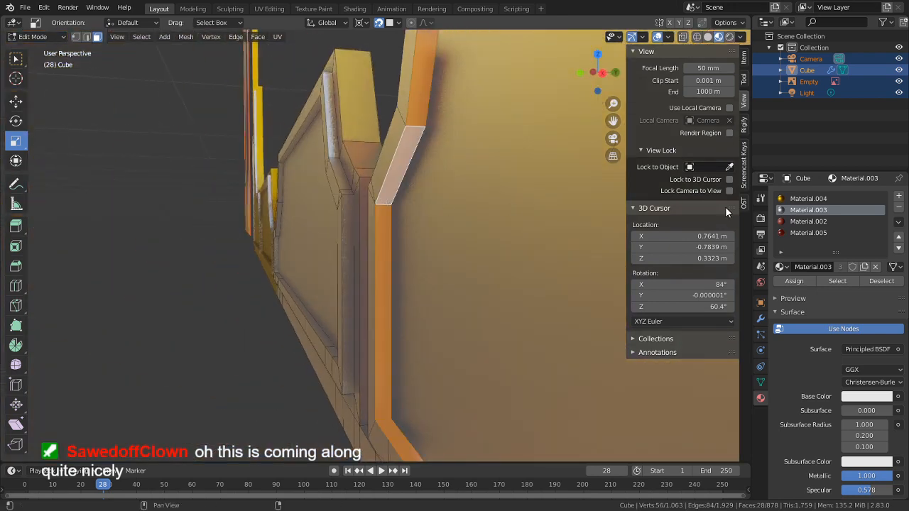
{"action": "left_click", "coordinate": [794, 281]}
{"action": "mouse_move", "coordinate": [299, 248]}
{"action": "middle_mouse_down"}
{"action": "mouse_move", "coordinate": [436, 288]}
{"action": "mouse_move", "coordinate": [500, 220]}
{"action": "middle_mouse_up"}
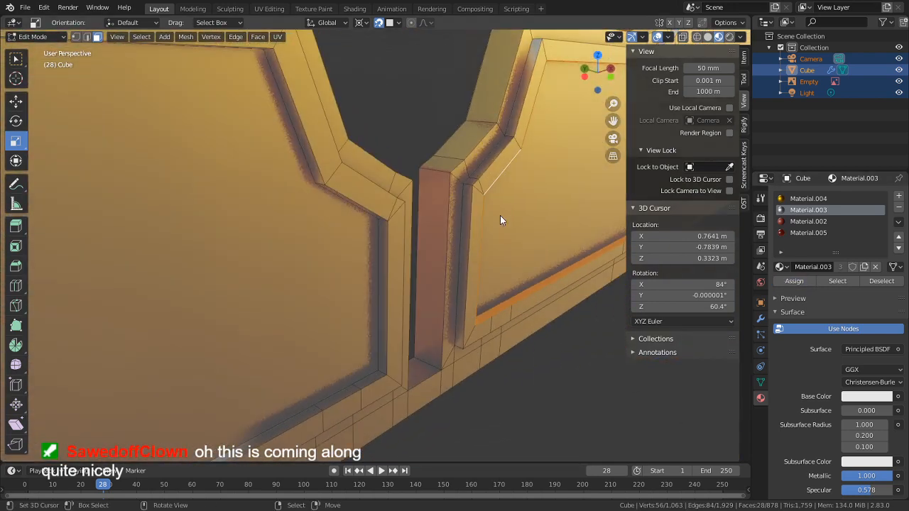
{"action": "left_click", "coordinate": [469, 186]}
{"action": "left_click", "coordinate": [473, 182], "text": "alt"}
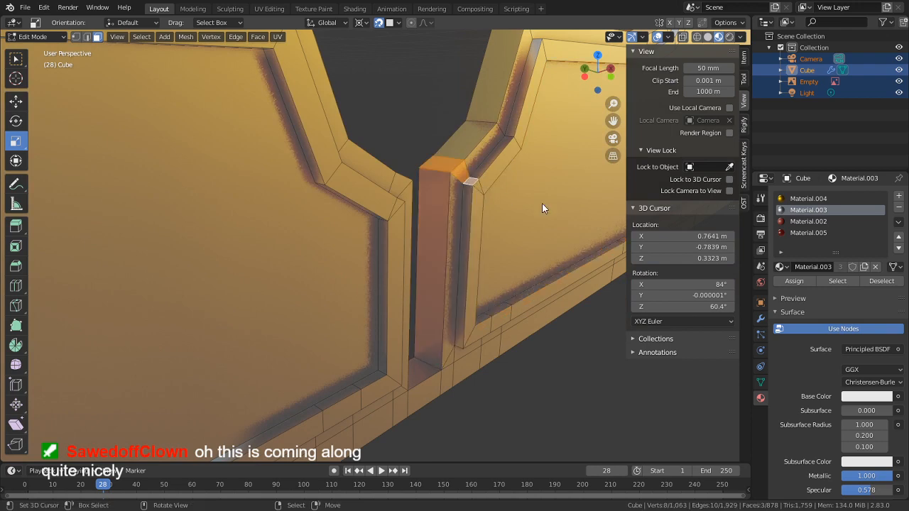
{"action": "middle_click_drag", "start_coordinate": [535, 217], "coordinate": [443, 160]}
{"action": "left_click", "coordinate": [448, 170]}
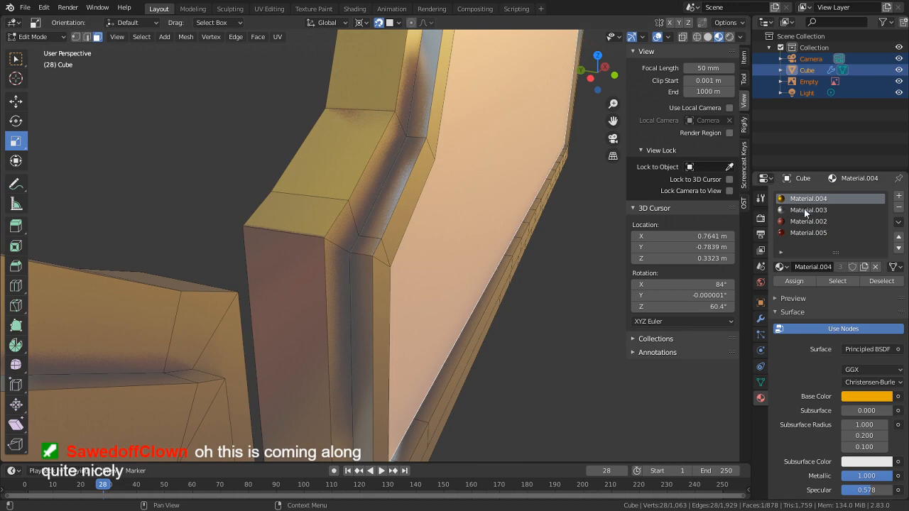
{"action": "left_click", "coordinate": [836, 282]}
{"action": "key", "text": "alt+a"}
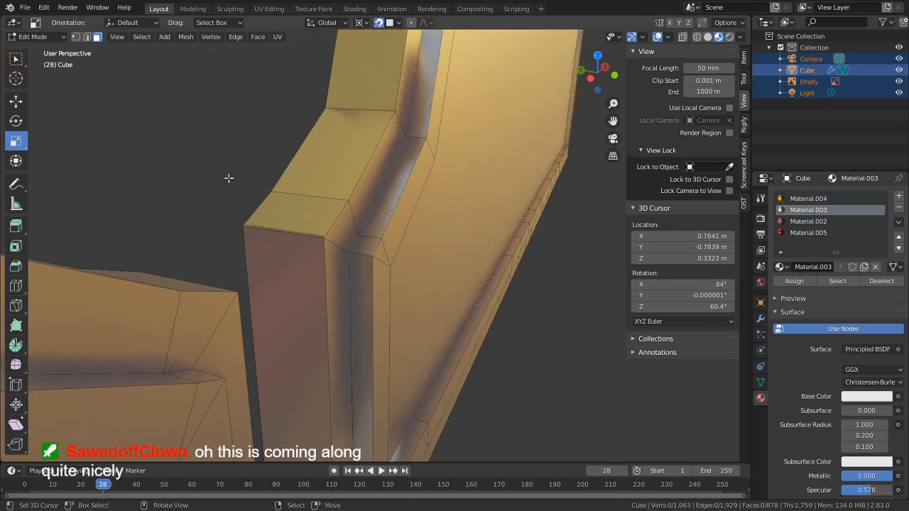
Step: Select the flat border loops around both inset panels, including the small corner faces beside the slot, and assign Material.003
{"action": "middle_click_drag", "start_coordinate": [229, 179], "coordinate": [404, 266]}
{"action": "left_click", "coordinate": [398, 261], "text": "alt"}
{"action": "scroll", "coordinate": [379, 257], "scroll_direction": "down", "scroll_amount": 3}
{"action": "scroll", "coordinate": [384, 255], "scroll_direction": "up", "scroll_amount": 2}
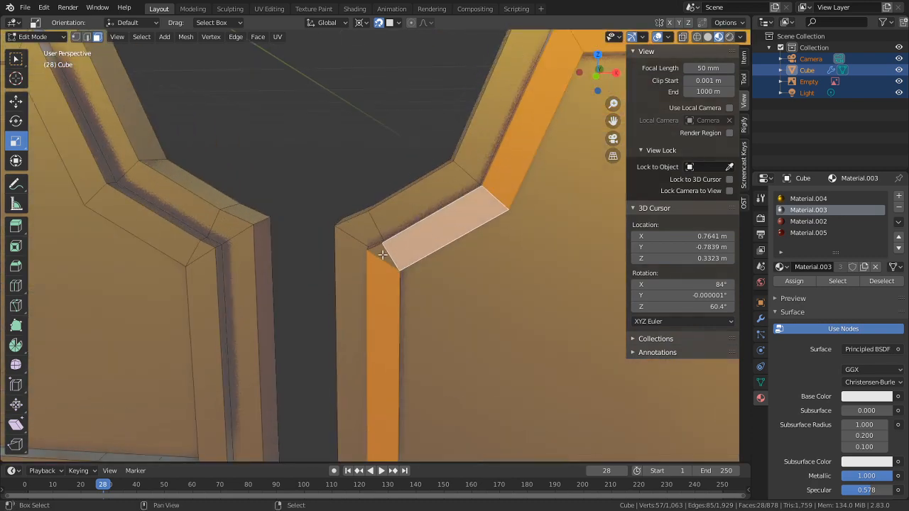
{"action": "left_click", "coordinate": [383, 255], "text": "shift"}
{"action": "scroll", "coordinate": [398, 256], "scroll_direction": "down", "scroll_amount": 3}
{"action": "left_click", "coordinate": [368, 233], "text": "alt+shift"}
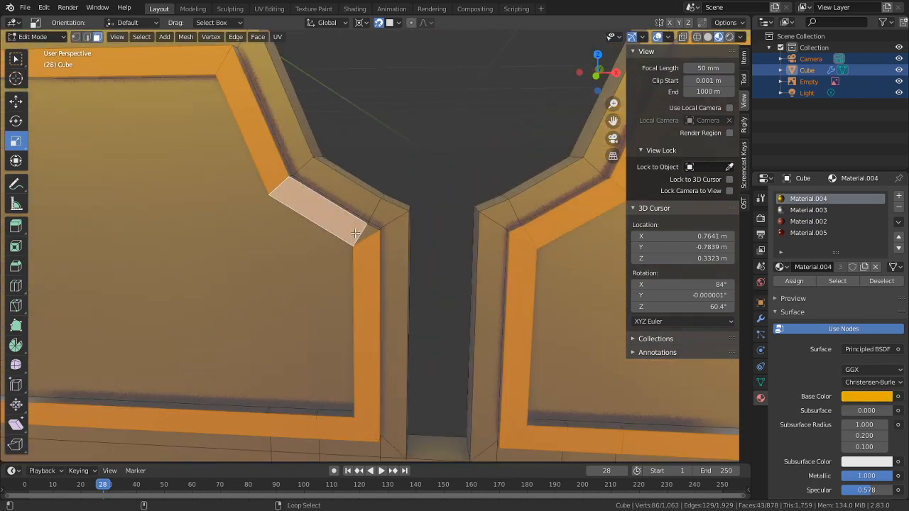
{"action": "left_click", "coordinate": [808, 210]}
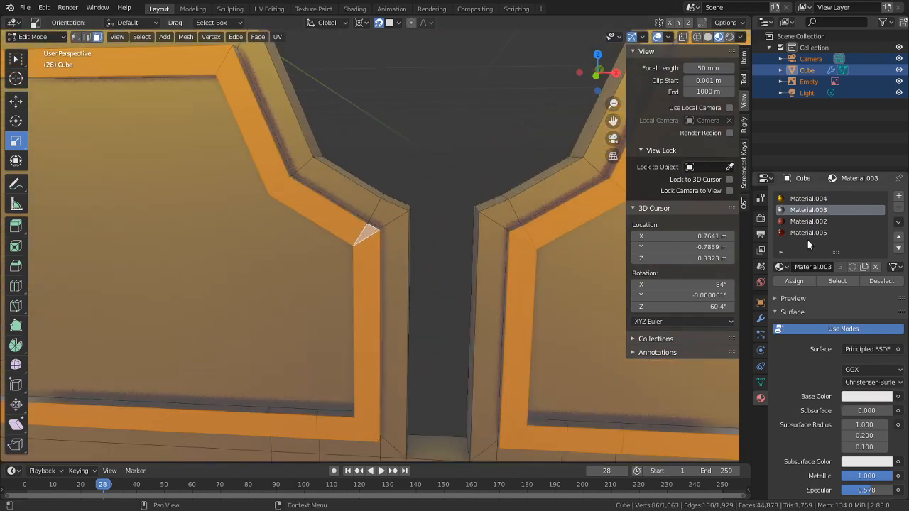
{"action": "left_click", "coordinate": [795, 281]}
{"action": "key", "text": "Tab"}
{"action": "scroll", "coordinate": [413, 272], "scroll_direction": "down", "scroll_amount": 3}
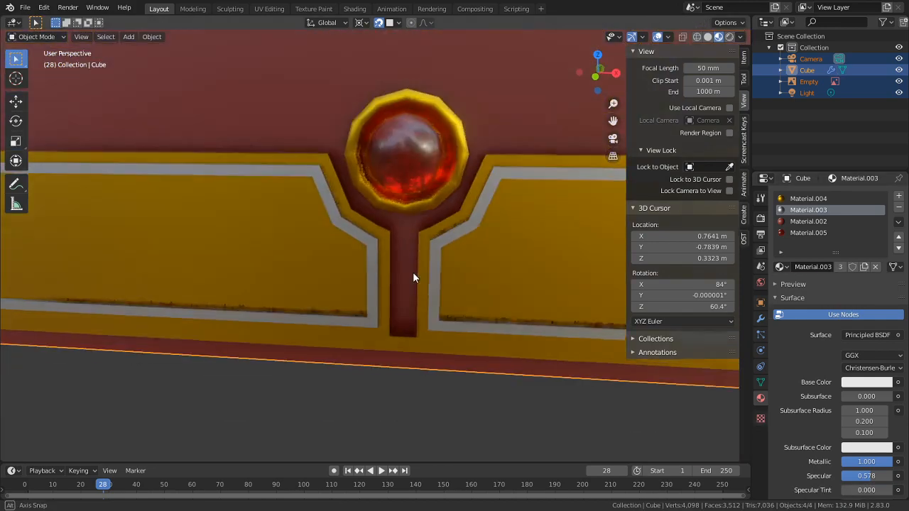
{"action": "mouse_move", "coordinate": [413, 272]}
{"action": "middle_mouse_down"}
{"action": "mouse_move", "coordinate": [338, 297]}
{"action": "mouse_move", "coordinate": [356, 229]}
{"action": "mouse_move", "coordinate": [500, 241]}
{"action": "mouse_move", "coordinate": [483, 308]}
{"action": "mouse_move", "coordinate": [369, 264]}
{"action": "mouse_move", "coordinate": [423, 281]}
{"action": "middle_mouse_up"}
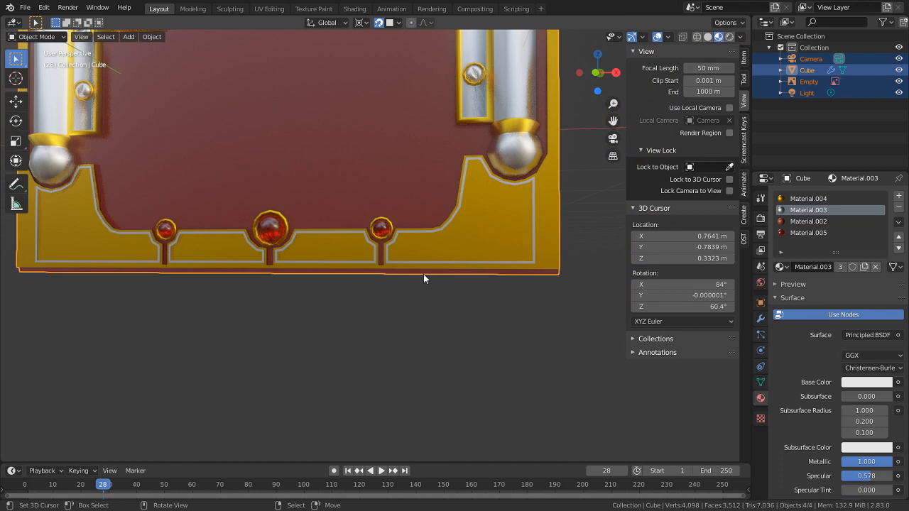
Step: Select the middle inset panel's inner recess wall loop and set the transform pivot point to Individual Origins
{"action": "scroll", "coordinate": [485, 291], "scroll_direction": "up", "scroll_amount": 5}
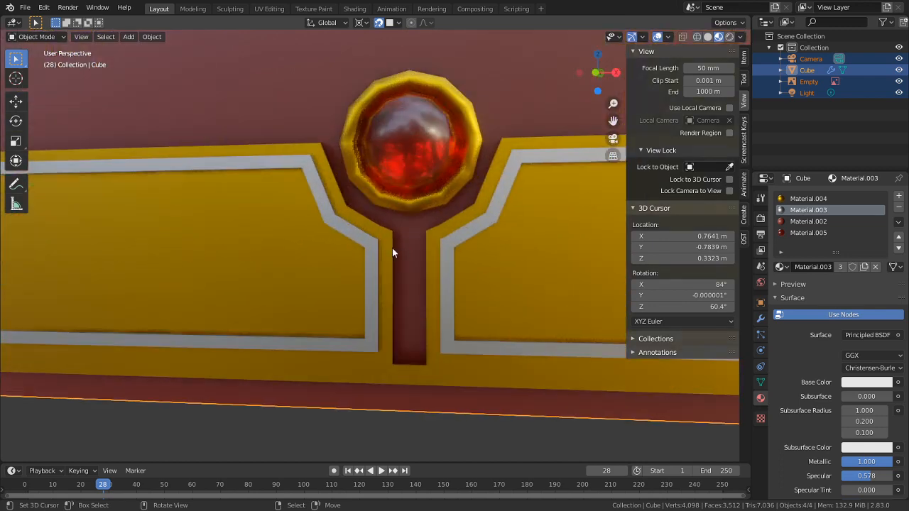
{"action": "key", "text": "Tab"}
{"action": "middle_click_drag", "start_coordinate": [391, 251], "coordinate": [434, 184]}
{"action": "left_click", "coordinate": [351, 211], "text": "alt"}
{"action": "left_click", "coordinate": [332, 245], "text": "alt"}
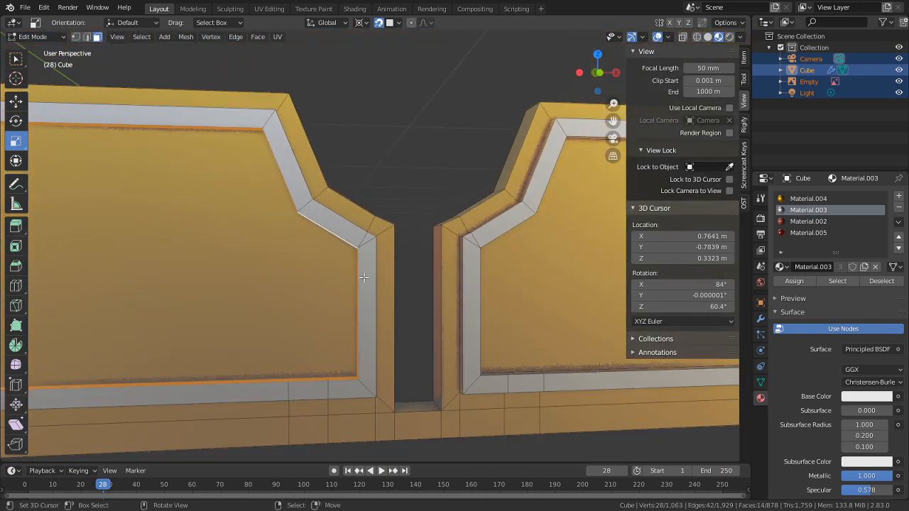
{"action": "key", "text": "alt+s"}
{"action": "right_click", "coordinate": [490, 183]}
{"action": "middle_click_drag", "start_coordinate": [489, 185], "coordinate": [432, 244]}
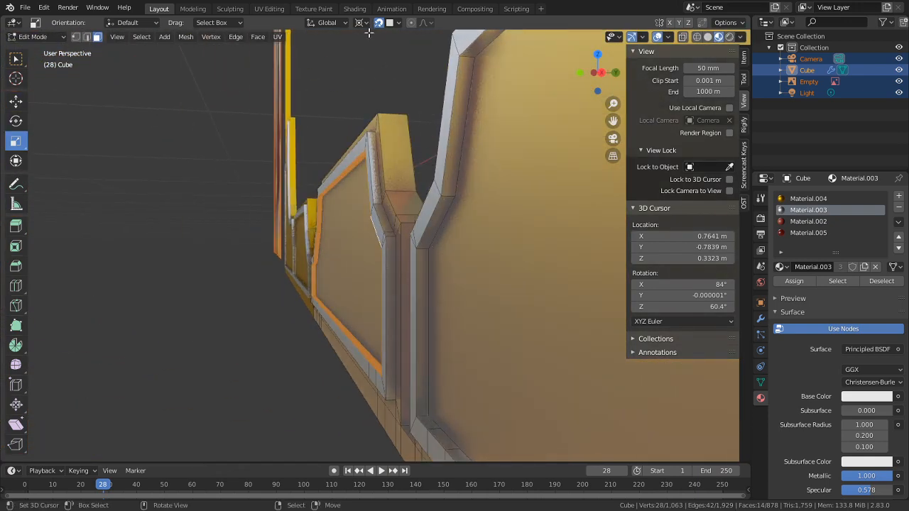
{"action": "left_click", "coordinate": [360, 25]}
{"action": "left_click", "coordinate": [383, 73]}
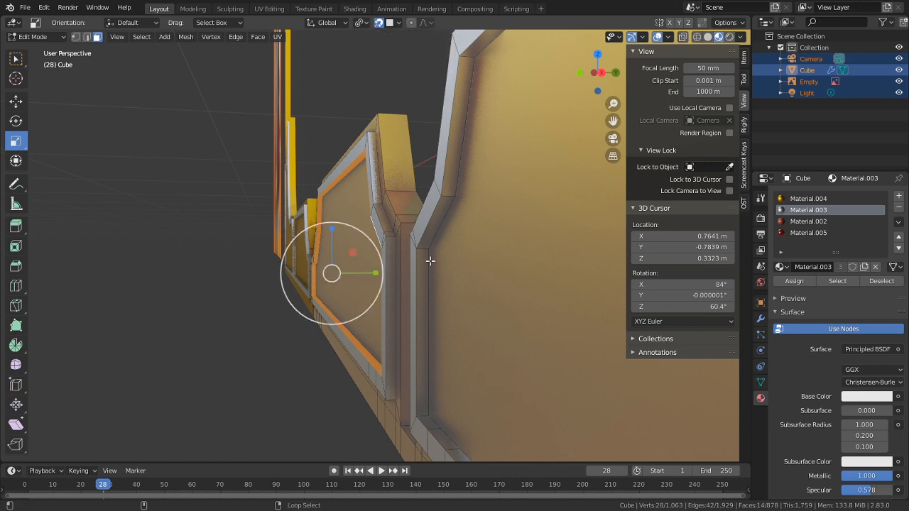
Step: Add the neighbouring large panel's inner recess wall loop to the selection and Shrink/Fatten both panels' loops by about 0.0034
{"action": "middle_click_drag", "start_coordinate": [424, 250], "coordinate": [497, 251]}
{"action": "key", "text": "alt+s"}
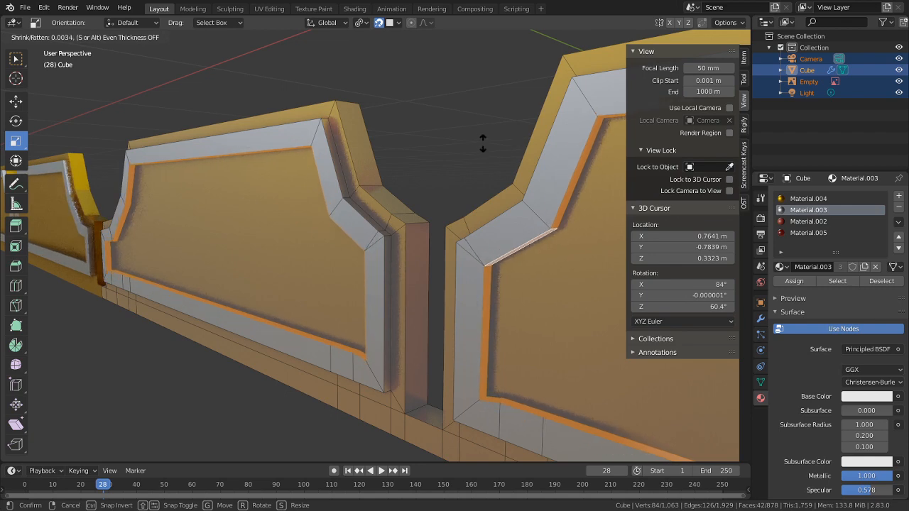
{"action": "left_click", "coordinate": [488, 152]}
{"action": "middle_click_drag", "start_coordinate": [489, 150], "coordinate": [443, 230]}
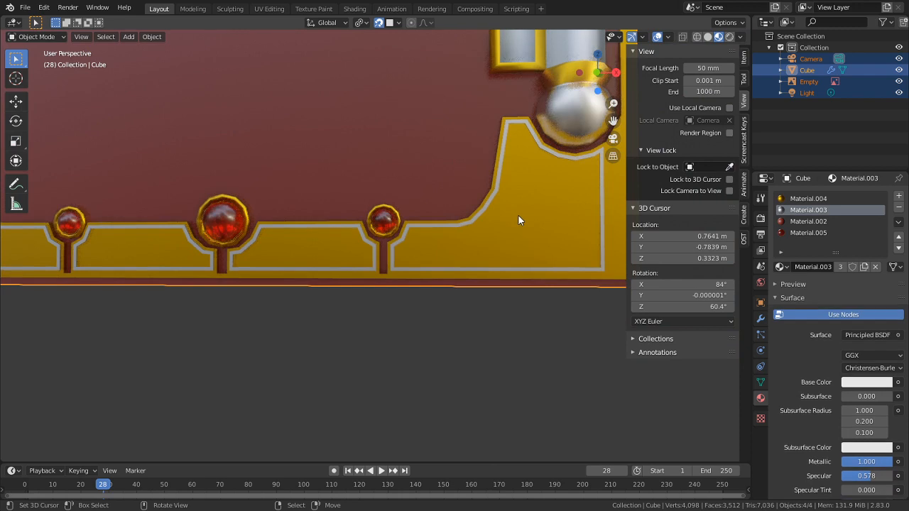
{"action": "scroll", "coordinate": [503, 244], "scroll_direction": "down", "scroll_amount": 4}
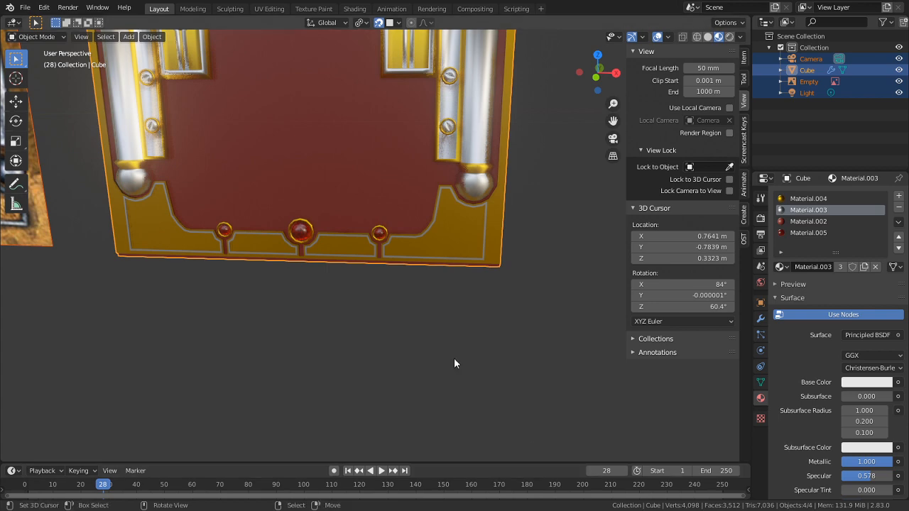
{"action": "scroll", "coordinate": [466, 251], "scroll_direction": "up", "scroll_amount": 4}
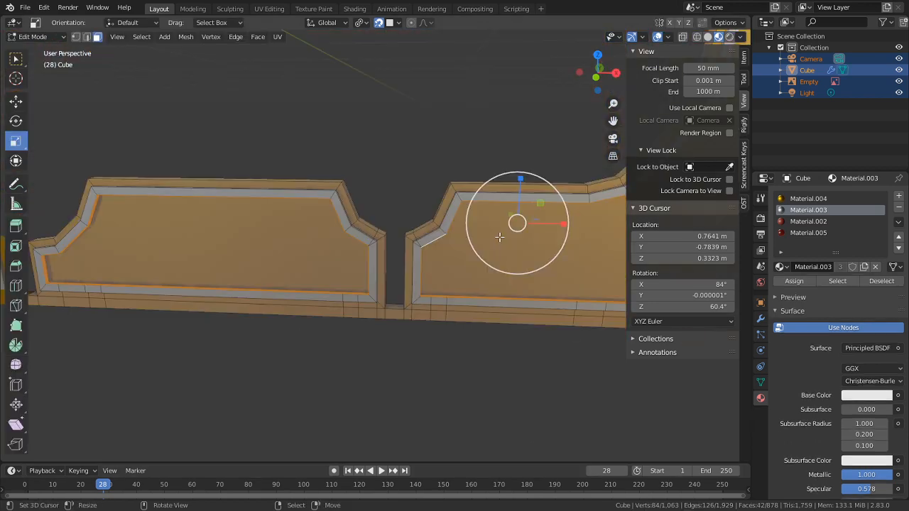
{"action": "key", "text": "alt+s"}
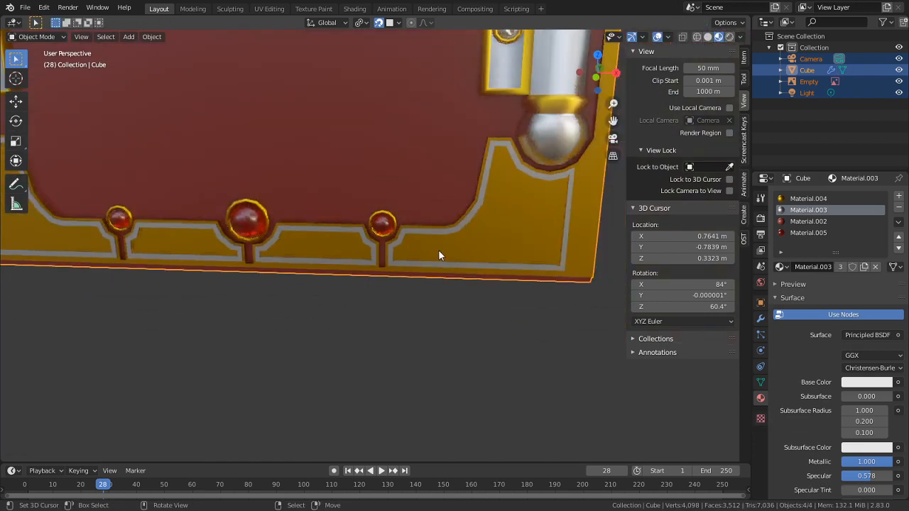
Step: Compare the cover's lower border panels and side strips with the reference cover image and save the file
{"action": "scroll", "coordinate": [438, 251], "scroll_direction": "down", "scroll_amount": 4}
{"action": "middle_click_drag", "start_coordinate": [313, 196], "coordinate": [641, 276], "text": "shift"}
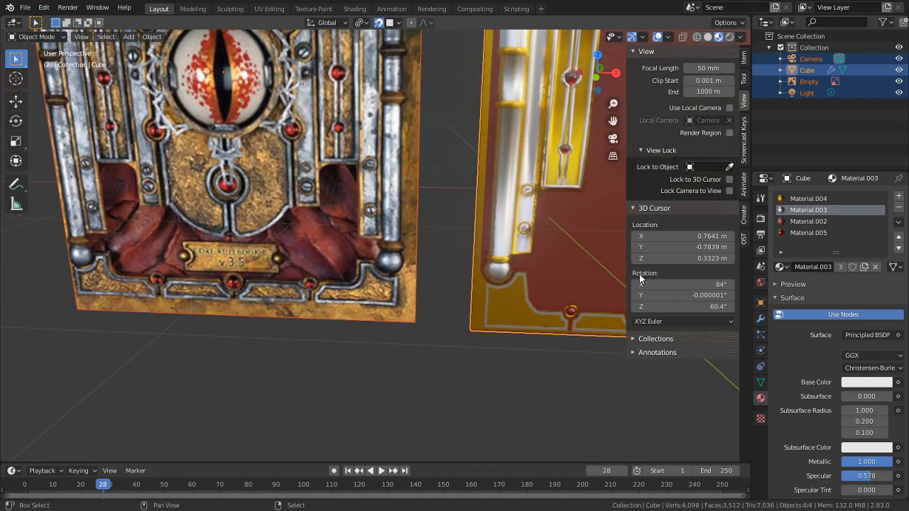
{"action": "scroll", "coordinate": [362, 316], "scroll_direction": "up", "scroll_amount": 4}
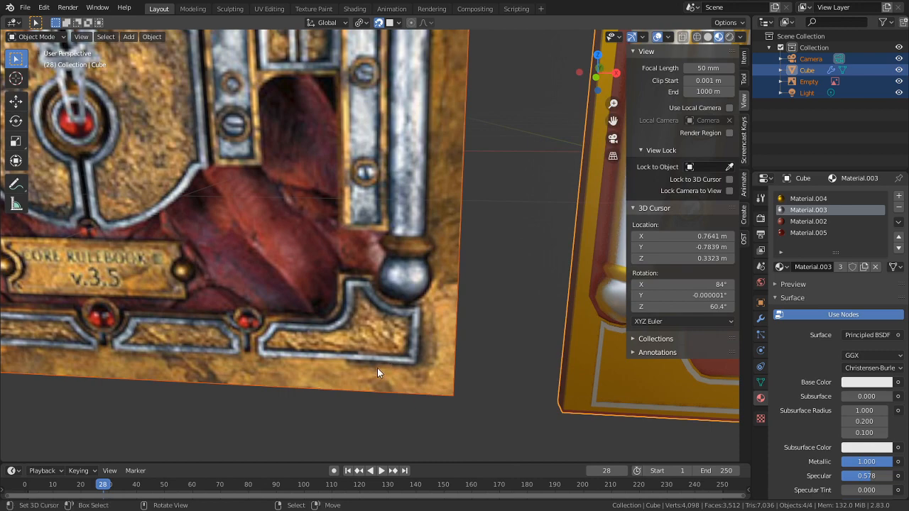
{"action": "scroll", "coordinate": [381, 347], "scroll_direction": "down", "scroll_amount": 3}
{"action": "middle_click_drag", "start_coordinate": [380, 330], "coordinate": [78, 275], "text": "shift"}
{"action": "scroll", "coordinate": [400, 276], "scroll_direction": "up", "scroll_amount": 6}
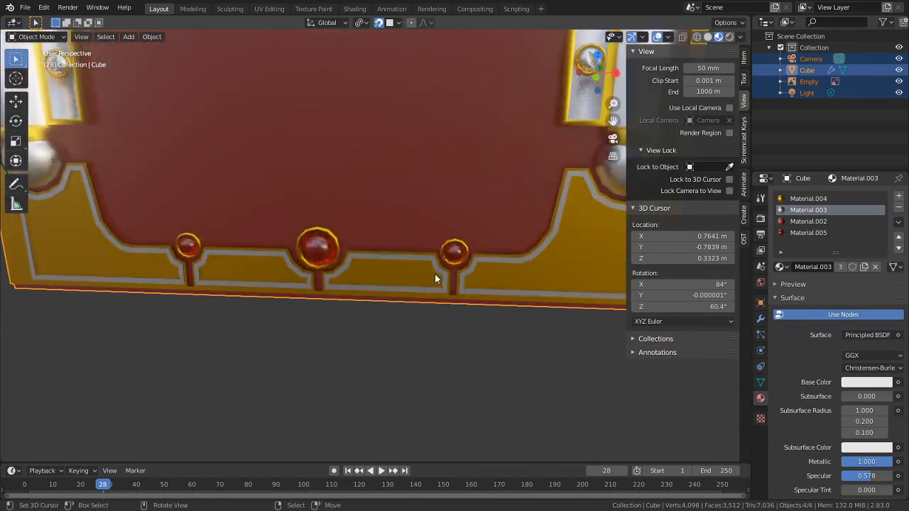
{"action": "scroll", "coordinate": [476, 249], "scroll_direction": "down", "scroll_amount": 4}
{"action": "middle_click_drag", "start_coordinate": [490, 251], "coordinate": [318, 364], "text": "shift"}
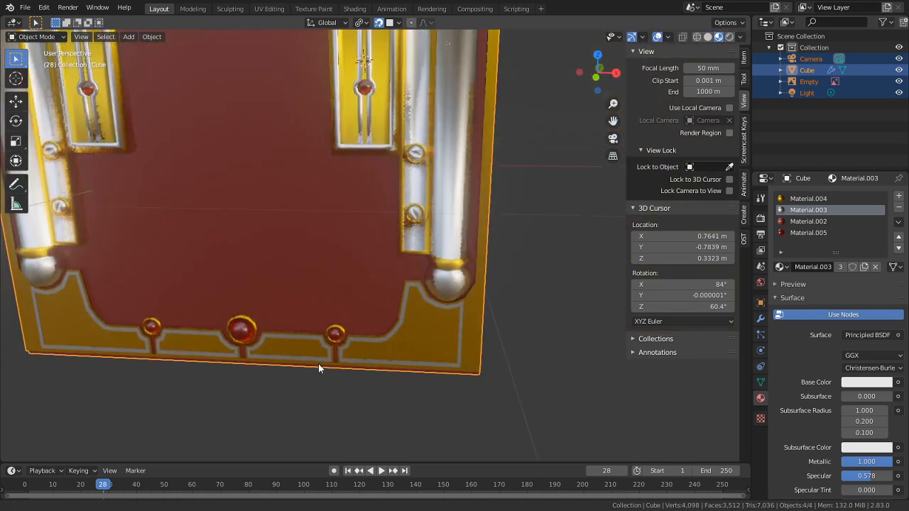
{"action": "scroll", "coordinate": [315, 402], "scroll_direction": "up", "scroll_amount": 5}
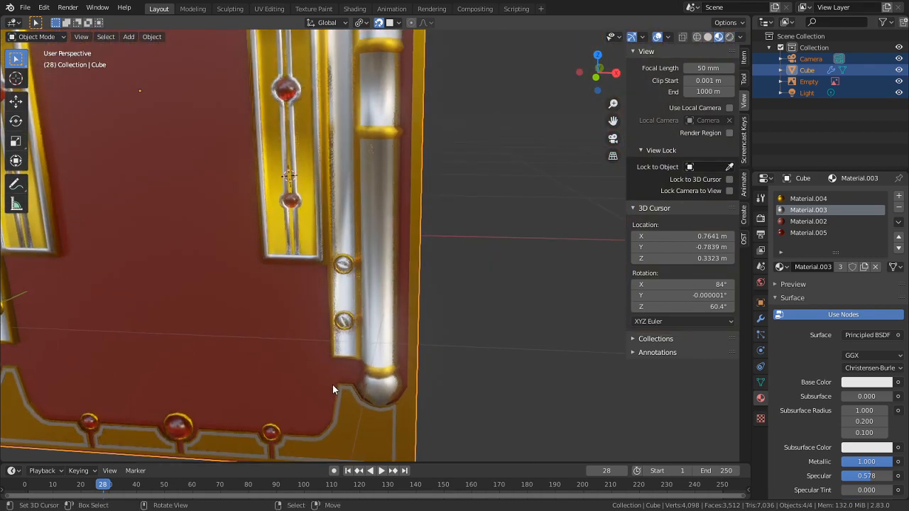
{"action": "scroll", "coordinate": [336, 333], "scroll_direction": "down", "scroll_amount": 2}
{"action": "middle_click_drag", "start_coordinate": [426, 212], "coordinate": [467, 209], "text": "shift"}
{"action": "middle_click_drag", "start_coordinate": [436, 311], "coordinate": [331, 231]}
{"action": "key", "text": "ctrl+s"}
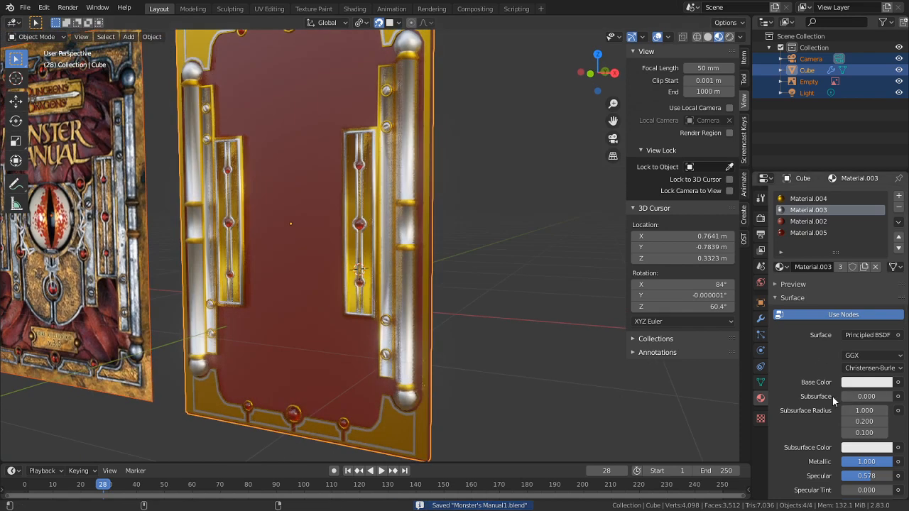
Step: Set the Specular value of the silver Material.003 to 0.5
{"action": "scroll", "coordinate": [817, 434], "scroll_direction": "down", "scroll_amount": 4}
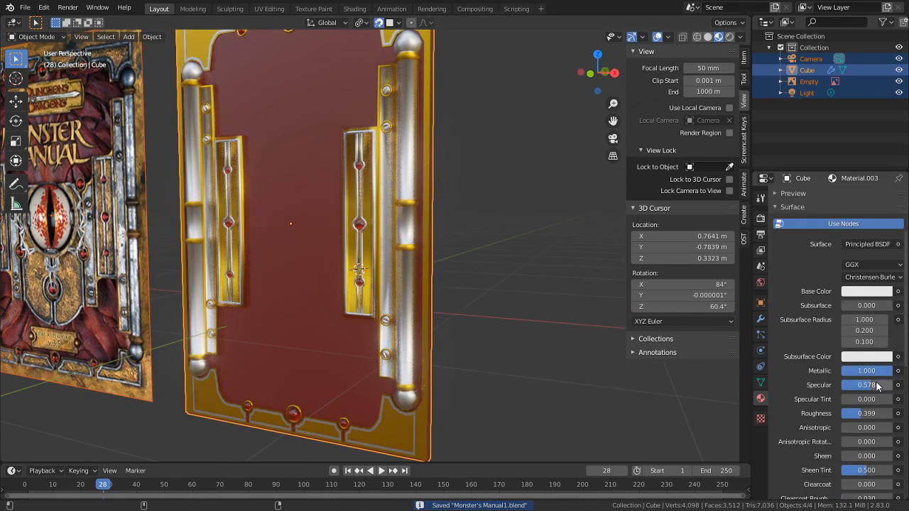
{"action": "left_click_drag", "start_coordinate": [876, 382], "coordinate": [867, 382]}
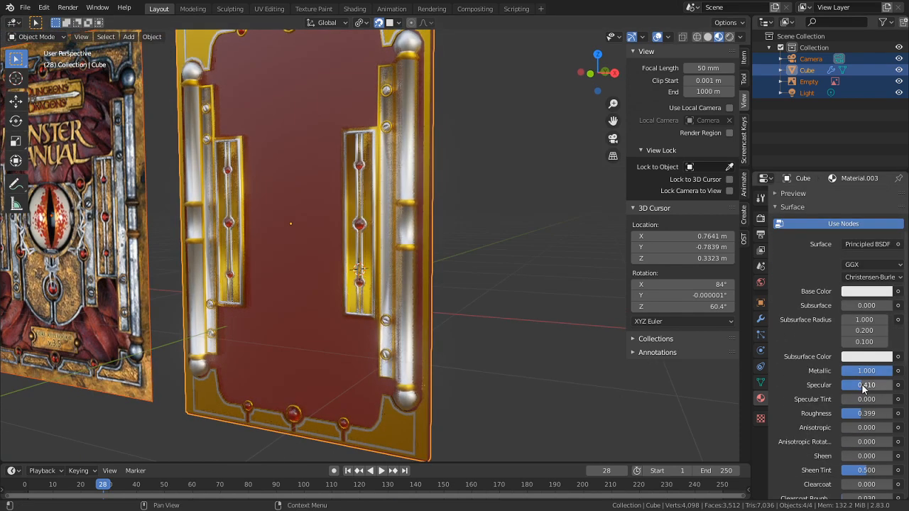
{"action": "left_click", "coordinate": [863, 386]}
{"action": "type", "text": "."}
{"action": "scroll", "coordinate": [862, 371], "scroll_direction": "up", "scroll_amount": 4}
Step: Set the Specular value of the gold Material.004 to 0.5
{"action": "left_click", "coordinate": [792, 198]}
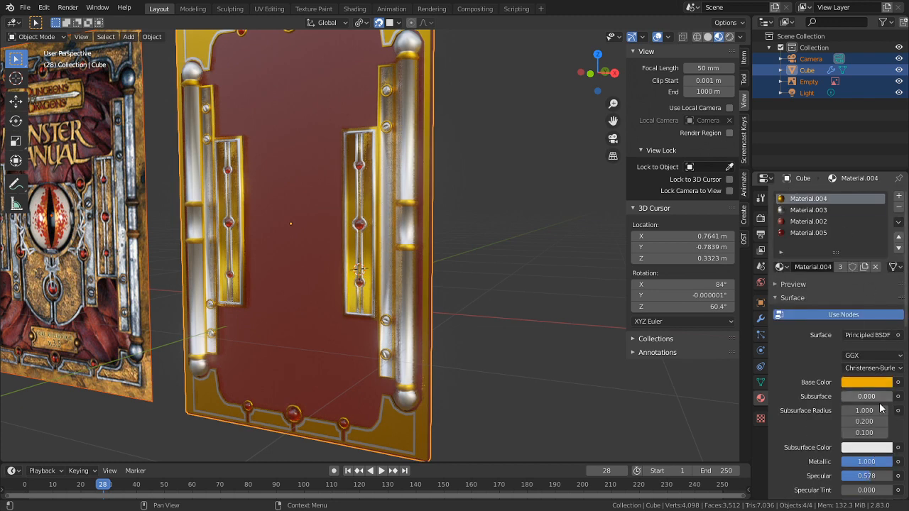
{"action": "left_click", "coordinate": [861, 475]}
{"action": "type", "text": ".5"}
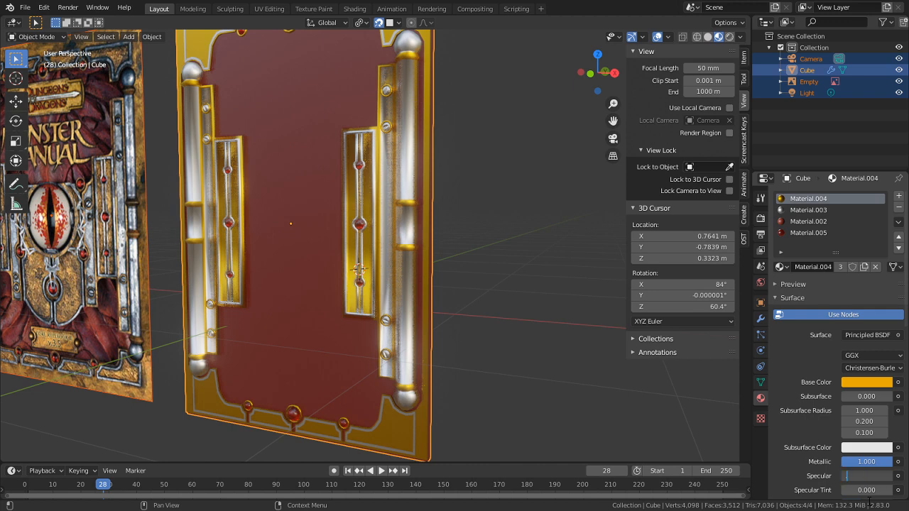
{"action": "key", "text": "Return"}
Step: Set the Roughness of the gold Material.004 to 0.5
{"action": "scroll", "coordinate": [868, 490], "scroll_direction": "down", "scroll_amount": 4}
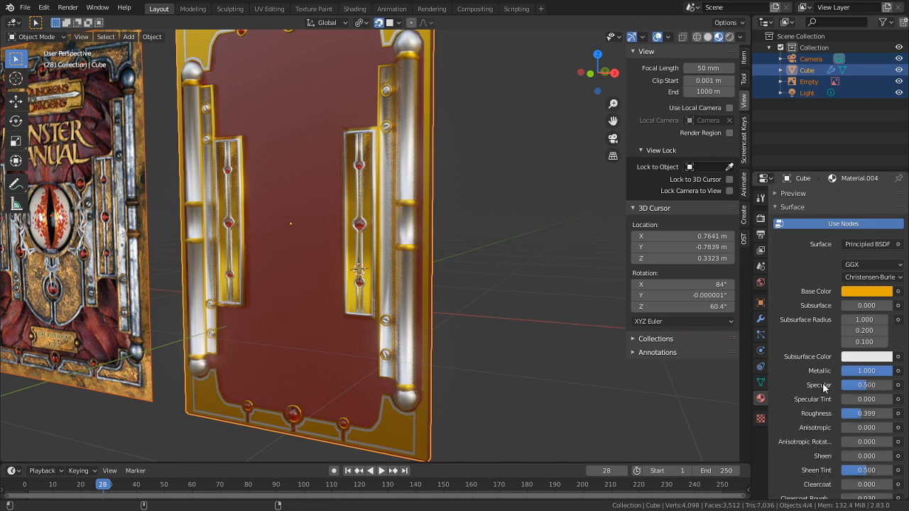
{"action": "left_click_drag", "start_coordinate": [871, 413], "coordinate": [880, 413]}
{"action": "scroll", "coordinate": [881, 426], "scroll_direction": "up", "scroll_amount": 4}
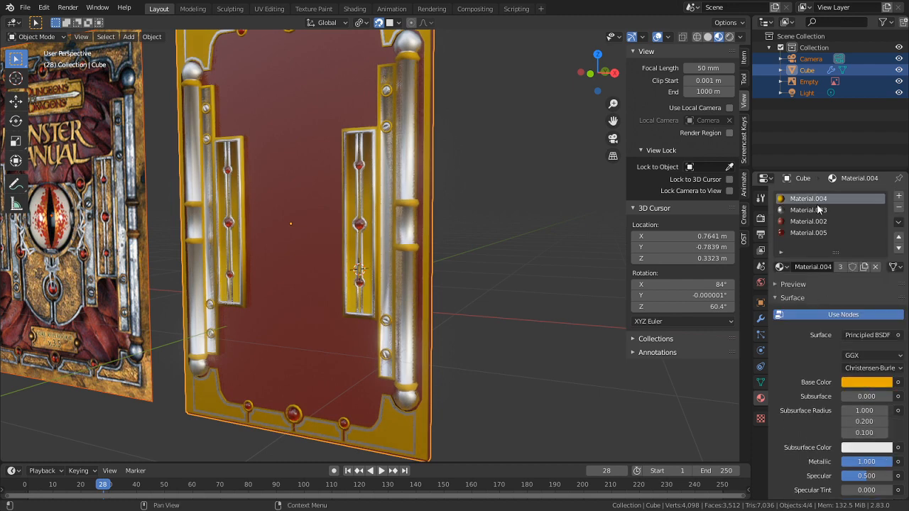
{"action": "scroll", "coordinate": [814, 461], "scroll_direction": "down", "scroll_amount": 4}
{"action": "scroll", "coordinate": [814, 460], "scroll_direction": "down", "scroll_amount": 1}
{"action": "double_click", "coordinate": [886, 391]}
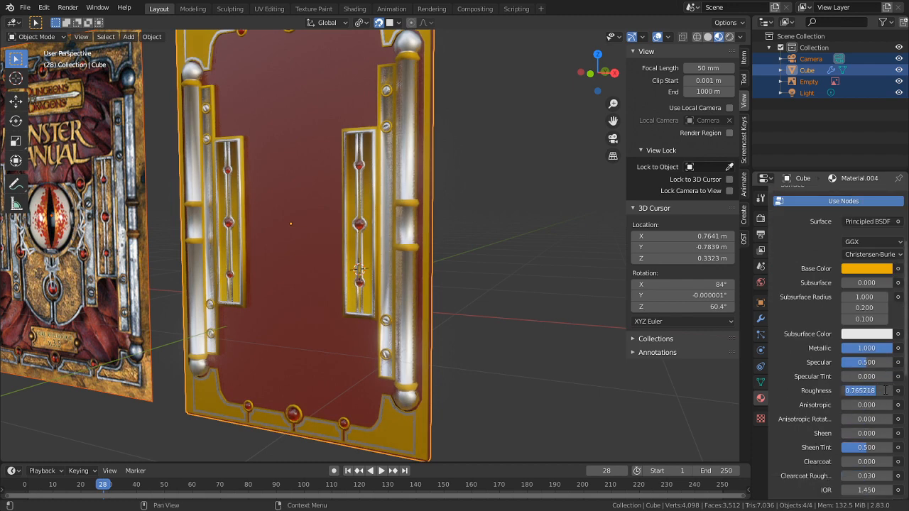
{"action": "type", "text": "0.5"}
{"action": "key", "text": "Return"}
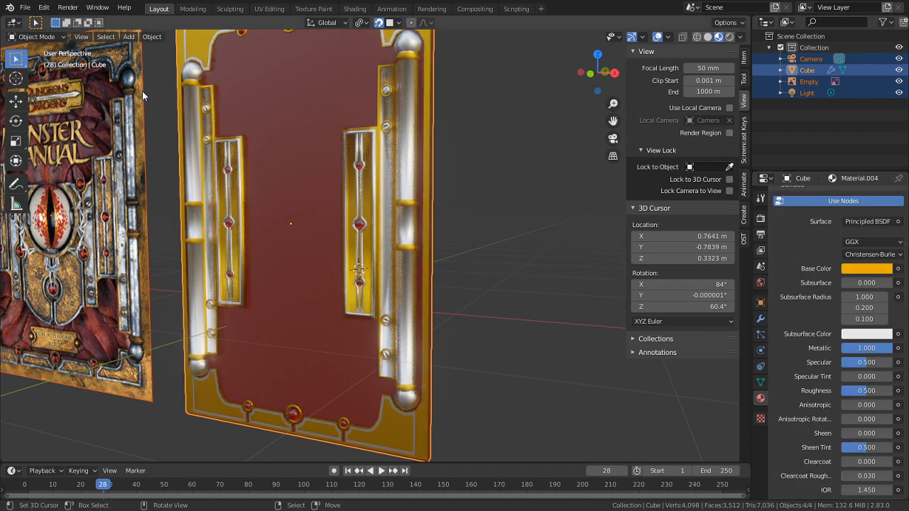
Step: Set the Roughness of the silver Material.003 to 0.5
{"action": "scroll", "coordinate": [813, 233], "scroll_direction": "up", "scroll_amount": 5}
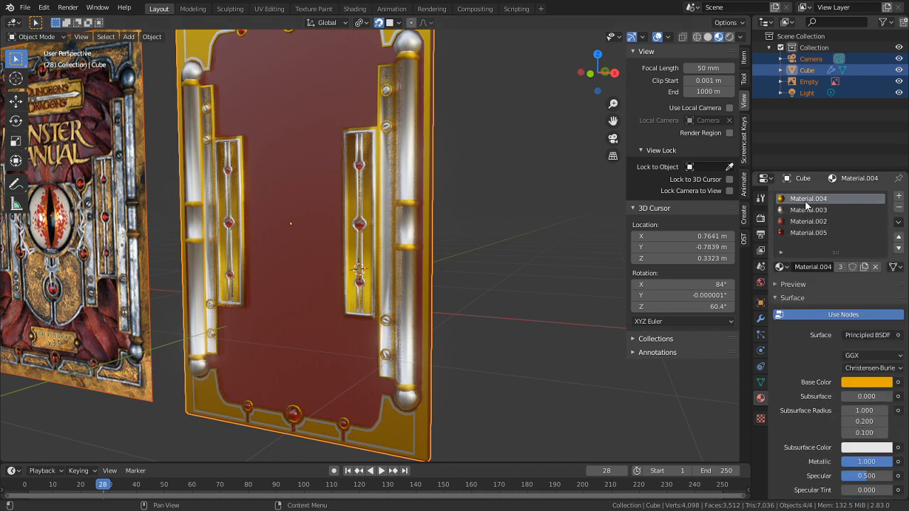
{"action": "left_click", "coordinate": [812, 210]}
{"action": "scroll", "coordinate": [834, 374], "scroll_direction": "down", "scroll_amount": 4}
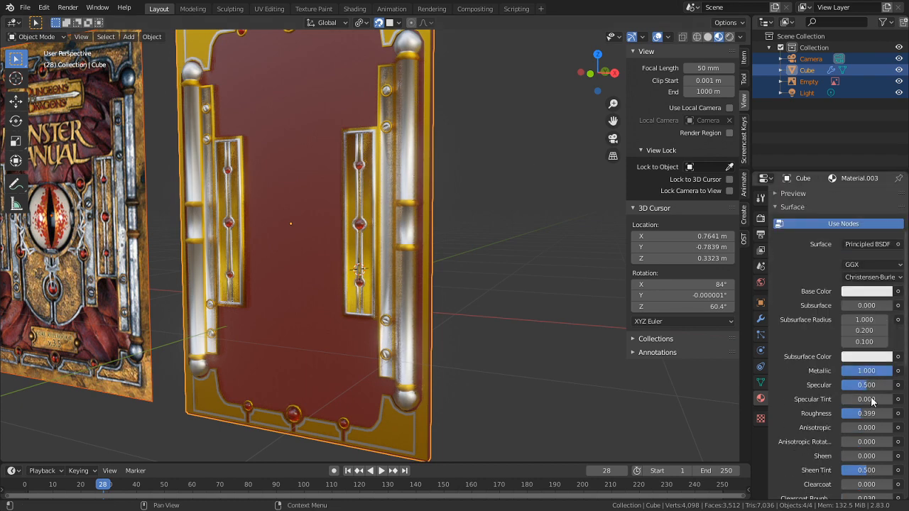
{"action": "left_click", "coordinate": [869, 414]}
{"action": "type", "text": "5"}
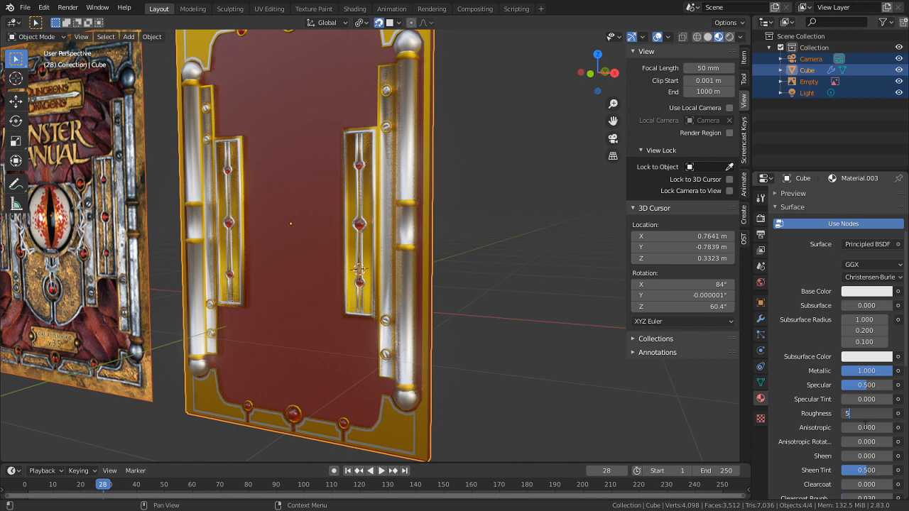
{"action": "type", "text": ".5"}
{"action": "key", "text": "Return"}
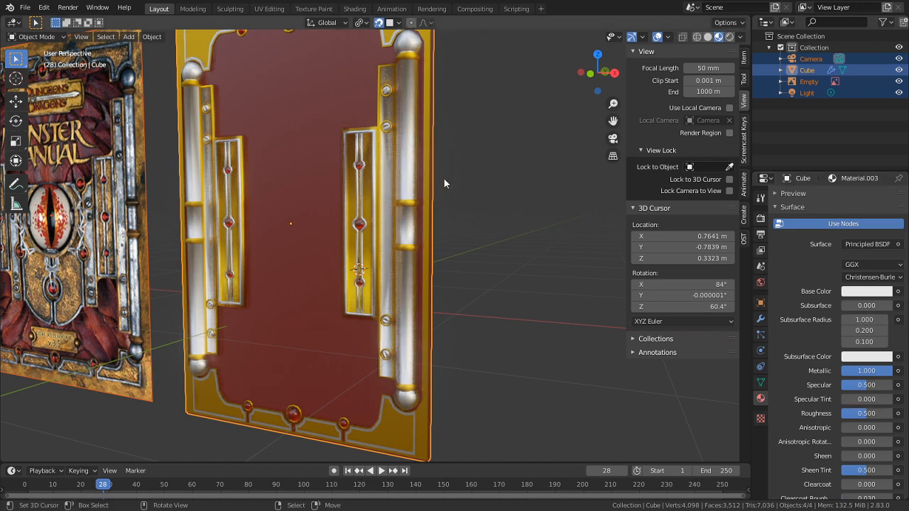
Step: Examine the adjusted gold and silver materials on the cover from several angles and save the file
{"action": "middle_click_drag", "start_coordinate": [443, 177], "coordinate": [506, 171]}
{"action": "key", "text": "Tab"}
{"action": "key", "text": "Tab"}
{"action": "scroll", "coordinate": [549, 281], "scroll_direction": "up", "scroll_amount": 5}
{"action": "middle_click_drag", "start_coordinate": [549, 279], "coordinate": [456, 303]}
{"action": "scroll", "coordinate": [470, 254], "scroll_direction": "down", "scroll_amount": 5}
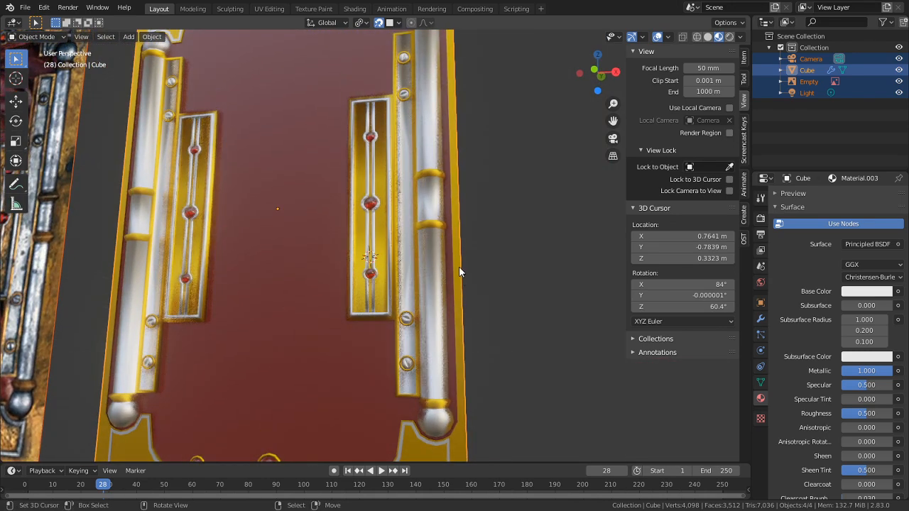
{"action": "key", "text": "ctrl+s"}
Step: Compare the whole modelled cover with the Monster Manual reference image and save the file again
{"action": "middle_click_drag", "start_coordinate": [454, 256], "coordinate": [451, 302]}
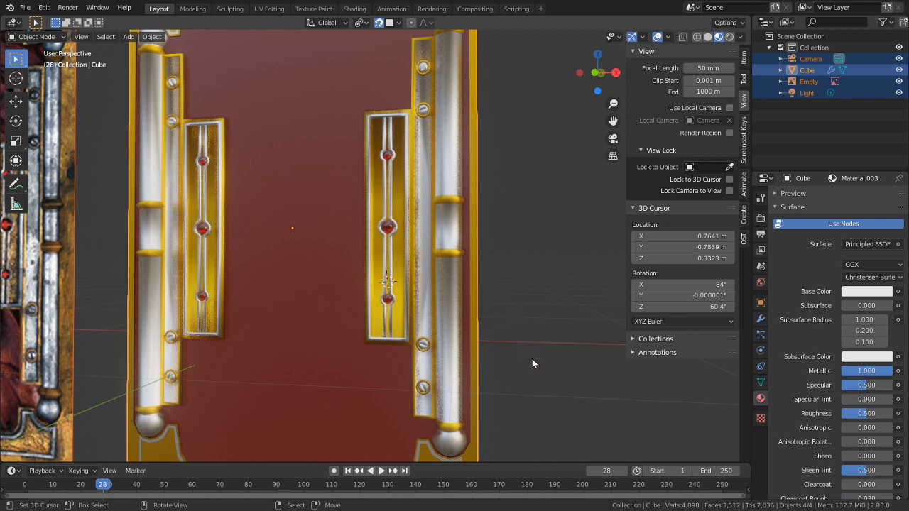
{"action": "scroll", "coordinate": [485, 329], "scroll_direction": "down", "scroll_amount": 1}
{"action": "middle_click_drag", "start_coordinate": [336, 262], "coordinate": [649, 262], "text": "shift"}
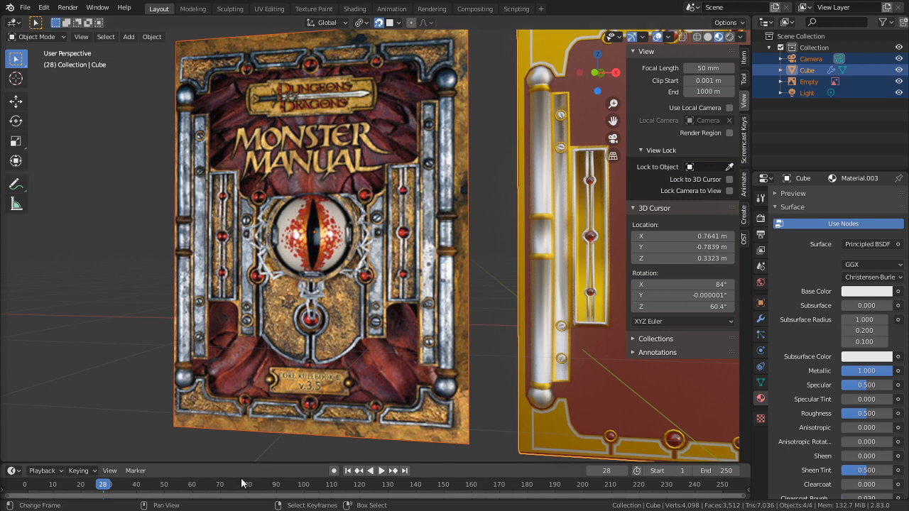
{"action": "middle_click_drag", "start_coordinate": [364, 336], "coordinate": [258, 294]}
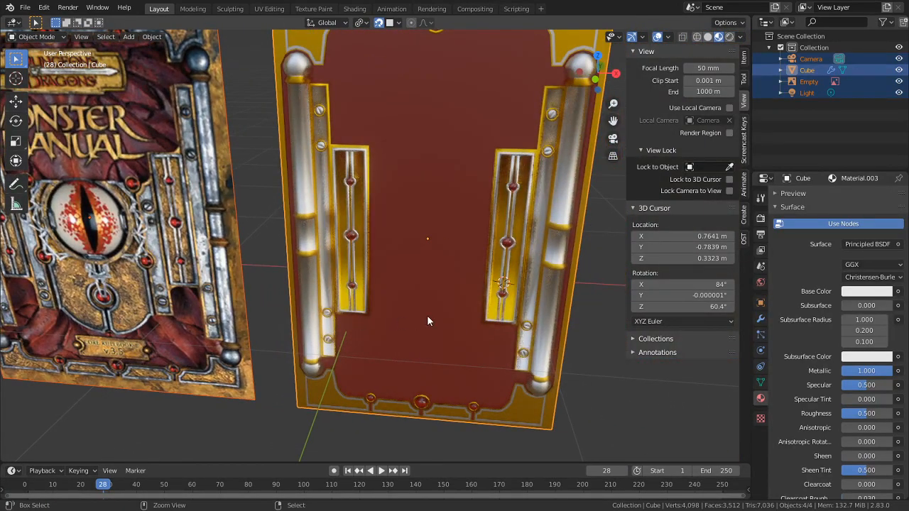
{"action": "key", "text": "ctrl+s"}
{"action": "scroll", "coordinate": [558, 411], "scroll_direction": "up", "scroll_amount": 3}
{"action": "middle_click_drag", "start_coordinate": [473, 322], "coordinate": [421, 322], "text": "shift"}
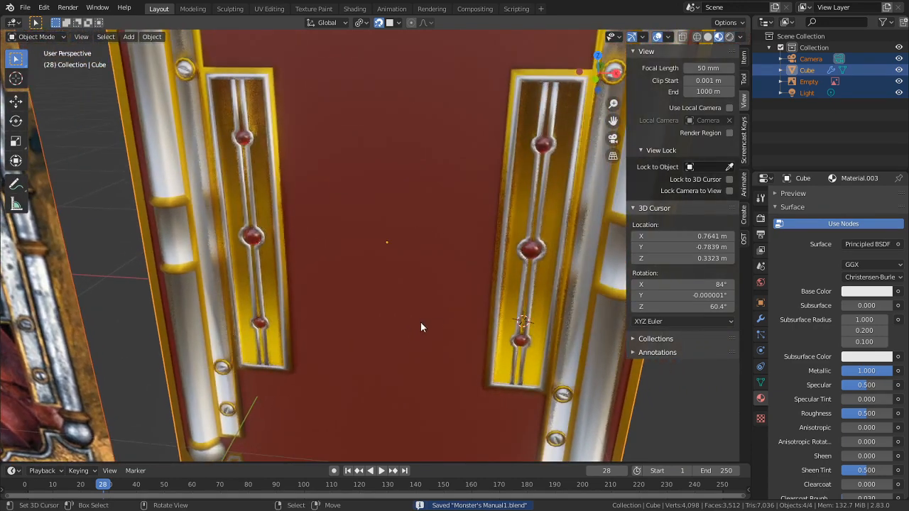
Step: Save the scene as a new incremented version, Monster's Manual2.blend, and select only the cover object
{"action": "left_click", "coordinate": [25, 7]}
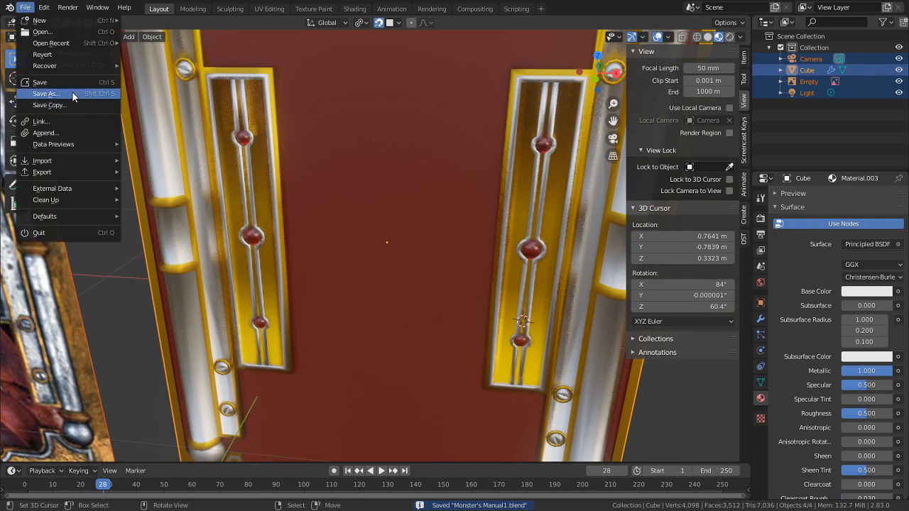
{"action": "left_click", "coordinate": [74, 94]}
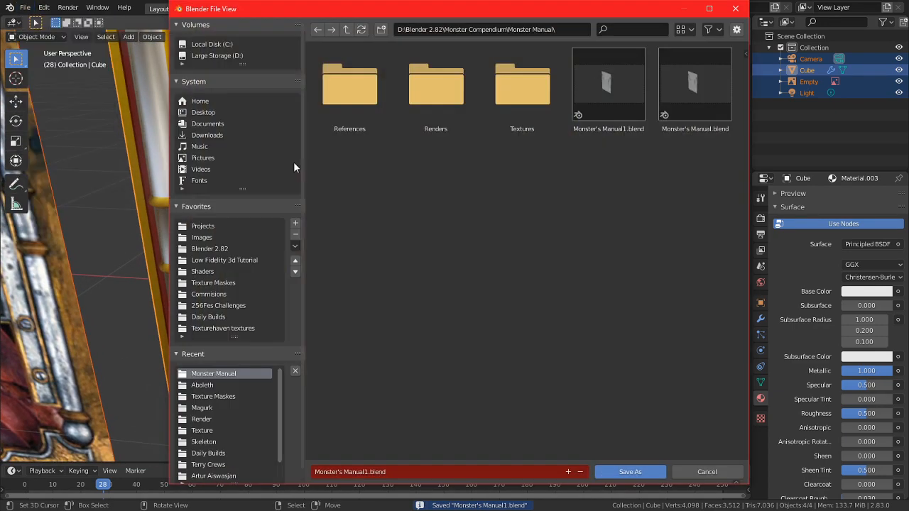
{"action": "left_click", "coordinate": [568, 472]}
{"action": "left_click", "coordinate": [653, 472]}
{"action": "middle_click_drag", "start_coordinate": [444, 272], "coordinate": [521, 303], "text": "shift"}
{"action": "left_click", "coordinate": [483, 332]}
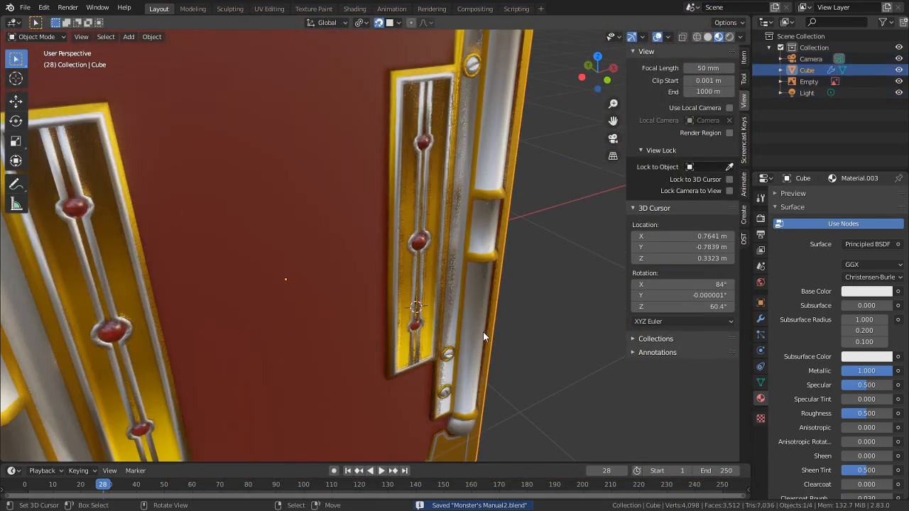
Step: Turn off the X axis of the cover's Mirror modifier and apply the modifier with only Z mirroring
{"action": "left_click", "coordinate": [762, 321]}
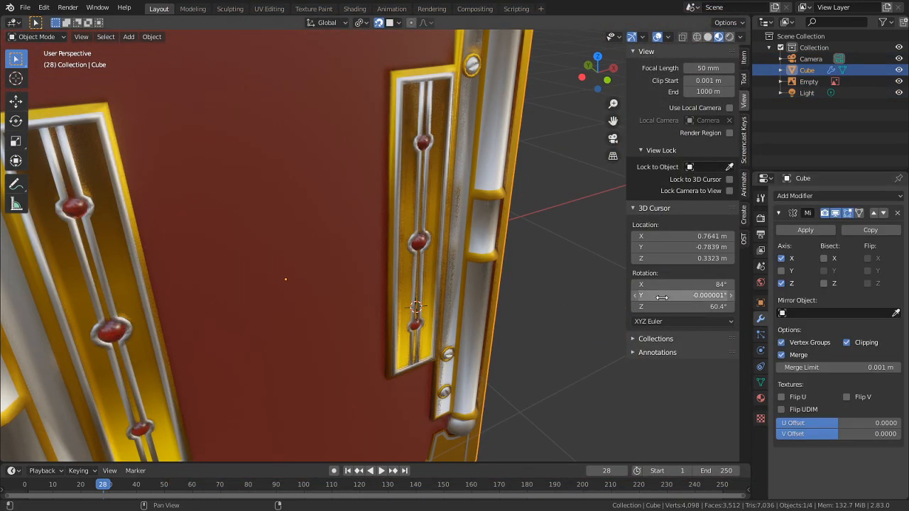
{"action": "left_click", "coordinate": [784, 258]}
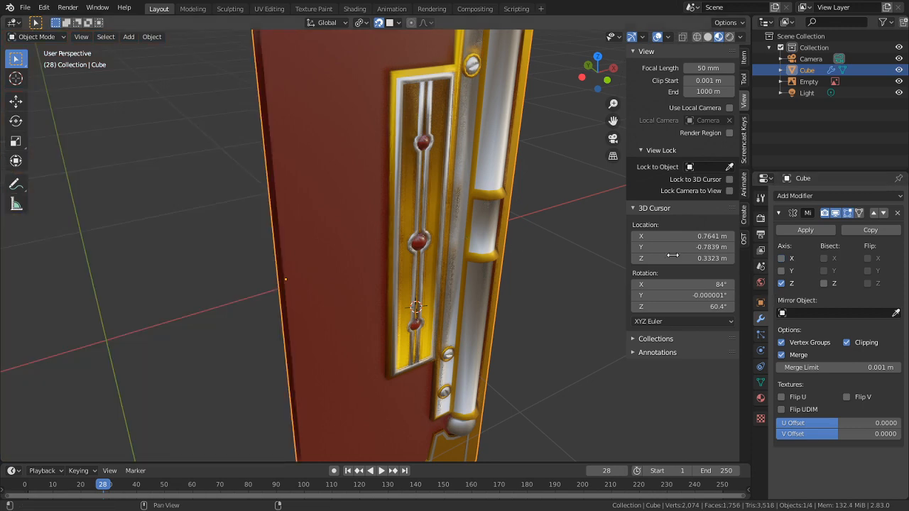
{"action": "scroll", "coordinate": [507, 277], "scroll_direction": "down", "scroll_amount": 5}
{"action": "scroll", "coordinate": [422, 249], "scroll_direction": "up", "scroll_amount": 2}
{"action": "middle_click_drag", "start_coordinate": [423, 254], "coordinate": [495, 252]}
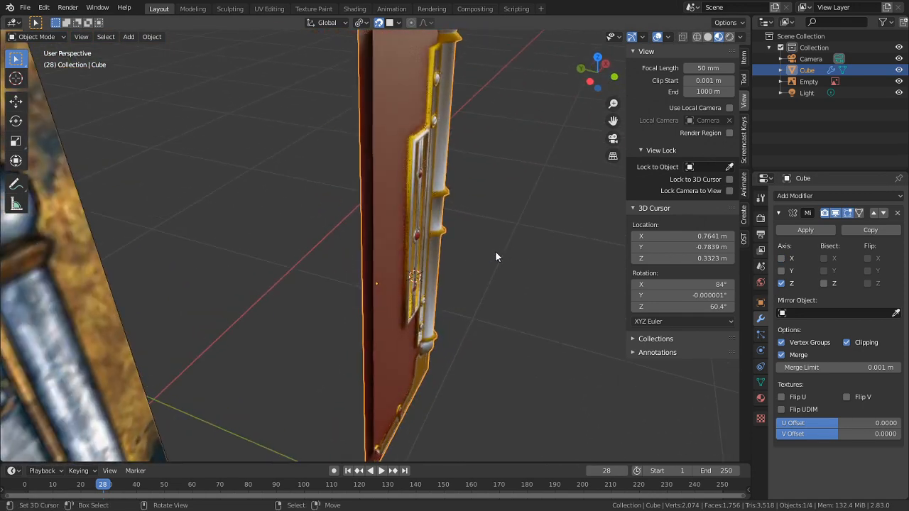
{"action": "left_click", "coordinate": [819, 232]}
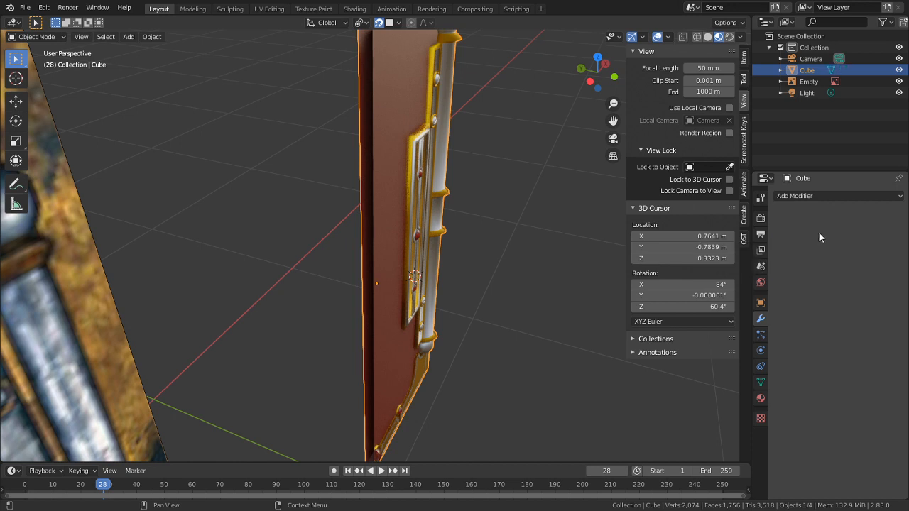
Step: Enter Edit Mode on the cover and add a new Mirror modifier across the X axis
{"action": "middle_click_drag", "start_coordinate": [256, 245], "coordinate": [293, 243]}
{"action": "left_click", "coordinate": [805, 196]}
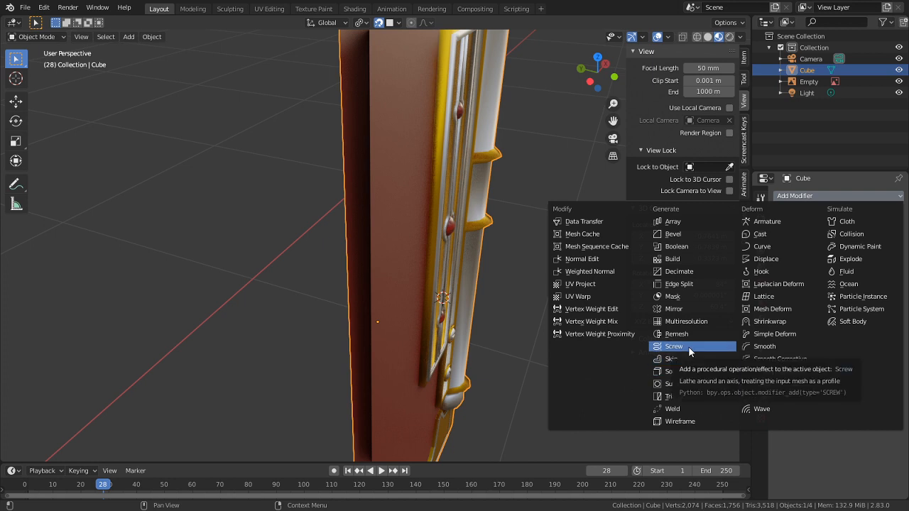
{"action": "key", "text": "q"}
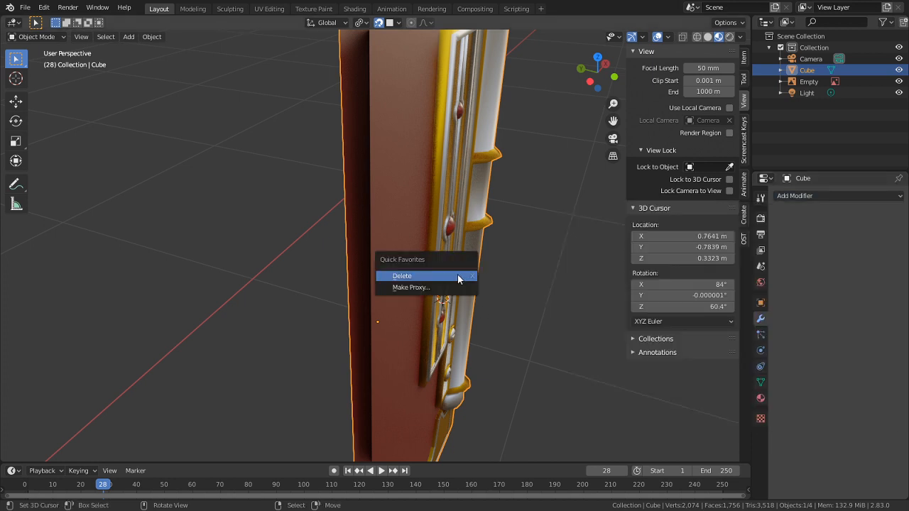
{"action": "key", "text": "Tab"}
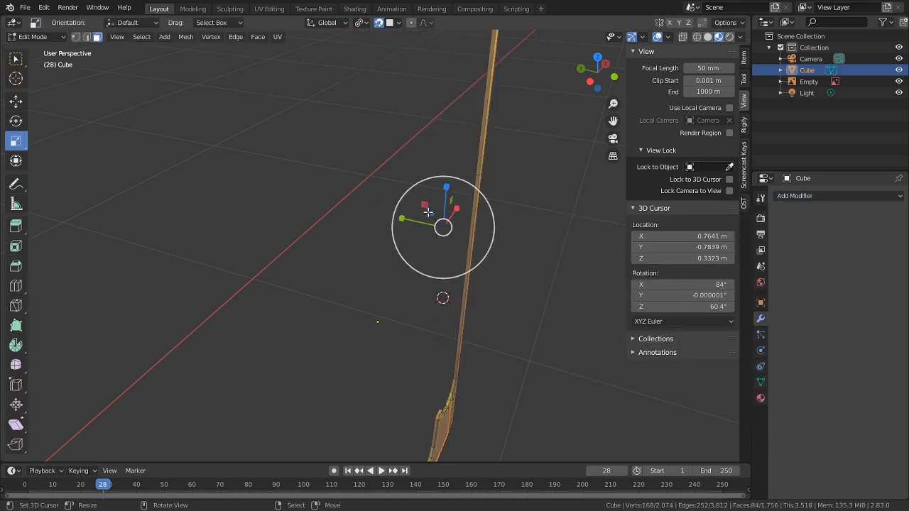
{"action": "key", "text": "q"}
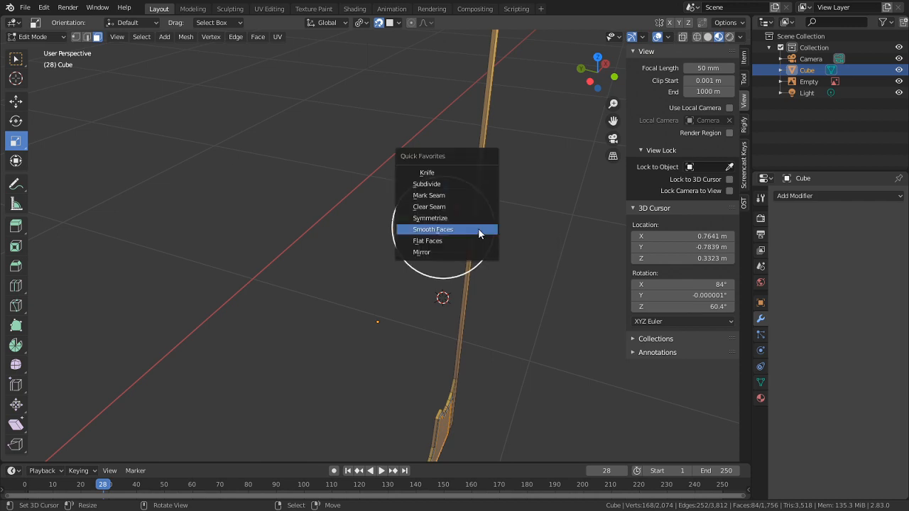
{"action": "left_click", "coordinate": [435, 252]}
{"action": "middle_click_drag", "start_coordinate": [495, 298], "coordinate": [437, 299]}
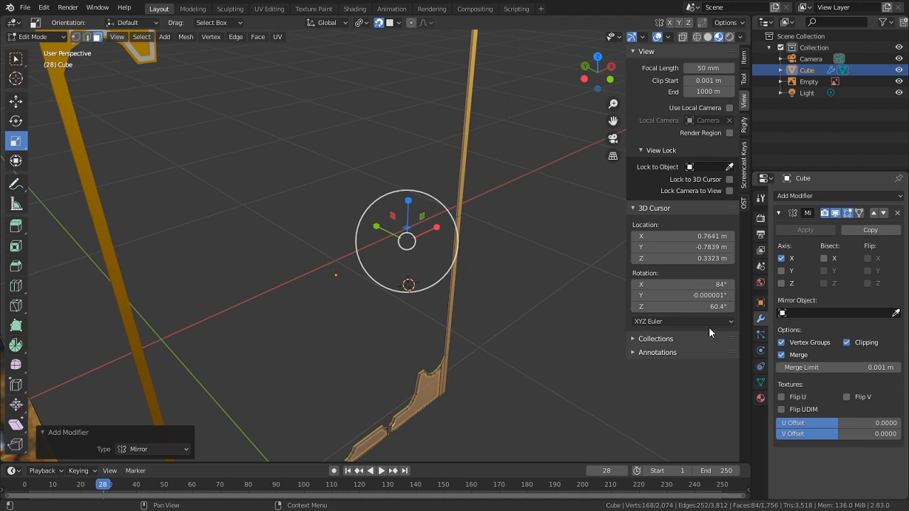
Step: Reveal all hidden geometry of the cover and clear the selection
{"action": "key", "text": "alt+h"}
{"action": "key", "text": "alt+a"}
{"action": "middle_click_drag", "start_coordinate": [534, 315], "coordinate": [420, 194]}
{"action": "scroll", "coordinate": [380, 225], "scroll_direction": "down", "scroll_amount": 5}
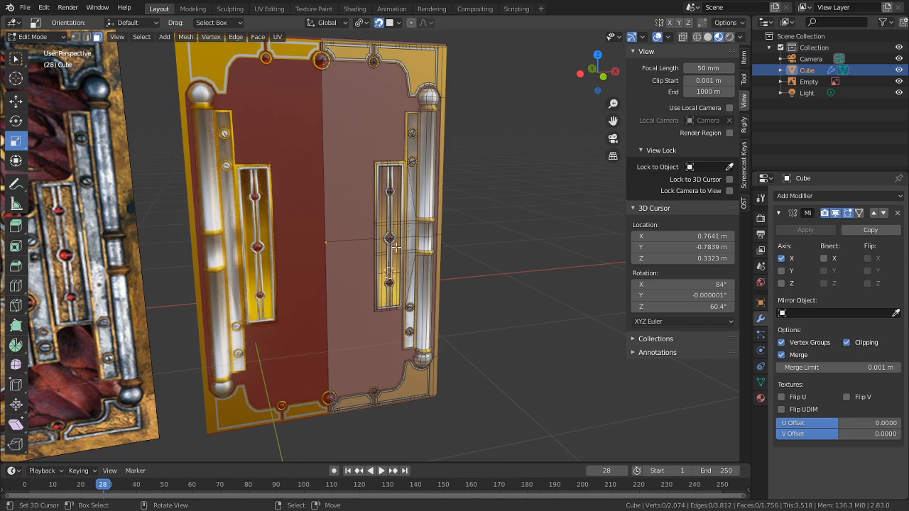
{"action": "scroll", "coordinate": [396, 248], "scroll_direction": "up", "scroll_amount": 4}
{"action": "scroll", "coordinate": [332, 185], "scroll_direction": "down", "scroll_amount": 5}
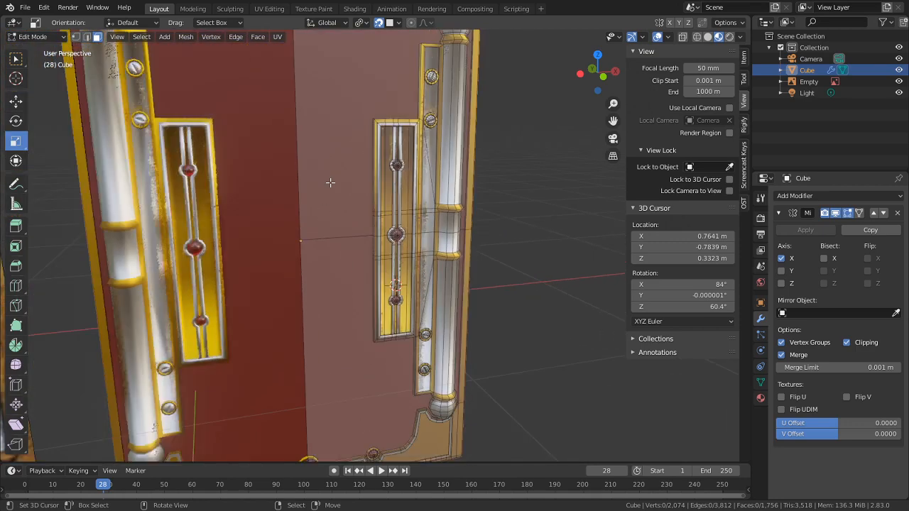
Step: Examine the eye, gem panels and metal strips on the Monster Manual reference and compare them with the modelled panel
{"action": "middle_click_drag", "start_coordinate": [304, 189], "coordinate": [419, 177]}
{"action": "middle_click_drag", "start_coordinate": [132, 240], "coordinate": [323, 189]}
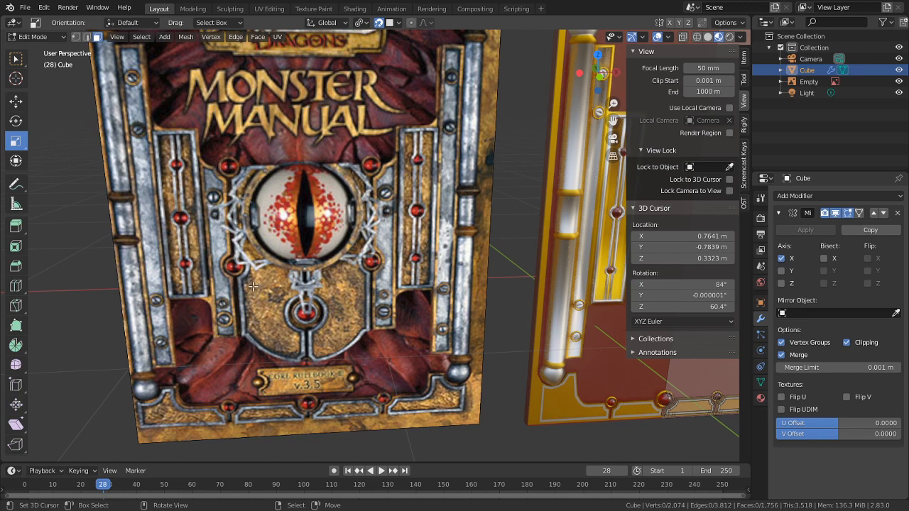
{"action": "middle_click_drag", "start_coordinate": [513, 246], "coordinate": [209, 259], "text": "shift"}
{"action": "middle_click_drag", "start_coordinate": [333, 236], "coordinate": [508, 166]}
{"action": "scroll", "coordinate": [315, 256], "scroll_direction": "up", "scroll_amount": 5}
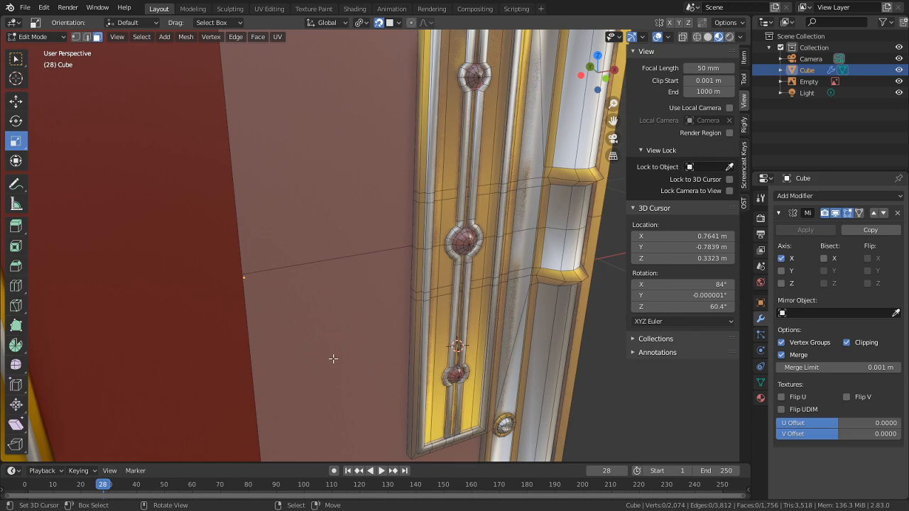
{"action": "middle_click_drag", "start_coordinate": [274, 281], "coordinate": [180, 267]}
{"action": "middle_click_drag", "start_coordinate": [122, 277], "coordinate": [348, 251], "text": "shift"}
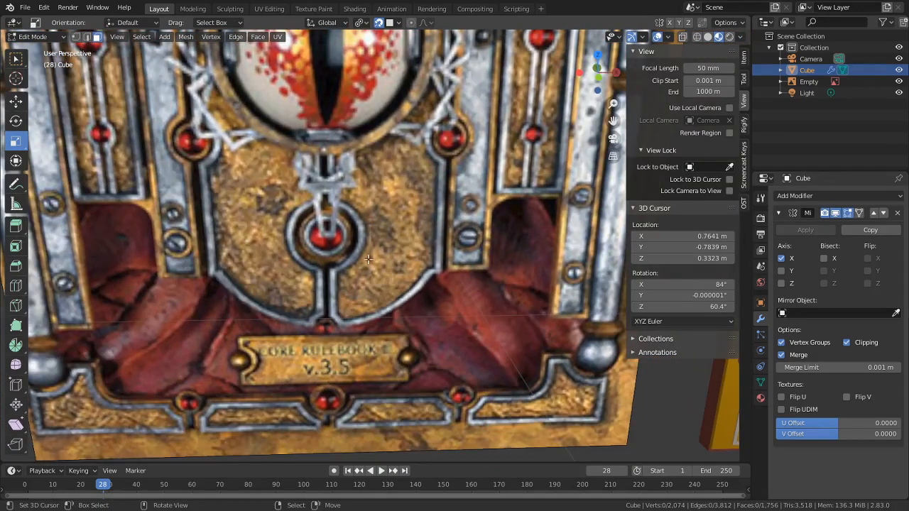
{"action": "middle_click_drag", "start_coordinate": [385, 169], "coordinate": [376, 309], "text": "shift"}
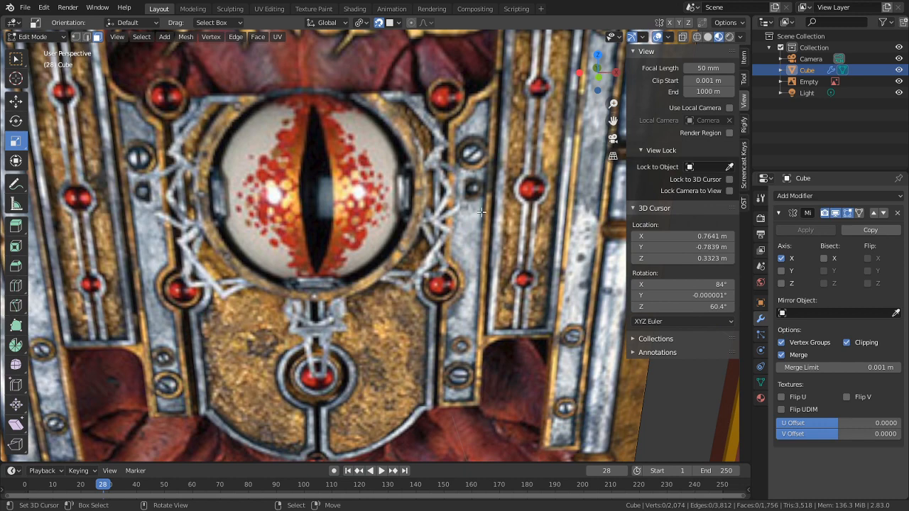
{"action": "middle_click_drag", "start_coordinate": [473, 305], "coordinate": [370, 306], "text": "shift"}
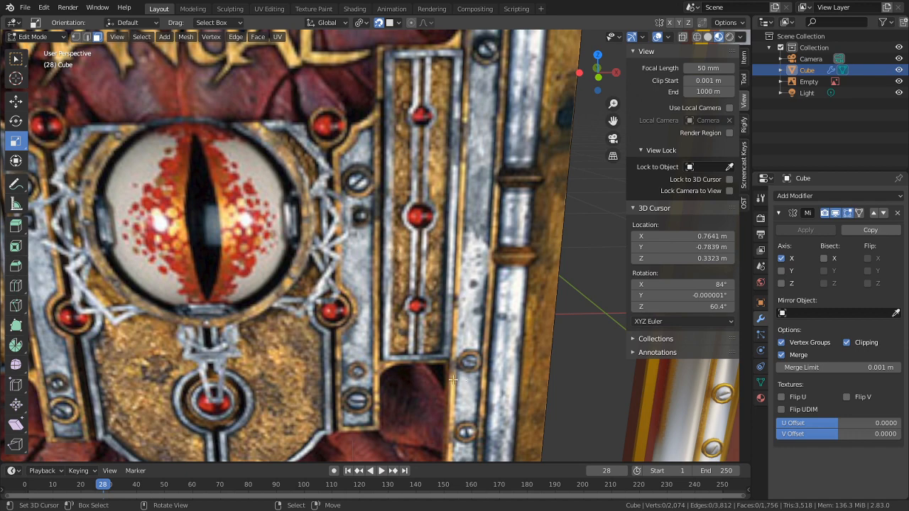
{"action": "middle_click_drag", "start_coordinate": [453, 380], "coordinate": [538, 407]}
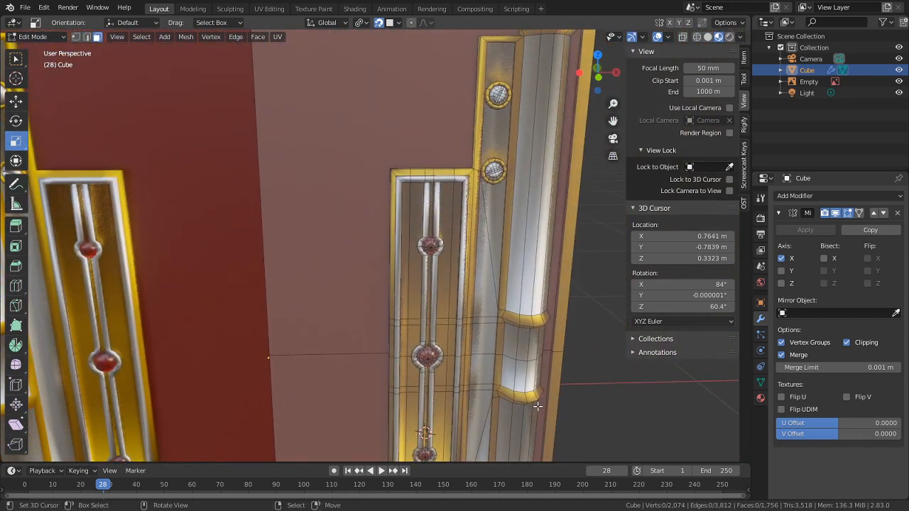
{"action": "middle_click_drag", "start_coordinate": [488, 329], "coordinate": [509, 307]}
{"action": "scroll", "coordinate": [483, 306], "scroll_direction": "up", "scroll_amount": 3}
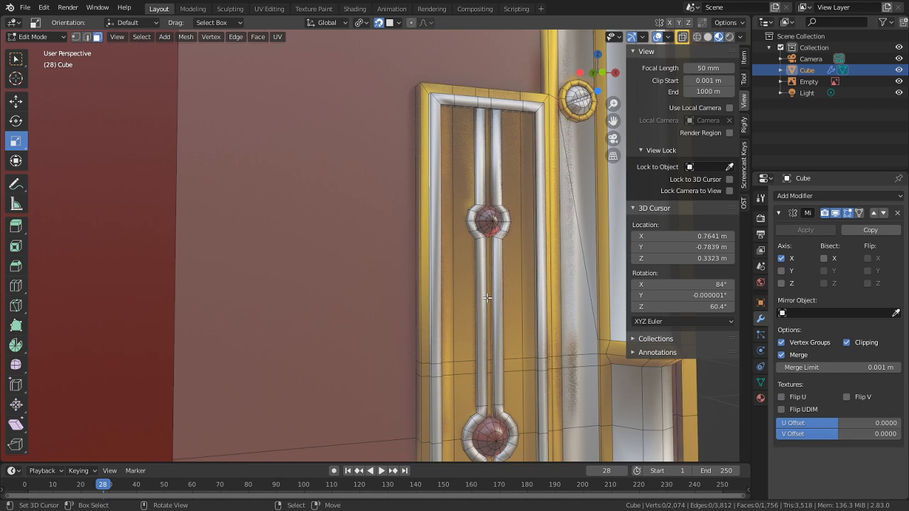
Step: Delete the six side-wall faces along the inner edge of the gem panel's gold frame
{"action": "middle_click_drag", "start_coordinate": [451, 229], "coordinate": [383, 199], "text": "shift"}
{"action": "scroll", "coordinate": [472, 285], "scroll_direction": "up", "scroll_amount": 3}
{"action": "key", "text": "alt+z"}
{"action": "middle_click_drag", "start_coordinate": [469, 284], "coordinate": [463, 204], "text": "shift"}
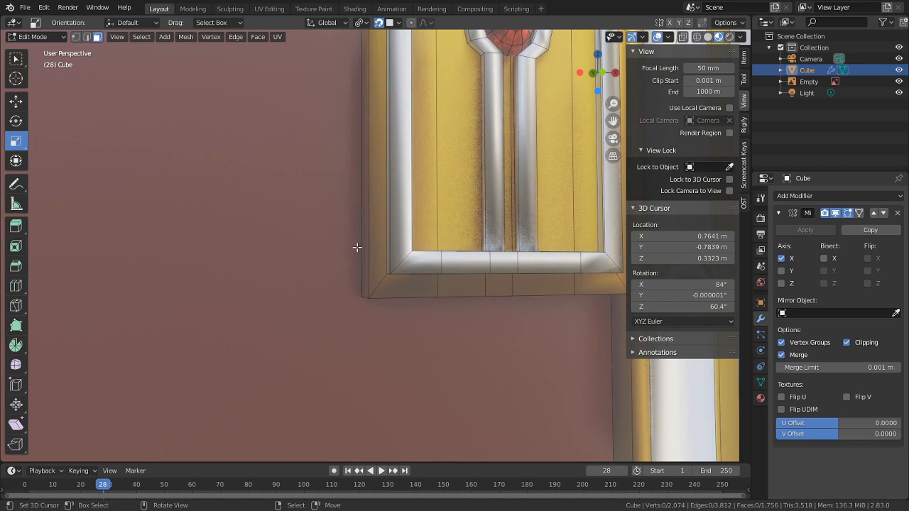
{"action": "middle_click_drag", "start_coordinate": [357, 247], "coordinate": [402, 243]}
{"action": "left_click", "coordinate": [418, 221]}
{"action": "middle_click_drag", "start_coordinate": [428, 166], "coordinate": [391, 454], "text": "shift"}
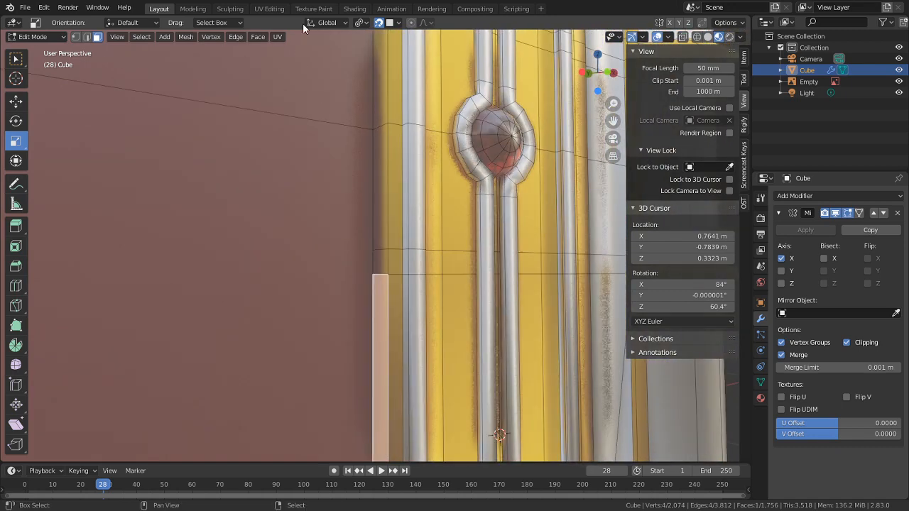
{"action": "left_click", "coordinate": [381, 263], "text": "shift"}
{"action": "left_click", "coordinate": [379, 185], "text": "shift"}
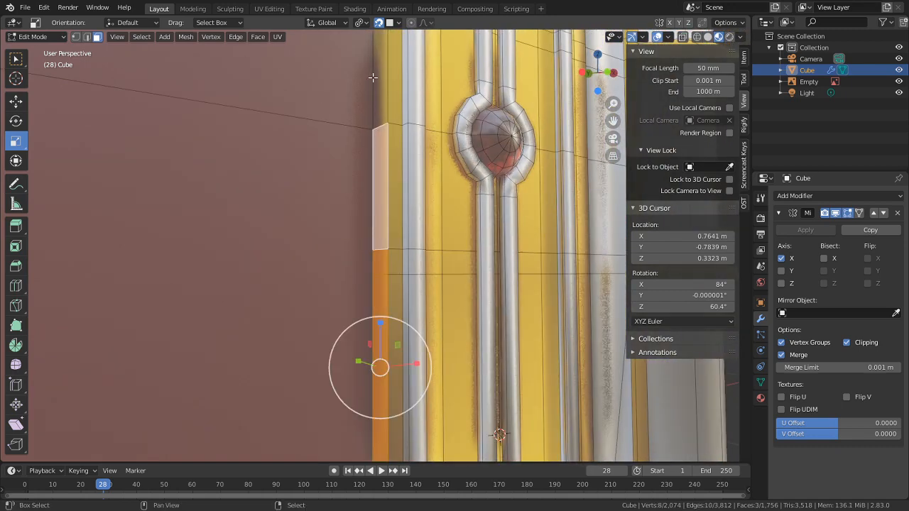
{"action": "left_click", "coordinate": [380, 78], "text": "shift"}
{"action": "middle_click_drag", "start_coordinate": [380, 77], "coordinate": [394, 316], "text": "shift"}
{"action": "left_click", "coordinate": [396, 242], "text": "shift"}
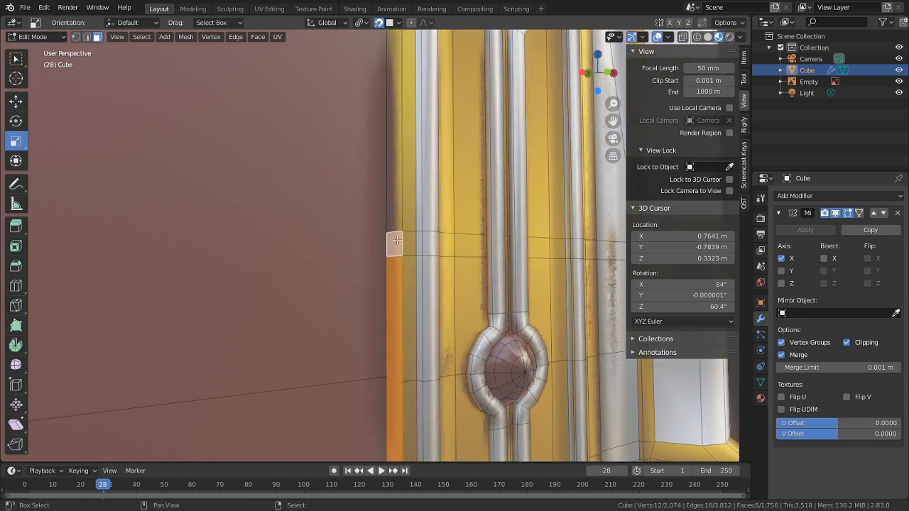
{"action": "left_click", "coordinate": [399, 201], "text": "shift"}
{"action": "middle_click_drag", "start_coordinate": [399, 202], "coordinate": [398, 253]}
{"action": "key", "text": "x"}
{"action": "left_click", "coordinate": [393, 142]}
Step: In front view, move the gold frame's lower inner corner edge down about 0.0055 m
{"action": "key", "text": "KP_1"}
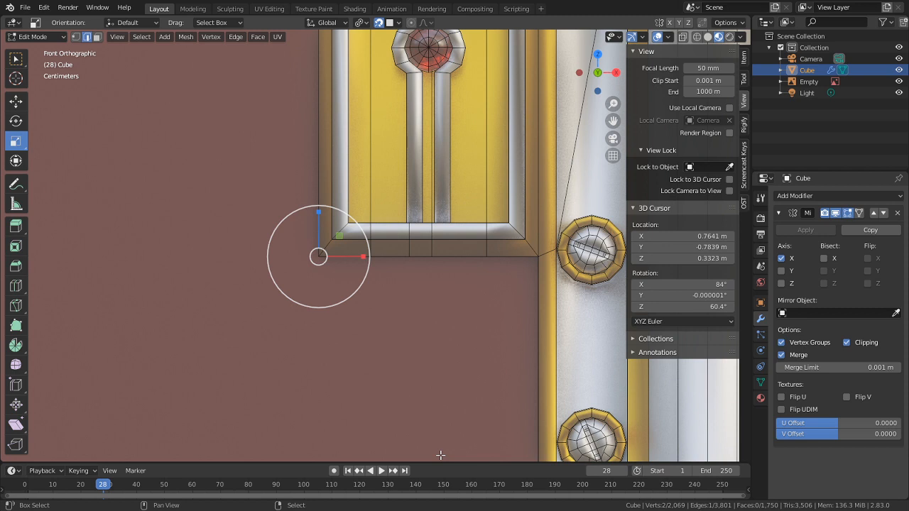
{"action": "scroll", "coordinate": [371, 266], "scroll_direction": "up", "scroll_amount": 3}
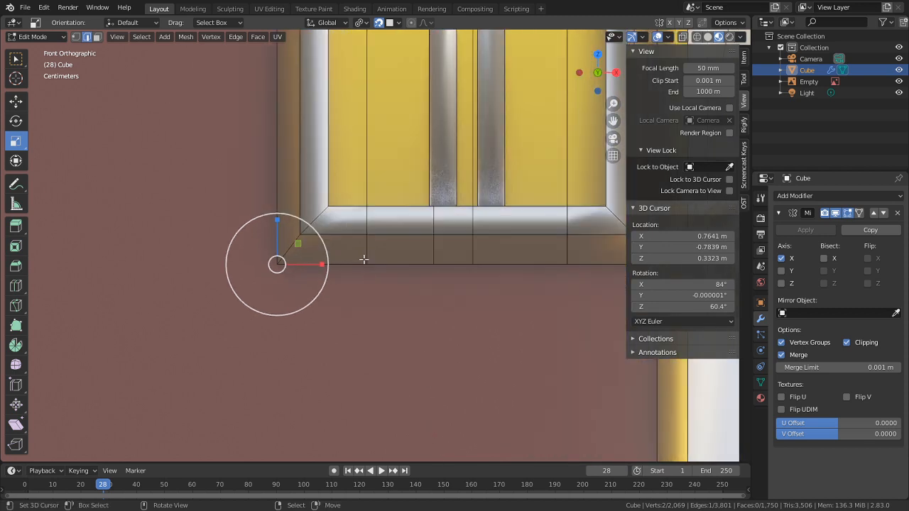
{"action": "key", "text": "g"}
{"action": "right_click", "coordinate": [324, 268]}
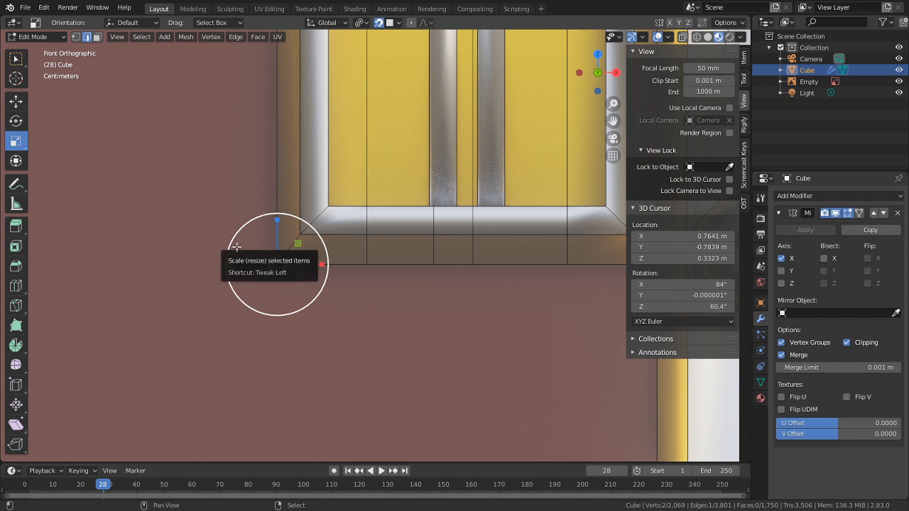
{"action": "key", "text": "g"}
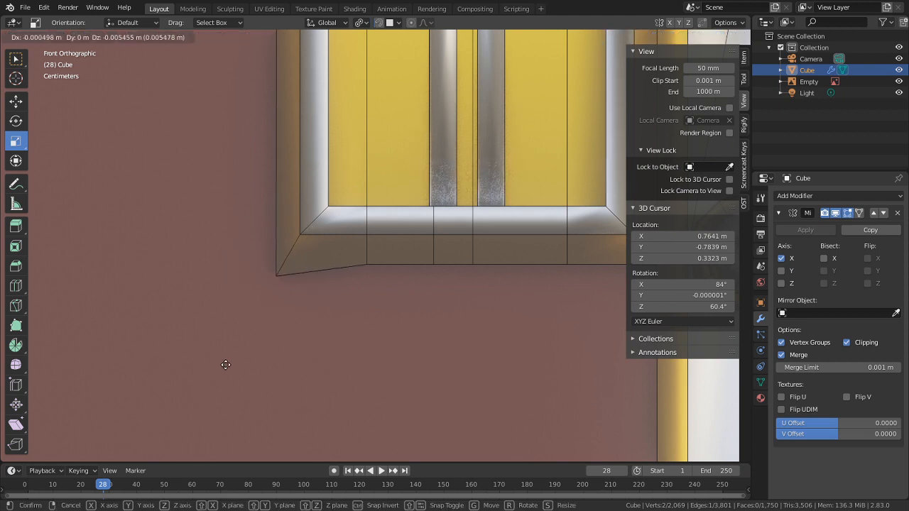
{"action": "left_click", "coordinate": [226, 365]}
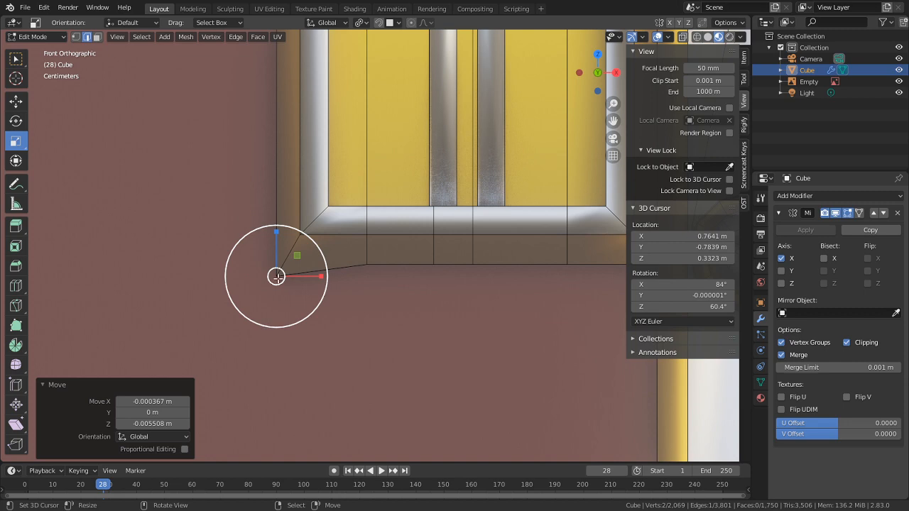
Step: Turn snapping back on and extrude the upper vertical edge of the gold frame's inner side about 0.018 m along Y
{"action": "scroll", "coordinate": [278, 278], "scroll_direction": "down", "scroll_amount": 5}
{"action": "middle_click_drag", "start_coordinate": [301, 172], "coordinate": [389, 355], "text": "shift"}
{"action": "scroll", "coordinate": [324, 171], "scroll_direction": "down", "scroll_amount": 2}
{"action": "key", "text": "shift+Tab"}
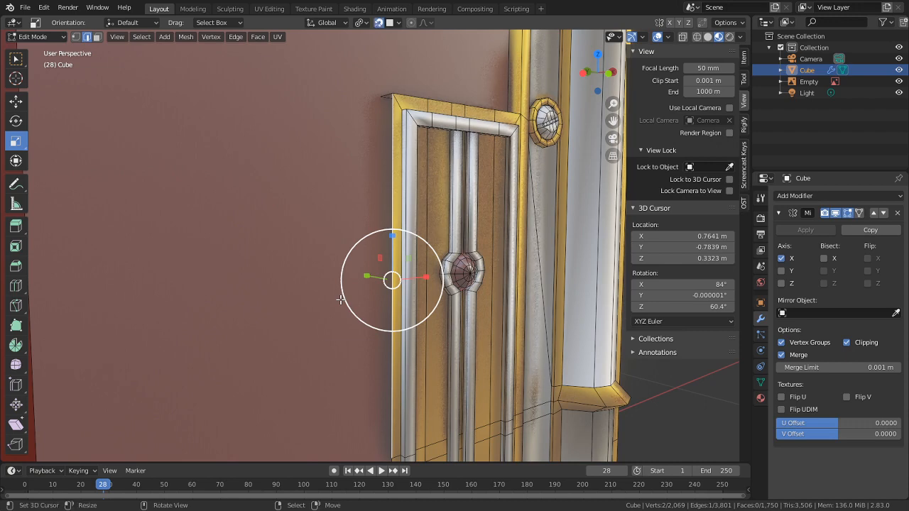
{"action": "key", "text": "e"}
{"action": "key", "text": "y"}
{"action": "left_click", "coordinate": [337, 301]}
{"action": "middle_click_drag", "start_coordinate": [383, 284], "coordinate": [384, 178], "text": "shift"}
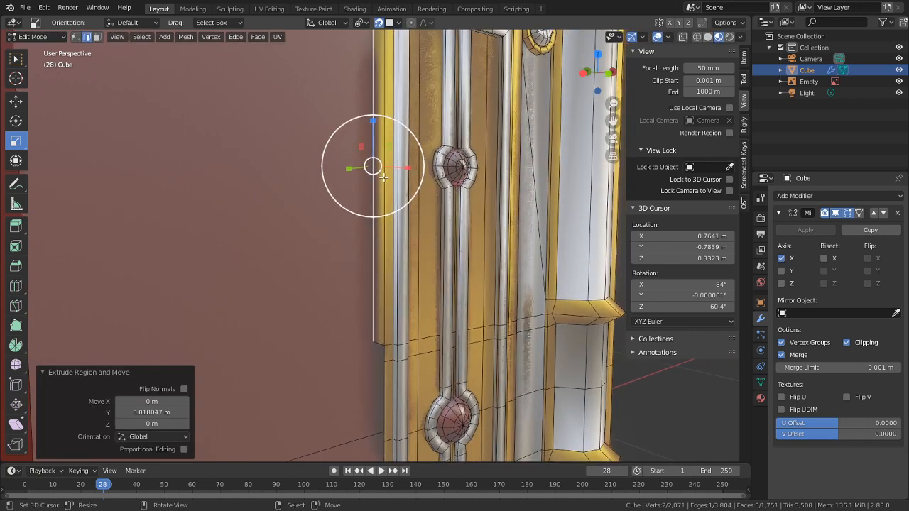
{"action": "right_click_drag", "start_coordinate": [374, 343], "coordinate": [369, 340]}
{"action": "key", "text": "ctrl+z"}
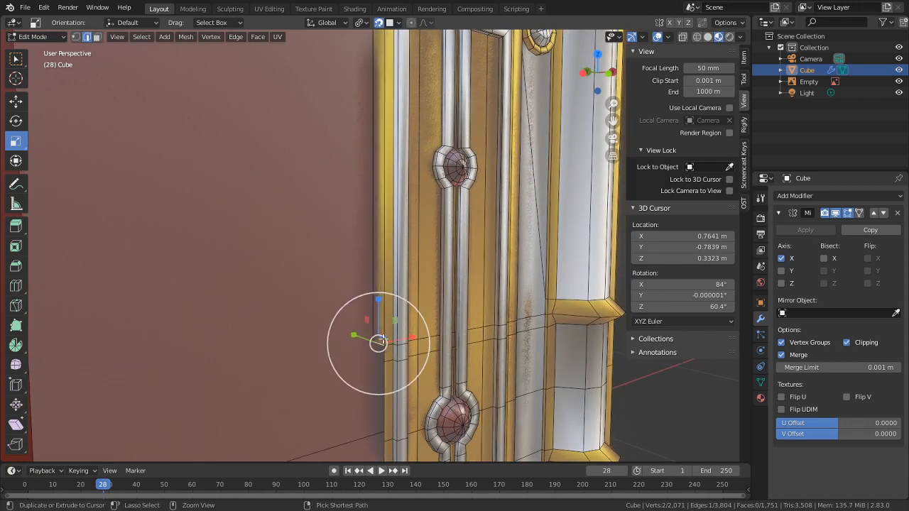
{"action": "scroll", "coordinate": [384, 344], "scroll_direction": "up", "scroll_amount": 1}
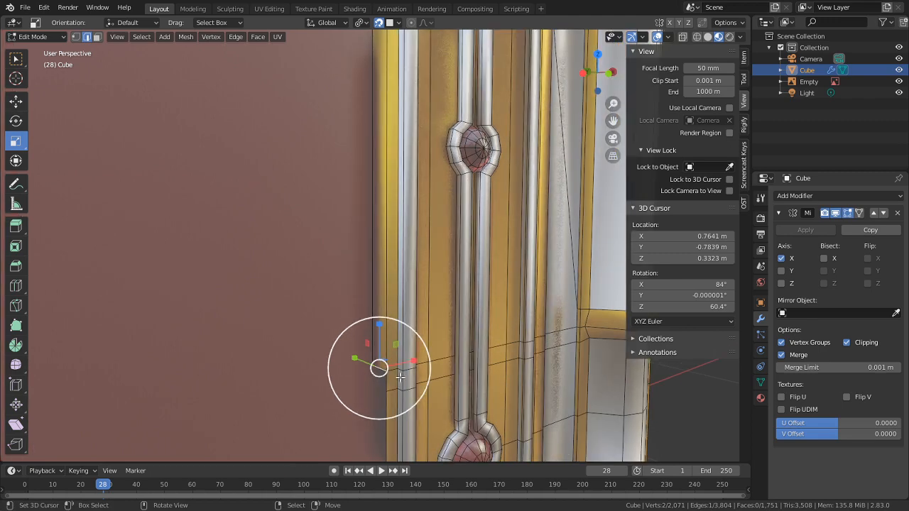
{"action": "key", "text": "1"}
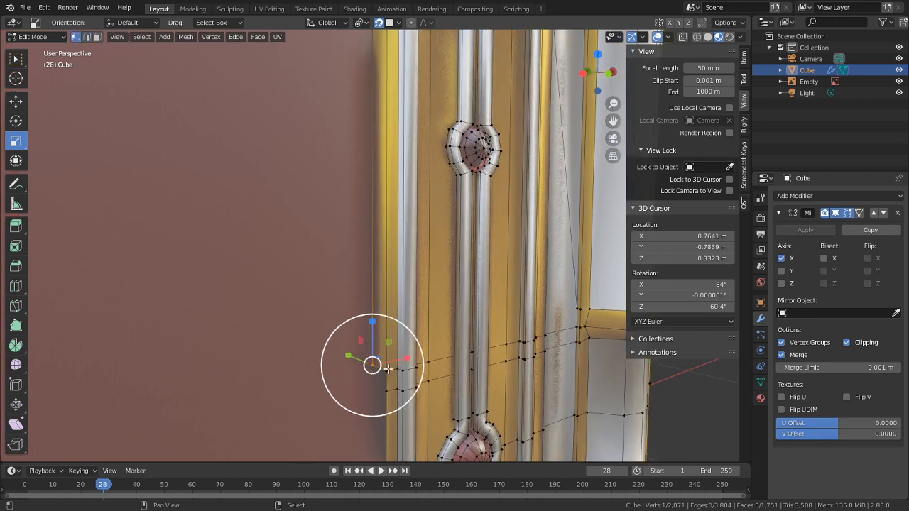
{"action": "right_click", "coordinate": [377, 368]}
{"action": "key", "text": "g"}
{"action": "key", "text": "g"}
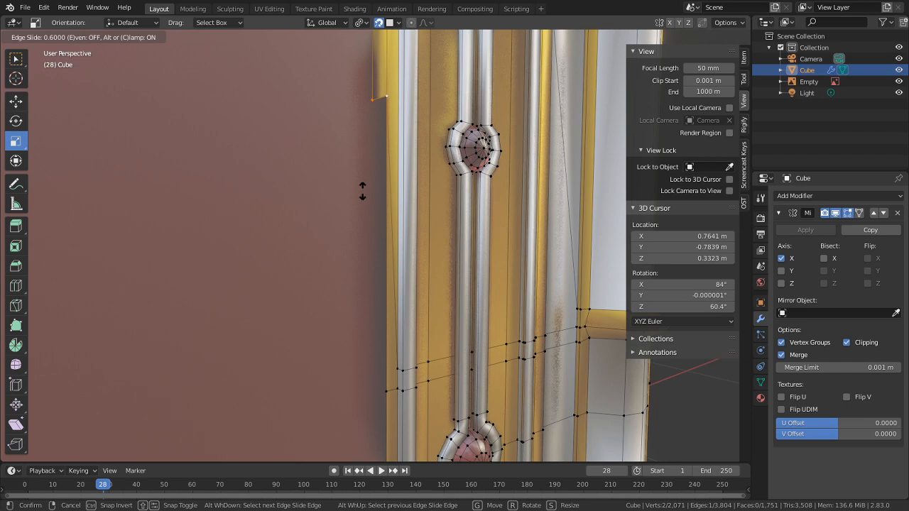
{"action": "right_click", "coordinate": [363, 191]}
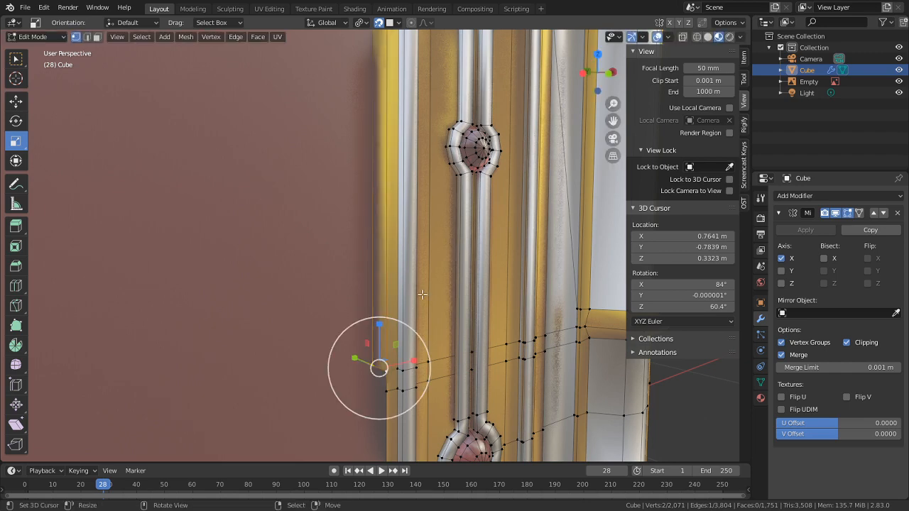
Step: Add the adjoining frame vertices to the selected lower edge of the extruded inner side and edge-slide them upward by a factor of 0.48
{"action": "right_click", "coordinate": [404, 371], "text": "shift"}
{"action": "right_click", "coordinate": [414, 369], "text": "shift"}
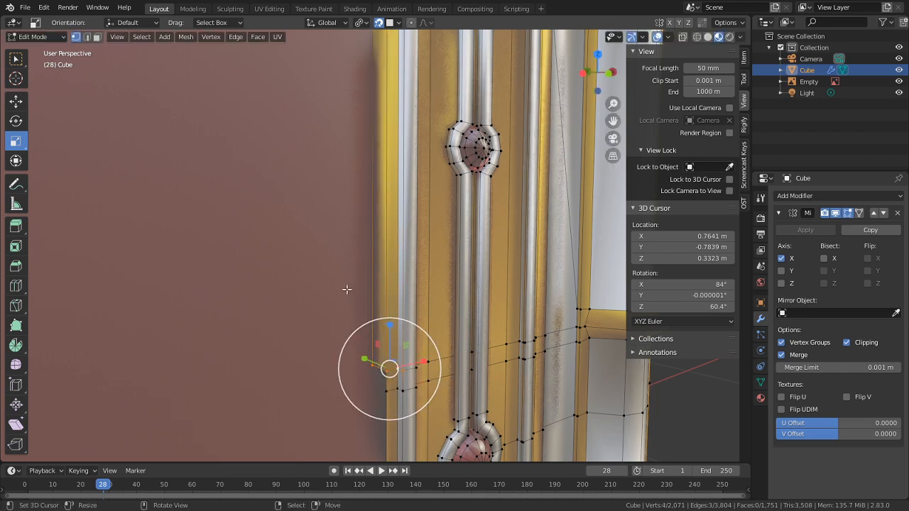
{"action": "middle_click_drag", "start_coordinate": [346, 289], "coordinate": [349, 171]}
{"action": "key", "text": "g"}
{"action": "key", "text": "g"}
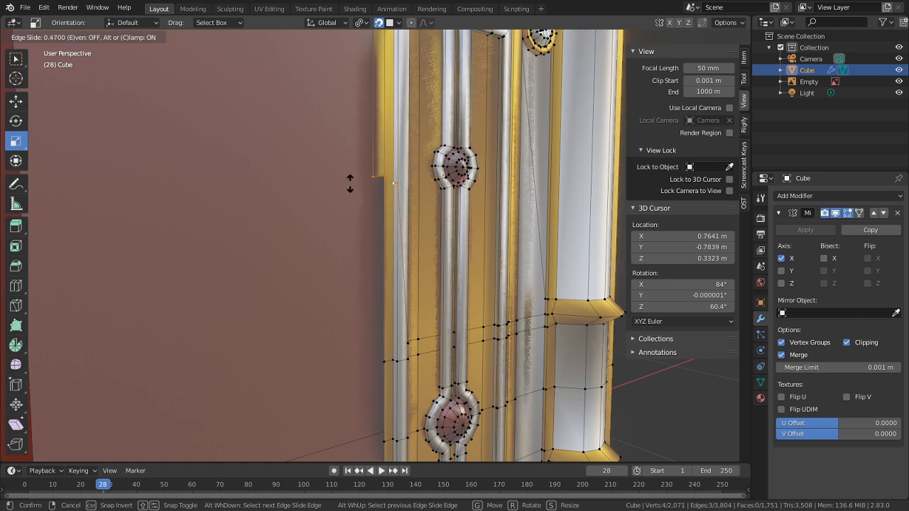
{"action": "left_click", "coordinate": [351, 156]}
Step: In front view, fine-tune the selected edges' height on the gem panel frame with another edge slide at a factor of 0.12
{"action": "key", "text": "KP_3"}
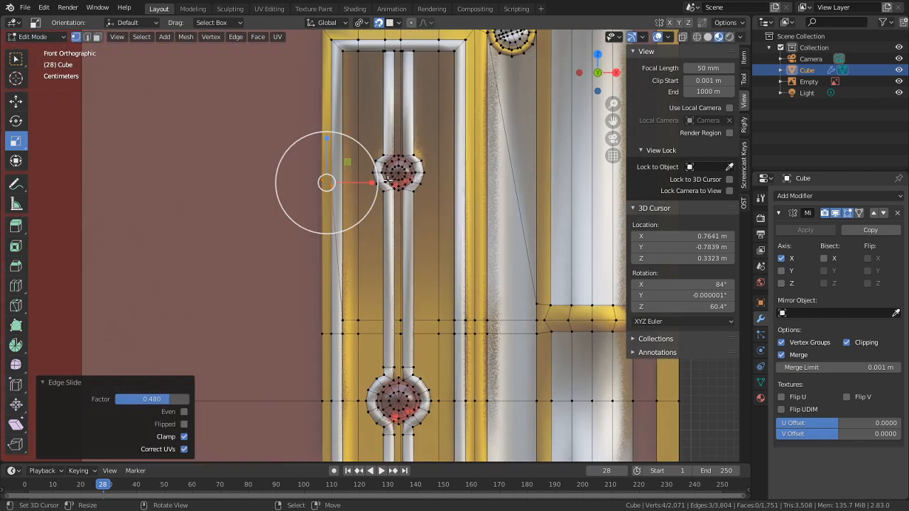
{"action": "scroll", "coordinate": [203, 112], "scroll_direction": "up", "scroll_amount": 2}
{"action": "middle_click_drag", "start_coordinate": [254, 232], "coordinate": [298, 396], "text": "shift"}
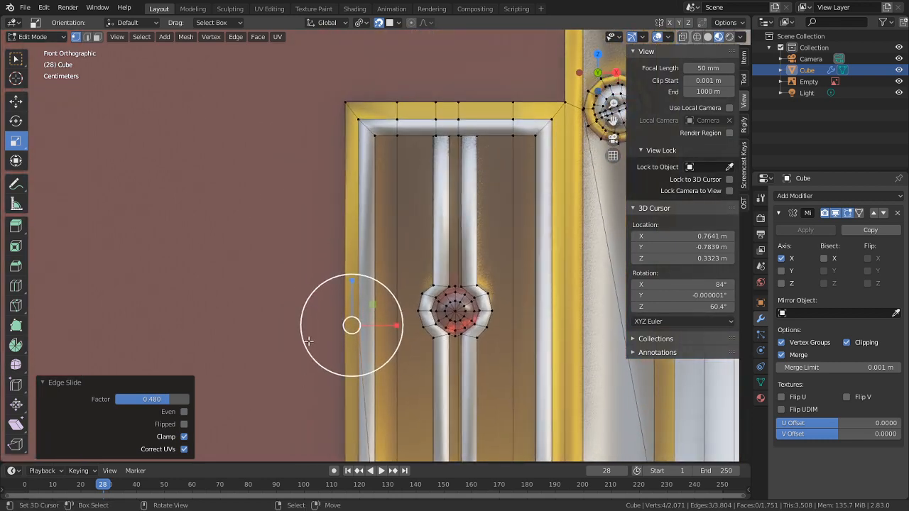
{"action": "scroll", "coordinate": [314, 341], "scroll_direction": "up", "scroll_amount": 1}
{"action": "key", "text": "g"}
{"action": "key", "text": "g"}
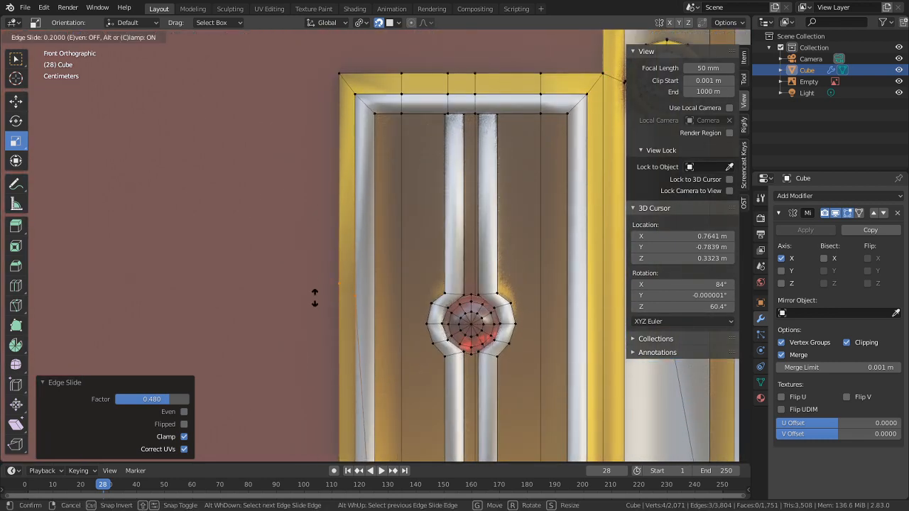
{"action": "left_click", "coordinate": [302, 341]}
Step: Examine the gem panel's inner side and lower corner from several angles, both in and out of Edit Mode
{"action": "scroll", "coordinate": [349, 371], "scroll_direction": "down", "scroll_amount": 4}
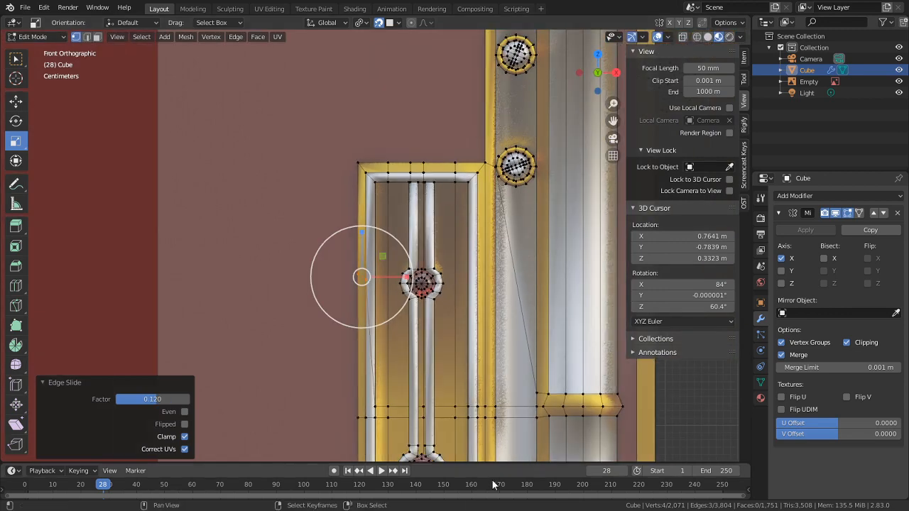
{"action": "middle_click_drag", "start_coordinate": [348, 371], "coordinate": [403, 226], "text": "shift"}
{"action": "scroll", "coordinate": [348, 204], "scroll_direction": "down", "scroll_amount": 4}
{"action": "key", "text": "Tab"}
{"action": "scroll", "coordinate": [403, 226], "scroll_direction": "up", "scroll_amount": 1}
{"action": "key", "text": "Tab"}
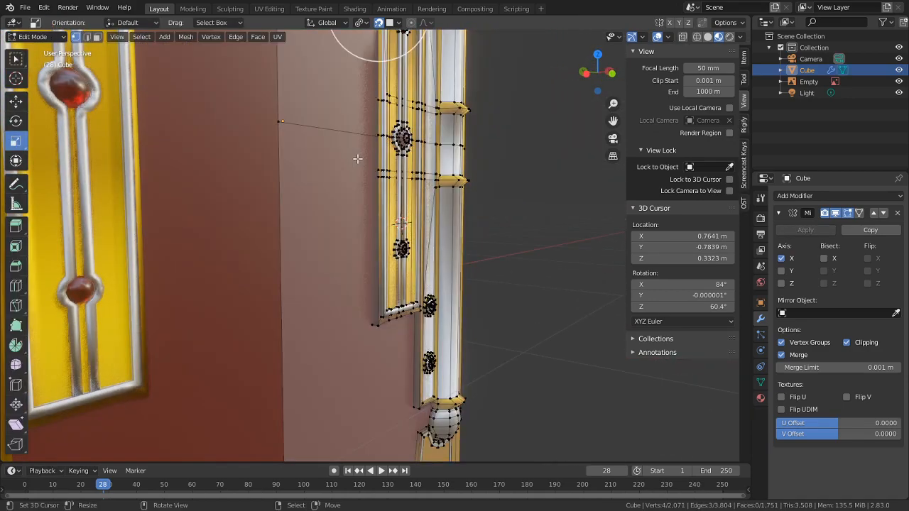
{"action": "middle_click_drag", "start_coordinate": [383, 124], "coordinate": [448, 281], "text": "shift"}
{"action": "scroll", "coordinate": [447, 281], "scroll_direction": "up", "scroll_amount": 4}
{"action": "key", "text": "KP_3"}
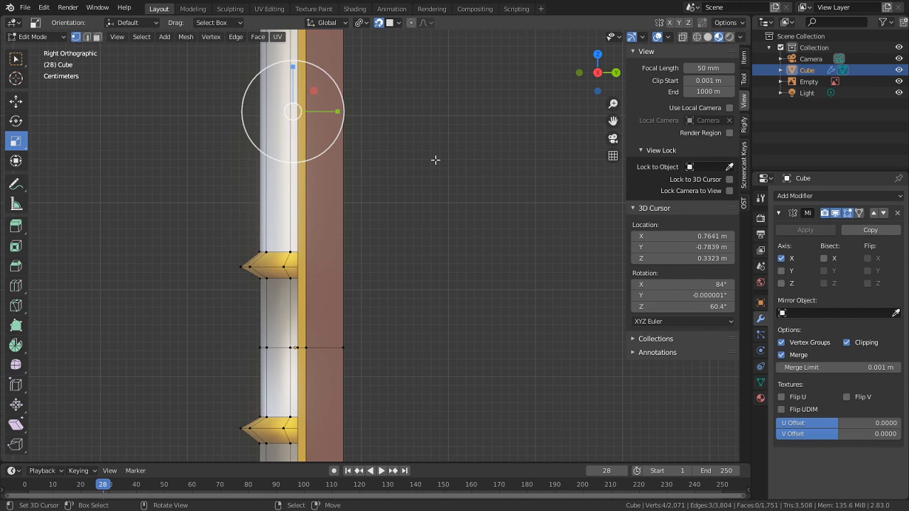
{"action": "middle_click_drag", "start_coordinate": [311, 246], "coordinate": [501, 242], "text": "shift"}
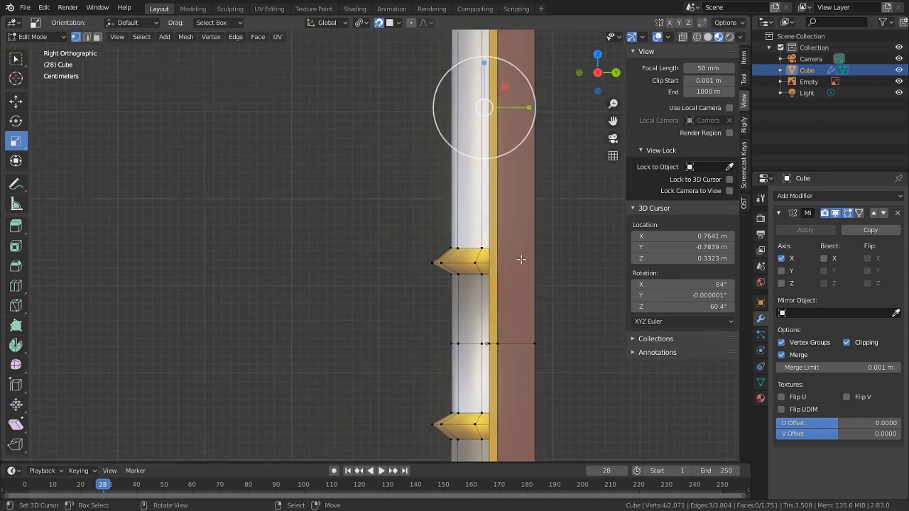
{"action": "middle_click_drag", "start_coordinate": [340, 249], "coordinate": [462, 259]}
{"action": "middle_click_drag", "start_coordinate": [406, 456], "coordinate": [476, 196], "text": "shift"}
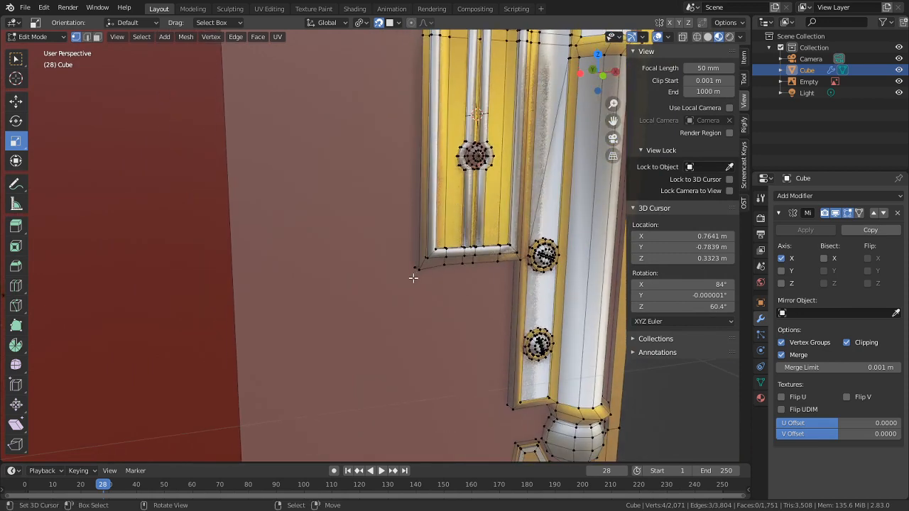
{"action": "scroll", "coordinate": [414, 278], "scroll_direction": "up", "scroll_amount": 2}
{"action": "key", "text": "2"}
{"action": "left_click", "coordinate": [436, 275]}
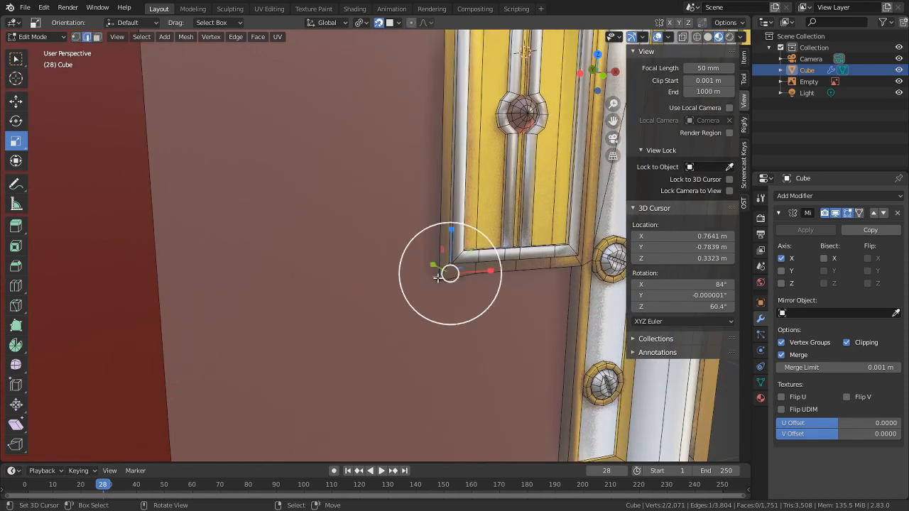
{"action": "right_click", "coordinate": [439, 275]}
{"action": "right_click", "coordinate": [434, 275], "text": "alt"}
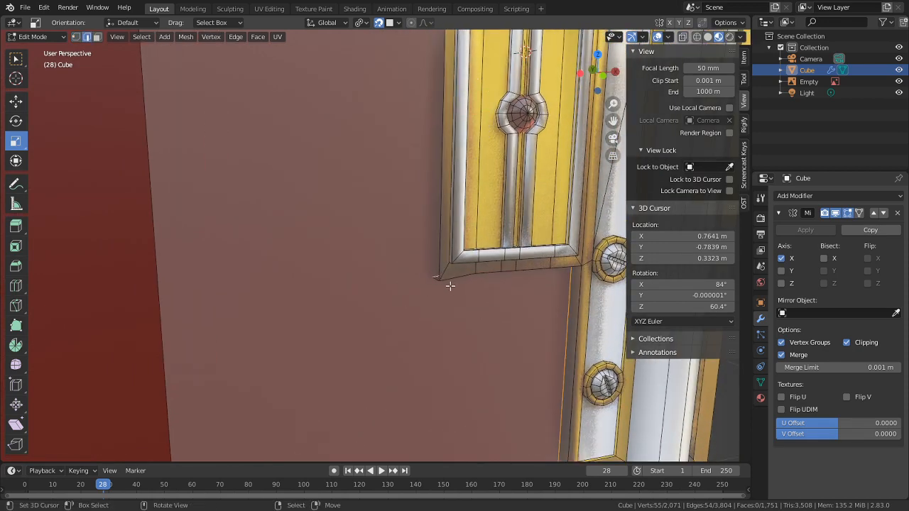
{"action": "scroll", "coordinate": [451, 287], "scroll_direction": "up", "scroll_amount": 2}
{"action": "middle_click_drag", "start_coordinate": [467, 292], "coordinate": [502, 307]}
{"action": "right_click", "coordinate": [393, 272], "text": "shift"}
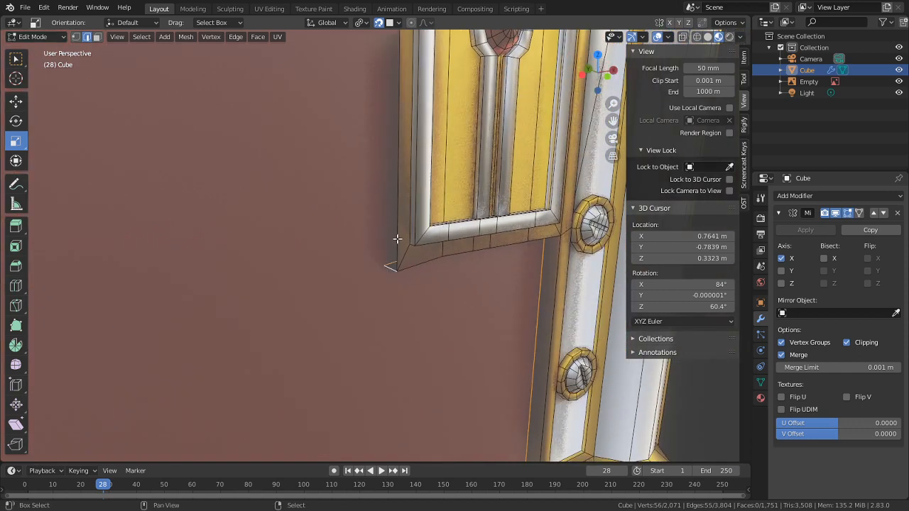
{"action": "right_click", "coordinate": [398, 233], "text": "alt+shift"}
{"action": "scroll", "coordinate": [399, 231], "scroll_direction": "down", "scroll_amount": 5}
{"action": "middle_click_drag", "start_coordinate": [399, 232], "coordinate": [412, 138], "text": "shift"}
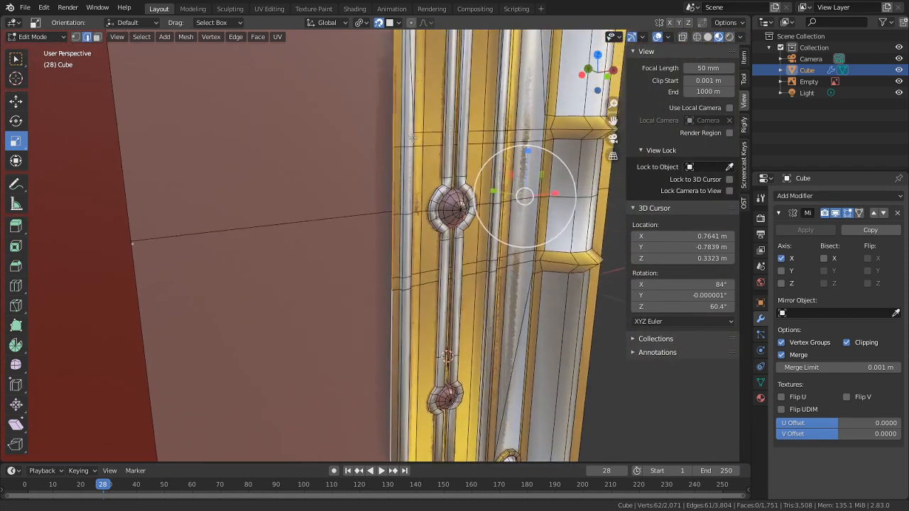
{"action": "scroll", "coordinate": [412, 138], "scroll_direction": "down", "scroll_amount": 4}
{"action": "middle_click_drag", "start_coordinate": [341, 270], "coordinate": [392, 236]}
{"action": "mouse_move", "coordinate": [320, 234]}
{"action": "middle_mouse_down"}
{"action": "mouse_move", "coordinate": [398, 225]}
{"action": "mouse_move", "coordinate": [317, 235]}
{"action": "middle_mouse_up"}
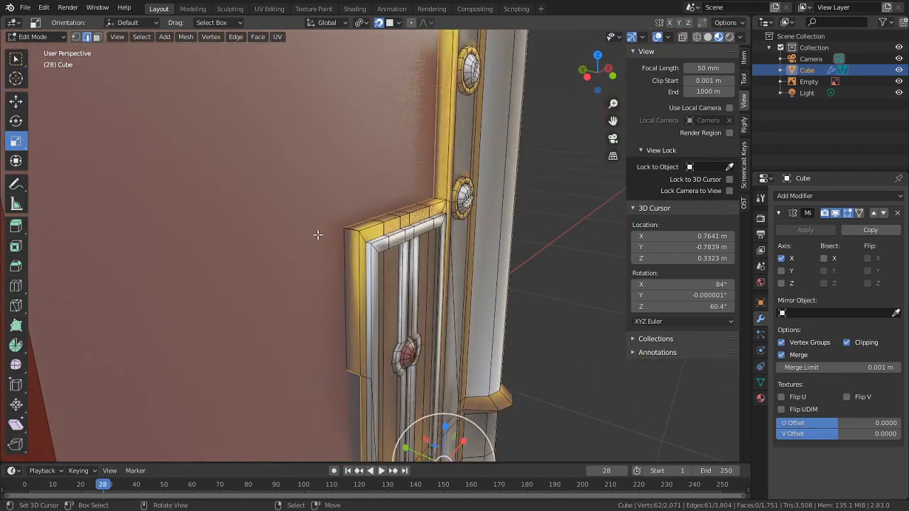
Step: Select the vertical edges along the gem panel's inner side from the slid edge to the lower corner, including the short depth edge at each end
{"action": "key", "text": "alt+a"}
{"action": "right_click", "coordinate": [352, 375]}
{"action": "right_click", "coordinate": [361, 396], "text": "shift"}
{"action": "middle_click_drag", "start_coordinate": [361, 399], "coordinate": [359, 95], "text": "shift"}
{"action": "right_click", "coordinate": [360, 261], "text": "shift"}
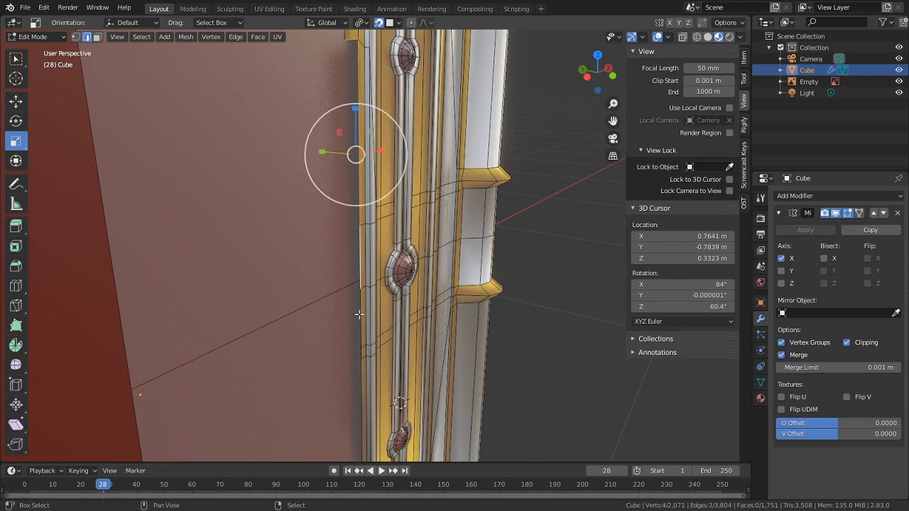
{"action": "right_click", "coordinate": [363, 357], "text": "shift"}
{"action": "right_click", "coordinate": [359, 350], "text": "shift"}
{"action": "right_click", "coordinate": [362, 376], "text": "shift"}
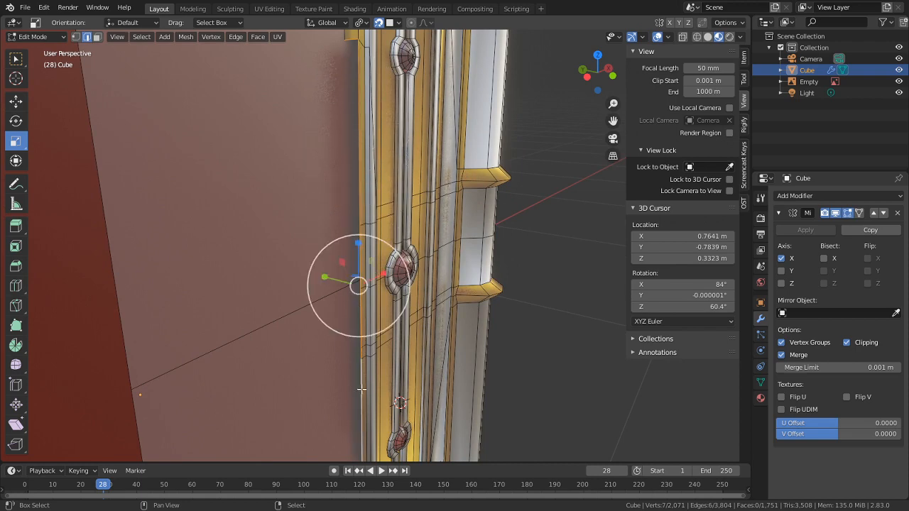
{"action": "middle_click_drag", "start_coordinate": [362, 376], "coordinate": [328, 301], "text": "shift"}
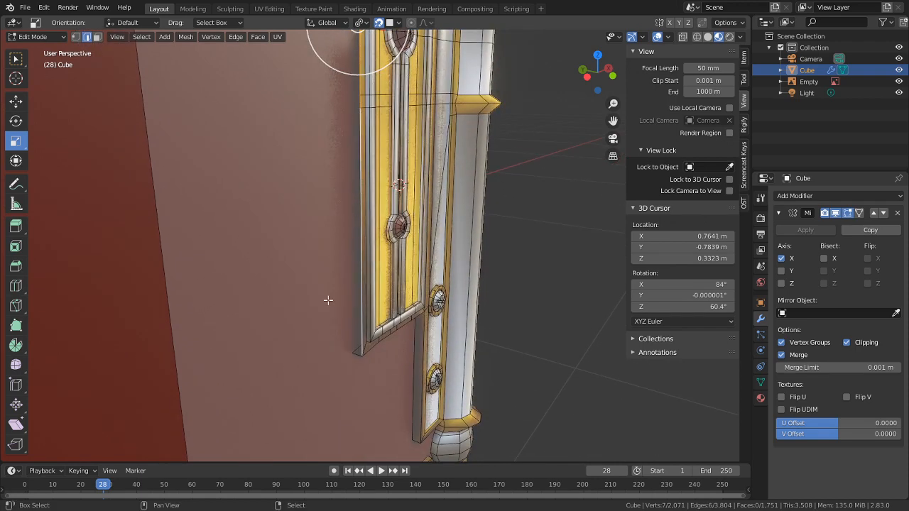
{"action": "right_click", "coordinate": [358, 353], "text": "shift"}
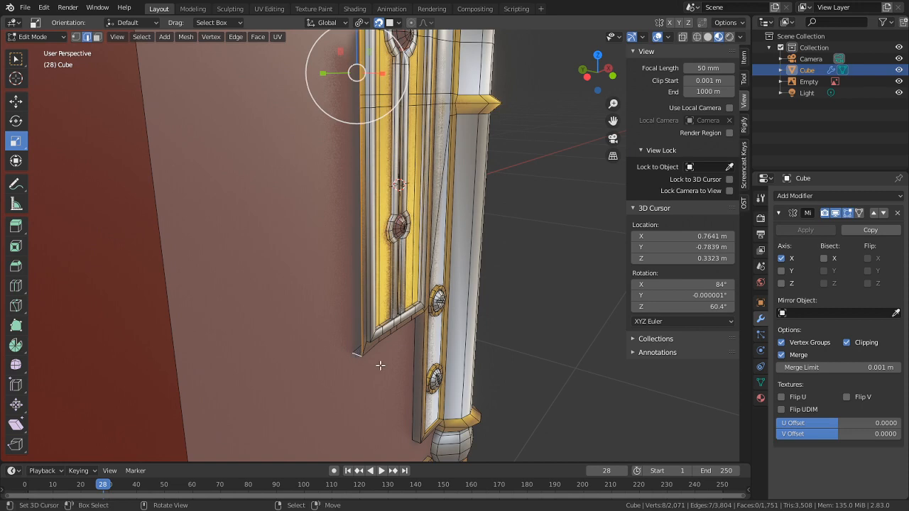
Step: In front view, extrude the selected edges and move them about -0.067 m along X to form a wide gold strip beside the gem panel
{"action": "key", "text": "KP_1"}
{"action": "scroll", "coordinate": [263, 171], "scroll_direction": "down", "scroll_amount": 4}
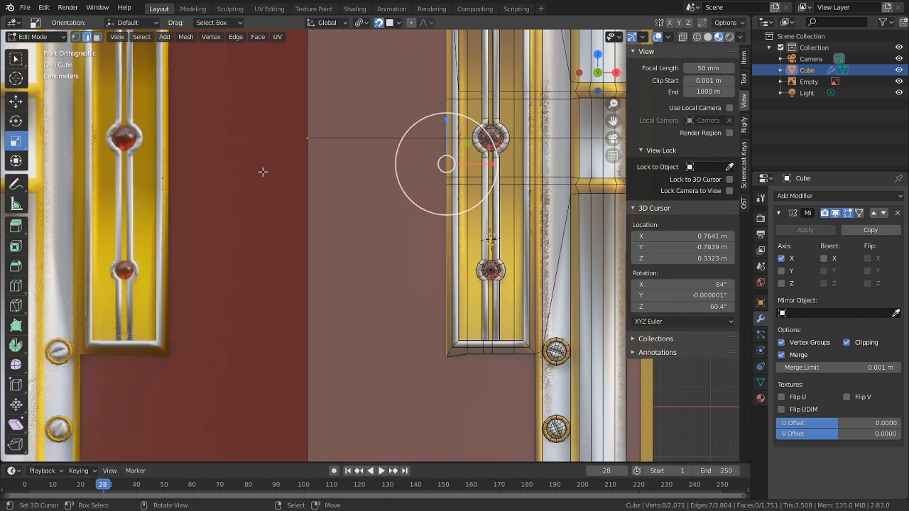
{"action": "middle_click_drag", "start_coordinate": [304, 160], "coordinate": [290, 315], "text": "shift"}
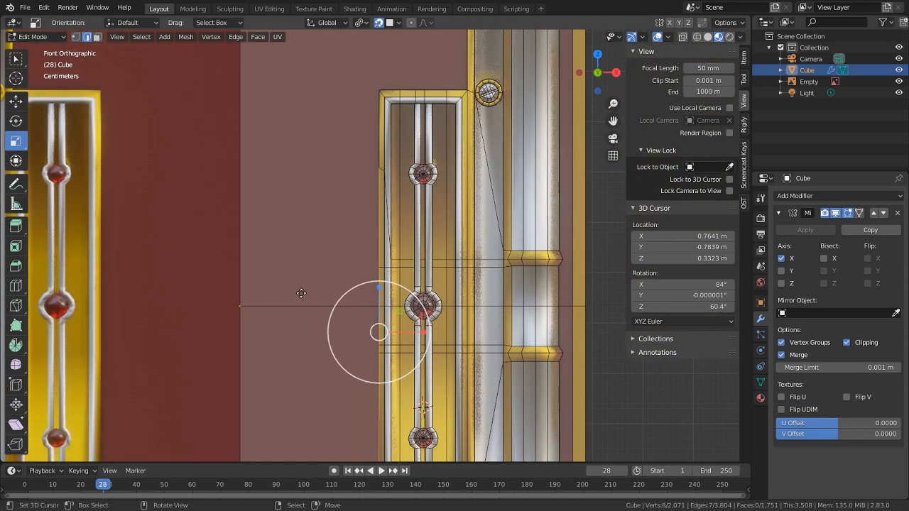
{"action": "key", "text": "e"}
{"action": "right_click", "coordinate": [332, 312]}
{"action": "key", "text": "s"}
{"action": "key", "text": "x"}
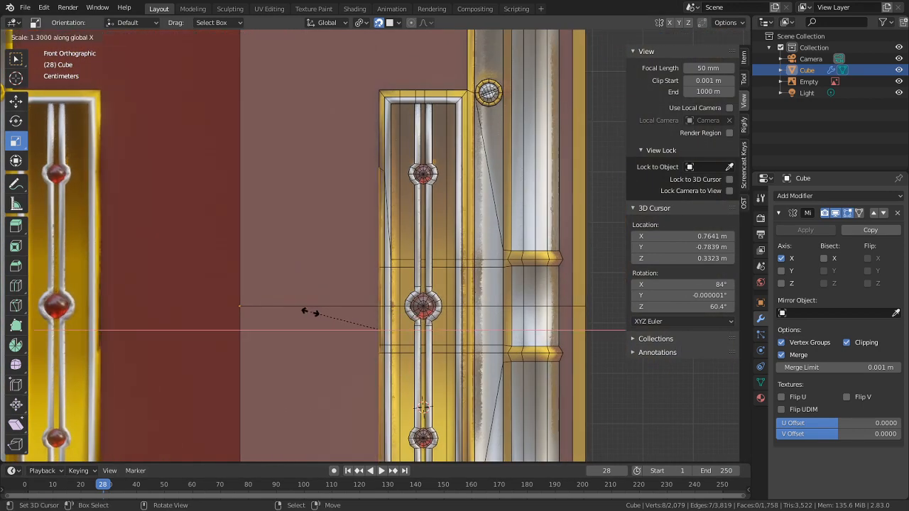
{"action": "right_click", "coordinate": [254, 277]}
{"action": "key", "text": "g"}
{"action": "key", "text": "x"}
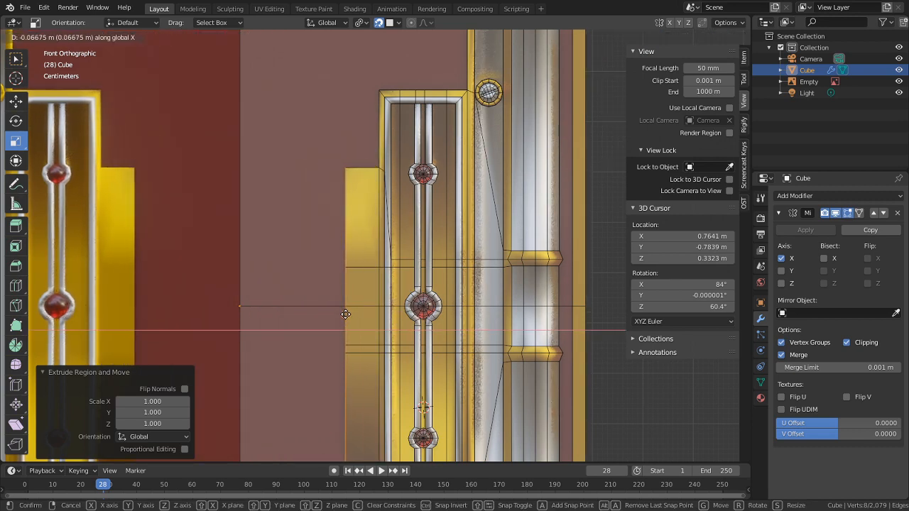
{"action": "left_click", "coordinate": [345, 315]}
Step: Extrude the bottom face of the new gold strip about 0.07 m downward in front view
{"action": "middle_click_drag", "start_coordinate": [355, 335], "coordinate": [355, 121], "text": "shift"}
{"action": "scroll", "coordinate": [335, 50], "scroll_direction": "up", "scroll_amount": 4}
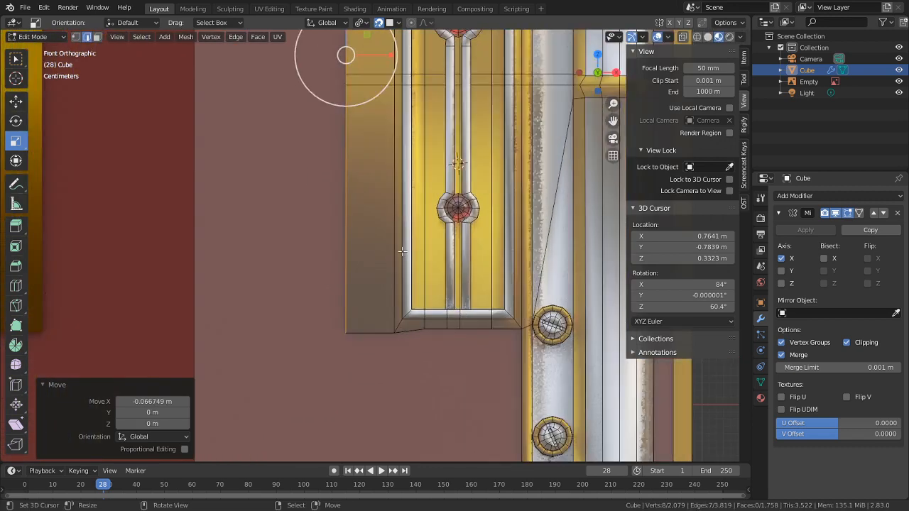
{"action": "middle_click_drag", "start_coordinate": [371, 268], "coordinate": [383, 346], "text": "shift"}
{"action": "left_click", "coordinate": [376, 344]}
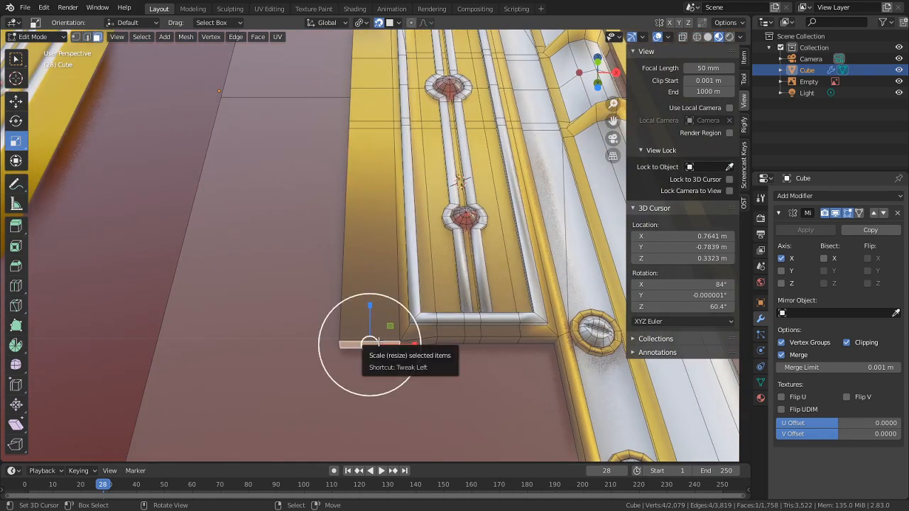
{"action": "key", "text": "KP_1"}
{"action": "key", "text": "e"}
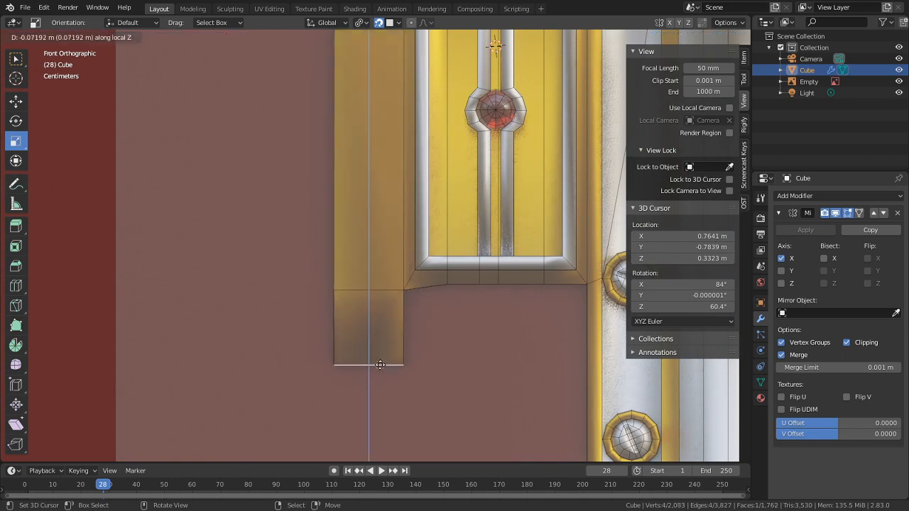
{"action": "left_click", "coordinate": [379, 363]}
Step: Select the depth edge where the gold strip meets the gem panel's lower corner and hide it
{"action": "middle_click_drag", "start_coordinate": [439, 359], "coordinate": [463, 323]}
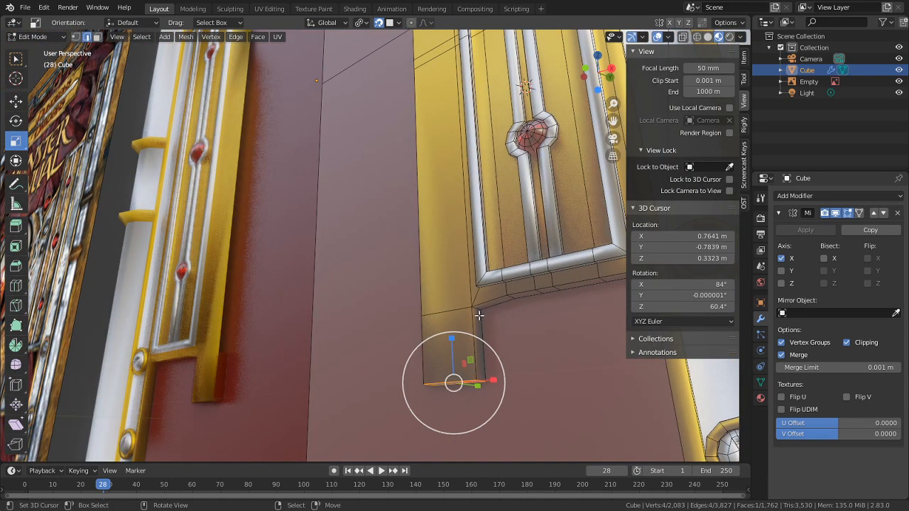
{"action": "left_click", "coordinate": [480, 306]}
{"action": "key", "text": "KP_1"}
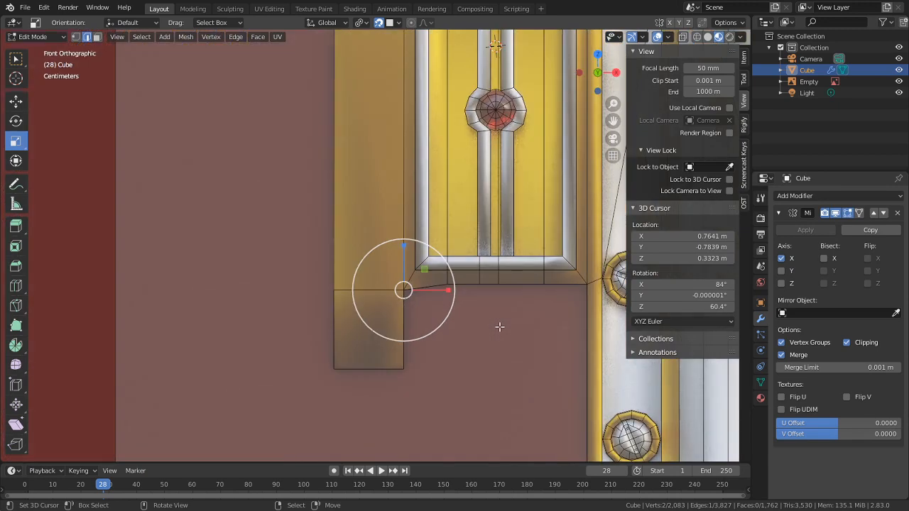
{"action": "scroll", "coordinate": [510, 337], "scroll_direction": "up", "scroll_amount": 5}
{"action": "middle_click_drag", "start_coordinate": [510, 337], "coordinate": [356, 251], "text": "shift"}
{"action": "key", "text": "h"}
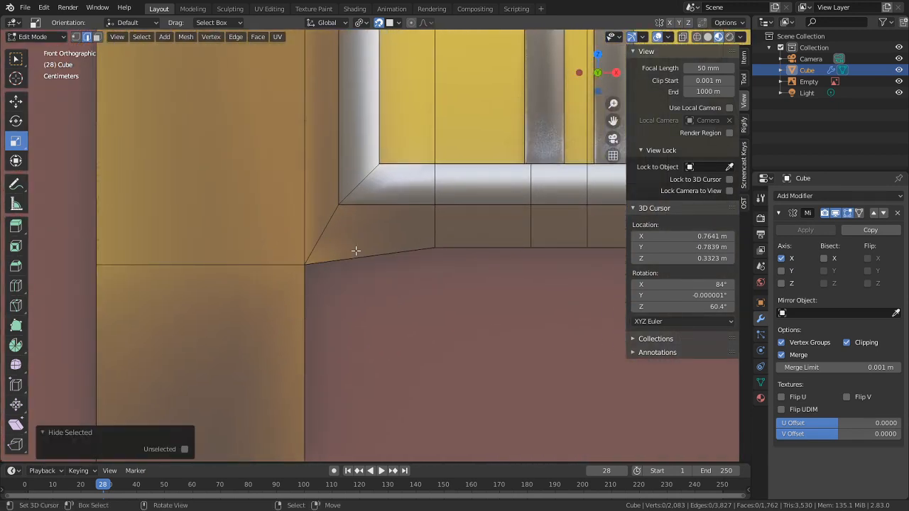
Step: Select the overlapping corner vertices where the gold strip meets the gem panel's lower corner
{"action": "key", "text": "c"}
{"action": "left_click", "coordinate": [305, 264]}
{"action": "key", "text": "Escape"}
{"action": "key", "text": "g"}
{"action": "key", "text": "shift+z"}
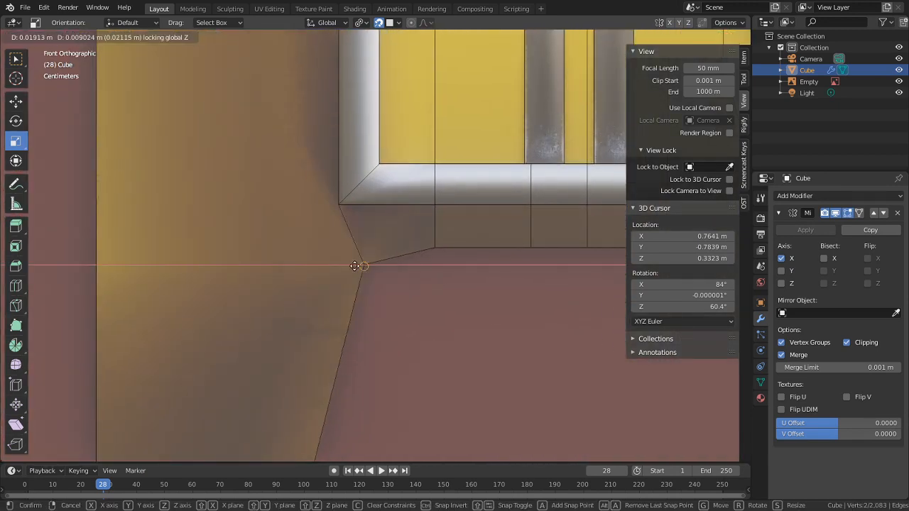
{"action": "right_click", "coordinate": [314, 276]}
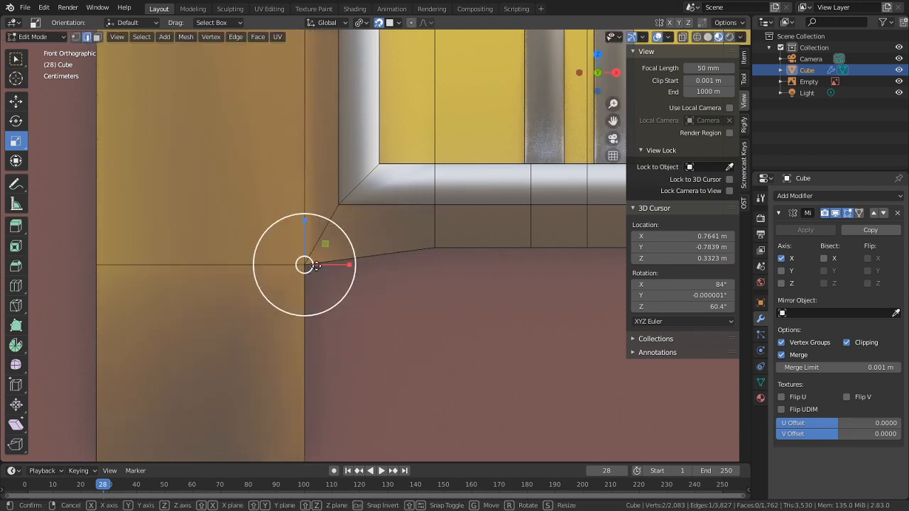
{"action": "key", "text": "g"}
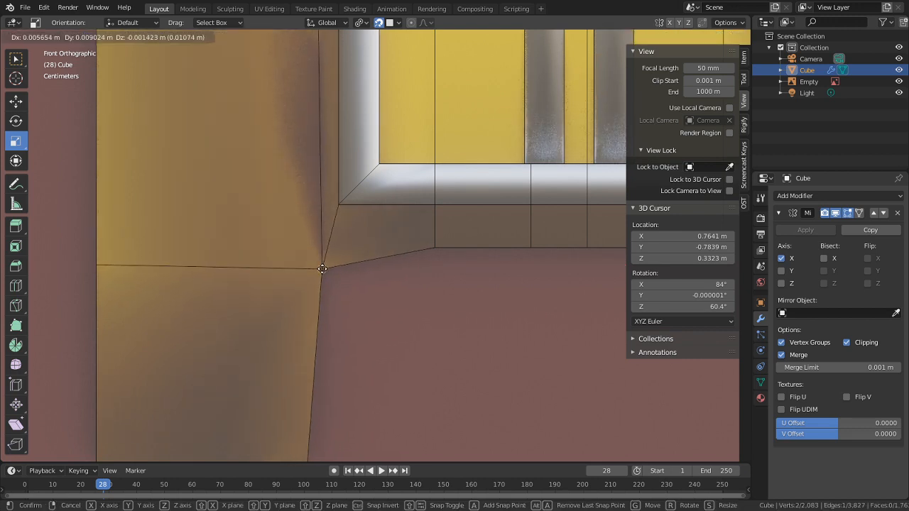
{"action": "left_click", "coordinate": [305, 264]}
{"action": "key", "text": "c"}
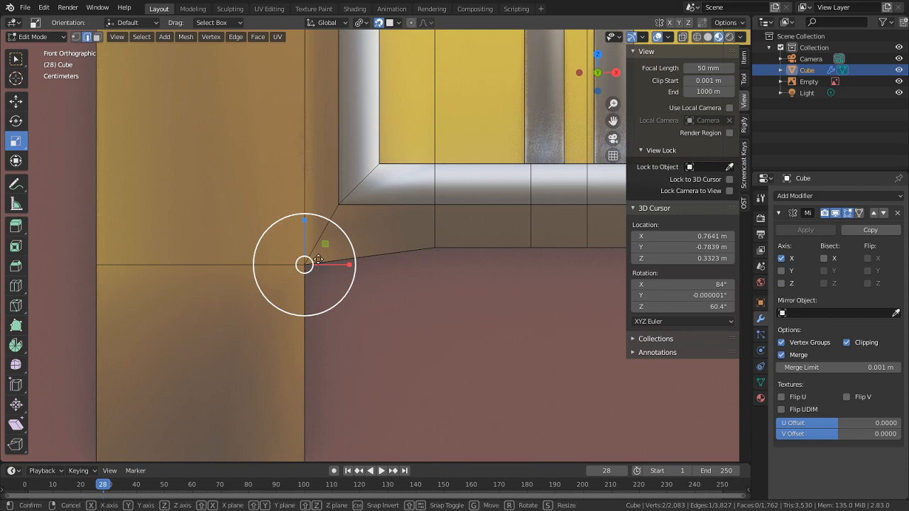
{"action": "key", "text": "Escape"}
{"action": "key", "text": "g"}
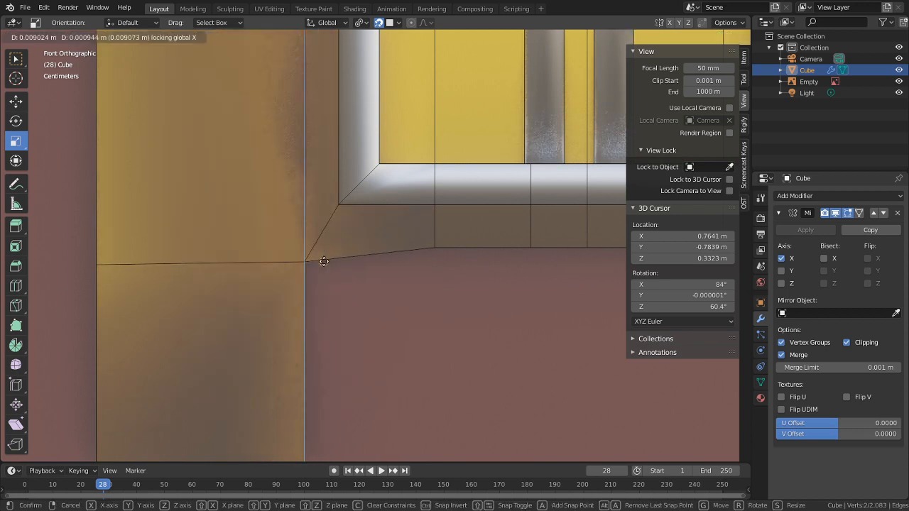
{"action": "key", "text": "Escape"}
{"action": "key", "text": "c"}
{"action": "key", "text": "Escape"}
{"action": "key", "text": "x"}
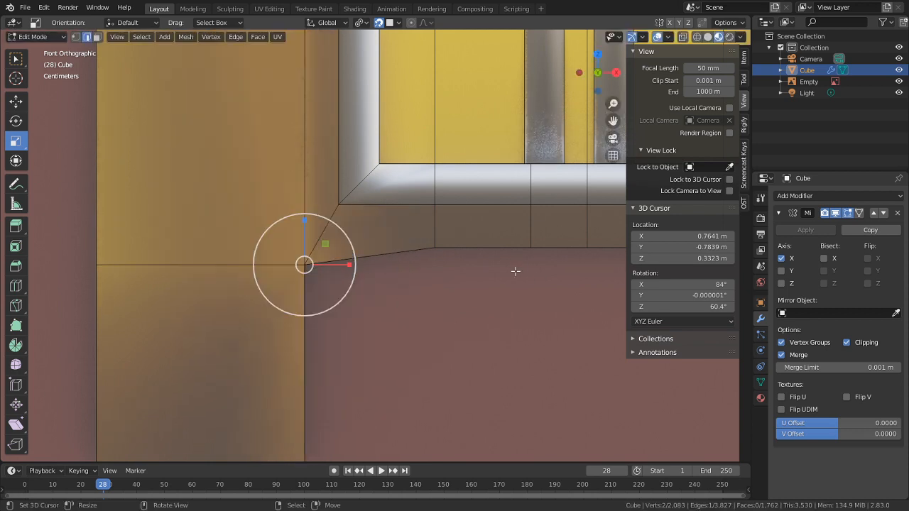
Step: Move the selected corner vertices about 0.0057 m along X and 0.0017 m along Z, with Y locked
{"action": "key", "text": "g"}
{"action": "key", "text": "shift+y"}
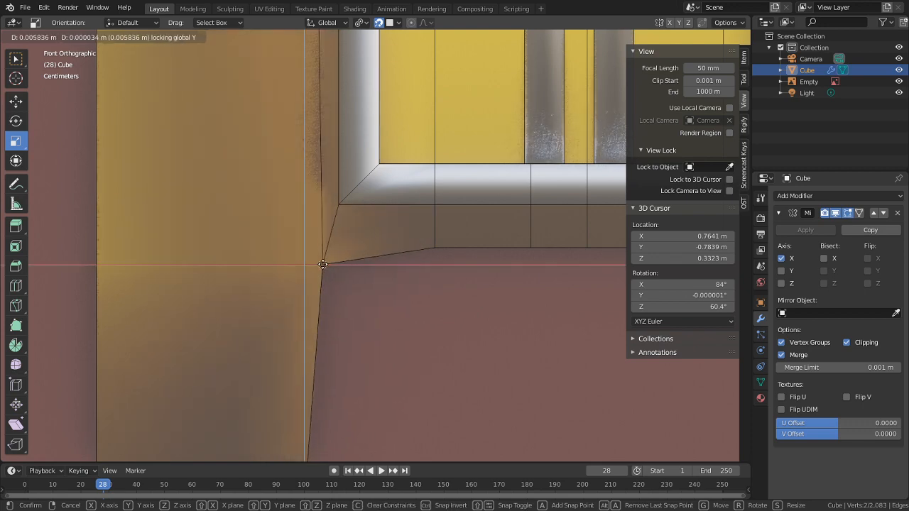
{"action": "left_click", "coordinate": [322, 260]}
Step: Add a centred horizontal loop cut across the gold strip's lower extension and clear the selection
{"action": "key", "text": "ctrl+r"}
{"action": "left_click", "coordinate": [332, 304]}
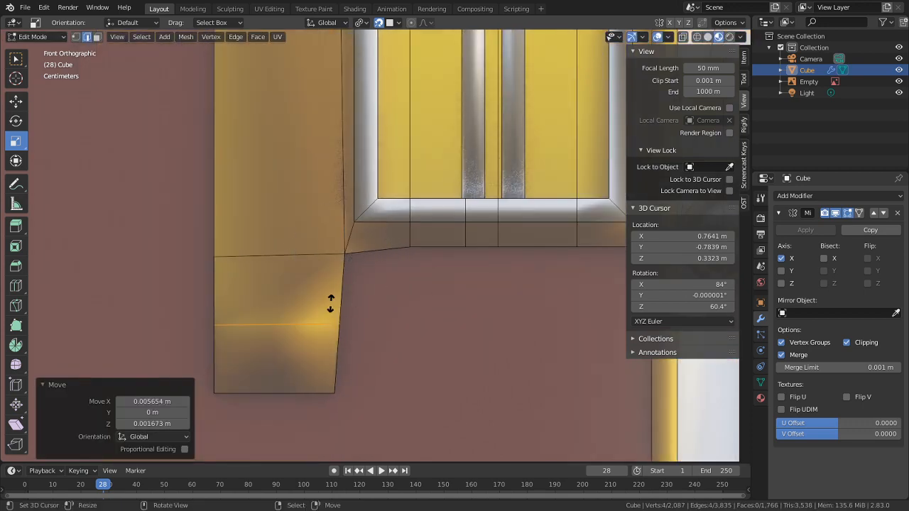
{"action": "left_click", "coordinate": [332, 304]}
{"action": "scroll", "coordinate": [334, 306], "scroll_direction": "up", "scroll_amount": 3}
{"action": "key", "text": "1"}
{"action": "key", "text": "alt+a"}
{"action": "middle_click_drag", "start_coordinate": [361, 358], "coordinate": [328, 367]}
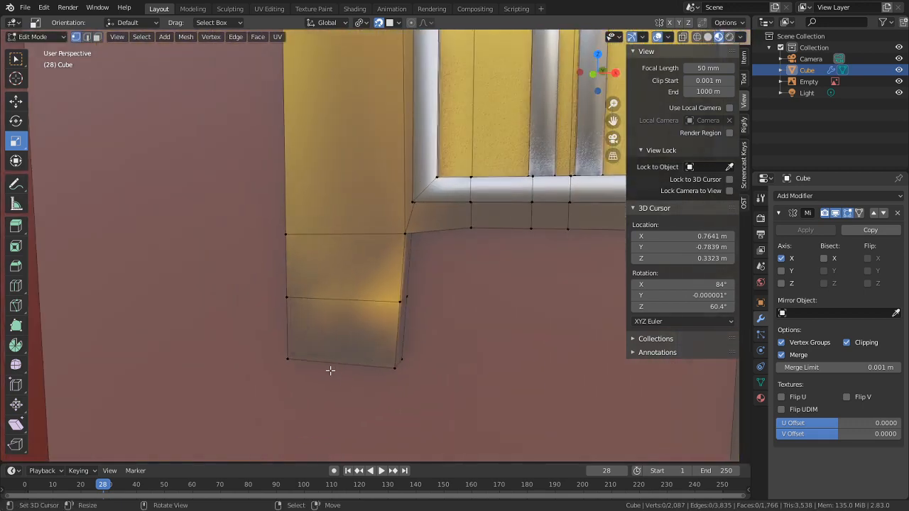
Step: Select the front edge of the new loop and move it about 0.017 m upward along Z in front view
{"action": "key", "text": "2"}
{"action": "left_click", "coordinate": [388, 300]}
{"action": "key", "text": "KP_1"}
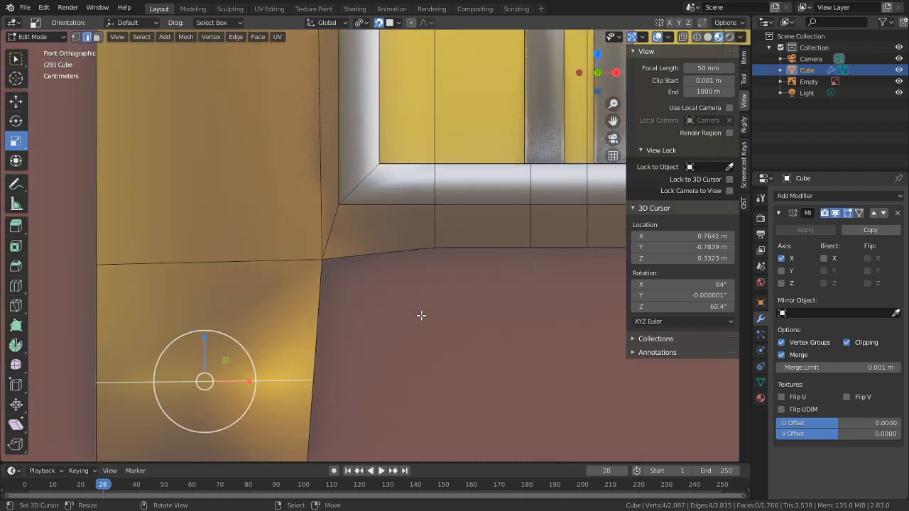
{"action": "key", "text": "g"}
{"action": "key", "text": "z"}
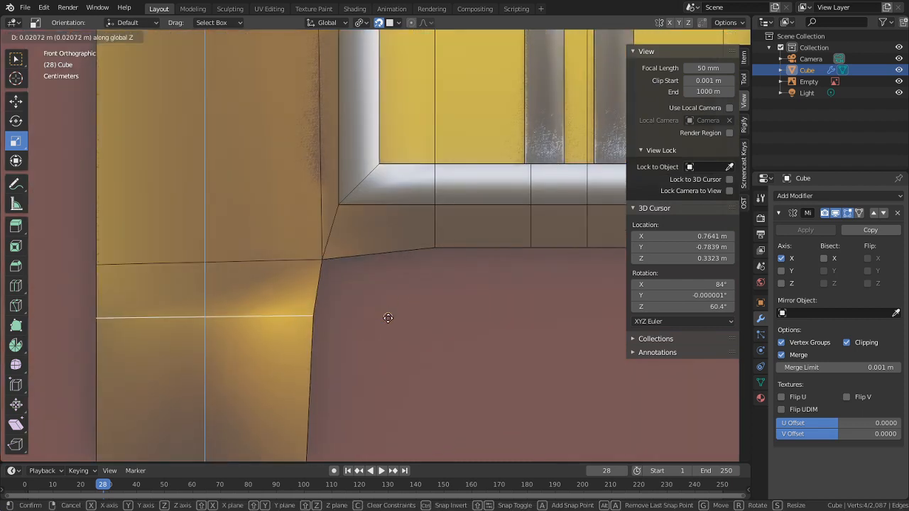
{"action": "left_click", "coordinate": [379, 328]}
{"action": "middle_click_drag", "start_coordinate": [379, 331], "coordinate": [395, 299], "text": "shift"}
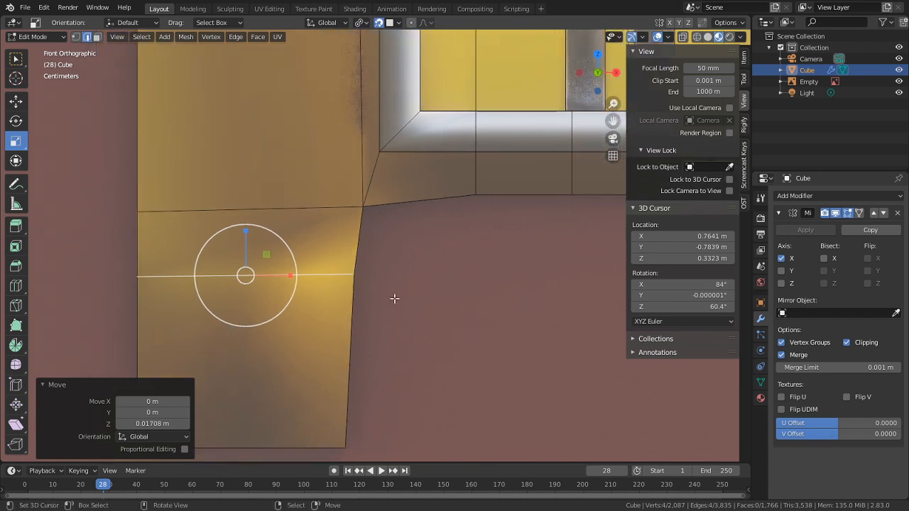
Step: In wireframe shading, move the bottom corner vertices on the strip's gem-panel side about -0.010 m along local X
{"action": "left_click", "coordinate": [349, 366]}
{"action": "key", "text": "1"}
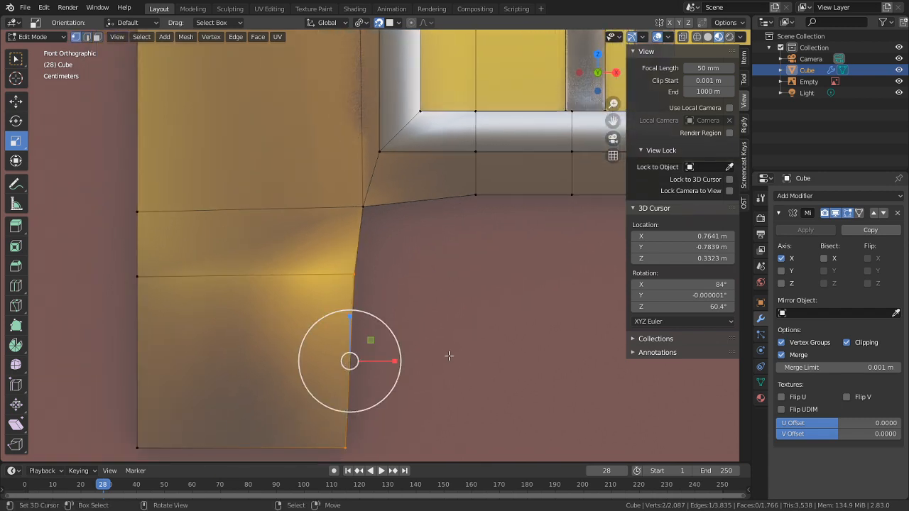
{"action": "left_click", "coordinate": [397, 387]}
{"action": "left_click", "coordinate": [346, 446]}
{"action": "key", "text": "z"}
{"action": "key", "text": "c"}
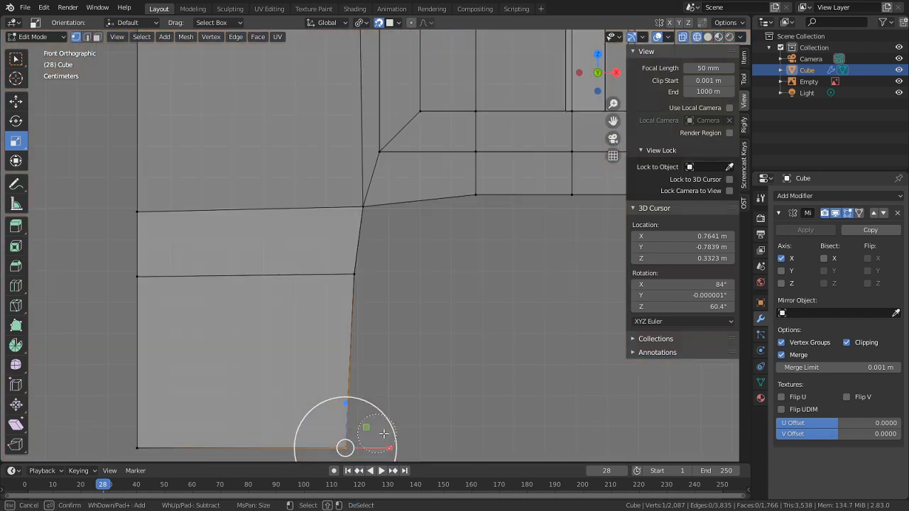
{"action": "key", "text": "Escape"}
{"action": "key", "text": "g"}
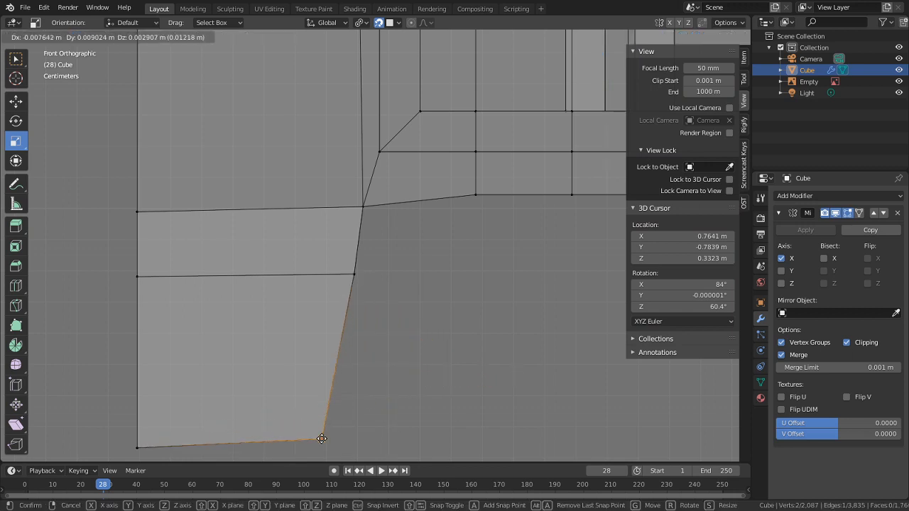
{"action": "key", "text": "shift+x"}
{"action": "key", "text": "x"}
{"action": "key", "text": "x"}
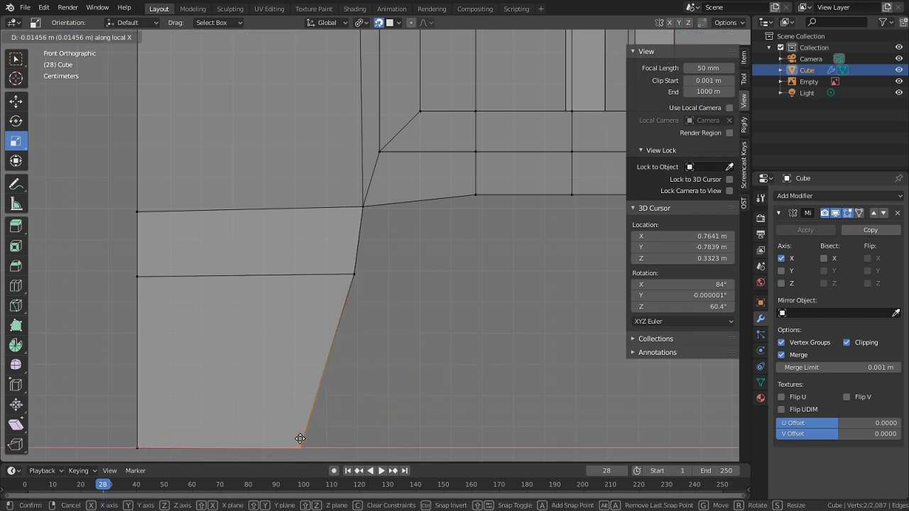
{"action": "left_click", "coordinate": [312, 439]}
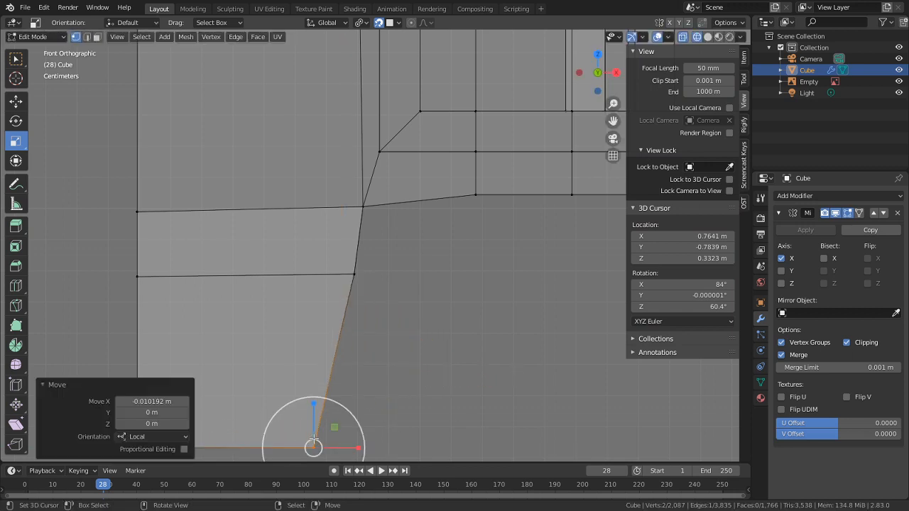
Step: Move the loop's vertices on the gem-panel side about -0.0094 m along X and -0.0041 m along Z
{"action": "left_click", "coordinate": [368, 291]}
{"action": "key", "text": "Escape"}
{"action": "key", "text": "g"}
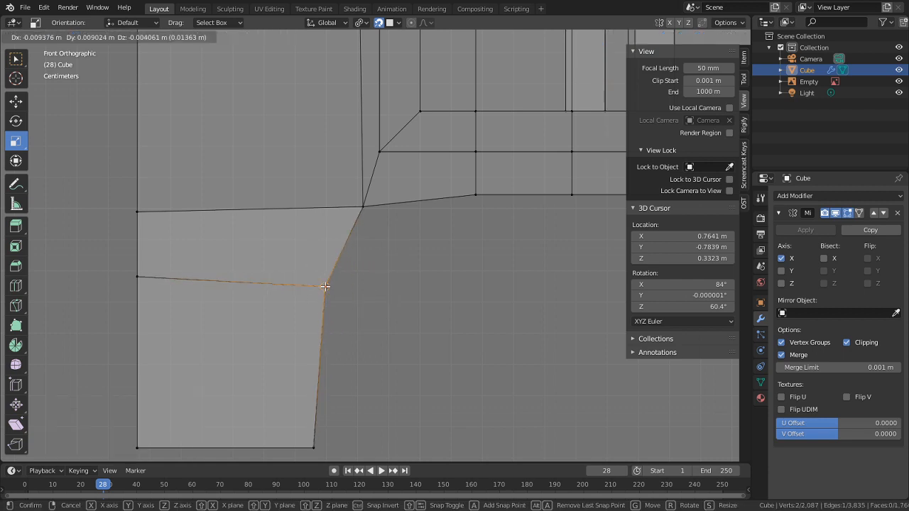
{"action": "left_click", "coordinate": [325, 286]}
Step: Select the loop's vertices on the side away from the gem panel and set the snapping target to Vertex
{"action": "key", "text": "c"}
{"action": "middle_click_drag", "start_coordinate": [337, 288], "coordinate": [324, 298]}
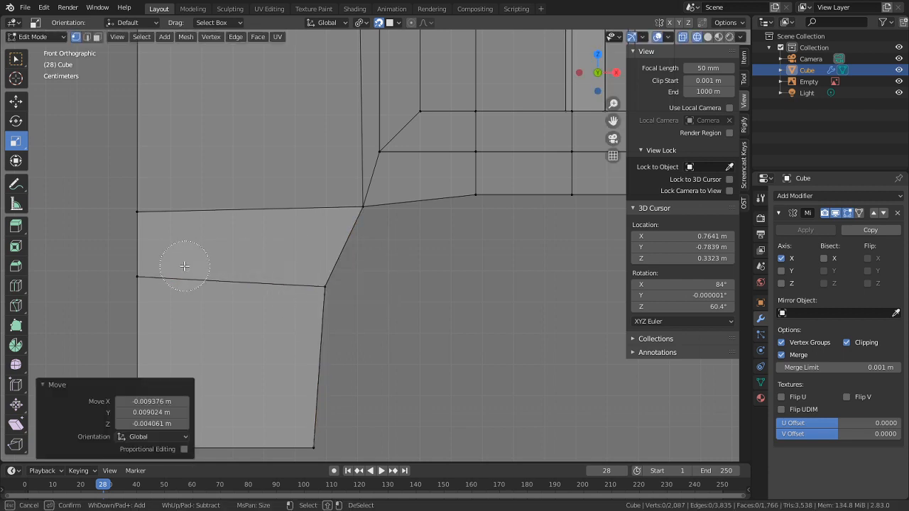
{"action": "left_click", "coordinate": [137, 276]}
{"action": "key", "text": "Escape"}
{"action": "left_click", "coordinate": [379, 22]}
{"action": "left_click", "coordinate": [389, 22]}
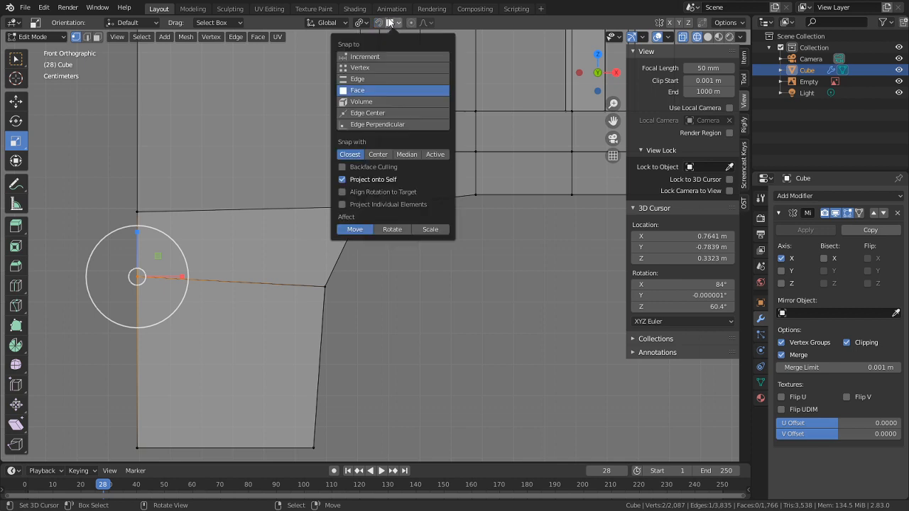
{"action": "left_click", "coordinate": [367, 68]}
Step: Move the selected vertices about -0.0032 m along Z, snapping them level with the loop's opposite end
{"action": "key", "text": "g"}
{"action": "key", "text": "z"}
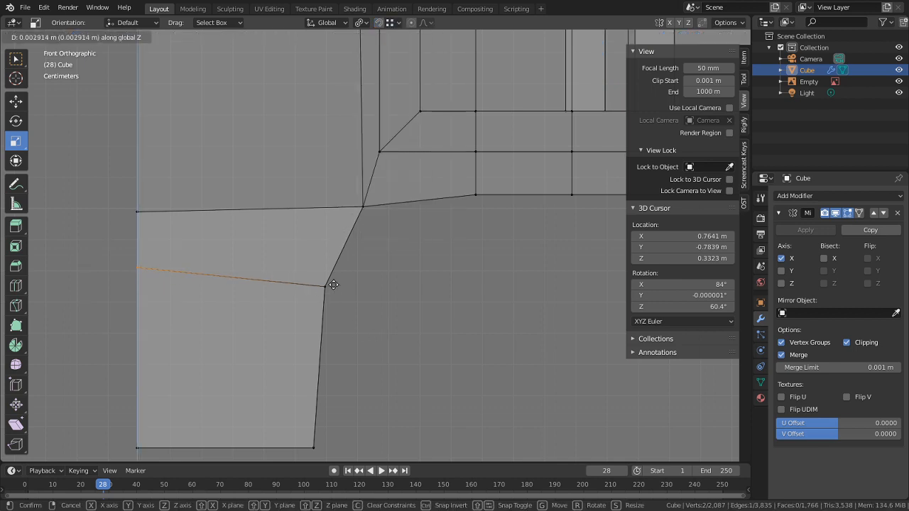
{"action": "right_click", "coordinate": [333, 285]}
{"action": "key", "text": "g"}
{"action": "right_click", "coordinate": [325, 287]}
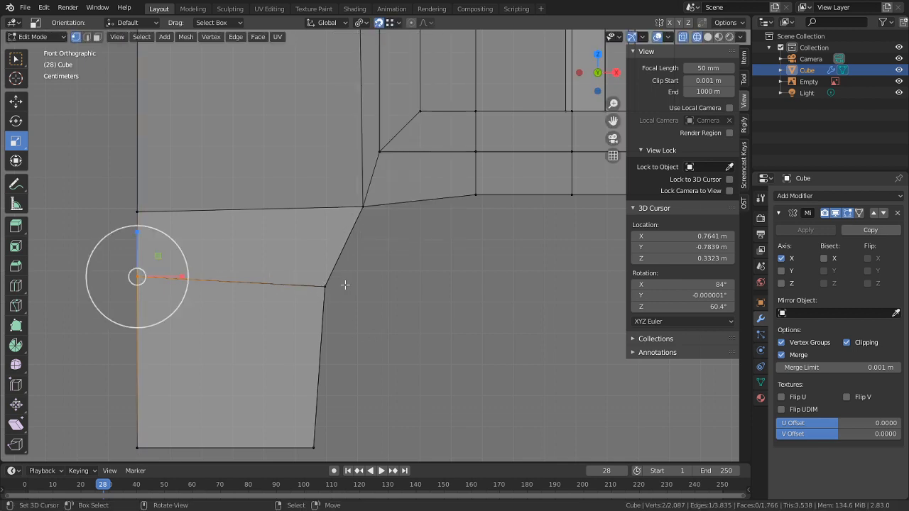
{"action": "key", "text": "g"}
{"action": "key", "text": "z"}
{"action": "left_click", "coordinate": [327, 286]}
Step: Move the outer vertices of the edge above the loop about 0.0017 m along Z, snapping them level with the gem panel corner
{"action": "key", "text": "c"}
{"action": "middle_click", "coordinate": [135, 284]}
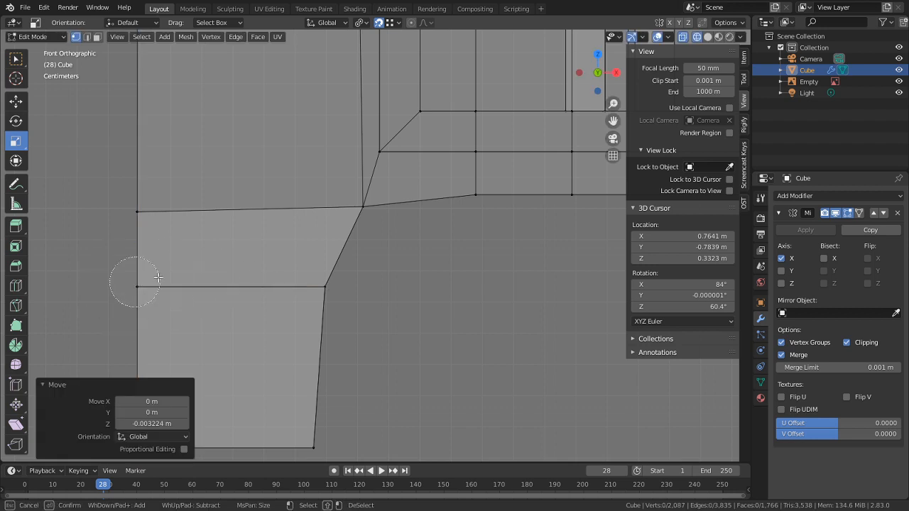
{"action": "left_click", "coordinate": [134, 203]}
{"action": "right_click", "coordinate": [135, 203]}
{"action": "key", "text": "g"}
{"action": "key", "text": "z"}
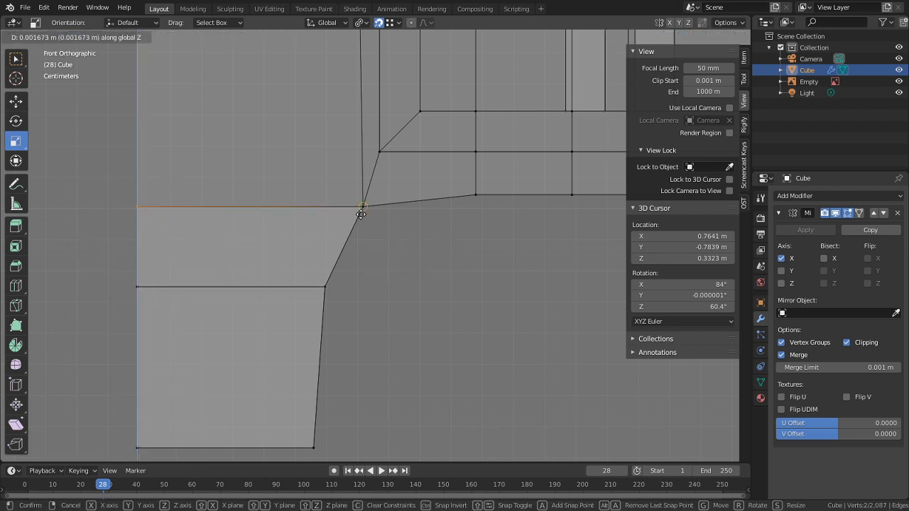
{"action": "left_click", "coordinate": [364, 217]}
{"action": "scroll", "coordinate": [364, 221], "scroll_direction": "down", "scroll_amount": 4}
{"action": "left_click", "coordinate": [257, 223]}
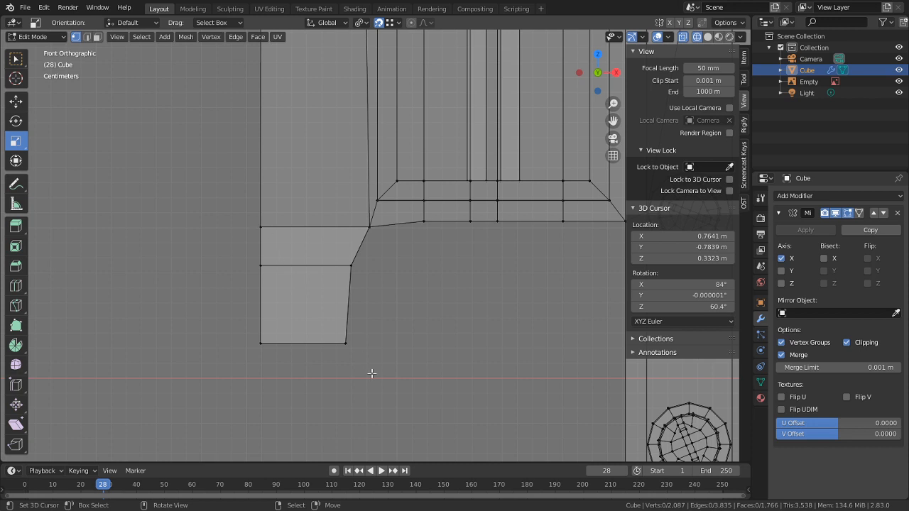
Step: Select the four bottom vertices of the gold strip and move them about -0.067 m along Z in front view
{"action": "middle_click_drag", "start_coordinate": [343, 340], "coordinate": [355, 275], "text": "shift"}
{"action": "scroll", "coordinate": [349, 287], "scroll_direction": "down", "scroll_amount": 2}
{"action": "key", "text": "c"}
{"action": "left_click_drag", "start_coordinate": [366, 314], "coordinate": [287, 308]}
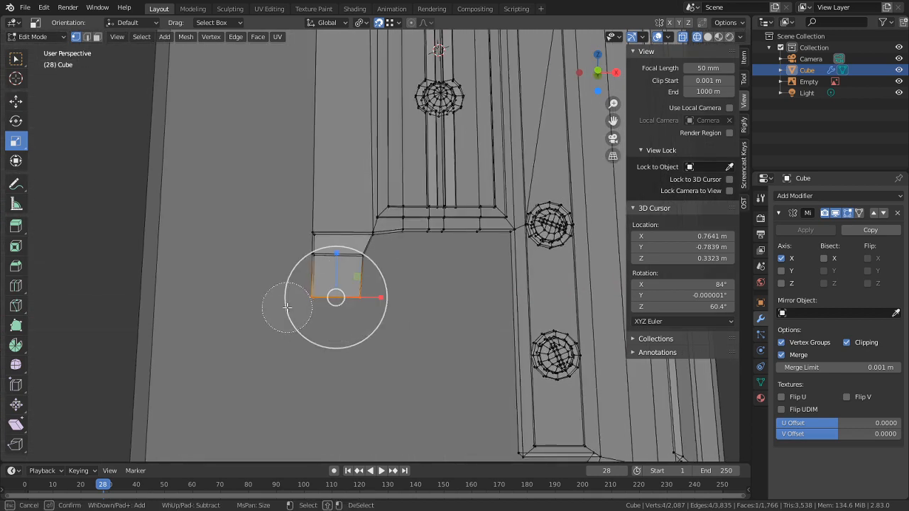
{"action": "key", "text": "Escape"}
{"action": "key", "text": "KP_1"}
{"action": "middle_click_drag", "start_coordinate": [274, 278], "coordinate": [257, 245], "text": "shift"}
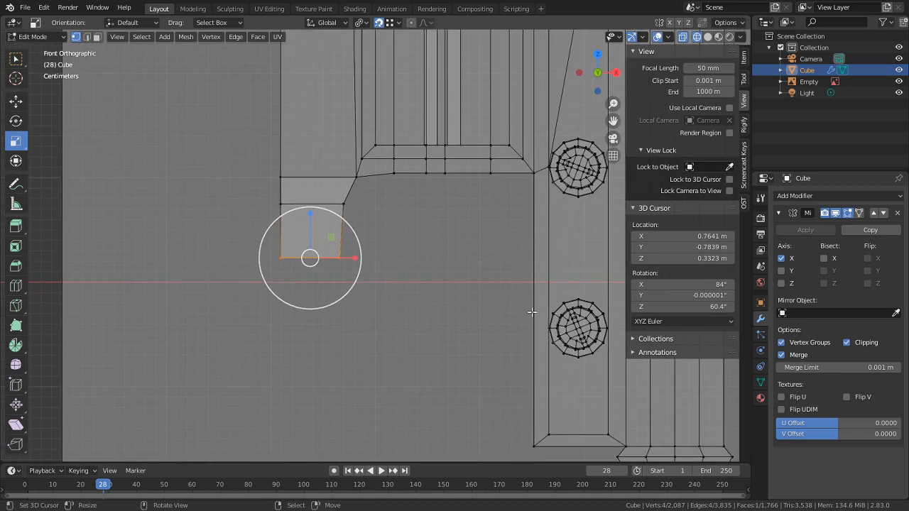
{"action": "key", "text": "g"}
{"action": "key", "text": "z"}
{"action": "left_click", "coordinate": [446, 314]}
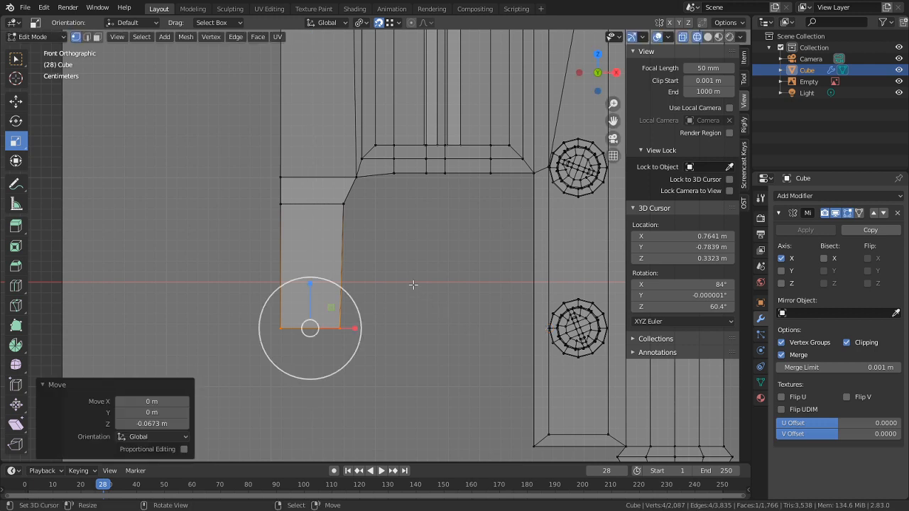
Step: Raise the strip's bottom end about 0.014 m along Z, snapping it to a vertex on the lower rivet
{"action": "key", "text": "g"}
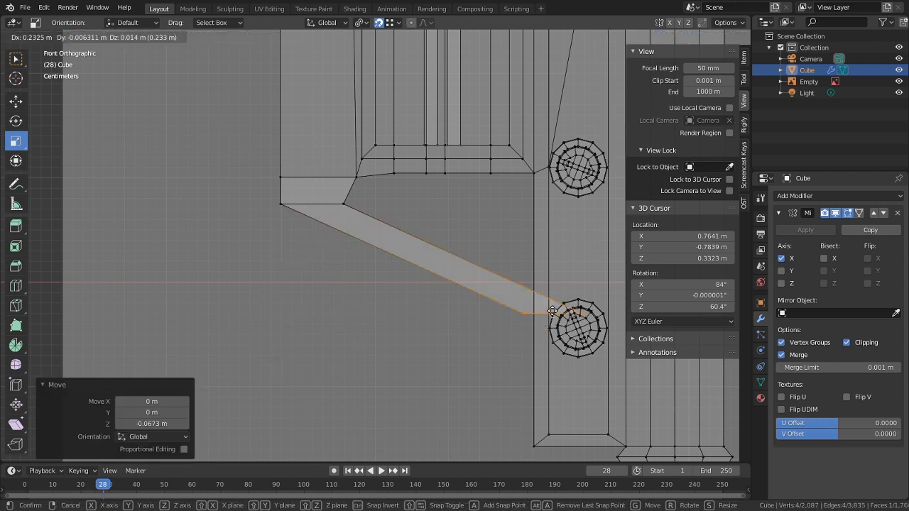
{"action": "key", "text": "z"}
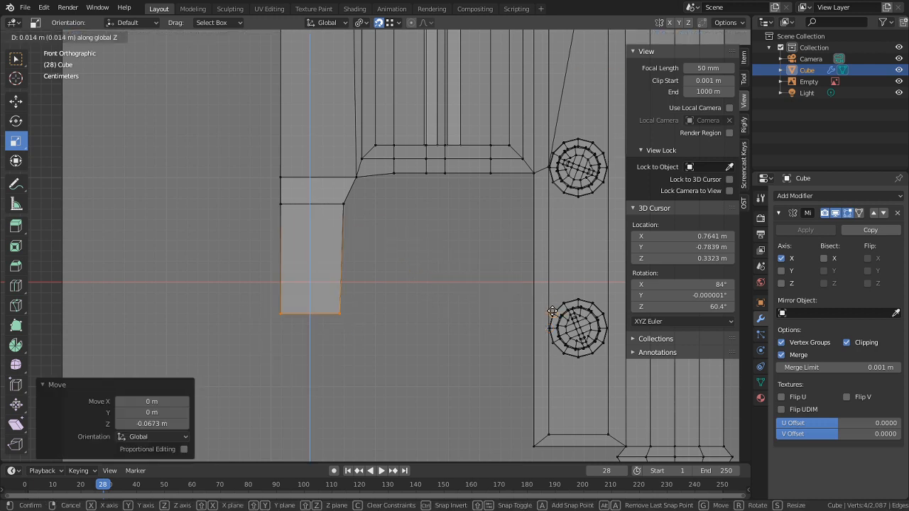
{"action": "left_click", "coordinate": [552, 312]}
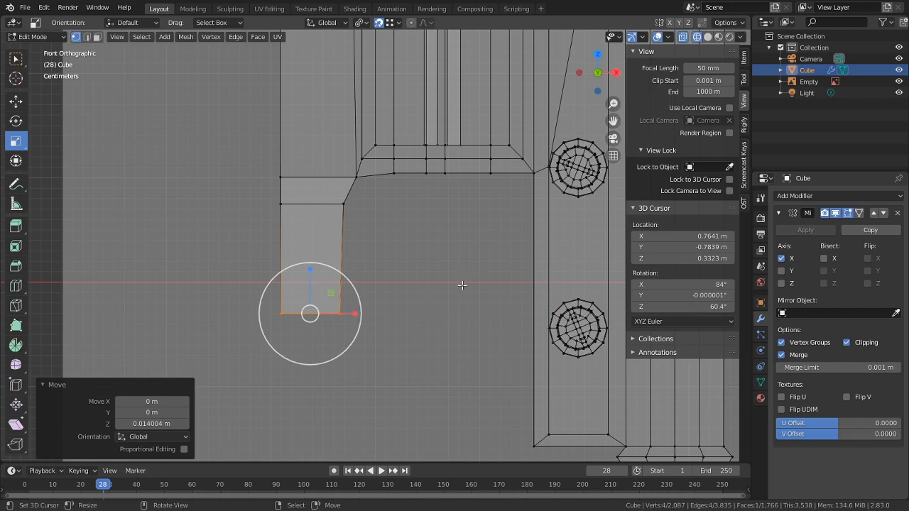
Step: Set the snapping target to Face and move the strip's bottom end about 0.009 m along Y toward the cover
{"action": "scroll", "coordinate": [454, 280], "scroll_direction": "down", "scroll_amount": 4}
{"action": "middle_click_drag", "start_coordinate": [406, 120], "coordinate": [508, 269], "text": "shift"}
{"action": "middle_click_drag", "start_coordinate": [332, 420], "coordinate": [379, 333], "text": "shift"}
{"action": "scroll", "coordinate": [380, 332], "scroll_direction": "up", "scroll_amount": 4}
{"action": "middle_click_drag", "start_coordinate": [379, 333], "coordinate": [540, 171]}
{"action": "middle_click_drag", "start_coordinate": [414, 283], "coordinate": [355, 142]}
{"action": "left_click", "coordinate": [394, 23]}
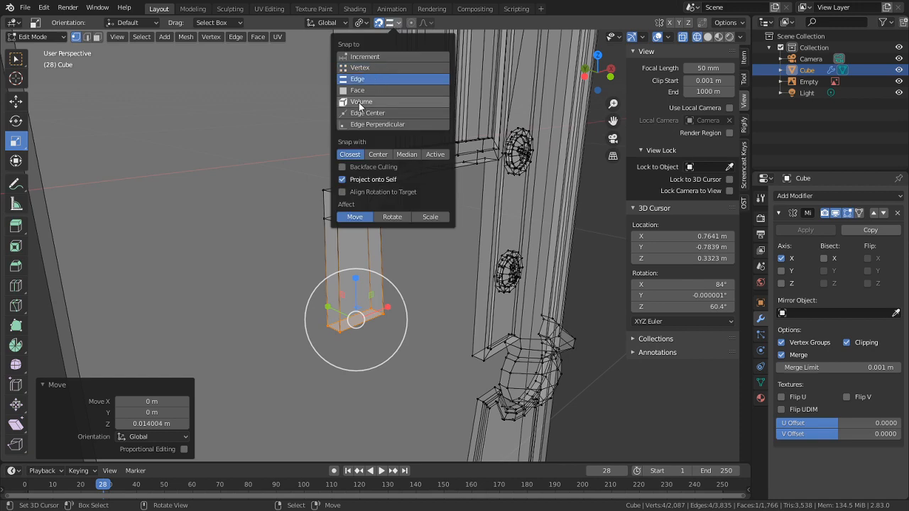
{"action": "left_click", "coordinate": [357, 90]}
{"action": "key", "text": "g"}
{"action": "key", "text": "y"}
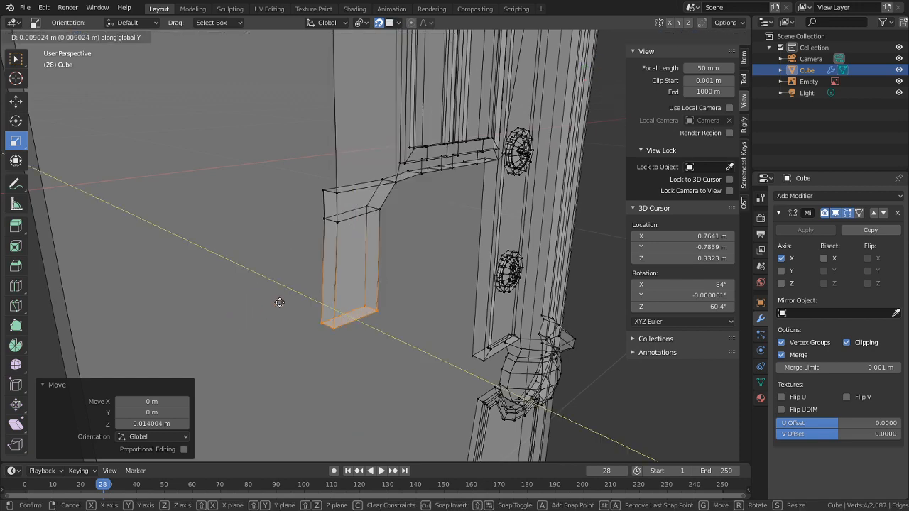
Step: Move the leg extension's lower end about 0.009 m along Y, and shift the leg's upper rear geometry along Y
{"action": "left_click", "coordinate": [280, 302]}
{"action": "middle_click_drag", "start_coordinate": [280, 303], "coordinate": [419, 332]}
{"action": "right_click", "coordinate": [380, 273], "text": "alt"}
{"action": "middle_click_drag", "start_coordinate": [381, 272], "coordinate": [668, 99]}
{"action": "right_click", "coordinate": [357, 259], "text": "alt"}
{"action": "right_click", "coordinate": [348, 257], "text": "alt"}
{"action": "key", "text": "g"}
{"action": "key", "text": "y"}
{"action": "left_click", "coordinate": [292, 252]}
{"action": "right_click", "coordinate": [342, 198]}
{"action": "key", "text": "g"}
{"action": "key", "text": "y"}
{"action": "left_click", "coordinate": [324, 195]}
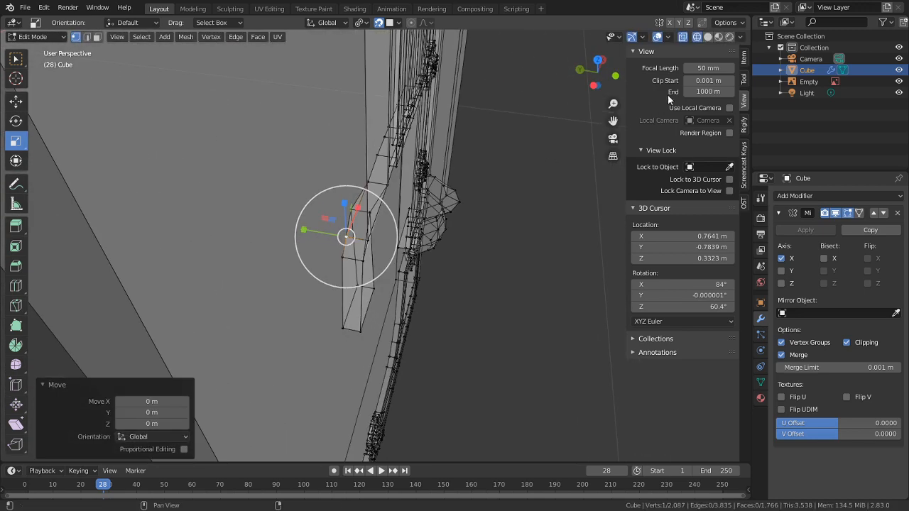
Step: Switch to solid shading, hide the face obstructing the leg, and move one of the leg's rear vertices along Y
{"action": "left_click", "coordinate": [708, 36]}
{"action": "mouse_move", "coordinate": [398, 213]}
{"action": "middle_mouse_down"}
{"action": "mouse_move", "coordinate": [416, 238]}
{"action": "mouse_move", "coordinate": [389, 196]}
{"action": "mouse_move", "coordinate": [324, 201]}
{"action": "mouse_move", "coordinate": [382, 234]}
{"action": "mouse_move", "coordinate": [436, 184]}
{"action": "mouse_move", "coordinate": [381, 263]}
{"action": "mouse_move", "coordinate": [325, 251]}
{"action": "mouse_move", "coordinate": [370, 250]}
{"action": "mouse_move", "coordinate": [411, 234]}
{"action": "mouse_move", "coordinate": [365, 207]}
{"action": "middle_mouse_up"}
{"action": "left_click", "coordinate": [381, 261]}
{"action": "key", "text": "h"}
{"action": "left_click", "coordinate": [369, 250]}
{"action": "key", "text": "Tab"}
{"action": "key", "text": "Tab"}
{"action": "key", "text": "1"}
{"action": "left_click", "coordinate": [353, 236]}
{"action": "key", "text": "g"}
{"action": "key", "text": "y"}
{"action": "left_click", "coordinate": [365, 225]}
Step: Move the leg's two bottom rear vertices and its upper outer rear vertex into line with the back panel
{"action": "left_click", "coordinate": [371, 335]}
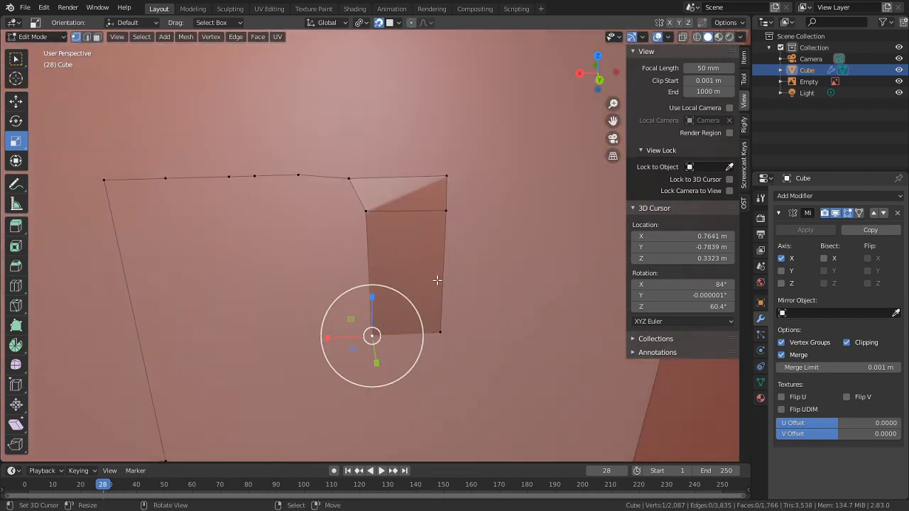
{"action": "middle_click_drag", "start_coordinate": [438, 280], "coordinate": [468, 282]}
{"action": "key", "text": "g"}
{"action": "key", "text": "y"}
{"action": "left_click", "coordinate": [395, 316]}
{"action": "right_click", "coordinate": [429, 311]}
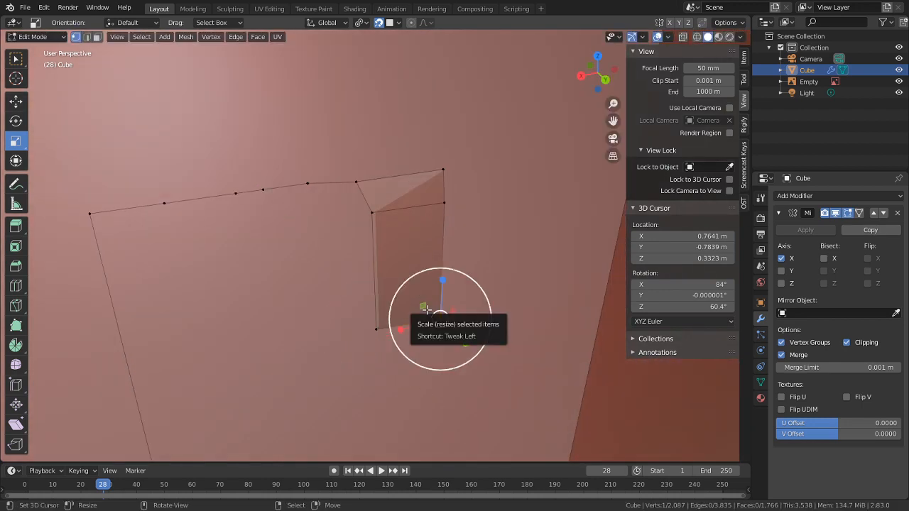
{"action": "key", "text": "g"}
{"action": "left_click", "coordinate": [432, 312]}
{"action": "left_click", "coordinate": [444, 203]}
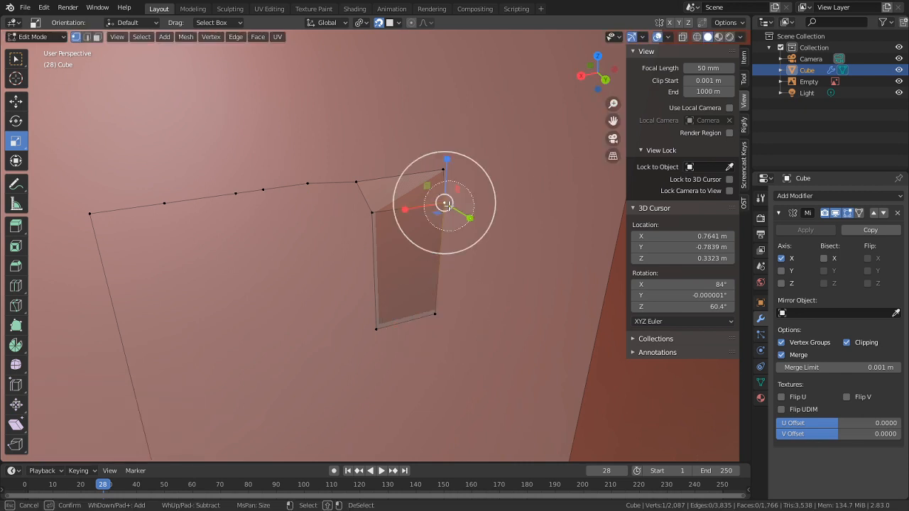
{"action": "key", "text": "g"}
{"action": "key", "text": "y"}
{"action": "left_click", "coordinate": [478, 199]}
Step: Delete the two rear faces of the leg, the long lower one and the short angled one above it
{"action": "key", "text": "3"}
{"action": "left_click", "coordinate": [402, 217]}
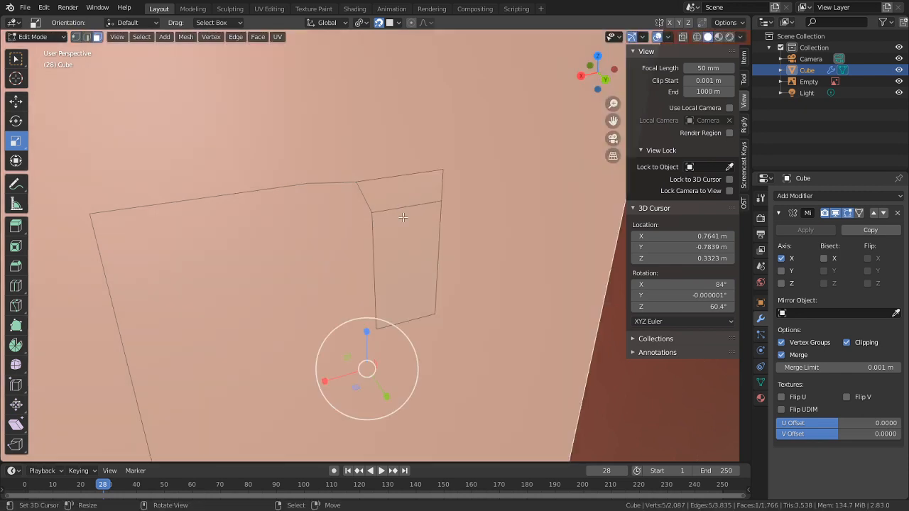
{"action": "left_click", "coordinate": [407, 227]}
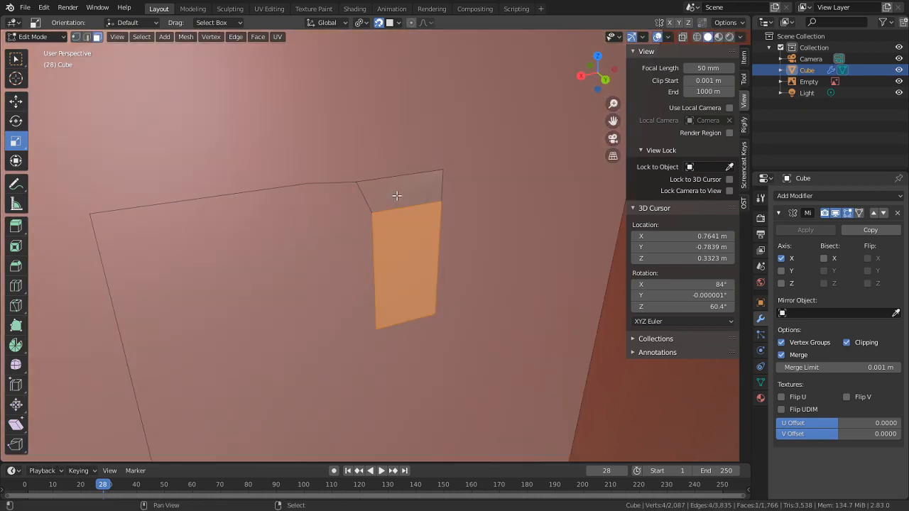
{"action": "key", "text": "x"}
{"action": "left_click", "coordinate": [398, 196]}
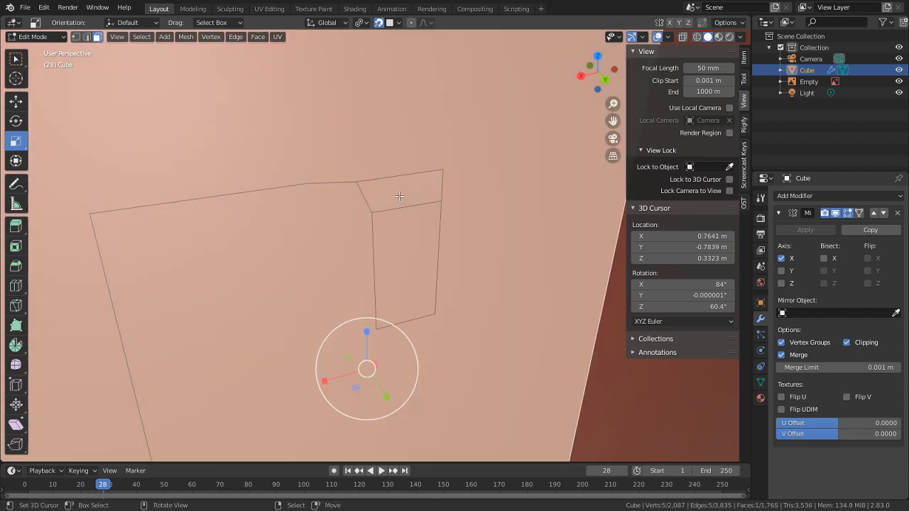
{"action": "scroll", "coordinate": [413, 194], "scroll_direction": "down", "scroll_amount": 5}
{"action": "key", "text": "x"}
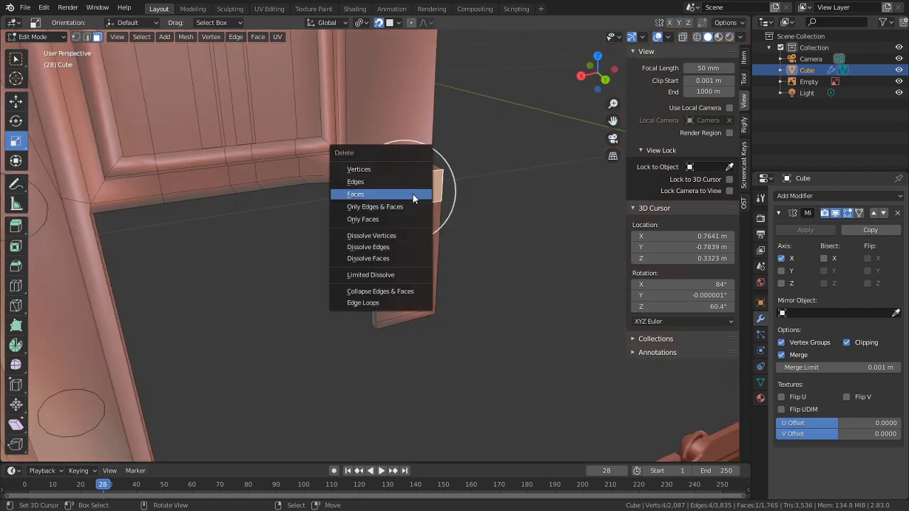
{"action": "left_click", "coordinate": [405, 192]}
Step: Select the front faces of the pillar strip, angled transition and lower leg, and flatten them by scaling Y to 0
{"action": "middle_click_drag", "start_coordinate": [412, 196], "coordinate": [311, 212]}
{"action": "left_click", "coordinate": [372, 150]}
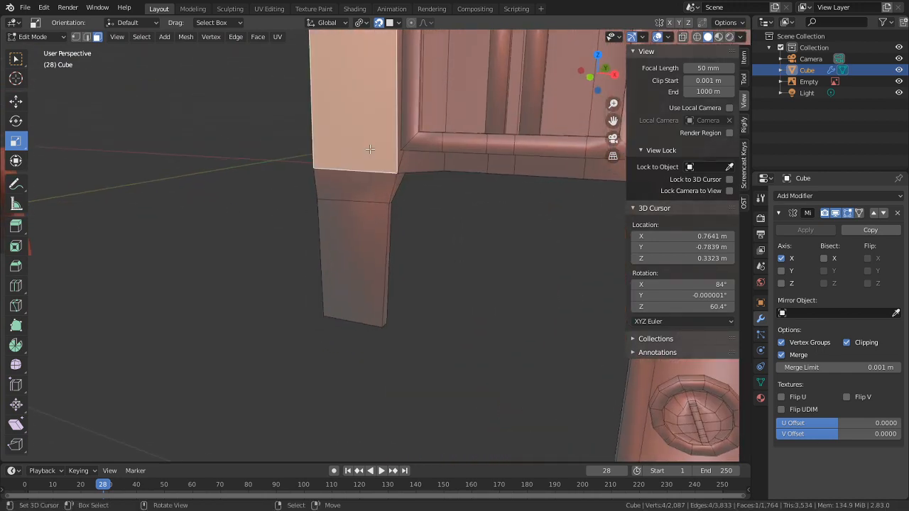
{"action": "left_click", "coordinate": [353, 221], "text": "shift"}
{"action": "left_click", "coordinate": [372, 194], "text": "shift"}
{"action": "middle_click_drag", "start_coordinate": [373, 194], "coordinate": [324, 318]}
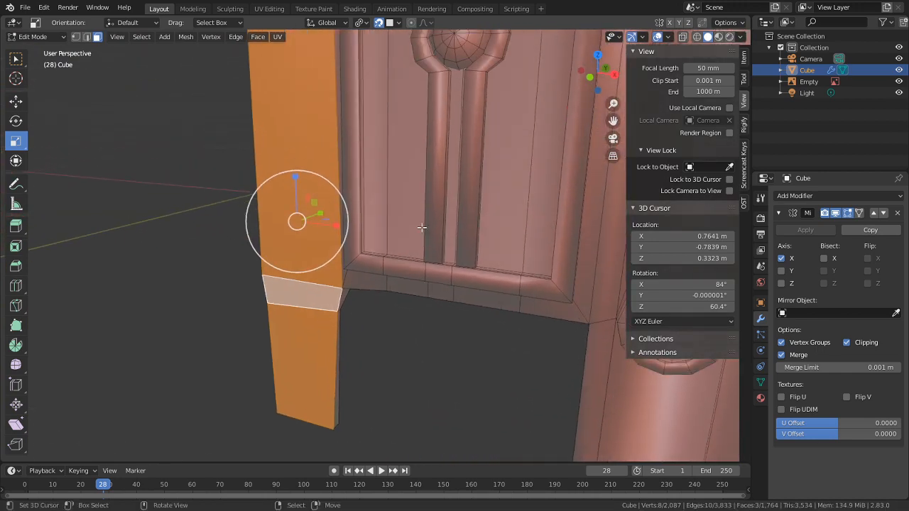
{"action": "key", "text": "s"}
{"action": "key", "text": "x"}
{"action": "key", "text": "y"}
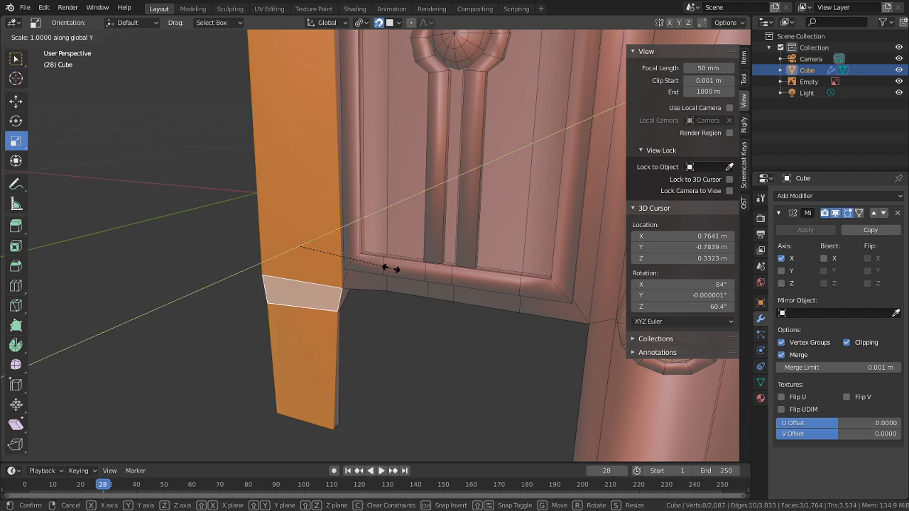
{"action": "key", "text": "0"}
{"action": "key", "text": "Return"}
Step: Move the flattened front faces of the leg and pillar strip forward along the Y axis
{"action": "middle_click_drag", "start_coordinate": [389, 269], "coordinate": [361, 286]}
{"action": "key", "text": "g"}
{"action": "key", "text": "y"}
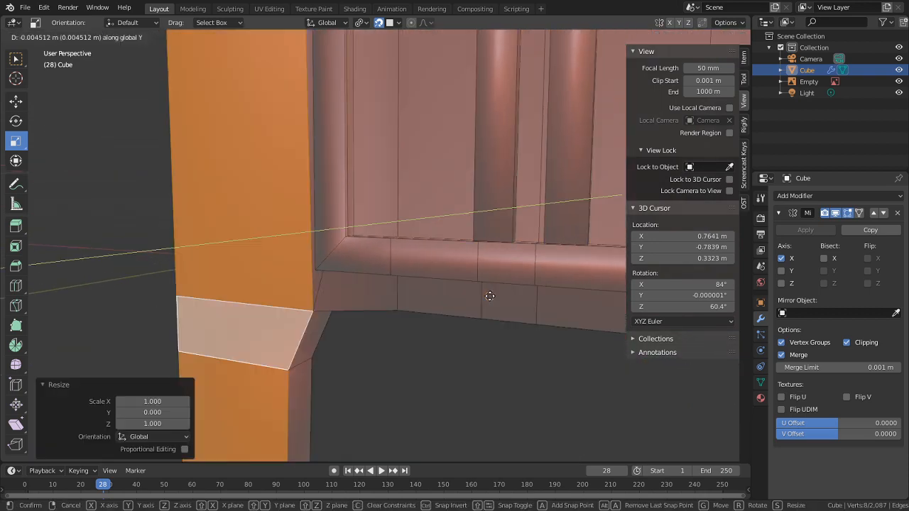
{"action": "left_click", "coordinate": [495, 297]}
Step: Examine the leg's depth against the back panel and neighbouring column in object mode and from above
{"action": "key", "text": "Tab"}
{"action": "middle_click_drag", "start_coordinate": [482, 299], "coordinate": [511, 201]}
{"action": "key", "text": "Tab"}
{"action": "key", "text": "KP_7"}
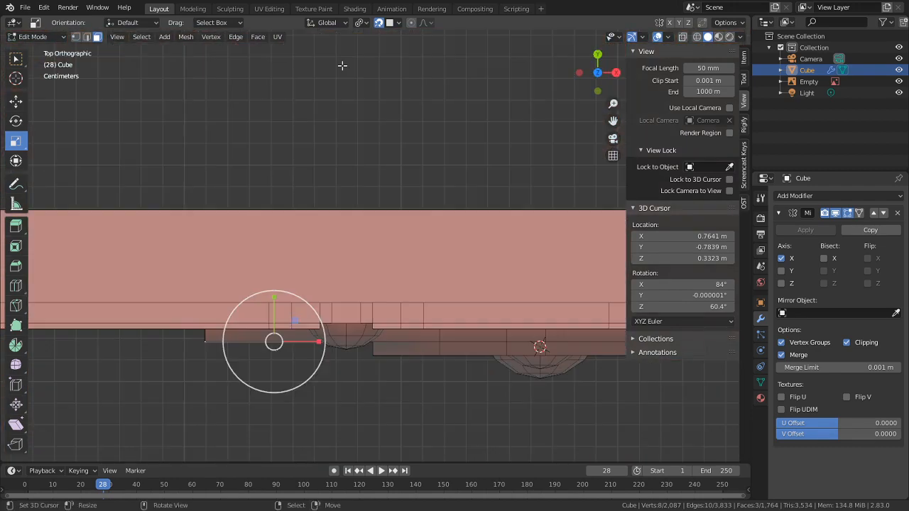
{"action": "middle_click_drag", "start_coordinate": [333, 304], "coordinate": [358, 188], "text": "shift"}
{"action": "scroll", "coordinate": [425, 213], "scroll_direction": "up", "scroll_amount": 5}
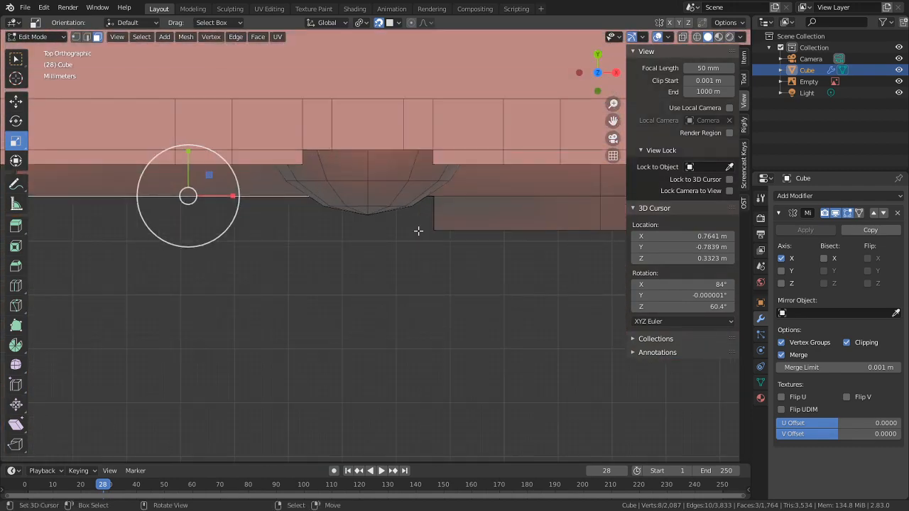
{"action": "middle_click_drag", "start_coordinate": [404, 217], "coordinate": [435, 284]}
{"action": "key", "text": "Tab"}
{"action": "middle_click_drag", "start_coordinate": [361, 164], "coordinate": [309, 317]}
Step: Try to circle-select the front faces of the rail below the panel and the angled leg section, undoing the accidental move
{"action": "key", "text": "Tab"}
{"action": "key", "text": "alt+a"}
{"action": "scroll", "coordinate": [446, 329], "scroll_direction": "up", "scroll_amount": 4}
{"action": "scroll", "coordinate": [380, 263], "scroll_direction": "up", "scroll_amount": 3}
{"action": "key", "text": "c"}
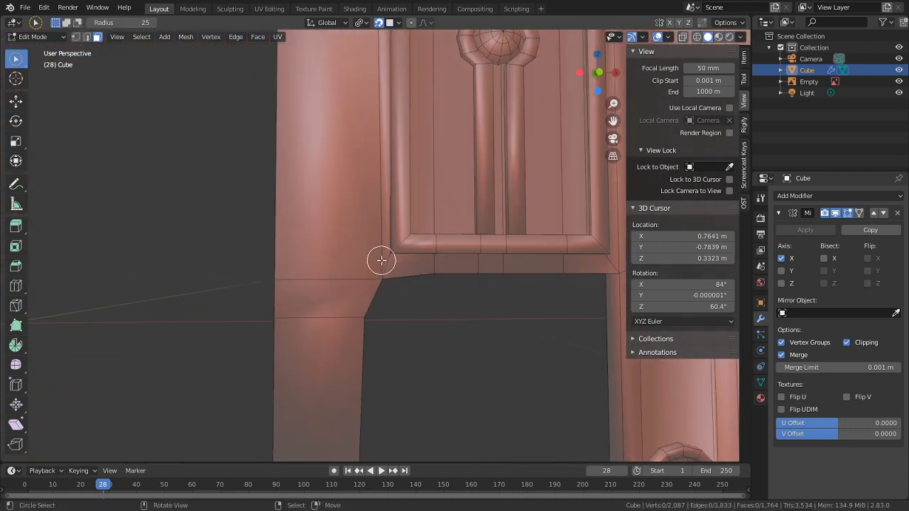
{"action": "scroll", "coordinate": [483, 277], "scroll_direction": "up", "scroll_amount": 2}
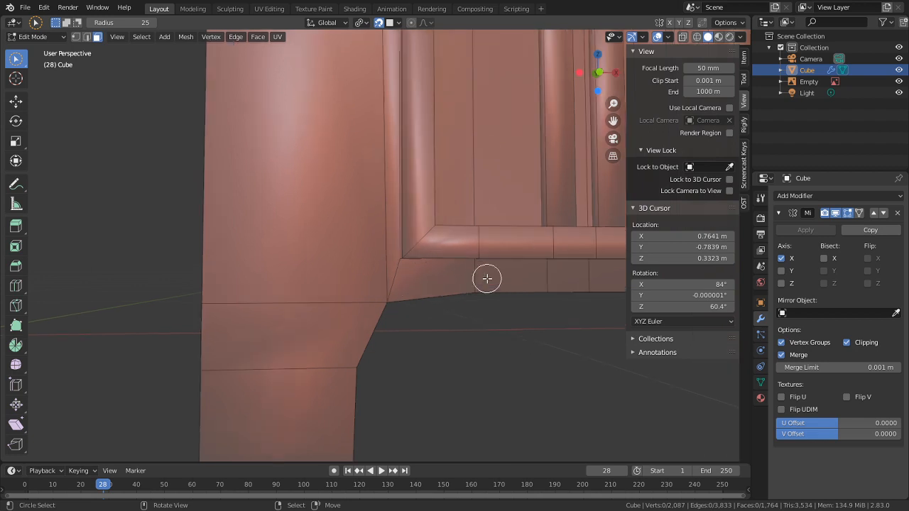
{"action": "mouse_move", "coordinate": [495, 283]}
{"action": "left_mouse_down"}
{"action": "mouse_move", "coordinate": [370, 286]}
{"action": "mouse_move", "coordinate": [313, 334]}
{"action": "left_mouse_up"}
{"action": "right_click", "coordinate": [294, 346]}
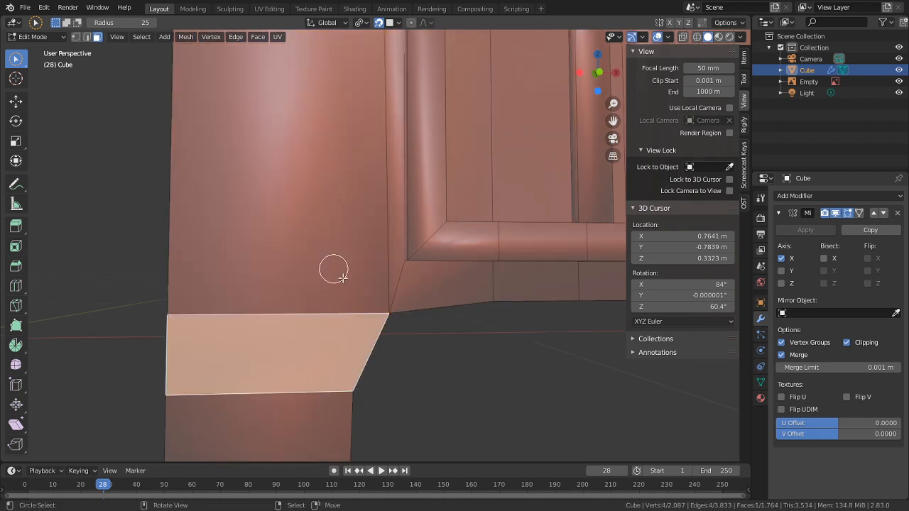
{"action": "mouse_move", "coordinate": [516, 288]}
{"action": "left_mouse_down"}
{"action": "mouse_move", "coordinate": [412, 288]}
{"action": "mouse_move", "coordinate": [299, 348]}
{"action": "left_mouse_up"}
{"action": "right_click_drag", "start_coordinate": [280, 367], "coordinate": [322, 359]}
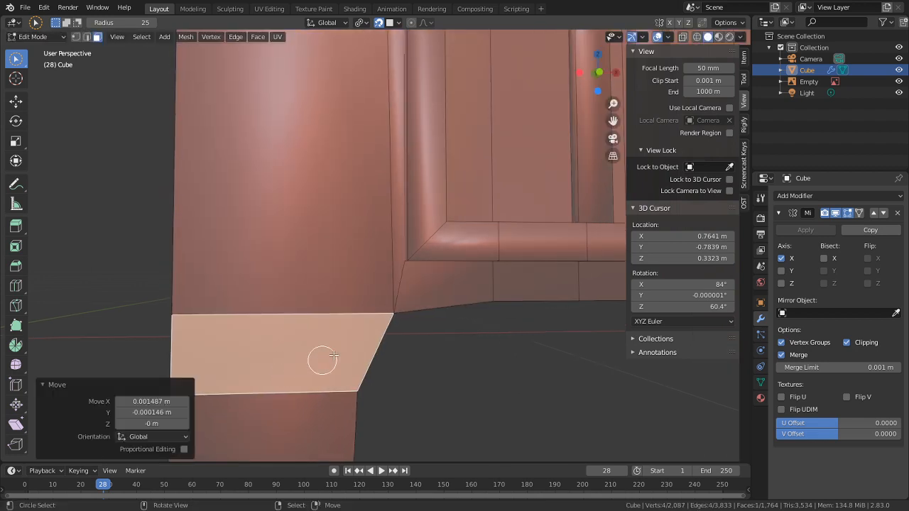
{"action": "key", "text": "ctrl+z"}
Step: Circle-select the front faces of the pillar strip, angled leg section and rail below the panel, and flatten them along Y
{"action": "mouse_move", "coordinate": [515, 277]}
{"action": "left_mouse_down"}
{"action": "mouse_move", "coordinate": [323, 290]}
{"action": "mouse_move", "coordinate": [326, 348]}
{"action": "left_mouse_up"}
{"action": "key", "text": "2"}
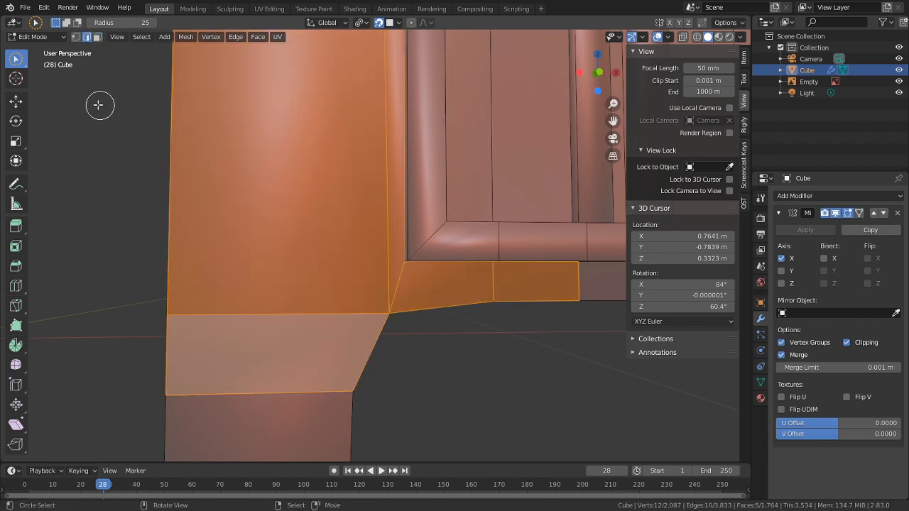
{"action": "left_click", "coordinate": [17, 81]}
{"action": "key", "text": "3"}
{"action": "key", "text": "c"}
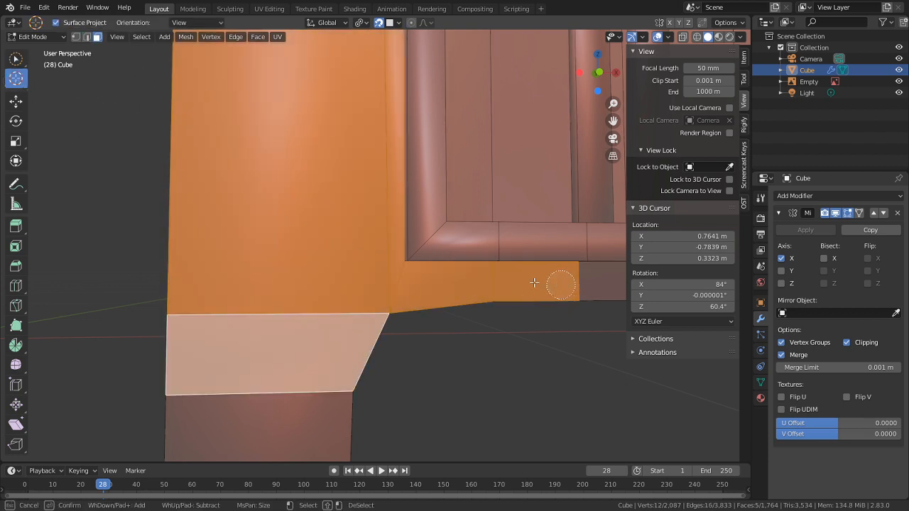
{"action": "key", "text": "Escape"}
{"action": "middle_click_drag", "start_coordinate": [454, 377], "coordinate": [366, 363]}
{"action": "key", "text": "s"}
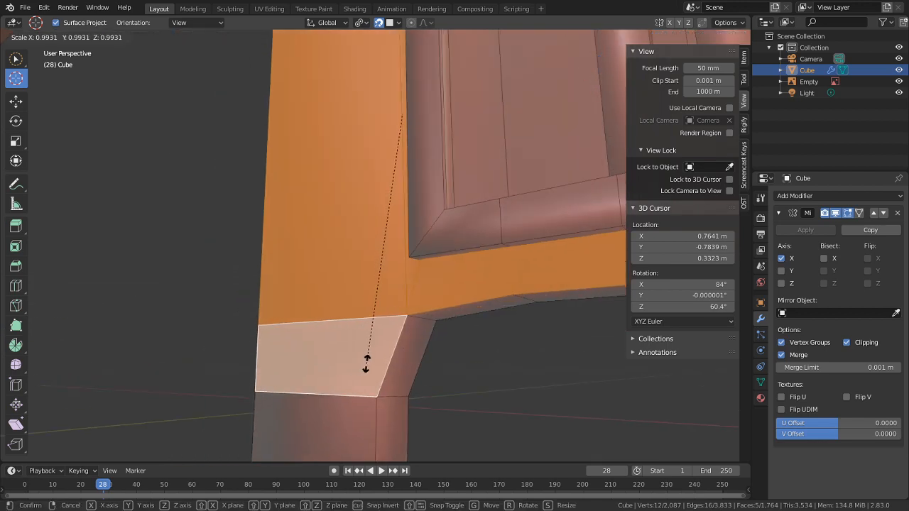
{"action": "key", "text": "y"}
{"action": "key", "text": "Return"}
Step: Examine the flattened leg and panel from several angles in object mode and edit mode
{"action": "scroll", "coordinate": [384, 388], "scroll_direction": "down", "scroll_amount": 2}
{"action": "key", "text": "Tab"}
{"action": "middle_click_drag", "start_coordinate": [412, 387], "coordinate": [477, 405]}
{"action": "scroll", "coordinate": [387, 346], "scroll_direction": "down", "scroll_amount": 3}
{"action": "middle_click_drag", "start_coordinate": [387, 346], "coordinate": [296, 291]}
{"action": "key", "text": "Tab"}
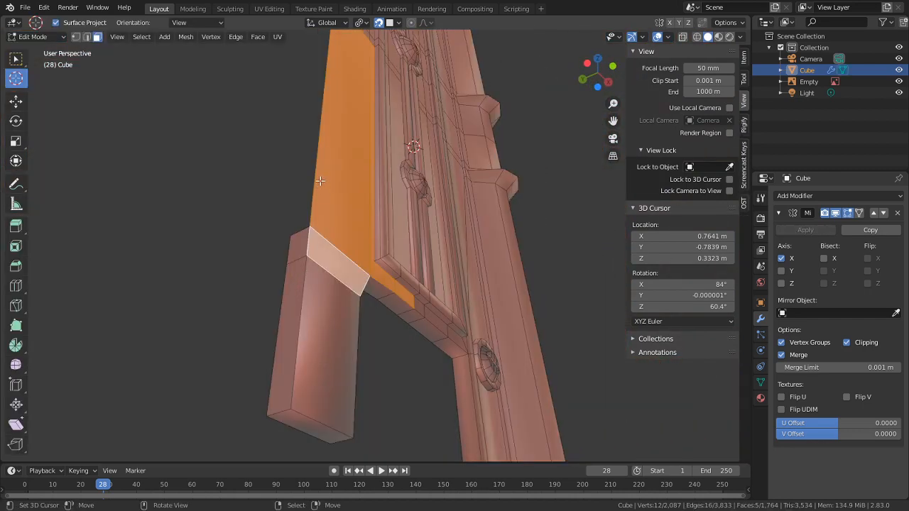
{"action": "middle_click_drag", "start_coordinate": [319, 181], "coordinate": [301, 335]}
Step: Try to delete the two inner side faces of the leg, reveal the hidden geometry and check the model
{"action": "left_click", "coordinate": [289, 313]}
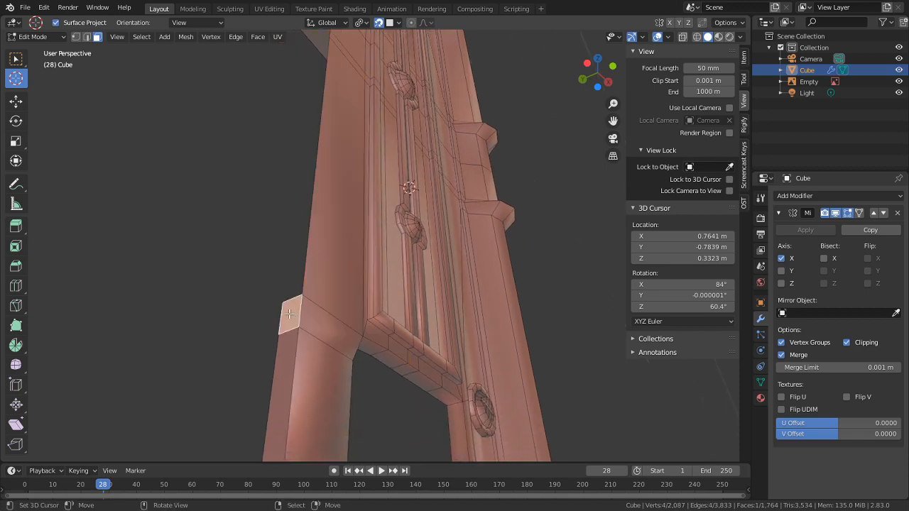
{"action": "left_click", "coordinate": [286, 348], "text": "shift"}
{"action": "key", "text": "x"}
{"action": "left_click", "coordinate": [286, 349]}
{"action": "key", "text": "alt+h"}
{"action": "key", "text": "Tab"}
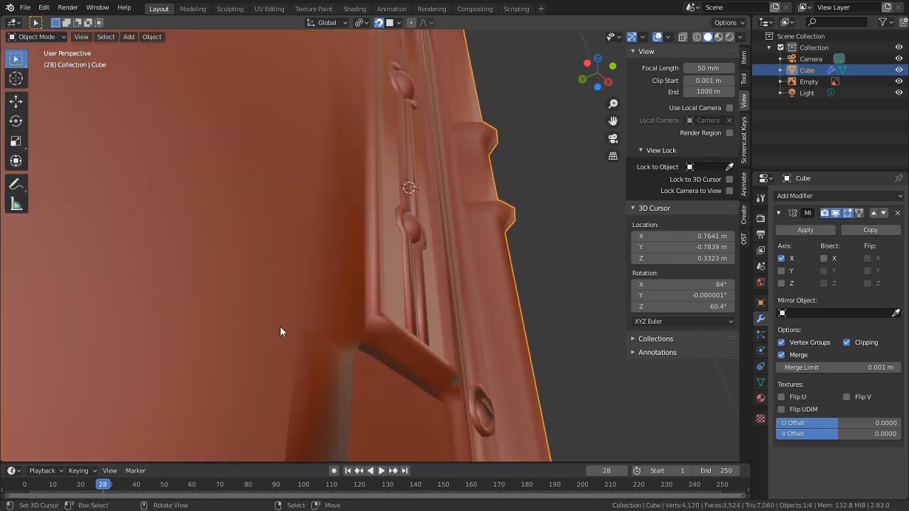
{"action": "middle_click_drag", "start_coordinate": [279, 332], "coordinate": [296, 376]}
{"action": "key", "text": "Tab"}
{"action": "key", "text": "h"}
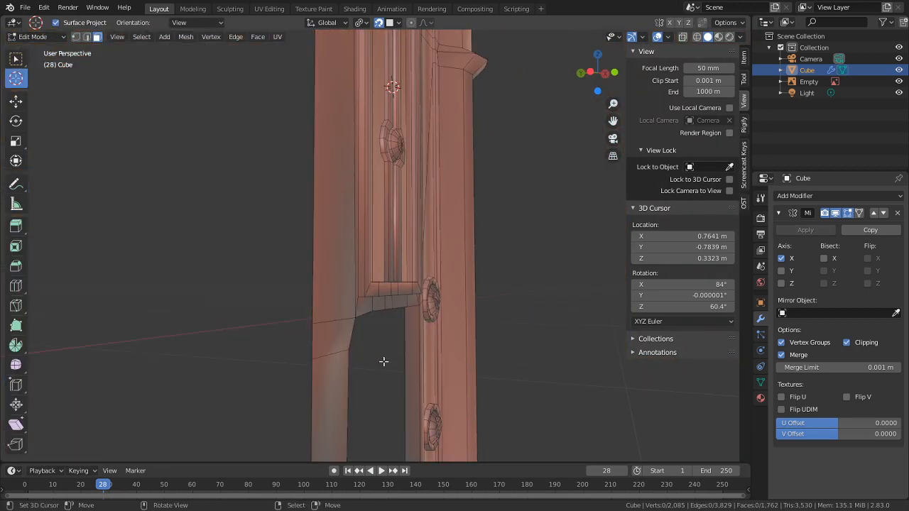
Step: Undo the recent edits back to before the leg's inner side faces were deleted
{"action": "key", "text": "ctrl+z"}
{"action": "key", "text": "ctrl+z"}
{"action": "key", "text": "ctrl+z"}
{"action": "key", "text": "ctrl+z"}
{"action": "key", "text": "ctrl+z"}
{"action": "key", "text": "ctrl+z"}
{"action": "mouse_move", "coordinate": [384, 362]}
{"action": "middle_mouse_down"}
{"action": "mouse_move", "coordinate": [286, 359]}
{"action": "mouse_move", "coordinate": [389, 352]}
{"action": "middle_mouse_up"}
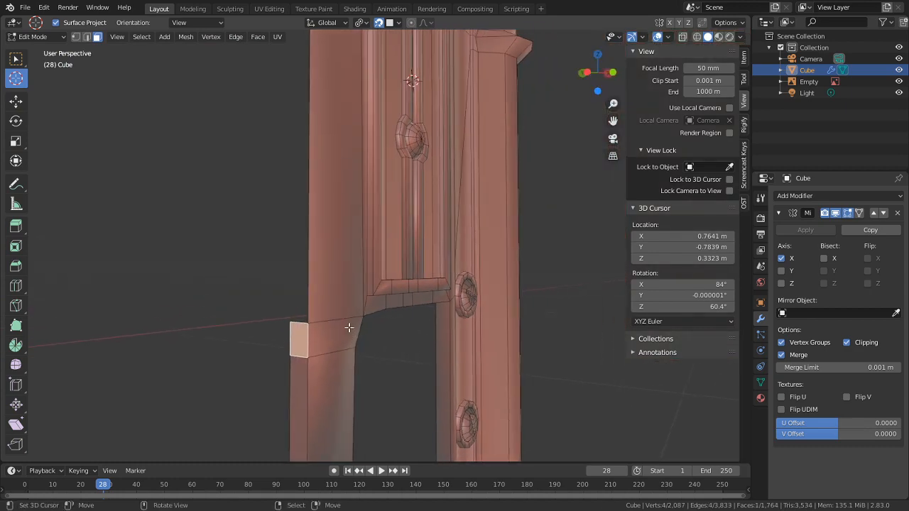
Step: Select all geometry linked to the leg and column, recalculate its normals, and clear the selection
{"action": "key", "text": "l"}
{"action": "middle_click_drag", "start_coordinate": [348, 327], "coordinate": [397, 313]}
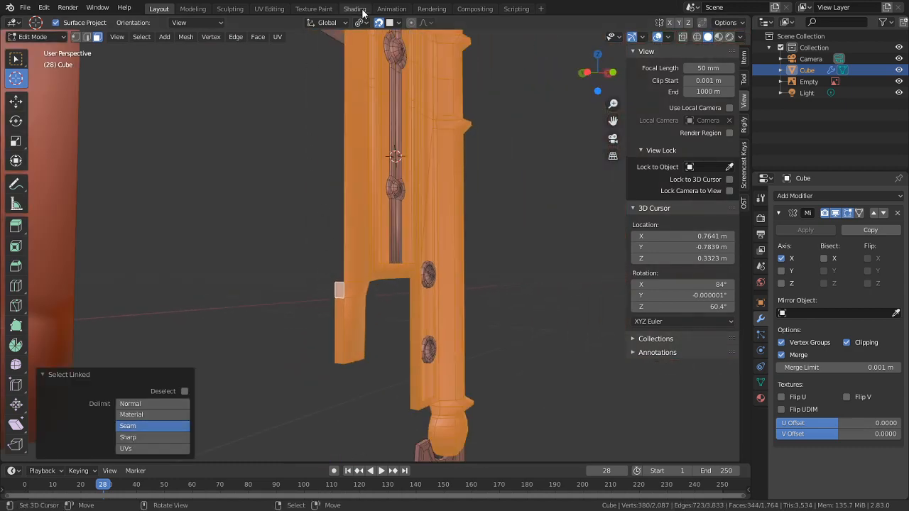
{"action": "left_click", "coordinate": [186, 37]}
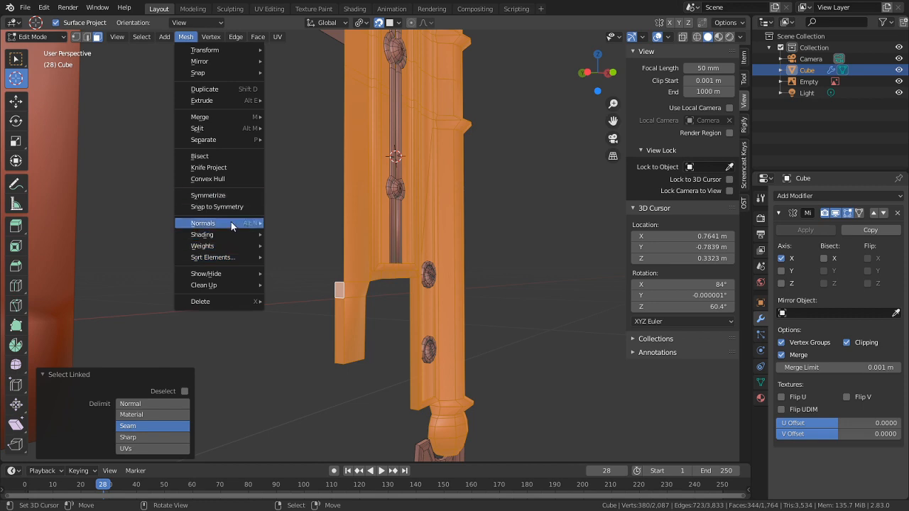
{"action": "mouse_move", "coordinate": [231, 223]}
{"action": "left_click", "coordinate": [362, 235]}
{"action": "key", "text": "alt+a"}
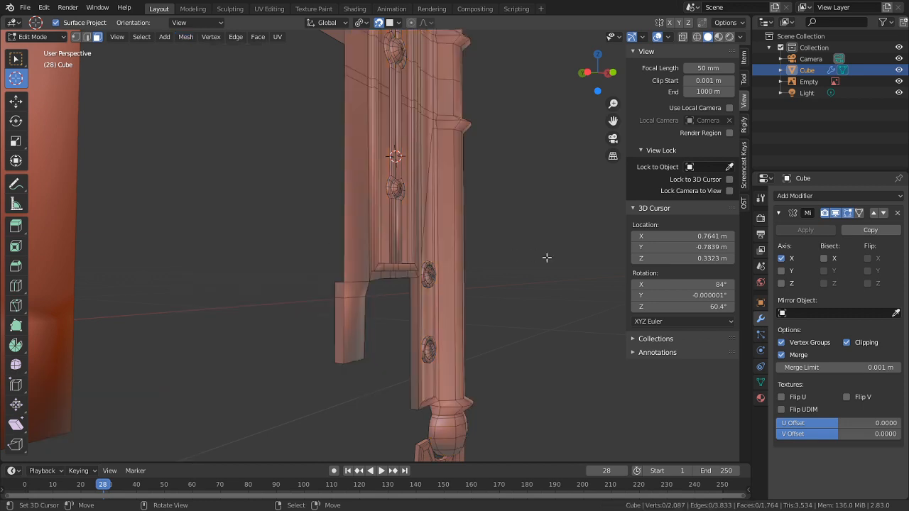
Step: Try to delete the outer edges on the inner side of the lower leg, and undo the deletion
{"action": "middle_click_drag", "start_coordinate": [546, 258], "coordinate": [494, 286]}
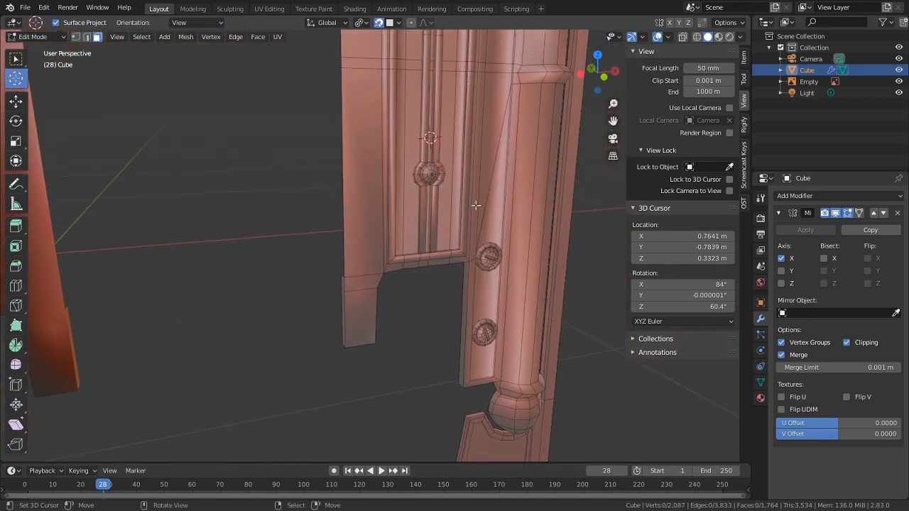
{"action": "middle_click_drag", "start_coordinate": [475, 205], "coordinate": [480, 345]}
{"action": "key", "text": "KP_1"}
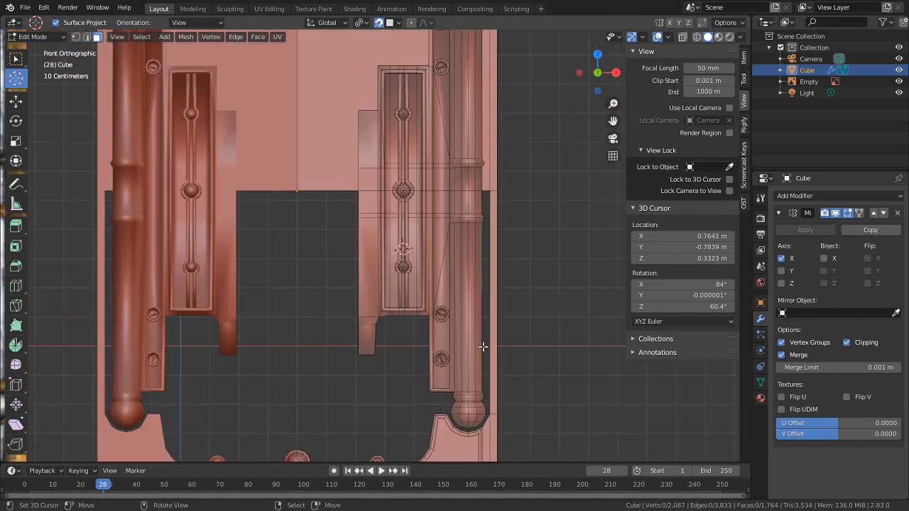
{"action": "scroll", "coordinate": [424, 371], "scroll_direction": "up", "scroll_amount": 4}
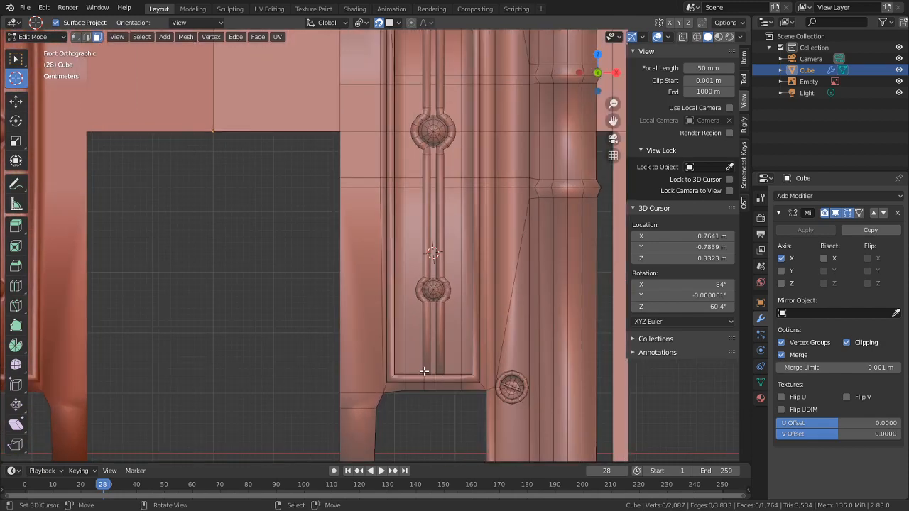
{"action": "middle_click_drag", "start_coordinate": [351, 331], "coordinate": [442, 333]}
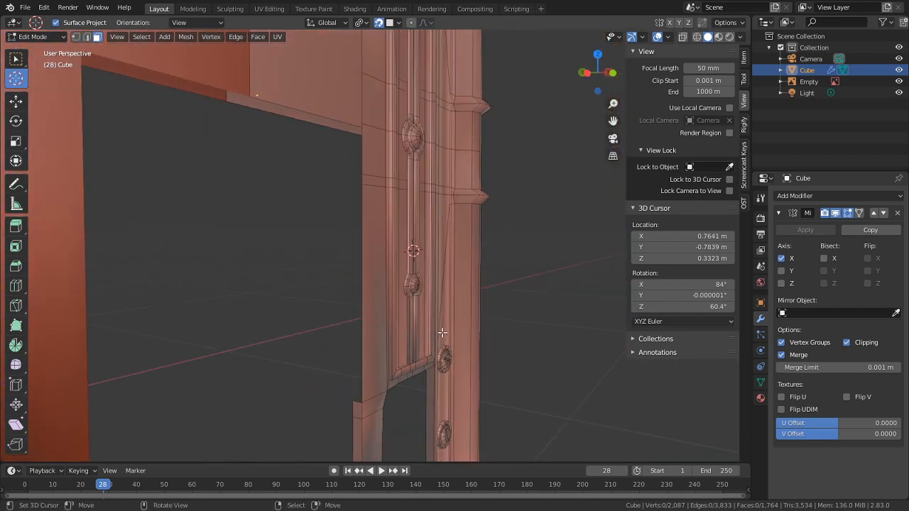
{"action": "key", "text": "2"}
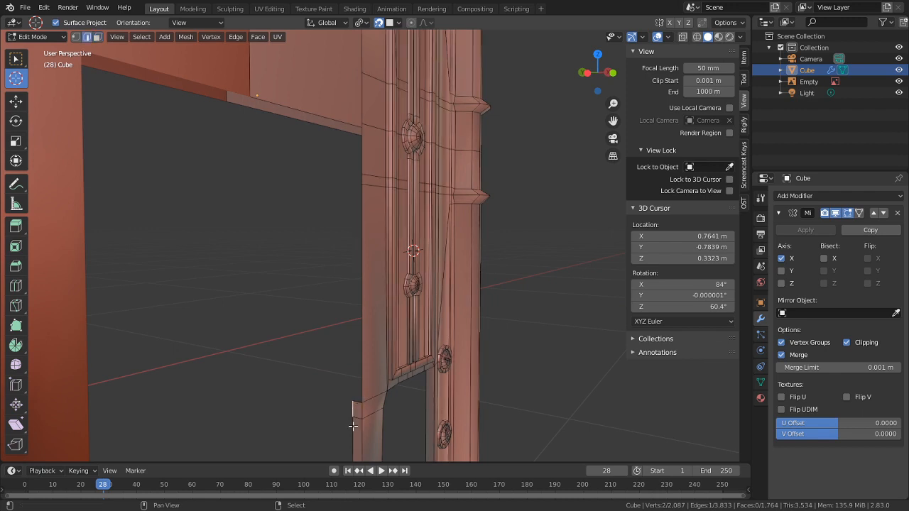
{"action": "left_click", "coordinate": [355, 422]}
{"action": "middle_click_drag", "start_coordinate": [355, 422], "coordinate": [322, 356]}
{"action": "key", "text": "x"}
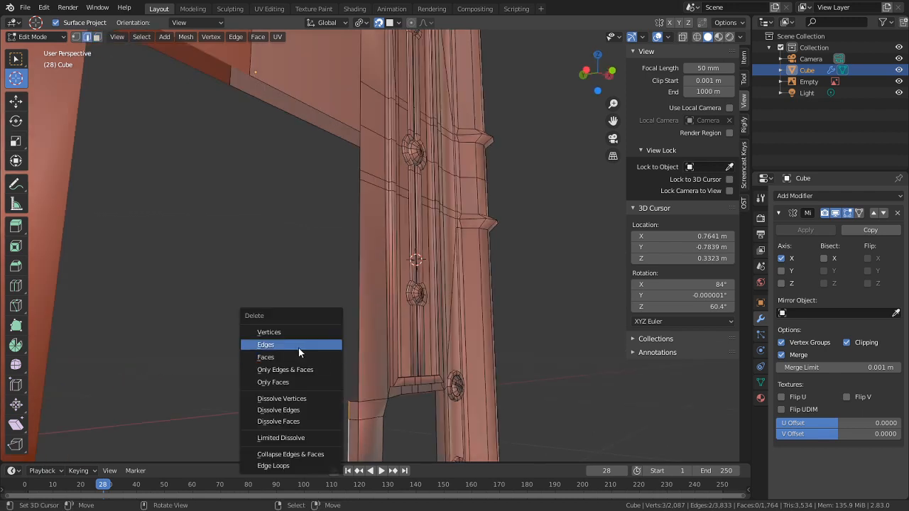
{"action": "left_click", "coordinate": [298, 346]}
{"action": "key", "text": "ctrl+z"}
Step: Delete the vertices of the protruding upper edge on the leg's inner side, removing the side faces attached to it
{"action": "middle_click_drag", "start_coordinate": [354, 412], "coordinate": [325, 407]}
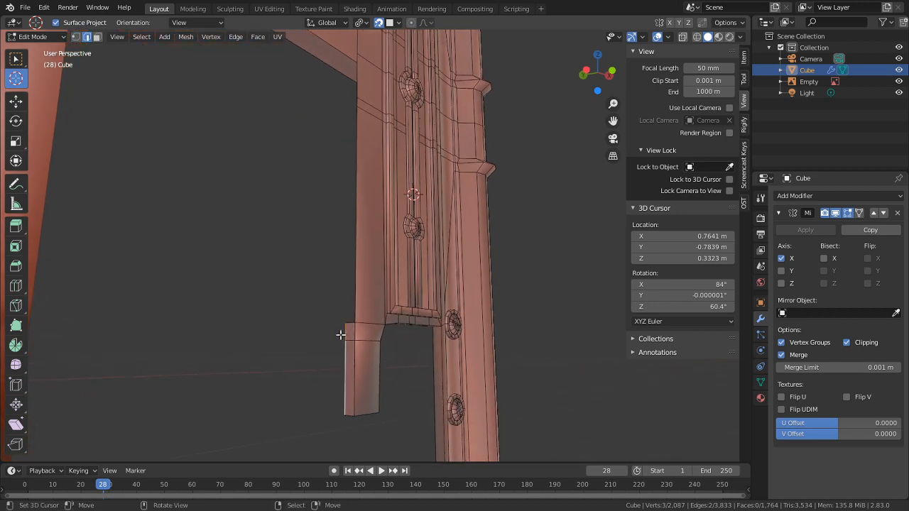
{"action": "key", "text": "c"}
{"action": "key", "text": "Escape"}
{"action": "key", "text": "x"}
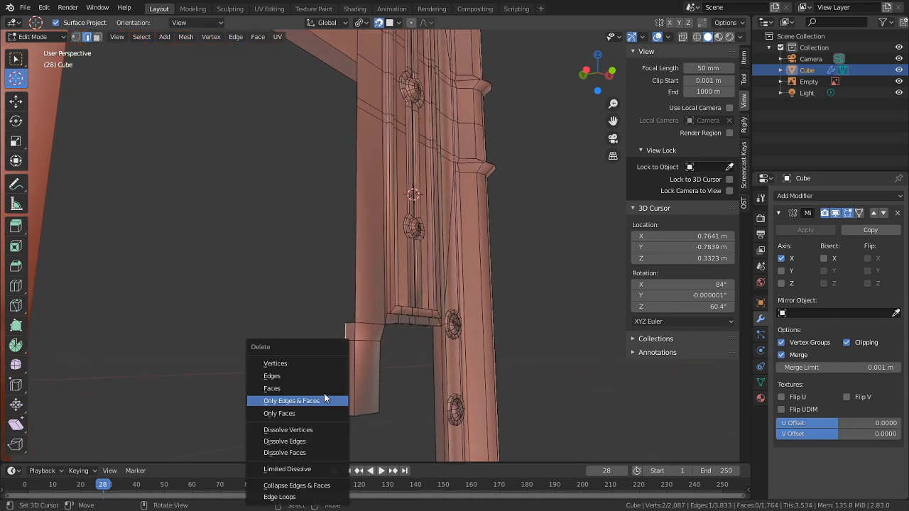
{"action": "left_click", "coordinate": [299, 363]}
Step: Select the long vertical edge loop on the leg's inner side and move it about -0.049 m along X in front view
{"action": "left_click", "coordinate": [353, 379], "text": "alt"}
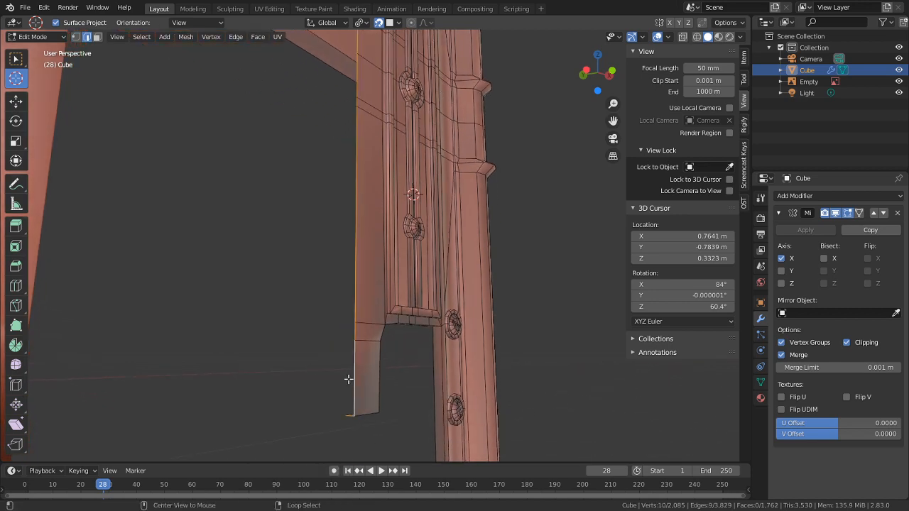
{"action": "scroll", "coordinate": [348, 378], "scroll_direction": "down", "scroll_amount": 2}
{"action": "middle_click_drag", "start_coordinate": [349, 377], "coordinate": [342, 340], "text": "shift"}
{"action": "scroll", "coordinate": [339, 247], "scroll_direction": "up", "scroll_amount": 3}
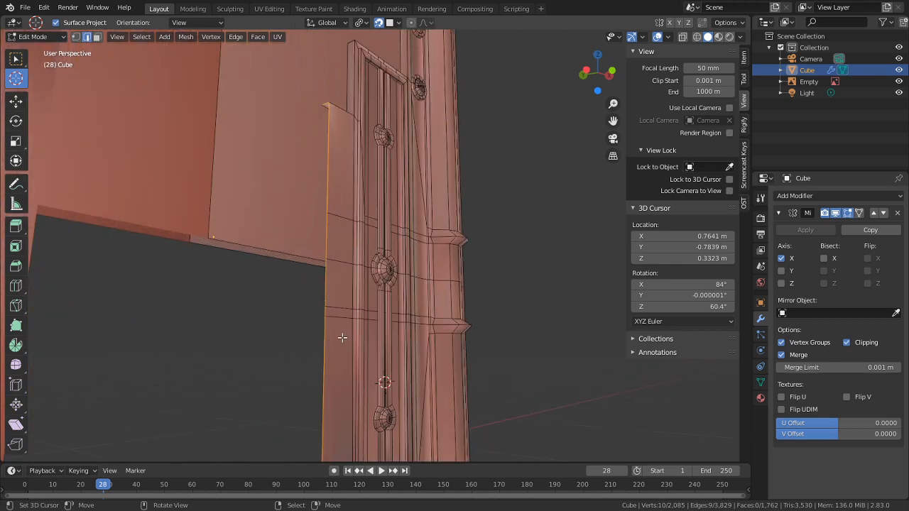
{"action": "key", "text": "KP_3"}
{"action": "key", "text": "KP_1"}
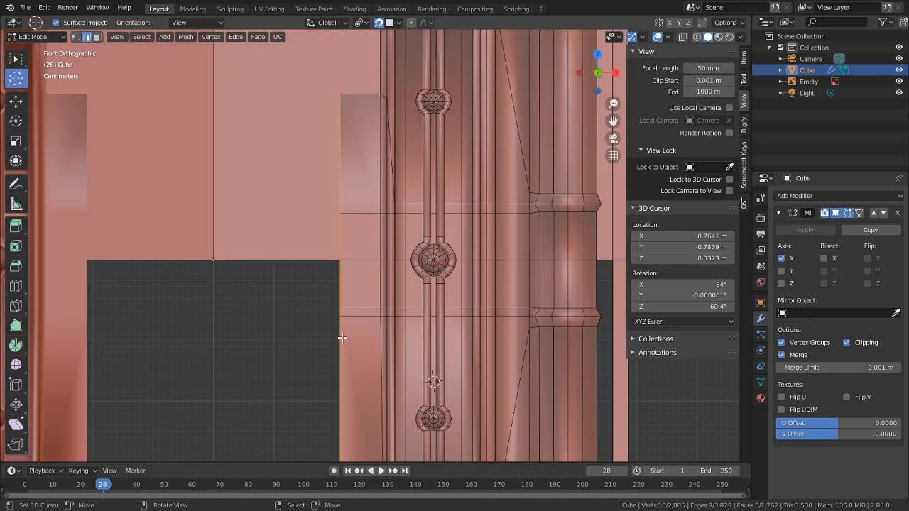
{"action": "scroll", "coordinate": [429, 265], "scroll_direction": "down", "scroll_amount": 3}
{"action": "middle_click_drag", "start_coordinate": [405, 247], "coordinate": [404, 199], "text": "shift"}
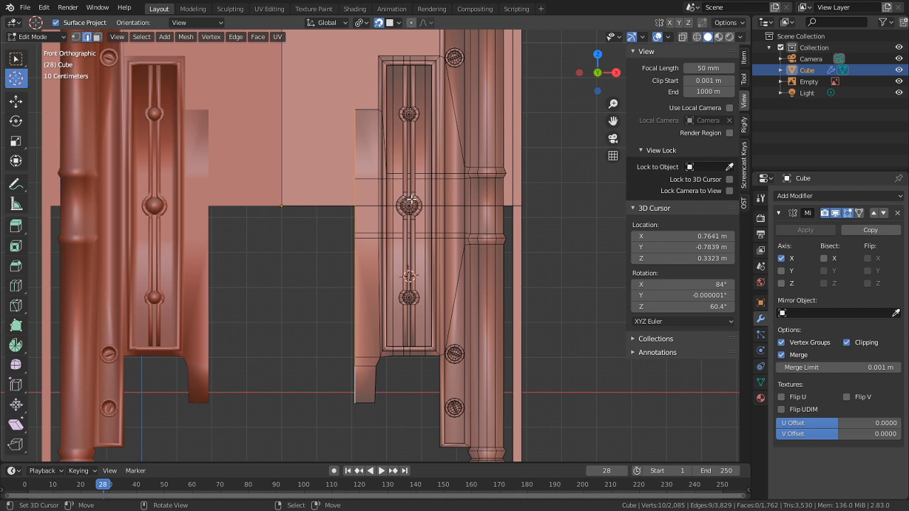
{"action": "key", "text": "g"}
{"action": "key", "text": "x"}
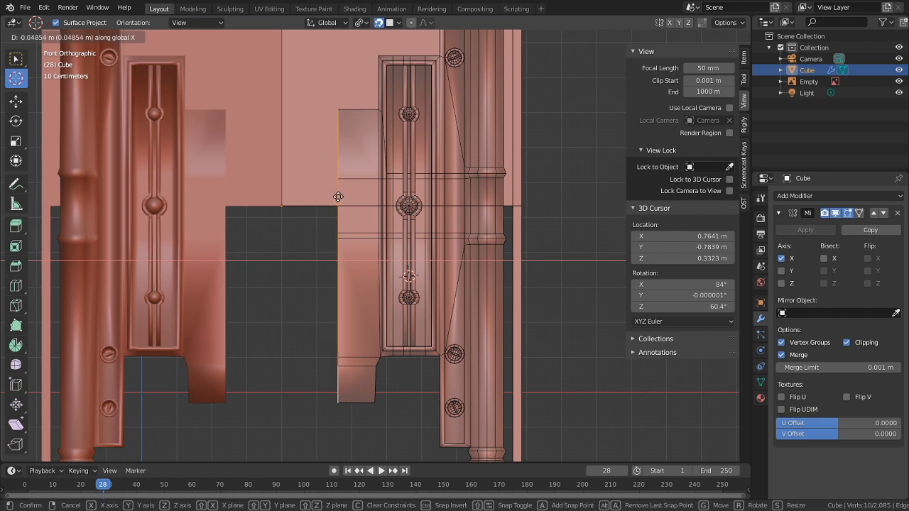
{"action": "left_click", "coordinate": [359, 151]}
{"action": "key", "text": "g"}
{"action": "key", "text": "x"}
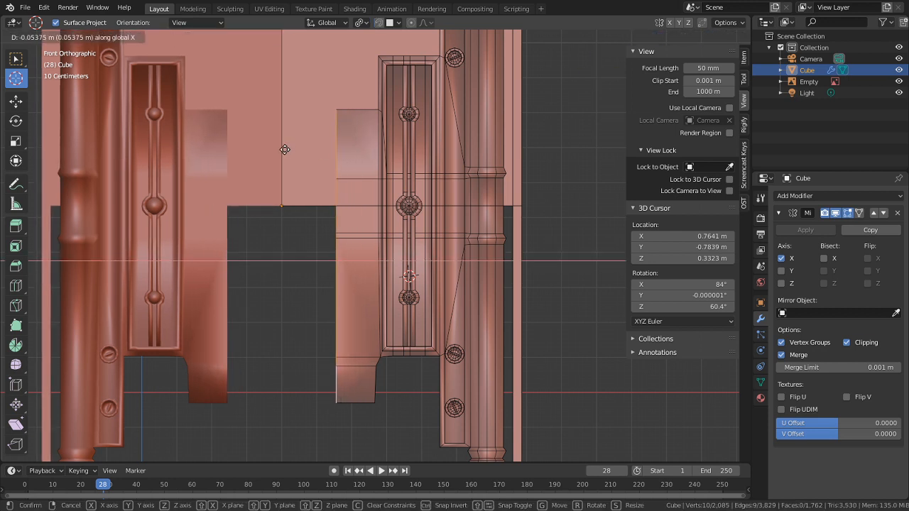
{"action": "left_click", "coordinate": [303, 153]}
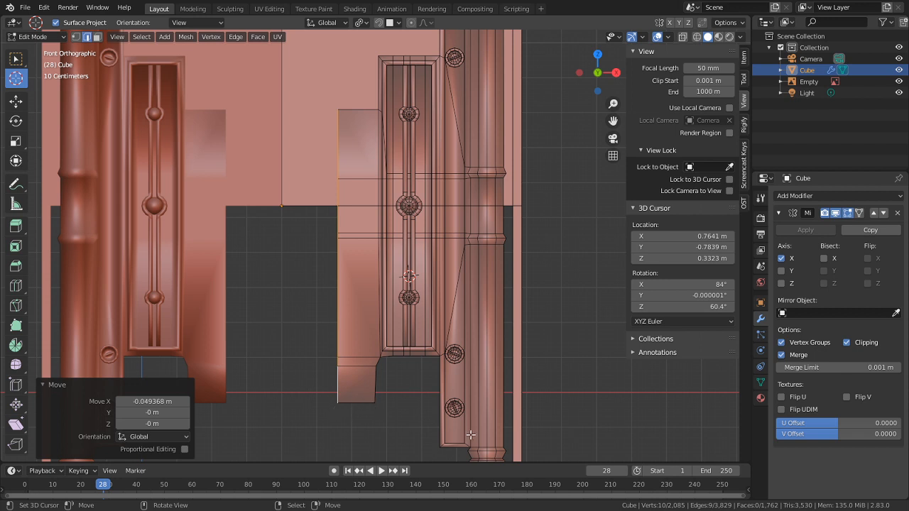
Step: Show the model in material preview and compare the widened leg and the base with the reference artwork
{"action": "left_click", "coordinate": [718, 37]}
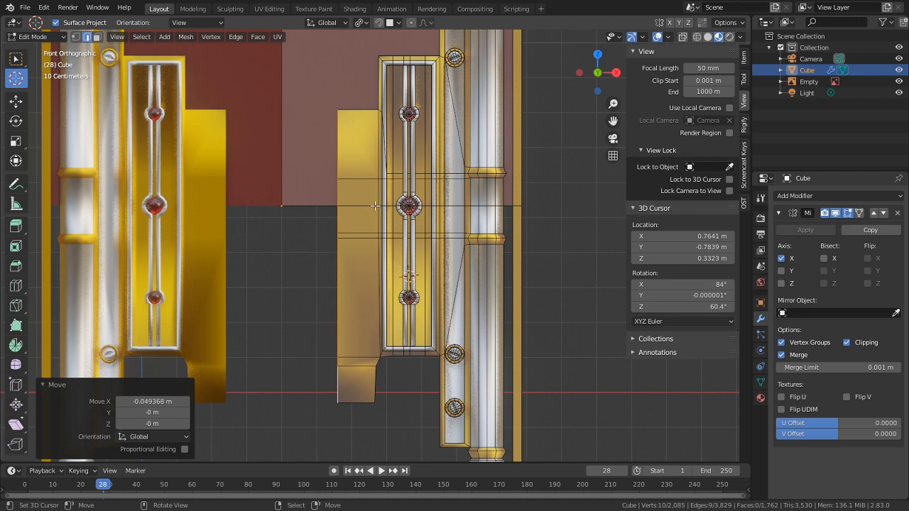
{"action": "scroll", "coordinate": [389, 296], "scroll_direction": "up", "scroll_amount": 3}
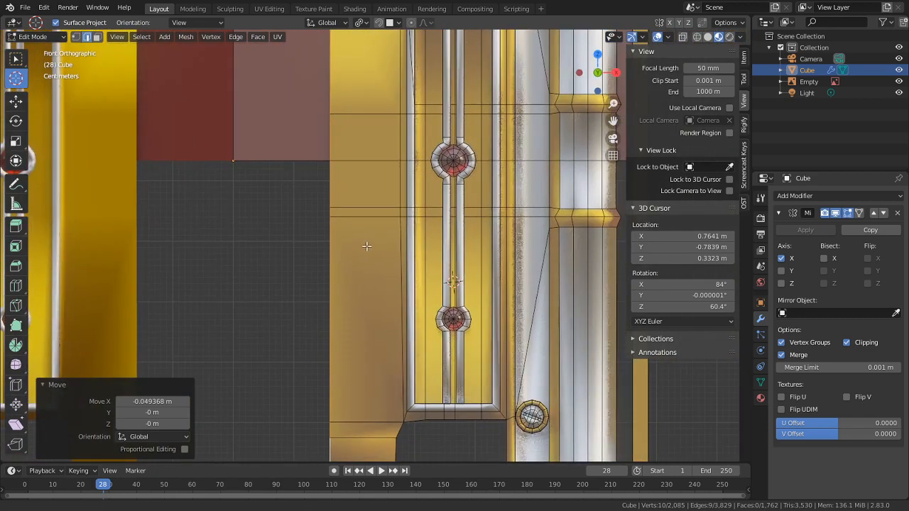
{"action": "middle_click_drag", "start_coordinate": [366, 247], "coordinate": [366, 226], "text": "shift"}
{"action": "scroll", "coordinate": [363, 192], "scroll_direction": "up", "scroll_amount": 8}
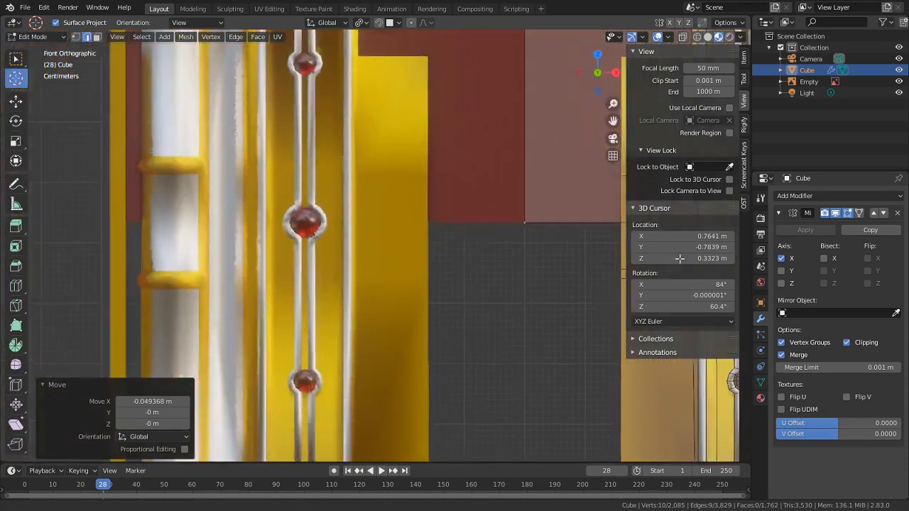
{"action": "middle_click_drag", "start_coordinate": [280, 99], "coordinate": [274, 166], "text": "shift"}
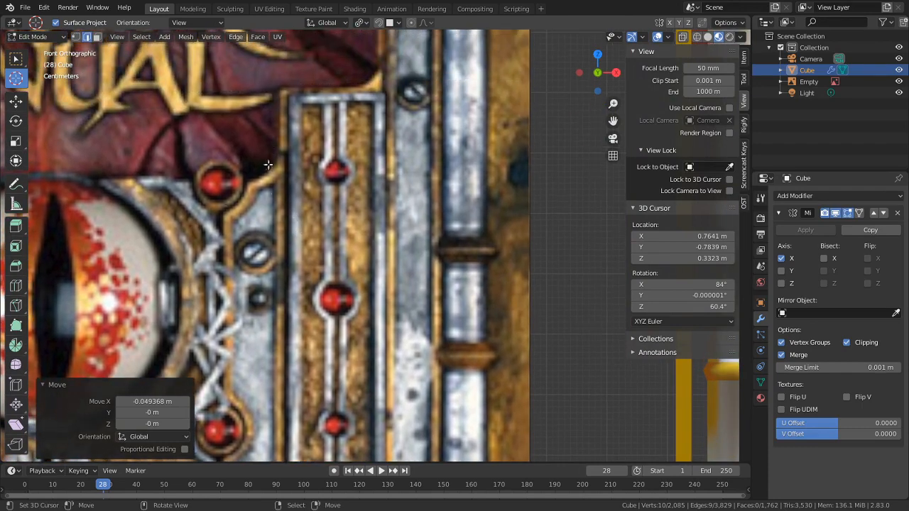
{"action": "scroll", "coordinate": [268, 165], "scroll_direction": "down", "scroll_amount": 3}
{"action": "middle_click_drag", "start_coordinate": [322, 284], "coordinate": [607, 423], "text": "shift"}
{"action": "scroll", "coordinate": [397, 362], "scroll_direction": "up", "scroll_amount": 3}
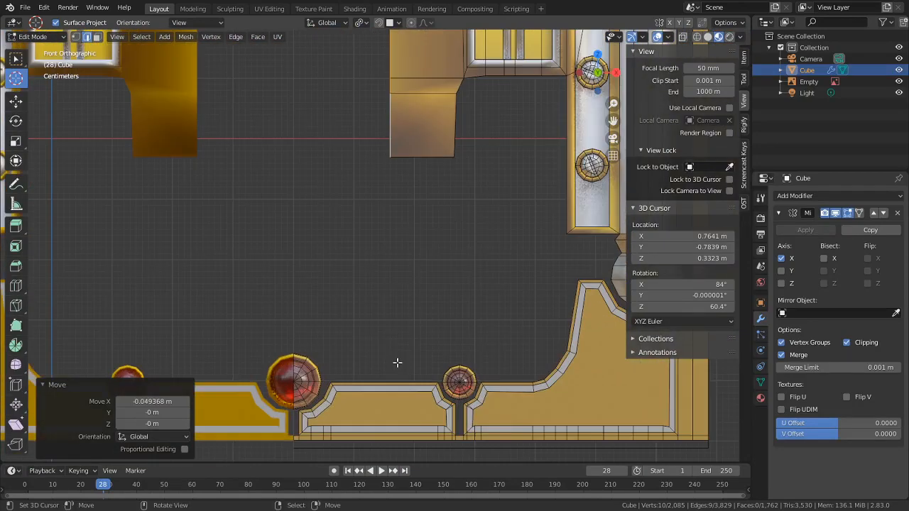
{"action": "middle_click_drag", "start_coordinate": [401, 280], "coordinate": [323, 287], "text": "shift"}
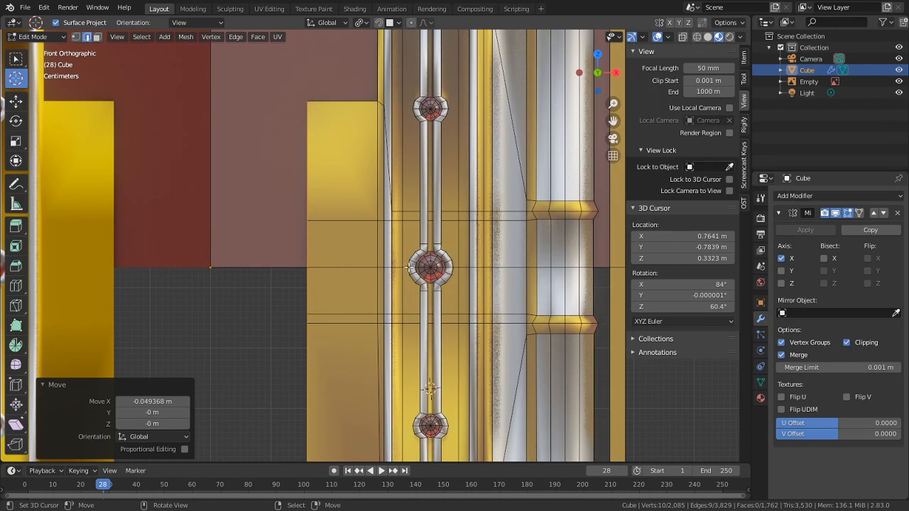
{"action": "middle_click_drag", "start_coordinate": [394, 276], "coordinate": [469, 231], "text": "shift"}
Step: Duplicate the small round gem with its ring from the base trim, placing the copy about -0.177 m in X and 0.369 m in Z away
{"action": "key", "text": "alt+a"}
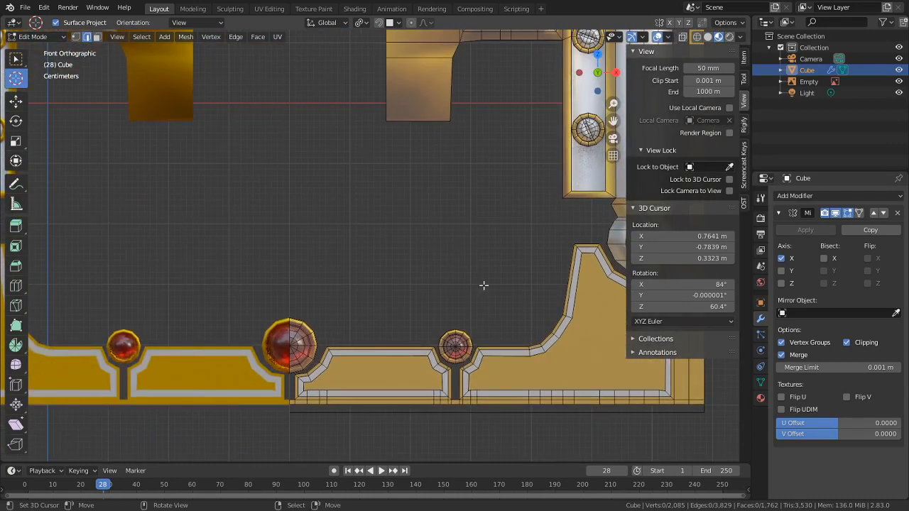
{"action": "scroll", "coordinate": [461, 353], "scroll_direction": "up", "scroll_amount": 2}
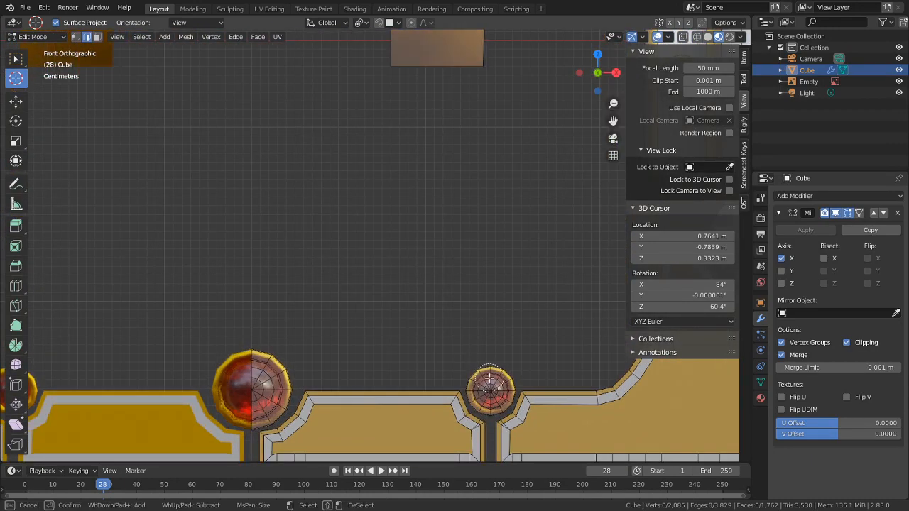
{"action": "key", "text": "l"}
{"action": "key", "text": "ctrl+l"}
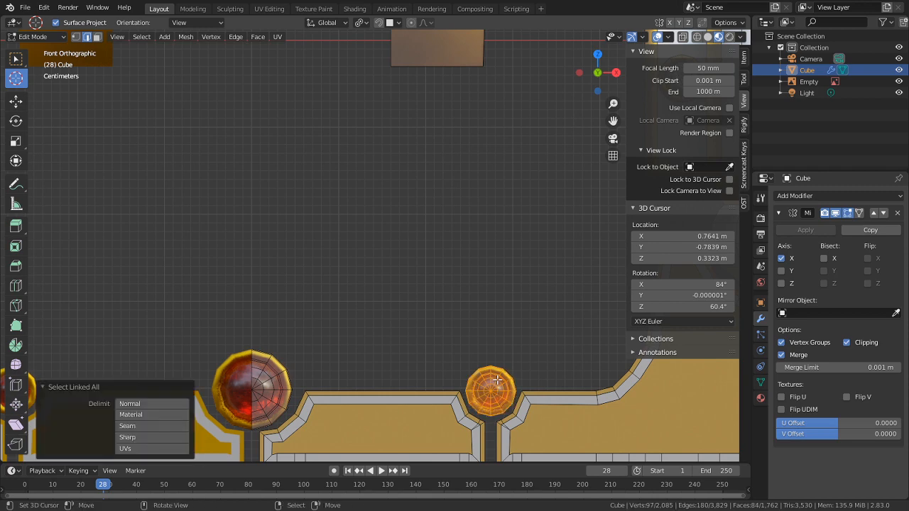
{"action": "middle_click_drag", "start_coordinate": [466, 179], "coordinate": [461, 228], "text": "shift"}
{"action": "key", "text": "shift+d"}
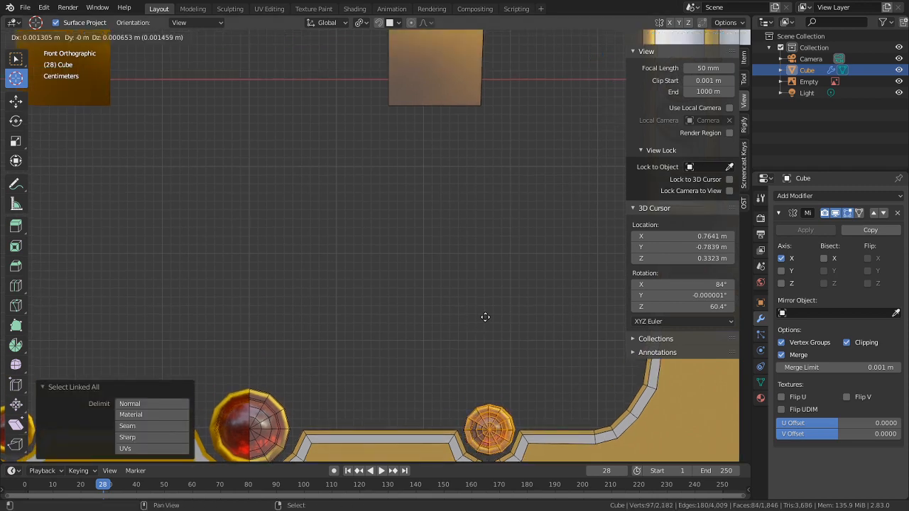
{"action": "left_click", "coordinate": [343, 326]}
Step: Move the copied gem up to the gold leg panel's inner top corner and centre it on that corner
{"action": "middle_click_drag", "start_coordinate": [352, 301], "coordinate": [381, 448], "text": "shift"}
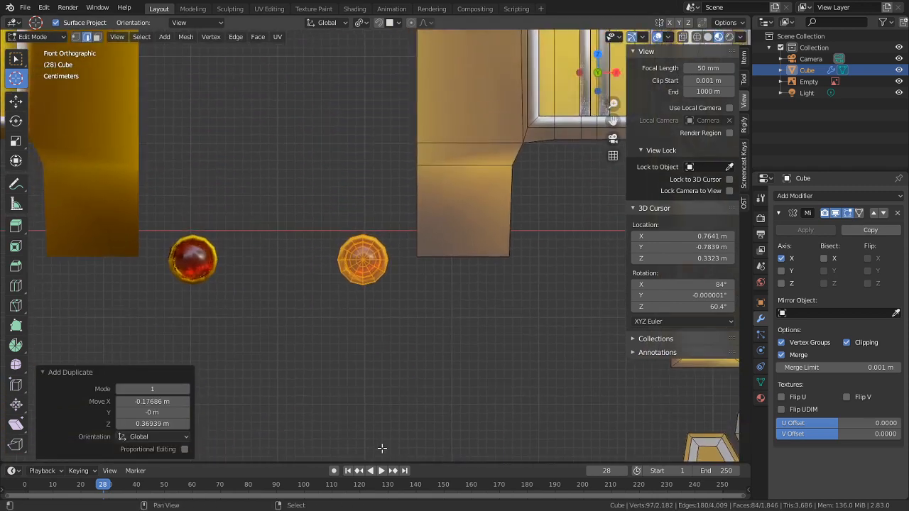
{"action": "scroll", "coordinate": [366, 257], "scroll_direction": "down", "scroll_amount": 2}
{"action": "middle_click_drag", "start_coordinate": [348, 275], "coordinate": [374, 440], "text": "shift"}
{"action": "middle_click_drag", "start_coordinate": [389, 301], "coordinate": [391, 398], "text": "shift"}
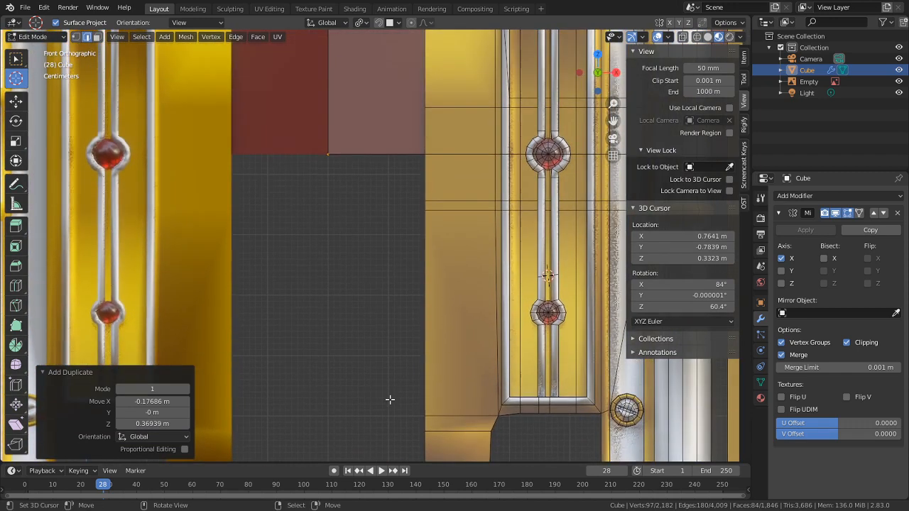
{"action": "scroll", "coordinate": [391, 398], "scroll_direction": "down", "scroll_amount": 3}
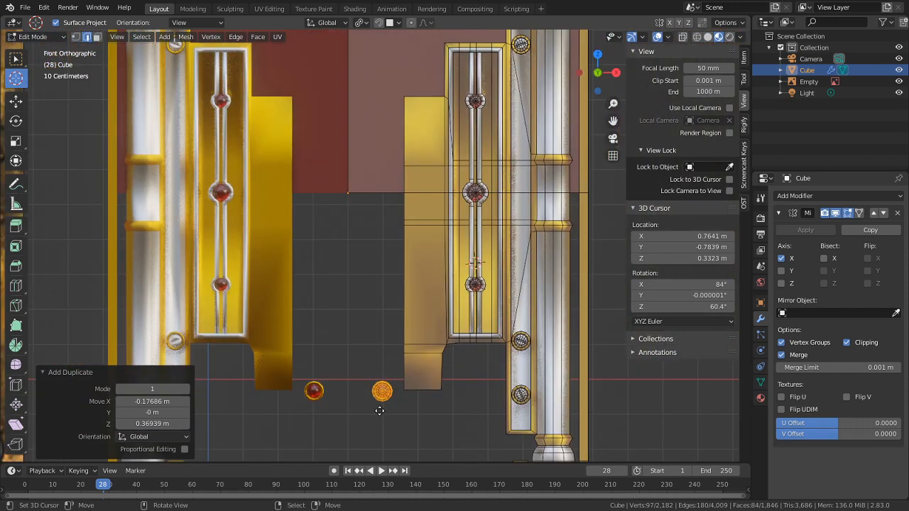
{"action": "key", "text": "g"}
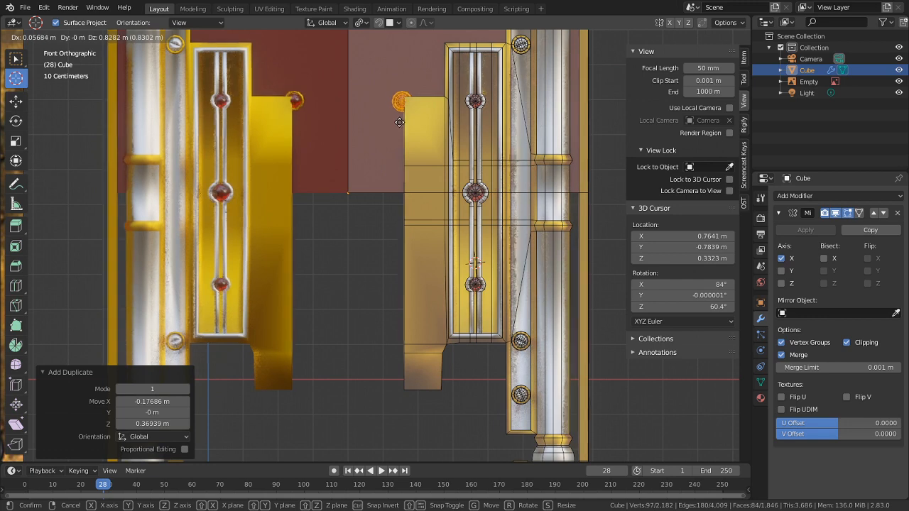
{"action": "left_click", "coordinate": [400, 122]}
{"action": "scroll", "coordinate": [399, 122], "scroll_direction": "up", "scroll_amount": 8}
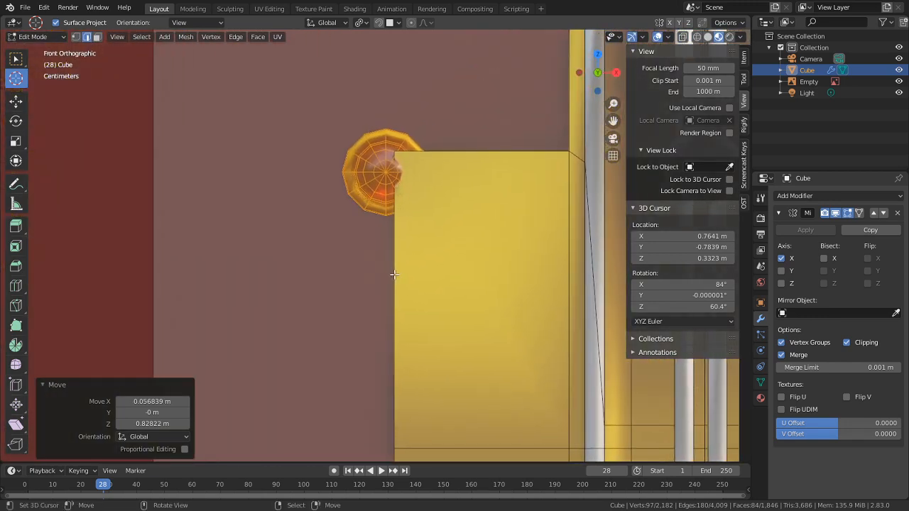
{"action": "key", "text": "g"}
{"action": "left_click", "coordinate": [469, 217]}
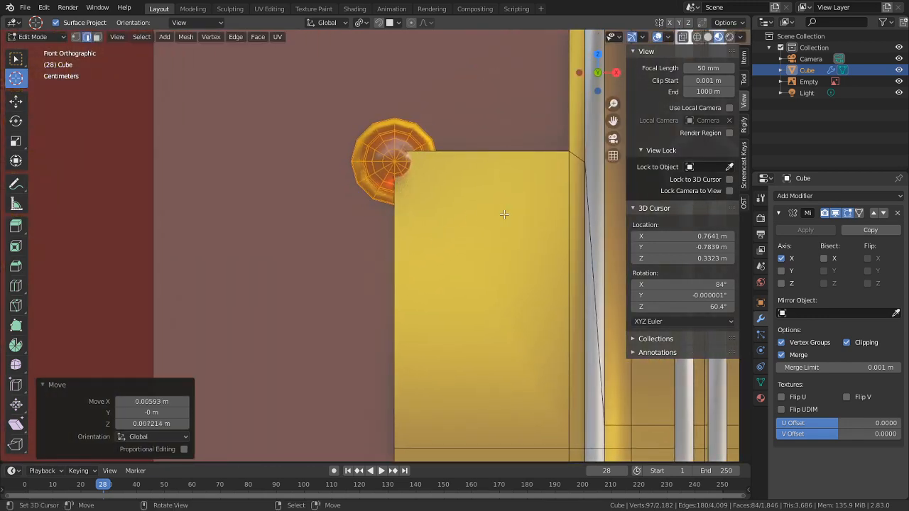
Step: Enlarge the copied gem and its ring uniformly at the gold leg panel's inner top corner
{"action": "key", "text": "alt+s"}
{"action": "right_click", "coordinate": [541, 203]}
{"action": "key", "text": "s"}
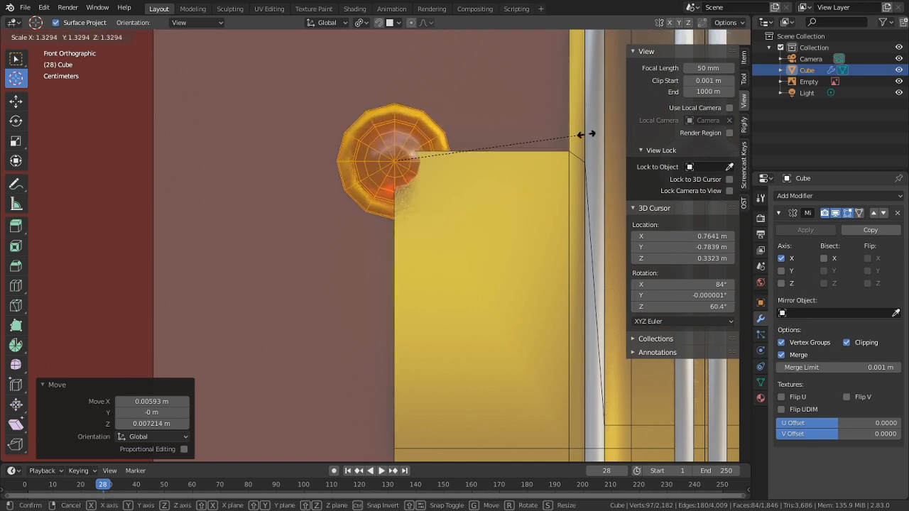
{"action": "left_click", "coordinate": [544, 125]}
{"action": "middle_click_drag", "start_coordinate": [544, 125], "coordinate": [367, 237]}
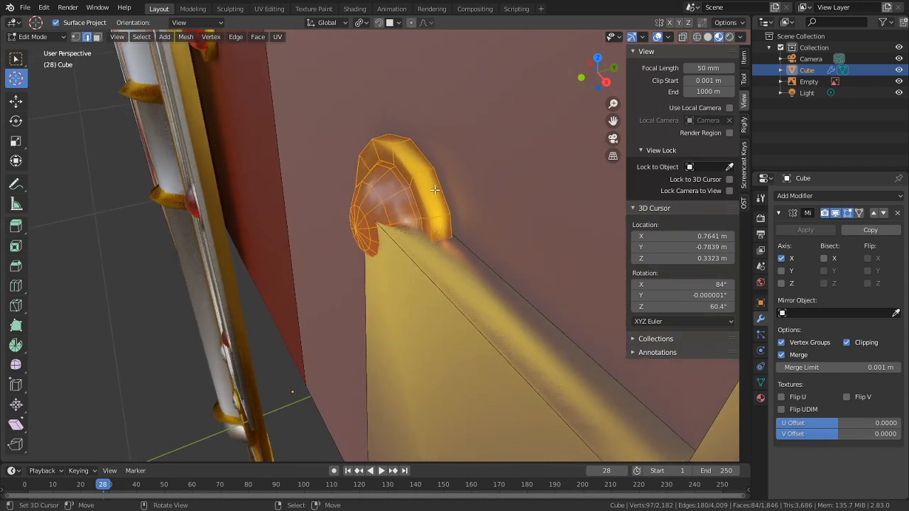
{"action": "key", "text": "s"}
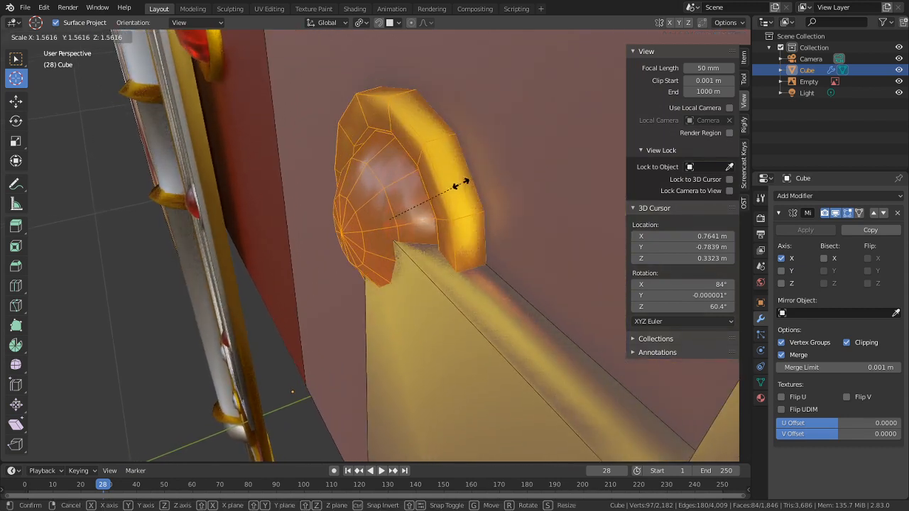
{"action": "key", "text": "shift+z"}
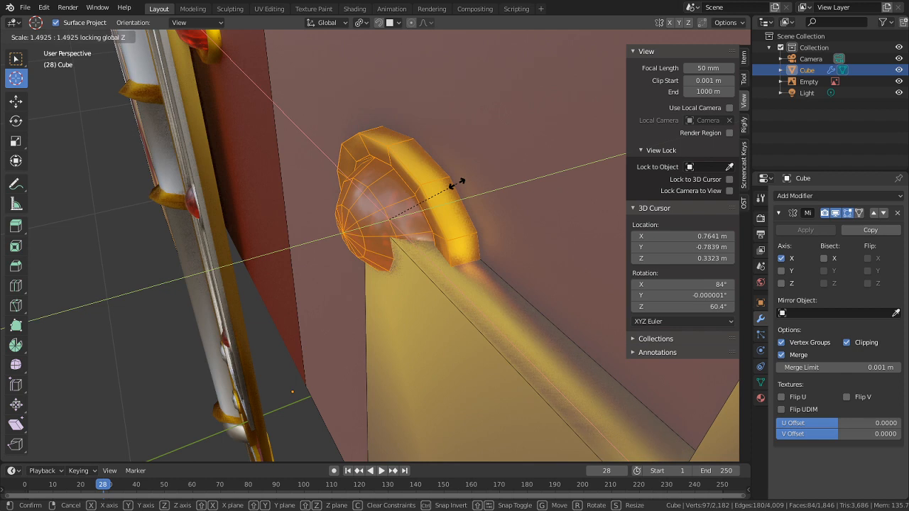
{"action": "key", "text": "shift+y"}
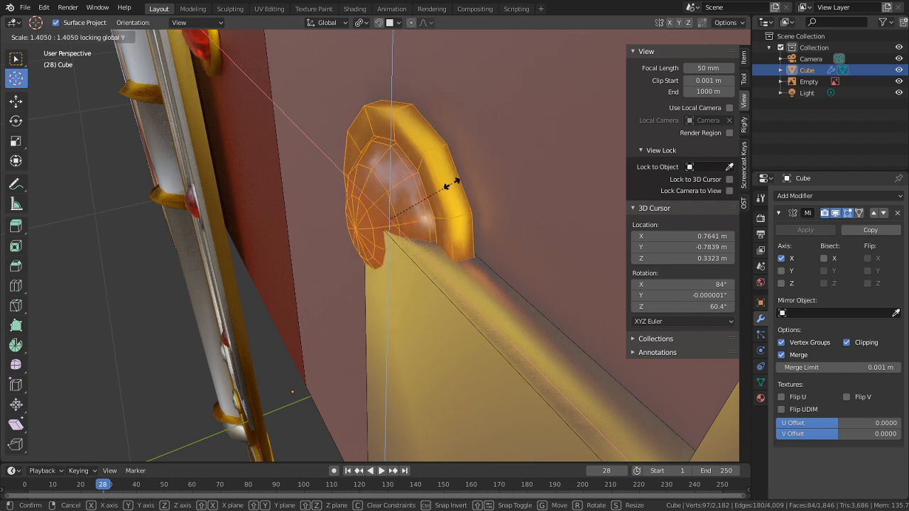
{"action": "right_click", "coordinate": [452, 183]}
Step: Scale the corner gem and its ring uniformly by a factor of 1.255
{"action": "key", "text": "s"}
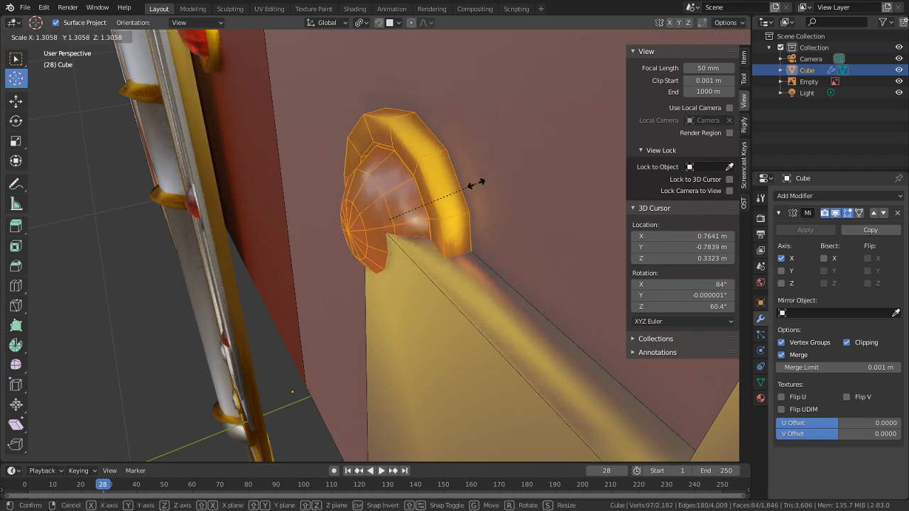
{"action": "left_click", "coordinate": [472, 183]}
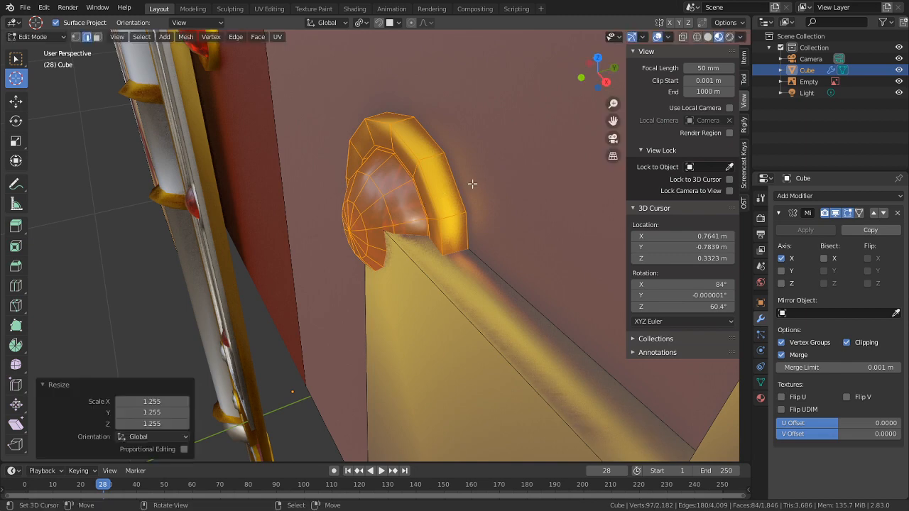
Step: Turn on snapping and move the corner gem with its ring about -0.023 m along Y, out in front of the panel
{"action": "middle_click_drag", "start_coordinate": [471, 183], "coordinate": [435, 189]}
{"action": "key", "text": "shift+Tab"}
{"action": "key", "text": "g"}
{"action": "key", "text": "y"}
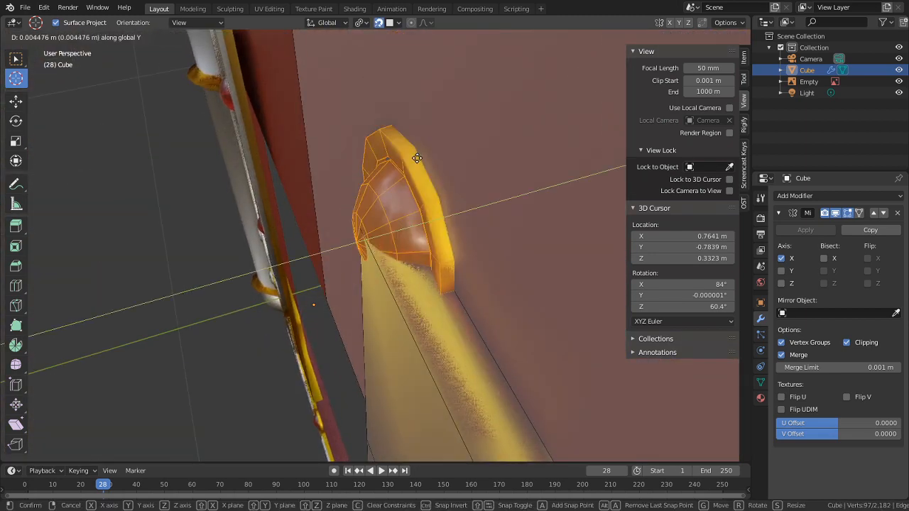
{"action": "left_click", "coordinate": [302, 165]}
{"action": "key", "text": "g"}
{"action": "key", "text": "y"}
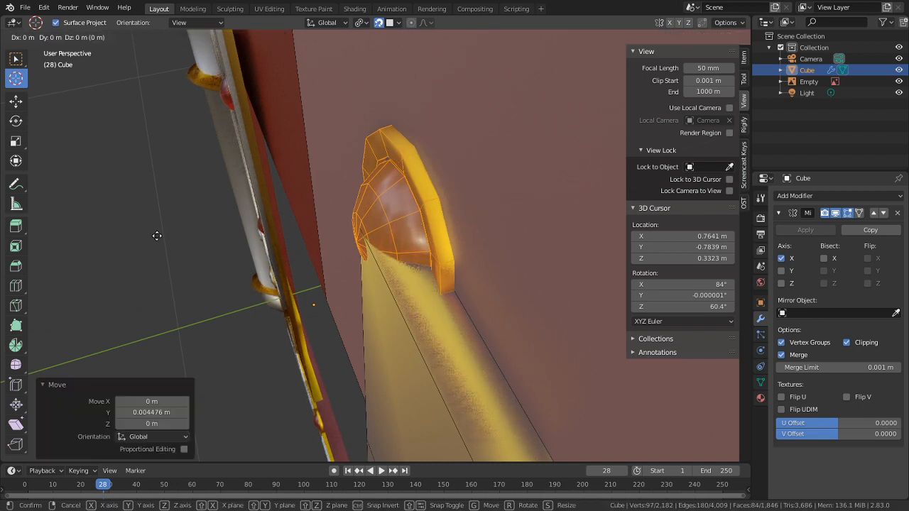
{"action": "left_click", "coordinate": [90, 242]}
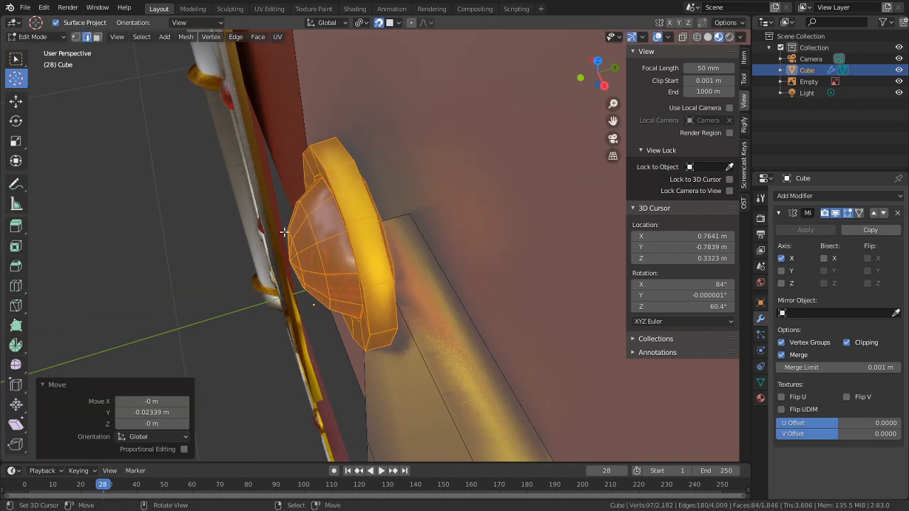
Step: Adjust the corner gem and its ring along Y until the ring's back sits close against the red panel
{"action": "key", "text": "g"}
{"action": "key", "text": "y"}
{"action": "left_click", "coordinate": [463, 176]}
{"action": "middle_click_drag", "start_coordinate": [463, 176], "coordinate": [368, 74]}
{"action": "left_click", "coordinate": [361, 22]}
{"action": "left_click", "coordinate": [368, 38]}
{"action": "middle_click_drag", "start_coordinate": [368, 39], "coordinate": [256, 172]}
{"action": "key", "text": "g"}
{"action": "right_click", "coordinate": [325, 162]}
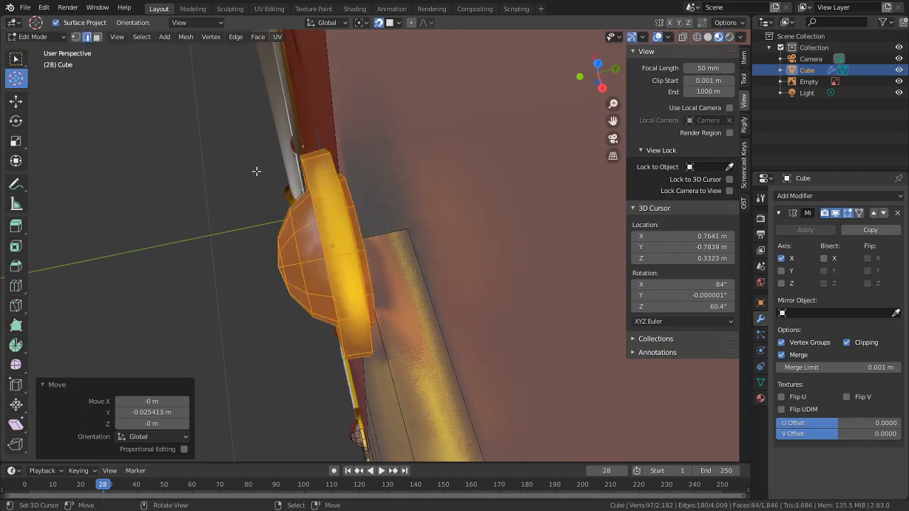
{"action": "key", "text": "g"}
{"action": "key", "text": "y"}
{"action": "left_click", "coordinate": [420, 193]}
Step: Set snapping to Edge and isolate the corner gem with its ring by hiding the rest of the mesh
{"action": "middle_click_drag", "start_coordinate": [420, 193], "coordinate": [401, 224]}
{"action": "left_click", "coordinate": [404, 231], "text": "alt"}
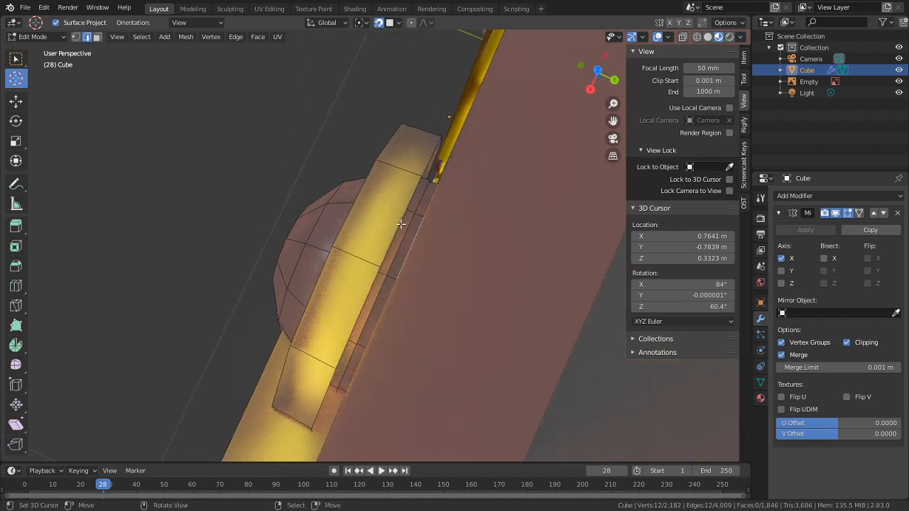
{"action": "left_click", "coordinate": [399, 23]}
{"action": "left_click", "coordinate": [393, 67]}
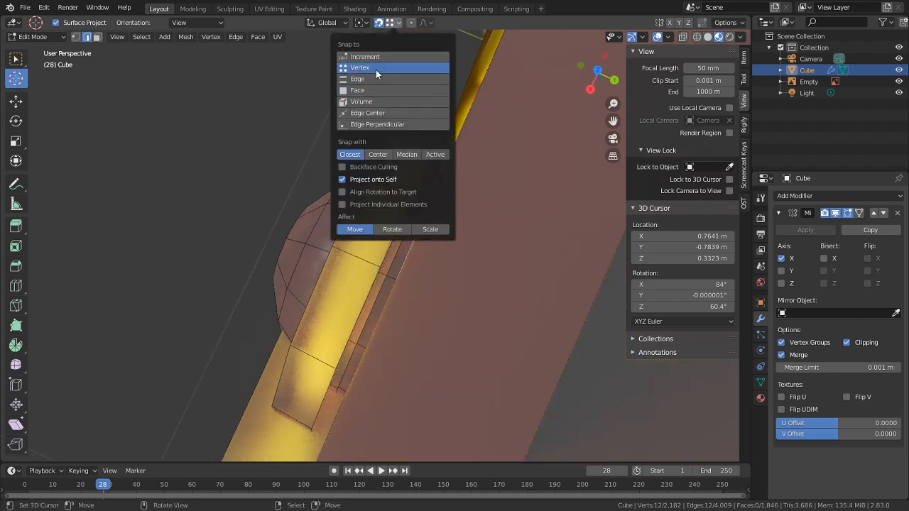
{"action": "left_click", "coordinate": [376, 79]}
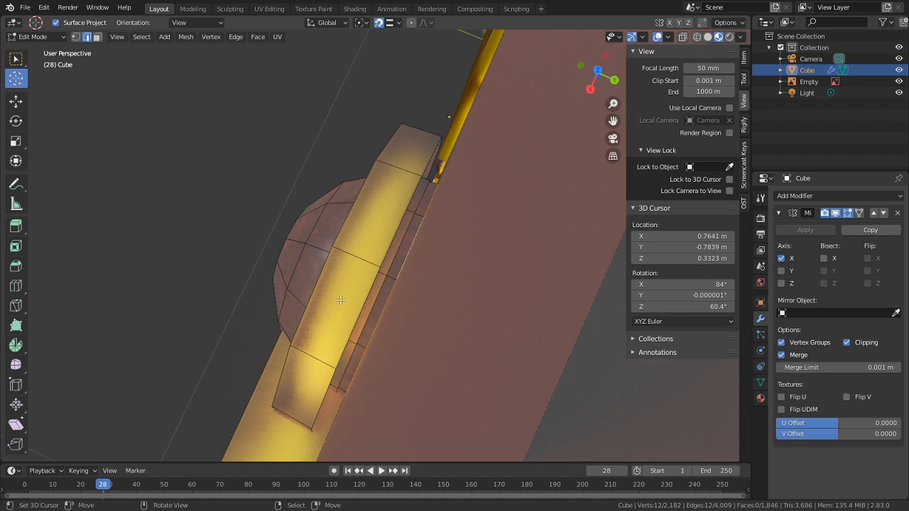
{"action": "key", "text": "ctrl+l"}
{"action": "key", "text": "shift+h"}
{"action": "key", "text": "alt+a"}
{"action": "middle_click_drag", "start_coordinate": [464, 298], "coordinate": [329, 201]}
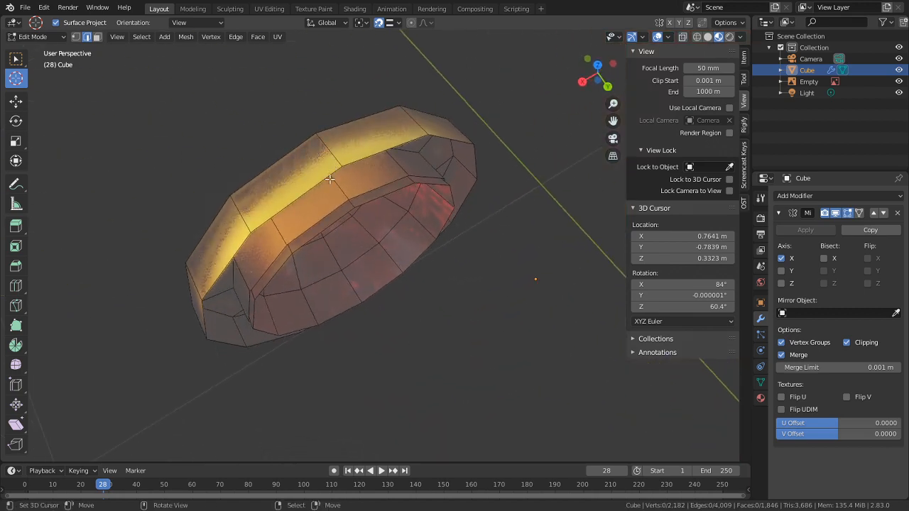
Step: Move the inner back edge loop about -0.002 m along Y and reveal the hidden geometry again
{"action": "left_click", "coordinate": [330, 223], "text": "alt"}
{"action": "key", "text": "g"}
{"action": "key", "text": "y"}
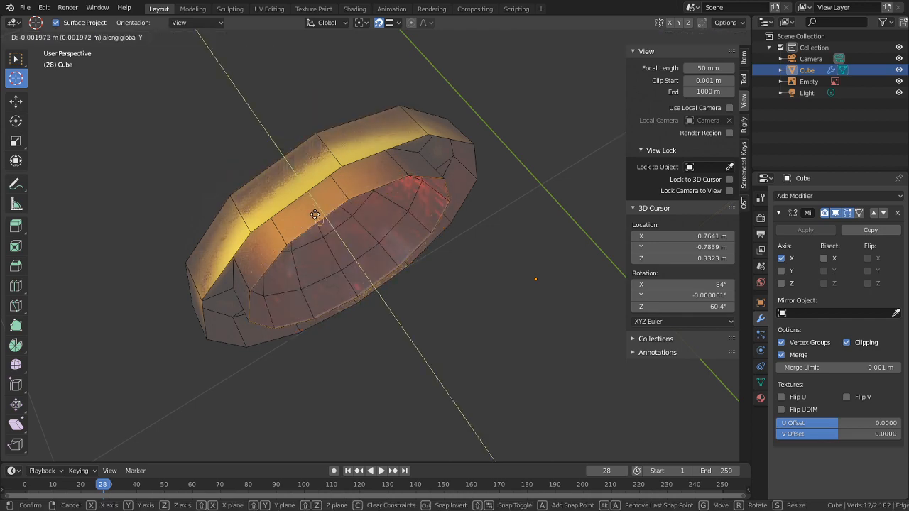
{"action": "left_click", "coordinate": [315, 214]}
{"action": "key", "text": "alt+h"}
Step: Set snapping to Face and move the whole corner gem with its ring along Y onto the red panel's surface
{"action": "middle_click_drag", "start_coordinate": [411, 246], "coordinate": [433, 215]}
{"action": "right_click", "coordinate": [376, 184]}
{"action": "key", "text": "ctrl+l"}
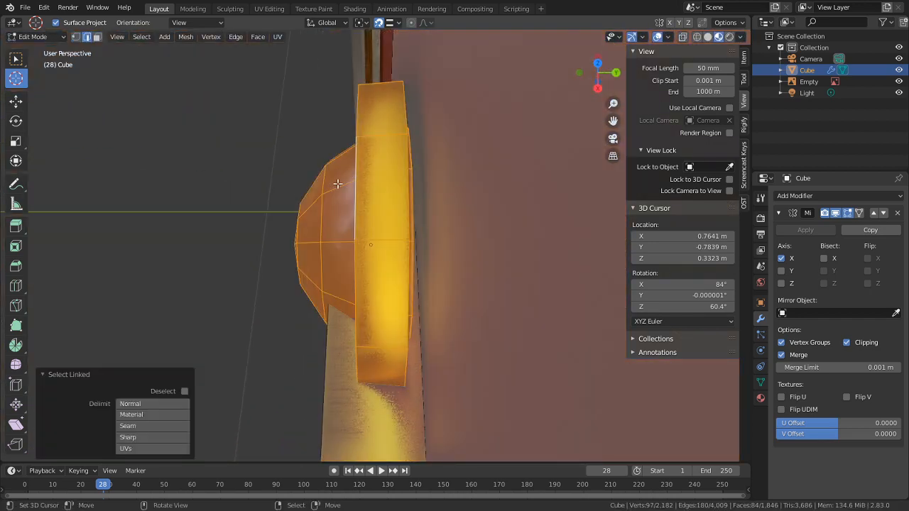
{"action": "middle_click_drag", "start_coordinate": [344, 188], "coordinate": [366, 191]}
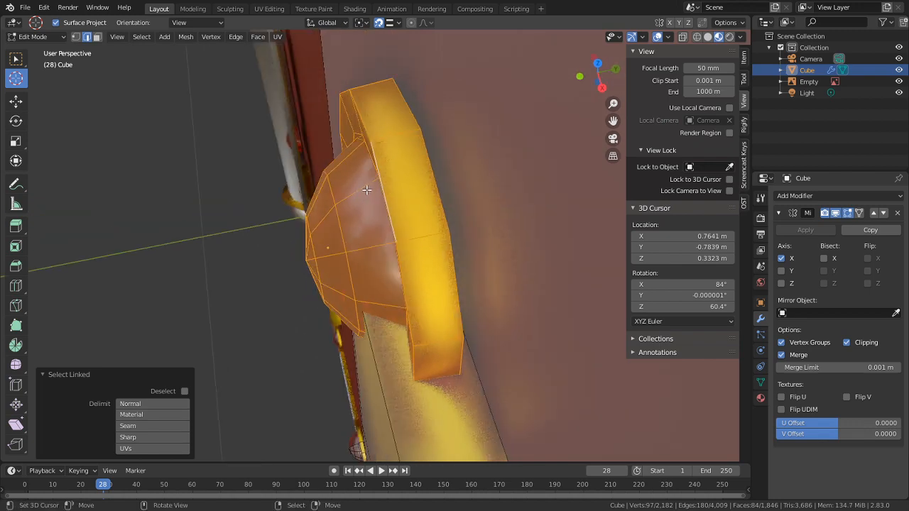
{"action": "left_click", "coordinate": [389, 22]}
{"action": "left_click", "coordinate": [359, 90]}
{"action": "key", "text": "g"}
{"action": "key", "text": "y"}
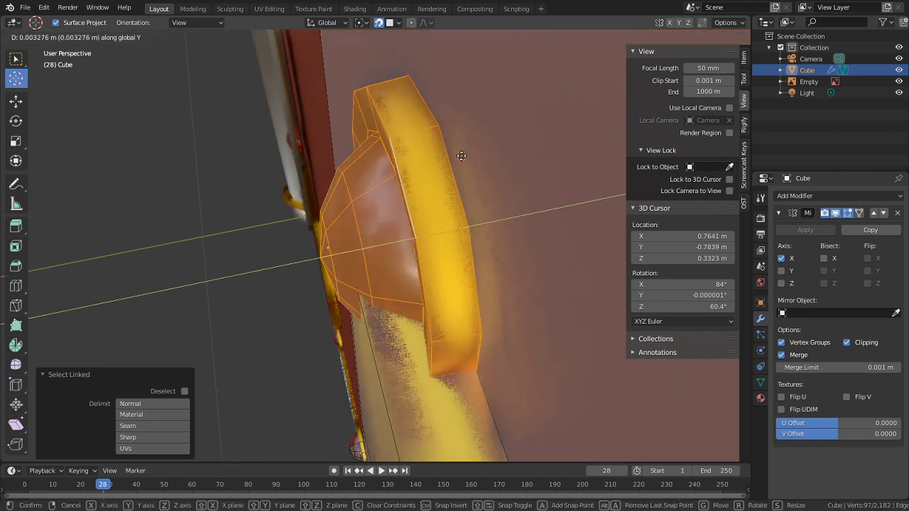
{"action": "left_click", "coordinate": [487, 146]}
Step: Select the edge loop protruding through the back of the red panel and move it about -0.0013 m along Y
{"action": "middle_click_drag", "start_coordinate": [552, 150], "coordinate": [372, 211]}
{"action": "key", "text": "Tab"}
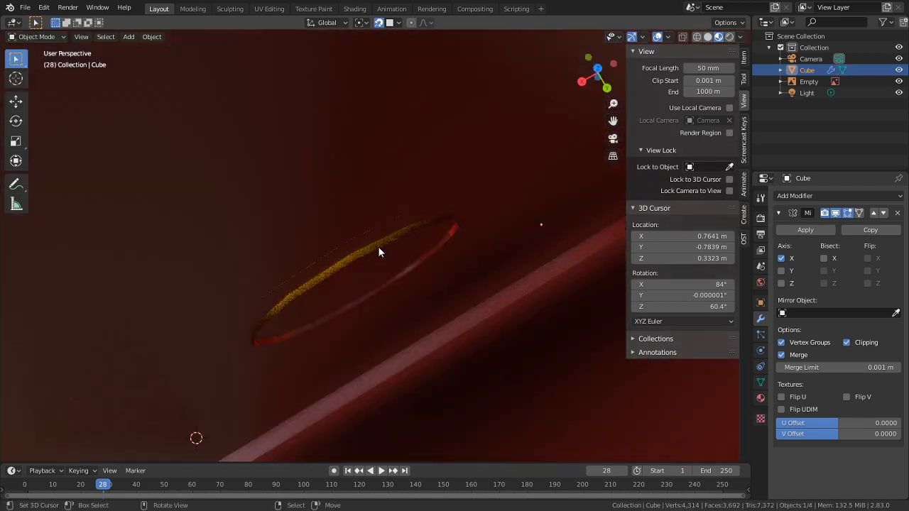
{"action": "key", "text": "Tab"}
{"action": "right_click", "coordinate": [378, 247]}
{"action": "right_click", "coordinate": [377, 248], "text": "alt"}
{"action": "key", "text": "c"}
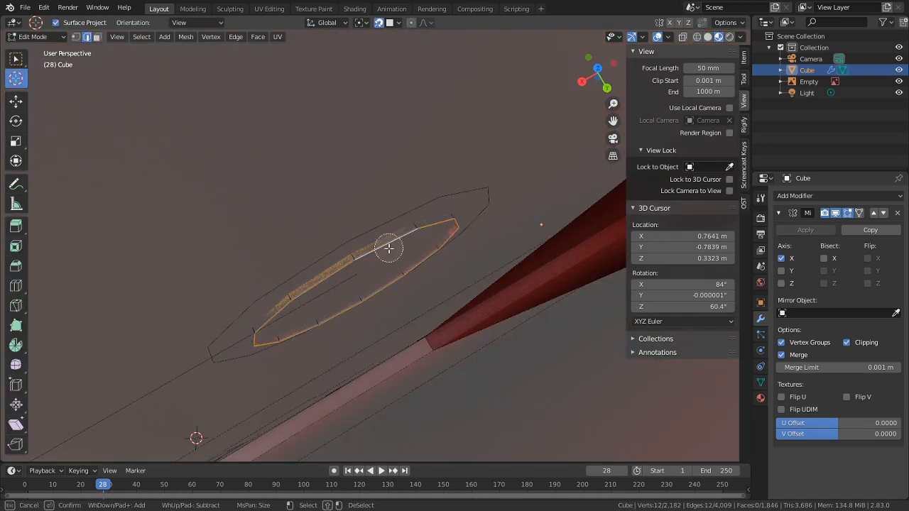
{"action": "key", "text": "Escape"}
{"action": "middle_click_drag", "start_coordinate": [394, 263], "coordinate": [402, 266]}
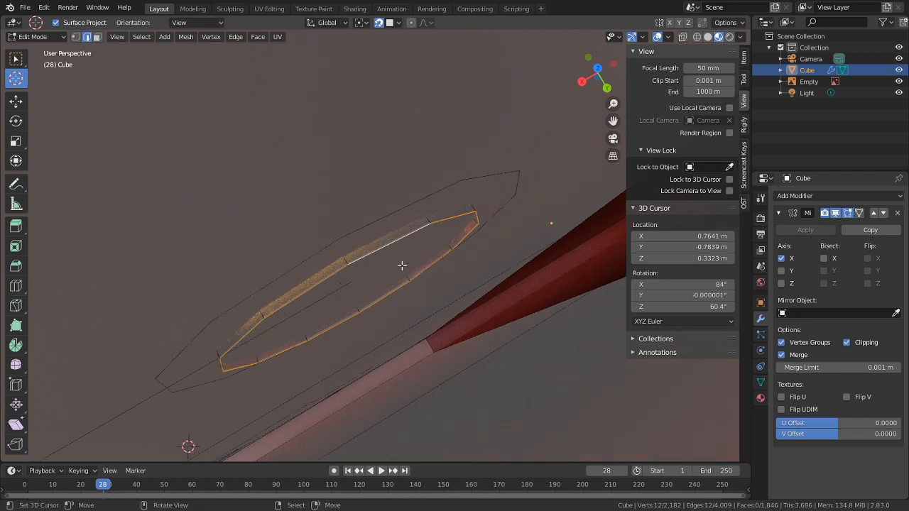
{"action": "key", "text": "g"}
{"action": "key", "text": "y"}
{"action": "left_click", "coordinate": [446, 195]}
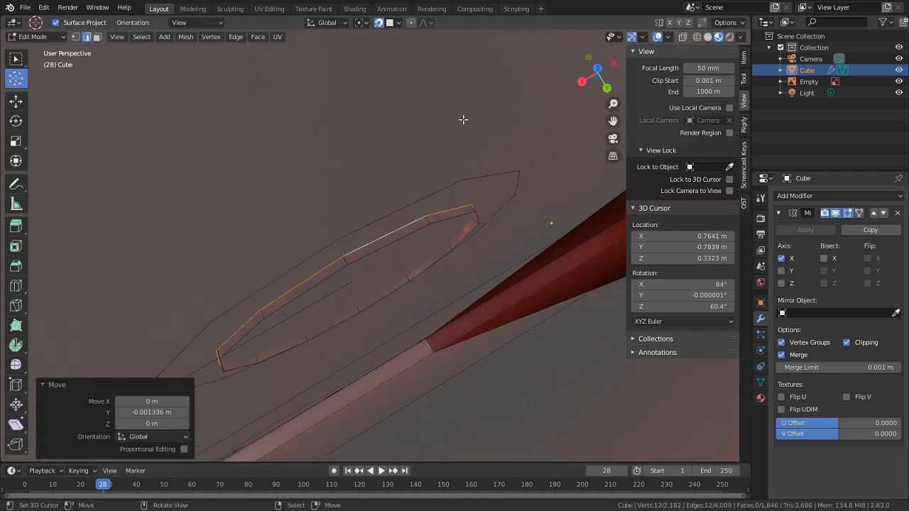
Step: Move the remaining protruding edge loop behind the panel about -0.0013 m along Y
{"action": "right_click", "coordinate": [409, 231], "text": "alt"}
{"action": "key", "text": "g"}
{"action": "key", "text": "y"}
{"action": "left_click", "coordinate": [495, 162]}
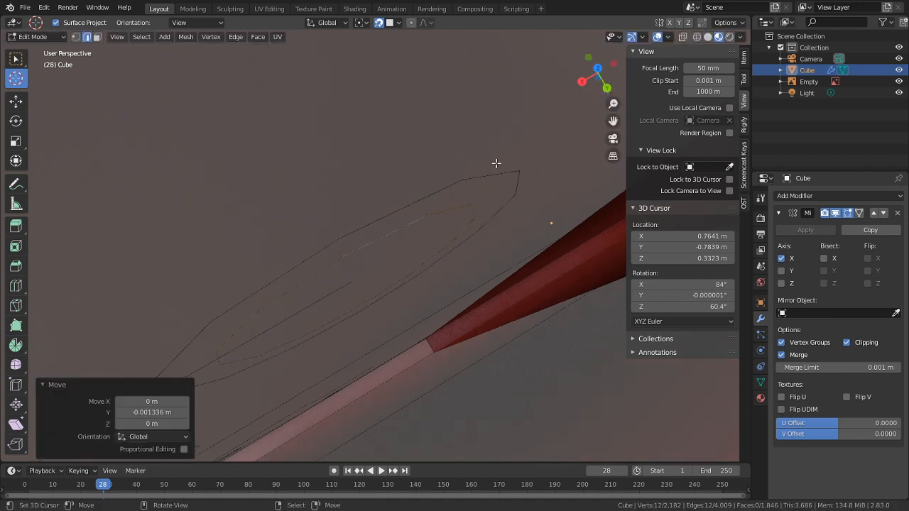
Step: Examine the placement and size of the mirrored corner gems against the leg panels in Object Mode
{"action": "middle_click_drag", "start_coordinate": [495, 162], "coordinate": [556, 177]}
{"action": "scroll", "coordinate": [515, 193], "scroll_direction": "down", "scroll_amount": 3}
{"action": "key", "text": "Tab"}
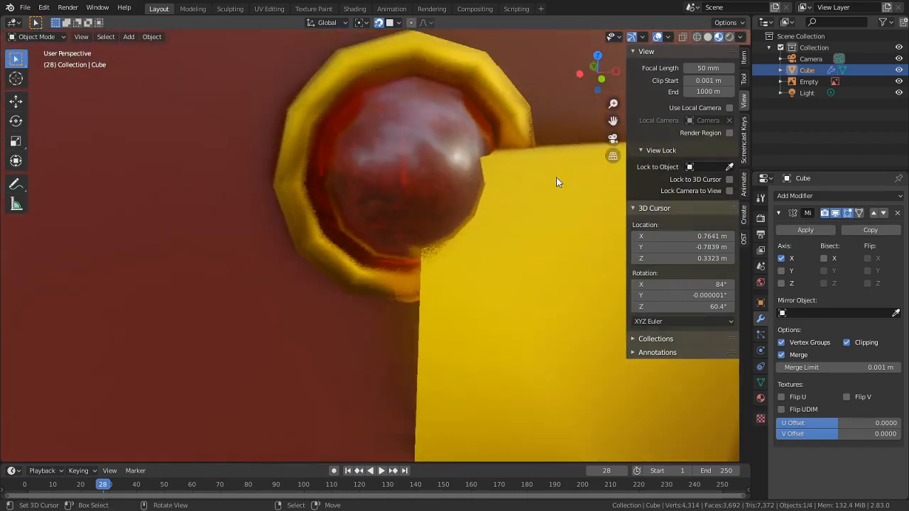
{"action": "scroll", "coordinate": [476, 224], "scroll_direction": "down", "scroll_amount": 2}
{"action": "scroll", "coordinate": [475, 224], "scroll_direction": "down", "scroll_amount": 3}
{"action": "middle_click_drag", "start_coordinate": [487, 256], "coordinate": [377, 215]}
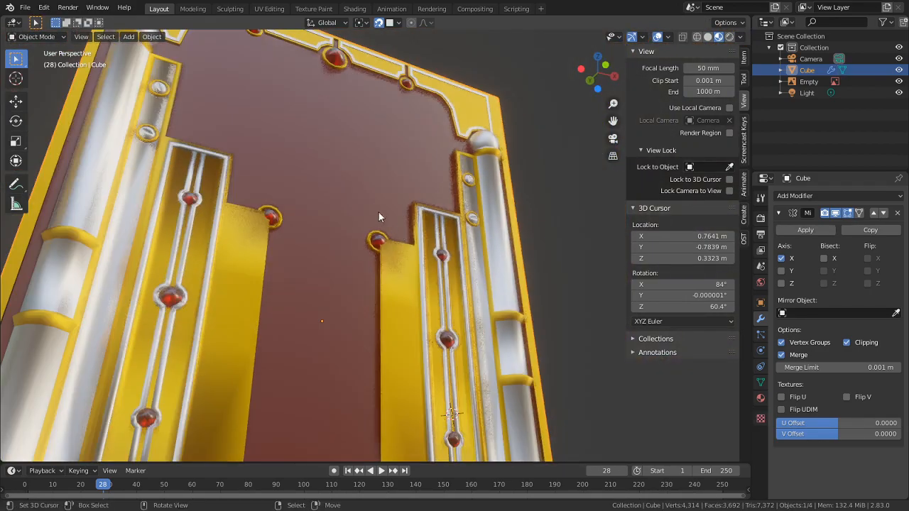
{"action": "scroll", "coordinate": [339, 250], "scroll_direction": "up", "scroll_amount": 1}
{"action": "middle_click_drag", "start_coordinate": [339, 255], "coordinate": [335, 257]}
{"action": "scroll", "coordinate": [363, 267], "scroll_direction": "down", "scroll_amount": 4}
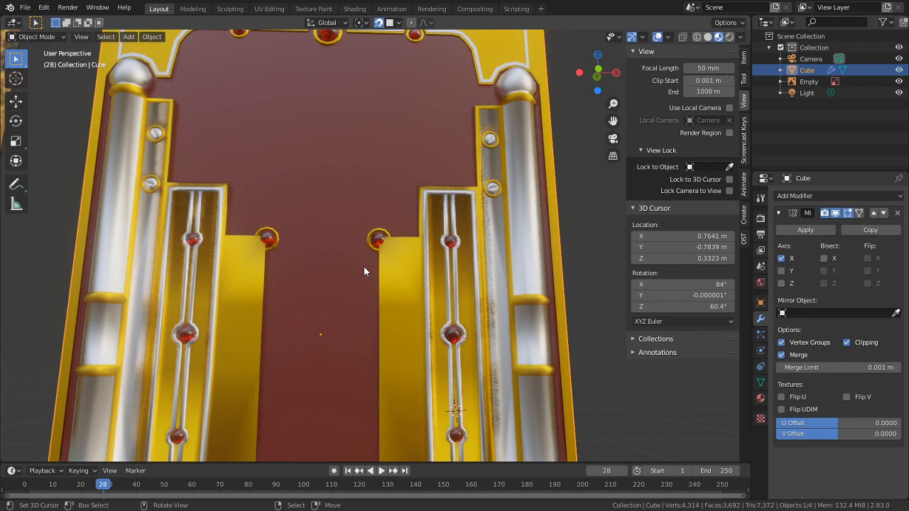
{"action": "scroll", "coordinate": [356, 312], "scroll_direction": "up", "scroll_amount": 3}
{"action": "scroll", "coordinate": [362, 298], "scroll_direction": "up", "scroll_amount": 2}
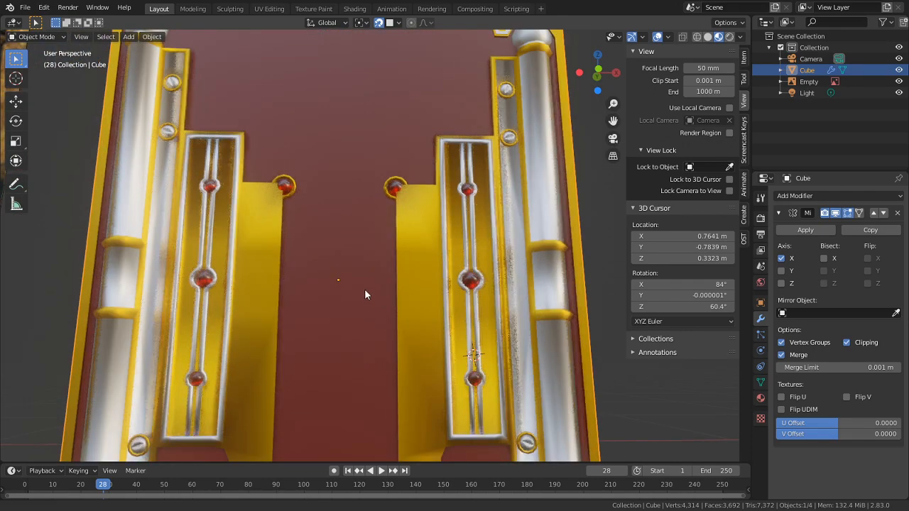
{"action": "middle_click_drag", "start_coordinate": [365, 289], "coordinate": [383, 337], "text": "shift"}
{"action": "scroll", "coordinate": [383, 337], "scroll_direction": "up", "scroll_amount": 4}
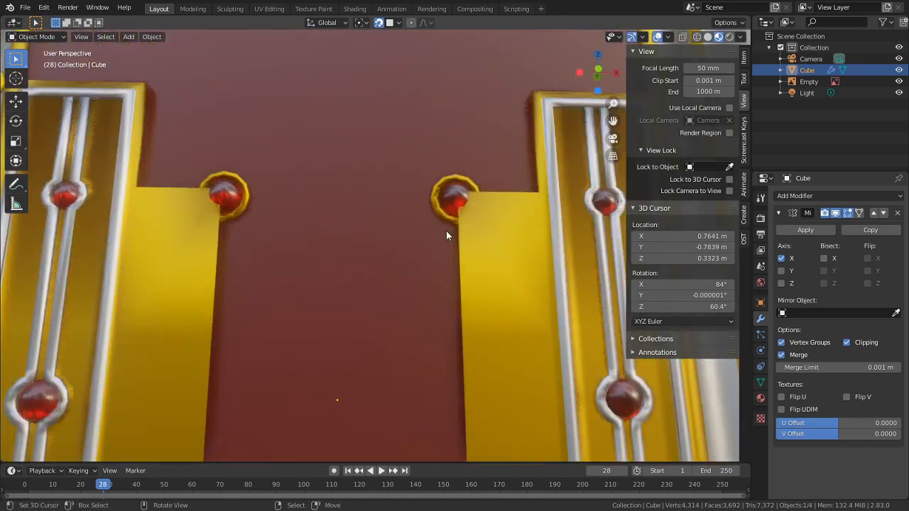
Step: Separate the corner gem and its ring from the main mesh by selection, and select the new object in Object Mode
{"action": "key", "text": "Tab"}
{"action": "middle_click_drag", "start_coordinate": [483, 254], "coordinate": [403, 258], "text": "shift"}
{"action": "scroll", "coordinate": [403, 258], "scroll_direction": "up", "scroll_amount": 3}
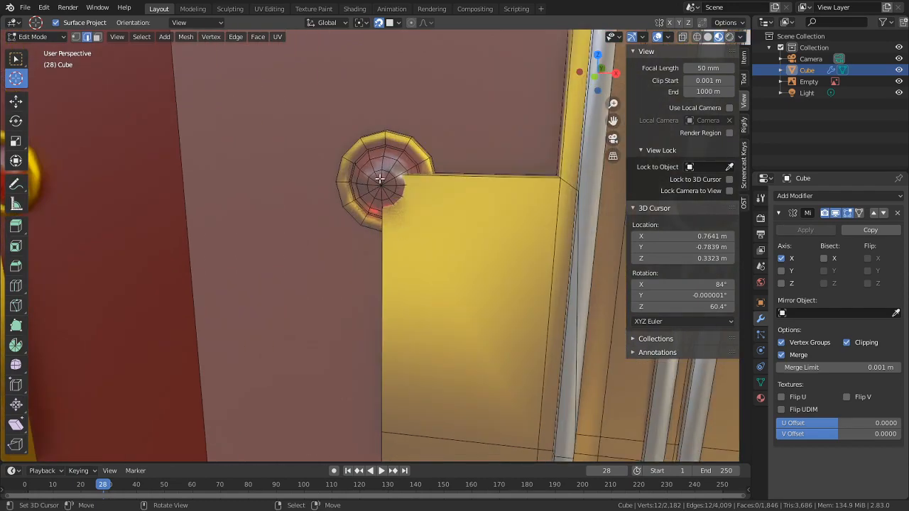
{"action": "scroll", "coordinate": [380, 178], "scroll_direction": "down", "scroll_amount": 2}
{"action": "scroll", "coordinate": [396, 227], "scroll_direction": "down", "scroll_amount": 5}
{"action": "middle_click_drag", "start_coordinate": [395, 227], "coordinate": [368, 225]}
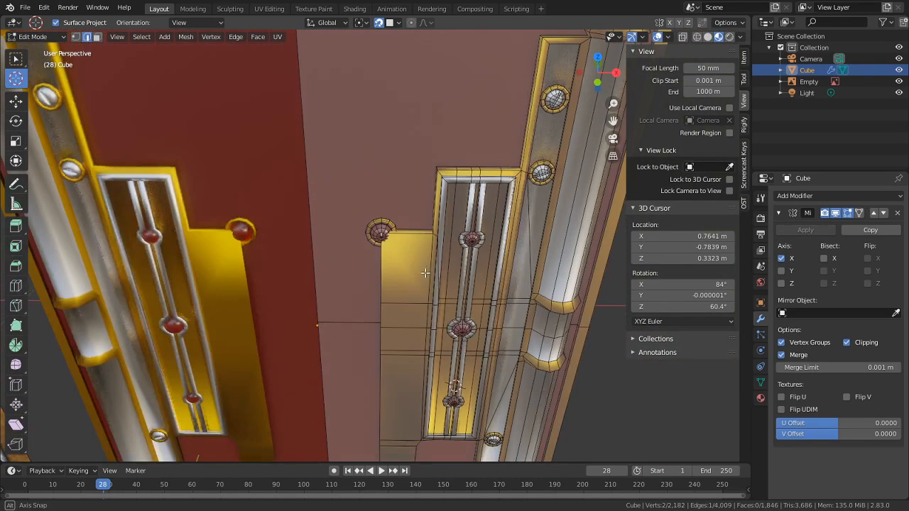
{"action": "key", "text": "l"}
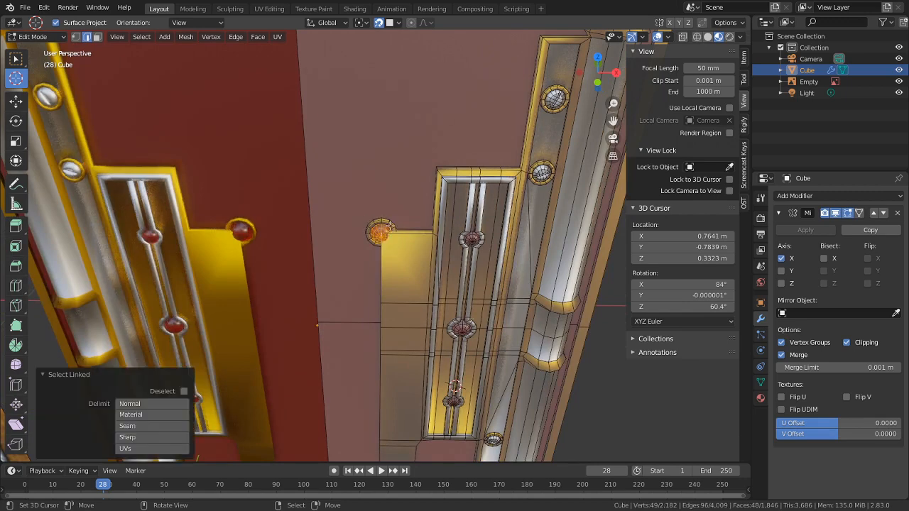
{"action": "scroll", "coordinate": [390, 226], "scroll_direction": "up", "scroll_amount": 5}
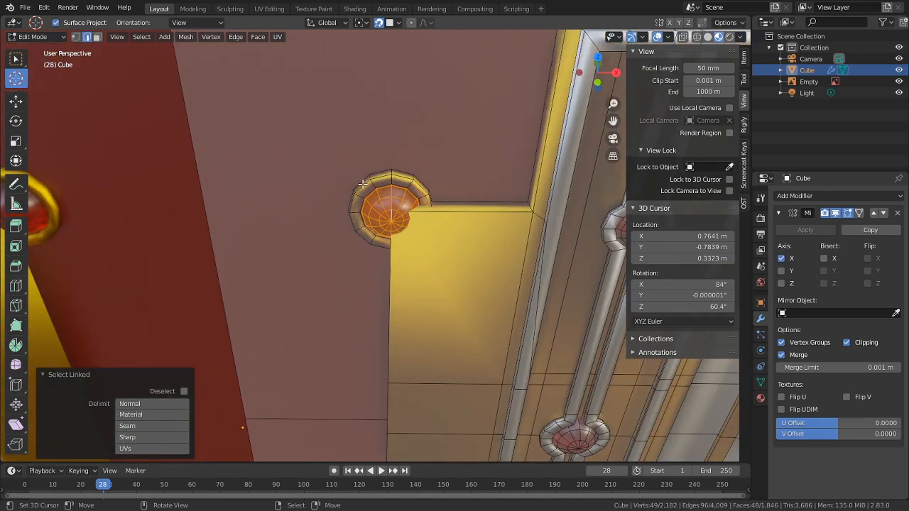
{"action": "key", "text": "l"}
{"action": "key", "text": "p"}
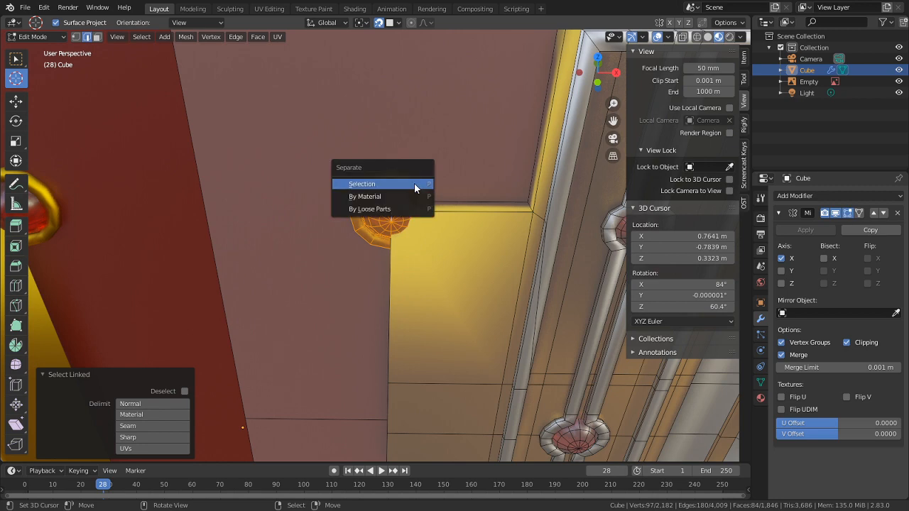
{"action": "left_click", "coordinate": [414, 184]}
{"action": "key", "text": "Tab"}
{"action": "left_click", "coordinate": [399, 217]}
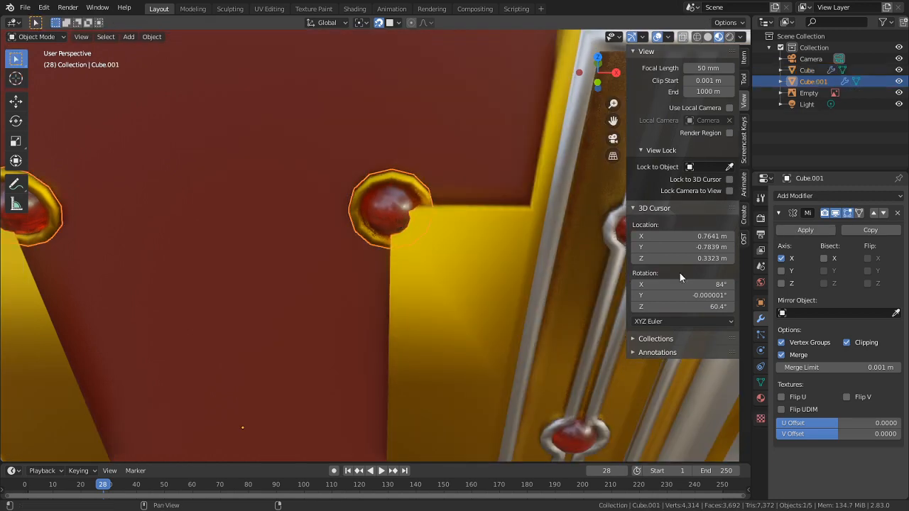
Step: Enable Z-axis mirroring on the separated corner gem object so it repeats at the lower panel corners
{"action": "left_click", "coordinate": [782, 283]}
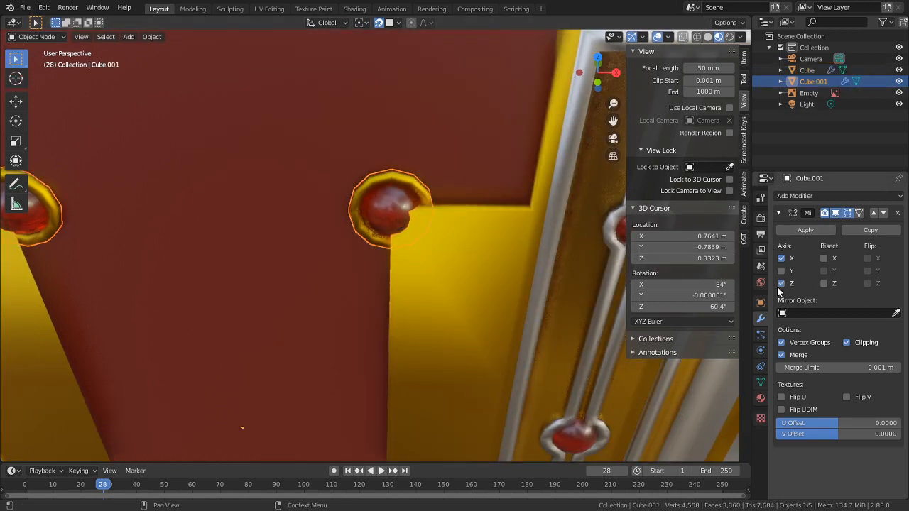
{"action": "scroll", "coordinate": [405, 332], "scroll_direction": "down", "scroll_amount": 5}
{"action": "middle_click_drag", "start_coordinate": [405, 331], "coordinate": [386, 180]}
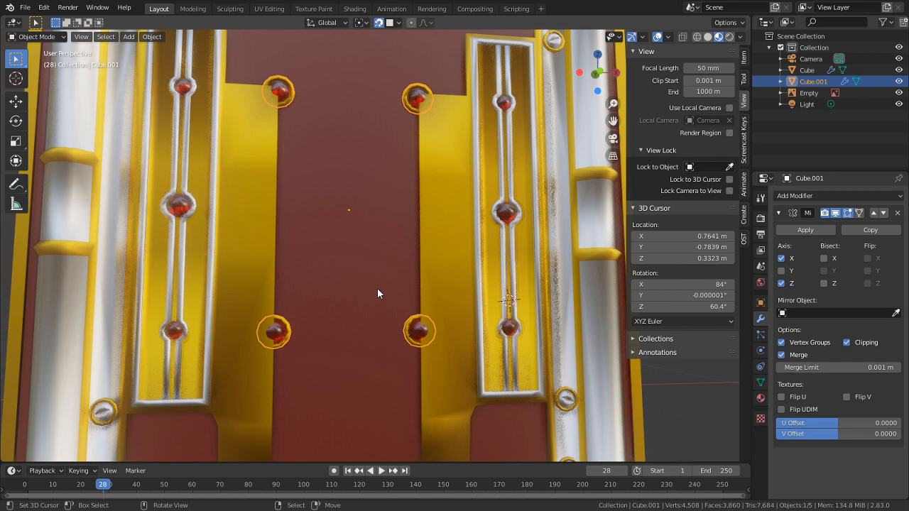
{"action": "key", "text": "KP_1"}
{"action": "scroll", "coordinate": [377, 287], "scroll_direction": "up", "scroll_amount": 3}
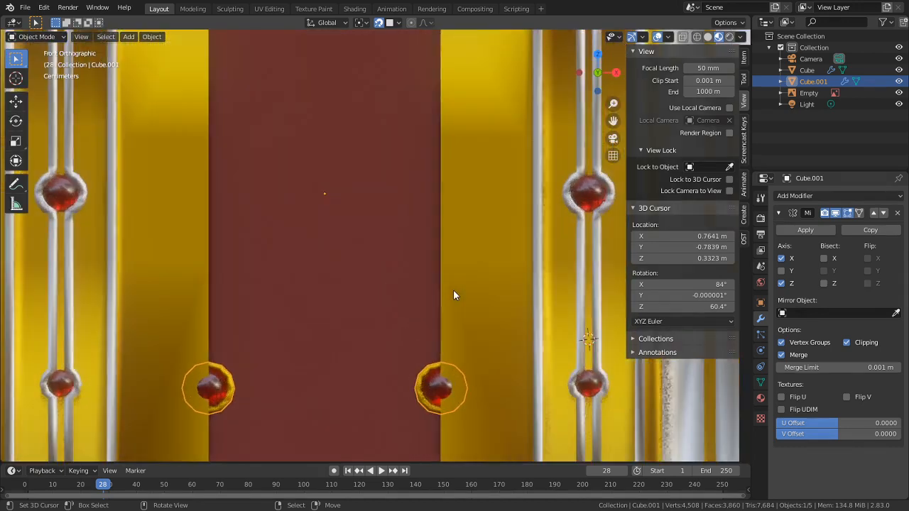
Step: Move the whole linked gem and ring mesh about -0.0166 m along Z in front view, then return to Object Mode
{"action": "key", "text": "Tab"}
{"action": "middle_click_drag", "start_coordinate": [453, 290], "coordinate": [424, 362], "text": "shift"}
{"action": "left_click", "coordinate": [386, 233]}
{"action": "key", "text": "ctrl+l"}
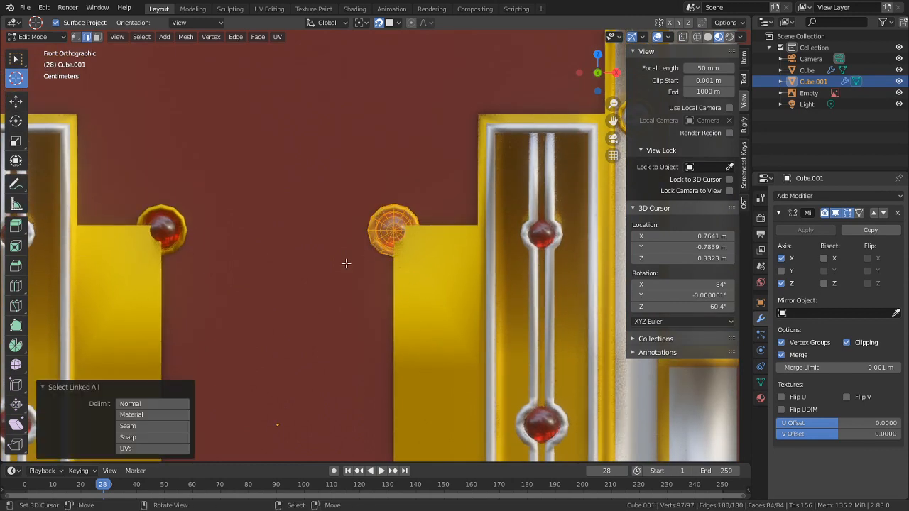
{"action": "scroll", "coordinate": [367, 281], "scroll_direction": "up", "scroll_amount": 2}
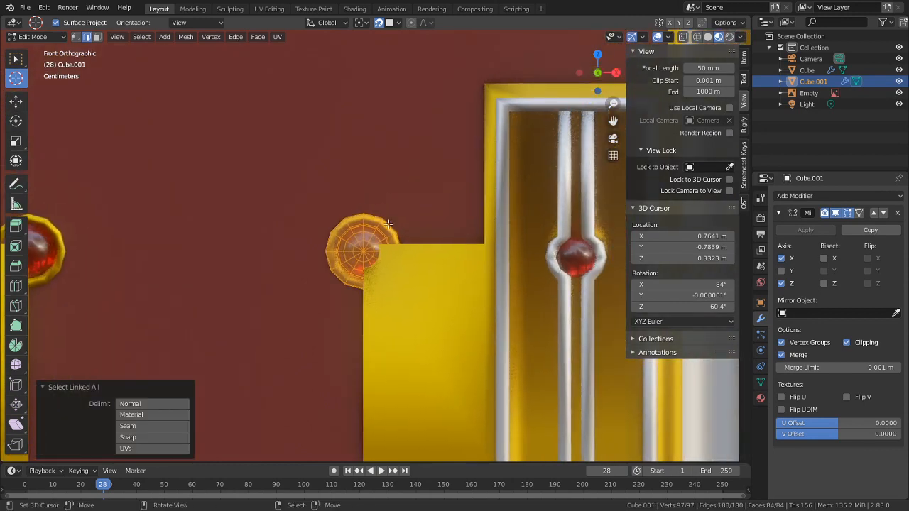
{"action": "key", "text": "g"}
{"action": "key", "text": "z"}
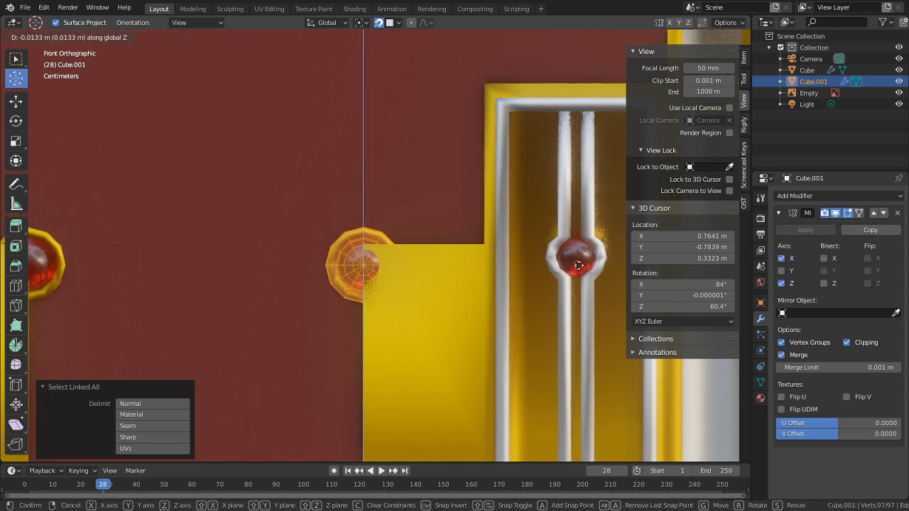
{"action": "left_click", "coordinate": [582, 268]}
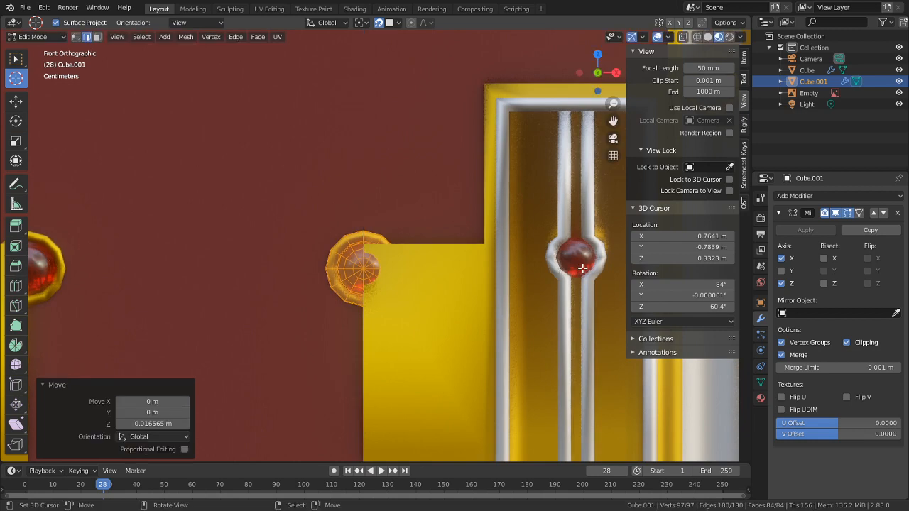
{"action": "key", "text": "Tab"}
Step: Check the four mirrored gems against the gold panel corners, then open the main mesh in Edit Mode
{"action": "middle_click_drag", "start_coordinate": [147, 329], "coordinate": [148, 242], "text": "shift"}
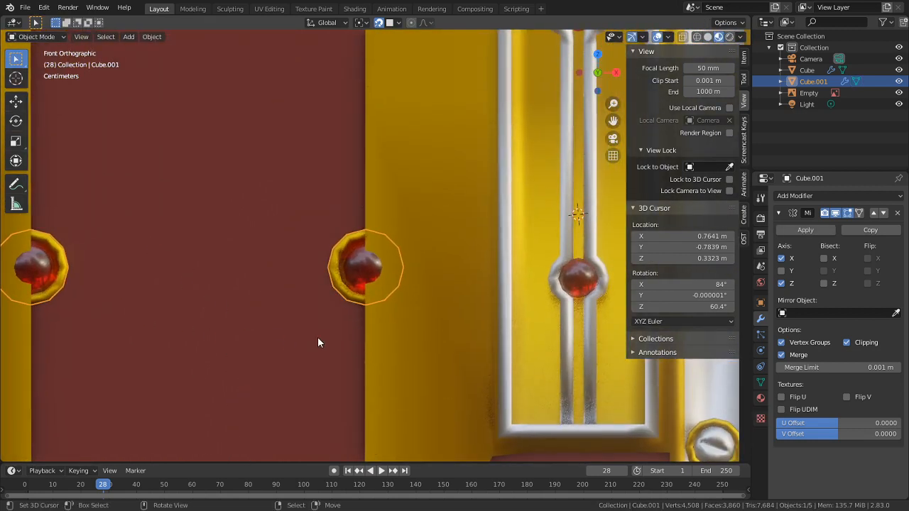
{"action": "scroll", "coordinate": [319, 337], "scroll_direction": "down", "scroll_amount": 5}
{"action": "middle_click_drag", "start_coordinate": [346, 300], "coordinate": [353, 411], "text": "shift"}
{"action": "scroll", "coordinate": [374, 327], "scroll_direction": "up", "scroll_amount": 2}
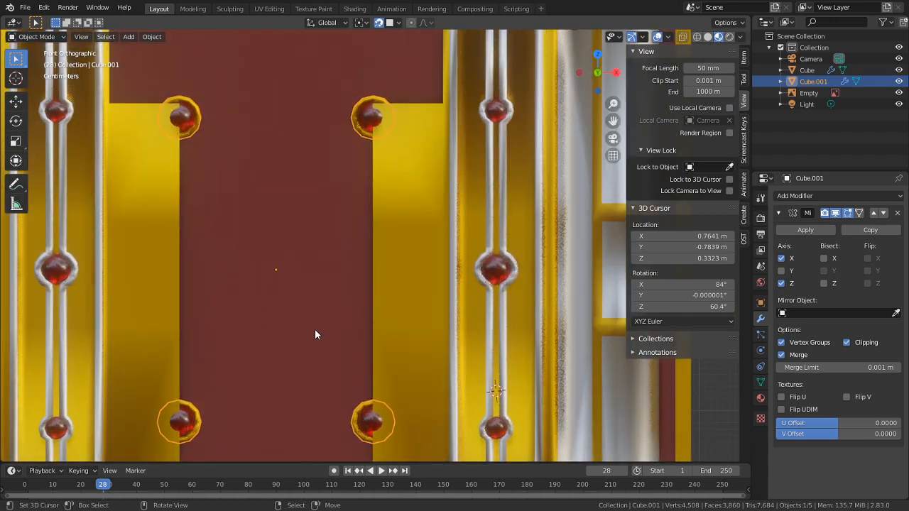
{"action": "middle_click_drag", "start_coordinate": [315, 329], "coordinate": [402, 333]}
{"action": "key", "text": "Tab"}
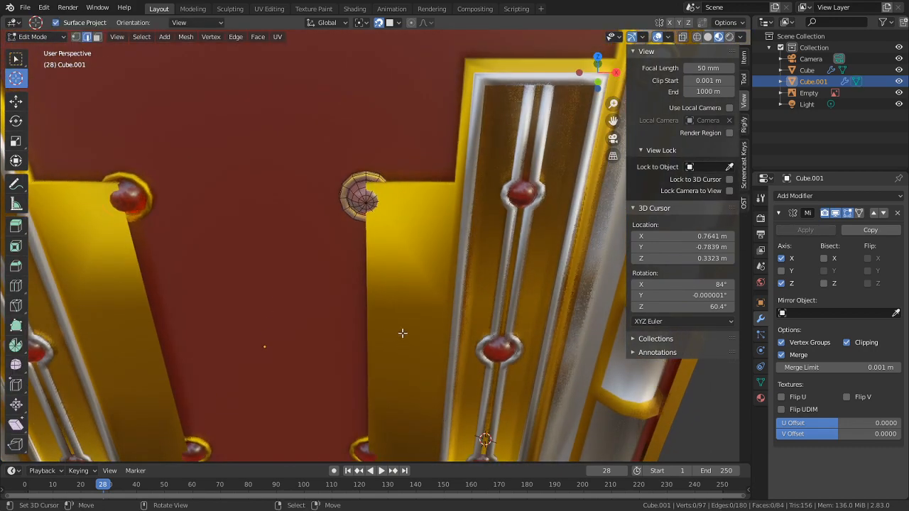
{"action": "key", "text": "Tab"}
{"action": "right_click", "coordinate": [414, 251]}
{"action": "key", "text": "Tab"}
Step: Add three evenly spaced vertical loop cuts through the gold leg extension beside the decorative side panel
{"action": "scroll", "coordinate": [409, 257], "scroll_direction": "up", "scroll_amount": 5}
{"action": "middle_click_drag", "start_coordinate": [410, 257], "coordinate": [475, 167]}
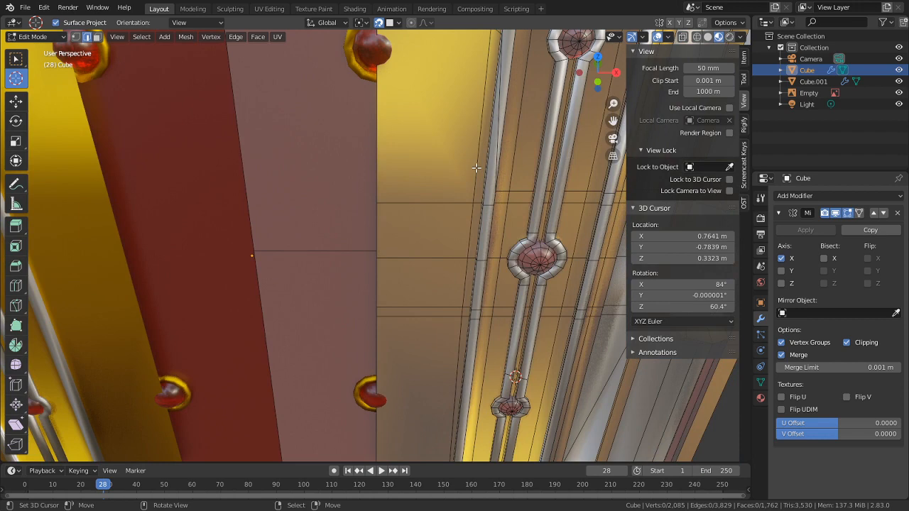
{"action": "scroll", "coordinate": [420, 270], "scroll_direction": "down", "scroll_amount": 5}
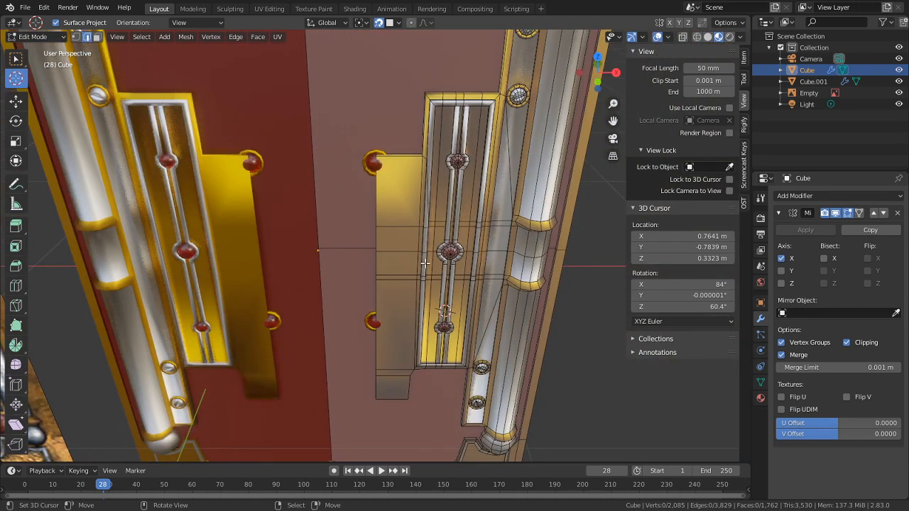
{"action": "middle_click_drag", "start_coordinate": [409, 267], "coordinate": [416, 184], "text": "shift"}
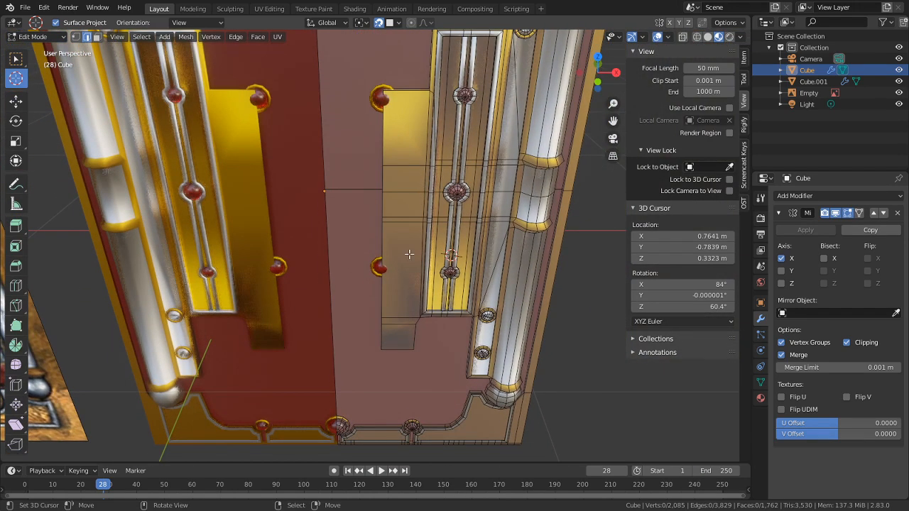
{"action": "key", "text": "ctrl+r"}
{"action": "scroll", "coordinate": [395, 157], "scroll_direction": "up", "scroll_amount": 2}
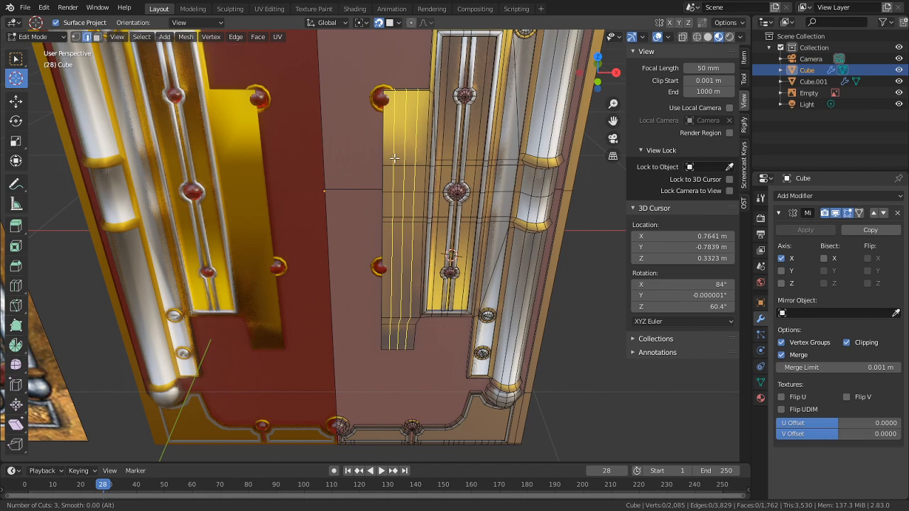
{"action": "left_click", "coordinate": [395, 158]}
{"action": "right_click", "coordinate": [394, 158]}
Step: Lower the gold extension's outer corner edge behind the upper gem by about 0.065 m along Z
{"action": "middle_click_drag", "start_coordinate": [414, 233], "coordinate": [394, 315], "text": "shift"}
{"action": "scroll", "coordinate": [393, 314], "scroll_direction": "up", "scroll_amount": 6}
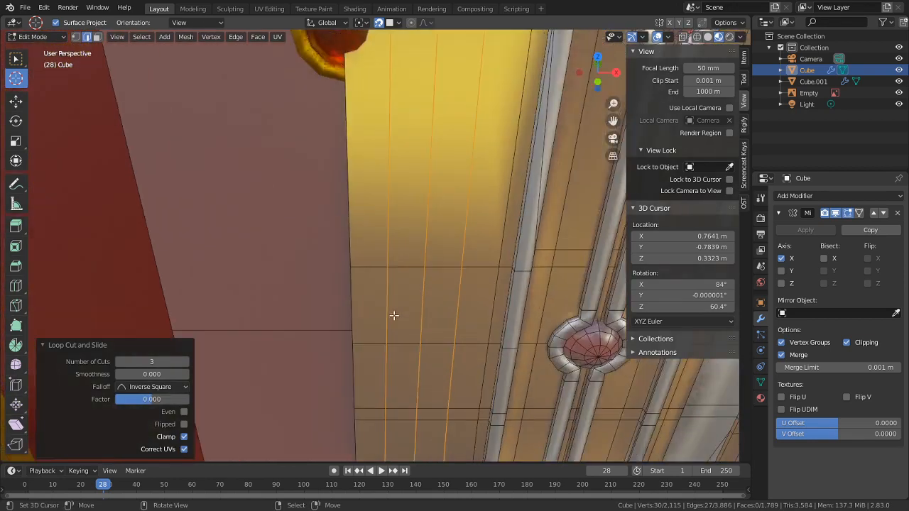
{"action": "middle_click_drag", "start_coordinate": [441, 135], "coordinate": [430, 248], "text": "shift"}
{"action": "right_click", "coordinate": [310, 179]}
{"action": "middle_click_drag", "start_coordinate": [310, 178], "coordinate": [338, 135]}
{"action": "key", "text": "g"}
{"action": "key", "text": "z"}
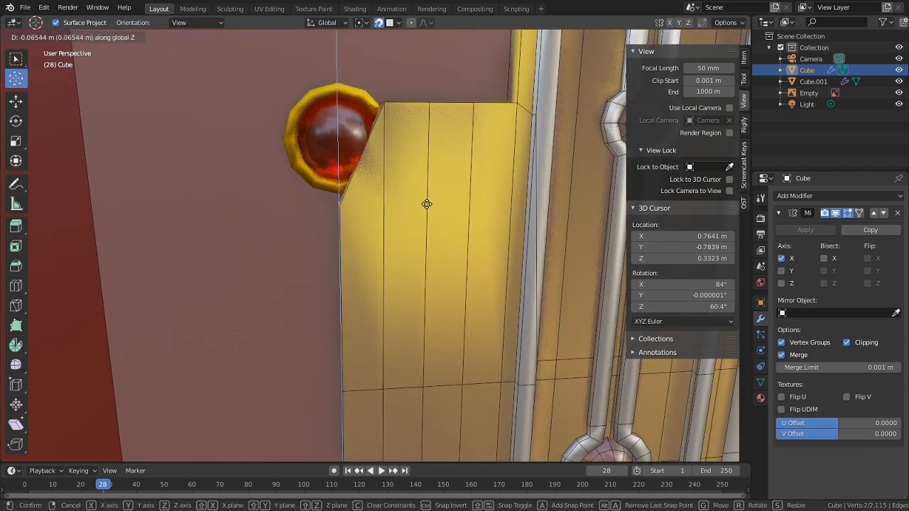
{"action": "left_click", "coordinate": [426, 205]}
Step: Slide the vertical edge loop nearest the lowered corner outward by a factor of -0.5
{"action": "right_click", "coordinate": [365, 223], "text": "alt"}
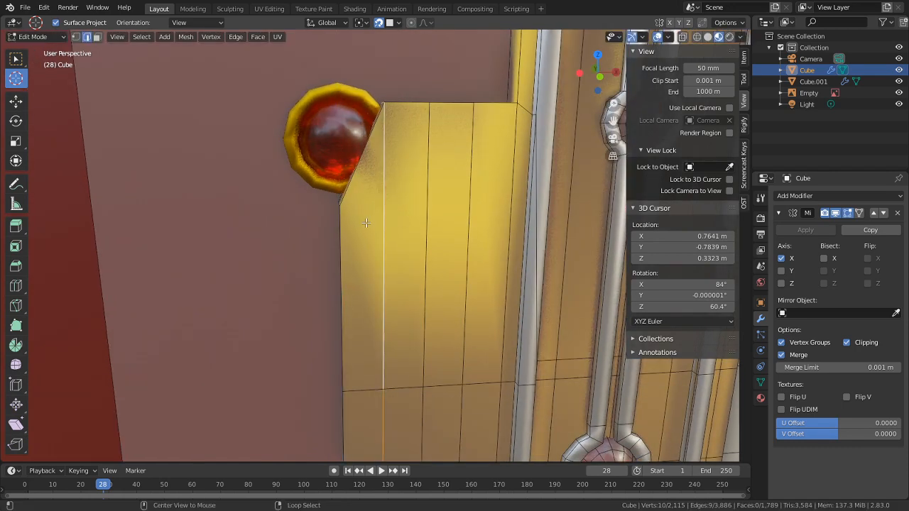
{"action": "key", "text": "g"}
{"action": "key", "text": "g"}
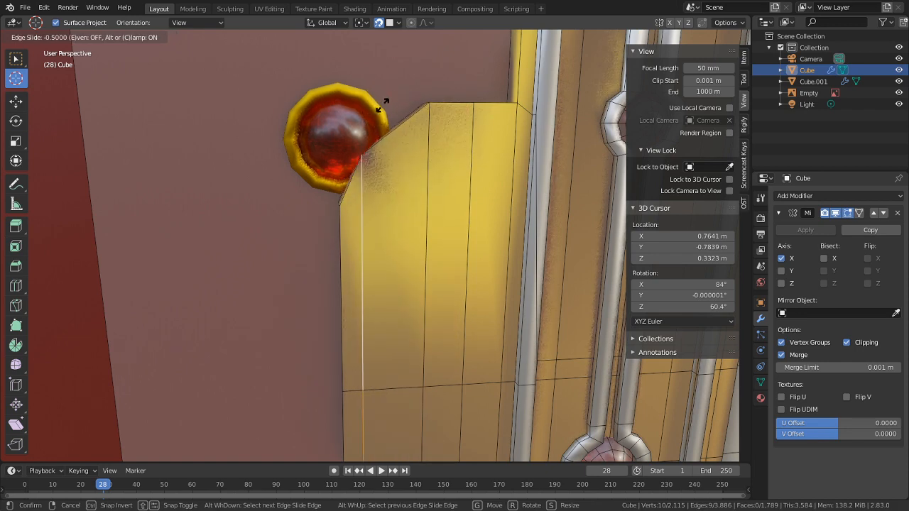
{"action": "left_click", "coordinate": [382, 105]}
{"action": "scroll", "coordinate": [356, 154], "scroll_direction": "up", "scroll_amount": 4}
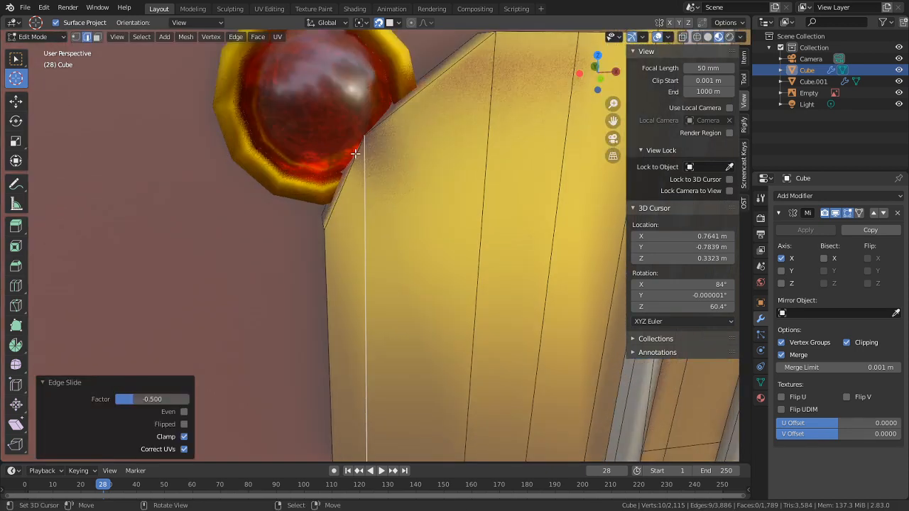
Step: Move the top edge of the slid loop about -0.0285 m along Z to sit below the gem, and save the file
{"action": "left_click", "coordinate": [364, 125]}
{"action": "middle_click_drag", "start_coordinate": [278, 171], "coordinate": [369, 206]}
{"action": "key", "text": "g"}
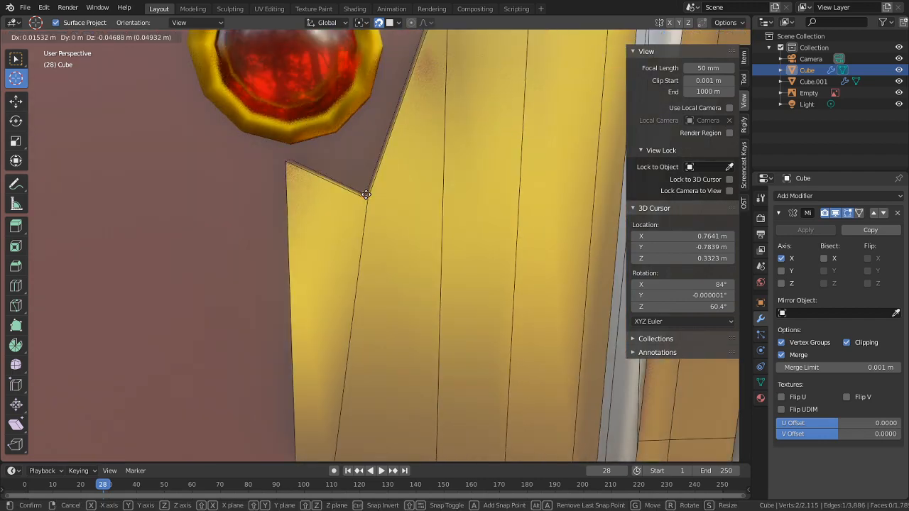
{"action": "key", "text": "shift+y"}
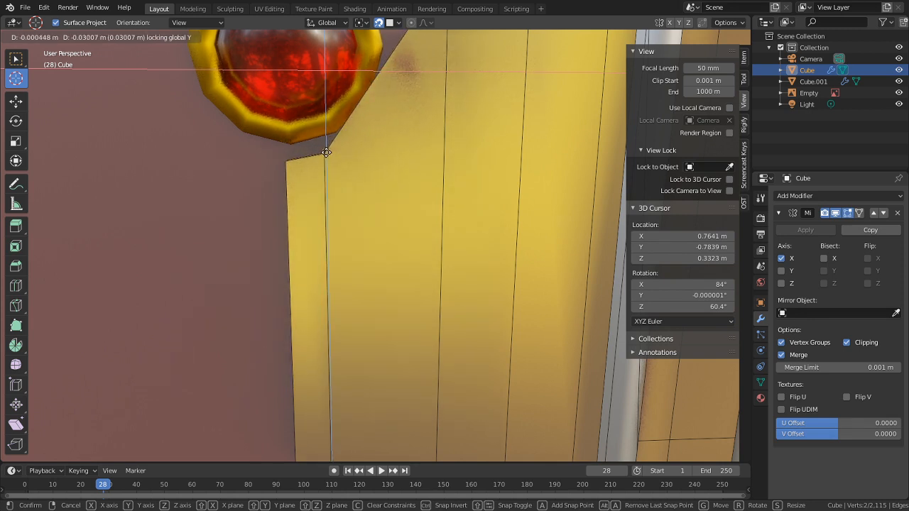
{"action": "key", "text": "z"}
{"action": "left_click", "coordinate": [387, 149]}
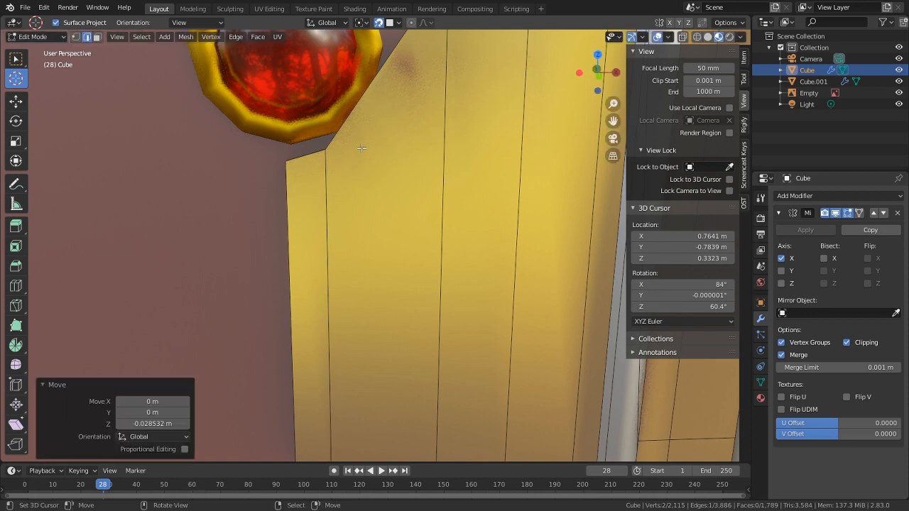
{"action": "key", "text": "ctrl+s"}
Step: Lower the top edge of the middle loop cut along Z to slope the extension's corner around the gem
{"action": "middle_click_drag", "start_coordinate": [407, 66], "coordinate": [406, 226], "text": "shift"}
{"action": "left_click", "coordinate": [436, 203]}
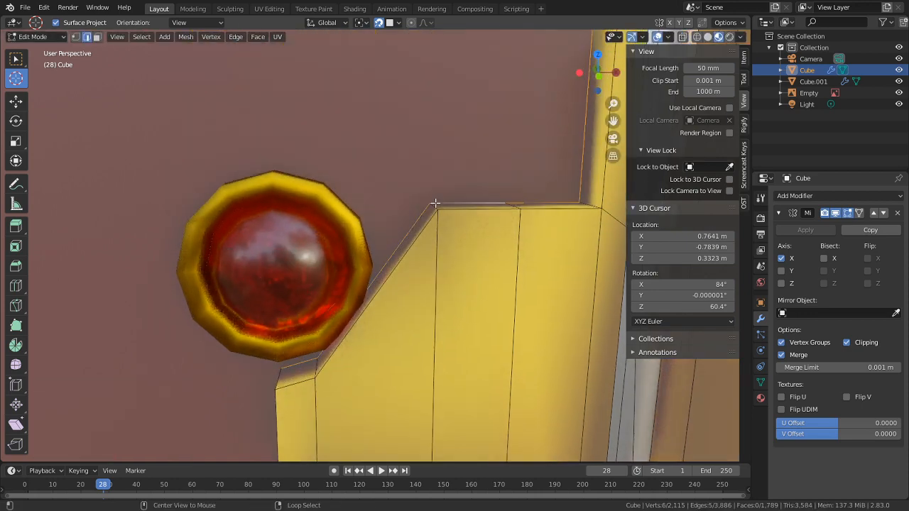
{"action": "left_click", "coordinate": [435, 204]}
{"action": "key", "text": "g"}
{"action": "key", "text": "z"}
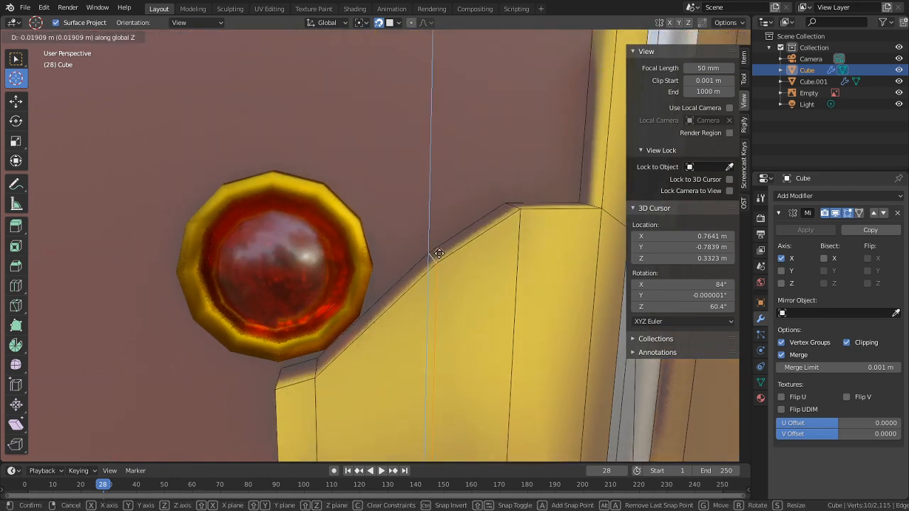
{"action": "left_click", "coordinate": [356, 279]}
Step: Move the middle vertical edge loop about -0.0225 m along X so it meets the gem's ring
{"action": "middle_click_drag", "start_coordinate": [358, 278], "coordinate": [430, 274]}
{"action": "right_click", "coordinate": [434, 273], "text": "alt"}
{"action": "scroll", "coordinate": [435, 272], "scroll_direction": "down", "scroll_amount": 3}
{"action": "key", "text": "g"}
{"action": "key", "text": "g"}
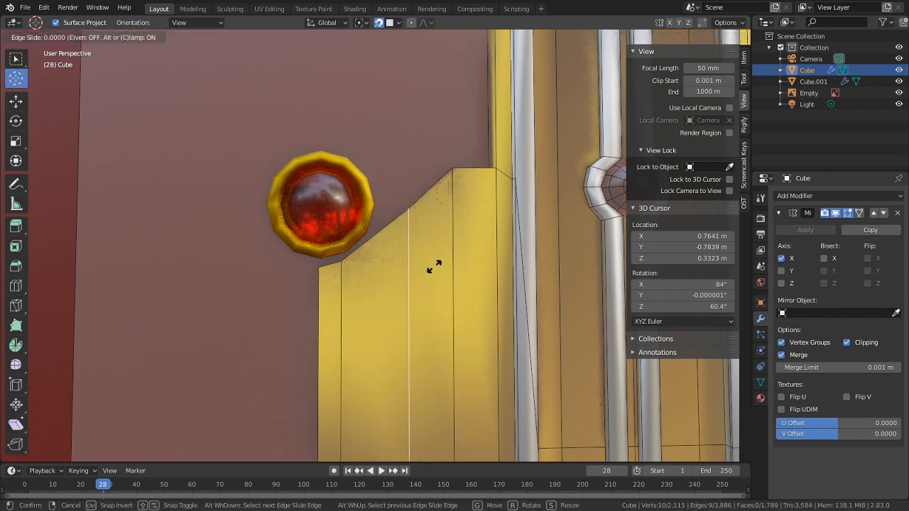
{"action": "right_click", "coordinate": [390, 265]}
{"action": "key", "text": "g"}
{"action": "key", "text": "x"}
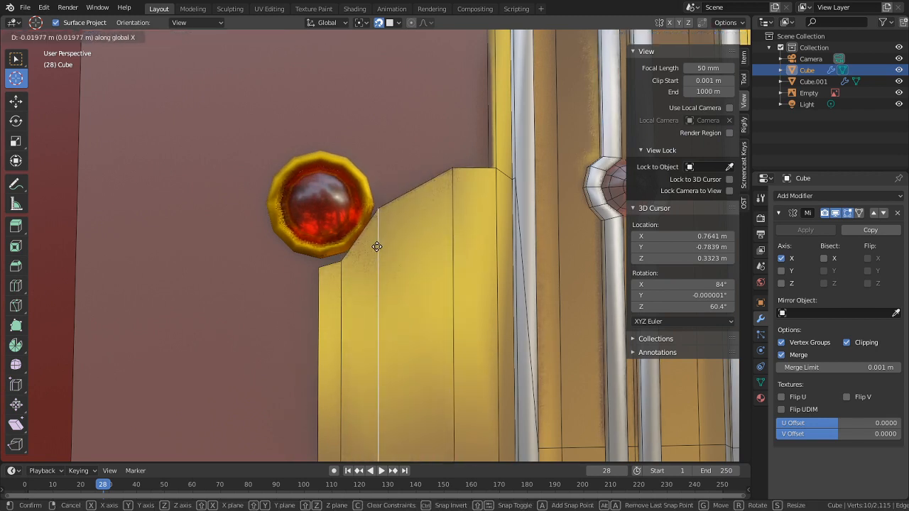
{"action": "left_click", "coordinate": [372, 248]}
{"action": "middle_click_drag", "start_coordinate": [371, 248], "coordinate": [378, 282]}
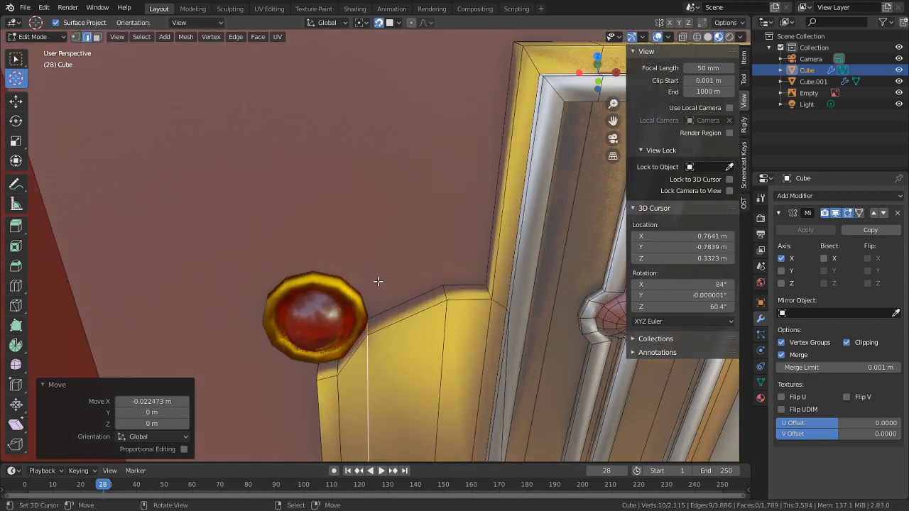
Step: Lower the middle loop's top edge about 0.016 m along Z and fine-tune its height along the gem's ring
{"action": "right_click", "coordinate": [366, 328]}
{"action": "middle_click_drag", "start_coordinate": [365, 329], "coordinate": [372, 265]}
{"action": "scroll", "coordinate": [371, 266], "scroll_direction": "up", "scroll_amount": 3}
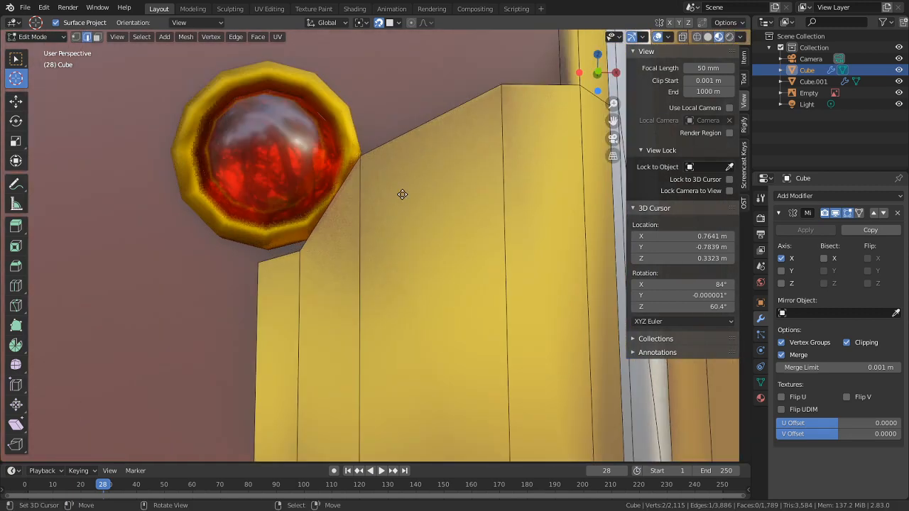
{"action": "key", "text": "g"}
{"action": "key", "text": "z"}
{"action": "left_click", "coordinate": [431, 205]}
{"action": "middle_click_drag", "start_coordinate": [430, 205], "coordinate": [431, 229]}
{"action": "key", "text": "g"}
{"action": "key", "text": "z"}
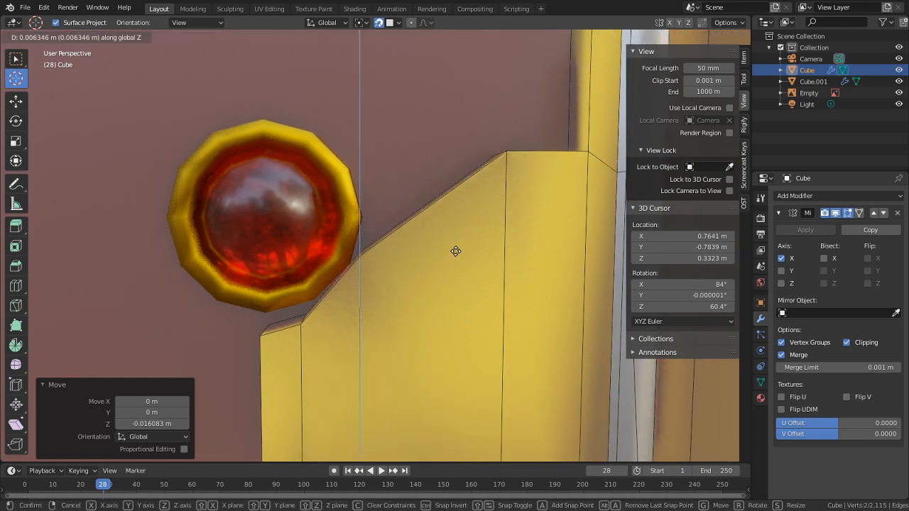
{"action": "left_click", "coordinate": [459, 261]}
Step: Move the remaining vertical edge loop along X toward the gem, just outside its ring
{"action": "middle_click_drag", "start_coordinate": [528, 228], "coordinate": [489, 246]}
{"action": "left_click", "coordinate": [517, 288], "text": "alt"}
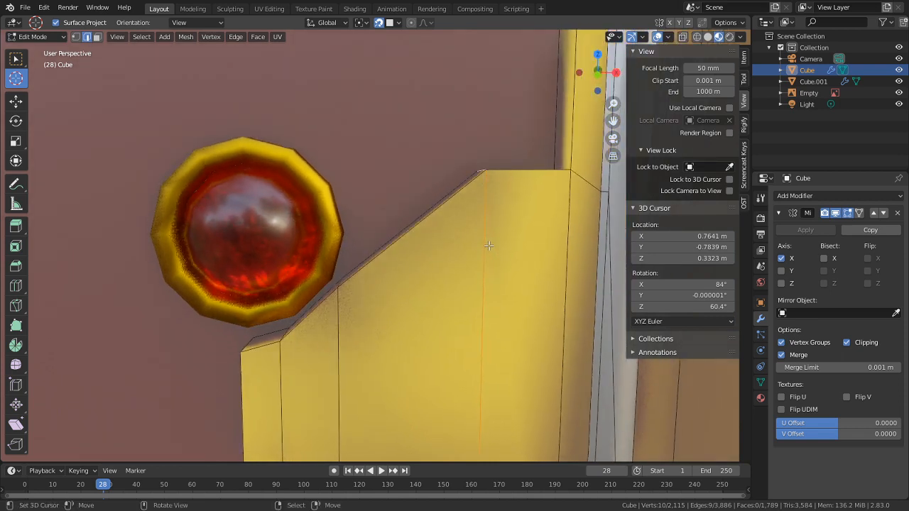
{"action": "key", "text": "g"}
{"action": "key", "text": "x"}
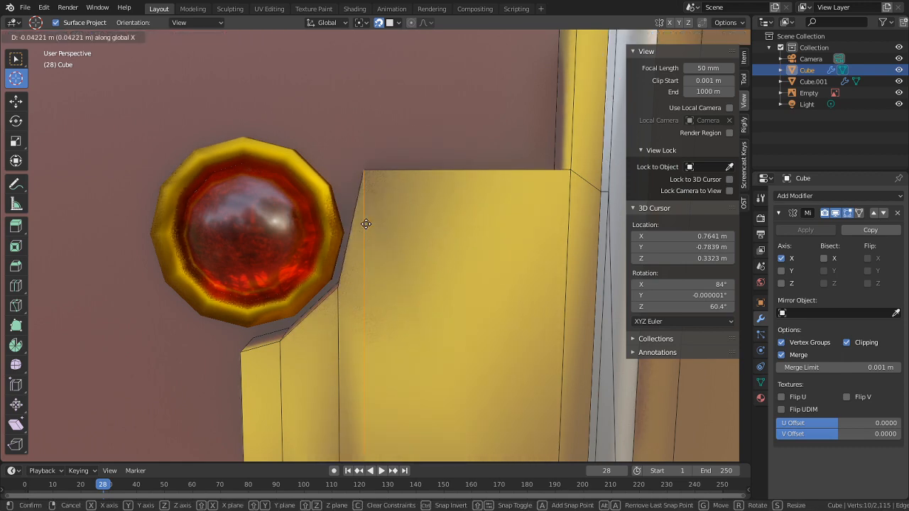
{"action": "left_click", "coordinate": [377, 223]}
Step: Move that loop's top edge about -0.0224 m along Z to continue the curve around the gem
{"action": "middle_click_drag", "start_coordinate": [377, 223], "coordinate": [382, 260]}
{"action": "left_click", "coordinate": [379, 285]}
{"action": "key", "text": "g"}
{"action": "key", "text": "z"}
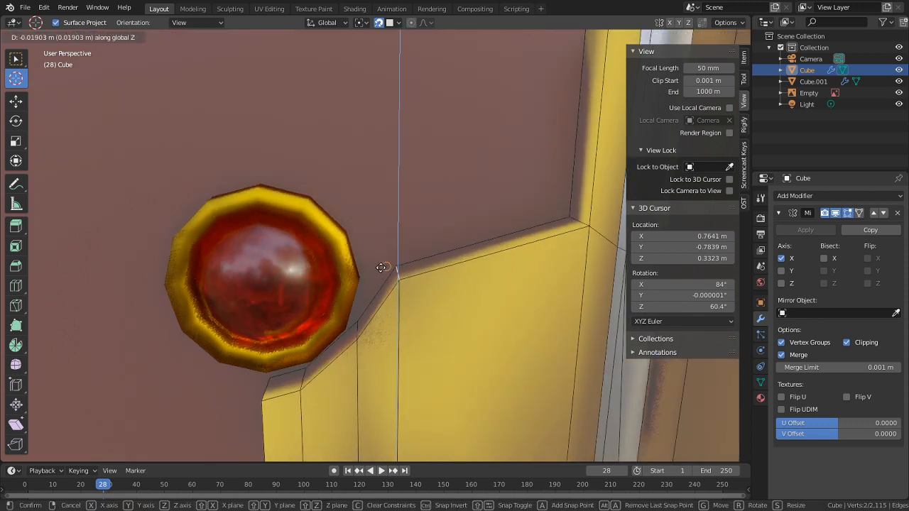
{"action": "left_click", "coordinate": [358, 278]}
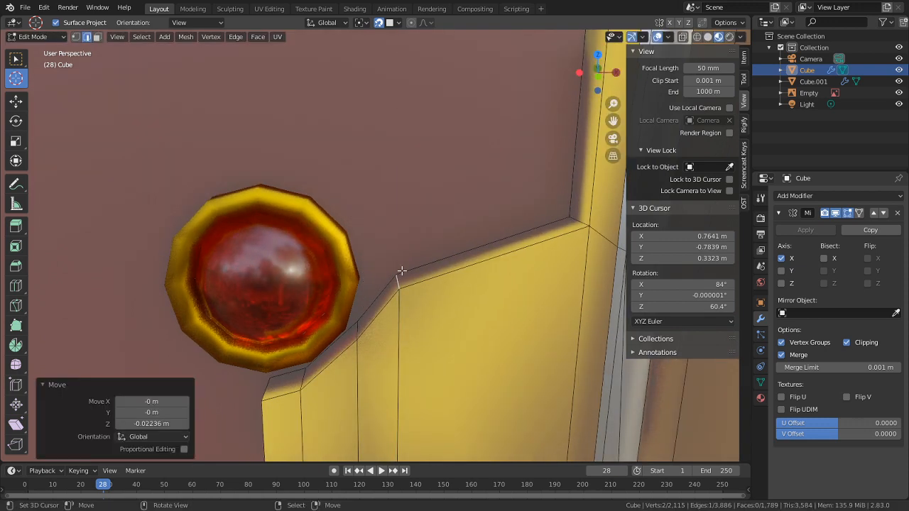
Step: Add two vertical loop cuts across the gold extension between the last moved loop and the side panel
{"action": "key", "text": "ctrl+r"}
{"action": "scroll", "coordinate": [481, 256], "scroll_direction": "up", "scroll_amount": 1}
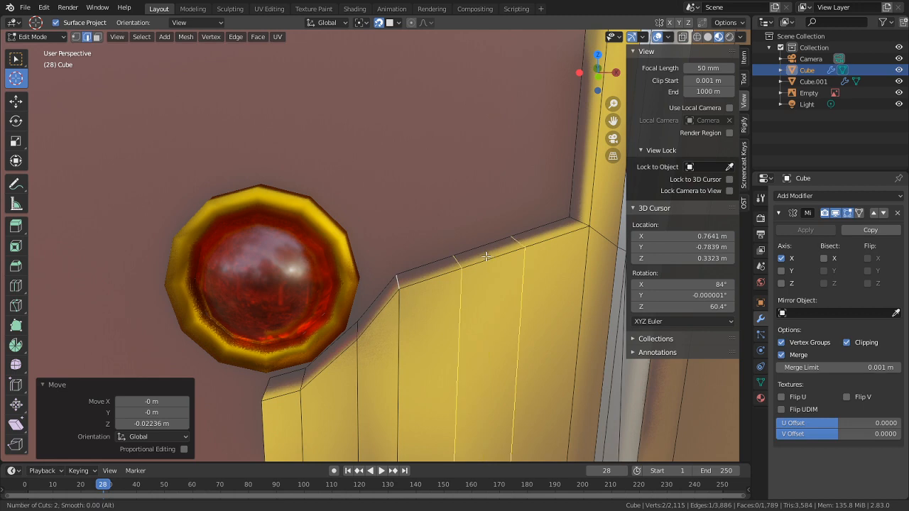
{"action": "left_click", "coordinate": [481, 256]}
{"action": "right_click", "coordinate": [481, 255]}
Step: Lower the top edge of the new loop nearest the gem slightly along Z to curve the gold extension's upper rim
{"action": "middle_click_drag", "start_coordinate": [480, 255], "coordinate": [461, 249]}
{"action": "right_click", "coordinate": [434, 281]}
{"action": "scroll", "coordinate": [434, 280], "scroll_direction": "up", "scroll_amount": 2}
{"action": "middle_click_drag", "start_coordinate": [487, 283], "coordinate": [473, 274]}
{"action": "key", "text": "g"}
{"action": "key", "text": "z"}
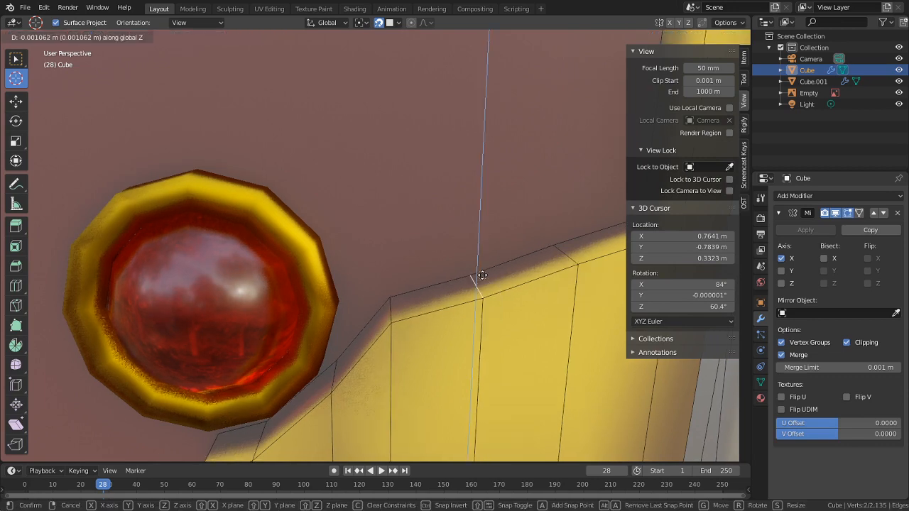
{"action": "left_click", "coordinate": [475, 284]}
Step: Adjust the height of the second new loop's top edge along Z and check the curve in Object Mode
{"action": "key", "text": "g"}
{"action": "key", "text": "z"}
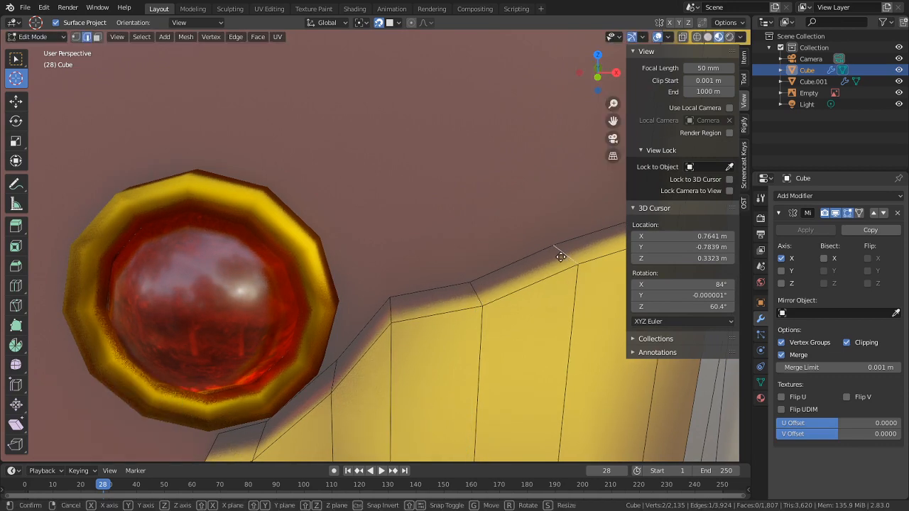
{"action": "left_click", "coordinate": [562, 257]}
{"action": "middle_click_drag", "start_coordinate": [562, 257], "coordinate": [485, 247]}
{"action": "scroll", "coordinate": [537, 246], "scroll_direction": "down", "scroll_amount": 3}
{"action": "key", "text": "Tab"}
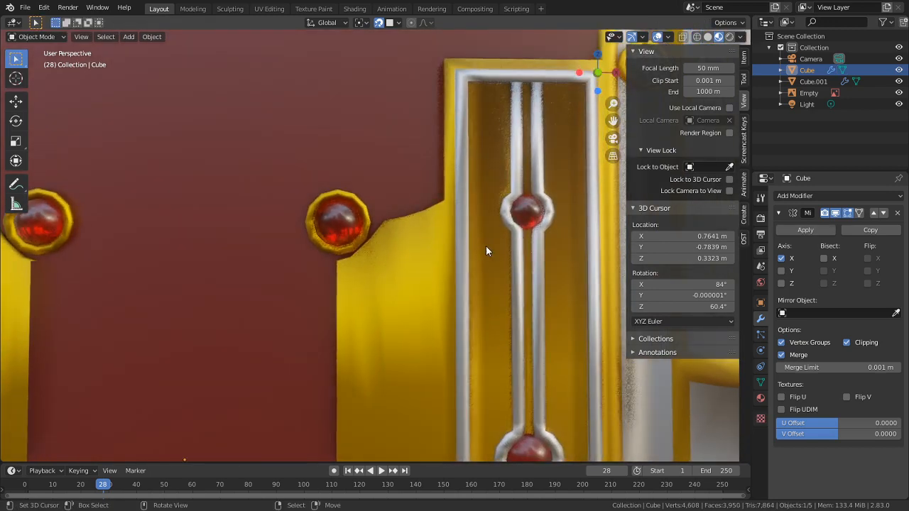
Step: Edge-slide the vertical loop beside the gem's lower ring by a factor of 0.090
{"action": "scroll", "coordinate": [374, 309], "scroll_direction": "up", "scroll_amount": 4}
{"action": "key", "text": "Tab"}
{"action": "scroll", "coordinate": [375, 301], "scroll_direction": "up", "scroll_amount": 2}
{"action": "middle_click_drag", "start_coordinate": [387, 293], "coordinate": [404, 245]}
{"action": "key", "text": "g"}
{"action": "key", "text": "g"}
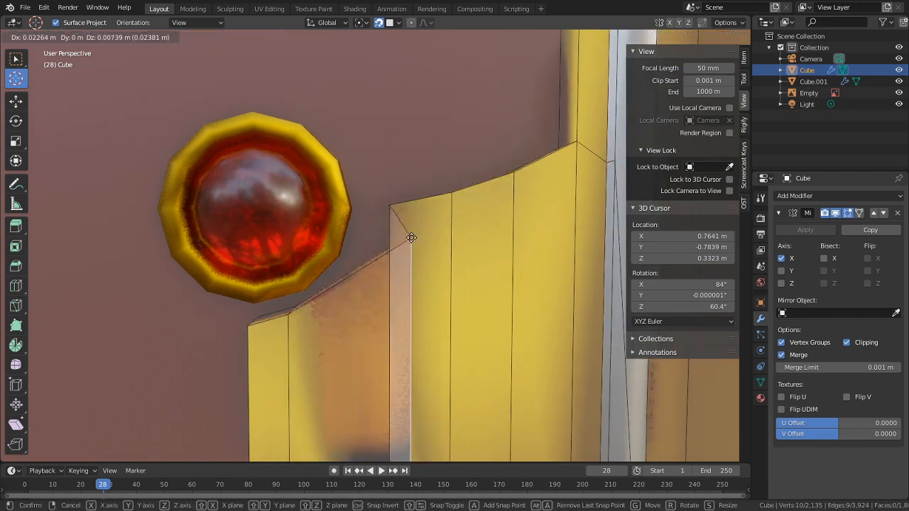
{"action": "left_click", "coordinate": [321, 272]}
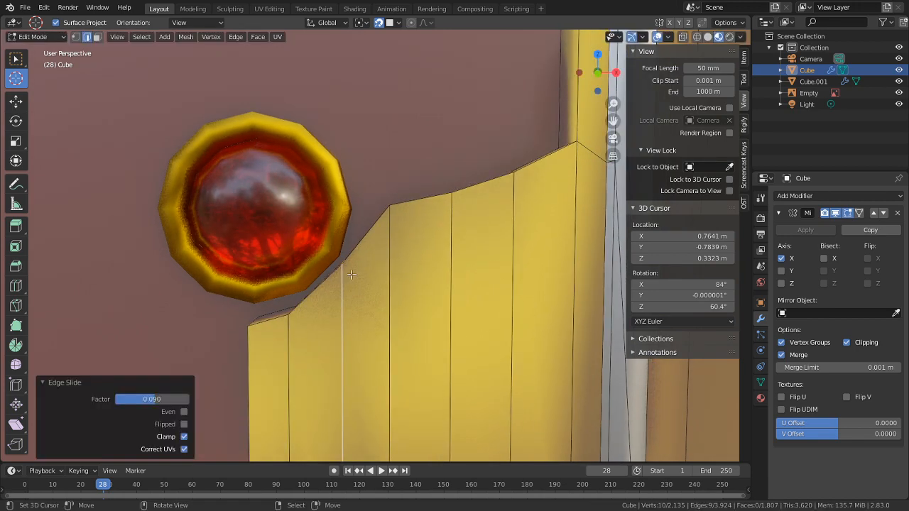
Step: Move that loop's top edge -0.003303 m along Z to follow the gem's ring
{"action": "middle_click_drag", "start_coordinate": [356, 286], "coordinate": [356, 296]}
{"action": "right_click", "coordinate": [342, 299]}
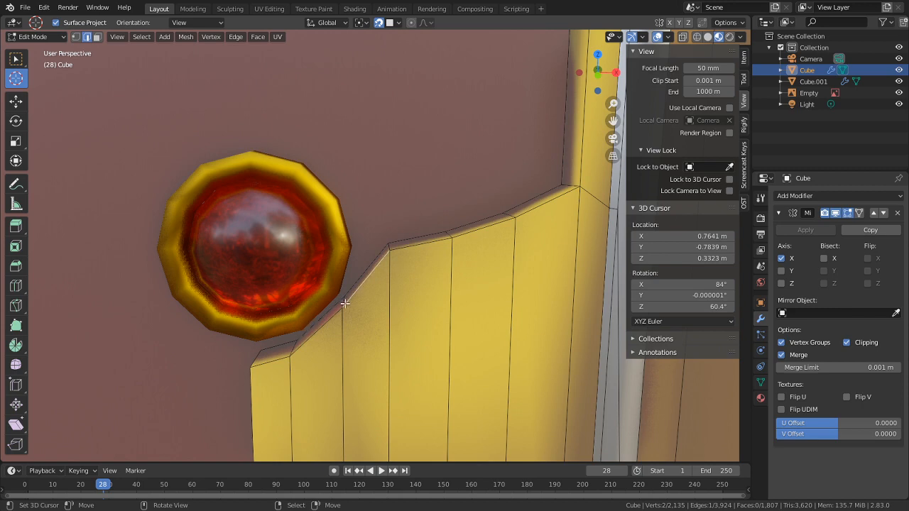
{"action": "key", "text": "g"}
{"action": "key", "text": "z"}
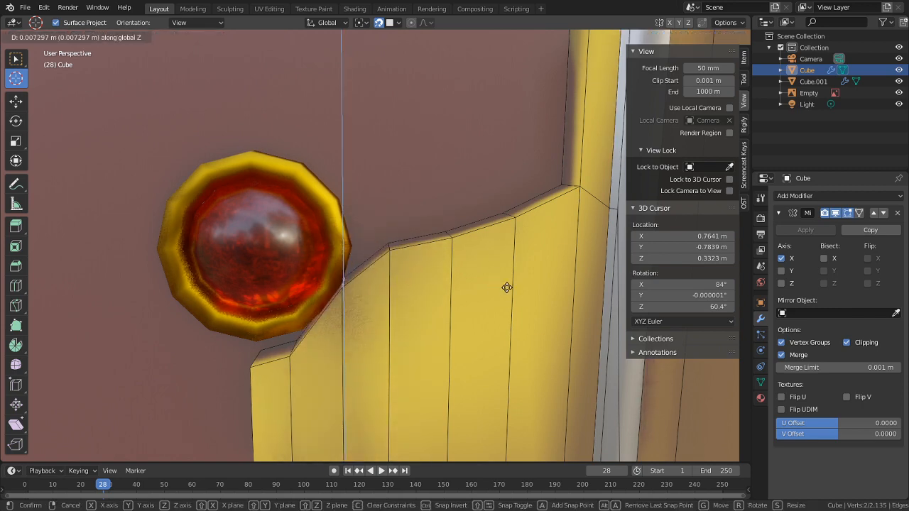
{"action": "left_click", "coordinate": [522, 316]}
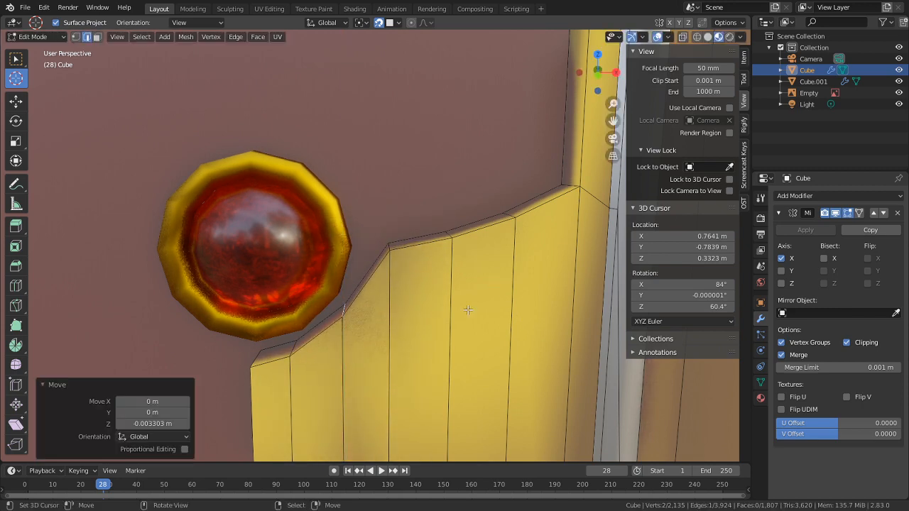
Step: Move the next vertical edge loop, at the curve's corner, -0.005197 m along X toward the gem
{"action": "middle_click_drag", "start_coordinate": [468, 310], "coordinate": [402, 304]}
{"action": "right_click", "coordinate": [415, 301], "text": "alt"}
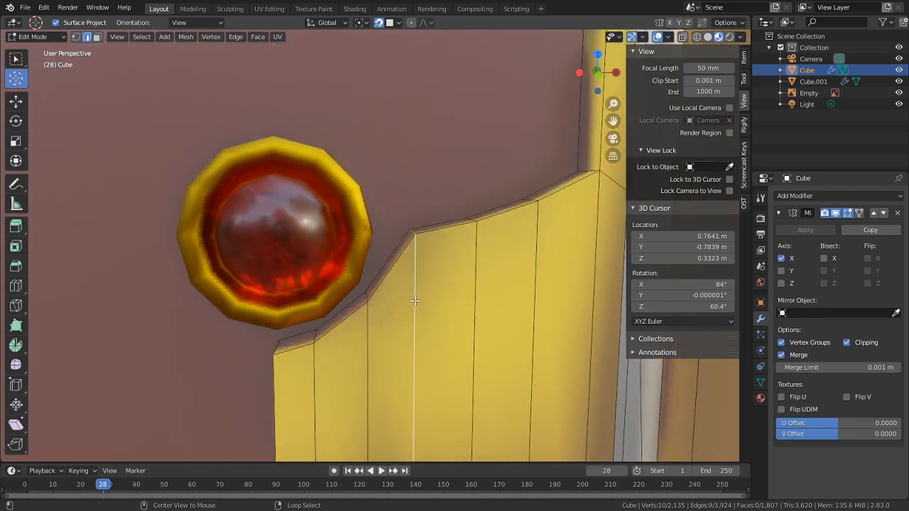
{"action": "key", "text": "g"}
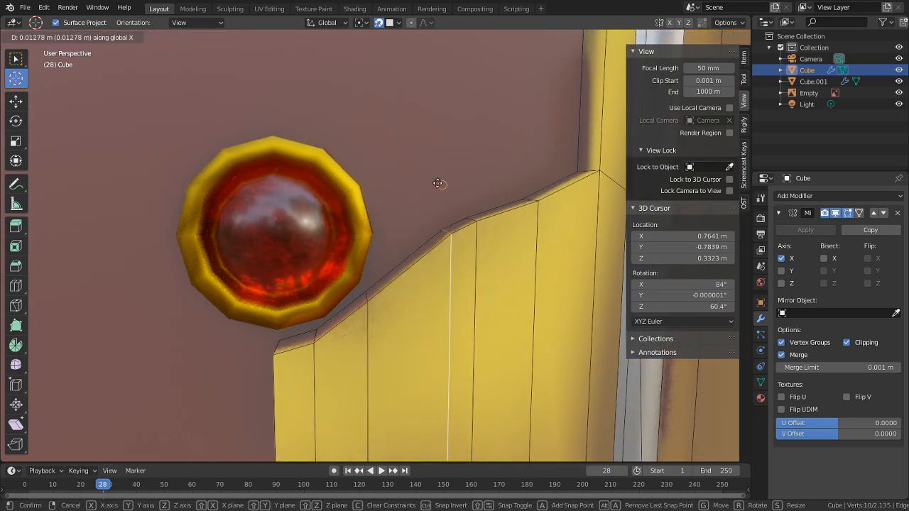
{"action": "key", "text": "x"}
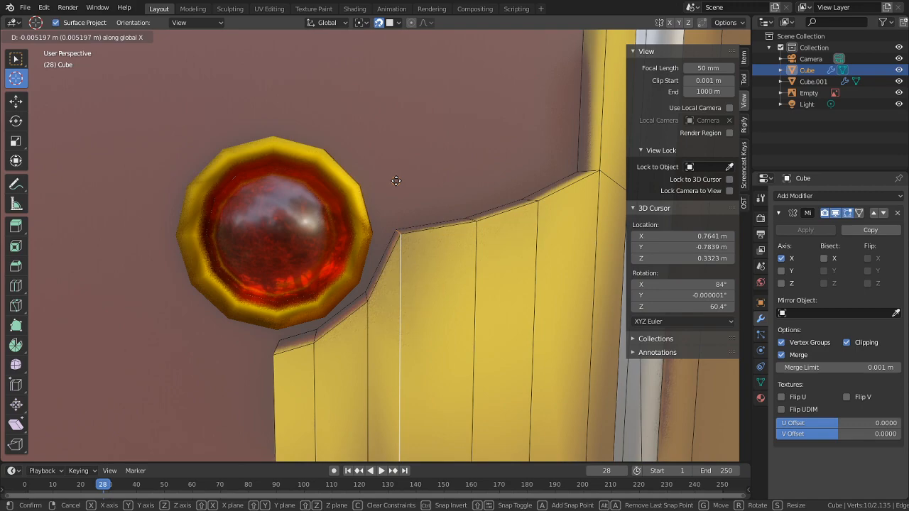
{"action": "left_click", "coordinate": [396, 181]}
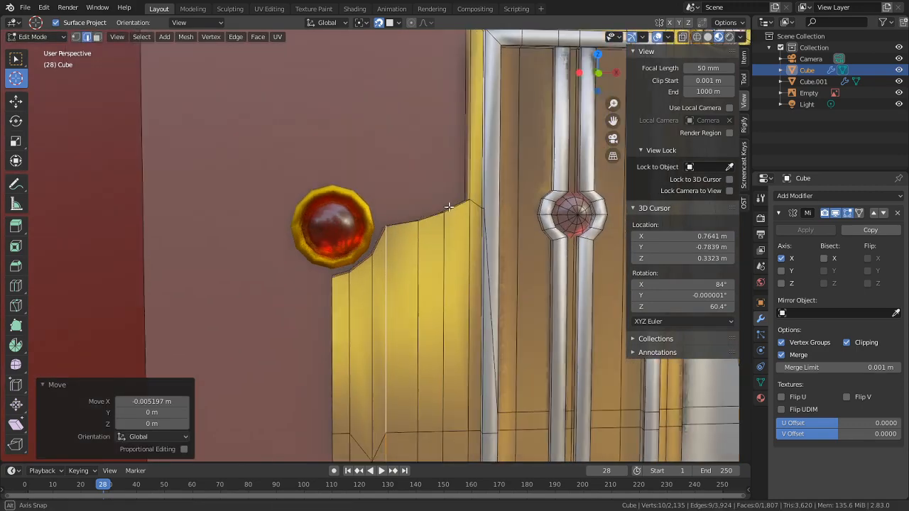
{"action": "key", "text": "Tab"}
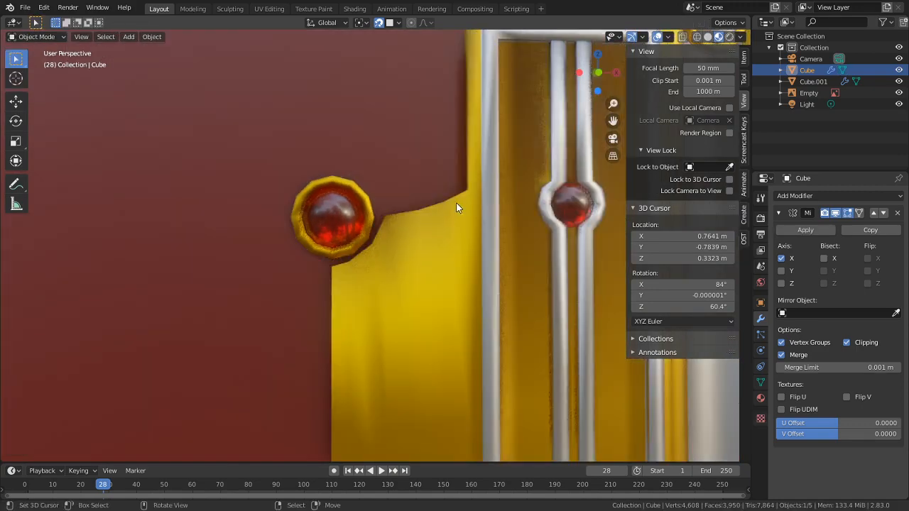
{"action": "scroll", "coordinate": [457, 207], "scroll_direction": "down", "scroll_amount": 8}
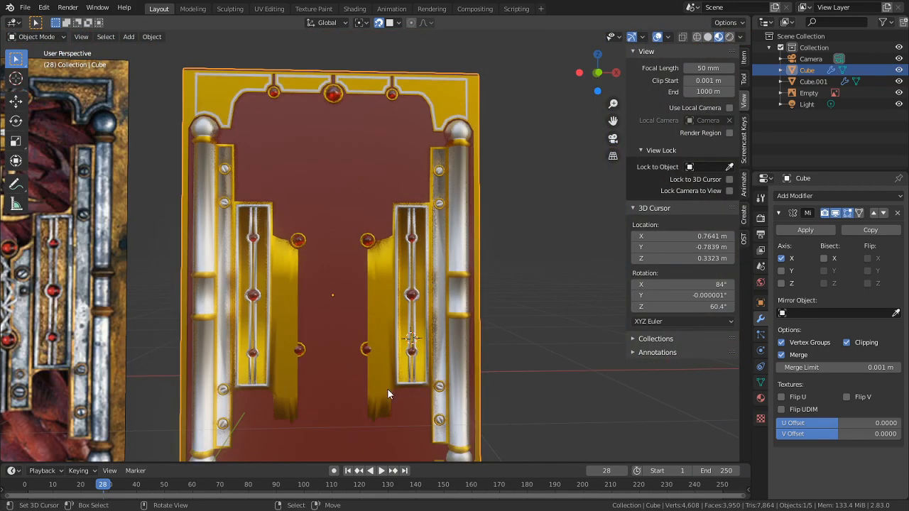
Step: Snap the 3D cursor to a vertex of that corner loop and set the pivot point to 3D Cursor, with the loop selected
{"action": "scroll", "coordinate": [387, 390], "scroll_direction": "up", "scroll_amount": 10}
{"action": "key", "text": "Tab"}
{"action": "scroll", "coordinate": [356, 318], "scroll_direction": "up", "scroll_amount": 3}
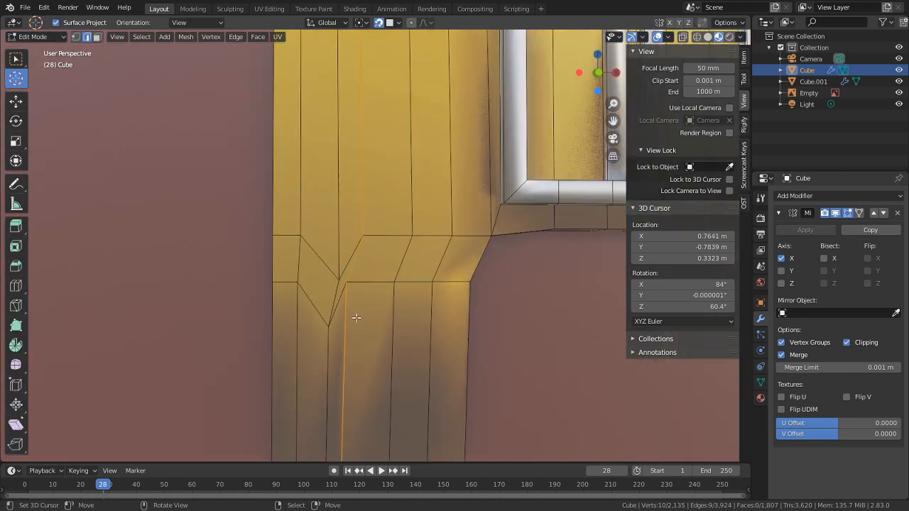
{"action": "scroll", "coordinate": [313, 262], "scroll_direction": "up", "scroll_amount": 2}
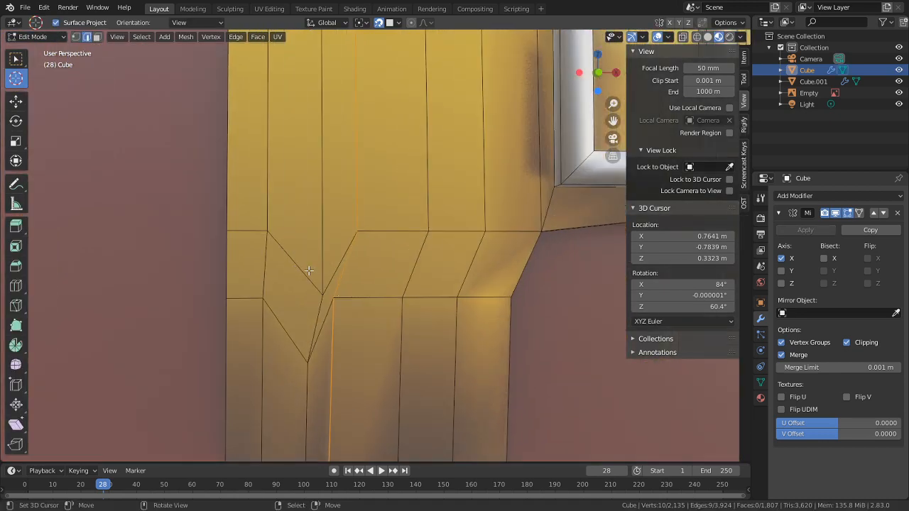
{"action": "key", "text": "1"}
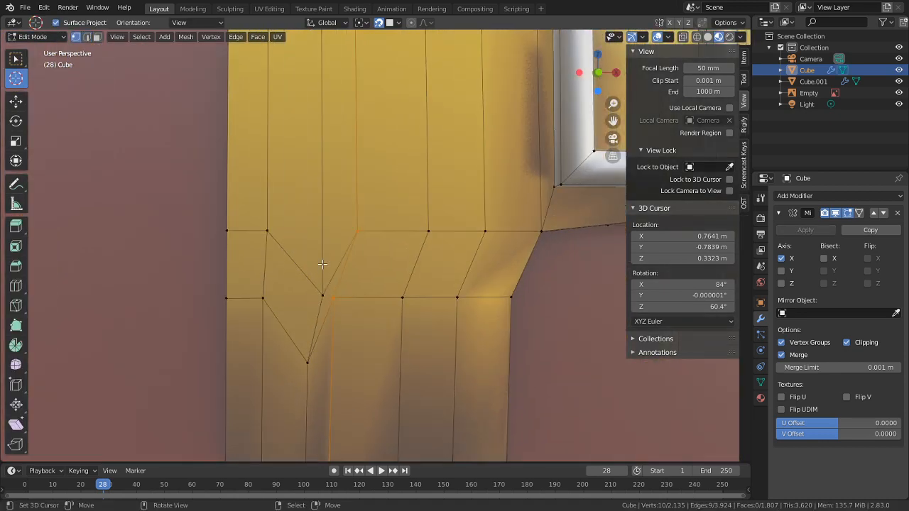
{"action": "right_click", "coordinate": [322, 265], "text": "alt"}
{"action": "right_click", "coordinate": [343, 287], "text": "alt"}
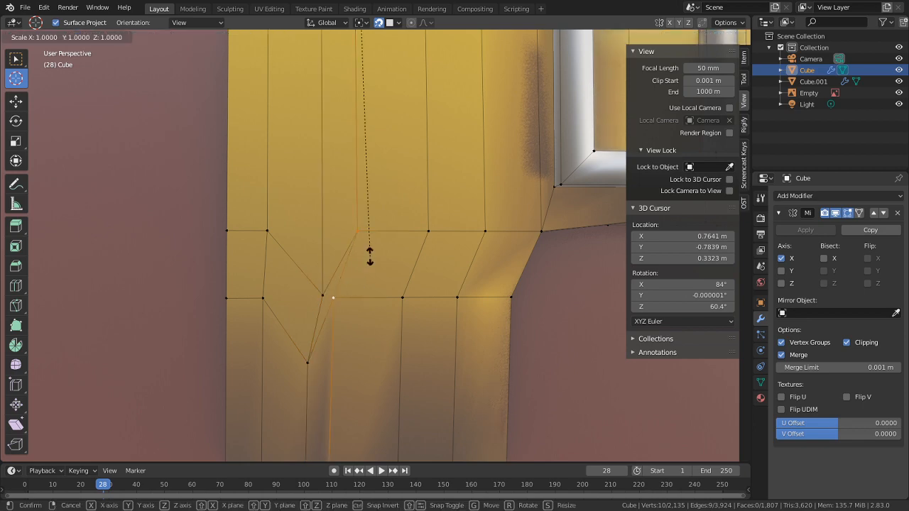
{"action": "middle_click_drag", "start_coordinate": [362, 182], "coordinate": [392, 333]}
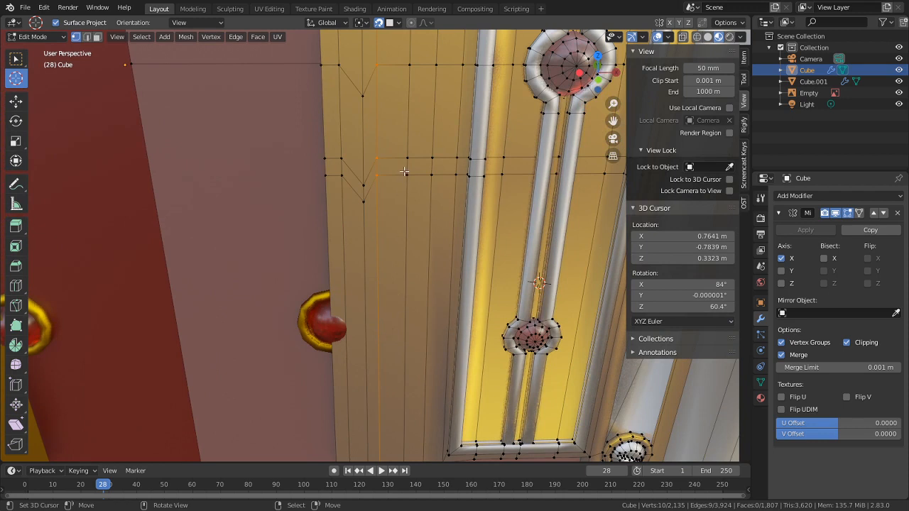
{"action": "left_click", "coordinate": [380, 158]}
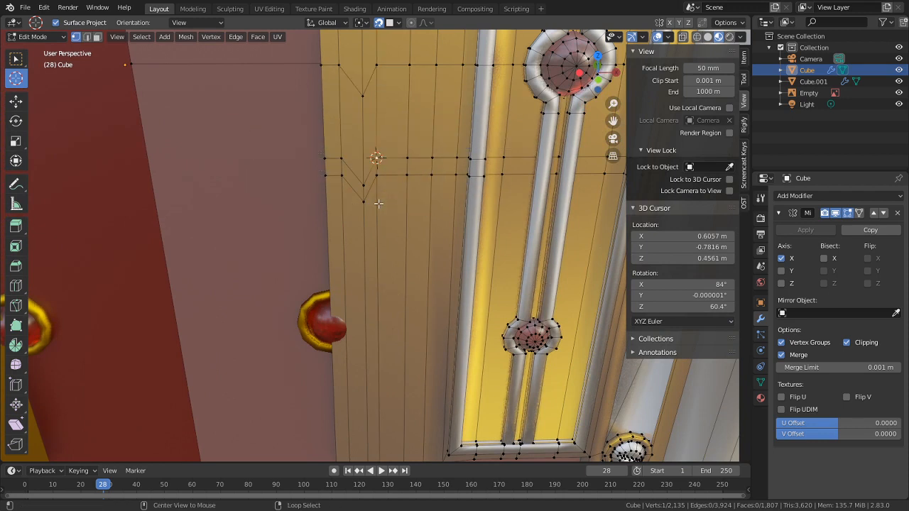
{"action": "left_click", "coordinate": [361, 22]}
{"action": "left_click", "coordinate": [387, 49]}
{"action": "left_click", "coordinate": [383, 91], "text": "alt"}
Step: Try scaling the selected corner loop by 9 along X about the 3D cursor, and undo it
{"action": "key", "text": "s"}
{"action": "key", "text": "x"}
{"action": "left_click", "coordinate": [389, 98]}
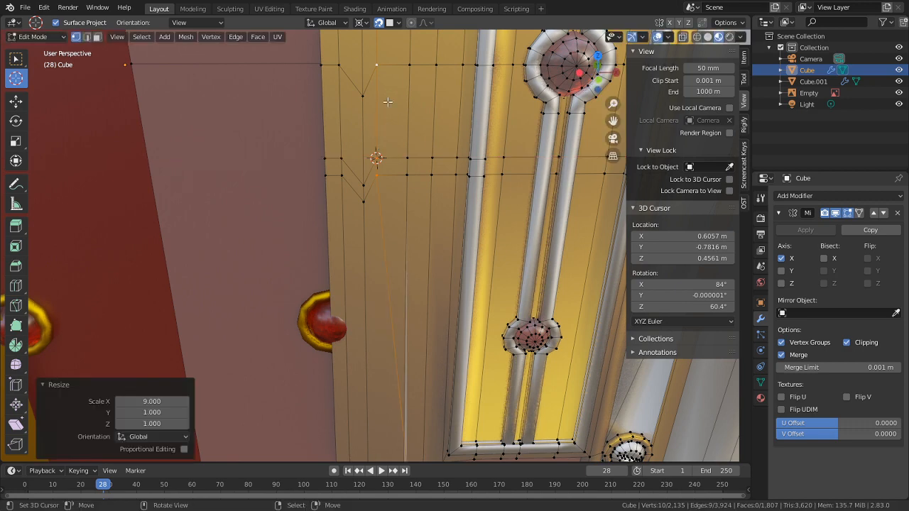
{"action": "key", "text": "ctrl+z"}
Step: Straighten the selected corner loop by flattening it along X to the 3D cursor
{"action": "middle_click_drag", "start_coordinate": [415, 230], "coordinate": [405, 152], "text": "shift"}
{"action": "scroll", "coordinate": [422, 140], "scroll_direction": "down", "scroll_amount": 2}
{"action": "key", "text": "s"}
{"action": "key", "text": "x"}
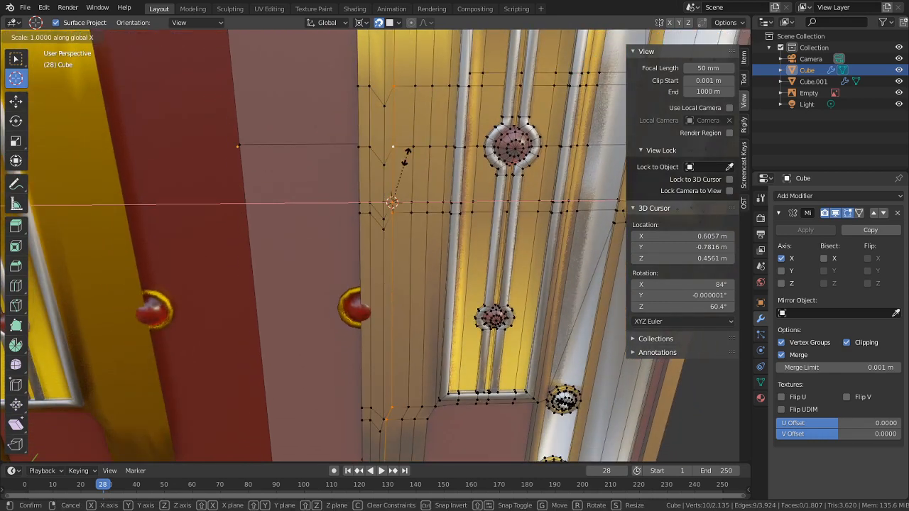
{"action": "left_click", "coordinate": [406, 157]}
Step: Snap the 3D cursor to a vertex of the V-shaped middle loop and scale that loop to 0 along X
{"action": "right_click", "coordinate": [386, 171]}
{"action": "key", "text": "shift+s"}
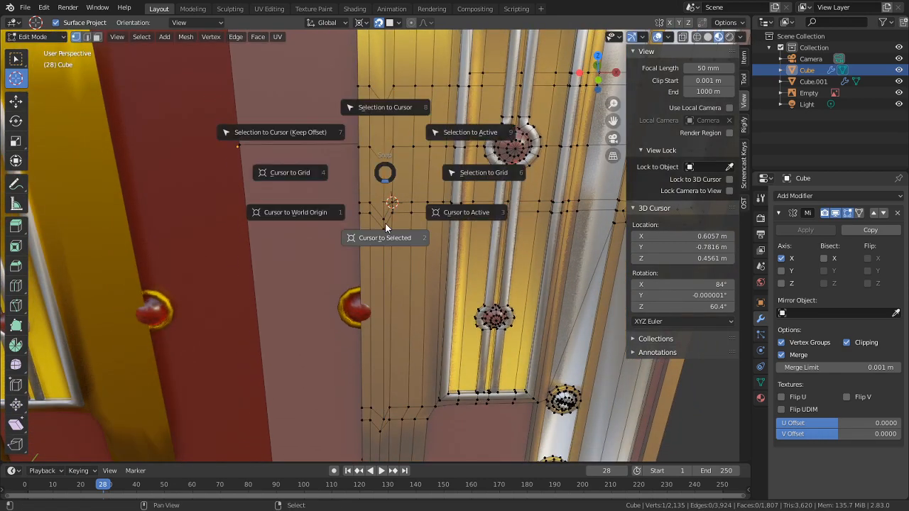
{"action": "left_click", "coordinate": [389, 231]}
{"action": "left_click", "coordinate": [385, 128], "text": "alt"}
{"action": "key", "text": "s"}
{"action": "key", "text": "x"}
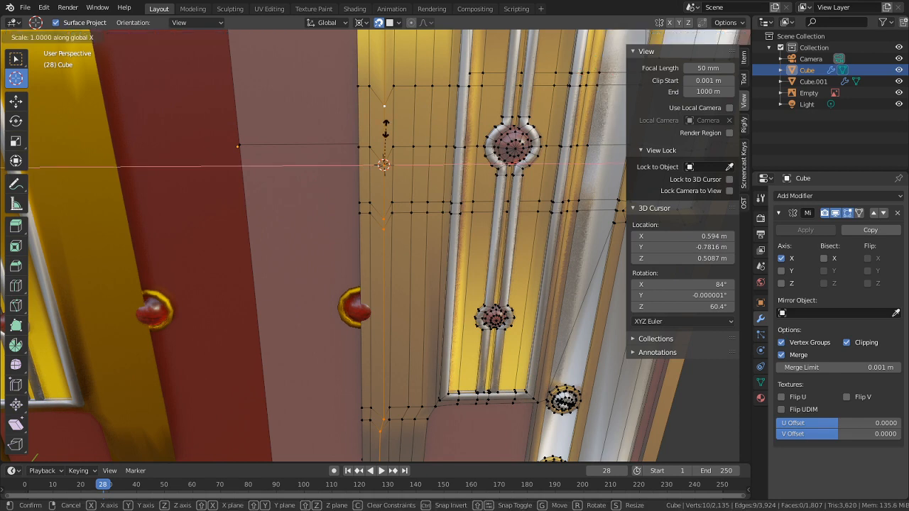
{"action": "left_click", "coordinate": [384, 165]}
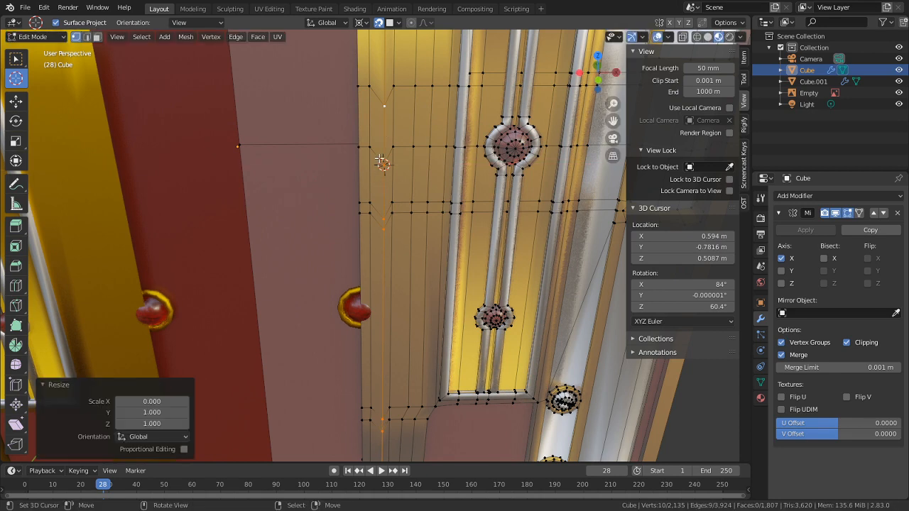
Step: Snap the 3D cursor to a vertex of the loop beside the panel's inner edge and scale that loop to 0 along X
{"action": "middle_click_drag", "start_coordinate": [416, 246], "coordinate": [402, 181], "text": "shift"}
{"action": "scroll", "coordinate": [393, 190], "scroll_direction": "up", "scroll_amount": 5, "text": "shift"}
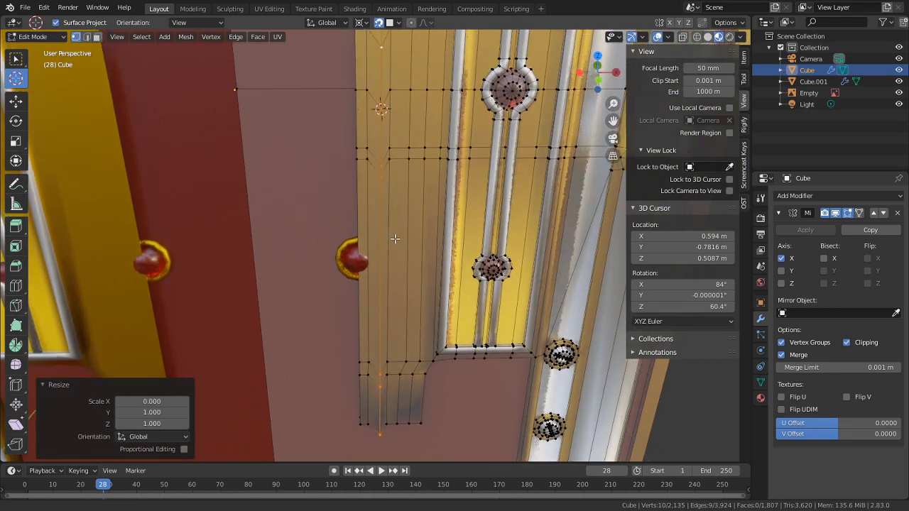
{"action": "left_click", "coordinate": [366, 158]}
{"action": "key", "text": "shift+s"}
{"action": "left_click", "coordinate": [373, 211]}
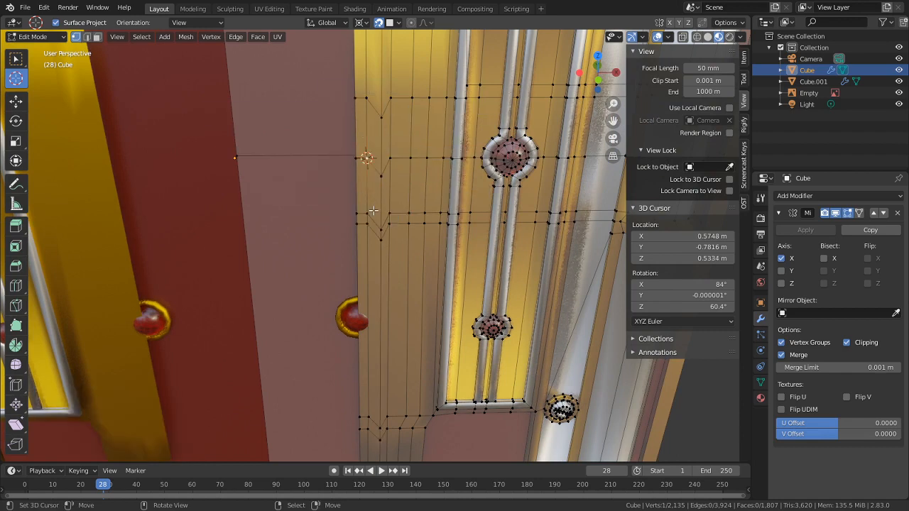
{"action": "left_click", "coordinate": [370, 194], "text": "alt"}
{"action": "key", "text": "s"}
{"action": "key", "text": "x"}
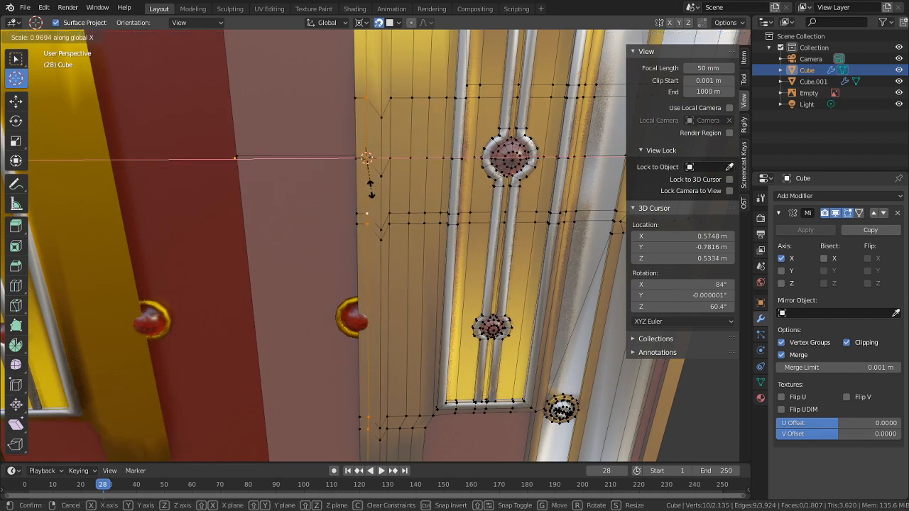
{"action": "key", "text": "0"}
{"action": "key", "text": "Return"}
{"action": "scroll", "coordinate": [404, 258], "scroll_direction": "up", "scroll_amount": 6}
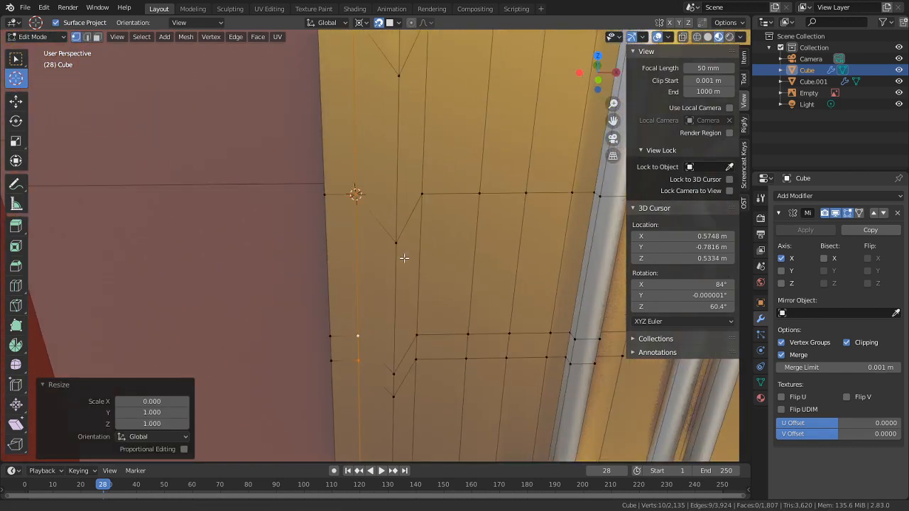
Step: Set snapping to Vertex and move the V-notch vertex 0.024722 m along Z, level with the neighbouring row
{"action": "left_click", "coordinate": [398, 24]}
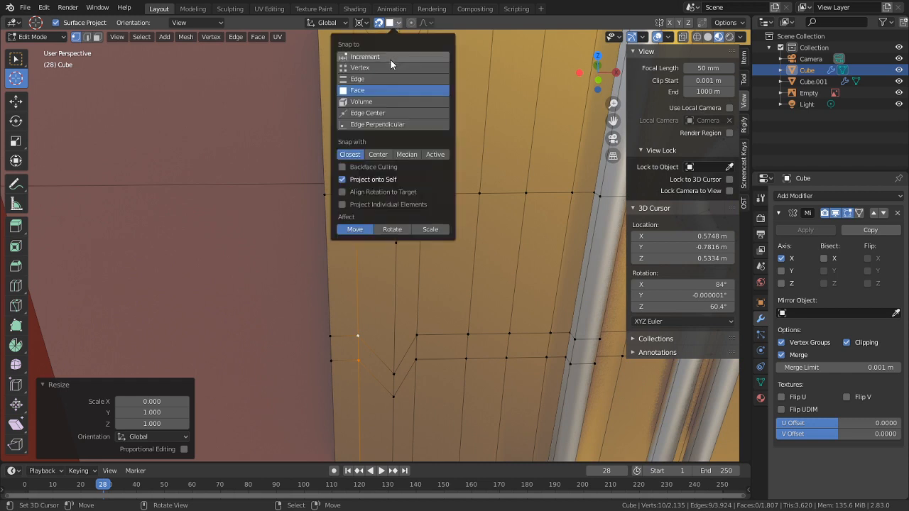
{"action": "left_click", "coordinate": [389, 63]}
{"action": "key", "text": "alt+a"}
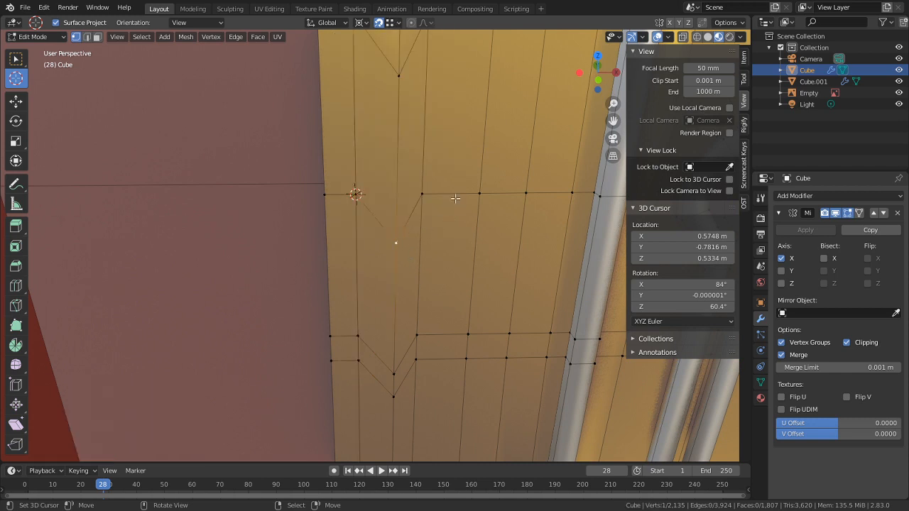
{"action": "right_click", "coordinate": [423, 193]}
{"action": "key", "text": "g"}
{"action": "key", "text": "y"}
{"action": "left_click", "coordinate": [426, 187]}
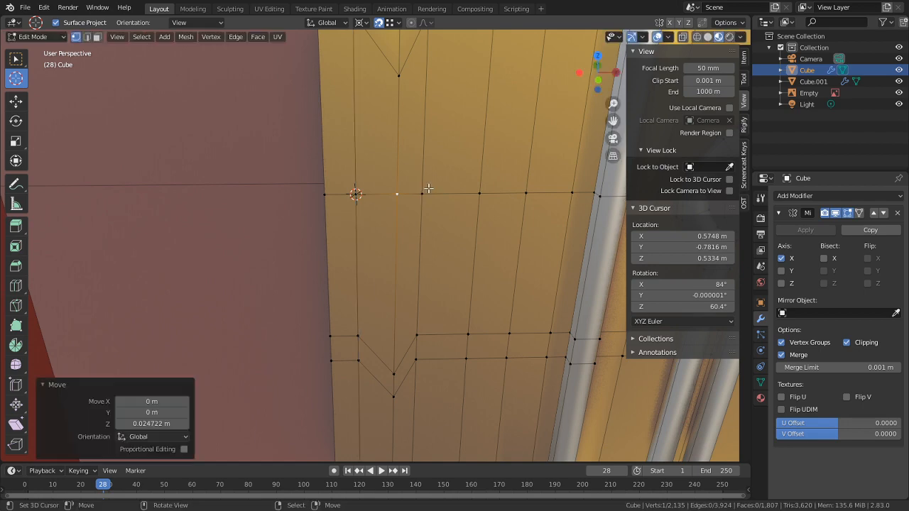
Step: Try moving the V-notch vertex of the row above 0.011676 m along X onto its neighbour
{"action": "middle_click_drag", "start_coordinate": [426, 187], "coordinate": [389, 319]}
{"action": "key", "text": "g"}
{"action": "key", "text": "x"}
{"action": "left_click", "coordinate": [389, 306]}
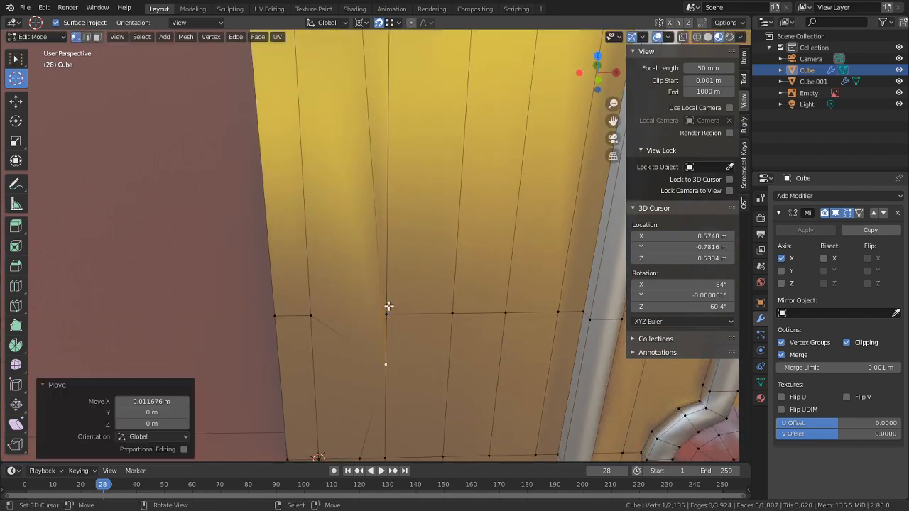
Step: Move the upper row's V-notch vertex 0.024722 m along Z, level with its neighbouring vertices
{"action": "key", "text": "g"}
{"action": "key", "text": "z"}
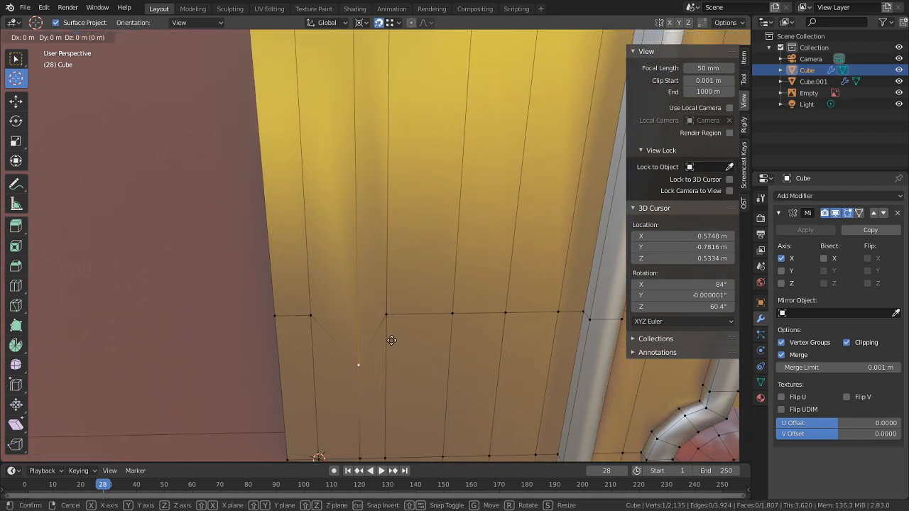
{"action": "left_click", "coordinate": [385, 310]}
{"action": "middle_click_drag", "start_coordinate": [385, 310], "coordinate": [384, 141], "text": "shift"}
{"action": "scroll", "coordinate": [352, 315], "scroll_direction": "up", "scroll_amount": 2}
{"action": "scroll", "coordinate": [351, 312], "scroll_direction": "up", "scroll_amount": 2}
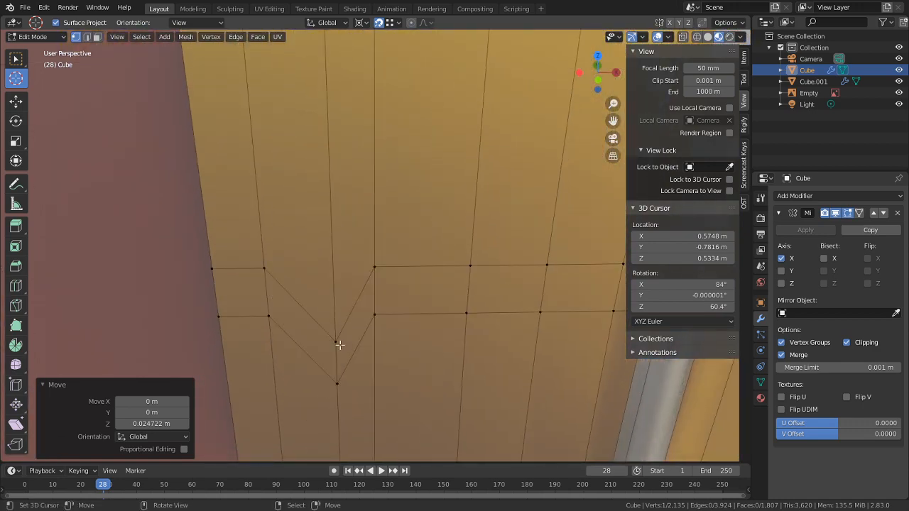
Step: Move the next two V-notch vertices down the loop 0.024722 m along Z, level with their neighbouring rows
{"action": "key", "text": "g"}
{"action": "key", "text": "z"}
{"action": "left_click", "coordinate": [371, 267]}
{"action": "right_click", "coordinate": [343, 369]}
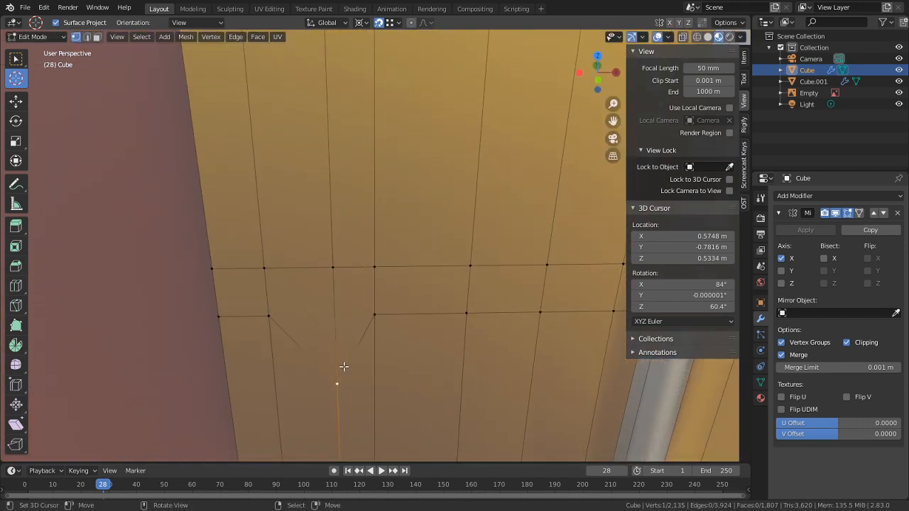
{"action": "key", "text": "g"}
{"action": "key", "text": "z"}
{"action": "left_click", "coordinate": [374, 315]}
Step: Move the V-notch vertex on the upper row of the panel's lower bend 0.024722 m along Z, level with its neighbours
{"action": "middle_click_drag", "start_coordinate": [394, 319], "coordinate": [430, 146], "text": "shift"}
{"action": "middle_click_drag", "start_coordinate": [445, 274], "coordinate": [429, 107], "text": "shift"}
{"action": "right_click", "coordinate": [384, 376]}
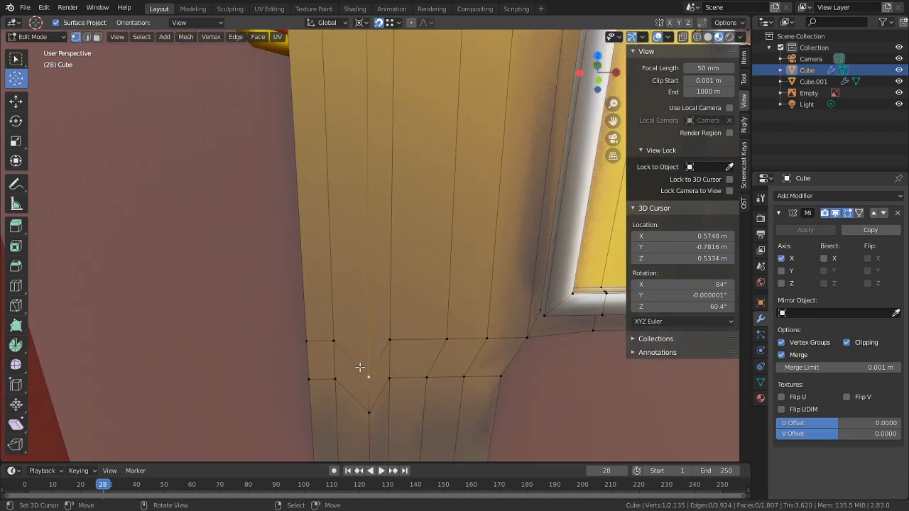
{"action": "key", "text": "g"}
{"action": "key", "text": "z"}
{"action": "left_click", "coordinate": [393, 349]}
Step: Raise the front and back notch vertices on the panel's bottom edge along Z to straighten that edge
{"action": "middle_click_drag", "start_coordinate": [394, 346], "coordinate": [414, 157], "text": "shift"}
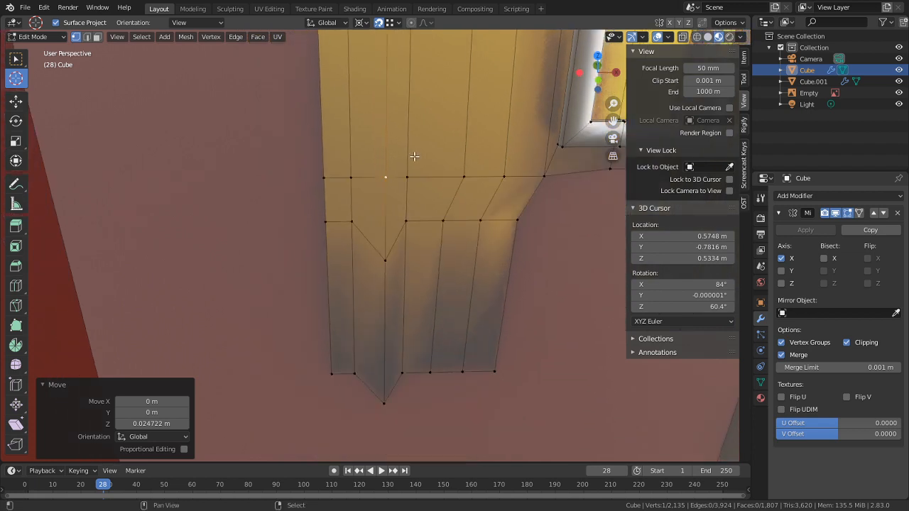
{"action": "key", "text": "g"}
{"action": "key", "text": "z"}
{"action": "left_click", "coordinate": [402, 376]}
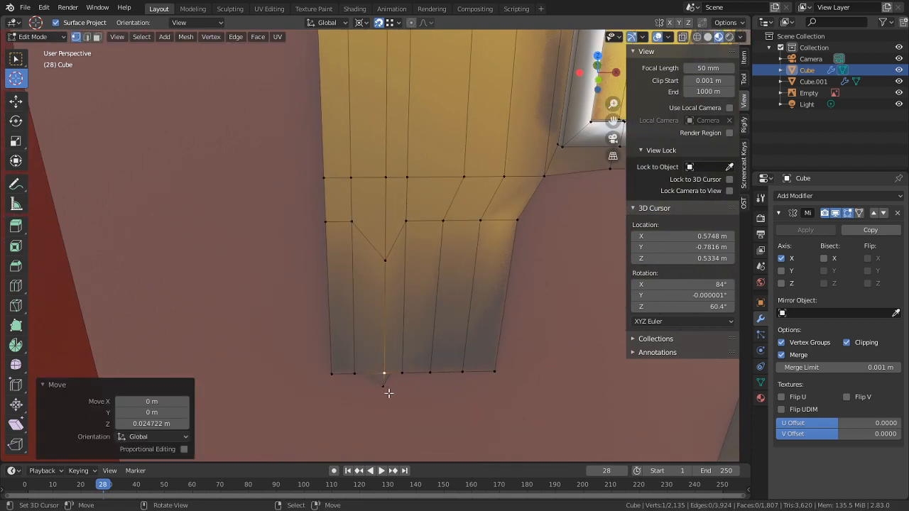
{"action": "right_click", "coordinate": [386, 392]}
{"action": "key", "text": "g"}
{"action": "key", "text": "z"}
{"action": "left_click", "coordinate": [387, 375]}
Step: Move the last V-notch vertex, on the bend's lower row, 0.024722 m along Z onto its row
{"action": "right_click", "coordinate": [385, 260]}
{"action": "key", "text": "g"}
{"action": "key", "text": "z"}
{"action": "left_click", "coordinate": [408, 227]}
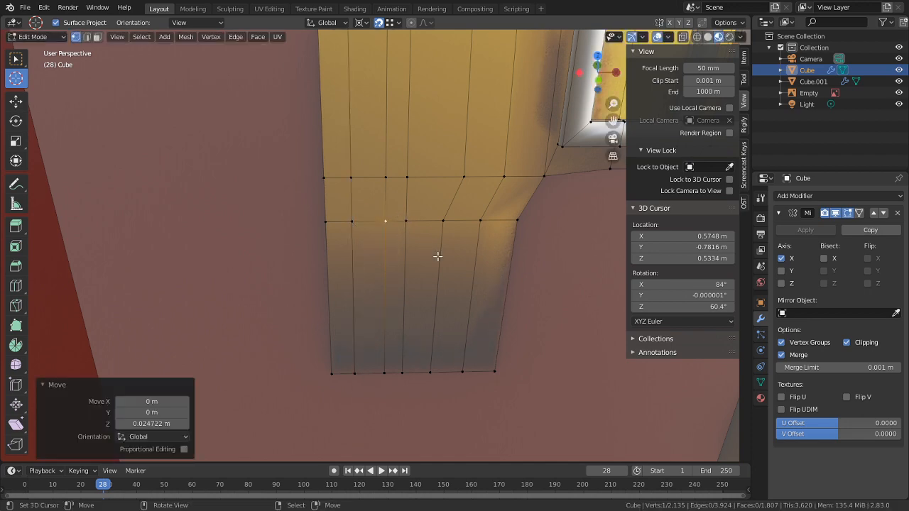
Step: Set snapping to Face and extrude the gold panel's open inner side edge 0.018047 m along Y to close the side
{"action": "middle_click_drag", "start_coordinate": [437, 258], "coordinate": [521, 213]}
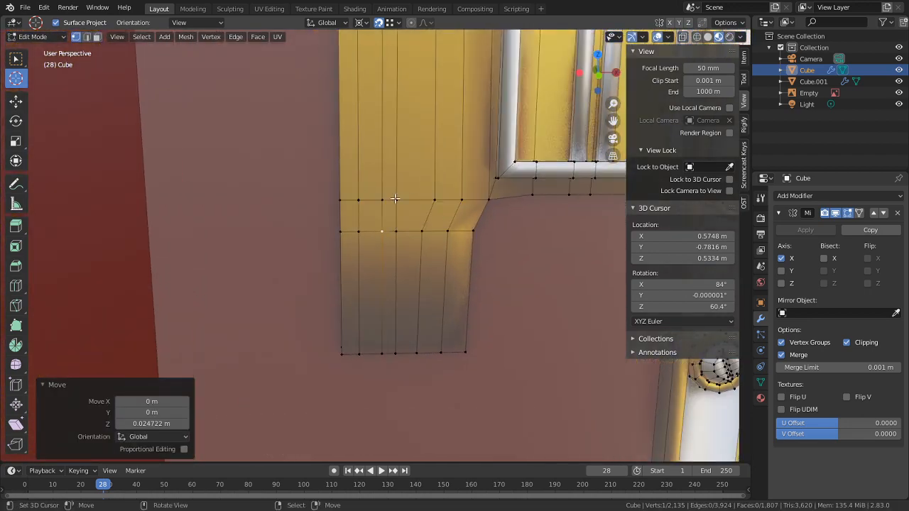
{"action": "middle_click_drag", "start_coordinate": [379, 157], "coordinate": [480, 158]}
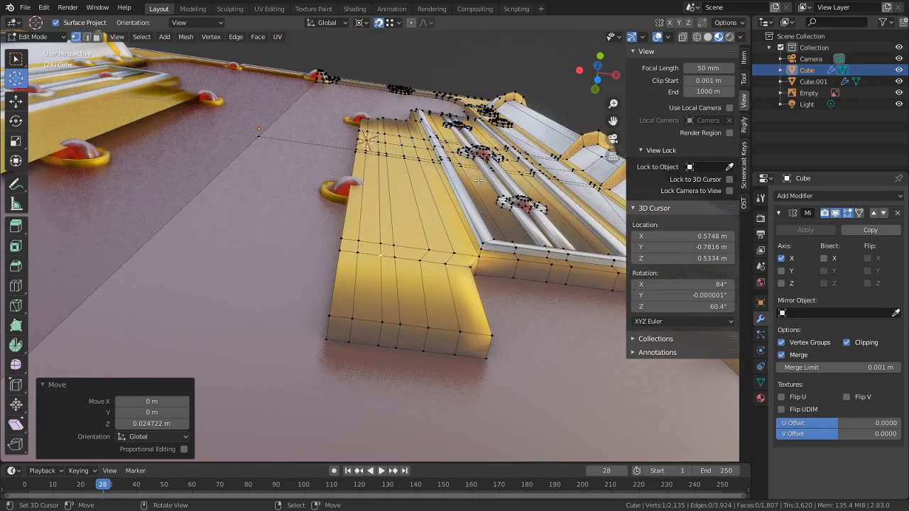
{"action": "middle_click_drag", "start_coordinate": [385, 211], "coordinate": [371, 243]}
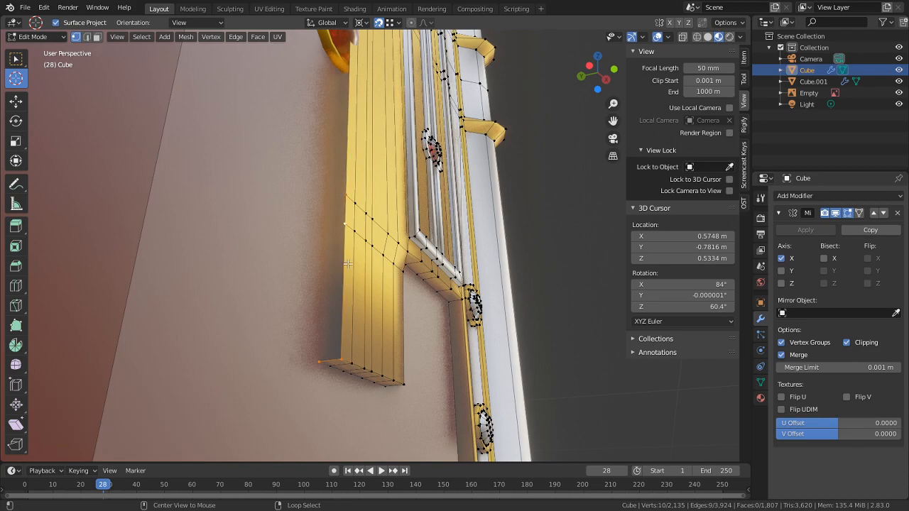
{"action": "right_click", "coordinate": [314, 365], "text": "shift"}
{"action": "middle_click_drag", "start_coordinate": [364, 99], "coordinate": [360, 420], "text": "shift"}
{"action": "scroll", "coordinate": [338, 158], "scroll_direction": "up", "scroll_amount": 4}
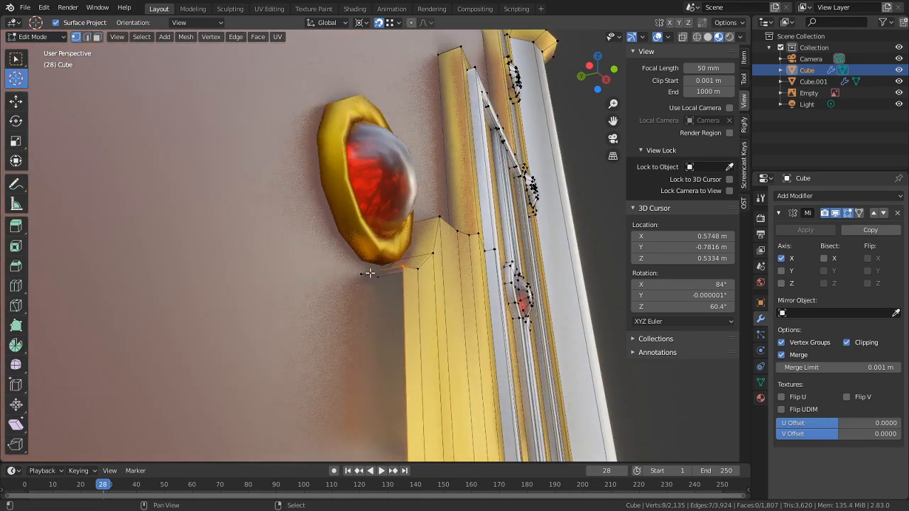
{"action": "middle_click_drag", "start_coordinate": [465, 251], "coordinate": [350, 274]}
{"action": "left_click", "coordinate": [393, 27]}
{"action": "left_click", "coordinate": [356, 78]}
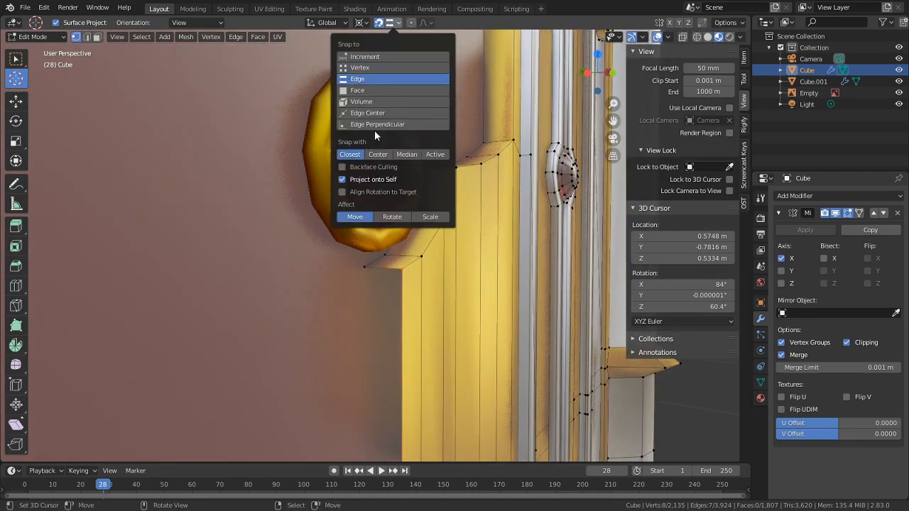
{"action": "left_click", "coordinate": [356, 101]}
{"action": "left_click", "coordinate": [356, 91]}
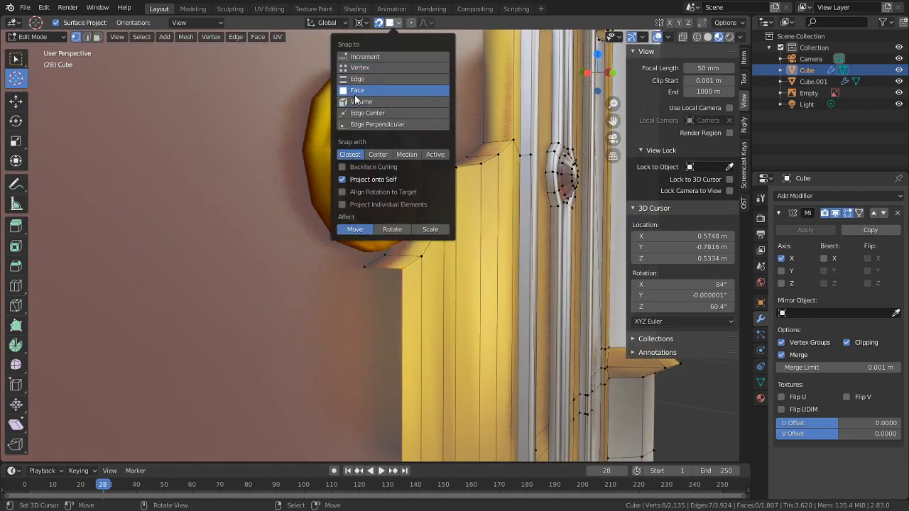
{"action": "key", "text": "e"}
{"action": "left_click", "coordinate": [349, 354]}
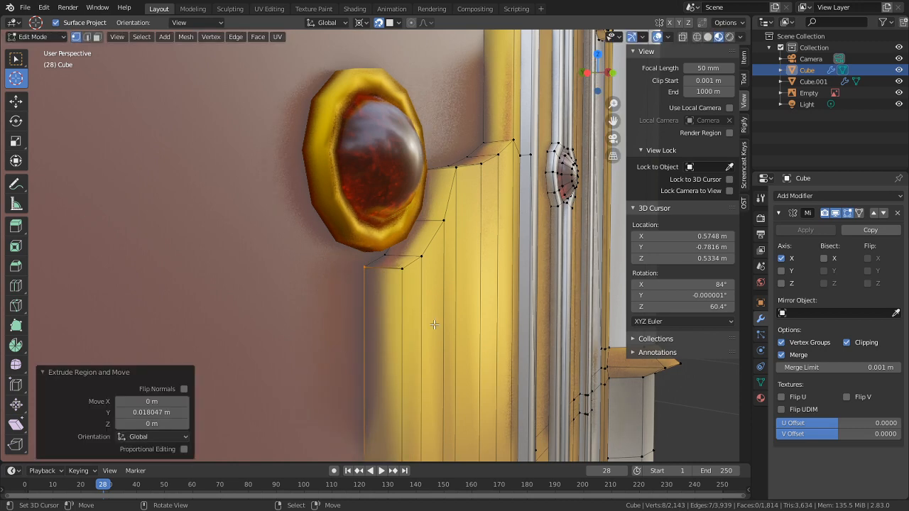
Step: Select the edges around the extruded side's upper and lower corners and merge their vertices by distance at 0.0001 m
{"action": "scroll", "coordinate": [435, 324], "scroll_direction": "down", "scroll_amount": 4}
{"action": "scroll", "coordinate": [397, 298], "scroll_direction": "up", "scroll_amount": 2}
{"action": "key", "text": "c"}
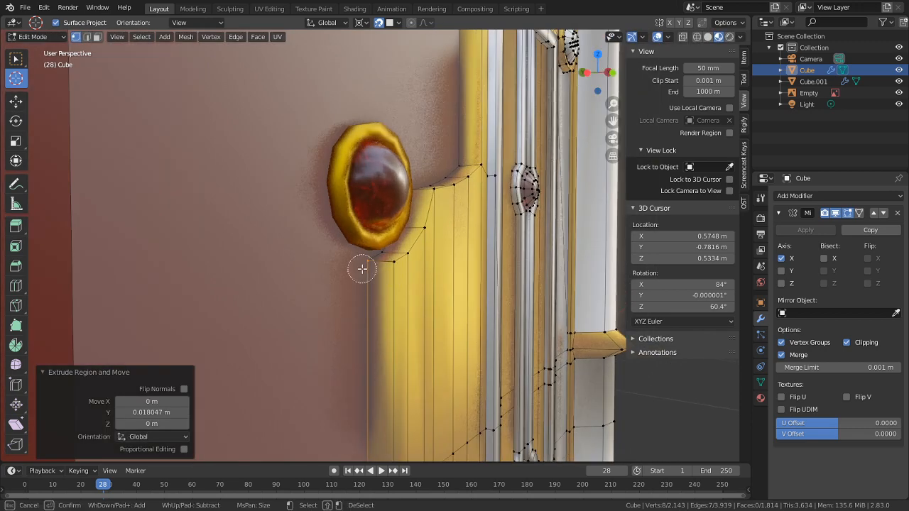
{"action": "key", "text": "Escape"}
{"action": "scroll", "coordinate": [369, 271], "scroll_direction": "up", "scroll_amount": 3}
{"action": "middle_click_drag", "start_coordinate": [369, 267], "coordinate": [390, 272]}
{"action": "key", "text": "2"}
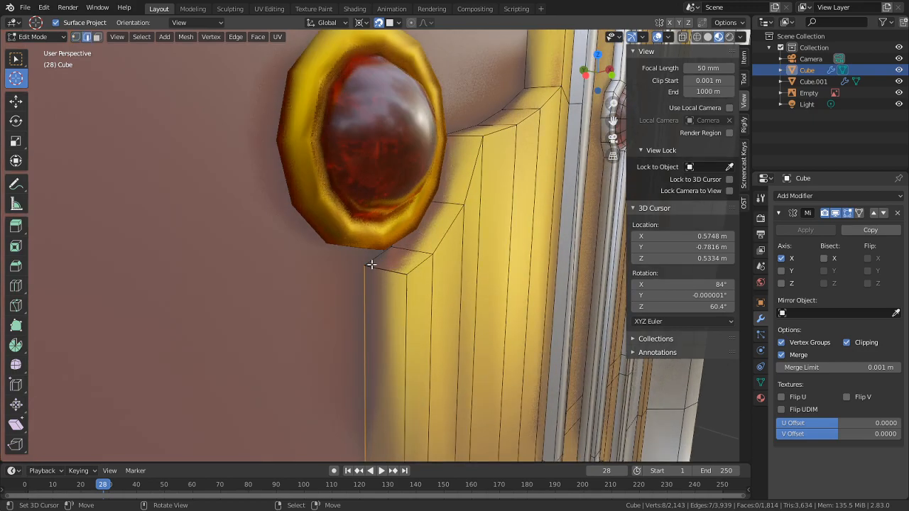
{"action": "key", "text": "c"}
{"action": "left_click", "coordinate": [368, 270]}
{"action": "key", "text": "Escape"}
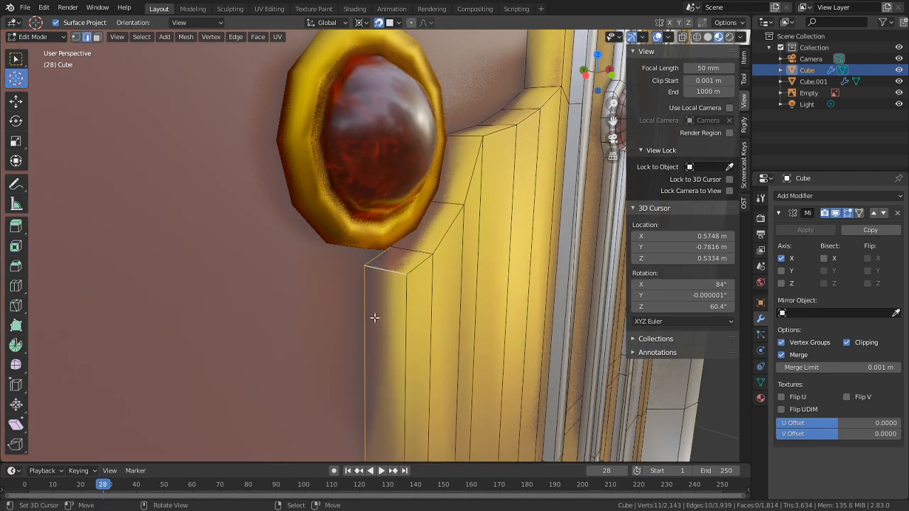
{"action": "middle_click_drag", "start_coordinate": [374, 317], "coordinate": [274, 178], "text": "shift"}
{"action": "scroll", "coordinate": [409, 151], "scroll_direction": "down", "scroll_amount": 3}
{"action": "key", "text": "c"}
{"action": "left_click_drag", "start_coordinate": [274, 178], "coordinate": [276, 146]}
{"action": "key", "text": "Escape"}
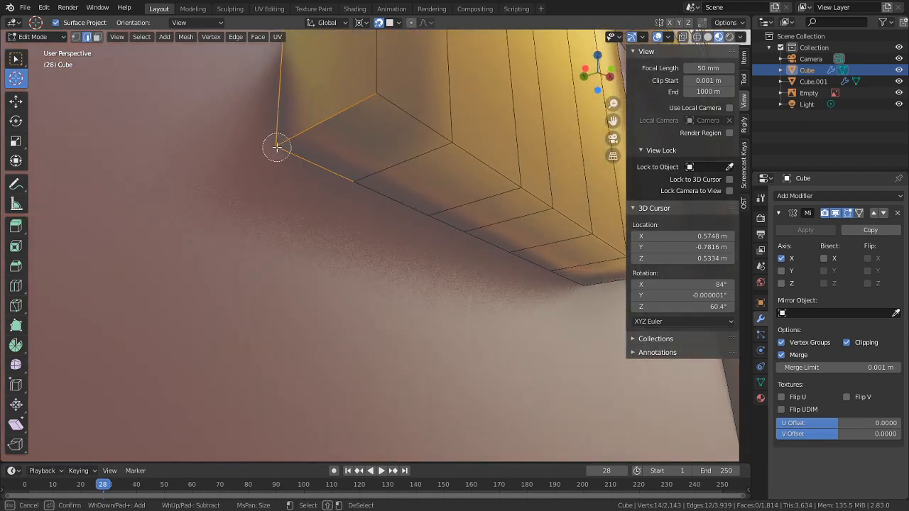
{"action": "key", "text": "m"}
{"action": "left_click", "coordinate": [276, 147]}
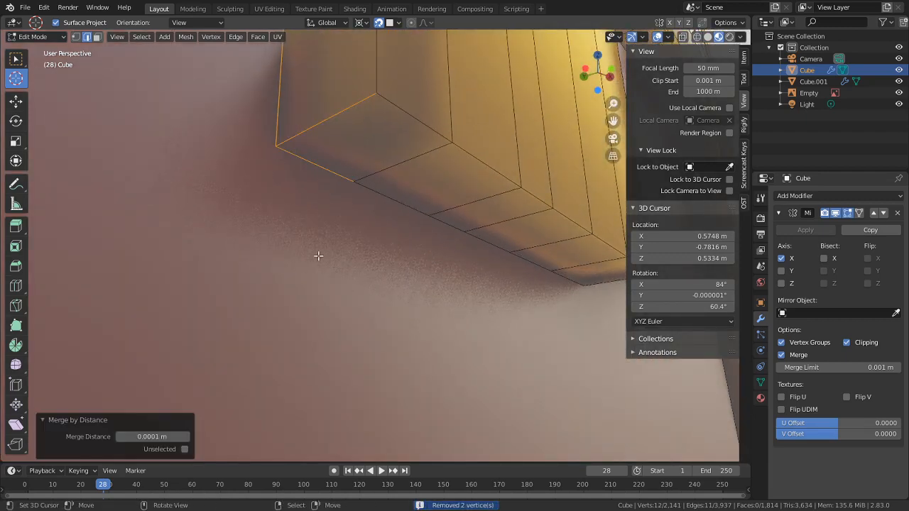
Step: Examine the closed panel side and the lower panel area in object and edit mode
{"action": "scroll", "coordinate": [378, 183], "scroll_direction": "down", "scroll_amount": 3}
{"action": "key", "text": "Tab"}
{"action": "scroll", "coordinate": [378, 181], "scroll_direction": "down", "scroll_amount": 4}
{"action": "key", "text": "Tab"}
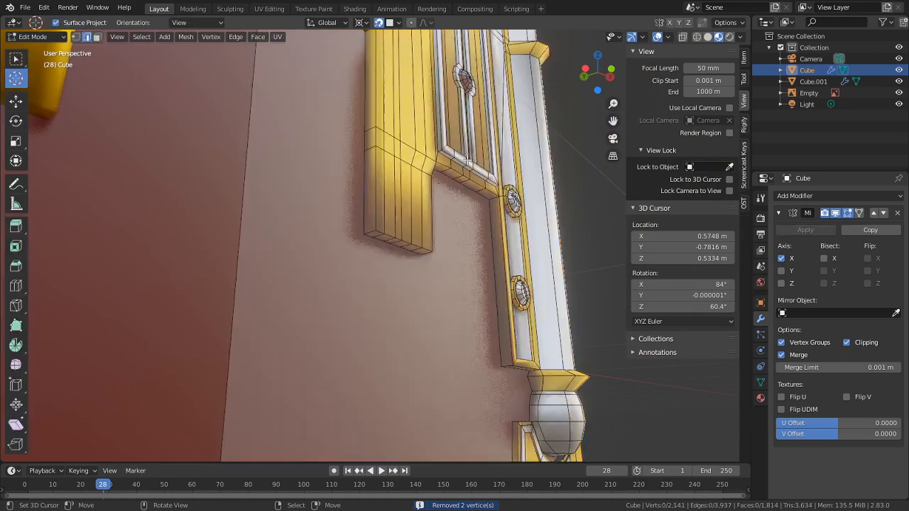
{"action": "middle_click_drag", "start_coordinate": [404, 144], "coordinate": [392, 225]}
{"action": "scroll", "coordinate": [392, 224], "scroll_direction": "up", "scroll_amount": 2}
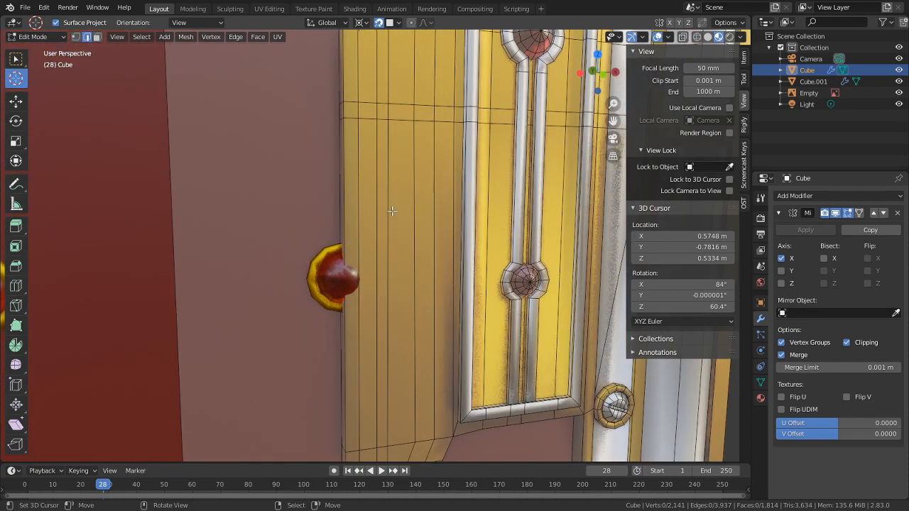
{"action": "scroll", "coordinate": [392, 211], "scroll_direction": "down", "scroll_amount": 4}
{"action": "scroll", "coordinate": [382, 226], "scroll_direction": "up", "scroll_amount": 2}
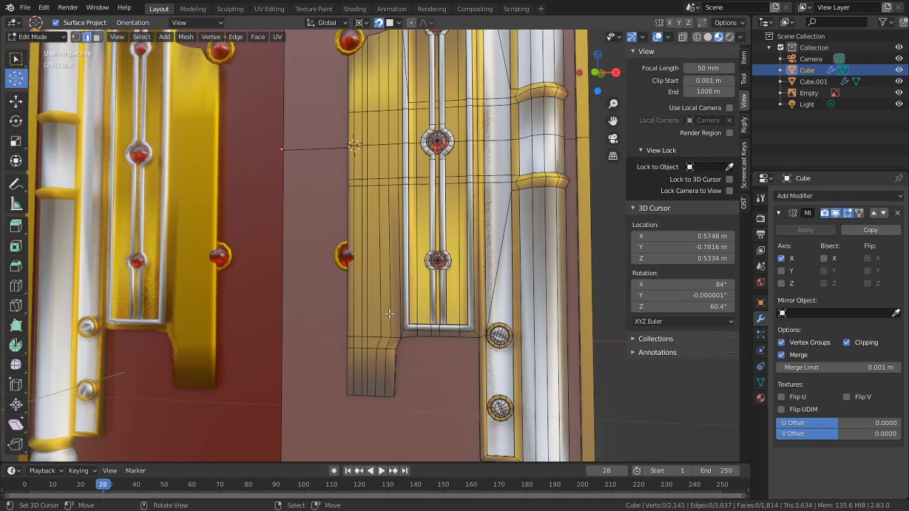
Step: Dissolve the diagonal edge crossing the silver strip above its upper stud, with vertices dissolved too
{"action": "key", "text": "ctrl+r"}
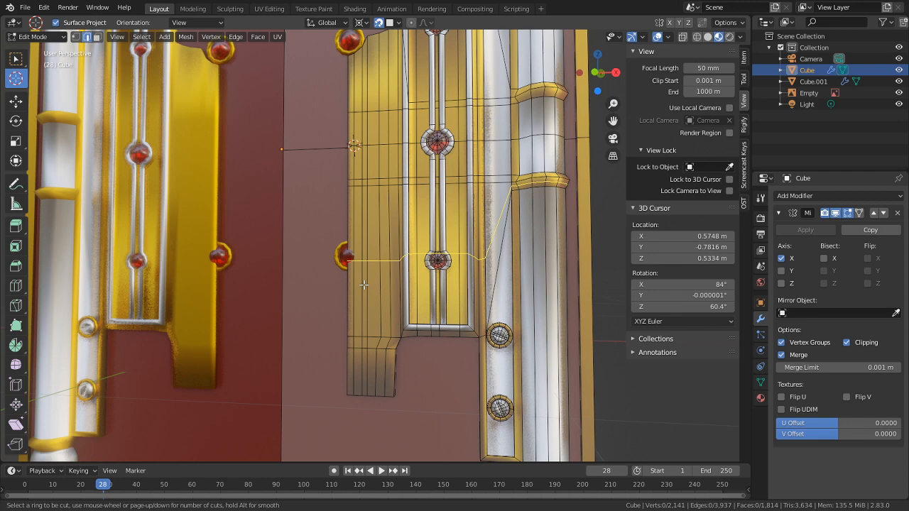
{"action": "key", "text": "Escape"}
{"action": "middle_click_drag", "start_coordinate": [510, 297], "coordinate": [469, 297], "text": "shift"}
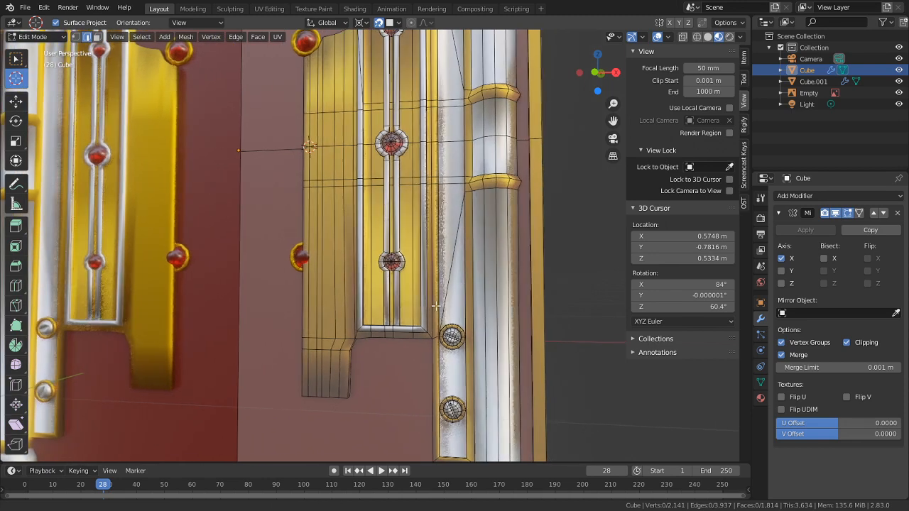
{"action": "scroll", "coordinate": [469, 297], "scroll_direction": "up", "scroll_amount": 2}
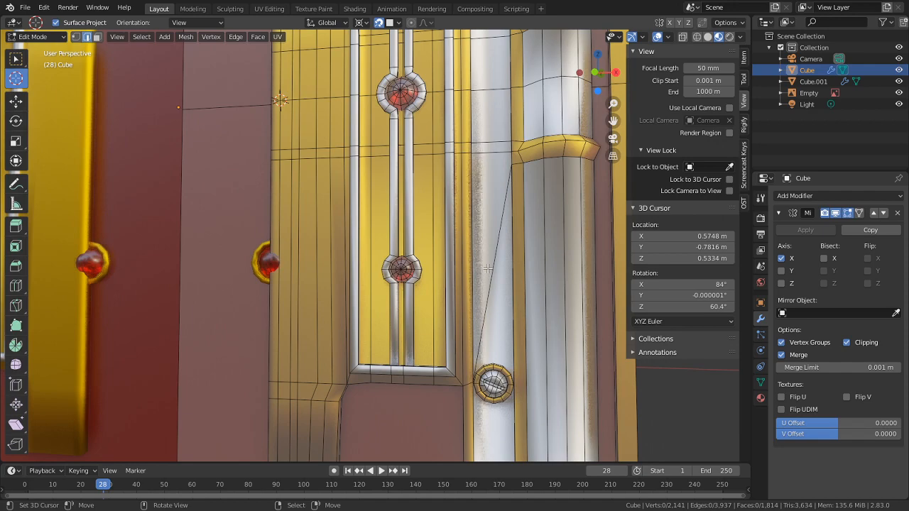
{"action": "key", "text": "ctrl+x"}
{"action": "middle_click_drag", "start_coordinate": [488, 268], "coordinate": [468, 296]}
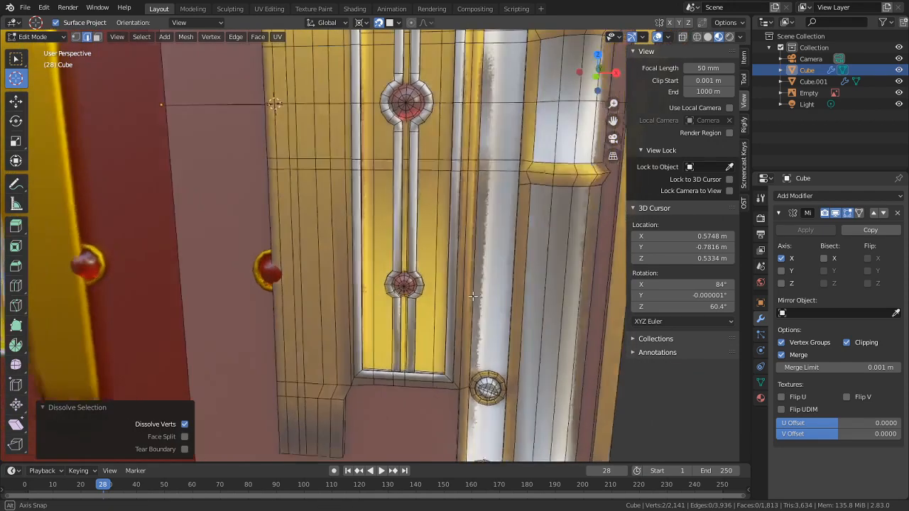
Step: Add three evenly spaced horizontal loop cuts across the gold panel between the existing double loop and the lower bend
{"action": "key", "text": "ctrl+r"}
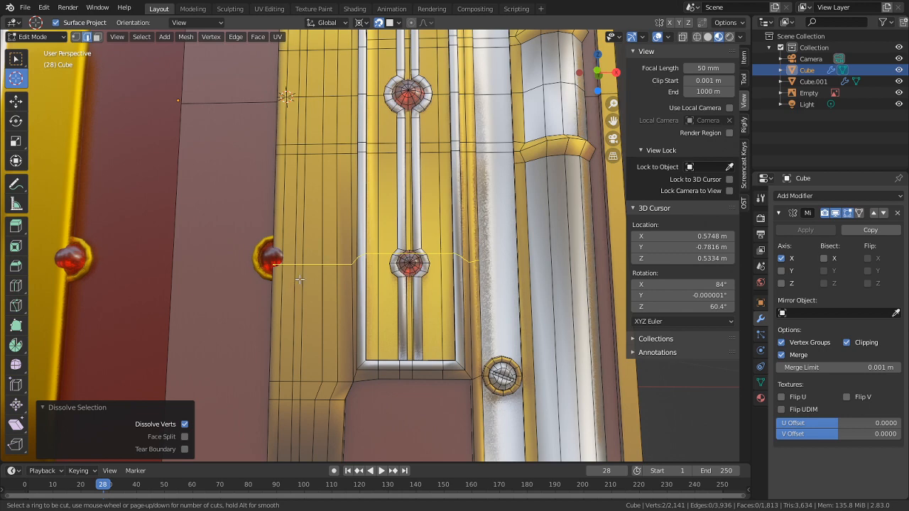
{"action": "scroll", "coordinate": [300, 279], "scroll_direction": "up", "scroll_amount": 2}
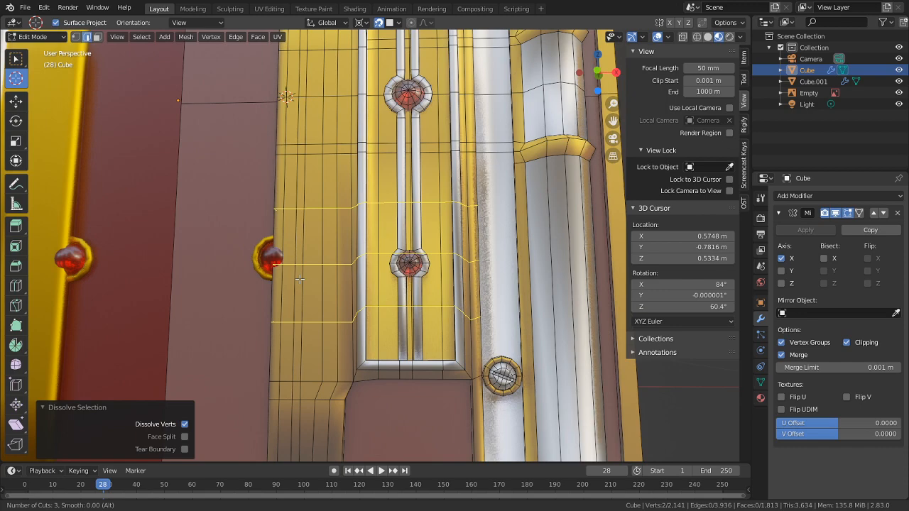
{"action": "left_click", "coordinate": [300, 279]}
{"action": "right_click", "coordinate": [300, 280]}
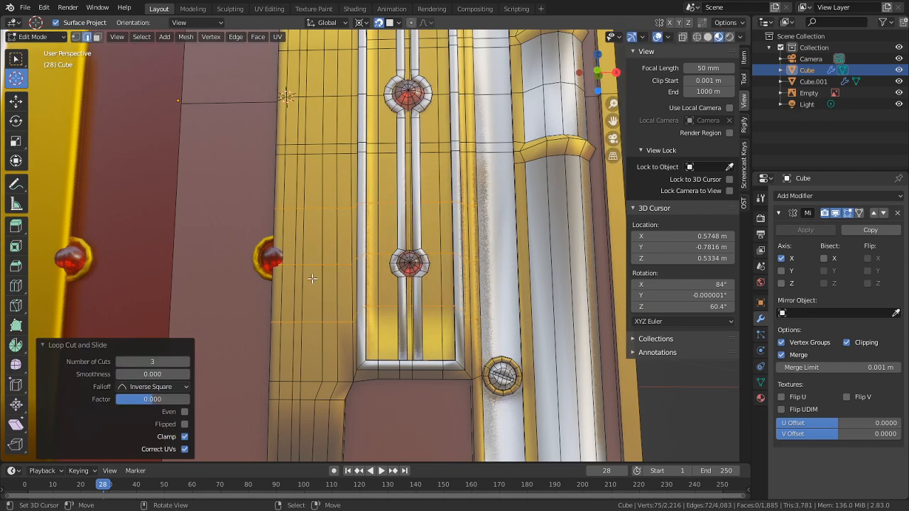
Step: Turn snapping off and slide the middle new loop by a factor of 0.141, level with the inner edge's red gem
{"action": "middle_click_drag", "start_coordinate": [299, 279], "coordinate": [504, 278]}
{"action": "middle_click_drag", "start_coordinate": [379, 311], "coordinate": [407, 275], "text": "shift"}
{"action": "scroll", "coordinate": [455, 258], "scroll_direction": "up", "scroll_amount": 7}
{"action": "right_click", "coordinate": [446, 275], "text": "alt"}
{"action": "key", "text": "g"}
{"action": "key", "text": "g"}
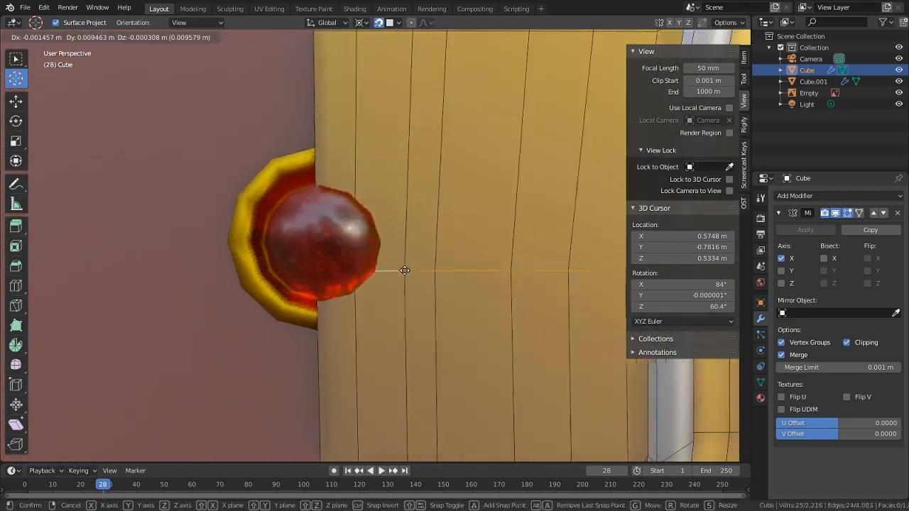
{"action": "key", "text": "Escape"}
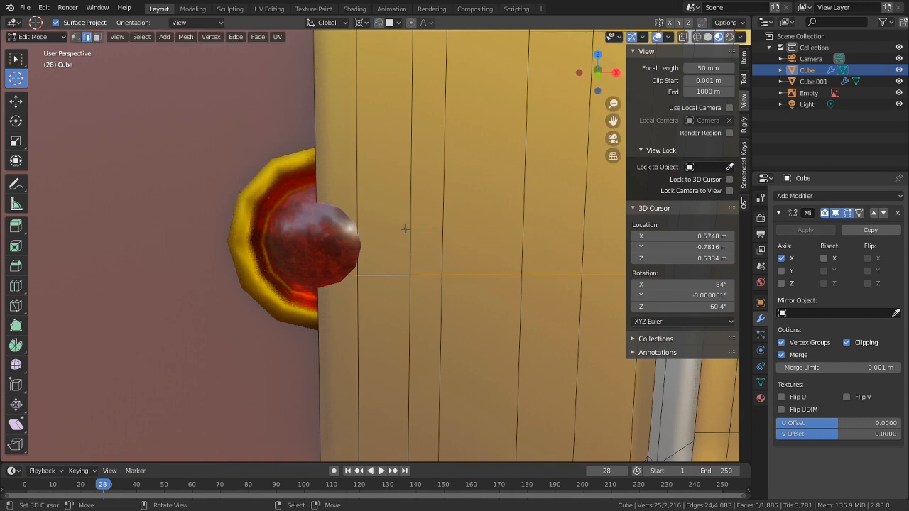
{"action": "key", "text": "g"}
{"action": "key", "text": "g"}
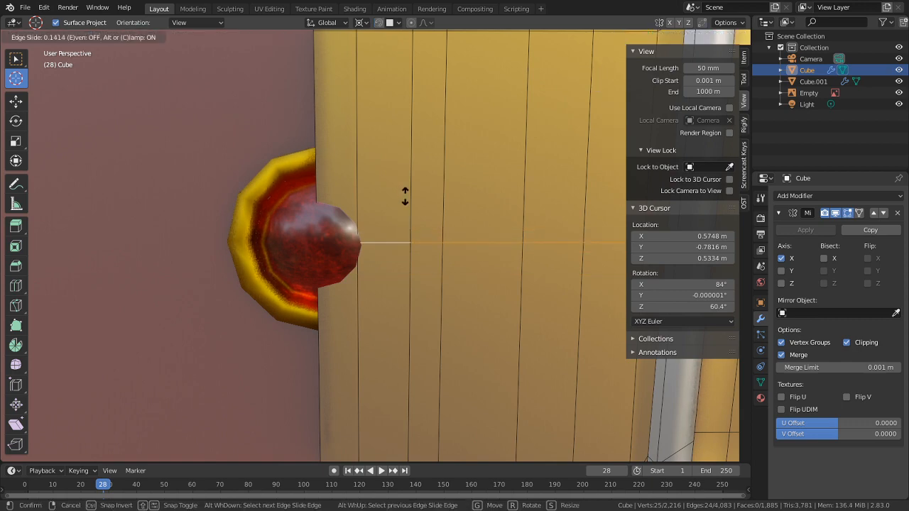
{"action": "left_click", "coordinate": [405, 196]}
Step: Compare the slid loop's position with the red gems on the panel and its mirrored side
{"action": "scroll", "coordinate": [408, 226], "scroll_direction": "down", "scroll_amount": 4}
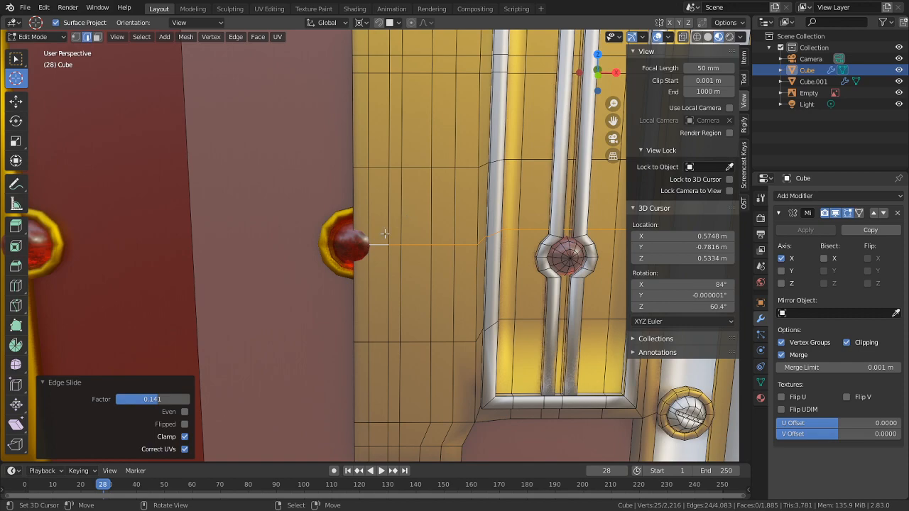
{"action": "scroll", "coordinate": [384, 234], "scroll_direction": "down", "scroll_amount": 4}
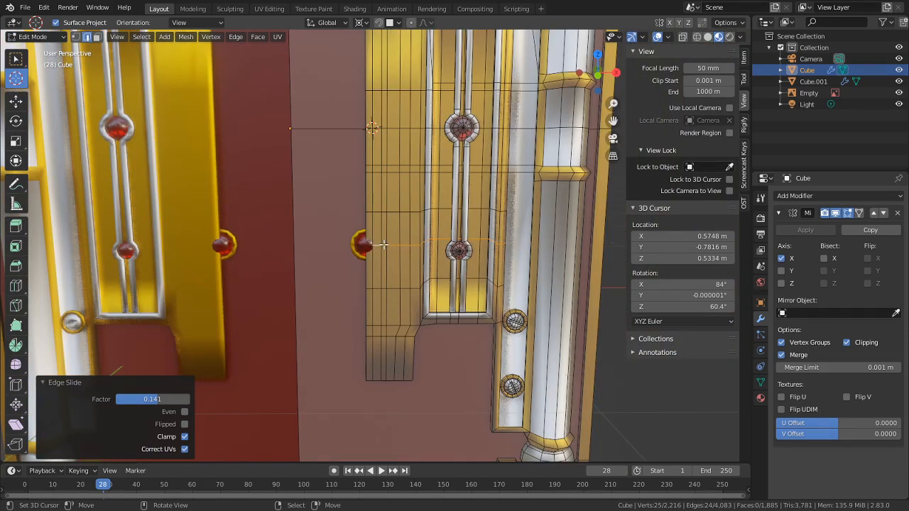
{"action": "scroll", "coordinate": [383, 245], "scroll_direction": "down", "scroll_amount": 3}
{"action": "scroll", "coordinate": [384, 248], "scroll_direction": "up", "scroll_amount": 4}
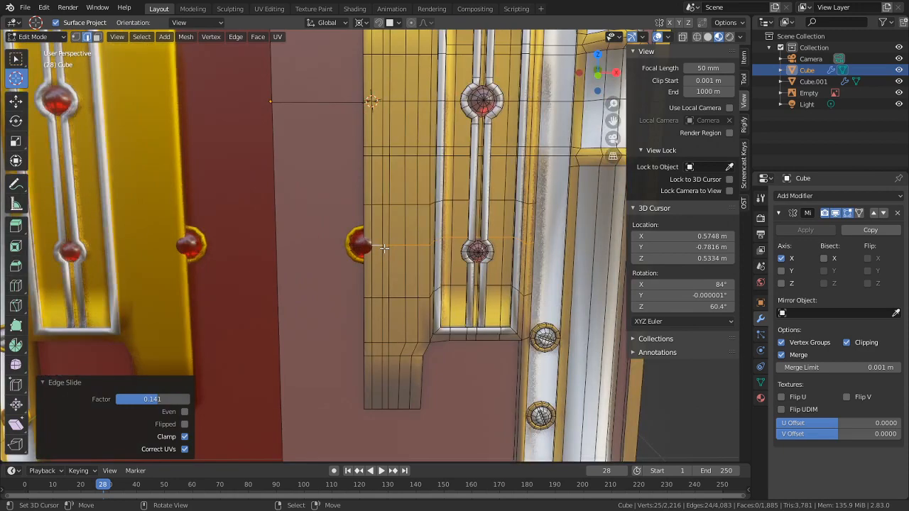
{"action": "scroll", "coordinate": [385, 248], "scroll_direction": "up", "scroll_amount": 2}
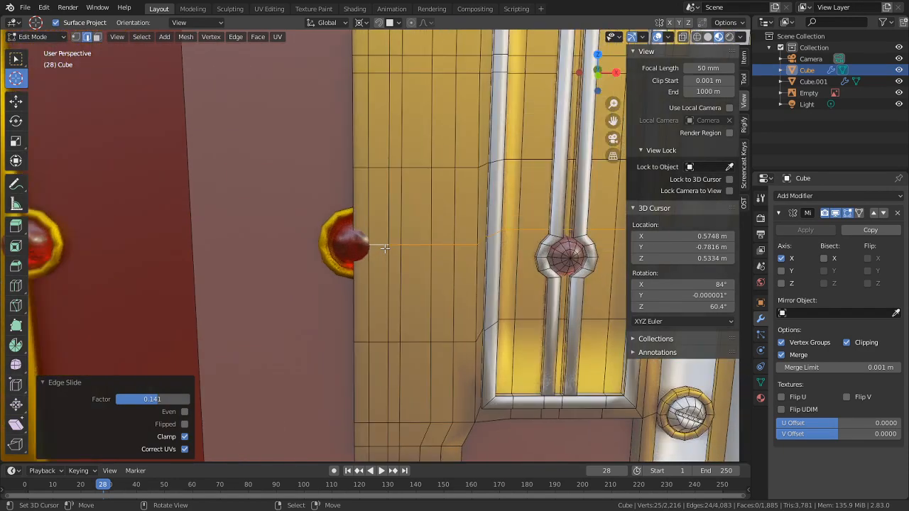
{"action": "mouse_move", "coordinate": [393, 255]}
{"action": "middle_mouse_down"}
{"action": "mouse_move", "coordinate": [428, 231]}
{"action": "mouse_move", "coordinate": [454, 229]}
{"action": "mouse_move", "coordinate": [398, 246]}
{"action": "middle_mouse_up"}
{"action": "scroll", "coordinate": [398, 246], "scroll_direction": "up", "scroll_amount": 2}
{"action": "scroll", "coordinate": [398, 249], "scroll_direction": "down", "scroll_amount": 5}
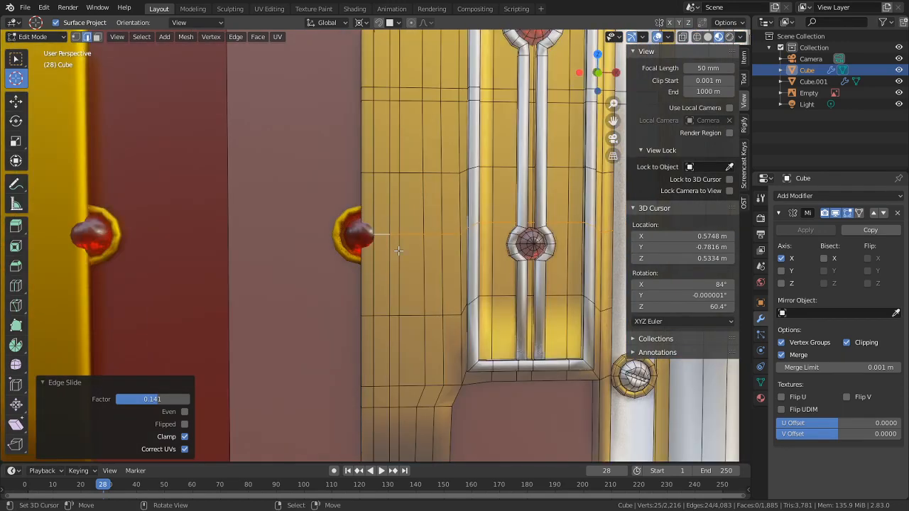
Step: Delete the gold panel's front faces from its lower end up to its notched upper edge beside the gem
{"action": "key", "text": "c"}
{"action": "left_click", "coordinate": [398, 370]}
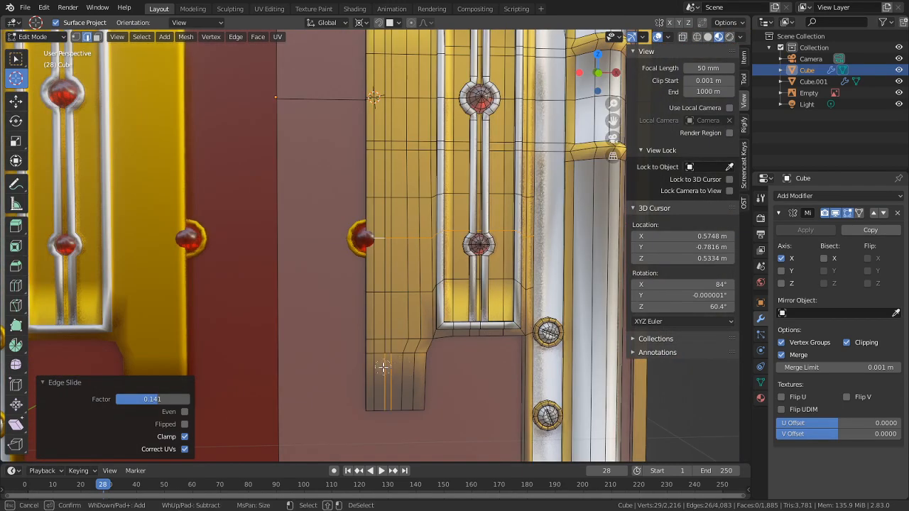
{"action": "right_click", "coordinate": [384, 366]}
{"action": "key", "text": "3"}
{"action": "key", "text": "c"}
{"action": "left_click", "coordinate": [378, 367]}
{"action": "mouse_move", "coordinate": [377, 368]}
{"action": "left_mouse_down"}
{"action": "mouse_move", "coordinate": [407, 376]}
{"action": "mouse_move", "coordinate": [417, 345]}
{"action": "mouse_move", "coordinate": [419, 273]}
{"action": "mouse_move", "coordinate": [386, 324]}
{"action": "mouse_move", "coordinate": [382, 219]}
{"action": "mouse_move", "coordinate": [418, 213]}
{"action": "mouse_move", "coordinate": [386, 180]}
{"action": "mouse_move", "coordinate": [390, 135]}
{"action": "mouse_move", "coordinate": [419, 145]}
{"action": "mouse_move", "coordinate": [423, 127]}
{"action": "left_mouse_up"}
{"action": "right_click", "coordinate": [422, 124]}
{"action": "middle_click_drag", "start_coordinate": [414, 106], "coordinate": [385, 238], "text": "shift"}
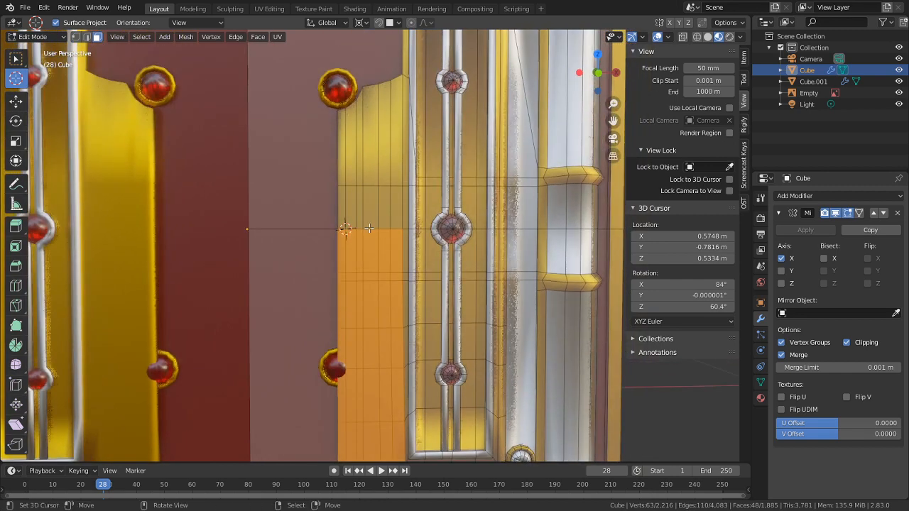
{"action": "key", "text": "c"}
{"action": "mouse_move", "coordinate": [372, 212]}
{"action": "left_mouse_down"}
{"action": "mouse_move", "coordinate": [357, 217]}
{"action": "mouse_move", "coordinate": [383, 210]}
{"action": "mouse_move", "coordinate": [387, 181]}
{"action": "mouse_move", "coordinate": [358, 171]}
{"action": "left_mouse_up"}
{"action": "right_click", "coordinate": [348, 170]}
{"action": "key", "text": "x"}
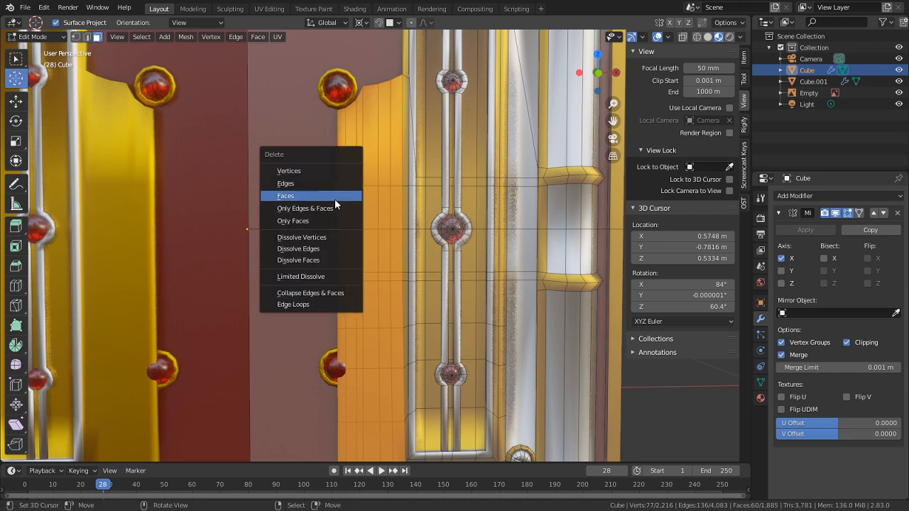
{"action": "left_click", "coordinate": [331, 190]}
Step: Examine in object and edit mode how the panel's remaining side strip passes through the lower red gem
{"action": "middle_click_drag", "start_coordinate": [365, 339], "coordinate": [371, 185], "text": "shift"}
{"action": "scroll", "coordinate": [371, 186], "scroll_direction": "up", "scroll_amount": 3}
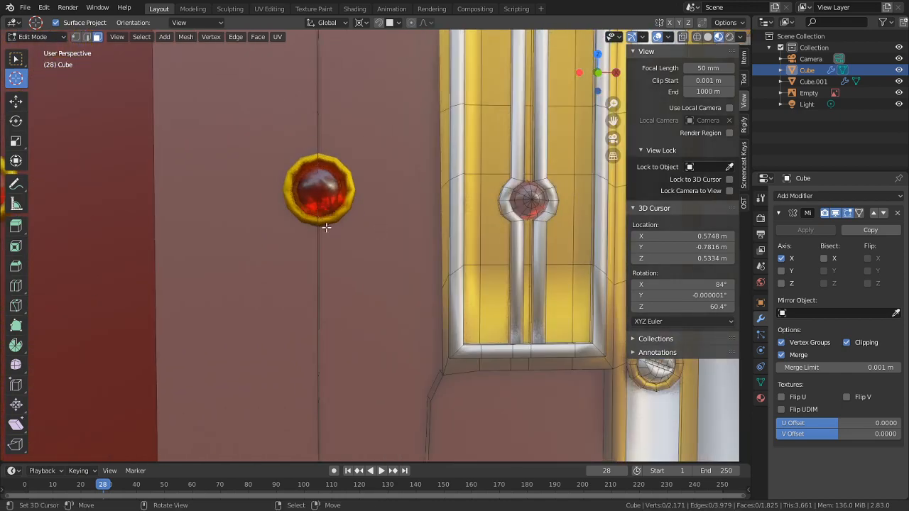
{"action": "key", "text": "Tab"}
{"action": "key", "text": "Tab"}
{"action": "right_click", "coordinate": [316, 239]}
{"action": "middle_click_drag", "start_coordinate": [316, 238], "coordinate": [365, 254]}
{"action": "right_click", "coordinate": [369, 277]}
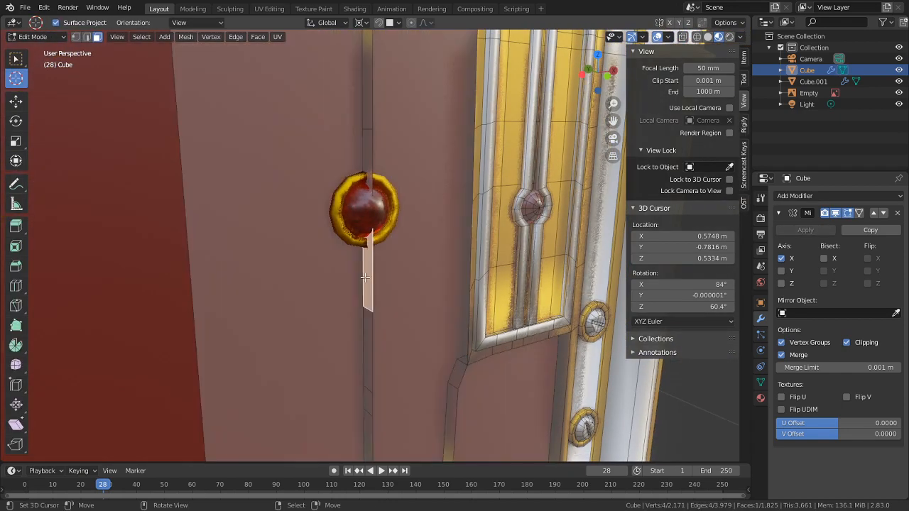
{"action": "scroll", "coordinate": [384, 264], "scroll_direction": "up", "scroll_amount": 2}
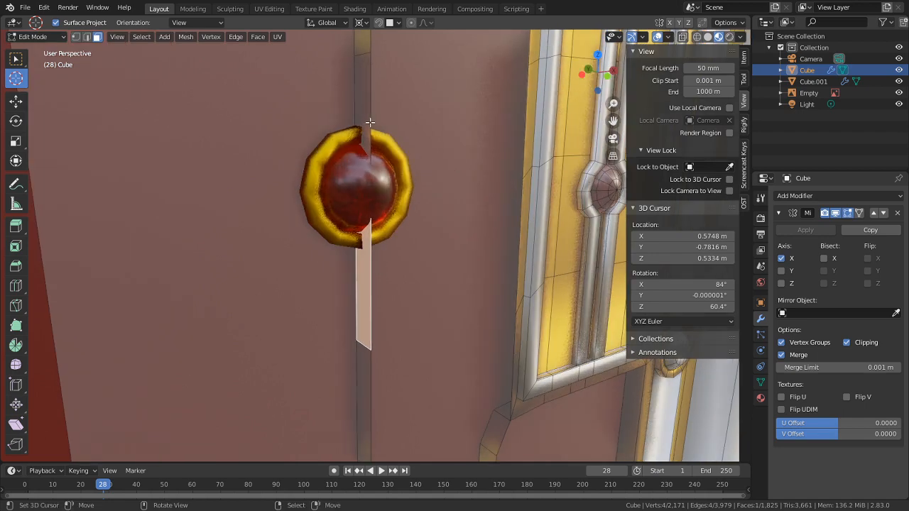
{"action": "key", "text": "ctrl+l"}
{"action": "key", "text": "Tab"}
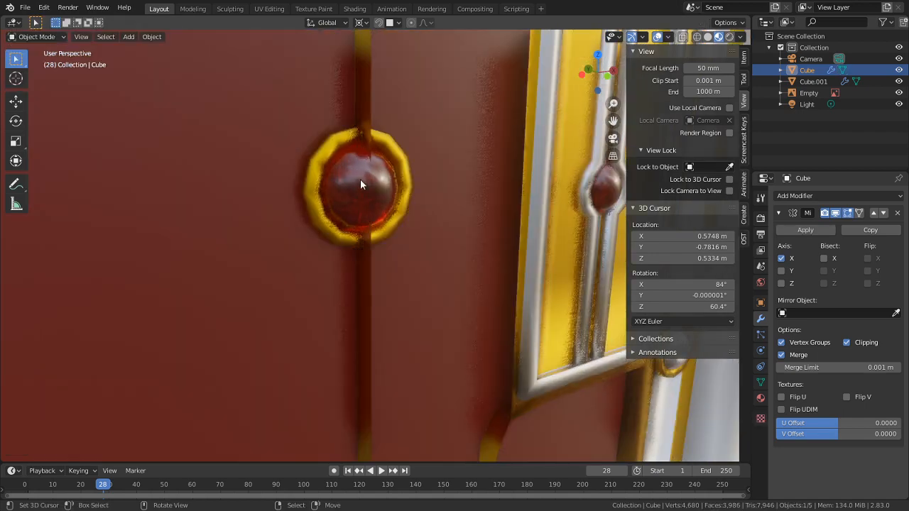
{"action": "left_click", "coordinate": [360, 179]}
{"action": "key", "text": "w"}
{"action": "key", "text": "w"}
{"action": "left_click", "coordinate": [364, 118]}
{"action": "key", "text": "Tab"}
{"action": "scroll", "coordinate": [393, 240], "scroll_direction": "up", "scroll_amount": 2}
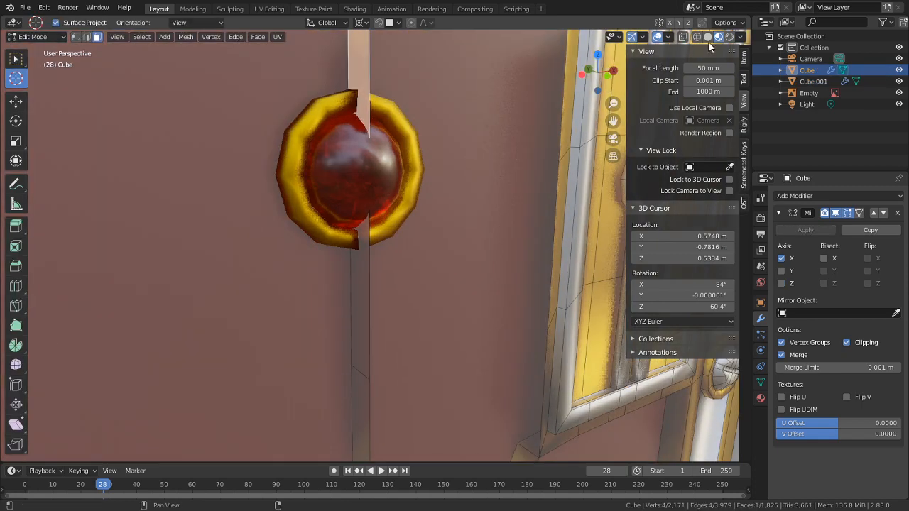
Step: Show the model in wireframe and move the strip's edge behind the gem about 0.038 m along X
{"action": "left_click", "coordinate": [697, 36]}
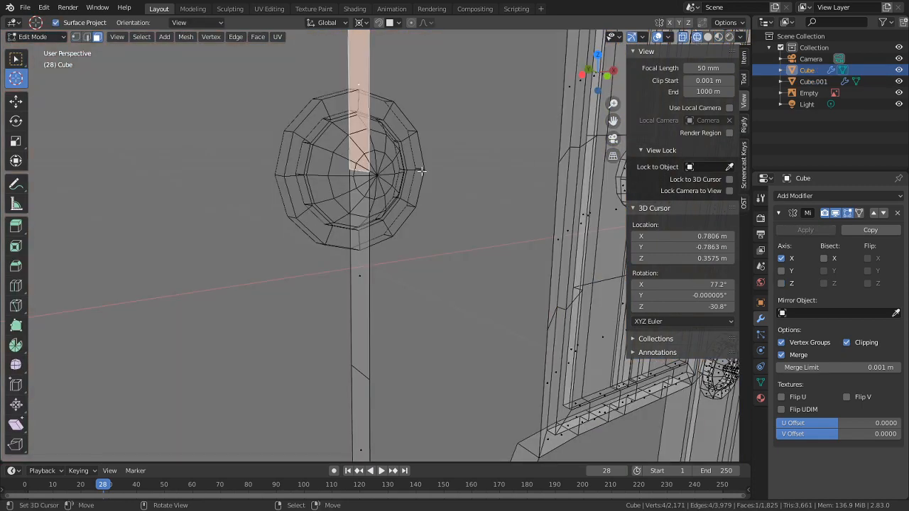
{"action": "key", "text": "2"}
{"action": "middle_click_drag", "start_coordinate": [366, 160], "coordinate": [359, 163]}
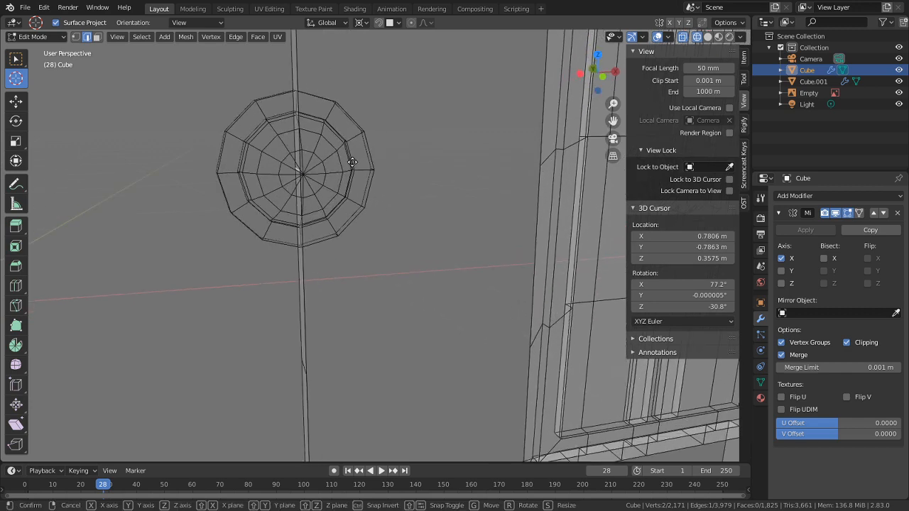
{"action": "key", "text": "g"}
{"action": "key", "text": "x"}
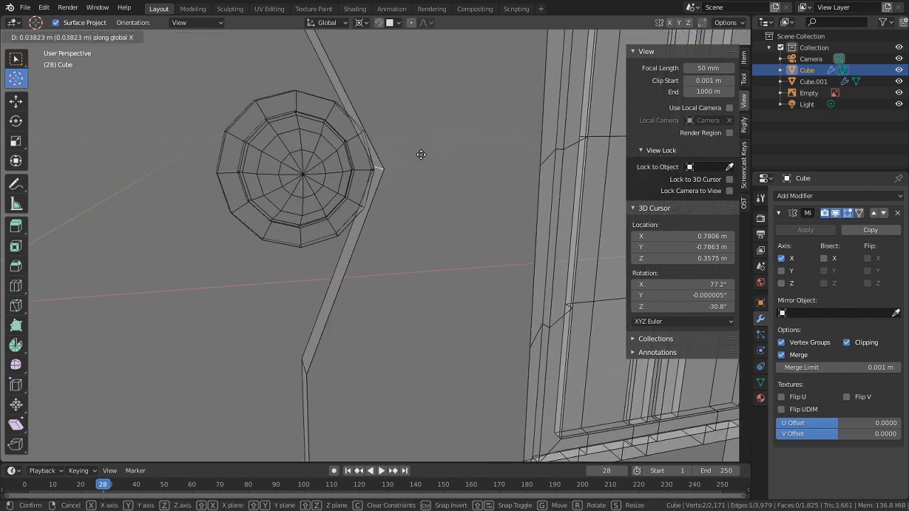
{"action": "left_click", "coordinate": [419, 153]}
Step: Add one centred loop cut to the side strip's slanted section above the moved edge
{"action": "middle_click_drag", "start_coordinate": [420, 154], "coordinate": [361, 162]}
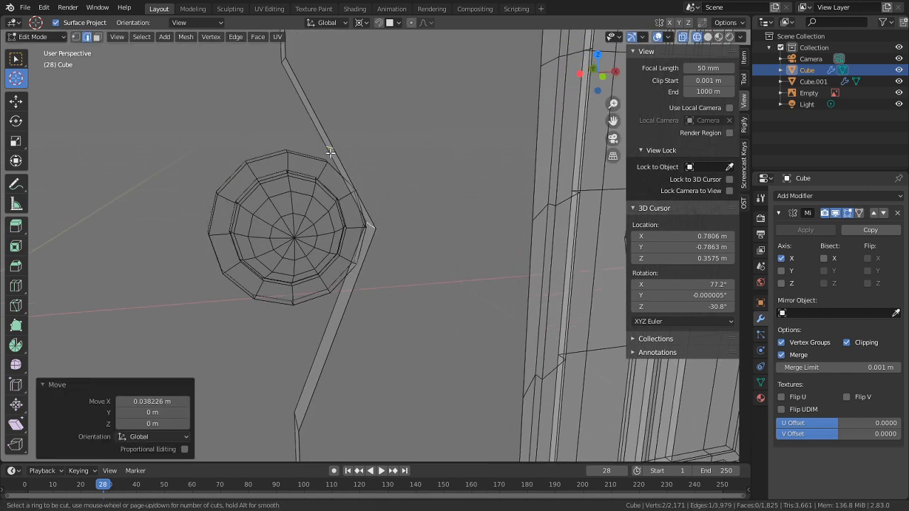
{"action": "key", "text": "e"}
{"action": "key", "text": "g"}
{"action": "right_click", "coordinate": [357, 184]}
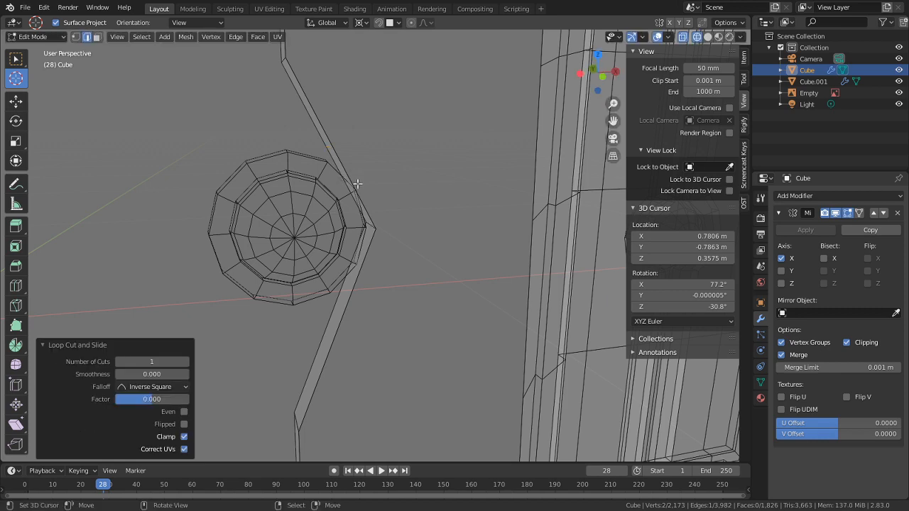
Step: In front view, move the new edge about 0.011 m in X and -0.016 m in Z onto the gem rim's corner
{"action": "key", "text": "KP_3"}
{"action": "key", "text": "KP_1"}
{"action": "scroll", "coordinate": [358, 184], "scroll_direction": "up", "scroll_amount": 4}
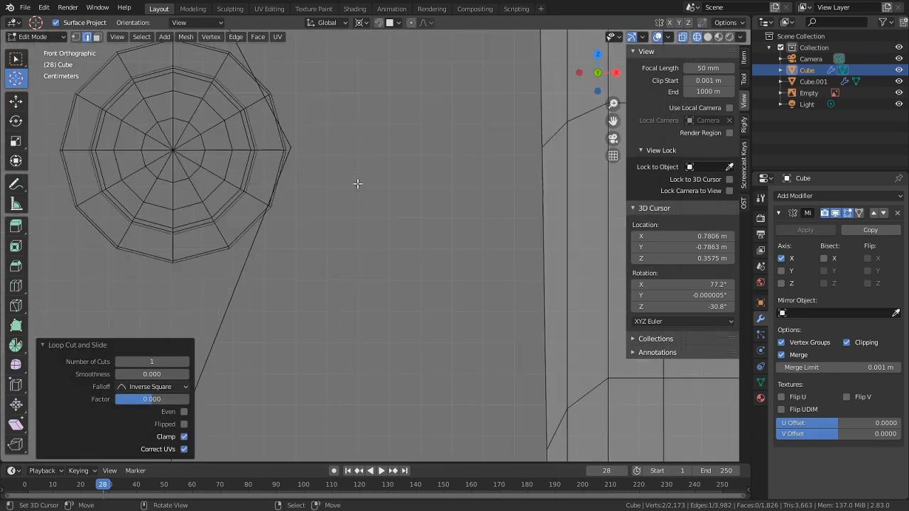
{"action": "middle_click_drag", "start_coordinate": [357, 184], "coordinate": [412, 418], "text": "shift"}
{"action": "scroll", "coordinate": [433, 272], "scroll_direction": "up", "scroll_amount": 1}
{"action": "middle_click_drag", "start_coordinate": [282, 104], "coordinate": [390, 187], "text": "shift"}
{"action": "key", "text": "g"}
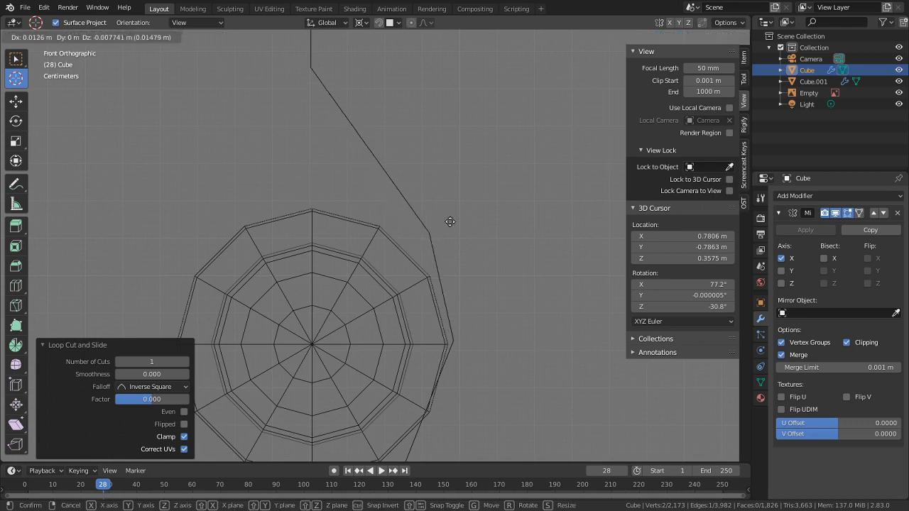
{"action": "left_click", "coordinate": [444, 255]}
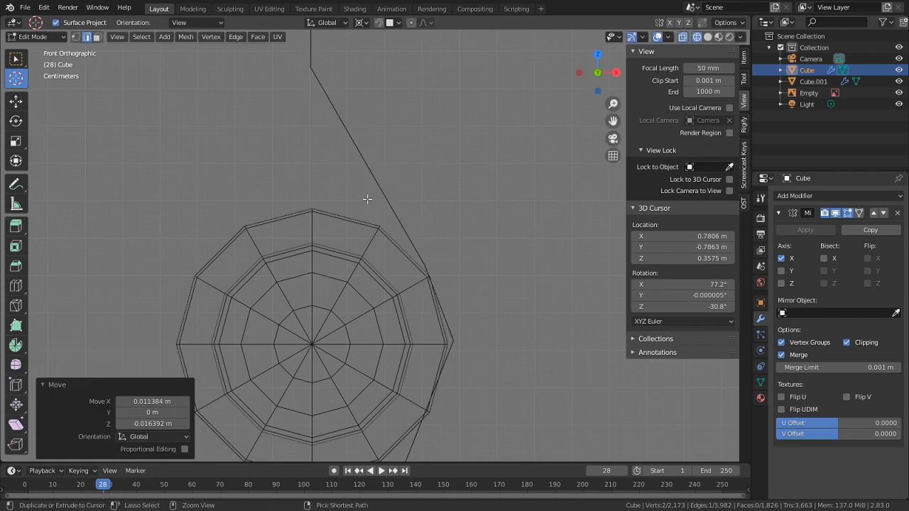
Step: Add another centred loop cut to the strip above the gem and move it -0.01366 m in Z toward the rim's next corner
{"action": "middle_click_drag", "start_coordinate": [381, 159], "coordinate": [384, 196]}
{"action": "key", "text": "ctrl+r"}
{"action": "left_click", "coordinate": [407, 185]}
{"action": "right_click", "coordinate": [406, 185]}
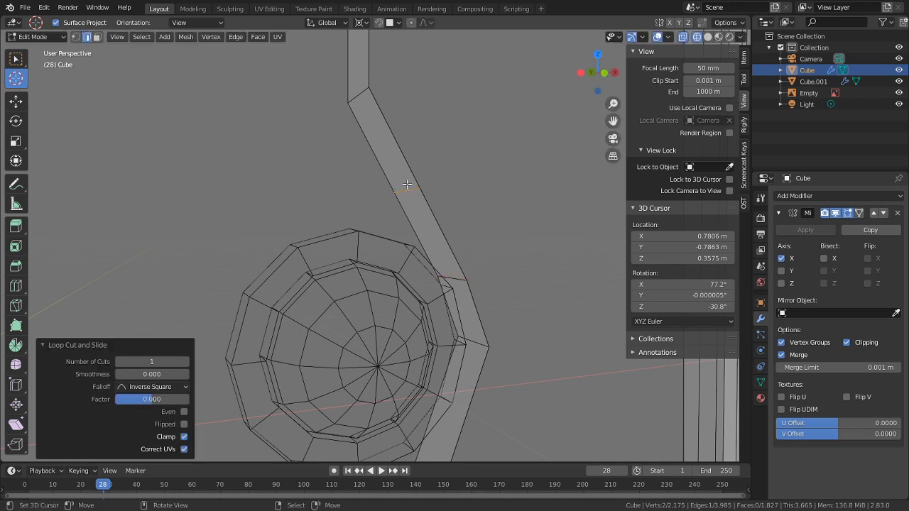
{"action": "key", "text": "KP_1"}
{"action": "scroll", "coordinate": [397, 186], "scroll_direction": "up", "scroll_amount": 3}
{"action": "key", "text": "g"}
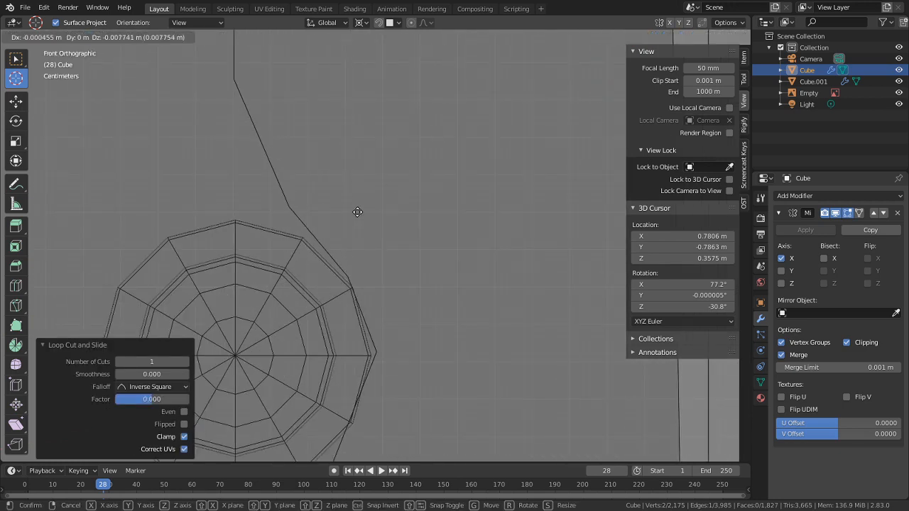
{"action": "left_click", "coordinate": [360, 232]}
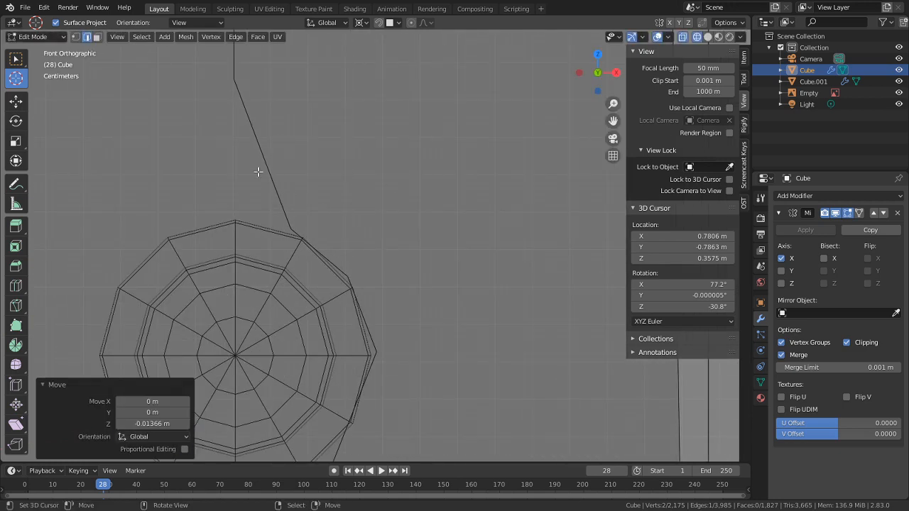
Step: Add a third centred loop cut above the gem and move it about -0.007 m in X and -0.015 m in Z, above the rim's top
{"action": "middle_click_drag", "start_coordinate": [260, 170], "coordinate": [487, 112]}
{"action": "key", "text": "ctrl+r"}
{"action": "left_click", "coordinate": [437, 92]}
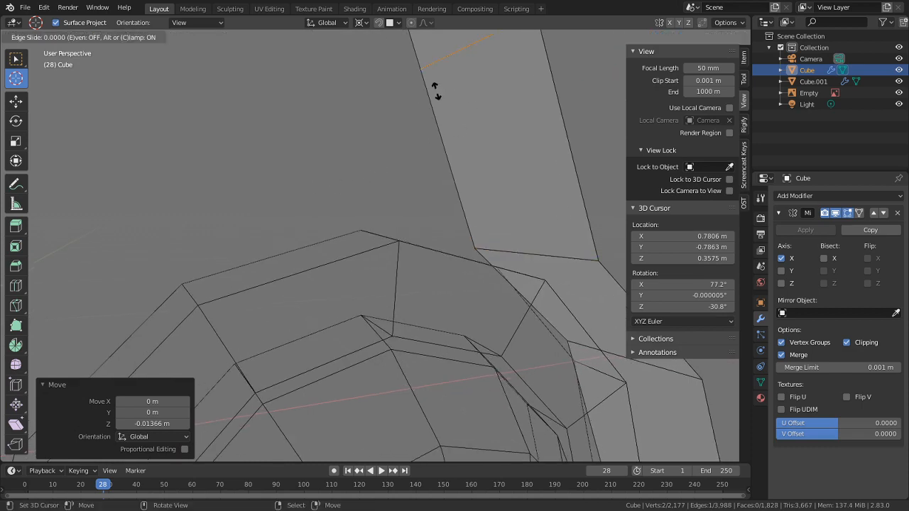
{"action": "right_click", "coordinate": [437, 92]}
{"action": "key", "text": "KP_3"}
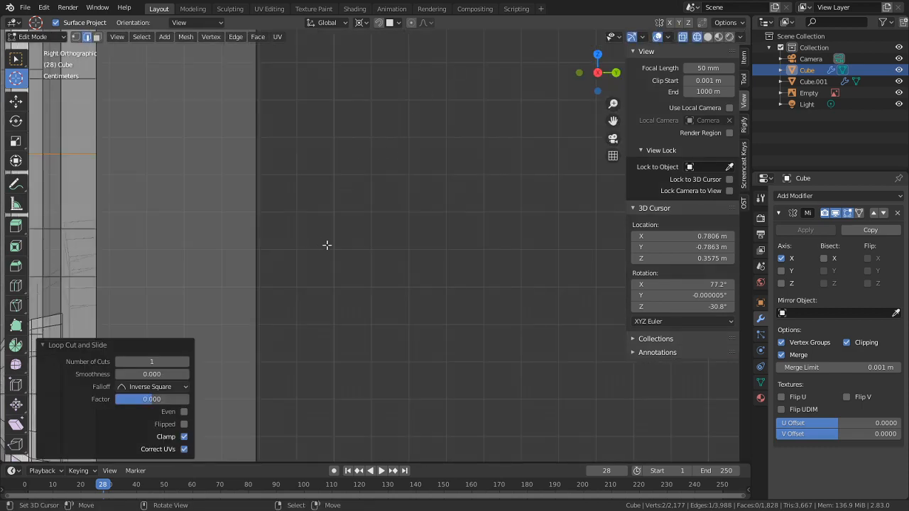
{"action": "key", "text": "KP_1"}
{"action": "scroll", "coordinate": [426, 265], "scroll_direction": "up", "scroll_amount": 2}
{"action": "key", "text": "g"}
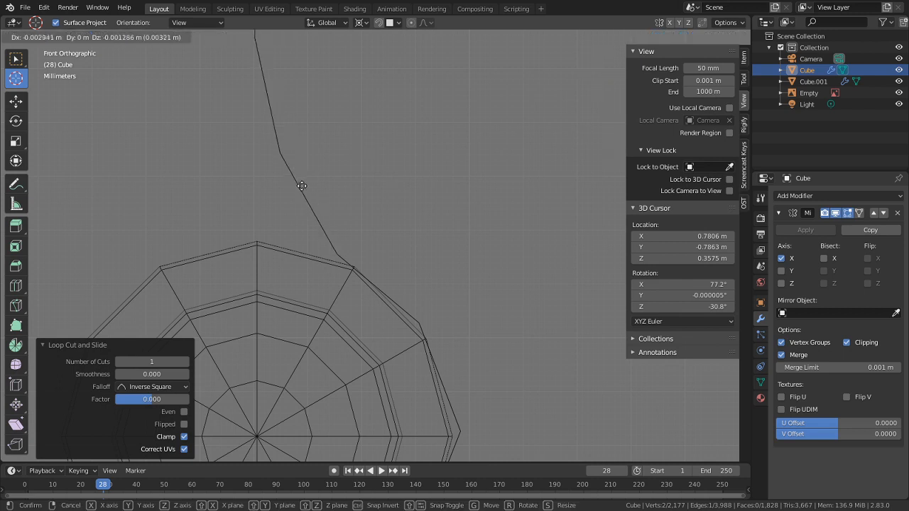
{"action": "left_click", "coordinate": [97, 458]}
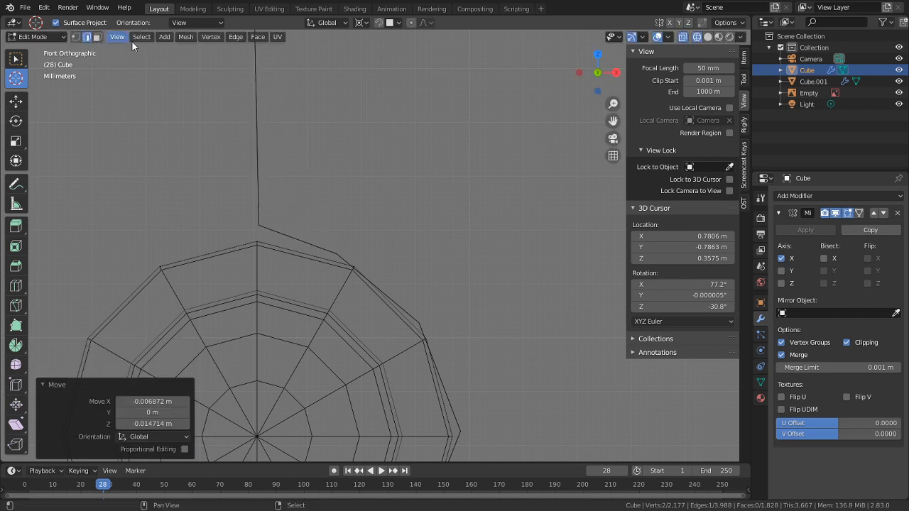
Step: Move the strip's vertices between the gem's widest point and its upper diagonal corner 0.00215 m in X and 0.000632 m in Z
{"action": "right_click", "coordinate": [333, 280]}
{"action": "key", "text": "1"}
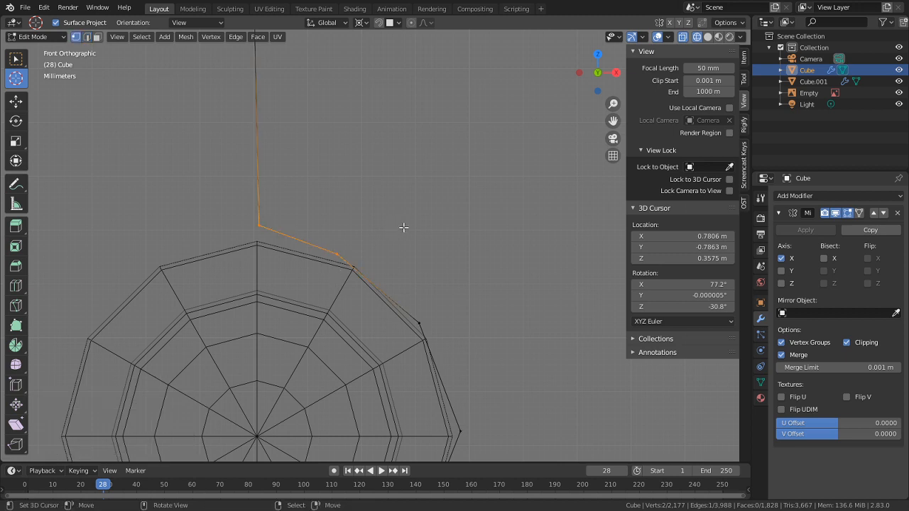
{"action": "key", "text": "alt+a"}
{"action": "key", "text": "c"}
{"action": "left_click", "coordinate": [419, 304]}
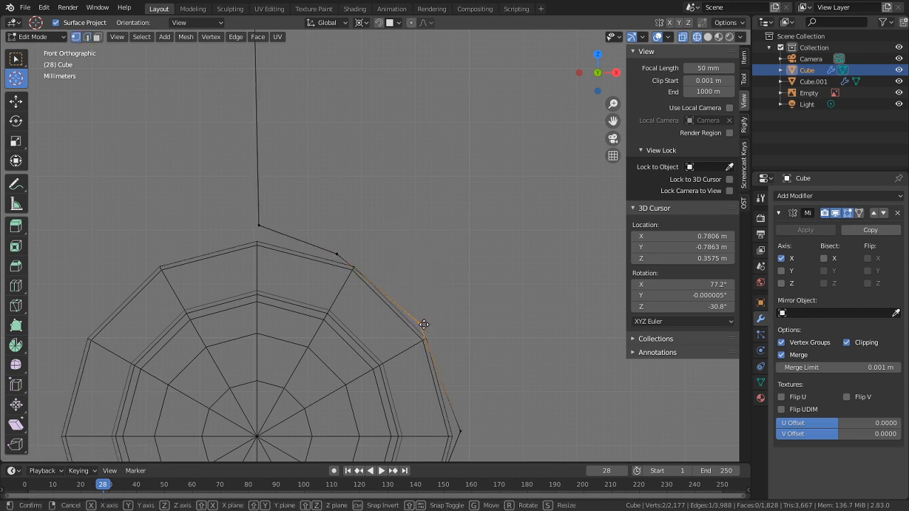
{"action": "key", "text": "g"}
{"action": "left_click", "coordinate": [454, 316]}
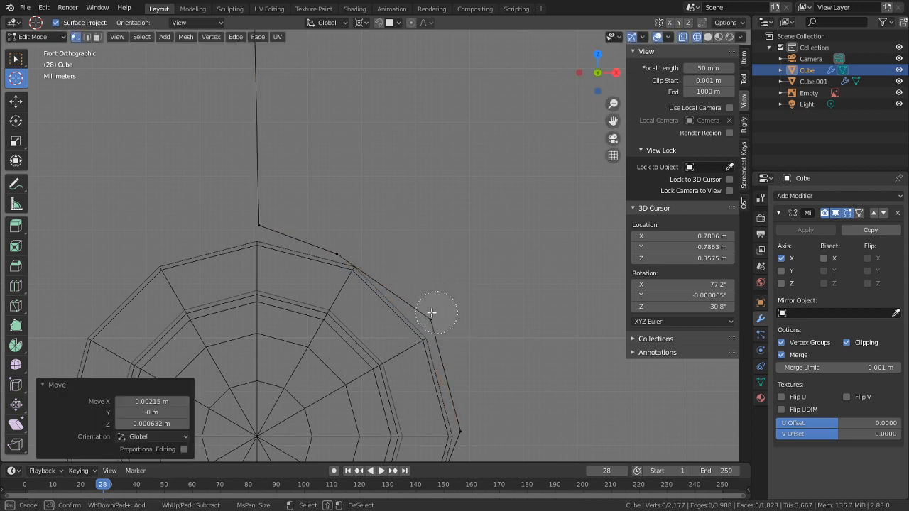
Step: Move the vertices near the rim's upper corner outward, and those at its widest point 0.000306 m in X and -0.001096 m in Z
{"action": "left_click", "coordinate": [329, 244]}
{"action": "key", "text": "g"}
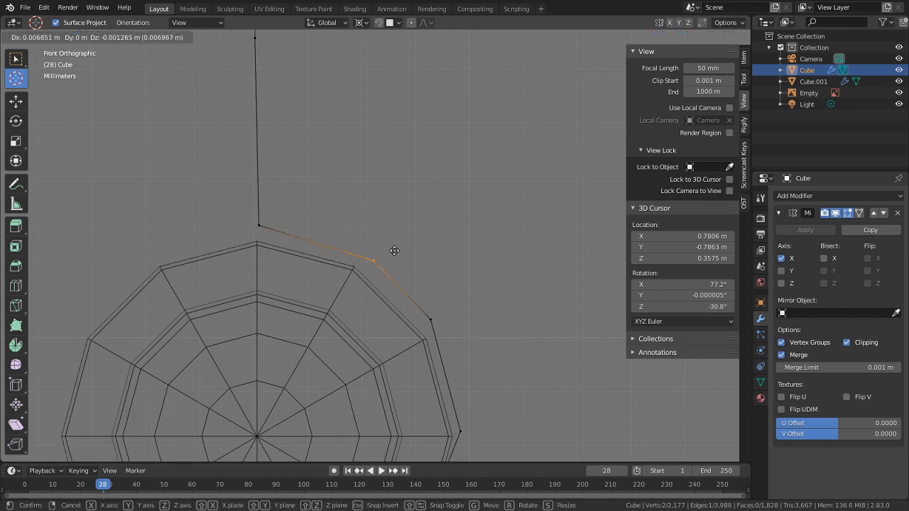
{"action": "left_click", "coordinate": [376, 252]}
{"action": "middle_click_drag", "start_coordinate": [382, 315], "coordinate": [455, 300], "text": "shift"}
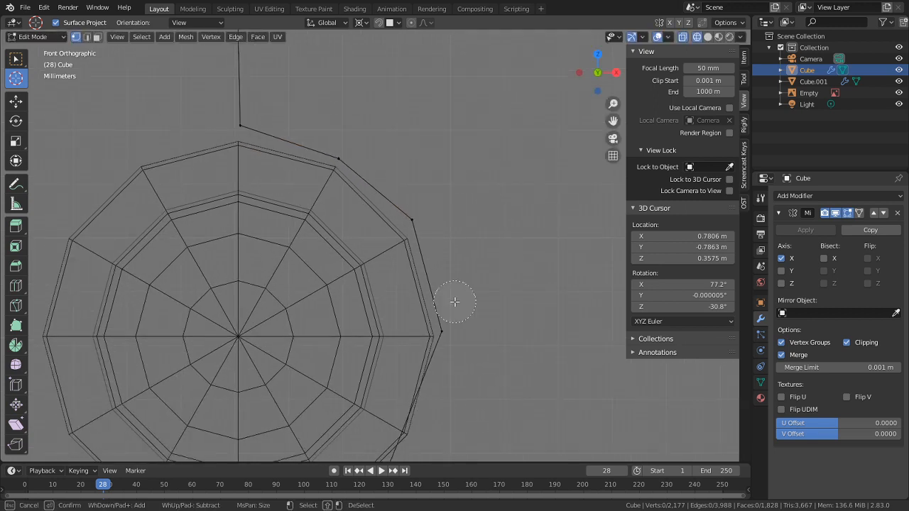
{"action": "left_click", "coordinate": [452, 314]}
{"action": "key", "text": "g"}
{"action": "left_click", "coordinate": [467, 375]}
{"action": "left_click", "coordinate": [455, 341]}
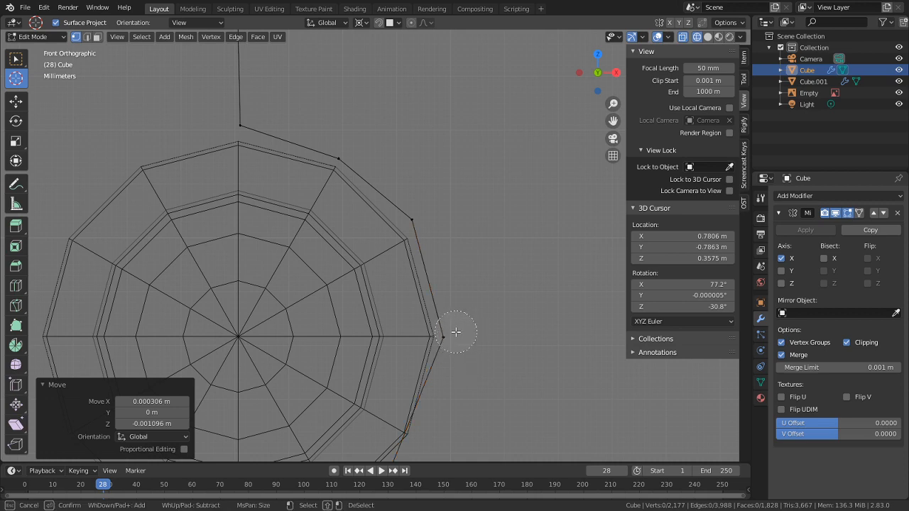
Step: Add two loop cuts to the strip below the gem's widest point, sliding the second by a factor of -0.224
{"action": "middle_click_drag", "start_coordinate": [479, 382], "coordinate": [468, 313], "text": "shift"}
{"action": "middle_click_drag", "start_coordinate": [410, 363], "coordinate": [294, 356]}
{"action": "key", "text": "ctrl+r"}
{"action": "left_click", "coordinate": [242, 306]}
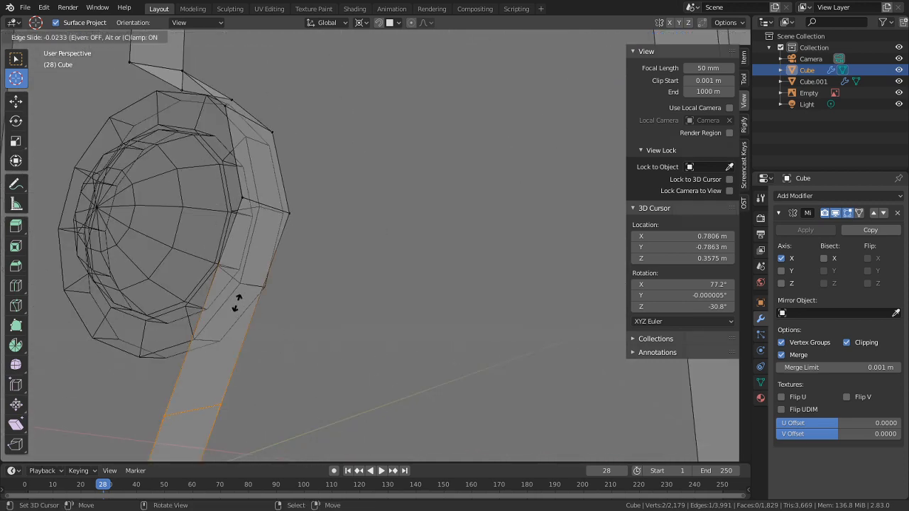
{"action": "left_click", "coordinate": [276, 201]}
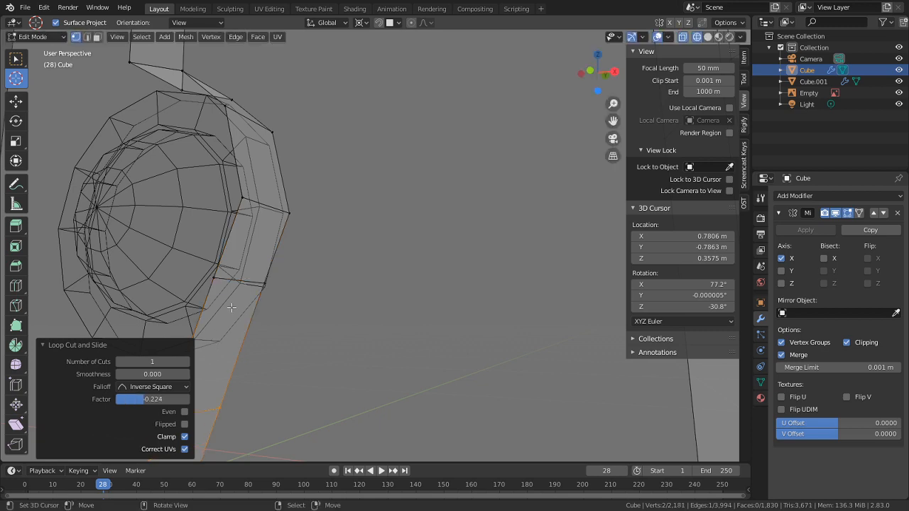
Step: Move the upper of the two new cuts slightly outward, just clear of the rim's first corner below its widest point
{"action": "key", "text": "KP_1"}
{"action": "scroll", "coordinate": [337, 308], "scroll_direction": "up", "scroll_amount": 3}
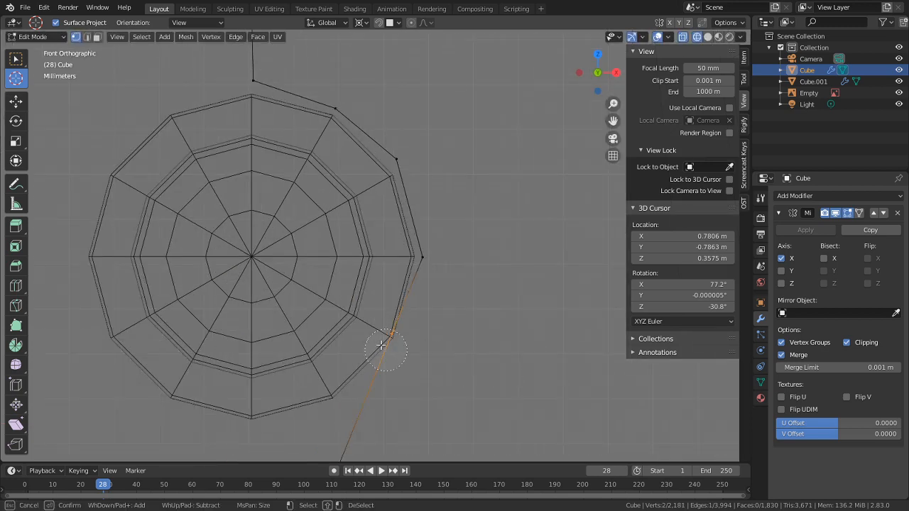
{"action": "key", "text": "g"}
{"action": "left_click", "coordinate": [419, 353]}
{"action": "key", "text": "c"}
{"action": "middle_click", "coordinate": [412, 341]}
{"action": "right_click", "coordinate": [414, 355]}
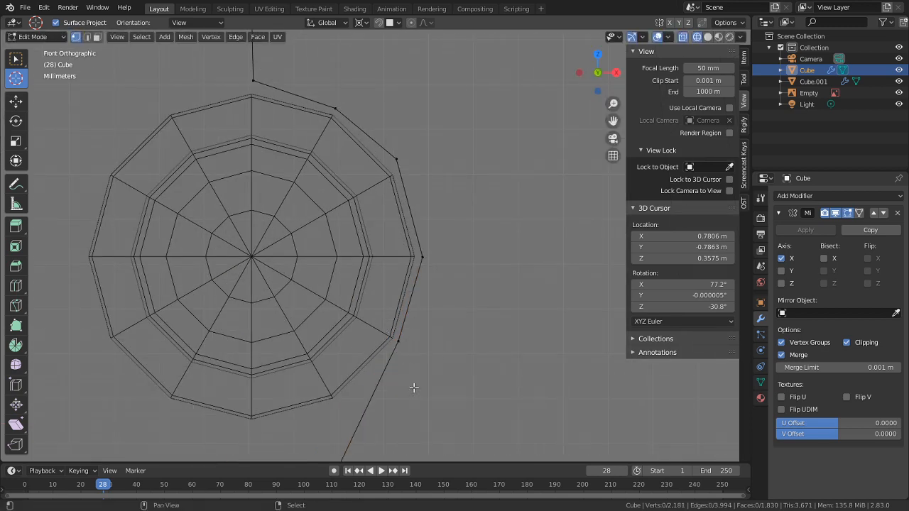
Step: Move the lower cut's vertices up about 0.012 m or slightly more, close to the gem rim's lower diagonal corner
{"action": "middle_click_drag", "start_coordinate": [414, 385], "coordinate": [419, 278], "text": "shift"}
{"action": "key", "text": "c"}
{"action": "left_click", "coordinate": [344, 355]}
{"action": "key", "text": "g"}
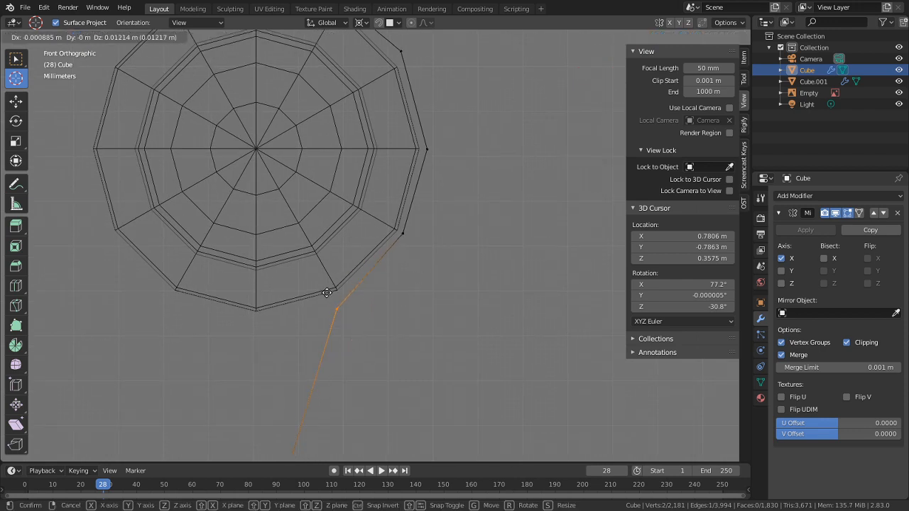
{"action": "left_click", "coordinate": [327, 287]}
Step: Move the strip's next vertices below the lower gem up 0.056827 m, to just beneath the rim's lowest point
{"action": "scroll", "coordinate": [421, 362], "scroll_direction": "down", "scroll_amount": 3}
{"action": "middle_click_drag", "start_coordinate": [421, 362], "coordinate": [465, 304], "text": "shift"}
{"action": "key", "text": "c"}
{"action": "left_click", "coordinate": [357, 377]}
{"action": "right_click", "coordinate": [352, 381]}
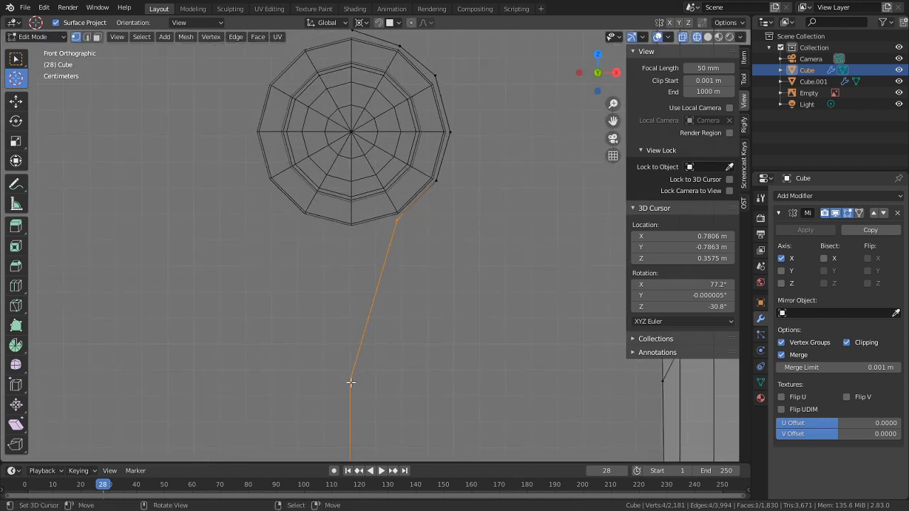
{"action": "key", "text": "g"}
{"action": "right_click", "coordinate": [352, 280]}
{"action": "key", "text": "c"}
{"action": "middle_click", "coordinate": [429, 171]}
{"action": "right_click", "coordinate": [391, 217]}
{"action": "key", "text": "g"}
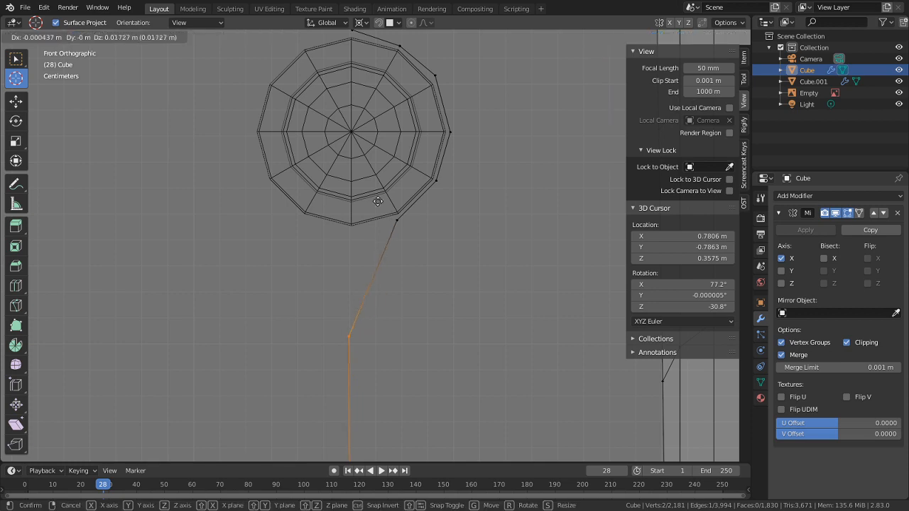
{"action": "left_click", "coordinate": [380, 104]}
Step: Dissolve the three unneeded cross edges on the straight strip just above the lower gem
{"action": "scroll", "coordinate": [397, 213], "scroll_direction": "down", "scroll_amount": 3}
{"action": "middle_click_drag", "start_coordinate": [411, 230], "coordinate": [399, 346], "text": "shift"}
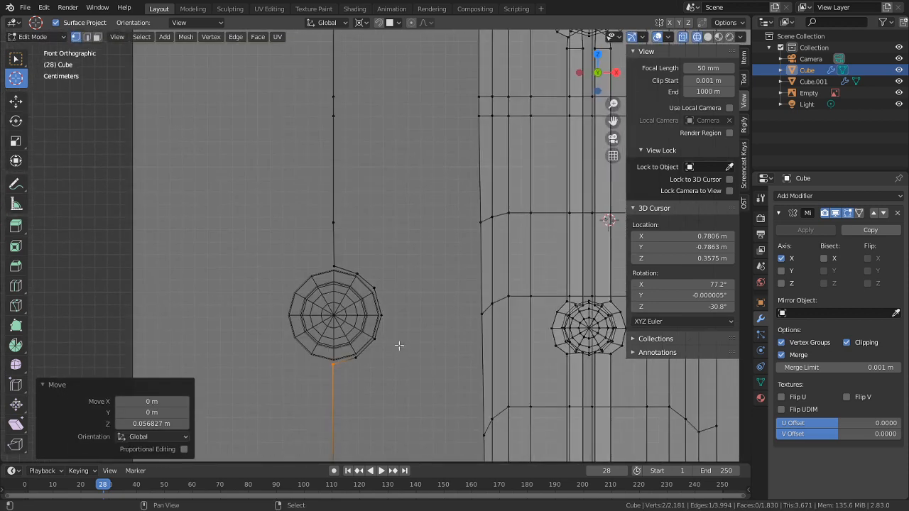
{"action": "key", "text": "c"}
{"action": "left_click", "coordinate": [336, 224]}
{"action": "right_click", "coordinate": [289, 208]}
{"action": "key", "text": "2"}
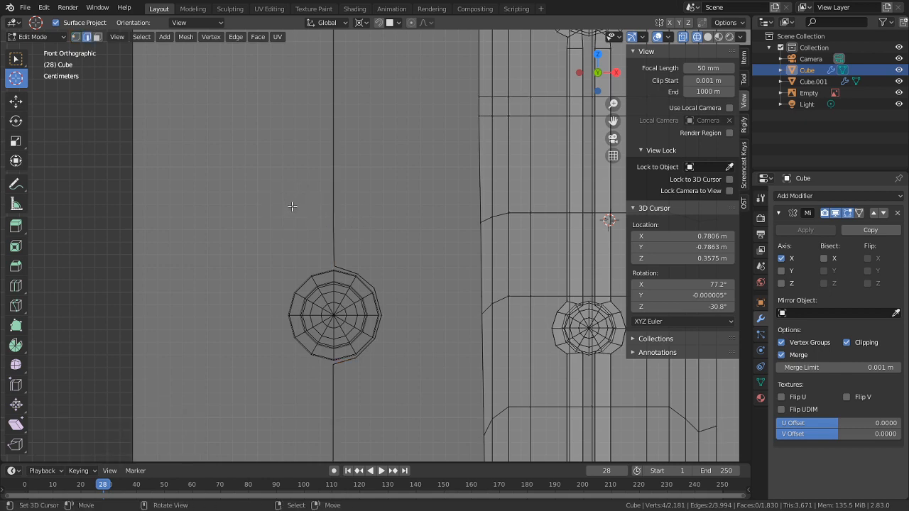
{"action": "middle_click_drag", "start_coordinate": [340, 204], "coordinate": [393, 236]}
{"action": "middle_click_drag", "start_coordinate": [399, 186], "coordinate": [391, 270]}
{"action": "key", "text": "ctrl+z"}
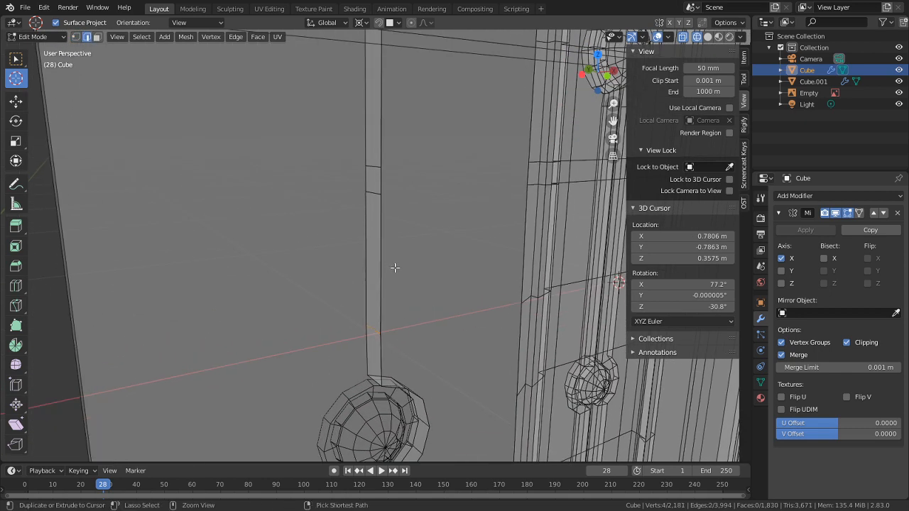
{"action": "left_click", "coordinate": [371, 233]}
{"action": "left_click", "coordinate": [372, 320]}
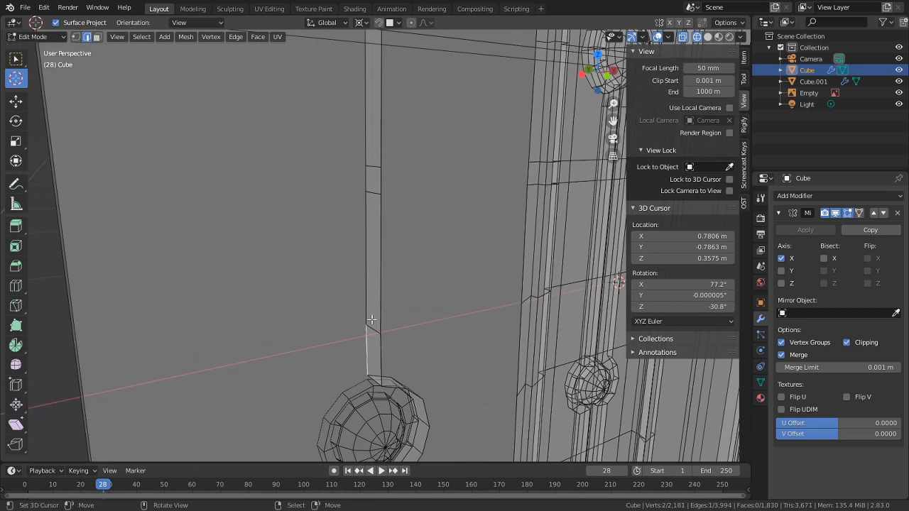
{"action": "key", "text": "ctrl+x"}
{"action": "right_click", "coordinate": [375, 194]}
{"action": "key", "text": "ctrl+x"}
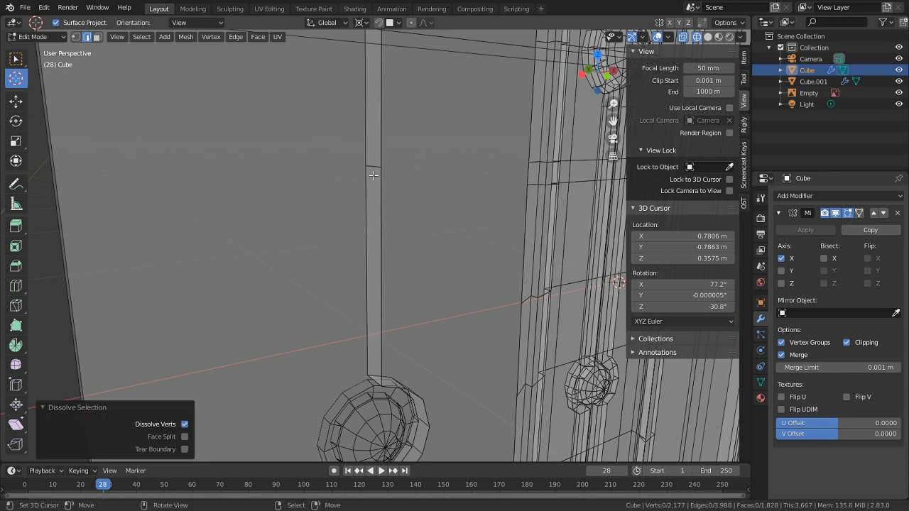
{"action": "right_click", "coordinate": [374, 169]}
{"action": "key", "text": "ctrl+x"}
Step: Dissolve the two remaining cross edges farther up the straight strip, toward the upper gem
{"action": "middle_click_drag", "start_coordinate": [394, 137], "coordinate": [375, 284]}
{"action": "right_click", "coordinate": [372, 274]}
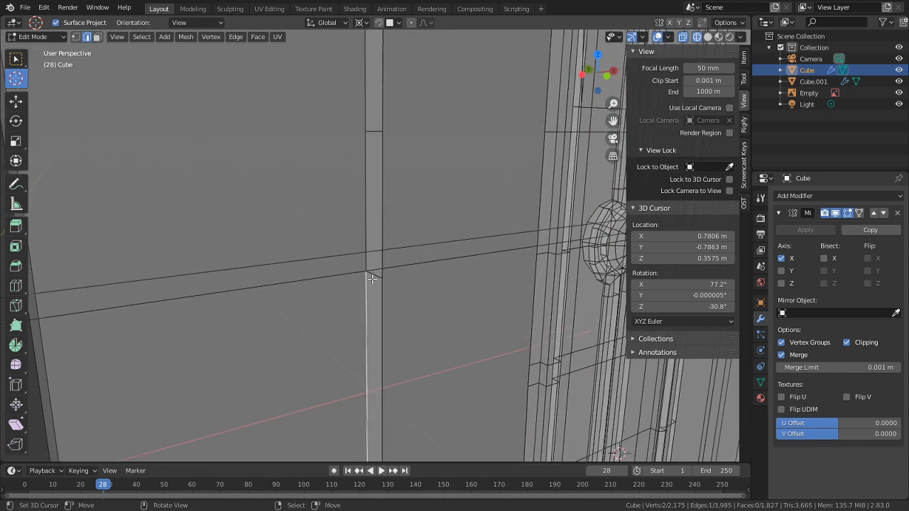
{"action": "right_click", "coordinate": [373, 268]}
{"action": "key", "text": "ctrl+x"}
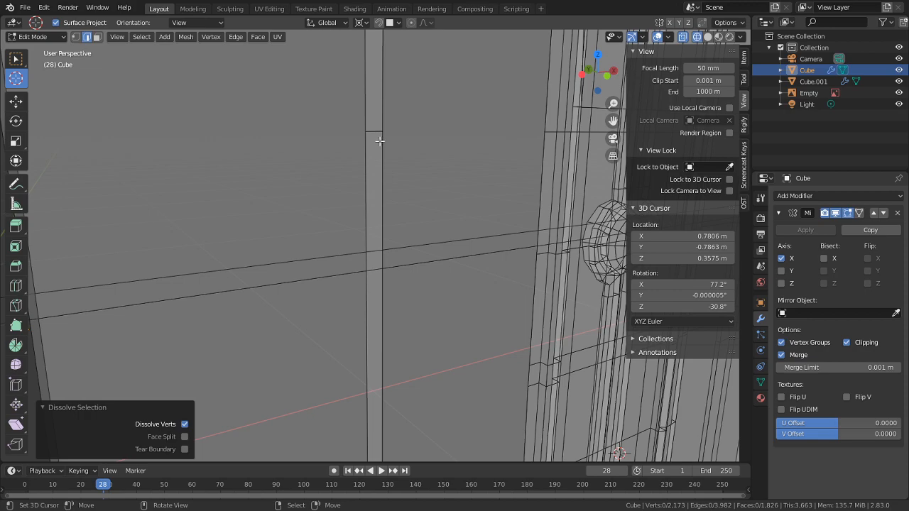
{"action": "right_click", "coordinate": [373, 134]}
{"action": "key", "text": "ctrl+x"}
Step: Inspect the strip's curve around the upper gem in solid shading, in both Object and Edit Mode
{"action": "middle_click_drag", "start_coordinate": [416, 87], "coordinate": [435, 258]}
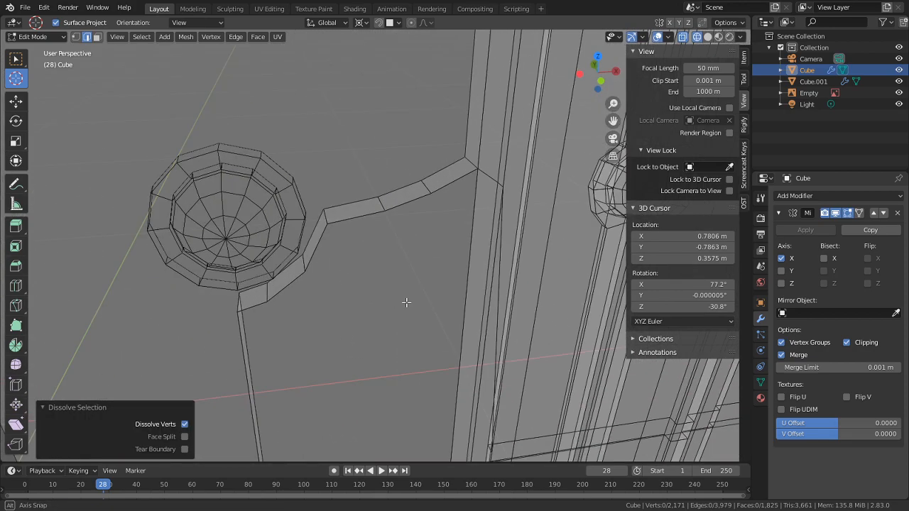
{"action": "scroll", "coordinate": [434, 258], "scroll_direction": "down", "scroll_amount": 5}
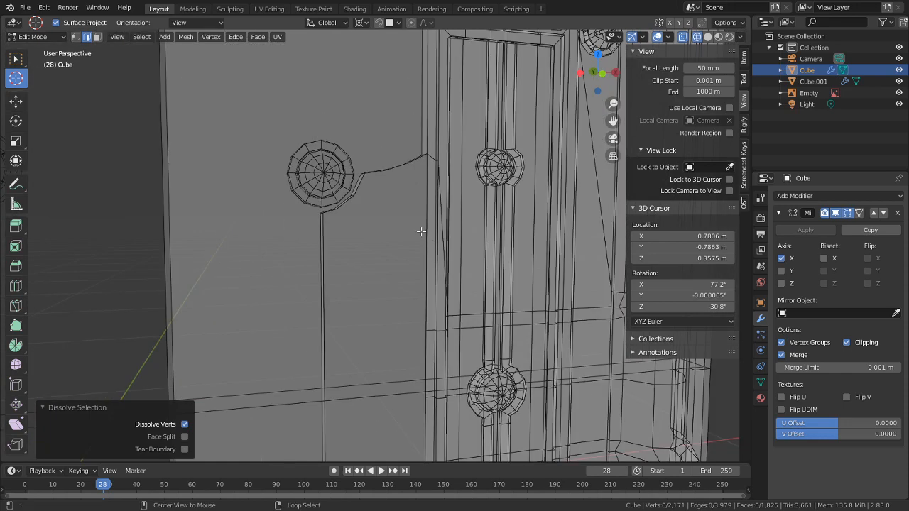
{"action": "scroll", "coordinate": [433, 186], "scroll_direction": "up", "scroll_amount": 1}
{"action": "scroll", "coordinate": [432, 185], "scroll_direction": "down", "scroll_amount": 1}
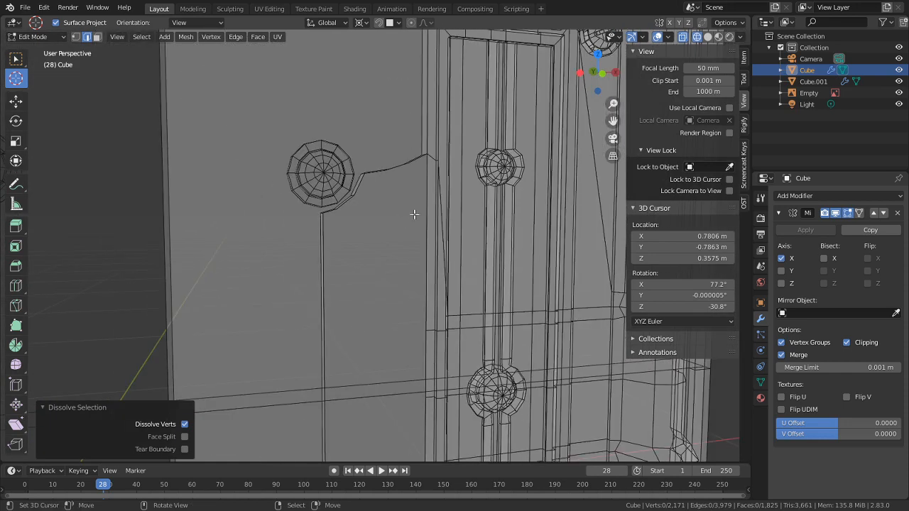
{"action": "middle_click_drag", "start_coordinate": [494, 204], "coordinate": [661, 91]}
{"action": "left_click", "coordinate": [709, 37]}
{"action": "middle_click_drag", "start_coordinate": [522, 209], "coordinate": [545, 167]}
{"action": "key", "text": "Tab"}
{"action": "scroll", "coordinate": [370, 160], "scroll_direction": "up", "scroll_amount": 3}
{"action": "middle_click_drag", "start_coordinate": [333, 135], "coordinate": [370, 156]}
{"action": "key", "text": "Tab"}
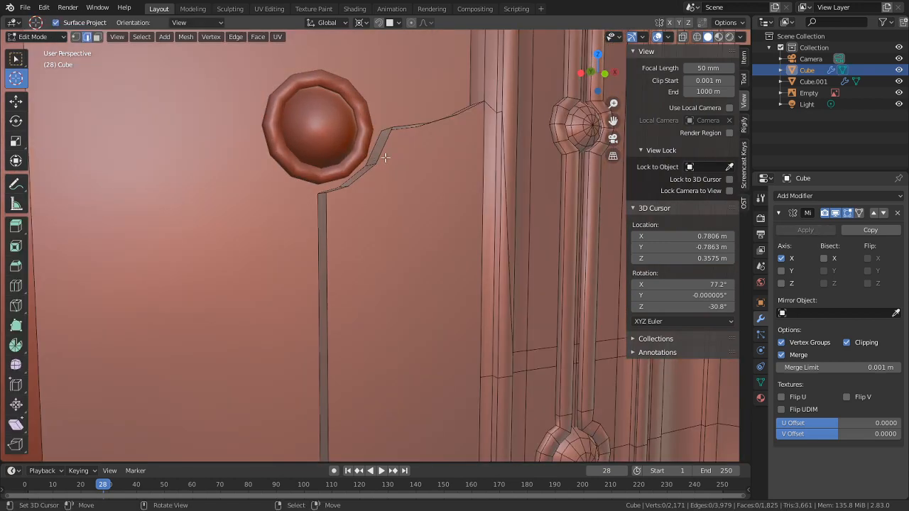
Step: Select the strip's inner boundary loop and fill the opening beside the gems with a single face
{"action": "right_click", "coordinate": [390, 153], "text": "alt"}
{"action": "scroll", "coordinate": [394, 150], "scroll_direction": "down", "scroll_amount": 4}
{"action": "middle_click_drag", "start_coordinate": [463, 350], "coordinate": [478, 271], "text": "shift"}
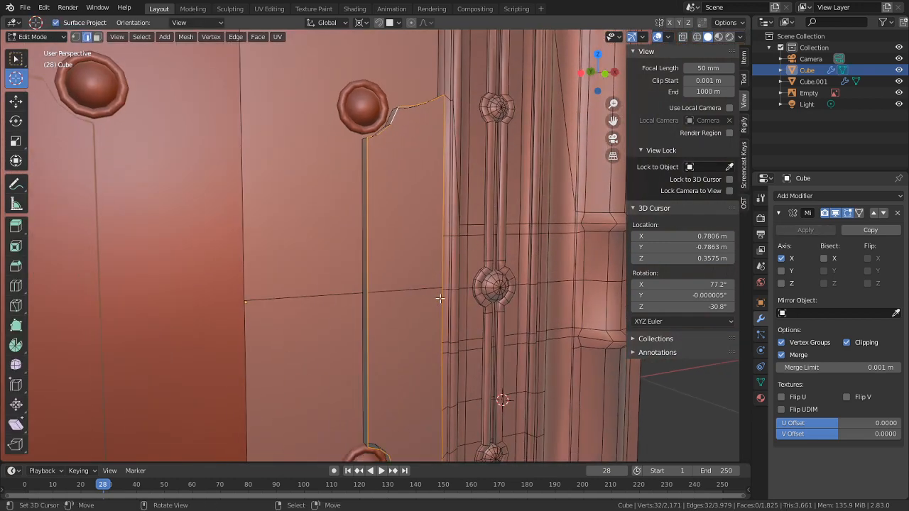
{"action": "key", "text": "f"}
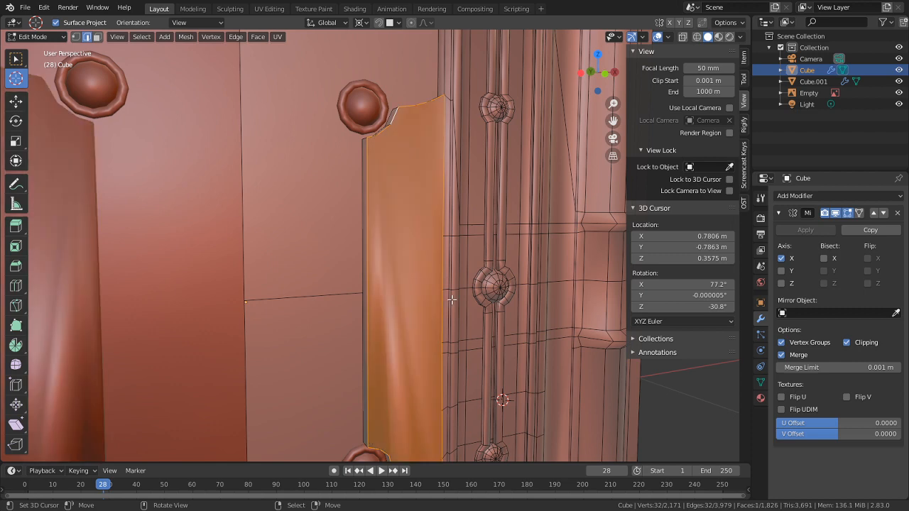
Step: Inset the new panel face by 0.0109 m and extrude it inward by -0.006945 m along its normal
{"action": "middle_click_drag", "start_coordinate": [462, 284], "coordinate": [485, 201]}
{"action": "key", "text": "i"}
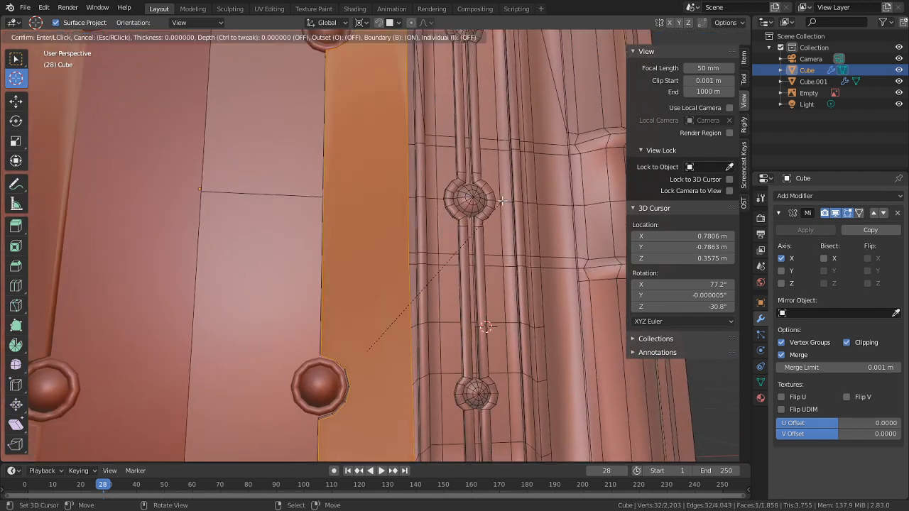
{"action": "left_click", "coordinate": [477, 248]}
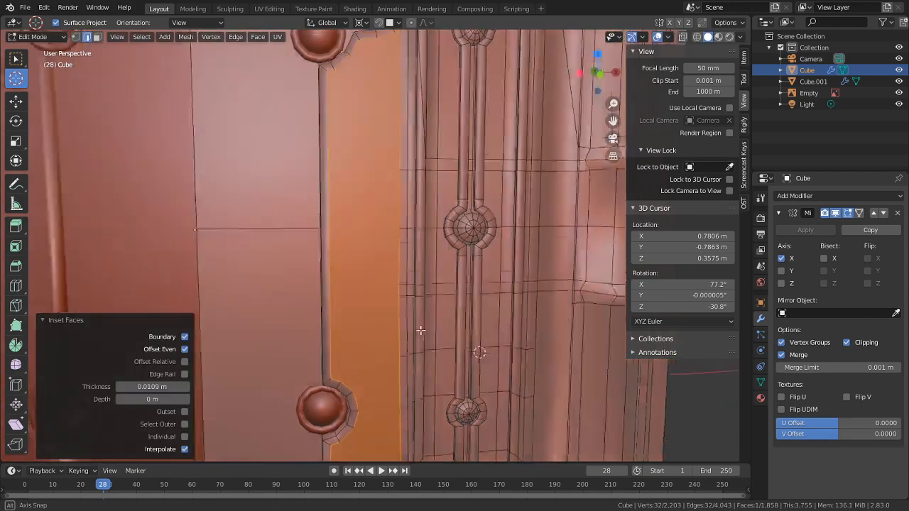
{"action": "middle_click_drag", "start_coordinate": [478, 248], "coordinate": [416, 364]}
{"action": "key", "text": "e"}
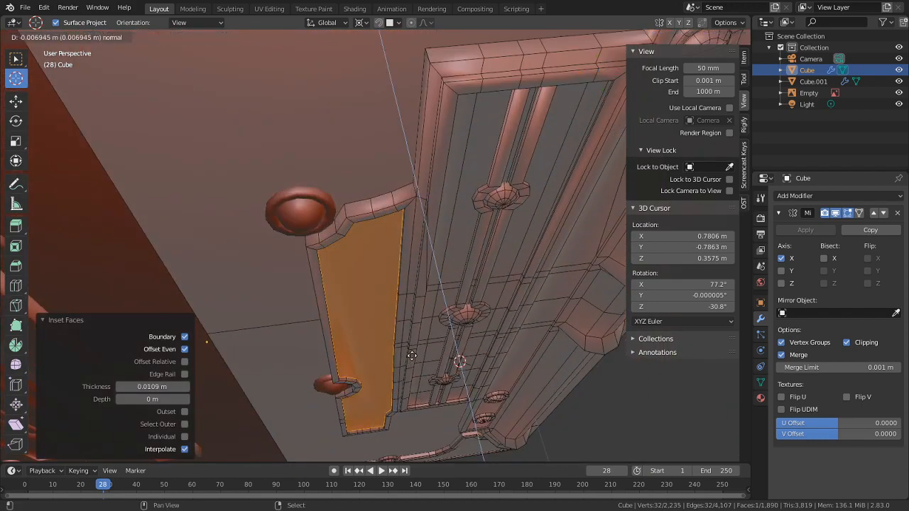
{"action": "left_click", "coordinate": [411, 355]}
{"action": "scroll", "coordinate": [412, 354], "scroll_direction": "up", "scroll_amount": 6}
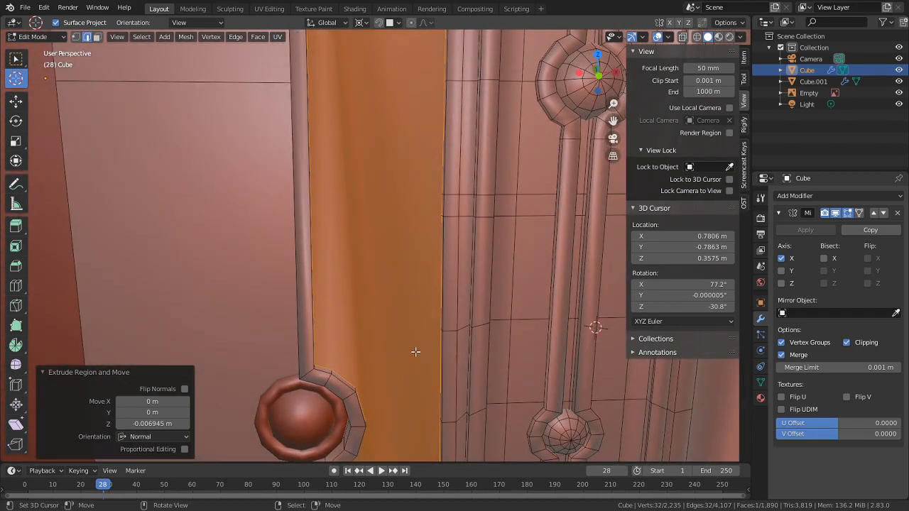
{"action": "middle_click_drag", "start_coordinate": [416, 352], "coordinate": [431, 213], "text": "shift"}
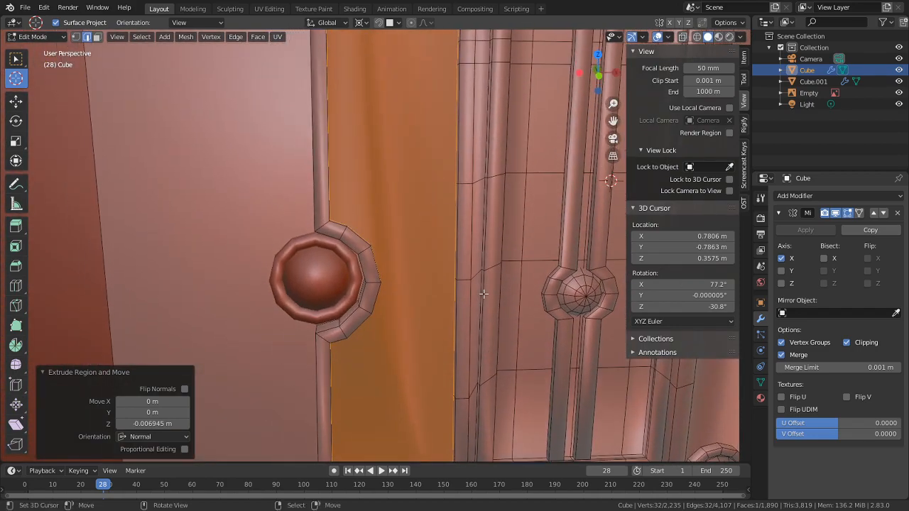
Step: Assign Material.003 to the recessed panel face and switch the viewport to Material Preview shading
{"action": "left_click", "coordinate": [761, 397]}
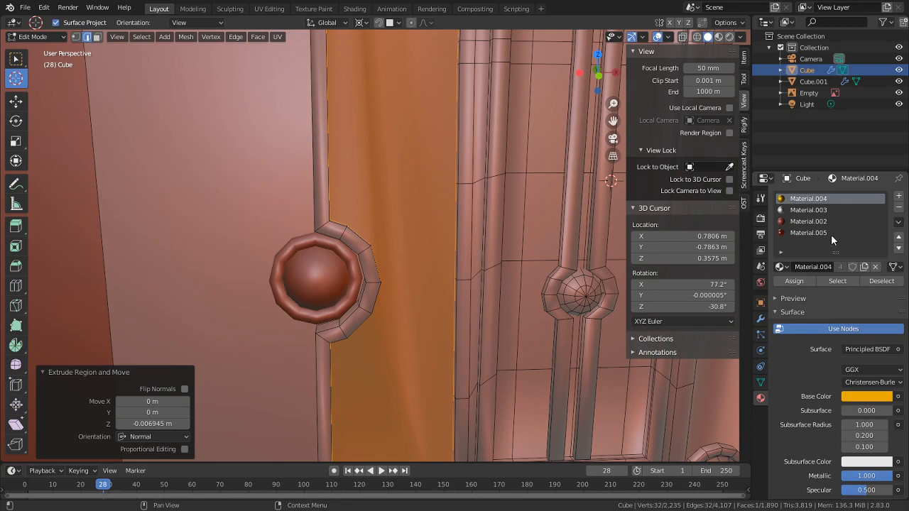
{"action": "left_click", "coordinate": [803, 210]}
{"action": "left_click", "coordinate": [797, 281]}
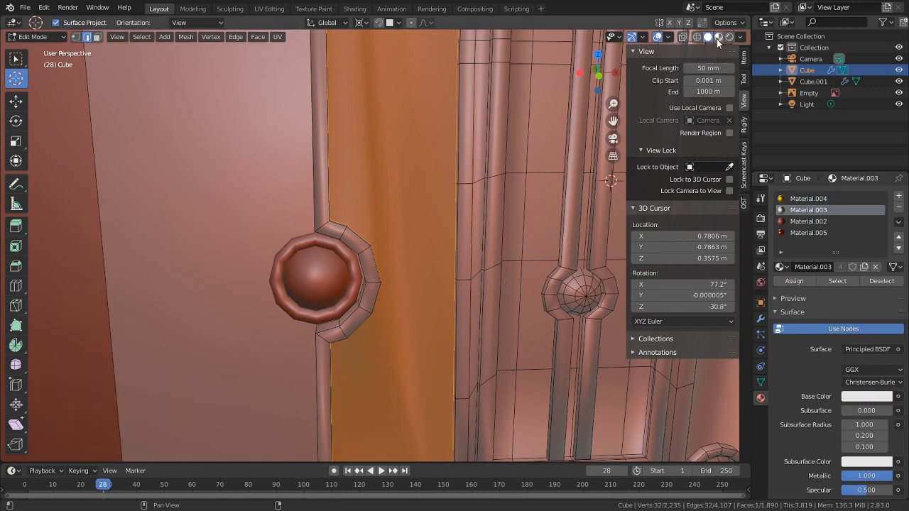
{"action": "left_click", "coordinate": [718, 38]}
{"action": "scroll", "coordinate": [405, 213], "scroll_direction": "down", "scroll_amount": 2}
{"action": "mouse_move", "coordinate": [405, 213]}
{"action": "middle_mouse_down"}
{"action": "mouse_move", "coordinate": [340, 245]}
{"action": "mouse_move", "coordinate": [451, 216]}
{"action": "mouse_move", "coordinate": [398, 234]}
{"action": "mouse_move", "coordinate": [383, 221]}
{"action": "middle_mouse_up"}
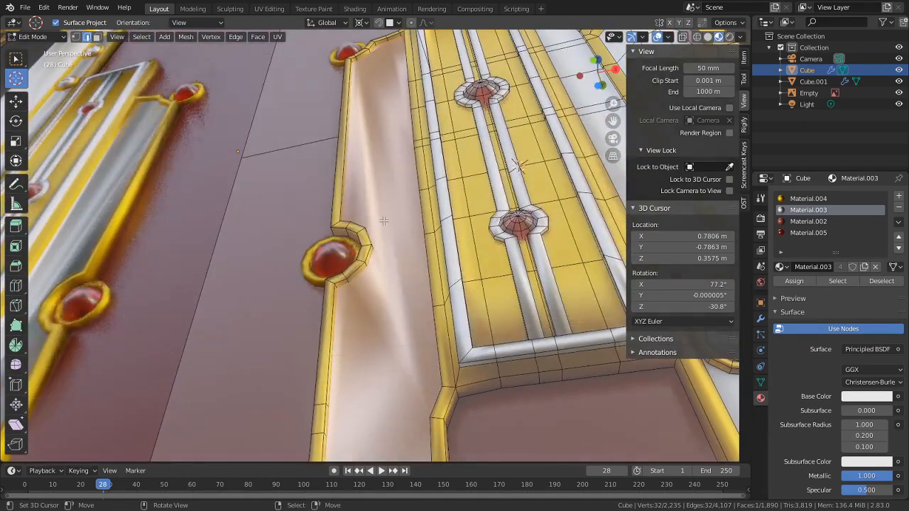
{"action": "key", "text": "s"}
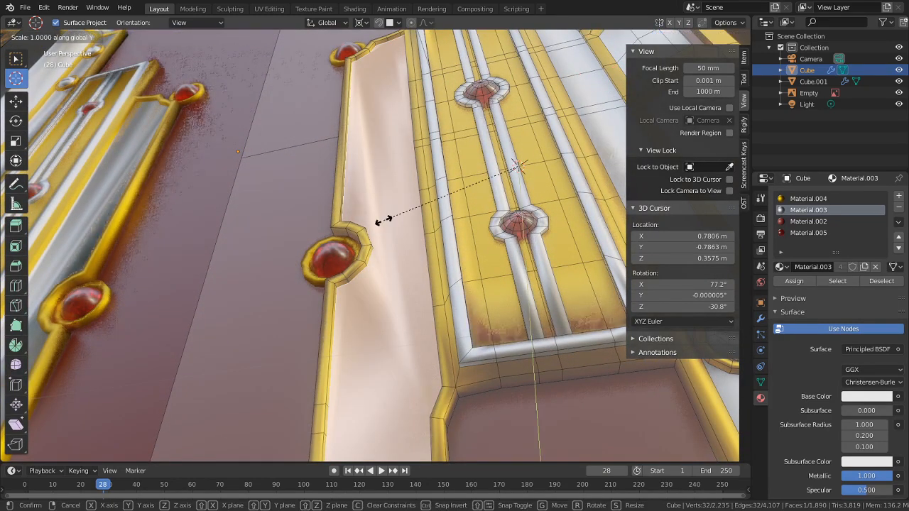
{"action": "key", "text": "y"}
{"action": "key", "text": "0"}
{"action": "key", "text": "Escape"}
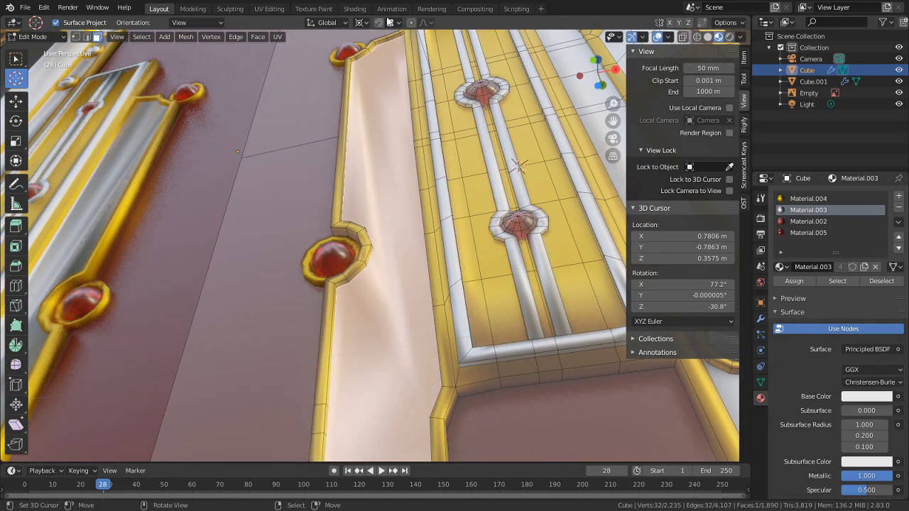
Step: Change the transform pivot away from the 3D cursor and flatten the recessed face by scaling it to 0 along Y
{"action": "left_click", "coordinate": [362, 22]}
{"action": "left_click", "coordinate": [387, 35]}
{"action": "key", "text": "s"}
{"action": "key", "text": "y"}
{"action": "key", "text": "0"}
{"action": "key", "text": "Return"}
{"action": "middle_click_drag", "start_coordinate": [405, 186], "coordinate": [435, 269]}
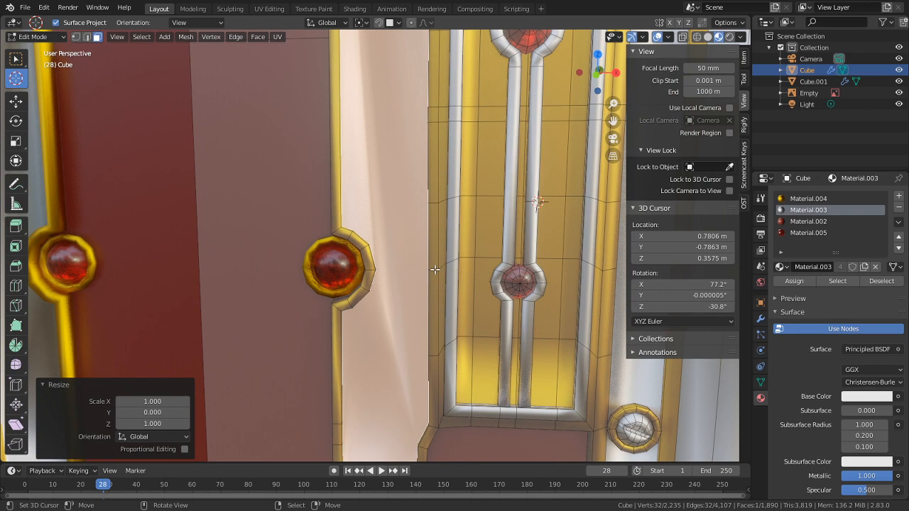
{"action": "middle_click_drag", "start_coordinate": [422, 286], "coordinate": [428, 182]}
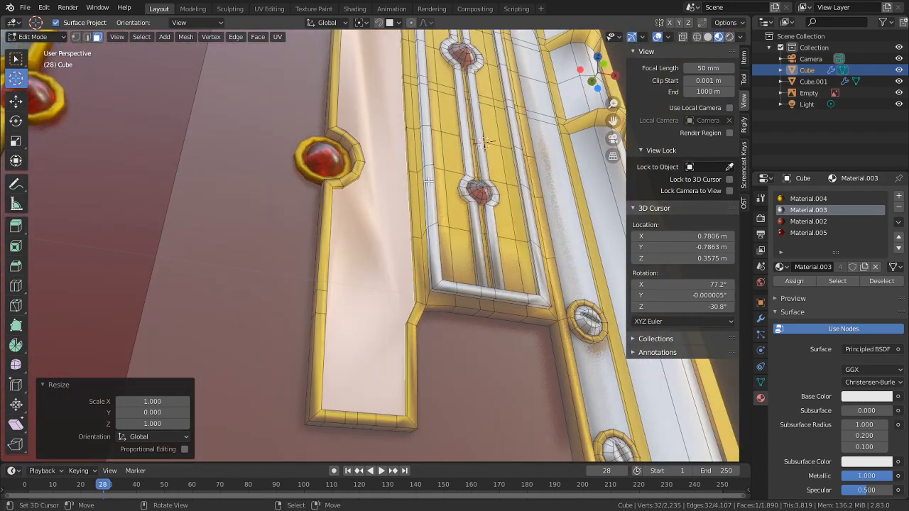
Step: Delete the recessed panel face, leaving its border and side walls in place
{"action": "key", "text": "Tab"}
{"action": "middle_click_drag", "start_coordinate": [416, 146], "coordinate": [344, 155]}
{"action": "key", "text": "Tab"}
{"action": "scroll", "coordinate": [380, 202], "scroll_direction": "up", "scroll_amount": 5}
{"action": "key", "text": "x"}
{"action": "left_click", "coordinate": [391, 217]}
Step: Select the open edge loop at the bottom of the recess and close it with the Fill operation
{"action": "key", "text": "2"}
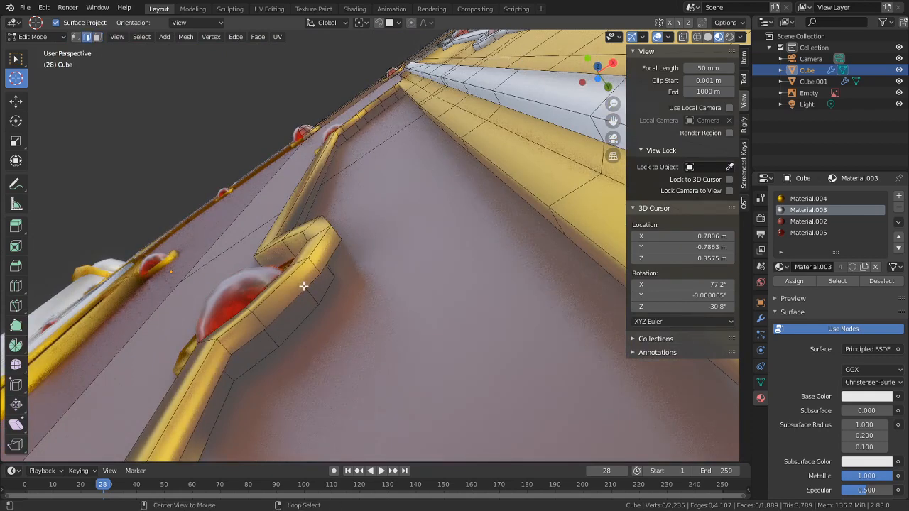
{"action": "left_click", "coordinate": [317, 278], "text": "alt"}
{"action": "key", "text": "ctrl+f"}
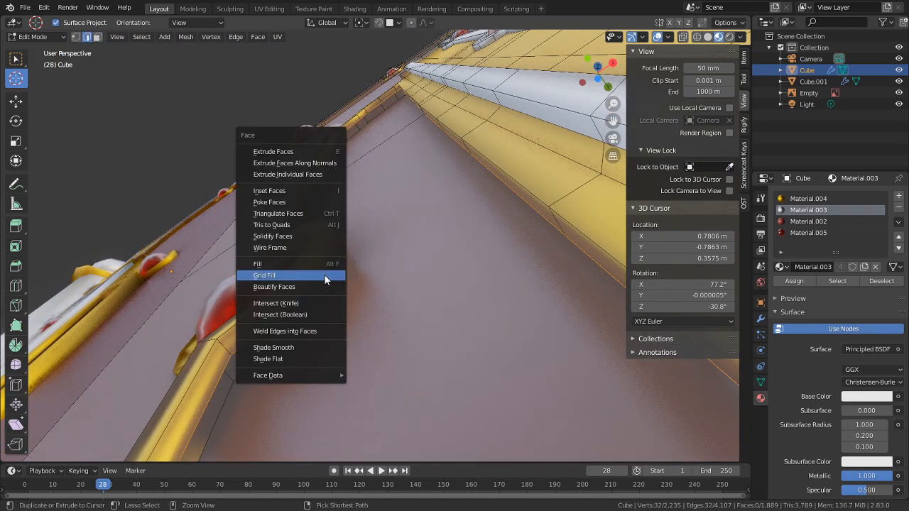
{"action": "left_click", "coordinate": [298, 262]}
{"action": "scroll", "coordinate": [382, 310], "scroll_direction": "up", "scroll_amount": 5}
{"action": "scroll", "coordinate": [381, 310], "scroll_direction": "down", "scroll_amount": 5}
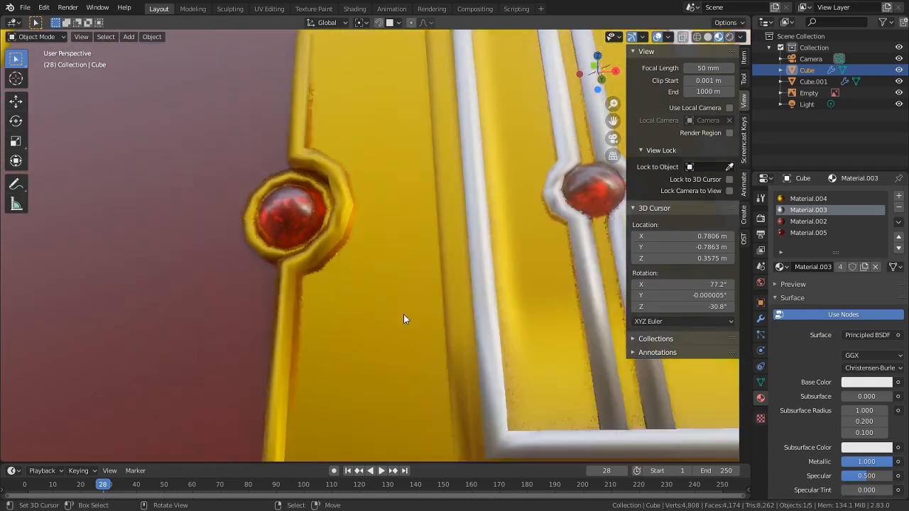
Step: Circle-select the gold floor faces of the recessed side panel, from its lower end up past the red gems
{"action": "scroll", "coordinate": [404, 314], "scroll_direction": "up", "scroll_amount": 3}
{"action": "key", "text": "3"}
{"action": "right_click", "coordinate": [395, 280]}
{"action": "scroll", "coordinate": [392, 282], "scroll_direction": "down", "scroll_amount": 4}
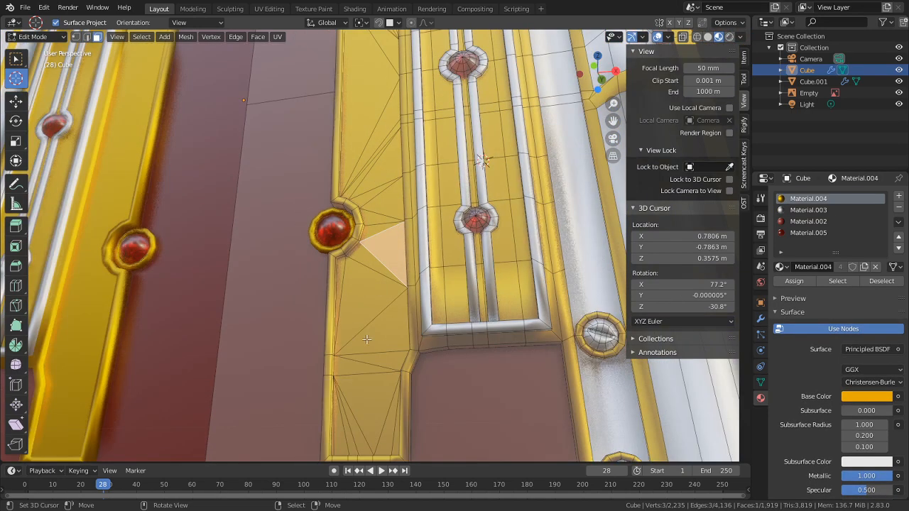
{"action": "key", "text": "c"}
{"action": "mouse_move", "coordinate": [372, 393]}
{"action": "left_mouse_down"}
{"action": "mouse_move", "coordinate": [351, 408]}
{"action": "mouse_move", "coordinate": [375, 424]}
{"action": "left_mouse_up"}
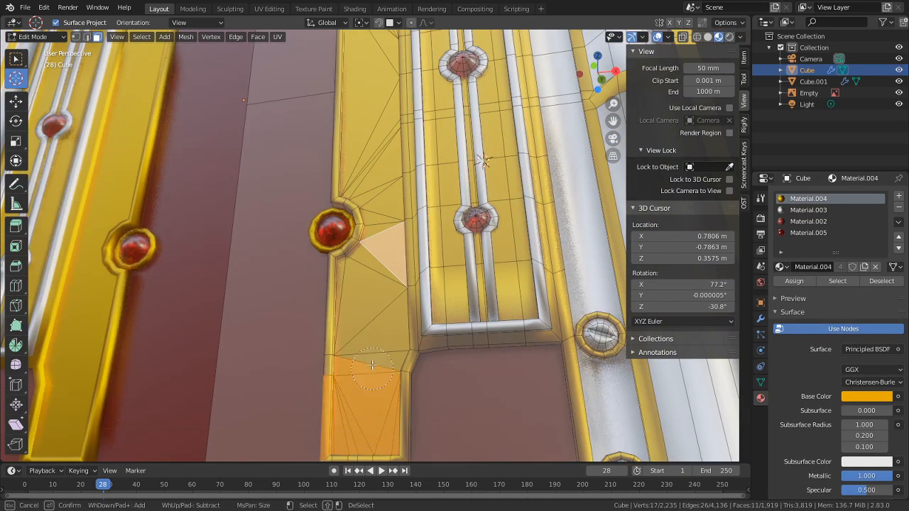
{"action": "left_click_drag", "start_coordinate": [372, 364], "coordinate": [363, 281]}
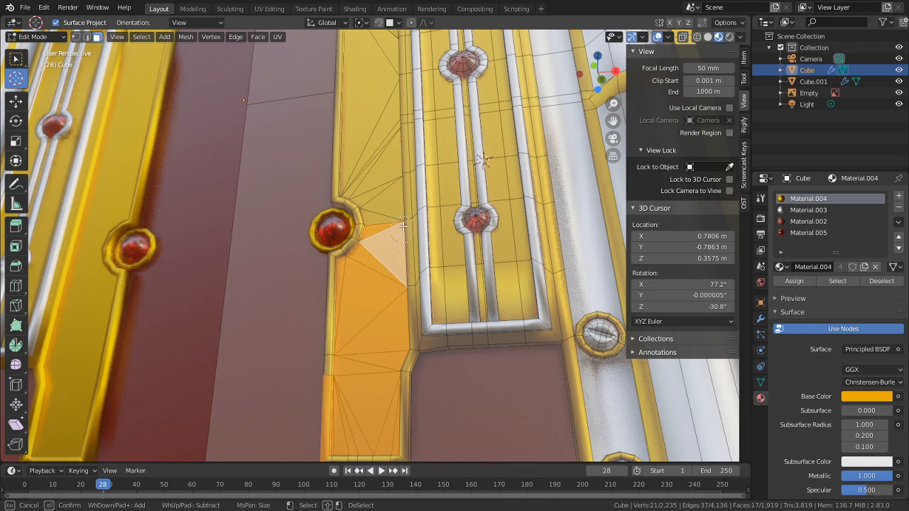
{"action": "right_click", "coordinate": [371, 151]}
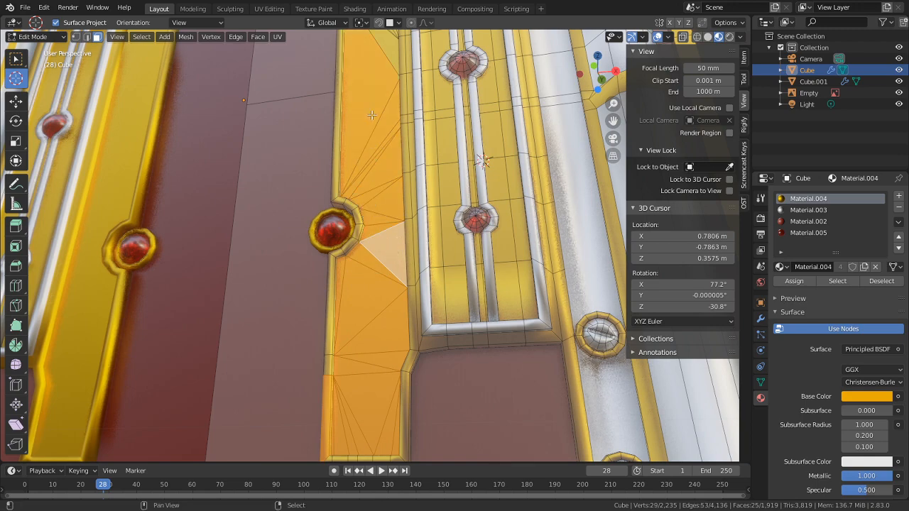
{"action": "middle_click_drag", "start_coordinate": [371, 151], "coordinate": [412, 293], "text": "shift"}
{"action": "key", "text": "c"}
{"action": "left_click", "coordinate": [408, 164]}
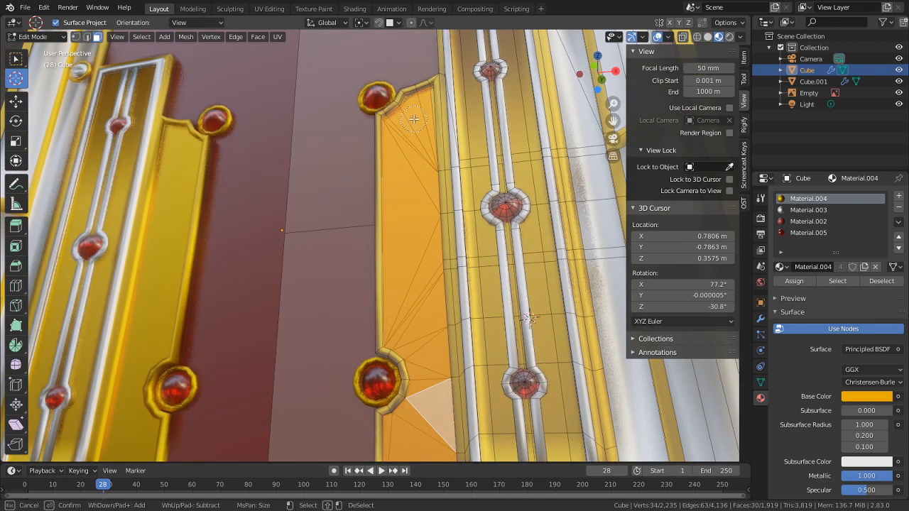
{"action": "right_click", "coordinate": [414, 119]}
Step: Add the topmost floor faces of the recessed side panel to the selection and assign Material.003 to them all
{"action": "middle_click_drag", "start_coordinate": [414, 119], "coordinate": [405, 151]}
{"action": "middle_click_drag", "start_coordinate": [405, 151], "coordinate": [403, 263], "text": "shift"}
{"action": "scroll", "coordinate": [398, 211], "scroll_direction": "up", "scroll_amount": 4}
{"action": "key", "text": "c"}
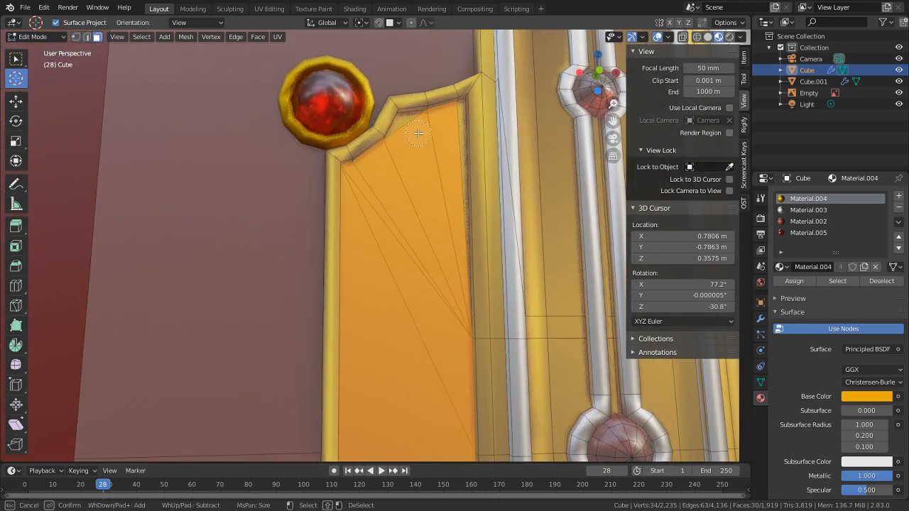
{"action": "right_click", "coordinate": [426, 132]}
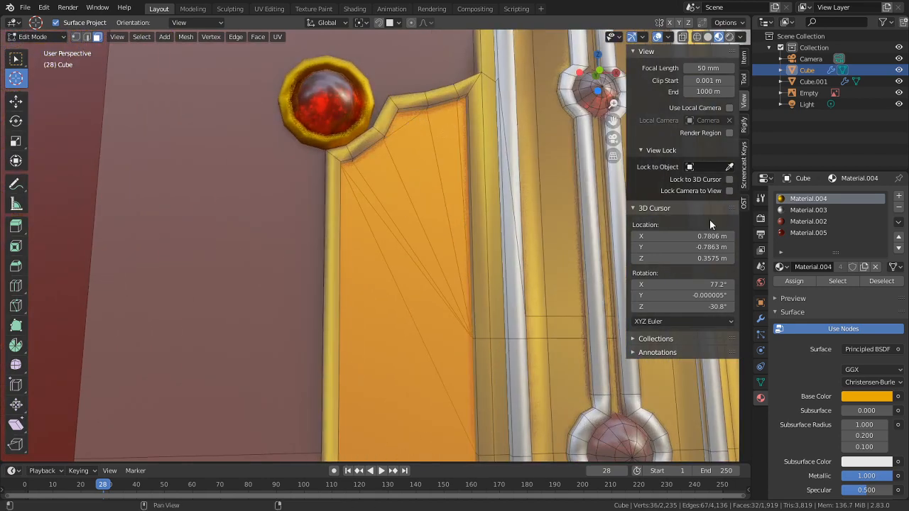
{"action": "left_click", "coordinate": [809, 210]}
{"action": "left_click", "coordinate": [792, 281]}
{"action": "key", "text": "Tab"}
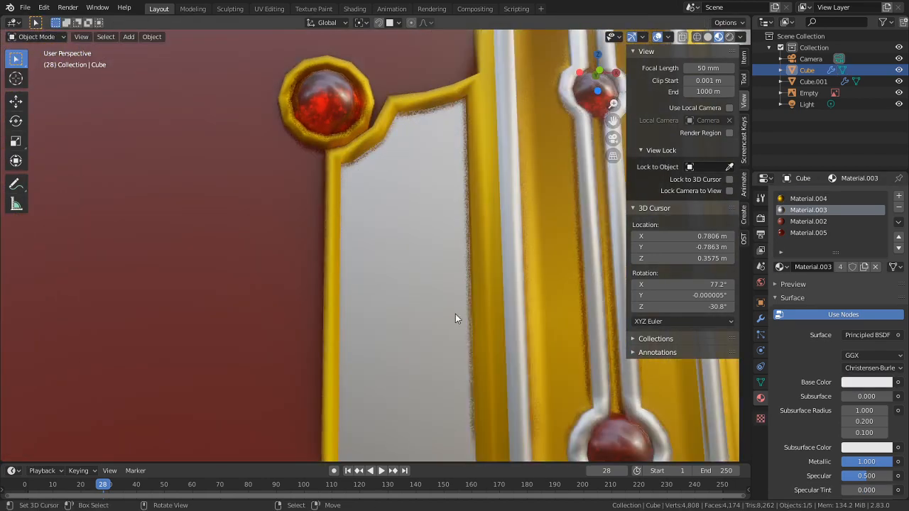
{"action": "middle_click_drag", "start_coordinate": [456, 314], "coordinate": [467, 394]}
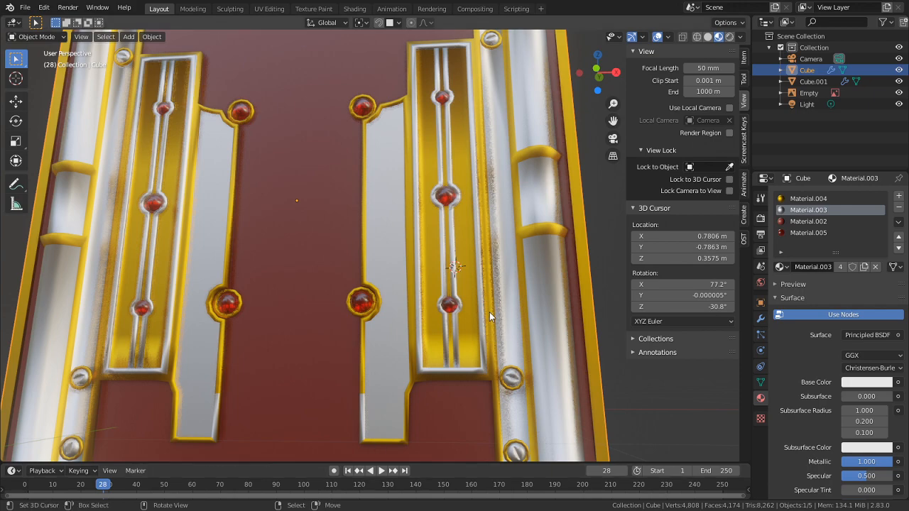
Step: Duplicate the slotted screw with its gold ring from the adjacent strip onto the side panel's lower end, with snapping enabled
{"action": "key", "text": "Tab"}
{"action": "middle_click_drag", "start_coordinate": [568, 402], "coordinate": [475, 219], "text": "shift"}
{"action": "scroll", "coordinate": [563, 358], "scroll_direction": "up", "scroll_amount": 3}
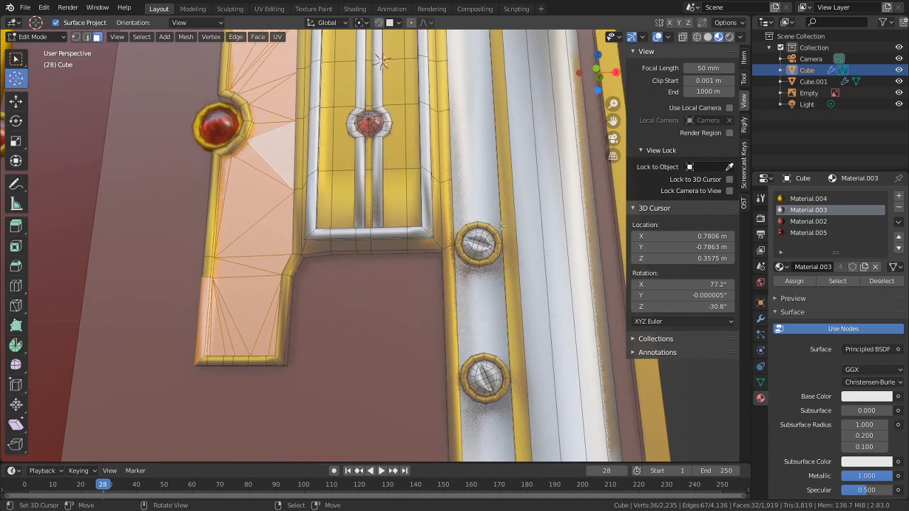
{"action": "key", "text": "l"}
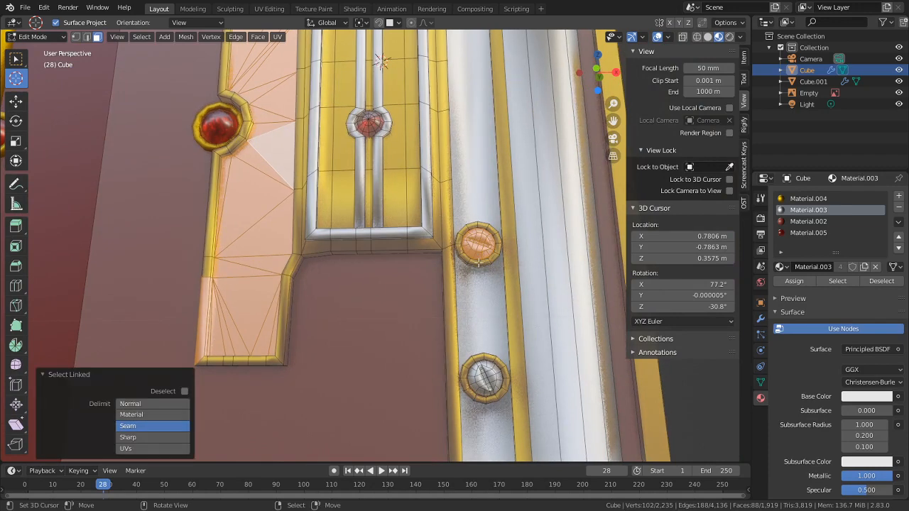
{"action": "key", "text": "l"}
{"action": "middle_click_drag", "start_coordinate": [455, 251], "coordinate": [497, 276], "text": "shift"}
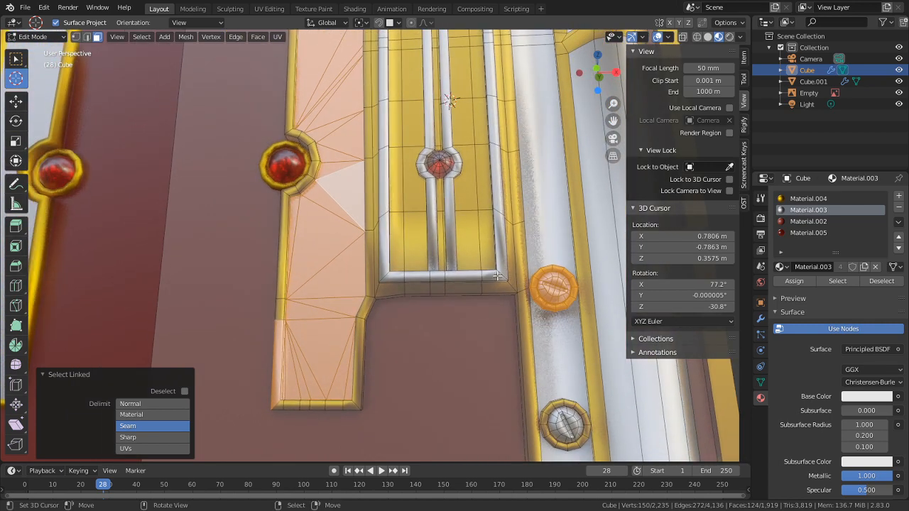
{"action": "left_click", "coordinate": [460, 267]}
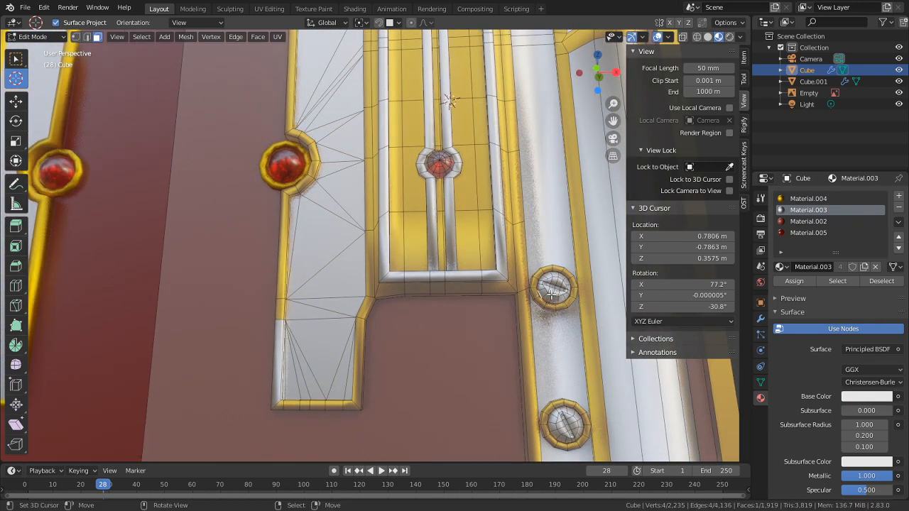
{"action": "key", "text": "l"}
{"action": "key", "text": "l"}
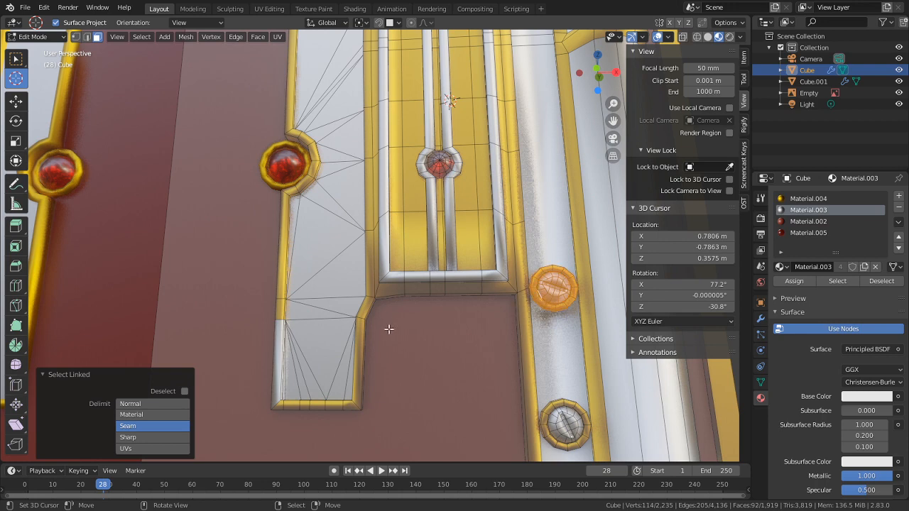
{"action": "key", "text": "shift+Tab"}
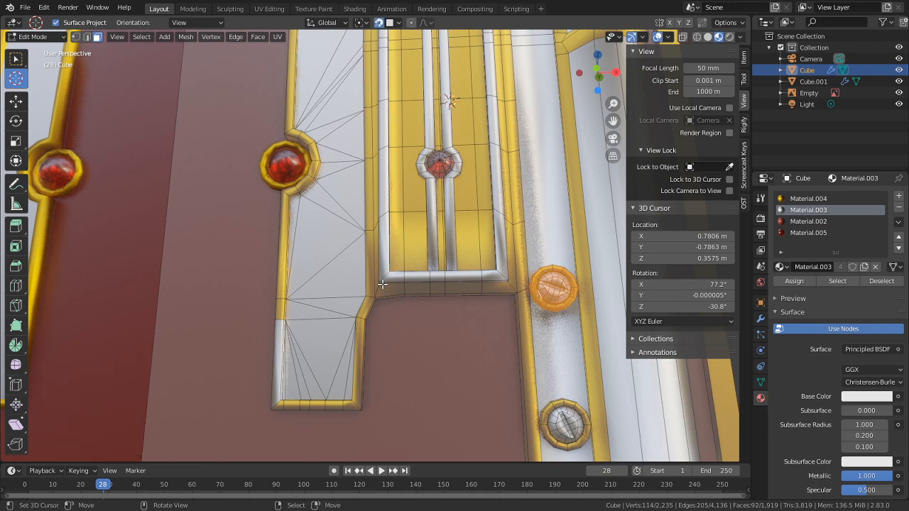
{"action": "key", "text": "g"}
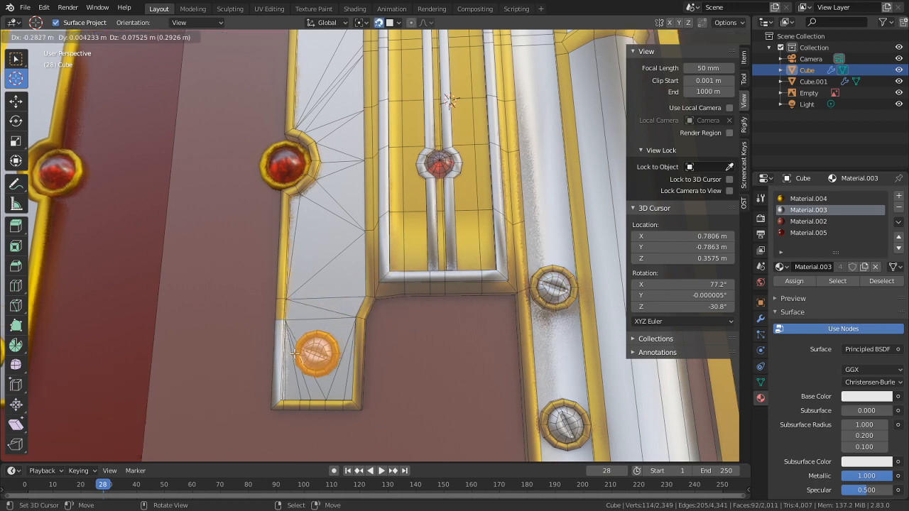
{"action": "left_click", "coordinate": [299, 354]}
{"action": "key", "text": "KP_Decimal"}
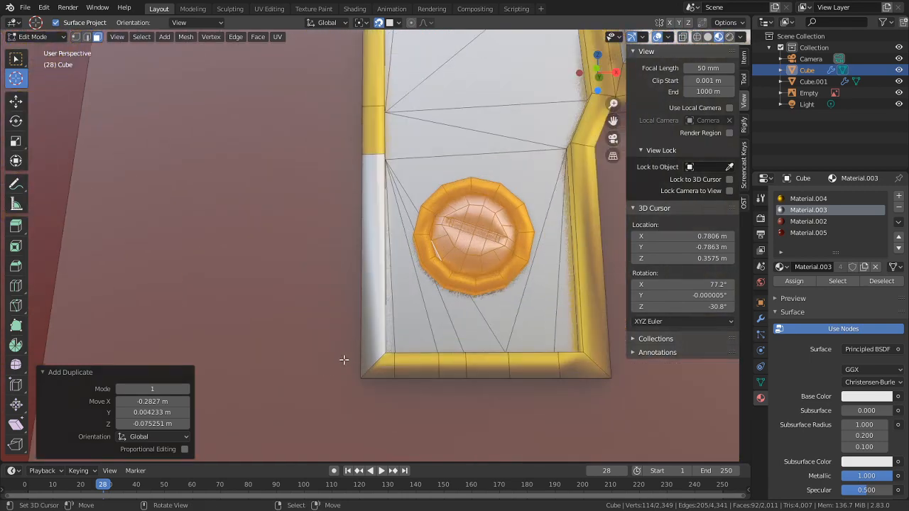
Step: Assign Material.004 to the white faces on the border at the side panel's lower end
{"action": "right_click", "coordinate": [367, 329]}
{"action": "middle_click_drag", "start_coordinate": [366, 329], "coordinate": [292, 319]}
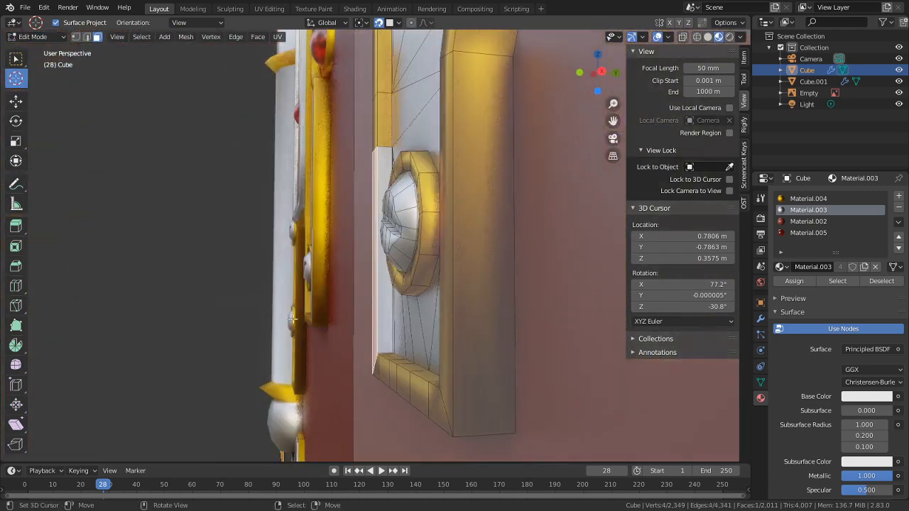
{"action": "right_click", "coordinate": [387, 308], "text": "shift"}
{"action": "left_click", "coordinate": [811, 200]}
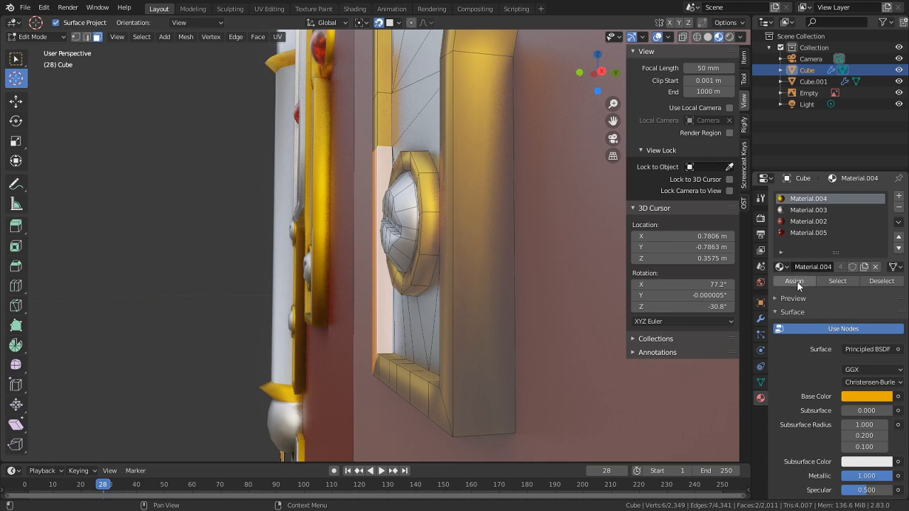
{"action": "left_click", "coordinate": [794, 281]}
{"action": "key", "text": "Tab"}
{"action": "middle_click_drag", "start_coordinate": [481, 300], "coordinate": [554, 302]}
{"action": "scroll", "coordinate": [554, 301], "scroll_direction": "down", "scroll_amount": 5}
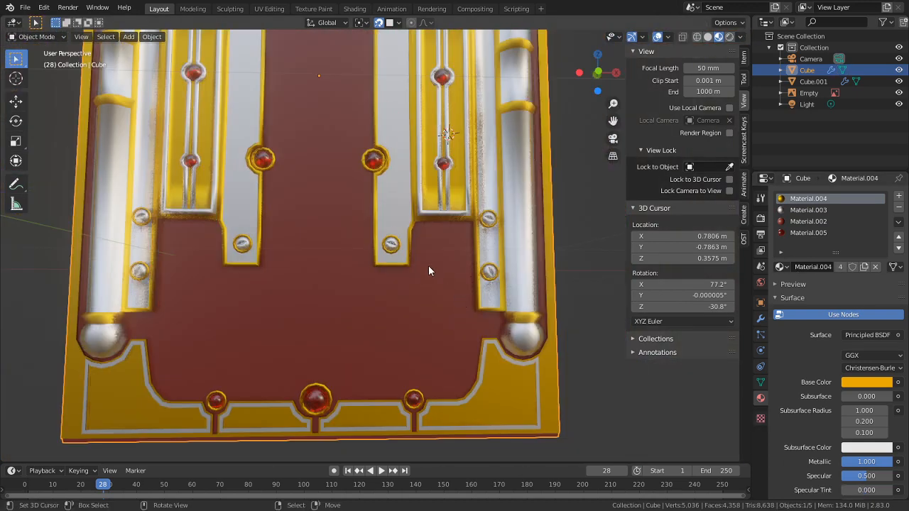
{"action": "middle_click_drag", "start_coordinate": [428, 270], "coordinate": [428, 284], "text": "shift"}
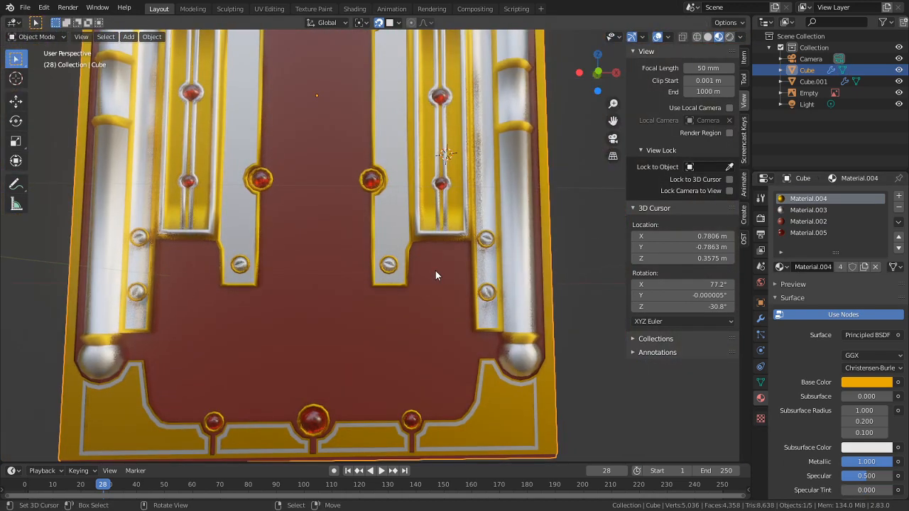
Step: Select the whole duplicated screw with its ring on the side panel and scale it up by about 1.289
{"action": "scroll", "coordinate": [435, 270], "scroll_direction": "up", "scroll_amount": 7}
{"action": "key", "text": "Tab"}
{"action": "right_click", "coordinate": [419, 303]}
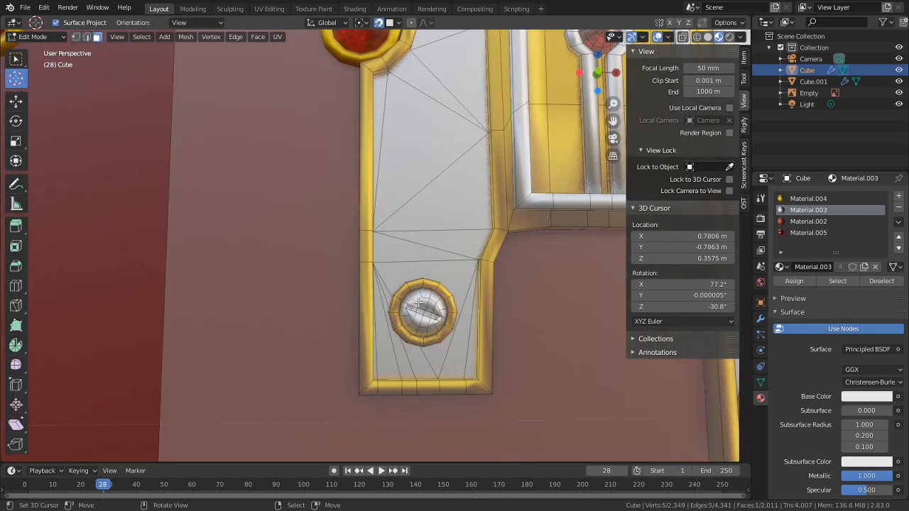
{"action": "key", "text": "ctrl+l"}
{"action": "key", "text": "l"}
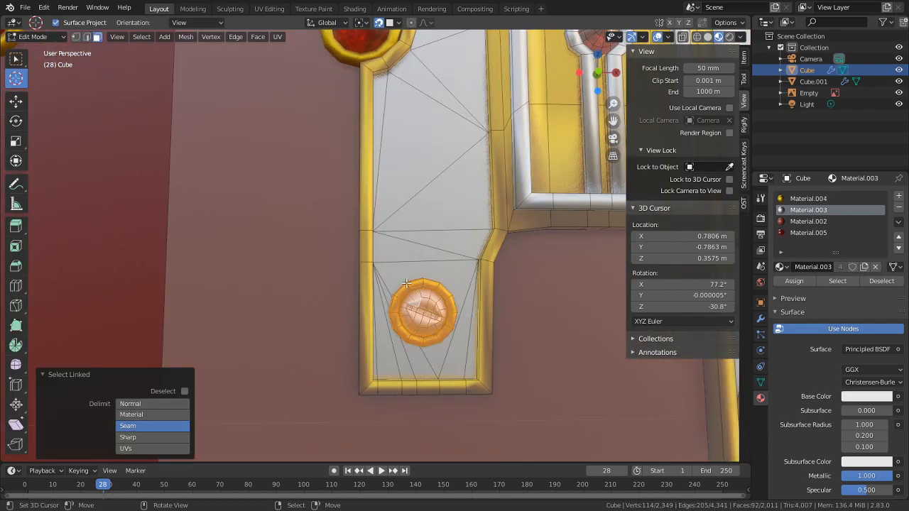
{"action": "key", "text": "s"}
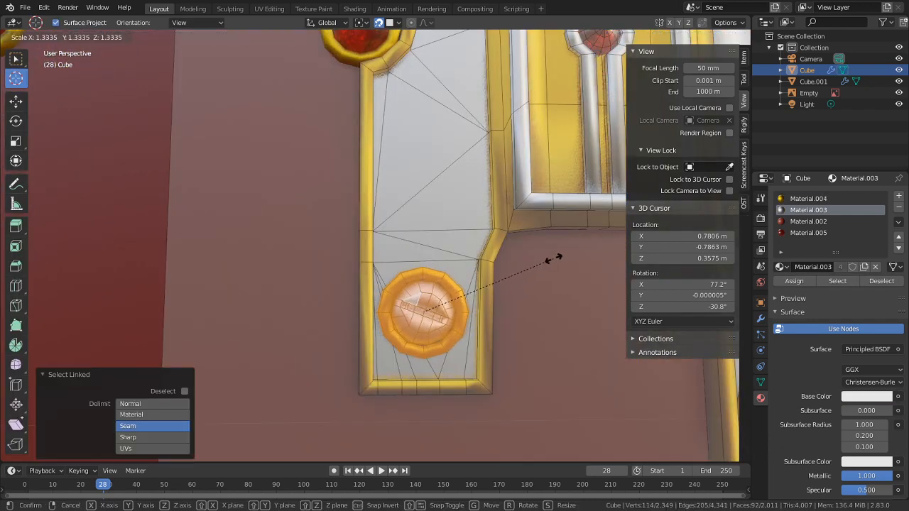
{"action": "left_click", "coordinate": [547, 258]}
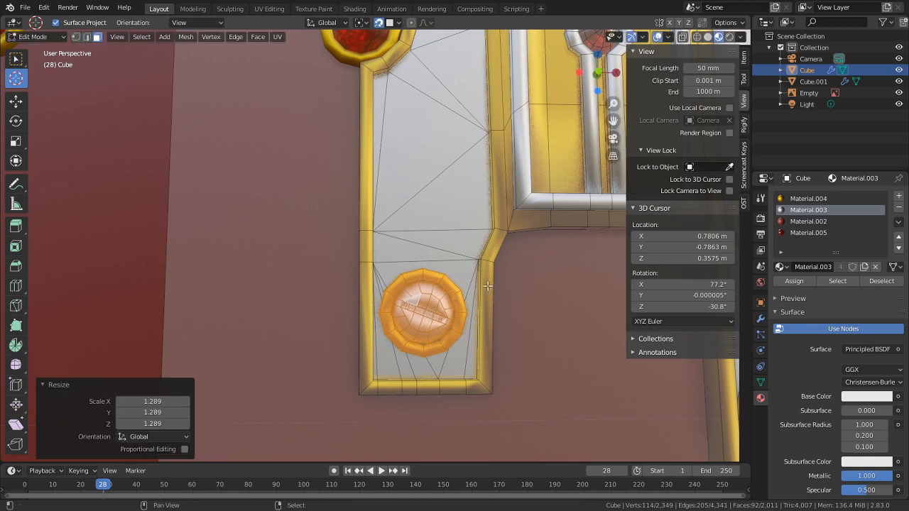
Step: Duplicate the enlarged screw about 0.078 m upward on the side panel and scale the copy down to a small screw
{"action": "key", "text": "shift+d"}
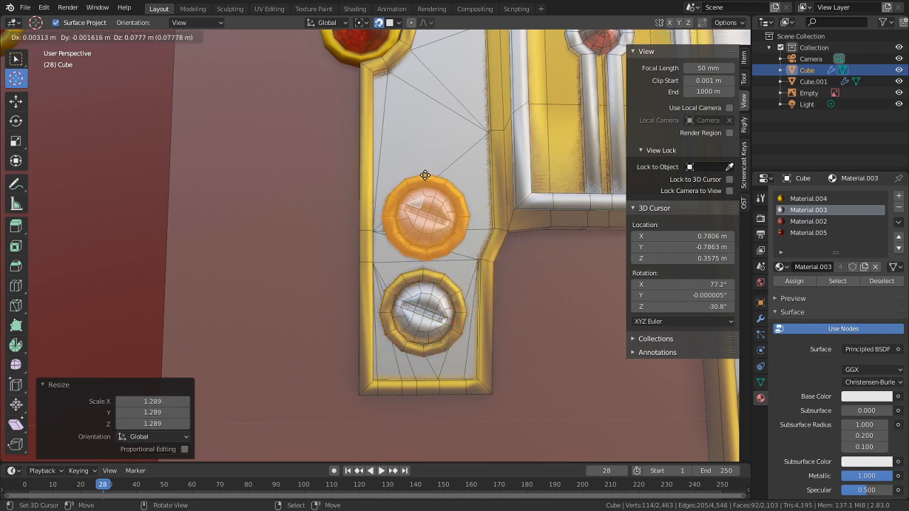
{"action": "left_click", "coordinate": [428, 176]}
{"action": "key", "text": "s"}
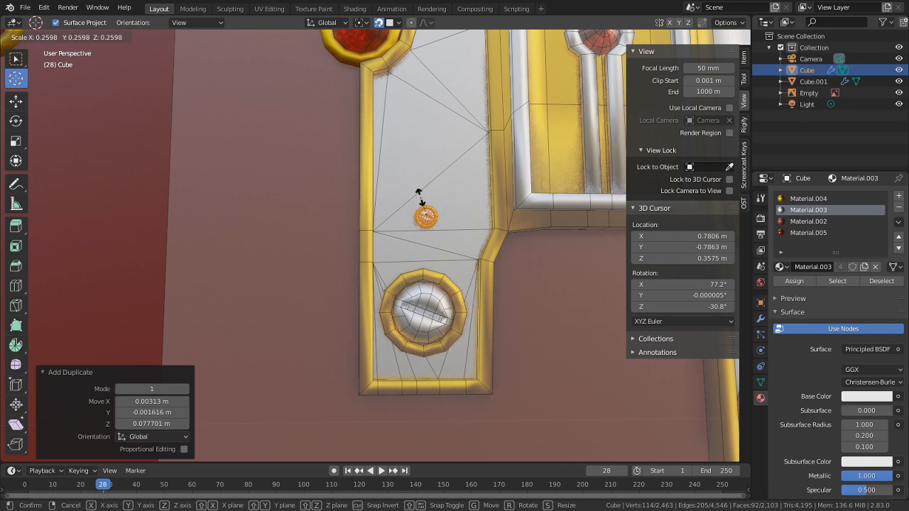
{"action": "left_click", "coordinate": [481, 169]}
Step: Rotate the small screw around the global Y axis to change the direction of its slot
{"action": "scroll", "coordinate": [481, 170], "scroll_direction": "down", "scroll_amount": 5}
{"action": "middle_click_drag", "start_coordinate": [481, 175], "coordinate": [446, 344], "text": "shift"}
{"action": "key", "text": "2"}
{"action": "scroll", "coordinate": [331, 204], "scroll_direction": "down", "scroll_amount": 4}
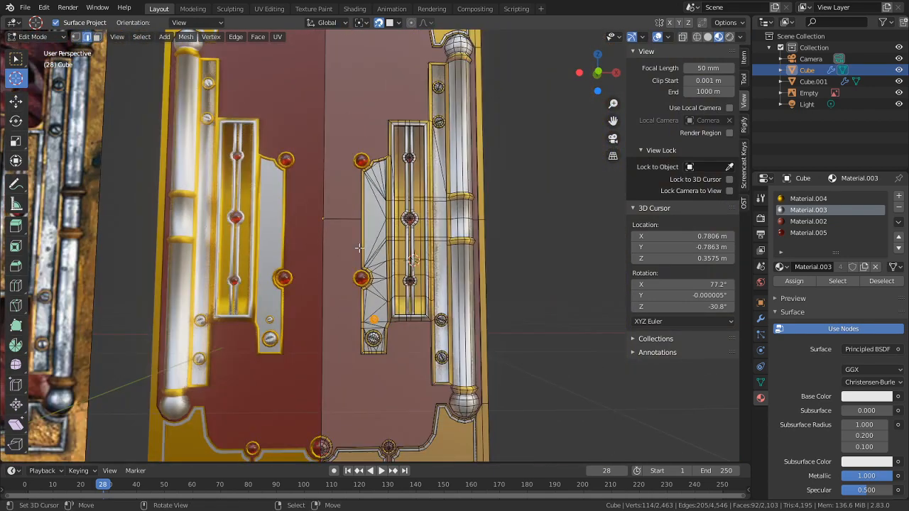
{"action": "middle_click_drag", "start_coordinate": [358, 254], "coordinate": [356, 255]}
{"action": "scroll", "coordinate": [385, 267], "scroll_direction": "up", "scroll_amount": 3}
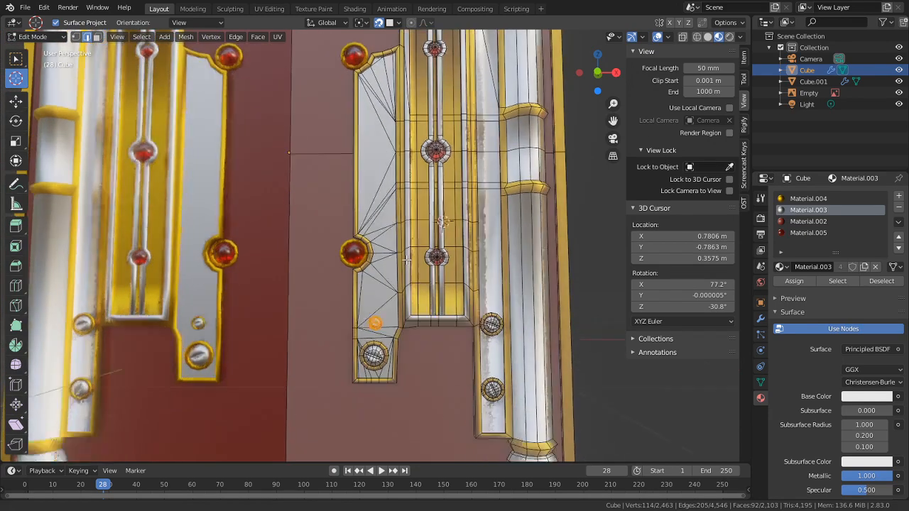
{"action": "scroll", "coordinate": [422, 220], "scroll_direction": "up", "scroll_amount": 3}
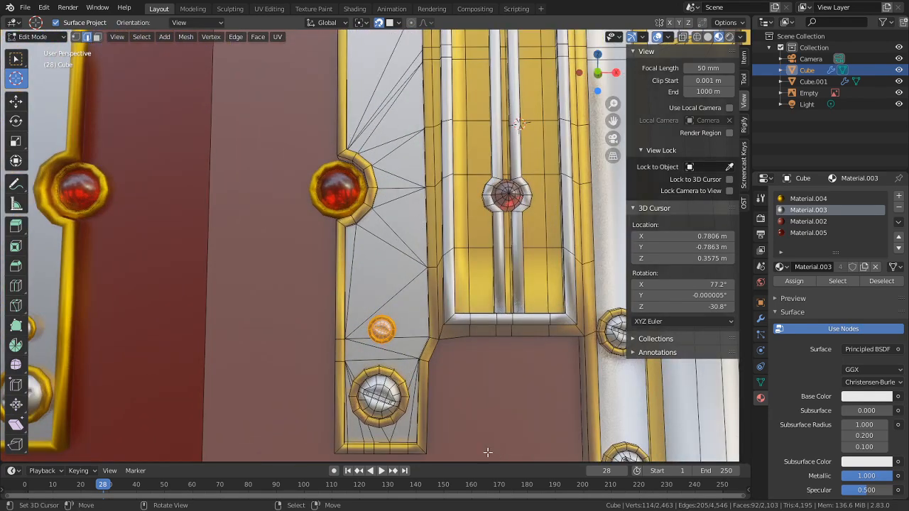
{"action": "key", "text": "r"}
{"action": "key", "text": "y"}
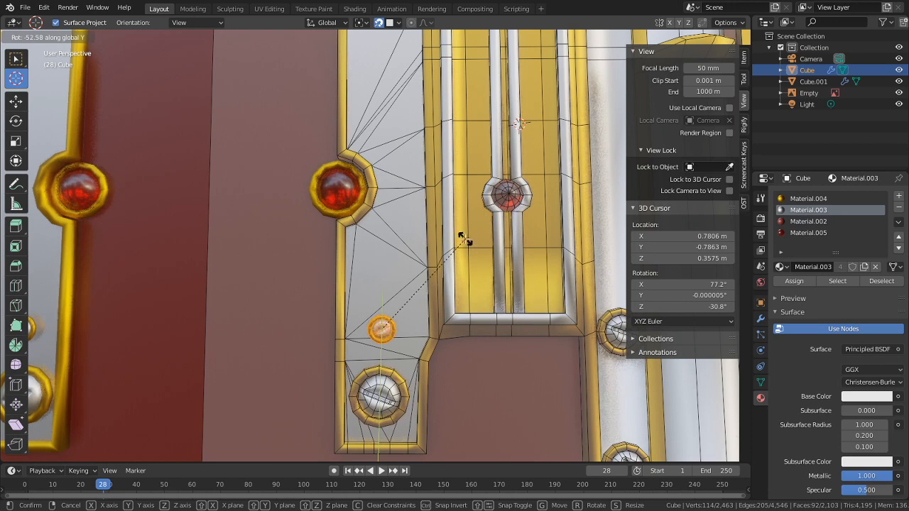
{"action": "left_click", "coordinate": [487, 422]}
{"action": "left_click", "coordinate": [440, 391]}
{"action": "key", "text": "c"}
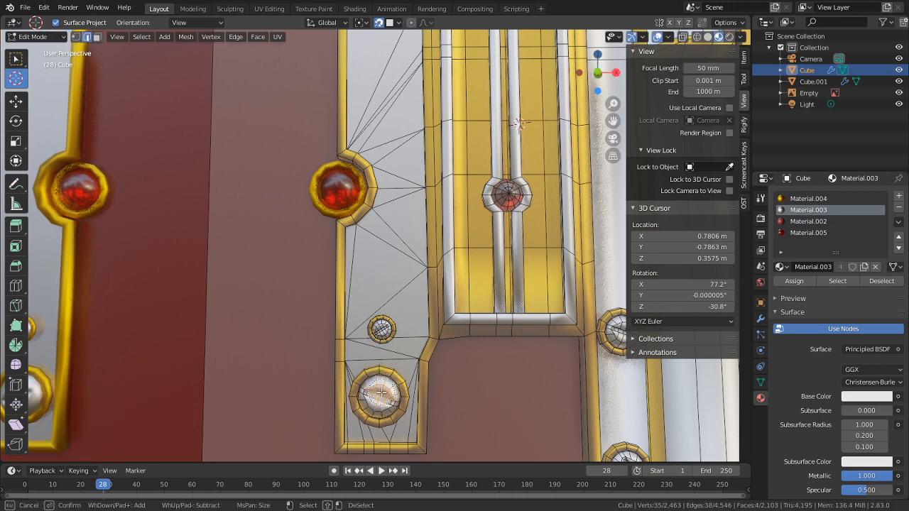
{"action": "right_click", "coordinate": [382, 388]}
{"action": "key", "text": "3"}
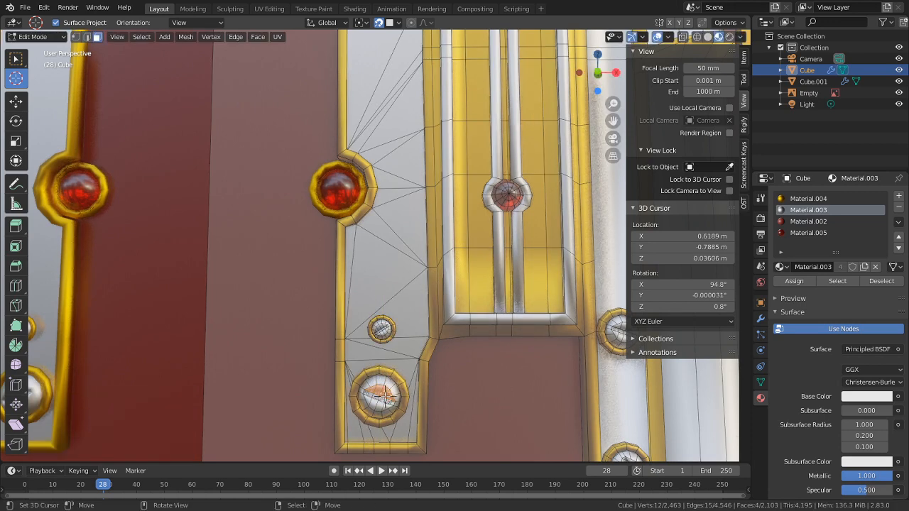
{"action": "key", "text": "c"}
{"action": "left_click_drag", "start_coordinate": [385, 392], "coordinate": [382, 385]}
{"action": "right_click", "coordinate": [383, 383]}
{"action": "right_click", "coordinate": [511, 418]}
Step: Select the whole large screw and the small screw above it, including their rings, at the side panel's lower end
{"action": "middle_click_drag", "start_coordinate": [381, 408], "coordinate": [412, 295], "text": "shift"}
{"action": "scroll", "coordinate": [412, 294], "scroll_direction": "up", "scroll_amount": 2}
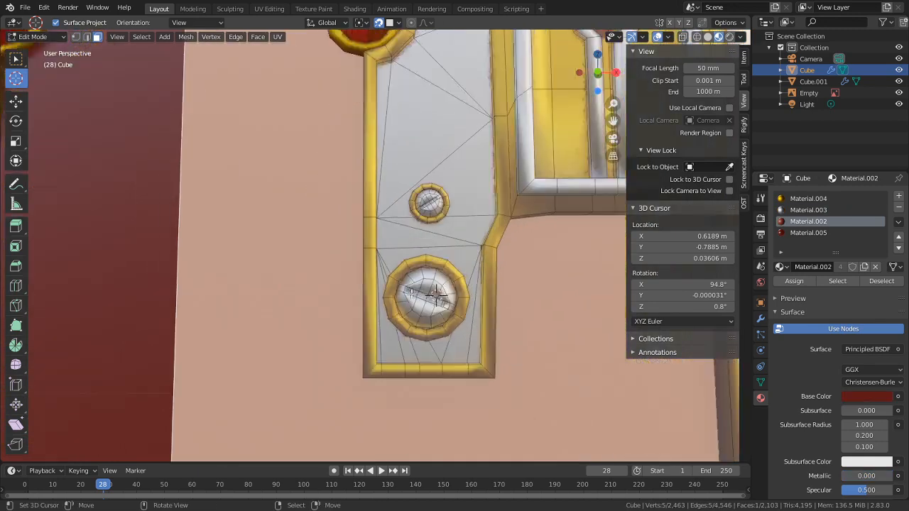
{"action": "scroll", "coordinate": [412, 294], "scroll_direction": "up", "scroll_amount": 1}
{"action": "right_click", "coordinate": [422, 271]}
{"action": "key", "text": "ctrl+l"}
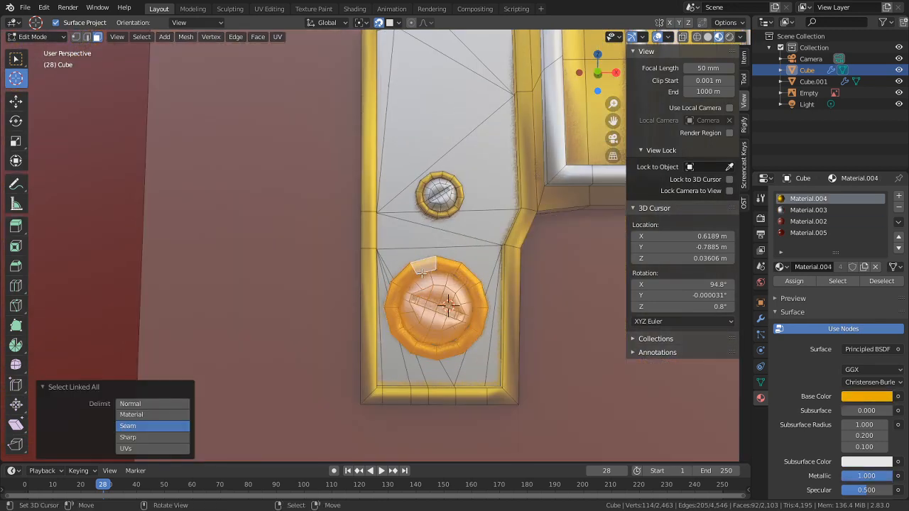
{"action": "right_click", "coordinate": [431, 206], "text": "shift"}
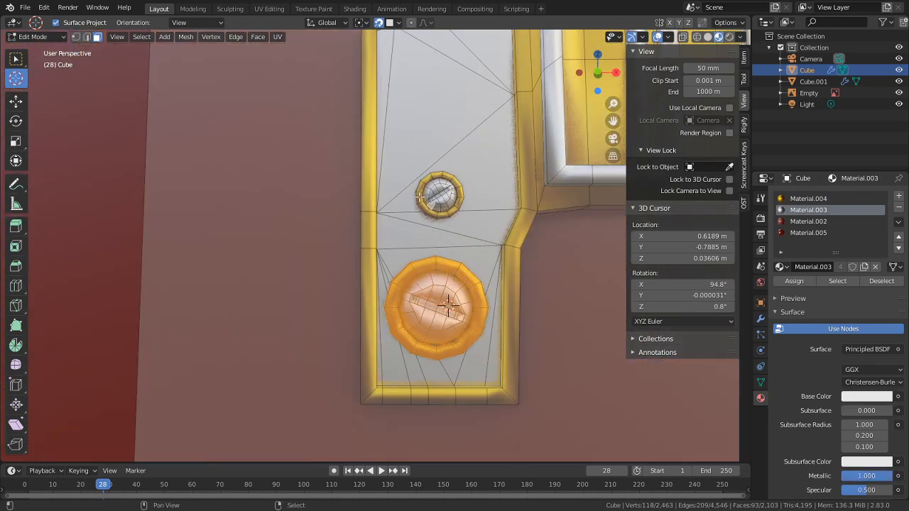
{"action": "right_click", "coordinate": [421, 197], "text": "shift"}
{"action": "key", "text": "ctrl+l"}
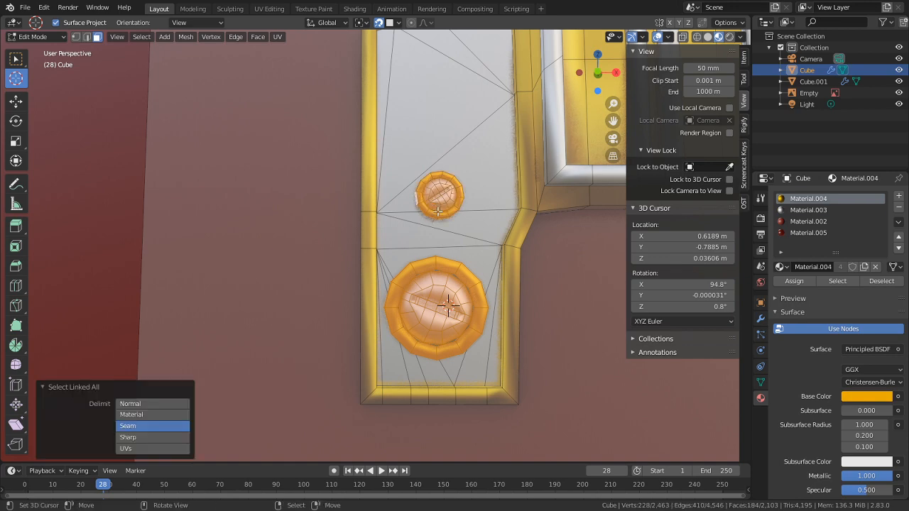
Step: Duplicate the selected pair of screws in place and mirror the copy along the global Z axis
{"action": "scroll", "coordinate": [438, 211], "scroll_direction": "down", "scroll_amount": 5}
{"action": "middle_click_drag", "start_coordinate": [482, 143], "coordinate": [490, 293], "text": "shift"}
{"action": "key", "text": "shift+d"}
{"action": "right_click", "coordinate": [502, 272]}
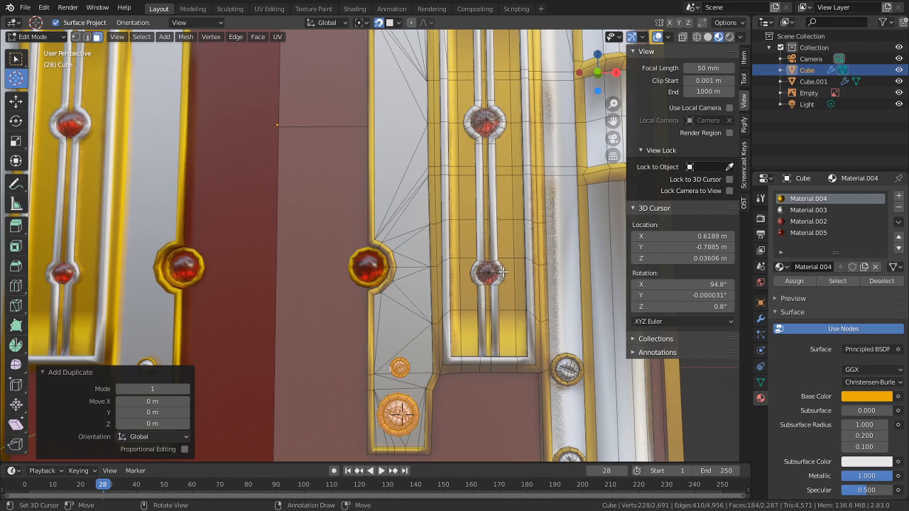
{"action": "key", "text": "ctrl+m"}
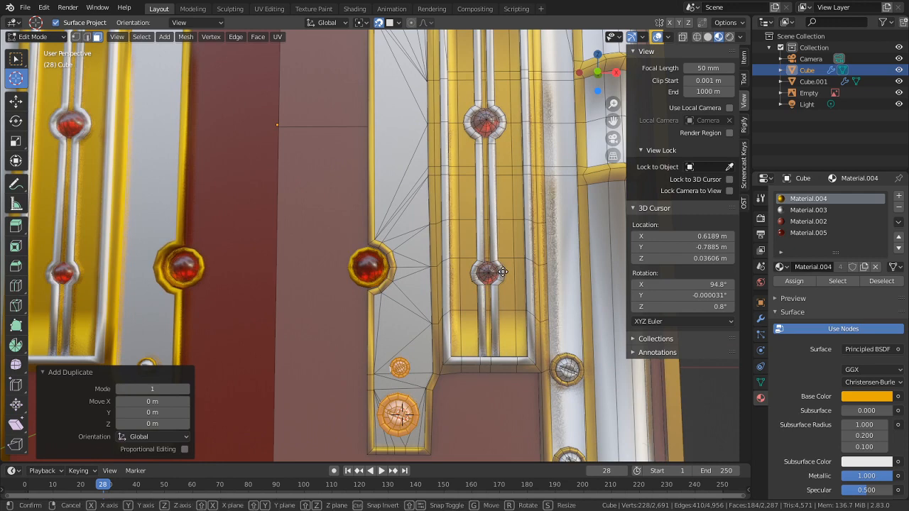
{"action": "key", "text": "z"}
{"action": "key", "text": "Return"}
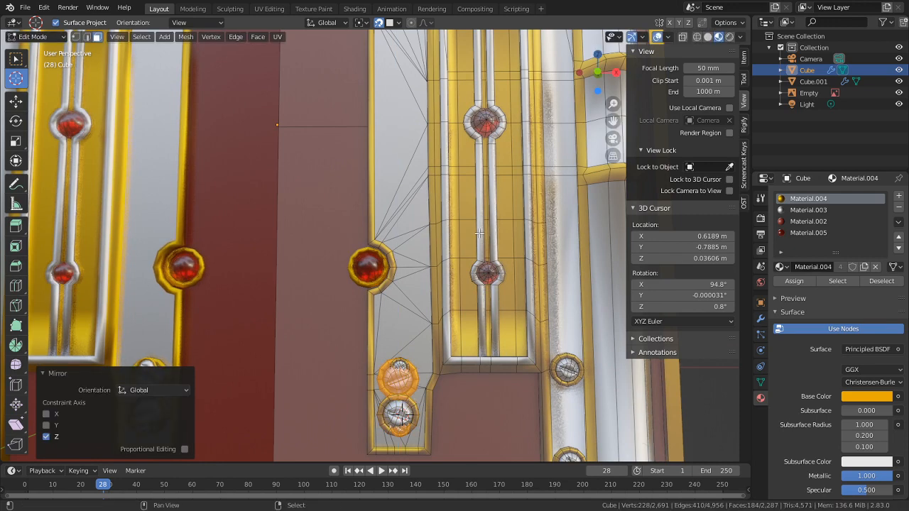
Step: Move the mirrored screw pair about 0.592 m straight up along Z to the side panel's upper end
{"action": "middle_click_drag", "start_coordinate": [405, 209], "coordinate": [422, 271], "text": "shift"}
{"action": "key", "text": "g"}
{"action": "key", "text": "z"}
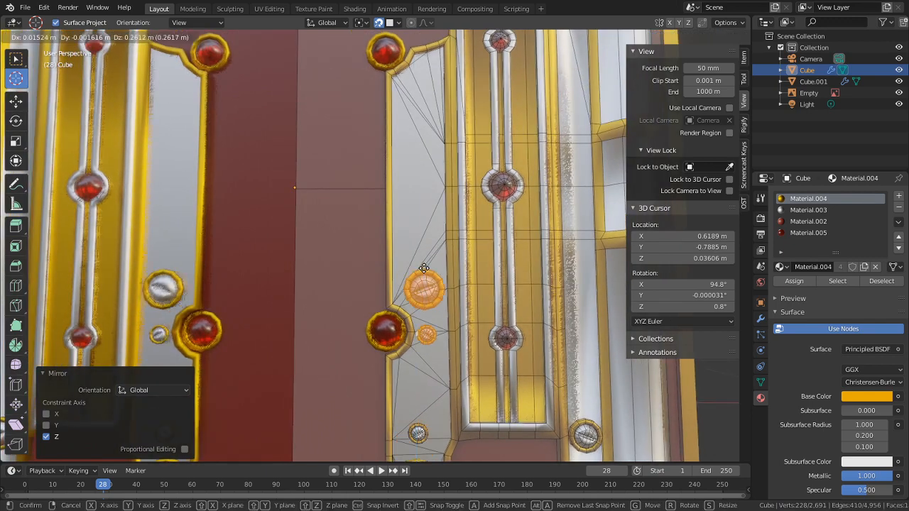
{"action": "left_click", "coordinate": [458, 80]}
{"action": "middle_click_drag", "start_coordinate": [436, 199], "coordinate": [433, 103], "text": "shift"}
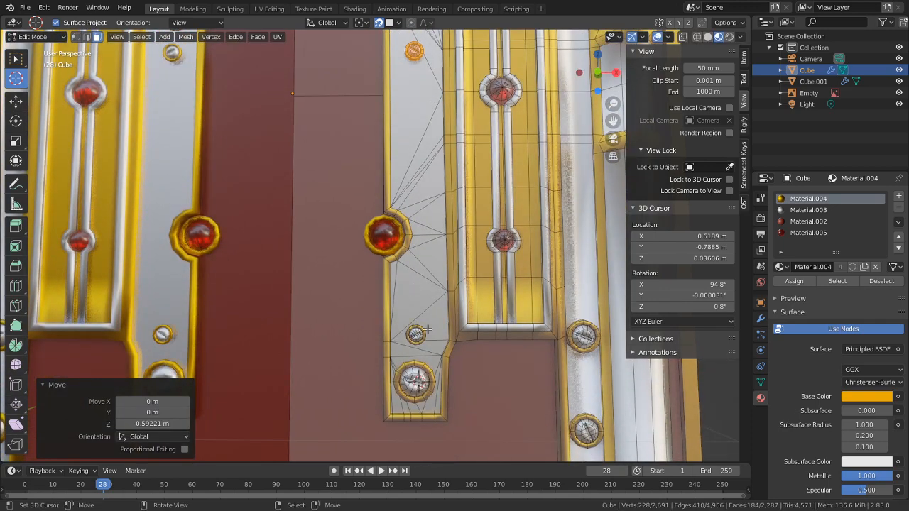
Step: Scale the upper pair of screws up by about 1.153
{"action": "middle_click_drag", "start_coordinate": [449, 306], "coordinate": [363, 281], "text": "shift"}
{"action": "middle_click_drag", "start_coordinate": [390, 332], "coordinate": [392, 432], "text": "shift"}
{"action": "scroll", "coordinate": [385, 358], "scroll_direction": "up", "scroll_amount": 1}
{"action": "middle_click_drag", "start_coordinate": [362, 192], "coordinate": [387, 414], "text": "shift"}
{"action": "scroll", "coordinate": [384, 164], "scroll_direction": "up", "scroll_amount": 4}
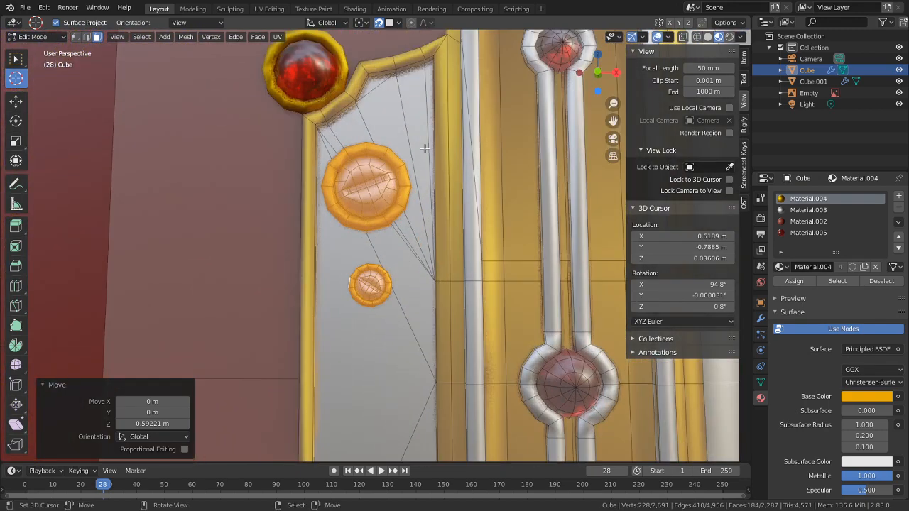
{"action": "key", "text": "s"}
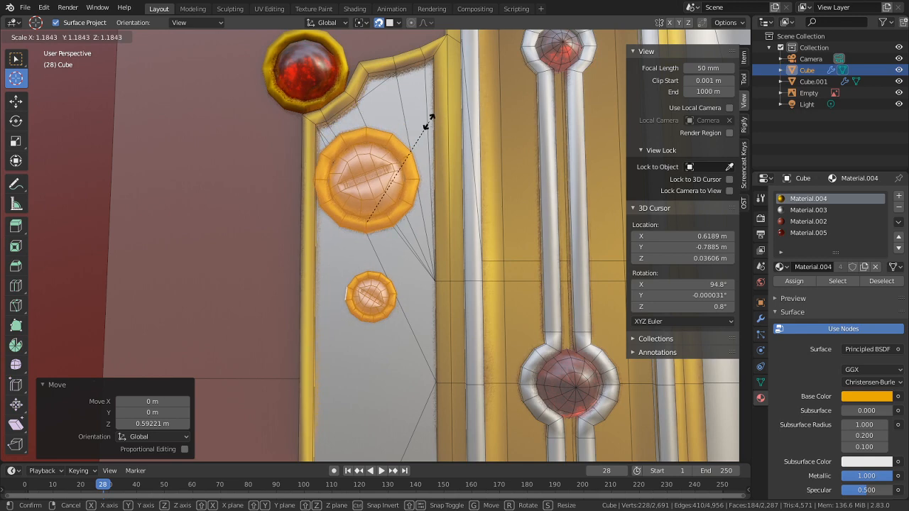
{"action": "left_click", "coordinate": [427, 121]}
Step: Turn off snapping, shift the upper screw pair about 0.0069 m in X and -0.0054 m in Z, and enlarge it slightly more
{"action": "key", "text": "g"}
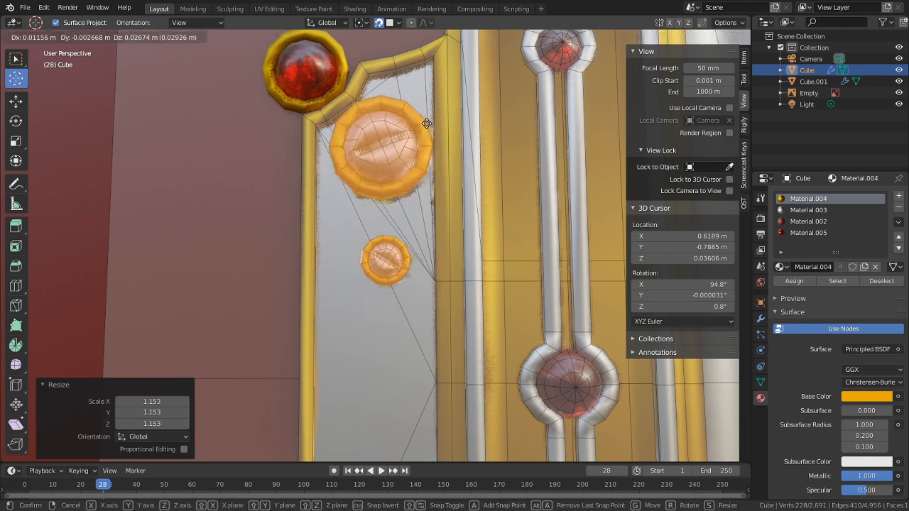
{"action": "right_click", "coordinate": [420, 198]}
{"action": "key", "text": "shift+Tab"}
{"action": "key", "text": "g"}
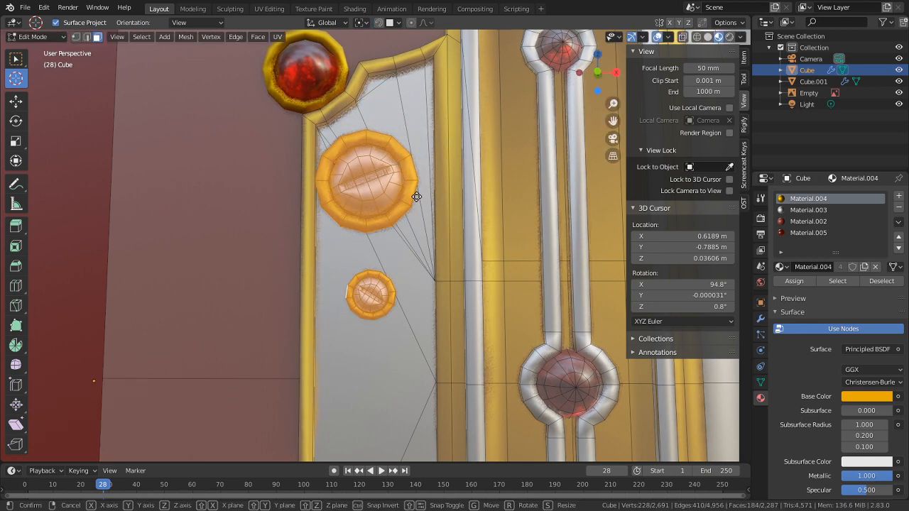
{"action": "left_click", "coordinate": [505, 263]}
{"action": "key", "text": "s"}
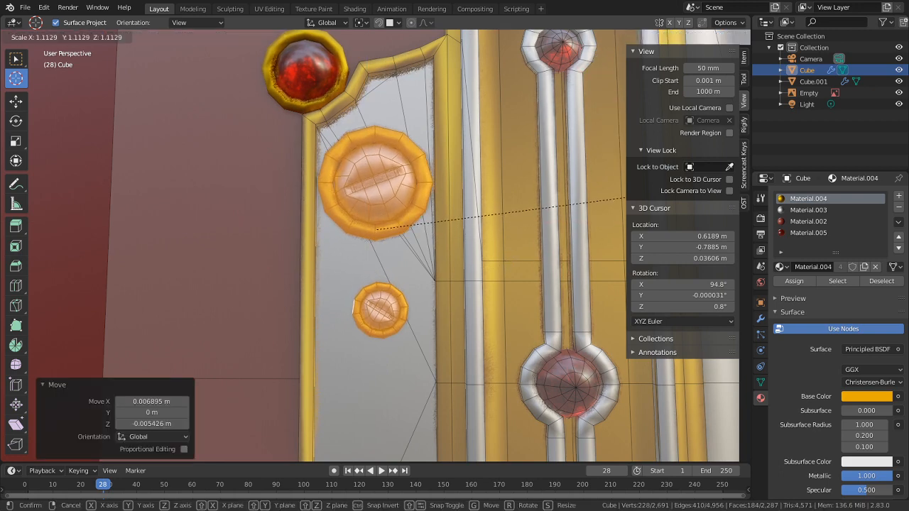
{"action": "left_click", "coordinate": [594, 215]}
{"action": "scroll", "coordinate": [417, 295], "scroll_direction": "down", "scroll_amount": 3}
{"action": "middle_click_drag", "start_coordinate": [417, 295], "coordinate": [462, 387], "text": "shift"}
{"action": "right_click", "coordinate": [422, 342]}
{"action": "key", "text": "c"}
{"action": "left_click", "coordinate": [422, 343]}
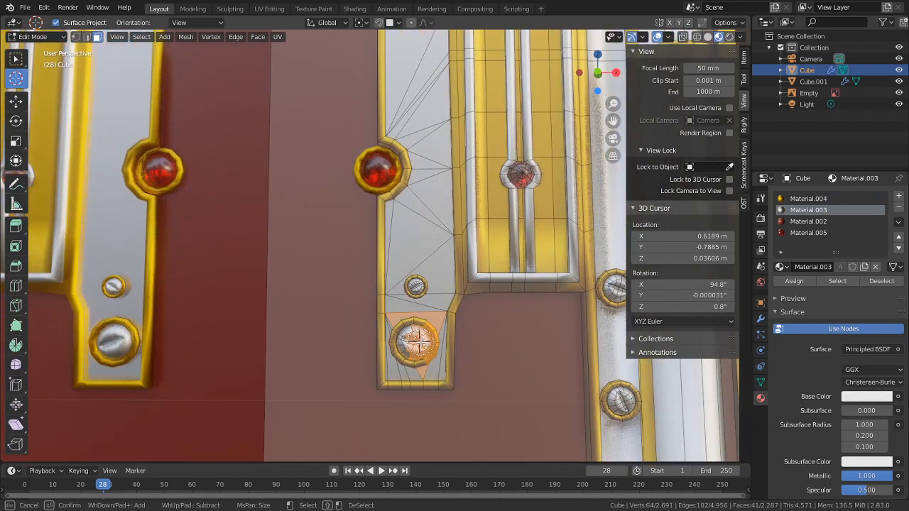
{"action": "right_click", "coordinate": [423, 343]}
{"action": "scroll", "coordinate": [424, 345], "scroll_direction": "up", "scroll_amount": 3}
{"action": "key", "text": "ctrl+z"}
Step: Select the complete large and small screws with their gold rings at the side panel's lower end
{"action": "right_click", "coordinate": [432, 378], "text": "shift"}
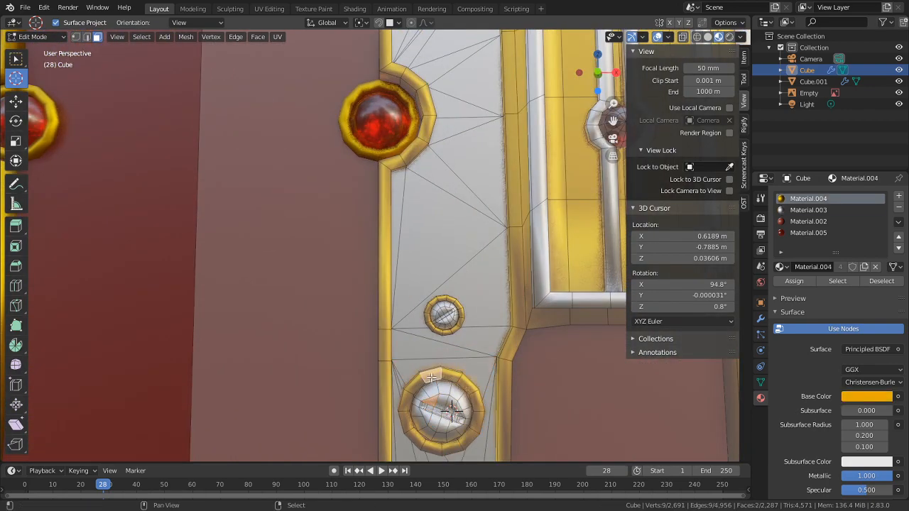
{"action": "right_click", "coordinate": [446, 324], "text": "shift"}
{"action": "right_click", "coordinate": [428, 318], "text": "shift"}
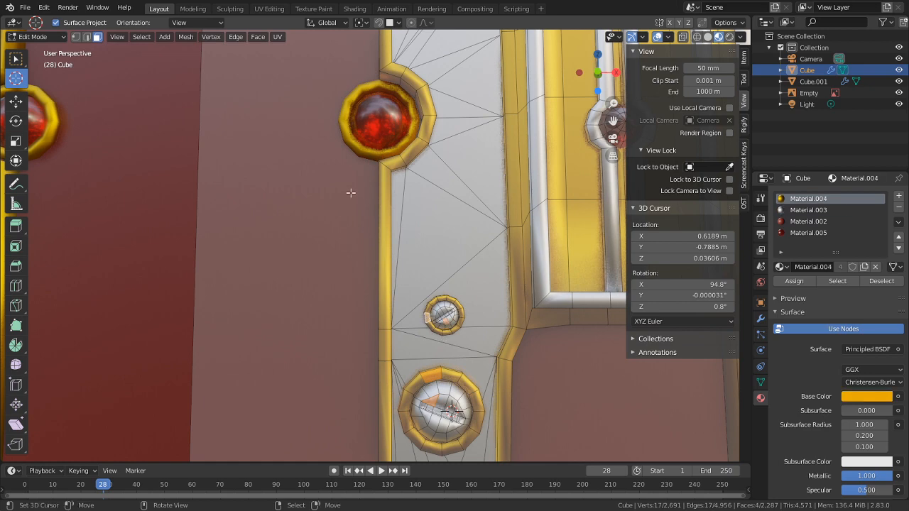
{"action": "key", "text": "ctrl+l"}
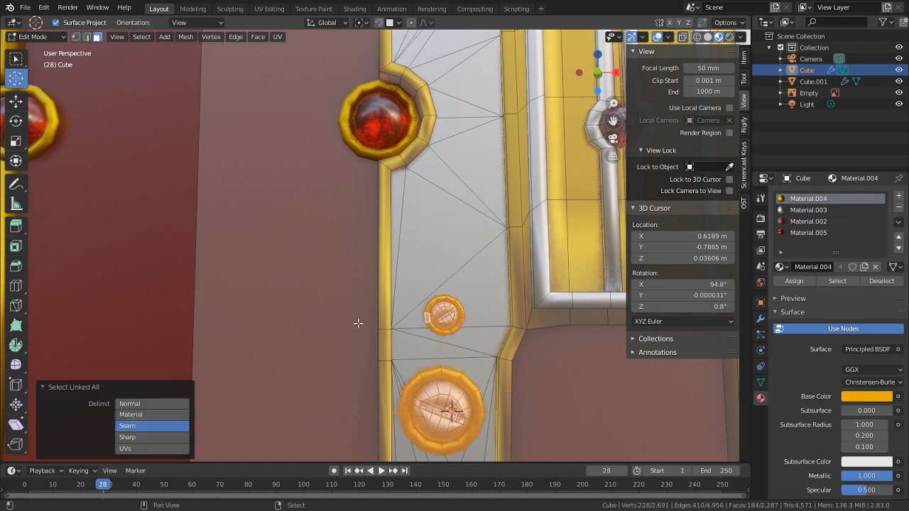
Step: Scale the lower pair of screws up by about 1.152 and nudge it to sit centred within the panel border
{"action": "middle_click_drag", "start_coordinate": [358, 321], "coordinate": [318, 256], "text": "shift"}
{"action": "key", "text": "s"}
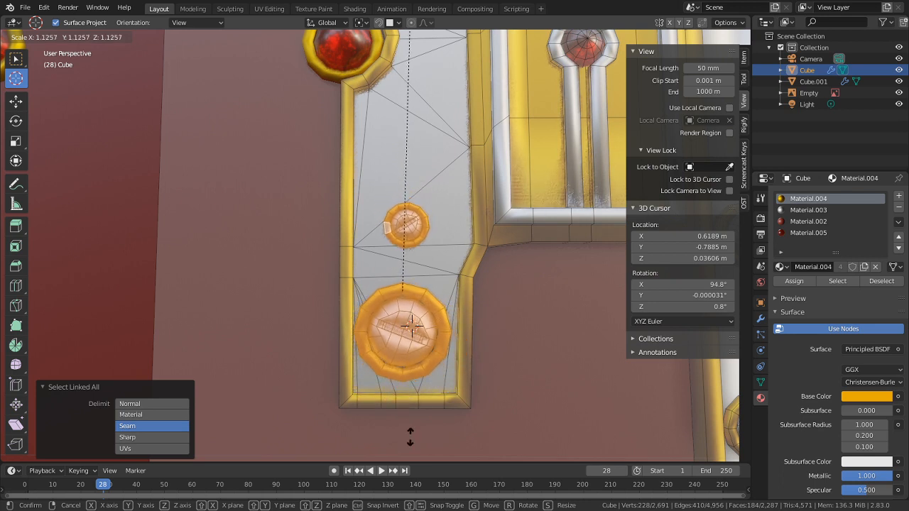
{"action": "left_click", "coordinate": [417, 355]}
{"action": "key", "text": "g"}
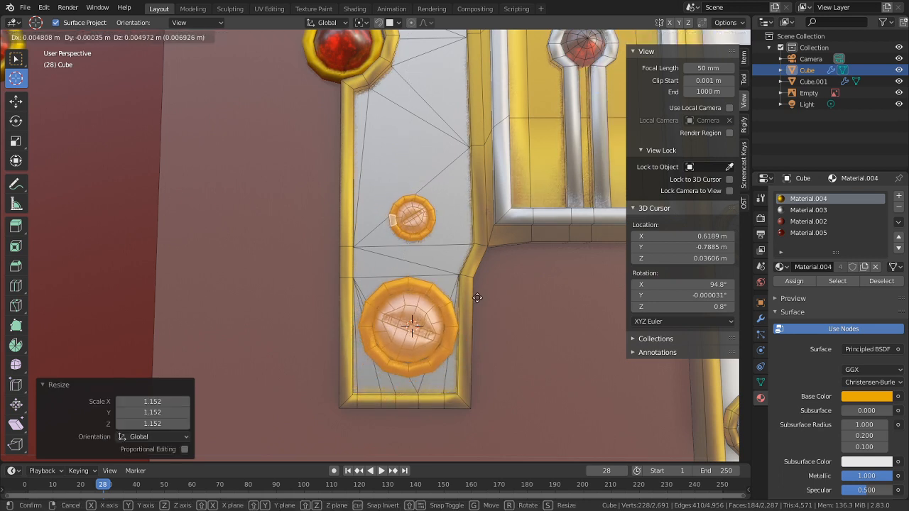
{"action": "left_click", "coordinate": [453, 303]}
Step: Leave Edit Mode and compare the finished side panels with the reference cover, examining its eye and the gold plate below
{"action": "key", "text": "Tab"}
{"action": "scroll", "coordinate": [504, 331], "scroll_direction": "down", "scroll_amount": 5}
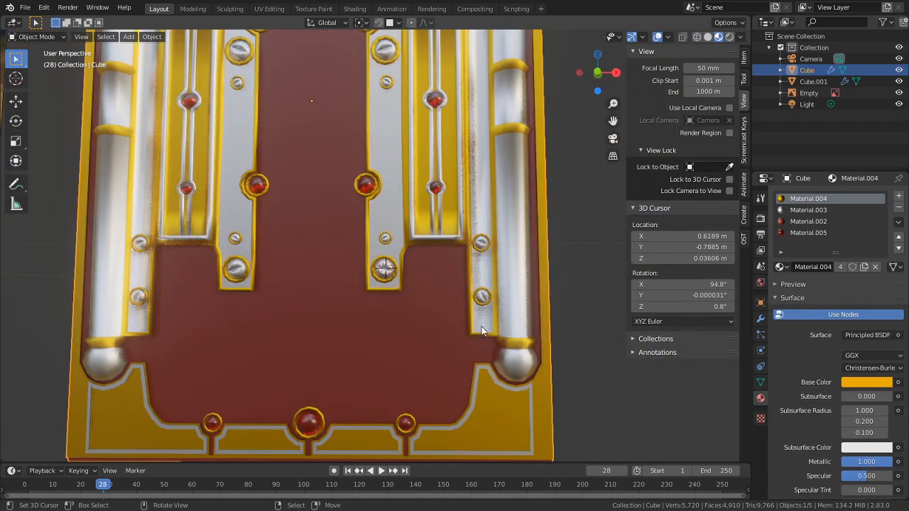
{"action": "middle_click_drag", "start_coordinate": [497, 330], "coordinate": [467, 321]}
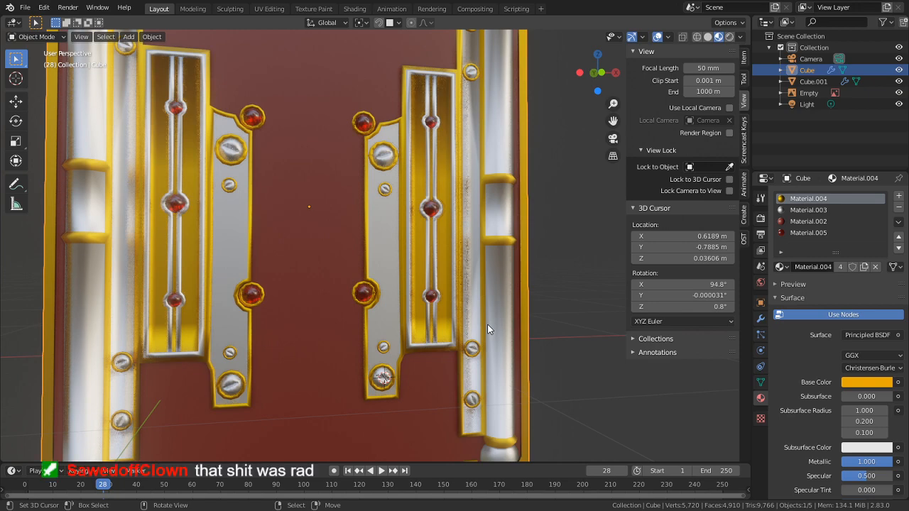
{"action": "middle_click_drag", "start_coordinate": [459, 319], "coordinate": [534, 236]}
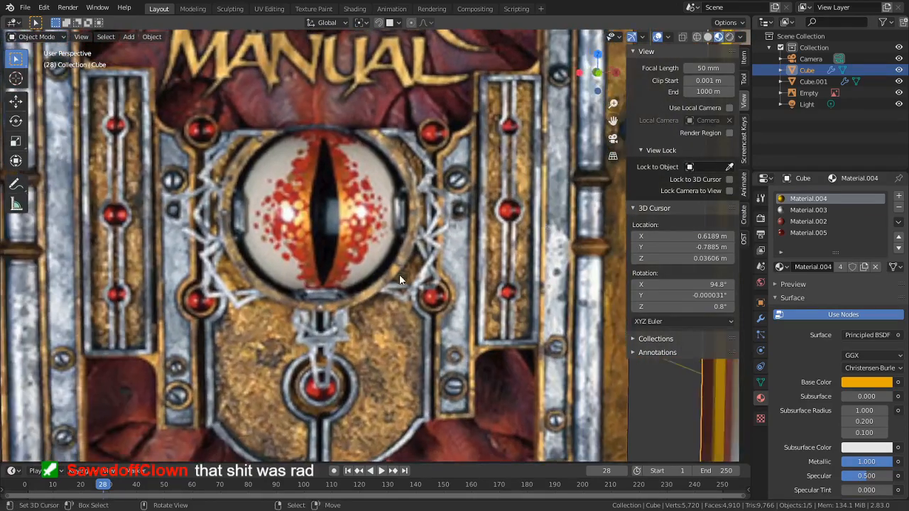
{"action": "scroll", "coordinate": [399, 276], "scroll_direction": "down", "scroll_amount": 3}
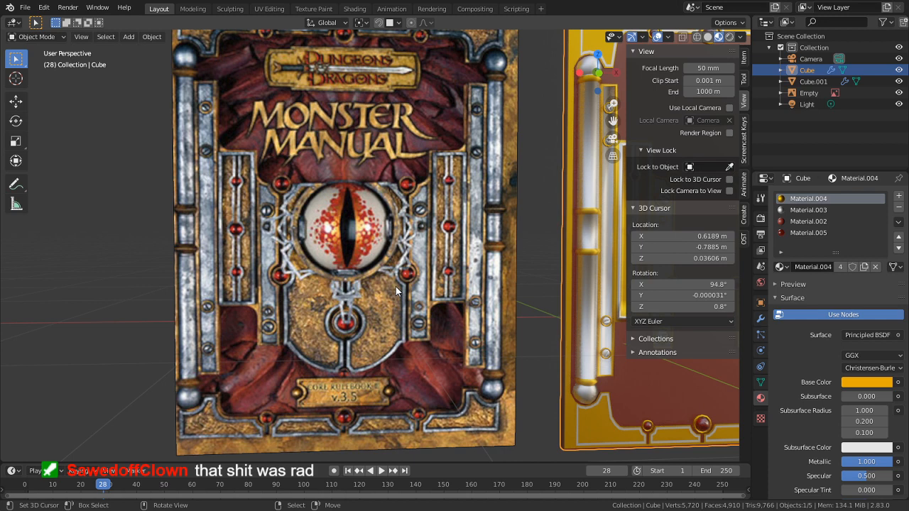
{"action": "scroll", "coordinate": [336, 326], "scroll_direction": "up", "scroll_amount": 4}
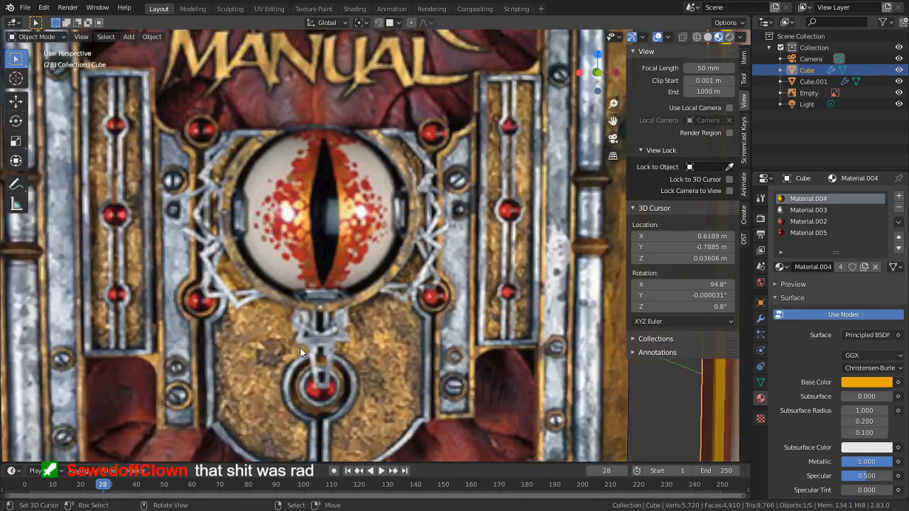
{"action": "middle_click_drag", "start_coordinate": [325, 337], "coordinate": [241, 198], "text": "shift"}
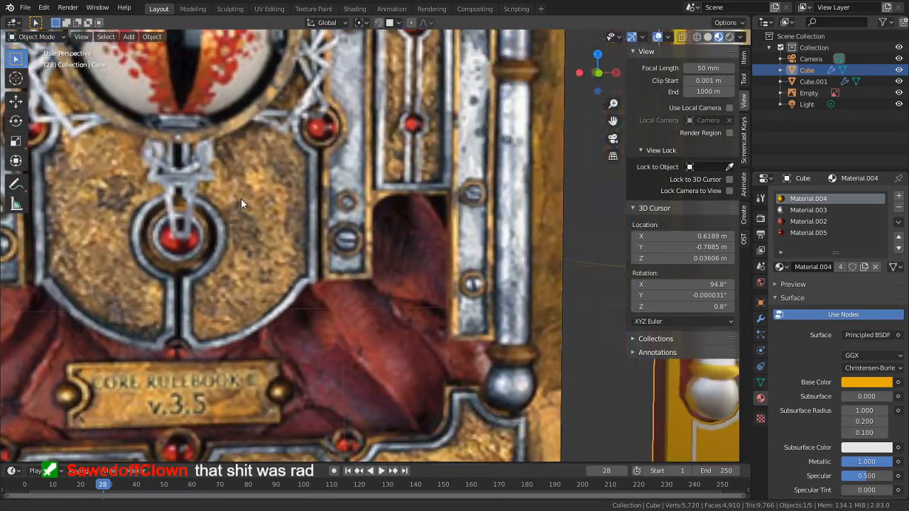
{"action": "scroll", "coordinate": [341, 174], "scroll_direction": "up", "scroll_amount": 1}
{"action": "scroll", "coordinate": [278, 198], "scroll_direction": "down", "scroll_amount": 5}
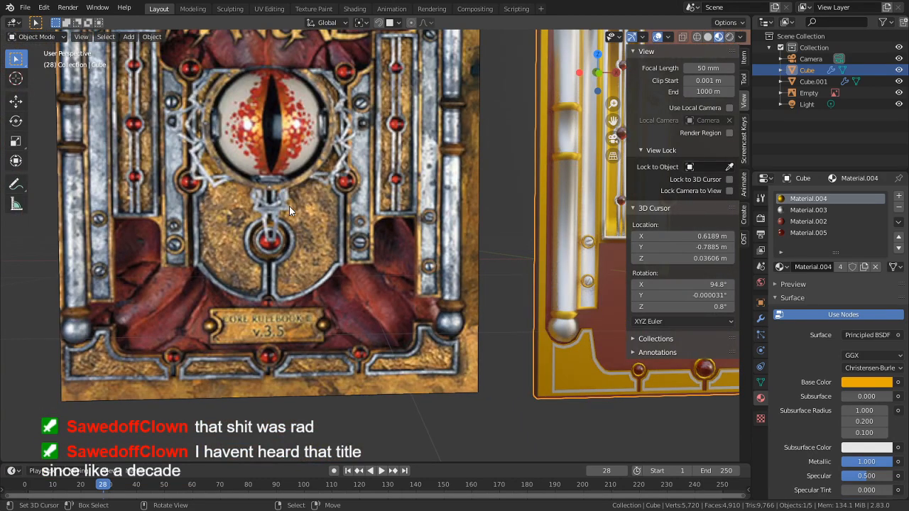
{"action": "scroll", "coordinate": [332, 229], "scroll_direction": "up", "scroll_amount": 4}
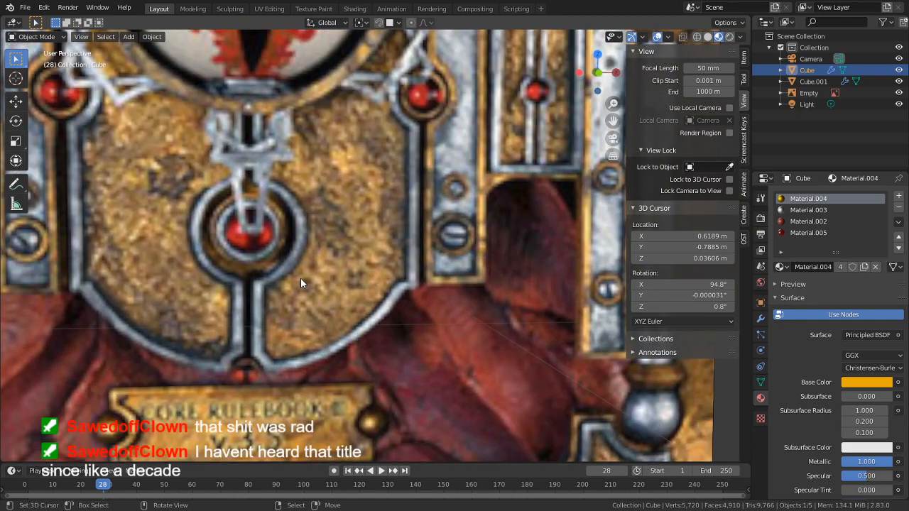
{"action": "middle_click_drag", "start_coordinate": [374, 276], "coordinate": [436, 267], "text": "shift"}
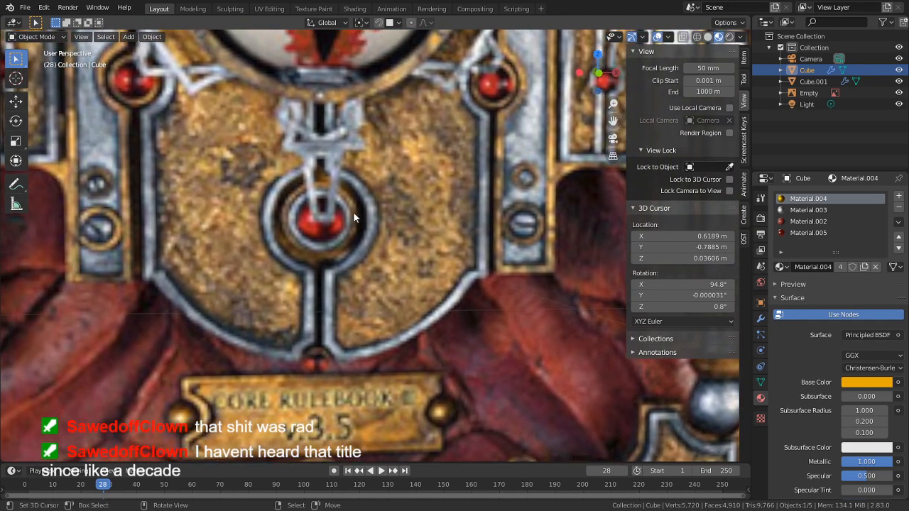
{"action": "scroll", "coordinate": [313, 241], "scroll_direction": "down", "scroll_amount": 5}
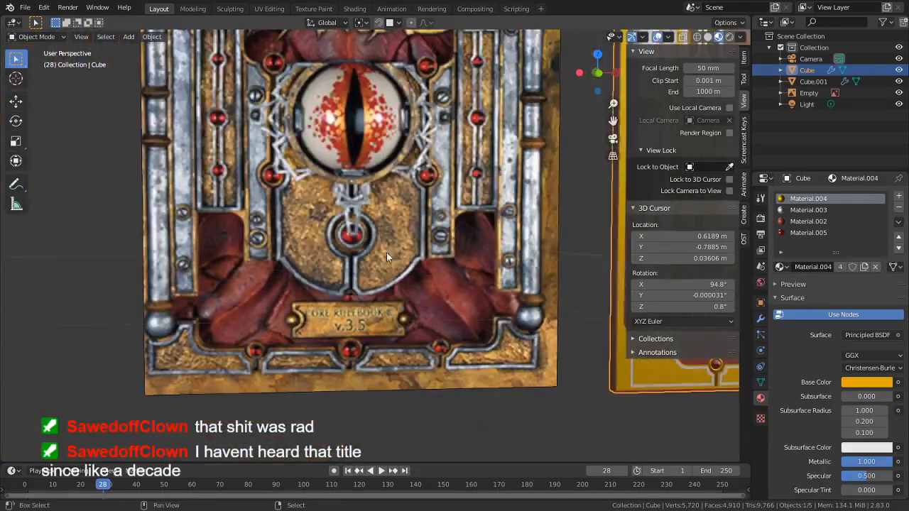
{"action": "middle_click_drag", "start_coordinate": [387, 252], "coordinate": [36, 329]}
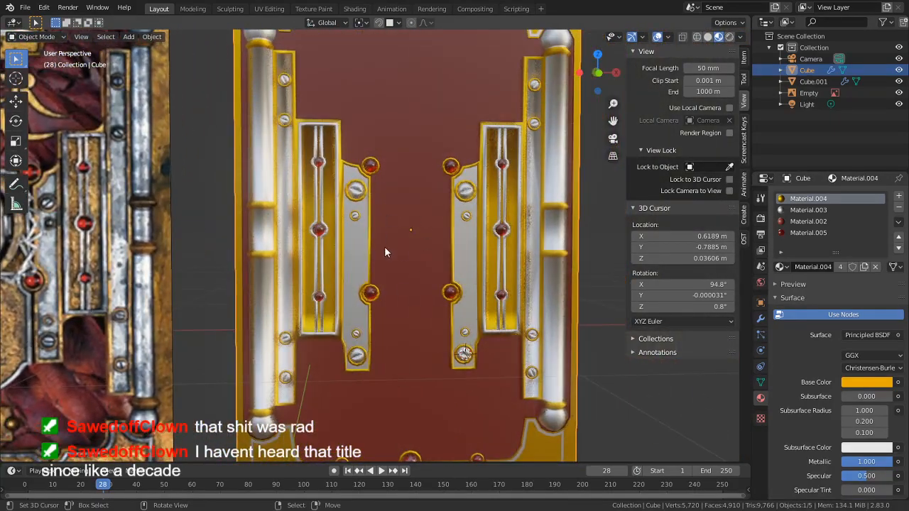
Step: Save the current Blender file with the finished side panels and screws
{"action": "scroll", "coordinate": [384, 253], "scroll_direction": "down", "scroll_amount": 3}
{"action": "middle_click_drag", "start_coordinate": [459, 243], "coordinate": [296, 287]}
{"action": "key", "text": "ctrl+s"}
Step: Put the cover mesh back into Edit Mode and frame the whole cover beside the reference image
{"action": "scroll", "coordinate": [410, 249], "scroll_direction": "up", "scroll_amount": 4}
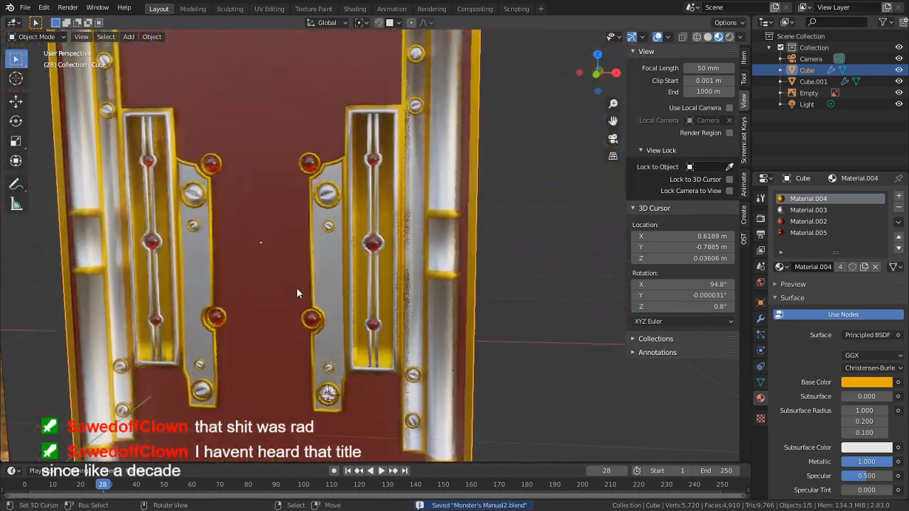
{"action": "scroll", "coordinate": [298, 287], "scroll_direction": "up", "scroll_amount": 2}
{"action": "key", "text": "Tab"}
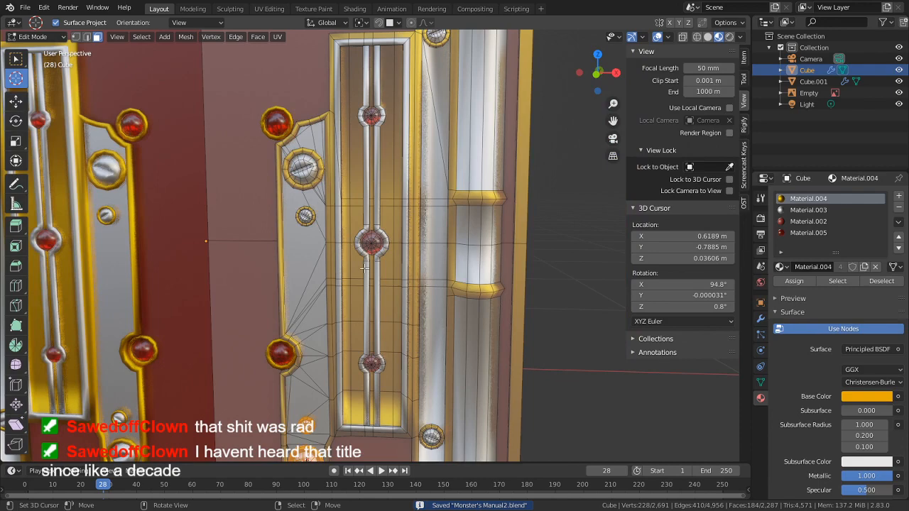
{"action": "middle_click_drag", "start_coordinate": [358, 283], "coordinate": [365, 284], "text": "shift"}
{"action": "scroll", "coordinate": [365, 284], "scroll_direction": "down", "scroll_amount": 4}
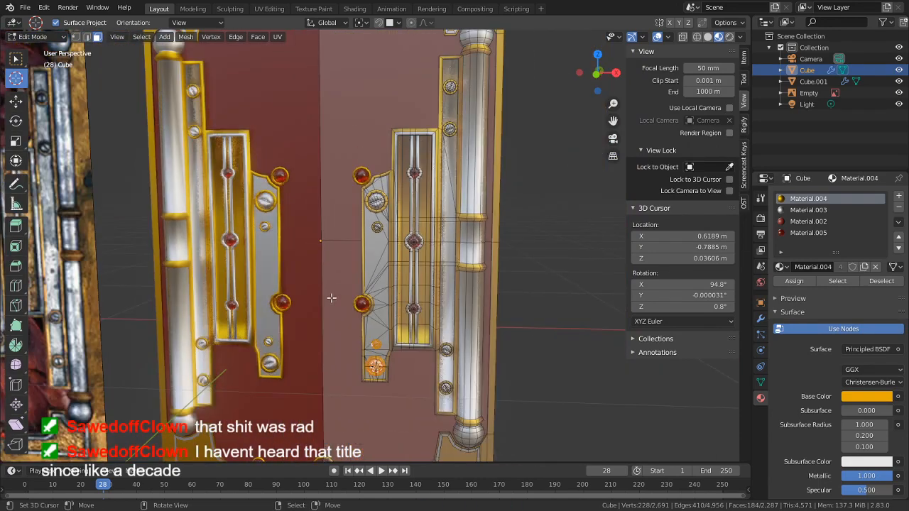
{"action": "middle_click_drag", "start_coordinate": [311, 300], "coordinate": [428, 252], "text": "shift"}
{"action": "scroll", "coordinate": [428, 251], "scroll_direction": "down", "scroll_amount": 3}
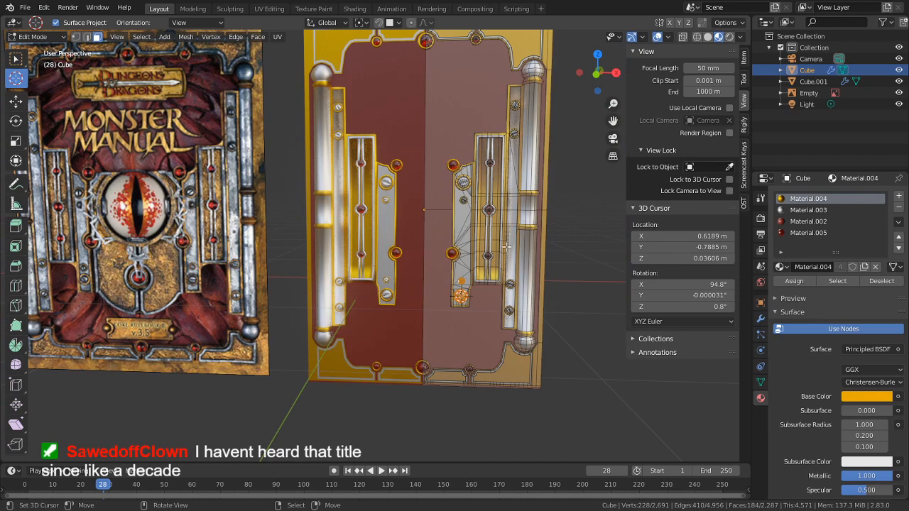
Step: Leave Edit Mode and examine the screws and gems on the lower part of both side panels
{"action": "scroll", "coordinate": [452, 220], "scroll_direction": "up", "scroll_amount": 4}
{"action": "middle_click_drag", "start_coordinate": [304, 315], "coordinate": [329, 318], "text": "shift"}
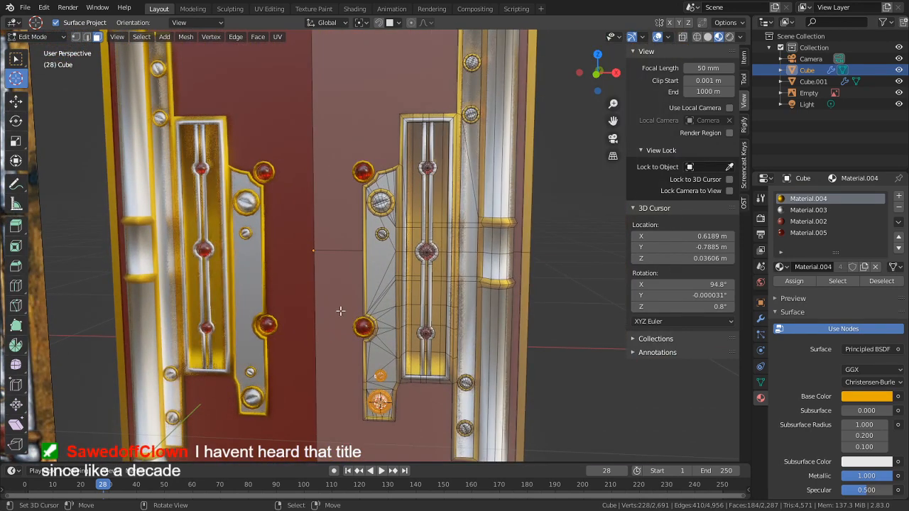
{"action": "scroll", "coordinate": [369, 285], "scroll_direction": "up", "scroll_amount": 3}
{"action": "middle_click_drag", "start_coordinate": [386, 284], "coordinate": [387, 159], "text": "shift"}
{"action": "scroll", "coordinate": [381, 241], "scroll_direction": "up", "scroll_amount": 1}
{"action": "key", "text": "Tab"}
{"action": "scroll", "coordinate": [380, 240], "scroll_direction": "down", "scroll_amount": 3}
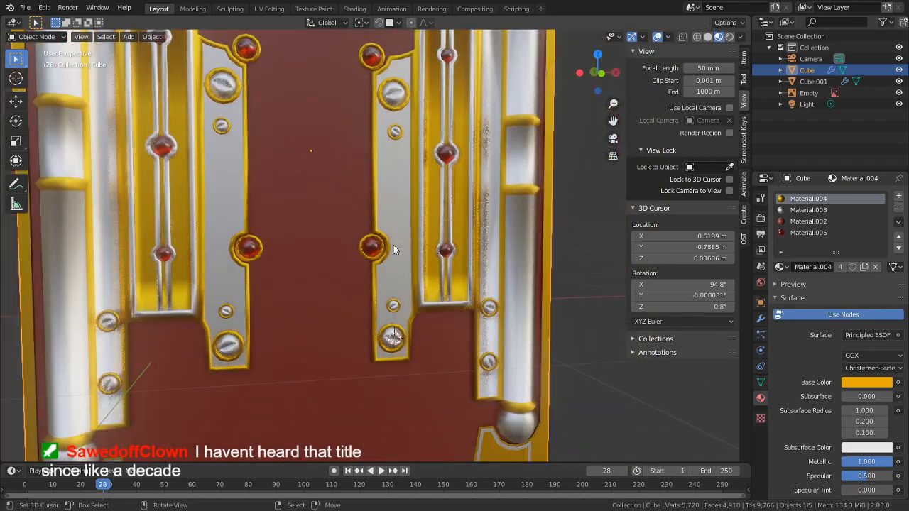
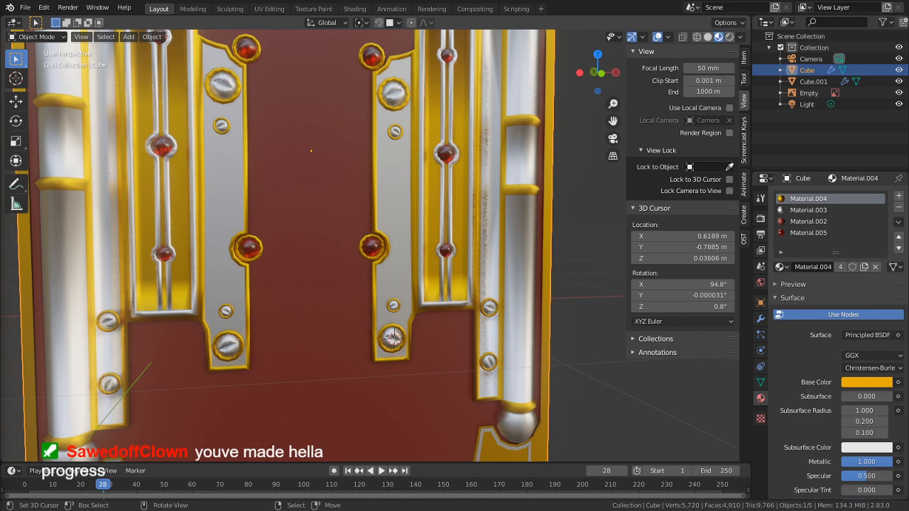
Step: Switch to the web browser and open the red kobold picture from the "kobold 5e" image results in a separate tab
{"action": "key", "text": "alt+Tab"}
{"action": "scroll", "coordinate": [284, 320], "scroll_direction": "down", "scroll_amount": 3}
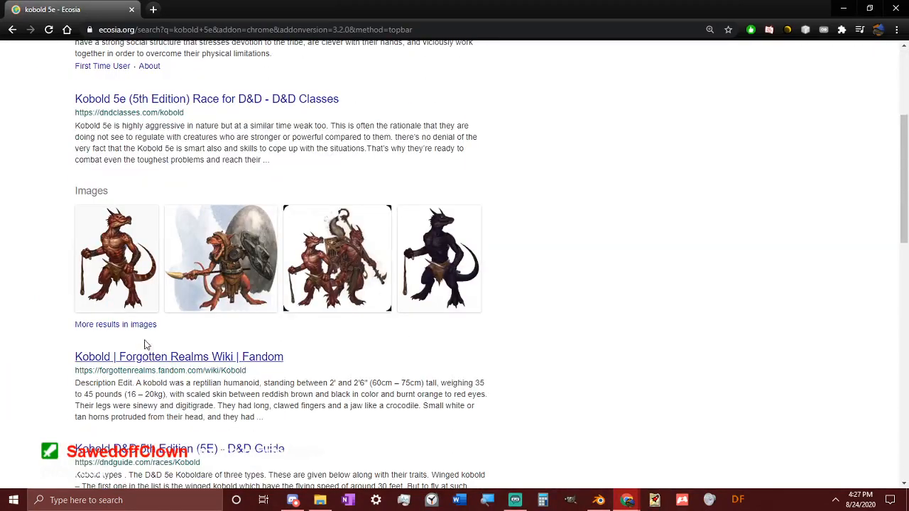
{"action": "left_click", "coordinate": [130, 302]}
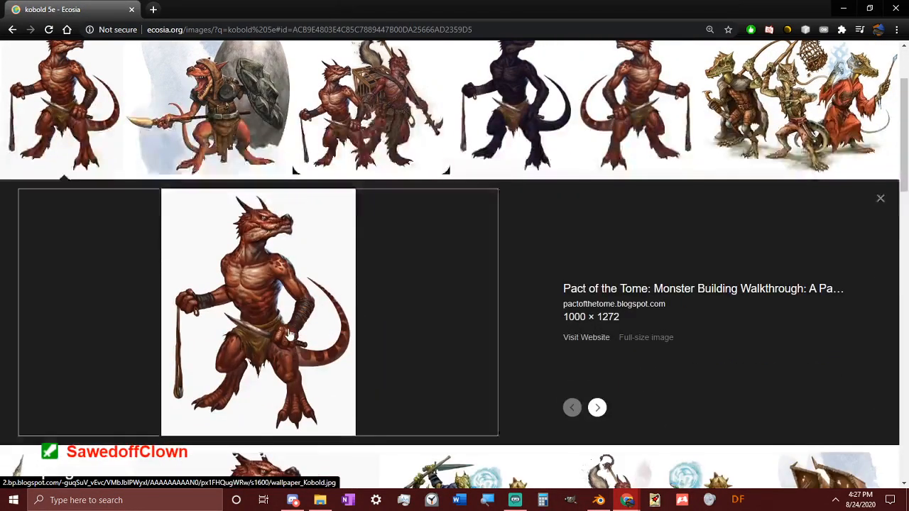
{"action": "left_click", "coordinate": [290, 333]}
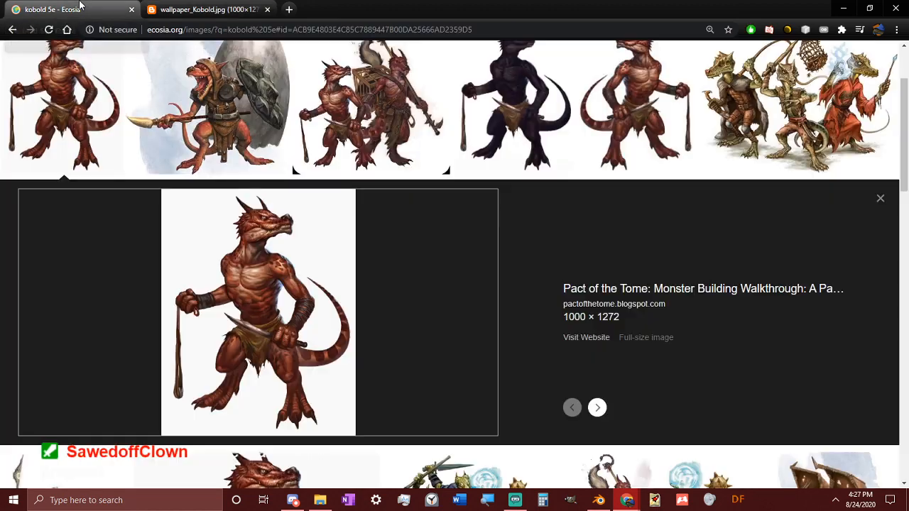
{"action": "left_click", "coordinate": [79, 9]}
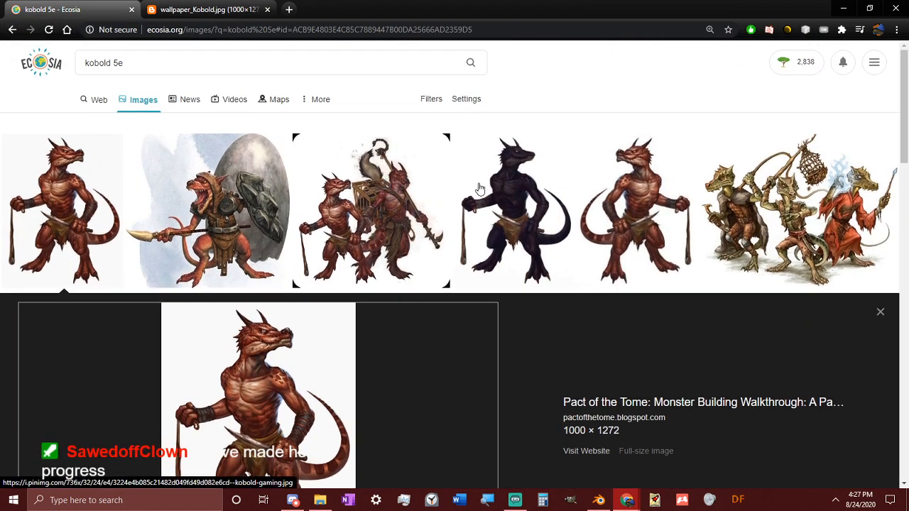
Step: Preview the pair of red kobolds, then open the three-kobold picture 4e_kobolds.jpg in its own tab and enlarge it
{"action": "left_click", "coordinate": [424, 181]}
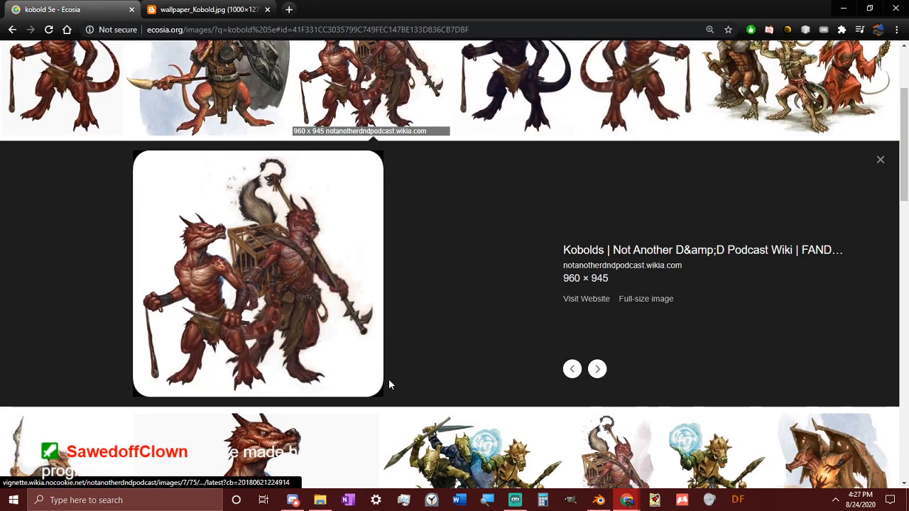
{"action": "scroll", "coordinate": [444, 266], "scroll_direction": "up", "scroll_amount": 2}
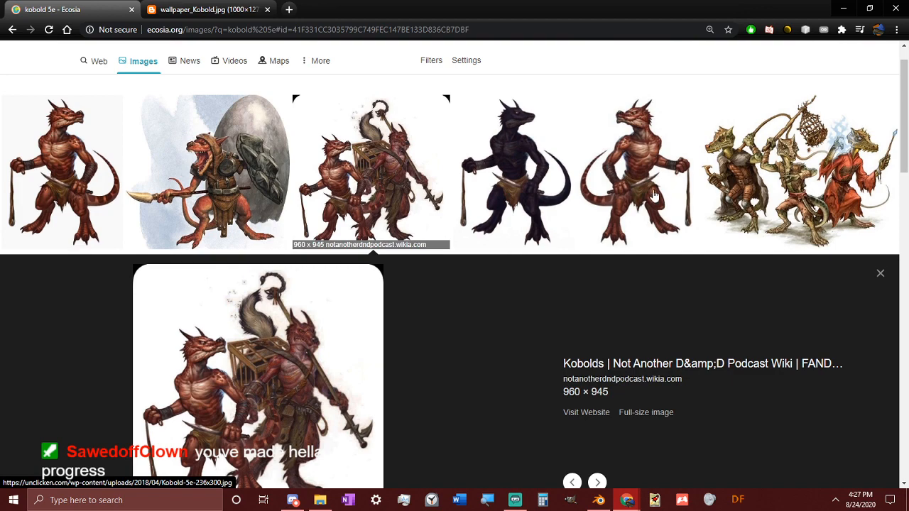
{"action": "scroll", "coordinate": [658, 196], "scroll_direction": "down", "scroll_amount": 2}
{"action": "left_click", "coordinate": [739, 107]}
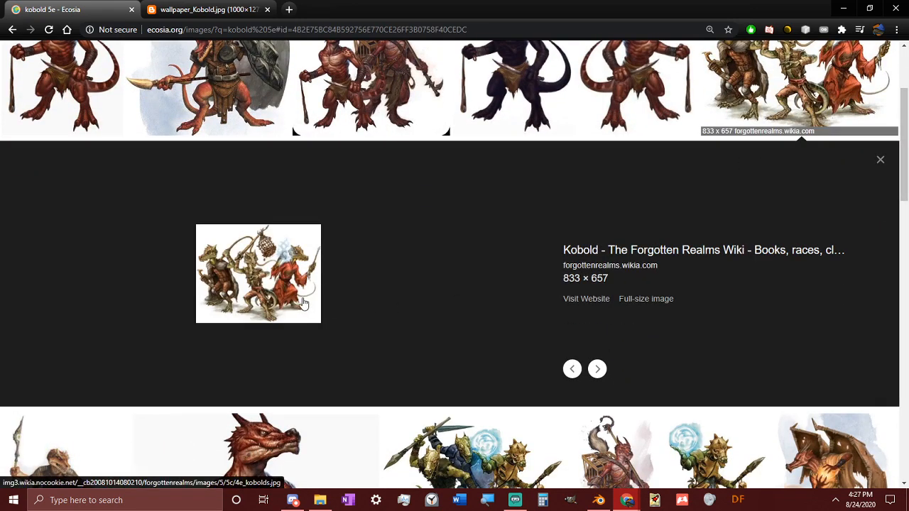
{"action": "left_click", "coordinate": [301, 303]}
{"action": "scroll", "coordinate": [465, 305], "scroll_direction": "up", "scroll_amount": 8, "text": "ctrl"}
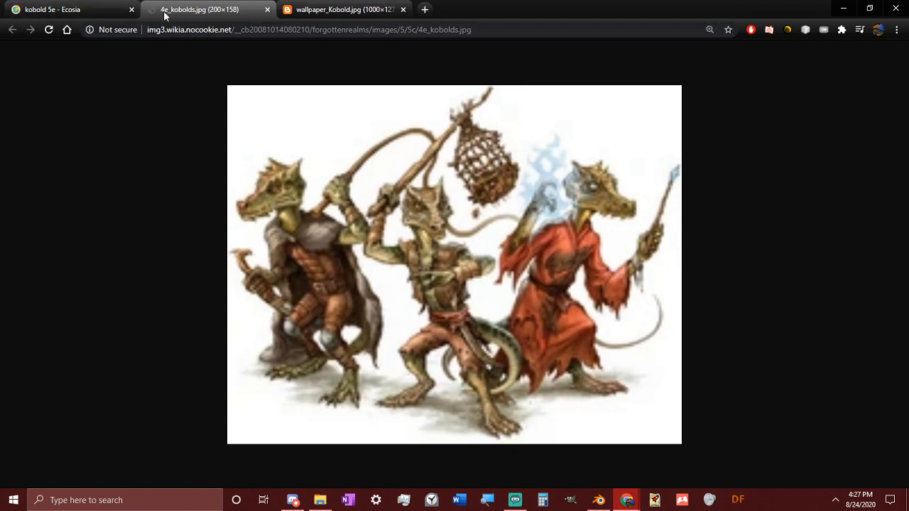
Step: Return to the "kobold 5e" image results and compare the black kobold, the mirrored red kobold and the WoWWiki kobold
{"action": "left_click", "coordinate": [71, 9]}
{"action": "scroll", "coordinate": [621, 247], "scroll_direction": "down", "scroll_amount": 2}
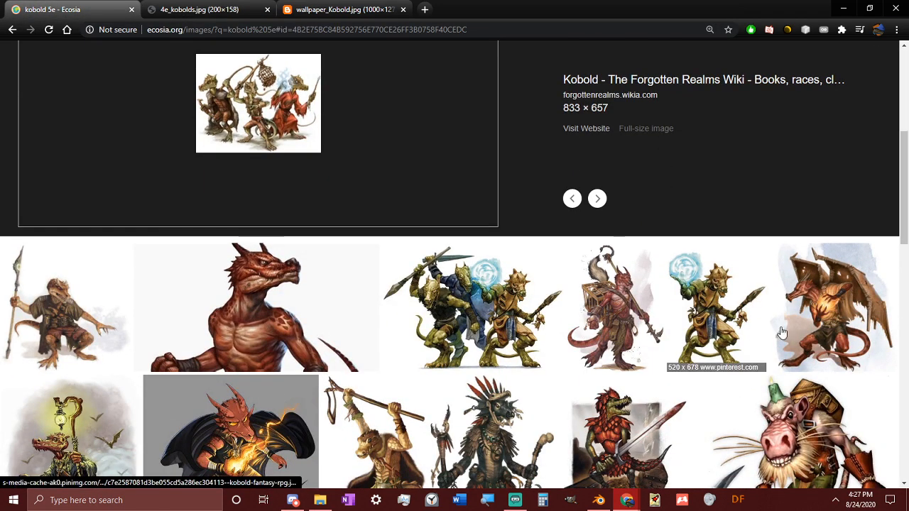
{"action": "scroll", "coordinate": [421, 186], "scroll_direction": "up", "scroll_amount": 4}
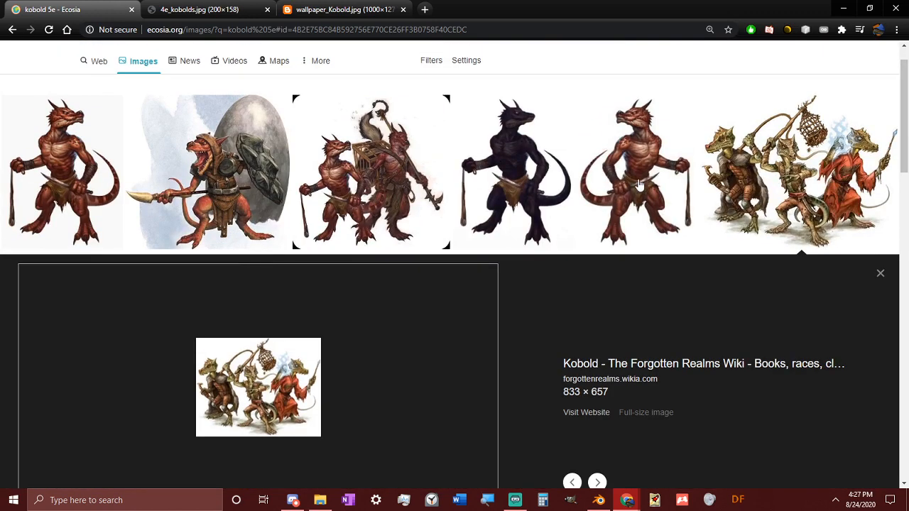
{"action": "left_click", "coordinate": [533, 165]}
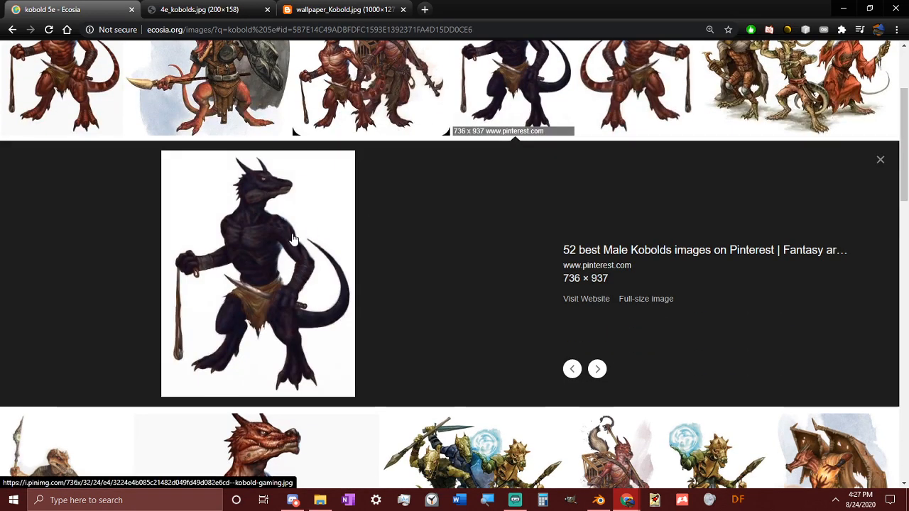
{"action": "scroll", "coordinate": [519, 208], "scroll_direction": "up", "scroll_amount": 2}
{"action": "left_click", "coordinate": [638, 199]}
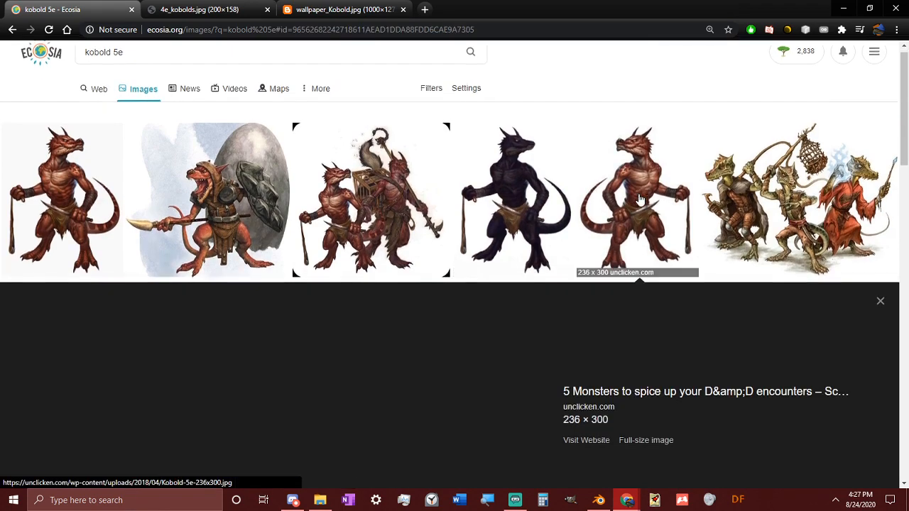
{"action": "scroll", "coordinate": [639, 200], "scroll_direction": "up", "scroll_amount": 2}
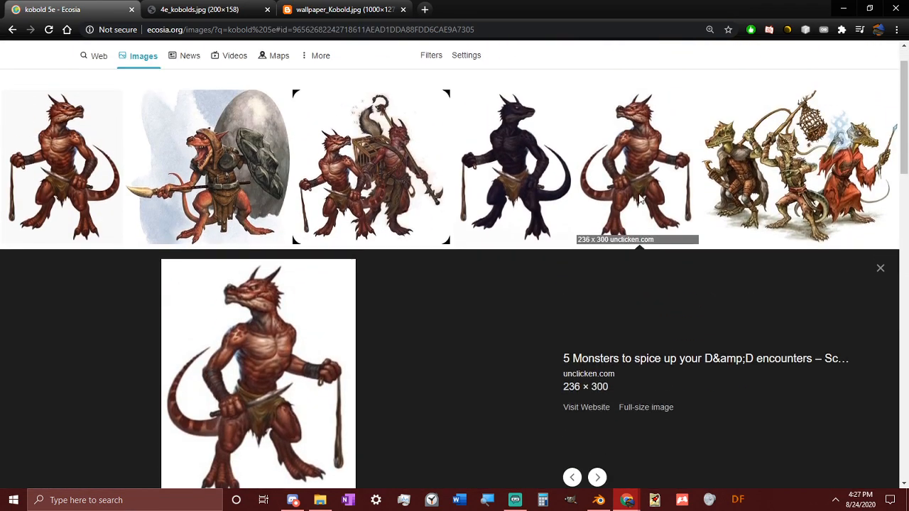
{"action": "scroll", "coordinate": [618, 284], "scroll_direction": "down", "scroll_amount": 6}
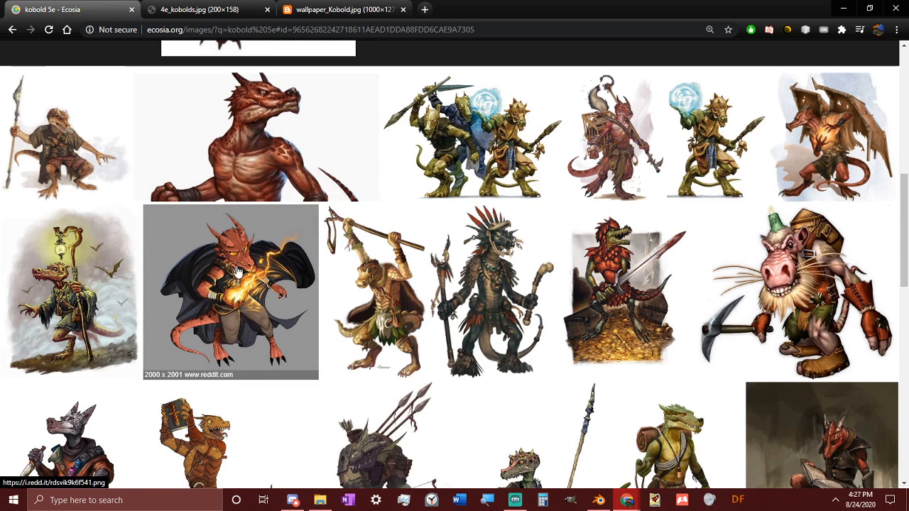
{"action": "left_click", "coordinate": [789, 258]}
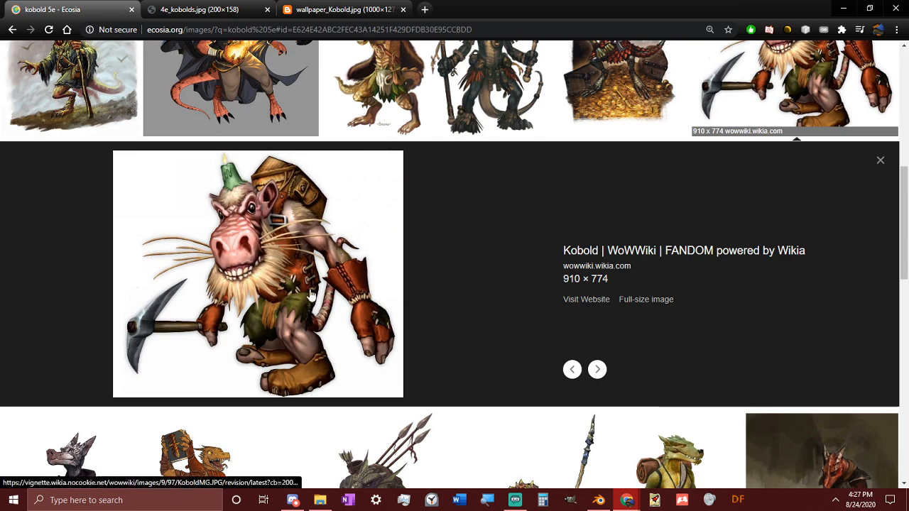
Step: Search the images for "kobold 3e" and preview the spear-carrying kobold from the Forgotten Realms Wiki
{"action": "scroll", "coordinate": [257, 206], "scroll_direction": "up", "scroll_amount": 10}
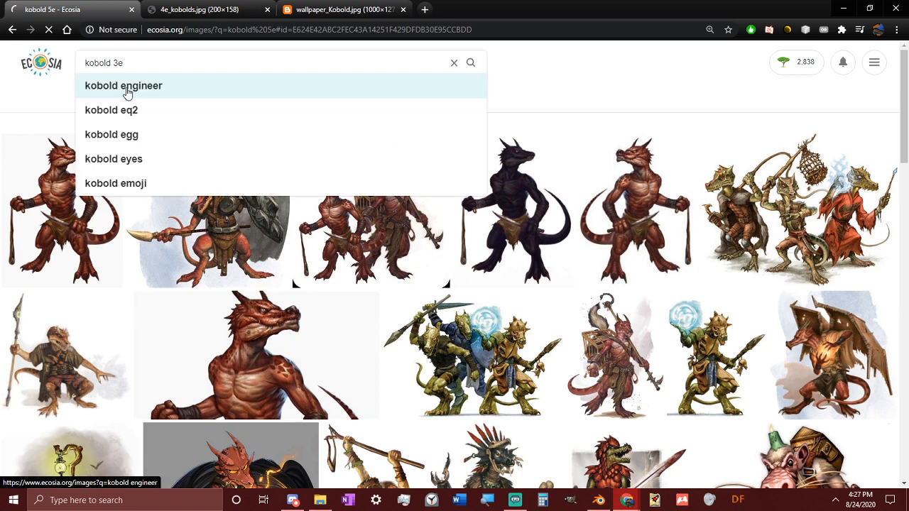
{"action": "key", "text": "Return"}
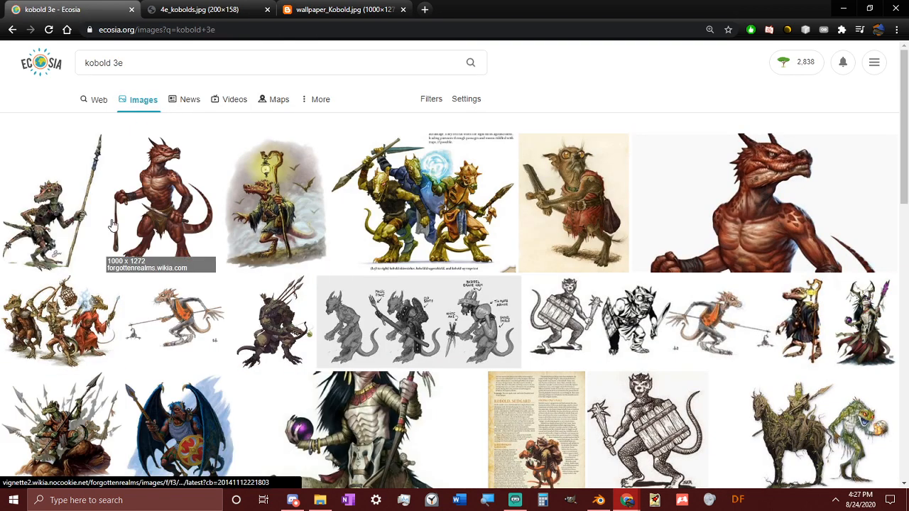
{"action": "left_click", "coordinate": [64, 206]}
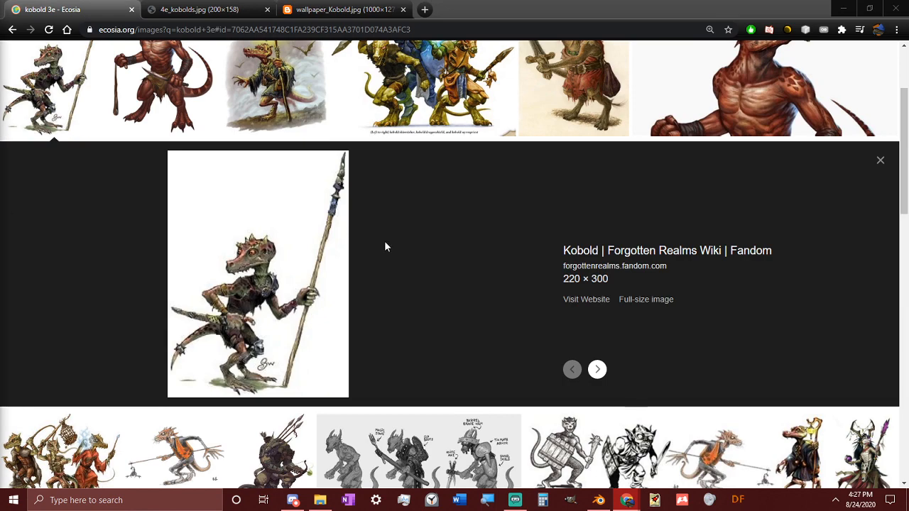
{"action": "scroll", "coordinate": [350, 277], "scroll_direction": "down", "scroll_amount": 3}
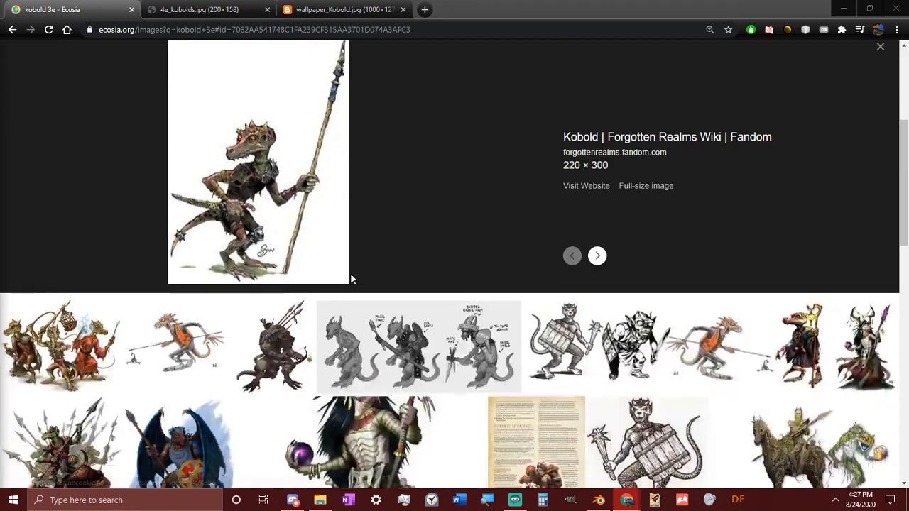
{"action": "scroll", "coordinate": [312, 268], "scroll_direction": "up", "scroll_amount": 3}
{"action": "scroll", "coordinate": [303, 264], "scroll_direction": "up", "scroll_amount": 2}
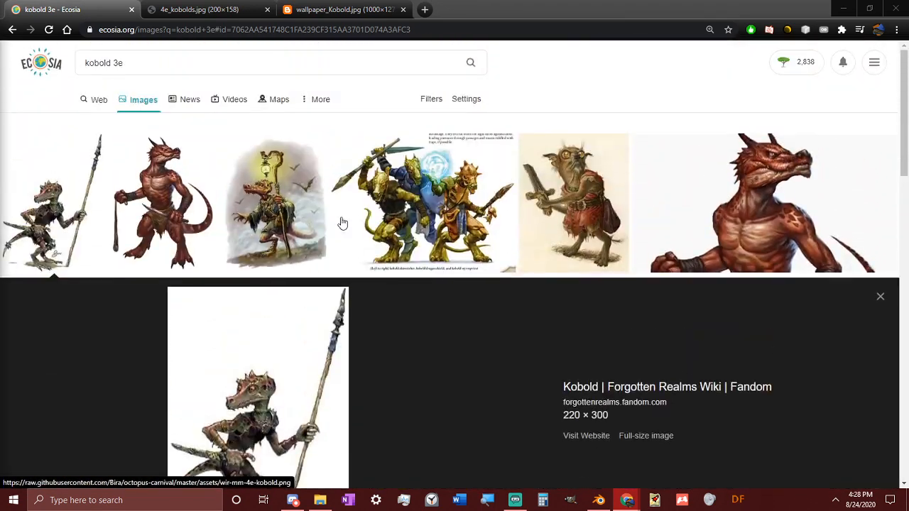
Step: Search for "kobold 5e" again and open the Roll20 Compendium Kobold page from the web results to view its actions
{"action": "left_click", "coordinate": [114, 62]}
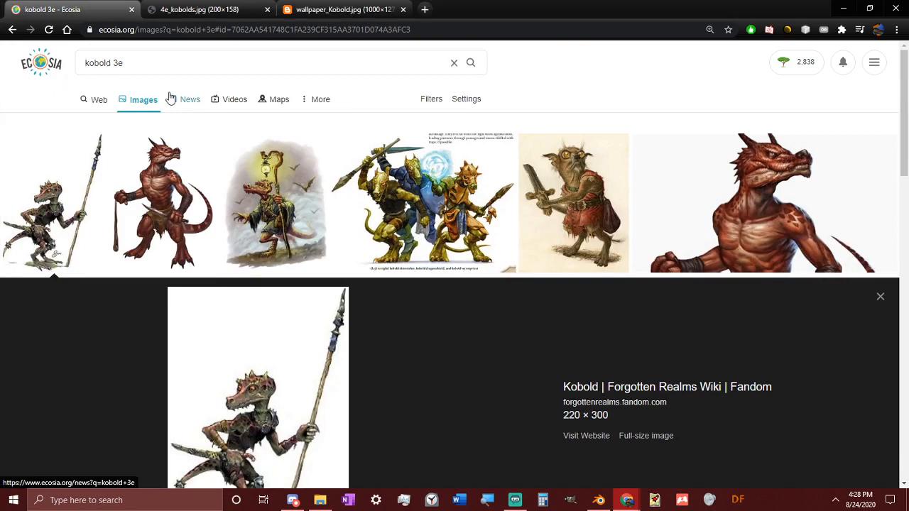
{"action": "key", "text": "Delete"}
{"action": "type", "text": "5"}
{"action": "key", "text": "Return"}
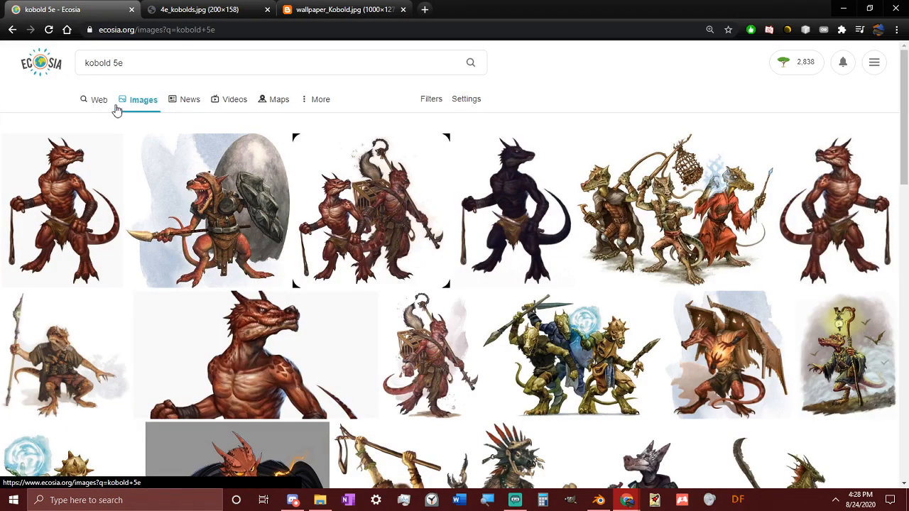
{"action": "left_click", "coordinate": [107, 102]}
{"action": "left_click", "coordinate": [179, 153]}
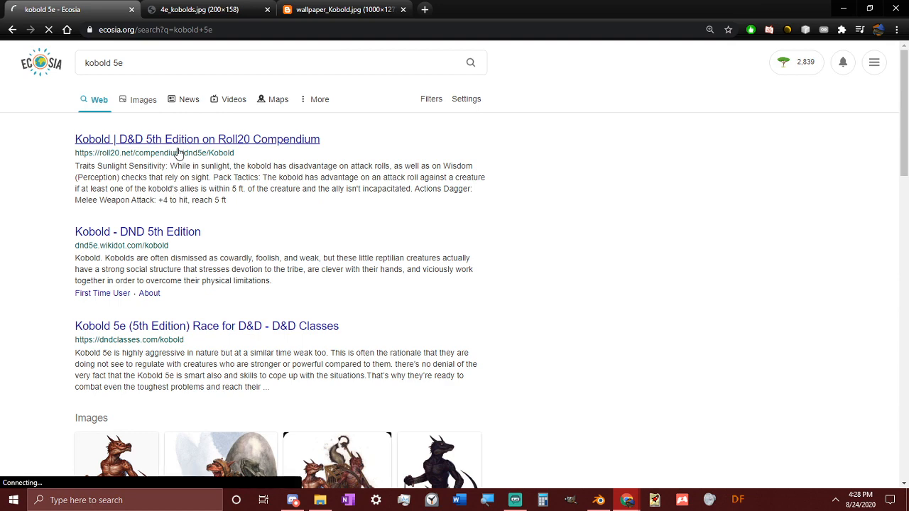
{"action": "scroll", "coordinate": [262, 178], "scroll_direction": "down", "scroll_amount": 2}
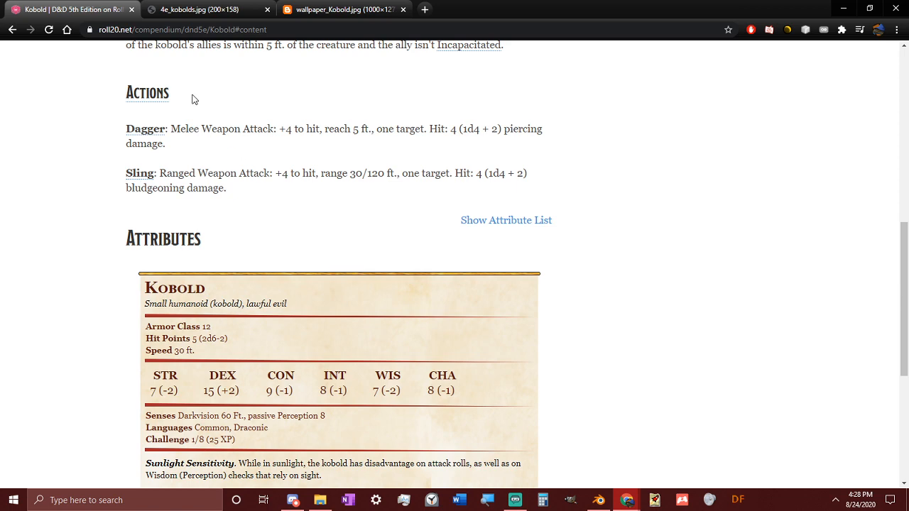
Step: Reopen the "kobold 5e" search in a separate tab, open the Roll20 Kobold page there, and read its attributes, traits and actions
{"action": "middle_click", "coordinate": [13, 30]}
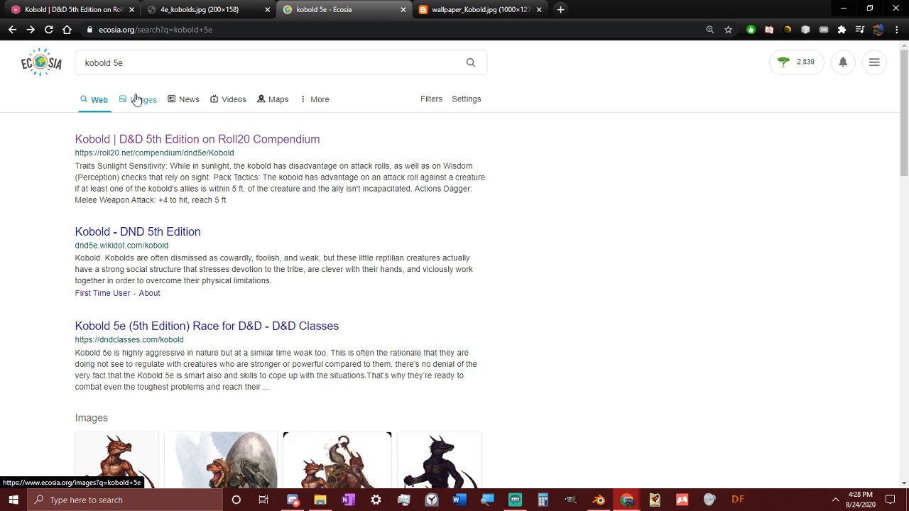
{"action": "left_click", "coordinate": [238, 153]}
{"action": "scroll", "coordinate": [174, 226], "scroll_direction": "down", "scroll_amount": 5}
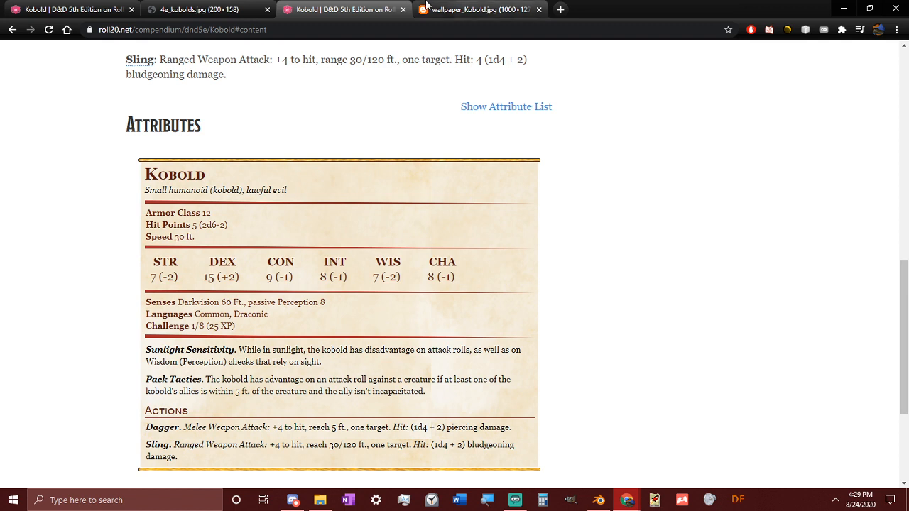
{"action": "scroll", "coordinate": [534, 273], "scroll_direction": "down", "scroll_amount": 1}
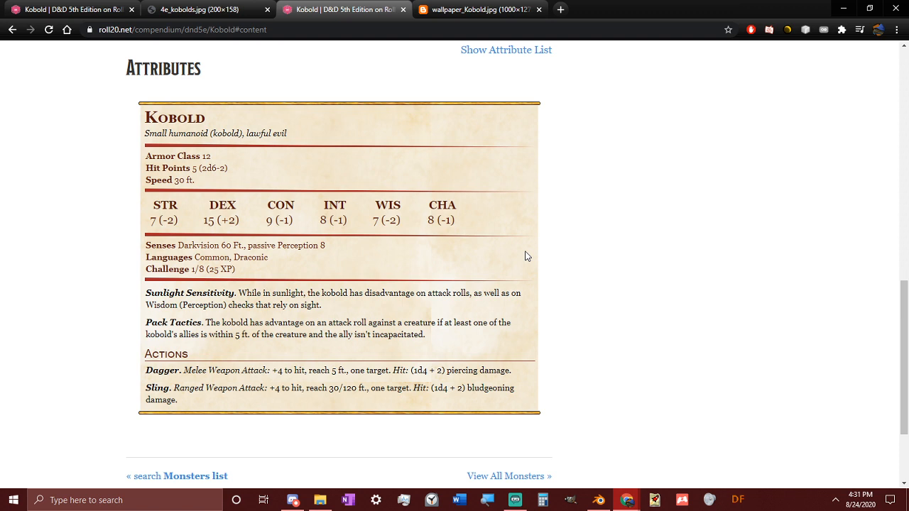
{"action": "scroll", "coordinate": [635, 197], "scroll_direction": "down", "scroll_amount": 2}
{"action": "scroll", "coordinate": [646, 160], "scroll_direction": "up", "scroll_amount": 2}
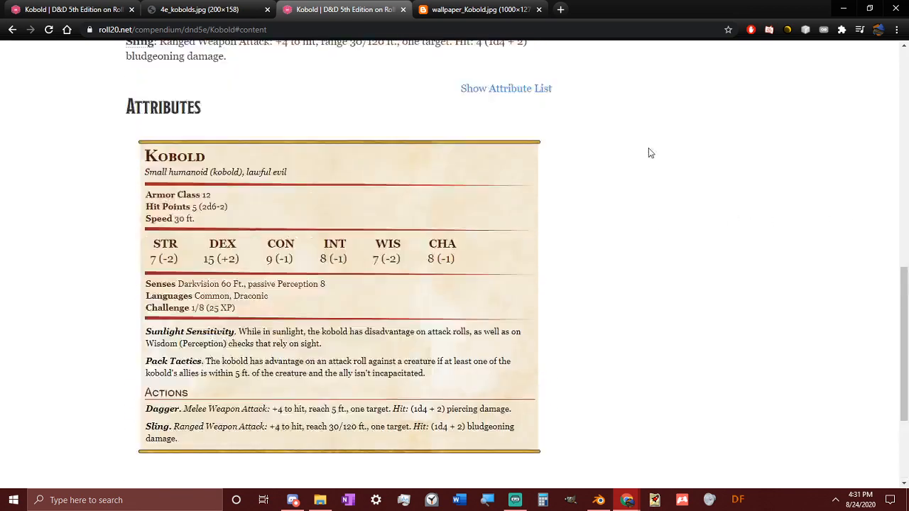
{"action": "scroll", "coordinate": [649, 153], "scroll_direction": "up", "scroll_amount": 5}
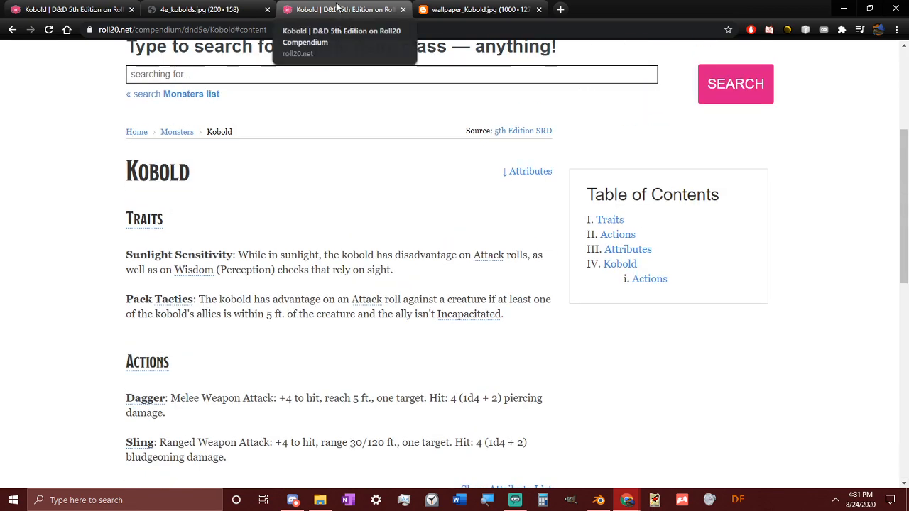